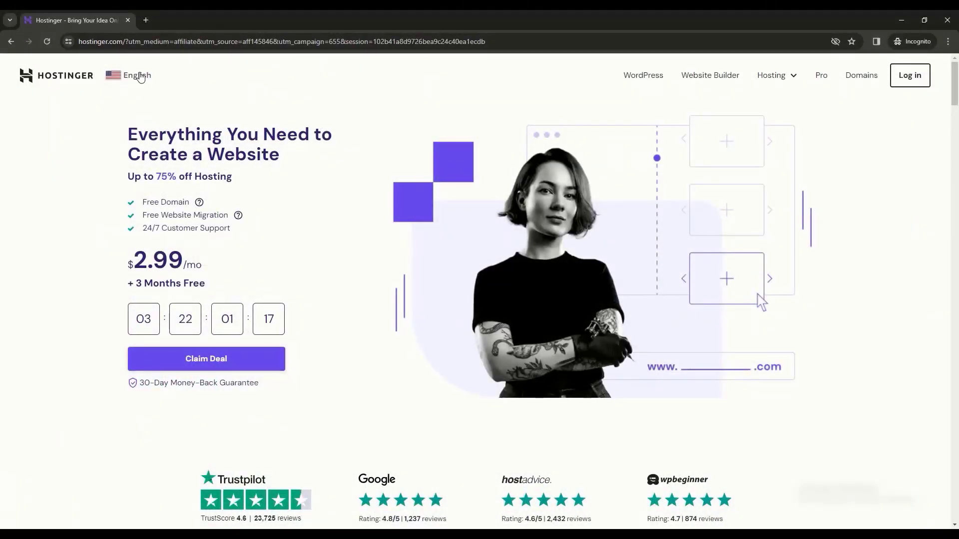
- Check Hostinger's country and language chooser, close it, and look over the page
left_click(140, 77)
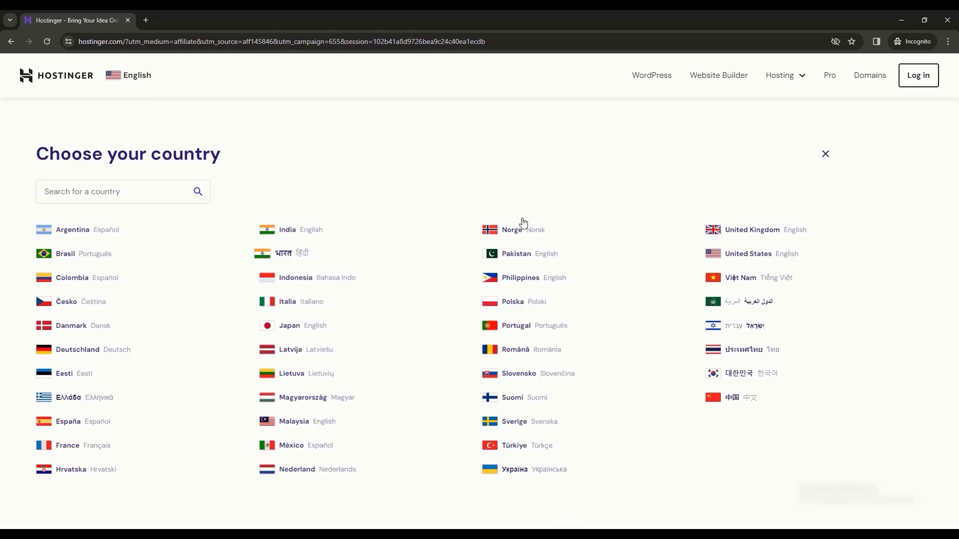
left_click(825, 154)
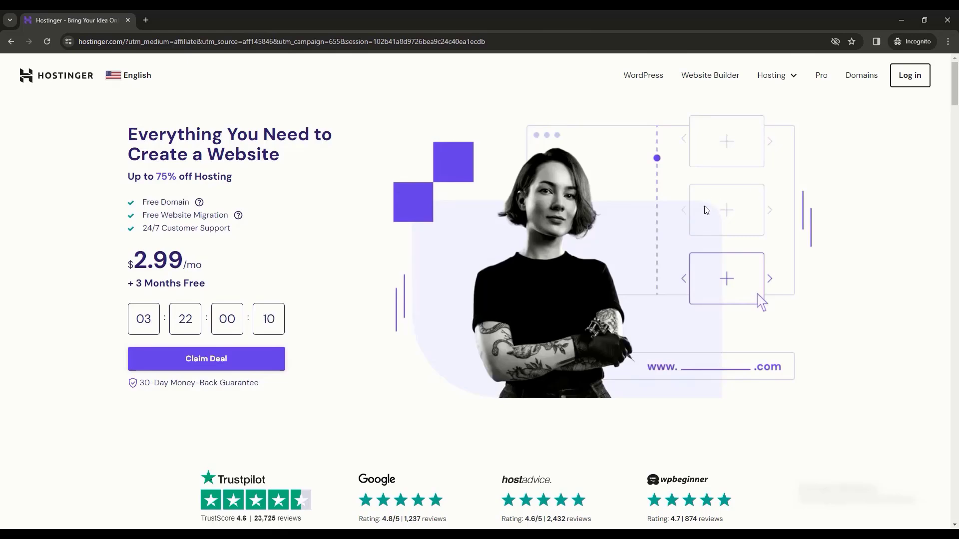
scroll(699, 215, "down", 5)
scroll(680, 250, "down", 4)
scroll(770, 253, "up", 1)
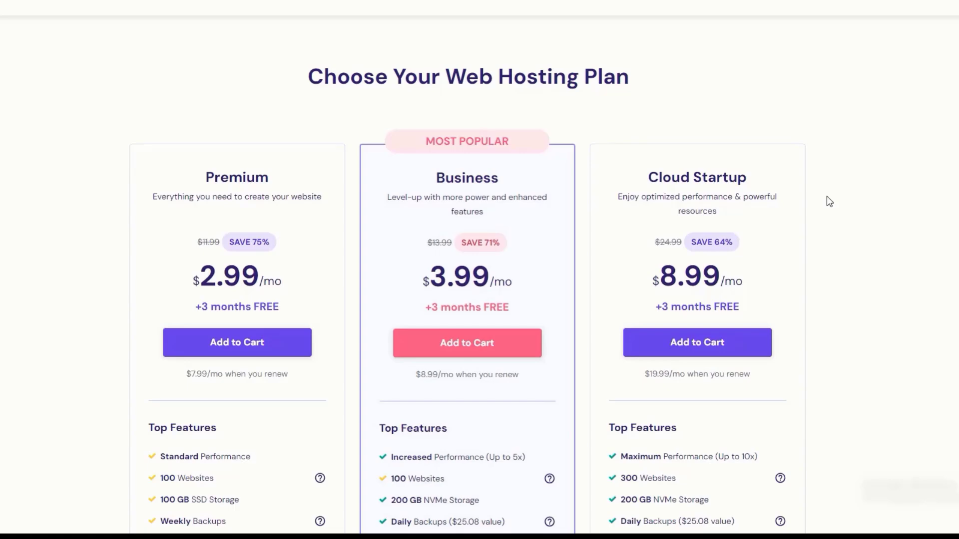
- Compare the hosting plans, add Premium to the cart and choose 12 months at $3.19/month
scroll(322, 204, "down", 2)
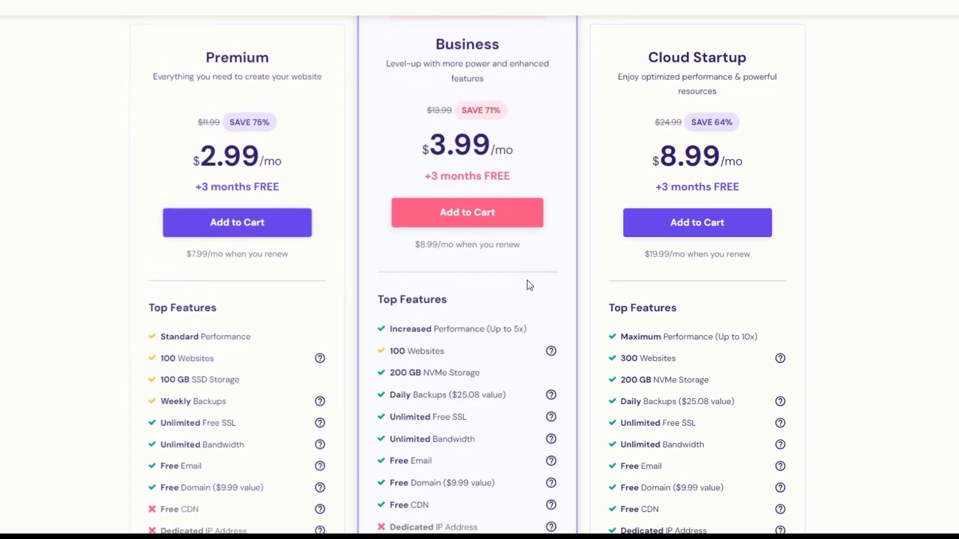
scroll(528, 282, "down", 1)
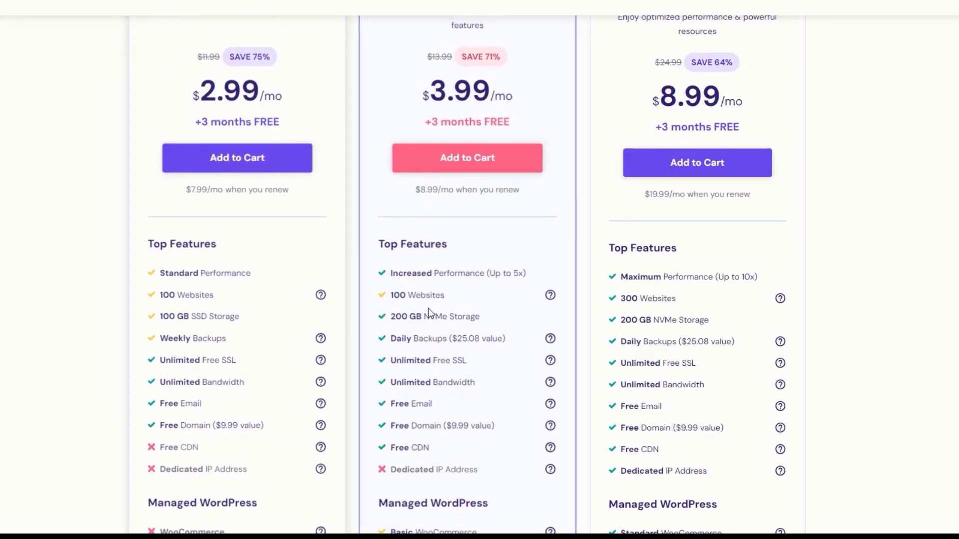
scroll(564, 320, "down", 2)
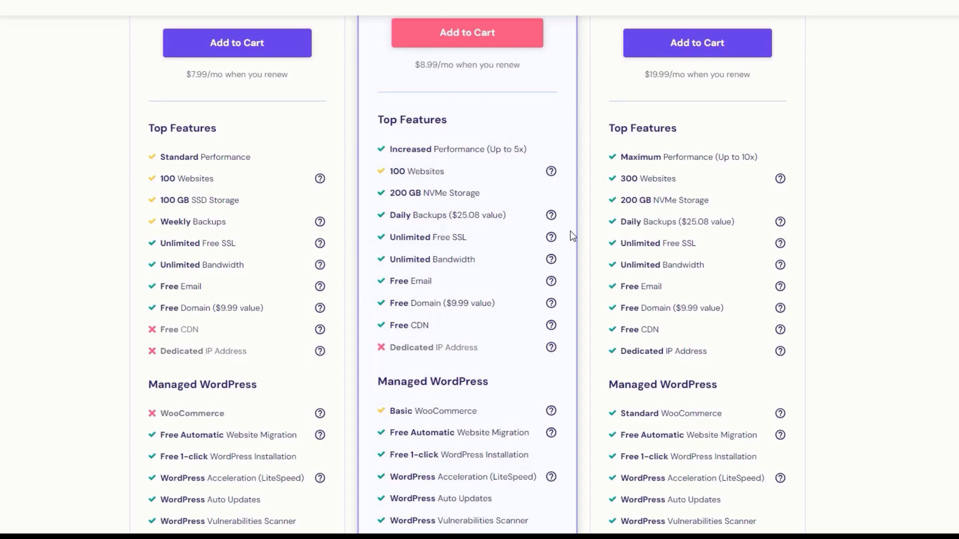
scroll(562, 298, "down", 6)
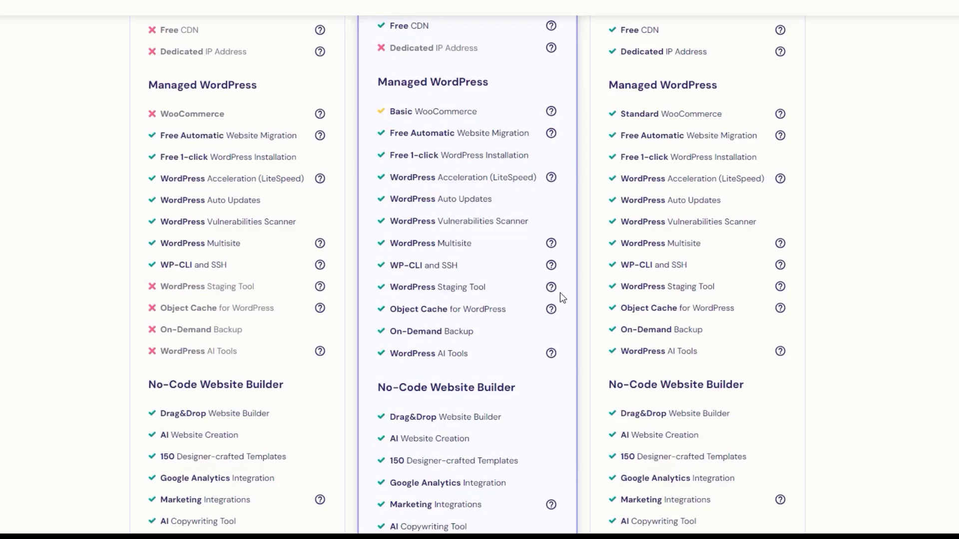
scroll(560, 293, "down", 8)
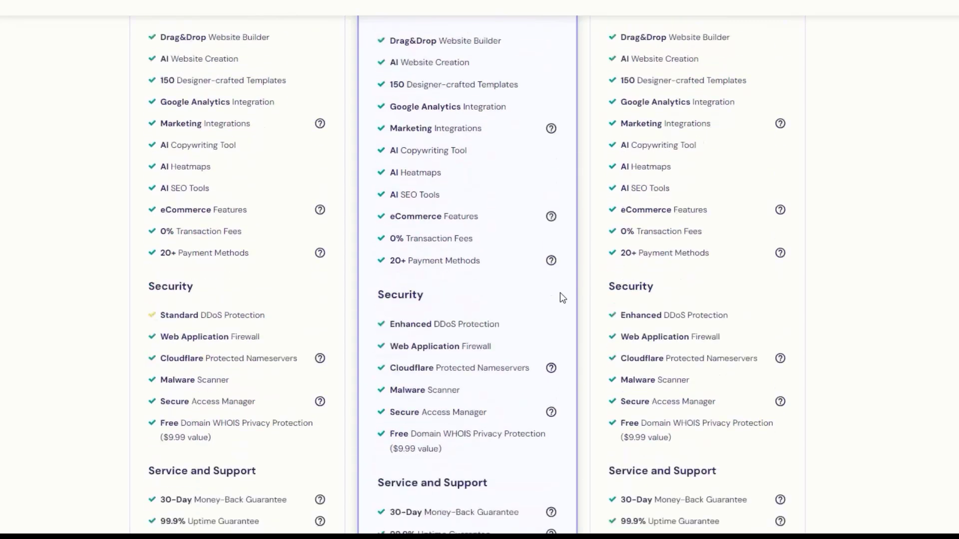
scroll(562, 298, "down", 1)
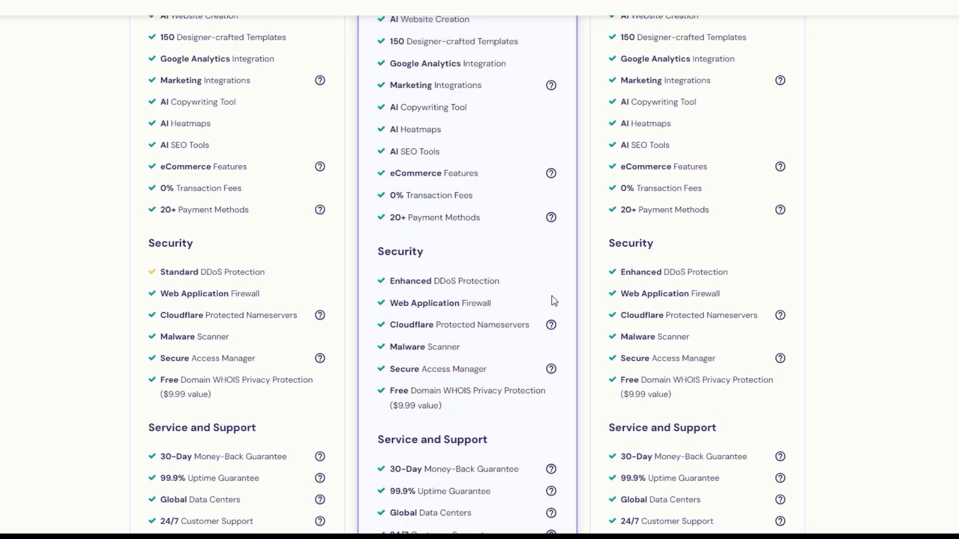
scroll(565, 298, "up", 7)
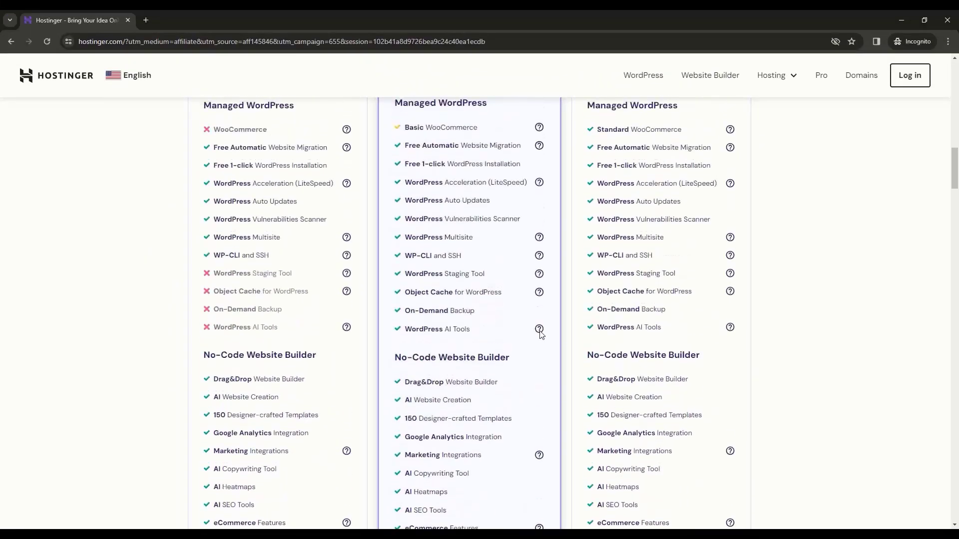
scroll(539, 334, "up", 10)
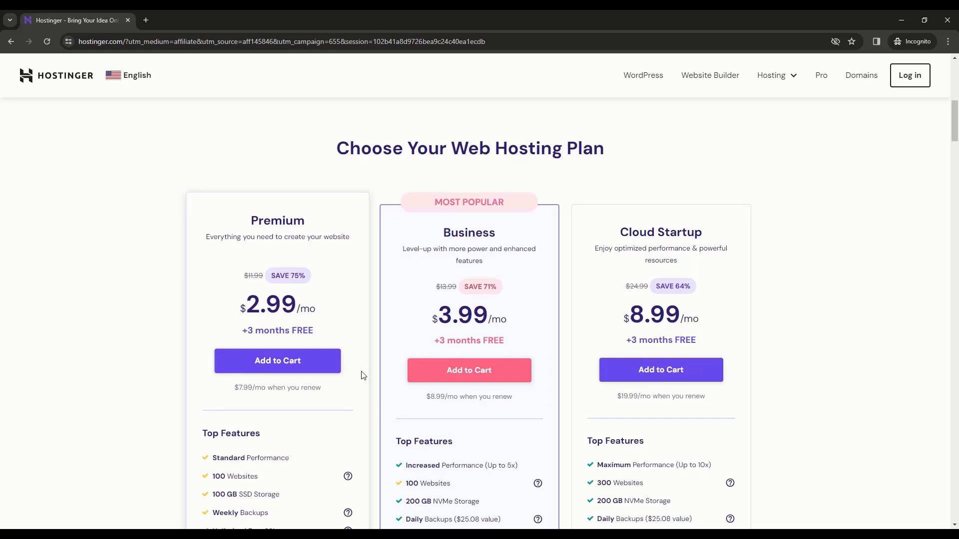
left_click(286, 373)
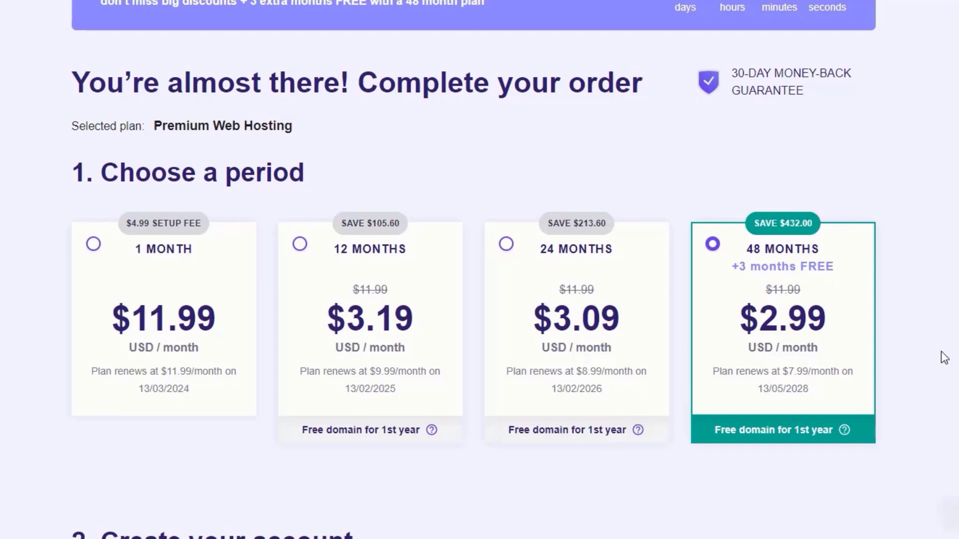
left_click(451, 398)
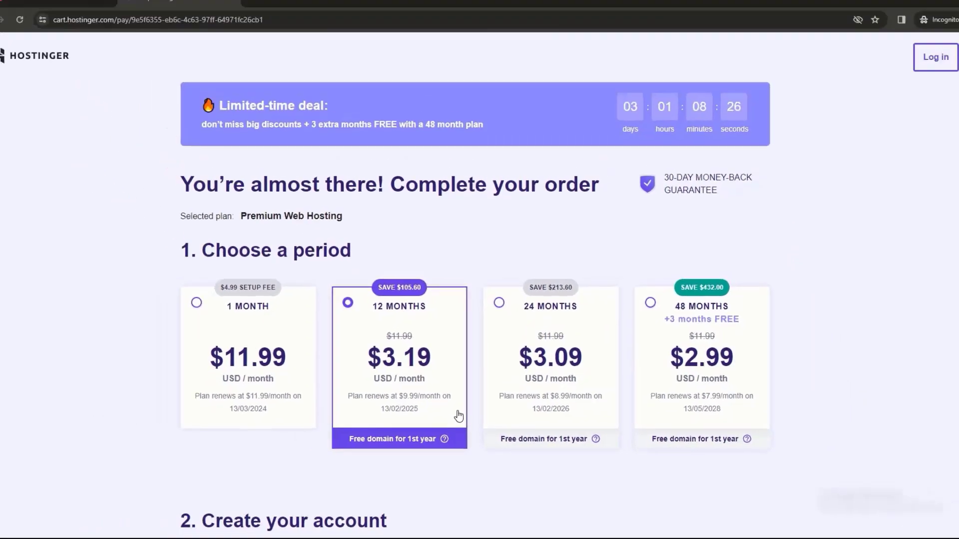
- Apply coupon JFD10 to the 12-month Premium order, dropping it to $2.87/month
scroll(451, 413, "down", 15)
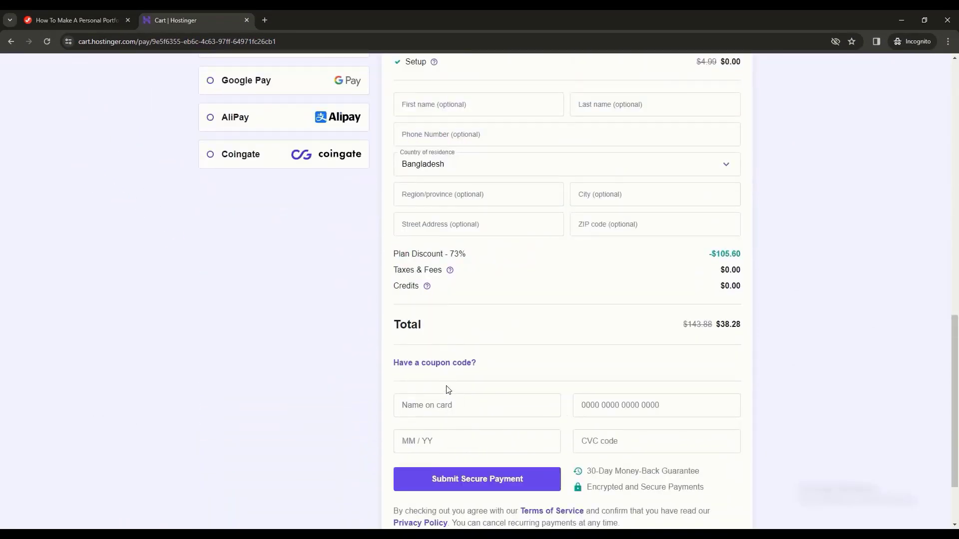
left_click(472, 364)
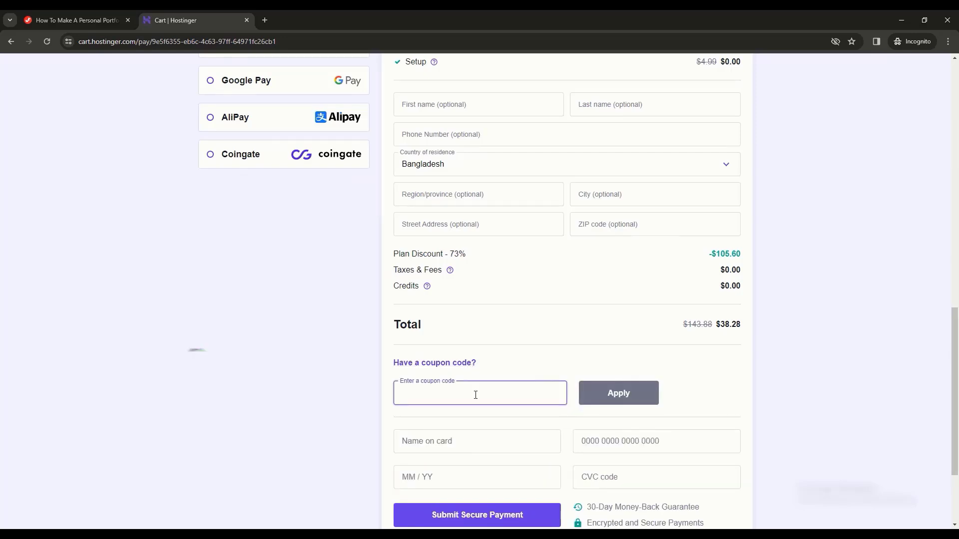
type("JFD")
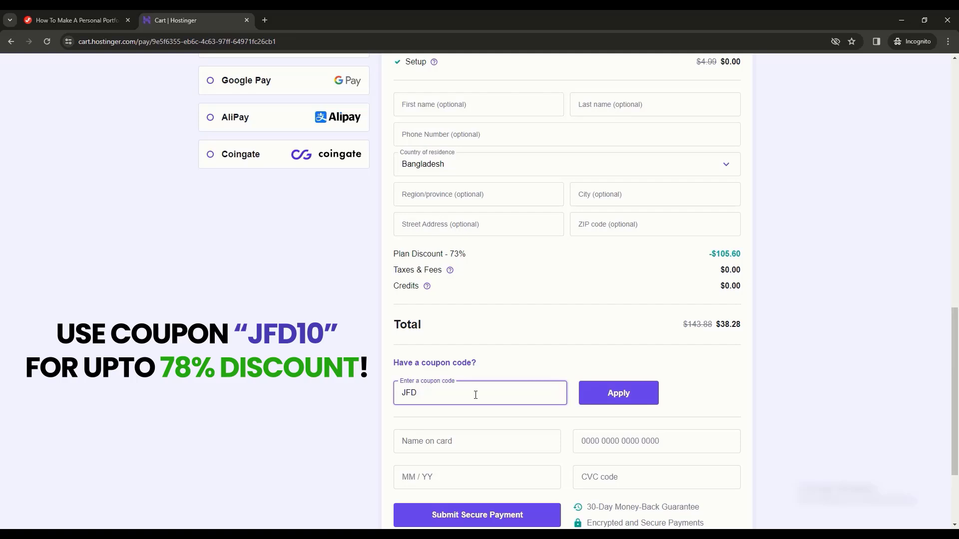
type("10")
left_click(620, 395)
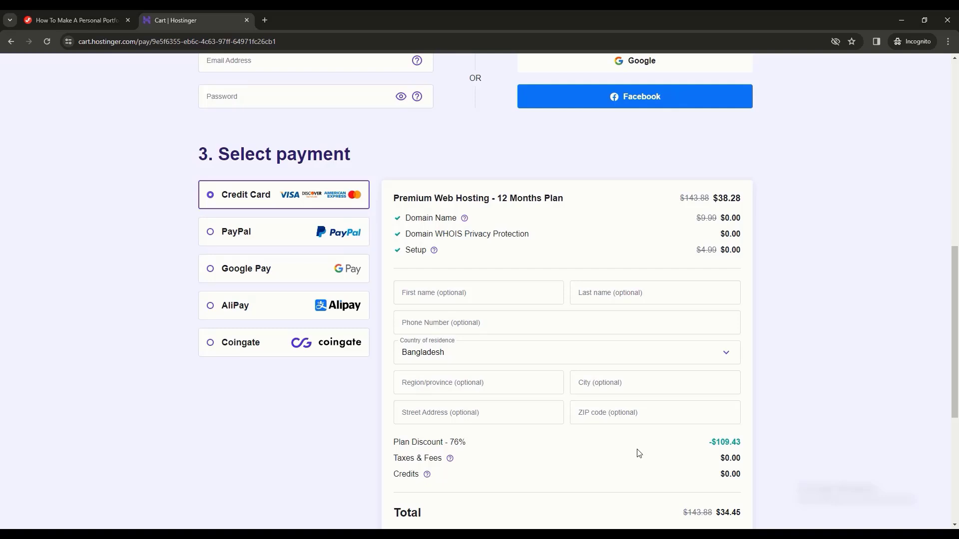
scroll(637, 453, "up", 4)
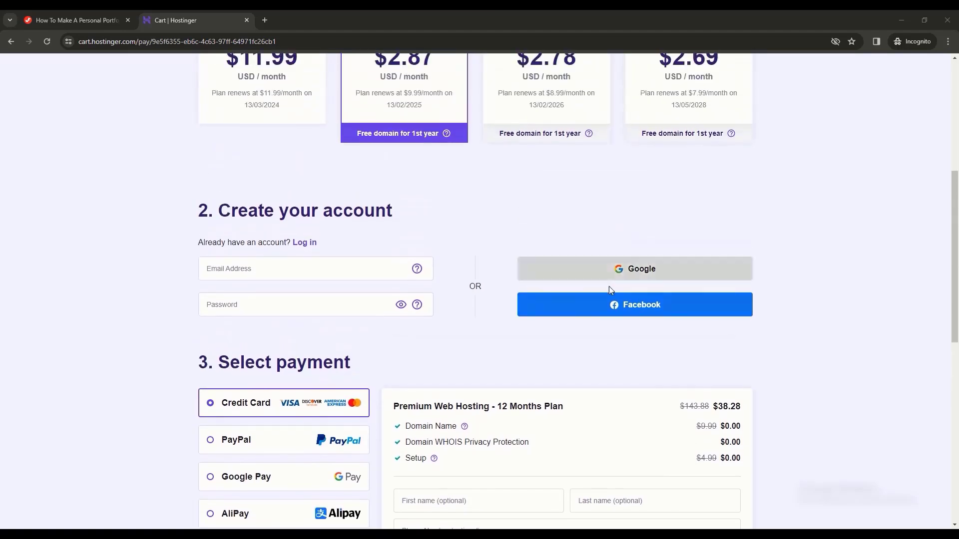
scroll(609, 286, "up", 3)
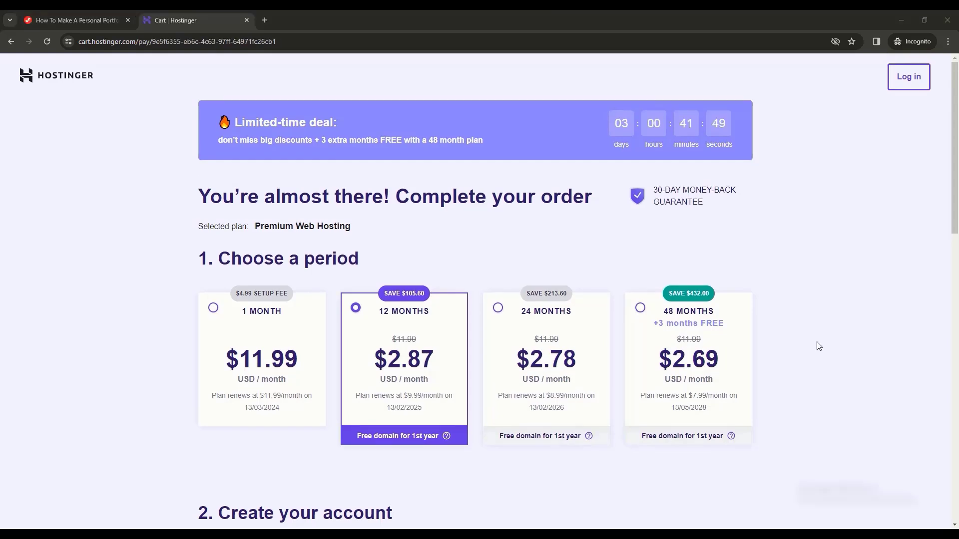
- Paste the new account's e-mail and password, then fill in the card payment details
scroll(822, 344, "down", 6)
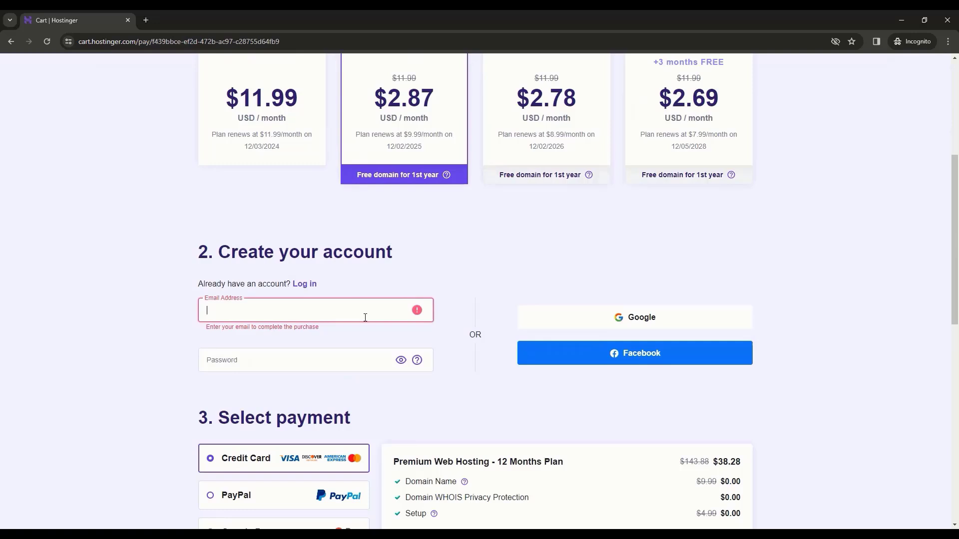
key("ctrl+v")
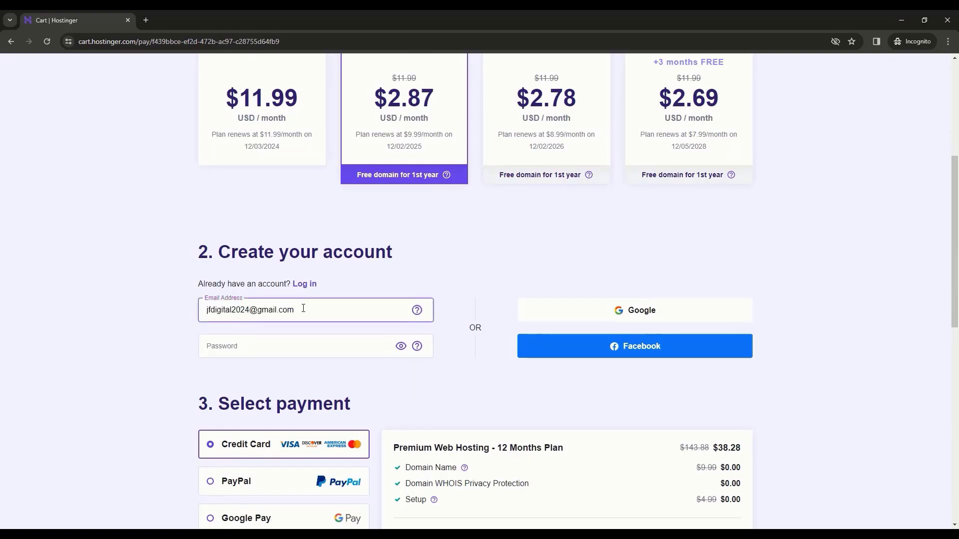
left_click(330, 352)
key("ctrl+v")
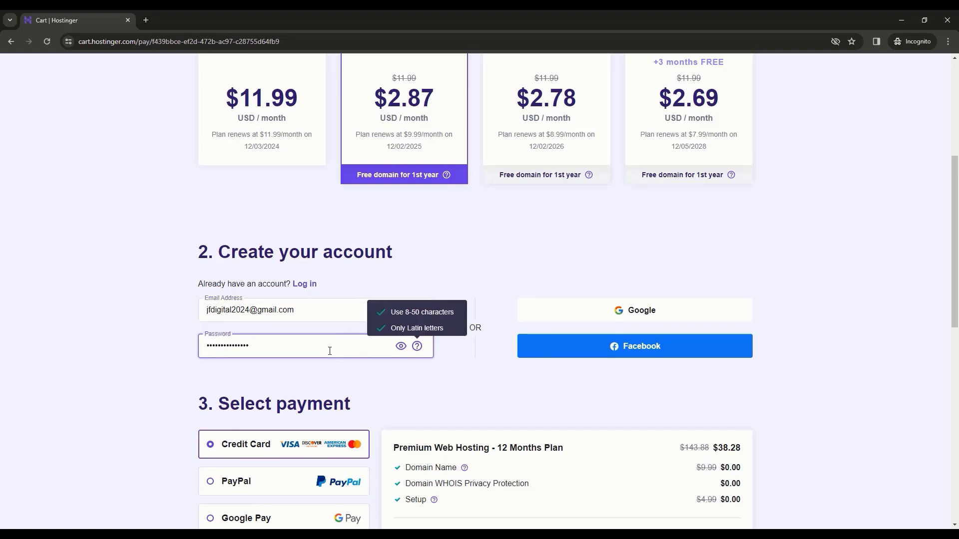
left_click(453, 325)
scroll(448, 328, "down", 4)
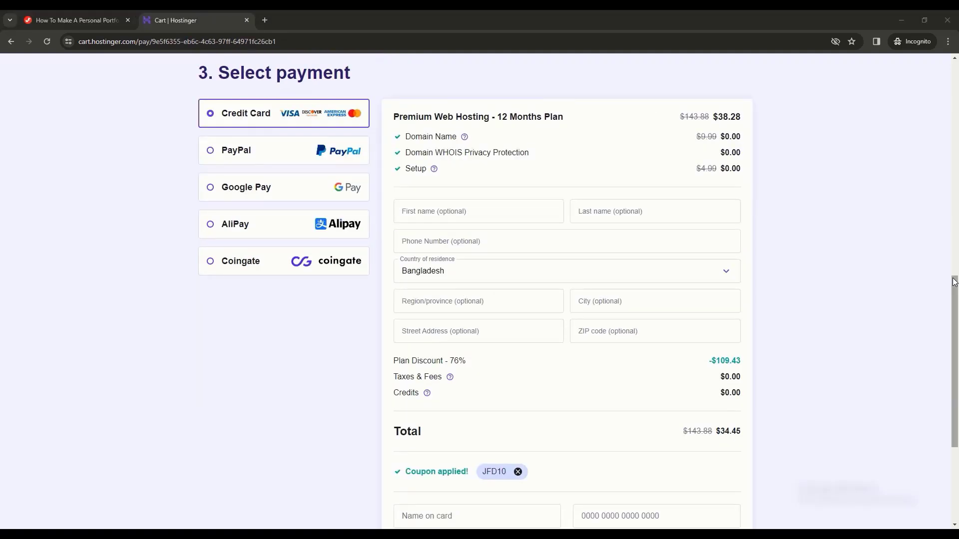
left_click_drag(954, 284, 955, 333)
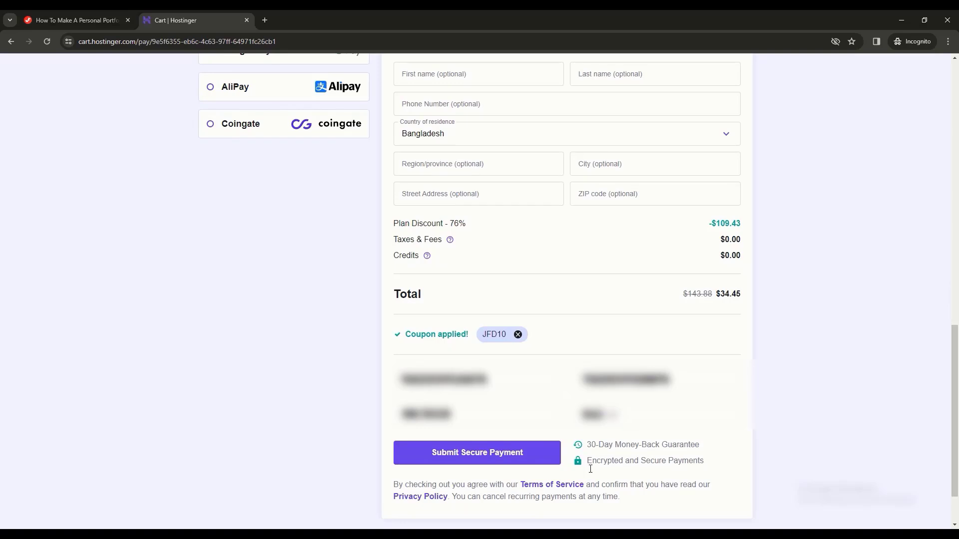
- Submit the secure payment, skip the audience question and choose WordPress for the site
left_click(542, 456)
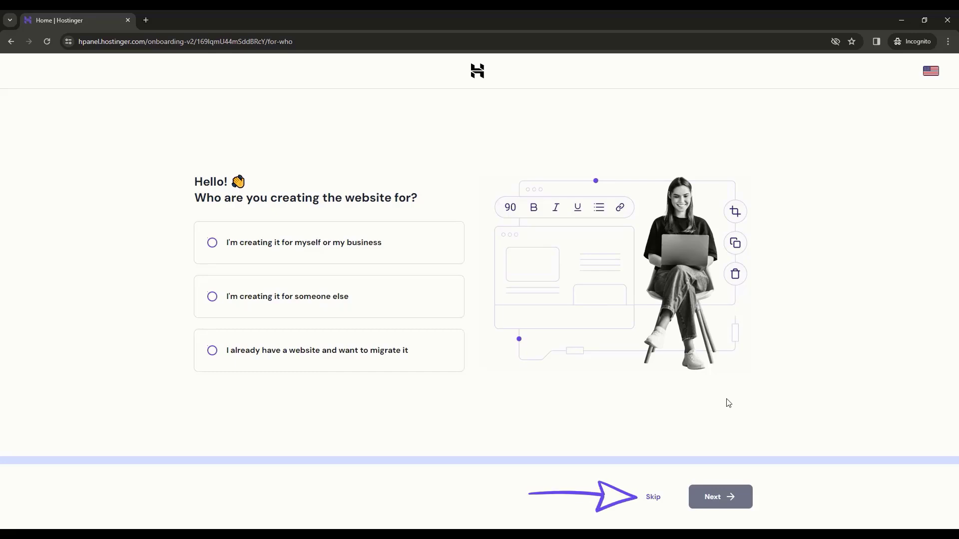
left_click(657, 498)
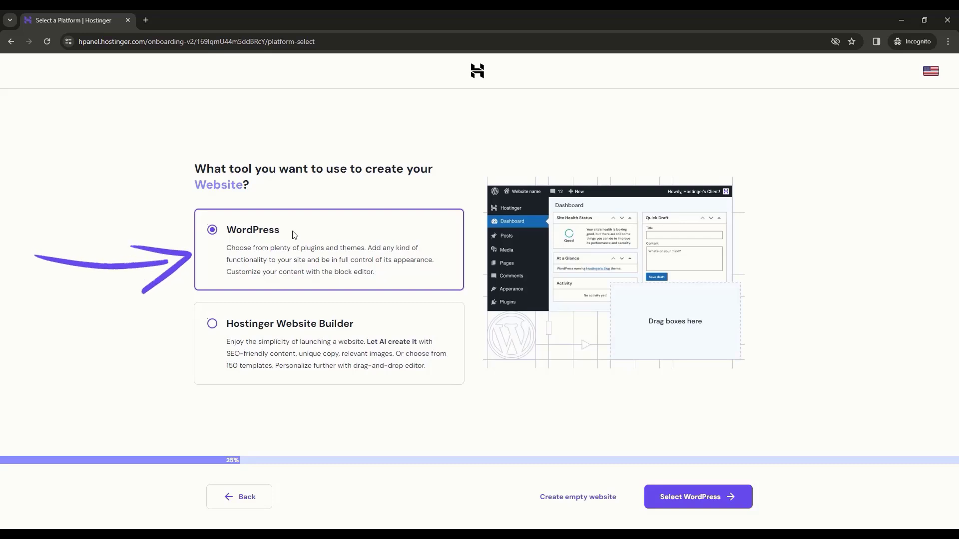
left_click(687, 508)
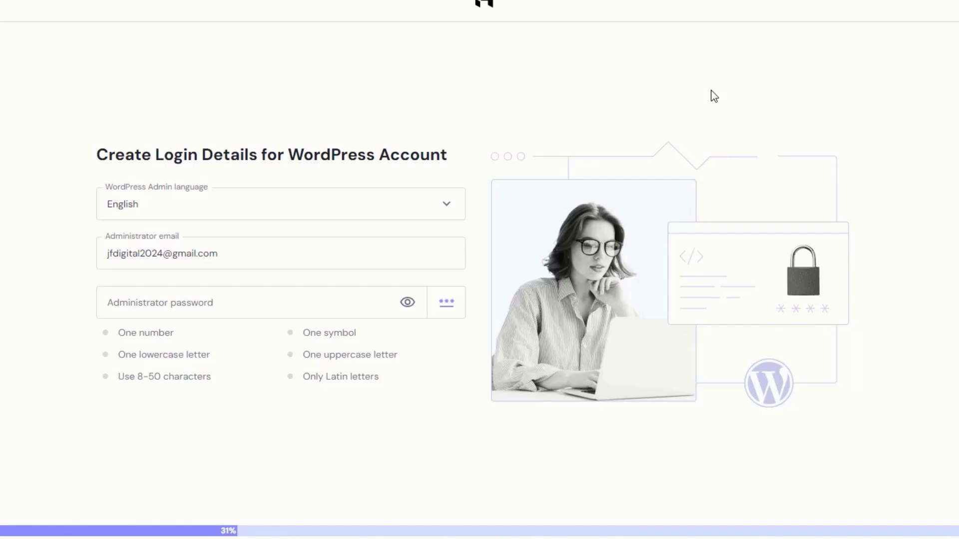
- Keep the administrator e-mail and paste the WordPress admin password
triple_click(223, 254)
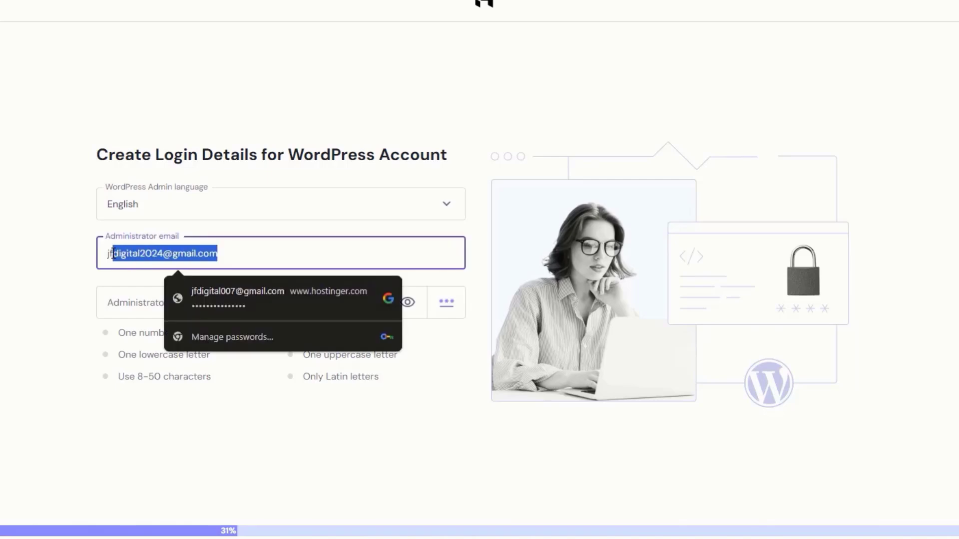
left_click(233, 249)
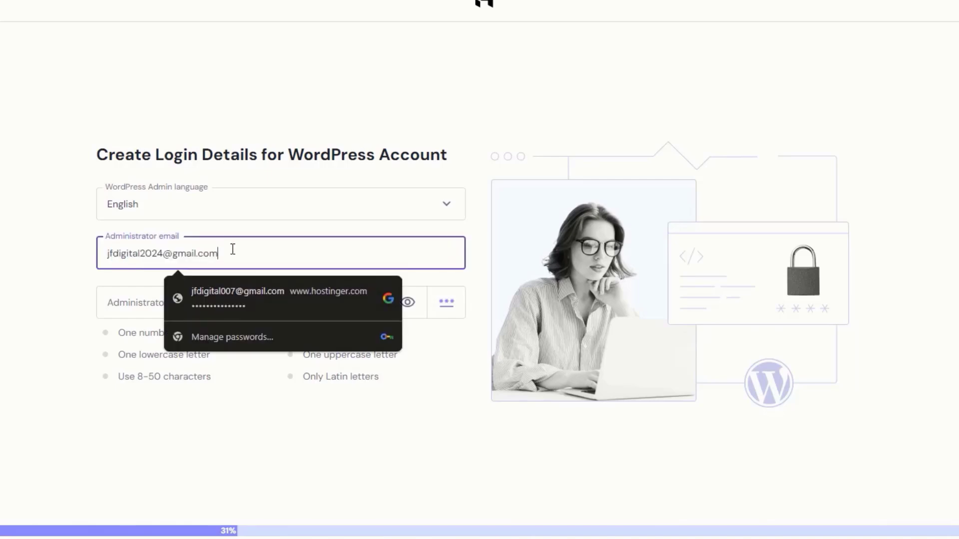
left_click(77, 281)
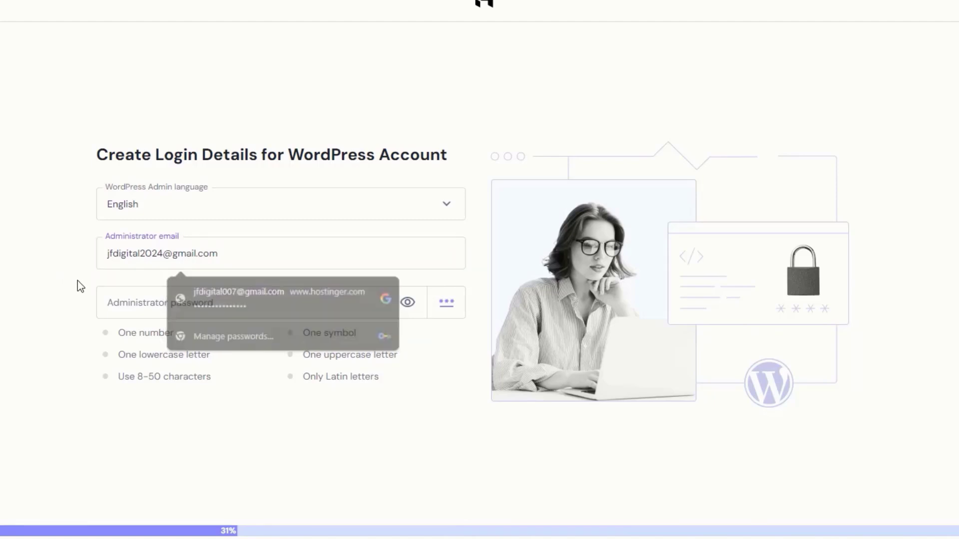
left_click(265, 303)
key("ctrl+v")
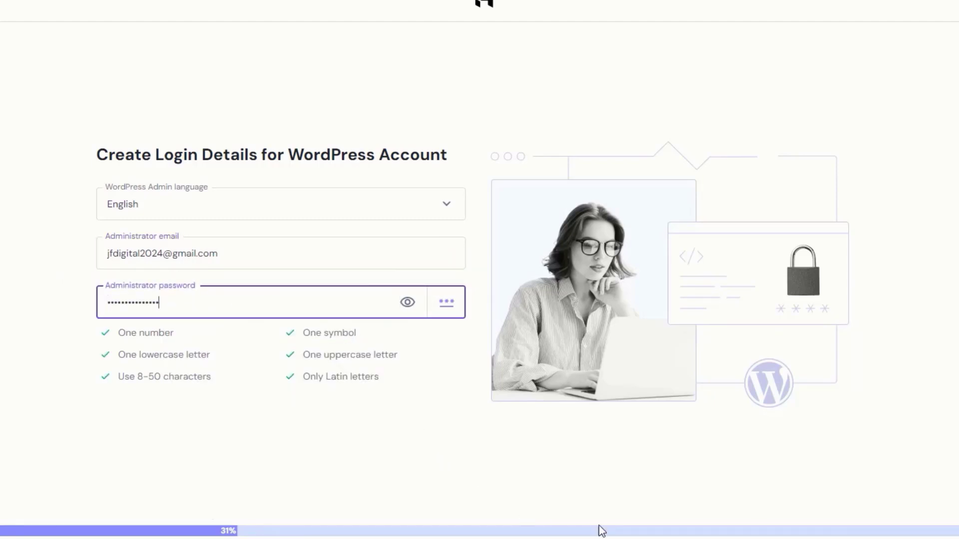
left_click(738, 510)
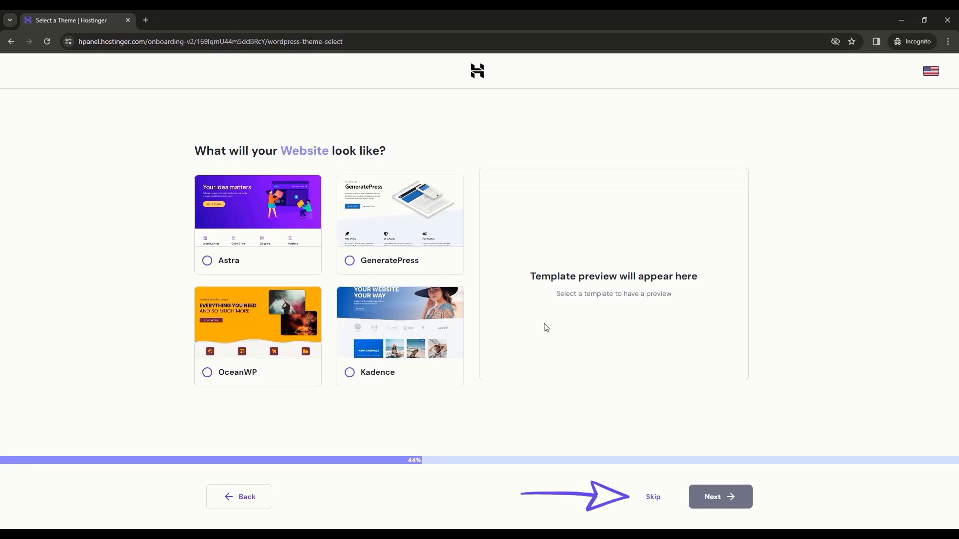
- Skip the theme choice and opt to select plugins manually
left_click(654, 499)
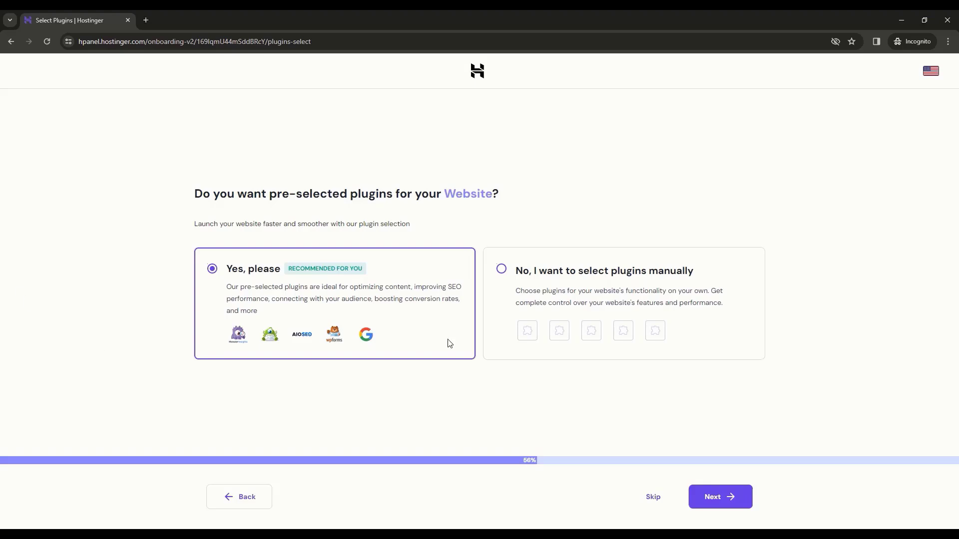
left_click(556, 290)
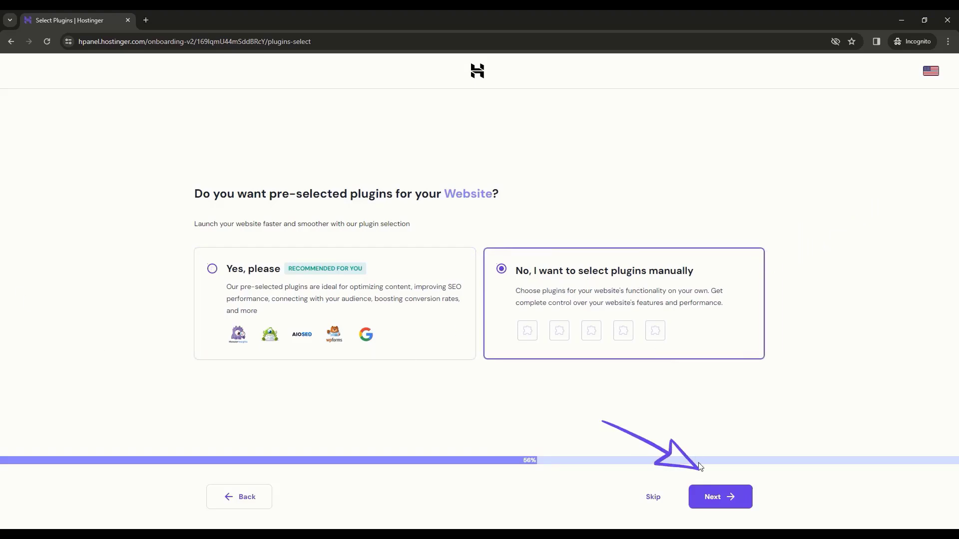
left_click(717, 499)
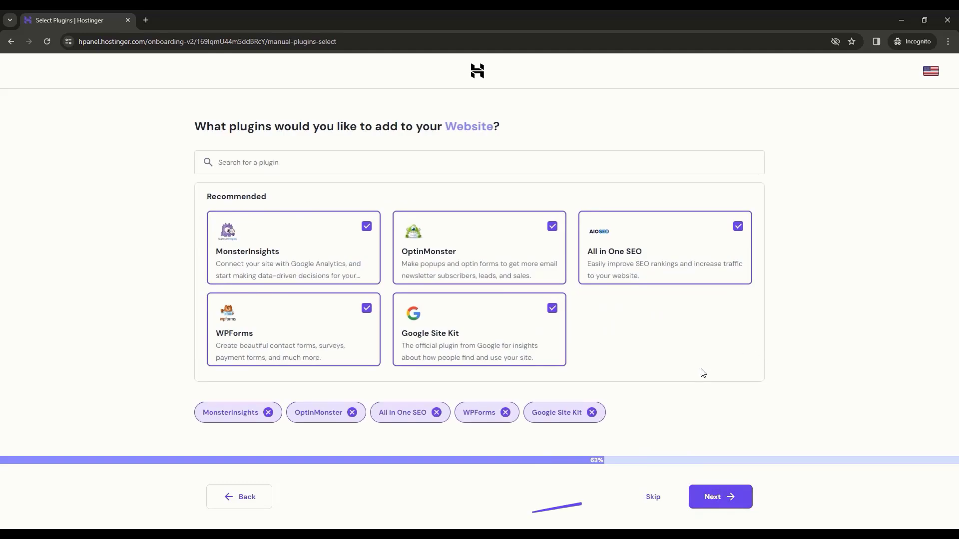
- Skip the recommended plugins and name the website jfdtuts.com using the free domain suggestion
left_click(654, 500)
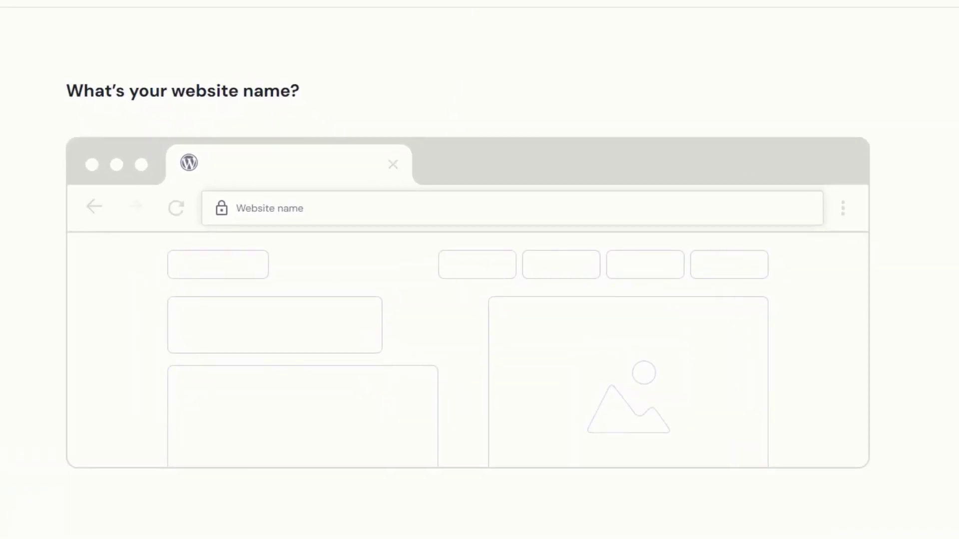
left_click(531, 214)
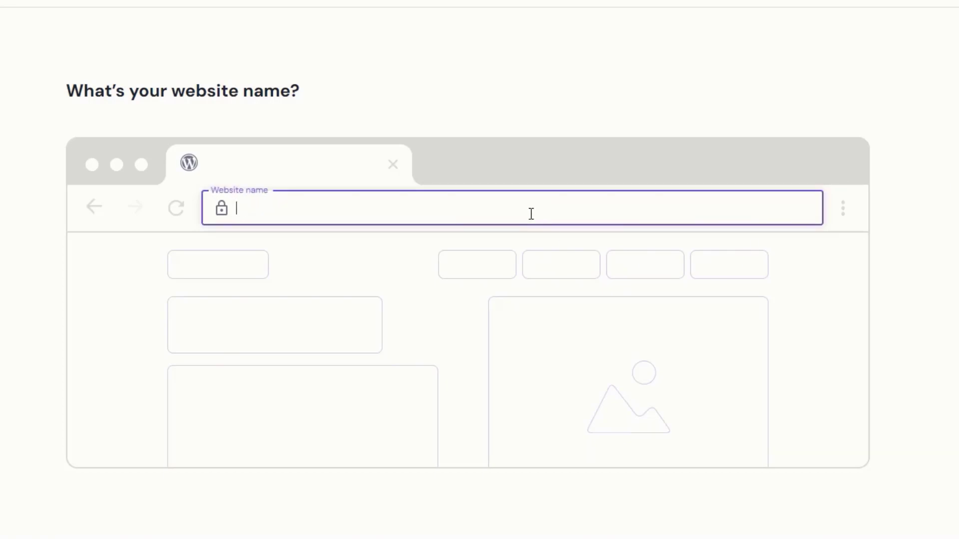
type("jfdtuts")
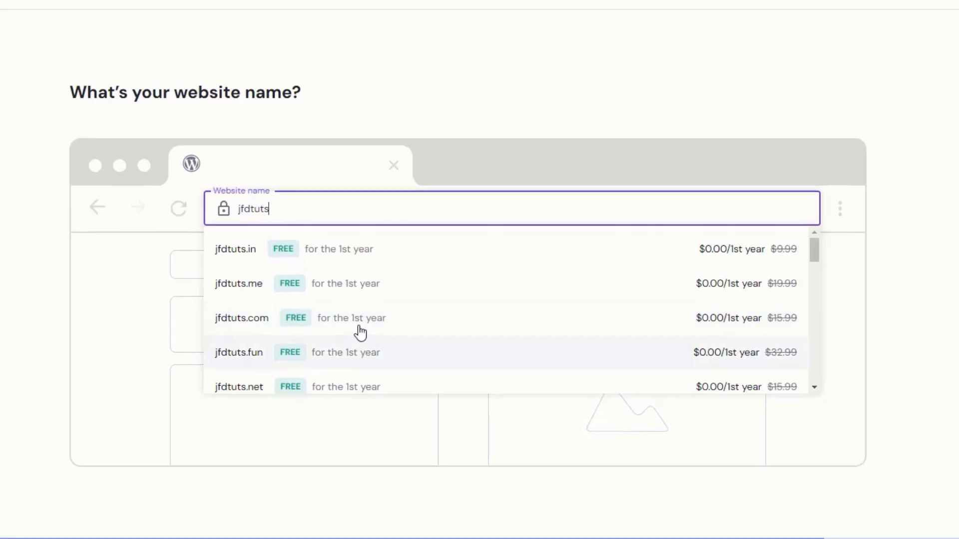
left_click(355, 318)
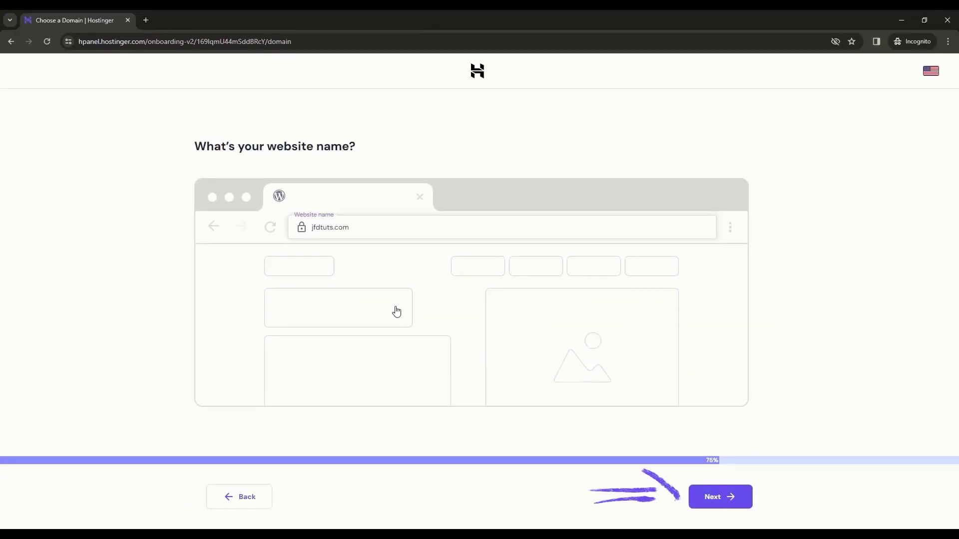
- Confirm jfdtuts.com and keep the United States, Arizona data centre to build the site
left_click(721, 497)
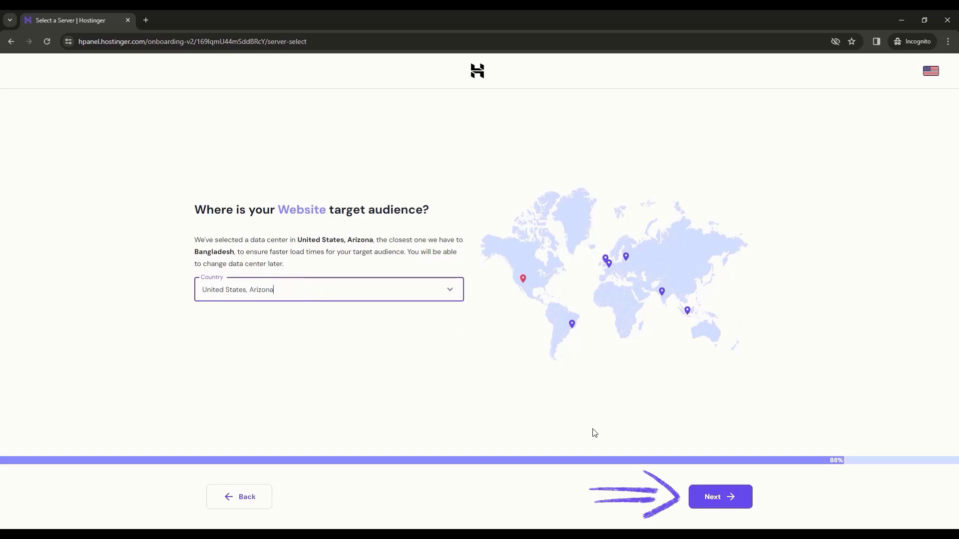
left_click(718, 501)
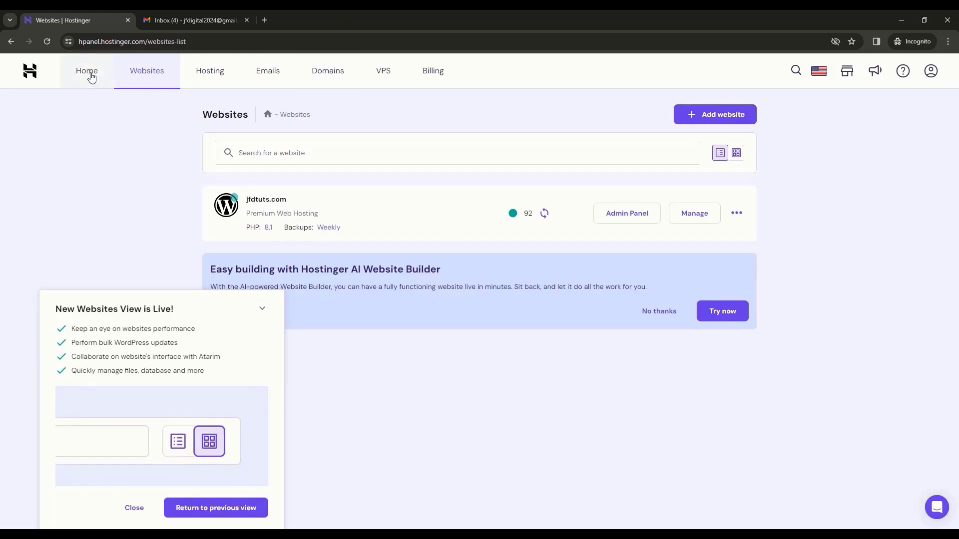
- Go to the hPanel home, then verify the account e-mail from Hostinger's Gmail message
left_click(88, 73)
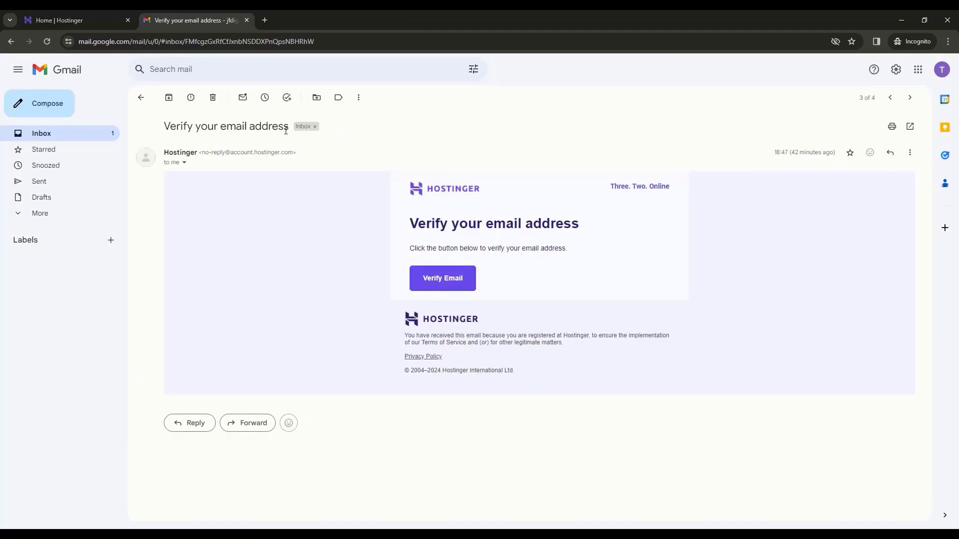
left_click(446, 288)
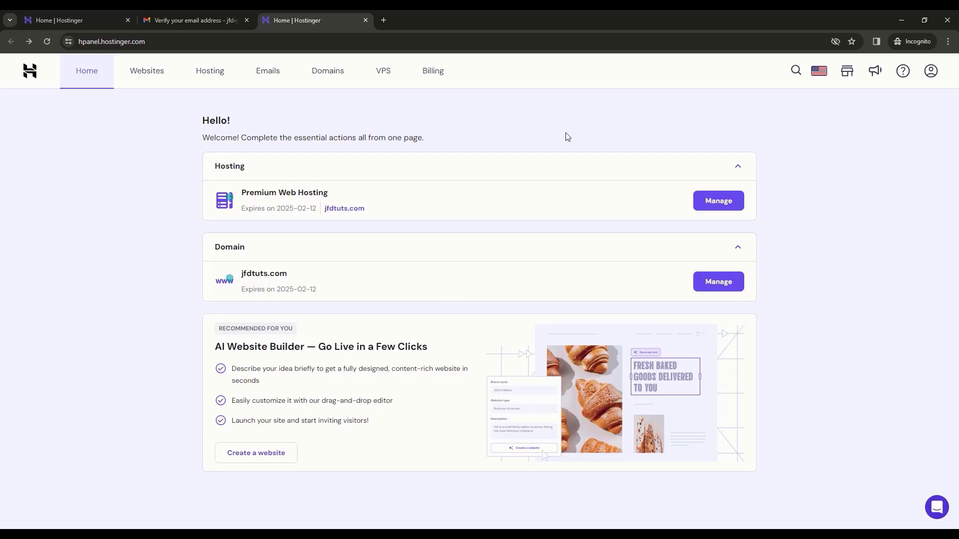
- Open the Premium plan's WordPress Overview and launch the jfdtuts.com admin panel
left_click(726, 205)
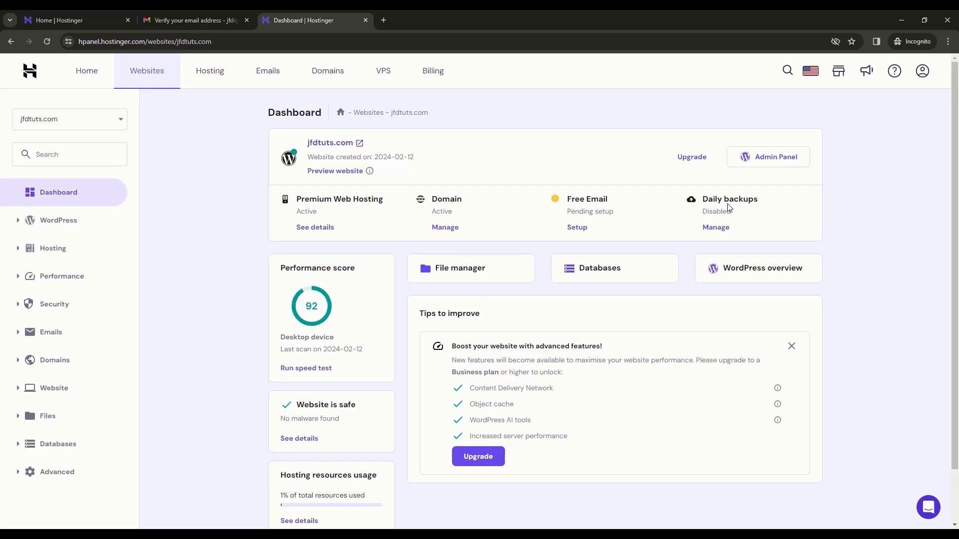
left_click(774, 280)
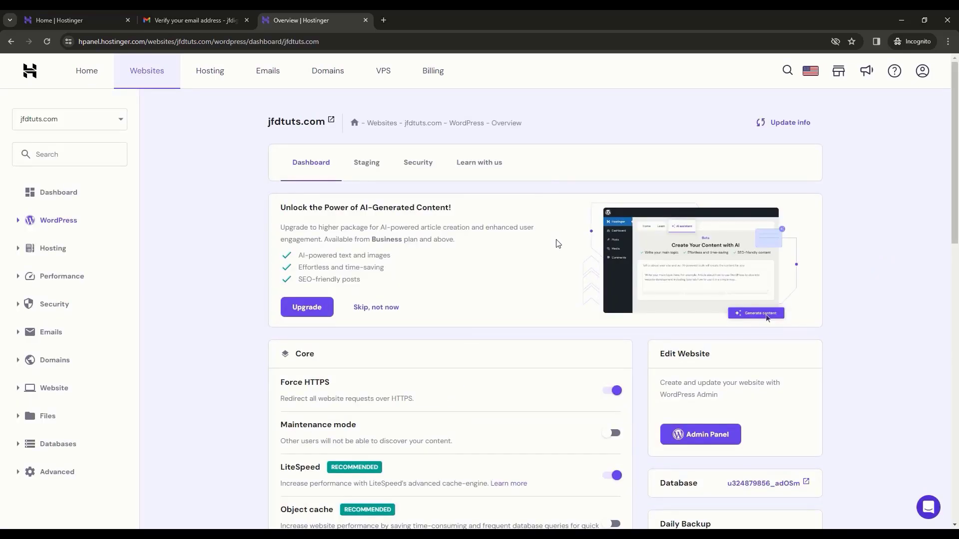
scroll(727, 347, "down", 2)
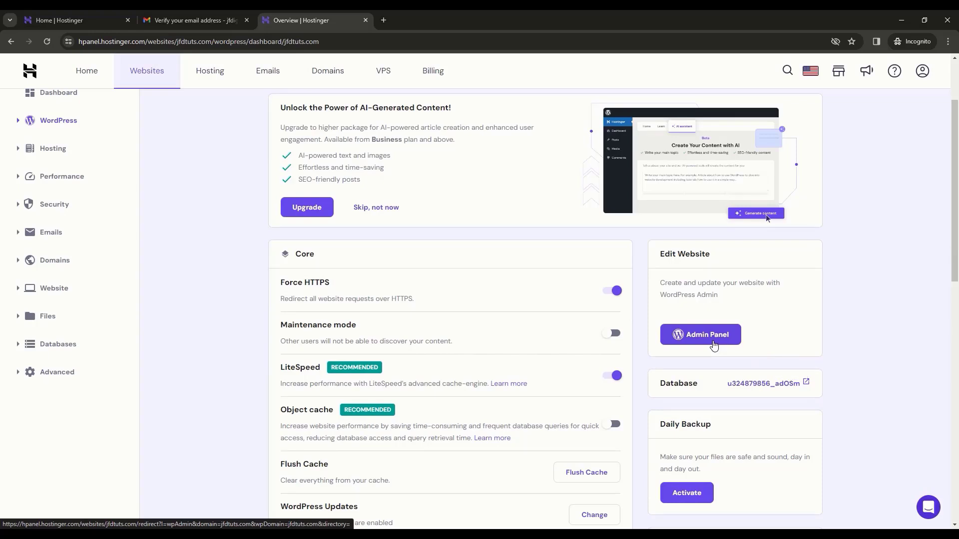
left_click(715, 346)
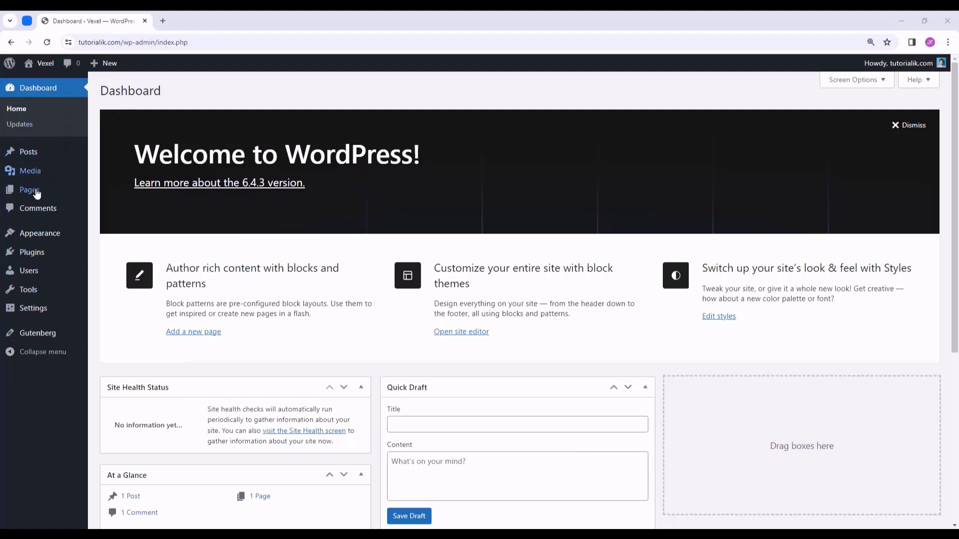
- Dismiss the Welcome banner and collapse the five Dashboard widgets
mouse_move(61, 170)
left_click(905, 125)
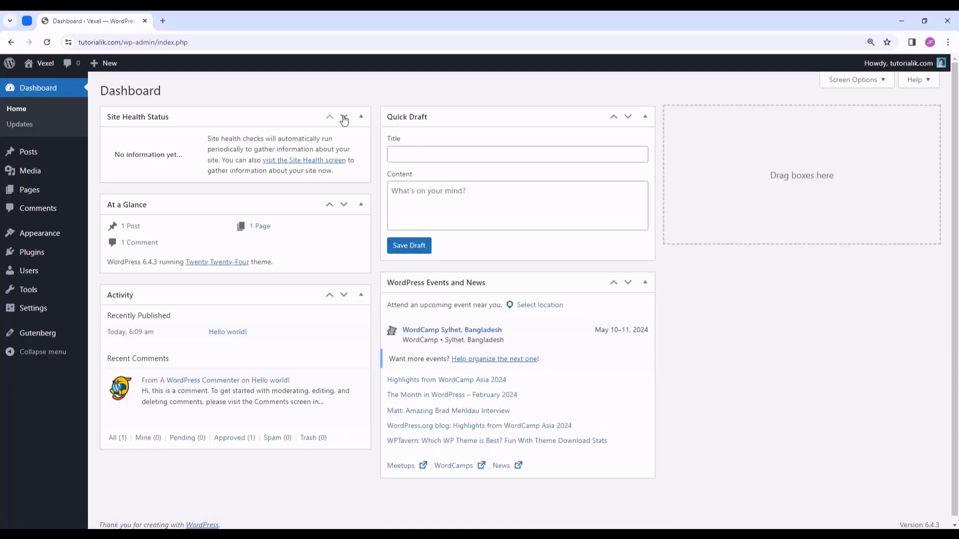
left_click(361, 118)
left_click(360, 149)
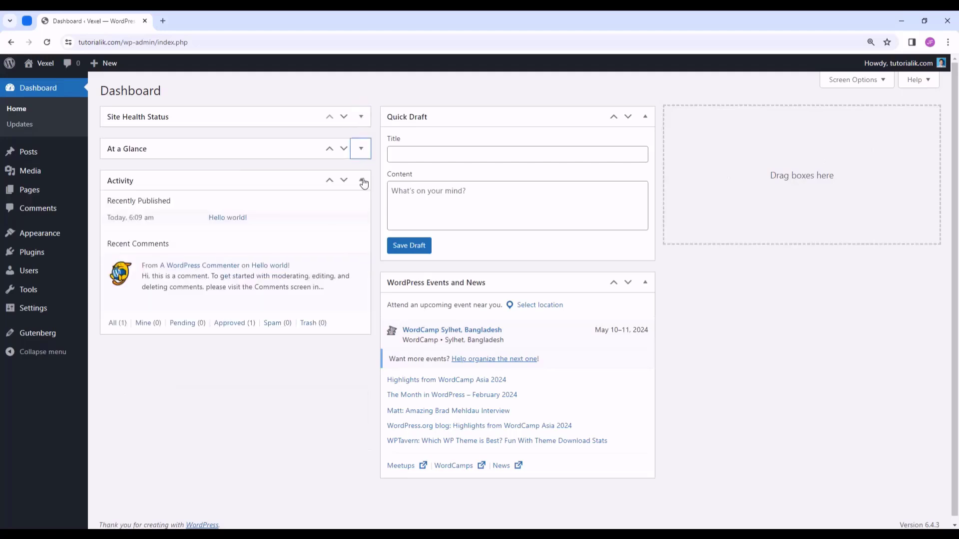
left_click(361, 181)
left_click(646, 116)
left_click(648, 149)
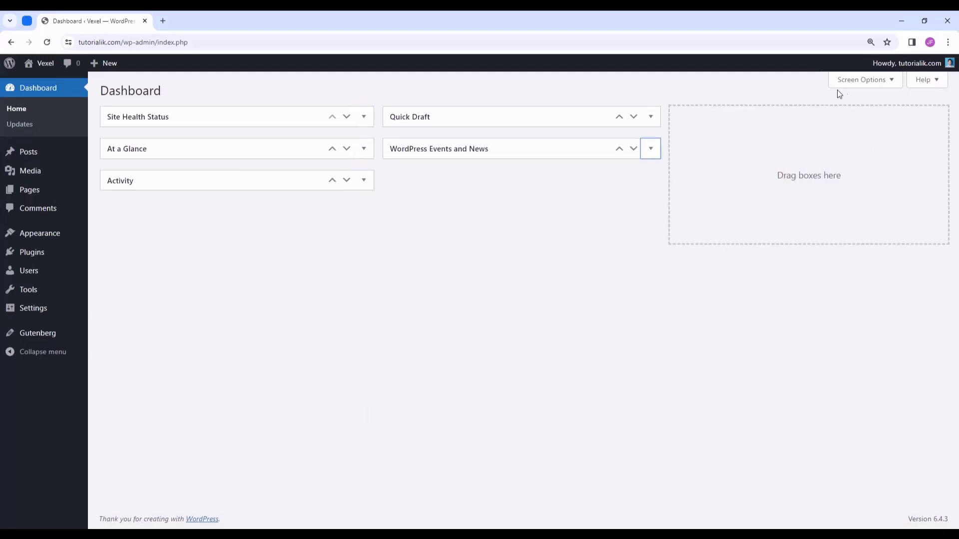
- Uncheck Site Health Status, At a Glance, Activity, Quick Draft and Events and News in Screen Options
left_click(881, 86)
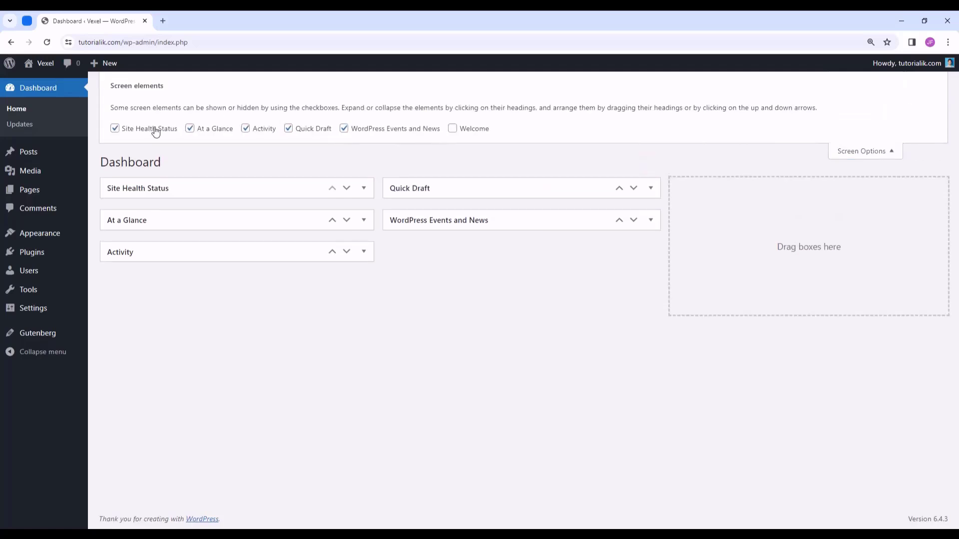
left_click(156, 130)
left_click(191, 130)
left_click(246, 131)
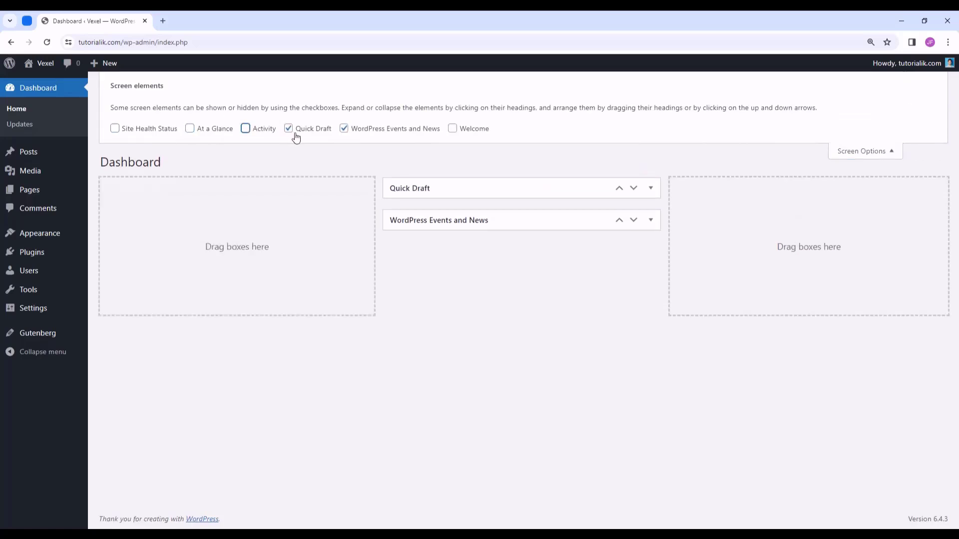
left_click(291, 131)
left_click(354, 131)
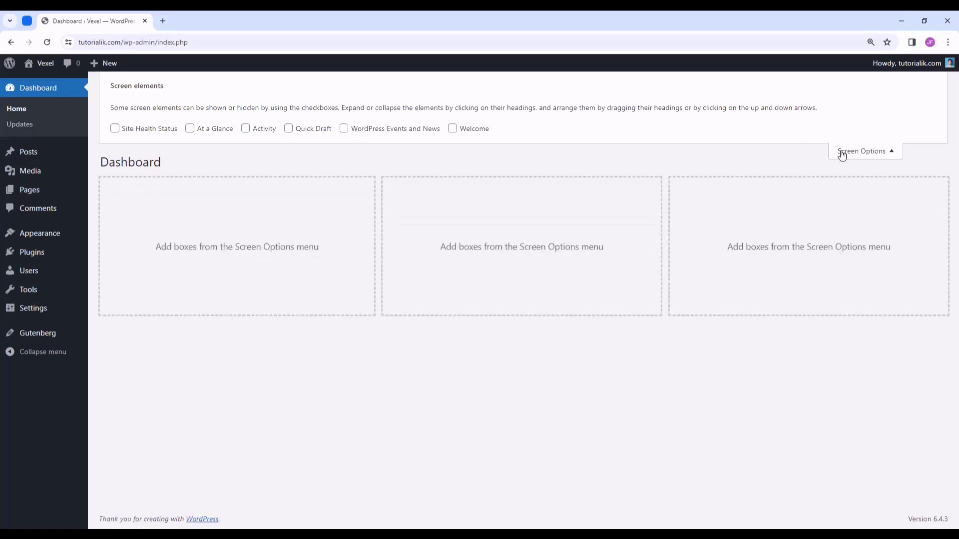
left_click(841, 152)
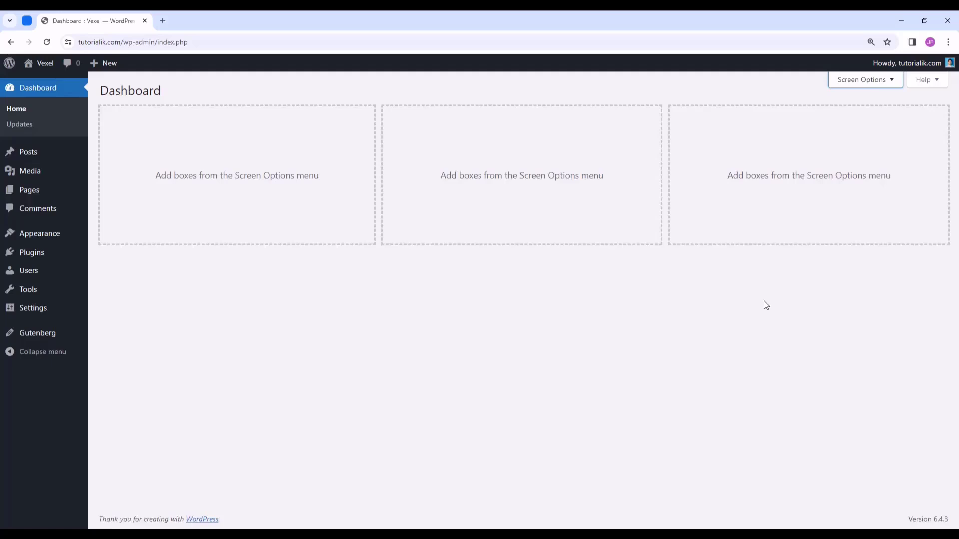
- Bulk-deactivate all three installed plugins: Gutenberg, Health Check & Troubleshooting and WP Reset
left_click(33, 254)
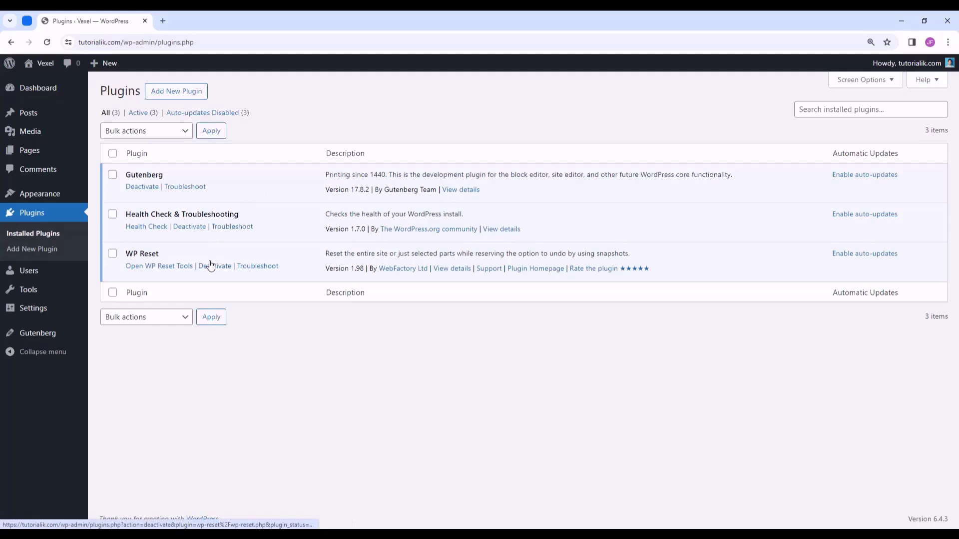
left_click(112, 154)
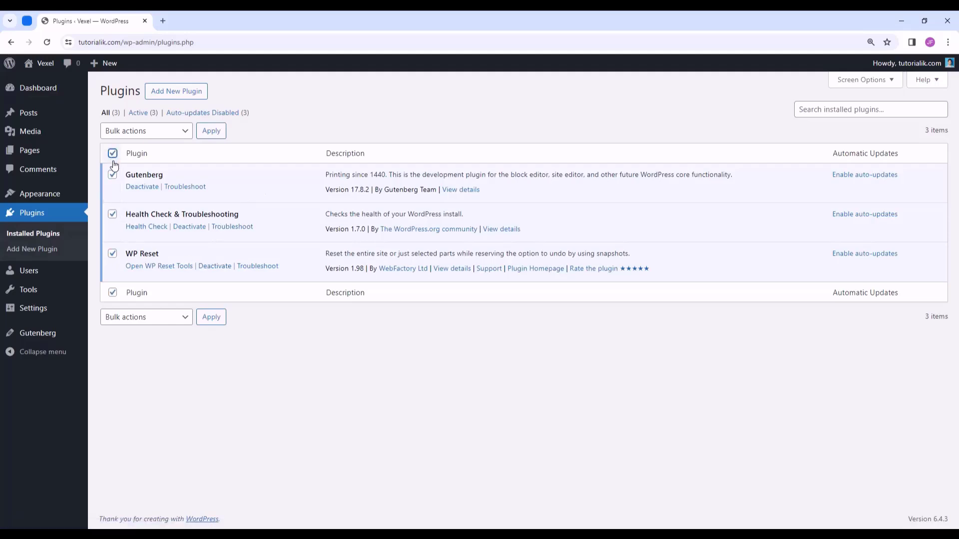
left_click(152, 136)
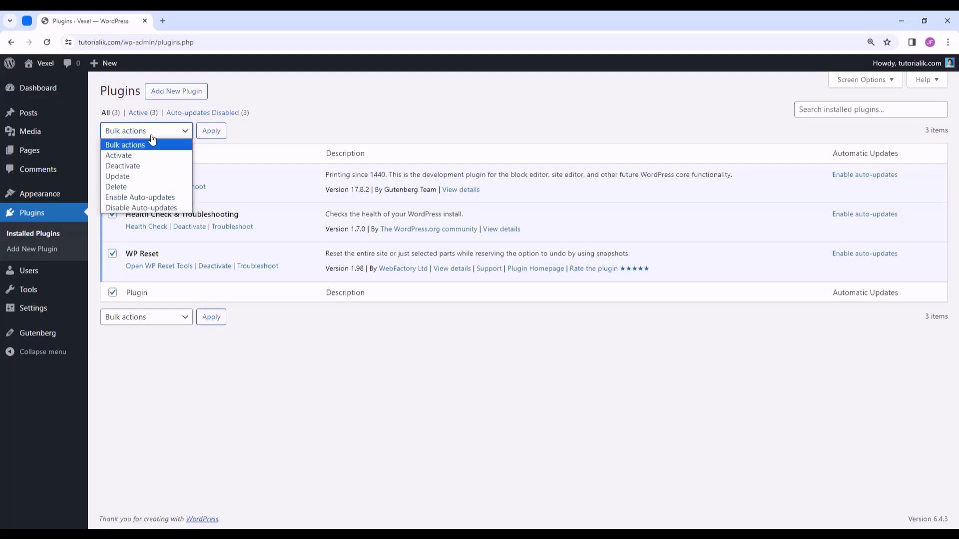
left_click(145, 168)
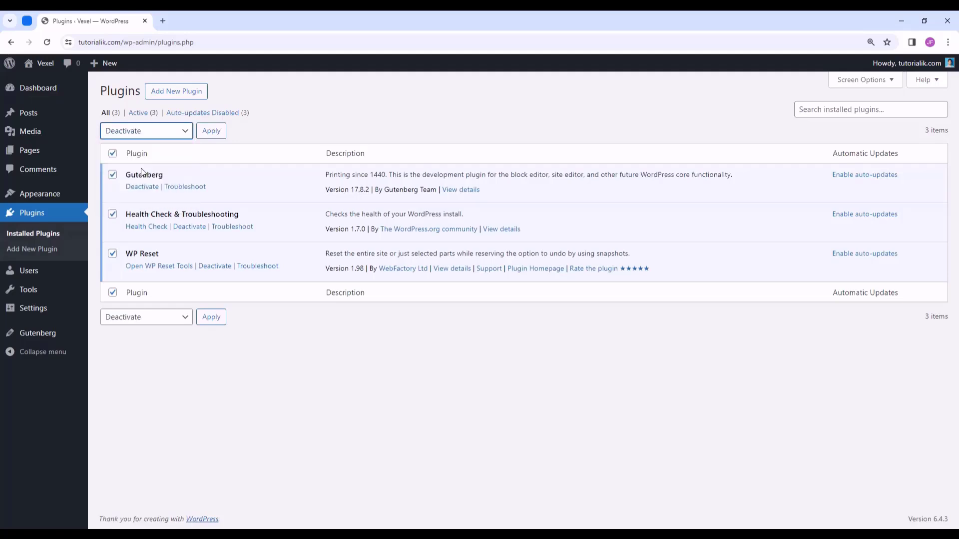
left_click(216, 140)
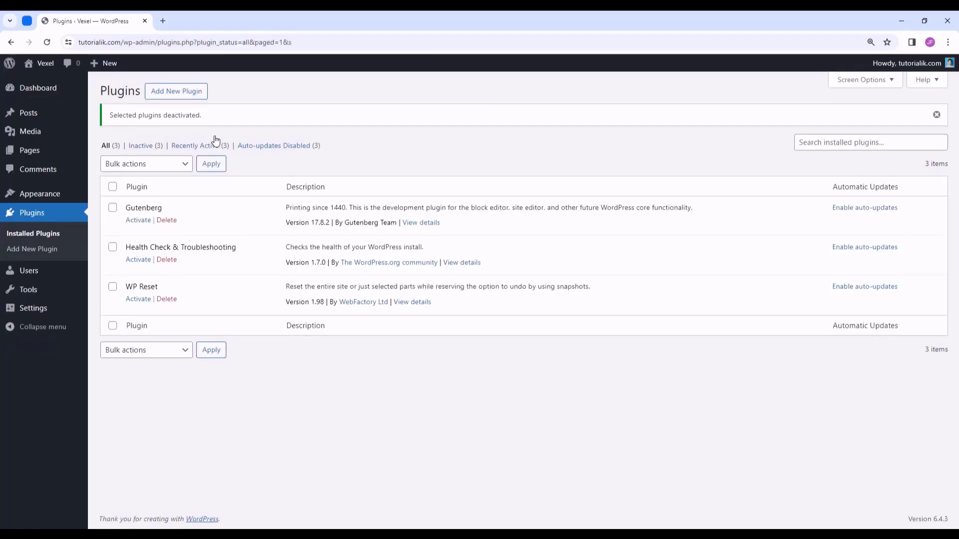
- Bulk-delete the three deactivated plugins and confirm removing their data
left_click(112, 187)
left_click(155, 167)
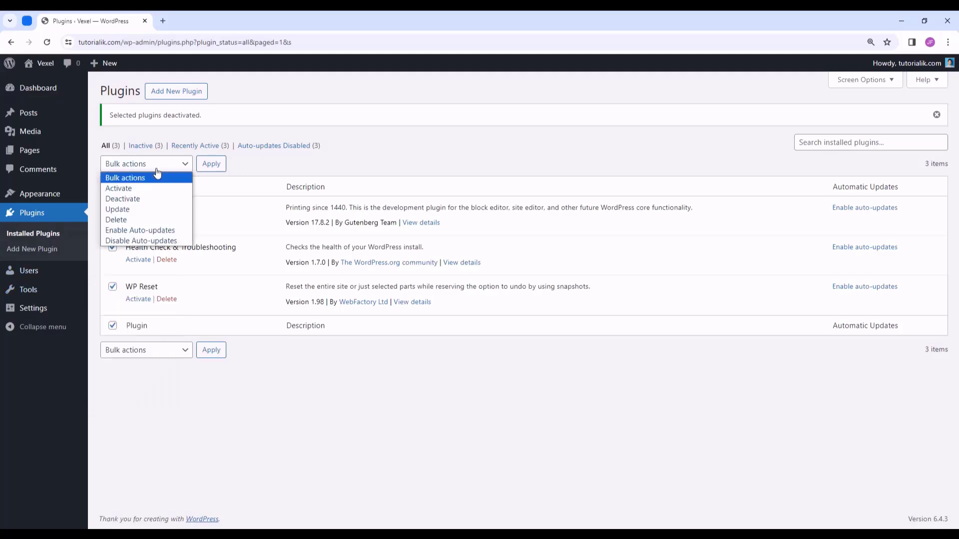
left_click(128, 220)
left_click(211, 163)
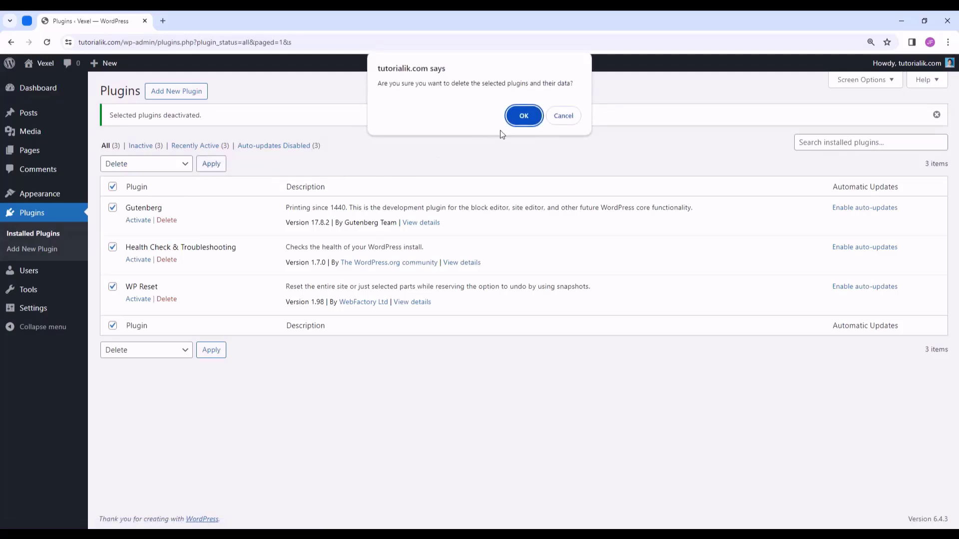
left_click(524, 116)
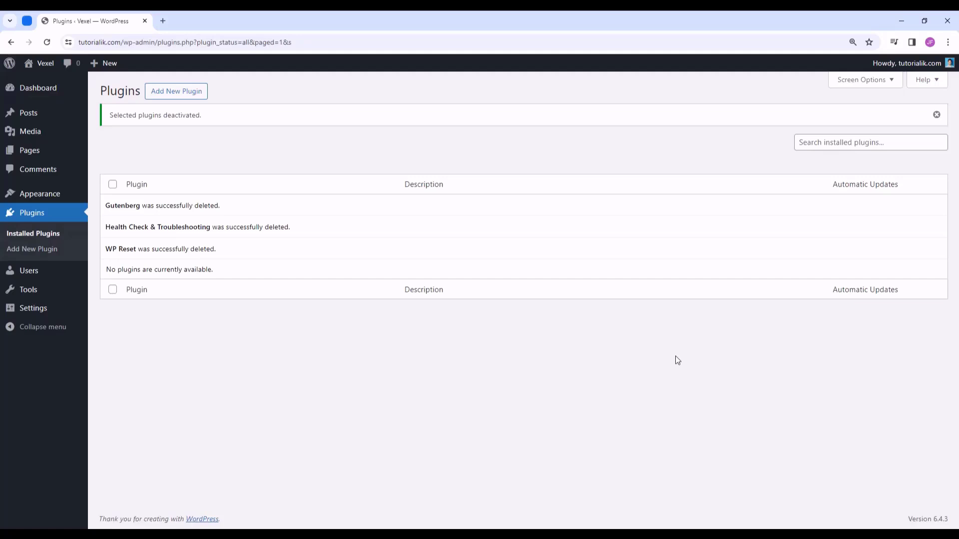
mouse_move(45, 279)
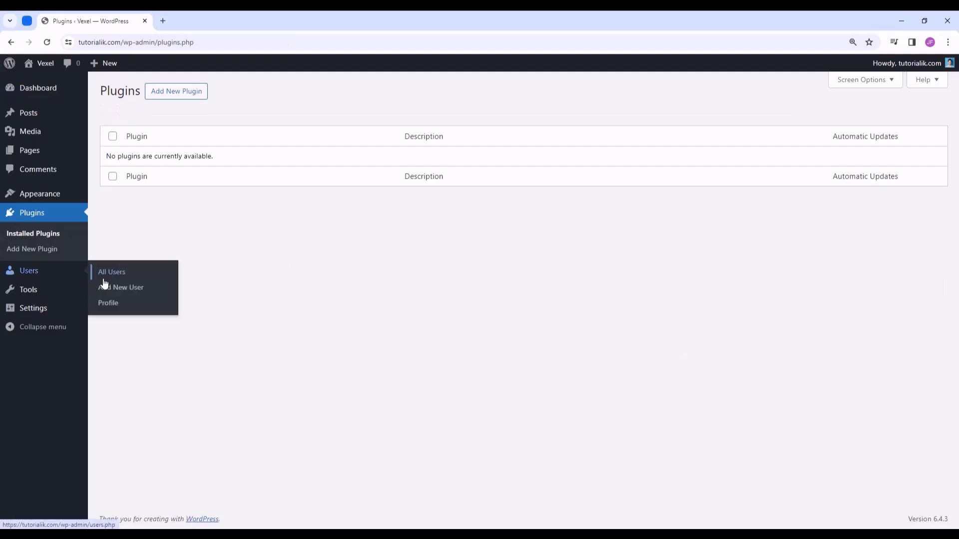
- Preview the Light, Modern, Blue, Coffee, Midnight and Sunrise admin colour schemes, then keep Default
left_click(118, 305)
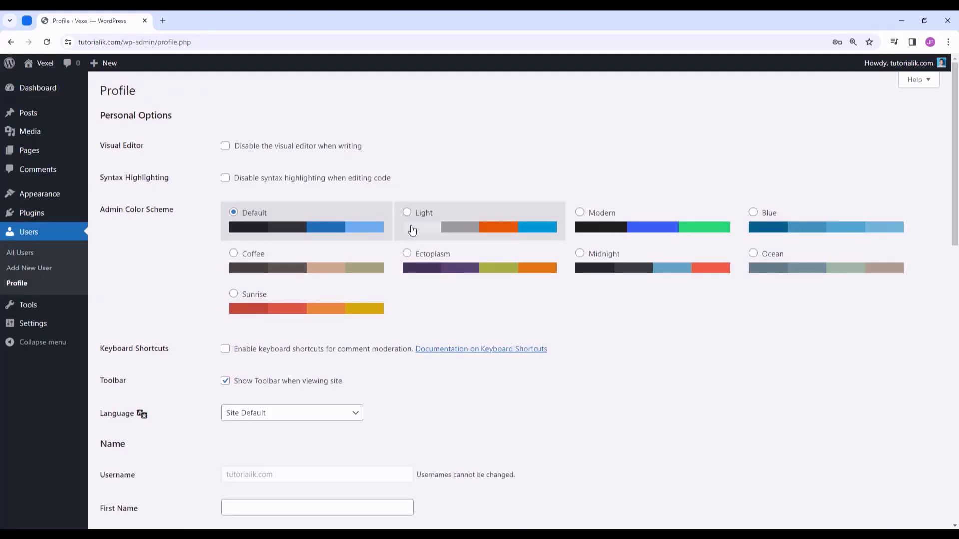
left_click(452, 226)
left_click(600, 225)
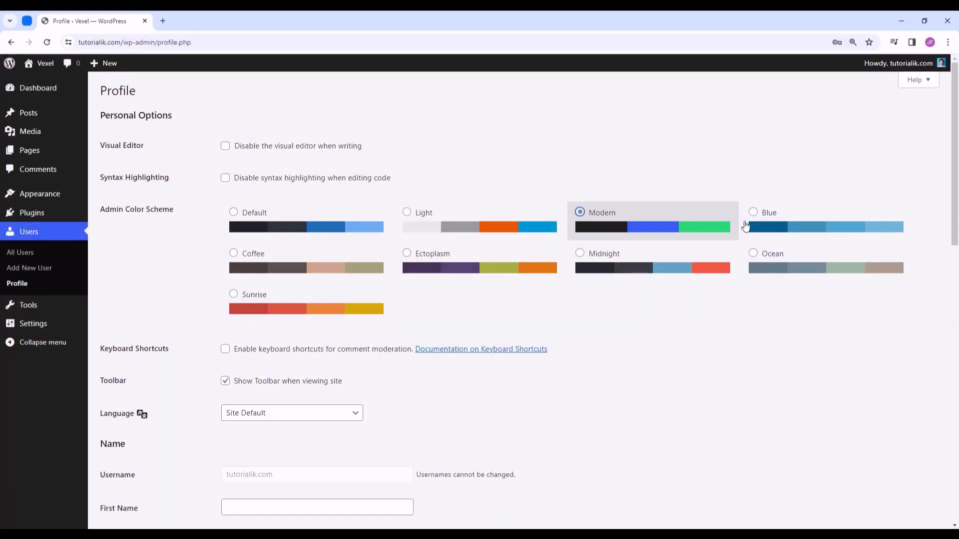
left_click(804, 227)
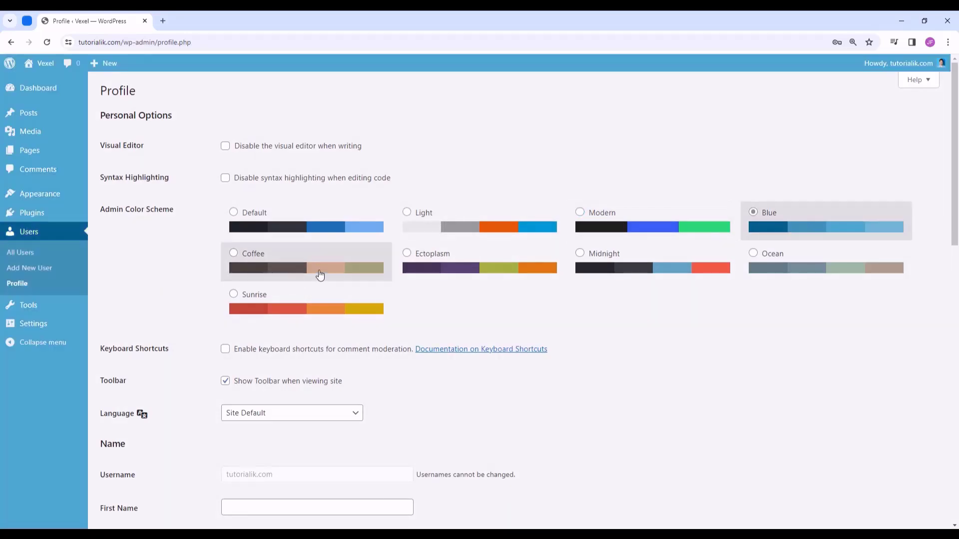
left_click(333, 273)
left_click(620, 264)
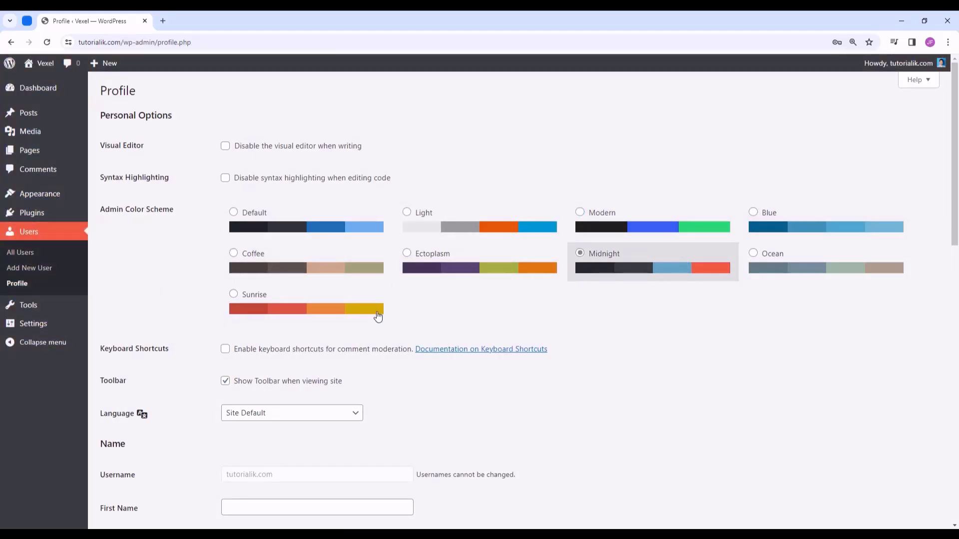
left_click(356, 310)
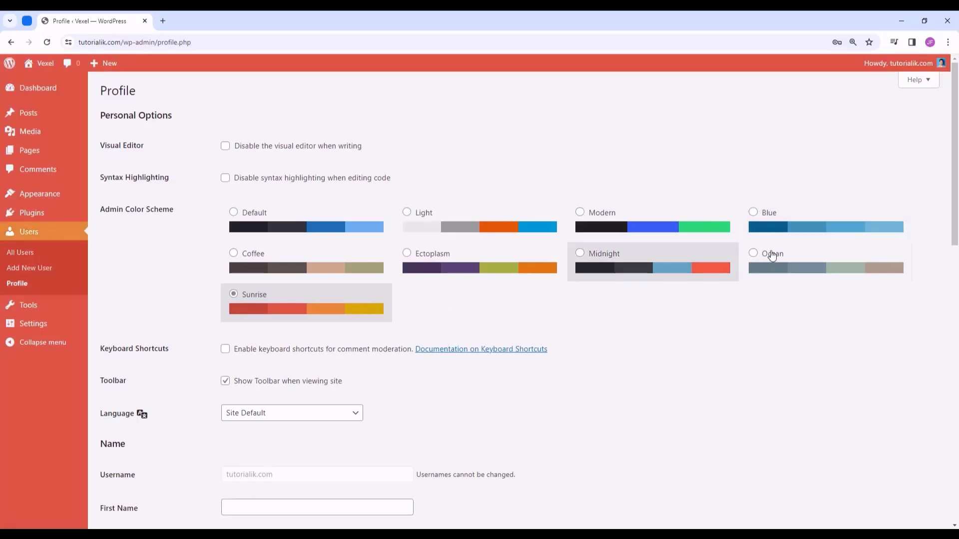
left_click(791, 228)
left_click(680, 225)
left_click(524, 232)
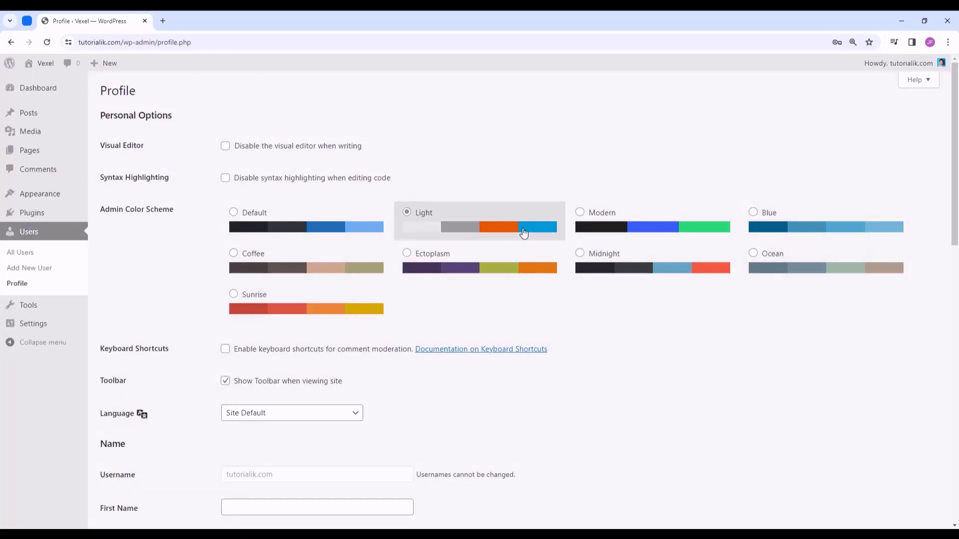
left_click(380, 229)
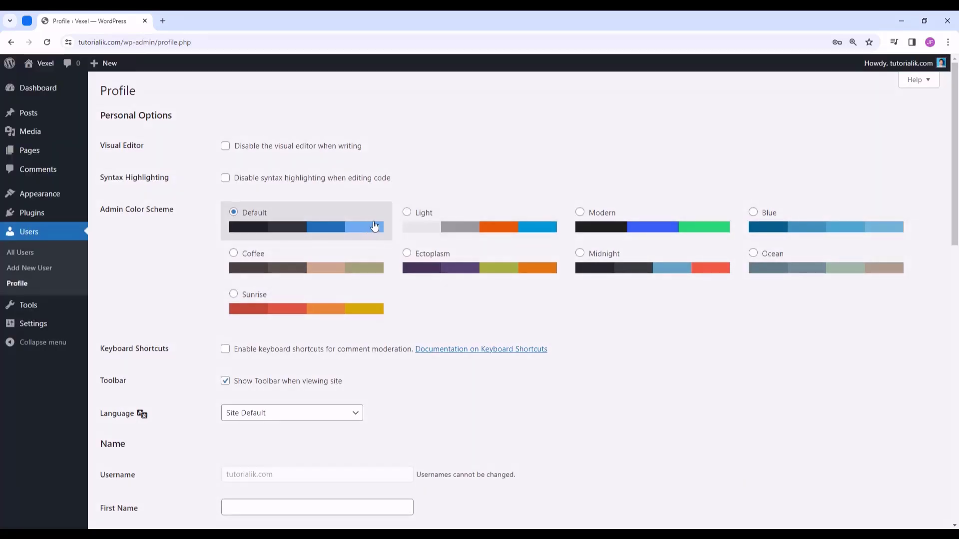
- Check the profile language list and leave it on Site Default
scroll(374, 226, "down", 4)
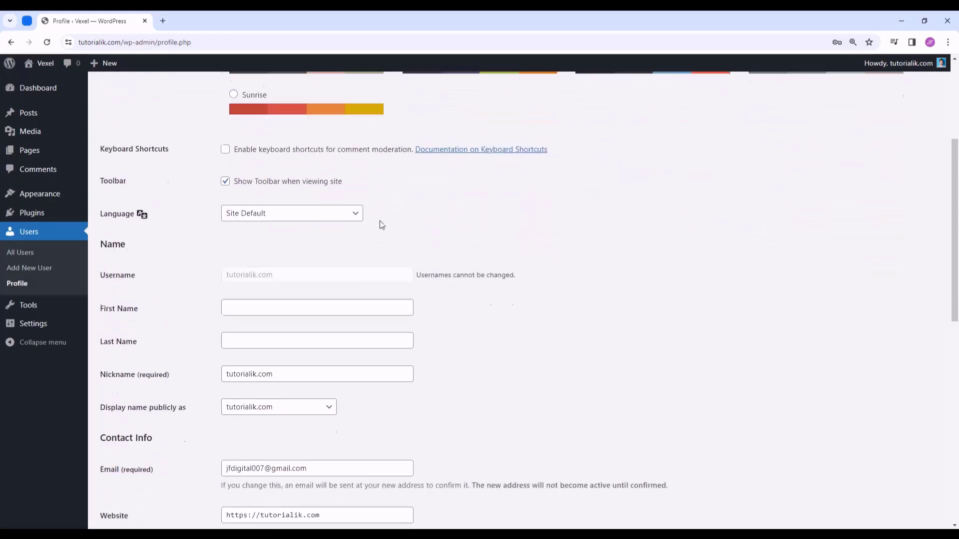
left_click(306, 218)
scroll(317, 292, "down", 10)
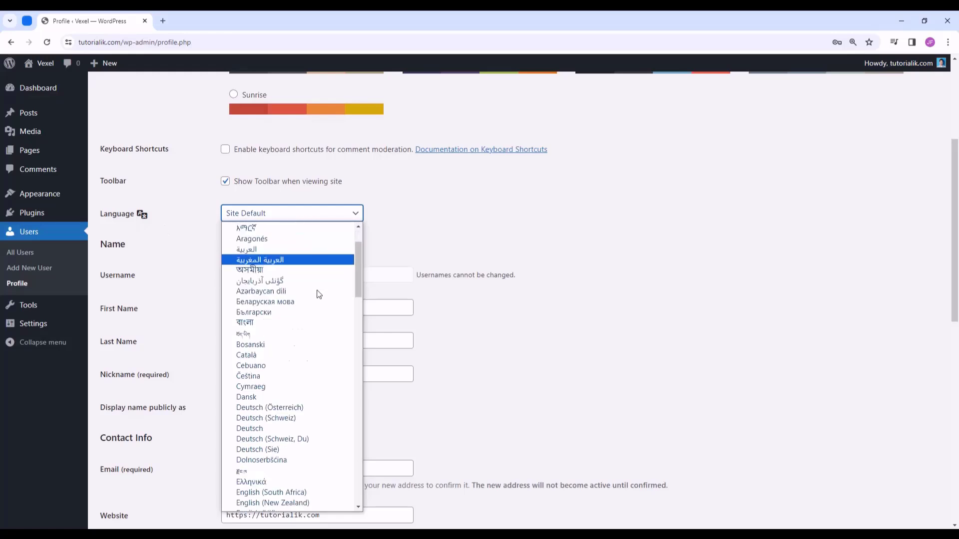
left_click_drag(359, 361, 344, 427)
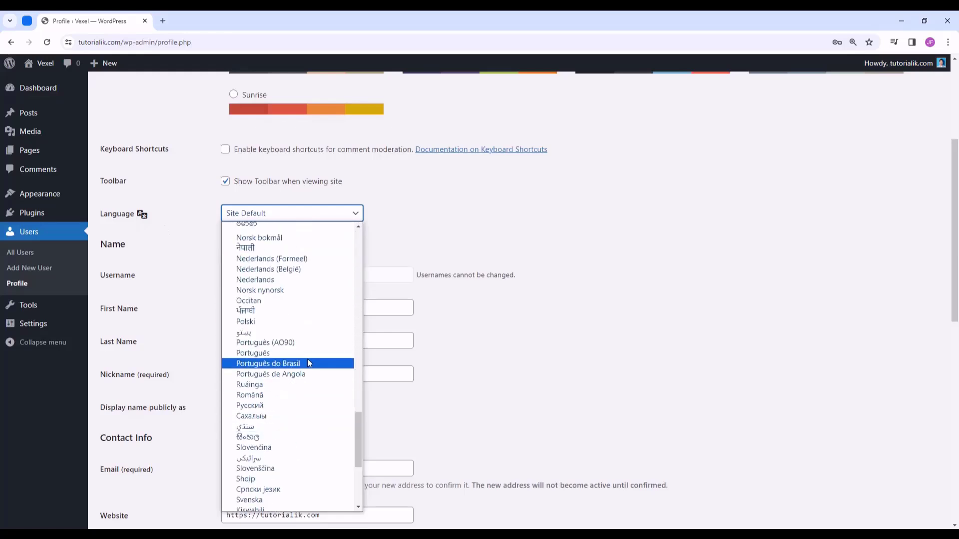
scroll(307, 359, "up", 10)
scroll(306, 360, "up", 8)
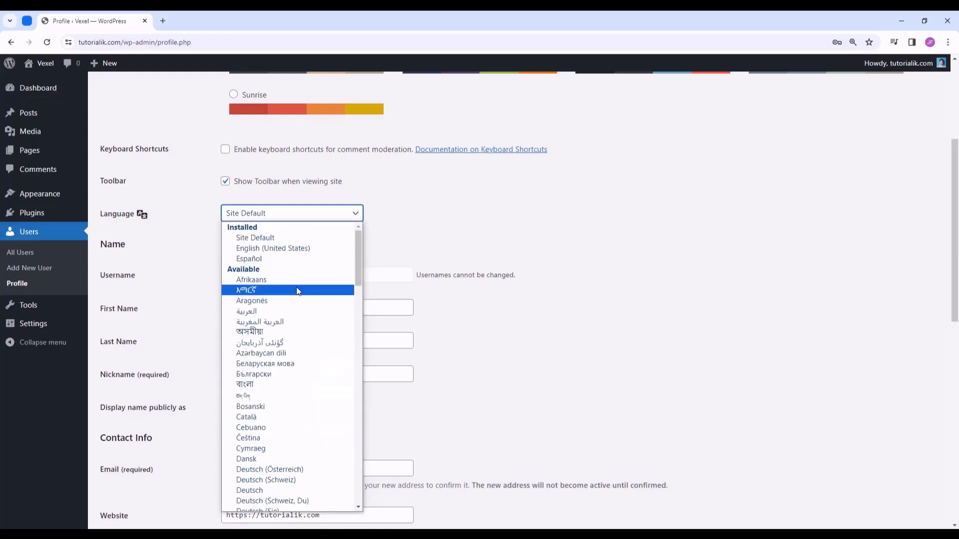
left_click(299, 238)
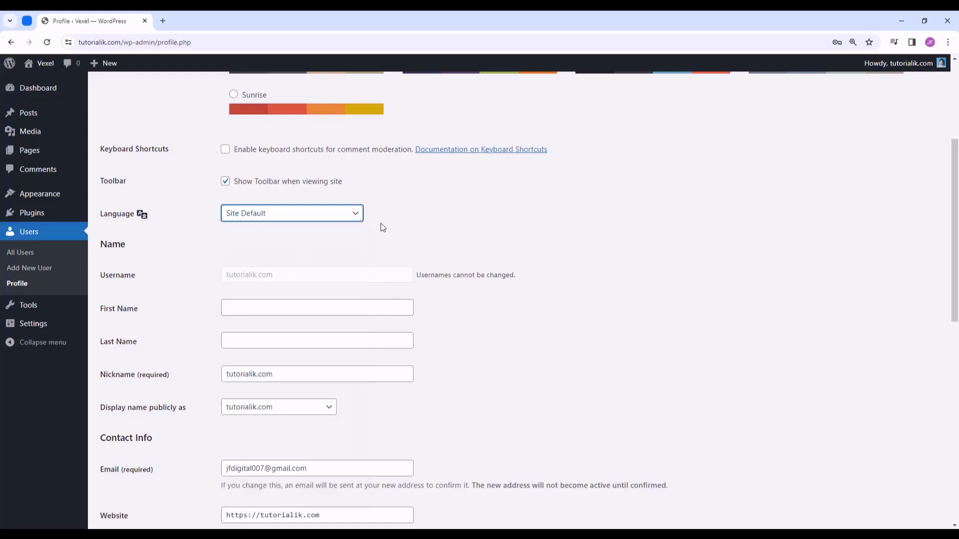
- Fill in the user's first name, last name and full-name nickname
scroll(383, 227, "down", 2)
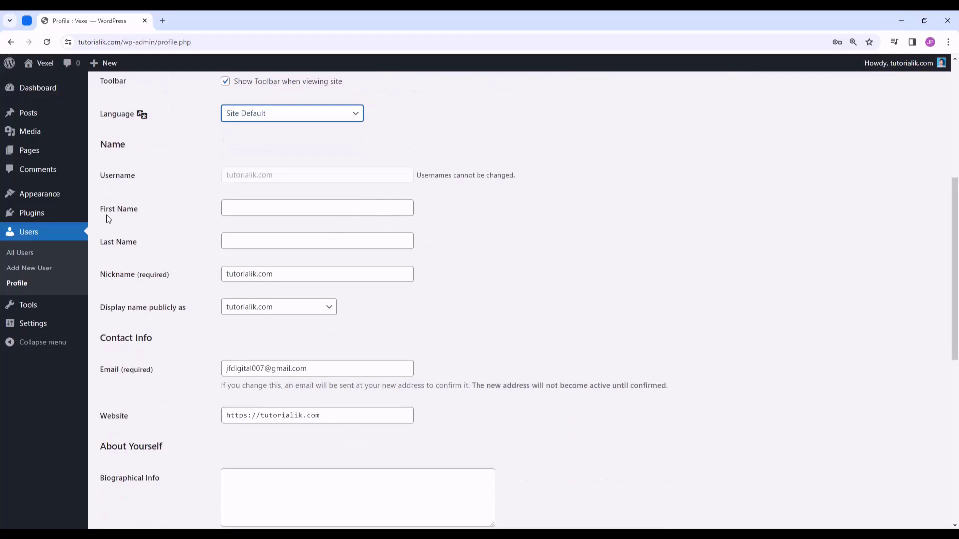
left_click(270, 207)
type("T")
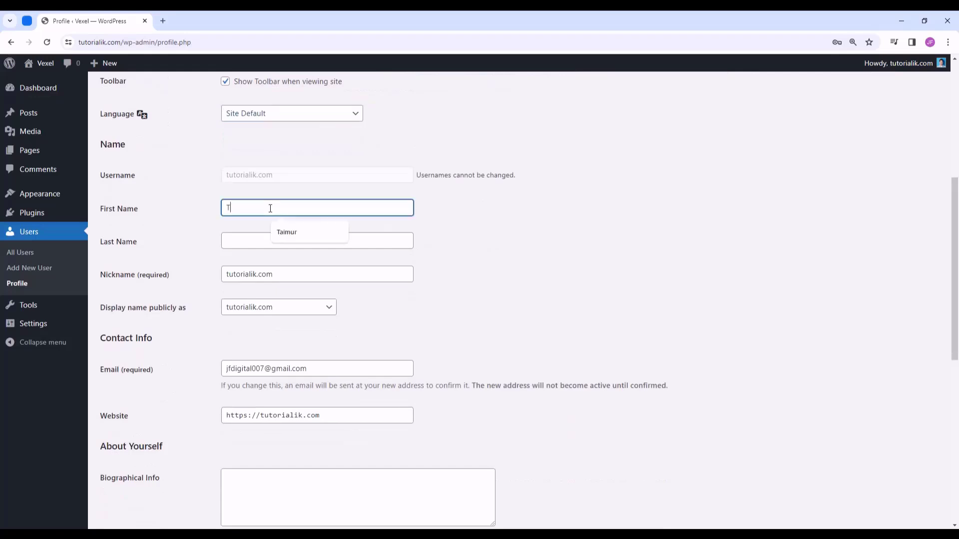
type("aimur")
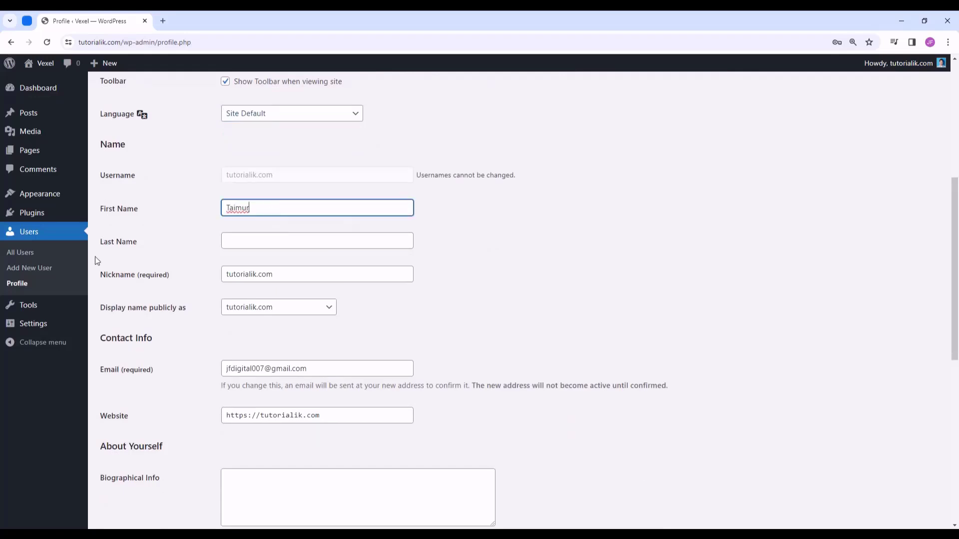
left_click(276, 239)
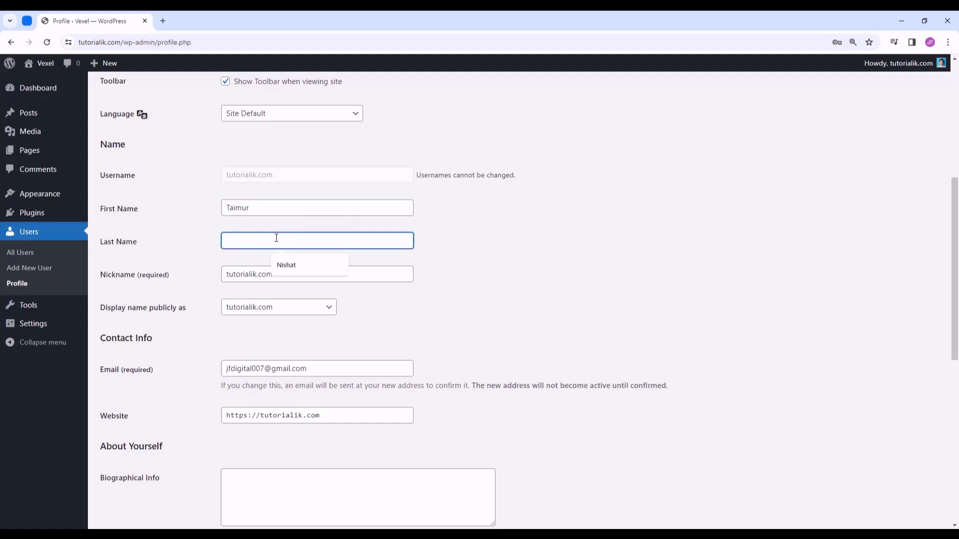
type("Nishat")
left_click_drag(292, 271, 207, 279)
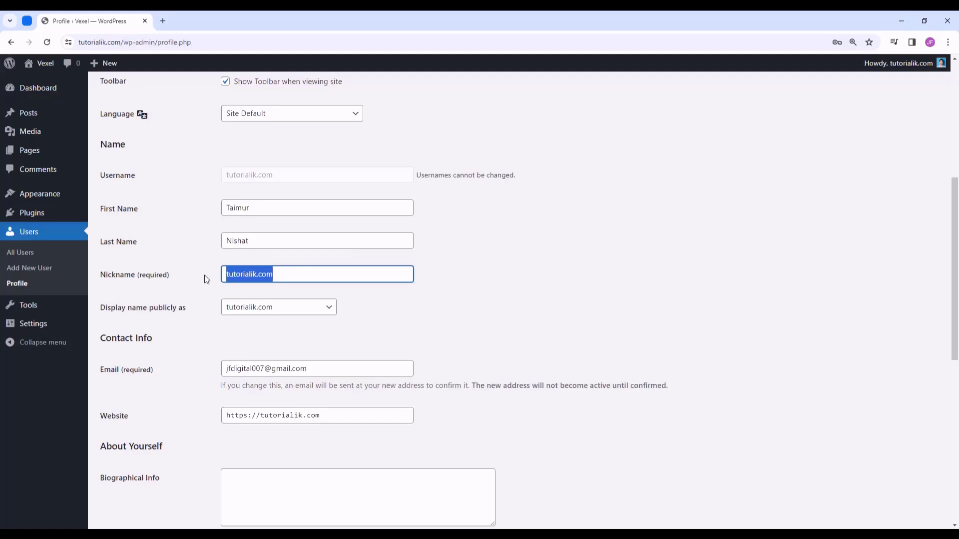
type("Ta")
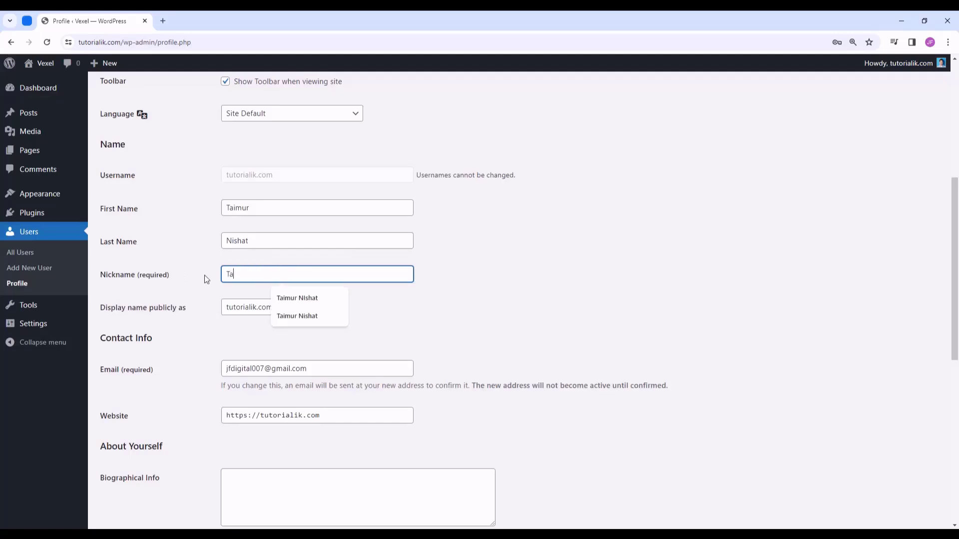
key("BackSpace")
key("Tab")
- Set Display name publicly as to the full name, checking it against the example byline
scroll(207, 278, "down", 1)
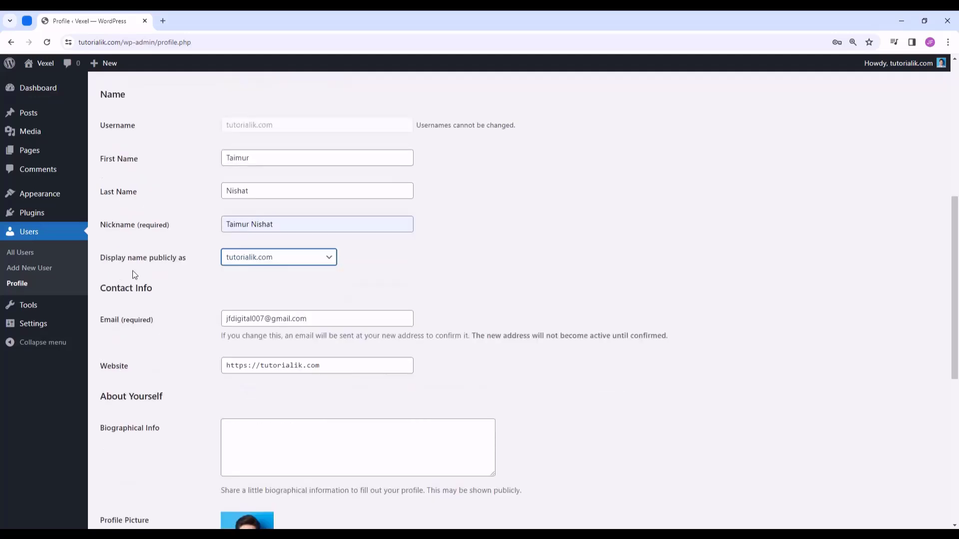
left_click(266, 259)
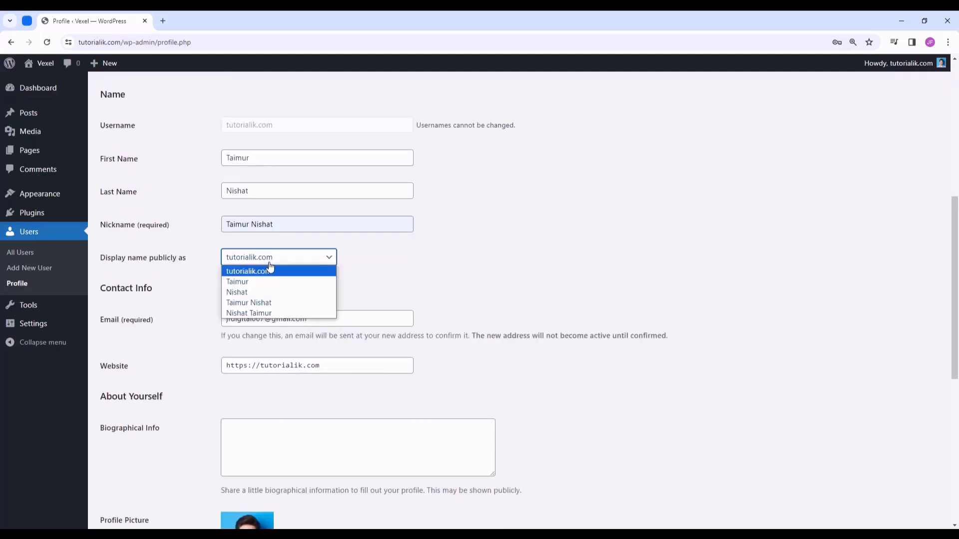
left_click(292, 303)
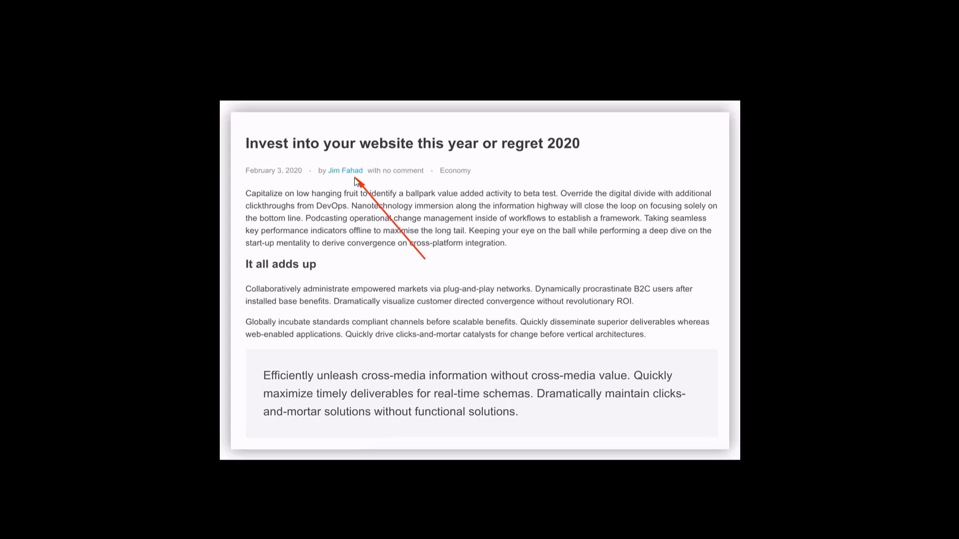
key("alt+Tab")
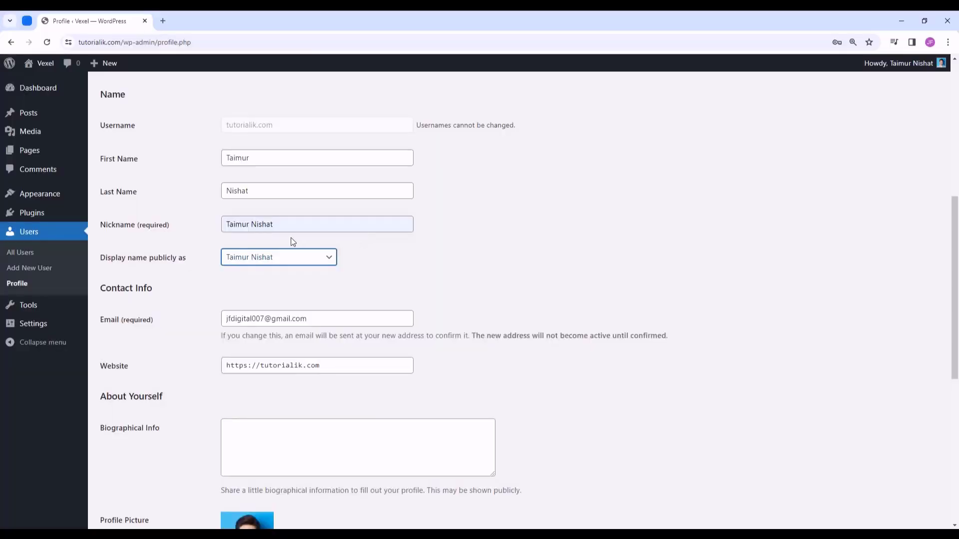
left_click(278, 261)
left_click(261, 302)
key("alt+Tab")
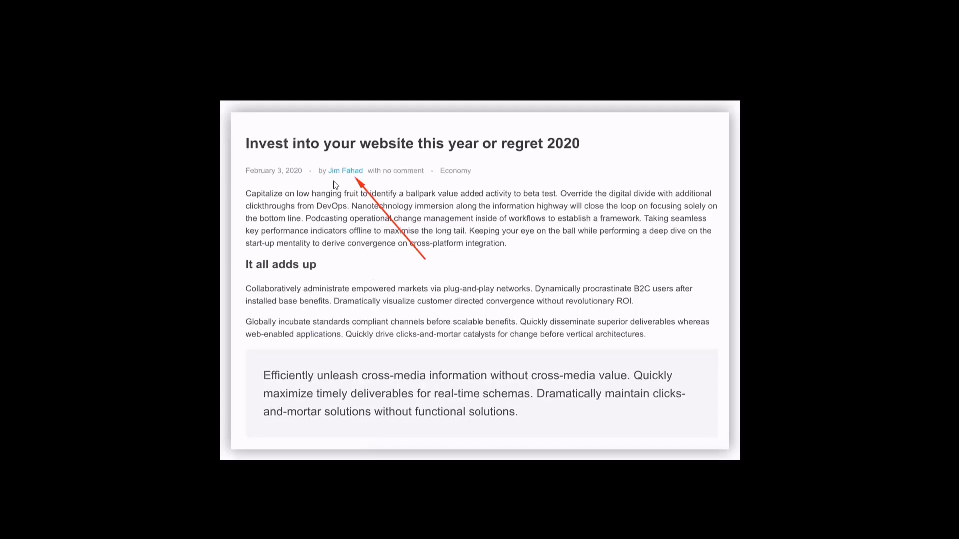
key("alt+Tab")
- Replace the generated Strong password with a custom 12-character password rated Medium
scroll(368, 218, "down", 2)
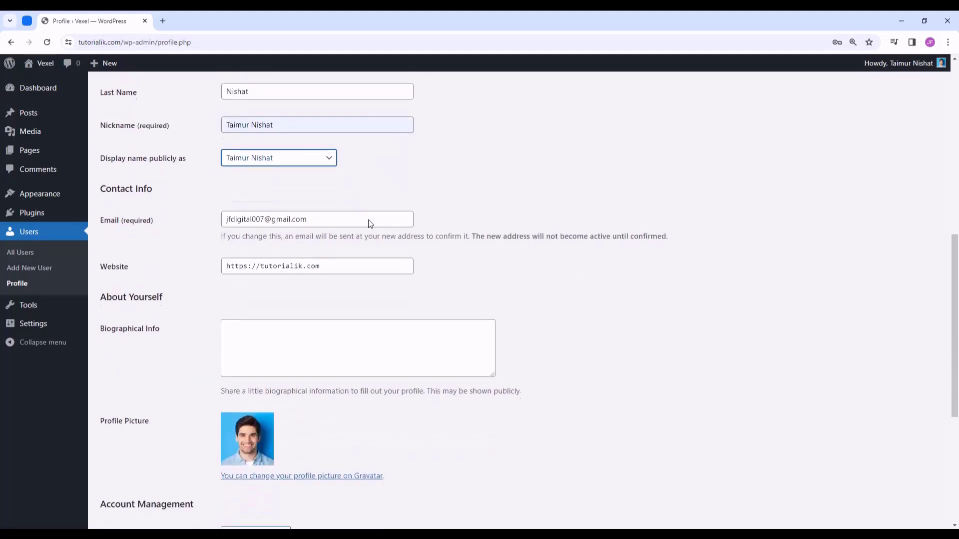
left_click_drag(327, 215, 213, 216)
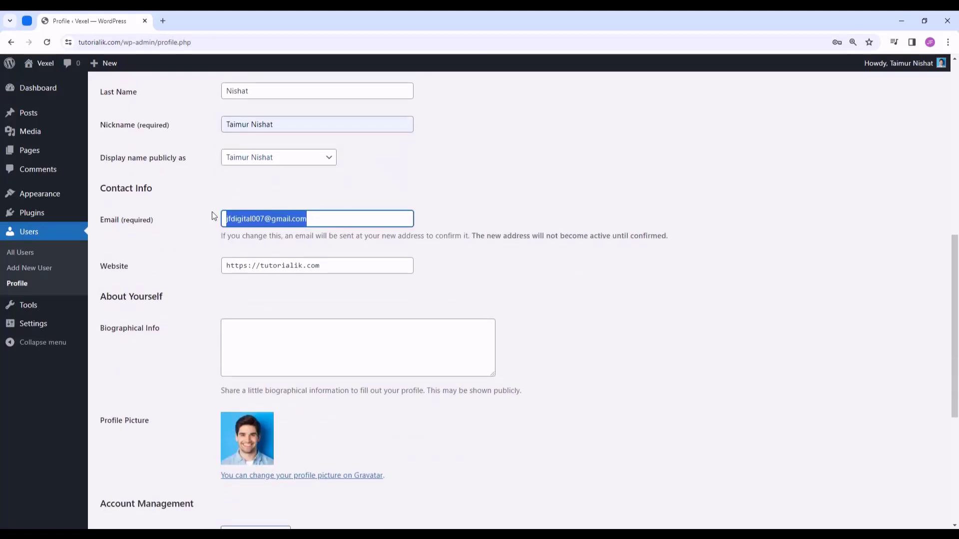
left_click(316, 198)
scroll(339, 198, "down", 1)
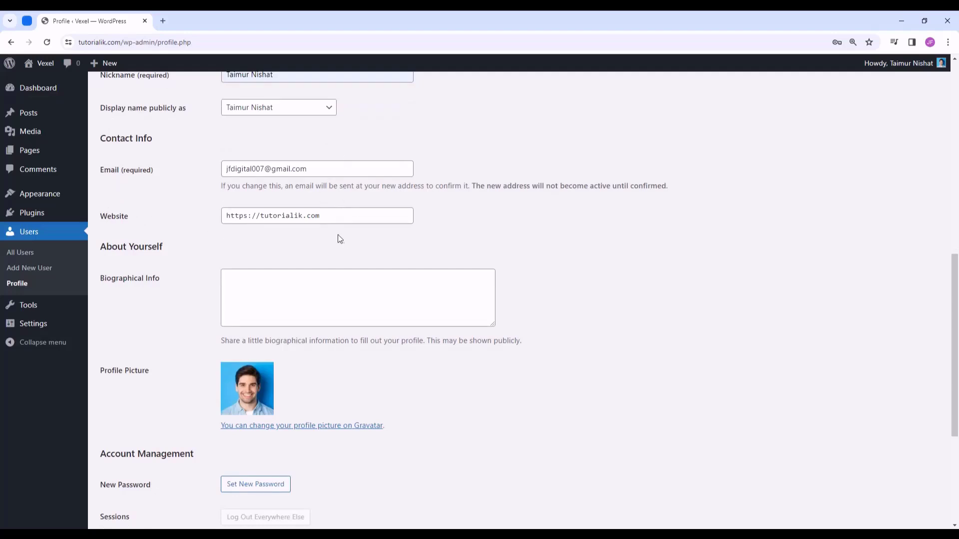
scroll(330, 245, "down", 4)
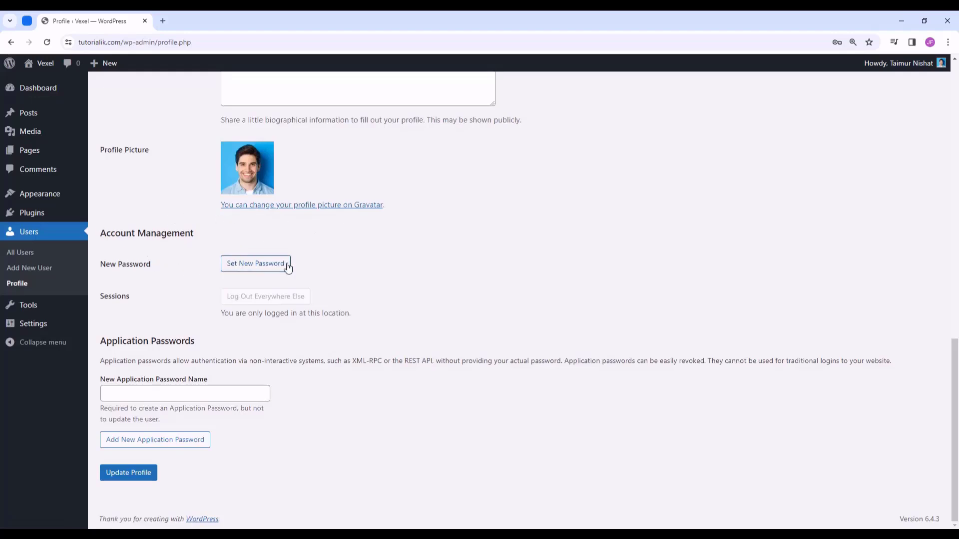
left_click(254, 267)
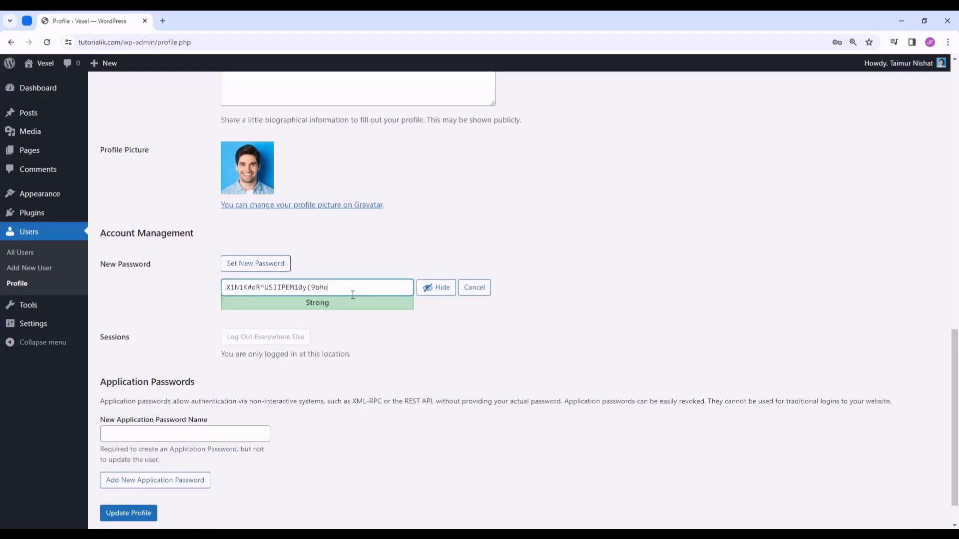
left_click_drag(347, 291, 218, 295)
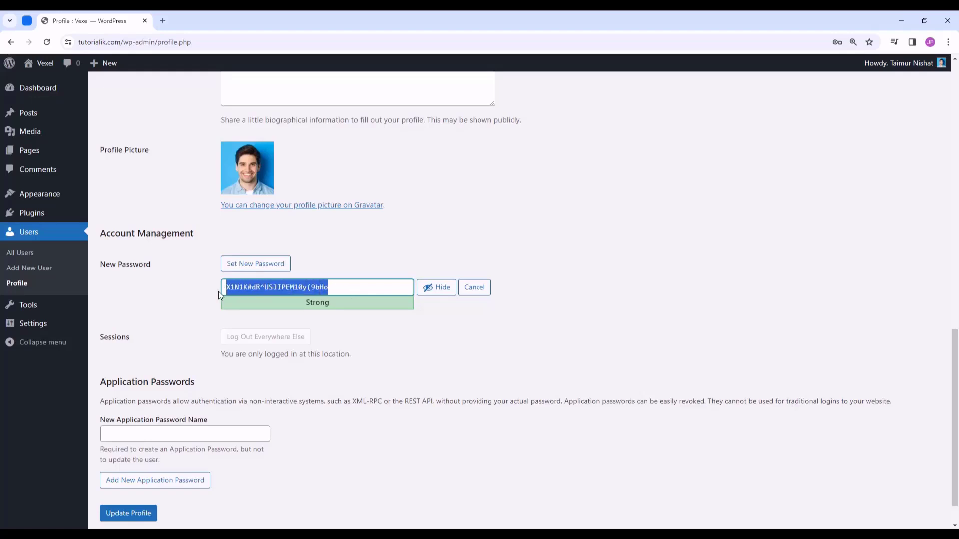
key("BackSpace")
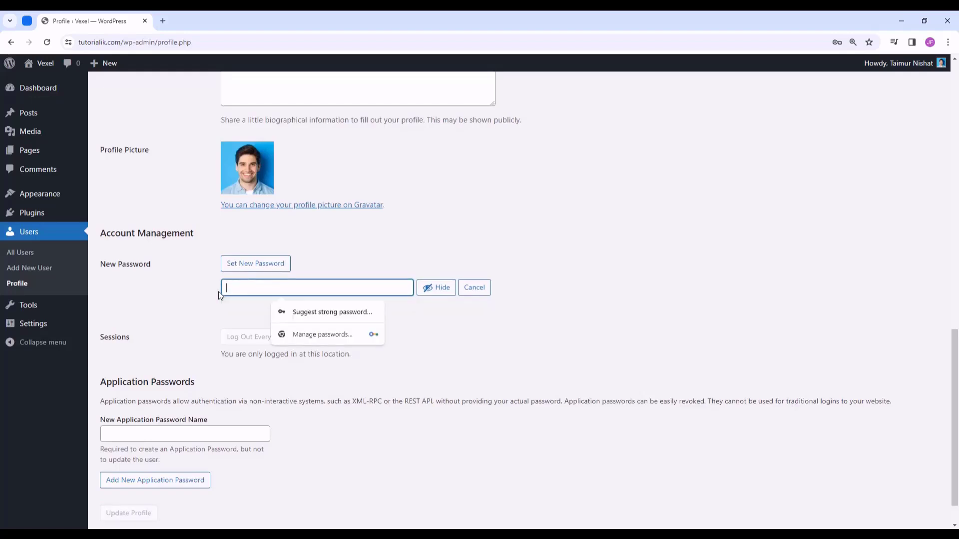
type("••••••••••••")
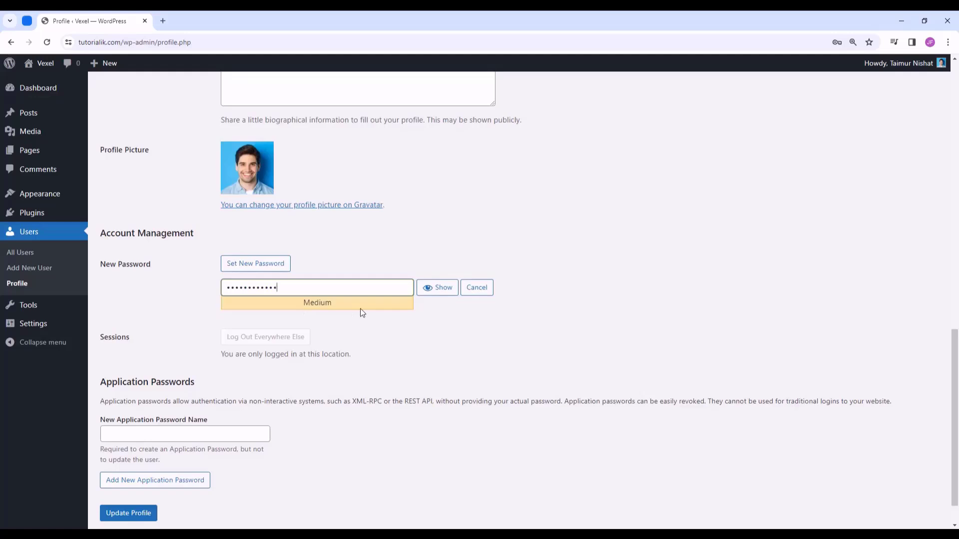
scroll(362, 312, "down", 1)
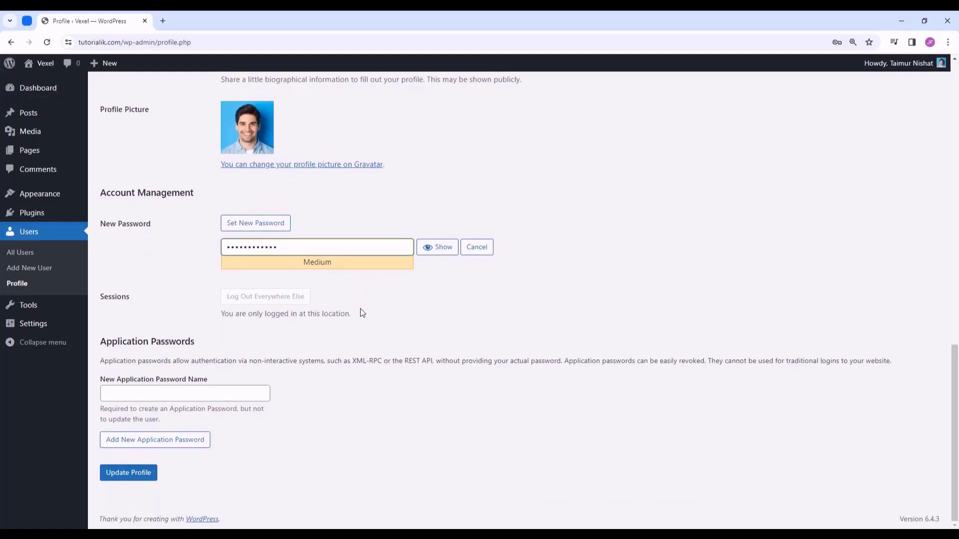
- Save the profile update, view the live JFD site in a new tab, then return to Profile
left_click(131, 481)
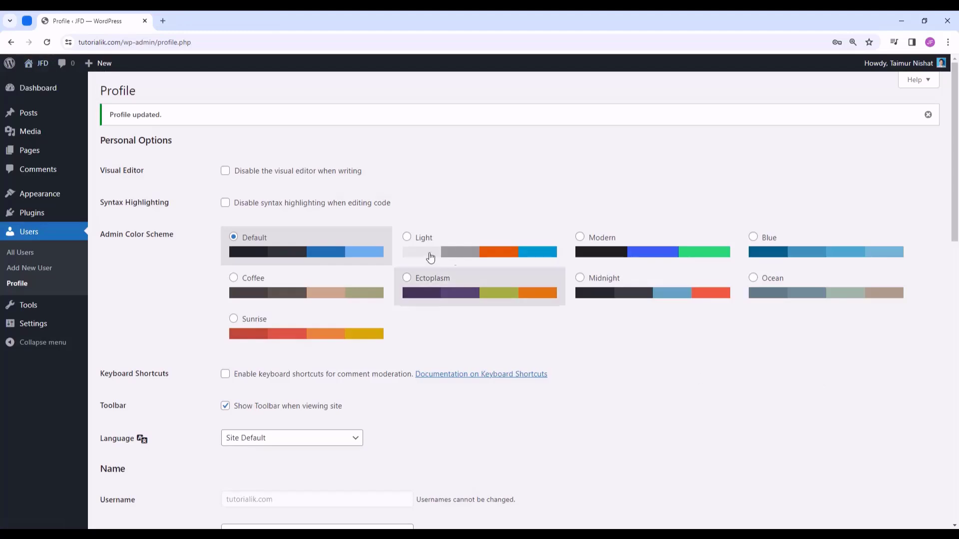
mouse_move(45, 71)
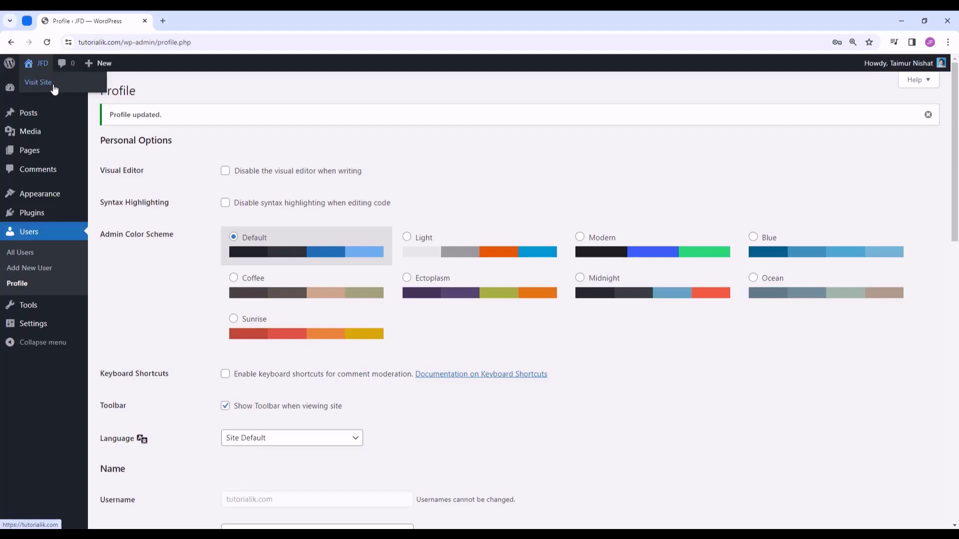
middle_click(48, 89)
left_click(223, 23)
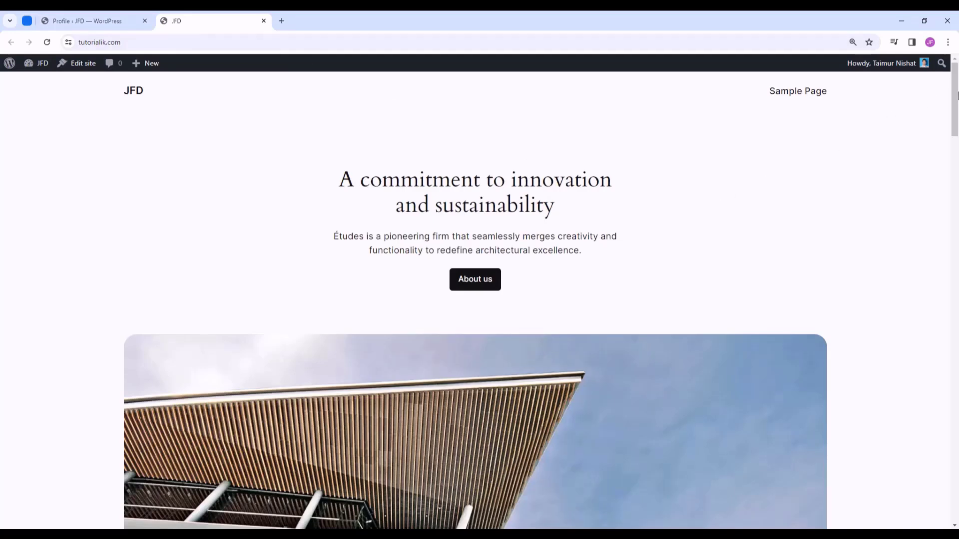
mouse_move(956, 77)
left_mouse_down()
mouse_move(951, 425)
mouse_move(952, 75)
left_mouse_up()
left_click(119, 17)
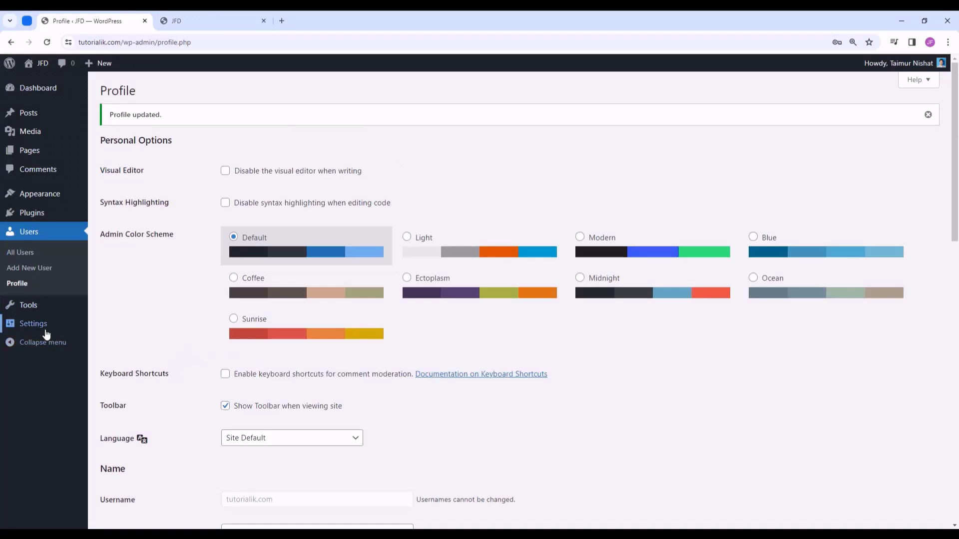
- In General settings, keep the site title JFD and add the tagline 'Best Website in California'
mouse_move(40, 332)
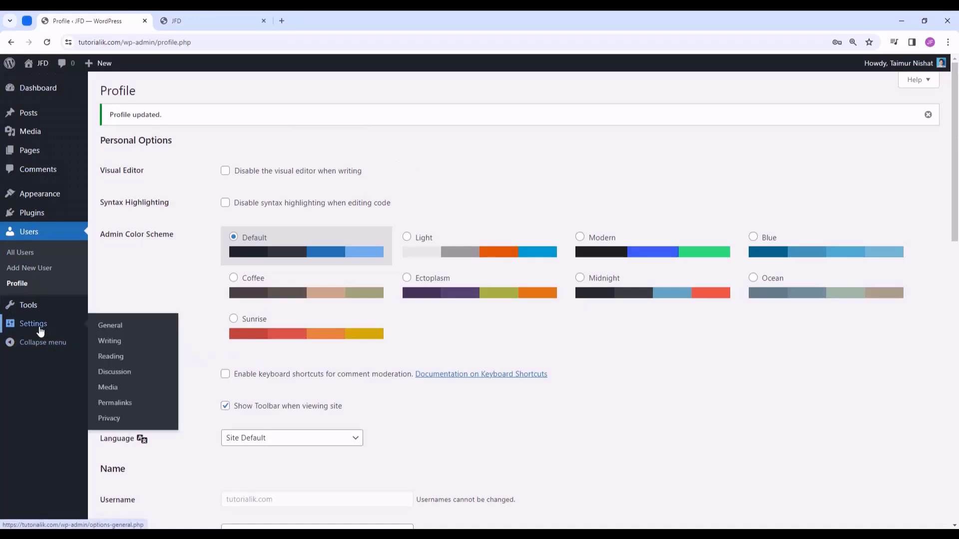
left_click(133, 332)
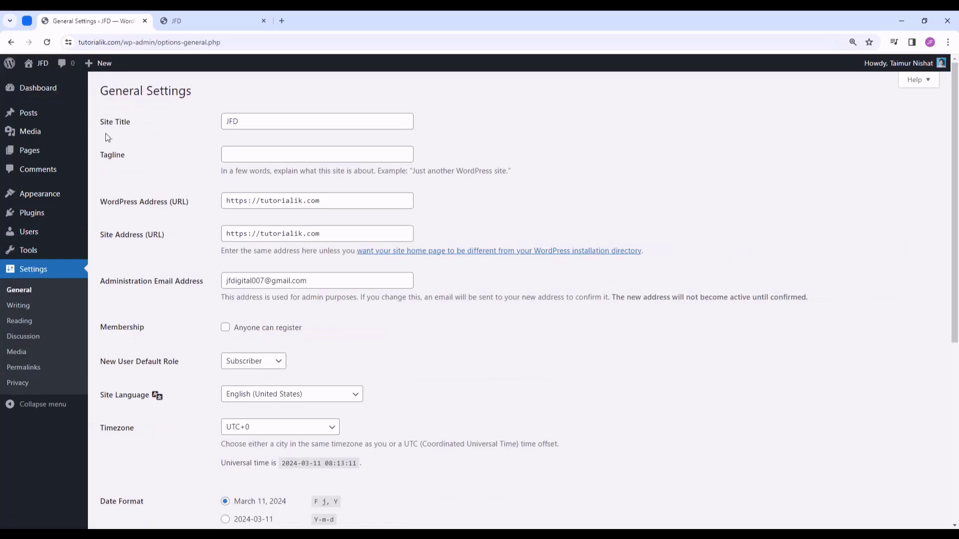
left_click_drag(251, 124, 192, 128)
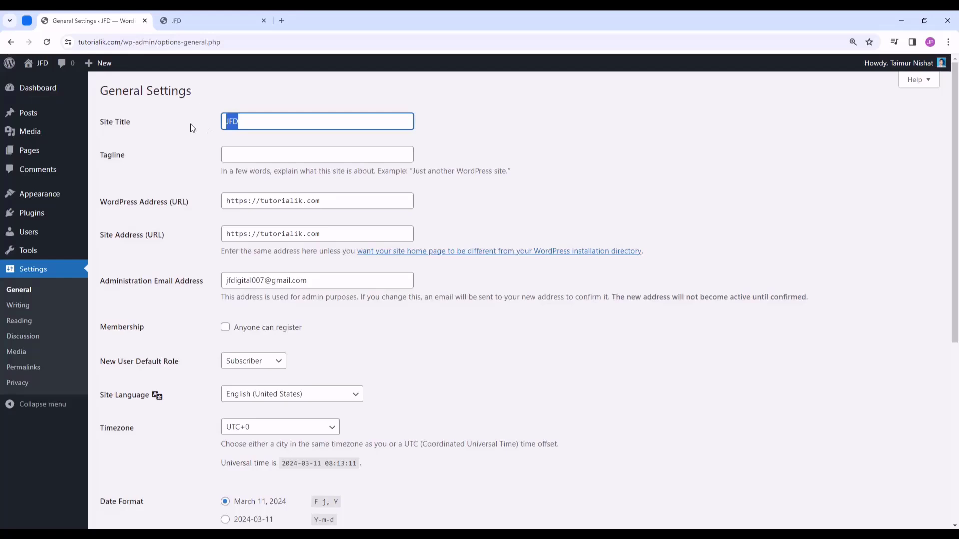
type("My we")
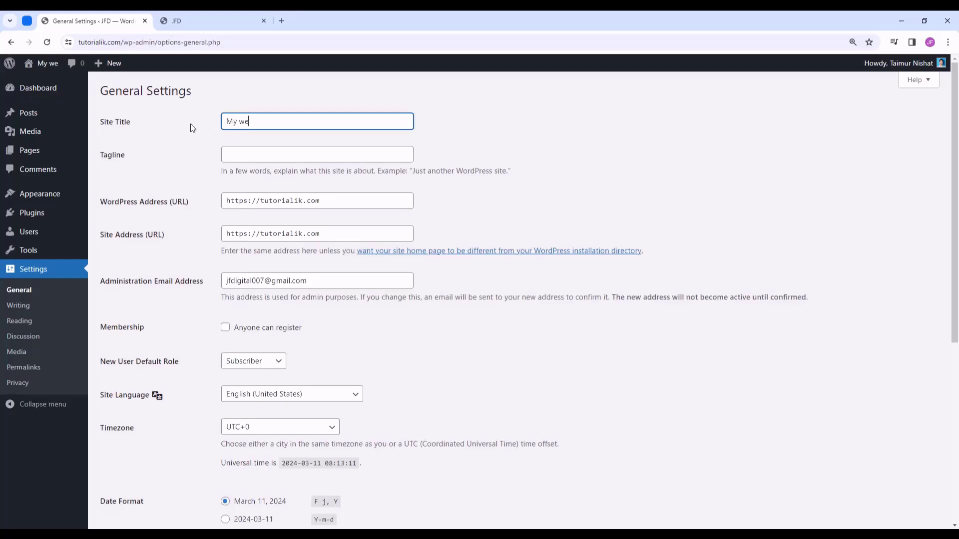
type("bsite")
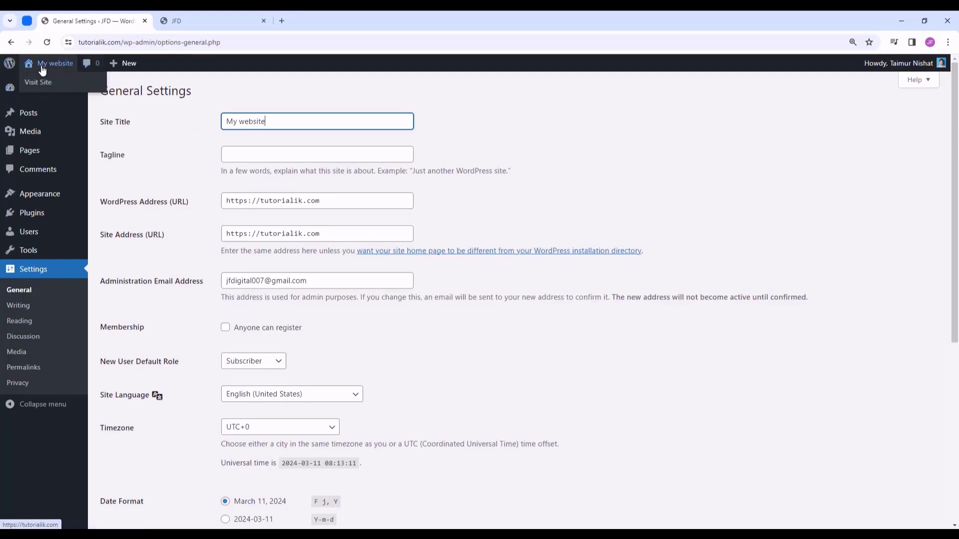
left_click_drag(277, 122, 154, 124)
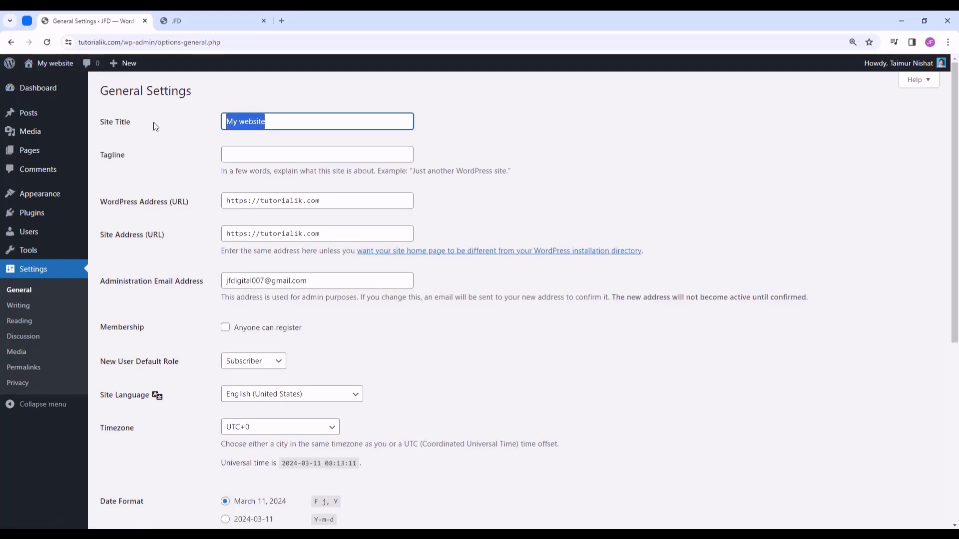
type("JFD")
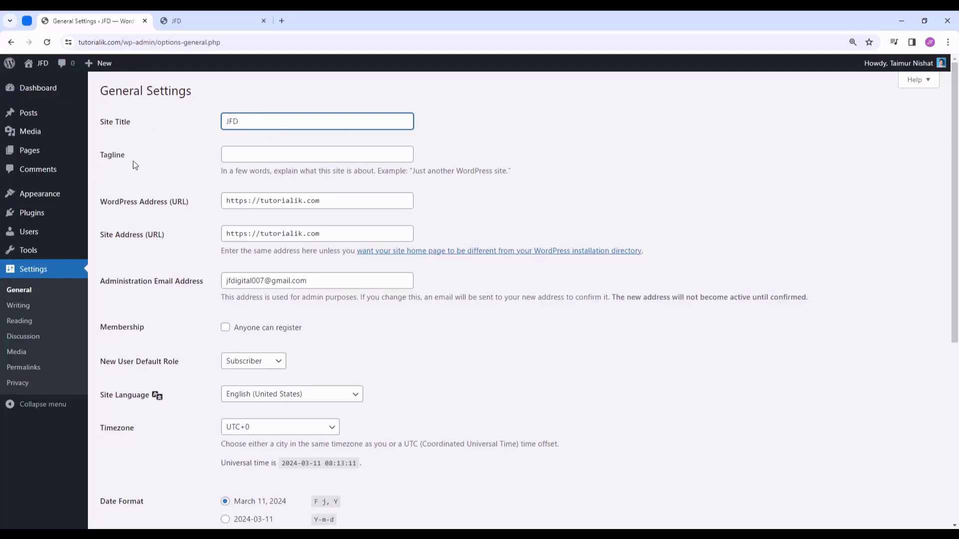
left_click(274, 153)
type("Be")
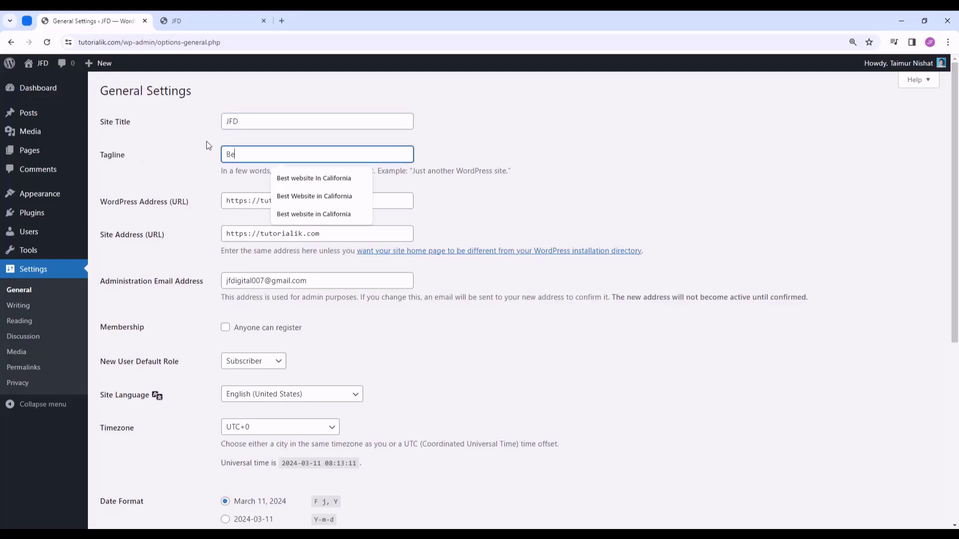
type("st Website in California")
left_click(490, 145)
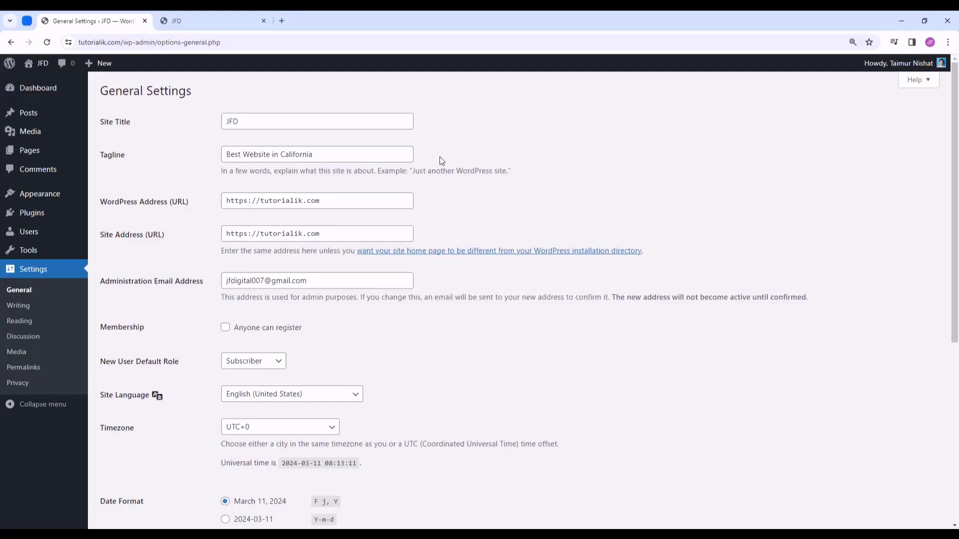
- Leave the admin email, English (United States) language and UTC+0 timezone unchanged
scroll(439, 161, "down", 1)
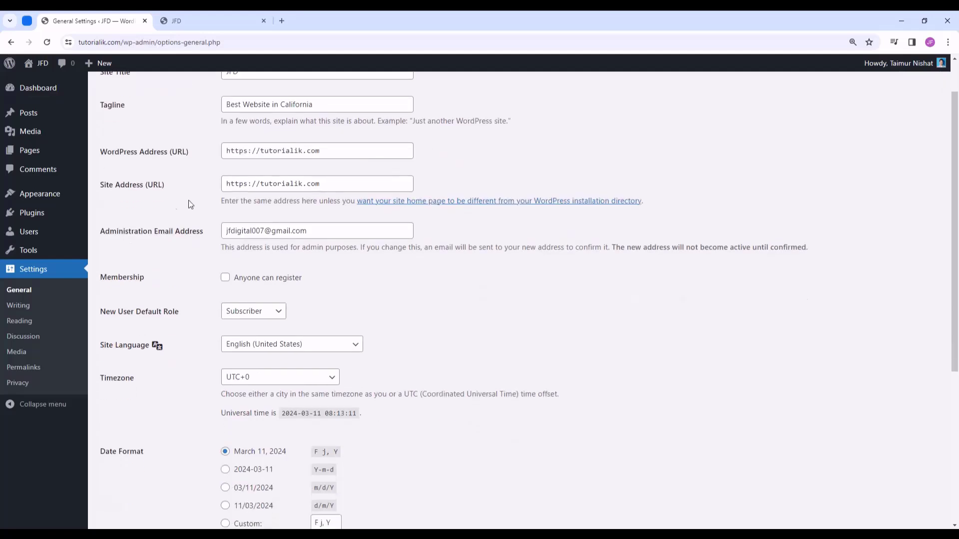
triple_click(328, 229)
left_click(403, 273)
scroll(363, 251, "down", 3)
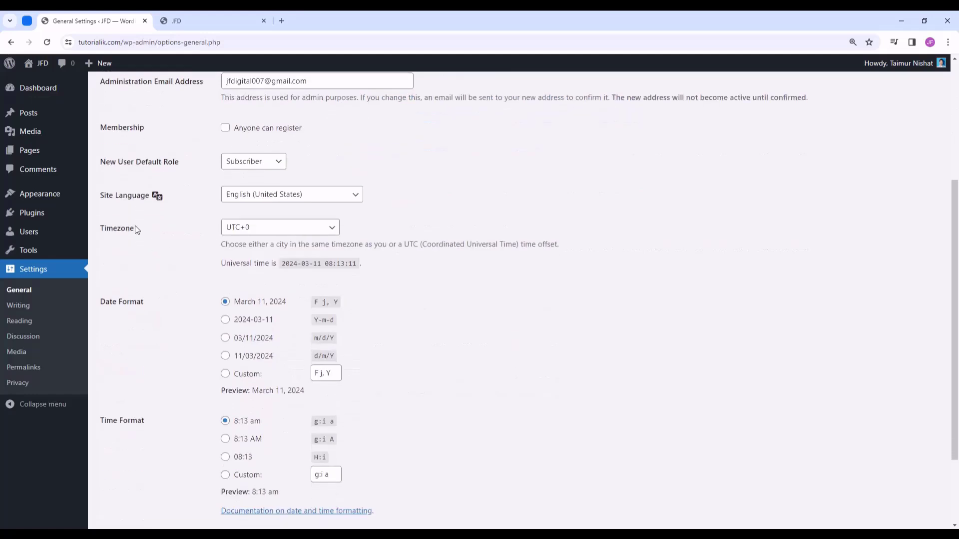
left_click(323, 195)
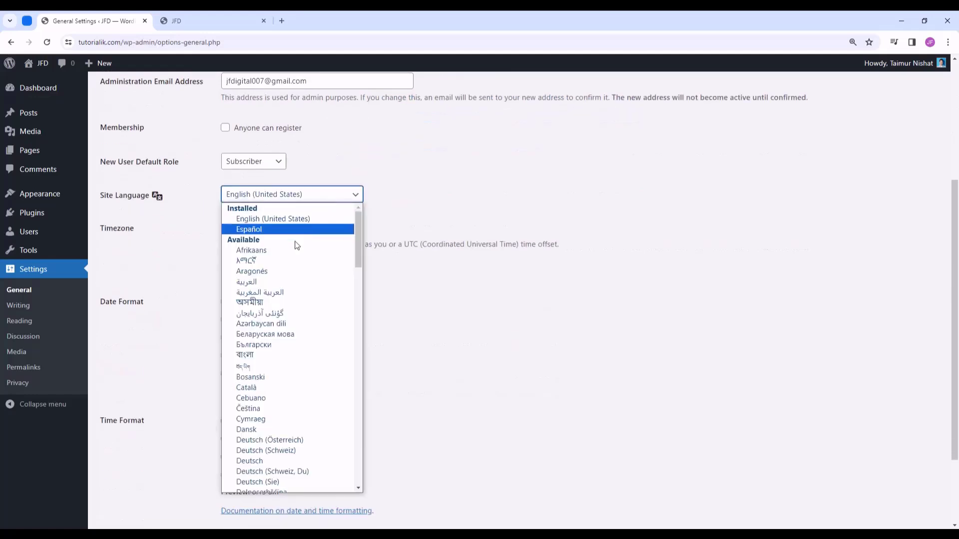
scroll(297, 244, "down", 4)
left_click(357, 195)
scroll(374, 202, "down", 2)
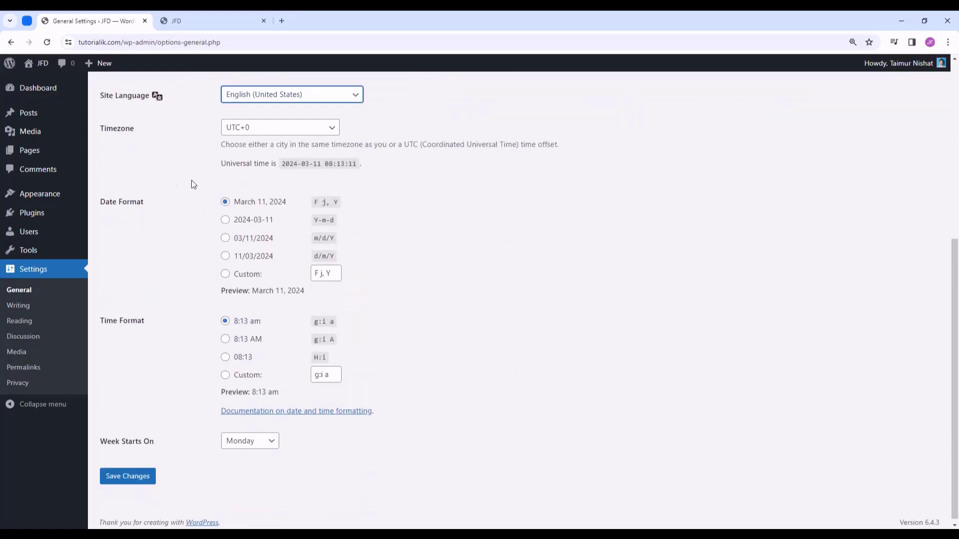
left_click(316, 131)
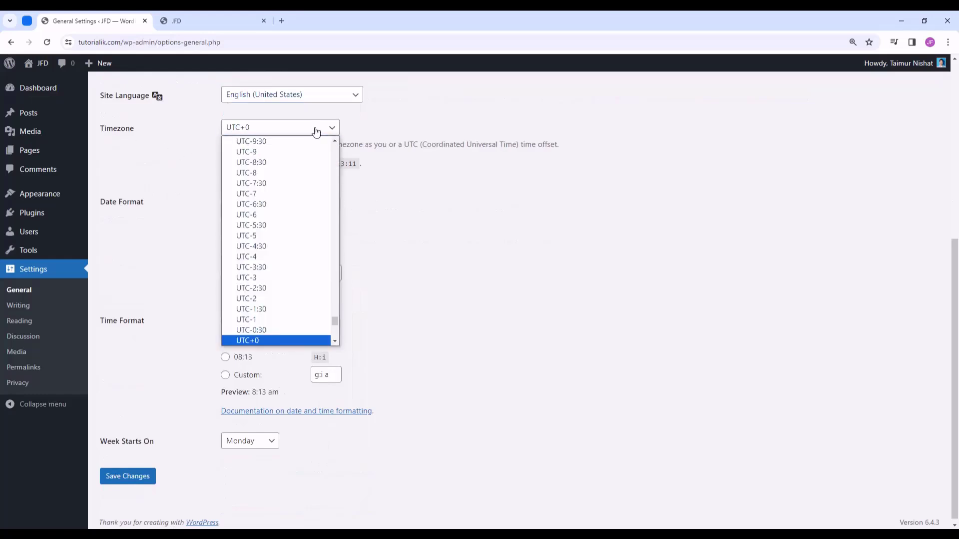
scroll(291, 222, "down", 6)
scroll(298, 235, "up", 8)
left_click(167, 205)
scroll(167, 206, "down", 1)
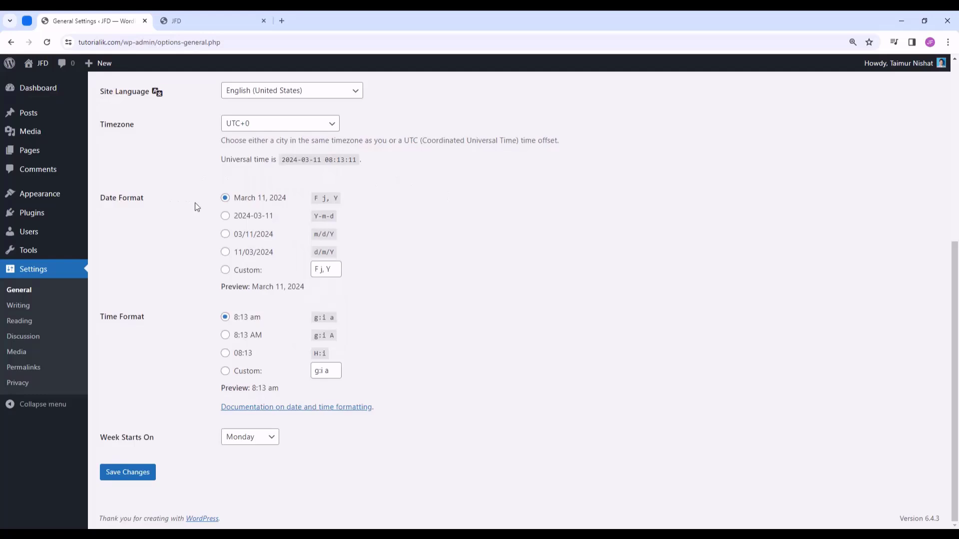
- Keep the March 11, 2024 date format and save the general settings
left_click(245, 258)
left_click(252, 237)
left_click(263, 202)
left_click(245, 273)
left_click(242, 202)
left_click(133, 476)
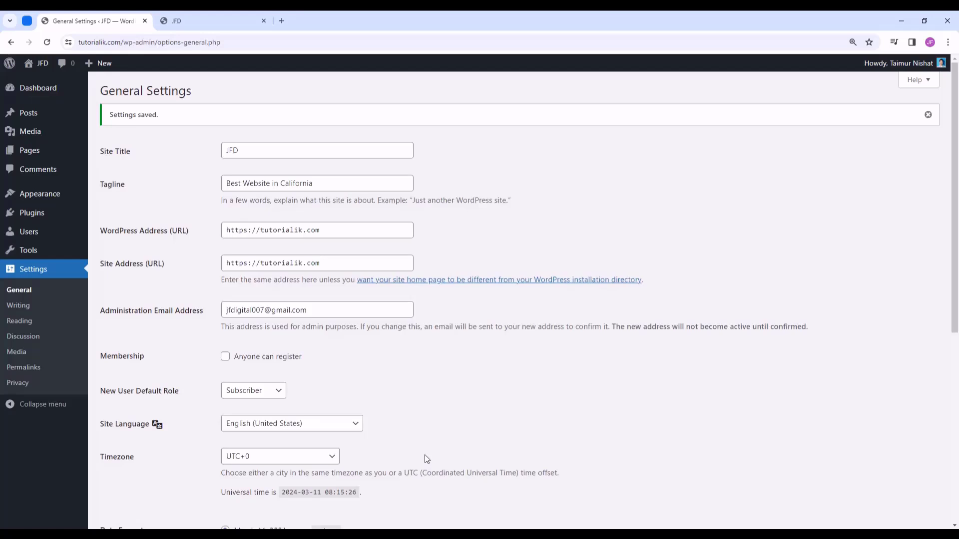
left_click(40, 374)
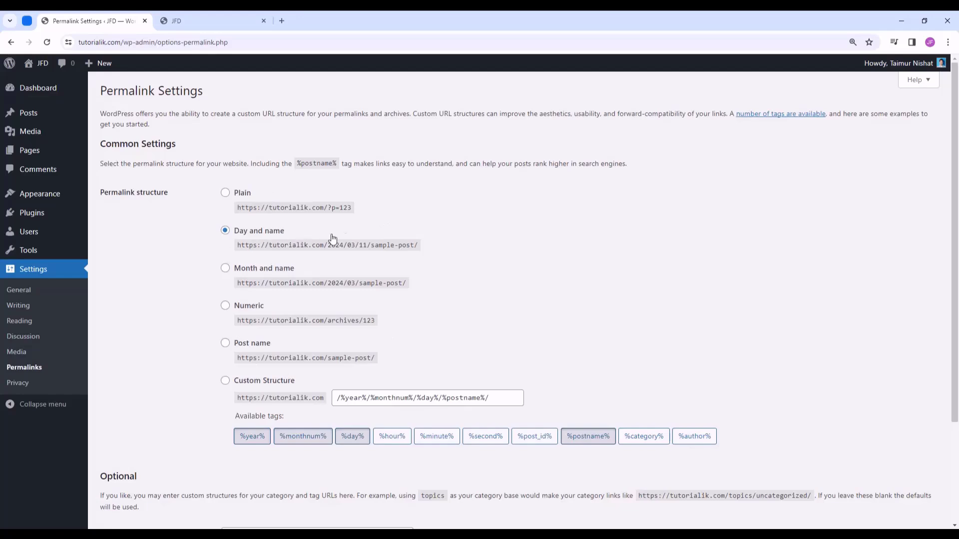
- Select the Post name (/%postname%/) permalink structure and save it
left_click(226, 346)
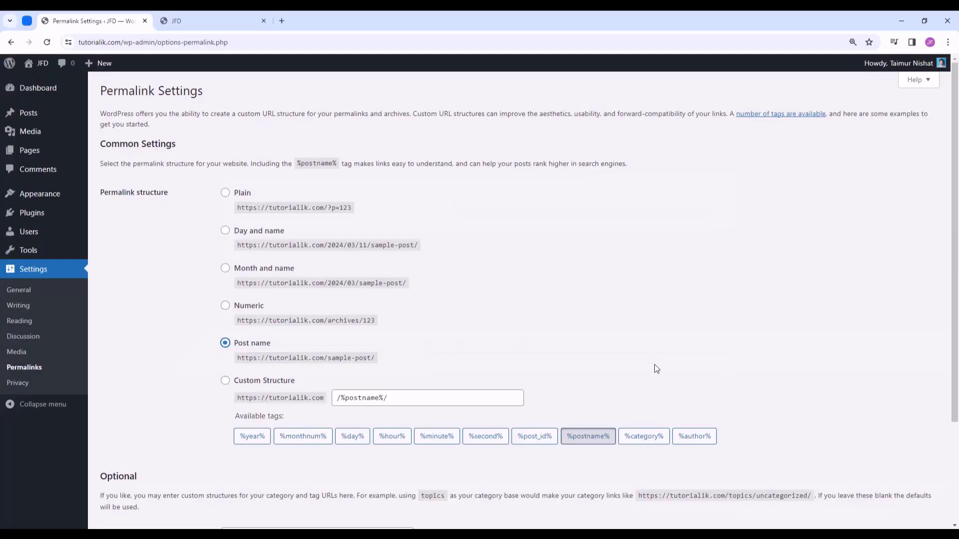
scroll(409, 316, "down", 3)
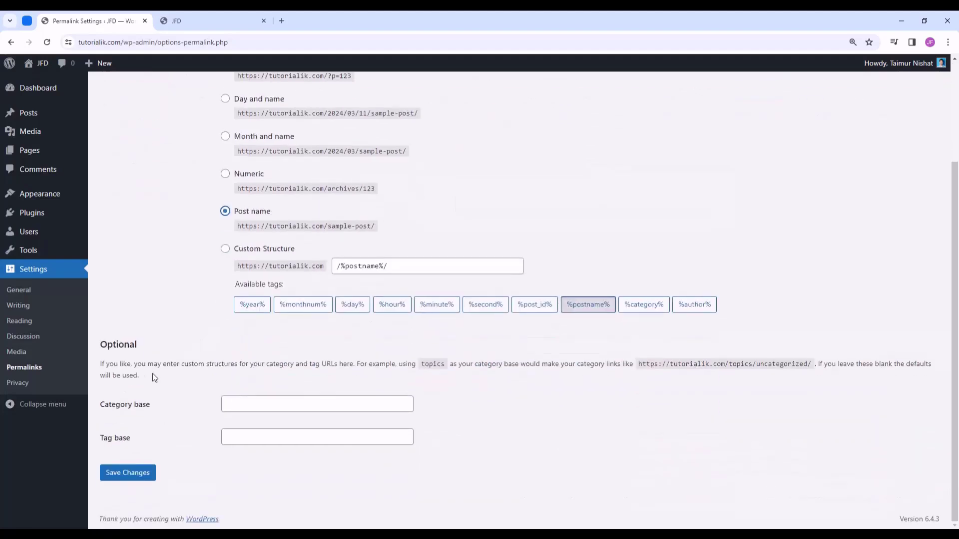
left_click(126, 479)
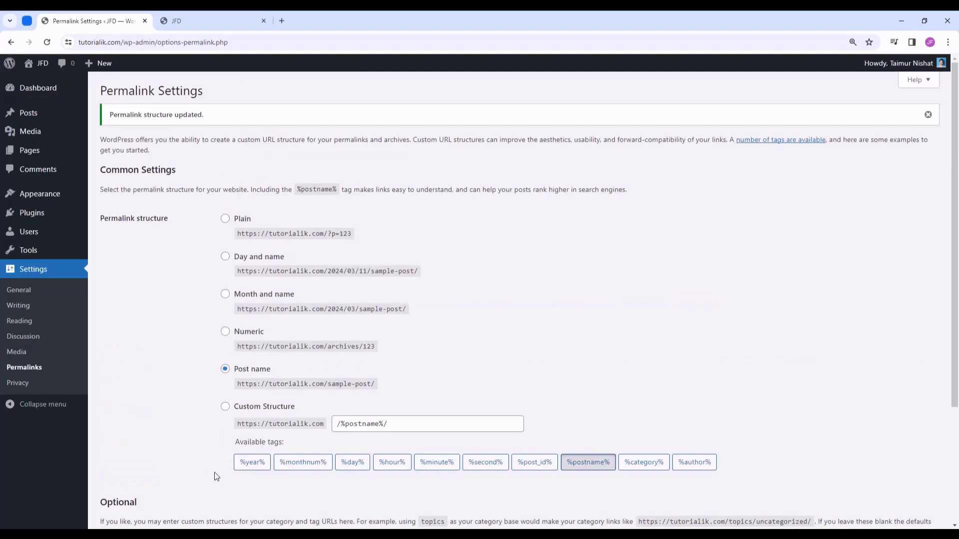
- Check the live site tab, then come back to the permalink settings
left_click(230, 20)
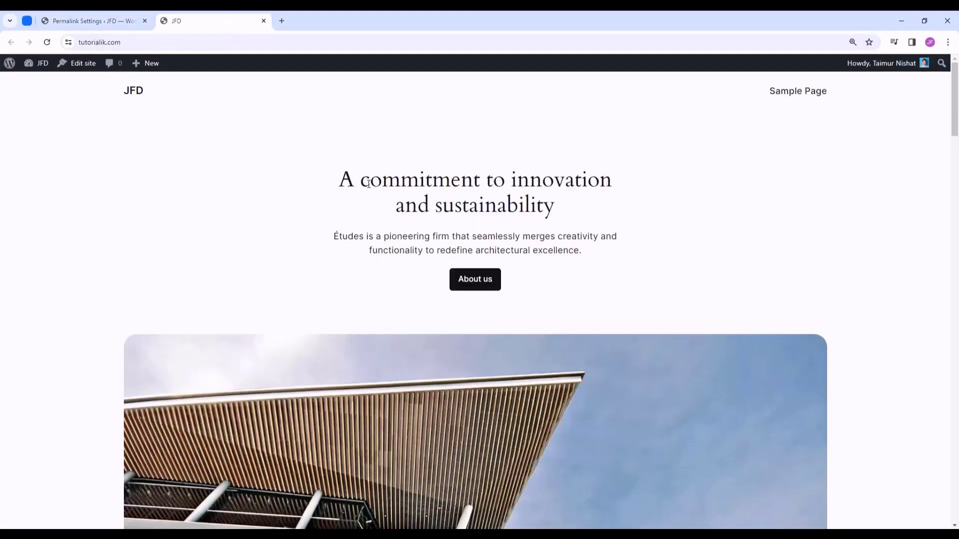
left_click(78, 20)
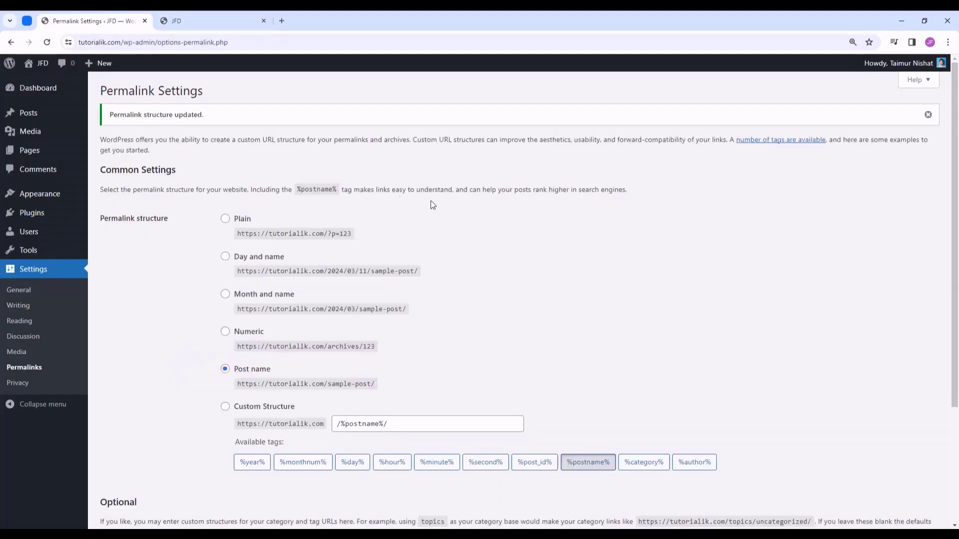
left_click(242, 21)
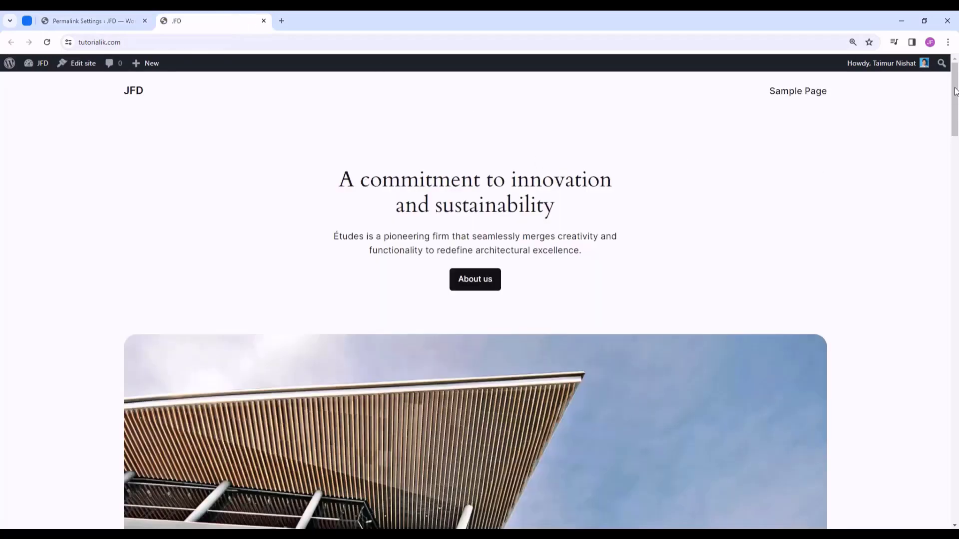
mouse_move(955, 91)
left_mouse_down()
mouse_move(954, 239)
mouse_move(941, 92)
left_mouse_up()
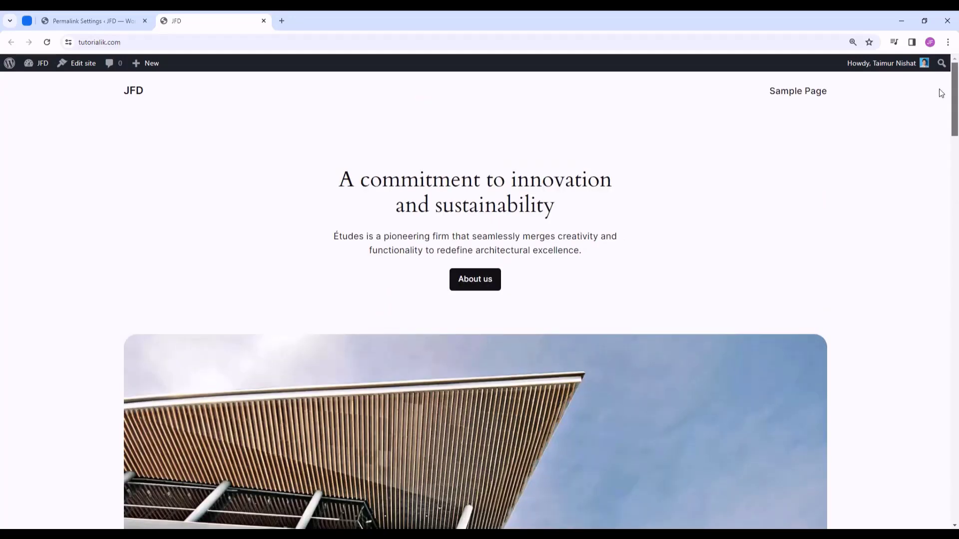
left_click(88, 18)
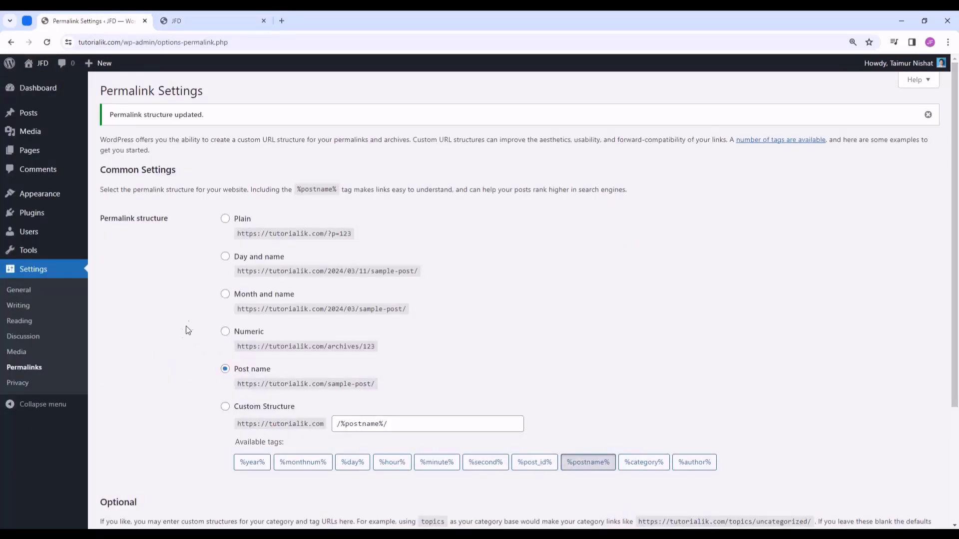
- From Appearance > Themes, open Add New Theme to browse the popular theme directory
mouse_move(40, 200)
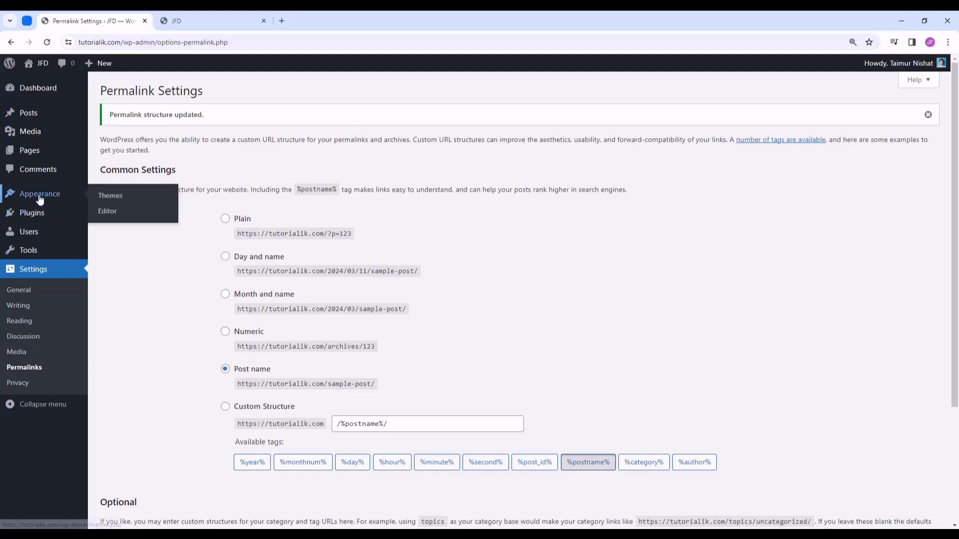
left_click(136, 200)
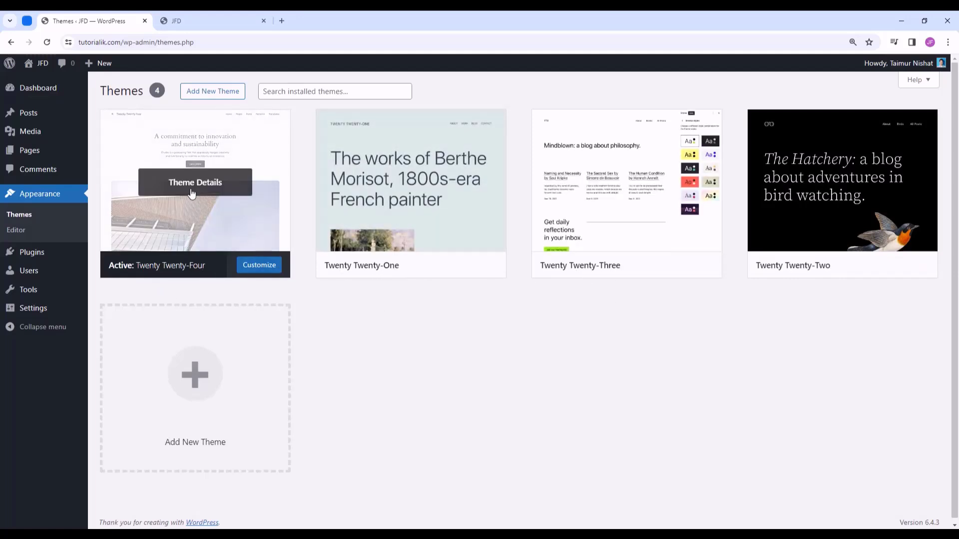
left_click(208, 13)
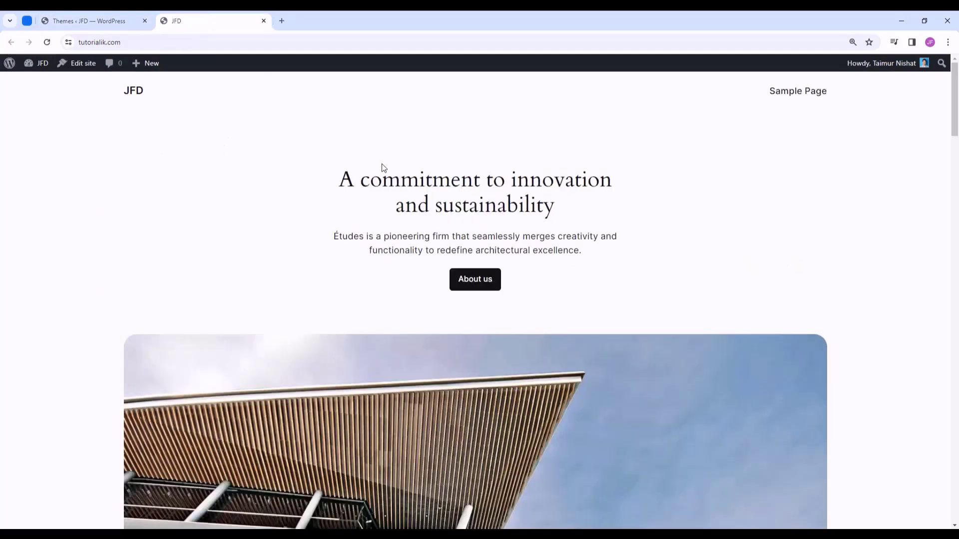
left_click(99, 13)
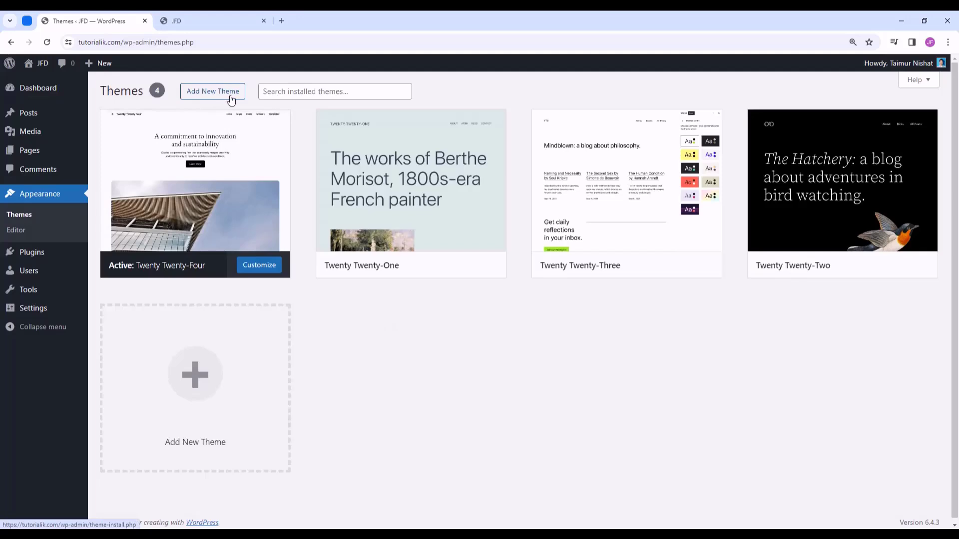
left_click(199, 381)
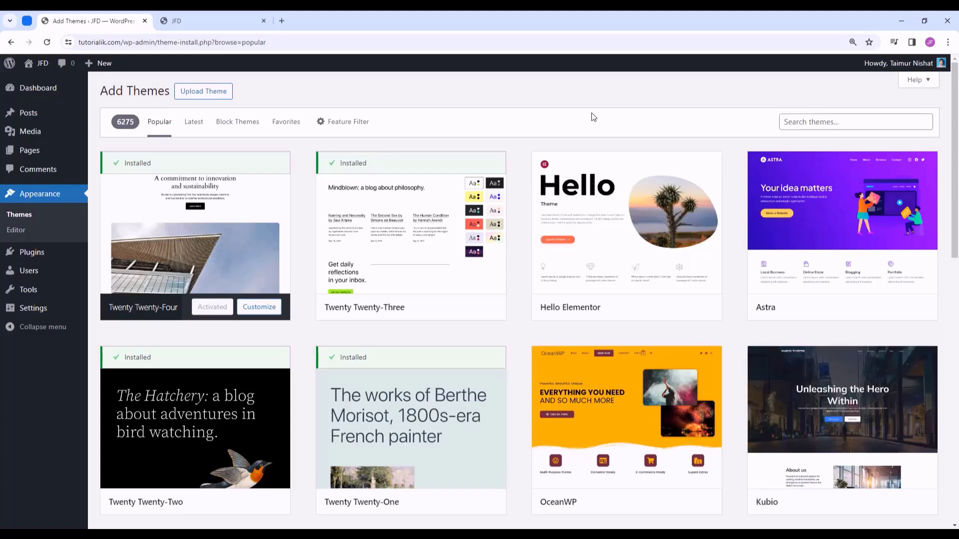
- Search the theme directory for Hello Elementor, install it and activate it
left_click(813, 123)
type("He")
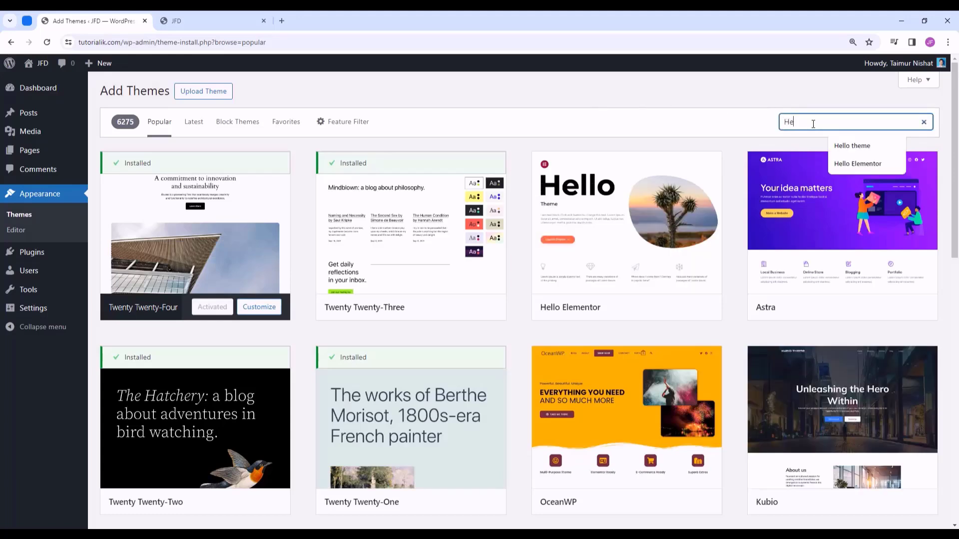
type("llo Elementor")
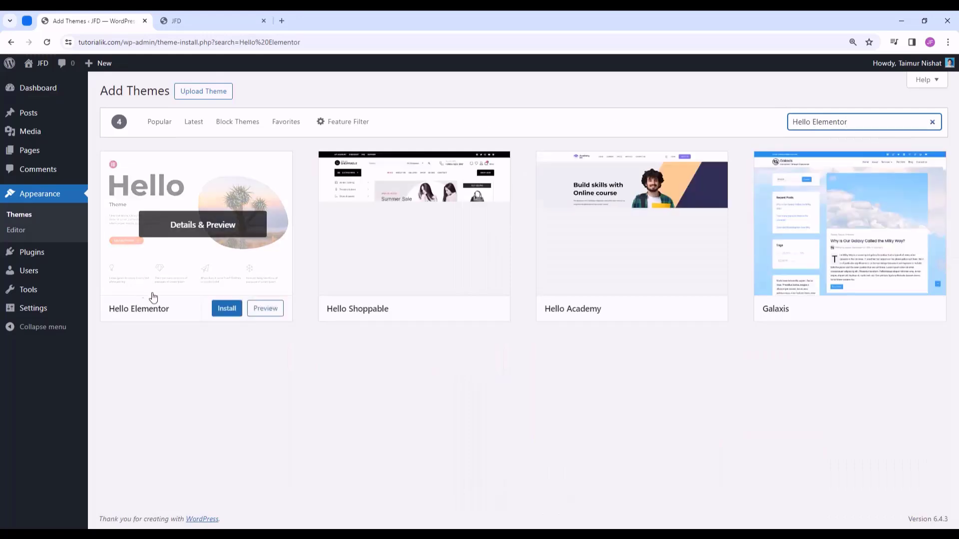
left_click(231, 314)
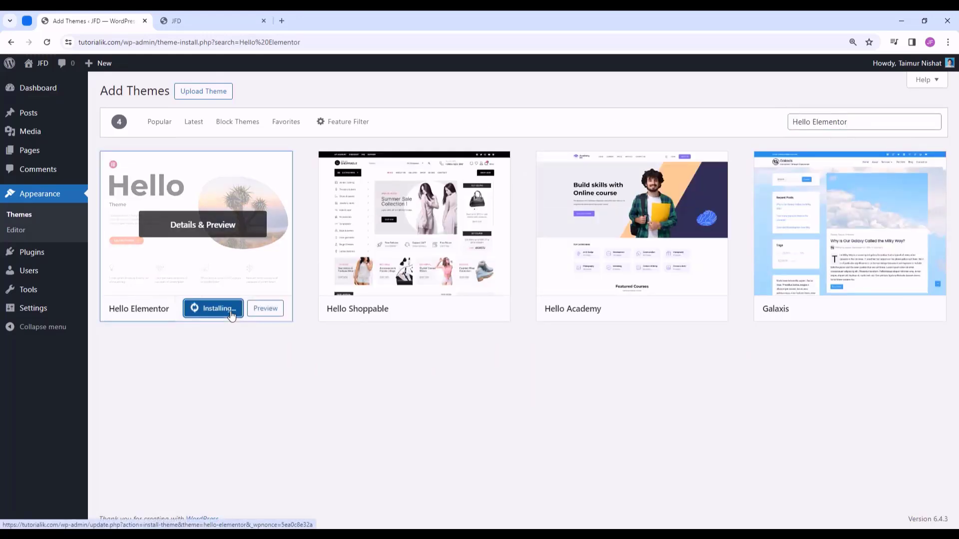
left_click(209, 309)
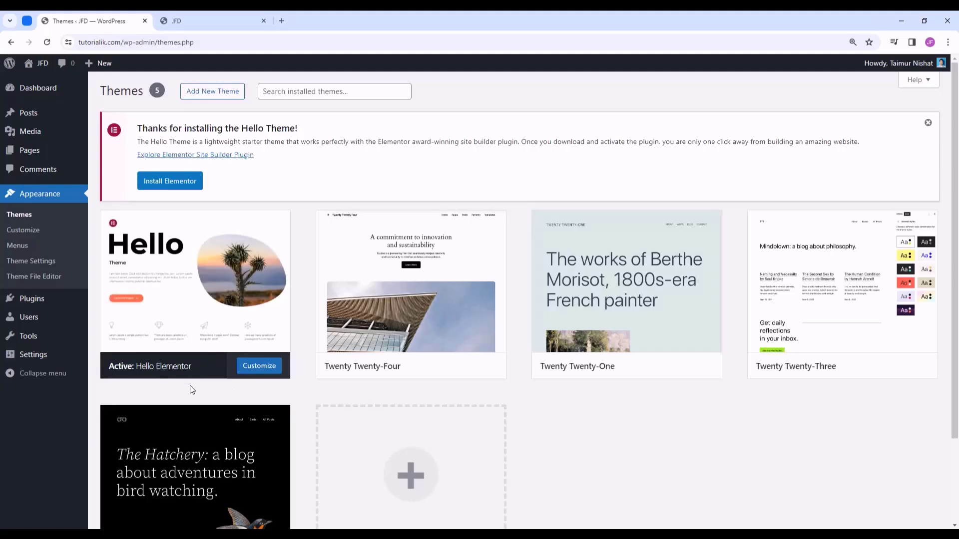
- Reload the live site tab to see the Hello Elementor layout, then return to admin
left_click(231, 15)
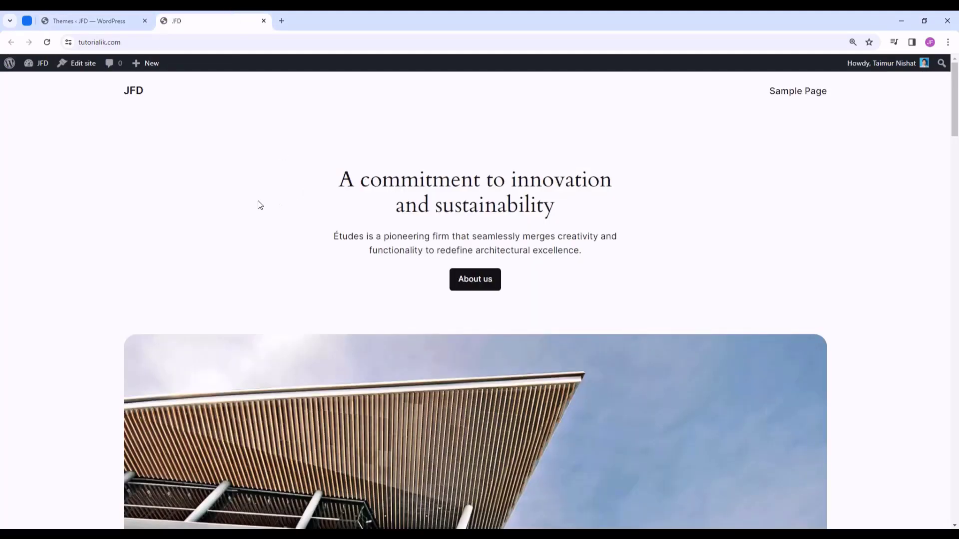
left_click(47, 42)
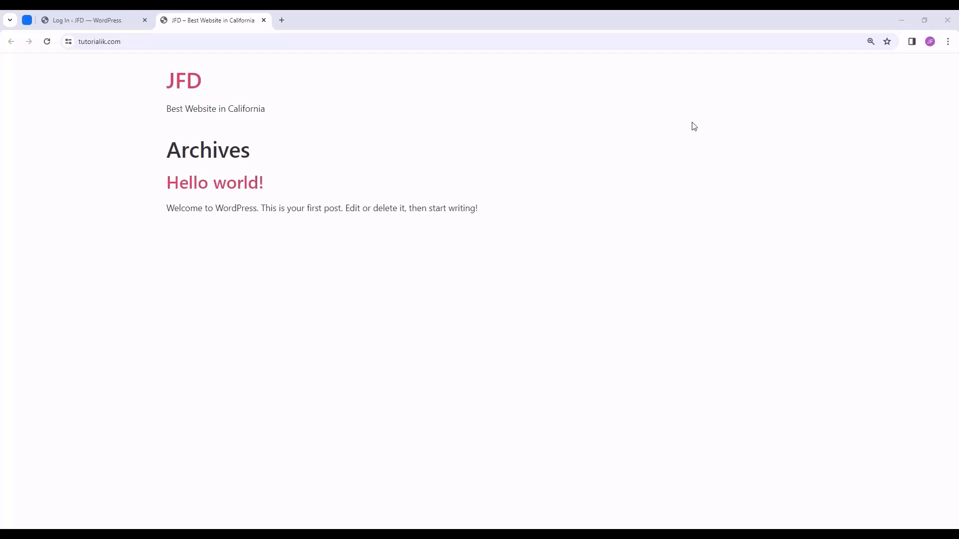
left_click(86, 22)
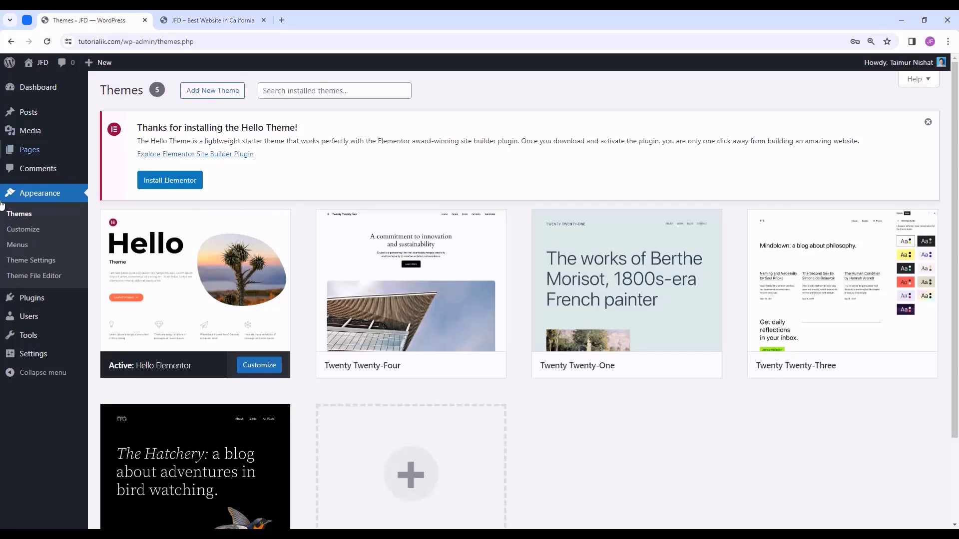
- Search Add New Plugin for 'Elementor', then install and activate Elementor Website Builder
left_click(31, 298)
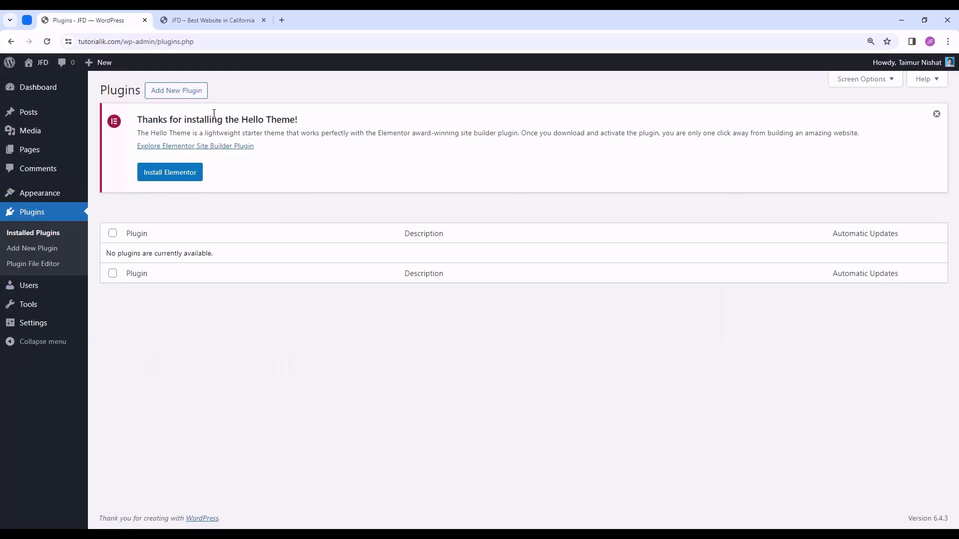
left_click(175, 97)
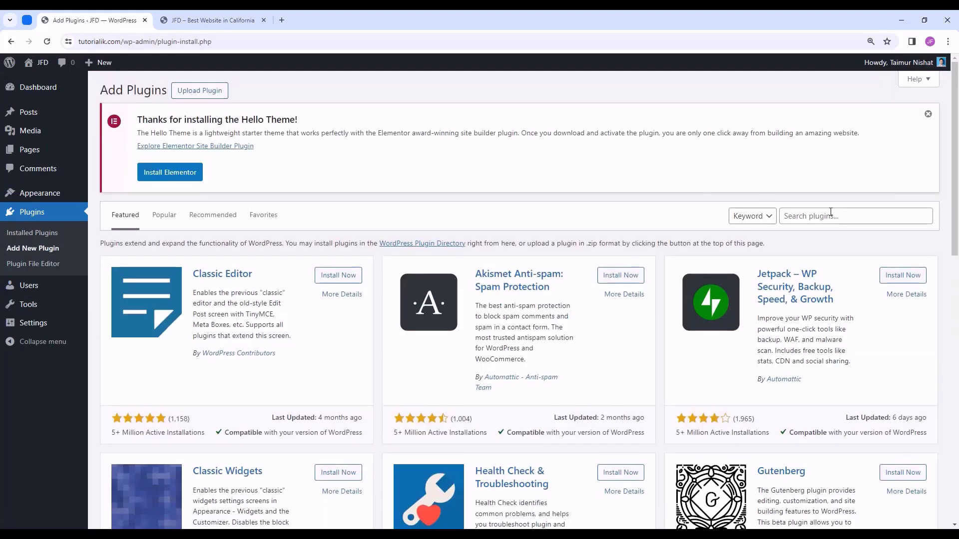
left_click(844, 218)
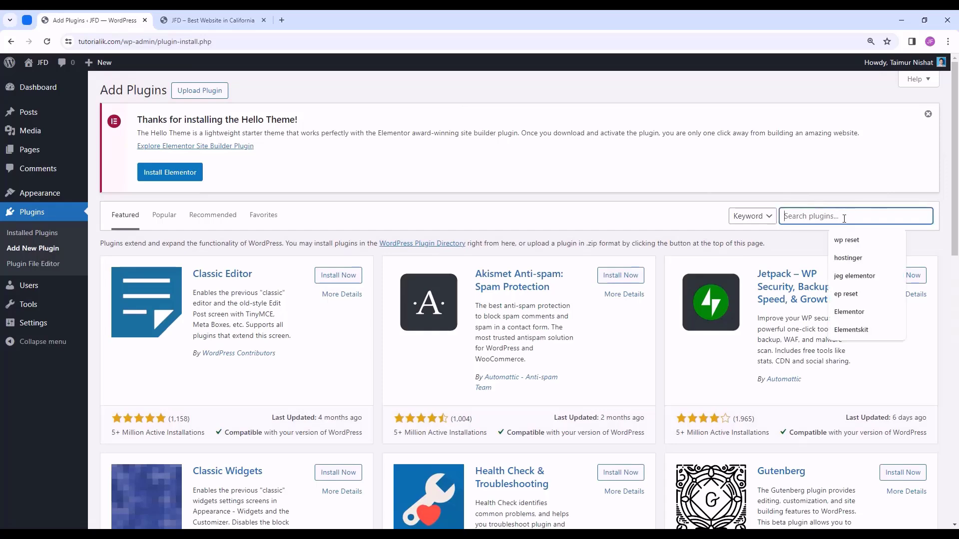
type("Elementor")
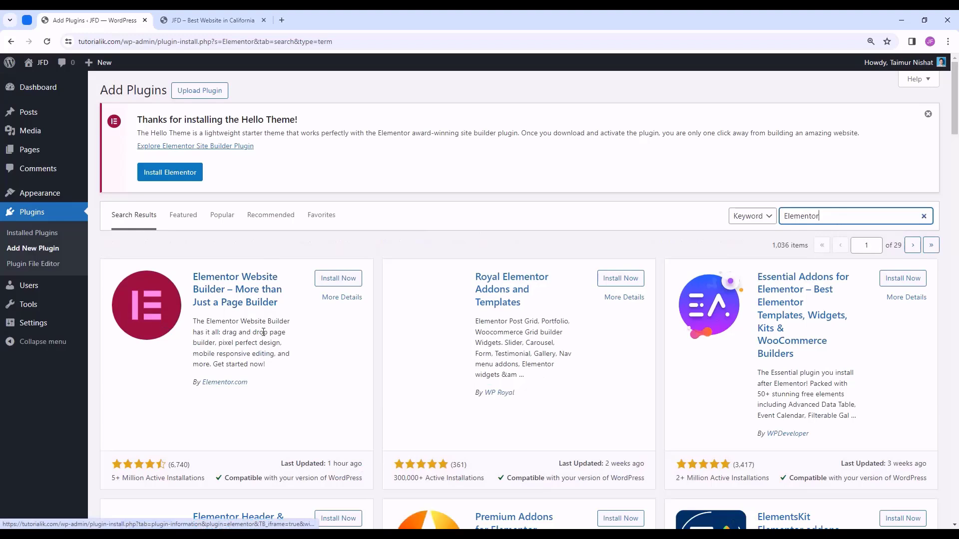
left_click(345, 282)
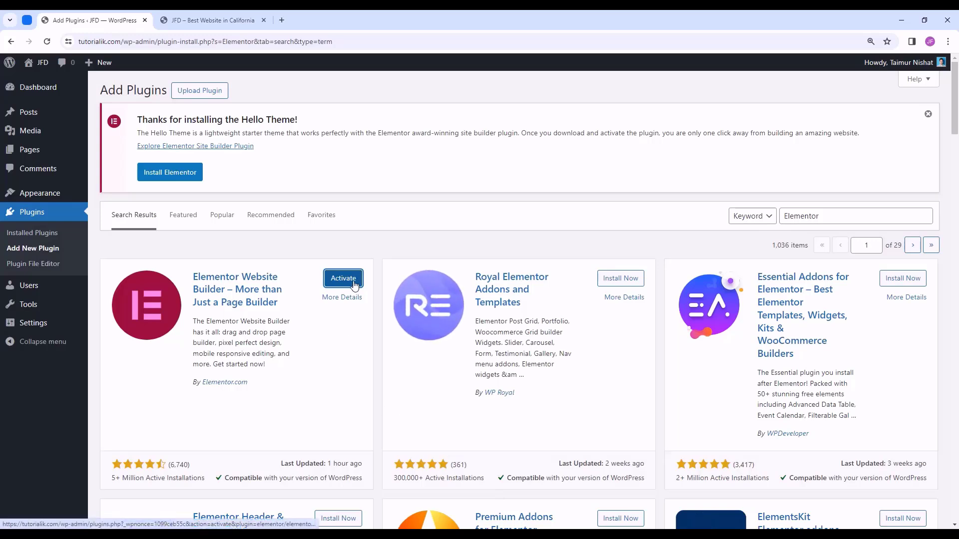
left_click(354, 283)
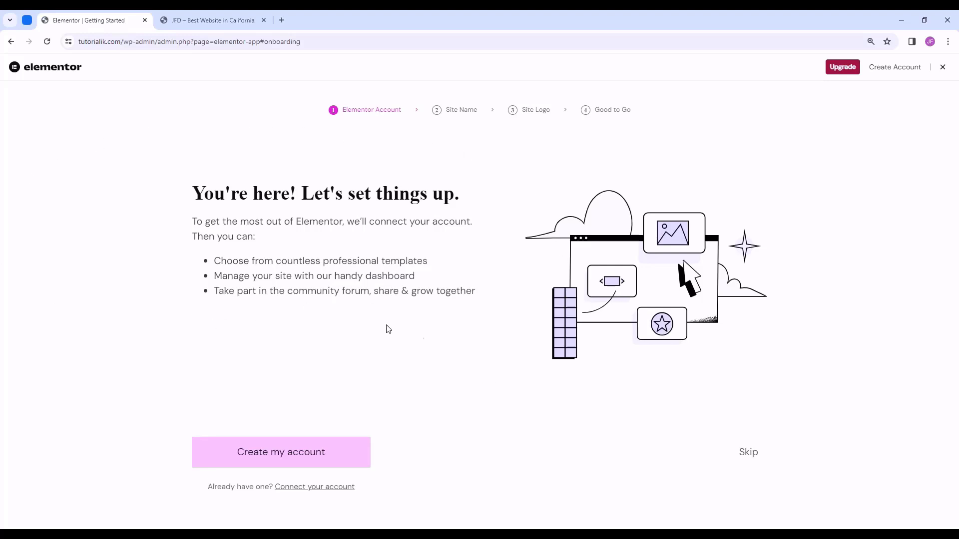
- Close the Elementor setup wizard and untick Elementor Overview in the Dashboard's Screen Options
left_click(943, 67)
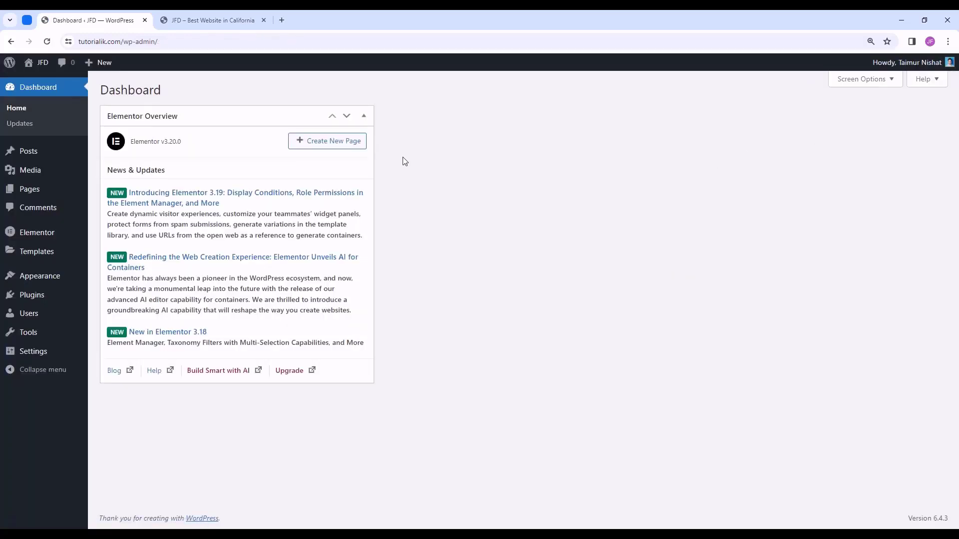
left_click(369, 120)
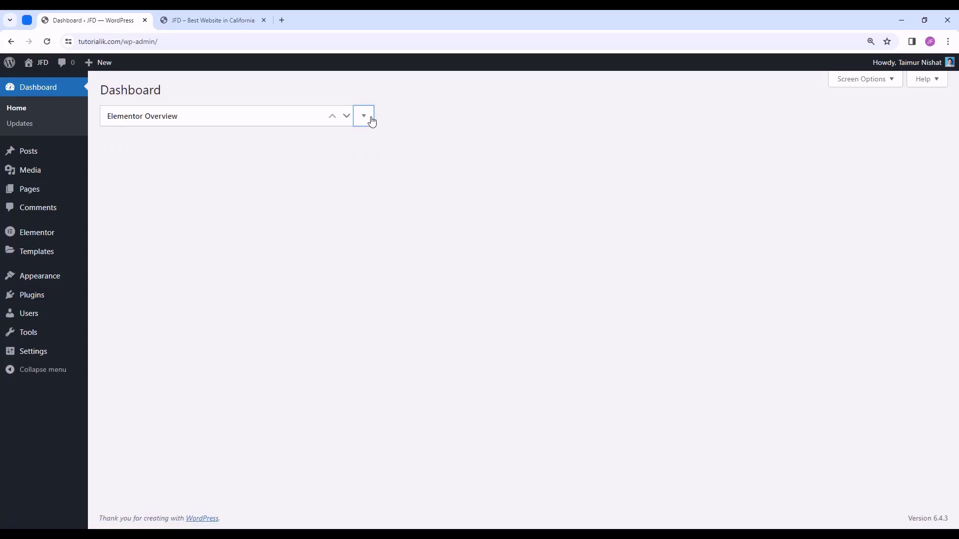
left_click(883, 86)
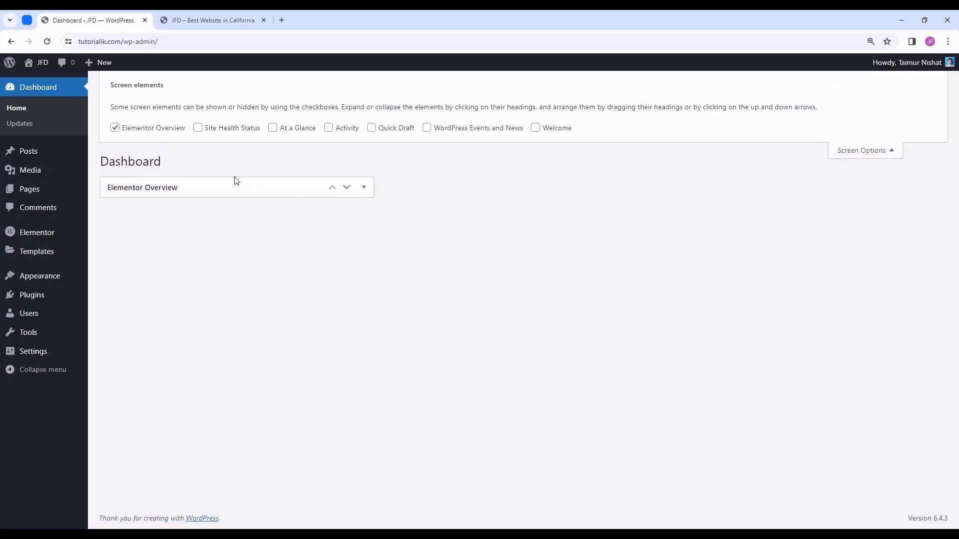
left_click(128, 128)
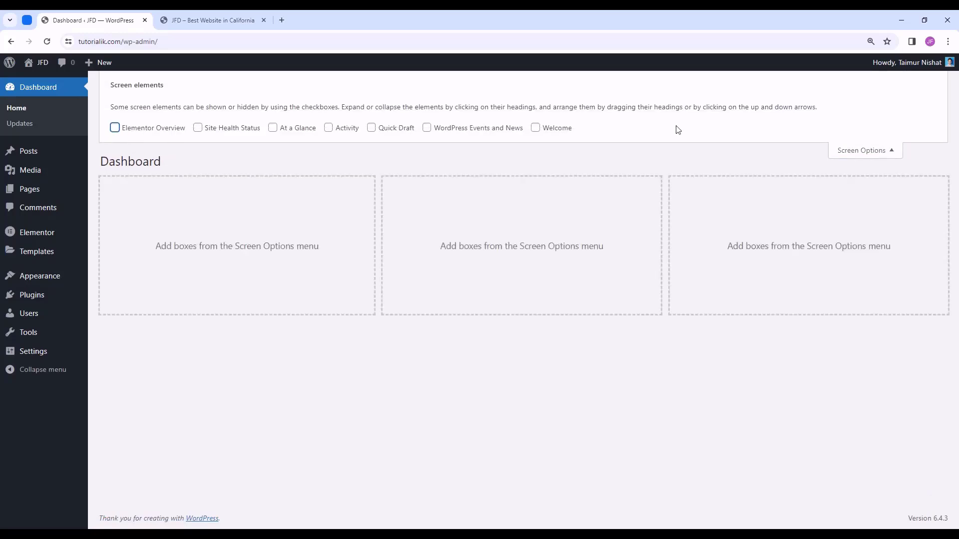
left_click(865, 151)
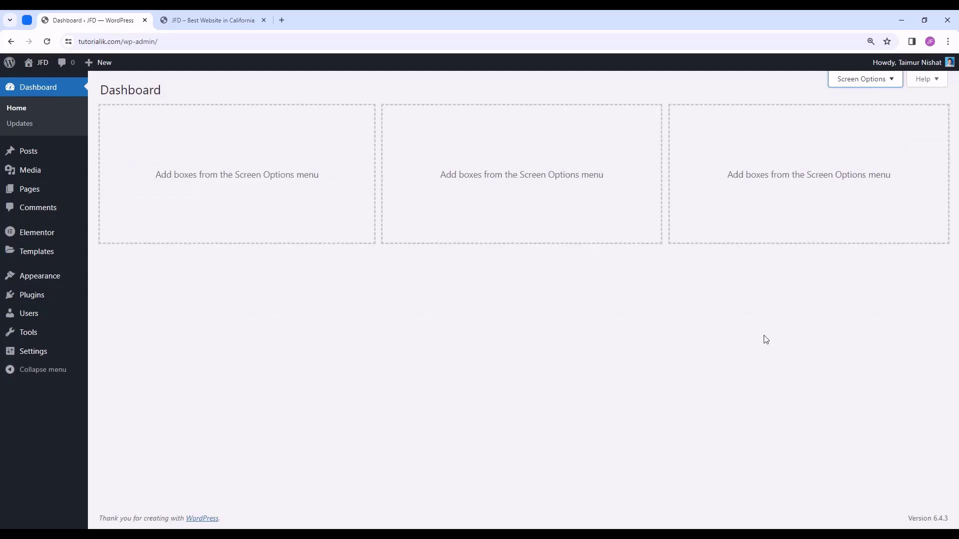
left_click(43, 298)
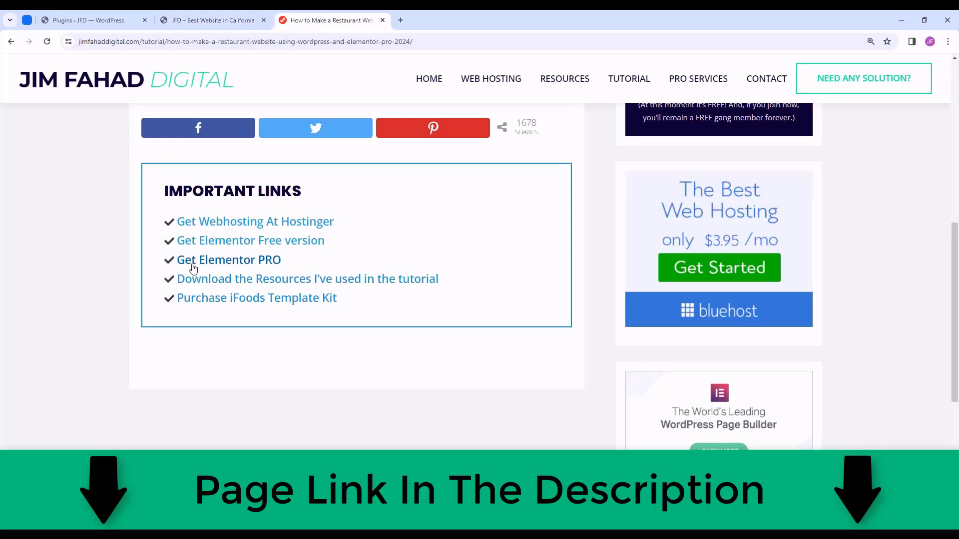
- Follow the Get Elementor PRO link to open Elementor's pricing page in a new tab
left_click(272, 260)
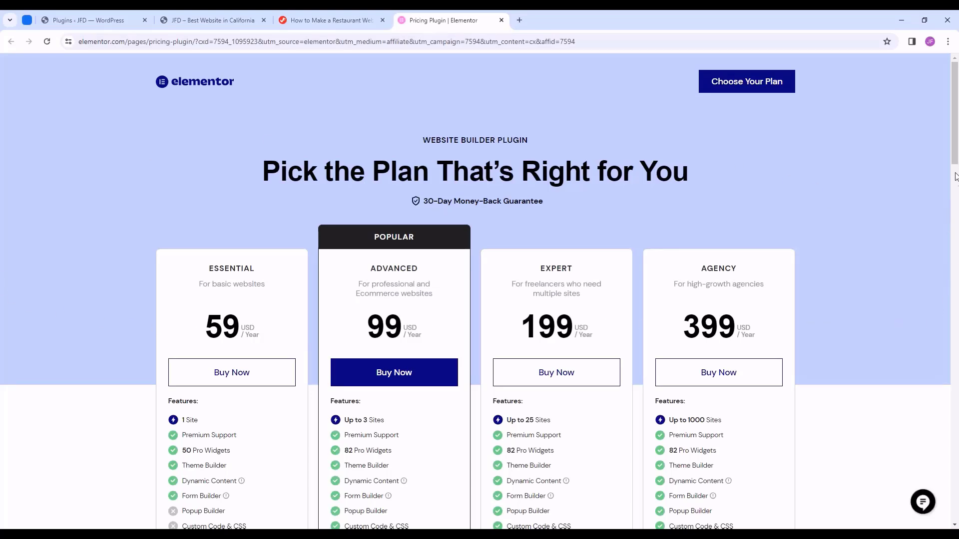
scroll(955, 161, "down", 1)
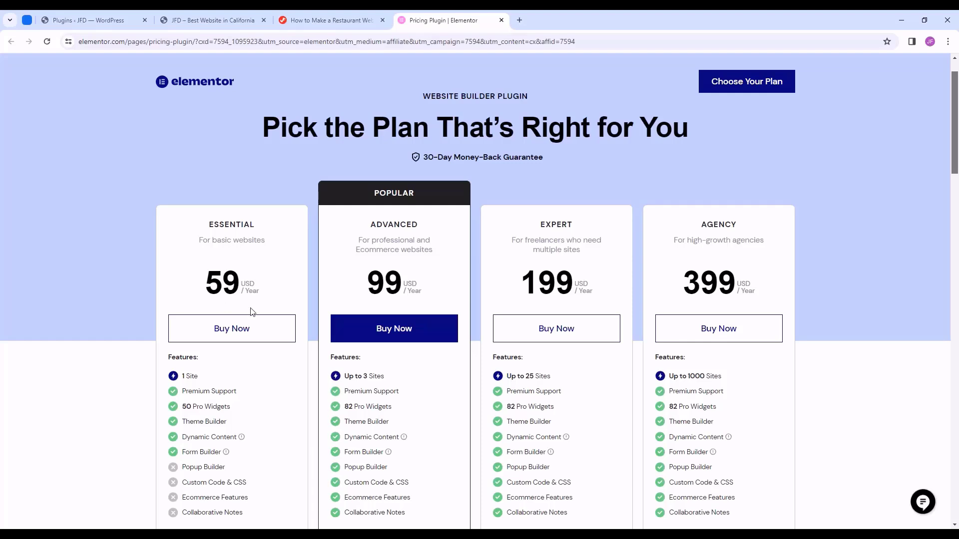
scroll(252, 311, "down", 1)
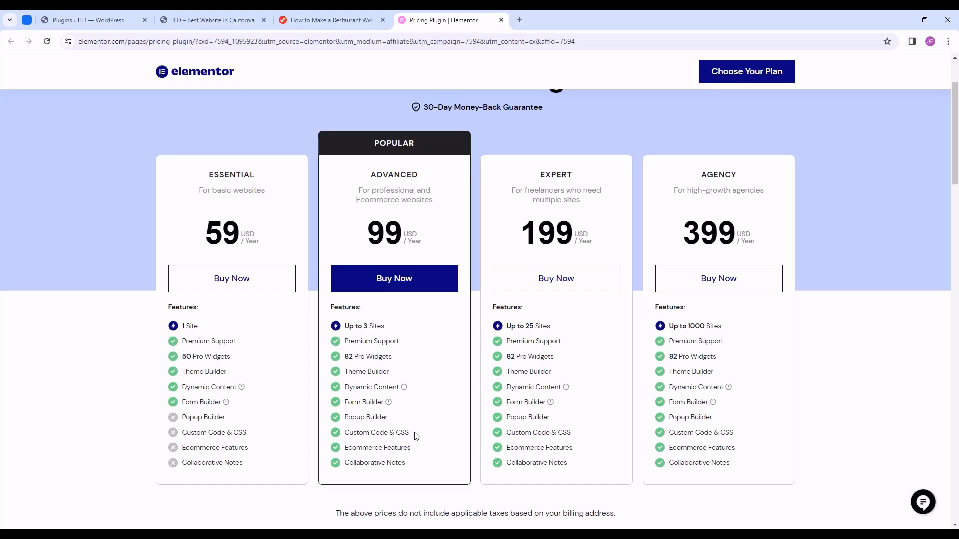
mouse_move(389, 403)
left_click(385, 534)
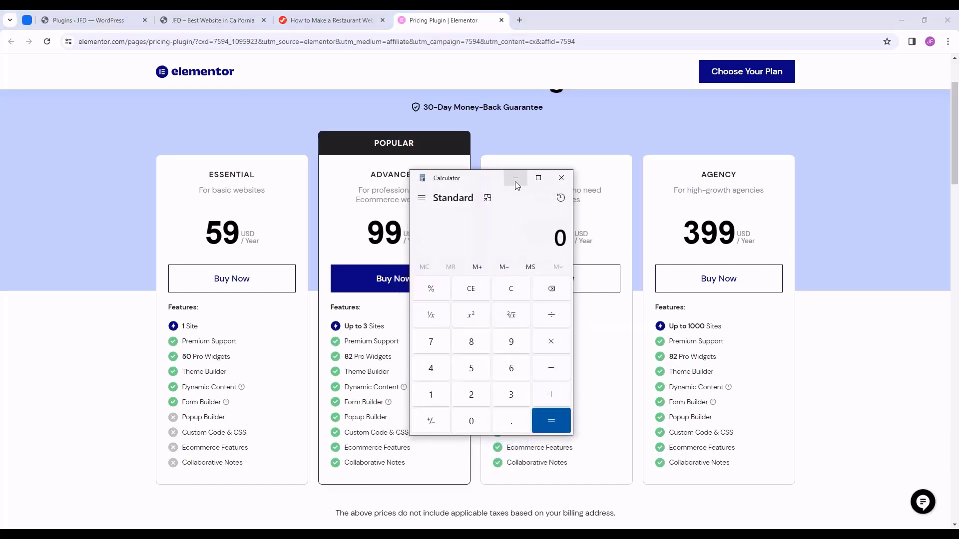
left_click_drag(491, 181, 463, 175)
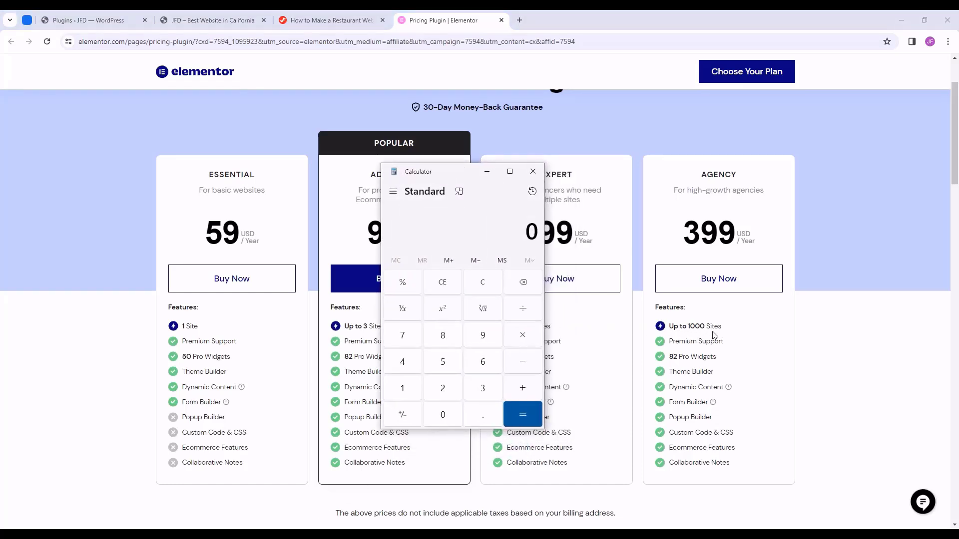
left_click(401, 389)
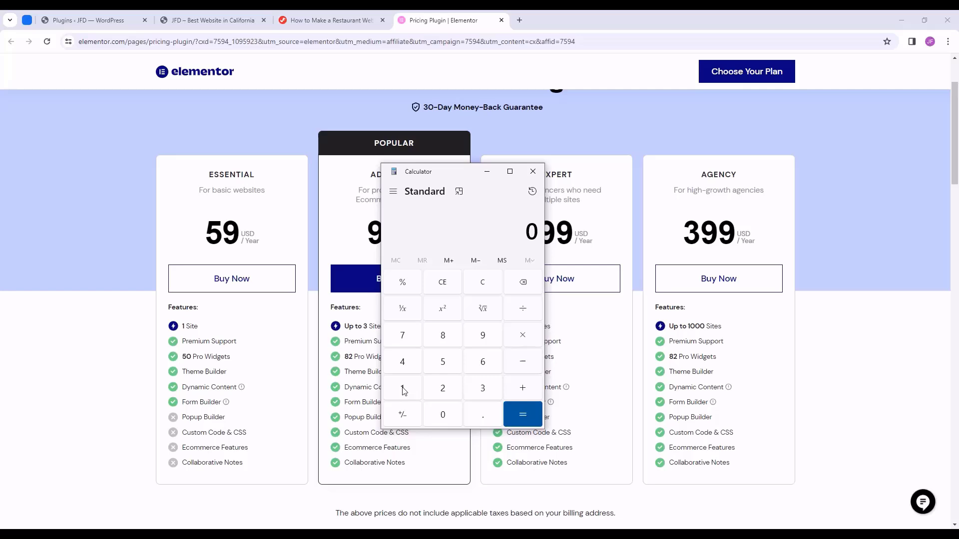
triple_click(443, 415)
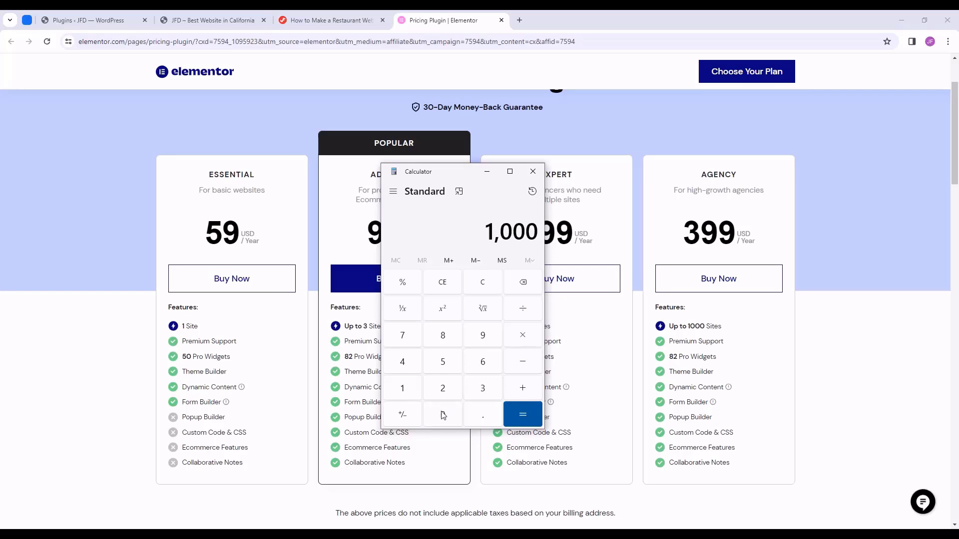
left_click(522, 308)
left_click(480, 387)
left_click(484, 333)
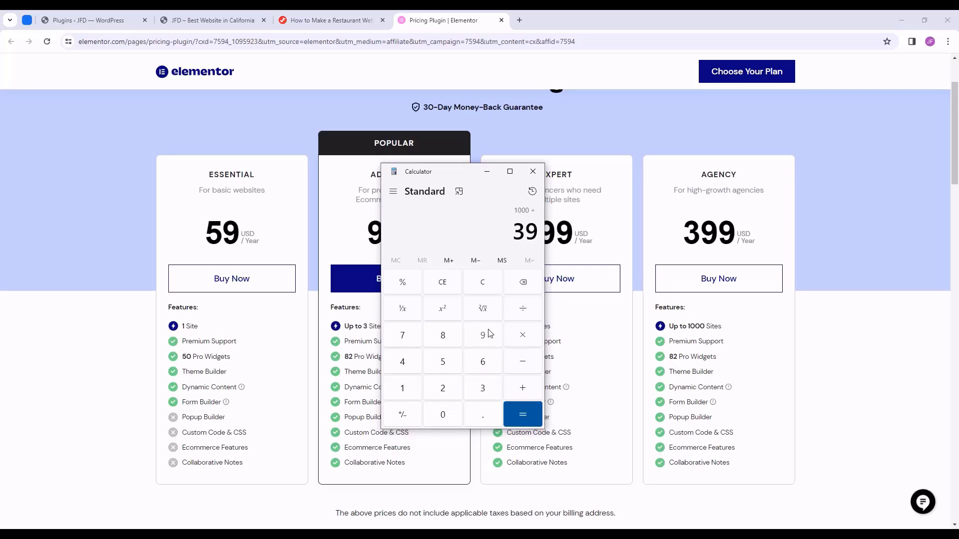
left_click(484, 334)
key("Return")
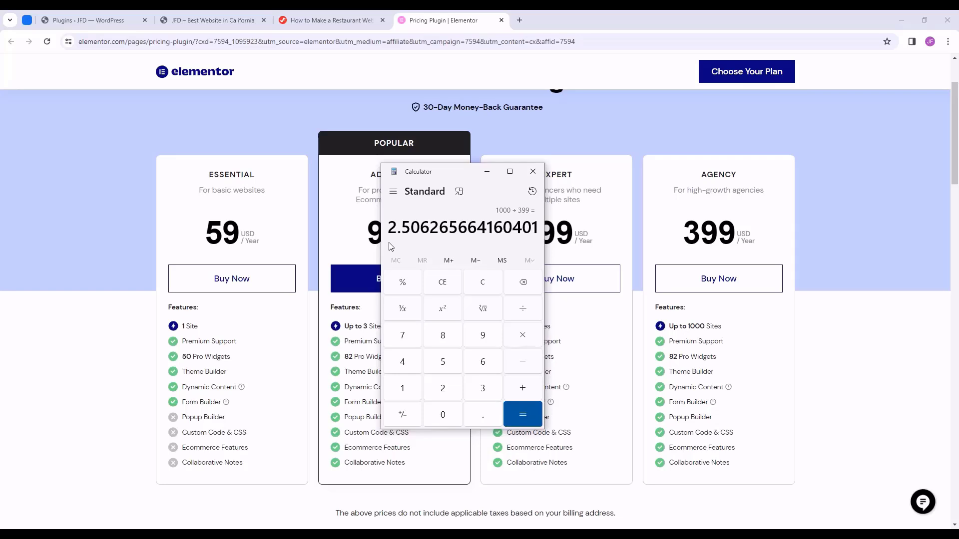
left_click(533, 172)
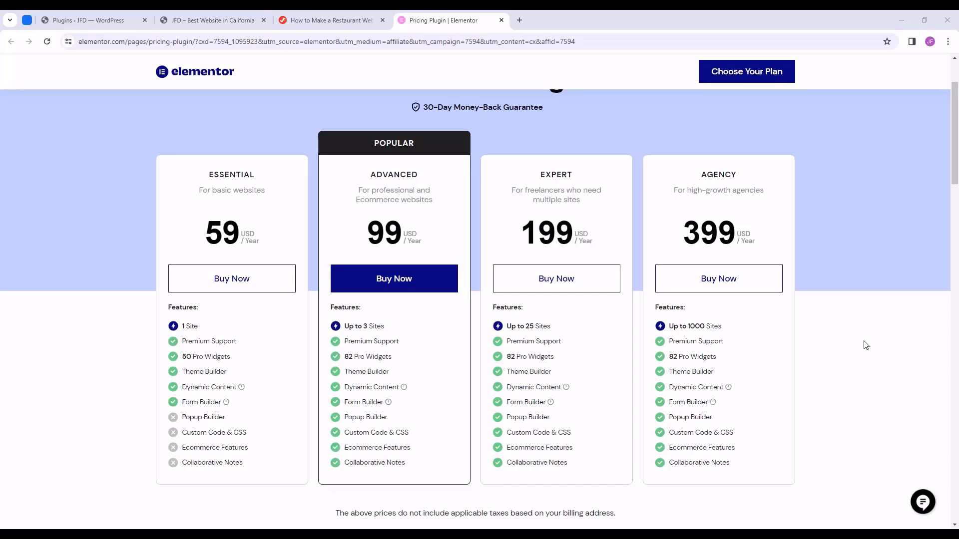
scroll(865, 344, "up", 1)
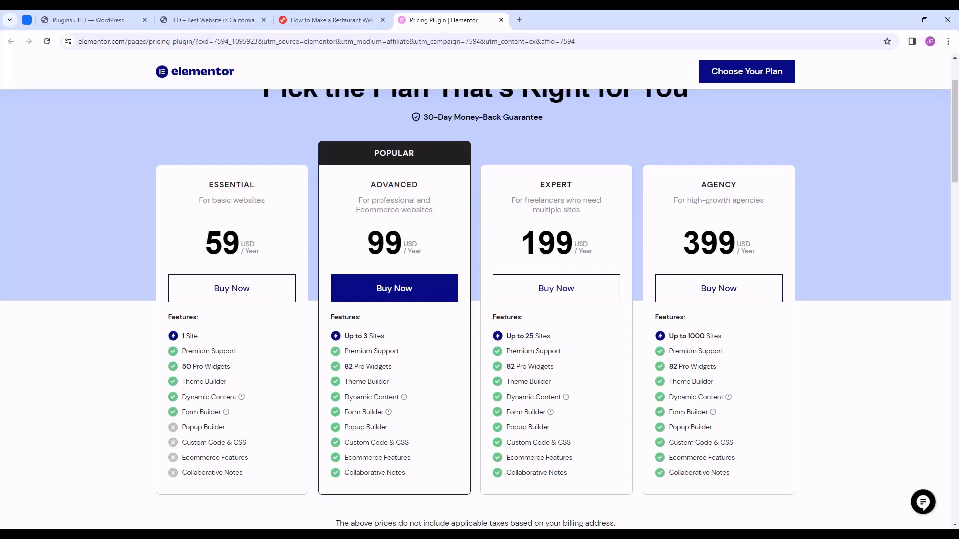
scroll(465, 435, "up", 1)
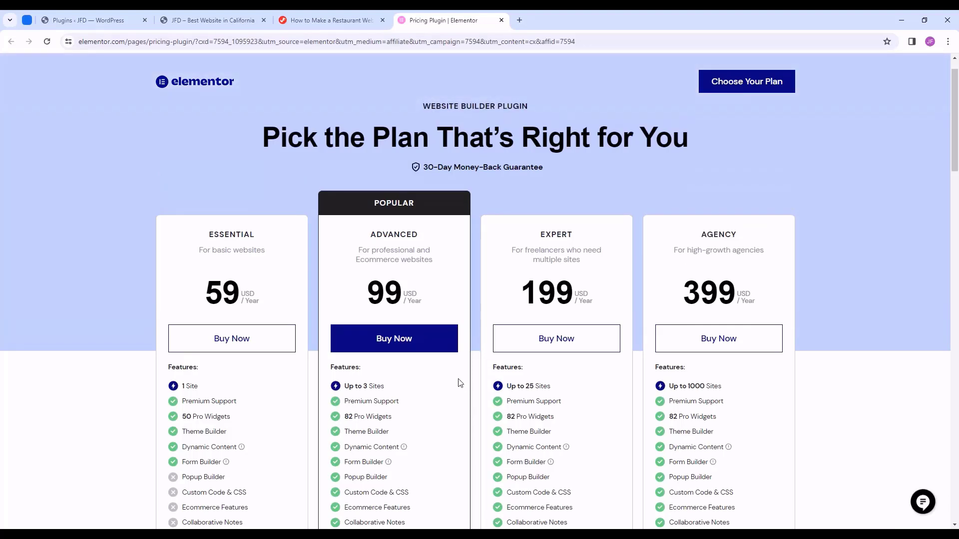
- Start buying the Advanced plan and choose to sign up with an e-mail address
left_click(424, 346)
scroll(25, 210, "down", 2)
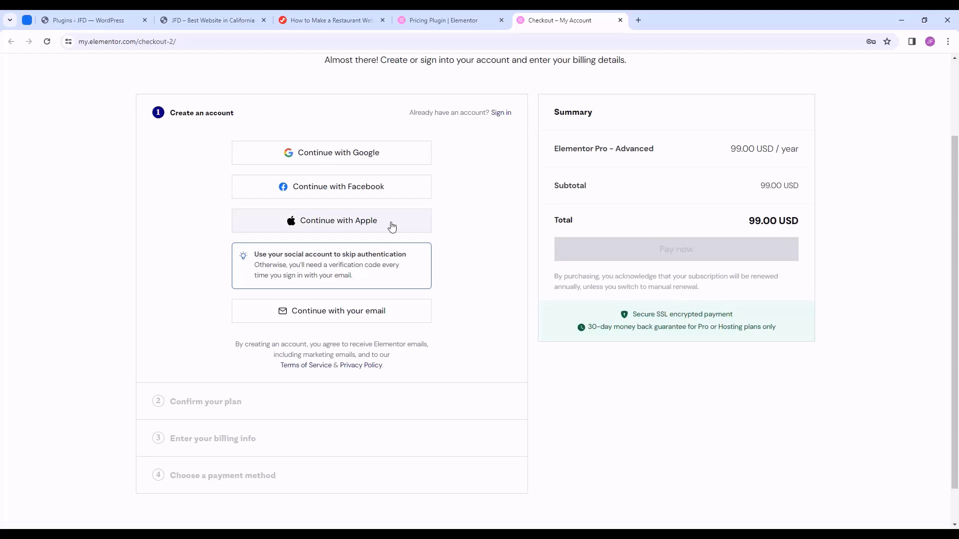
left_click(345, 322)
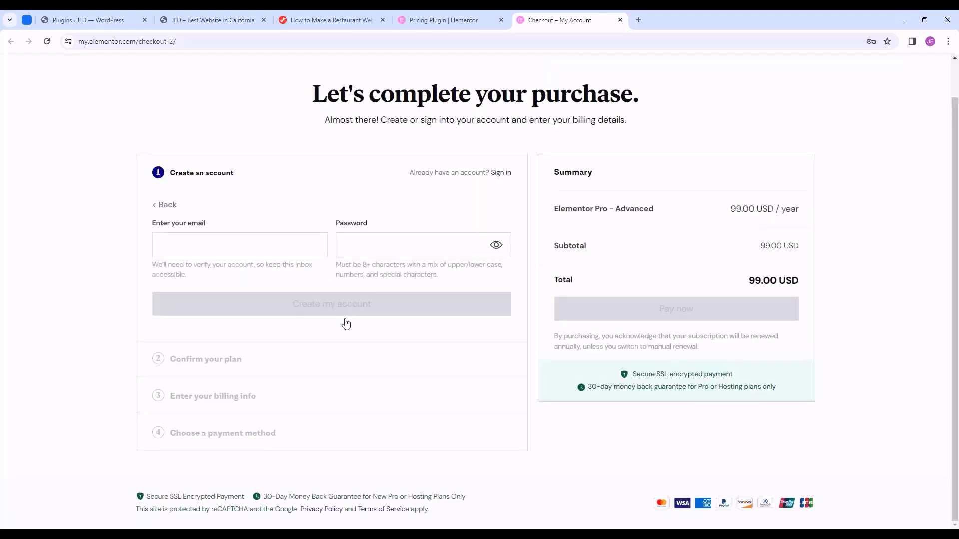
- Create the Elementor account with the suggested e-mail address and a saved password
left_click(260, 246)
key("Down")
key("Return")
left_click(400, 243)
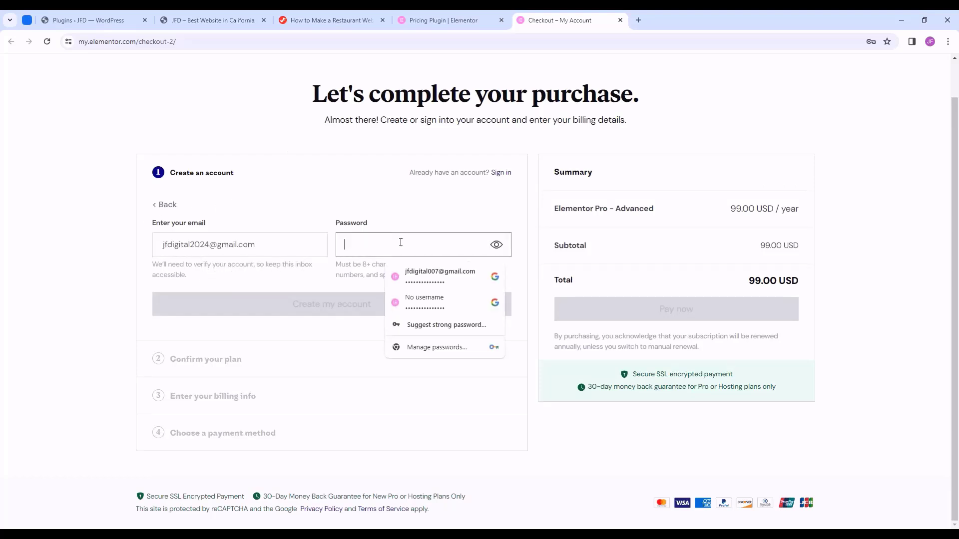
left_click(421, 300)
left_click(384, 244)
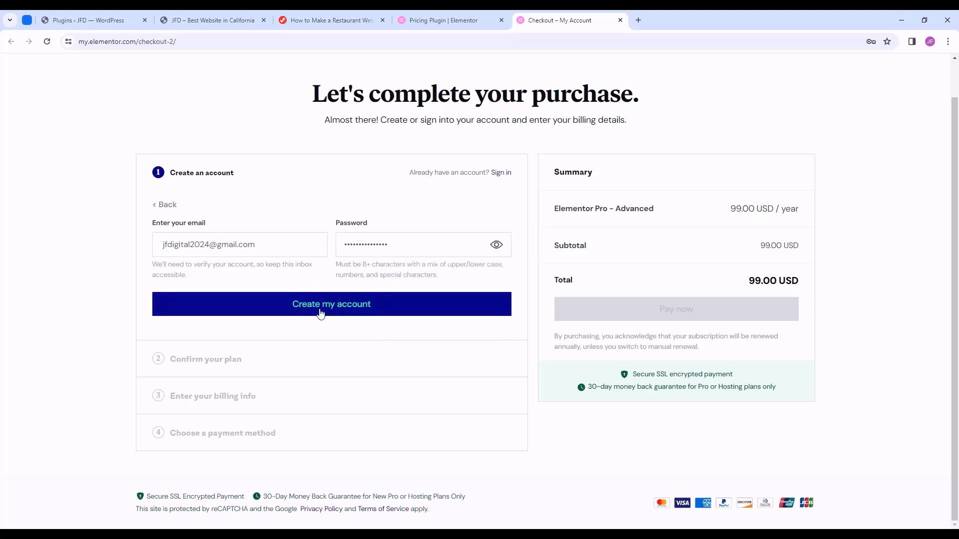
left_click(336, 310)
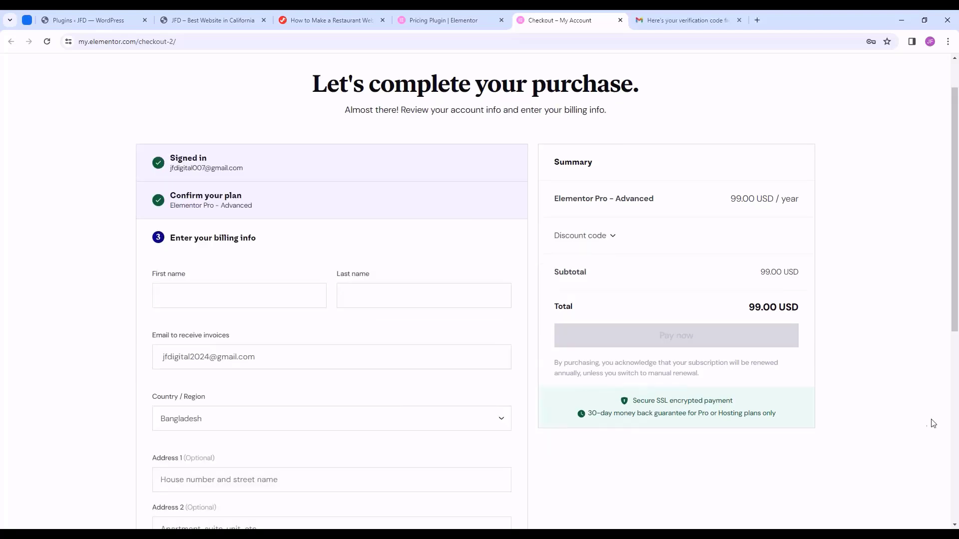
- Go to the billing first and last name fields and scroll down the billing form
left_click(268, 300)
left_click(344, 296)
scroll(306, 252, "down", 2)
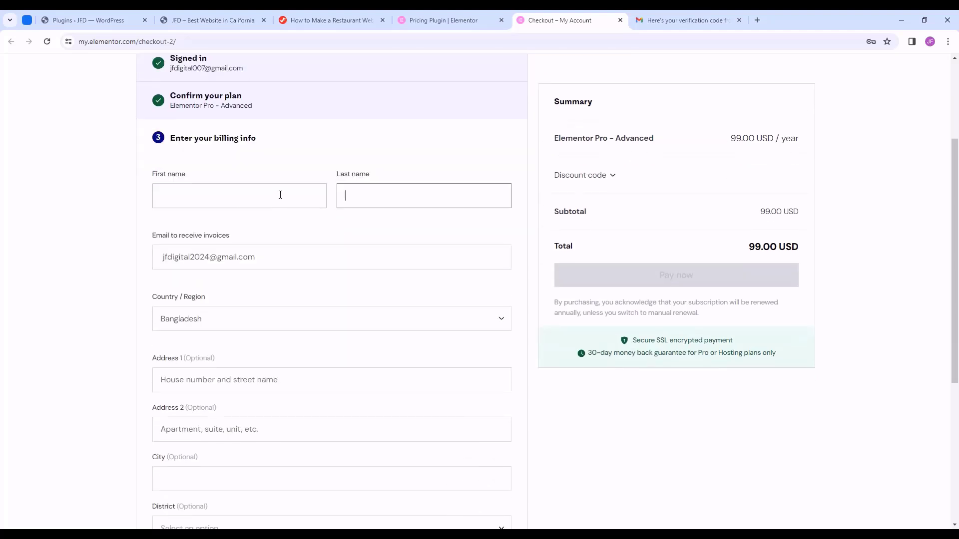
scroll(344, 210, "down", 3)
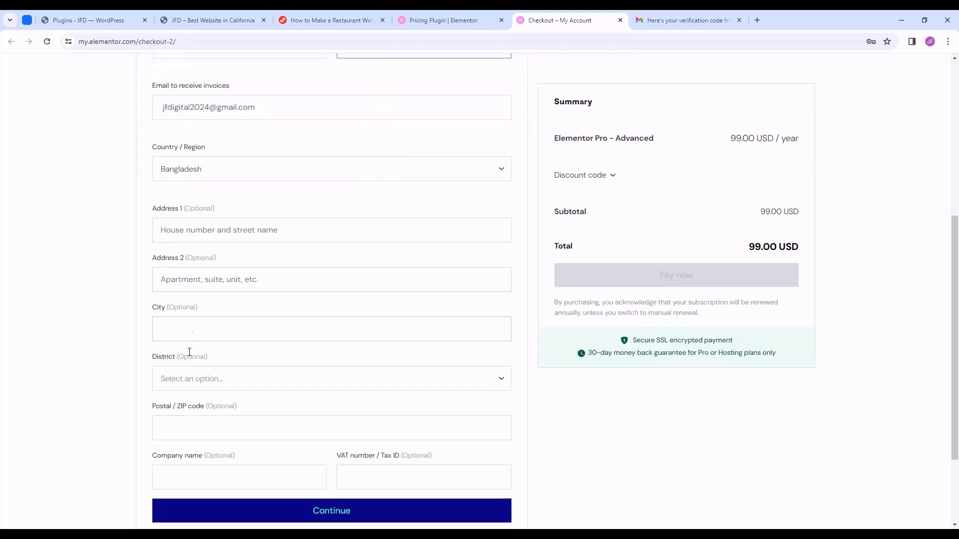
scroll(234, 322, "down", 2)
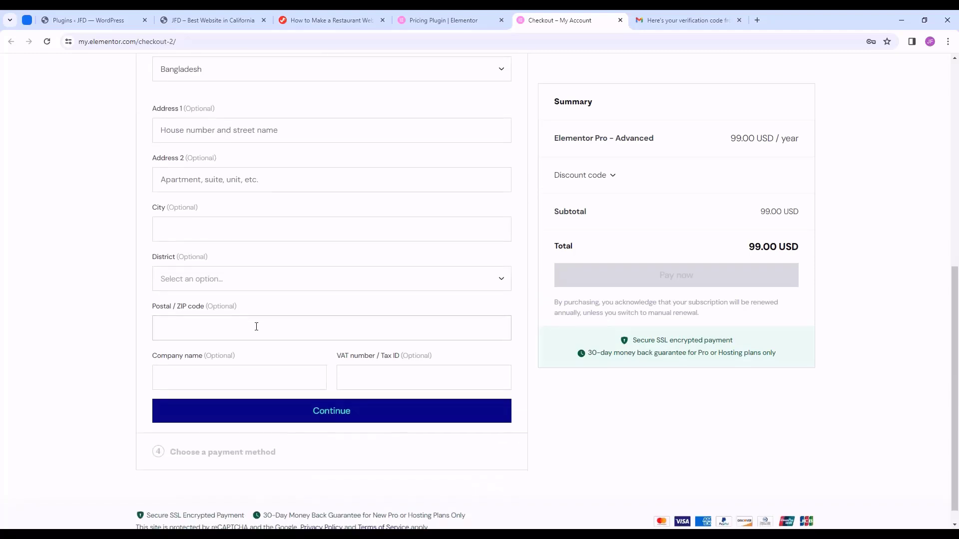
scroll(319, 348, "down", 1)
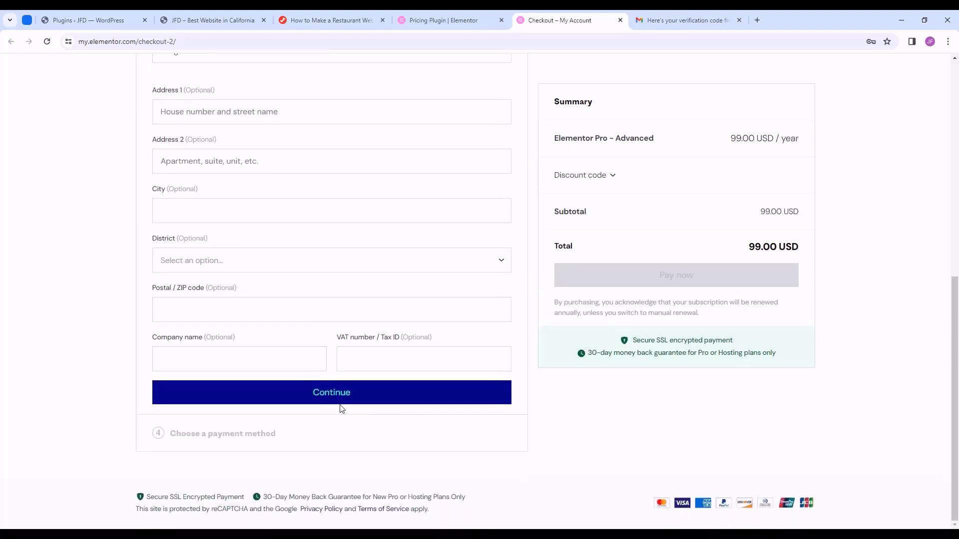
- Submit the billing details and choose Credit Card as the payment method instead of PayPal
left_click(343, 399)
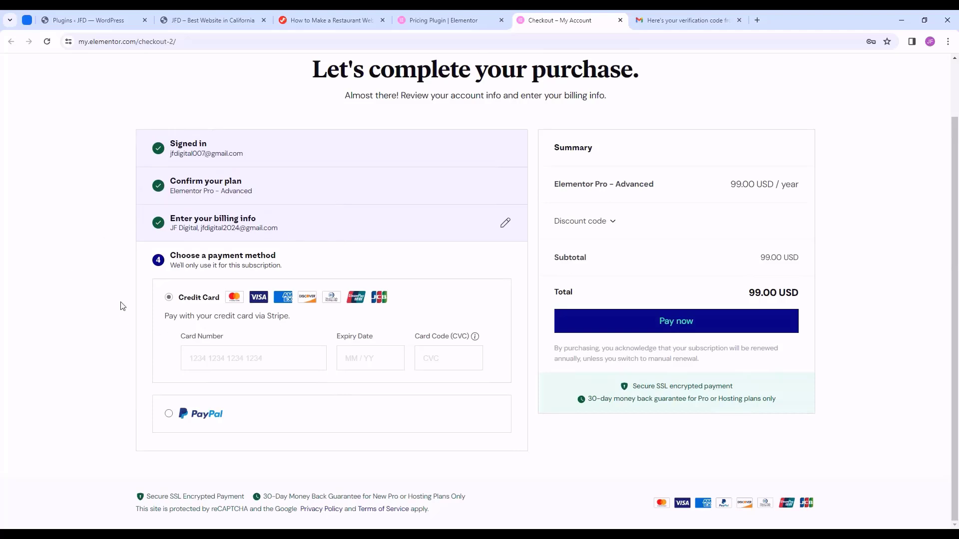
left_click(169, 414)
left_click(169, 337)
- Enter the card number, expiry date and security code, then pay for Pro Advanced
type("***************")
left_click(371, 358)
type("****")
left_click(463, 356)
type("****")
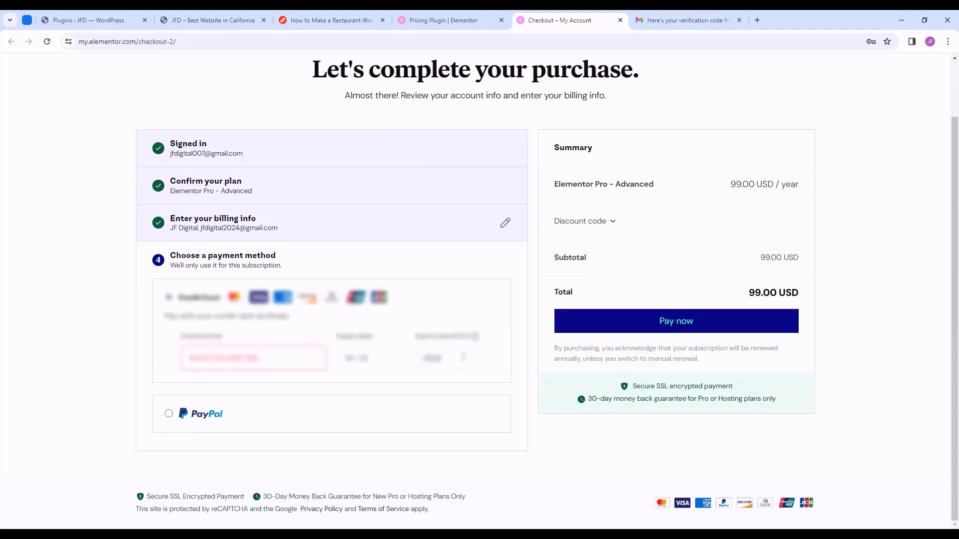
left_click(689, 331)
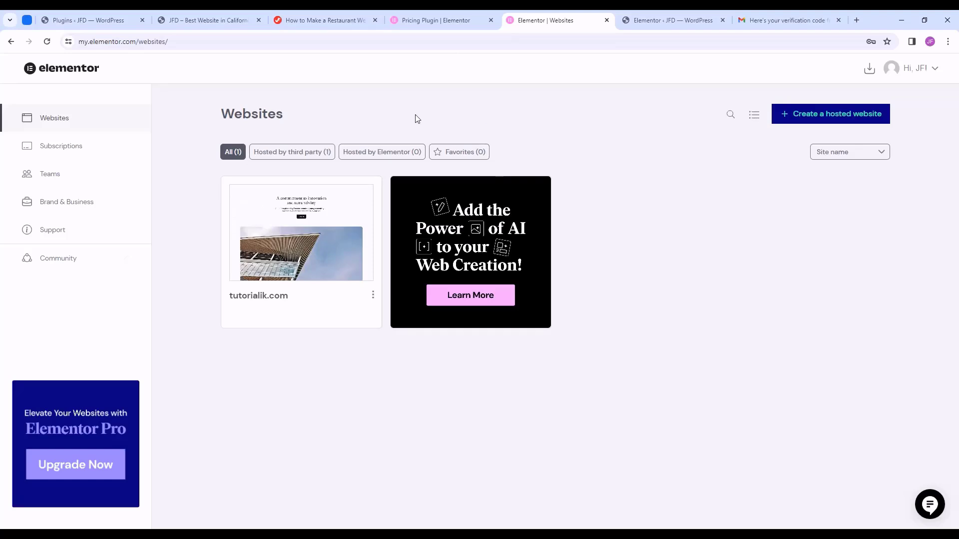
- Download the Elementor Pro Advanced plugin, saving elementor-pro-3.20.0.zip under Downloads
left_click(869, 72)
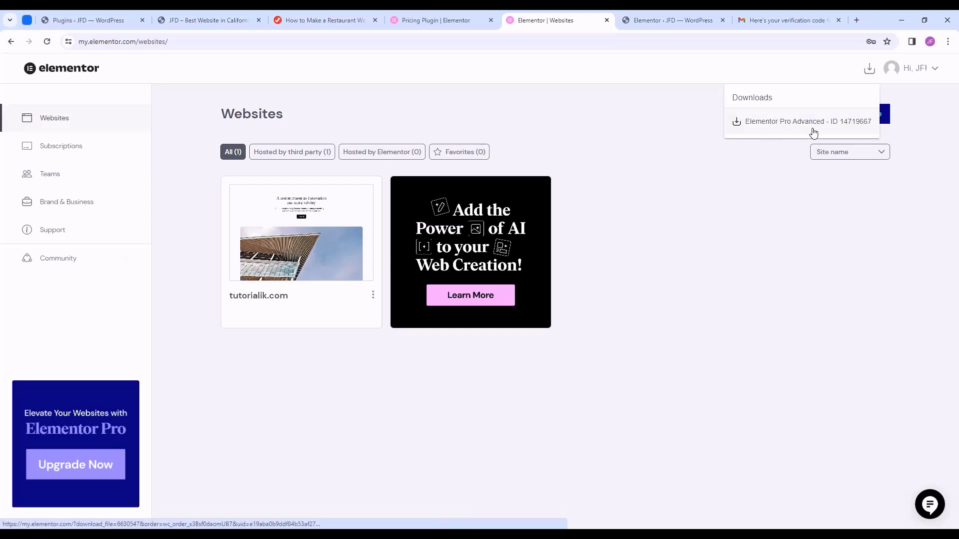
left_click(837, 132)
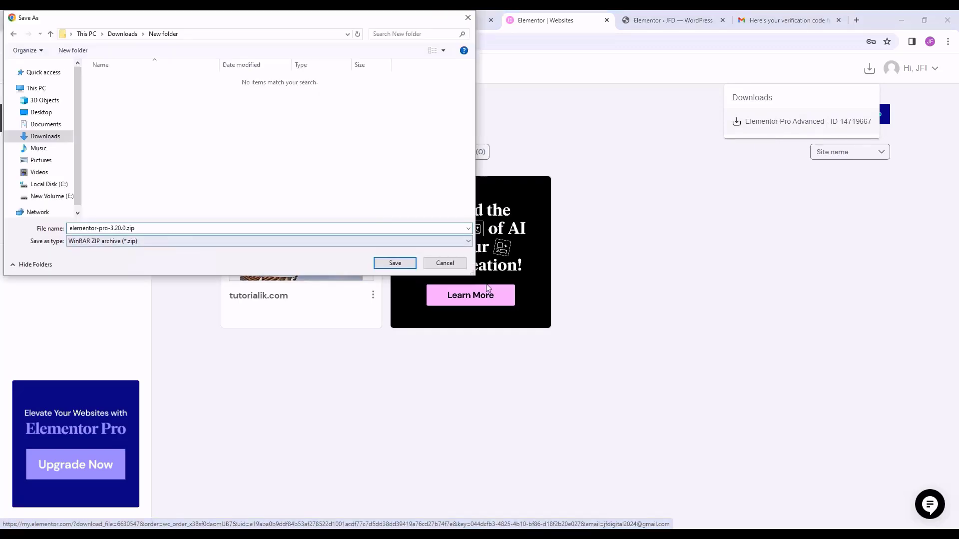
left_click_drag(143, 230, 69, 229)
left_click(152, 228)
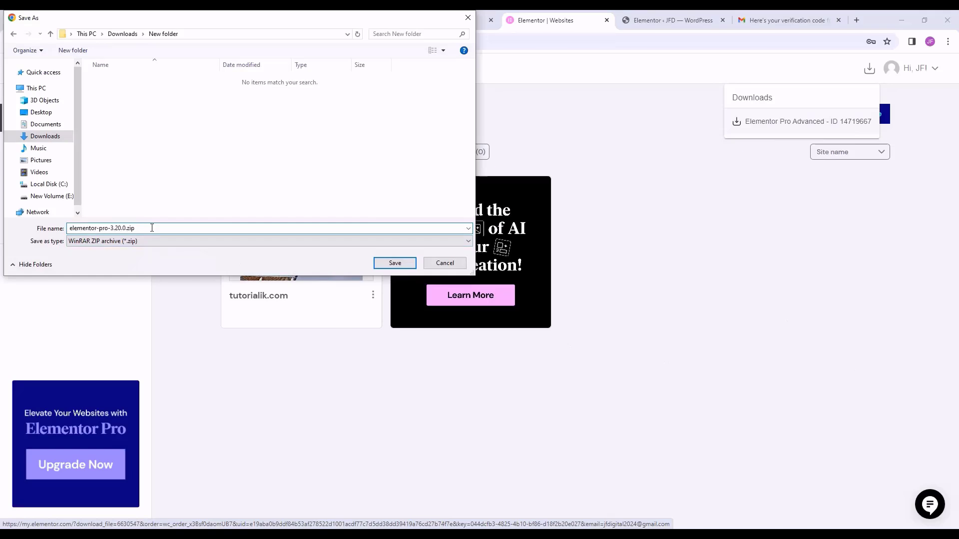
left_click(411, 265)
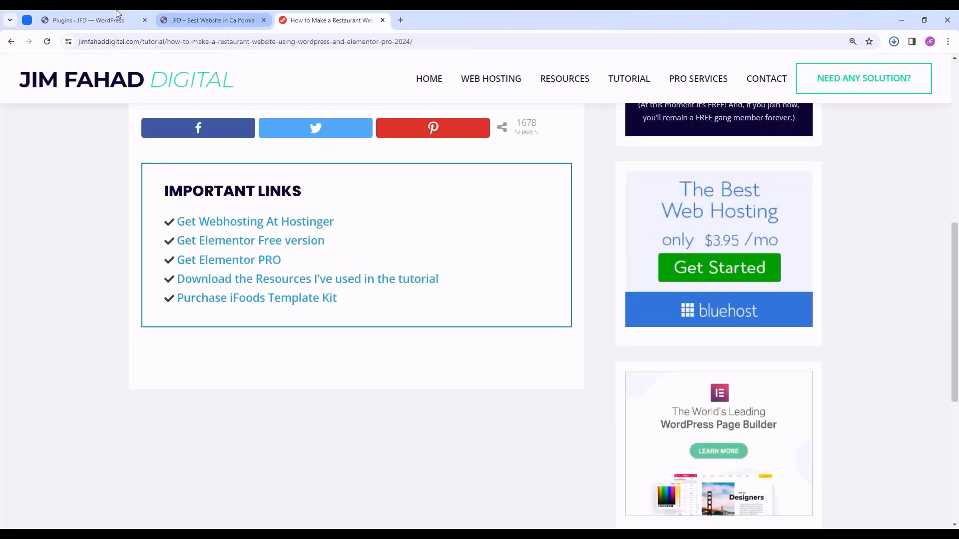
- Upload elementor-pro-3.20.0.zip as a new WordPress plugin, install it, and activate Elementor Pro
left_click(100, 20)
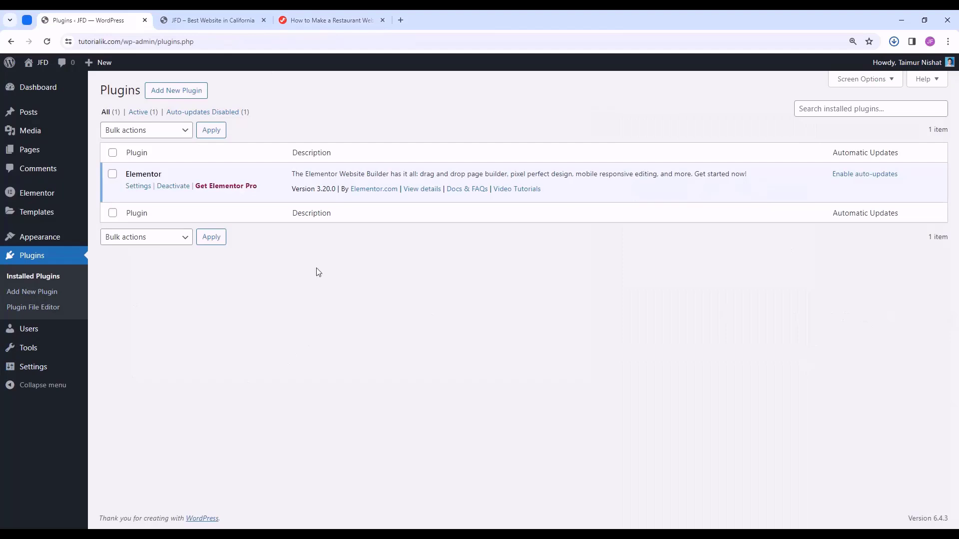
left_click(190, 91)
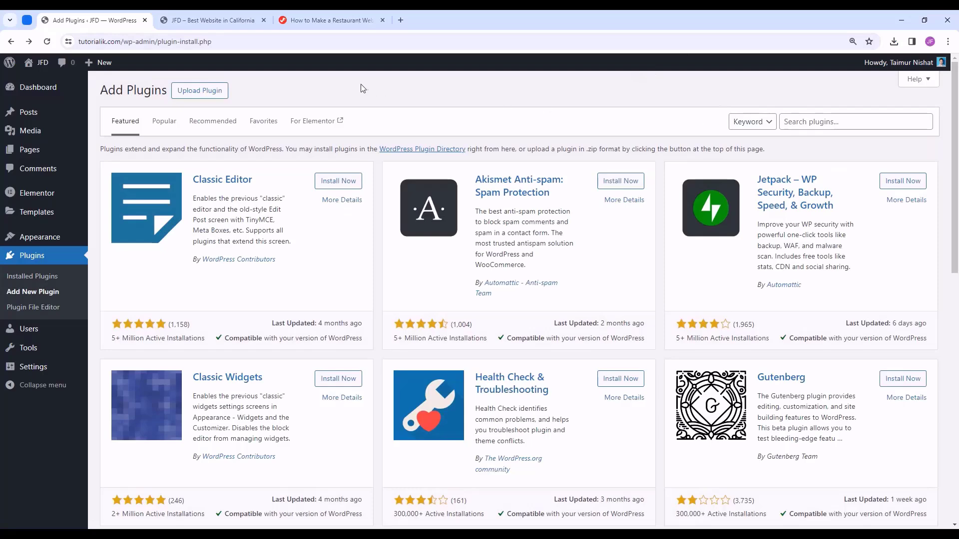
left_click(213, 92)
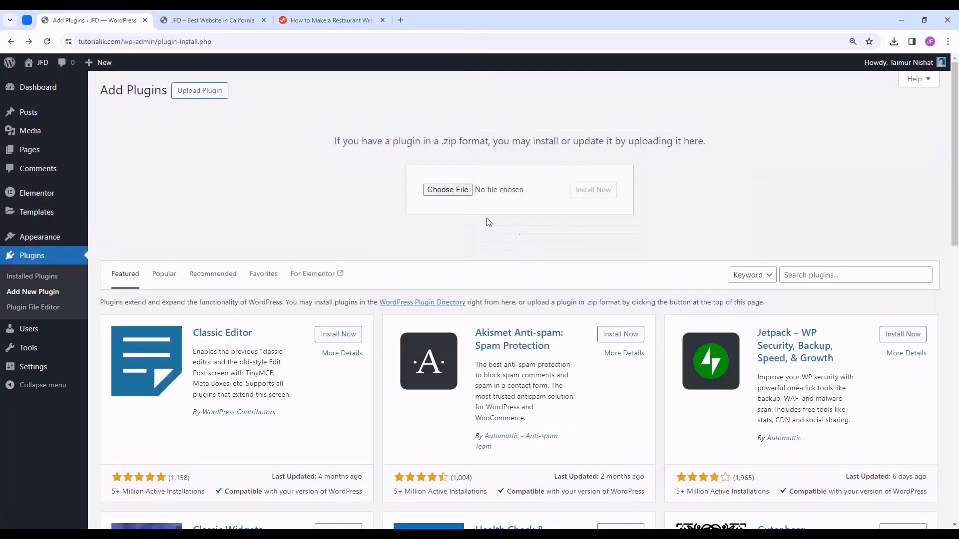
left_click(447, 190)
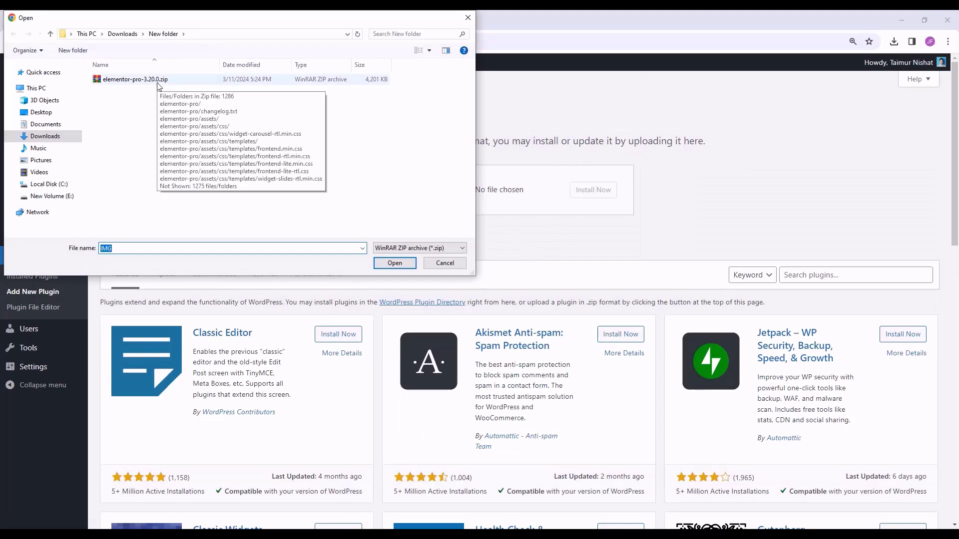
double_click(157, 83)
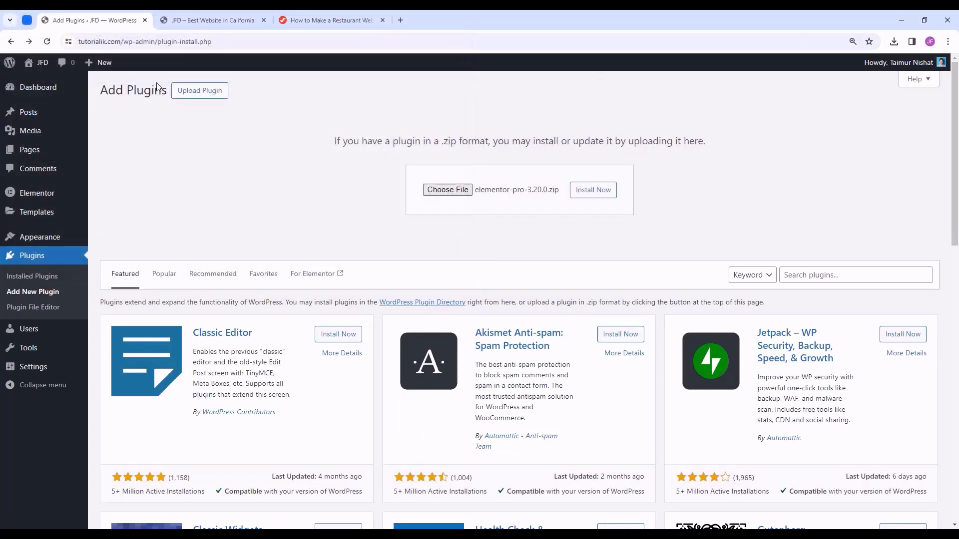
left_click(594, 190)
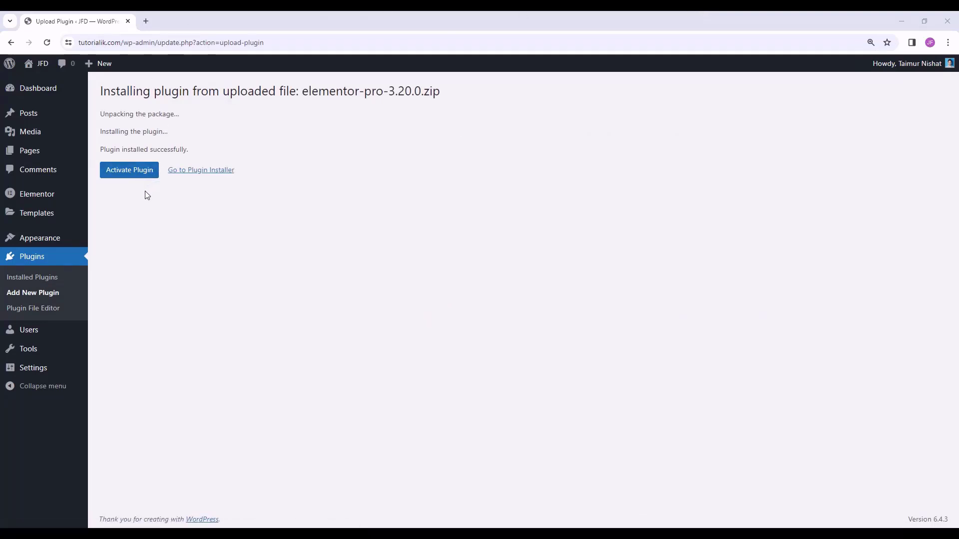
left_click(132, 174)
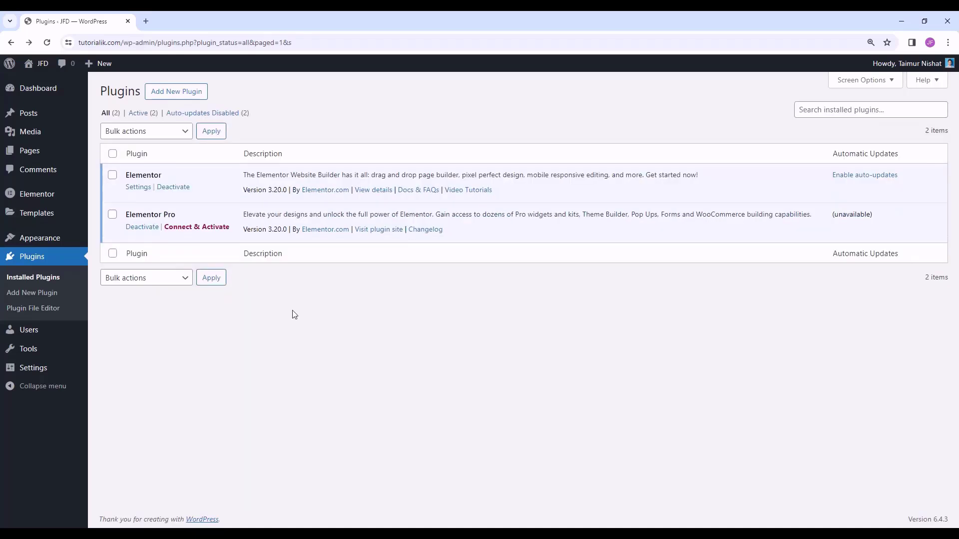
- Connect and activate the Elementor Pro license, then go back to the Plugins list
left_click(203, 231)
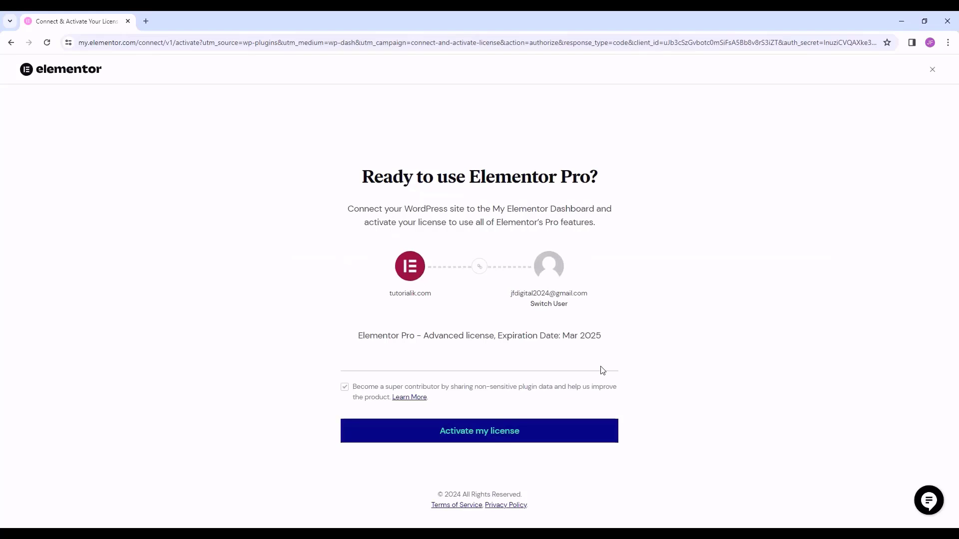
left_click(482, 443)
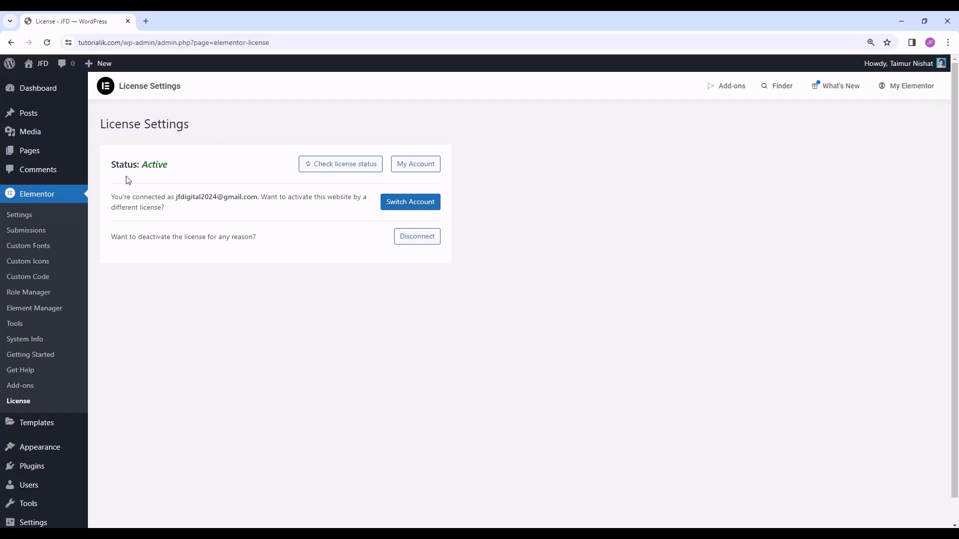
left_click(42, 465)
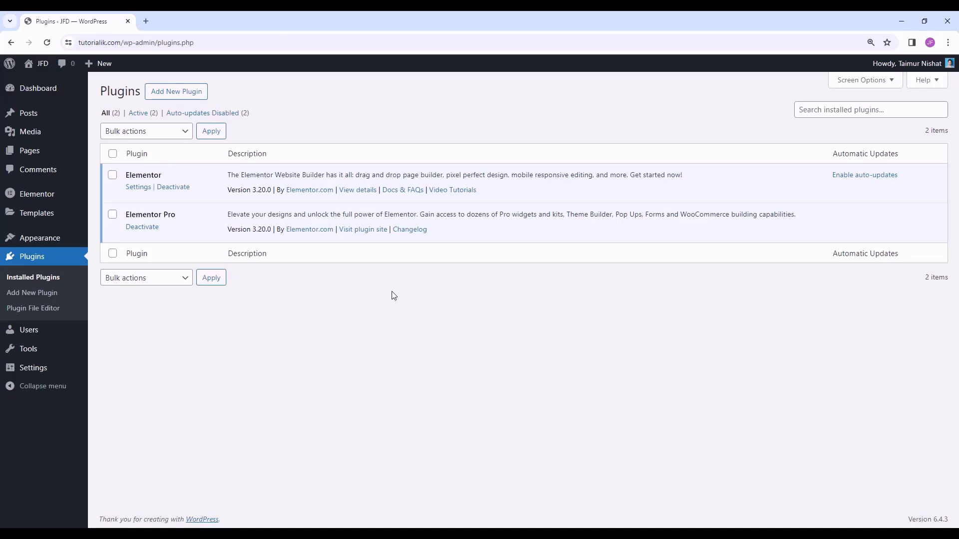
- Open the live site in a background tab and move Privacy Policy and Sample Page to Trash
left_click(38, 157)
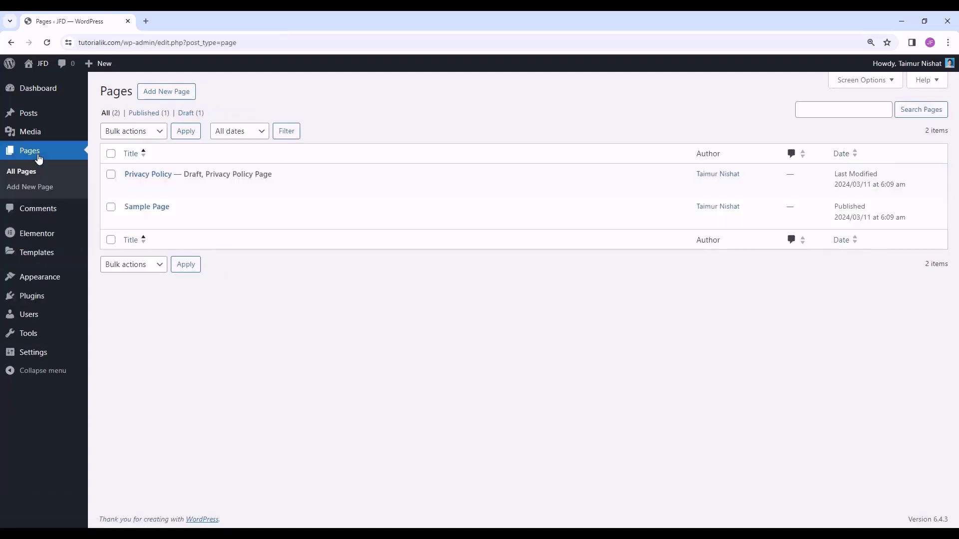
middle_click(39, 64)
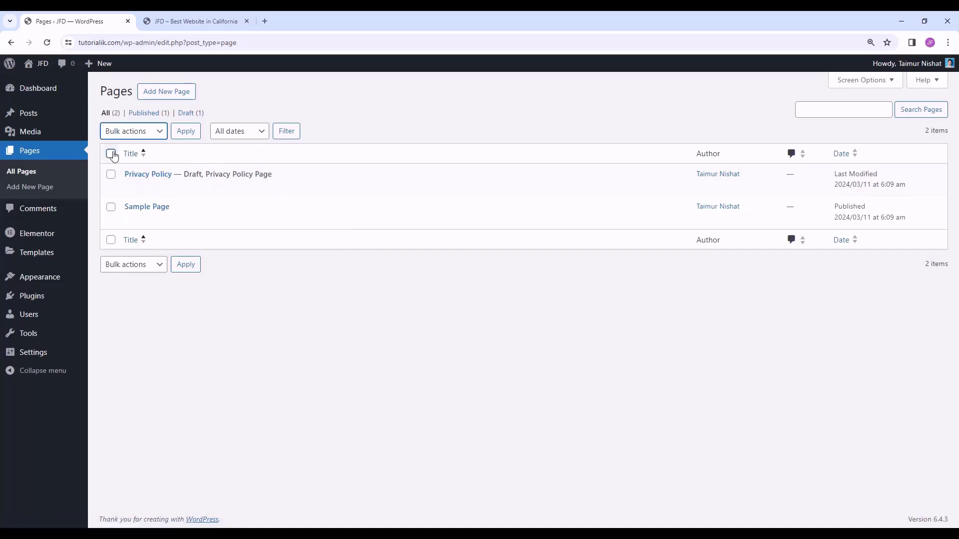
left_click(111, 154)
left_click(144, 132)
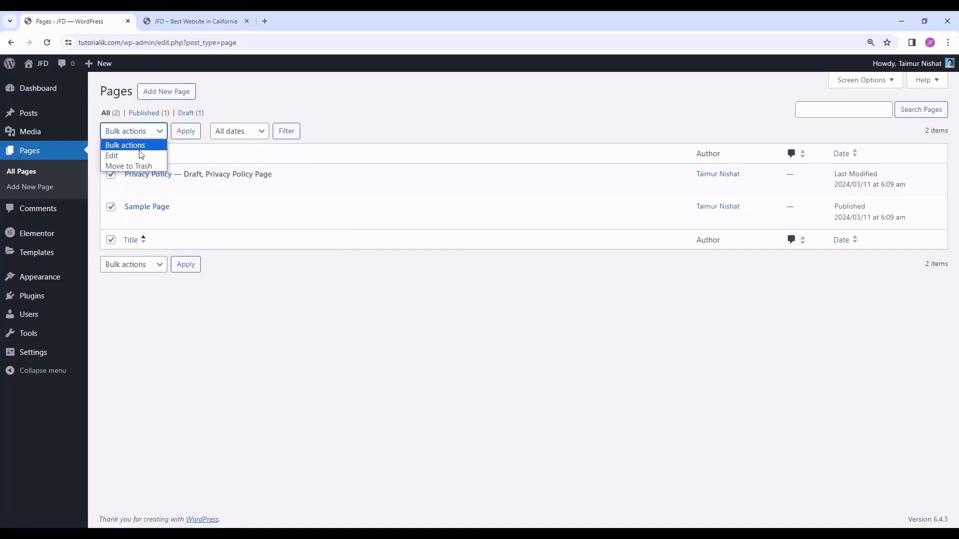
left_click(141, 167)
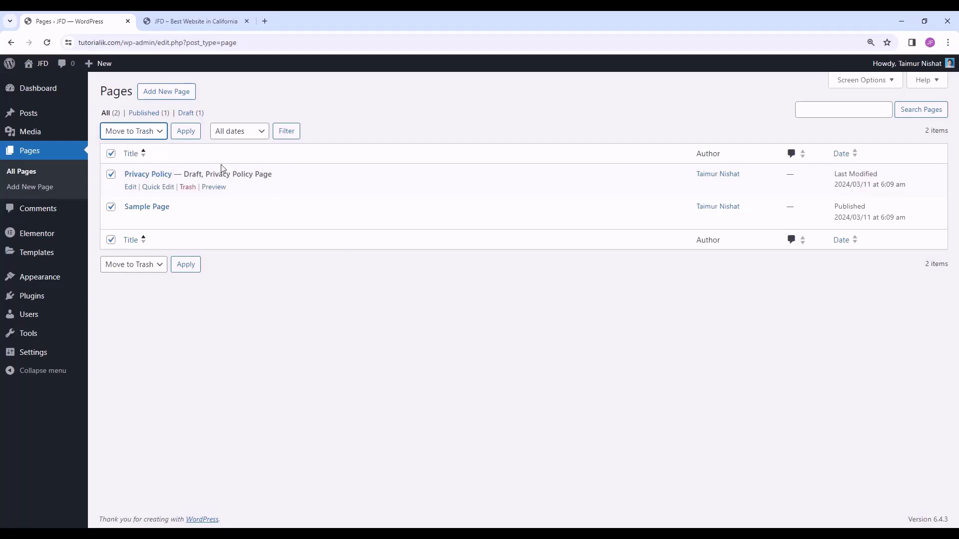
left_click(184, 132)
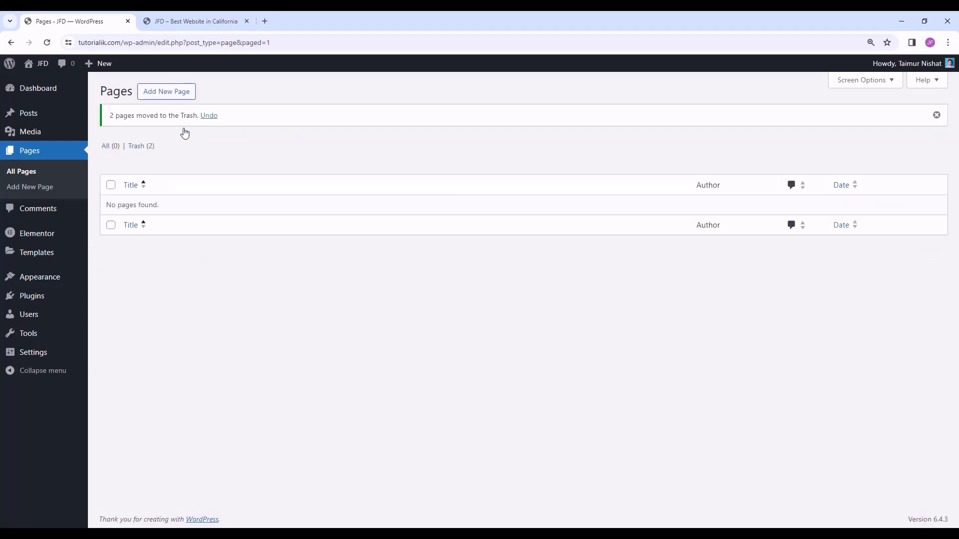
- Permanently delete both trashed pages and return to the full page list
left_click(136, 146)
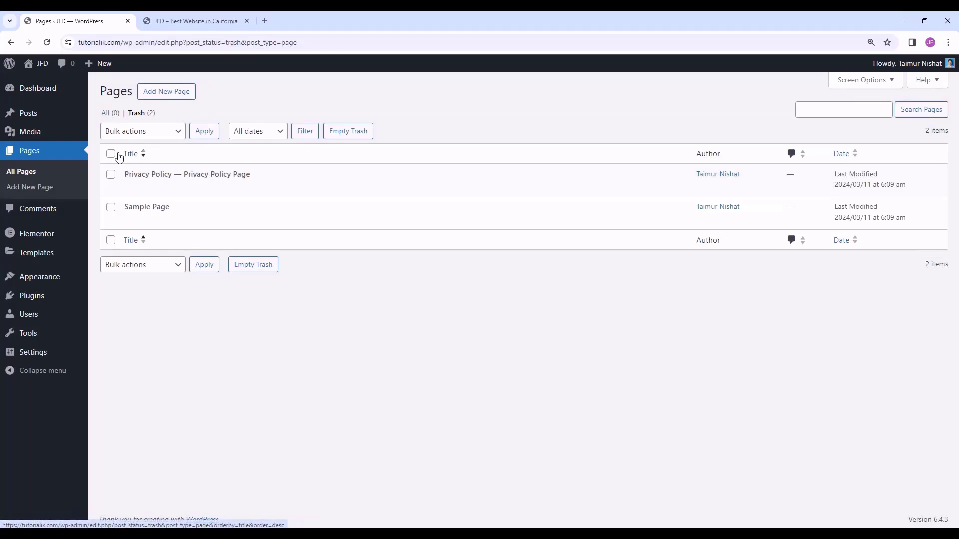
left_click(111, 153)
left_click(136, 131)
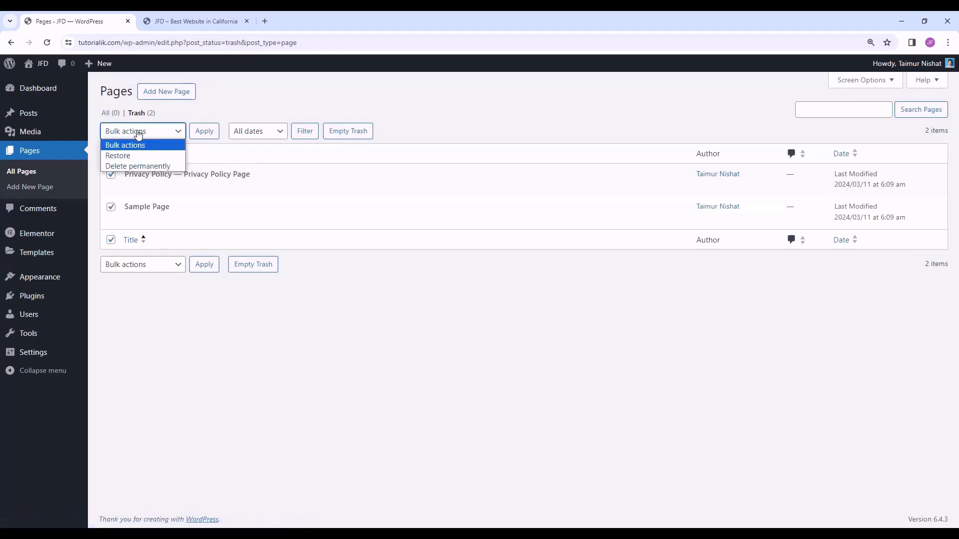
left_click(143, 167)
left_click(203, 137)
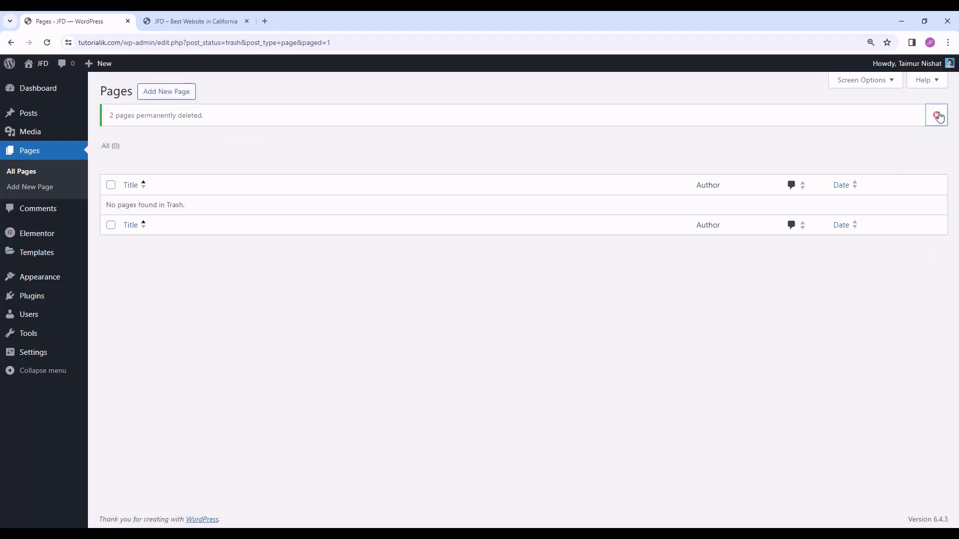
left_click(927, 110)
left_click(105, 115)
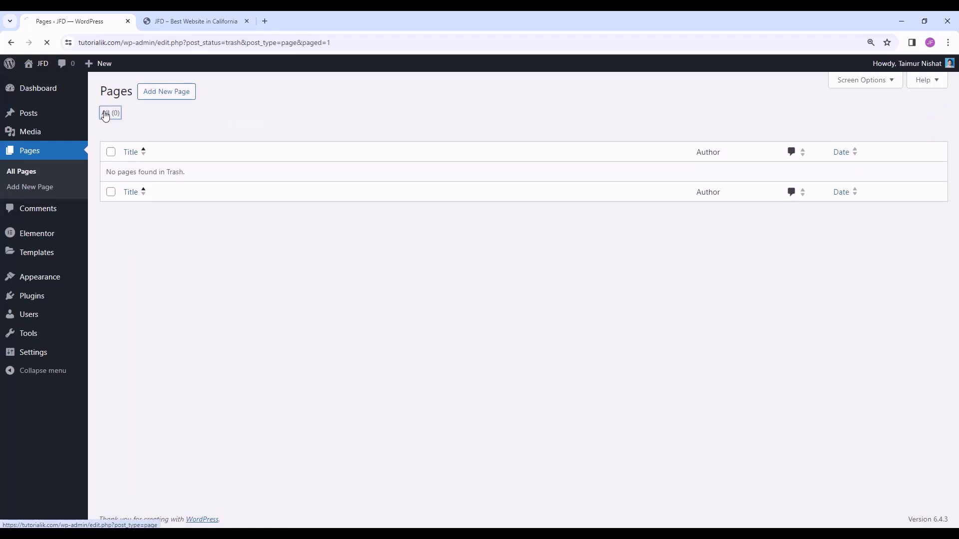
- Create a new page titled 'Home' and publish it
left_click(170, 96)
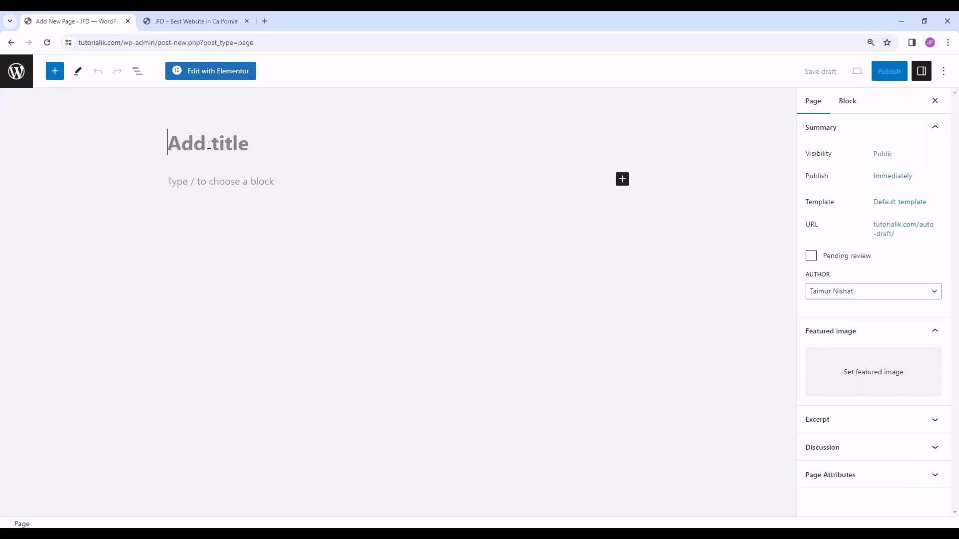
type("Home")
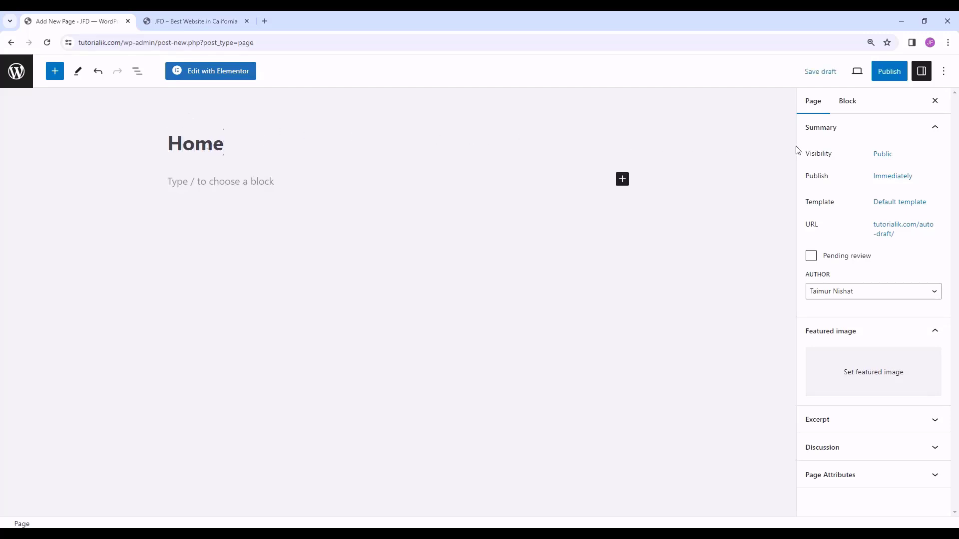
left_click(883, 74)
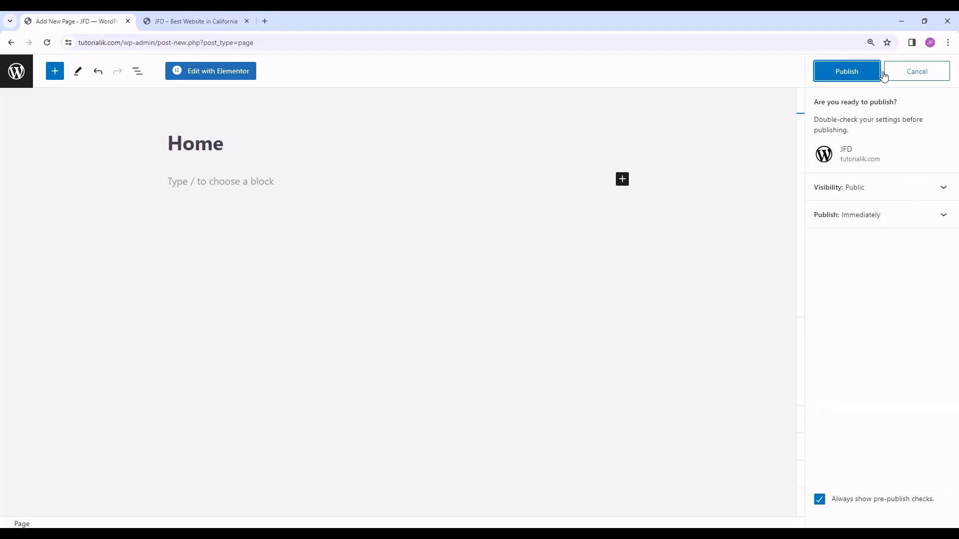
left_click(841, 75)
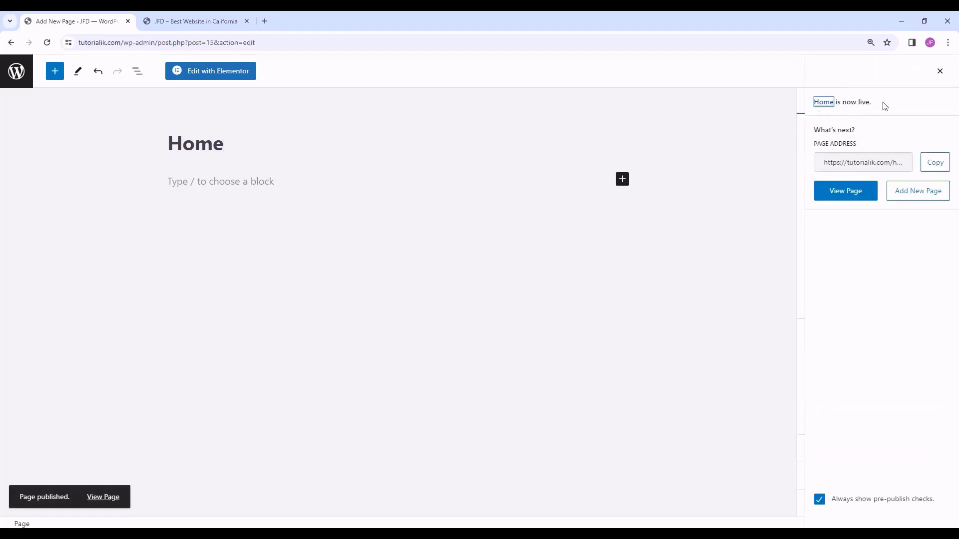
- Reload the live site tab to check the front page content
left_click(227, 23)
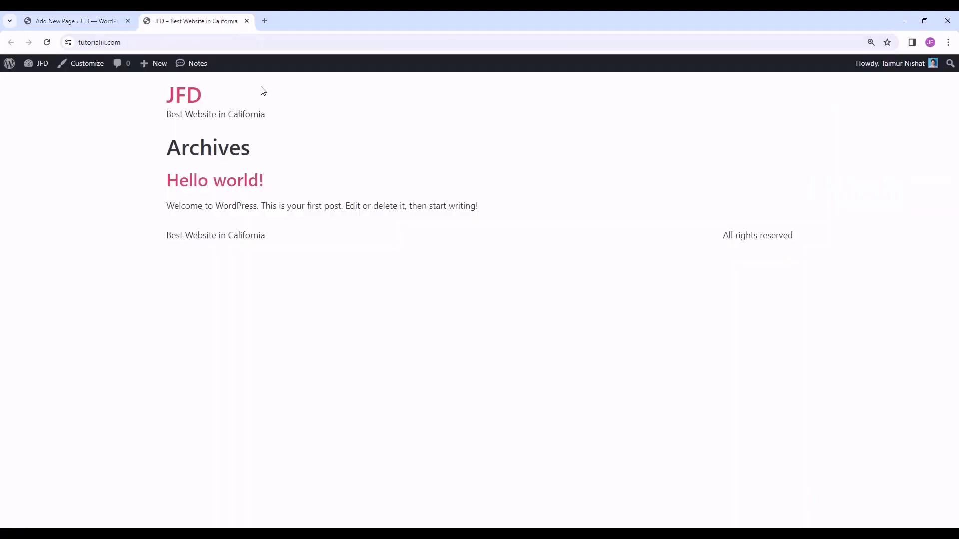
left_click(47, 42)
left_click_drag(160, 98, 334, 248)
left_click(336, 247)
- Return to the editor tab and leave it for the admin Pages list
left_click(80, 23)
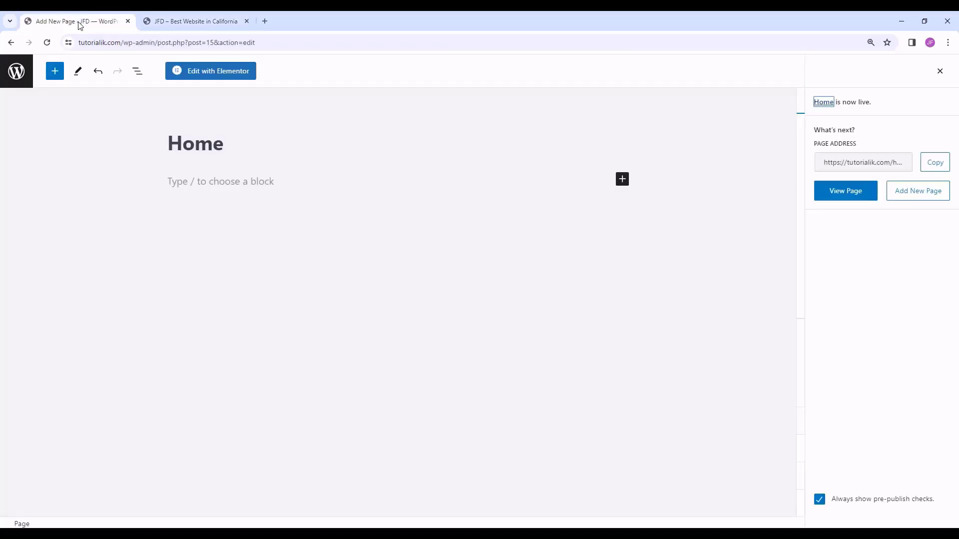
left_click(17, 74)
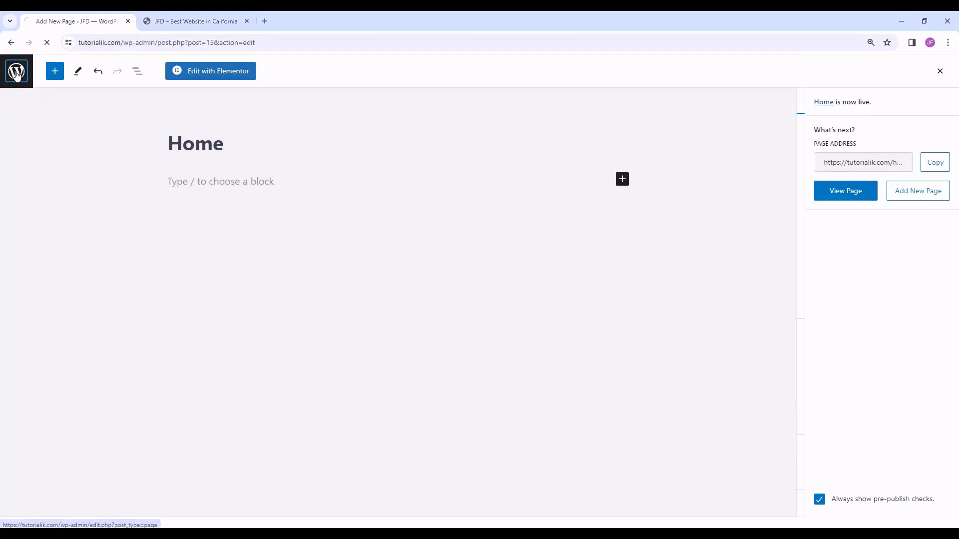
mouse_move(46, 356)
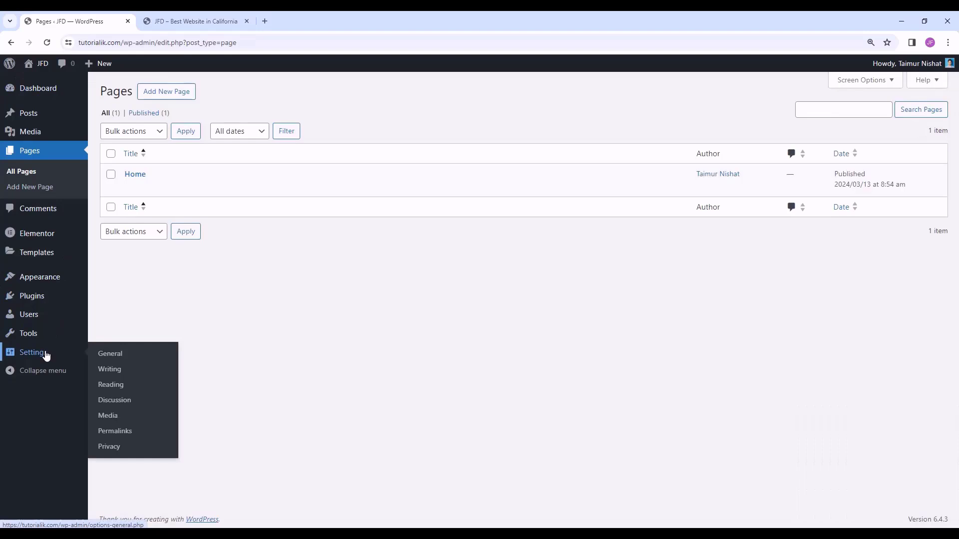
- Open Reading settings, comparing against the Archives content shown on the live site
left_click(130, 391)
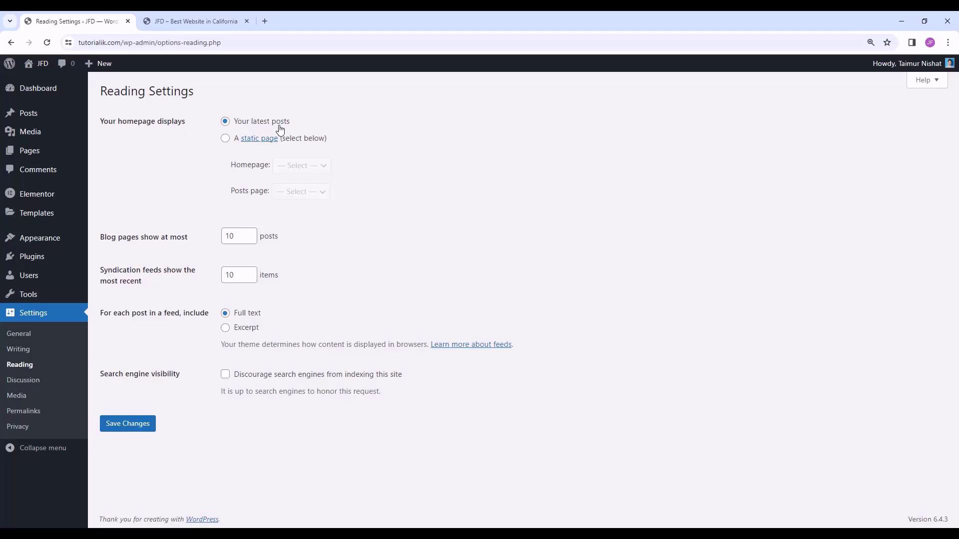
left_click(219, 18)
left_click_drag(158, 150, 272, 247)
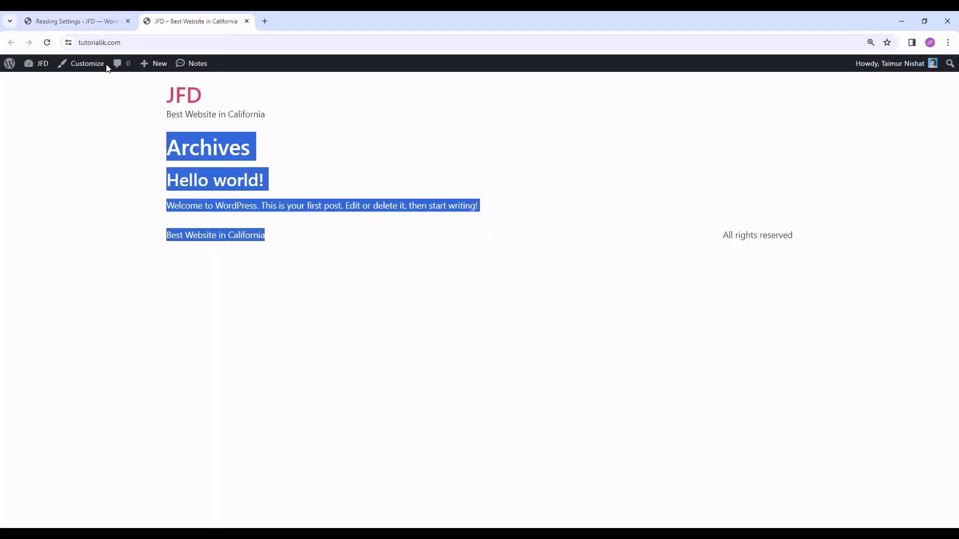
left_click(74, 21)
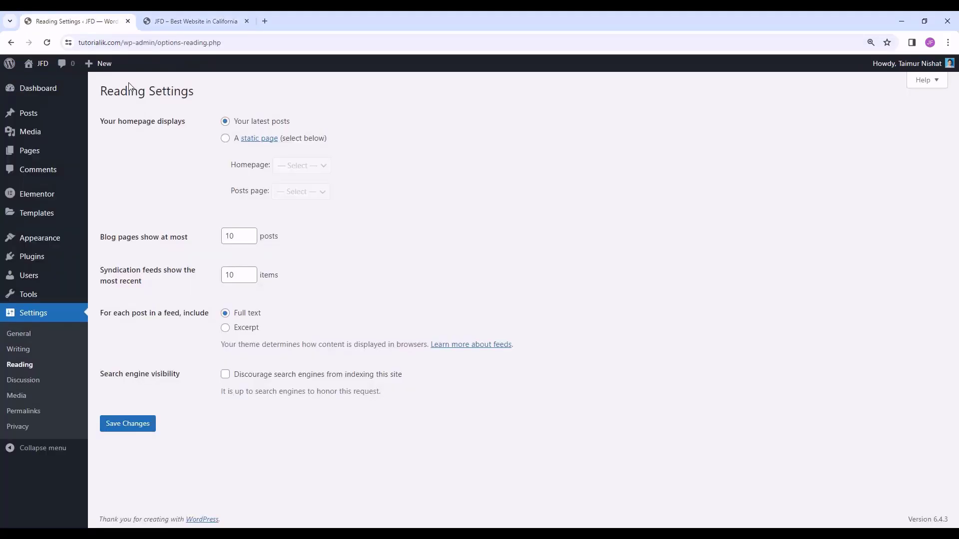
- Set the homepage to display the static page Home and save the reading settings
left_click(225, 139)
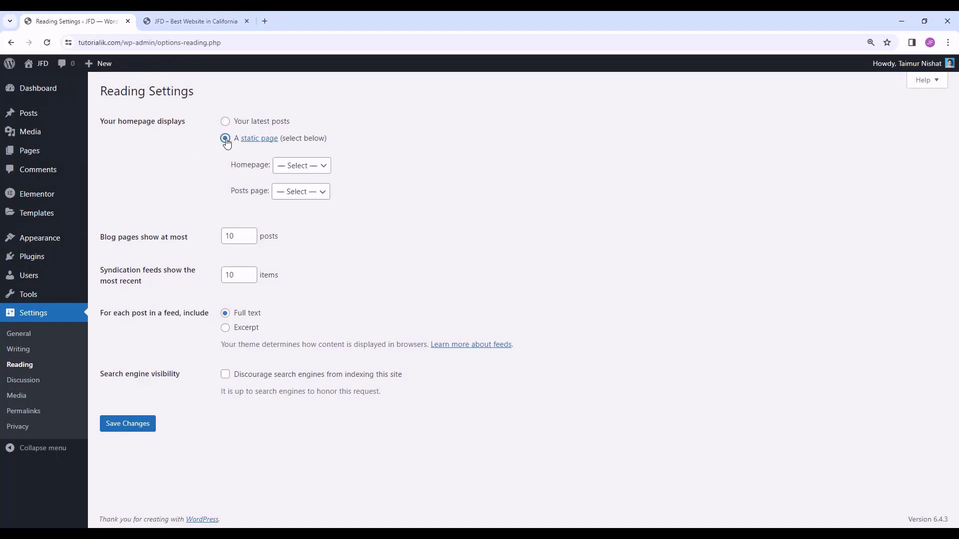
left_click(295, 165)
left_click(292, 191)
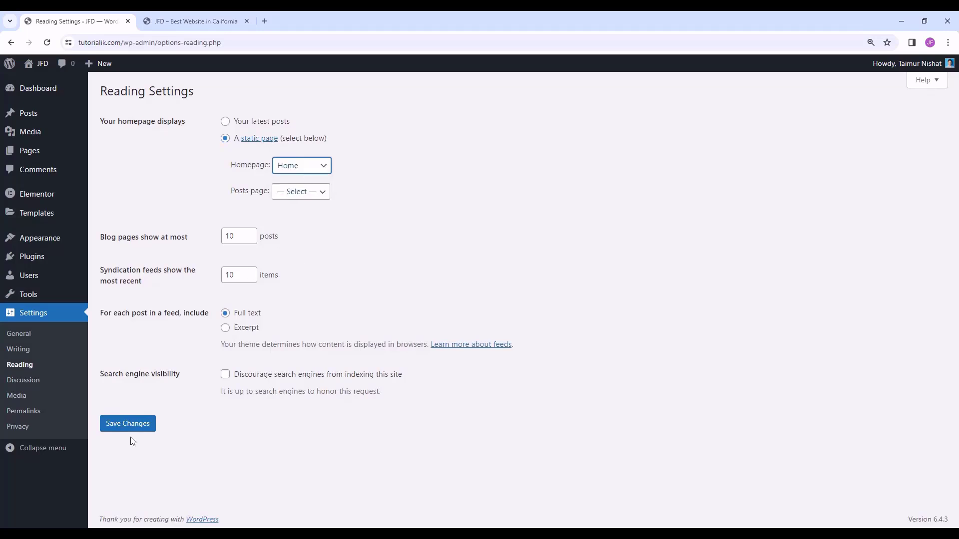
left_click(141, 427)
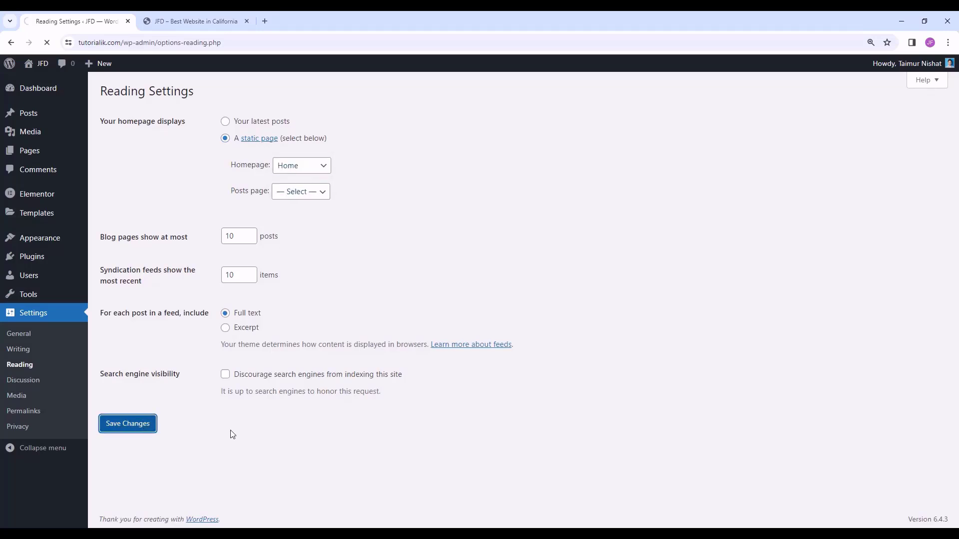
- Reload the live site to confirm it now shows the Home page, then return to admin
left_click(214, 20)
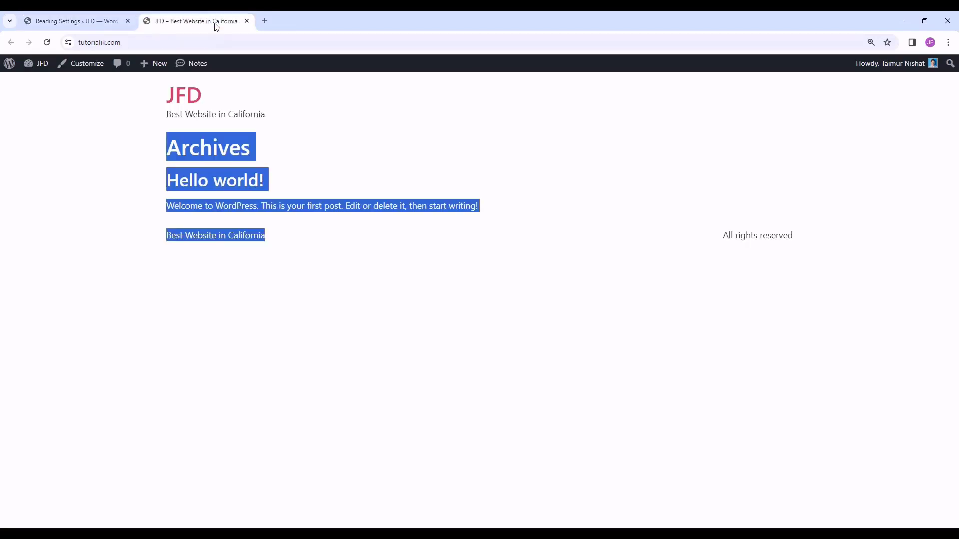
left_click(47, 42)
left_click_drag(236, 150, 128, 149)
left_click(251, 157)
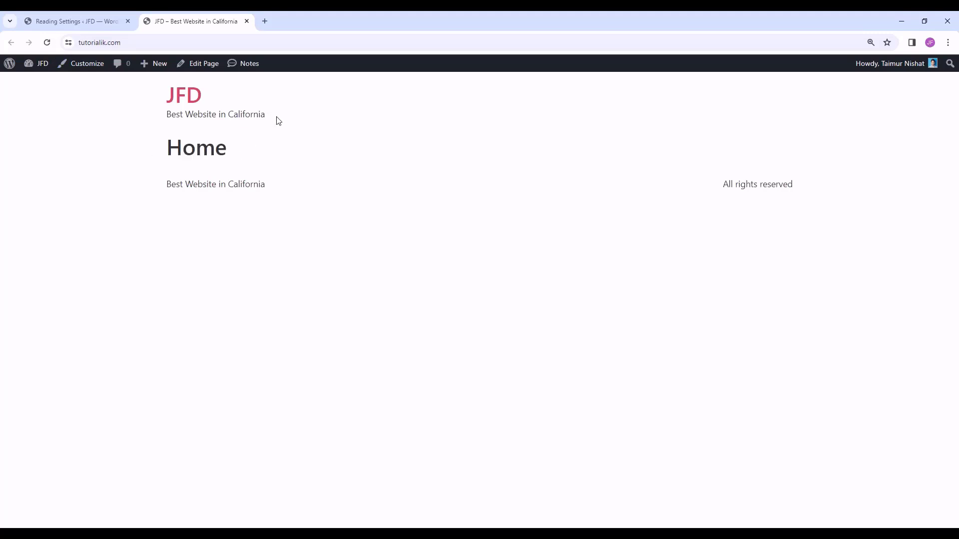
left_click_drag(276, 120, 141, 114)
left_click_drag(157, 189, 694, 240)
left_click(443, 180)
left_click(97, 17)
- Open the Home page from the Pages list and launch it in the Elementor editor
left_click(29, 150)
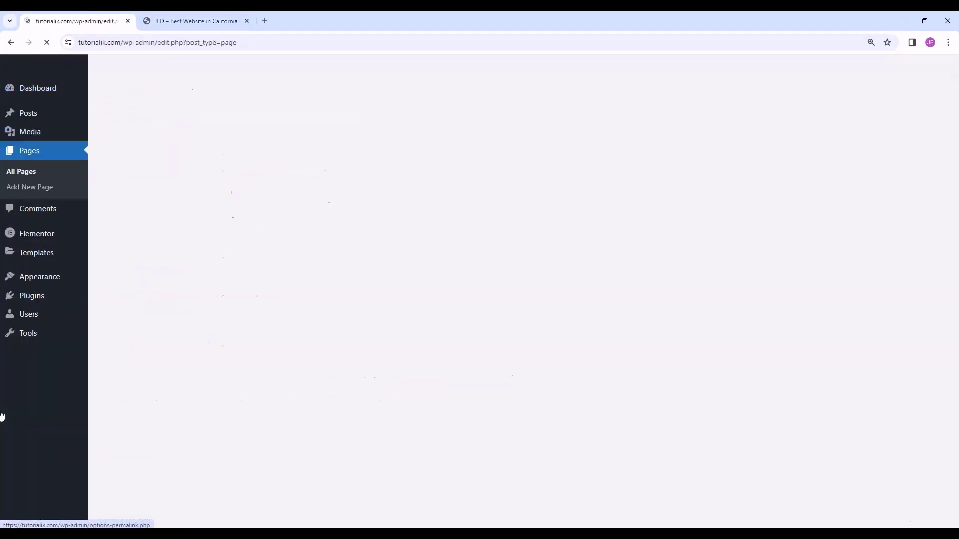
left_click(135, 174)
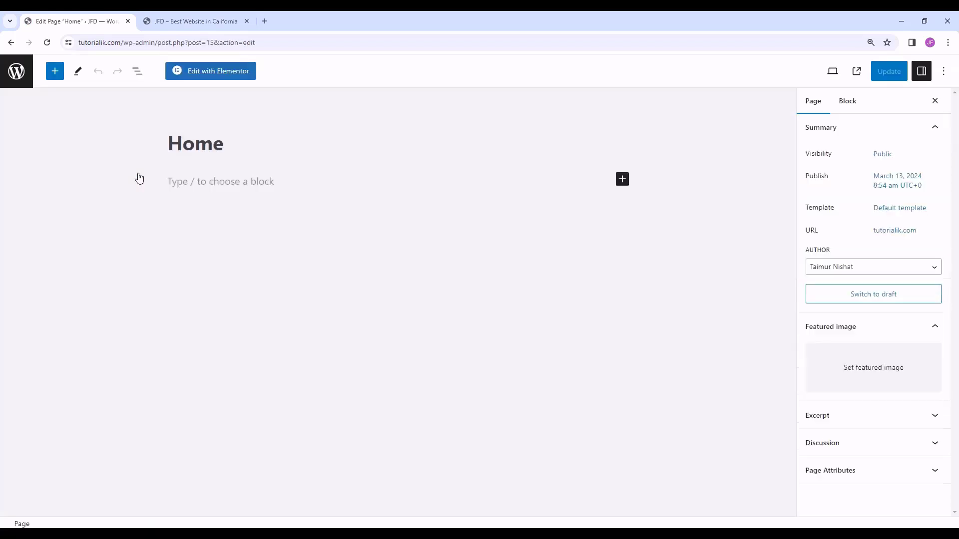
left_click(217, 73)
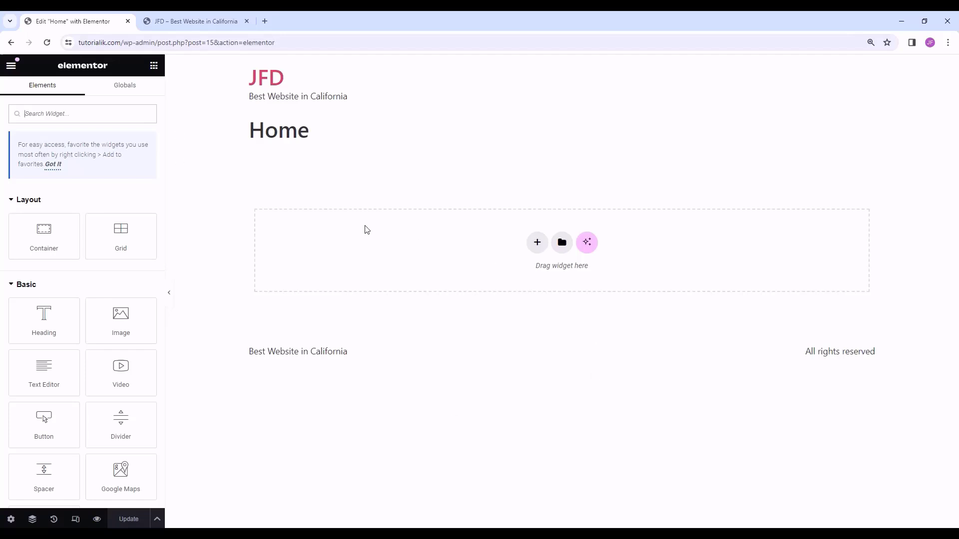
left_click(195, 21)
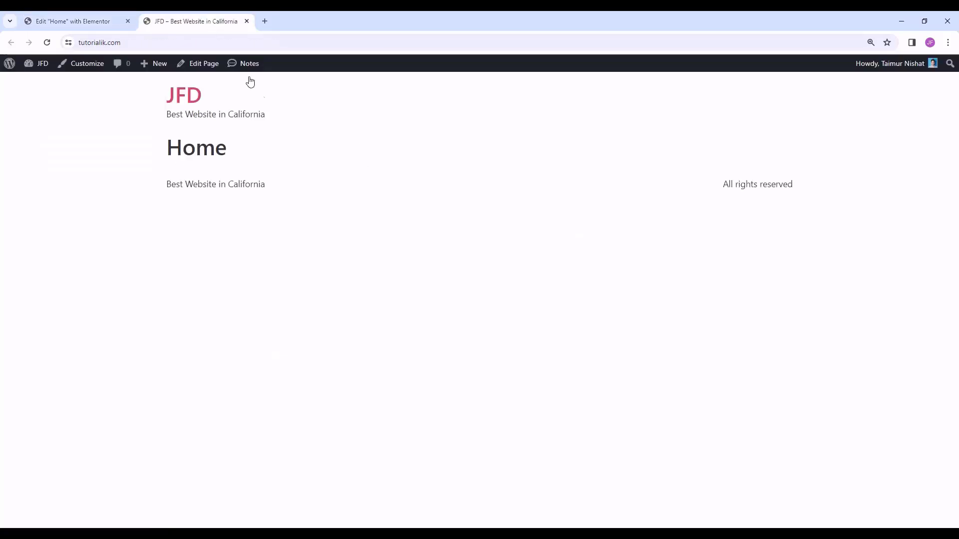
left_click(50, 25)
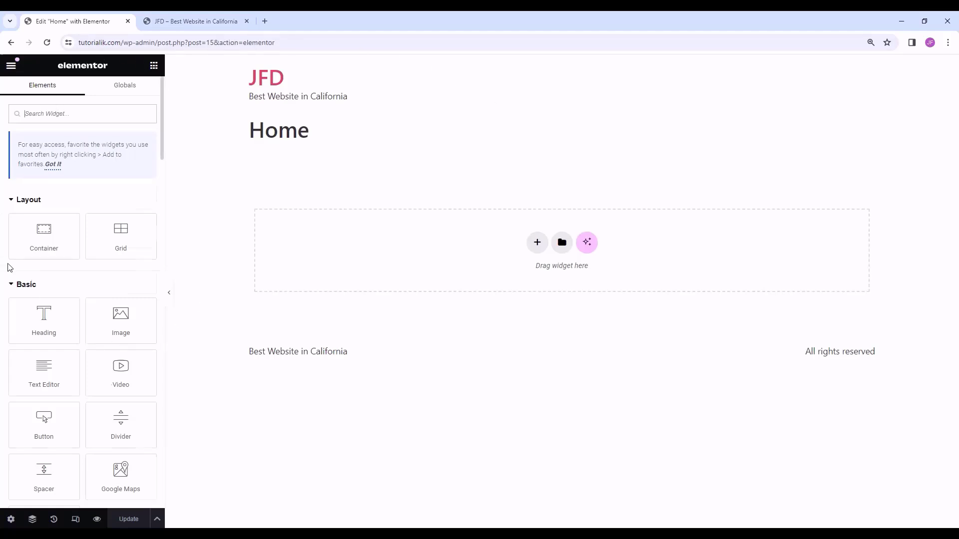
scroll(3, 248, "down", 2)
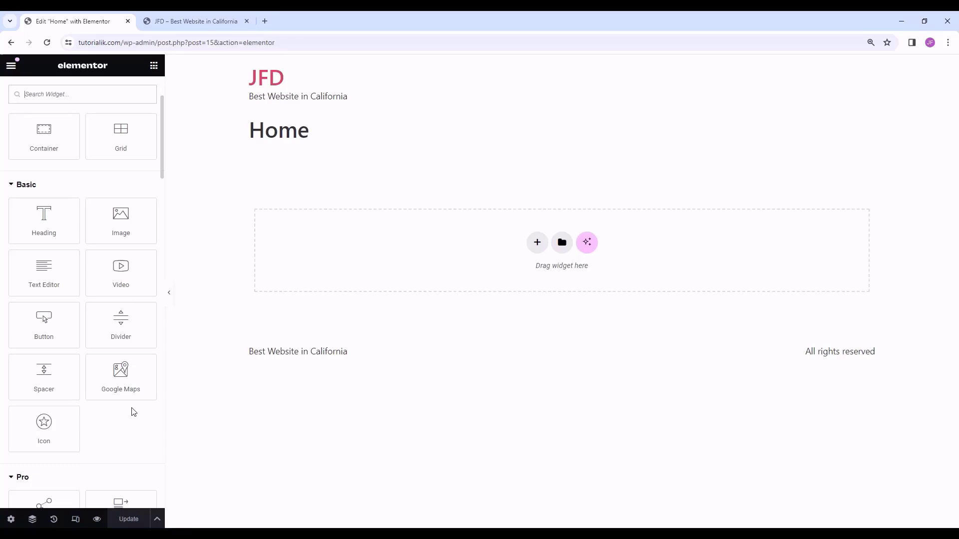
scroll(134, 411, "down", 5)
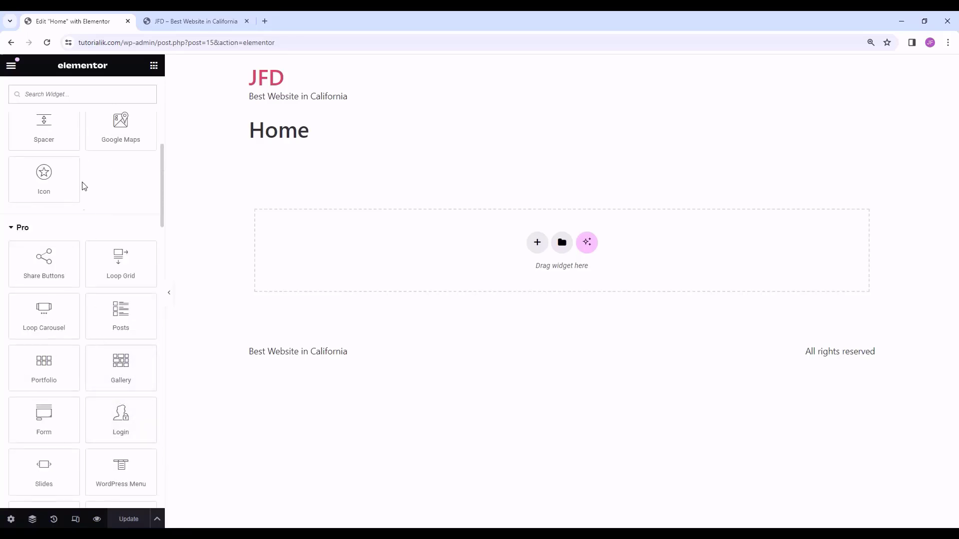
scroll(79, 218, "down", 1)
left_click(26, 180)
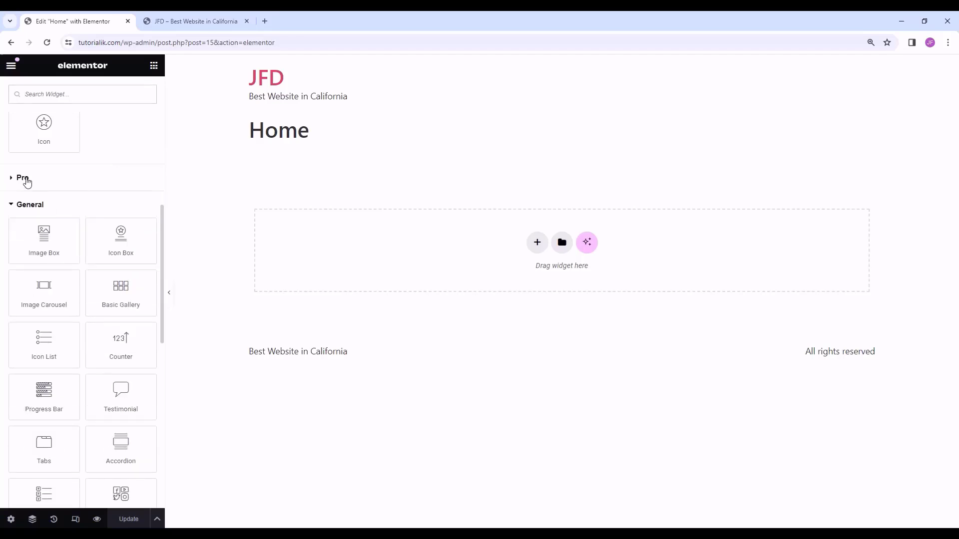
left_click(27, 180)
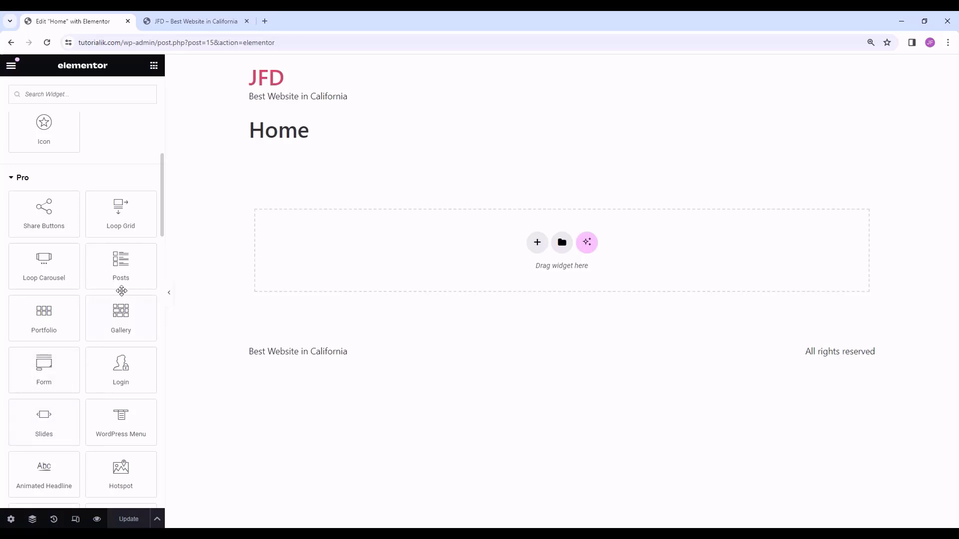
scroll(83, 265, "up", 6)
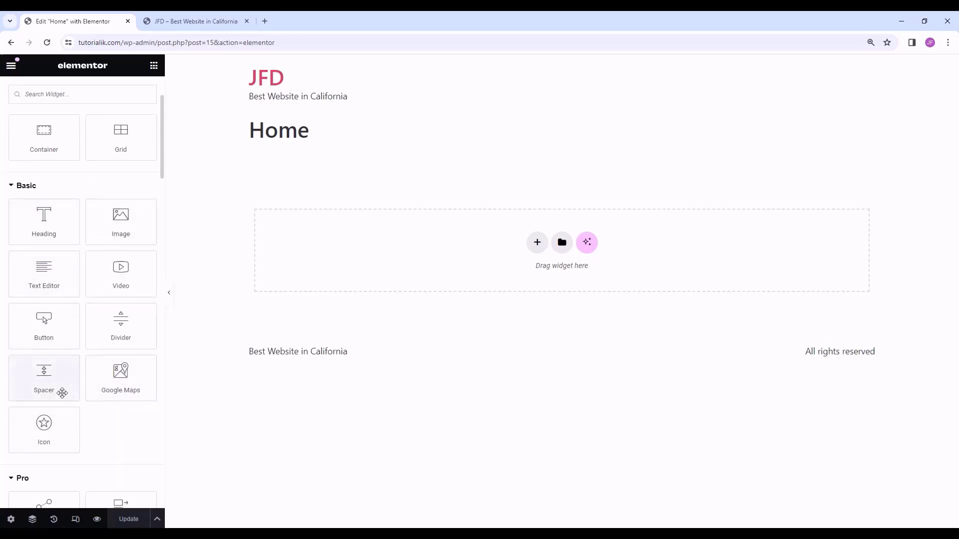
scroll(94, 388, "down", 5)
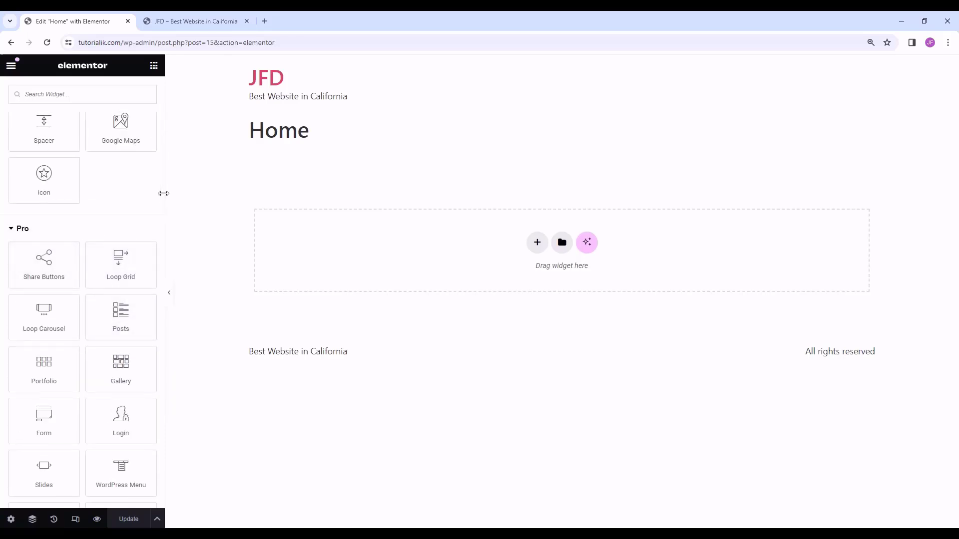
scroll(142, 244, "down", 2)
scroll(142, 244, "down", 14)
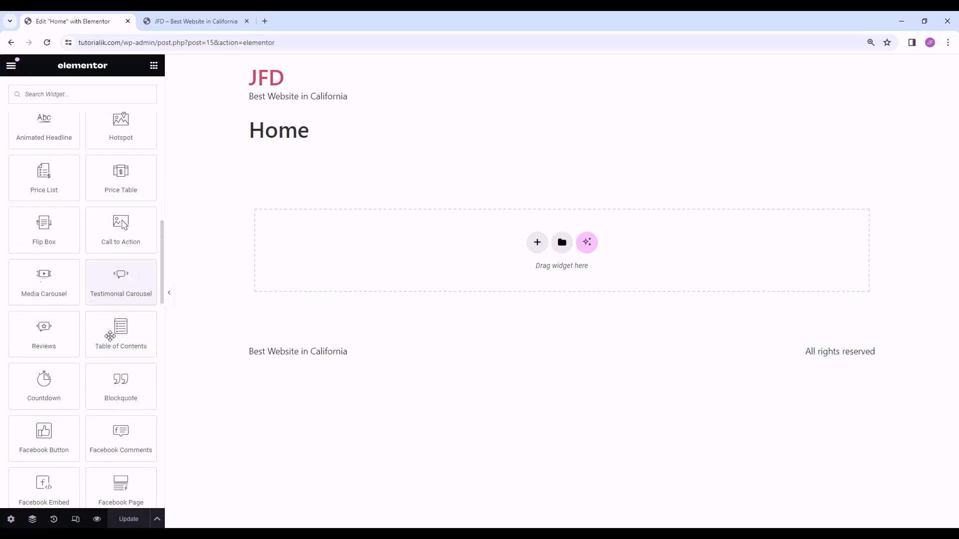
scroll(117, 367, "down", 8)
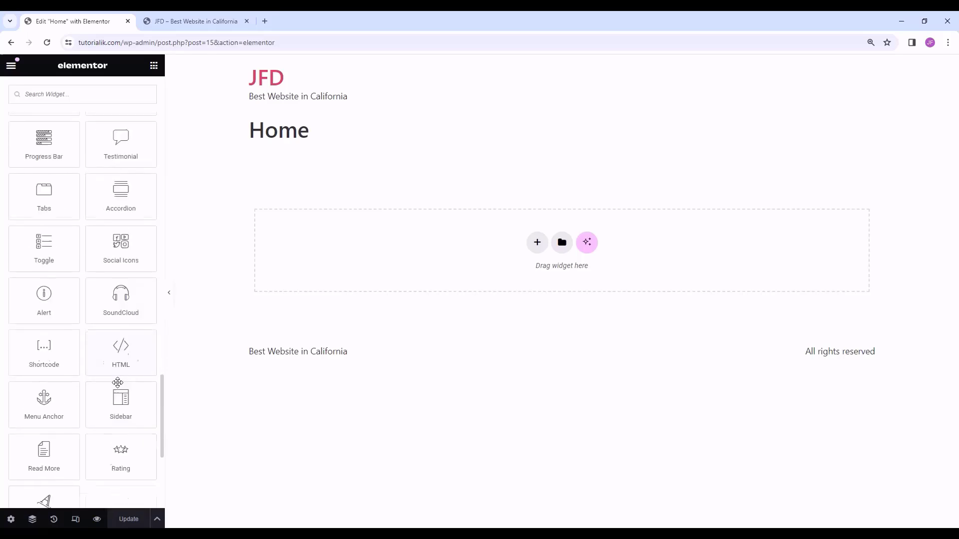
scroll(118, 383, "up", 20)
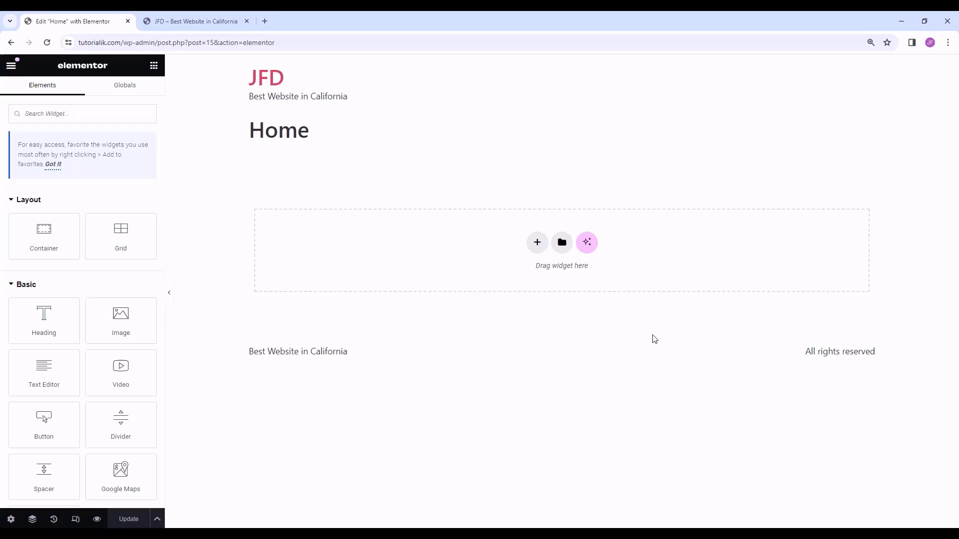
- Add a single-column Flexbox container to the Home page with a 600 px minimum height
left_click(537, 243)
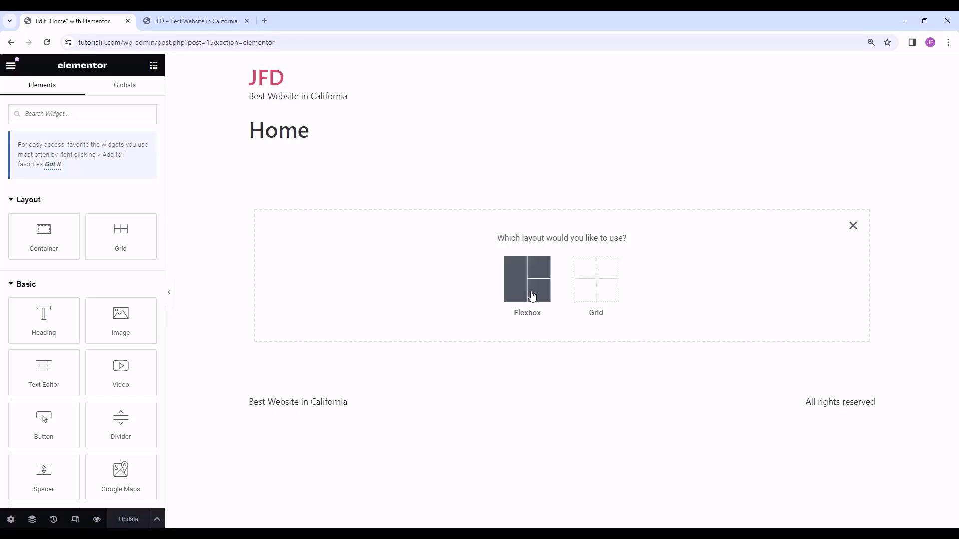
left_click(533, 295)
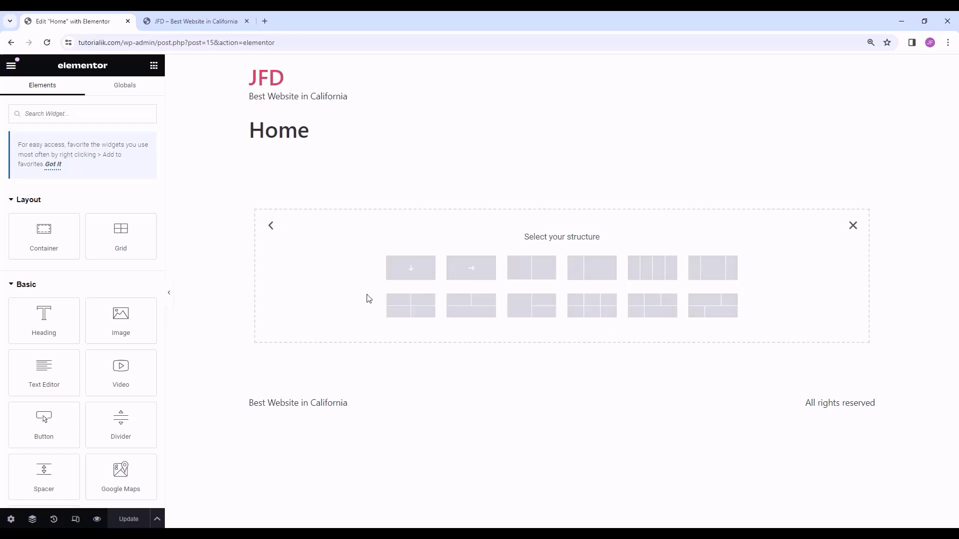
left_click(419, 273)
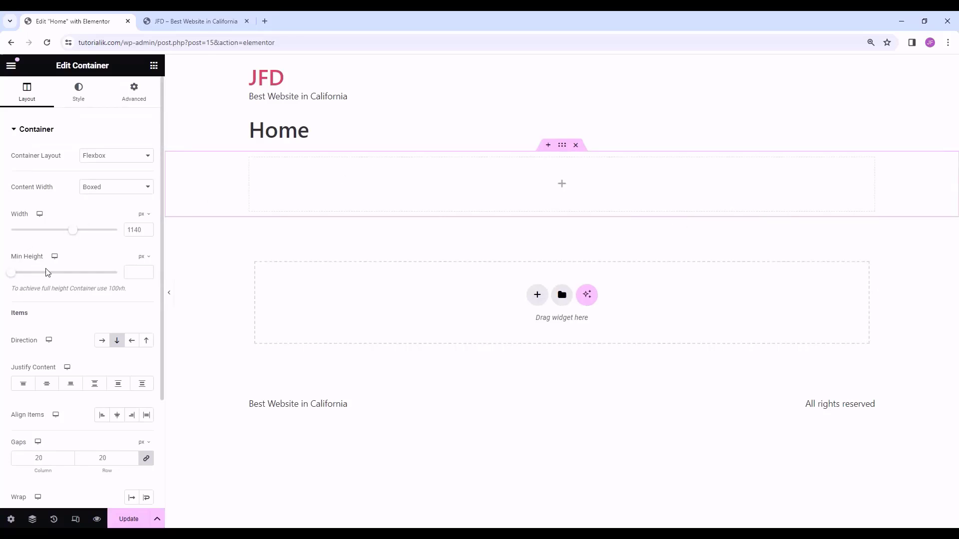
mouse_move(9, 276)
left_mouse_down()
mouse_move(59, 278)
mouse_move(28, 278)
left_mouse_up()
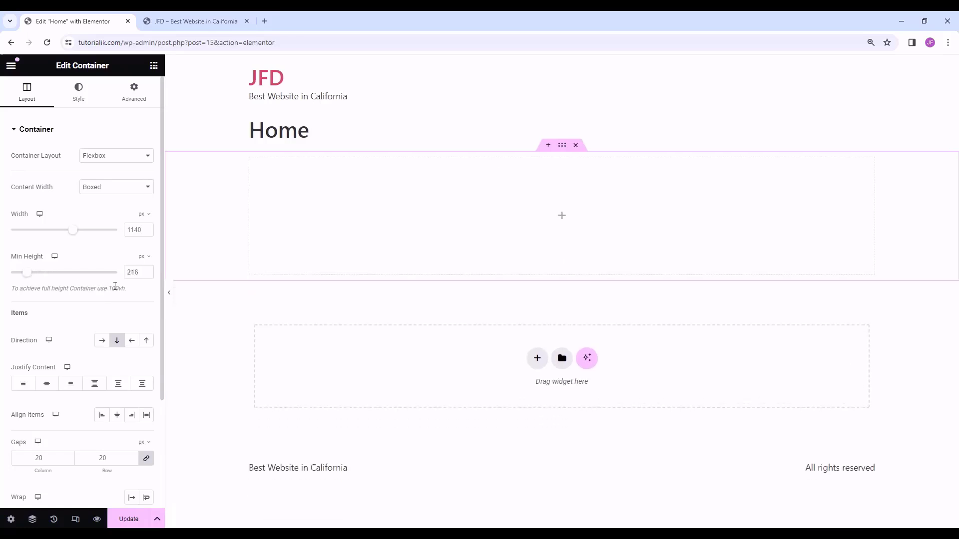
left_click_drag(141, 271, 118, 278)
type("300")
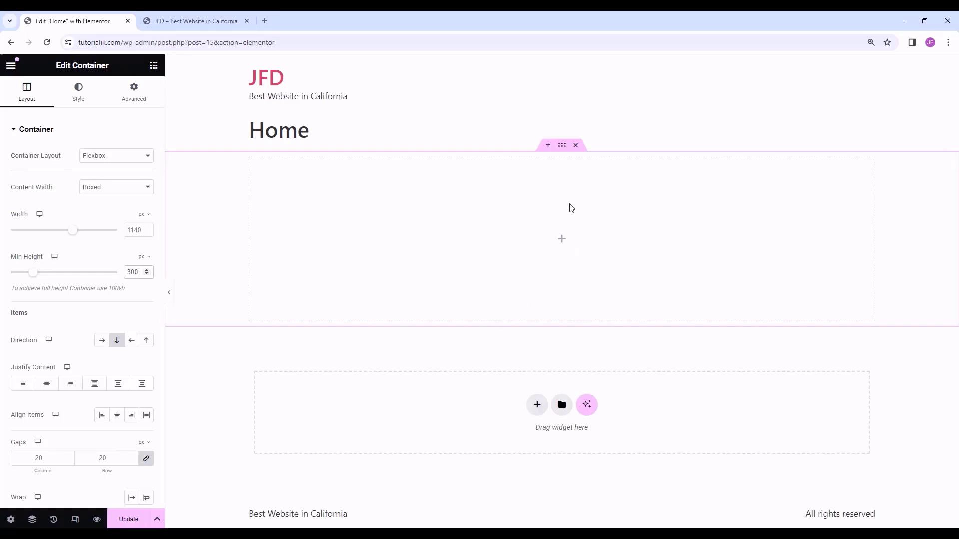
left_click_drag(139, 273, 122, 277)
type("600")
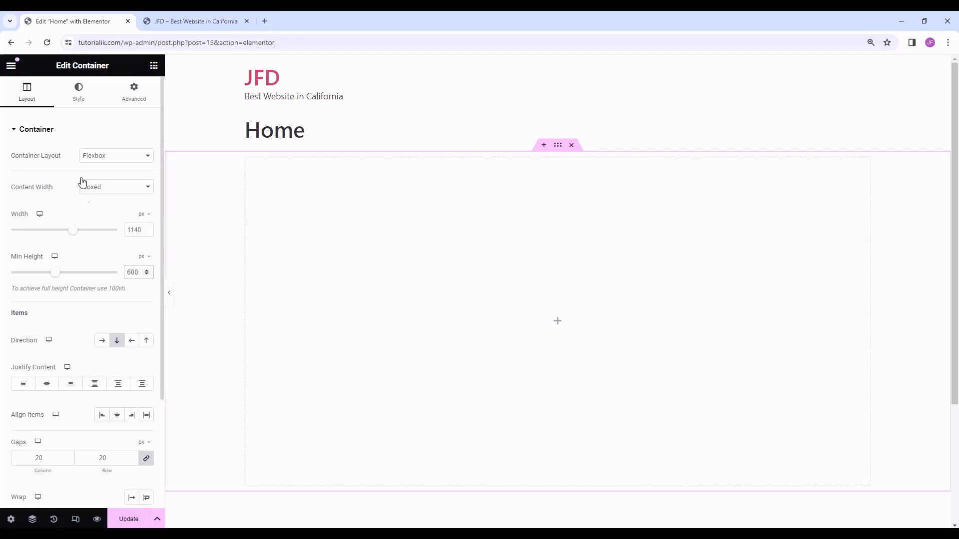
left_click(80, 99)
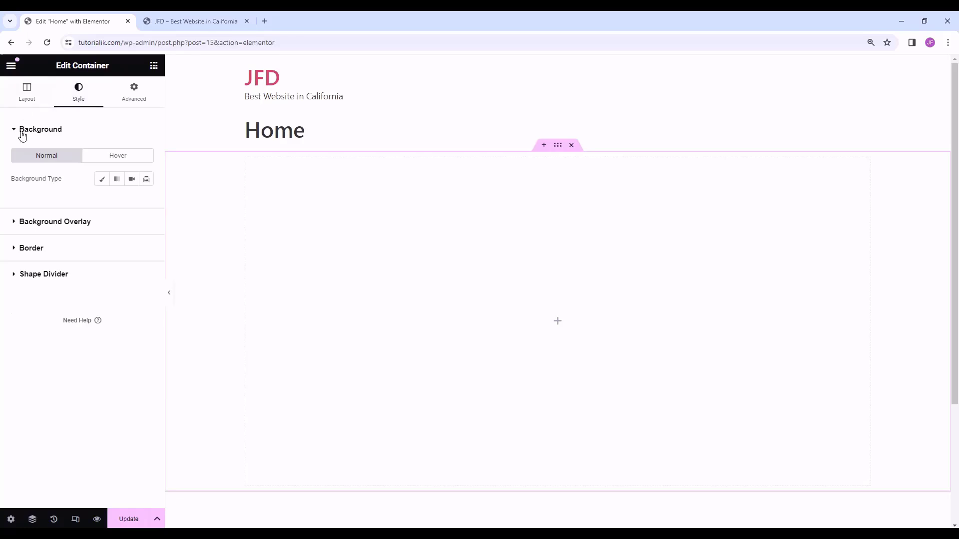
- Give the container a Classic background in solid black (#000000)
left_click(103, 182)
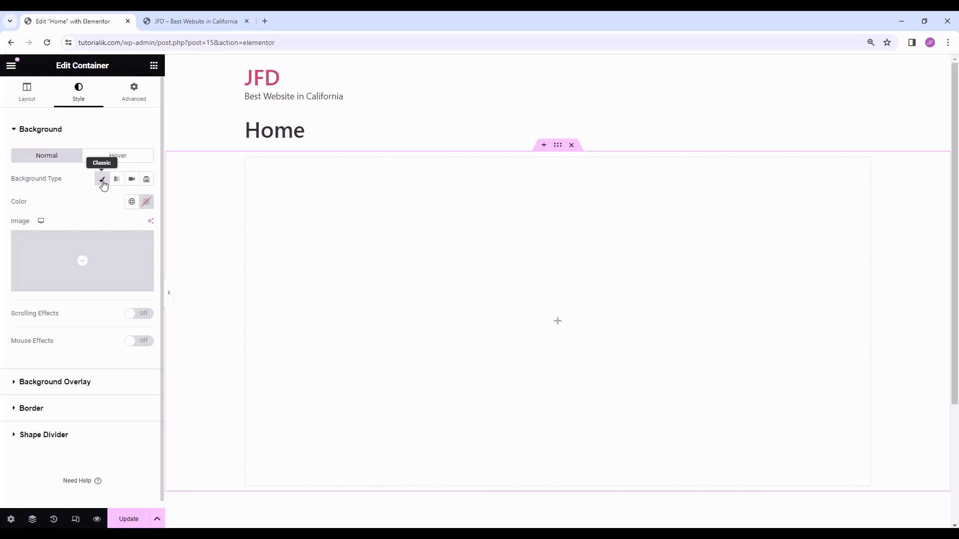
left_click(148, 203)
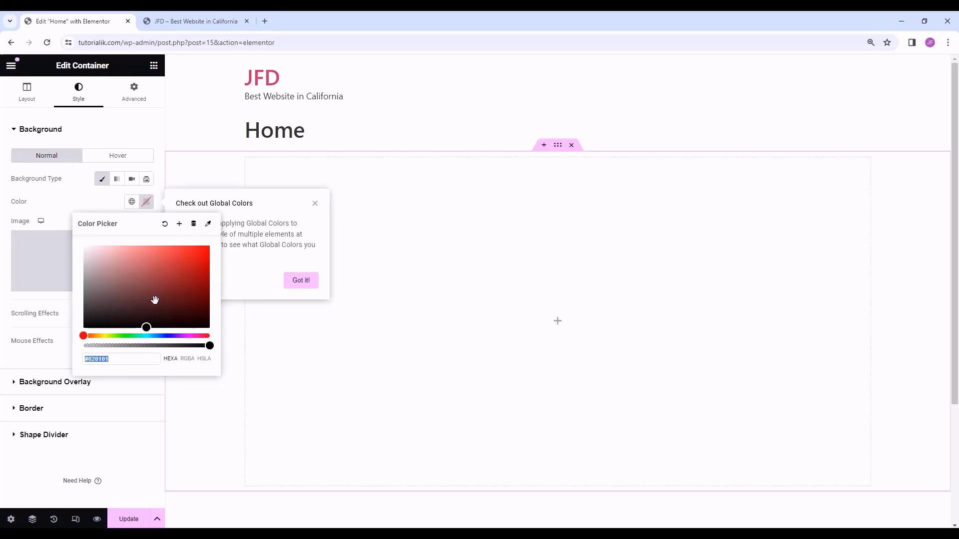
left_click(120, 360)
left_click_drag(120, 360, 88, 357)
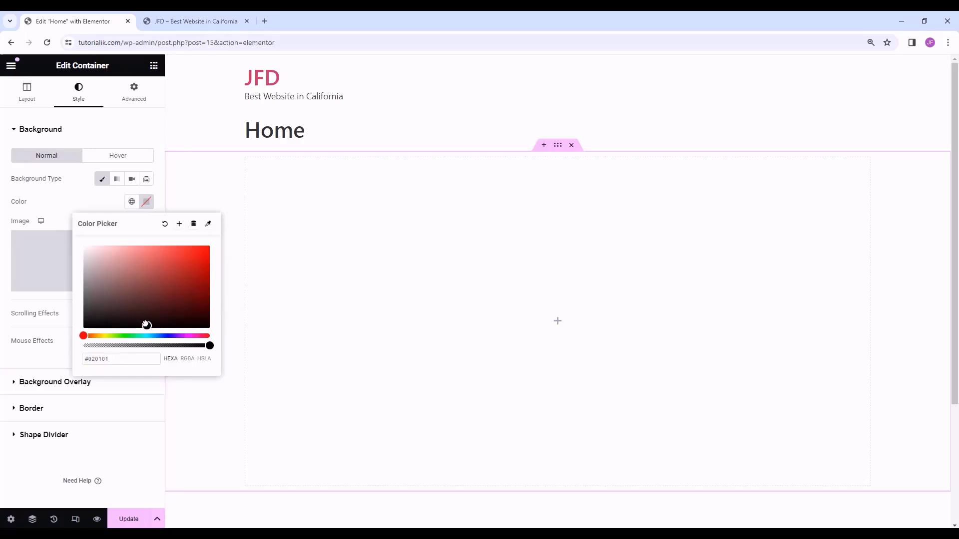
mouse_move(143, 326)
left_mouse_down()
mouse_move(140, 284)
mouse_move(156, 256)
left_mouse_up()
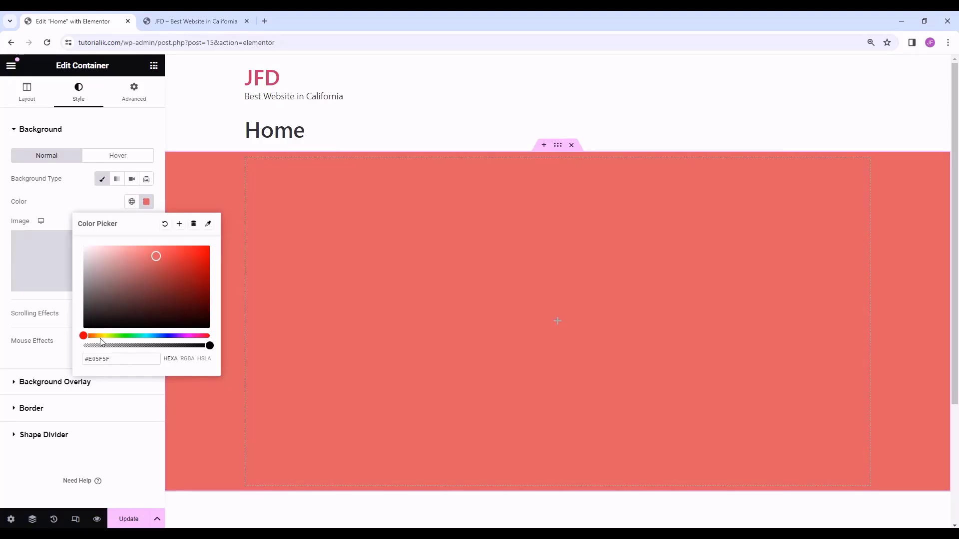
left_click_drag(97, 335, 125, 336)
mouse_move(140, 270)
left_mouse_down()
mouse_move(172, 285)
mouse_move(223, 341)
mouse_move(245, 212)
mouse_move(201, 311)
mouse_move(210, 330)
left_mouse_up()
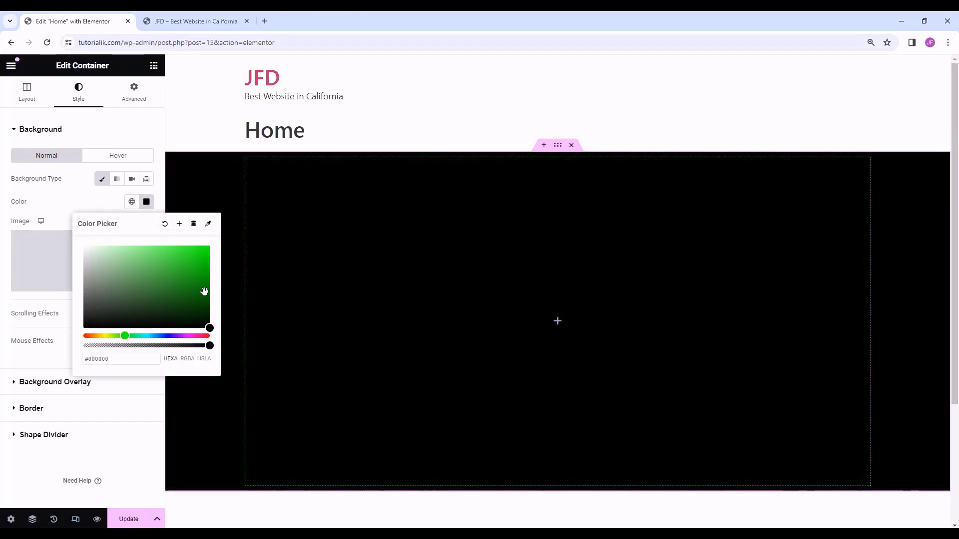
left_click(285, 246)
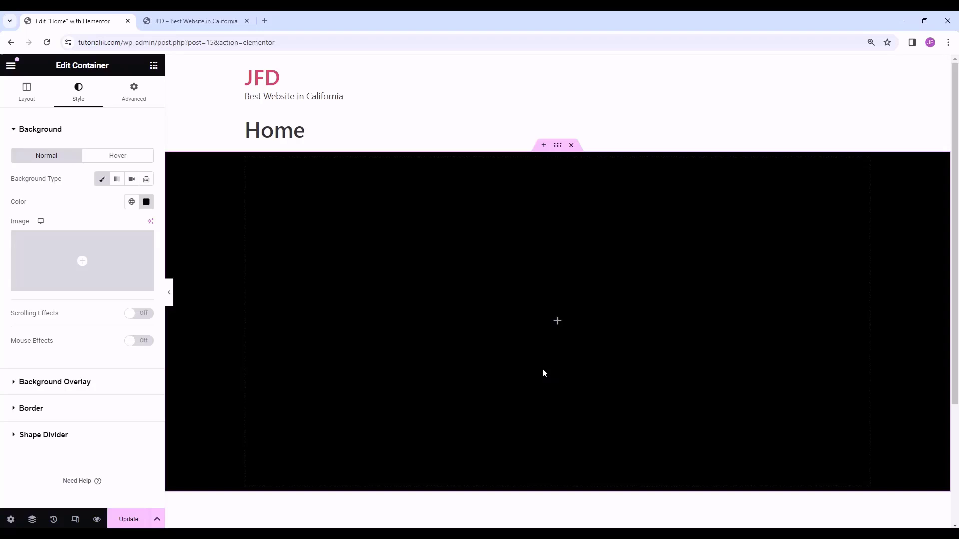
- Drag a Heading widget into the black container
left_click(154, 66)
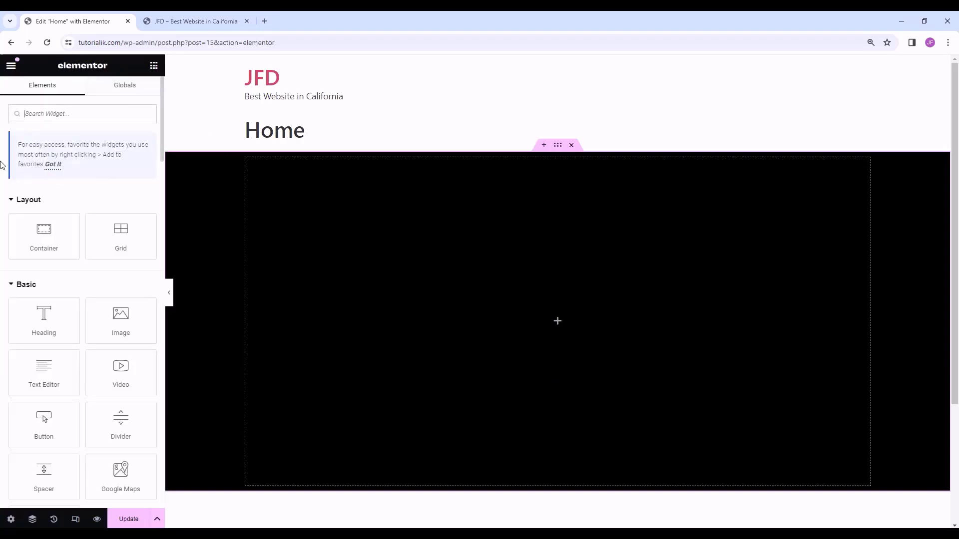
scroll(35, 141, "down", 3)
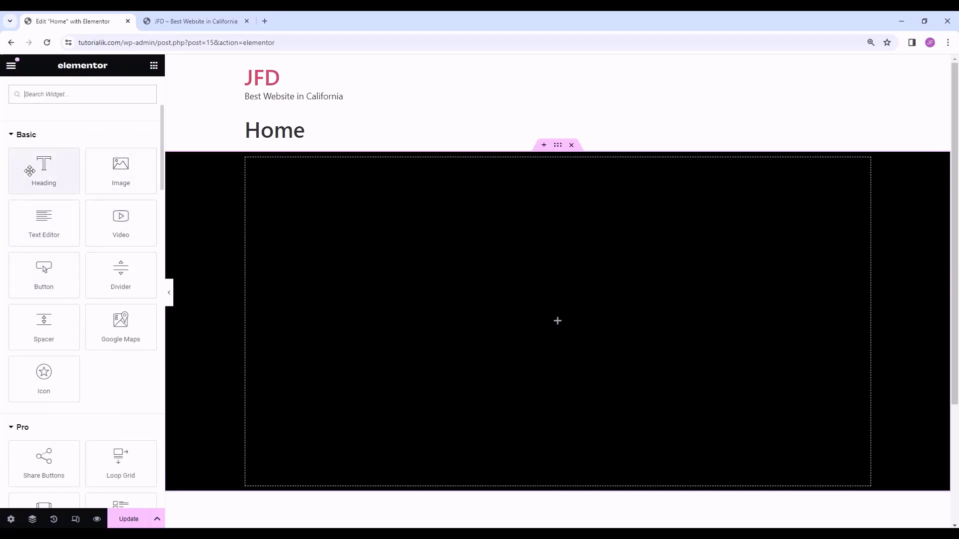
left_click_drag(30, 166, 537, 307)
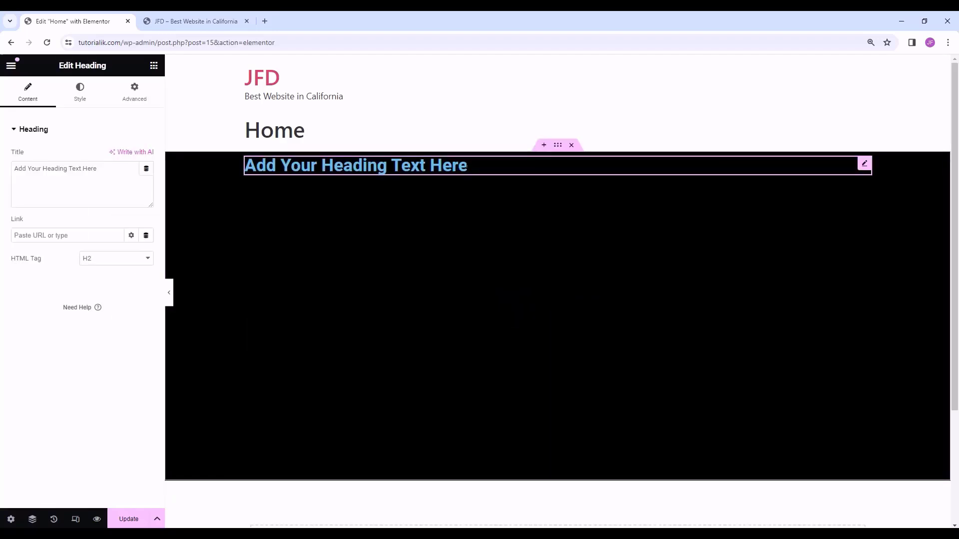
- Replace the placeholder heading title with the site's brand name
left_click(467, 167)
key("BackSpace")
key("BackSpace")
key("BackSpace")
key("BackSpace")
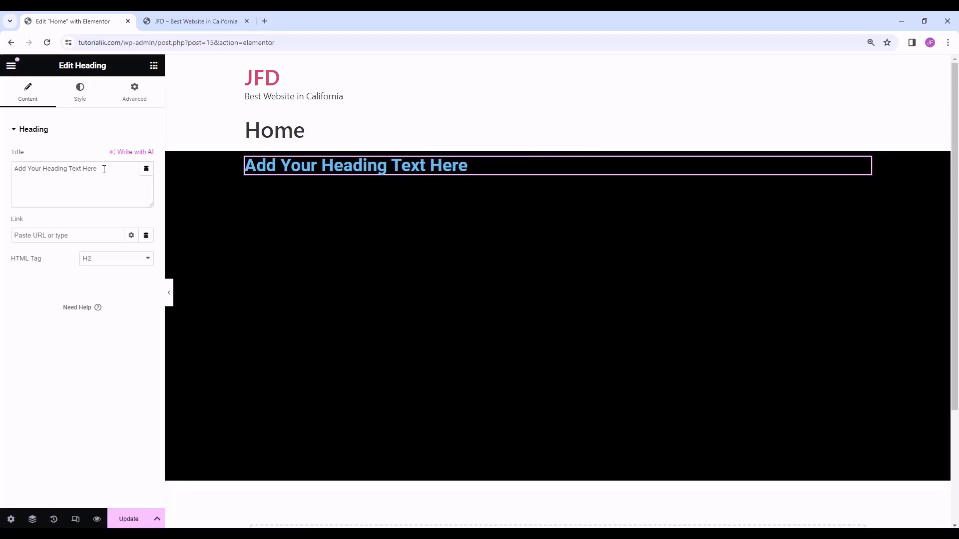
left_click(104, 170)
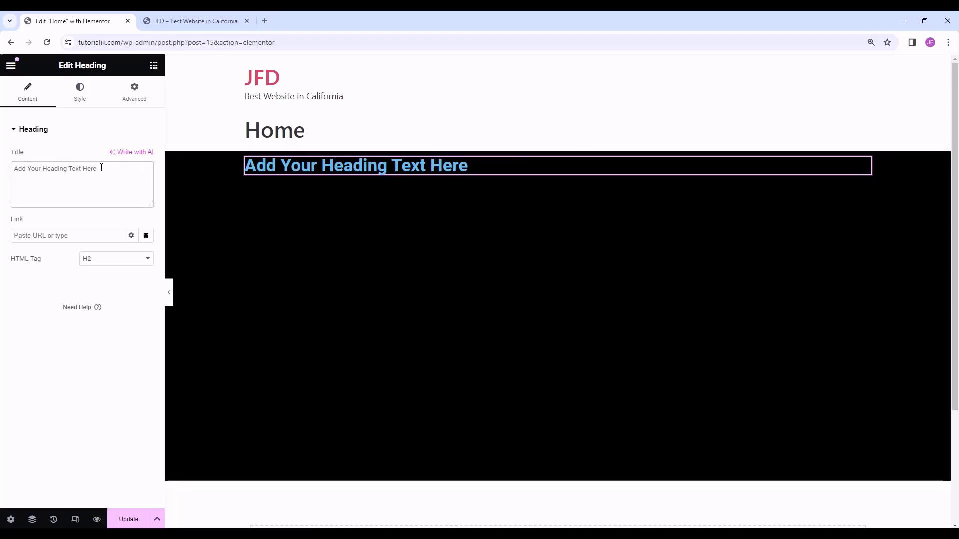
left_click_drag(102, 167, 2, 177)
left_click_drag(110, 171, 2, 172)
type("Jim")
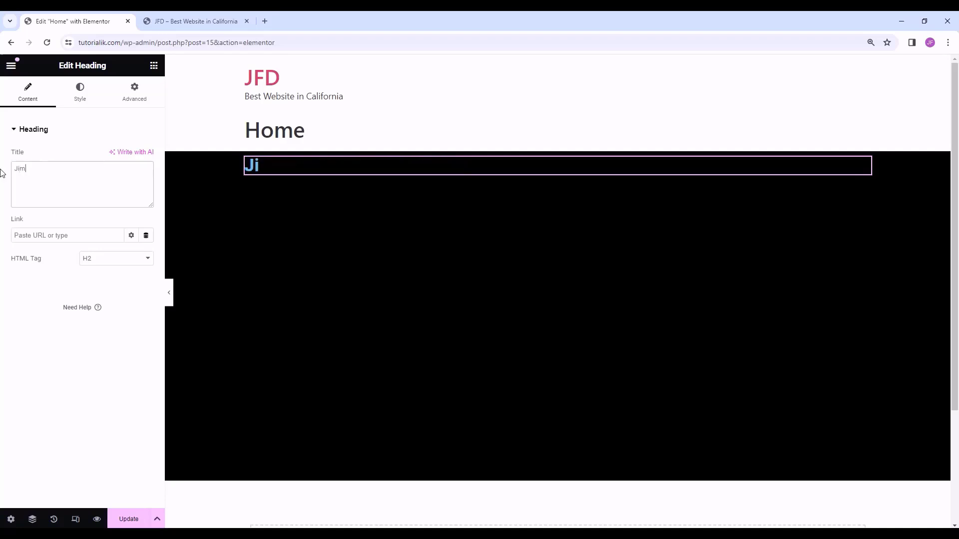
type(" Fahad D")
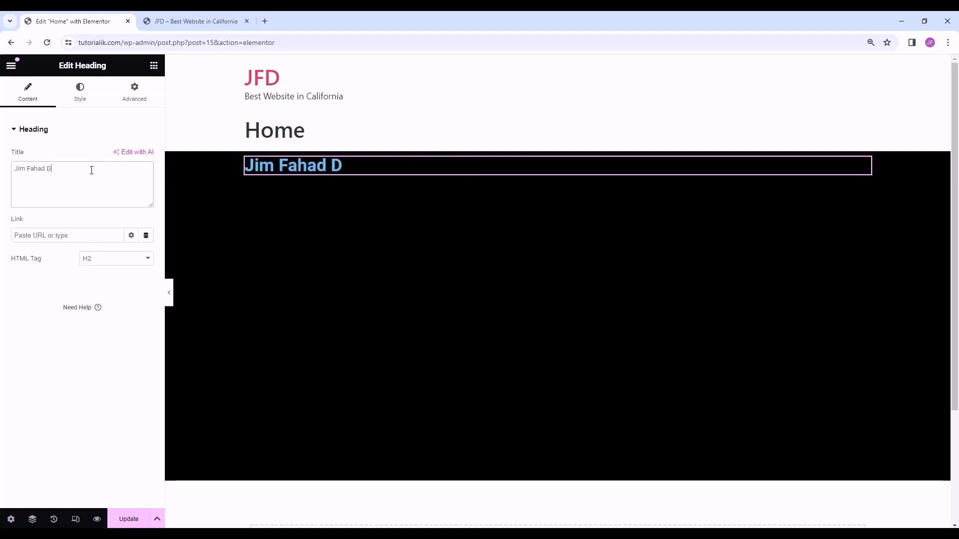
type("igital")
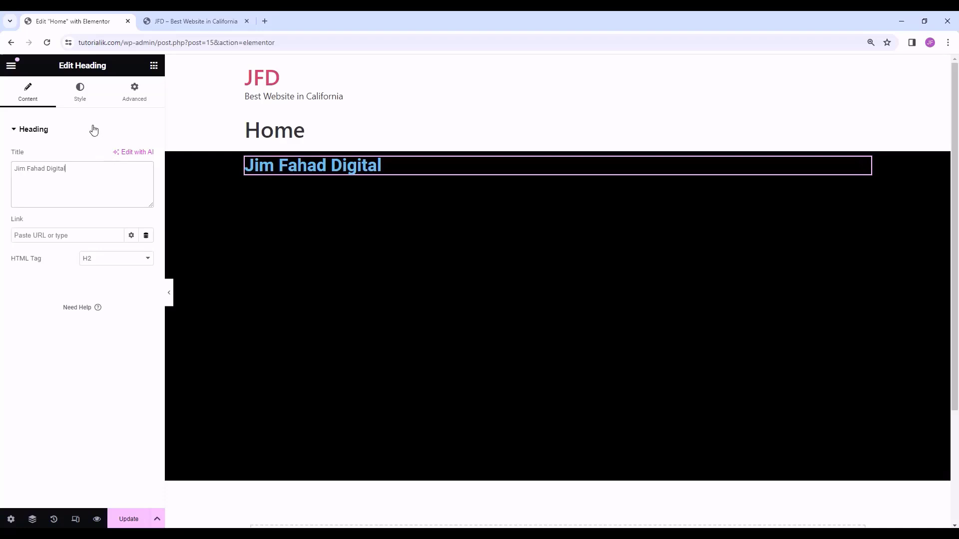
- Centre-align the heading and set its text colour to white (#FFFFFF)
left_click(86, 103)
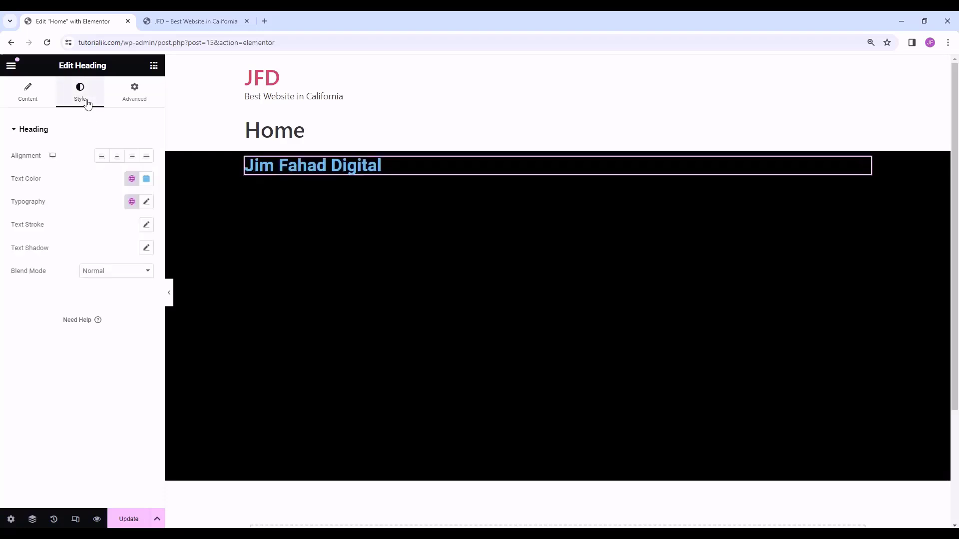
left_click(116, 158)
left_click(132, 159)
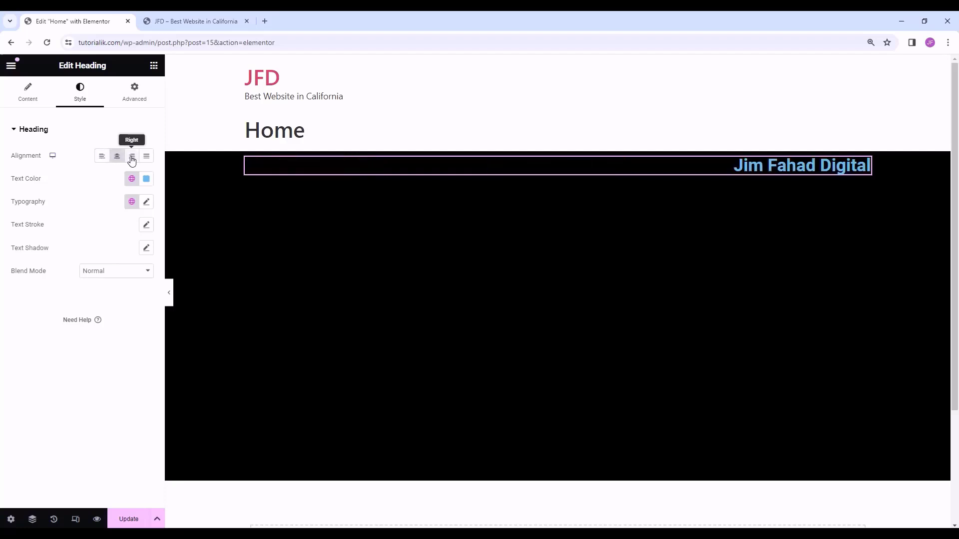
left_click(119, 159)
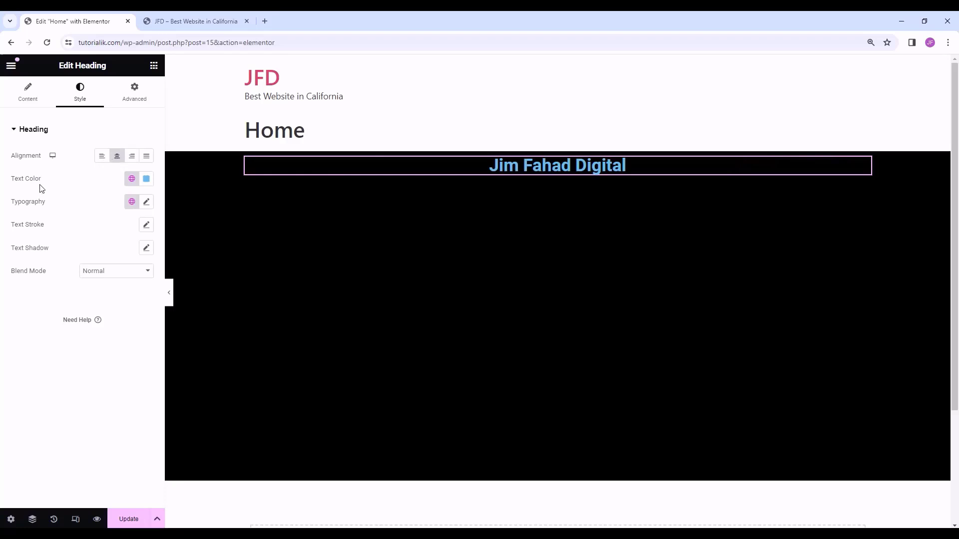
left_click(147, 180)
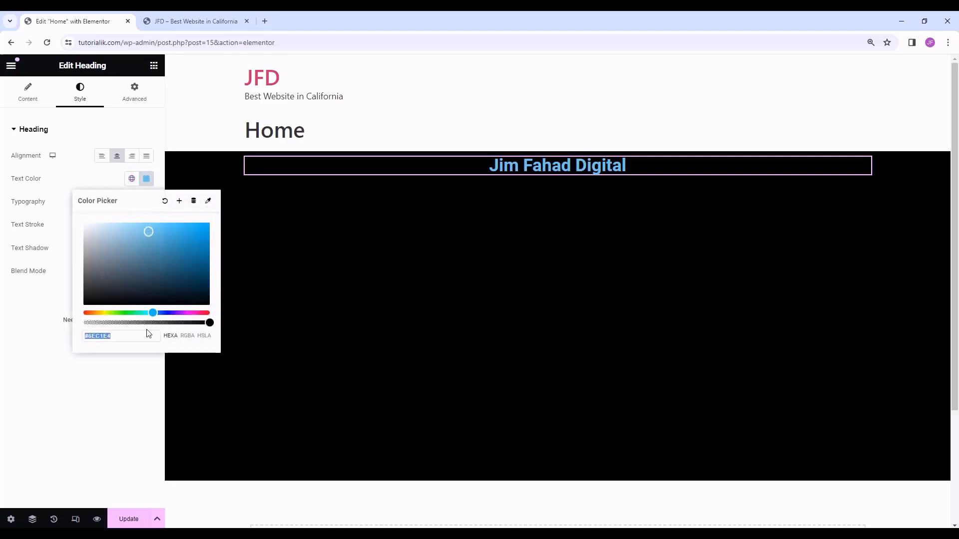
left_click_drag(160, 289, 77, 218)
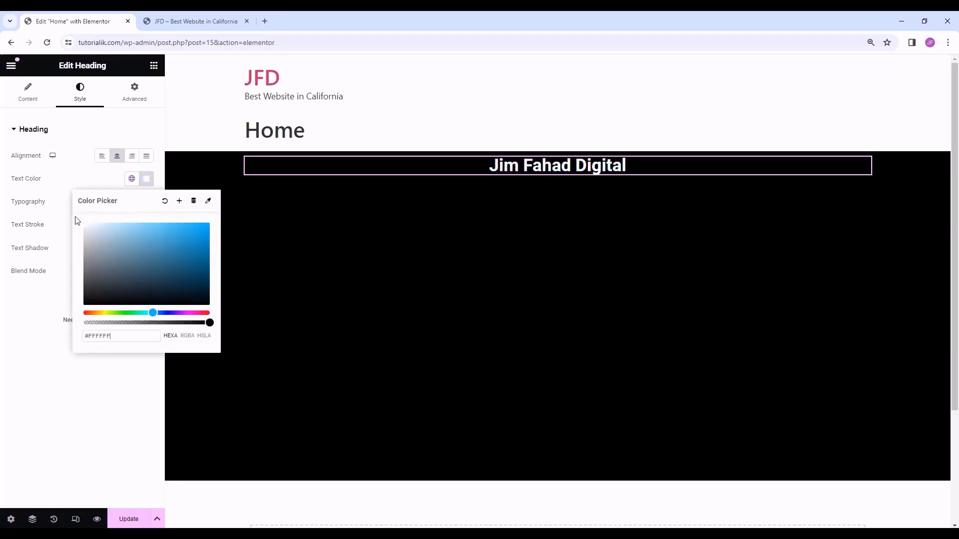
left_click(151, 180)
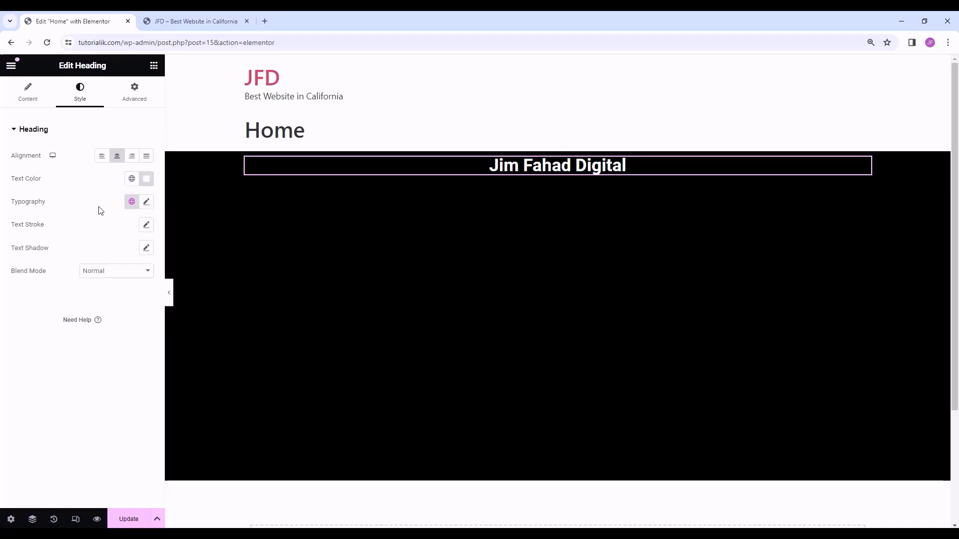
- Change the heading's typography family to Poppins, replacing Medula One
left_click(147, 202)
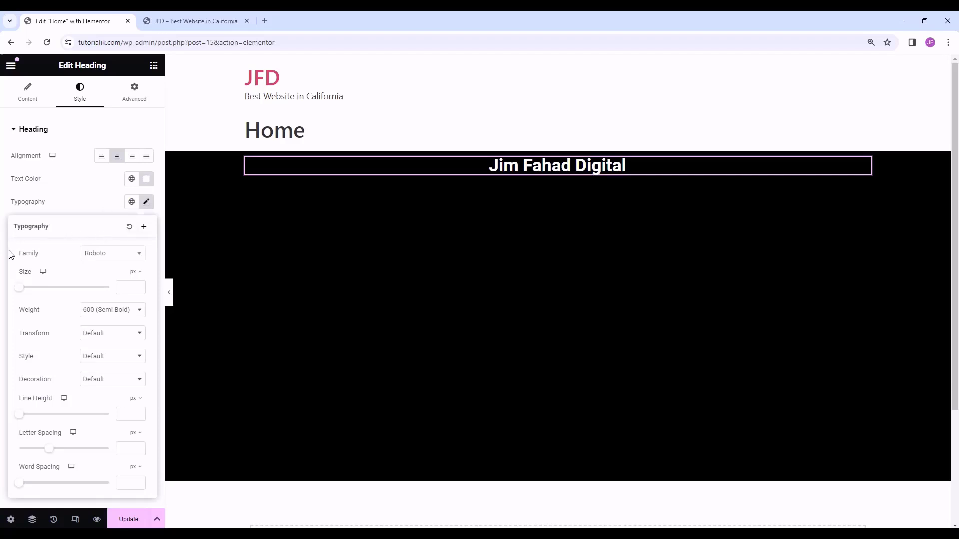
left_click(109, 255)
mouse_move(140, 342)
left_mouse_down()
mouse_move(135, 278)
mouse_move(140, 327)
left_mouse_up()
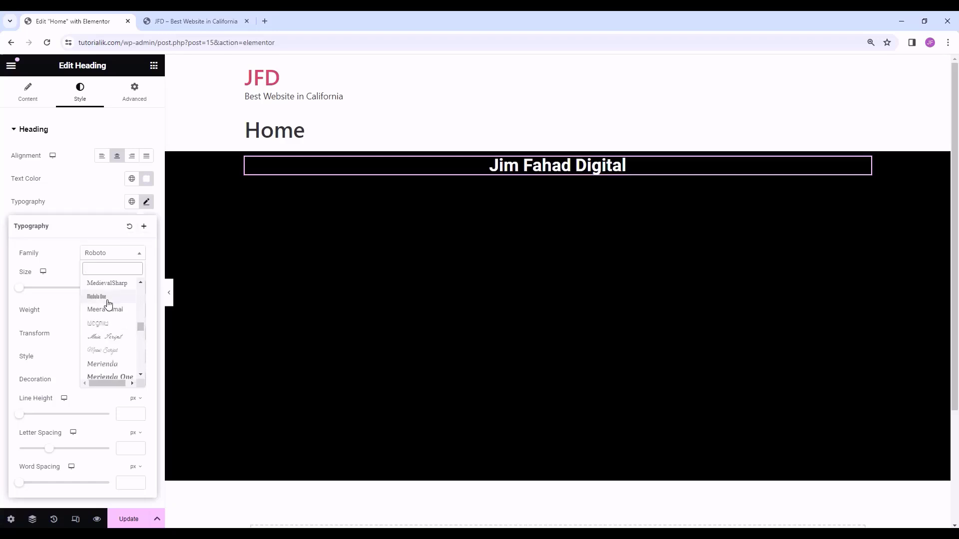
left_click(107, 297)
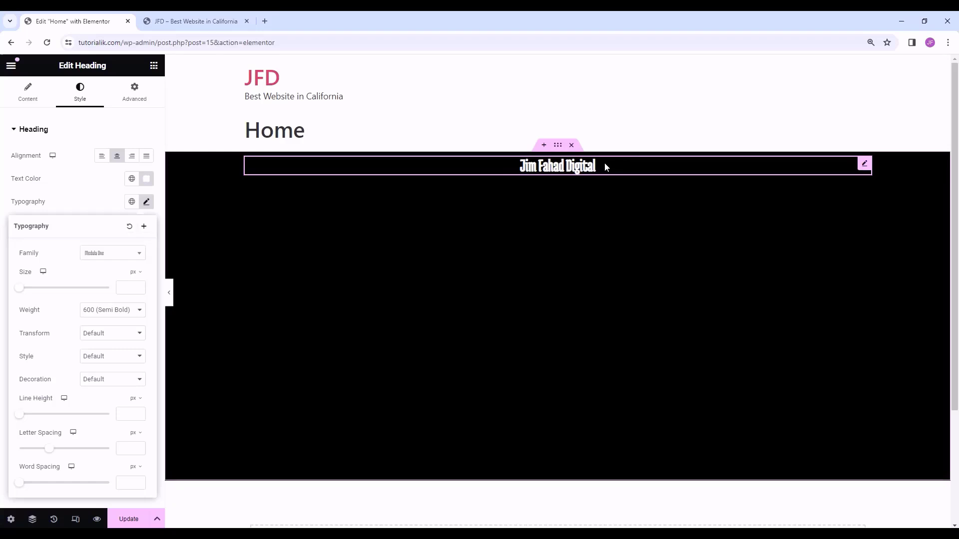
left_click(116, 256)
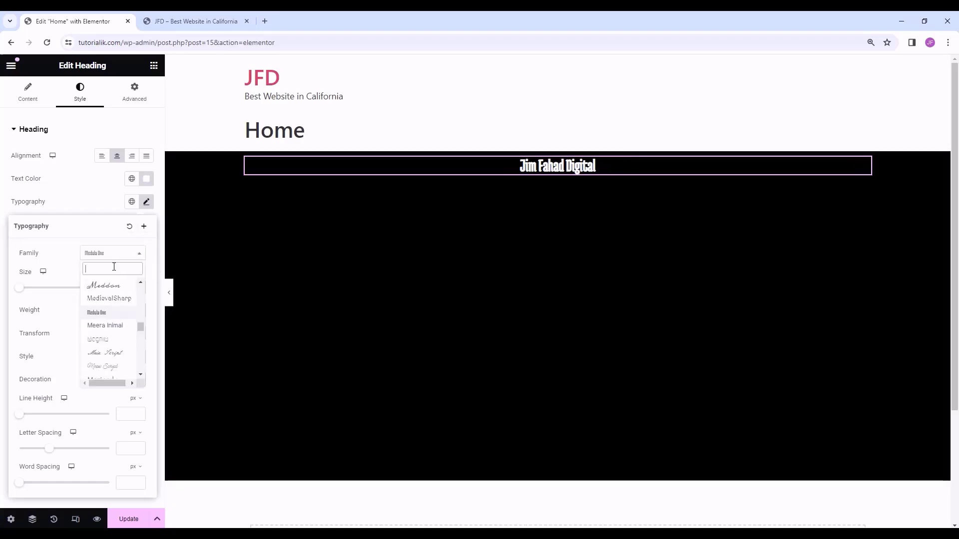
type("p")
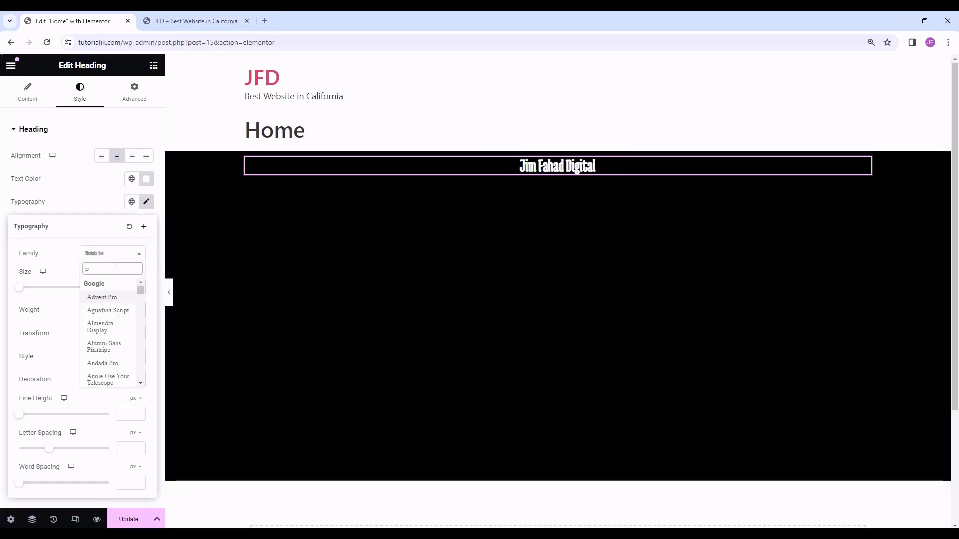
type("opp")
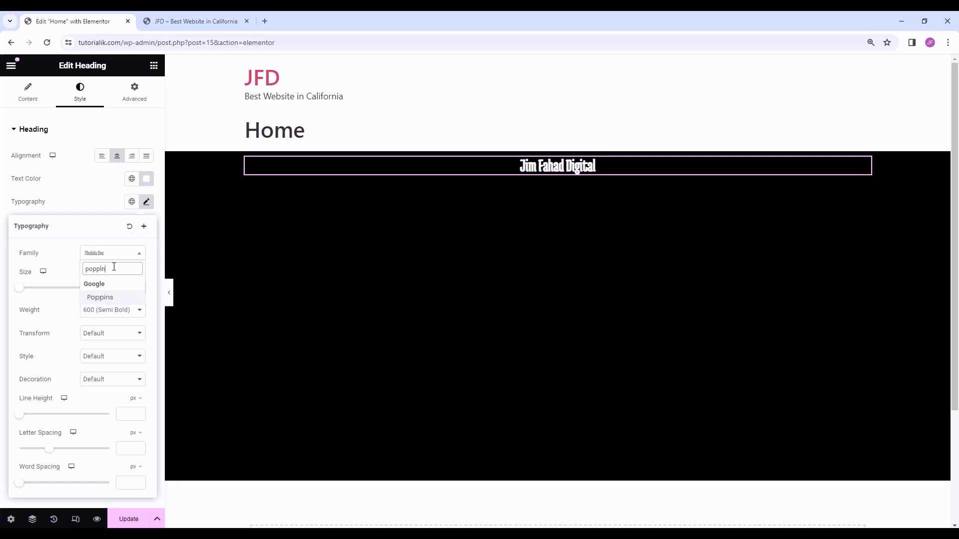
type("in")
left_click(120, 298)
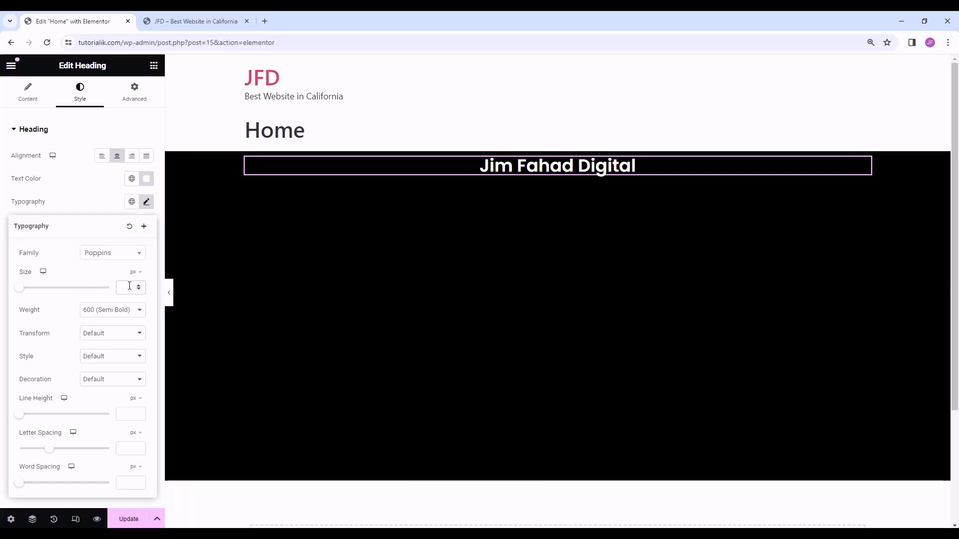
- Set the heading's font size to 50 px
left_click_drag(20, 292, 42, 306)
left_click_drag(128, 286, 114, 290)
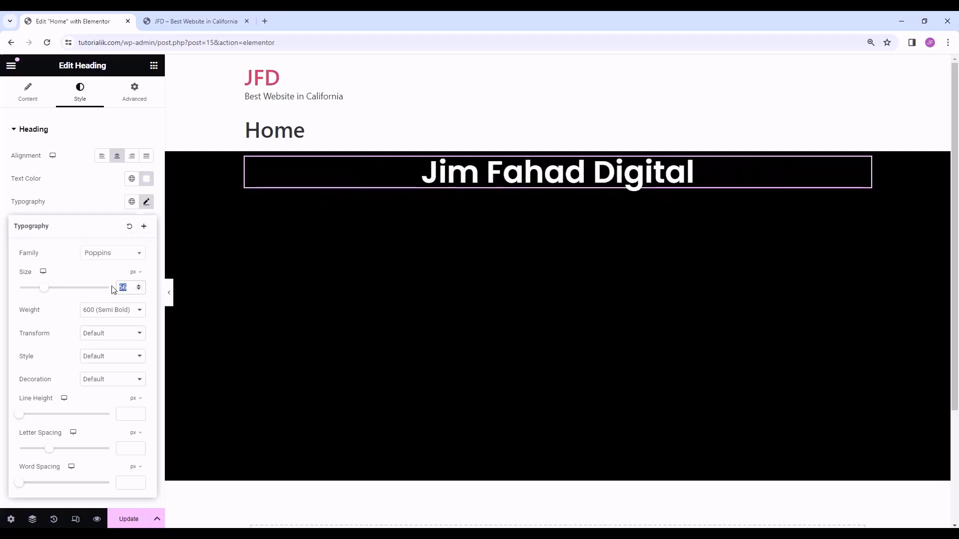
type("50")
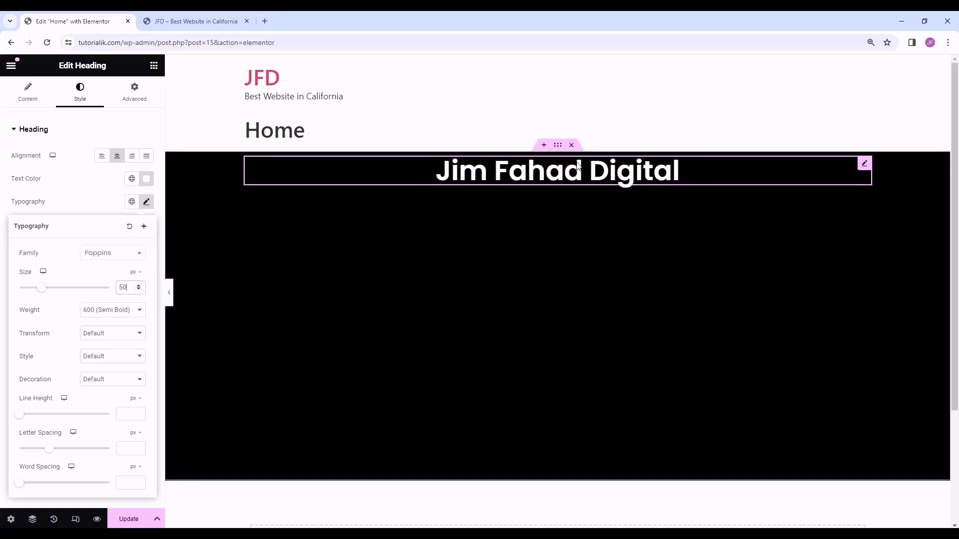
- Compare 400, 700, 200 and 900 font weights, finally keeping 600 (Semi Bold)
left_click(106, 312)
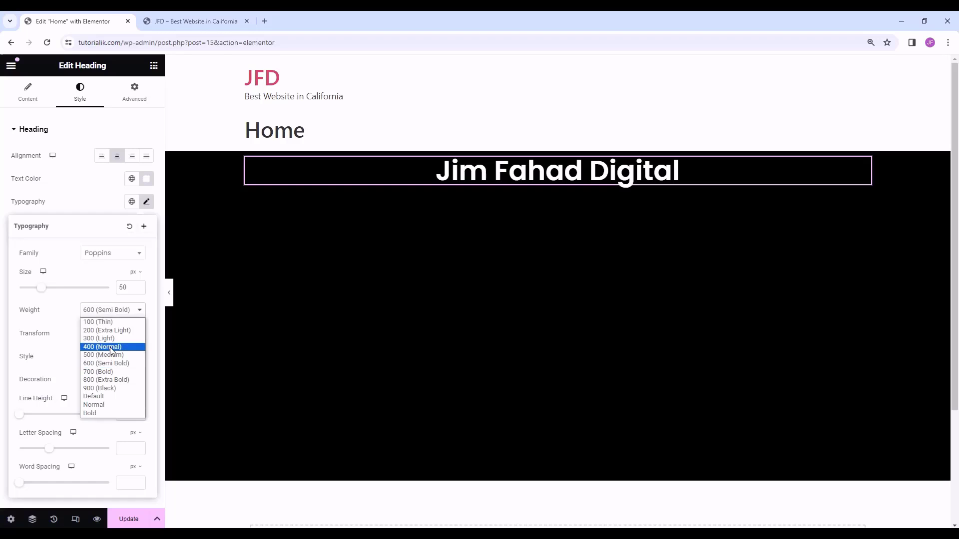
left_click(102, 346)
left_click(112, 314)
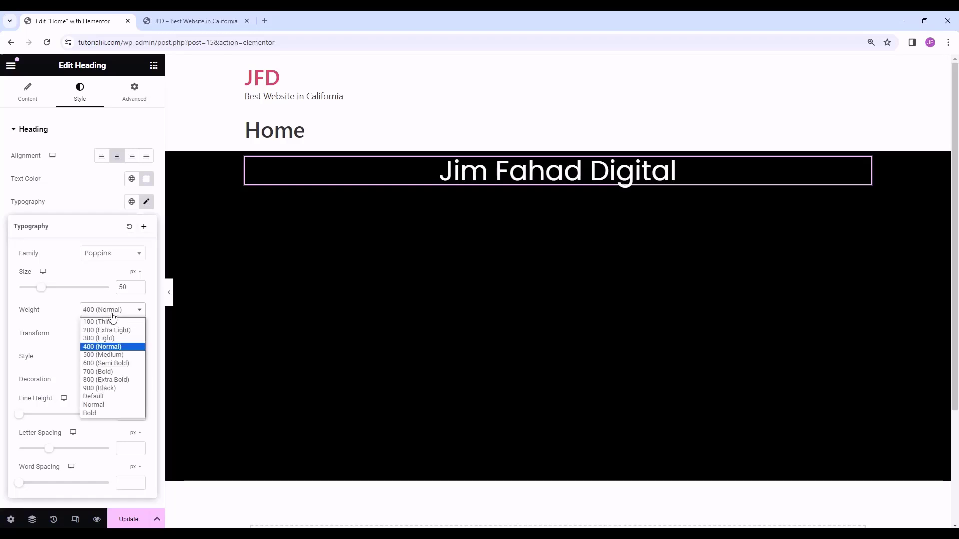
left_click(101, 373)
left_click(107, 311)
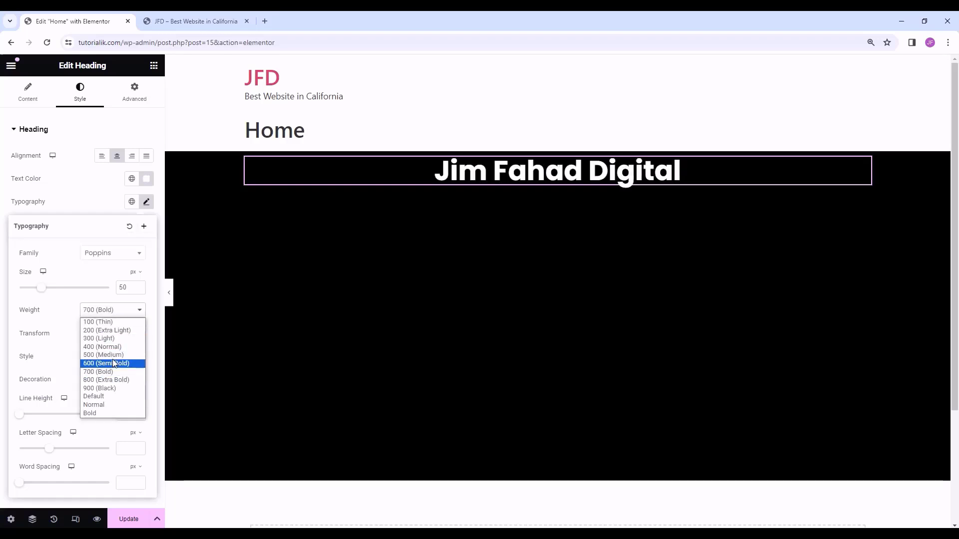
left_click(115, 331)
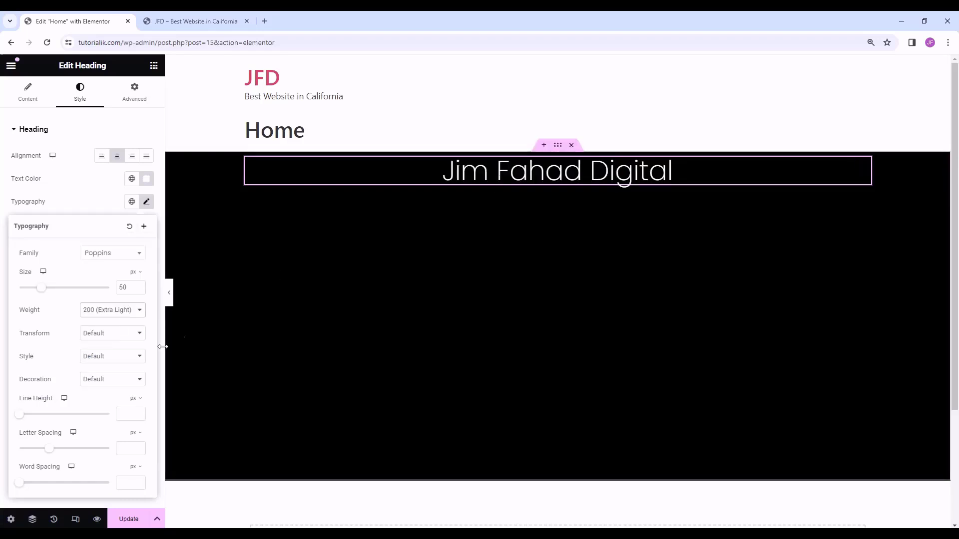
left_click(128, 311)
left_click(105, 388)
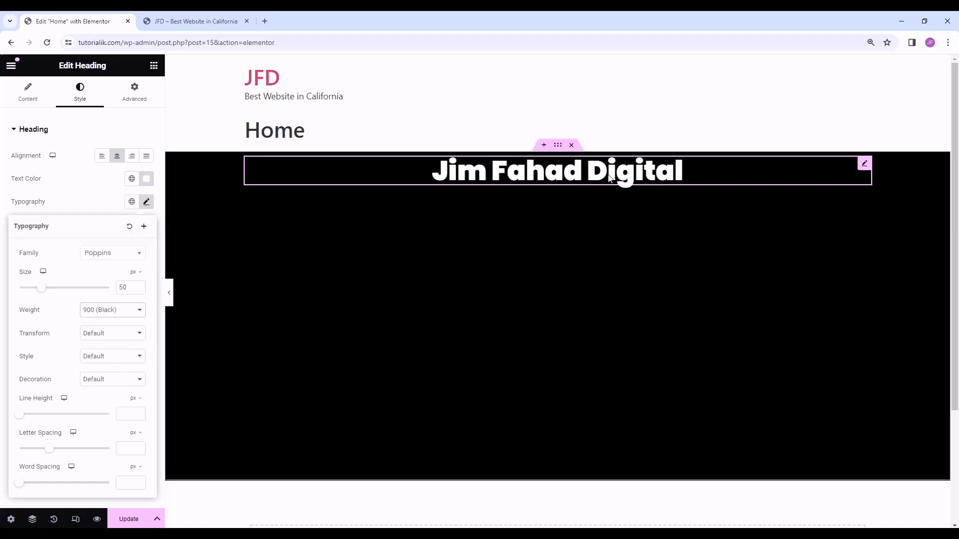
left_click(99, 312)
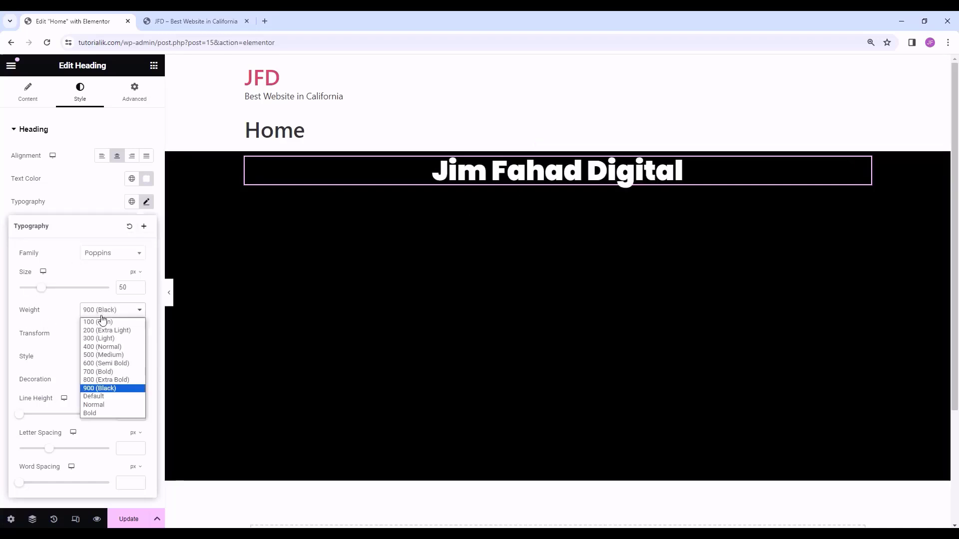
left_click(125, 365)
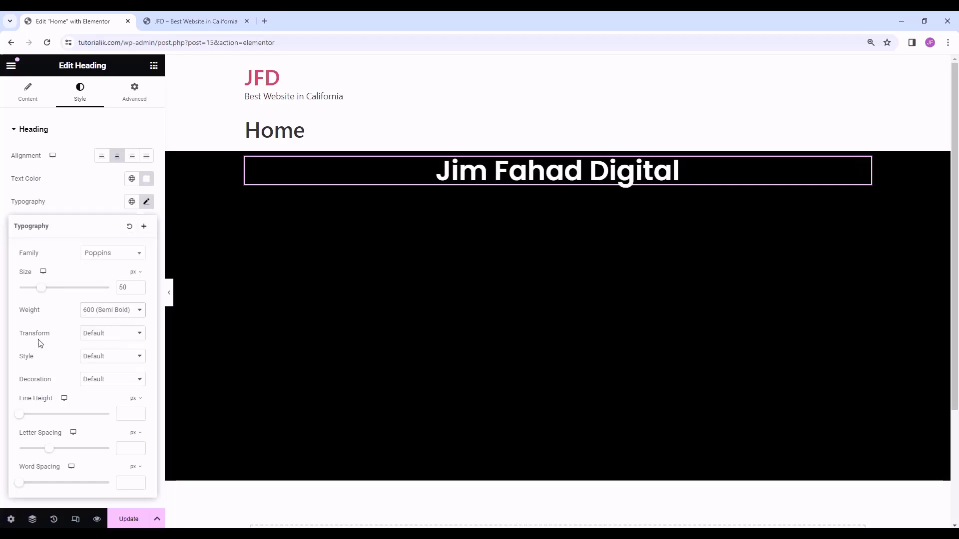
- Try uppercase, lowercase and capitalize transforms, then reset the heading's transform to Default
left_click(102, 334)
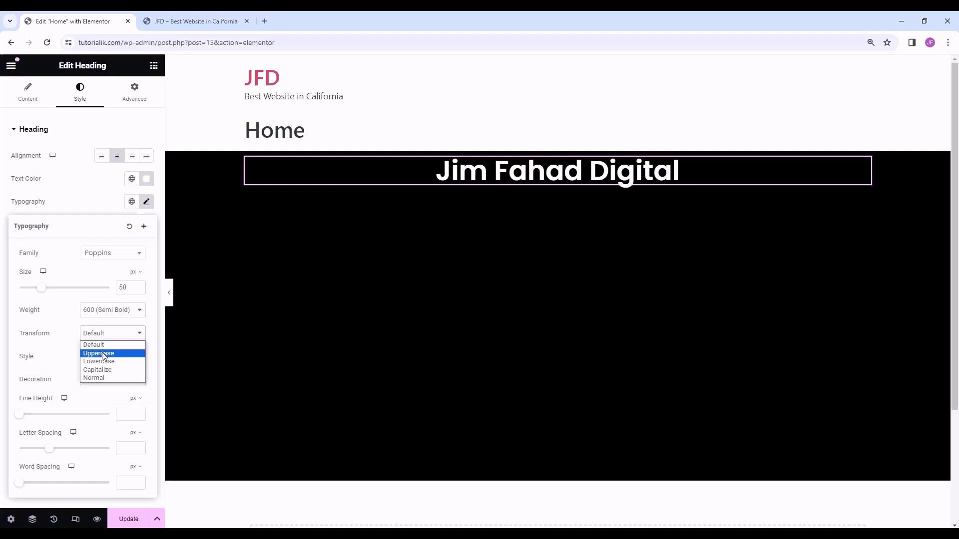
left_click(103, 355)
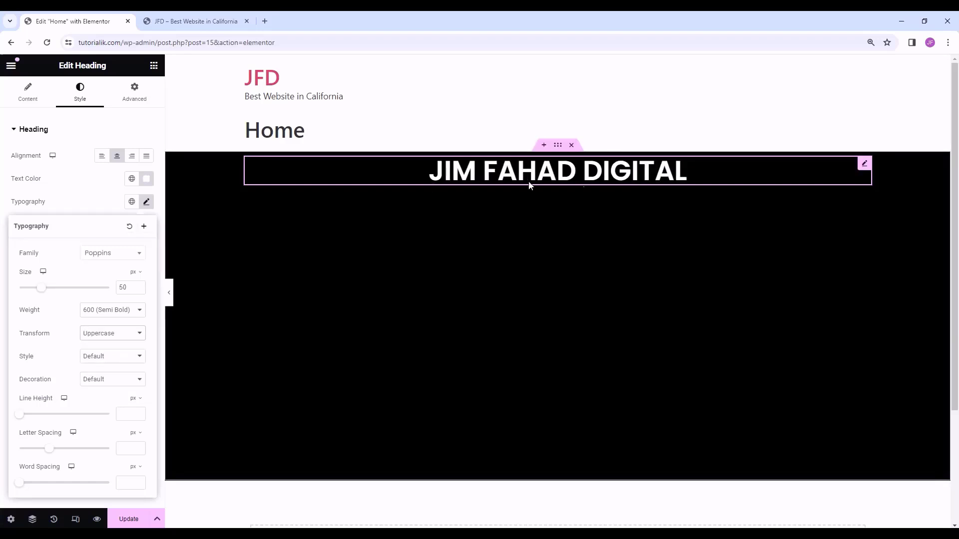
left_click(123, 336)
left_click(109, 362)
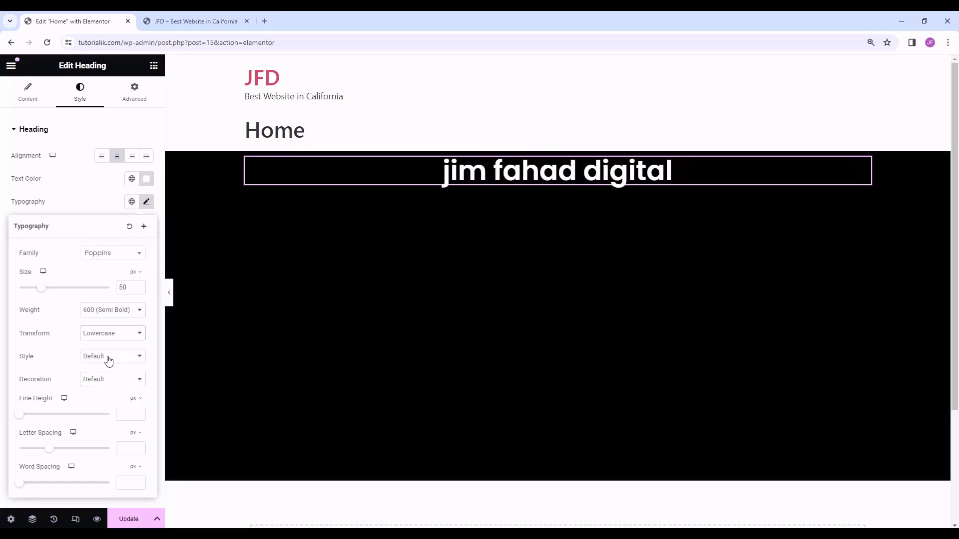
left_click(115, 337)
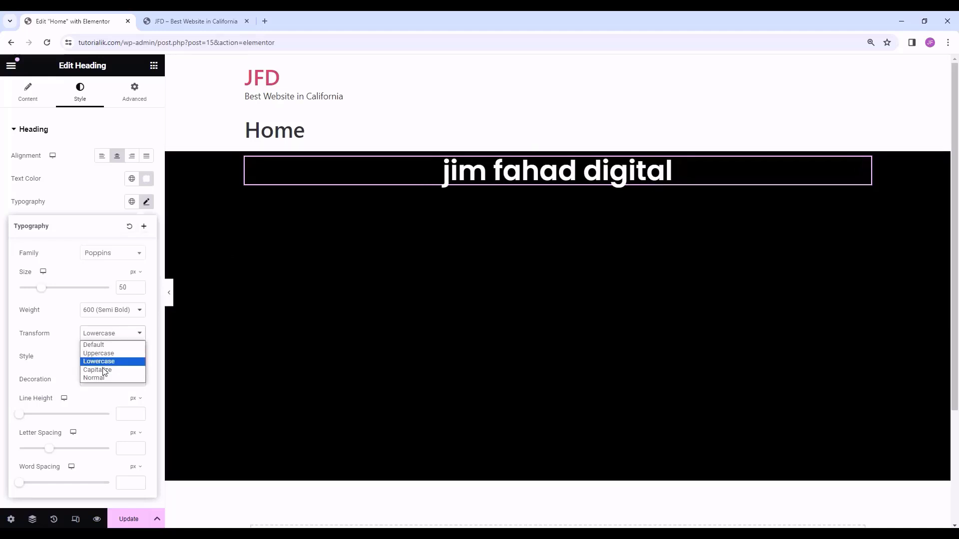
left_click(105, 371)
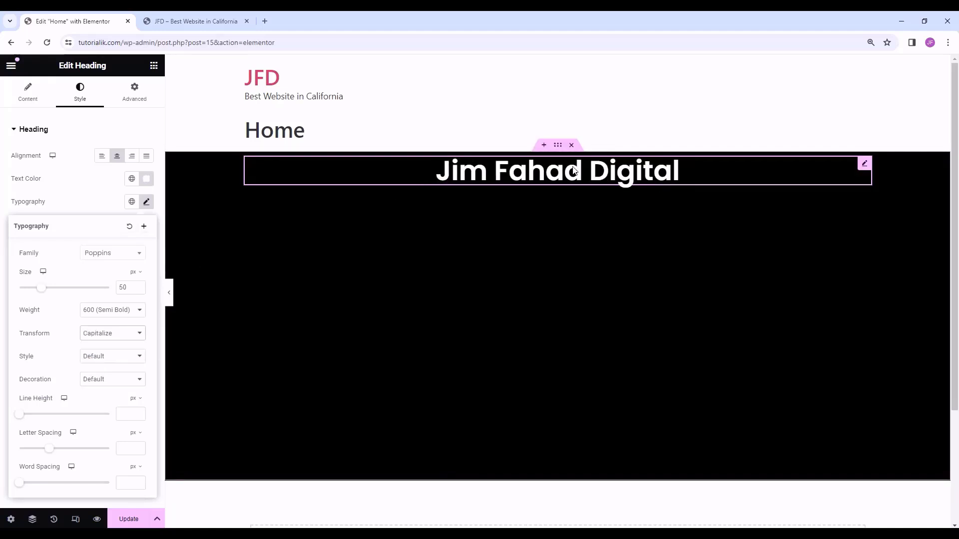
left_click(115, 335)
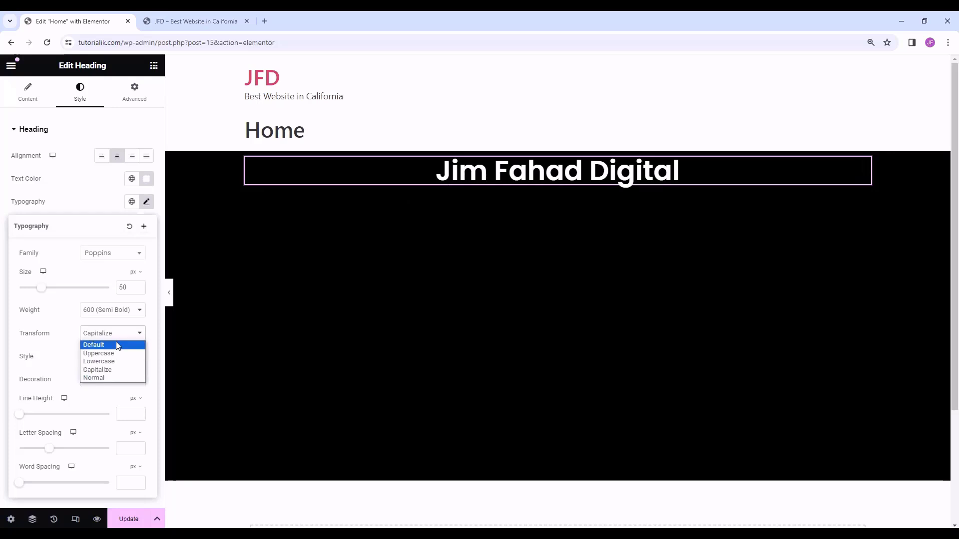
left_click(117, 345)
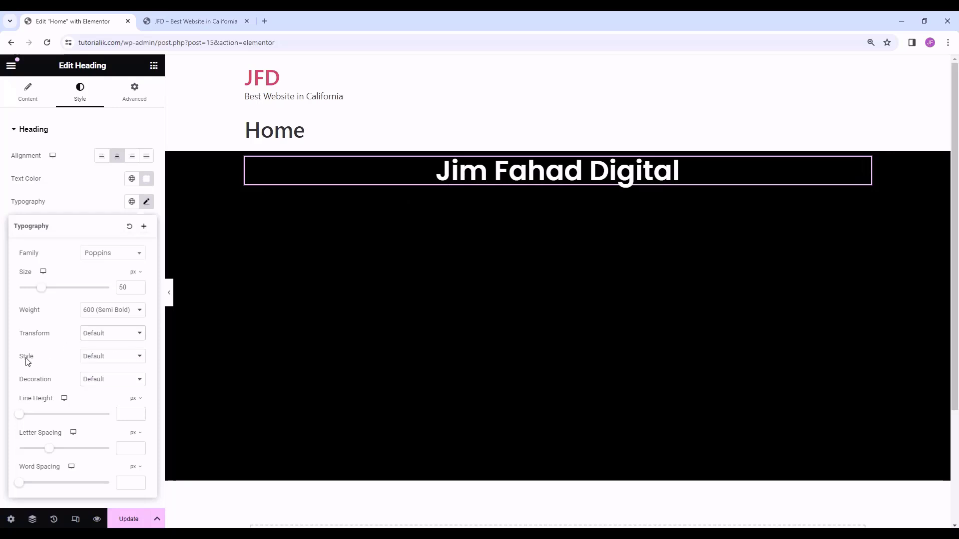
- Set the heading's font style to Italic
left_click(98, 358)
left_click(104, 378)
left_click(106, 357)
left_click(102, 384)
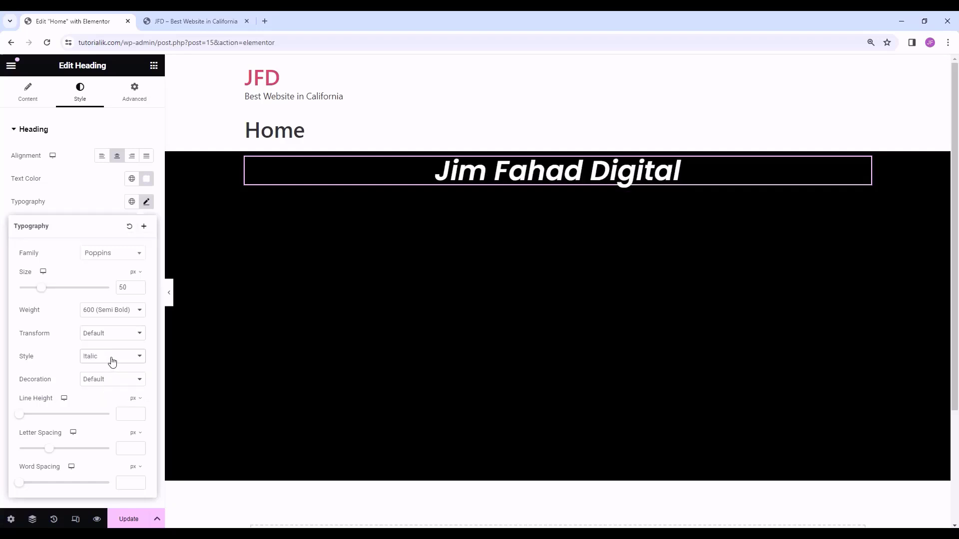
left_click(111, 359)
left_click(106, 383)
left_click(109, 353)
left_click(74, 369)
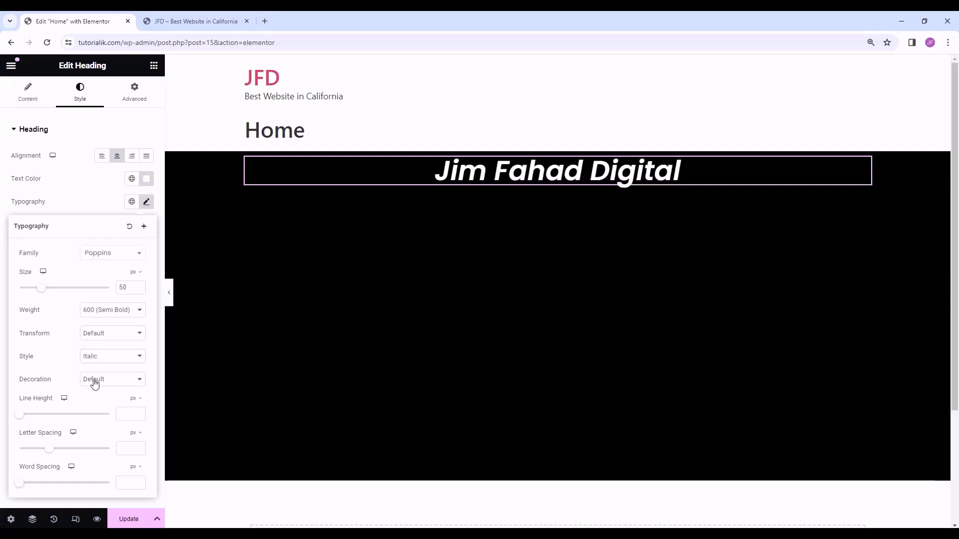
left_click(95, 383)
left_click(107, 381)
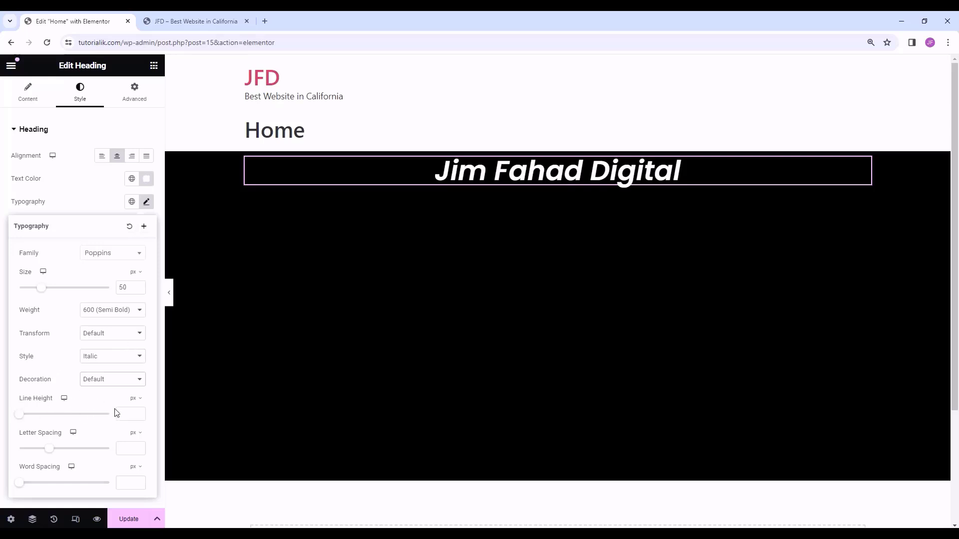
- Experiment with line height, letter spacing and word spacing, then clear all three values
left_click_drag(20, 421, 71, 421)
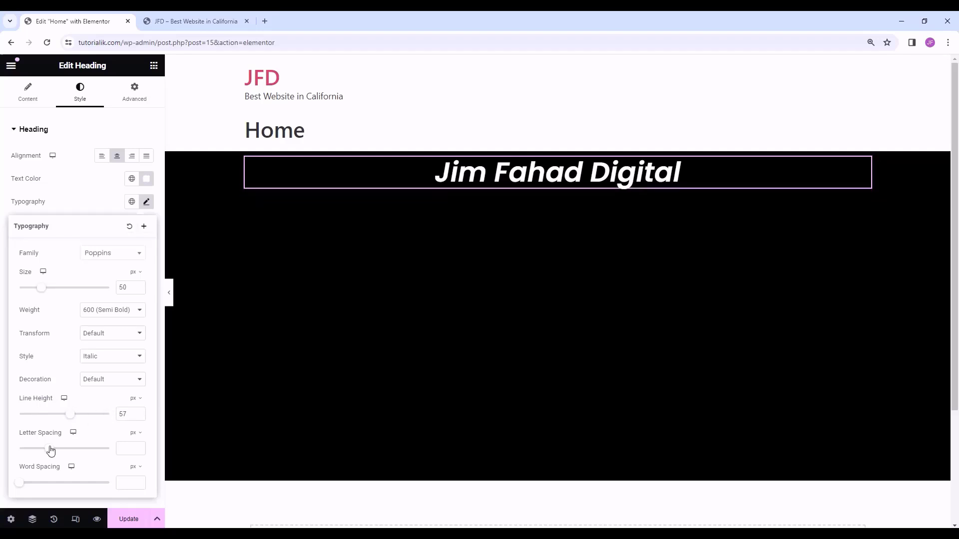
left_click_drag(50, 449, 111, 454)
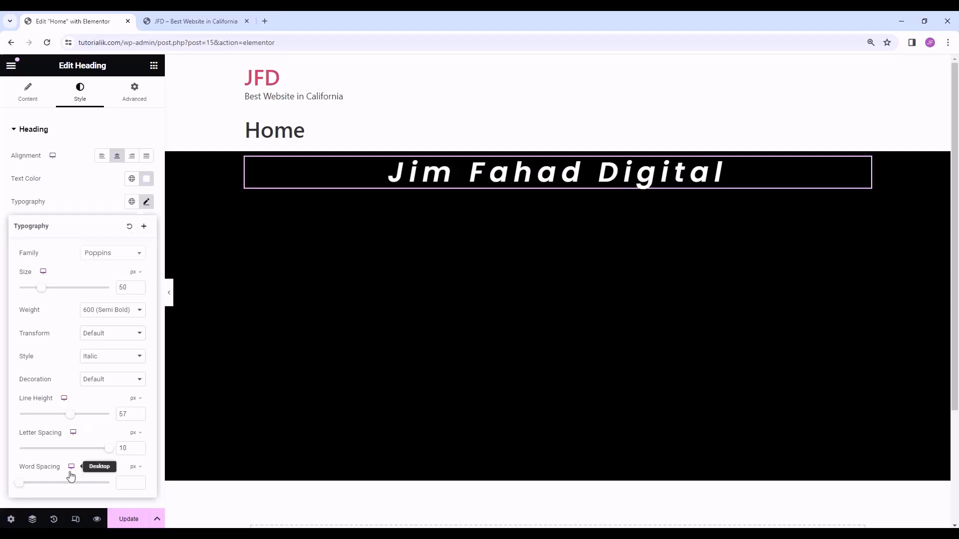
left_click_drag(19, 484, 91, 485)
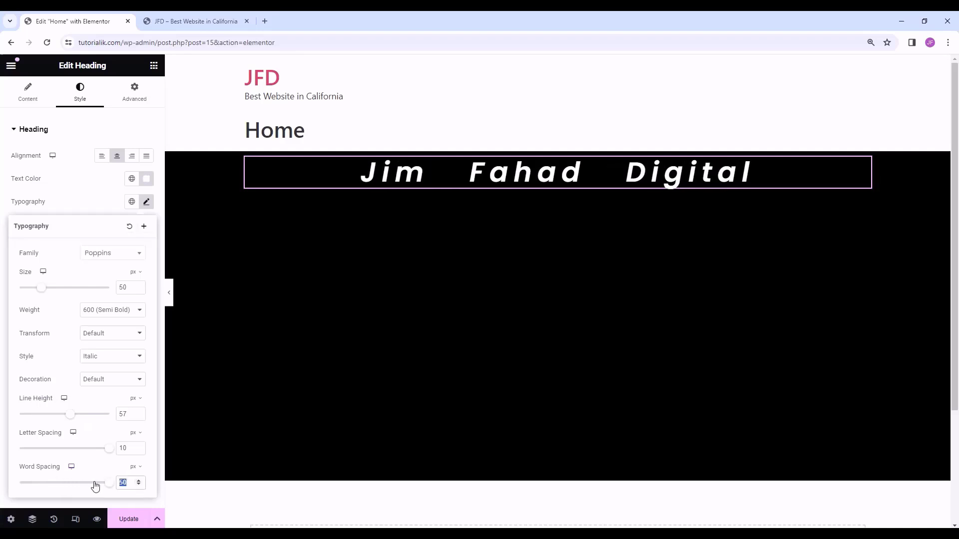
key("BackSpace")
left_click_drag(134, 449, 88, 454)
key("BackSpace")
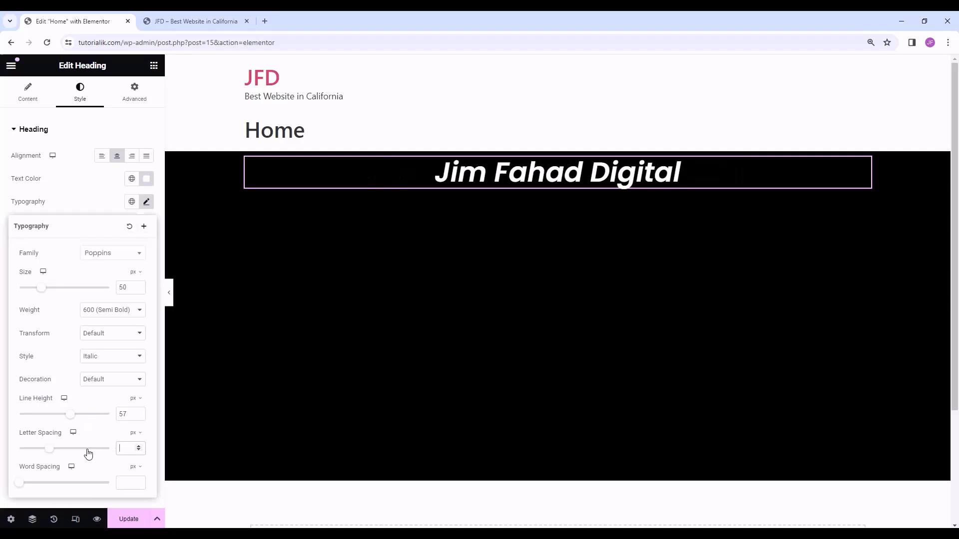
left_click_drag(124, 416, 114, 424)
key("BackSpace")
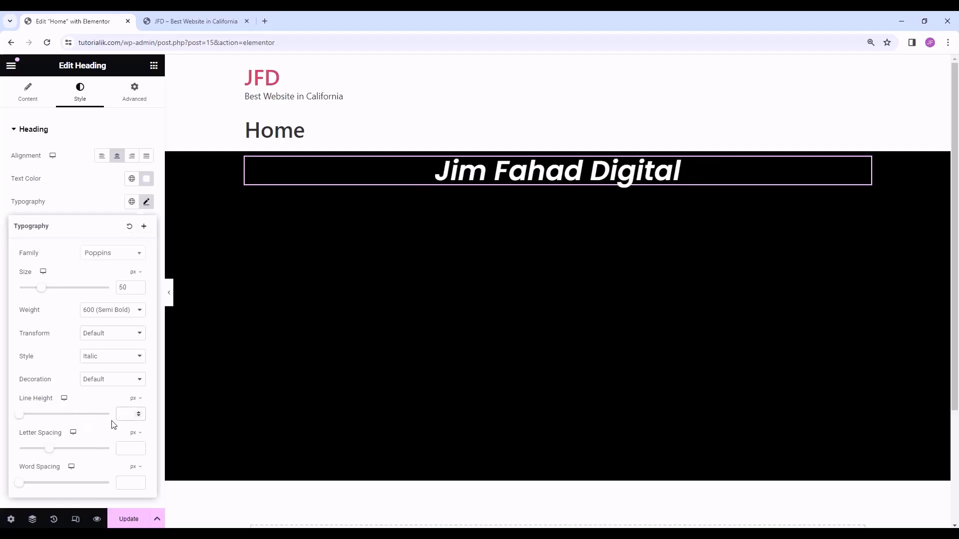
- Switch the heading's font style from Italic back to Default
left_click(112, 357)
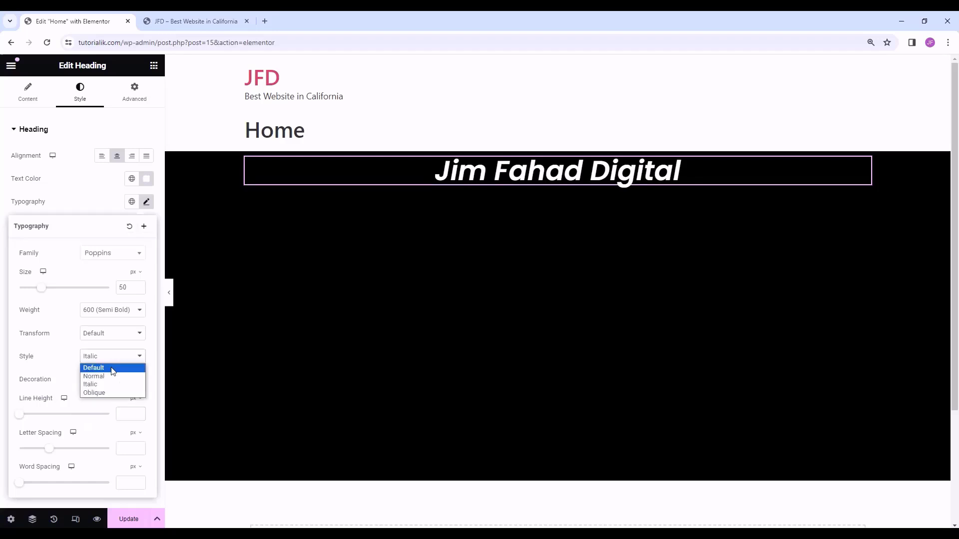
left_click(112, 368)
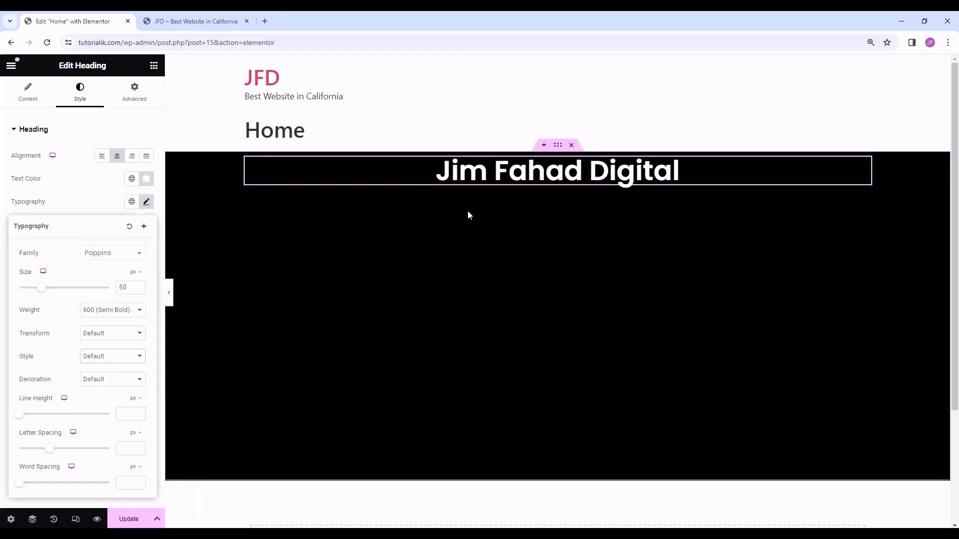
left_click(154, 66)
- Add a Text Editor widget with placeholder paragraph below the heading
scroll(27, 319, "down", 1)
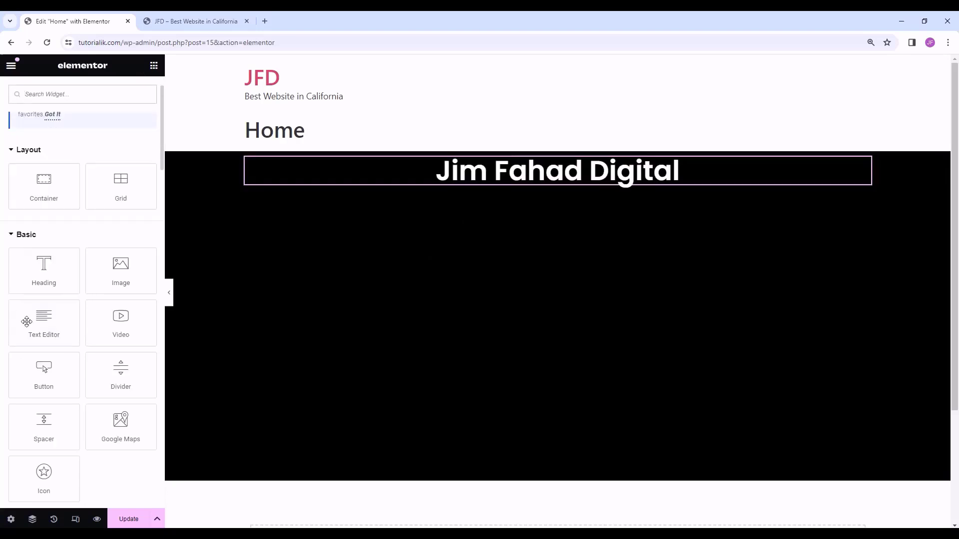
left_click_drag(21, 323, 558, 184)
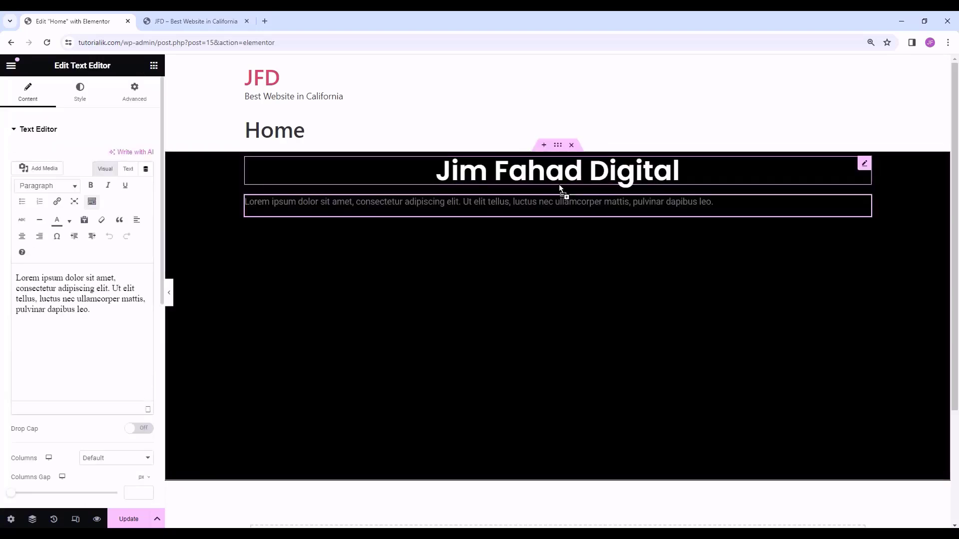
left_click_drag(137, 324, 14, 278)
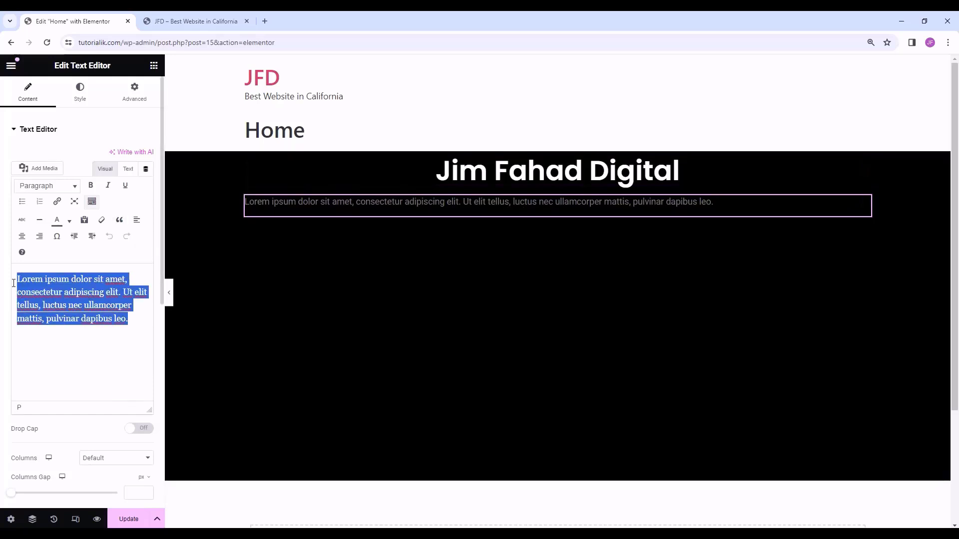
left_click(143, 338)
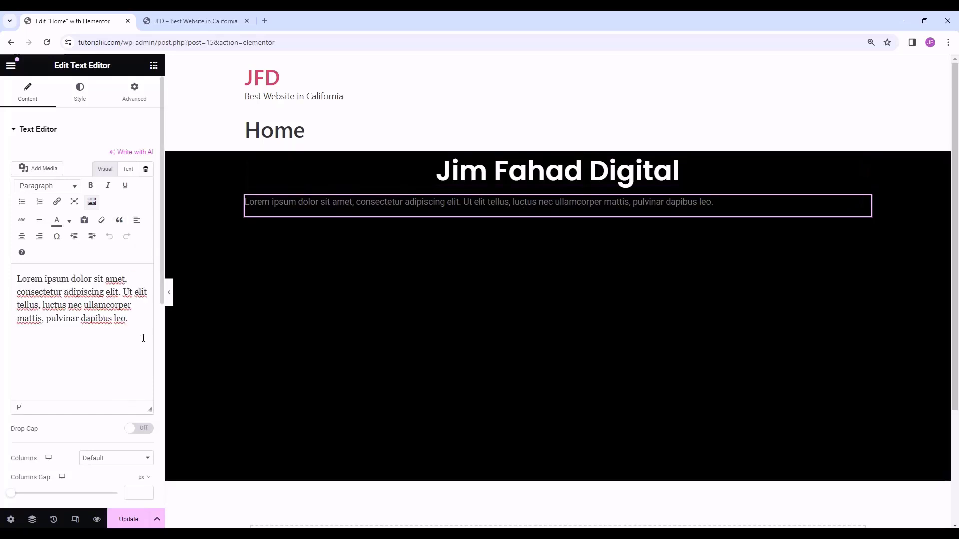
- Style the paragraph centred, white (#FFFFFF), at 23 px size
left_click(81, 96)
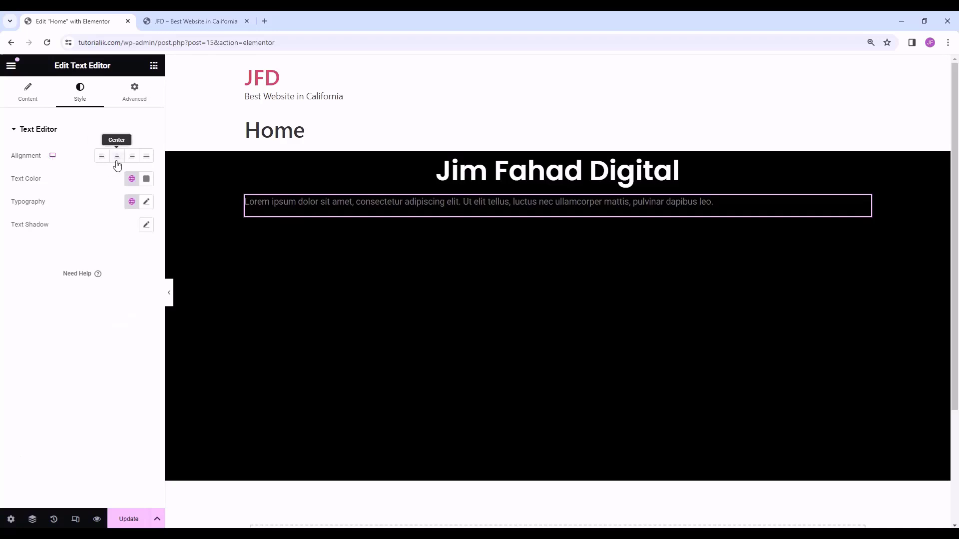
left_click(117, 157)
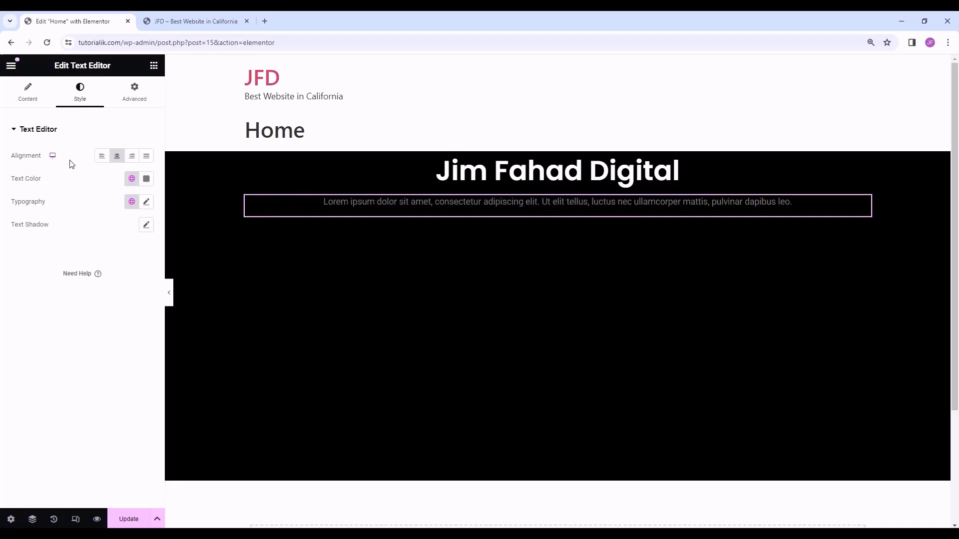
left_click(146, 178)
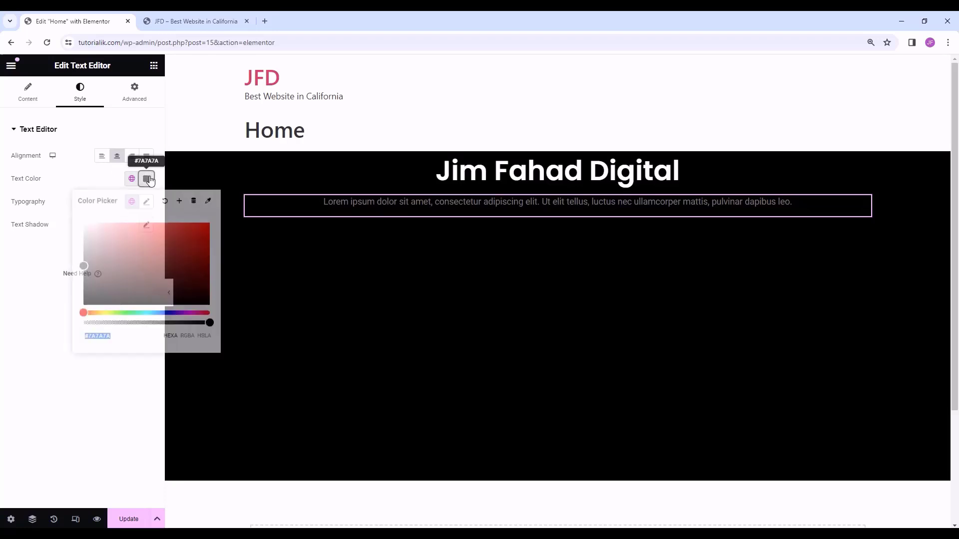
left_click_drag(81, 267, 72, 229)
left_click(30, 273)
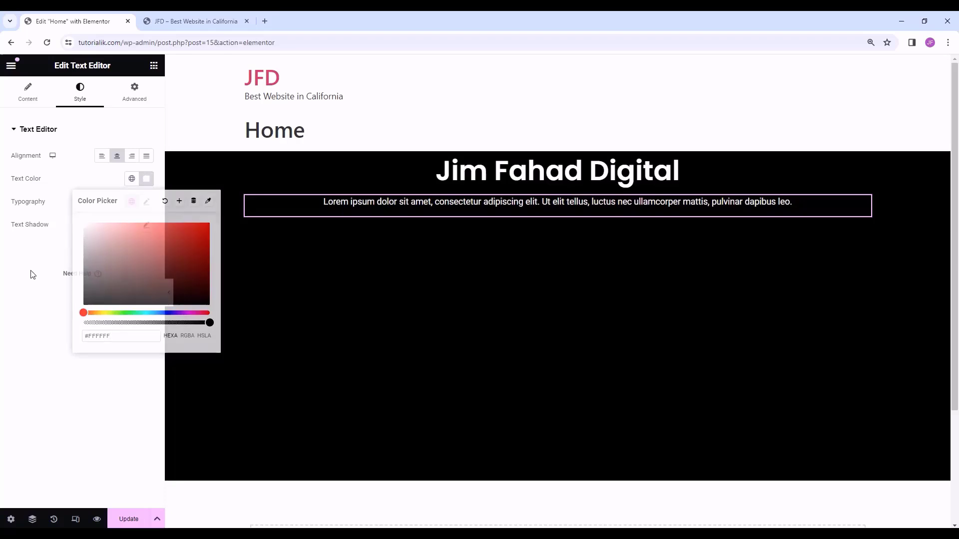
left_click(147, 202)
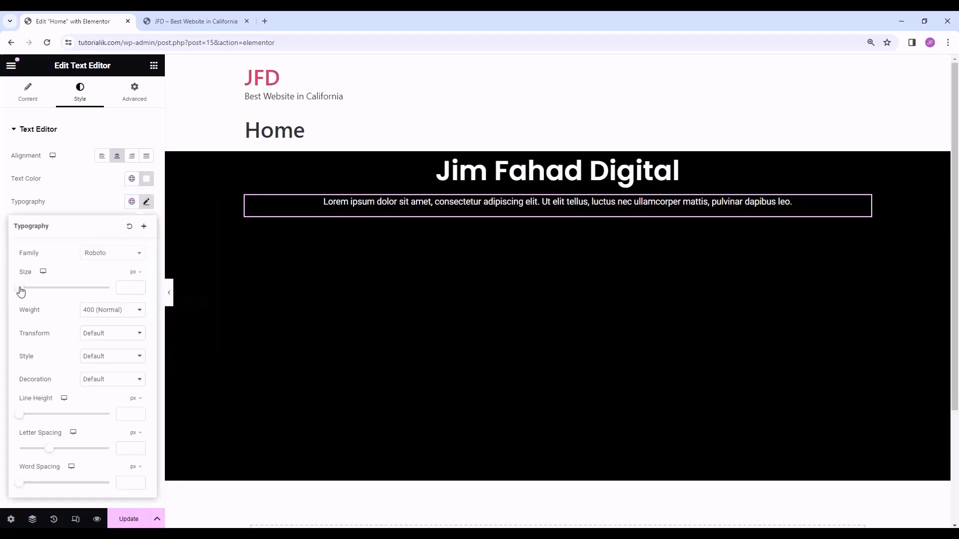
left_click_drag(20, 291, 29, 291)
left_click(146, 201)
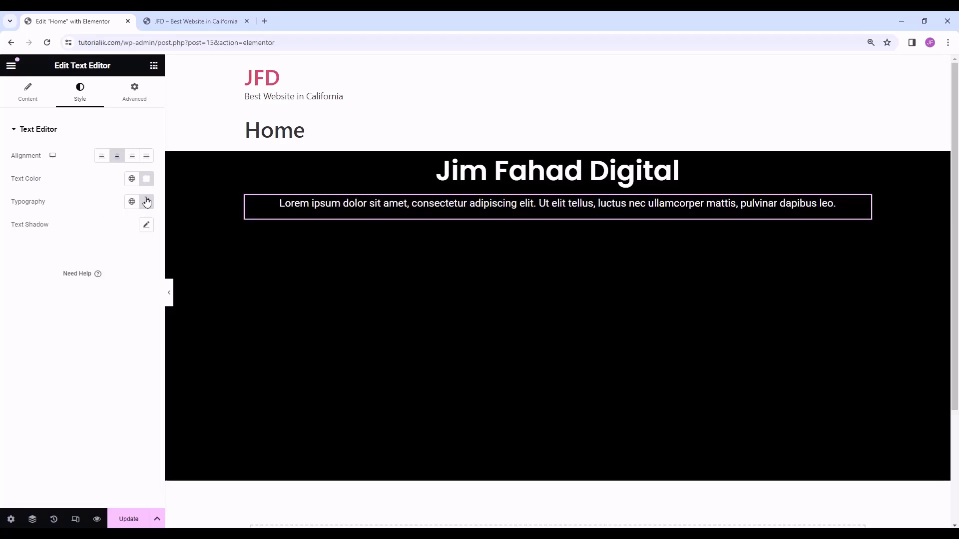
- Add a Button widget below the paragraph labelled 'Learn More'
left_click(154, 66)
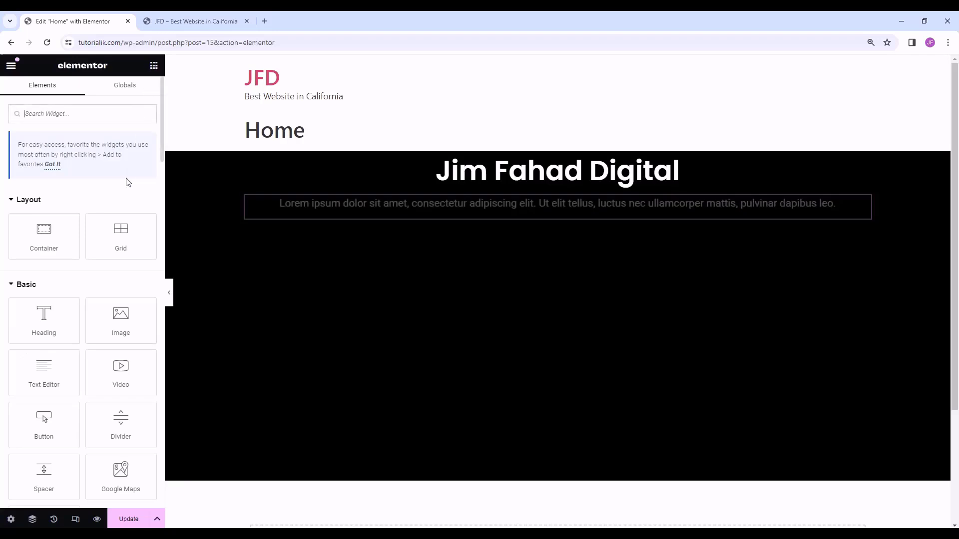
left_click_drag(44, 319, 550, 213)
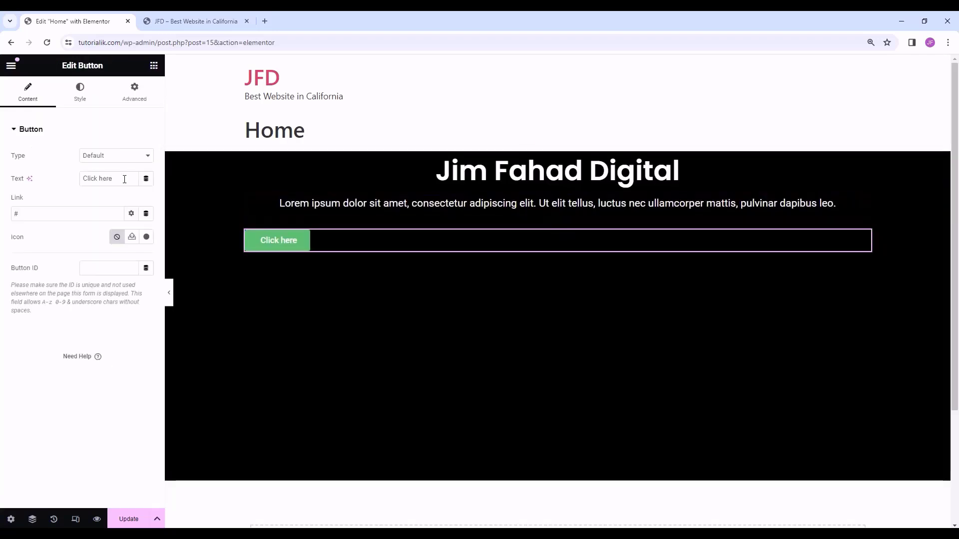
left_click_drag(124, 179, 66, 183)
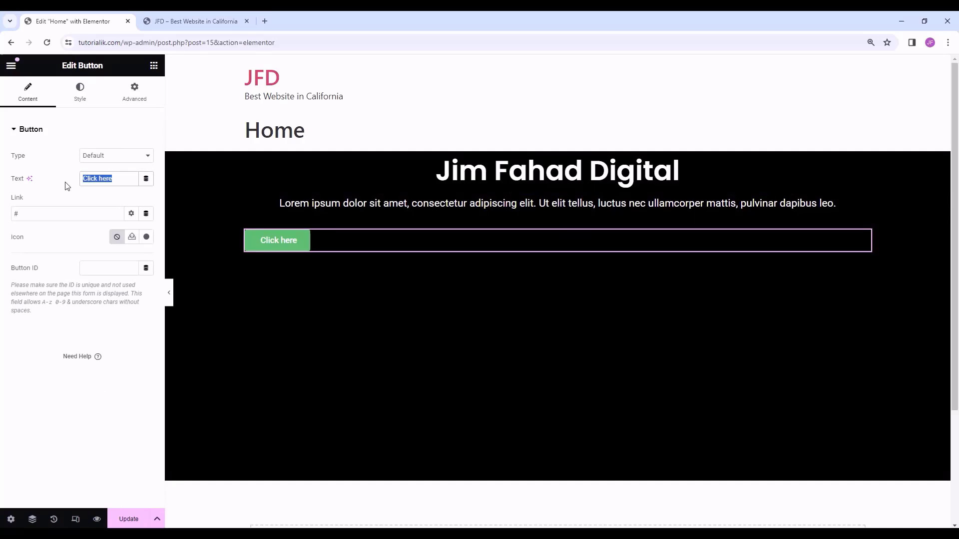
type("Learn")
type("More")
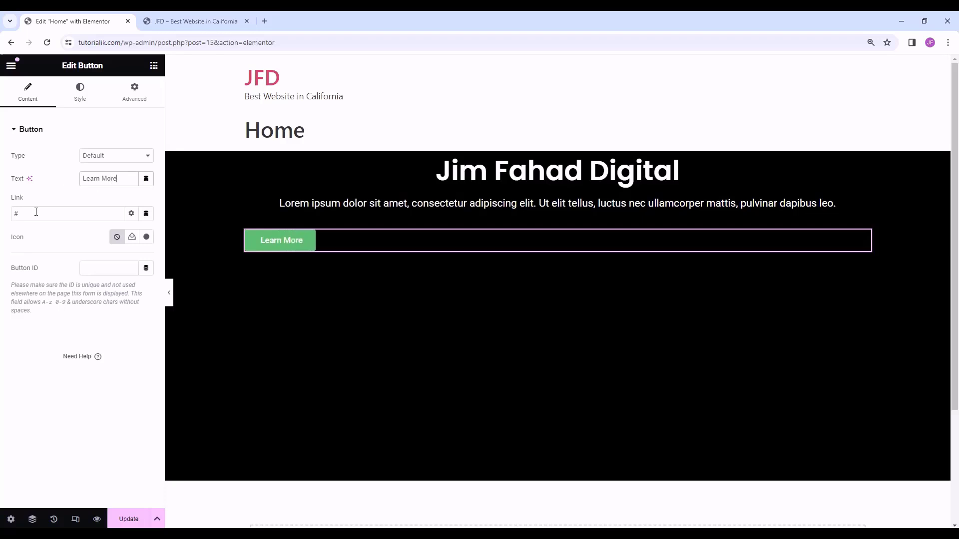
left_click_drag(36, 212, 2, 218)
key("BackSpace")
type("jimfahaddigital.com")
left_click_drag(71, 214, 3, 216)
key("BackSpace")
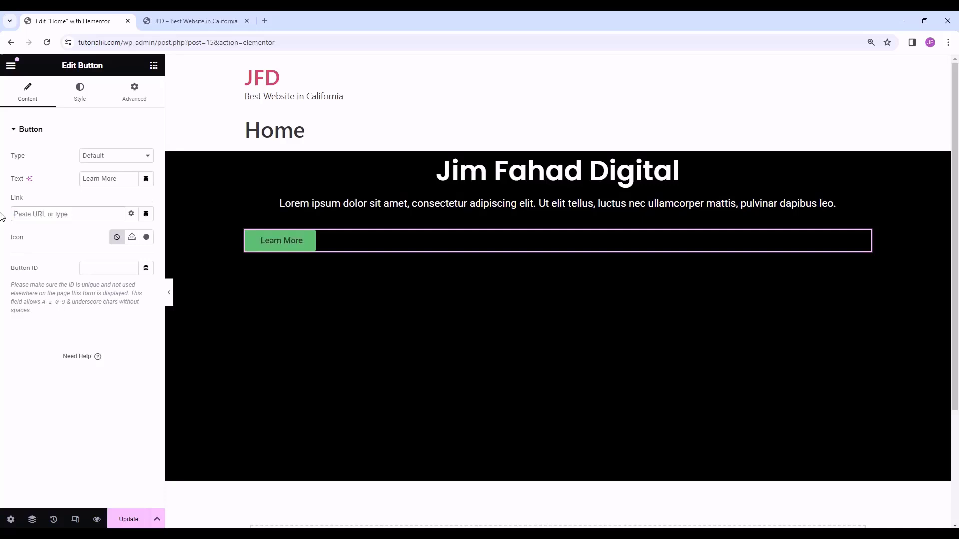
type("http://google.com")
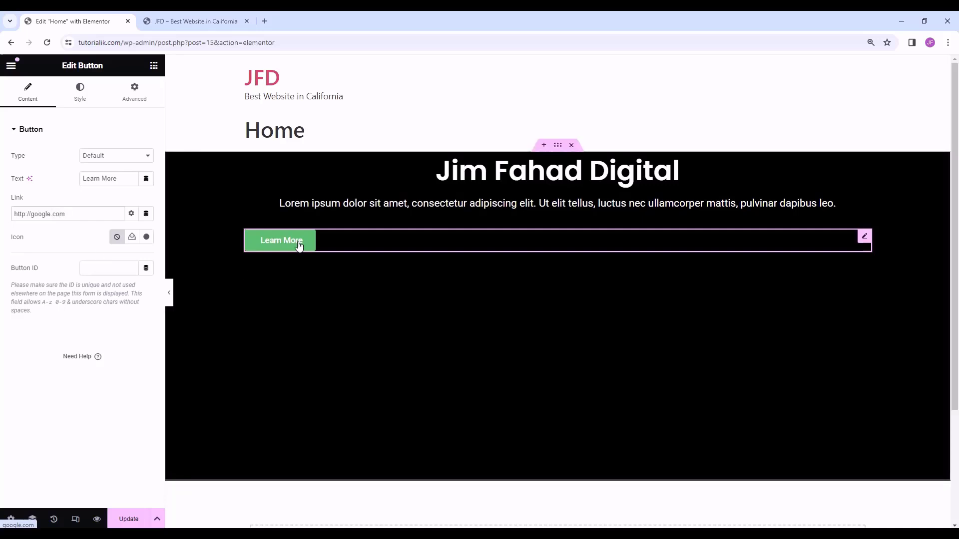
left_click_drag(119, 214, 3, 220)
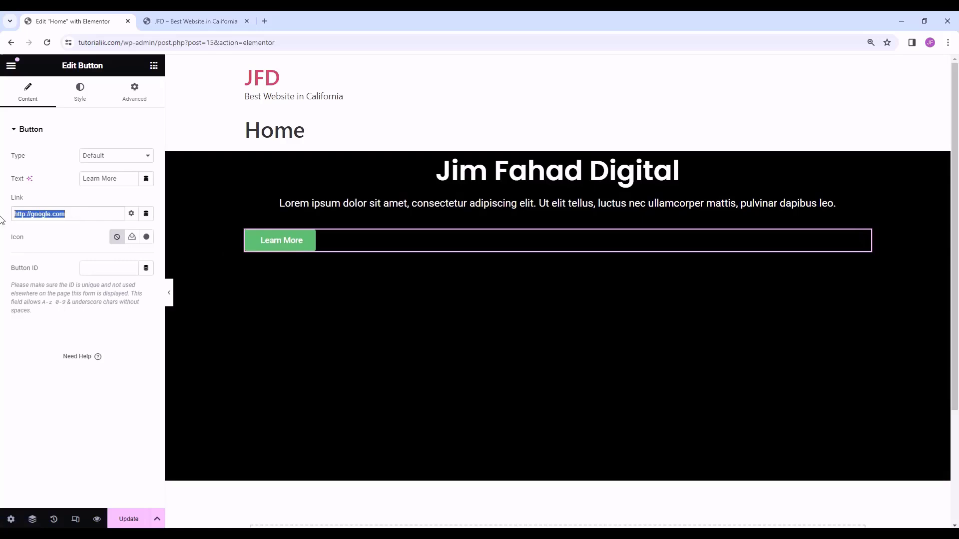
- Centre the button and set its label font to Poppins
left_click(72, 216)
left_click(93, 98)
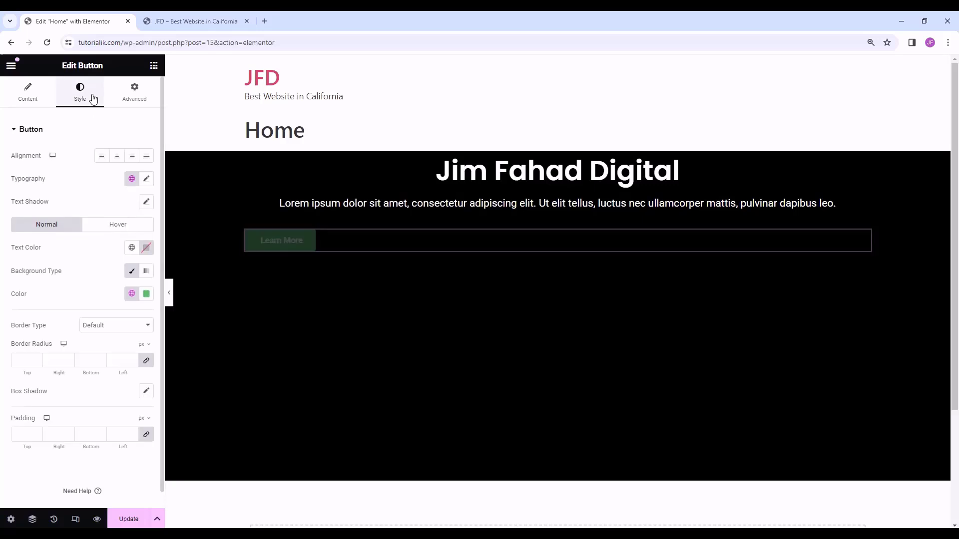
left_click(117, 156)
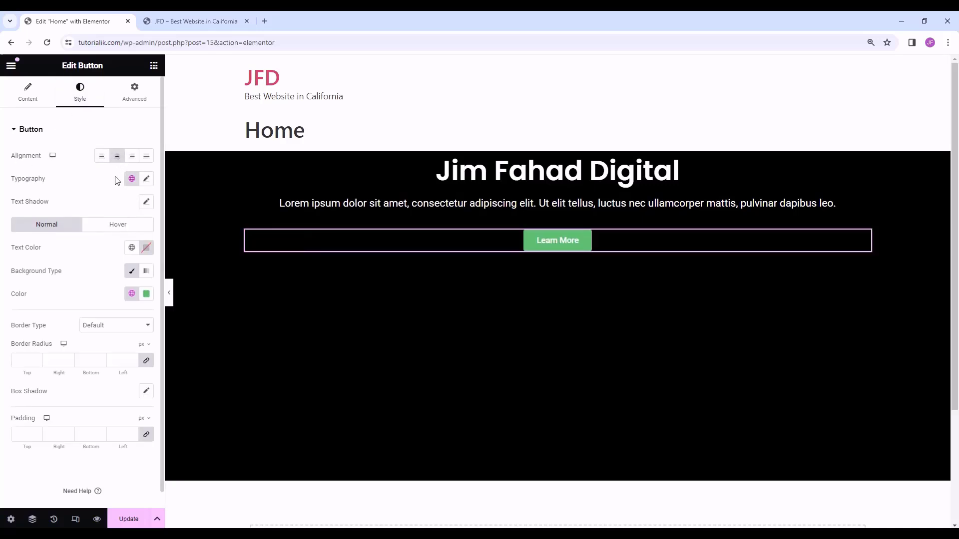
left_click(147, 180)
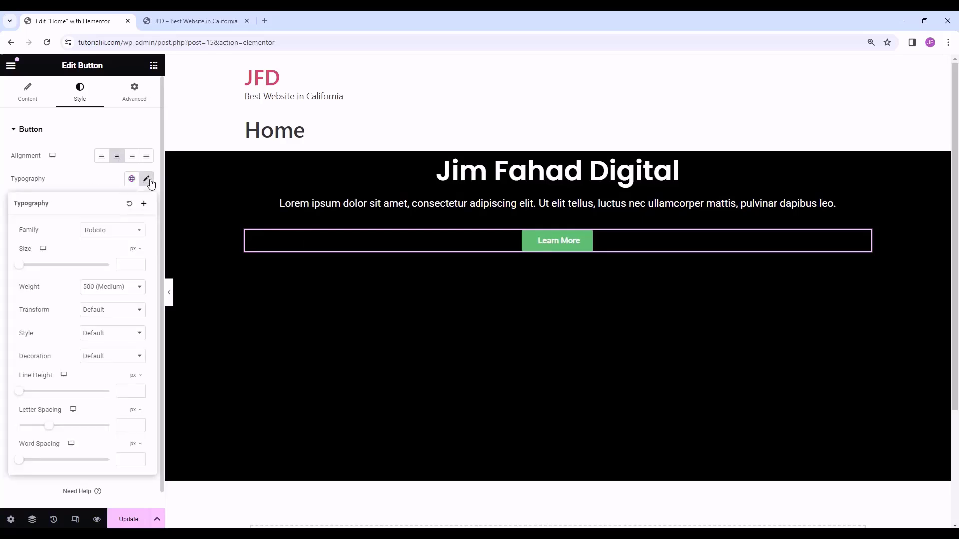
left_click(107, 231)
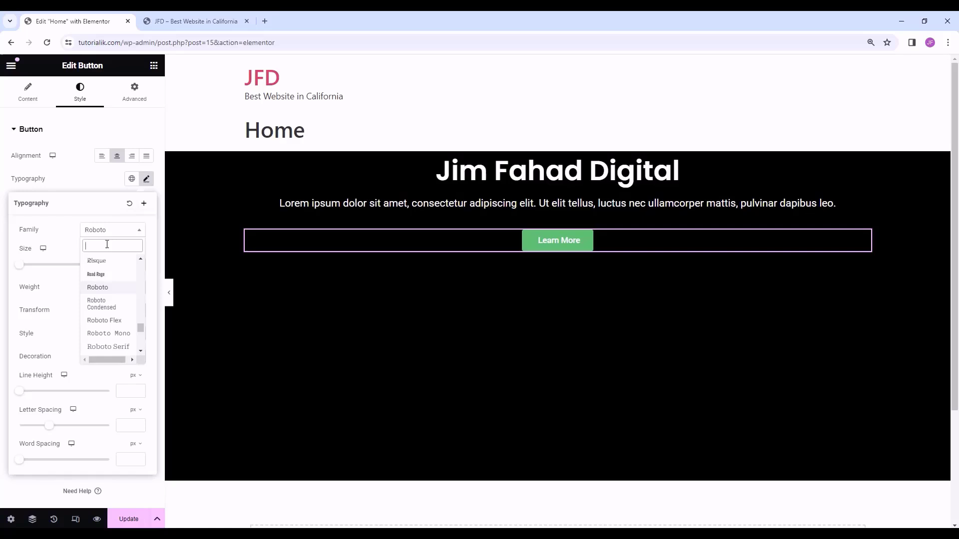
type("popp")
left_click(97, 274)
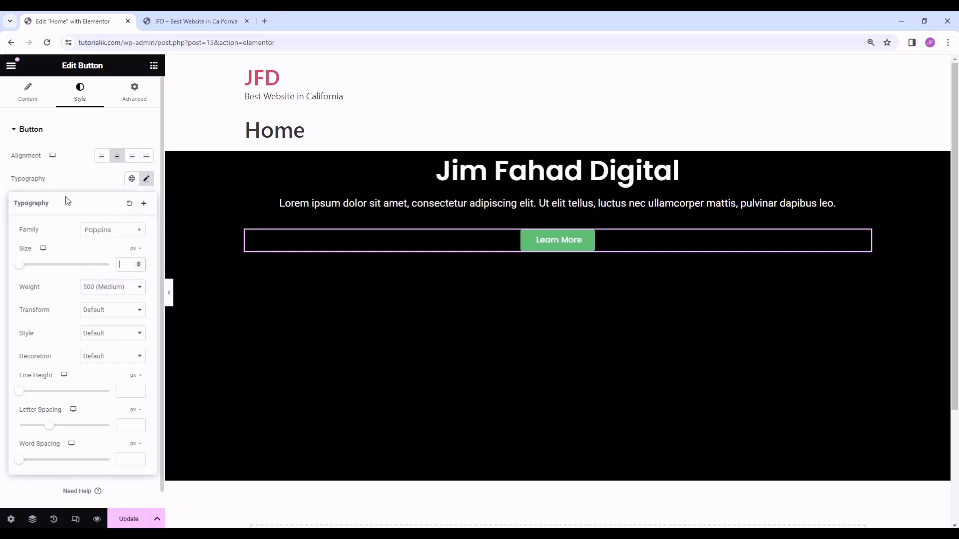
left_click(145, 181)
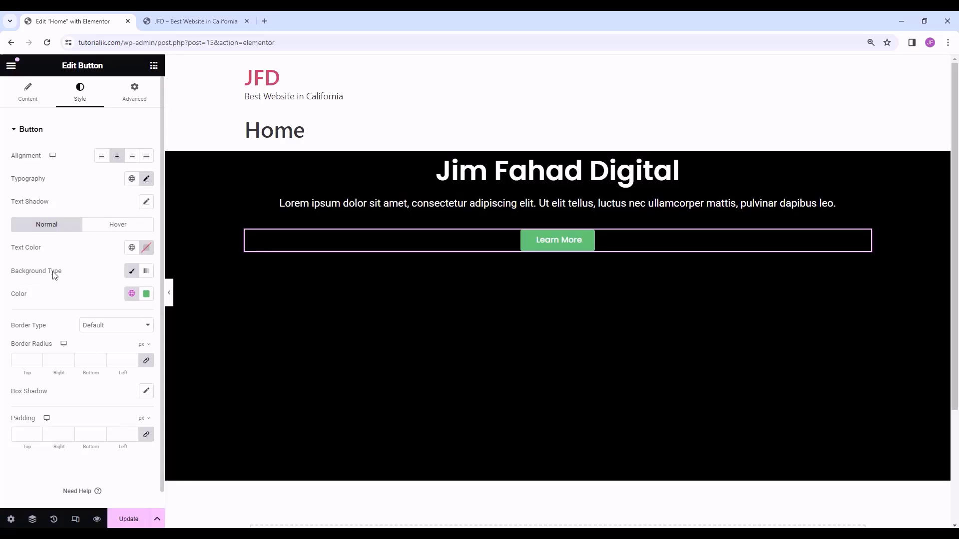
- Give the button a coral-red background and black label text
left_click(147, 294)
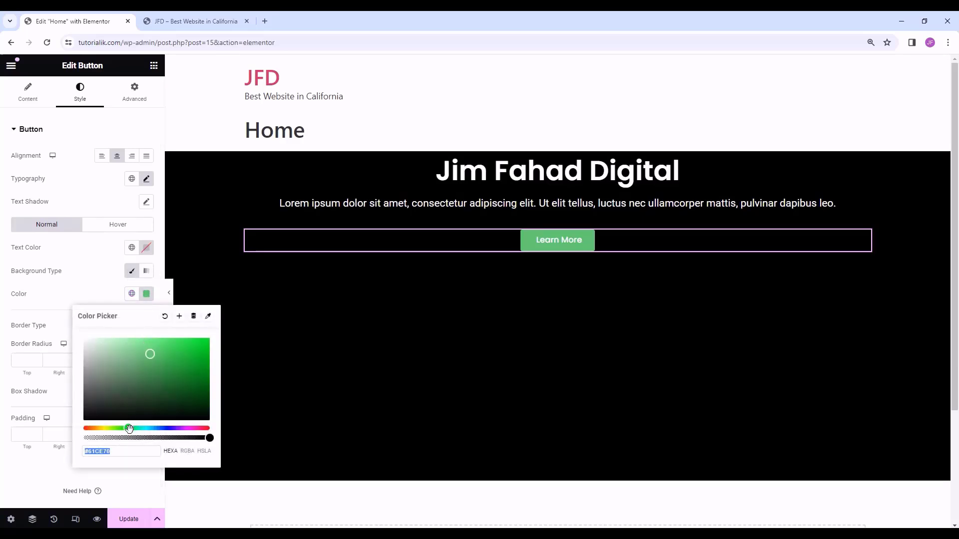
left_click_drag(129, 429, 210, 429)
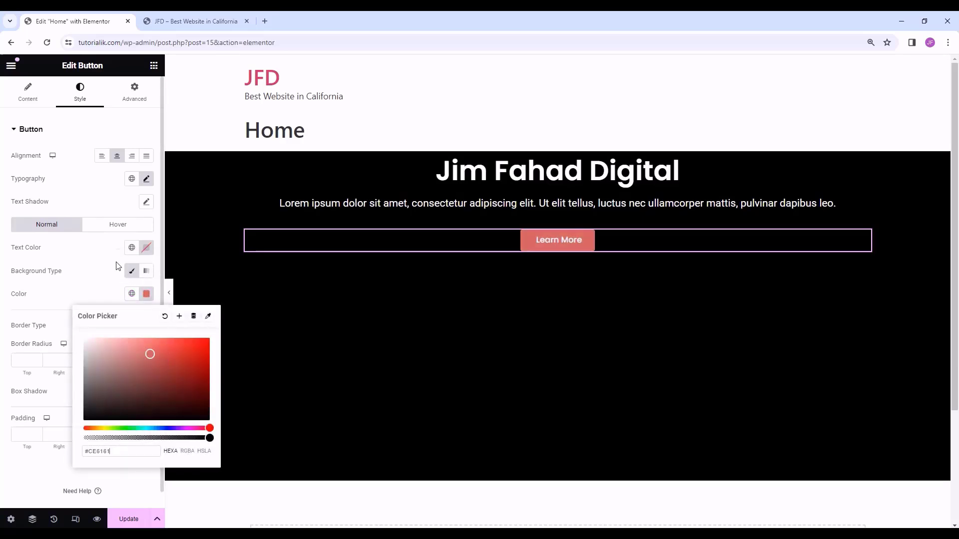
left_click(106, 256)
left_click(146, 247)
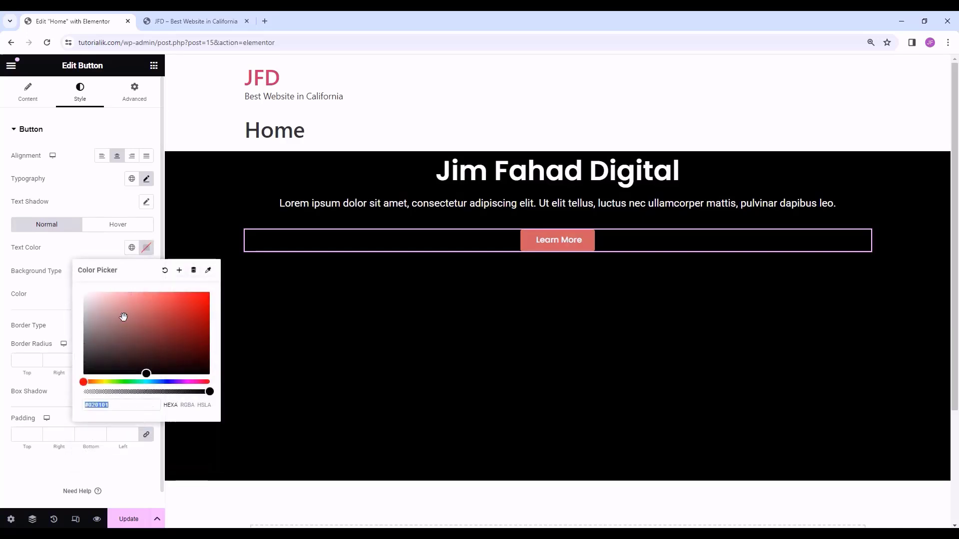
mouse_move(140, 355)
left_mouse_down()
mouse_move(123, 329)
mouse_move(182, 317)
mouse_move(210, 345)
left_mouse_up()
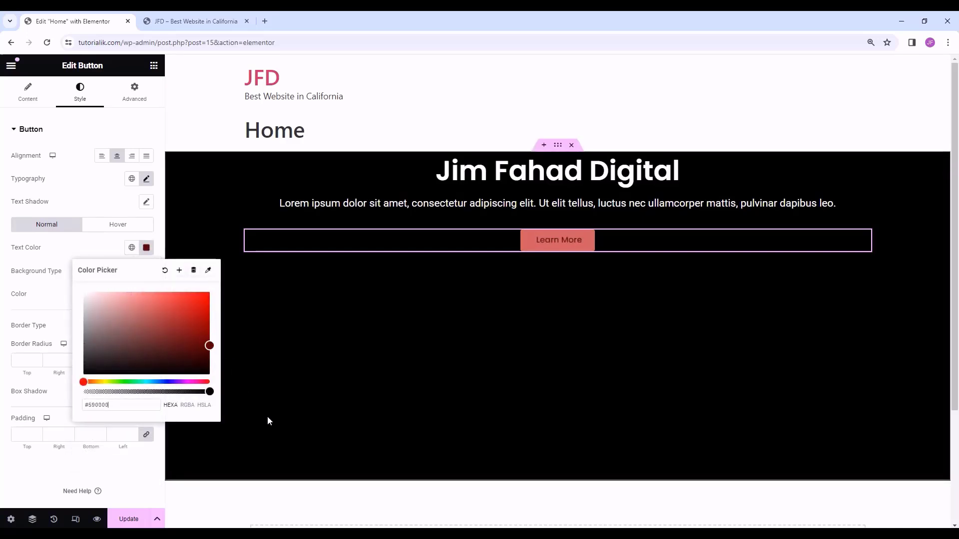
left_click(167, 373)
left_click(469, 244)
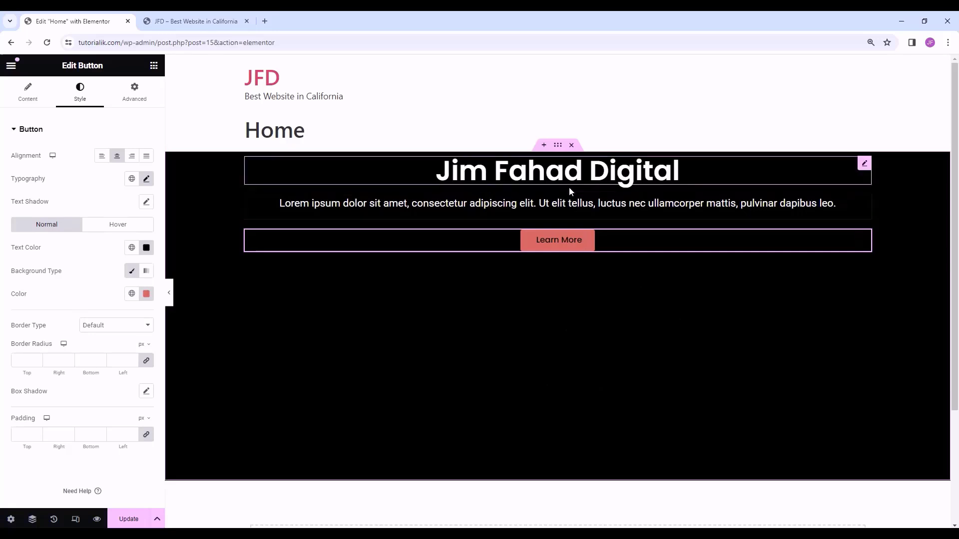
- Set the black hero container's Justify Content to Center to vertically centre its heading, paragraph and button
left_click(562, 147)
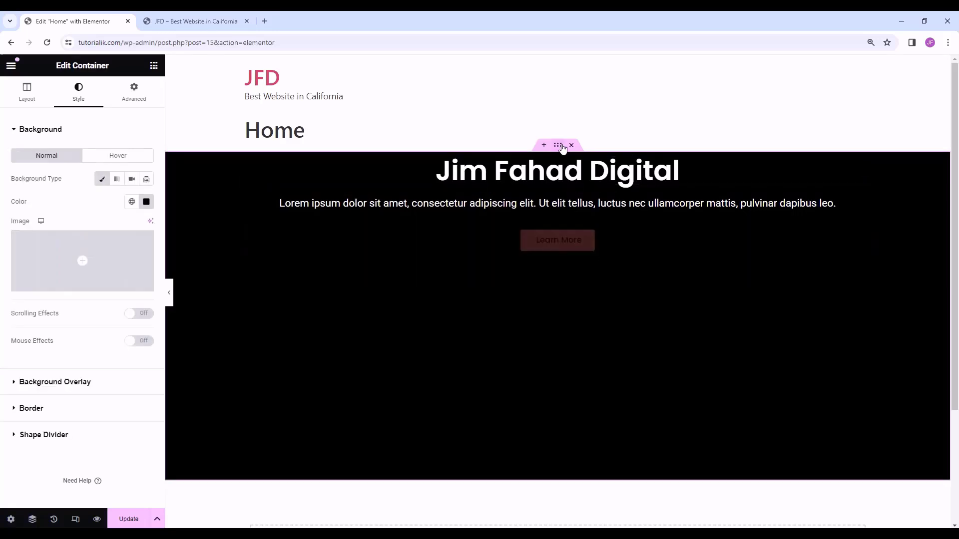
left_click(34, 103)
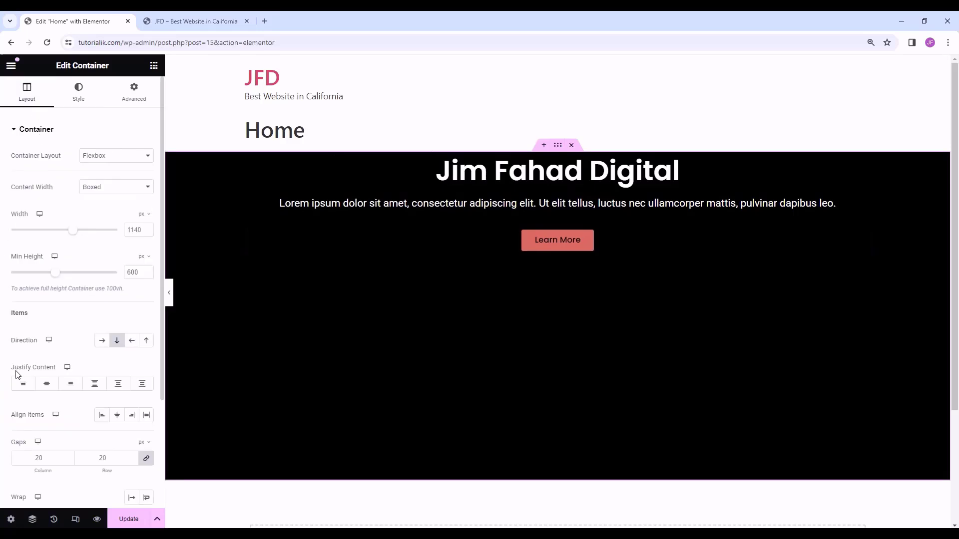
left_click(50, 388)
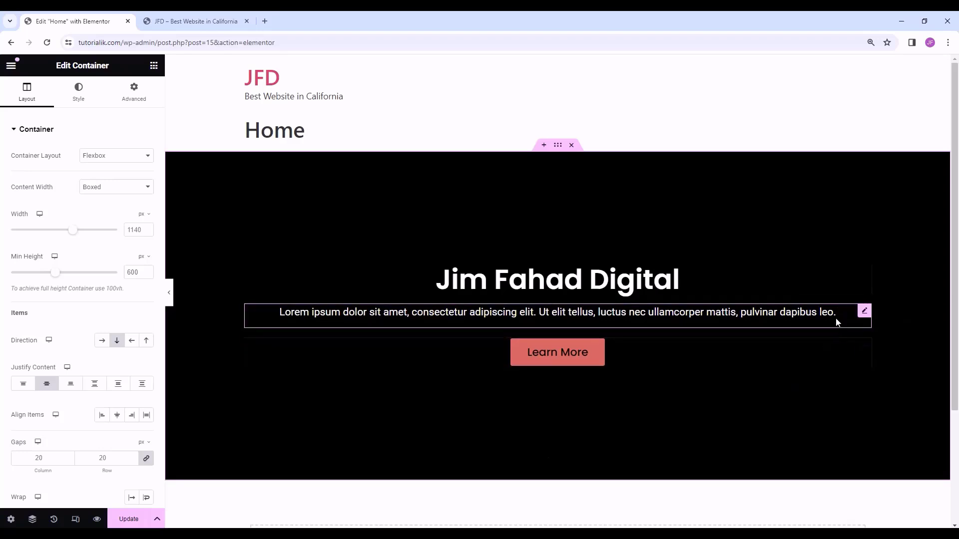
- Unlink the Lorem ipsum paragraph's margins and set all four sides to 30 px
left_click(865, 312)
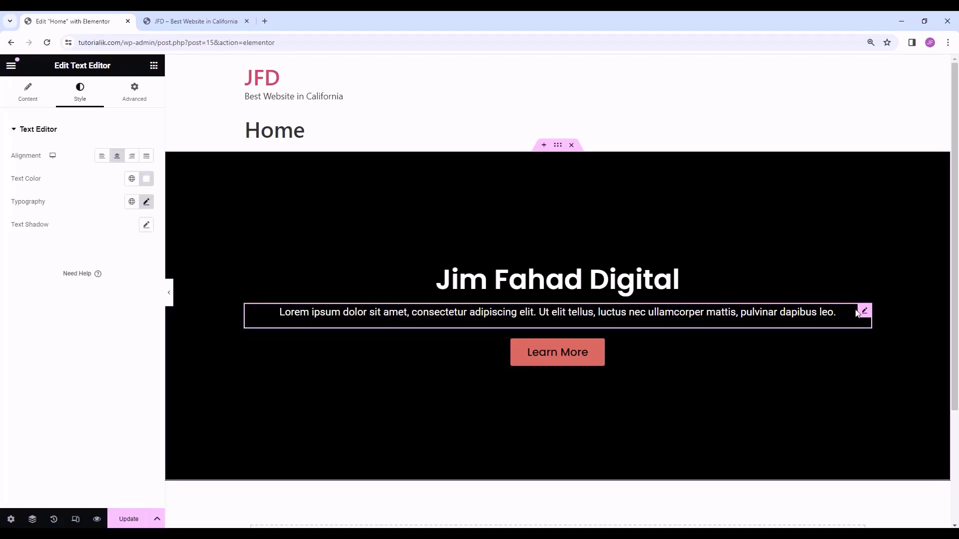
left_click(143, 99)
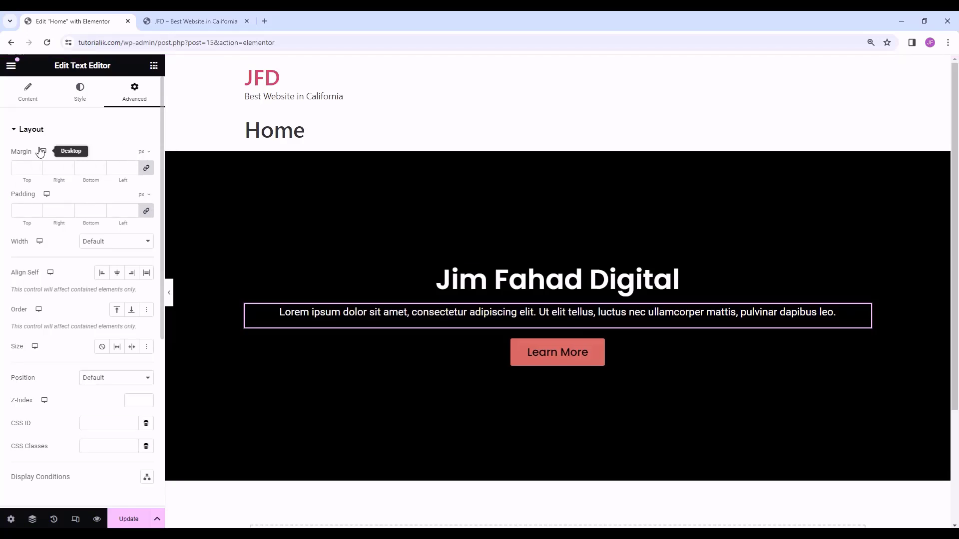
left_click(147, 170)
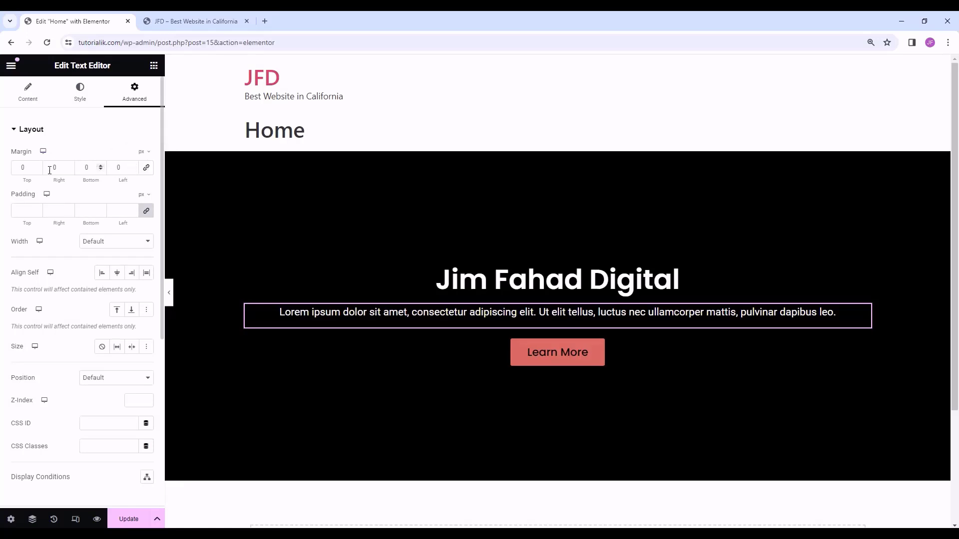
double_click(23, 167)
type("30")
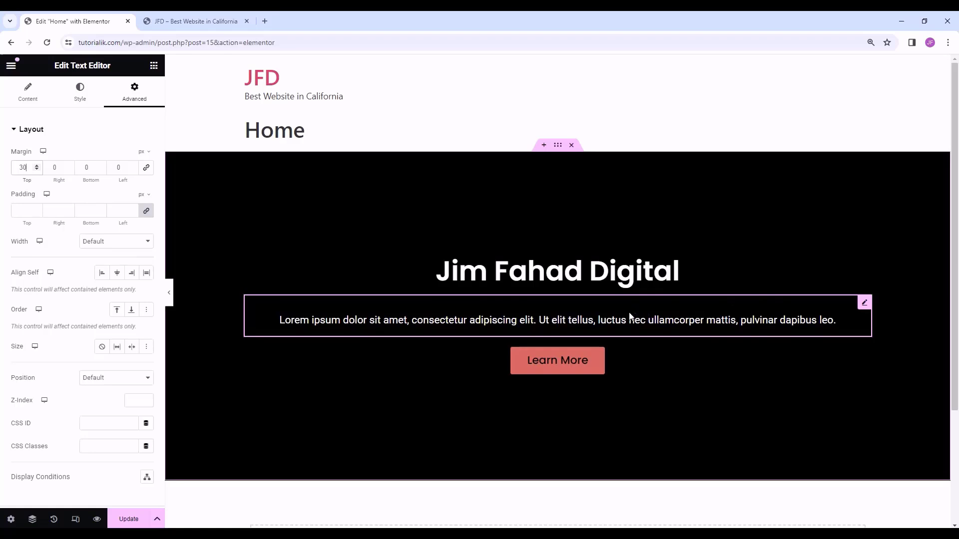
left_click(81, 168)
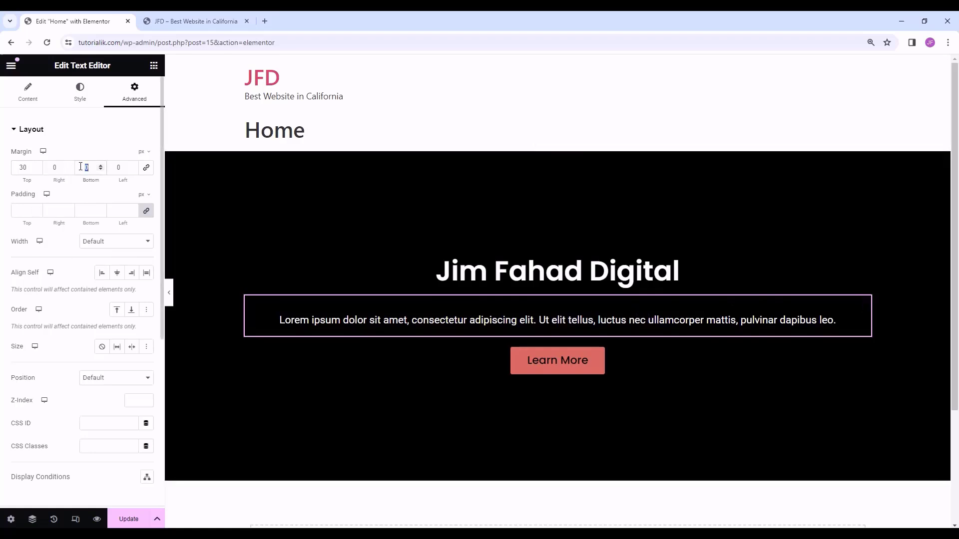
type("30")
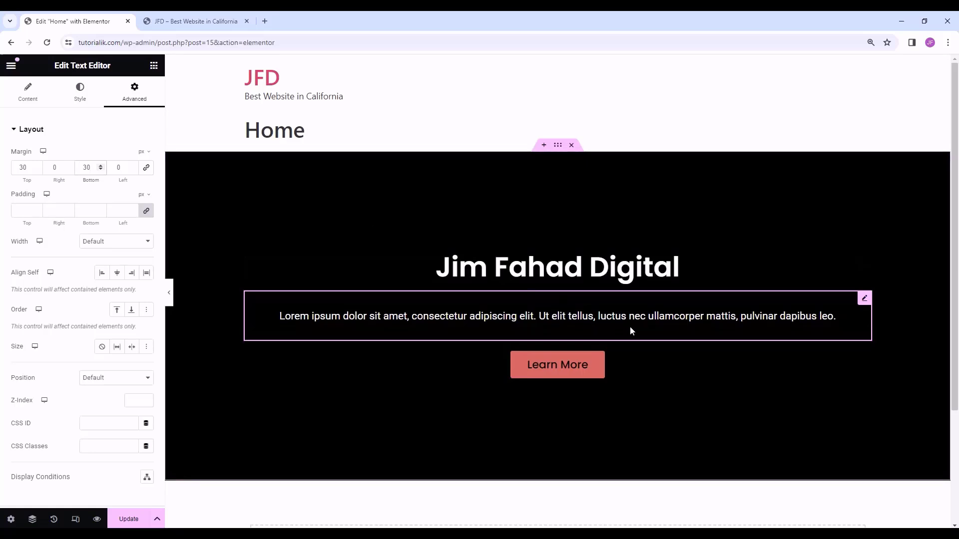
left_click_drag(59, 168, 35, 170)
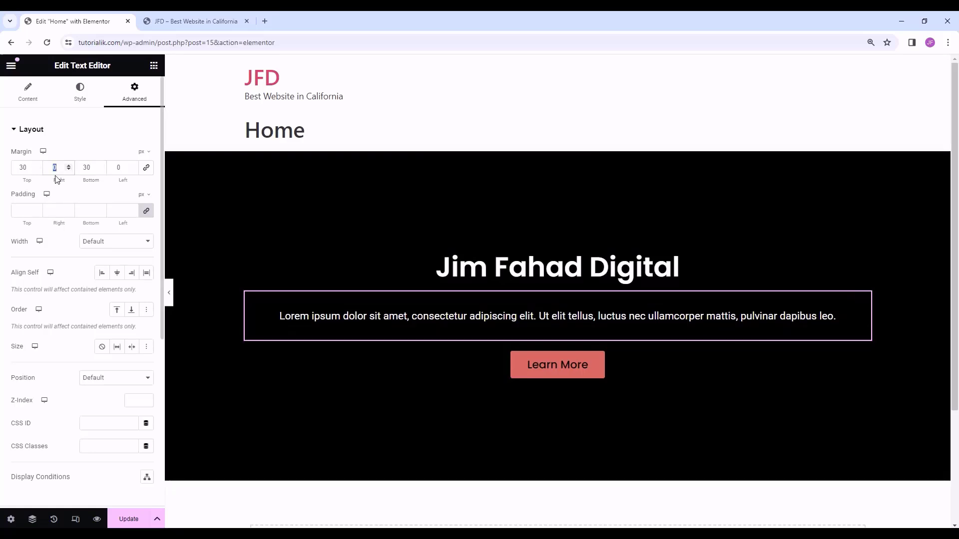
type("30")
key("Tab")
key("Tab")
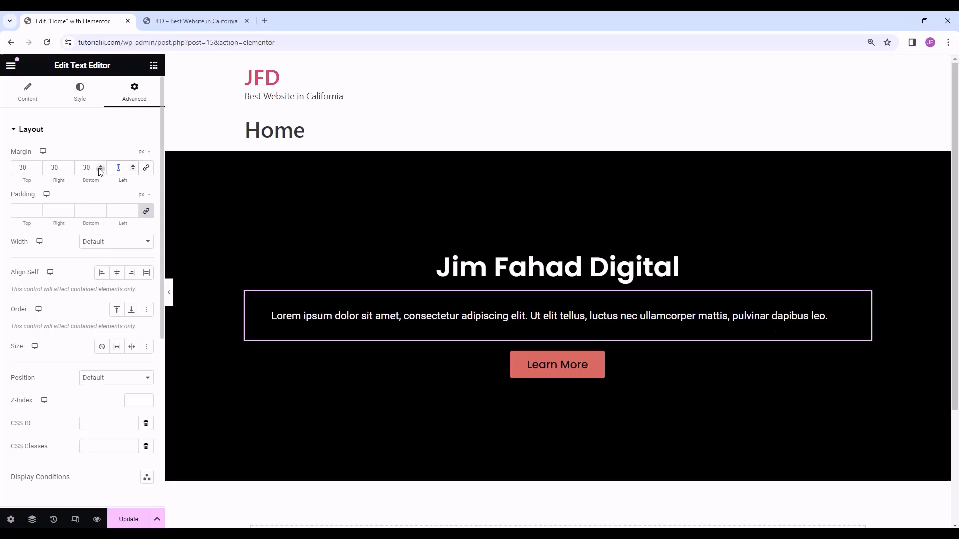
type("30")
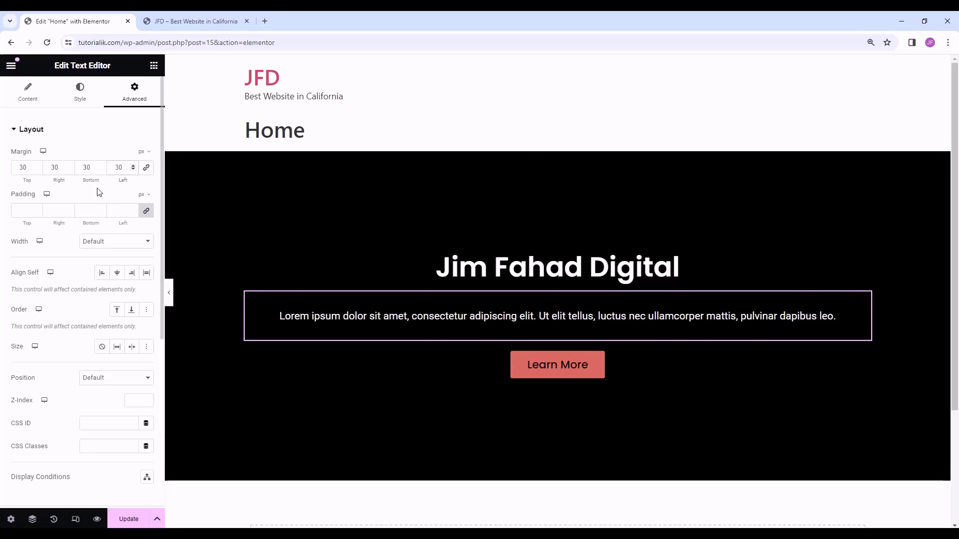
- Relink the paragraph's margins and clear the values so it has no margin
left_click(147, 168)
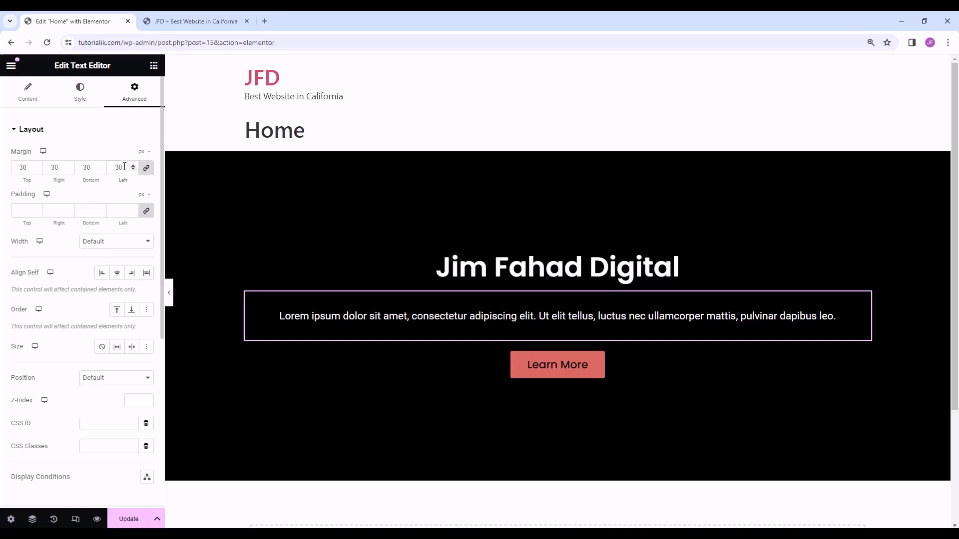
left_click_drag(125, 168, 87, 169)
key("BackSpace")
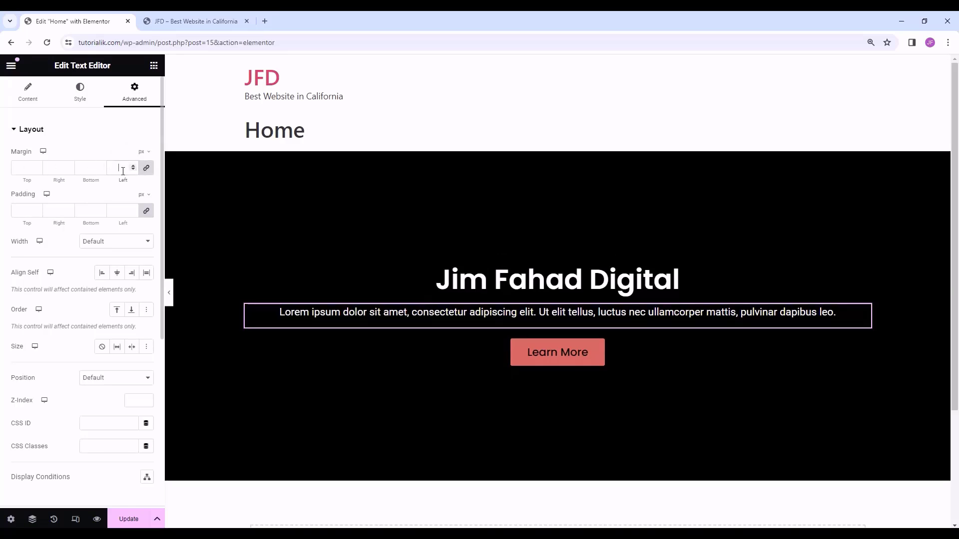
- Give the Lorem ipsum paragraph 20 px of top and bottom padding
left_click(30, 208)
type("30")
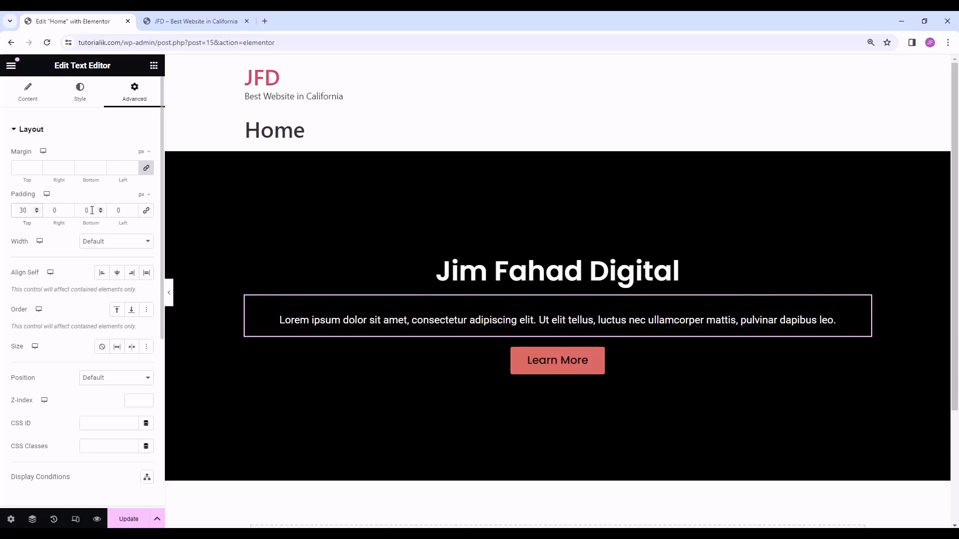
key("Tab")
key("Tab")
type("30")
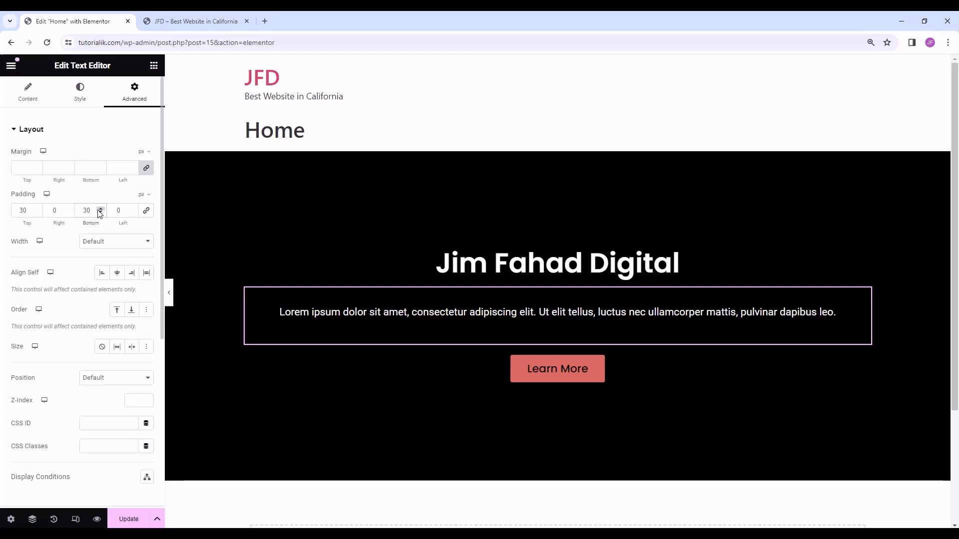
key("BackSpace")
key("BackSpace")
type("20")
left_click_drag(28, 210, 4, 214)
type("20")
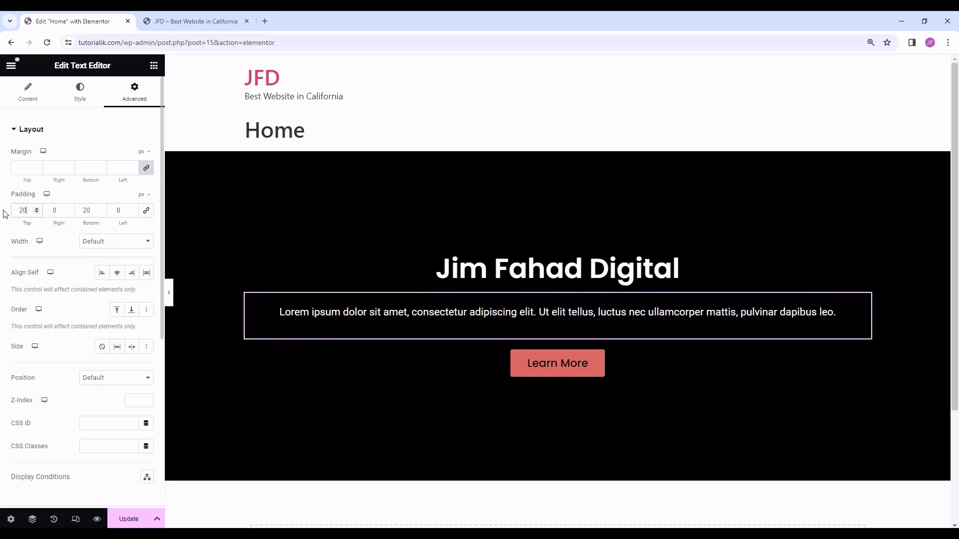
left_click(552, 264)
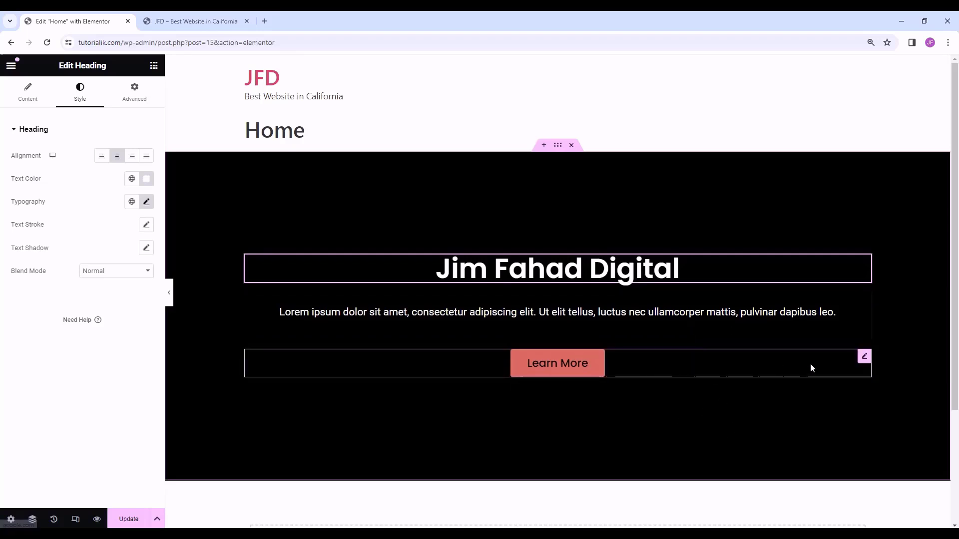
left_click(867, 358)
right_click(595, 367)
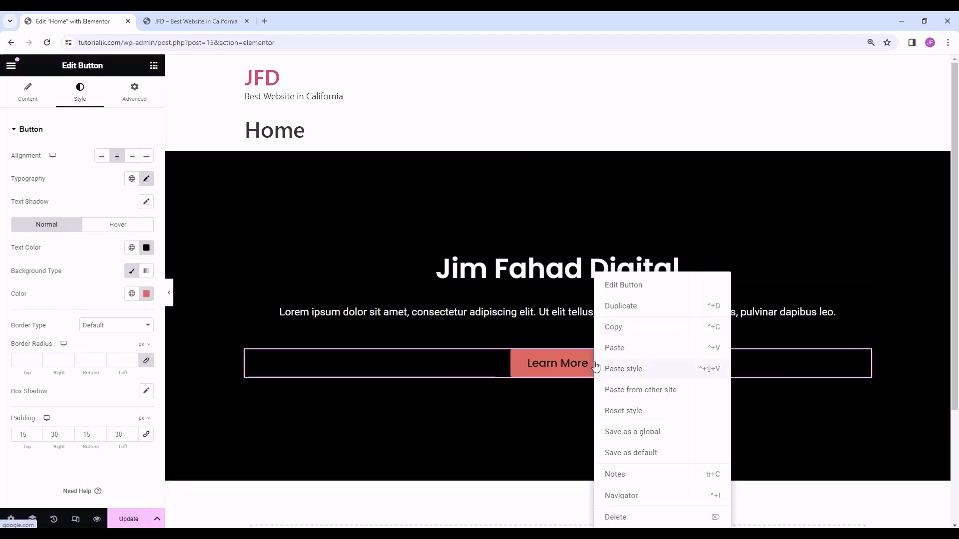
left_click(634, 522)
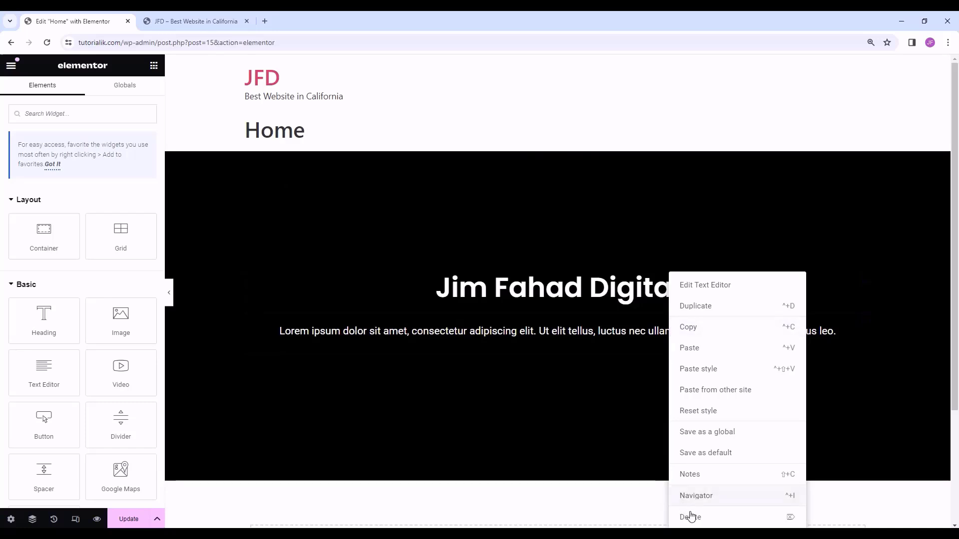
left_click(690, 516)
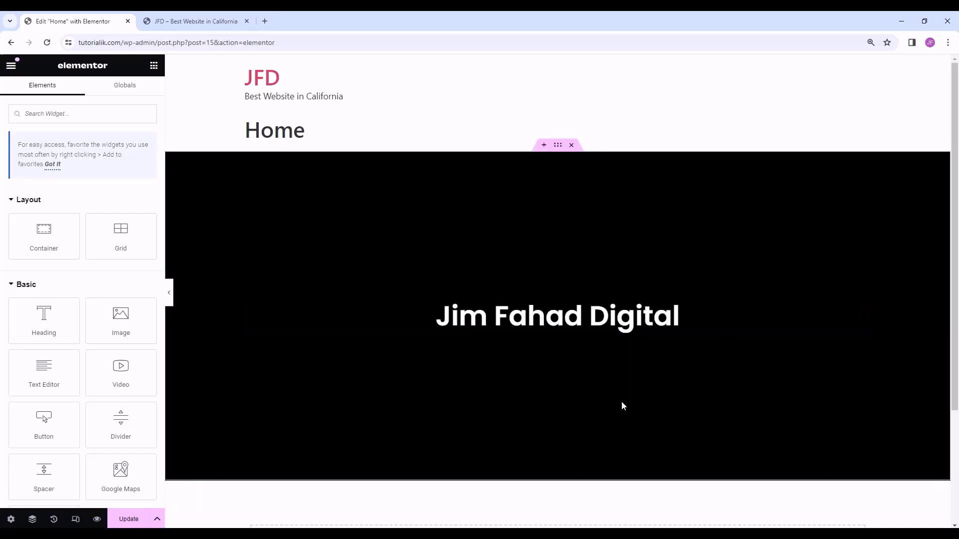
left_click(558, 146)
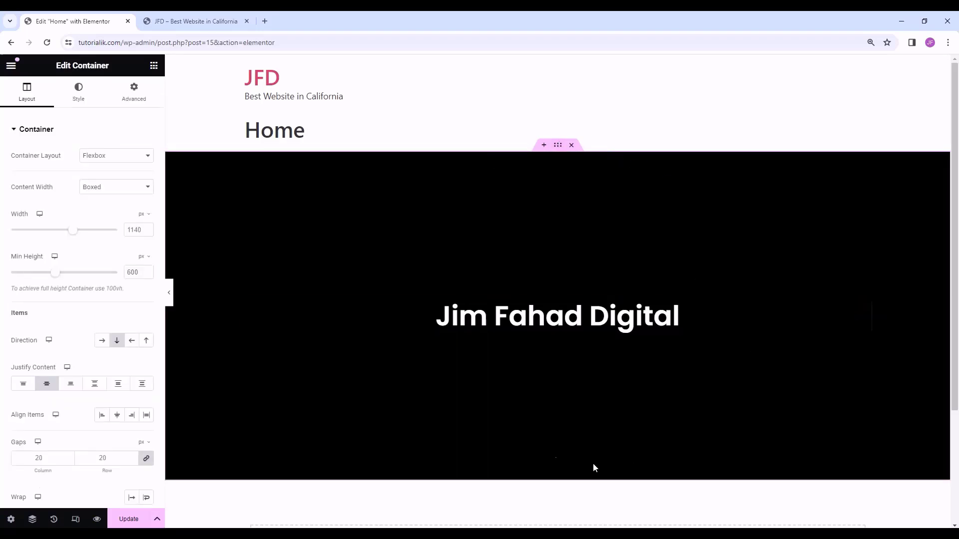
left_click(572, 145)
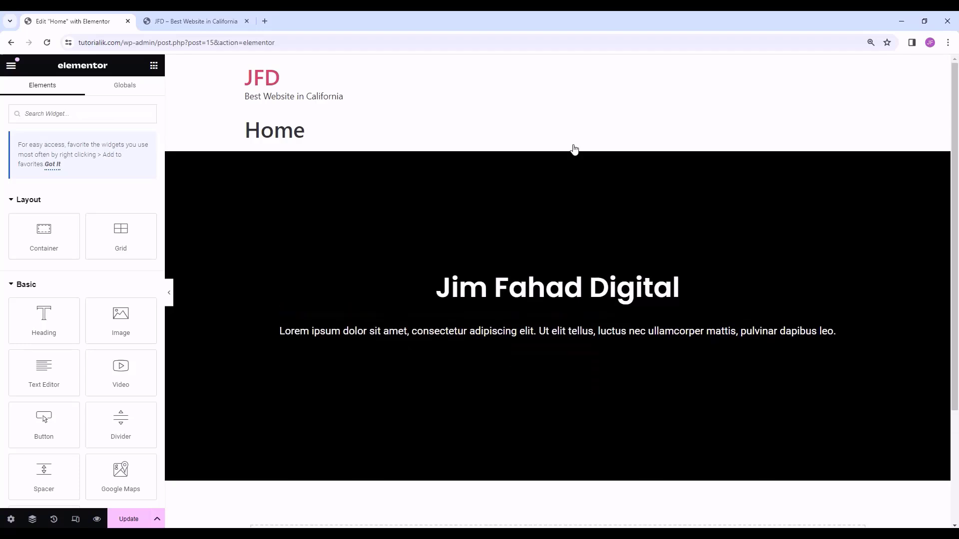
key("ctrl+shift+z")
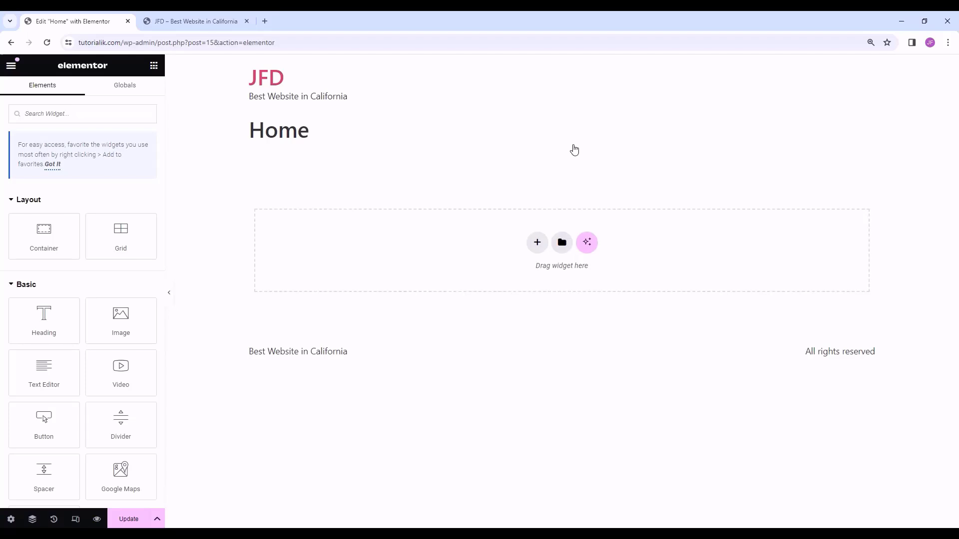
key("ctrl+z")
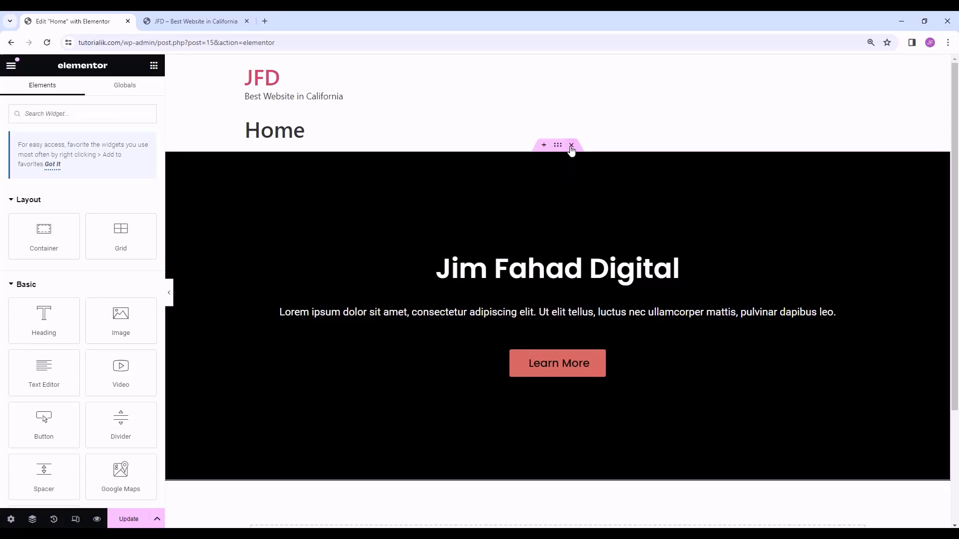
- Delete the black hero section and add a new empty container 700 px tall
left_click(572, 146)
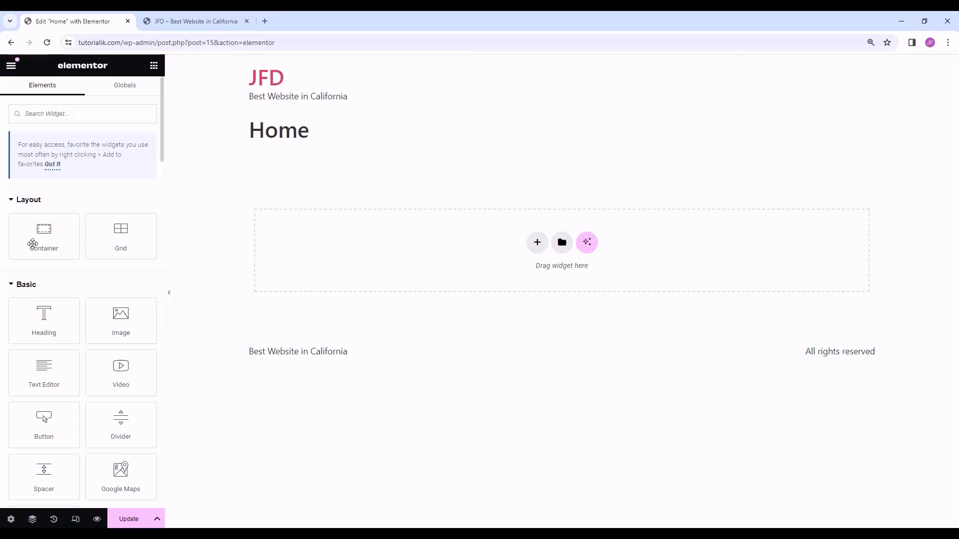
left_click_drag(29, 237, 502, 247)
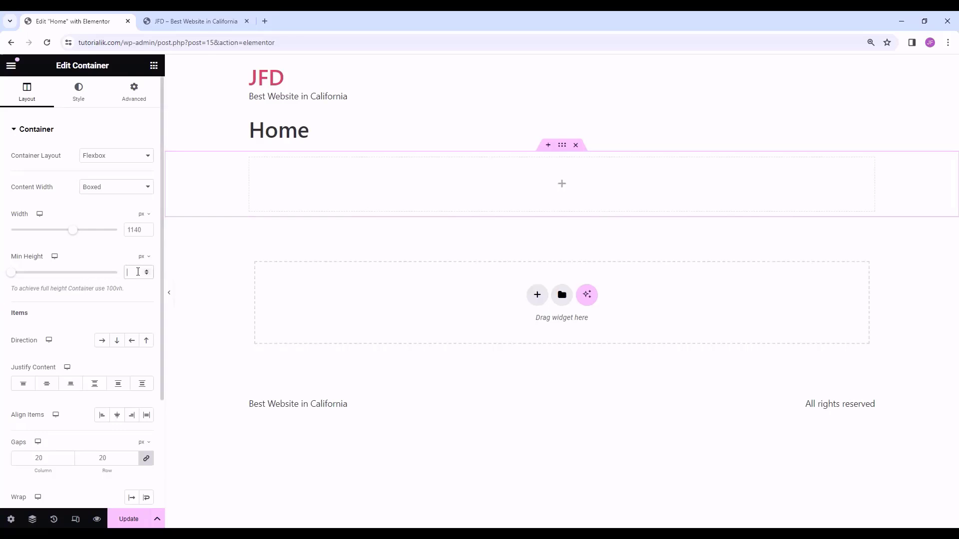
type("700")
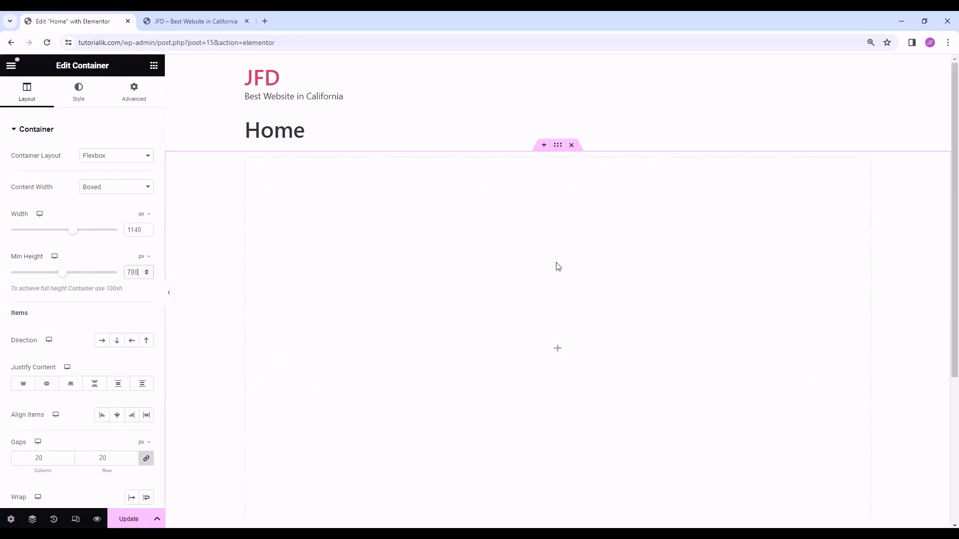
scroll(555, 266, "down", 1)
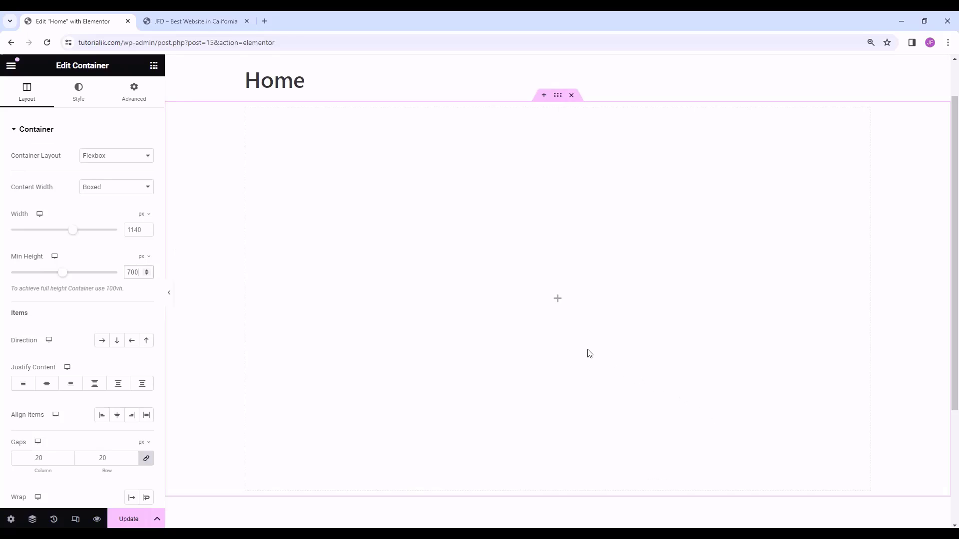
- Drag a Container widget into the large container, then select the outer and nested containers
left_click(153, 67)
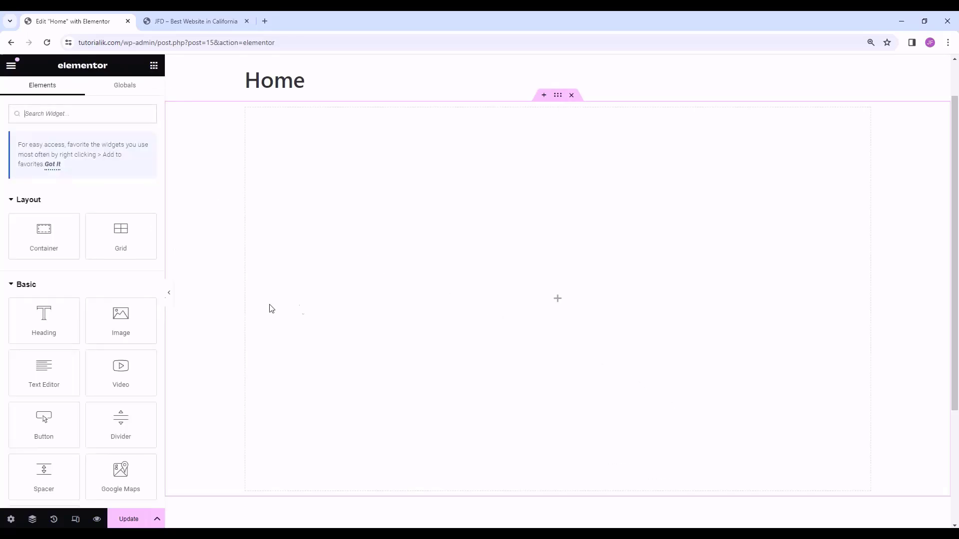
left_click_drag(44, 232, 571, 295)
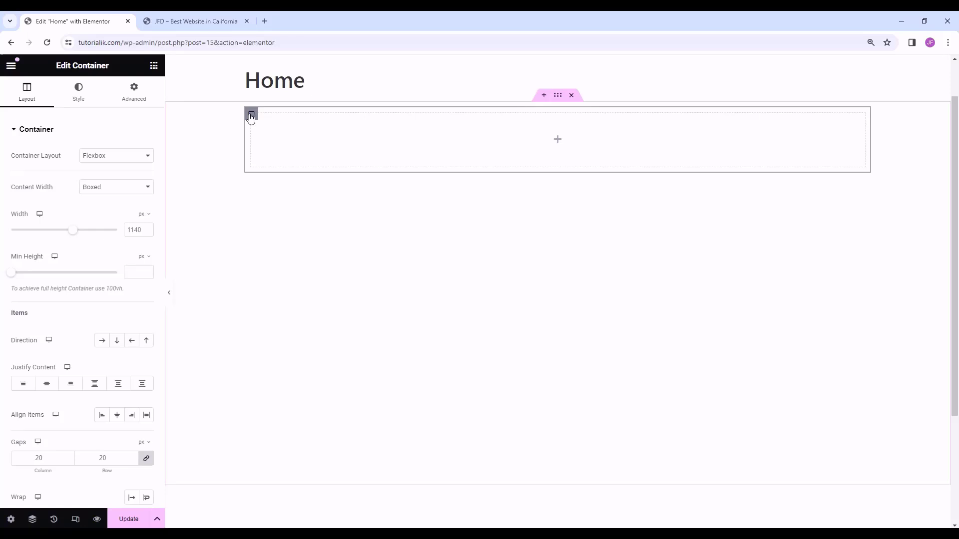
left_click(558, 96)
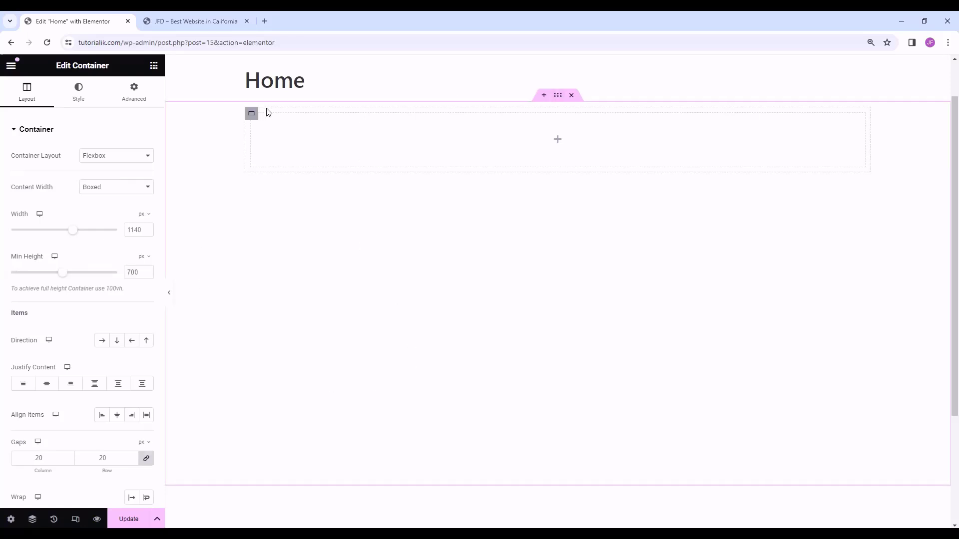
left_click(251, 114)
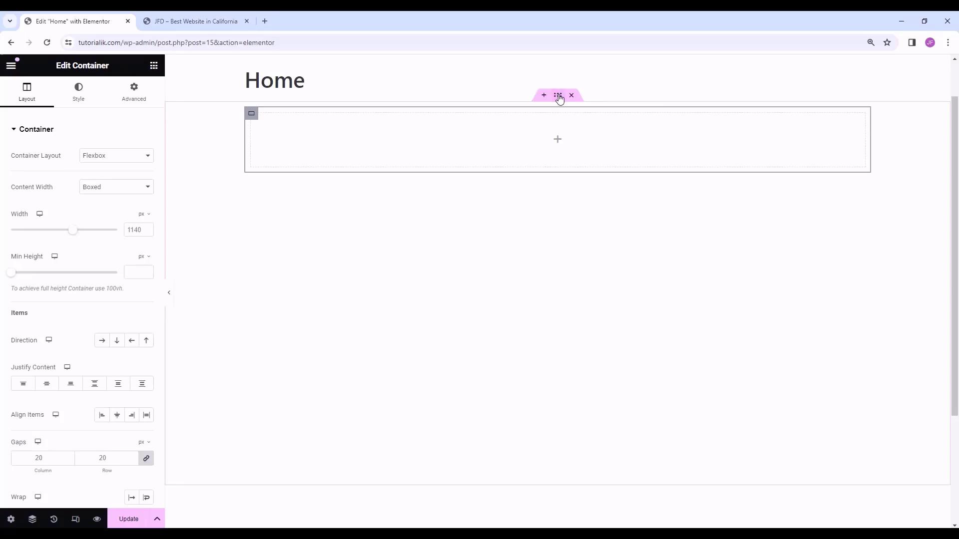
- Give the outer container a classic pale blue background colour
left_click(81, 98)
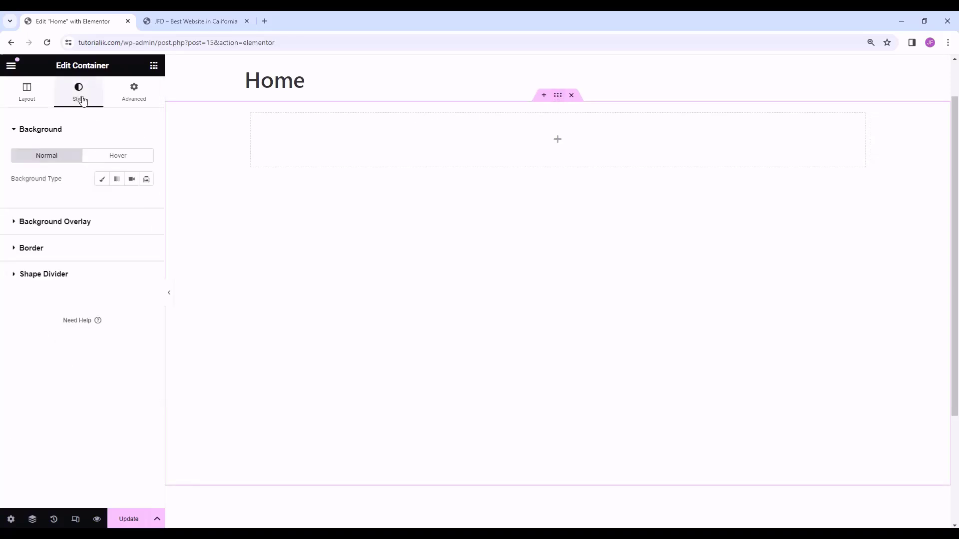
left_click(101, 179)
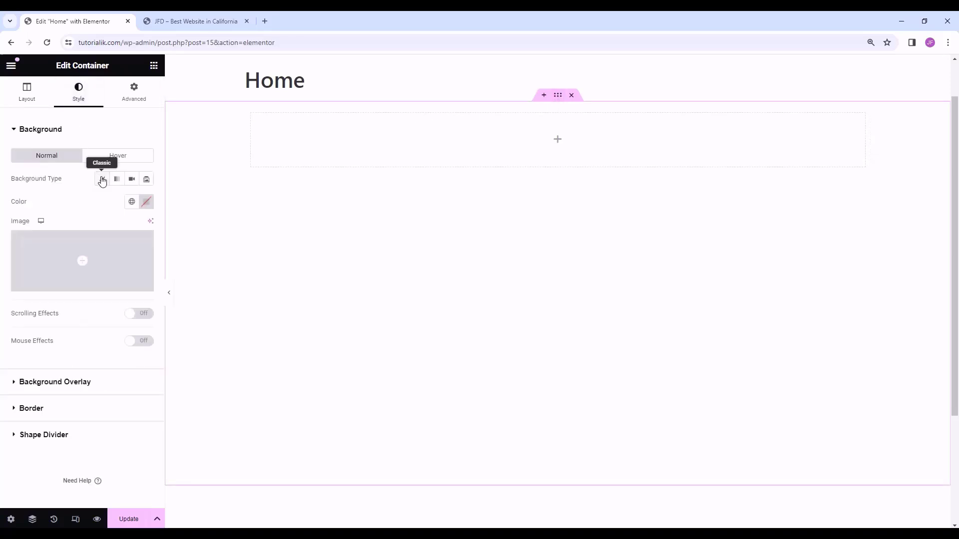
left_click(146, 201)
left_click(148, 336)
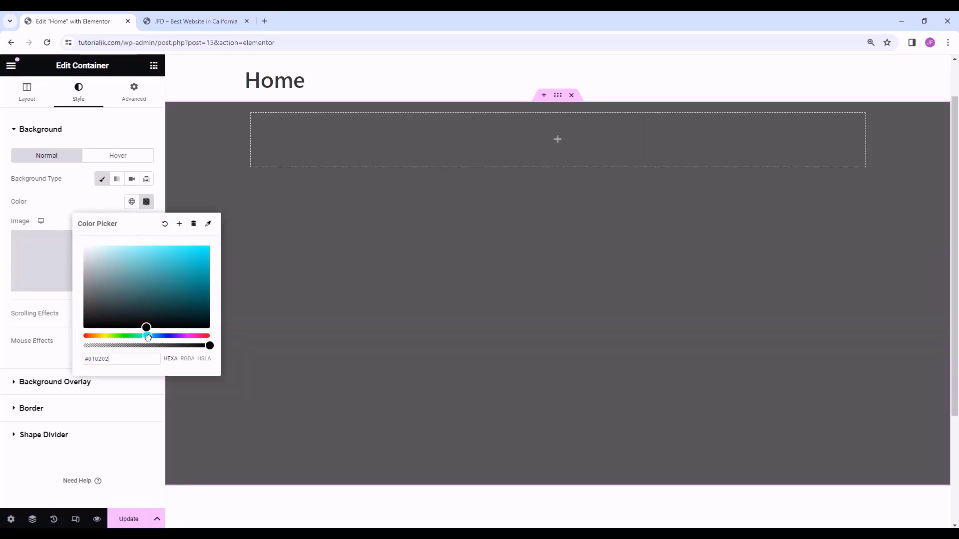
left_click_drag(148, 338, 94, 245)
left_click(232, 135)
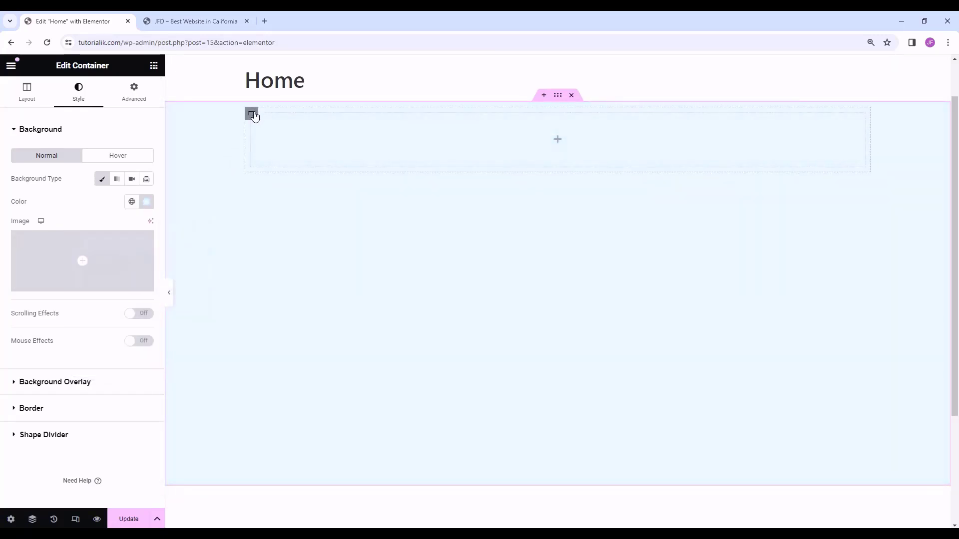
- Give the nested container a classic light blue background colour
left_click(253, 113)
left_click(79, 94)
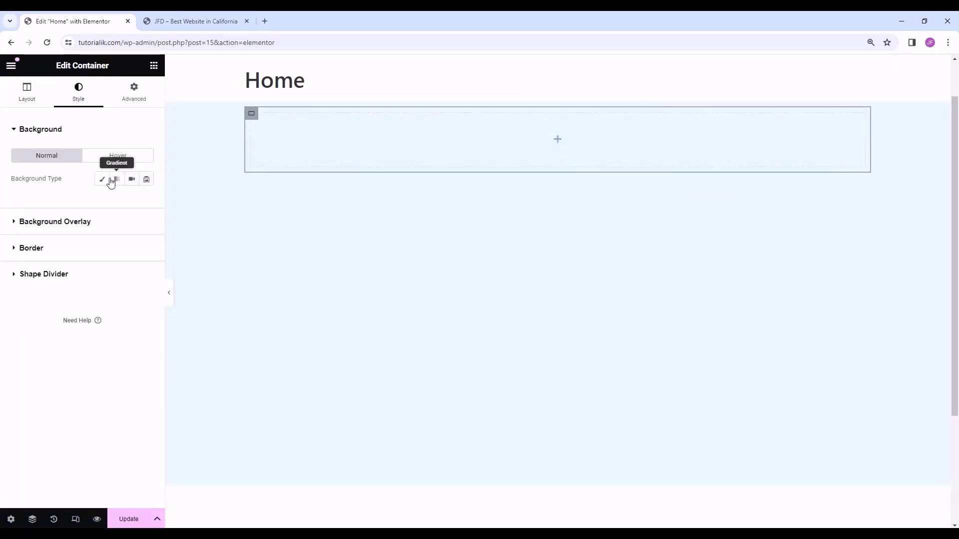
left_click(102, 179)
left_click(146, 201)
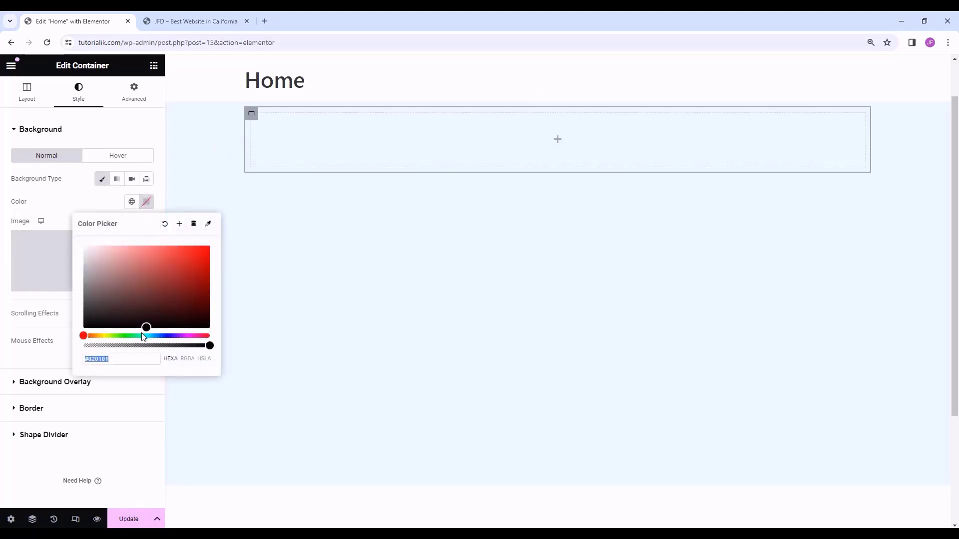
left_click_drag(143, 336, 153, 335)
left_click_drag(115, 269, 123, 250)
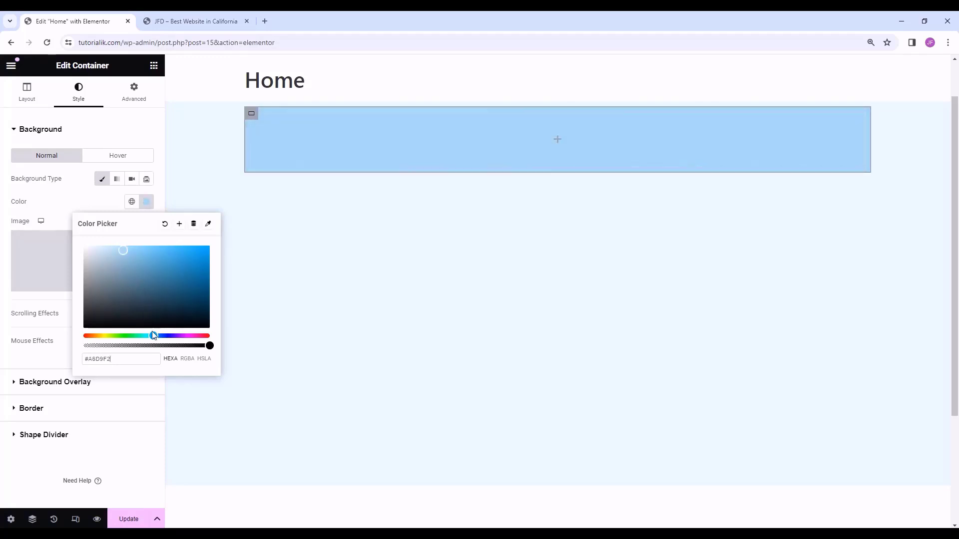
left_click(299, 251)
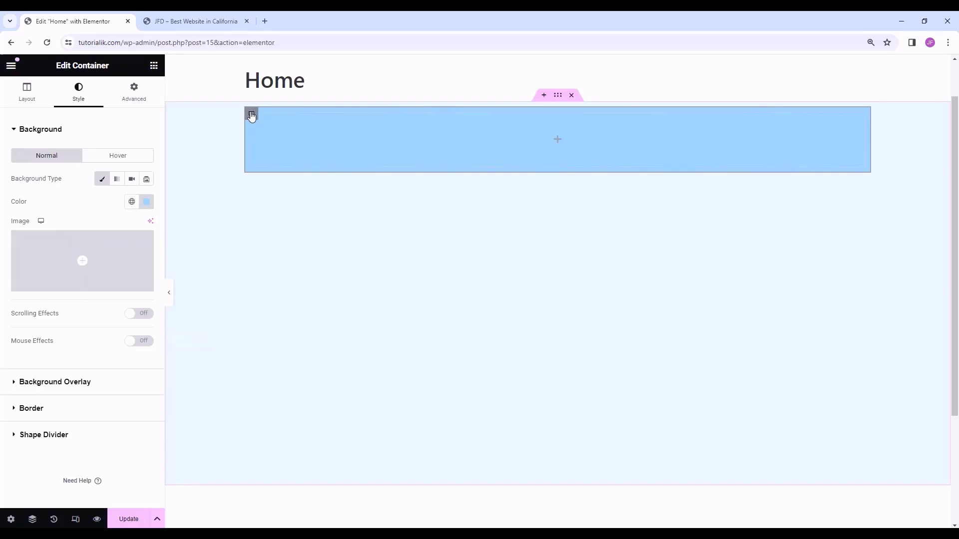
- Make the nested container Full Width, 300 px wide, with a 150 px minimum height
left_click(28, 96)
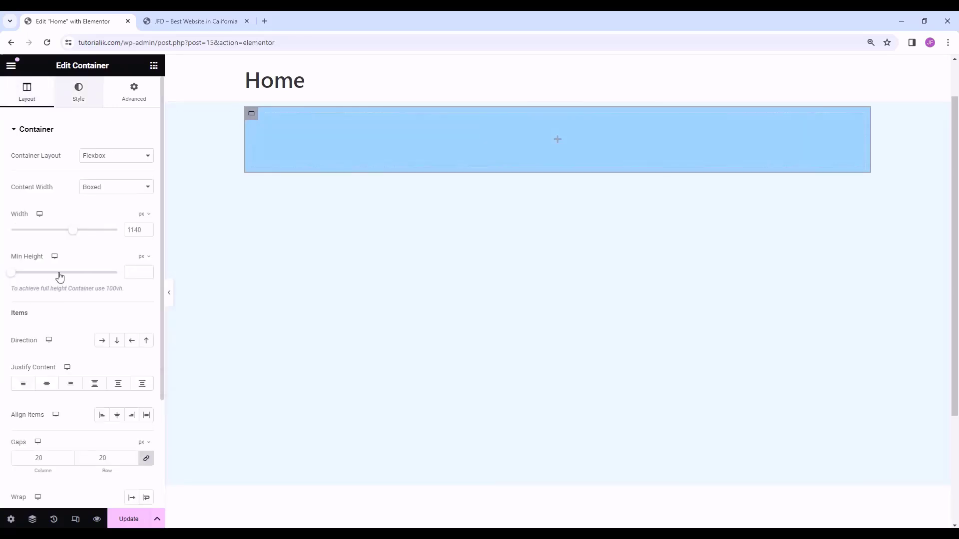
left_click_drag(73, 230, 104, 238)
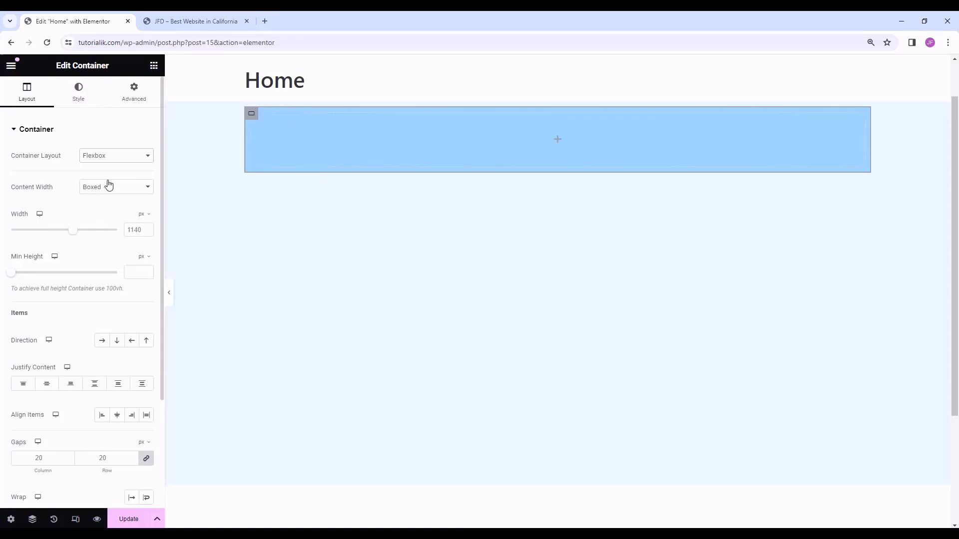
left_click(111, 188)
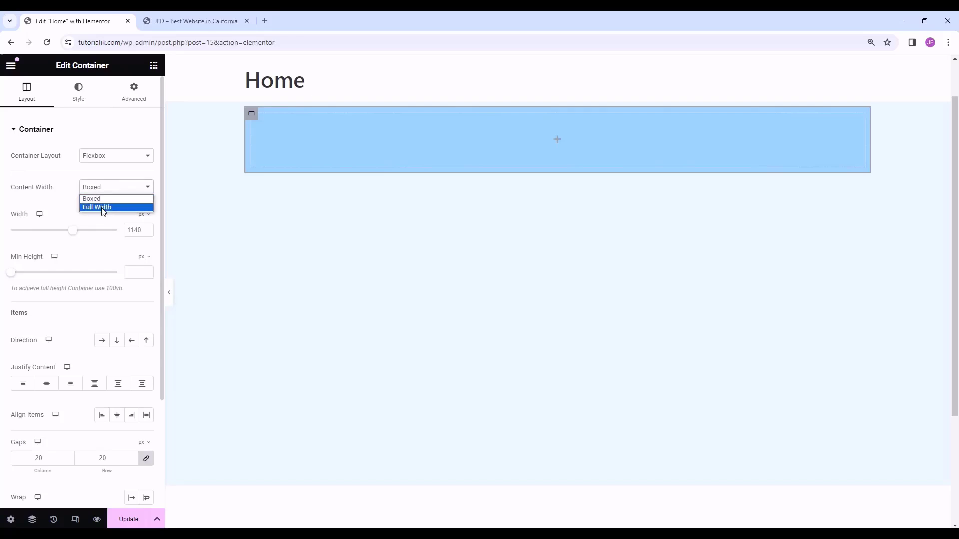
left_click(103, 207)
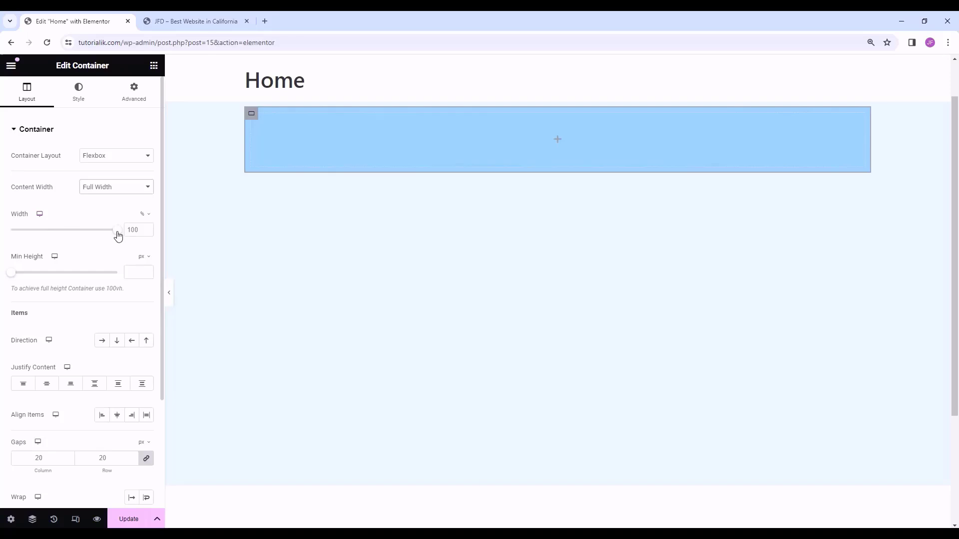
left_click_drag(118, 233, 75, 239)
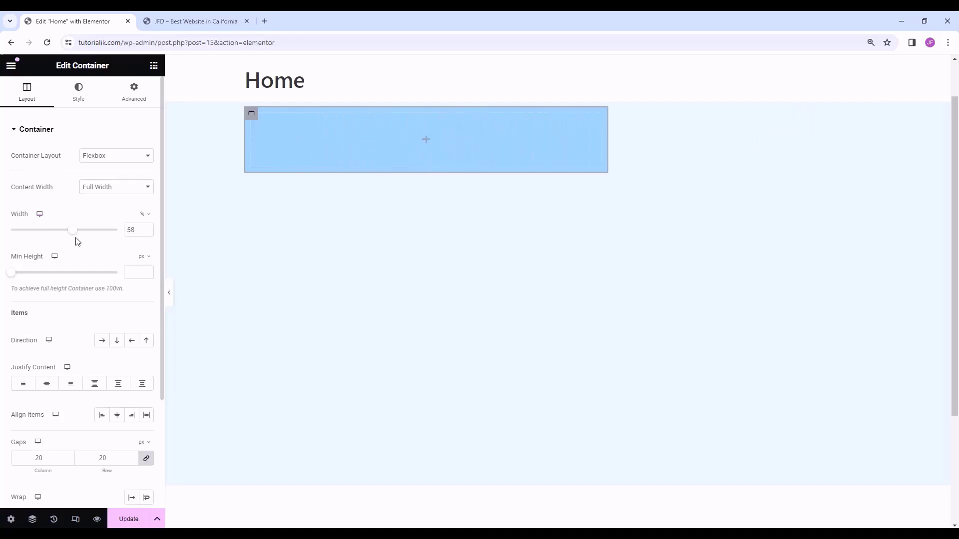
left_click(142, 216)
left_click(142, 215)
left_click_drag(139, 230, 118, 232)
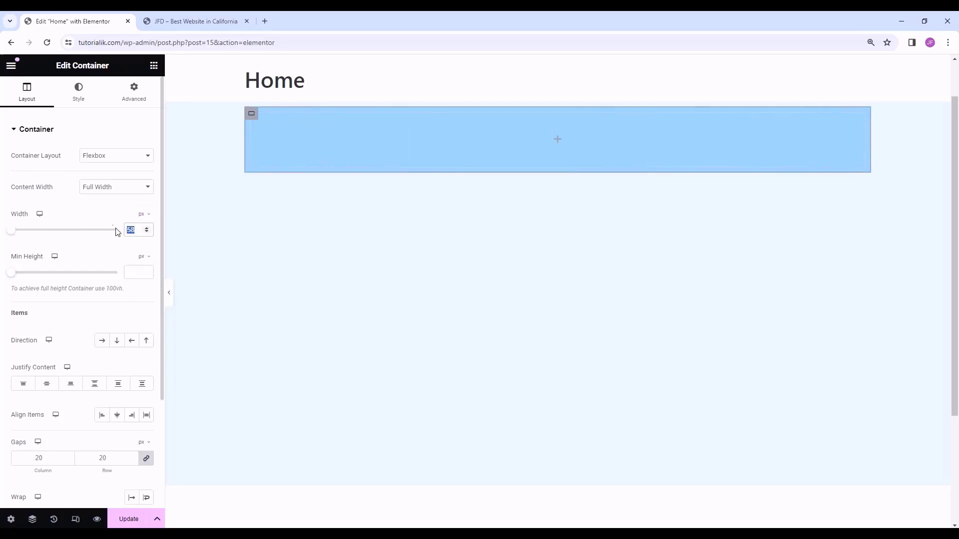
type("300")
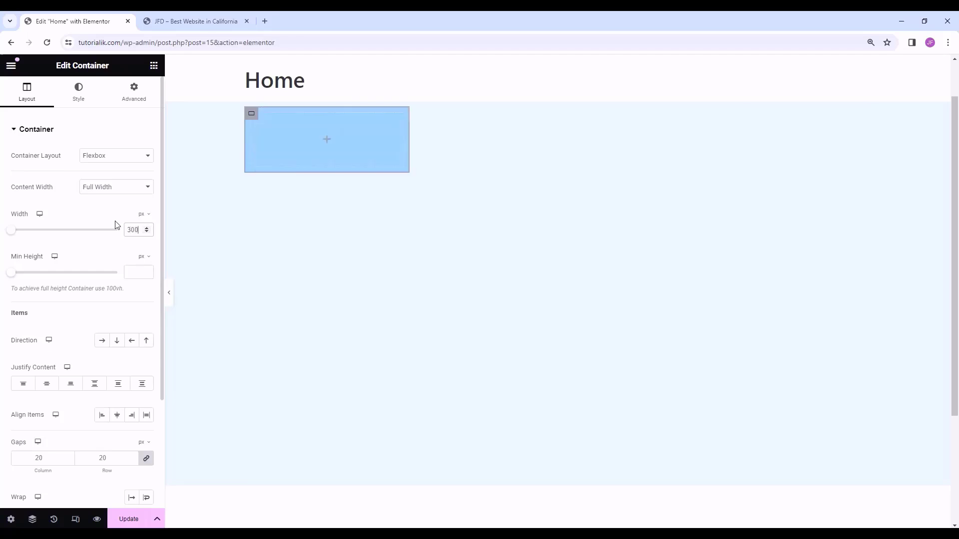
left_click(132, 268)
type("150")
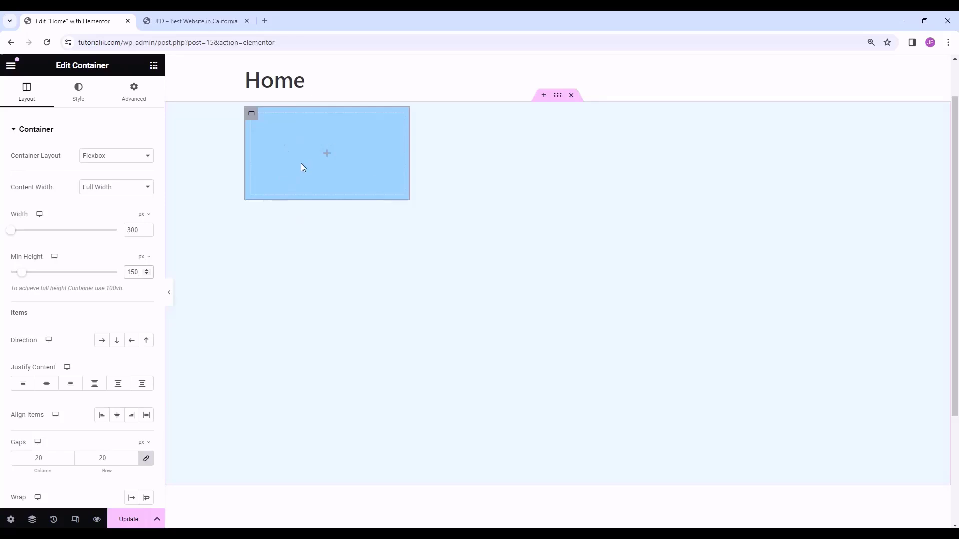
- Duplicate the light blue 300 × 150 px box twice so three boxes stack vertically
right_click(251, 114)
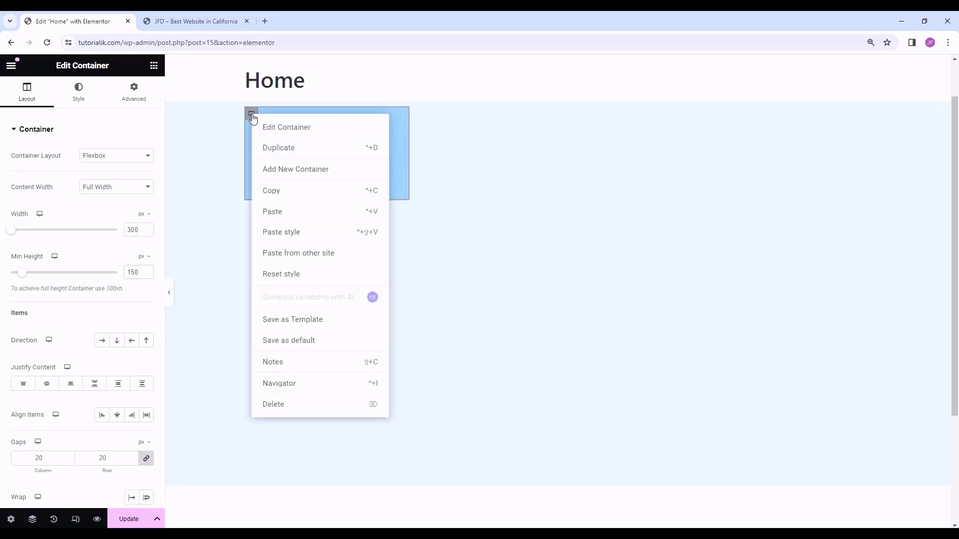
left_click(283, 148)
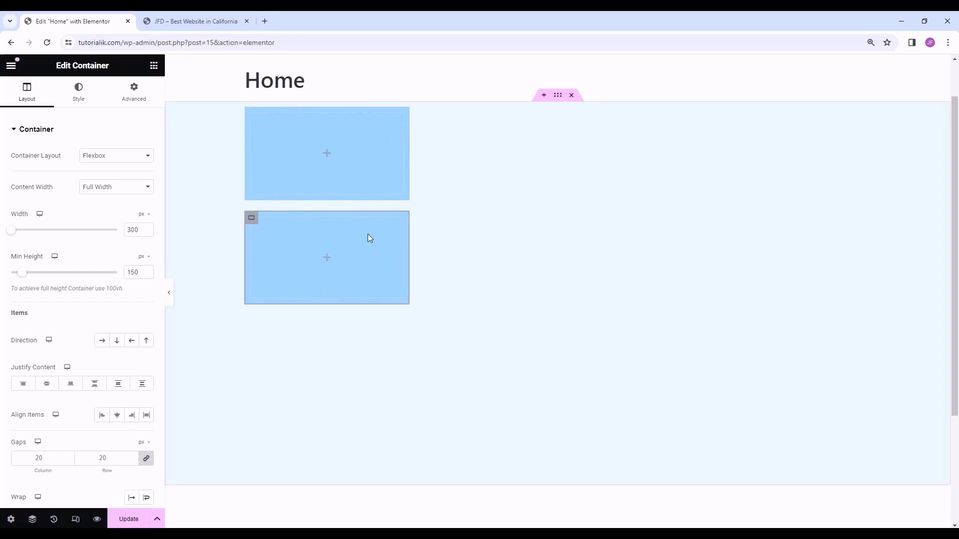
right_click(250, 220)
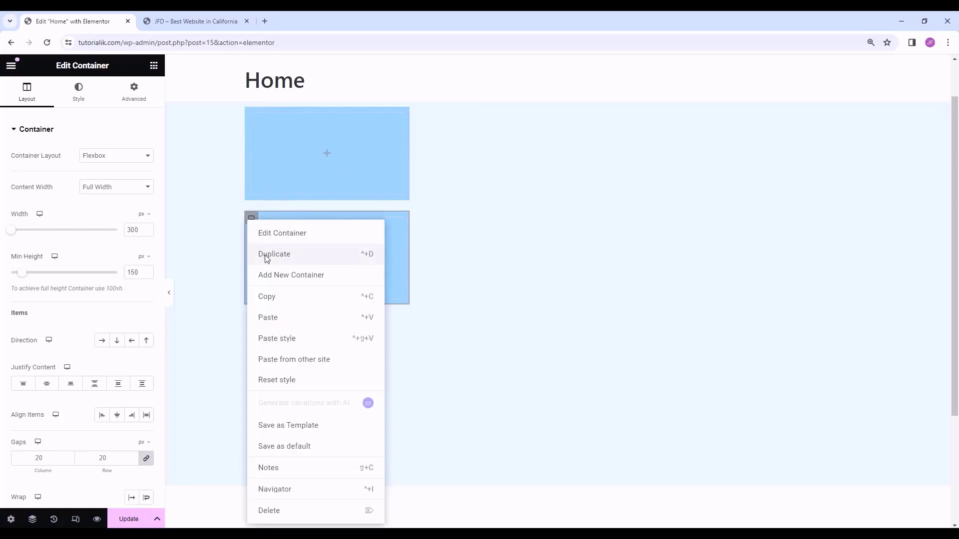
left_click(265, 256)
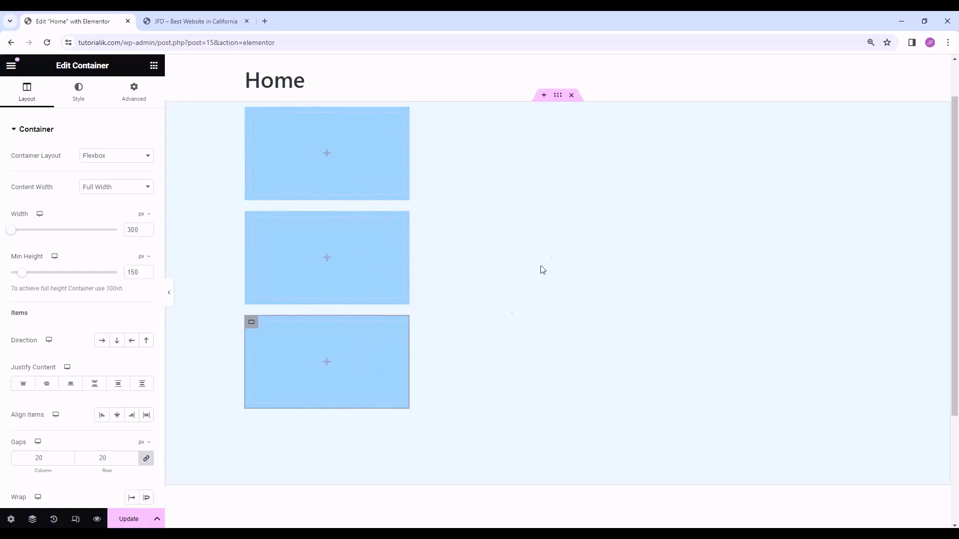
left_click(555, 95)
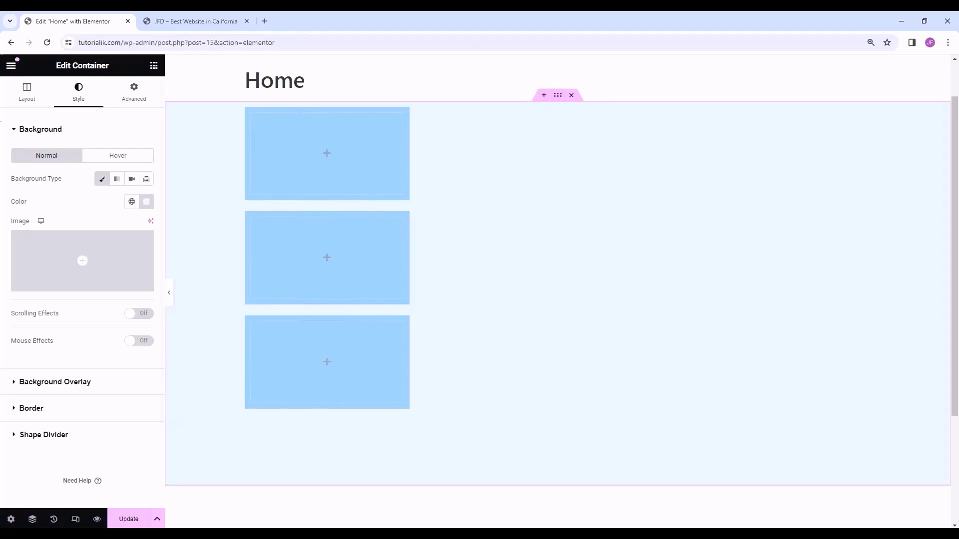
- Try the parent container's Justify Content options, ending on Center to group the boxes vertically
left_click(30, 102)
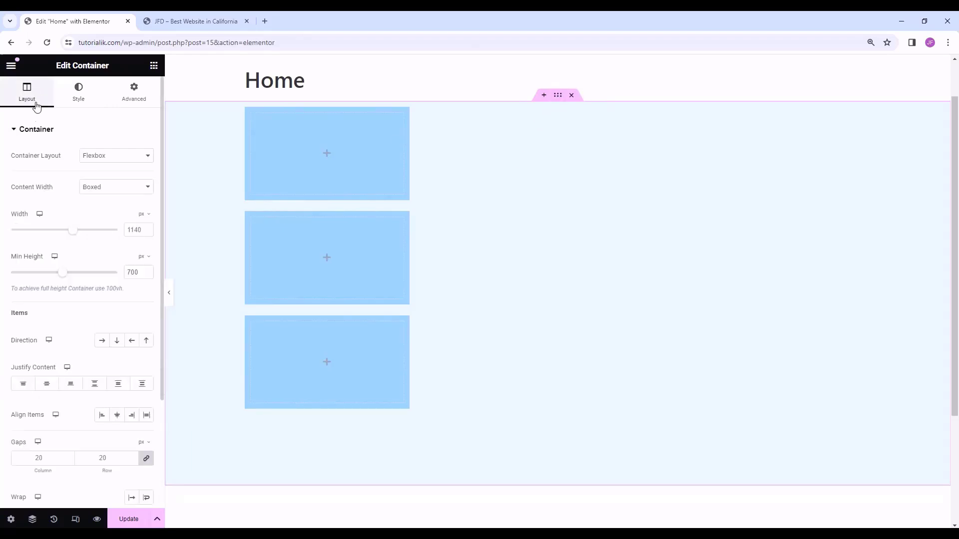
scroll(39, 193, "down", 1)
scroll(40, 195, "down", 1)
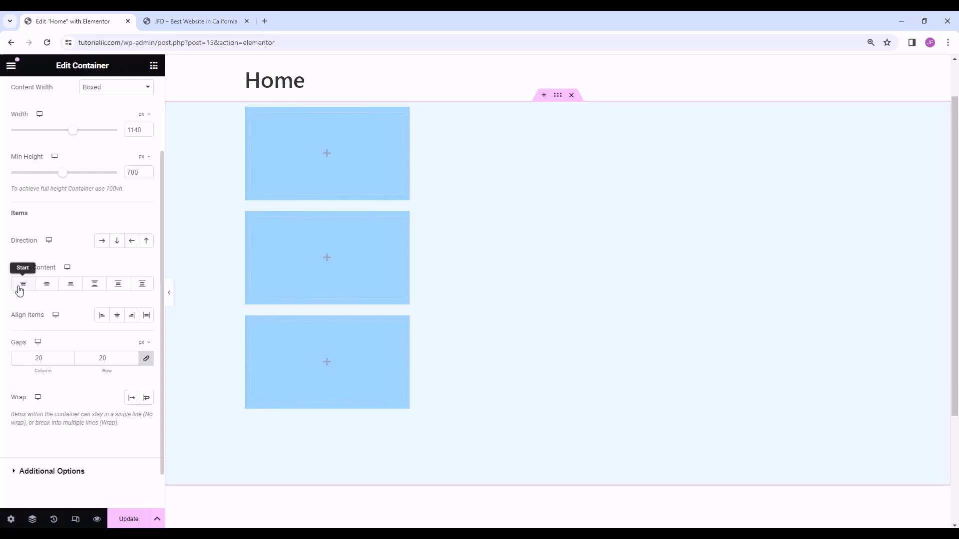
left_click(47, 284)
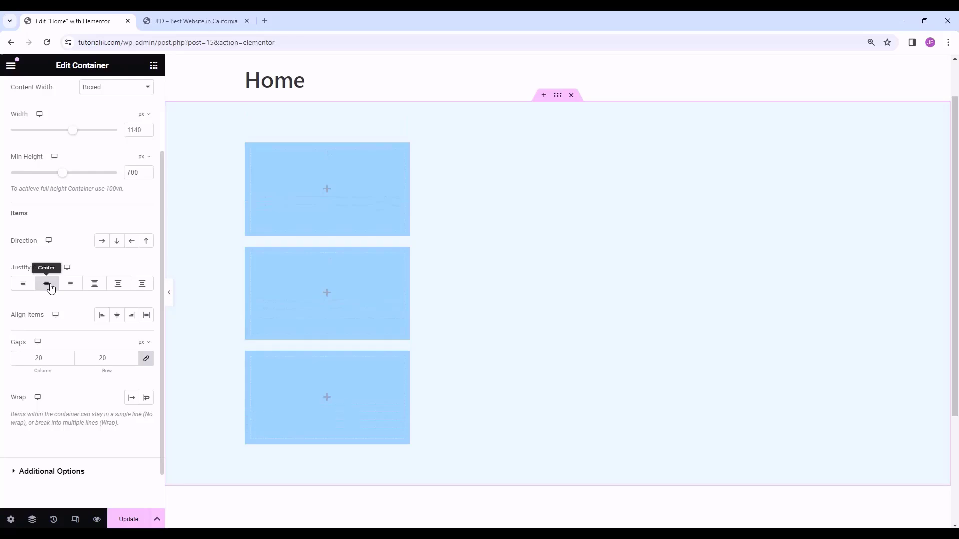
left_click(68, 285)
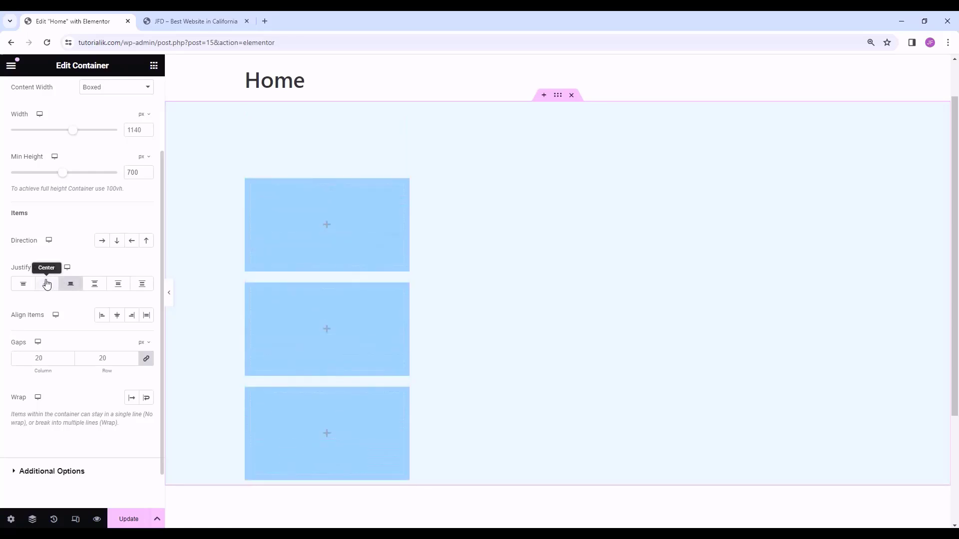
left_click(29, 285)
left_click(47, 284)
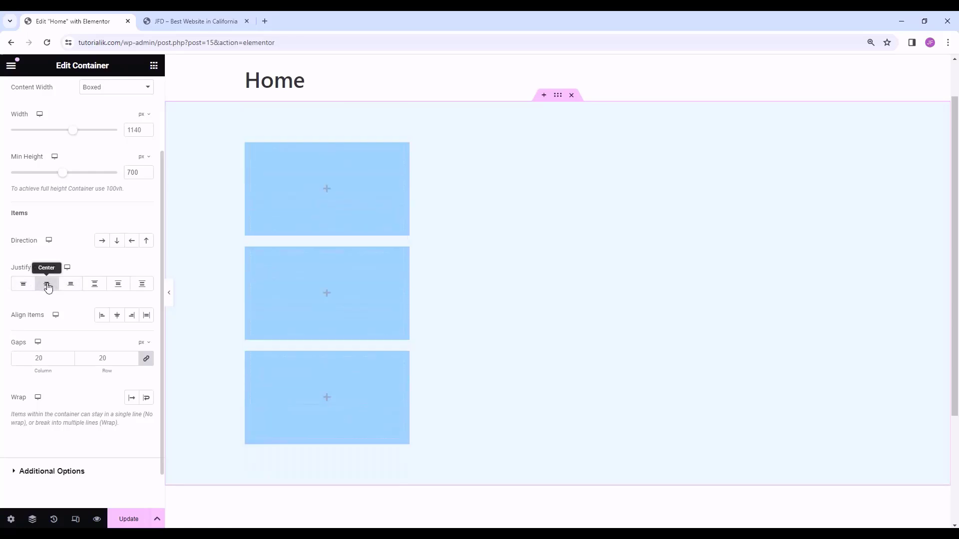
left_click(85, 286)
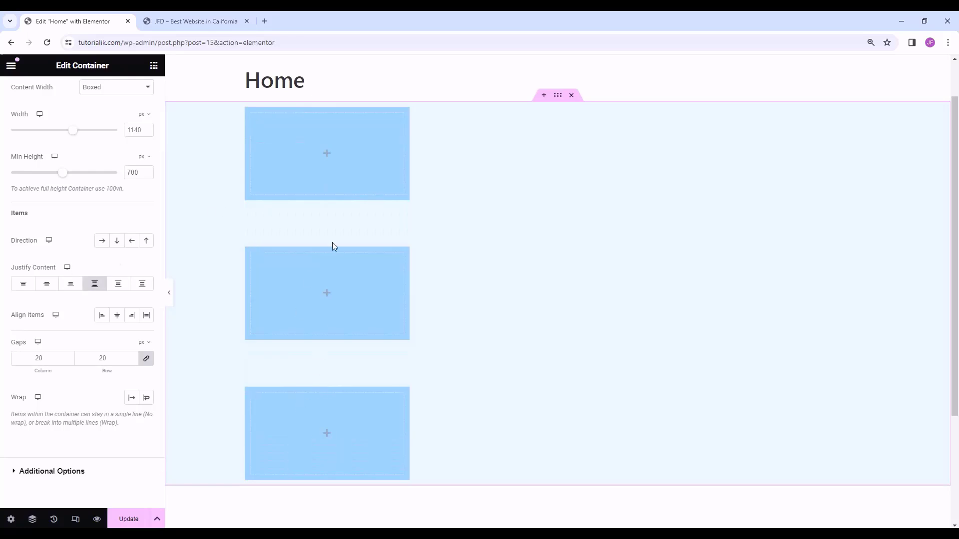
left_click(46, 289)
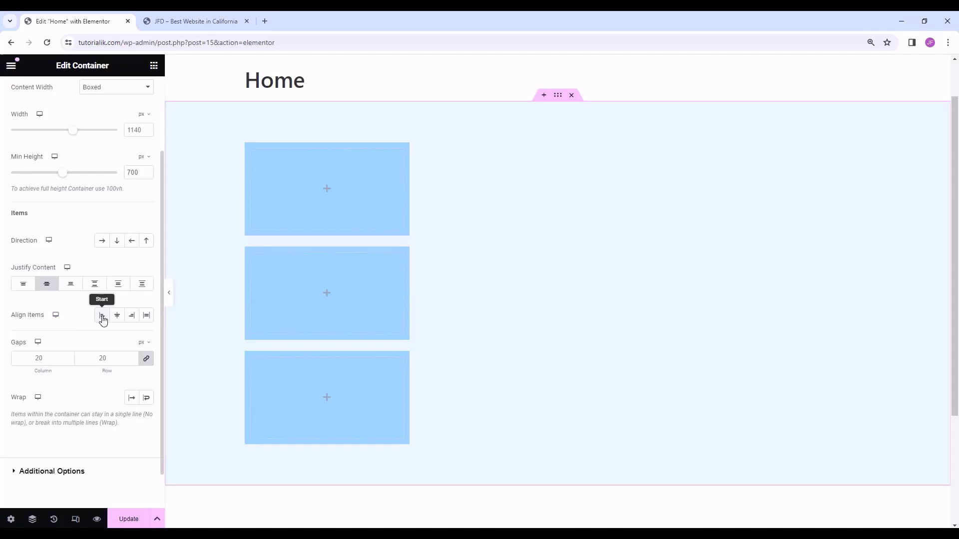
- Try the Align Items options, ending on Center to centre the boxes horizontally
left_click(117, 317)
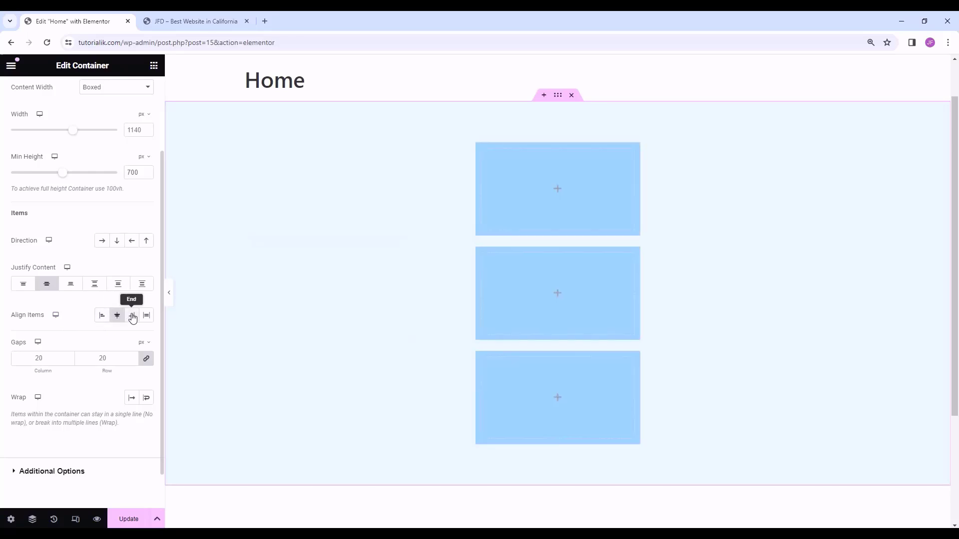
left_click(133, 318)
left_click(122, 319)
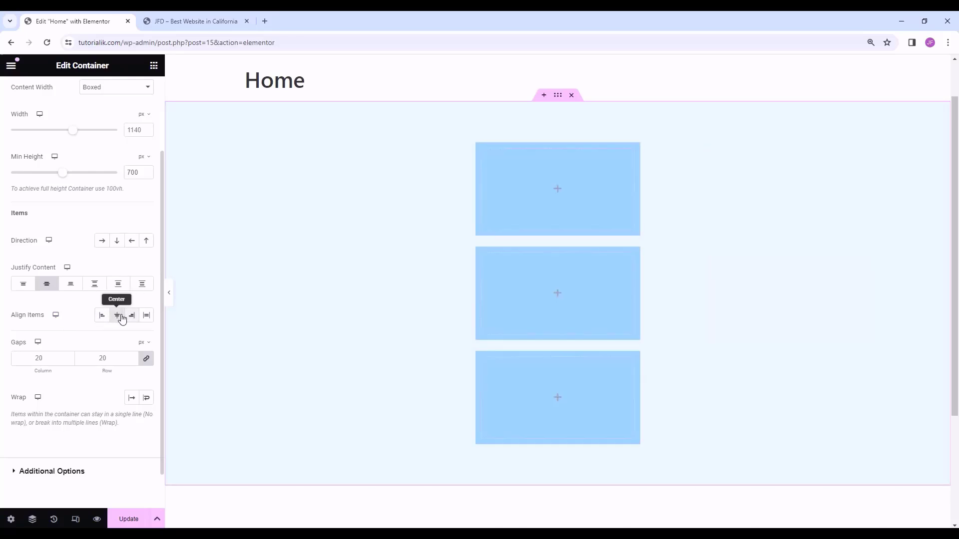
left_click(135, 318)
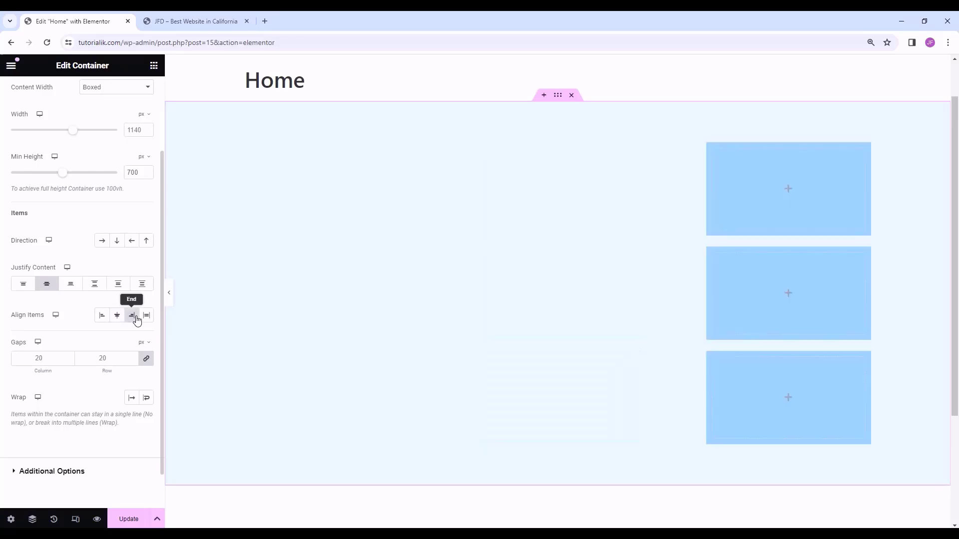
left_click(119, 316)
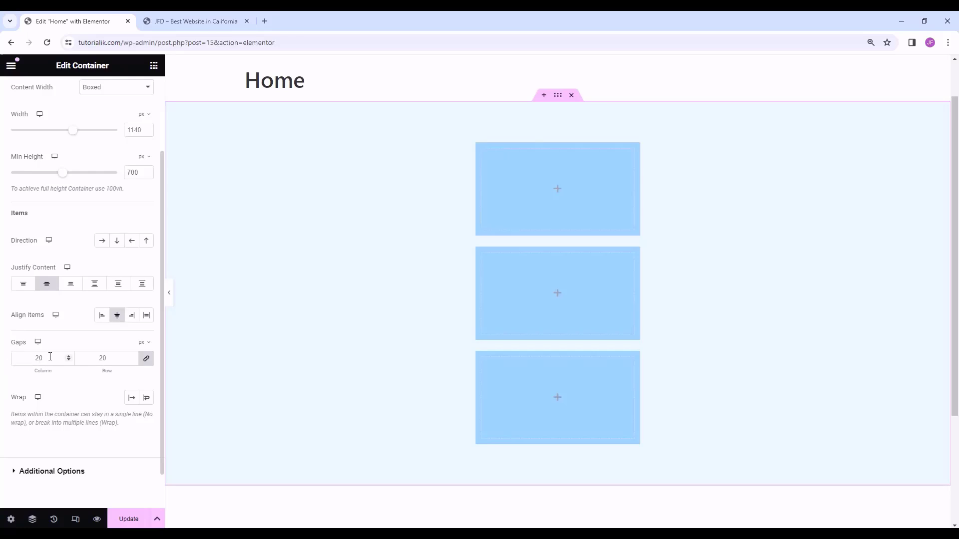
- Unlink the container's gaps and set both row and column gaps to 30 px
left_click(147, 359)
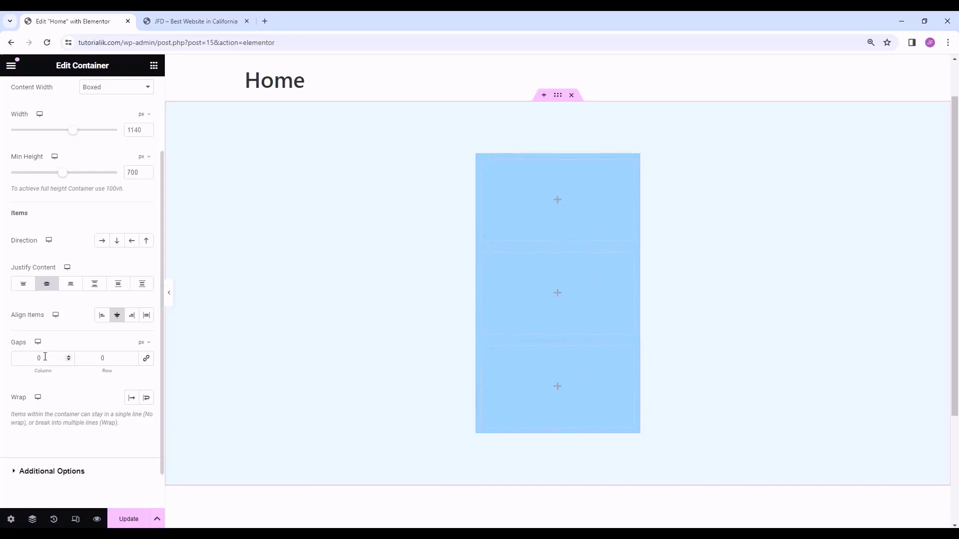
double_click(103, 358)
type("30")
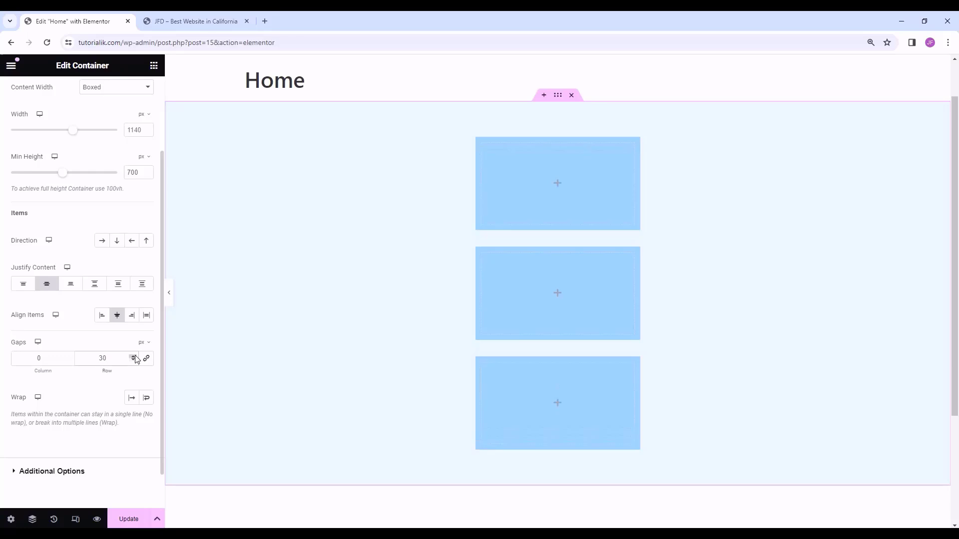
double_click(26, 361)
type("30")
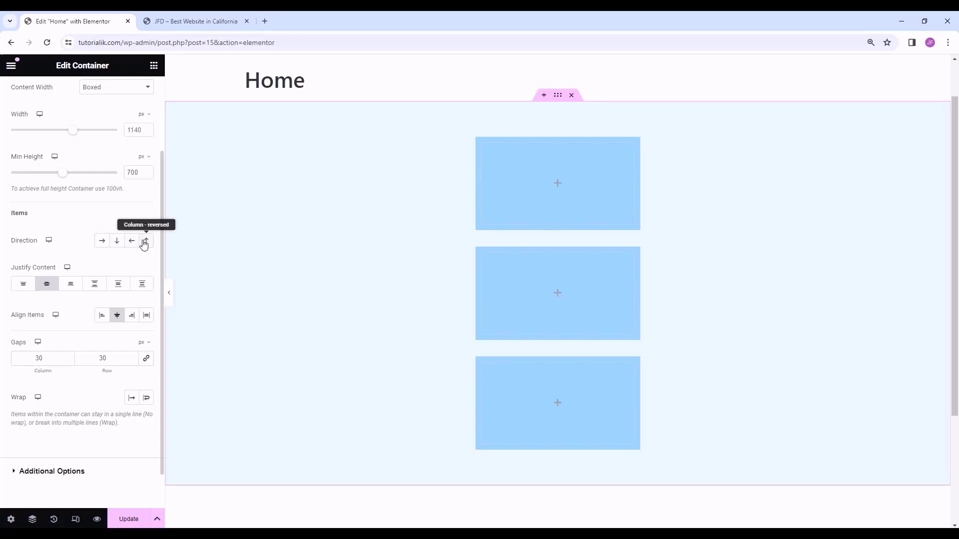
- Set the container's Direction to Row so the three boxes sit side by side
left_click(102, 242)
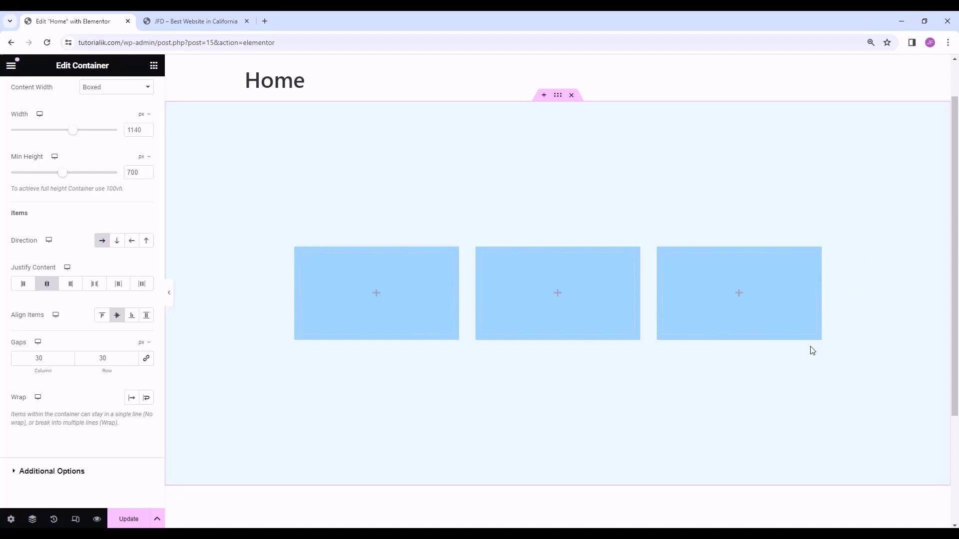
left_click(117, 241)
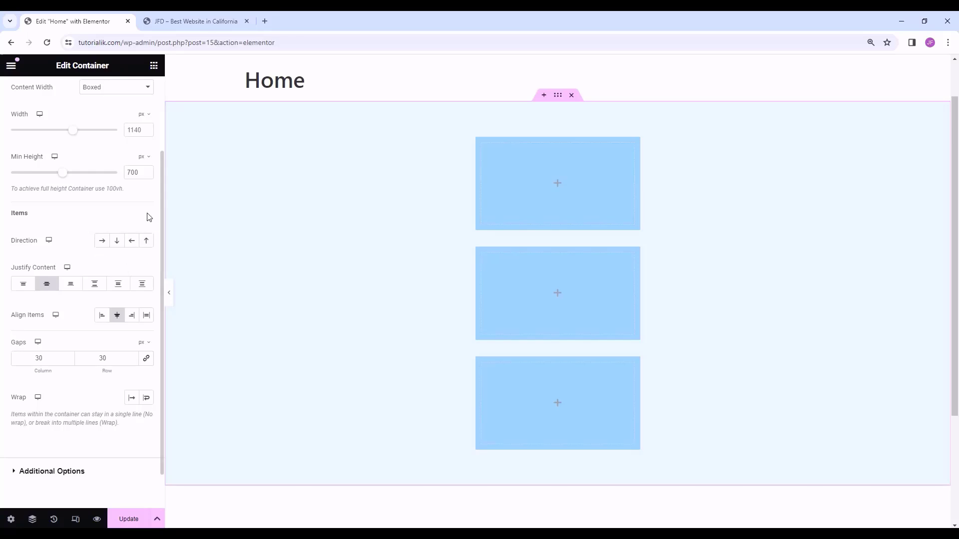
left_click(117, 241)
left_click(103, 242)
- Try a 0 px column gap, restore it to 30 px, and set Wrap to No Wrap
left_click(48, 358)
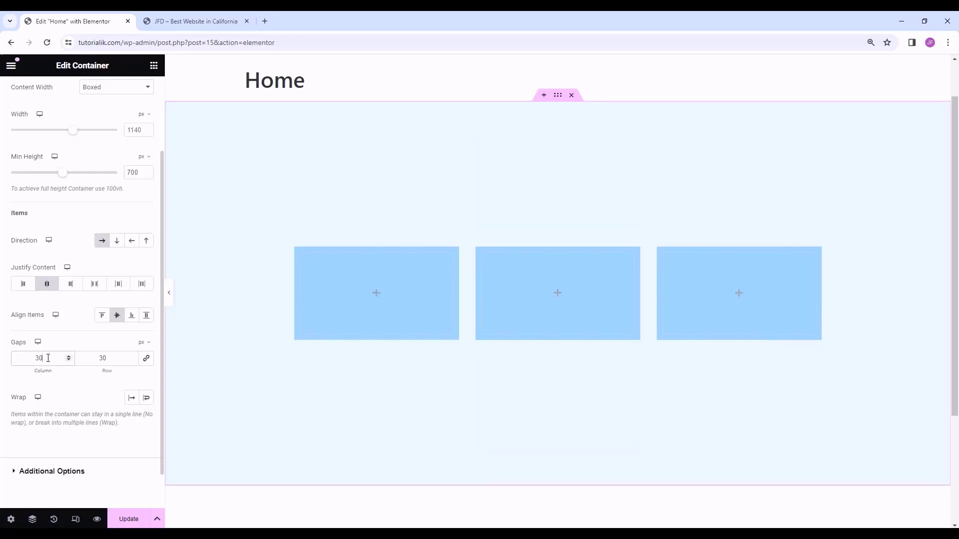
double_click(48, 358)
type("0")
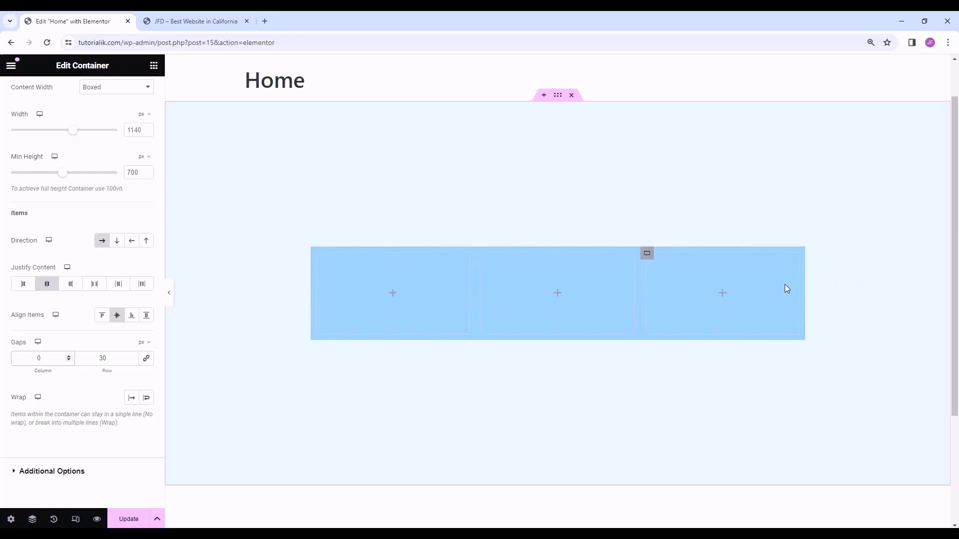
left_click(116, 240)
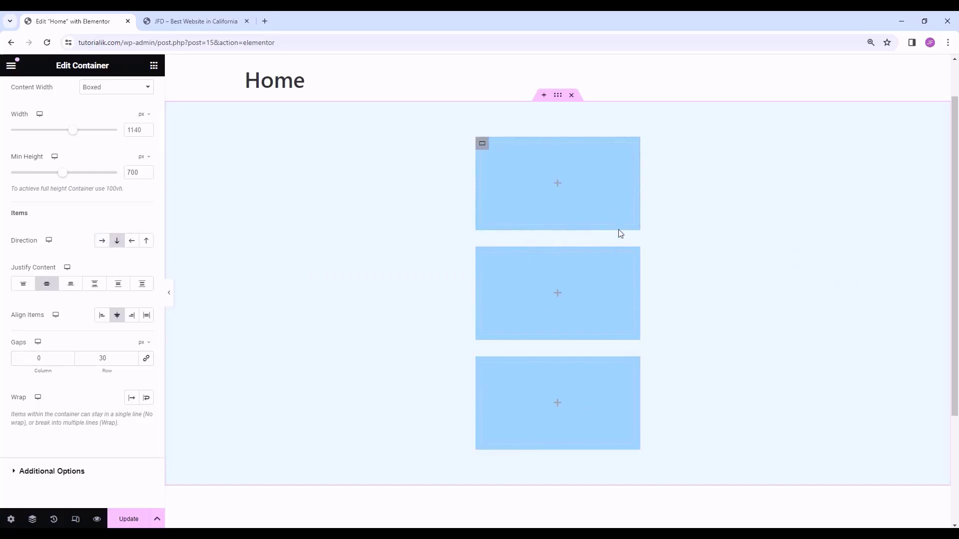
left_click_drag(122, 362, 85, 356)
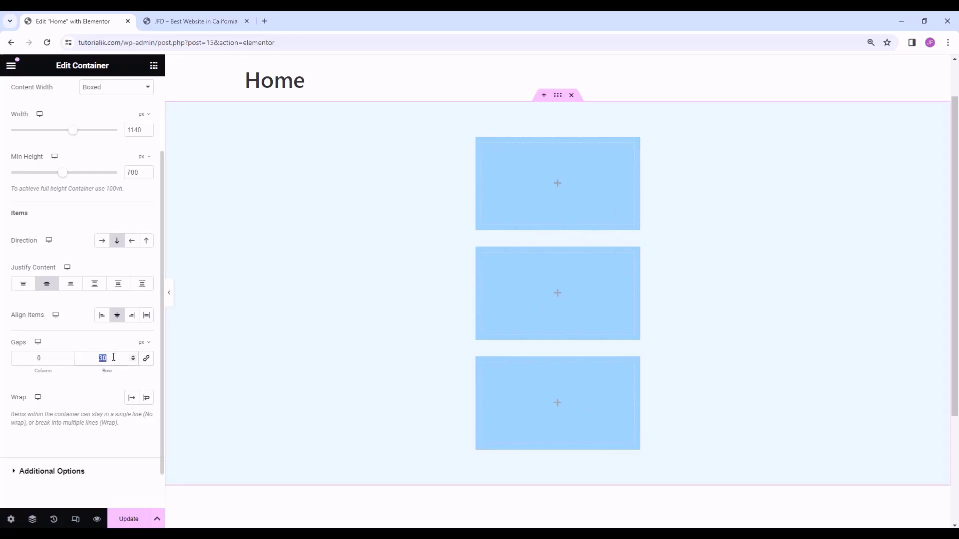
left_click(102, 240)
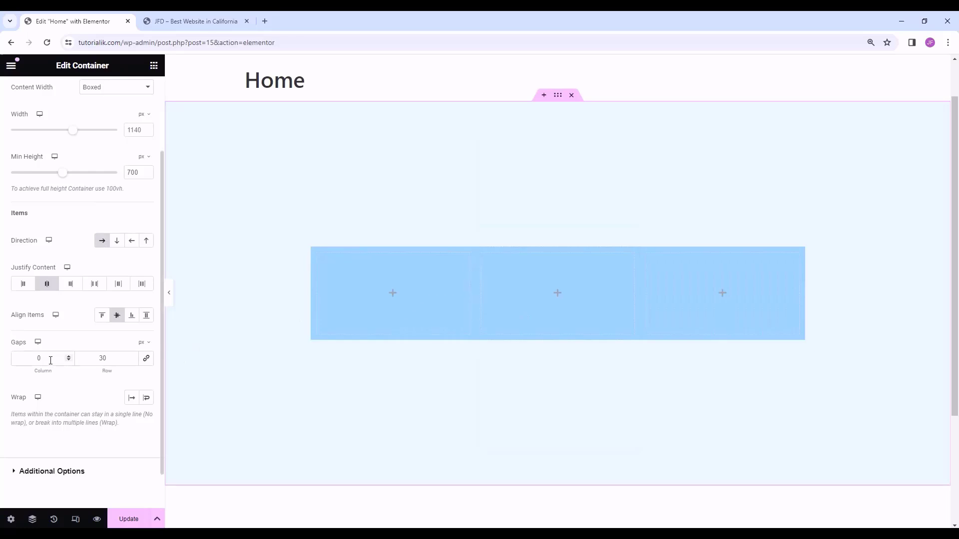
left_click_drag(50, 359, 16, 359)
type("30")
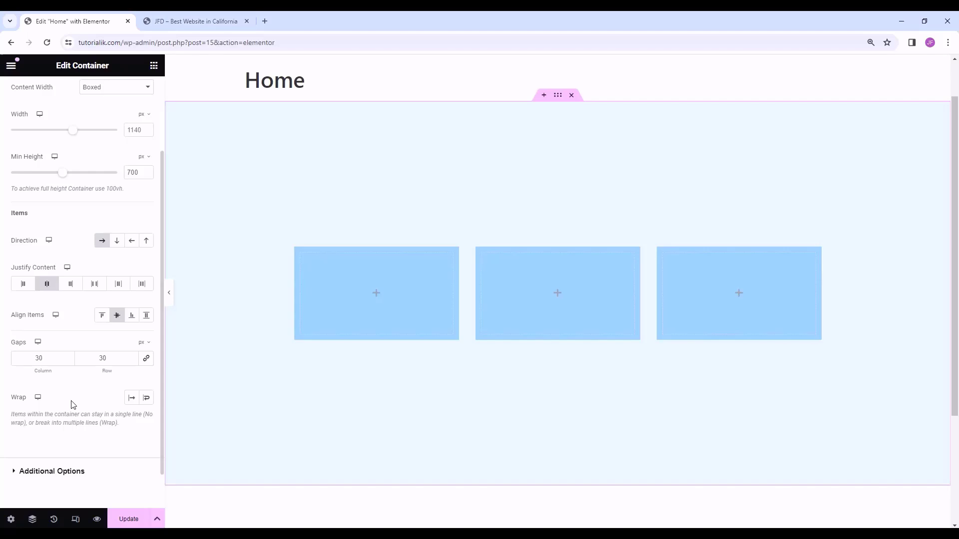
left_click(133, 402)
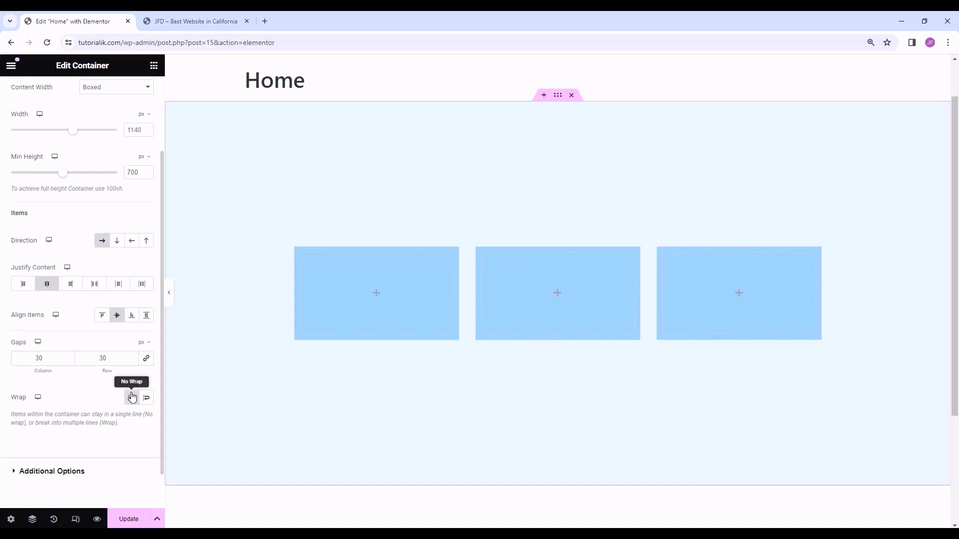
- Set the Home container's content width to Full Width and try narrowing it
scroll(99, 370, "up", 2)
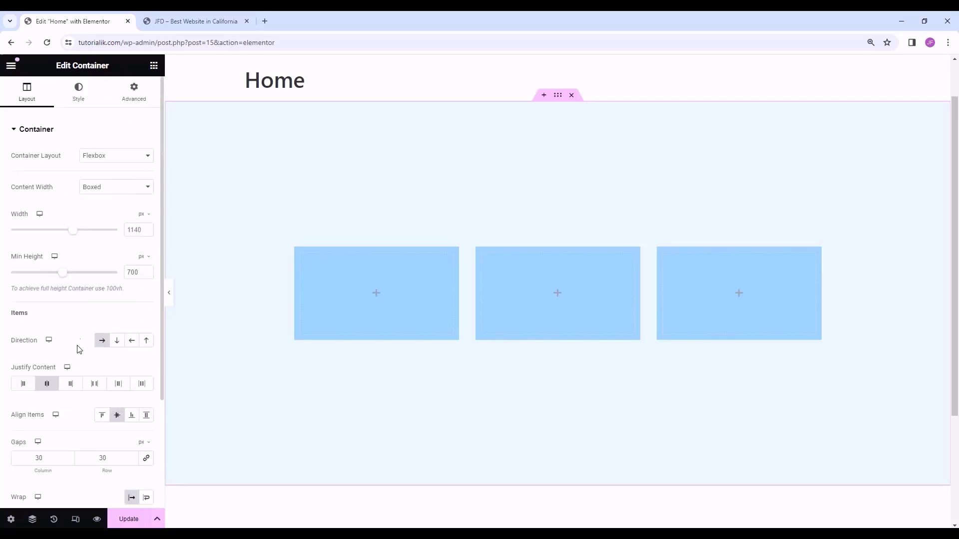
left_click(100, 190)
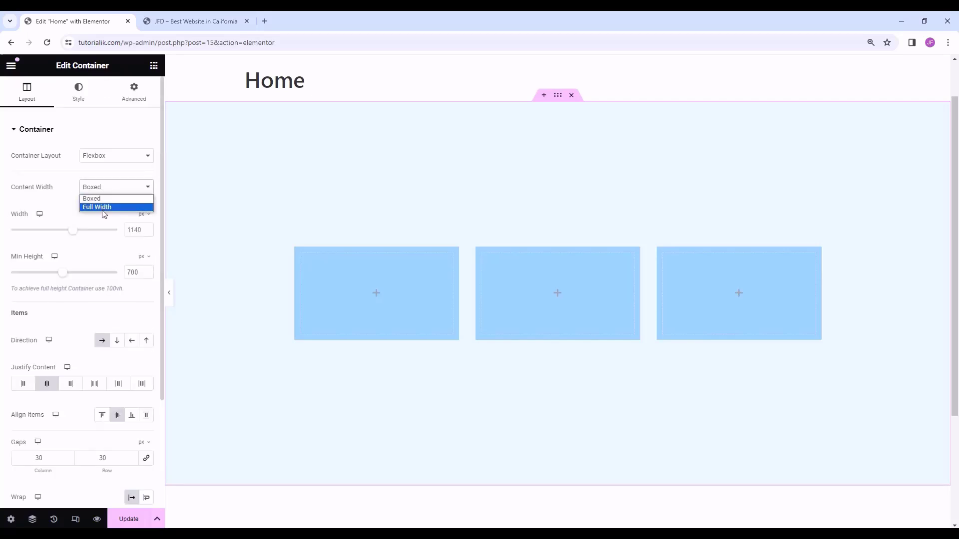
left_click(102, 208)
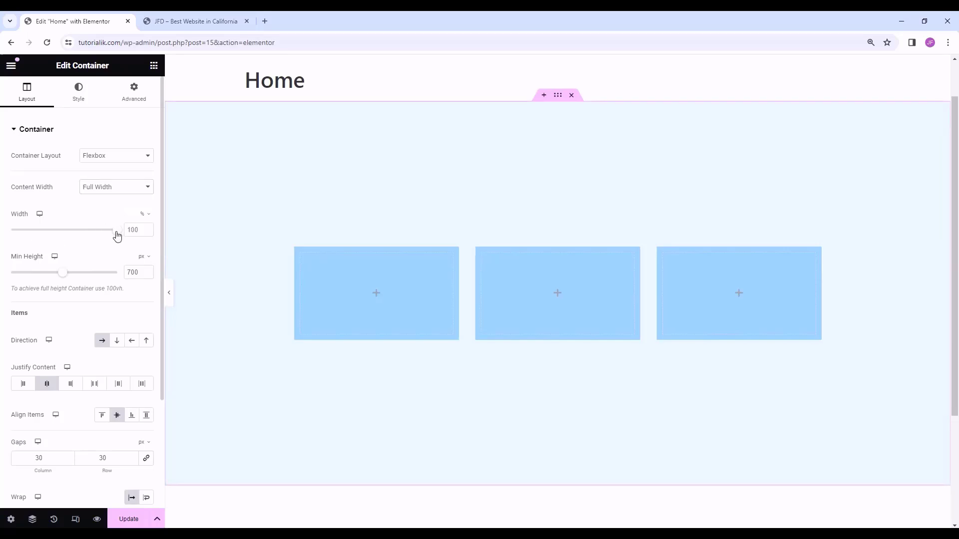
left_click_drag(117, 230, 139, 225)
- Enable Wrap, test narrower widths, and return the container width to 100%
scroll(83, 270, "down", 3)
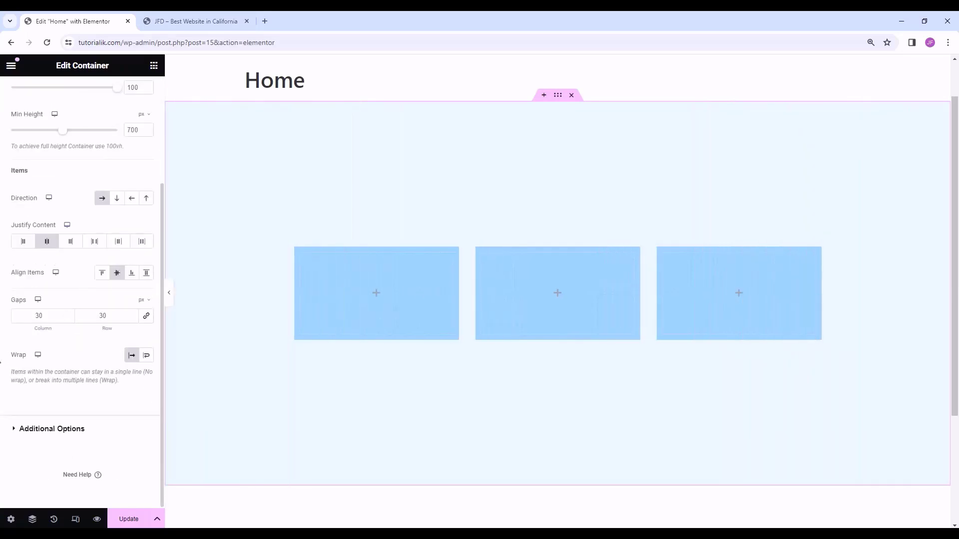
left_click(146, 355)
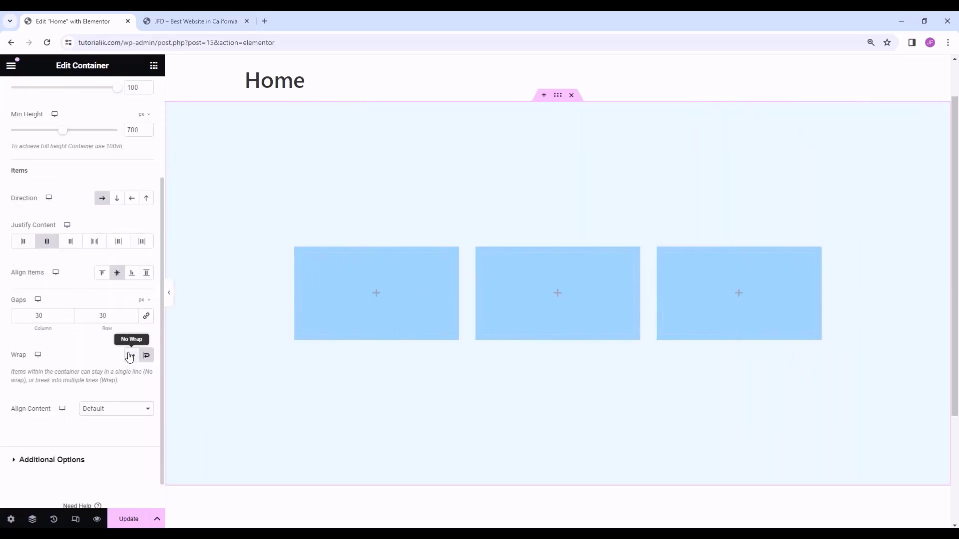
scroll(85, 223, "up", 3)
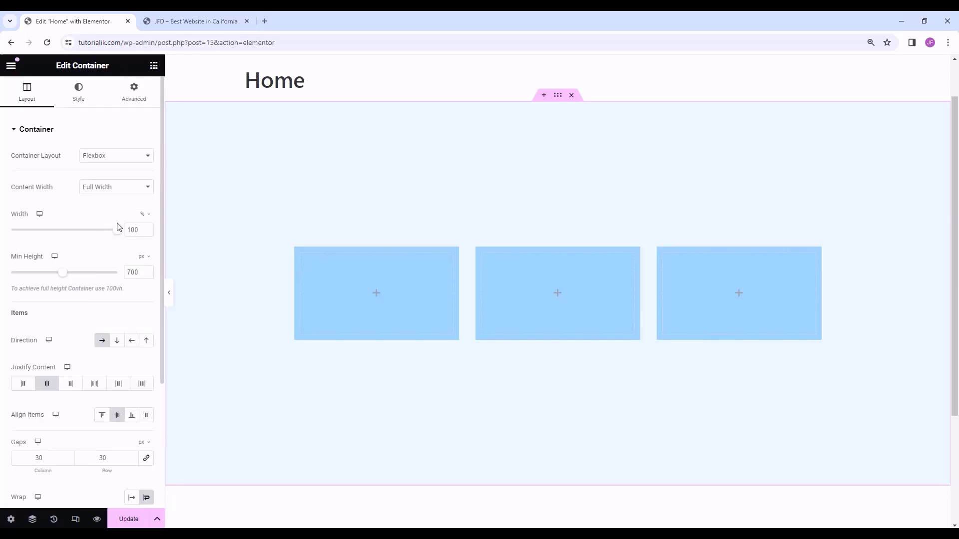
left_click_drag(118, 230, 84, 229)
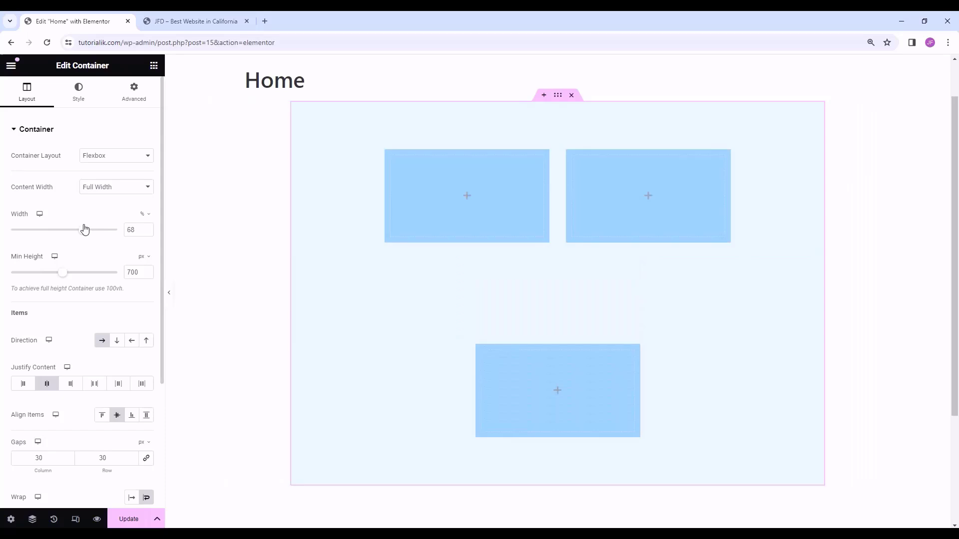
left_click_drag(84, 229, 135, 229)
scroll(96, 387, "down", 4)
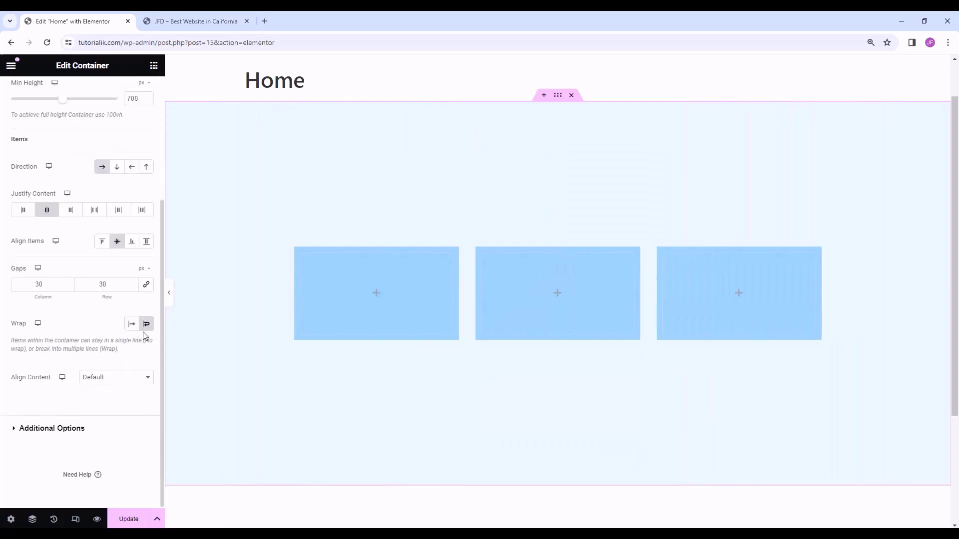
scroll(80, 369, "up", 5)
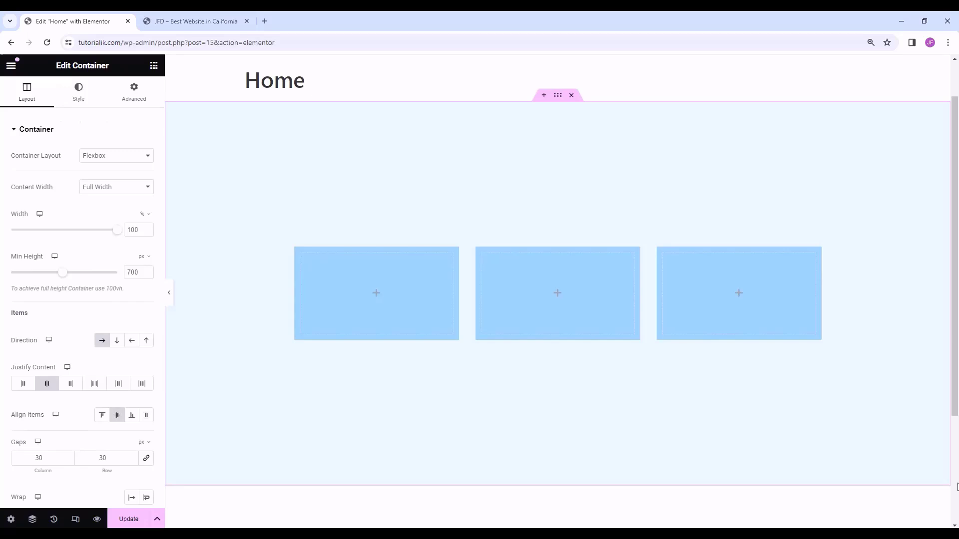
left_click(558, 295)
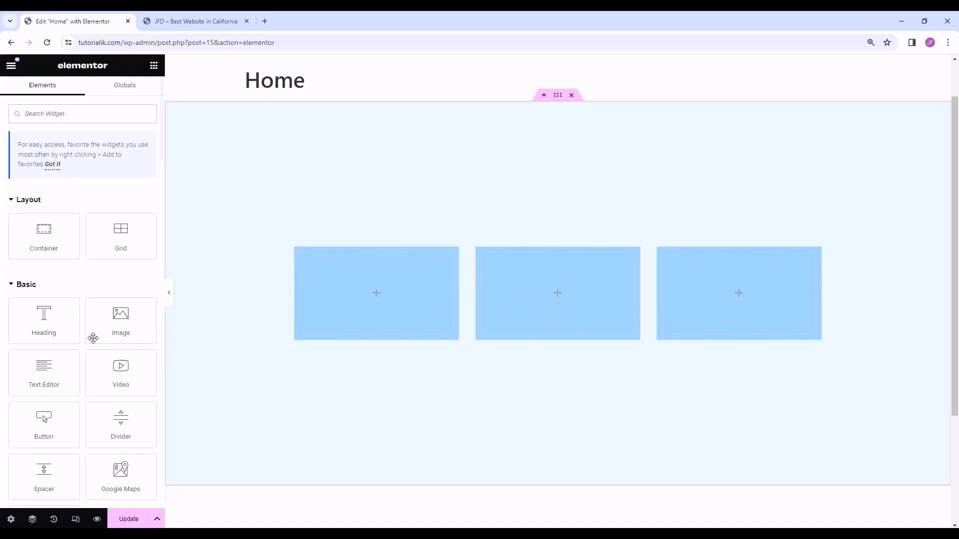
- Drop a Button widget into the middle box and centre it with Align Items and Justify Content Center
scroll(10, 331, "down", 2)
left_click_drag(19, 330, 562, 279)
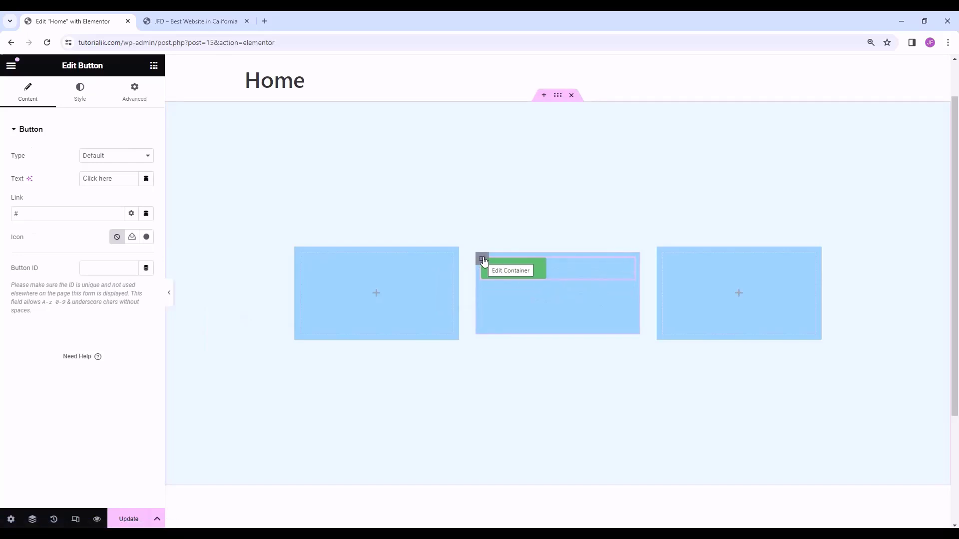
left_click(482, 260)
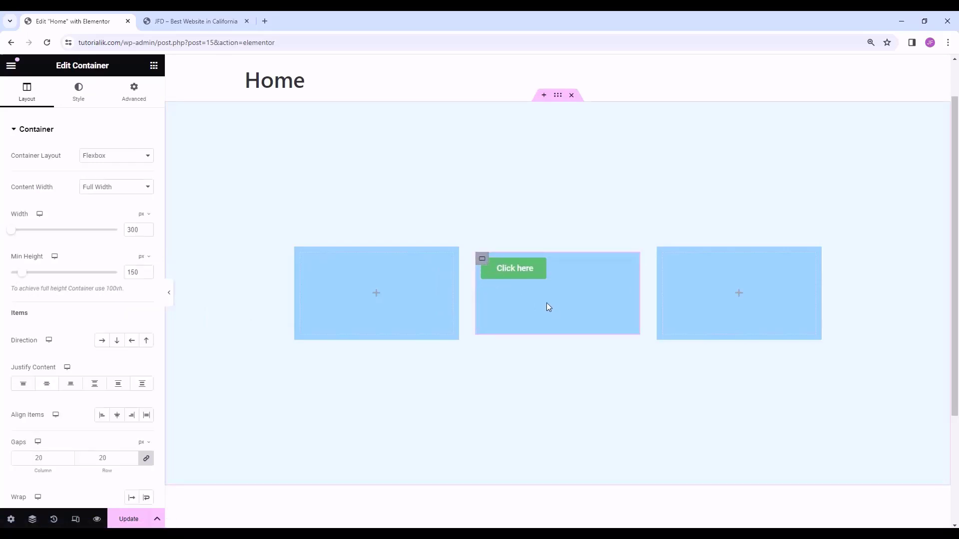
scroll(67, 320, "down", 2)
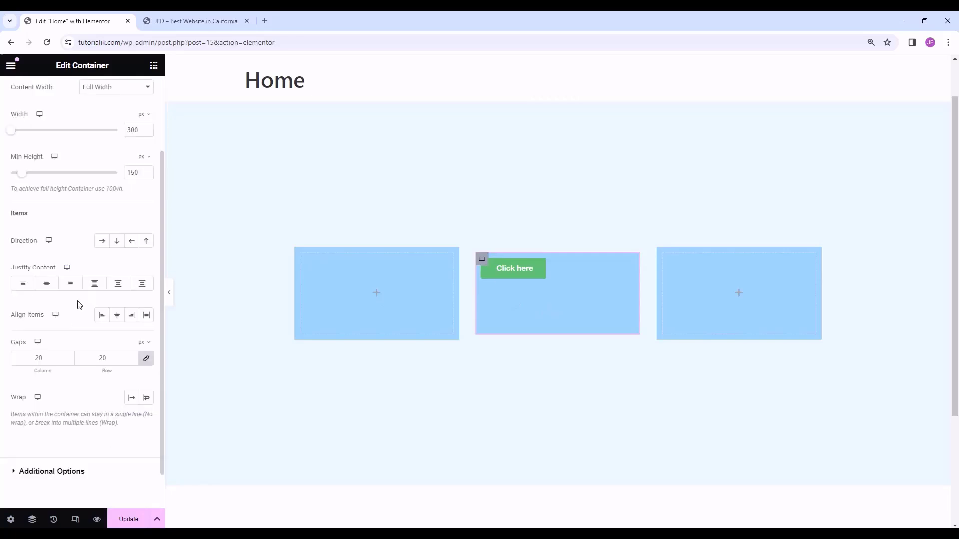
left_click(117, 315)
left_click(46, 284)
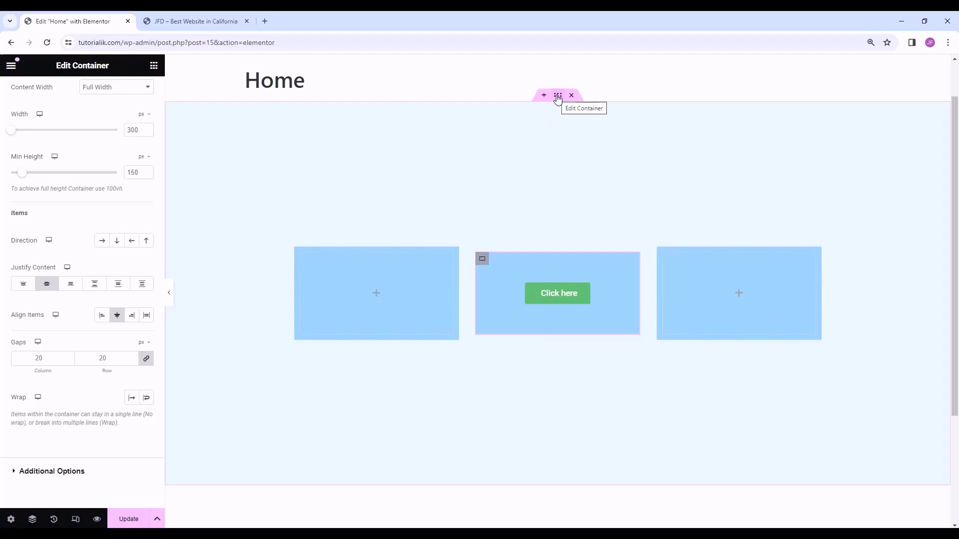
- Align the three boxes to the start and top of the outer section
left_click(558, 97)
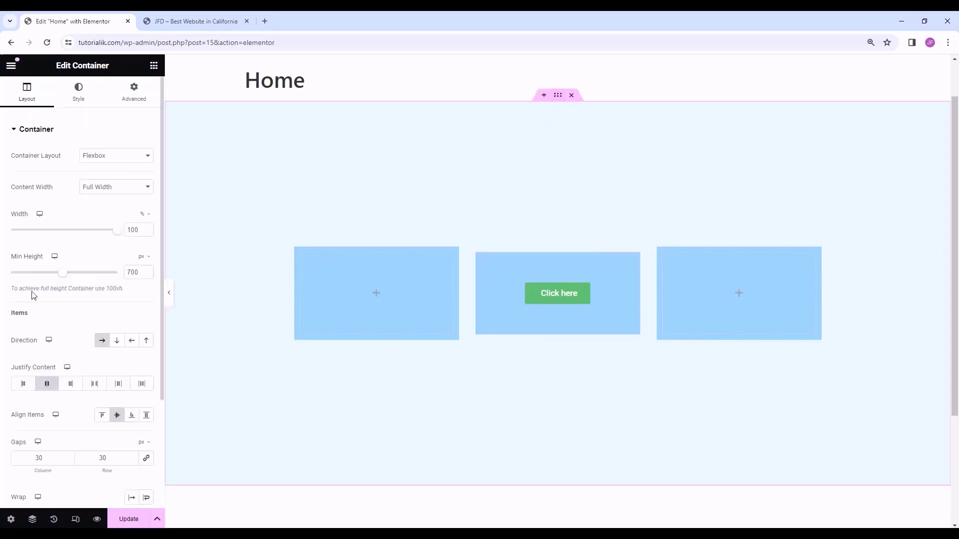
scroll(64, 324, "down", 2)
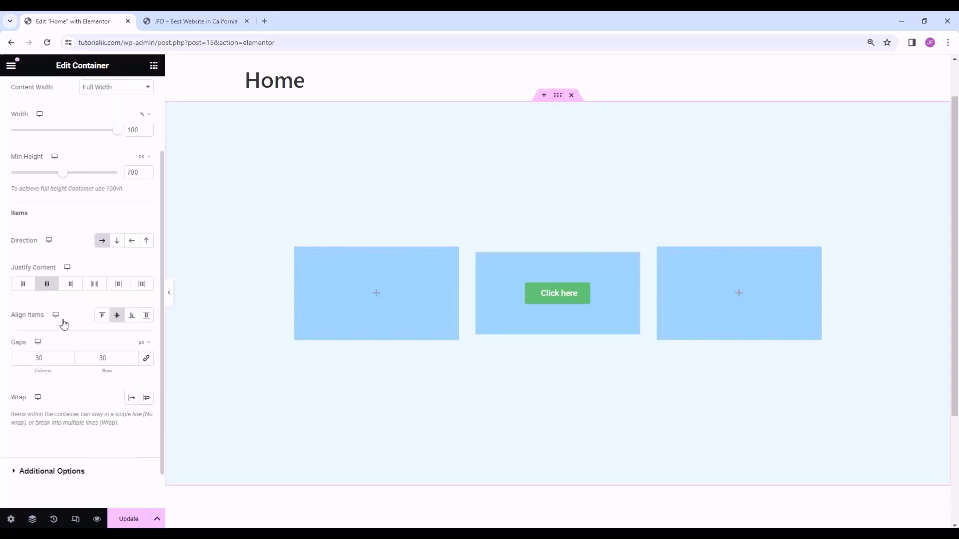
left_click(24, 285)
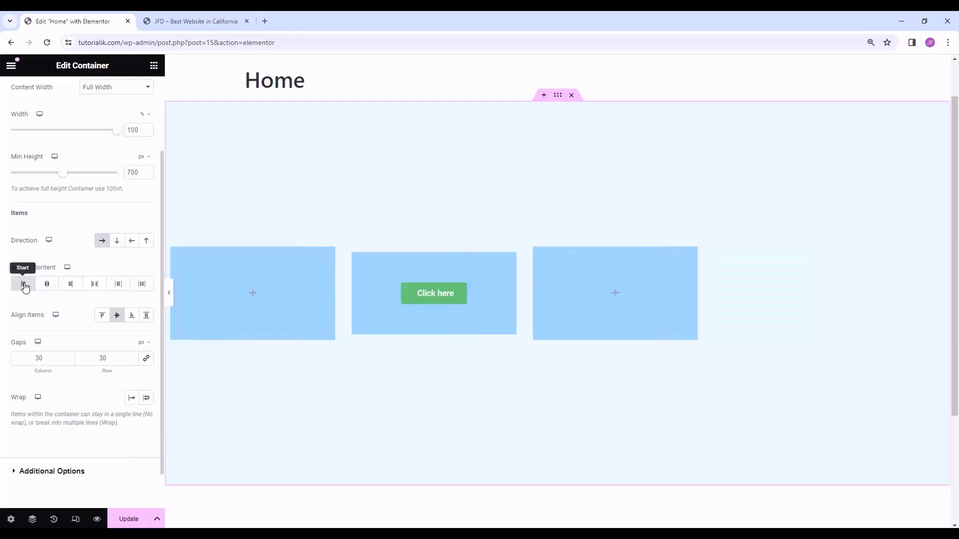
left_click(103, 316)
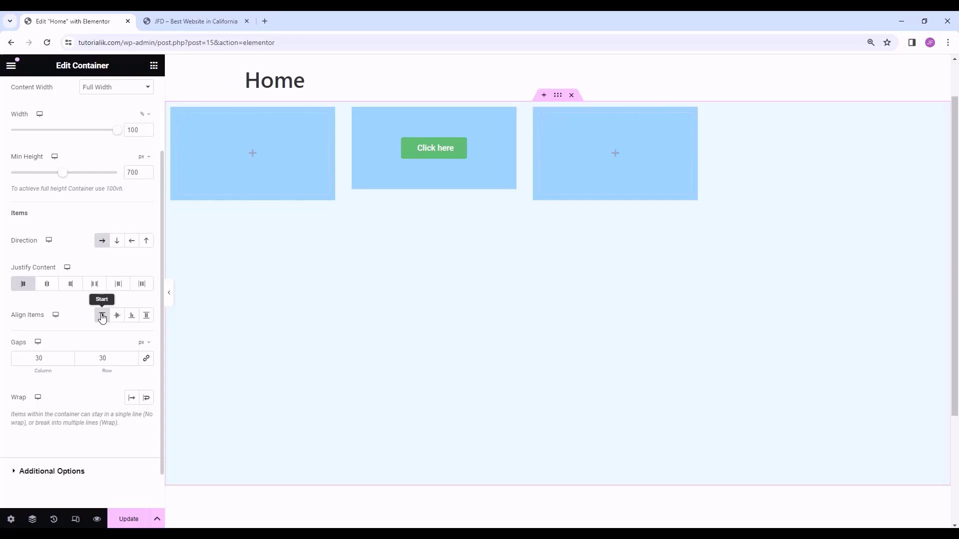
- Move the button to its box's top-left, then undo the changes to re-centre everything
mouse_move(461, 145)
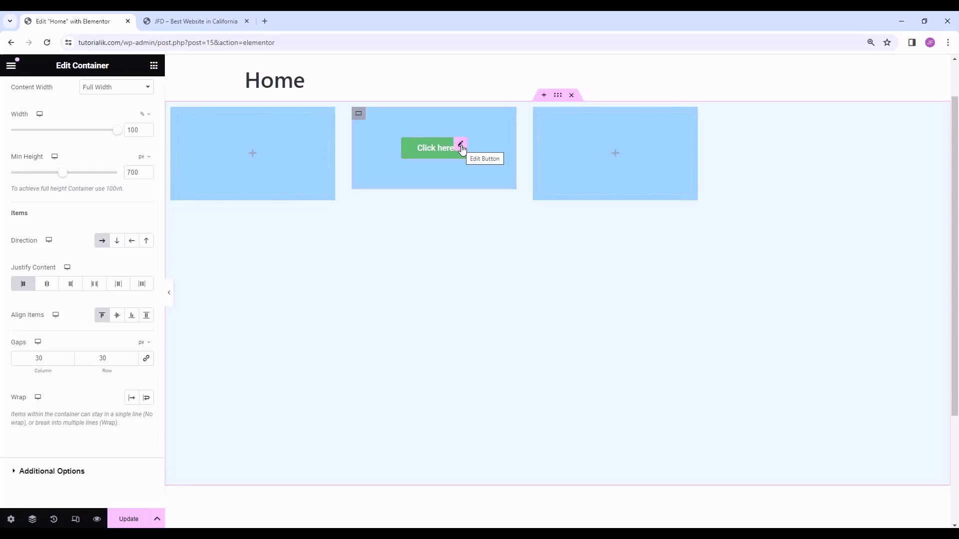
left_click(462, 148)
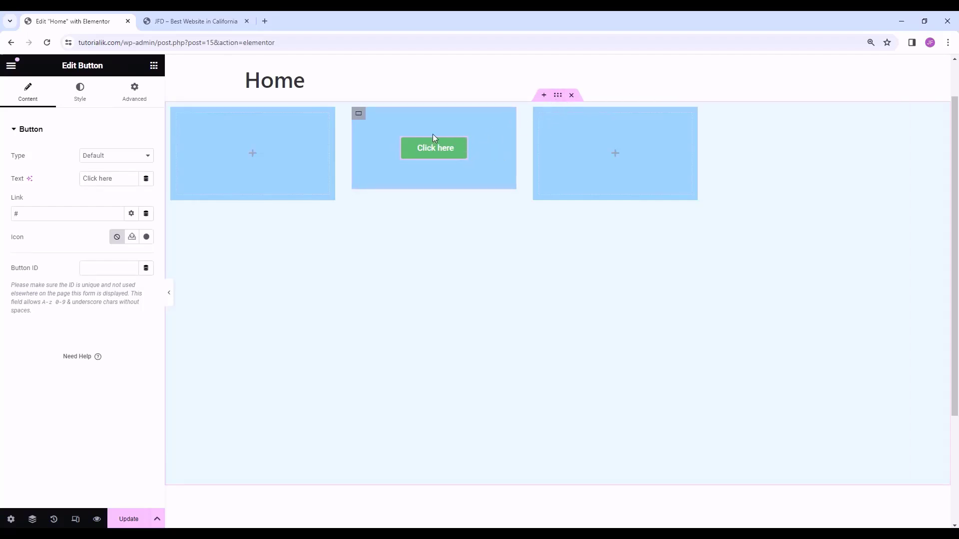
left_click(358, 114)
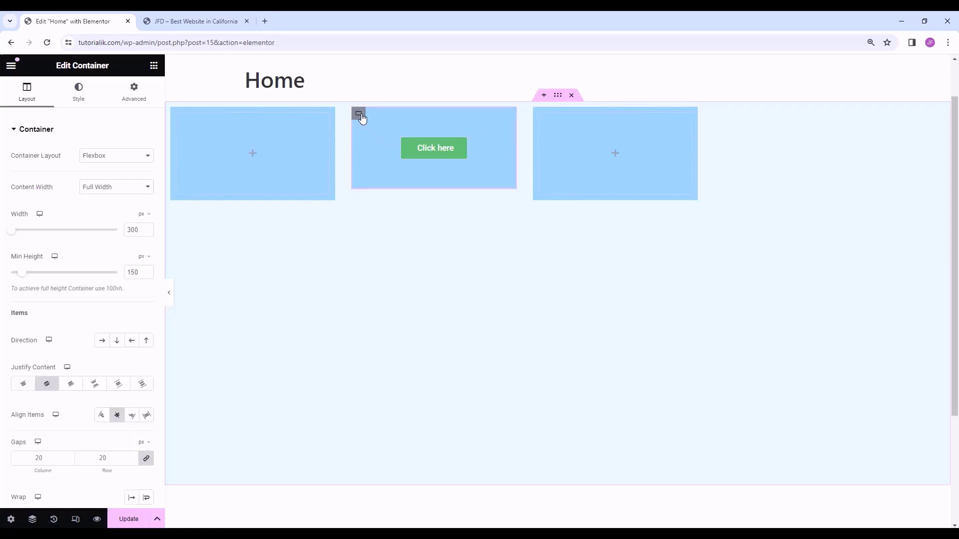
scroll(63, 241, "down", 1)
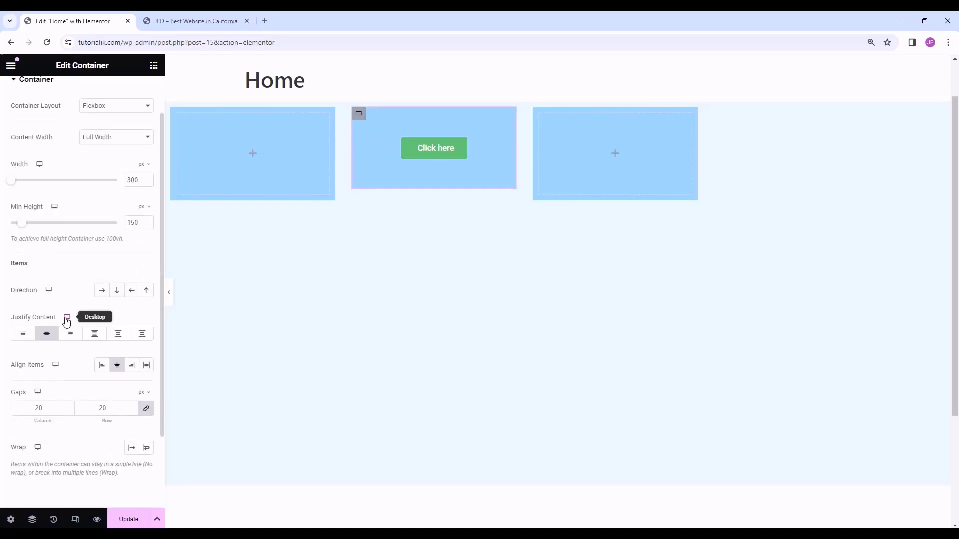
left_click(23, 334)
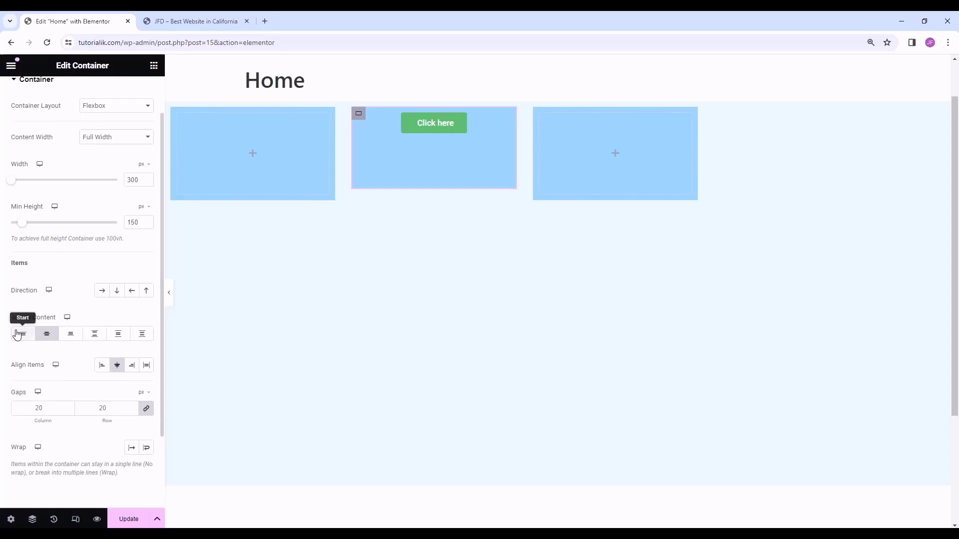
left_click(105, 368)
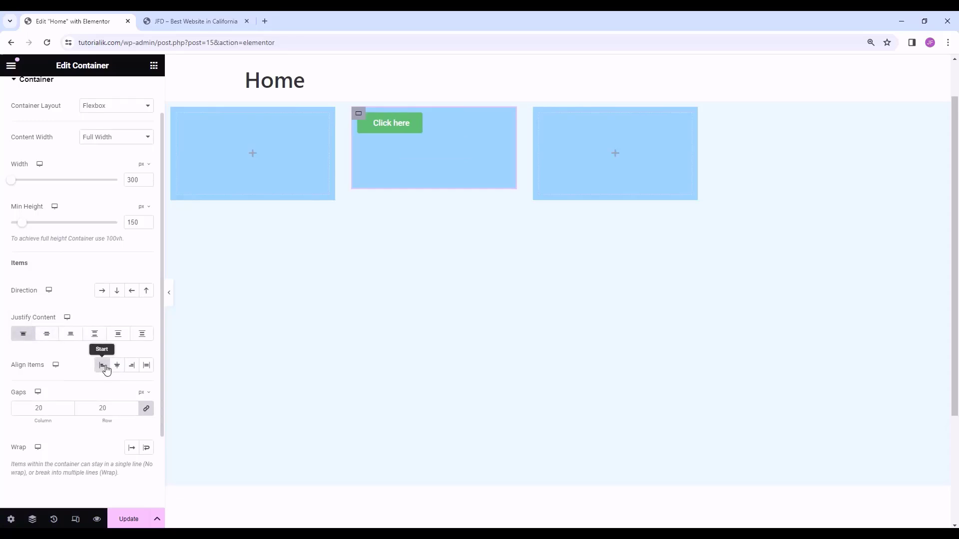
key("ctrl+z")
key("ctrl+z")
key("ctrl+z")
key("ctrl+z")
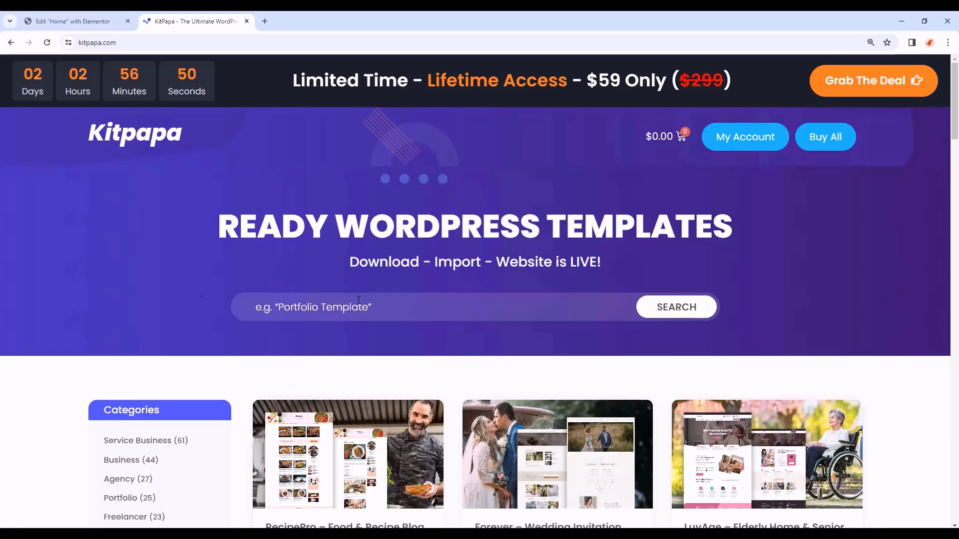
scroll(359, 300, "down", 6)
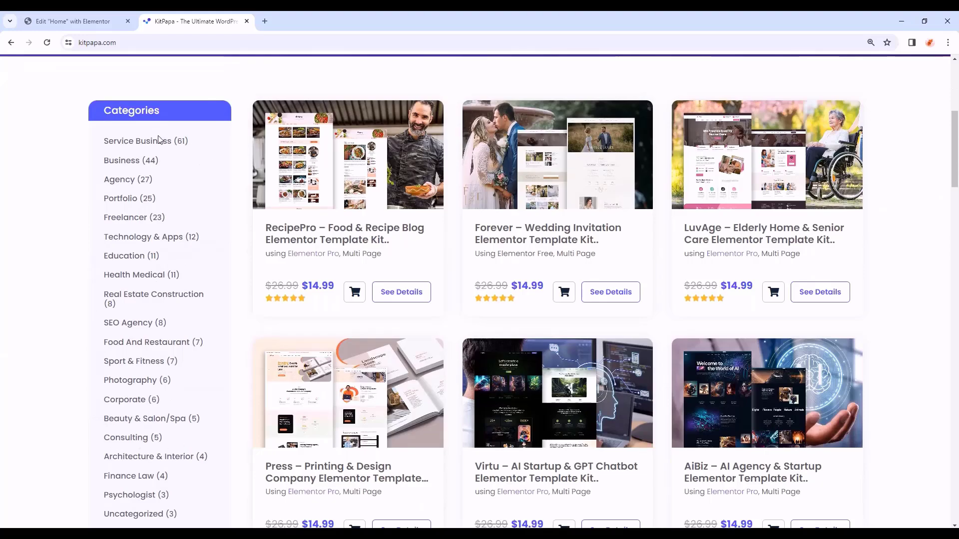
mouse_move(953, 131)
left_mouse_down()
mouse_move(950, 219)
mouse_move(954, 127)
left_mouse_up()
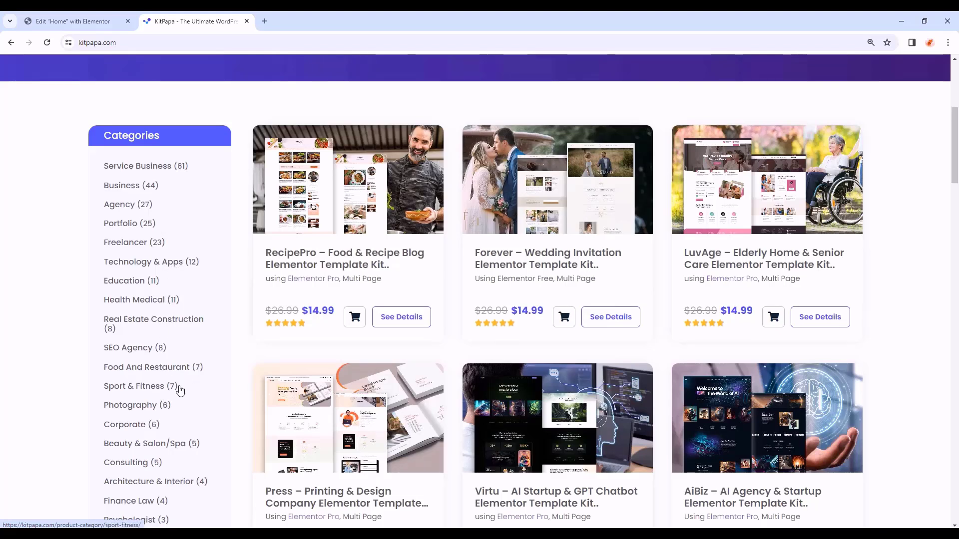
scroll(193, 422, "down", 7)
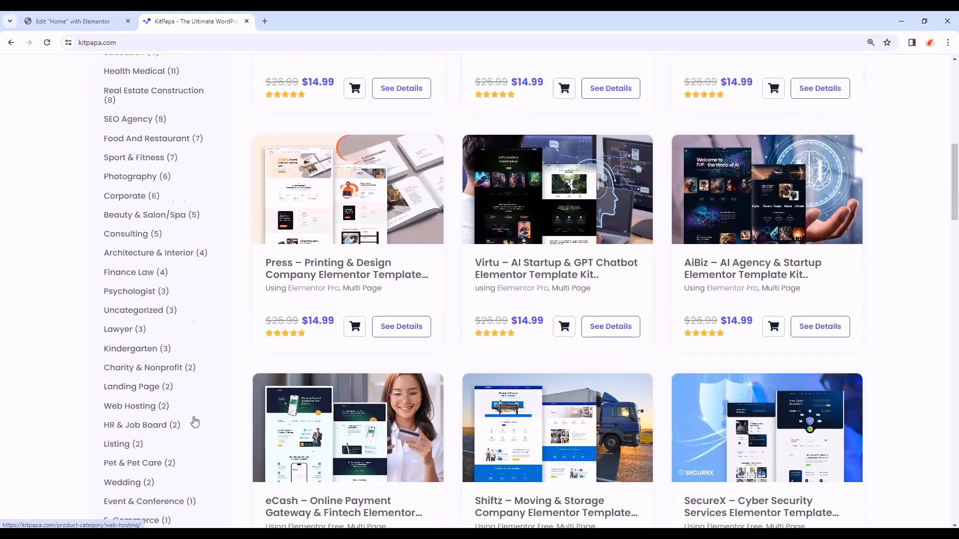
scroll(956, 192, "up", 2)
scroll(912, 196, "up", 5)
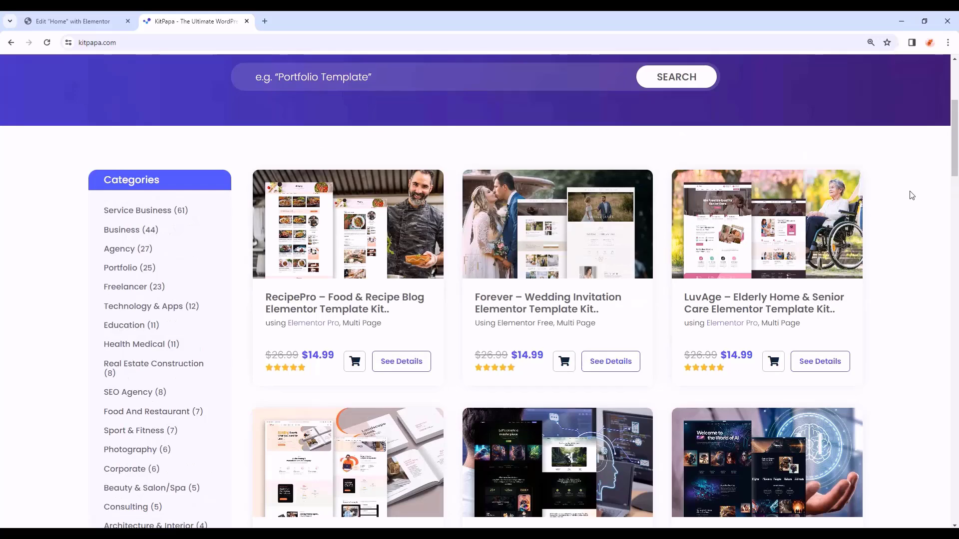
scroll(958, 319, "down", 2)
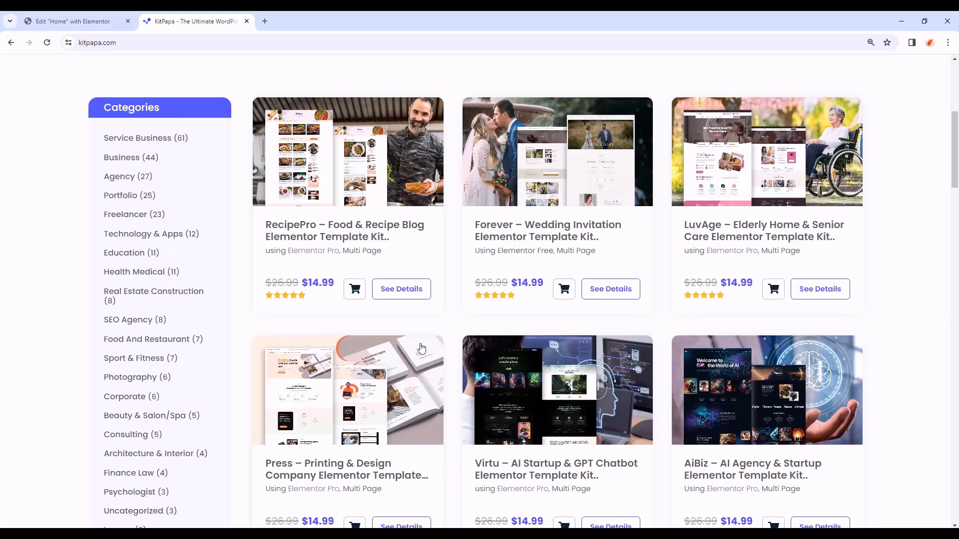
scroll(199, 375, "down", 3)
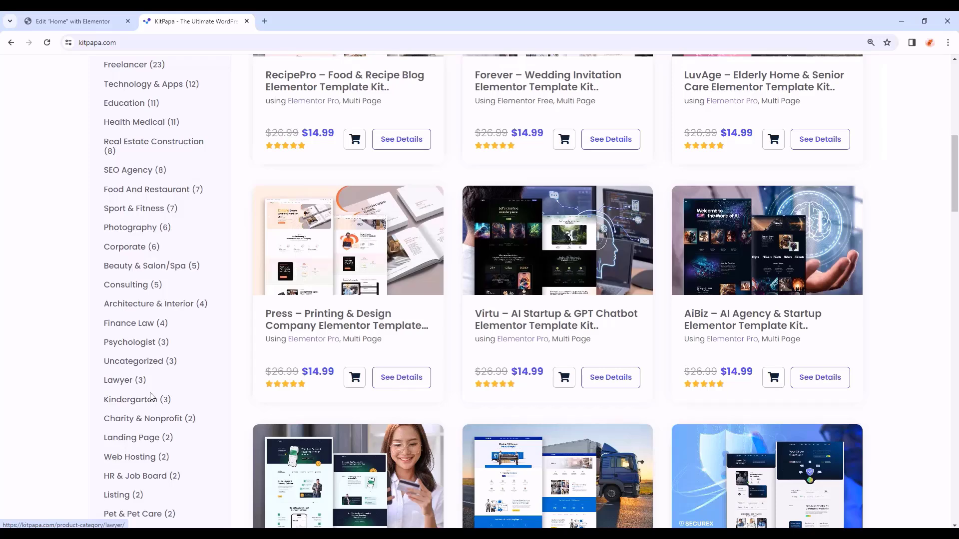
- Filter the kits to the Lawyer category and open the iLaw – Lawyer and Attorney kit
left_click(119, 386)
scroll(352, 330, "down", 4)
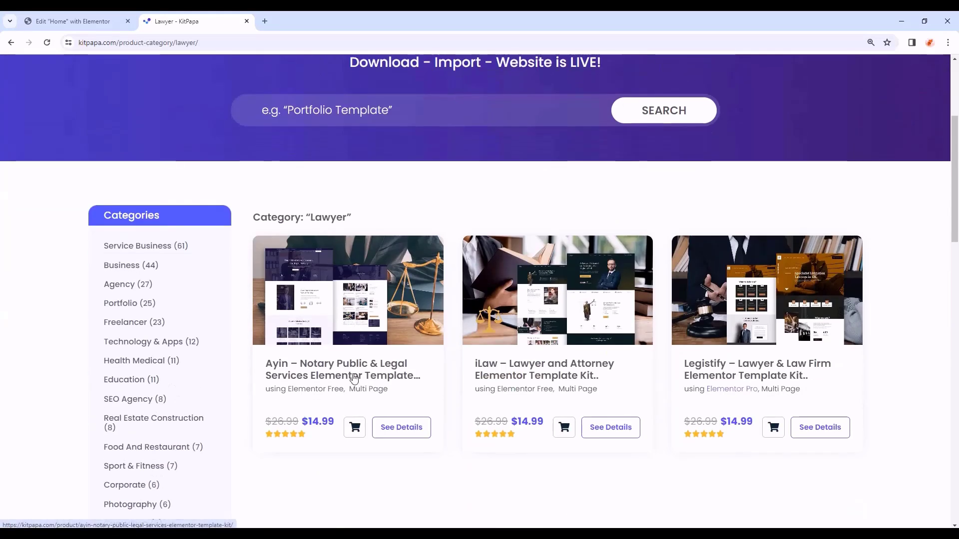
scroll(344, 439, "down", 1)
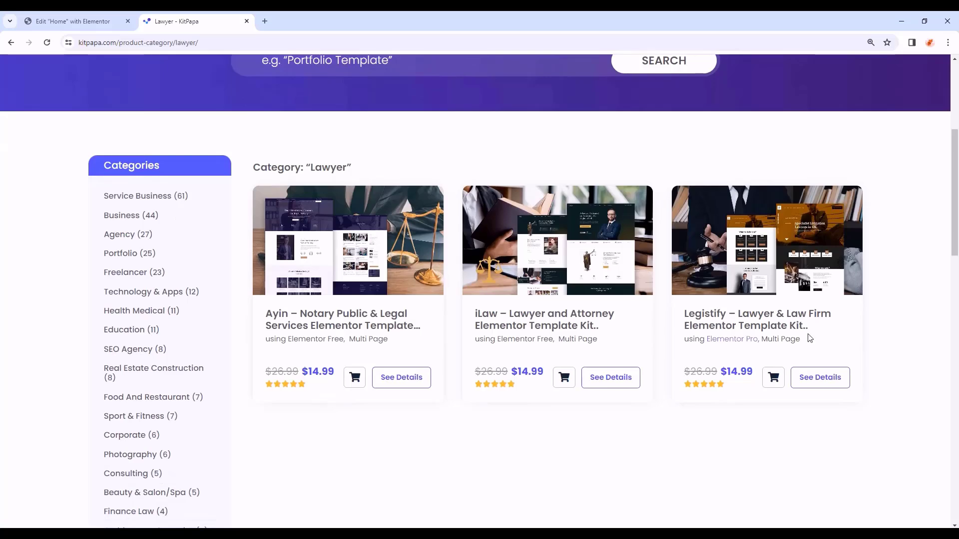
left_click(590, 325)
- Scroll down the iLaw product page and skim through its installation guide video
scroll(518, 205, "down", 4)
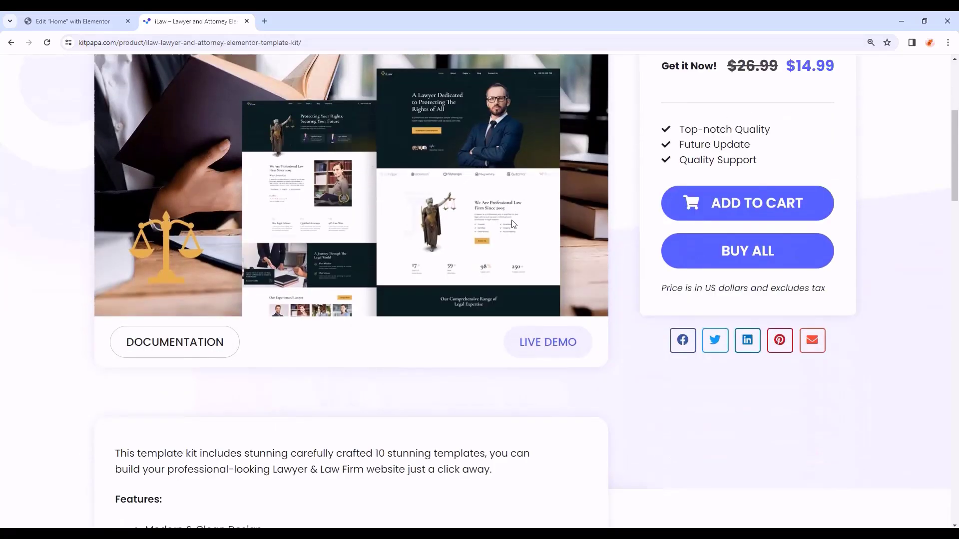
scroll(514, 224, "down", 1)
scroll(514, 224, "down", 3)
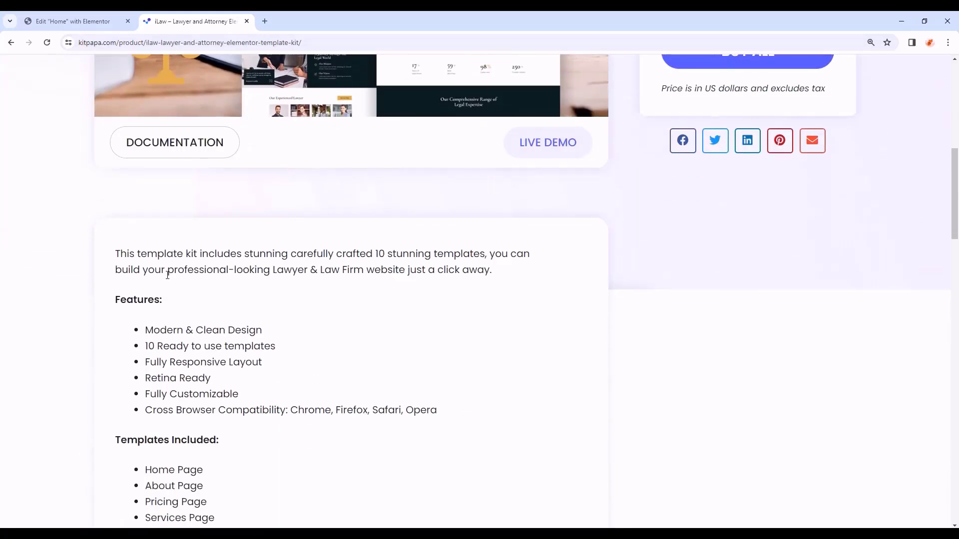
scroll(360, 250, "down", 3)
scroll(312, 260, "down", 2)
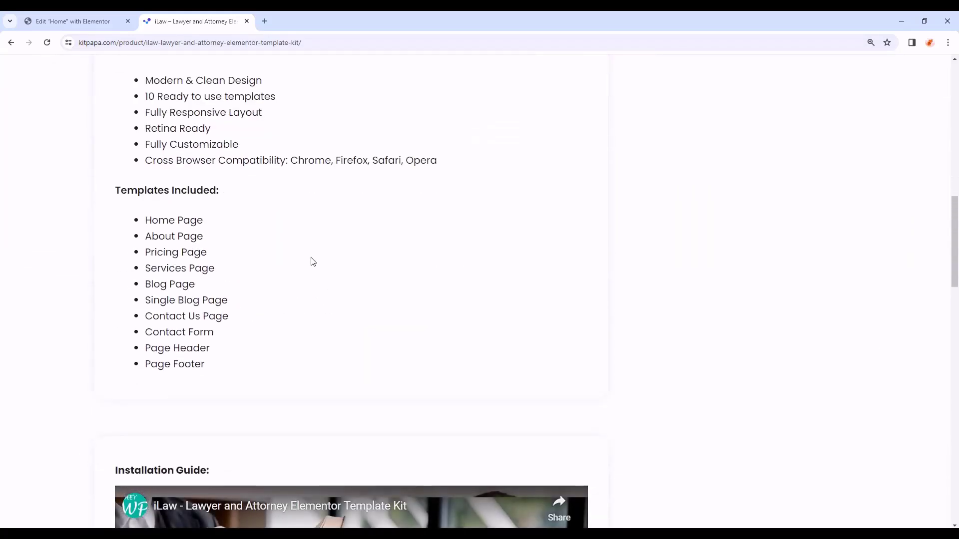
scroll(295, 221, "down", 4)
scroll(301, 203, "down", 2)
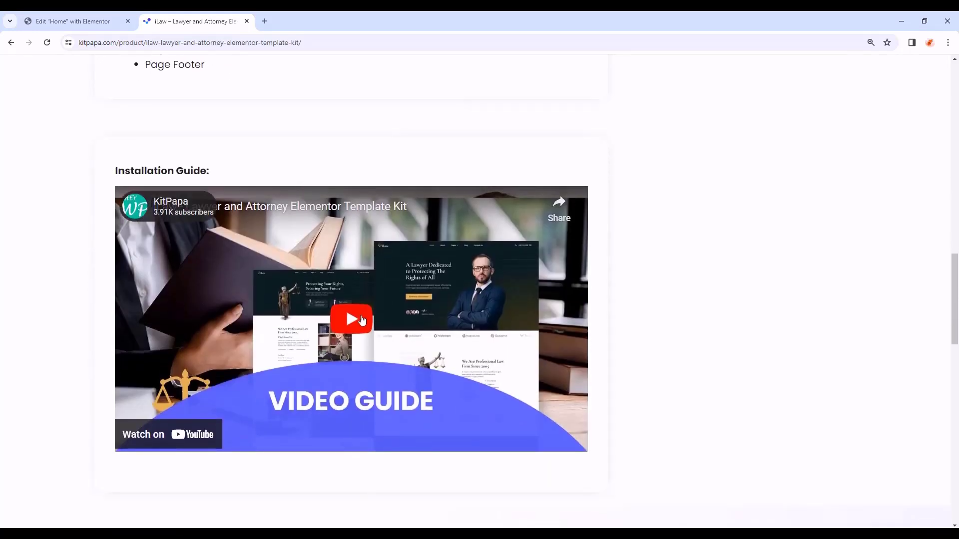
left_click(363, 320)
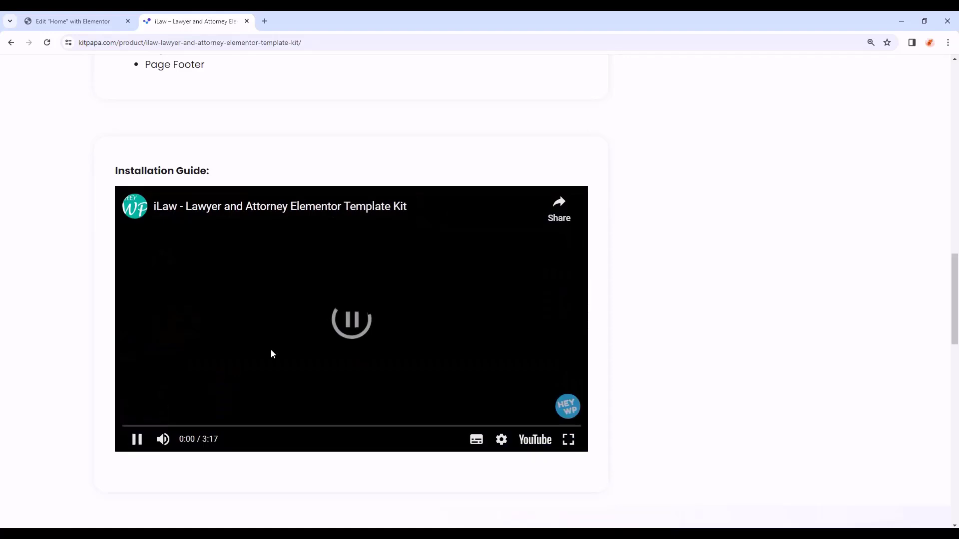
left_click_drag(132, 425, 563, 428)
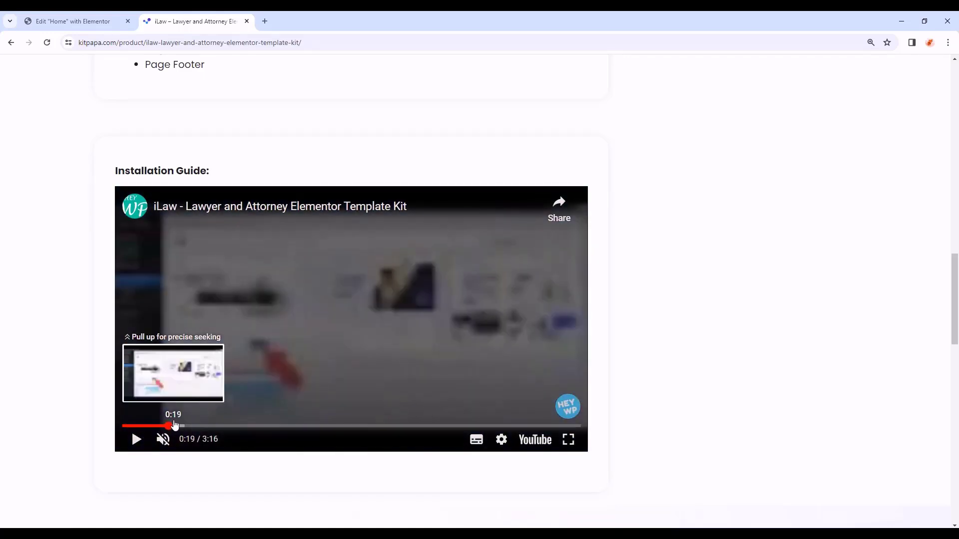
left_click_drag(569, 429, 571, 432)
left_click_drag(958, 316, 957, 150)
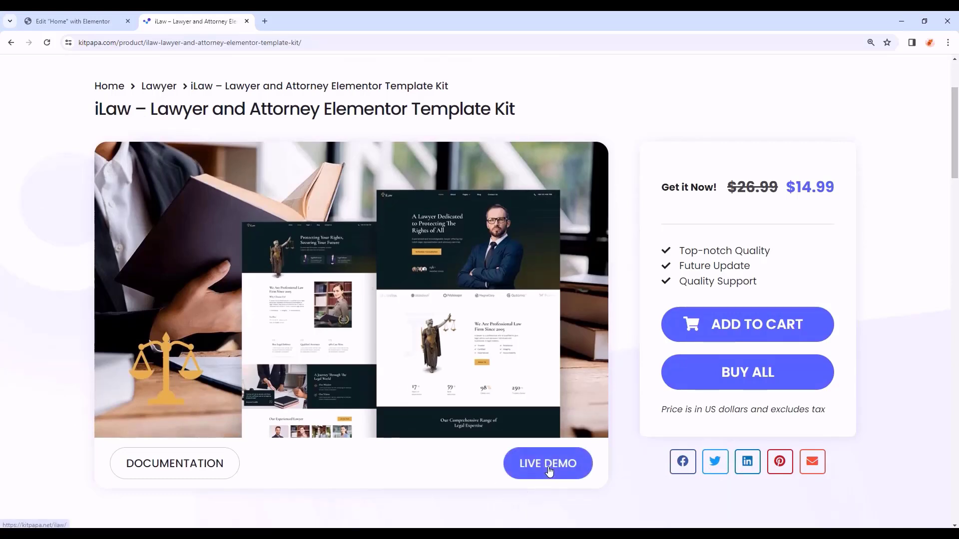
left_click(549, 471)
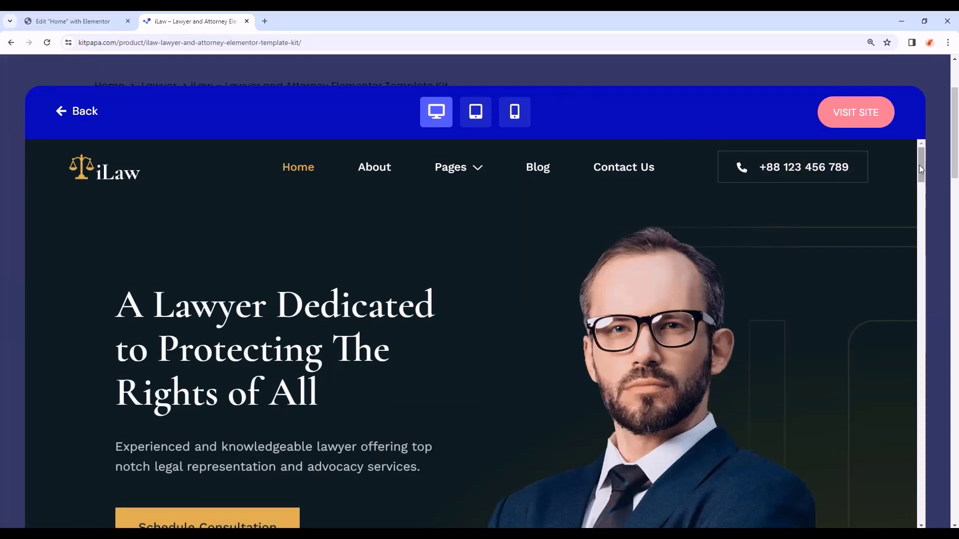
scroll(846, 233, "down", 10)
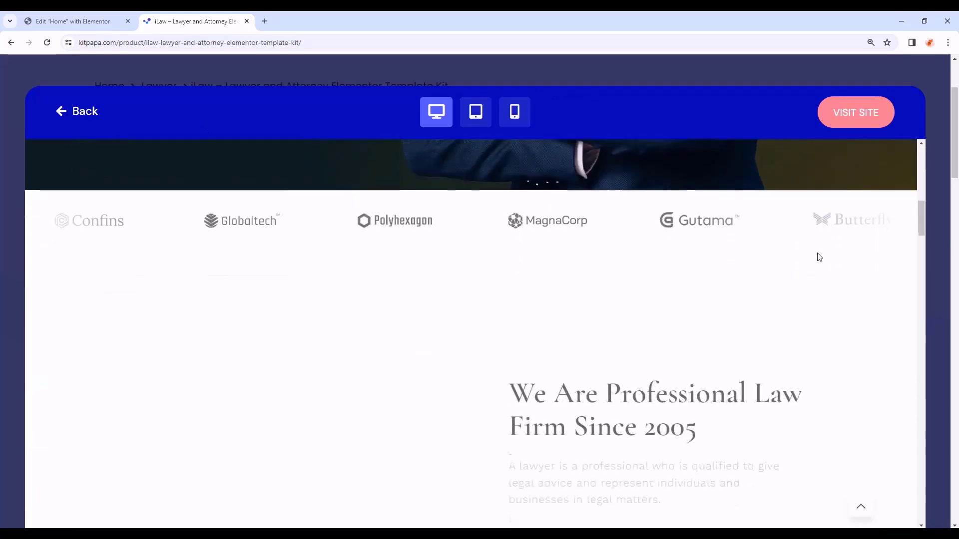
scroll(819, 257, "down", 3)
scroll(332, 275, "down", 6)
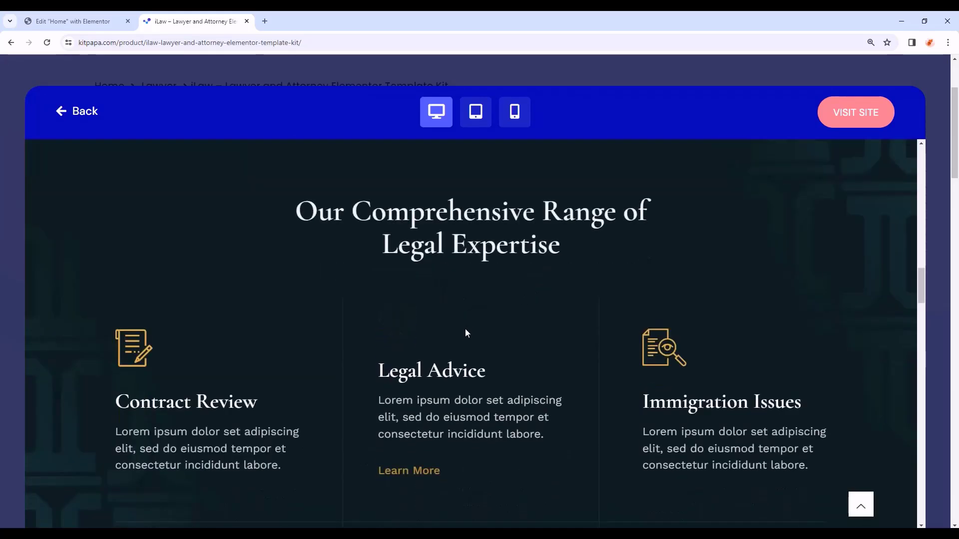
scroll(465, 333, "down", 9)
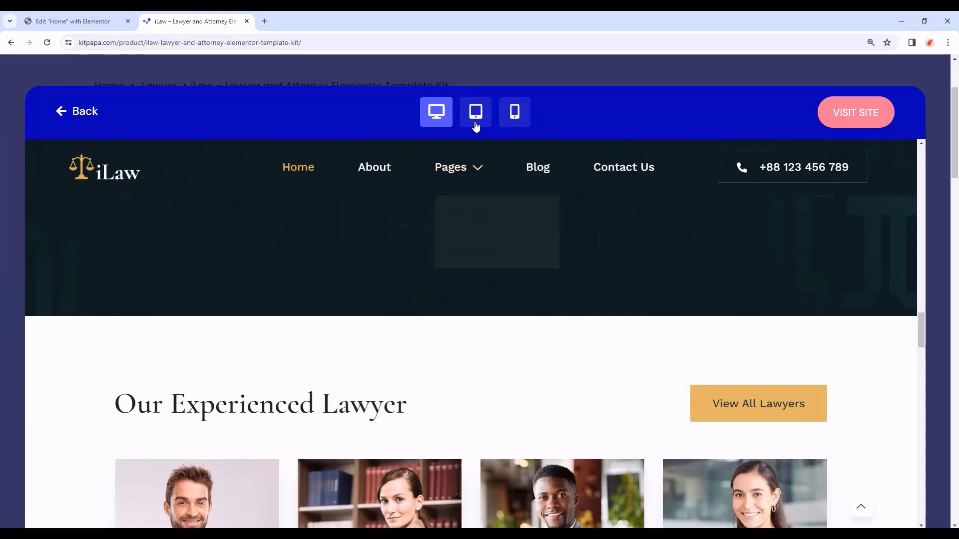
left_click(475, 111)
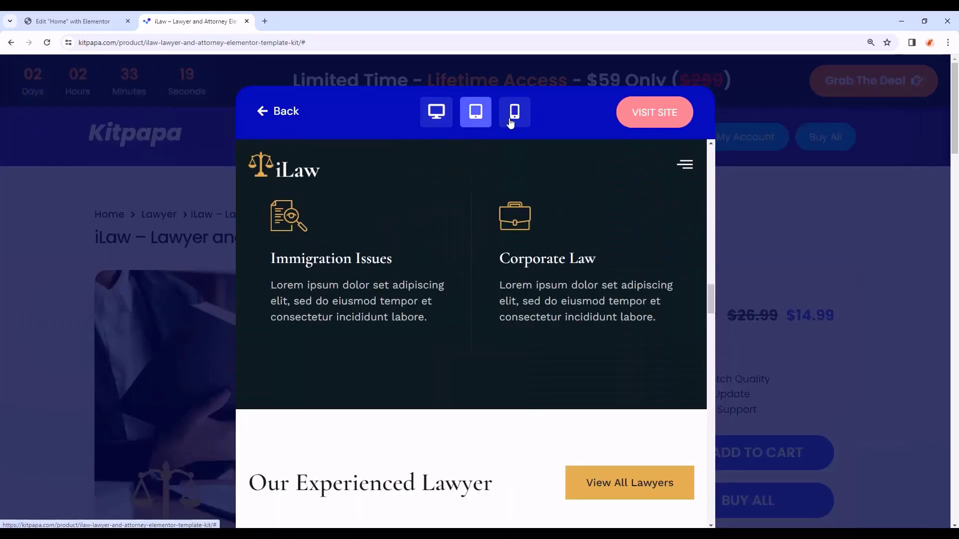
left_click(515, 112)
scroll(546, 219, "down", 15)
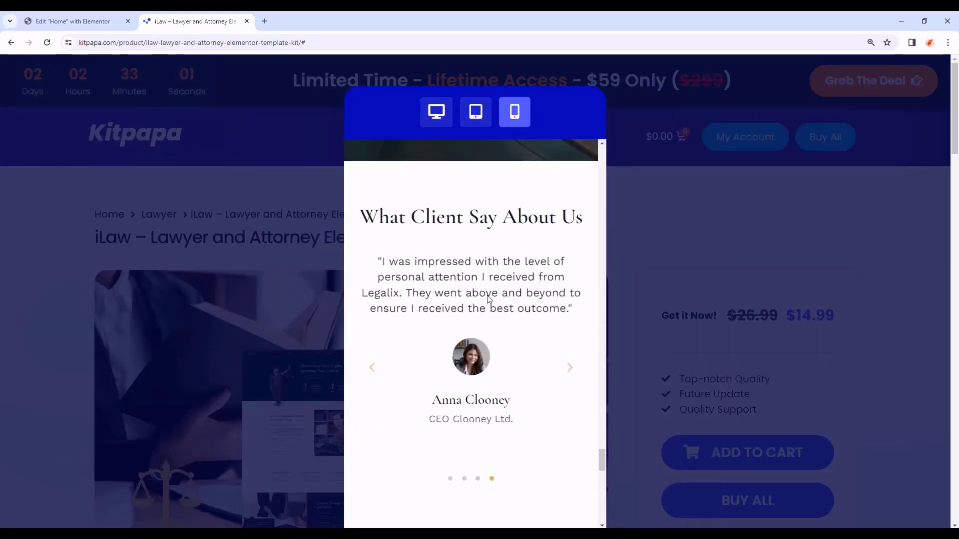
scroll(577, 387, "down", 5)
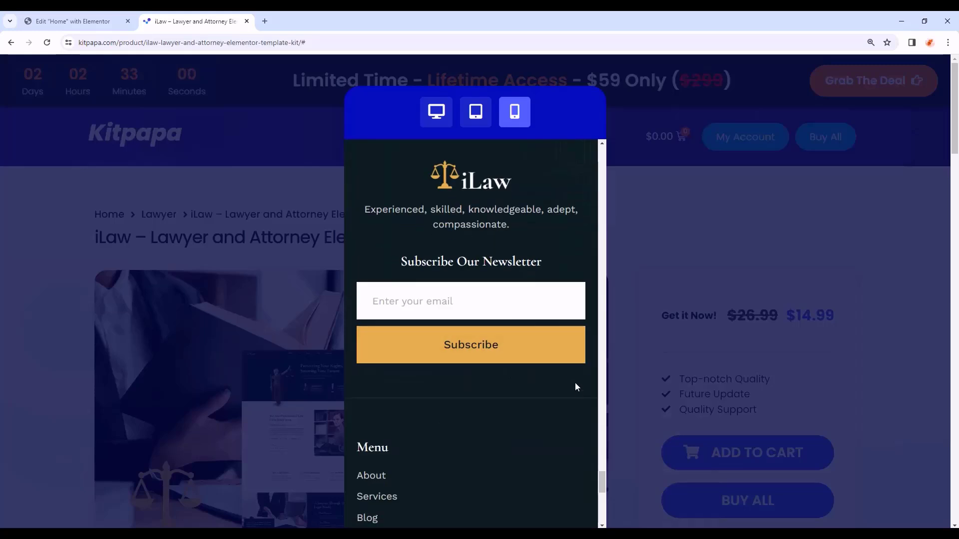
scroll(582, 414, "down", 8)
left_click_drag(603, 505, 585, 121)
left_click(436, 112)
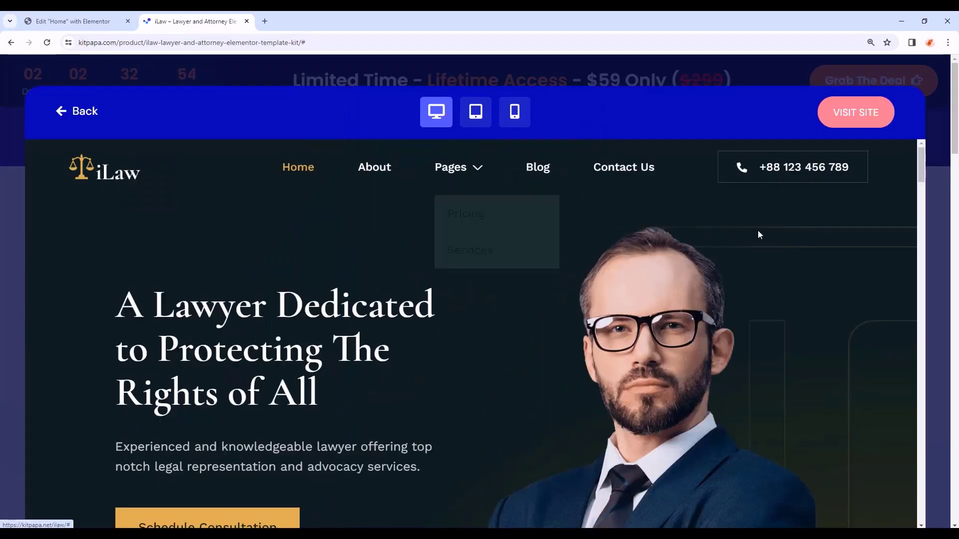
left_click(862, 118)
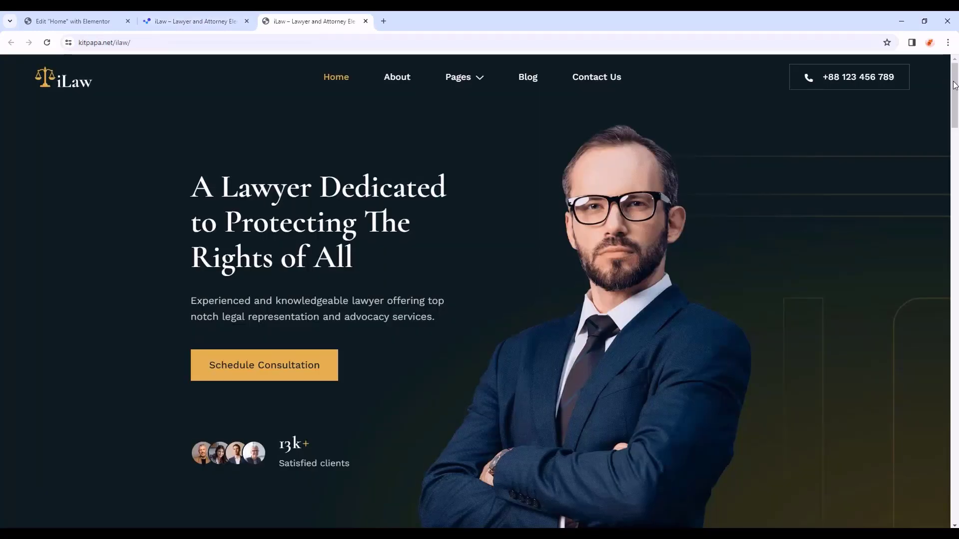
left_click_drag(956, 86, 956, 266)
key("ctrl+w")
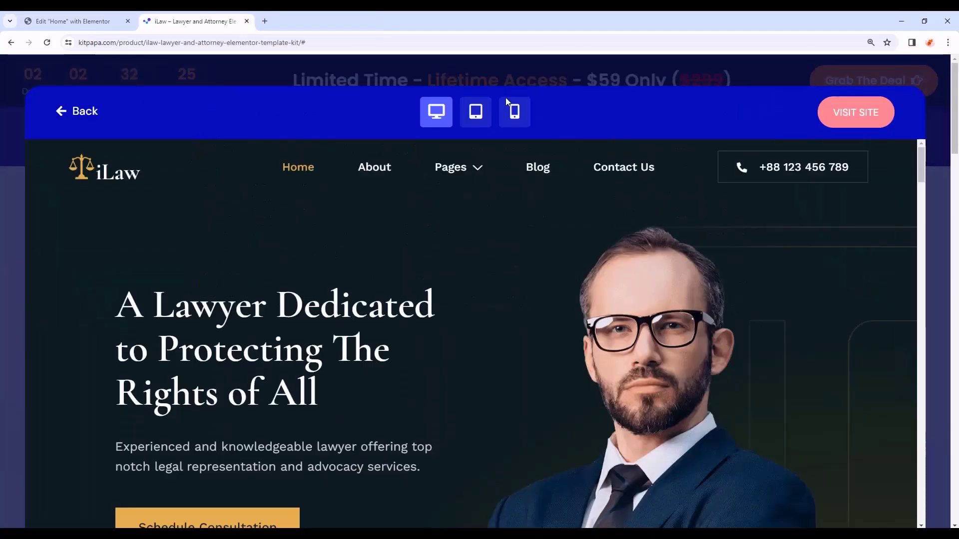
left_click(555, 76)
scroll(628, 213, "down", 2)
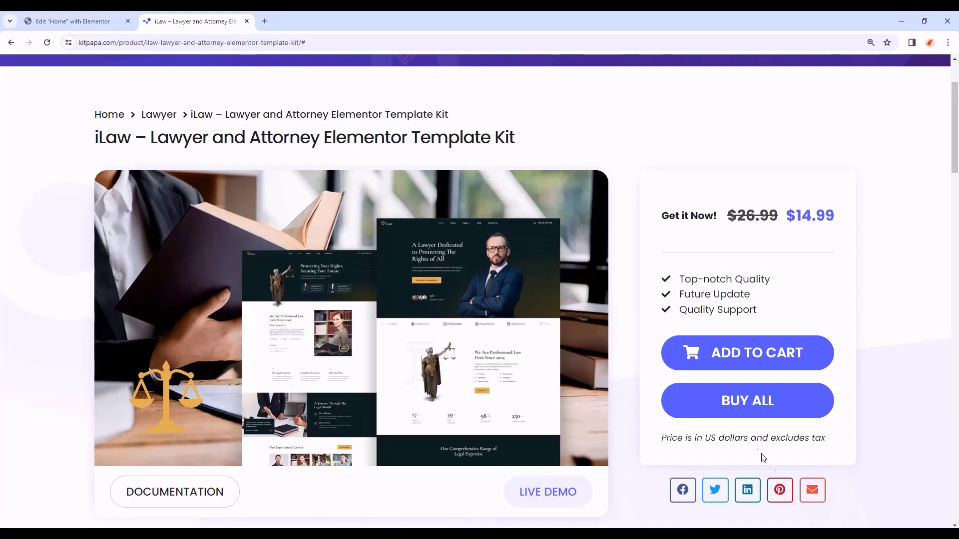
- Open the All Access – Lifetime offer ($59 instead of $299) and scroll through its comparison
left_click(749, 409)
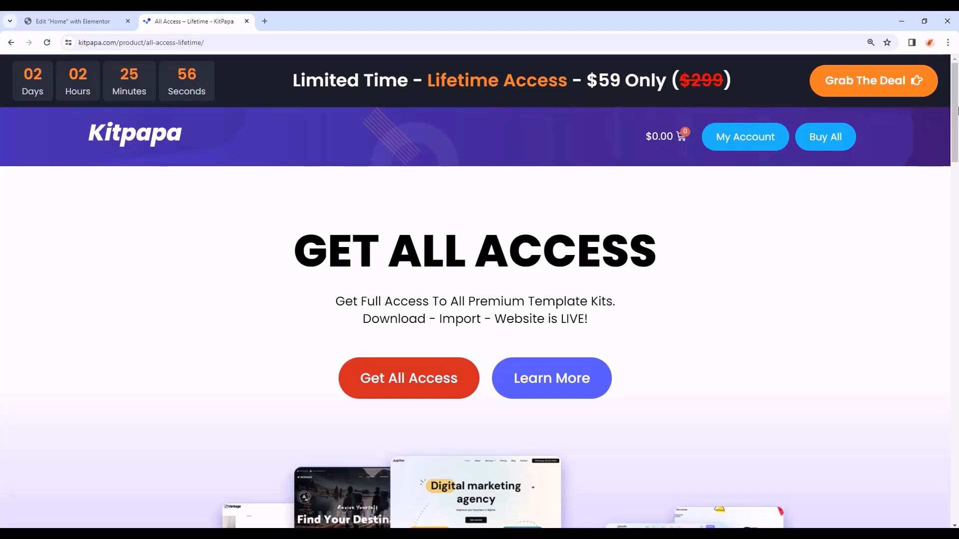
scroll(218, 289, "down", 12)
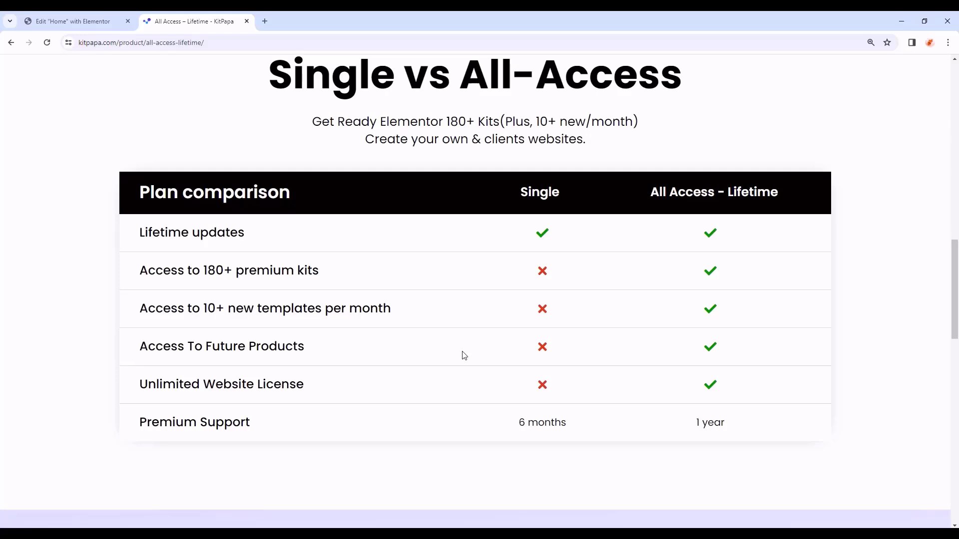
scroll(464, 356, "up", 15)
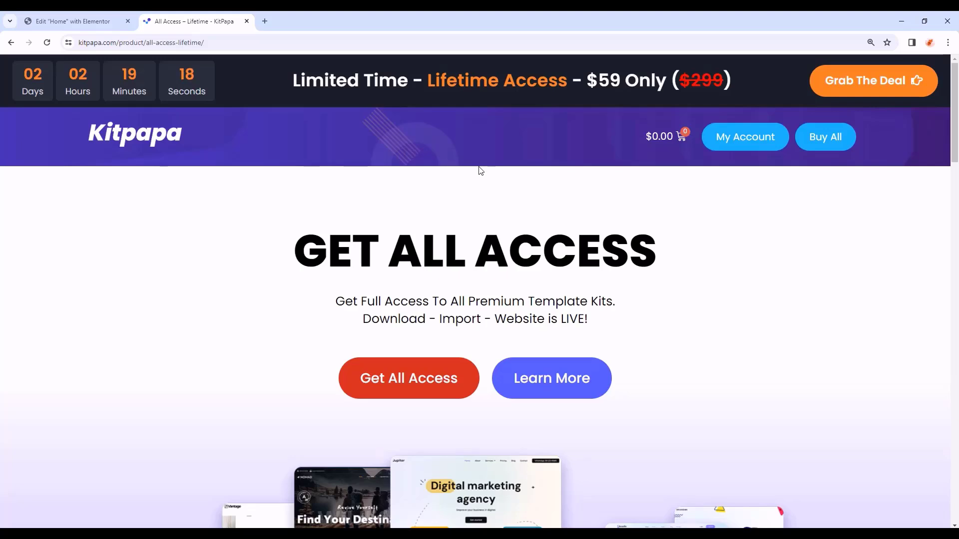
- From the KitPapa homepage, search 'ifoods' and open the iFoods – Restaurant & Cafe kit
left_click(168, 141)
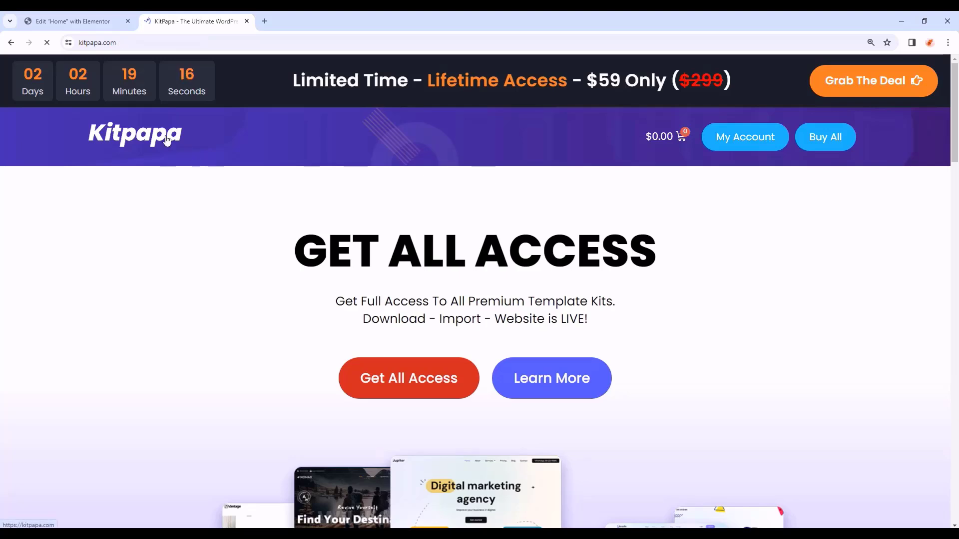
left_click(454, 313)
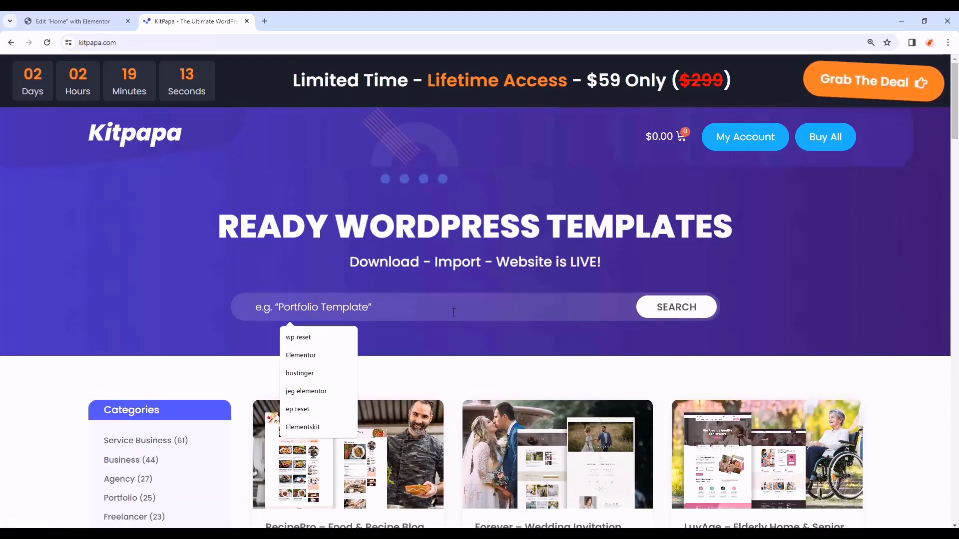
type("ifoods")
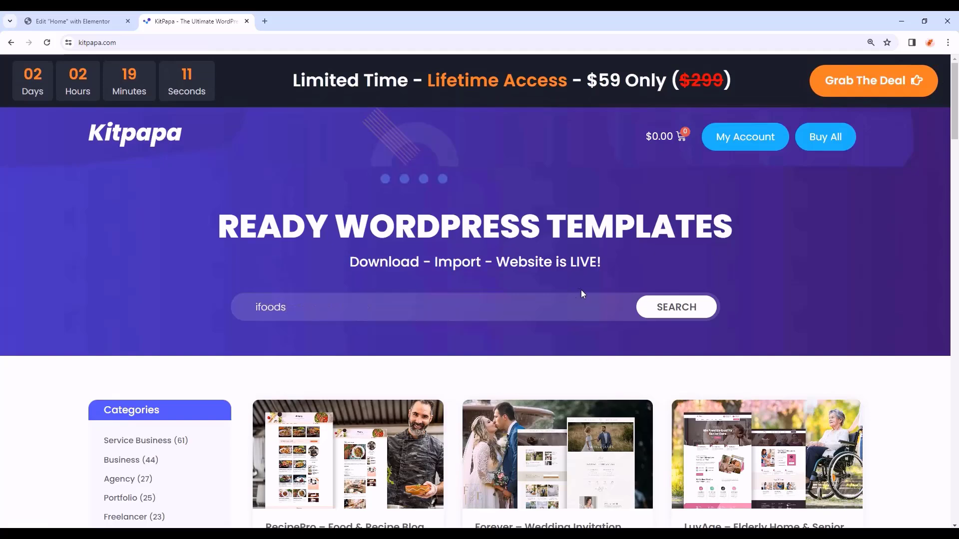
left_click(649, 303)
scroll(620, 330, "down", 4)
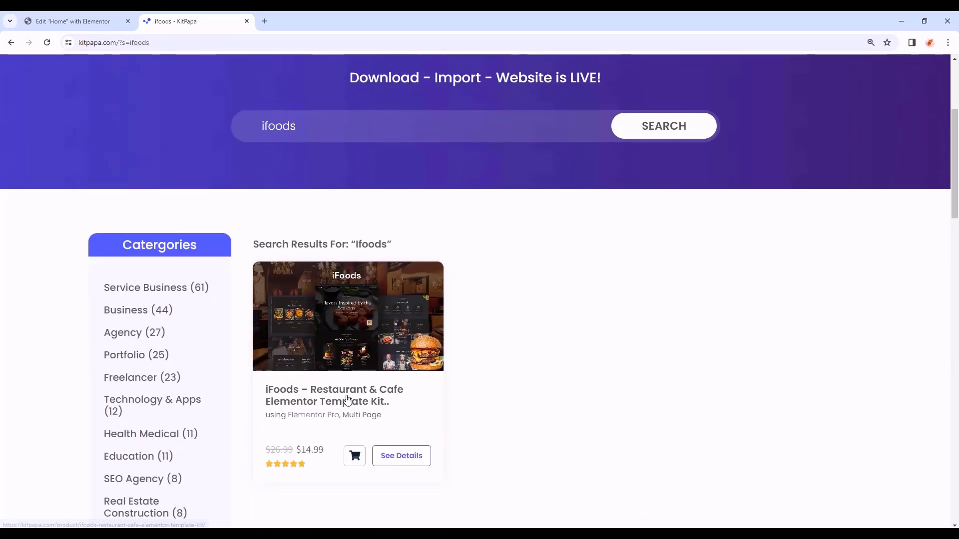
left_click(367, 403)
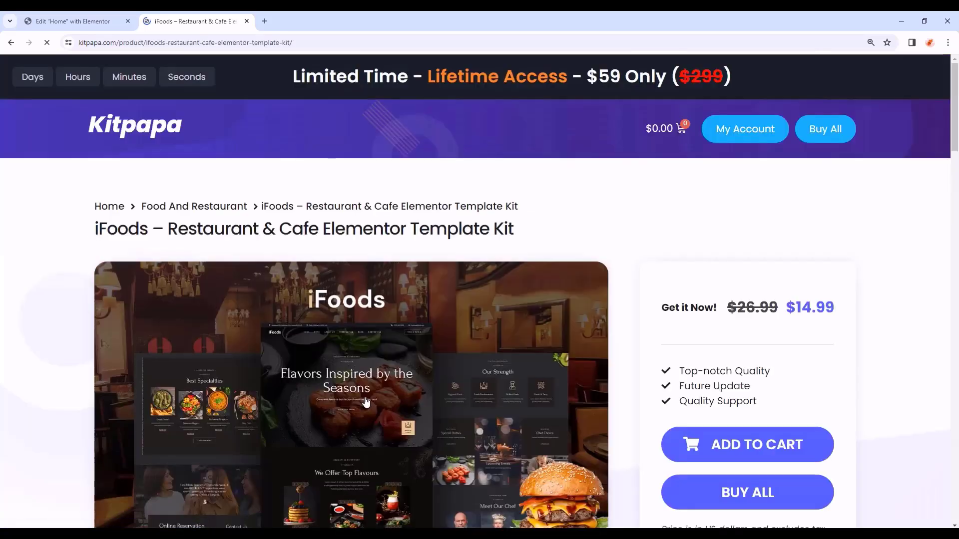
- Preview the iFoods live demo, scroll through it, then close the preview
scroll(380, 350, "down", 2)
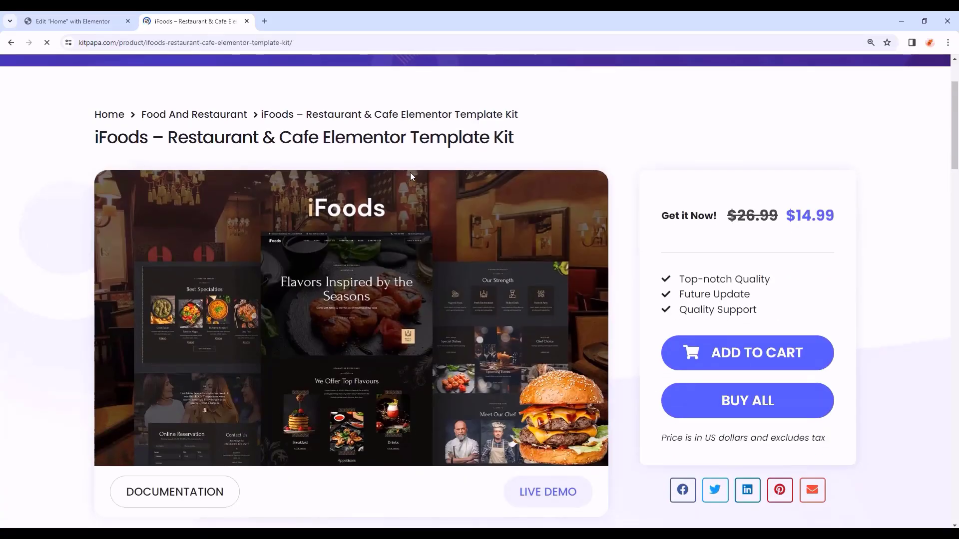
left_click(545, 491)
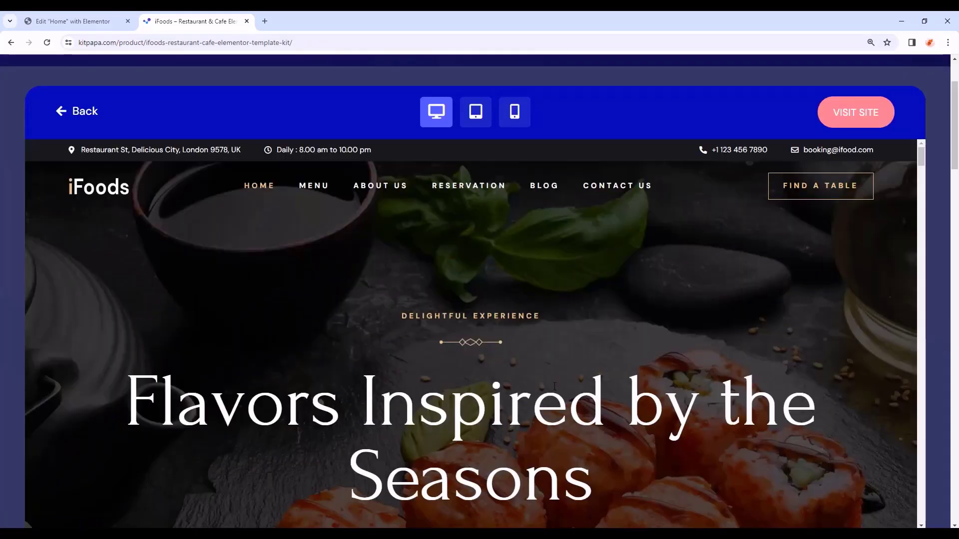
scroll(555, 386, "down", 12)
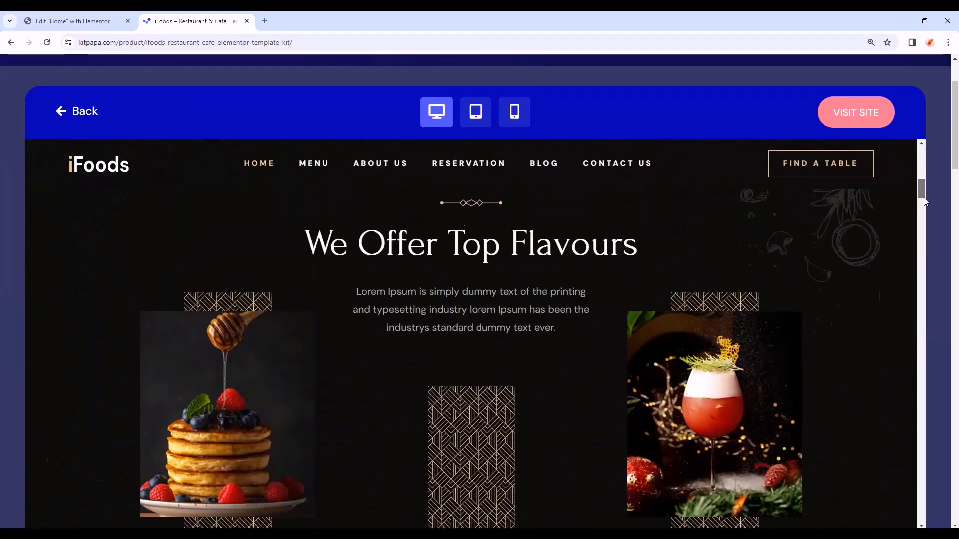
left_click_drag(924, 202, 936, 323)
left_click(937, 323)
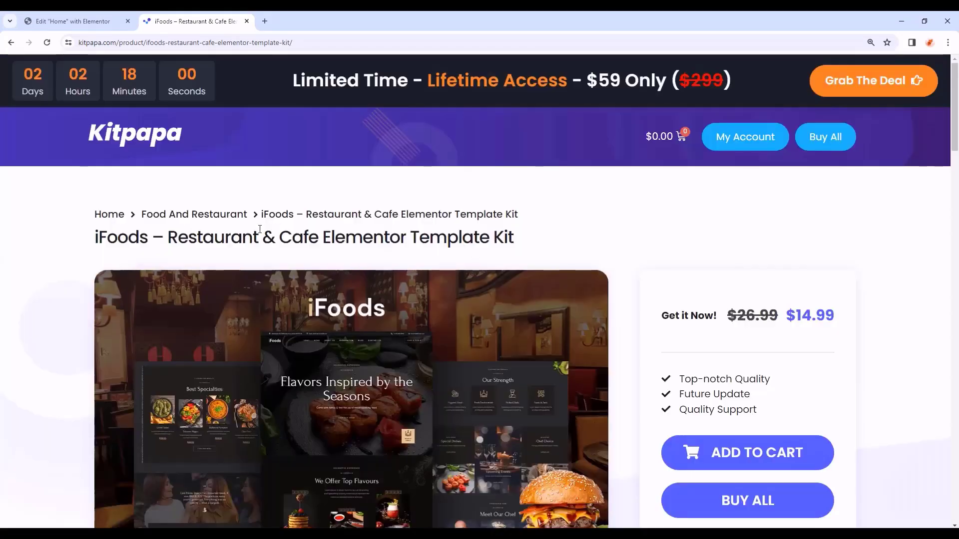
- In the Home page's Page Settings, choose the Elementor Full Width page layout
left_click(72, 21)
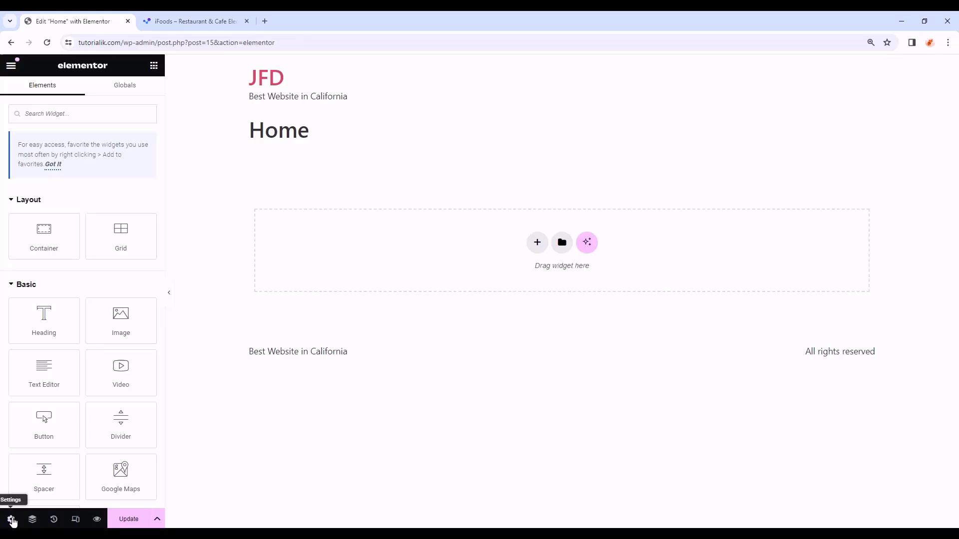
left_click(11, 520)
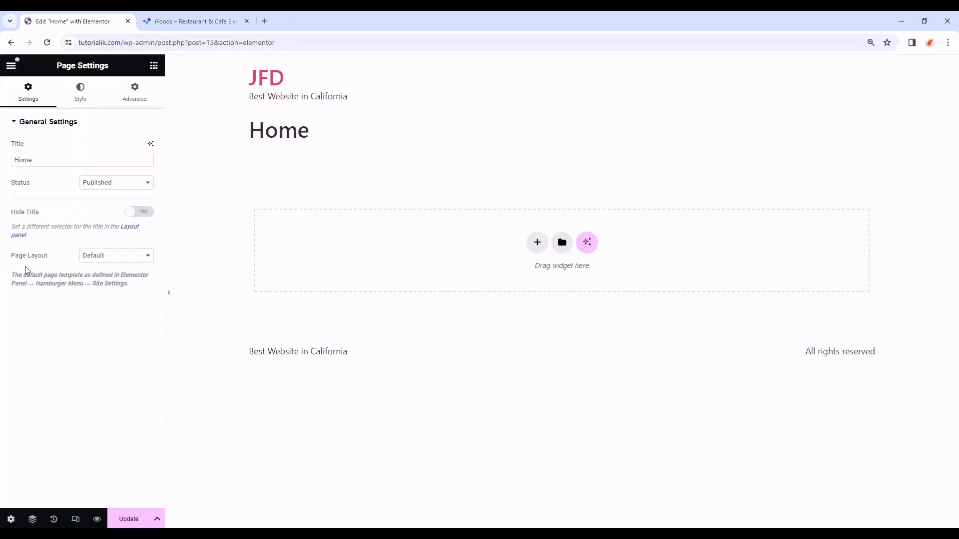
left_click(118, 258)
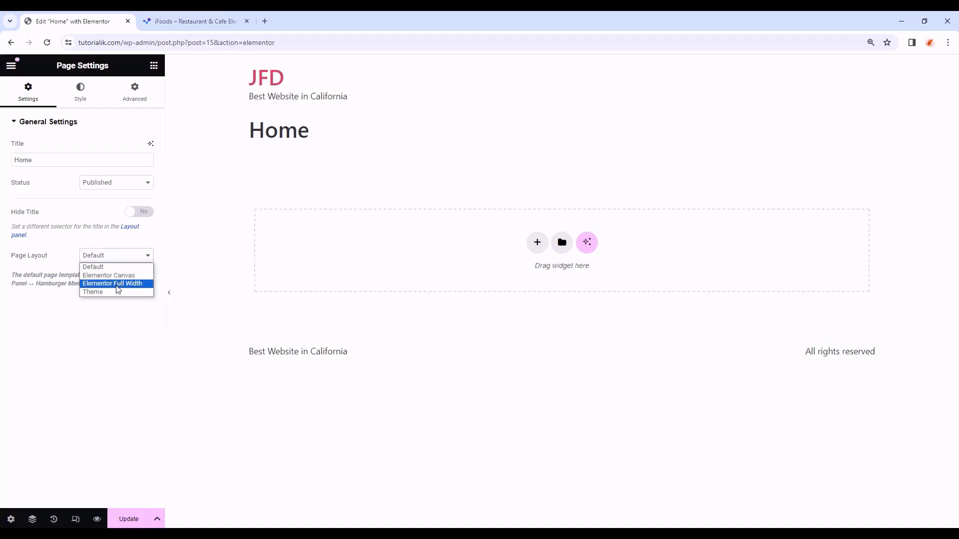
left_click(141, 283)
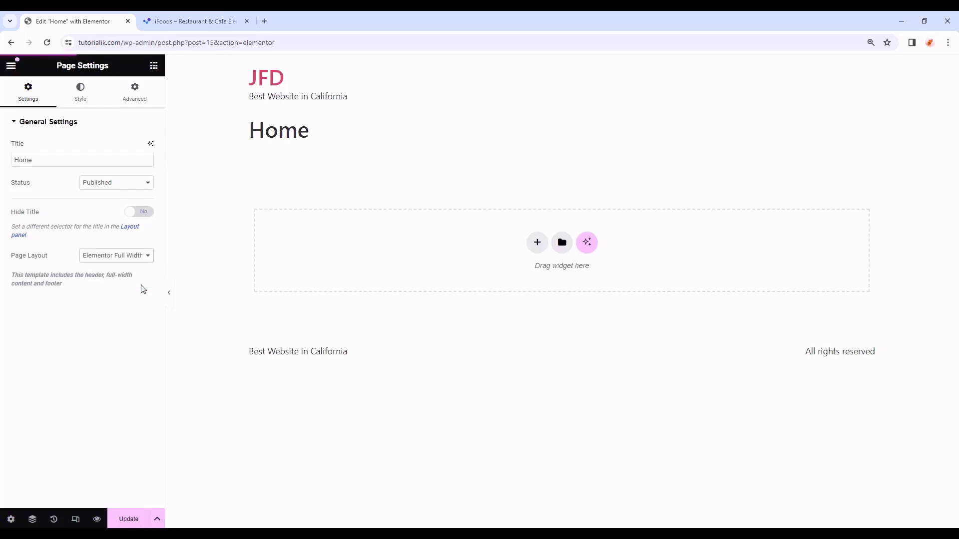
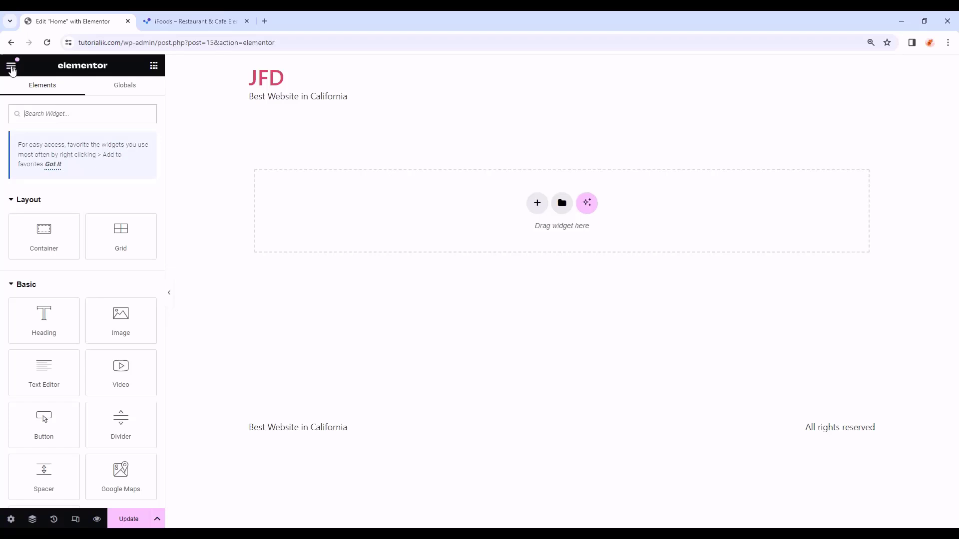
- Open Site Settings from the Elementor menu, showing the default Global Colors
left_click(12, 67)
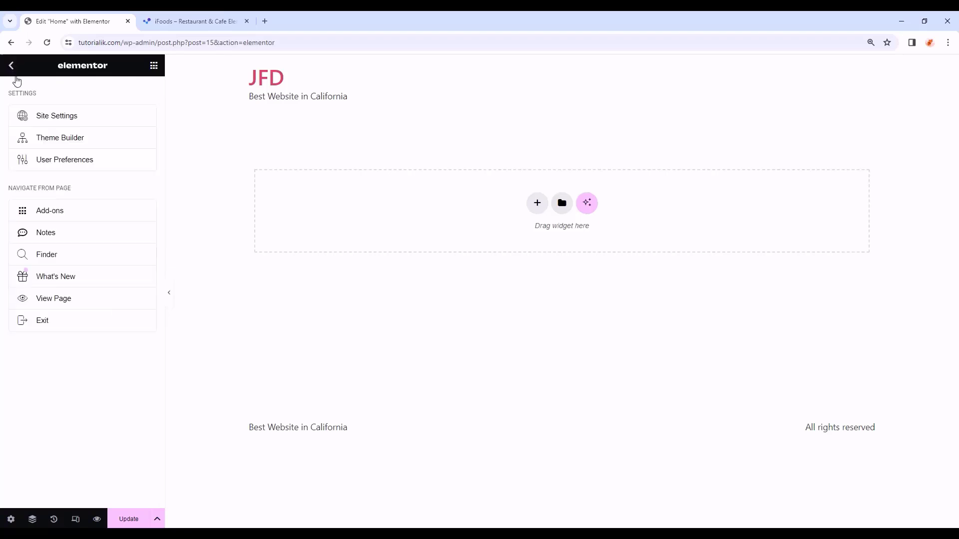
left_click(69, 123)
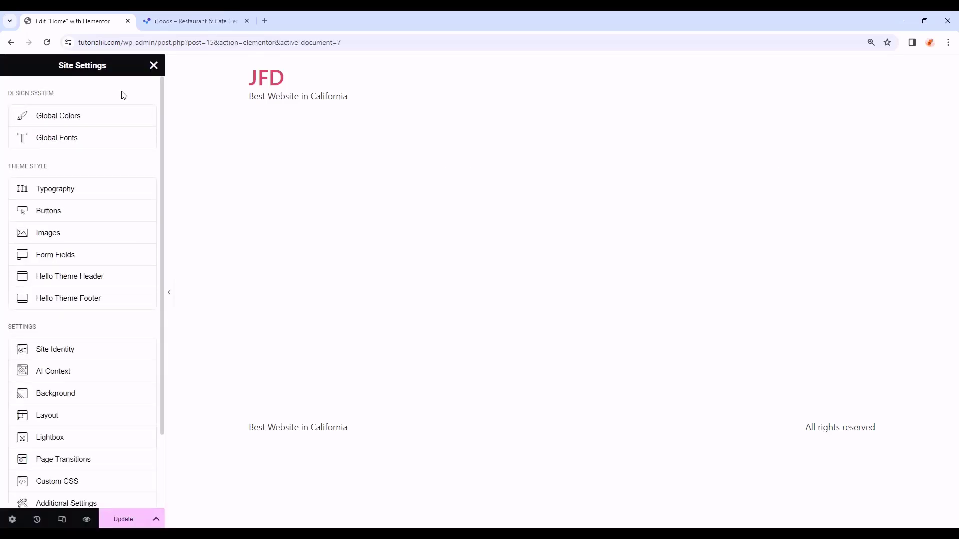
scroll(96, 259, "down", 3)
scroll(88, 409, "up", 3)
- In Global Colors, set Primary to #FFFFFF and Secondary to #D2AC6A
left_click(110, 122)
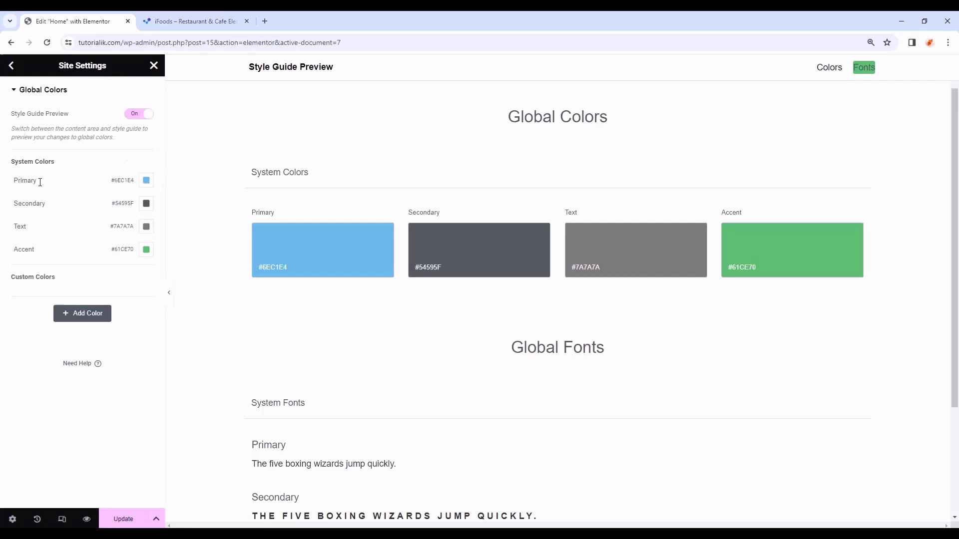
left_click(146, 180)
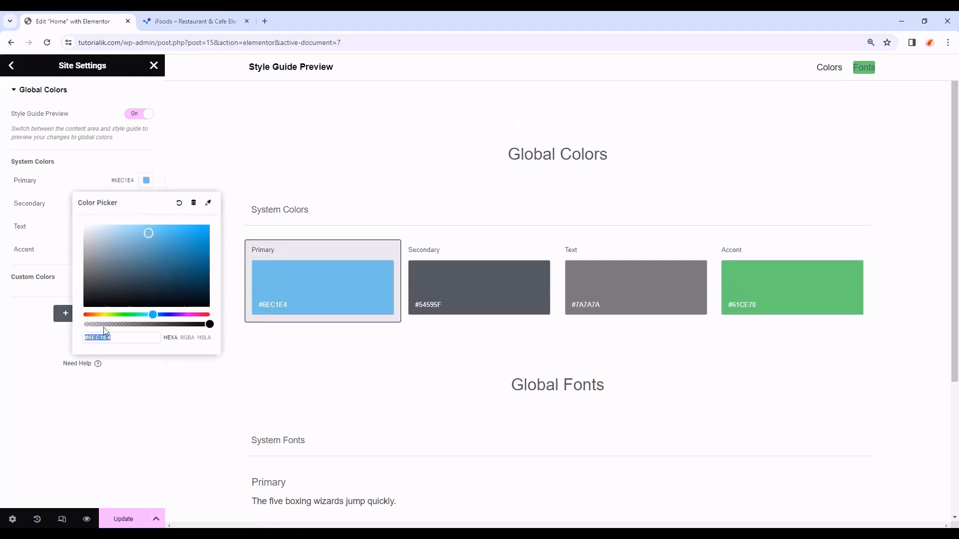
double_click(121, 337)
type("ffffff")
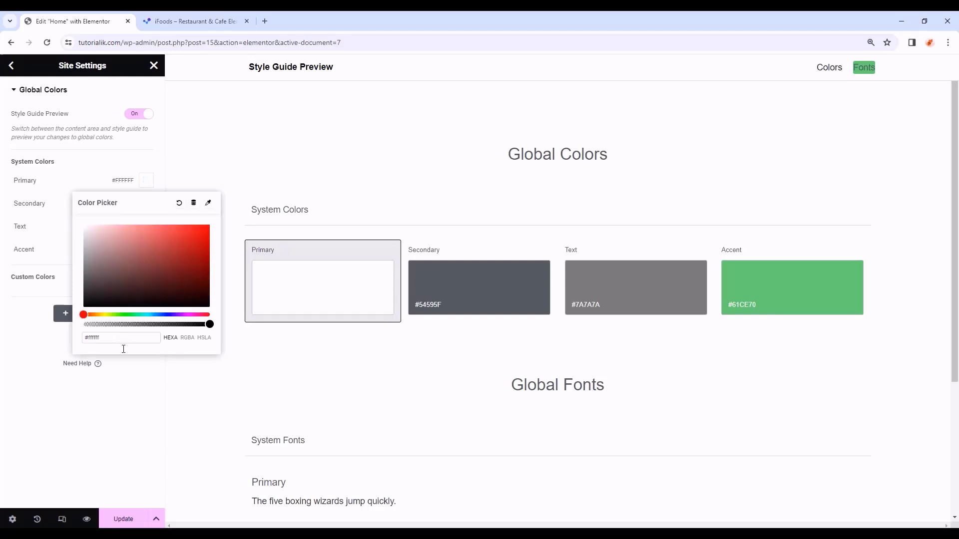
left_click(134, 388)
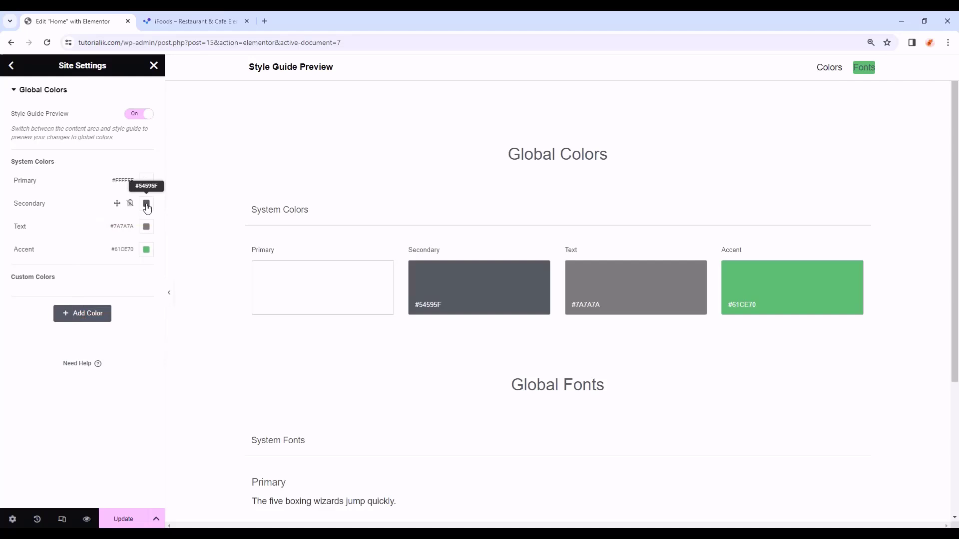
left_click(146, 205)
double_click(131, 361)
type("d2a")
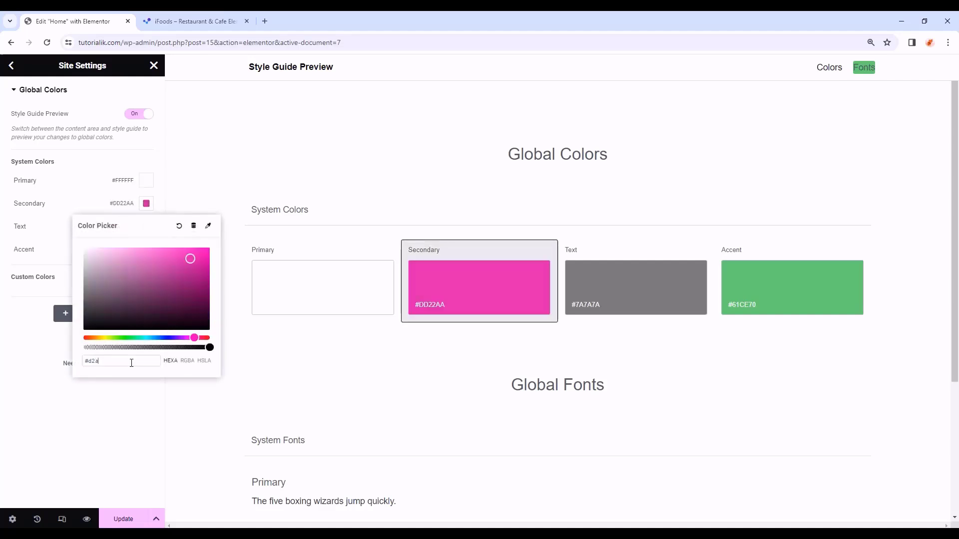
type("c6a")
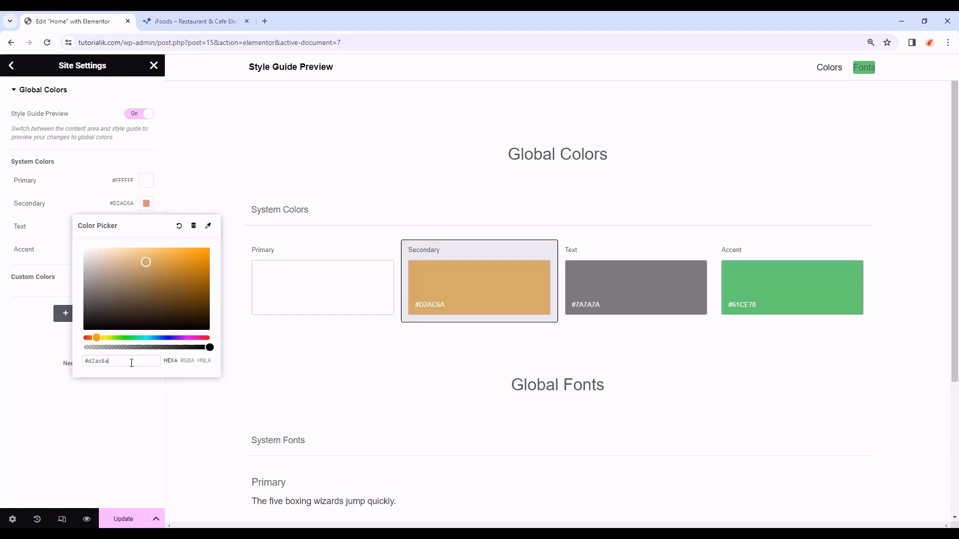
left_click(18, 365)
- Set the Text colour to #A7A7A7 and Accent to #E4C590
left_click(147, 227)
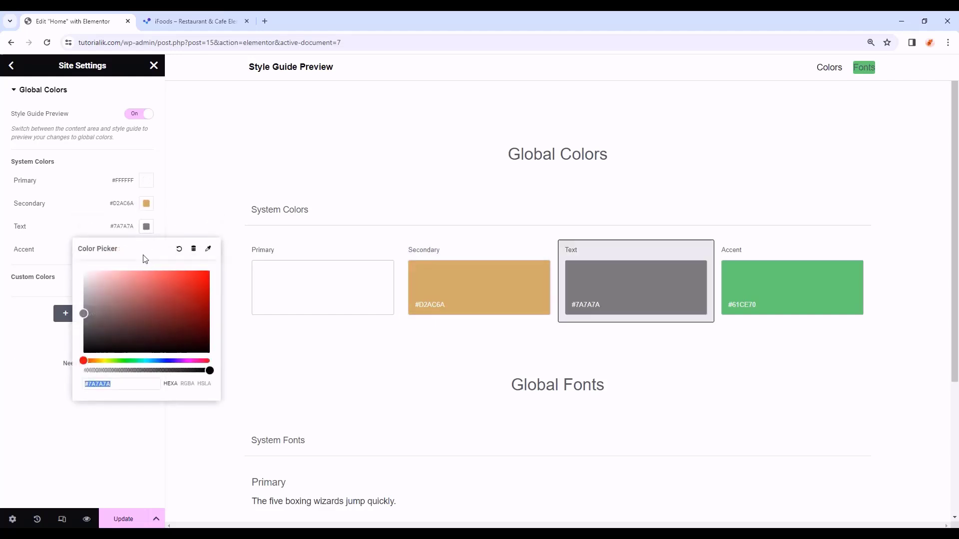
double_click(131, 384)
type("a7a7a7")
left_click(35, 387)
left_click(146, 249)
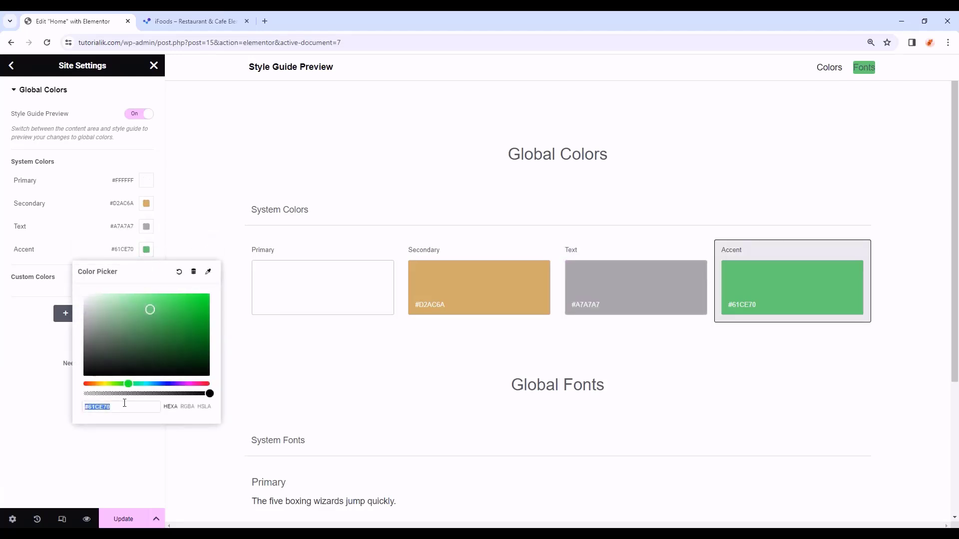
type("e4c590")
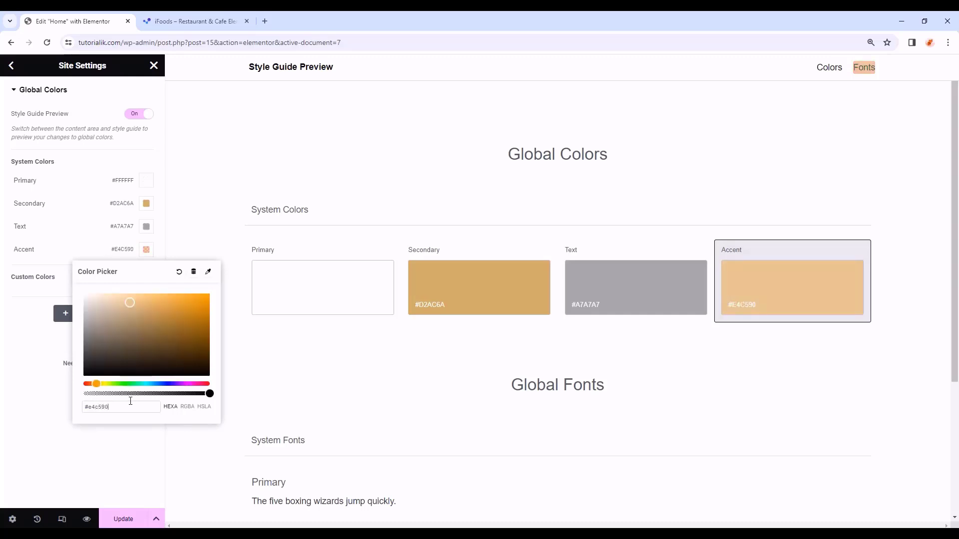
left_click(130, 429)
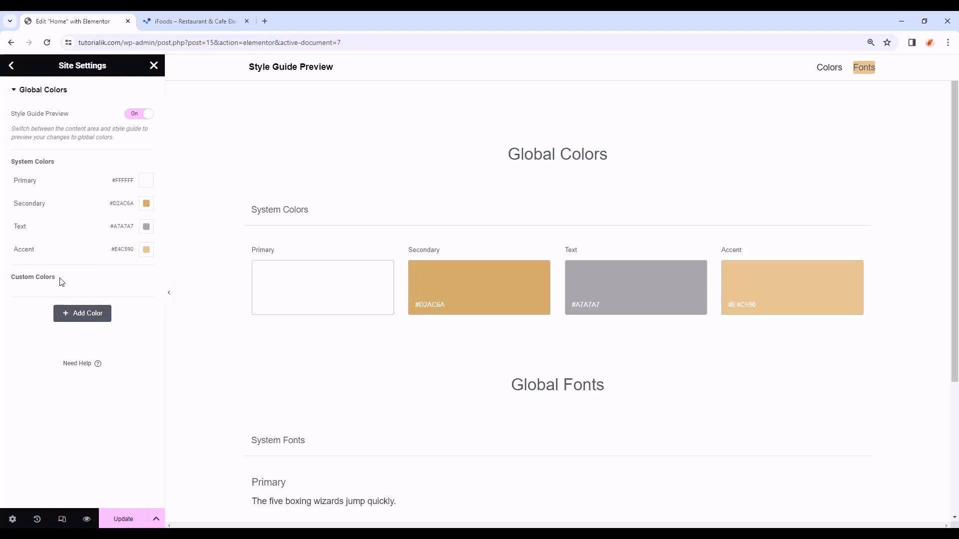
- Add a custom colour named Body Color with hex #171819
left_click(90, 321)
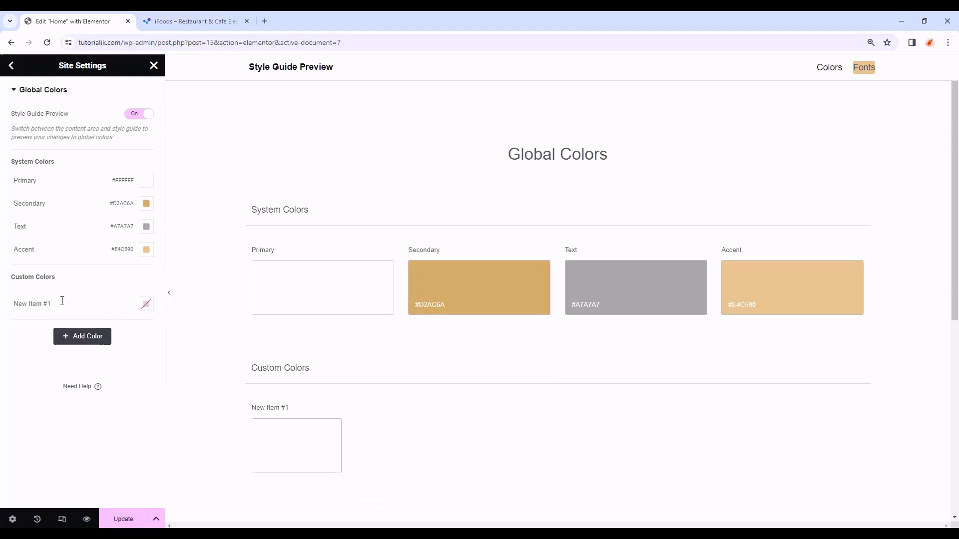
left_click(62, 300)
left_click_drag(58, 303, 1, 307)
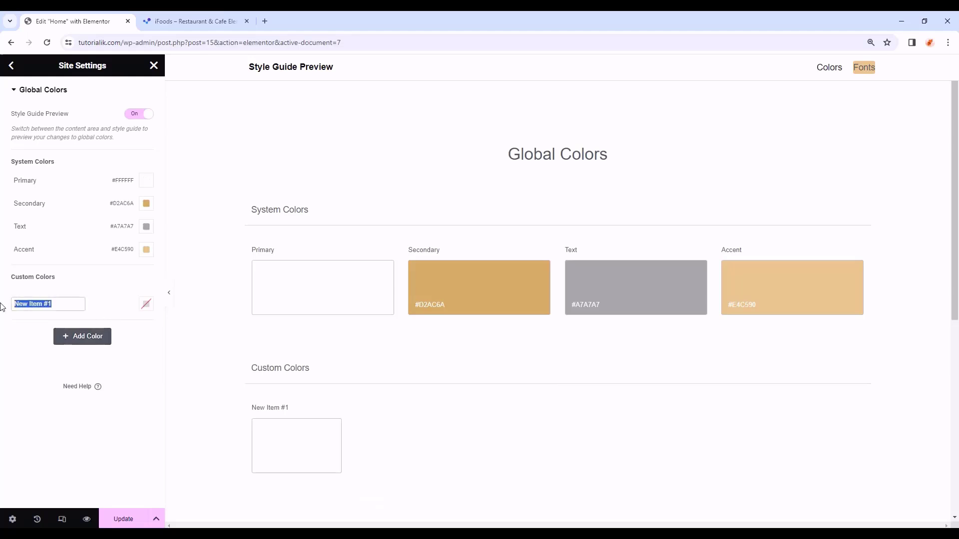
type("Body Color")
left_click(146, 304)
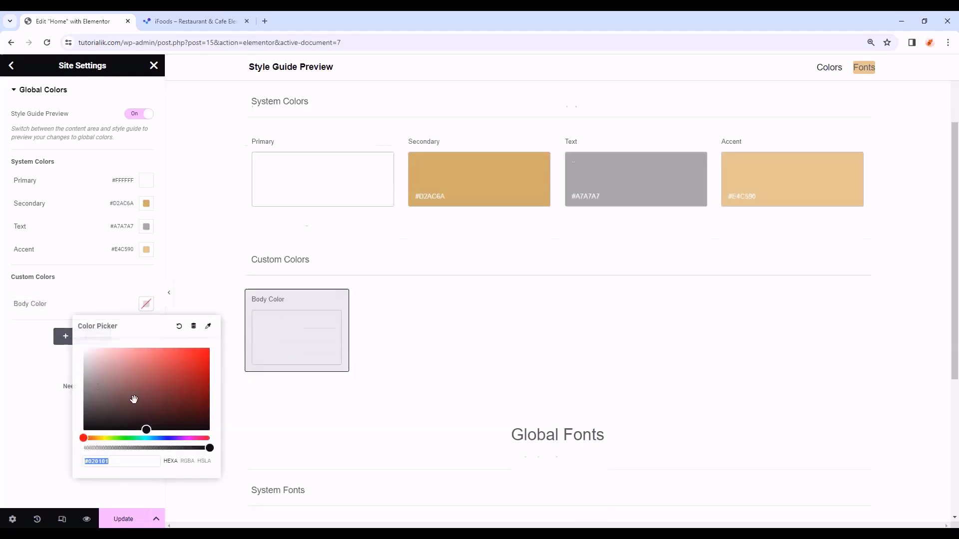
double_click(136, 462)
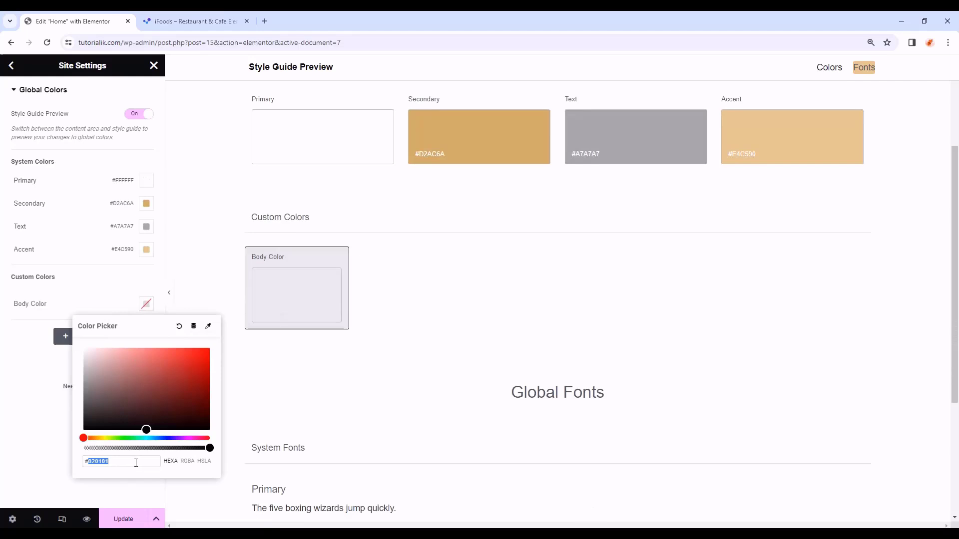
type("1718")
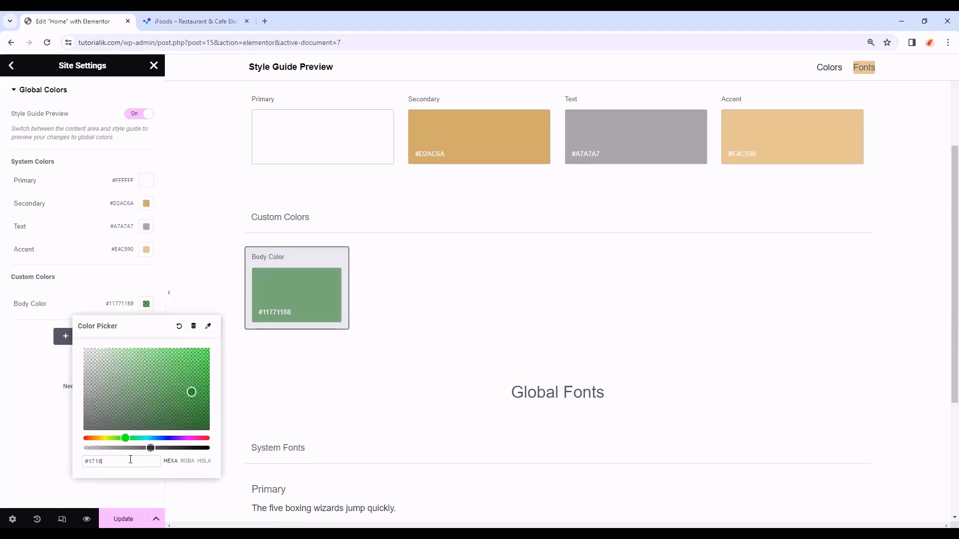
type("19")
left_click(21, 342)
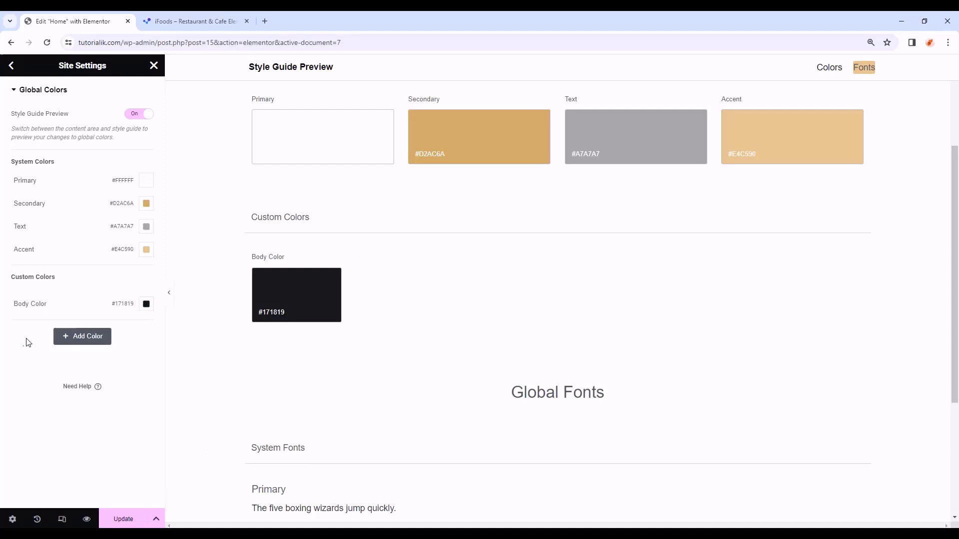
- Add a custom colour Black #000000, save the colours, and return to Site Settings
left_click(78, 345)
left_click(64, 327)
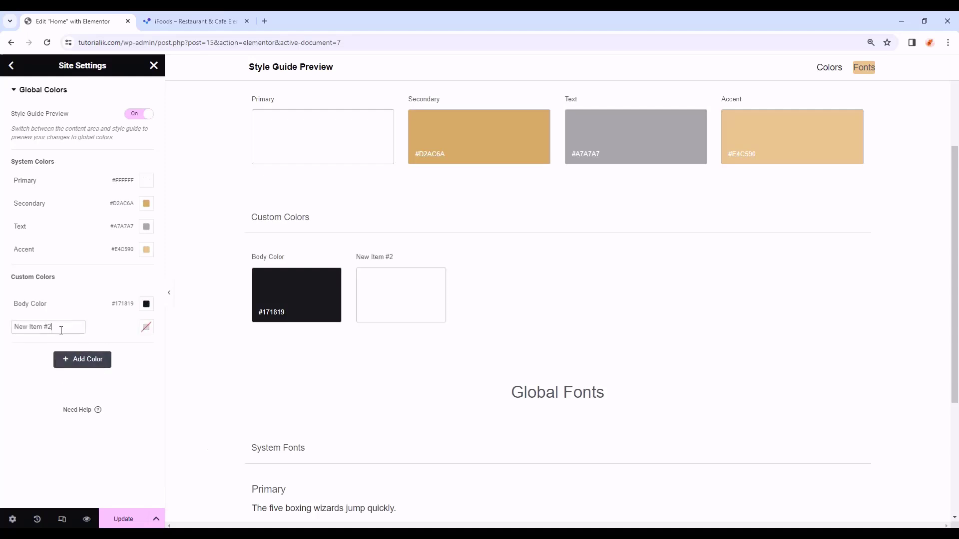
left_click_drag(64, 327, 2, 328)
type("Black")
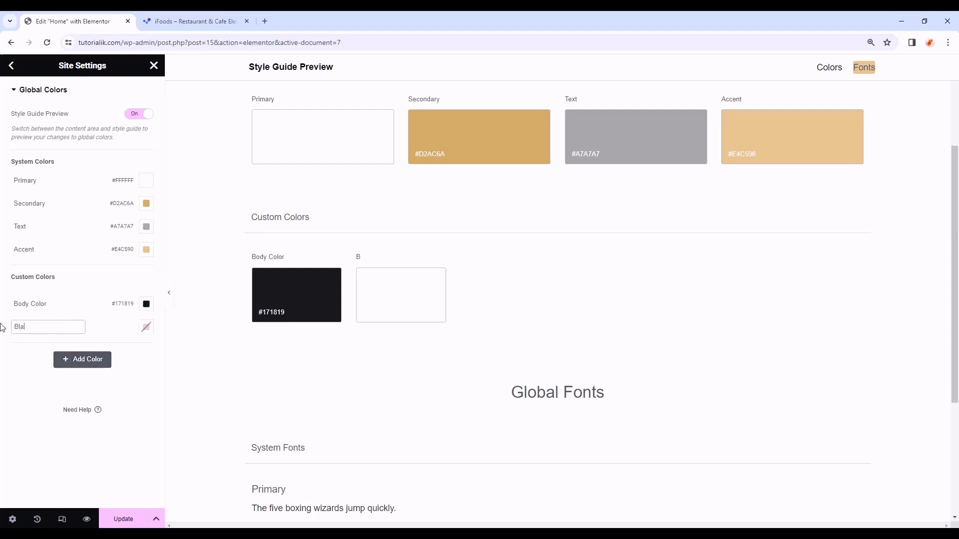
left_click(146, 327)
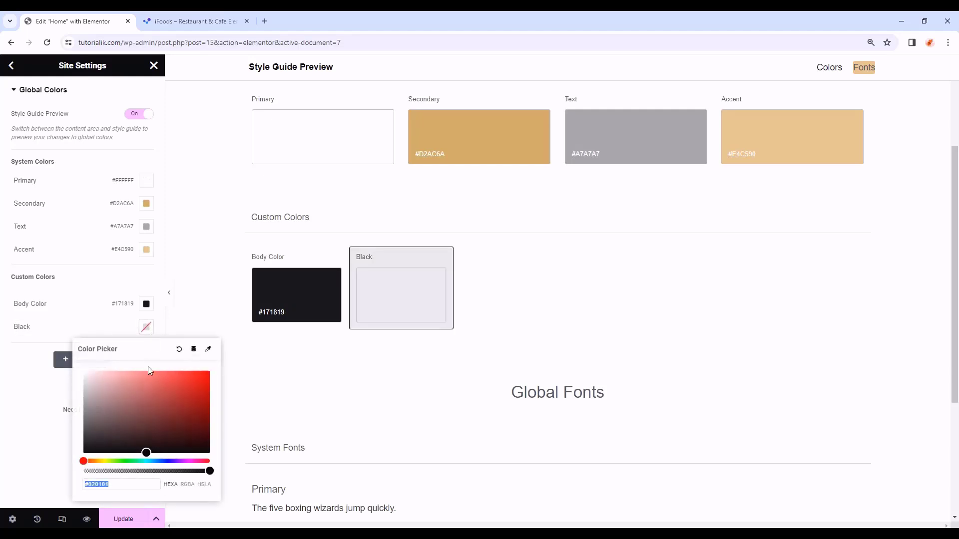
double_click(127, 488)
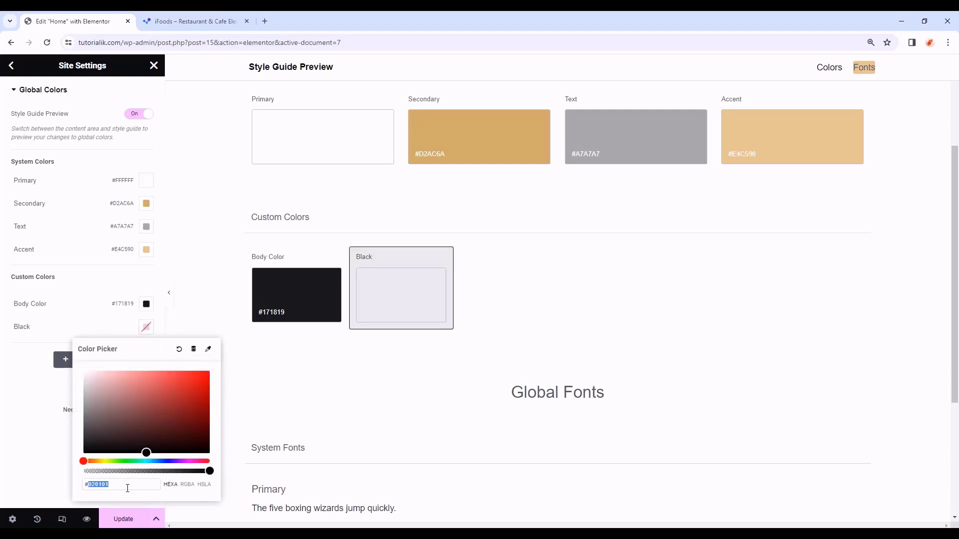
type("000000")
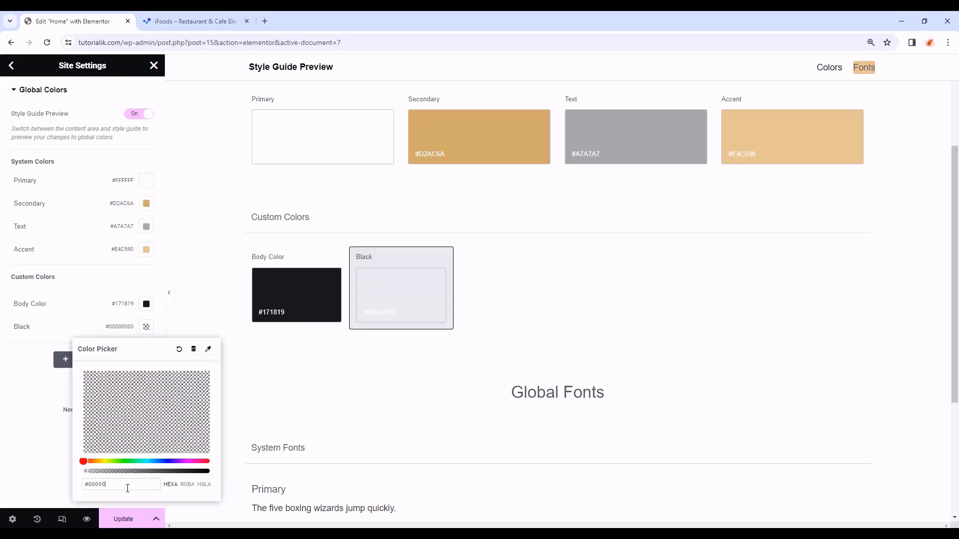
left_click(48, 464)
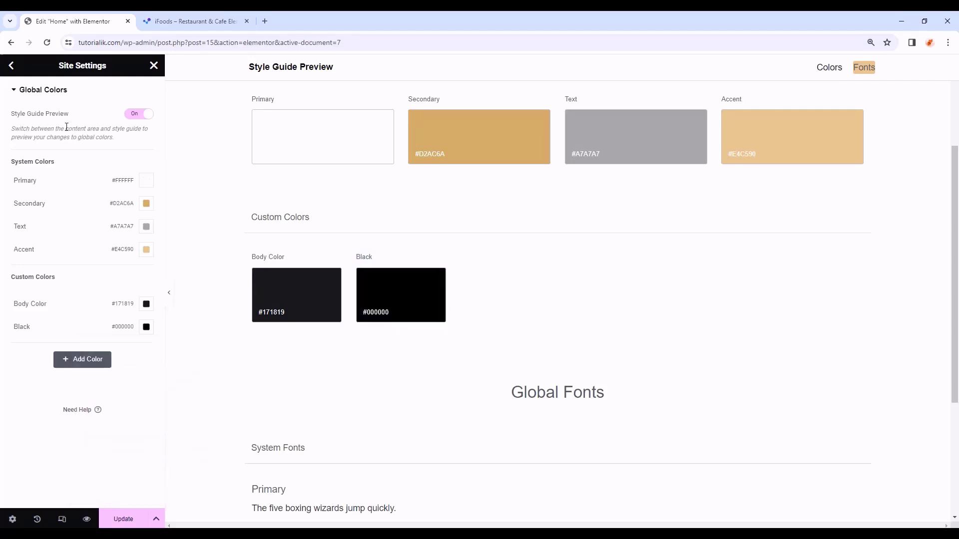
left_click(124, 519)
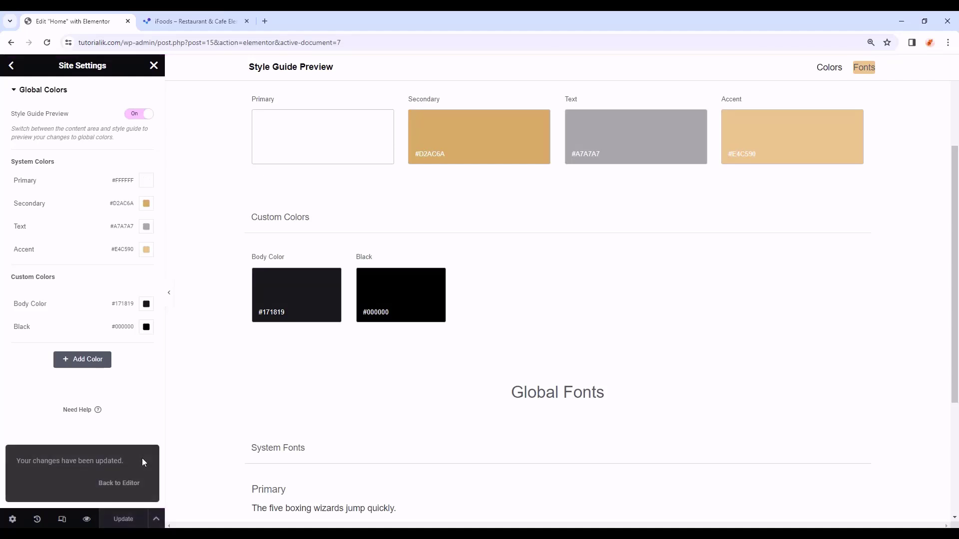
left_click(12, 67)
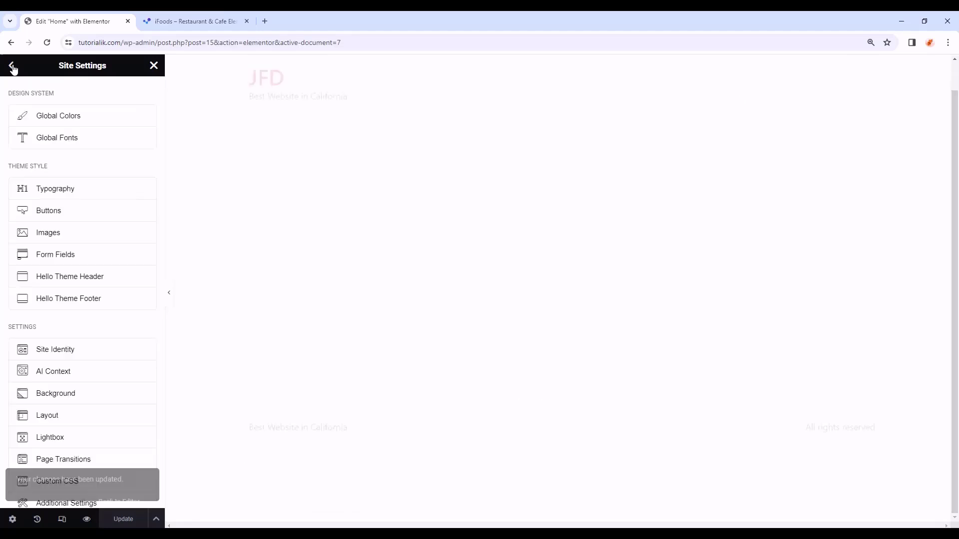
- Set the global Primary font to Forum, 60 px, weight 400, 72 px line height
left_click(48, 146)
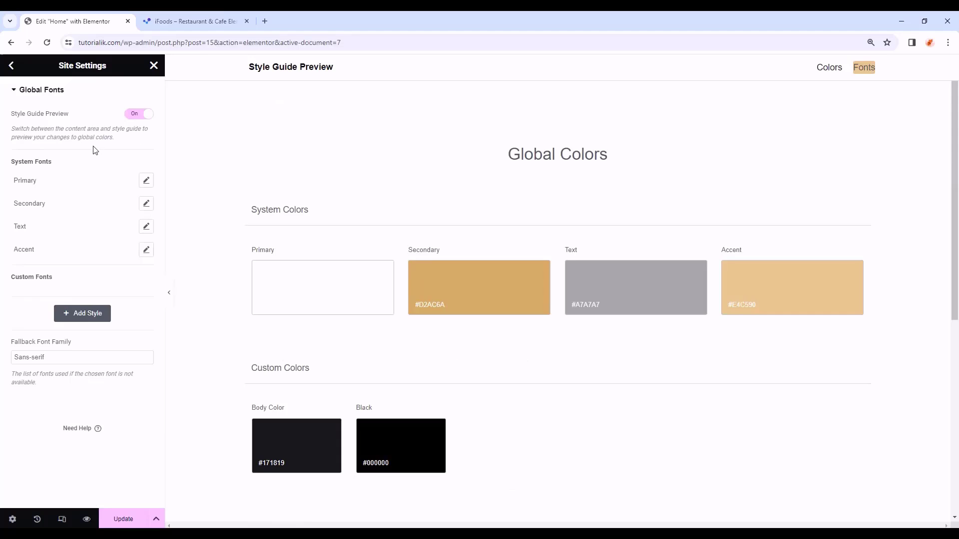
mouse_move(125, 184)
left_click(146, 183)
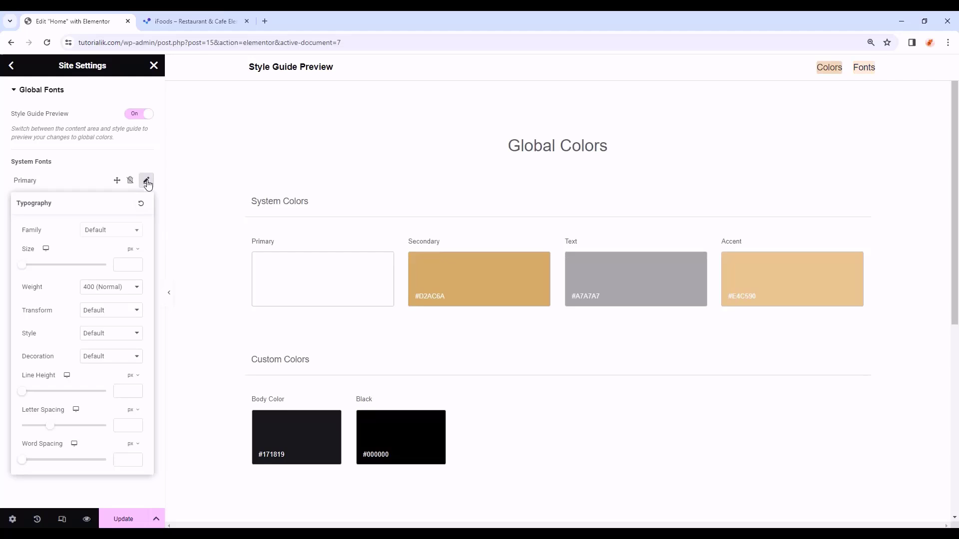
left_click(103, 233)
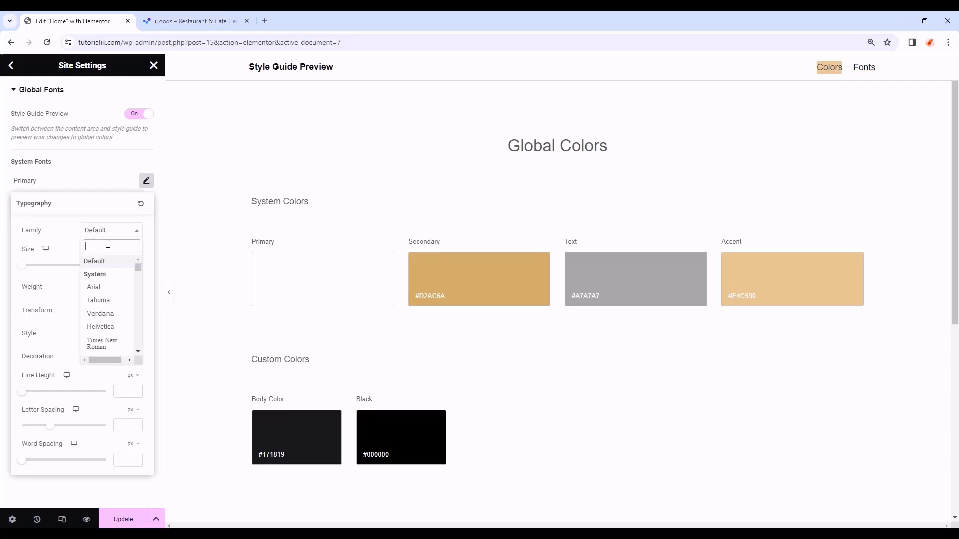
type("forum")
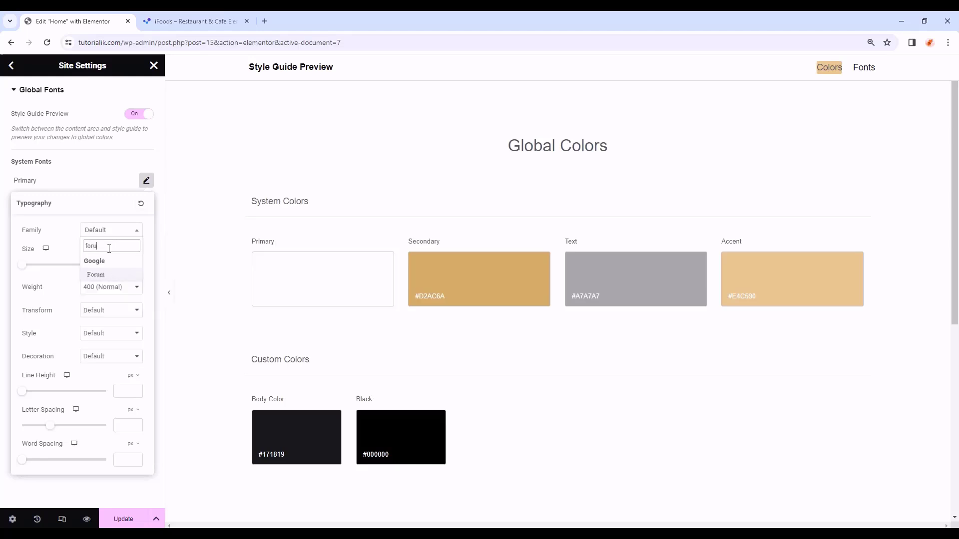
left_click(95, 275)
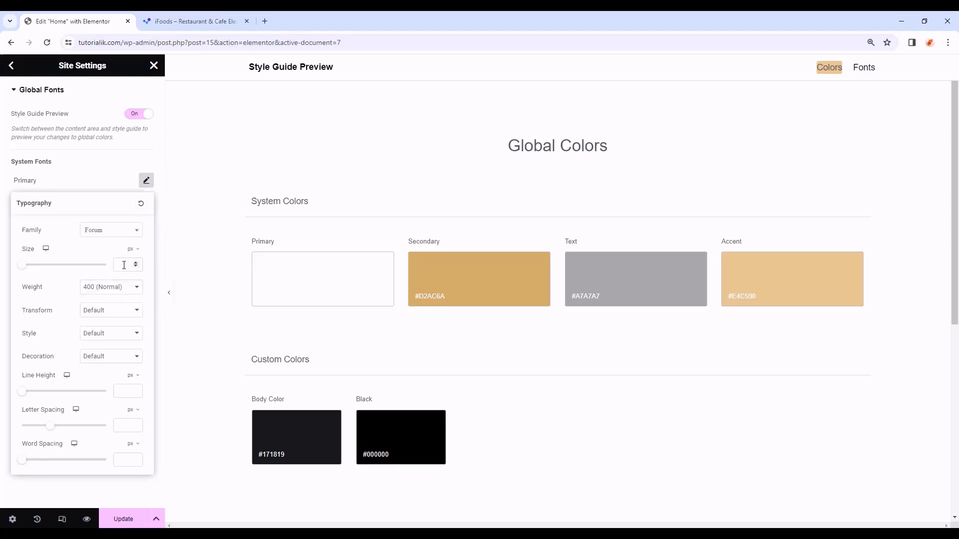
type("60")
left_click(122, 288)
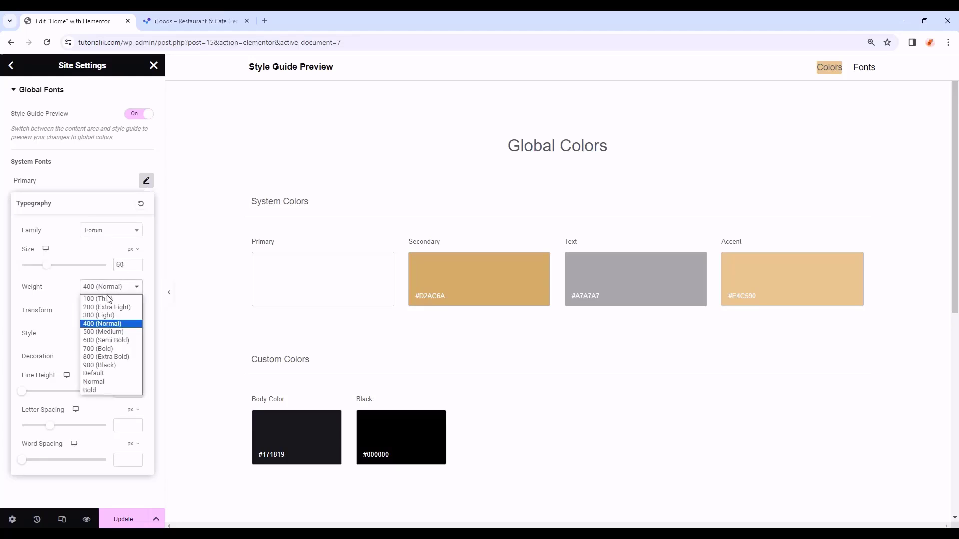
left_click(100, 324)
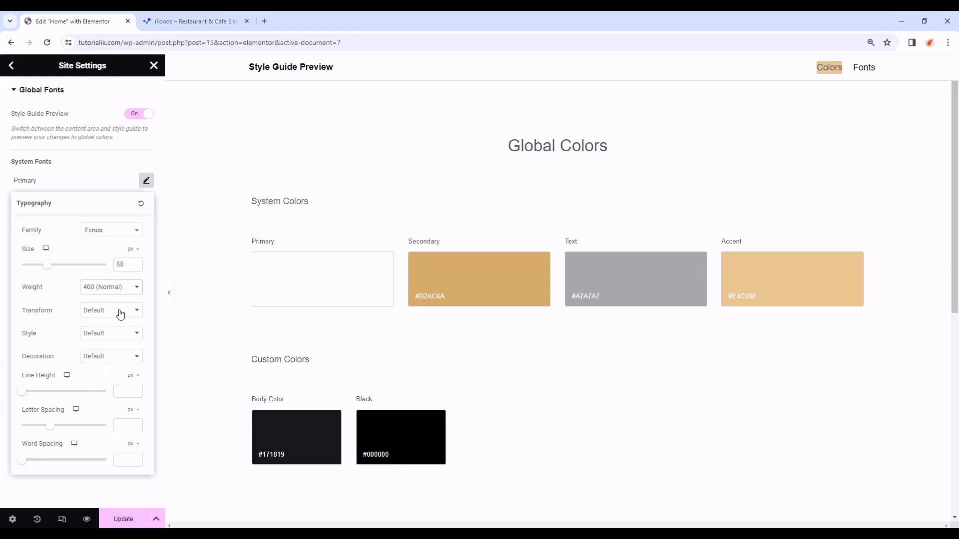
left_click(92, 311)
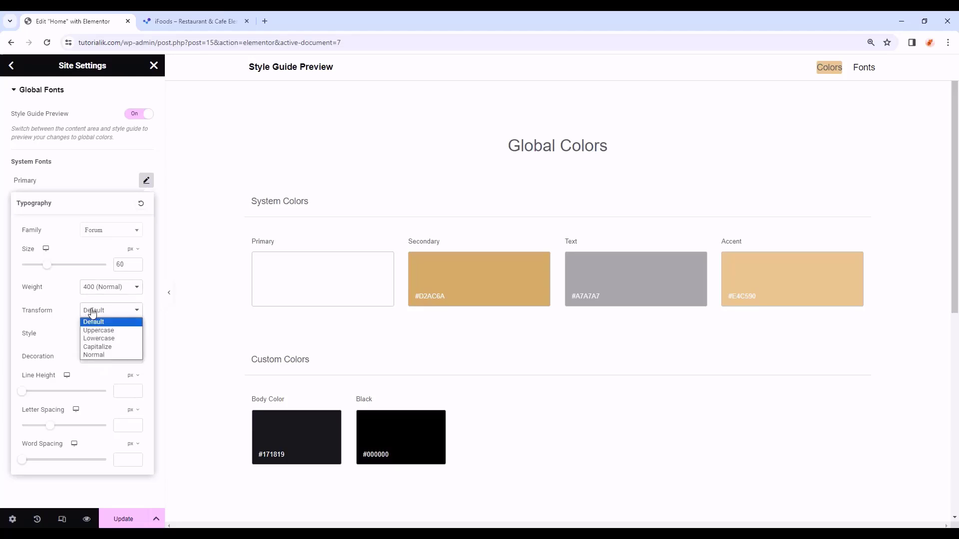
left_click(92, 331)
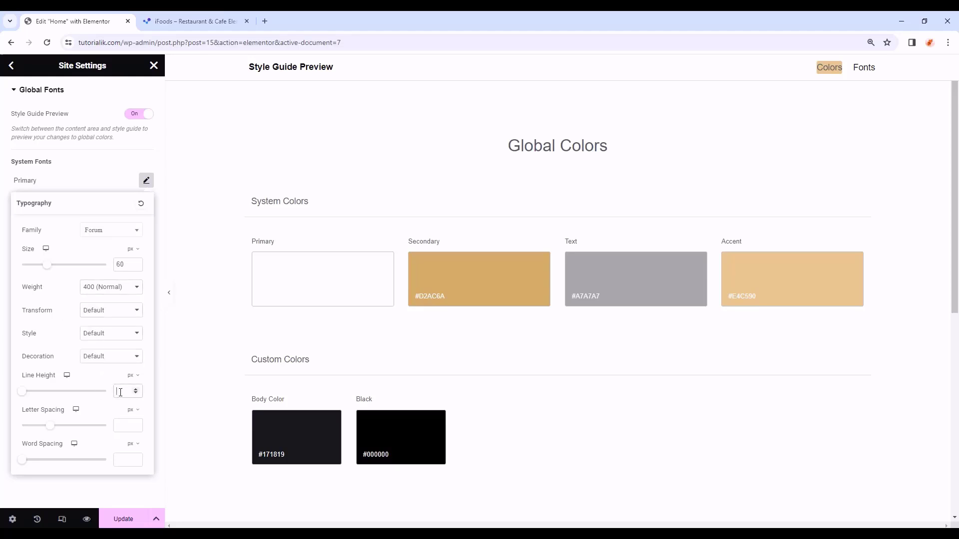
type("72")
left_click(39, 491)
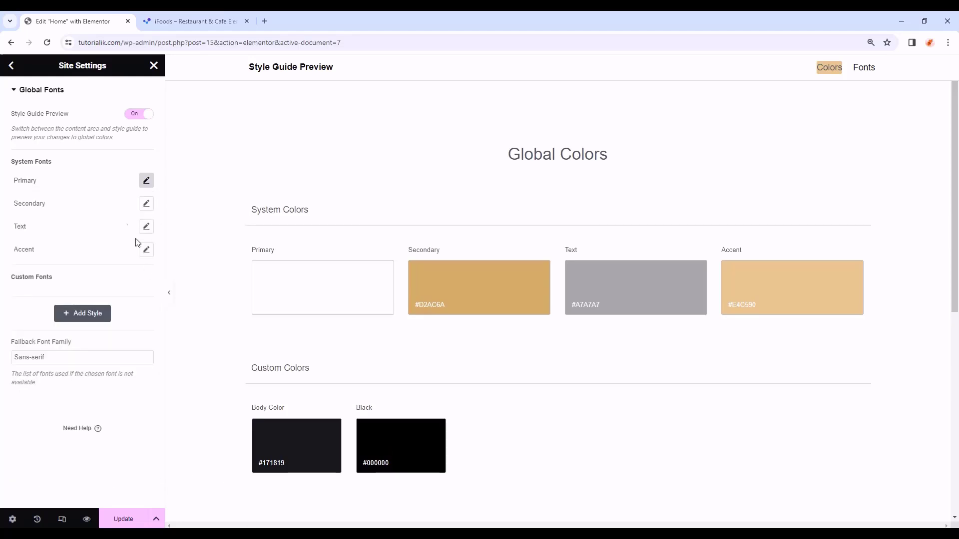
- Set the global Secondary font to DM Sans 12 px, 700 bold, uppercase, 16 px line height
left_click(147, 208)
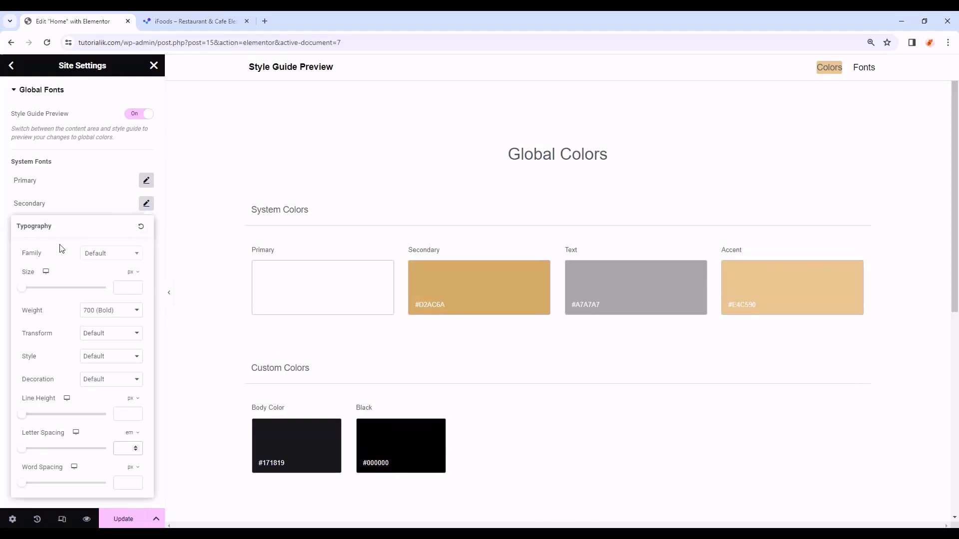
left_click(111, 254)
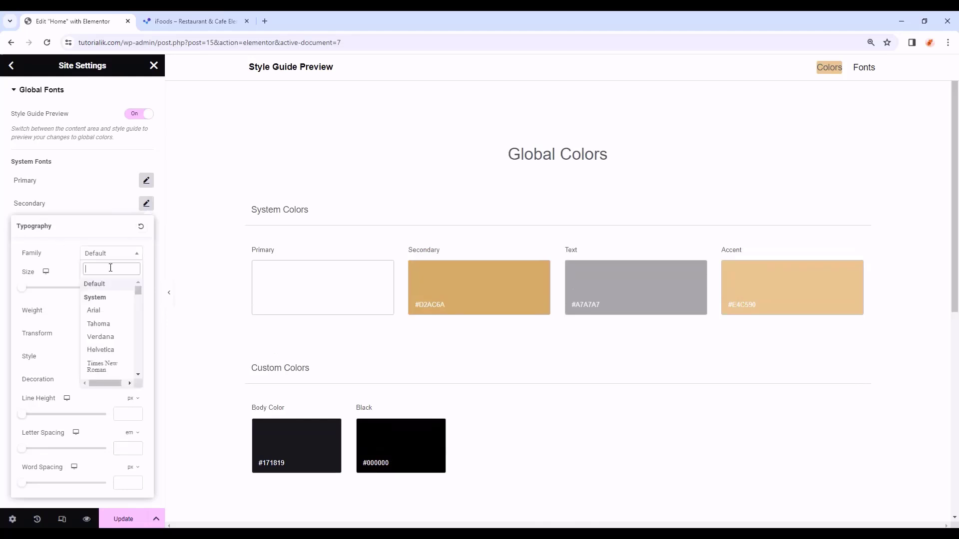
type("dm sans")
key("Return")
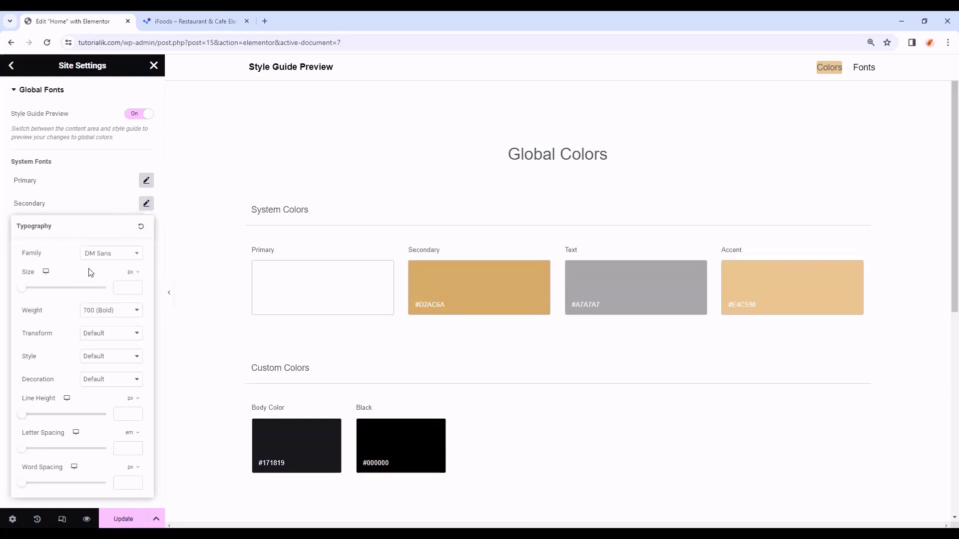
left_click(125, 289)
type("12")
left_click(124, 310)
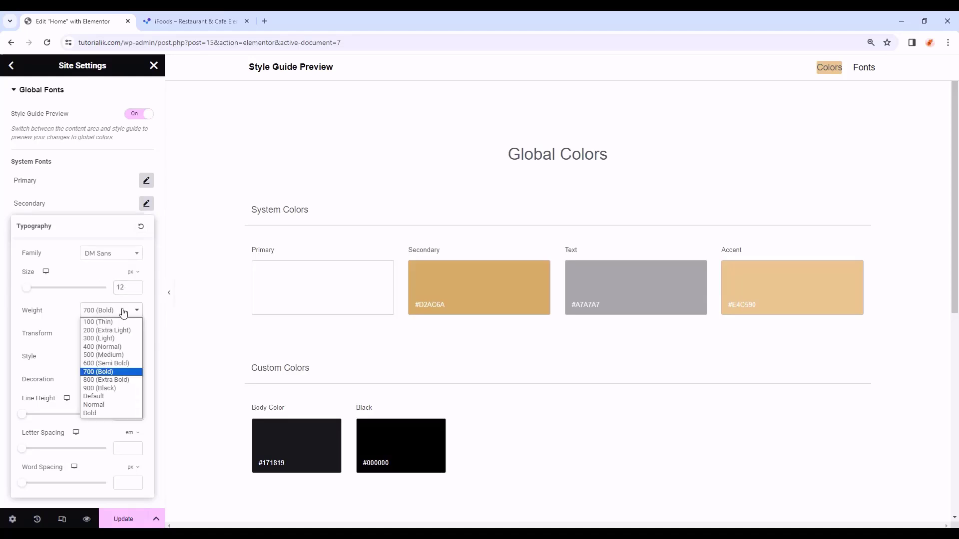
left_click(98, 372)
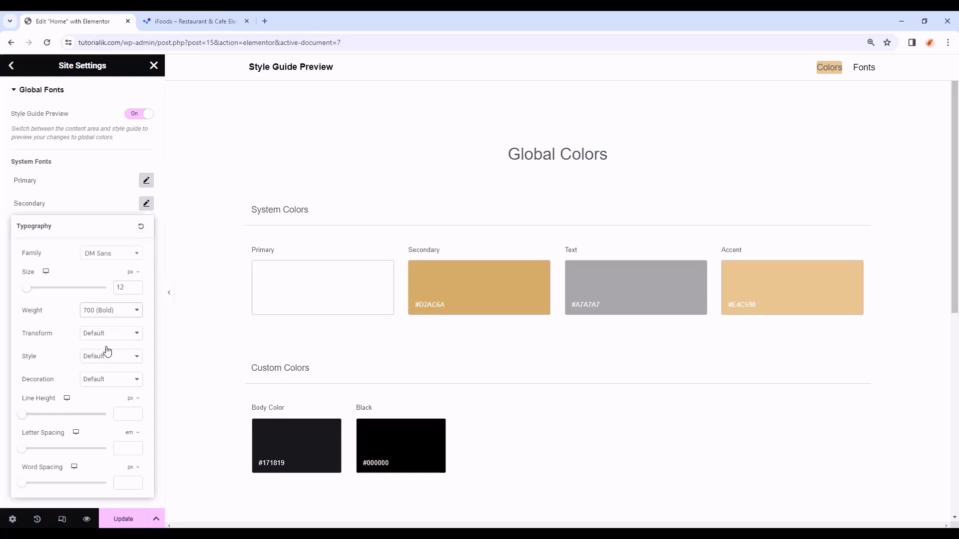
left_click(114, 334)
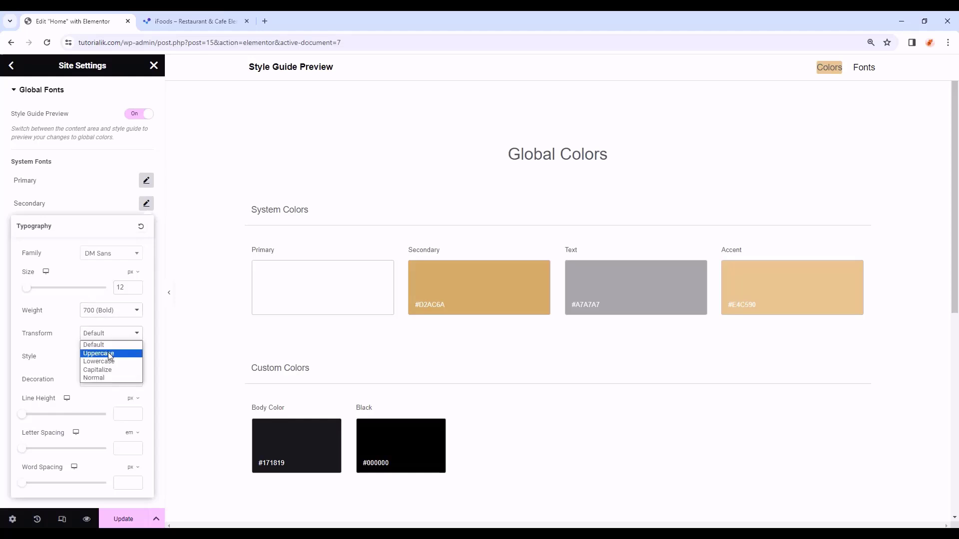
left_click(111, 354)
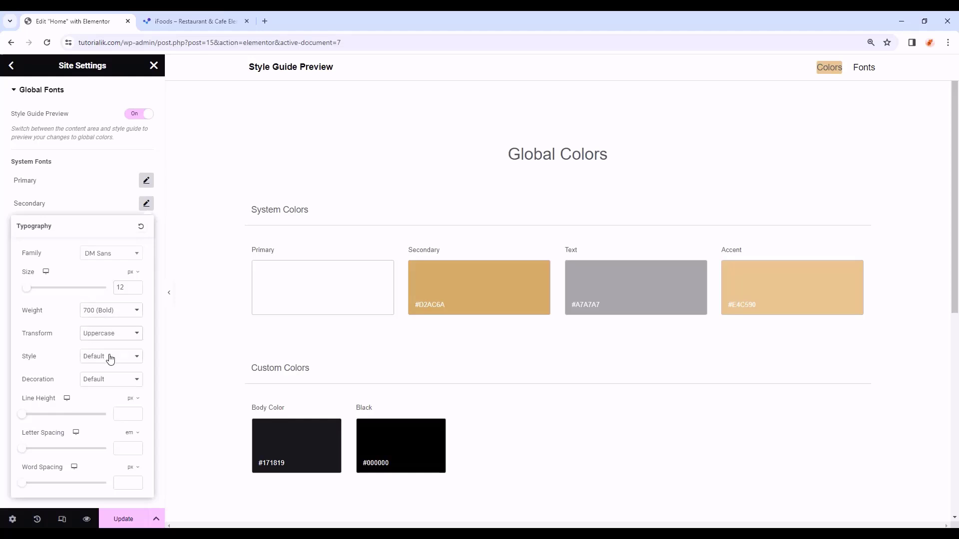
left_click(123, 410)
type("16")
left_click(145, 203)
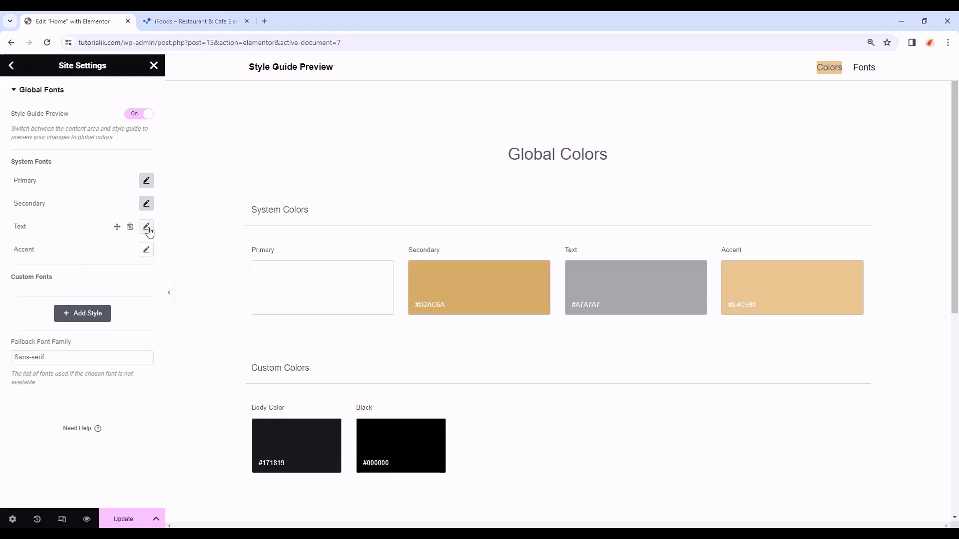
- Set the global Text font to DM Sans 16 px with 29 px line height
left_click(146, 227)
left_click(146, 227)
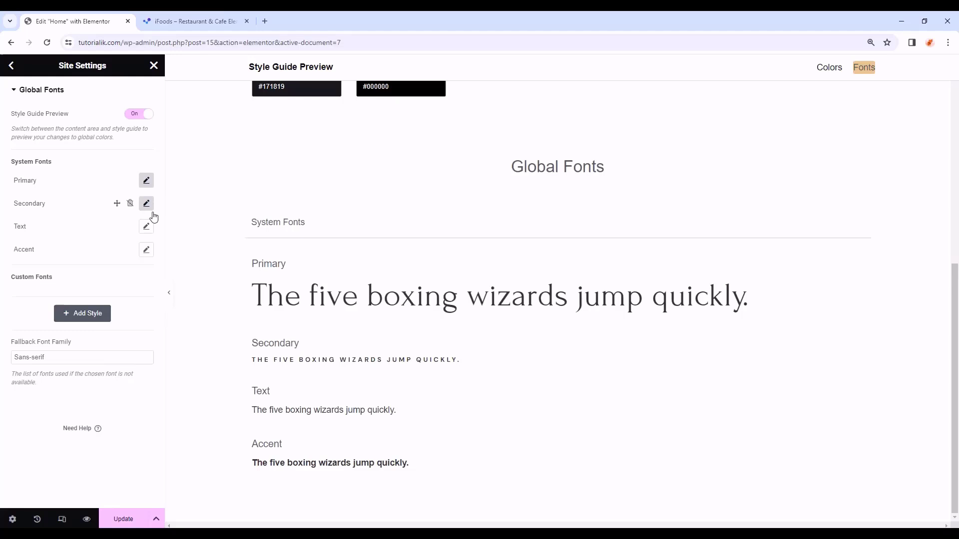
left_click(146, 227)
left_click(115, 278)
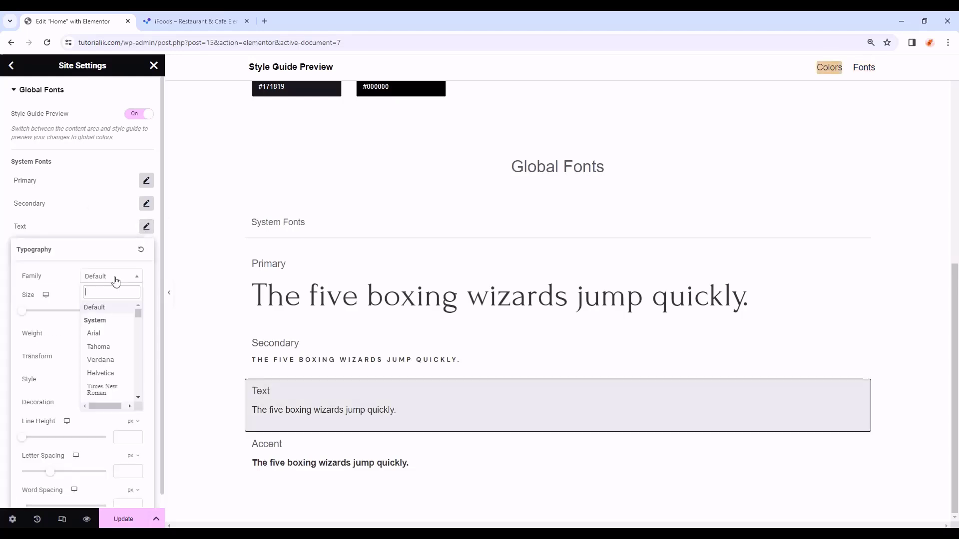
type("dm")
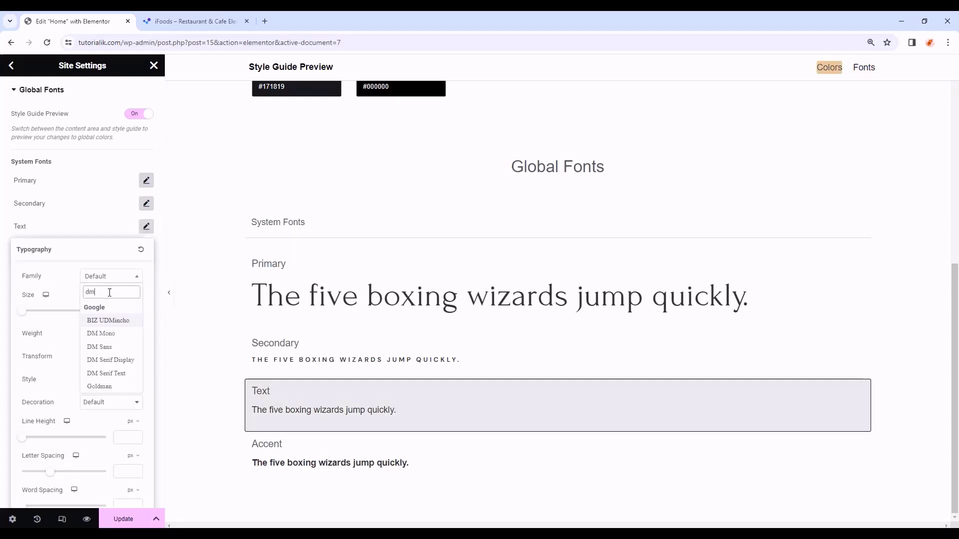
left_click(100, 347)
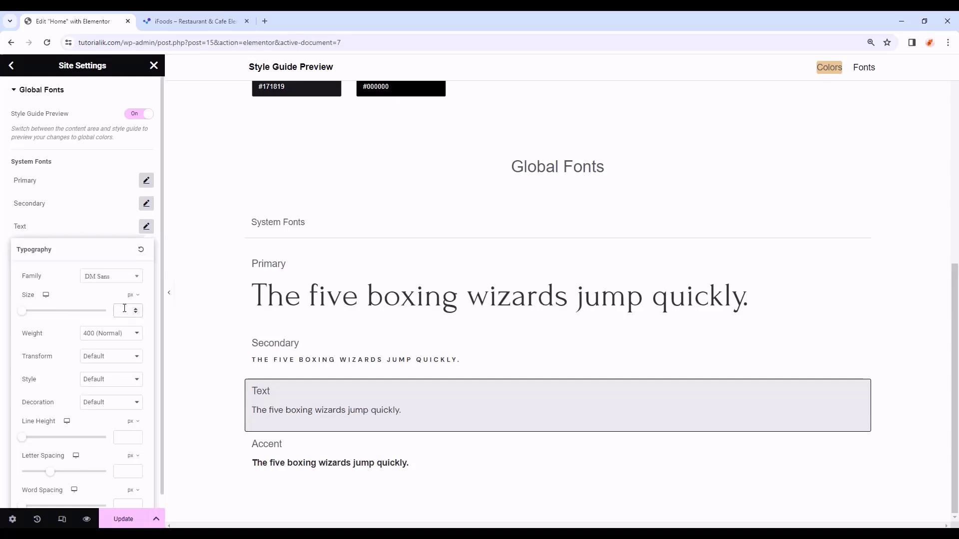
type("16")
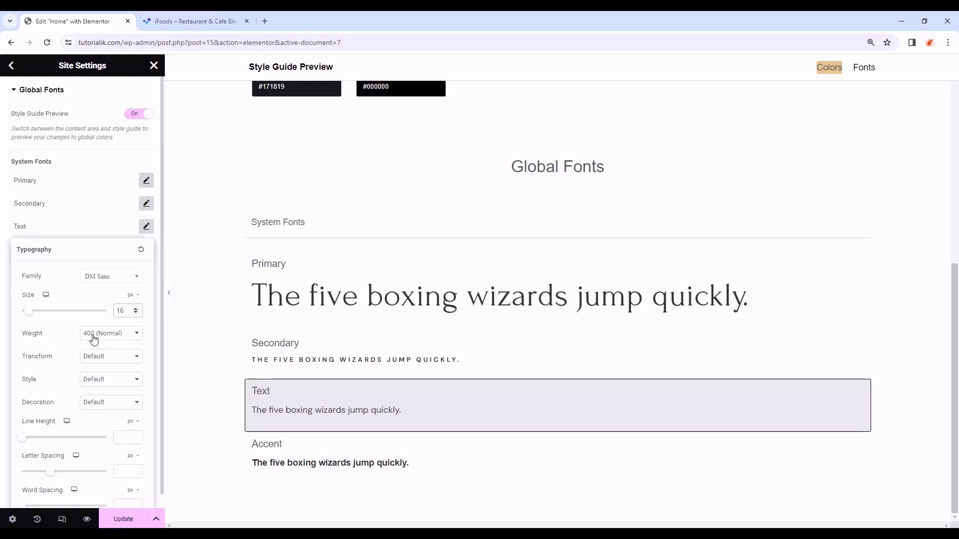
left_click(124, 439)
type("29")
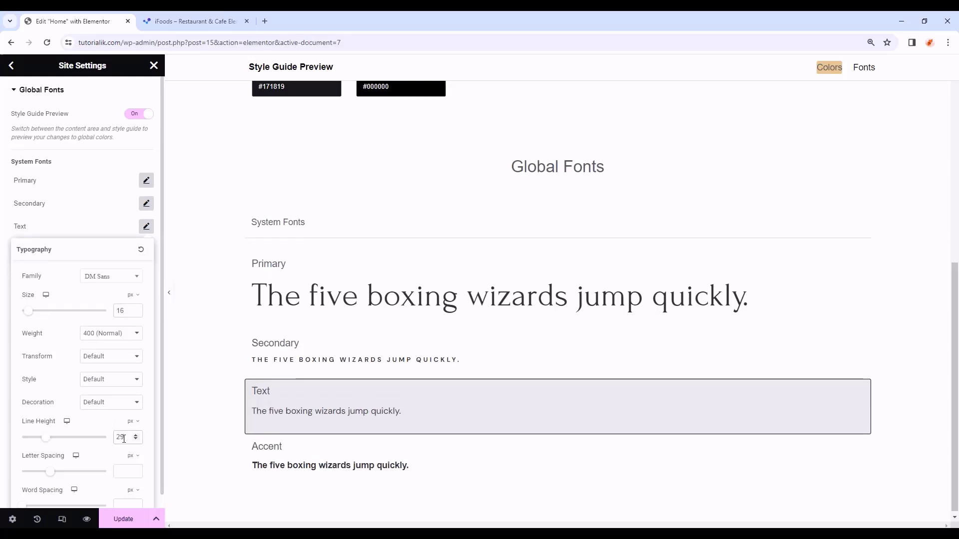
left_click(146, 226)
- Set the Accent font to DM Sans 12 px, 700 bold, uppercase, 12 px line height, 0.3em spacing
left_click(146, 250)
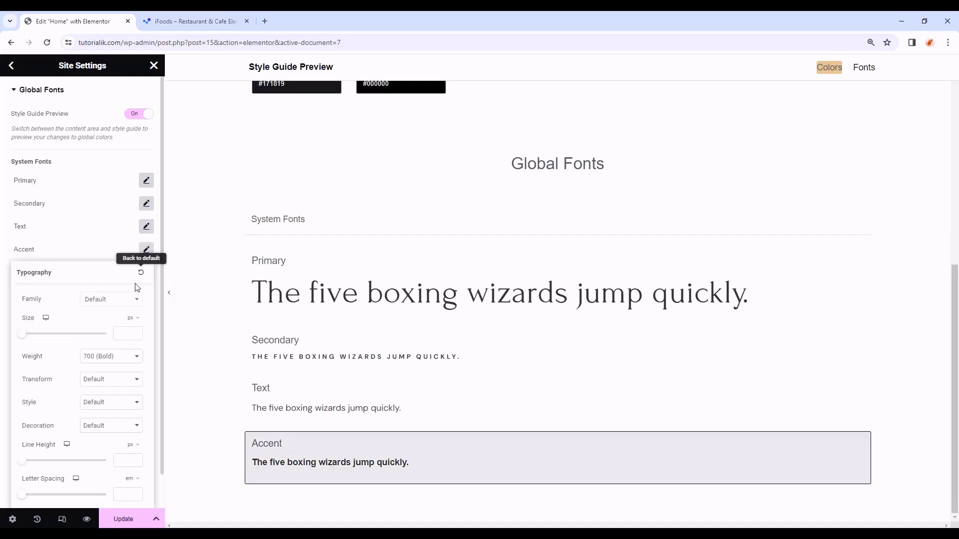
left_click(118, 300)
type("d")
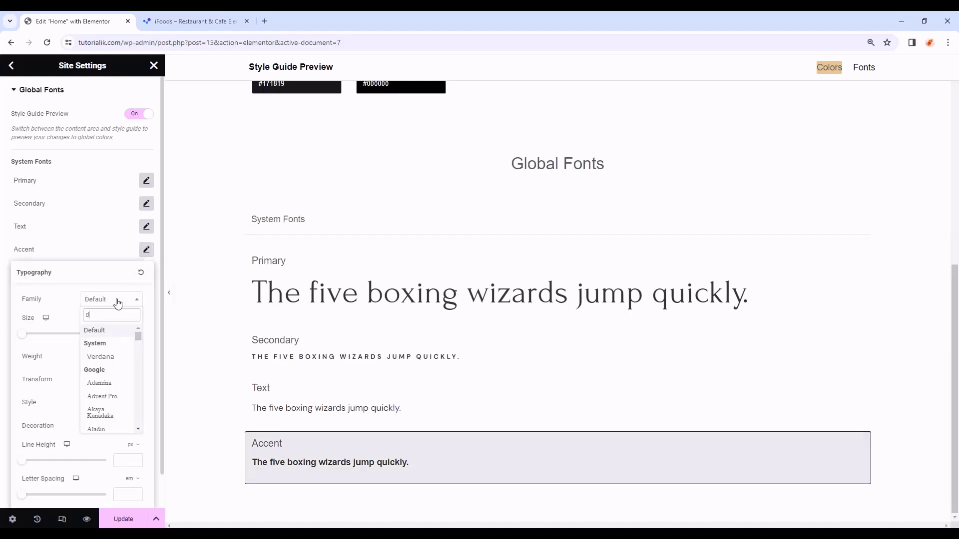
type("m")
left_click(110, 370)
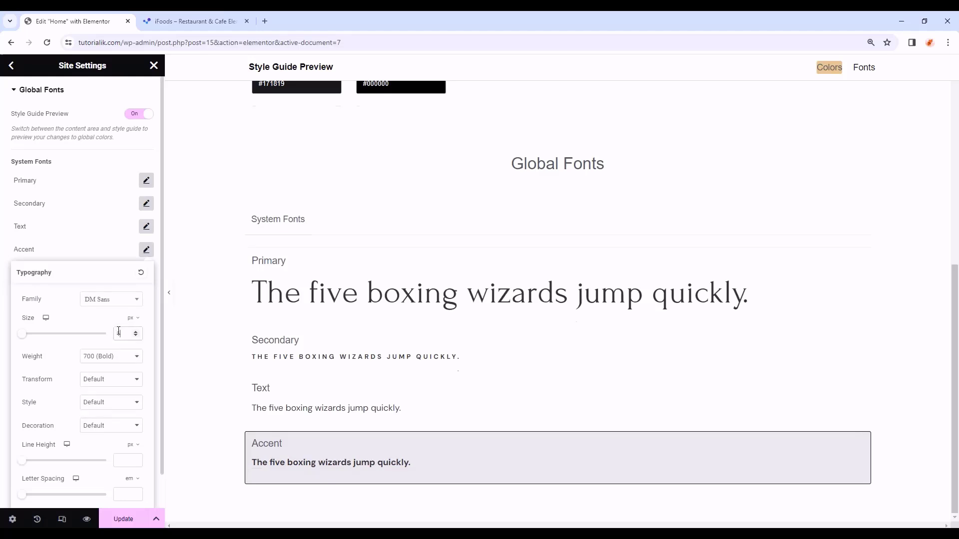
left_click(120, 334)
type("12")
left_click(115, 356)
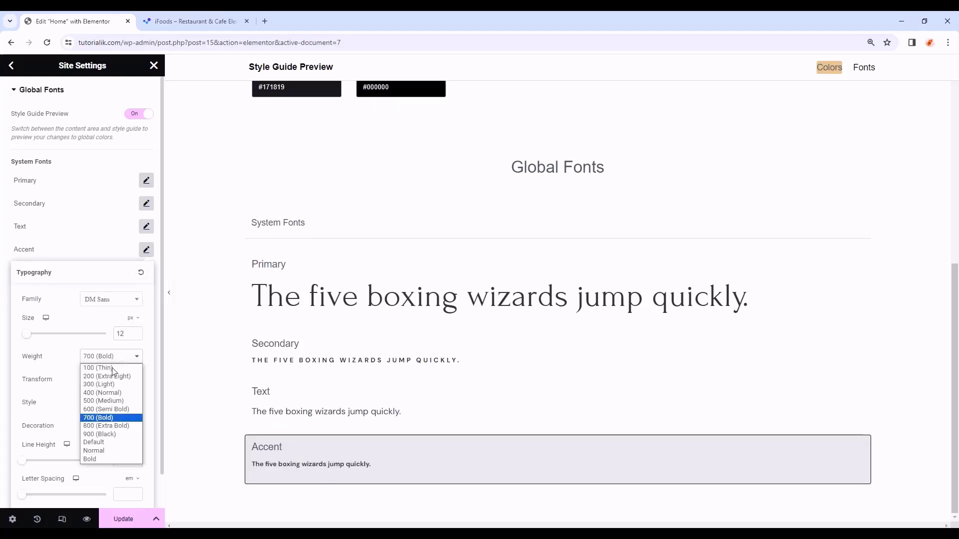
left_click(110, 418)
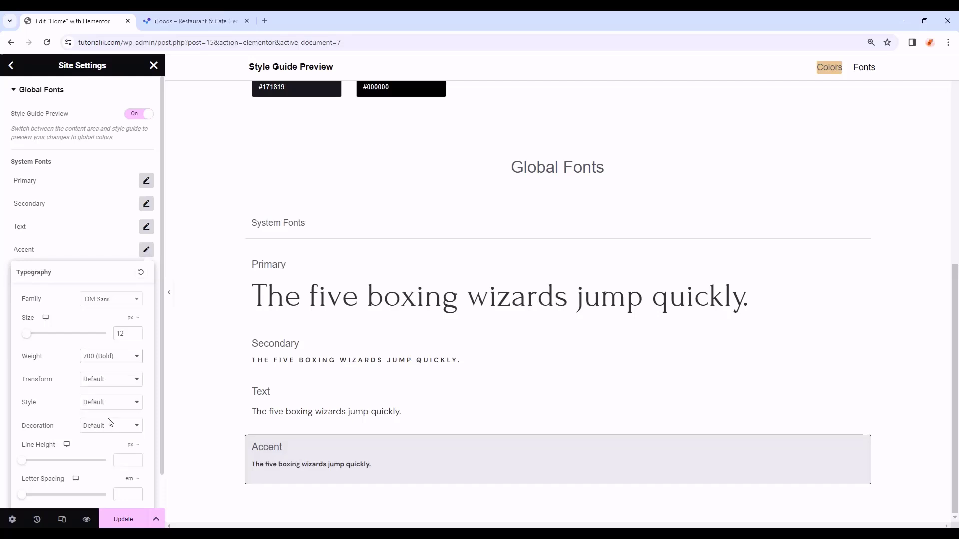
left_click(120, 381)
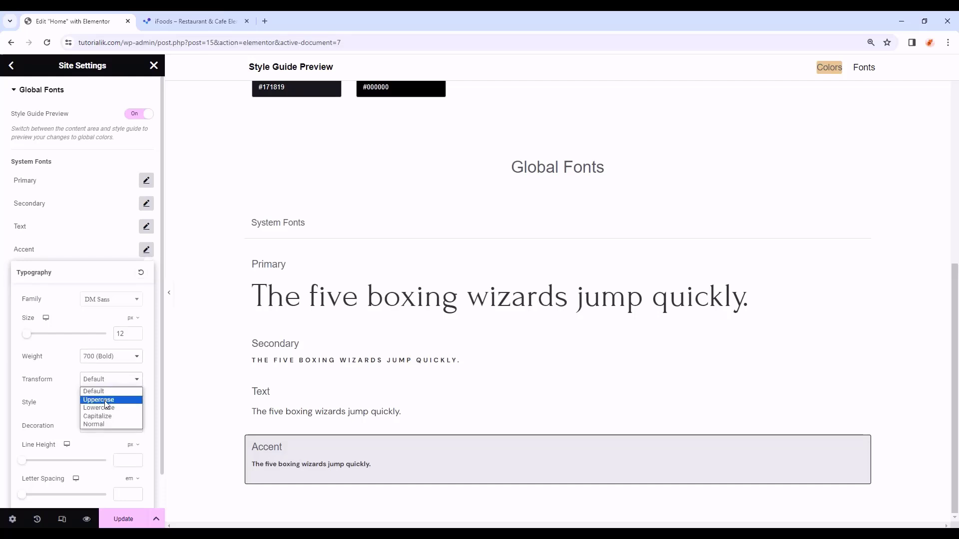
left_click(106, 404)
left_click(125, 458)
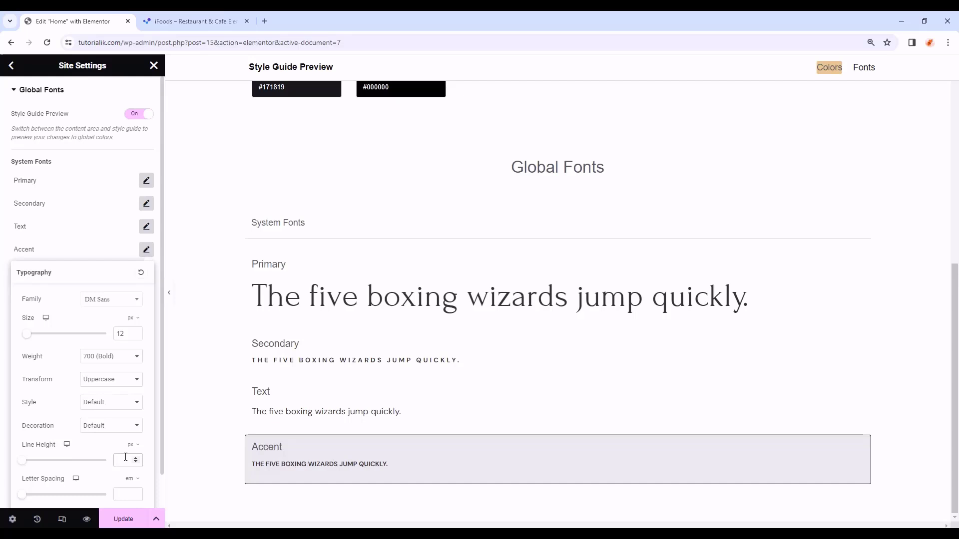
type("12")
scroll(127, 455, "down", 1)
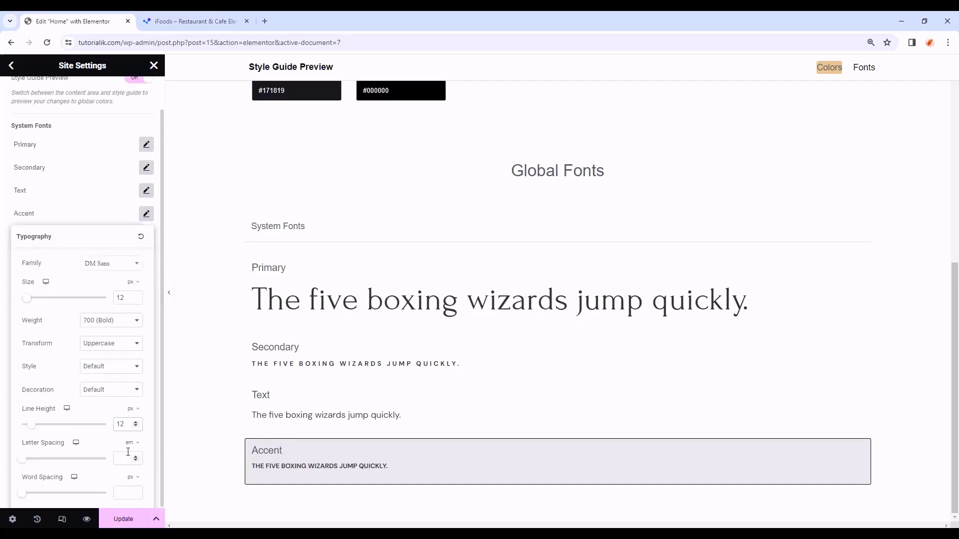
left_click(129, 457)
type("0.3")
left_click(4, 242)
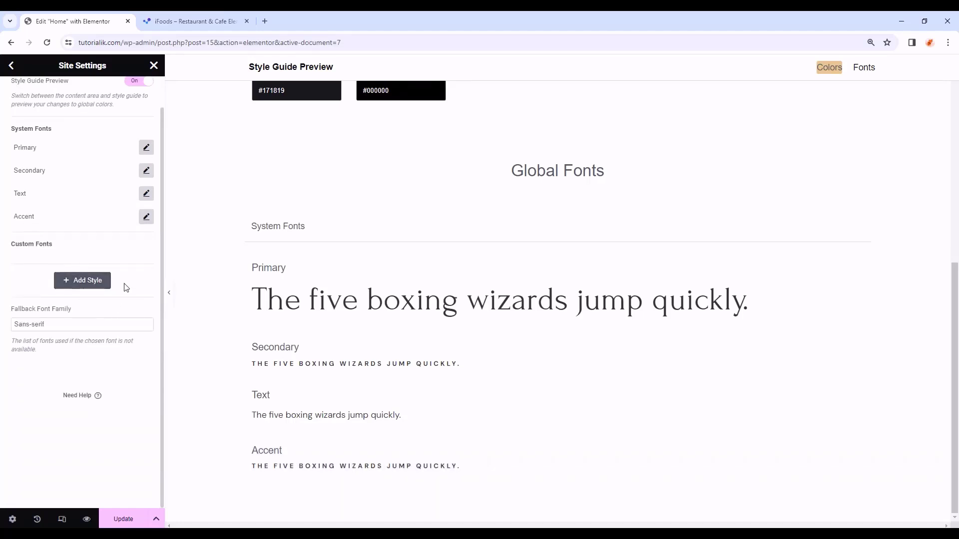
scroll(127, 280, "up", 1)
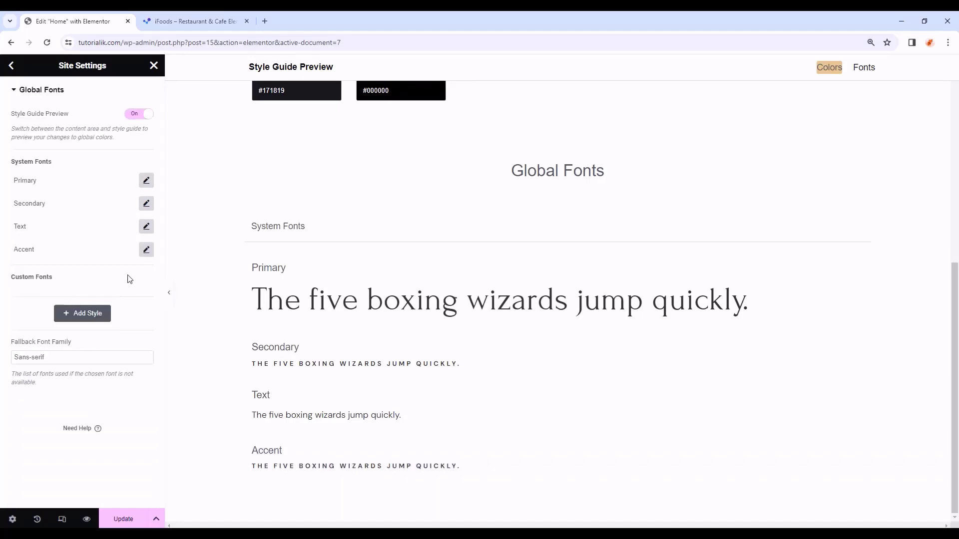
- Publish the global font changes and go to the theme Typography settings
left_click(112, 521)
left_click(11, 65)
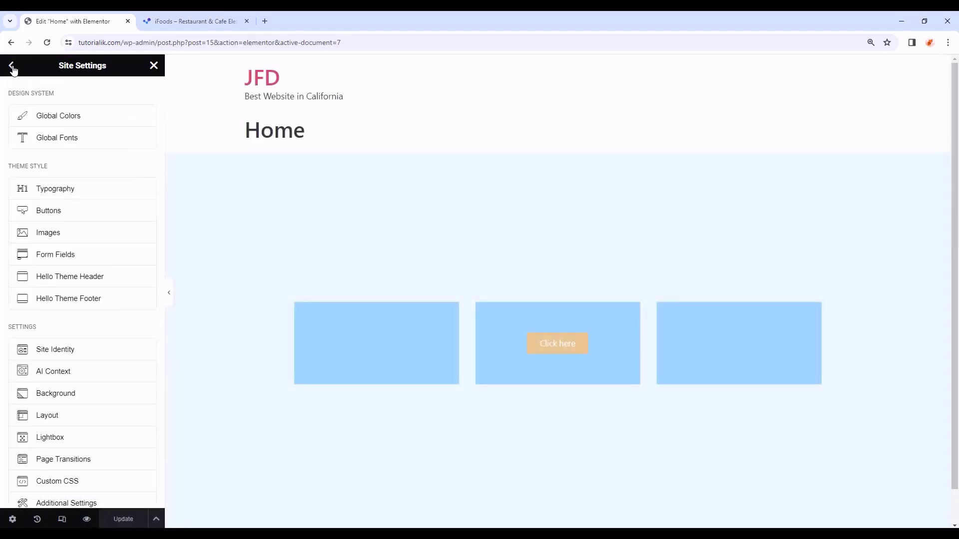
left_click(90, 198)
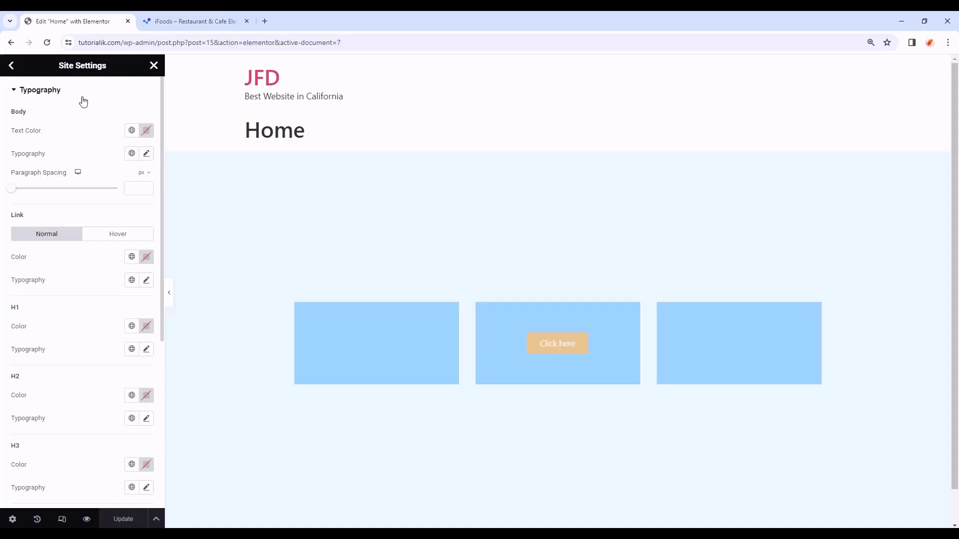
- Give body text the global Text colour and the global Secondary typography
left_click(134, 131)
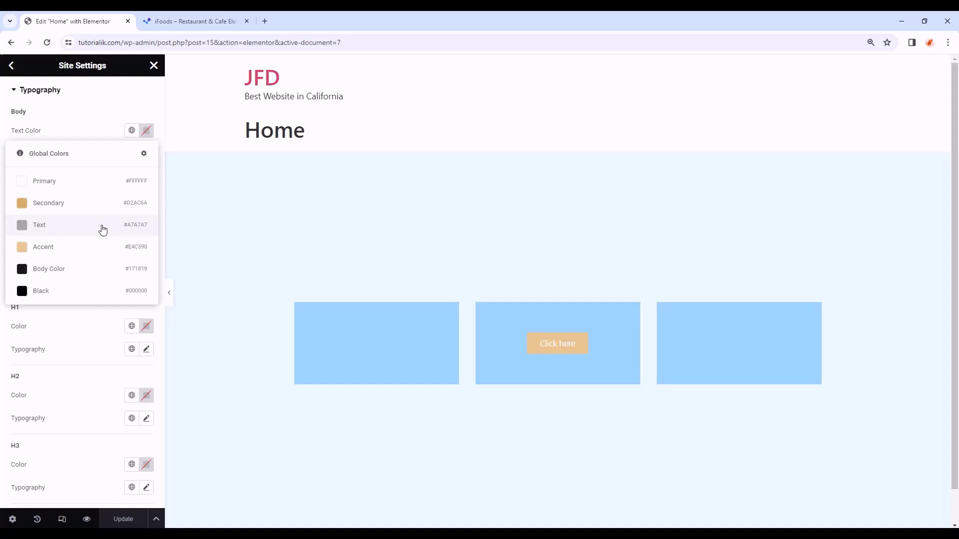
left_click(62, 227)
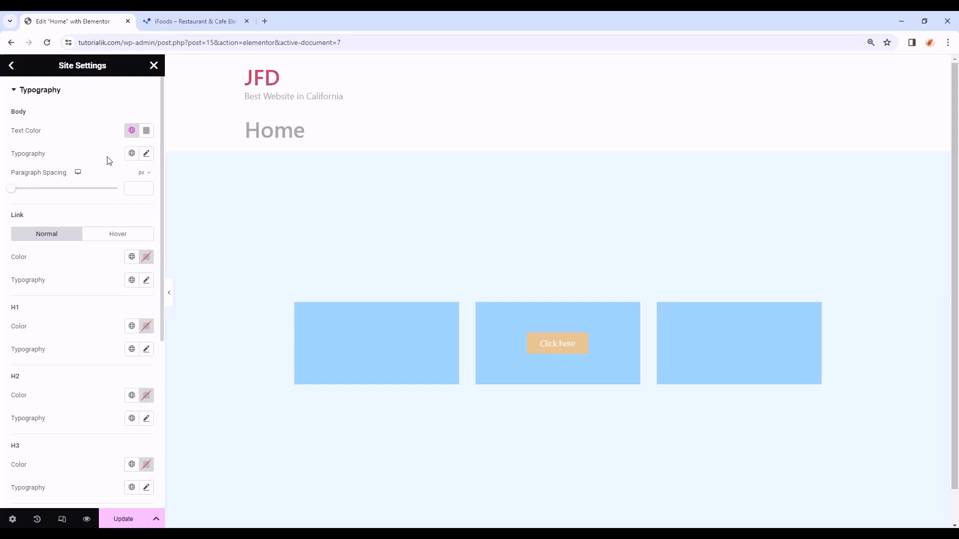
left_click(132, 155)
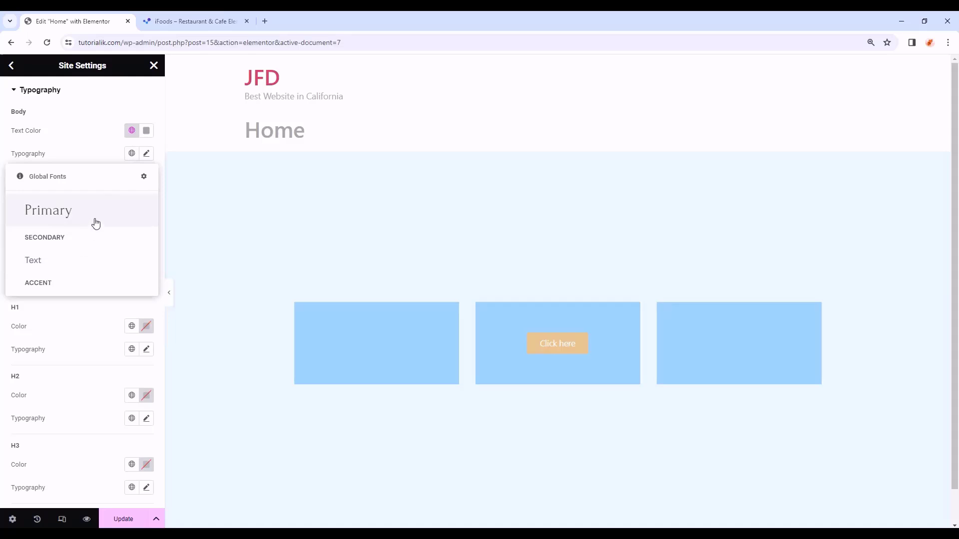
left_click(89, 236)
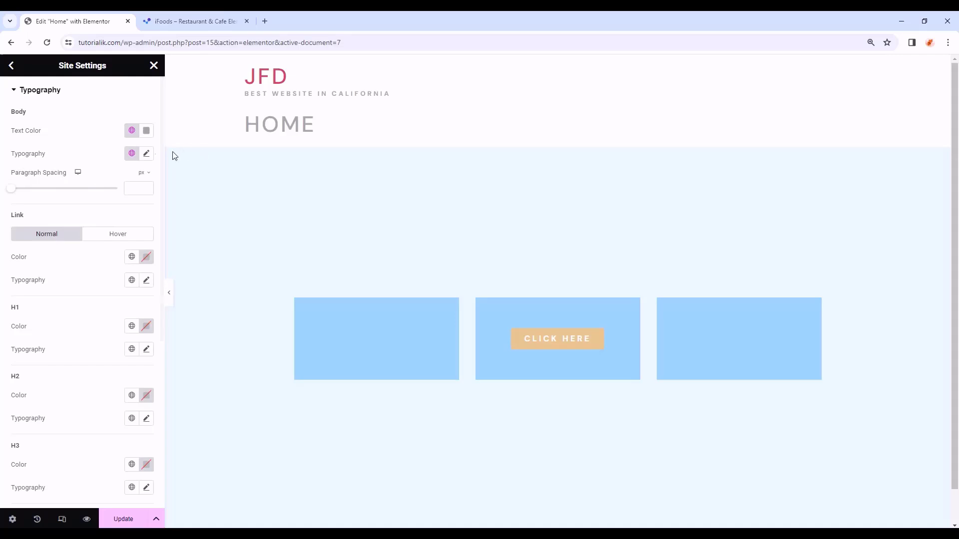
left_click(147, 154)
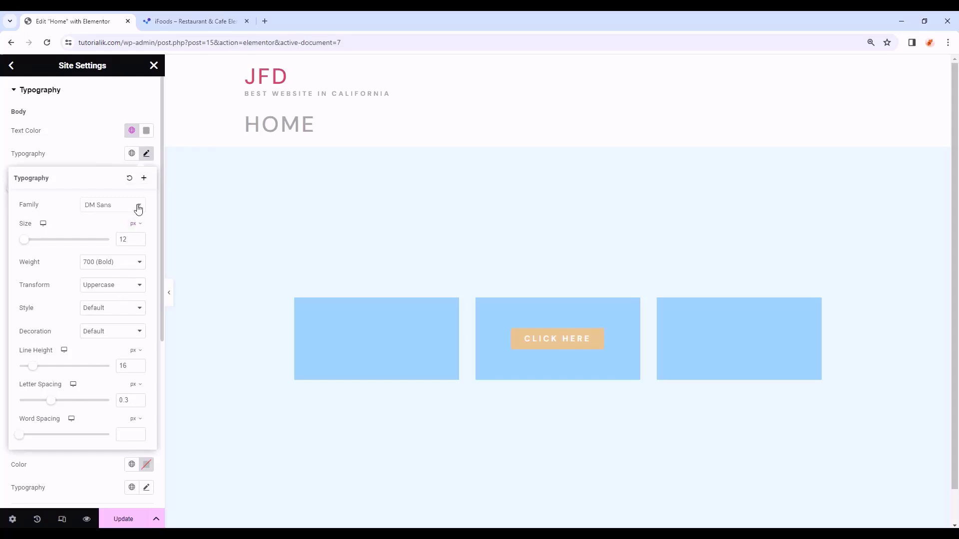
left_click(146, 155)
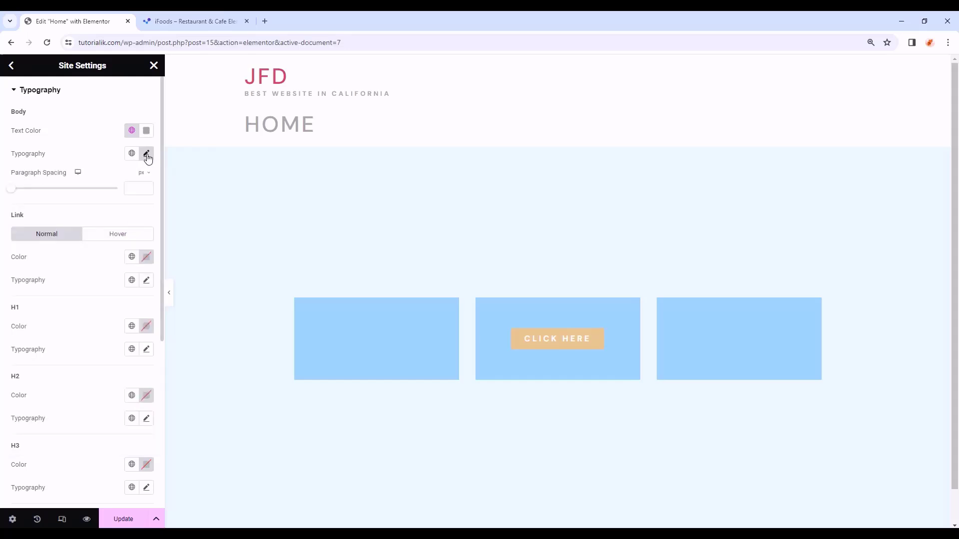
- Reset the body typography from the global Secondary font back to default
left_click(146, 156)
left_click(147, 157)
left_click(146, 155)
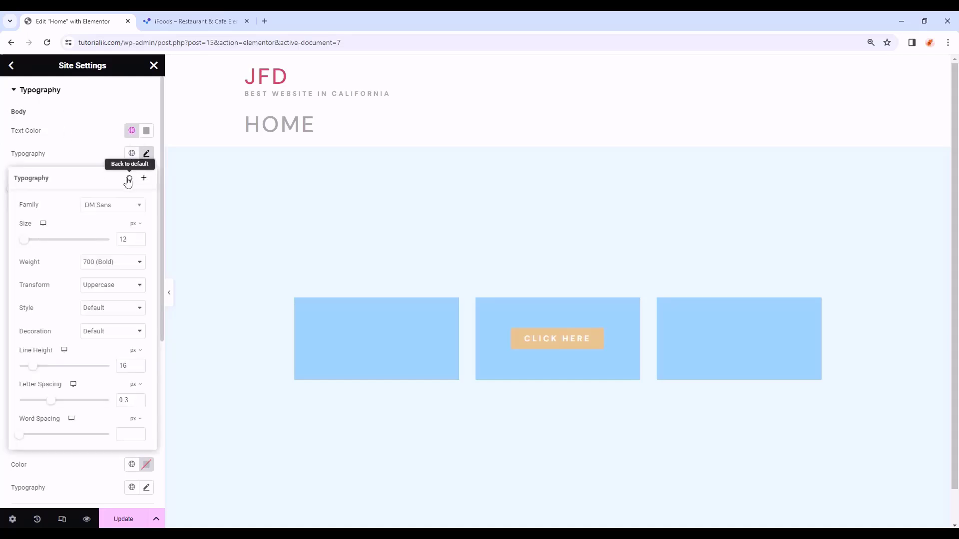
left_click(130, 182)
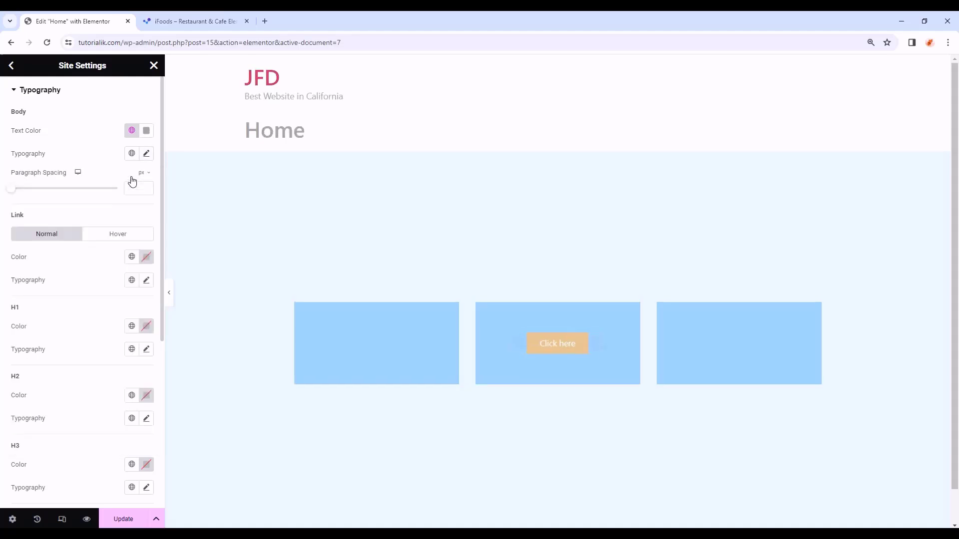
left_click(146, 154)
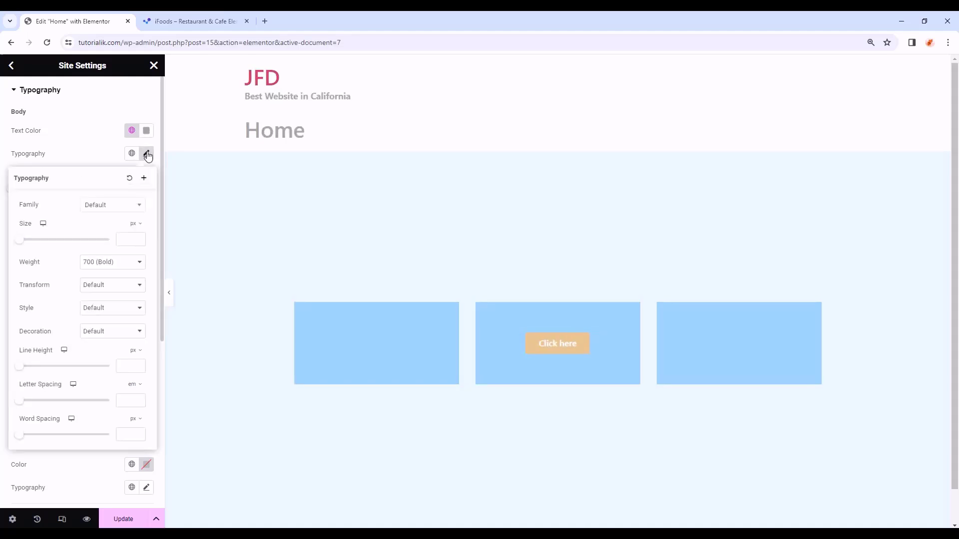
- Set the body font to DM Sans 16 px, 400 Normal weight, 29 px line height
left_click(124, 207)
type("dm sans")
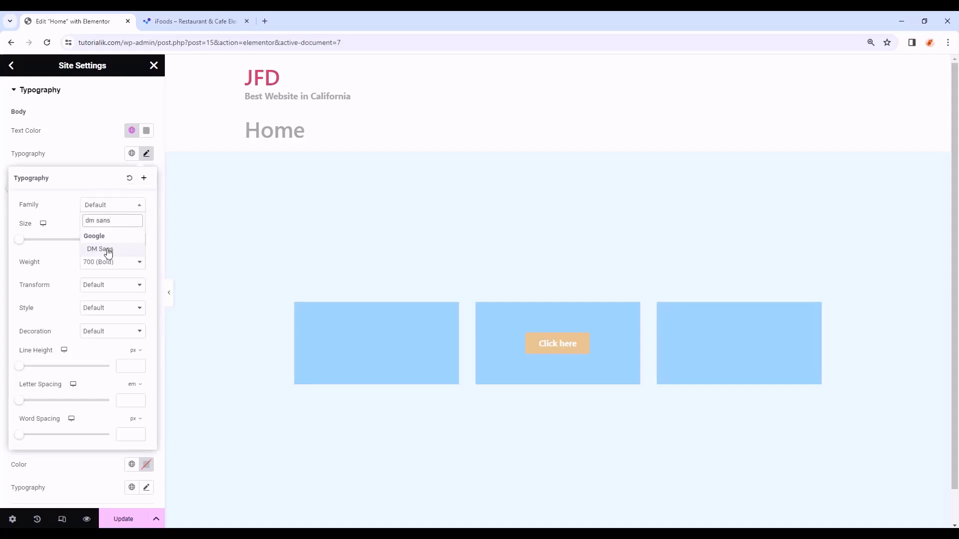
left_click(104, 249)
left_click(121, 233)
type("1")
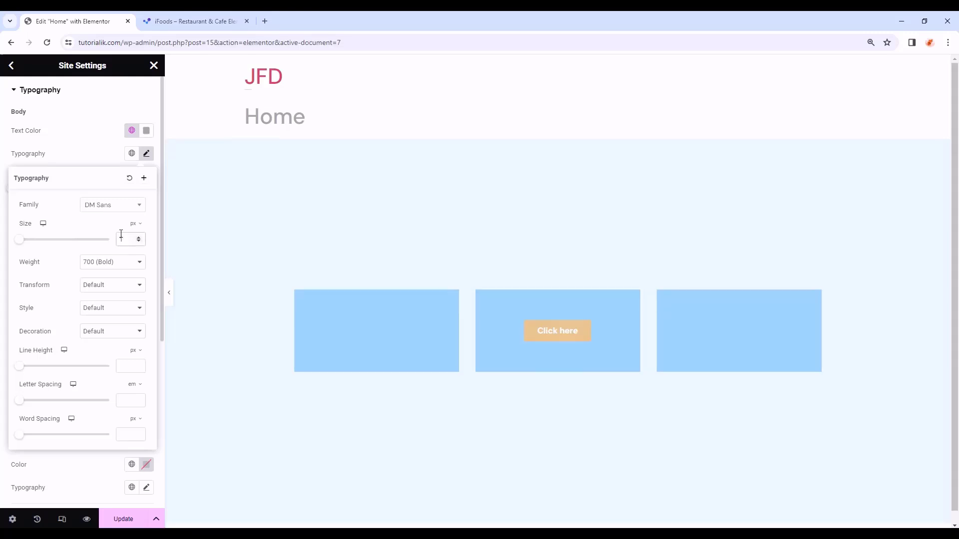
type("6")
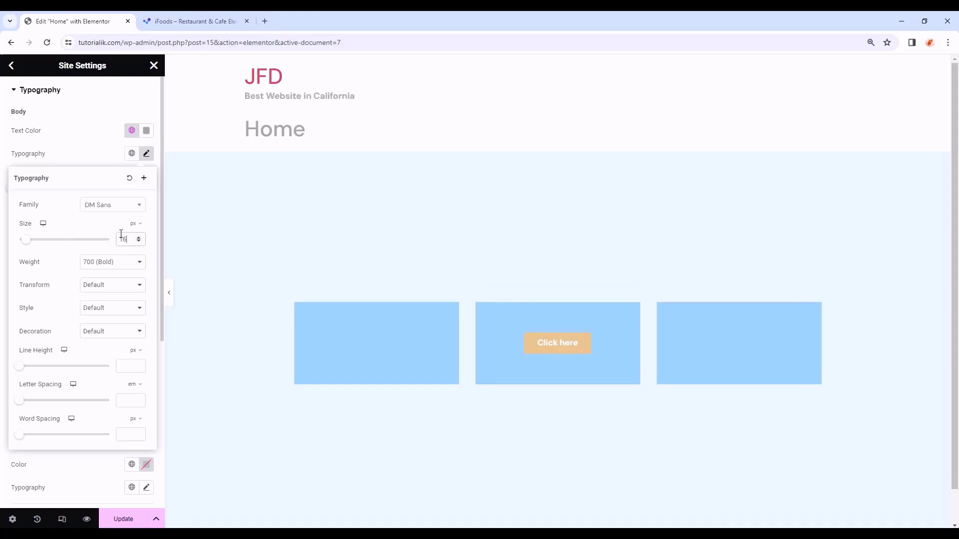
left_click(117, 263)
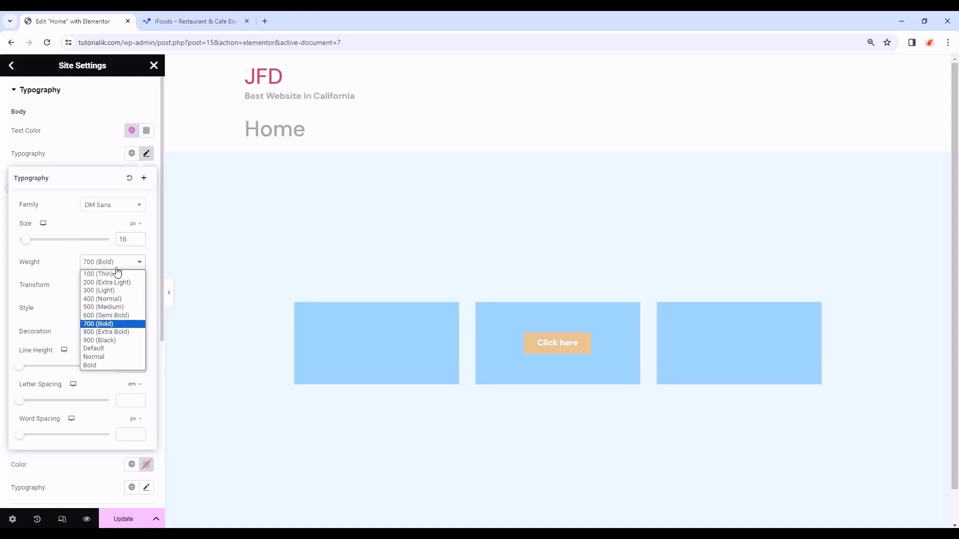
left_click(102, 300)
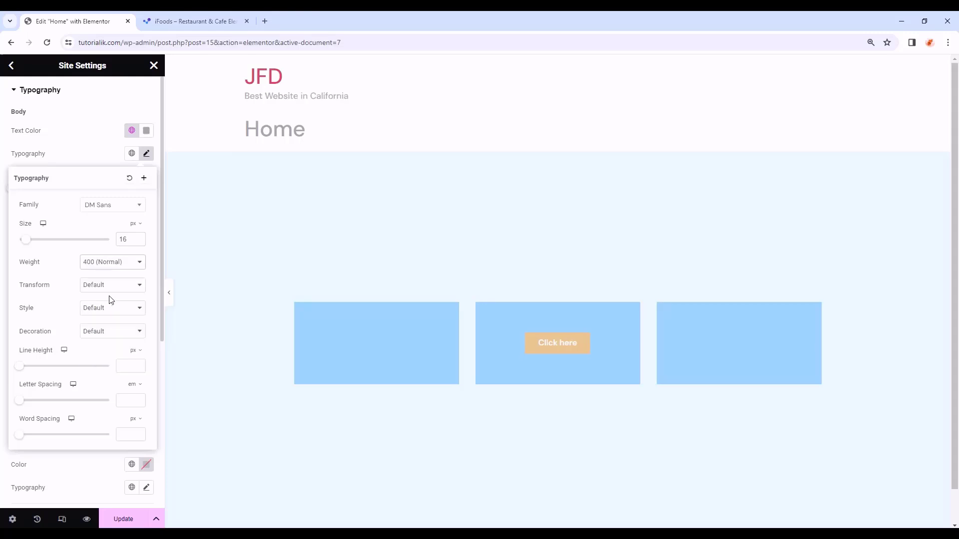
left_click(127, 366)
type("29")
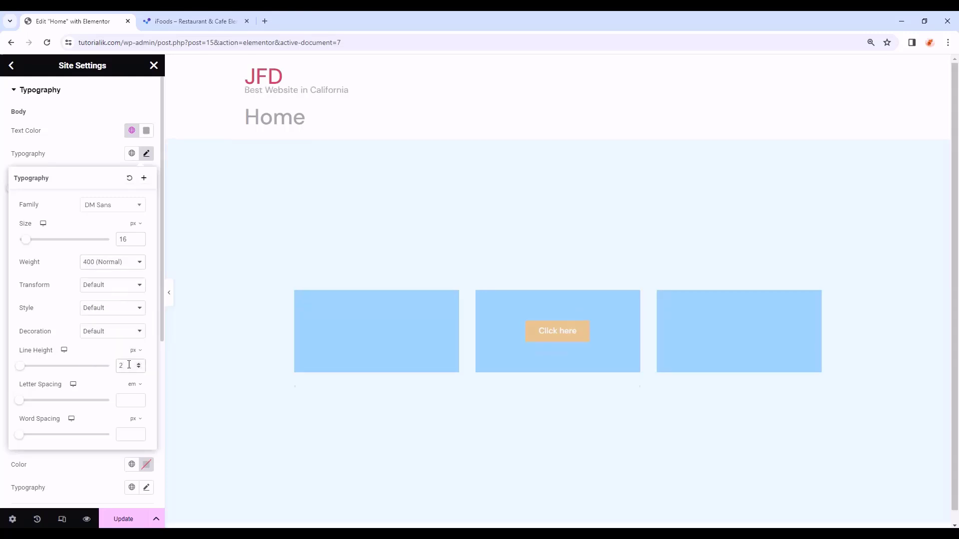
left_click(147, 157)
- Set the link colour to the global Secondary colour
scroll(32, 239, "down", 1)
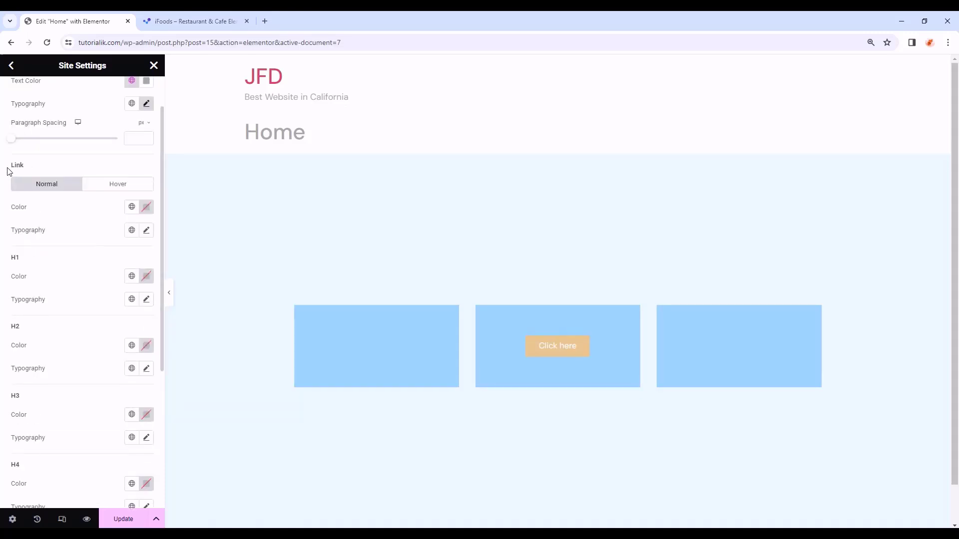
left_click(132, 207)
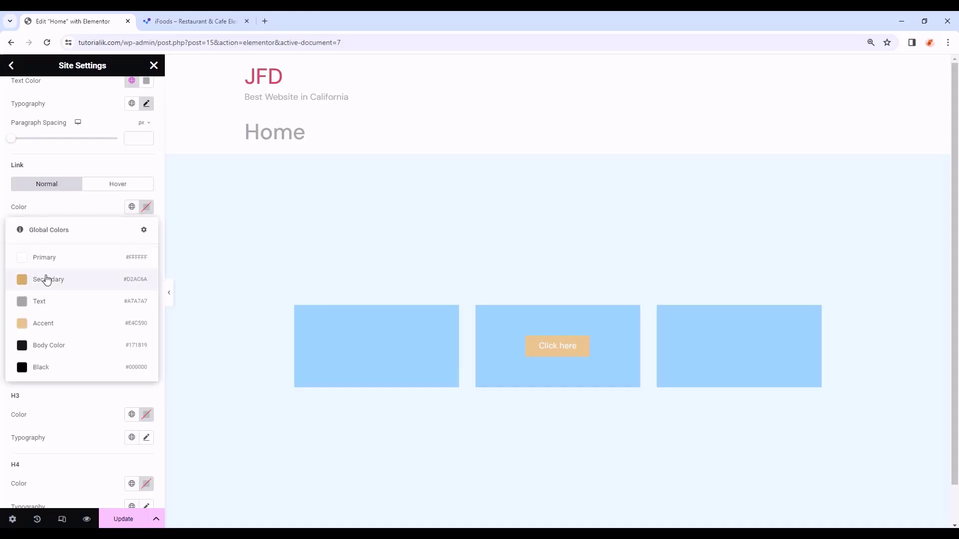
left_click(46, 280)
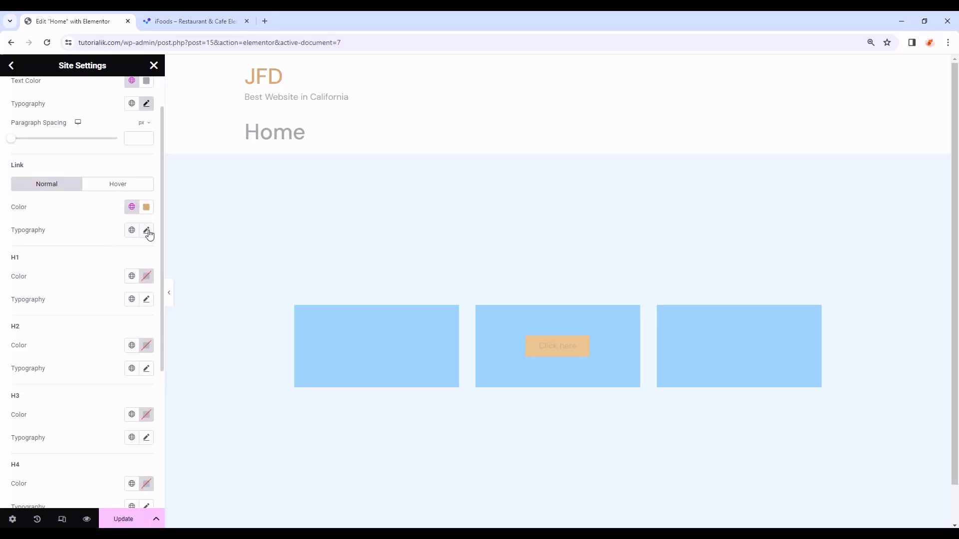
- Set link typography to DM Sans, 16 px, 400 Normal weight
scroll(149, 234, "down", 1)
left_click(146, 181)
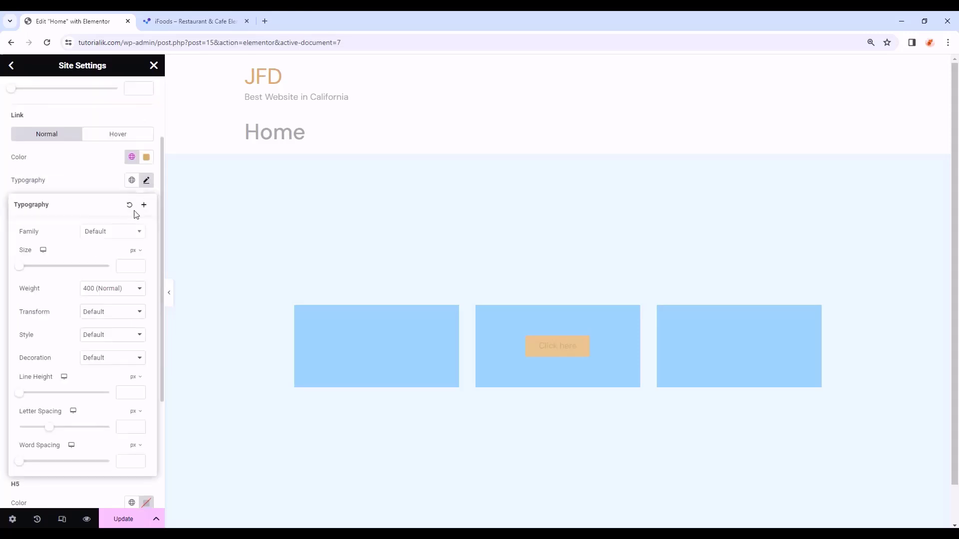
left_click(127, 235)
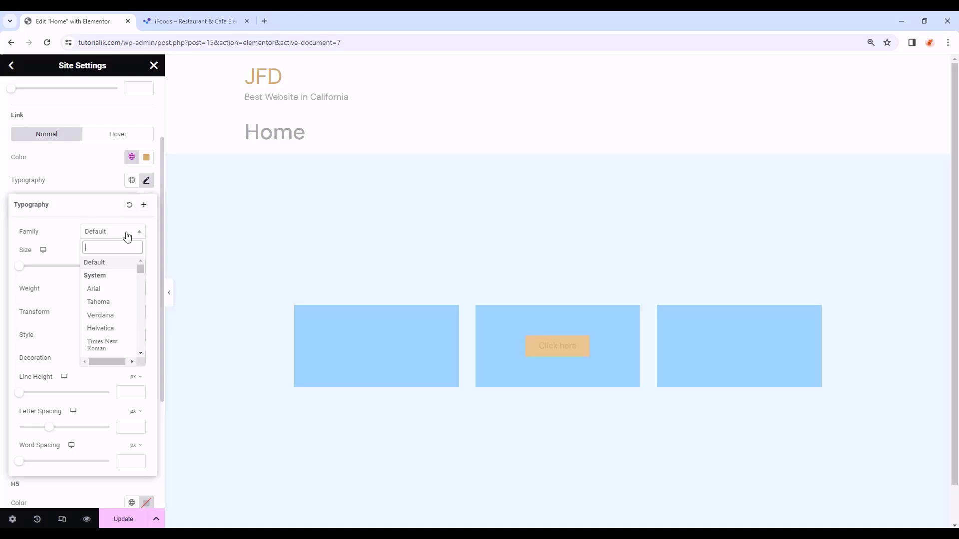
type("dm")
left_click(111, 301)
left_click(128, 267)
type("16")
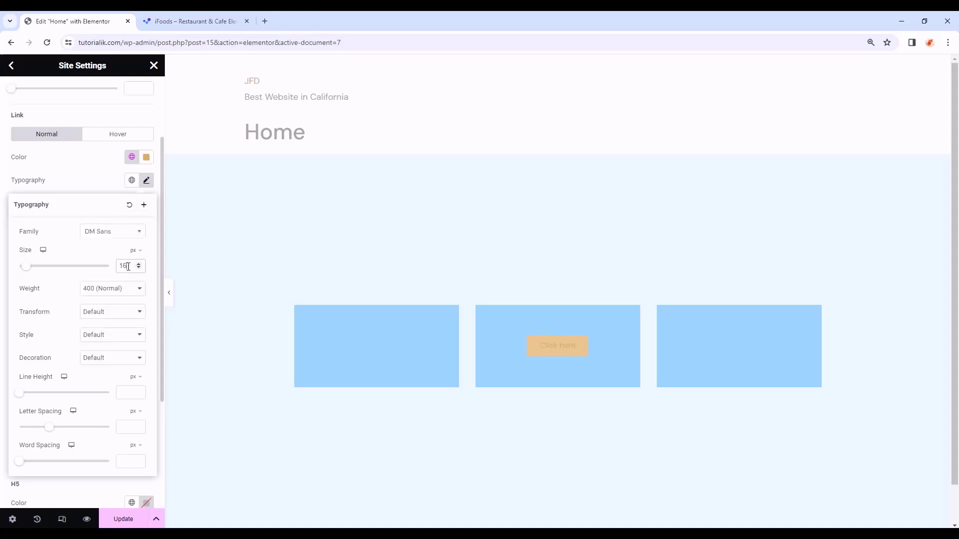
left_click(111, 289)
left_click(106, 325)
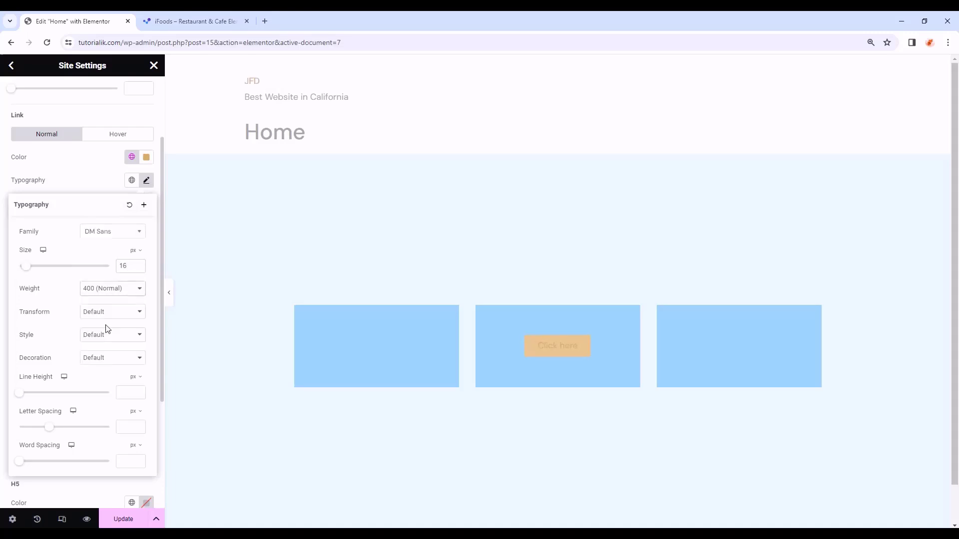
- Finish the link line height and give H1 the global Primary colour
left_click(126, 394)
left_click(145, 181)
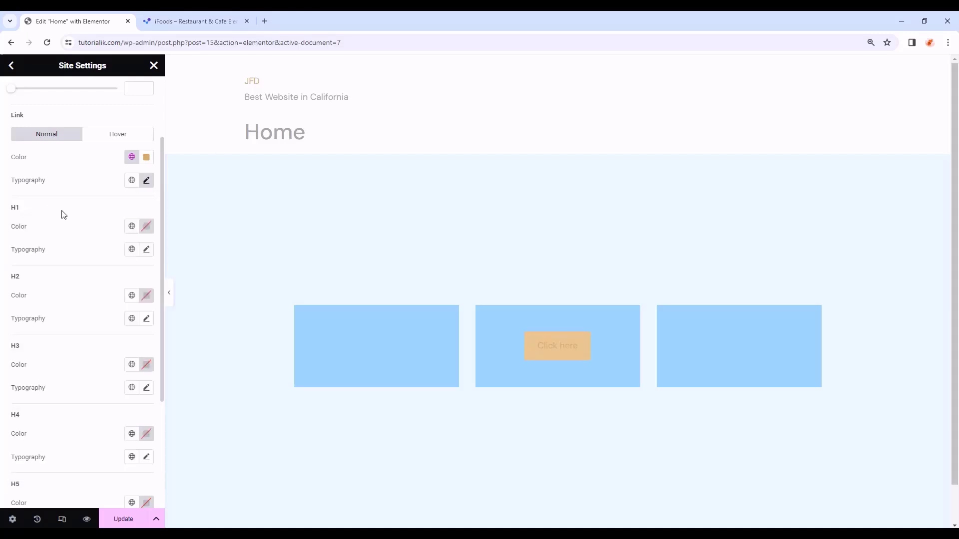
left_click(129, 227)
left_click(73, 278)
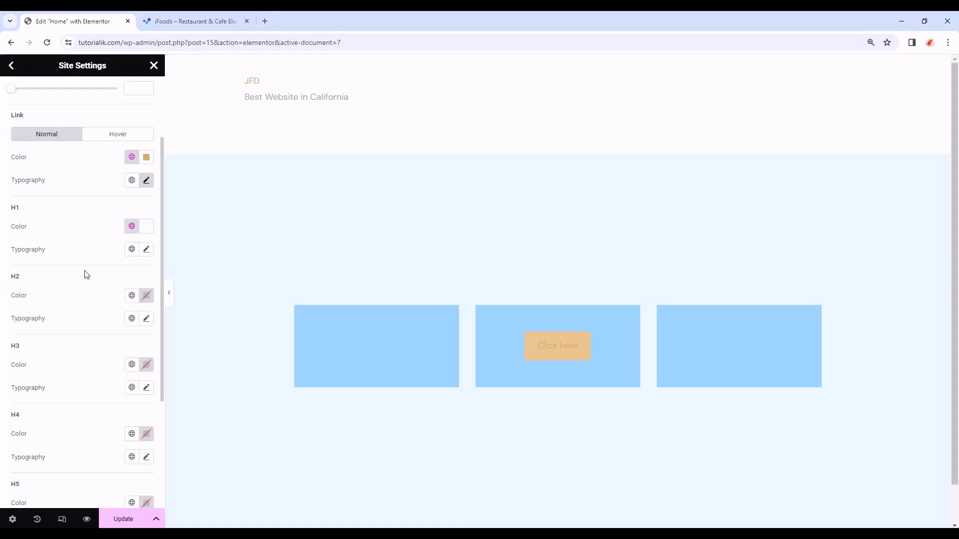
- Set H1 typography to Forum, size 120, weight 400 (Normal), line height 12
left_click(146, 250)
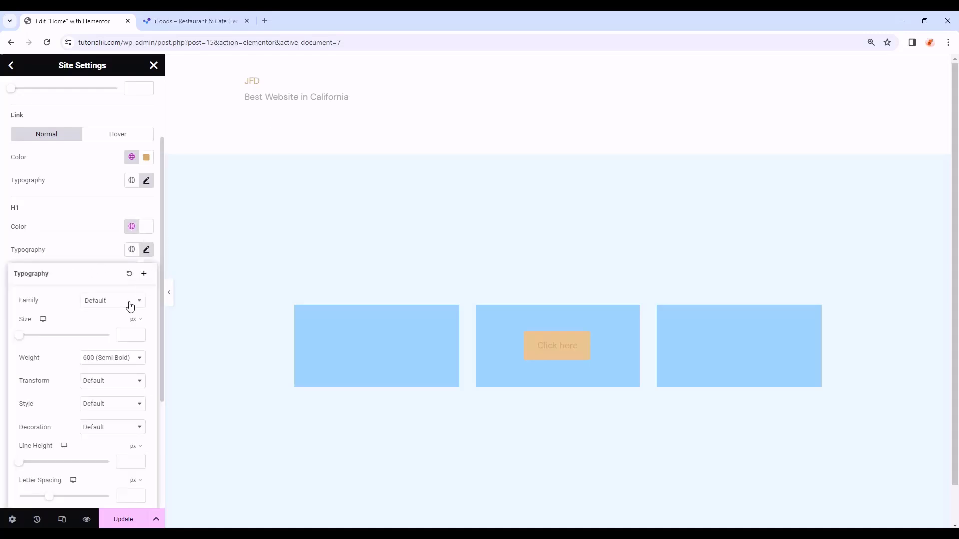
scroll(129, 306, "down", 2)
left_click(108, 206)
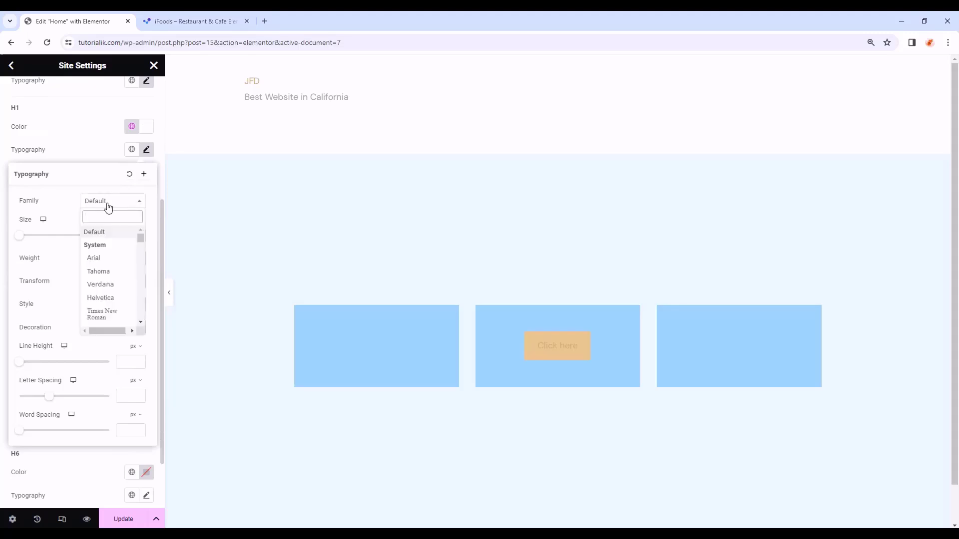
type("foru")
left_click(95, 244)
left_click(126, 236)
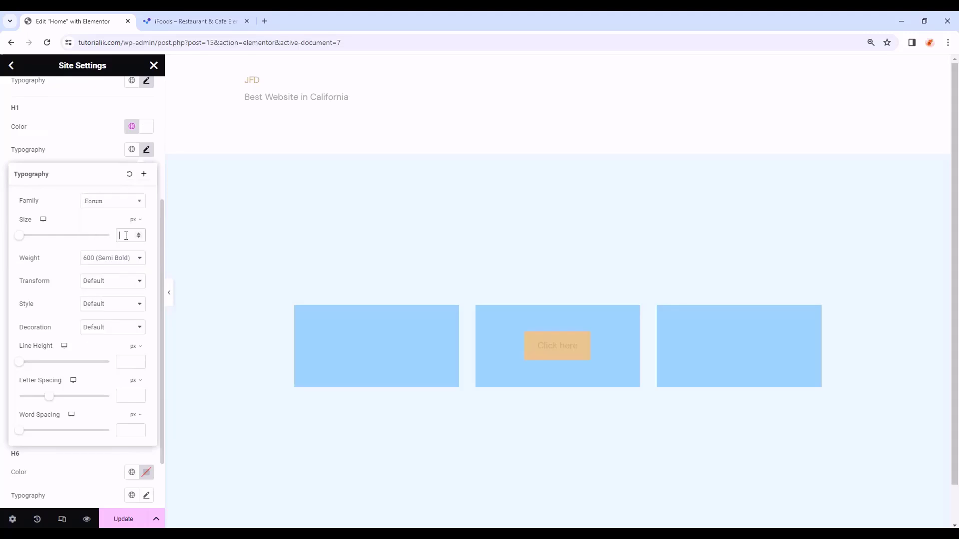
type("1")
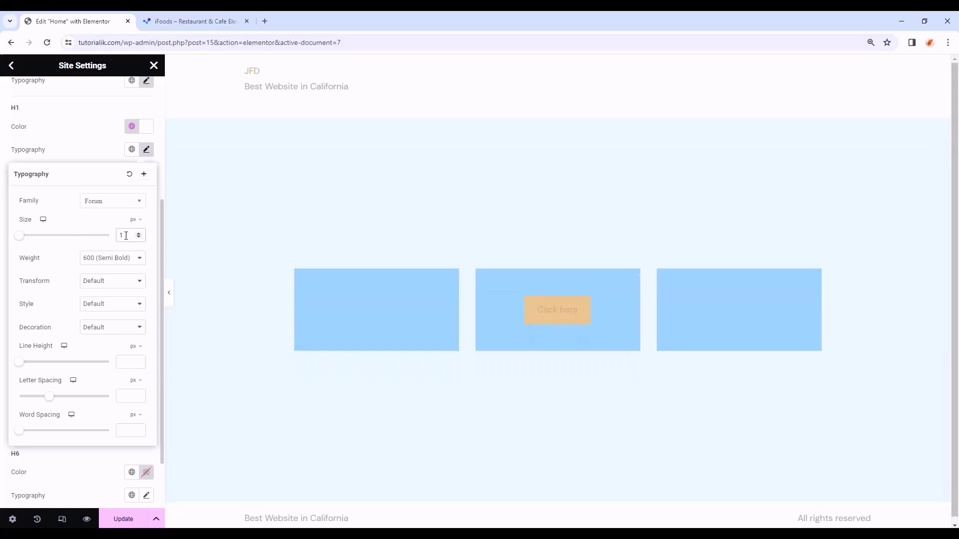
type("20")
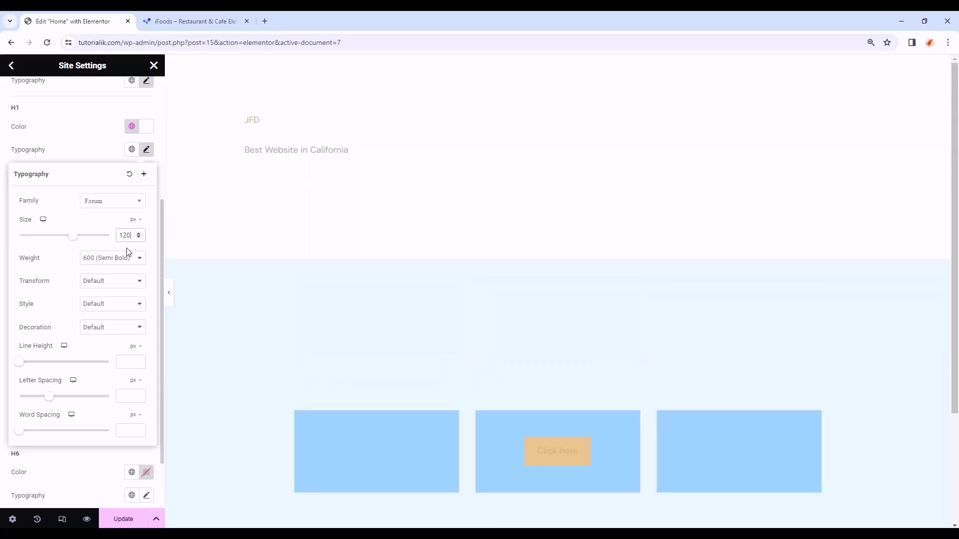
left_click(119, 260)
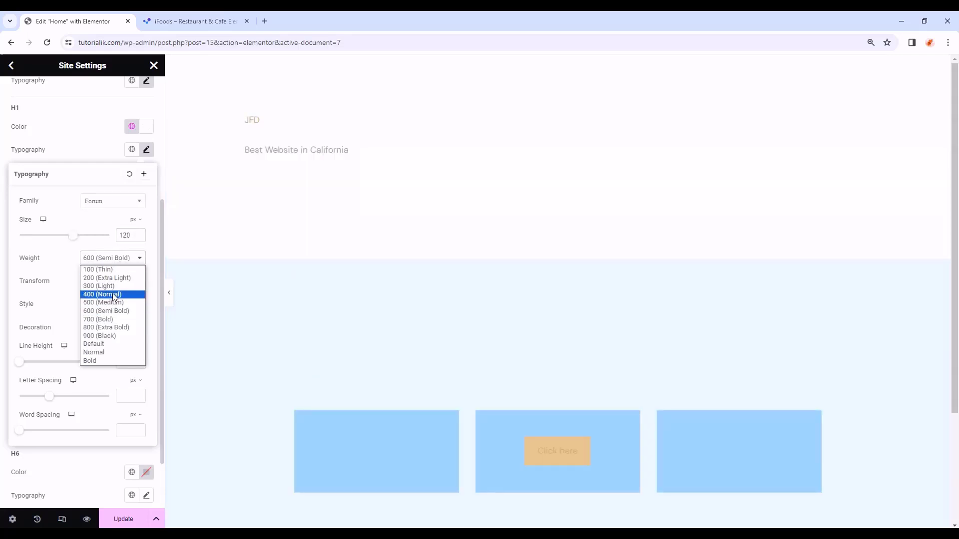
left_click(114, 295)
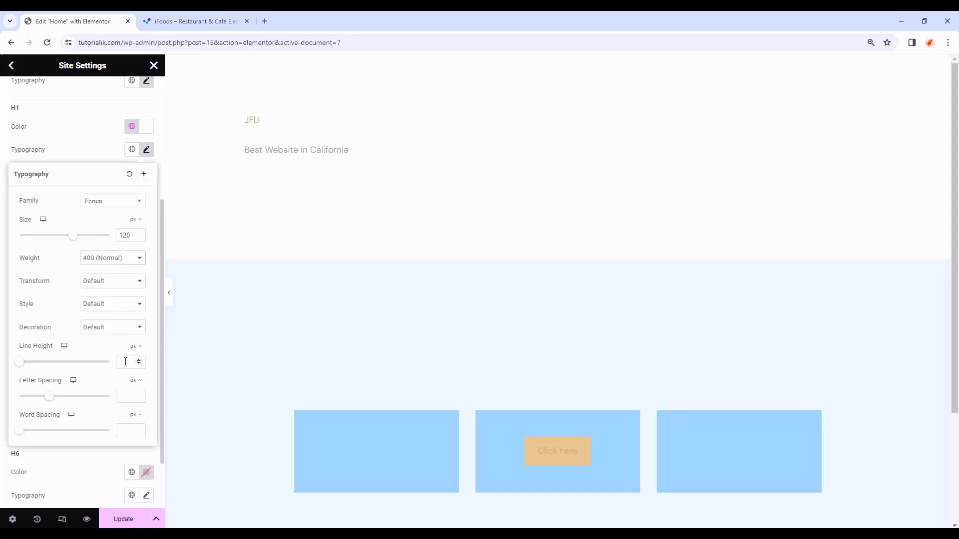
type("120")
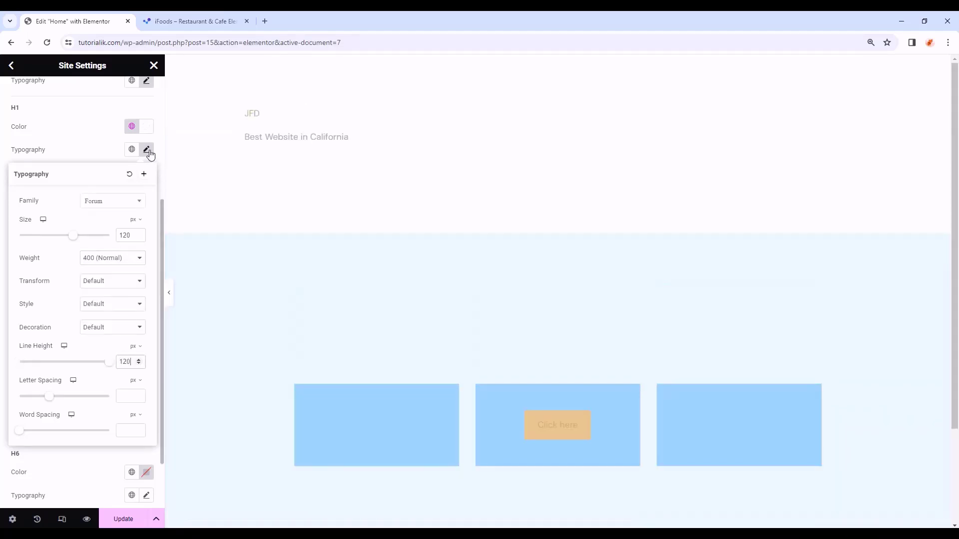
left_click(146, 150)
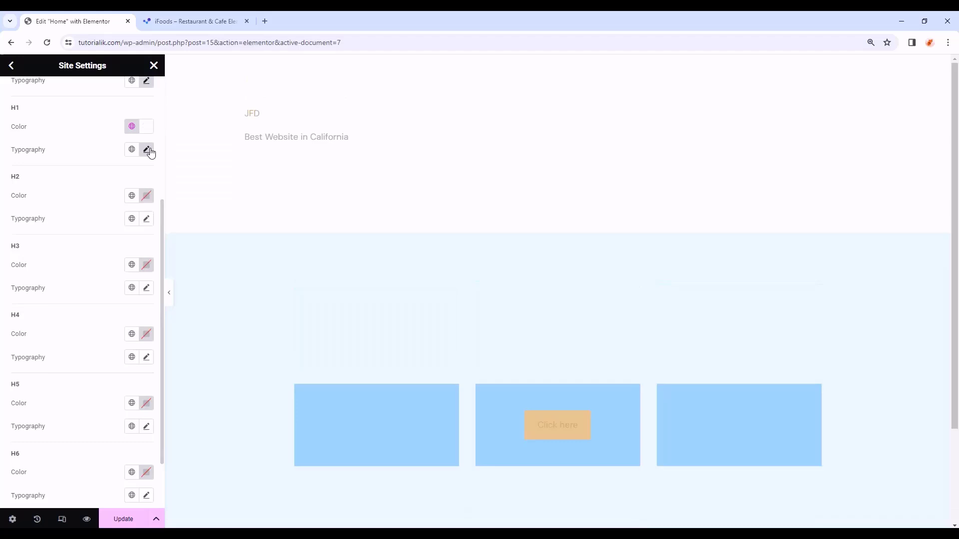
- Give H2 the Primary colour and Forum 60 px, weight 400, letter spacing 72
left_click(131, 196)
left_click(59, 247)
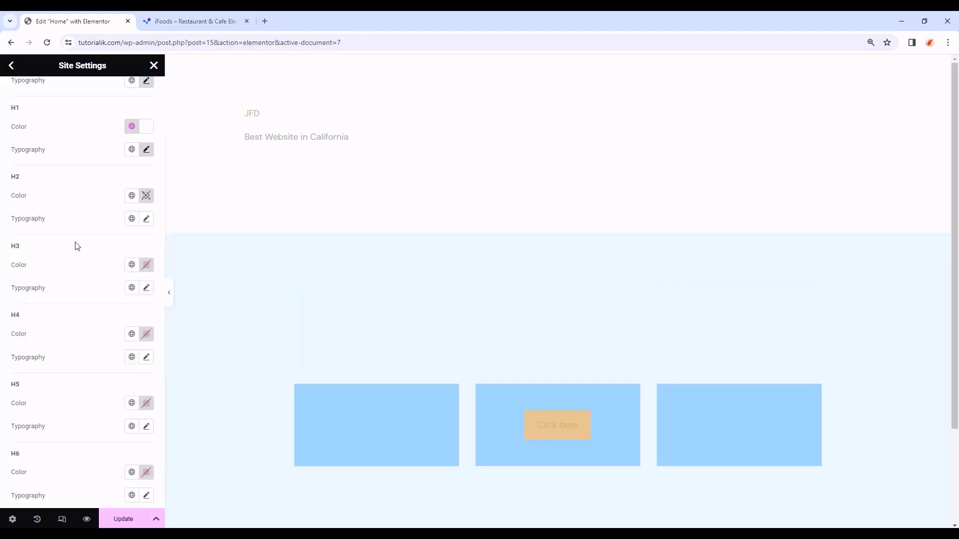
left_click(146, 218)
left_click(127, 274)
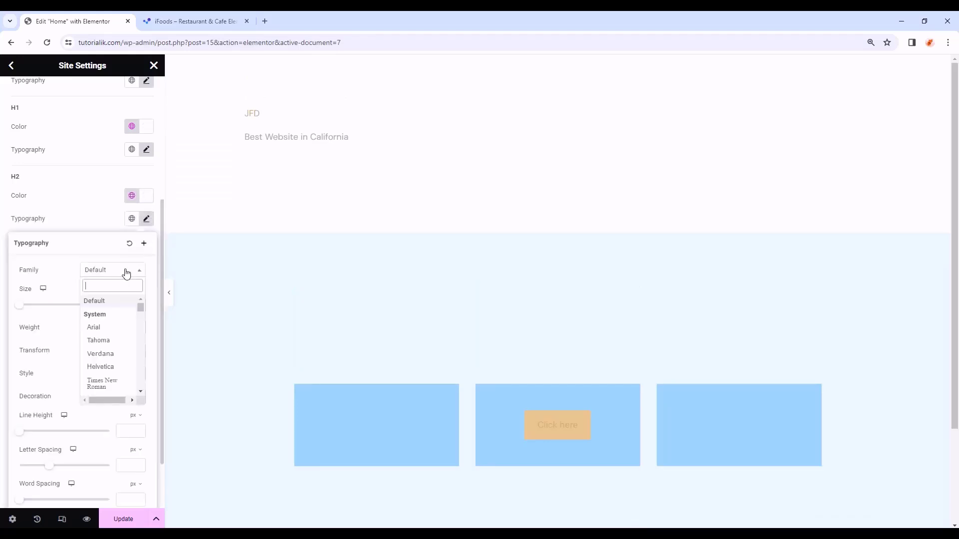
type("for")
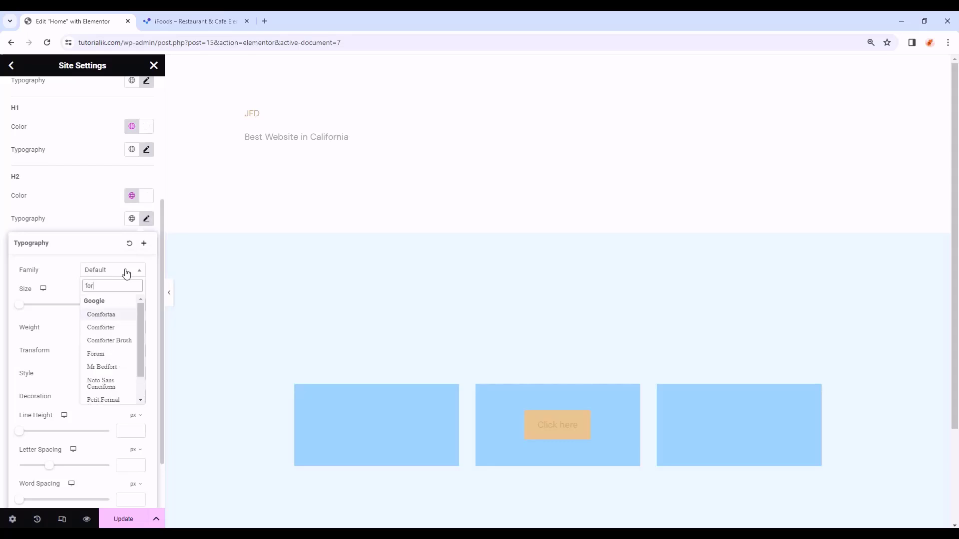
left_click(101, 353)
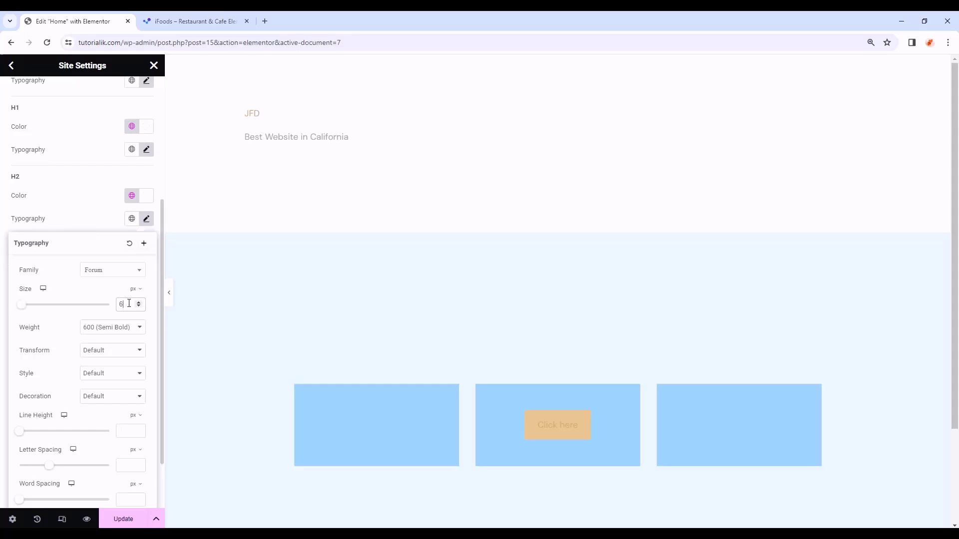
type("0")
left_click(125, 329)
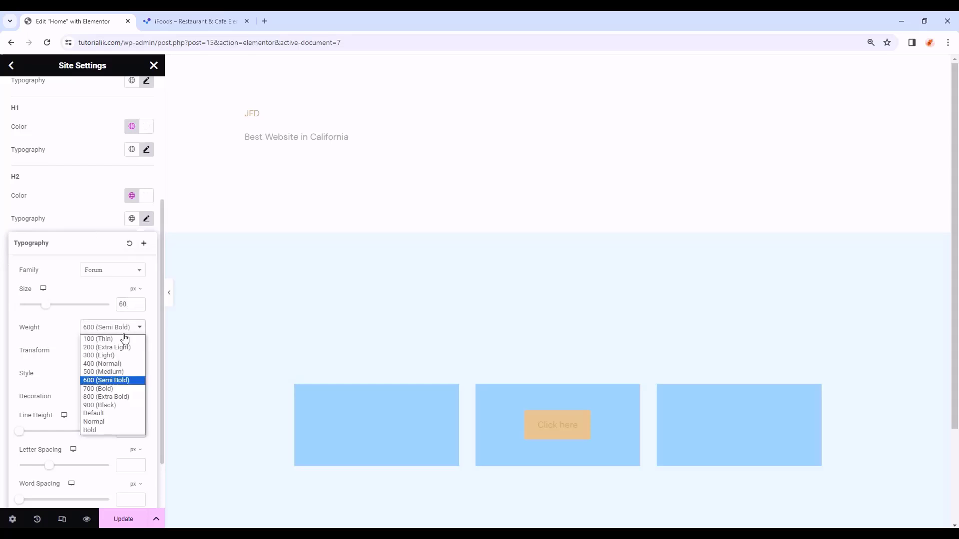
left_click(123, 367)
type("7")
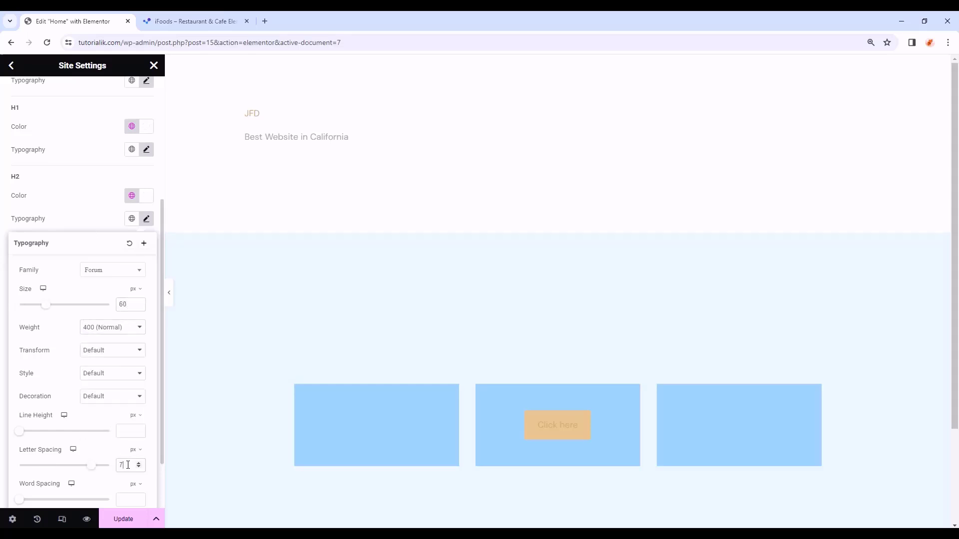
type("2")
left_click(145, 224)
- Give H3 the Primary colour and Forum at 35 px, weight 400 (Normal)
left_click(143, 267)
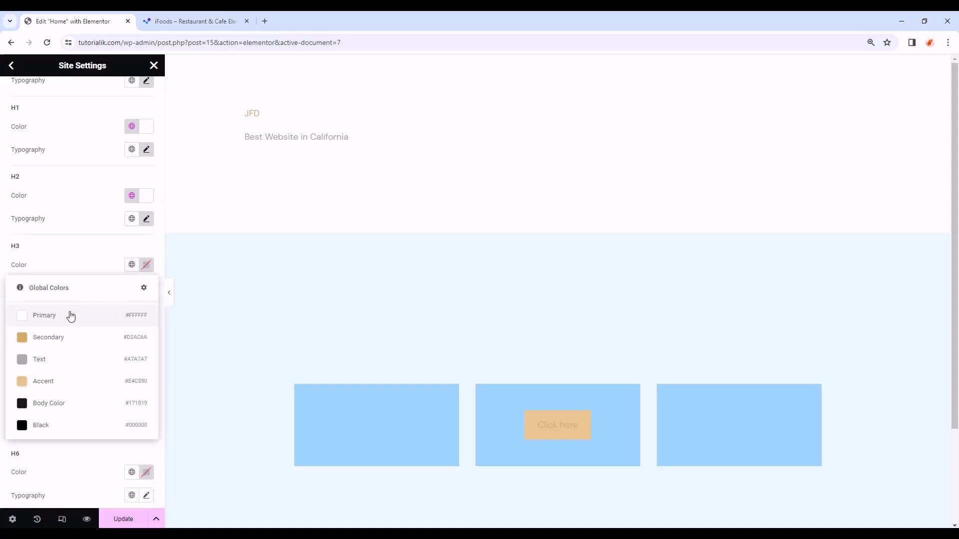
left_click(71, 314)
left_click(147, 288)
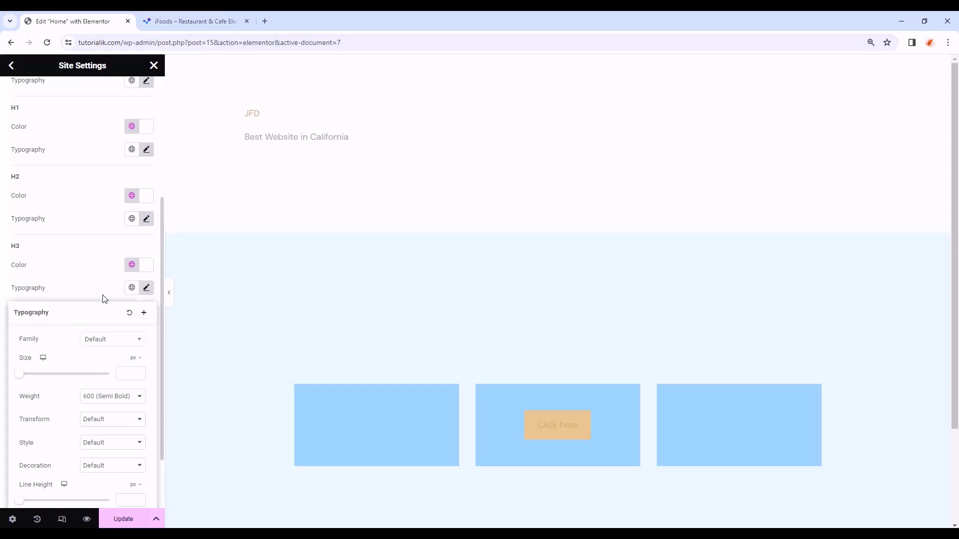
scroll(103, 297, "down", 2)
left_click(111, 269)
type("for")
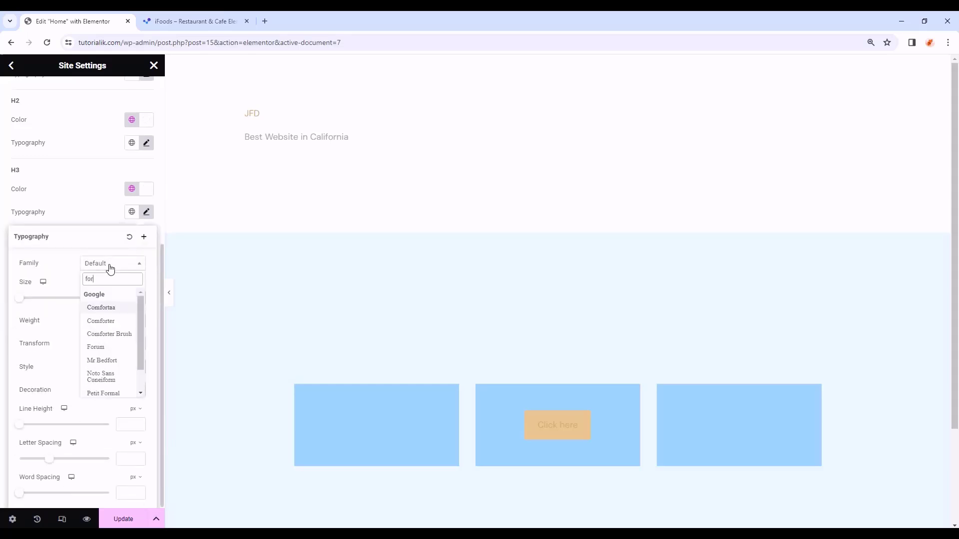
type("um")
left_click(100, 306)
left_click(131, 299)
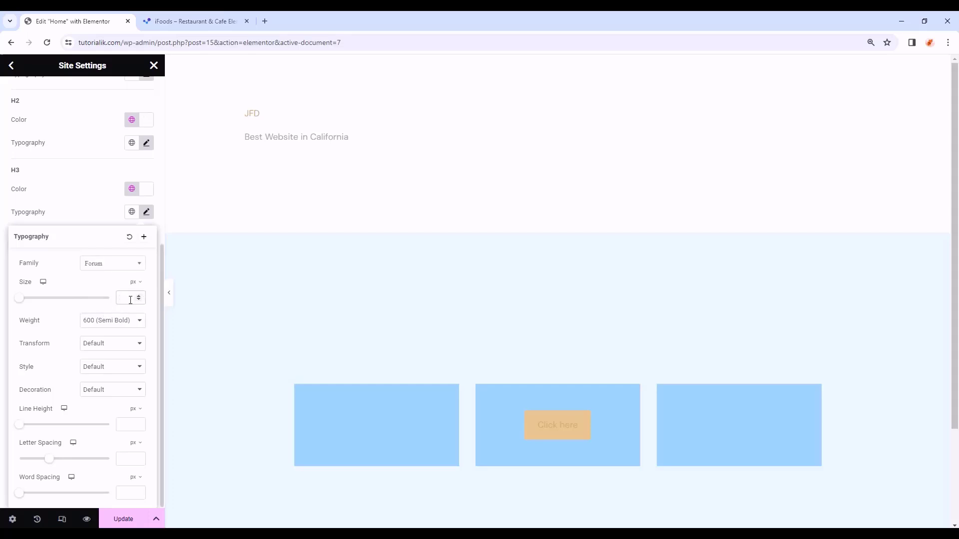
type("35")
left_click(127, 324)
left_click(93, 359)
left_click(146, 211)
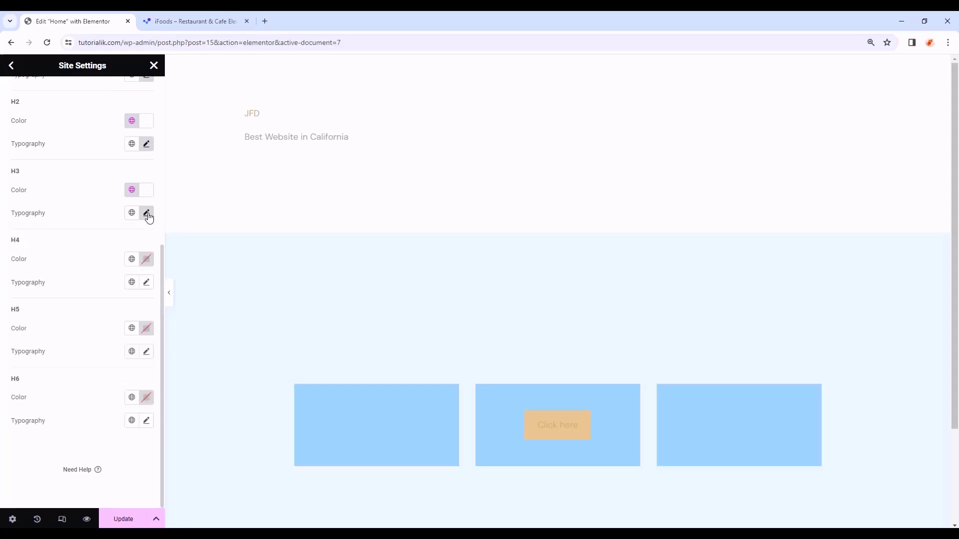
- Give H4 the Primary colour and Forum 25 px, weight 400, 30 px line height
left_click(131, 259)
left_click(67, 311)
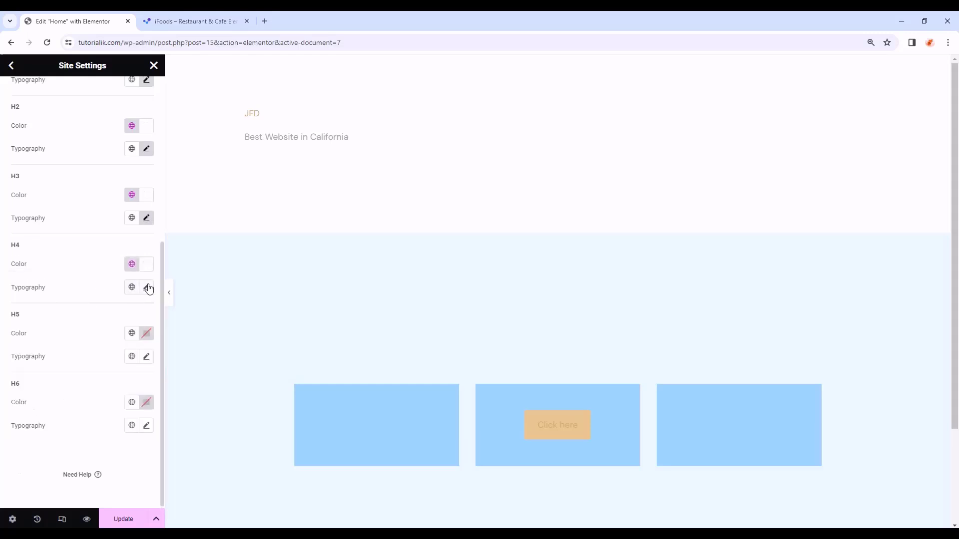
left_click(148, 288)
left_click(122, 341)
type("for")
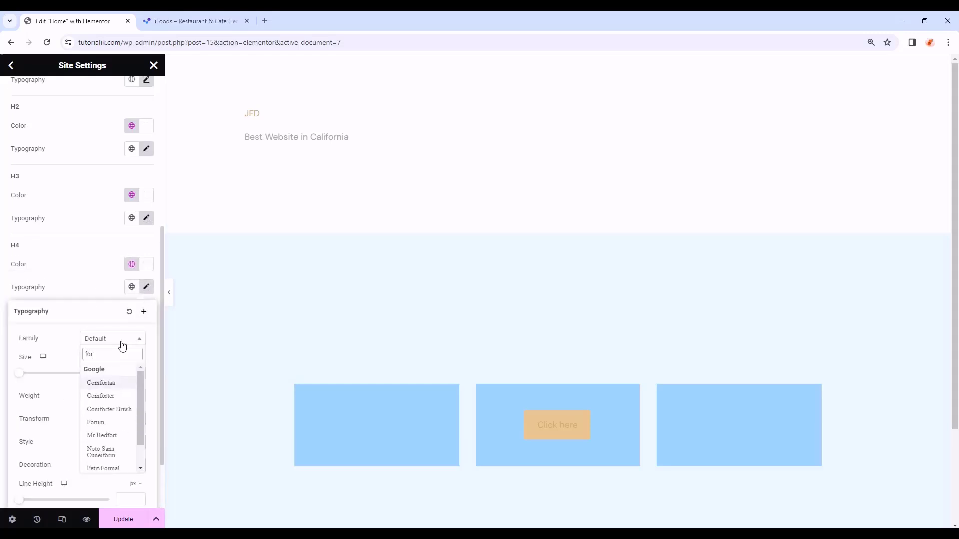
type("um")
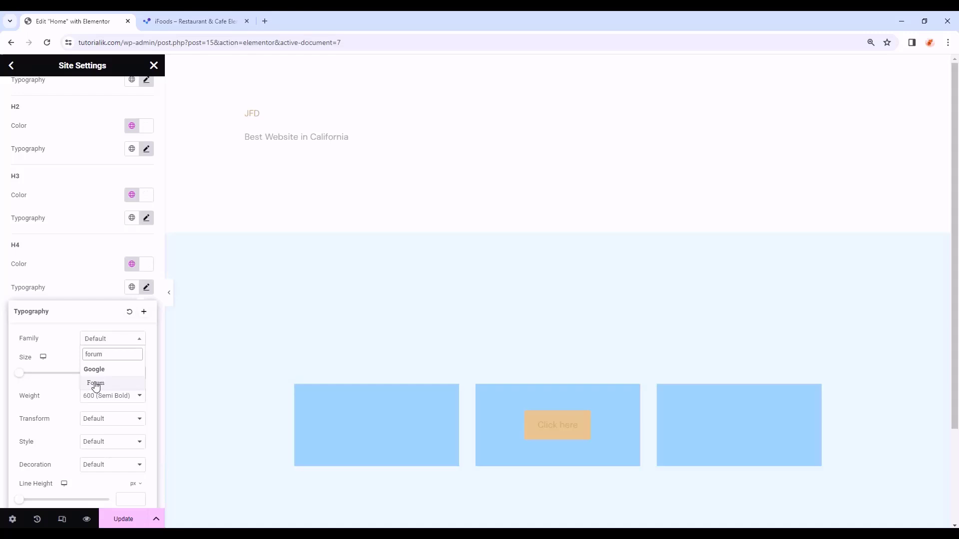
left_click(93, 384)
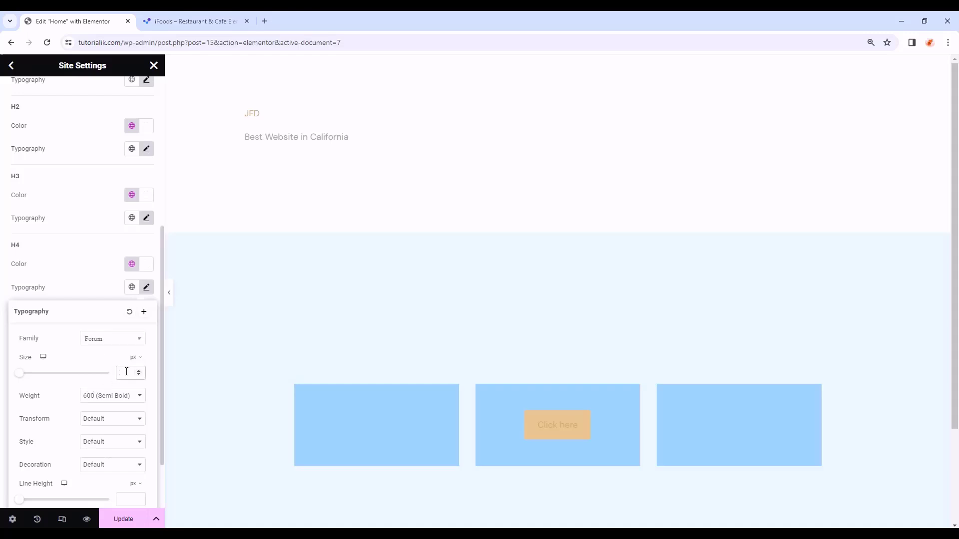
left_click(123, 397)
left_click(103, 432)
scroll(77, 344, "down", 3)
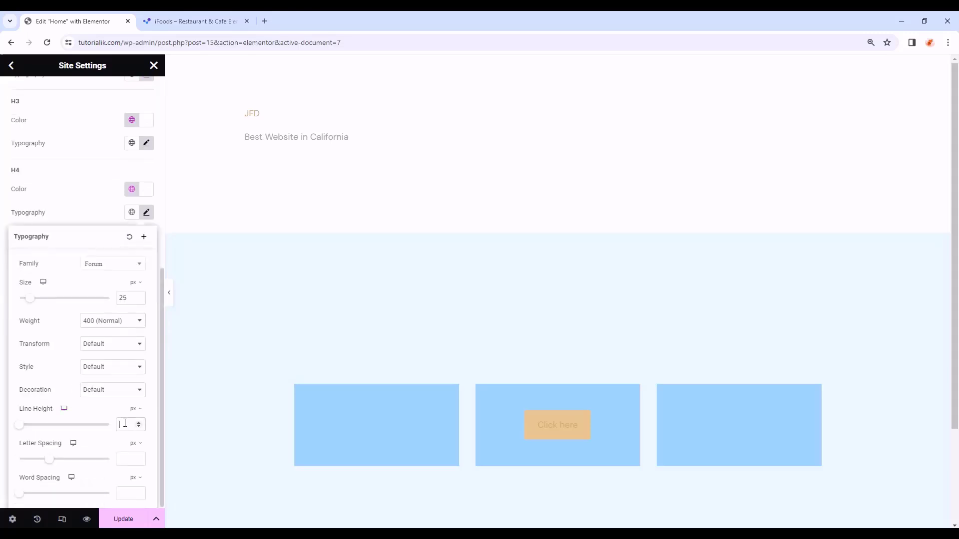
left_click(125, 423)
type("30")
left_click(146, 213)
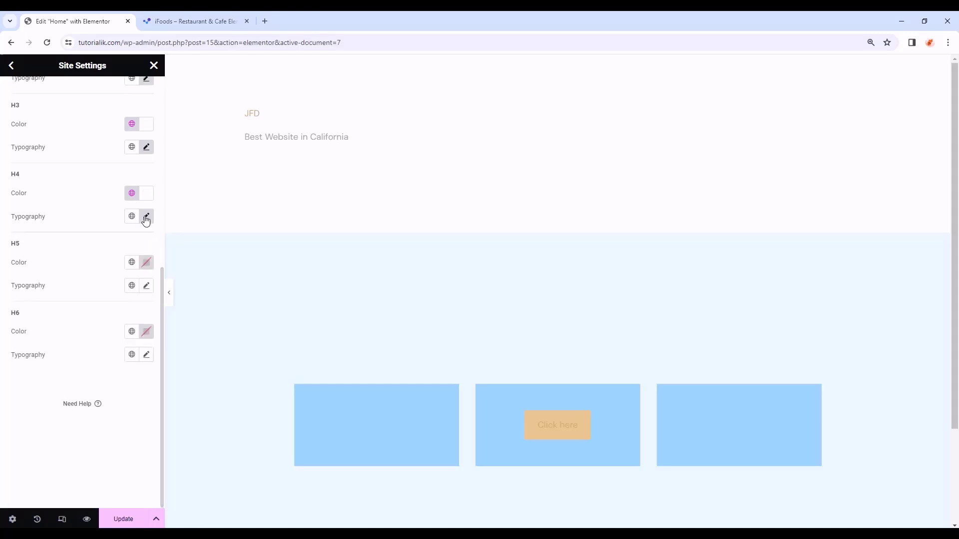
- Give H5 the Primary colour and Forum at 21 px, weight 400 (Normal)
left_click(136, 262)
left_click(46, 315)
left_click(147, 287)
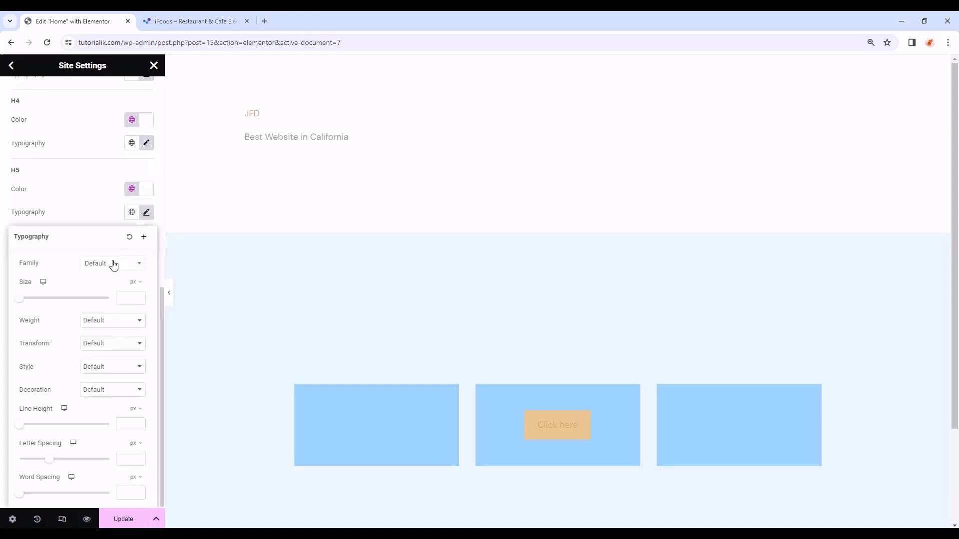
left_click(114, 264)
type("forum")
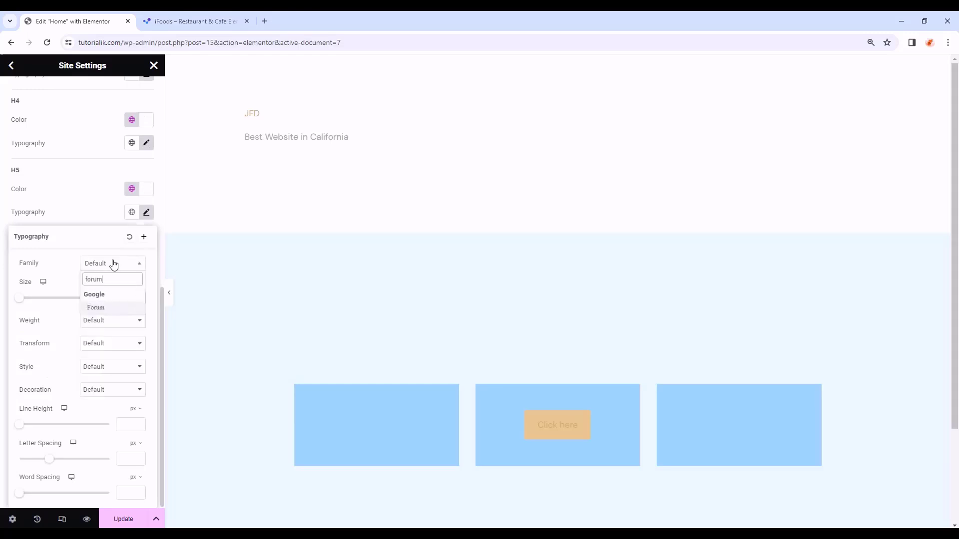
left_click(125, 309)
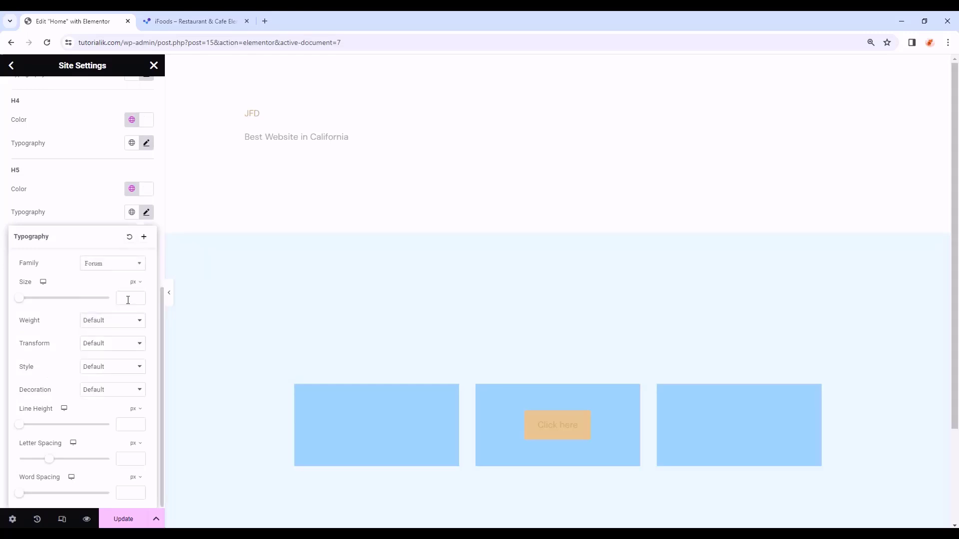
left_click(130, 295)
type("21")
type("27")
left_click(117, 322)
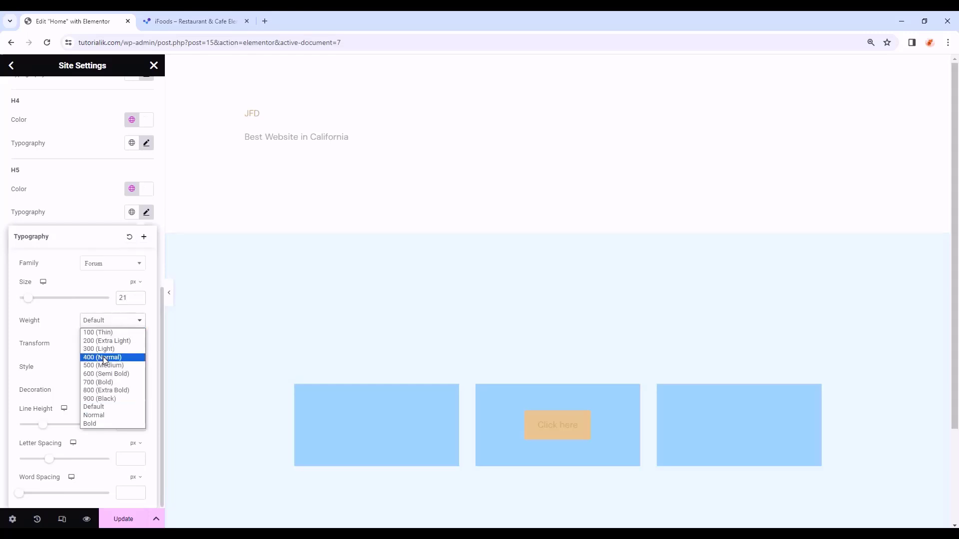
left_click(103, 357)
left_click(146, 213)
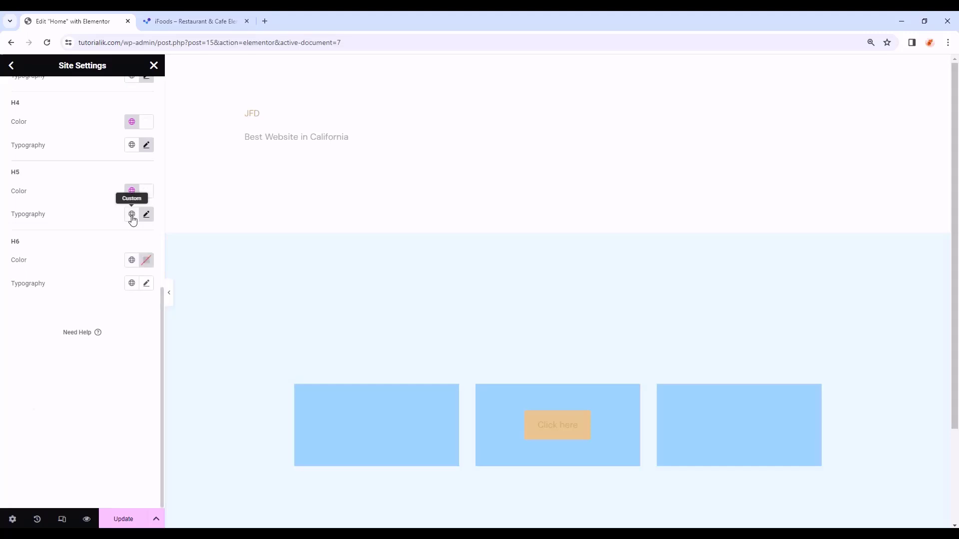
- Give H6 the Primary colour and DM Sans 12 px, weight 700 (Bold), 16 px line height
left_click(131, 262)
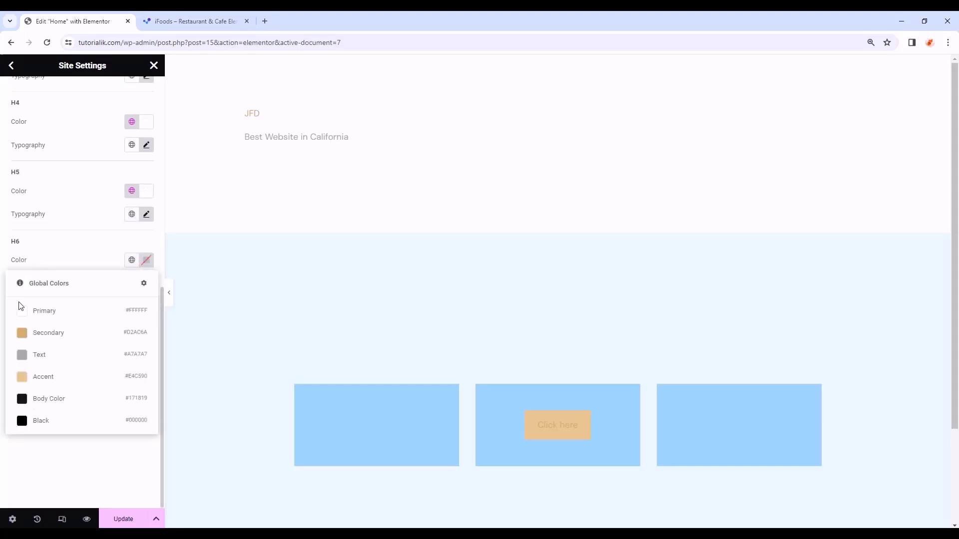
left_click(50, 312)
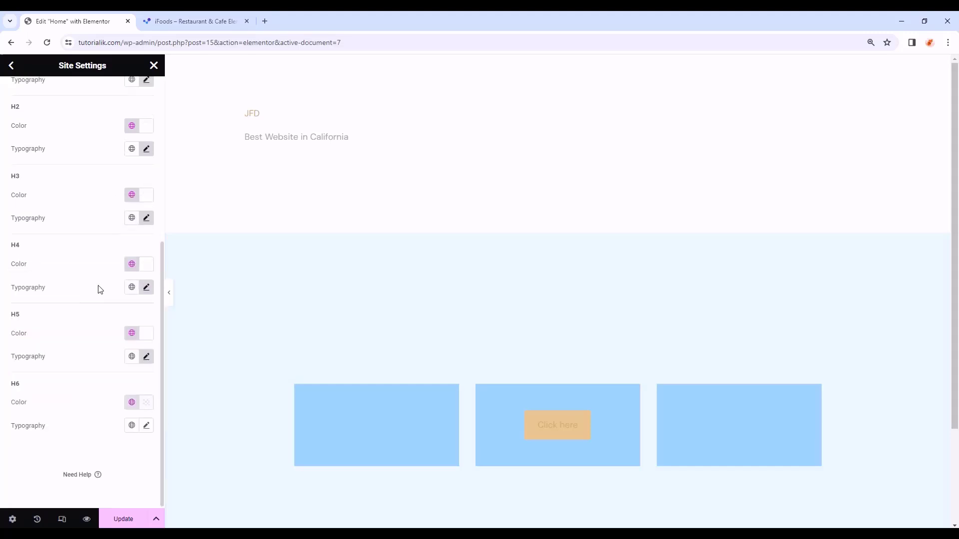
left_click(147, 426)
scroll(90, 374, "down", 4)
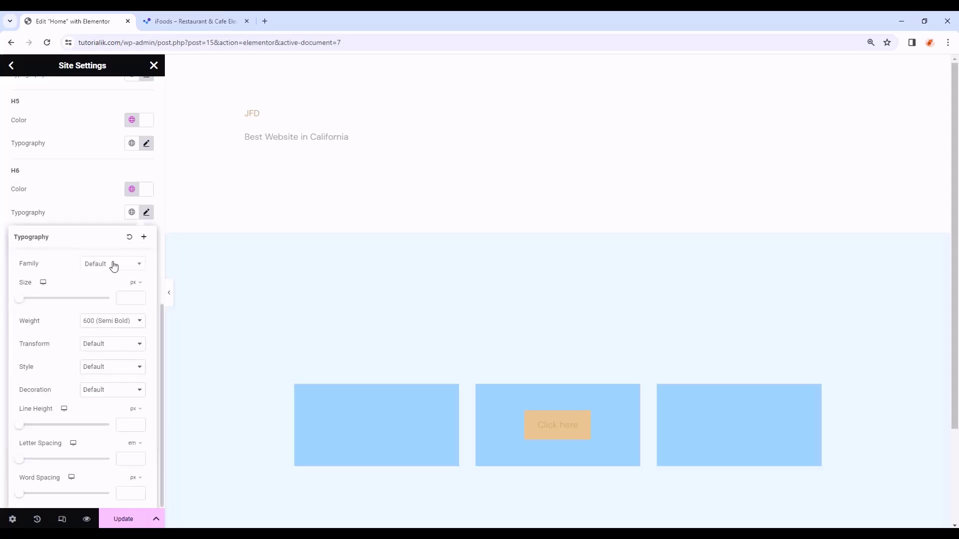
left_click(114, 265)
type("dm san")
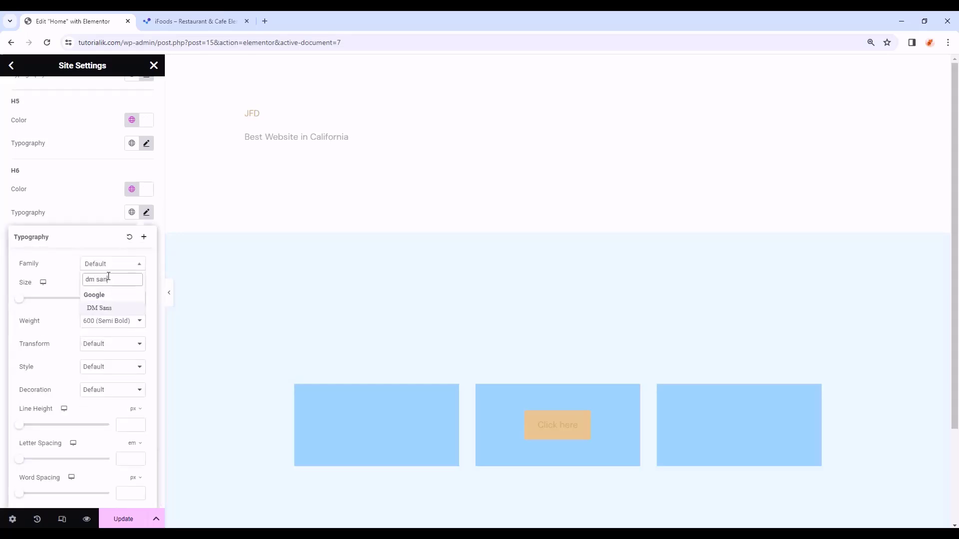
type("s")
left_click(111, 310)
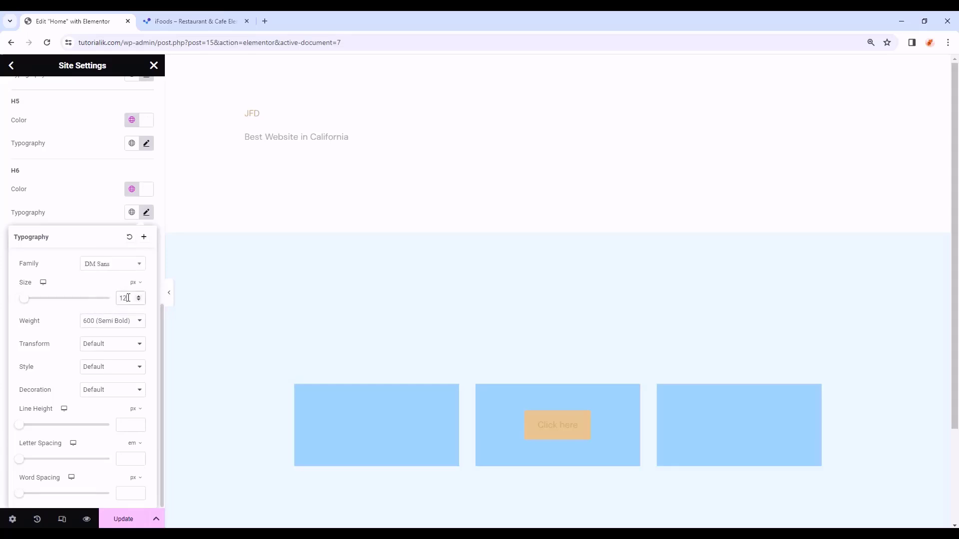
left_click(133, 320)
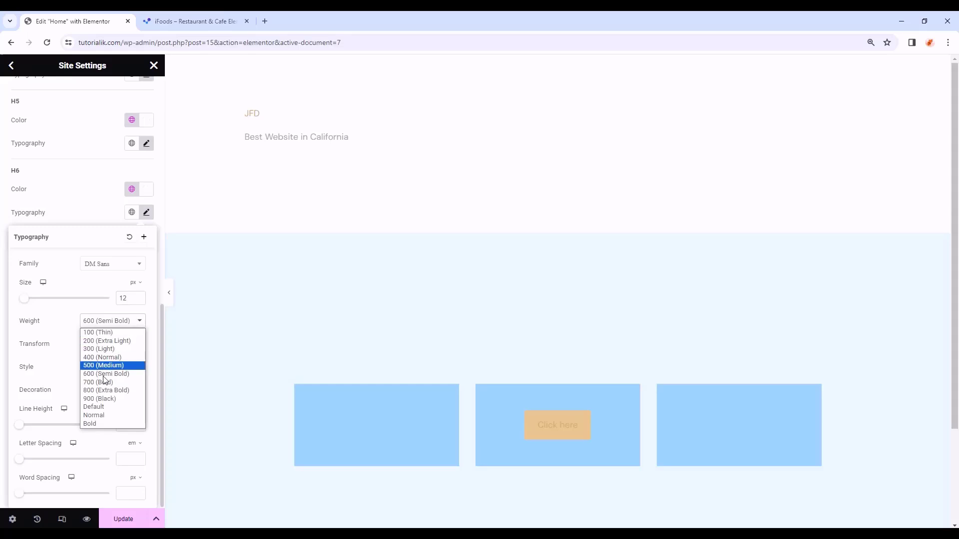
left_click(111, 382)
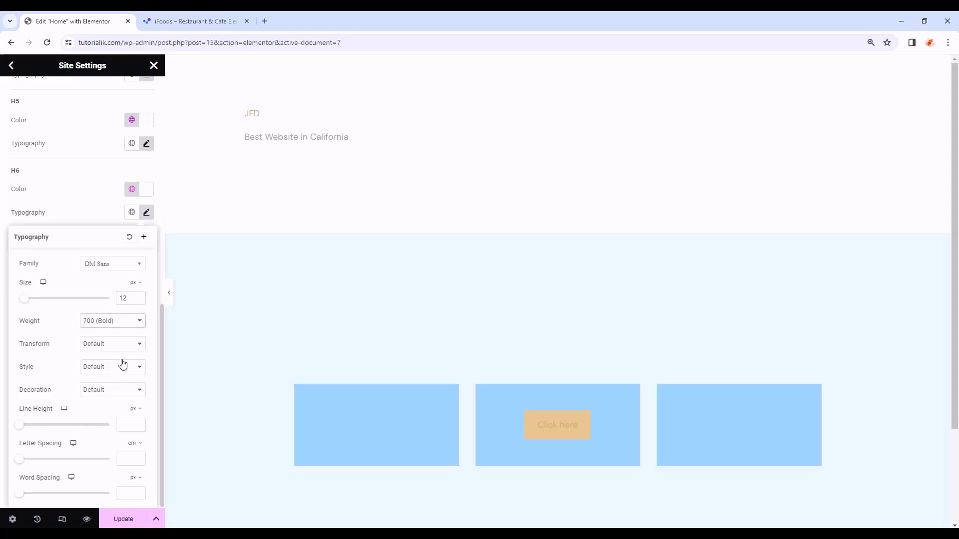
left_click(129, 423)
type("16")
- Set the H6 letter spacing to 0.3
left_click(127, 459)
type("0.3")
left_click(147, 212)
- Save the typography settings and return to the Site Settings menu
scroll(84, 357, "up", 5)
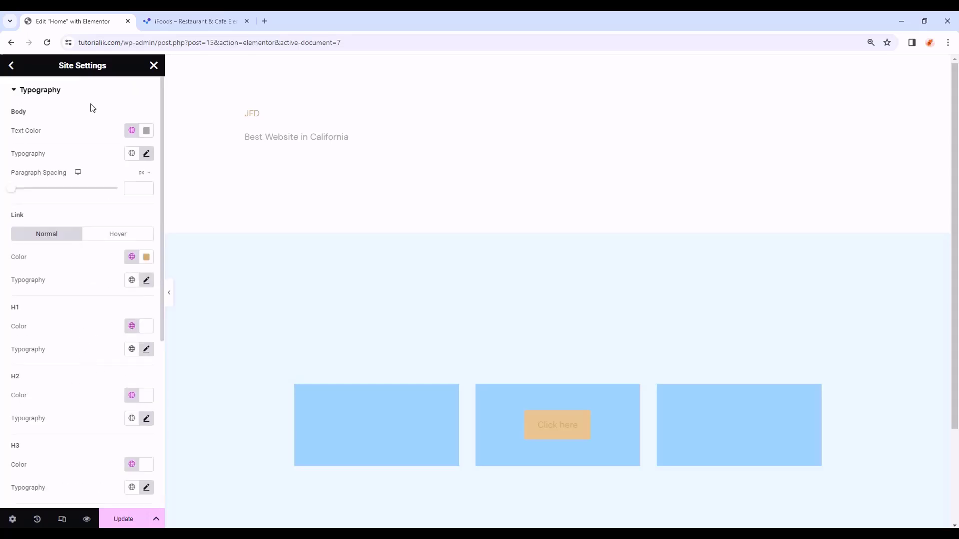
left_click(124, 519)
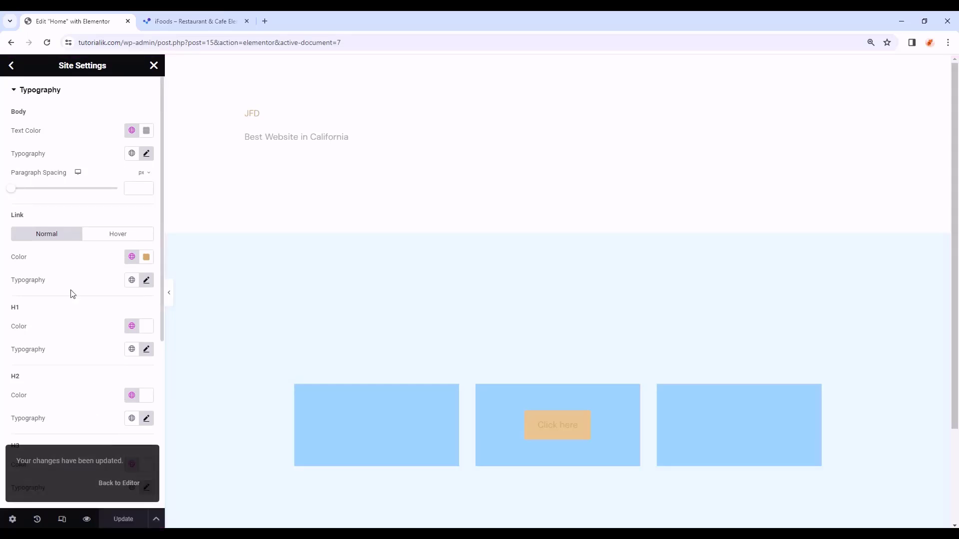
left_click(11, 66)
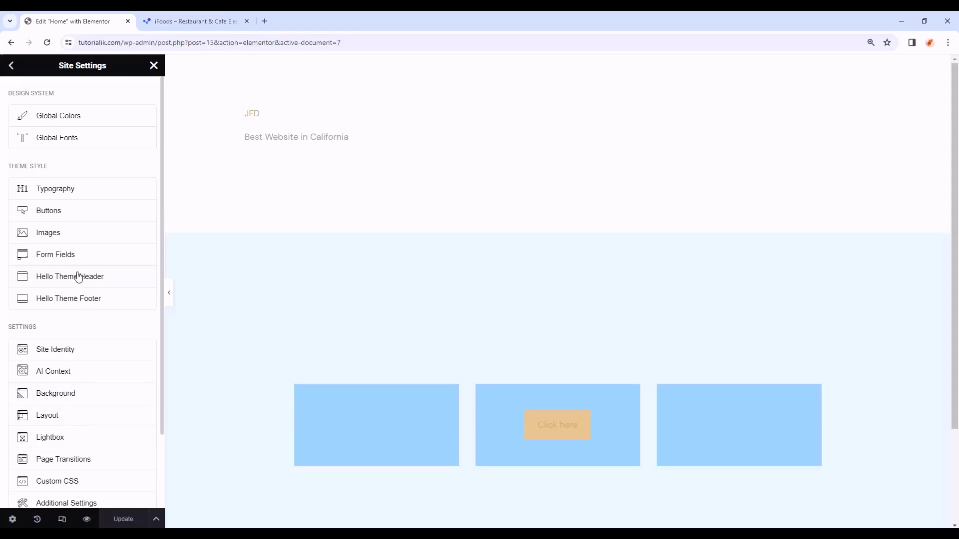
- In the Buttons settings, set the button font to DM Sans at 12 px
left_click(93, 217)
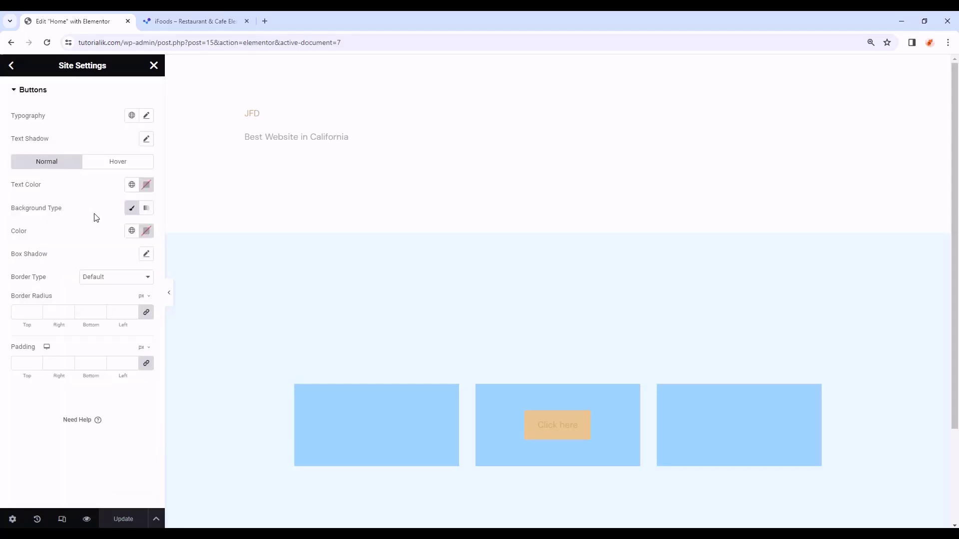
left_click(146, 116)
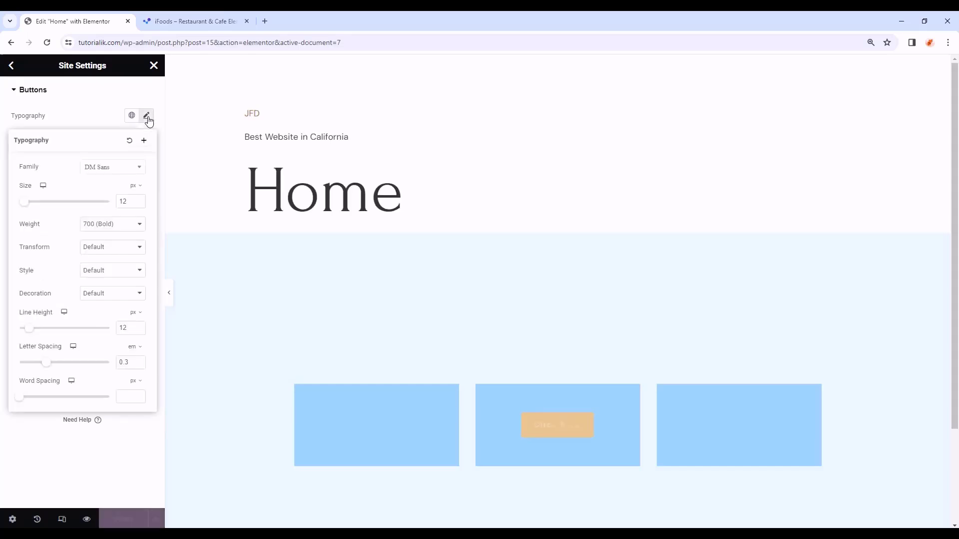
left_click(117, 169)
type("d")
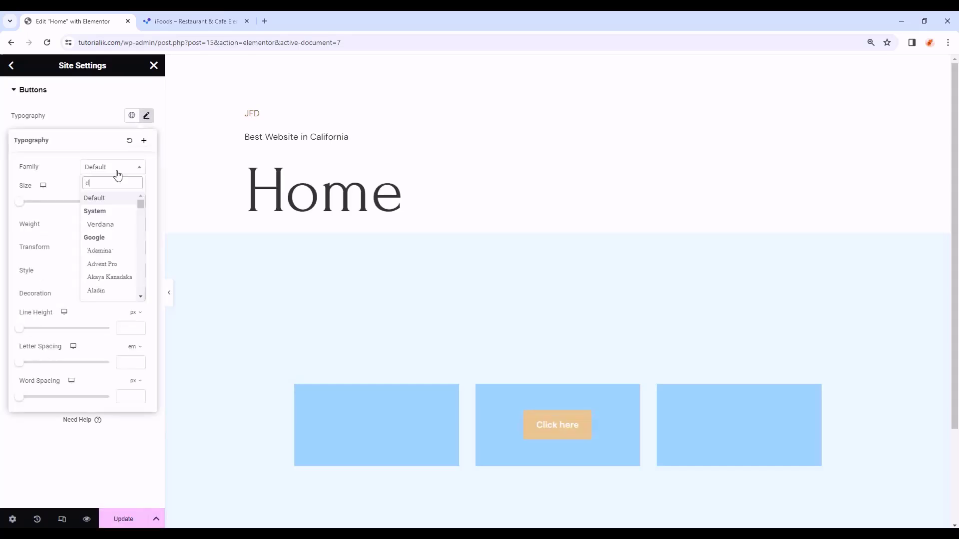
type("m sans")
left_click(114, 212)
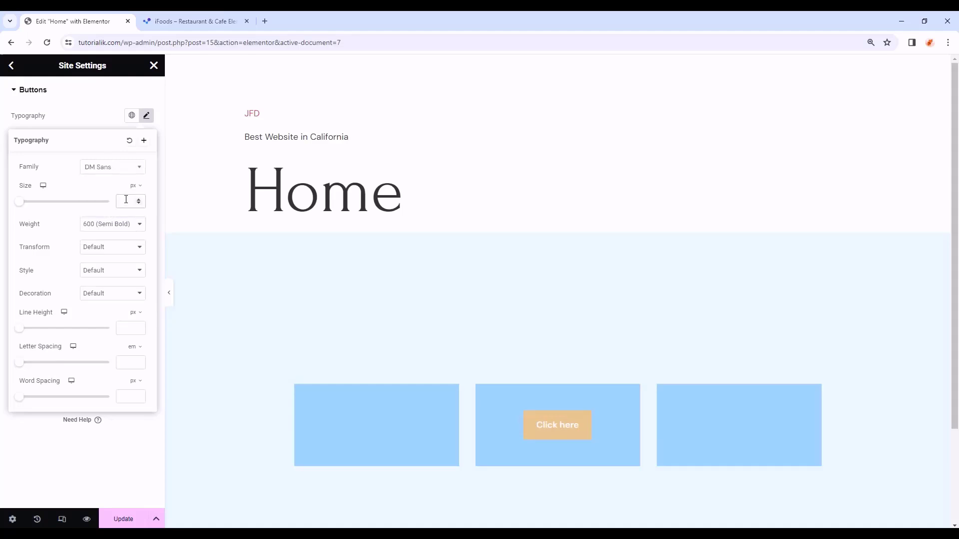
left_click(126, 200)
type("12")
- Make button text weight 700 (Bold) with line height 12 and letter spacing 0.3
left_click(128, 226)
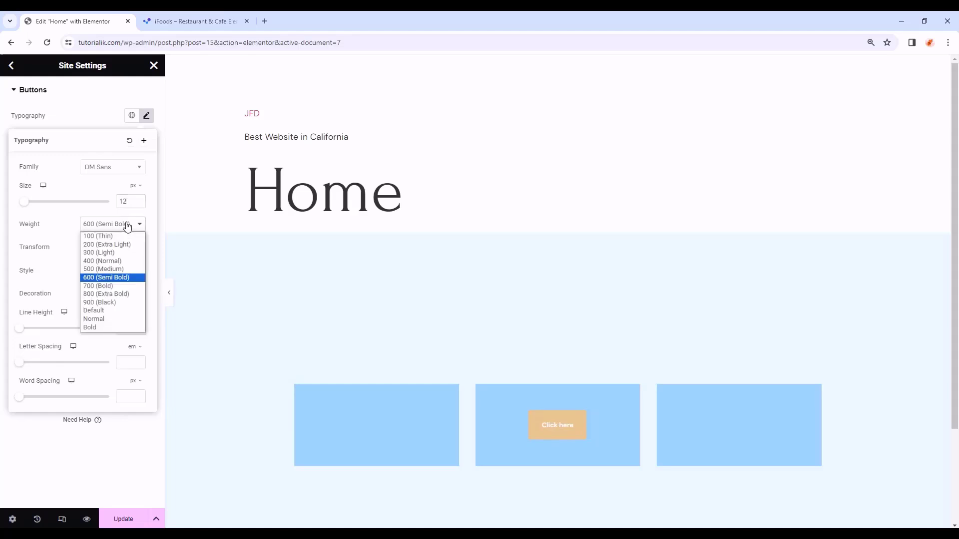
left_click(96, 285)
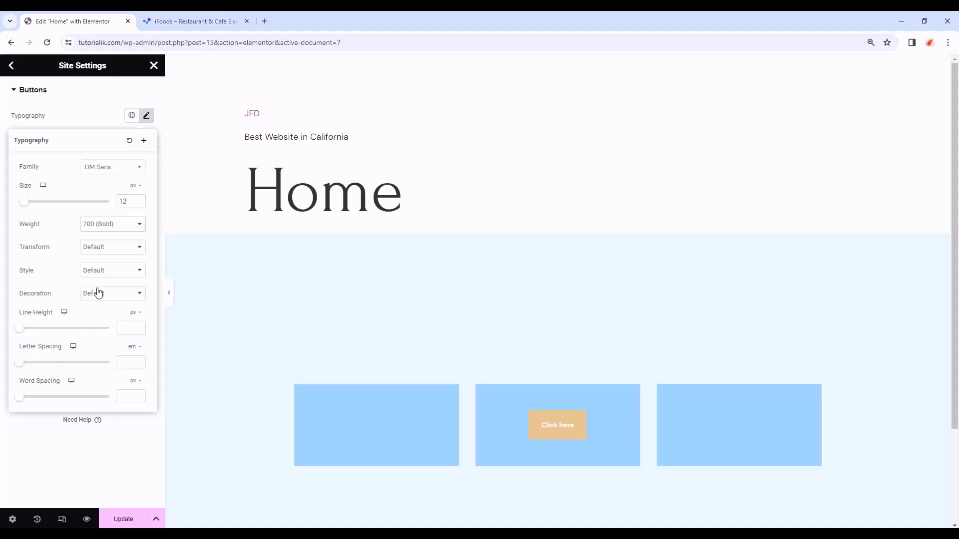
left_click(124, 326)
type("12")
left_click(127, 363)
type("0.3")
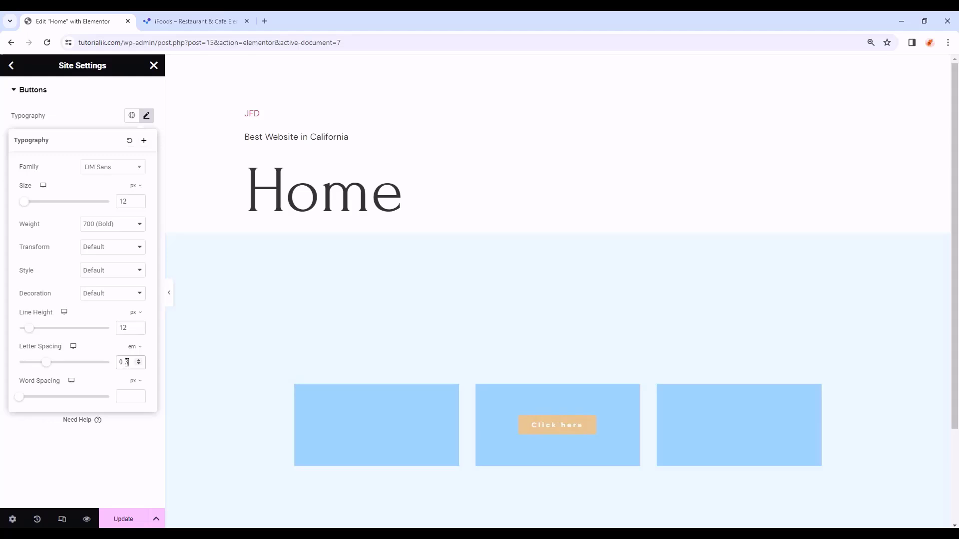
left_click(147, 116)
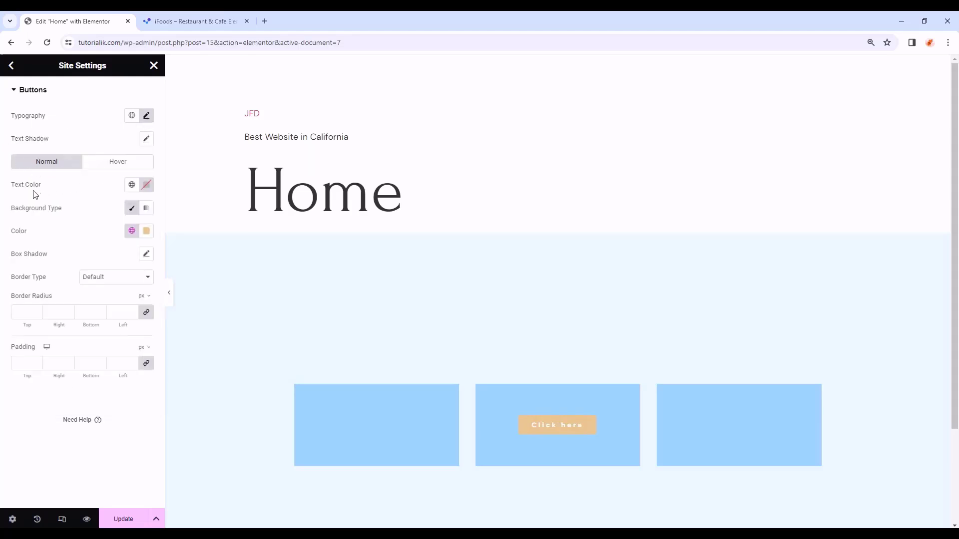
- Give buttons Accent-coloured text on a fully transparent background
left_click(131, 185)
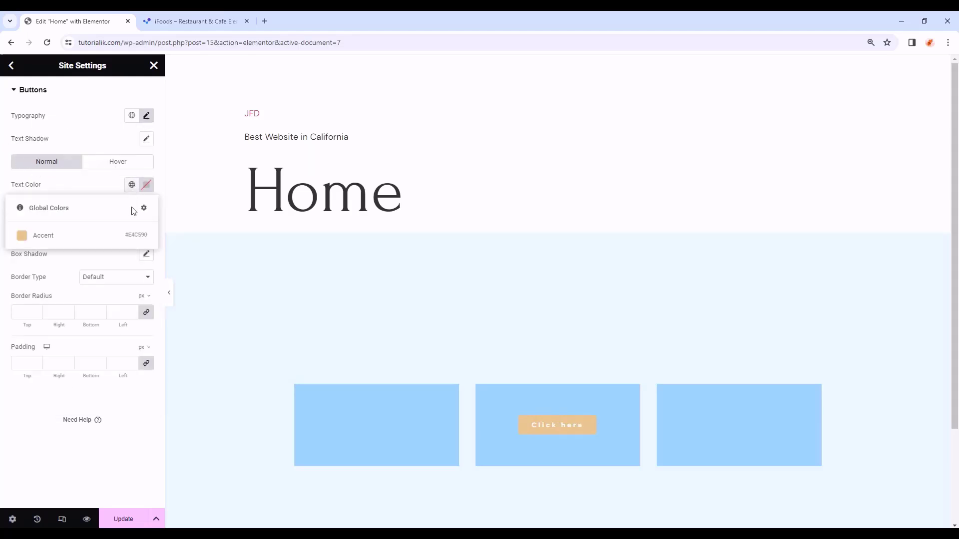
left_click(74, 239)
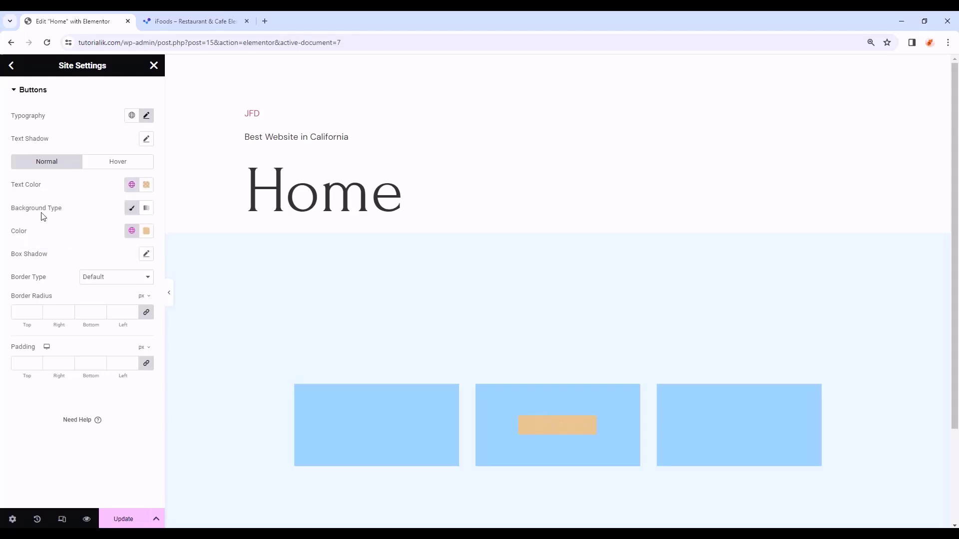
left_click(146, 231)
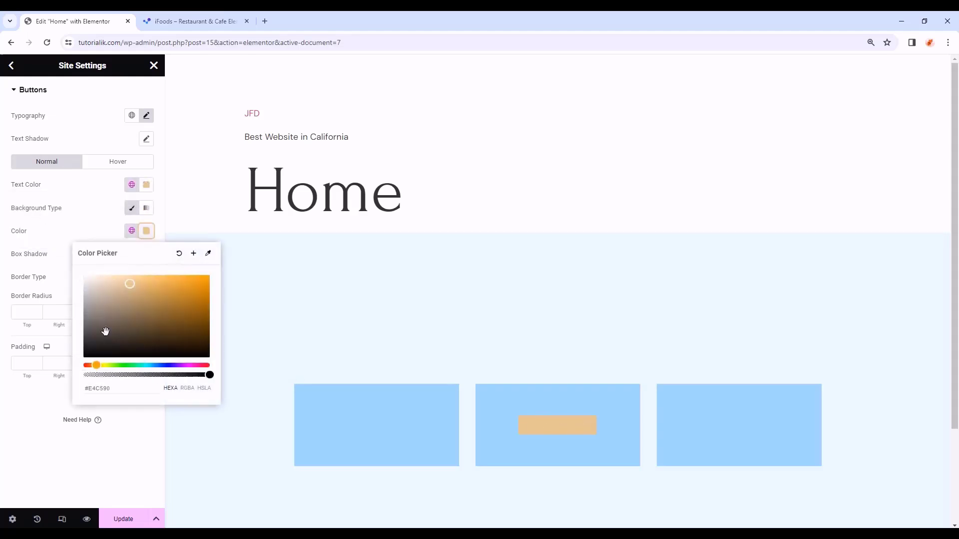
left_click_drag(209, 375, 76, 375)
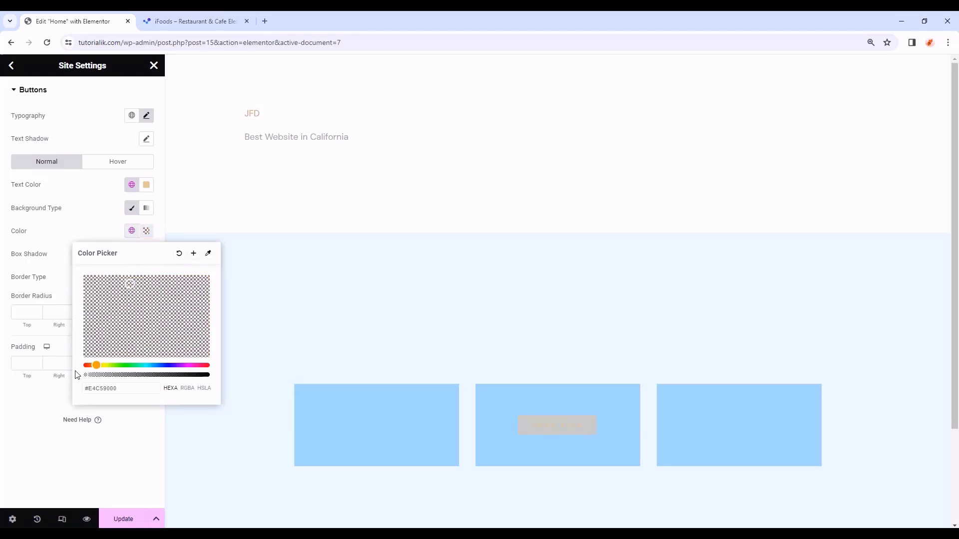
left_click(83, 85)
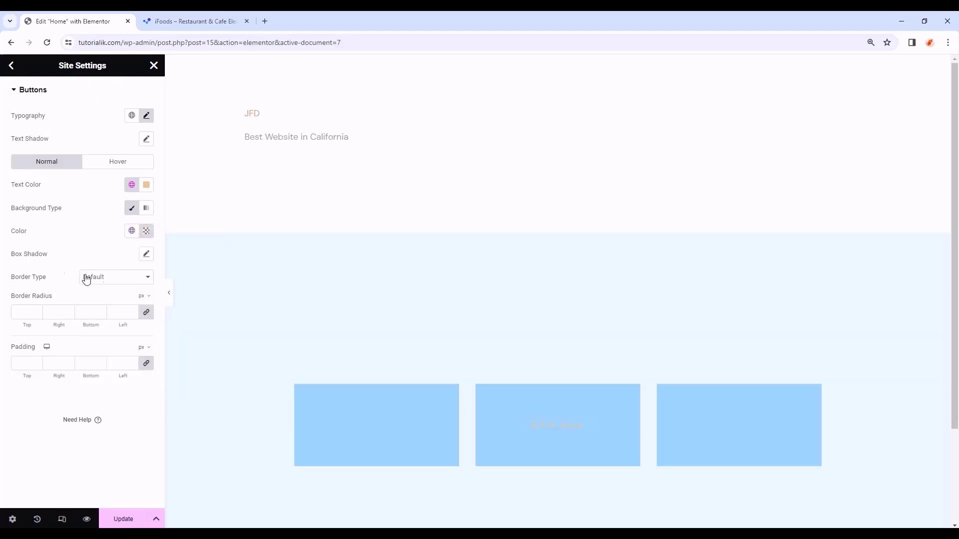
- Give buttons a solid Accent border and unlinked padding of 21 px top and bottom
left_click(107, 283)
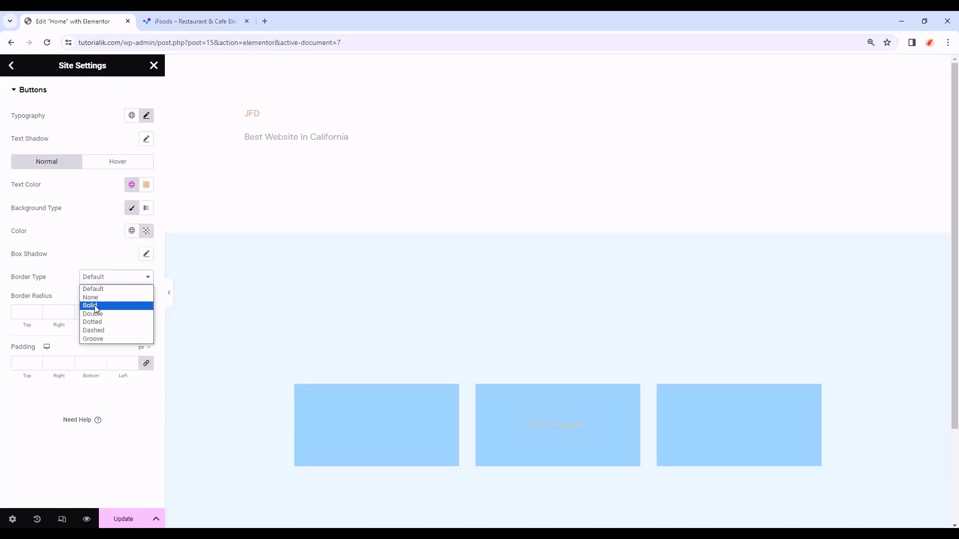
left_click(97, 306)
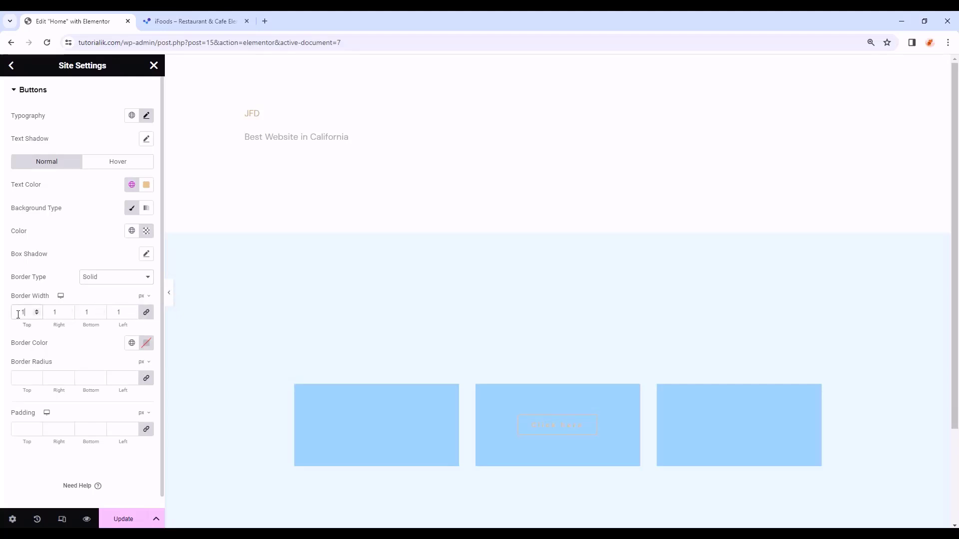
left_click(131, 342)
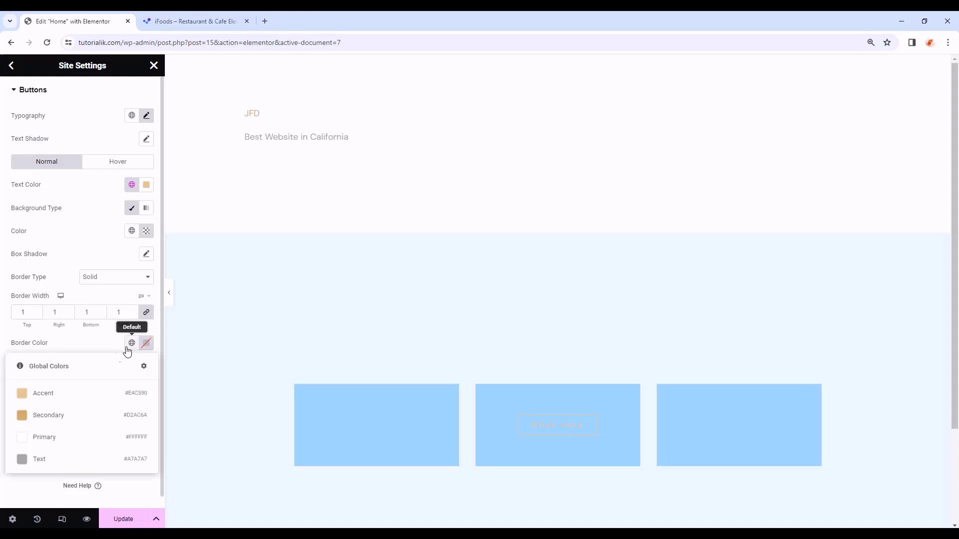
left_click(66, 399)
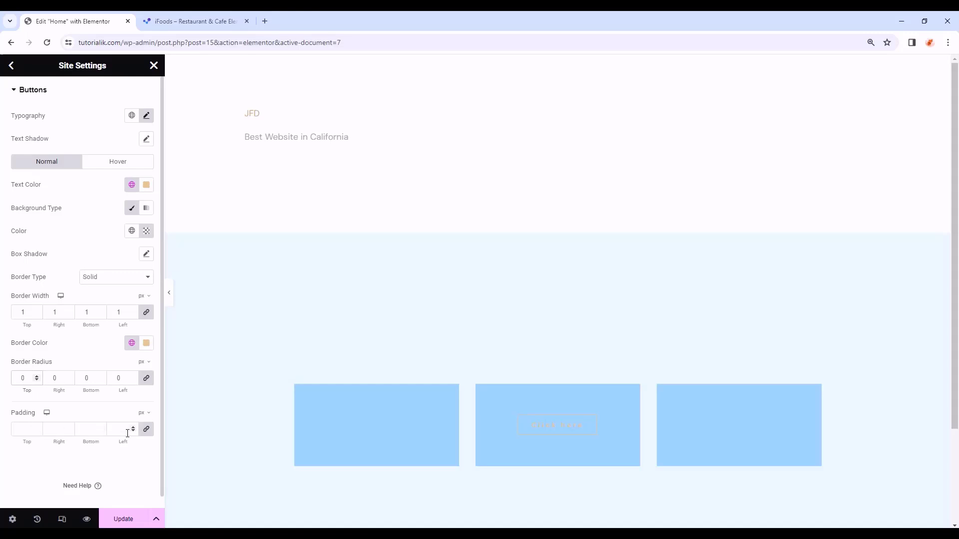
left_click(146, 429)
type("21")
key("Tab")
type("21")
- Make hovered buttons show white Primary text on an Accent background, then save the button styles
left_click(105, 163)
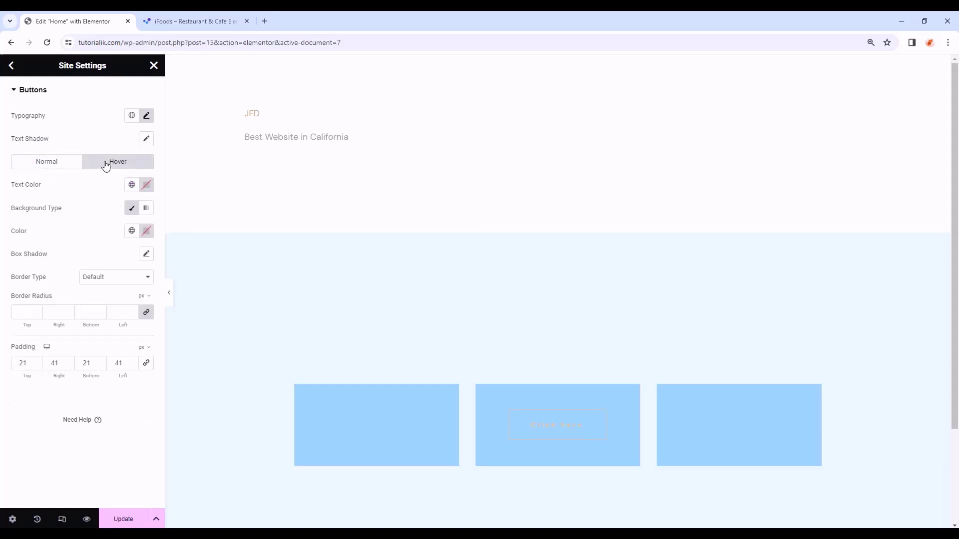
left_click(131, 184)
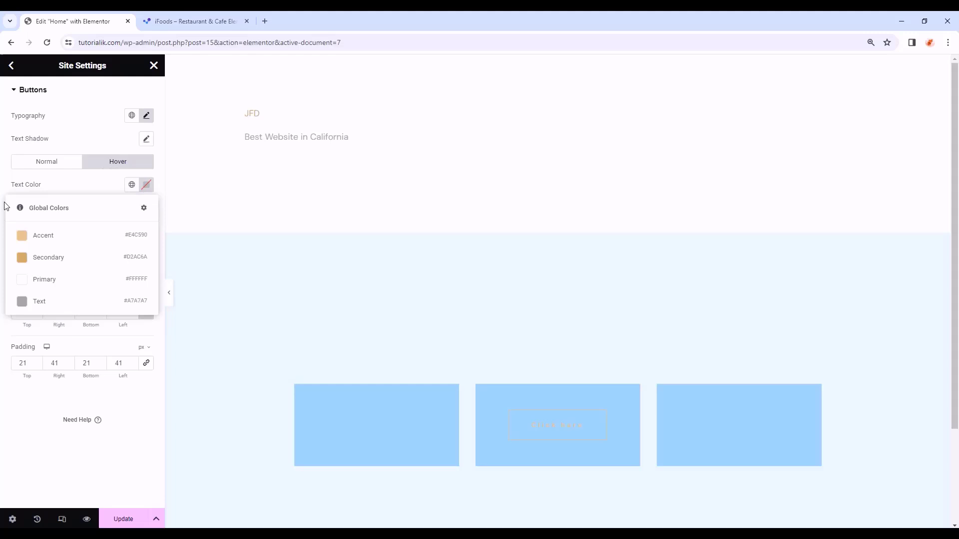
left_click(68, 264)
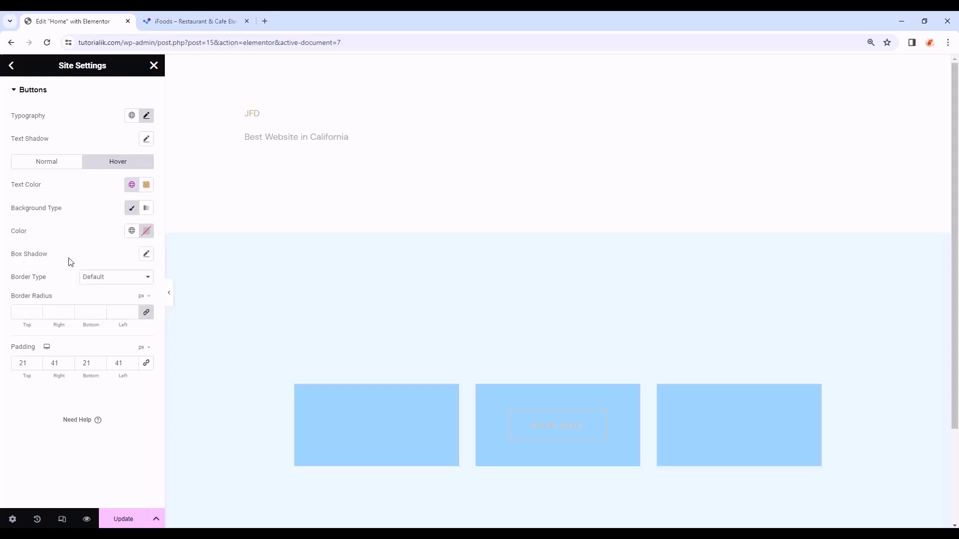
left_click(132, 233)
left_click(88, 279)
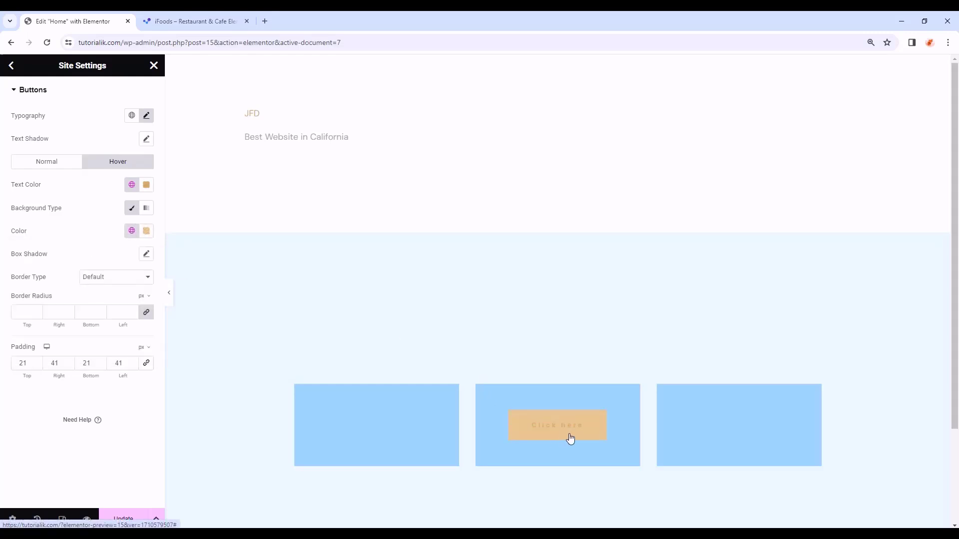
left_click(132, 185)
left_click(55, 279)
left_click(71, 164)
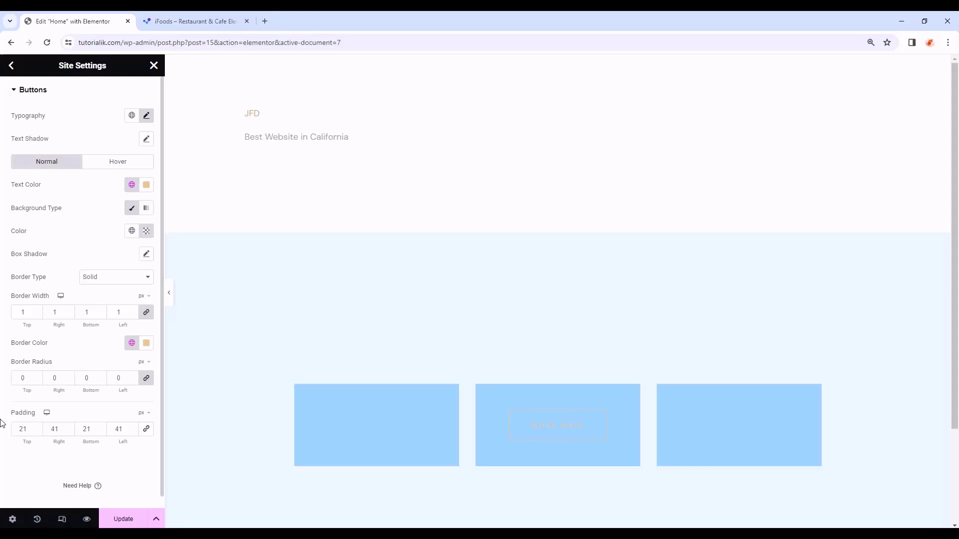
left_click(120, 519)
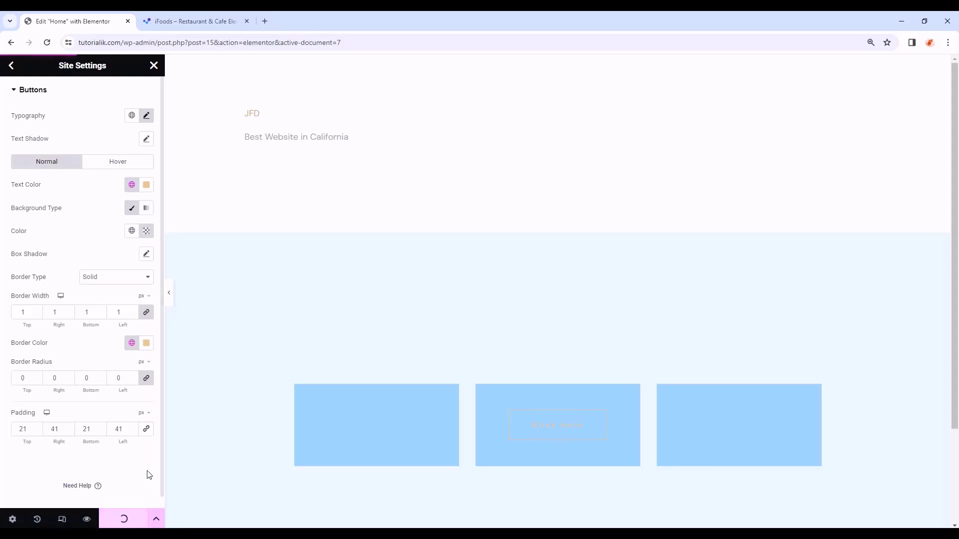
- Set the site background to a classic Body Color fill, save it, and return to the menu
left_click(12, 66)
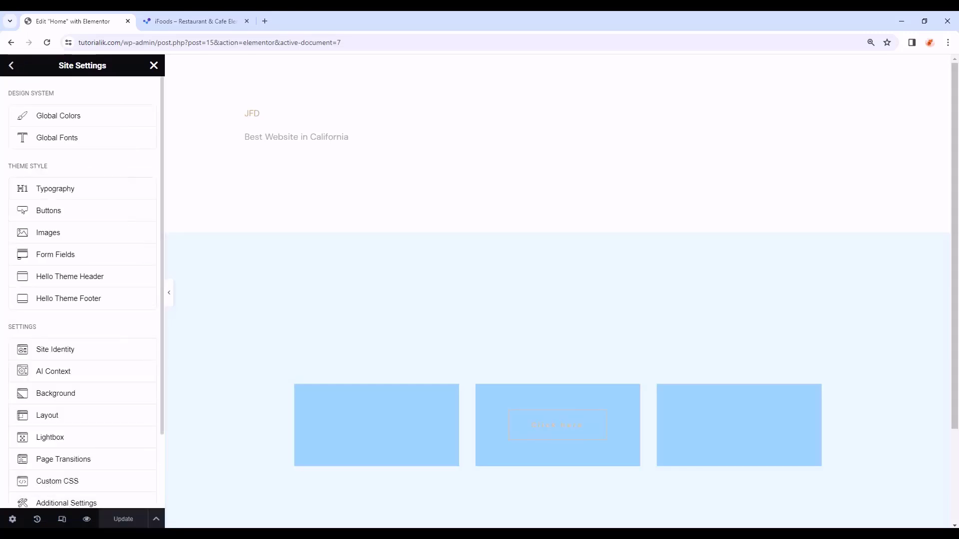
scroll(70, 330, "down", 1)
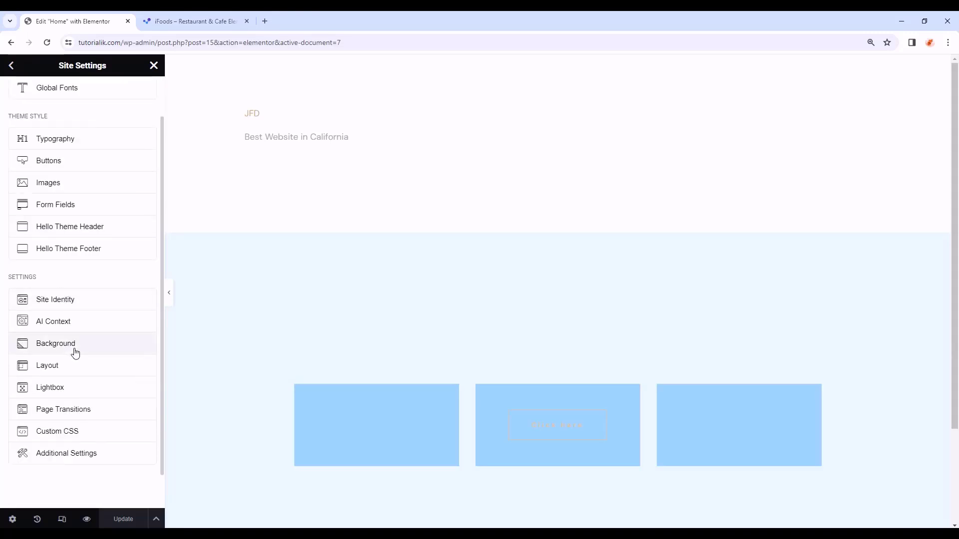
left_click(75, 349)
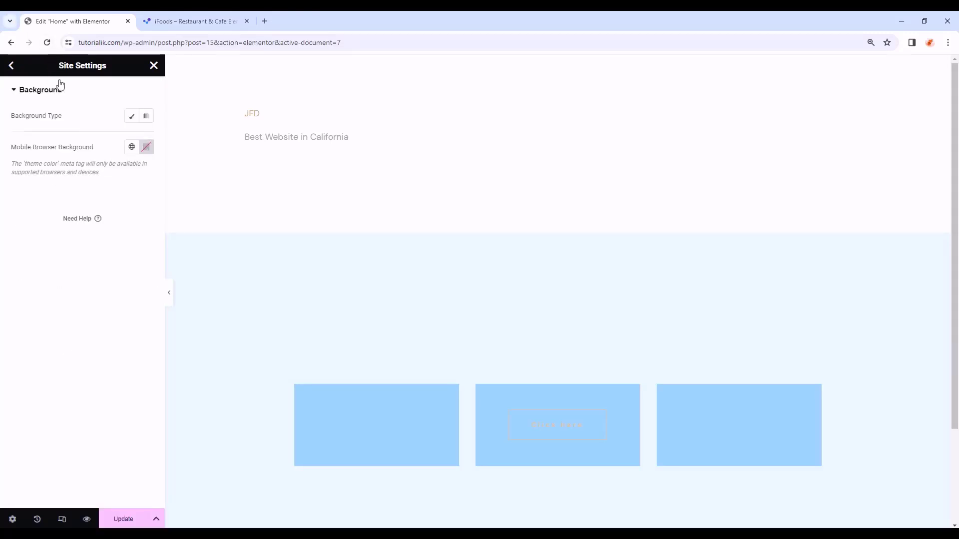
left_click(132, 117)
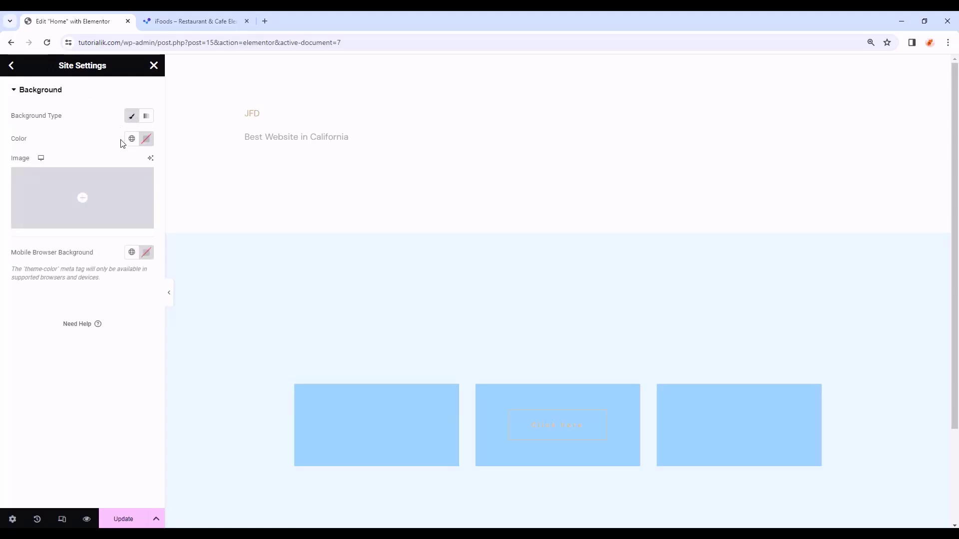
left_click(132, 139)
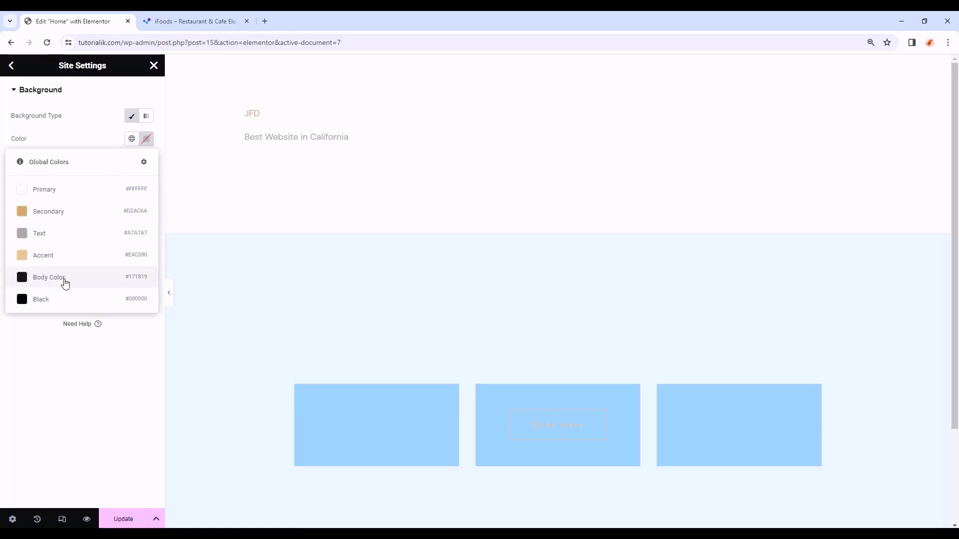
left_click(65, 281)
left_click(125, 518)
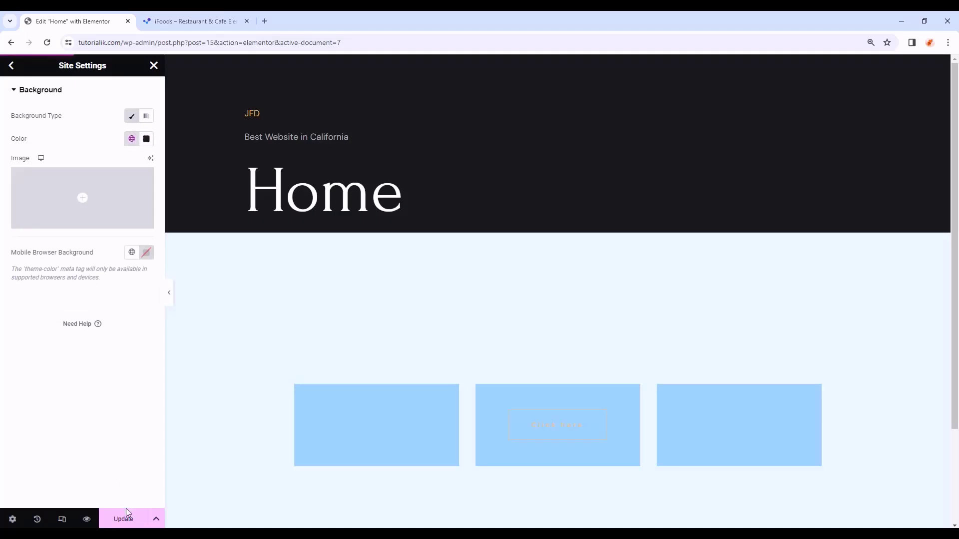
left_click(10, 65)
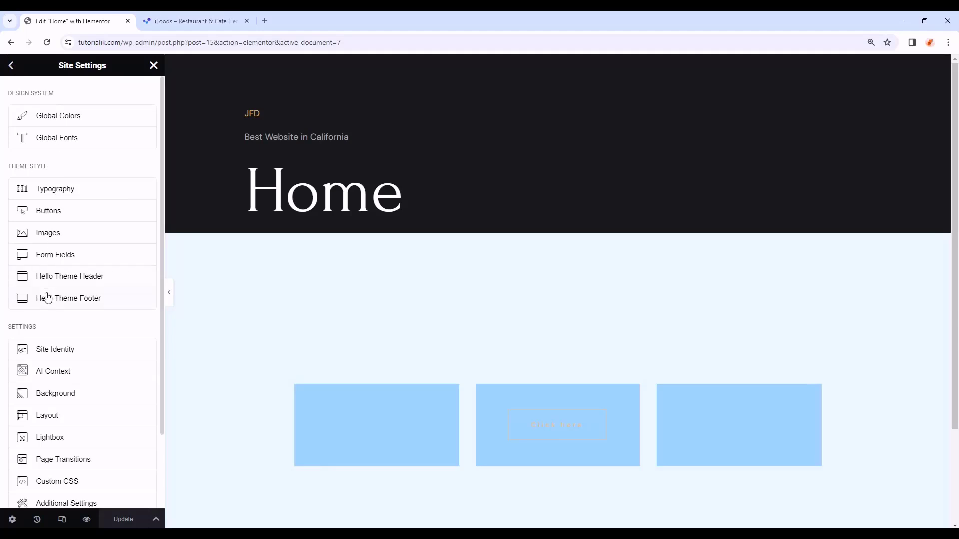
scroll(45, 315, "down", 2)
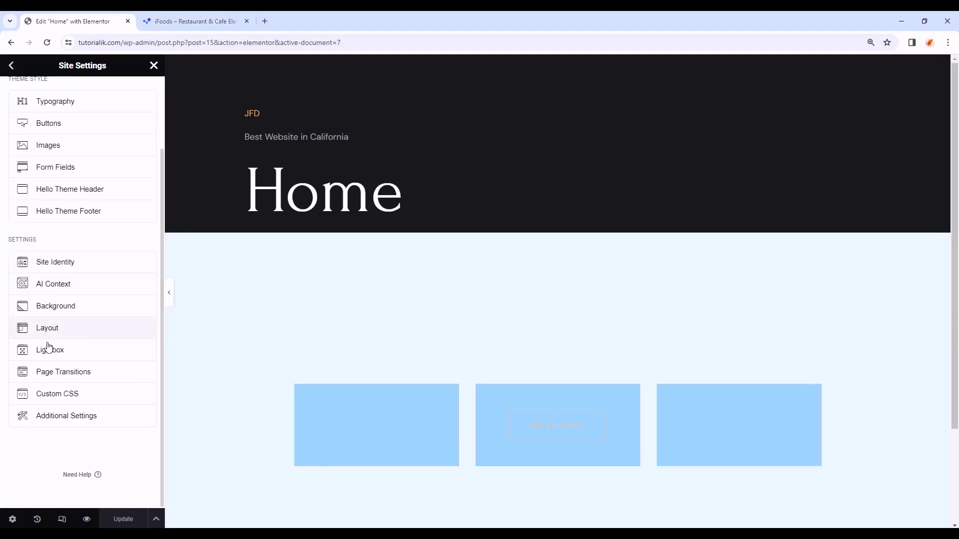
- Set the layout content width to 1280 px with 0 gaps and save it
left_click(74, 334)
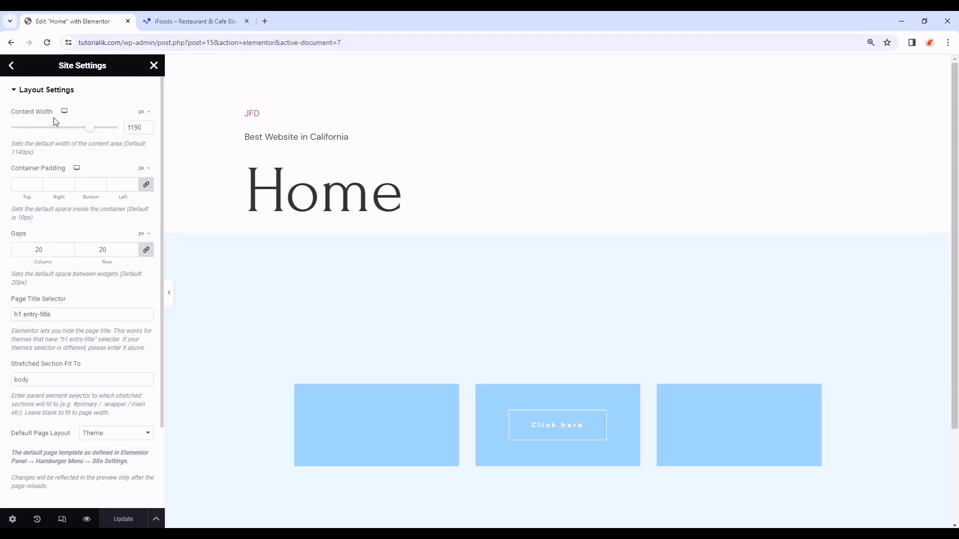
double_click(133, 127)
type("1280")
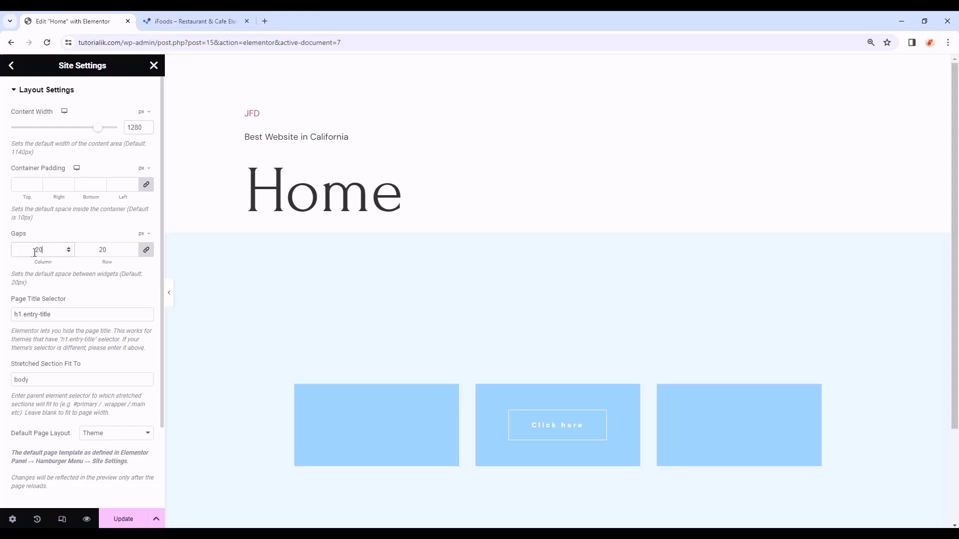
type("0")
left_click(123, 518)
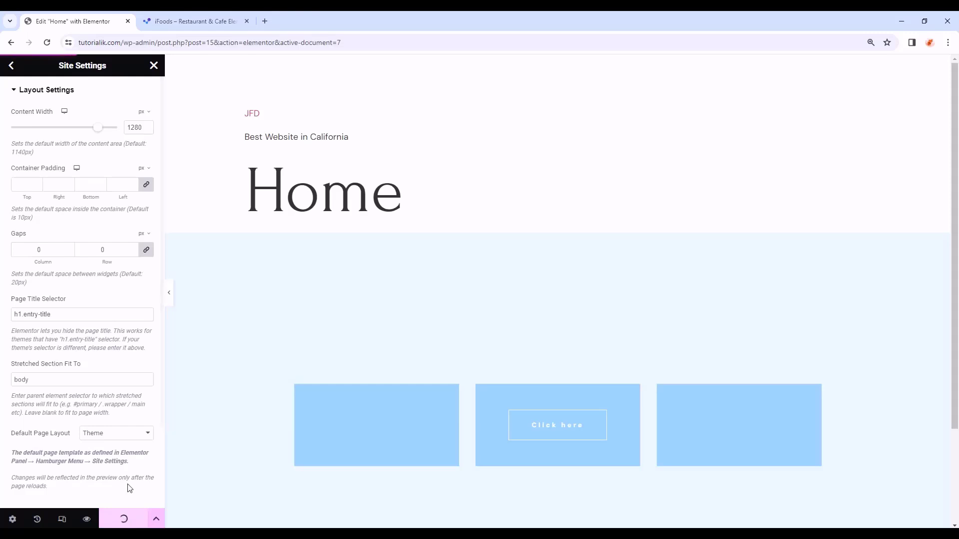
left_click(11, 66)
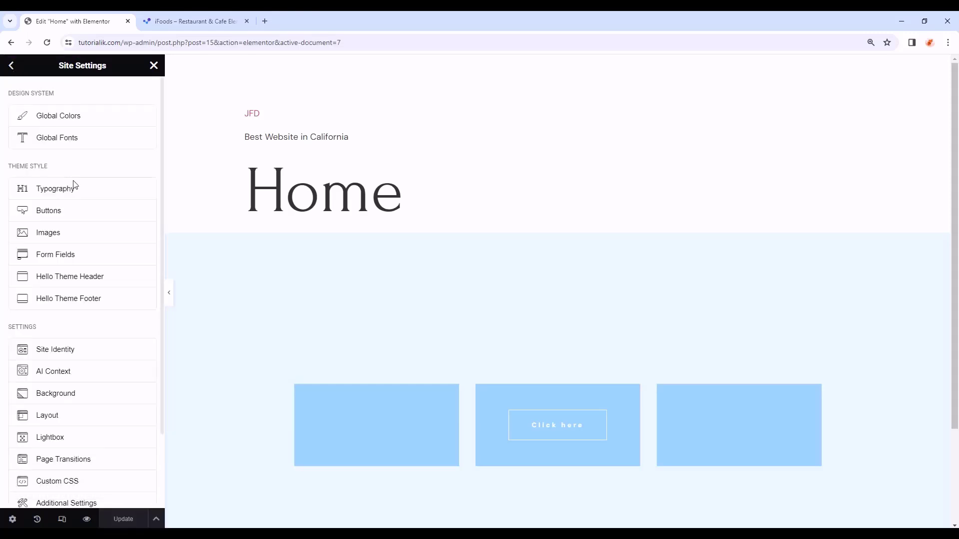
scroll(95, 289, "down", 2)
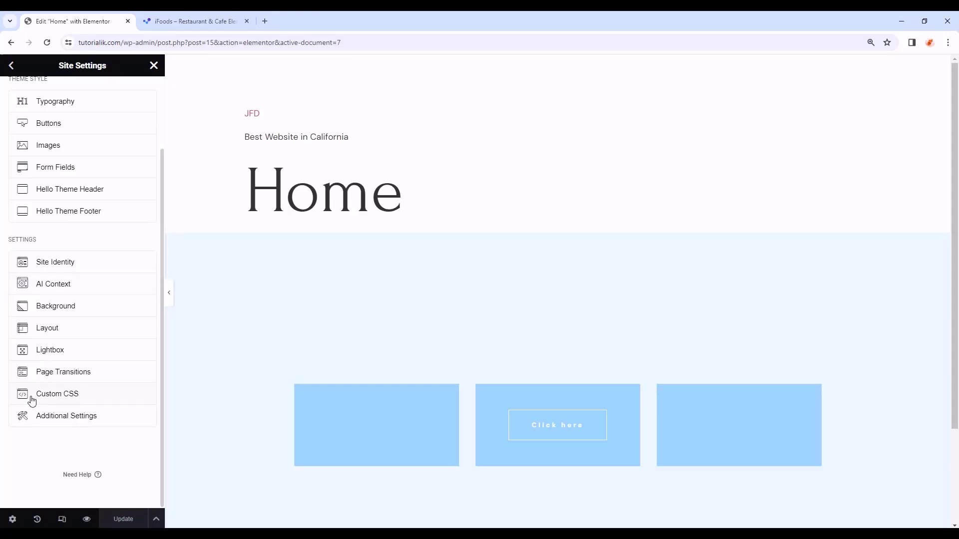
- Tick Disable Default Fonts in Elementor's general settings and save the changes
left_click(93, 421)
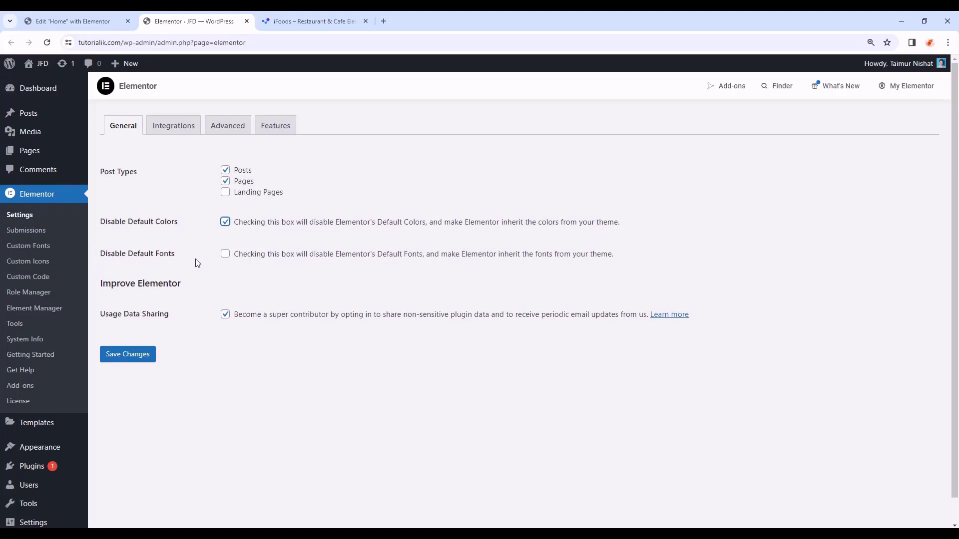
left_click(225, 254)
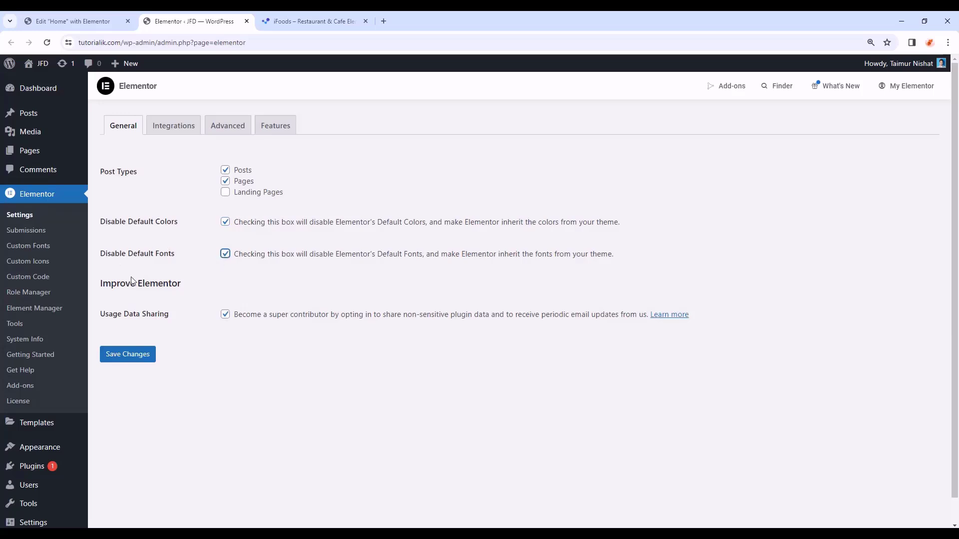
left_click(130, 360)
- Close the settings tab, reload the Home editor, reopen Site Settings and enable responsive preview
left_click(246, 21)
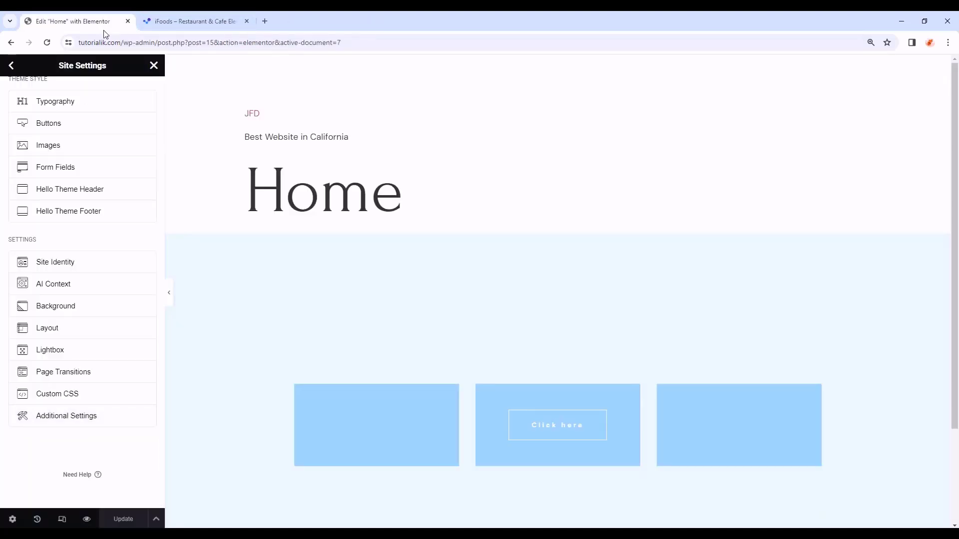
left_click(48, 43)
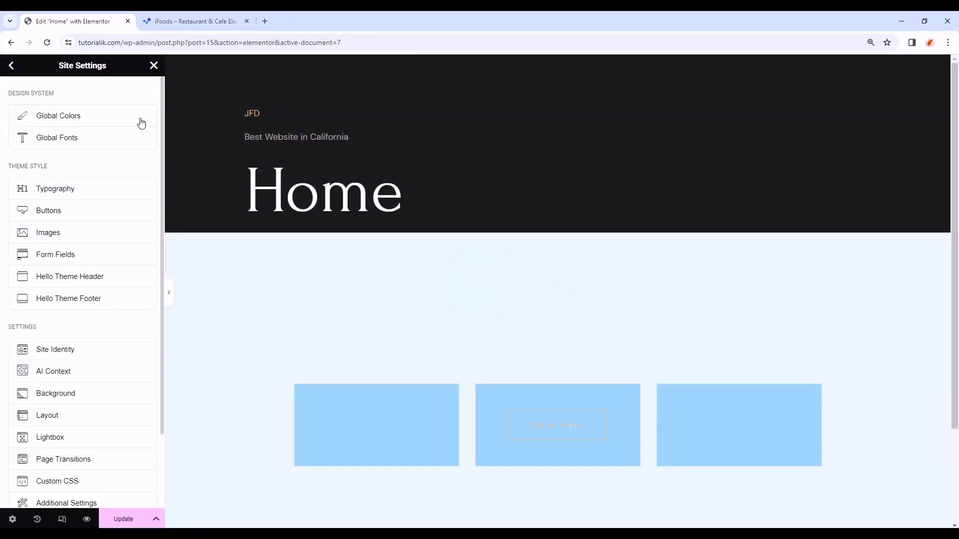
left_click(154, 66)
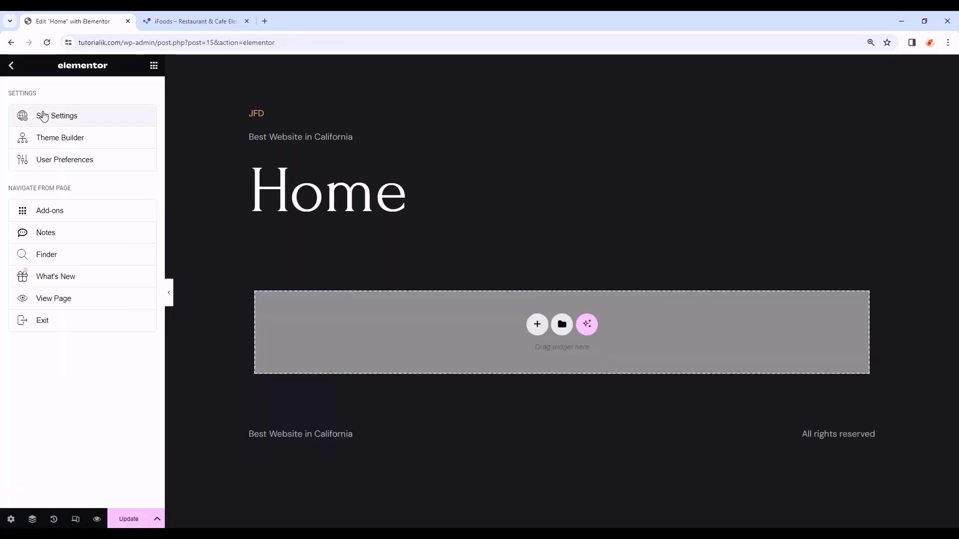
left_click(43, 115)
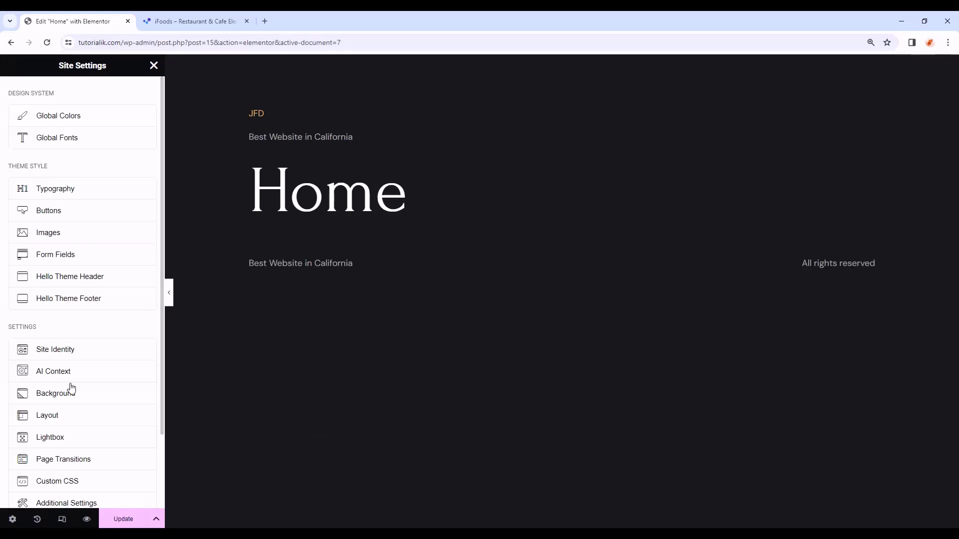
left_click(62, 520)
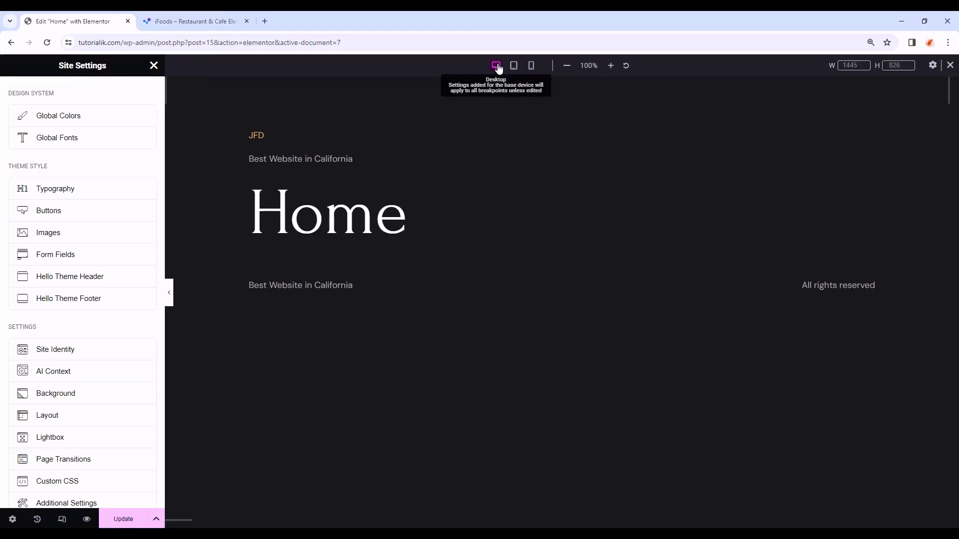
- Cycle the preview through tablet, mobile and desktop widths, ending on tablet at 768 × 786
left_click(515, 68)
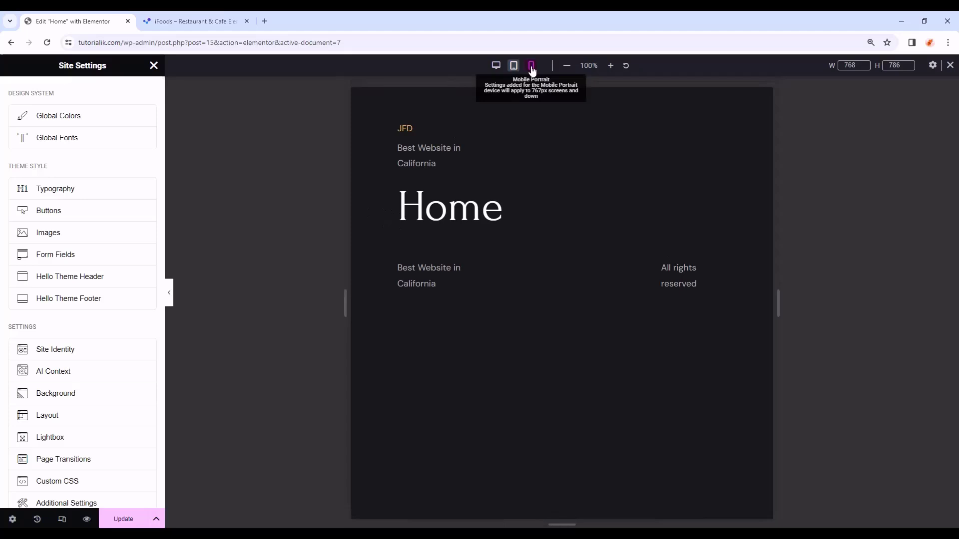
left_click(532, 69)
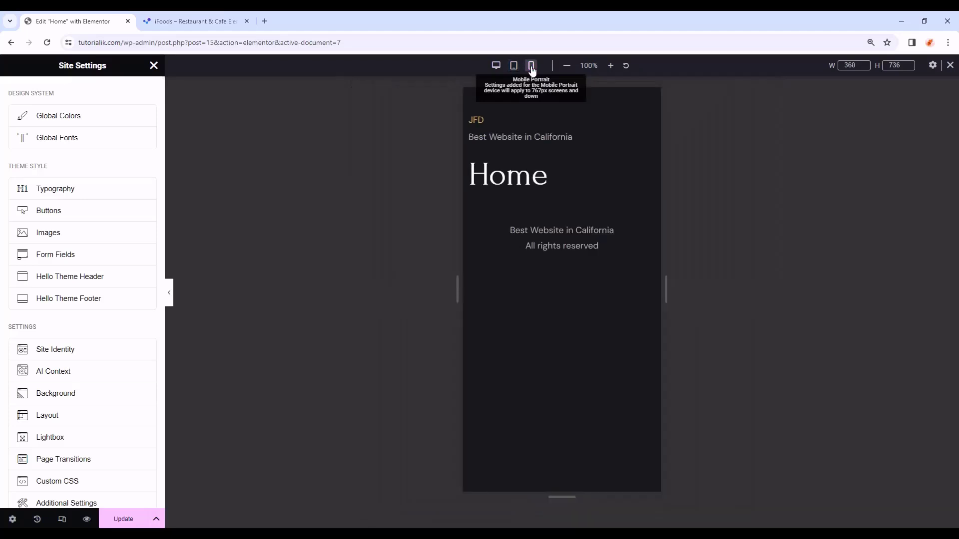
left_click(497, 66)
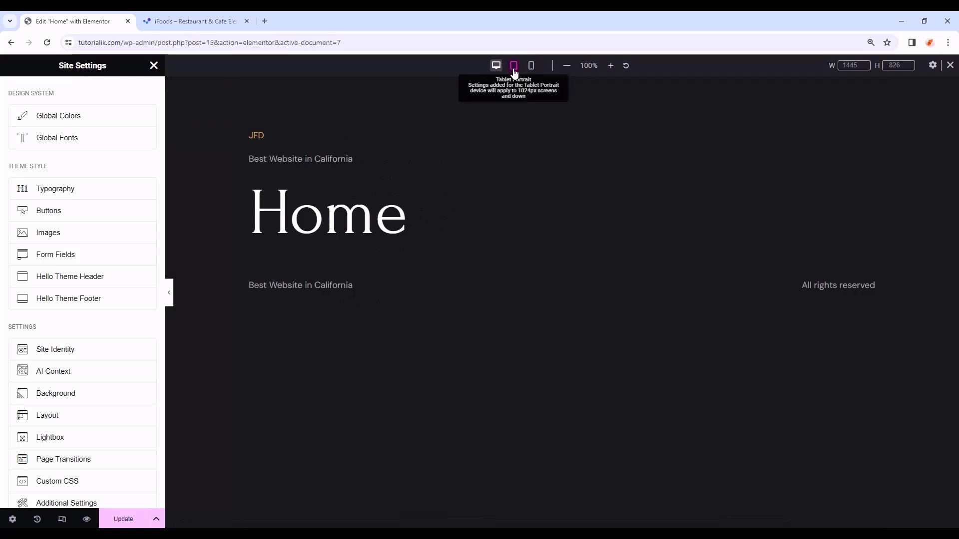
left_click(518, 73)
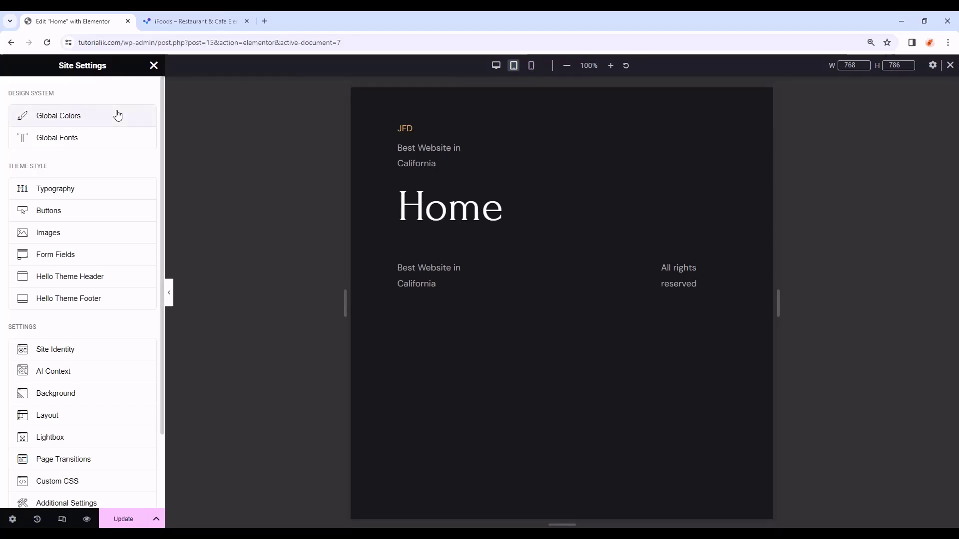
- Set the tablet Primary global font to 42 px size with a 50 px line height
left_click(107, 138)
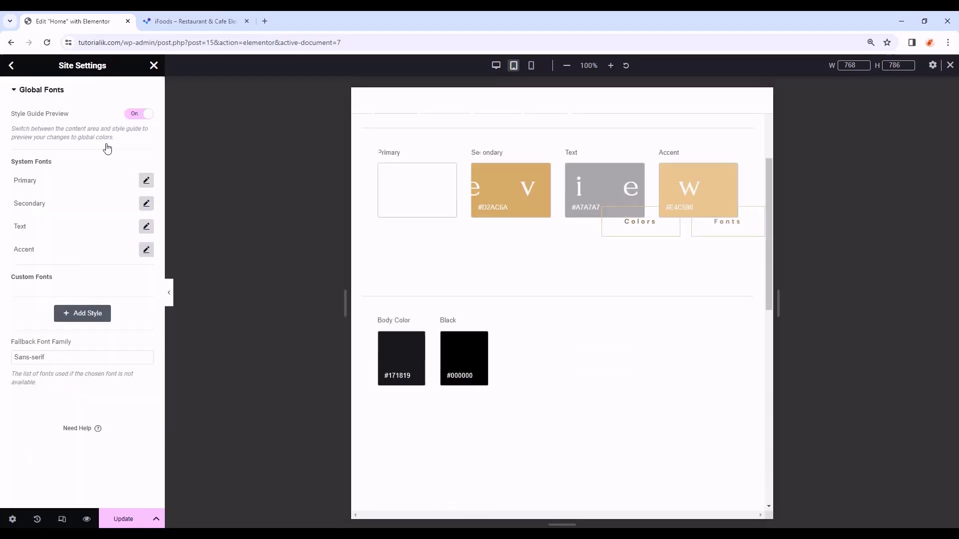
left_click(147, 181)
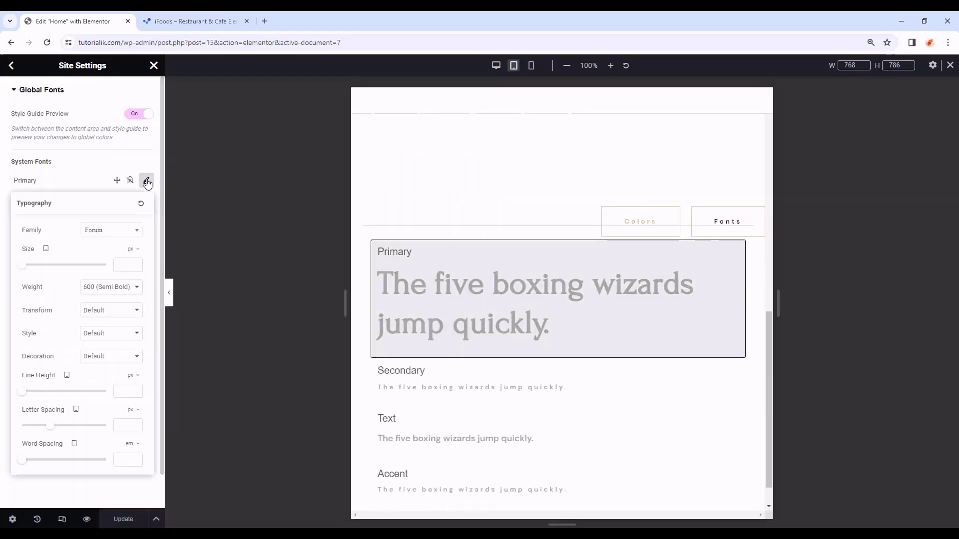
left_click(125, 264)
type("42")
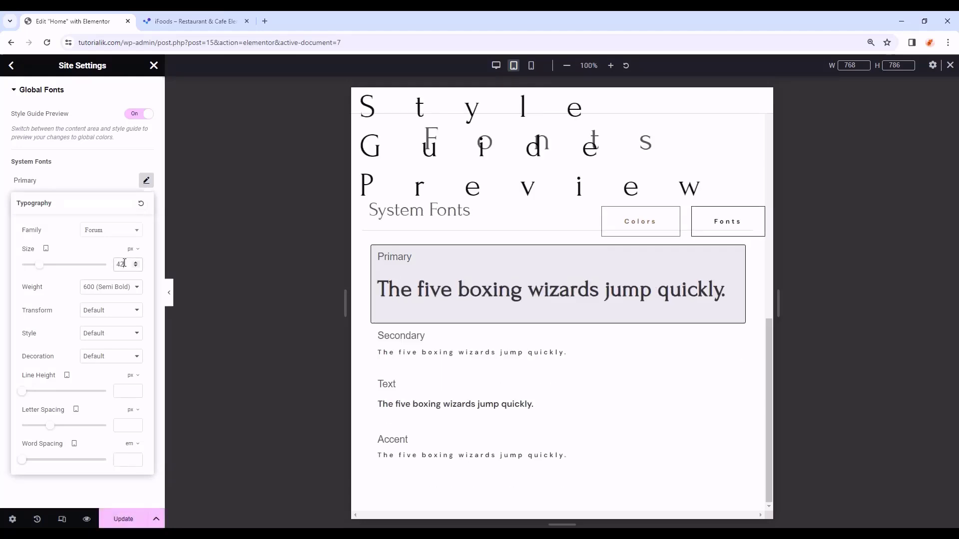
left_click(125, 390)
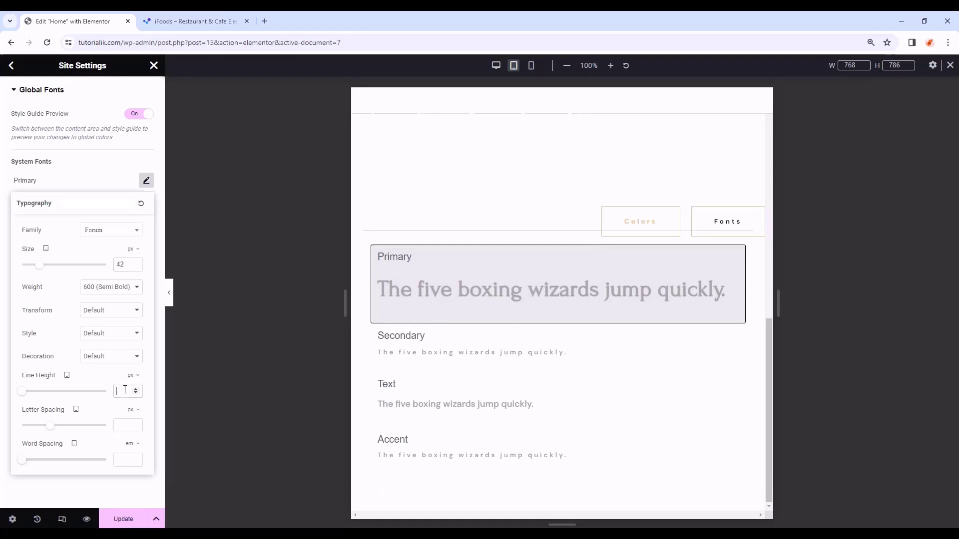
type("50")
left_click(160, 210)
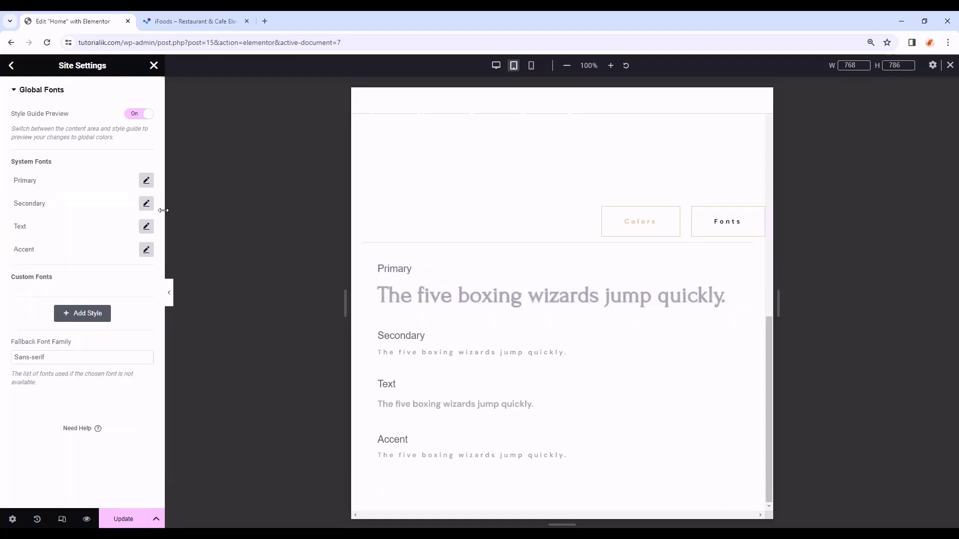
- Give the tablet Text global font a 15 px size with a px line height, and save
left_click(145, 228)
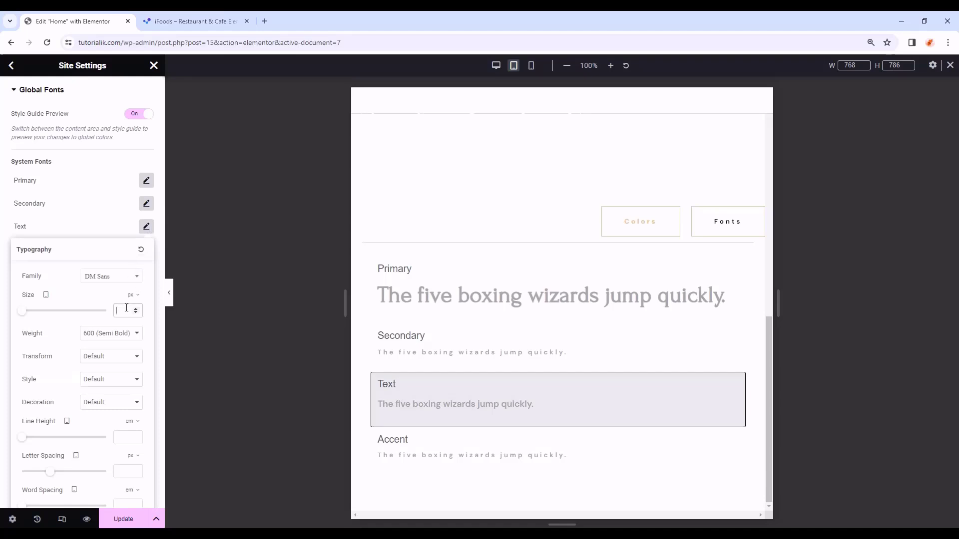
type("15")
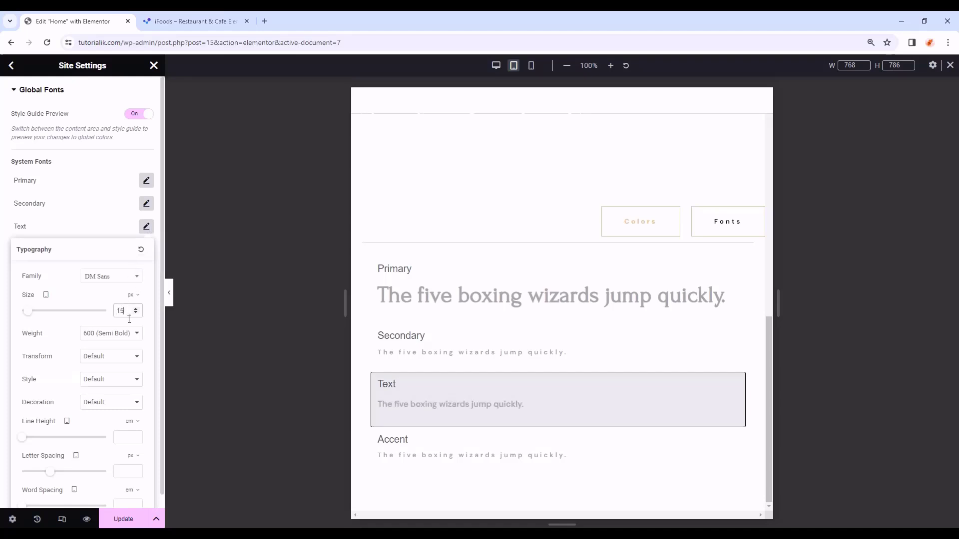
left_click(129, 423)
left_click(128, 425)
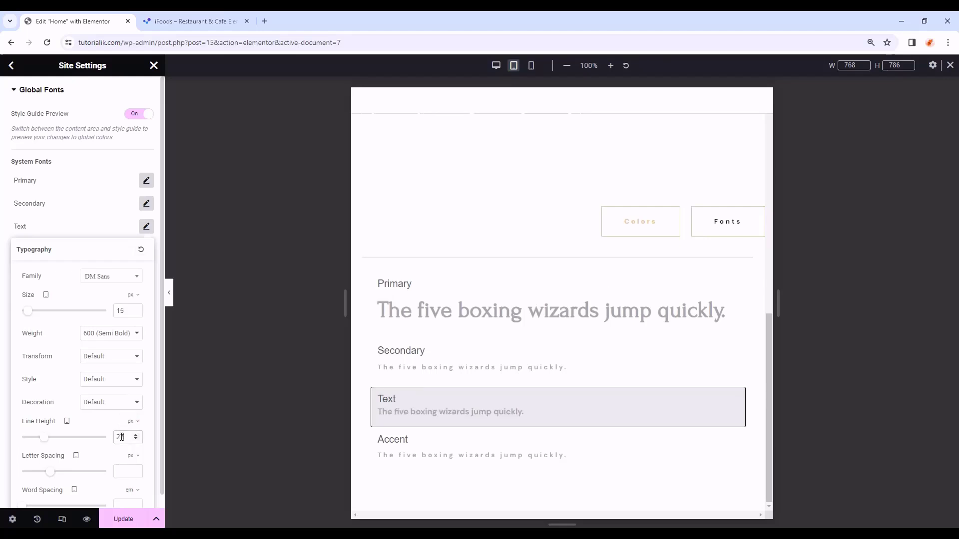
left_click(146, 226)
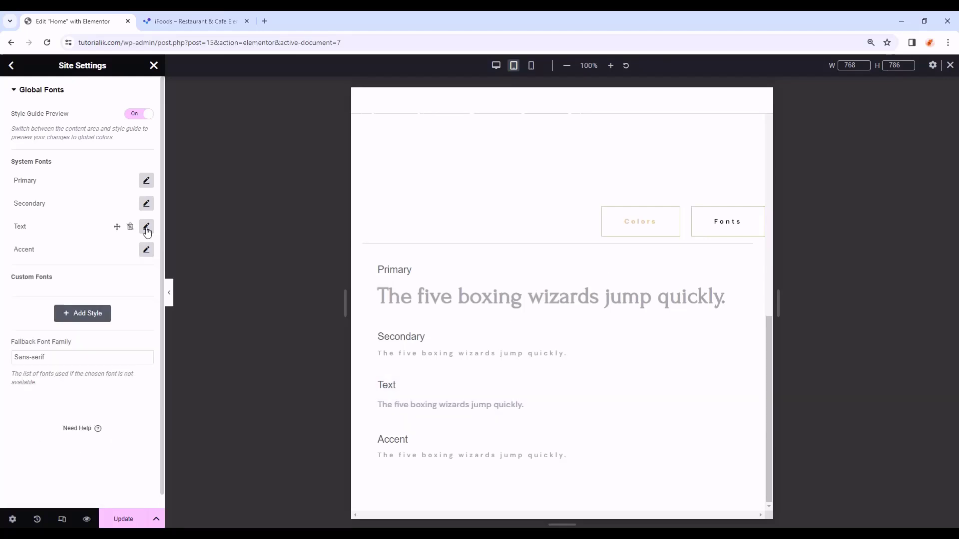
left_click(126, 510)
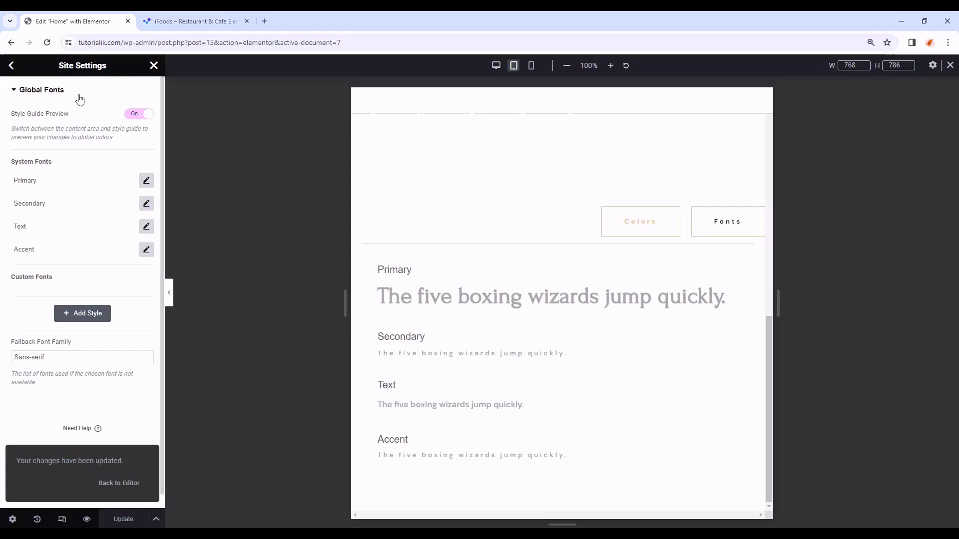
- Switch to the mobile preview and change the Primary global font size
left_click(531, 66)
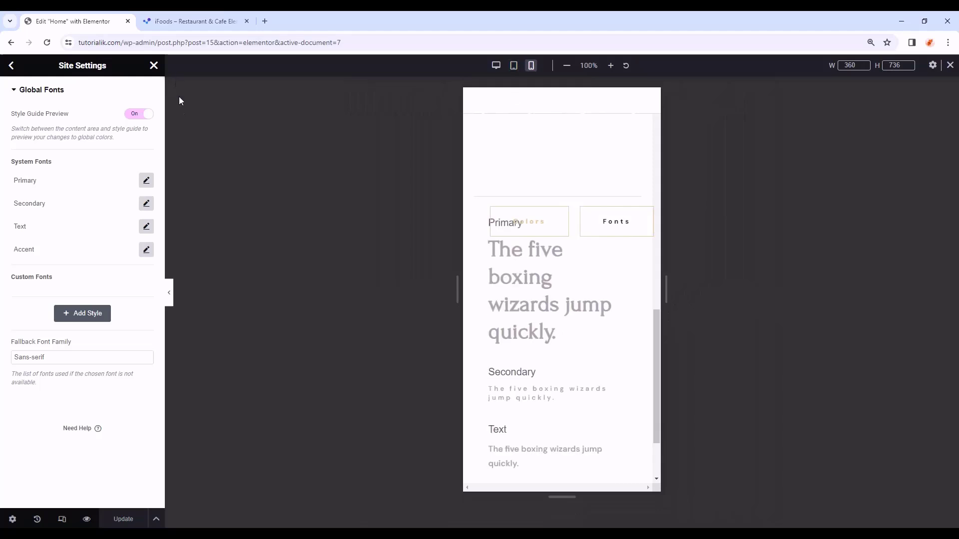
left_click(146, 181)
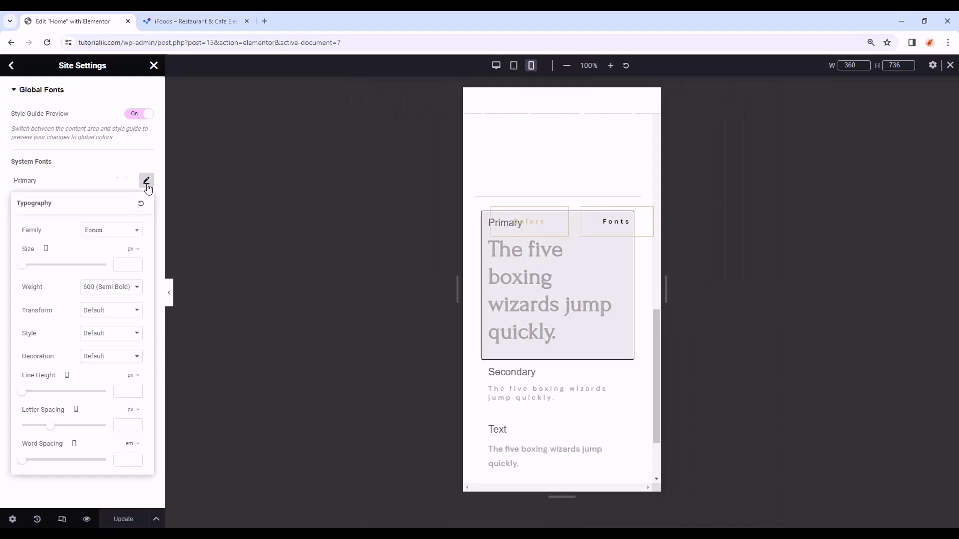
left_click(123, 264)
type("32")
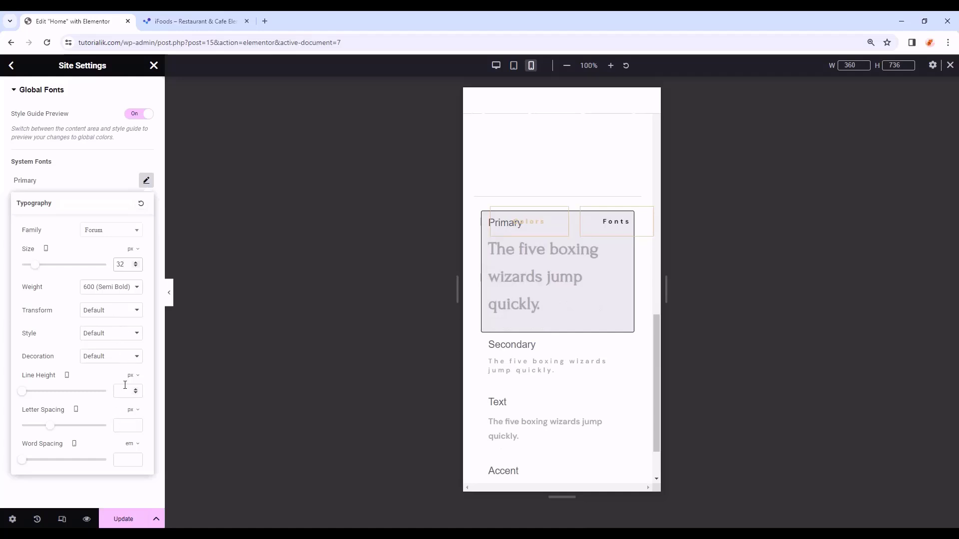
type("38")
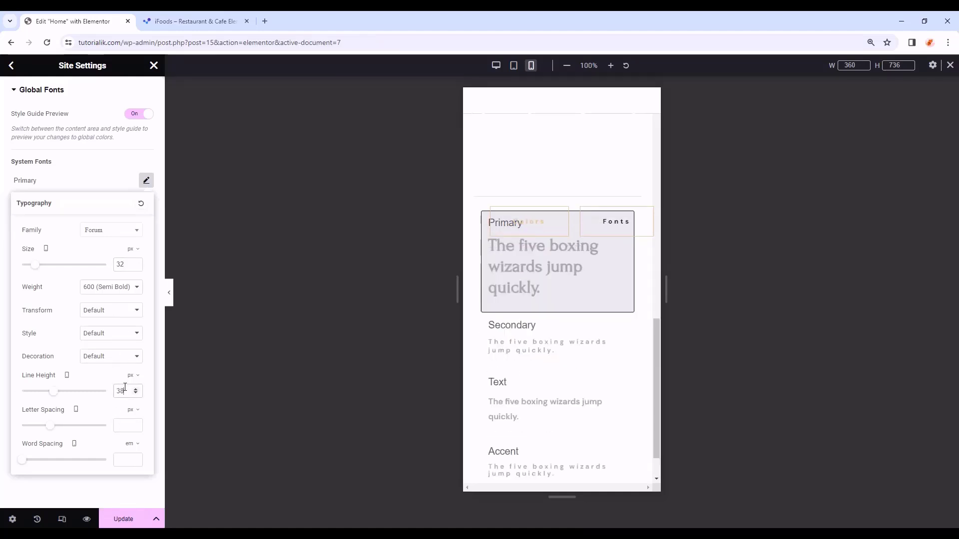
left_click(146, 180)
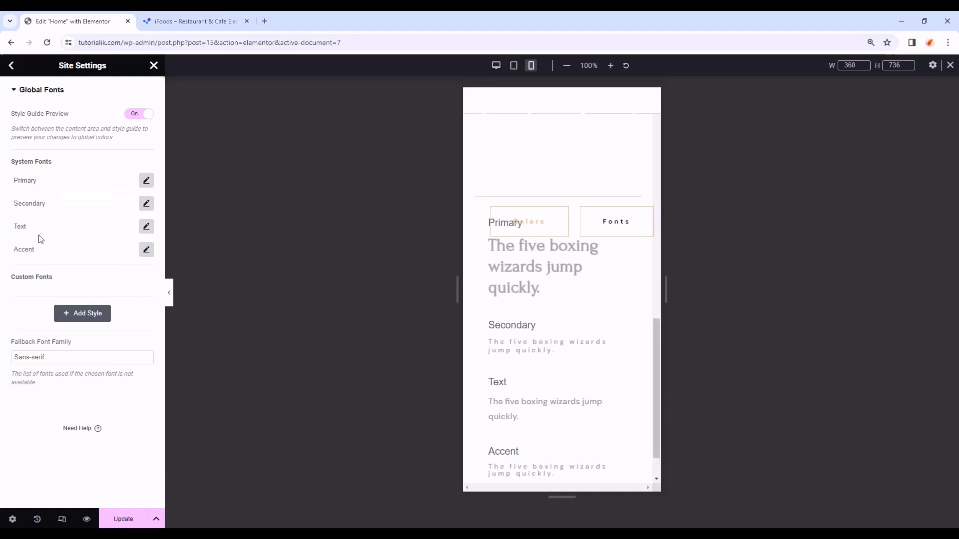
- Give the mobile Text global font 14 px size and 25 px line height, save, and return to Site Settings
left_click(146, 227)
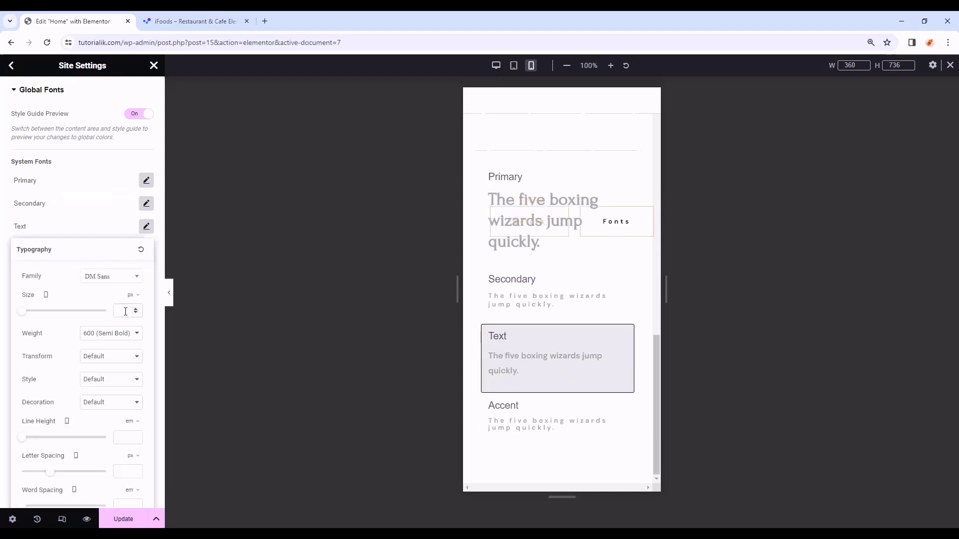
left_click(126, 311)
type("14")
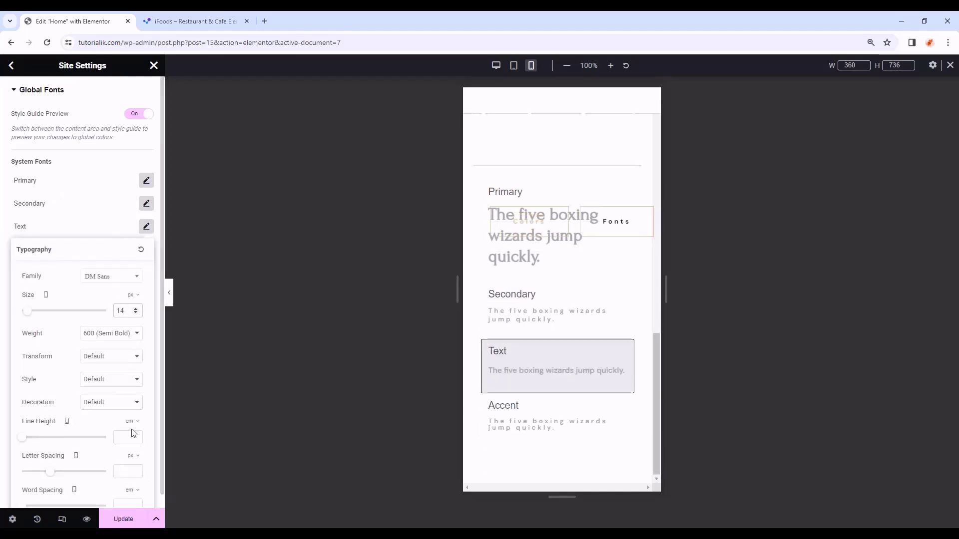
scroll(134, 434, "down", 1)
left_click(129, 410)
left_click(129, 409)
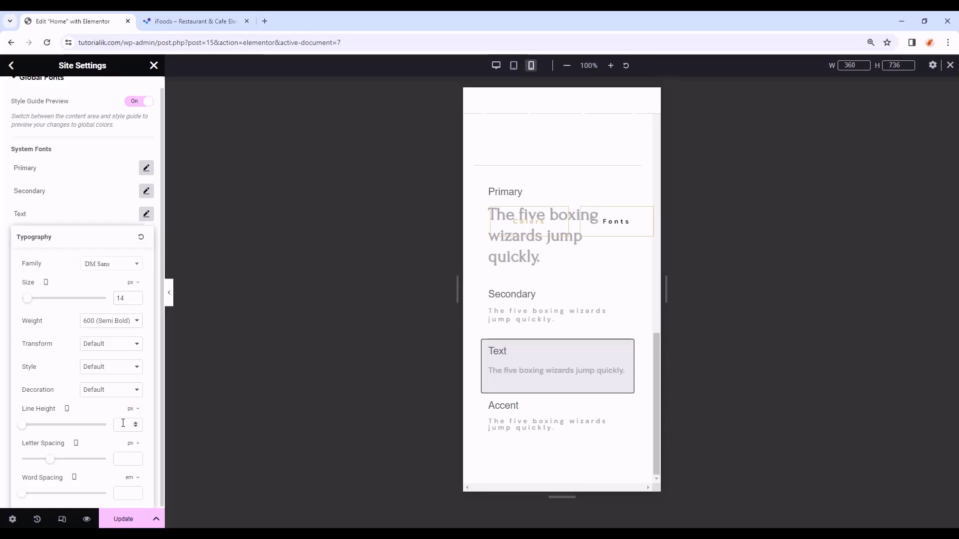
type("25")
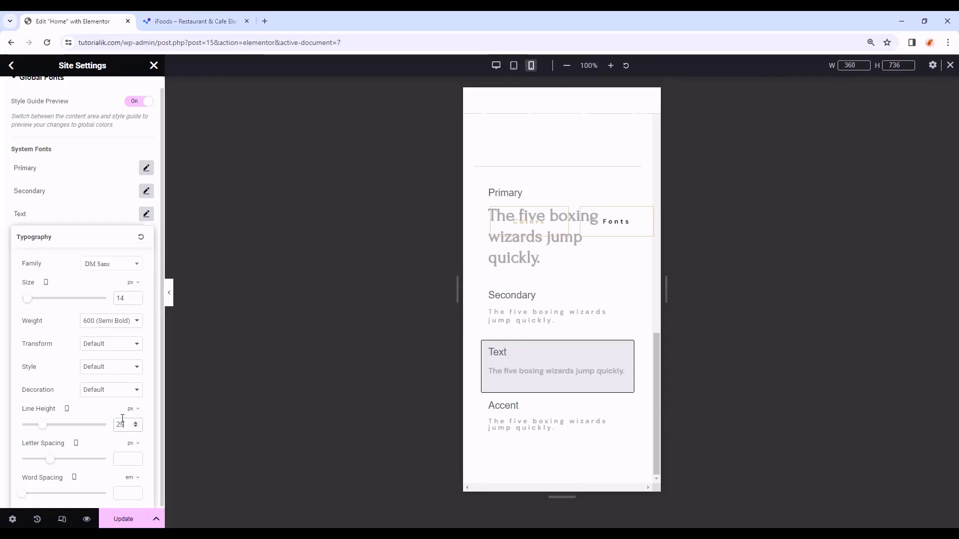
left_click(146, 214)
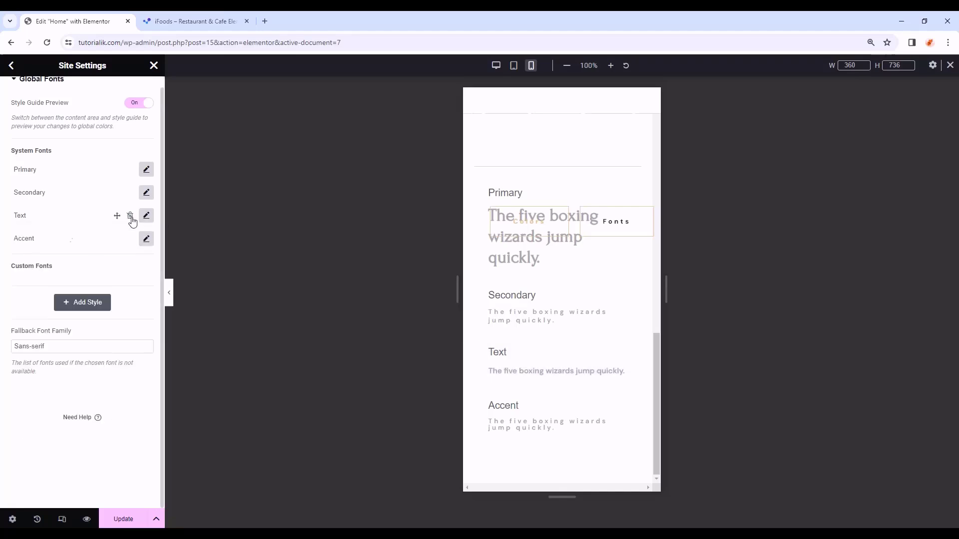
left_click(124, 519)
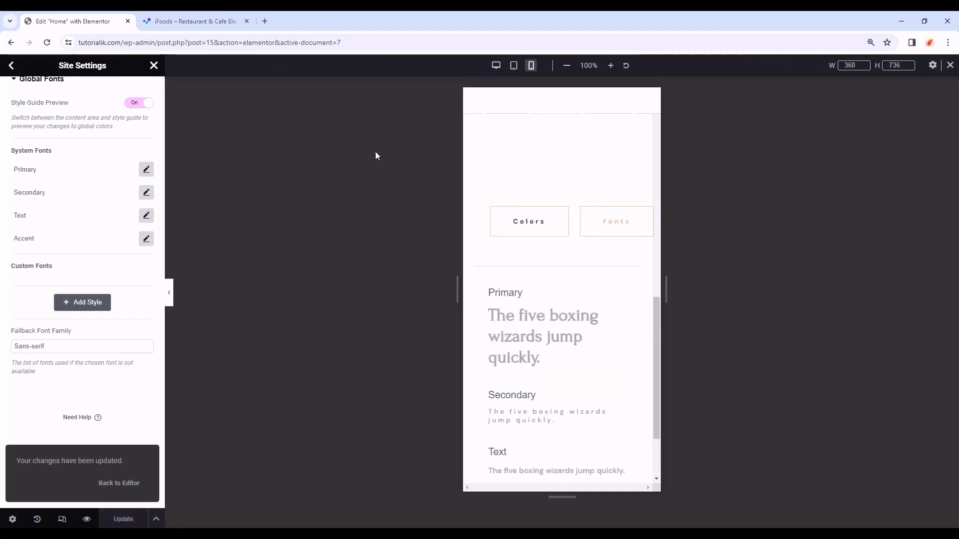
scroll(13, 81, "up", 1)
left_click(11, 66)
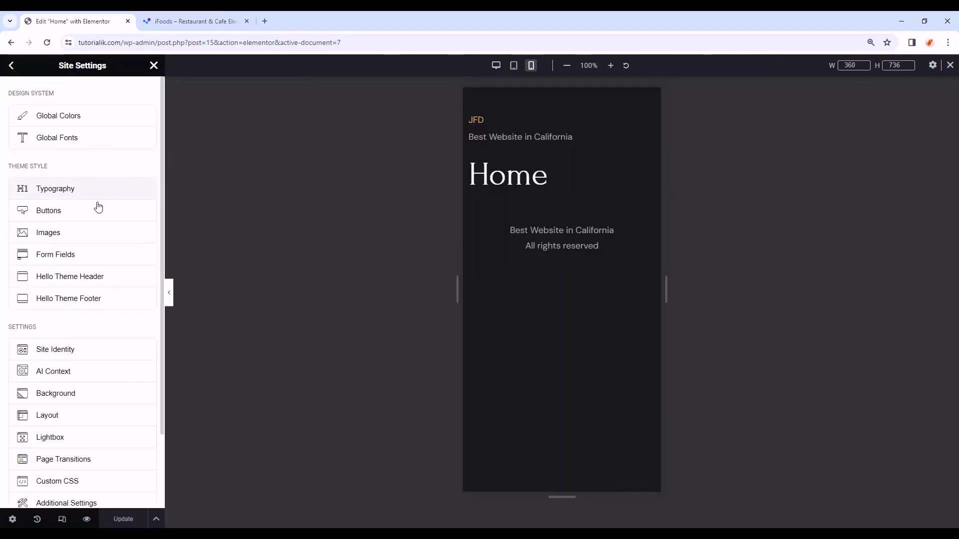
- In the tablet view, set the Theme Style H1 font size to 80 px and save
left_click(118, 194)
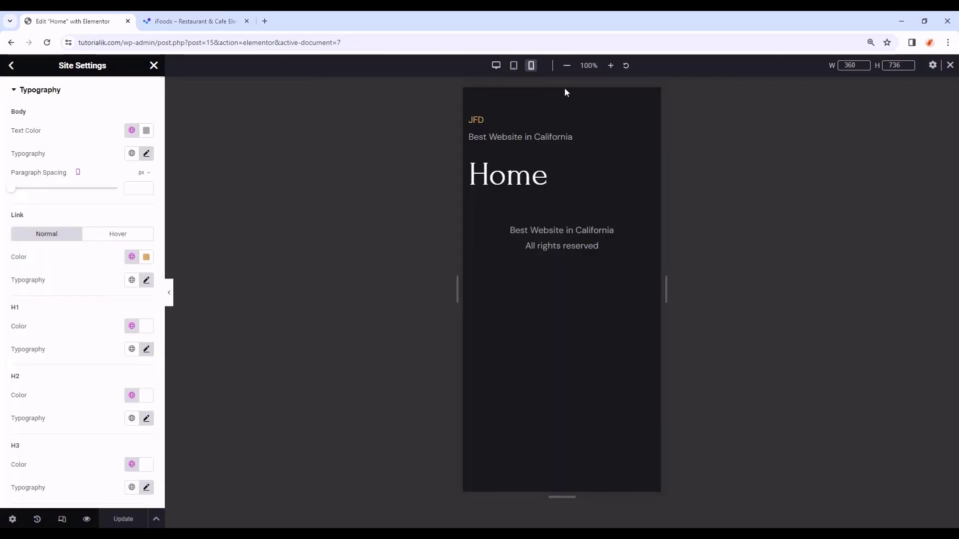
left_click(514, 65)
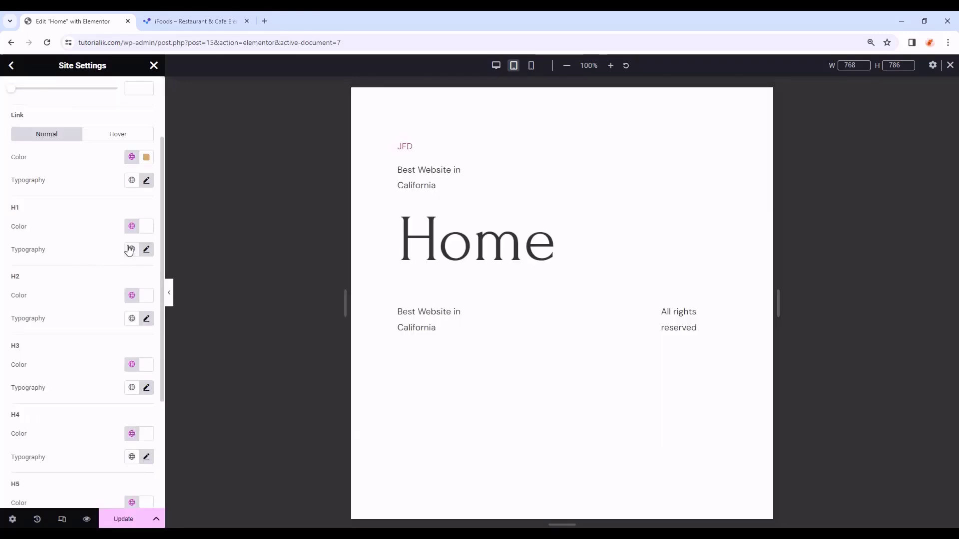
left_click(146, 249)
scroll(80, 290, "down", 1)
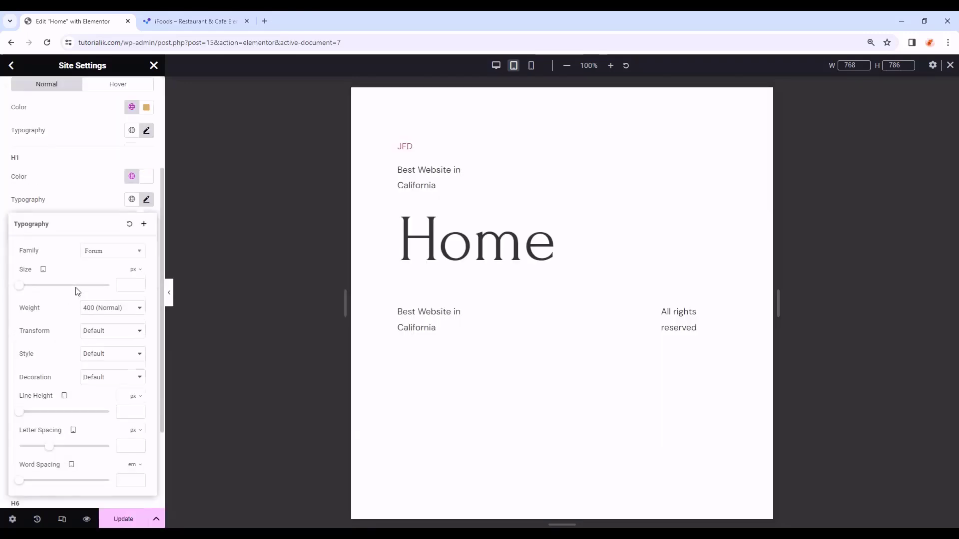
scroll(77, 291, "down", 1)
left_click(129, 235)
type("80")
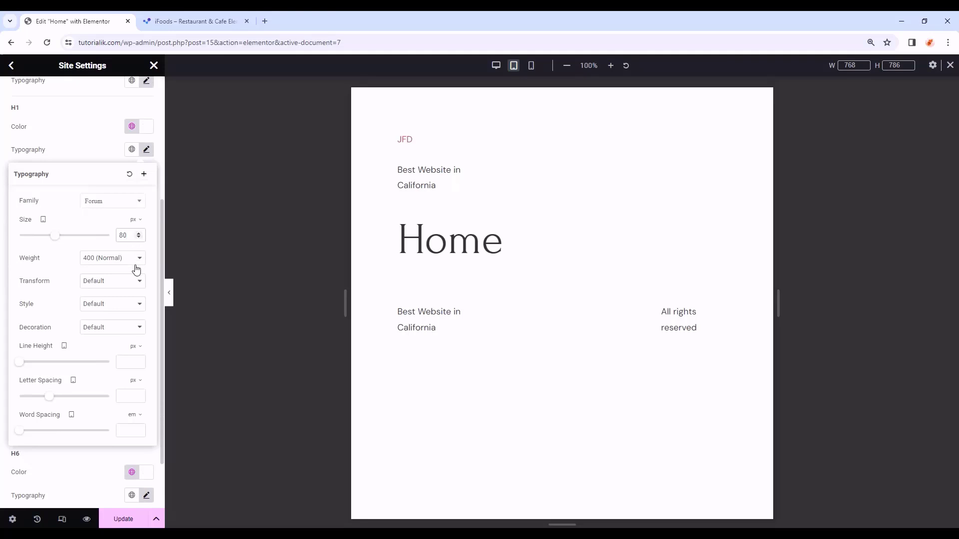
type("80")
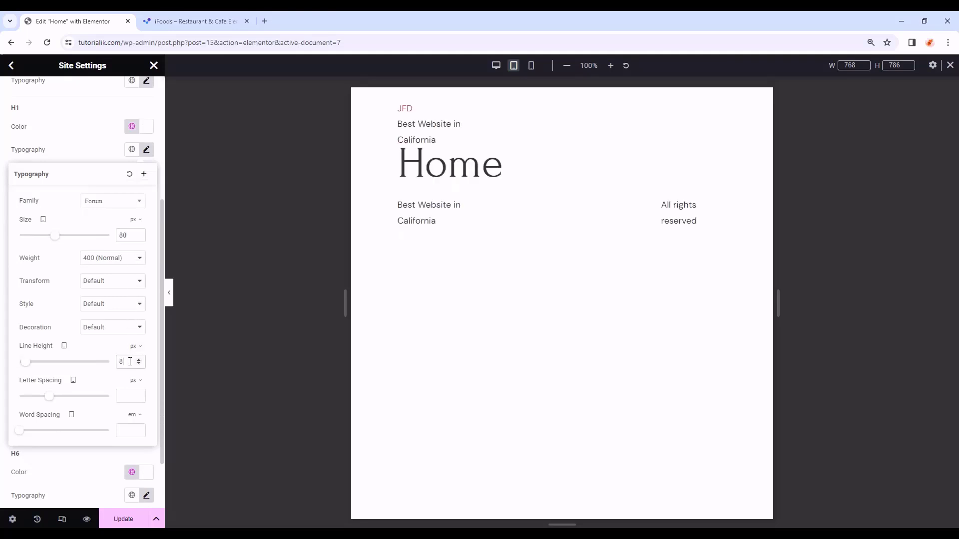
left_click(148, 152)
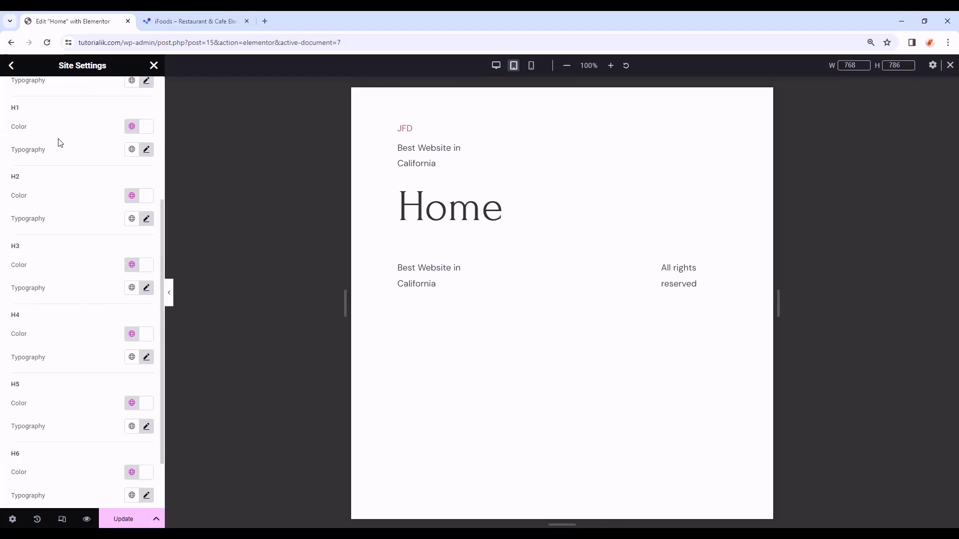
left_click(133, 522)
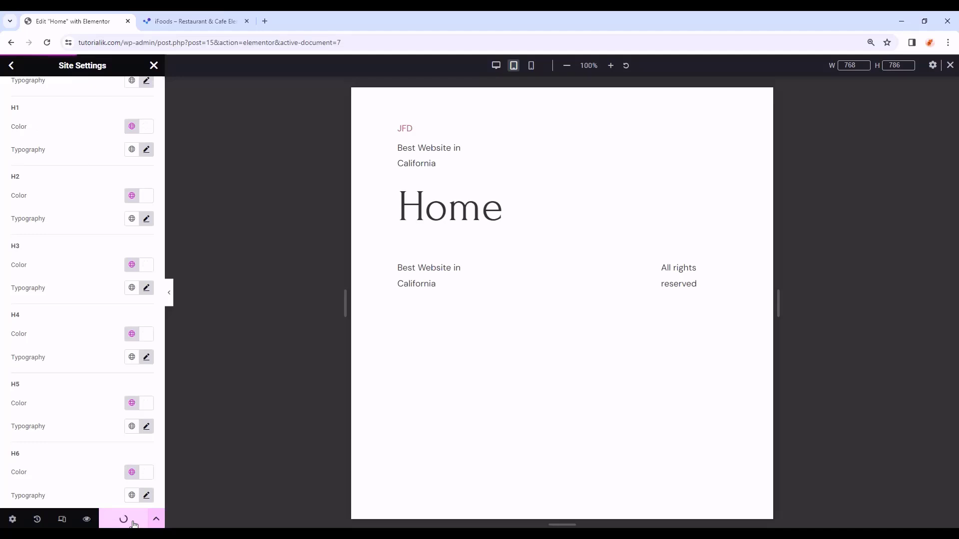
- In the mobile view, set H1 to a 60 px size and 60 line height
left_click(531, 65)
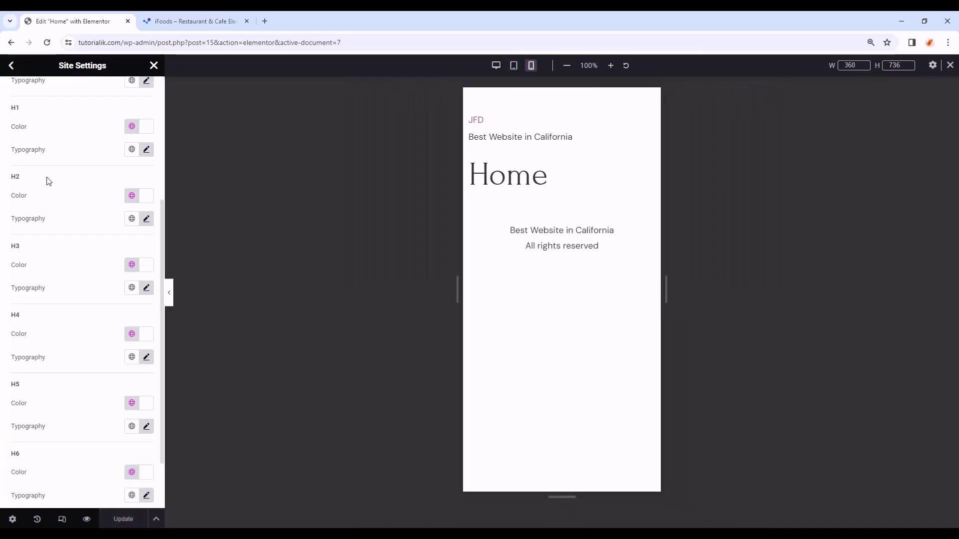
scroll(48, 181, "up", 2)
left_click(146, 317)
left_click(147, 318)
left_click(146, 249)
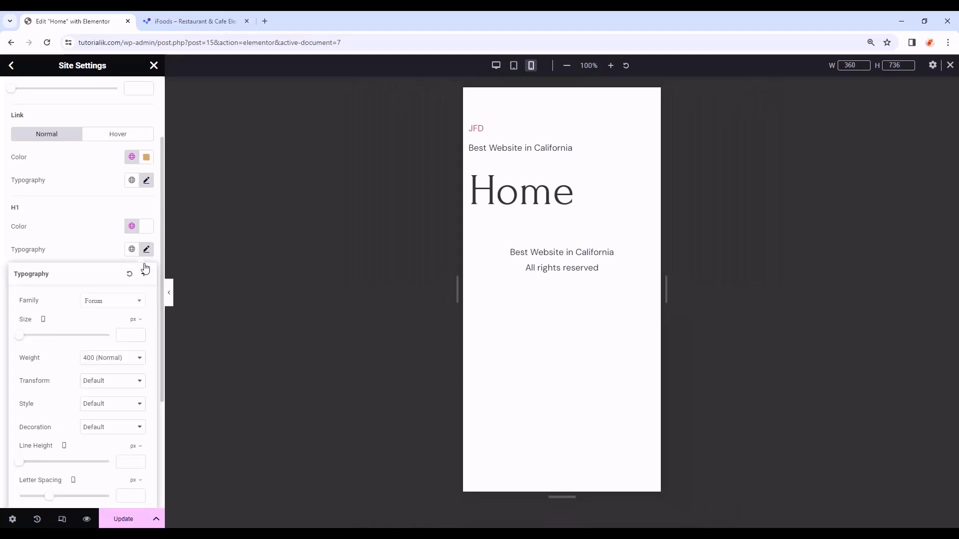
type("60")
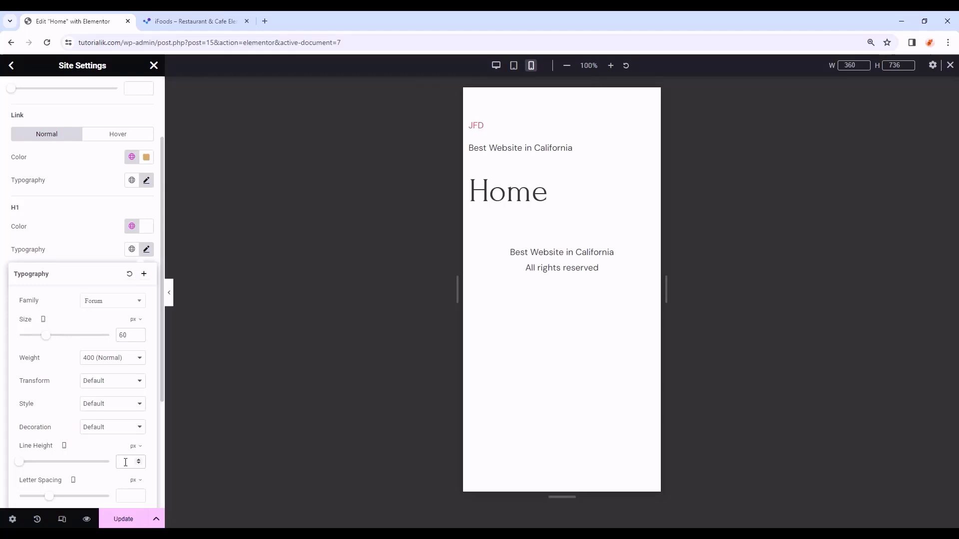
type("60")
left_click(148, 249)
scroll(106, 244, "down", 1)
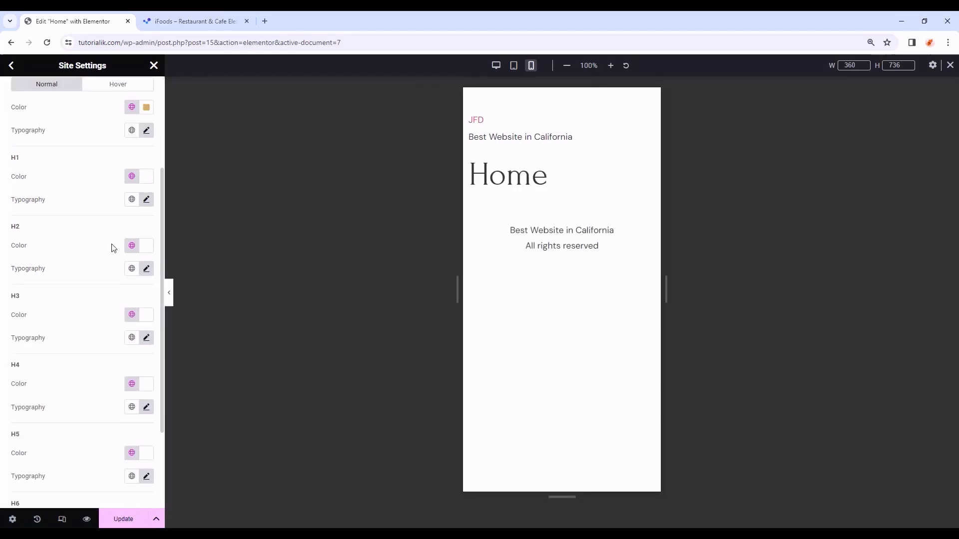
- Set the mobile H2 to a 40 px size with a 38 line height
left_click(147, 270)
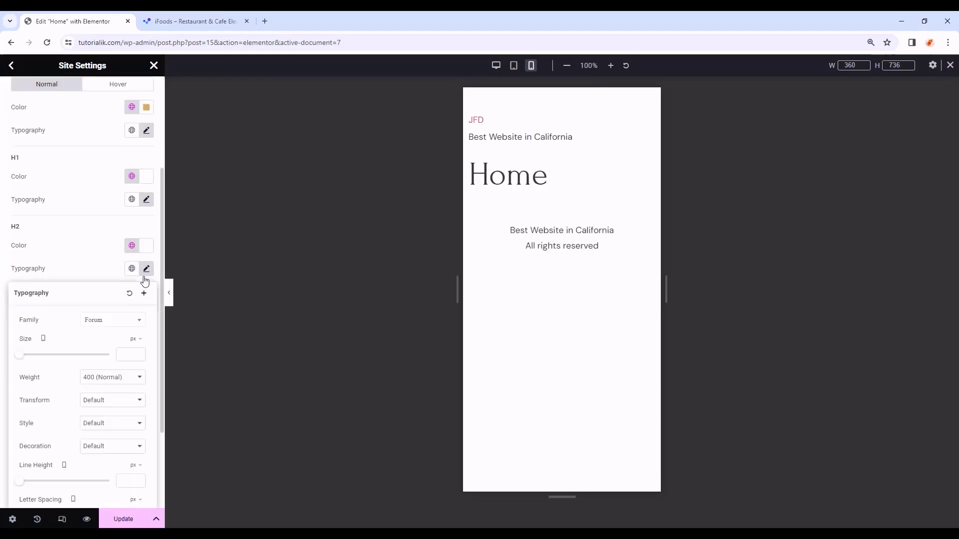
scroll(125, 320, "down", 1)
left_click(128, 305)
type("4")
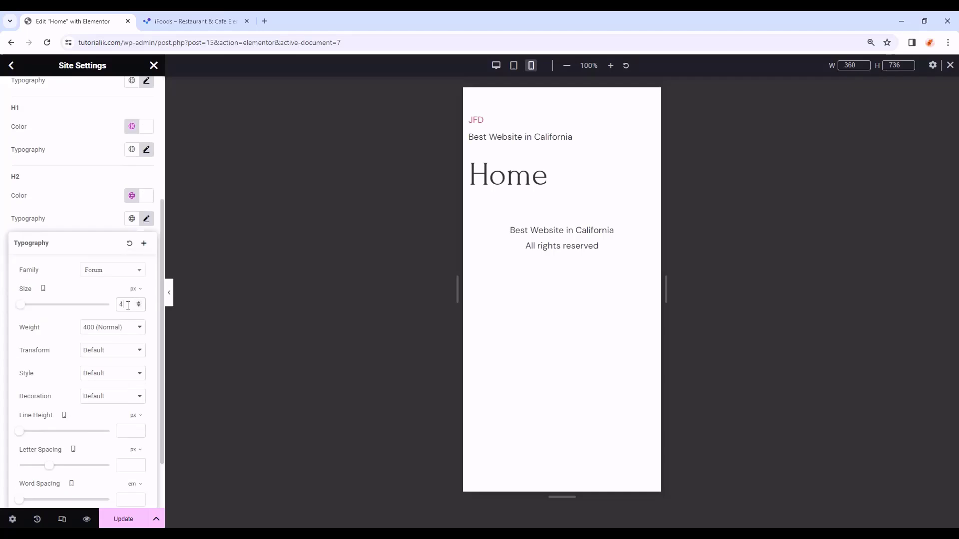
type("0")
left_click(134, 425)
type("38")
left_click(149, 218)
scroll(111, 247, "down", 1)
- Set mobile H3 to 30 px, and H4 to 22 px with a 24 line height
left_click(147, 238)
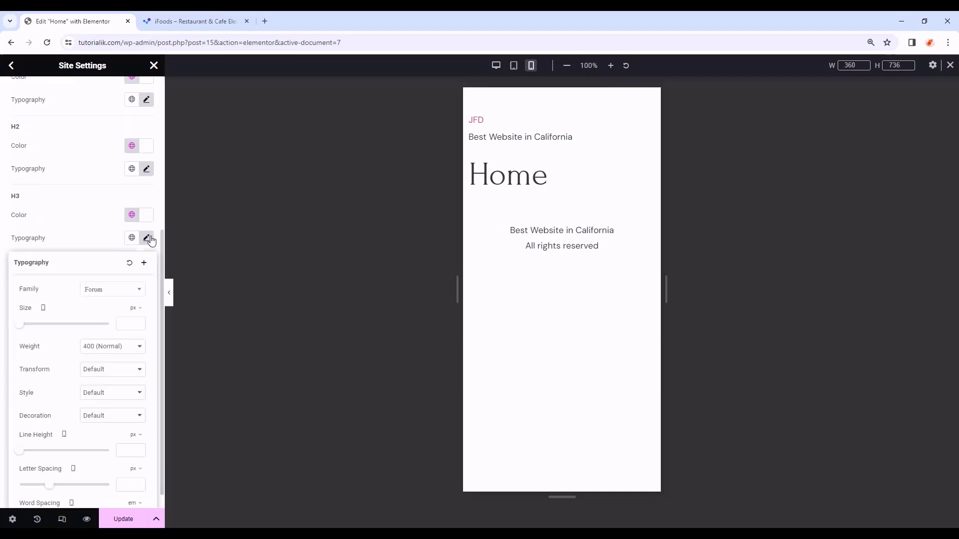
left_click(126, 325)
type("30")
left_click(134, 451)
left_click(147, 239)
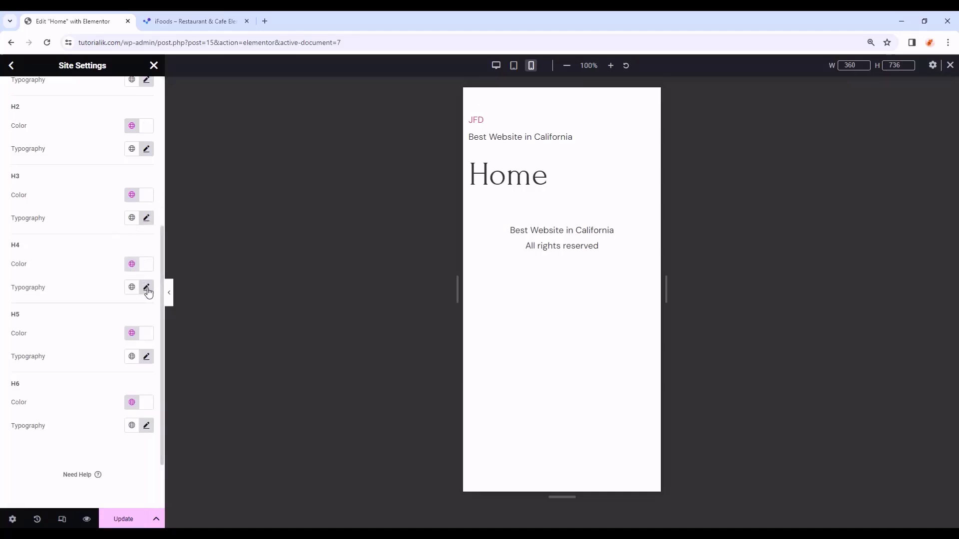
left_click(147, 288)
left_click(124, 322)
type("22")
left_click(130, 450)
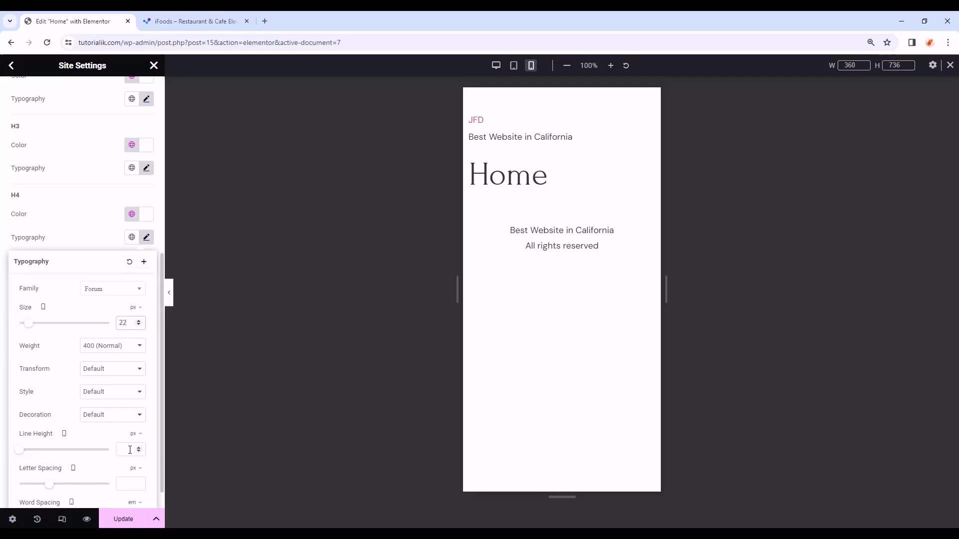
type("24")
left_click(146, 237)
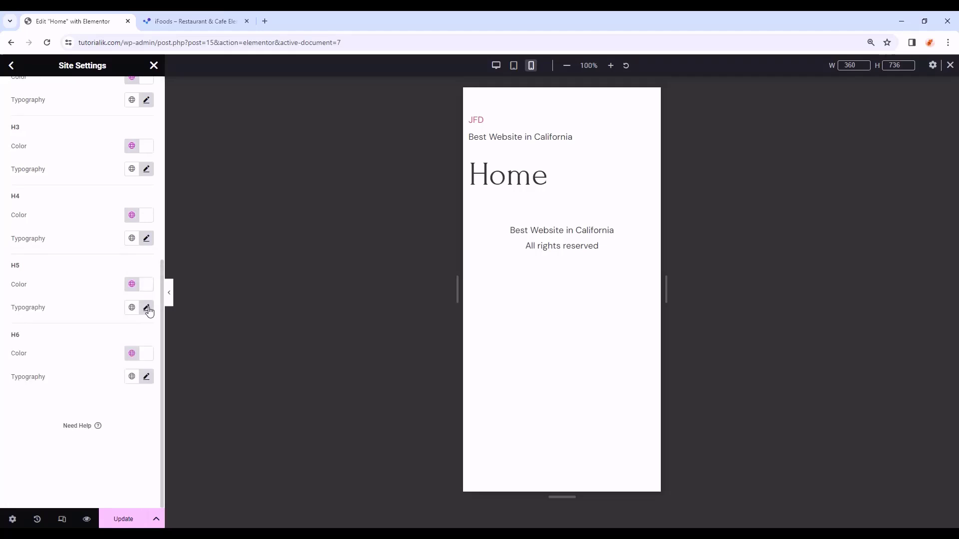
- Set the mobile H5 to a 20 px size with a 26 px line height
left_click(147, 308)
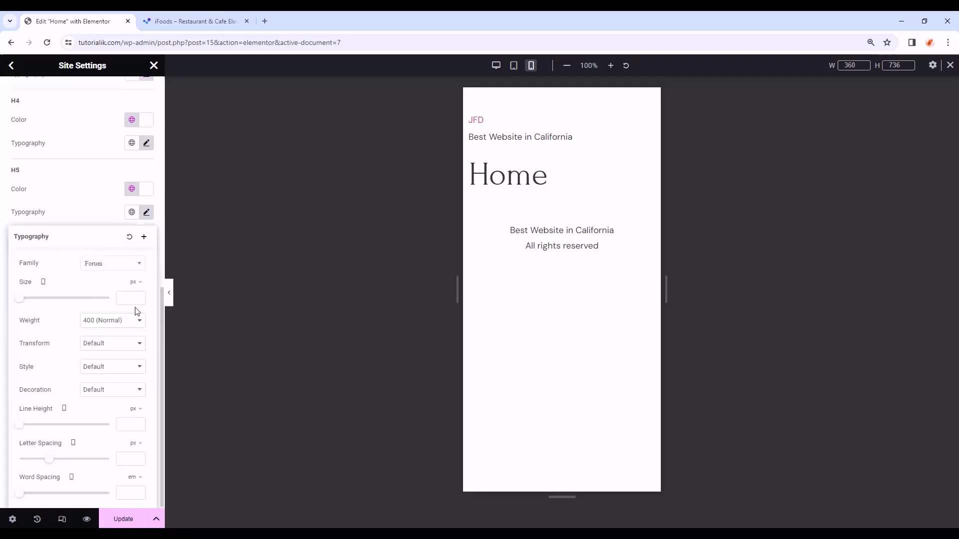
left_click(125, 299)
type("20")
left_click(123, 422)
type("26")
left_click(147, 212)
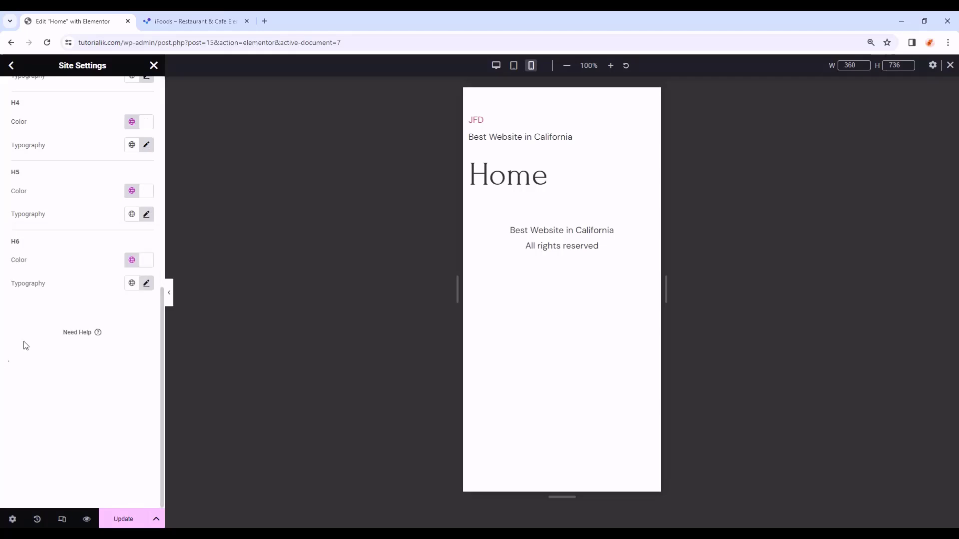
scroll(54, 326, "up", 8)
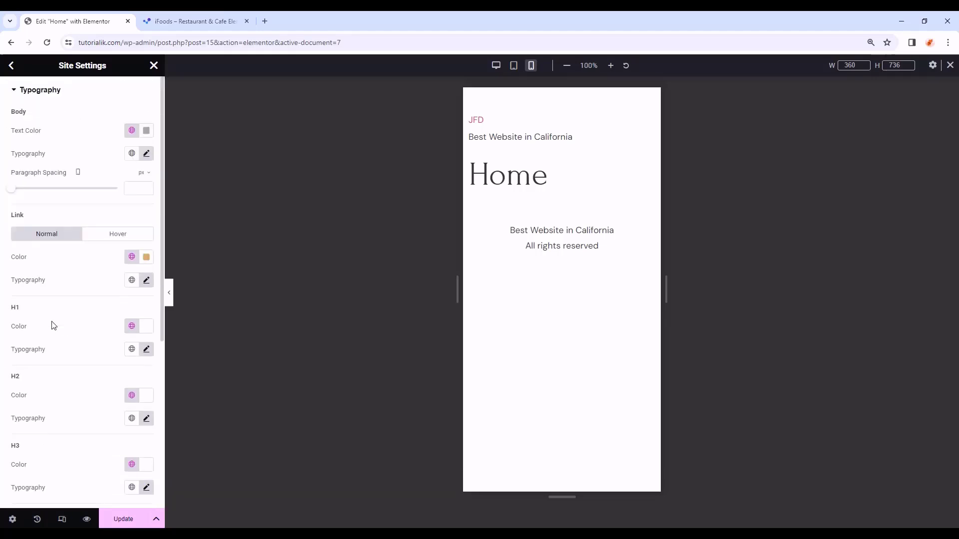
- Save the updated typography settings from the tablet preview
left_click(515, 66)
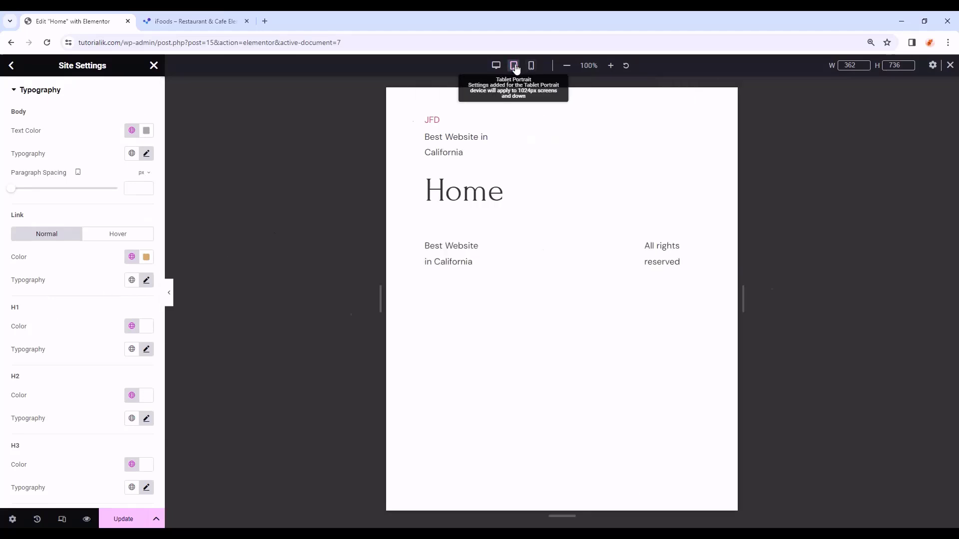
left_click(531, 66)
left_click(513, 65)
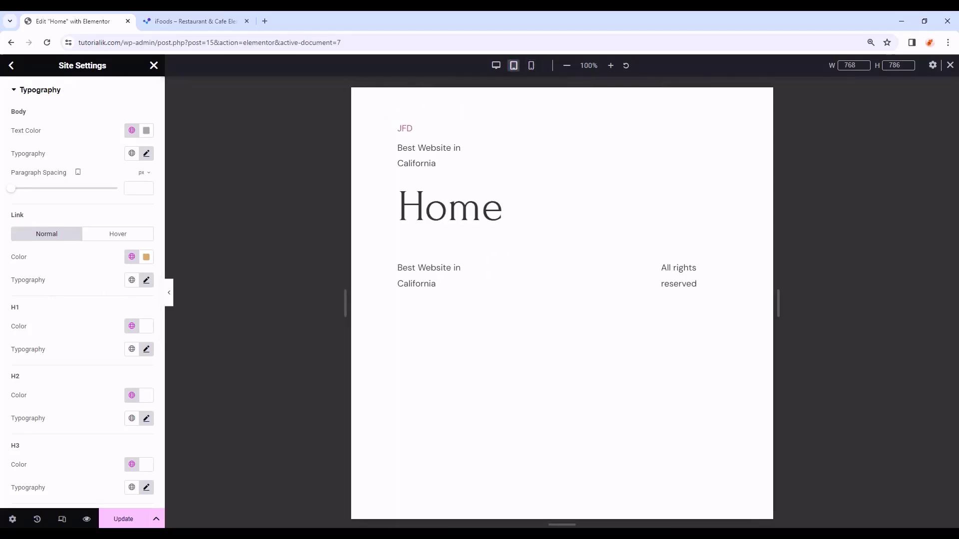
left_click(131, 521)
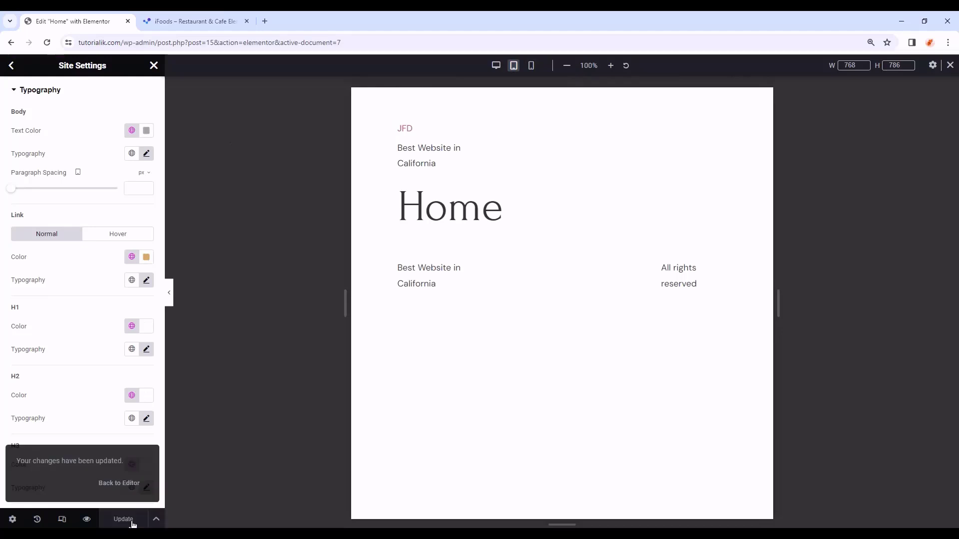
- Return to desktop width, exit responsive mode, and close Site Settings
left_click(11, 65)
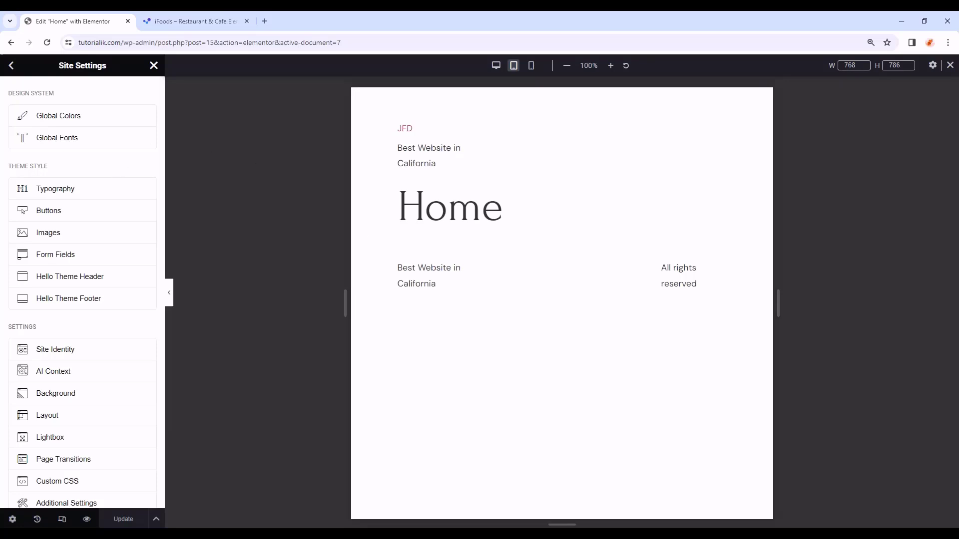
left_click(495, 65)
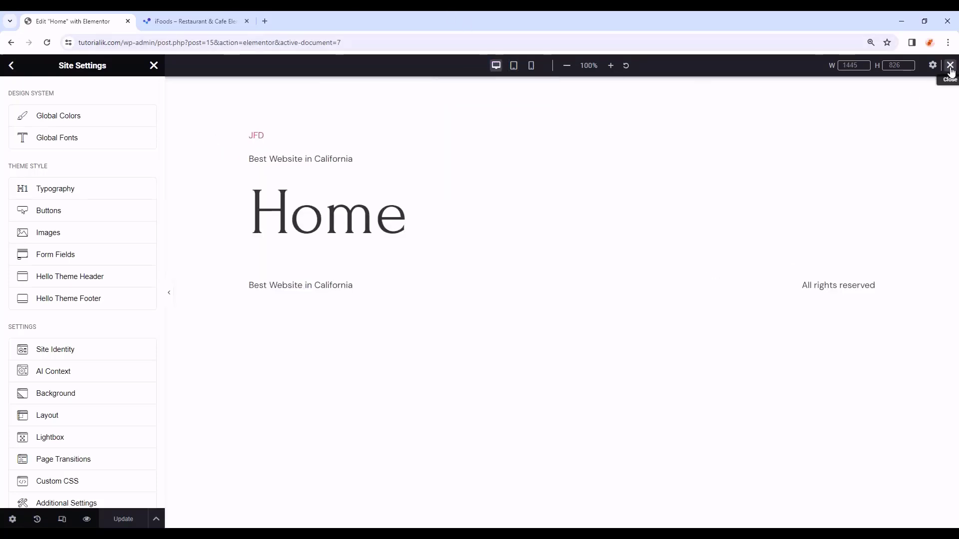
left_click(950, 67)
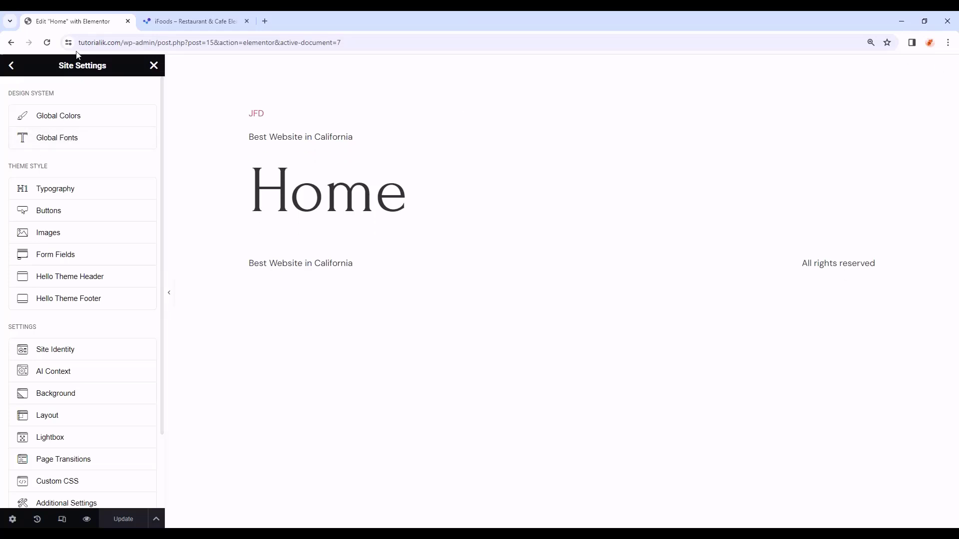
left_click(154, 66)
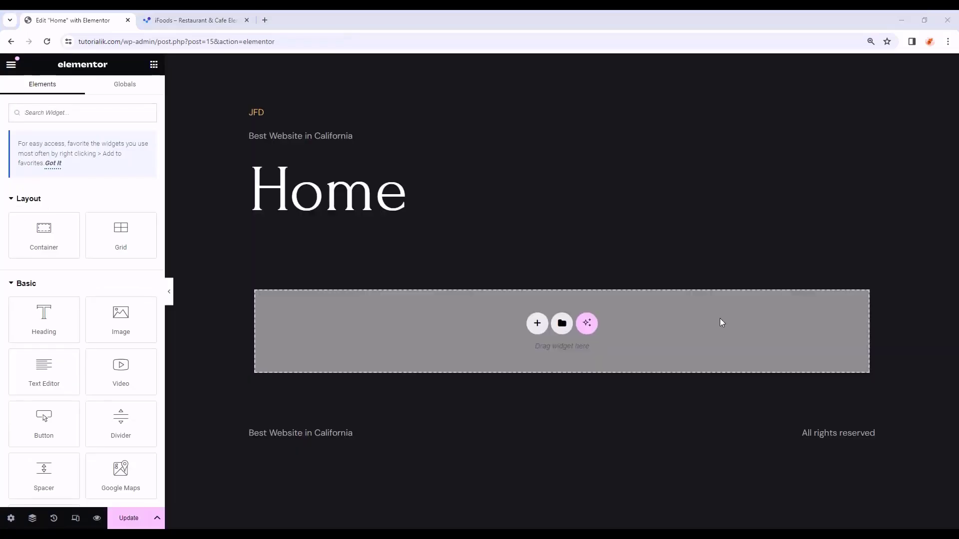
- Switch the editor's UI Theme to Dark in User Preferences
left_click(11, 64)
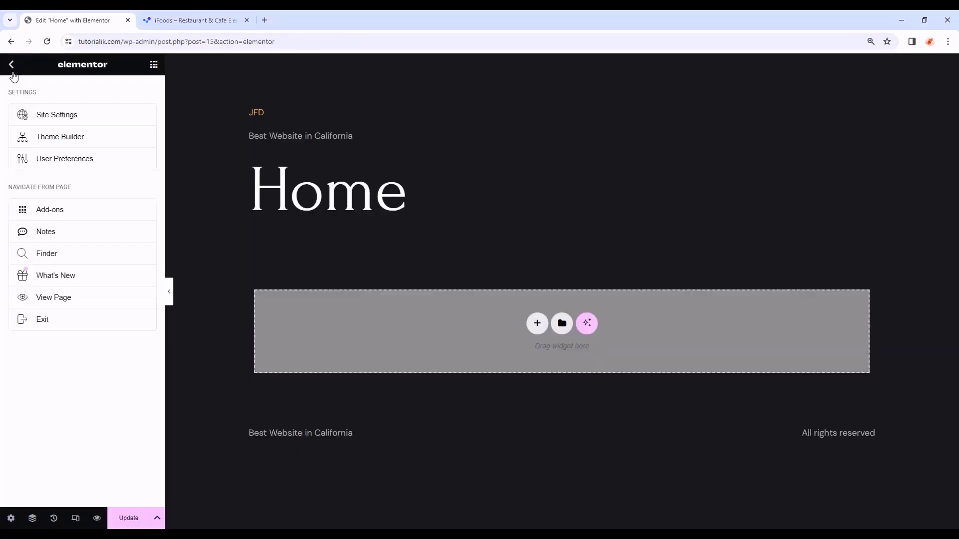
left_click(103, 168)
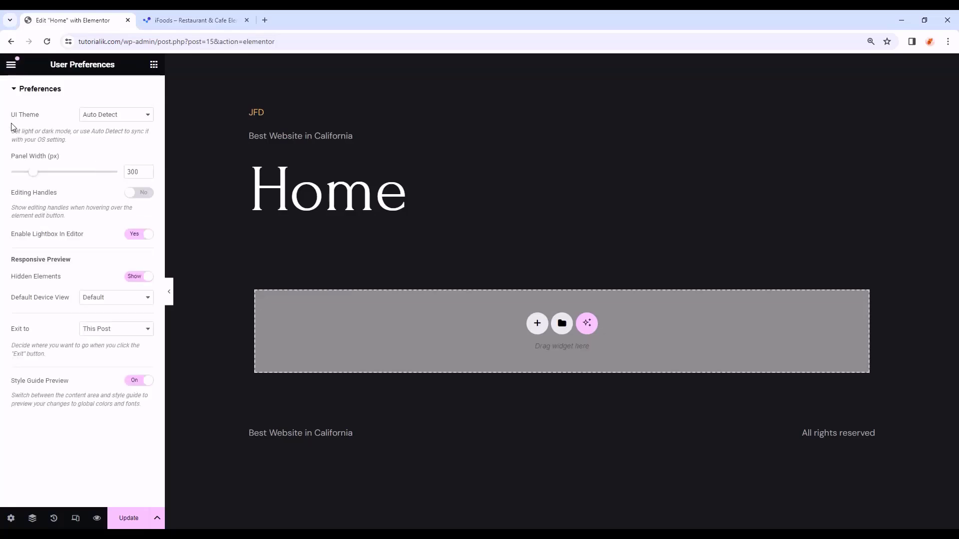
left_click(126, 118)
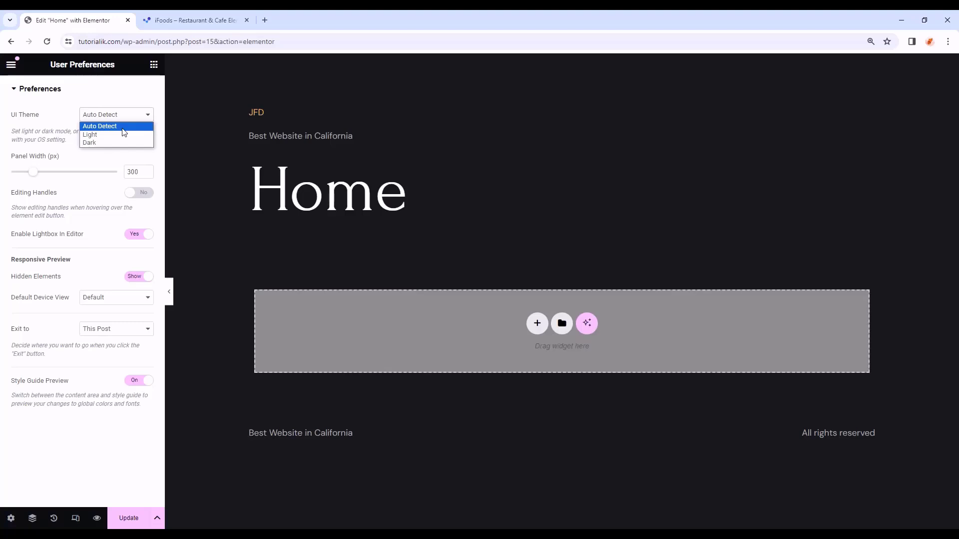
left_click(107, 141)
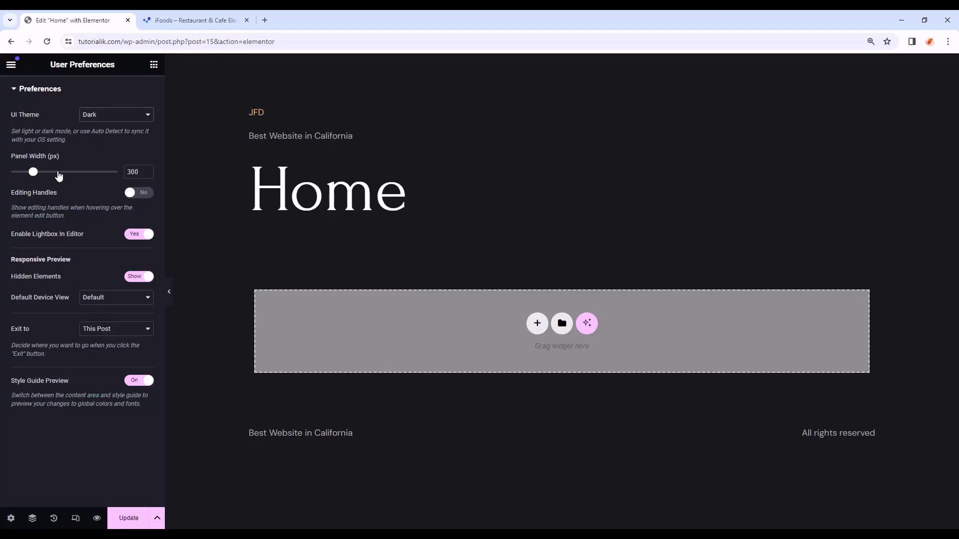
- Keep the panel width at 300, turn on editing handles, and save the preferences
mouse_move(33, 172)
left_mouse_down()
mouse_move(94, 190)
mouse_move(36, 184)
left_mouse_up()
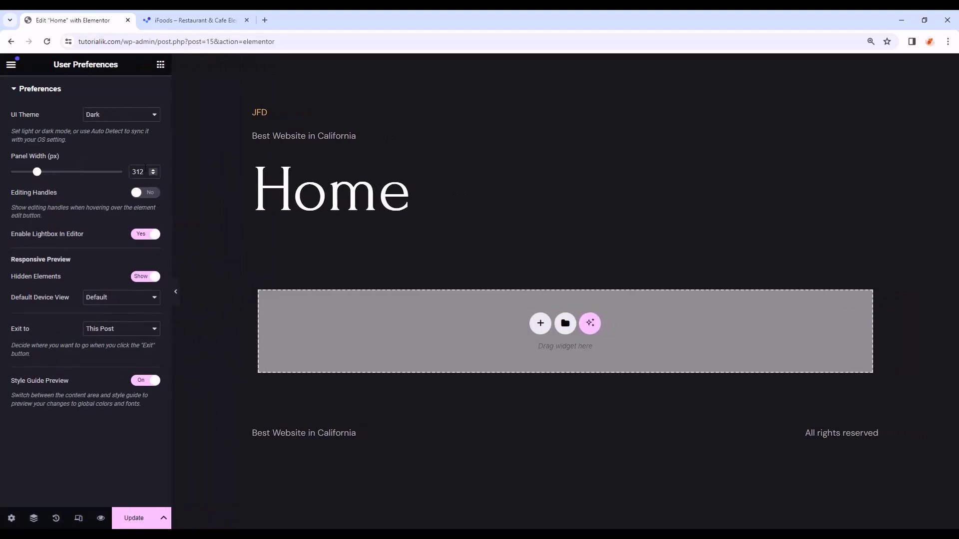
double_click(142, 171)
type("300")
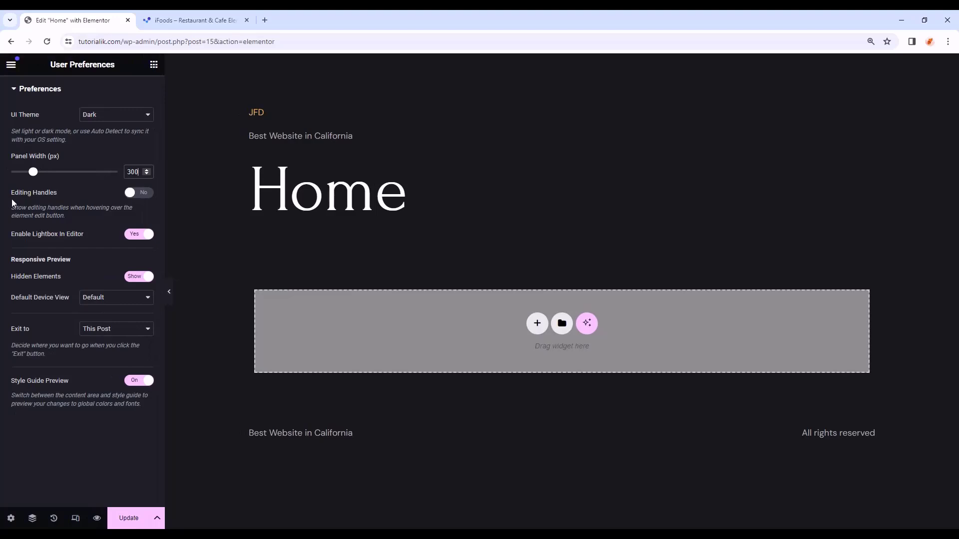
left_click(138, 195)
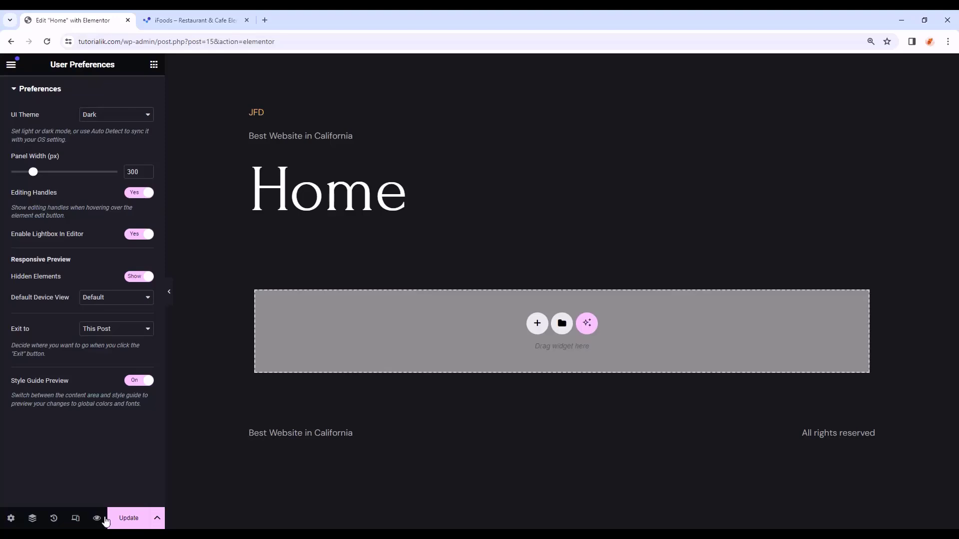
left_click(127, 519)
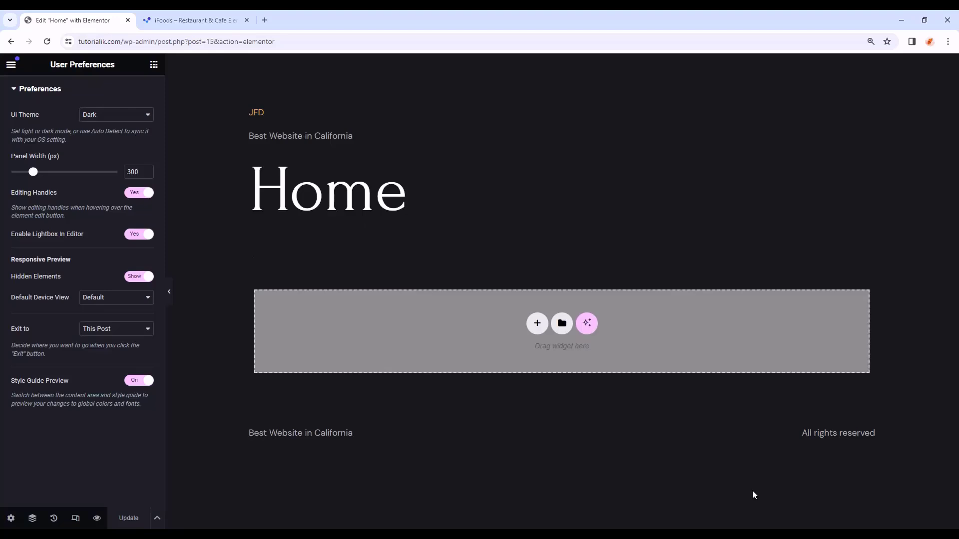
- Set the Home page layout to Elementor Canvas and drop a new container at the top
left_click(10, 518)
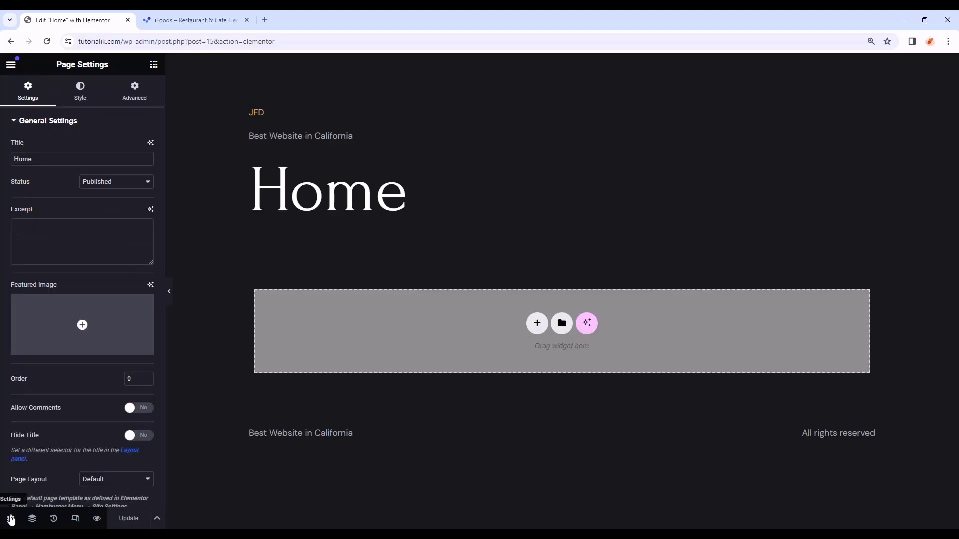
scroll(65, 466, "down", 1)
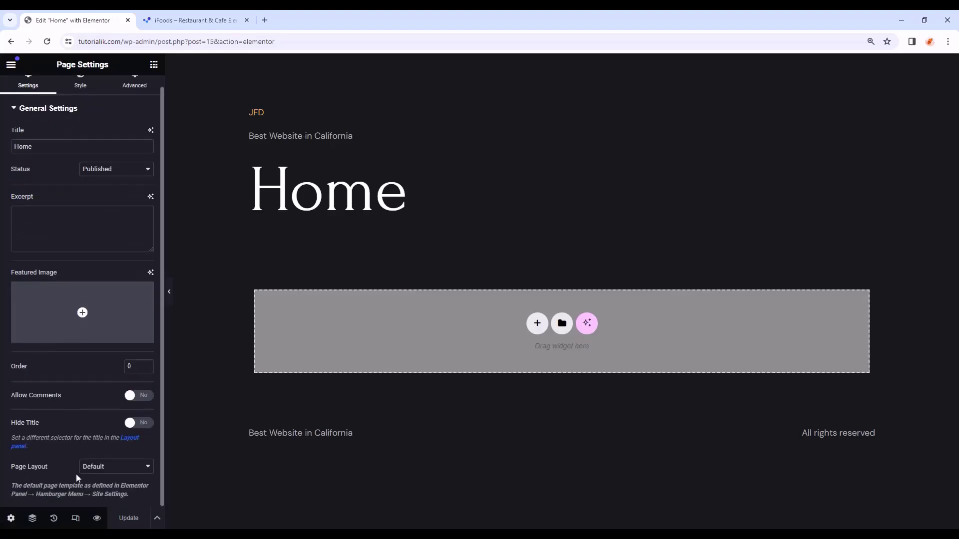
left_click(106, 475)
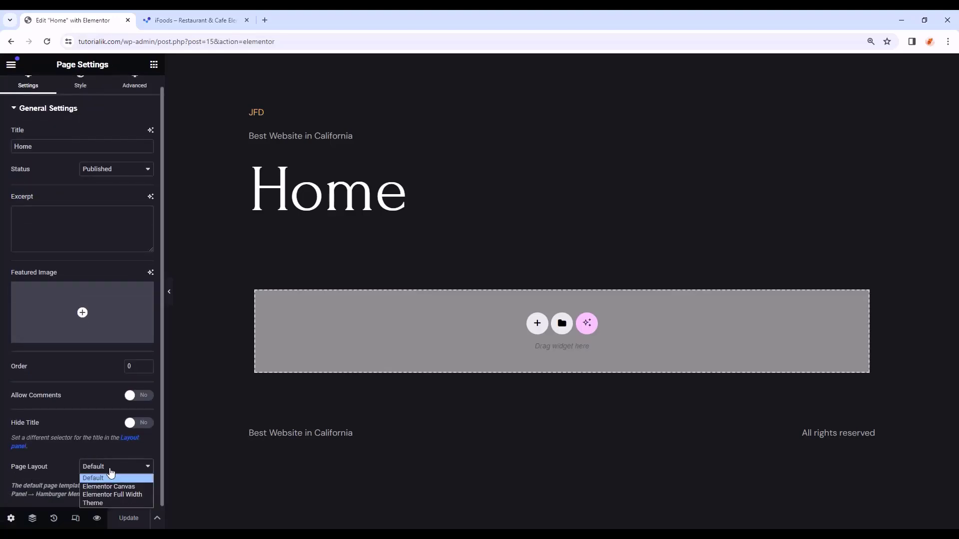
left_click(134, 487)
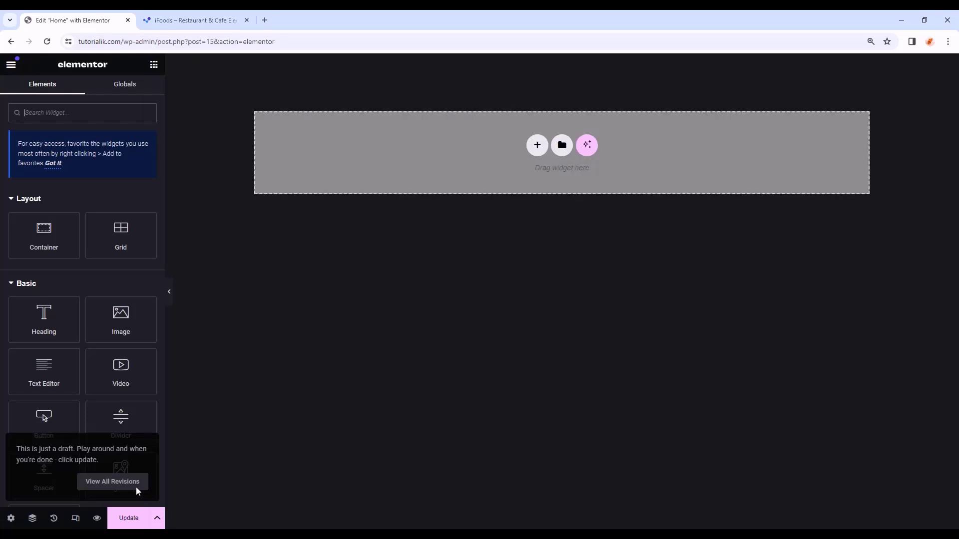
left_click(154, 65)
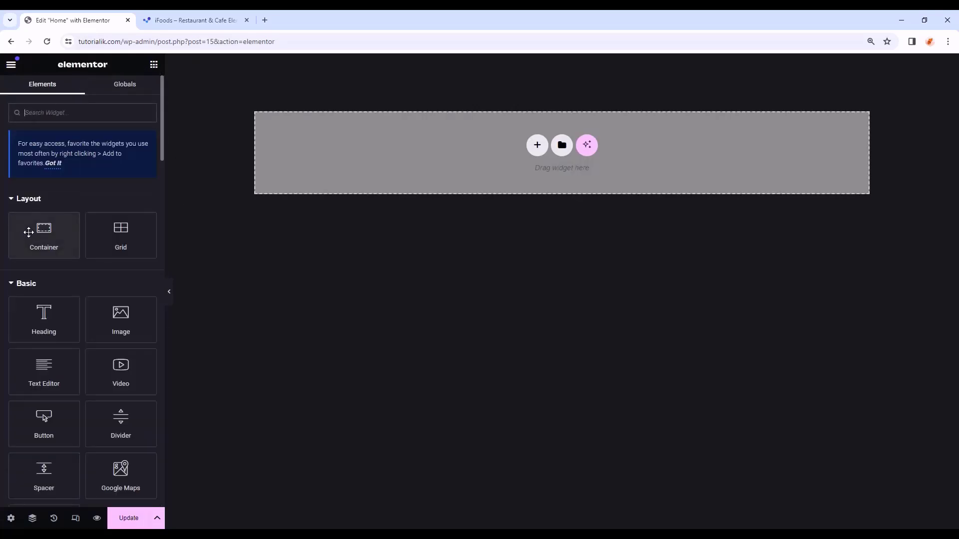
left_click_drag(29, 232, 436, 123)
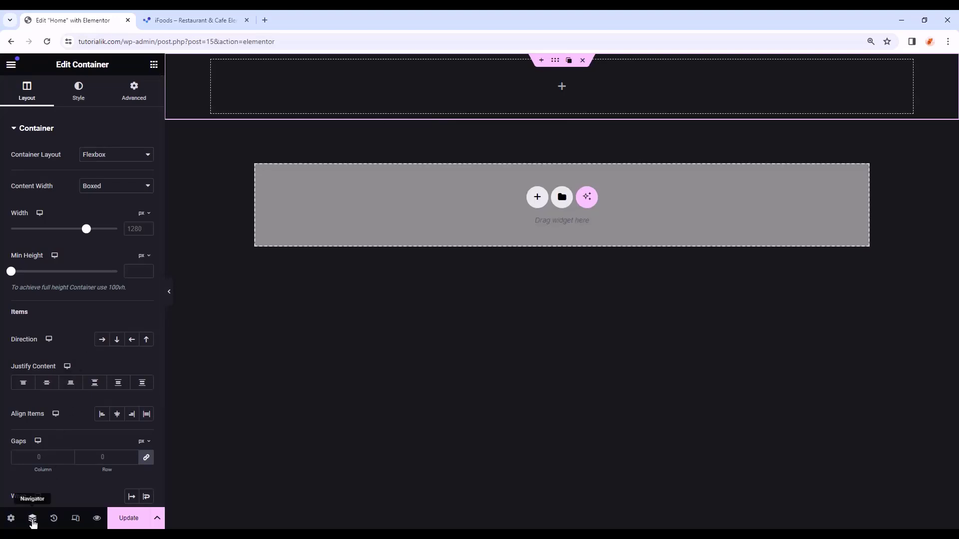
- Rename the container to 'Banner Section' in a floating Navigator panel
left_click(34, 523)
left_click_drag(906, 62, 880, 257)
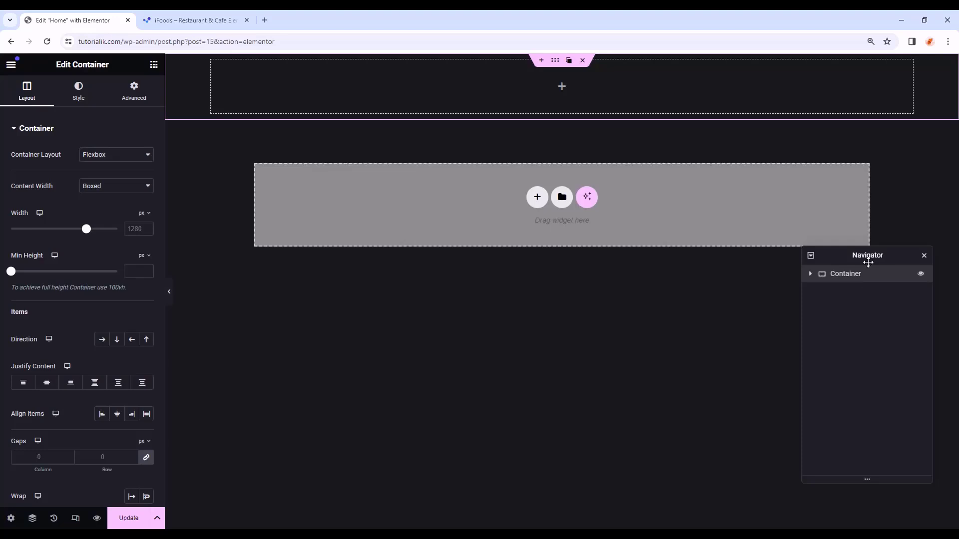
left_click_drag(876, 247, 890, 355)
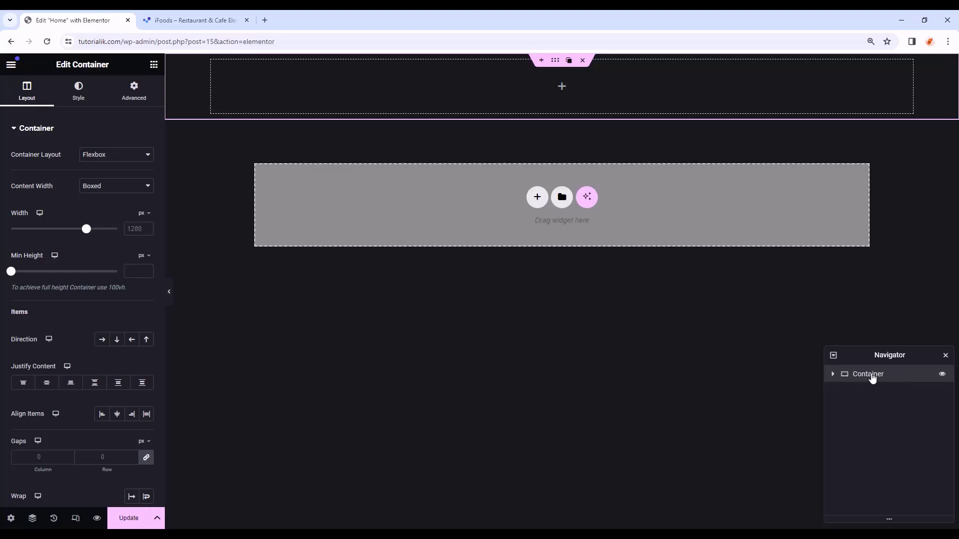
double_click(872, 378)
type("Banner Section")
key("Return")
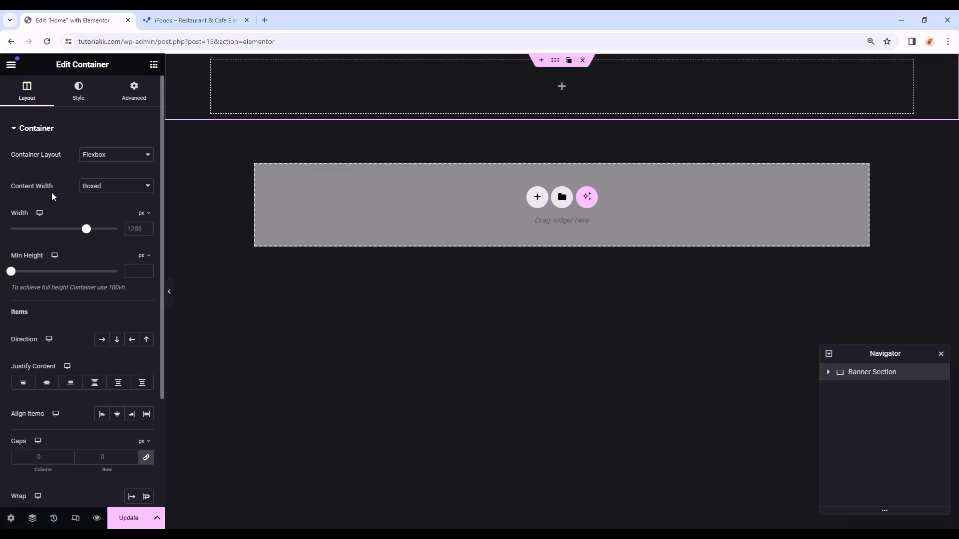
- Make the container Full Width with a 100 vh minimum height and Column direction
left_click(107, 195)
left_click(109, 205)
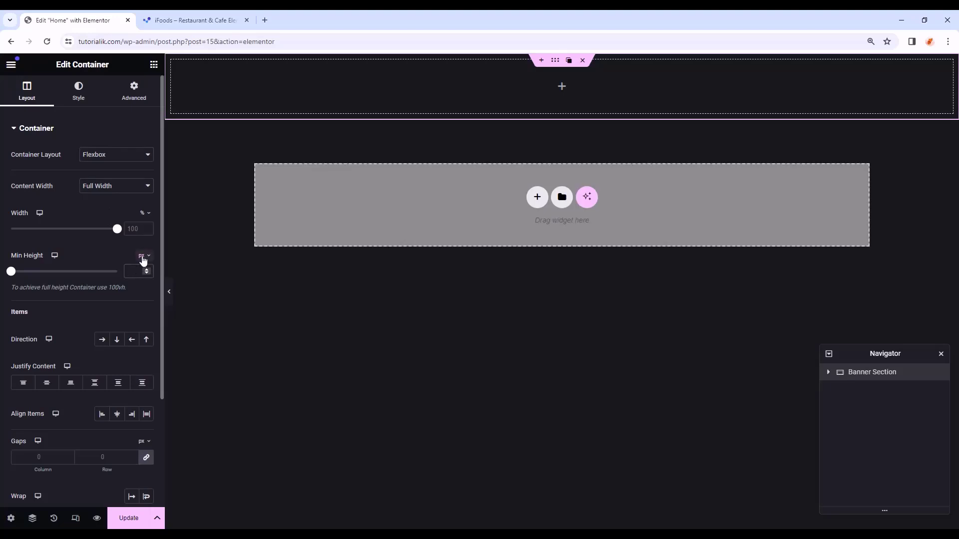
mouse_move(141, 256)
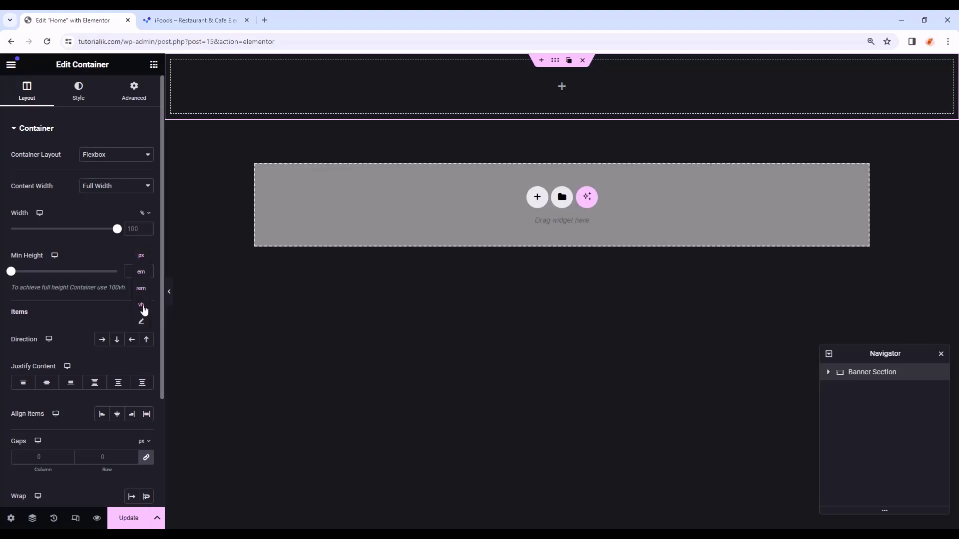
left_click(141, 305)
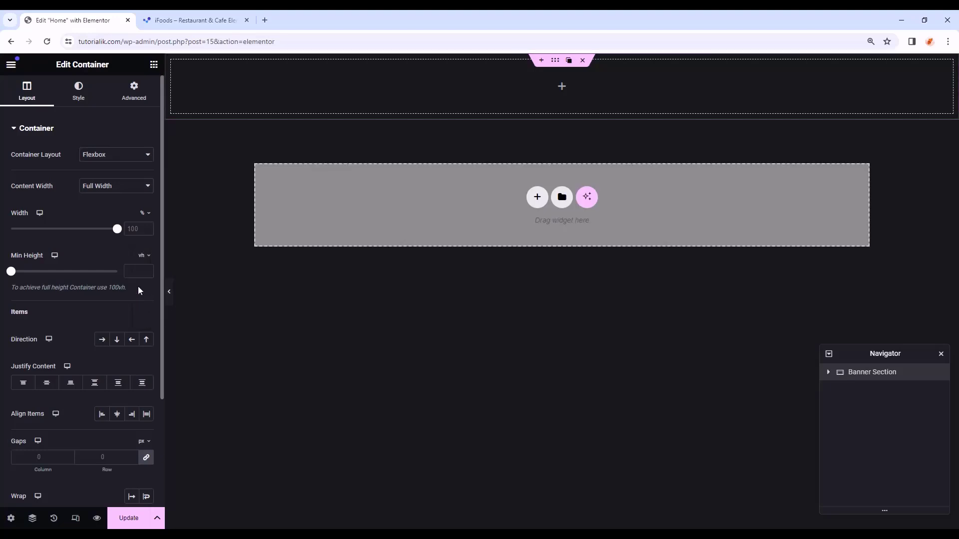
left_click(133, 273)
type("100")
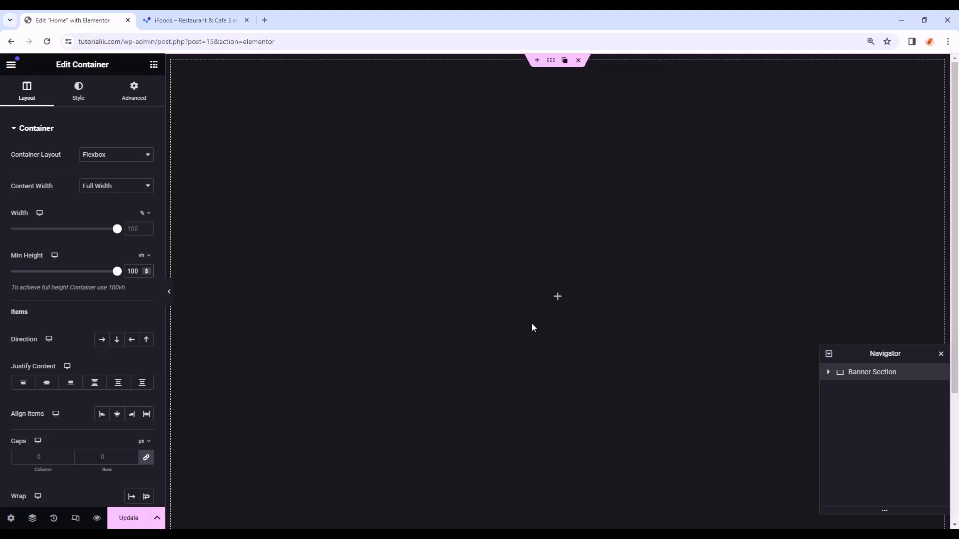
left_click(121, 343)
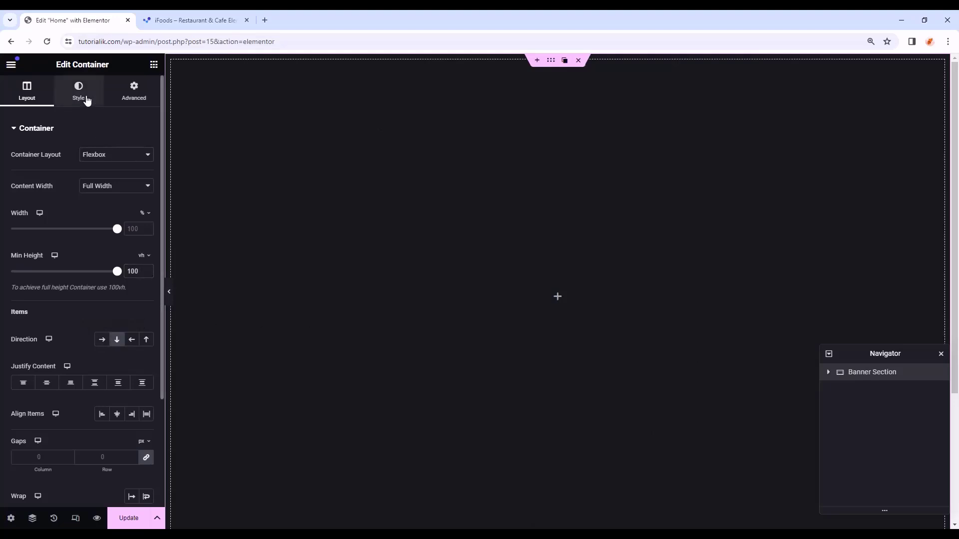
- Give the Banner Section a Classic background, open its image picker, then switch to the tutorial page
left_click(86, 101)
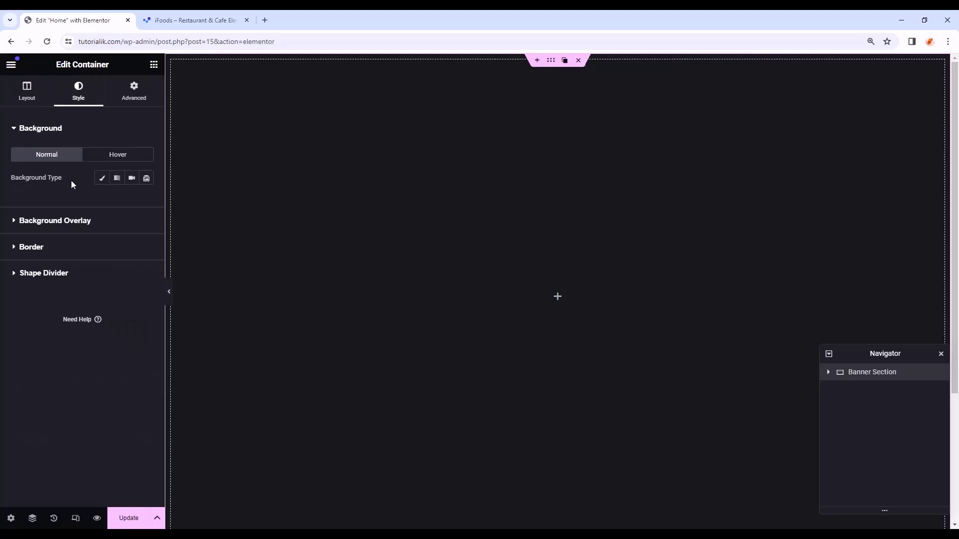
left_click(101, 180)
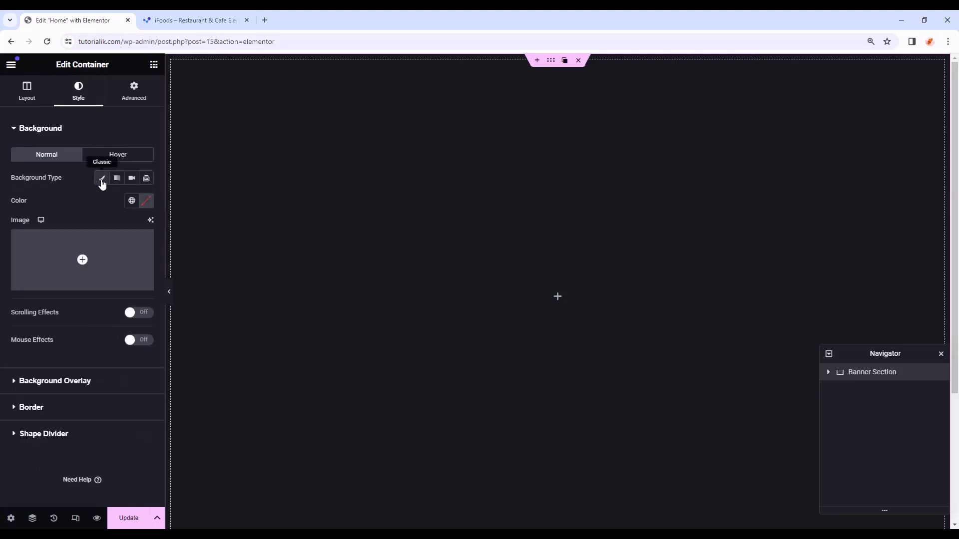
left_click(83, 262)
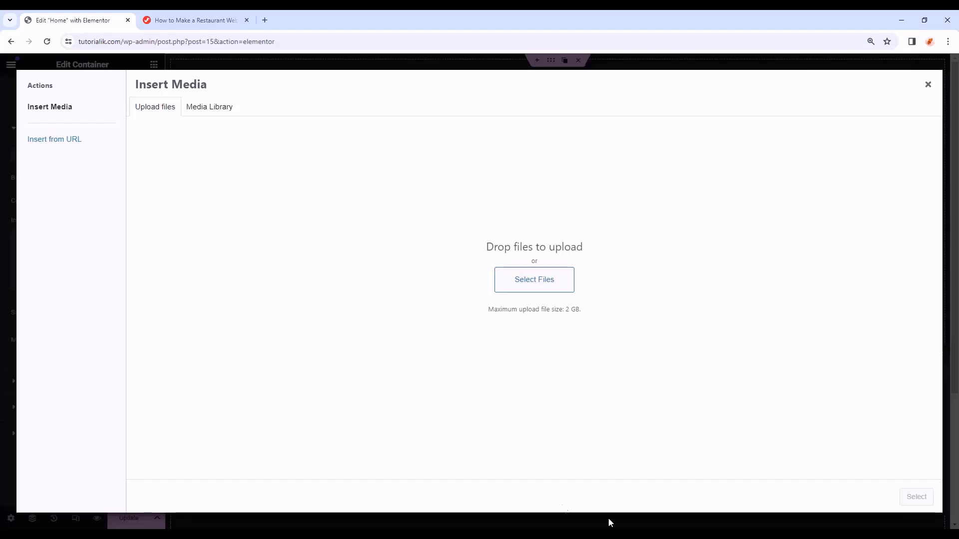
left_click(209, 16)
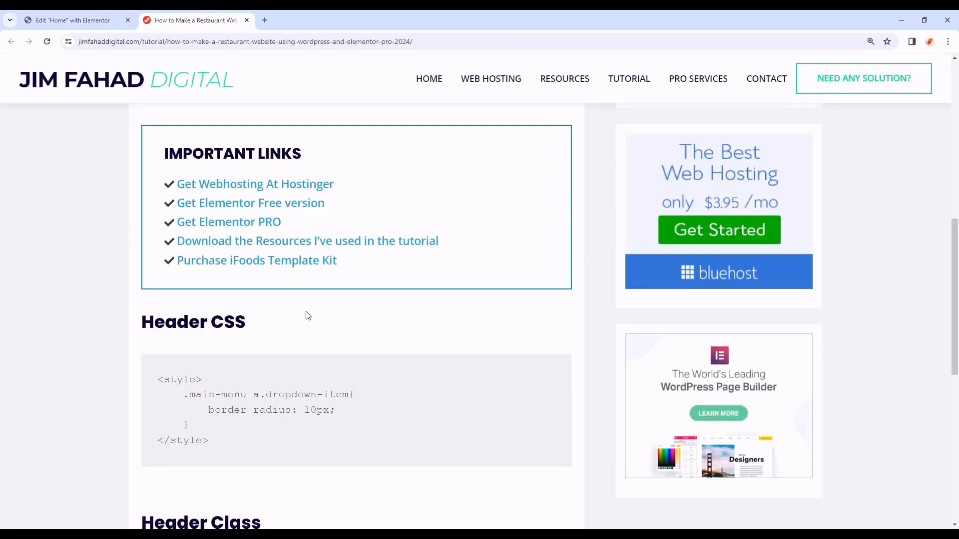
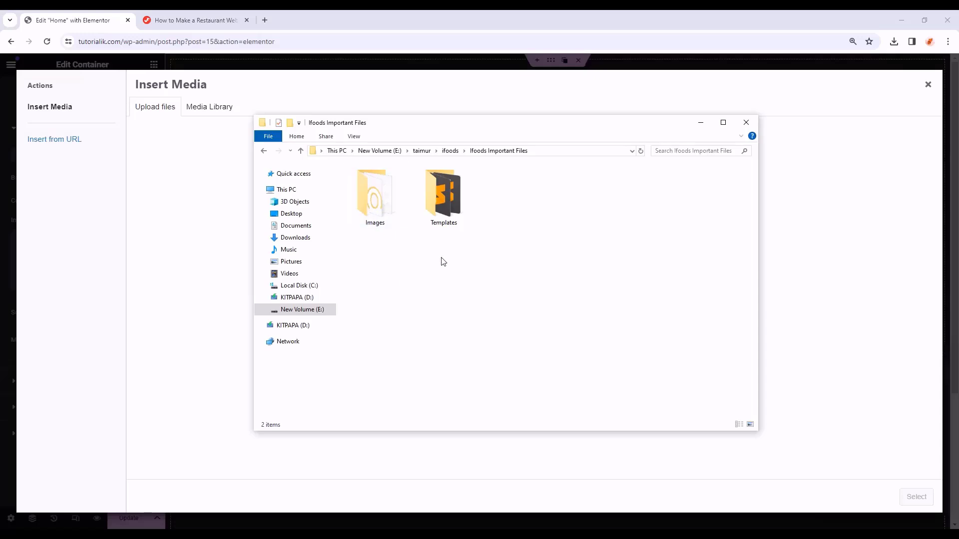
- Upload all 113 restaurant images and set Restaurant-Hero-Image-1.webp as the container background
double_click(378, 200)
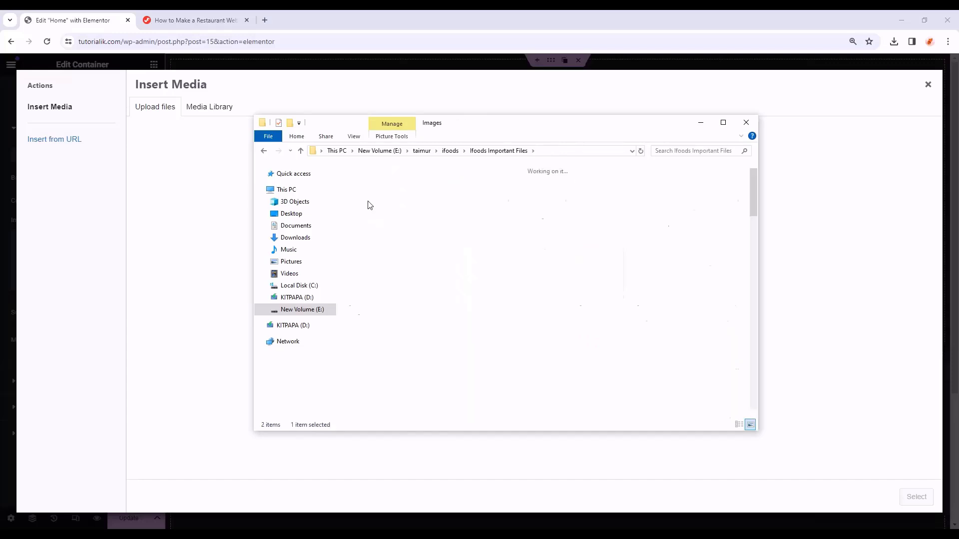
left_click_drag(344, 181, 774, 487)
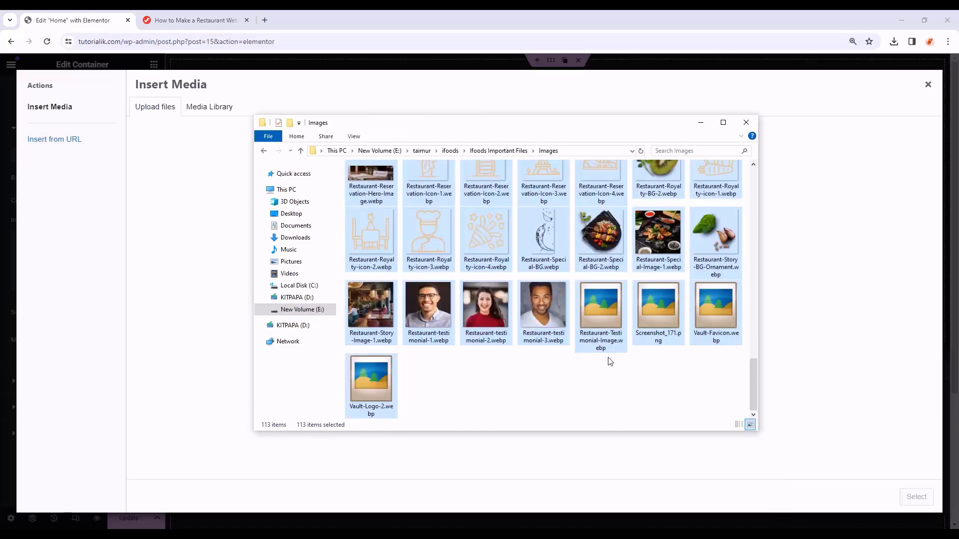
scroll(608, 359, "up", 2)
left_click_drag(445, 127, 721, 139)
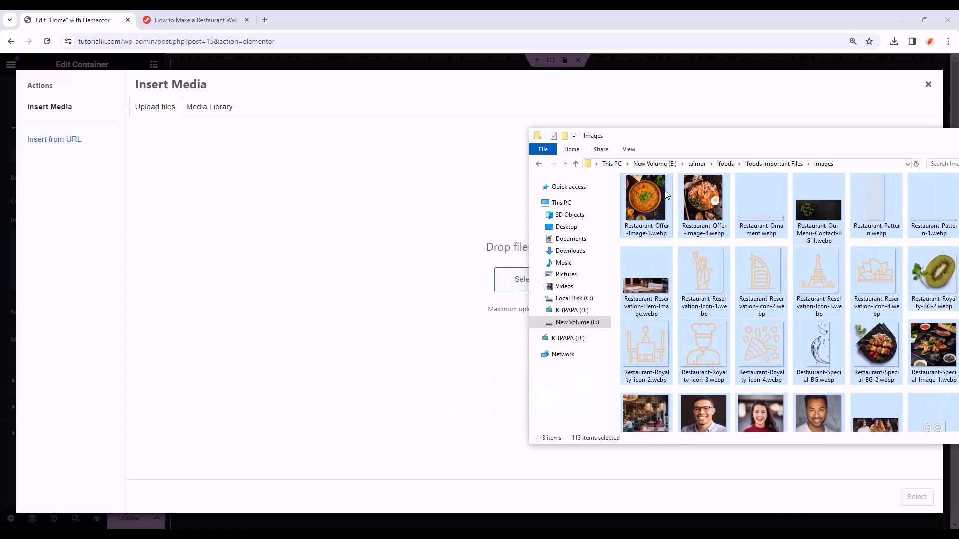
left_click_drag(627, 200, 445, 287)
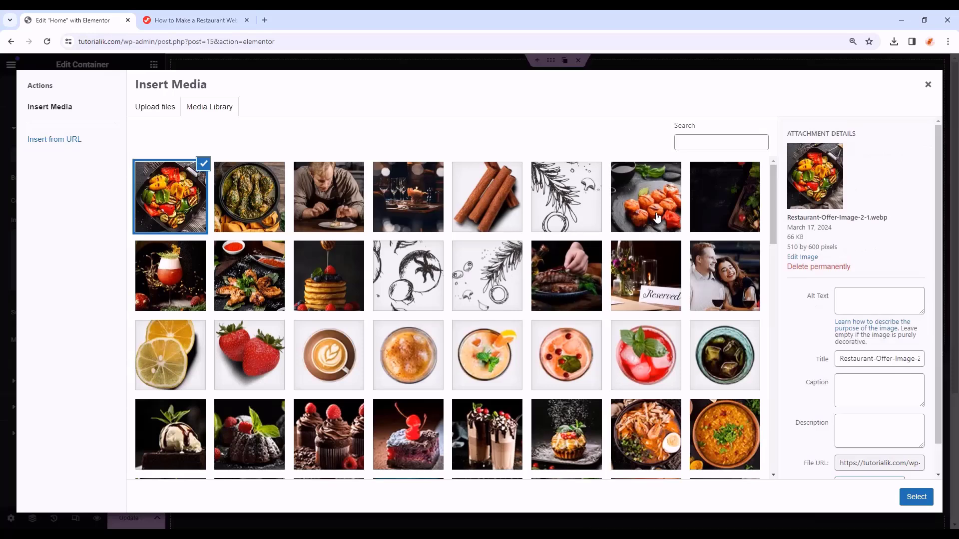
left_click(656, 216)
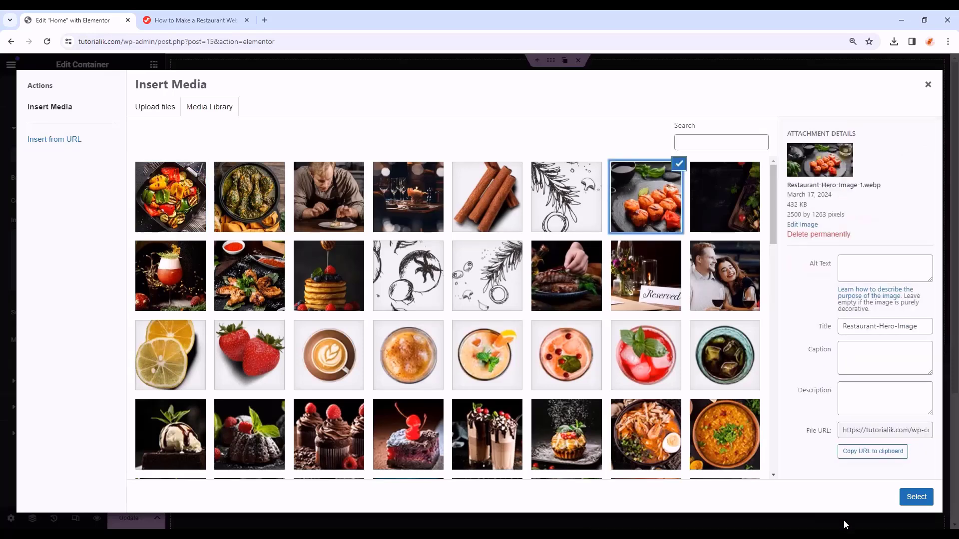
left_click(916, 498)
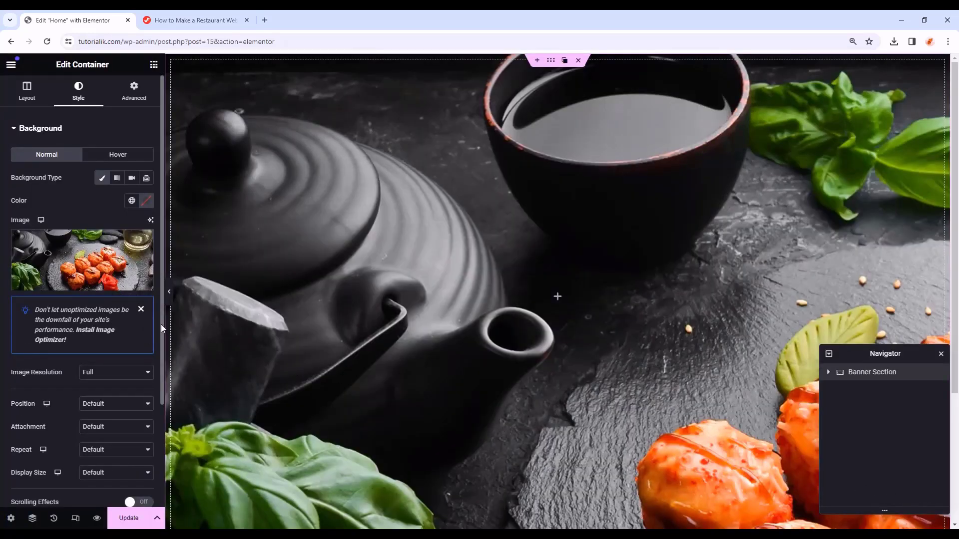
- Set the background to Center Center position, Scroll attachment, No-repeat and Cover size
left_click(140, 312)
scroll(75, 307, "down", 1)
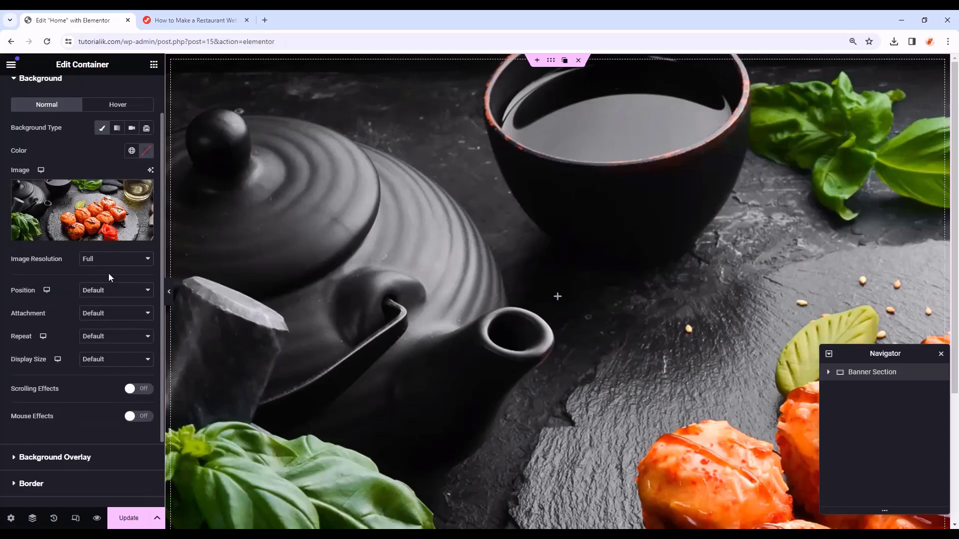
left_click(112, 296)
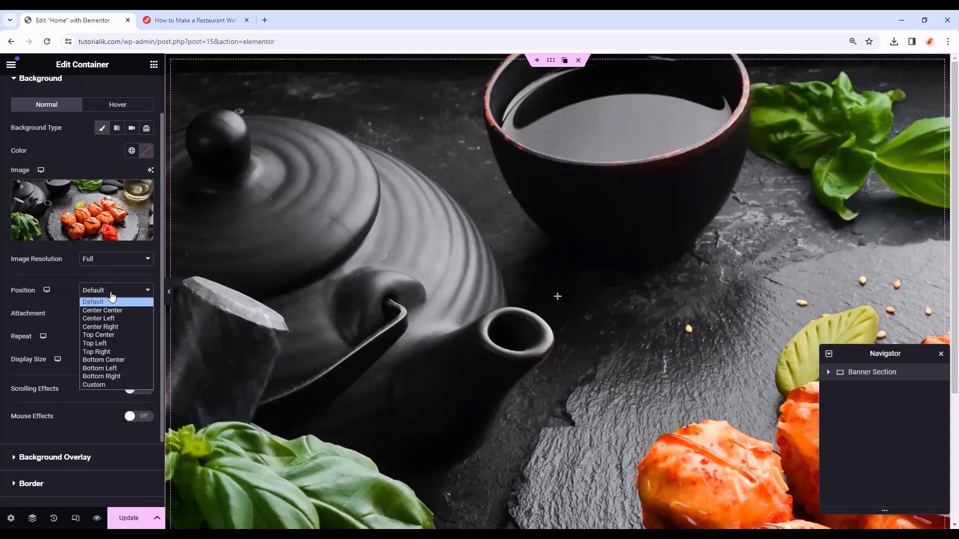
left_click(133, 311)
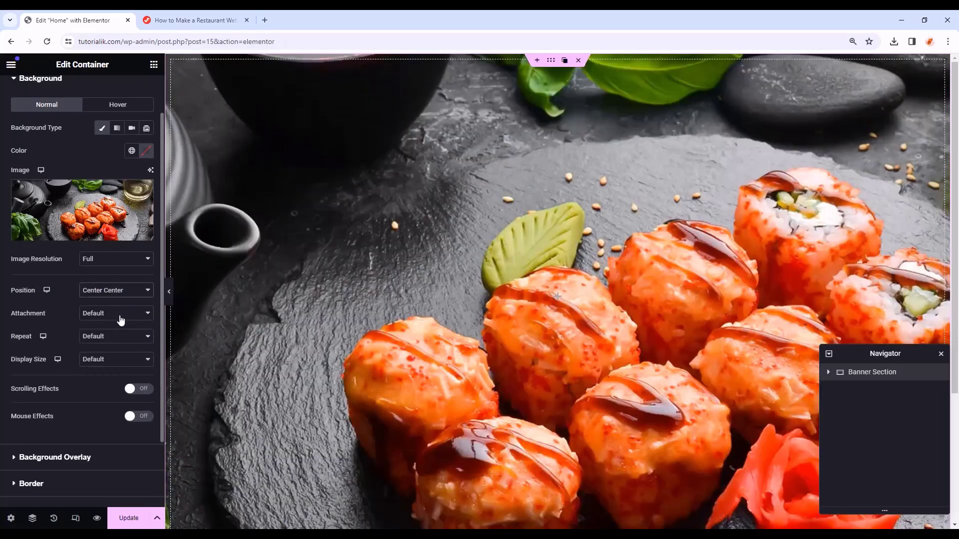
left_click(120, 320)
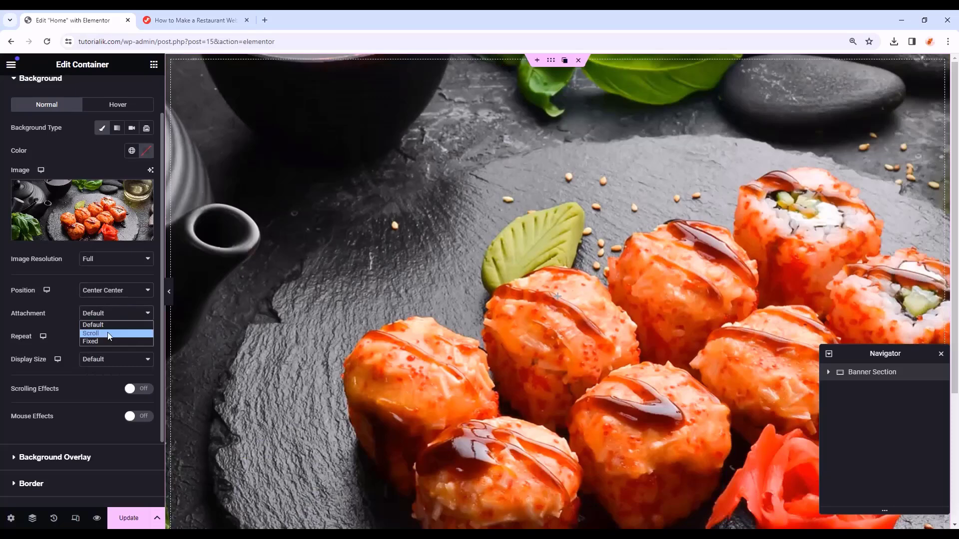
left_click(107, 332)
left_click(113, 338)
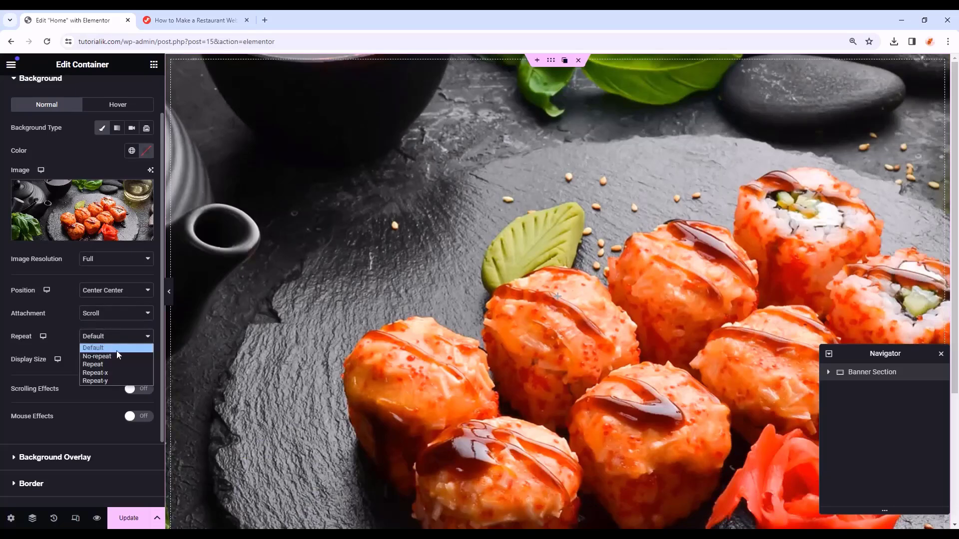
left_click(118, 355)
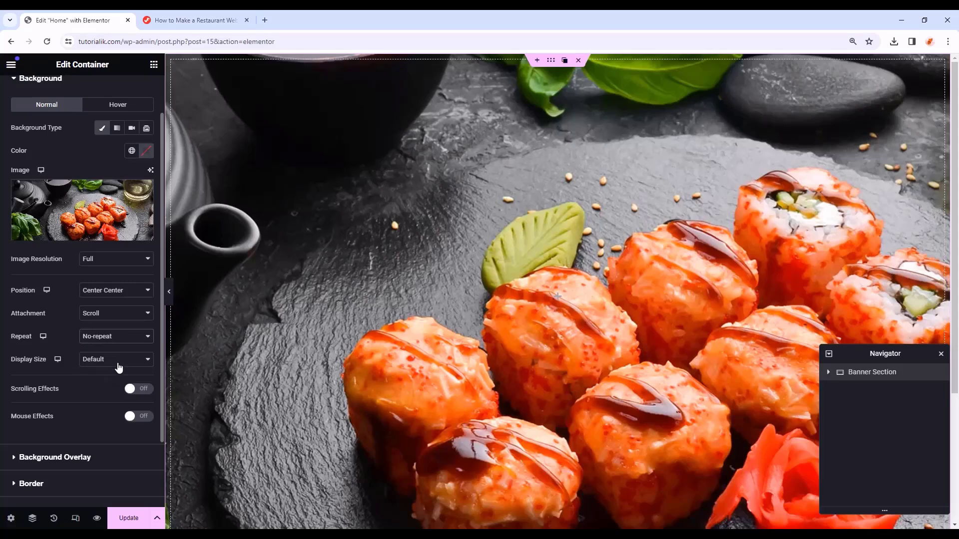
left_click(118, 368)
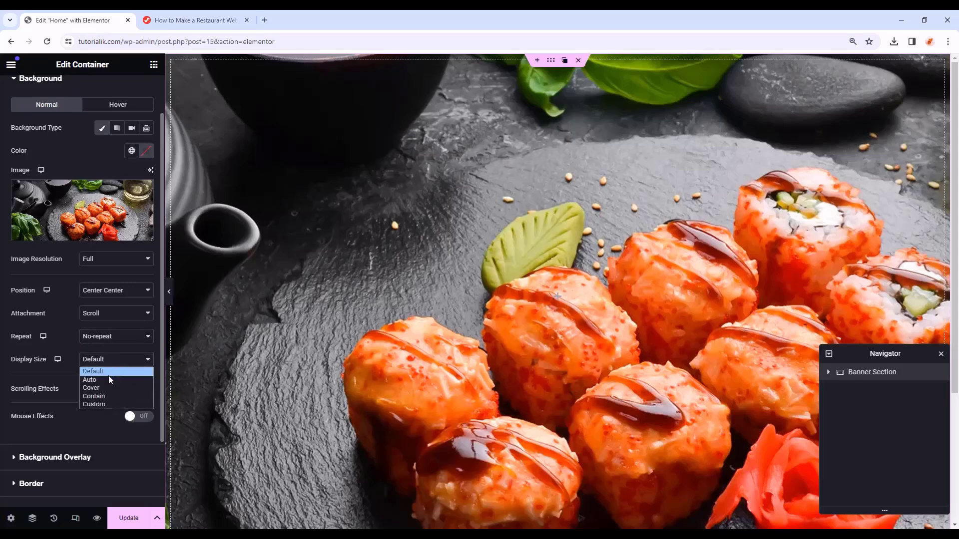
left_click(106, 386)
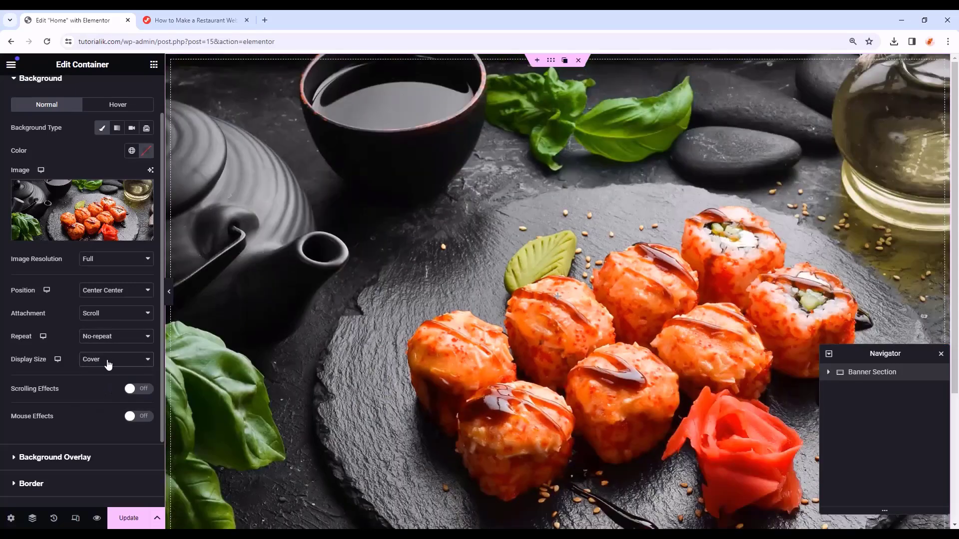
- Add a Classic background overlay in global Black at 0.7 opacity
scroll(97, 373, "down", 2)
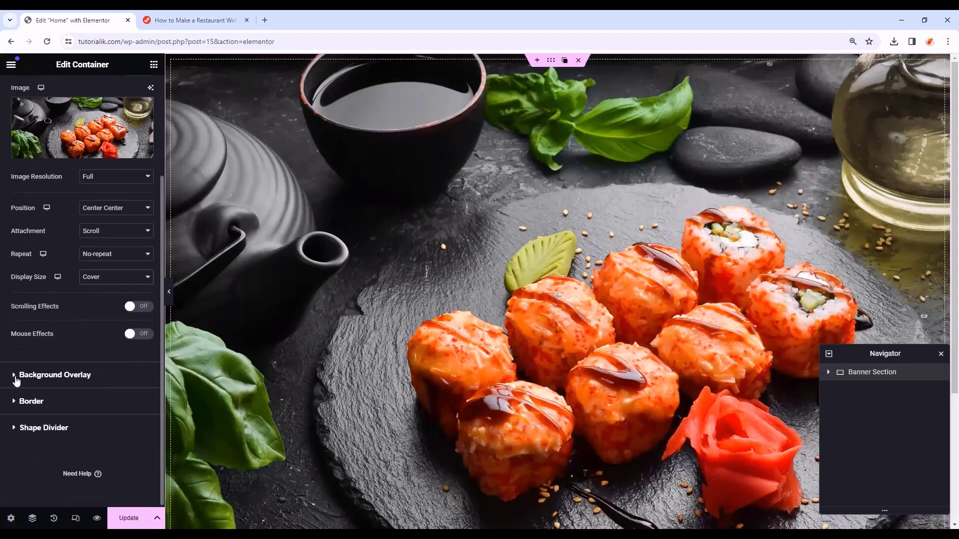
left_click(107, 383)
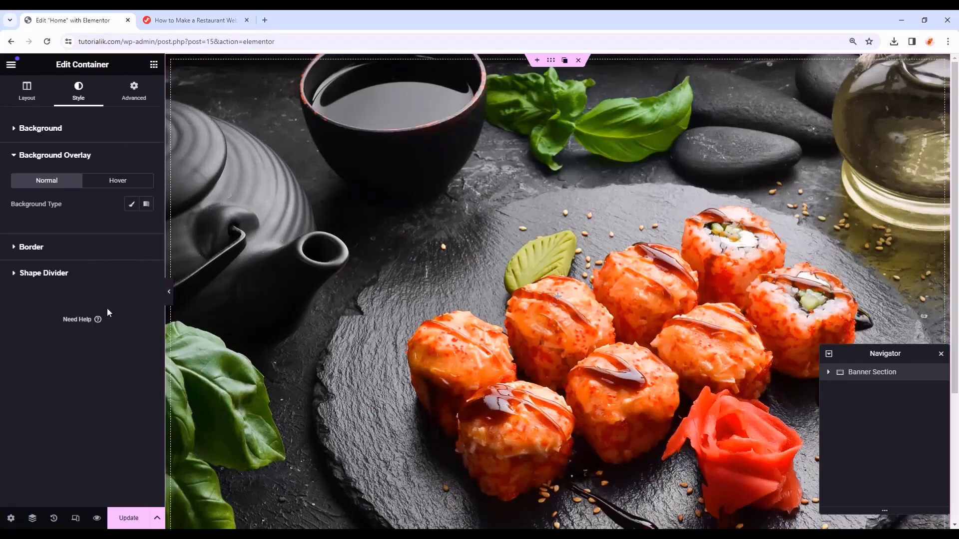
left_click(130, 204)
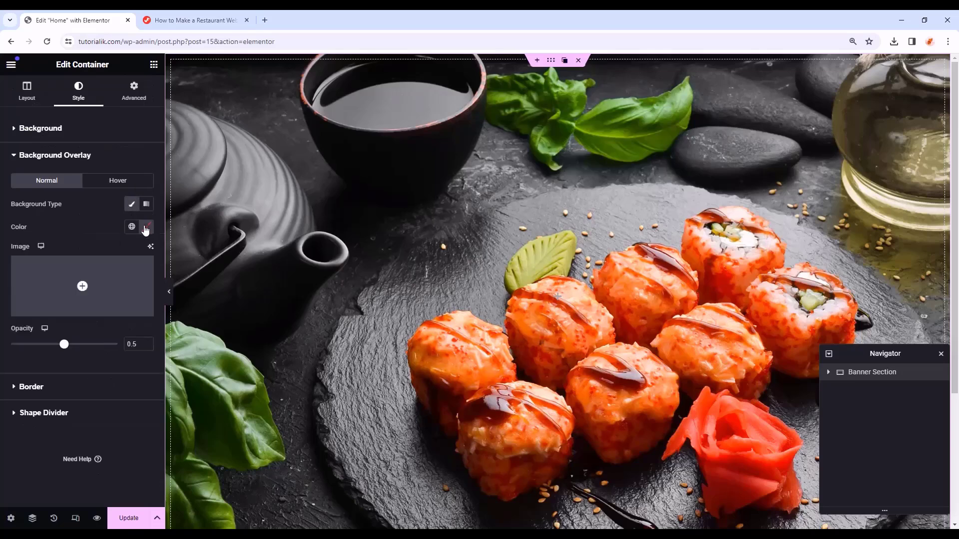
left_click(132, 227)
left_click(132, 228)
left_click(132, 227)
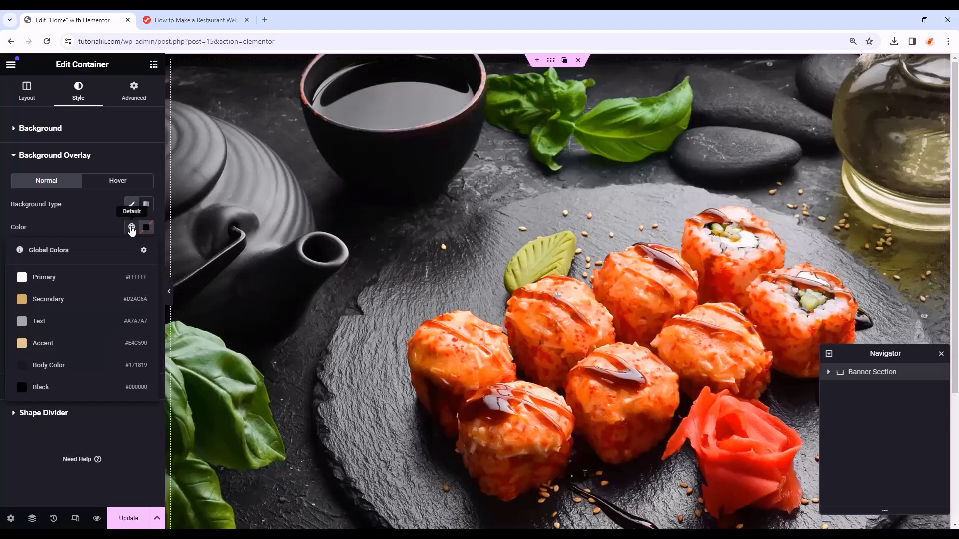
left_click(81, 387)
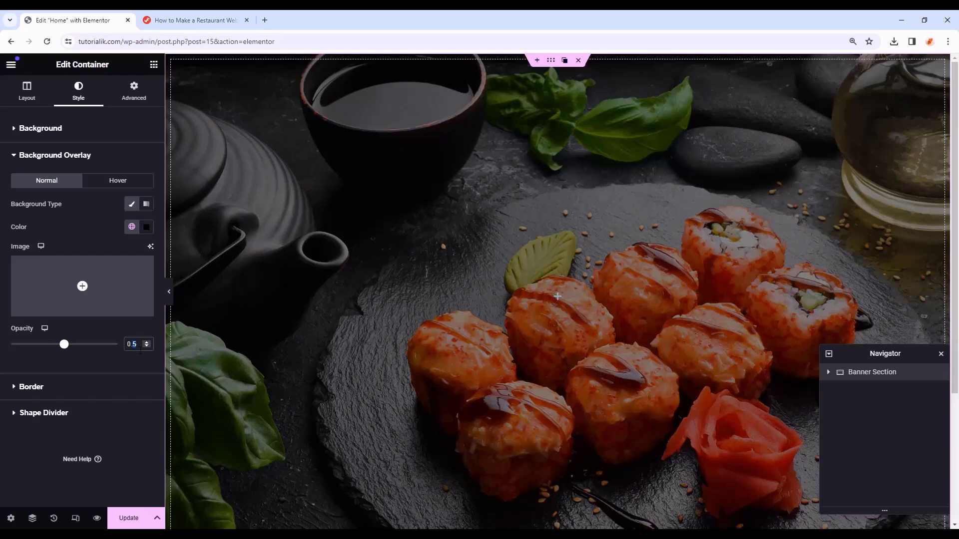
type("7")
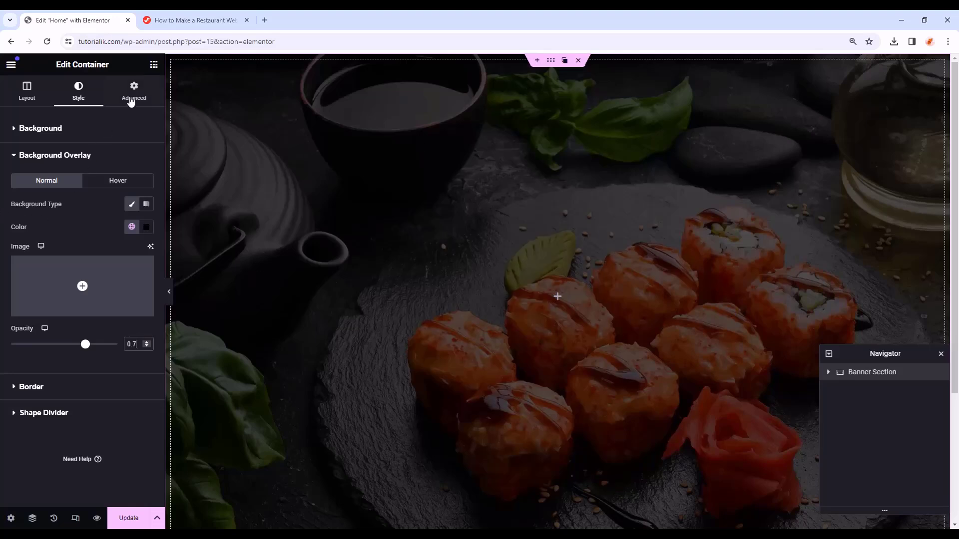
- Give the banner a top padding of 260 px with linked padding values
left_click(134, 97)
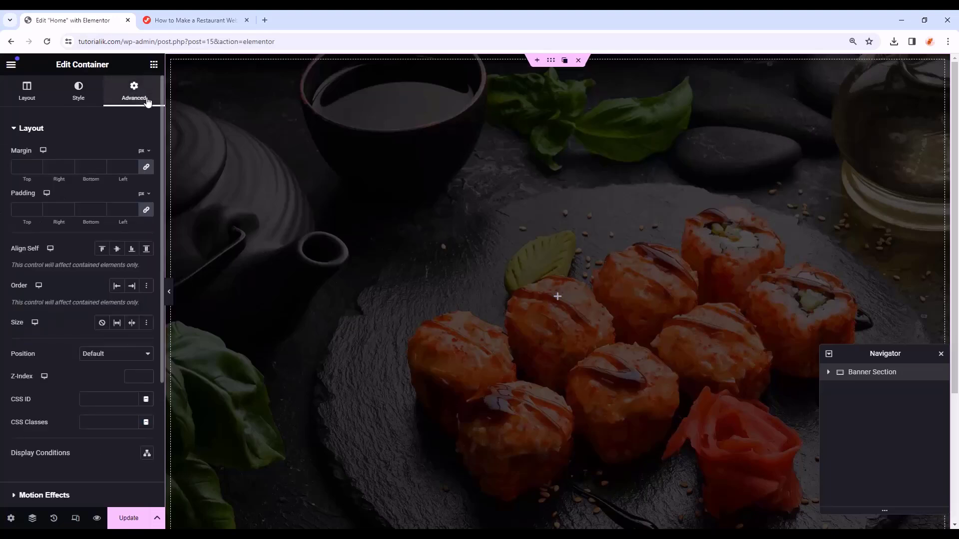
left_click(147, 212)
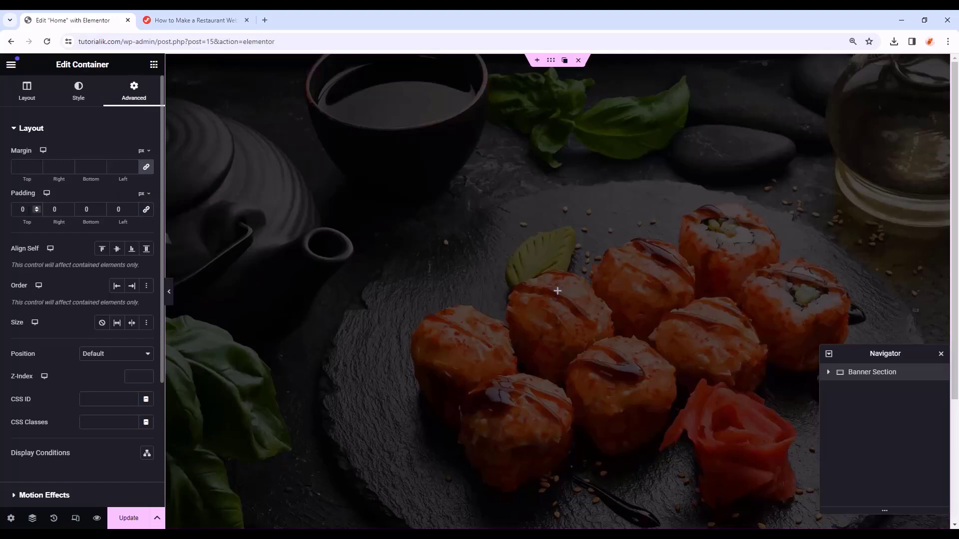
double_click(22, 209)
type("260")
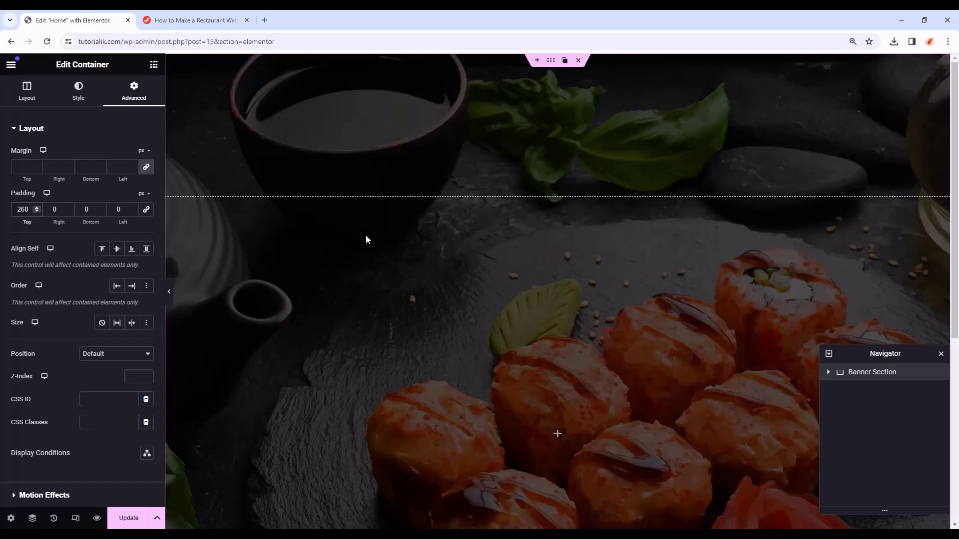
- Add an inner container to the banner and set its width to 80%
left_click(557, 435)
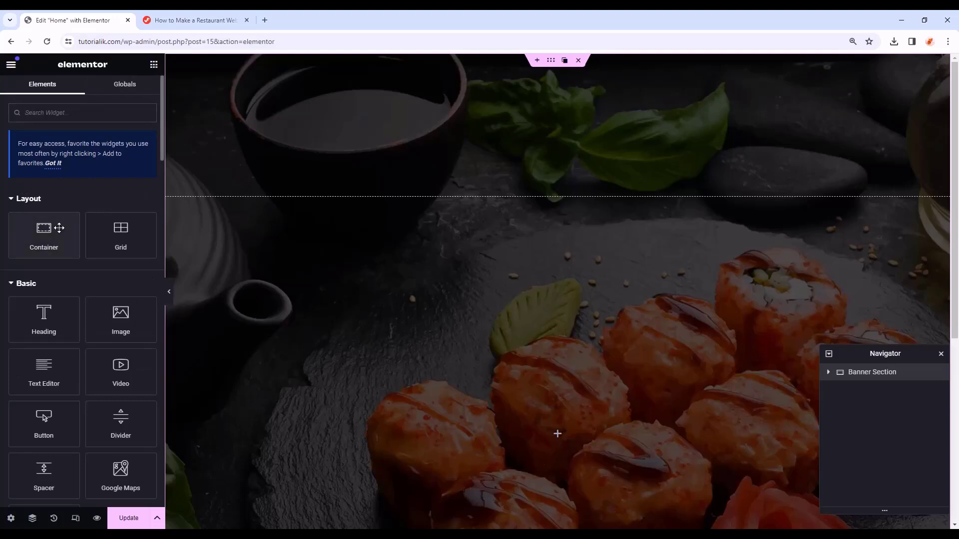
left_click_drag(50, 229, 555, 418)
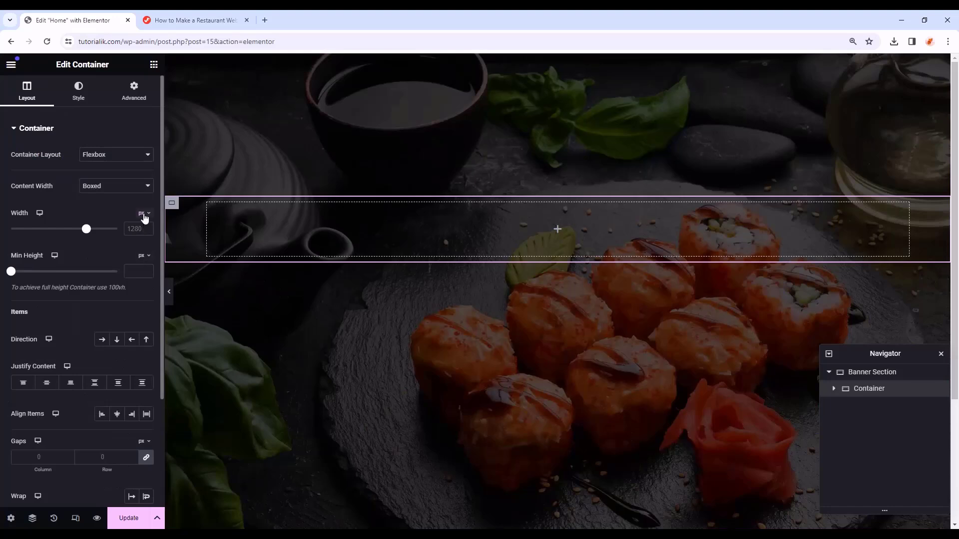
left_click(143, 212)
left_click(142, 237)
left_click(128, 229)
type("80")
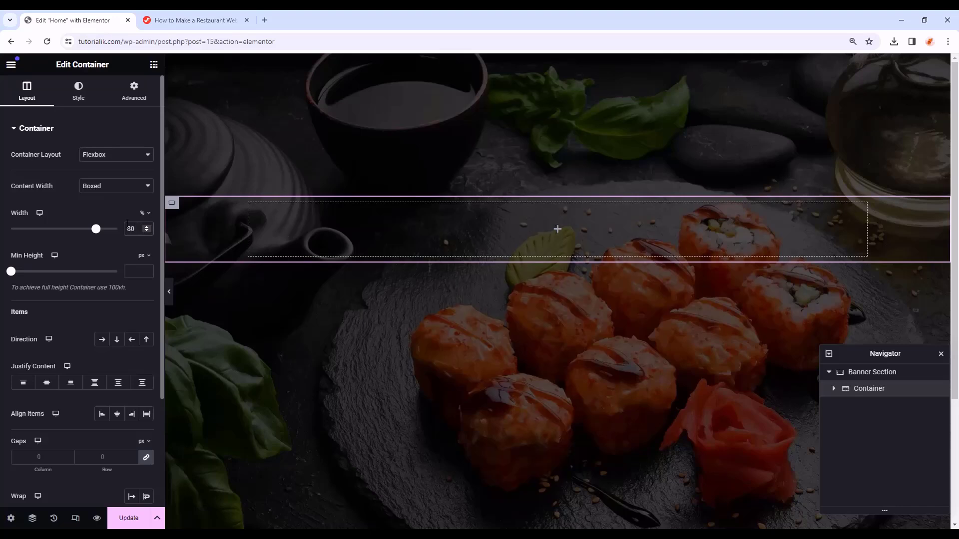
- Give the inner container a 66 px bottom margin and zero padding
left_click(134, 94)
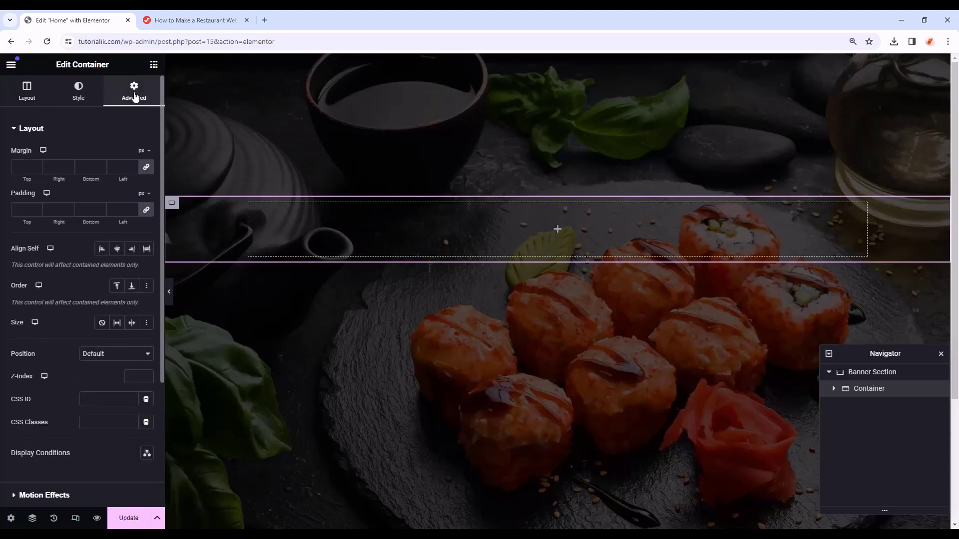
left_click(145, 166)
left_click(73, 167)
type("0")
key("Tab")
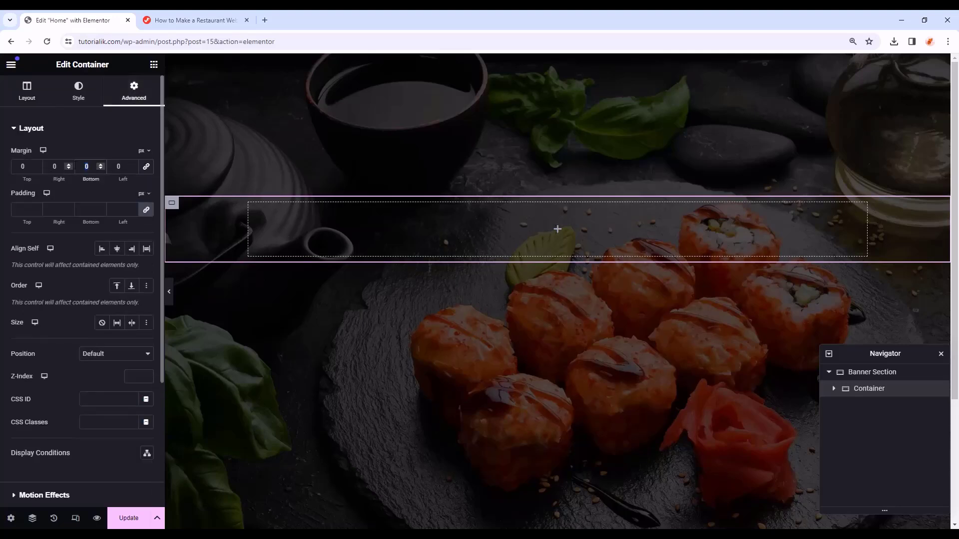
type("66")
left_click(29, 208)
type("0")
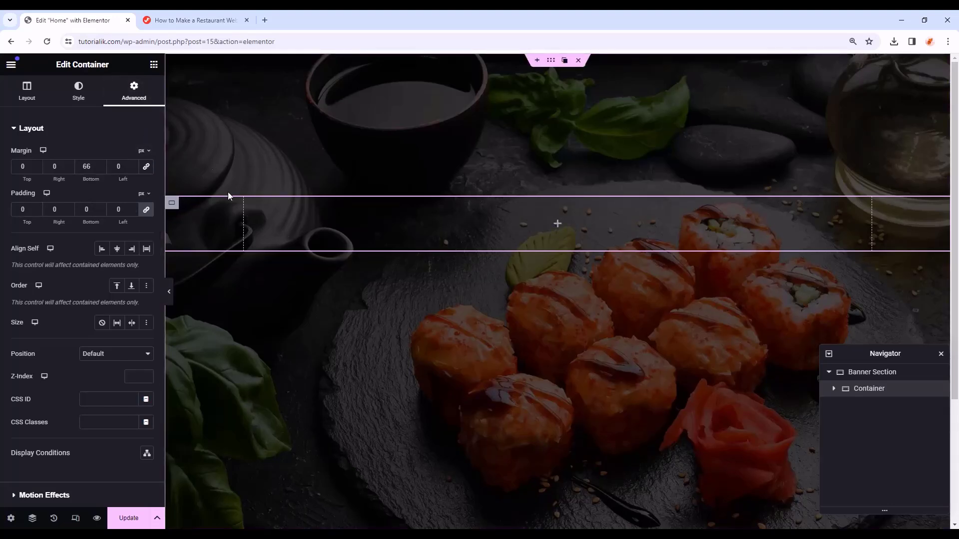
left_click(154, 65)
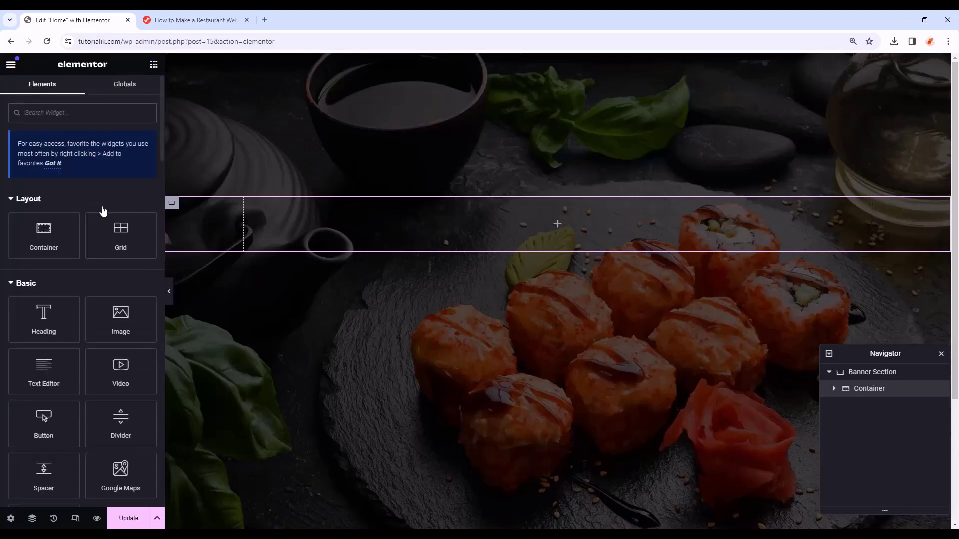
- Add a Heading widget to the inner container, trying H1 before keeping it as H2
left_click_drag(44, 319, 516, 222)
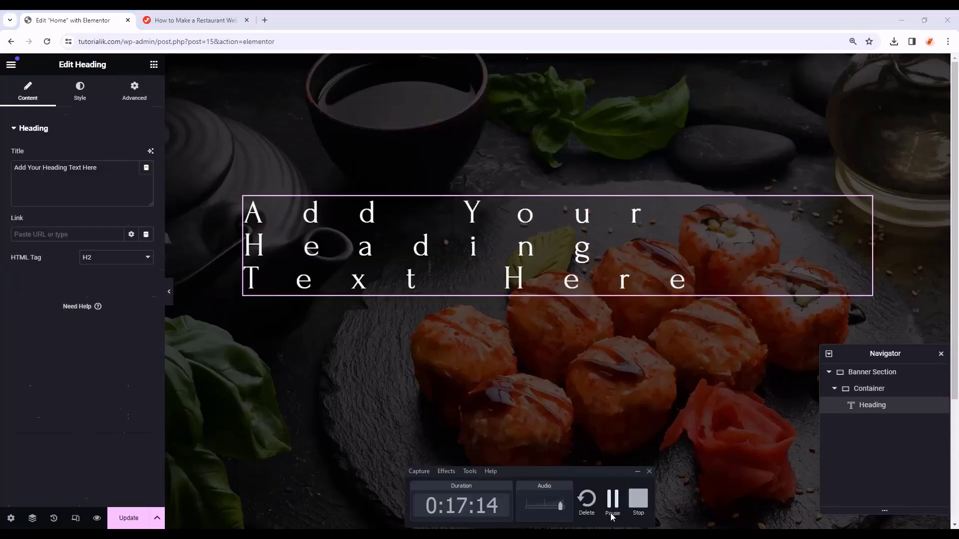
left_click(611, 514)
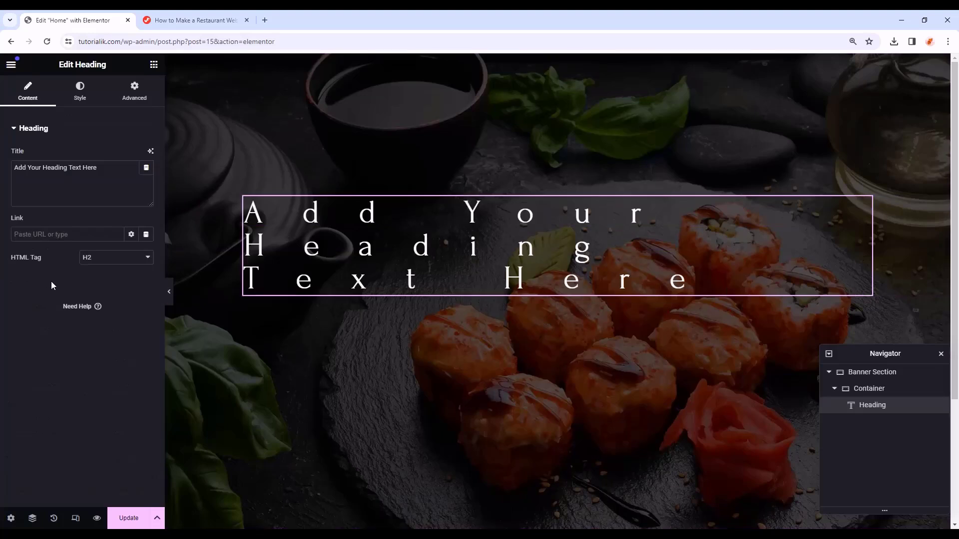
left_click(106, 259)
left_click(104, 270)
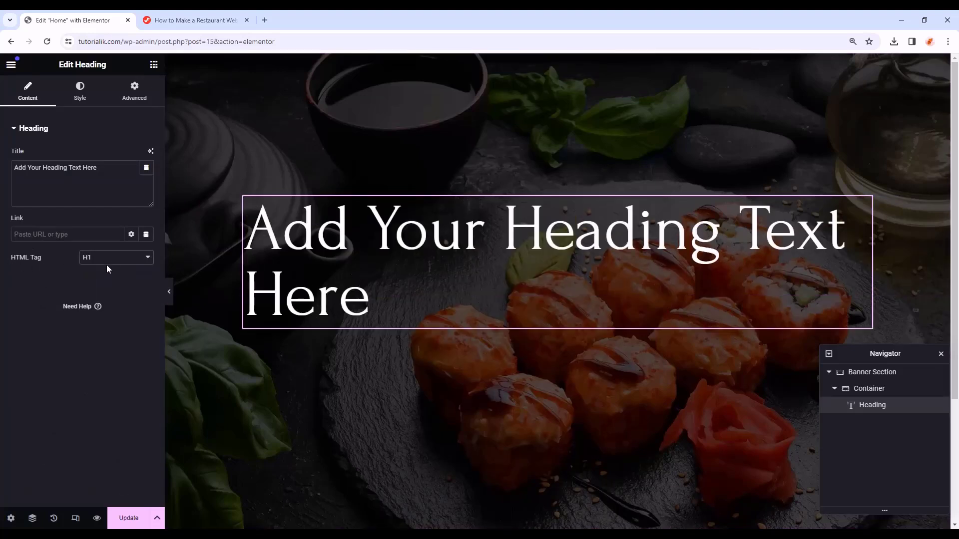
left_click(110, 262)
left_click(106, 277)
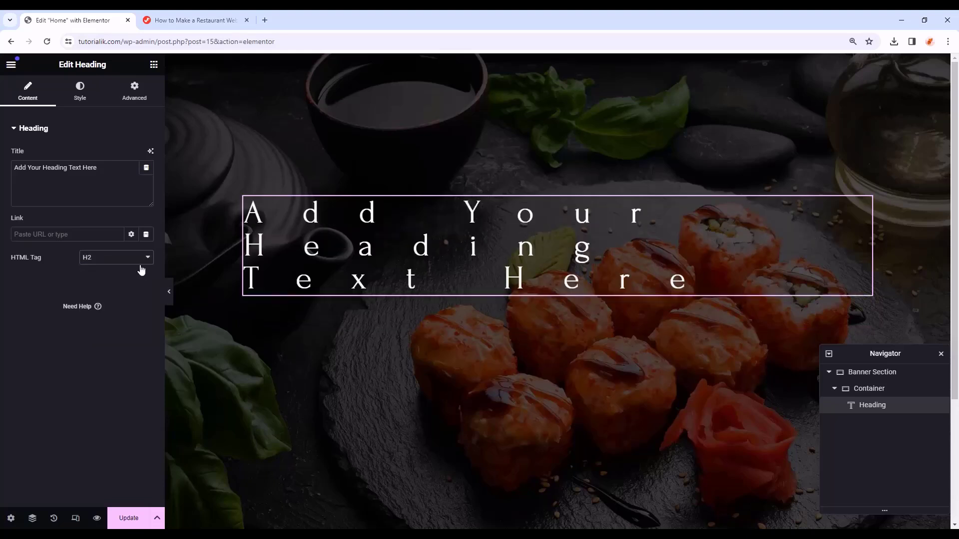
- In Site Settings, clear the global H2 letter spacing, set its line height to 72, and save
left_click(11, 64)
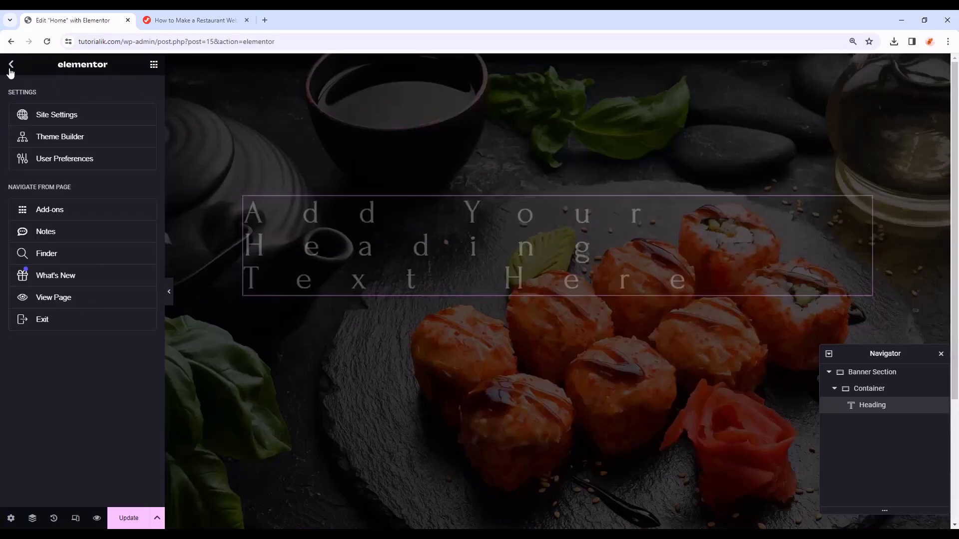
left_click(36, 113)
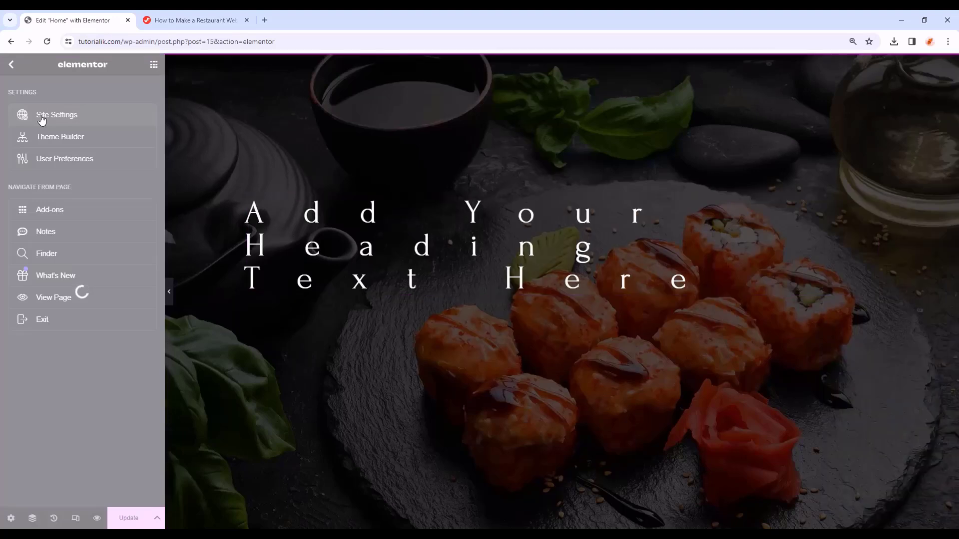
left_click(109, 190)
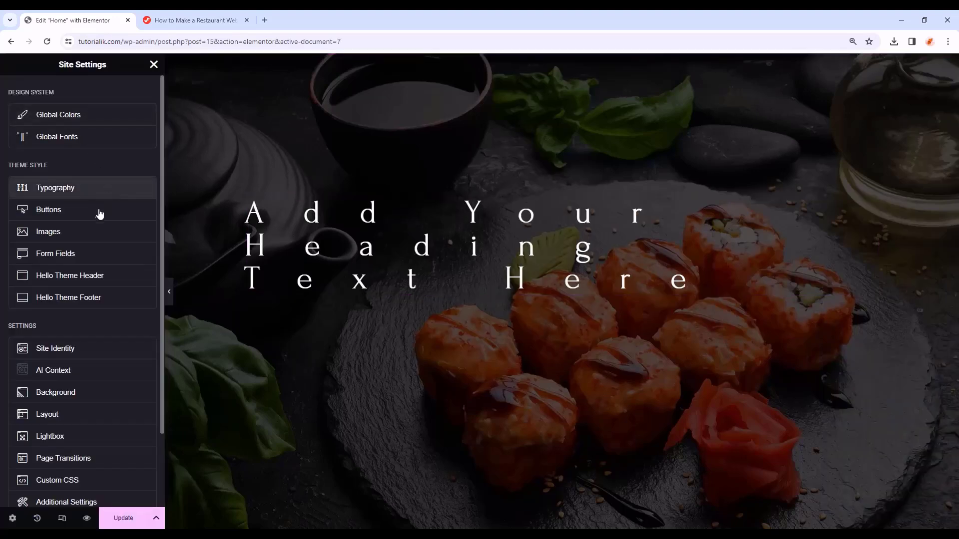
scroll(96, 221, "down", 2)
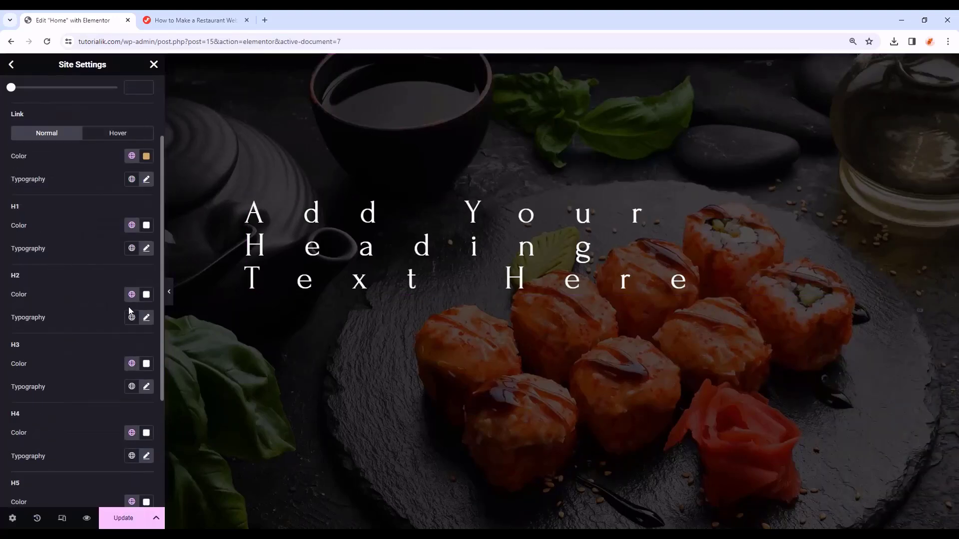
left_click(147, 318)
scroll(100, 334, "down", 3)
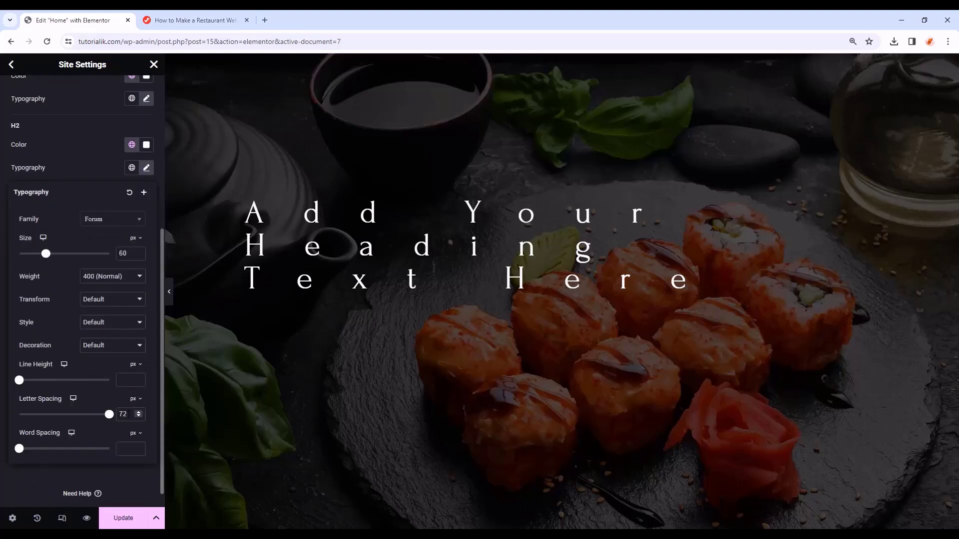
double_click(128, 414)
key("BackSpace")
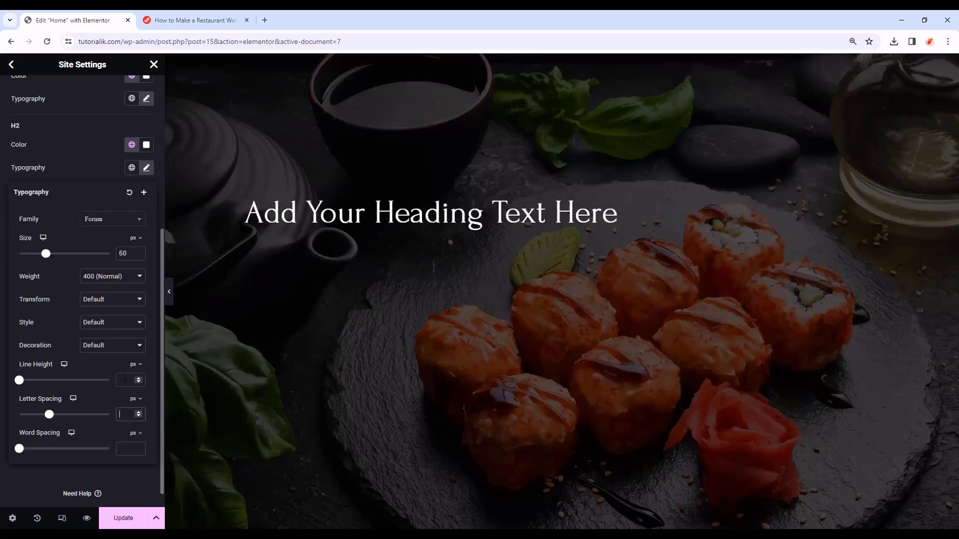
type("72")
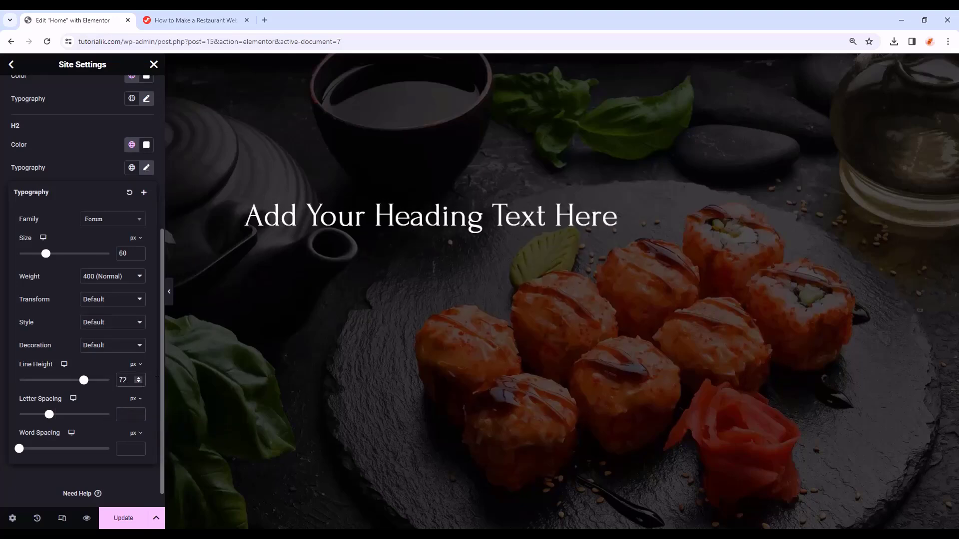
left_click(132, 518)
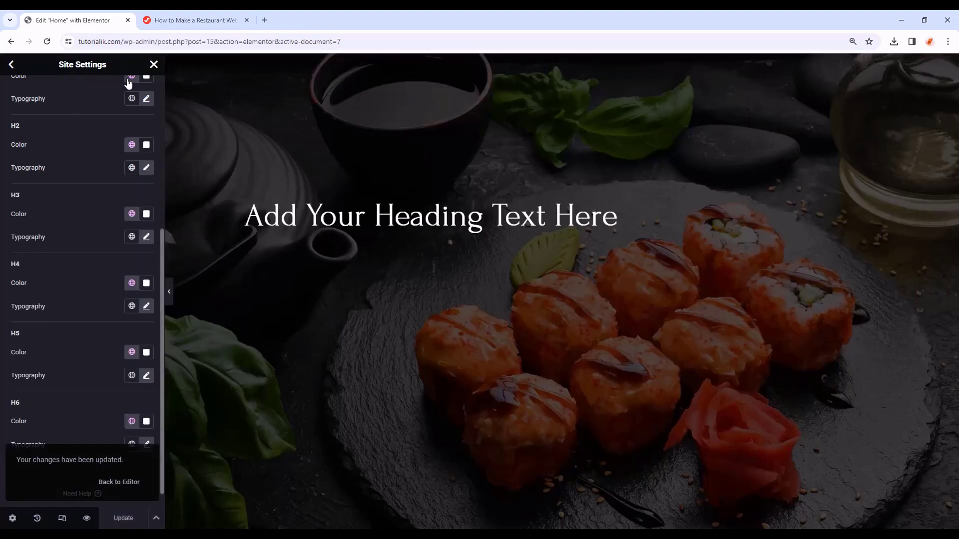
left_click(154, 64)
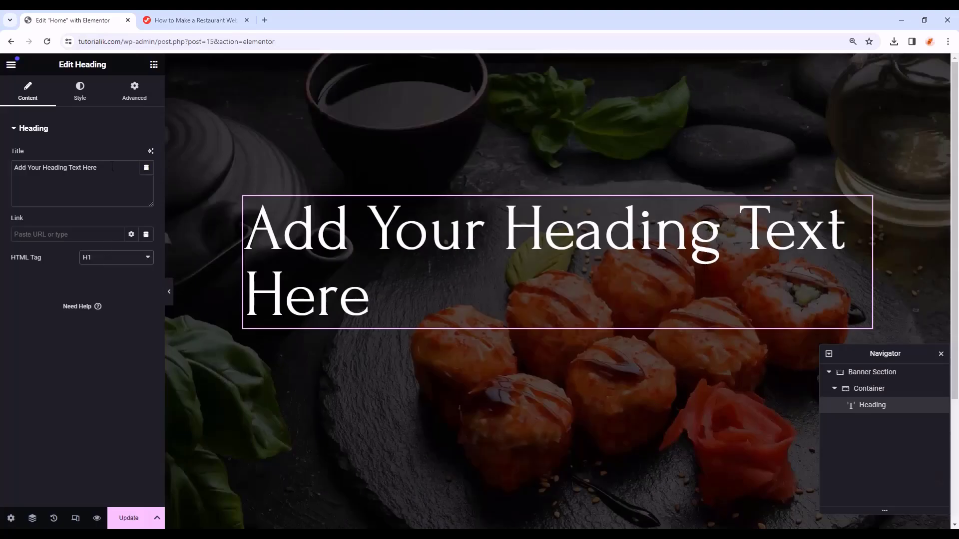
left_click(112, 167)
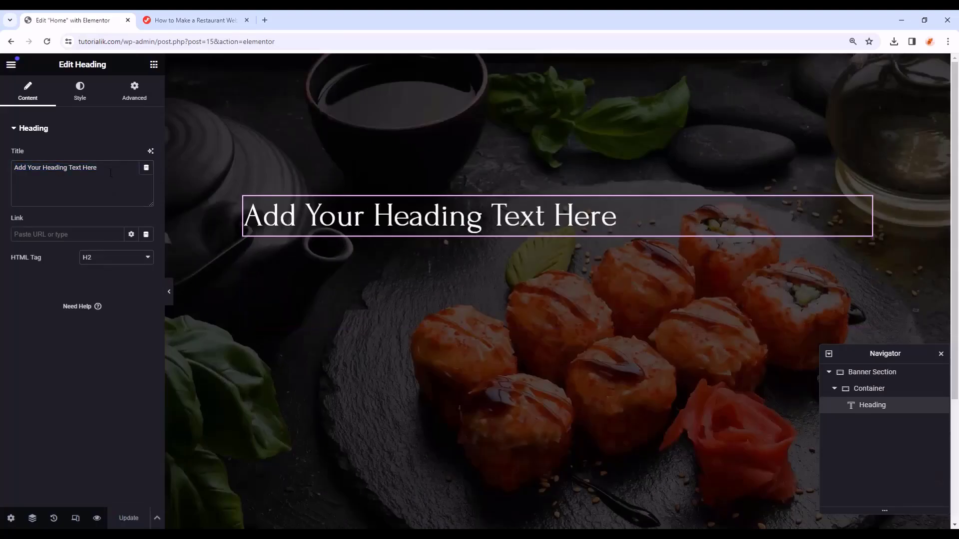
- Replace the heading text with DELIGHTFUL EXPERIENCE
left_click(109, 169)
left_click_drag(100, 167, 10, 169)
type("DELIGHTFUL EXPERIENCE")
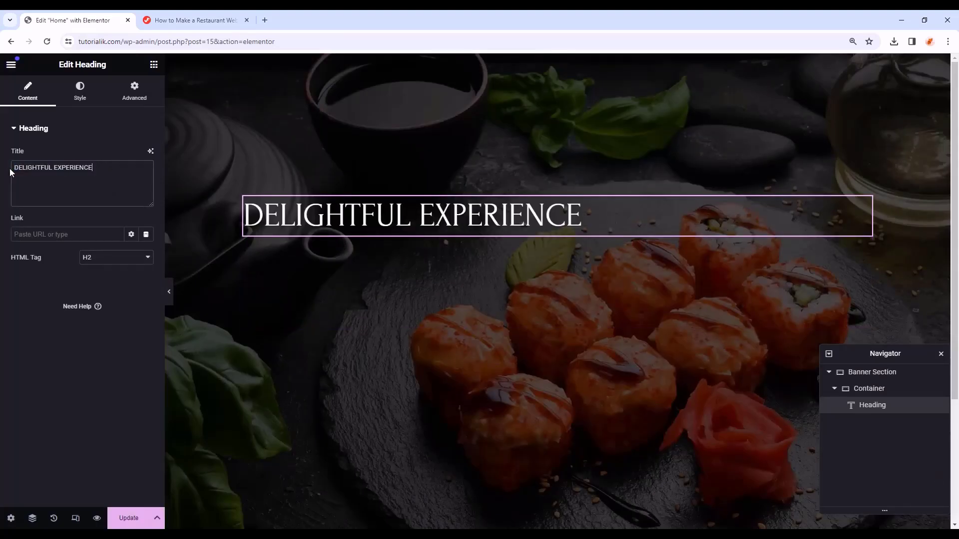
- Centre the heading and apply the Secondary global colour and Secondary global font
left_click(81, 94)
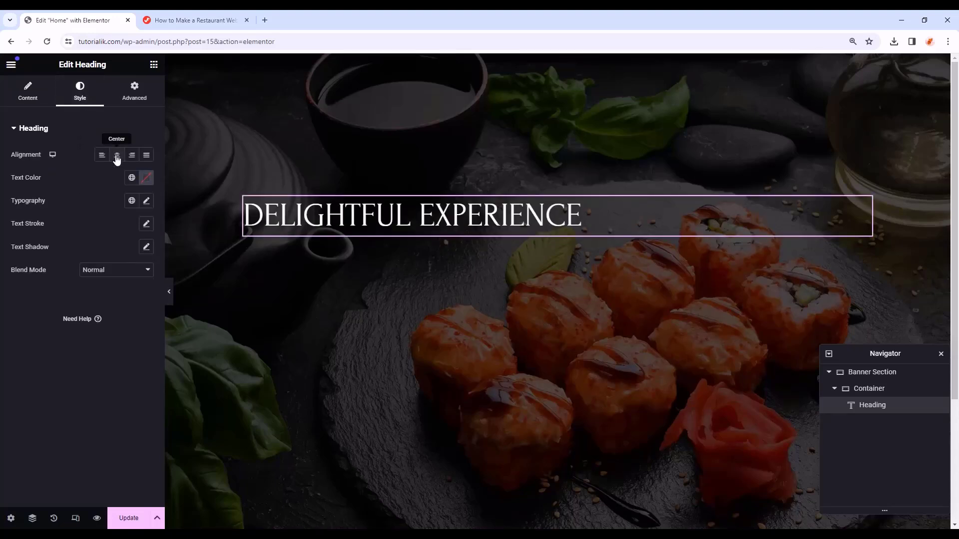
left_click(118, 158)
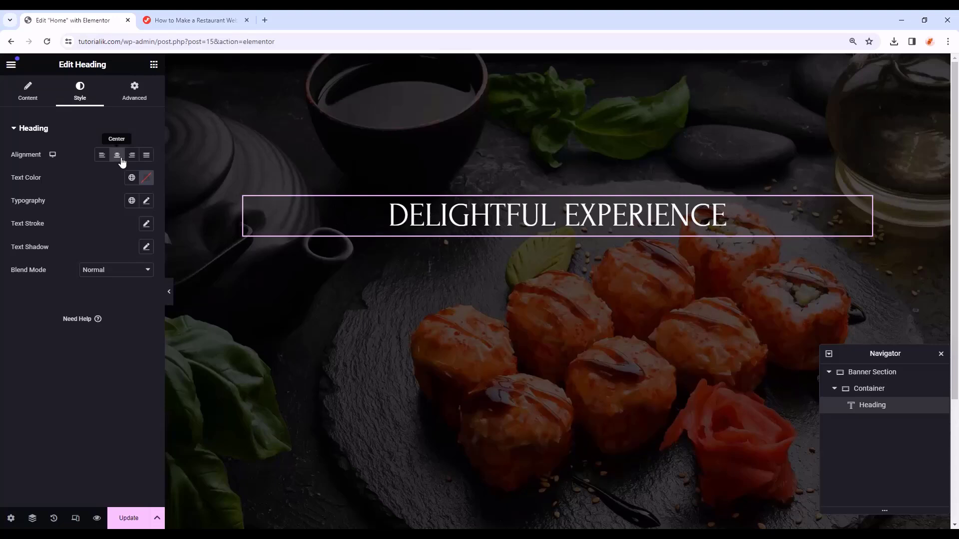
left_click(131, 178)
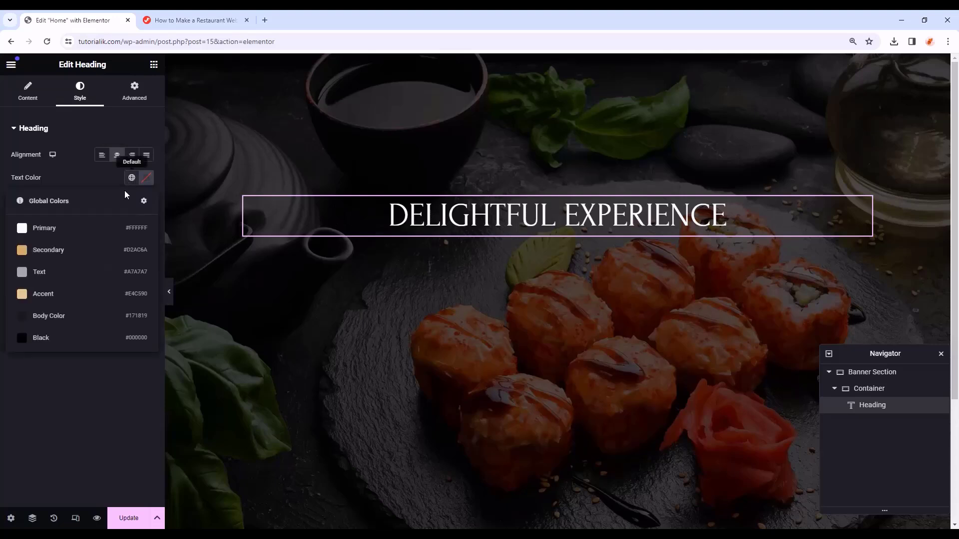
left_click(92, 249)
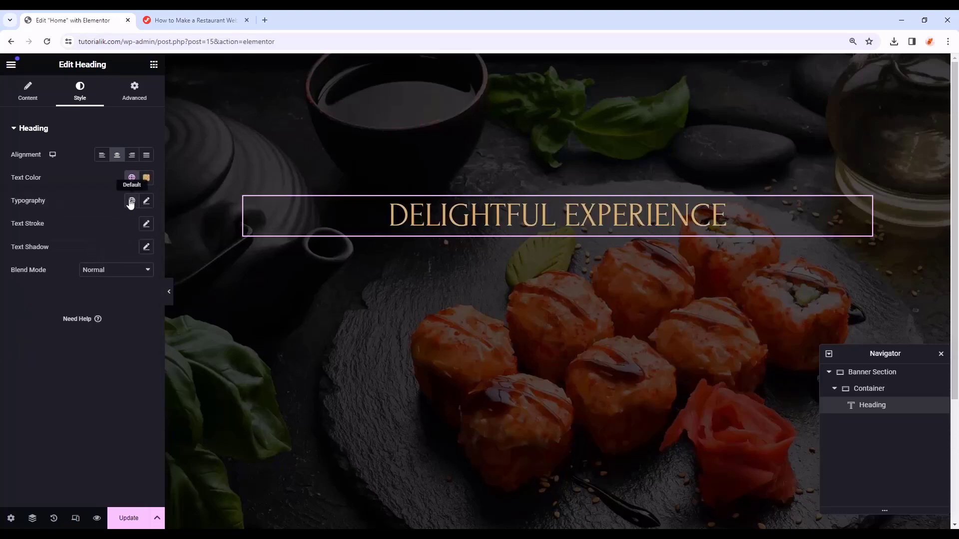
left_click(131, 201)
left_click(71, 283)
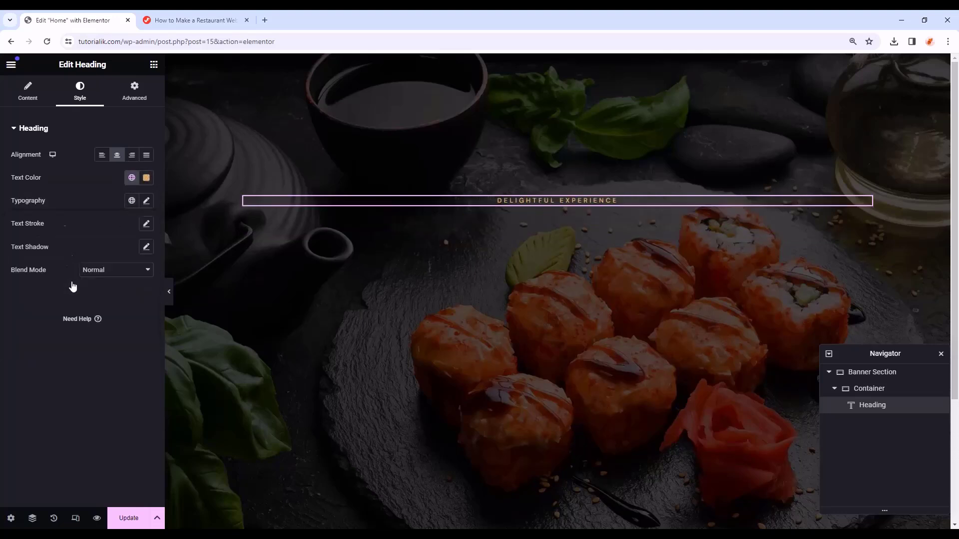
- Give the heading a 20 px bottom margin
left_click(134, 94)
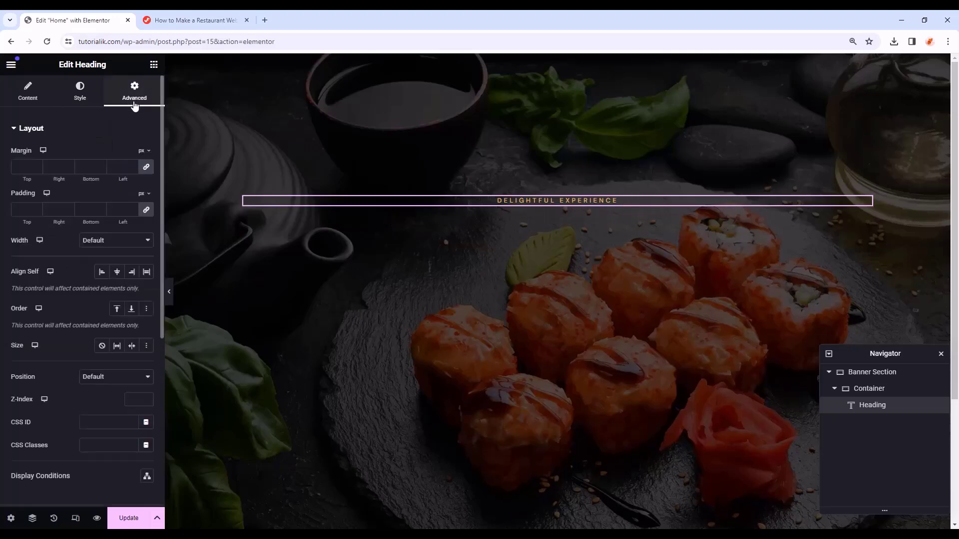
left_click(147, 169)
type("20")
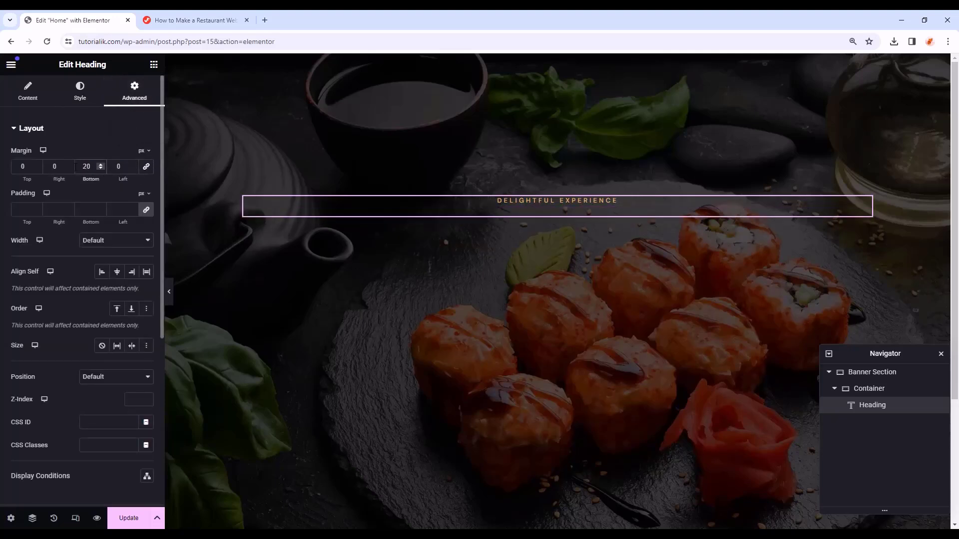
left_click(119, 210)
- Add an Image widget below the heading showing the diamond ornament divider
left_click(154, 65)
scroll(40, 325, "down", 1)
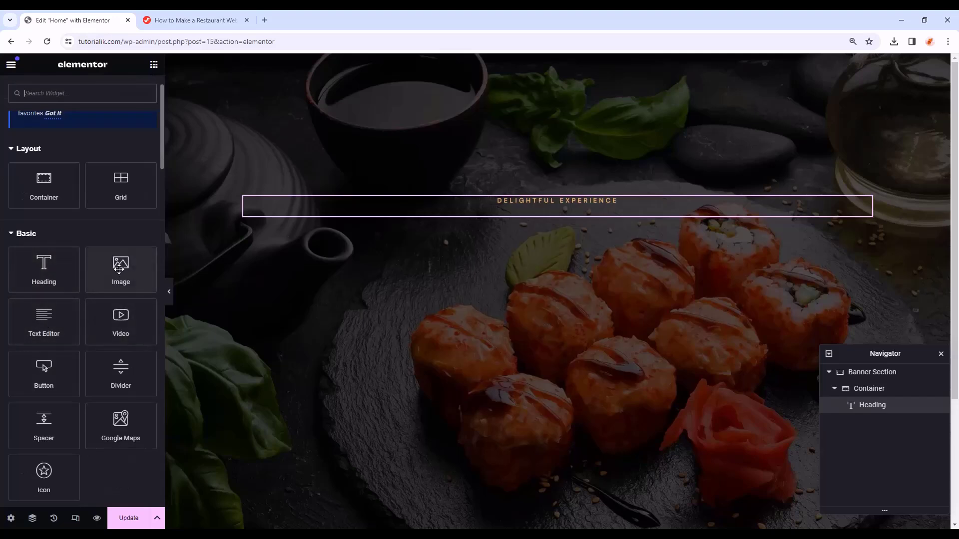
left_click_drag(118, 262, 562, 218)
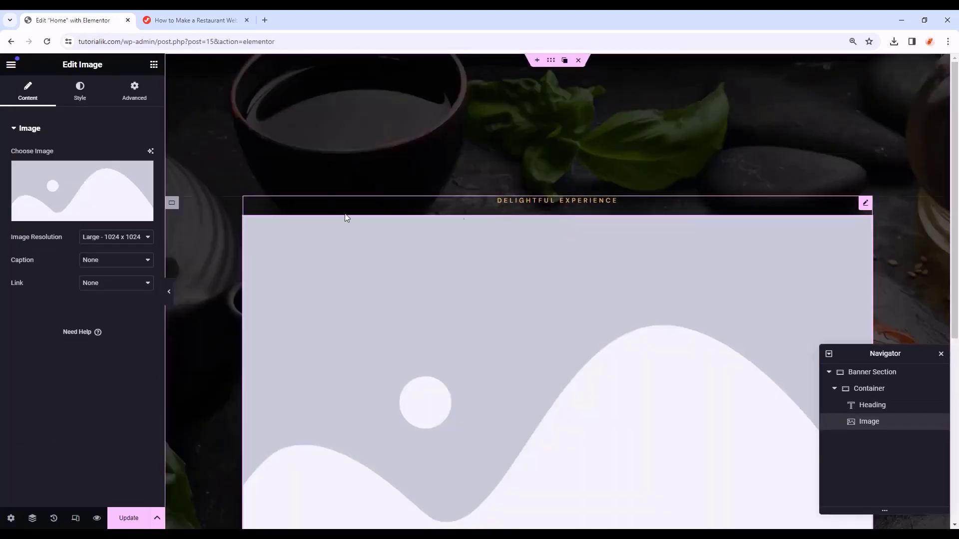
left_click(79, 215)
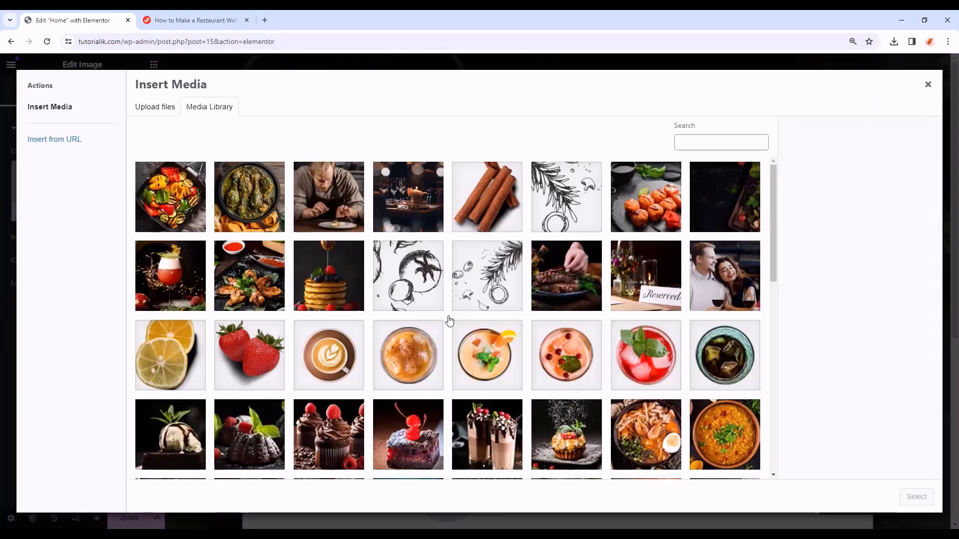
scroll(491, 293, "down", 10)
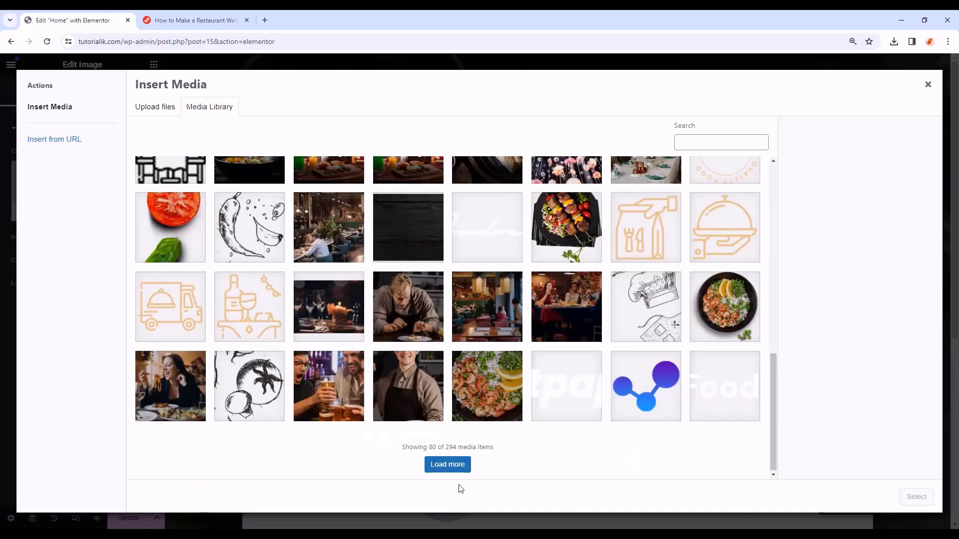
left_click(456, 464)
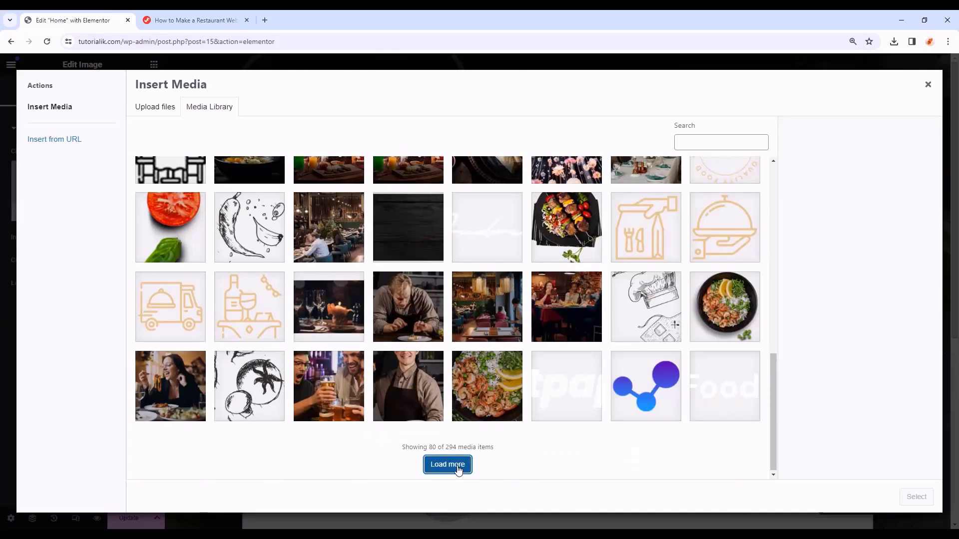
scroll(521, 363, "down", 5)
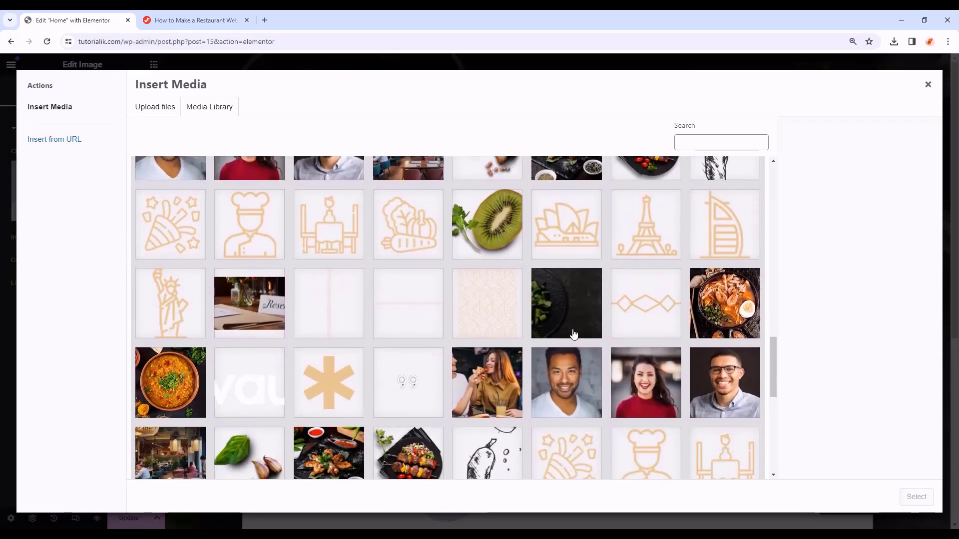
left_click(659, 313)
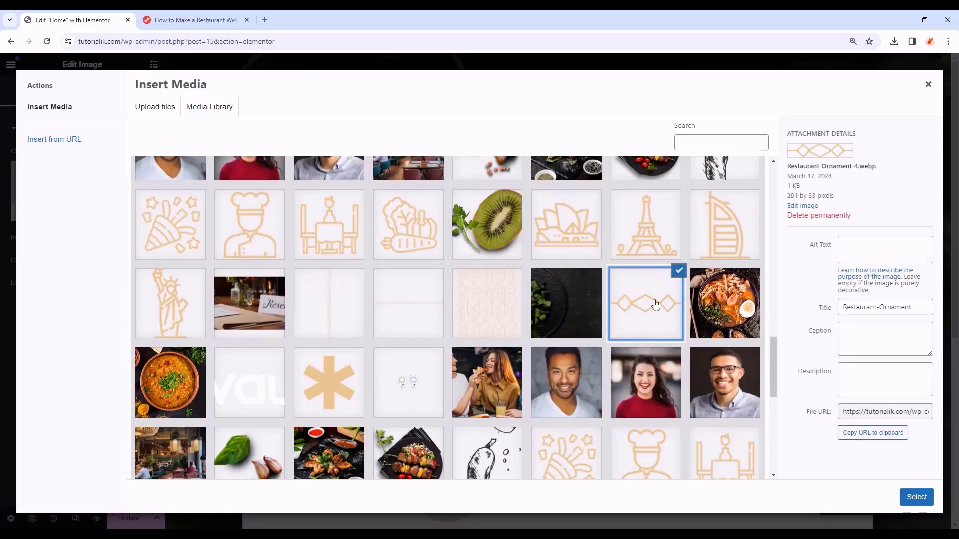
left_click(917, 497)
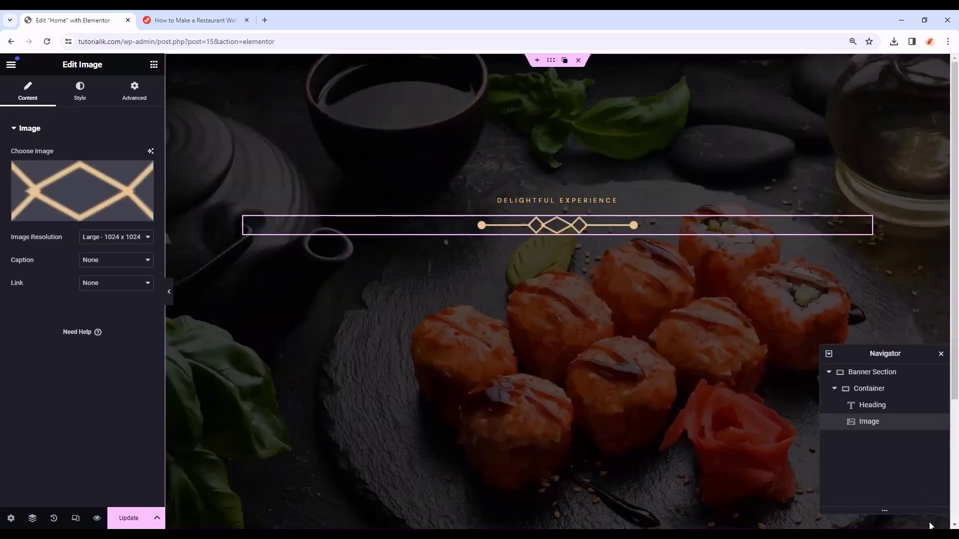
- Make the divider image 100 px wide with a 27 px bottom margin
left_click(88, 92)
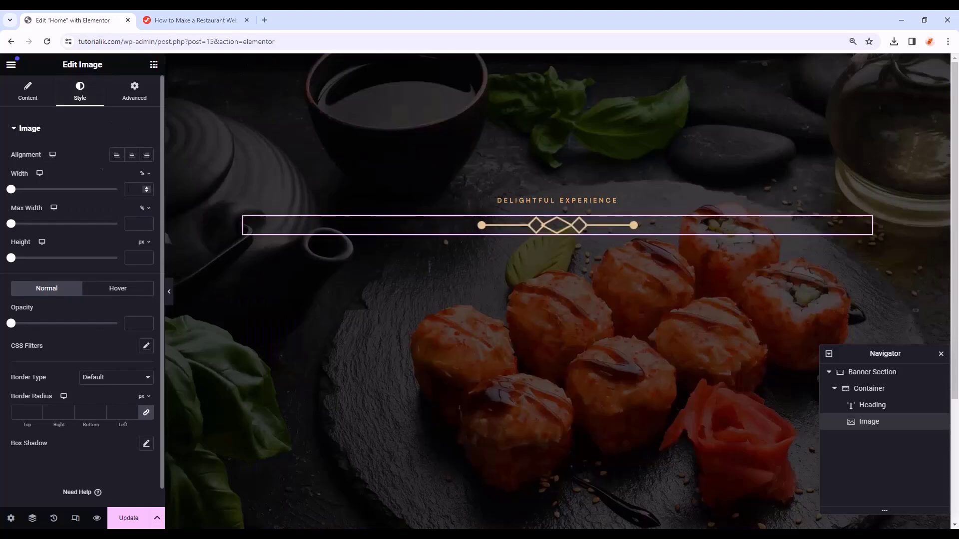
left_click(145, 173)
left_click(143, 174)
left_click(139, 190)
type("100")
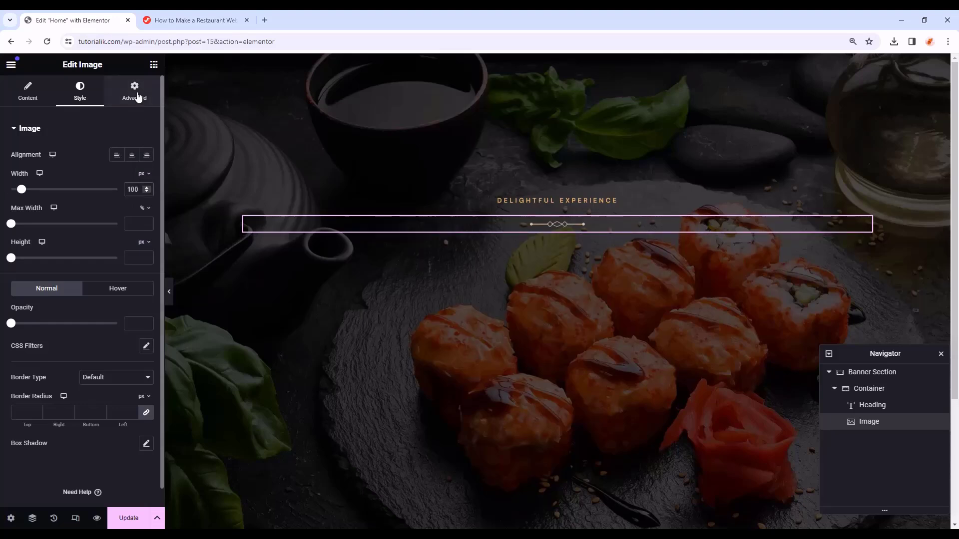
left_click(139, 96)
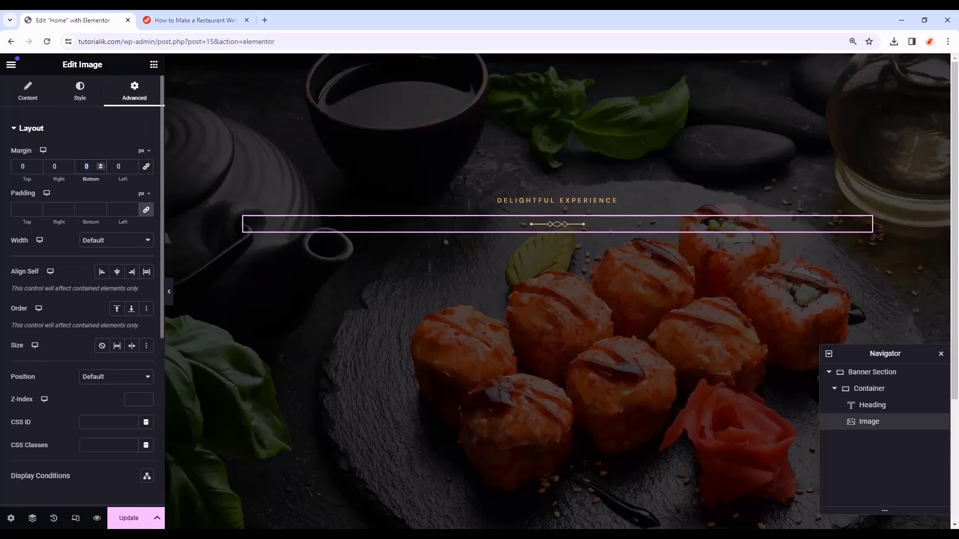
type("27")
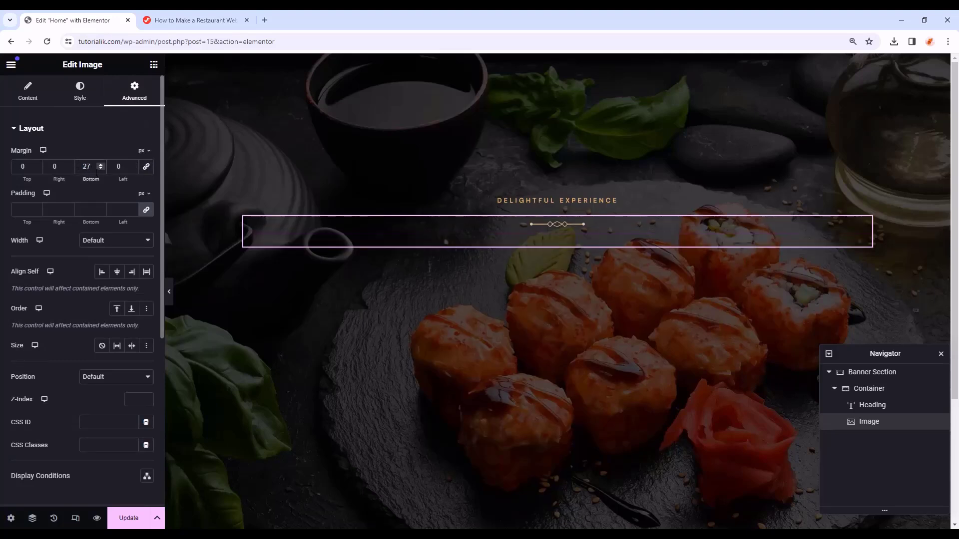
- Add an H1 heading reading 'Flavors Inspired by the Seasons' below the divider
left_click(152, 65)
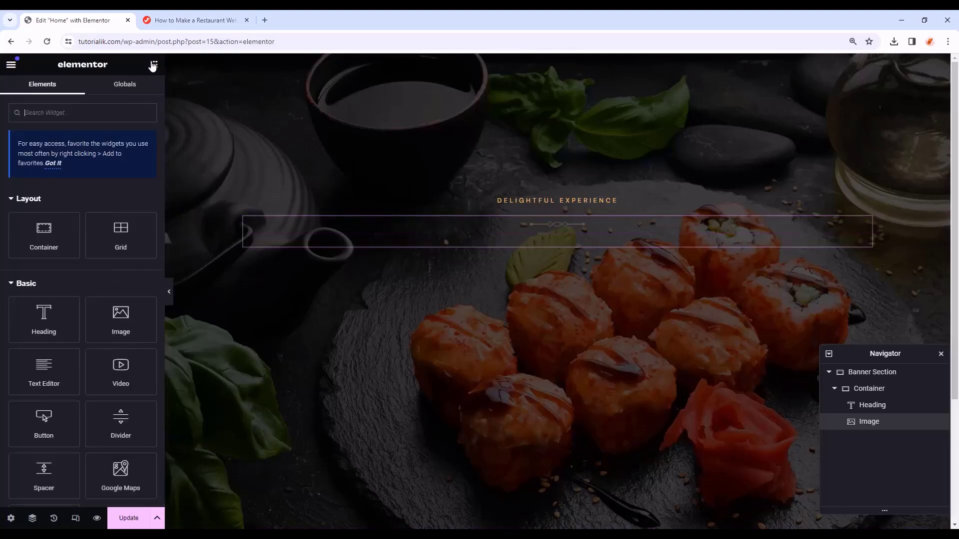
left_click_drag(37, 330, 595, 251)
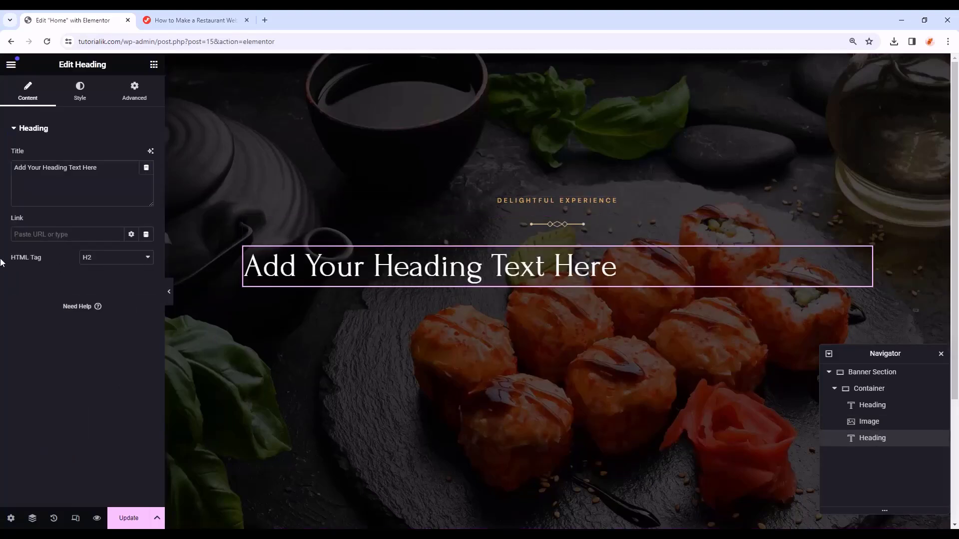
left_click(102, 263)
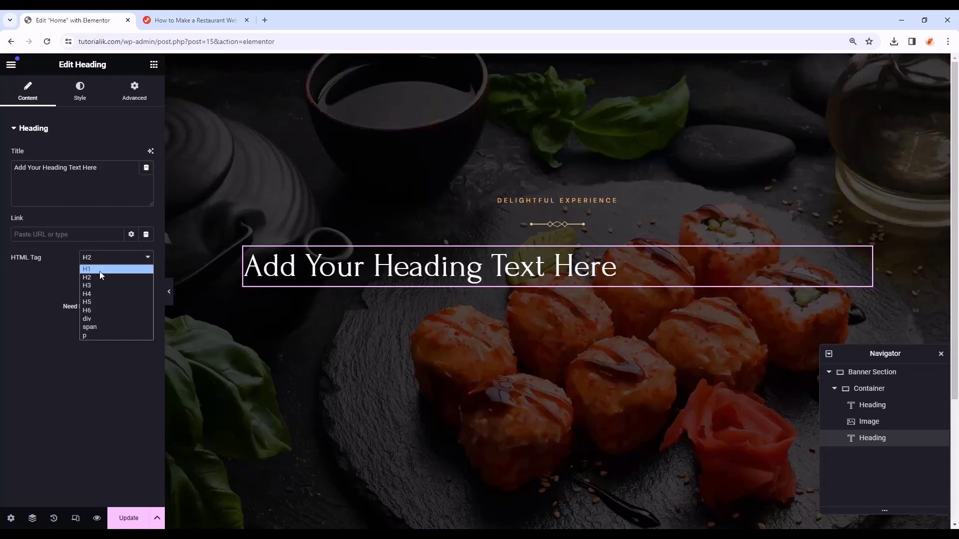
left_click(101, 275)
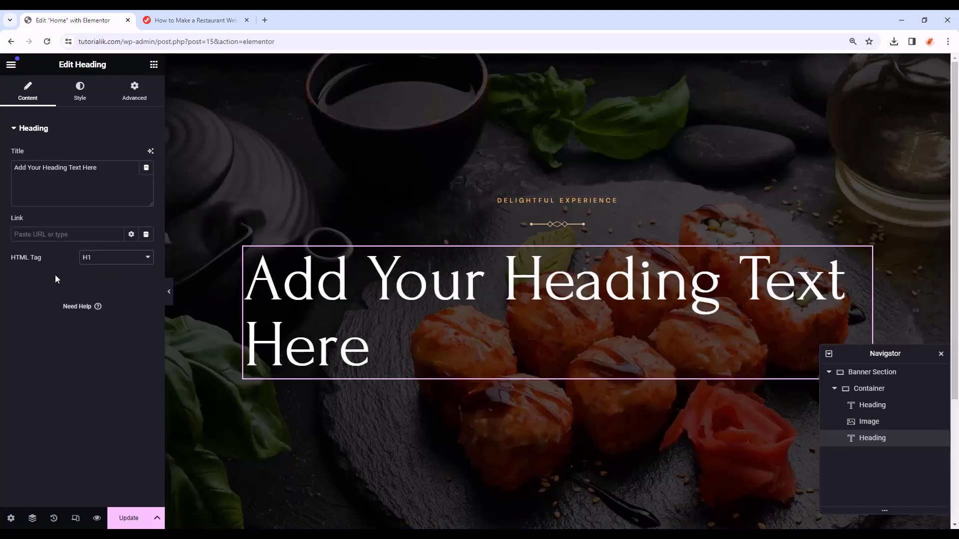
left_click_drag(103, 172, 1, 171)
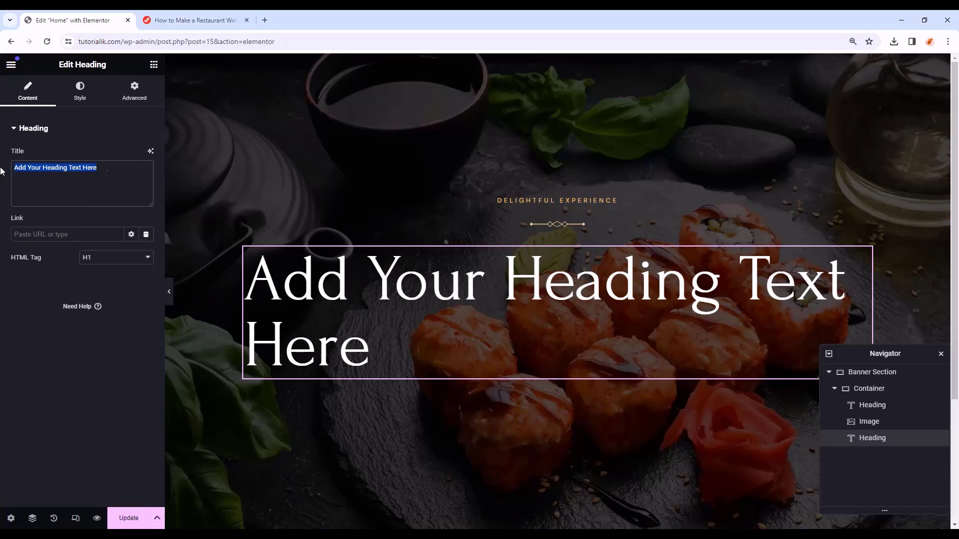
type("Flavors Inspired by the Seasons")
- Centre the H1 in the Primary white colour with a 20 px bottom margin
left_click(80, 92)
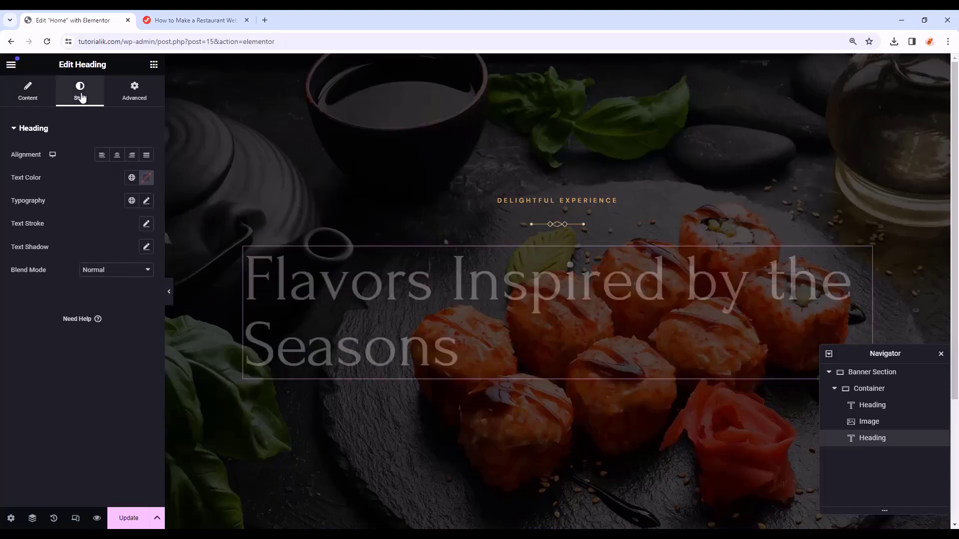
left_click(117, 155)
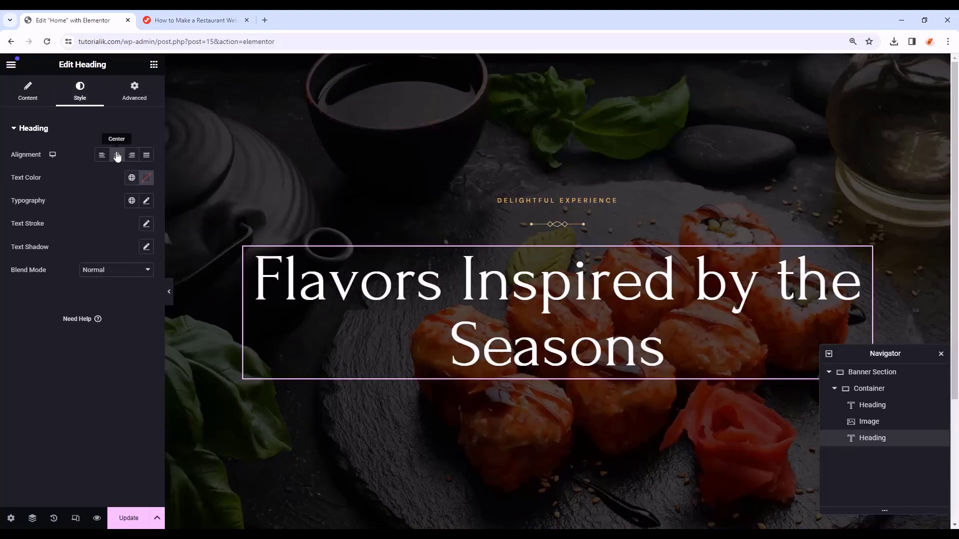
left_click(131, 176)
left_click(94, 227)
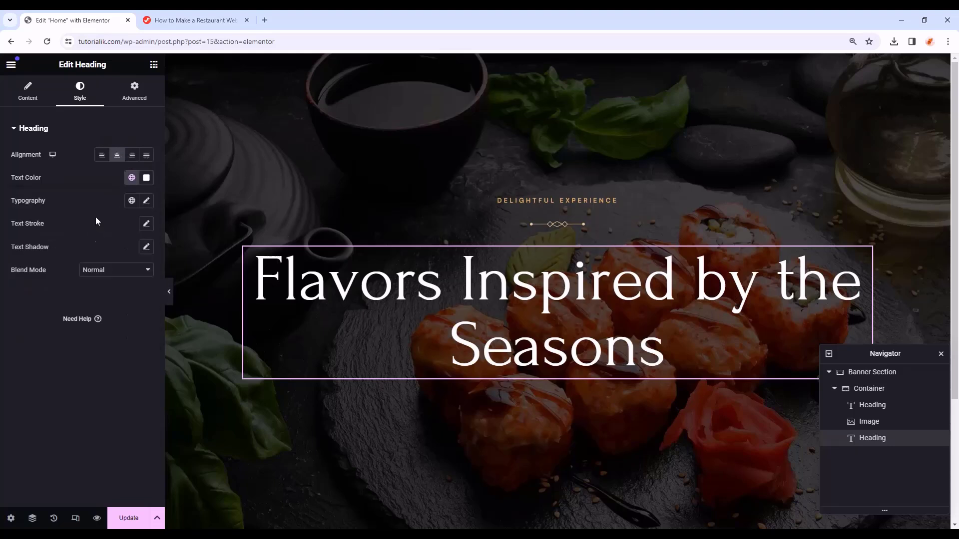
left_click(132, 99)
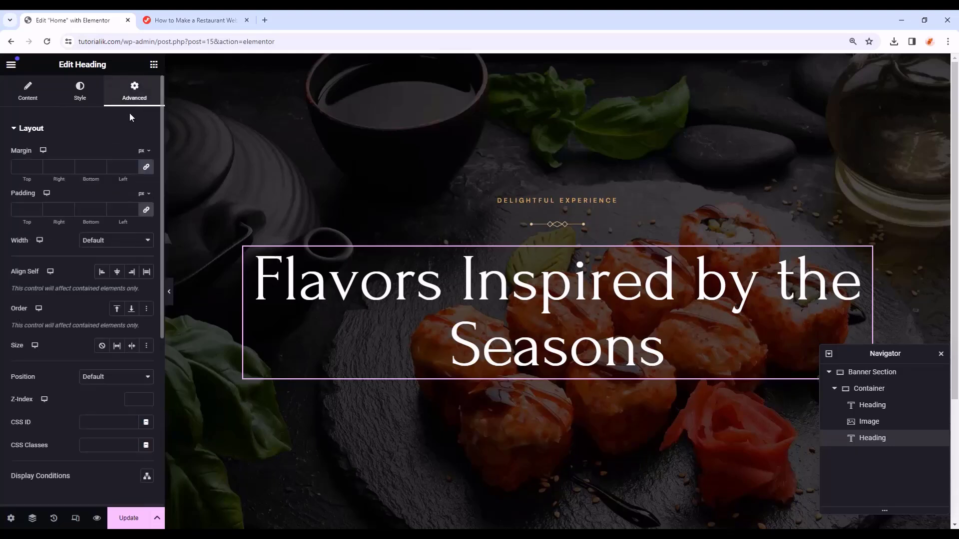
left_click(146, 167)
left_click(90, 166)
type("20")
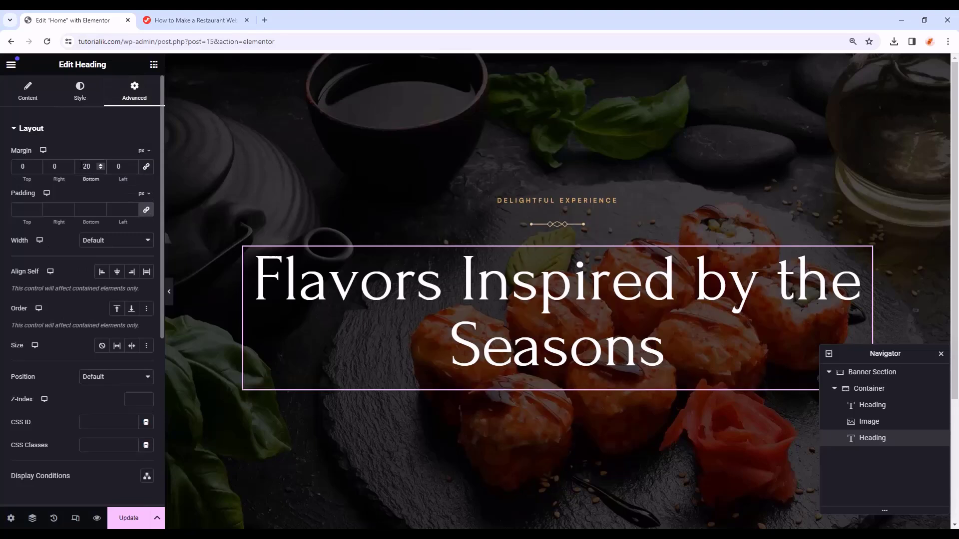
left_click(154, 64)
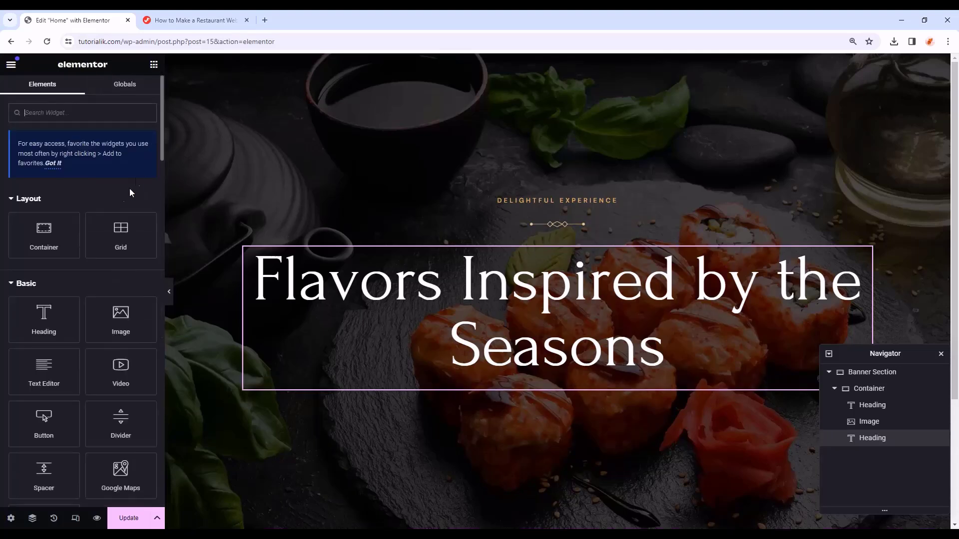
- Add a centred Primary-white subheading 'Come with family & feel the joy of mouthwatering food.'
left_click_drag(38, 217, 607, 382)
triple_click(104, 168)
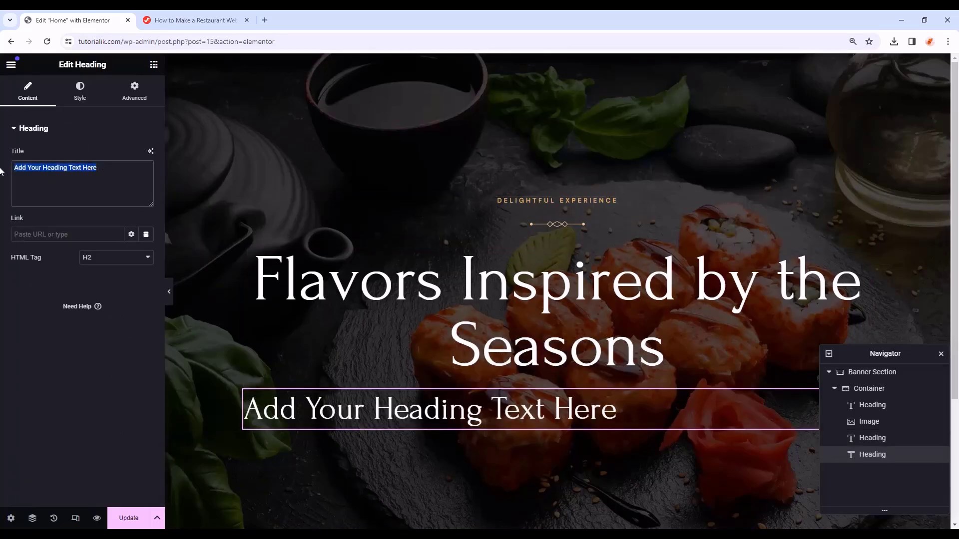
type("Come with family & feel the joy of mouthwatering food.")
left_click(86, 97)
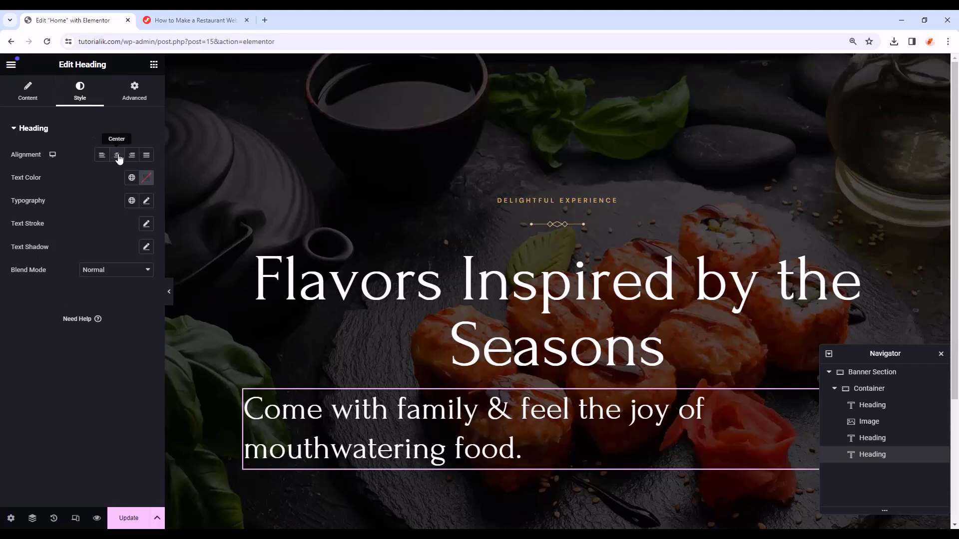
left_click(118, 157)
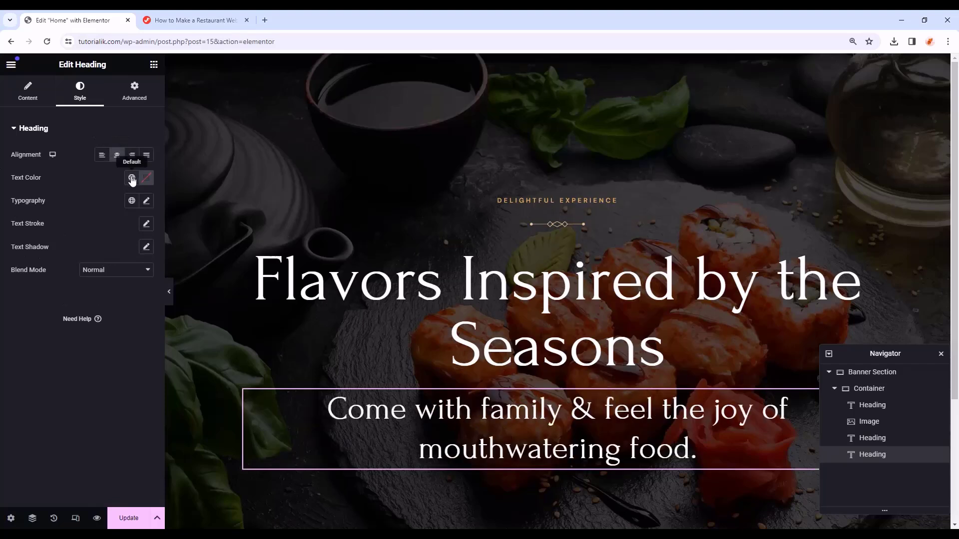
left_click(132, 178)
left_click(31, 228)
- Style the subheading in DM Sans 20 px, weight 400, line height 36, with 40 px bottom margin
left_click(147, 201)
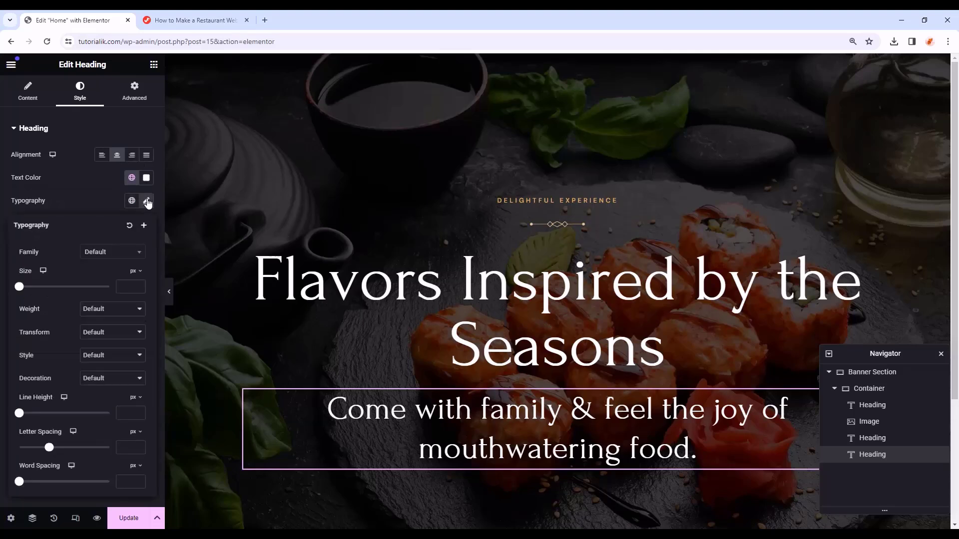
left_click(122, 255)
type("dm sans")
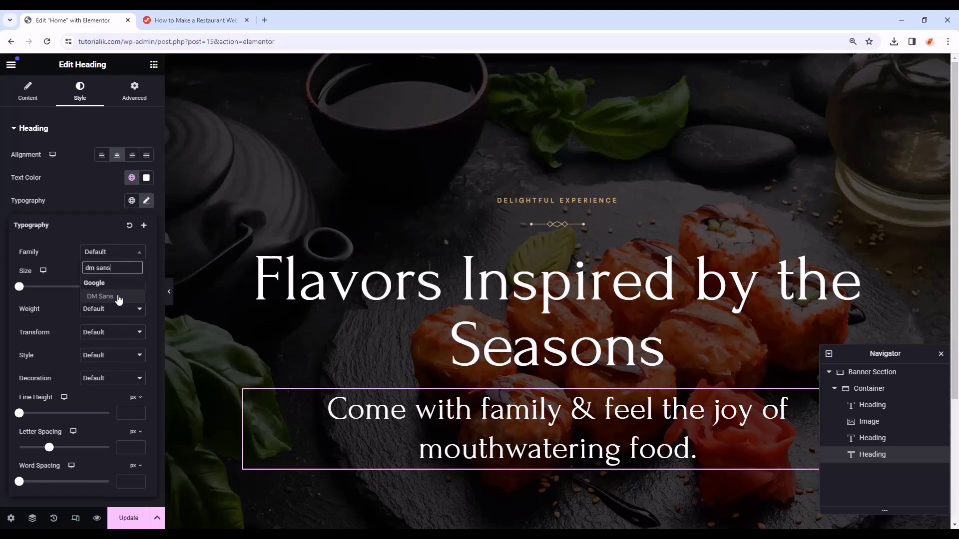
left_click(119, 297)
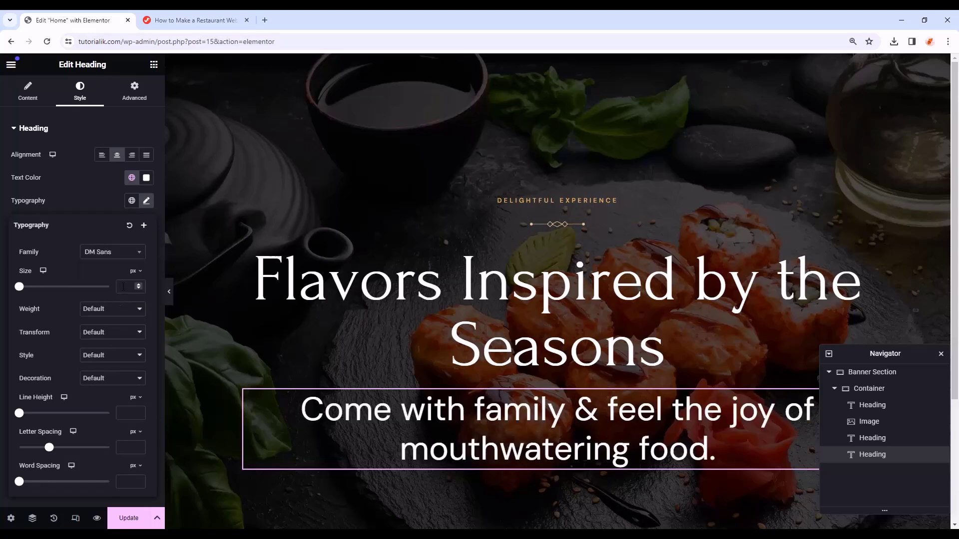
left_click(123, 287)
type("20")
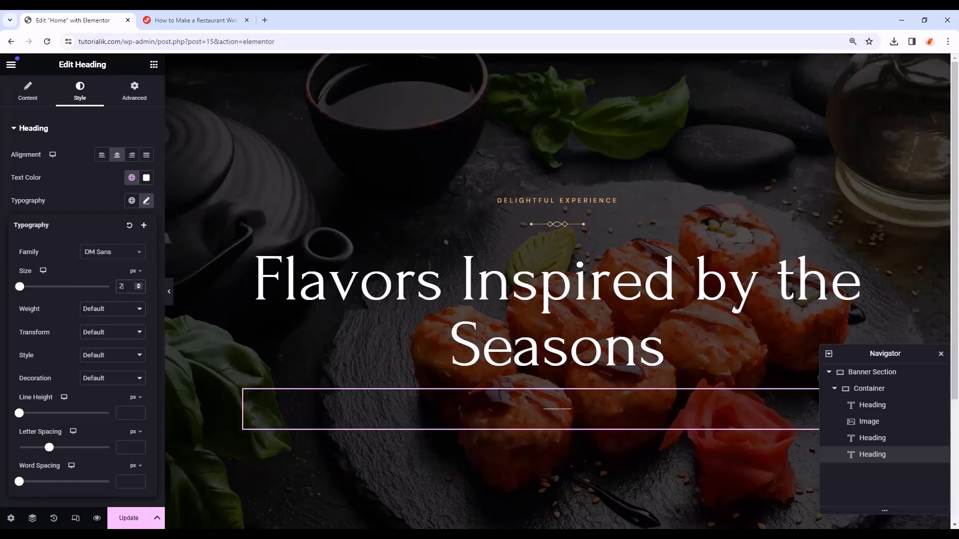
left_click(120, 311)
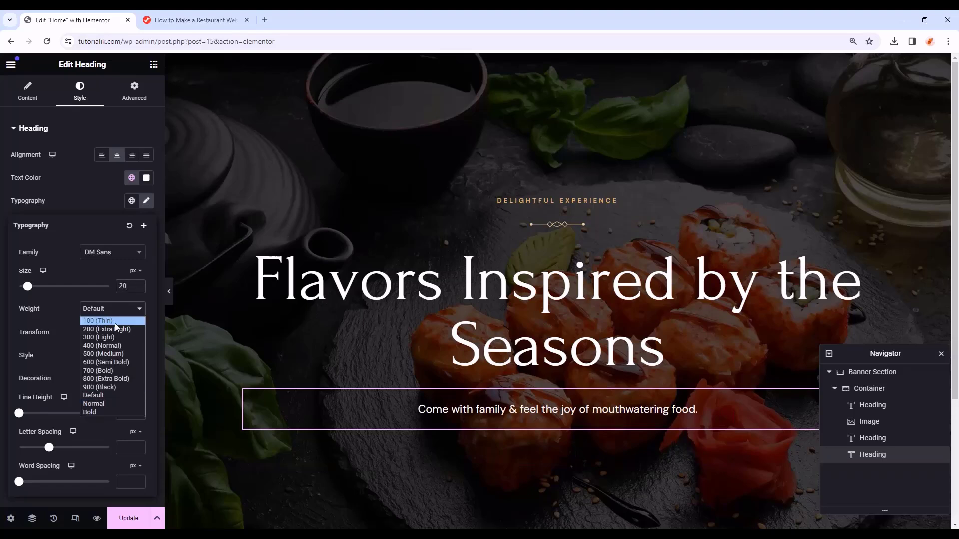
left_click(114, 348)
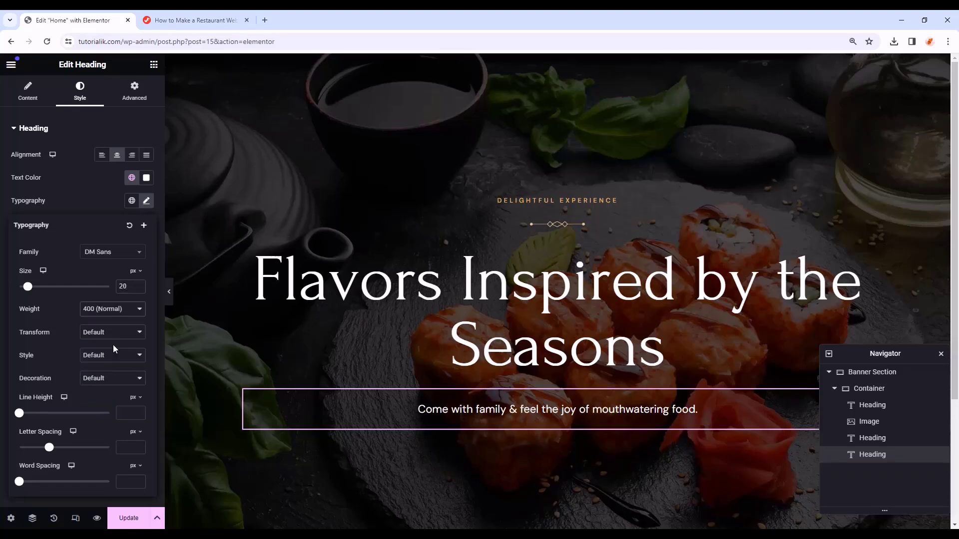
left_click(126, 413)
type("36")
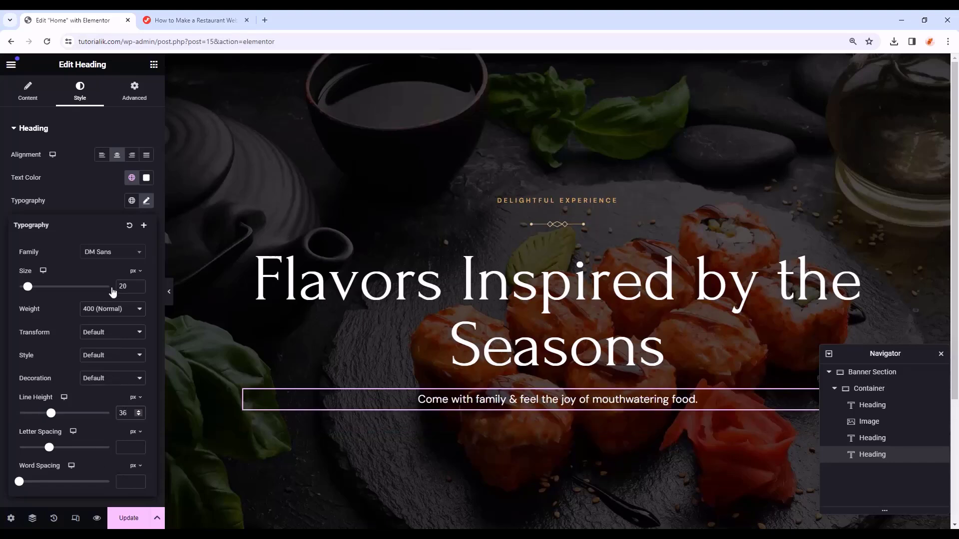
left_click(142, 100)
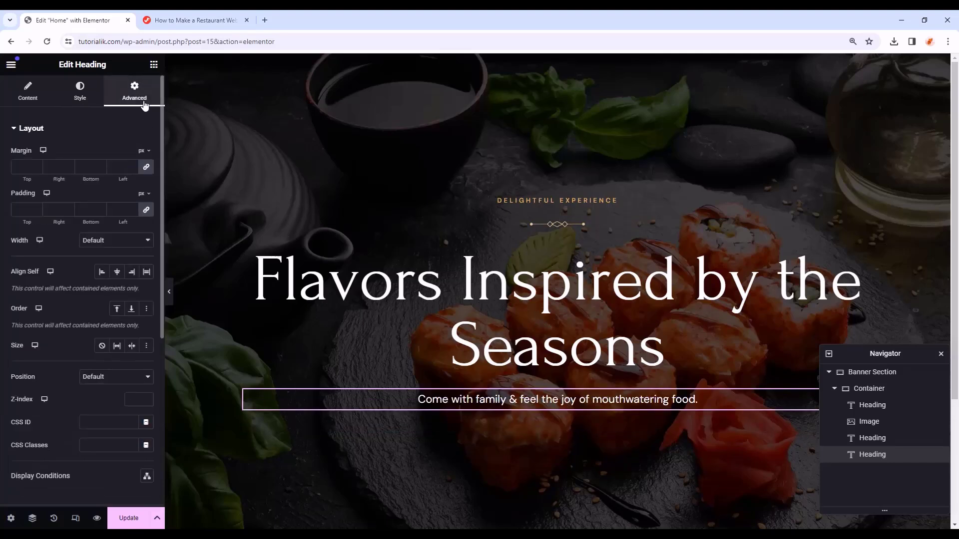
left_click(146, 166)
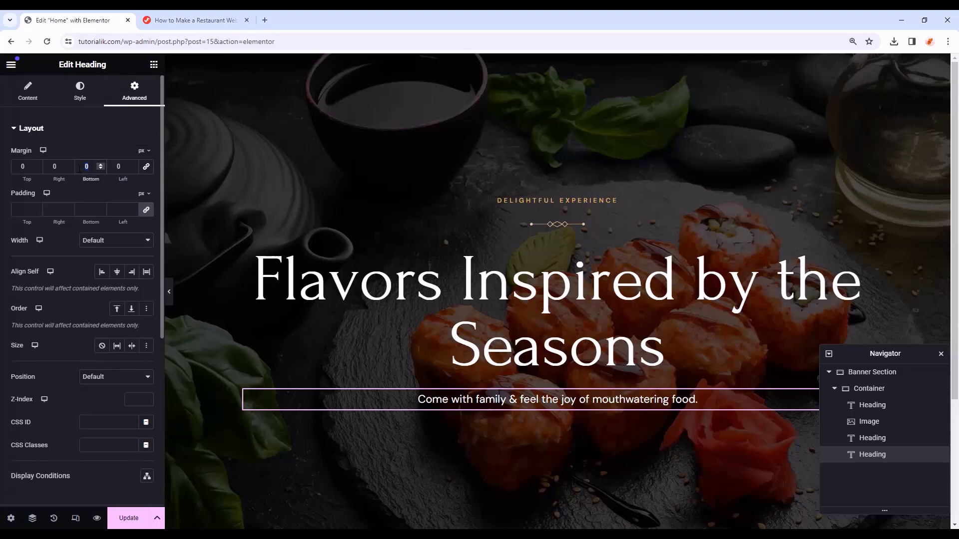
type("40")
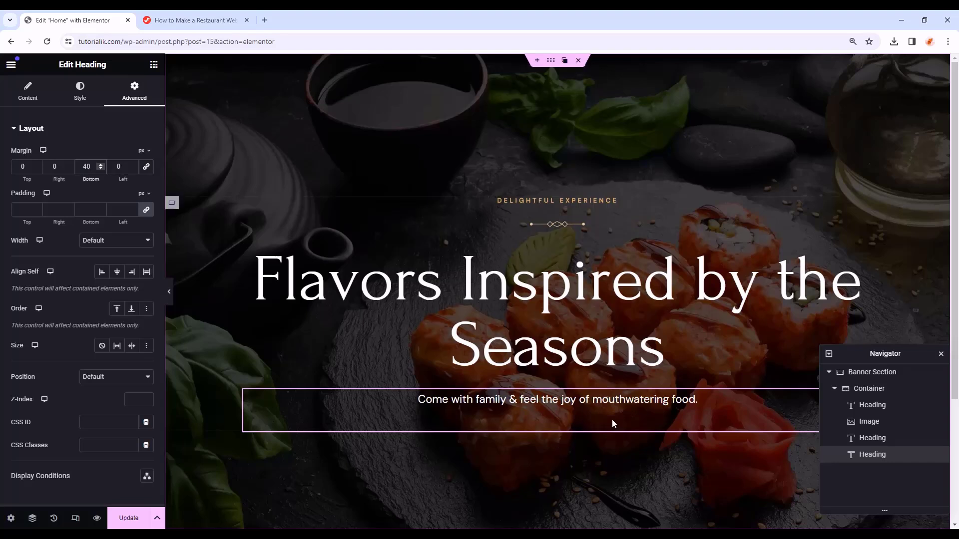
- Add a button below the subheading labelled VIEW OUR MENU
left_click(153, 67)
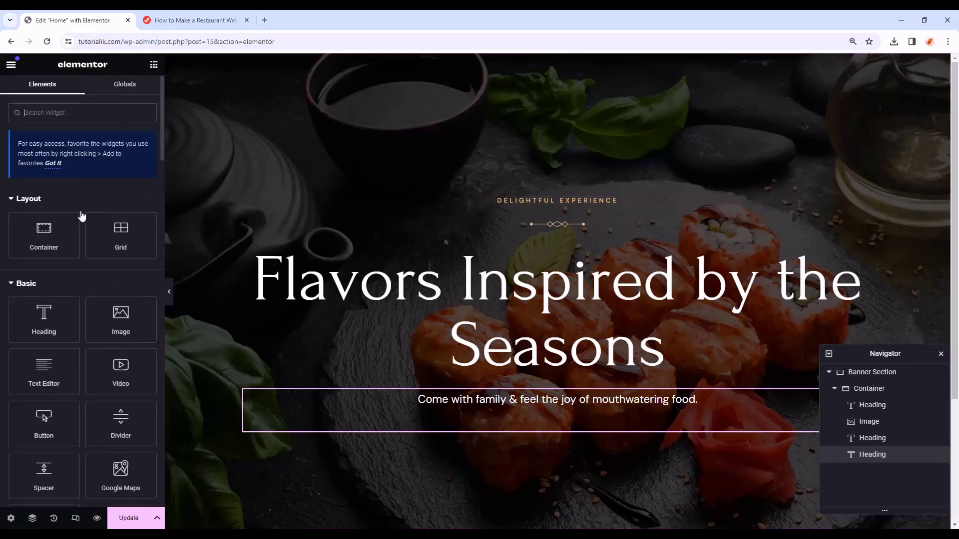
scroll(75, 245, "down", 3)
left_click_drag(40, 320, 519, 427)
scroll(521, 341, "down", 2)
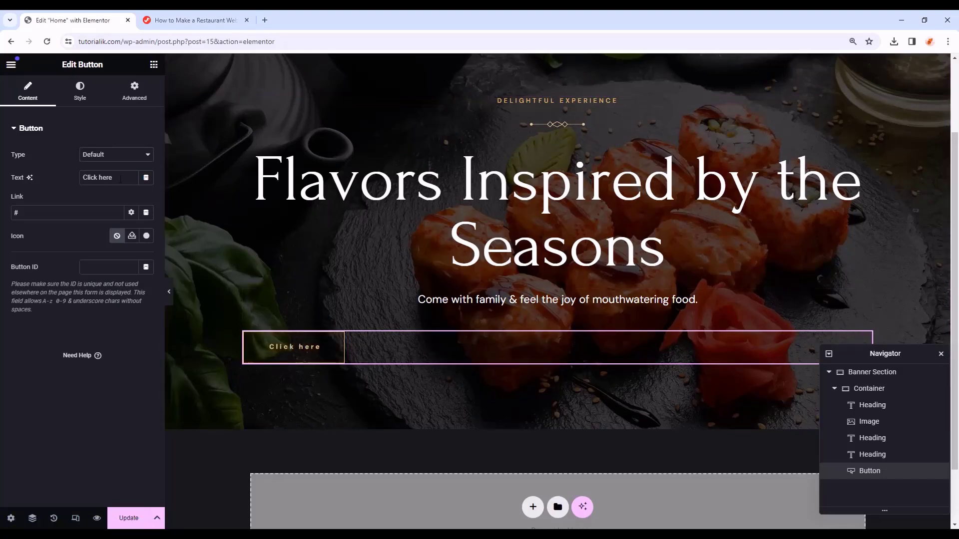
left_click_drag(63, 178, 49, 181)
type("VIEW OUR MENU")
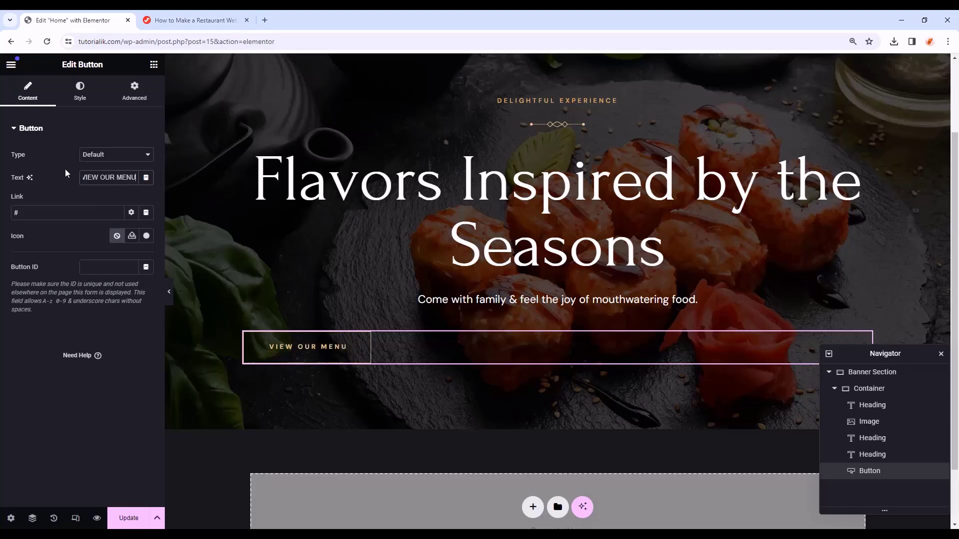
- Centre the VIEW OUR MENU button, leaving its padding at zero
left_click(89, 98)
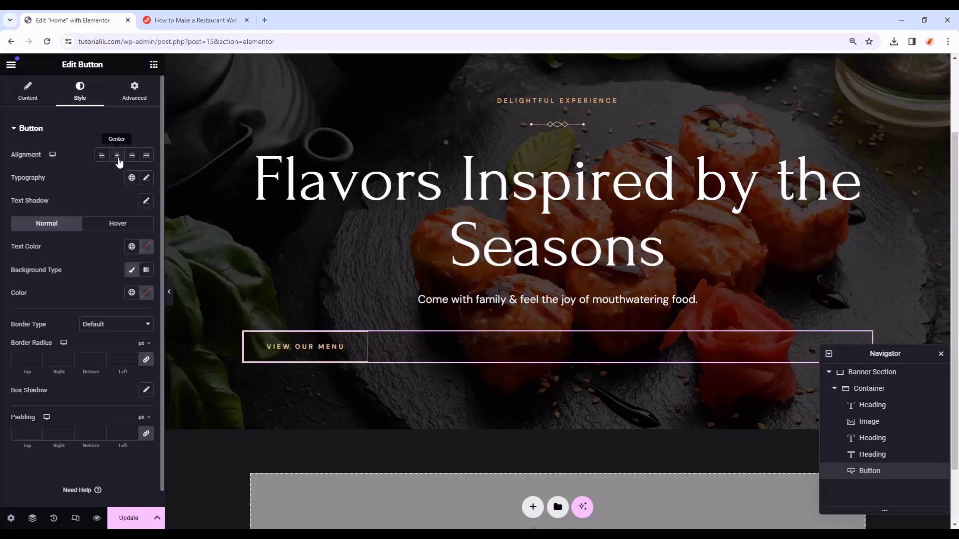
left_click(118, 156)
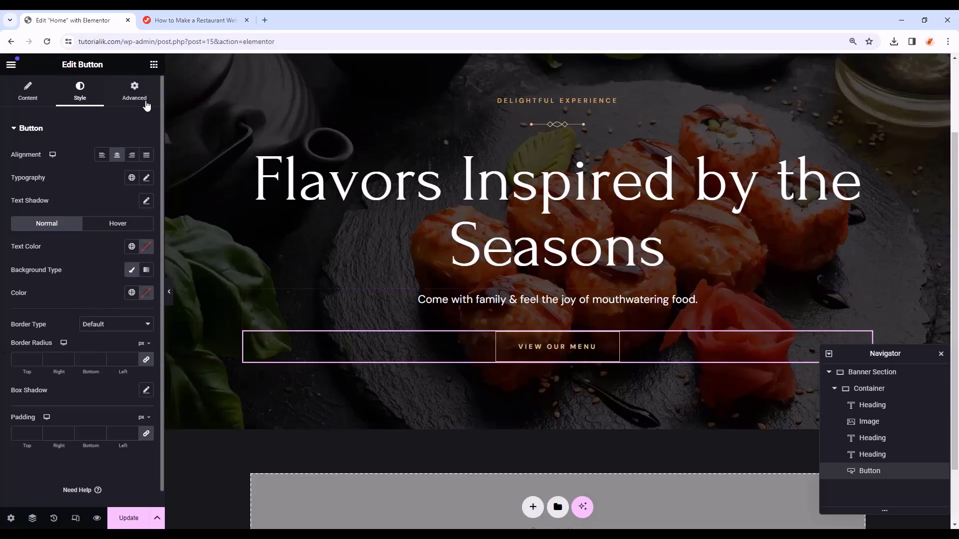
left_click(134, 91)
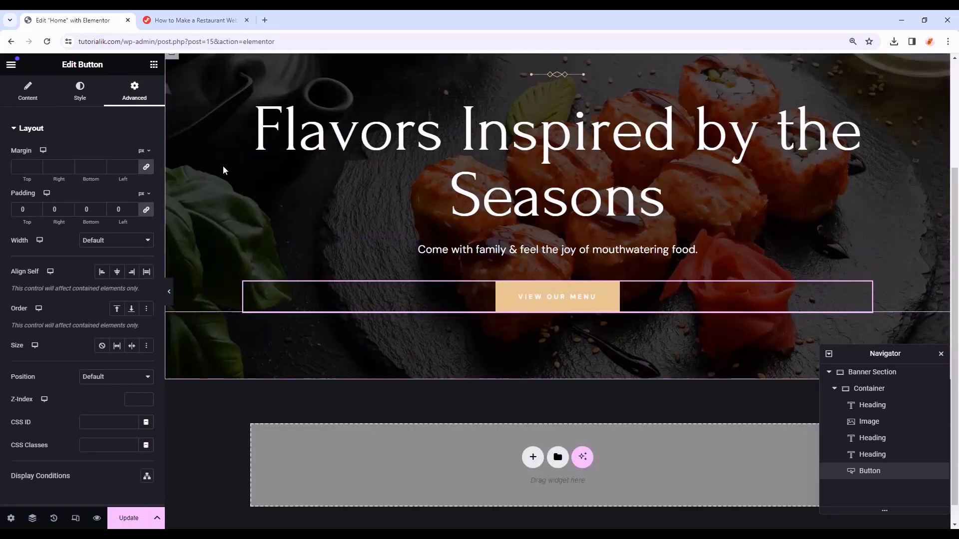
left_click(154, 64)
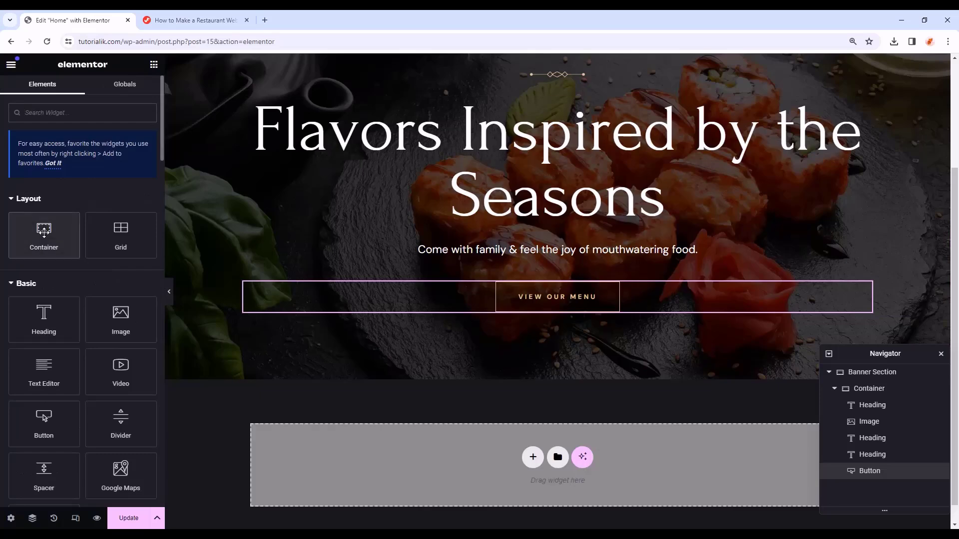
- Add a new container to the banner, then move it under Banner Section below the content container
left_click_drag(45, 232, 681, 317)
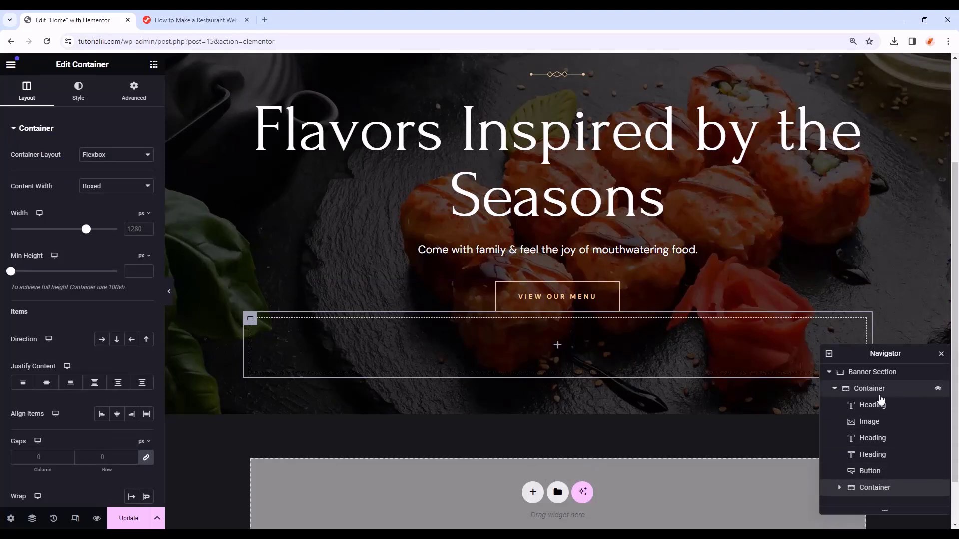
left_click(833, 389)
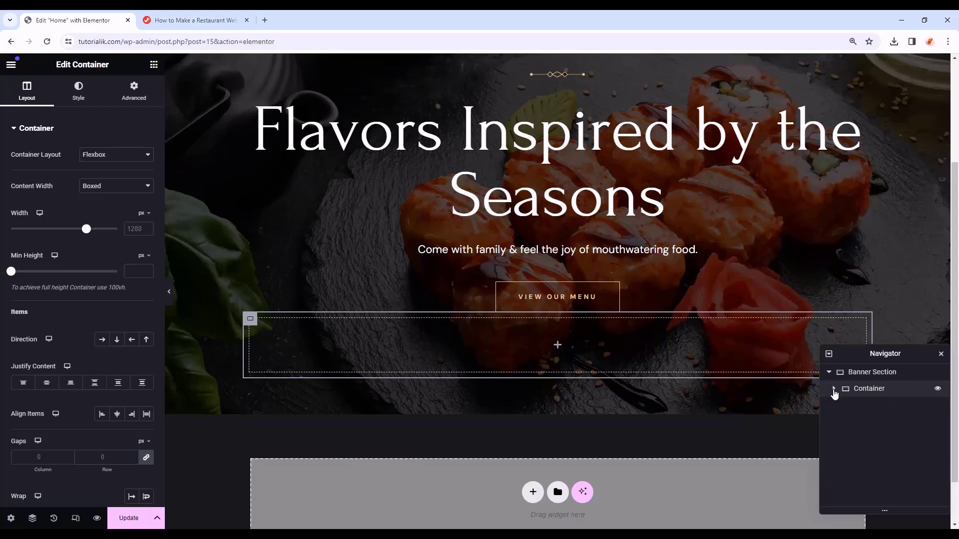
left_click(834, 390)
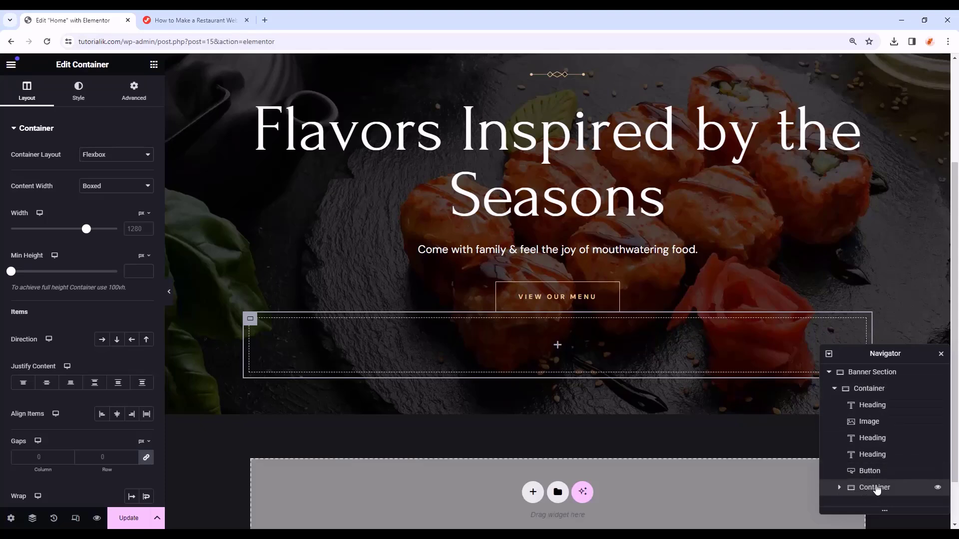
left_click_drag(876, 488, 873, 392)
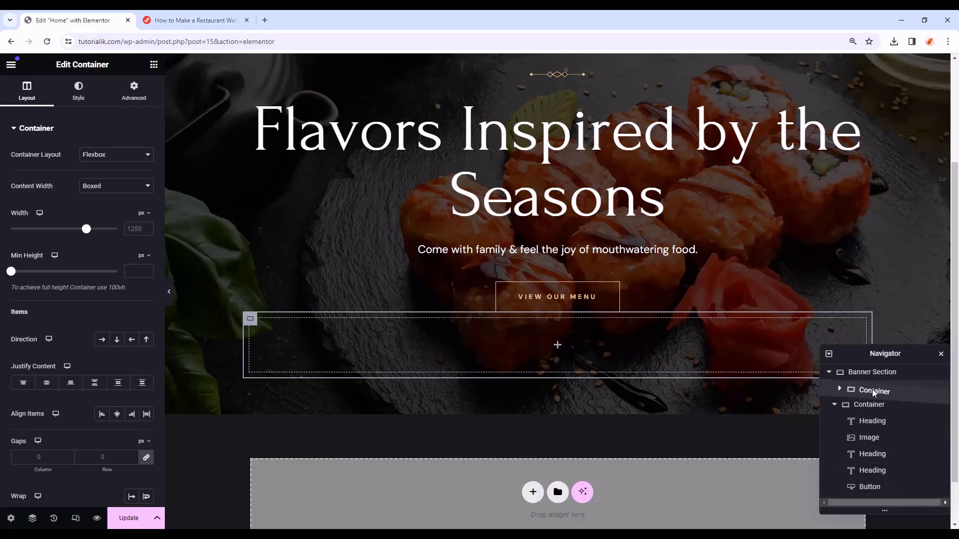
left_click_drag(874, 393, 873, 391)
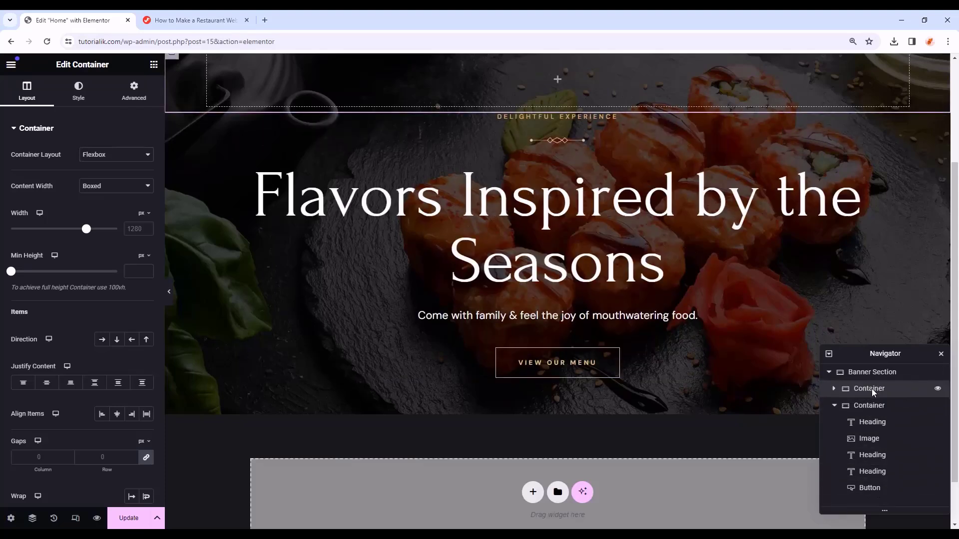
left_click(834, 406)
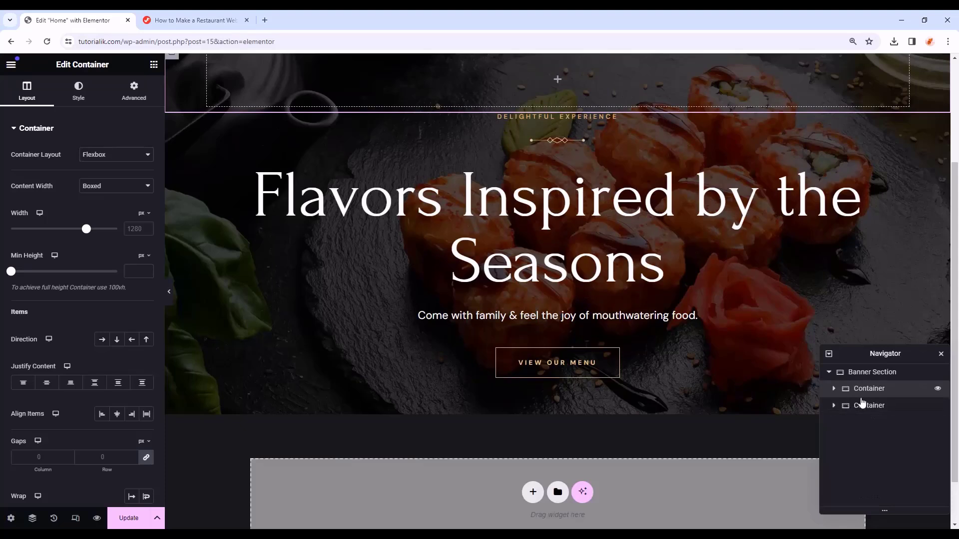
left_click_drag(867, 389, 867, 411)
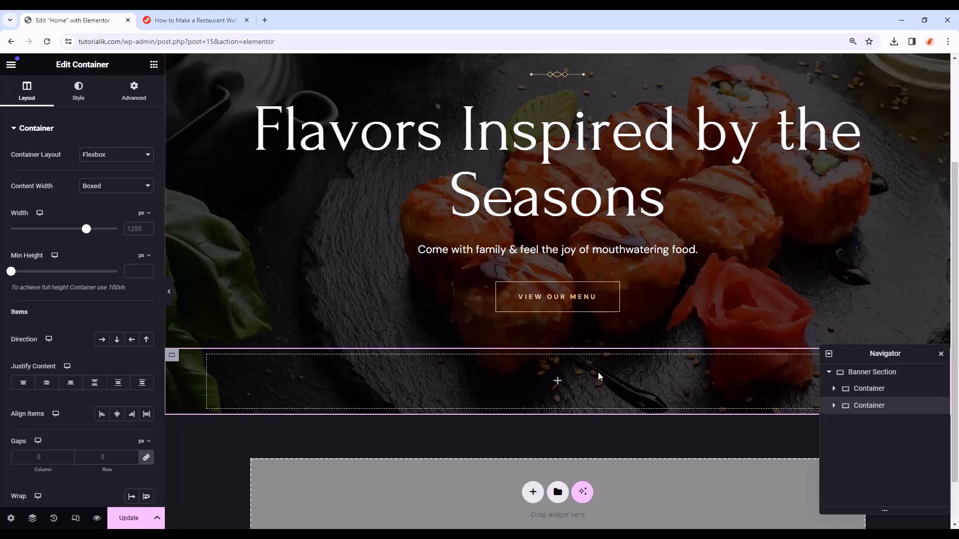
- Make the new container full width, row, justified to end, with 100 bottom margin and 150 right padding
mouse_move(173, 360)
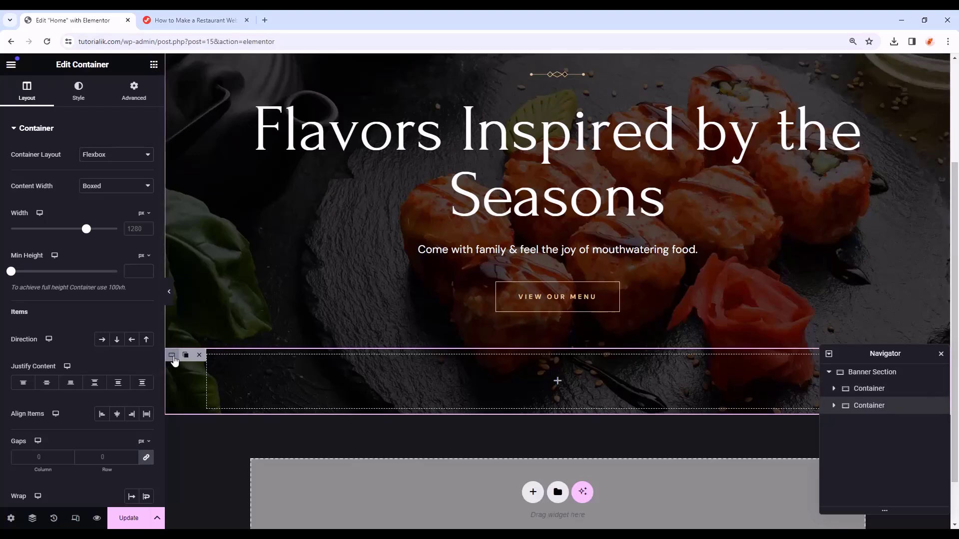
left_click(101, 189)
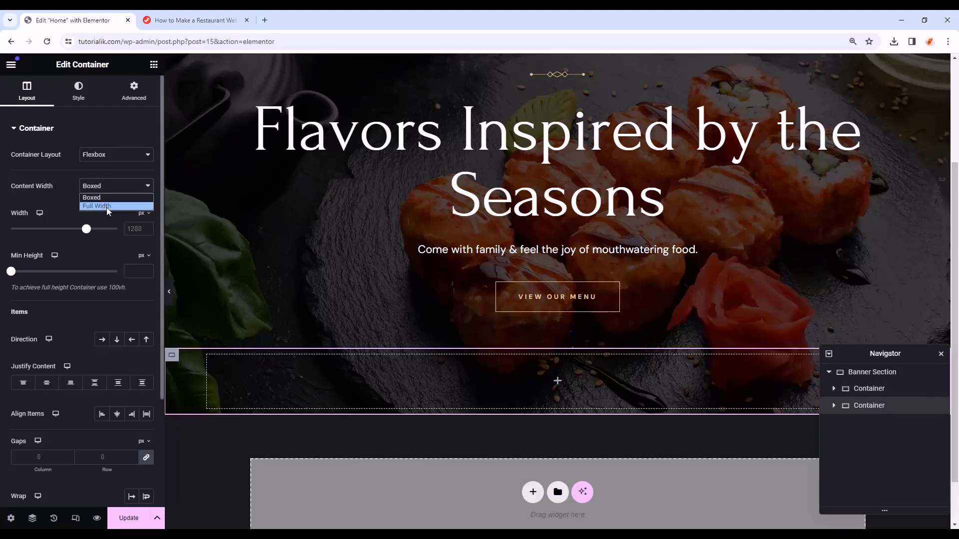
left_click(106, 207)
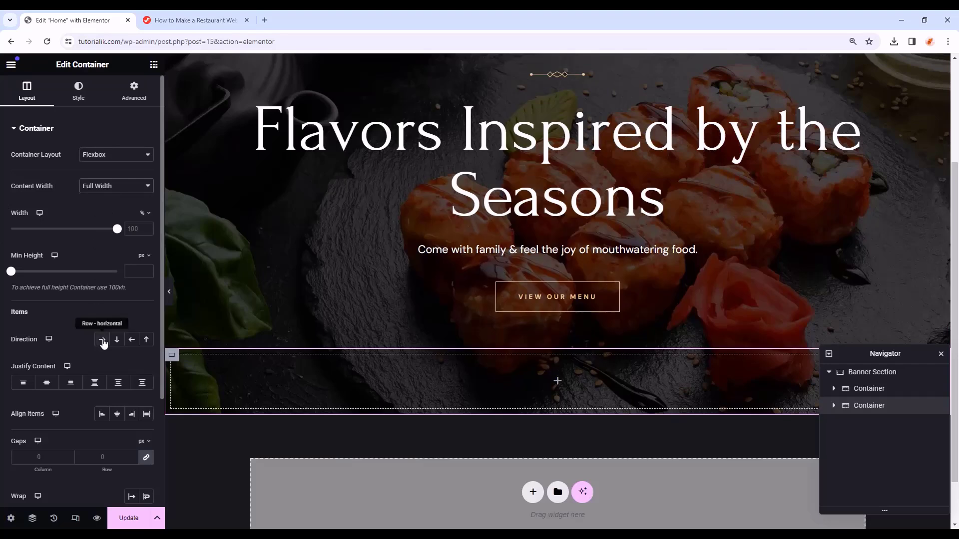
left_click(103, 341)
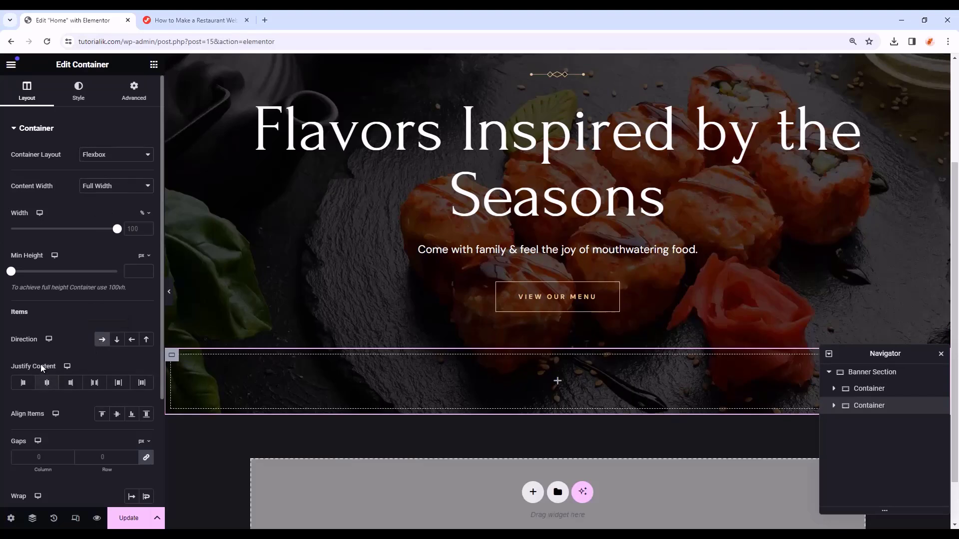
left_click(71, 382)
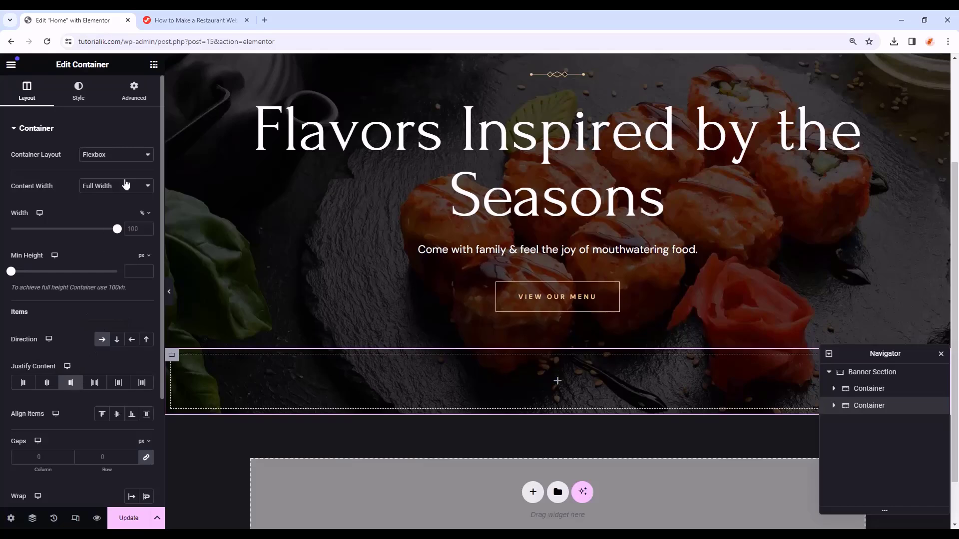
left_click(149, 97)
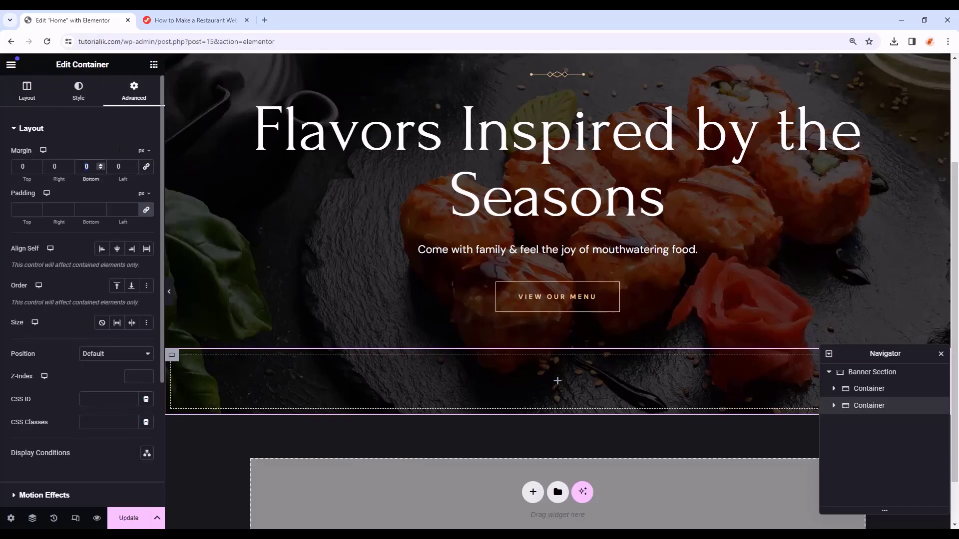
type("100")
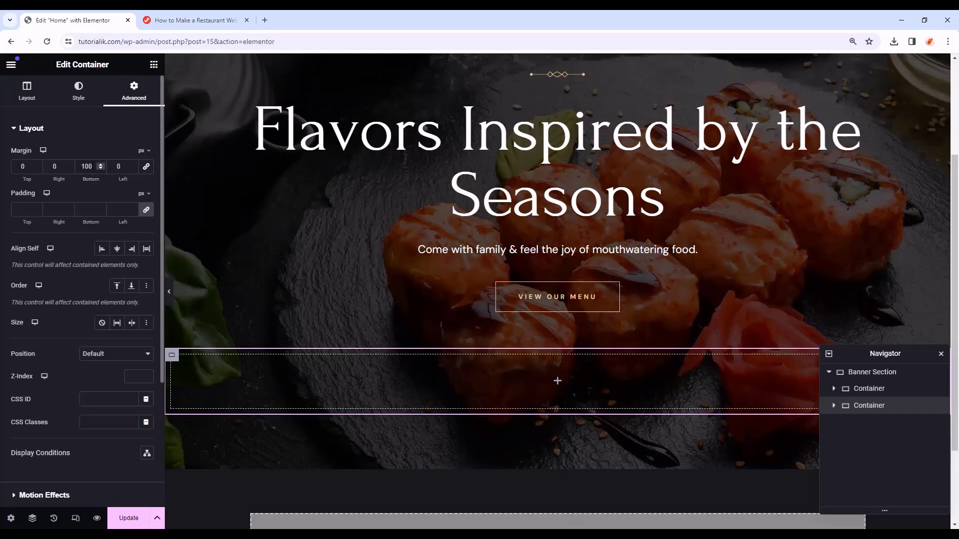
left_click(146, 212)
left_click_drag(62, 211, 41, 214)
type("150")
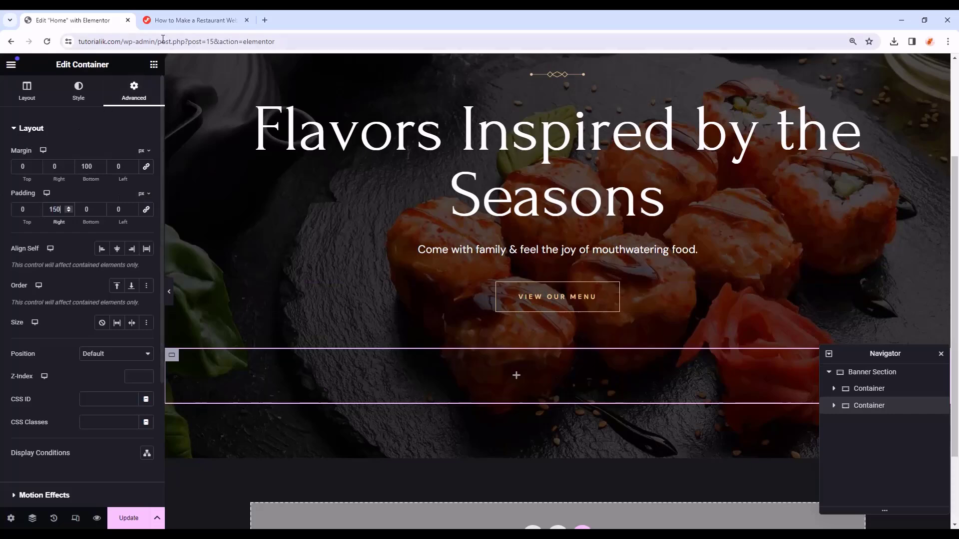
- Add an inner container set to full width, row direction, 110 px wide with 0 padding
left_click(153, 64)
left_click_drag(44, 233, 523, 368)
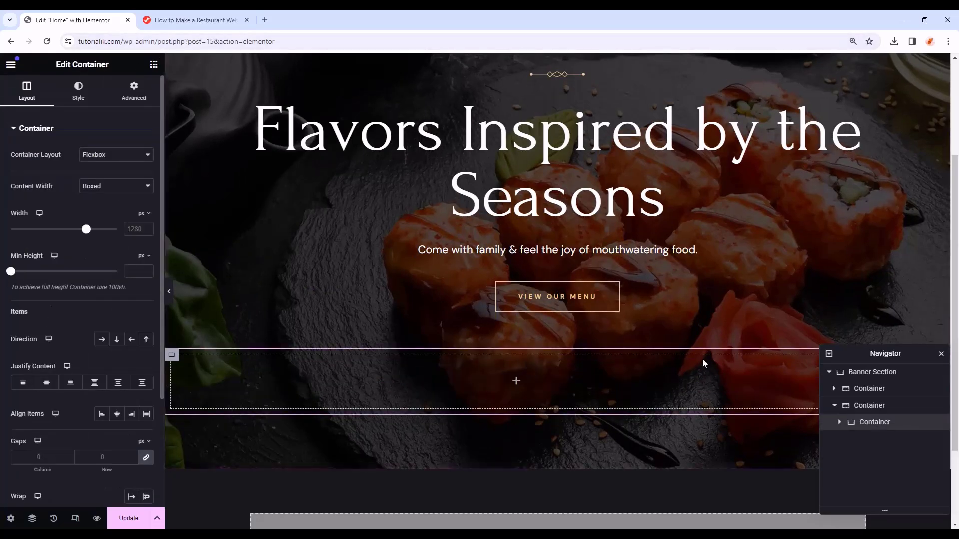
left_click_drag(879, 354, 866, 142)
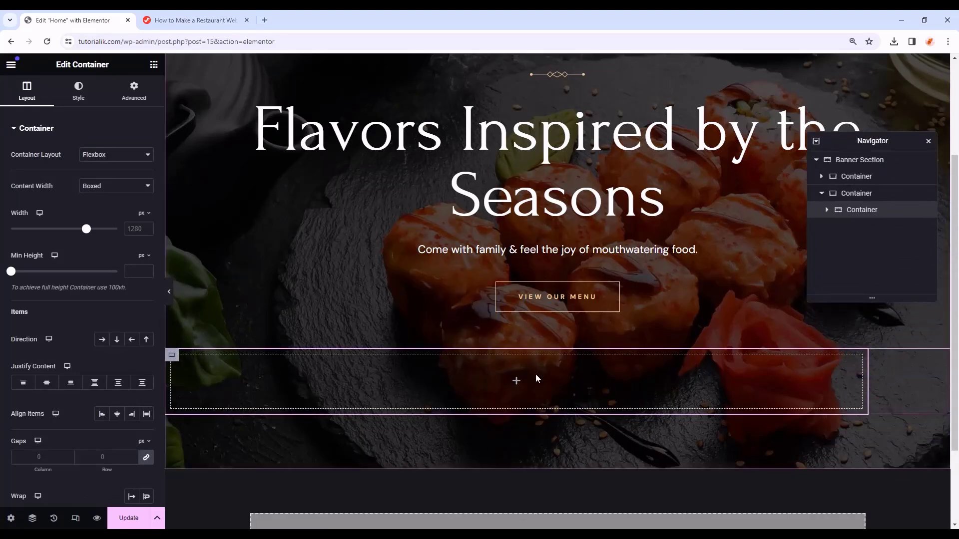
left_click(128, 188)
left_click(112, 211)
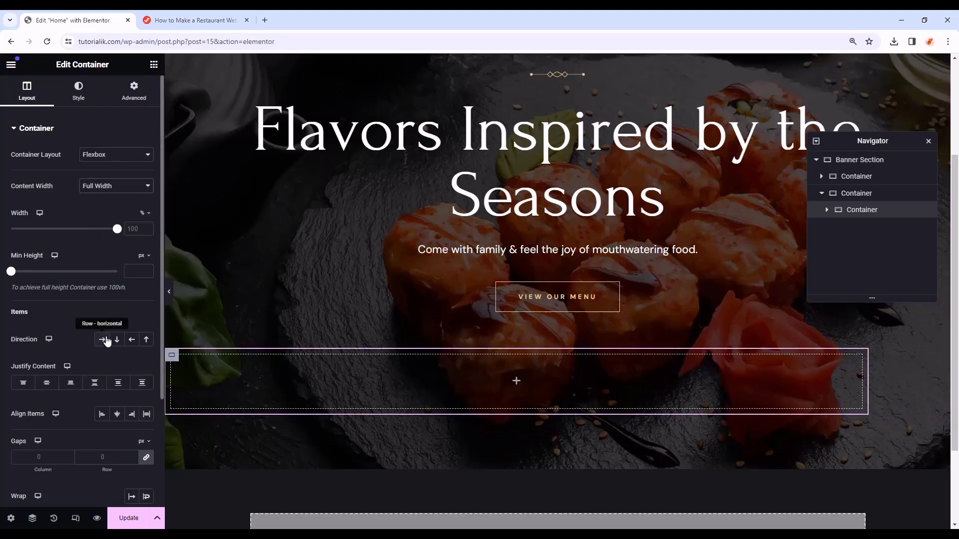
left_click(104, 340)
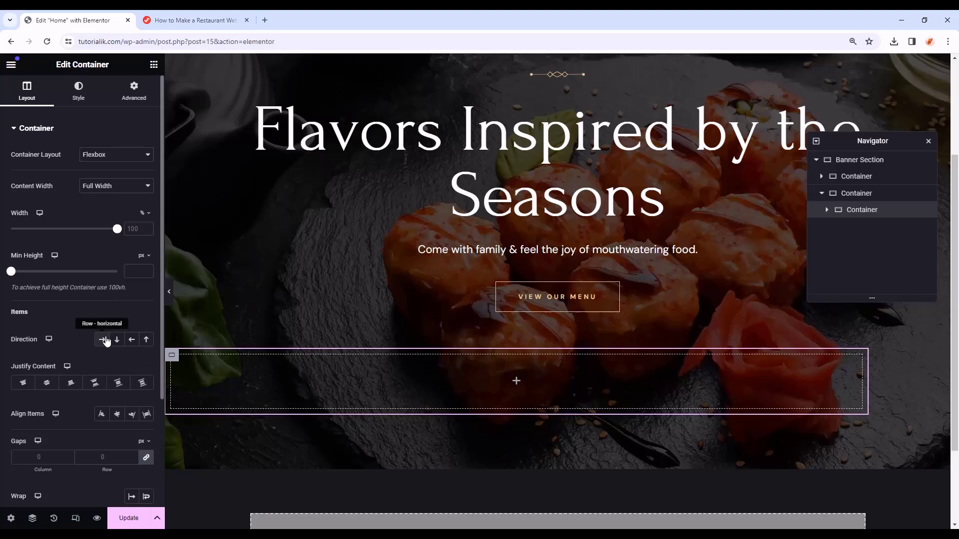
left_click(144, 215)
left_click(143, 214)
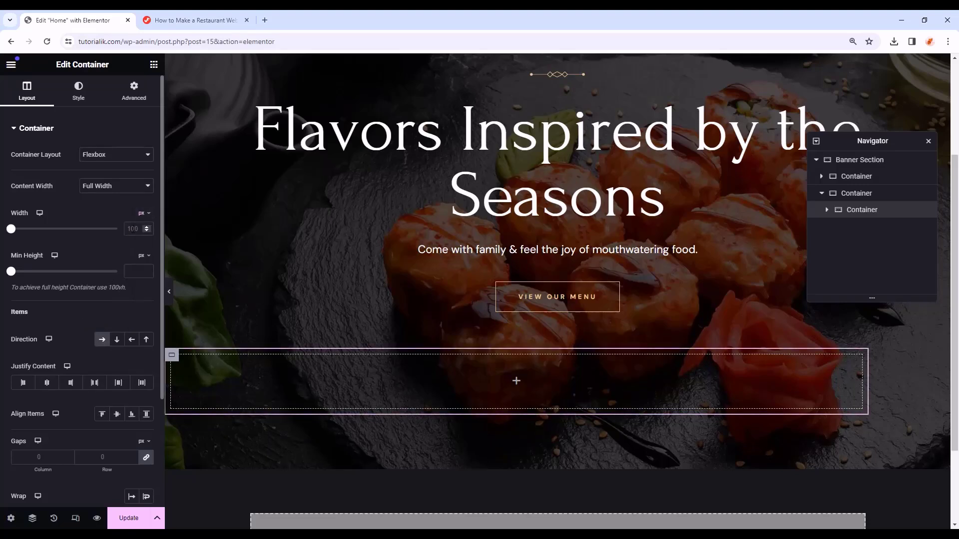
type("11")
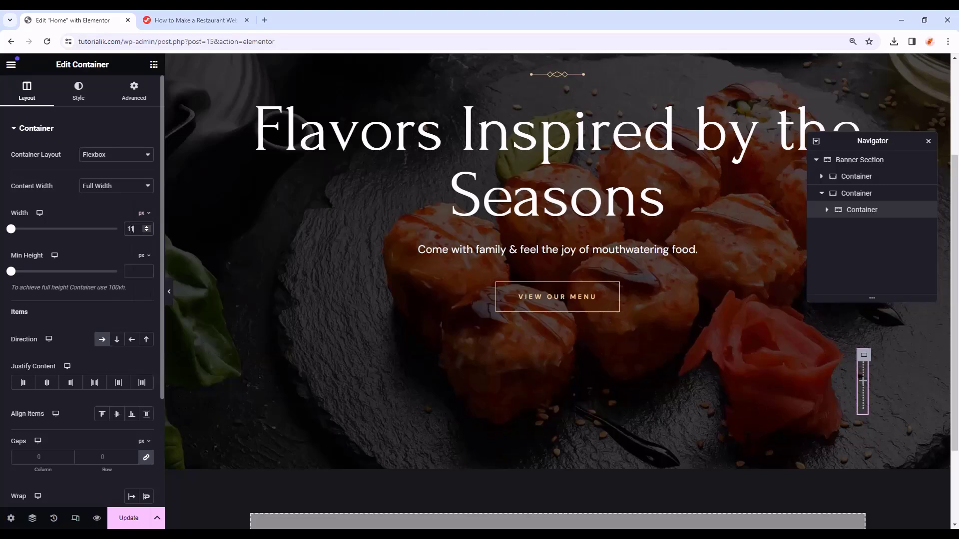
type("0")
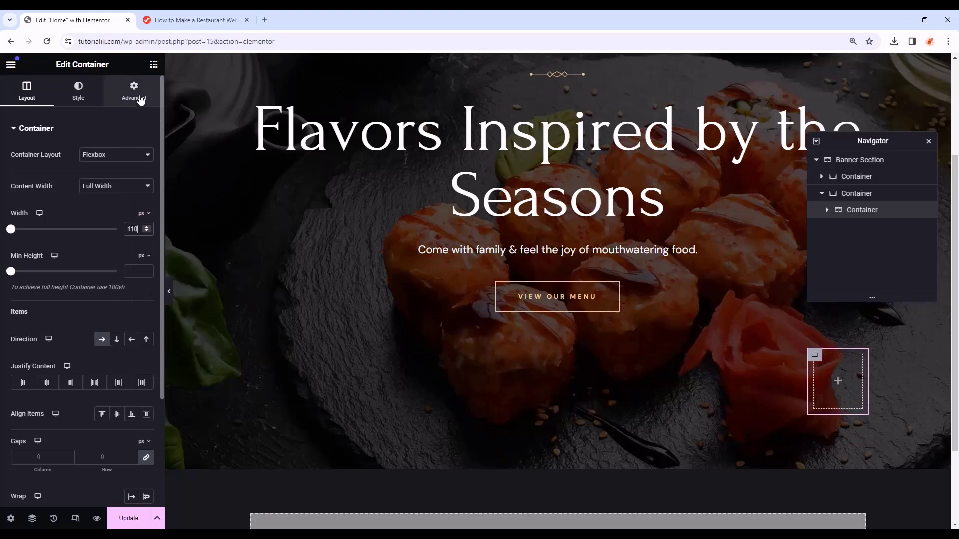
left_click(141, 99)
left_click(86, 209)
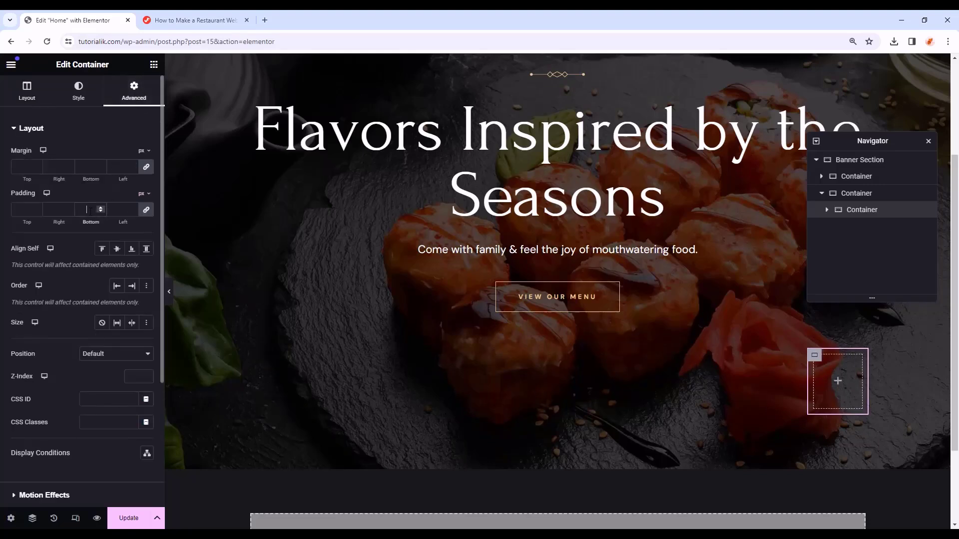
type("0")
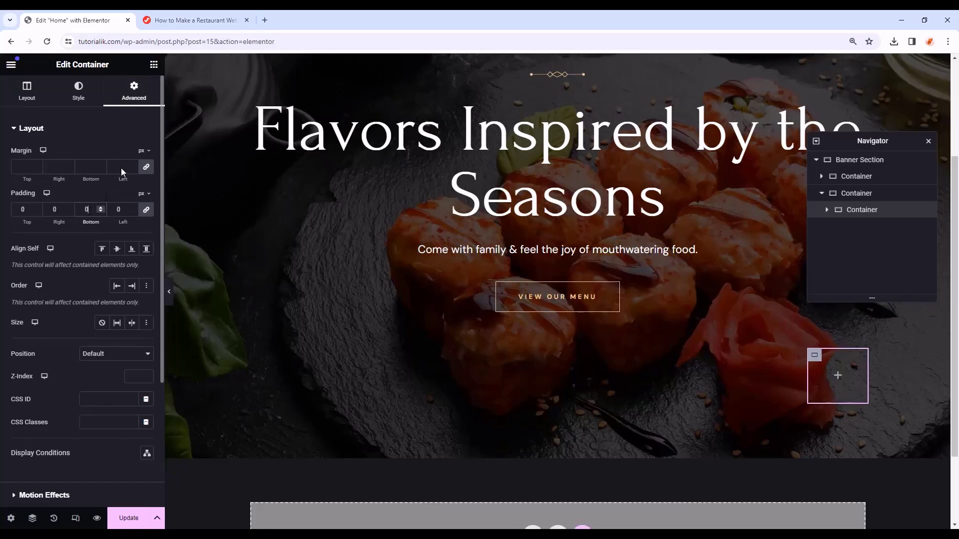
left_click(154, 65)
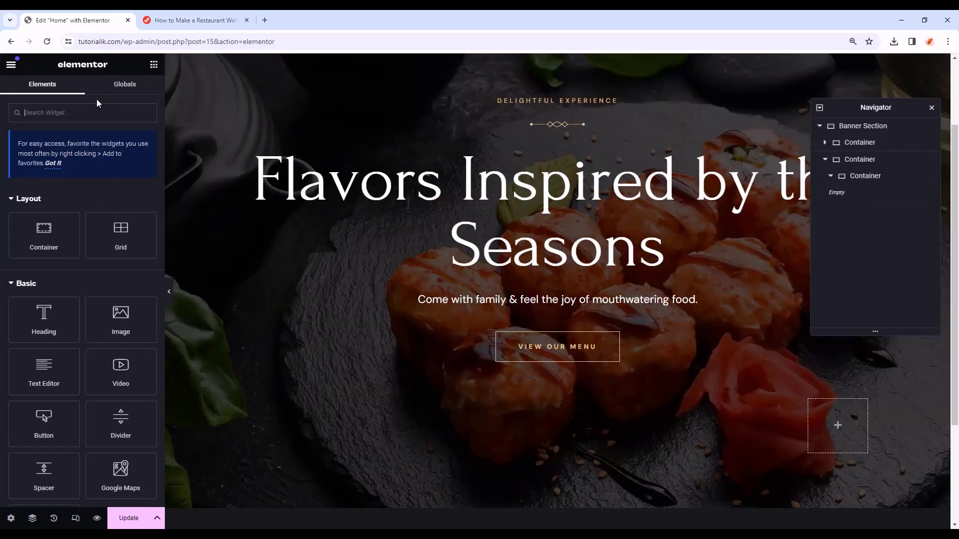
- Place an Image Box in the inner container and give it the dining-table icon
left_click(86, 109)
type("image ")
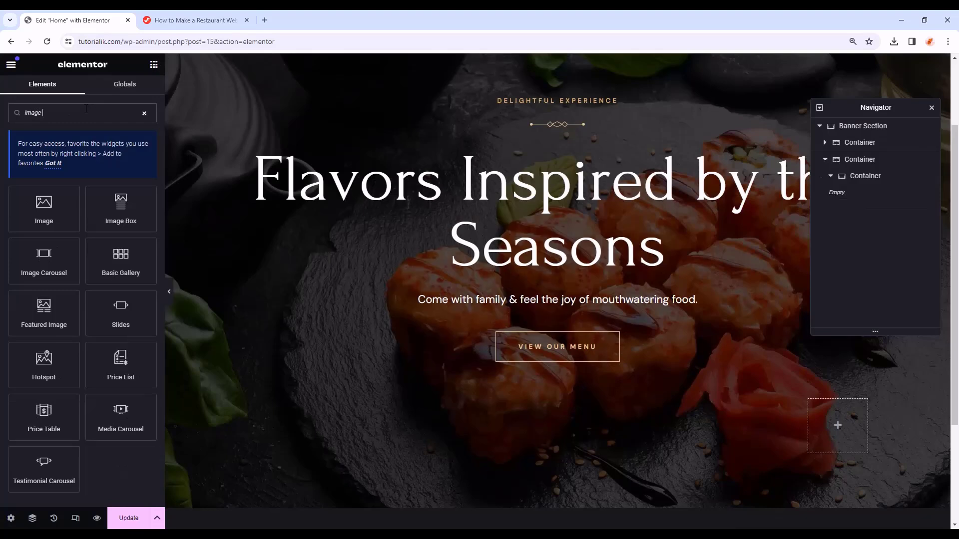
type("box")
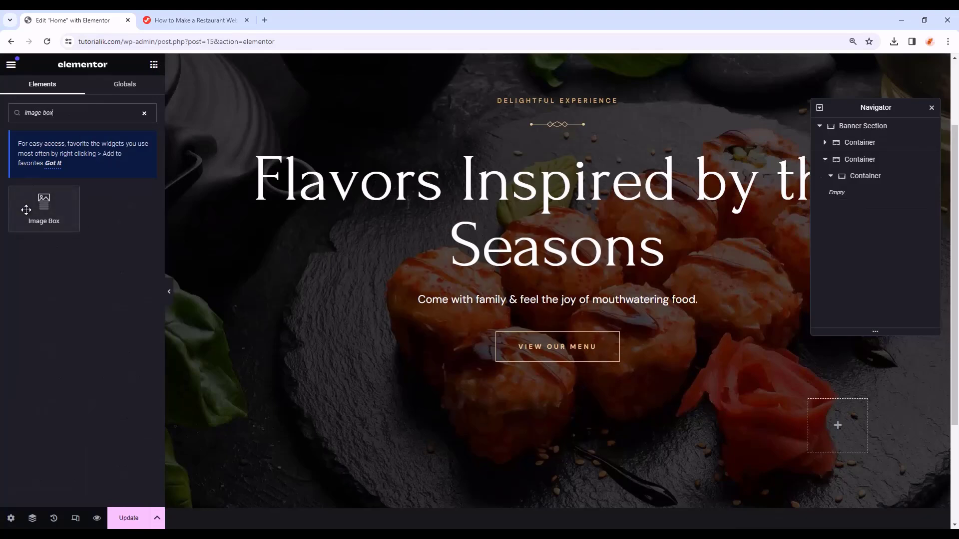
left_click_drag(26, 208, 832, 426)
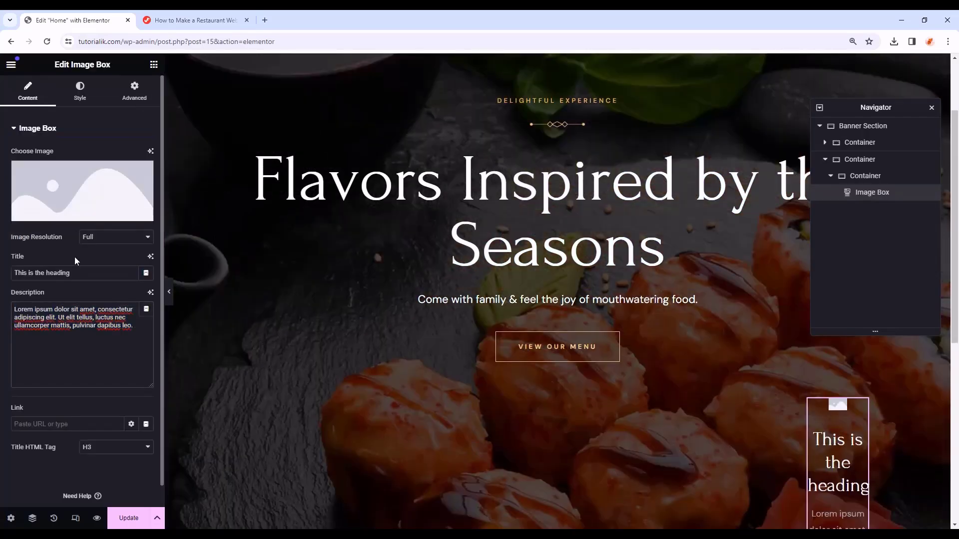
left_click(90, 216)
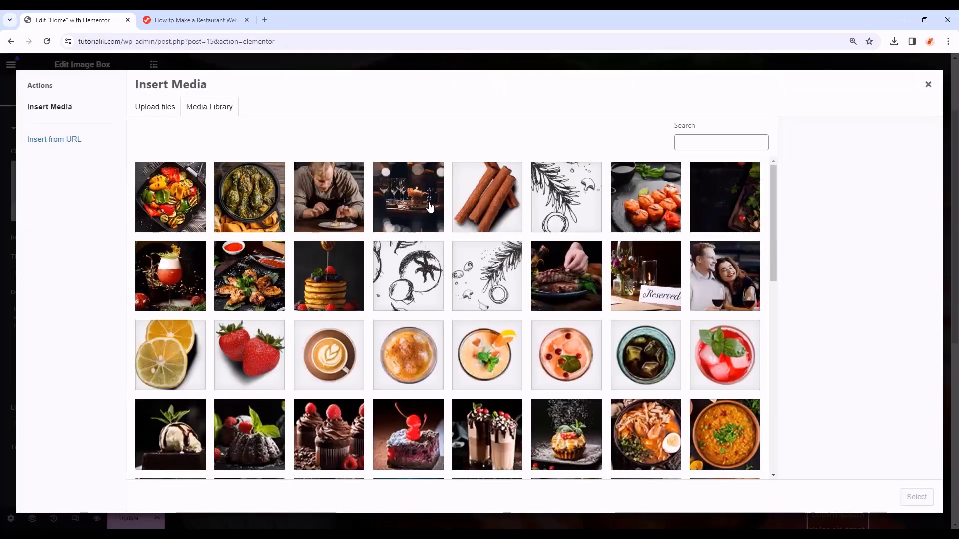
scroll(455, 245, "down", 20)
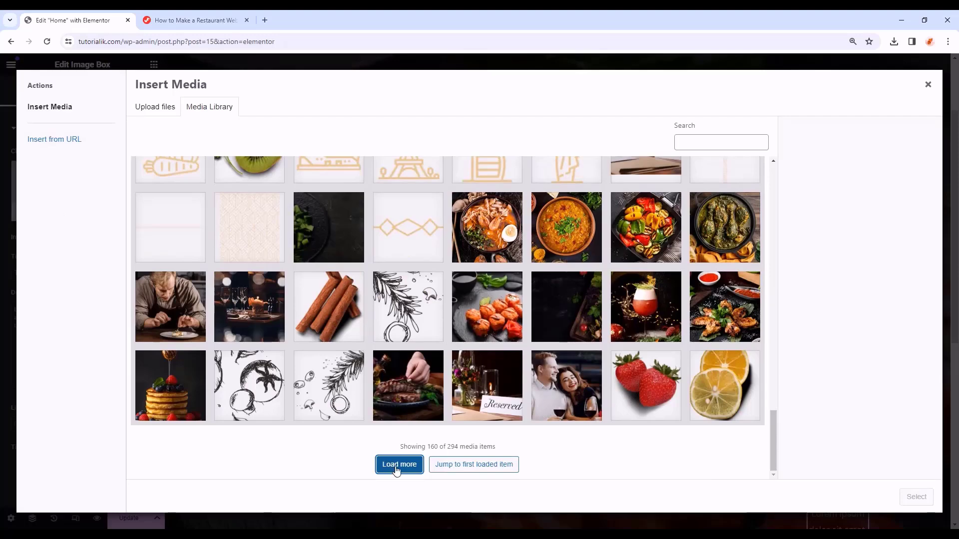
left_click(396, 466)
scroll(655, 294, "down", 10)
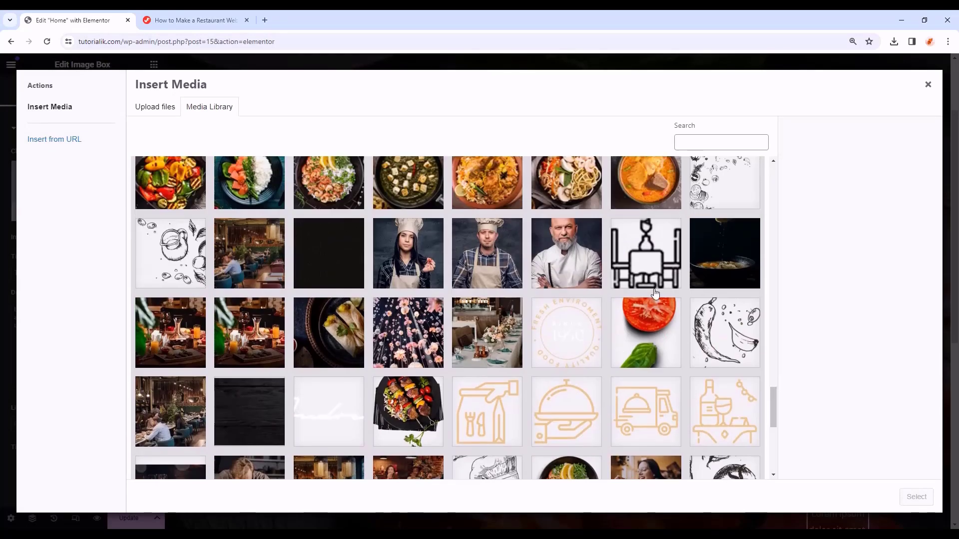
left_click(655, 272)
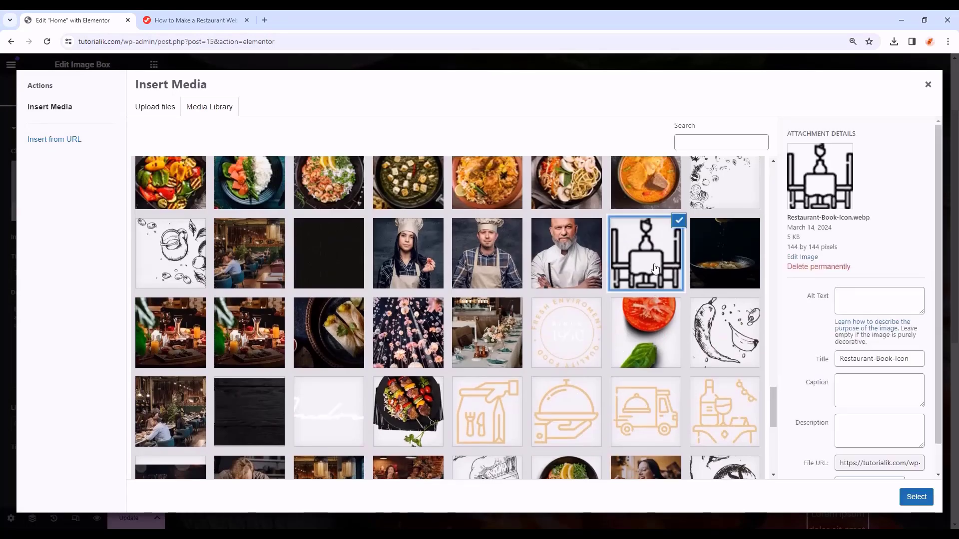
left_click(916, 497)
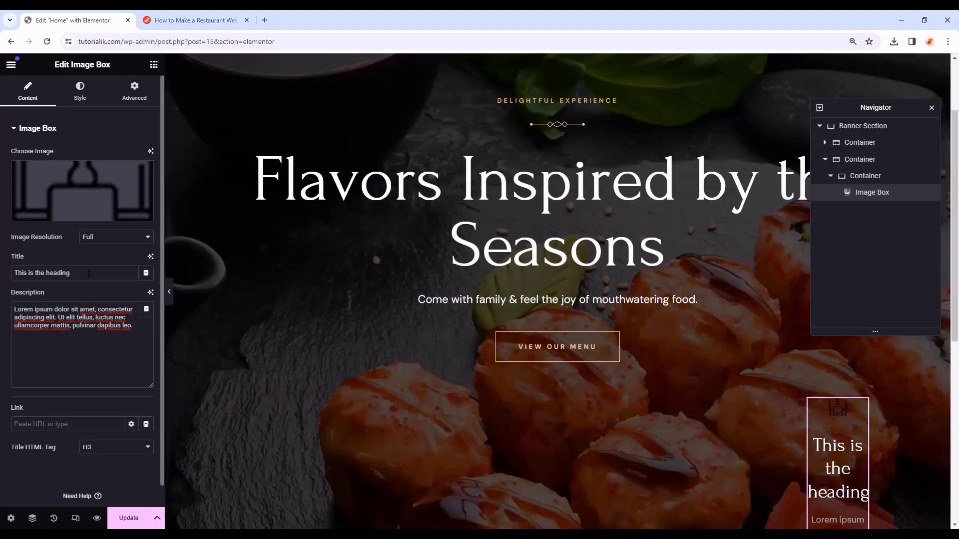
- Title the box 'Book a table', delete the description, and centre-align its content
left_click_drag(88, 273, 3, 278)
type("Book a table")
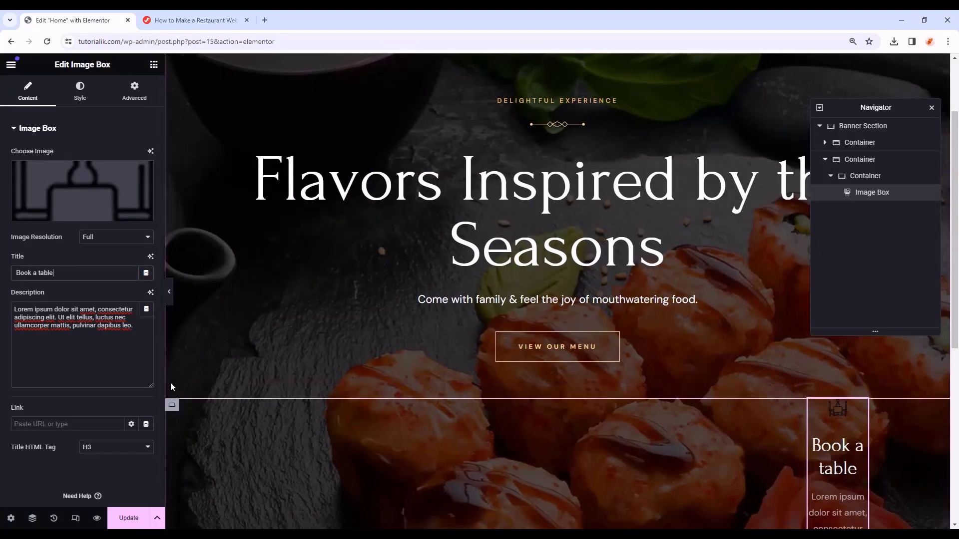
left_click_drag(138, 327, 1, 313)
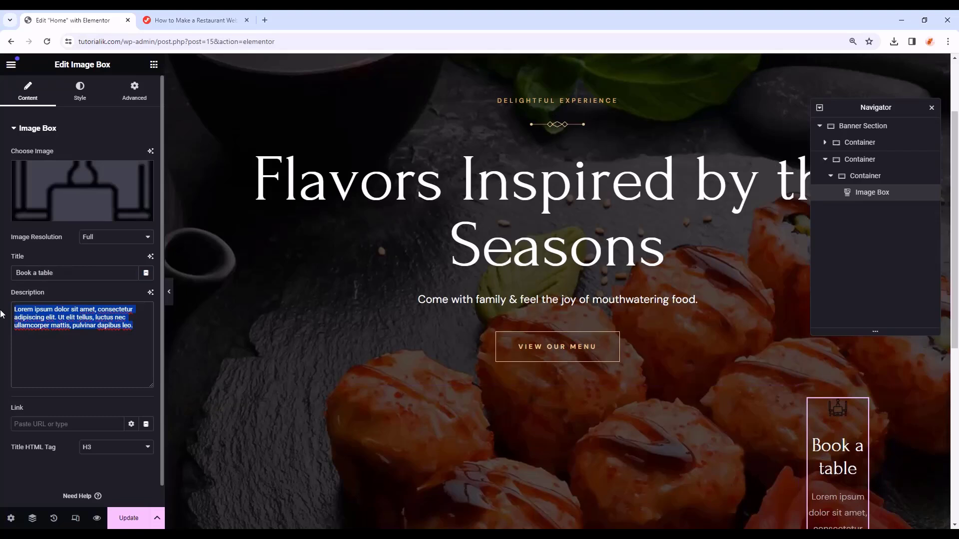
key("BackSpace")
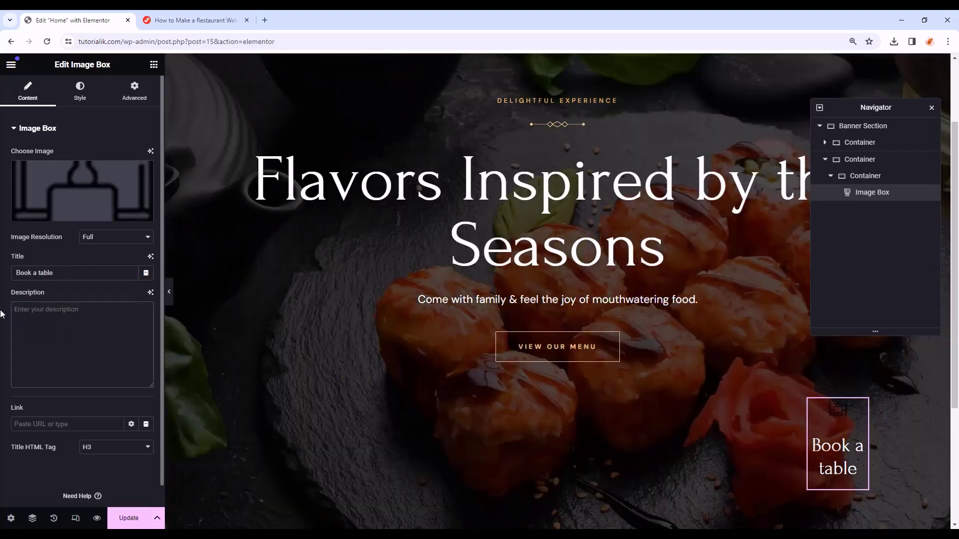
left_click(80, 93)
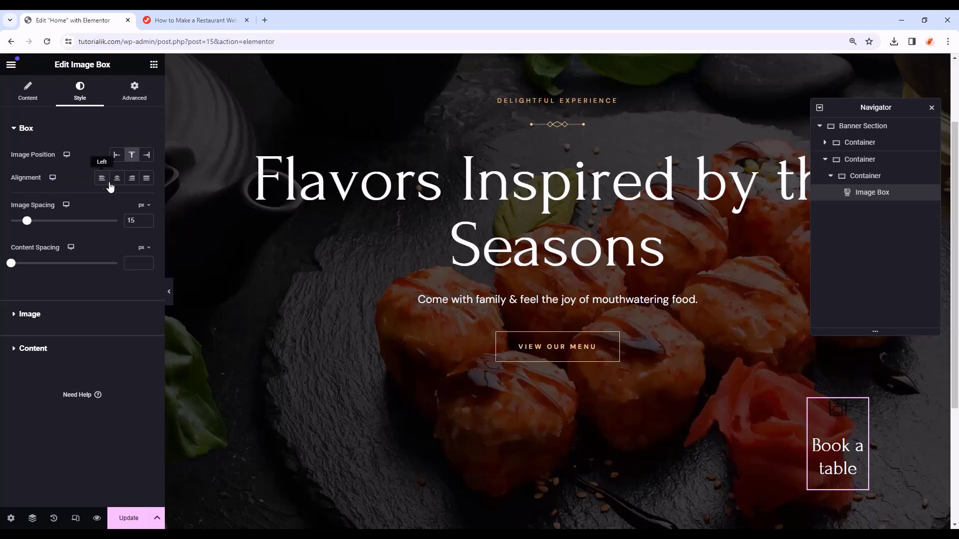
left_click(118, 179)
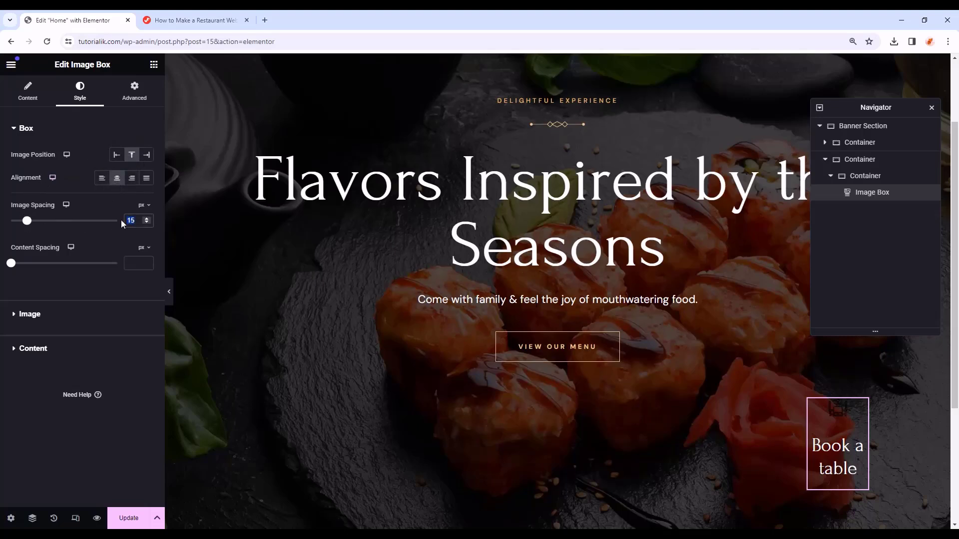
- Set image spacing to 0, icon width to 52%, and the title colour to black
type("0")
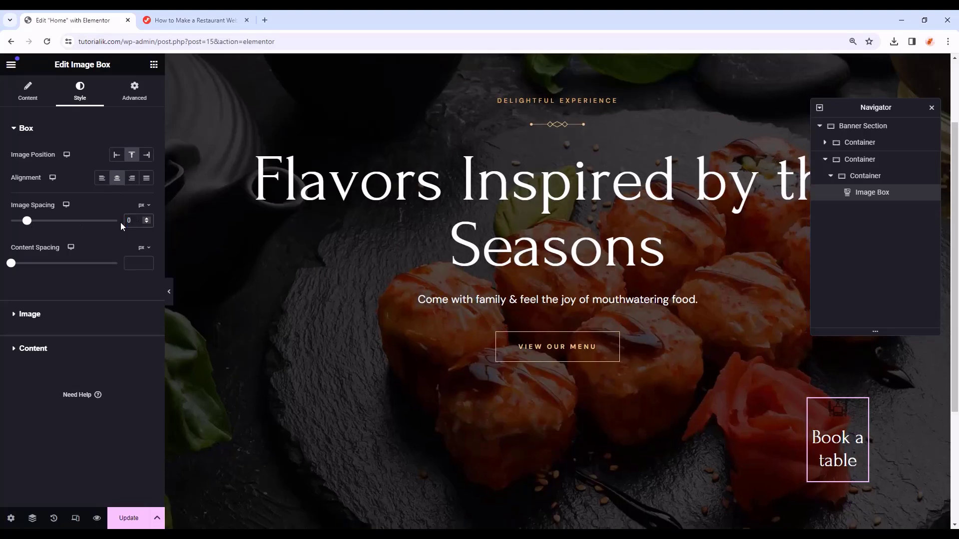
left_click(50, 318)
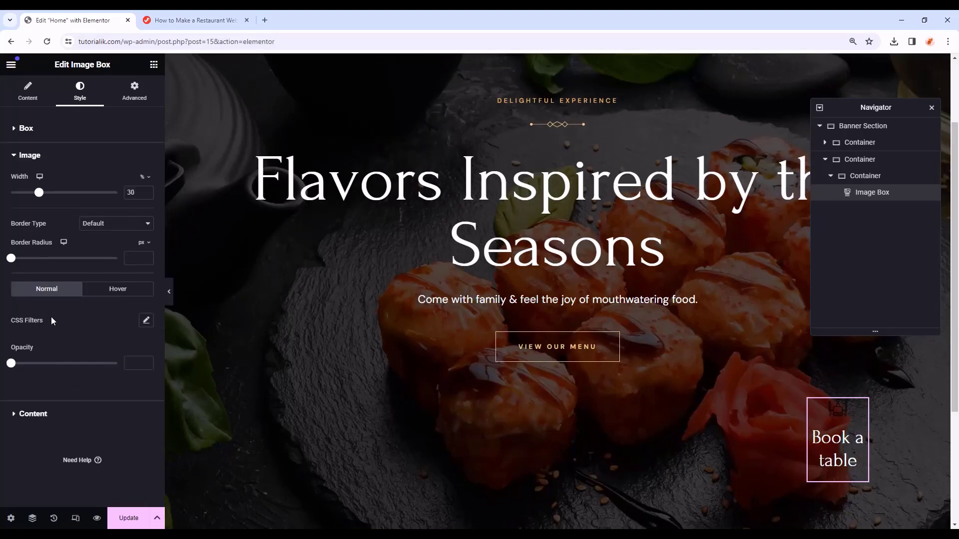
double_click(131, 192)
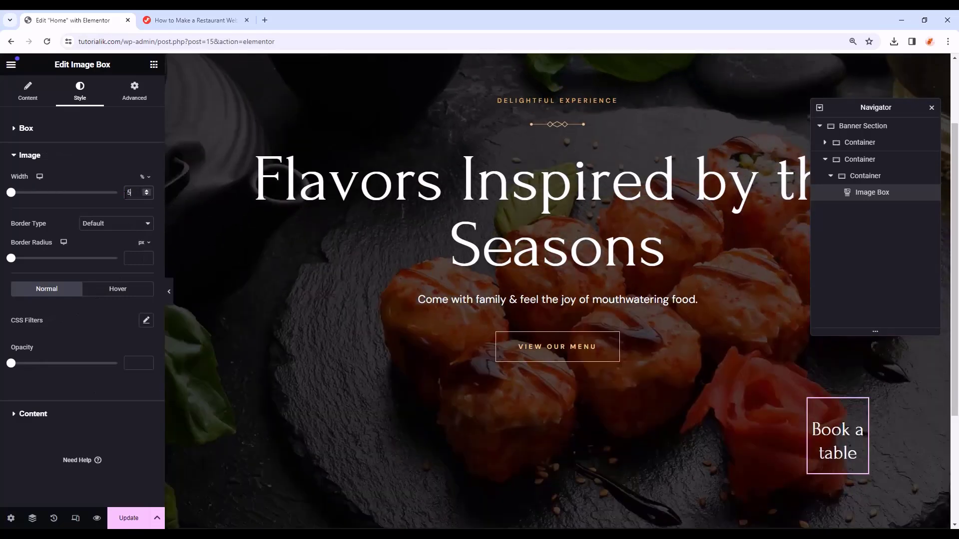
type("52")
left_click(47, 414)
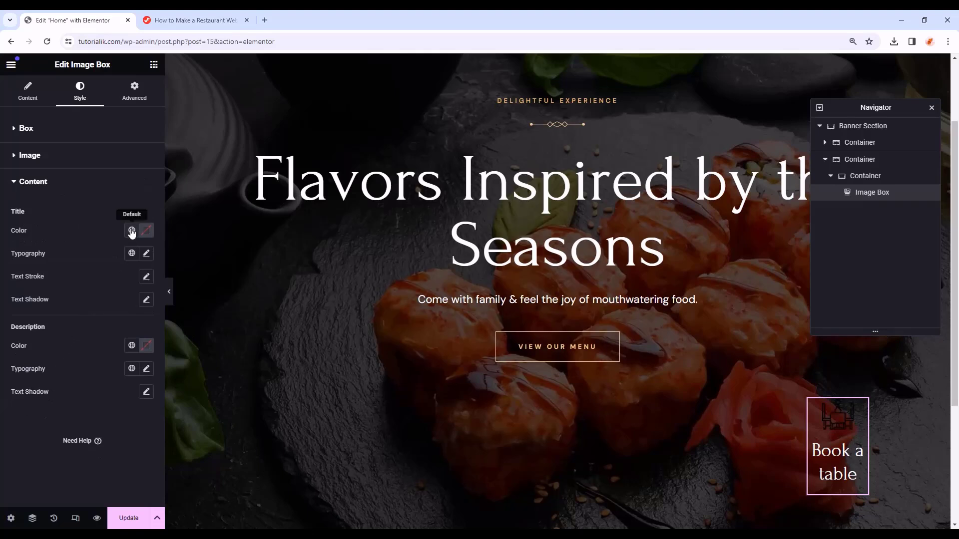
left_click(131, 233)
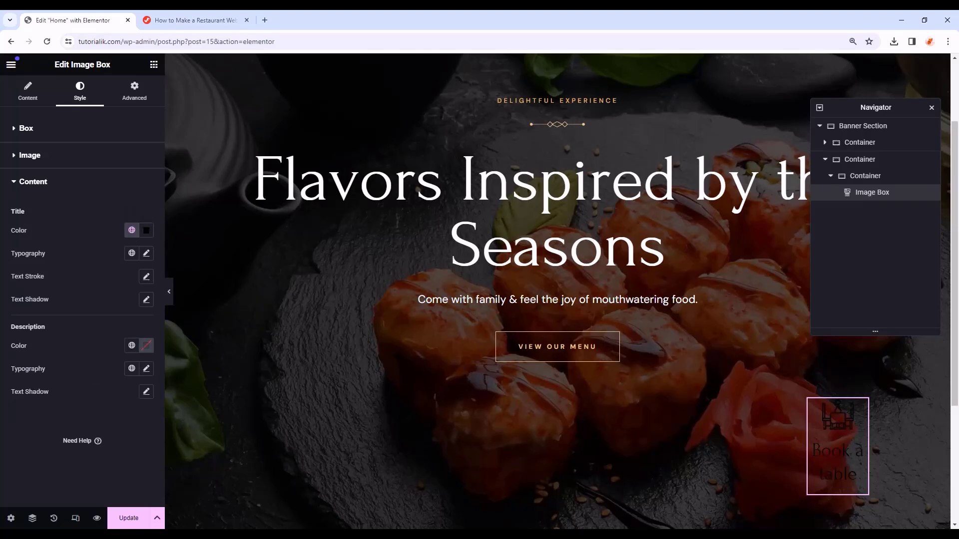
- Give the title Forum typography with 27 line height and 0.3 em letter spacing
left_click(148, 255)
left_click(117, 308)
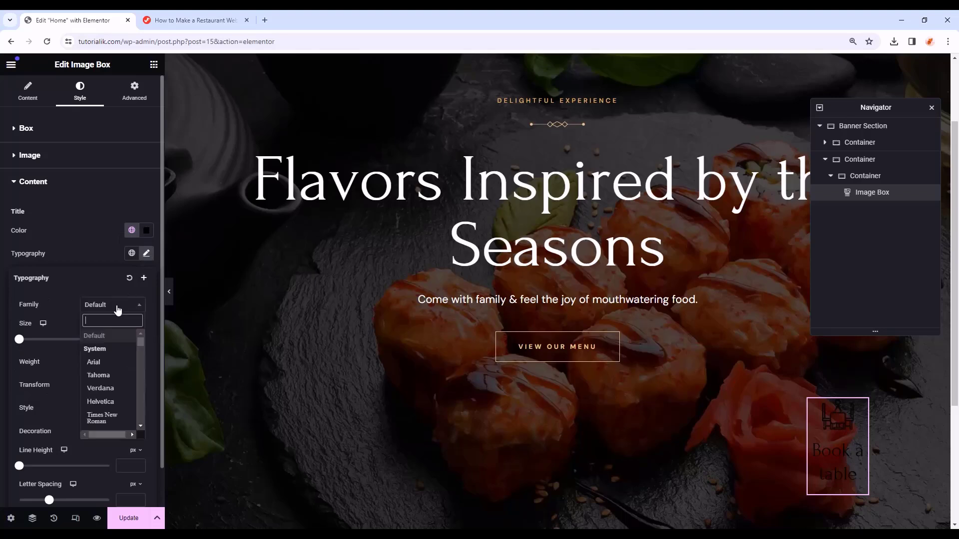
left_click(113, 348)
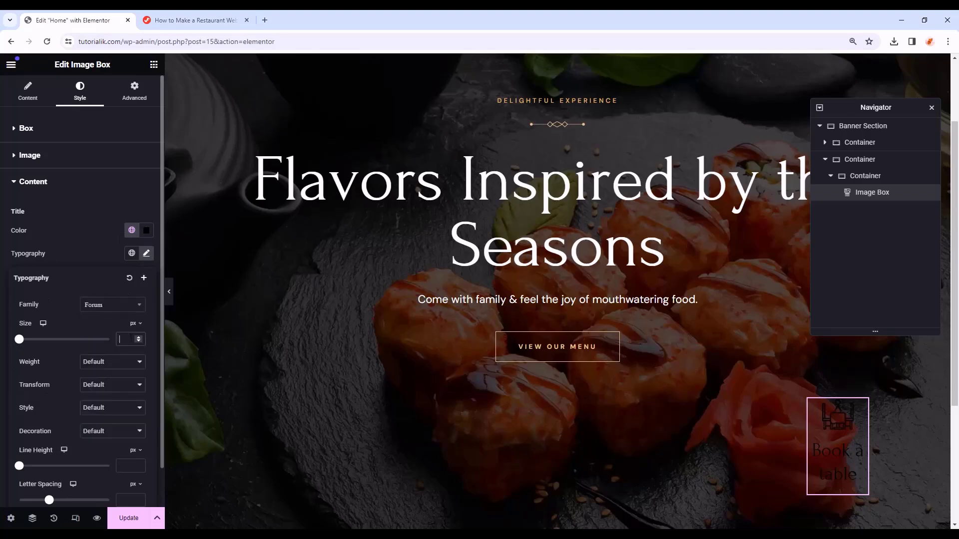
left_click_drag(19, 340, 32, 341)
left_click(118, 362)
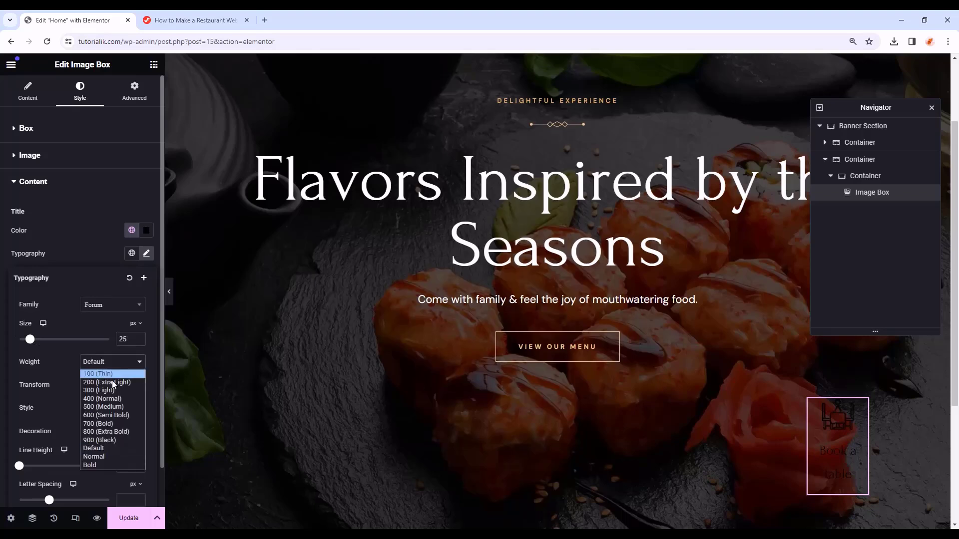
left_click(102, 398)
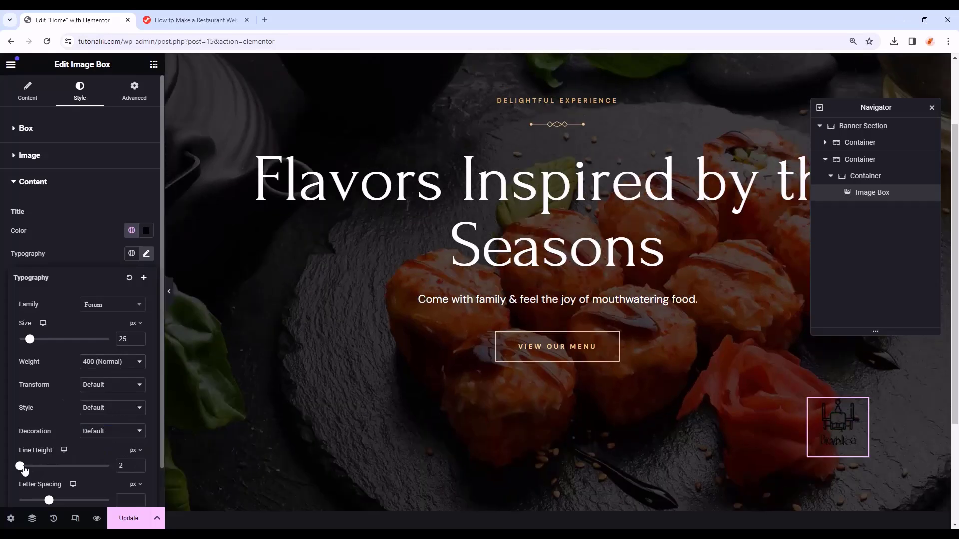
left_click_drag(19, 466, 43, 466)
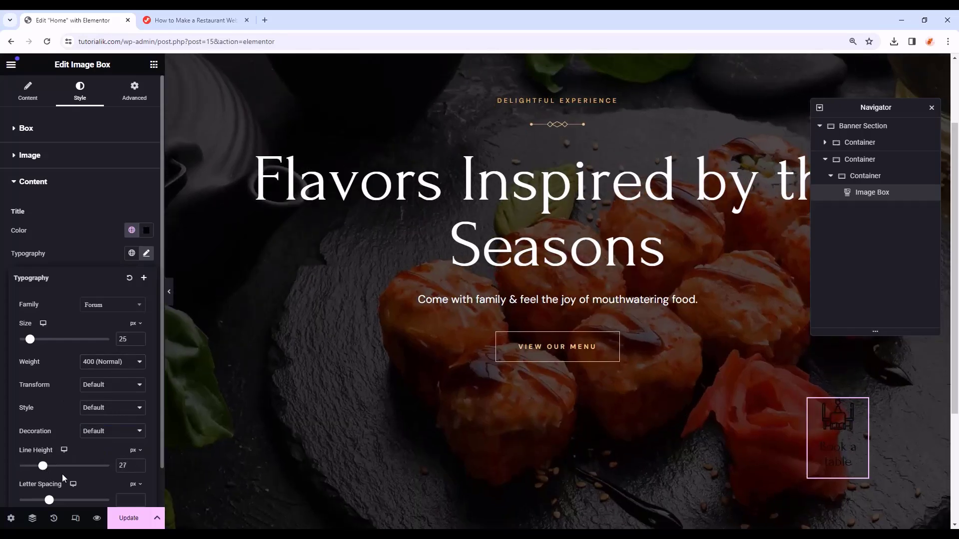
scroll(112, 468, "down", 1)
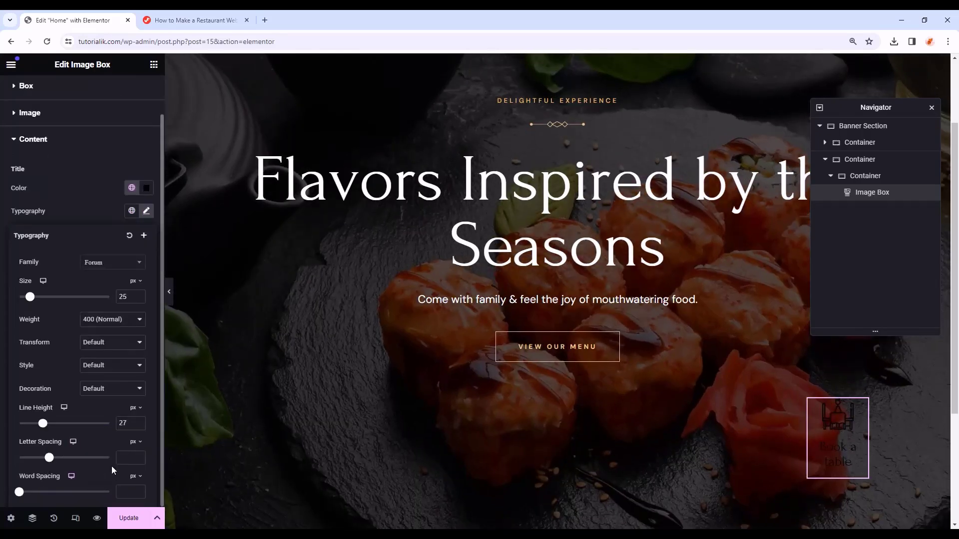
left_click(133, 442)
left_click(139, 459)
left_click(131, 457)
type("0.3")
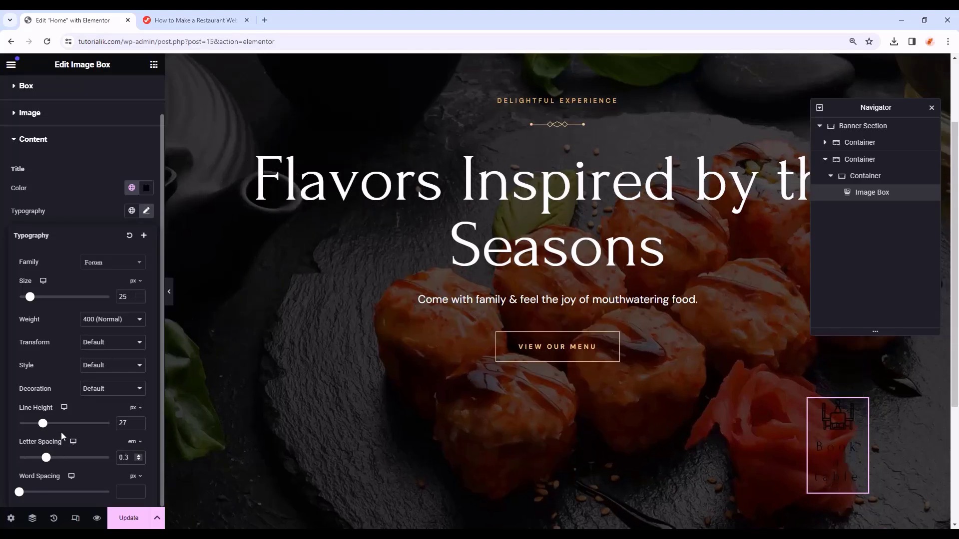
- Adjust the title font to 20 px size and 600 (Semi Bold) weight
left_click(139, 298)
left_click(139, 299)
left_click(139, 298)
left_click(139, 299)
left_click(139, 298)
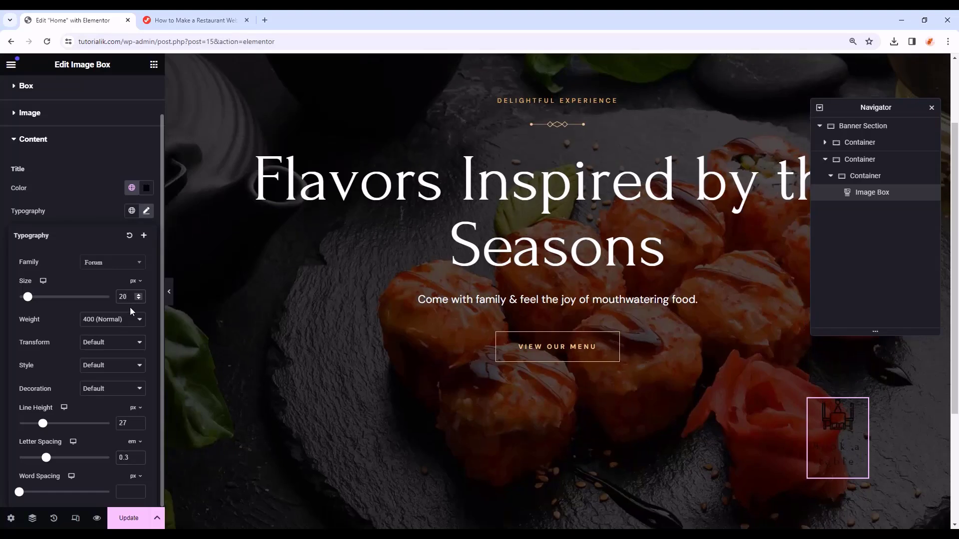
left_click(126, 320)
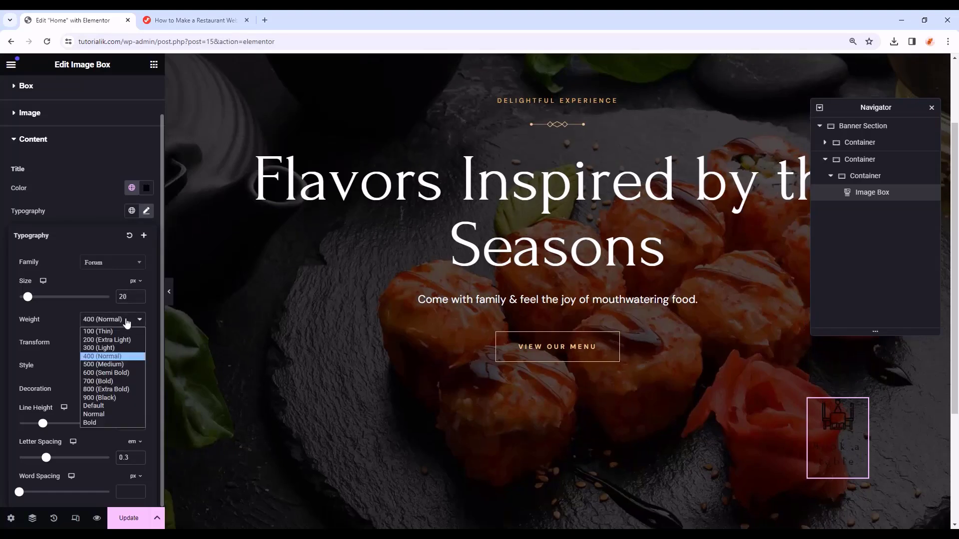
left_click(103, 372)
left_click(145, 215)
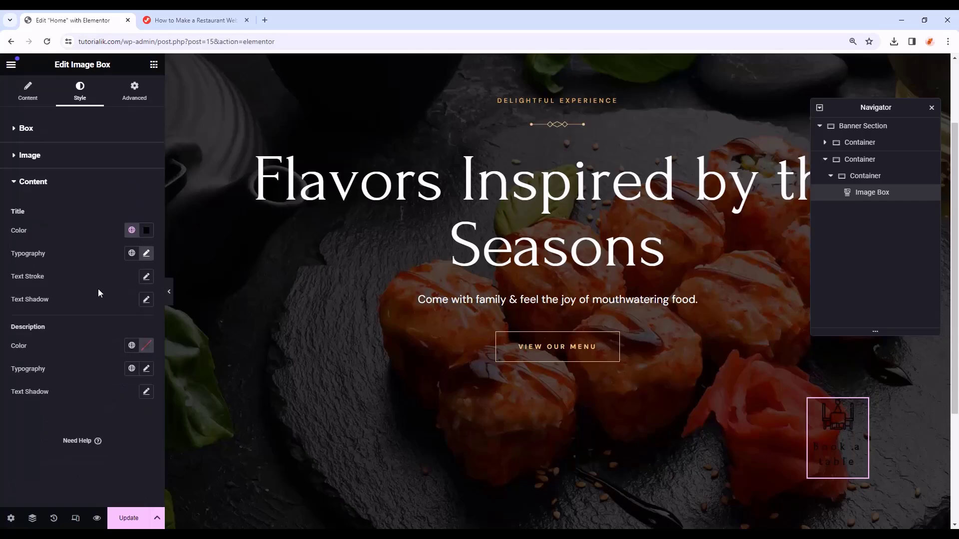
left_click(143, 100)
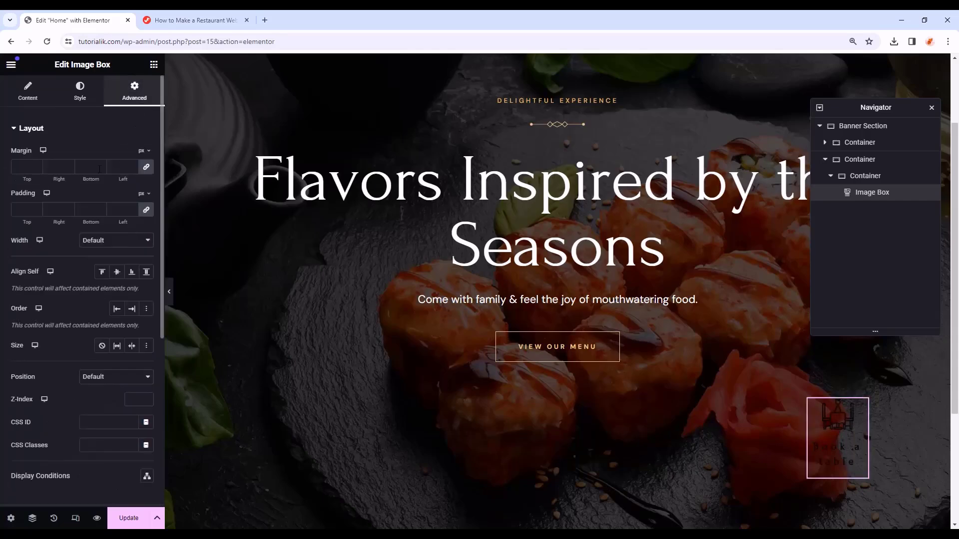
- Give the box a classic background in the tan Secondary global colour
scroll(75, 235, "down", 5)
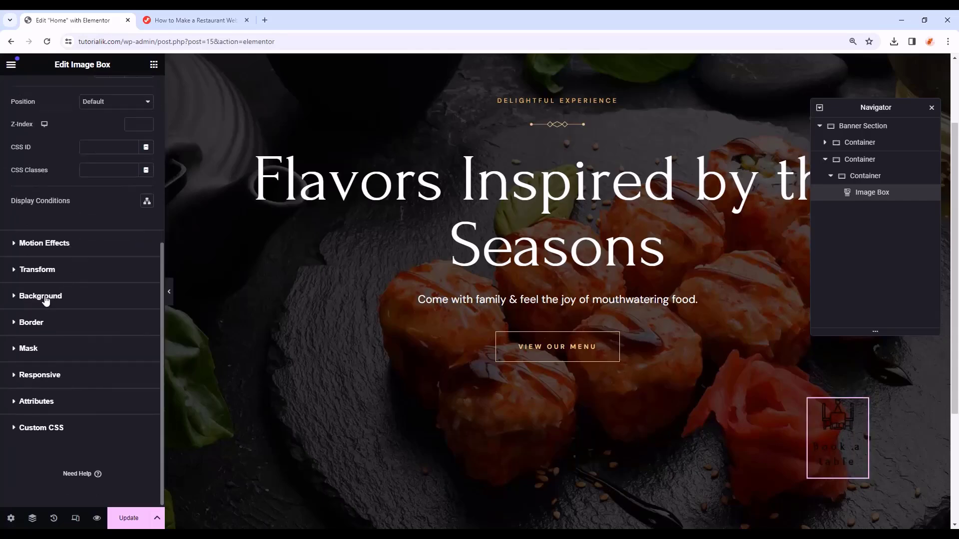
left_click(89, 295)
left_click(132, 258)
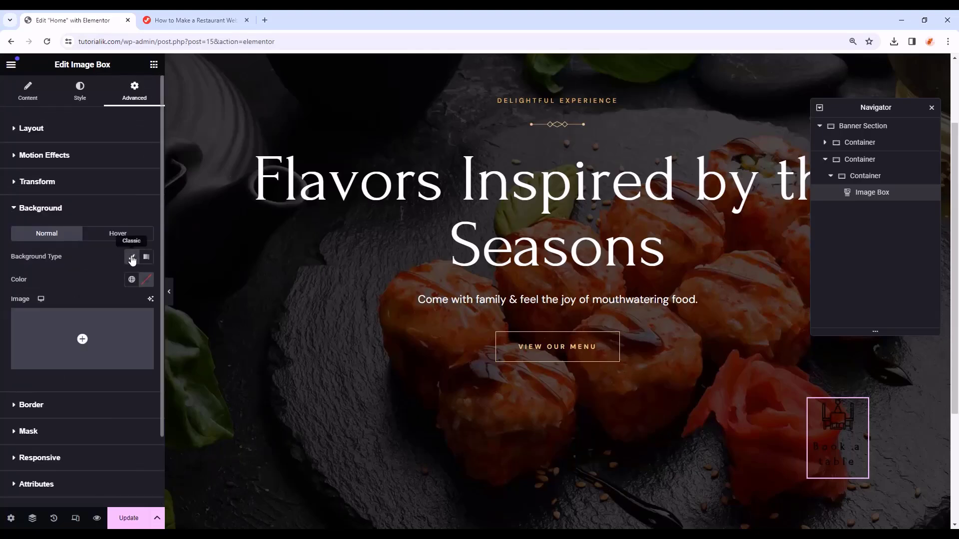
left_click(131, 279)
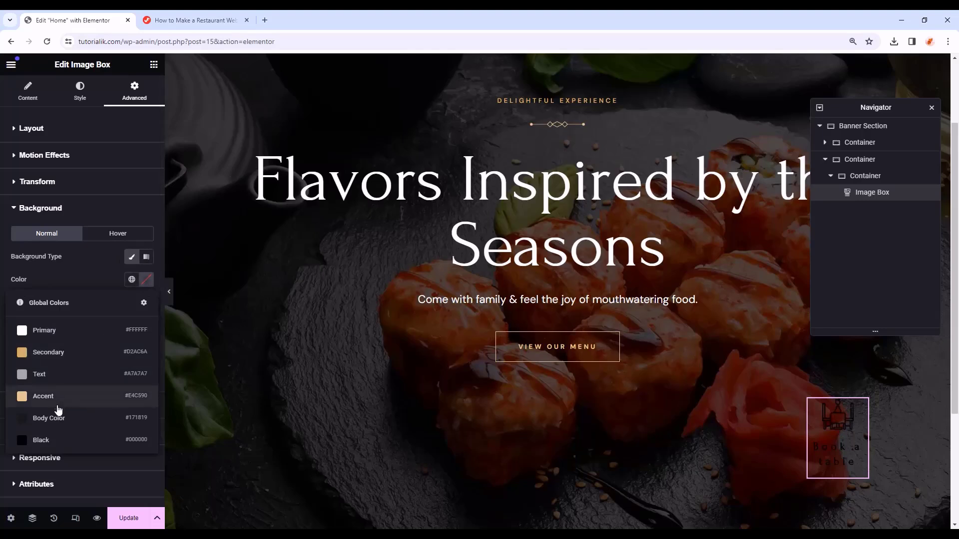
left_click(93, 353)
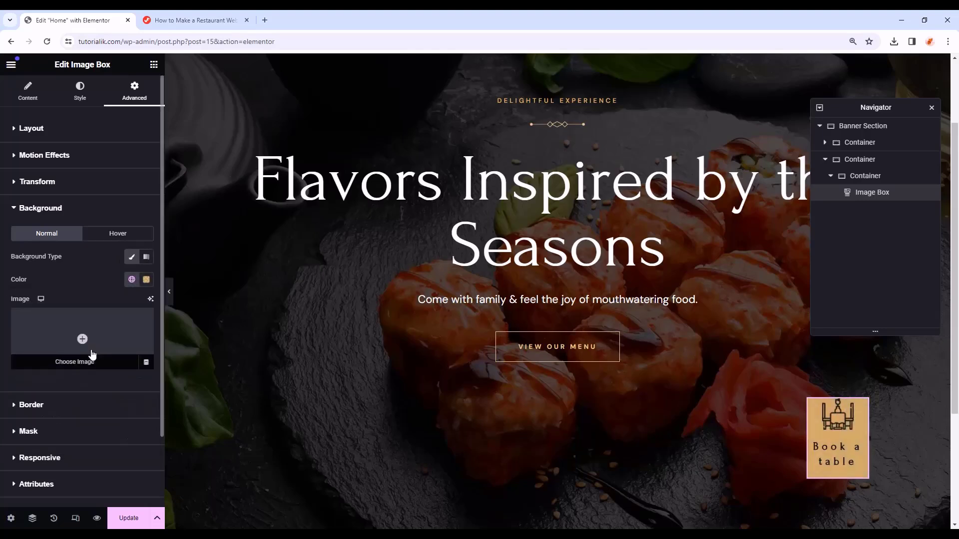
- Reduce the title font size to 18
left_click(80, 97)
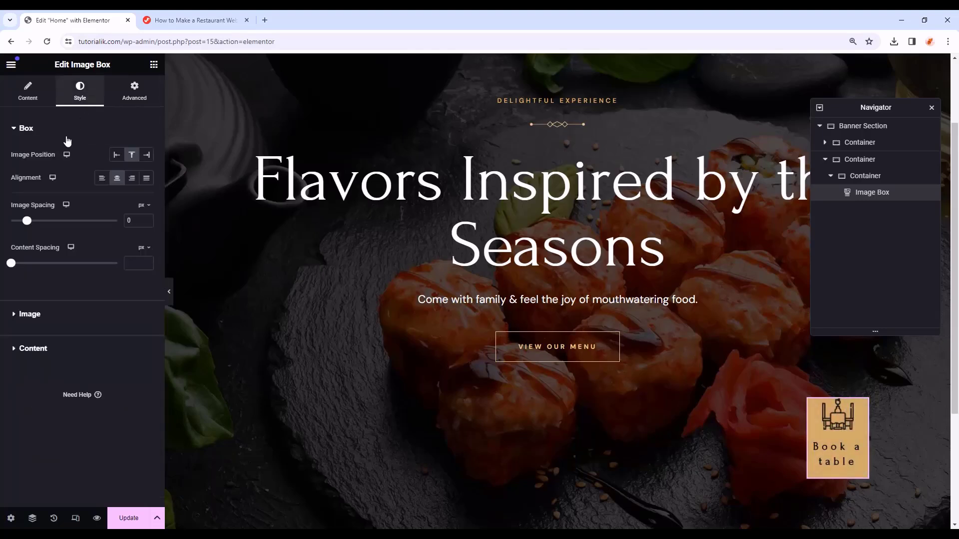
left_click(62, 350)
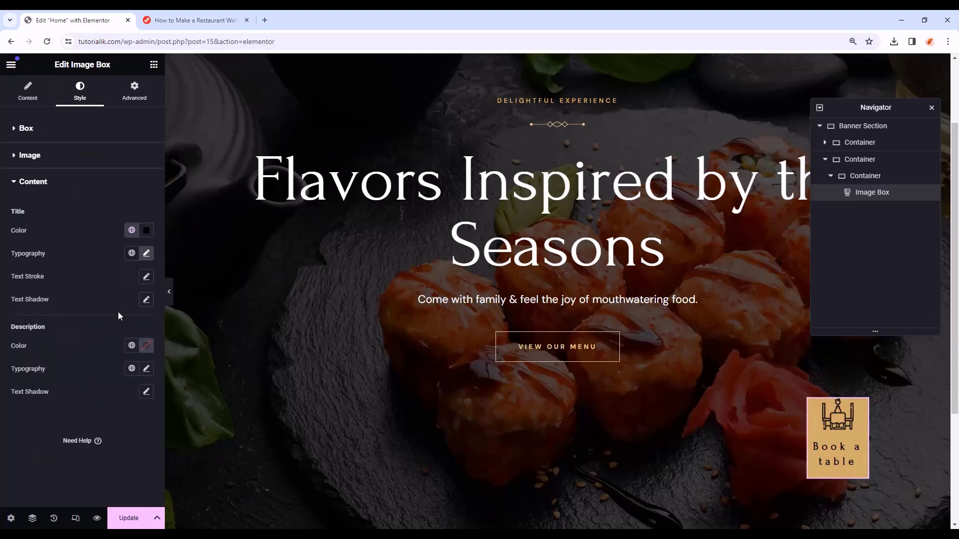
left_click(147, 253)
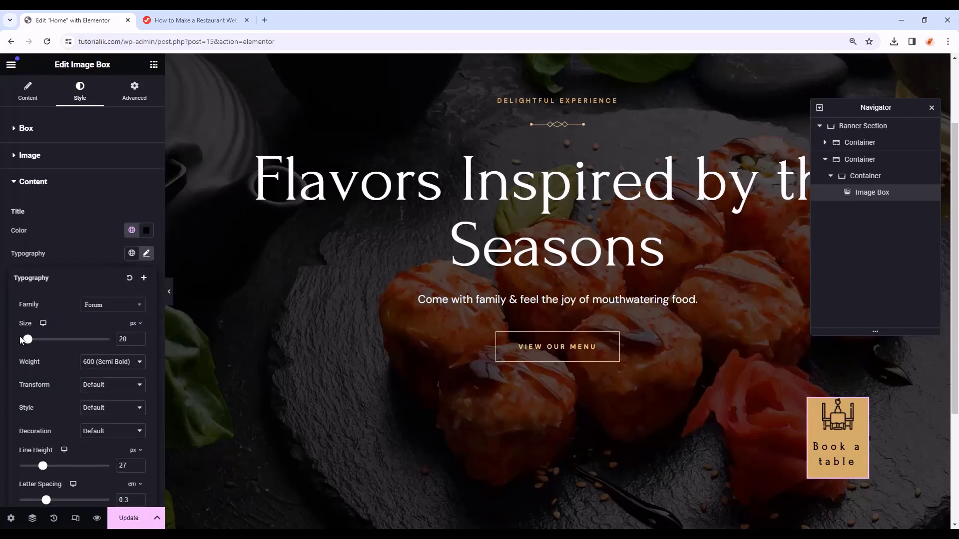
left_click(139, 341)
left_click(138, 341)
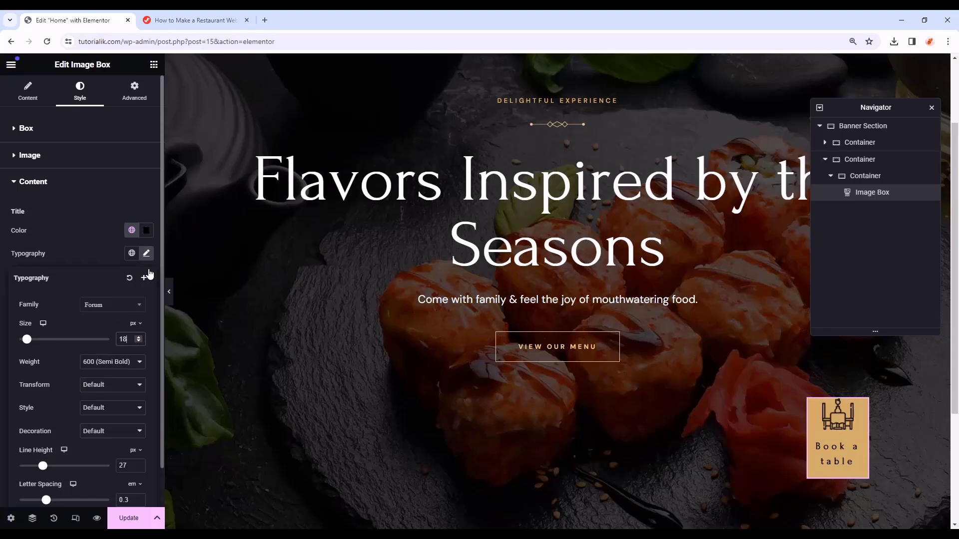
left_click(147, 254)
- Unlink the box padding and set 12 px top, 5 px right, 0 bottom, 5 px left
left_click(140, 98)
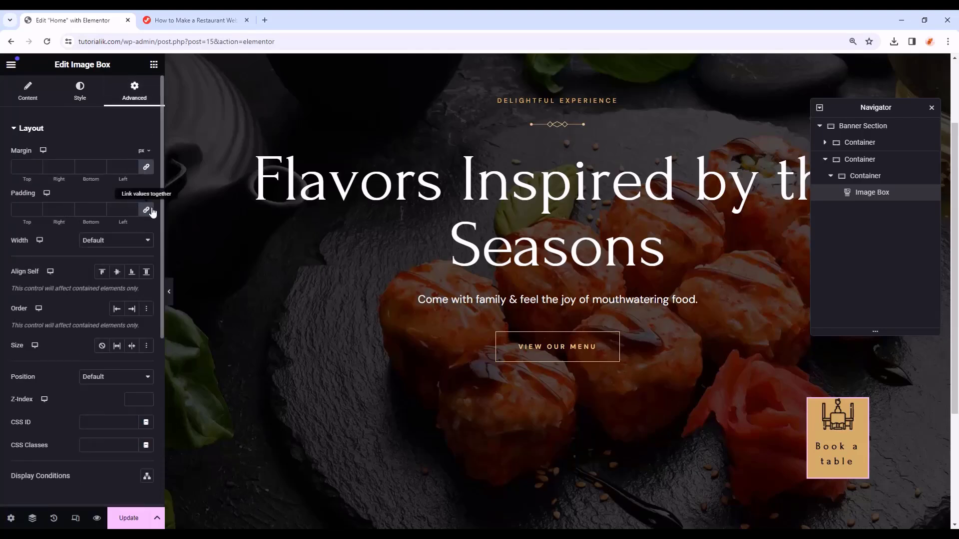
left_click(146, 210)
left_click(37, 207)
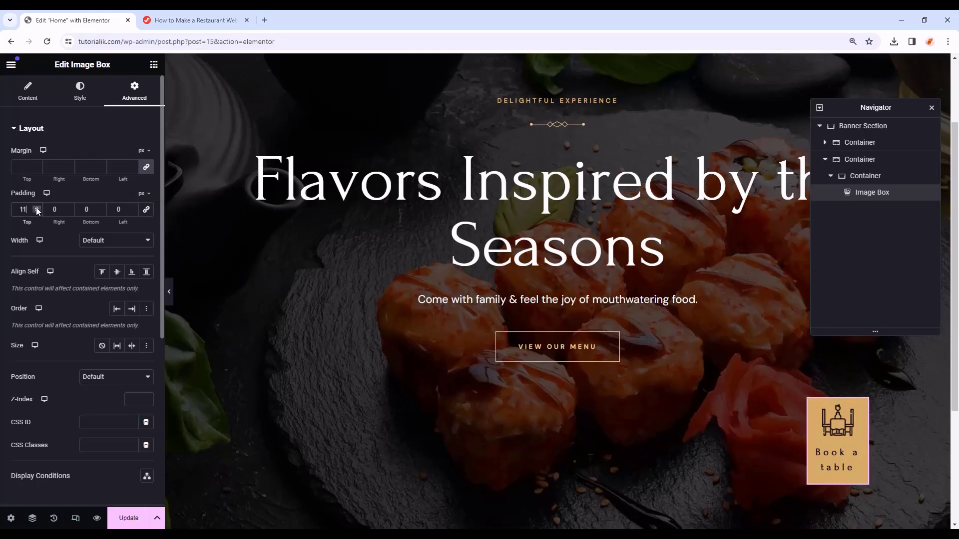
left_click(68, 208)
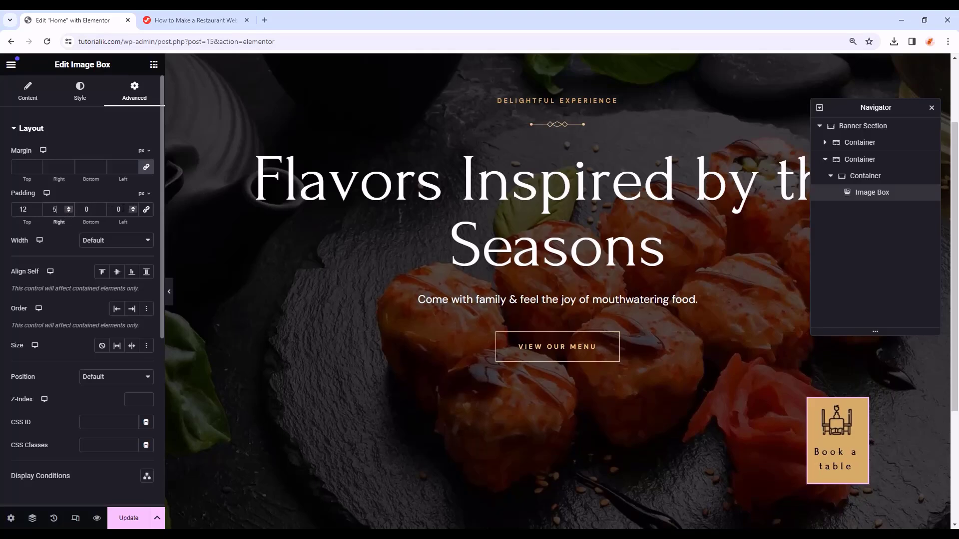
left_click_drag(123, 209, 114, 210)
type("5")
scroll(844, 421, "down", 1)
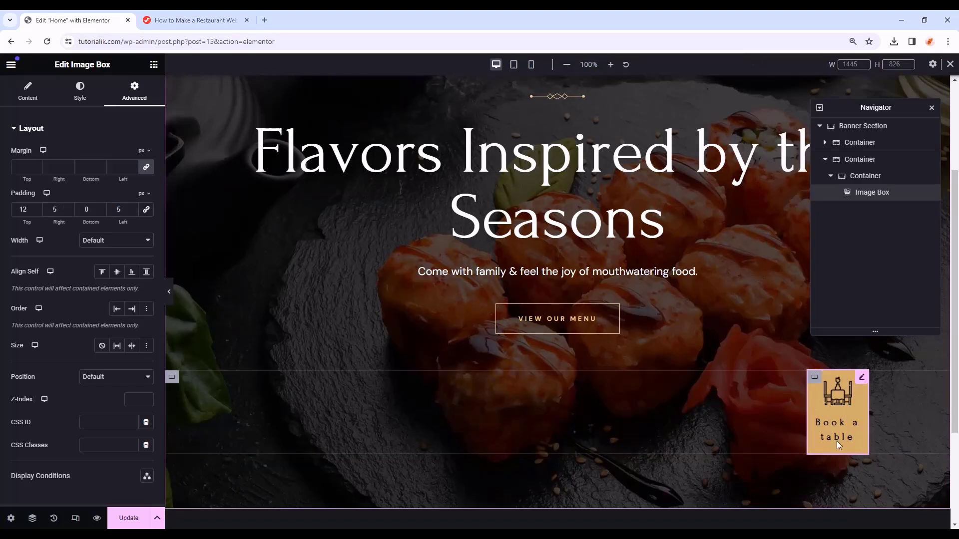
- Link the Book a table image box to /contact
left_click(24, 101)
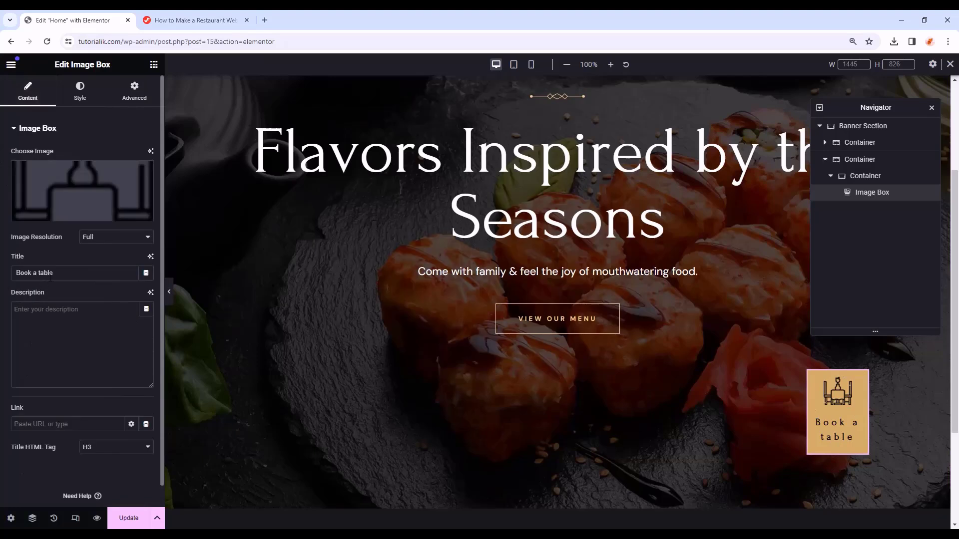
left_click(83, 424)
type("/cont")
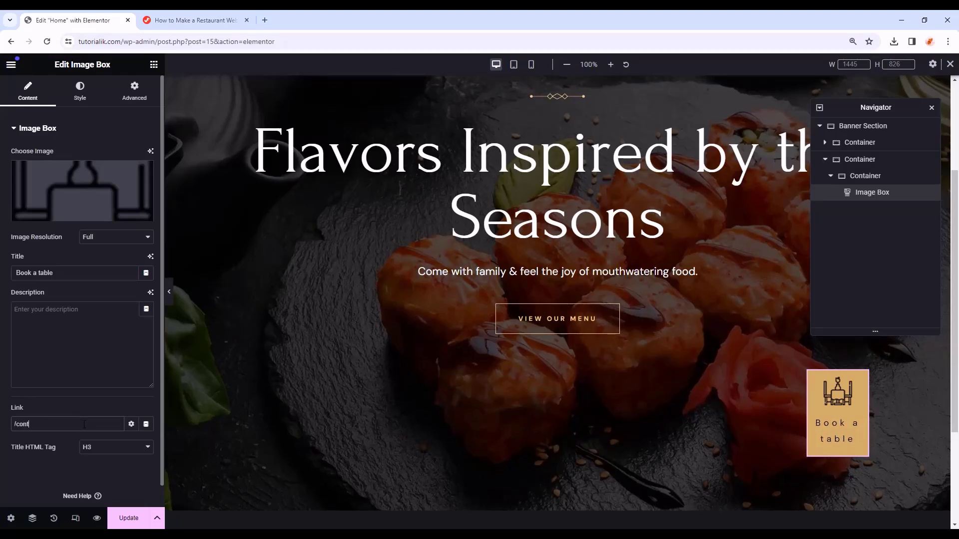
type("act")
left_click_drag(53, 426, 38, 416)
- Preview the page without the editor, then switch the editor into responsive mode
key("ctrl+p")
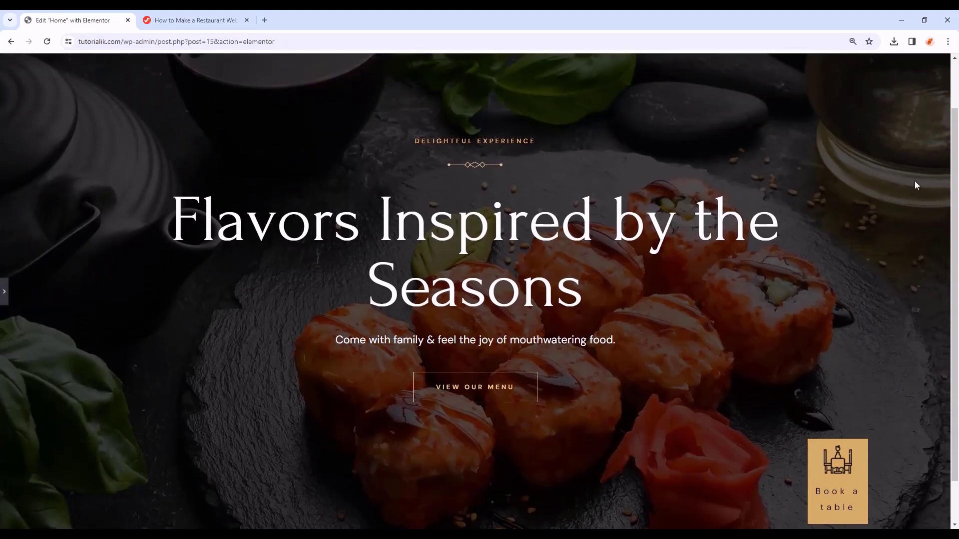
left_click(4, 289)
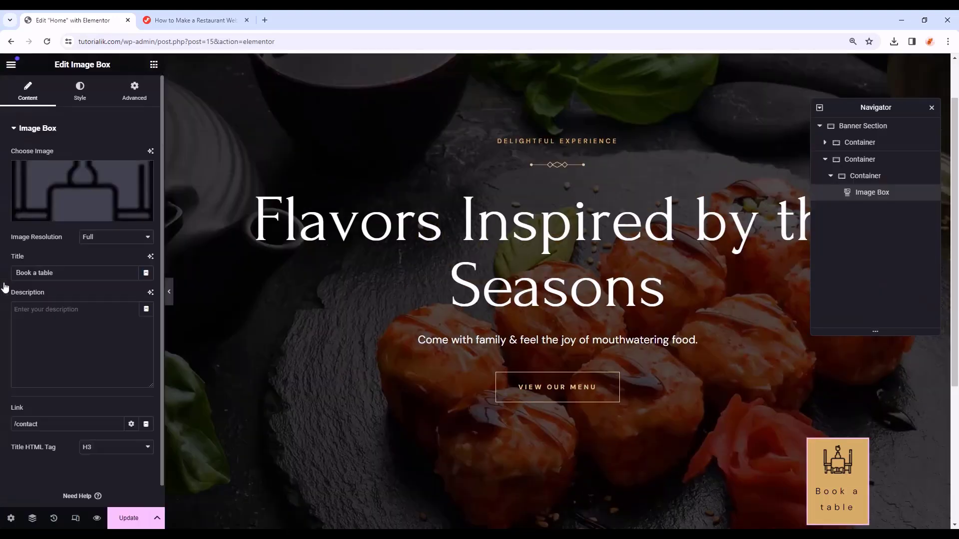
left_click(75, 519)
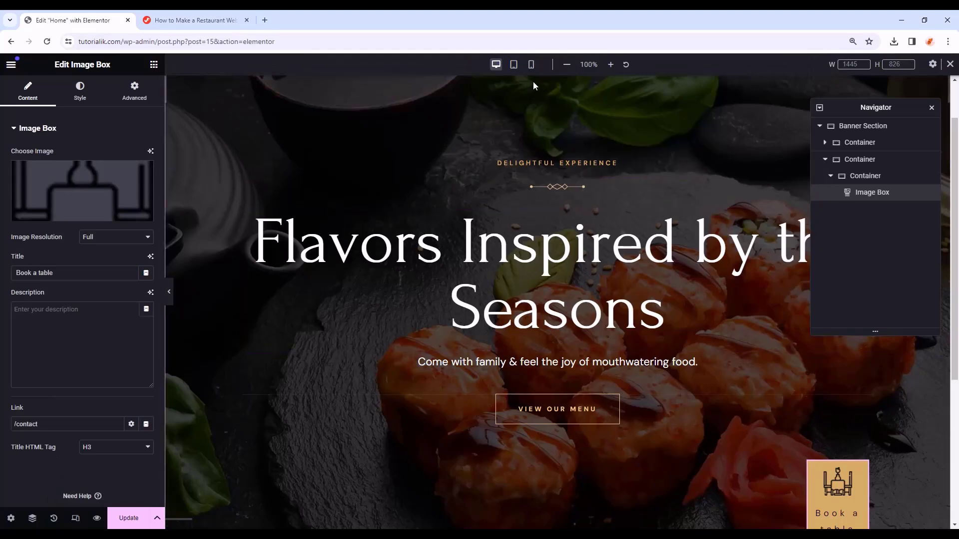
- Check the banner layout at tablet and mobile widths
left_click(514, 65)
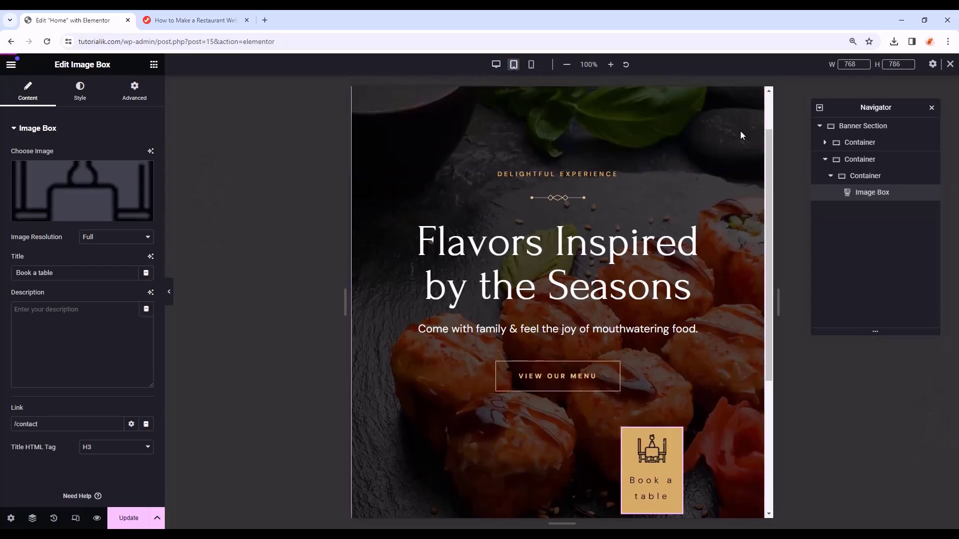
scroll(712, 281, "down", 2)
scroll(709, 350, "up", 2)
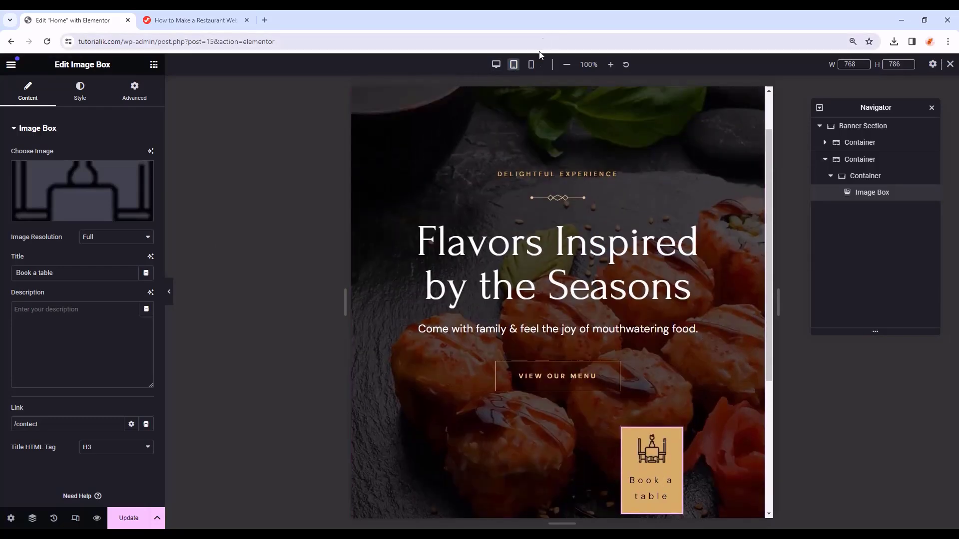
left_click(531, 65)
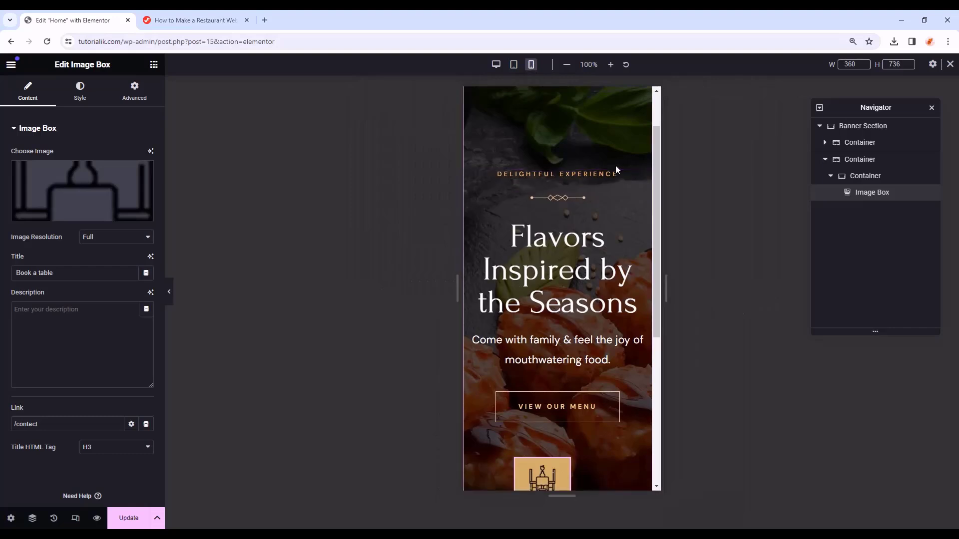
scroll(594, 211, "down", 2)
scroll(599, 315, "up", 1)
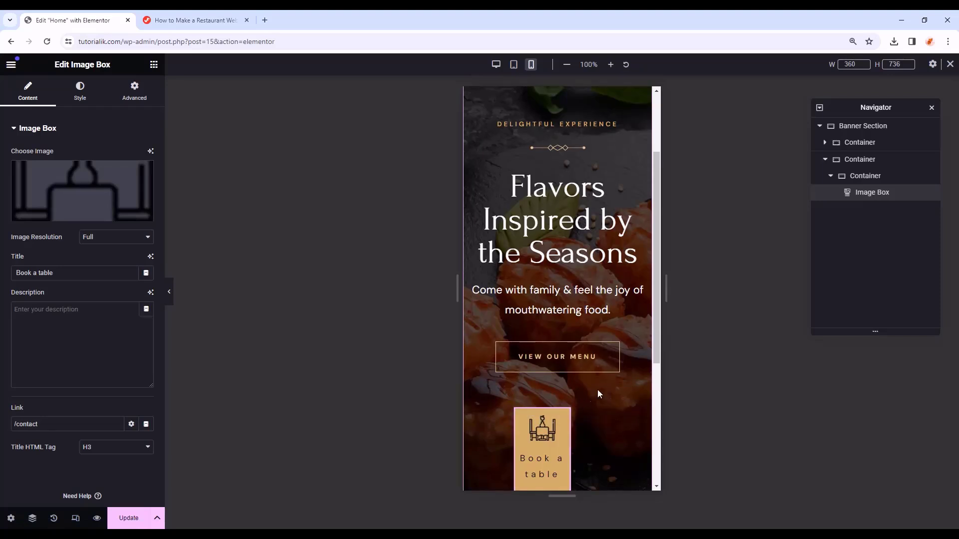
- Hide the Book a table container on mobile portrait via its Responsive settings
left_click(850, 160)
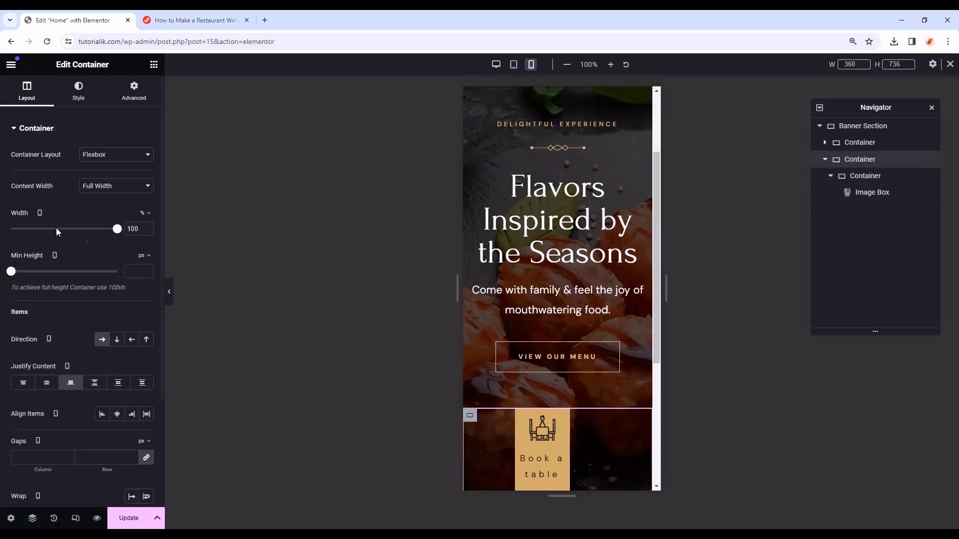
left_click(142, 97)
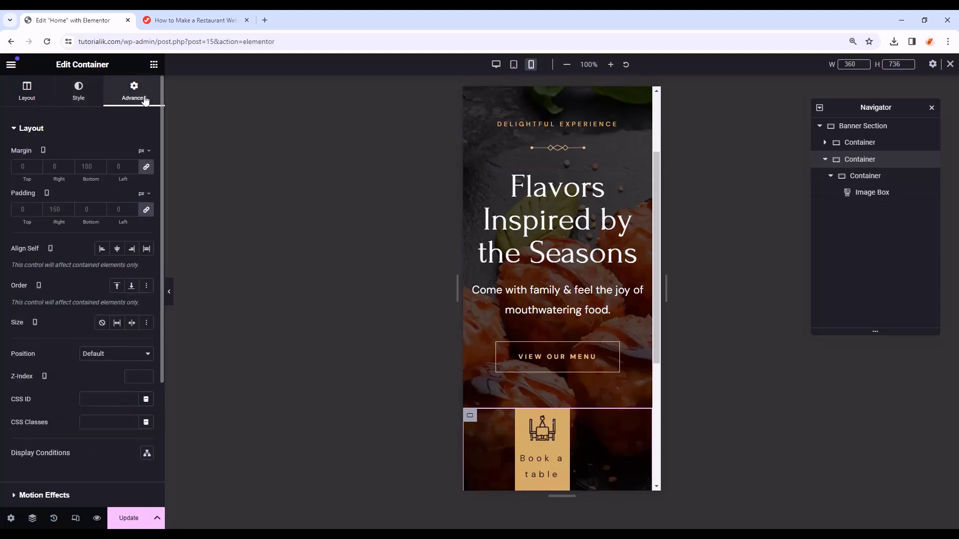
scroll(91, 253, "down", 4)
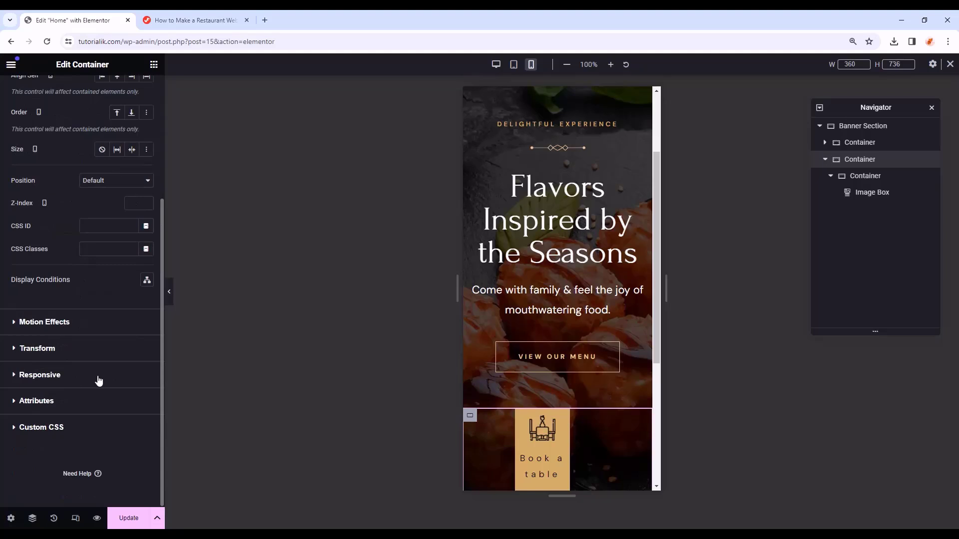
left_click(14, 379)
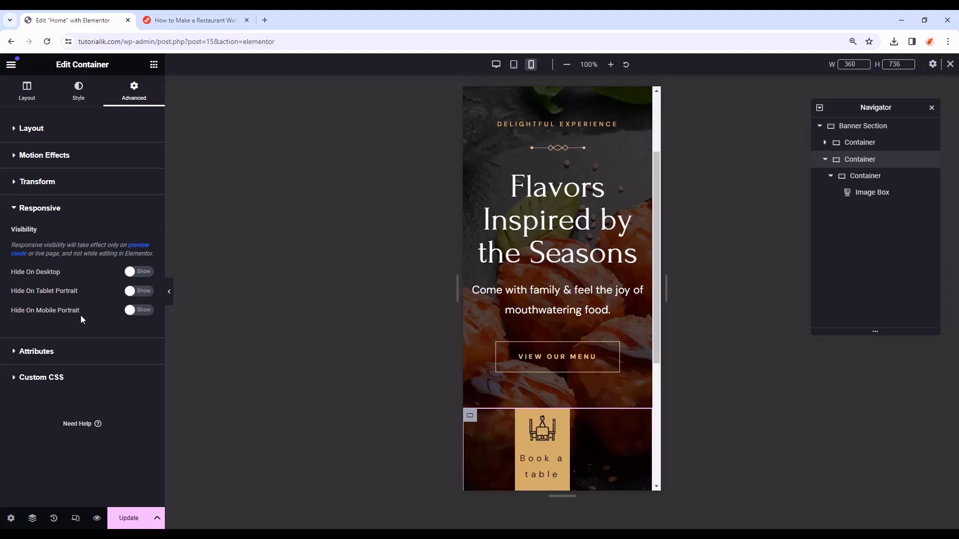
left_click(139, 311)
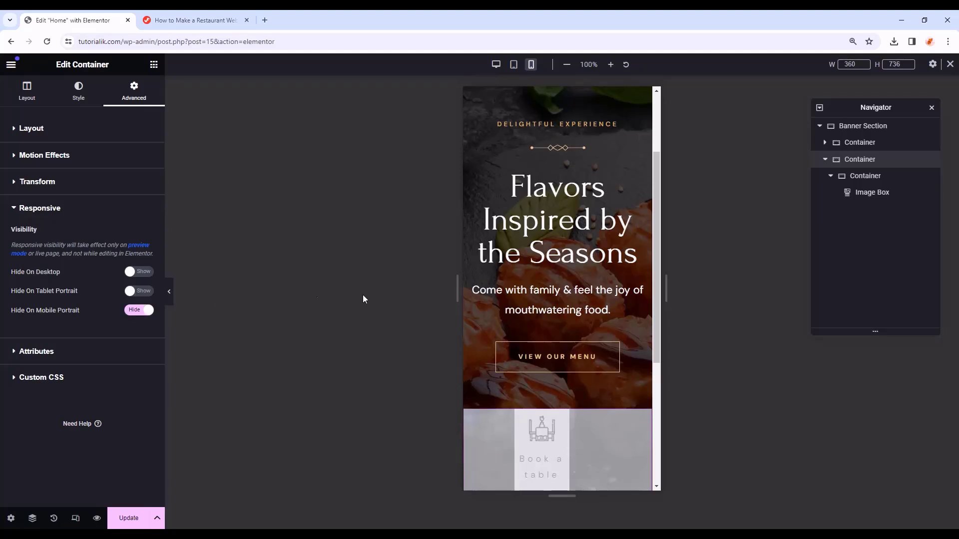
- Verify the box is hidden on mobile but shown on tablet and desktop, then exit responsive mode
left_click(513, 65)
left_click(496, 65)
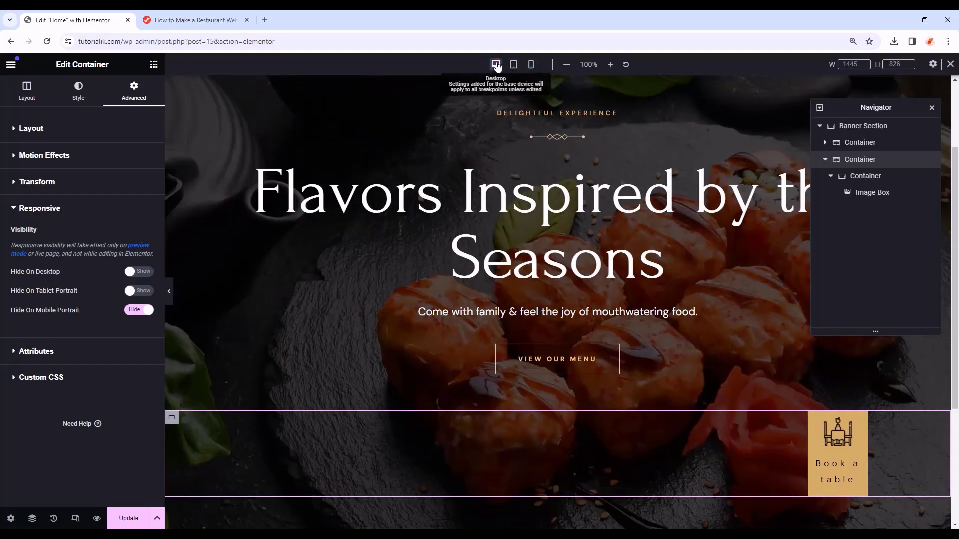
left_click(531, 64)
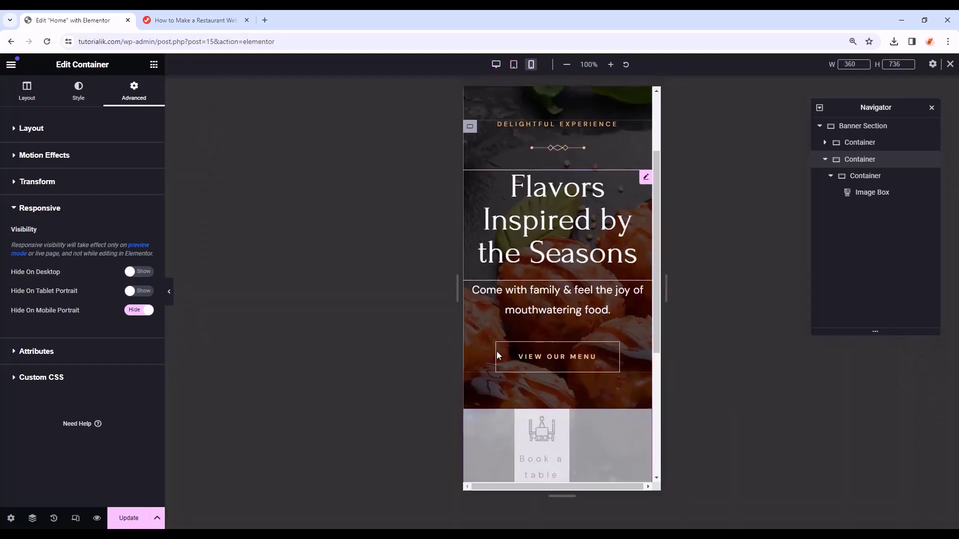
scroll(519, 389, "down", 1)
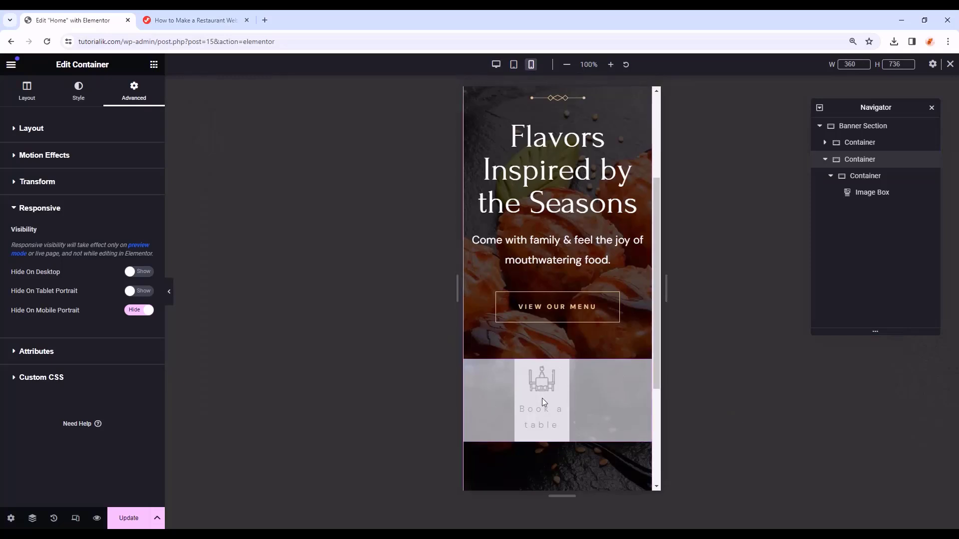
left_click(170, 294)
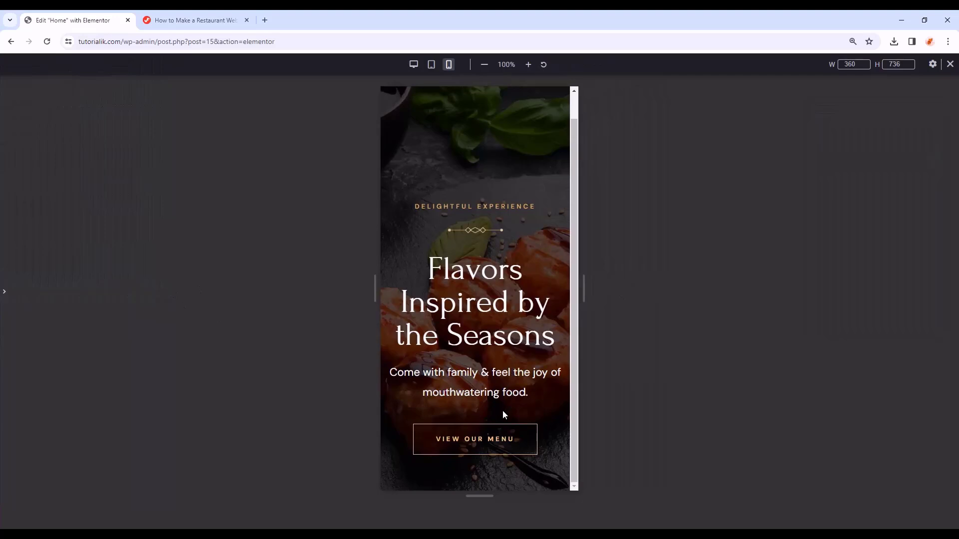
left_click(431, 64)
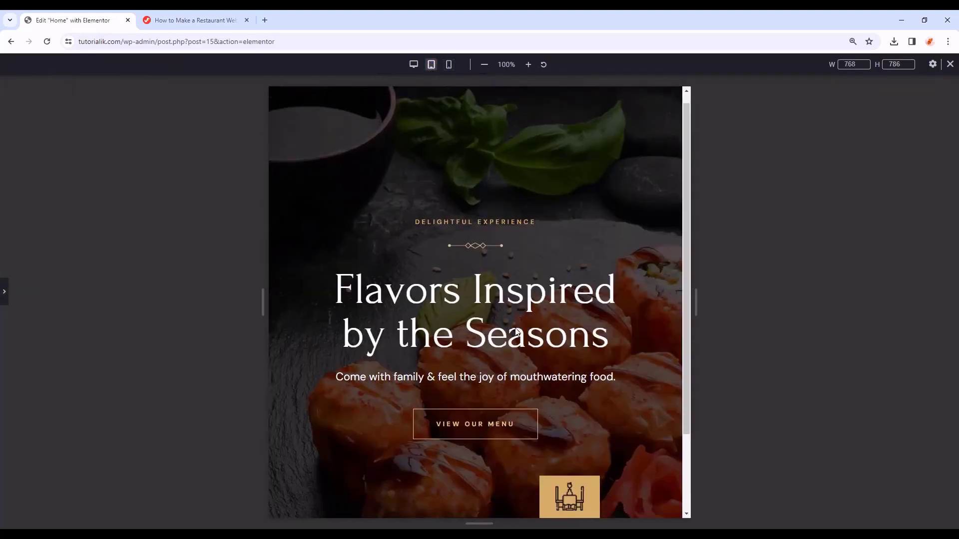
left_click(414, 65)
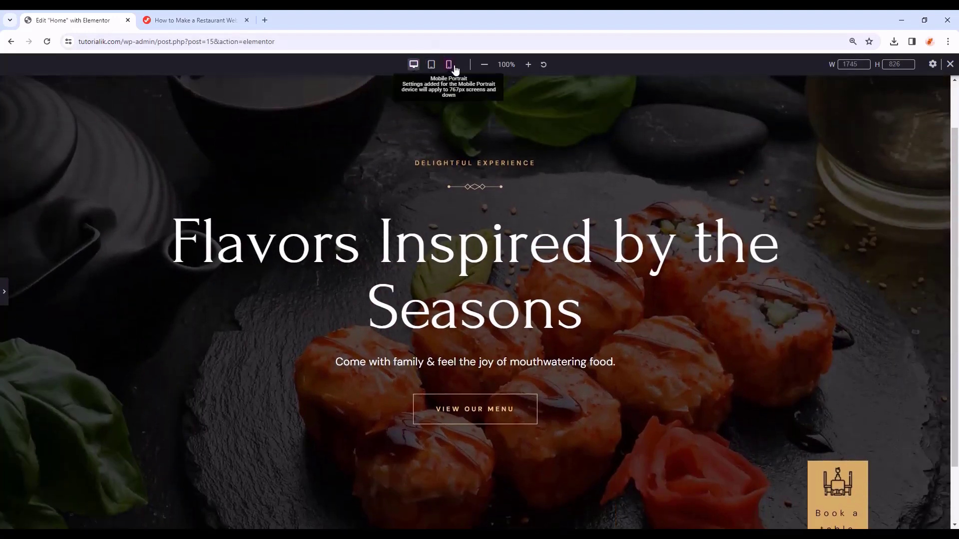
left_click(448, 65)
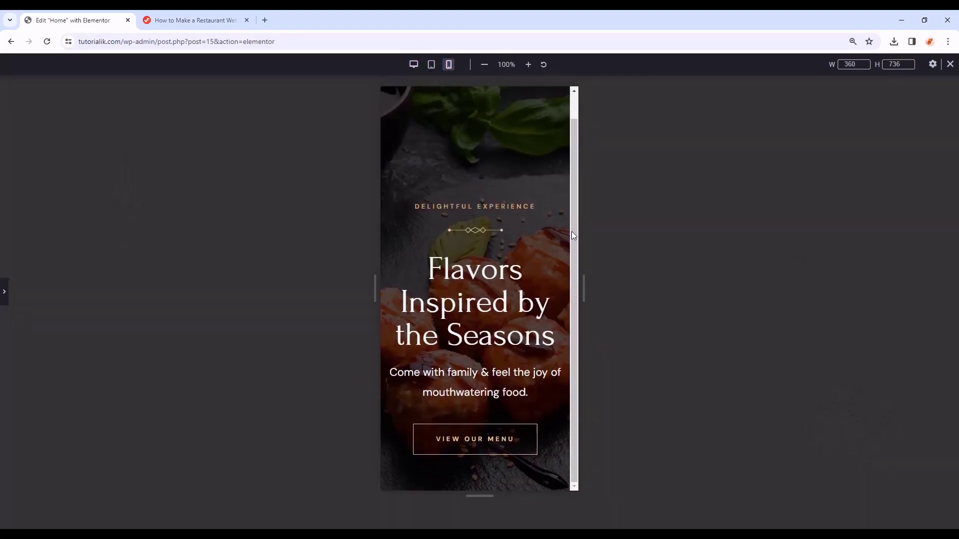
left_click(951, 64)
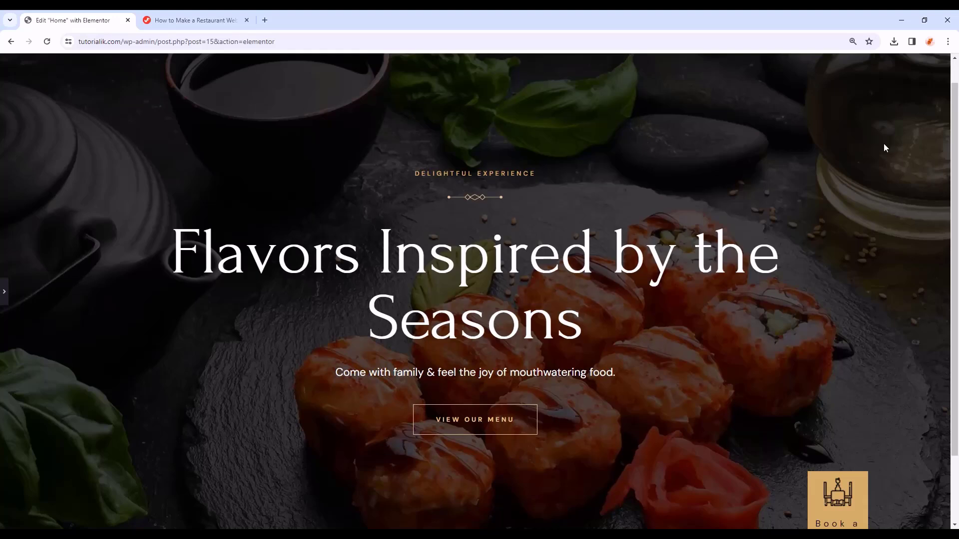
- Add a new container below the banner and rename it Flavours Section
left_click(4, 291)
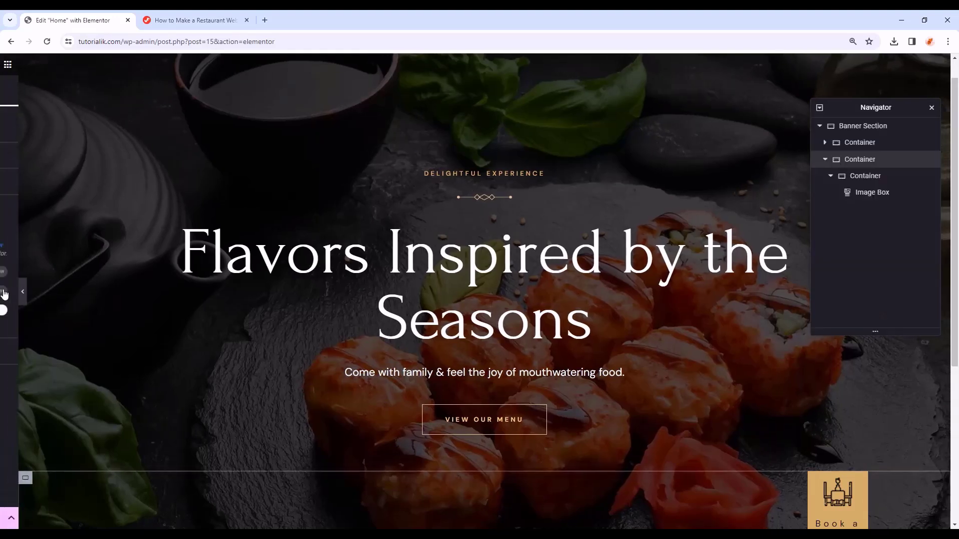
scroll(490, 247, "down", 5)
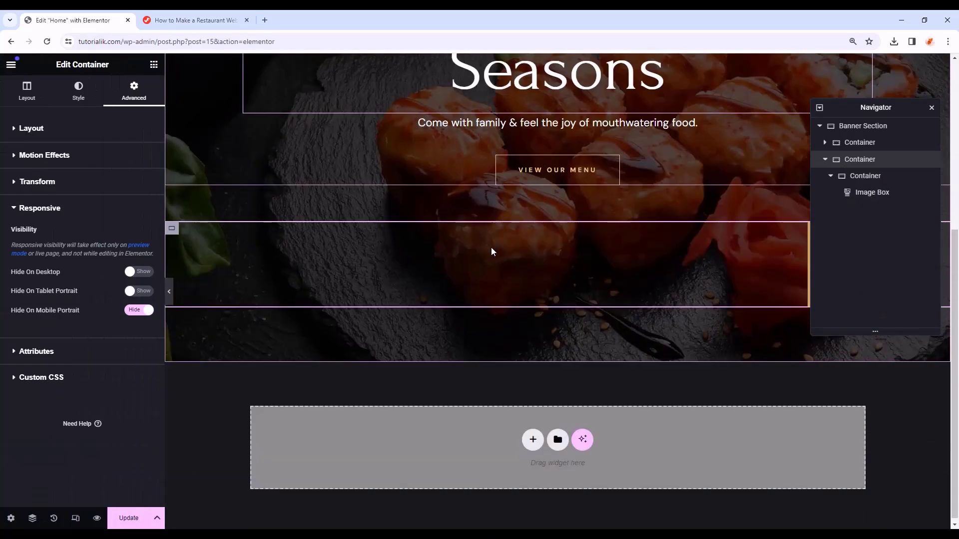
left_click(154, 64)
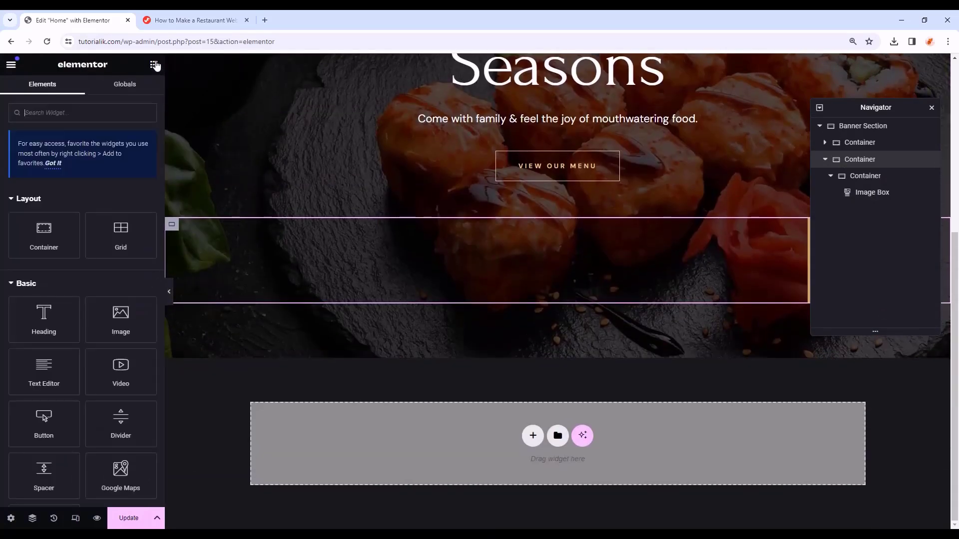
left_click_drag(43, 235, 475, 428)
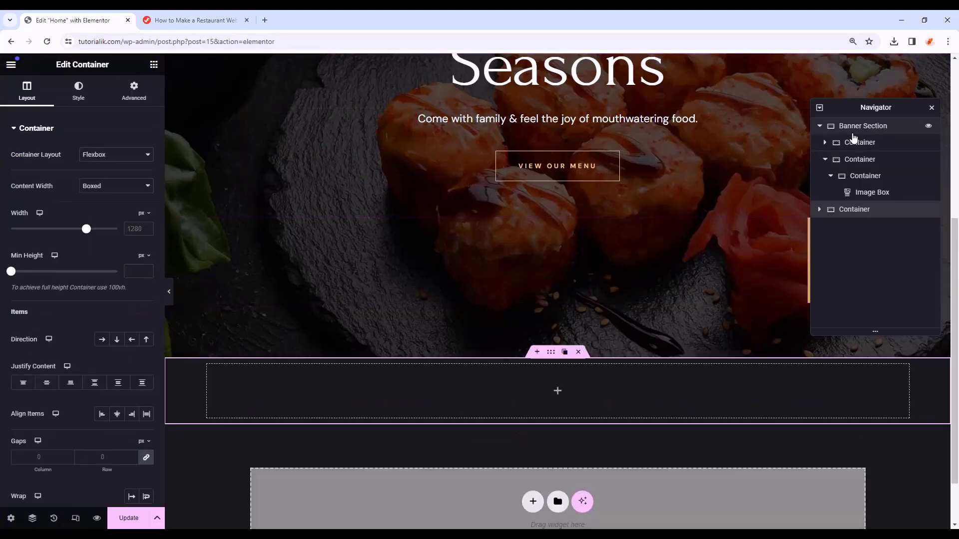
left_click(821, 126)
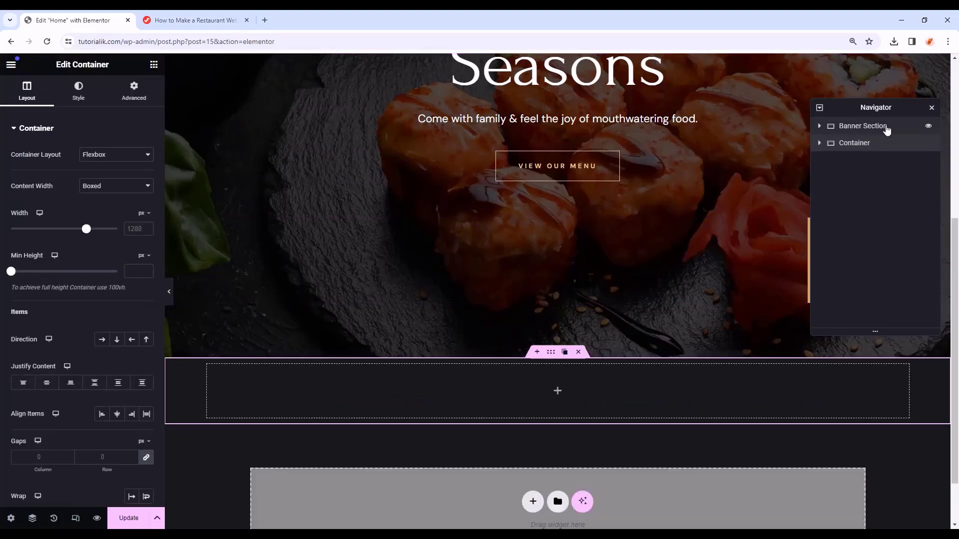
double_click(857, 144)
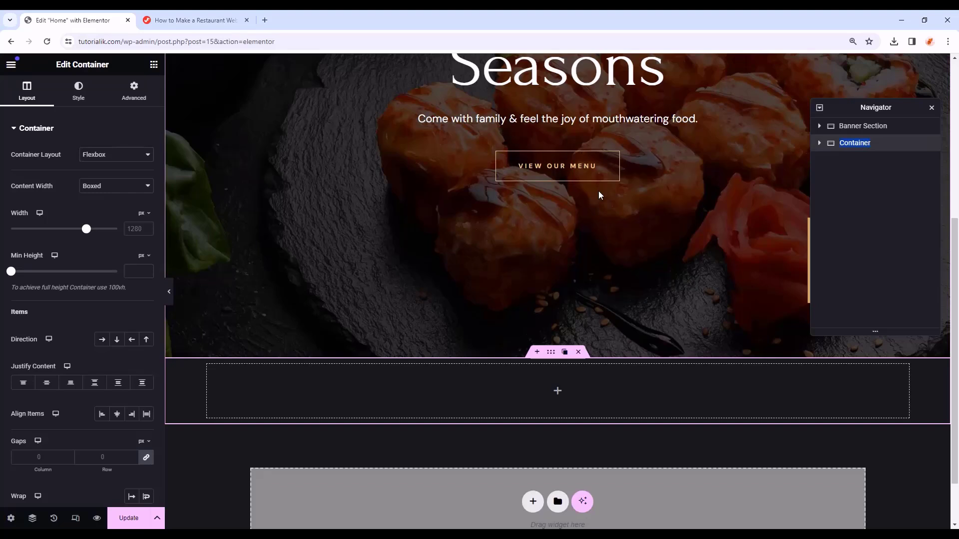
type("Flavours Section")
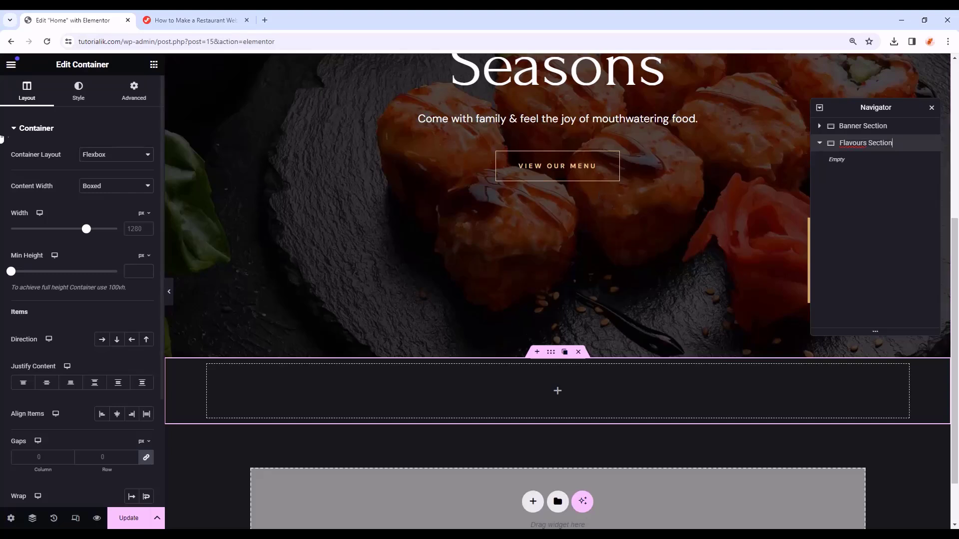
- Set the Flavours Section to full width with column direction
left_click(125, 186)
left_click(124, 206)
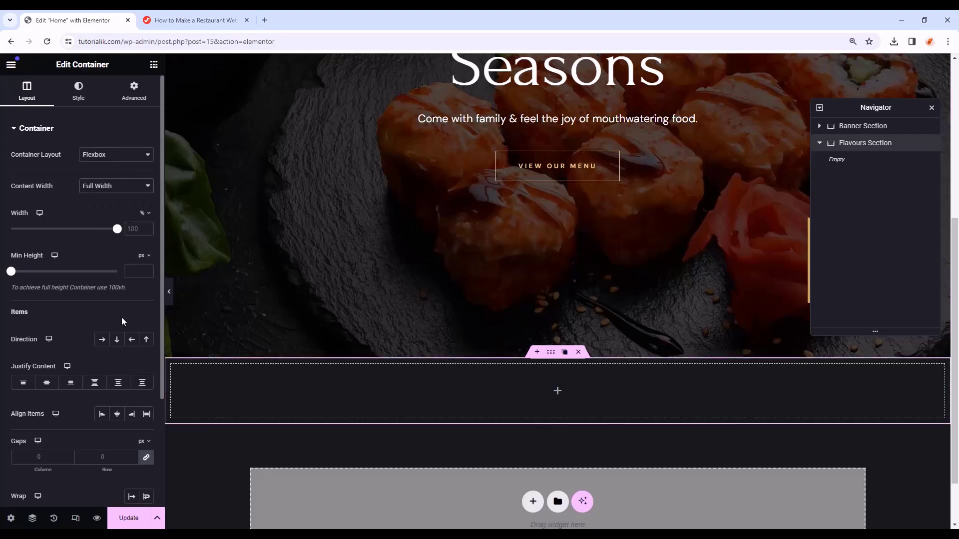
left_click(116, 341)
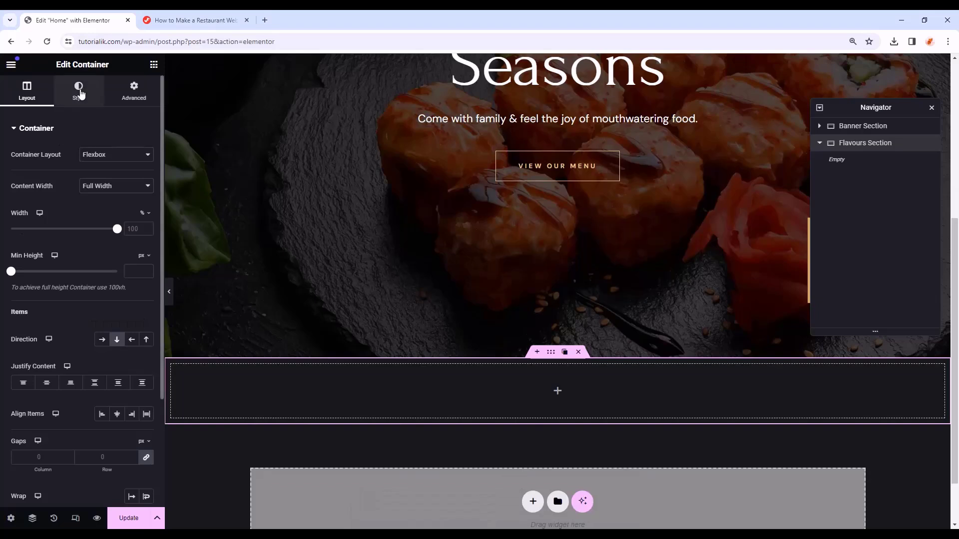
- Give the Flavours Section a classic #0e0d0c background with the sketch illustration image
left_click(79, 93)
left_click(105, 179)
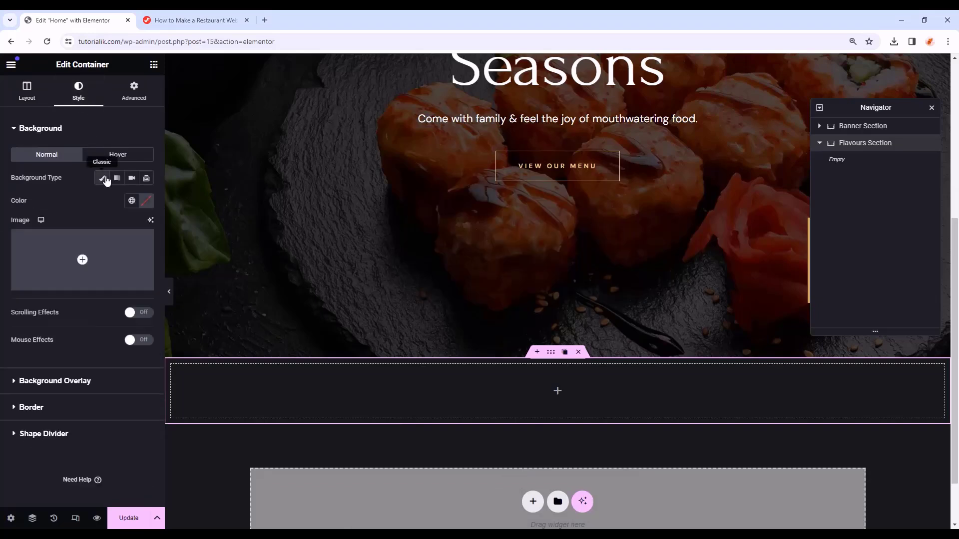
left_click(146, 202)
double_click(138, 356)
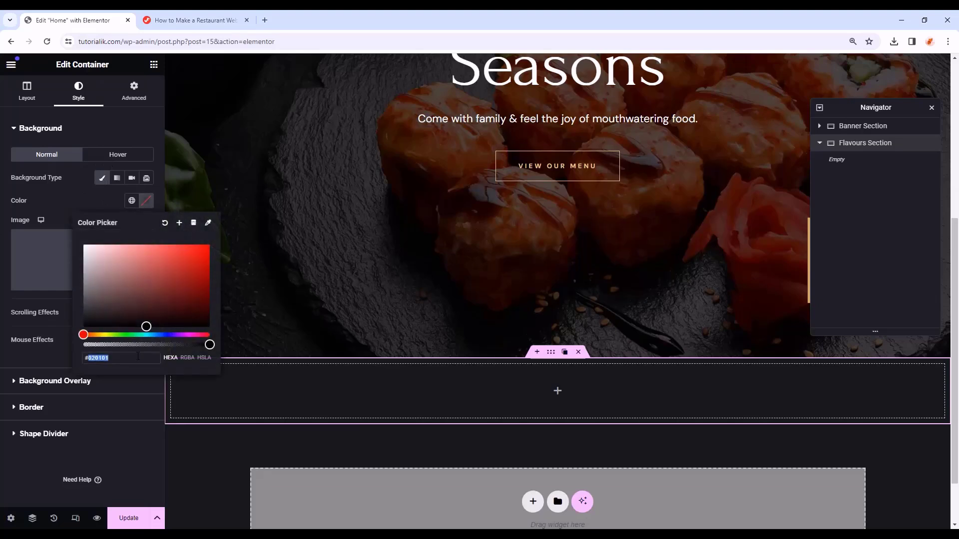
type("0e0d0c")
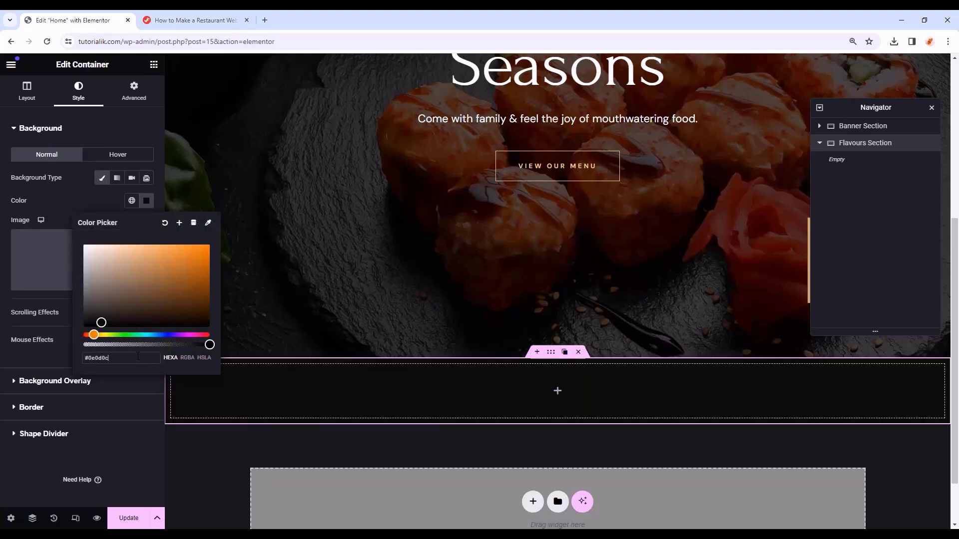
left_click(148, 201)
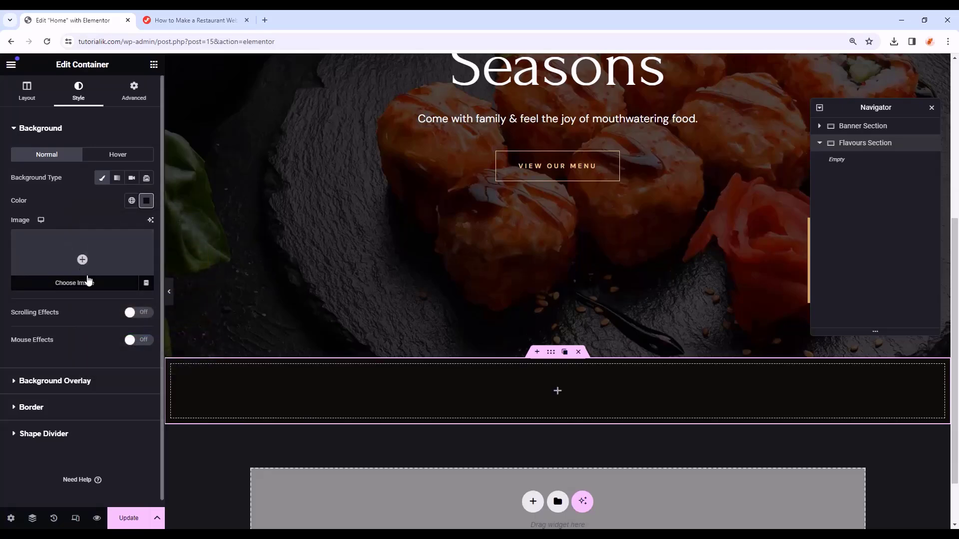
left_click(82, 260)
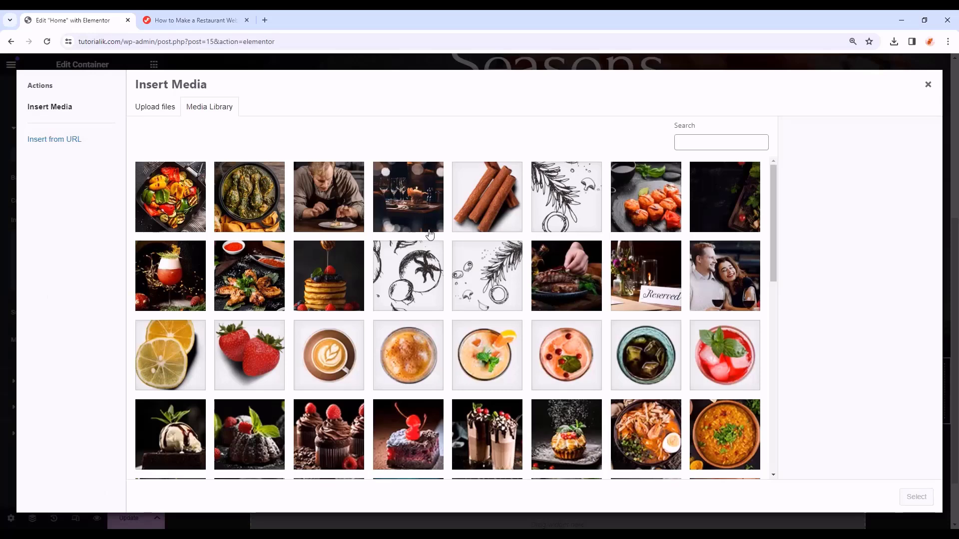
left_click(488, 280)
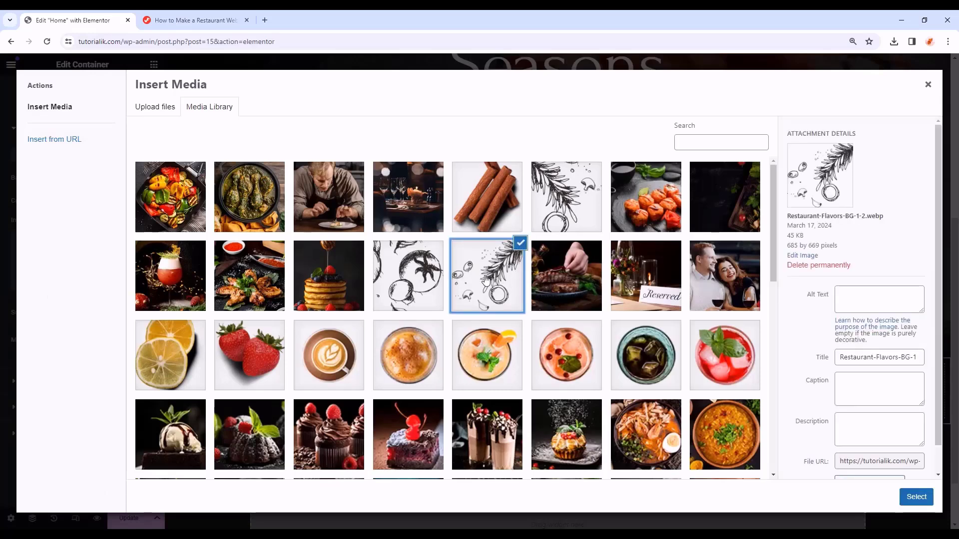
left_click(916, 497)
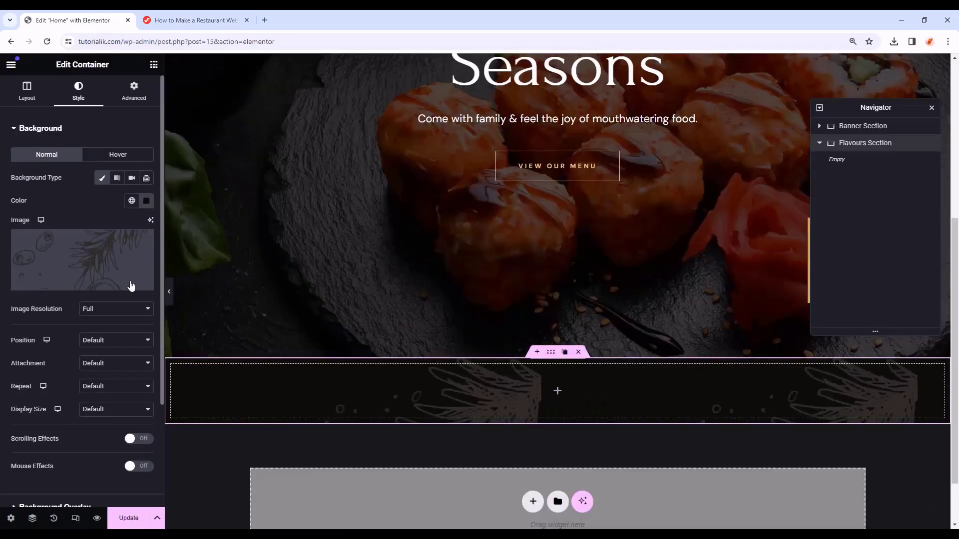
- Position the sketch top right, scrolling, no-repeat, at a custom 20% size
left_click(122, 340)
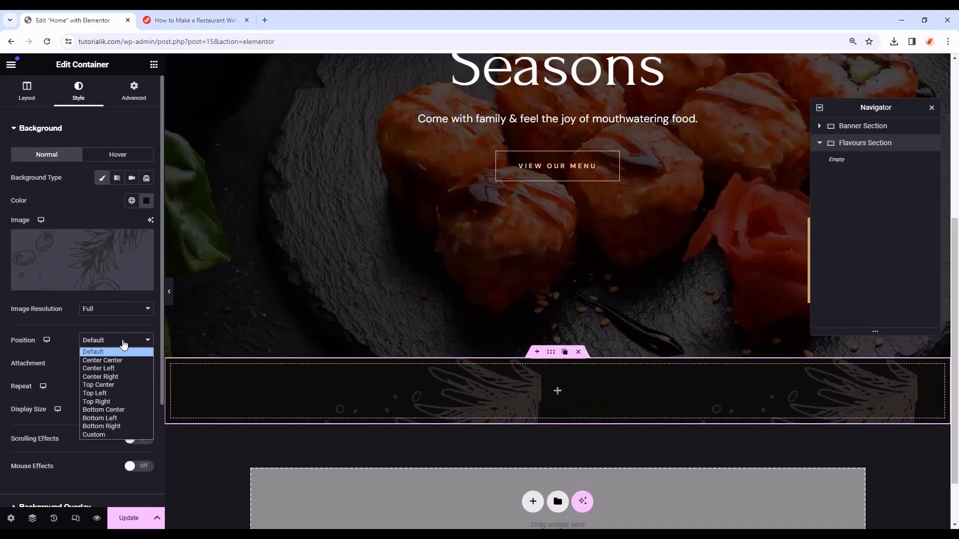
left_click(116, 402)
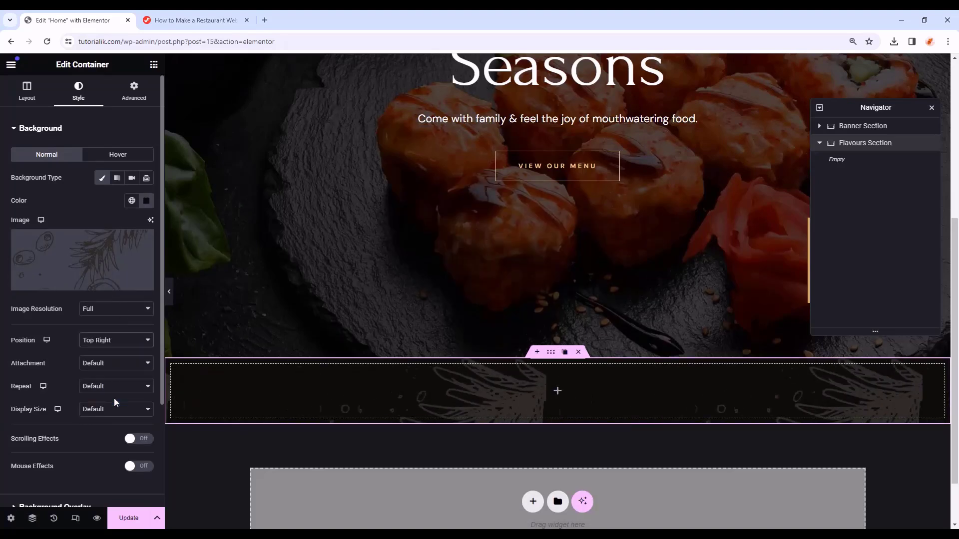
left_click(112, 364)
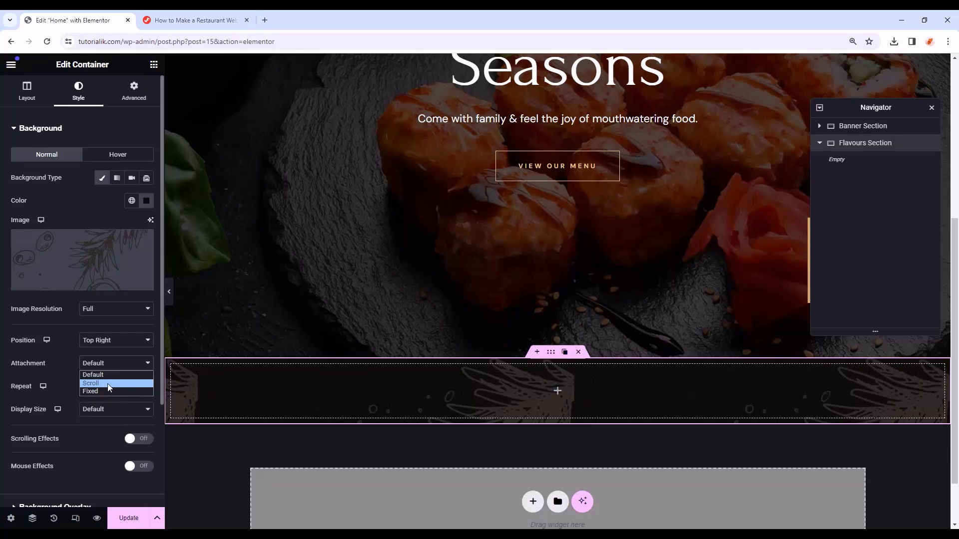
left_click(107, 383)
left_click(111, 389)
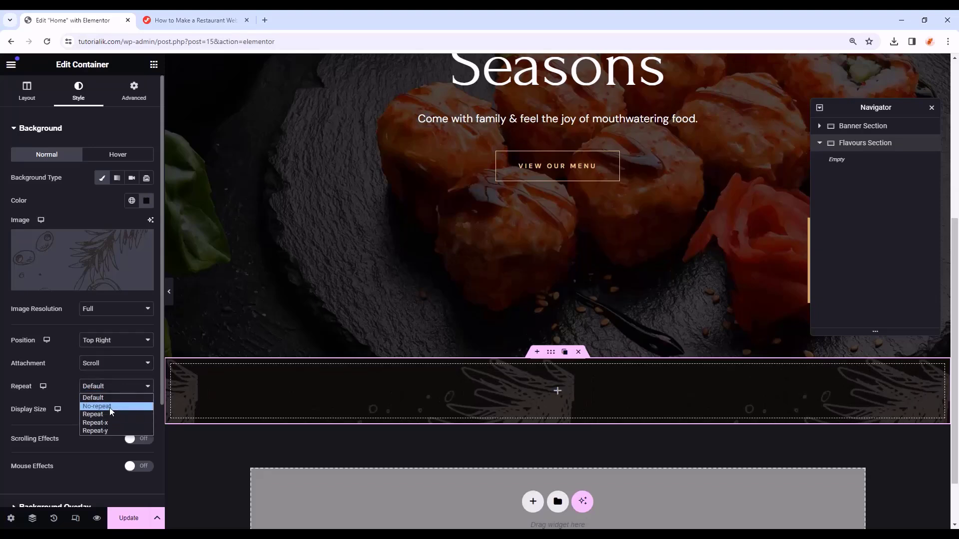
left_click(109, 407)
left_click(110, 409)
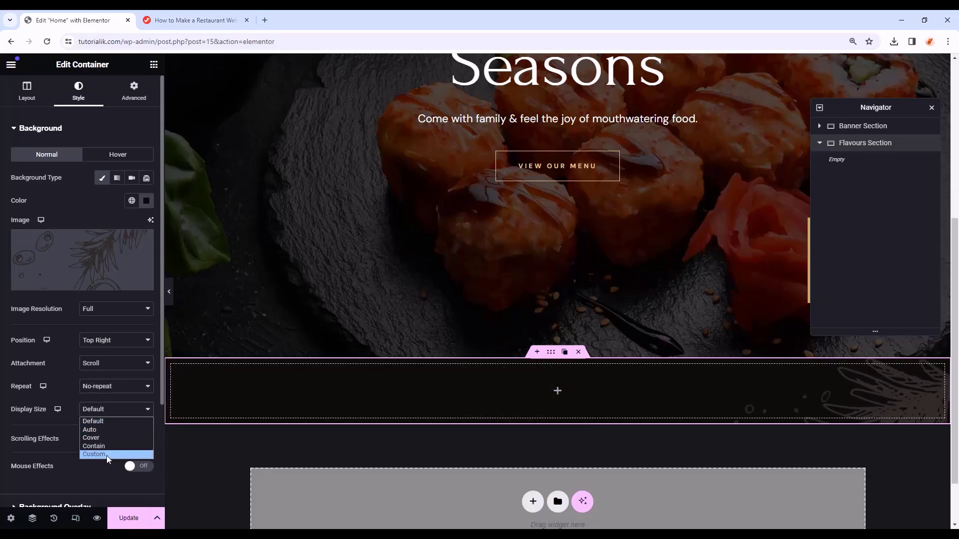
left_click(106, 454)
double_click(134, 444)
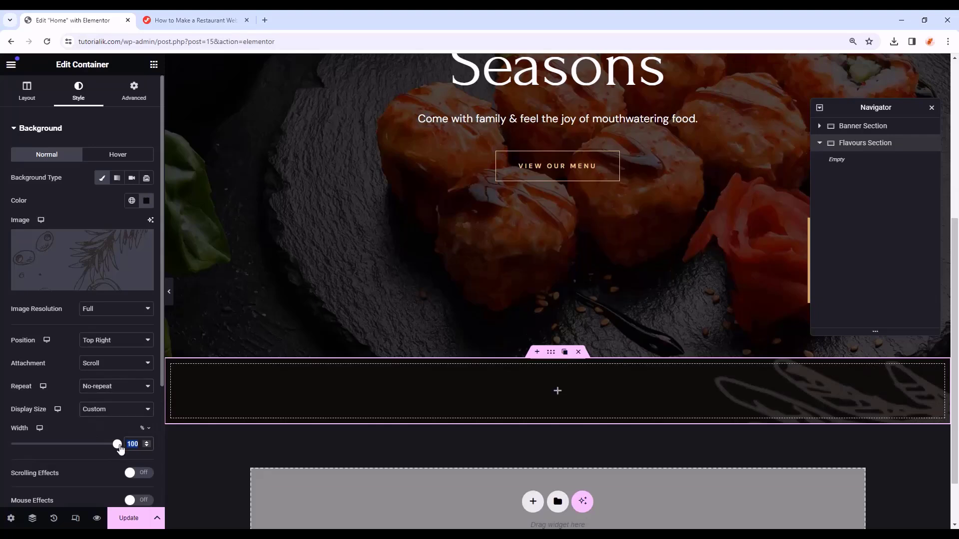
type("20")
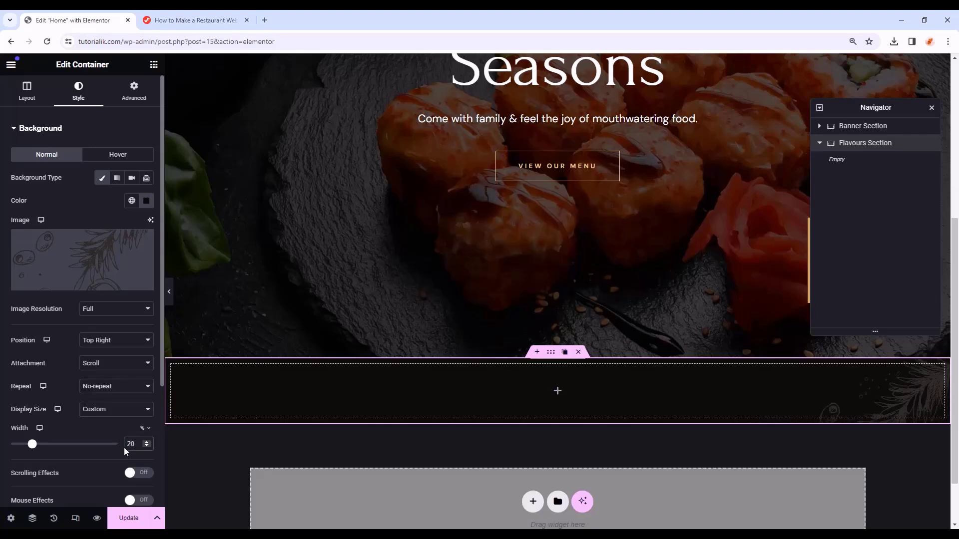
- Set the section's padding to 100 px top and 110 px bottom
left_click(134, 91)
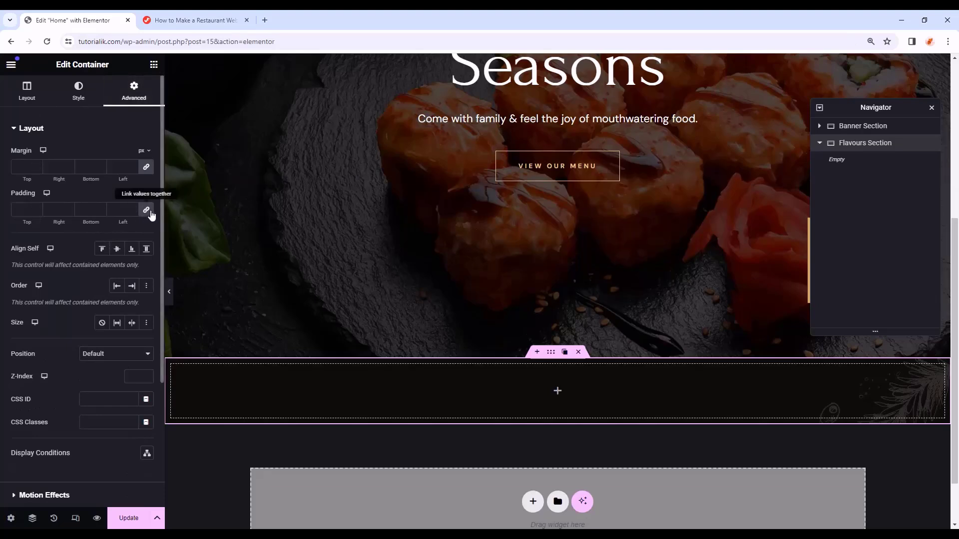
left_click(23, 209)
type("0")
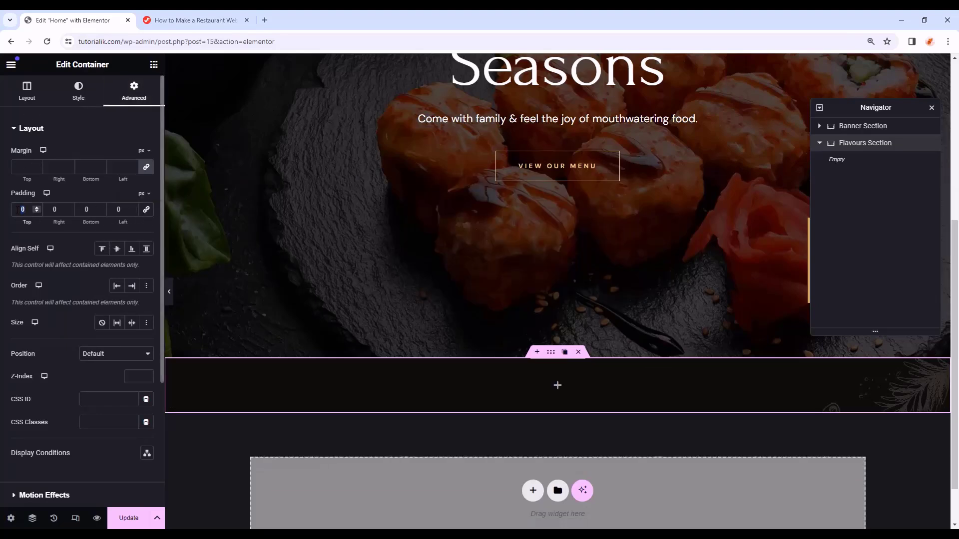
type("100")
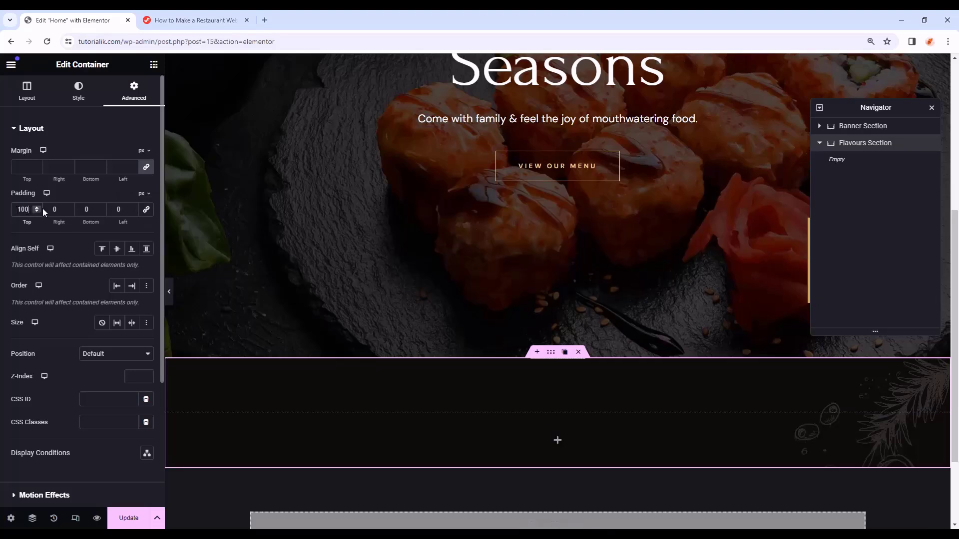
double_click(77, 206)
type("110")
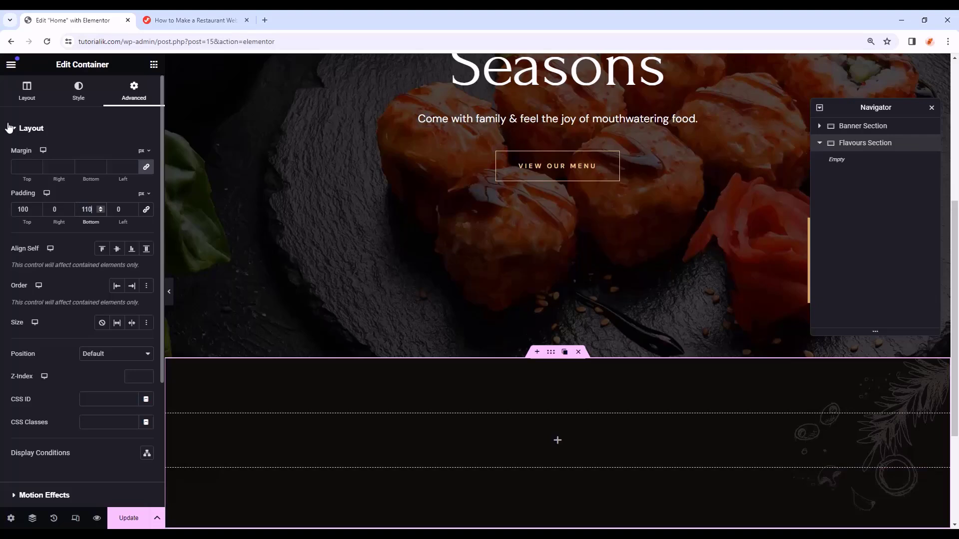
scroll(617, 359, "down", 1)
scroll(495, 300, "down", 2)
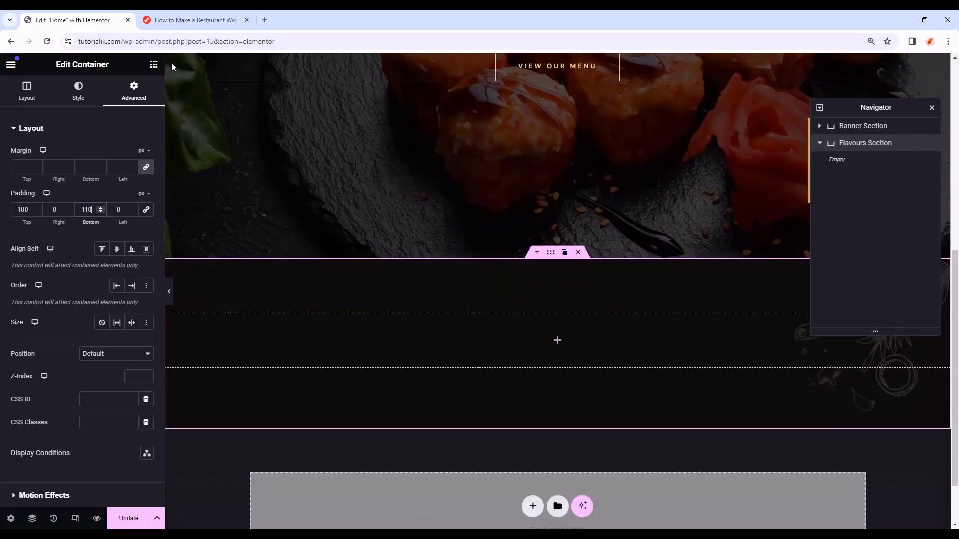
- Add an inner container to Flavours Section and set its padding to 0
left_click(154, 64)
left_click_drag(50, 250, 624, 338)
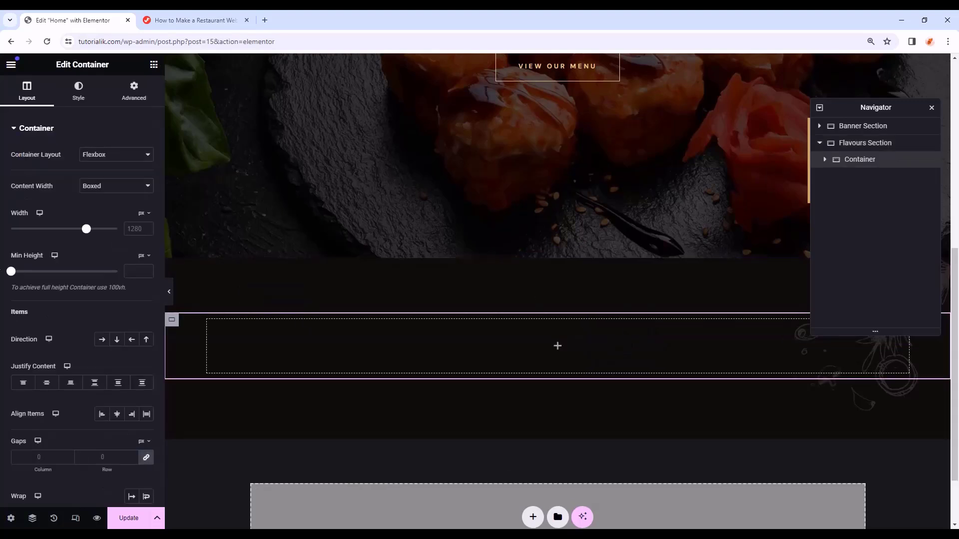
left_click(134, 92)
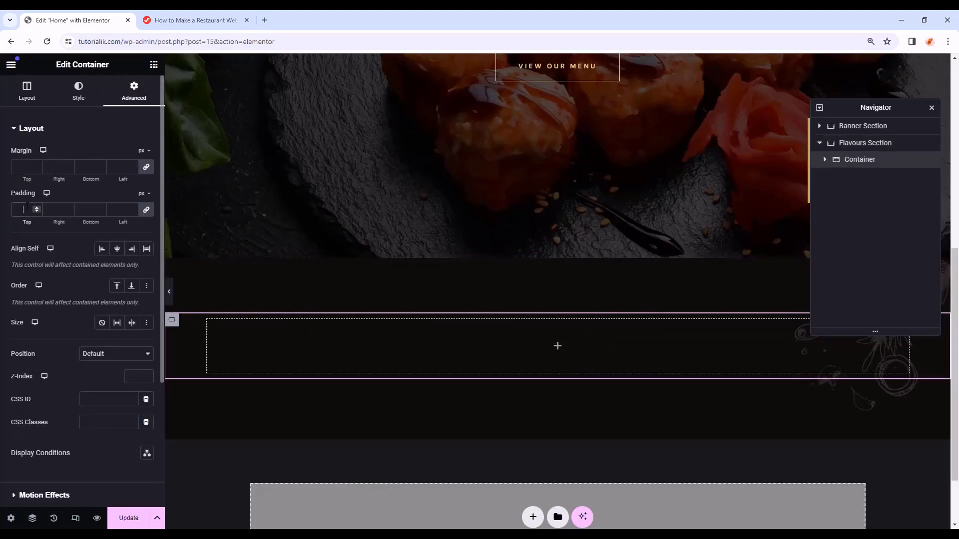
type("0")
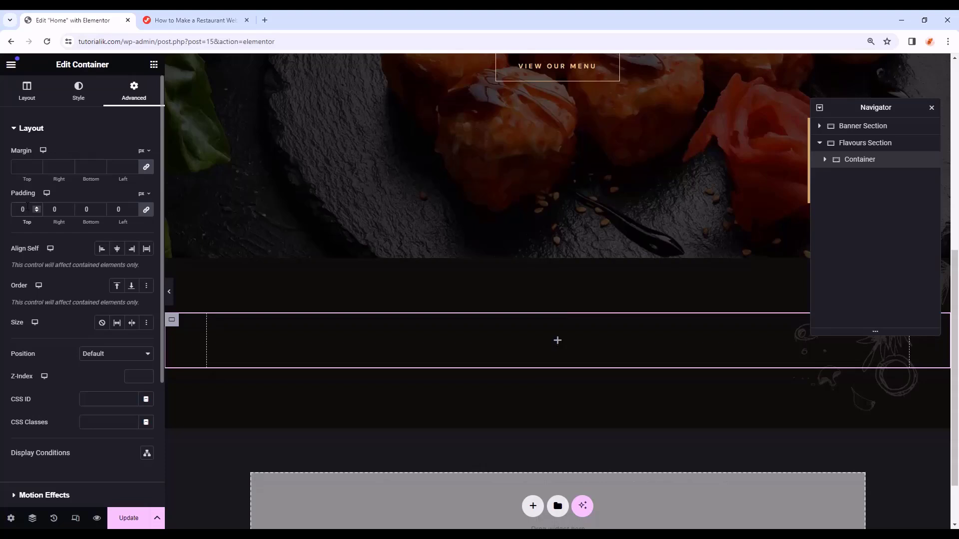
- Place a Heading widget in the inner container and select its 'Add Your Heading Text Here' title
left_click(153, 64)
left_click_drag(43, 215, 558, 330)
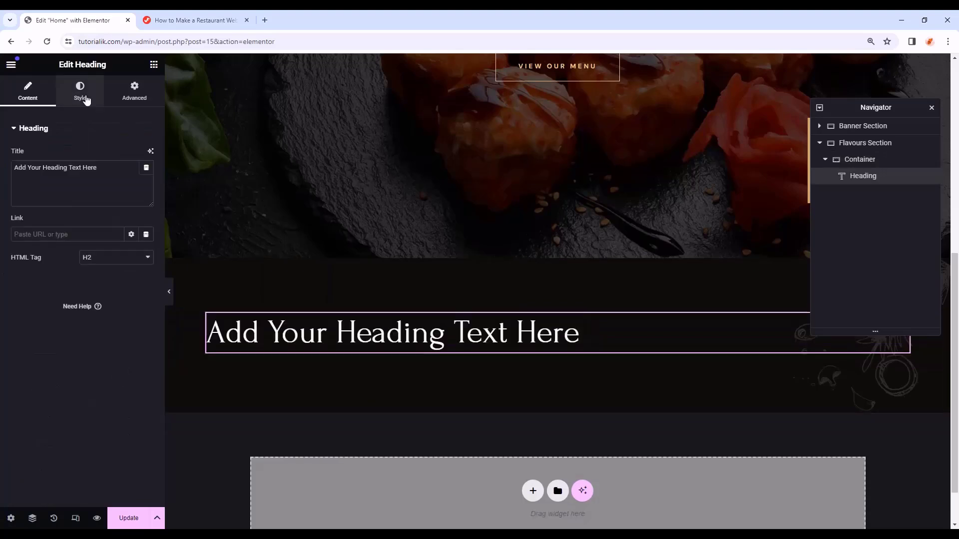
triple_click(104, 168)
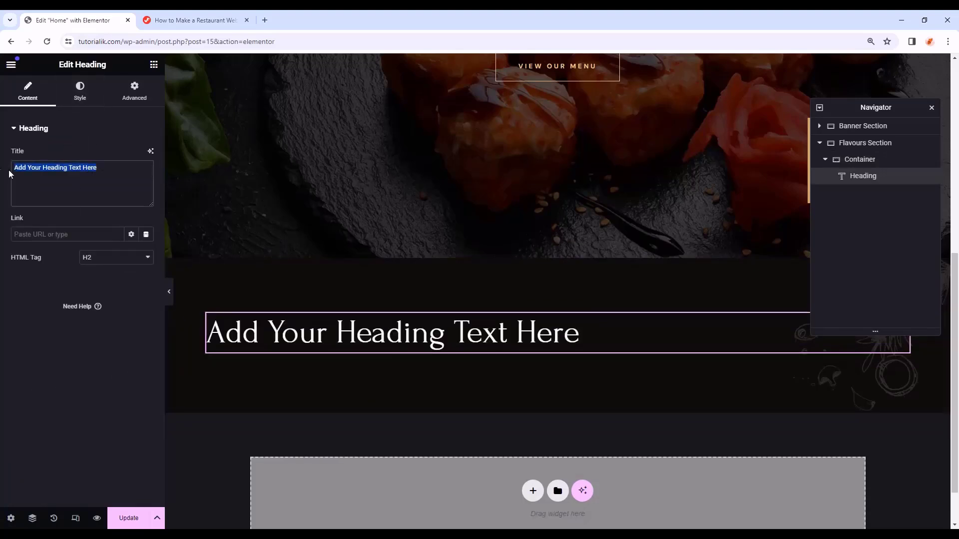
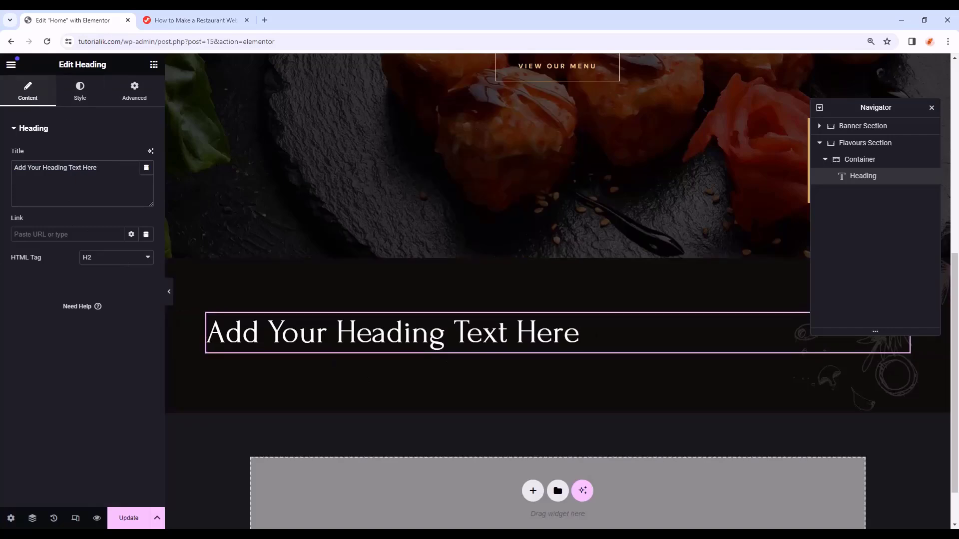
- Replace the placeholder heading with a copy of the banner's DELIGHTFUL EXPERIENCE subtitle
scroll(415, 343, "up", 8)
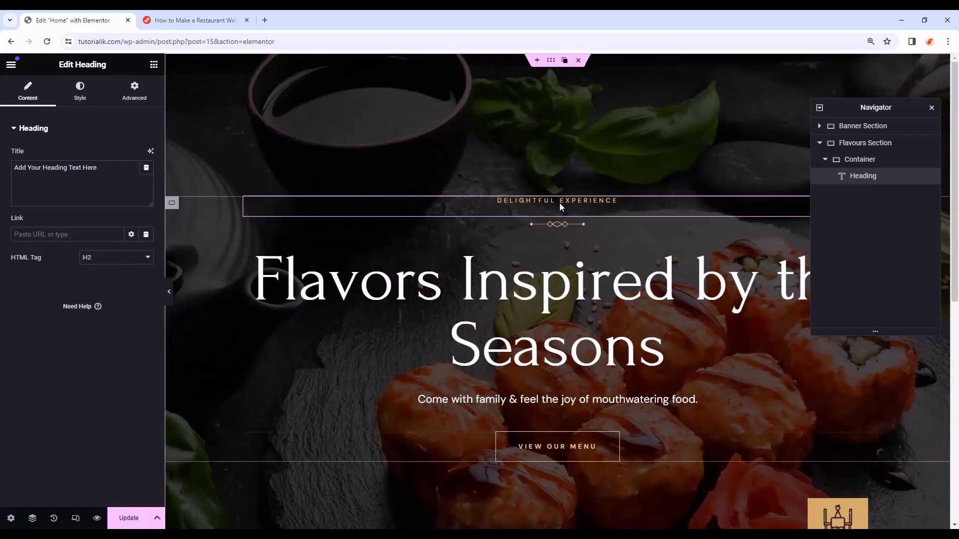
left_click(576, 199)
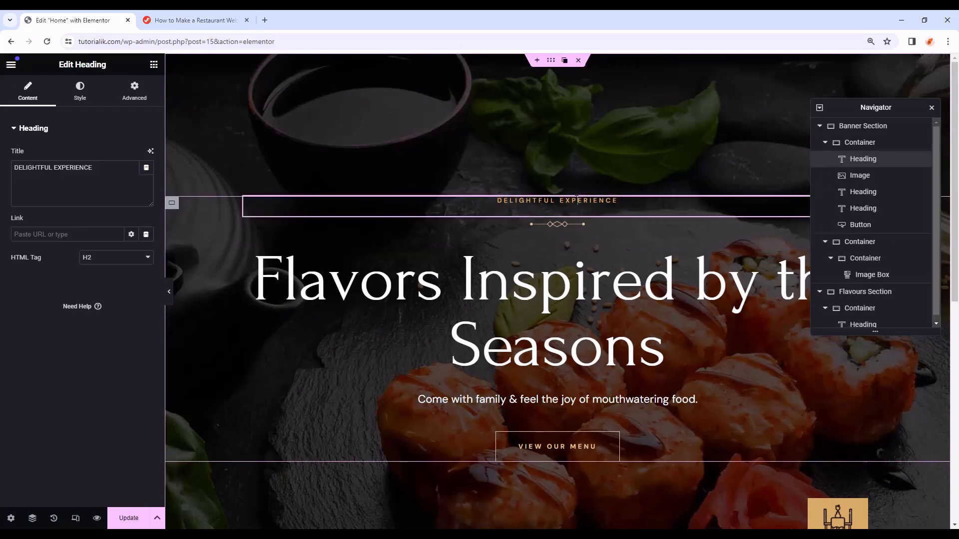
right_click(577, 199)
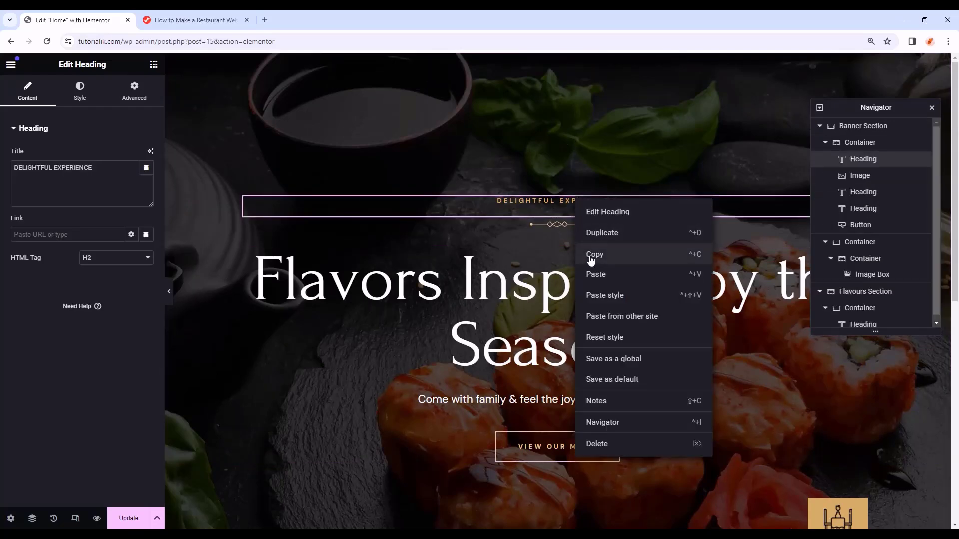
left_click(591, 259)
scroll(591, 255, "down", 8)
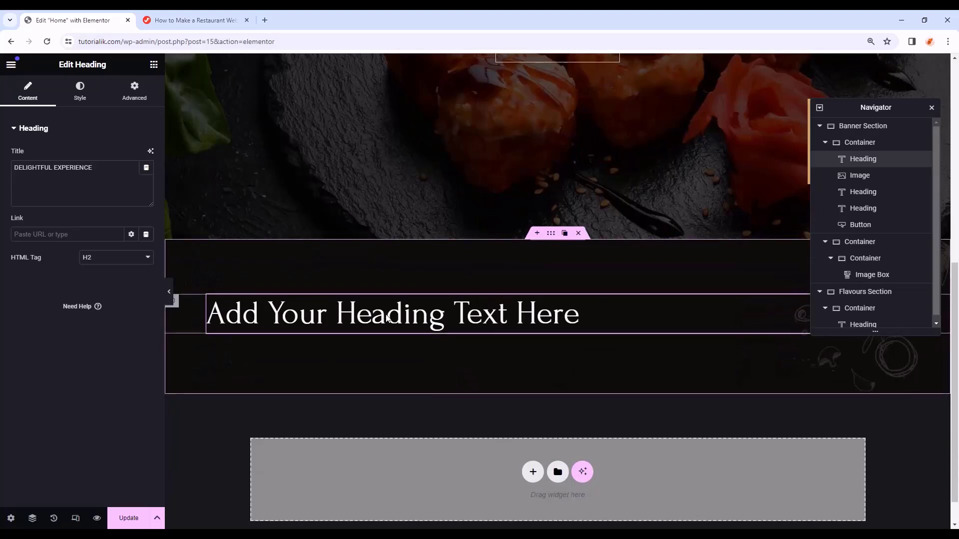
left_click(432, 320)
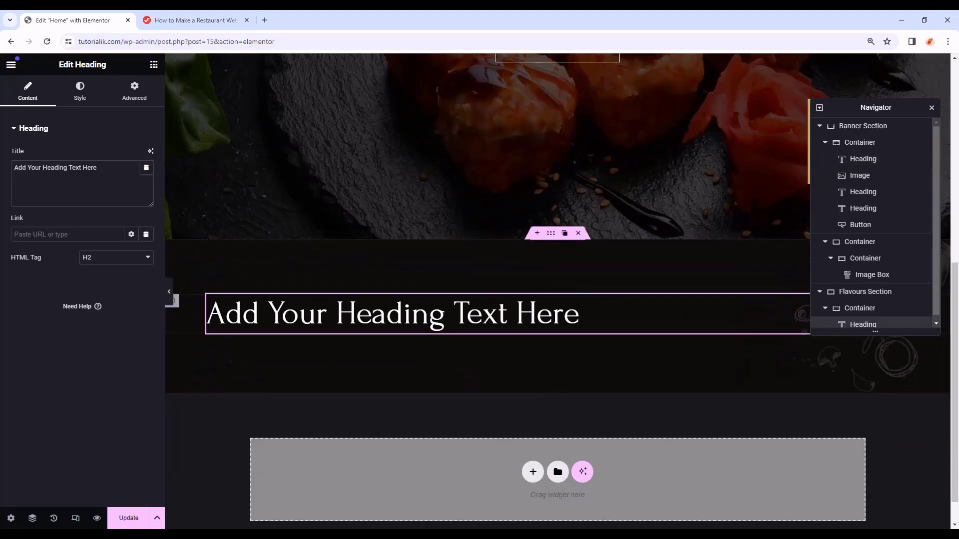
right_click(871, 324)
left_click(842, 516)
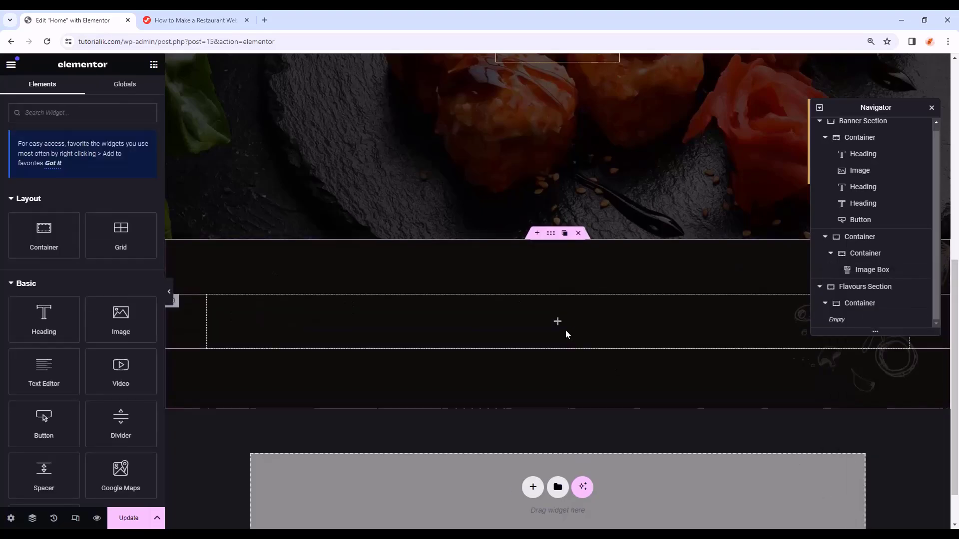
right_click(531, 316)
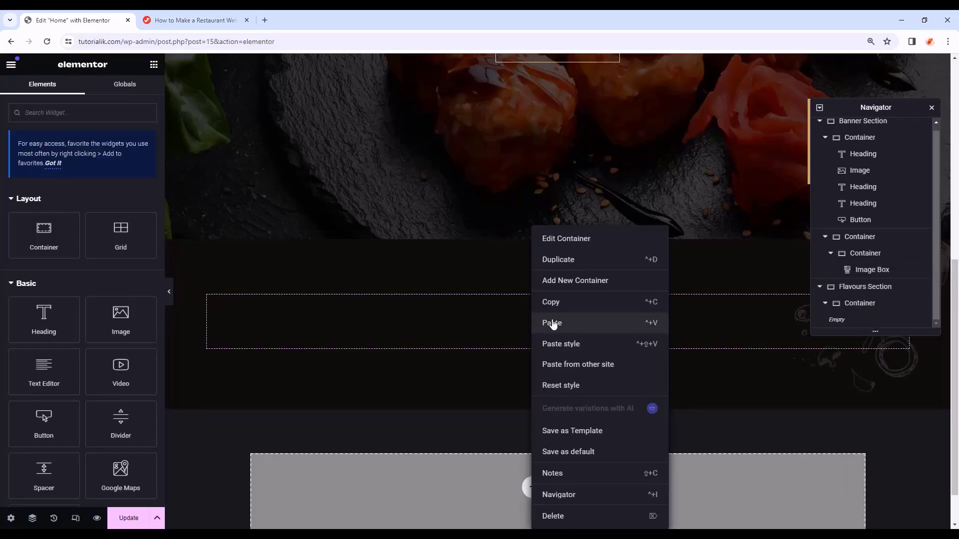
left_click(553, 323)
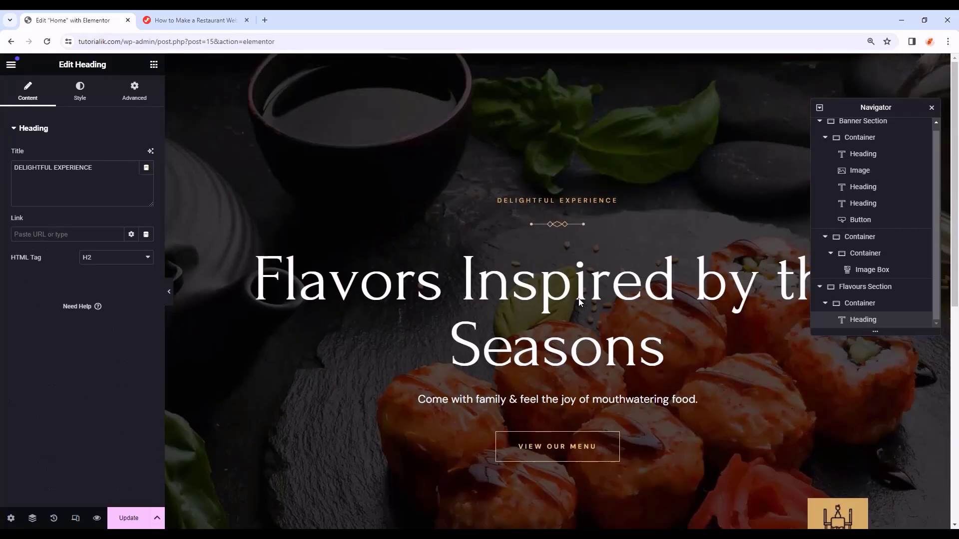
- Copy the banner's ornamental divider image and paste it below the pasted subtitle
right_click(565, 225)
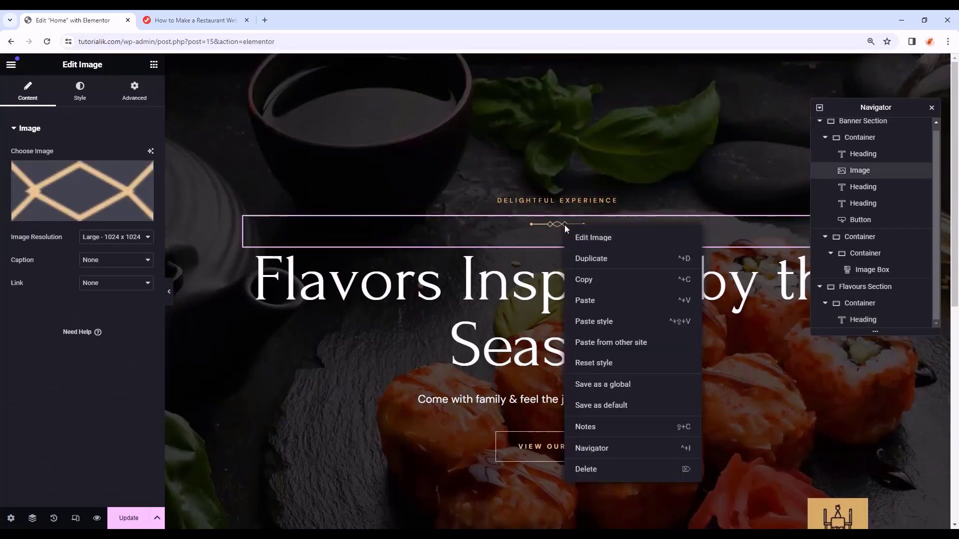
left_click(580, 279)
scroll(578, 287, "down", 7)
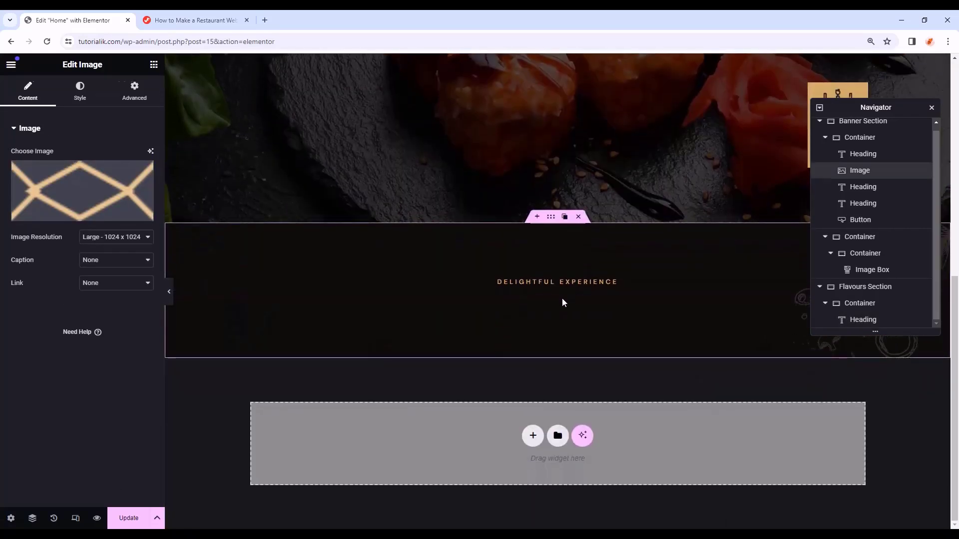
right_click(562, 297)
left_click(585, 327)
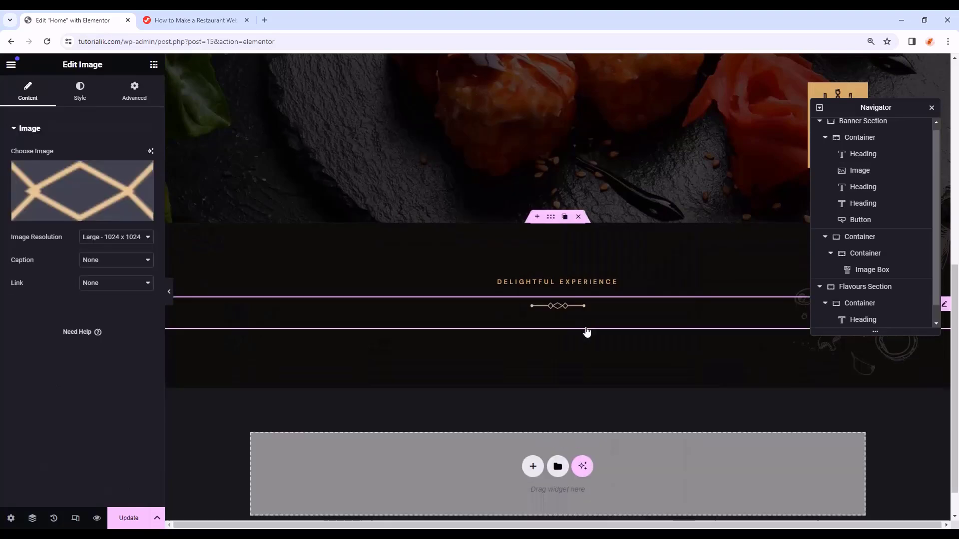
- Change the subtitle's word DELIGHTFUL to FLAVOURFUL
left_click(583, 286)
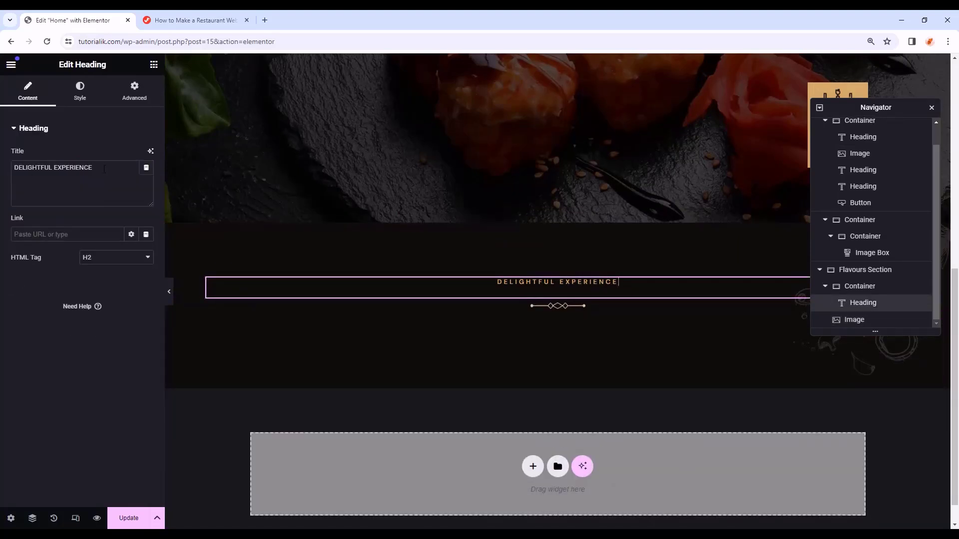
left_click_drag(105, 169, 2, 175)
left_click_drag(54, 167, 3, 171)
type("FLAVOURFUL")
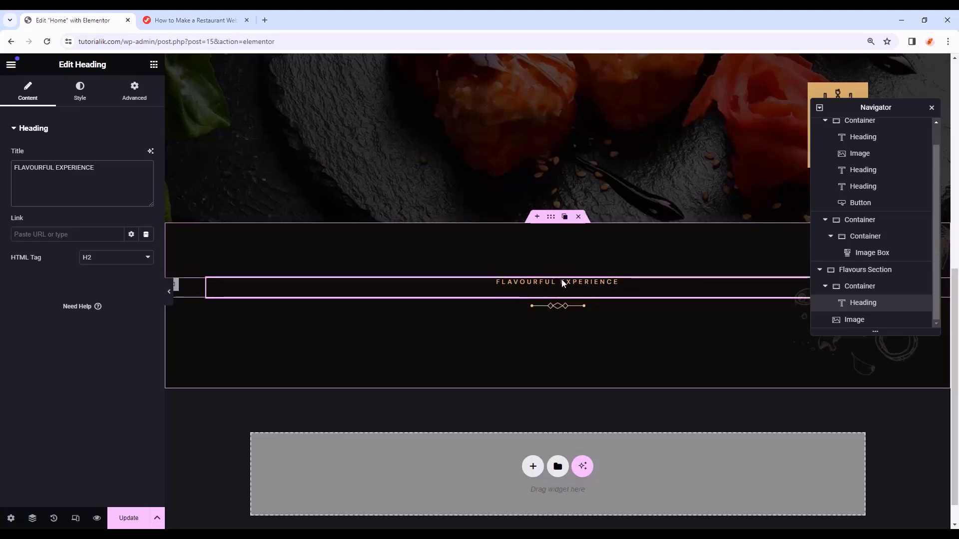
scroll(603, 292, "down", 1)
scroll(636, 291, "up", 1)
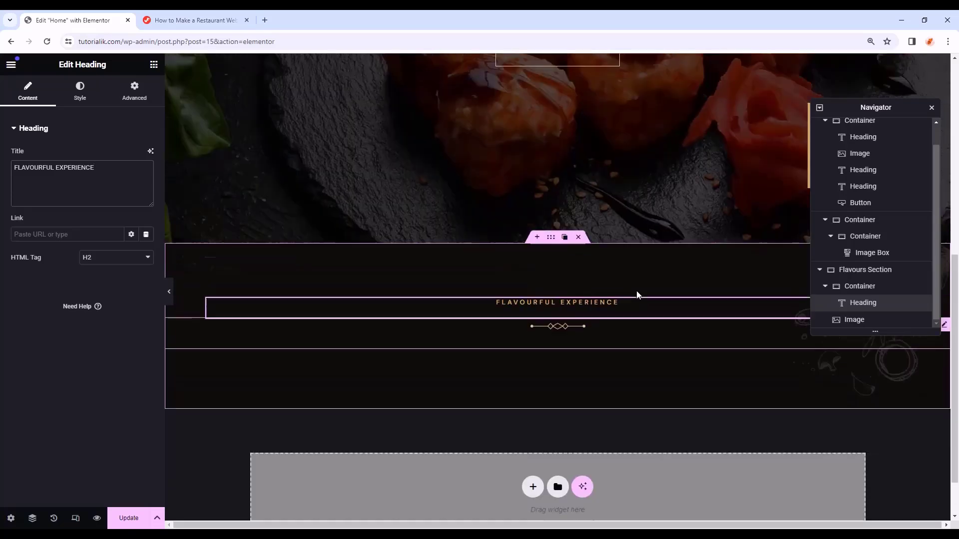
scroll(636, 295, "up", 4)
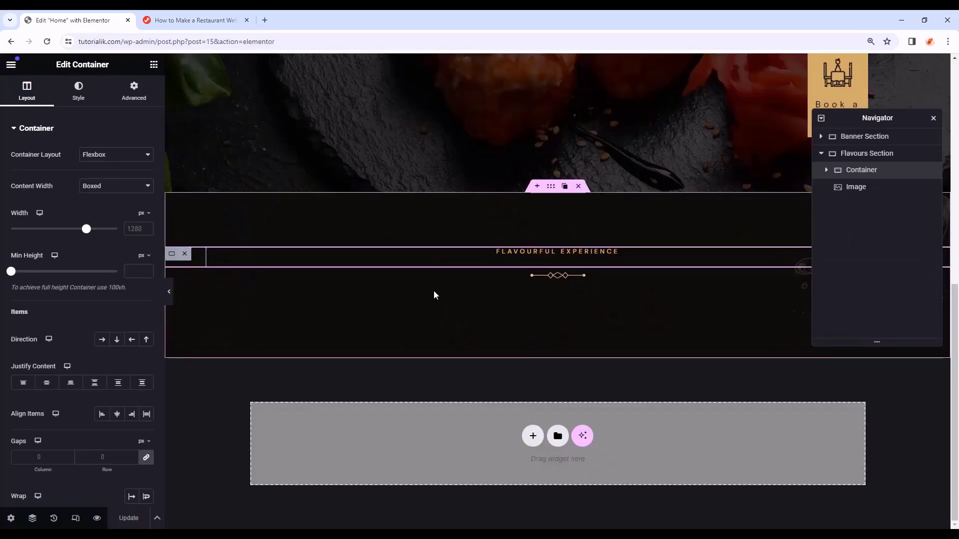
- Shrink and reposition the page structure navigator panel
left_click_drag(844, 346, 839, 270)
left_click_drag(878, 121, 864, 81)
scroll(692, 265, "up", 9)
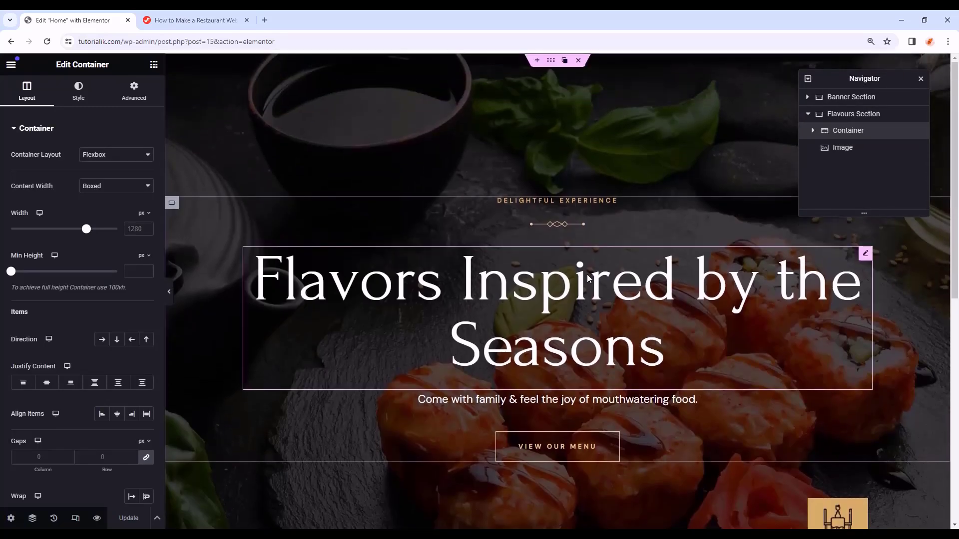
scroll(497, 292, "down", 7)
scroll(497, 292, "down", 2)
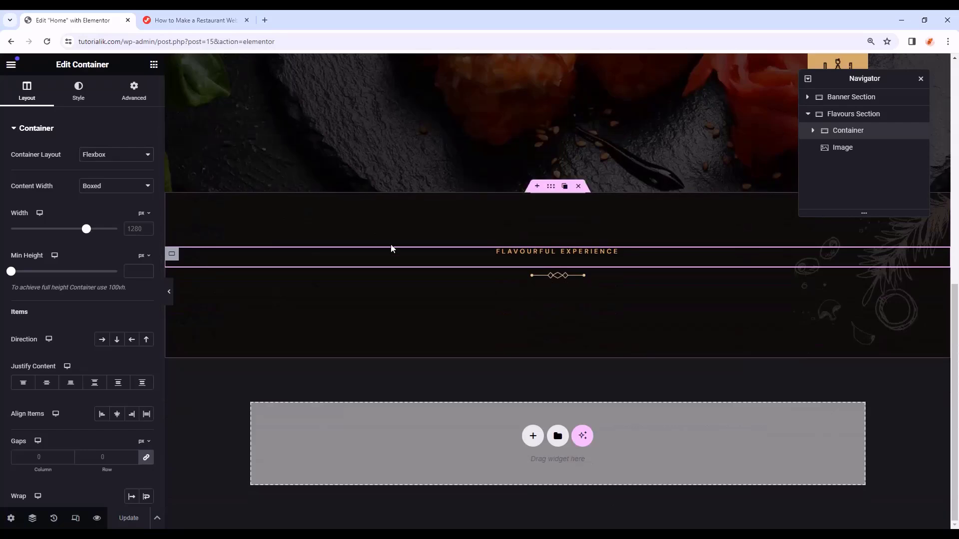
scroll(392, 248, "up", 7)
scroll(561, 242, "down", 7)
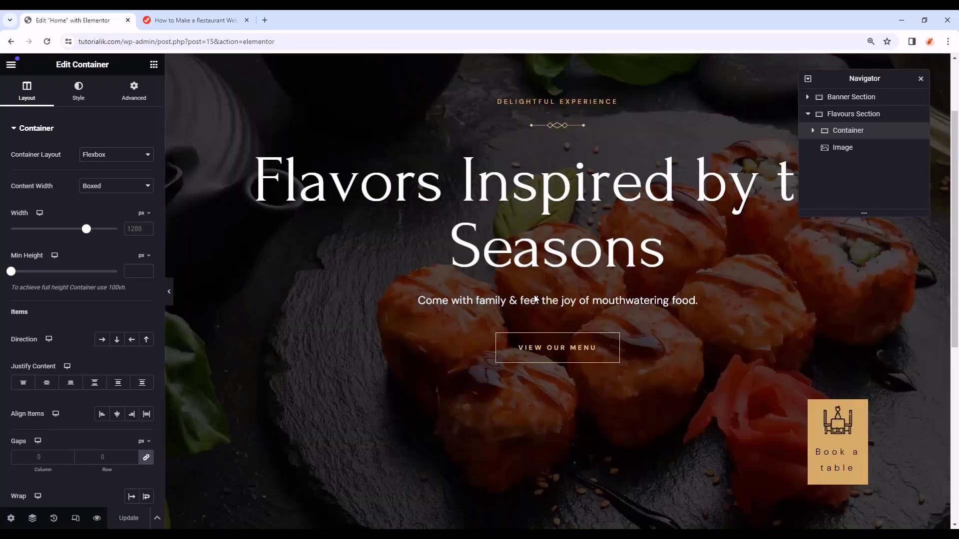
scroll(529, 299, "up", 7)
scroll(567, 201, "down", 7)
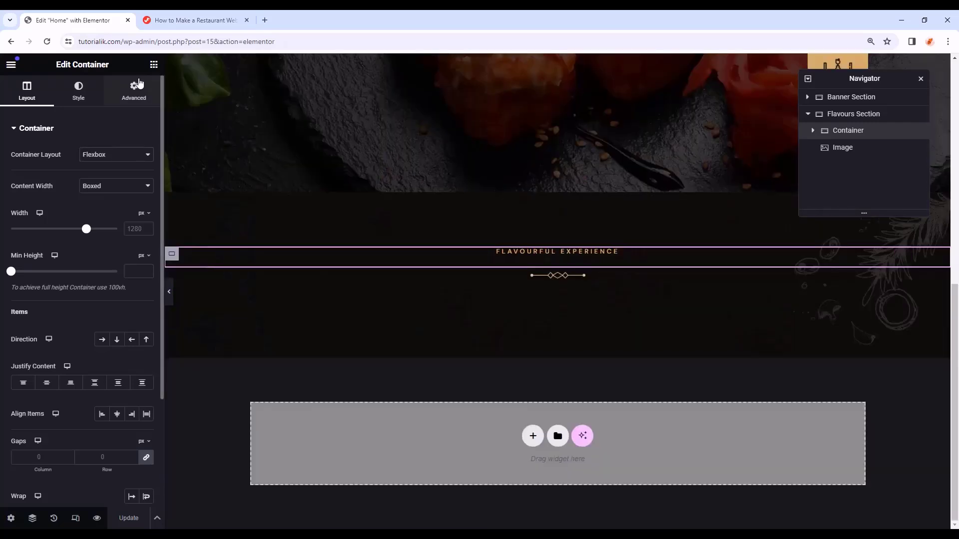
- Add a heading below the subtitle reading 'We Offer Top Flavours'
left_click(154, 64)
left_click_drag(52, 307, 566, 291)
left_click_drag(117, 170, 1, 174)
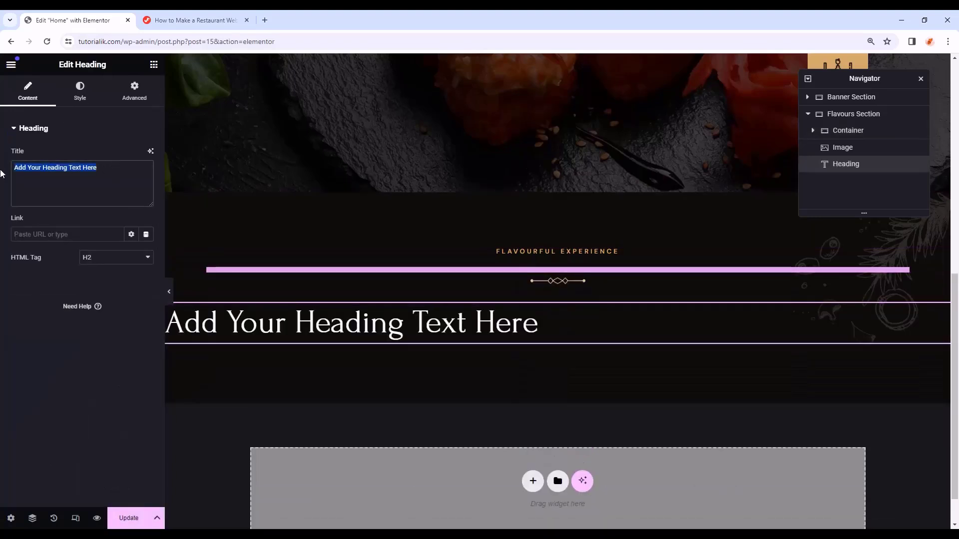
key("ctrl+v")
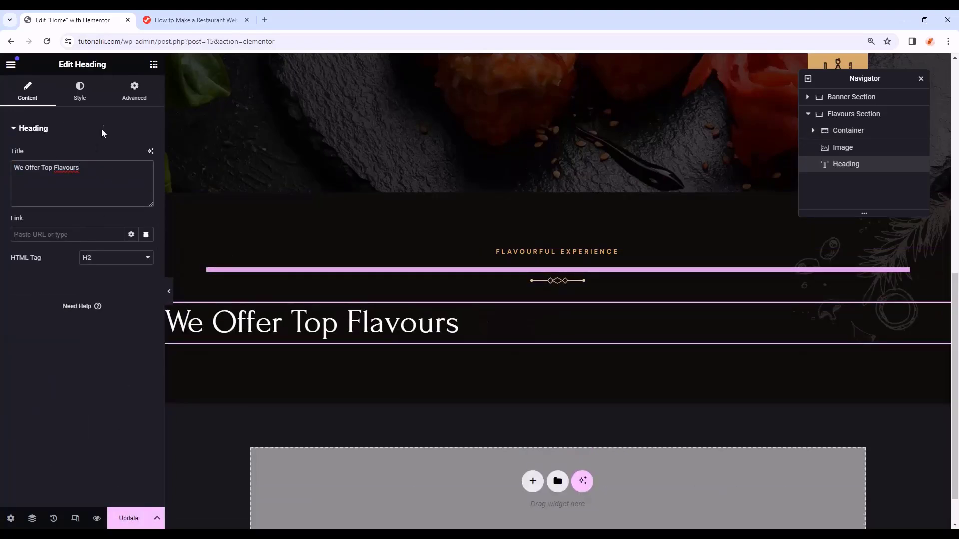
- Center the We Offer Top Flavours heading and give it a 26 px bottom margin
left_click(97, 93)
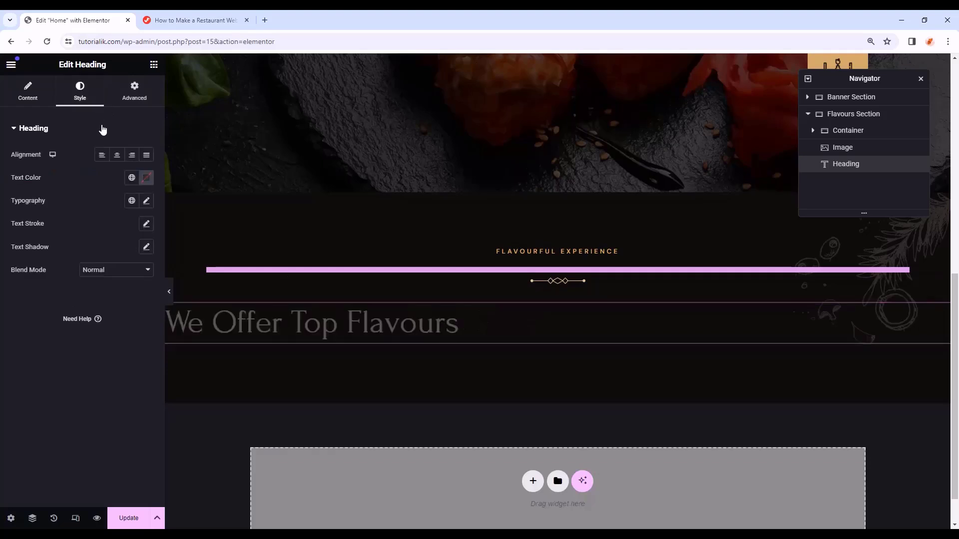
left_click(118, 156)
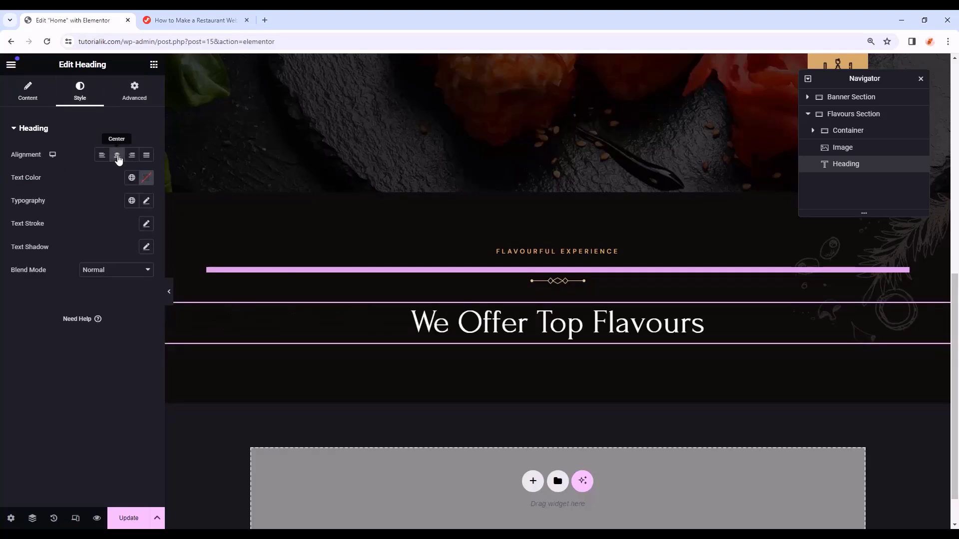
left_click(138, 100)
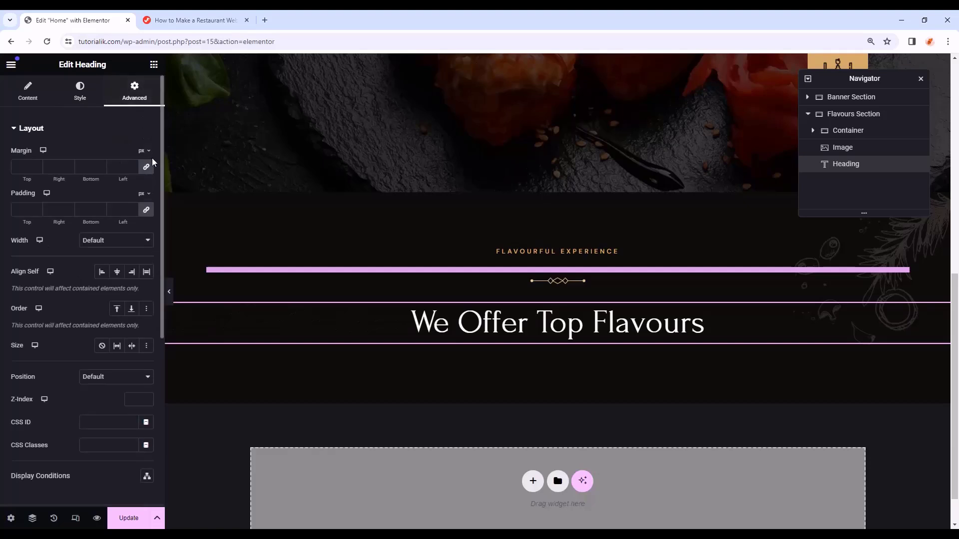
left_click(147, 167)
left_click_drag(91, 167, 81, 167)
type("26")
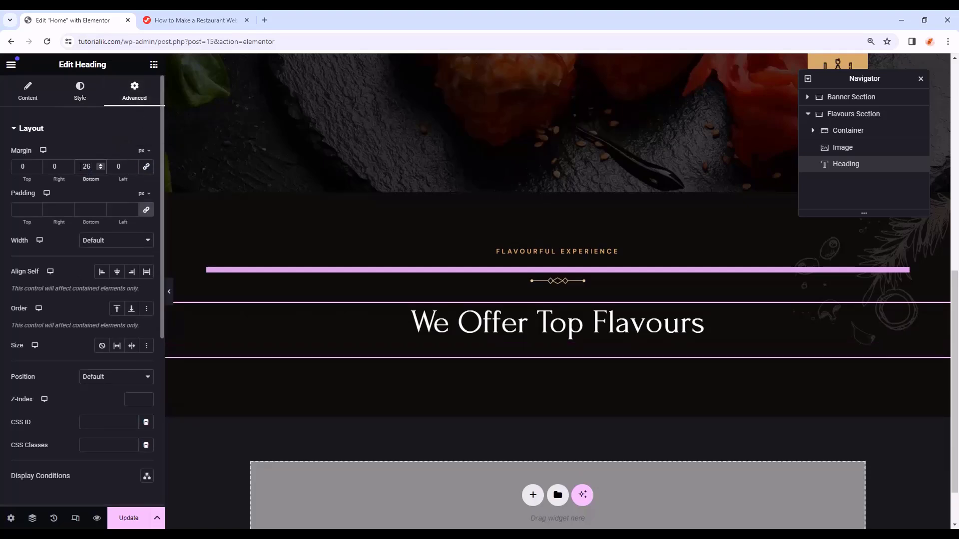
- Add a text block below the heading, paste the dummy paragraph, and center it
left_click(154, 64)
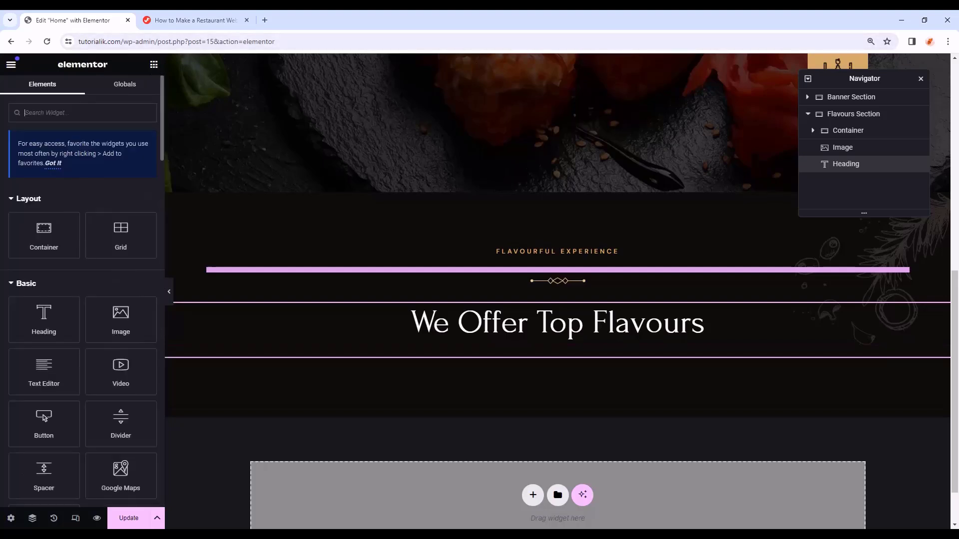
left_click_drag(44, 372, 553, 358)
left_click(138, 326)
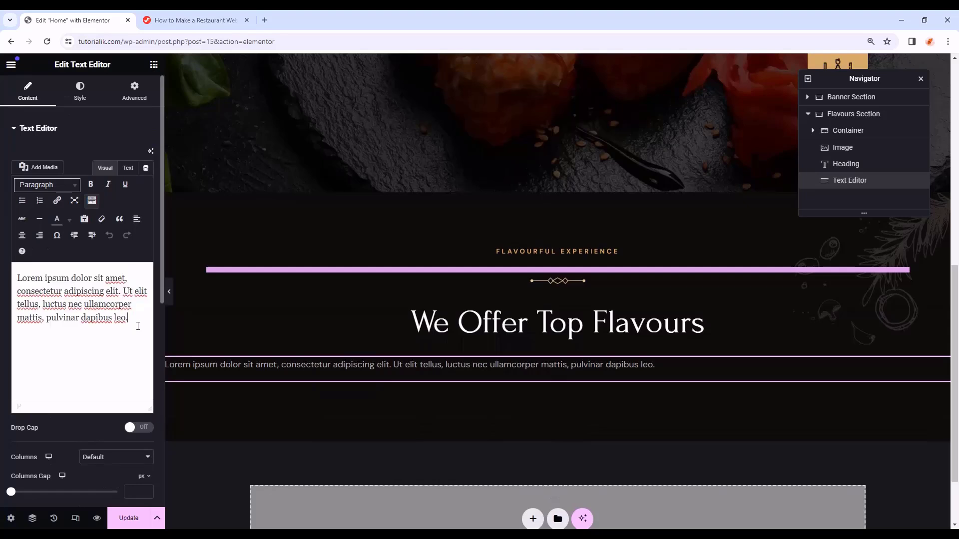
key("ctrl+a")
key("ctrl+v")
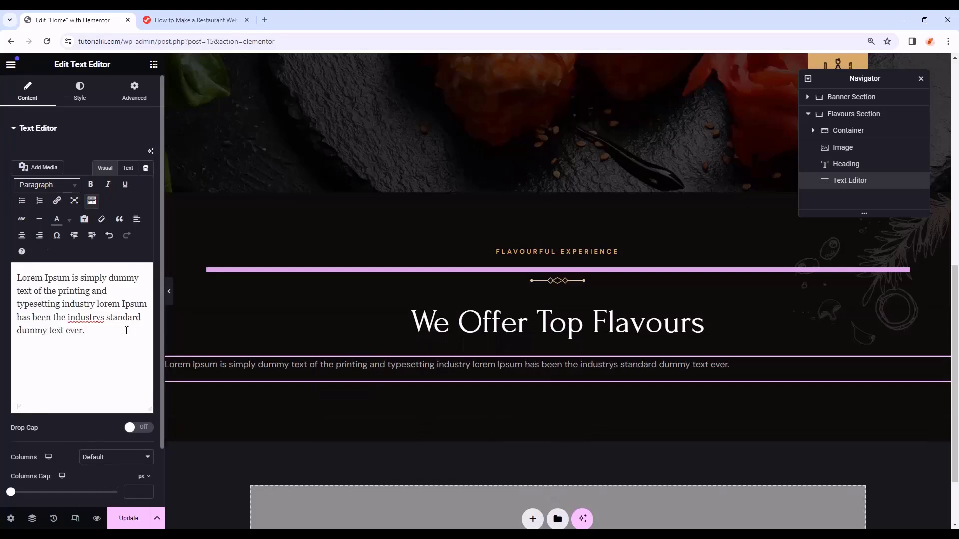
left_click(80, 93)
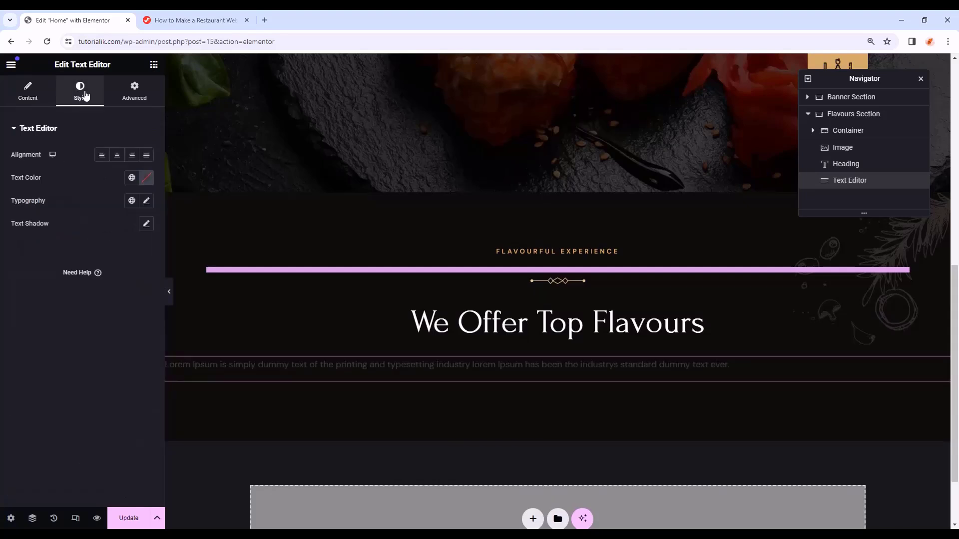
left_click(117, 155)
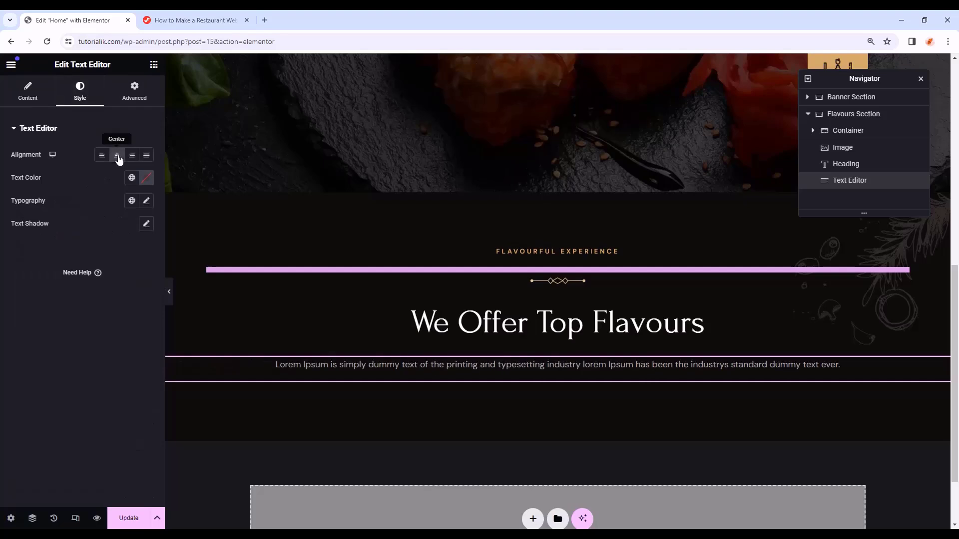
- Set the paragraph's right and left padding to 35%
left_click(136, 95)
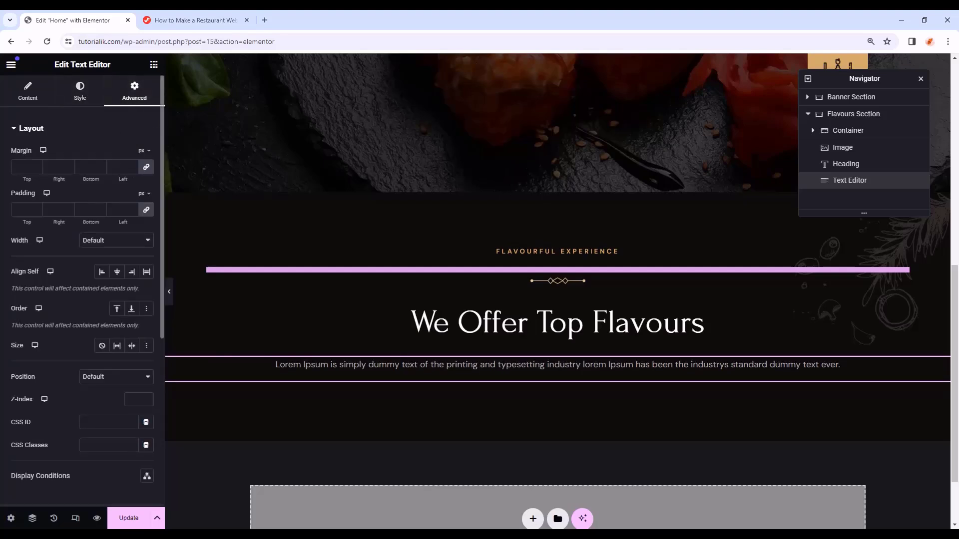
left_click(148, 212)
left_click(144, 212)
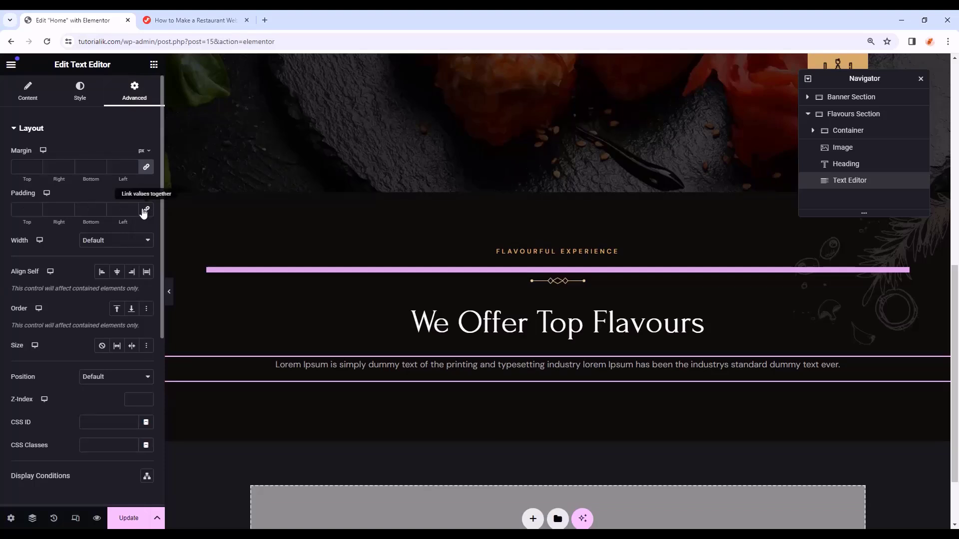
left_click(61, 208)
type("35")
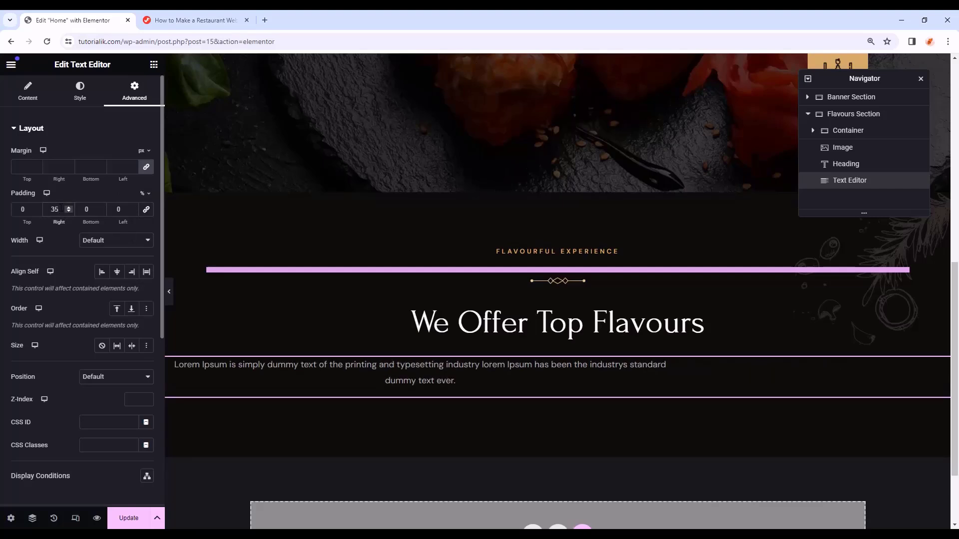
double_click(125, 209)
type("35")
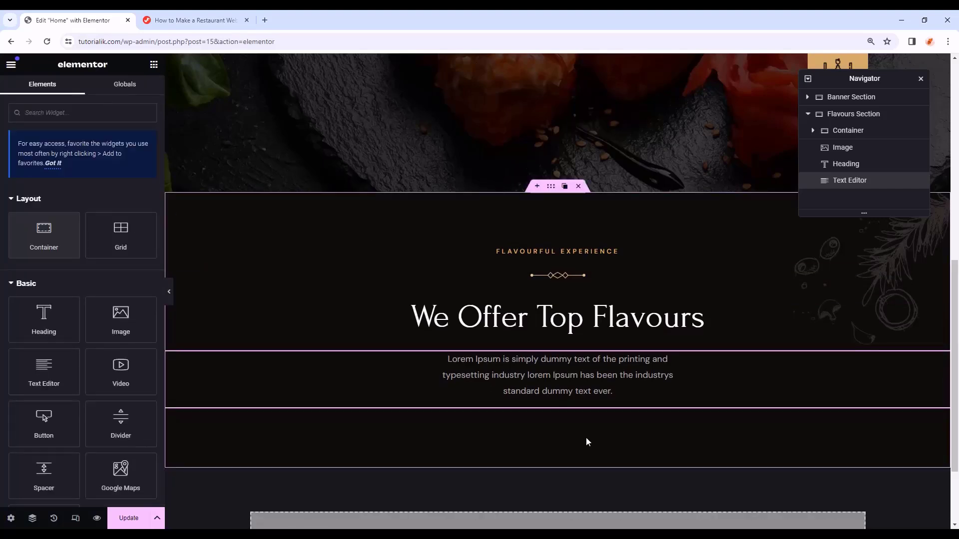
scroll(587, 442, "down", 2)
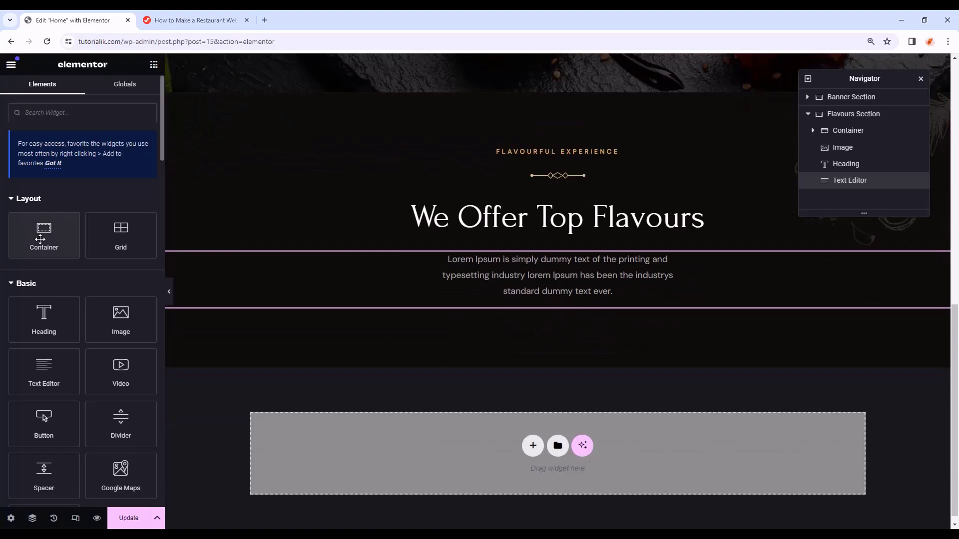
- In the navigator, move the divider image, heading and paragraph into the Flavours container
left_click(824, 131)
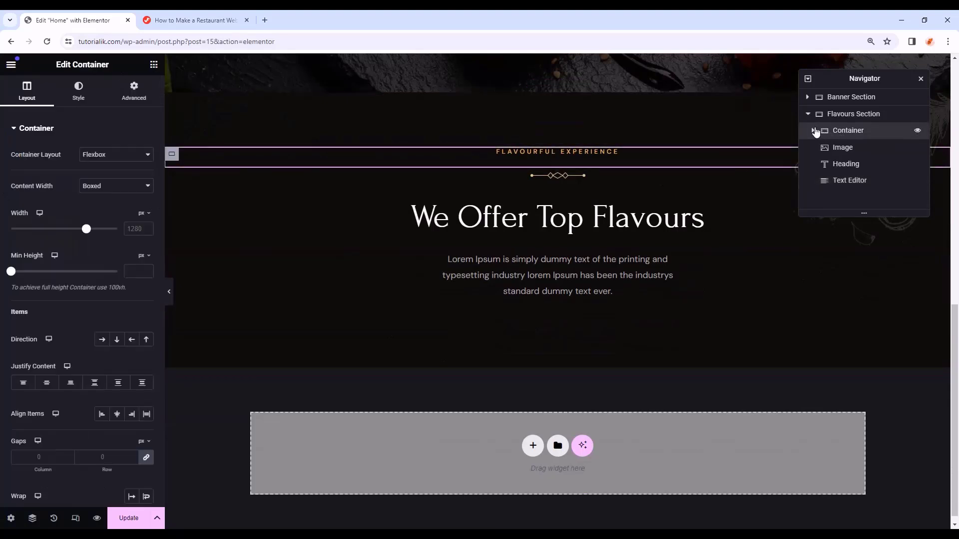
left_click(814, 131)
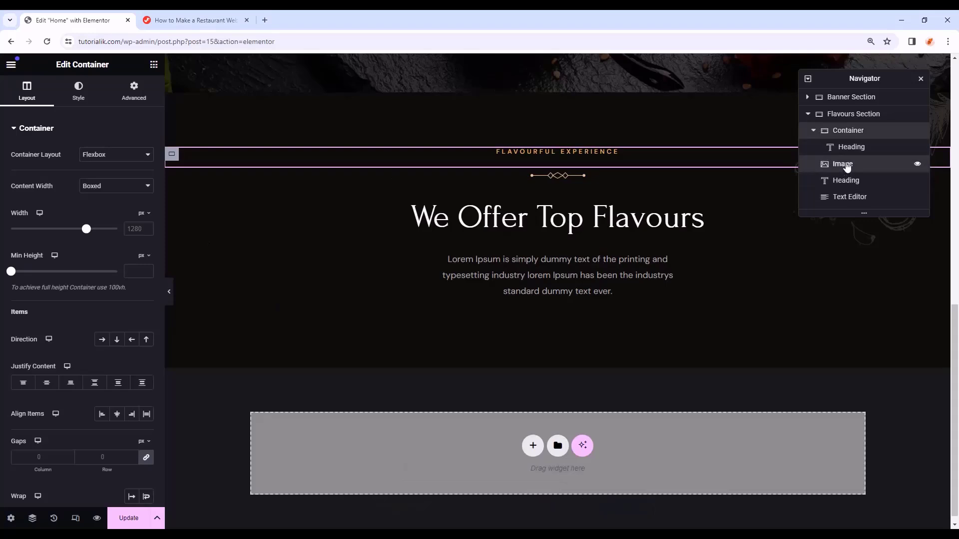
left_click_drag(846, 165, 849, 146)
left_click(851, 162)
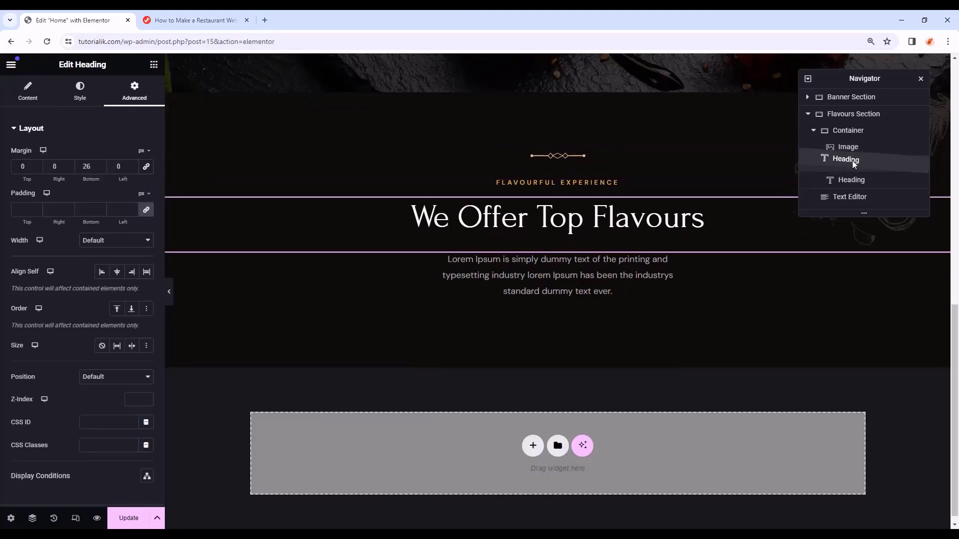
left_click_drag(851, 194, 855, 145)
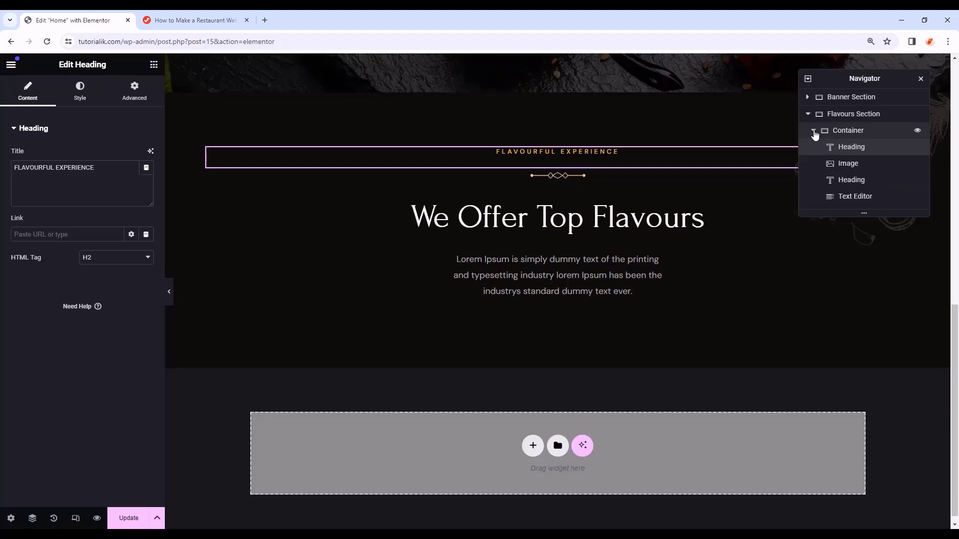
left_click(814, 131)
left_click(859, 130)
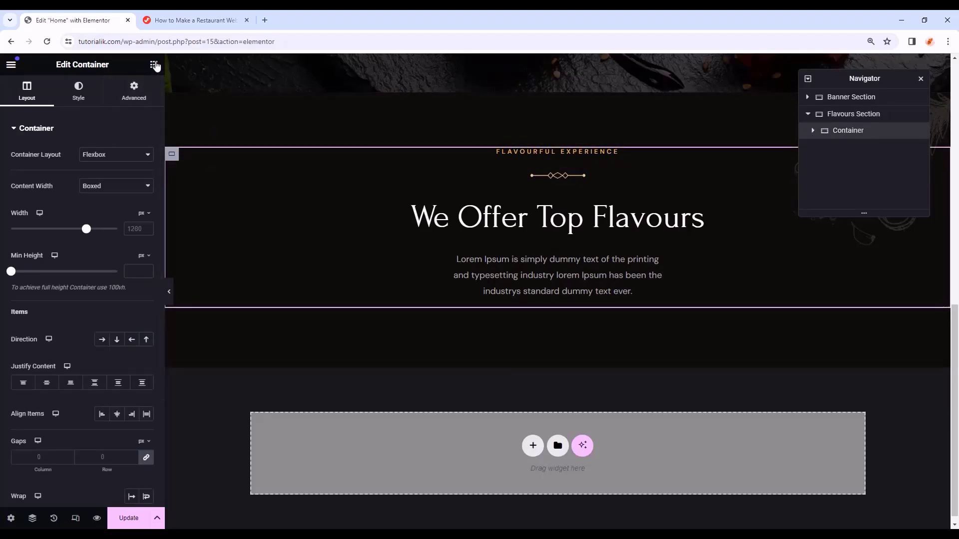
- Add a new container below the Flavours content with row direction and 1170 px width
left_click(154, 65)
left_click_drag(44, 234, 935, 300)
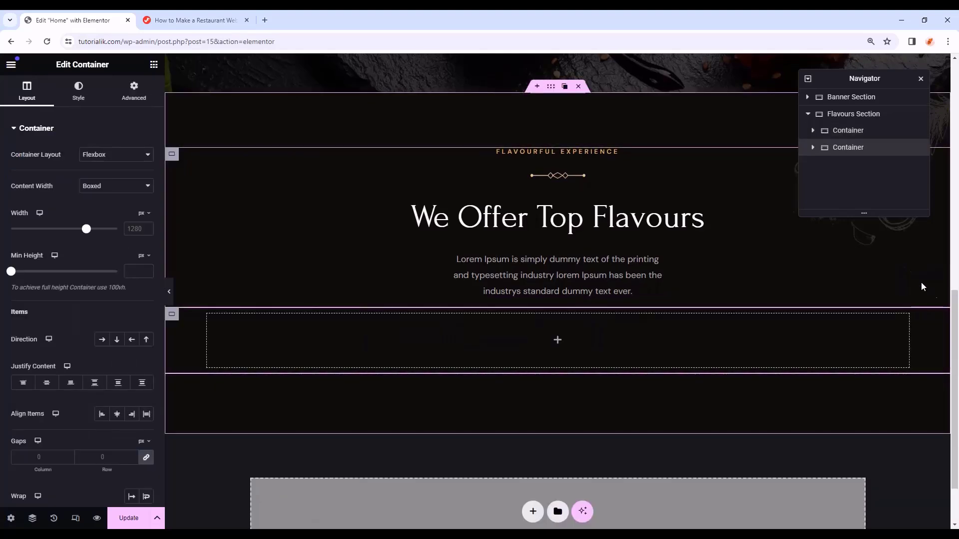
left_click(102, 341)
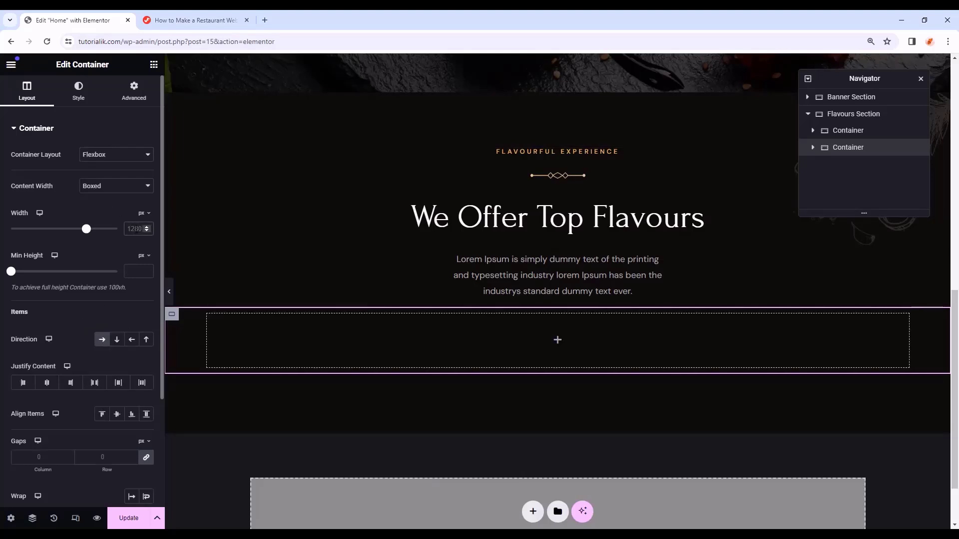
double_click(128, 229)
type("11")
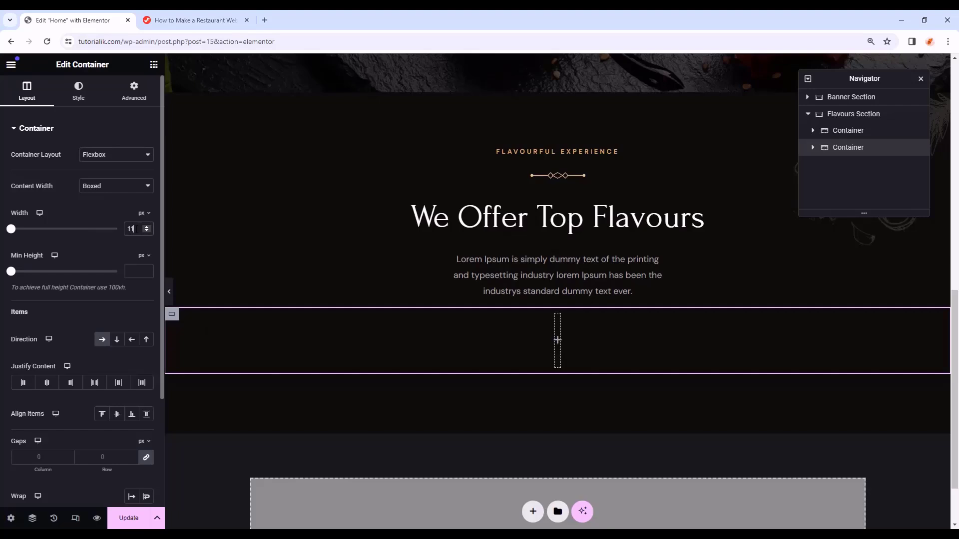
type("70")
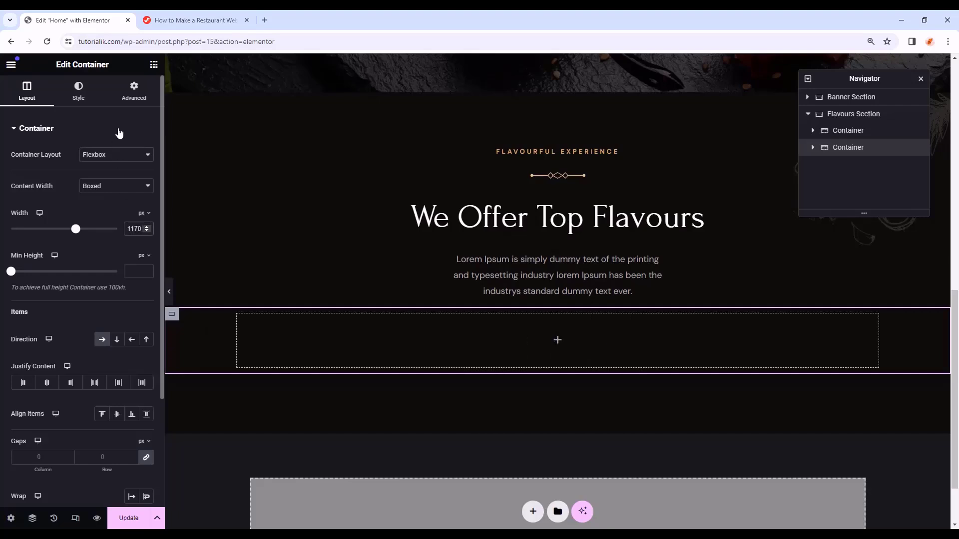
- Give the new container a -85 px top margin and 12 px bottom margin
left_click(134, 94)
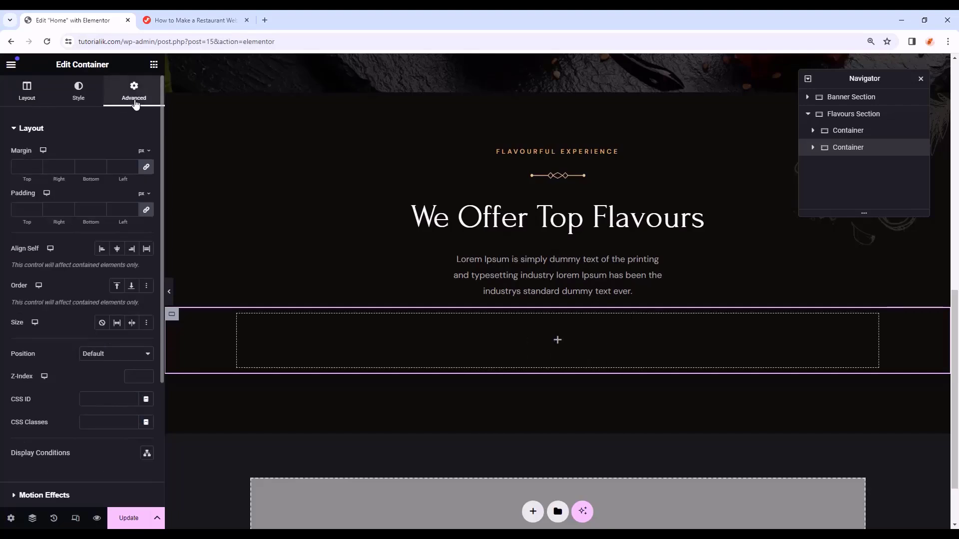
left_click(150, 169)
left_click_drag(28, 166, 12, 164)
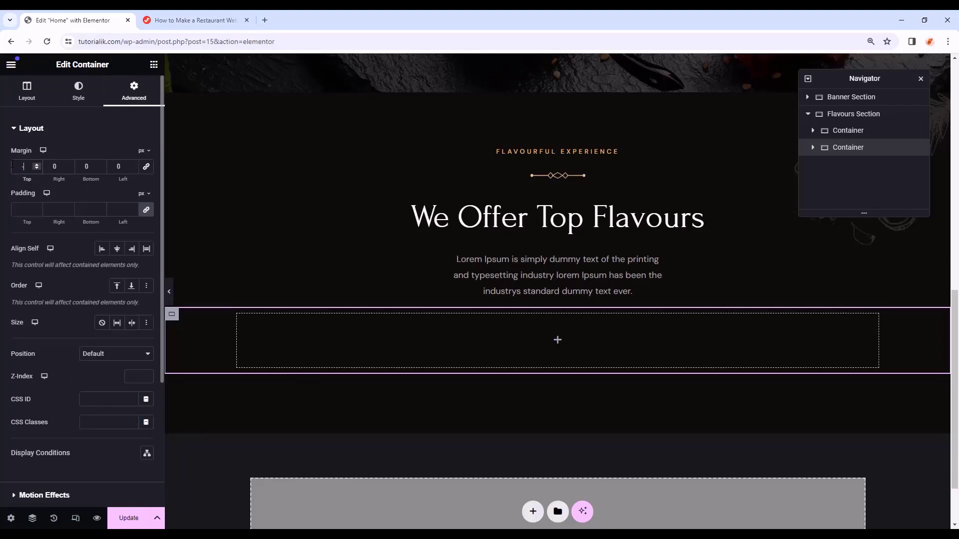
type("-85")
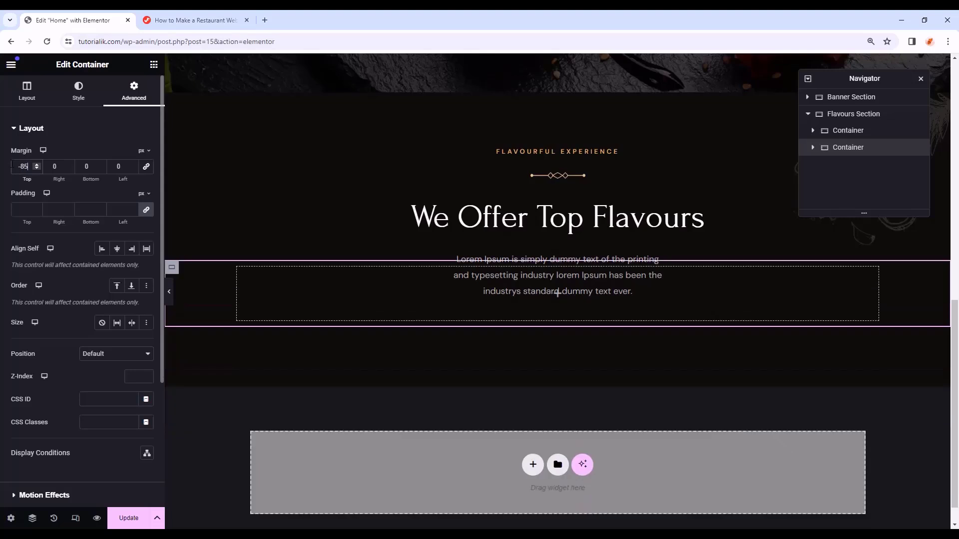
left_click_drag(89, 166, 78, 167)
type("12")
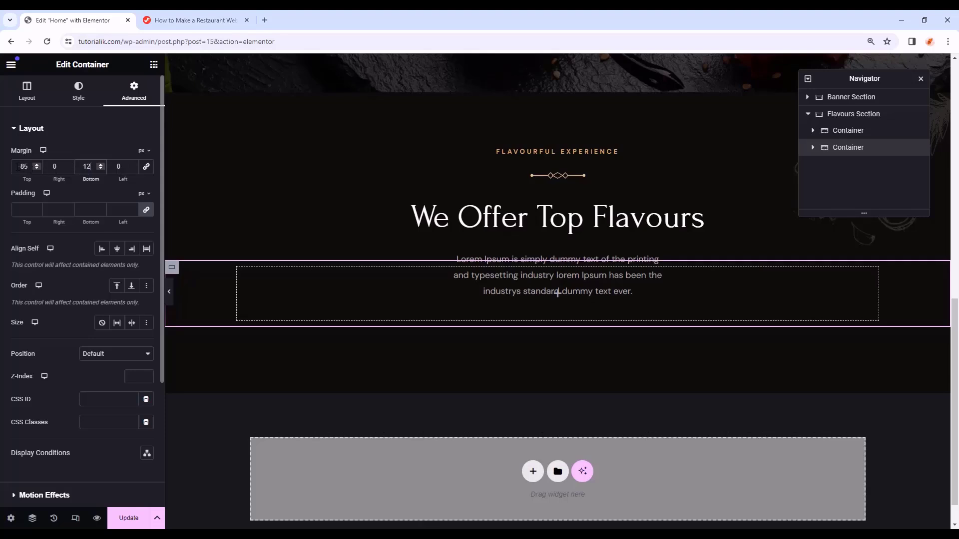
left_click(18, 166)
left_click(154, 65)
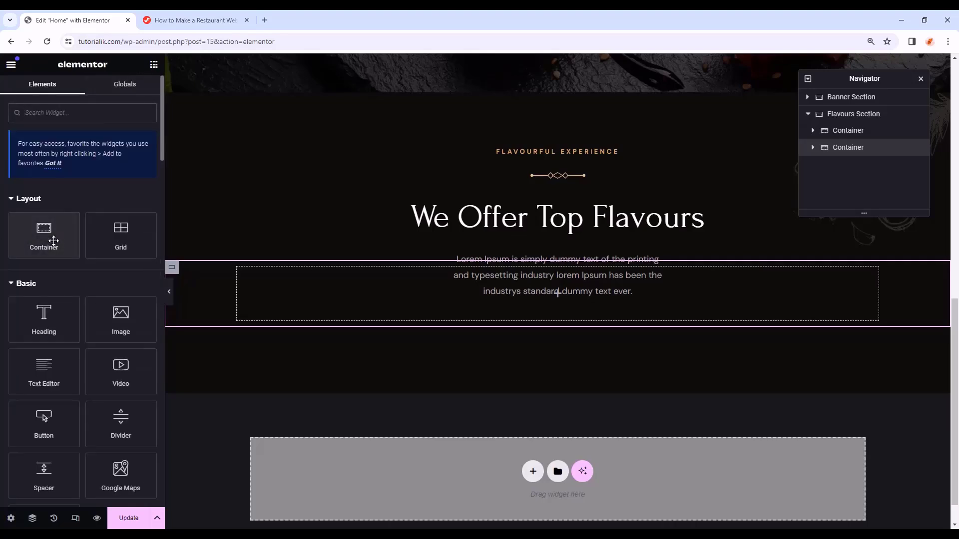
- Nest a container inside the row container with a classic Restaurant-Pattern.webp background
left_click_drag(54, 241, 306, 294)
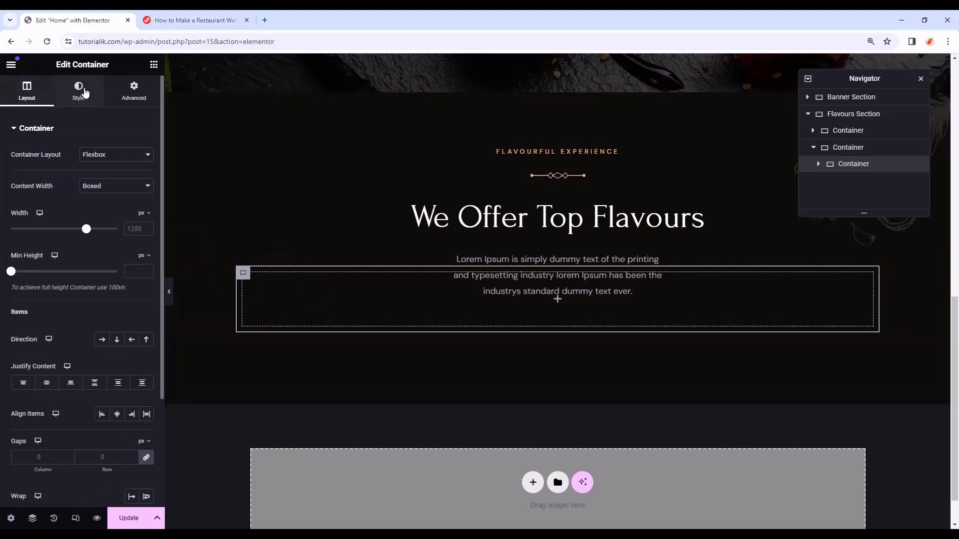
left_click(86, 92)
left_click(102, 177)
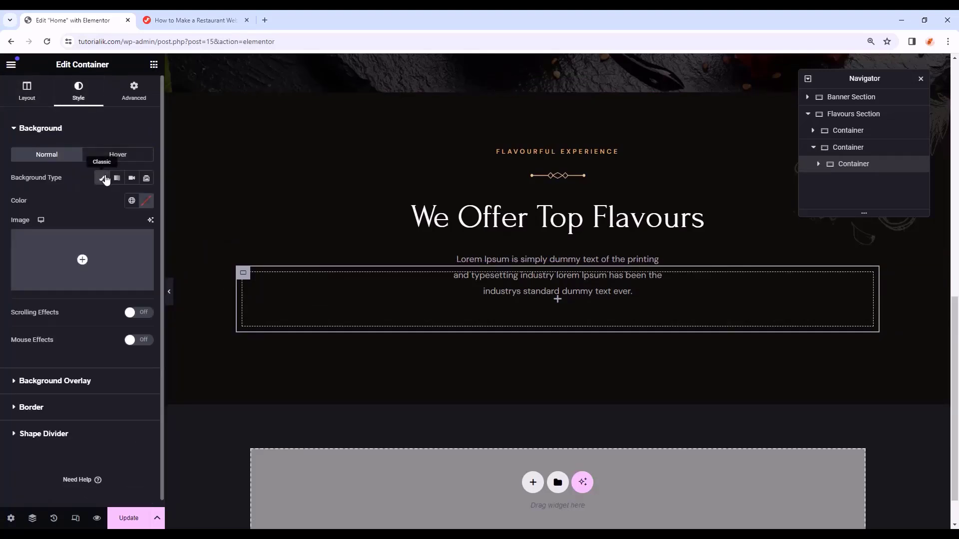
left_click(83, 263)
left_click(440, 463)
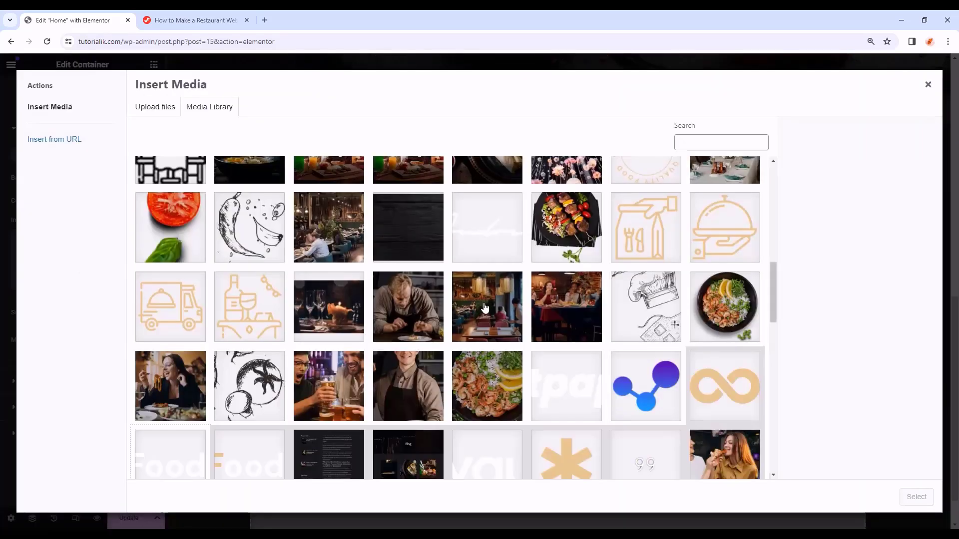
scroll(484, 308, "down", 10)
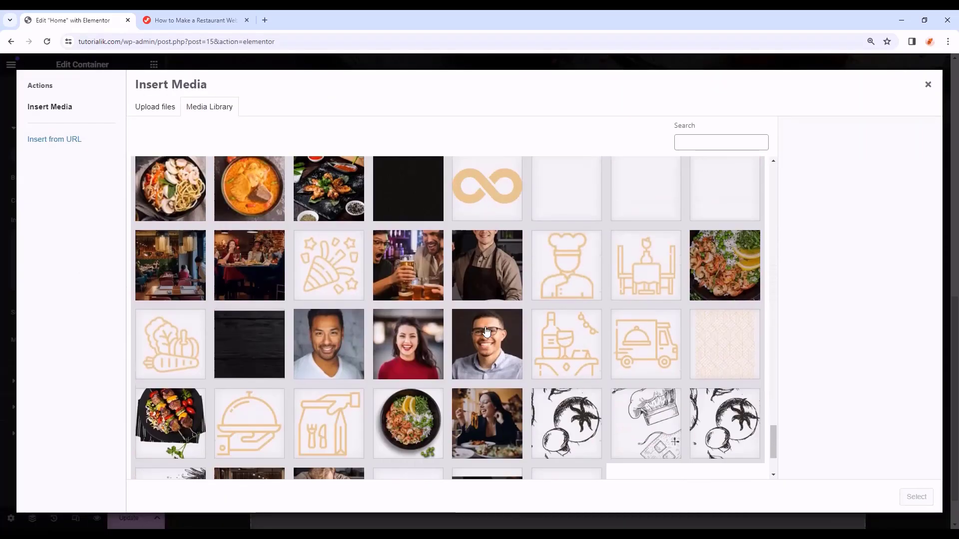
left_click(717, 325)
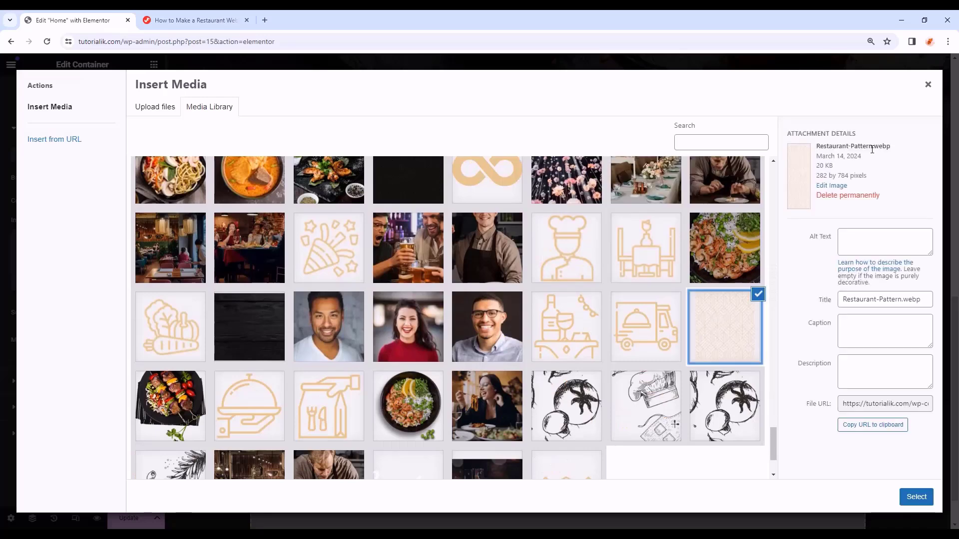
left_click(915, 497)
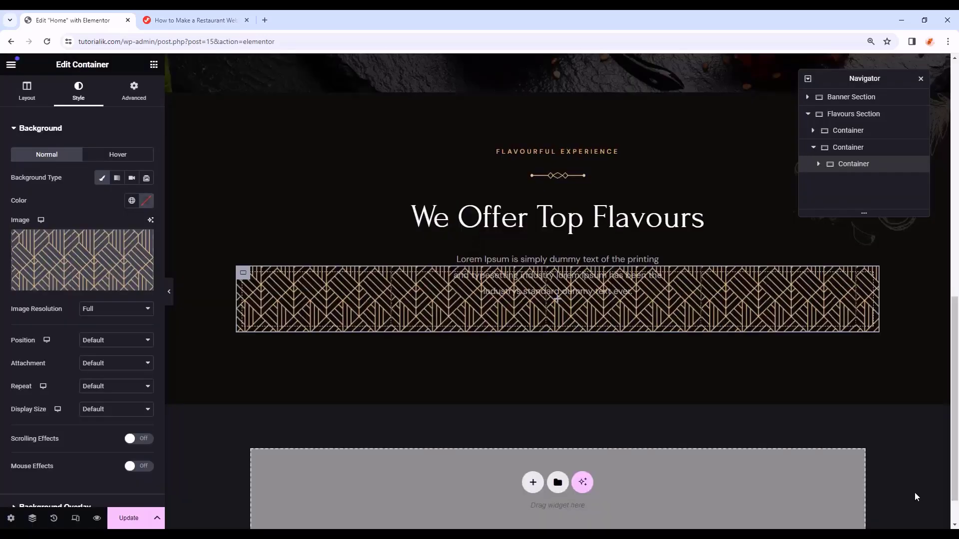
- Set the background to center position, Scroll attachment, No-repeat and Contain size
left_click(112, 341)
left_click(111, 363)
left_click(111, 364)
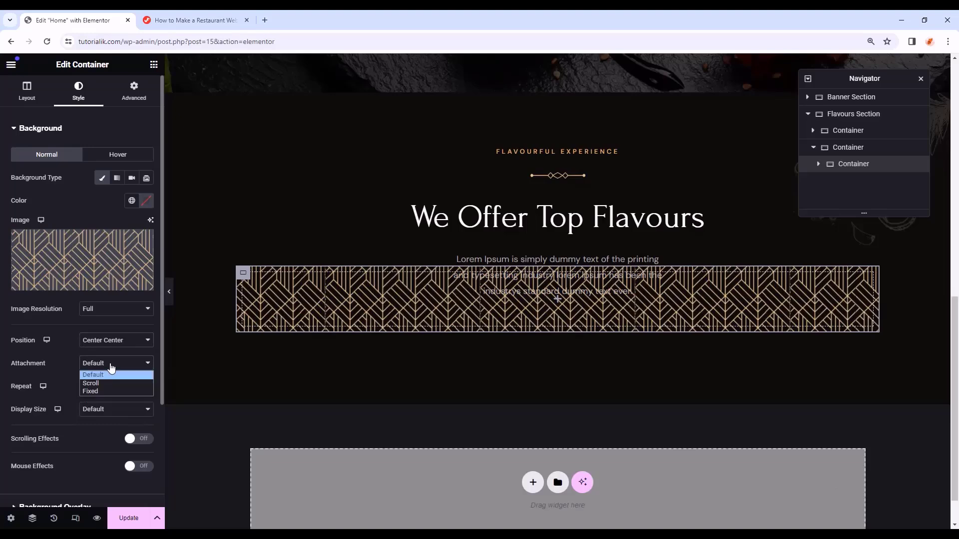
left_click(111, 383)
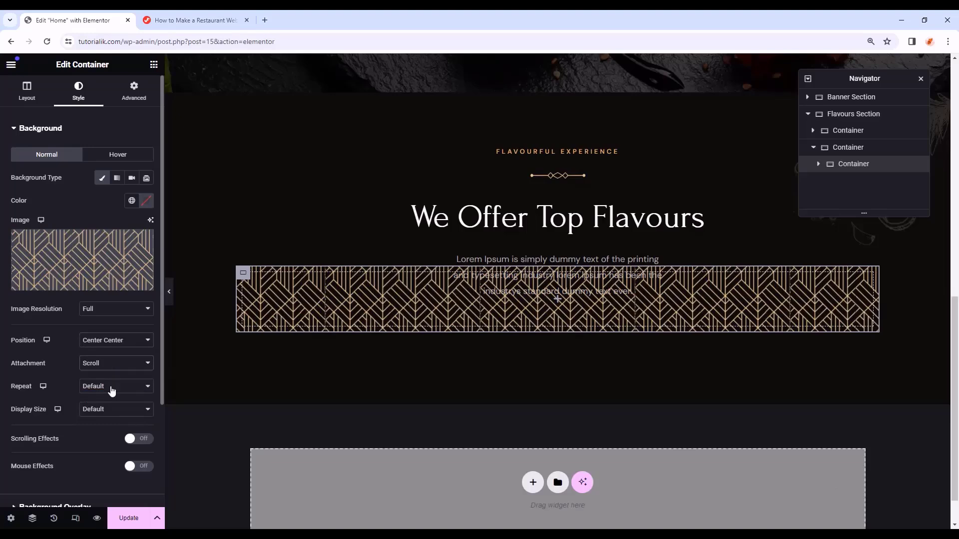
left_click(111, 389)
left_click(110, 406)
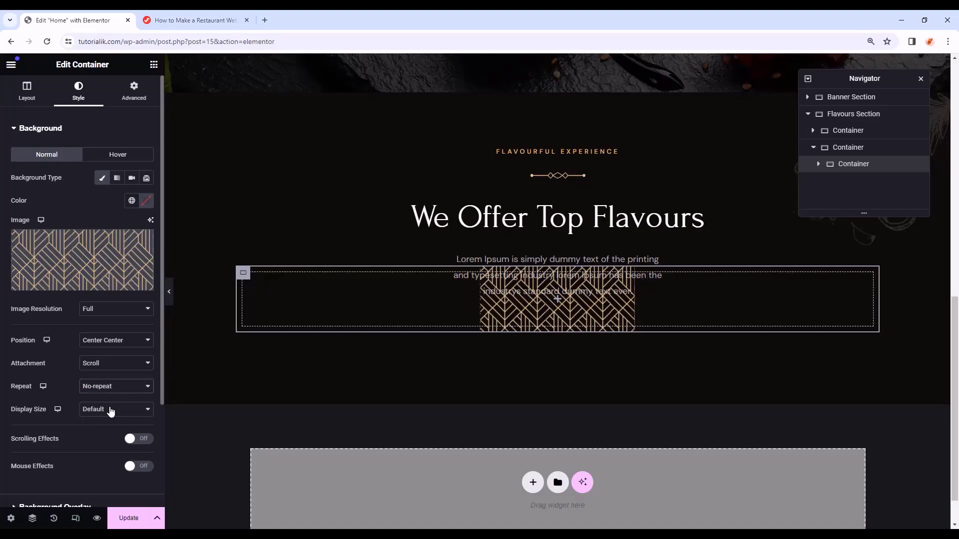
left_click(110, 409)
left_click(113, 445)
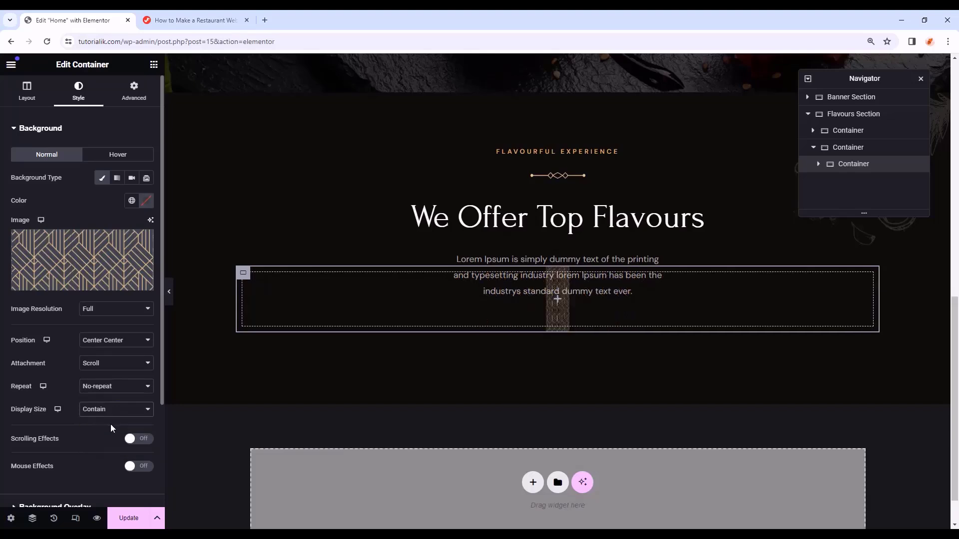
left_click(131, 100)
- Give the pattern container a 25 px bottom margin and 30 px top and bottom padding
left_click(90, 166)
type("0")
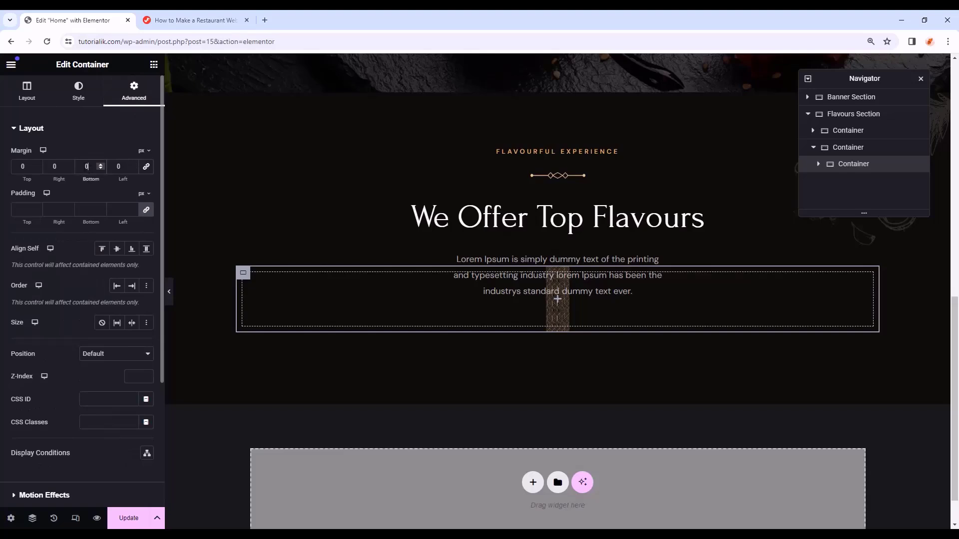
type("25")
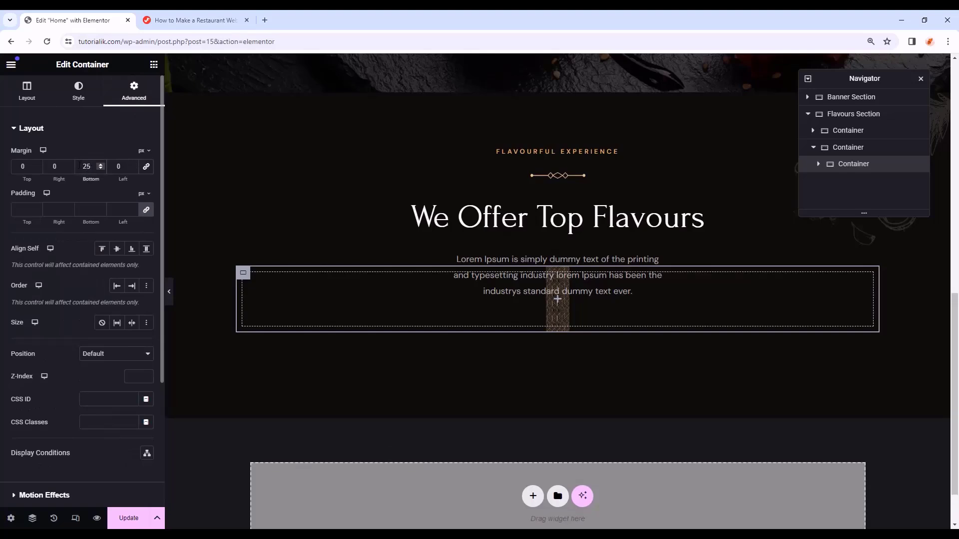
left_click(148, 211)
left_click_drag(29, 212, 12, 217)
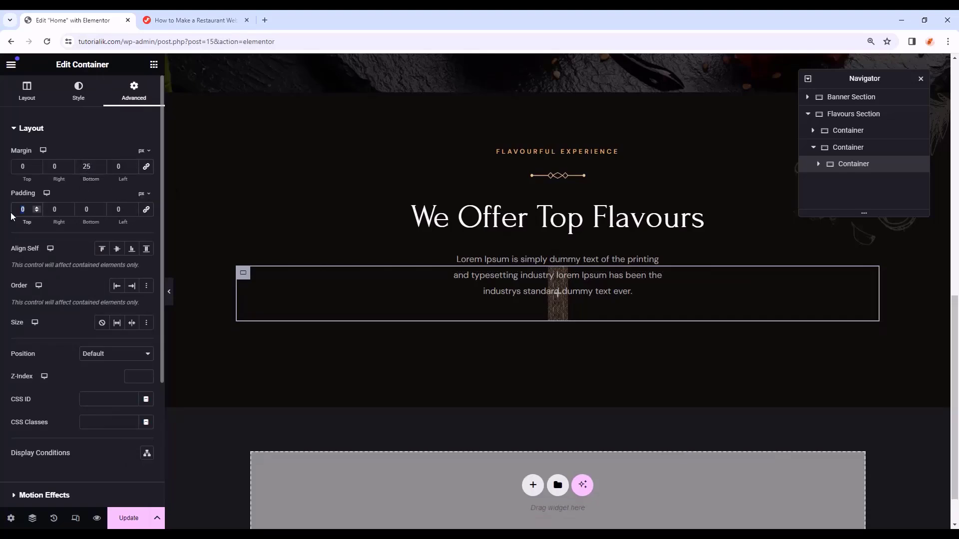
type("30")
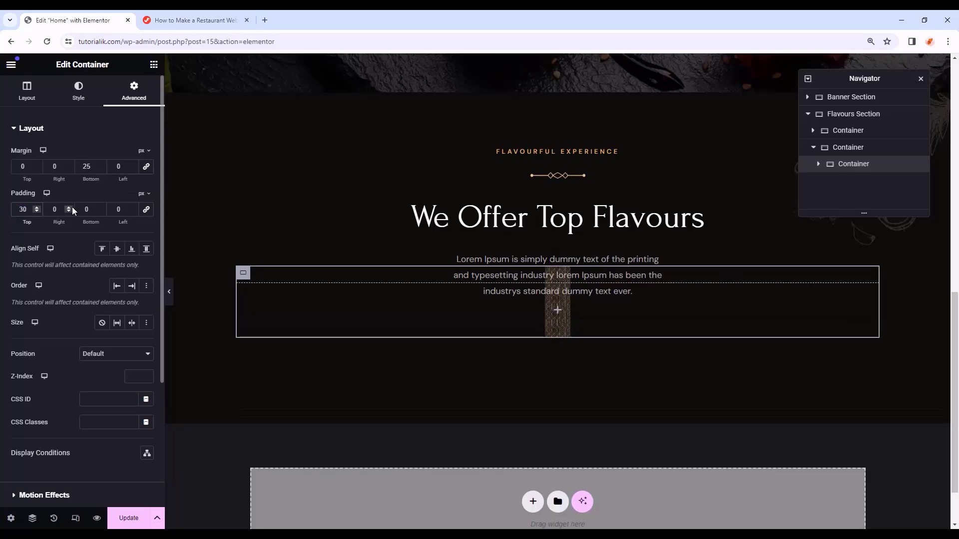
double_click(87, 209)
type("30")
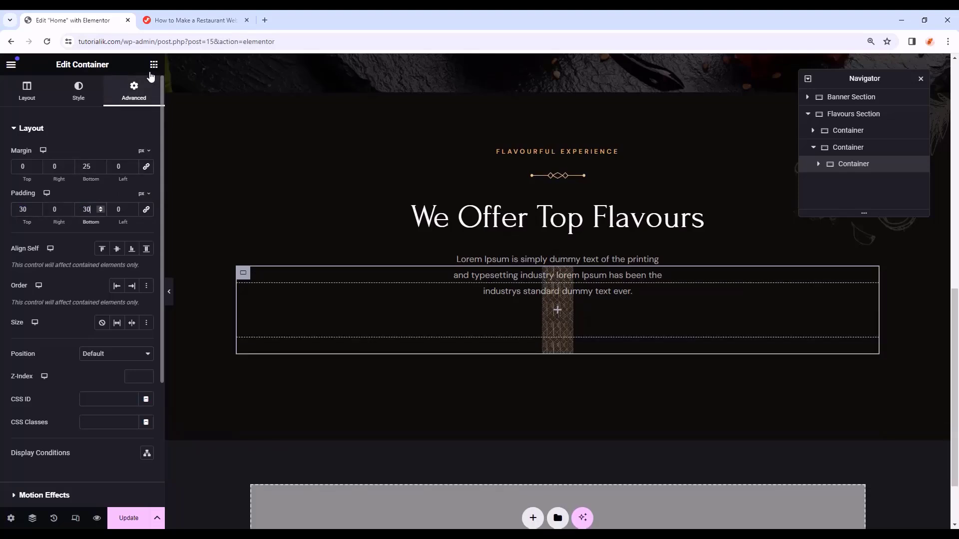
left_click(153, 64)
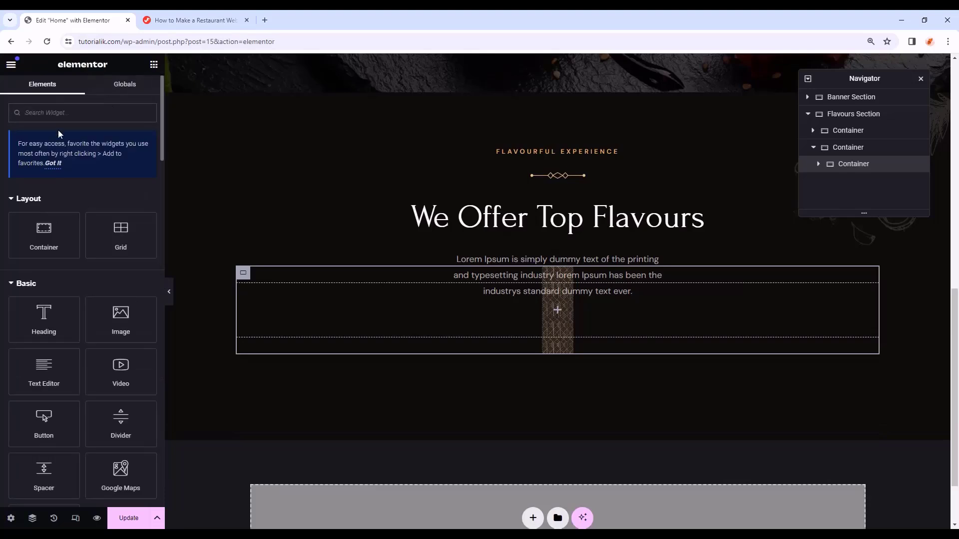
scroll(75, 225, "down", 1)
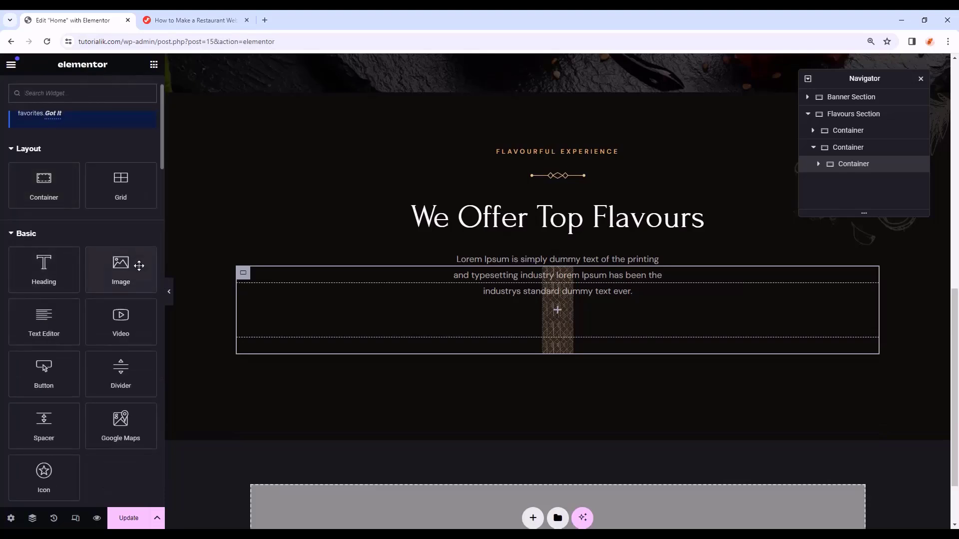
- Add an Image widget to the pattern container showing the pancake photo
left_click_drag(131, 265, 473, 308)
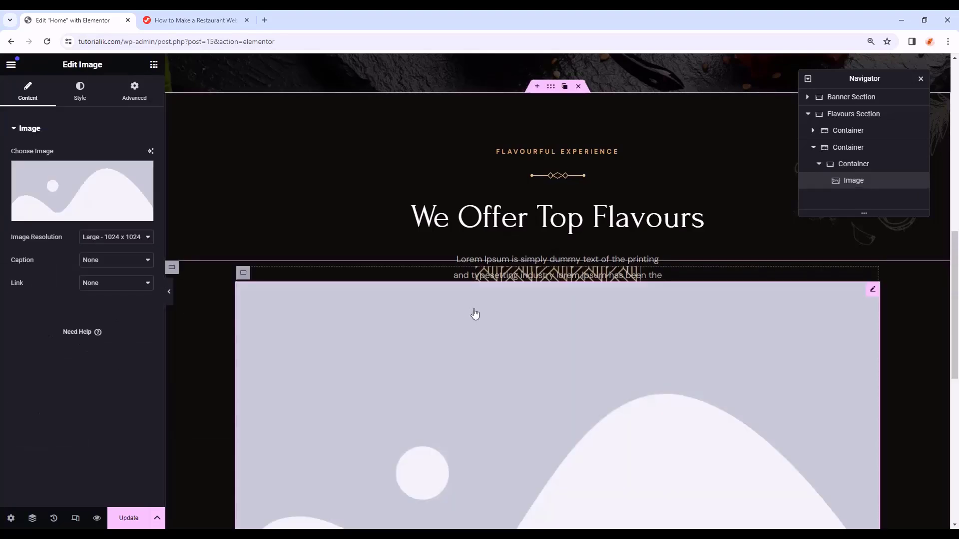
left_click(75, 213)
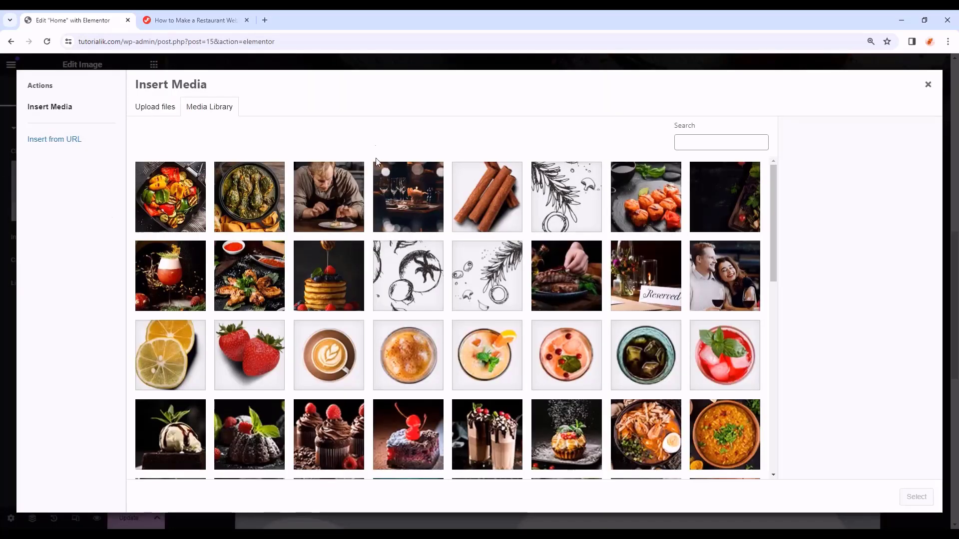
left_click(341, 288)
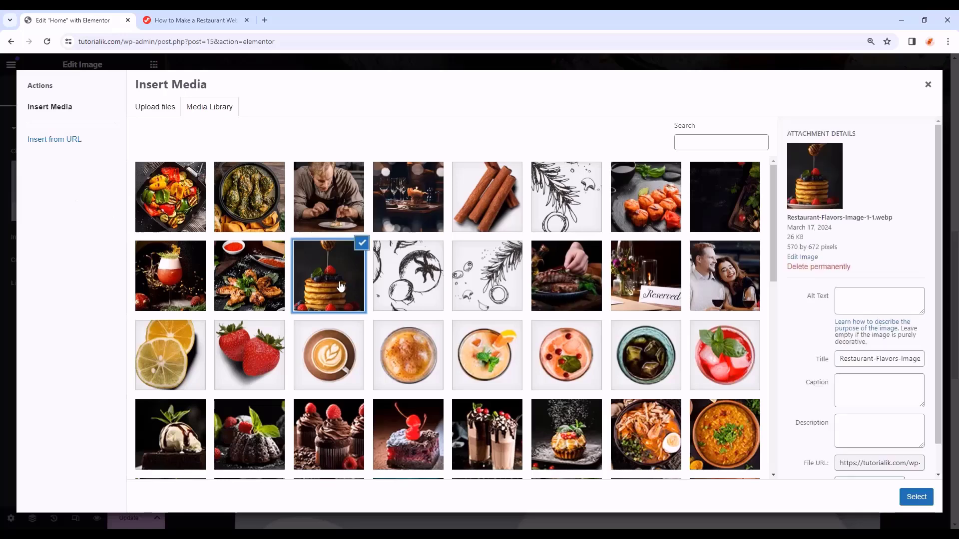
left_click(917, 497)
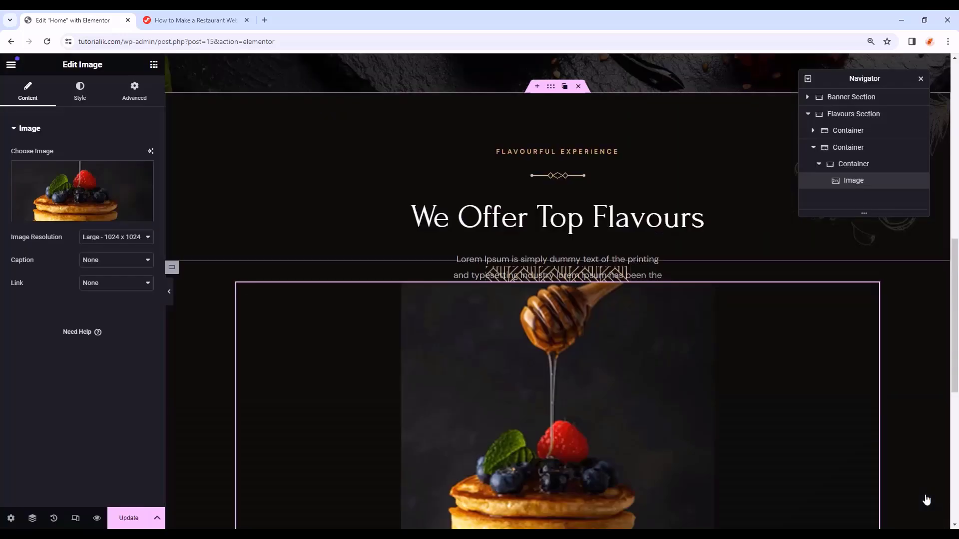
scroll(693, 418, "down", 3)
scroll(694, 419, "up", 1)
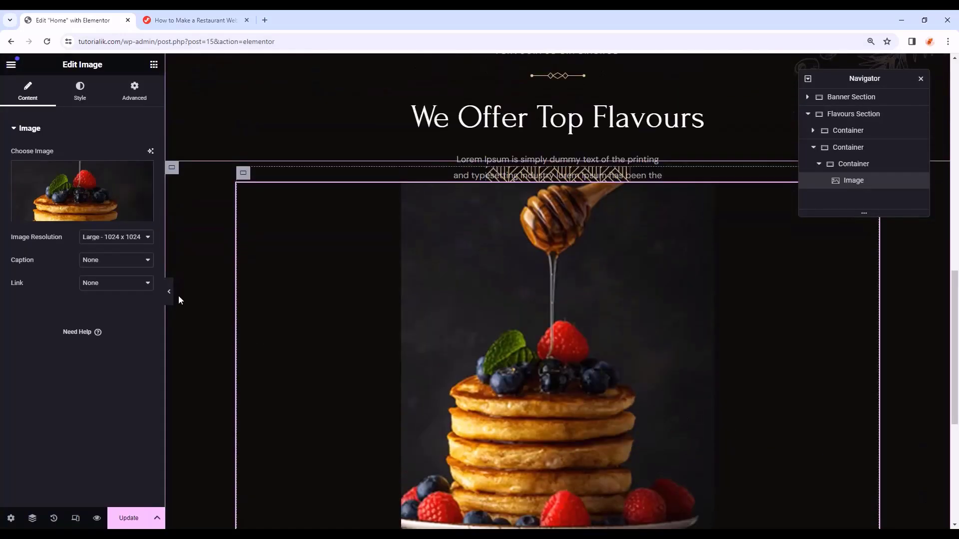
- Set the pancake image width to 280 px
left_click(92, 100)
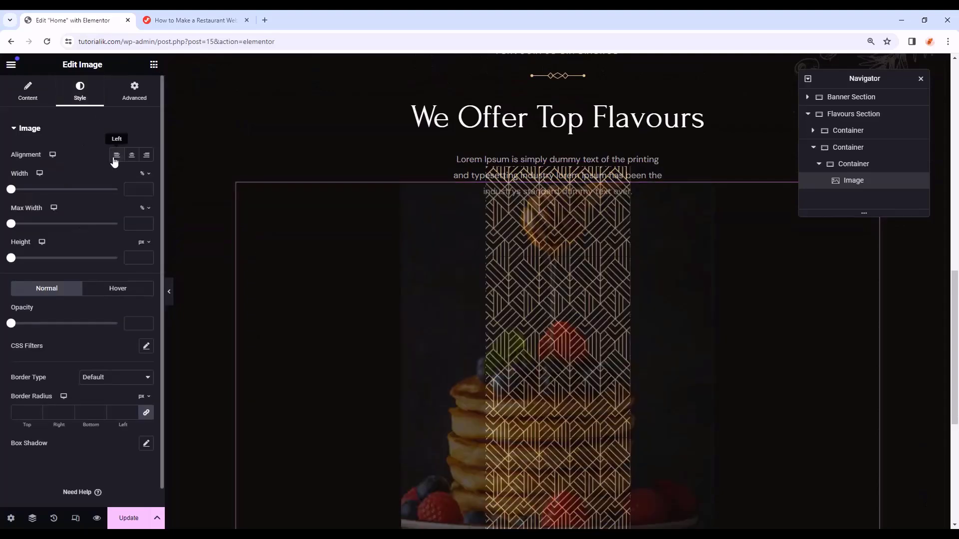
left_click(143, 183)
left_click(134, 189)
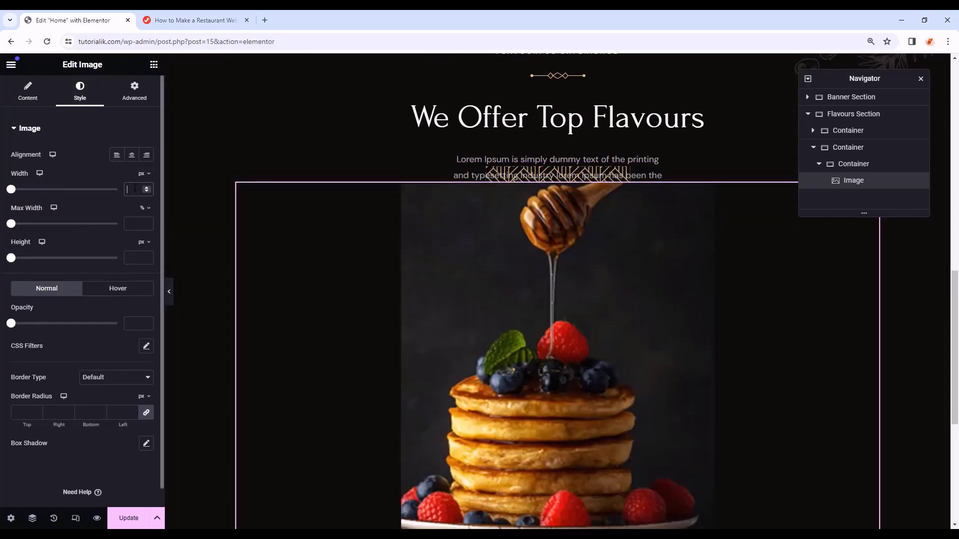
type("0")
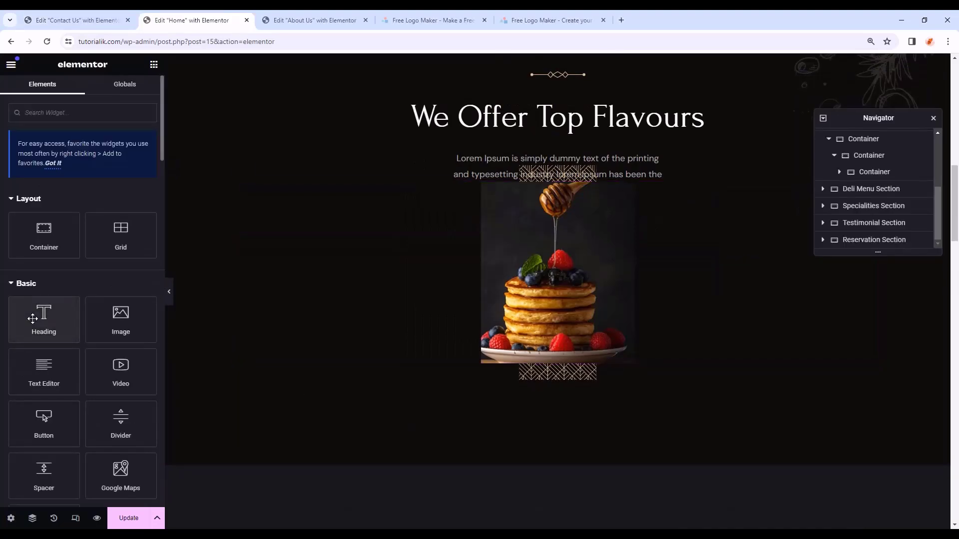
- Add a centred H3 'Breakfast' heading under the photo with an 18 px bottom margin
left_click_drag(44, 320, 541, 368)
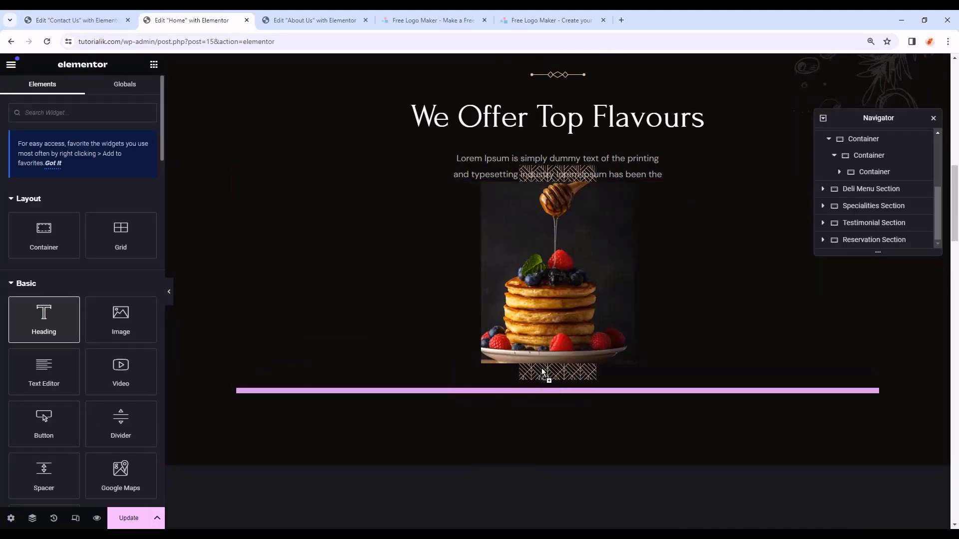
type("Breakfast")
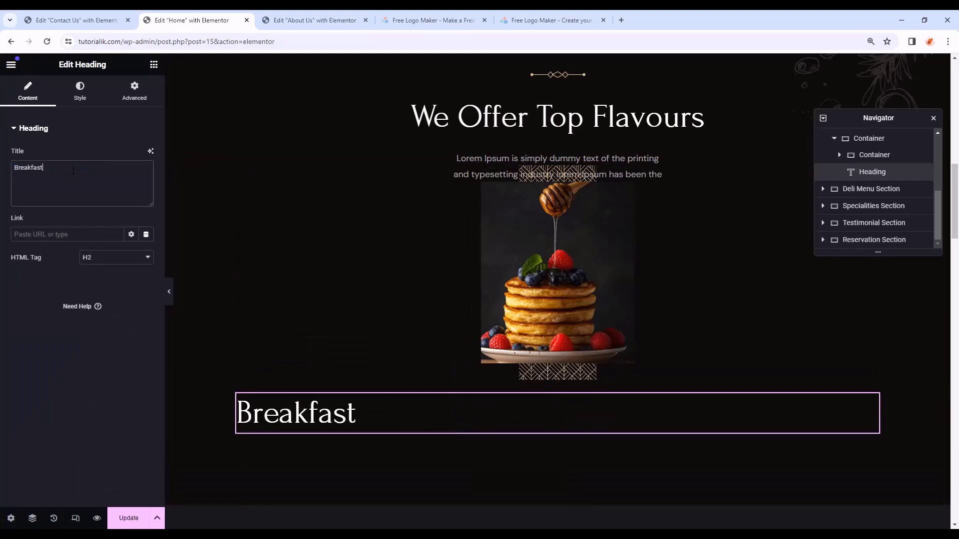
left_click(100, 260)
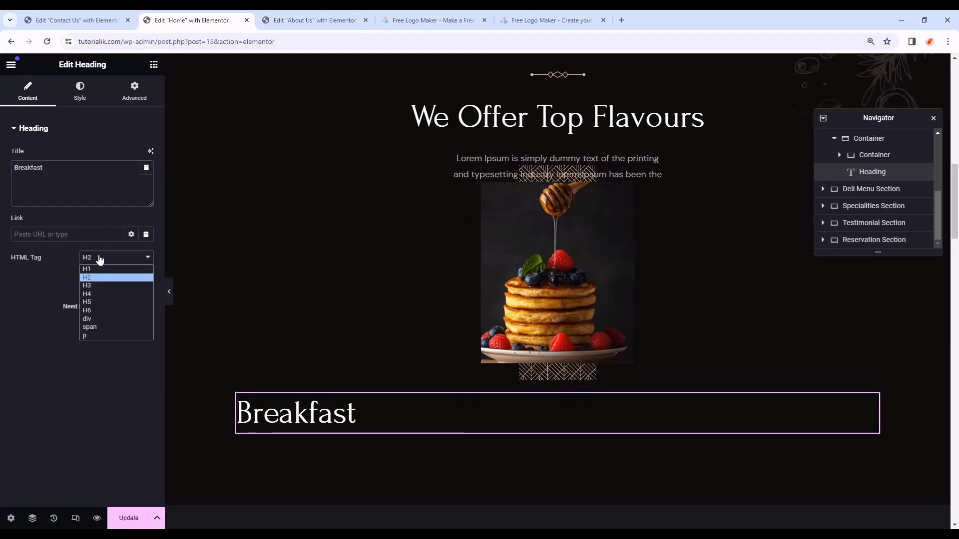
left_click(110, 287)
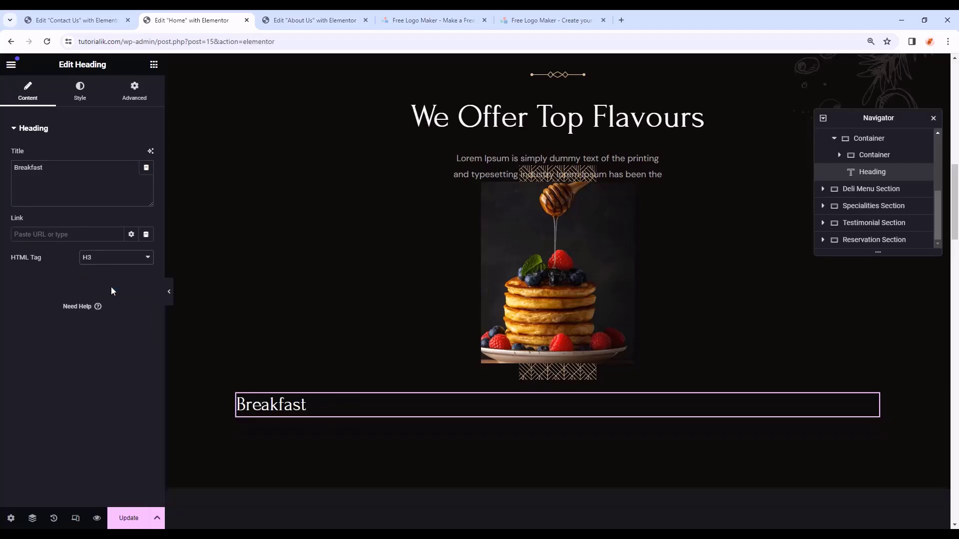
left_click(78, 95)
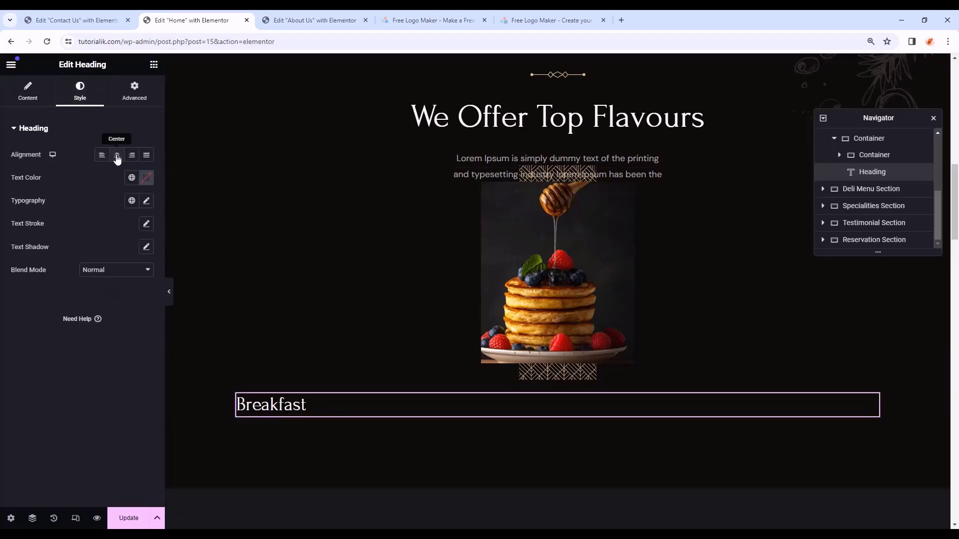
left_click(116, 156)
left_click(136, 94)
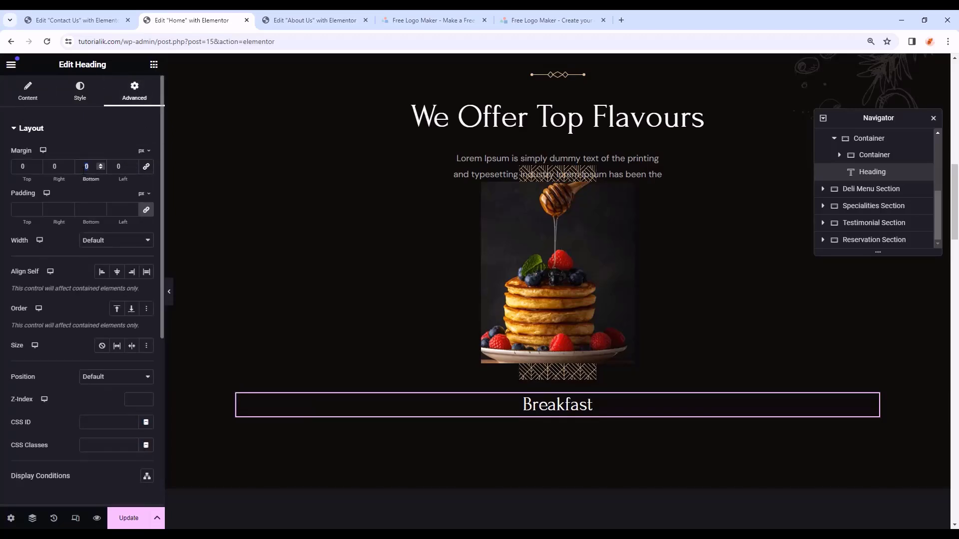
type("18")
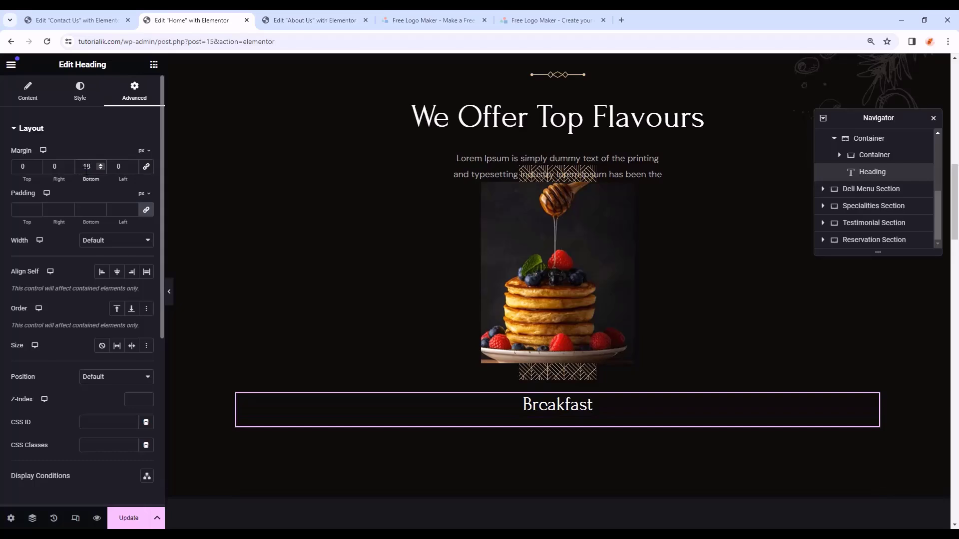
- Add a Button widget below the Breakfast heading
left_click(154, 65)
scroll(6, 300, "down", 2)
left_click_drag(23, 322, 567, 420)
- Add a centred button reading VIEW MENU under the Breakfast heading
left_click_drag(115, 178, 3, 181)
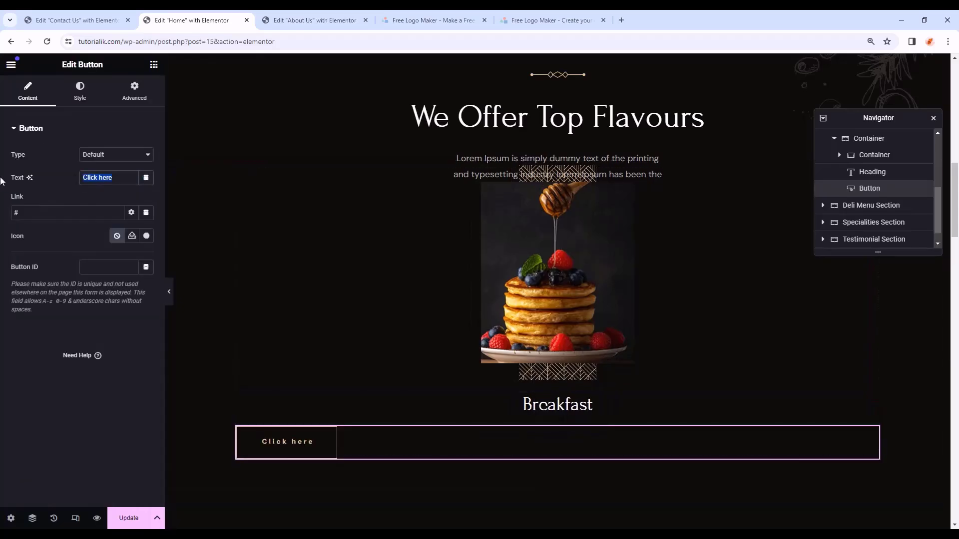
type("VIEW MENU")
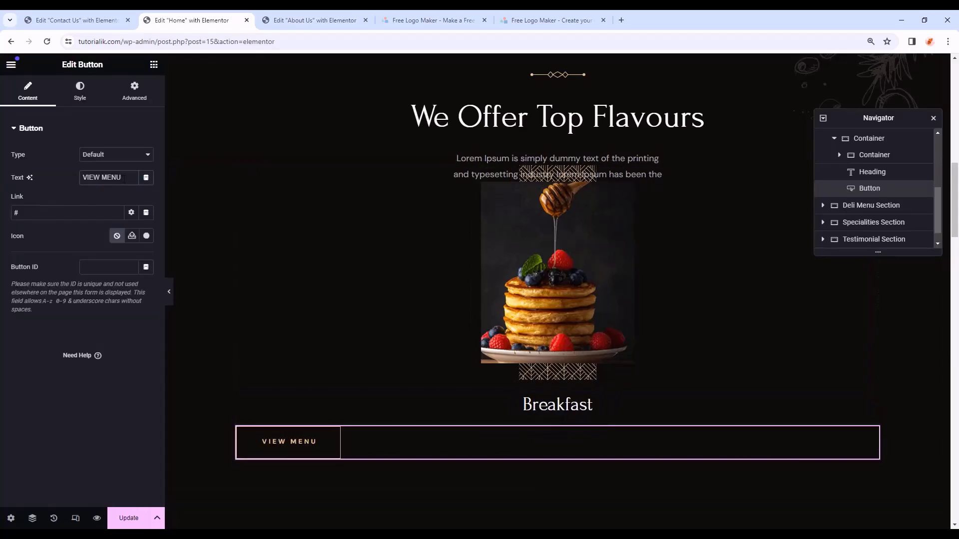
left_click(80, 91)
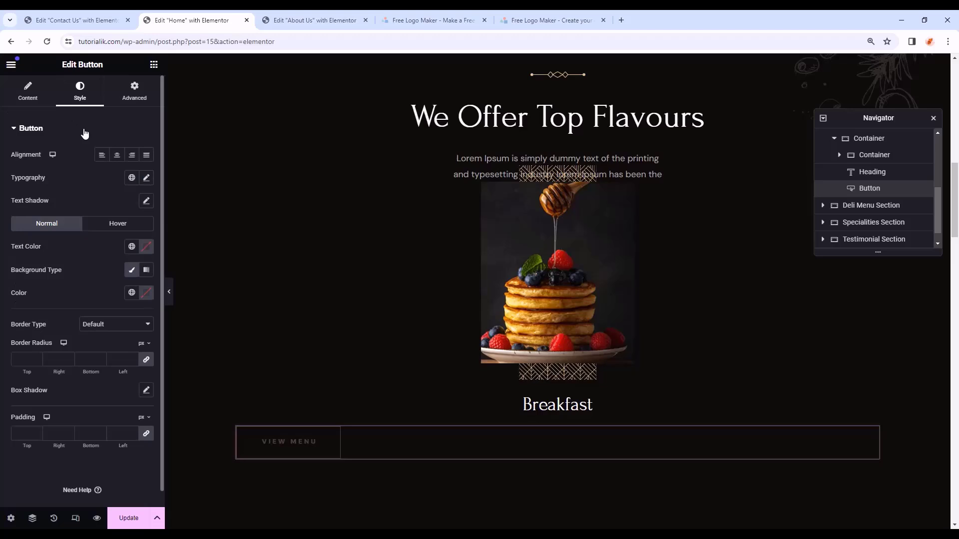
left_click(118, 156)
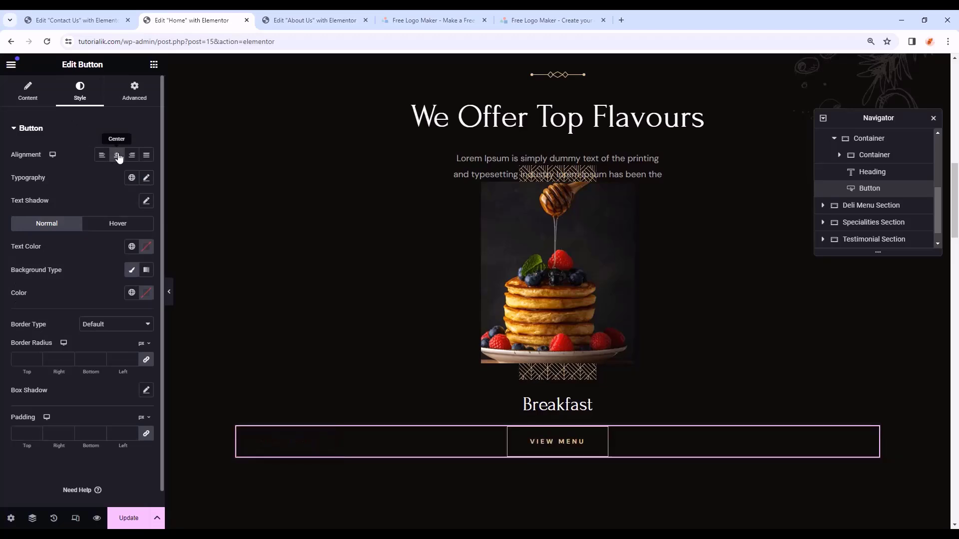
- Give the button a solid 1 px bottom border and 0 padding
left_click(112, 326)
left_click(107, 352)
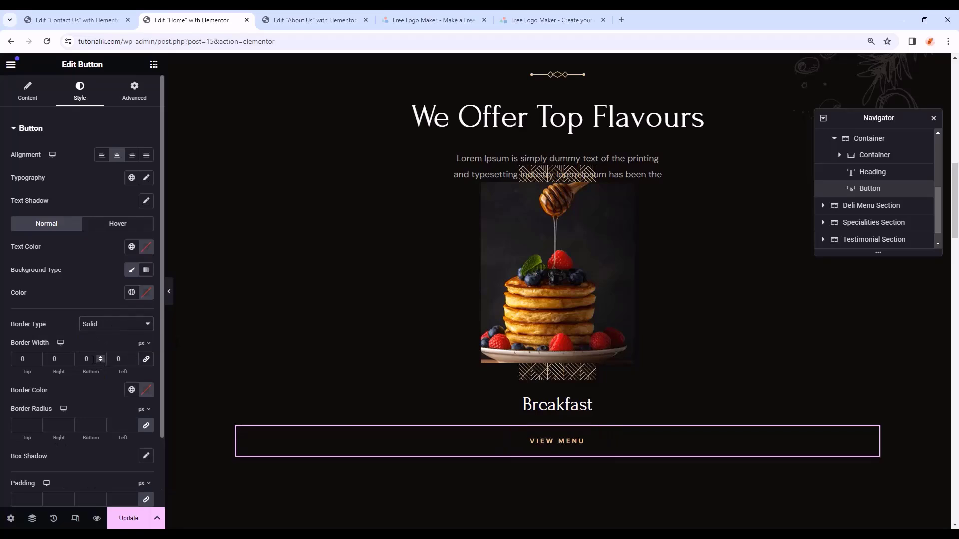
type("1")
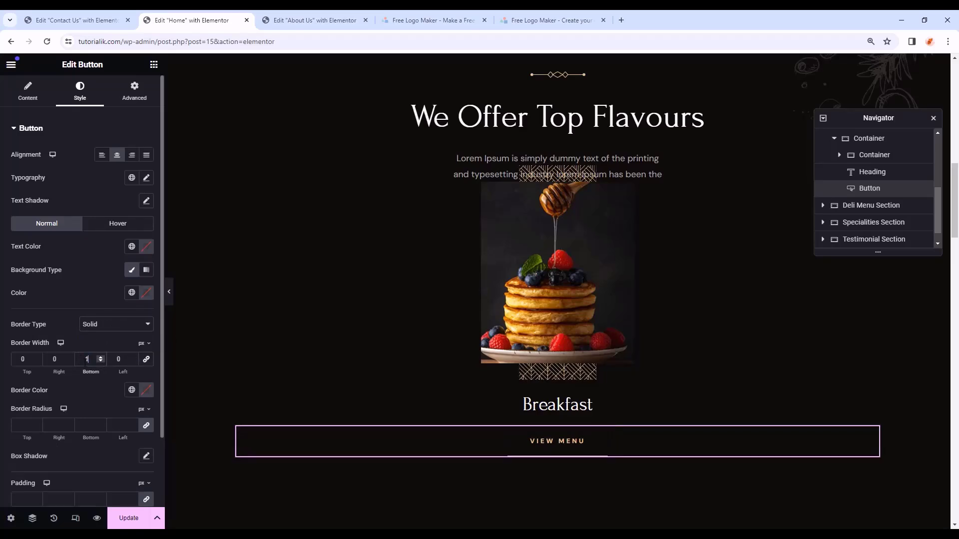
left_click(169, 292)
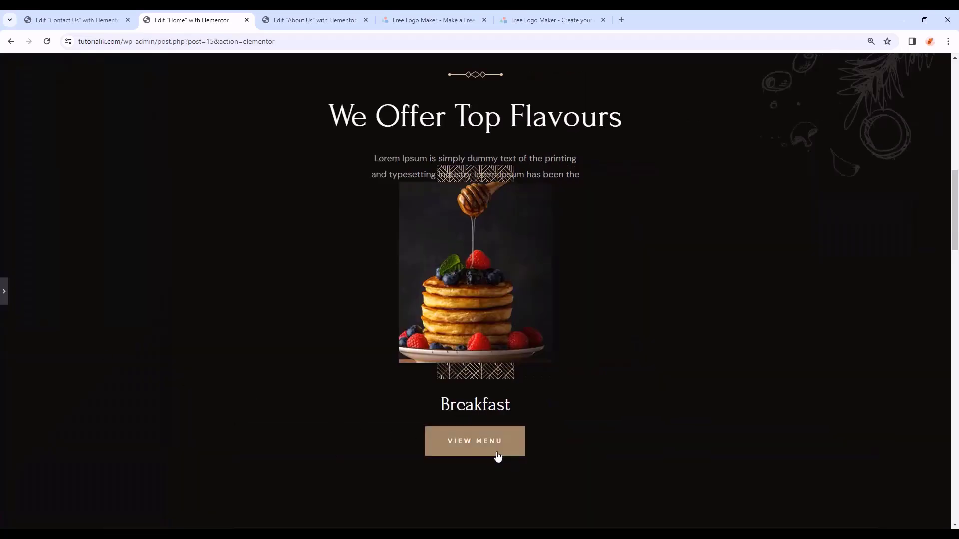
left_click(4, 295)
scroll(29, 450, "down", 1)
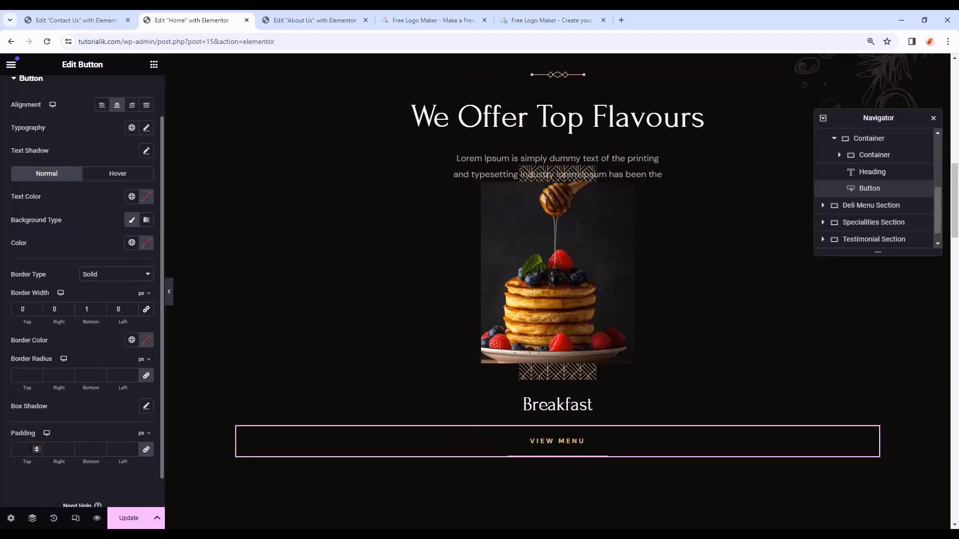
left_click(23, 449)
type("0")
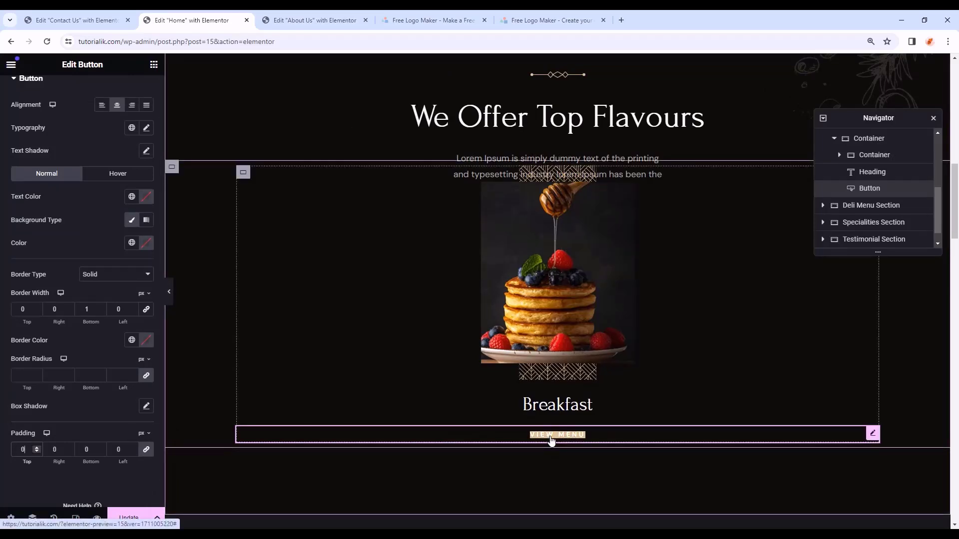
- Set the button's hover text to the Secondary colour and its hover background fully transparent
left_click(120, 176)
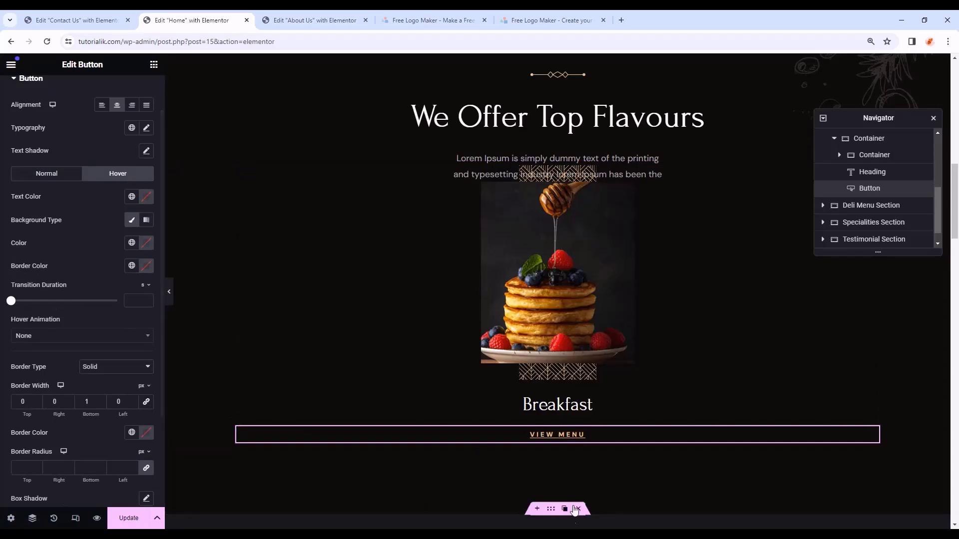
left_click(133, 199)
left_click(68, 277)
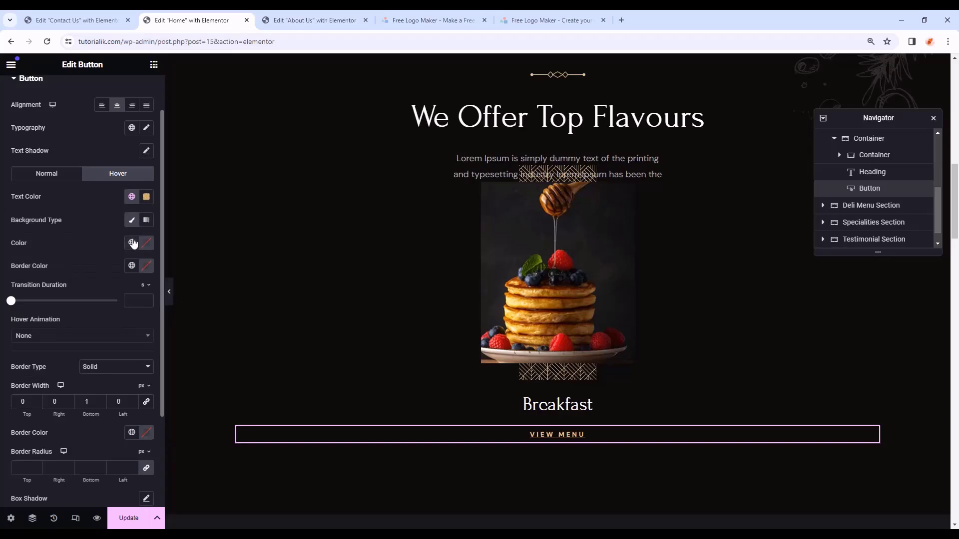
left_click(146, 243)
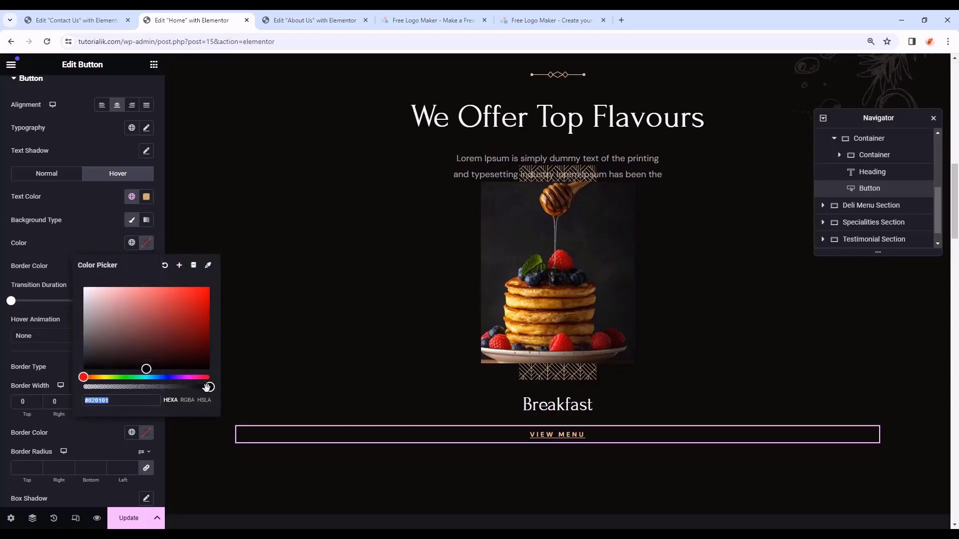
left_click_drag(207, 388, 82, 388)
left_click(145, 242)
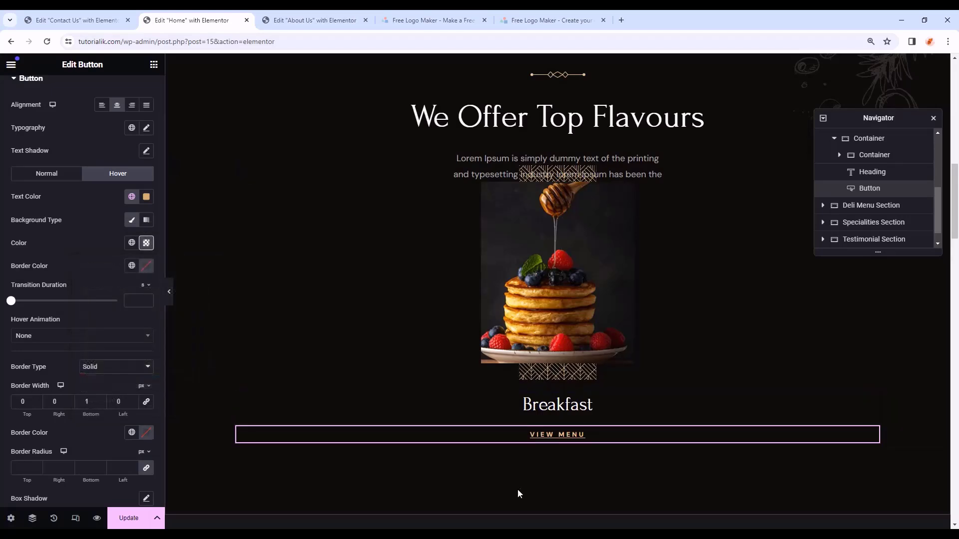
- Replace the button's # link with the Kitpapa site address
left_click(550, 438)
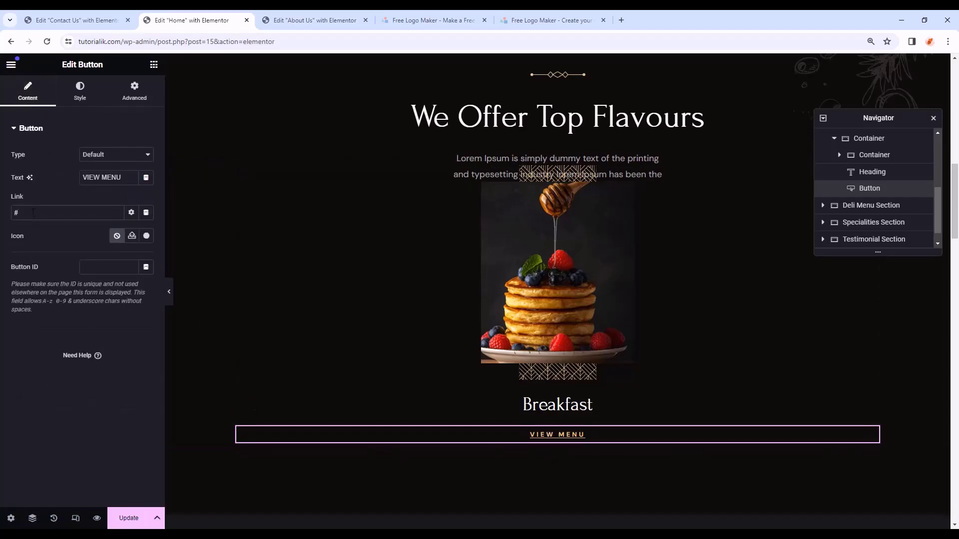
key("BackSpace")
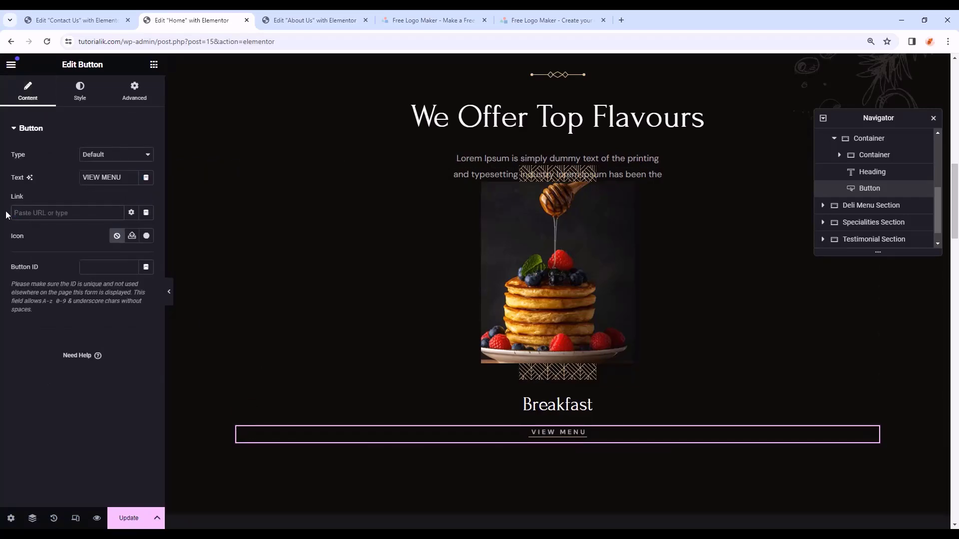
key("ctrl+z")
left_click(35, 215)
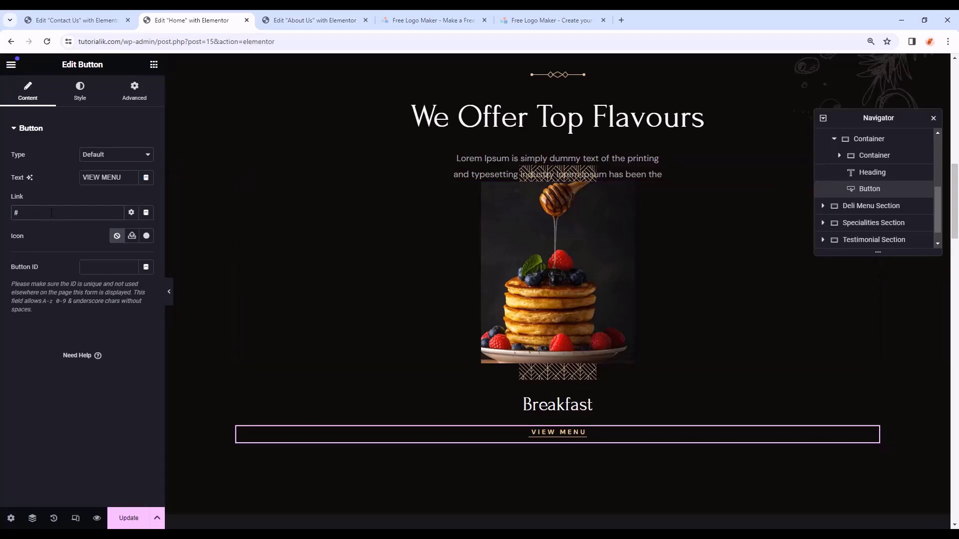
key("ctrl+a")
type("kitpapa.")
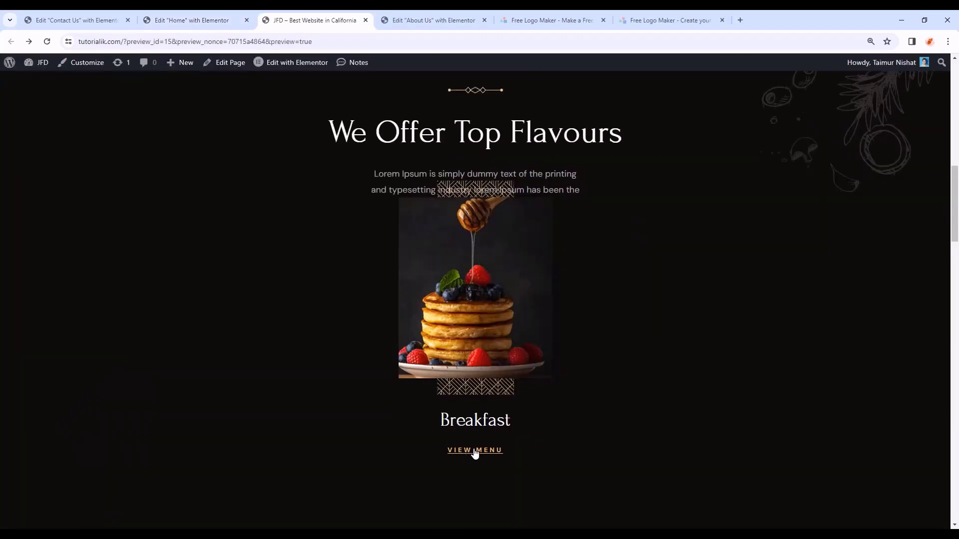
- Test the VIEW MENU link in the page preview, then close the Kitpapa tab
left_click(482, 453, "ctrl")
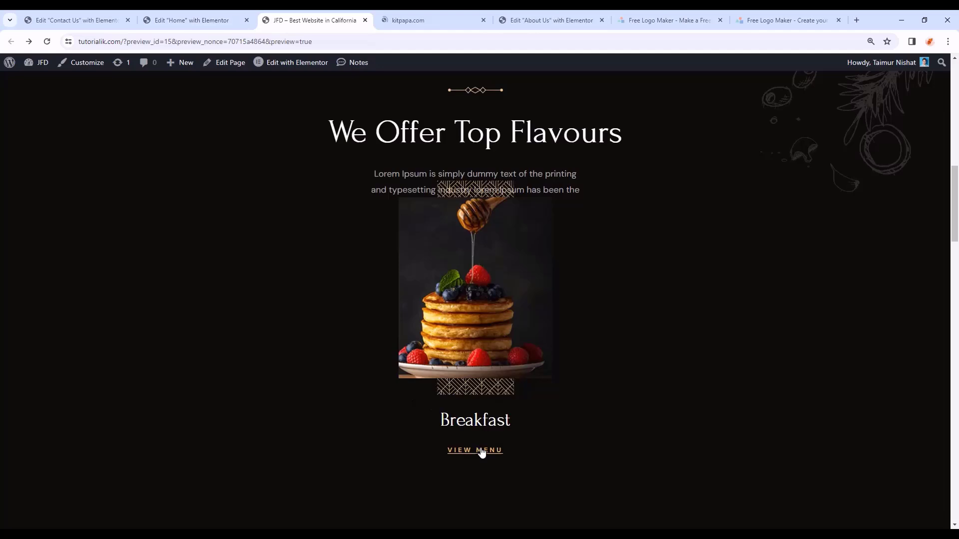
left_click(430, 20)
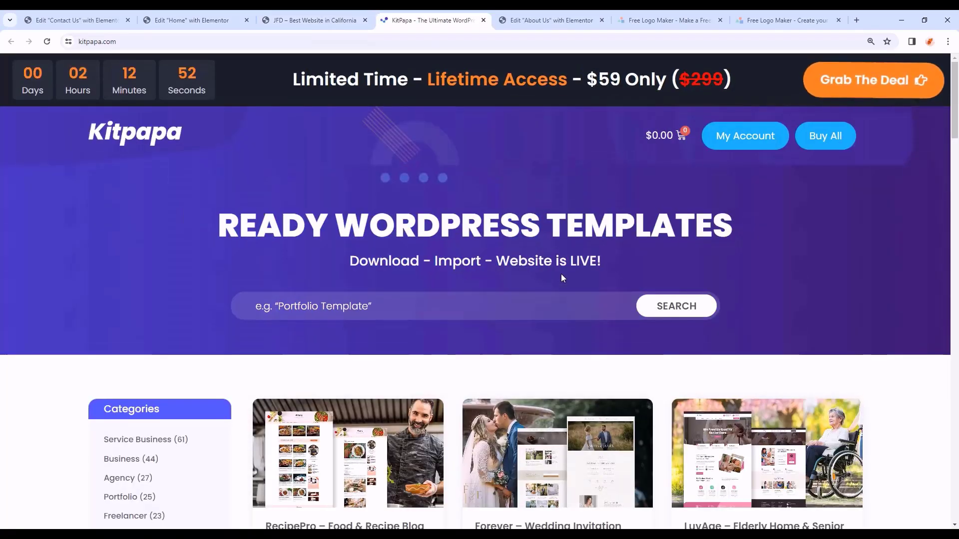
key("ctrl+w")
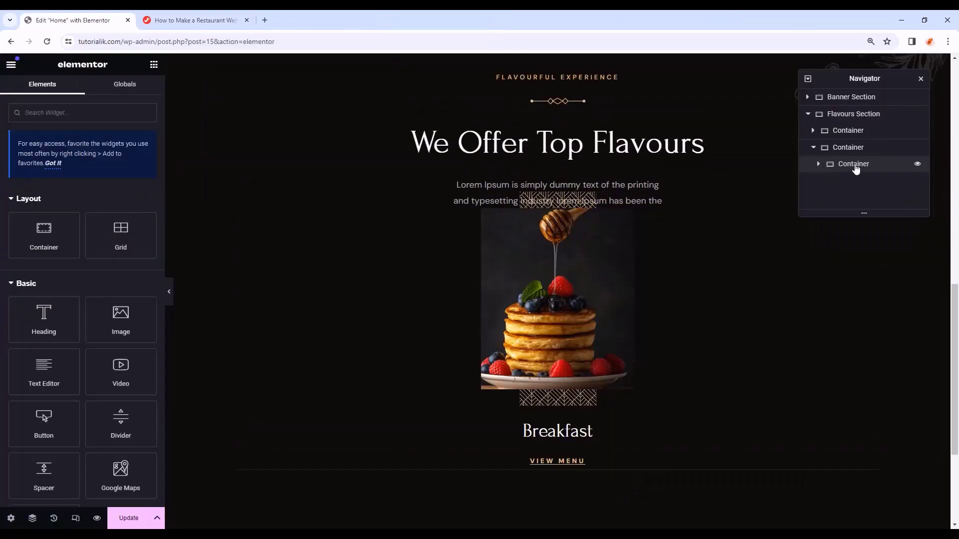
- Duplicate the Breakfast card container twice to make three cards
right_click(856, 167)
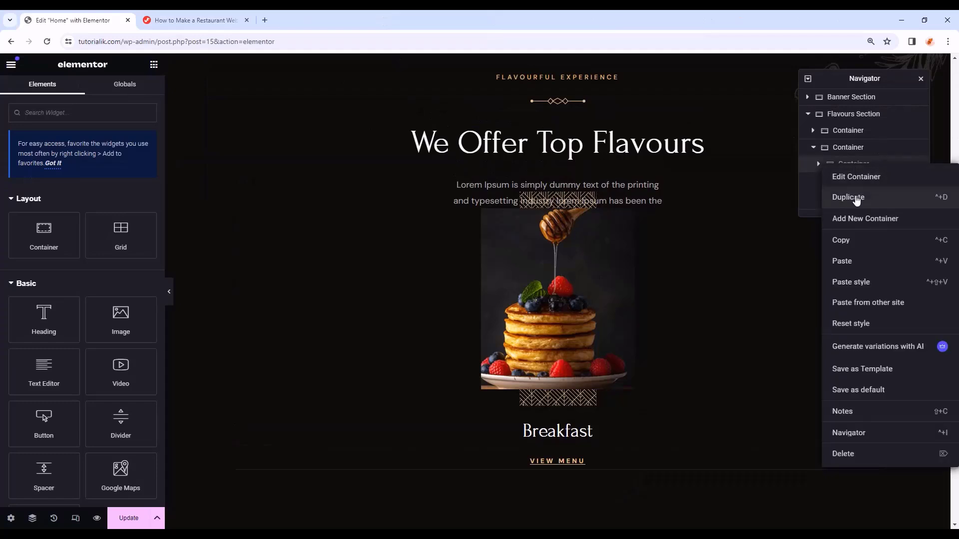
left_click(856, 198)
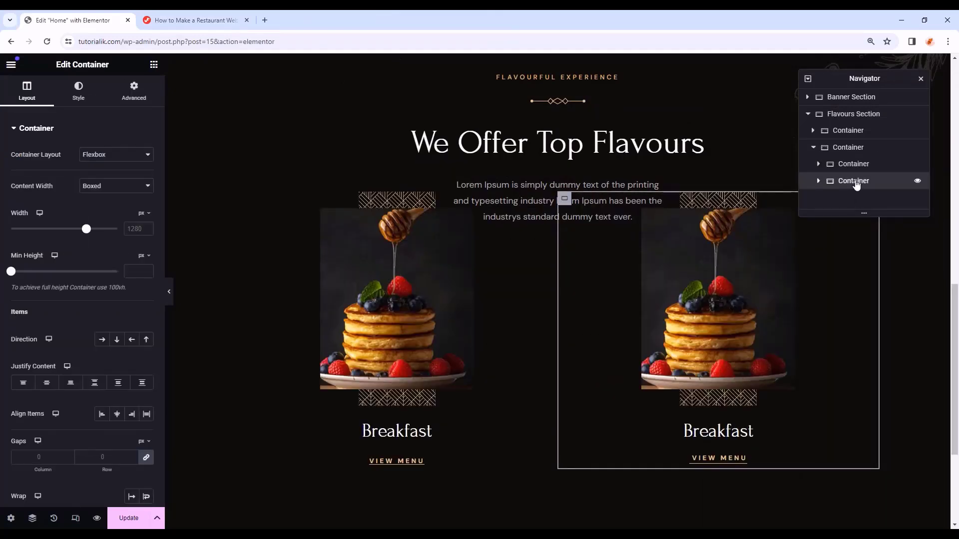
right_click(856, 183)
left_click(850, 214)
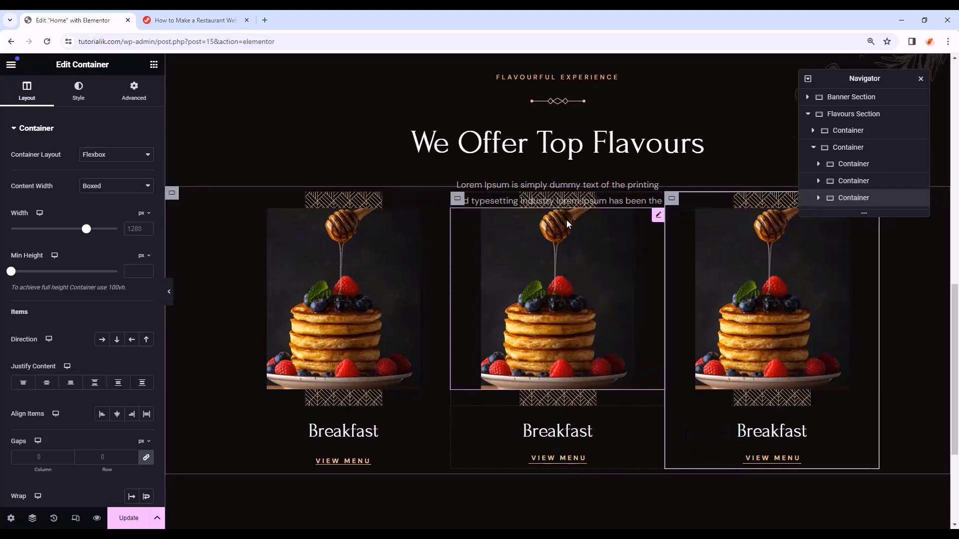
- Give the middle card a 150 px top margin and preview the page
left_click(898, 181)
left_click(819, 181)
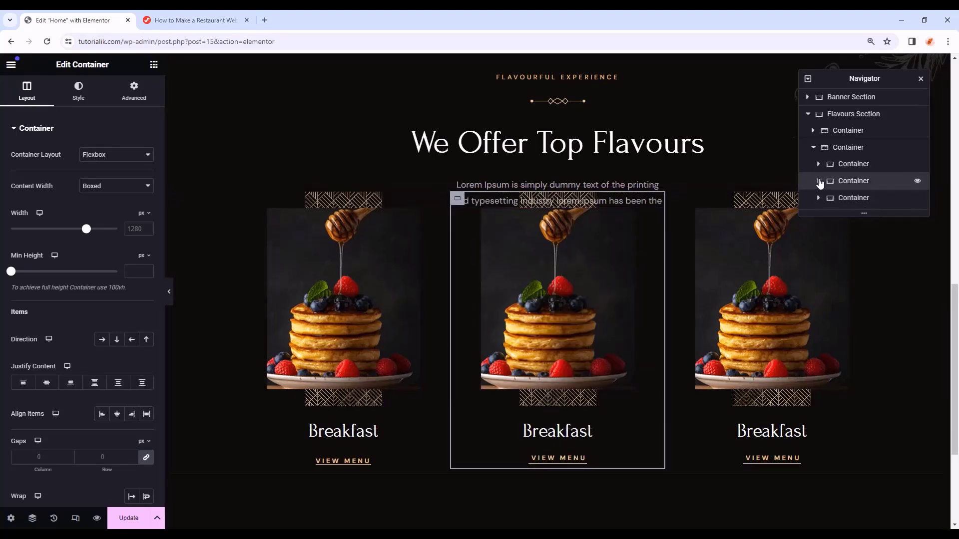
left_click(111, 94)
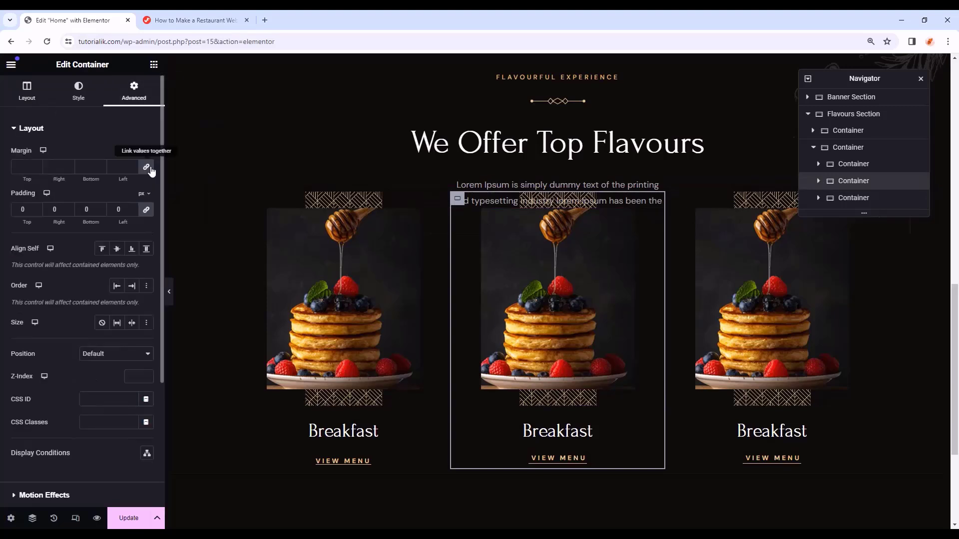
left_click(150, 170)
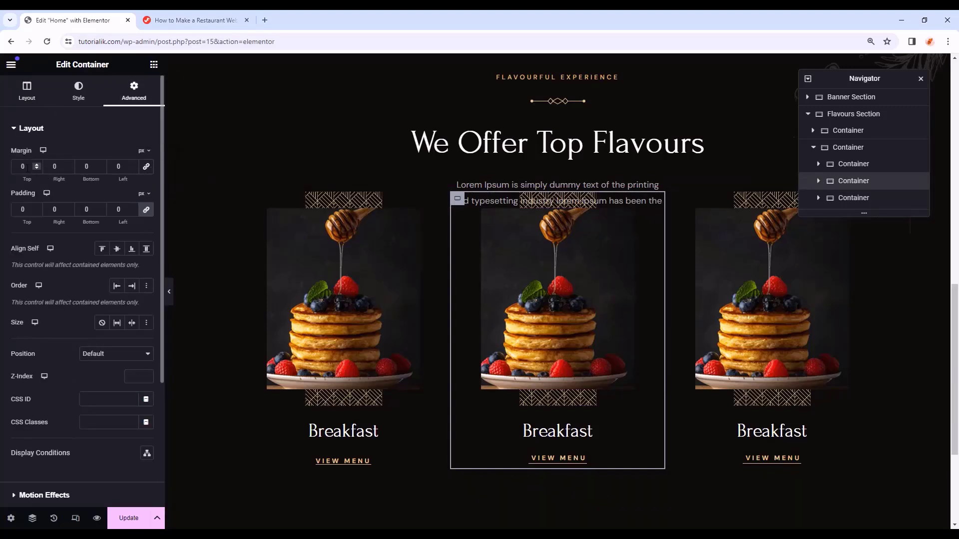
type("150")
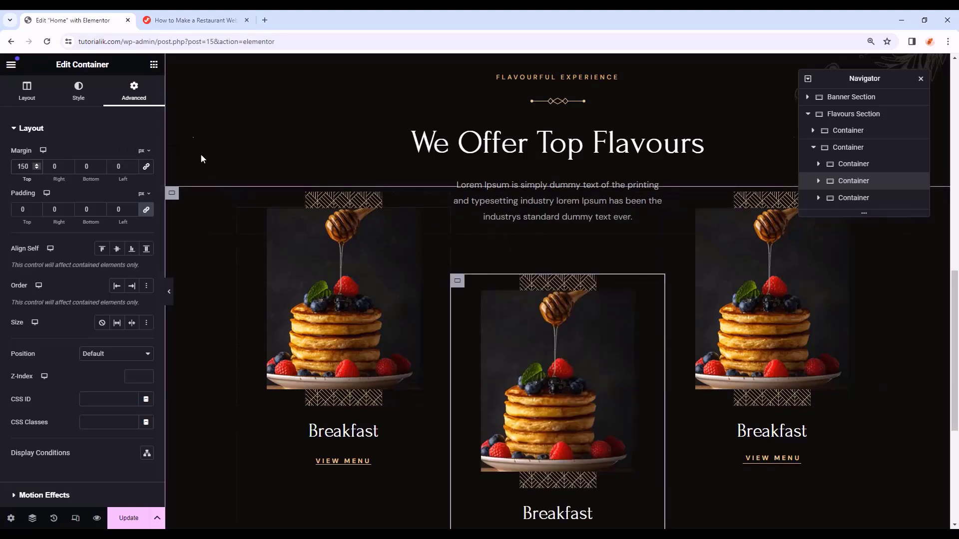
left_click(169, 292)
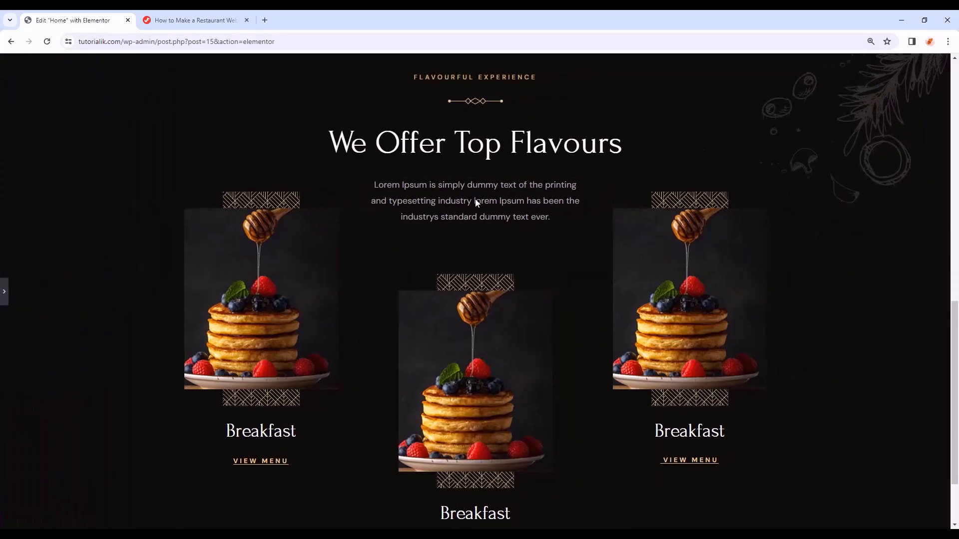
- Put the chicken-wings photo in the middle card and retitle its heading Appetizers
left_click(6, 294)
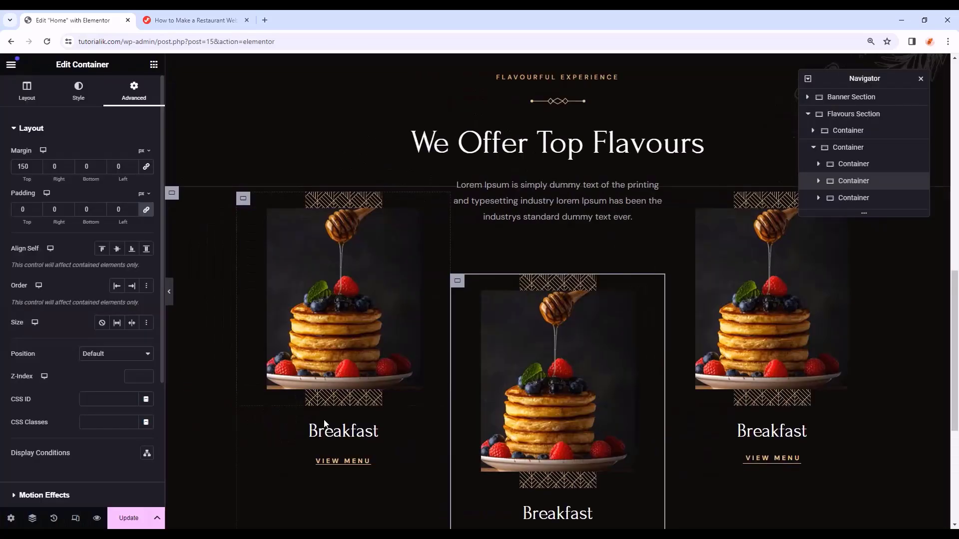
left_click(352, 432)
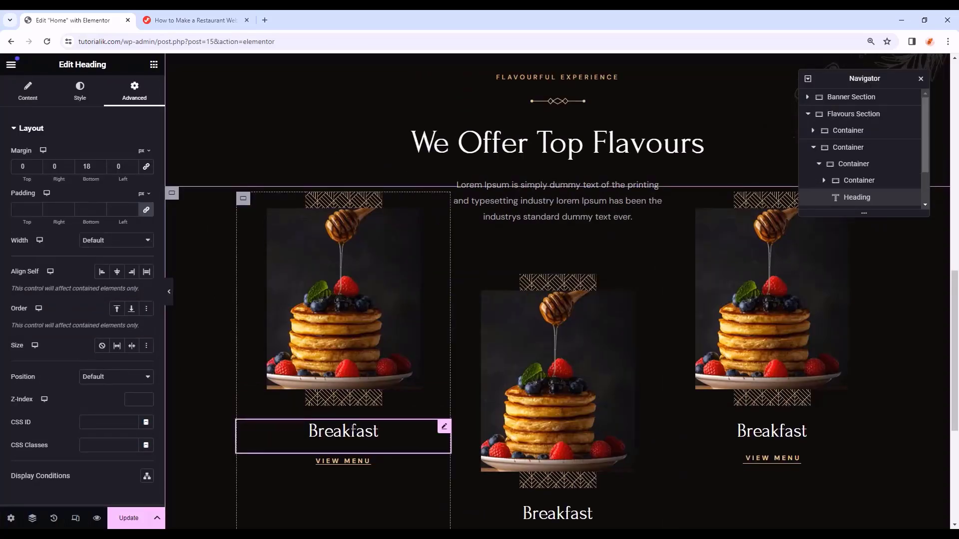
scroll(552, 438, "down", 1)
left_click(569, 361)
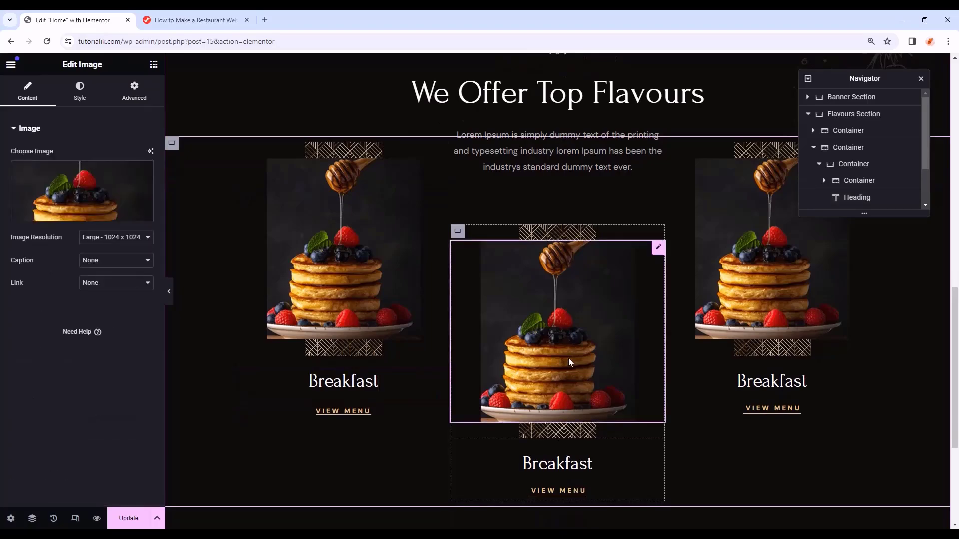
left_click(82, 191)
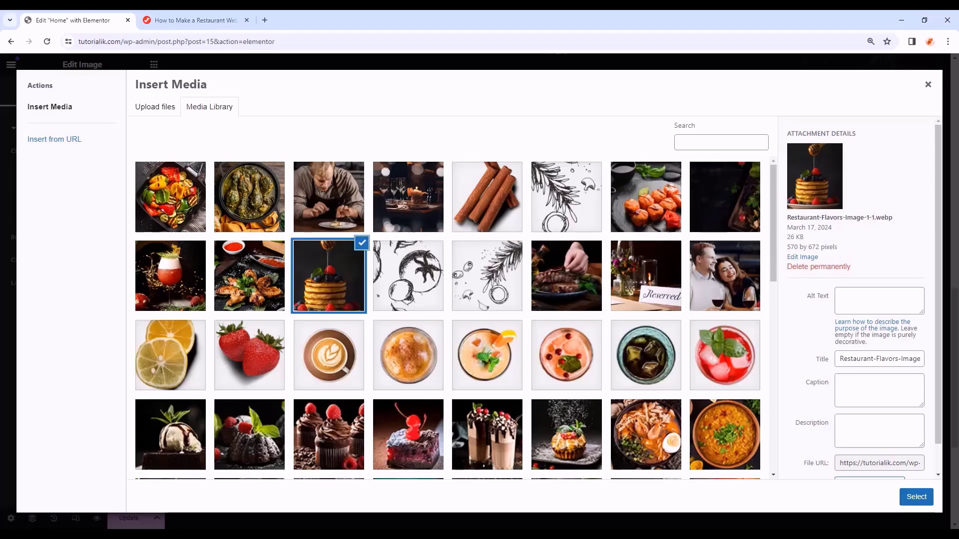
left_click(255, 276)
left_click(916, 497)
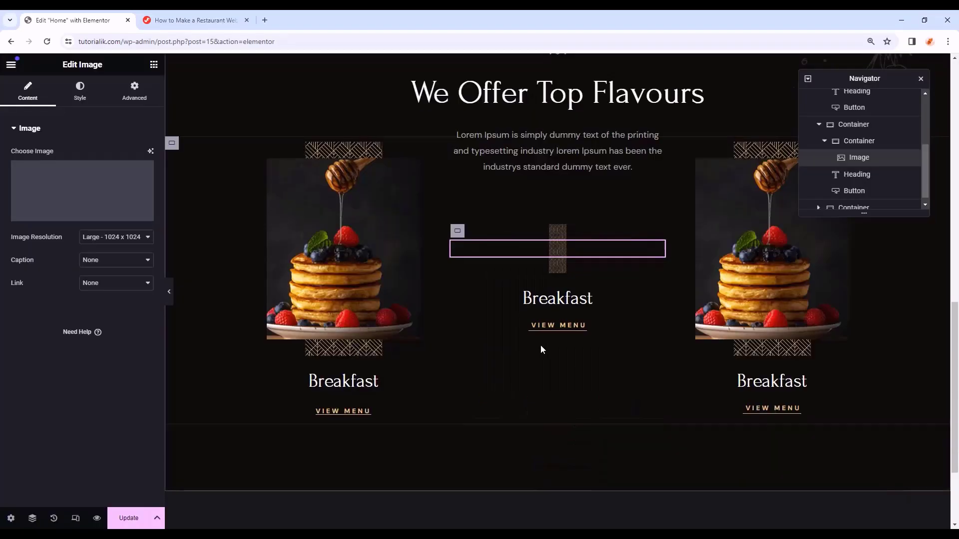
left_click(574, 461)
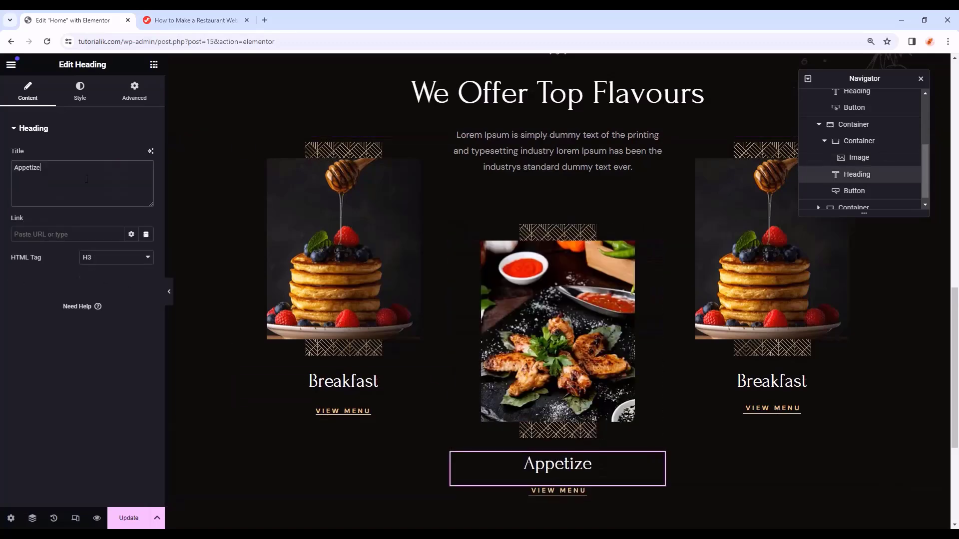
type("rs")
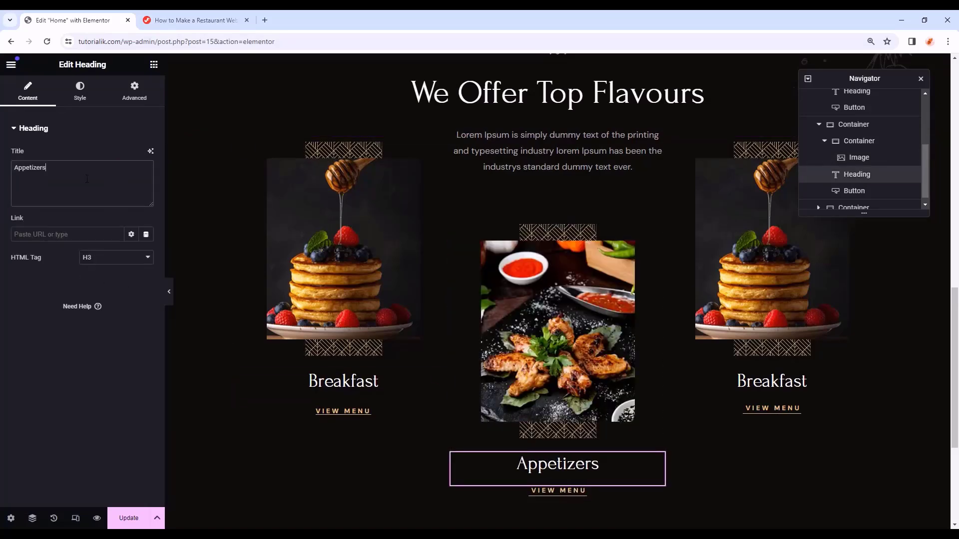
- Put the cocktail photo in the right card, retitle it Drinks, and preview
left_click(753, 241)
left_click(68, 215)
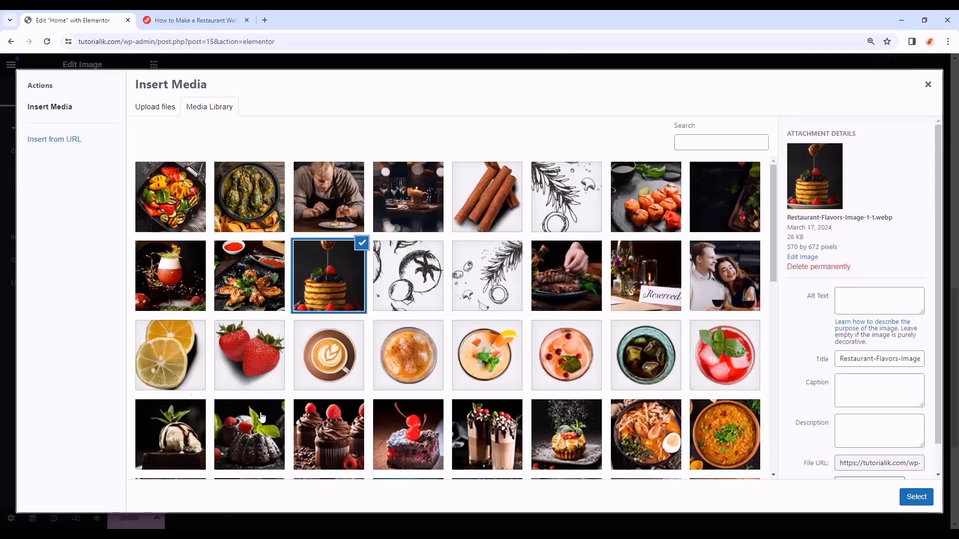
double_click(178, 281)
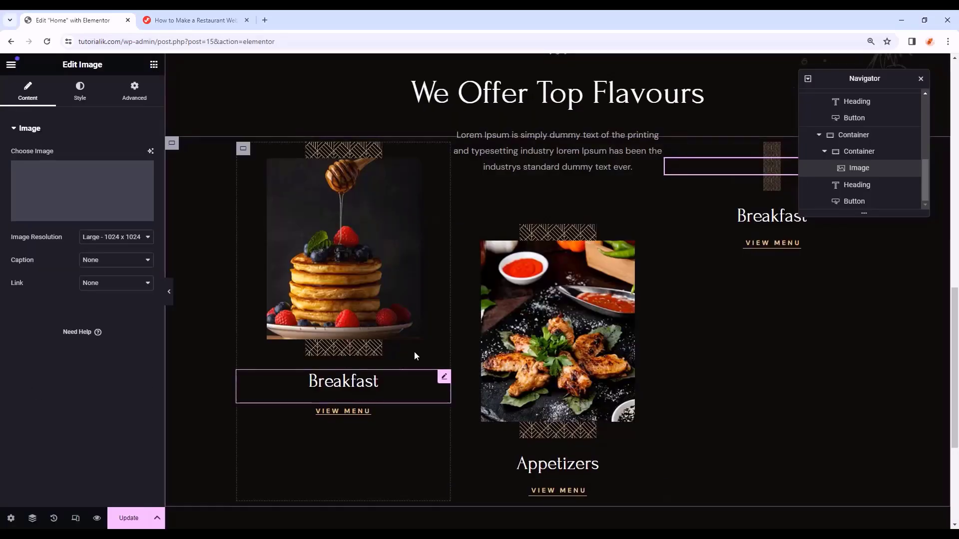
left_click(773, 381)
key("ctrl+a")
type("Dr")
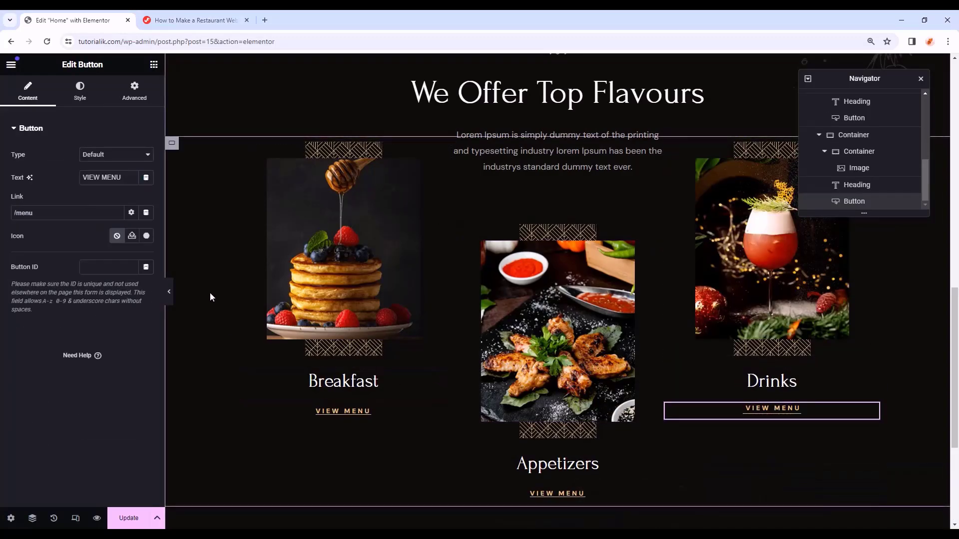
left_click(171, 291)
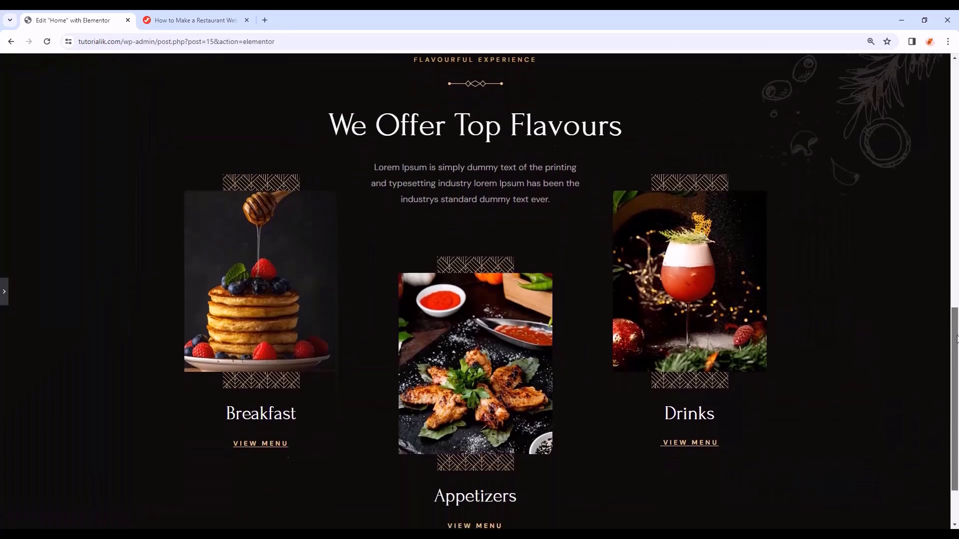
- Switch to tablet view and set the Flavours Section's top padding to 100
mouse_move(957, 338)
left_mouse_down()
mouse_move(957, 320)
mouse_move(957, 341)
mouse_move(957, 330)
left_mouse_up()
left_click(7, 290)
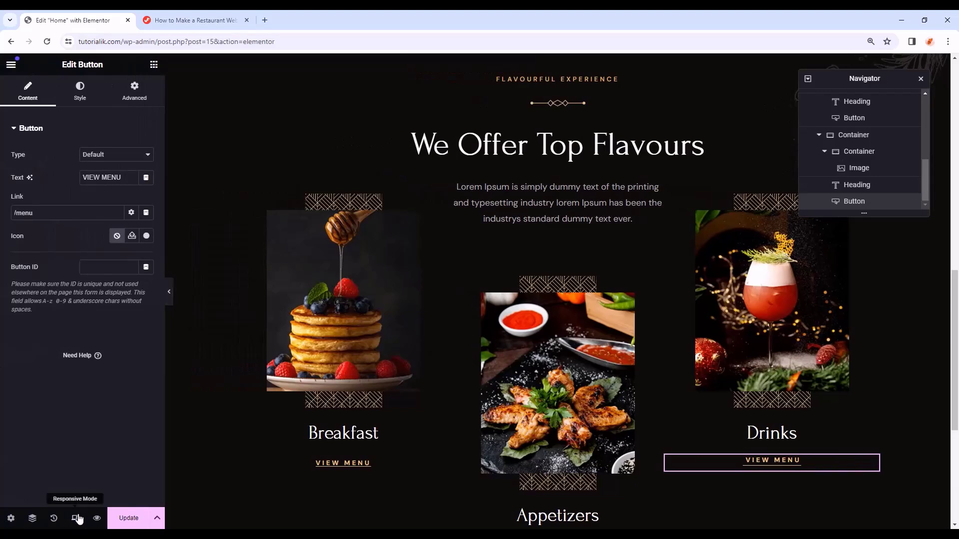
left_click(76, 518)
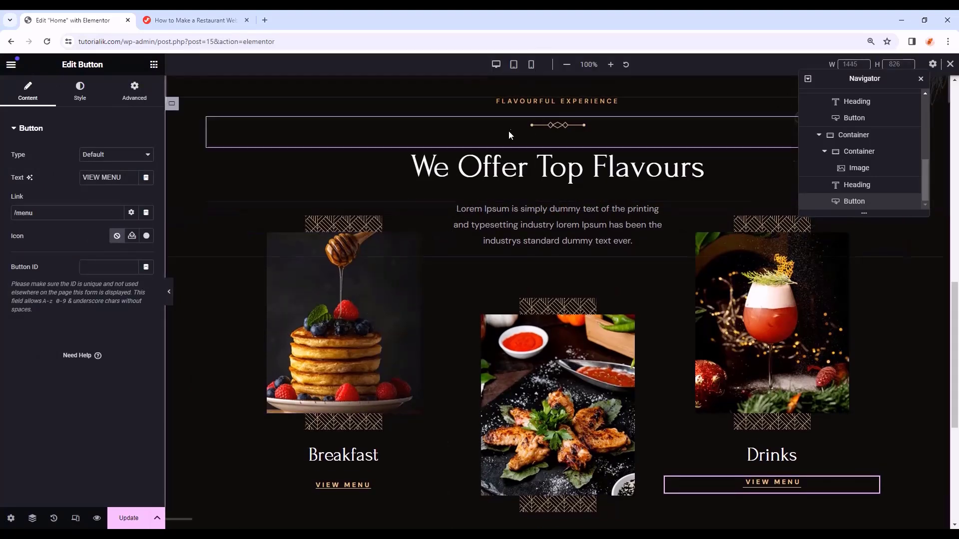
left_click(514, 66)
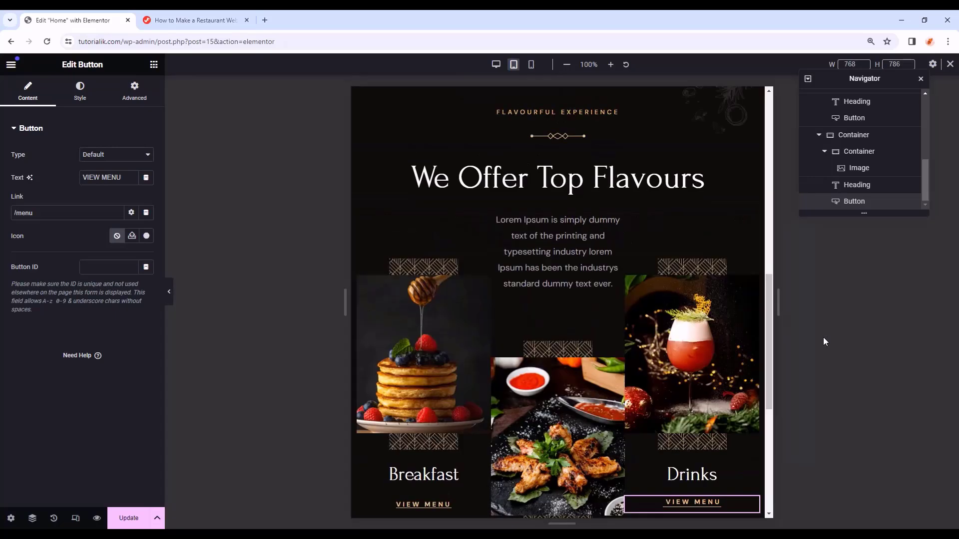
scroll(863, 180, "up", 5)
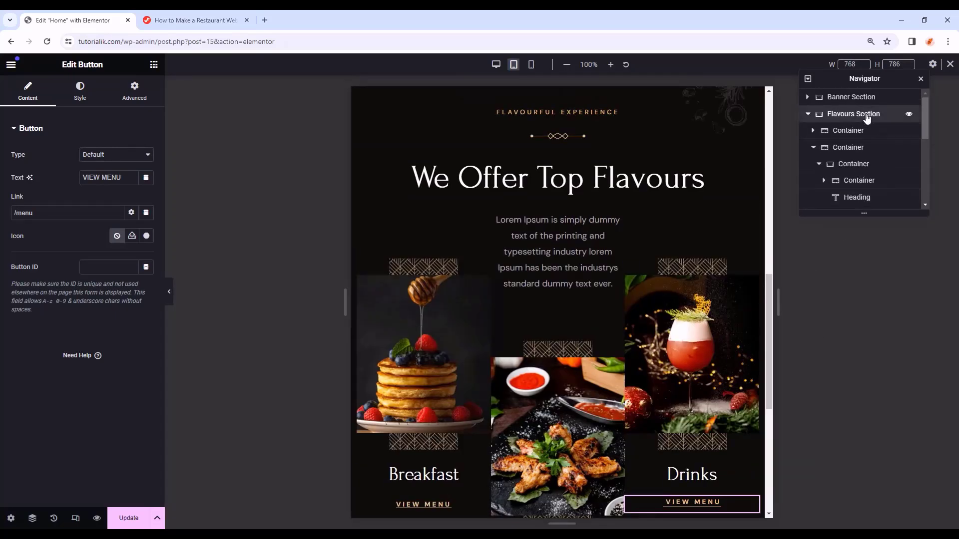
left_click(867, 114)
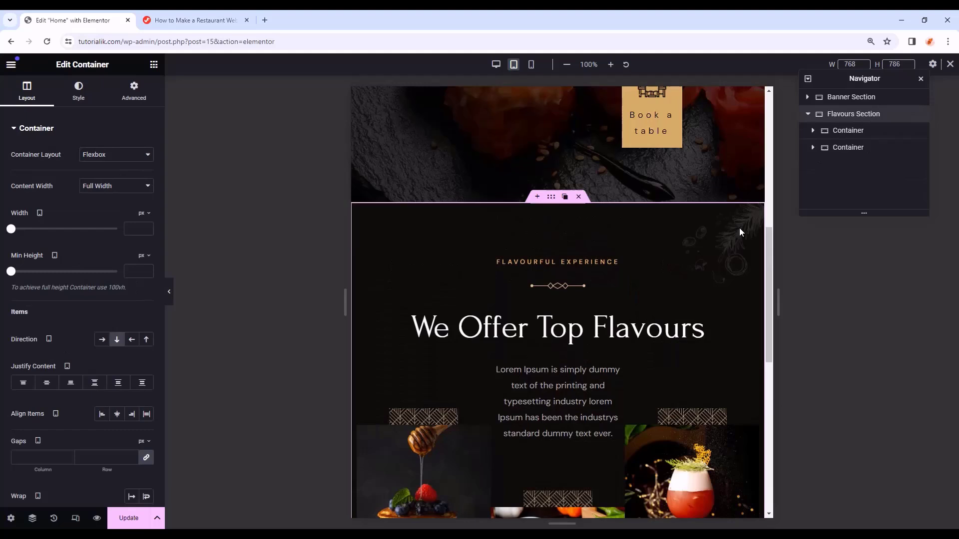
left_click(134, 93)
left_click(146, 210)
left_click(28, 212)
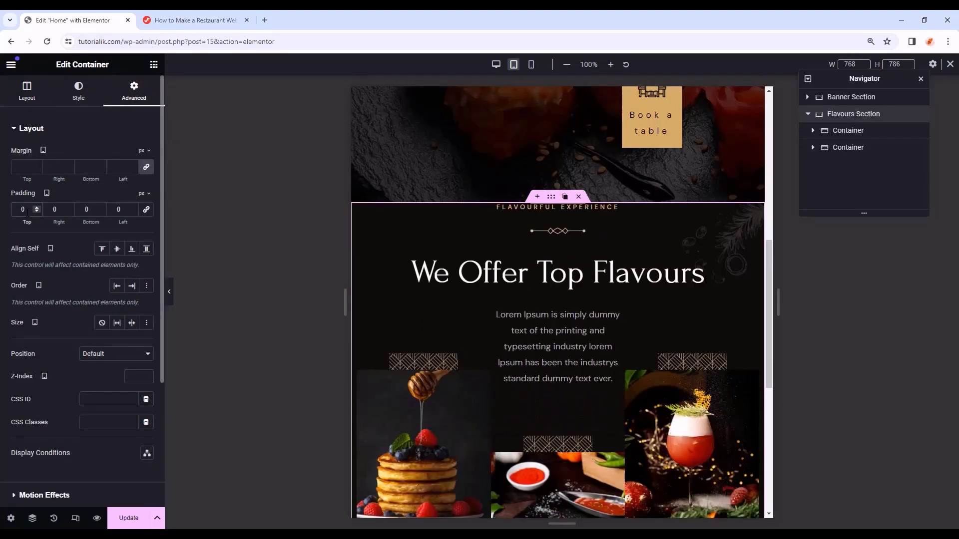
type("100")
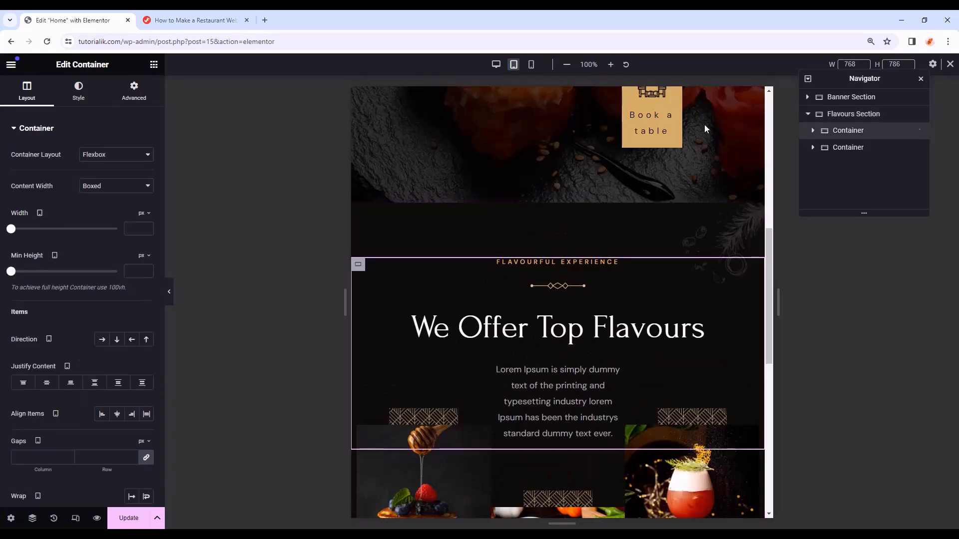
- Set the section's second container top margin to -20 px
left_click(859, 149)
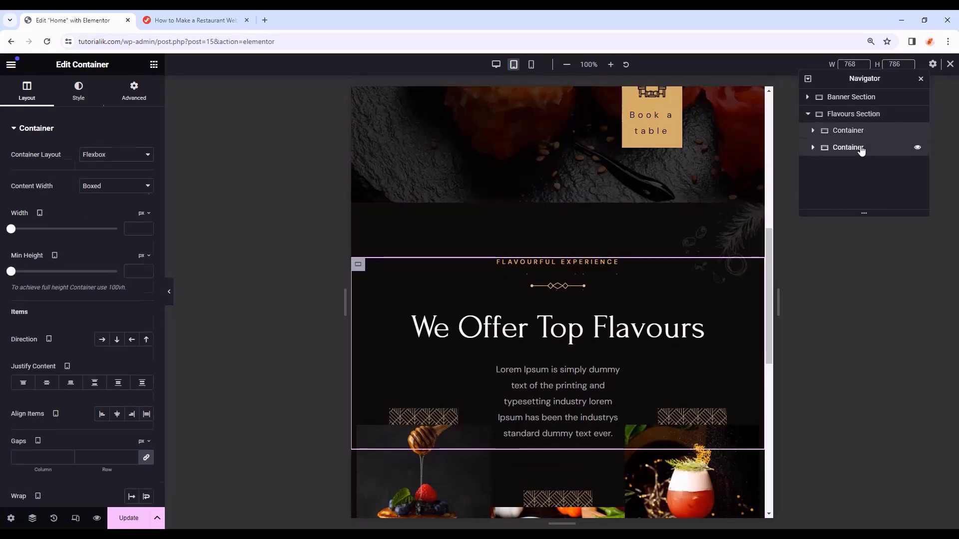
left_click(134, 94)
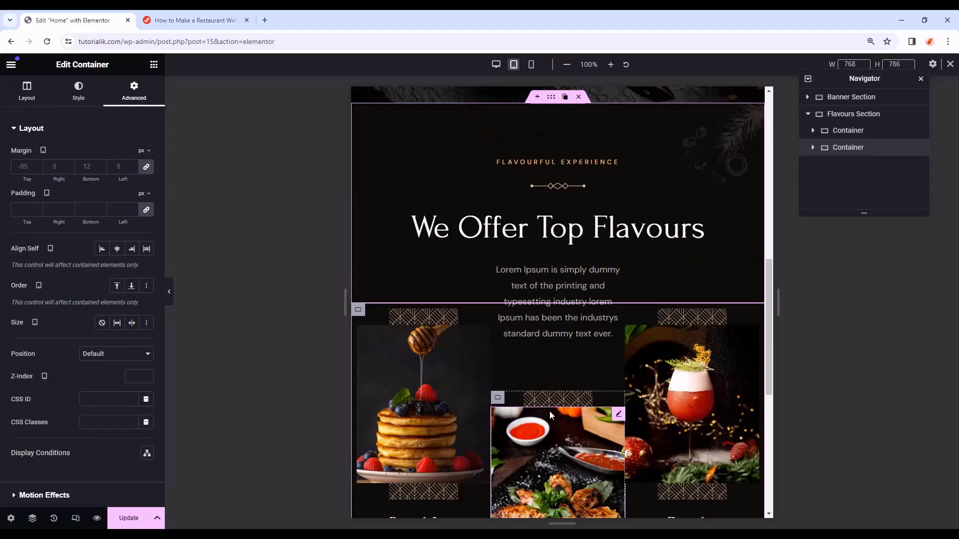
left_click(146, 167)
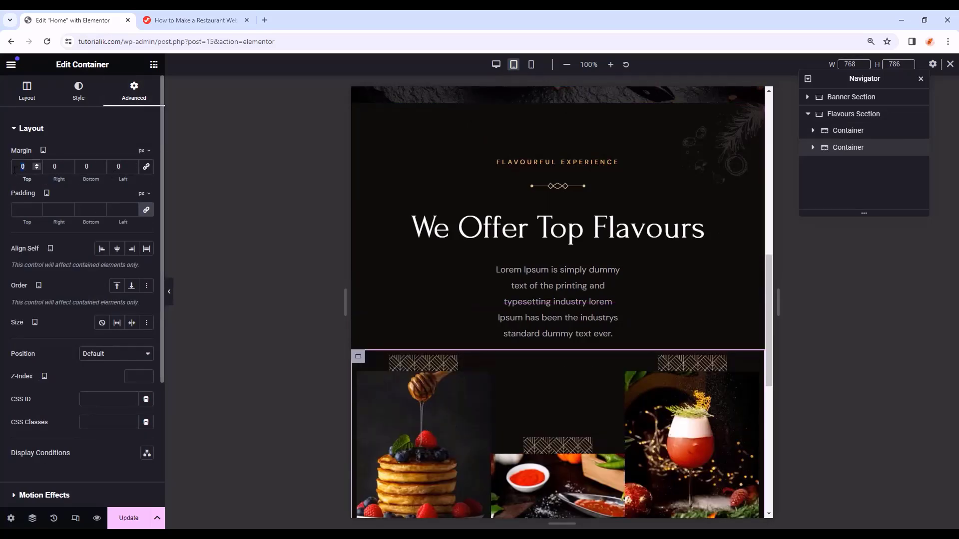
type("-20")
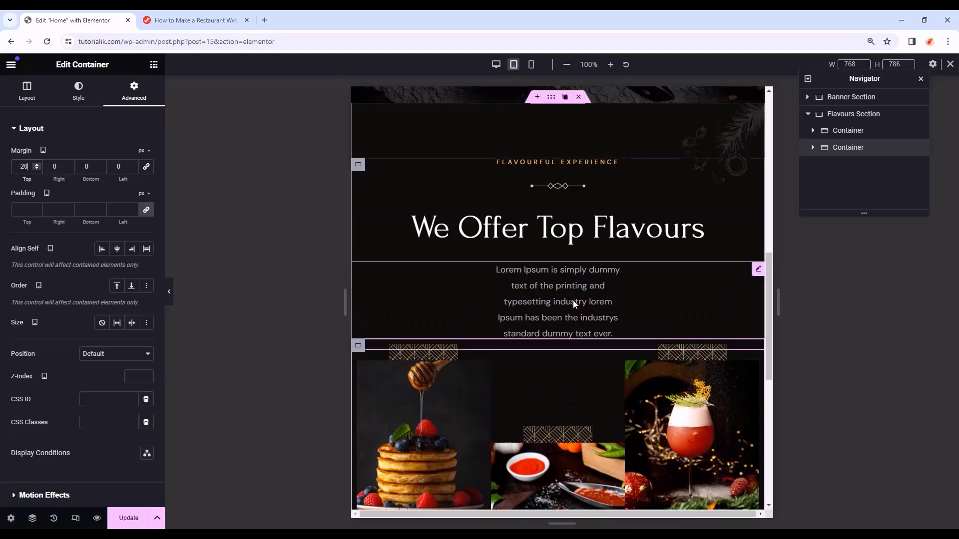
- Give the Breakfast column container 20 px top and bottom padding
scroll(650, 300, "down", 1)
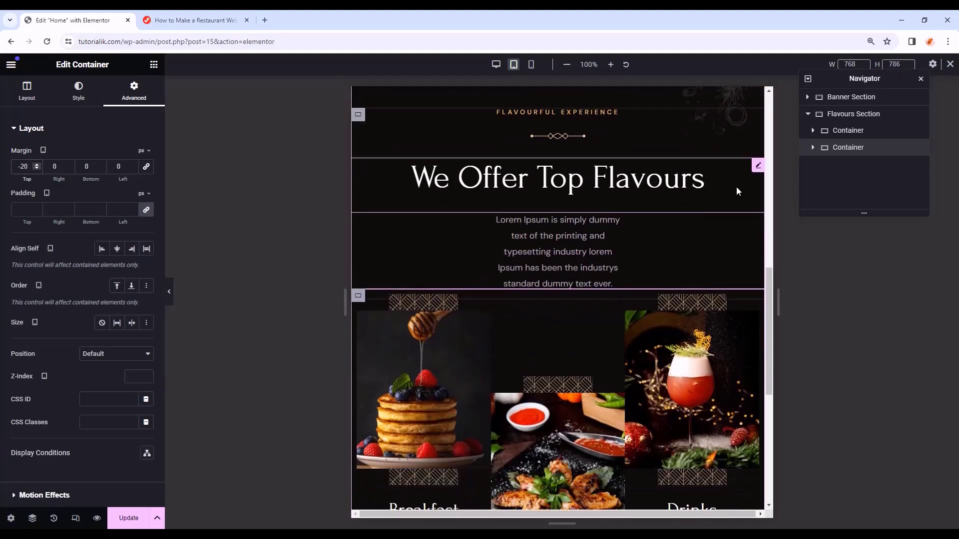
left_click(813, 148)
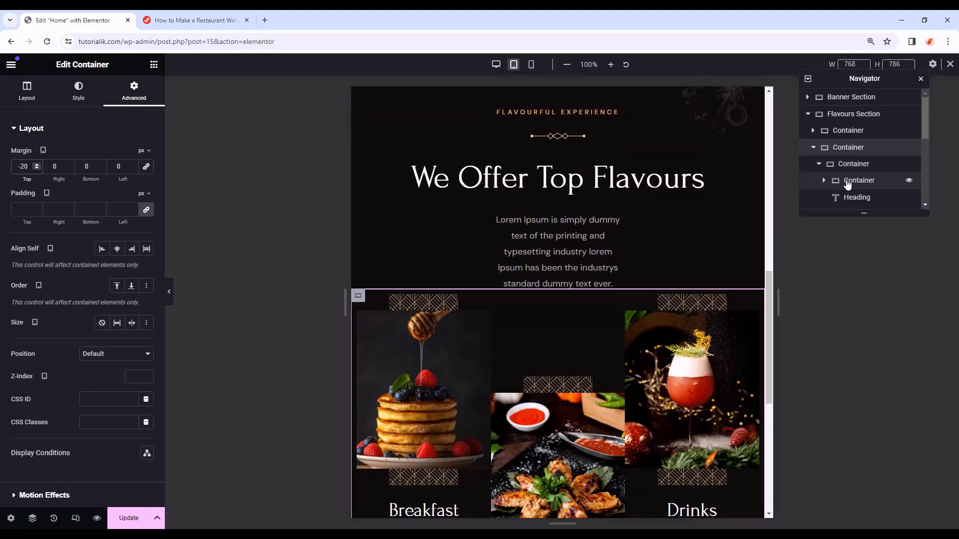
left_click(847, 182)
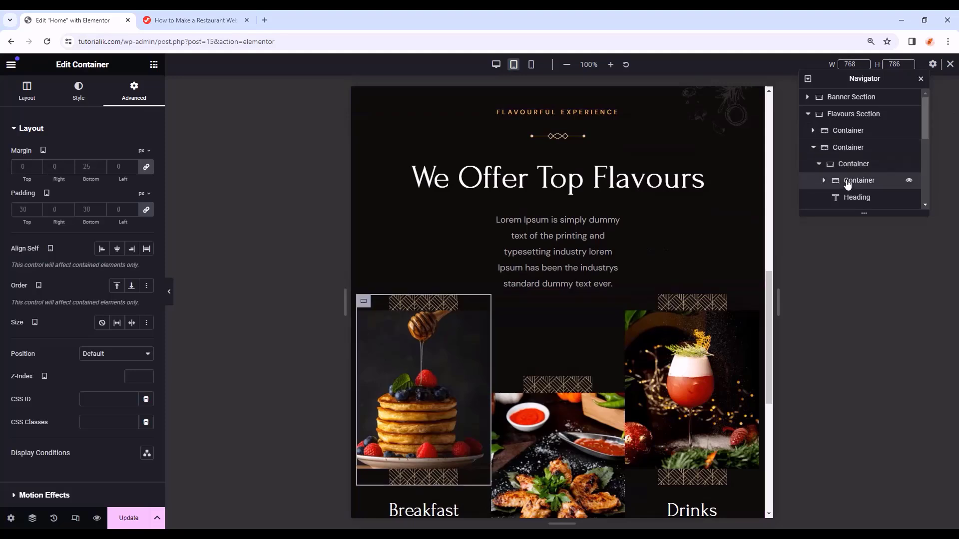
left_click(147, 210)
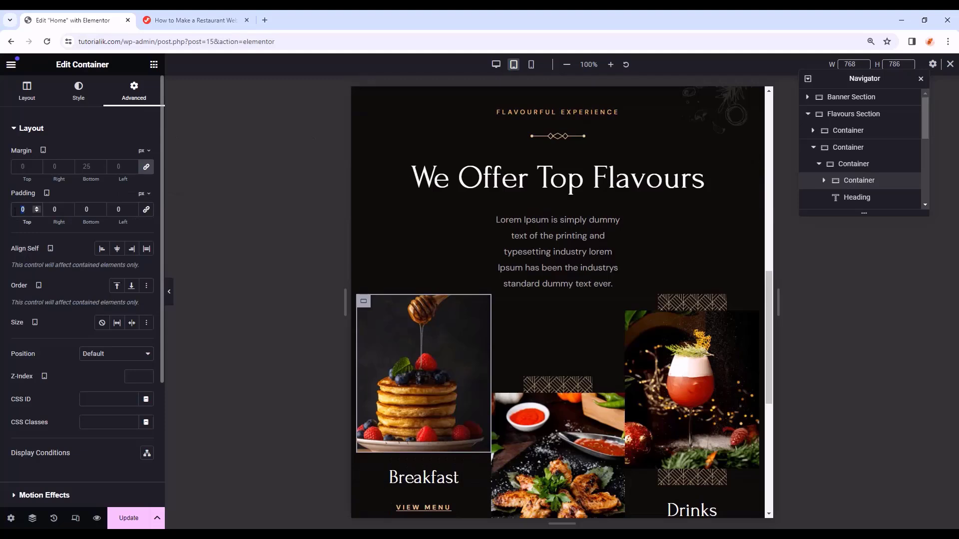
type("20")
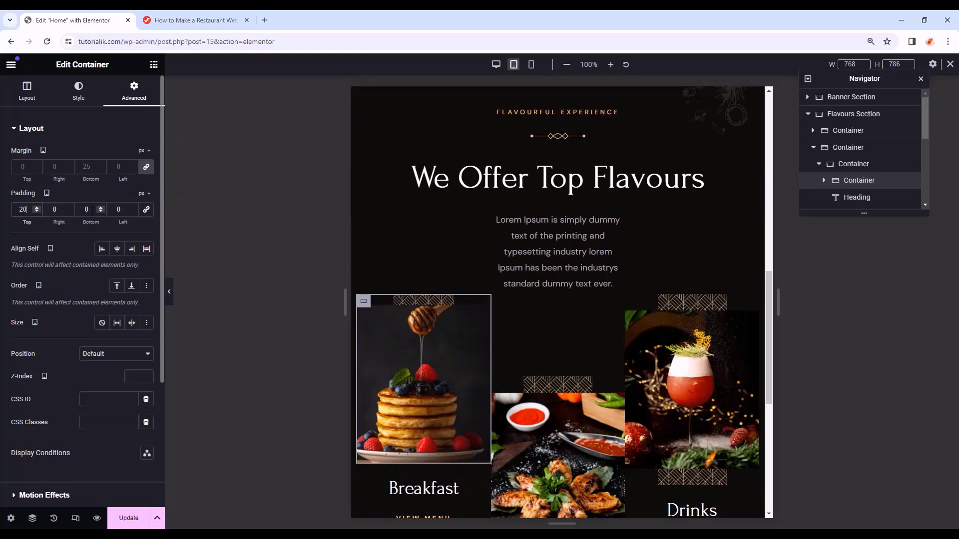
double_click(91, 210)
type("20")
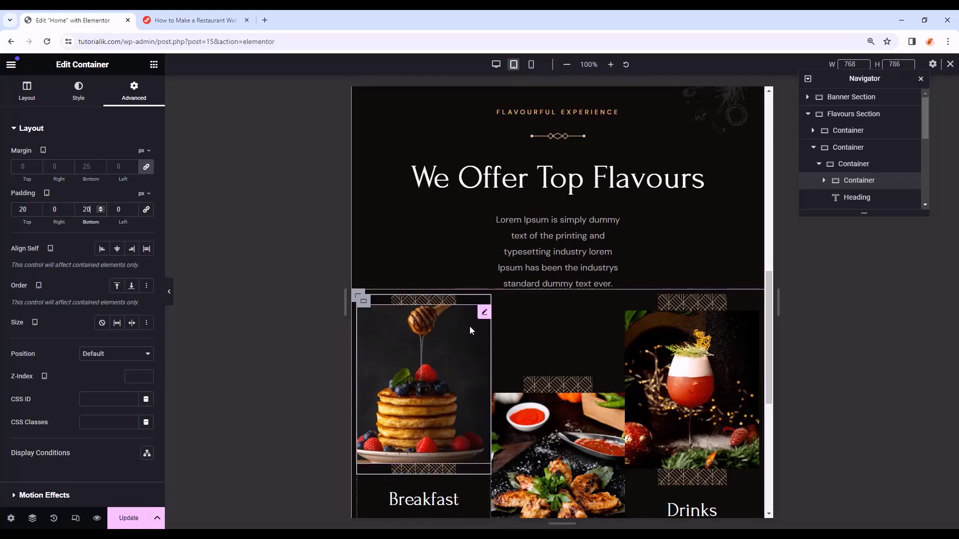
- Set the Breakfast image width to 175 px
left_click(484, 313)
left_click(138, 188)
type("1")
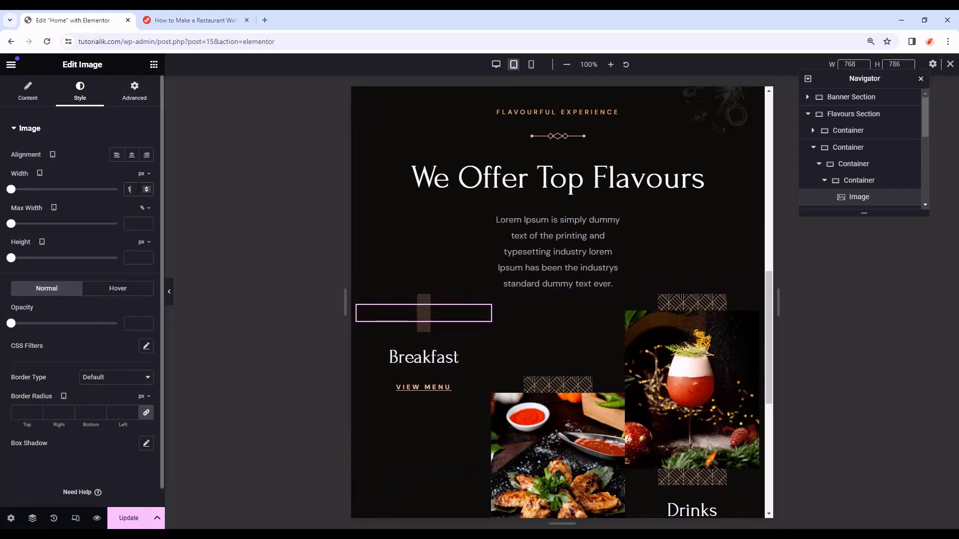
type("75")
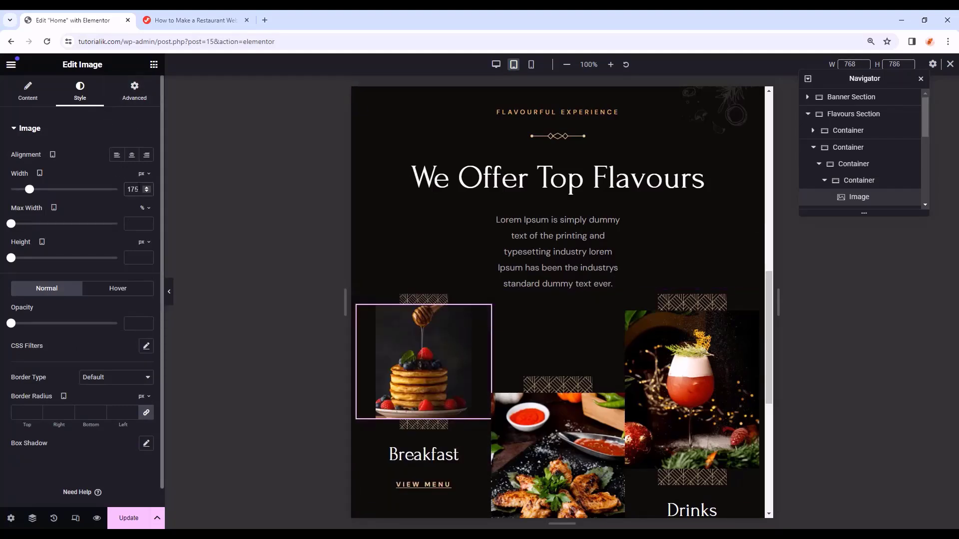
left_click(858, 168)
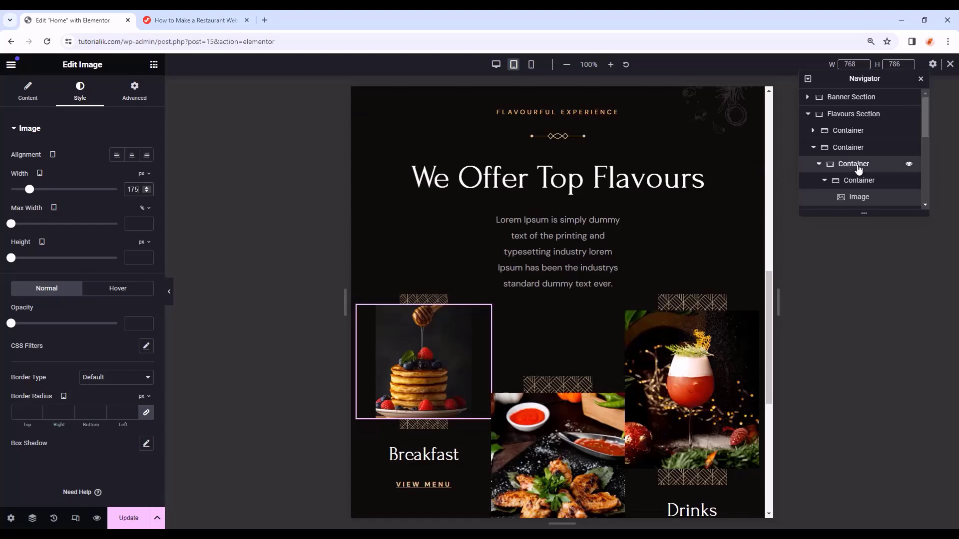
- Paste the Breakfast column and image styles onto the Appetizers column and image
left_click(856, 179)
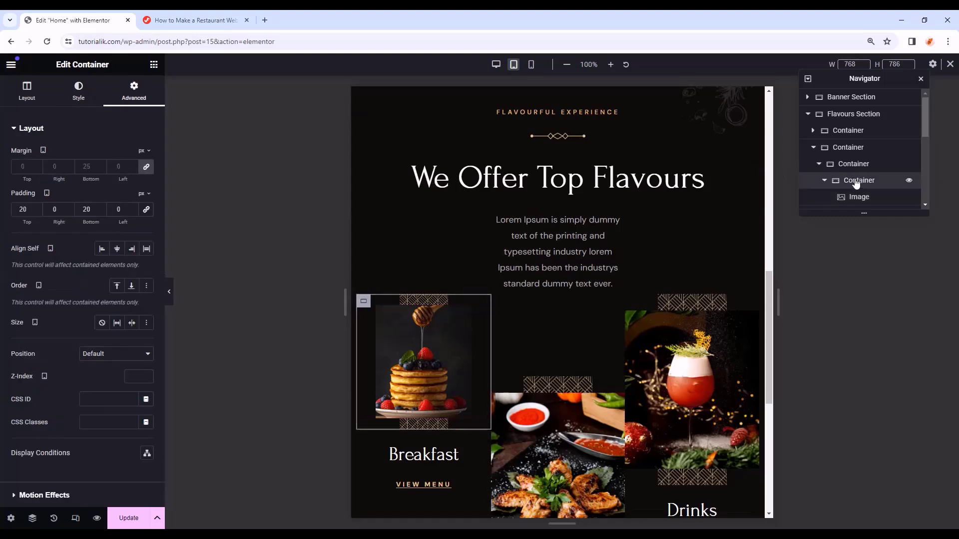
right_click(857, 181)
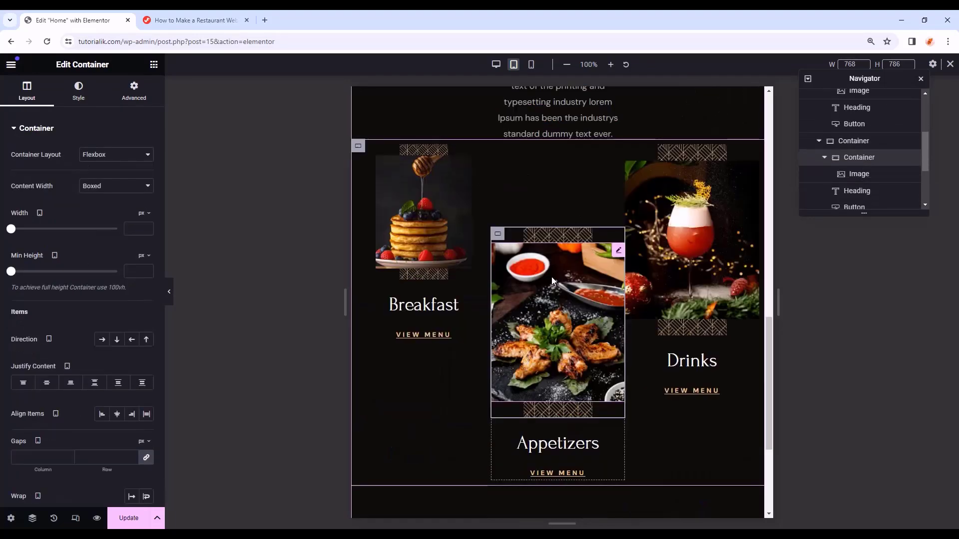
right_click(502, 234)
left_click(541, 344)
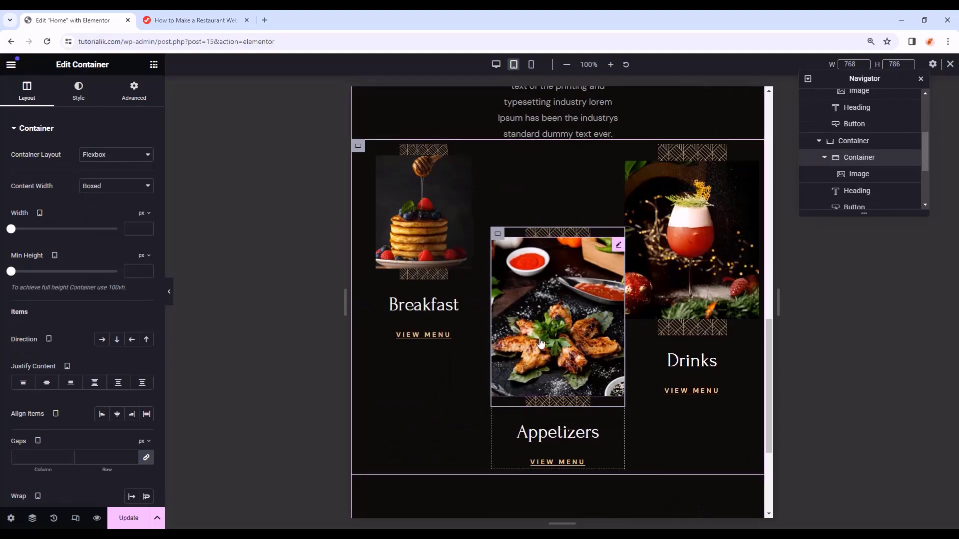
left_click(619, 248)
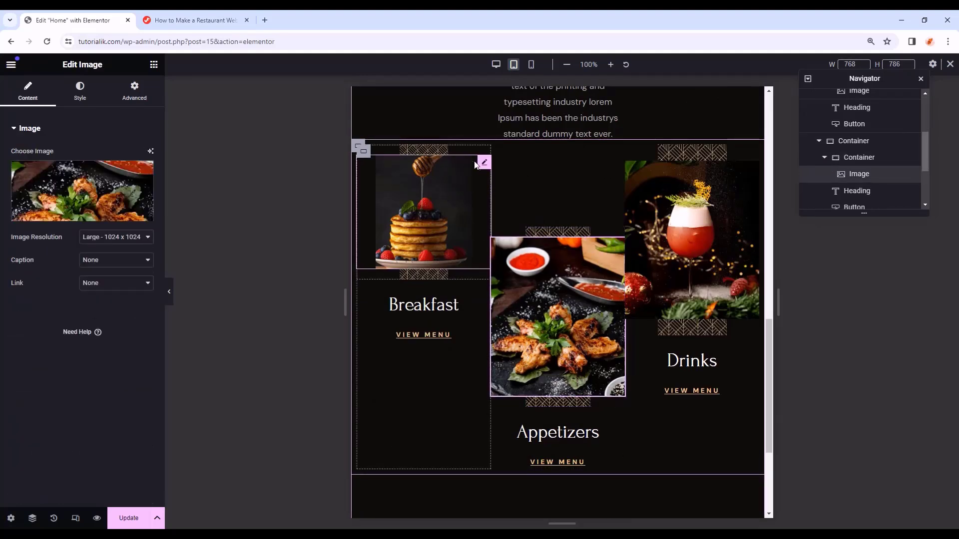
right_click(482, 164)
left_click(503, 220)
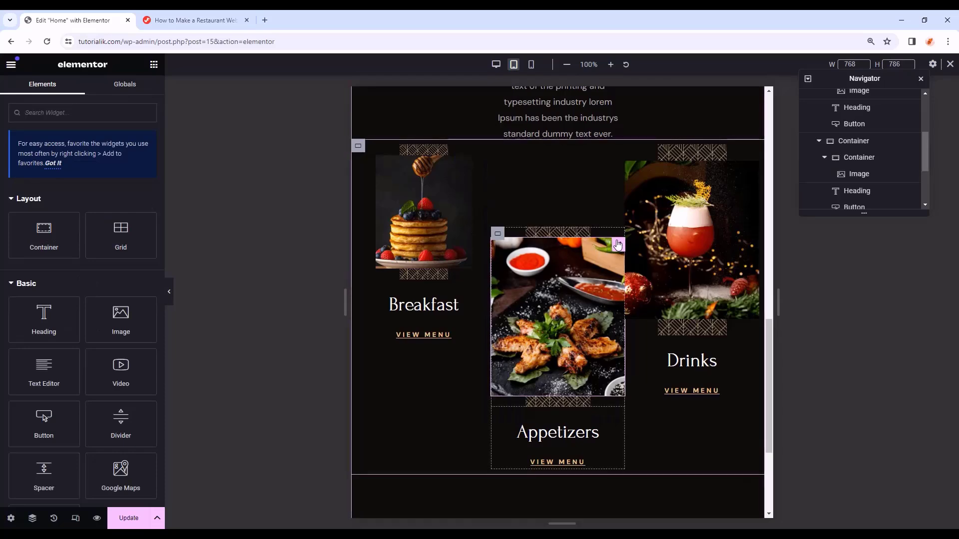
right_click(618, 241)
left_click(643, 337)
- Paste the Appetizers column and image styles onto the Drinks column and image
left_click(574, 190)
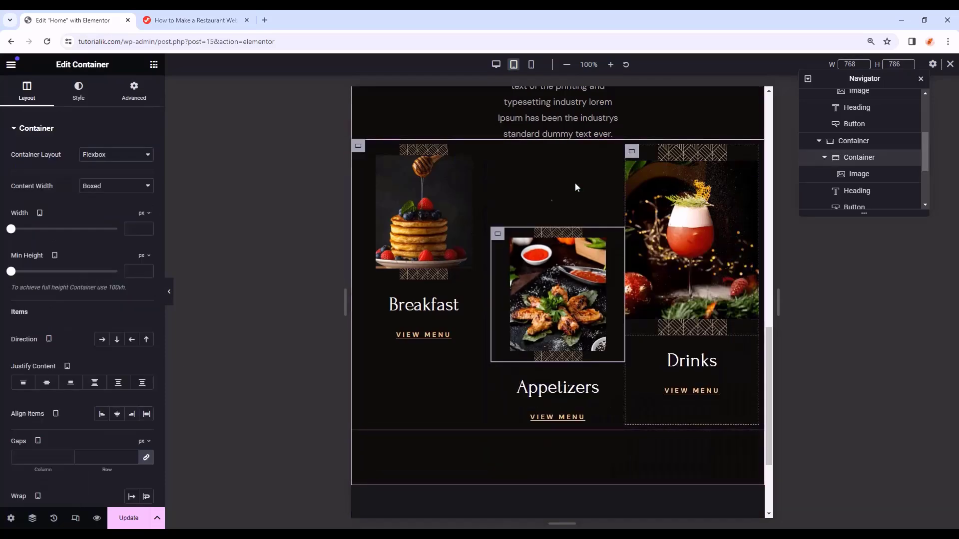
right_click(500, 240)
left_click(518, 301)
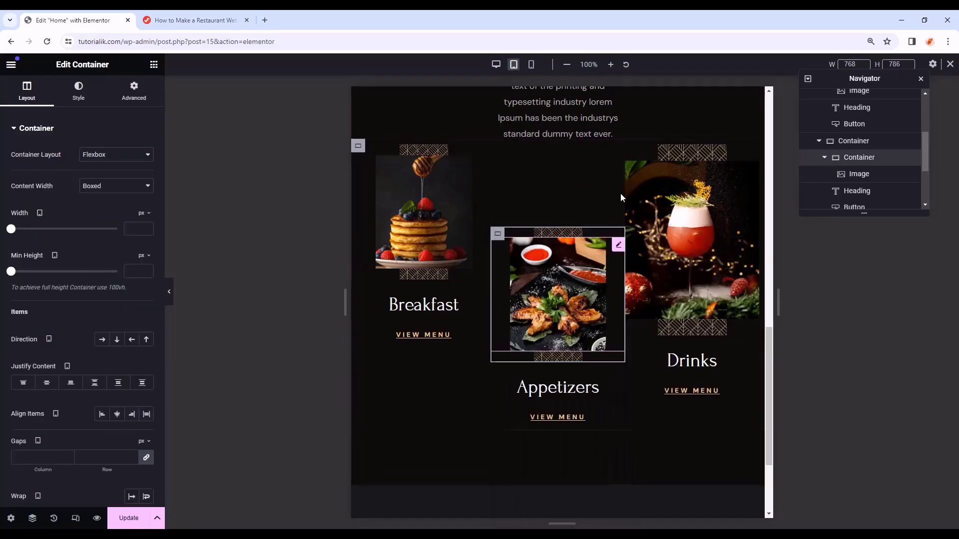
right_click(630, 158)
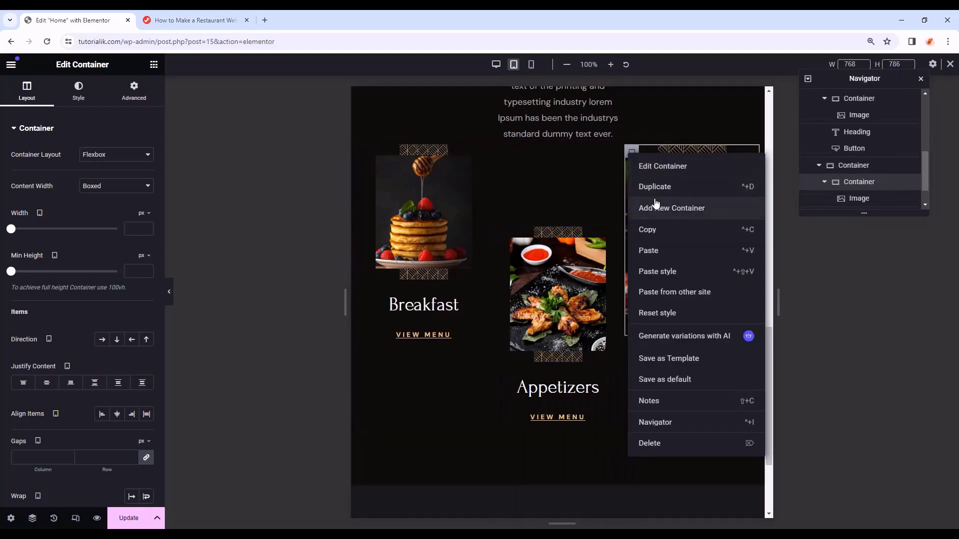
left_click(663, 271)
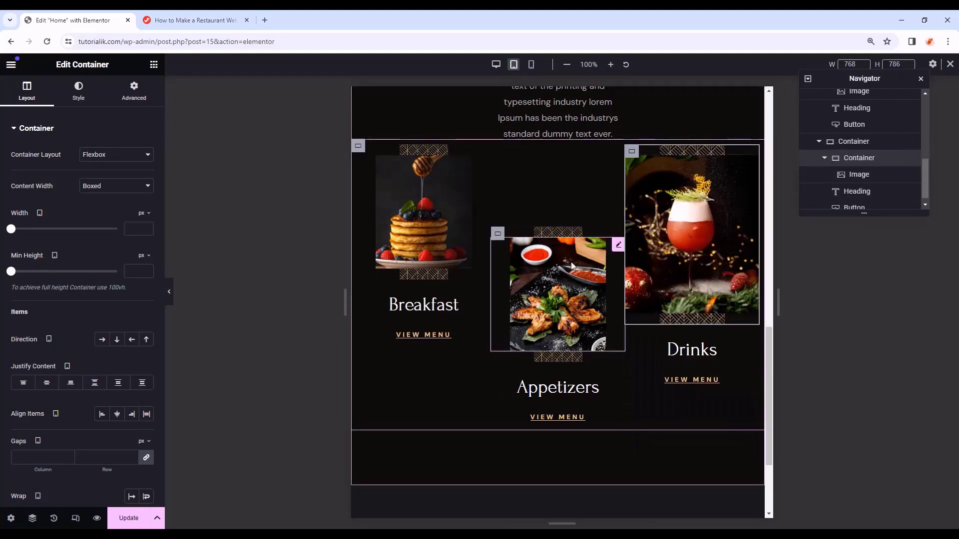
left_click(618, 245)
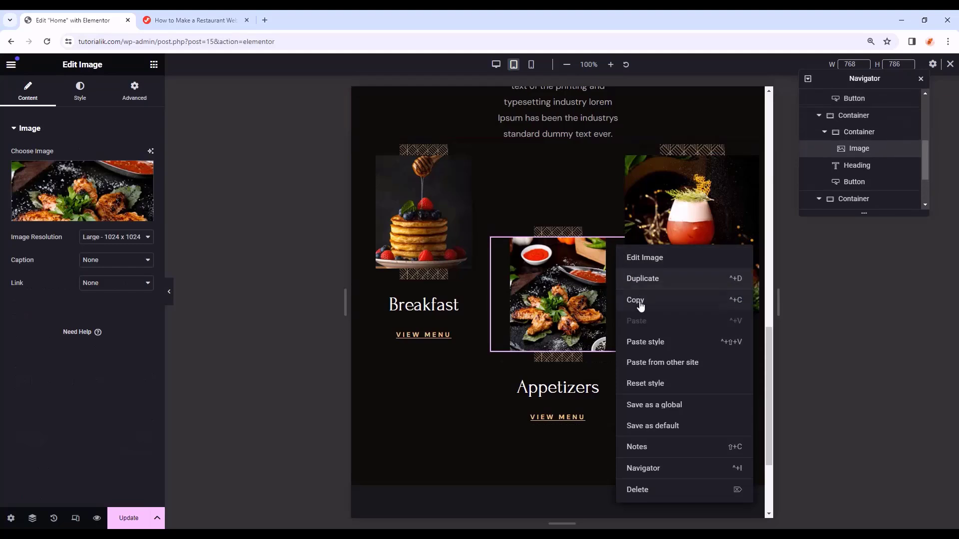
left_click(635, 299)
right_click(757, 233)
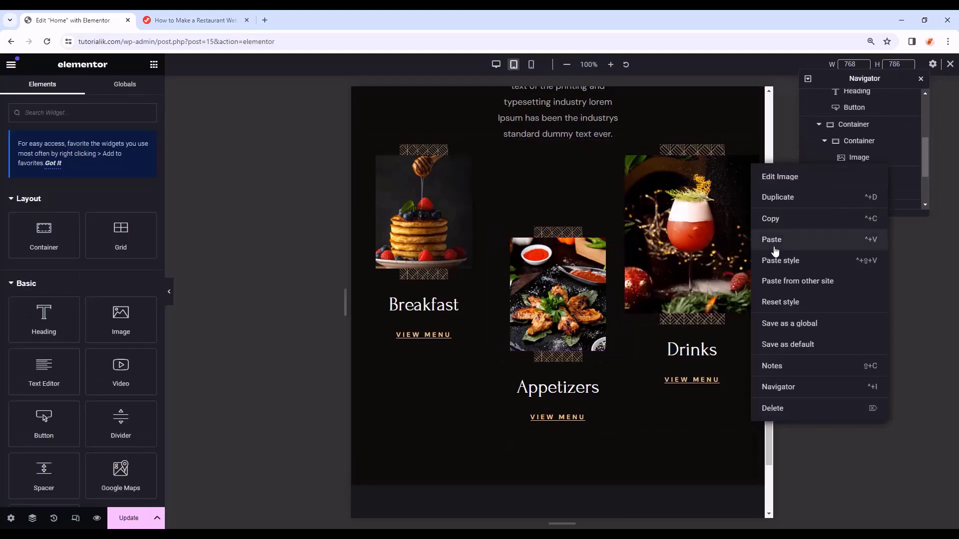
left_click(775, 260)
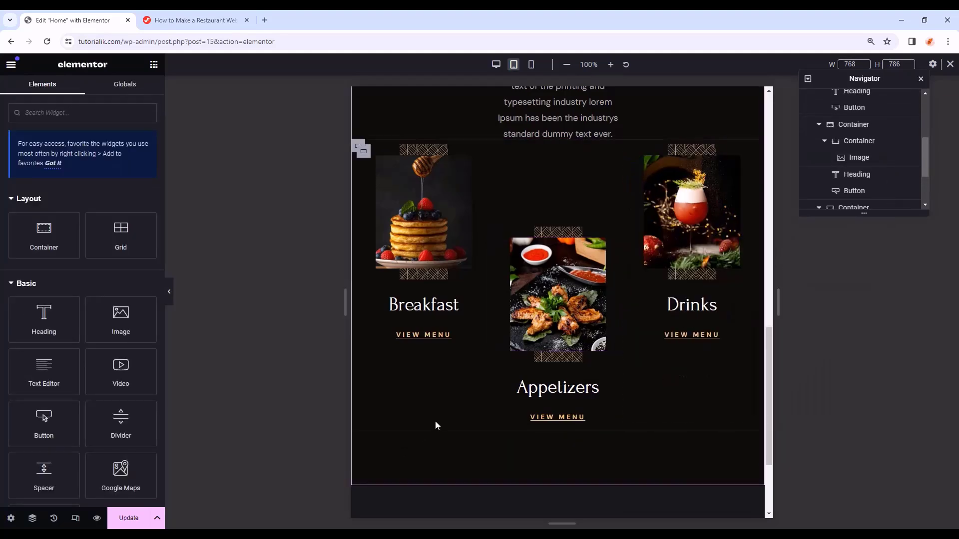
scroll(441, 413, "up", 3)
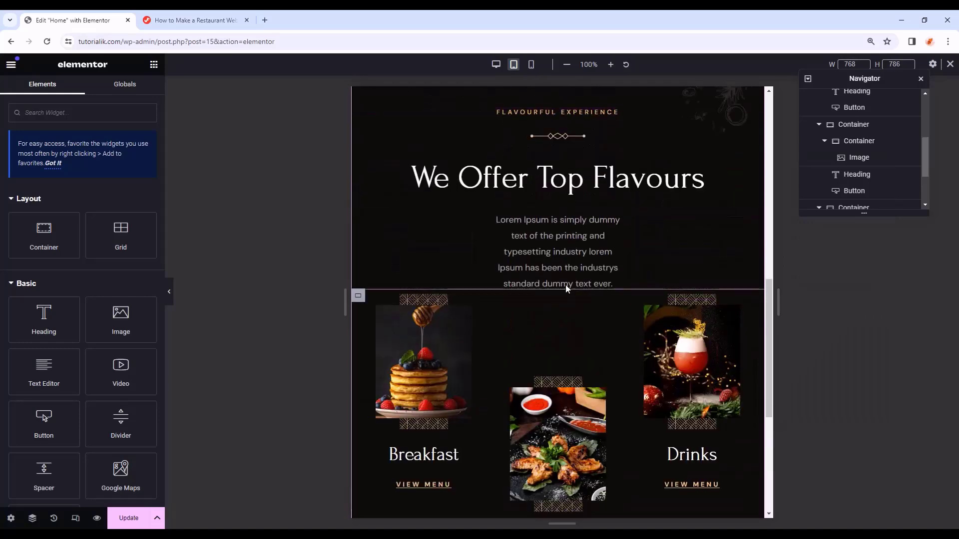
- Give the Flavours paragraph about 20% right and left padding, then hide the editor with Ctrl+P
left_click(757, 219)
left_click(134, 92)
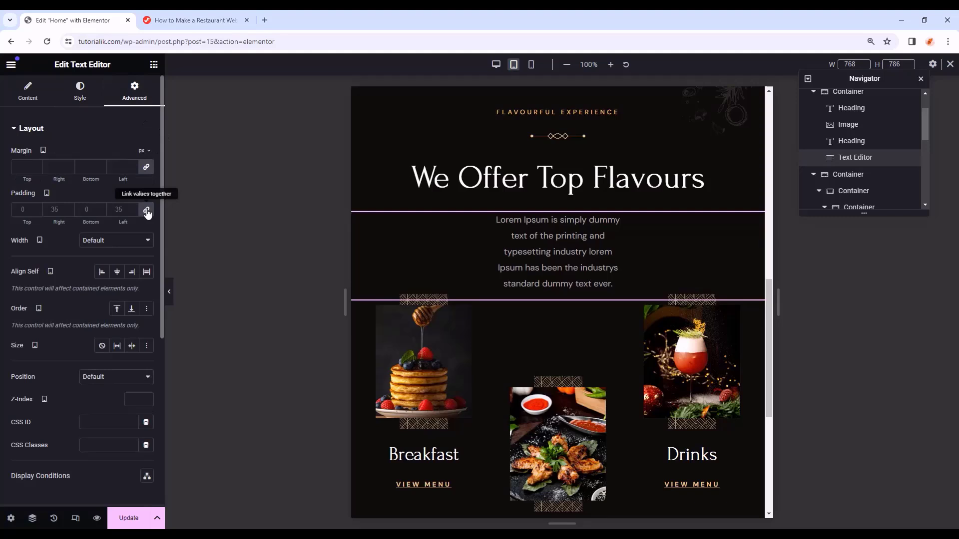
left_click(146, 213)
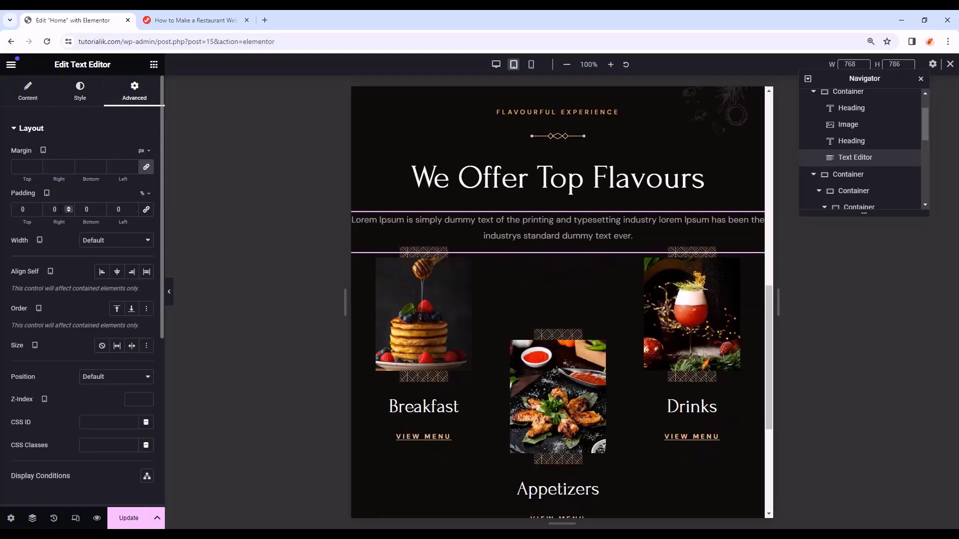
type("20")
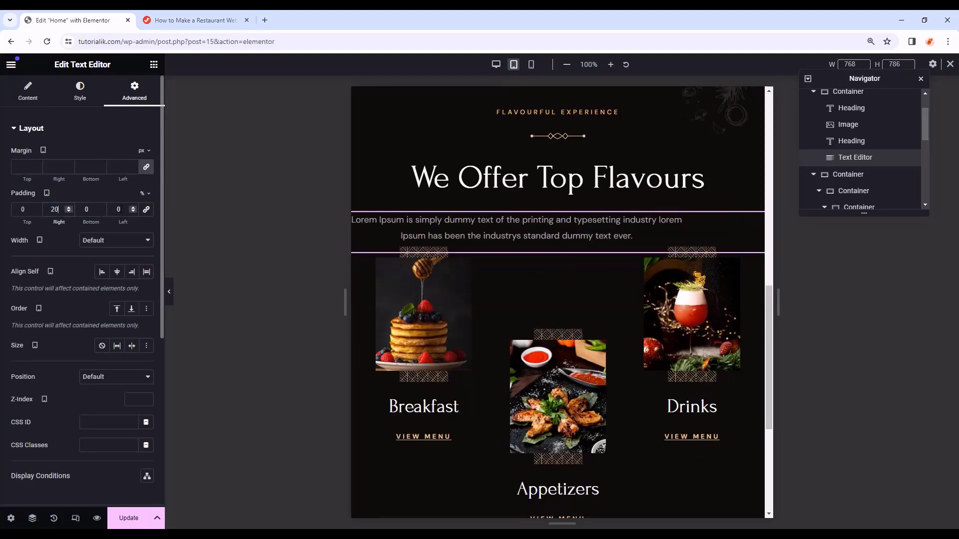
type("20")
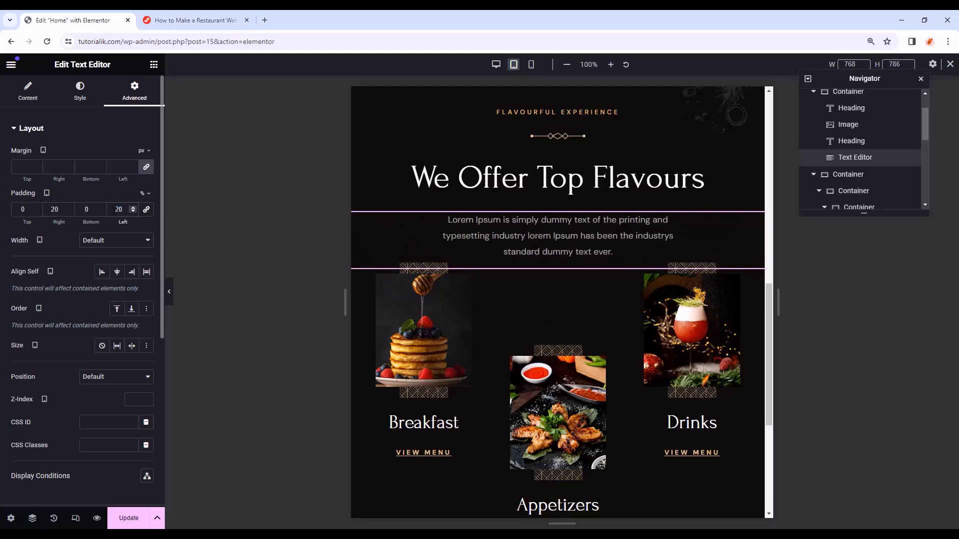
scroll(115, 210, "up", 1)
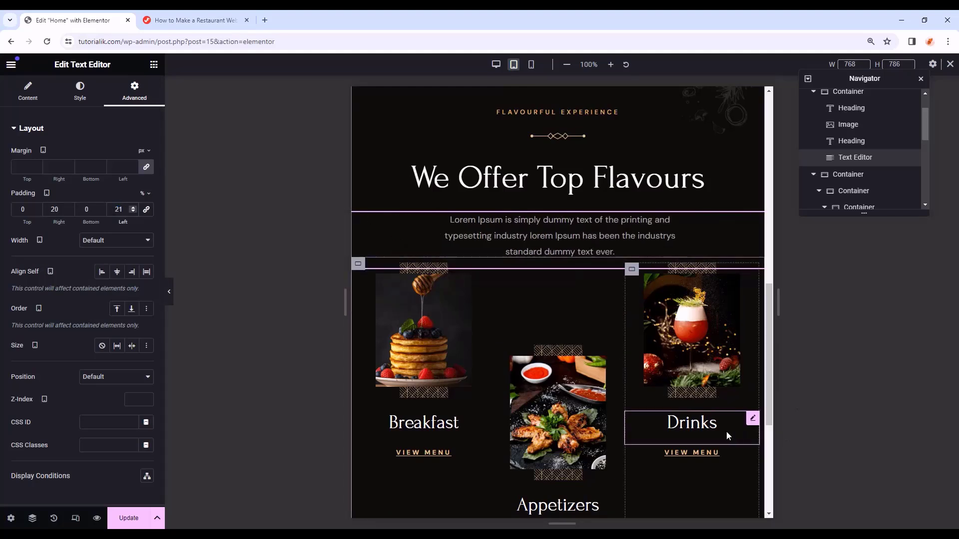
key("ctrl+p")
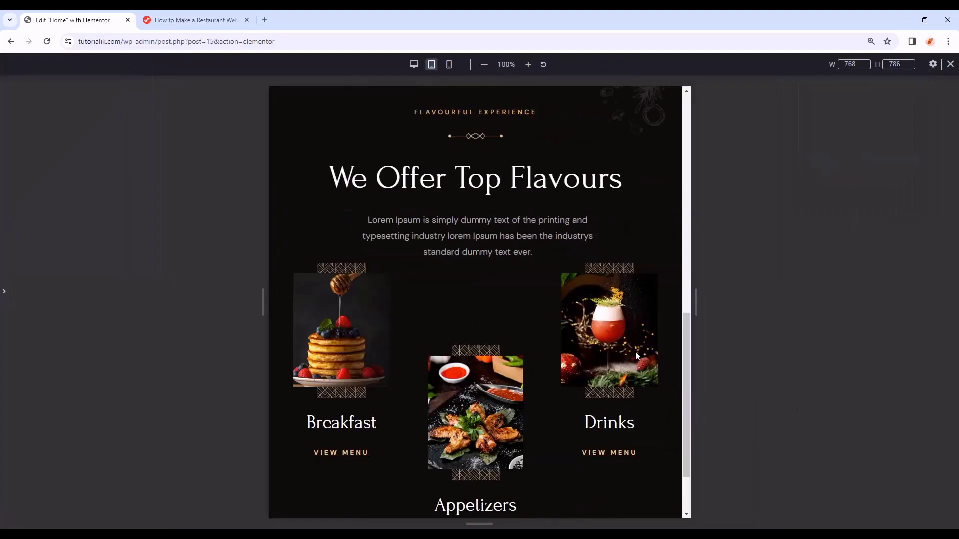
- Switch to mobile view and give the first Flavours container a 30 px bottom margin
left_click(448, 64)
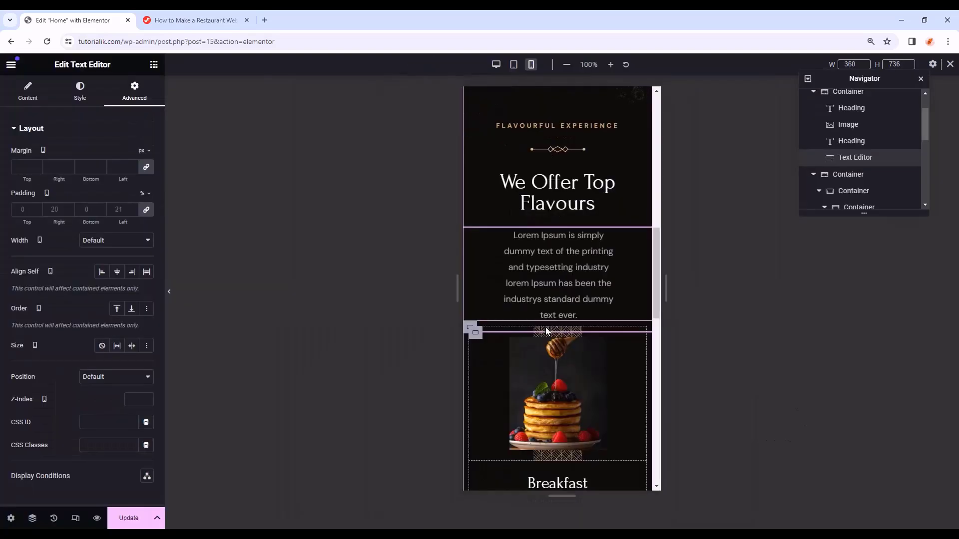
scroll(546, 330, "up", 2)
scroll(558, 319, "down", 1)
scroll(868, 158, "up", 1)
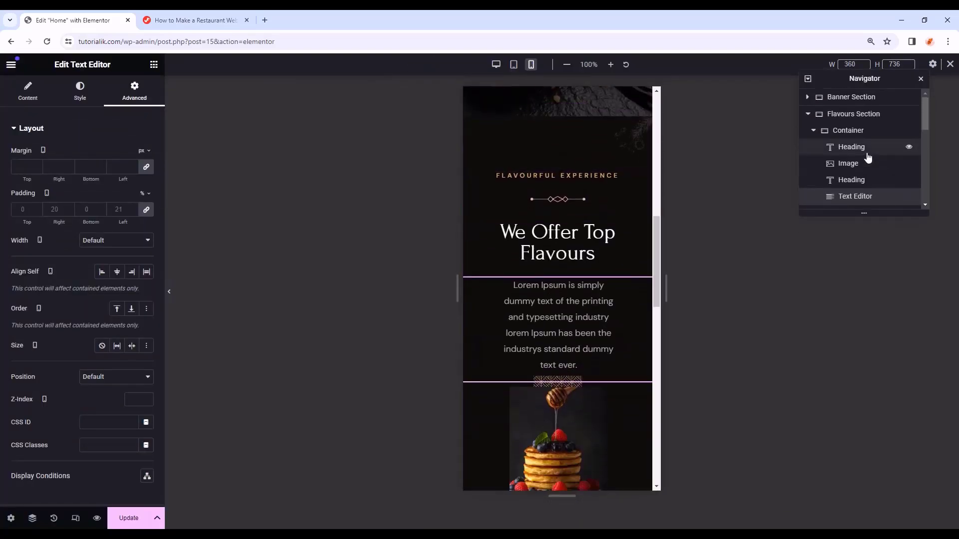
left_click(815, 132)
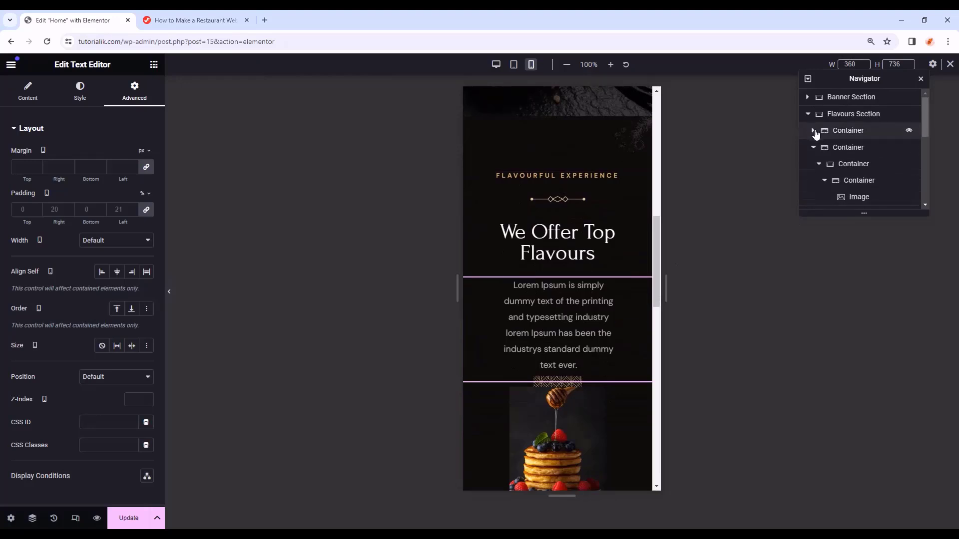
left_click(847, 131)
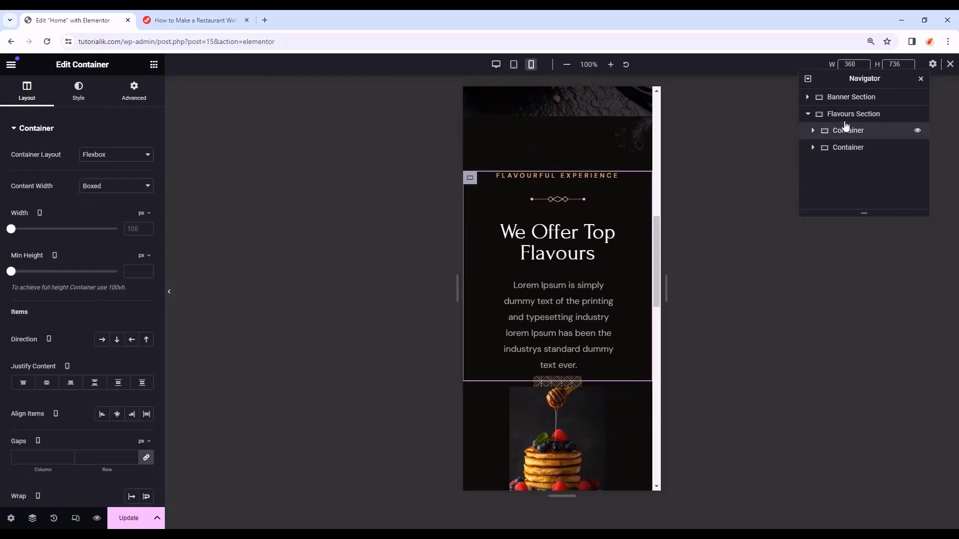
left_click(149, 95)
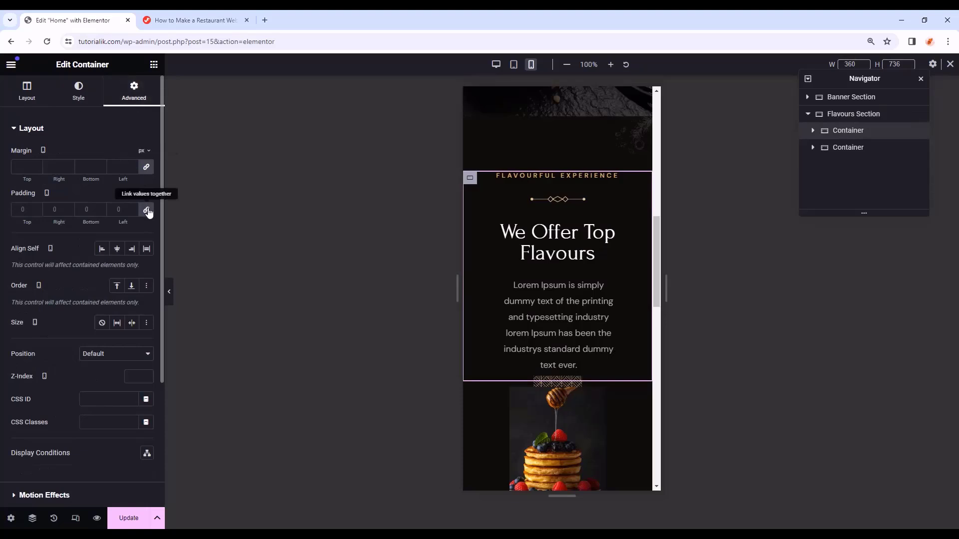
left_click(146, 167)
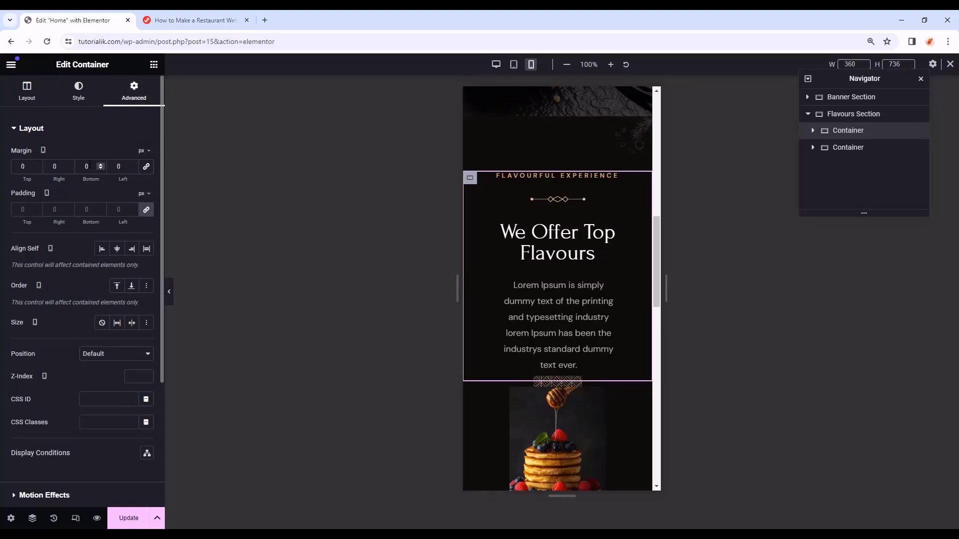
type("30")
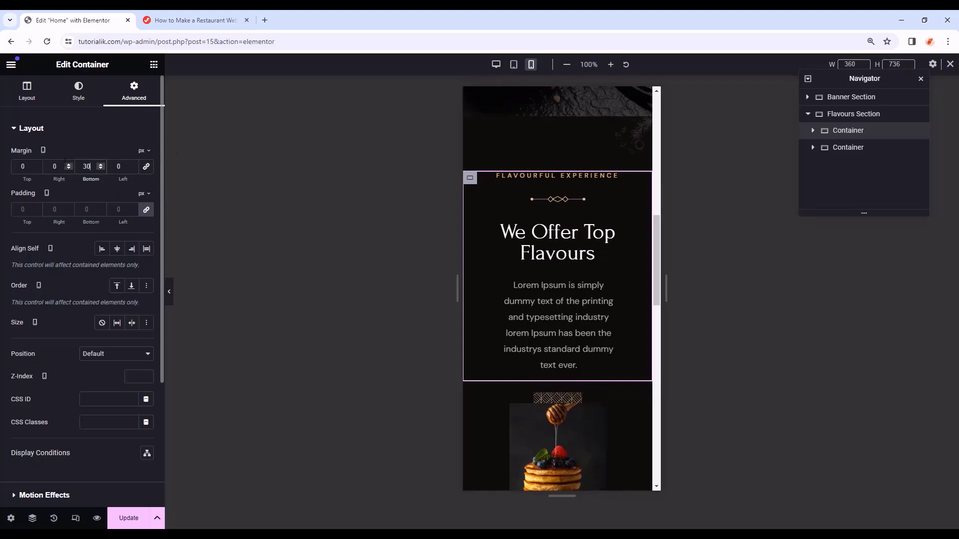
- Set the container's right and left padding to 10 px
left_click(147, 210)
left_click(55, 210)
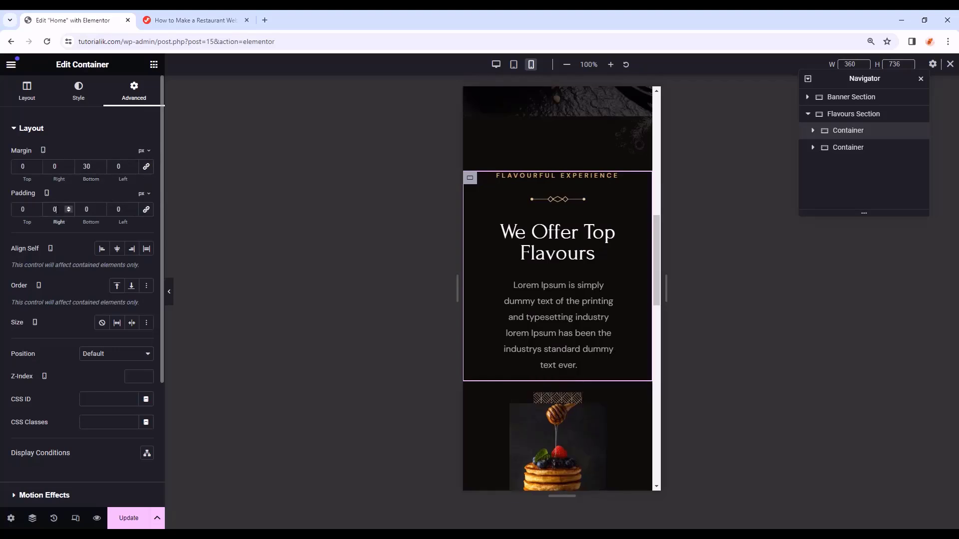
type("10")
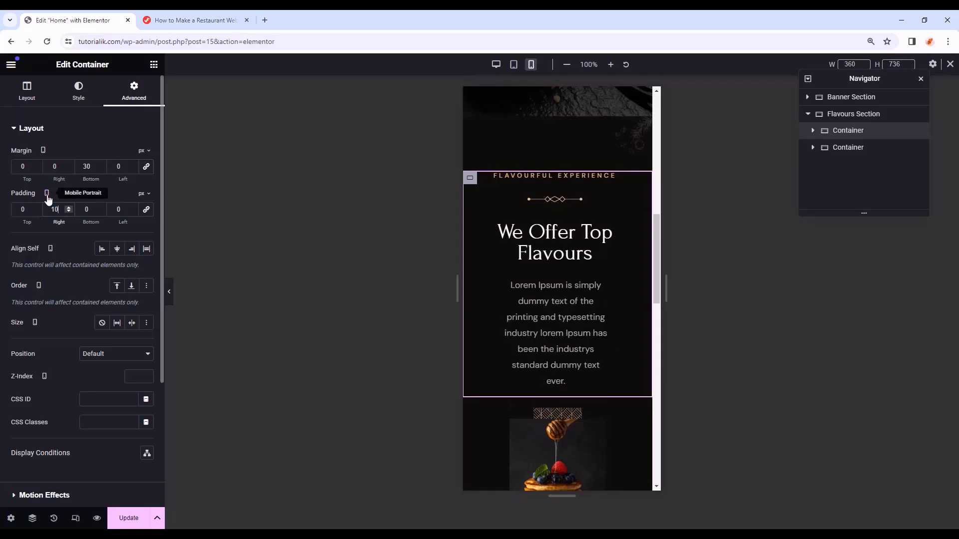
left_click(120, 209)
type("10")
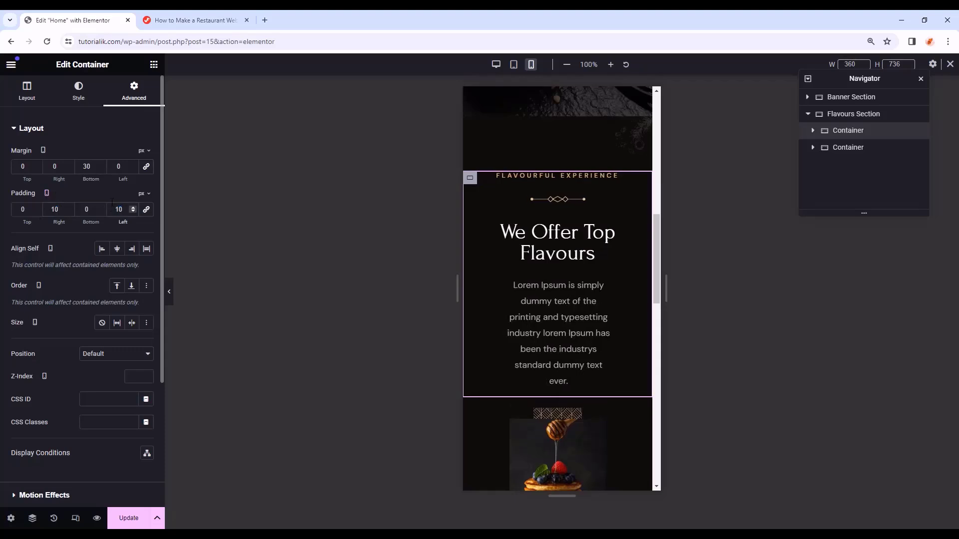
left_click(844, 146)
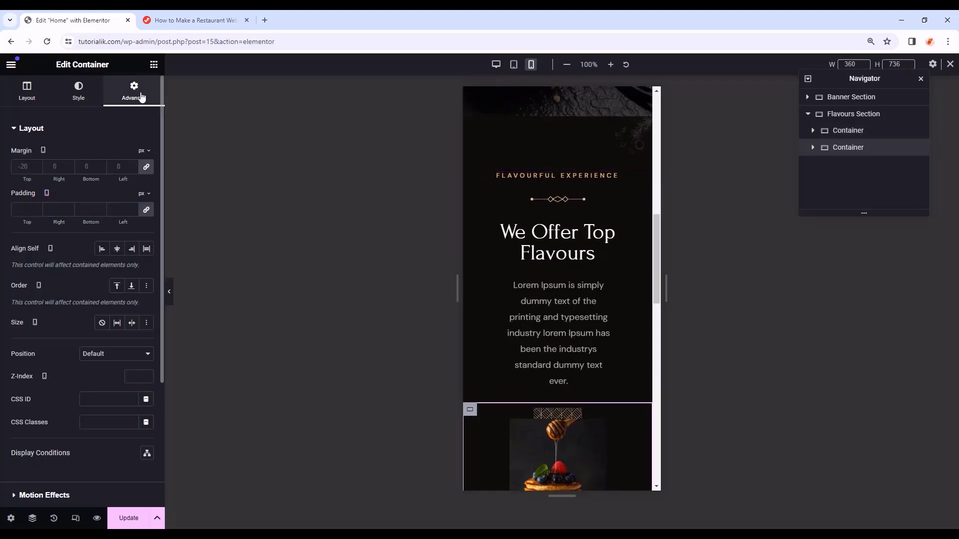
- Zero the margins of the second container and its nested container
left_click(111, 168)
type("0")
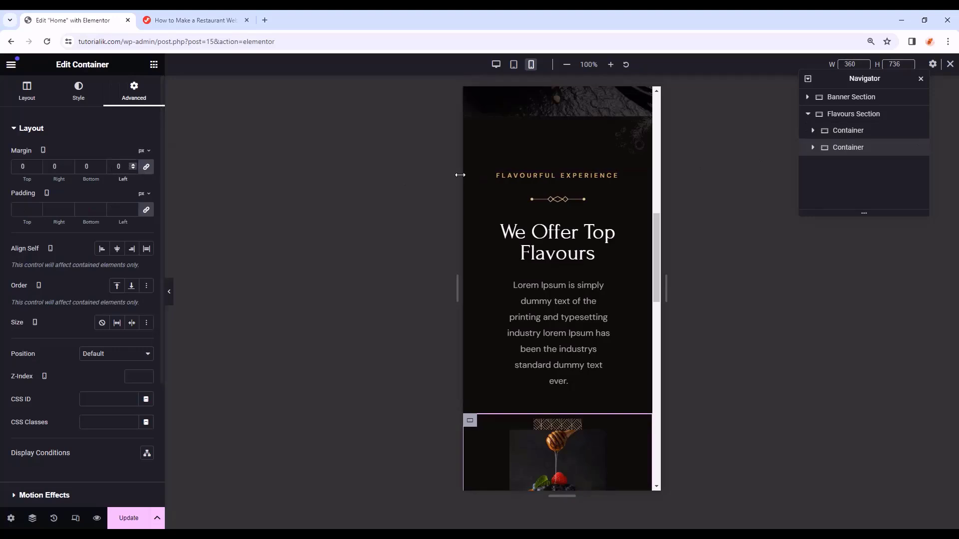
left_click(812, 147)
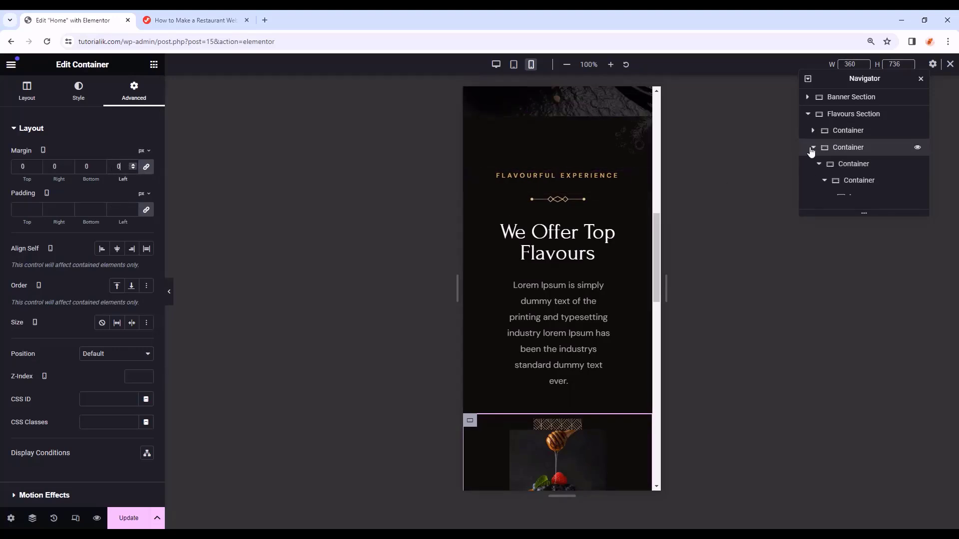
left_click(844, 169)
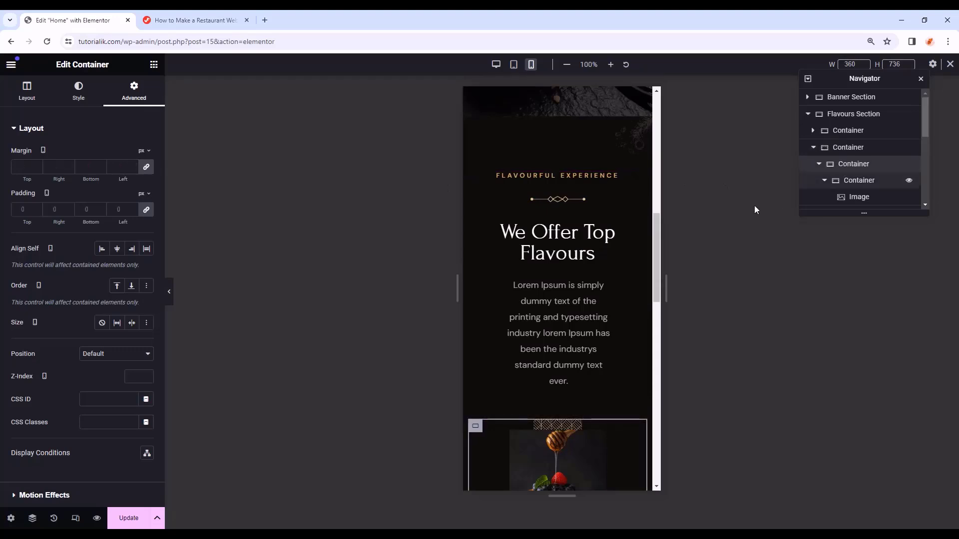
left_click(146, 169)
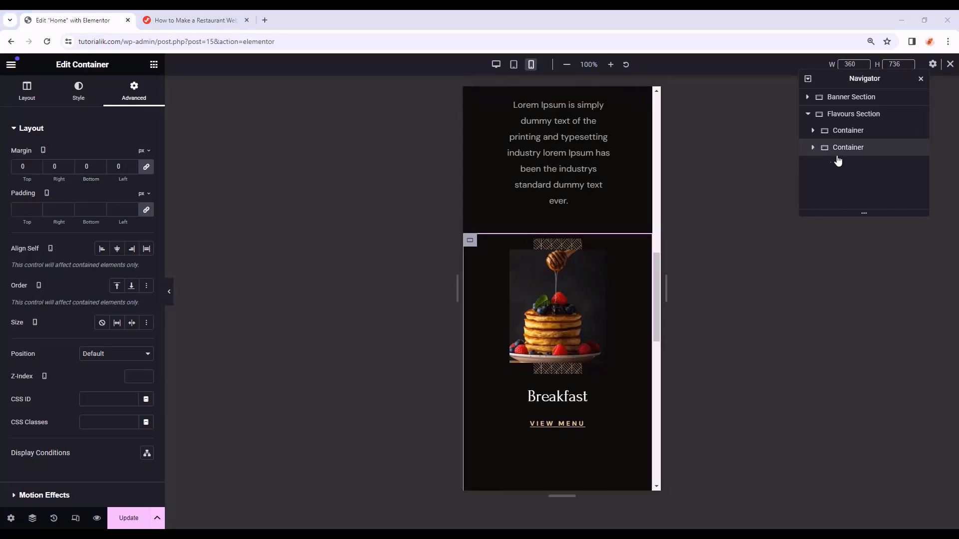
- Replace the Appetizers card's 150 top margin with a 50 px bottom margin
left_click(812, 148)
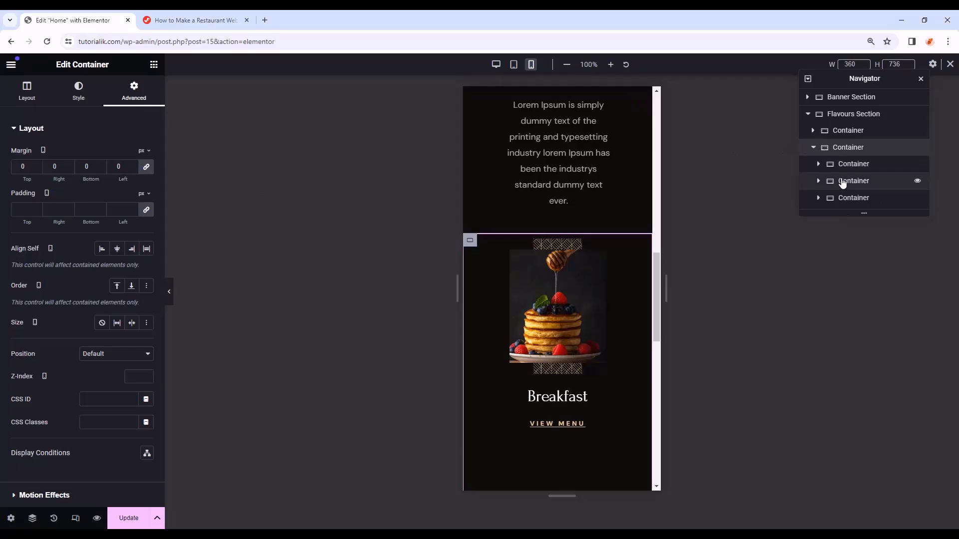
left_click(870, 183)
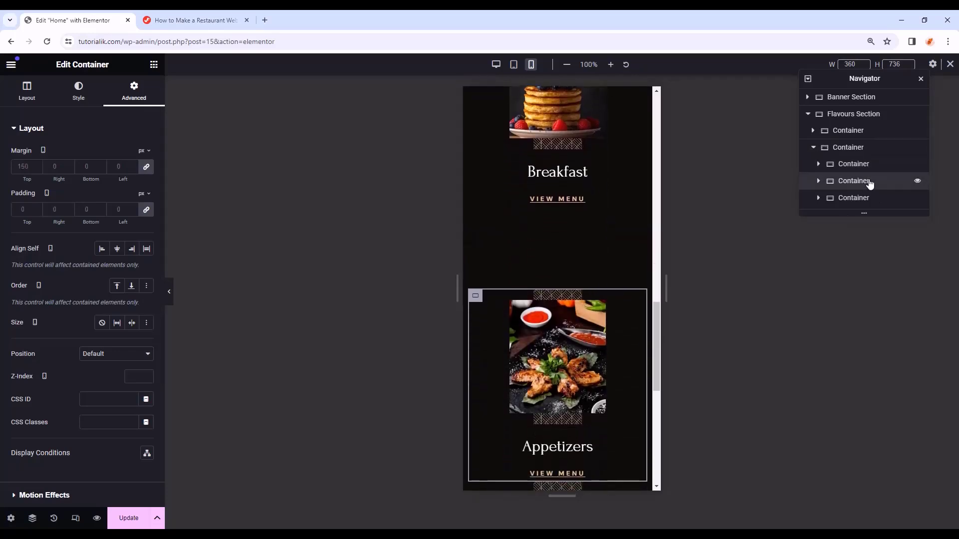
left_click(146, 169)
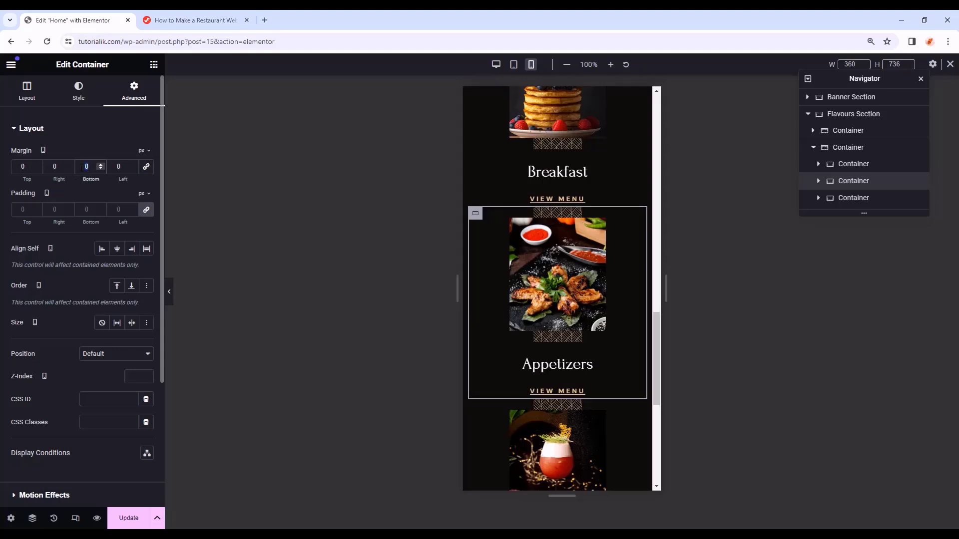
type("50")
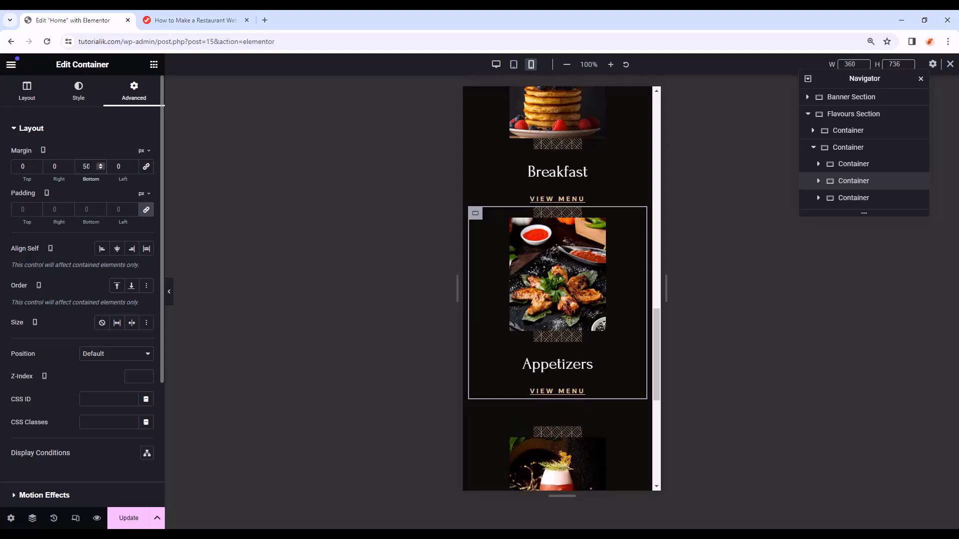
- Paste the Appetizers card spacing onto the Breakfast and Drinks cards
right_click(854, 183)
left_click(845, 258)
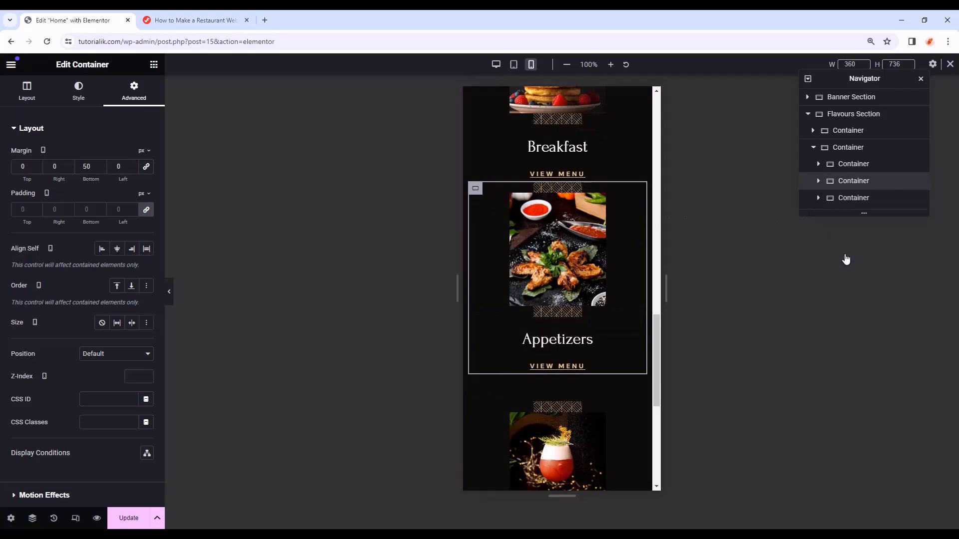
right_click(850, 165)
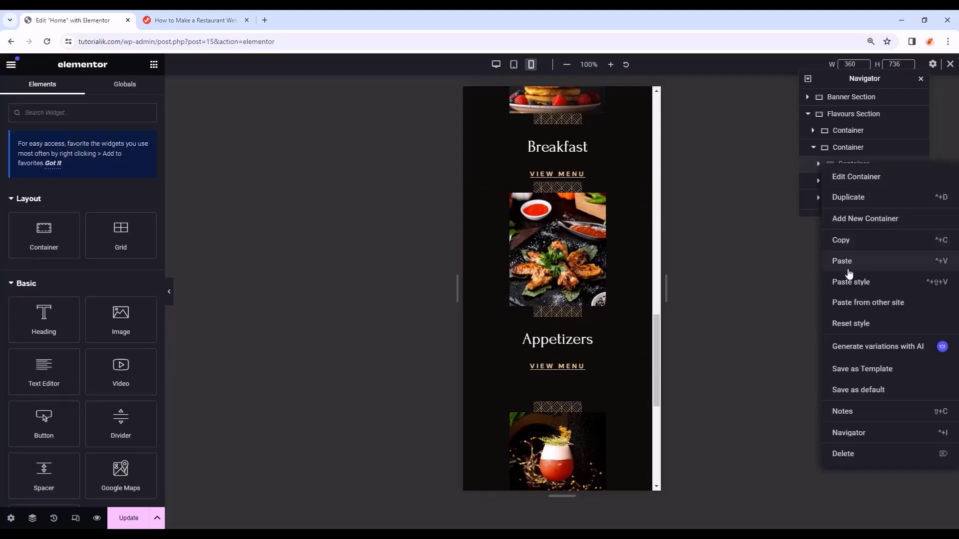
left_click(850, 282)
right_click(864, 203)
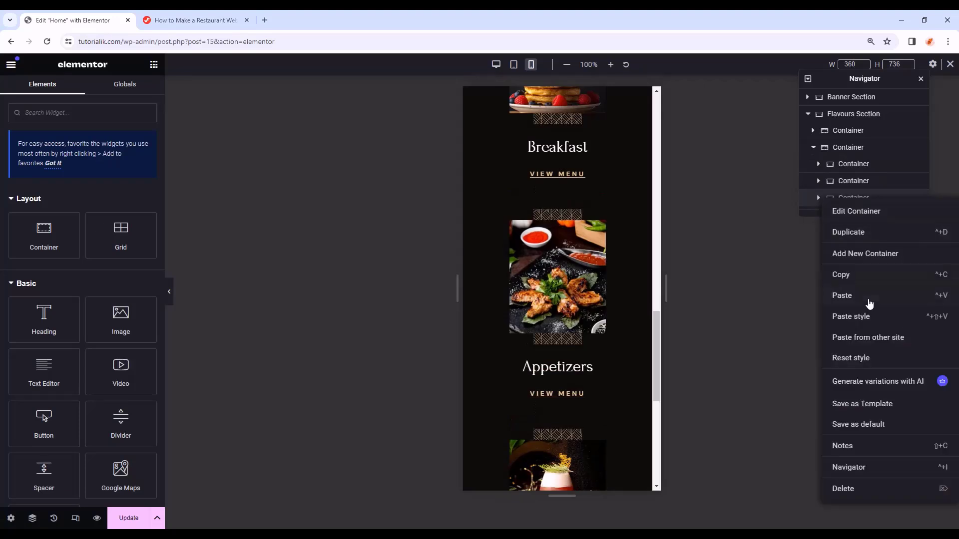
left_click(869, 316)
scroll(614, 266, "down", 2)
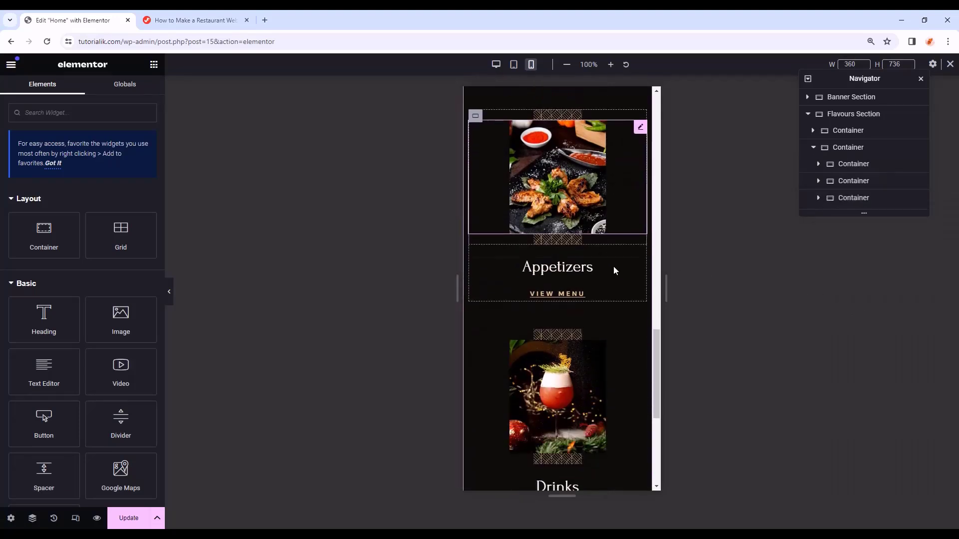
scroll(660, 367, "down", 1)
left_click_drag(660, 370, 670, 277)
scroll(658, 293, "up", 4)
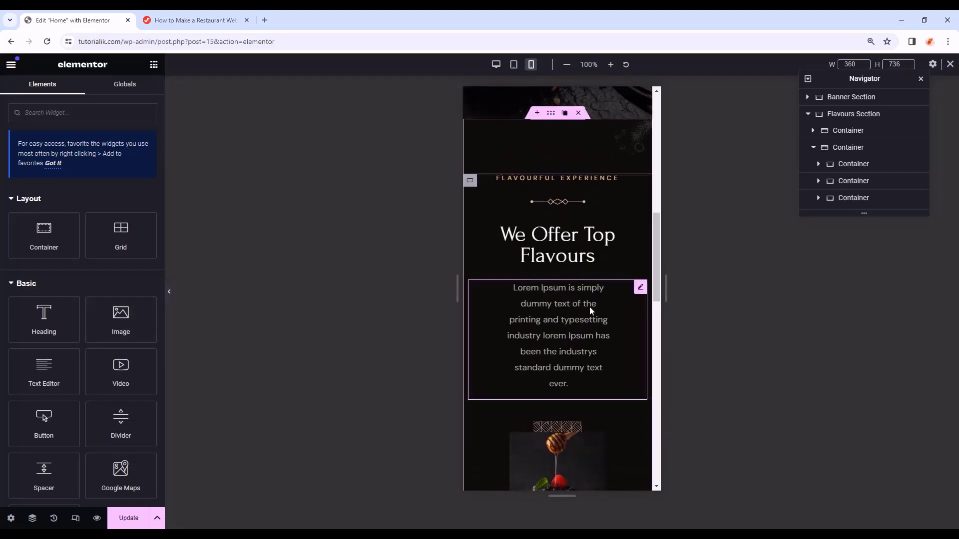
- Reset the Flavours description's mobile padding to 0, preview it, then return to desktop width
left_click(635, 287)
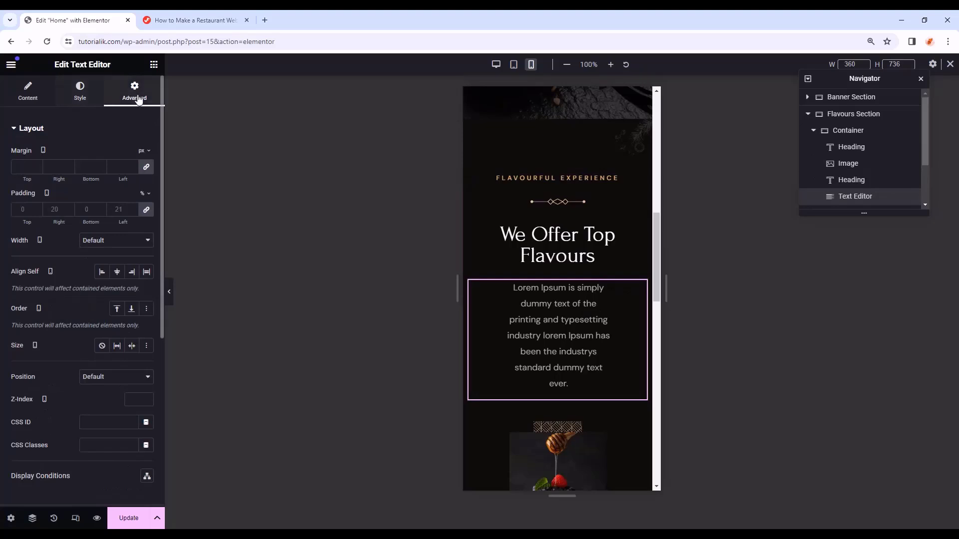
left_click(145, 215)
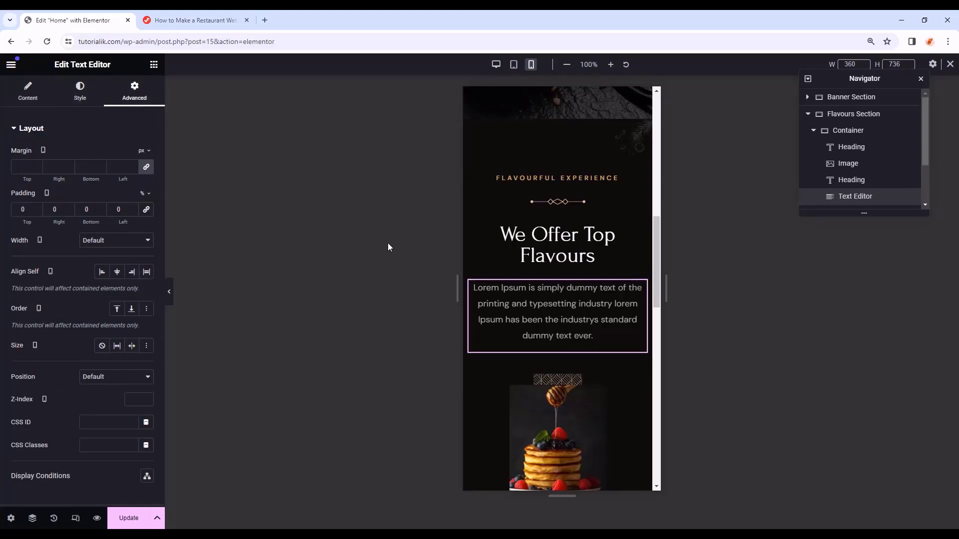
left_click(171, 294)
scroll(428, 277, "up", 3)
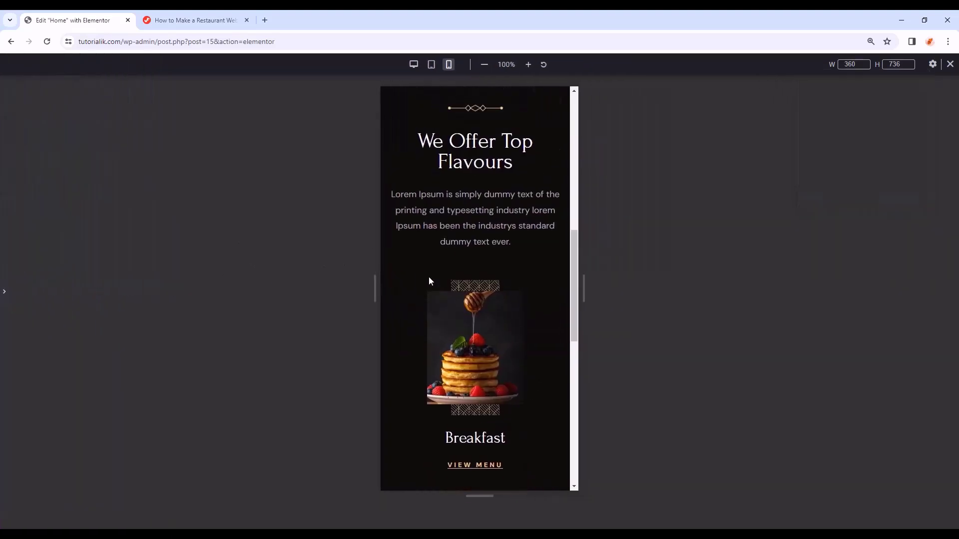
left_click_drag(574, 222, 568, 374)
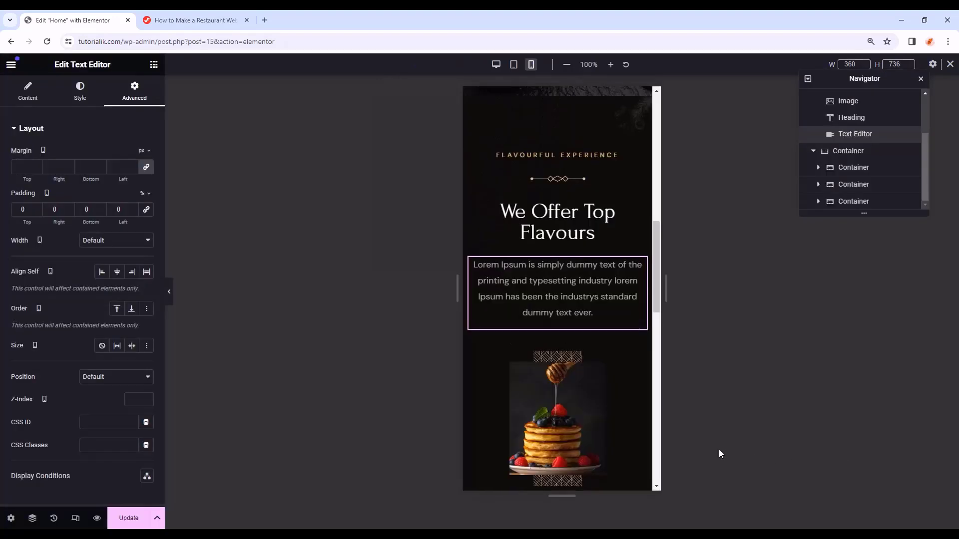
left_click(949, 66)
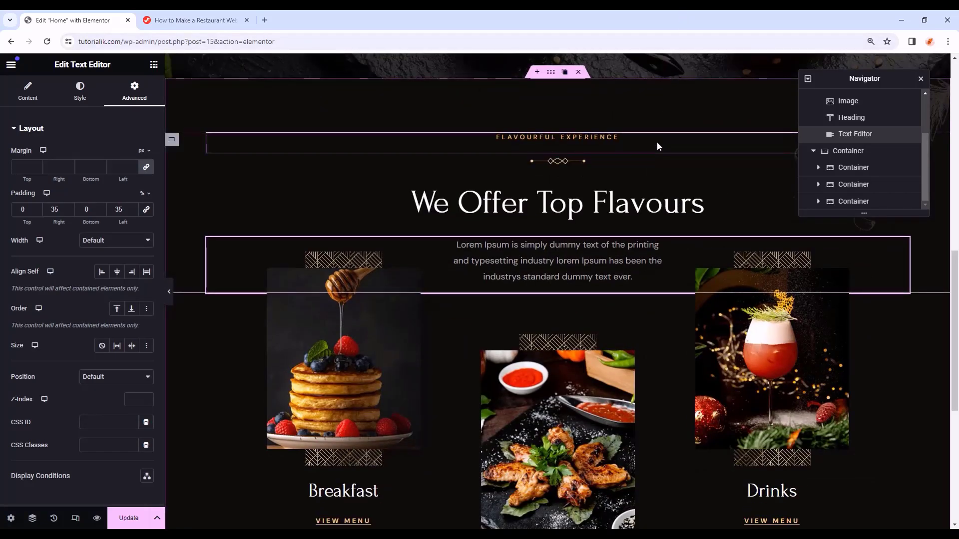
- Add a new container below the Flavours section with a solid #171818 background
scroll(651, 197, "down", 7)
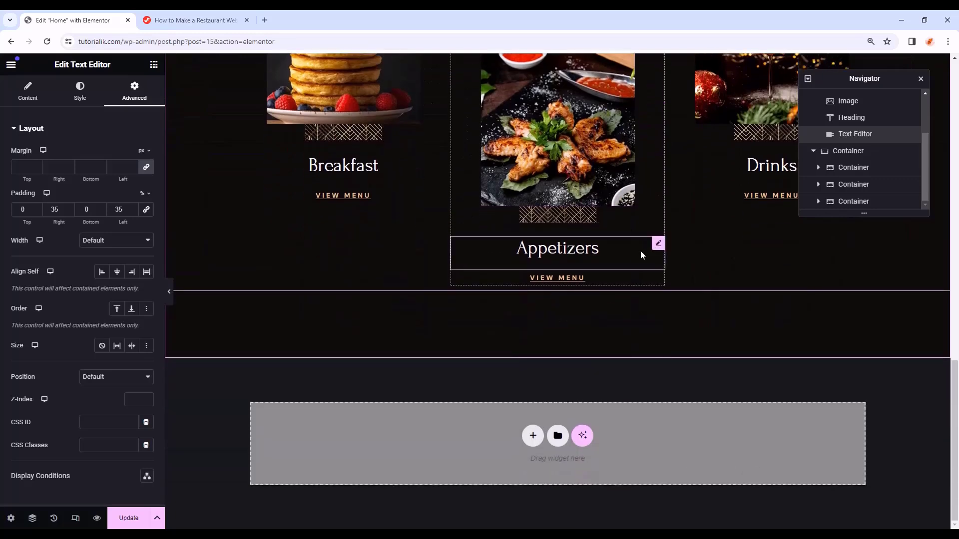
left_click(153, 64)
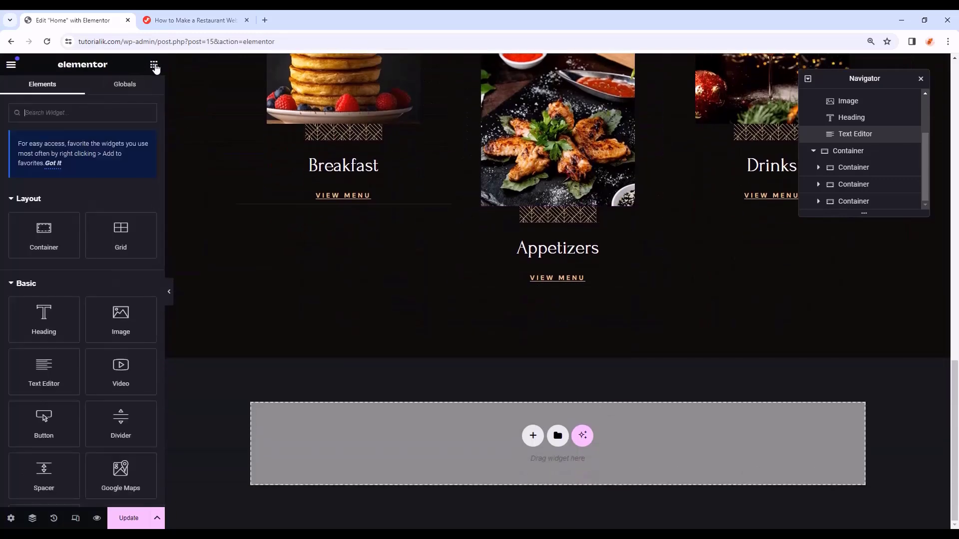
left_click_drag(49, 235, 428, 448)
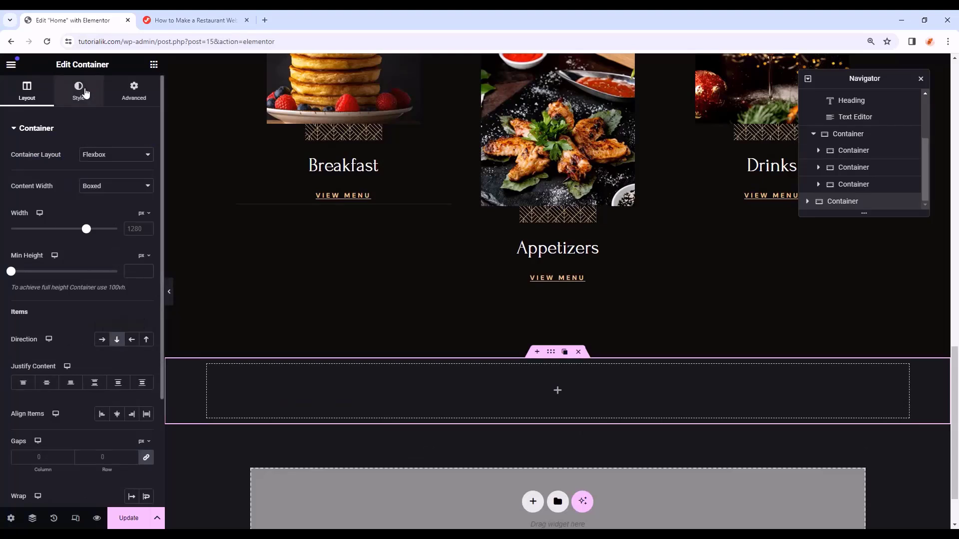
left_click(83, 92)
left_click(102, 178)
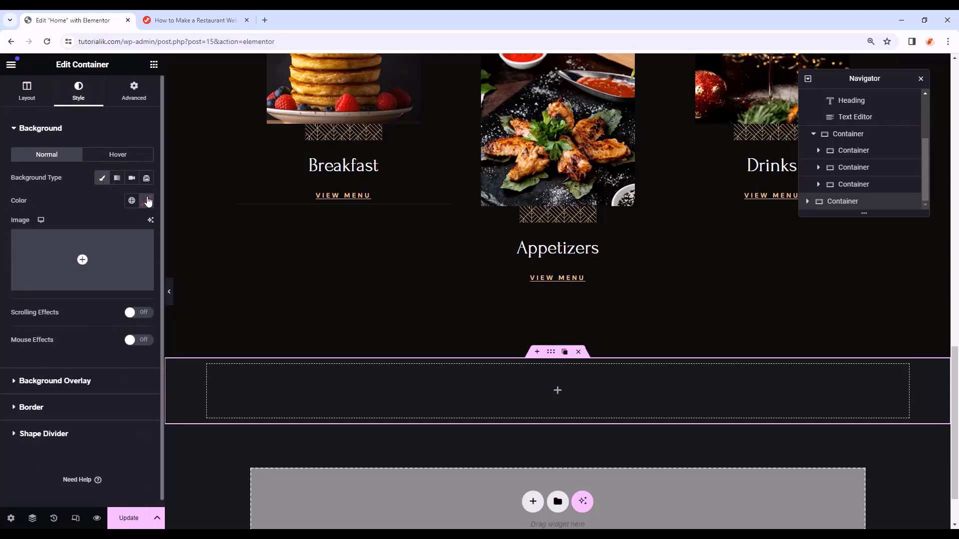
left_click(148, 201)
left_click(127, 358)
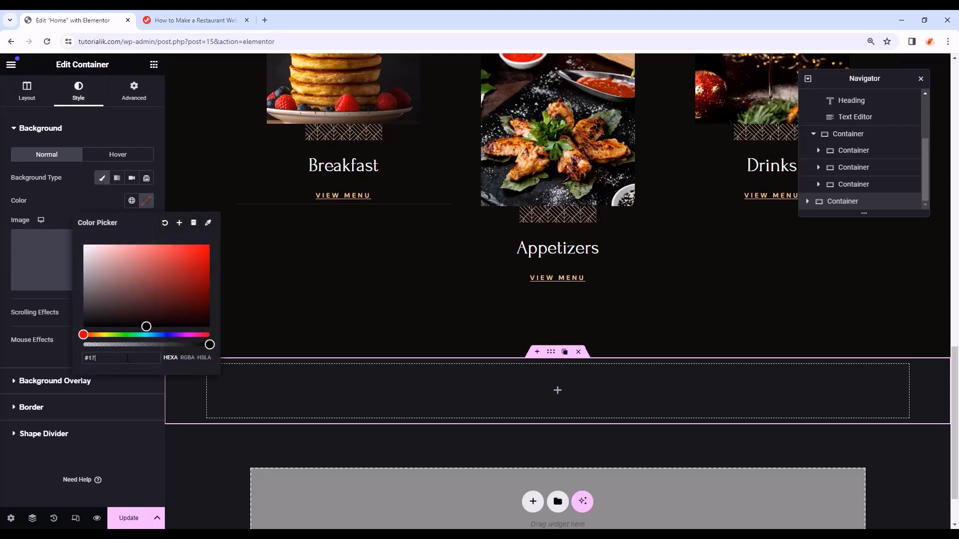
type("#17181")
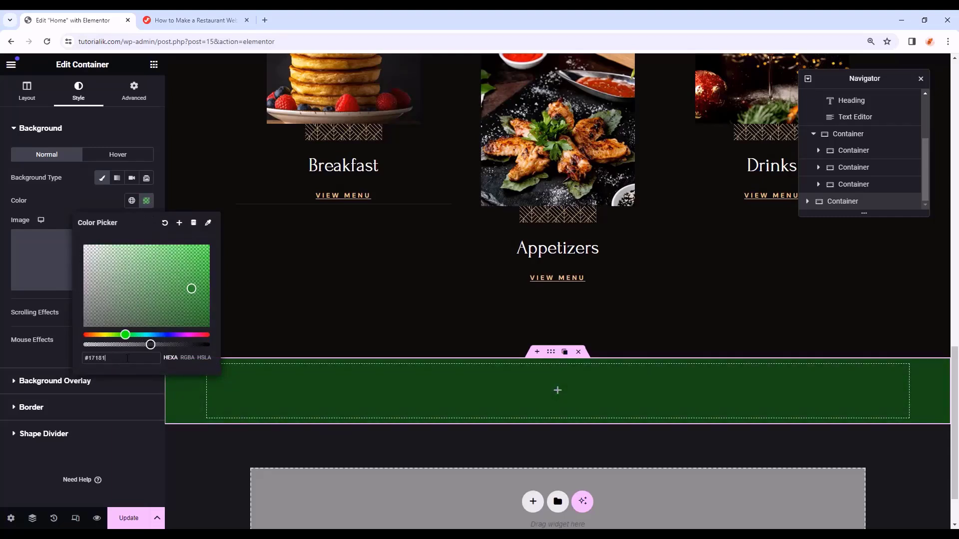
type("8")
left_click(94, 227)
- Set the section's padding to 114 top, 76 right, 100 bottom, 76 left
left_click(135, 96)
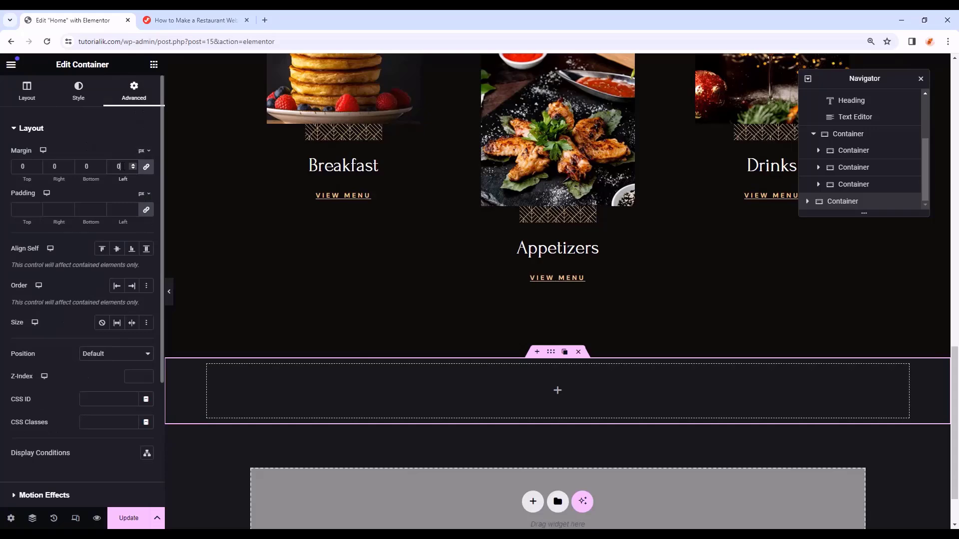
left_click(25, 209)
type("114")
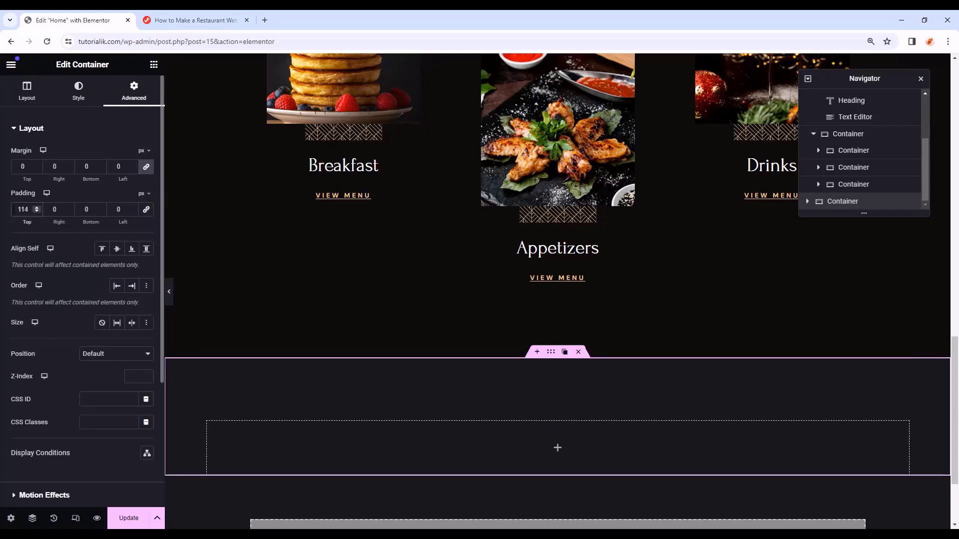
key("Tab")
type("76")
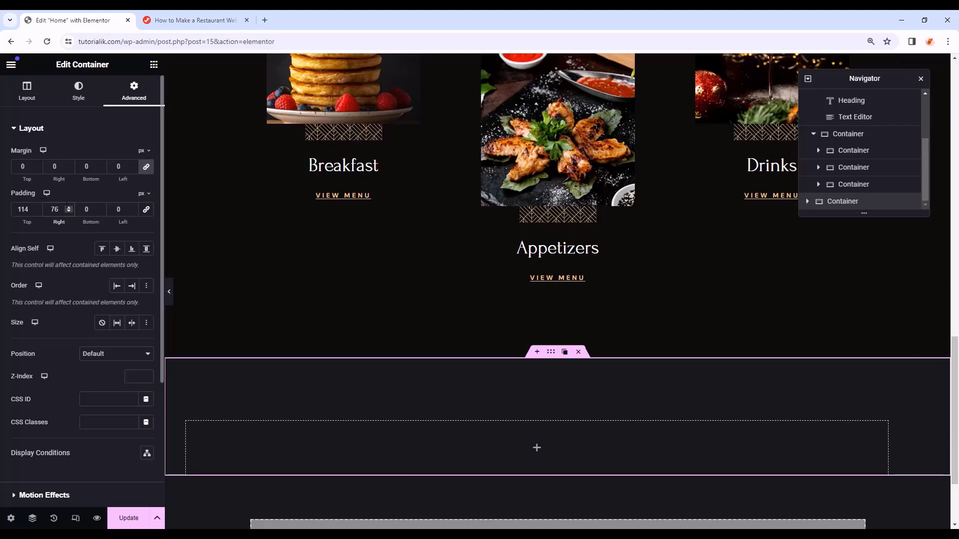
key("Tab")
type("100")
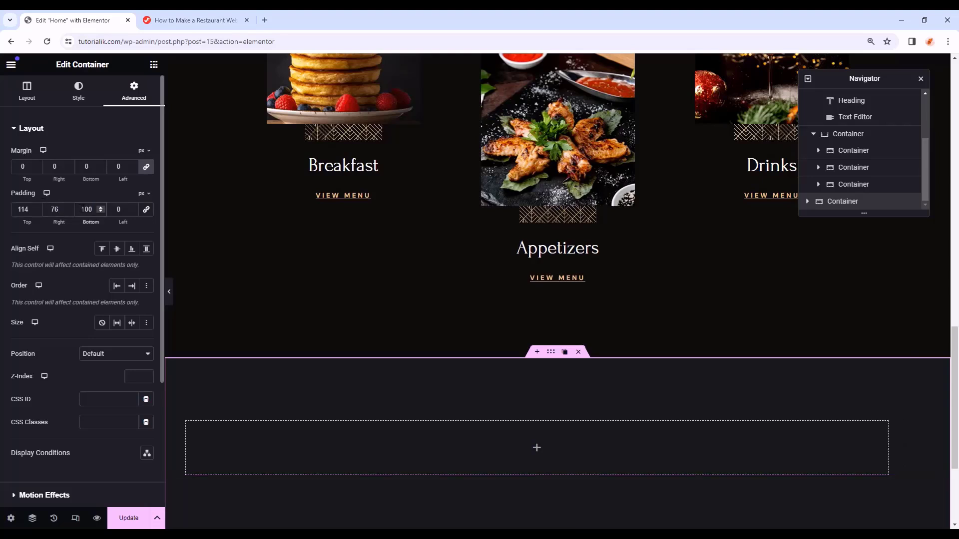
key("Tab")
type("76")
- Place a full-width inner container inside the section with a 100 px bottom margin
left_click(156, 67)
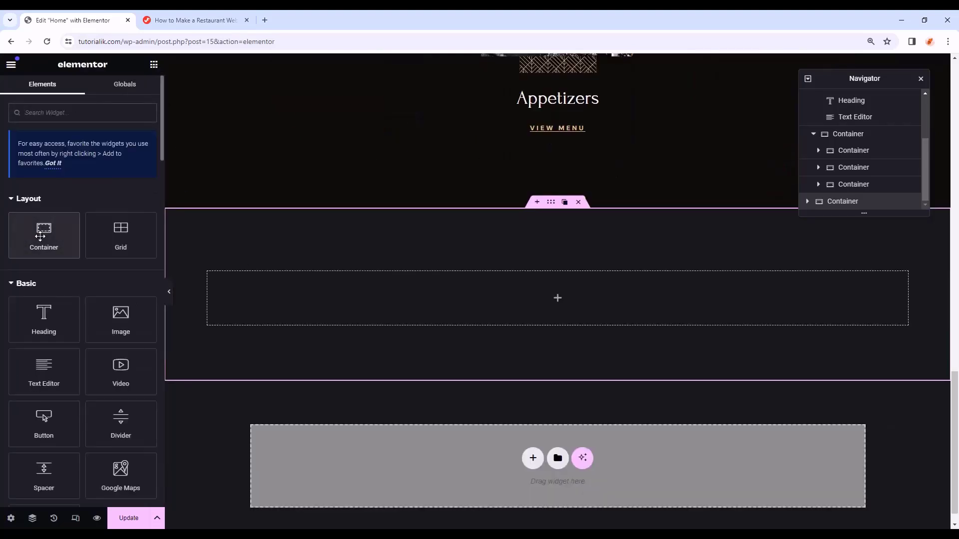
left_click_drag(44, 233, 429, 308)
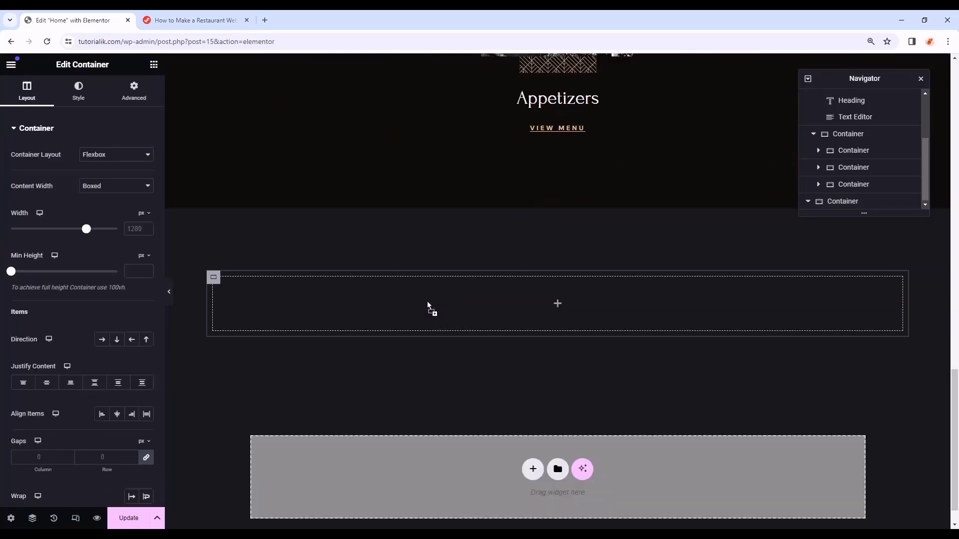
left_click(107, 194)
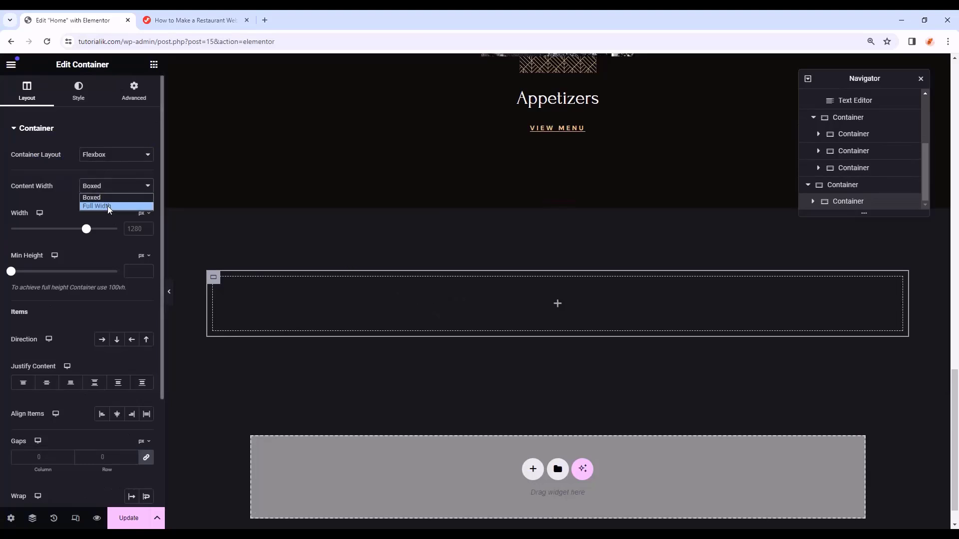
left_click(109, 201)
left_click(143, 96)
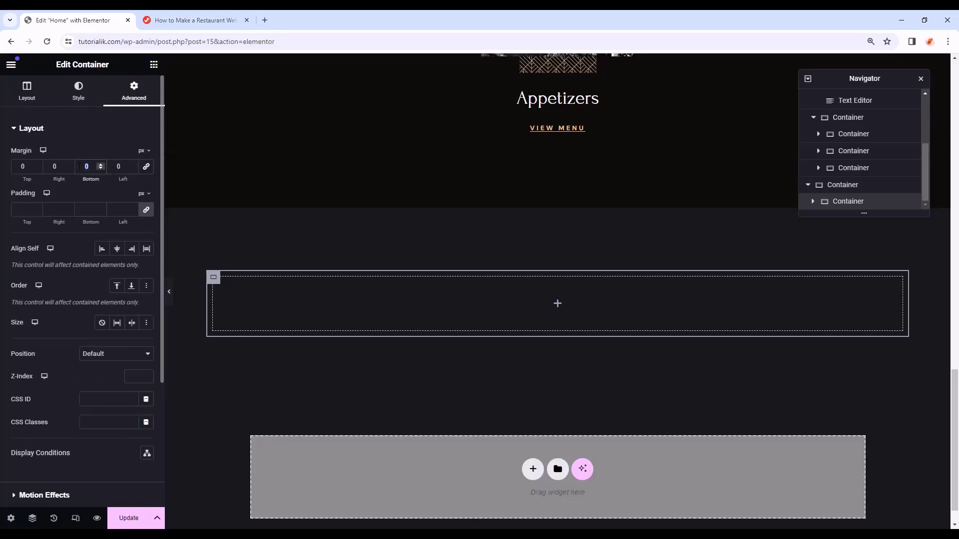
type("100")
scroll(453, 260, "up", 10)
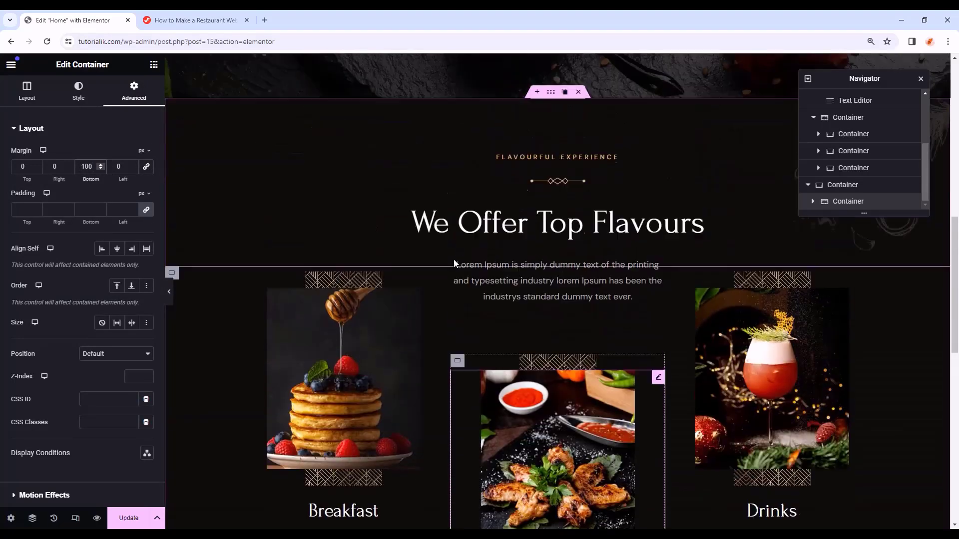
scroll(454, 259, "up", 2)
- Copy the FLAVOURFUL EXPERIENCE subtitle and paste it into the new inner container
right_click(535, 214)
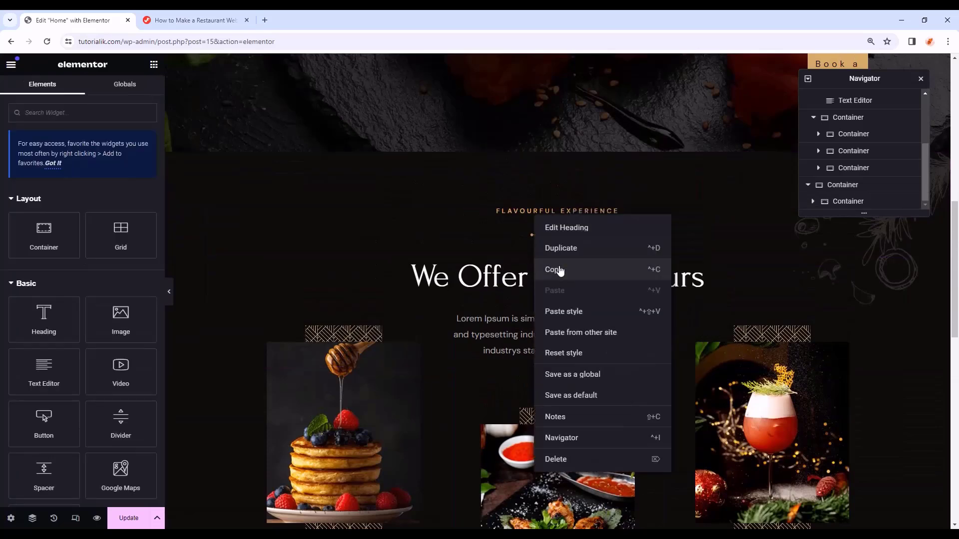
left_click(560, 270)
scroll(496, 249, "down", 10)
right_click(497, 291)
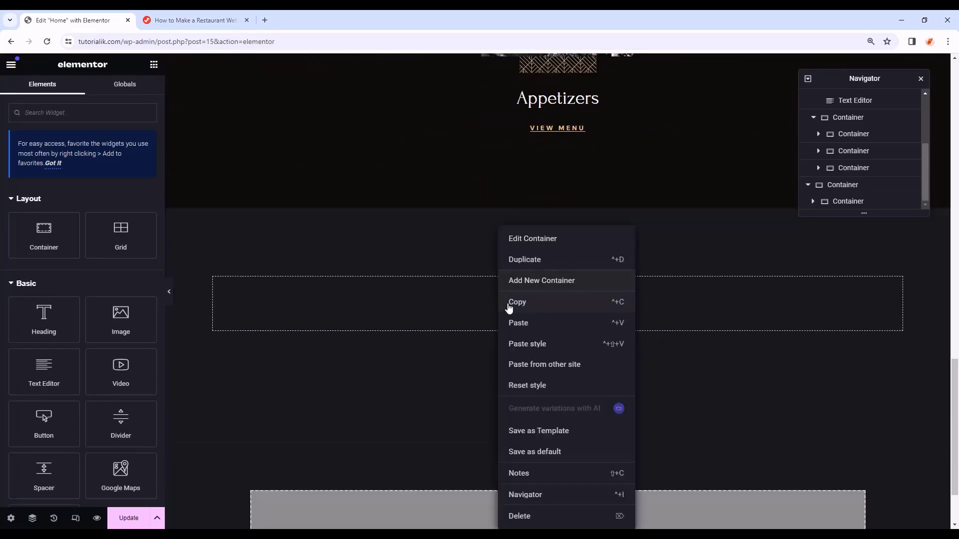
left_click(531, 330)
scroll(542, 326, "up", 12)
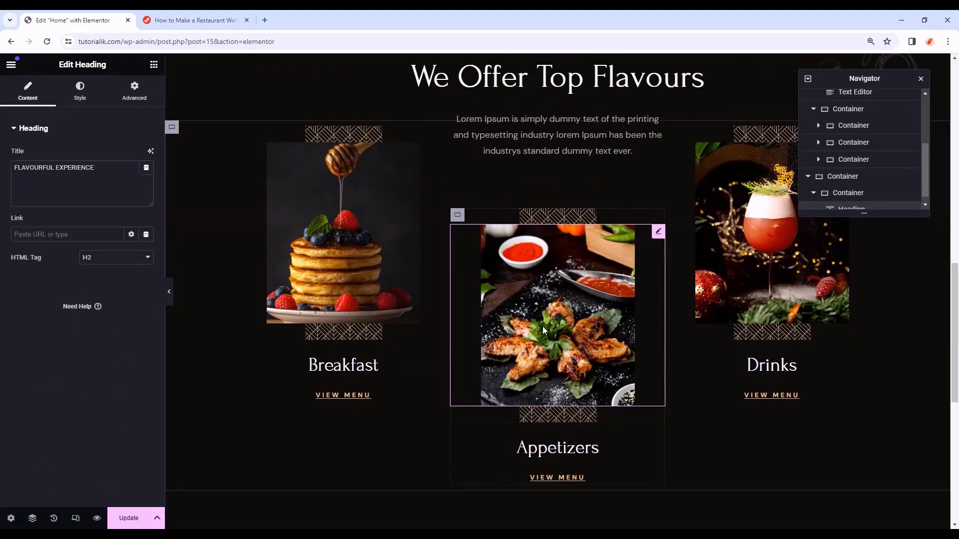
- Copy the decorative divider image into the new container
right_click(556, 238)
left_click(569, 284)
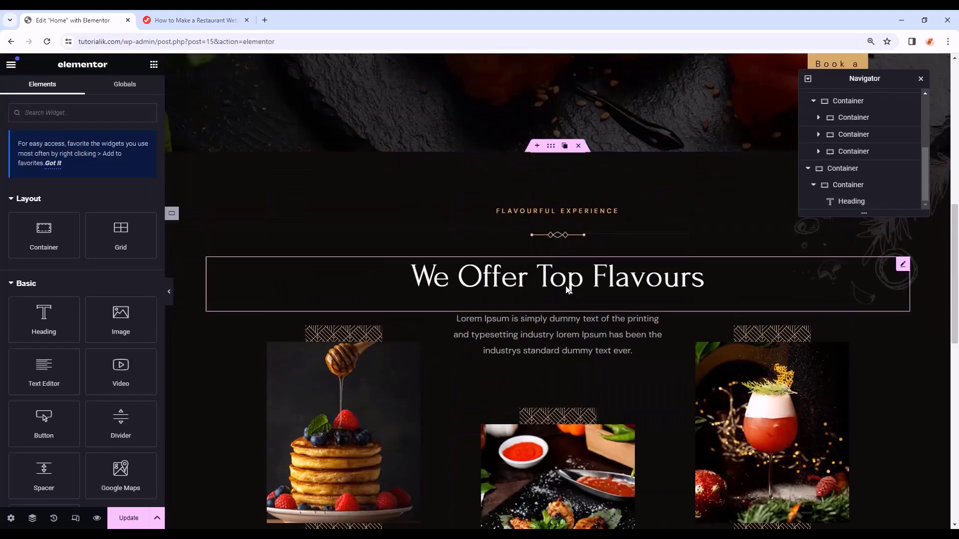
scroll(556, 291, "down", 10)
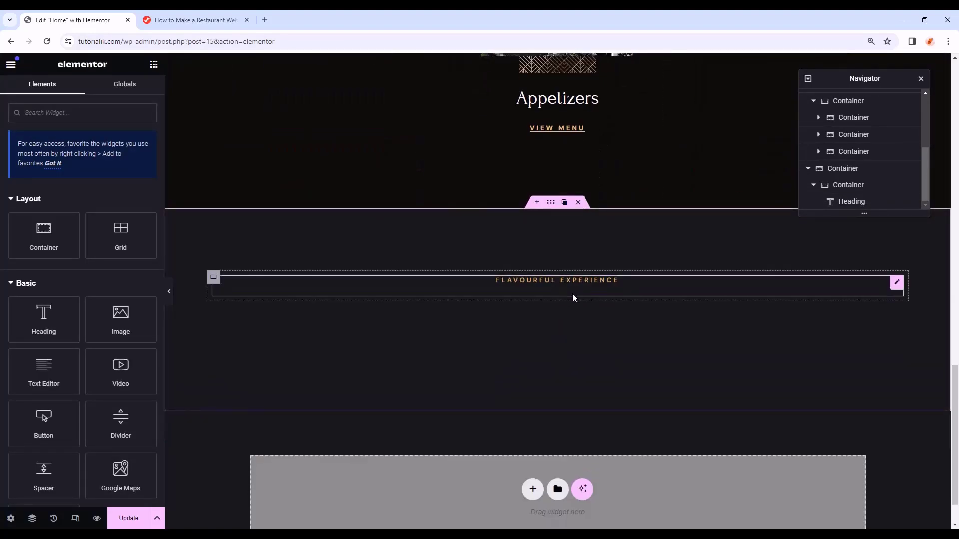
right_click(573, 302)
left_click(589, 324)
scroll(579, 320, "up", 10)
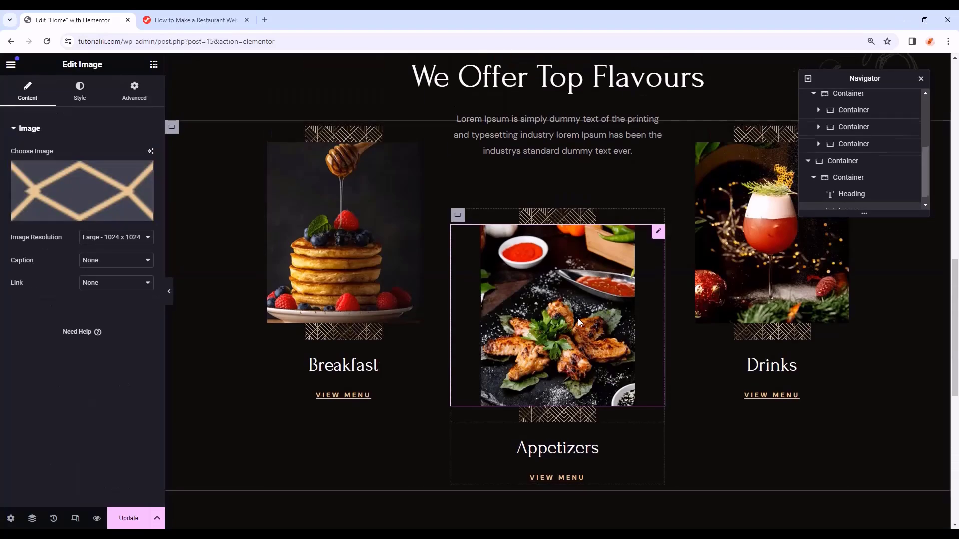
scroll(595, 244, "down", 3)
- Copy the We Offer Top Flavours heading into the new section
right_click(575, 232)
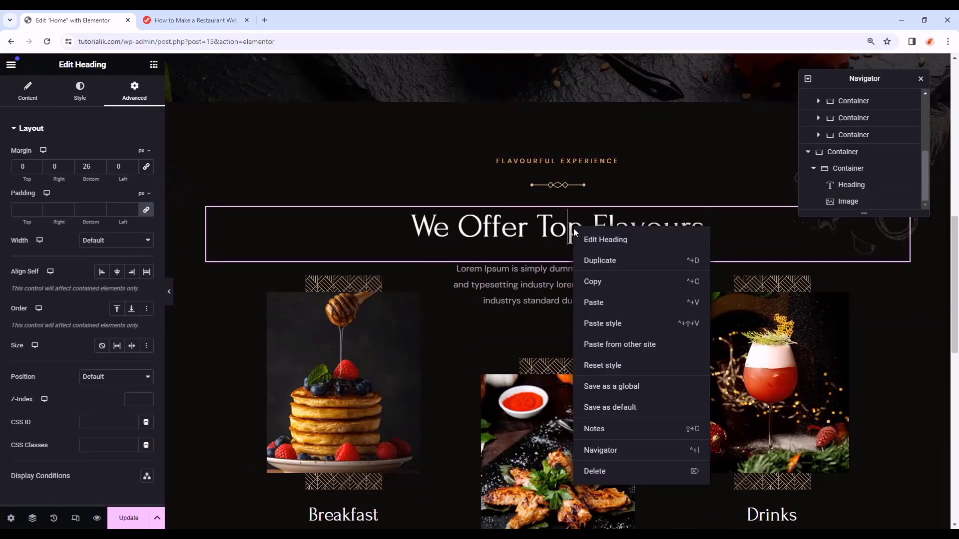
left_click(601, 282)
scroll(599, 287, "down", 7)
scroll(600, 286, "down", 4)
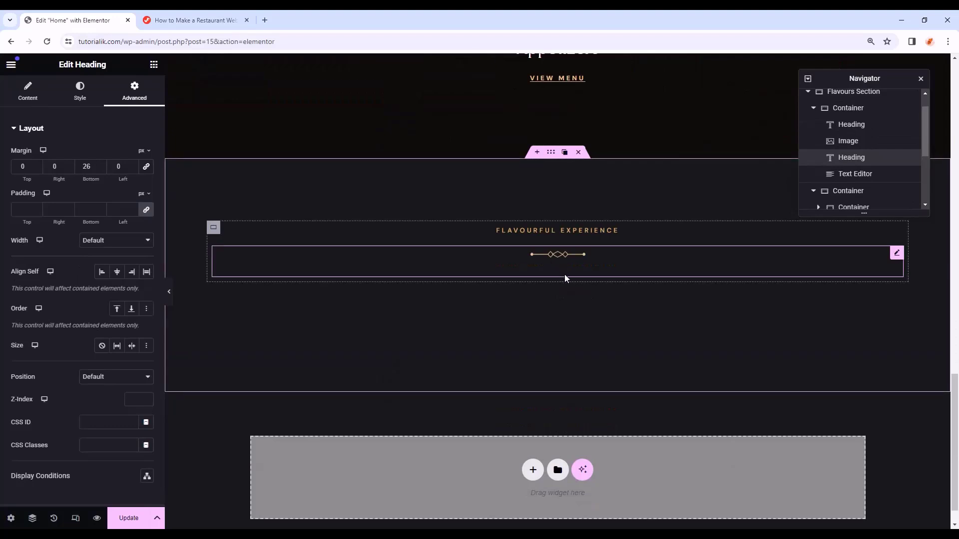
right_click(567, 280)
left_click(588, 322)
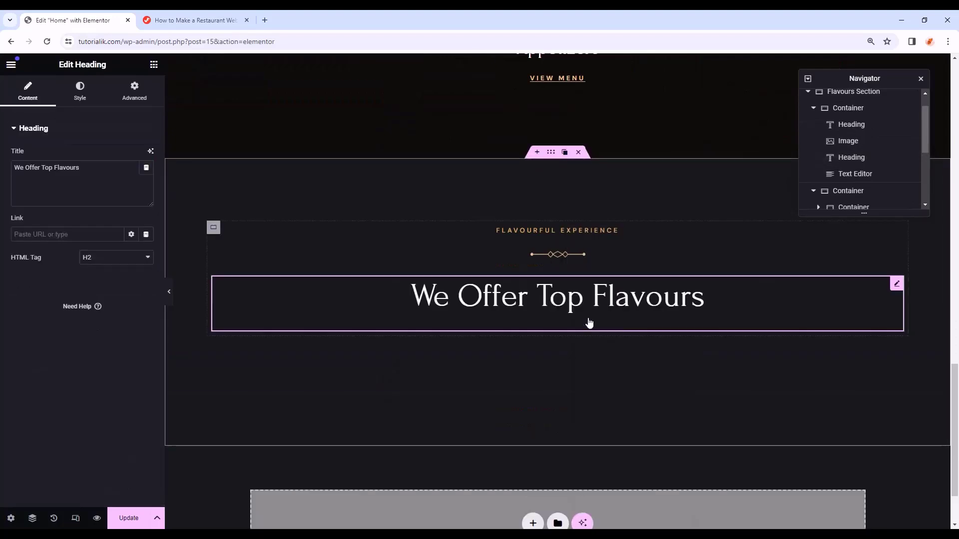
- Retitle the copies to FLAVORS FOR ROYALTY and Delicious Menu, then search widgets for 'tab'
left_click(520, 230)
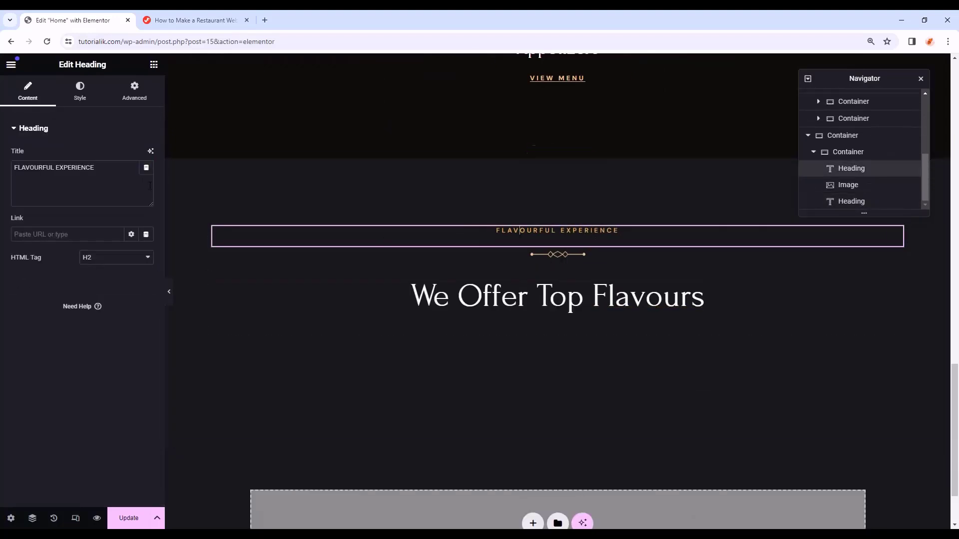
left_click_drag(117, 170, 2, 159)
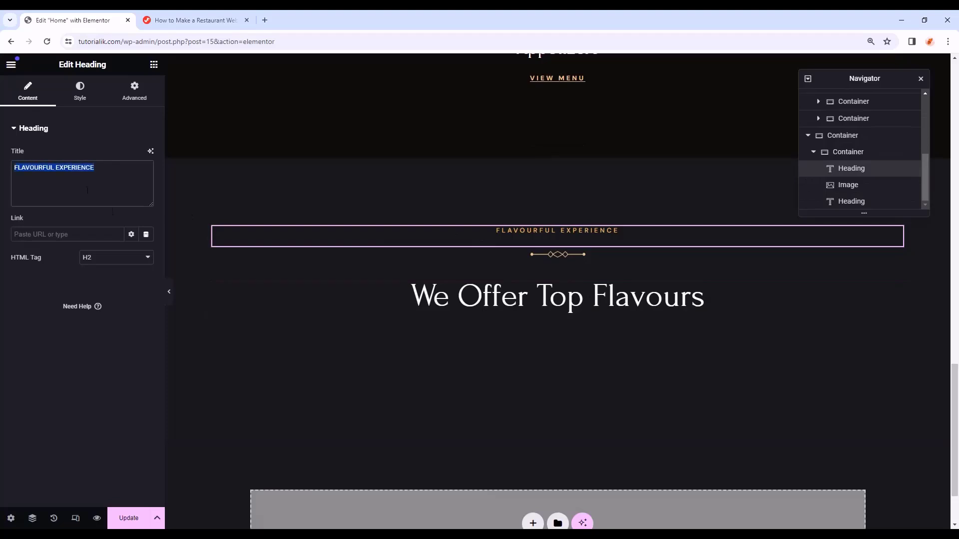
key("ctrl+v")
left_click(402, 314)
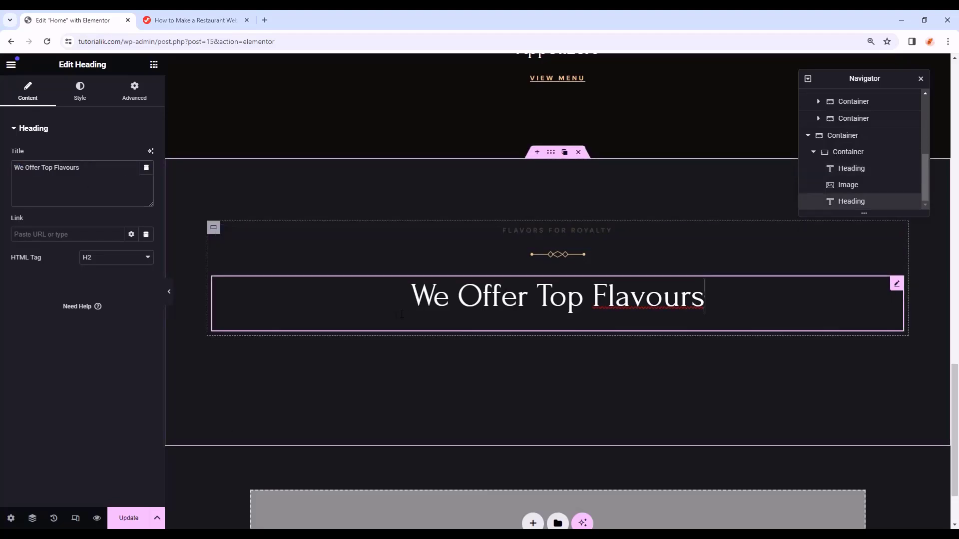
key("ctrl+a")
key("ctrl+v")
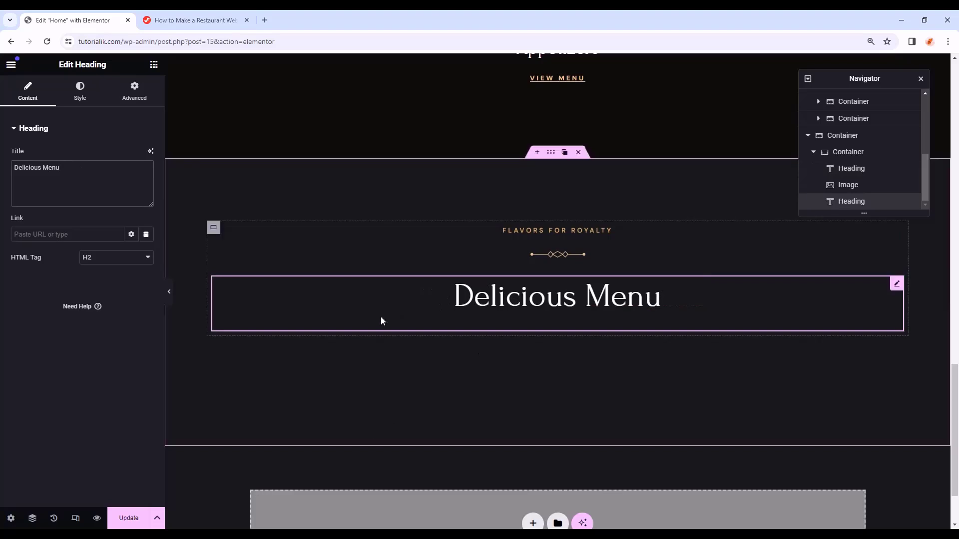
left_click(153, 66)
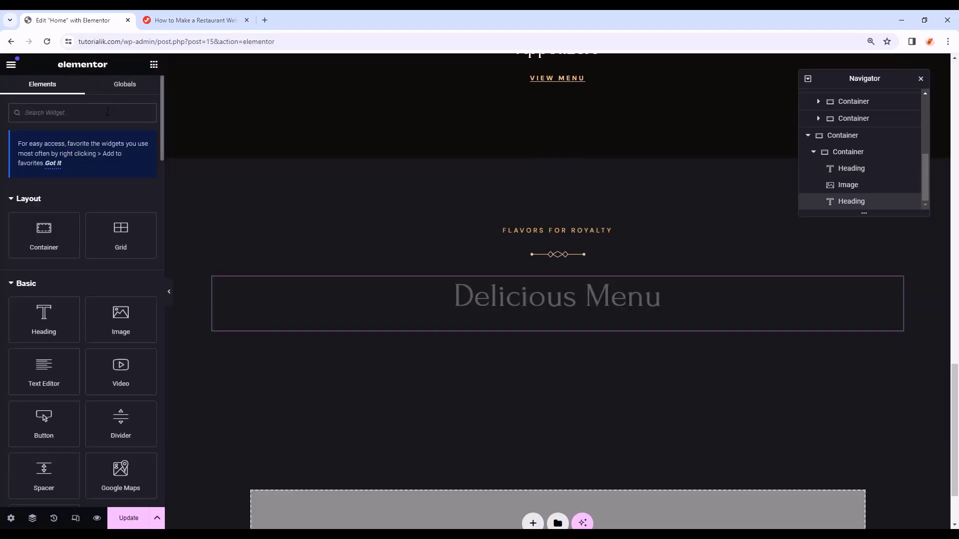
type("tab")
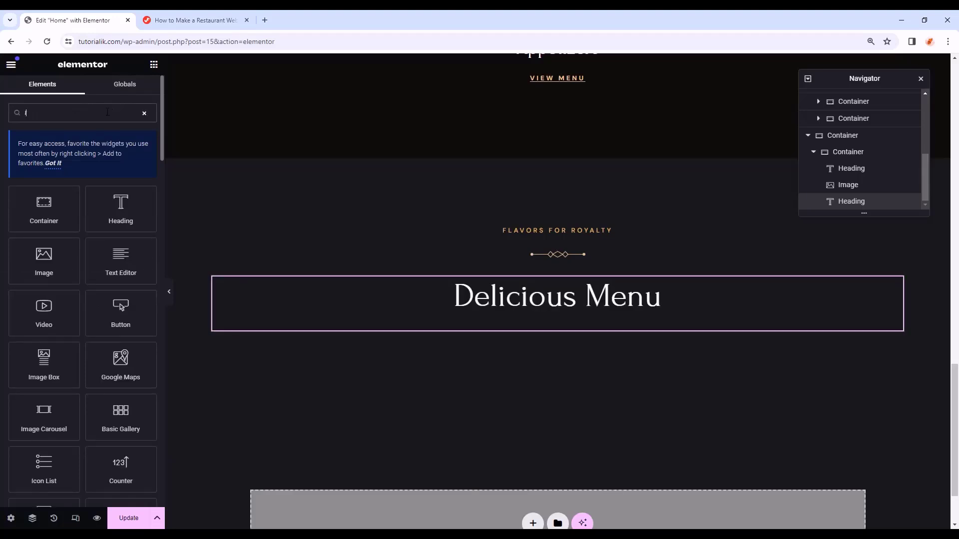
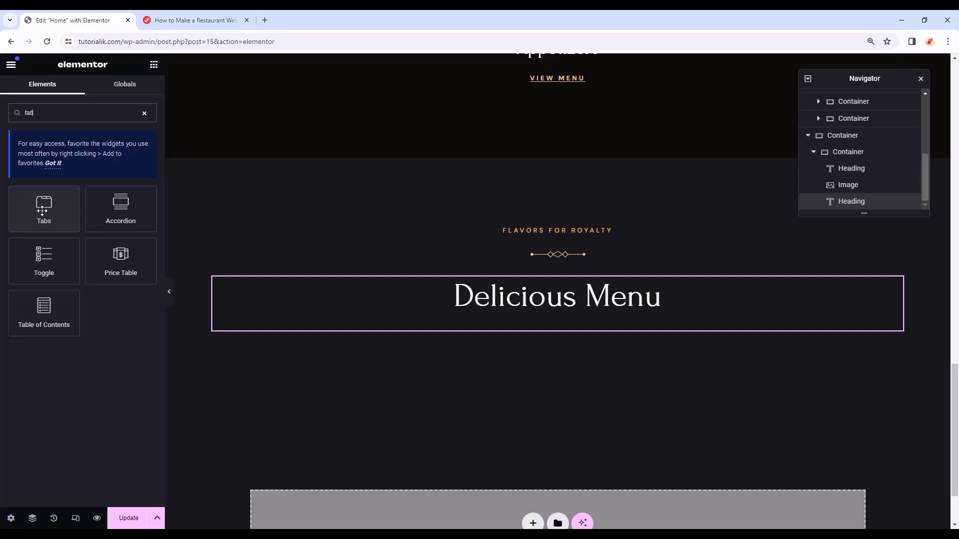
- Drop a Tabs widget below the Delicious Menu heading and preview its two default tabs
left_click_drag(42, 211, 493, 315)
left_click_drag(609, 340, 608, 339)
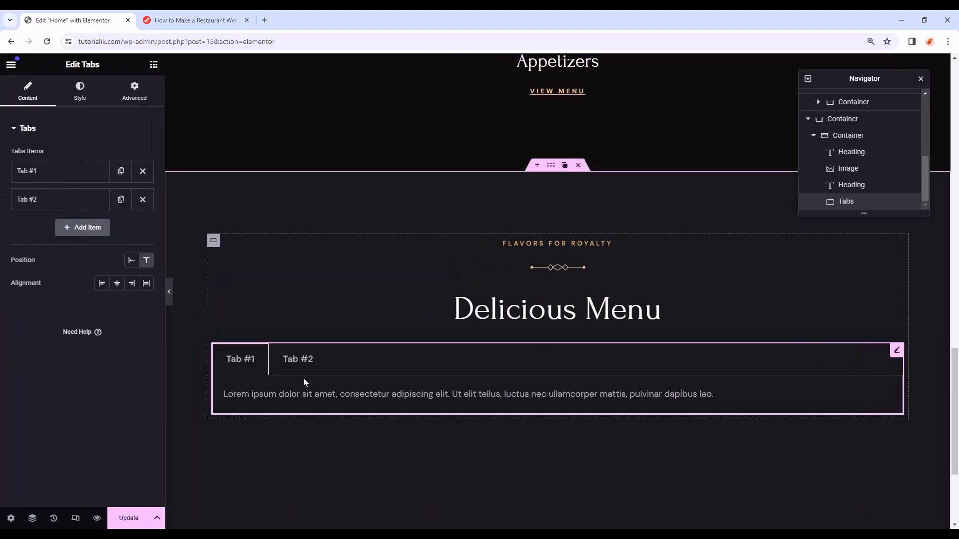
key("ctrl+p")
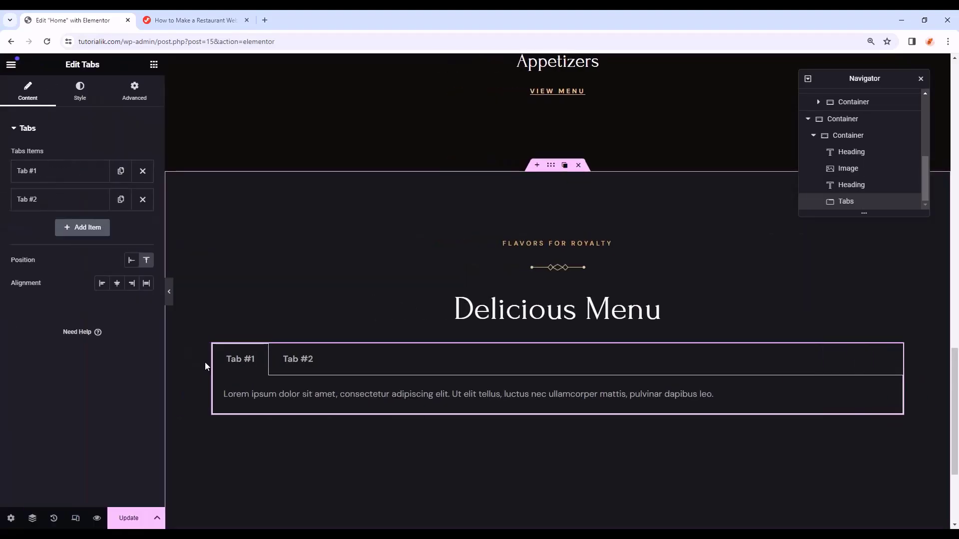
left_click(171, 300)
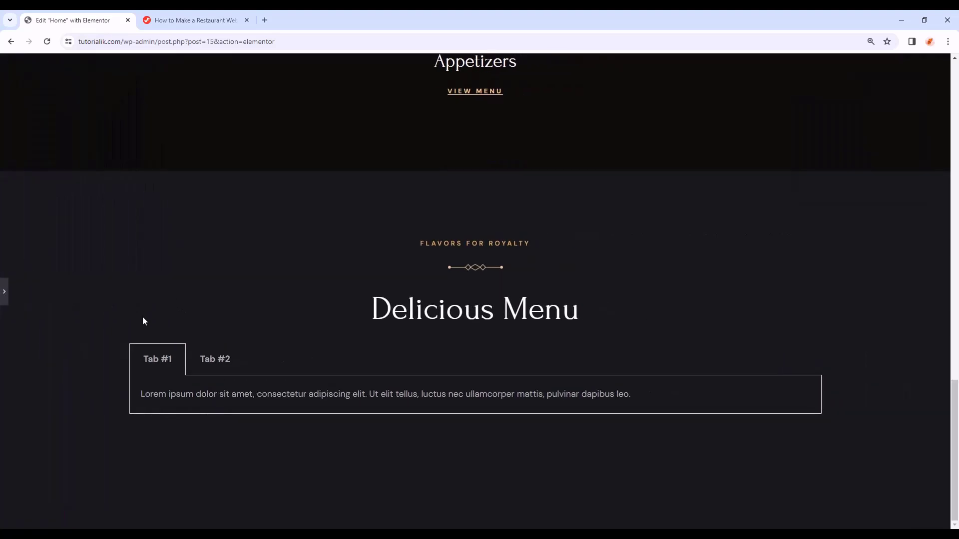
left_click(202, 361)
left_click(175, 358)
left_click(224, 364)
left_click(166, 364)
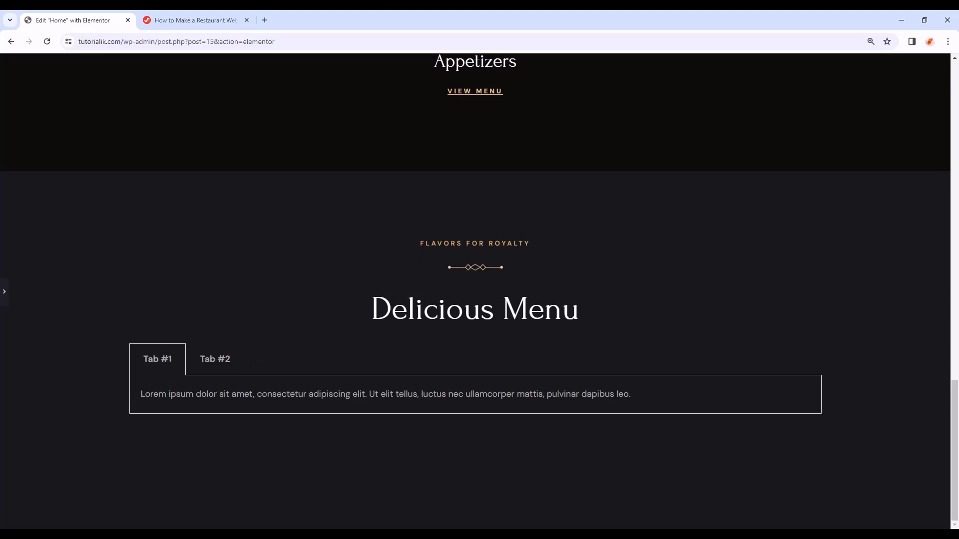
- Replace the placeholder content of Tab #1 and Tab #2 with Text 1 and Text 2
left_click(5, 293)
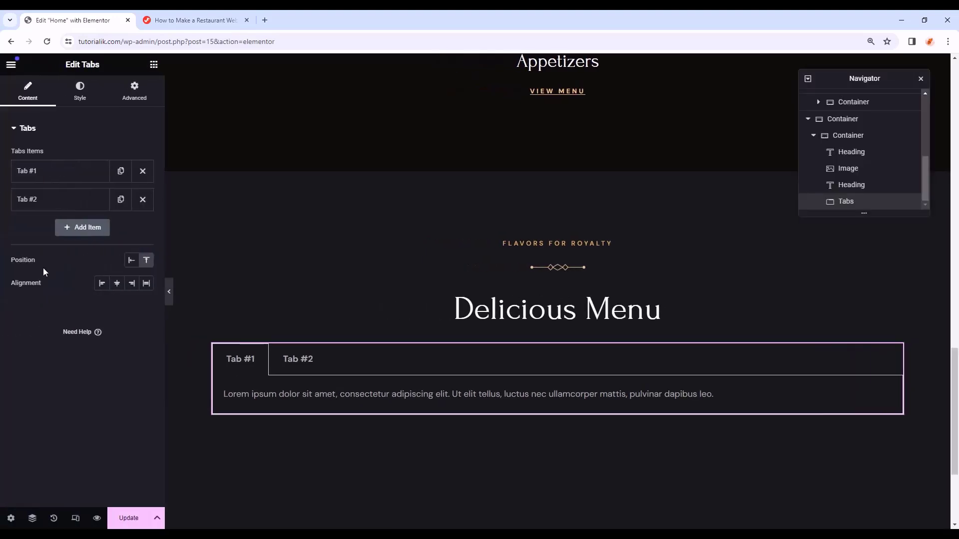
left_click(69, 172)
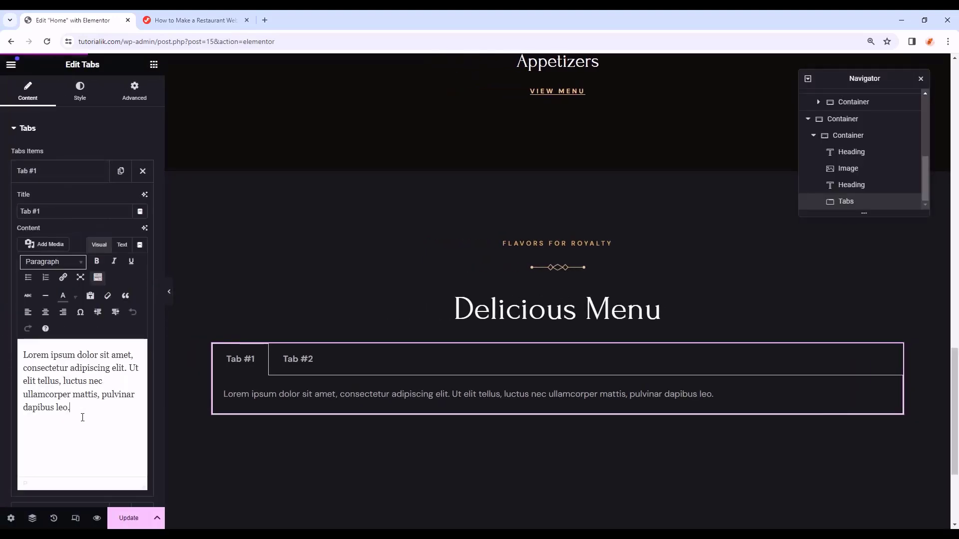
left_click_drag(81, 417, 1, 334)
type("Text 1")
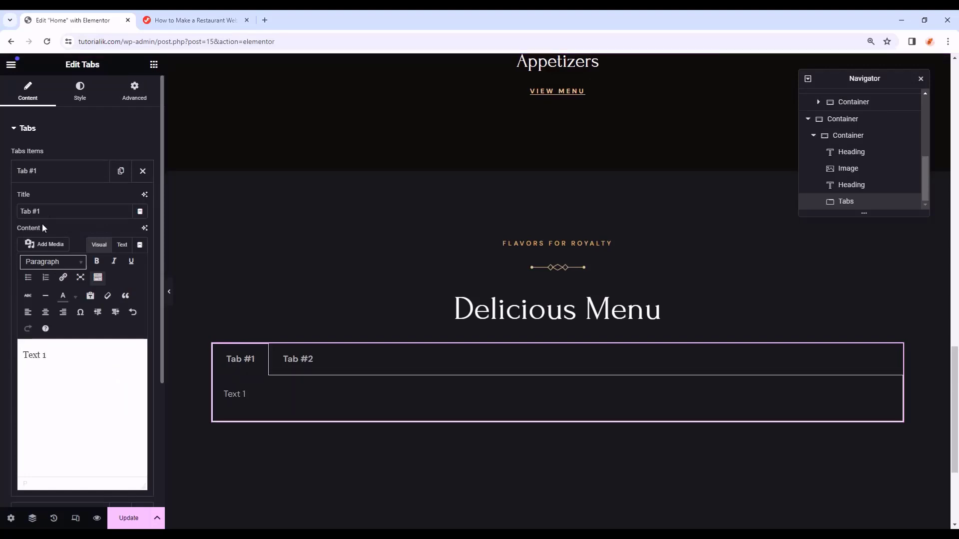
left_click(65, 170)
left_click(49, 204)
left_click_drag(79, 440, 1, 372)
type("T")
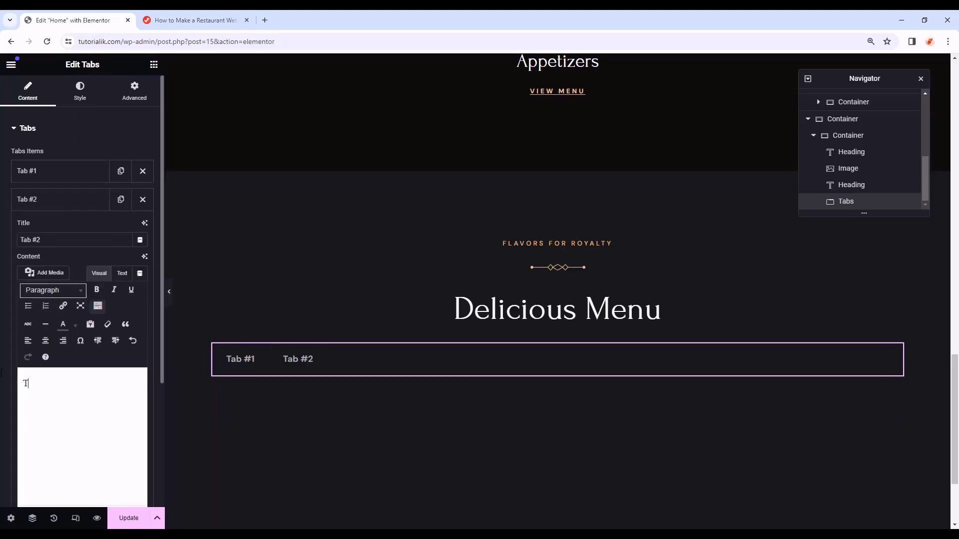
type("ext 2")
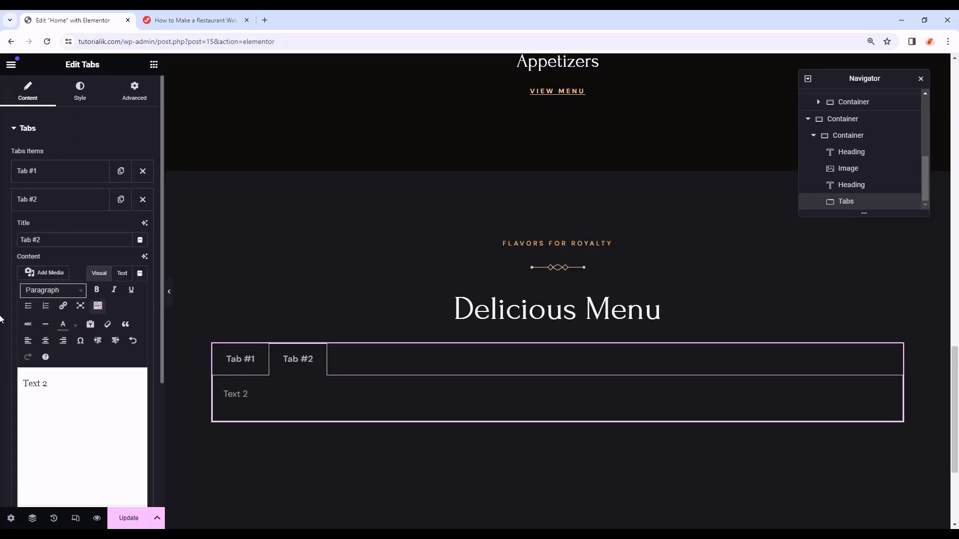
- Preview both tabs to confirm their new text, then collapse Tab #2's settings
left_click(168, 292)
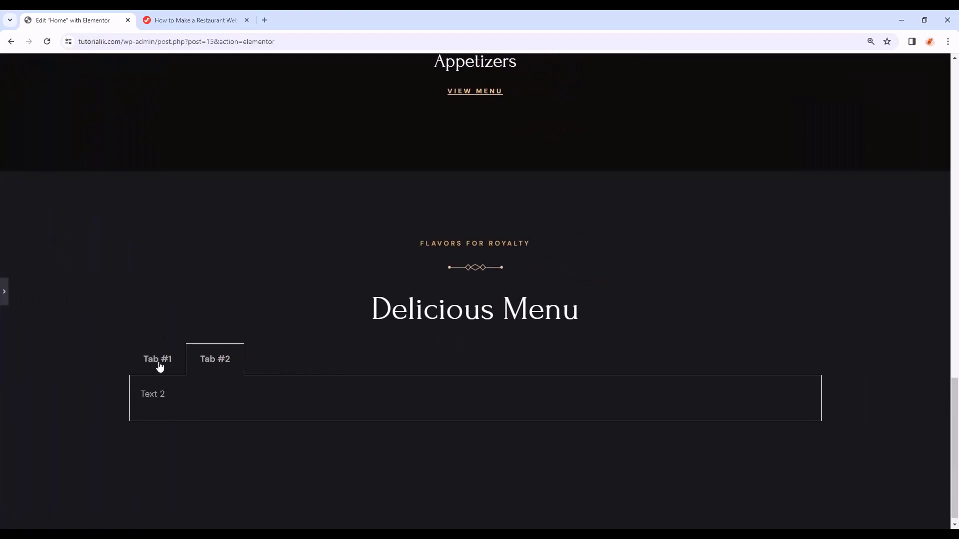
left_click(159, 366)
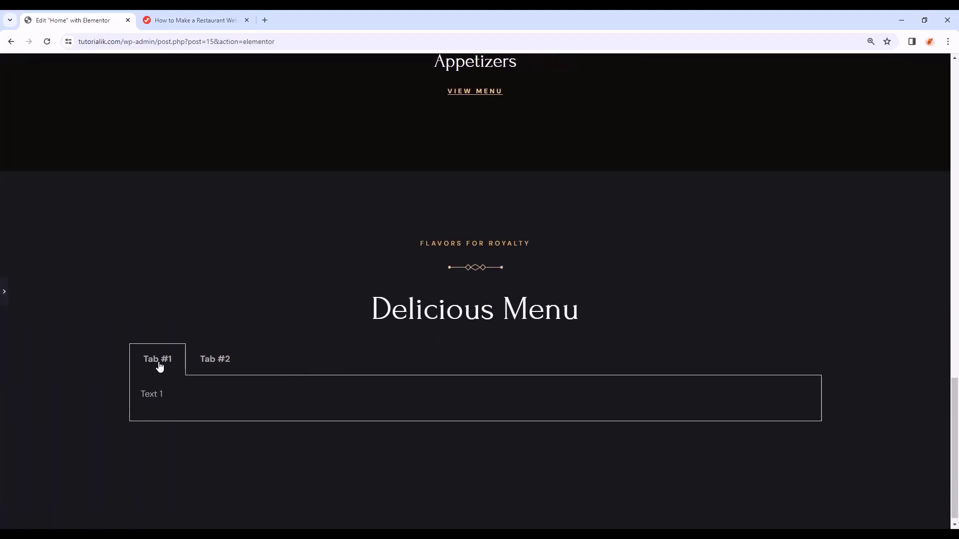
left_click(209, 363)
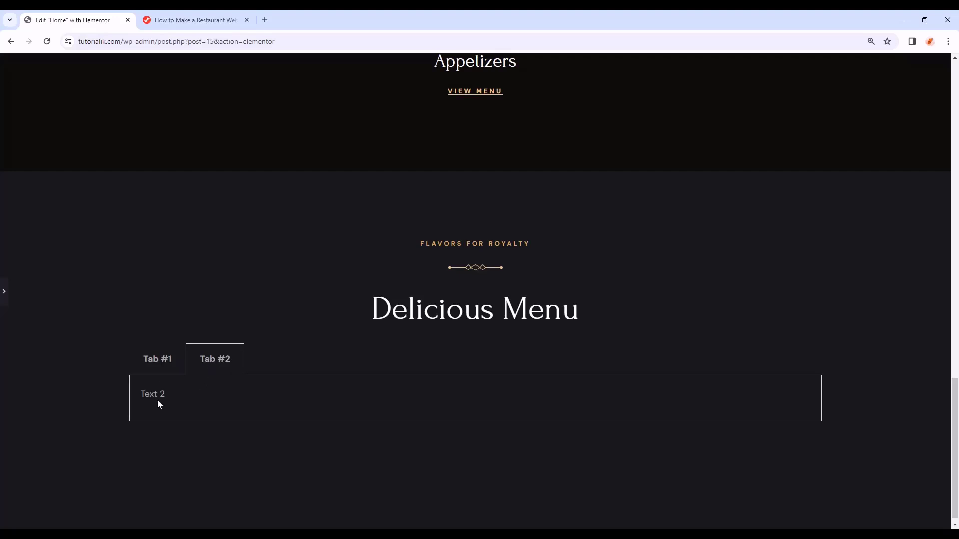
left_click(158, 365)
left_click(4, 292)
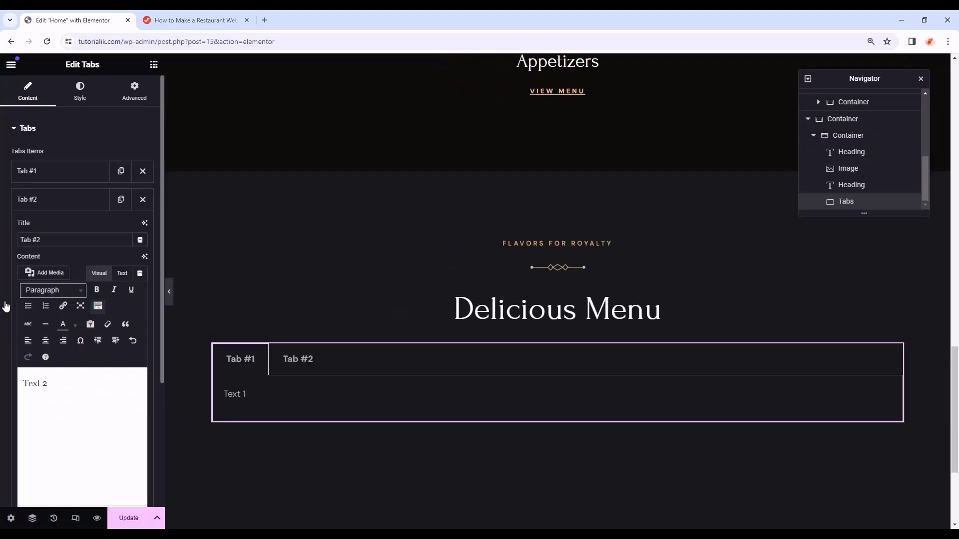
left_click(66, 202)
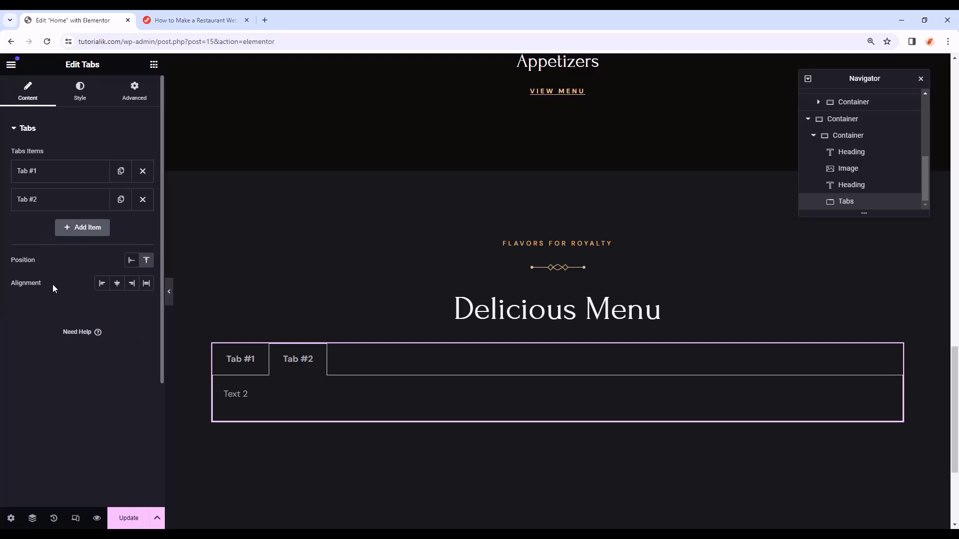
- Centre the tab titles and set both title and active title colours to Primary
left_click(118, 284)
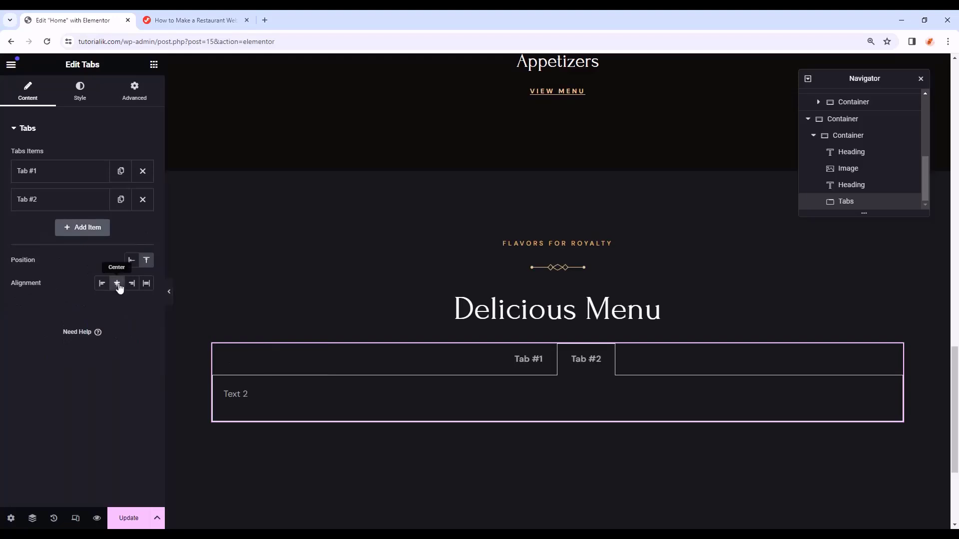
left_click(79, 99)
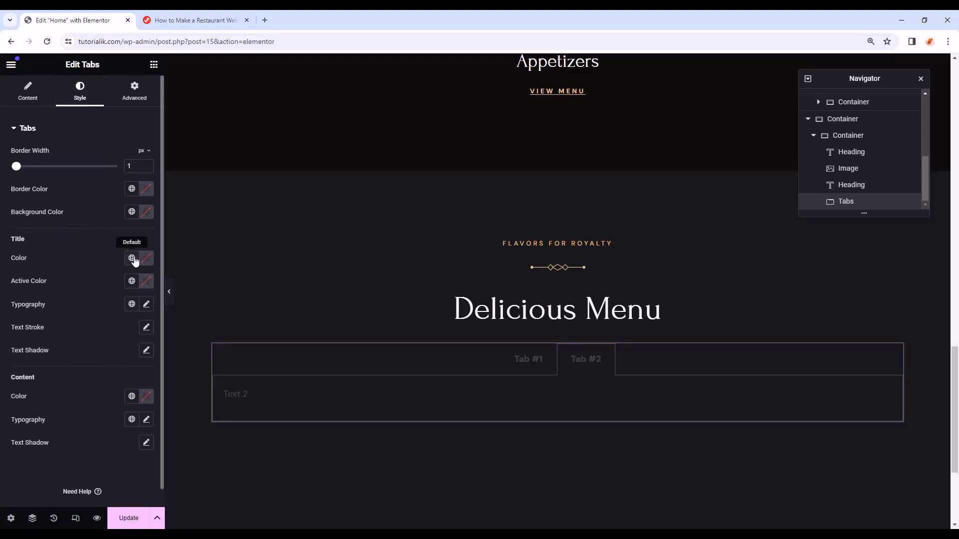
left_click(131, 258)
left_click(90, 315)
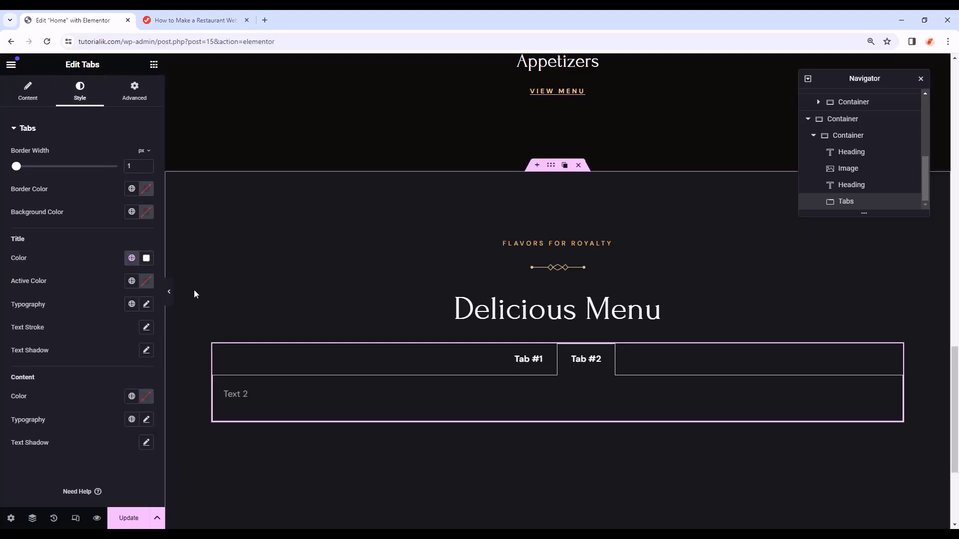
left_click(132, 280)
left_click(44, 336)
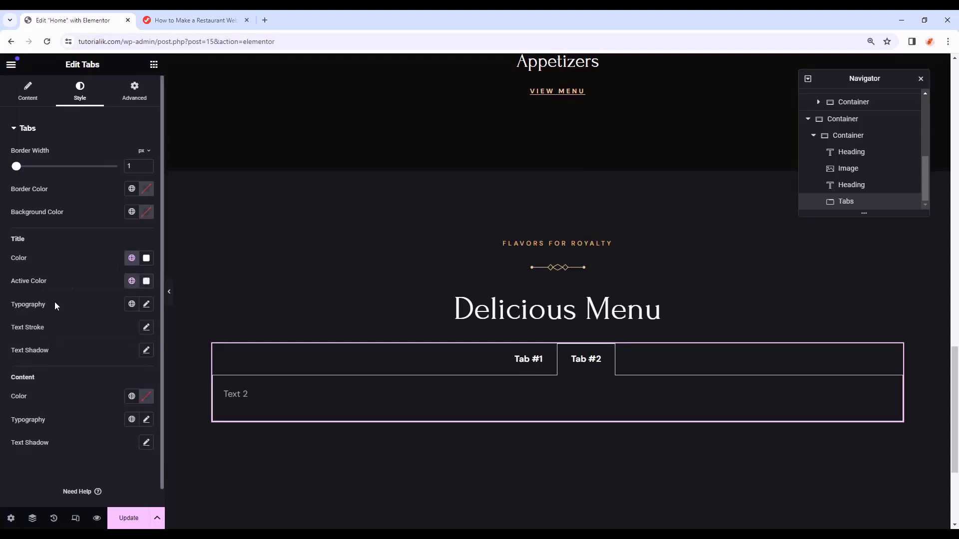
- Set tab title typography to Forum 21 px, weight 400, 38 px line height, and border width 0
left_click(145, 306)
left_click(130, 358)
type("foru")
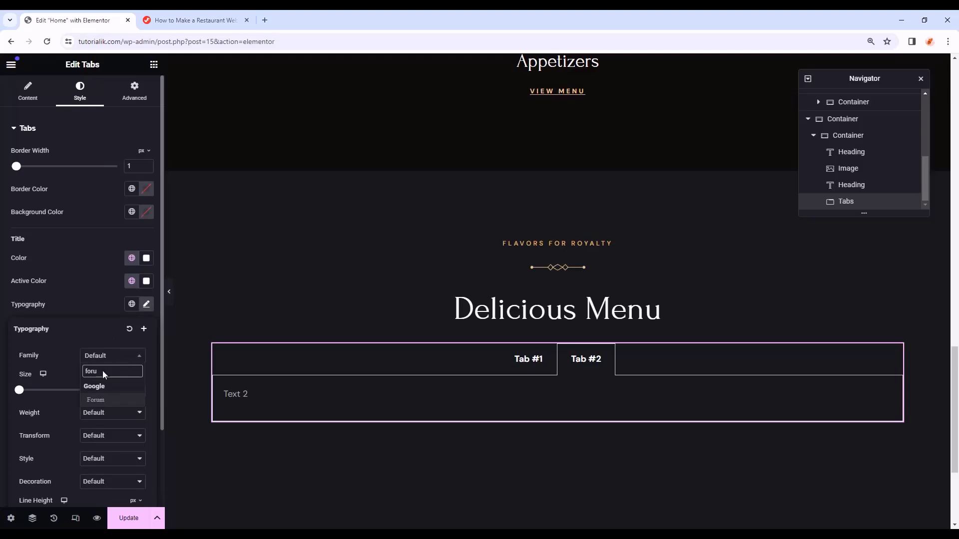
left_click(96, 400)
left_click(125, 390)
type("21")
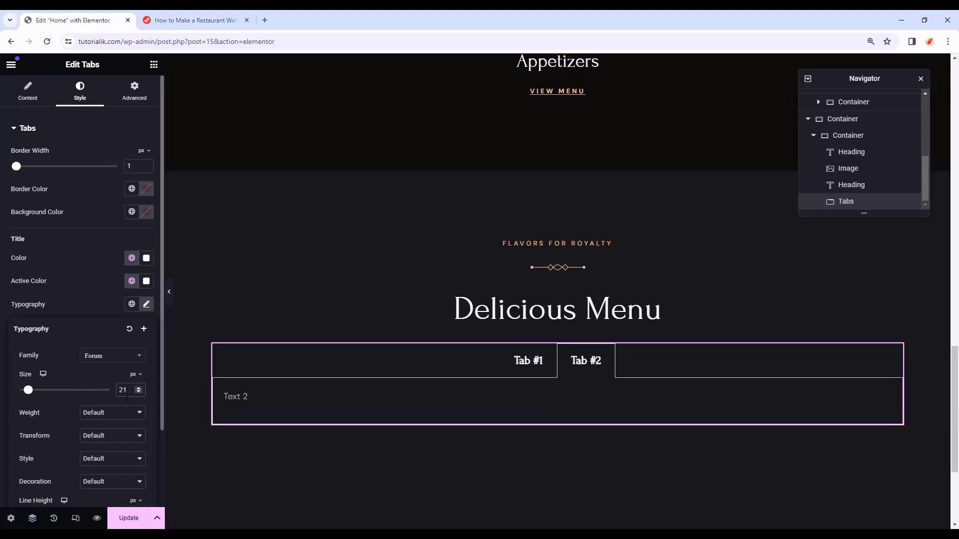
scroll(127, 397, "down", 1)
left_click(113, 364)
left_click(104, 400)
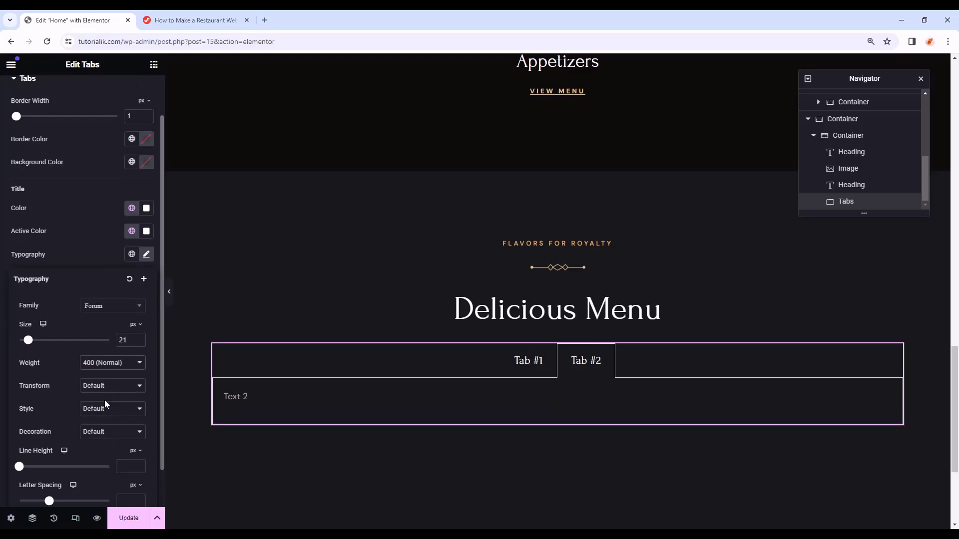
left_click(126, 465)
type("38")
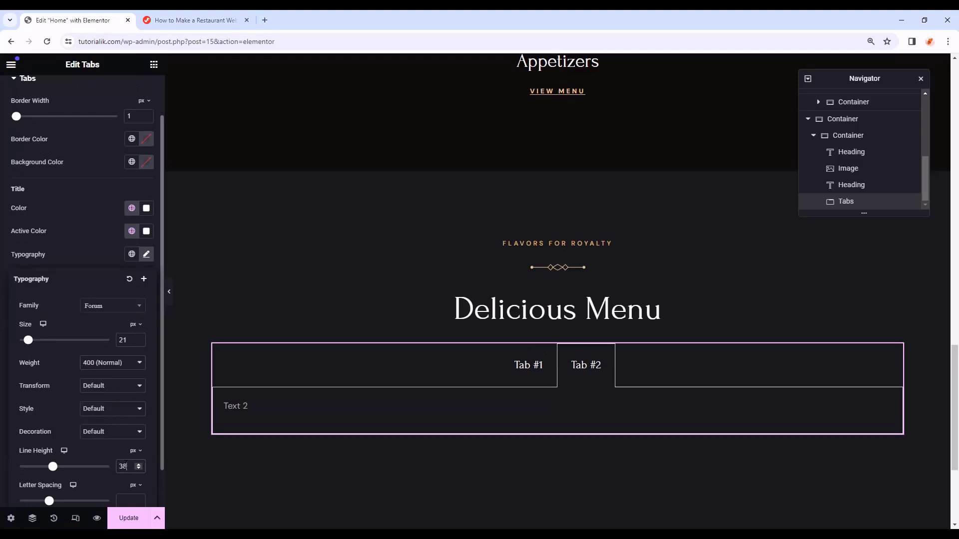
left_click(23, 244)
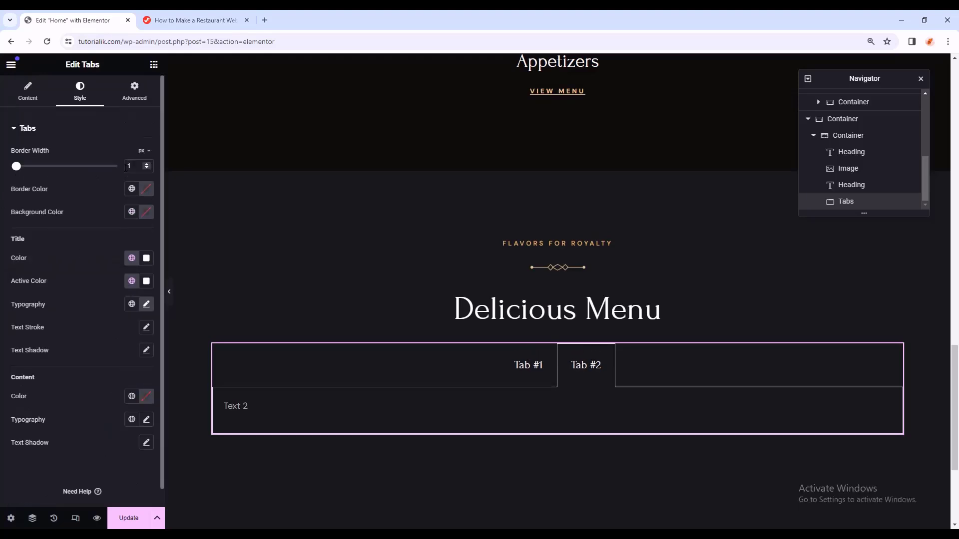
left_click(147, 169)
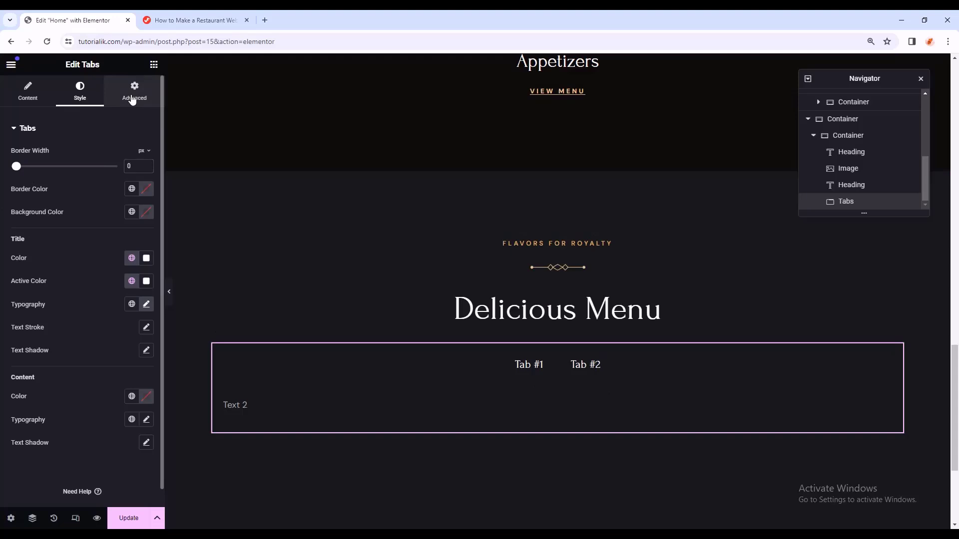
left_click(132, 98)
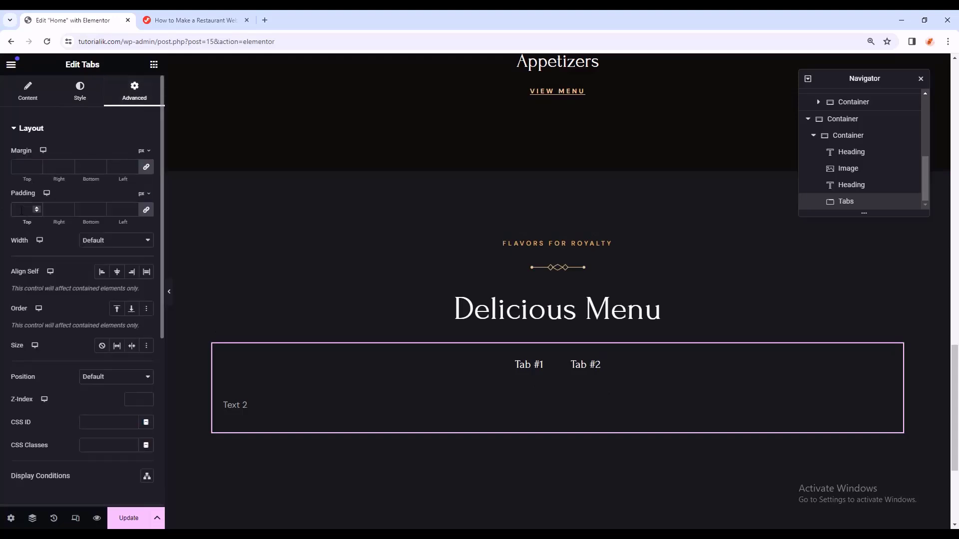
- Expand the Tabs widget's empty Custom CSS box and bring up the tutorial's Tab CSS page
scroll(79, 298, "down", 5)
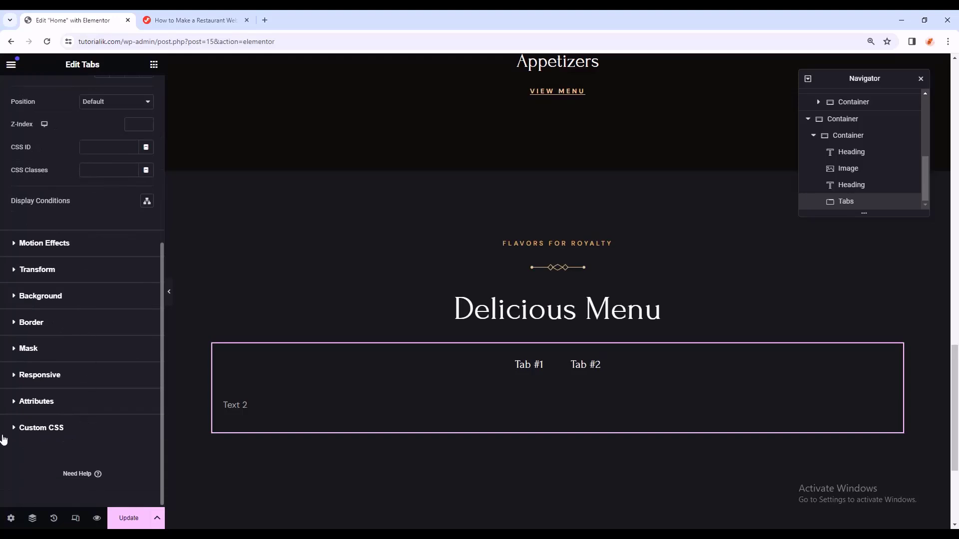
left_click(53, 430)
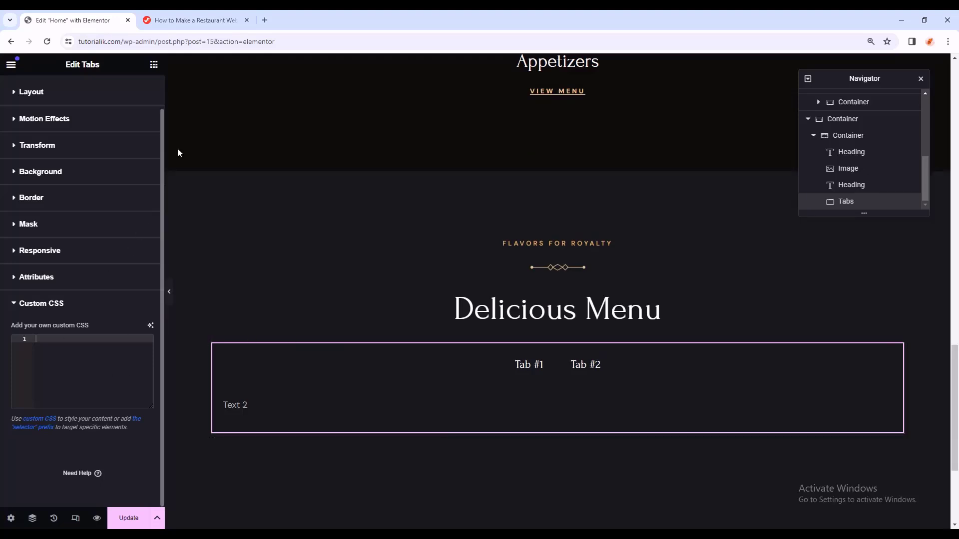
left_click(217, 23)
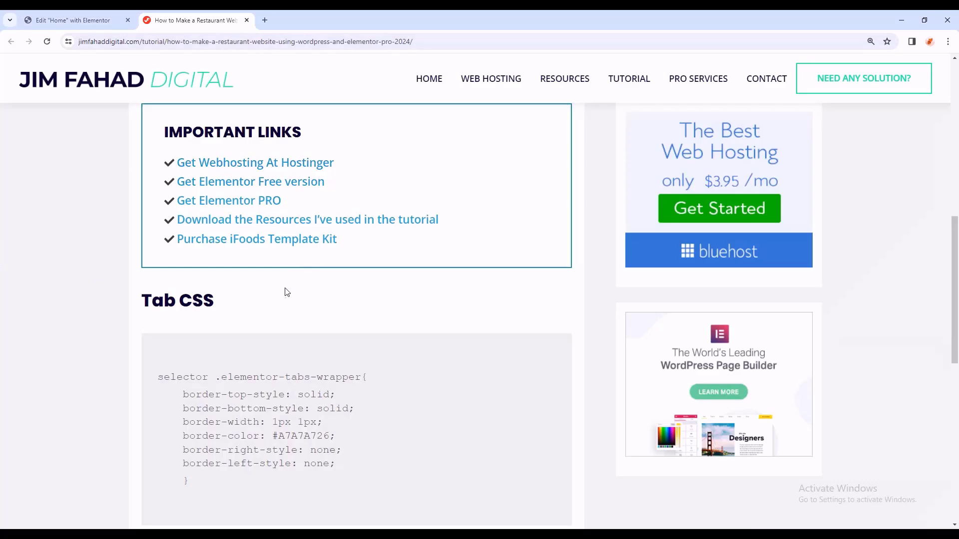
- Copy the full Tab CSS code block from the Jim Fahad Digital tutorial page
scroll(277, 294, "down", 1)
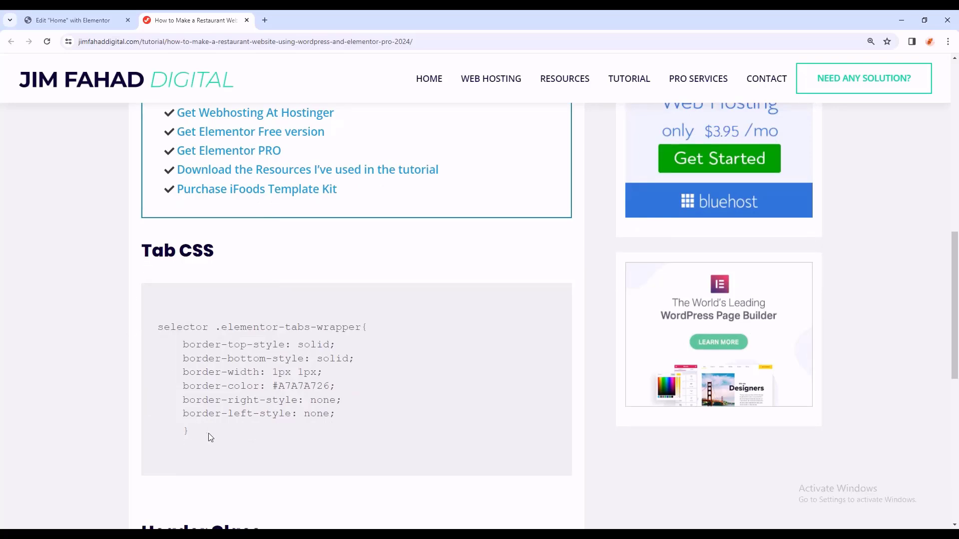
left_click_drag(190, 431, 157, 328)
right_click(160, 327)
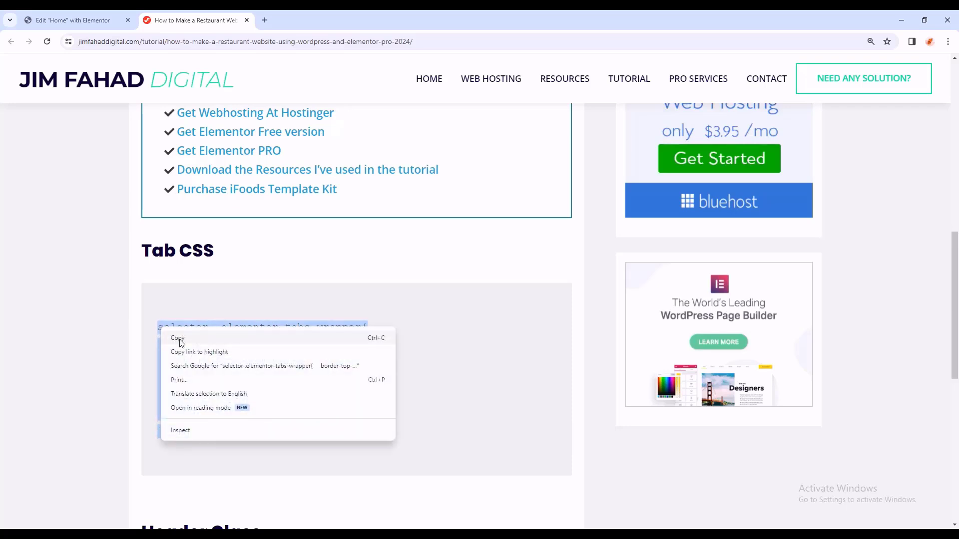
left_click(178, 338)
- Paste the Tab CSS into the Tabs widget's Custom CSS box
left_click(83, 18)
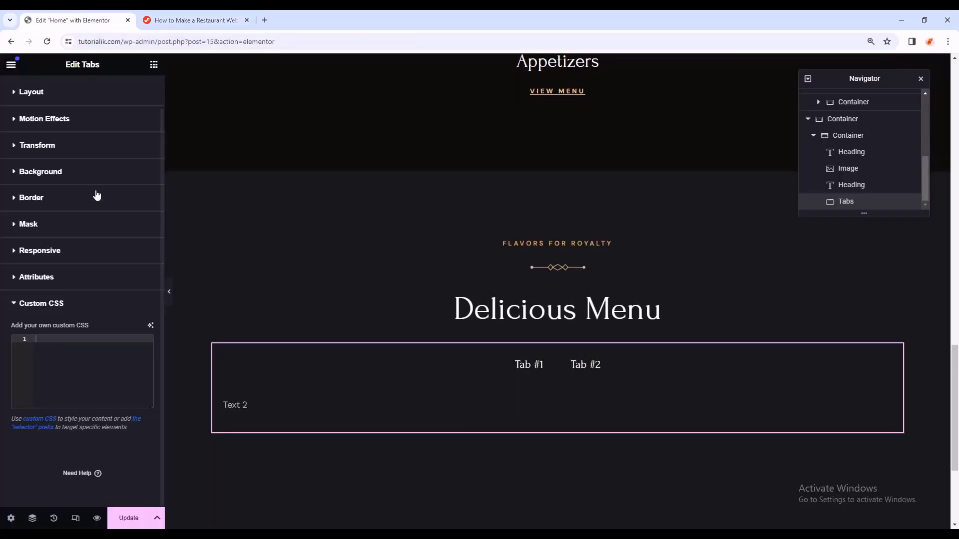
left_click(74, 359)
right_click(73, 354)
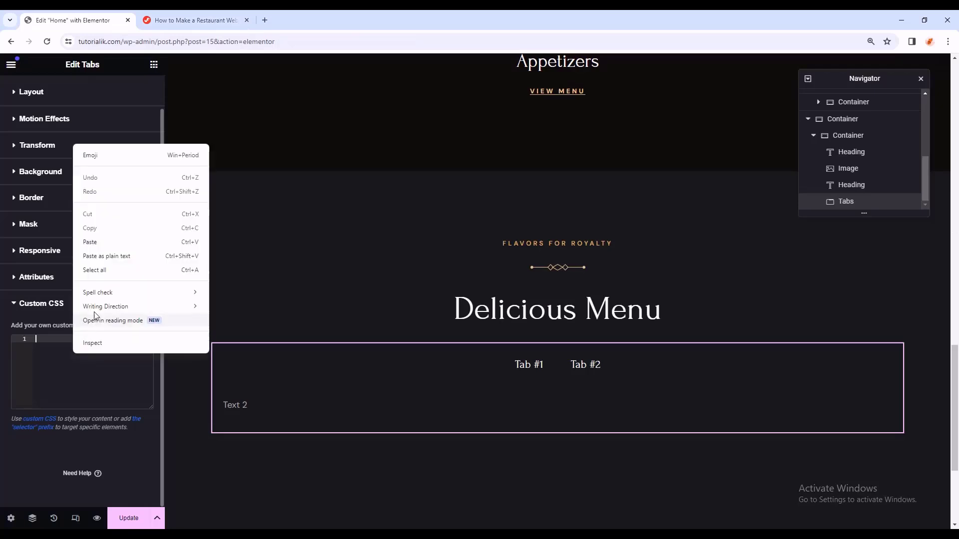
left_click(102, 242)
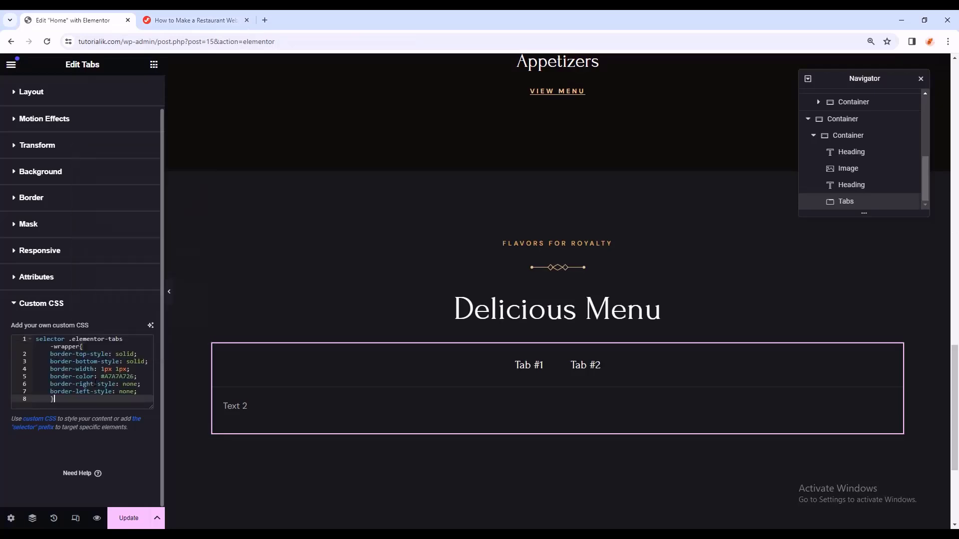
left_click(169, 292)
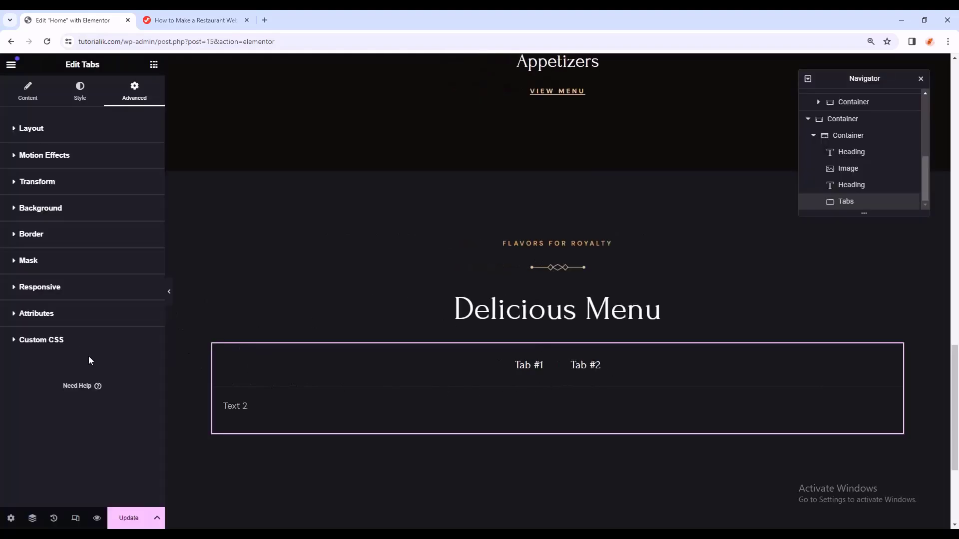
- Rename the first two tabs to MORNING and WEEKDAY LUNCH
left_click(40, 286)
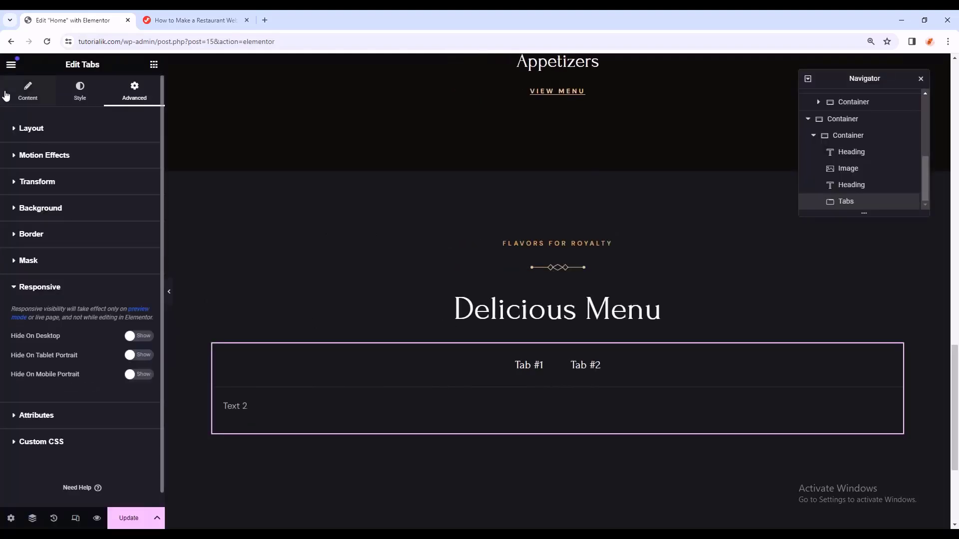
left_click(27, 99)
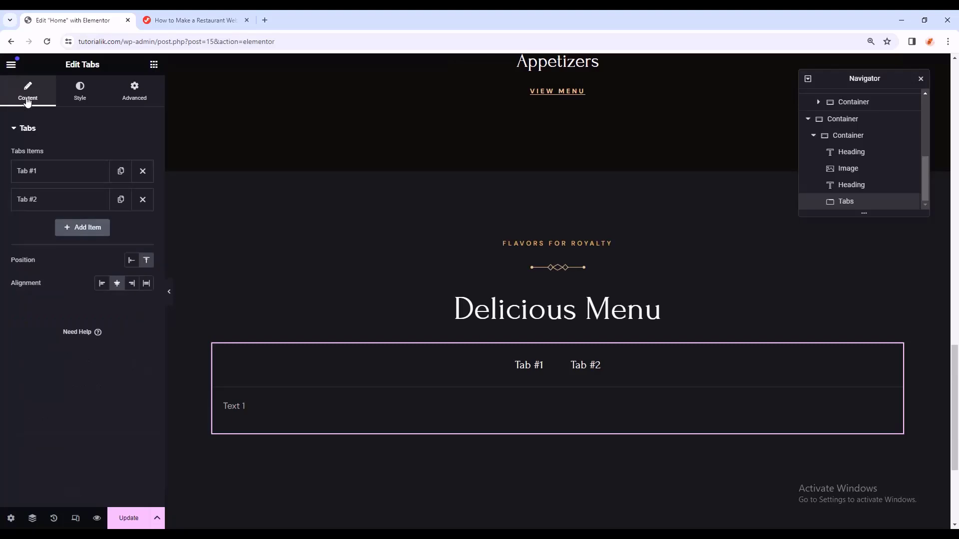
left_click(44, 171)
left_click(52, 212)
left_click_drag(52, 211, 19, 211)
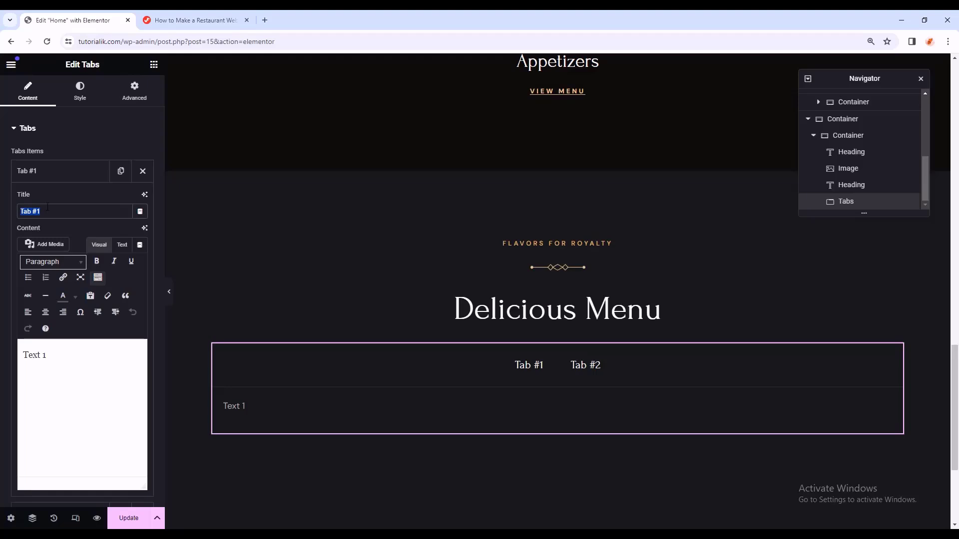
type("MORNING")
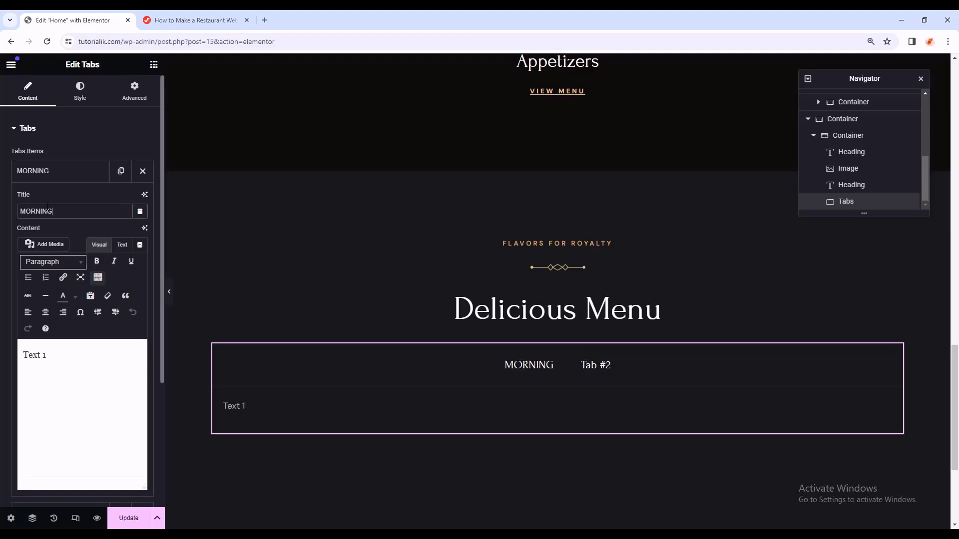
left_click(94, 178)
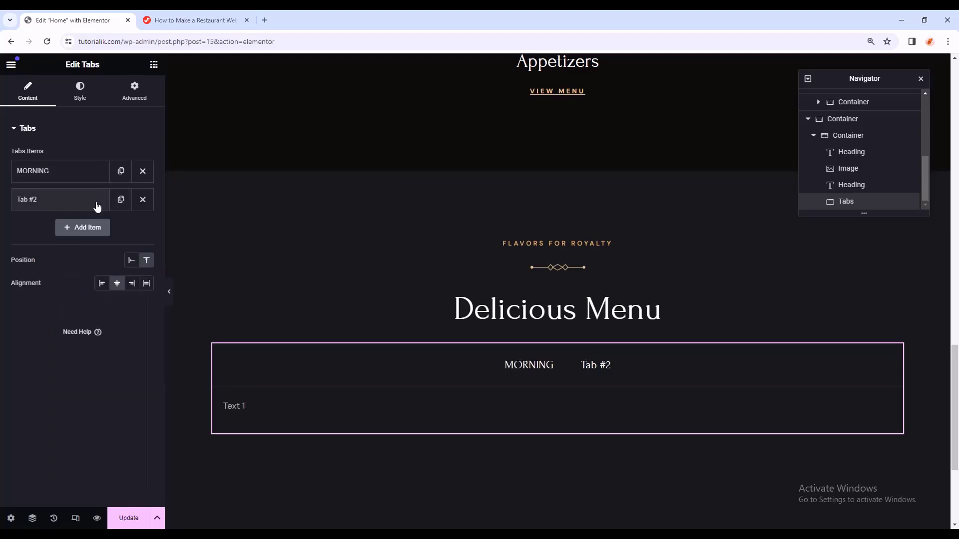
left_click(76, 208)
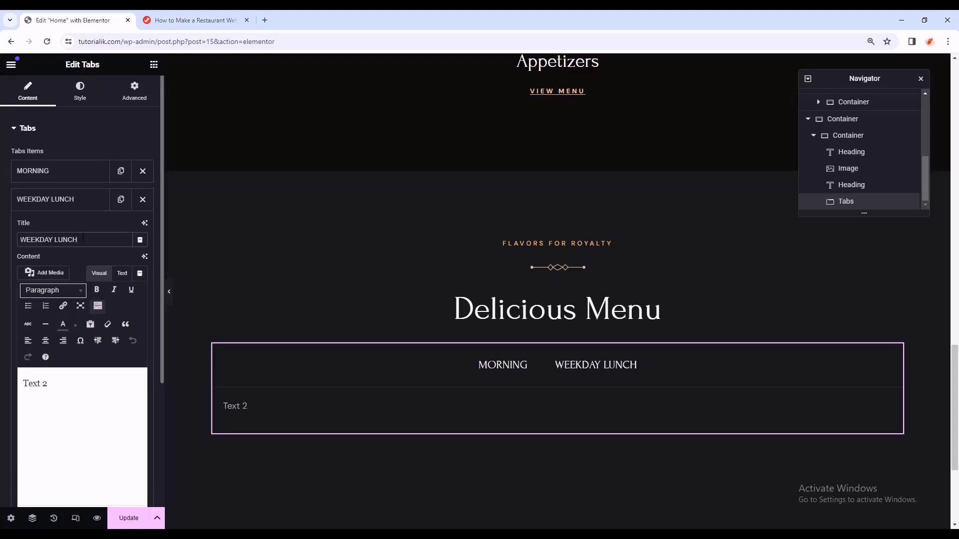
left_click(69, 204)
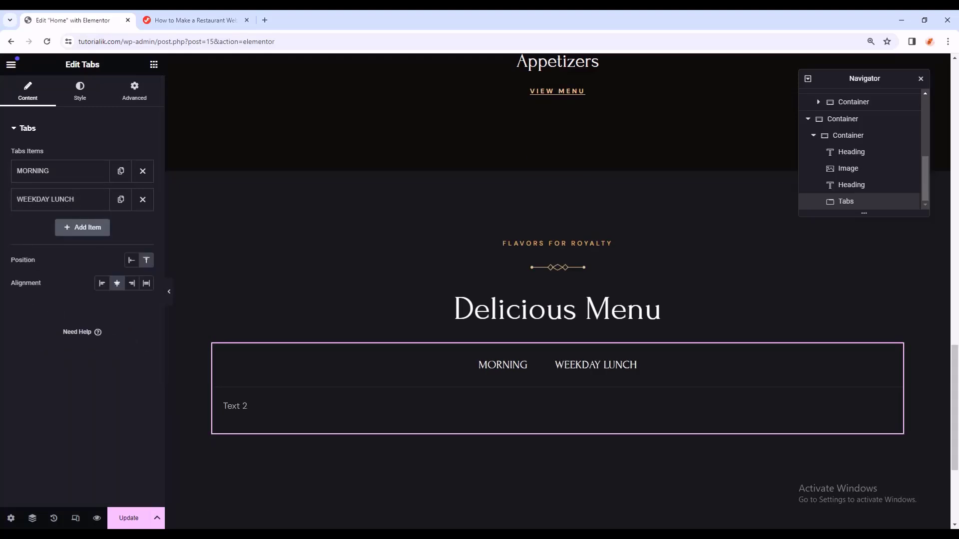
- Duplicate tab items to add two more tabs titled DINNER and WINES
left_click(120, 199)
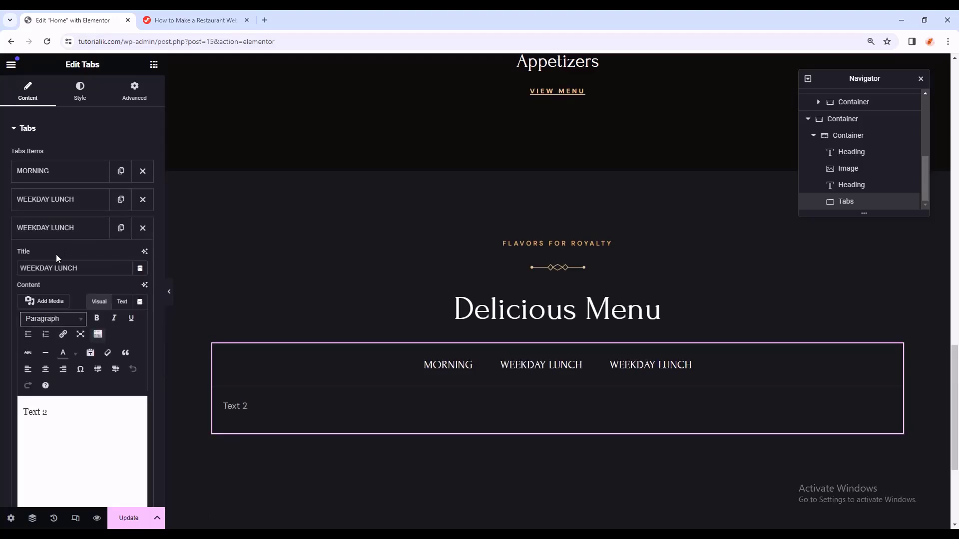
left_click_drag(83, 270, 1, 272)
type("DINNER")
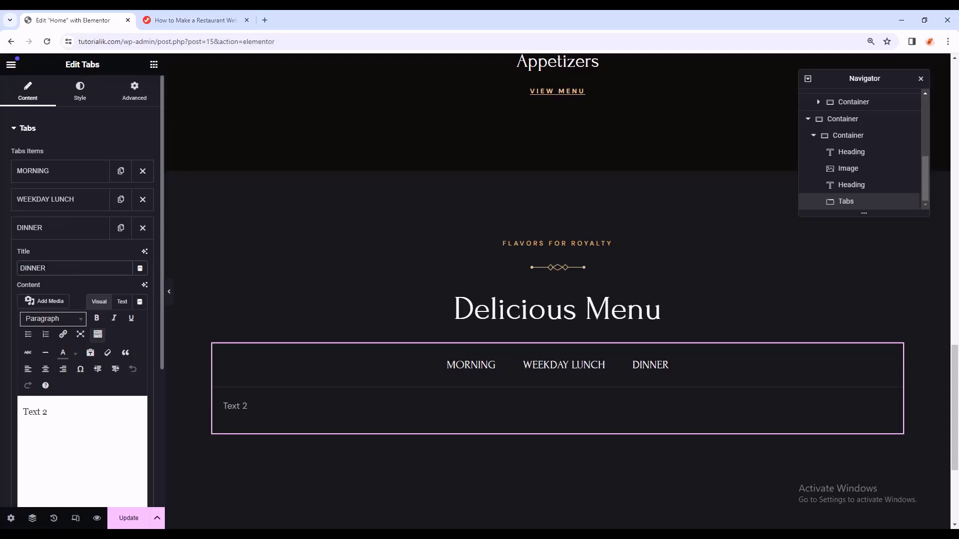
left_click(75, 228)
left_click(120, 228)
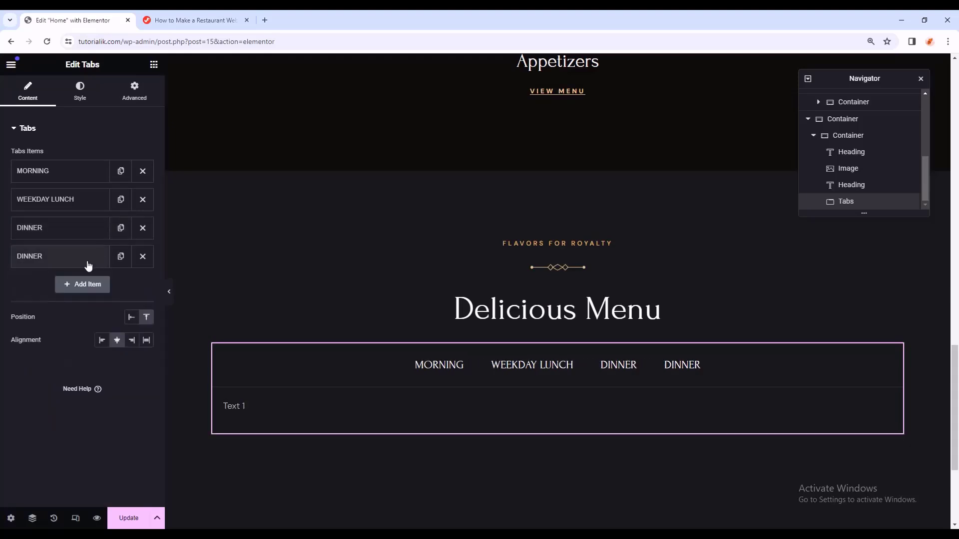
left_click(88, 264)
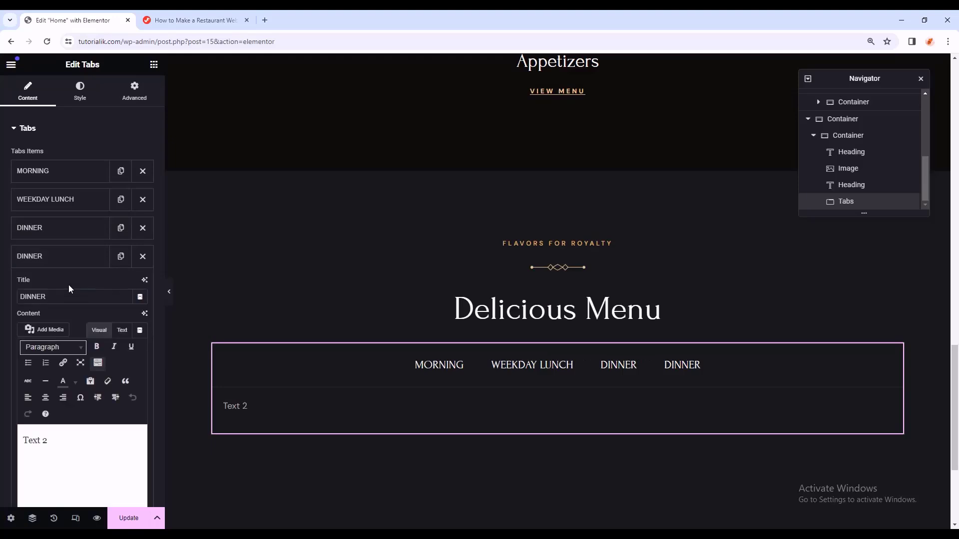
key("ctrl+a")
type("WINES")
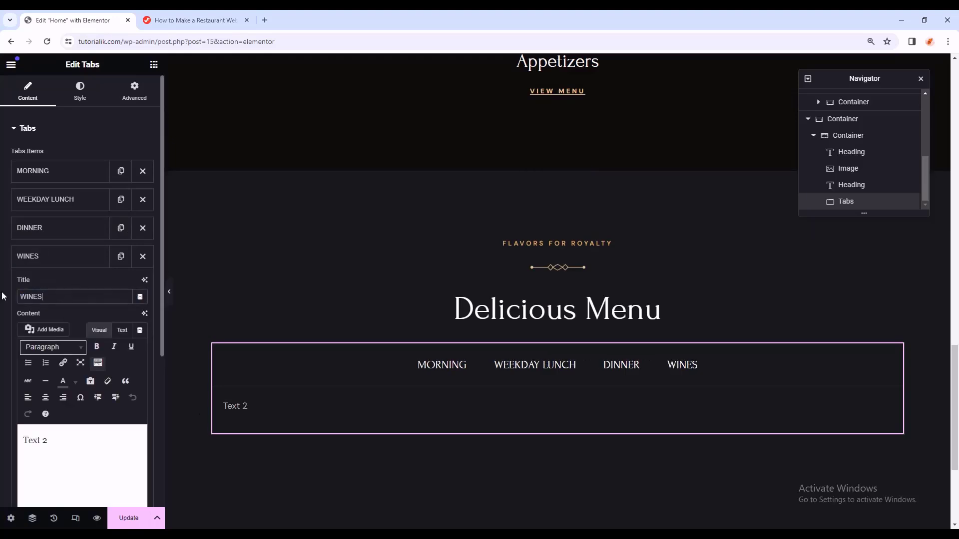
left_click(75, 258)
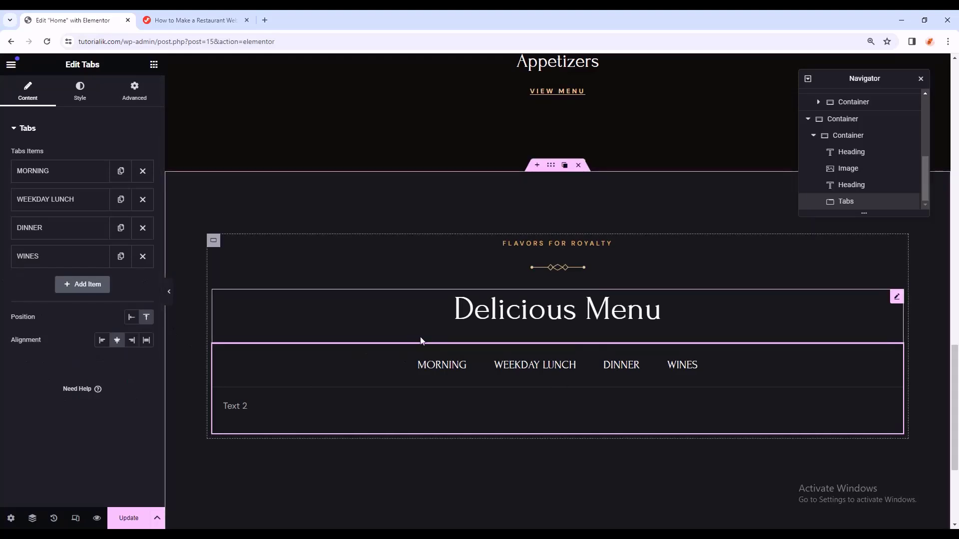
- Check the menu section at tablet and phone widths
left_click(77, 518)
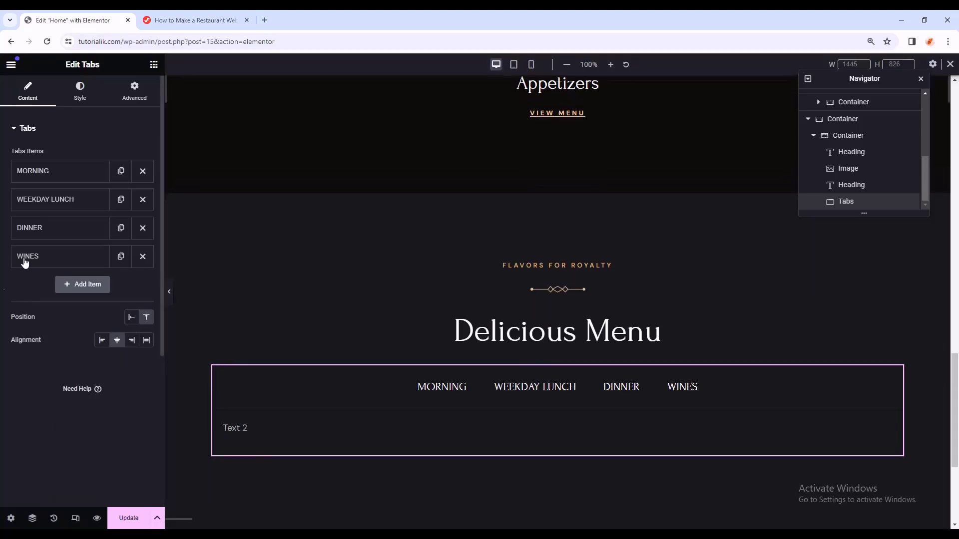
left_click(513, 65)
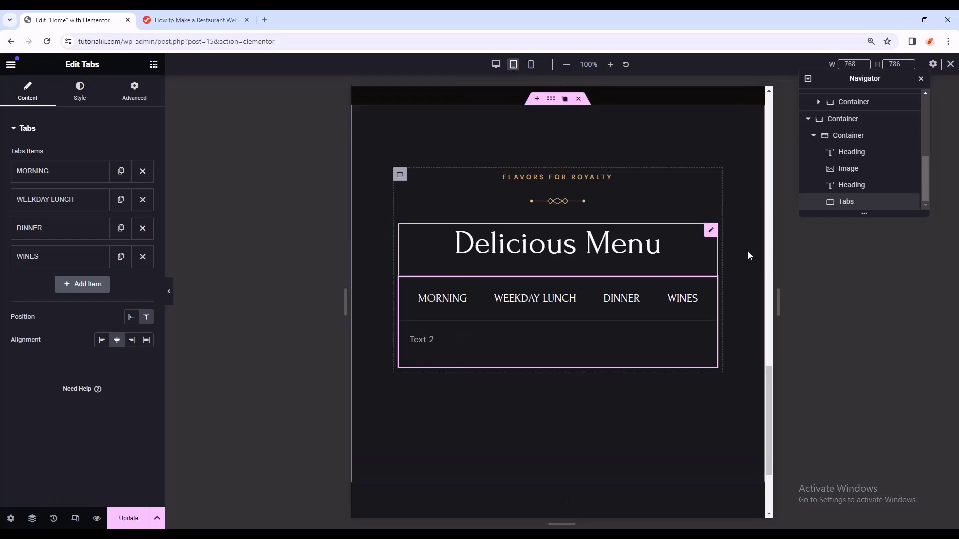
left_click(532, 66)
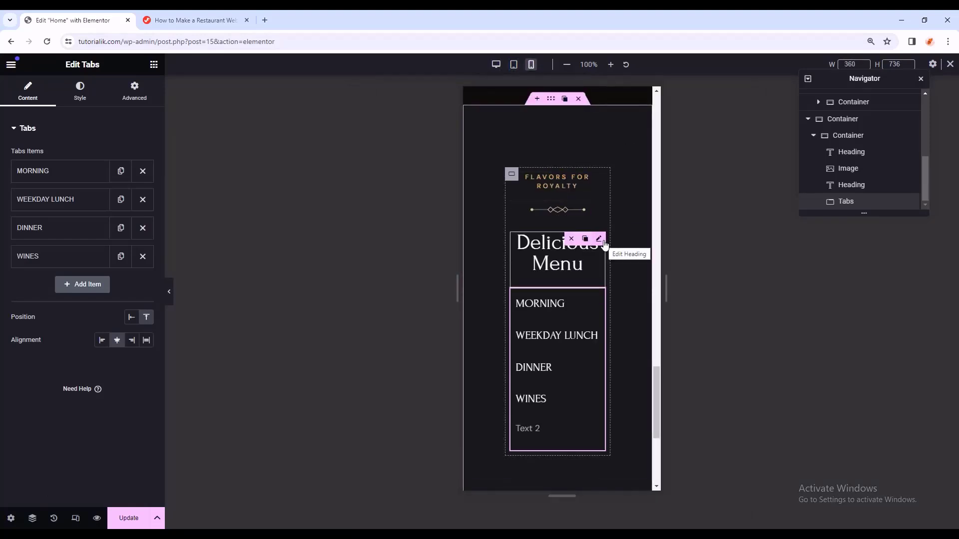
- Rename the outer container Deli Menu Section and set its mobile padding to 50 top, 0 elsewhere
scroll(849, 155, "up", 1)
left_click(843, 169)
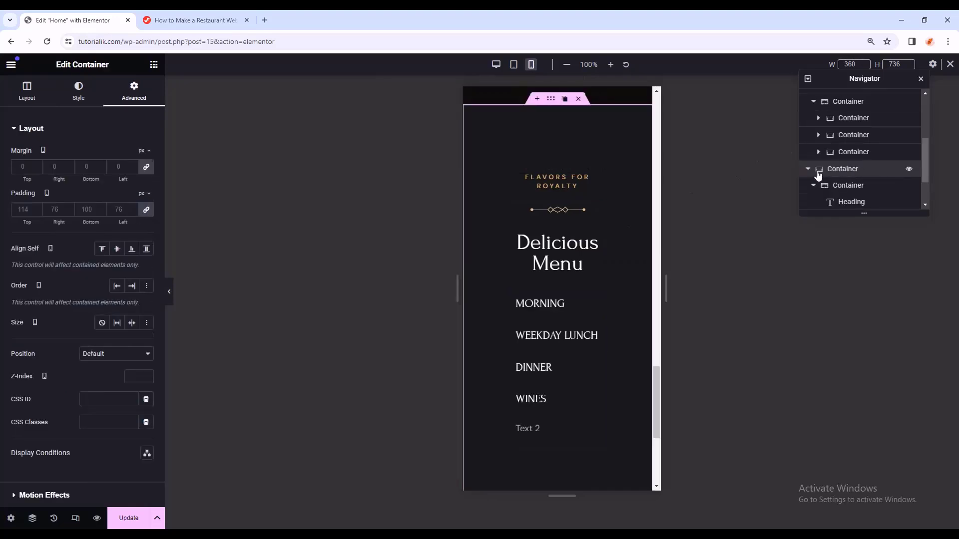
double_click(844, 169)
type("Deli")
key("Return")
type("Menu")
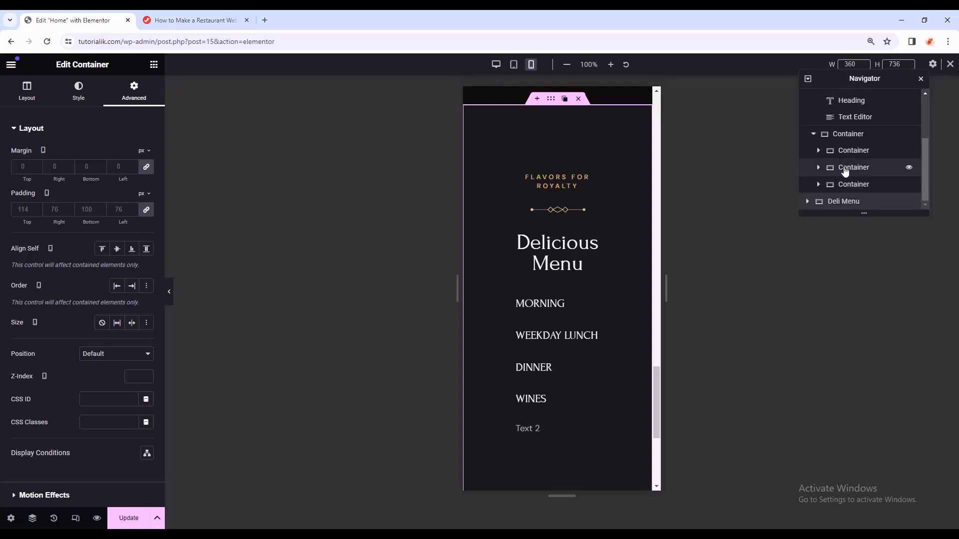
type(" Section")
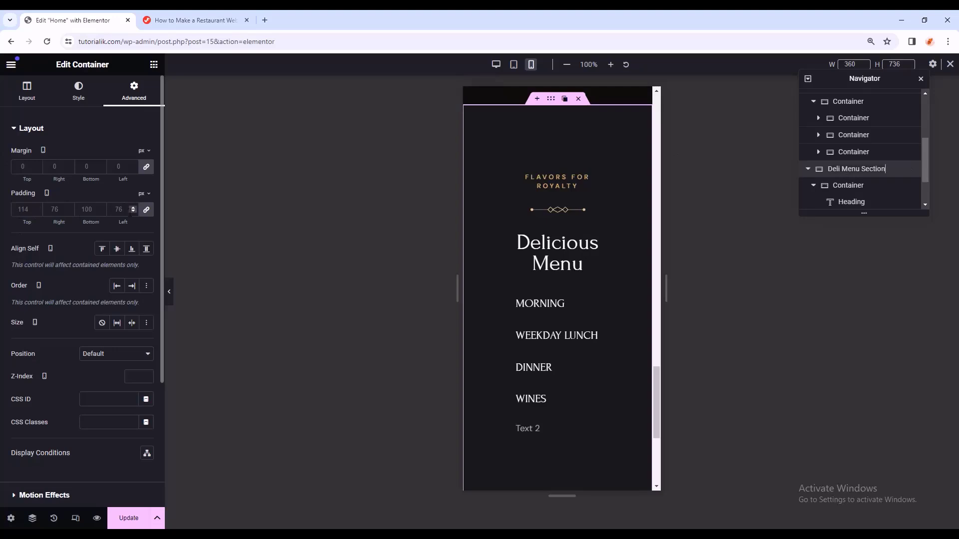
left_click(146, 210)
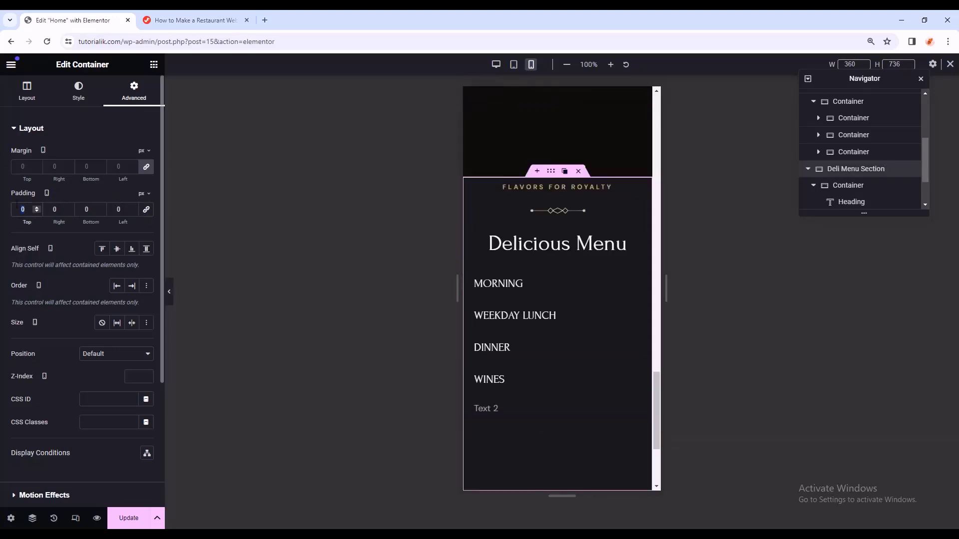
type("50")
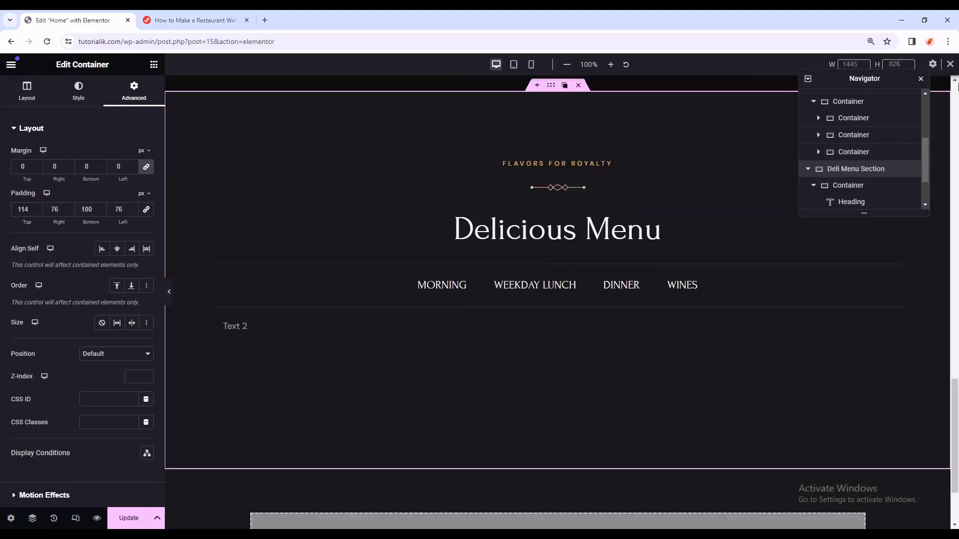
- Return to desktop width and save the Home page changes with Update
left_click(950, 63)
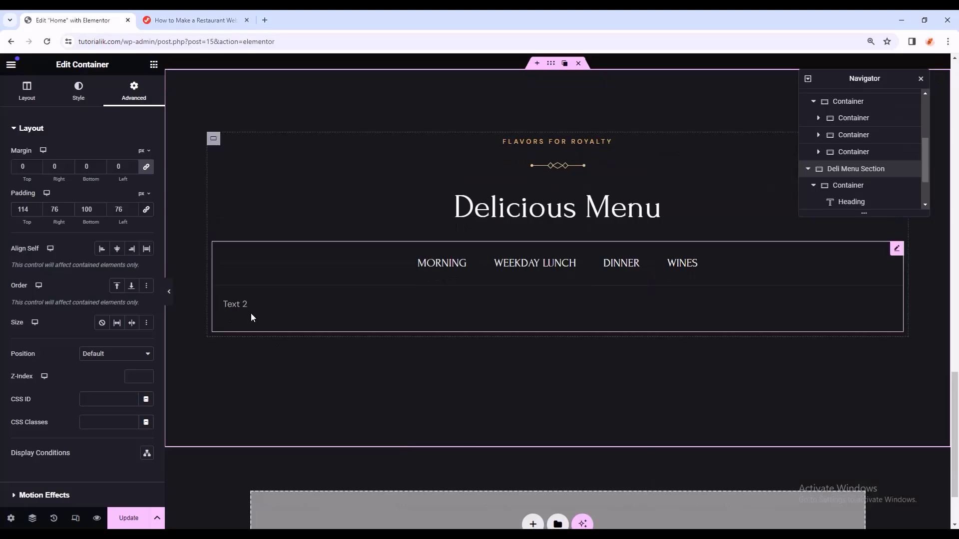
left_click(245, 303)
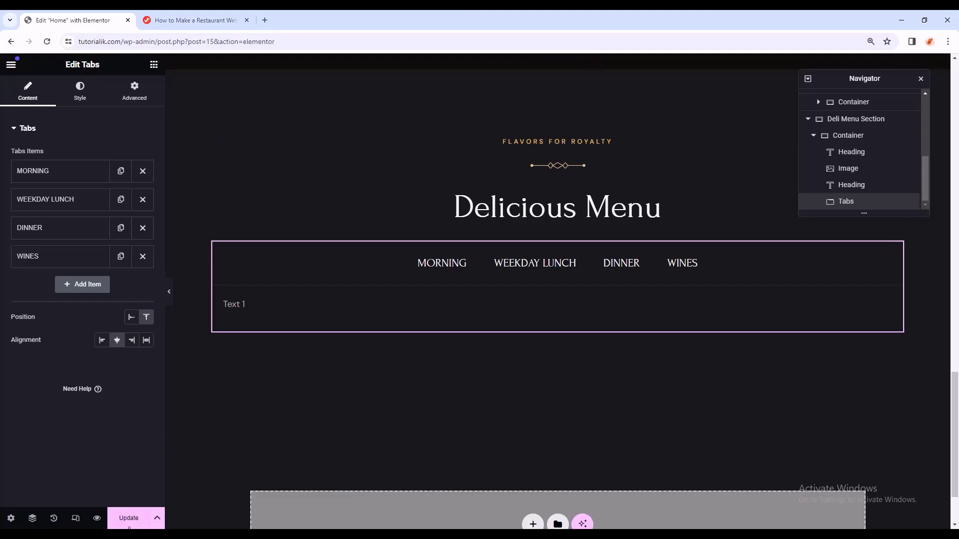
left_click(129, 520)
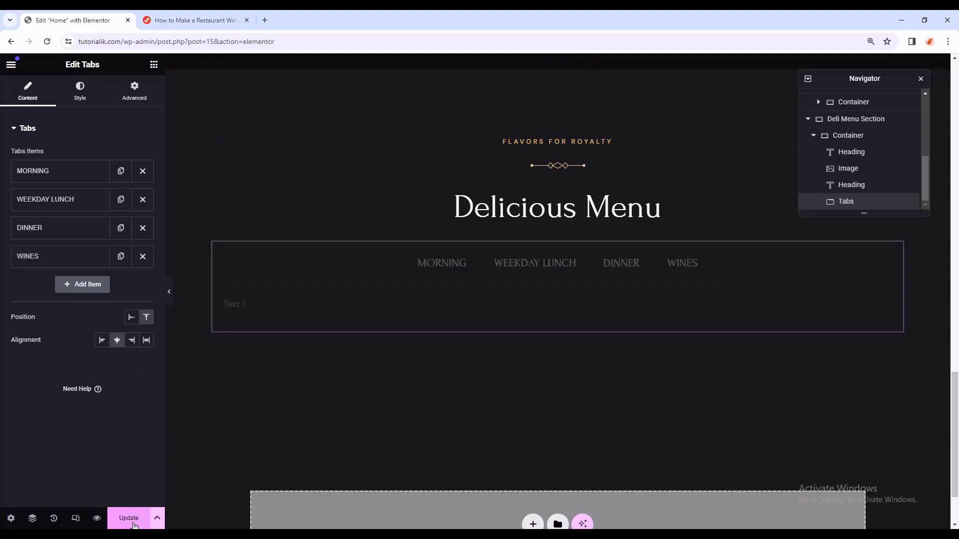
- Exit Elementor into a new tab and go to the WordPress Pages list
left_click(11, 65)
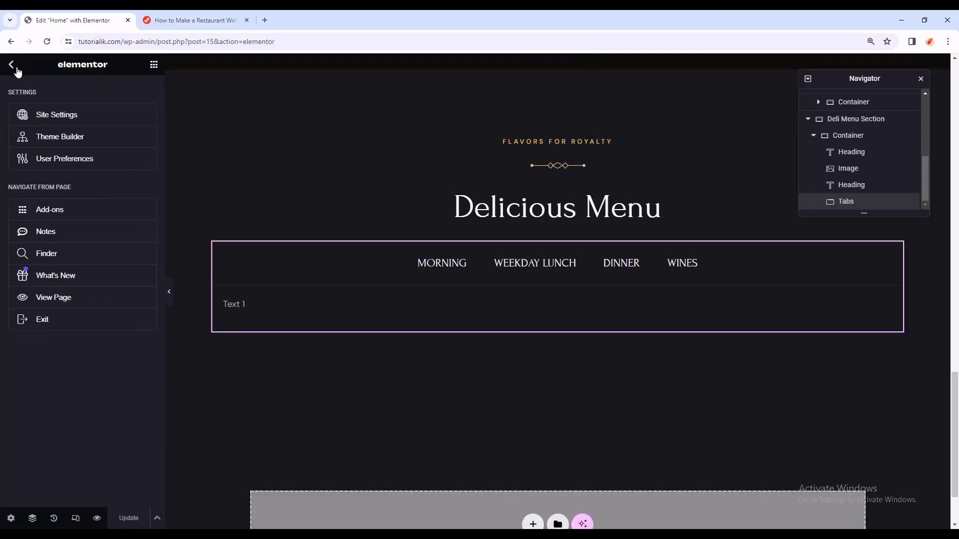
middle_click(95, 327)
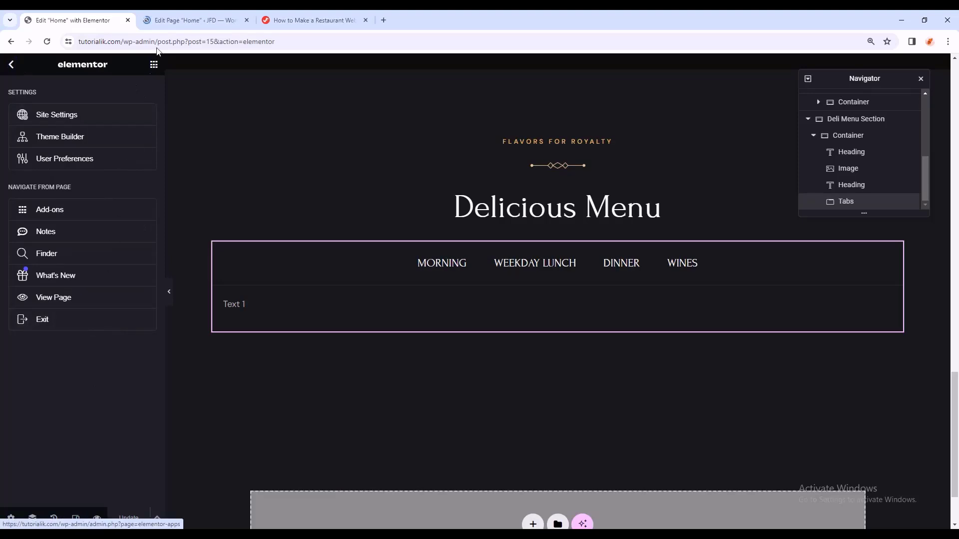
left_click(169, 13)
left_click(15, 71)
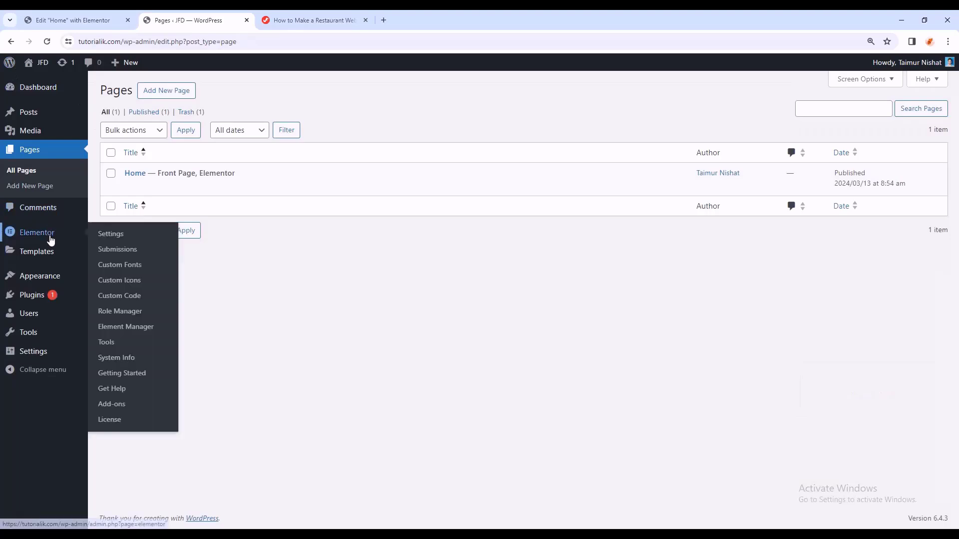
- From Saved Templates, add a new Section-type template named Morning and create it
mouse_move(28, 252)
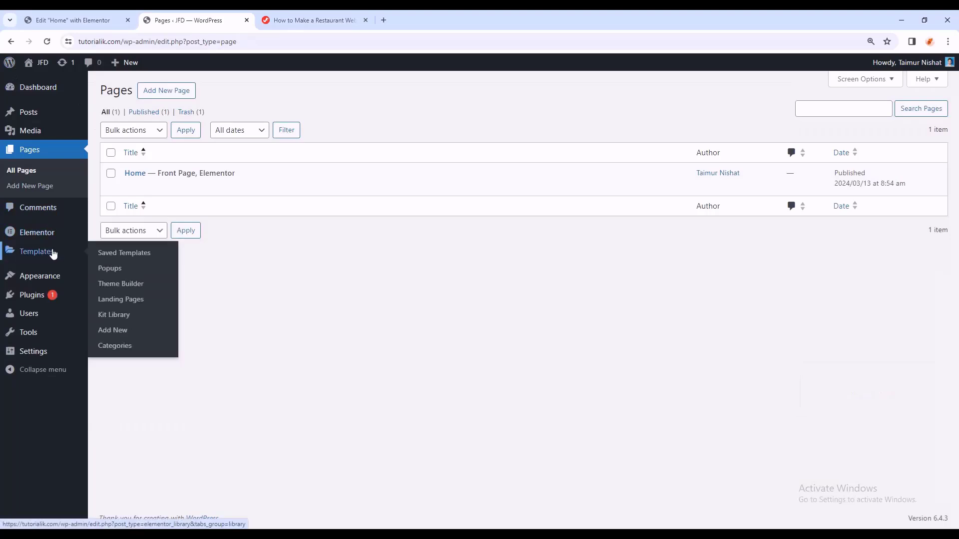
left_click(32, 255)
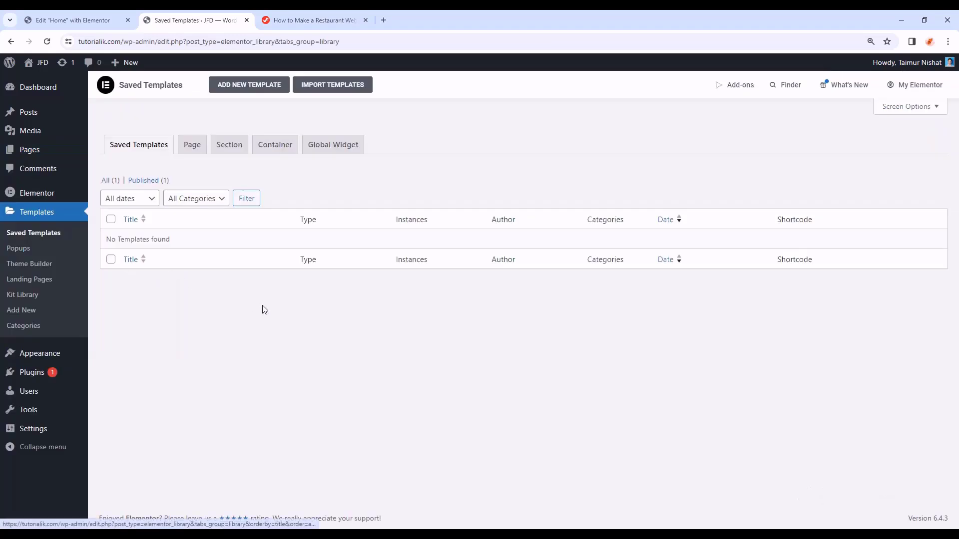
left_click(257, 92)
left_click(574, 290)
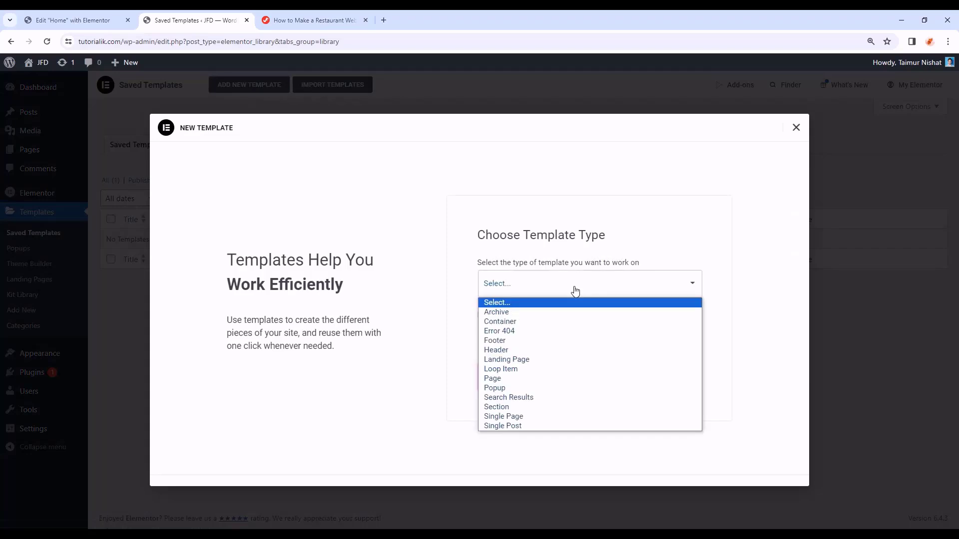
left_click(513, 407)
left_click(539, 337)
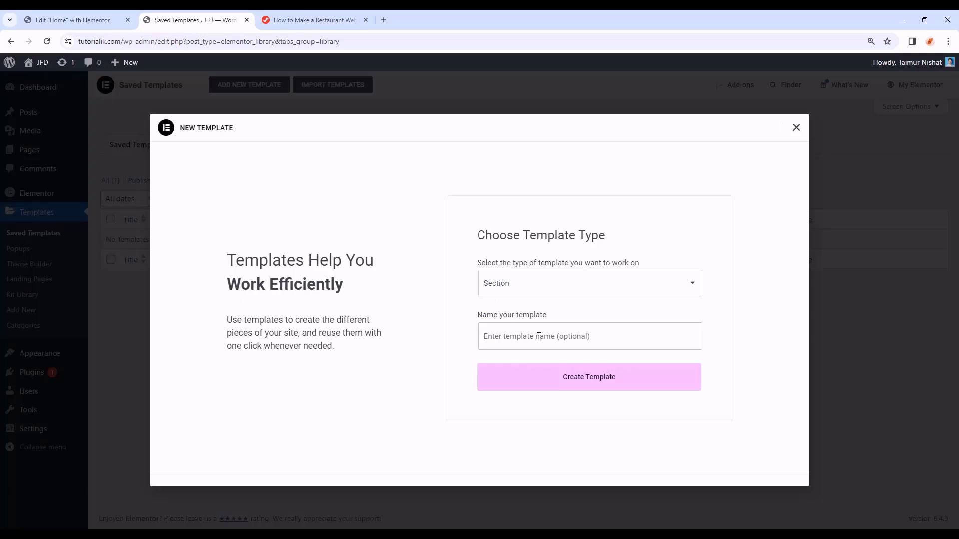
left_click(80, 19)
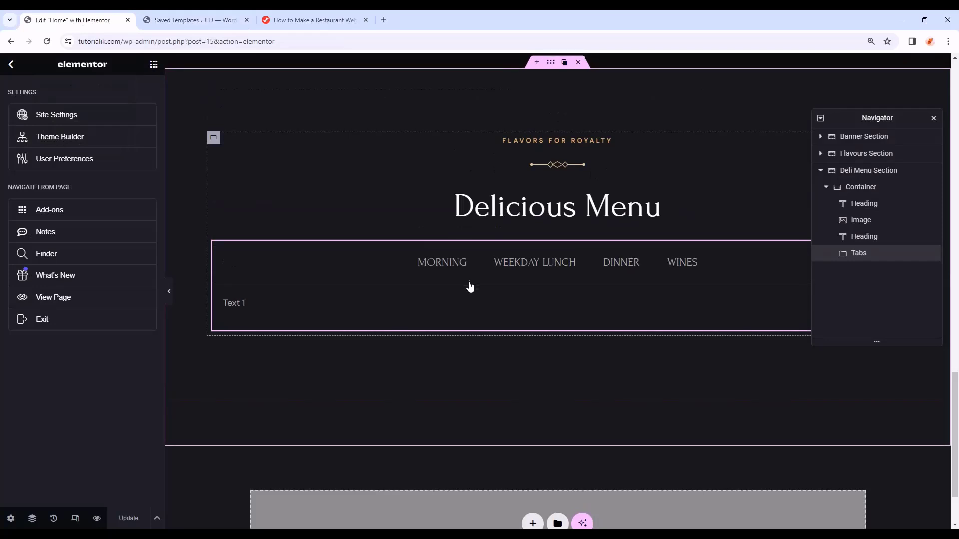
left_click(224, 19)
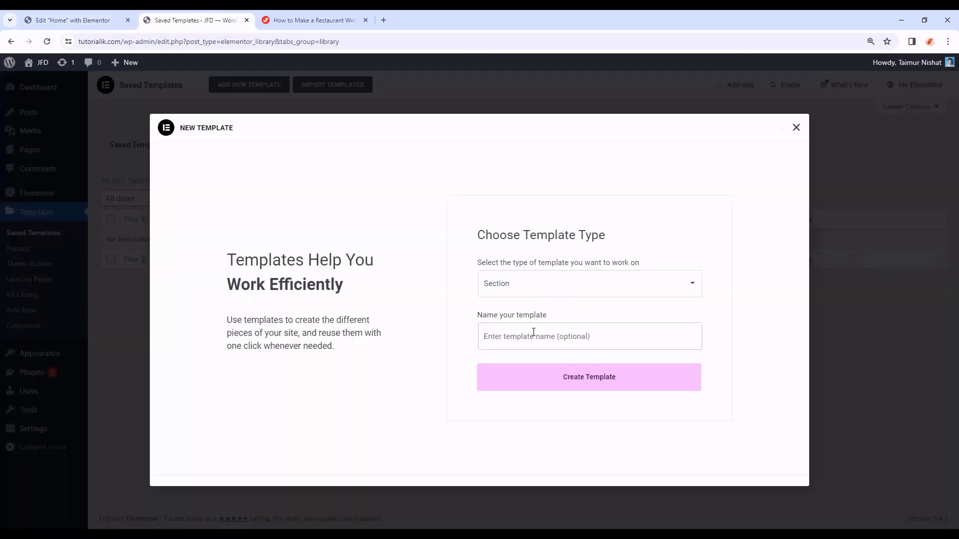
type("Morning")
left_click(568, 385)
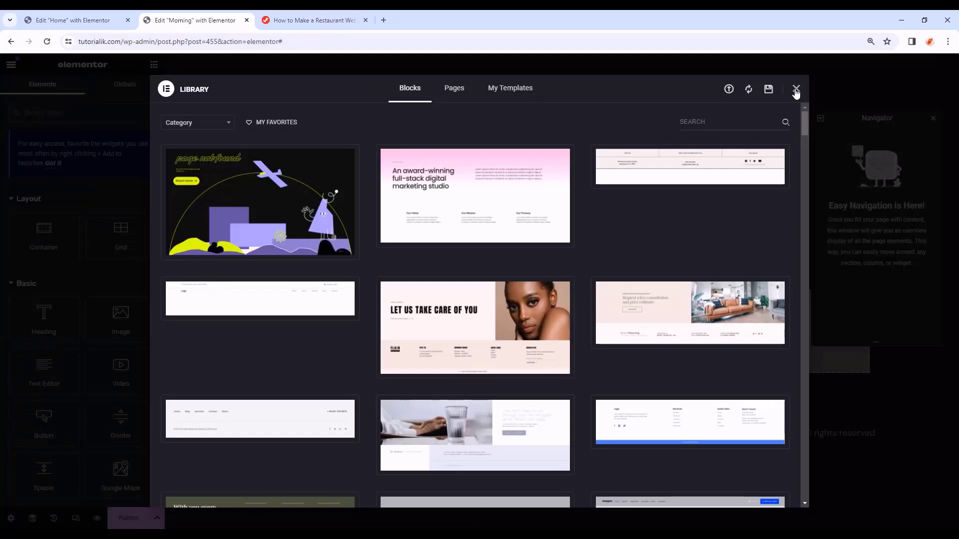
- Dismiss the template library and compare the Morning template with the Home page's Delicious Menu
left_click(796, 90)
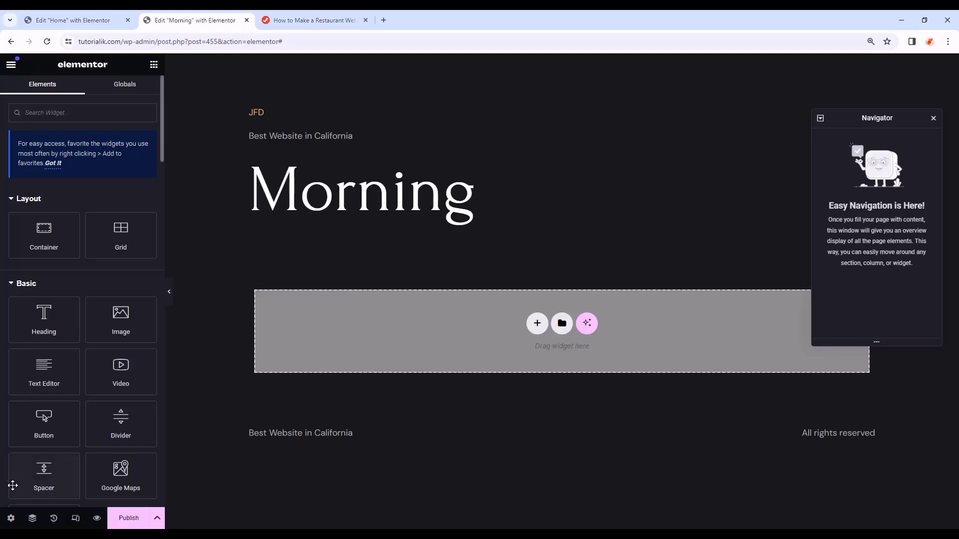
left_click(10, 520)
left_click(10, 519)
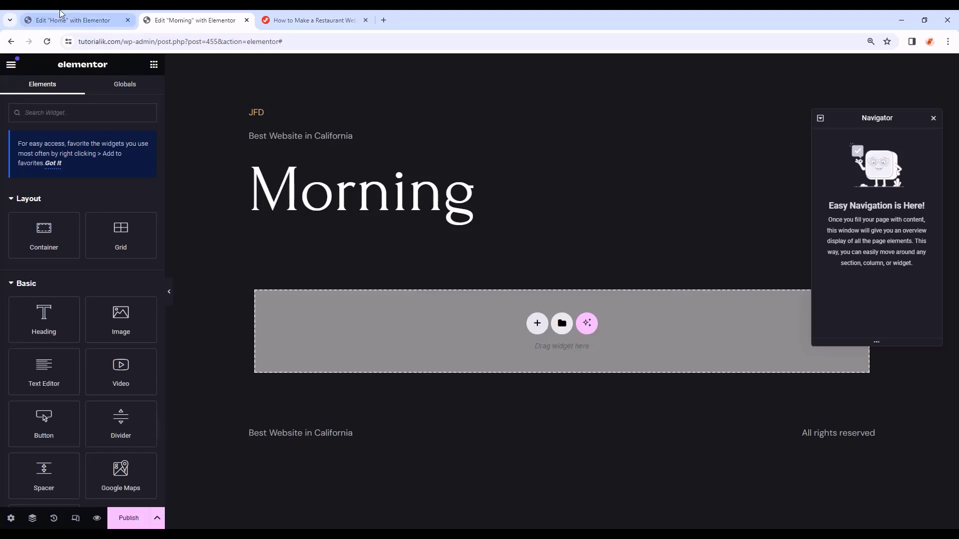
left_click(70, 20)
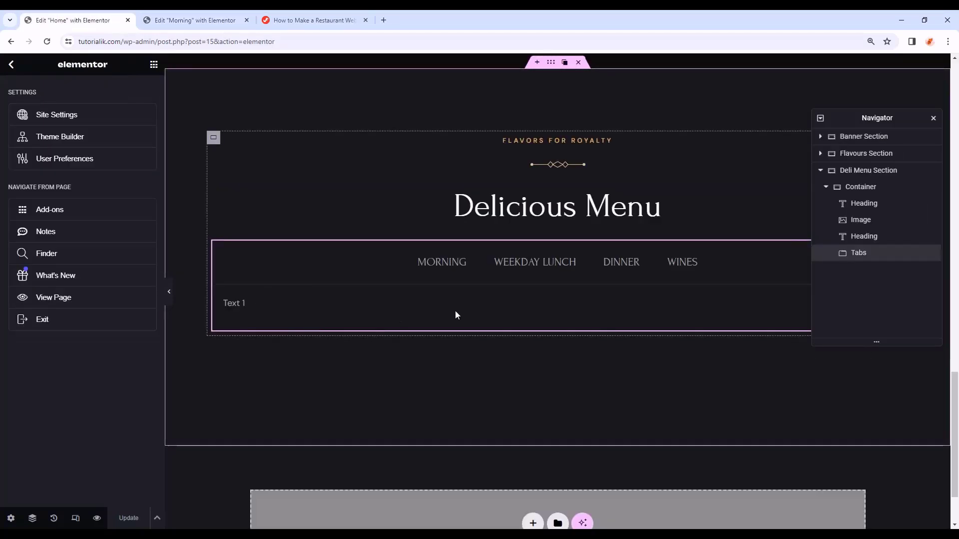
left_click(198, 21)
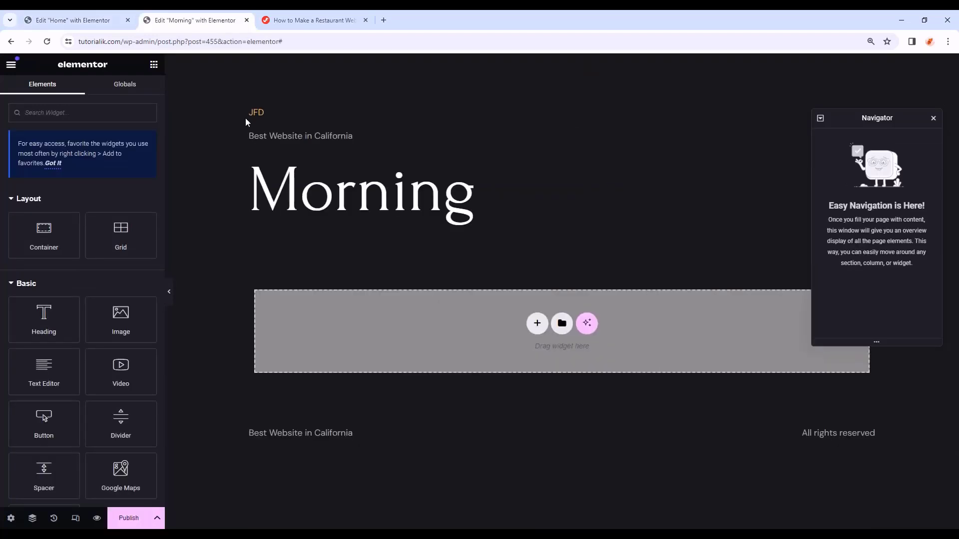
- Review the template's header and footer text, then drop an empty container into the drop area
left_click_drag(249, 118, 477, 245)
left_click(385, 413)
left_click_drag(236, 431, 886, 445)
left_click(670, 467)
left_click(70, 20)
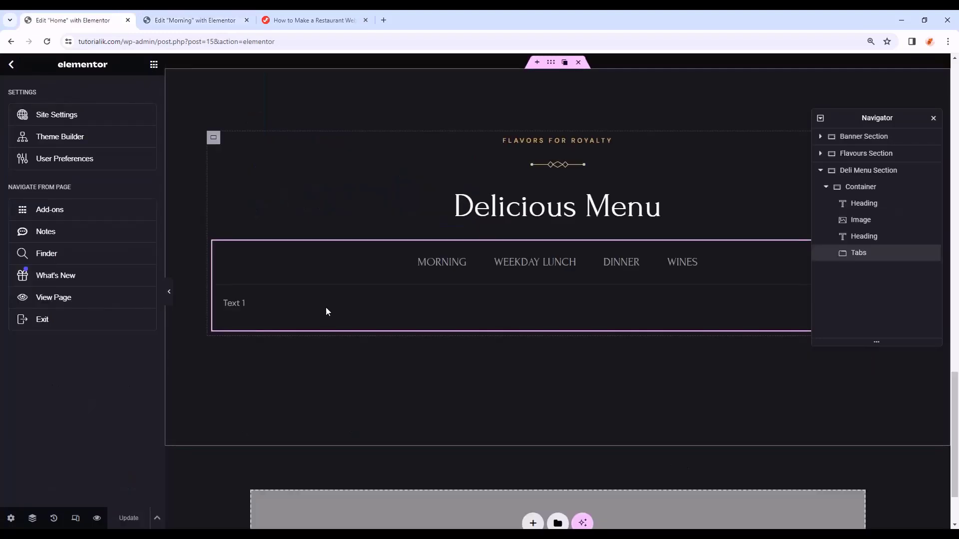
key("ctrl+Tab")
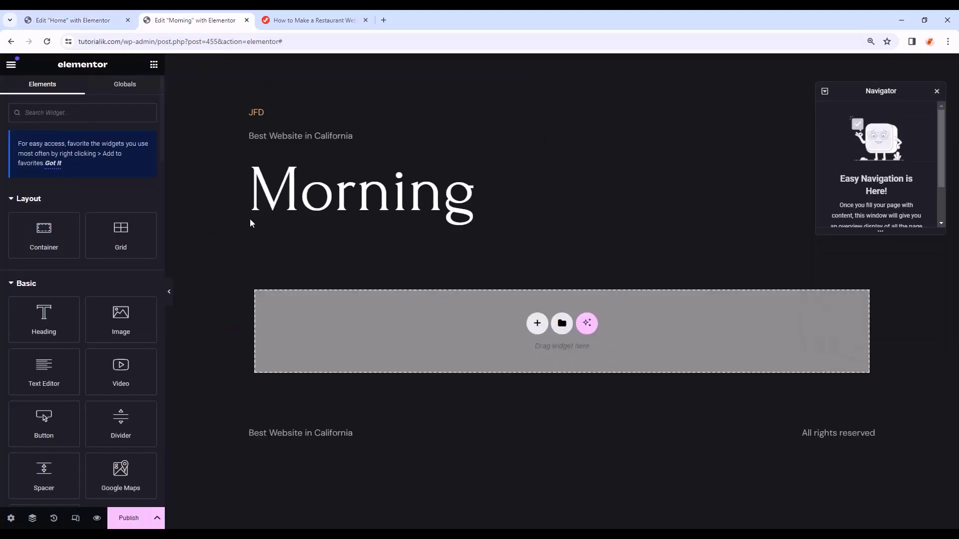
left_click_drag(43, 227, 505, 306)
- Make the outer container full width with a column direction
left_click(134, 186)
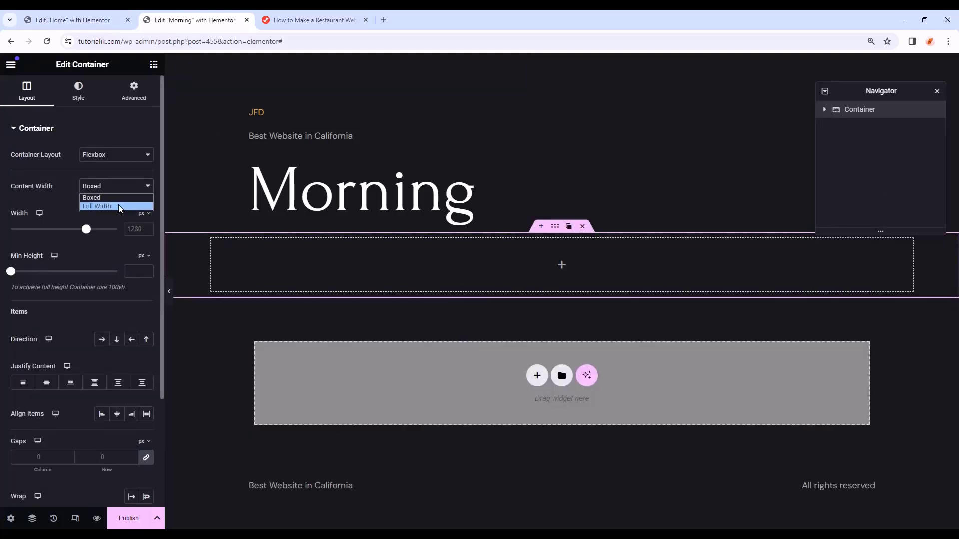
left_click(118, 207)
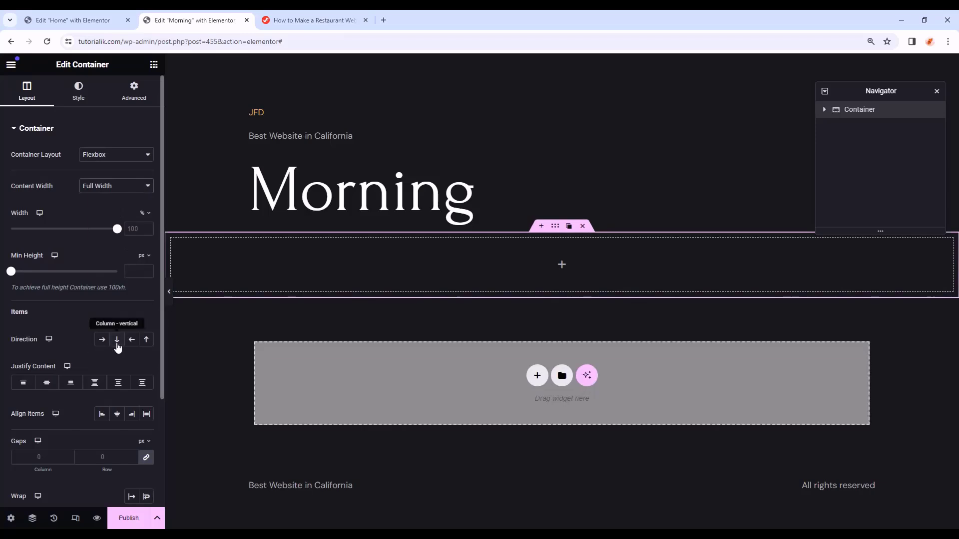
left_click(117, 343)
left_click(154, 64)
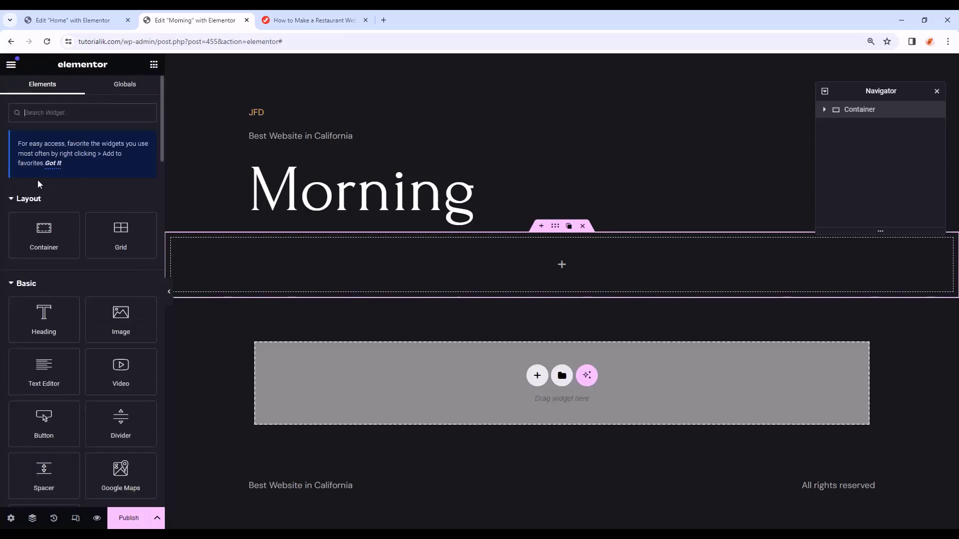
- Nest a full-width, row-direction container with 0 padding inside it
left_click_drag(47, 231, 459, 267)
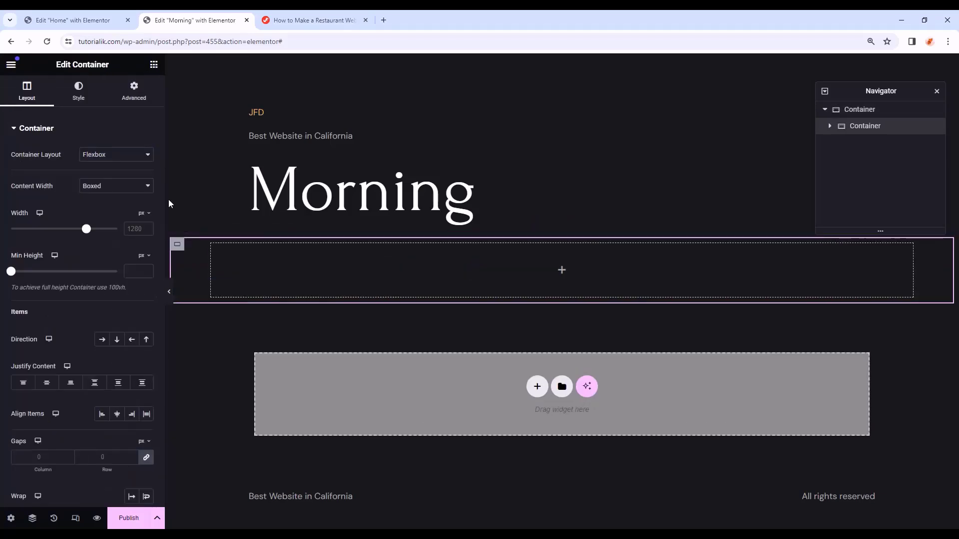
left_click(116, 186)
left_click(117, 208)
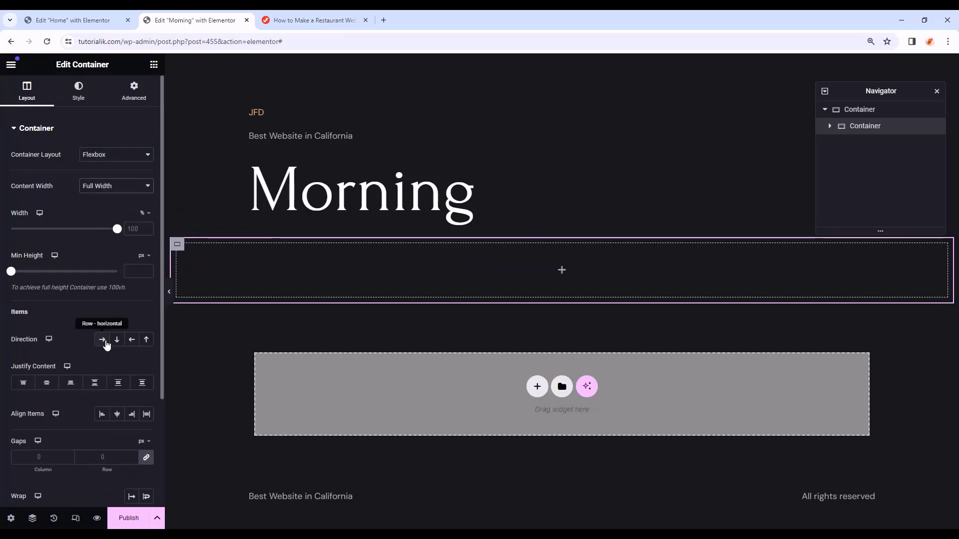
left_click(106, 345)
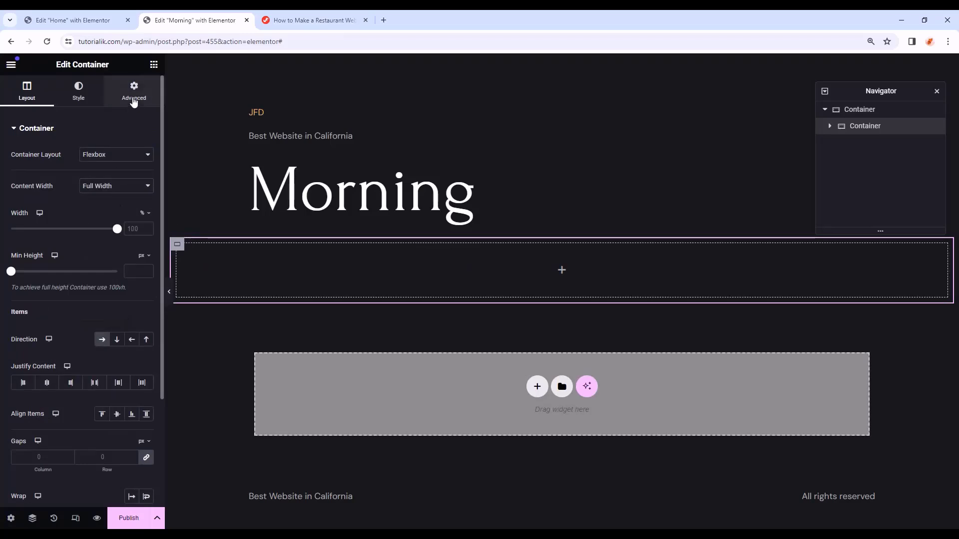
left_click(133, 99)
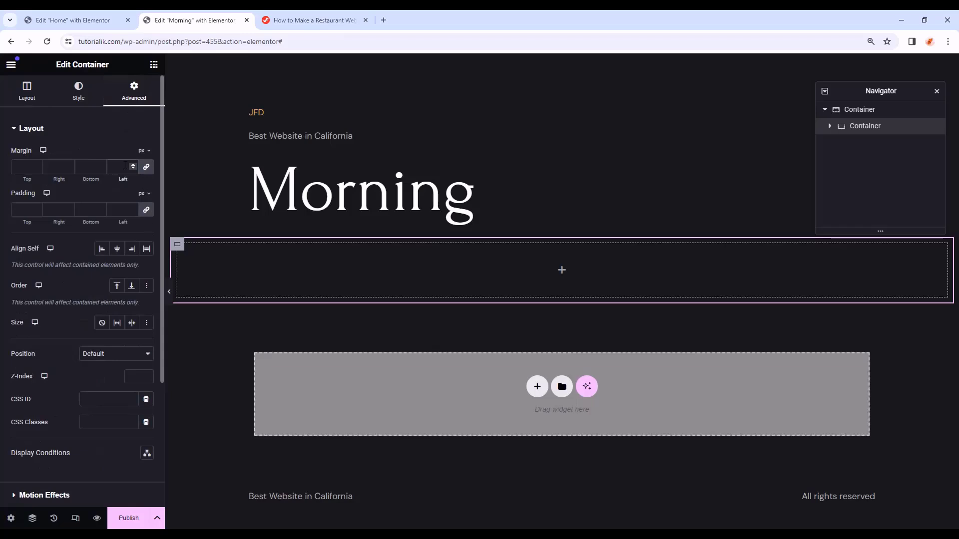
left_click(23, 209)
type("0")
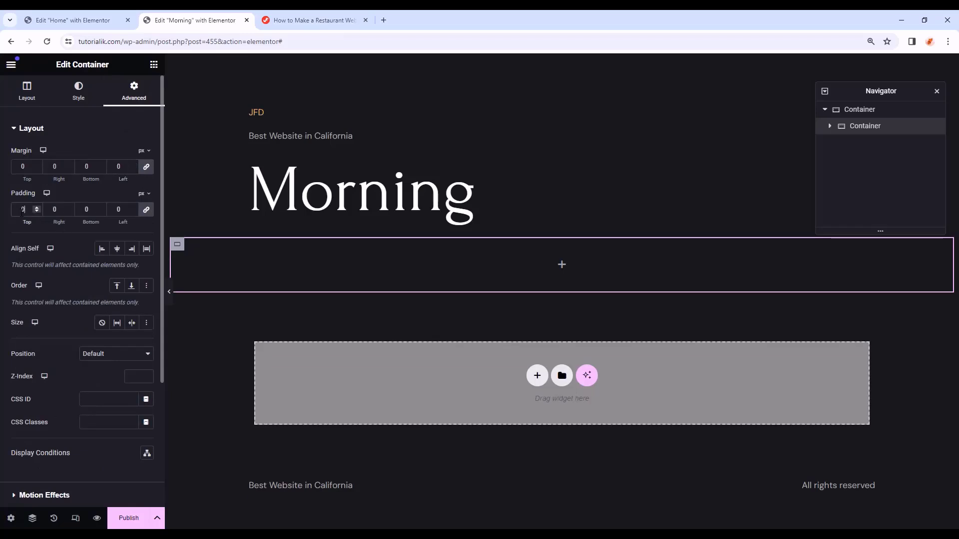
left_click(154, 64)
- Add a third container inside the nested one and set its gaps to 49 px
left_click_drag(43, 235, 397, 264)
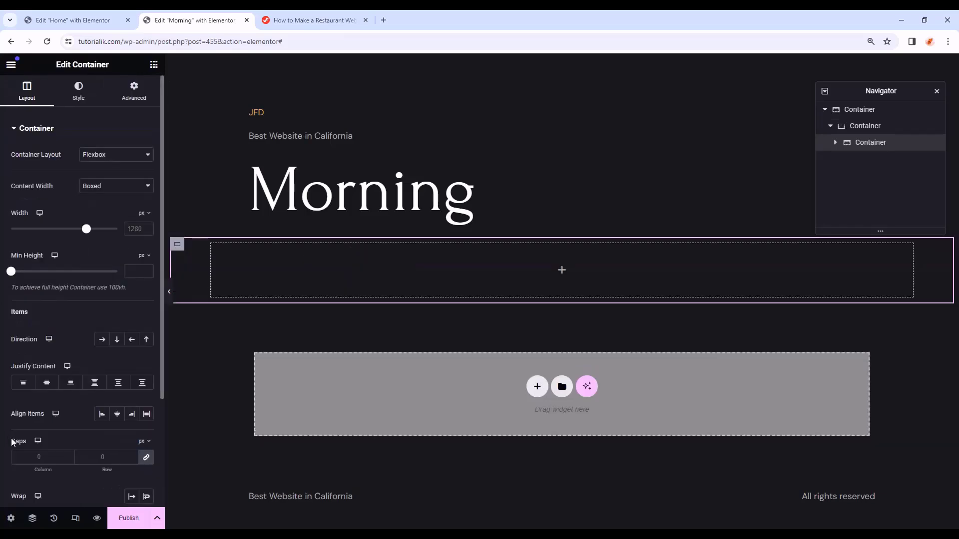
left_click(47, 455)
type("49")
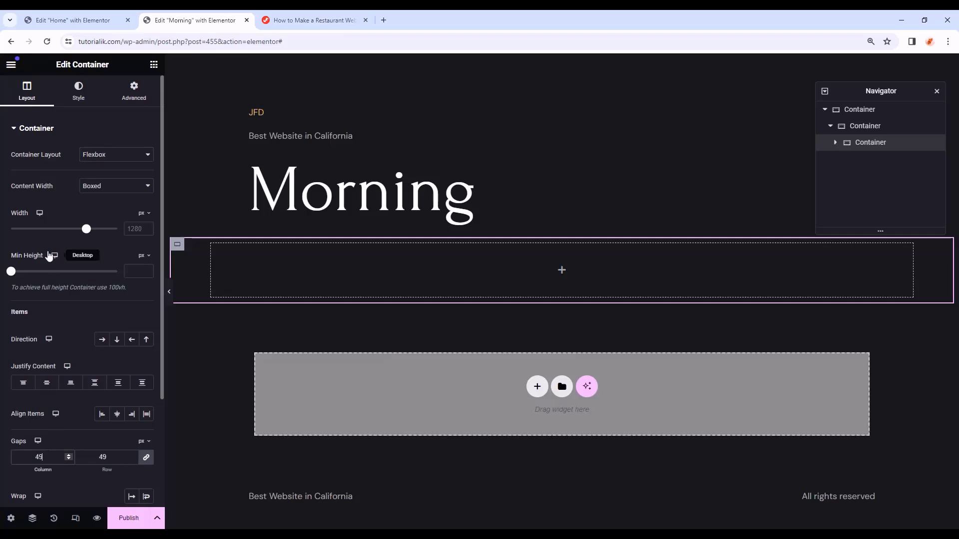
- Give the inner container a solid 0.1 px bottom-only border coloured #ffffff6b
left_click(84, 102)
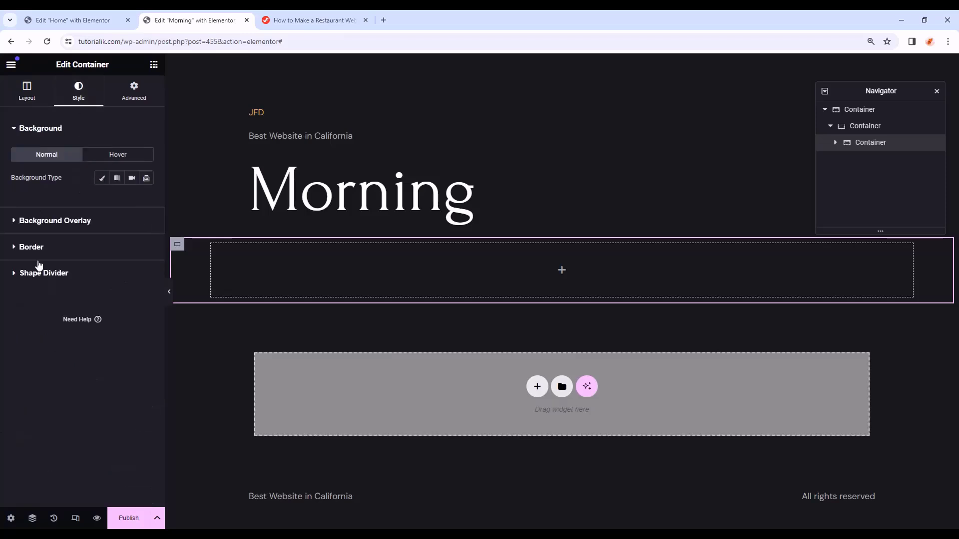
left_click(48, 246)
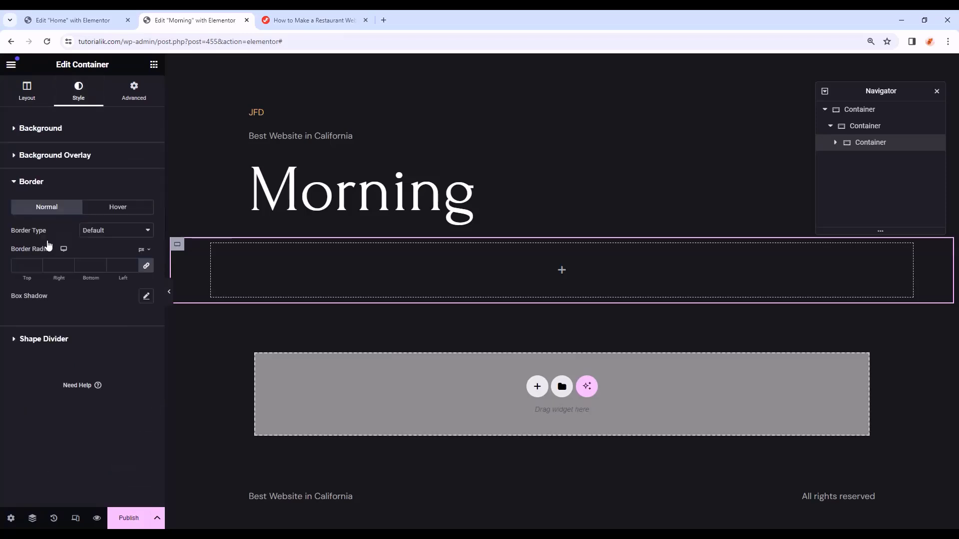
left_click(102, 232)
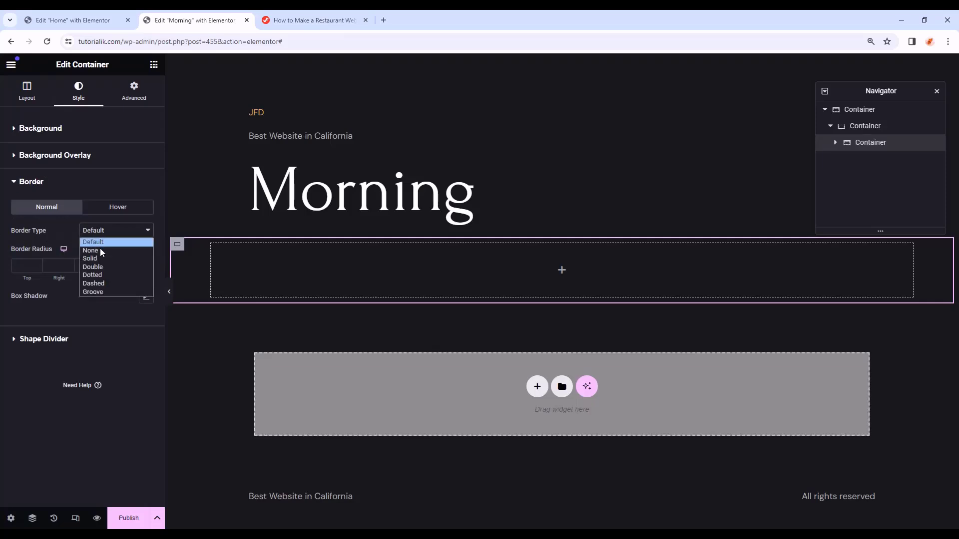
left_click(103, 257)
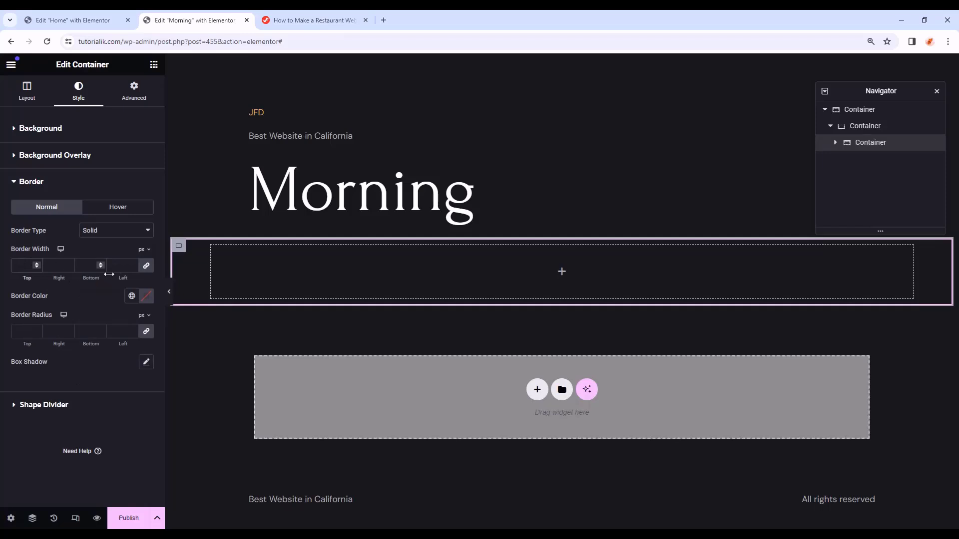
left_click(146, 266)
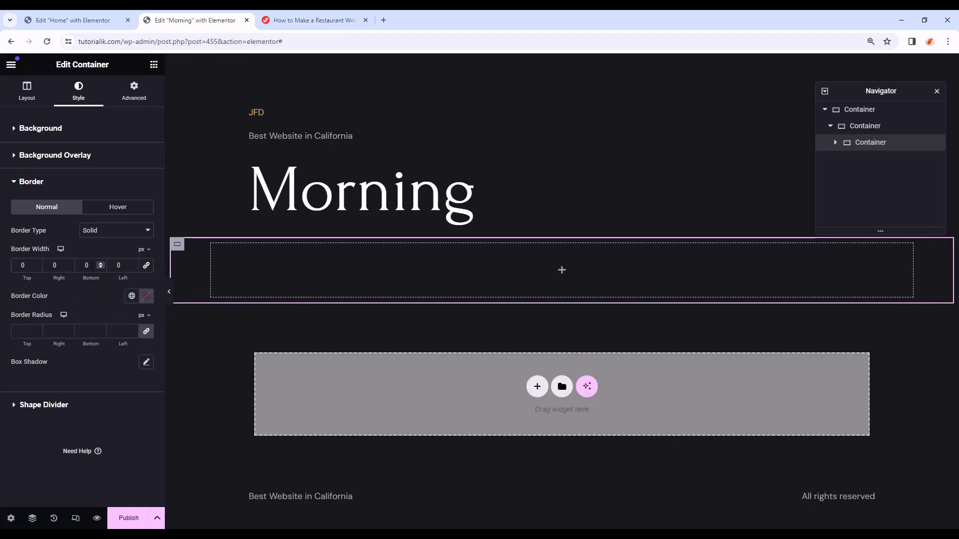
left_click(88, 265)
type(".1")
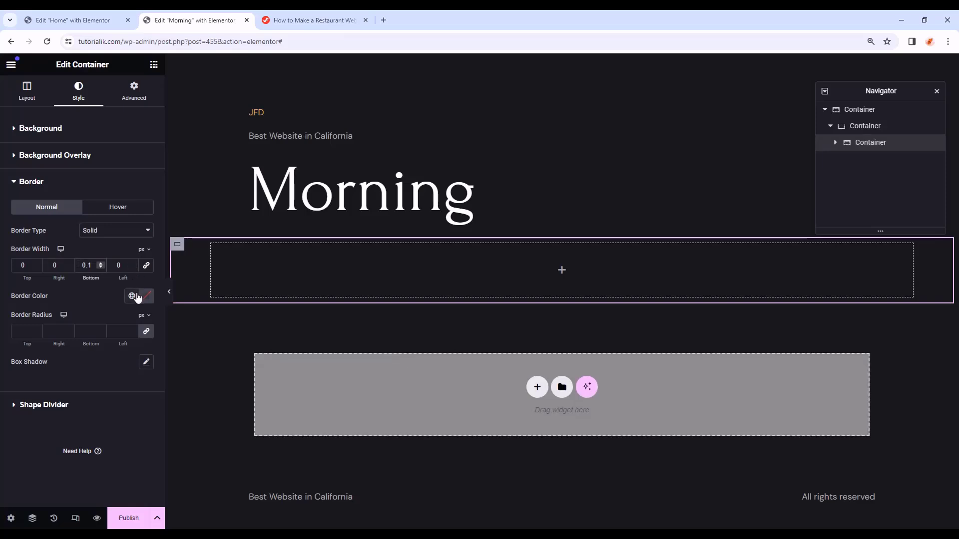
left_click(146, 297)
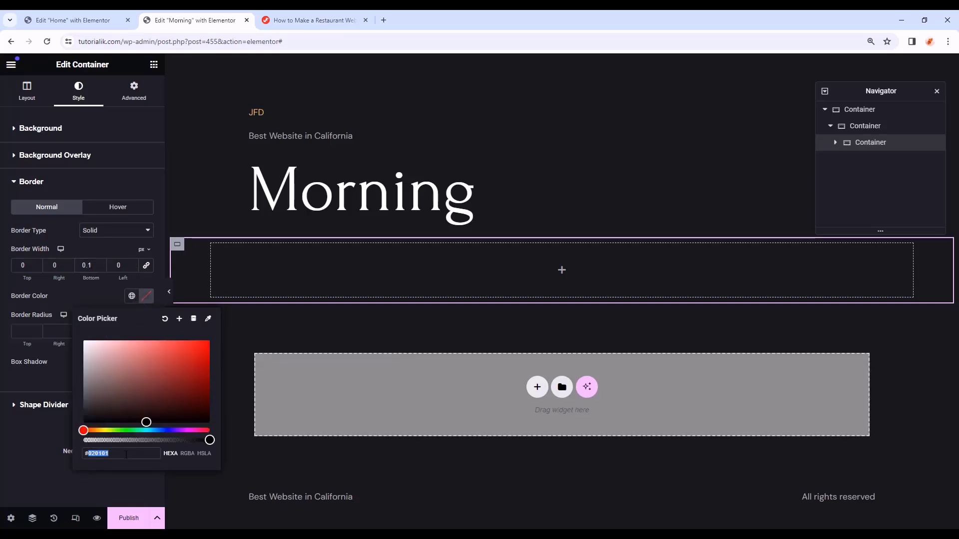
key("BackSpace")
type("ff")
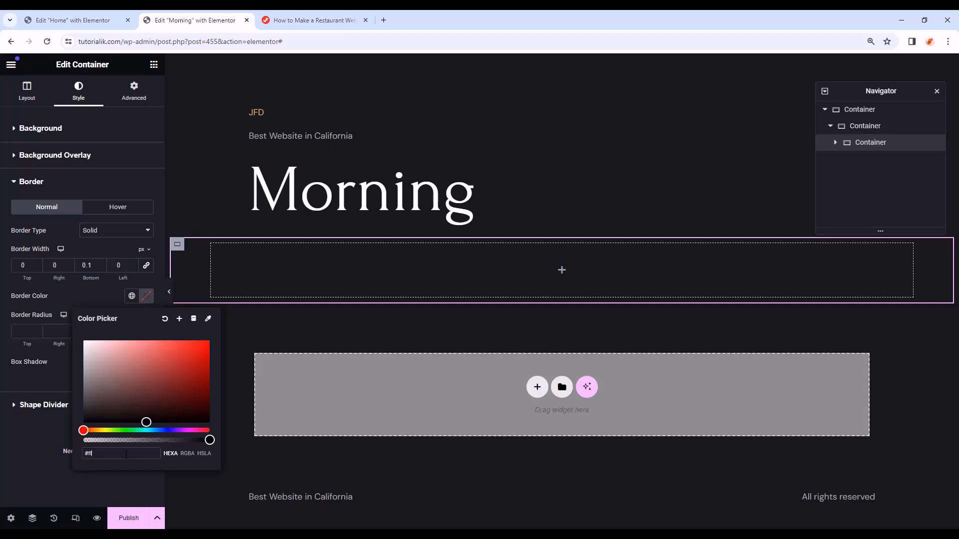
type("ffff6b")
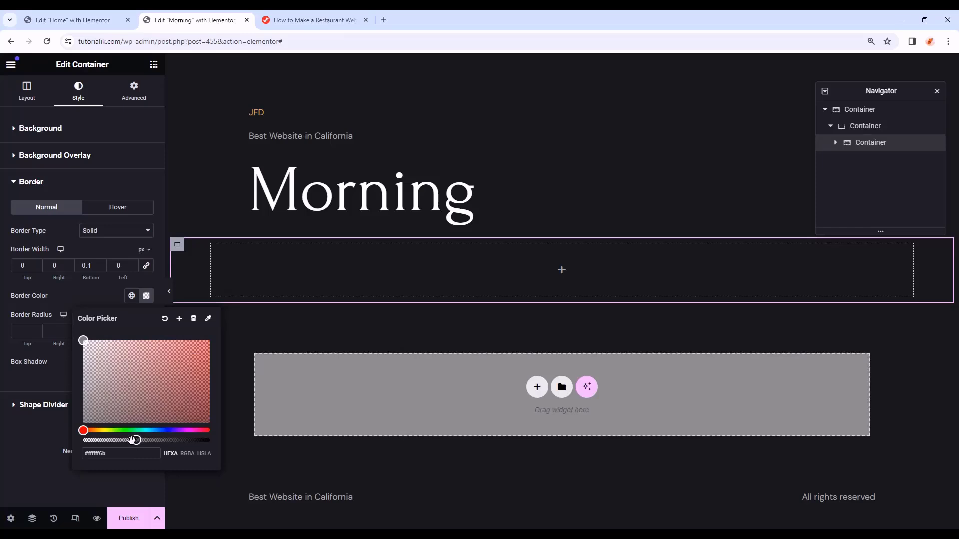
left_click(141, 482)
- Set the container's padding to 0 on all sides and its column and row gaps to 59 px
left_click(133, 94)
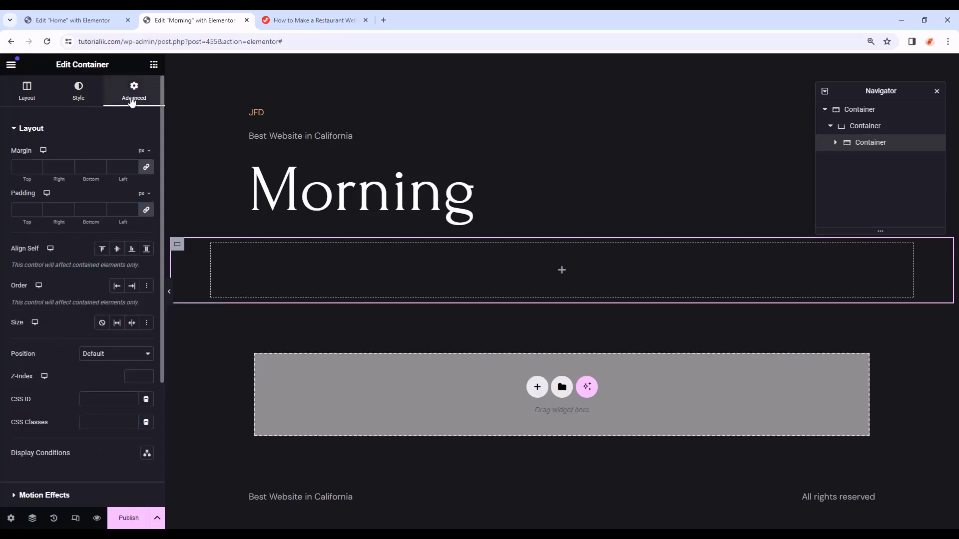
left_click(27, 209)
type("0")
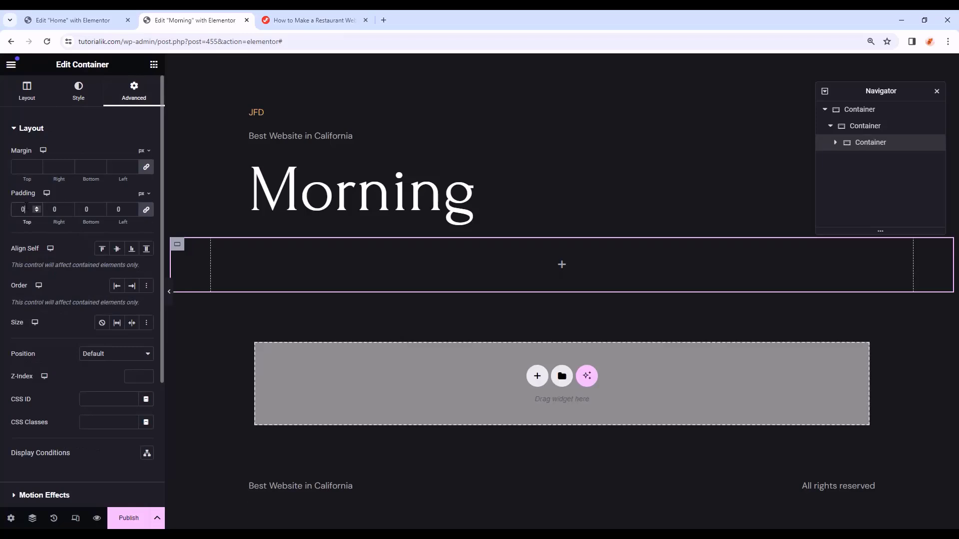
left_click(27, 92)
left_click(46, 456)
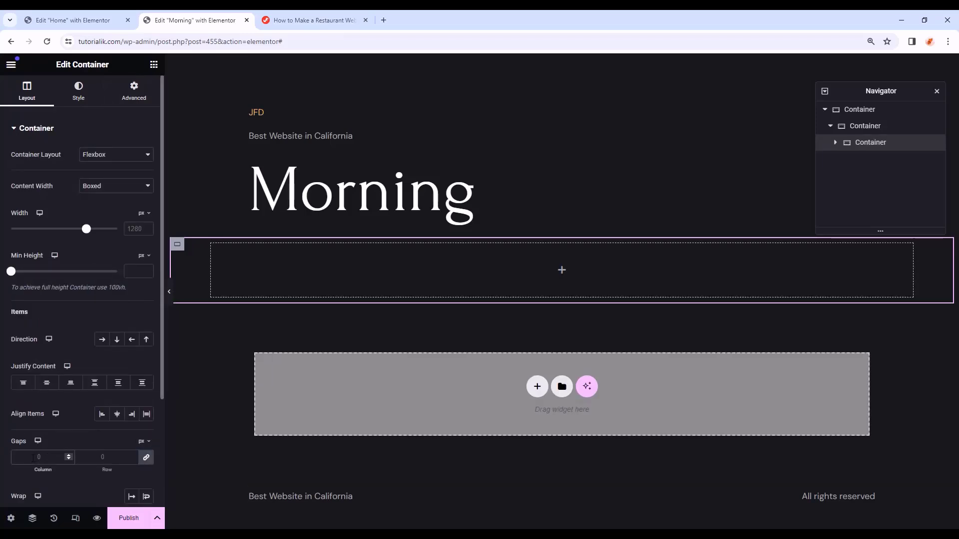
type("59")
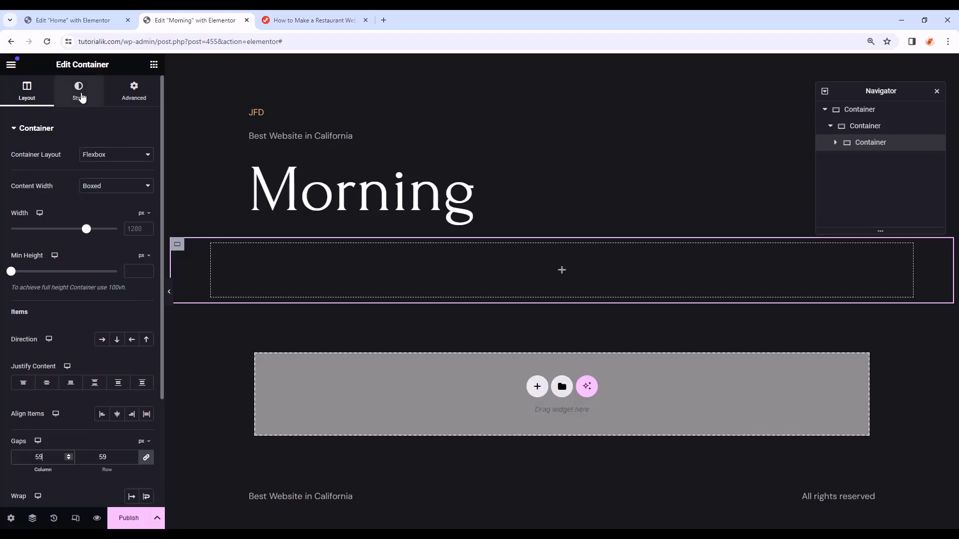
left_click(79, 95)
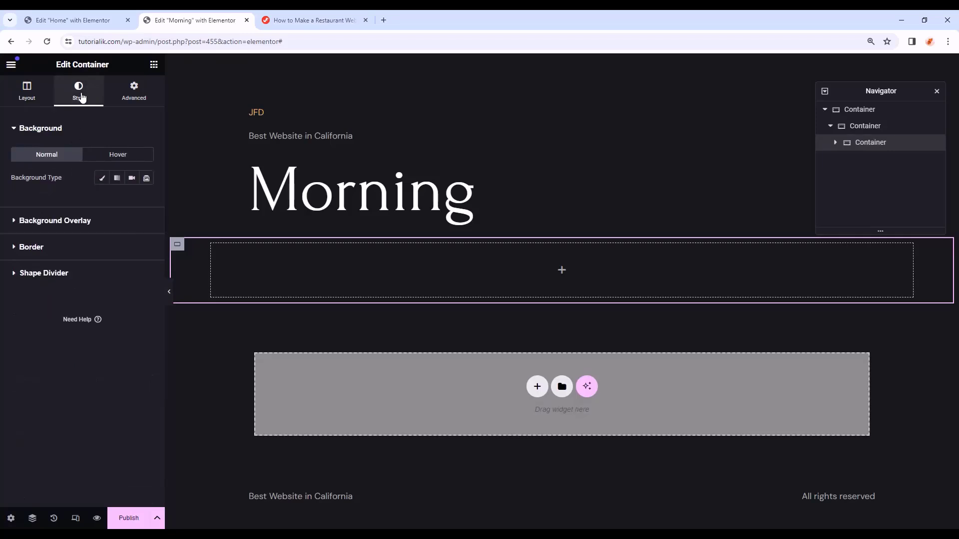
- Give this container a solid 0.1 px bottom border in #ffffff6b
left_click(75, 247)
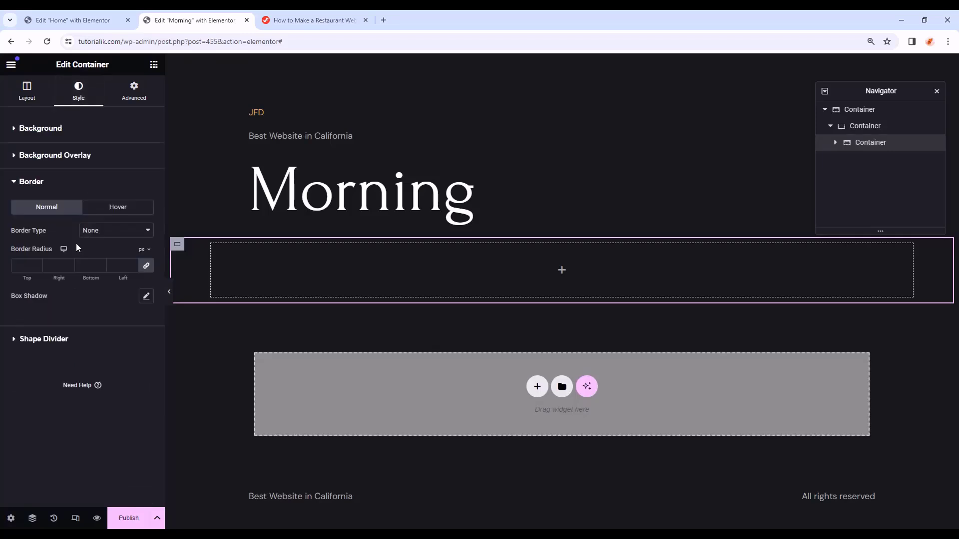
left_click(125, 232)
left_click(98, 259)
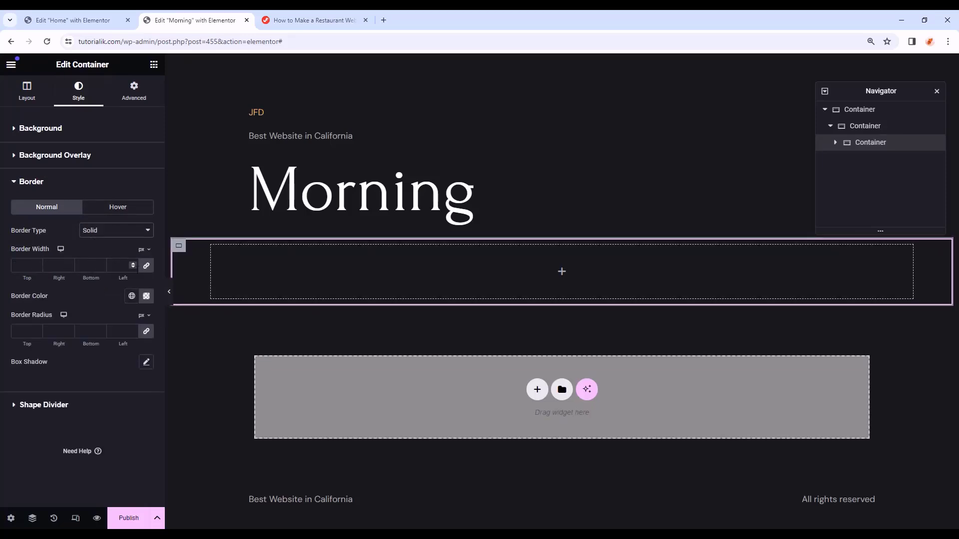
left_click(148, 268)
left_click_drag(92, 267, 80, 267)
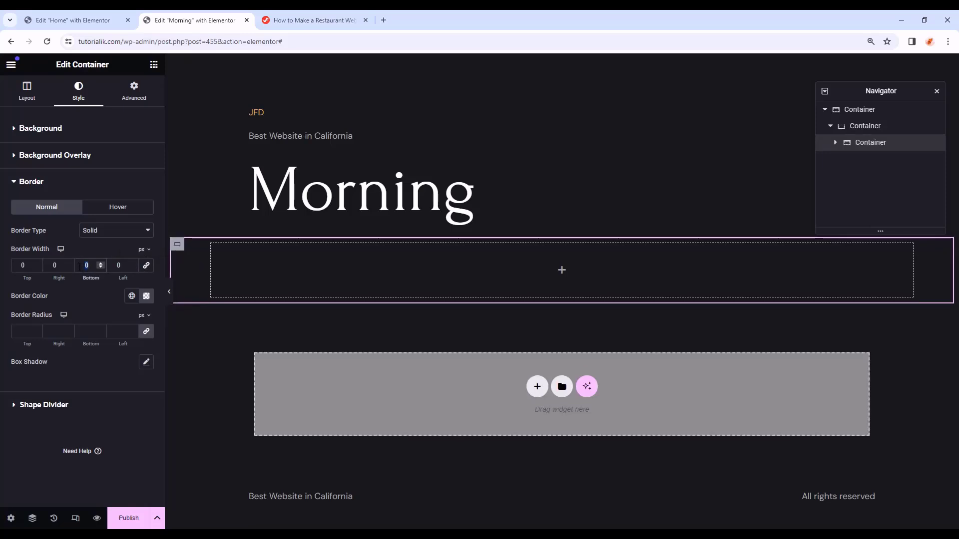
type(".1")
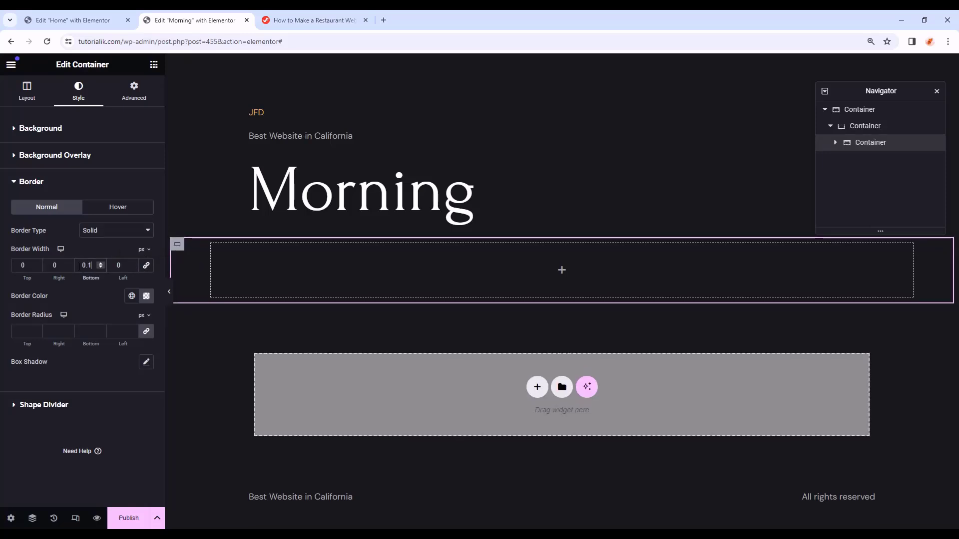
left_click(146, 297)
left_click_drag(131, 456, 88, 456)
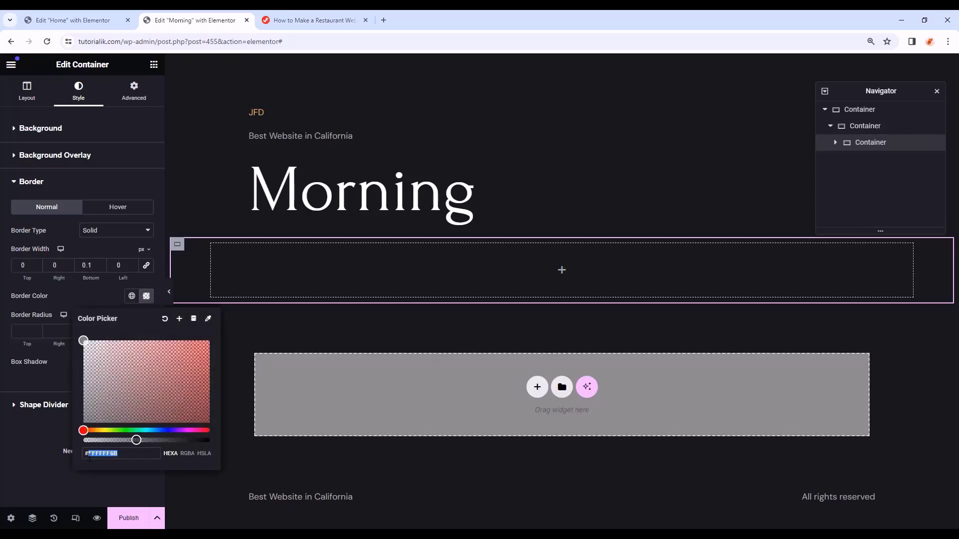
type("ffffff")
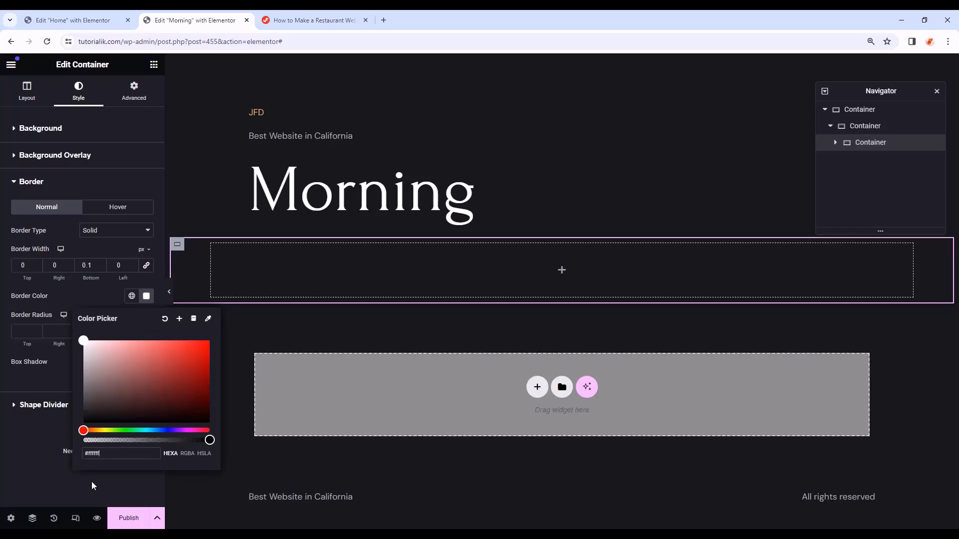
type("6b")
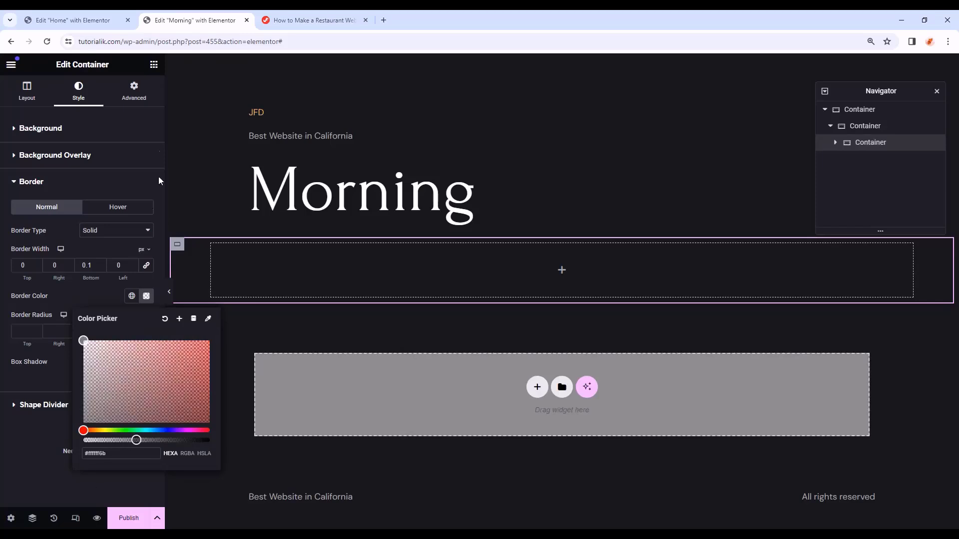
left_click(133, 93)
- Set its padding to 0 and nest a new Container widget inside it
left_click(24, 210)
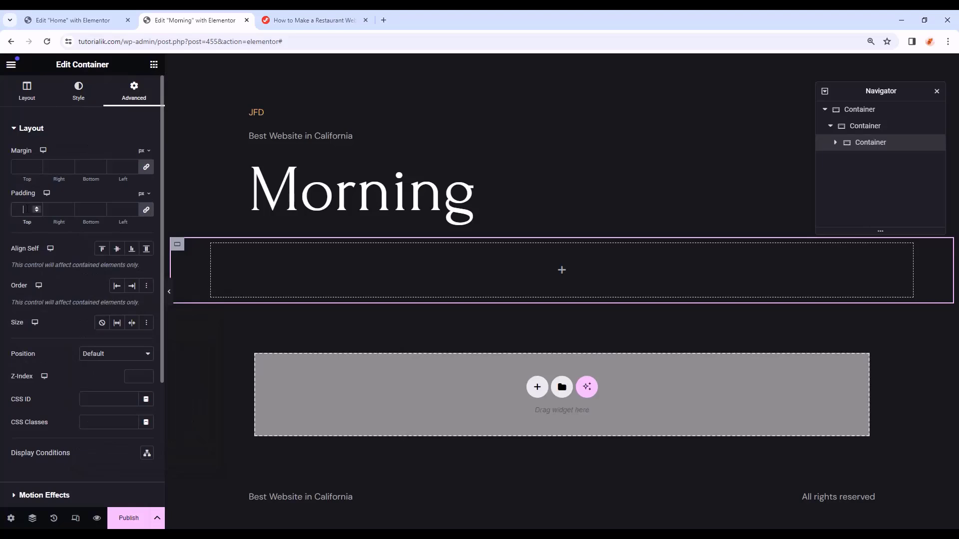
type("0")
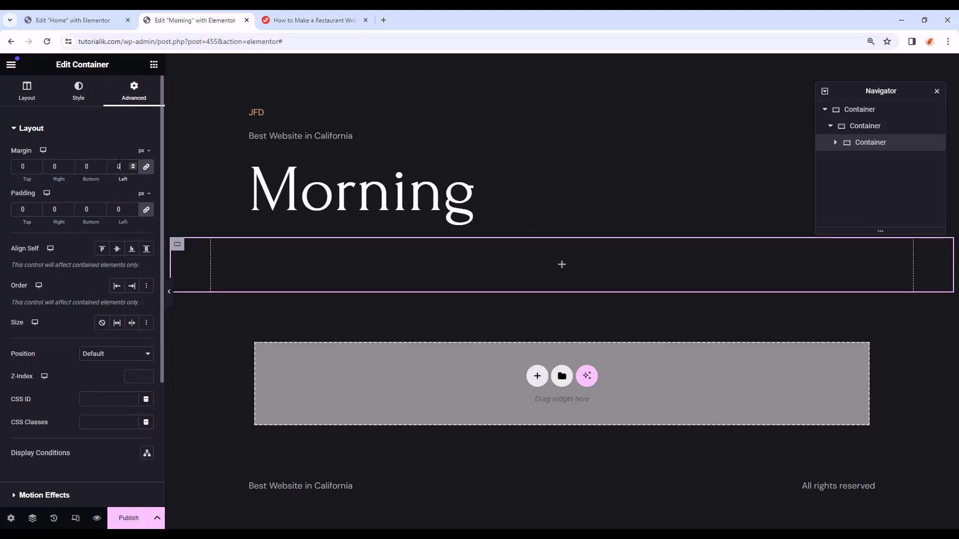
left_click(155, 66)
left_click_drag(58, 231, 545, 258)
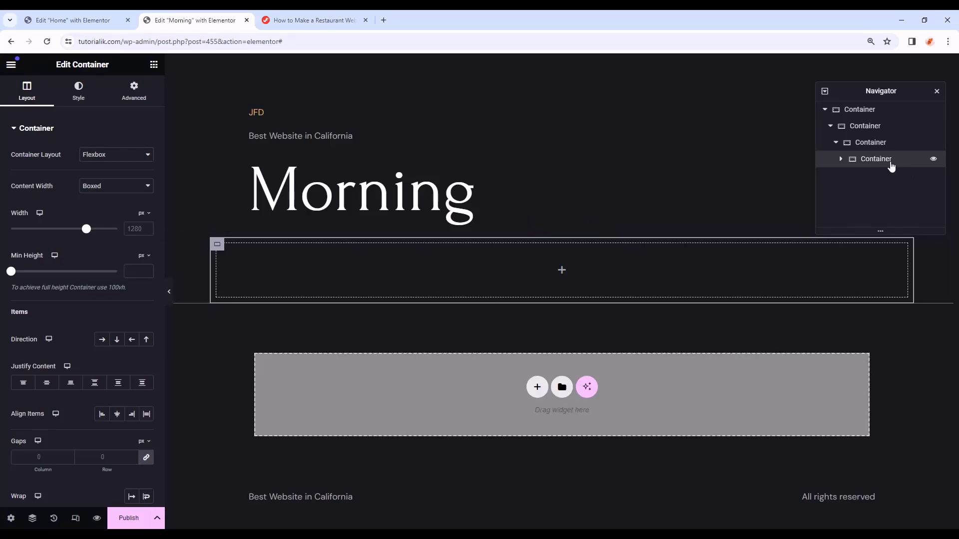
- Make the nested container Full Width with padding 0 except 51 px on the left
left_click(98, 187)
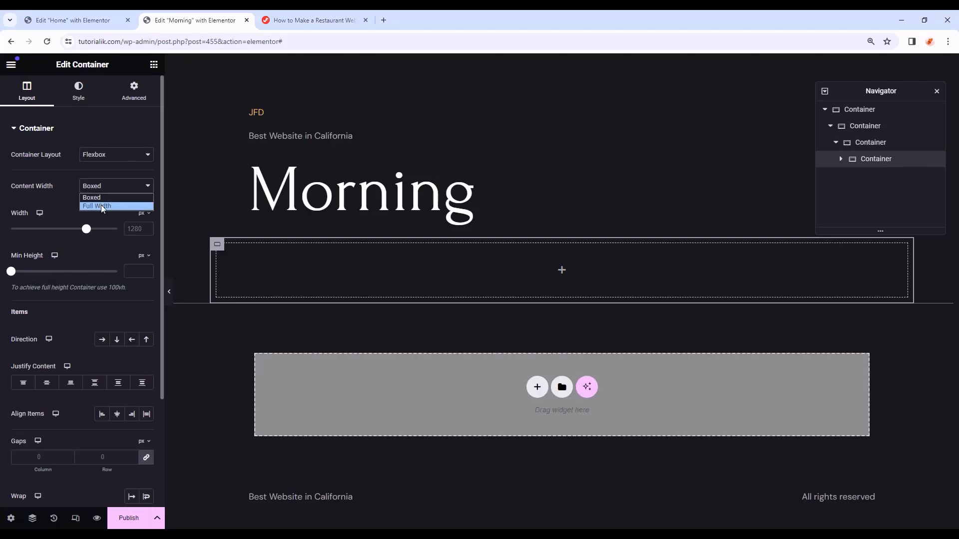
left_click(101, 205)
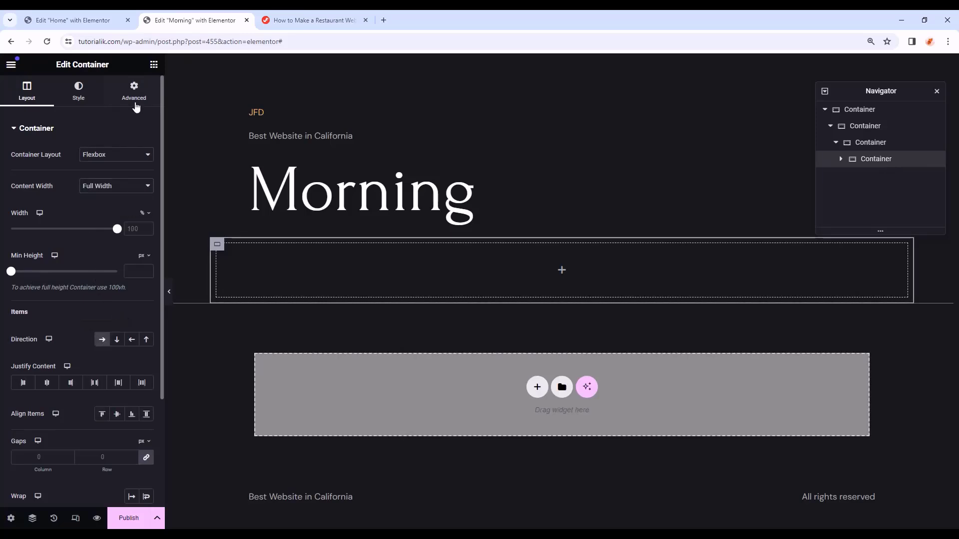
left_click(134, 95)
left_click(110, 209)
type("0")
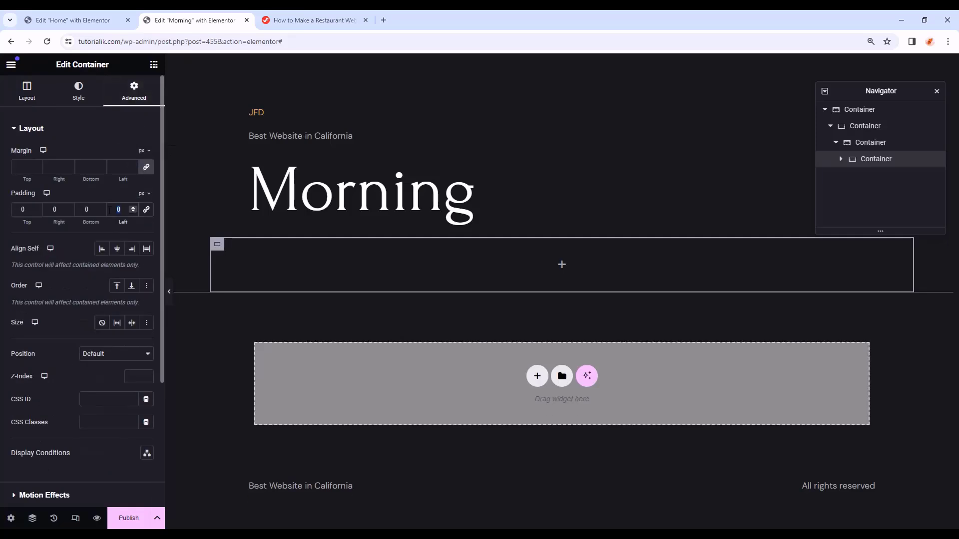
key("BackSpace")
type("51")
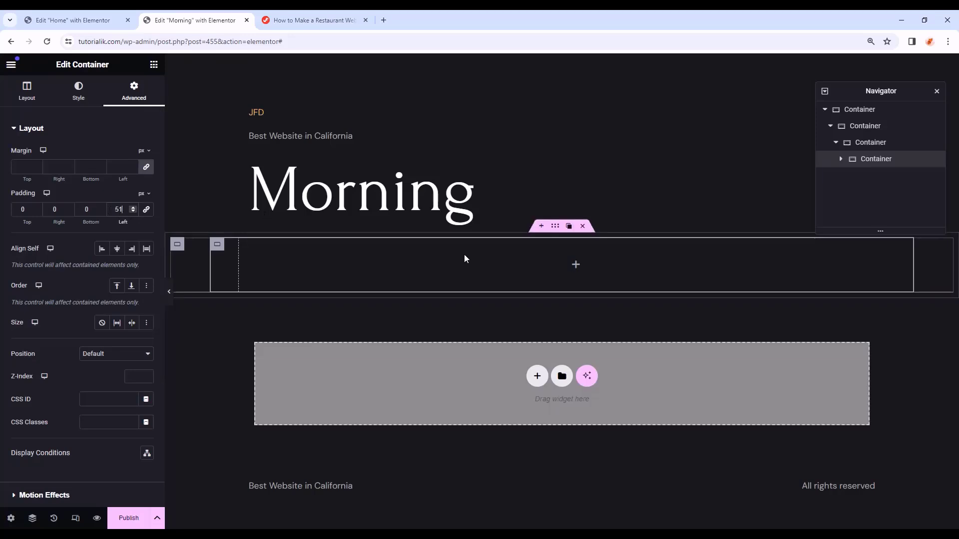
left_click(574, 265)
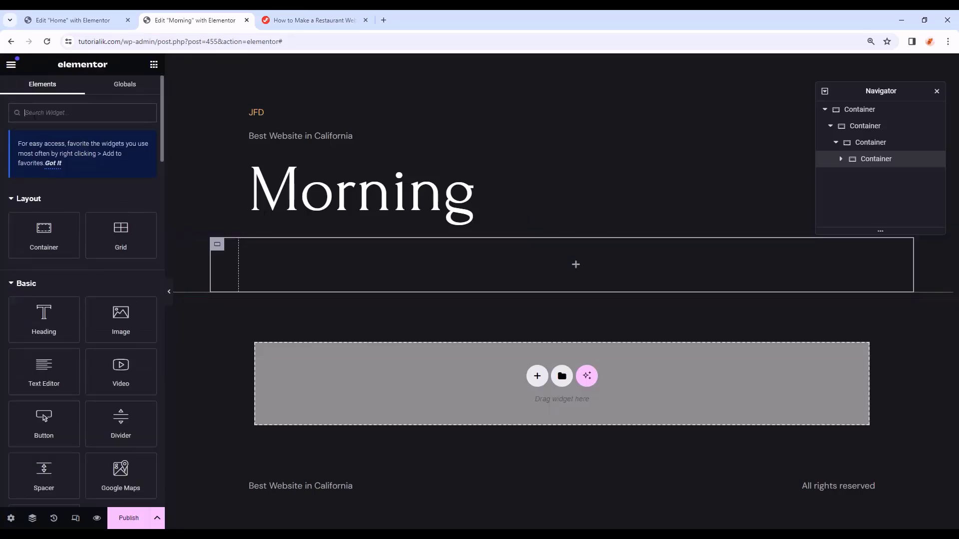
- Add an Image Box to the inner container with the image on the left, top-aligned
type("image")
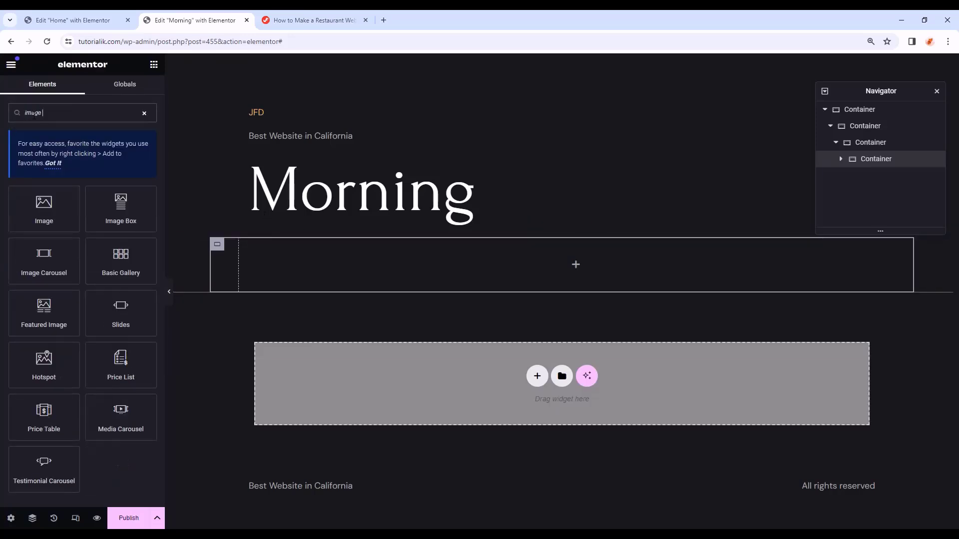
type(" box")
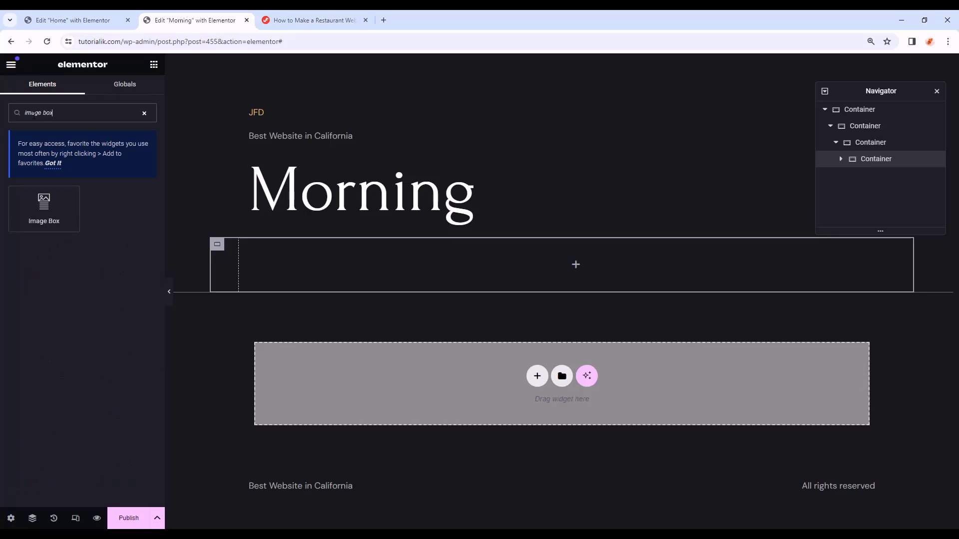
left_click_drag(38, 189, 609, 255)
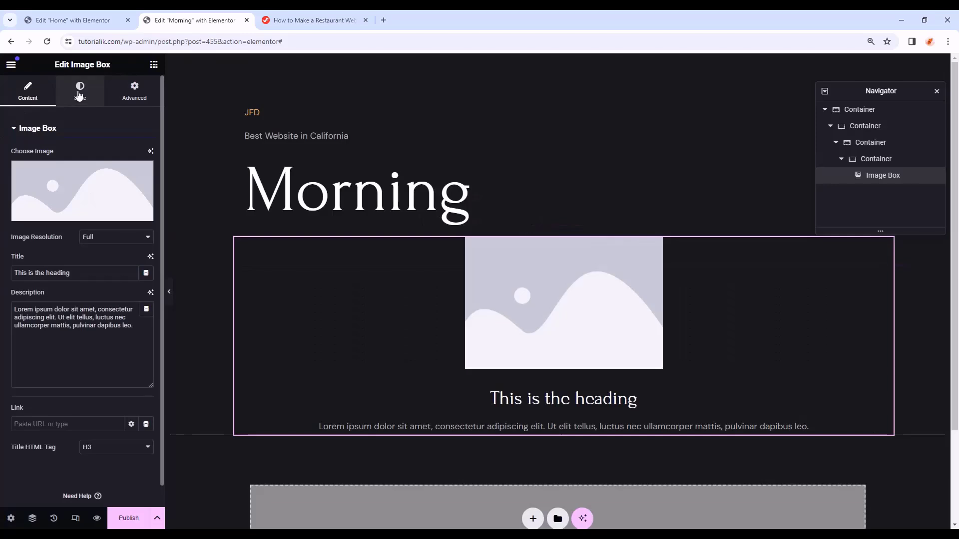
left_click(78, 94)
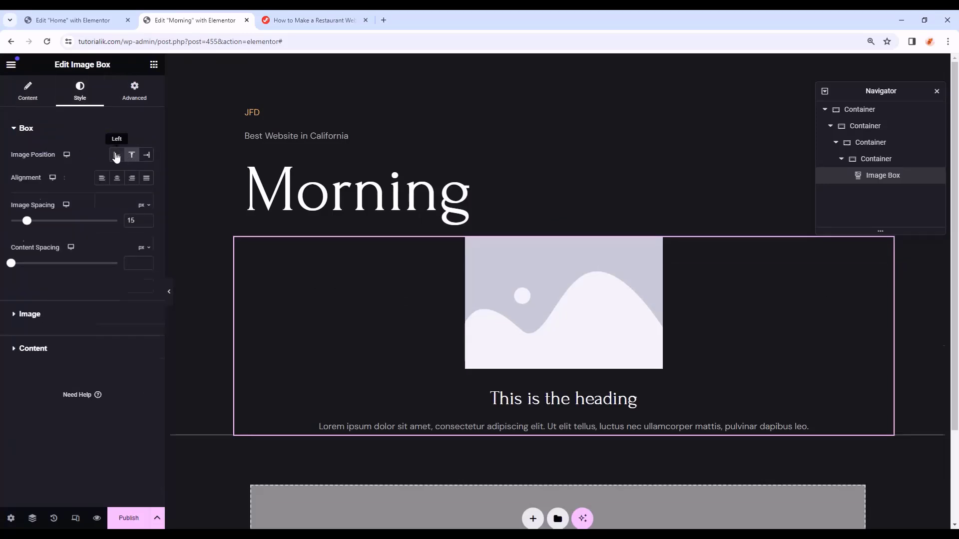
left_click(116, 157)
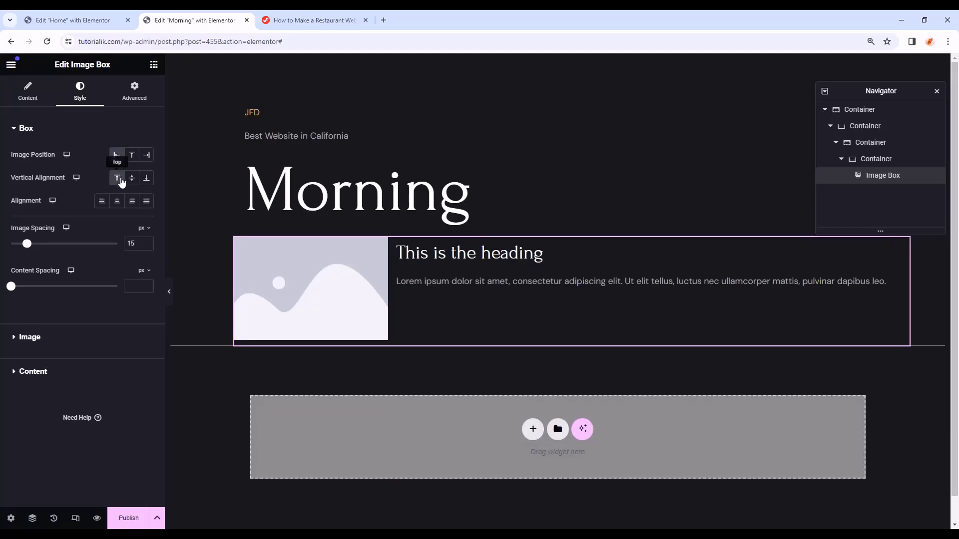
left_click(118, 179)
- Set the Image Box image width to 25% and its border radius to 10 px
left_click(29, 338)
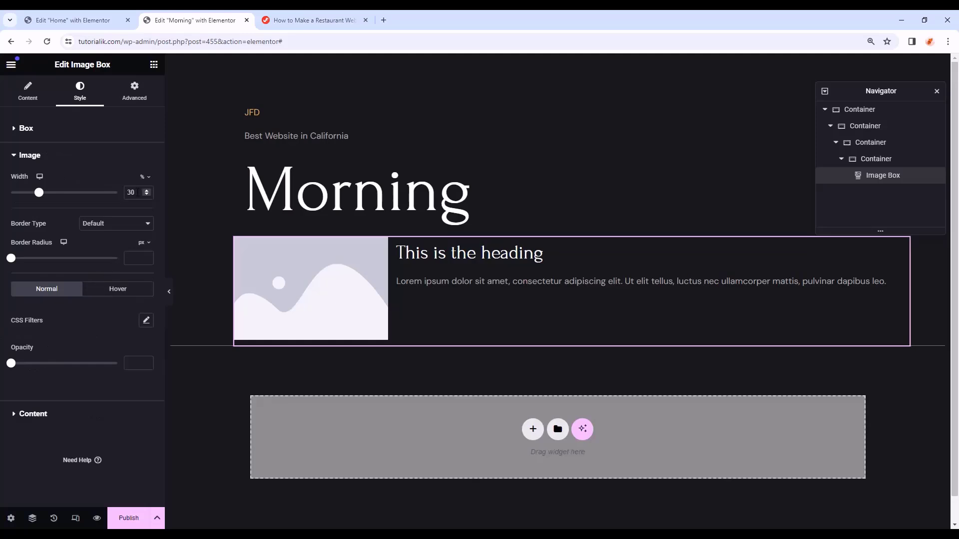
double_click(131, 193)
type("25")
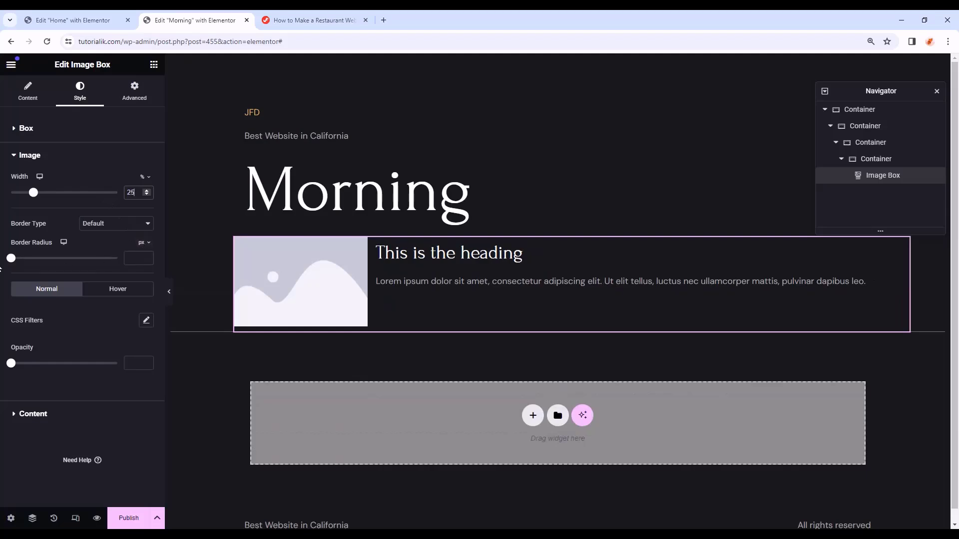
left_click_drag(12, 263, 22, 265)
left_click(170, 290)
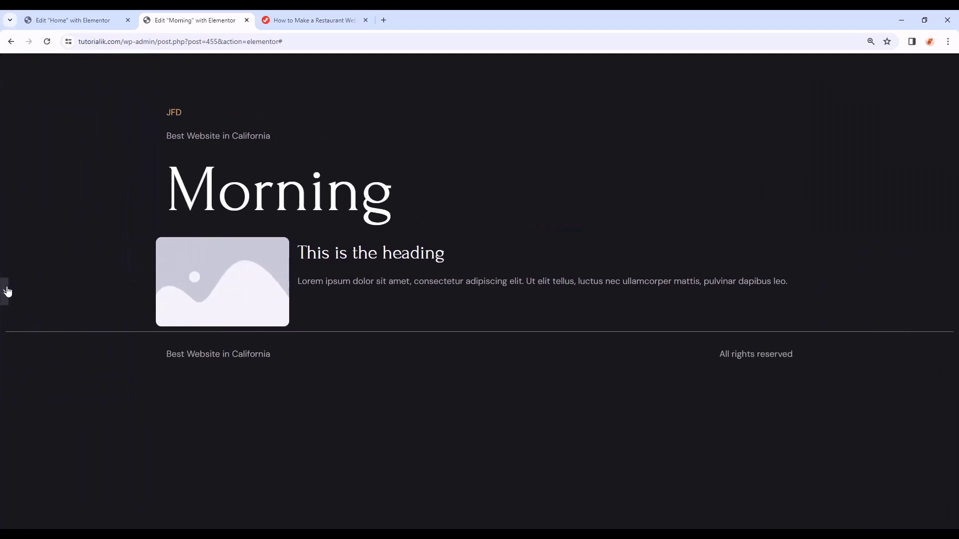
left_click(7, 292)
left_click(99, 157)
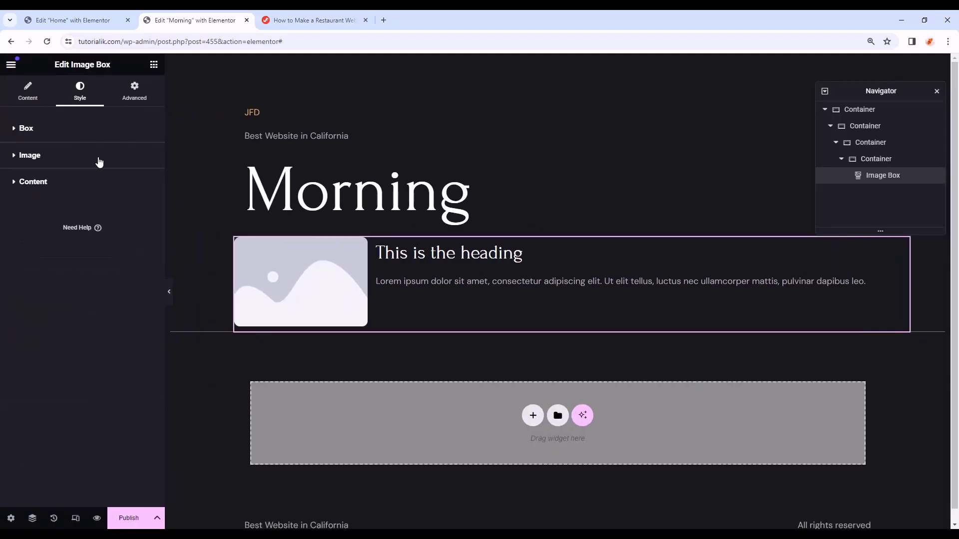
- Style the image box title in the Primary colour, Forum font, 21 px, 27 px line height
left_click(60, 183)
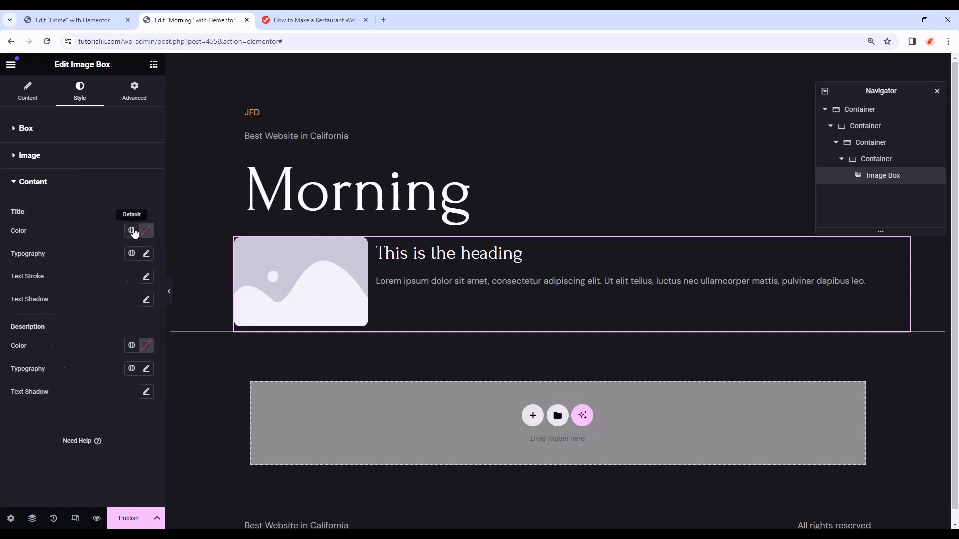
left_click(131, 230)
left_click(97, 280)
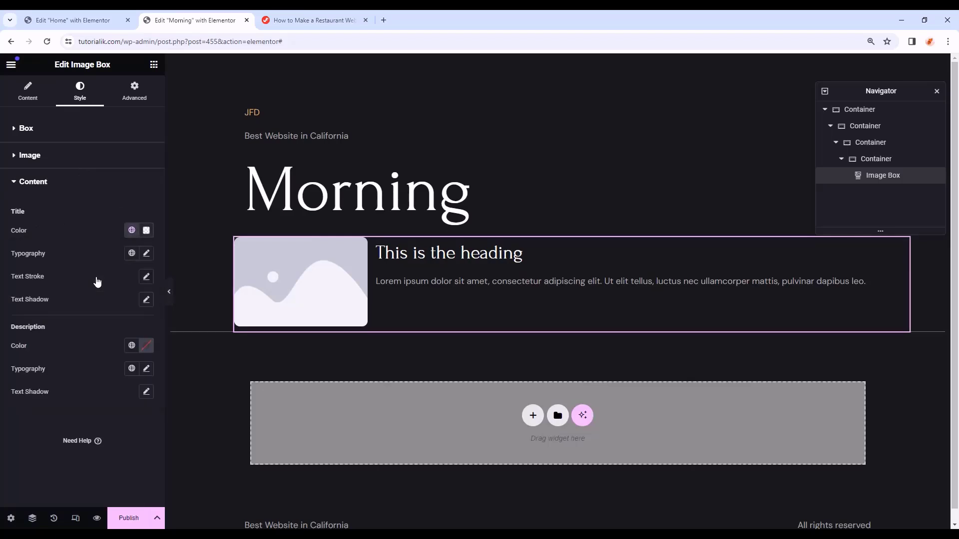
left_click(147, 254)
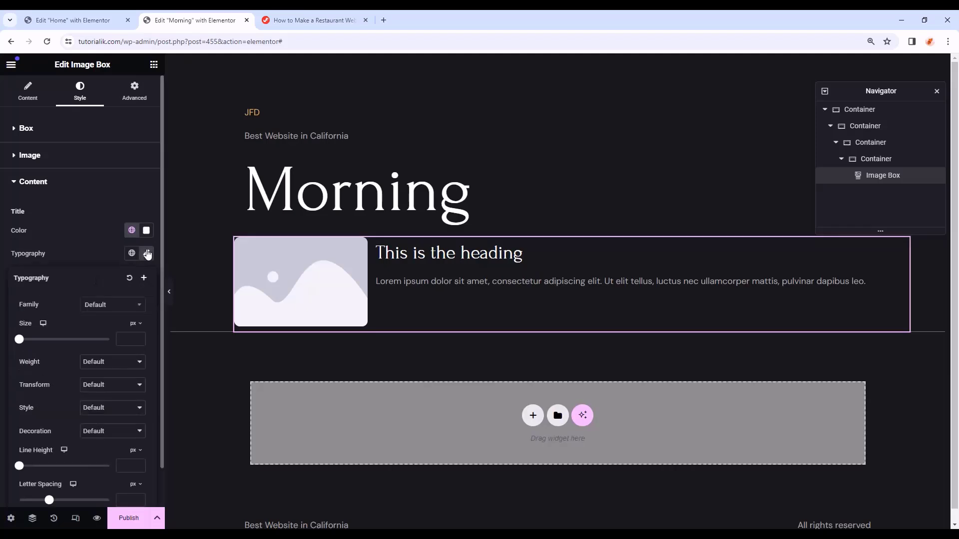
left_click(121, 306)
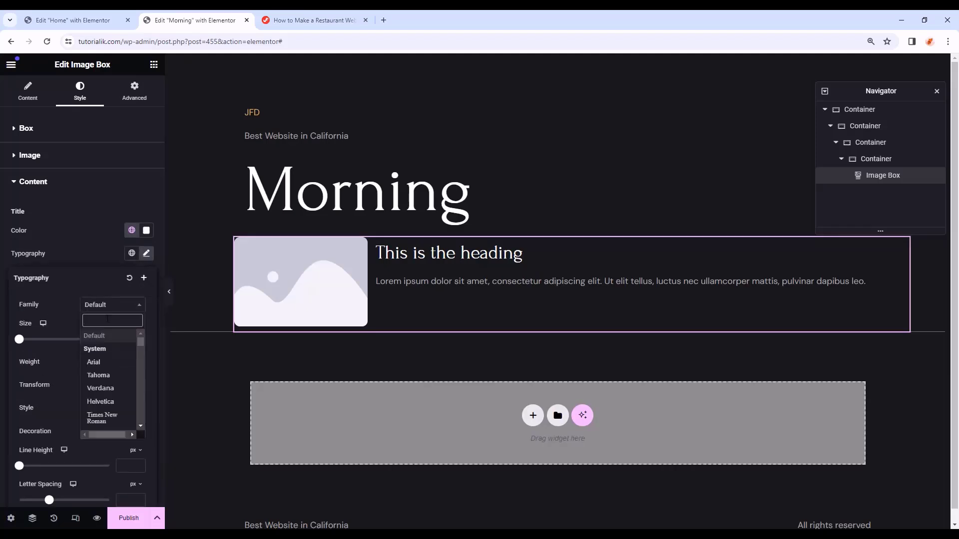
type("forum")
left_click(122, 349)
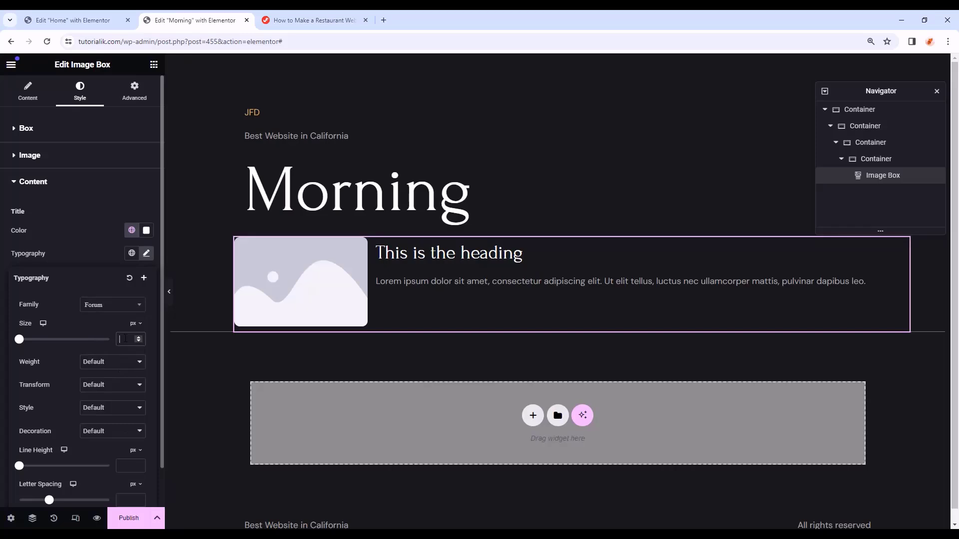
type("21")
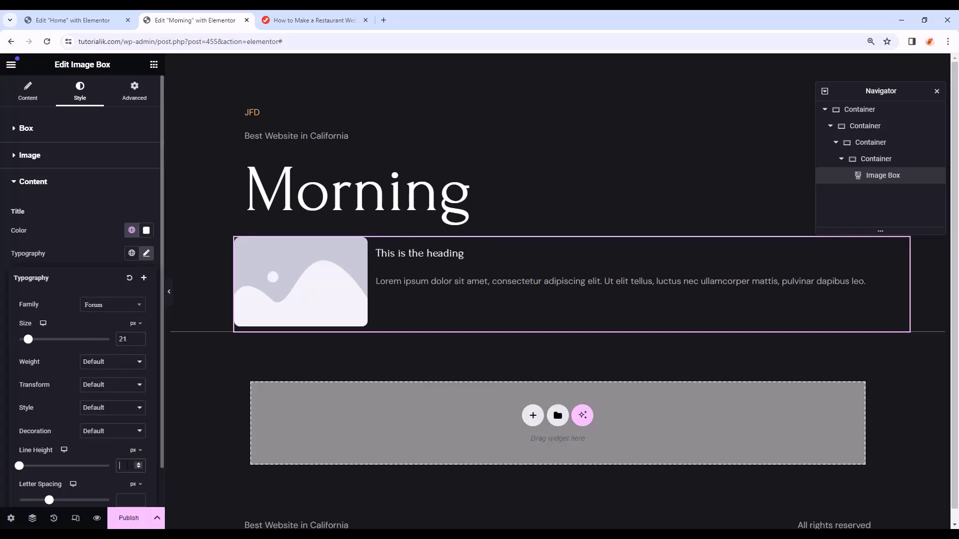
left_click(128, 465)
type("27")
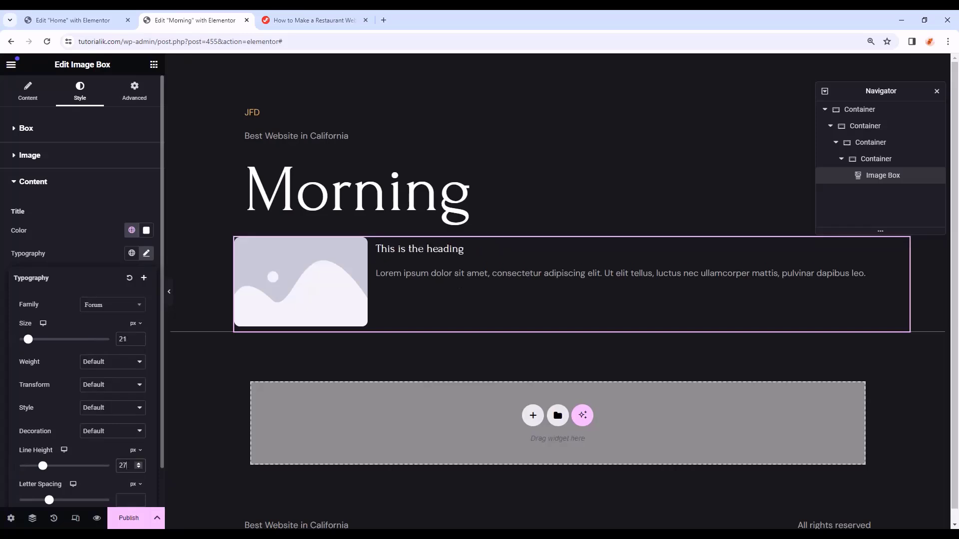
left_click(310, 300)
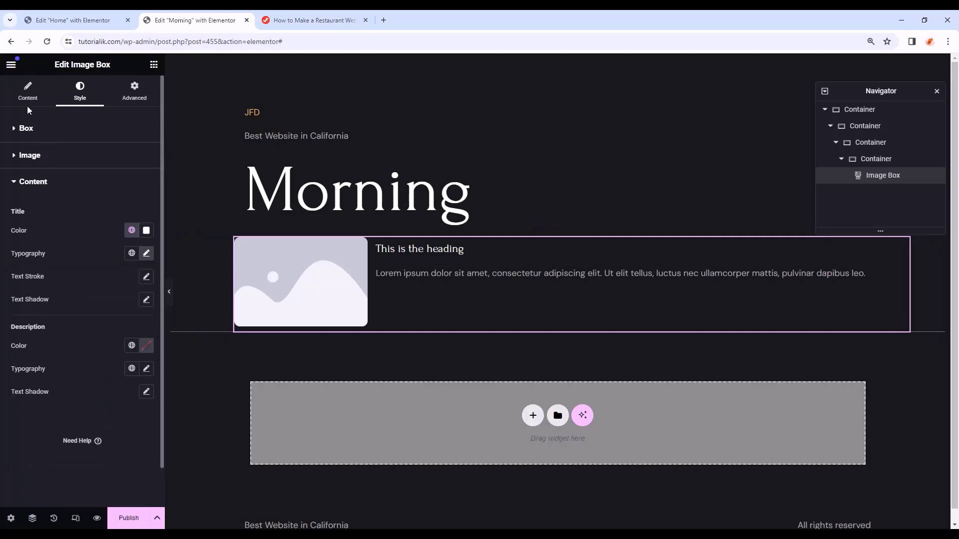
left_click(8, 90)
- Insert the biryani photo from the Media Library into the image box
left_click(79, 212)
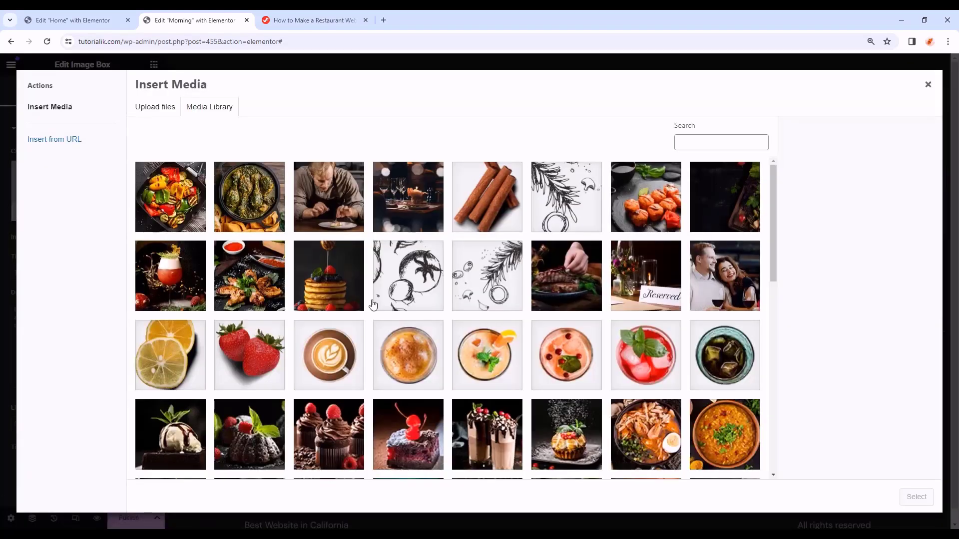
scroll(374, 306, "down", 3)
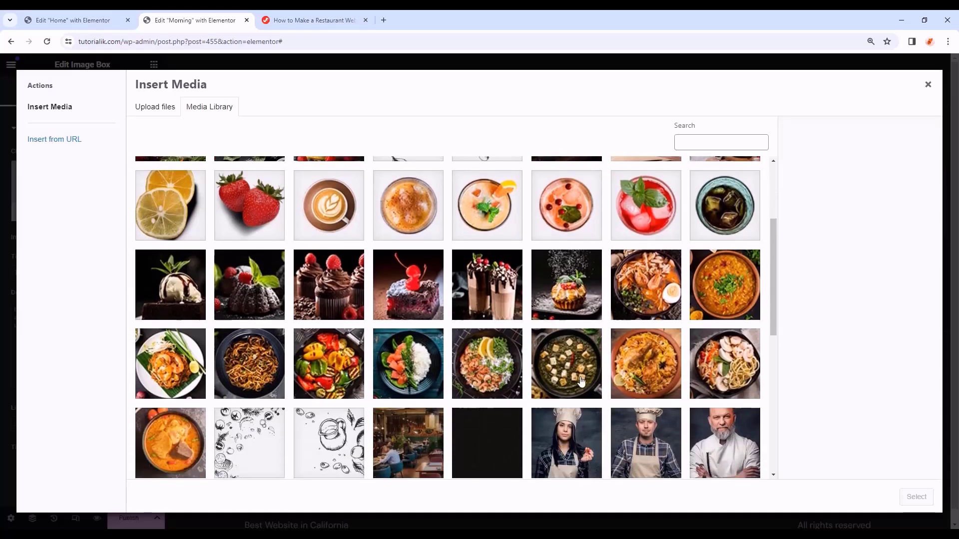
left_click(642, 370)
left_click(917, 497)
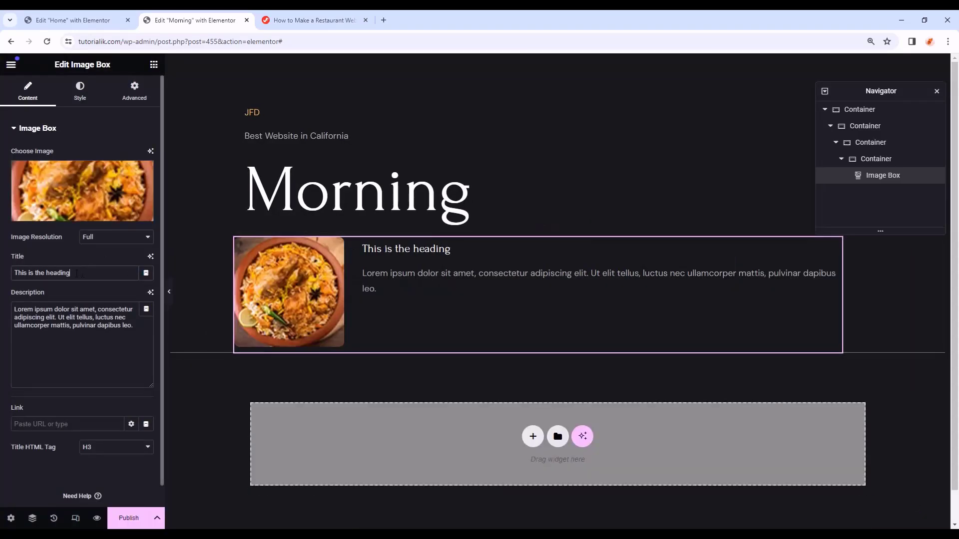
- Replace the title with 'Butternut Pumpkin' and the description with the Typesetting industry lorem ipsum text
triple_click(77, 273)
type("Butternut Pumpkin")
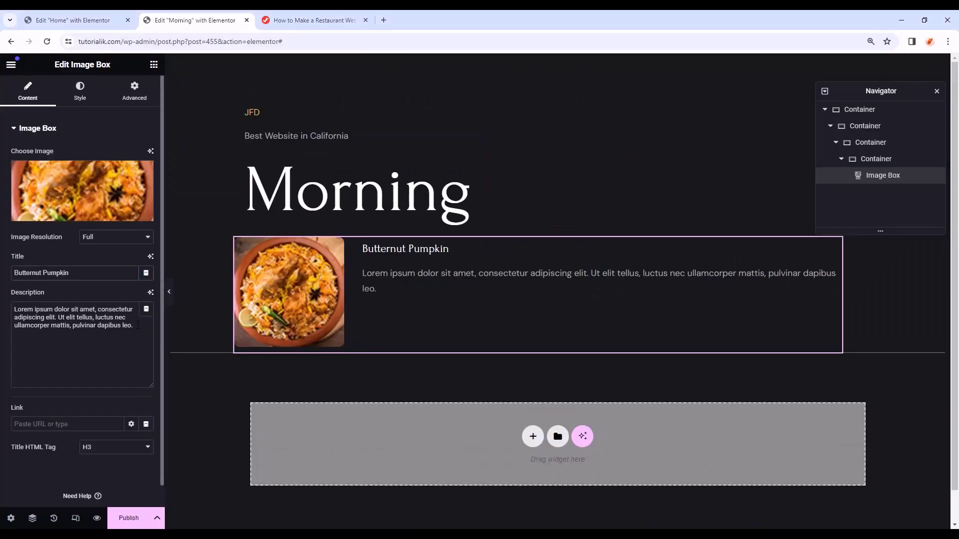
left_click_drag(138, 325, 1, 310)
type("Typesetting industry lorem Lorem Ipsum is simply dummy text of the priand.")
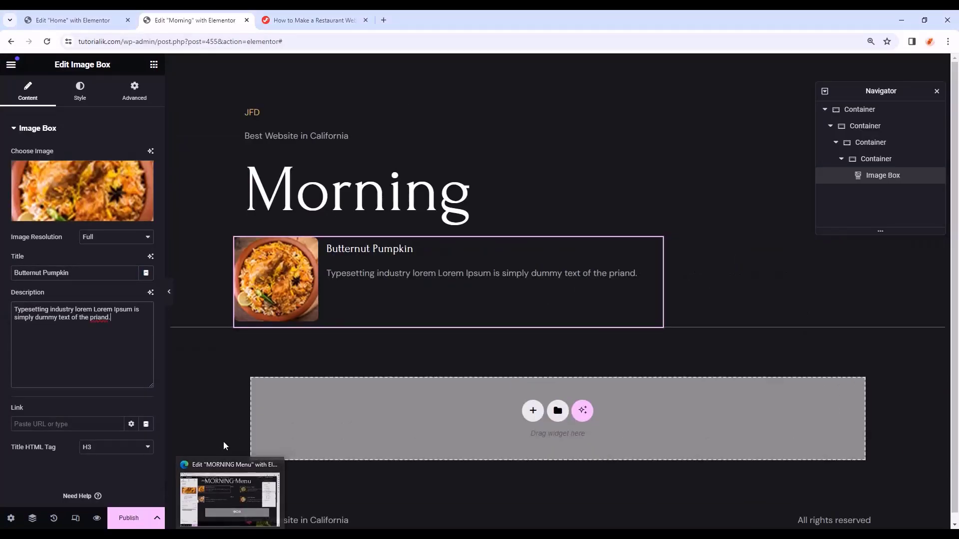
left_click(154, 65)
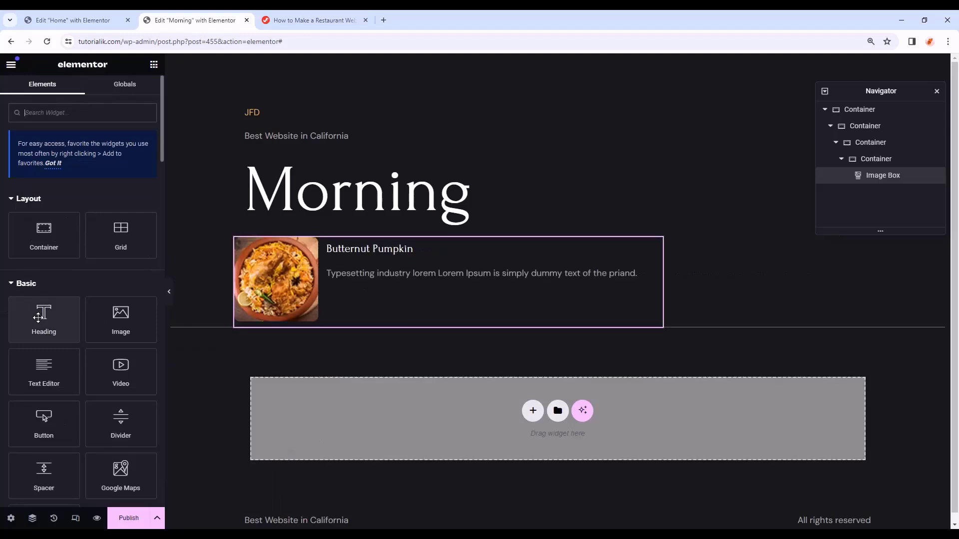
- Add an H5 Heading reading '$10.00' beside the dish image box
left_click_drag(39, 318, 661, 288)
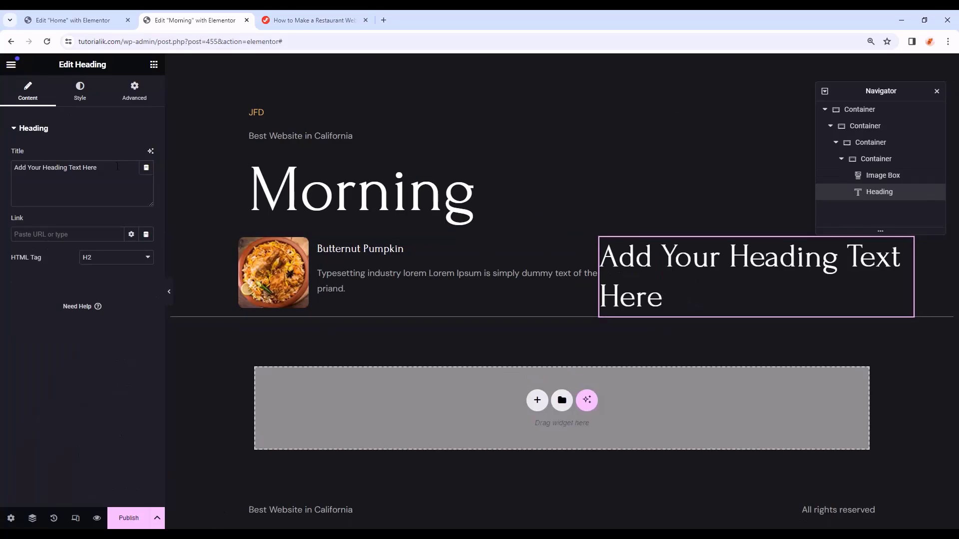
left_click_drag(118, 168, 2, 171)
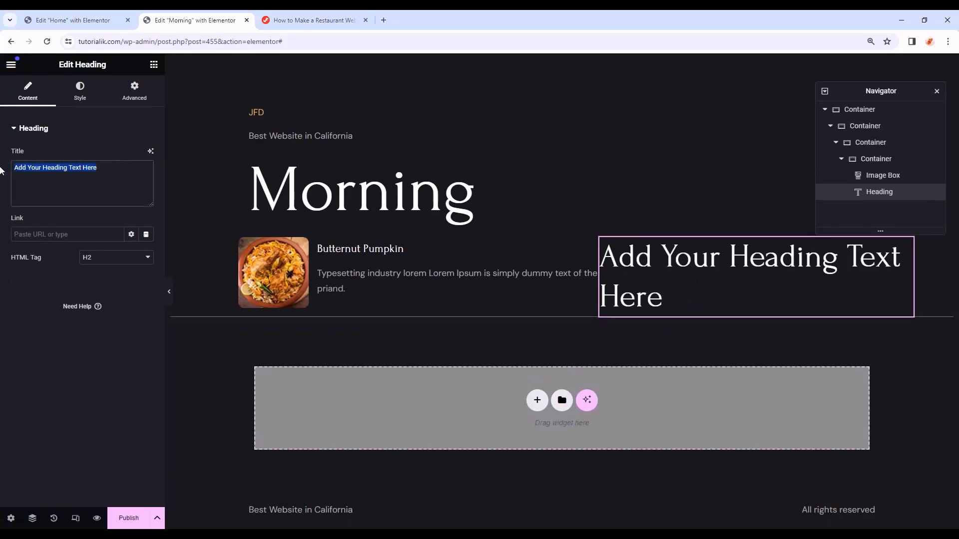
type("$10.00")
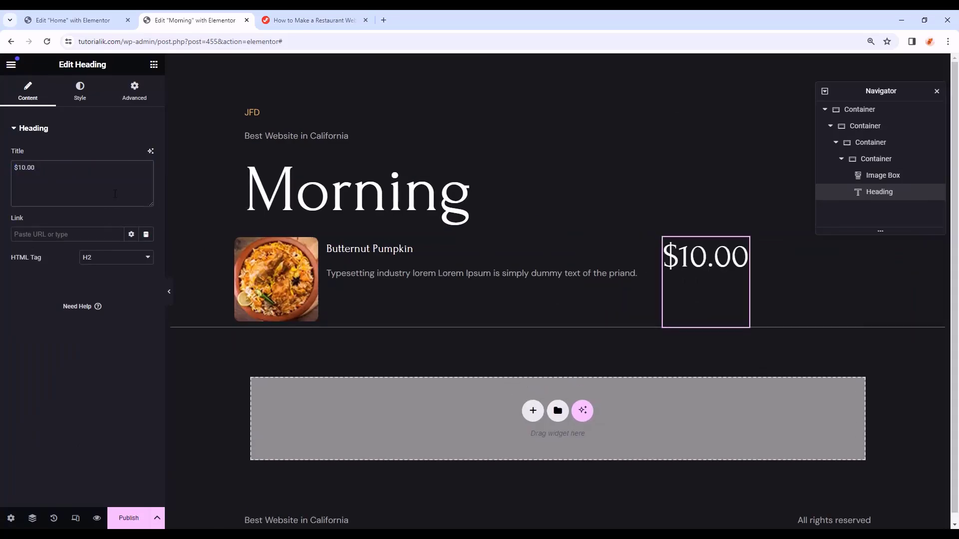
left_click(97, 259)
left_click(92, 302)
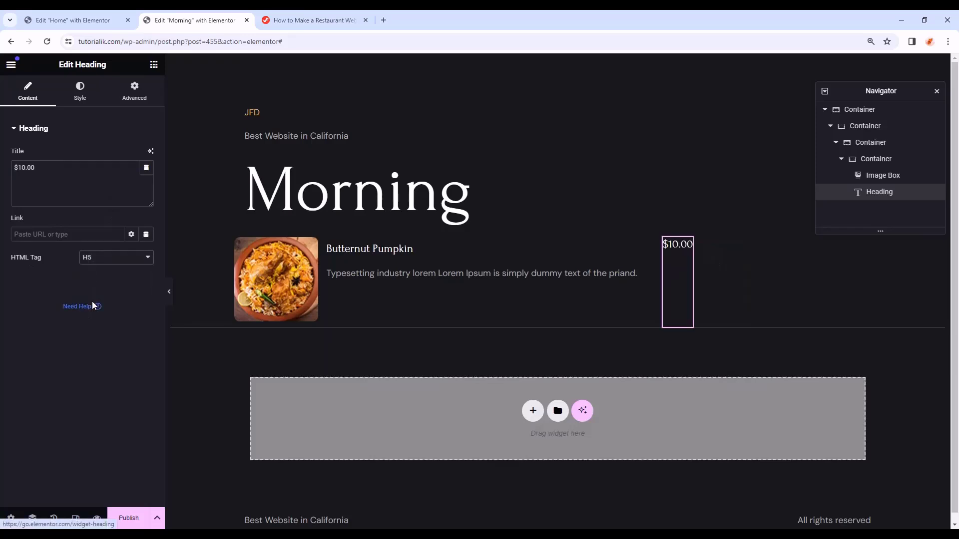
- Colour the price heading Primary and give it a custom 10% width
left_click(93, 93)
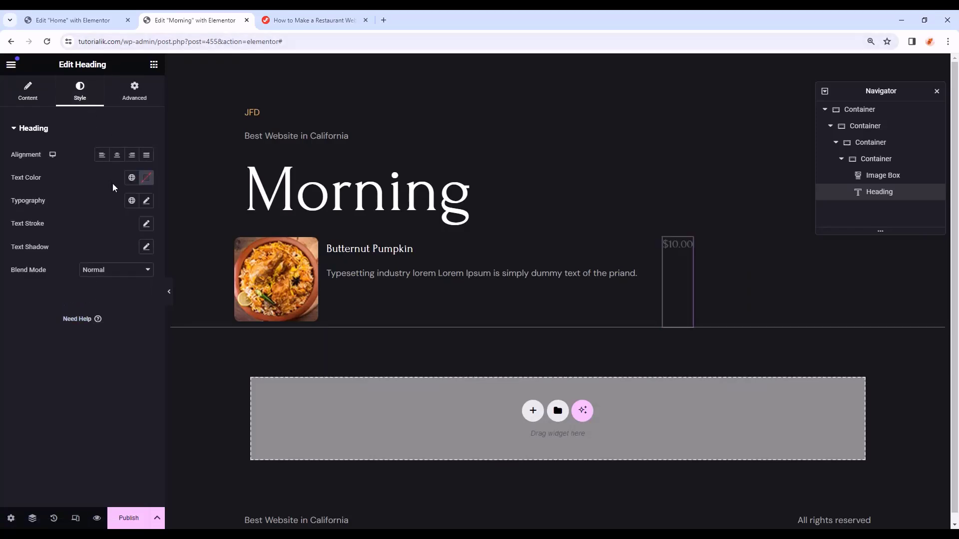
left_click(132, 177)
left_click(100, 228)
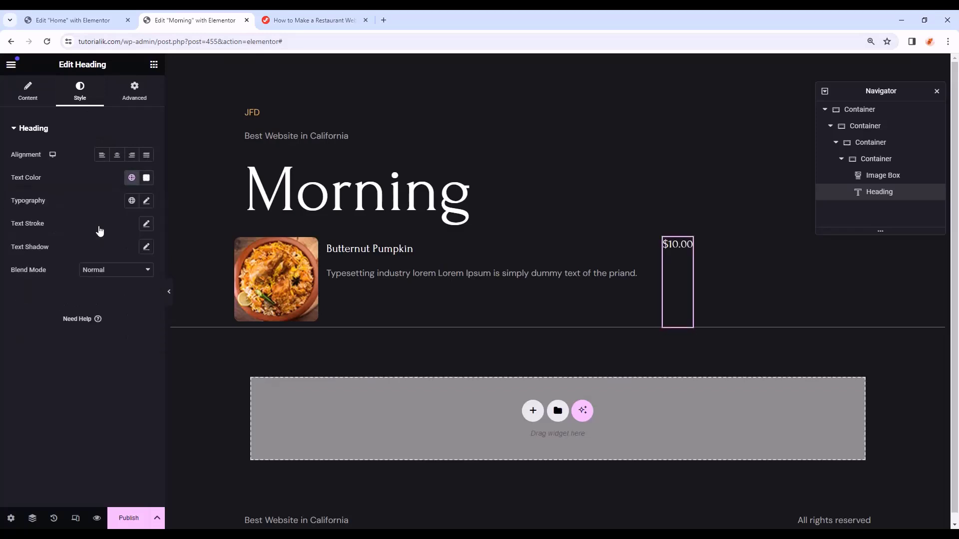
left_click(136, 102)
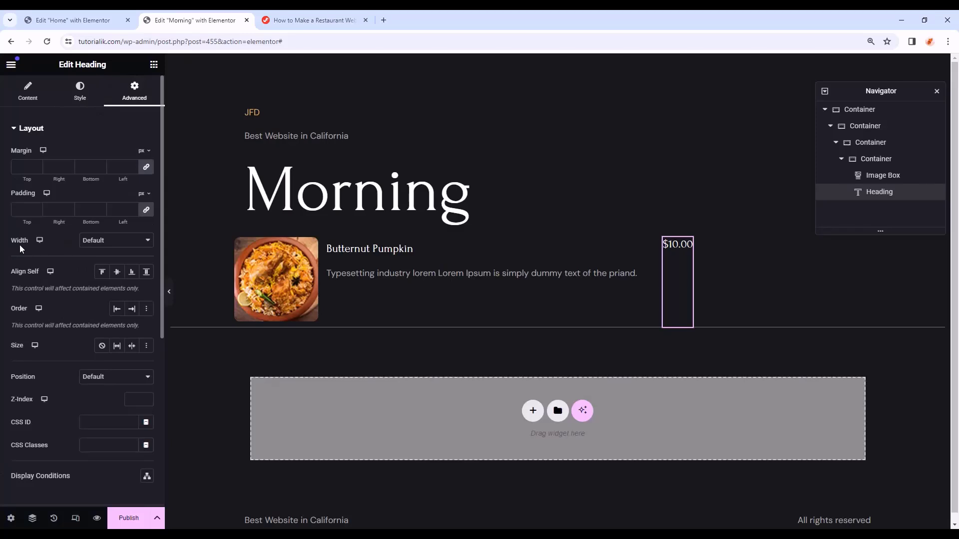
left_click(93, 240)
left_click(92, 277)
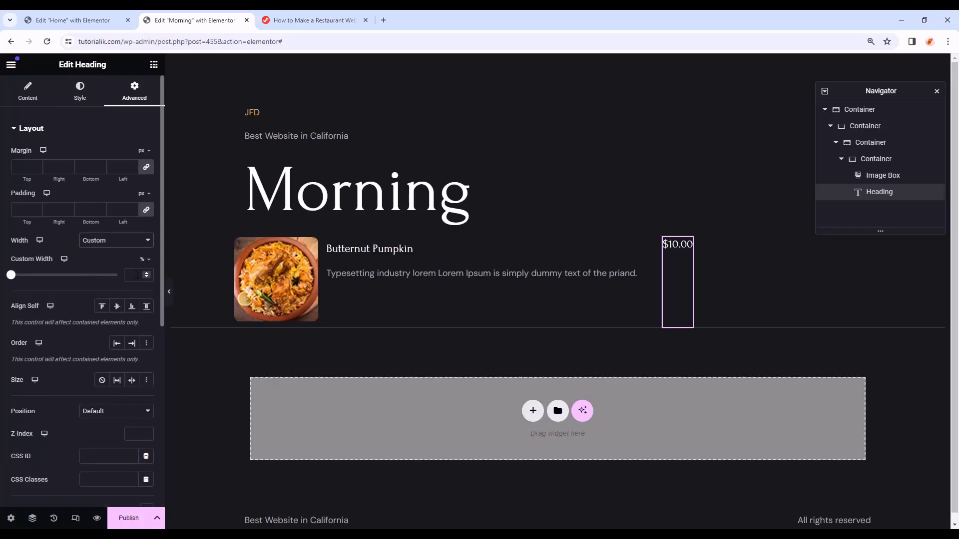
type("10")
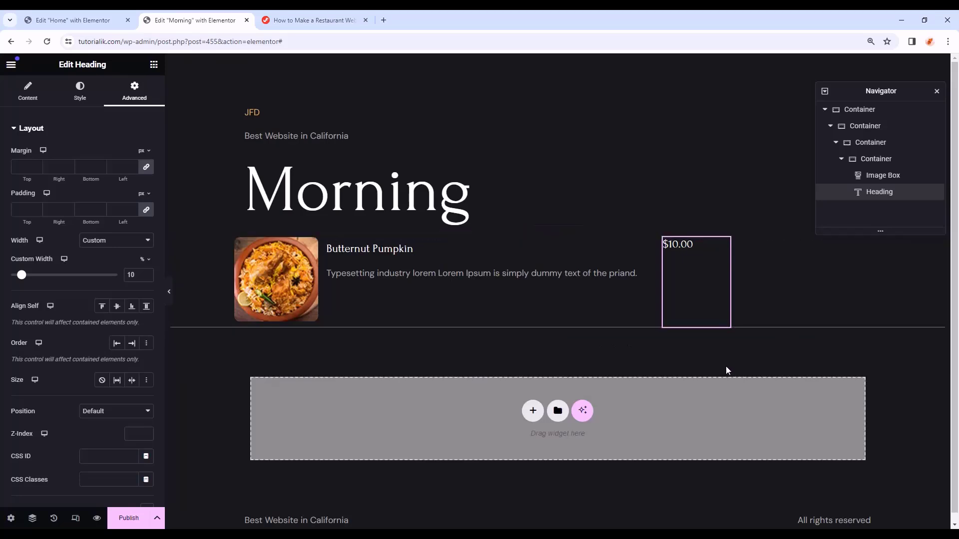
- Move the Butternut Pumpkin row's 0.1 px solid border from the bottom side to the right side
left_click(179, 245)
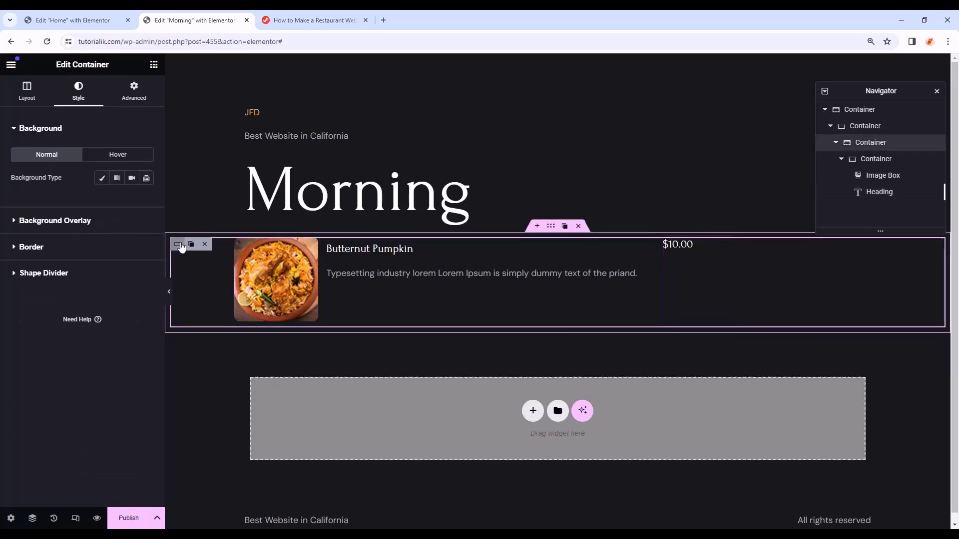
left_click(65, 247)
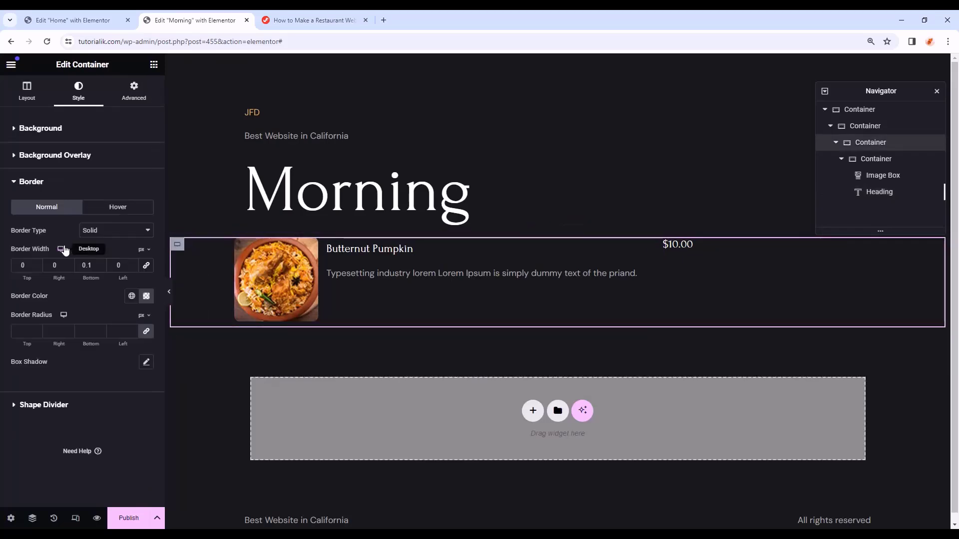
left_click_drag(93, 266, 72, 268)
key("ctrl+c")
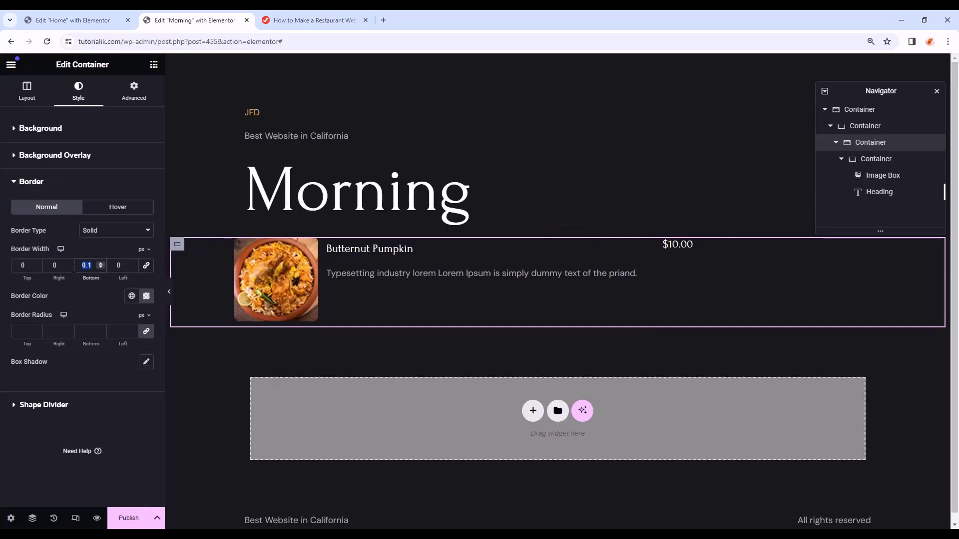
left_click(55, 266)
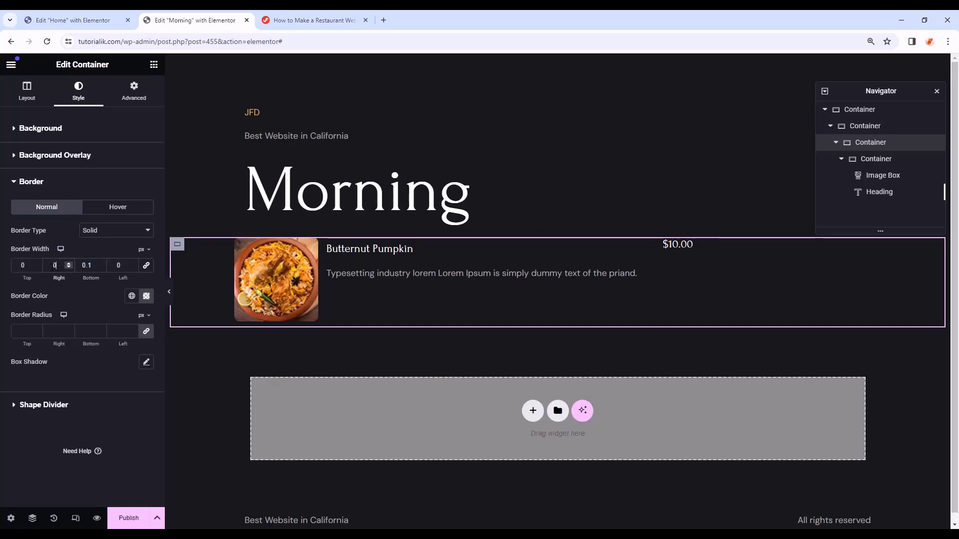
key("ctrl+v")
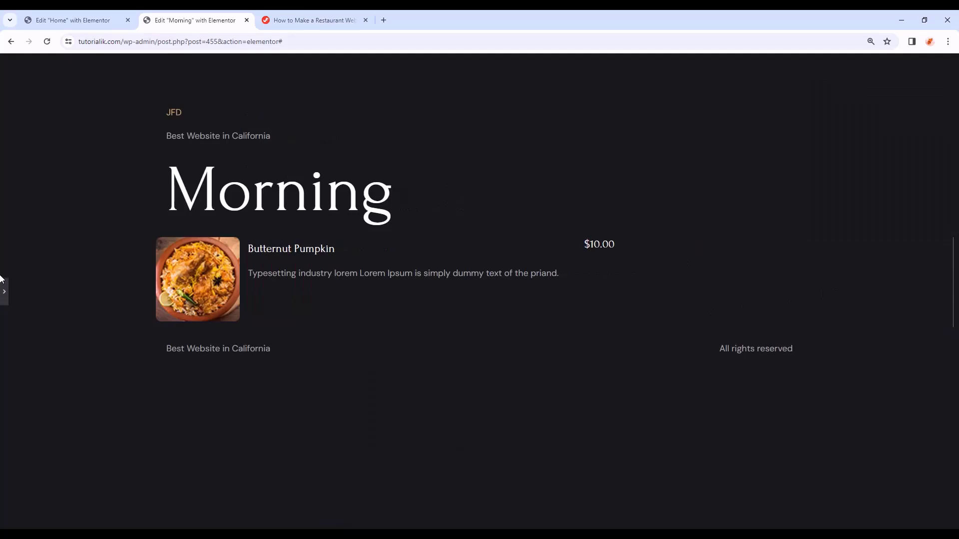
left_click(4, 291)
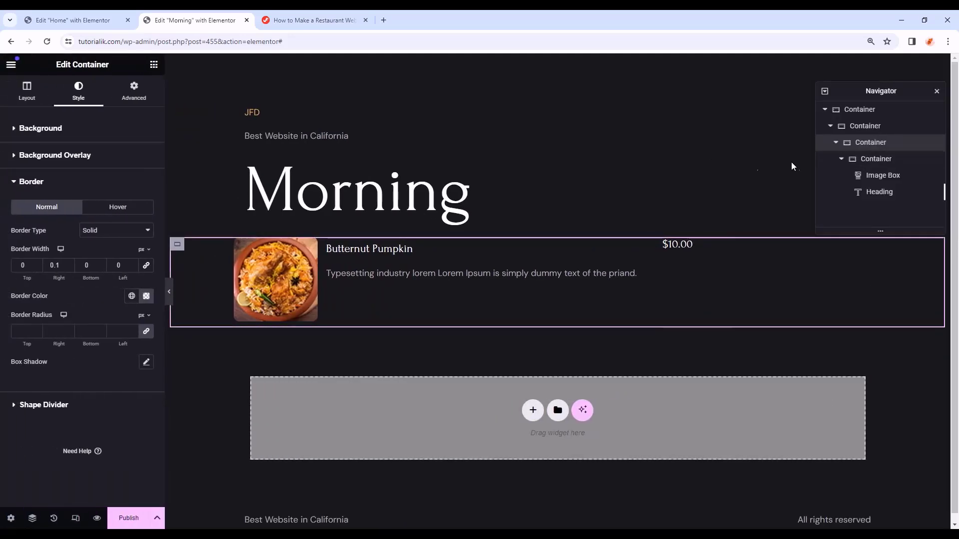
left_click(866, 160)
- Duplicate the Butternut Pumpkin row and swap the copy's image for the noodle dish photo
right_click(865, 164)
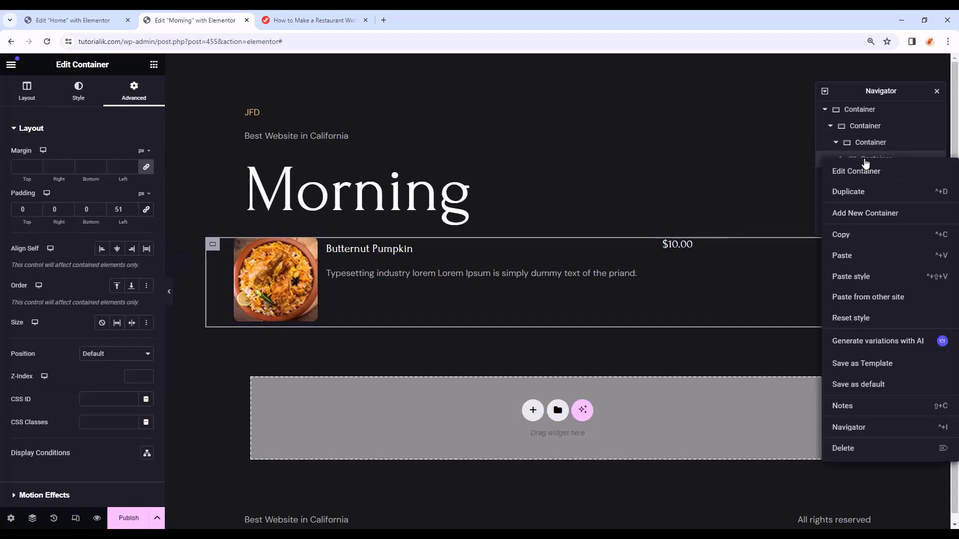
left_click(855, 194)
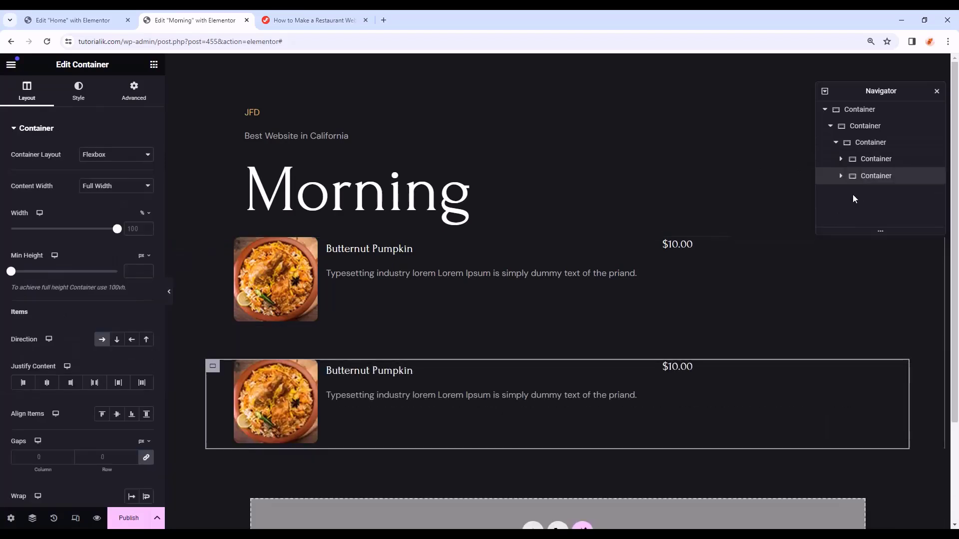
left_click(275, 386)
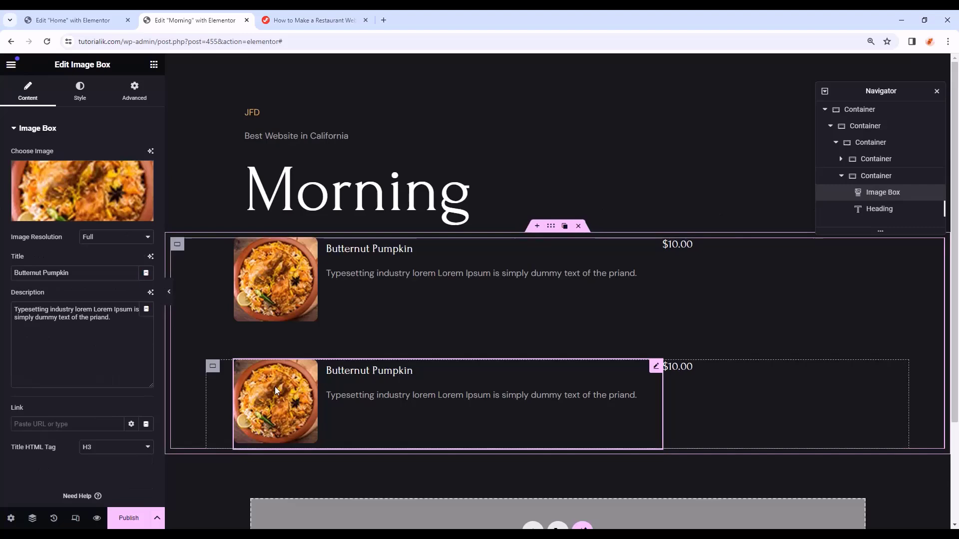
left_click(73, 213)
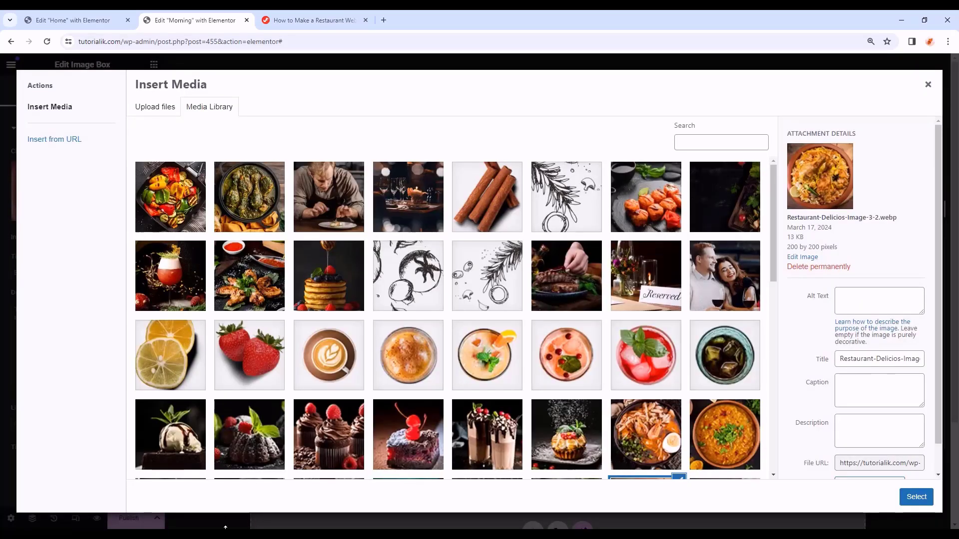
scroll(180, 337, "down", 5)
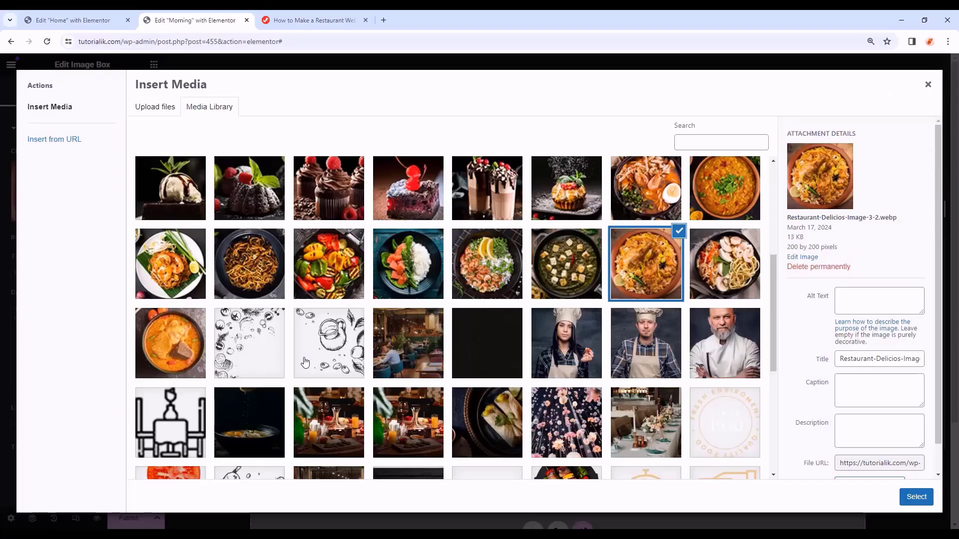
left_click(730, 276)
left_click(916, 497)
scroll(534, 460, "down", 1)
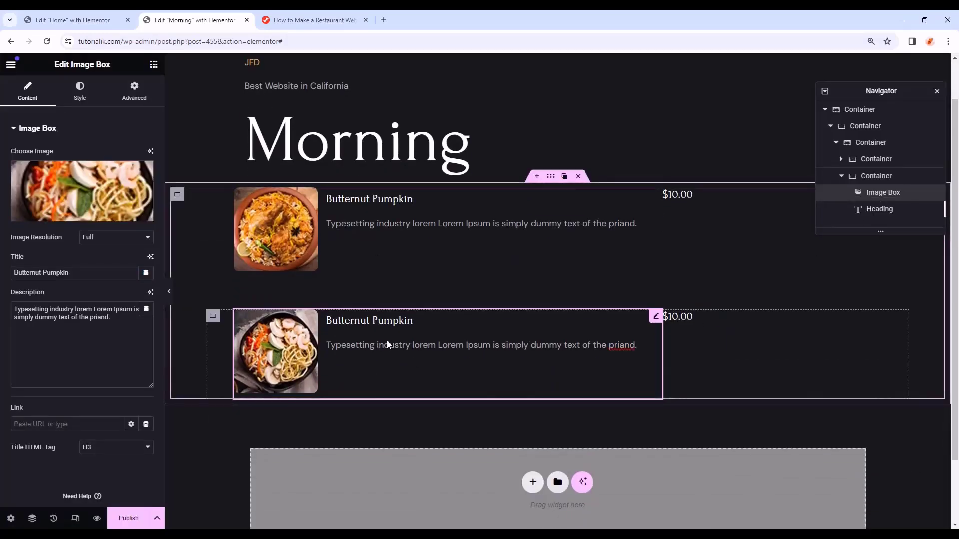
- Retitle the copied dish 'Lasagne' and paste the vegetables-and-cheeses description
triple_click(77, 275)
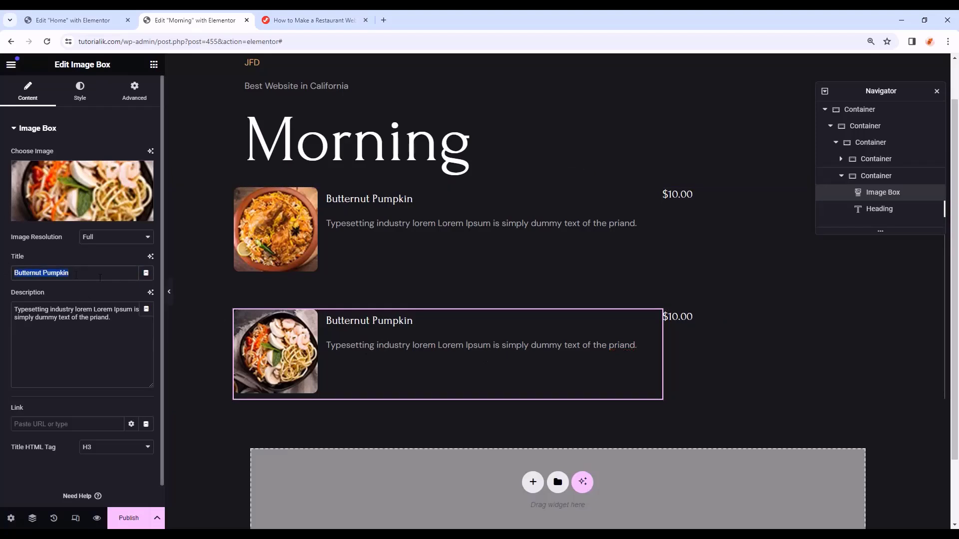
type("Lasagne")
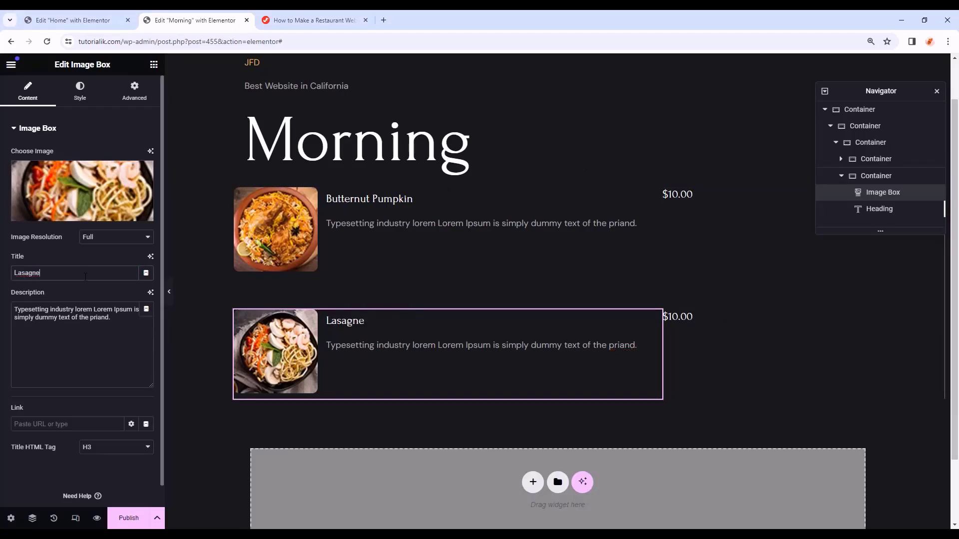
triple_click(149, 374)
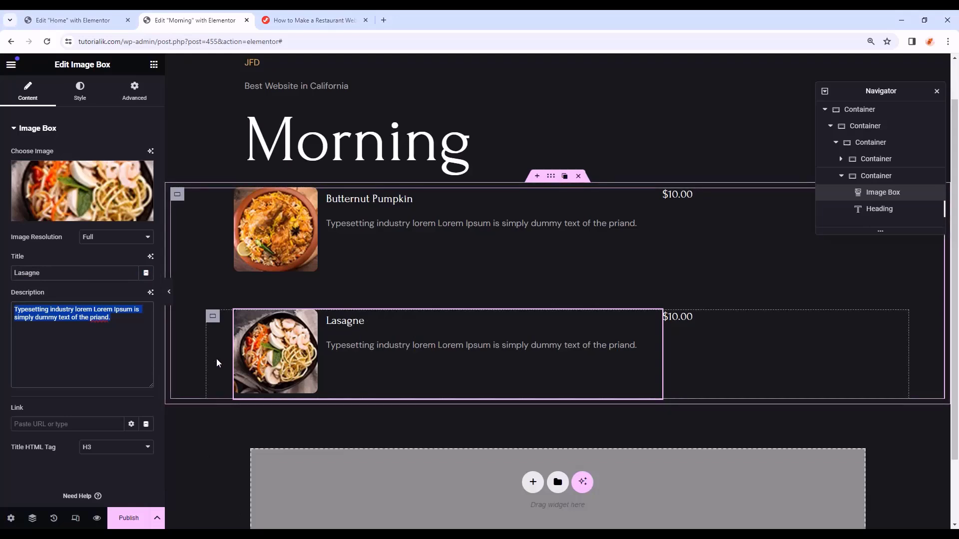
type("Vegetables, cheeses, ground meats, tomato sauce, seasonings and spices")
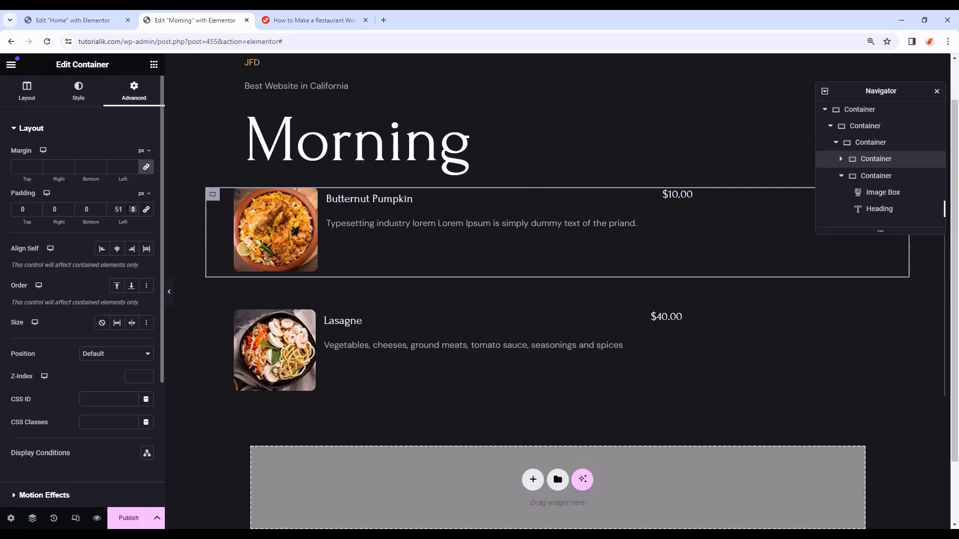
- Set the Butternut Pumpkin row's padding to 0 left and 51 right, then paste that style onto the Lasagne row
left_click(126, 209)
type("0")
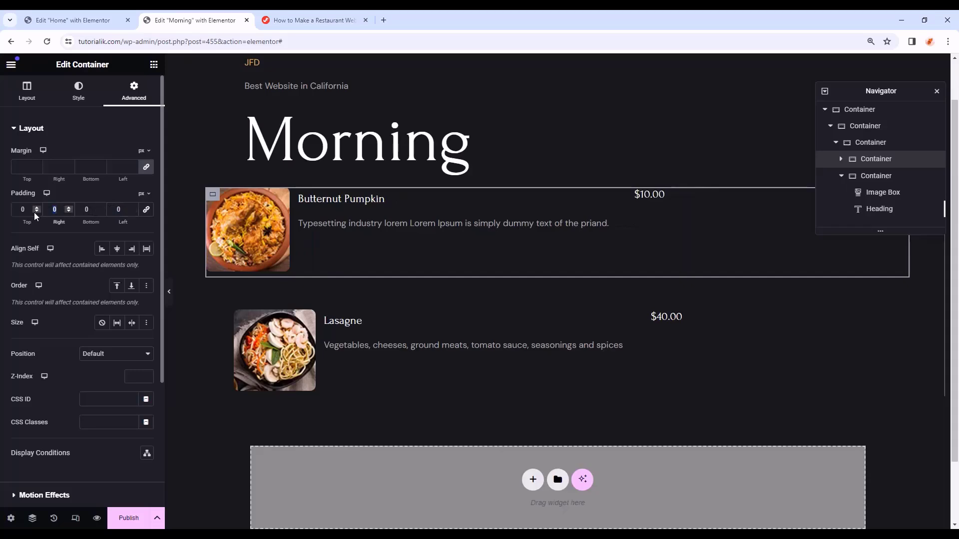
type("51")
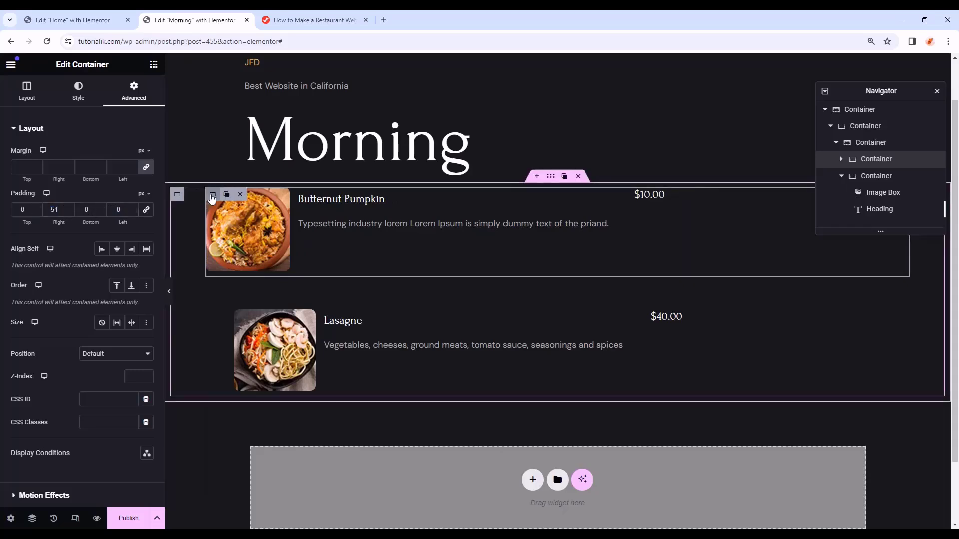
right_click(210, 195)
left_click(233, 272)
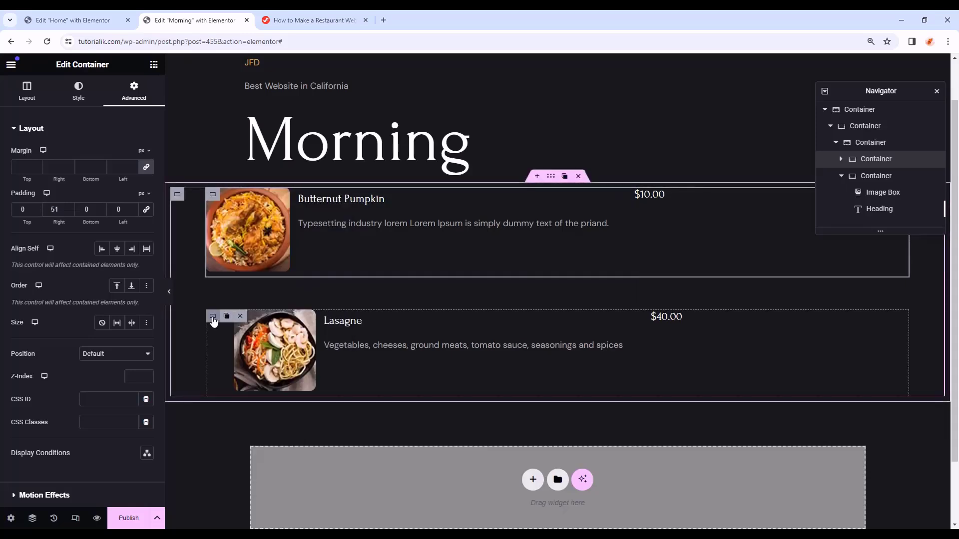
right_click(222, 318)
left_click(229, 347)
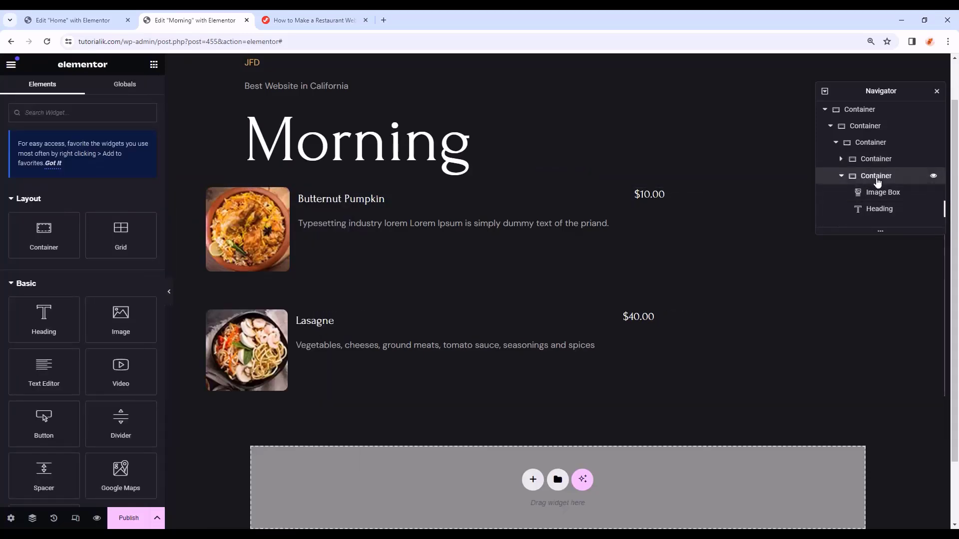
- Duplicate the two-dish menu block into a second side-by-side column
left_click(875, 176)
left_click(879, 161)
left_click(858, 144)
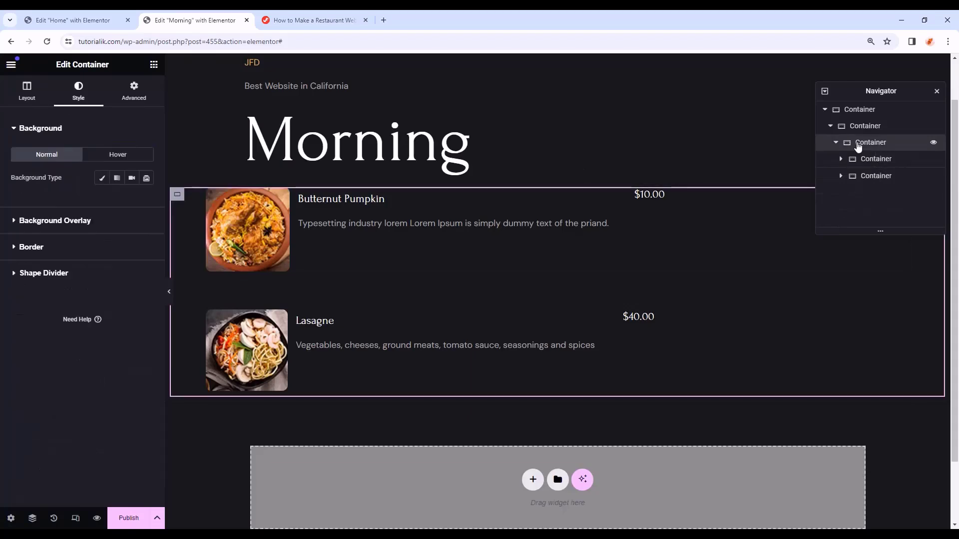
right_click(865, 144)
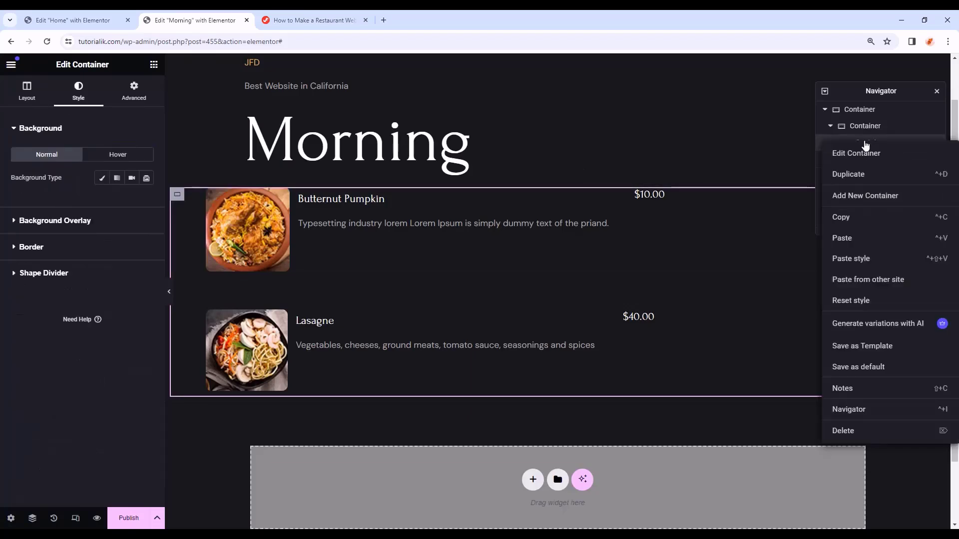
left_click(855, 174)
- Retitle the right column's first dish Tokusen Wagyu with the vegetables-and-cheeses description and palak paneer photo
left_click_drag(845, 83, 781, 411)
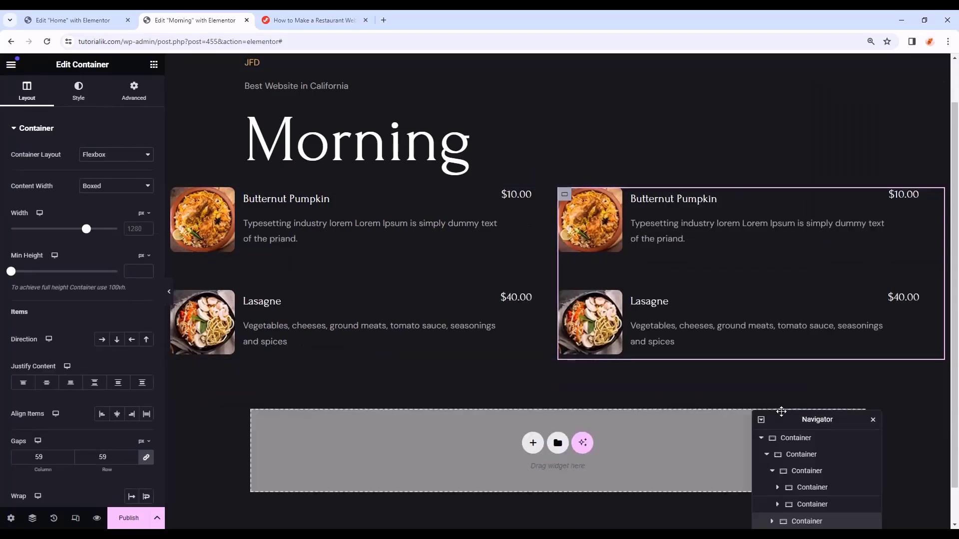
left_click(565, 196)
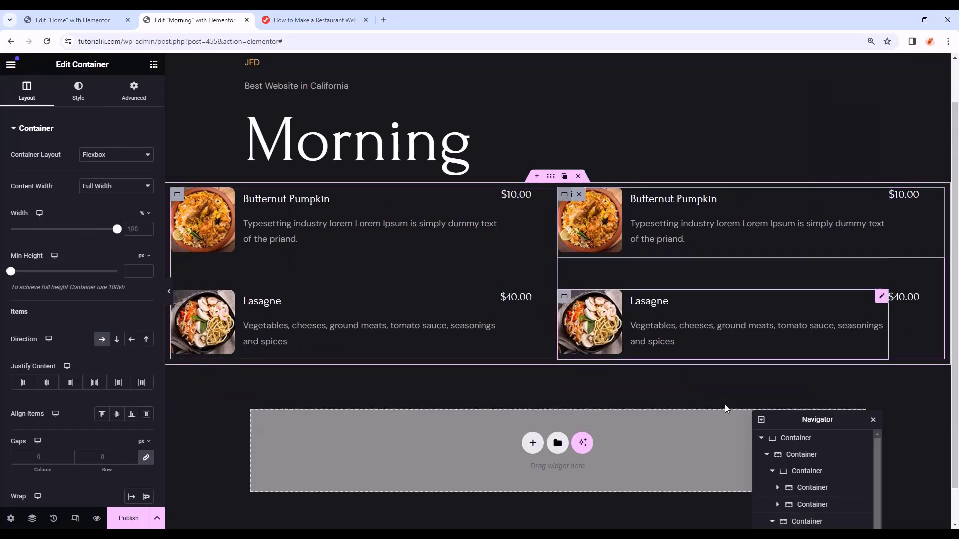
left_click_drag(793, 420, 819, 312)
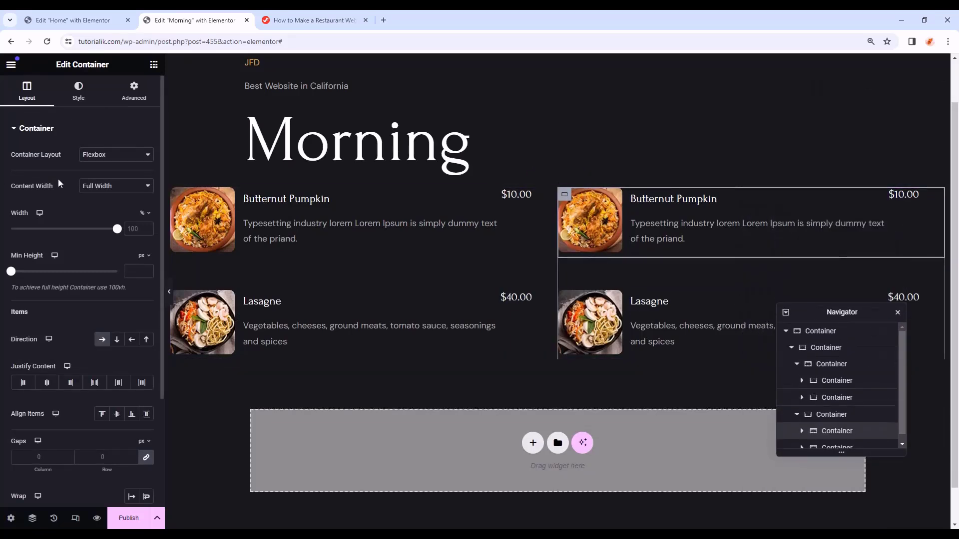
left_click(644, 199)
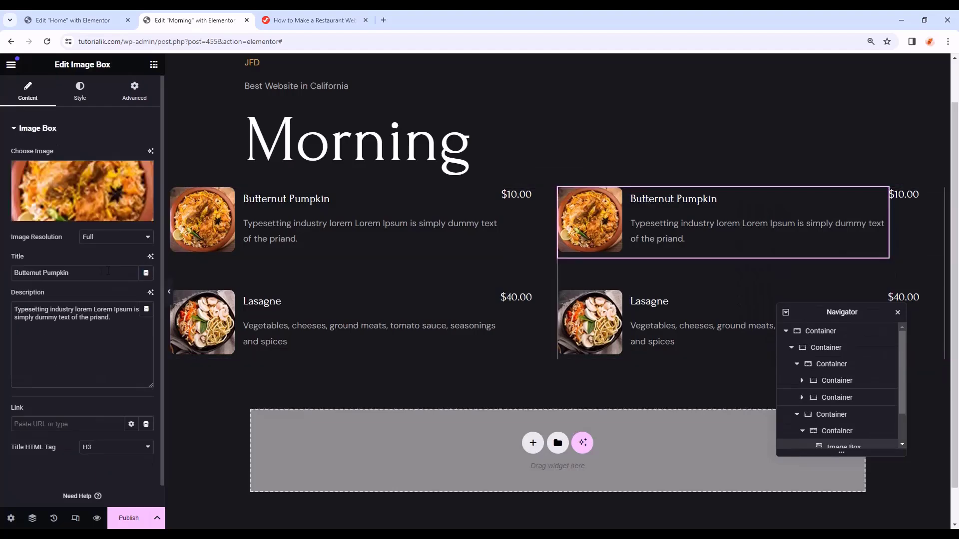
left_click_drag(69, 274, 16, 274)
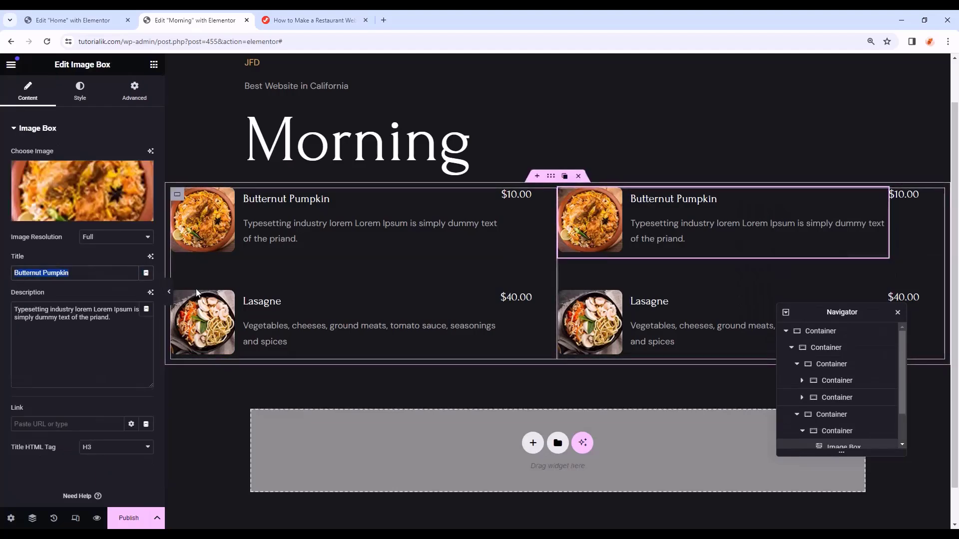
key("ctrl+v")
triple_click(127, 322)
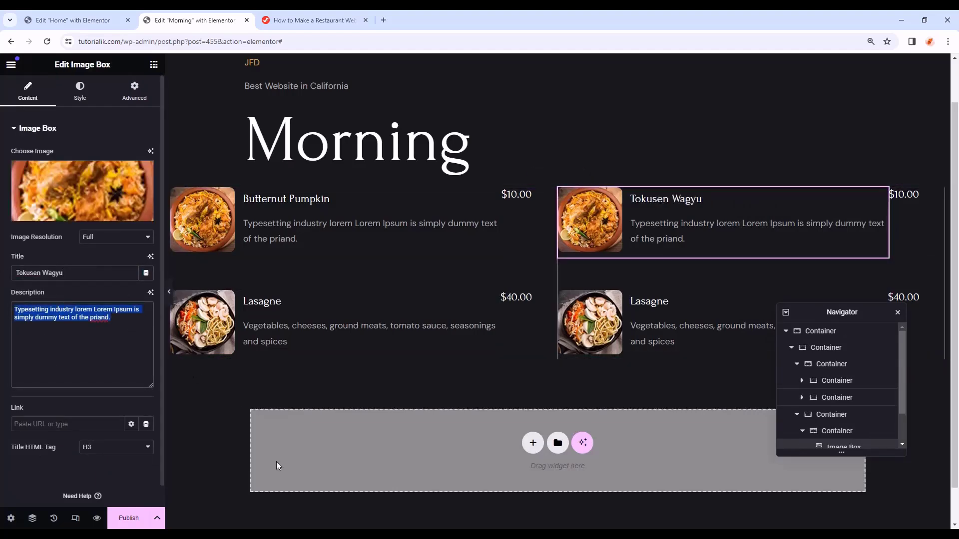
key("ctrl+v")
left_click(92, 214)
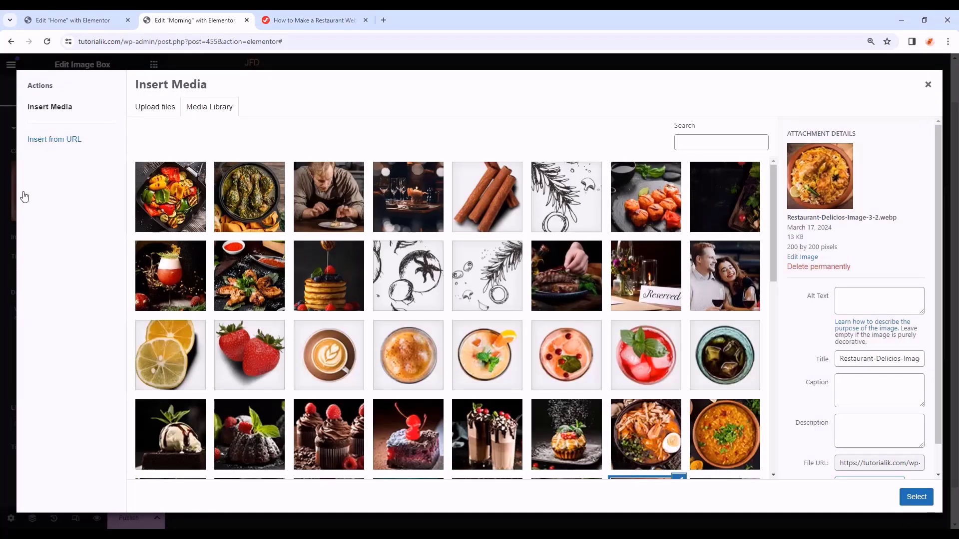
scroll(550, 320, "down", 5)
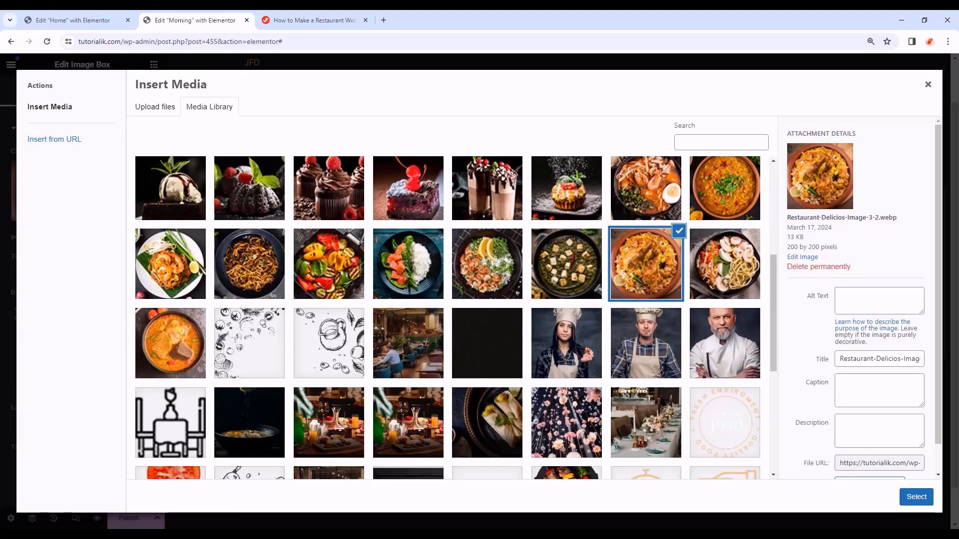
scroll(591, 324, "up", 1)
left_click(591, 324)
left_click(914, 498)
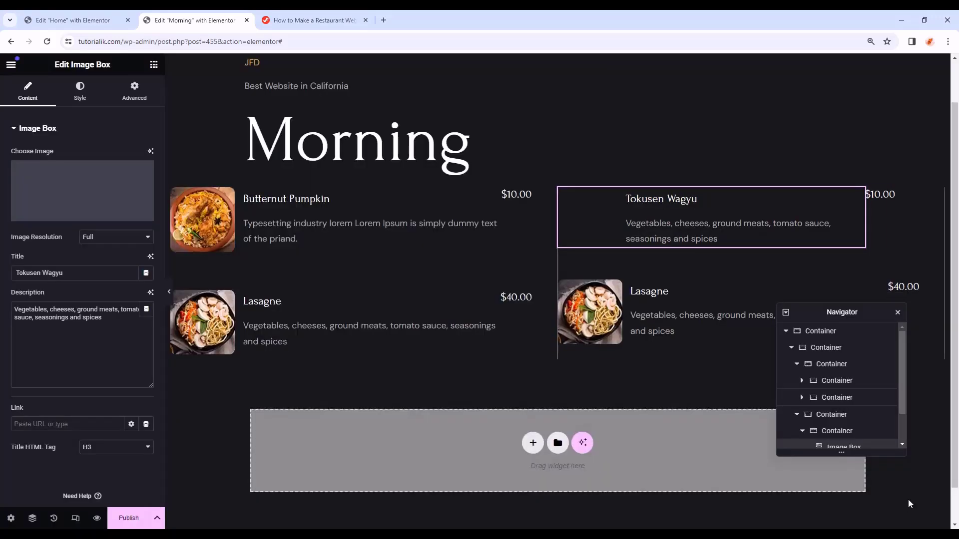
- Turn the right column's second dish into Olivas Rellenas with a shrimp-rice photo and avocado-crab description
left_click(658, 304)
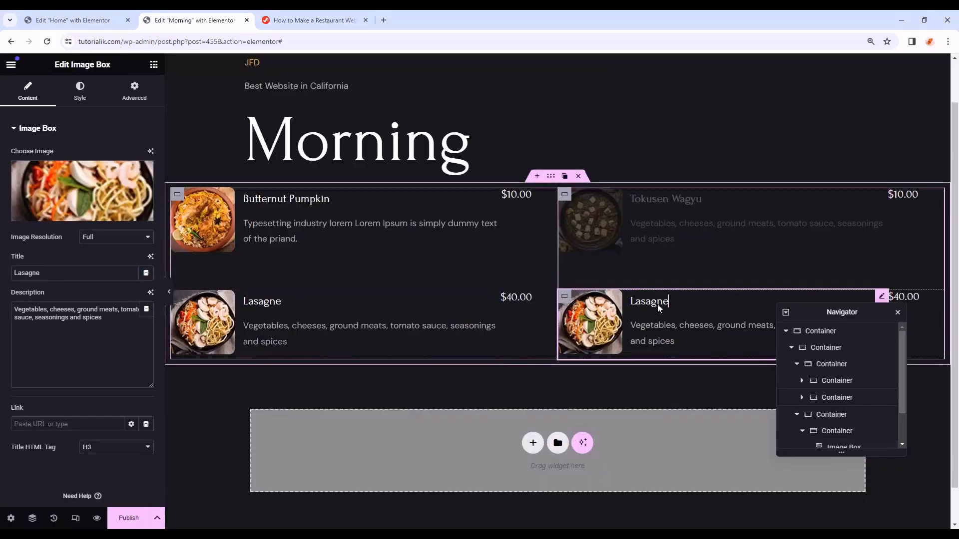
left_click(82, 191)
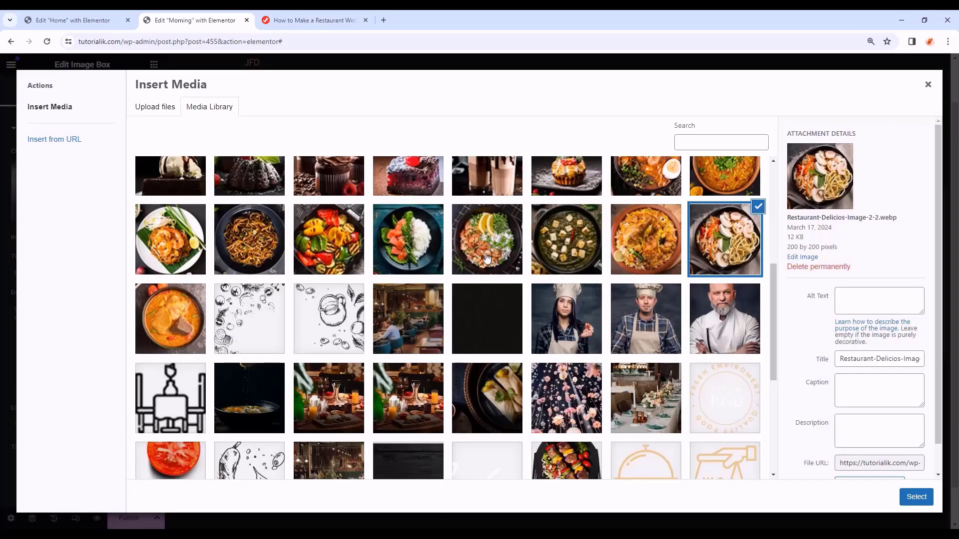
left_click(487, 250)
left_click(916, 497)
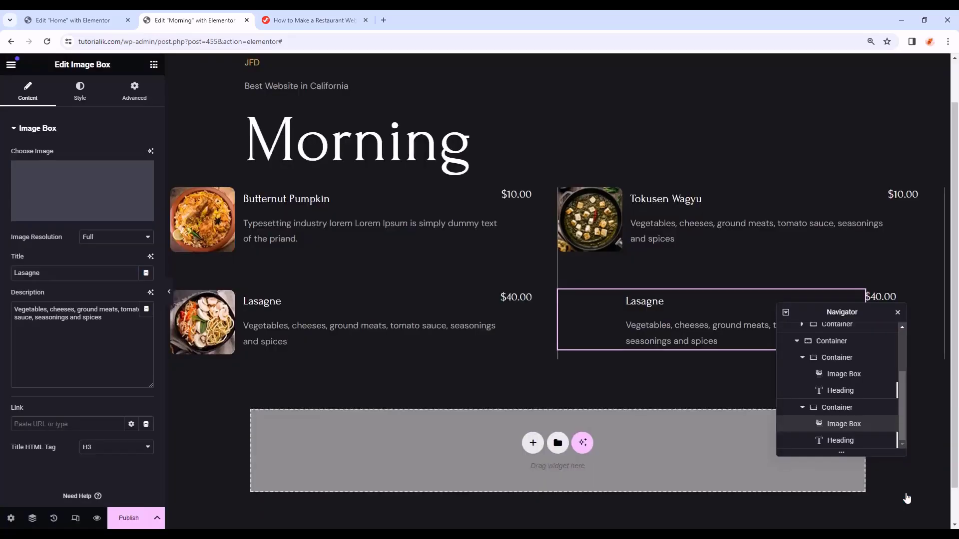
left_click_drag(41, 273, 1, 271)
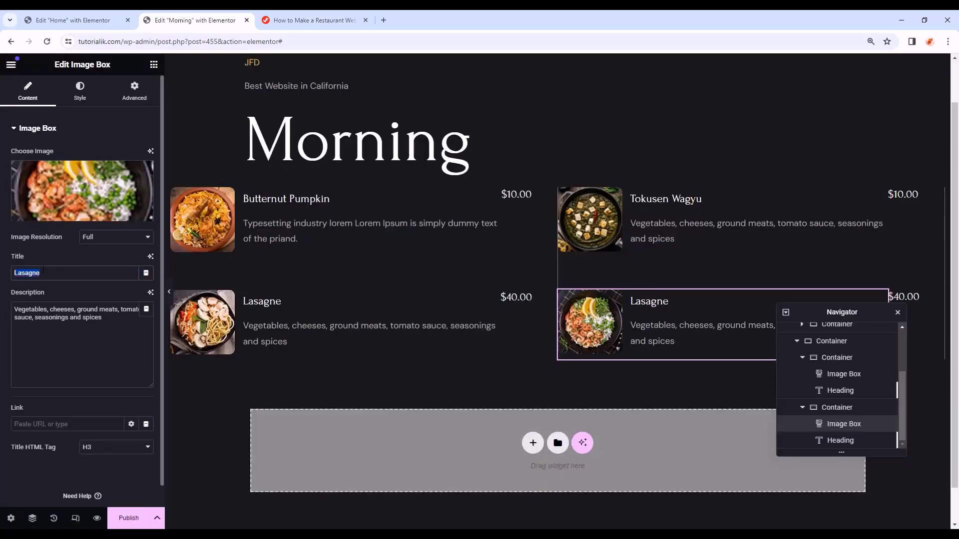
key("ctrl+v")
left_click(142, 381)
key("ctrl+a")
key("ctrl+v")
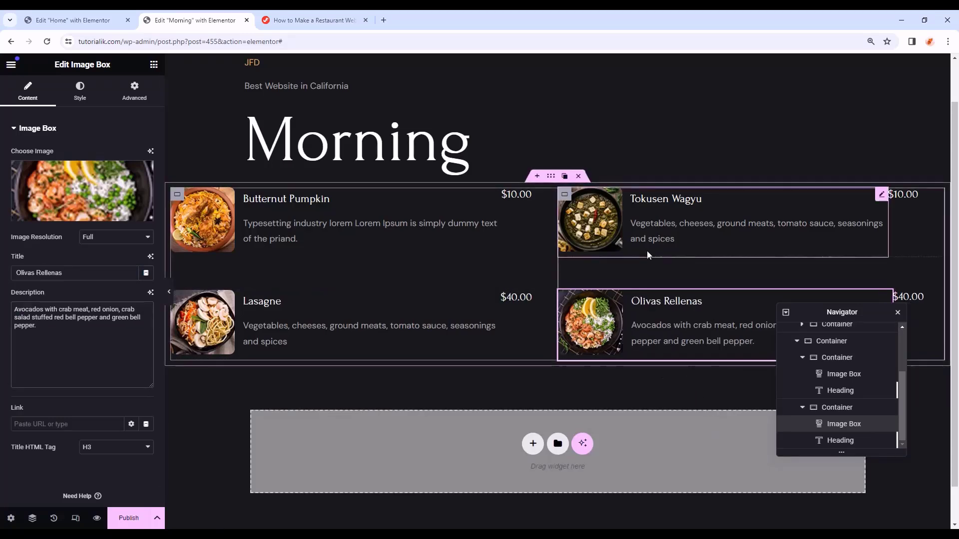
- Set the Tokusen Wagyu row container's right padding to 0
left_click(565, 195)
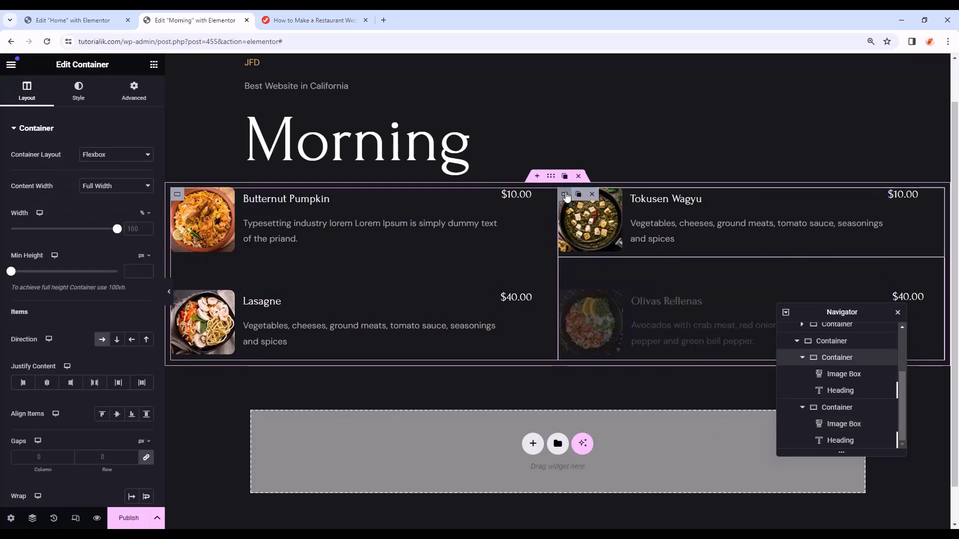
left_click(134, 91)
left_click(58, 210)
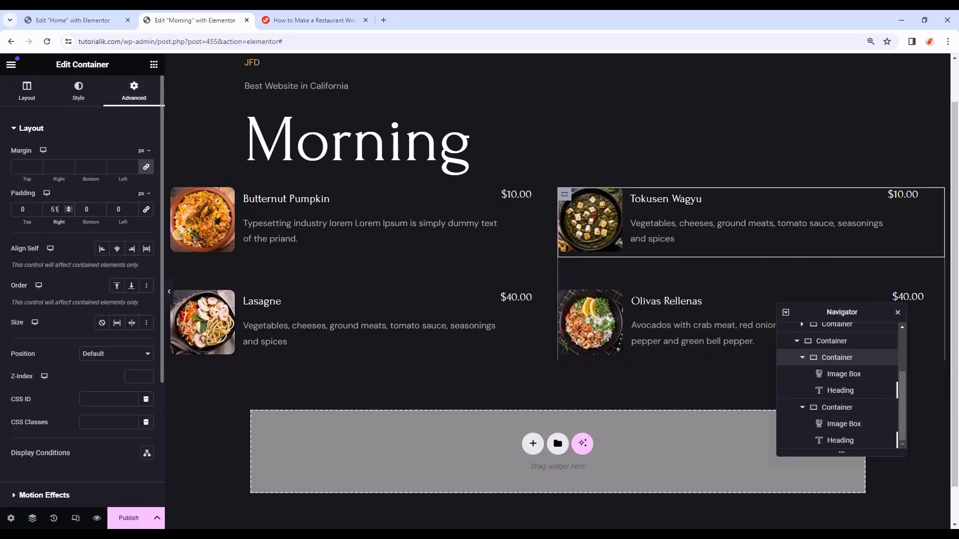
type("0")
left_click(119, 210)
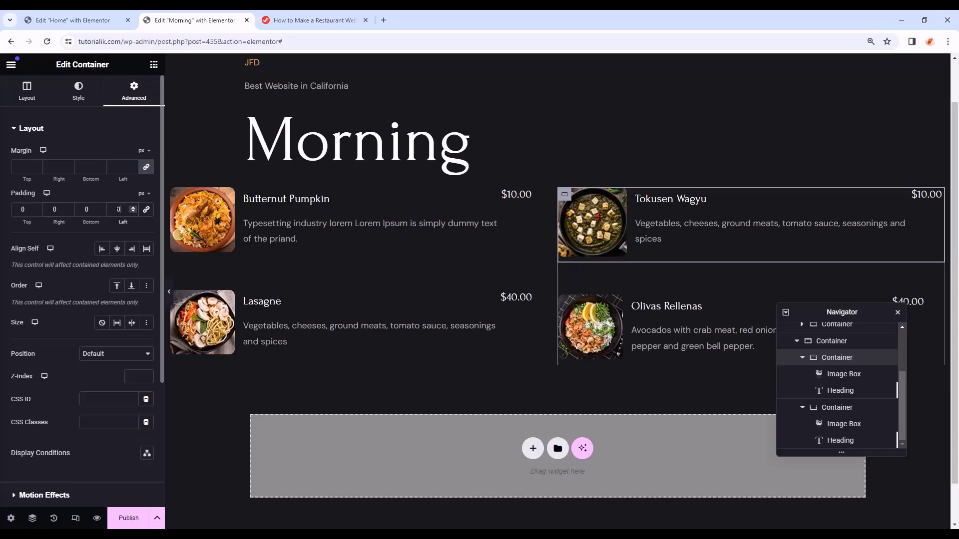
- Set the Tokusen Wagyu row's left padding to 51, check the Olivas Rellenas row's spacing, and preview
type("51")
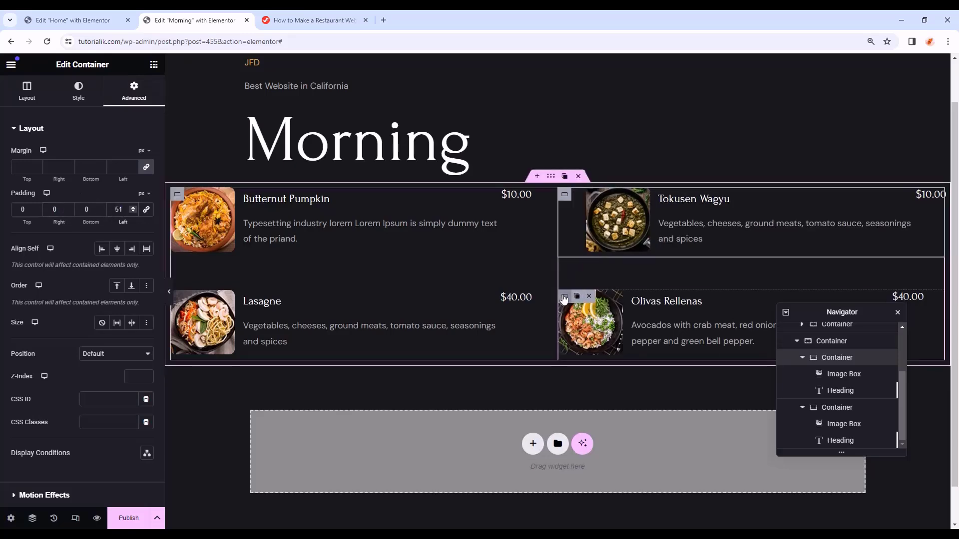
left_click(564, 297)
left_click(134, 92)
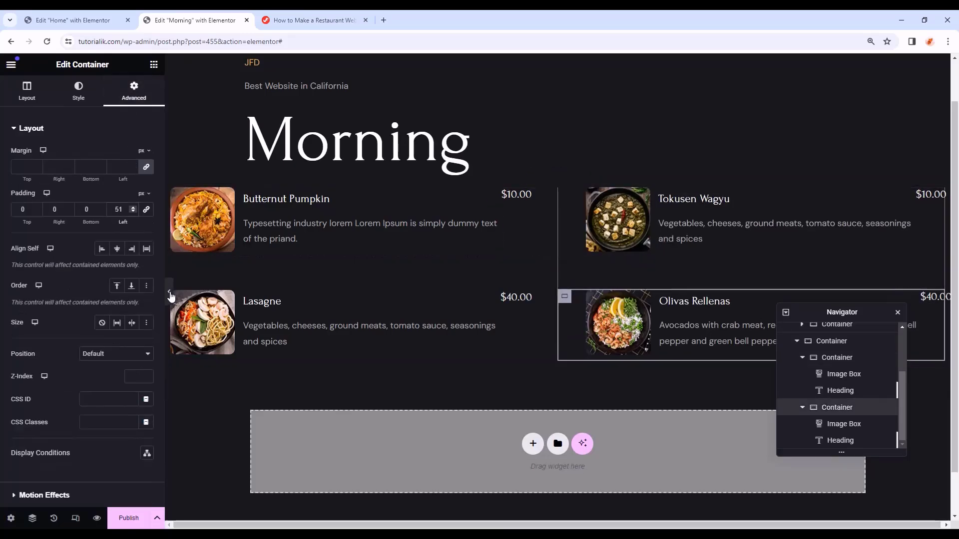
left_click(169, 292)
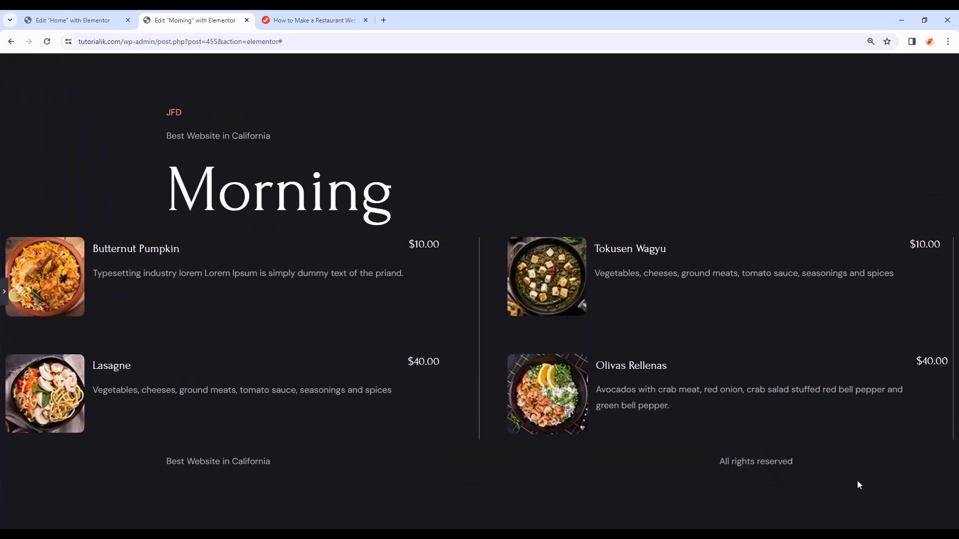
key("ctrl+p")
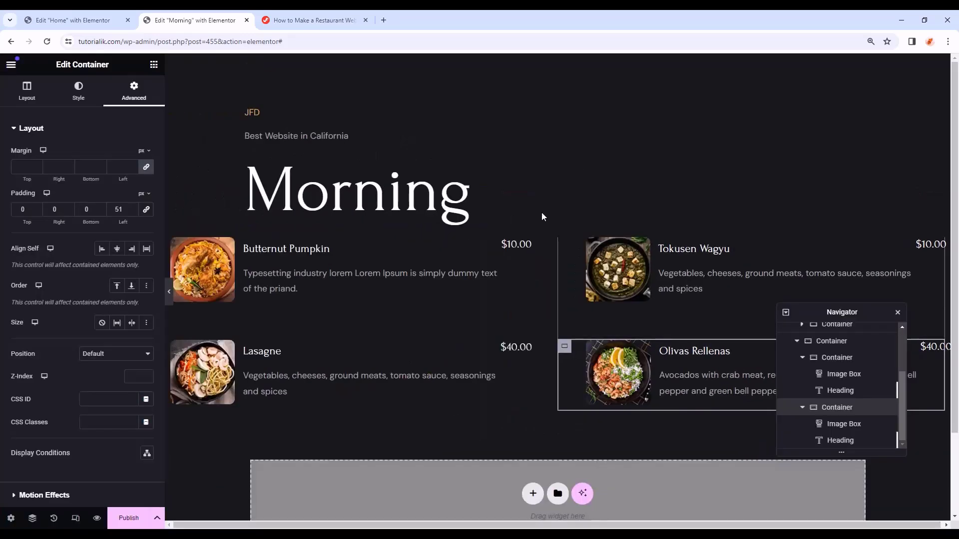
- Set the right menu column container's border type to None and preview the result
left_click(829, 347)
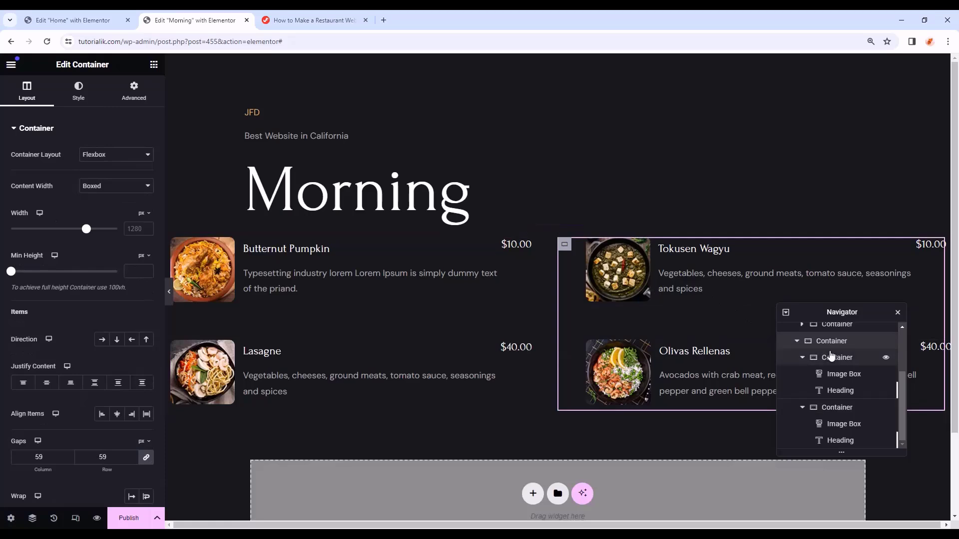
left_click(171, 294)
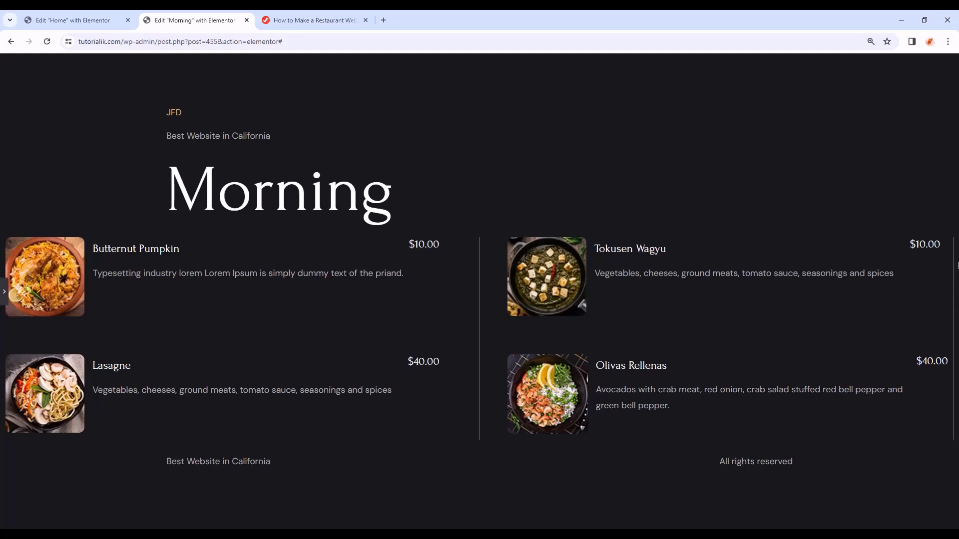
left_click(6, 298)
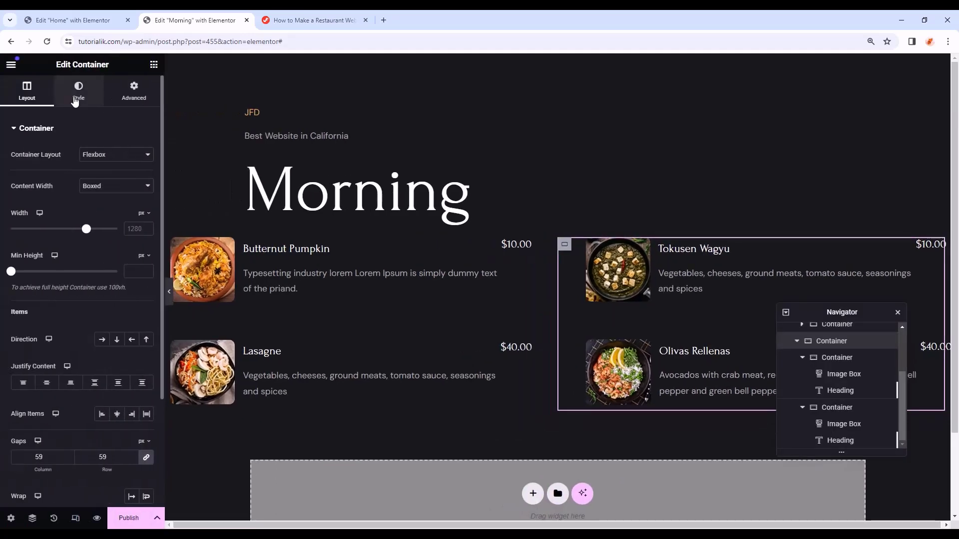
left_click(78, 96)
left_click(22, 250)
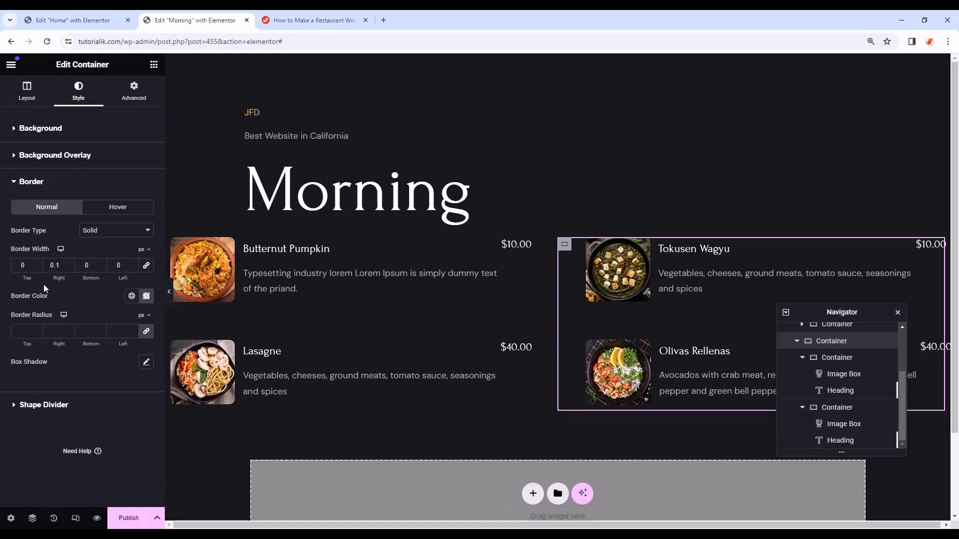
left_click(100, 234)
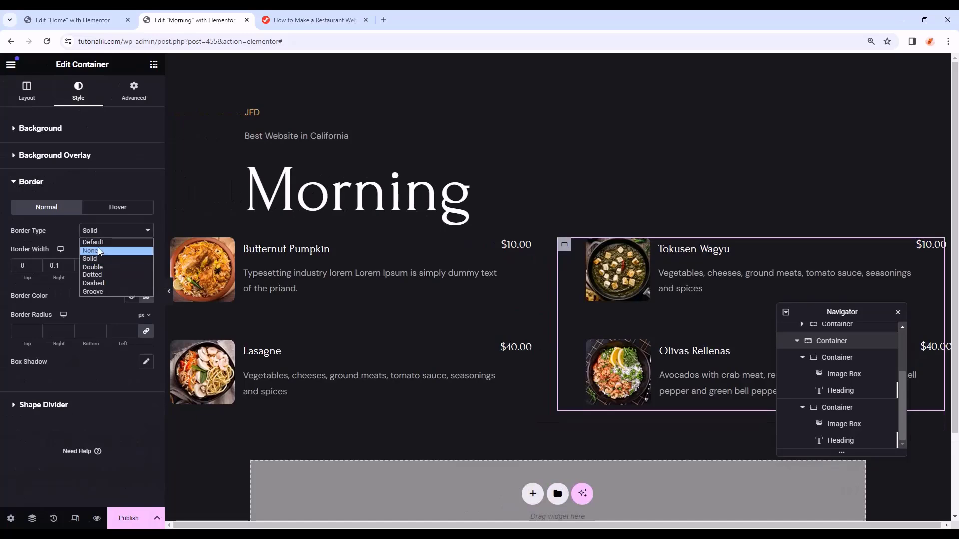
left_click(91, 251)
left_click(168, 291)
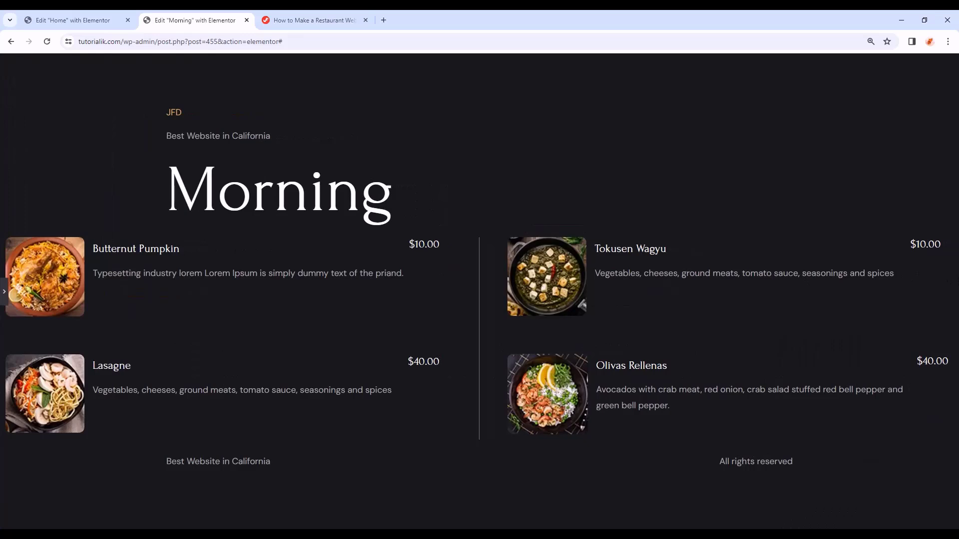
left_click(2, 294)
scroll(337, 291, "down", 1)
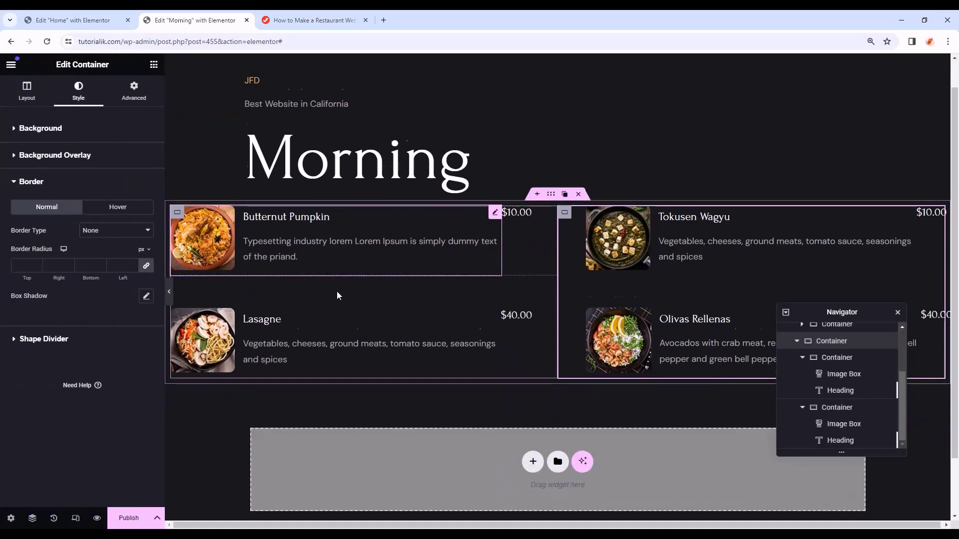
- Switch to tablet view and give the two-column menu container 100 px right and left padding
left_click(76, 519)
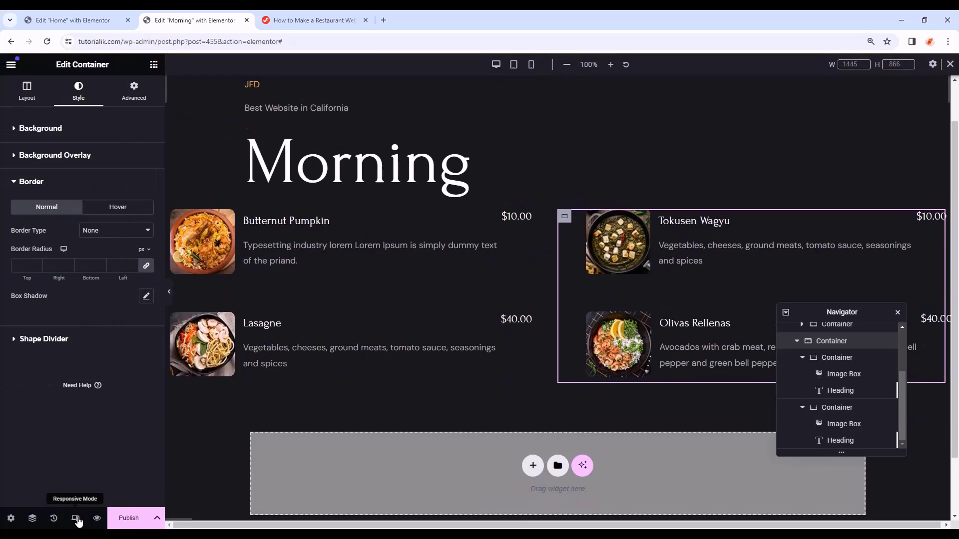
left_click(514, 66)
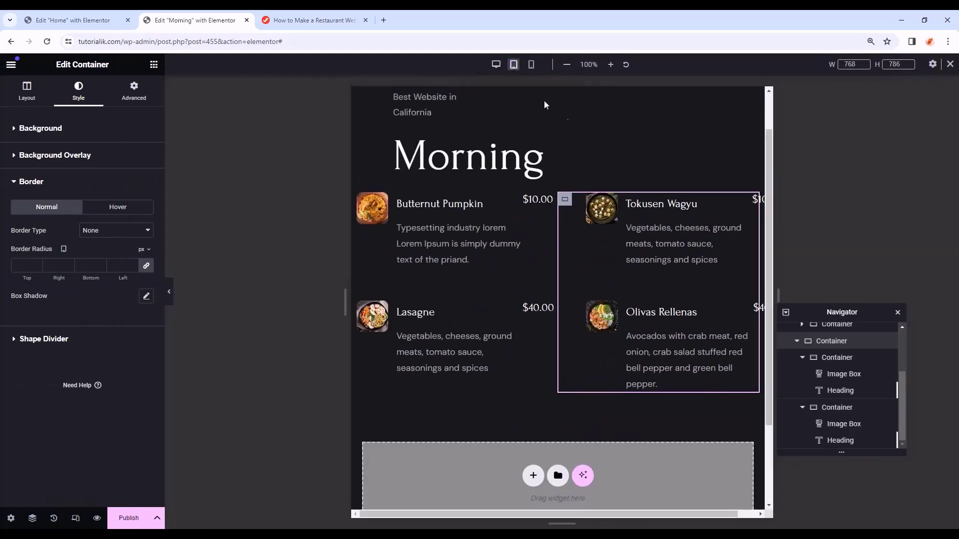
left_click(851, 353)
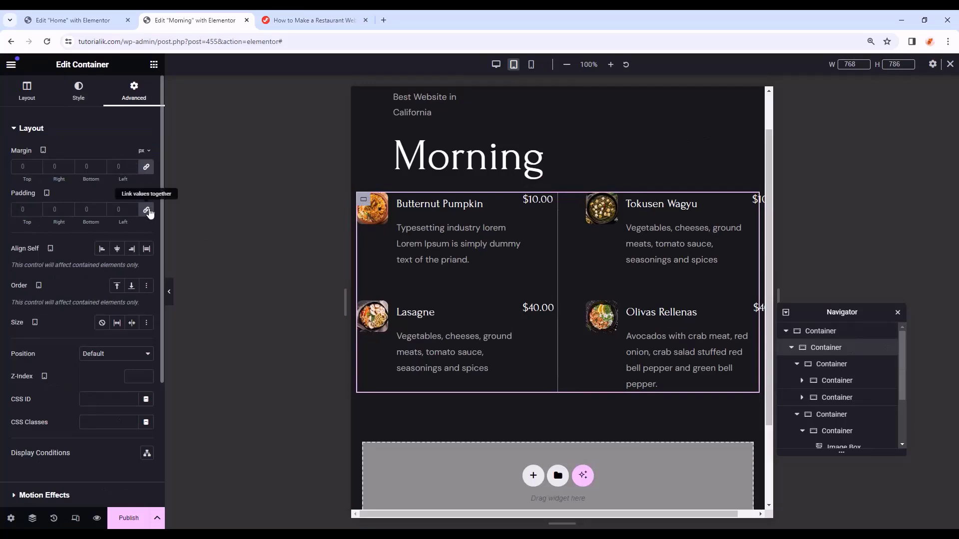
type("100")
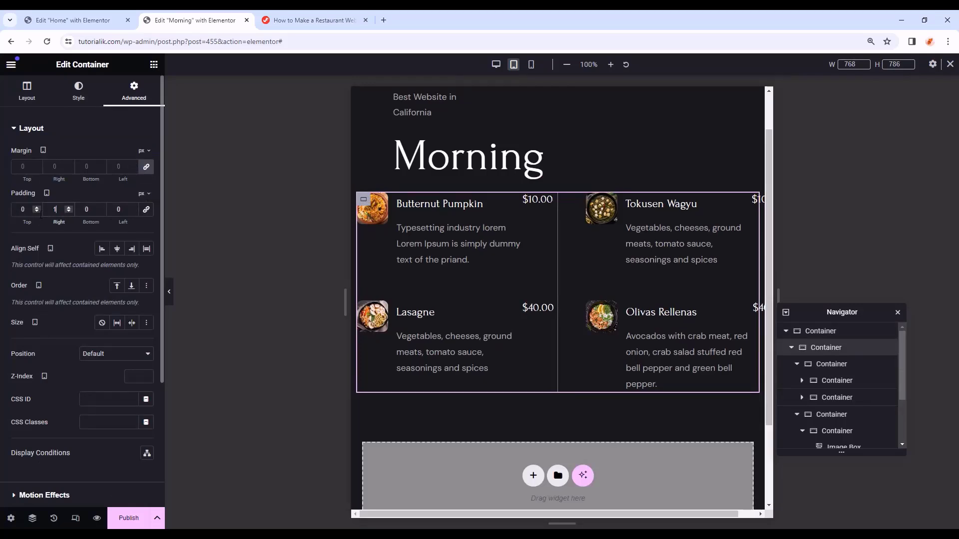
double_click(119, 209)
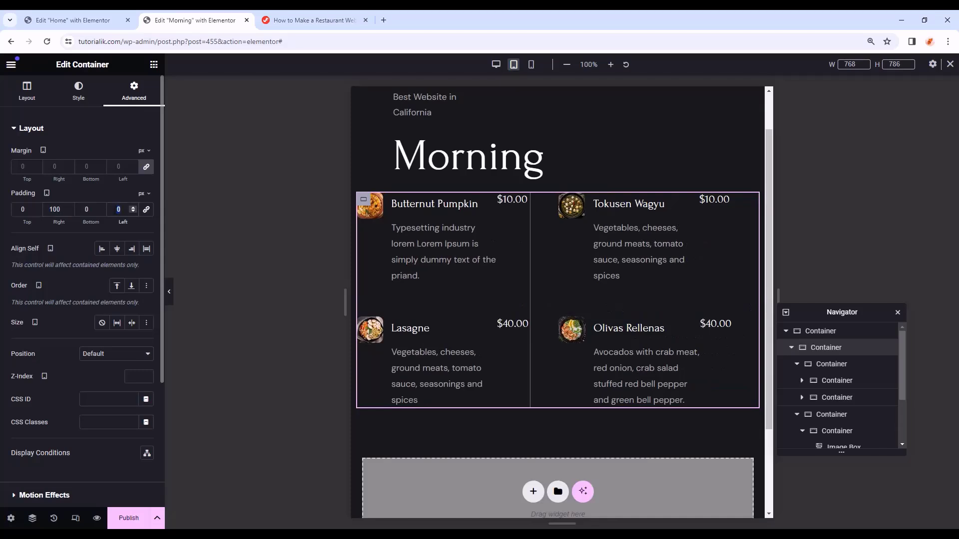
type("100")
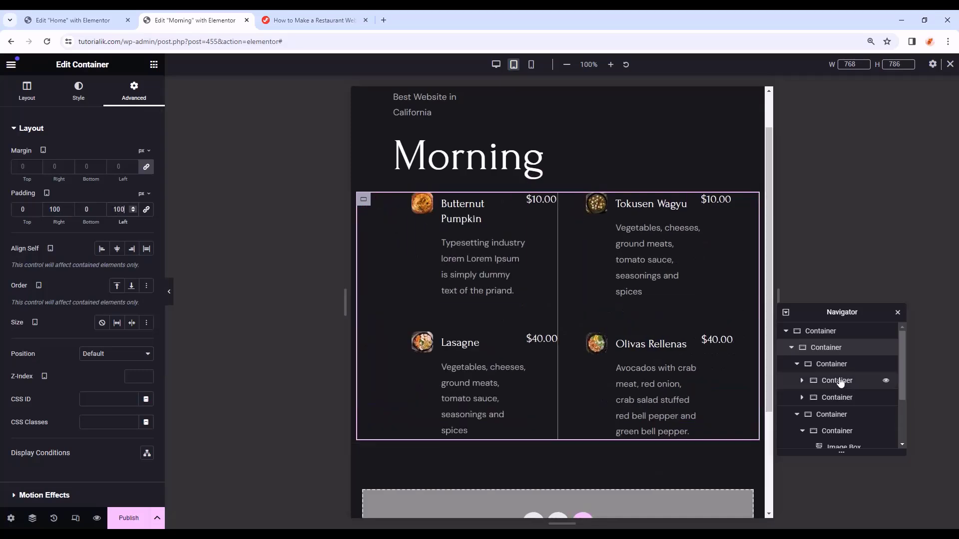
- Set the Butternut Pumpkin card container's padding to 0
left_click(419, 315)
left_click(134, 92)
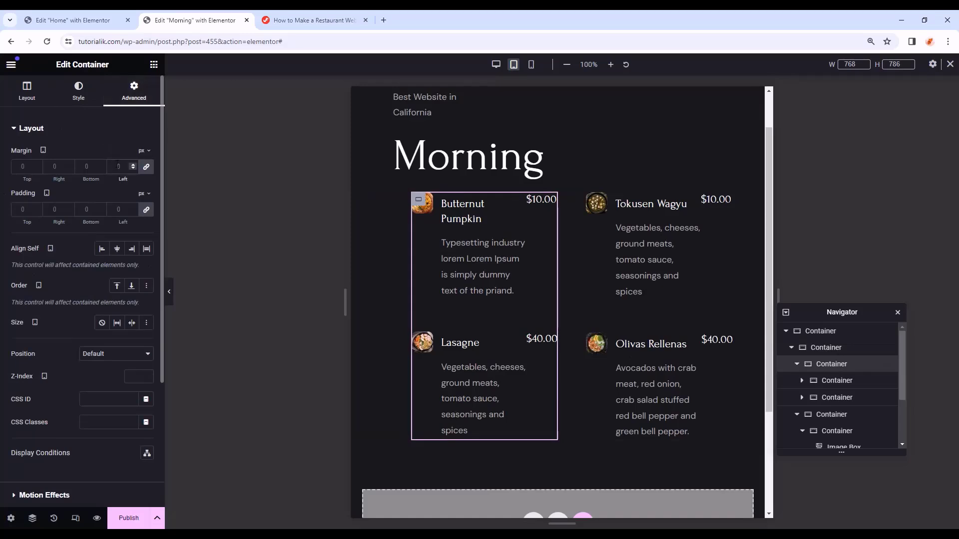
left_click(849, 380)
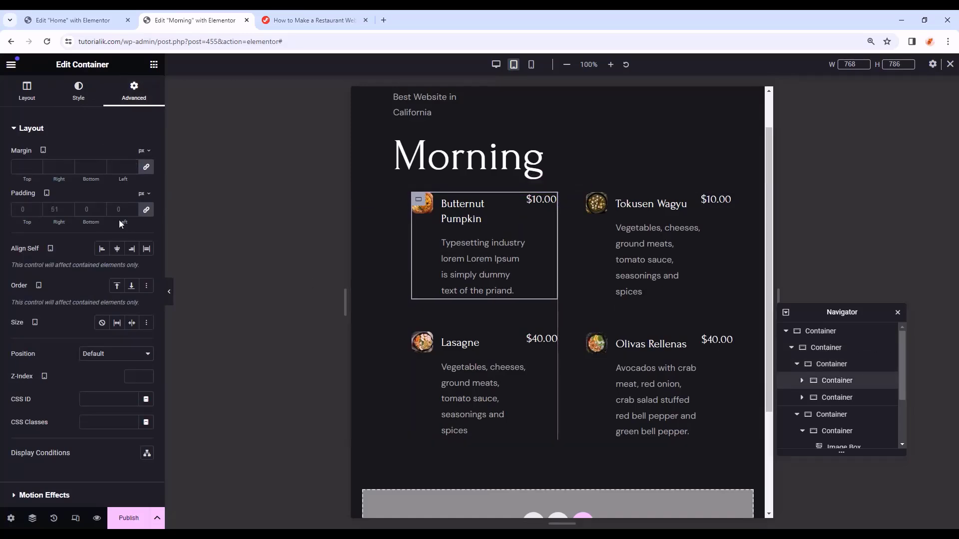
type("0")
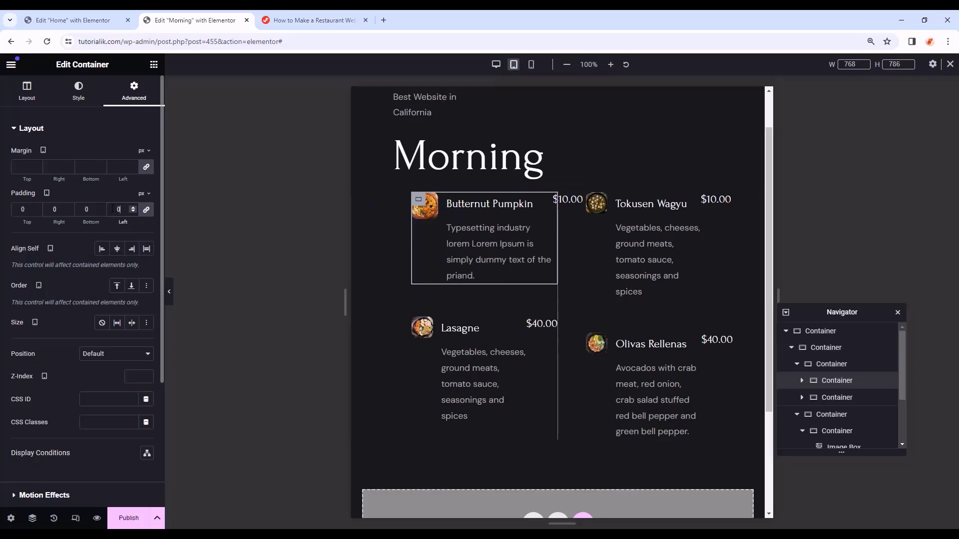
- Copy the Butternut Pumpkin card's style and paste it onto Lasagne, Tokusen Wagyu and Olivas Rellenas
right_click(851, 386)
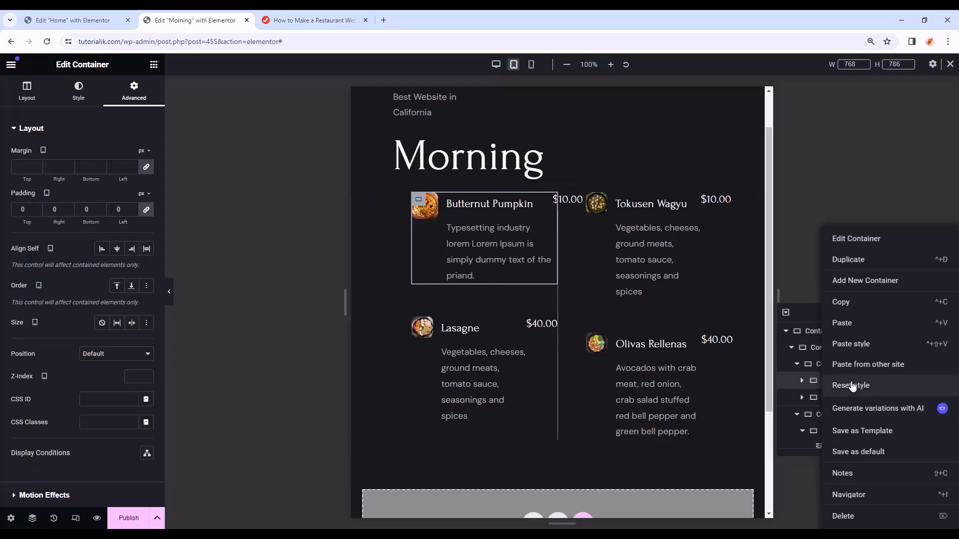
left_click(849, 303)
right_click(821, 397)
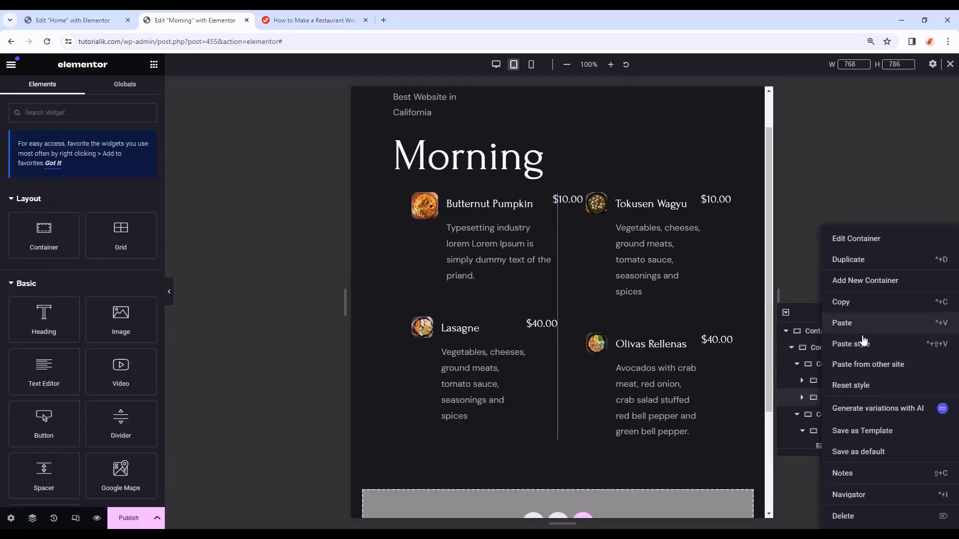
left_click(851, 344)
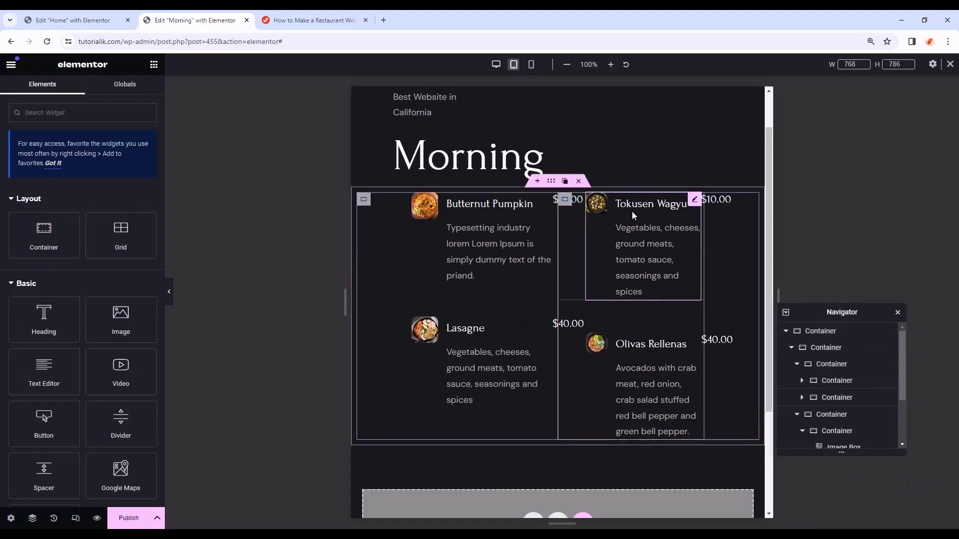
right_click(566, 201)
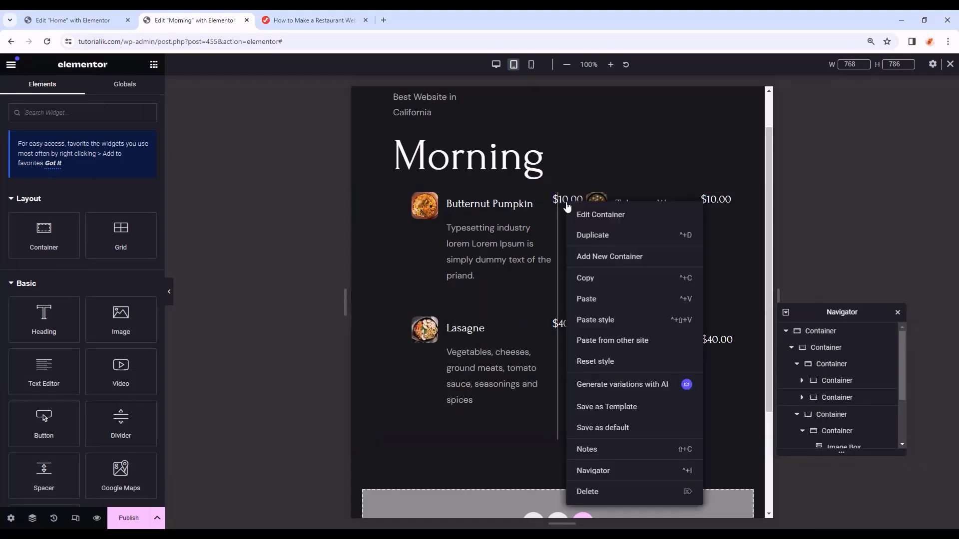
left_click(599, 320)
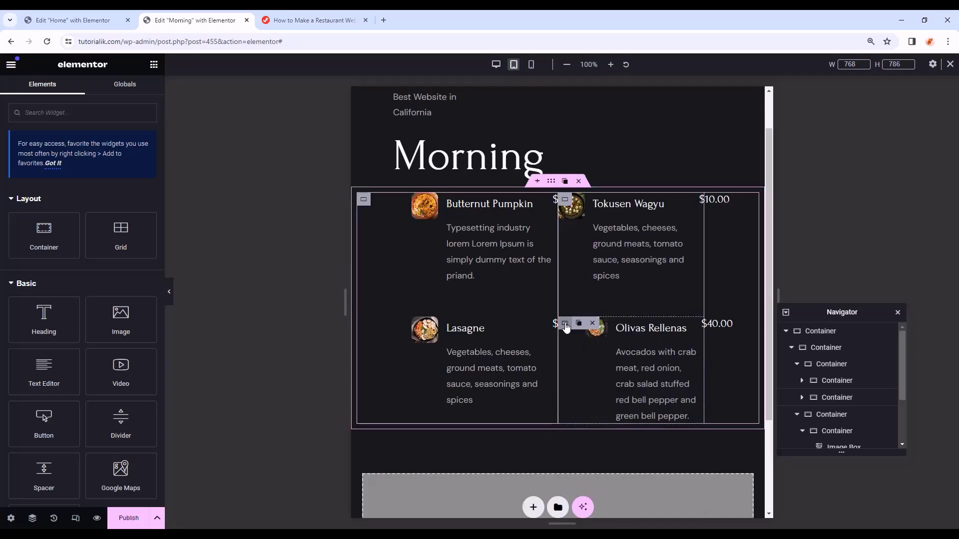
right_click(568, 327)
left_click(595, 344)
left_click(824, 397)
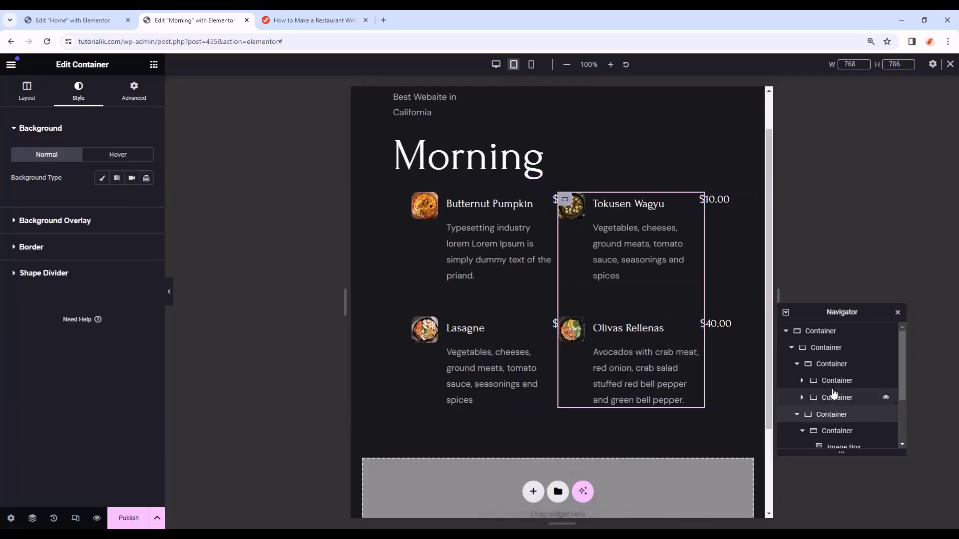
- Set the whole menu container's layout direction to Column so the dishes stack
left_click(822, 349)
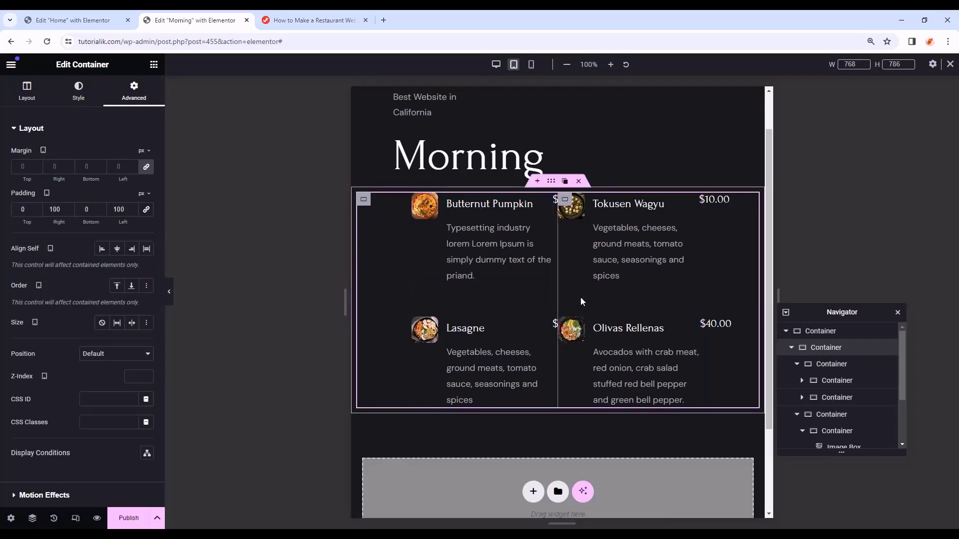
left_click(27, 94)
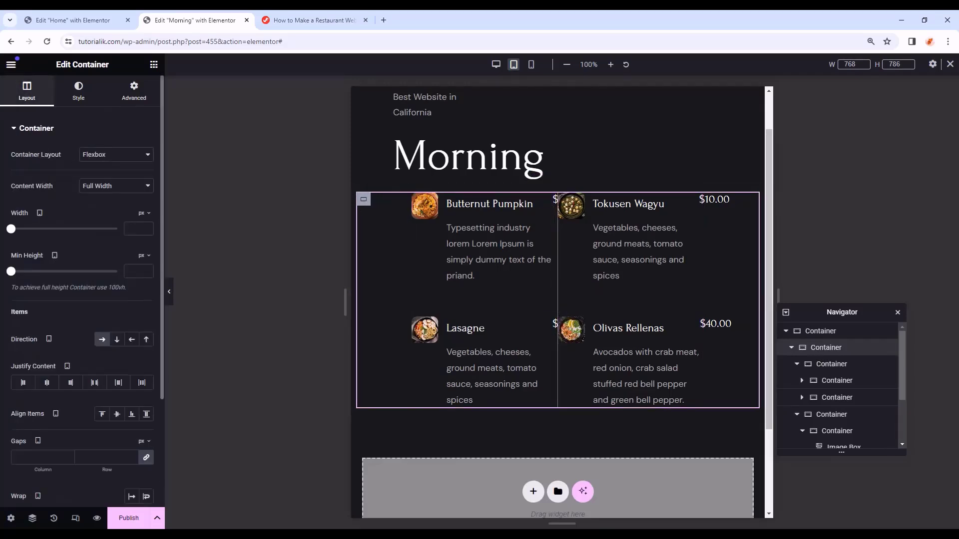
left_click(102, 341)
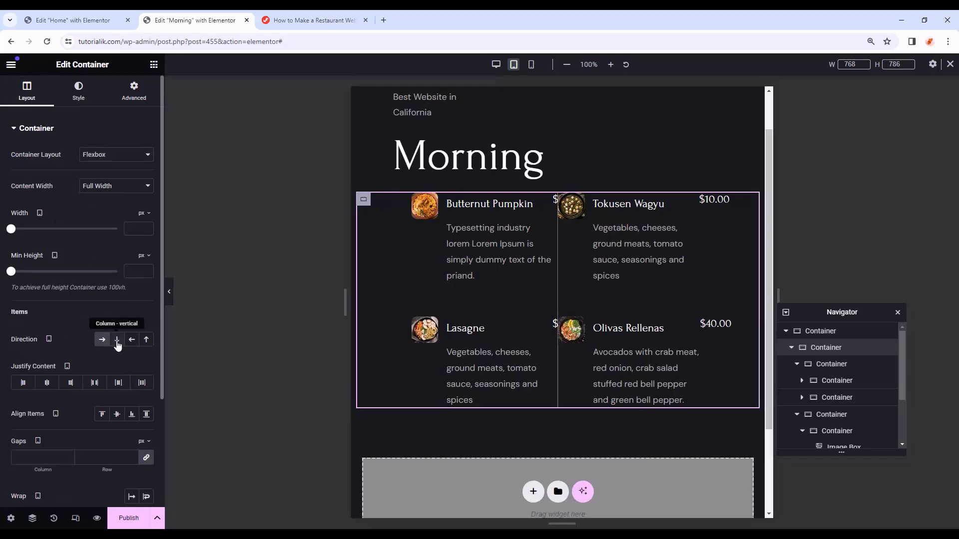
left_click(117, 342)
- Set the left menu column's border type to None and preview the page
left_click(824, 364)
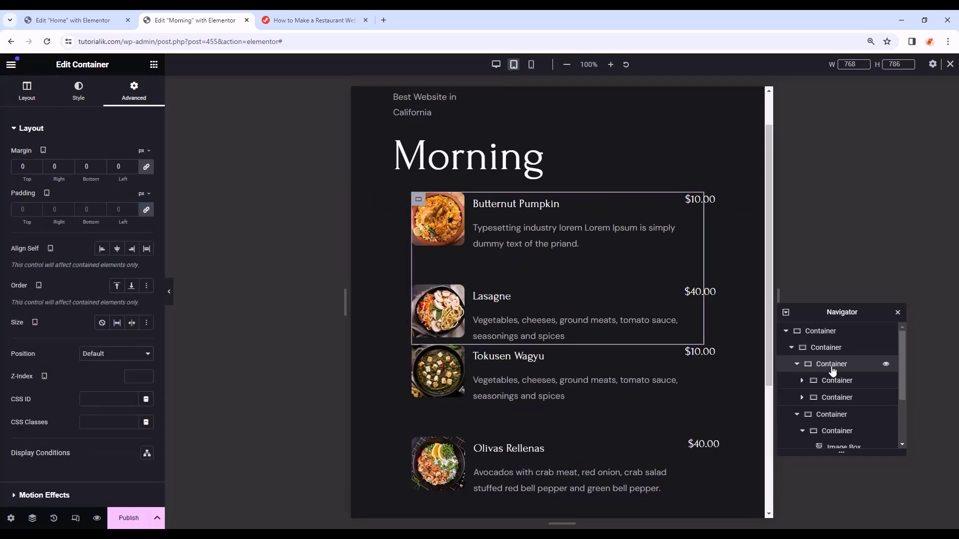
left_click(73, 98)
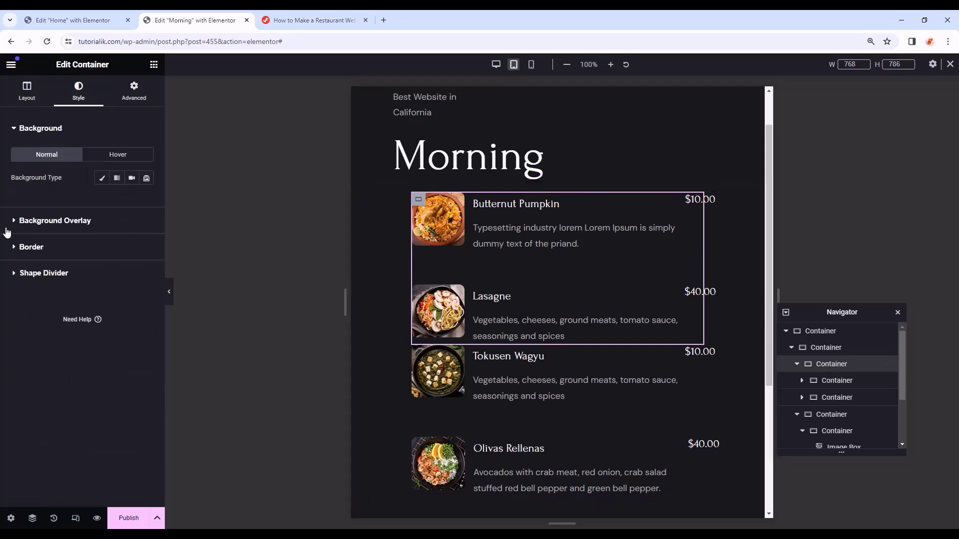
left_click(82, 247)
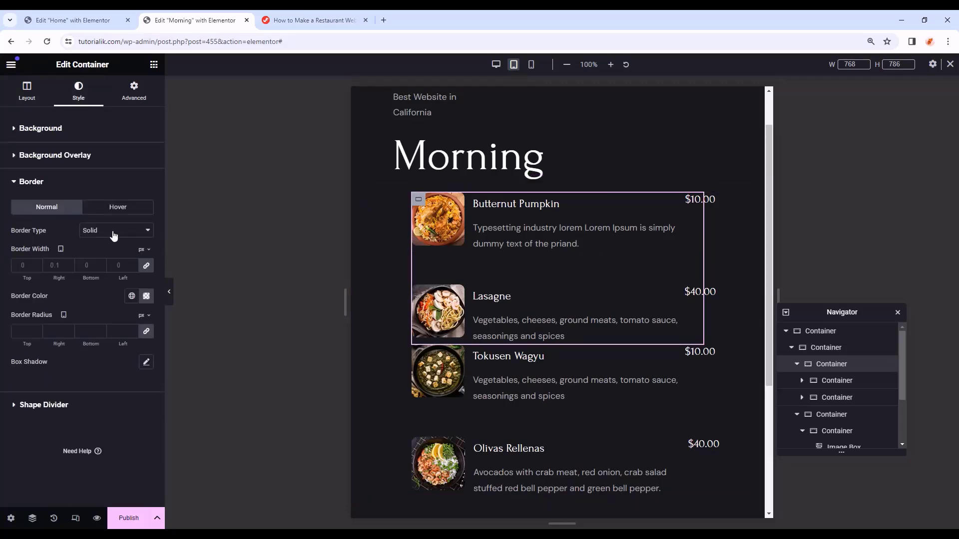
left_click(107, 231)
left_click(106, 250)
left_click(169, 291)
scroll(554, 325, "down", 1)
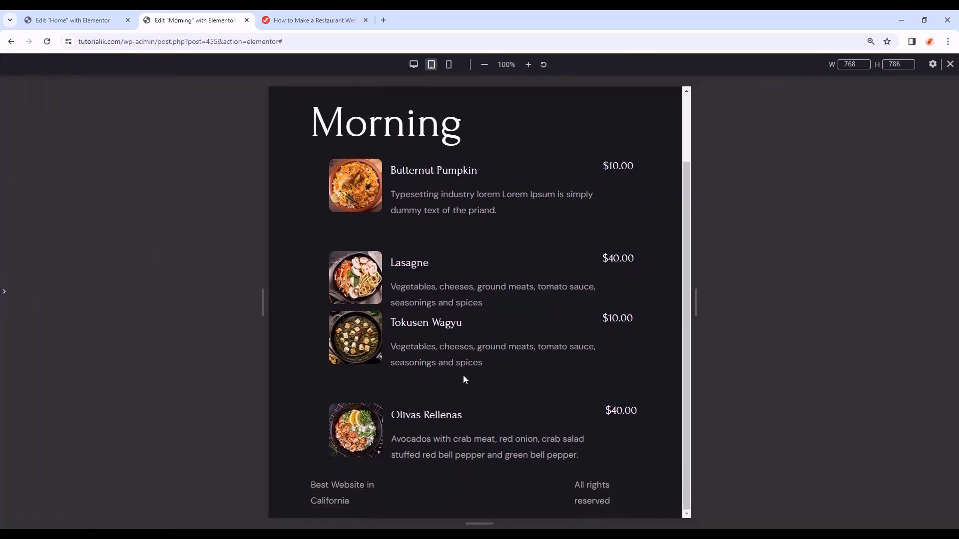
- Enter a margin value of 50 on the Butternut Pumpkin item's container
left_click(6, 294)
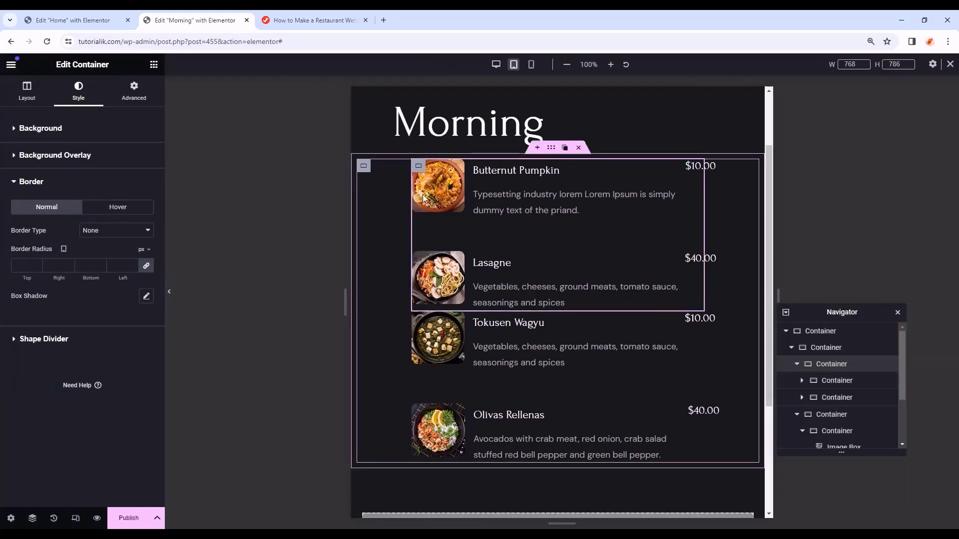
left_click(419, 168)
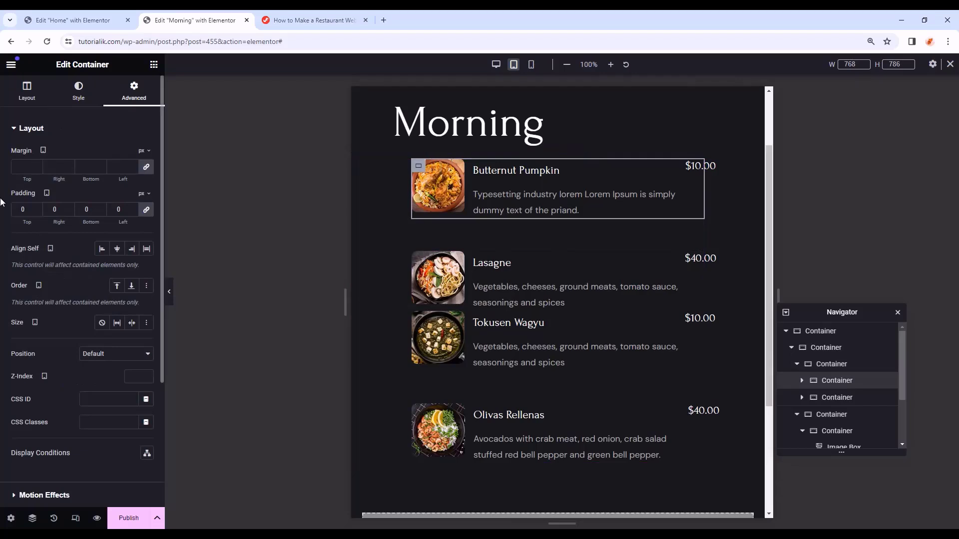
left_click(146, 166)
type("50")
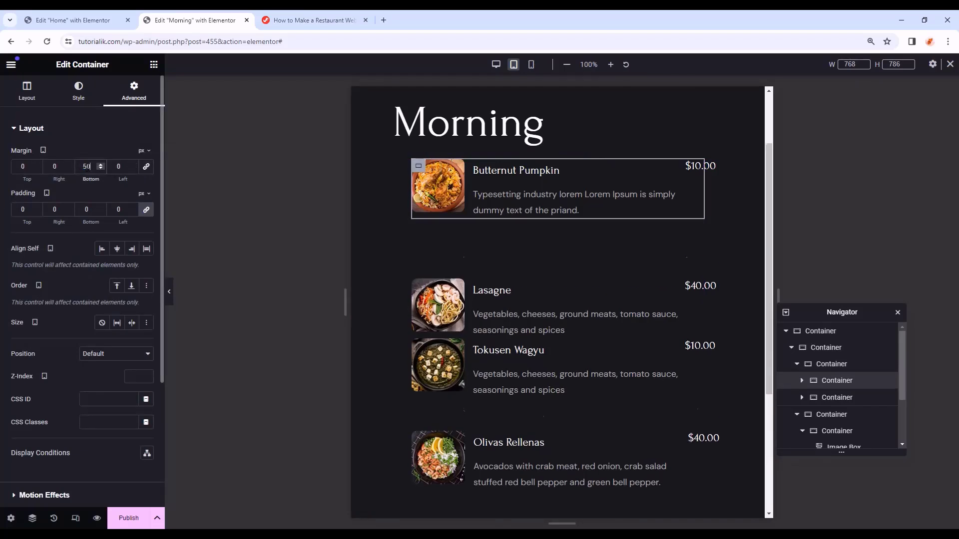
- Unlink the margins of the group holding the first two dishes and set its bottom margin to 60
left_click(832, 364)
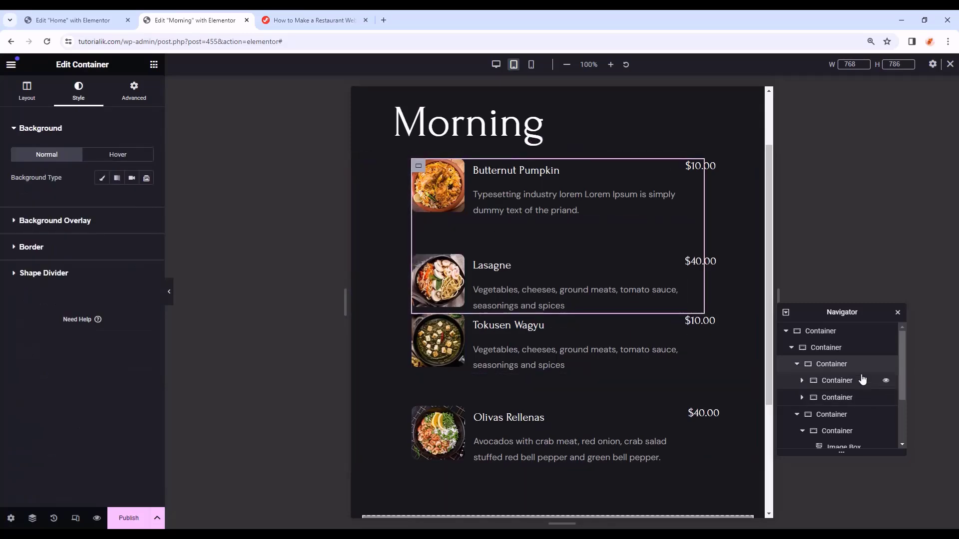
left_click(141, 99)
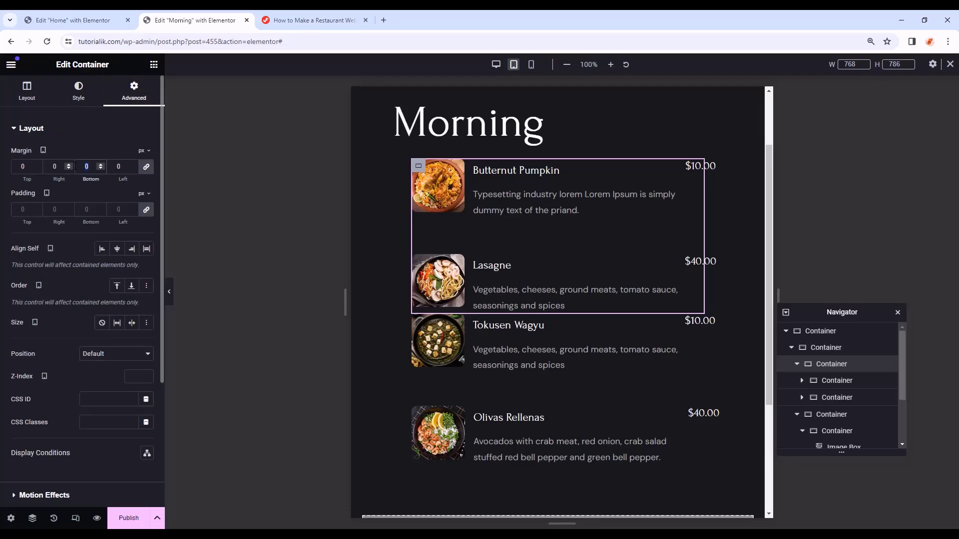
left_click(144, 172)
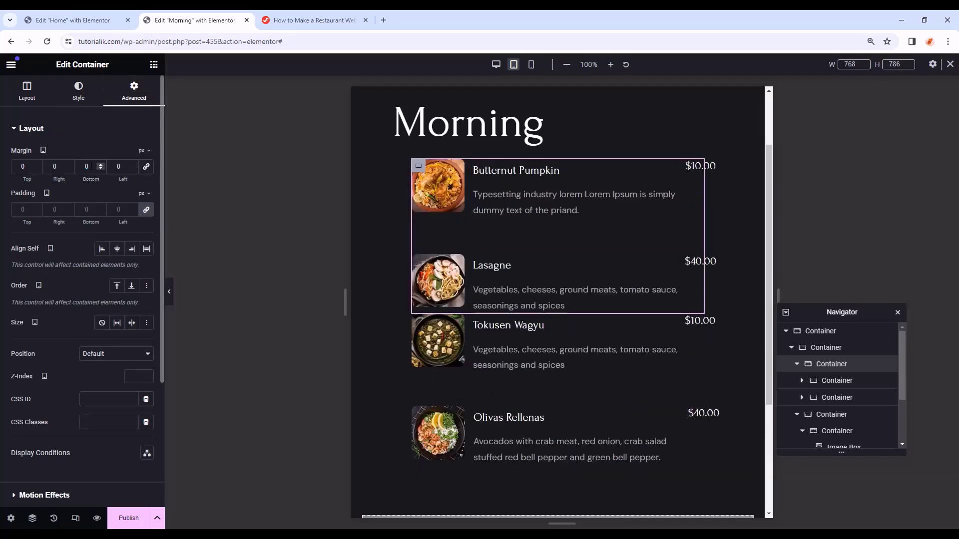
left_click_drag(89, 167, 71, 168)
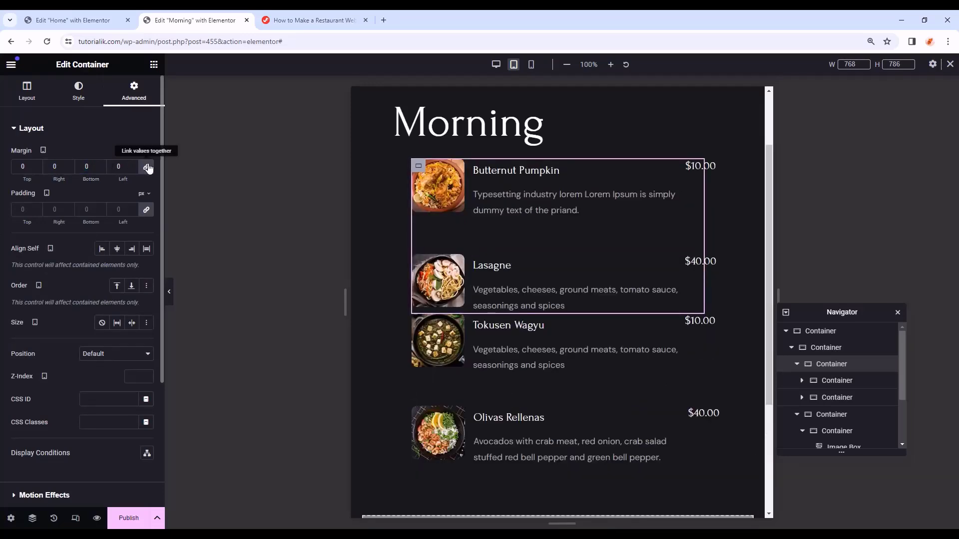
left_click(146, 167)
double_click(78, 165)
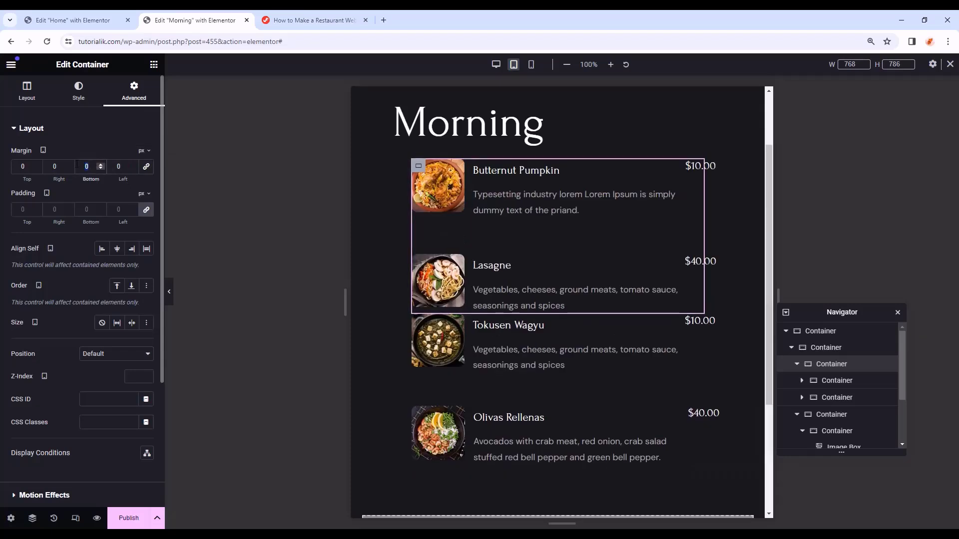
type("50")
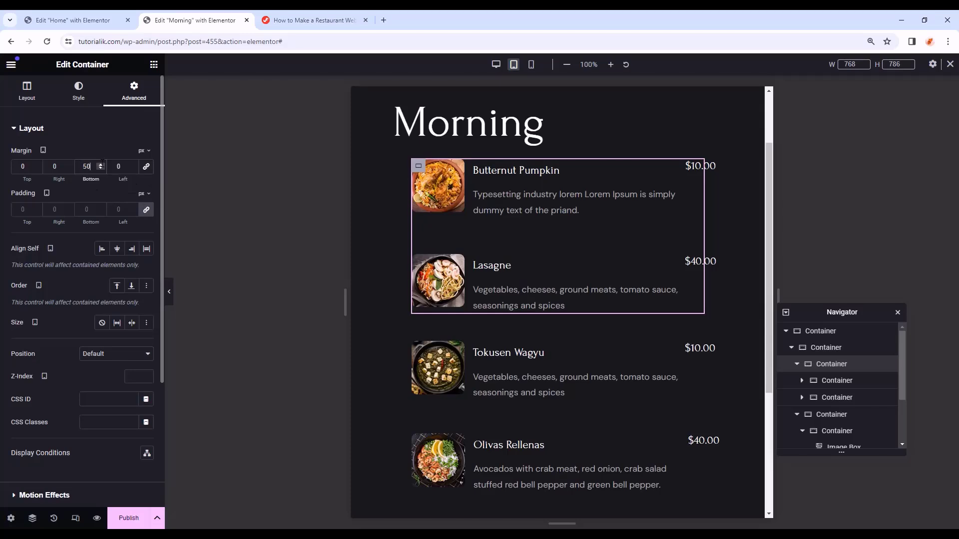
left_click(100, 164)
key("BackSpace")
type("0")
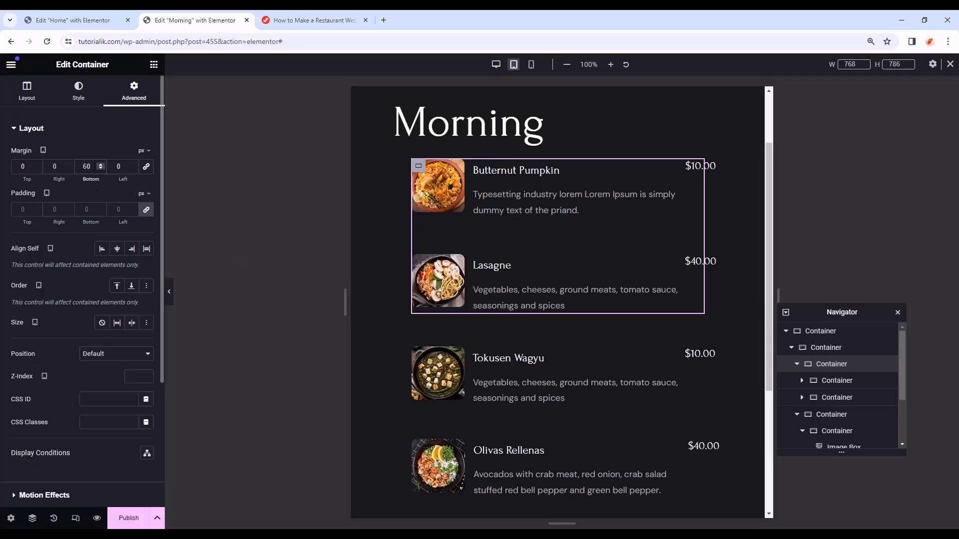
- Preview the page without the editor panel, then switch to mobile width
left_click(169, 291)
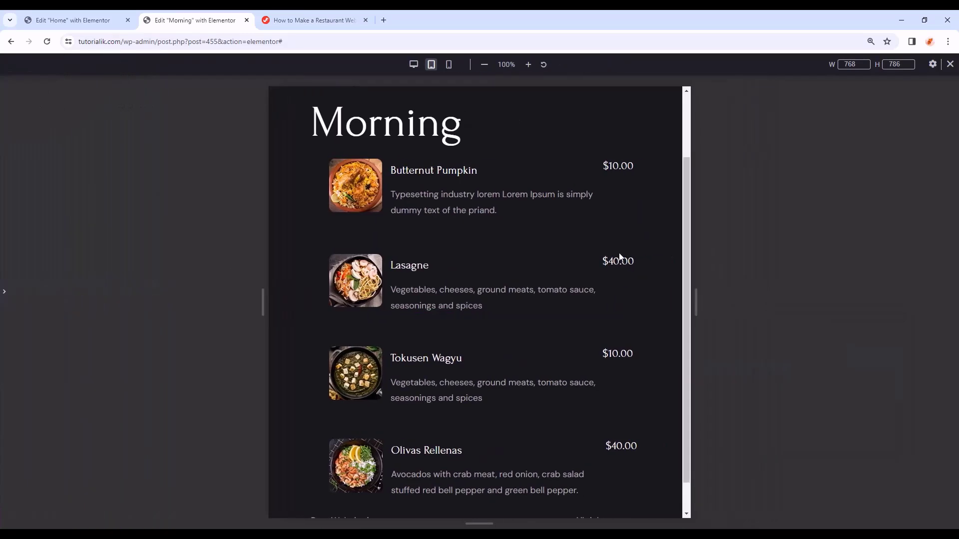
scroll(620, 257, "down", 1)
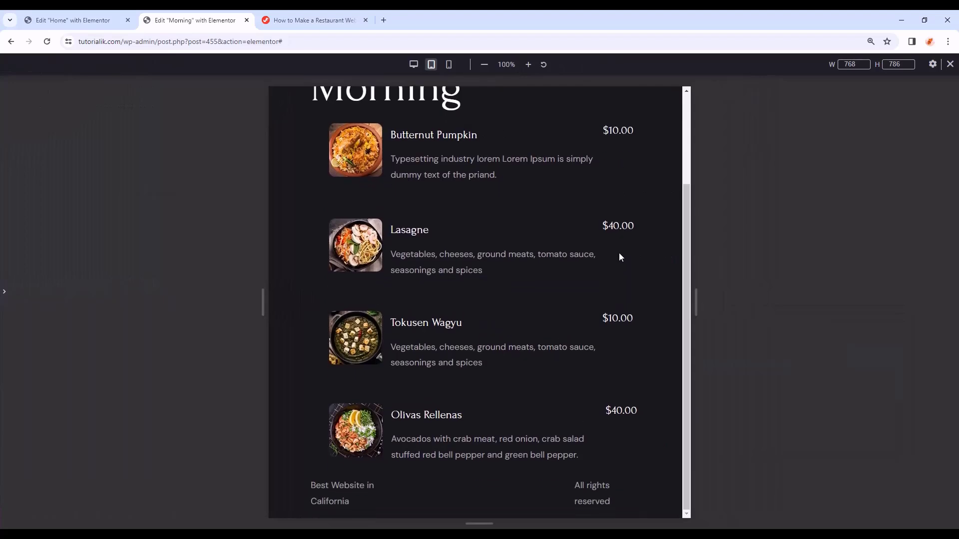
scroll(619, 253, "up", 1)
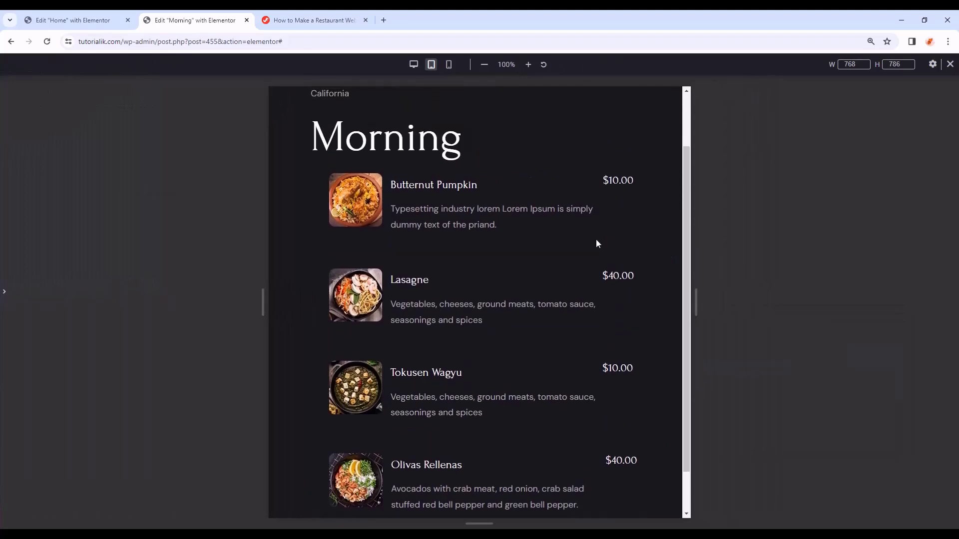
left_click(448, 64)
scroll(543, 200, "up", 2)
left_click(544, 199)
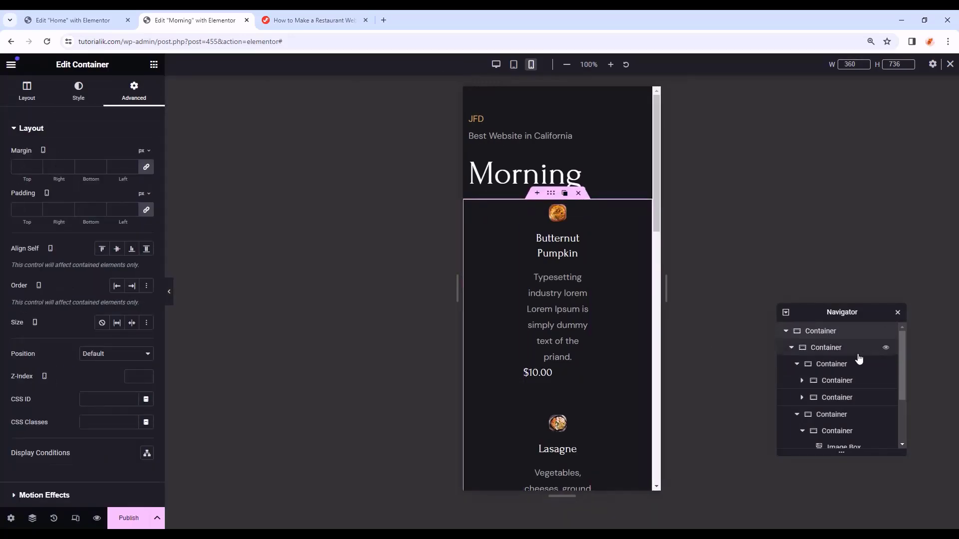
- Reset the dish-items container's padding to 0, then set its right padding to 10
left_click(828, 347)
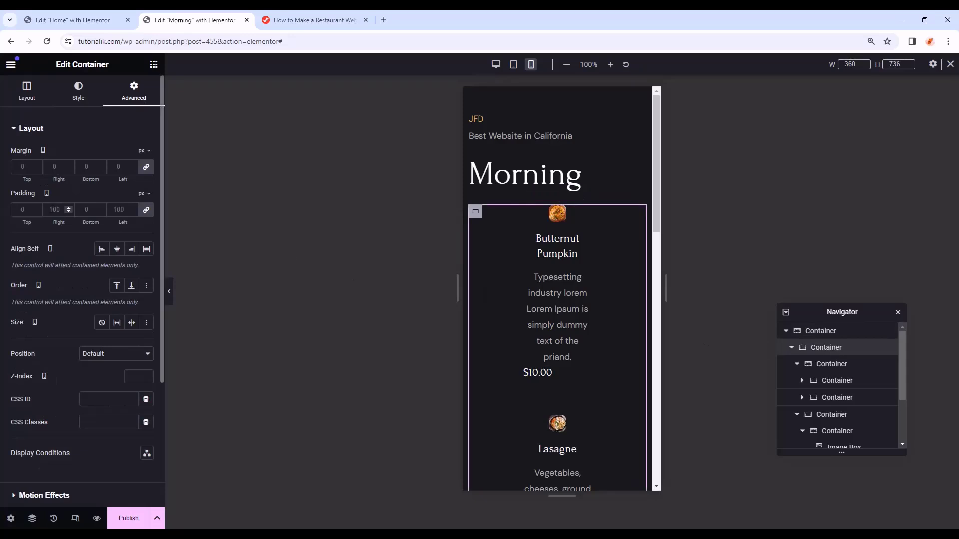
left_click(147, 212)
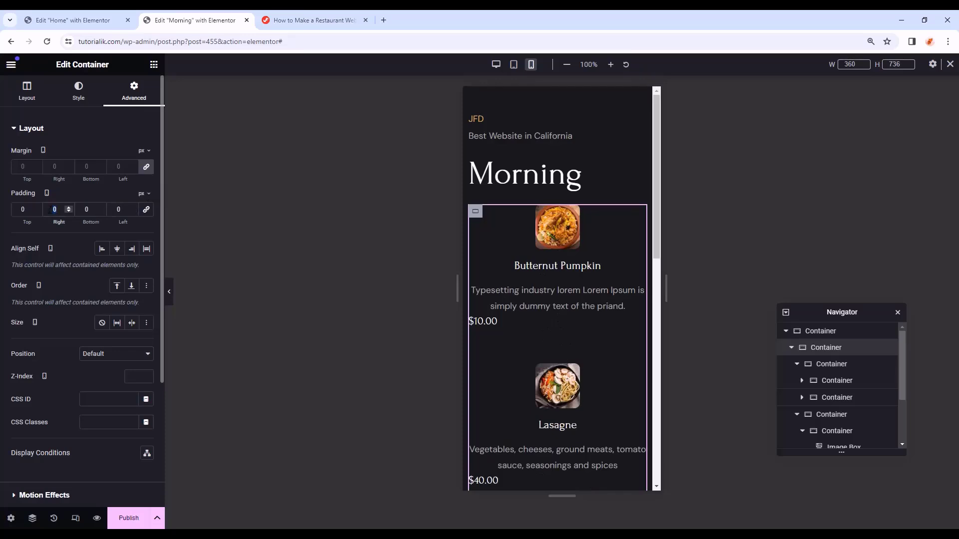
type("10")
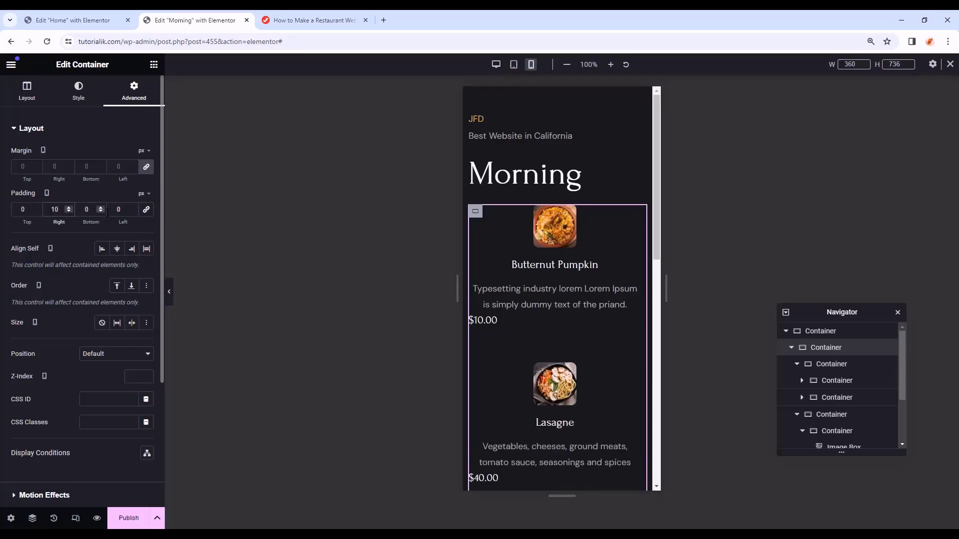
- Lay out the Butternut Pumpkin item as a column with centred justify content and alignment
left_click(842, 380)
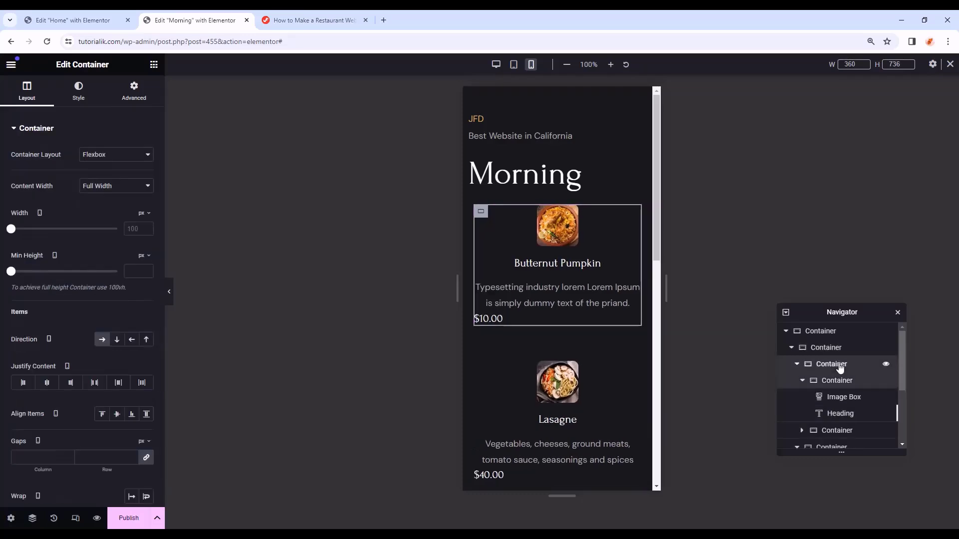
left_click(846, 382)
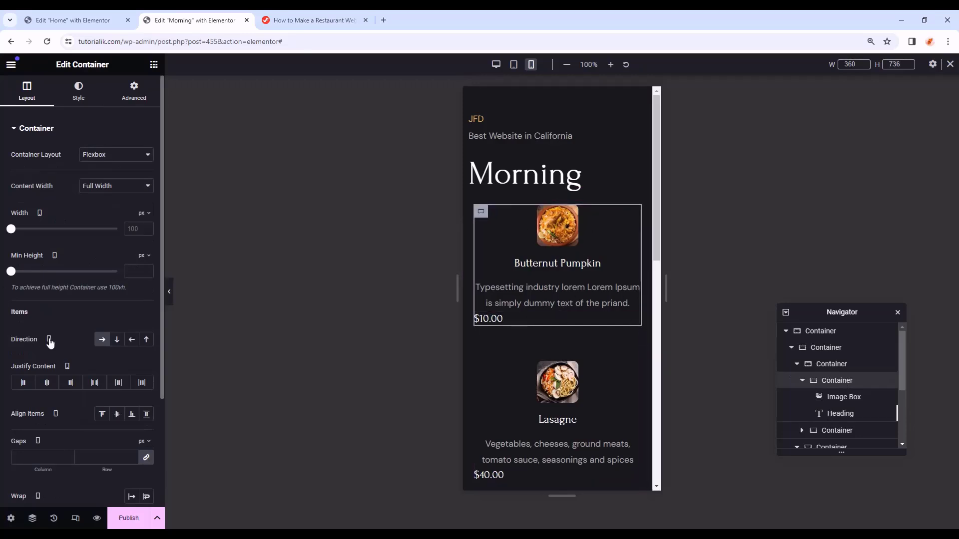
left_click(118, 341)
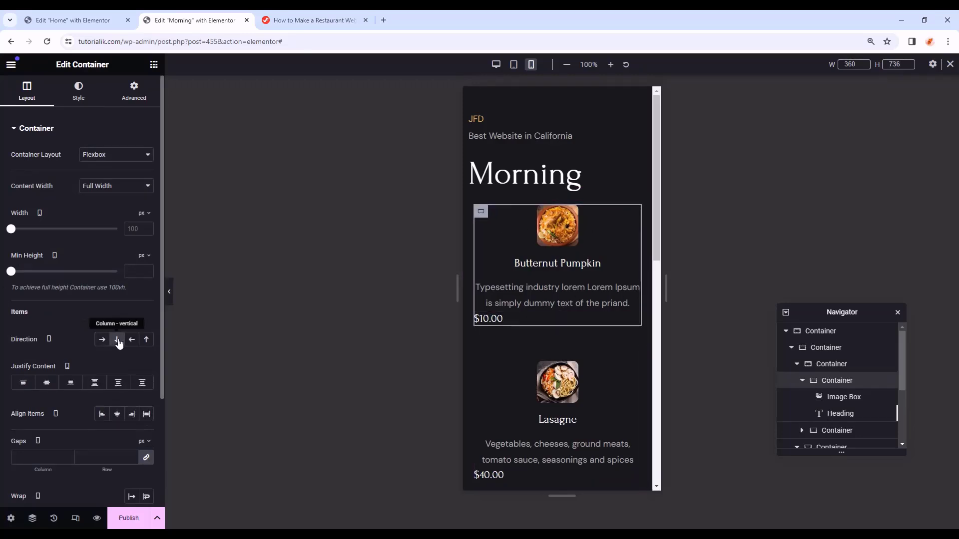
left_click(50, 390)
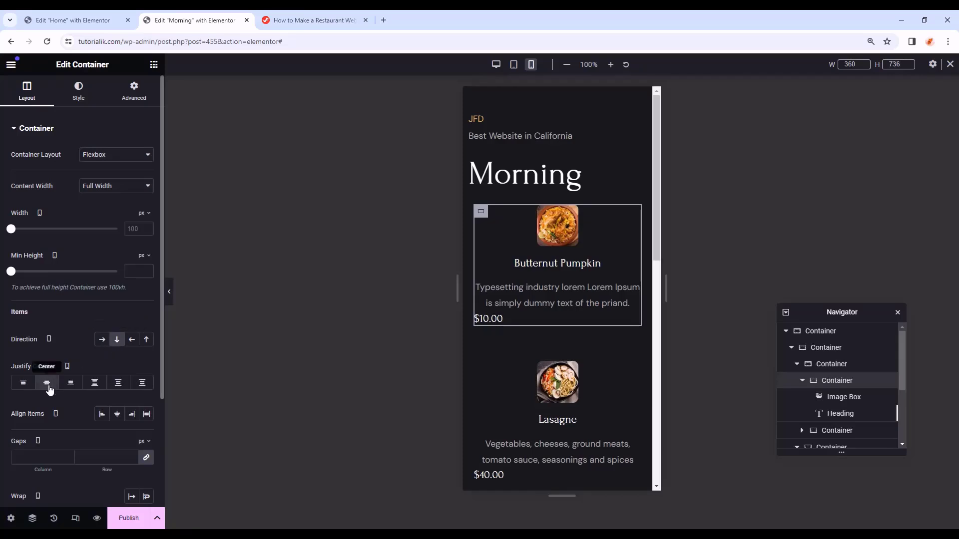
left_click(116, 414)
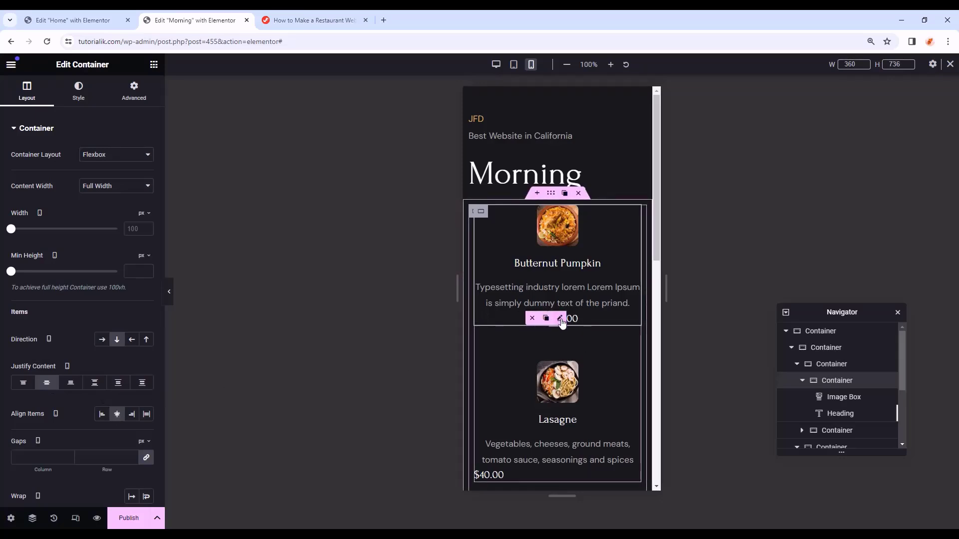
- Give the $10.00 price heading a custom width of 55
left_click(561, 321)
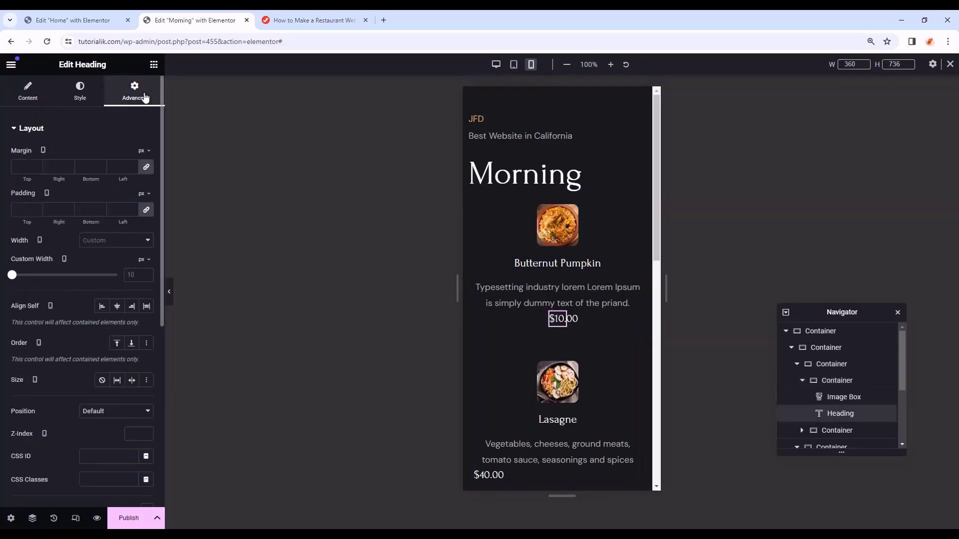
left_click(123, 278)
type("55")
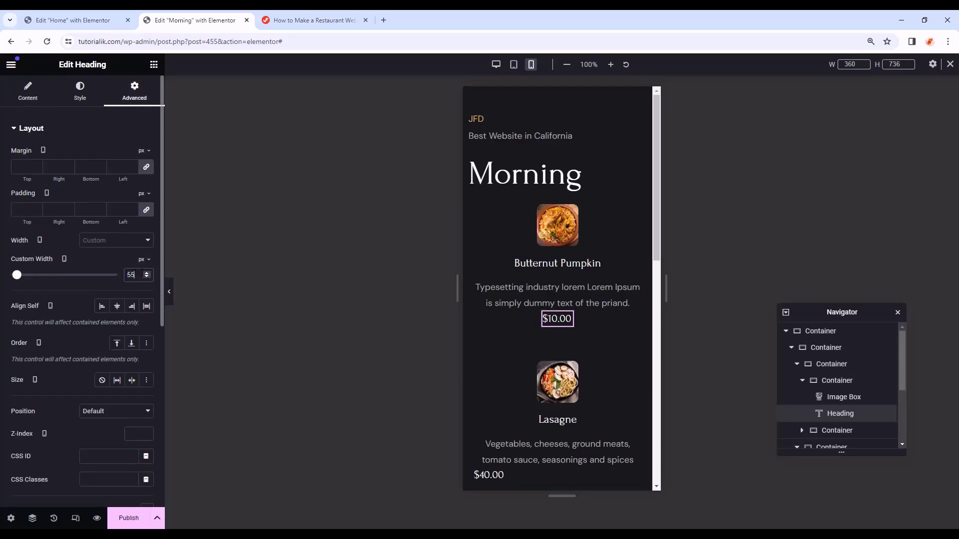
scroll(529, 269, "down", 1)
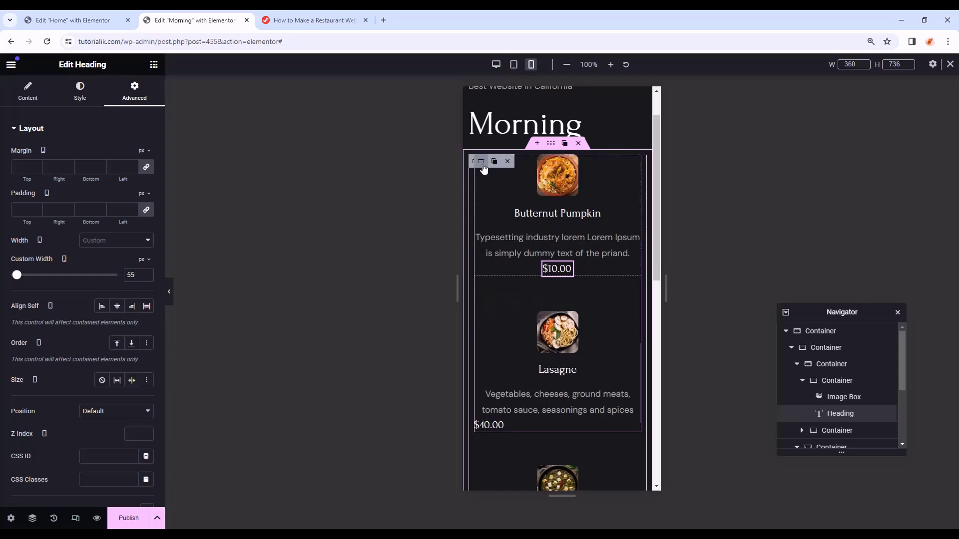
- Copy the Butternut Pumpkin item's style onto the Lasagne, Tokusen Wagyu and Olivas Rellenas items
left_click(481, 162)
right_click(482, 165)
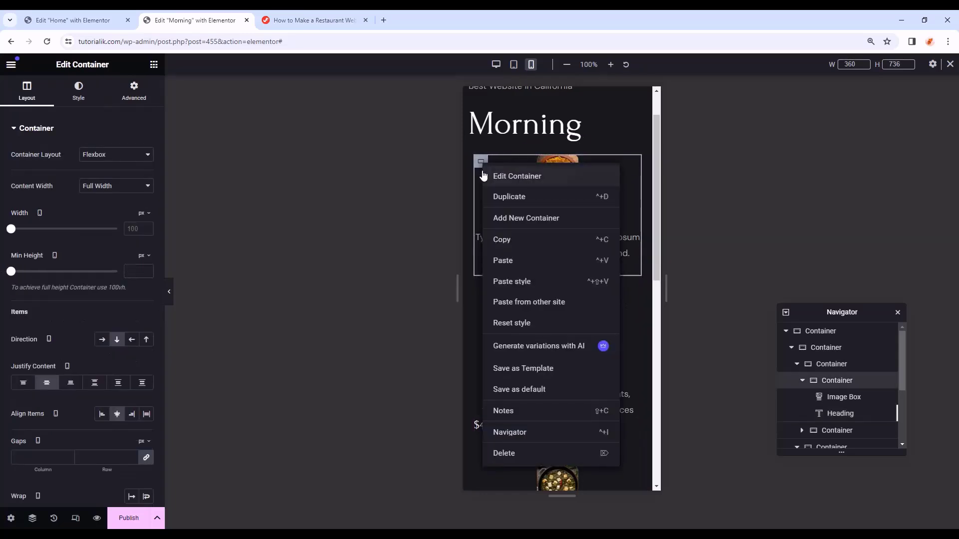
left_click(506, 241)
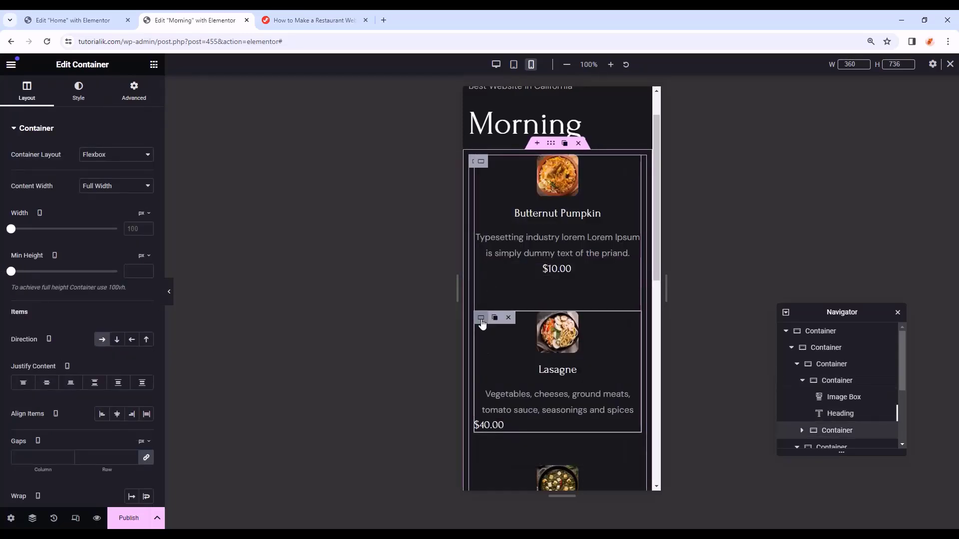
right_click(482, 324)
left_click(517, 339)
scroll(517, 339, "down", 4)
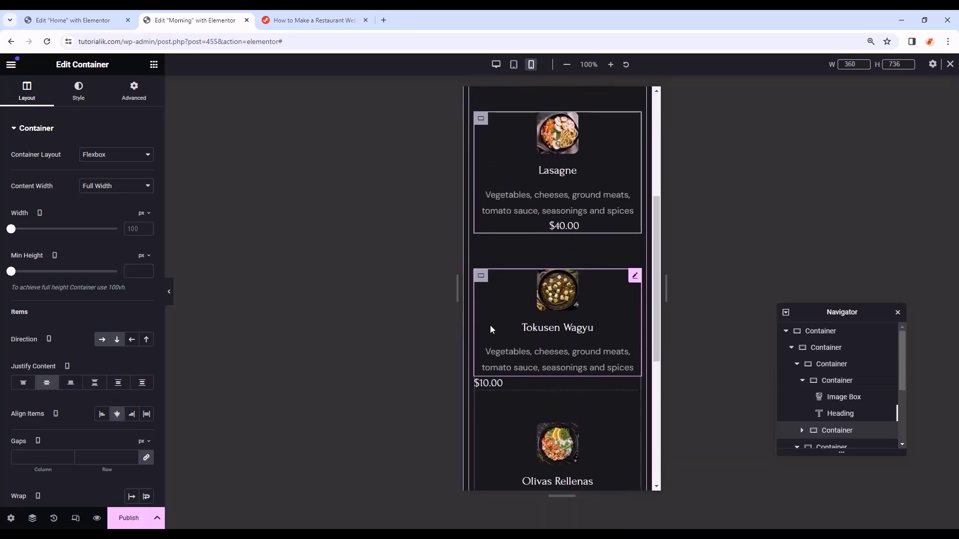
right_click(481, 277)
left_click(508, 344)
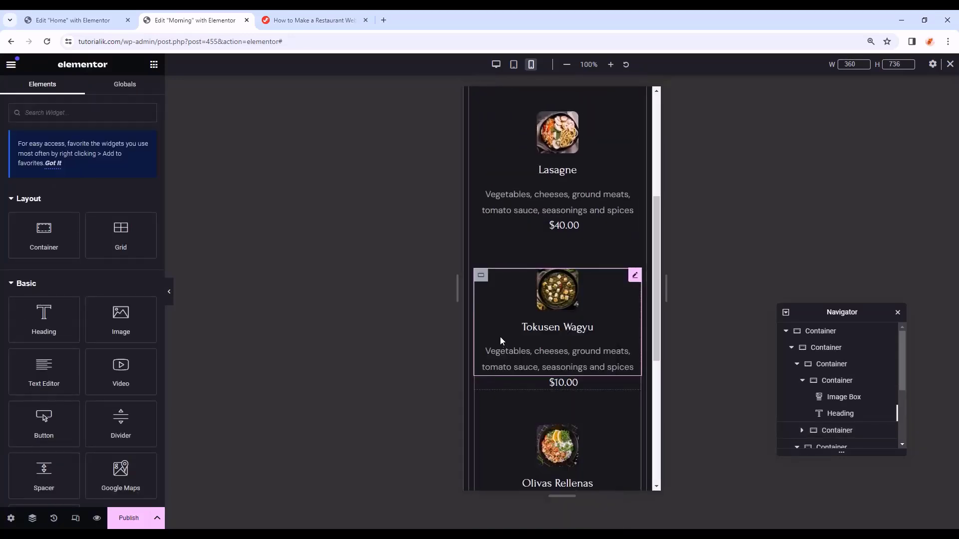
scroll(496, 300, "down", 2)
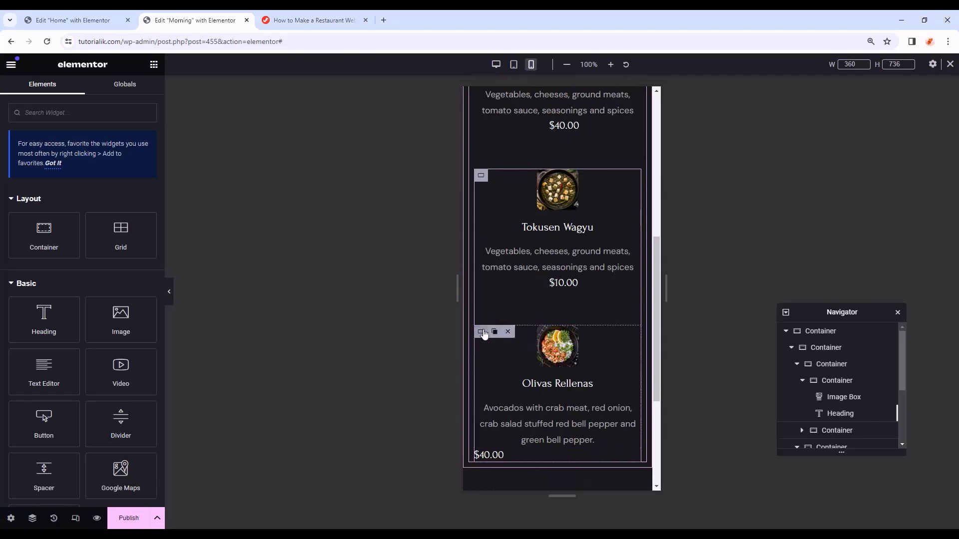
right_click(481, 331)
left_click(508, 344)
scroll(542, 319, "up", 5)
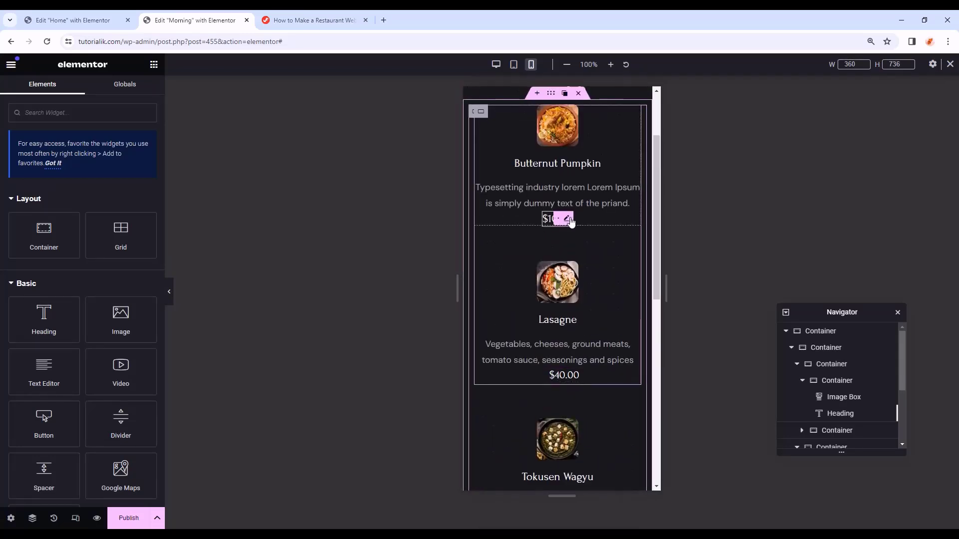
- Give the $10.00 price heading an unlinked 10 px top margin
left_click(569, 220)
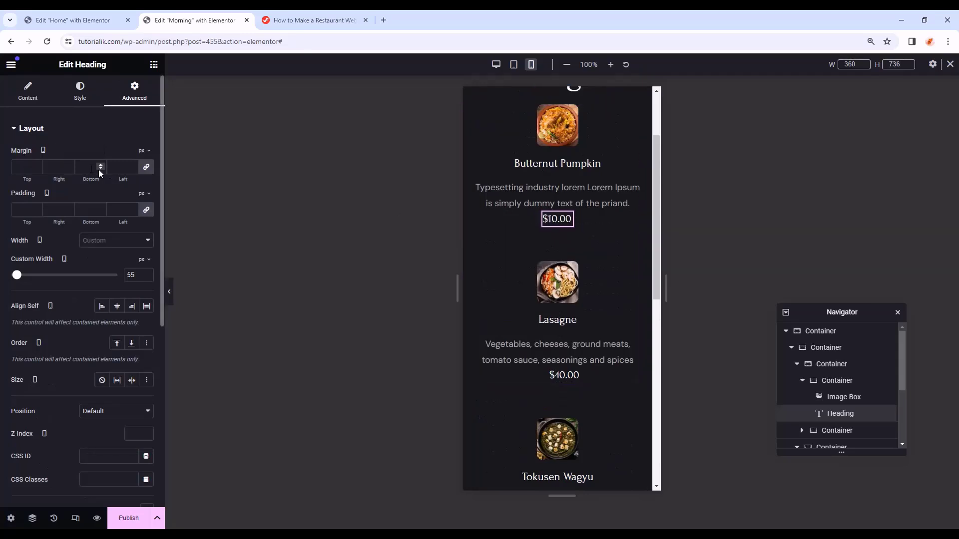
left_click(145, 169)
left_click(37, 164)
left_click(37, 164)
left_click(37, 164)
left_click(38, 163)
left_click(37, 164)
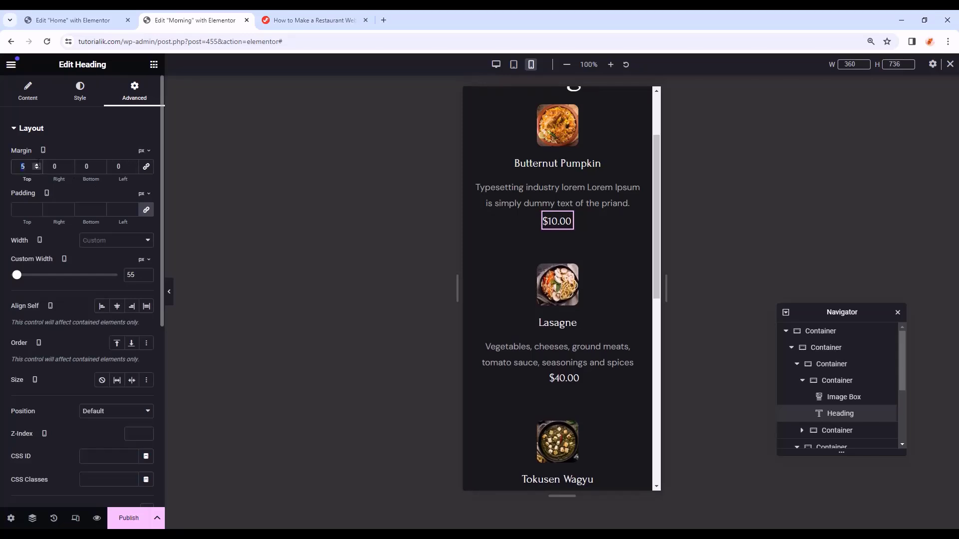
left_click(37, 166)
left_click(37, 166)
left_click(37, 166)
left_click(37, 166)
left_click(37, 167)
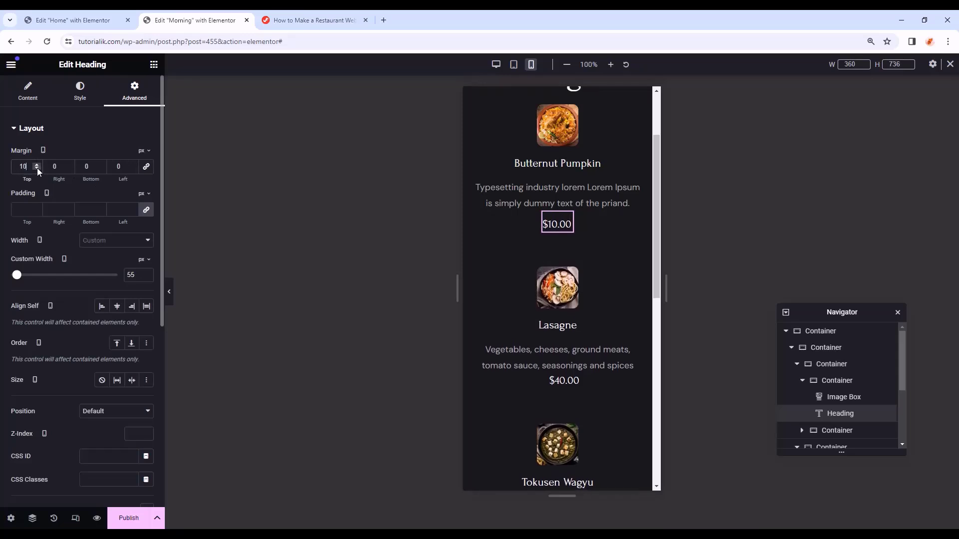
- Paste the $10.00 price heading's style onto both $40.00 price headings
right_click(566, 221)
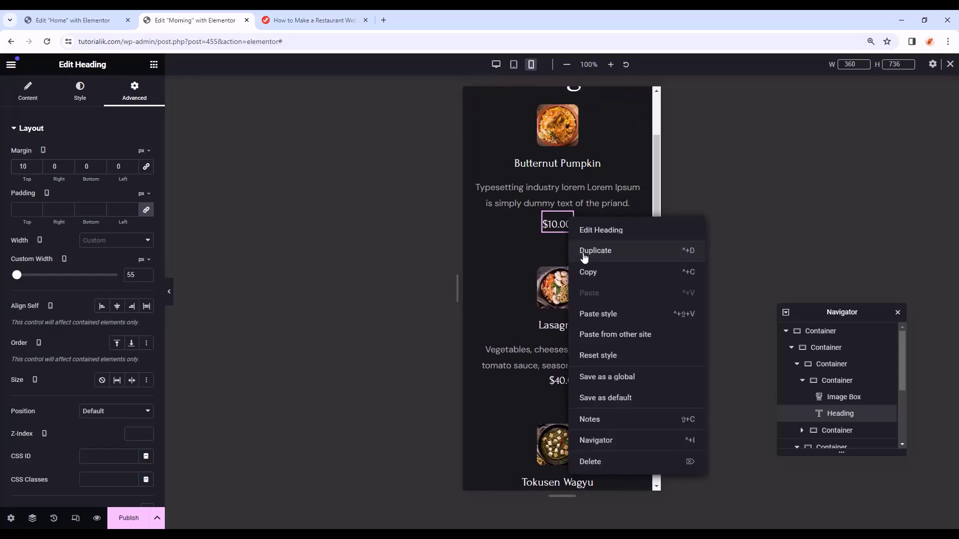
left_click(587, 272)
scroll(568, 291, "down", 2)
right_click(566, 288)
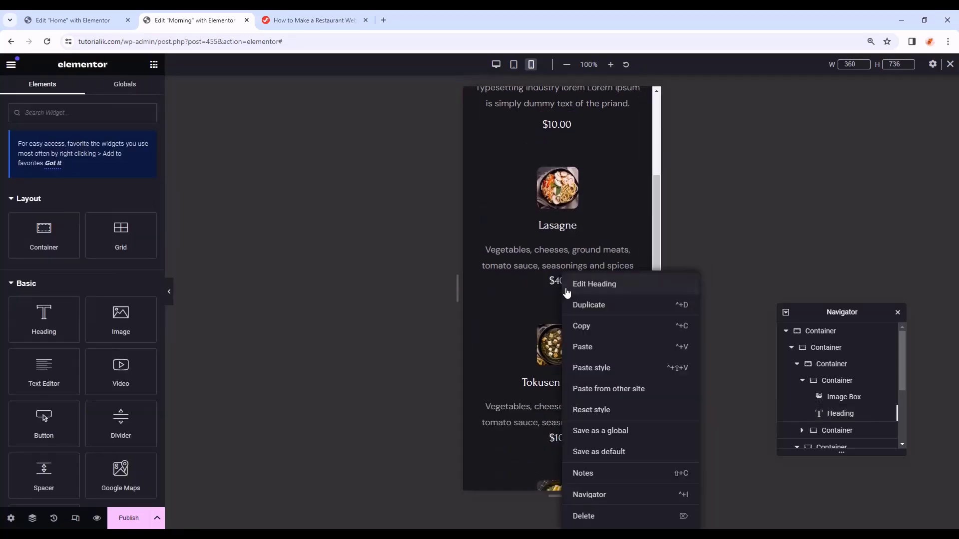
left_click(594, 368)
scroll(589, 417, "down", 6)
right_click(579, 323)
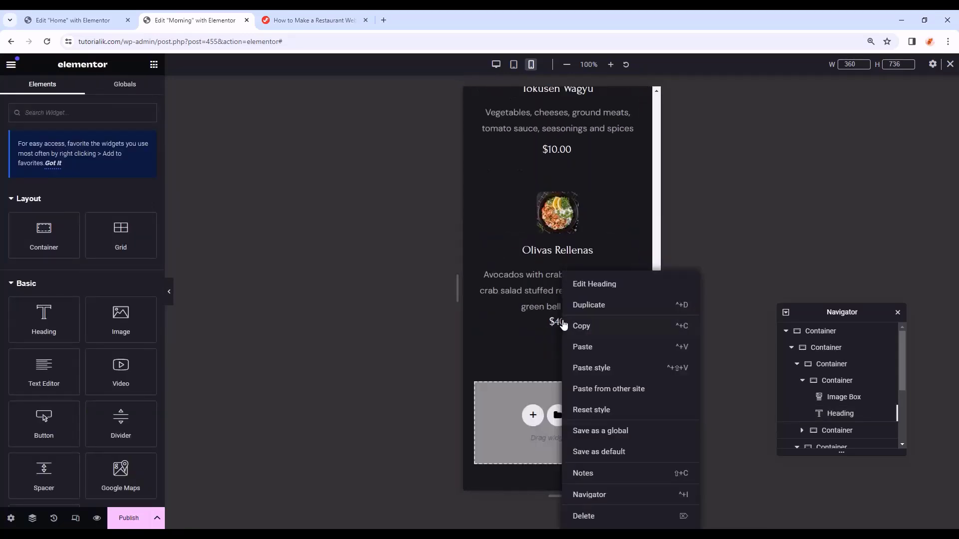
left_click(579, 368)
scroll(581, 320, "up", 6)
- Preview the Morning template at desktop width, then publish it
key("ctrl+p")
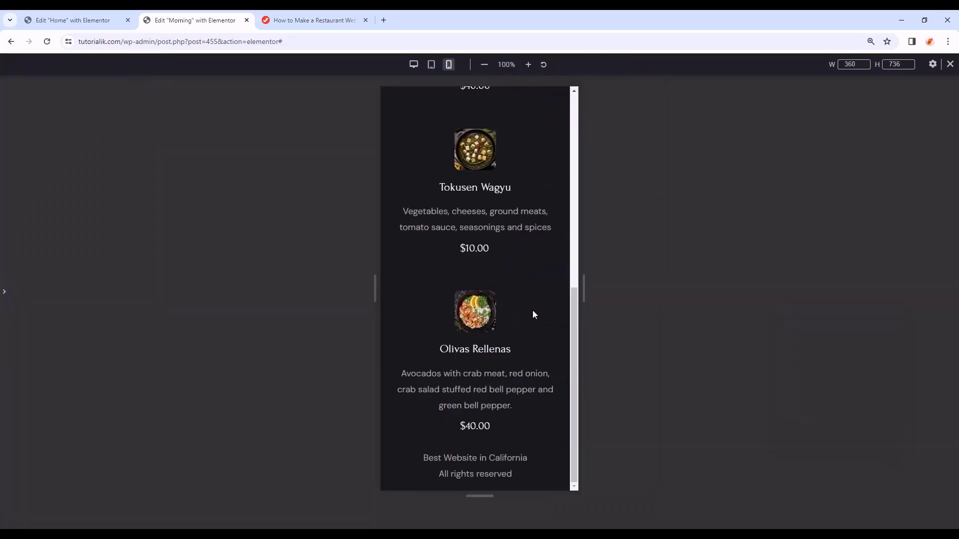
scroll(535, 310, "up", 4)
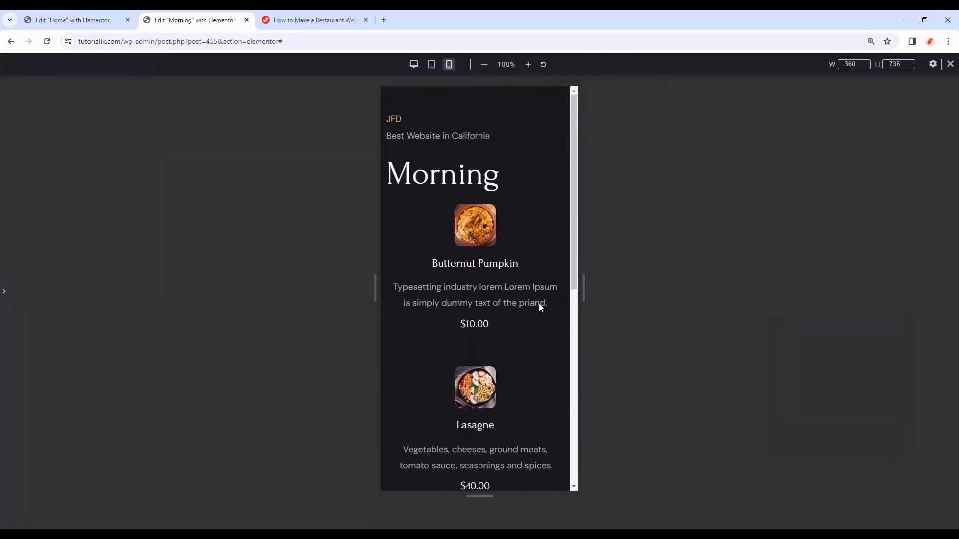
left_click(413, 65)
left_click(5, 299)
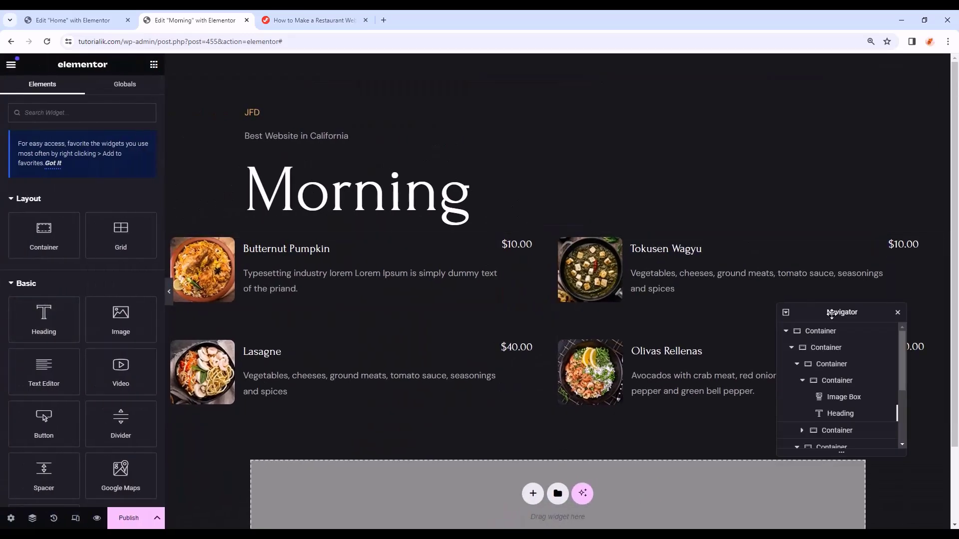
left_click_drag(832, 314, 809, 87)
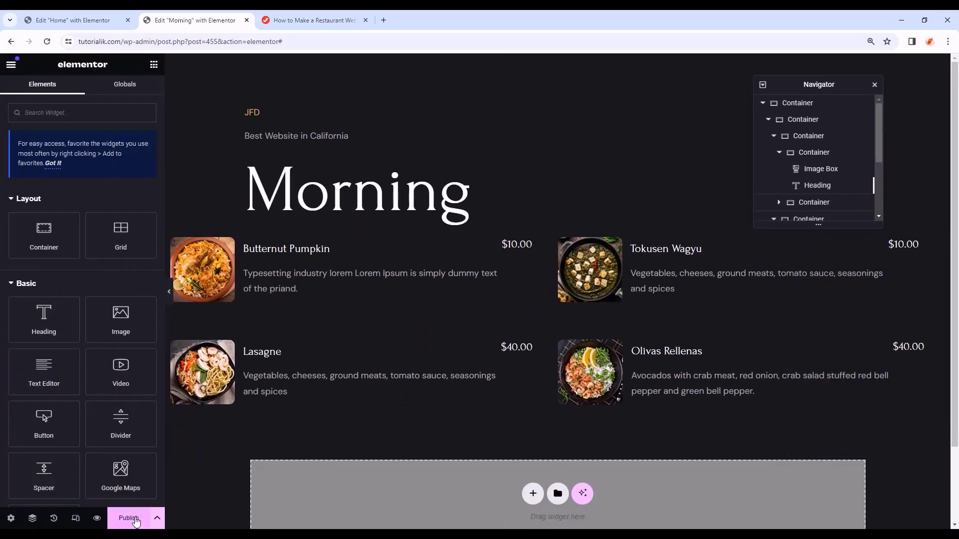
left_click(135, 521)
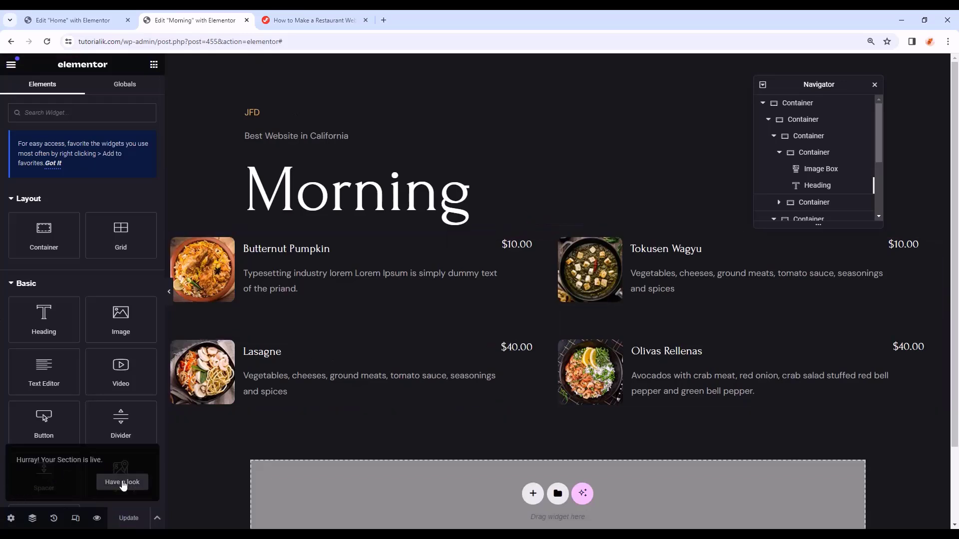
left_click(11, 66)
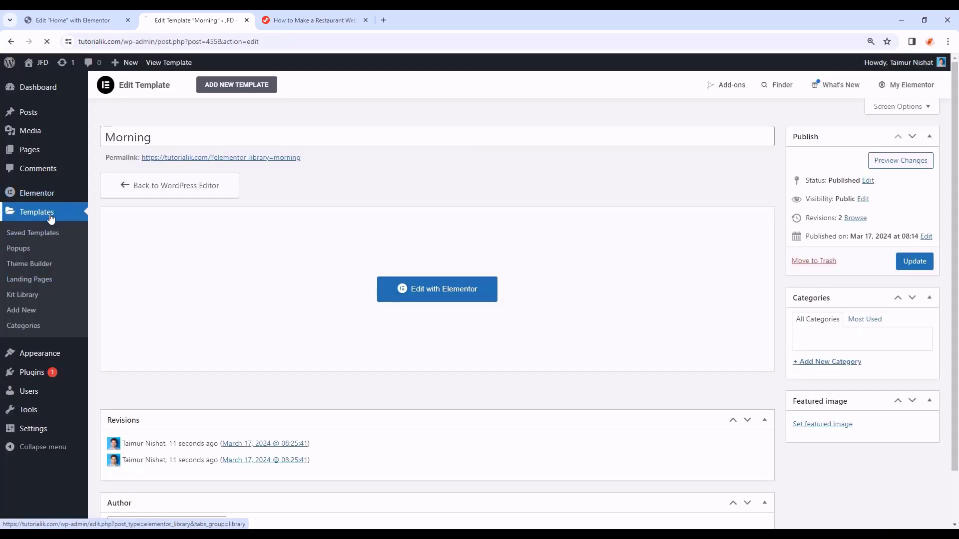
- Copy Morning's [elementor-template id="455"] shortcode from Saved Templates and return to the Home editor
left_click(50, 219)
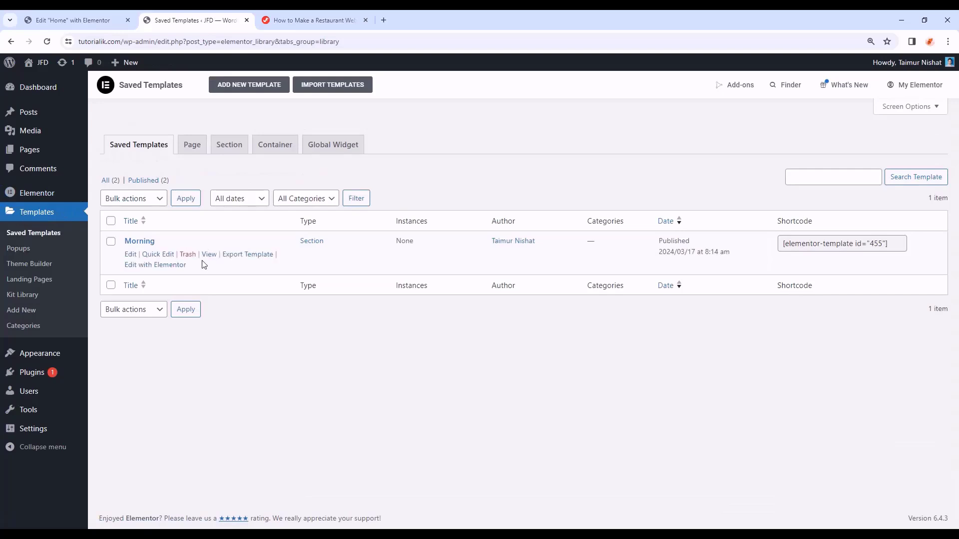
mouse_move(155, 246)
left_click(894, 244)
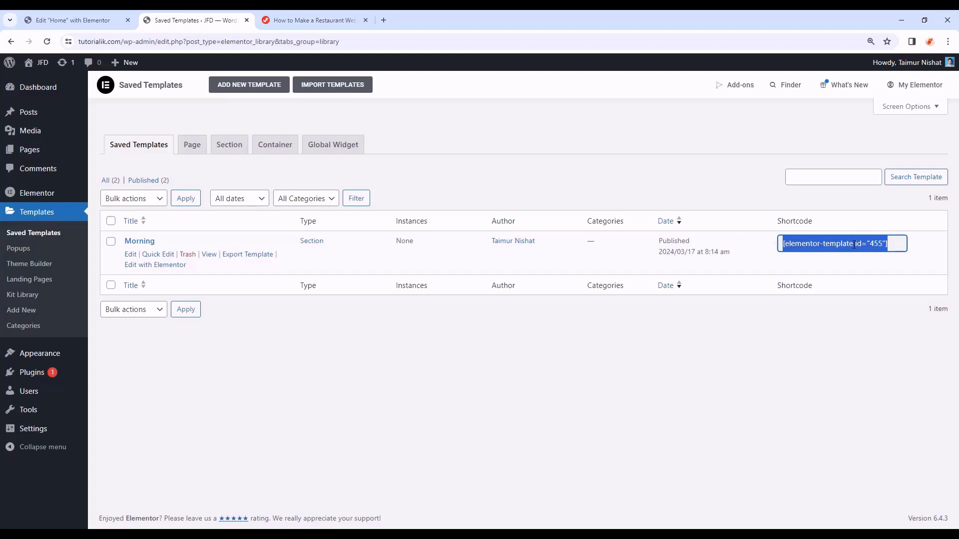
left_click(856, 330)
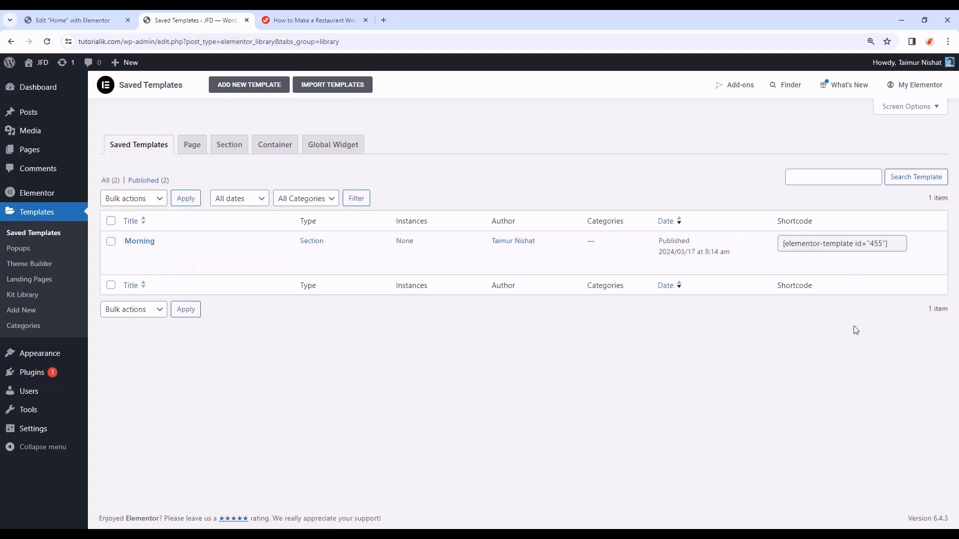
left_click(54, 20)
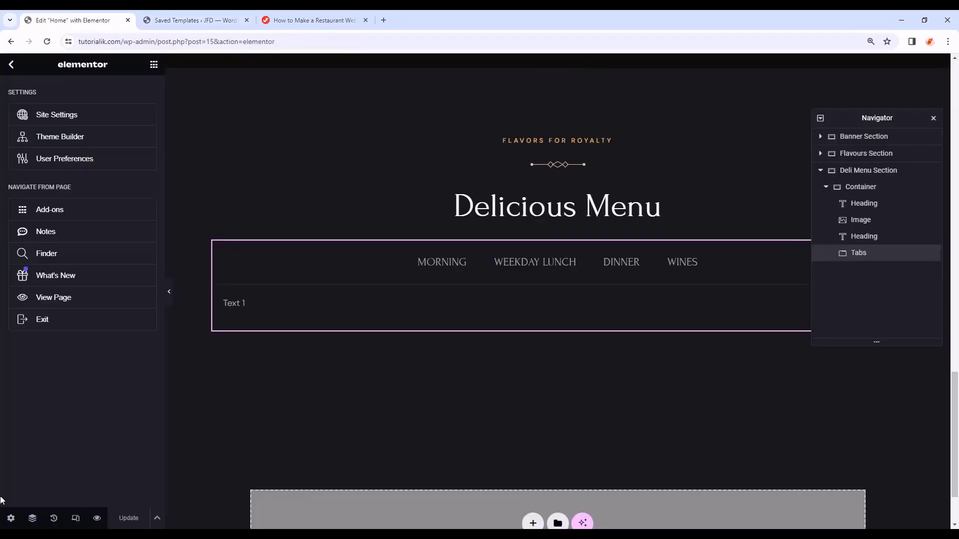
- Replace the MORNING tab's Text 1 with the [elementor-template id="455"] shortcode and update the page
left_click(341, 299)
left_click(21, 97)
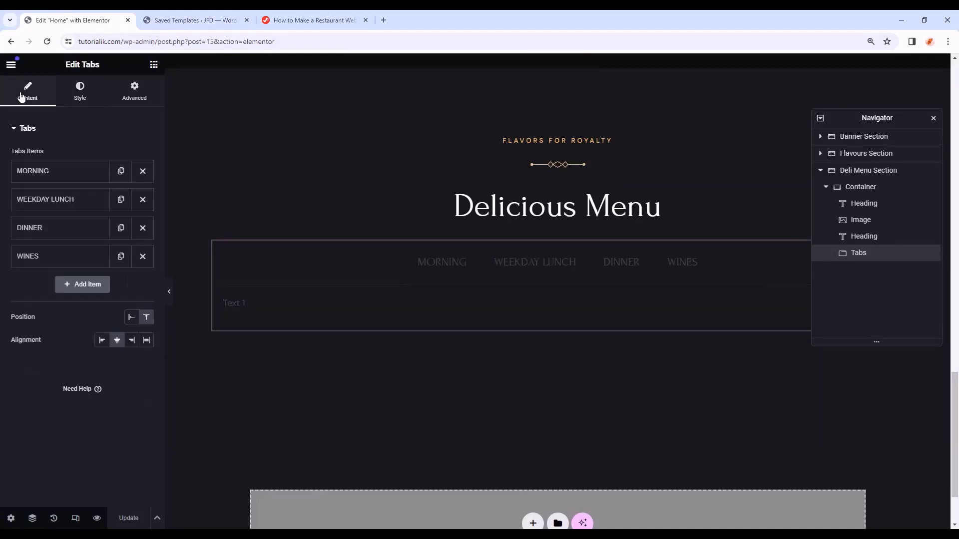
left_click(55, 179)
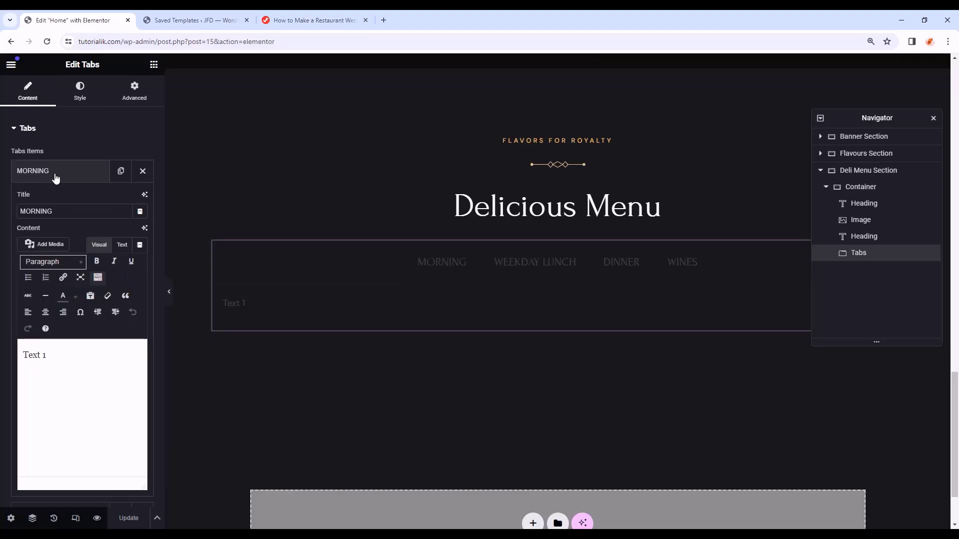
scroll(45, 260, "down", 1)
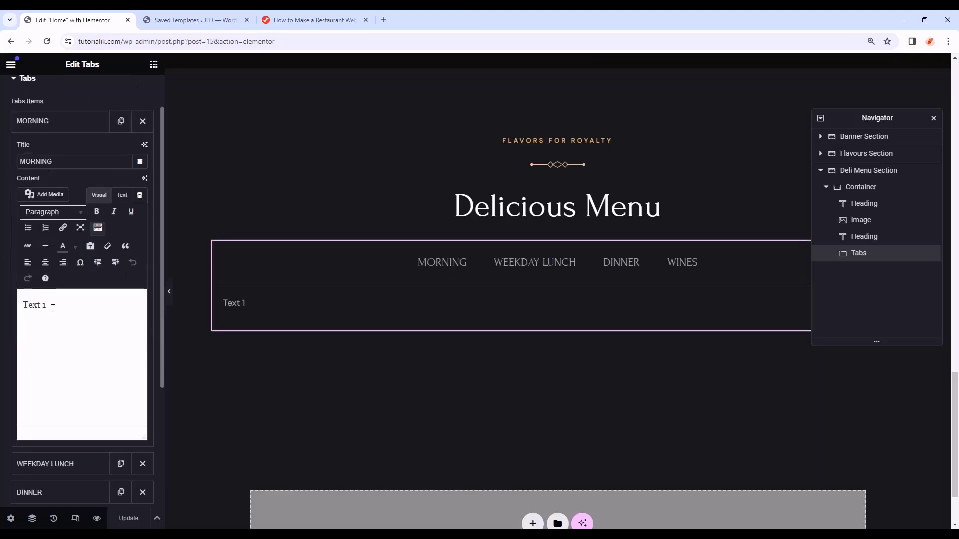
left_click_drag(53, 306, 24, 311)
key("ctrl+v")
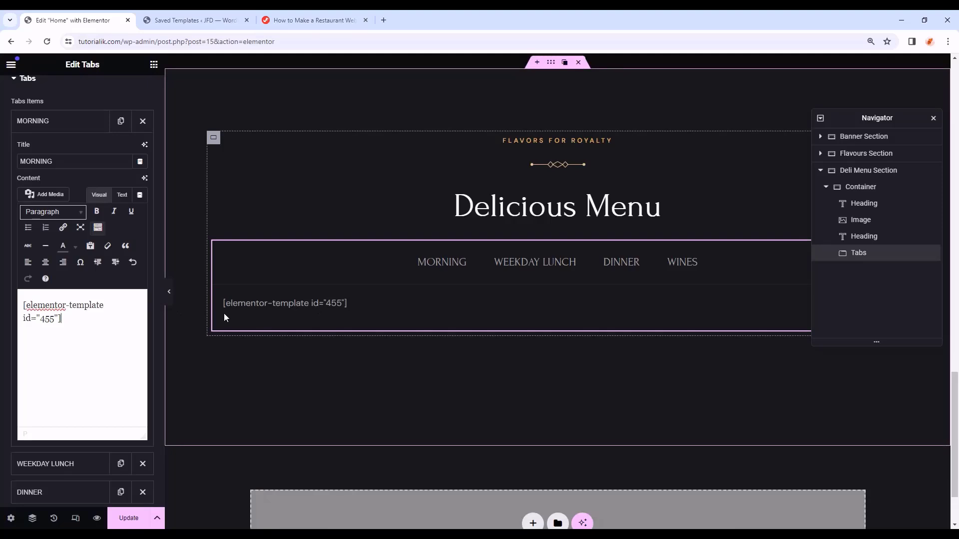
left_click(130, 519)
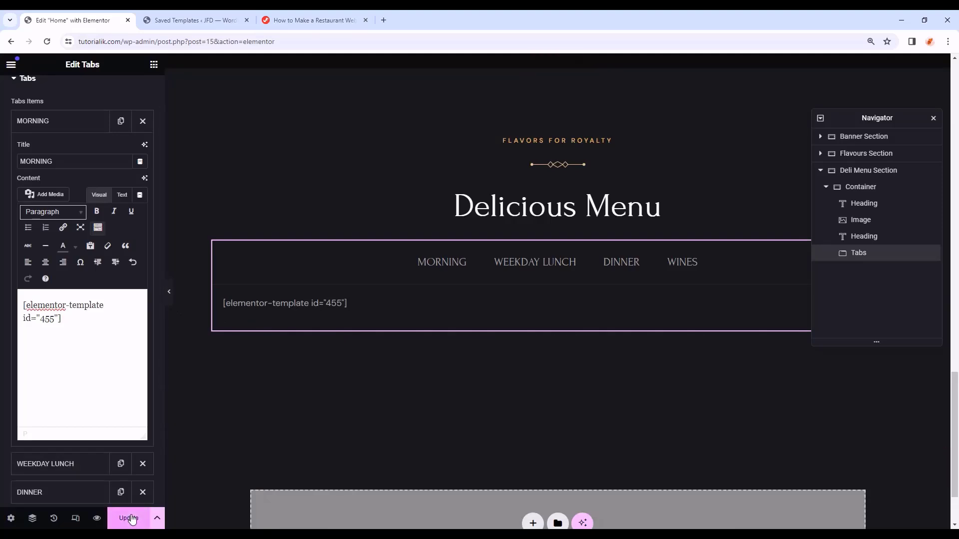
- Preview the Home page's MORNING tab showing four Morning dishes with prices, then return to the editor
left_click(98, 520)
scroll(289, 373, "down", 18)
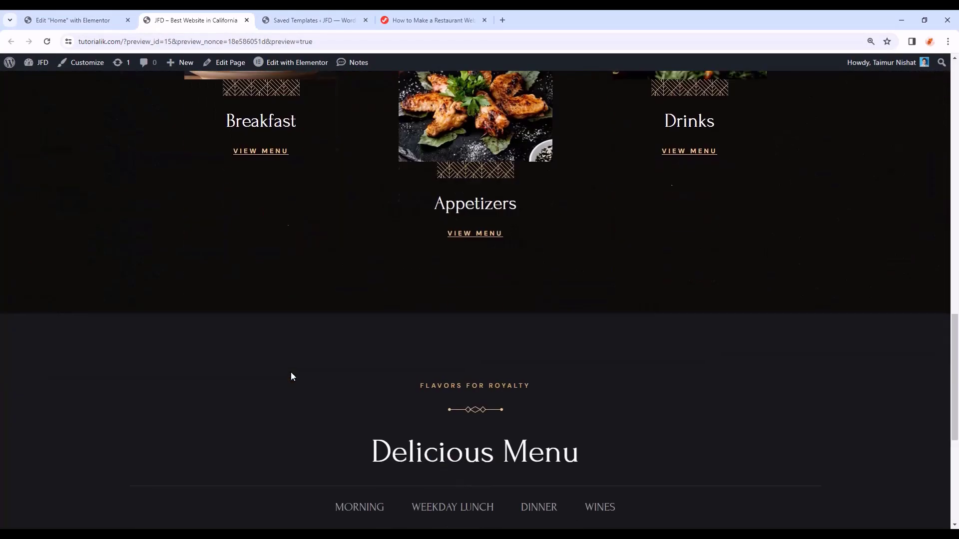
scroll(292, 377, "down", 6)
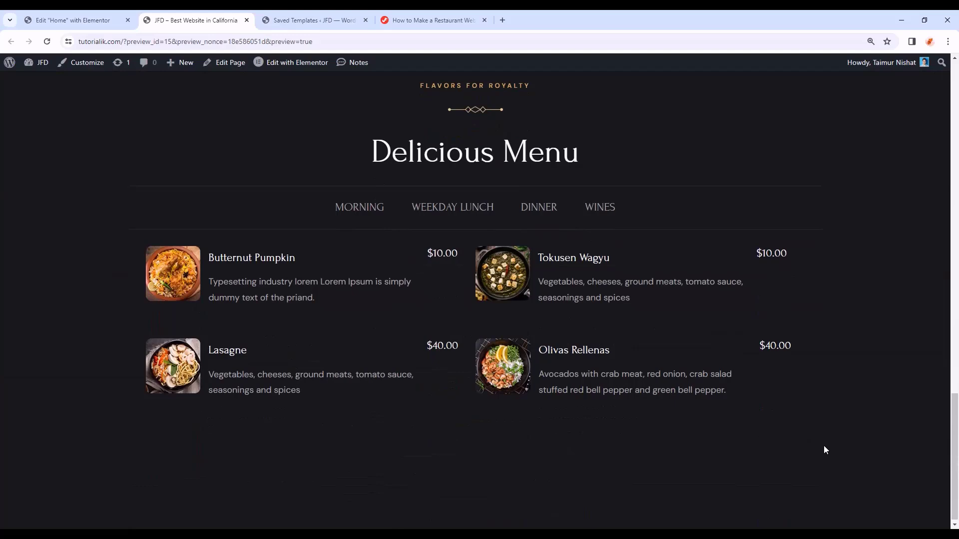
scroll(919, 395, "up", 1)
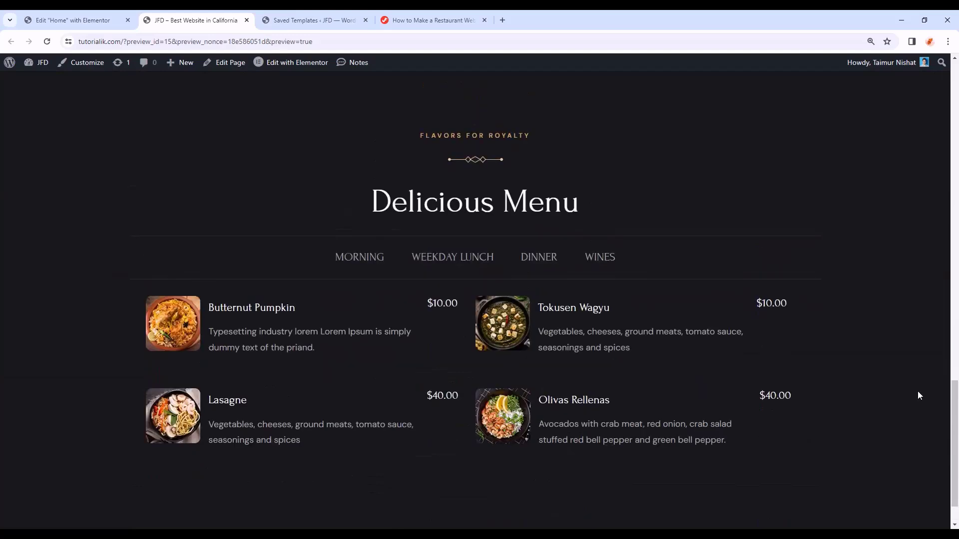
left_click(73, 14)
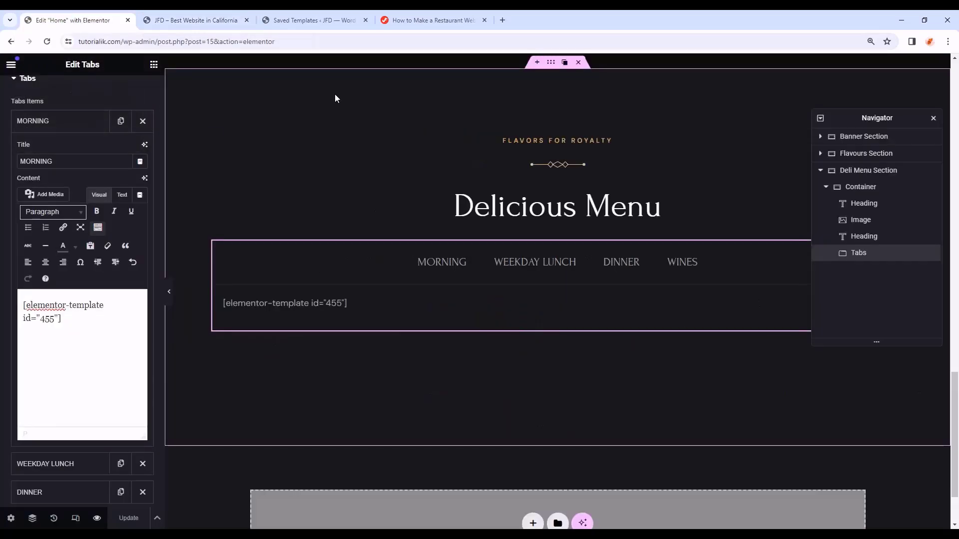
left_click(327, 20)
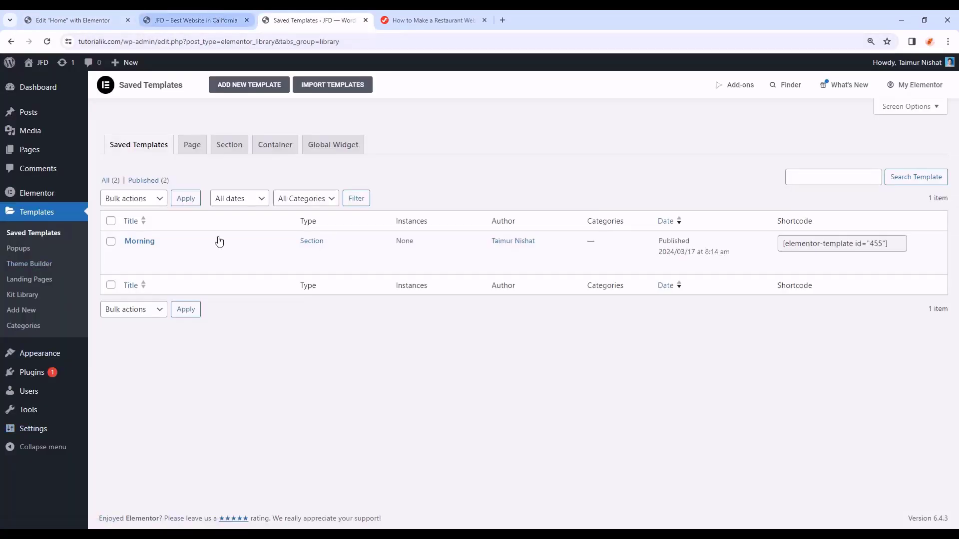
left_click(80, 20)
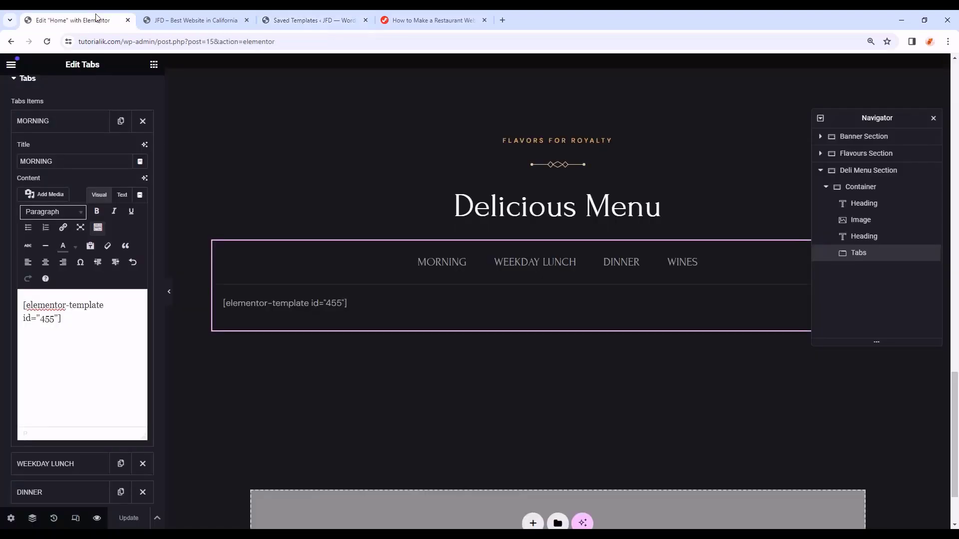
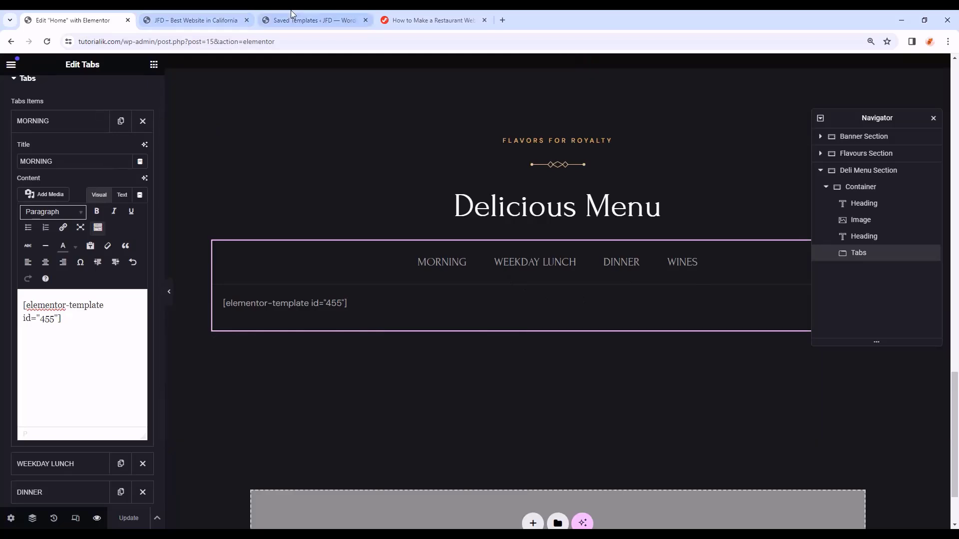
- Create a new Section template named 'Weekday' from Saved Templates and open it in Elementor
left_click(310, 20)
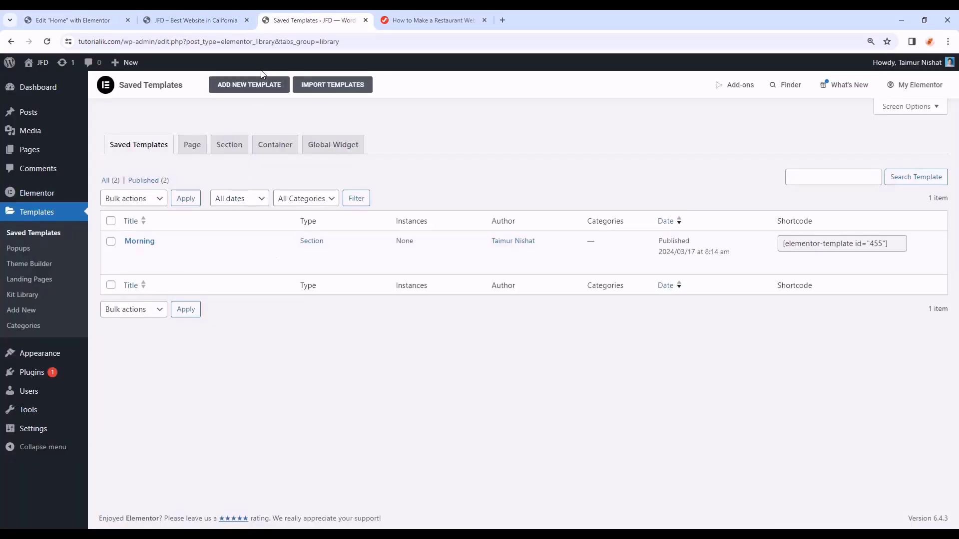
left_click(261, 88)
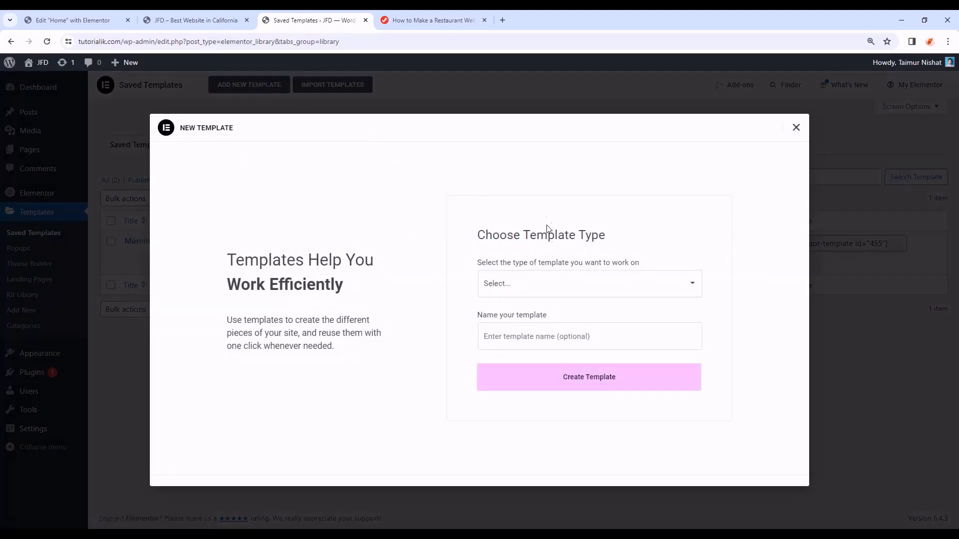
left_click(549, 290)
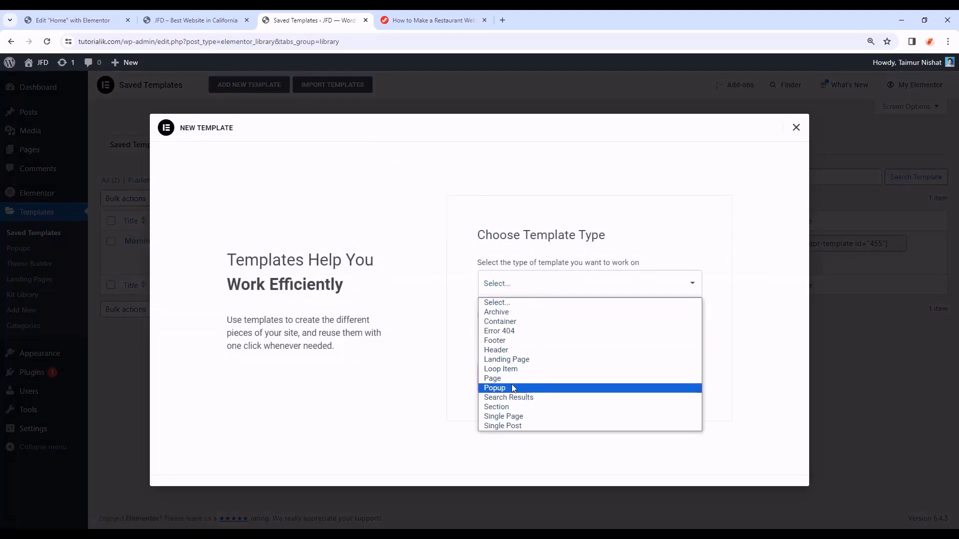
left_click(516, 407)
left_click(533, 338)
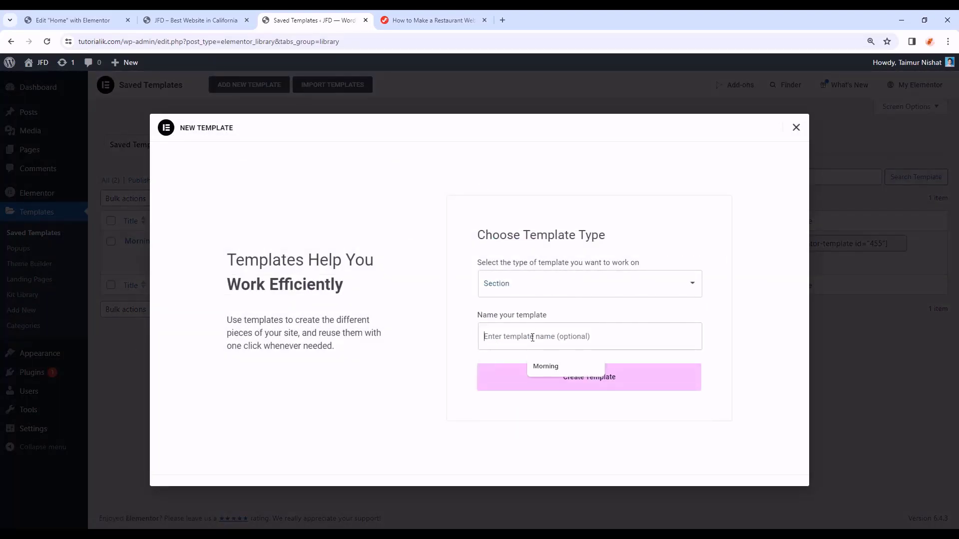
type("Weekday")
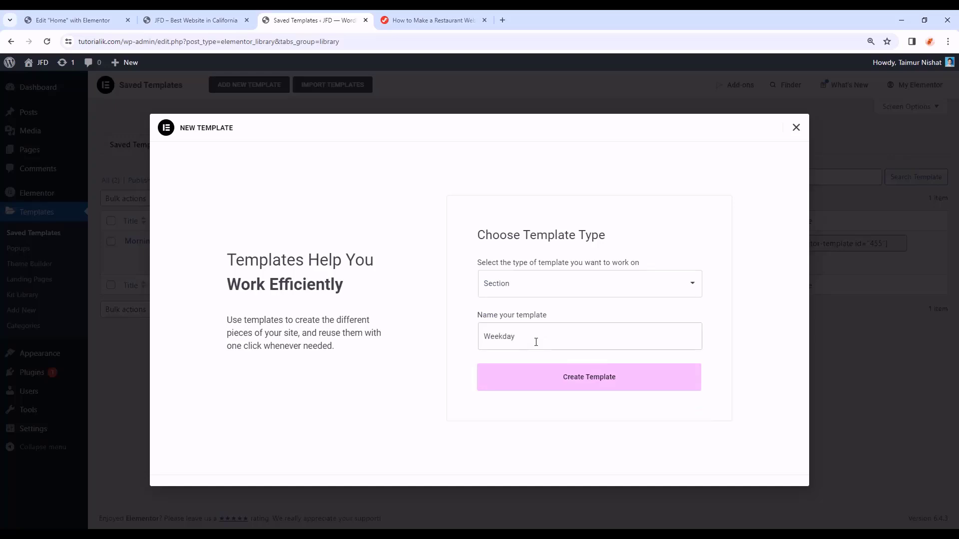
left_click(572, 379)
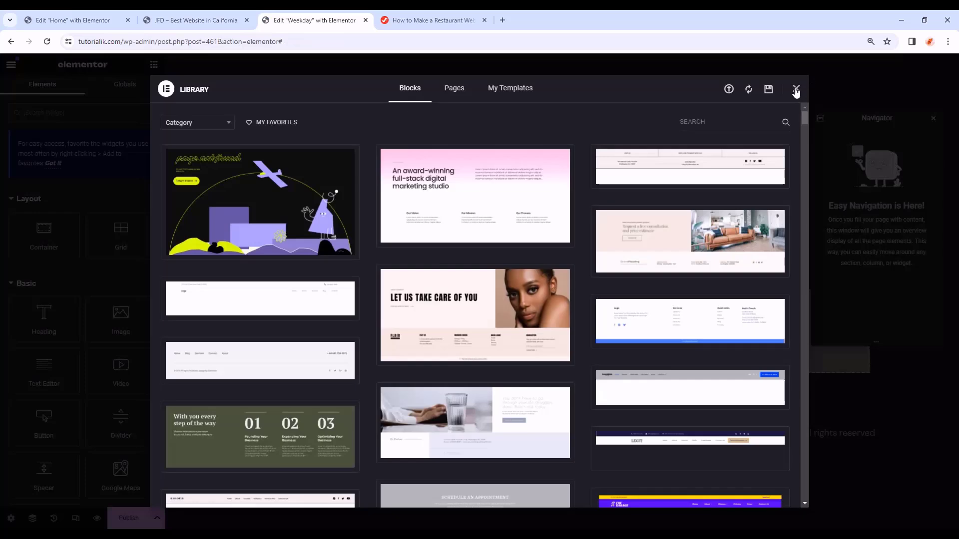
- Insert the saved Morning template from My Templates, applying its section settings
left_click(796, 90)
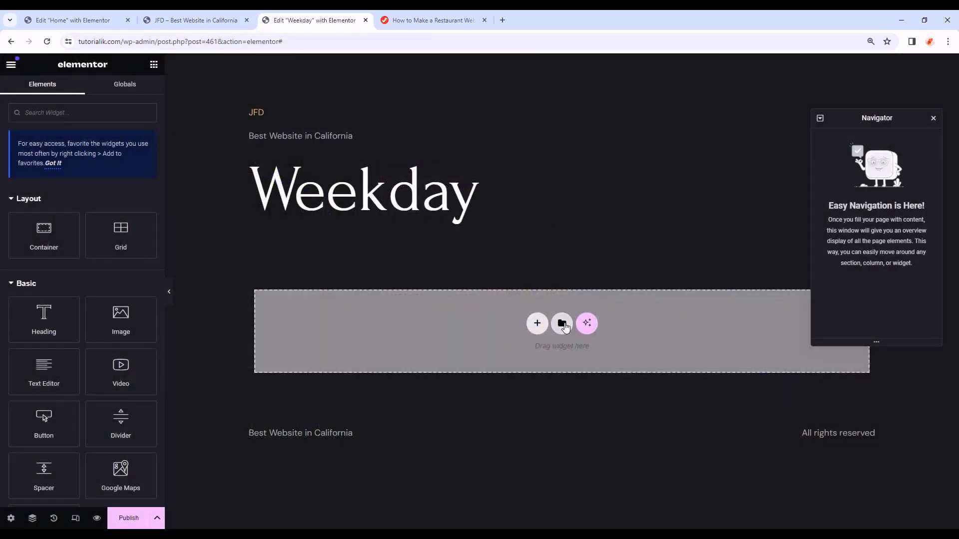
left_click(562, 324)
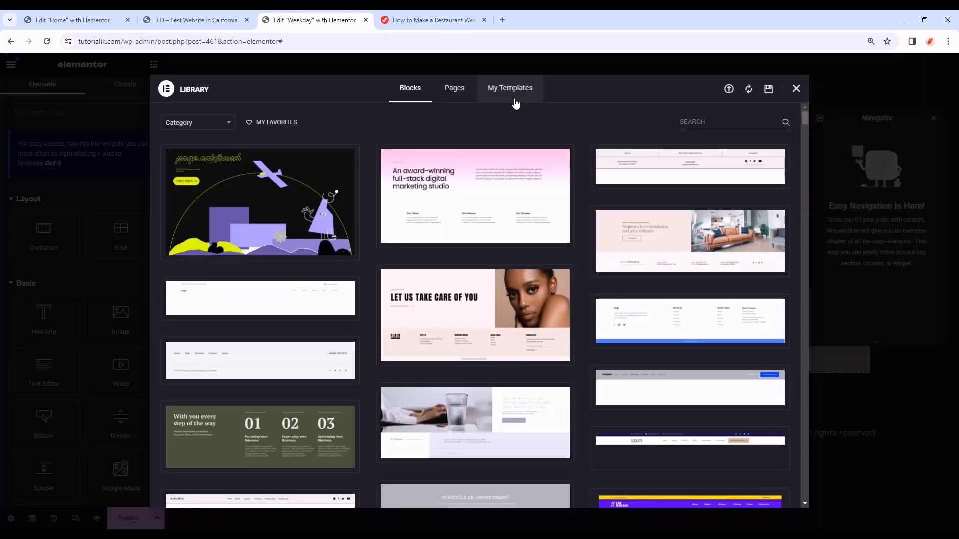
left_click(515, 96)
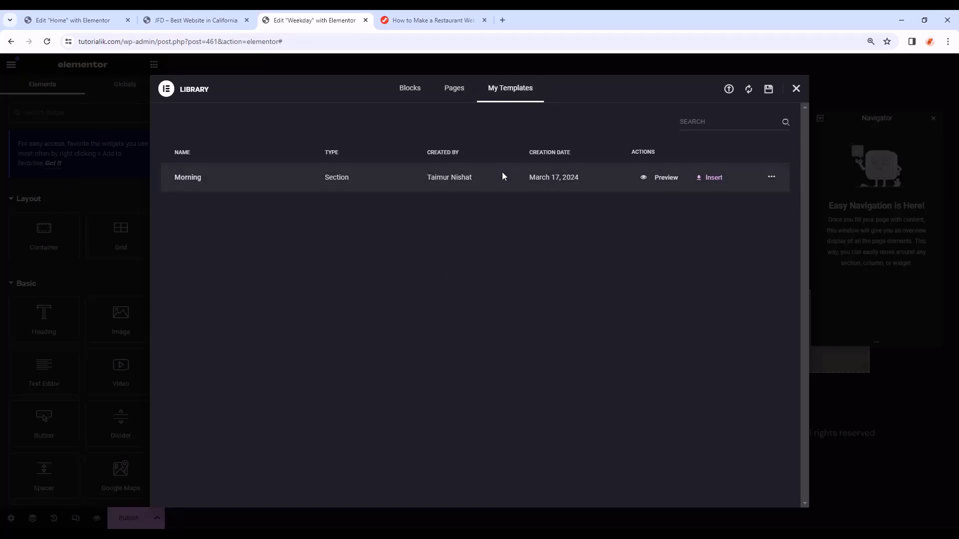
left_click(715, 179)
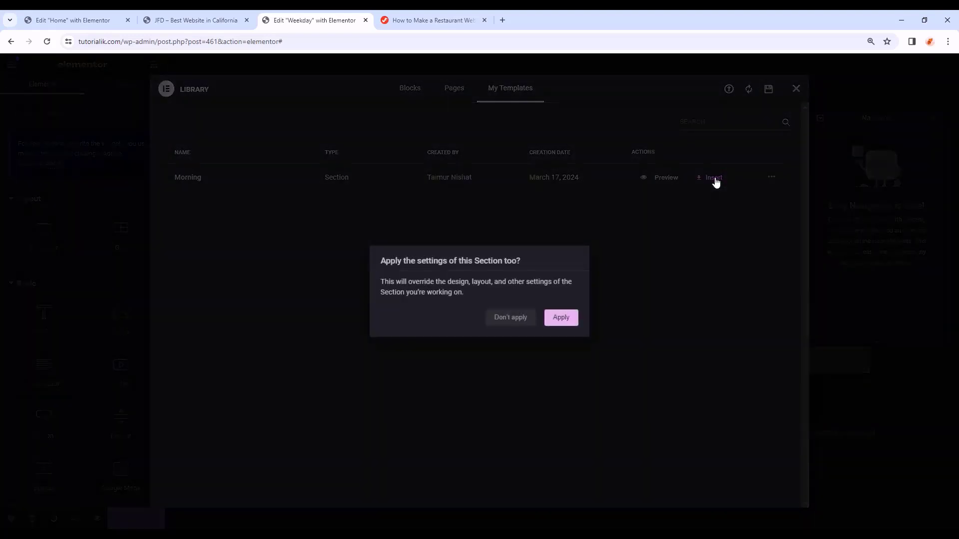
left_click(561, 317)
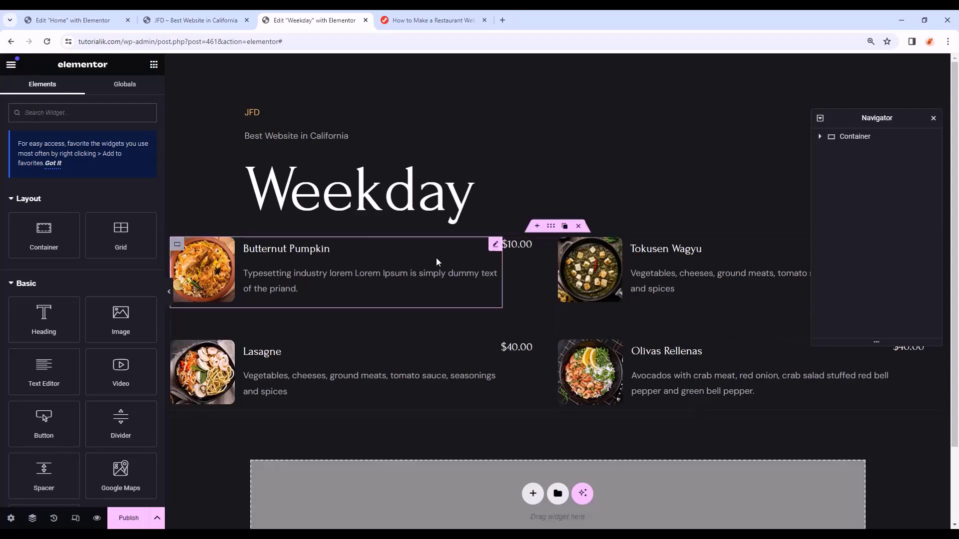
- Swap the Butternut Pumpkin dish card's photo for the grilled-vegetables image
left_click(428, 276)
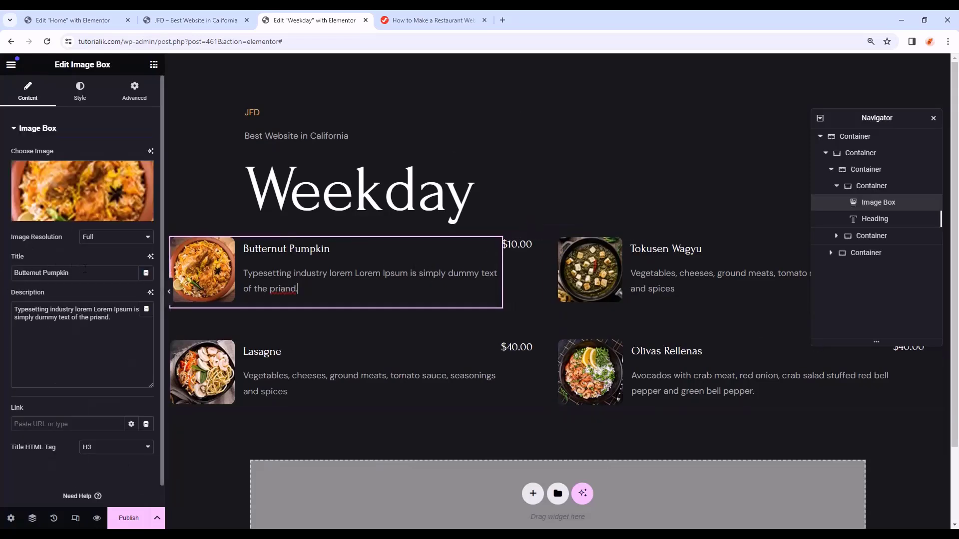
left_click(115, 321)
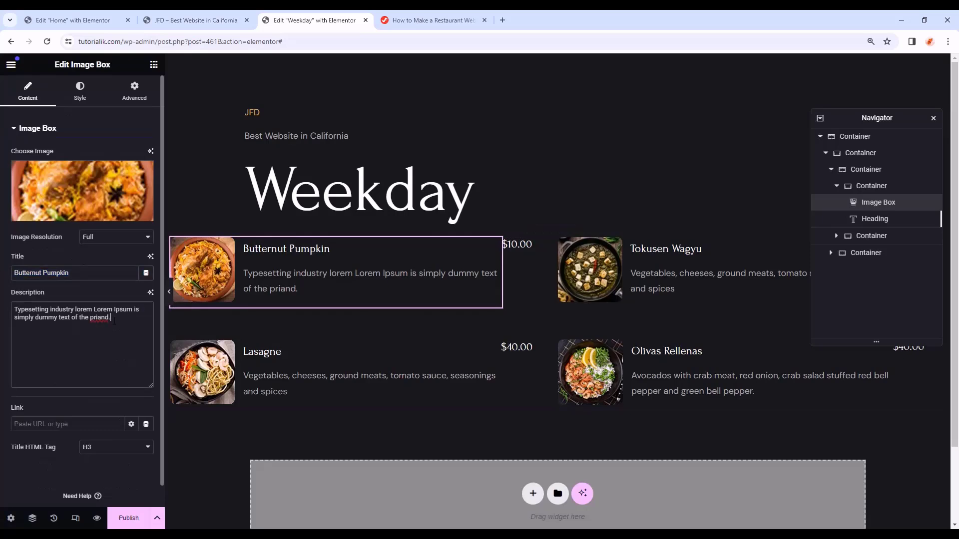
left_click(110, 213)
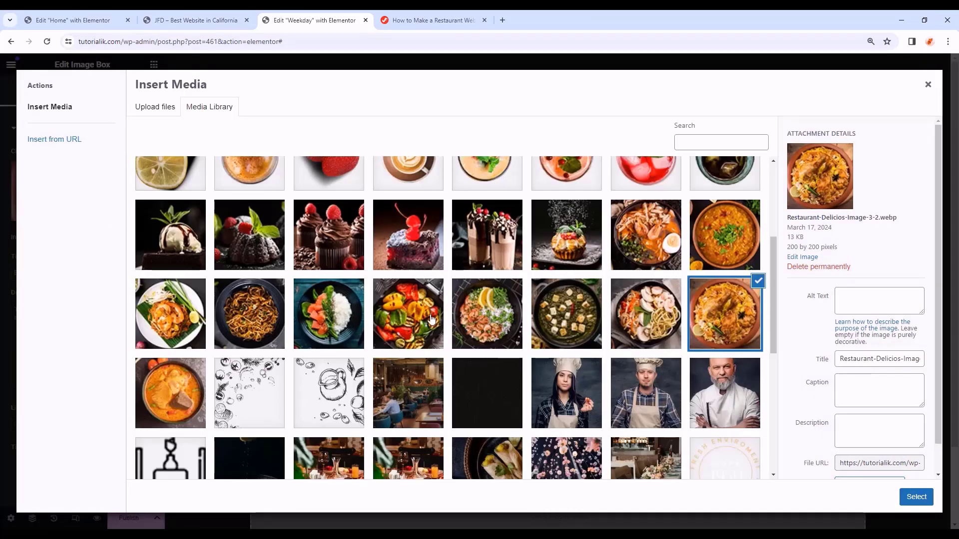
left_click(416, 319)
left_click(916, 497)
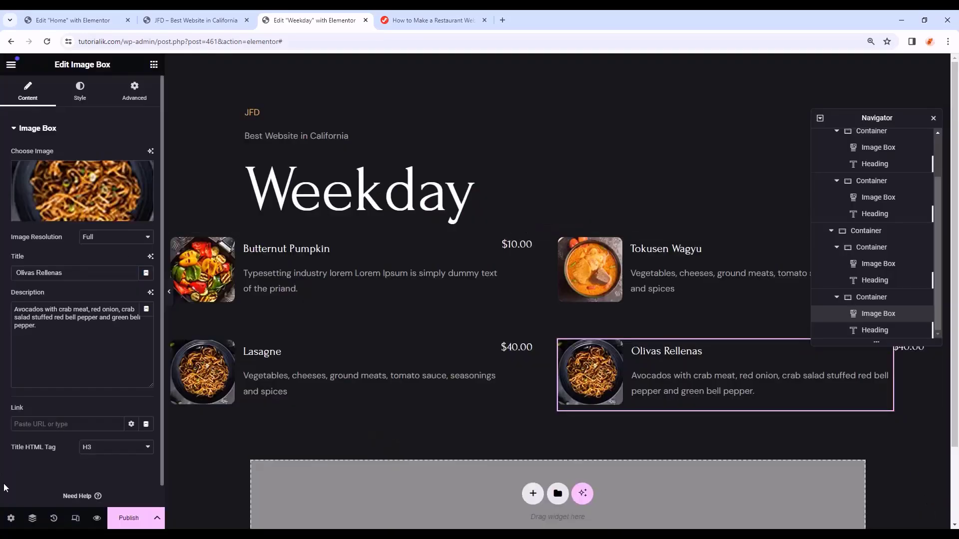
- Publish the Weekday template, exit to Saved Templates, and copy its shortcode (id 461)
left_click(128, 518)
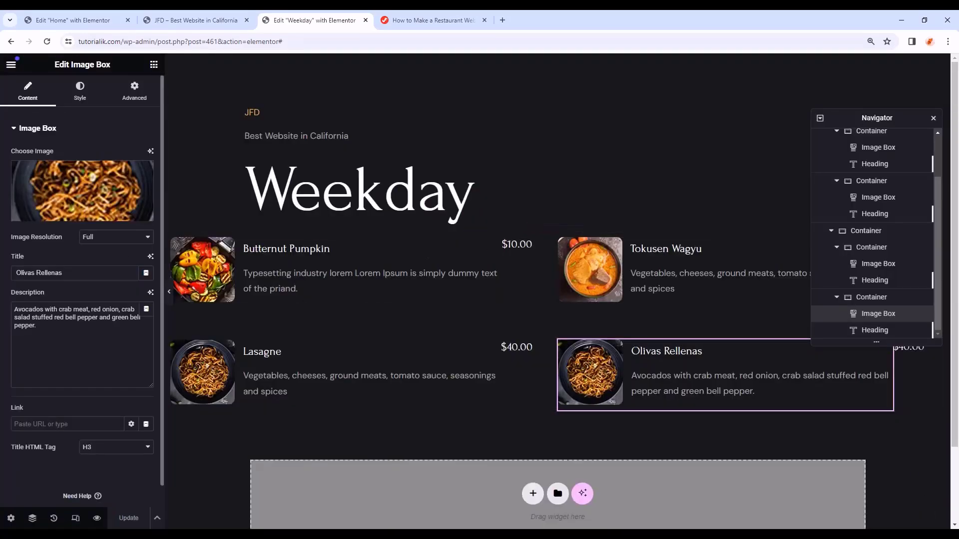
left_click(12, 69)
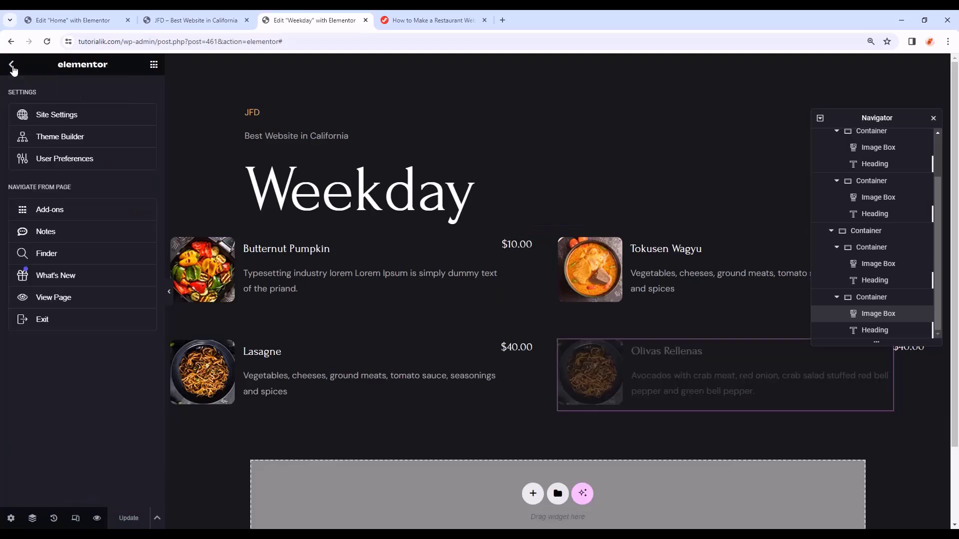
left_click(57, 324)
left_click(894, 244)
key("ctrl+c")
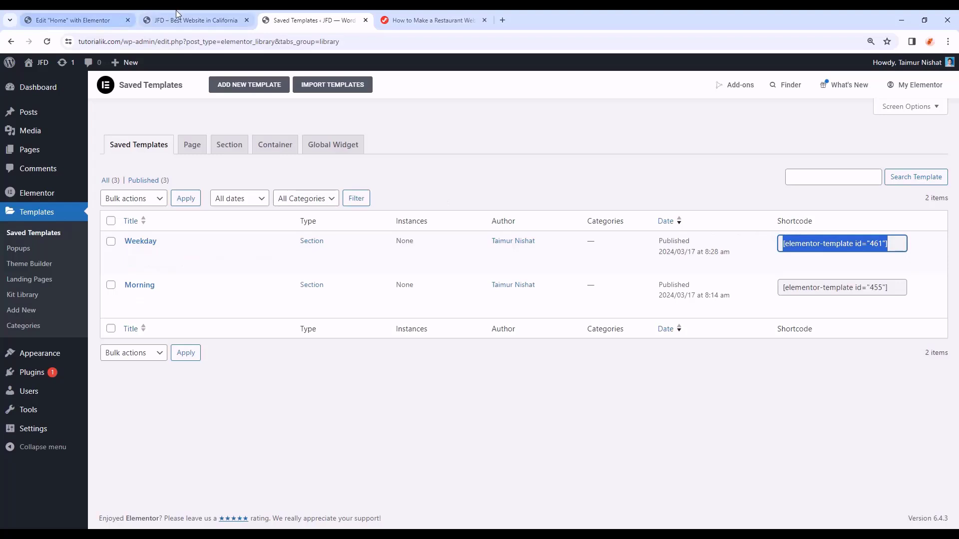
- Replace the WEEKDAY LUNCH tab's Text 2 placeholder with the Weekday shortcode in the Home editor
left_click(114, 16)
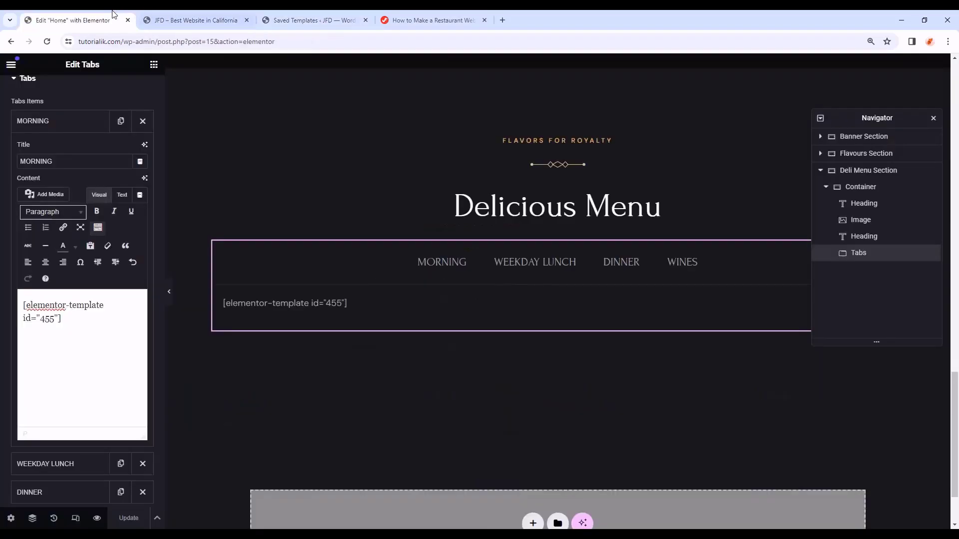
left_click(517, 264)
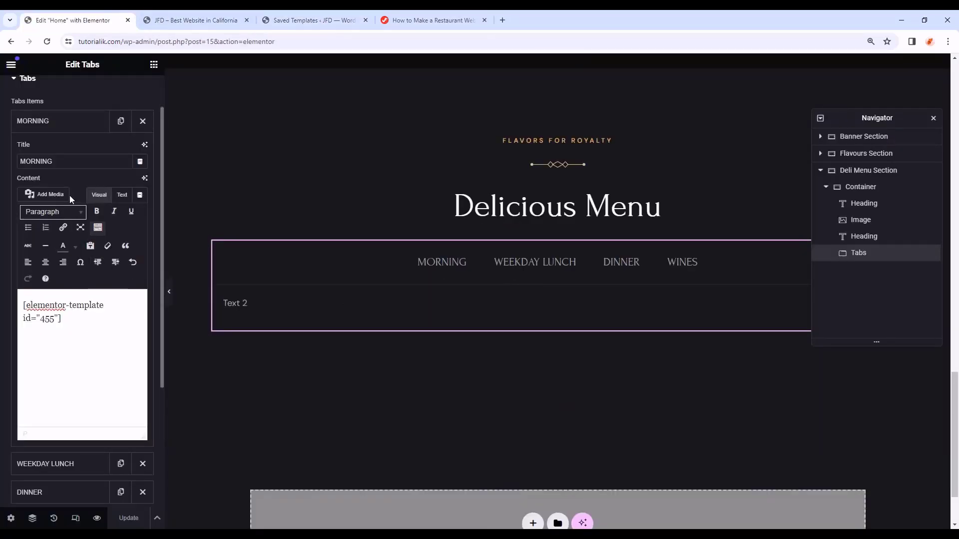
left_click(60, 122)
left_click(75, 150)
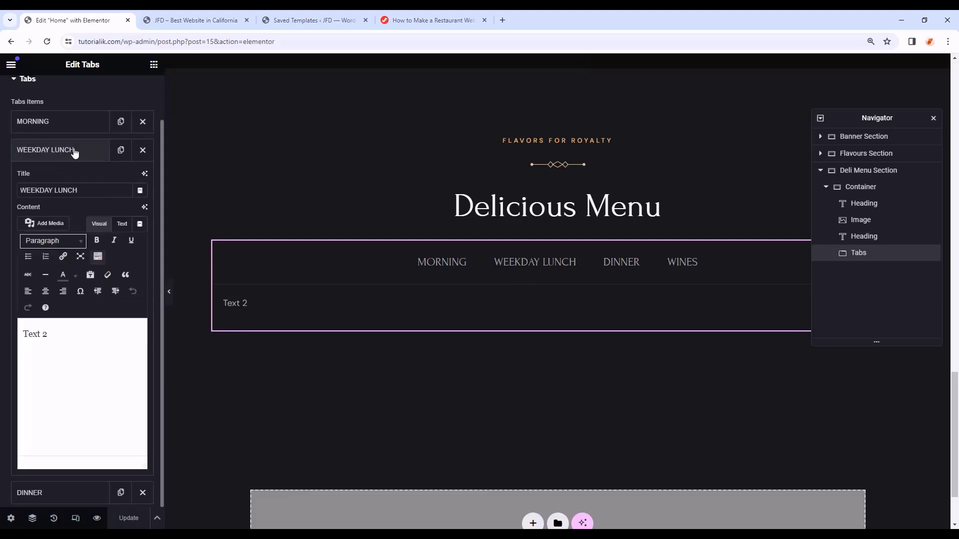
left_click_drag(69, 338, 11, 325)
key("ctrl+v")
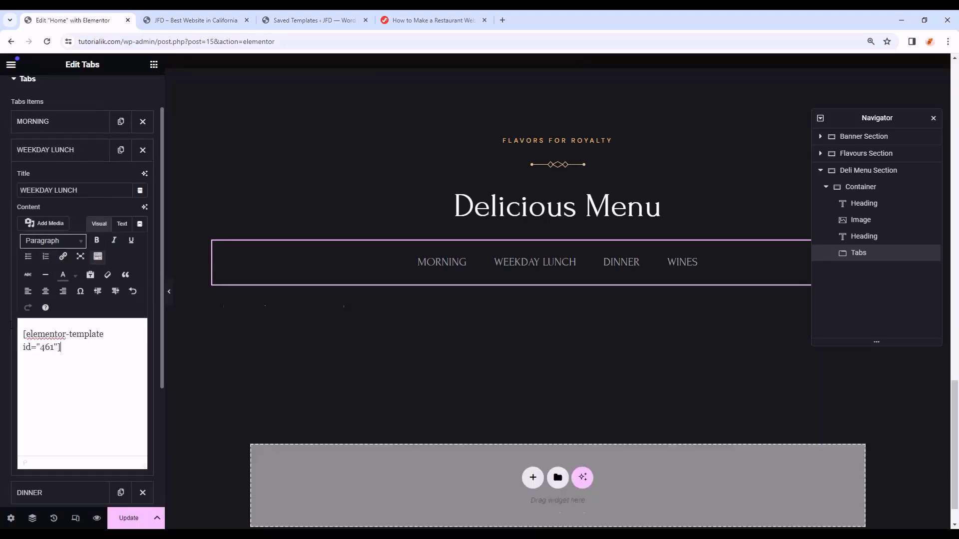
- Reload the site preview to check the Weekday Lunch dishes, then return to Saved Templates
left_click(312, 20)
left_click(196, 20)
key("F5")
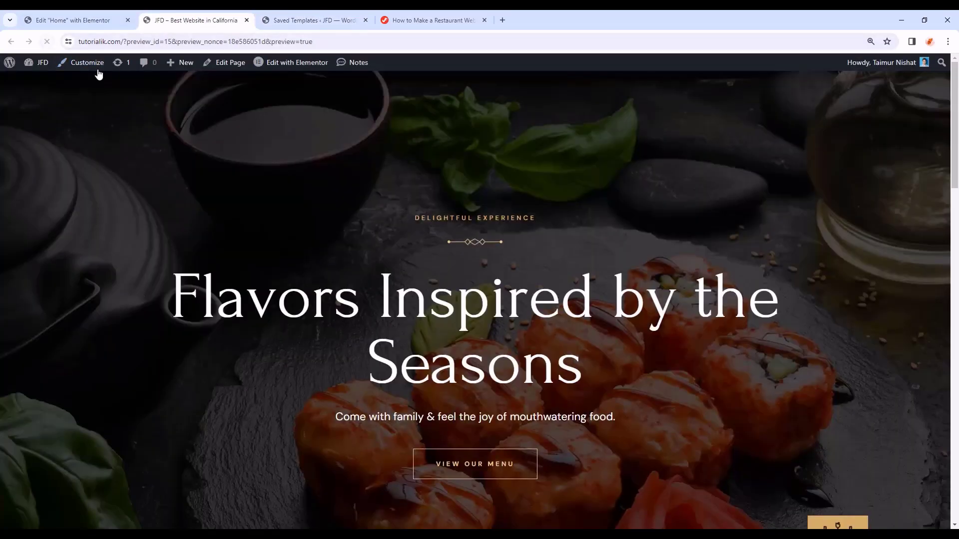
scroll(422, 262, "down", 20)
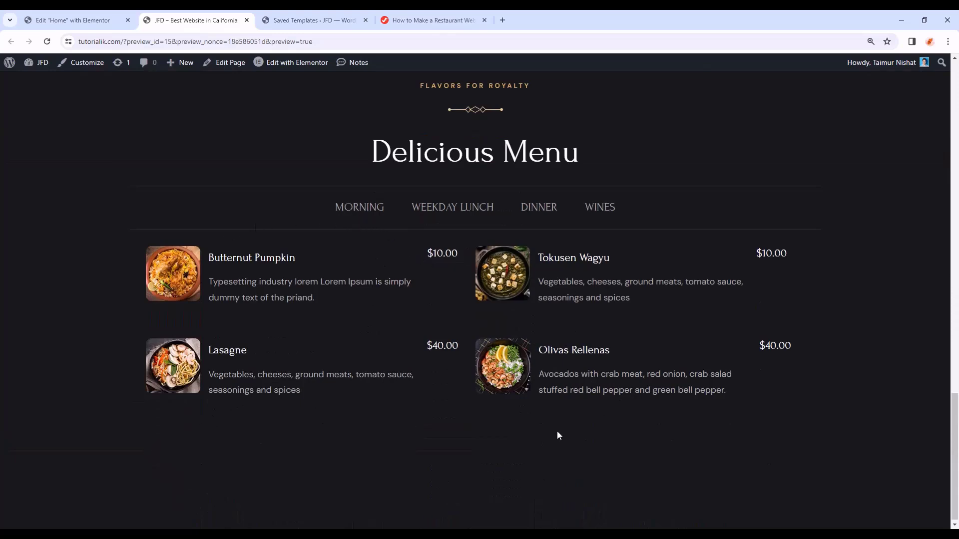
left_click(452, 212)
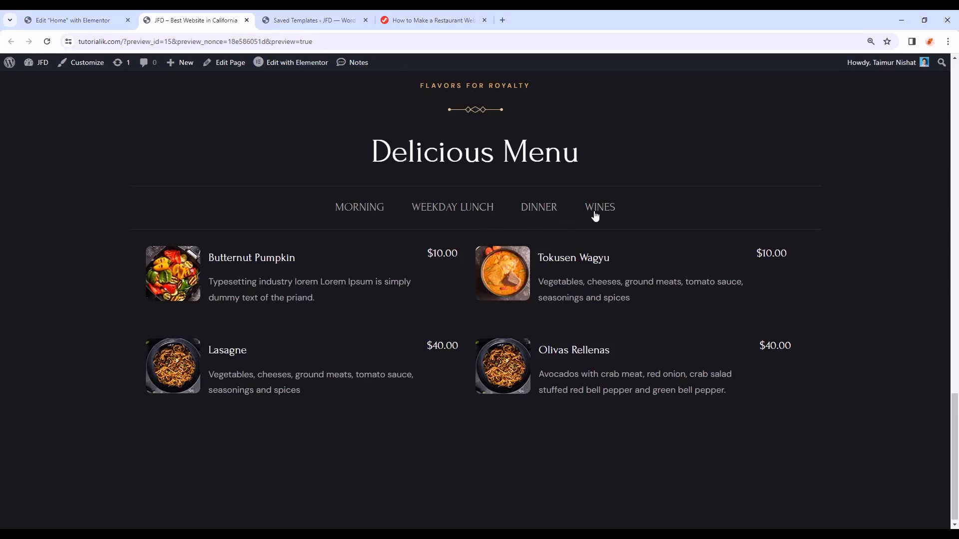
left_click(343, 15)
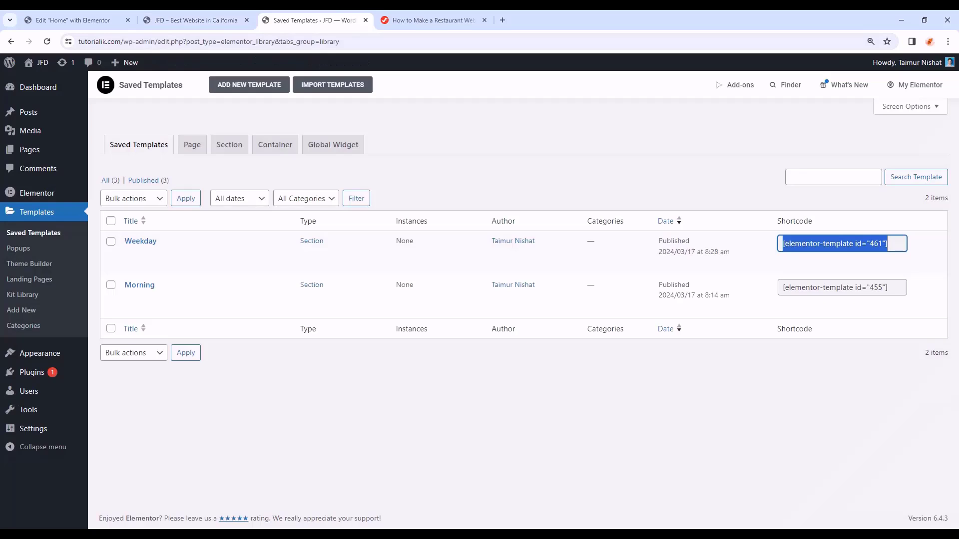
- Create a new Section template named 'Dinner' and open it in Elementor
left_click(243, 85)
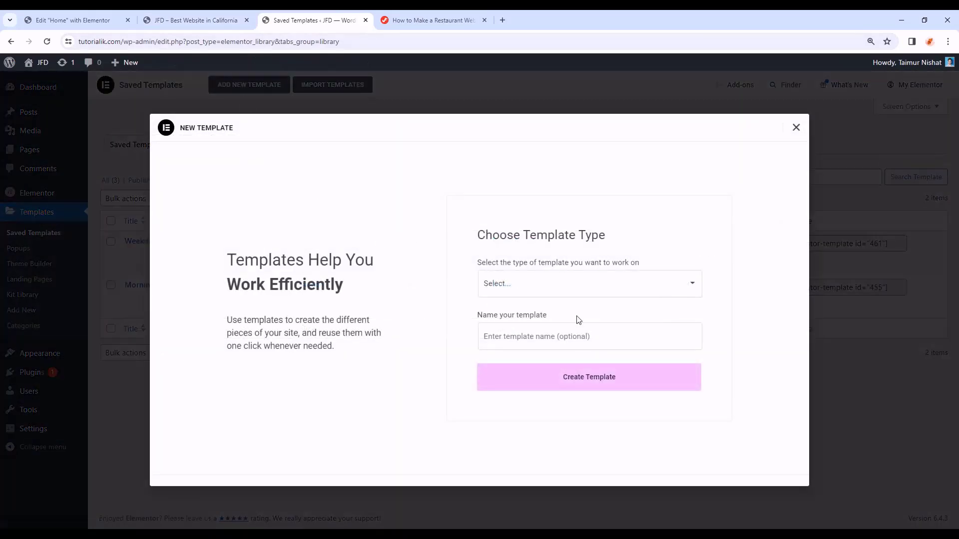
left_click(564, 283)
left_click(513, 406)
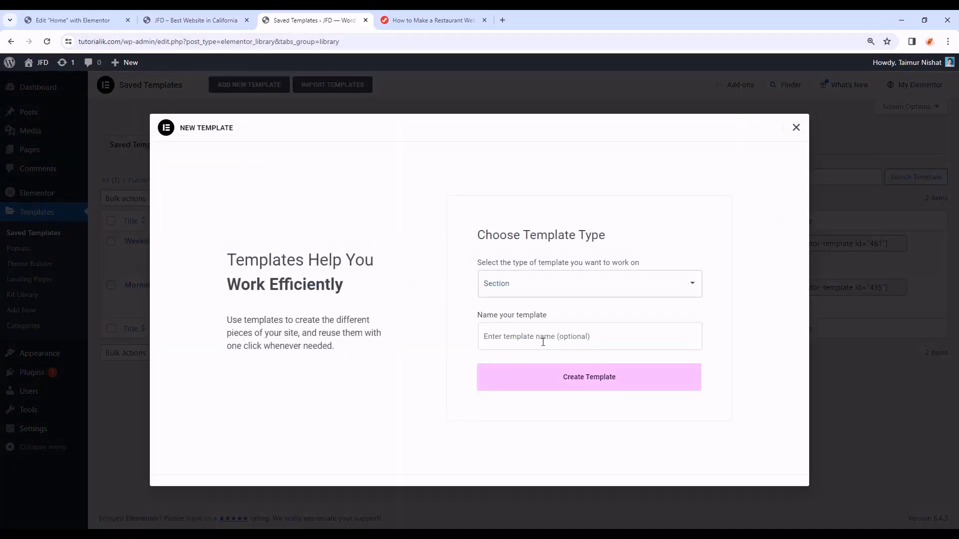
left_click(543, 342)
type("Dinner")
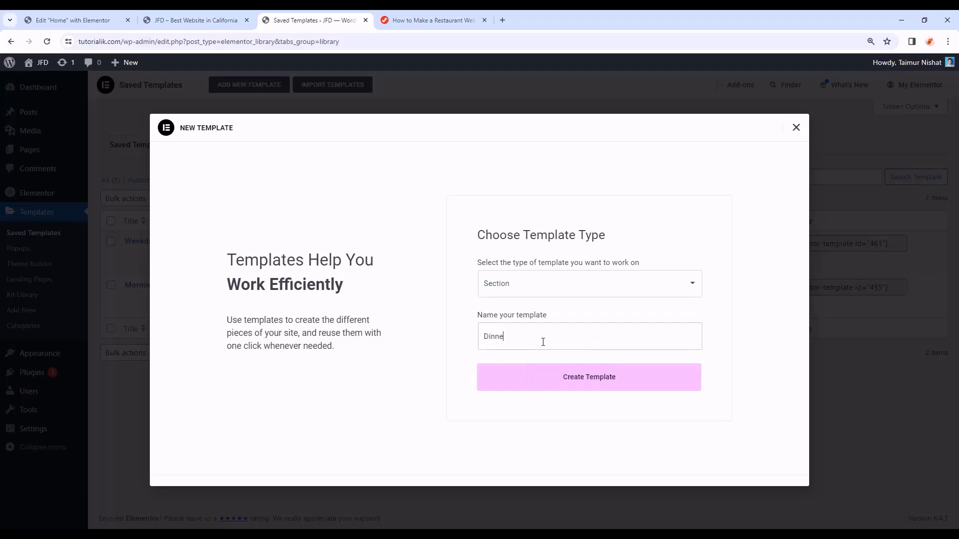
left_click(582, 386)
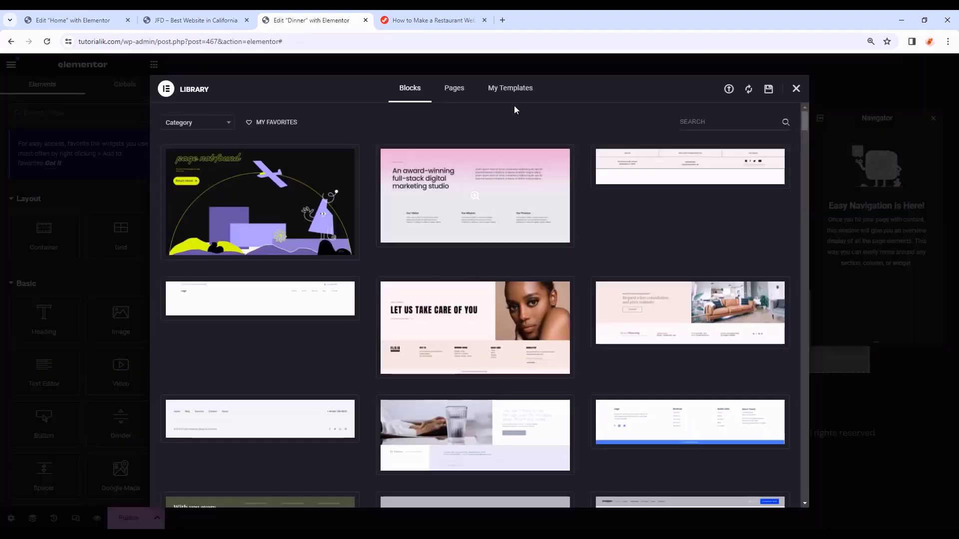
- Insert the Weekday template with its settings, change the Butternut Pumpkin photo, publish, and exit
left_click(513, 93)
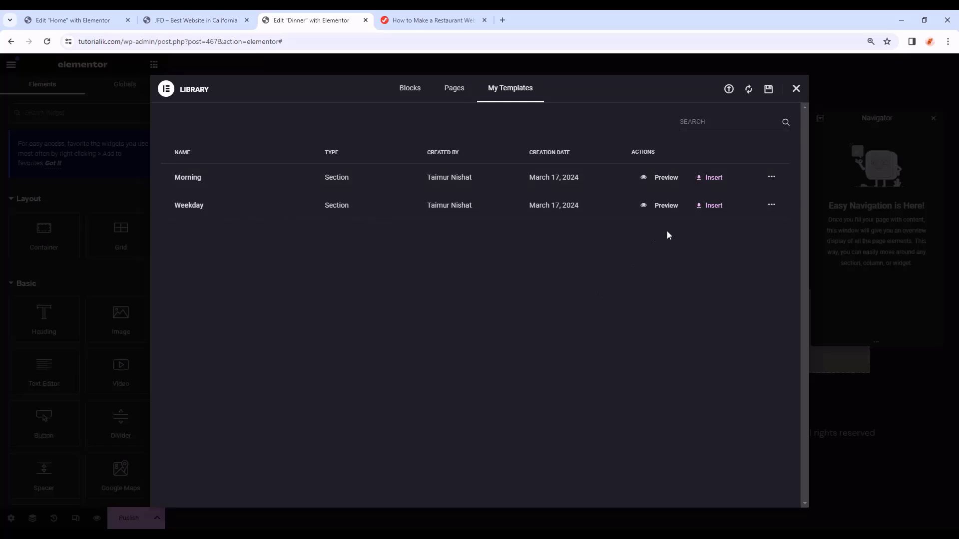
left_click(710, 209)
left_click(561, 318)
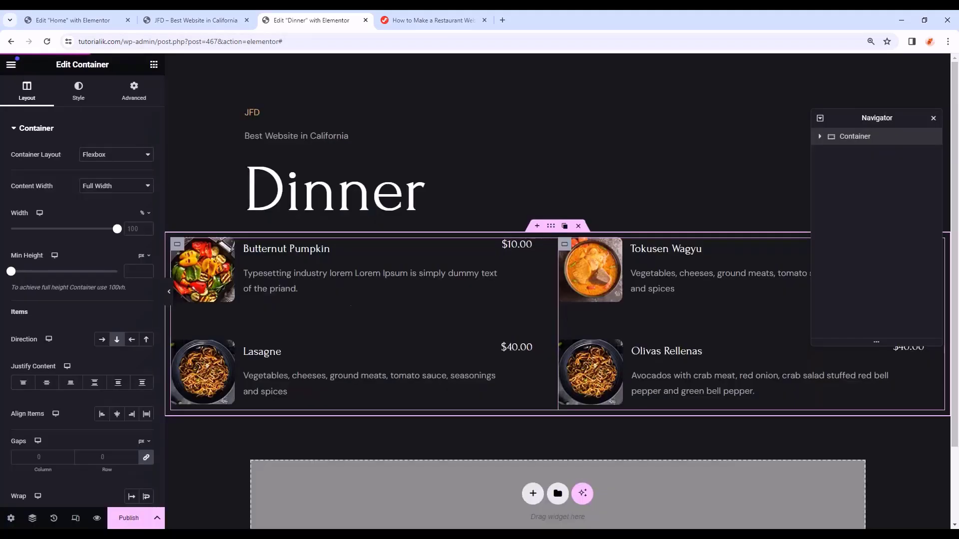
left_click(198, 256)
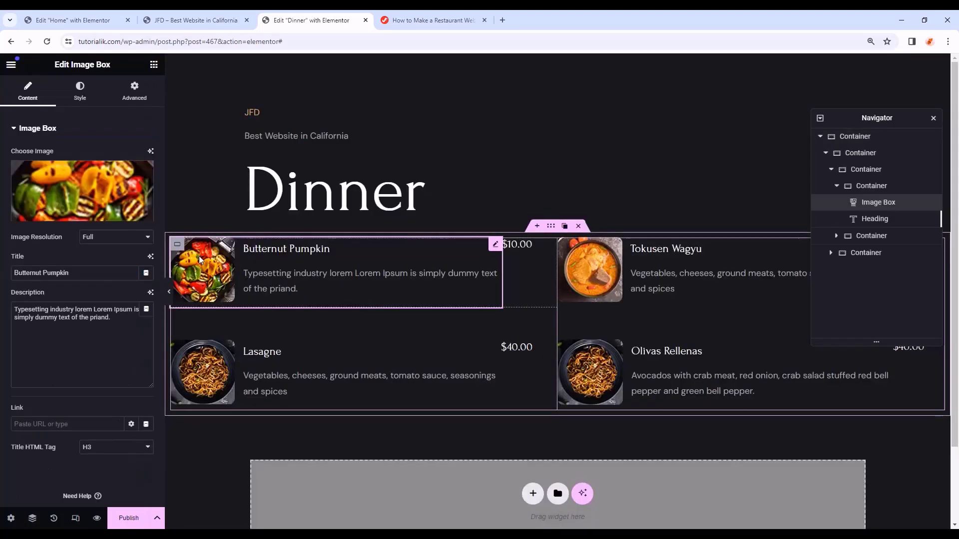
left_click(93, 212)
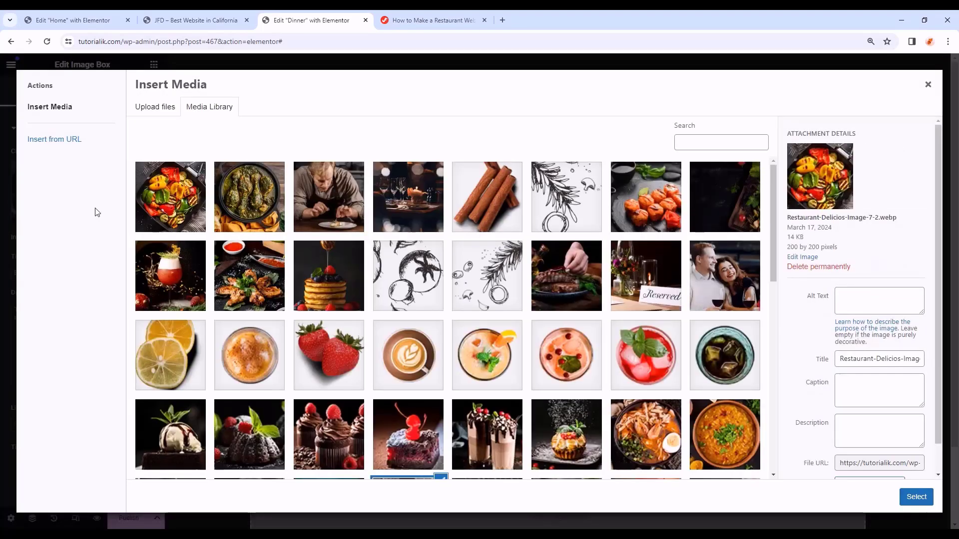
left_click(129, 518)
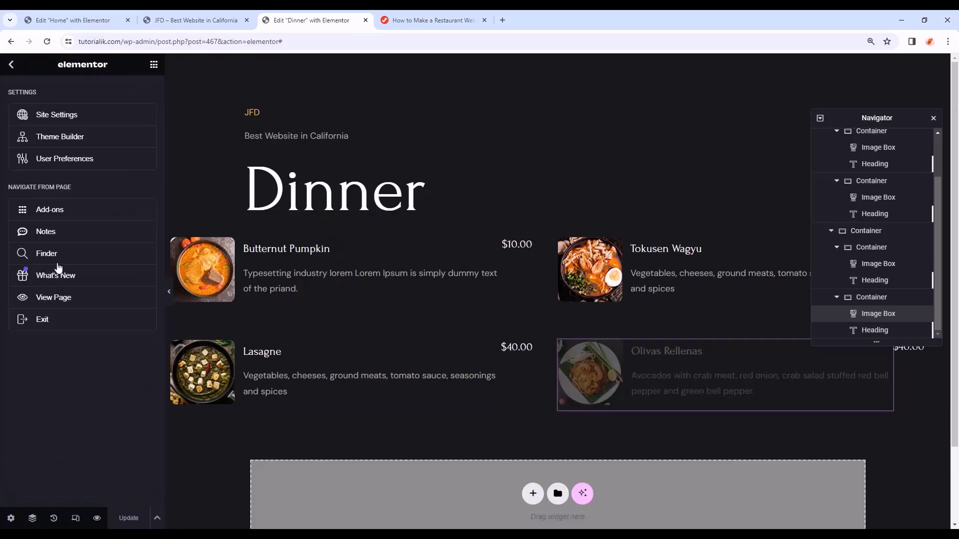
left_click_drag(72, 305, 74, 313)
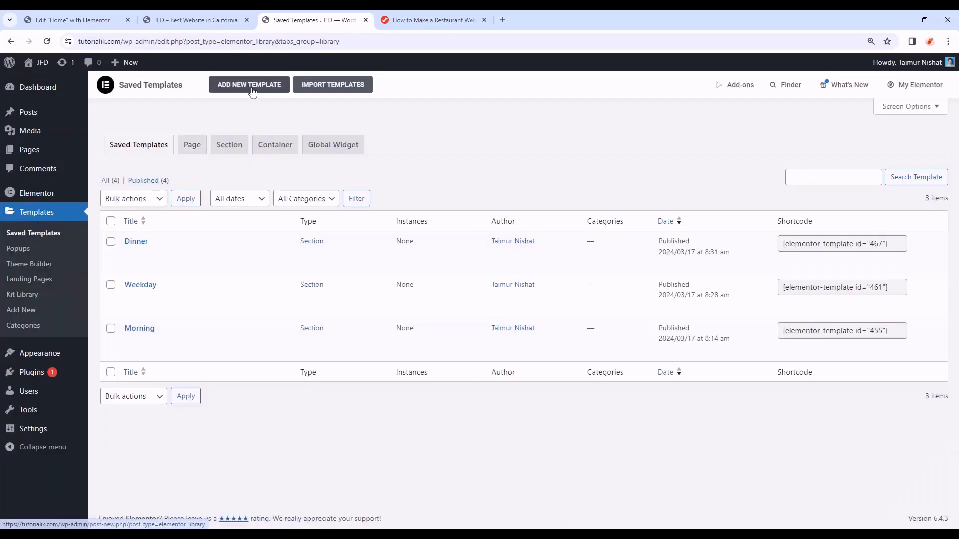
- Create a Section template named 'Wines' and insert the Weekday menu with its settings
left_click(254, 85)
left_click(542, 349)
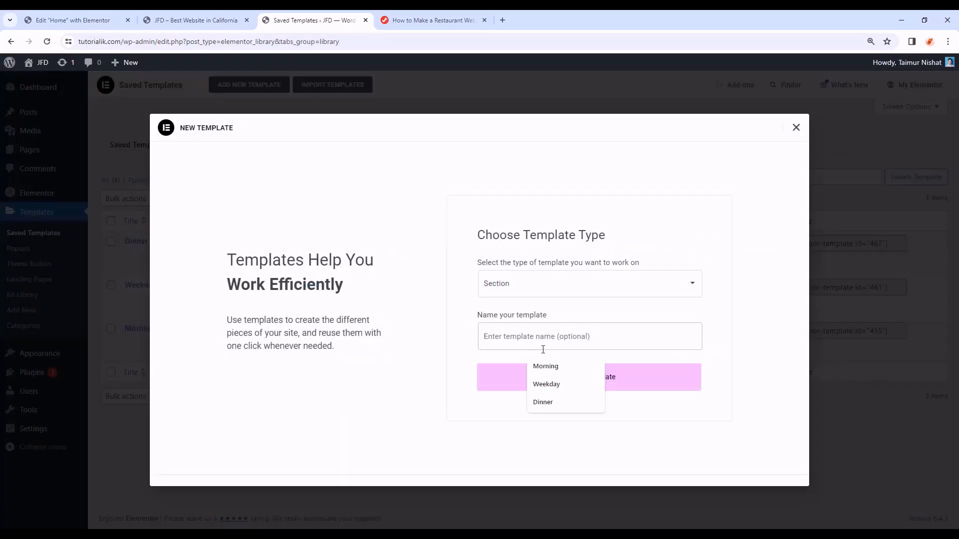
type("Wines")
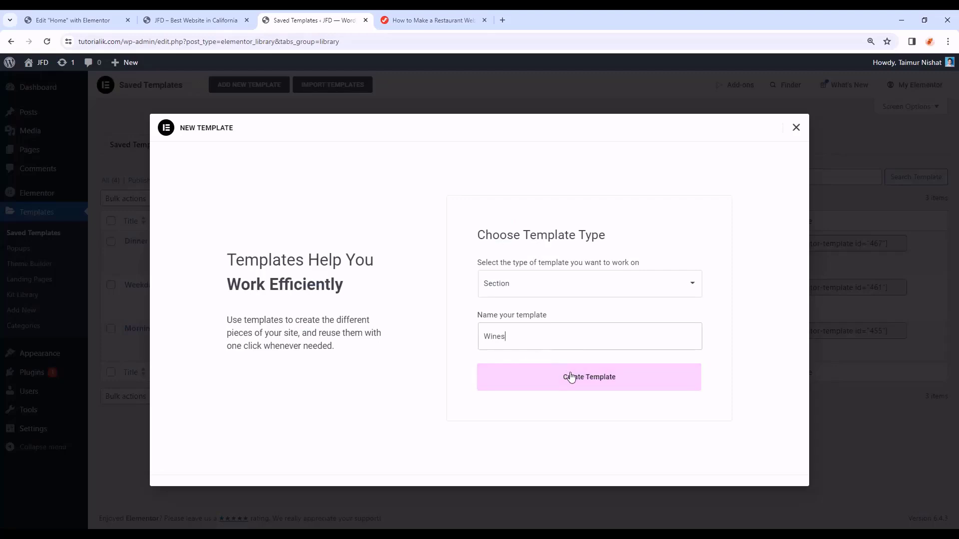
left_click(568, 377)
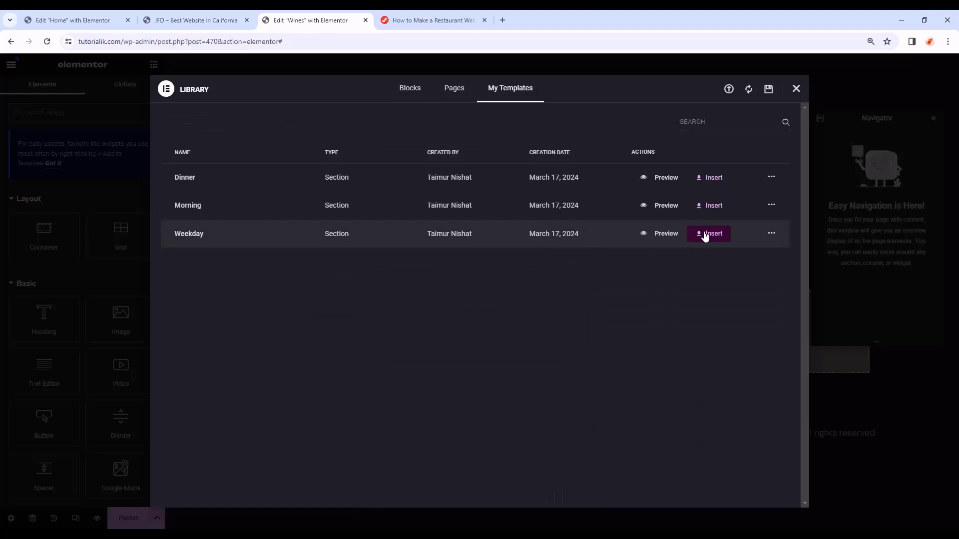
left_click(704, 234)
left_click(561, 317)
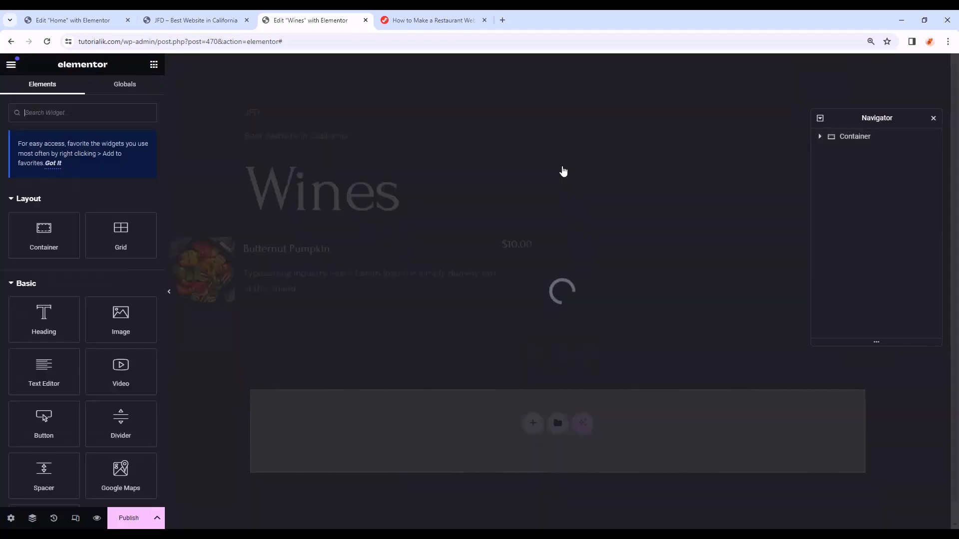
- Give Butternut Pumpkin the soup photo and Lasagne the grilled vegetables photo
left_click(350, 251)
left_click(86, 210)
left_click(487, 276)
left_click(916, 497)
left_click(252, 404)
left_click(83, 194)
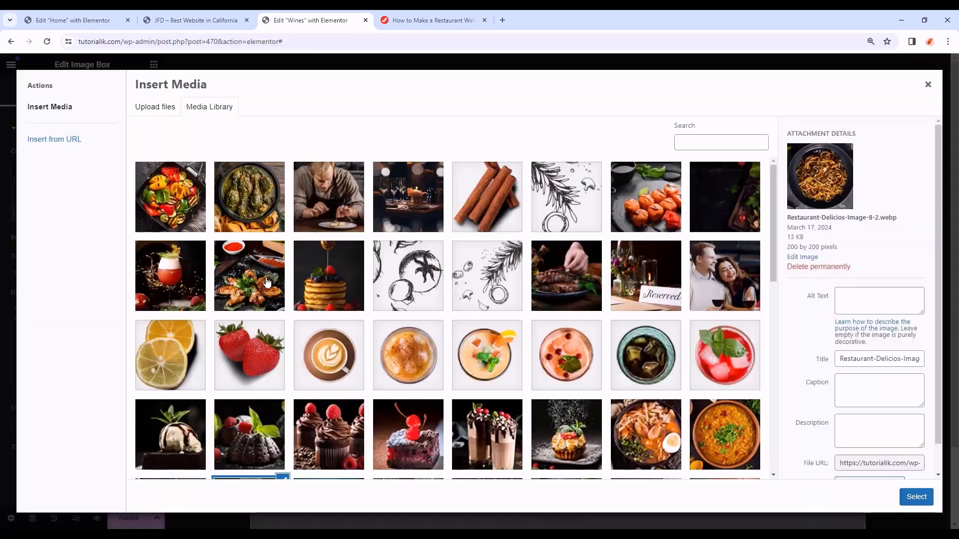
scroll(486, 319, "down", 5)
left_click(487, 300)
left_click(914, 497)
- Replace the Tokusen Wagyu photo and give Olivas Rellenas a noodle dish photo
left_click(659, 280)
left_click(83, 195)
scroll(546, 375, "down", 4)
left_click(566, 315)
left_click(916, 496)
left_click(754, 375)
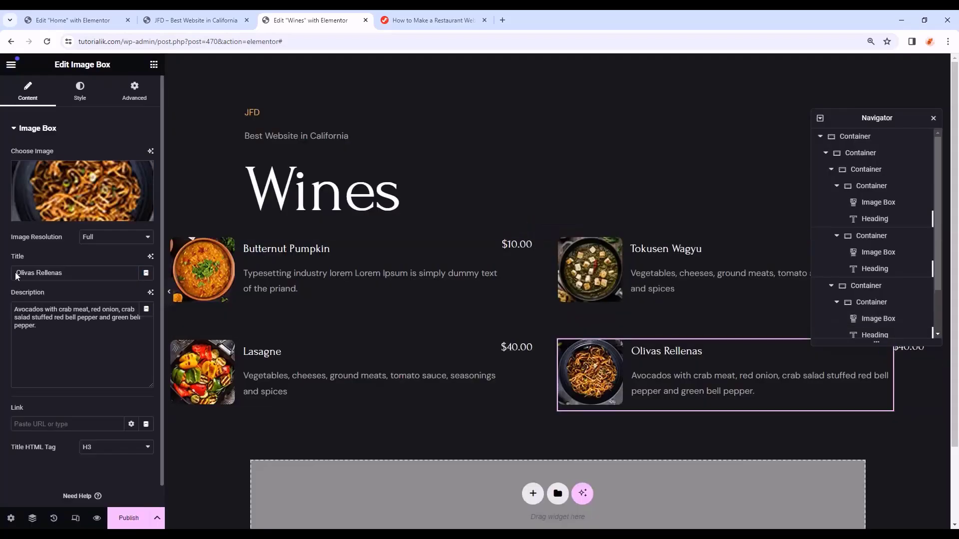
left_click(83, 195)
scroll(566, 399, "down", 4)
left_click(487, 315)
left_click(646, 315)
left_click(916, 497)
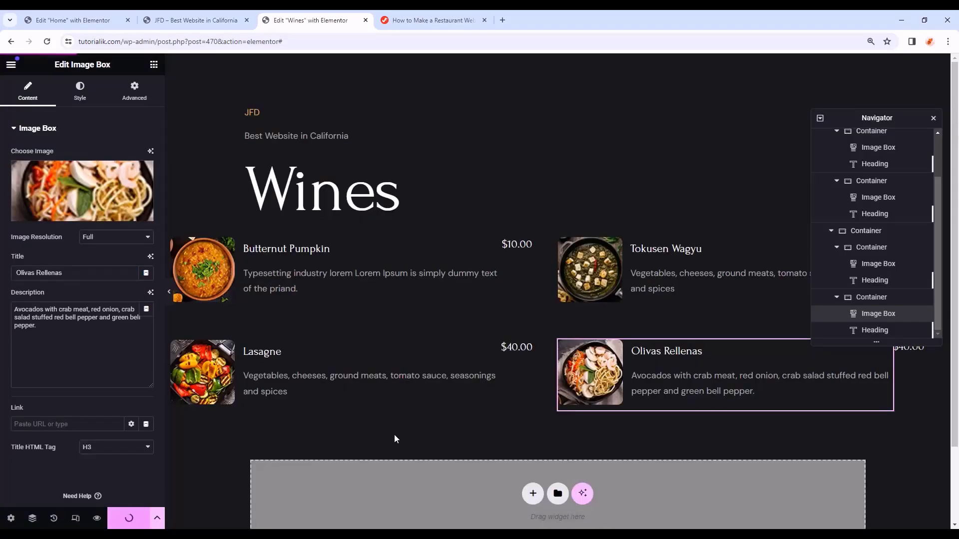
- Save and publish the Wines template, then exit the editor
key("ctrl+s")
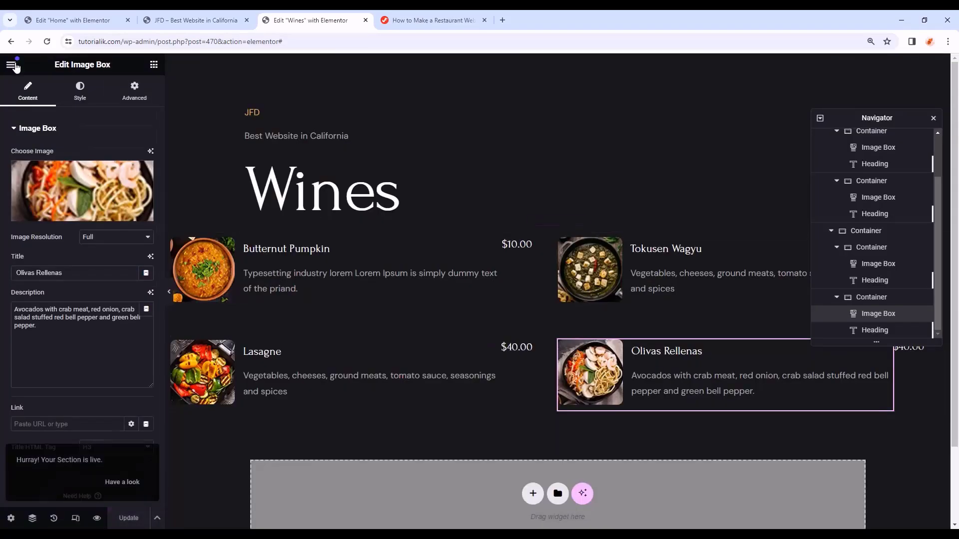
left_click(12, 64)
left_click(41, 321)
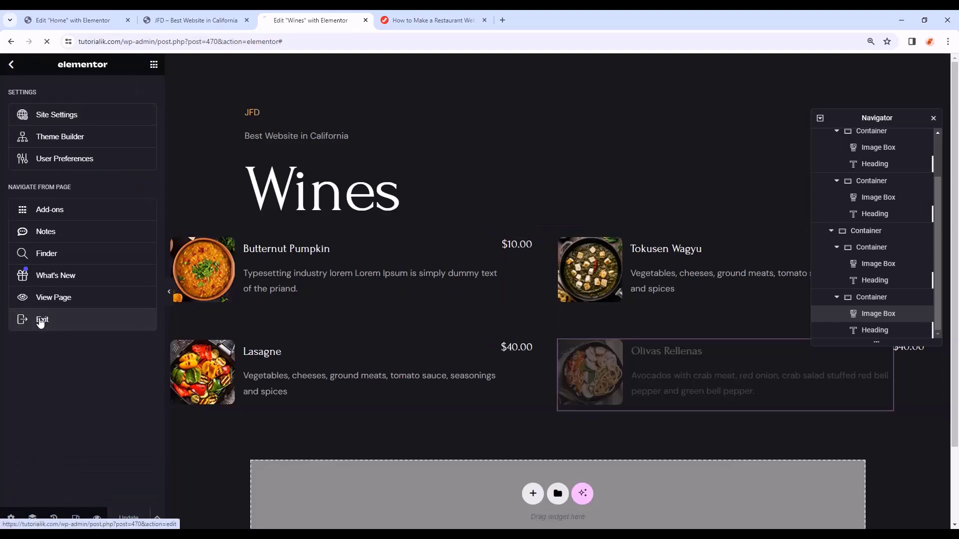
- Copy the Dinner shortcode (id 467) and paste it over the DINNER tab's content
left_click(40, 213)
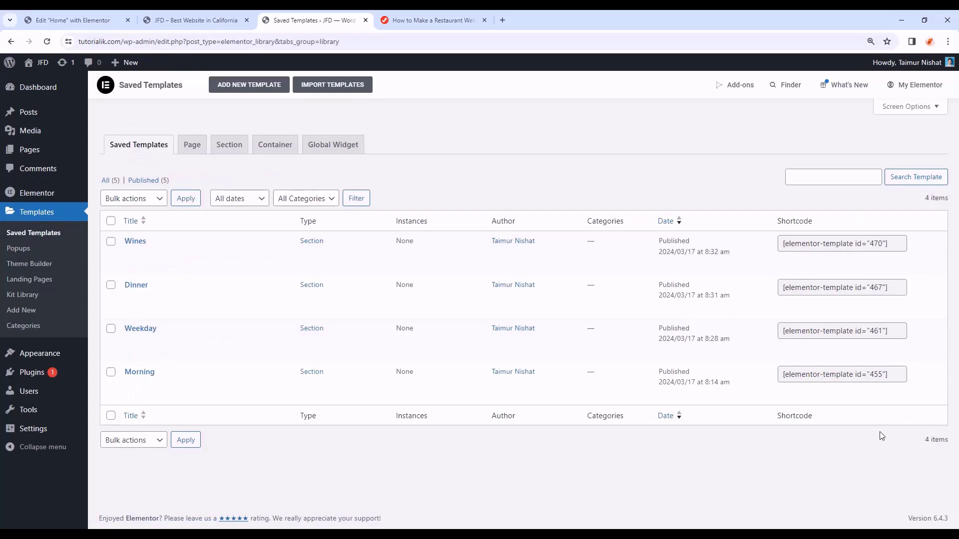
left_click(892, 285)
key("ctrl+c")
left_click(72, 20)
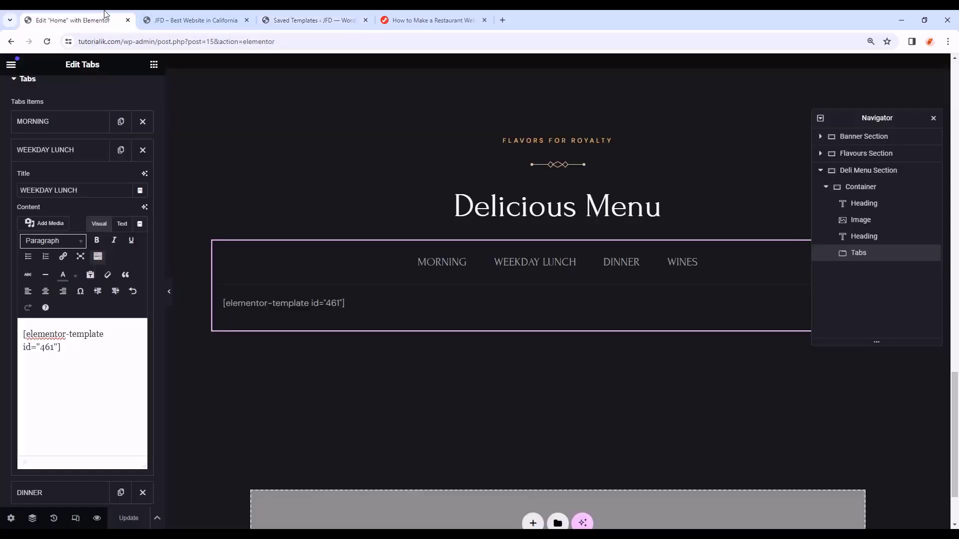
left_click(45, 150)
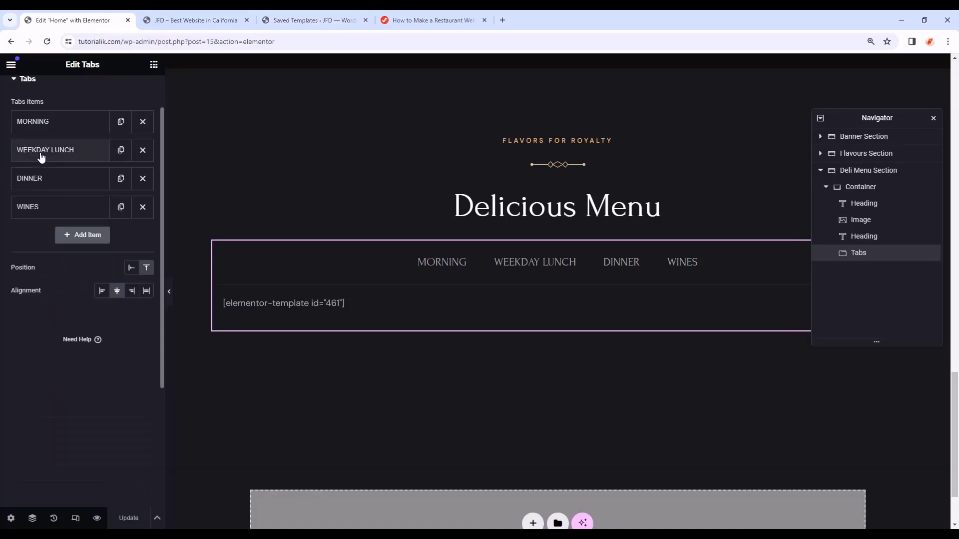
left_click(47, 180)
left_click_drag(45, 361, 23, 362)
key("ctrl+v")
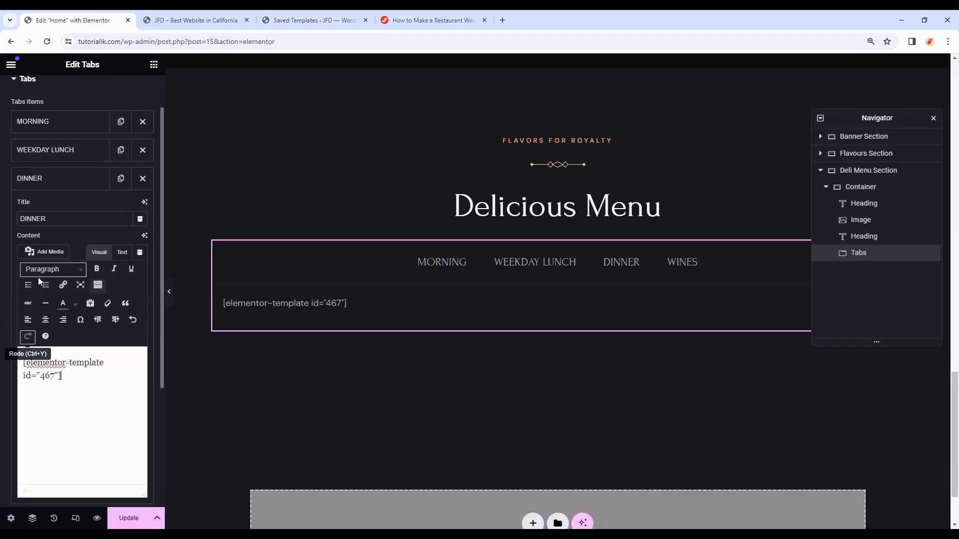
- Paste the Wines shortcode (id 470) into the WINES tab content and update the Home page
left_click(314, 20)
left_click(892, 245)
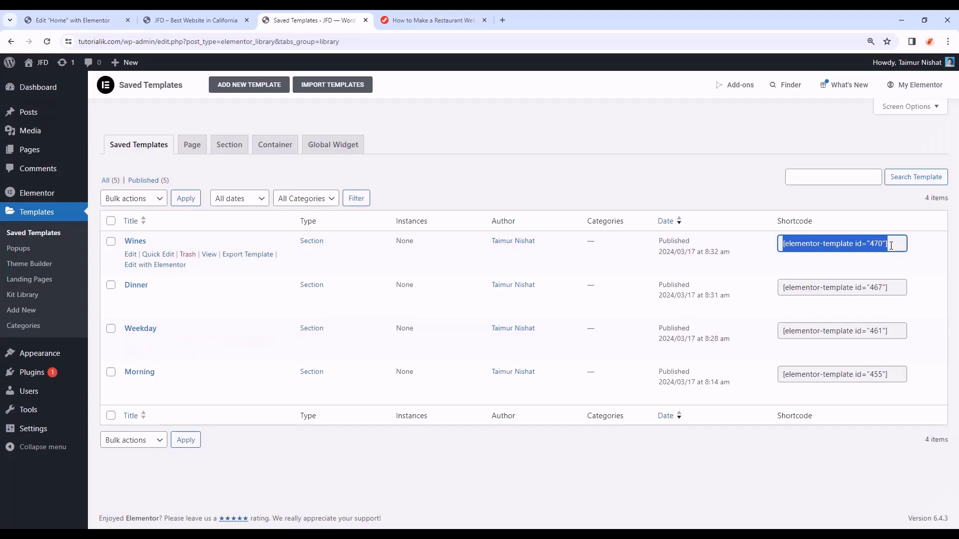
left_click(73, 20)
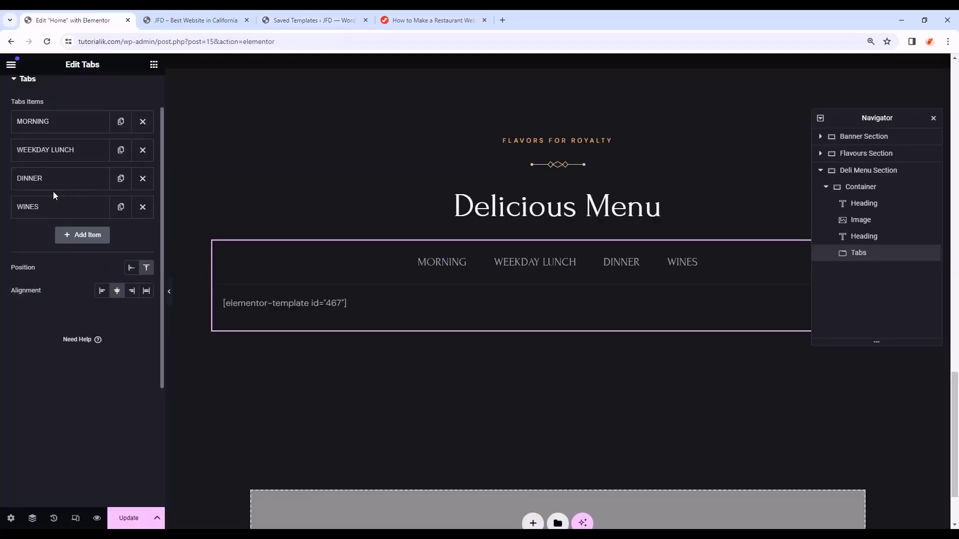
left_click(55, 206)
left_click_drag(88, 388, 8, 388)
type("[elementor-template id=\"470\"]")
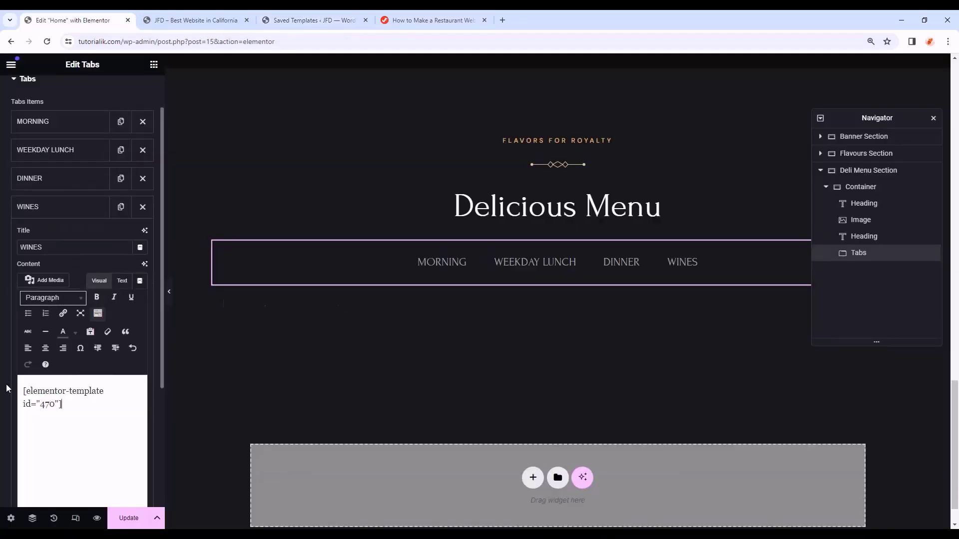
left_click(129, 518)
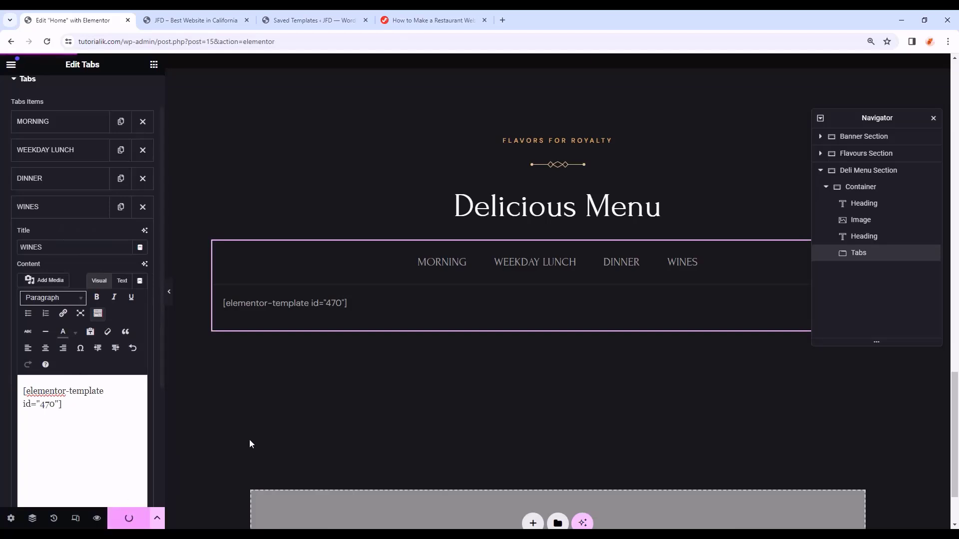
left_click(222, 12)
left_click(47, 40)
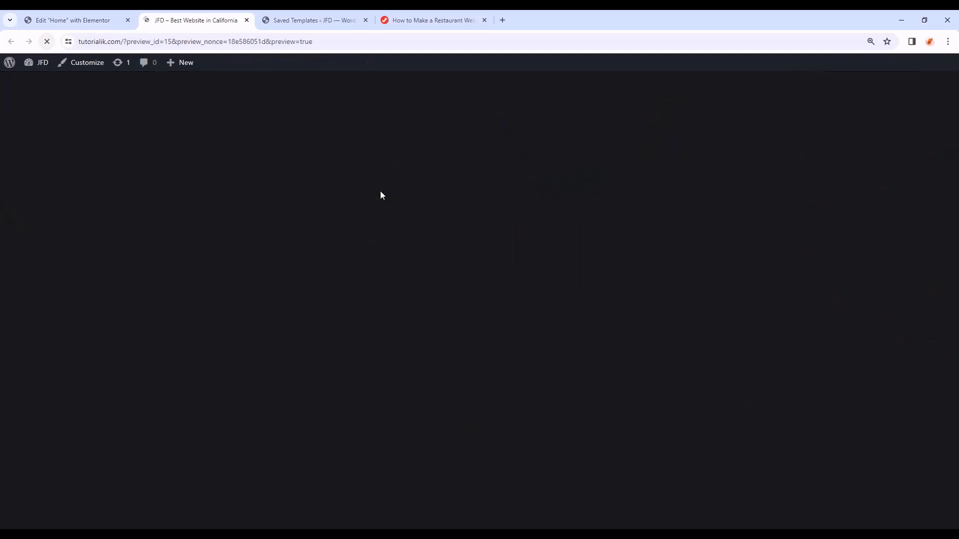
scroll(389, 192, "down", 10)
scroll(391, 194, "down", 12)
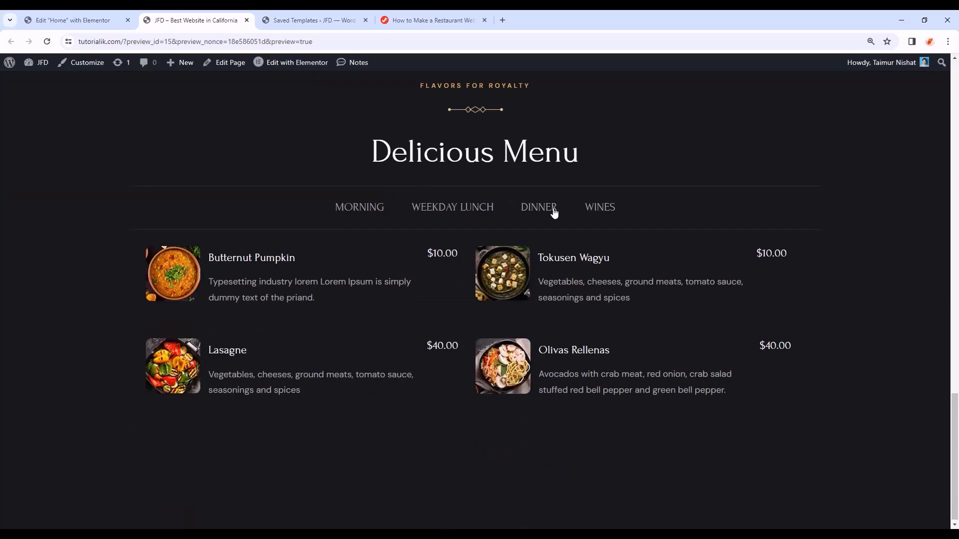
right_click(114, 115)
left_click(79, 354)
right_click(422, 451)
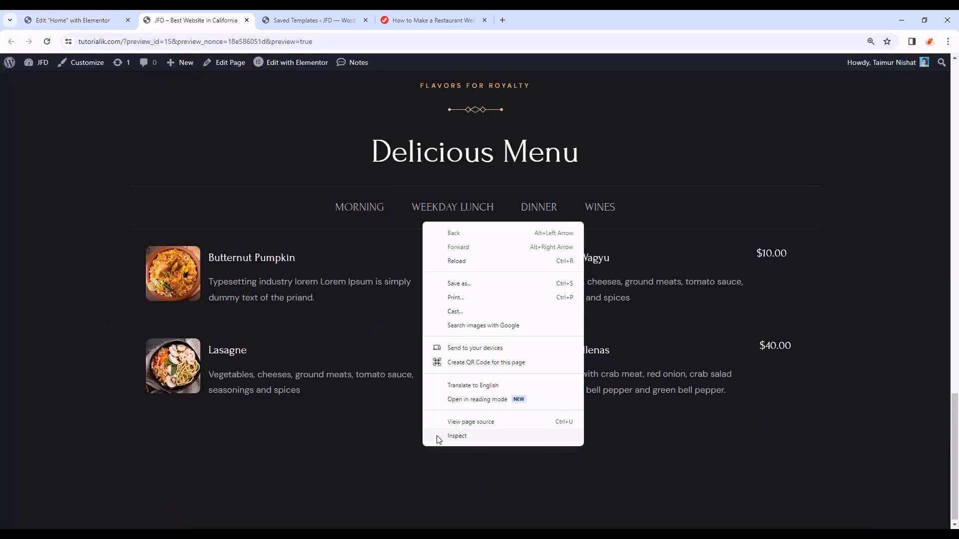
left_click(439, 438)
key("ctrl+shift+m")
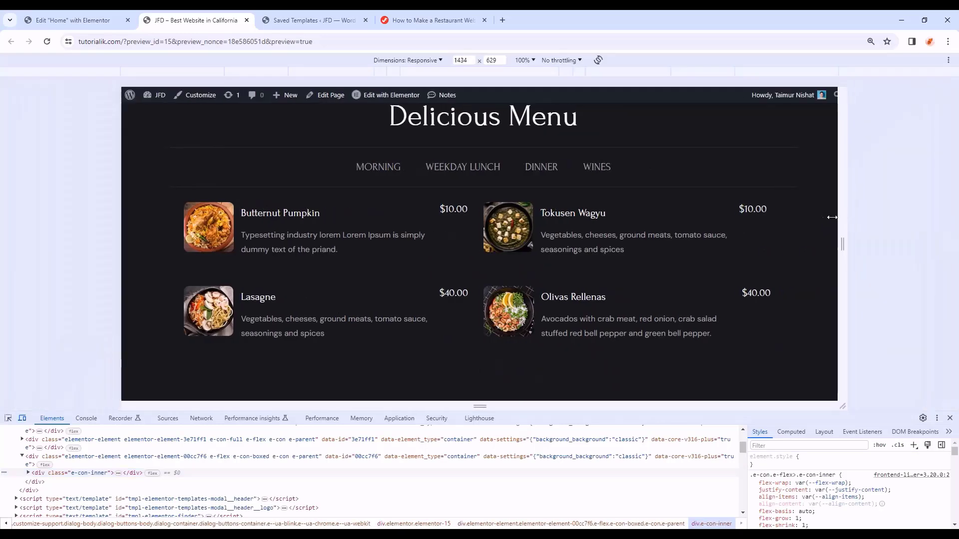
left_click_drag(835, 216, 669, 243)
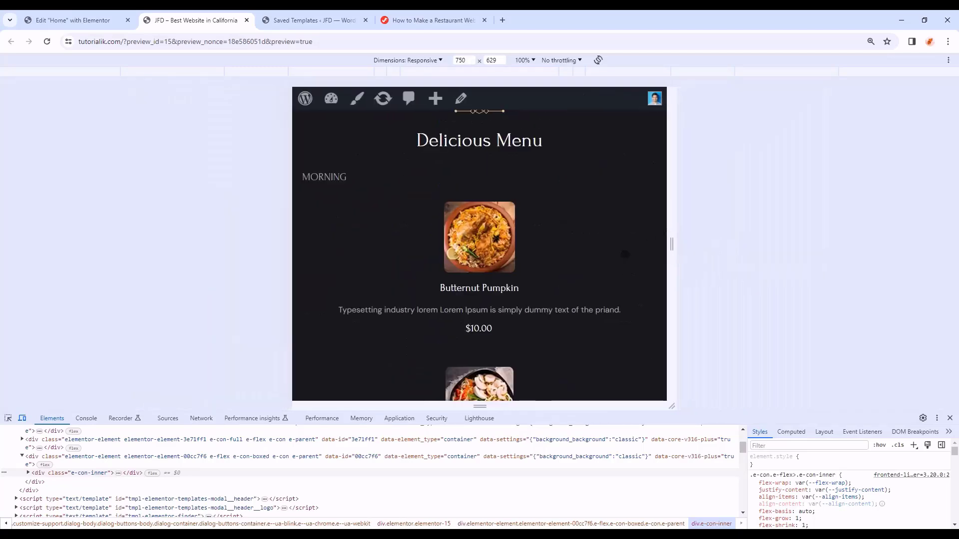
scroll(624, 256, "up", 4)
key("F12")
scroll(763, 362, "down", 1)
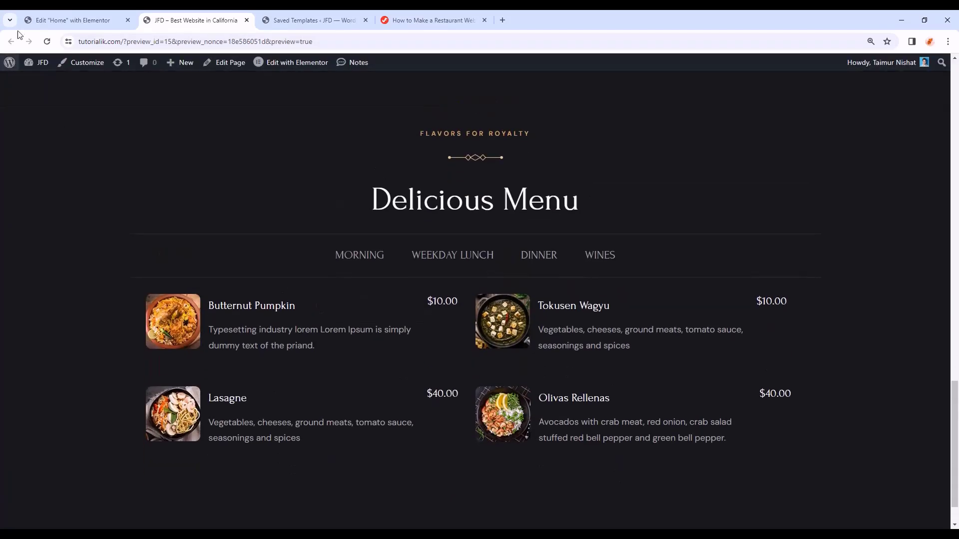
left_click(40, 22)
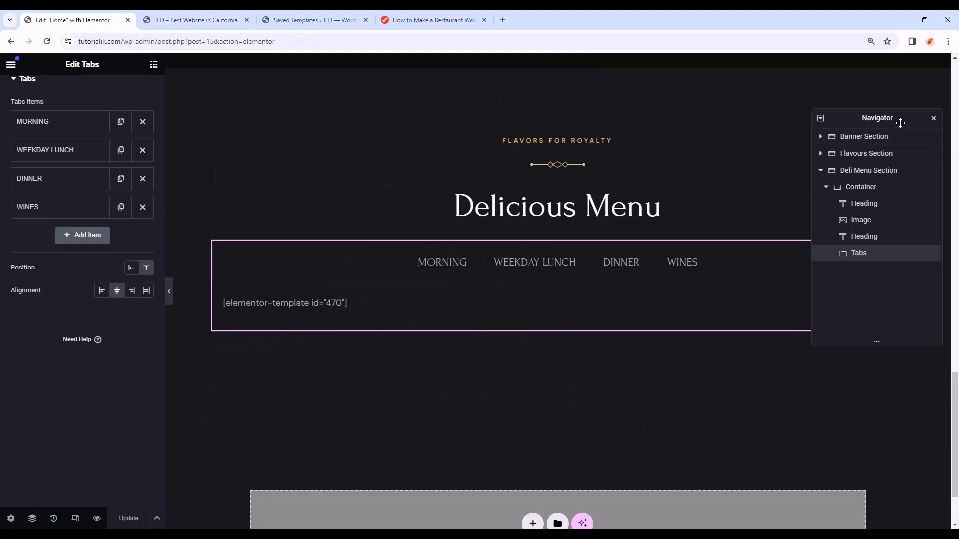
- Add a container below the Deli Menu section and name it 'Specialities Section'
left_click_drag(900, 123, 879, 83)
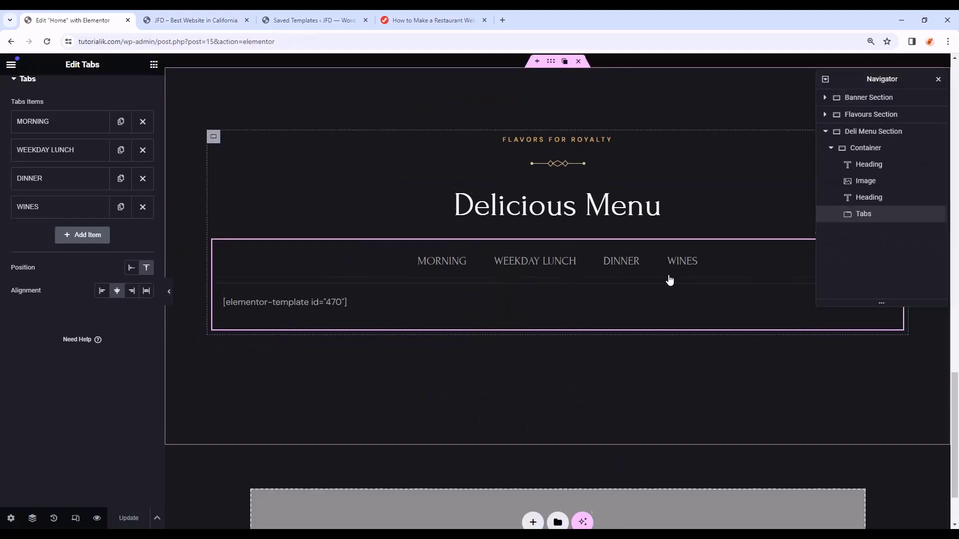
scroll(673, 364, "down", 3)
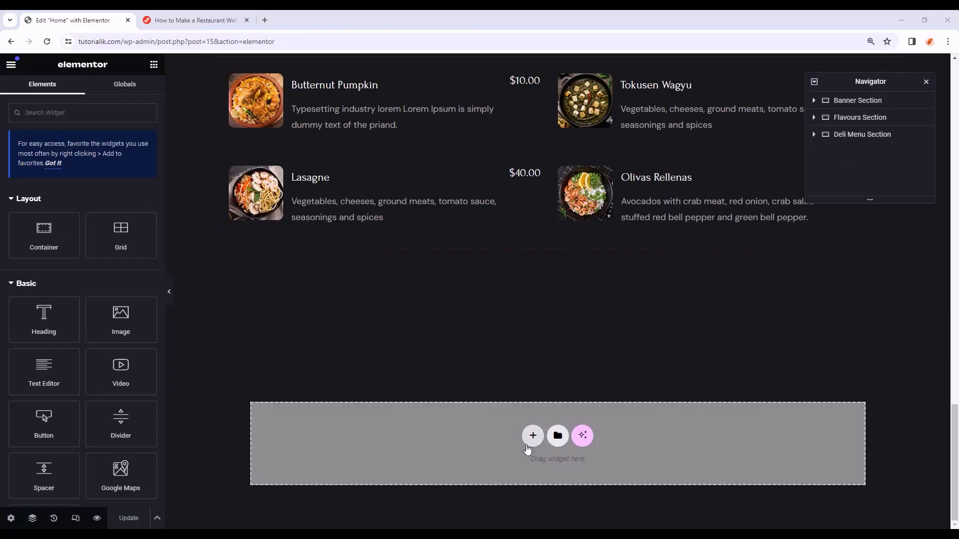
left_click_drag(43, 235, 435, 426)
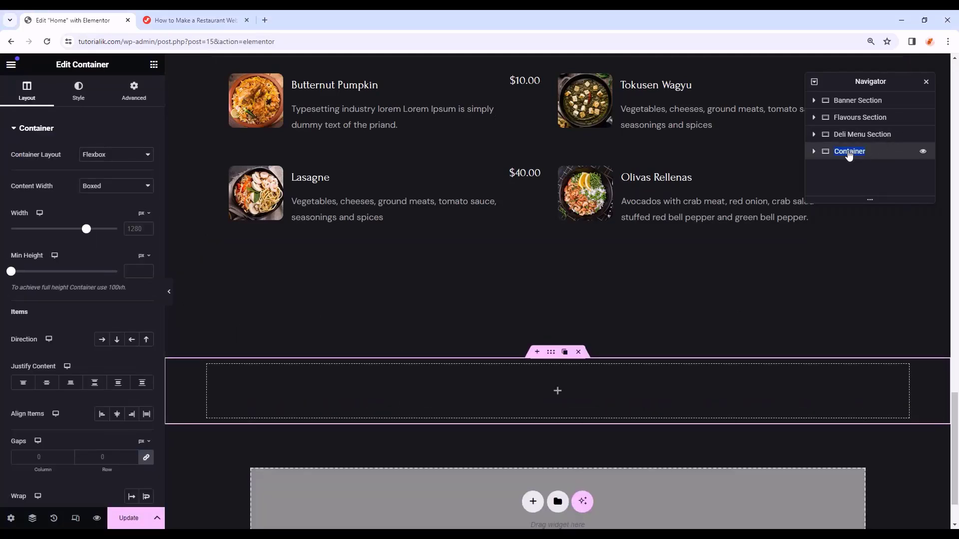
type("Specialities Section")
key("Return")
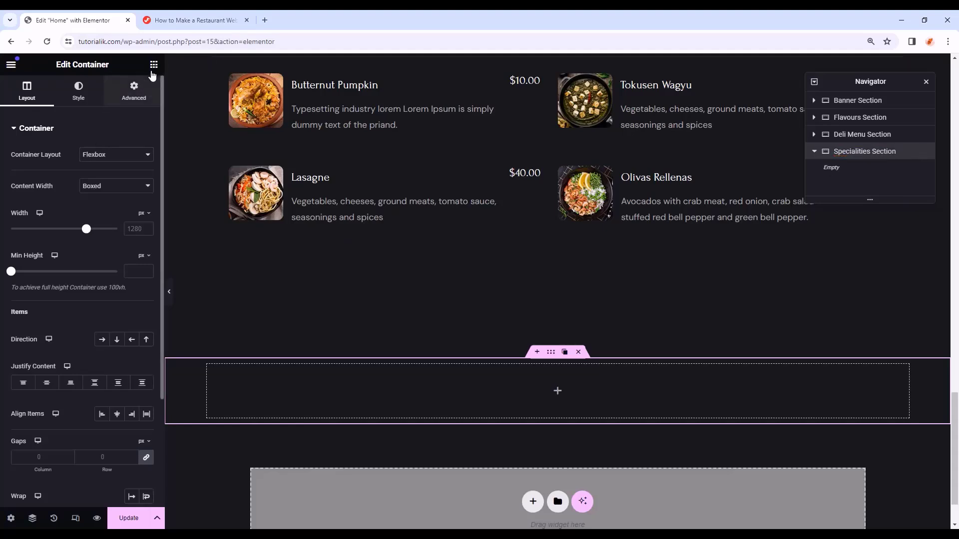
- Nest a Full Width container inside the Specialities Section container
left_click(154, 64)
left_click_drag(27, 227, 914, 384)
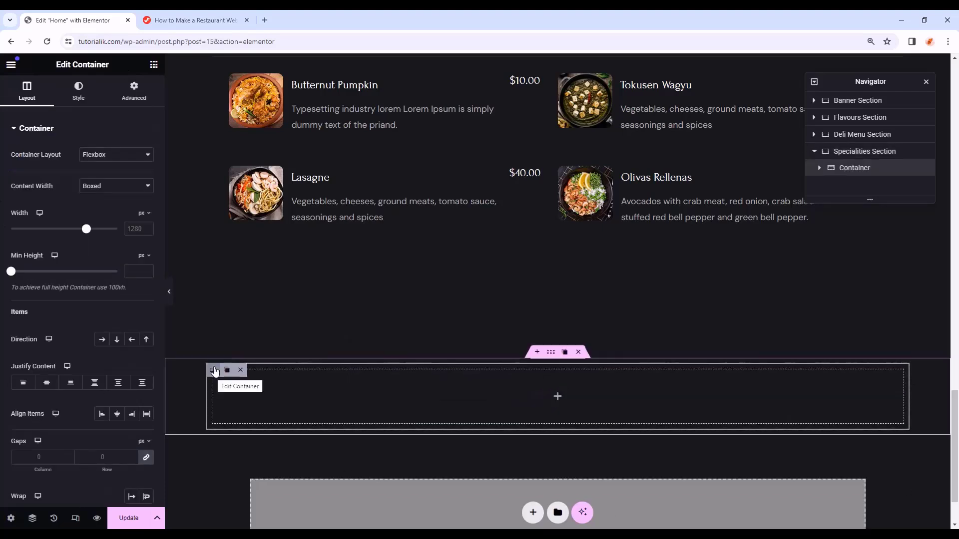
left_click(140, 186)
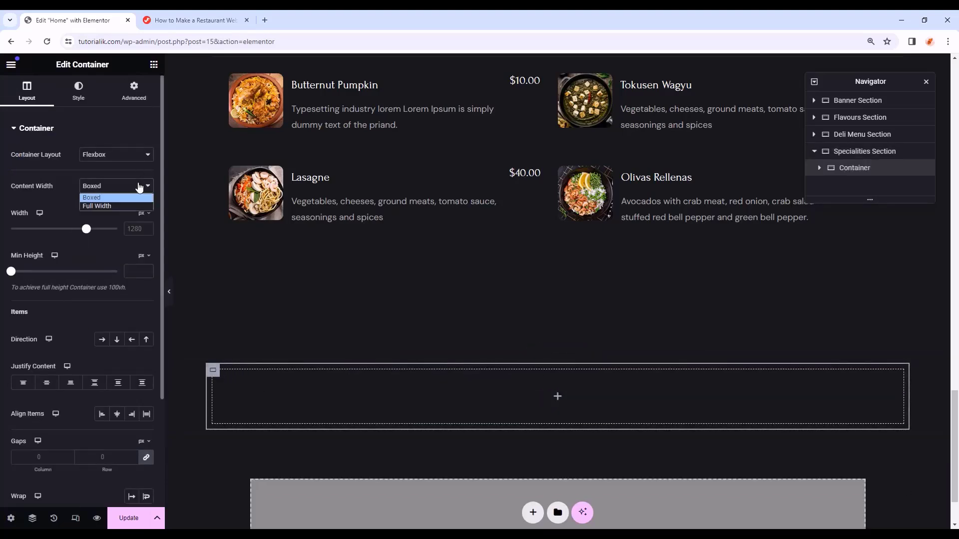
left_click(97, 206)
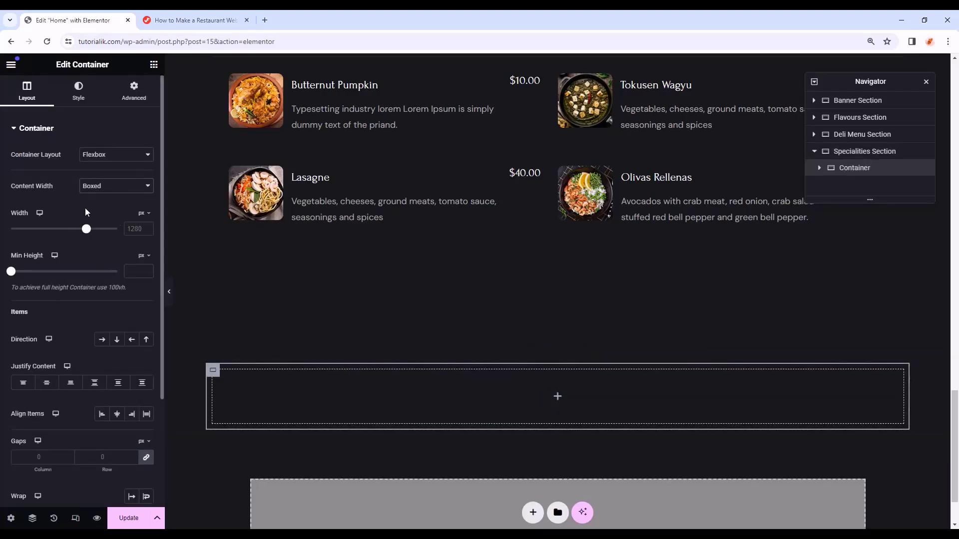
left_click(80, 89)
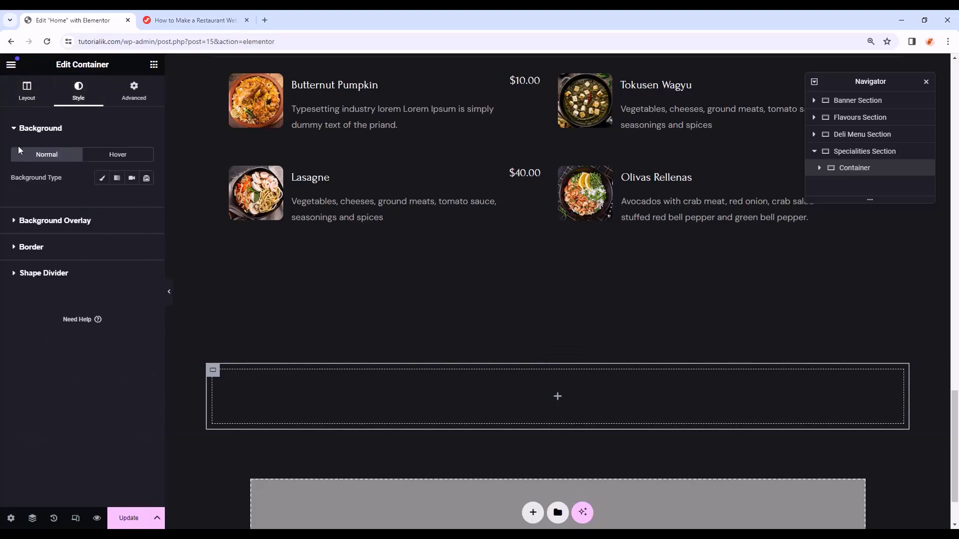
- Set the inner container's classic background image to Restaurant-Pattern-2
left_click(103, 178)
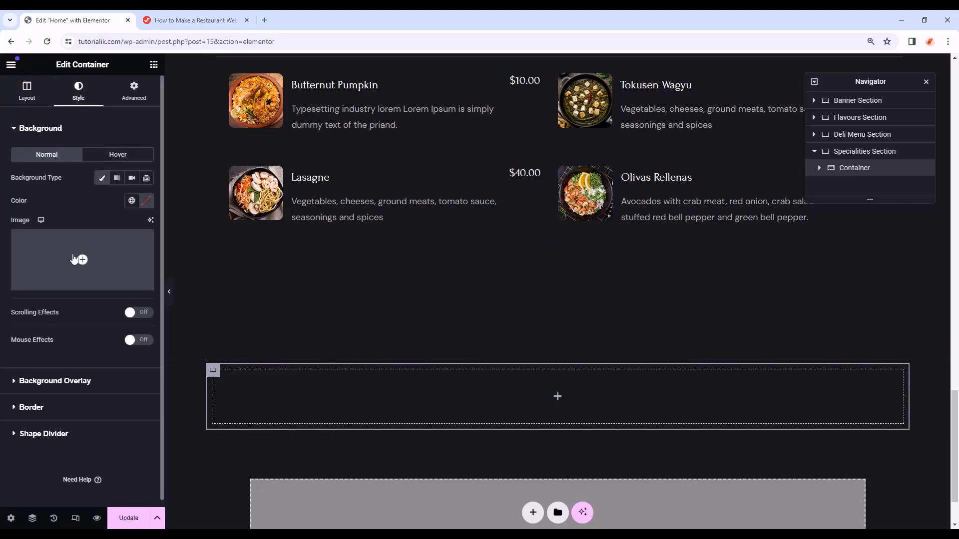
left_click(80, 256)
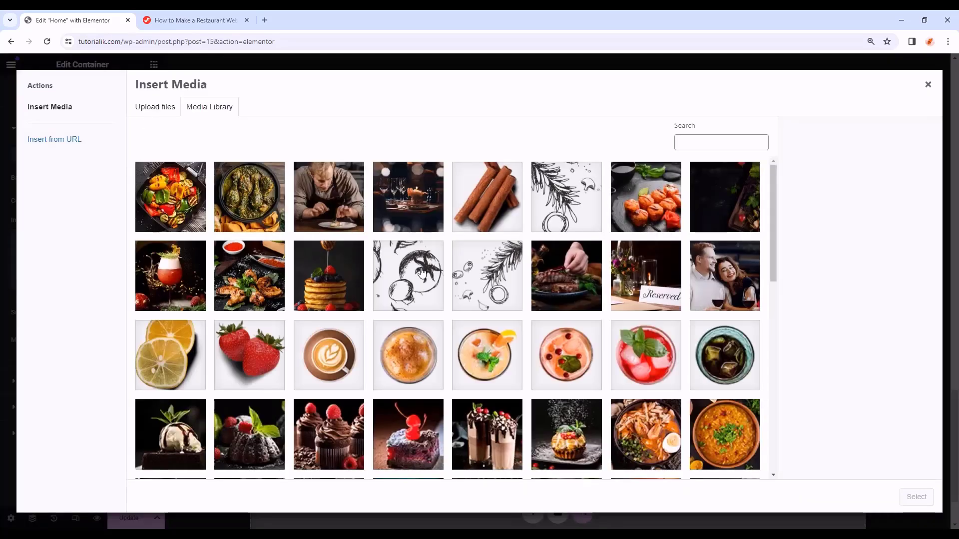
scroll(450, 380, "down", 10)
left_click(462, 469)
scroll(519, 320, "down", 5)
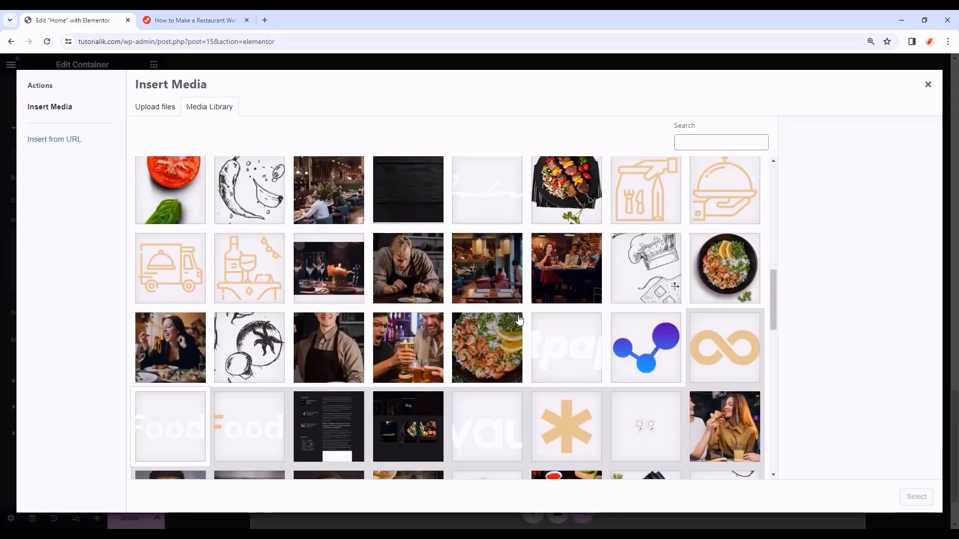
left_click(330, 299)
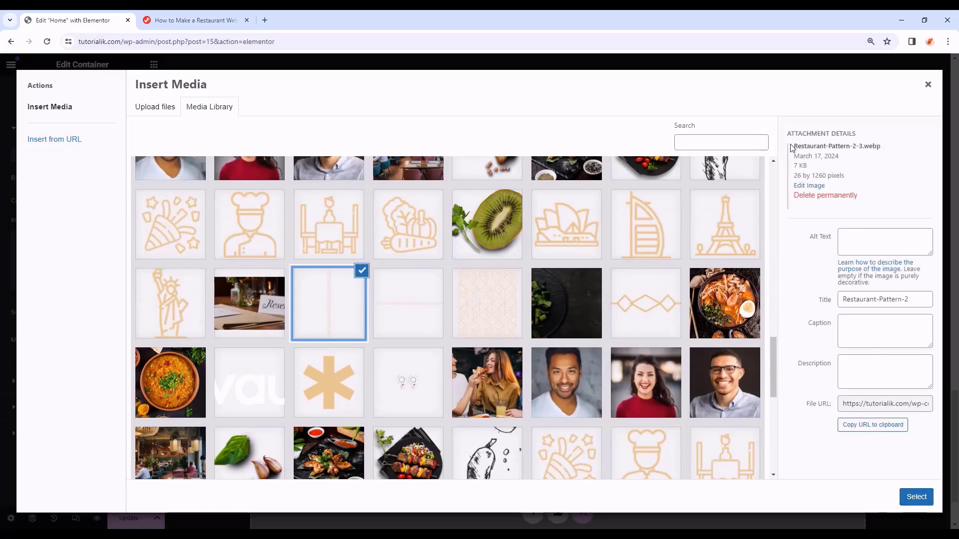
left_click_drag(790, 147, 850, 150)
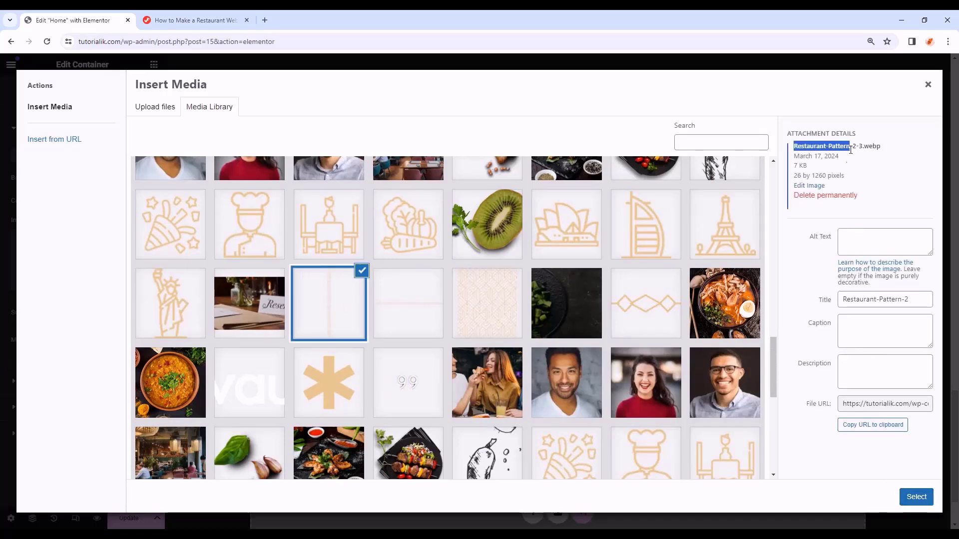
left_click(916, 497)
- Set the background to Center Center position, Scroll attachment, Repeat, and Contain size
scroll(87, 316, "down", 1)
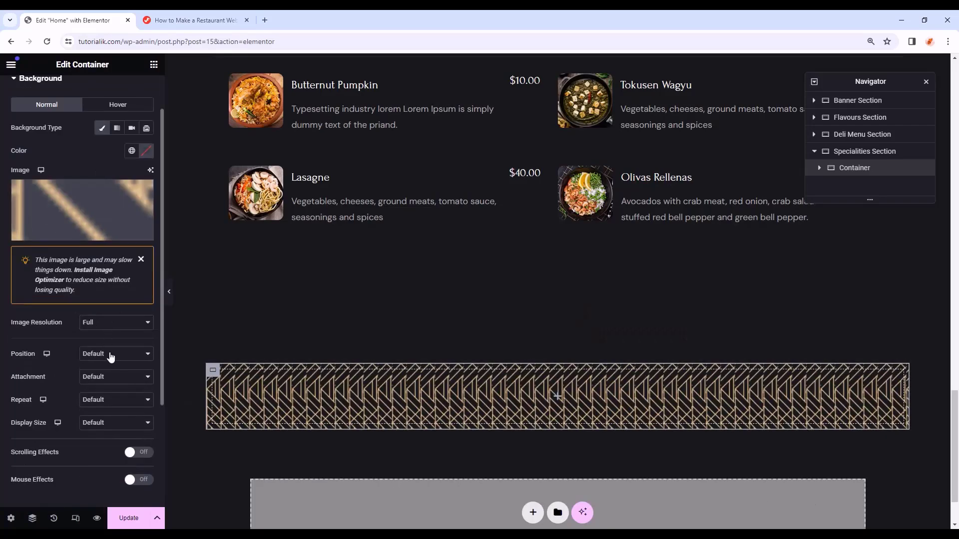
left_click(111, 355)
left_click(112, 374)
left_click(119, 382)
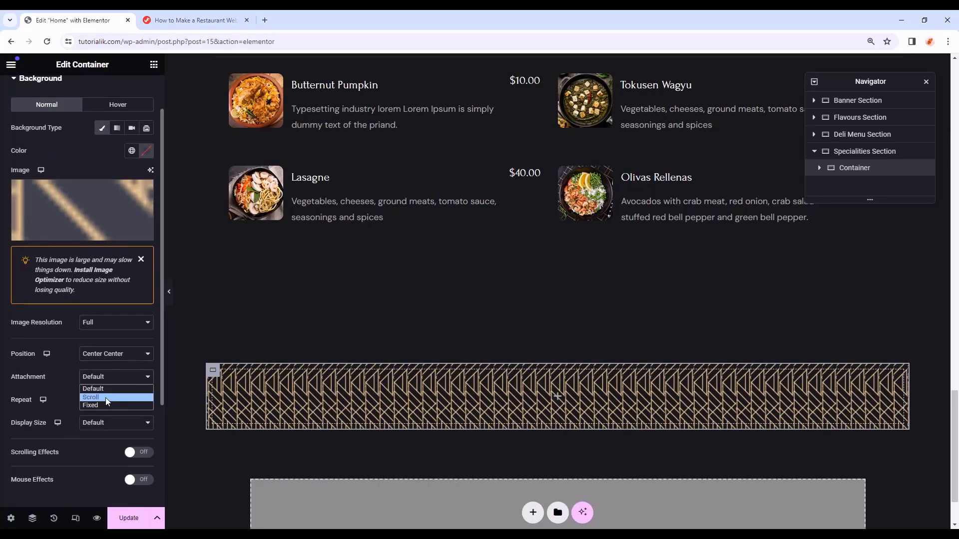
left_click(106, 398)
left_click(106, 400)
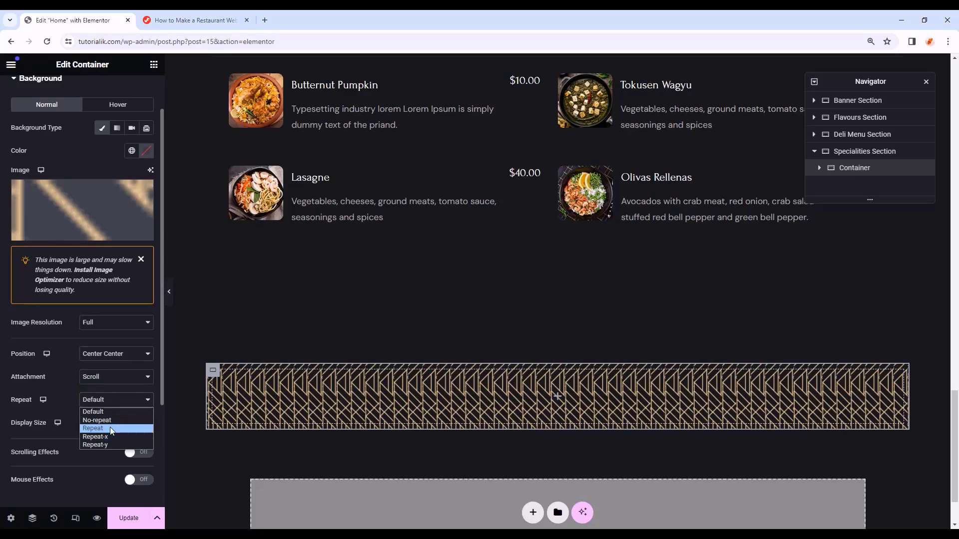
left_click(104, 428)
scroll(105, 429, "down", 2)
left_click(104, 324)
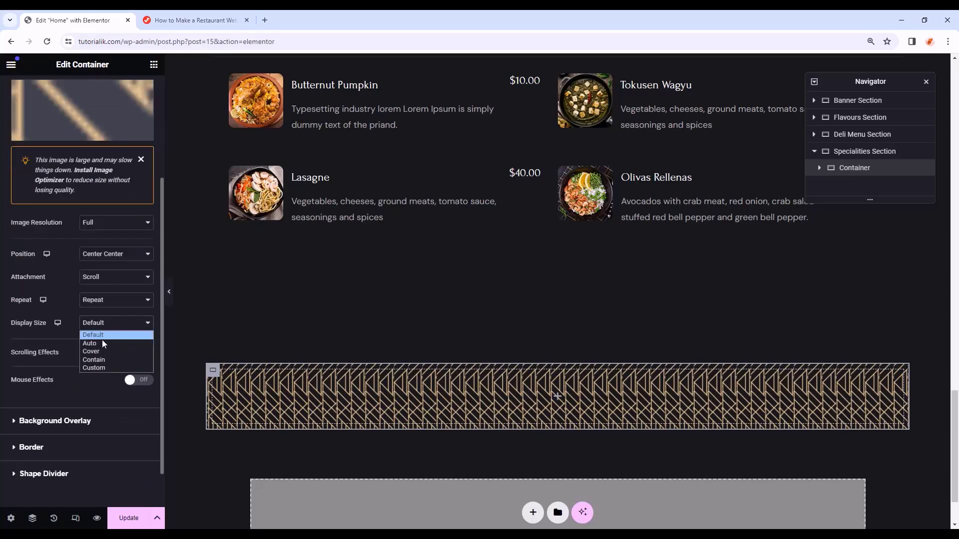
left_click(113, 361)
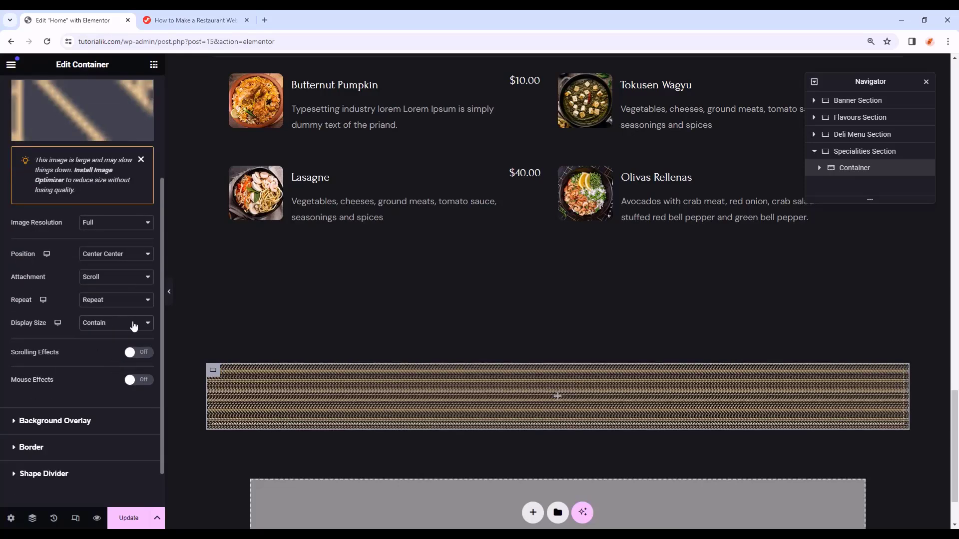
- Give the patterned container 0/10/0/10 padding and nest another container inside it
scroll(132, 322, "up", 5)
left_click(130, 92)
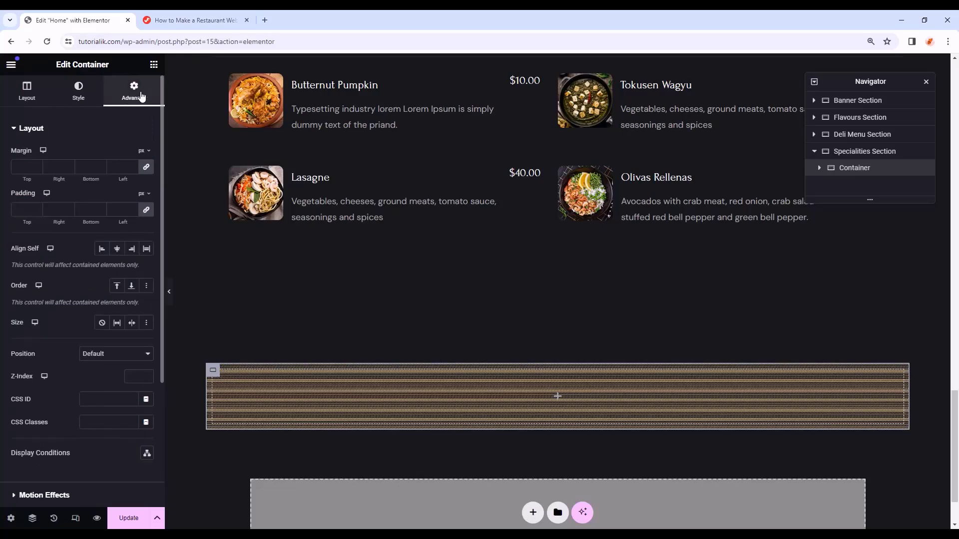
left_click(146, 212)
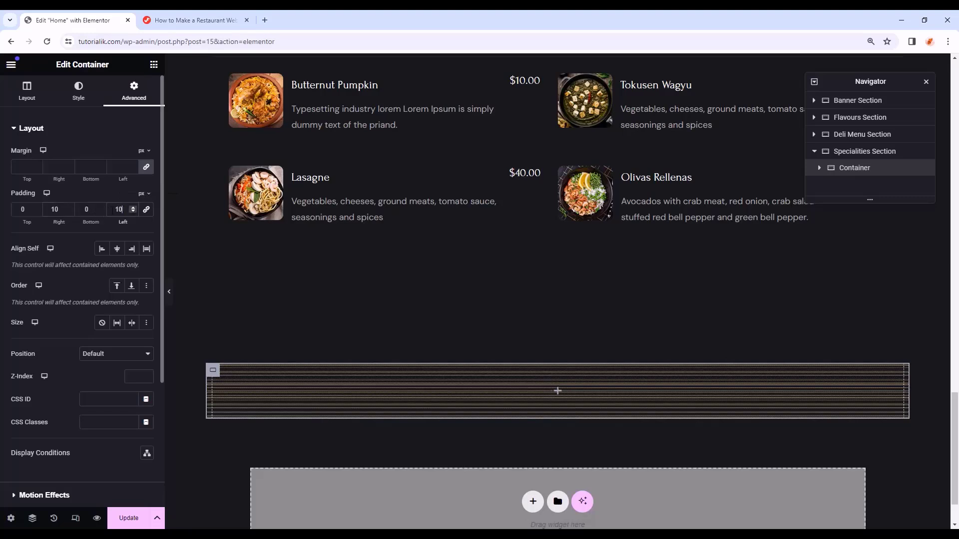
left_click(154, 64)
left_click_drag(42, 239, 609, 396)
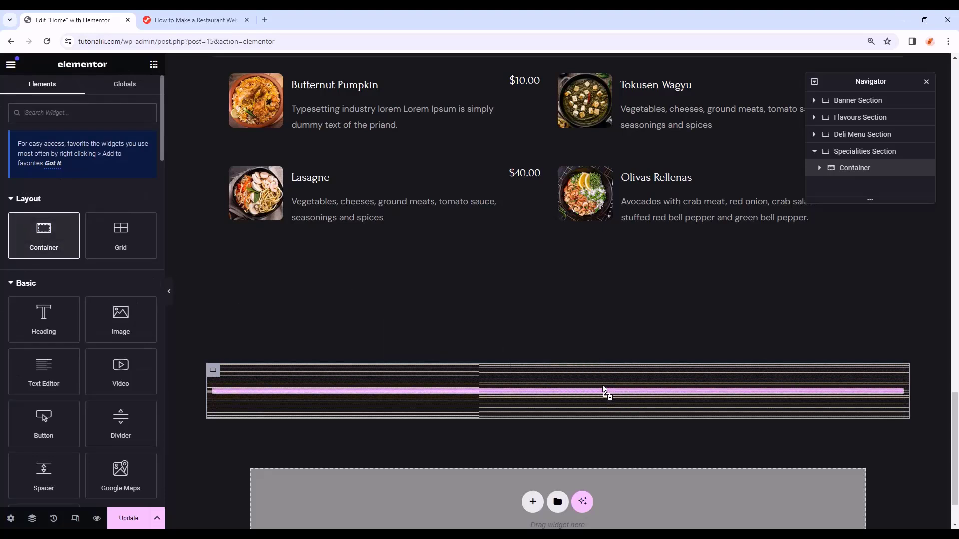
- Make the innermost container Full Width with a classic #0e0d0c background colour
left_click(108, 185)
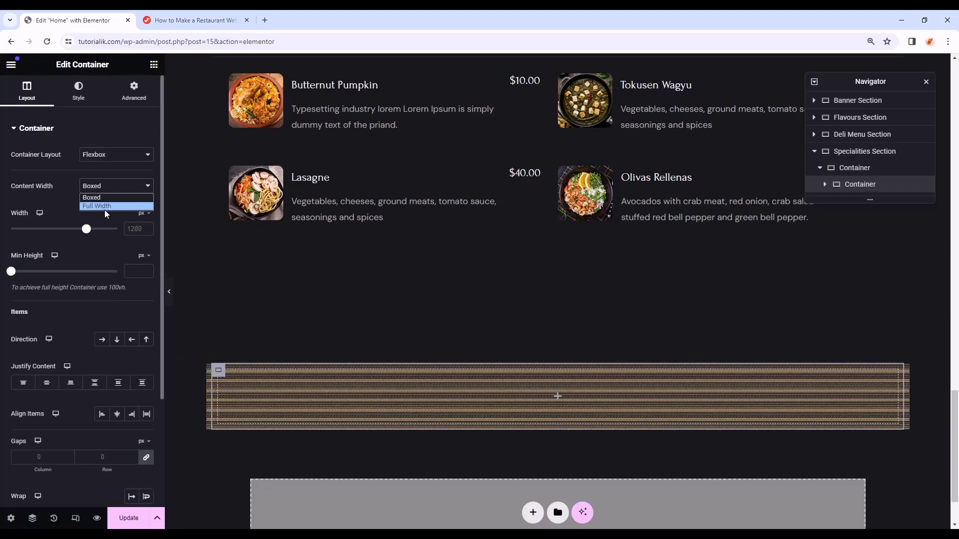
left_click(104, 208)
left_click(79, 91)
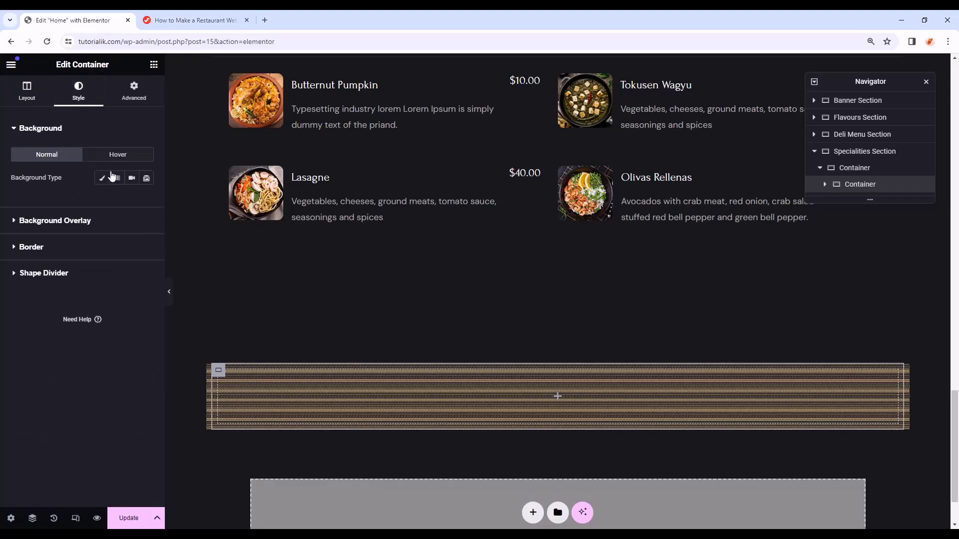
left_click(102, 178)
left_click(146, 200)
left_click(115, 358)
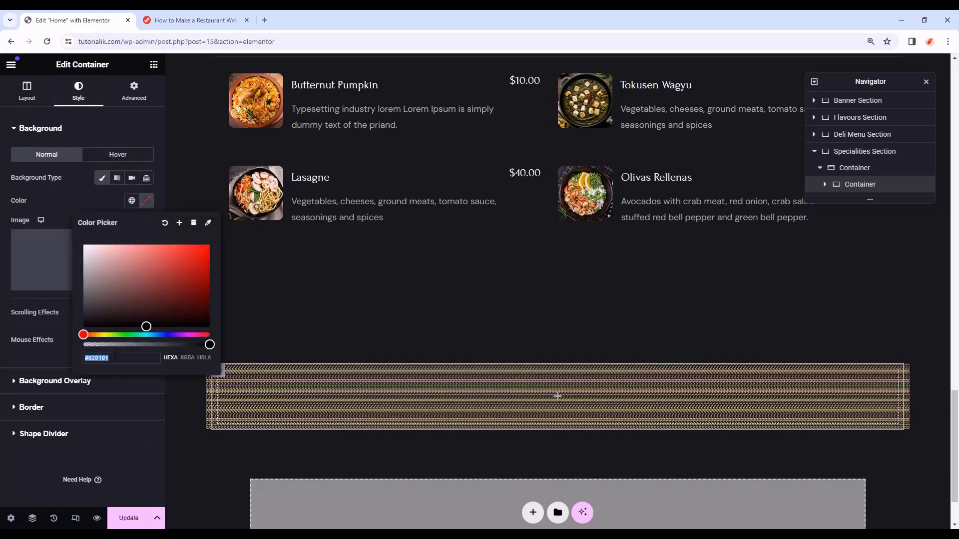
type("#0e0d0c")
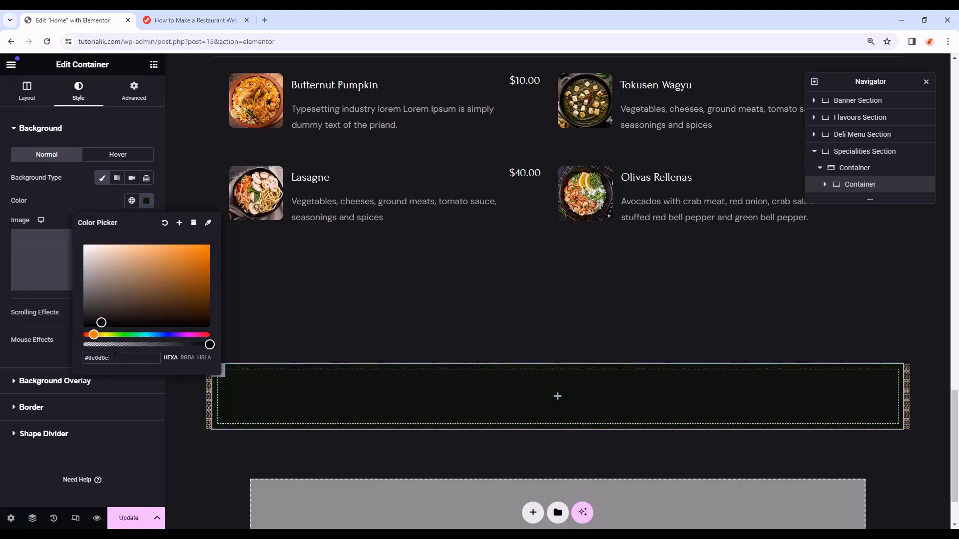
- Set the dark container's top and bottom padding to 120 px
left_click(134, 91)
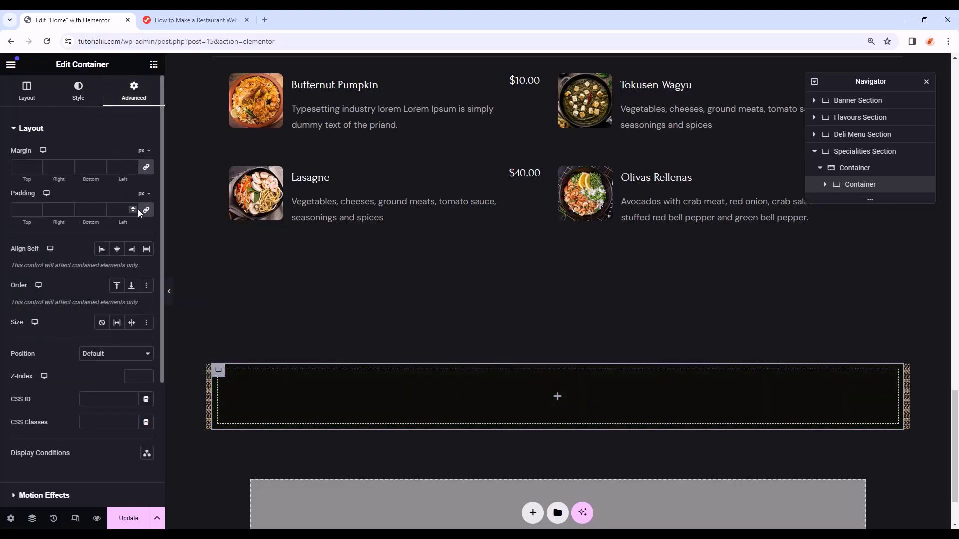
left_click(12, 211)
type("120")
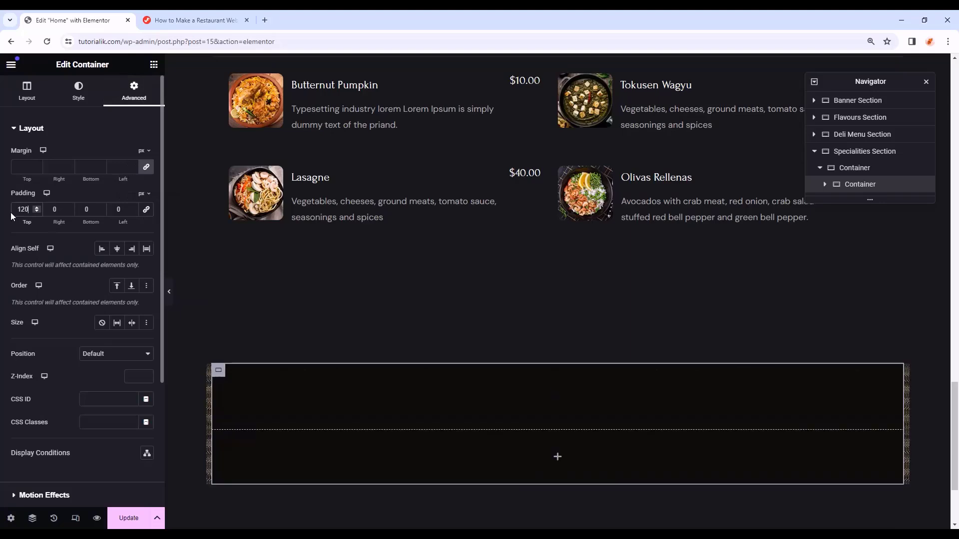
type("120")
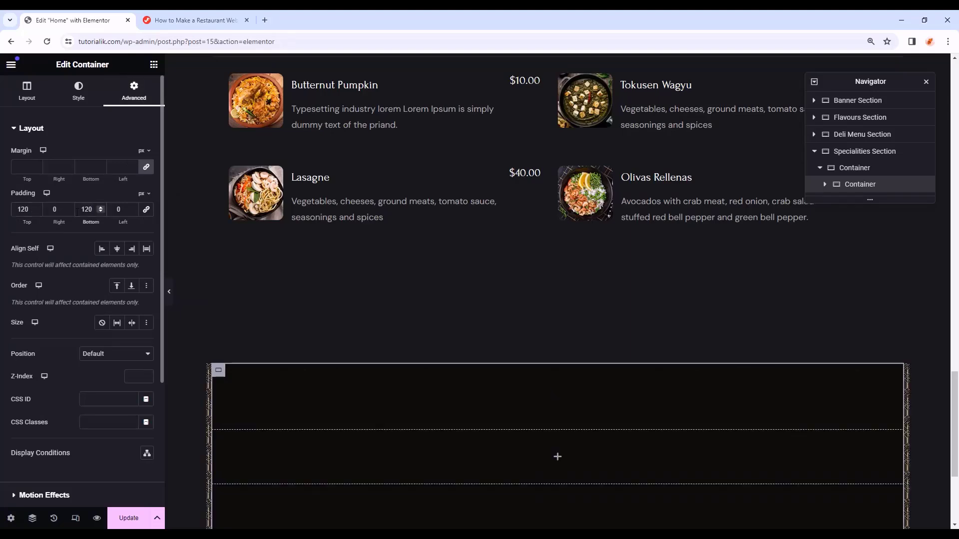
scroll(368, 251, "down", 3)
scroll(428, 291, "up", 9)
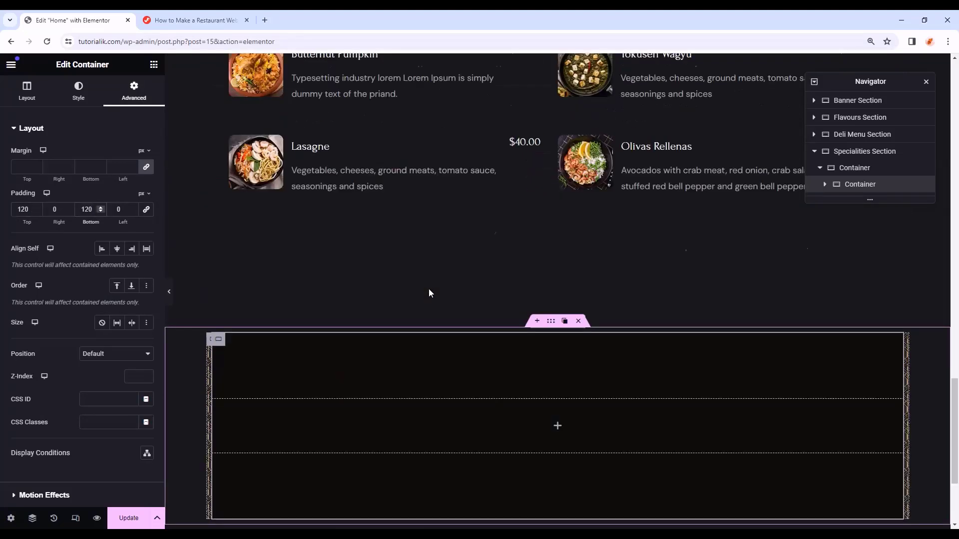
- Copy the FLAVORS FOR ROYALTY heading into the empty dark container
right_click(557, 213)
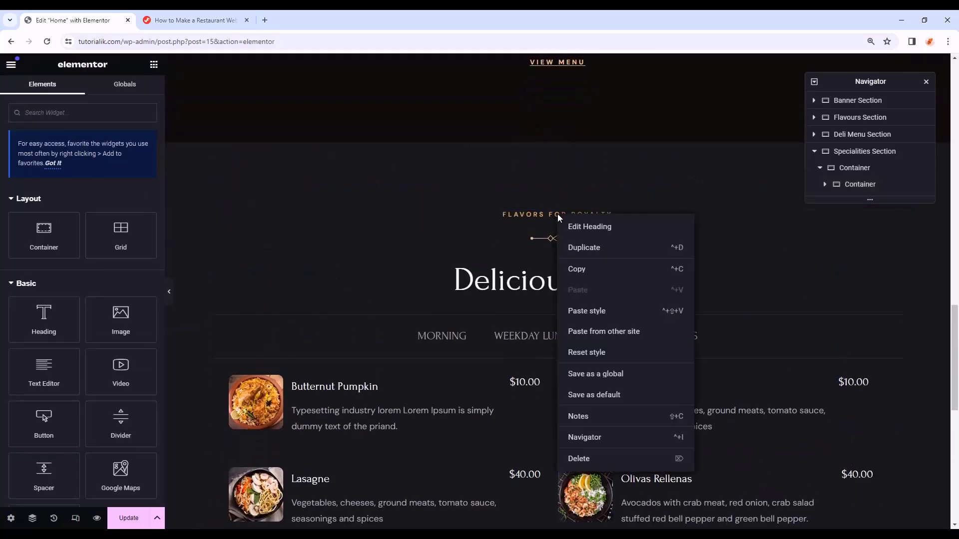
left_click(571, 270)
scroll(571, 272, "down", 6)
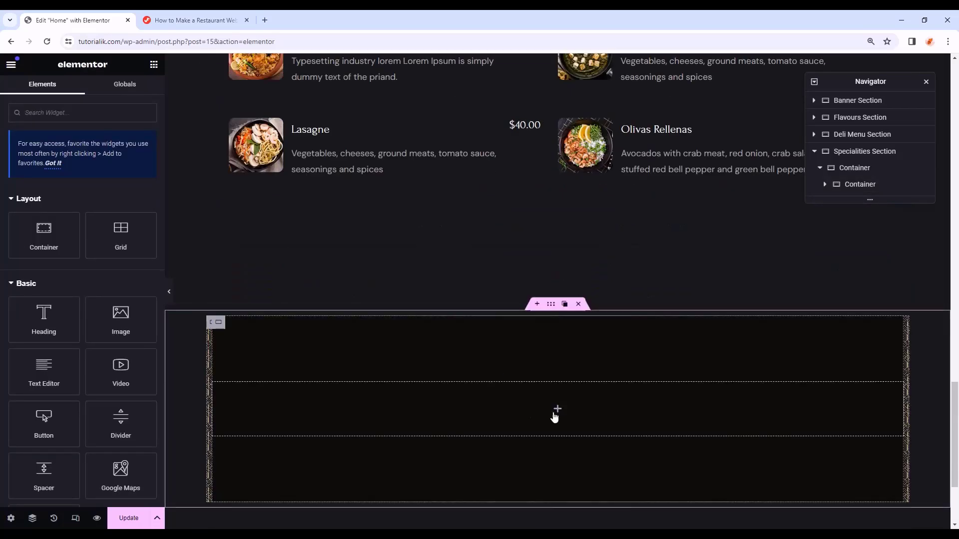
right_click(555, 415)
left_click(614, 325)
scroll(608, 309, "up", 5)
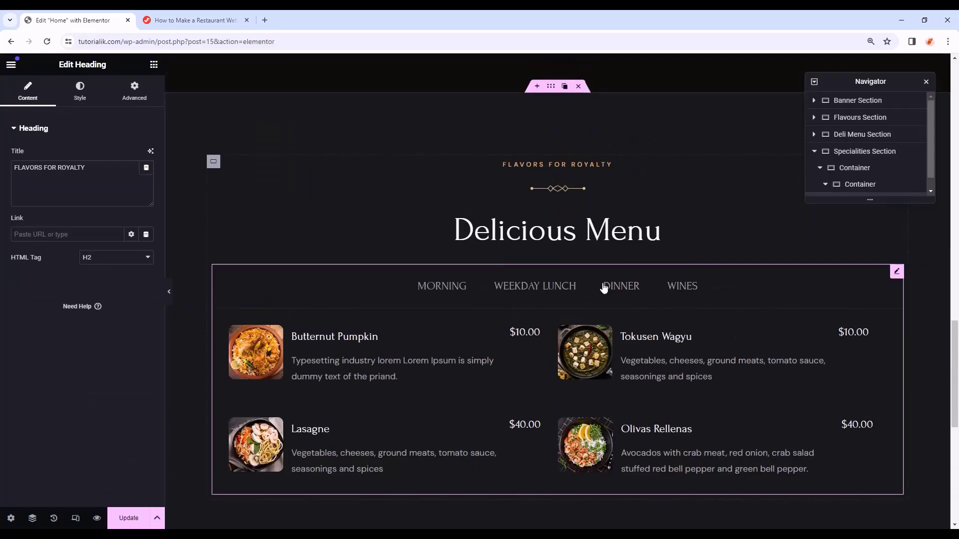
- Copy the Delicious Menu diamond divider ornament beneath the pasted heading
right_click(574, 187)
left_click(597, 241)
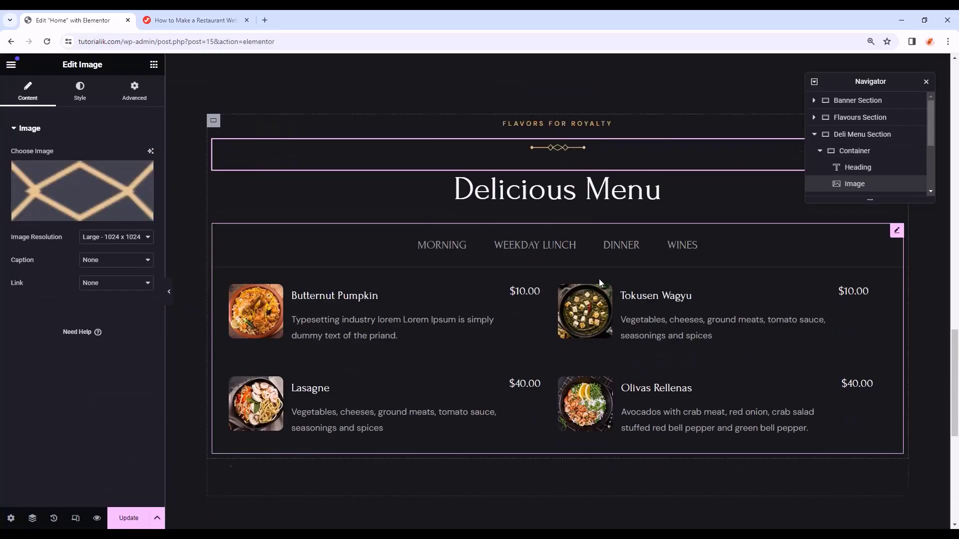
scroll(598, 279, "down", 6)
right_click(563, 405)
left_click(593, 345)
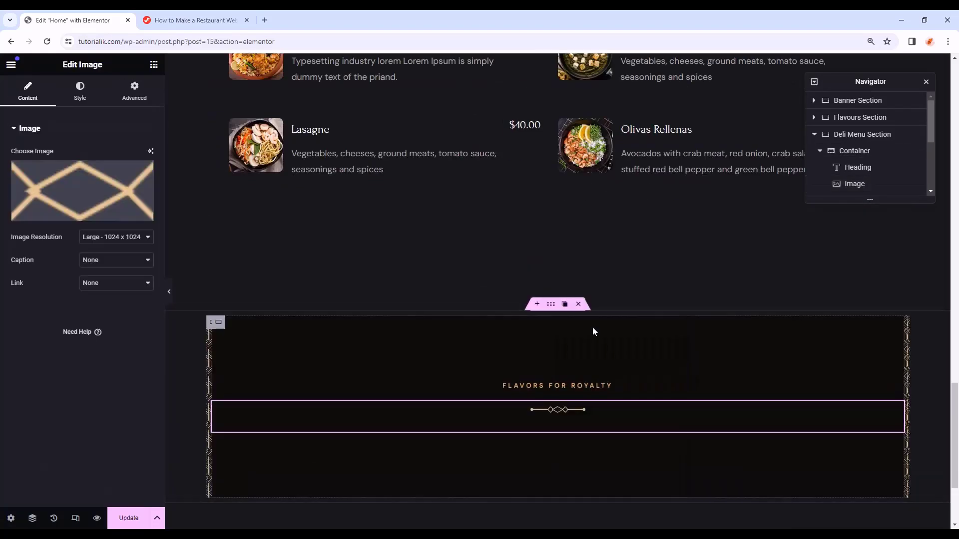
scroll(579, 260, "up", 5)
- Copy the Delicious Menu heading below the pasted divider
right_click(574, 237)
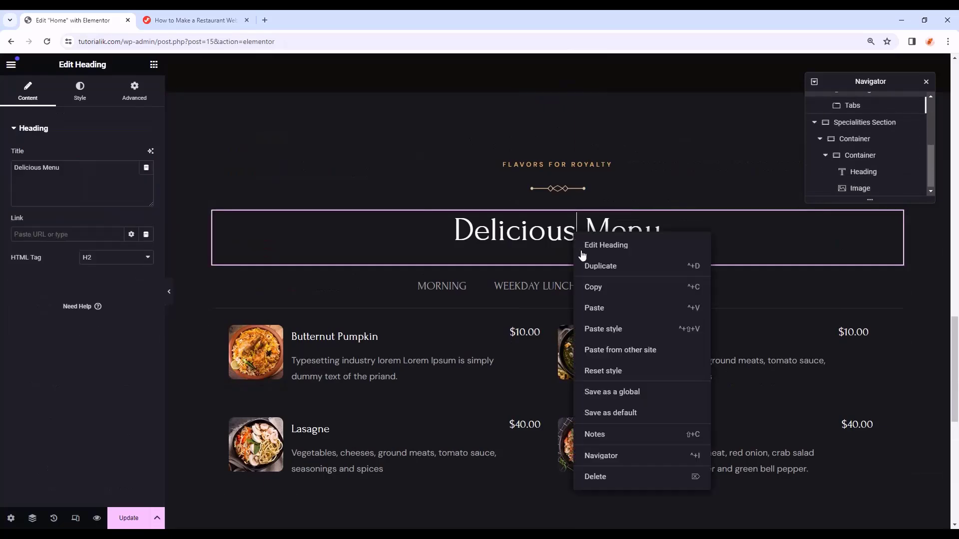
left_click(593, 297)
scroll(587, 310, "down", 6)
right_click(563, 430)
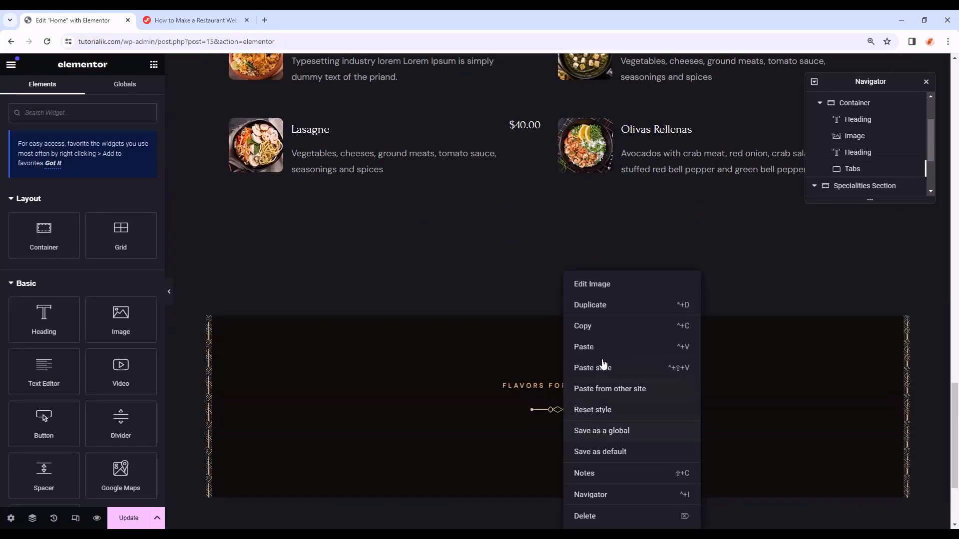
left_click(605, 351)
scroll(594, 335, "down", 3)
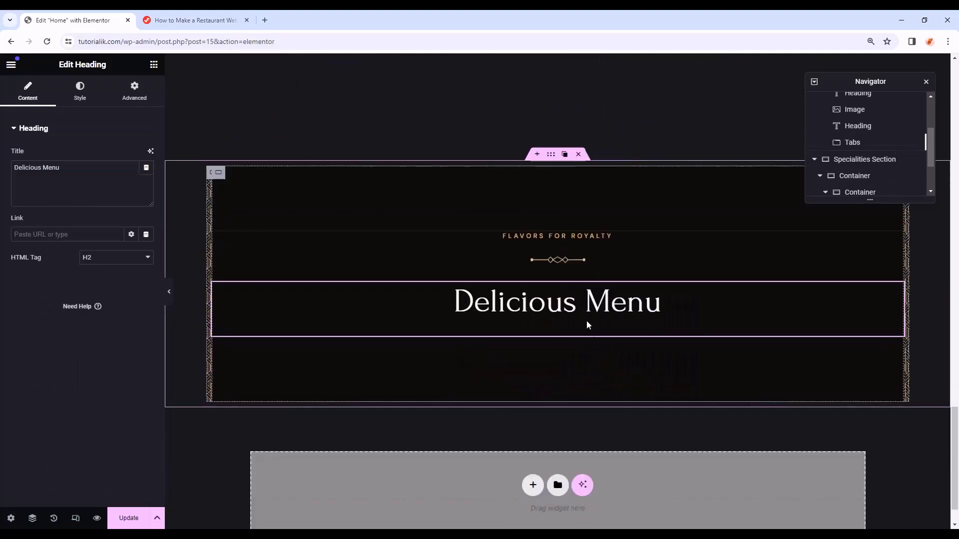
- Retitle the headings to SPECIAL FLAVORS and Best Specialties, and add a container below
left_click(576, 235)
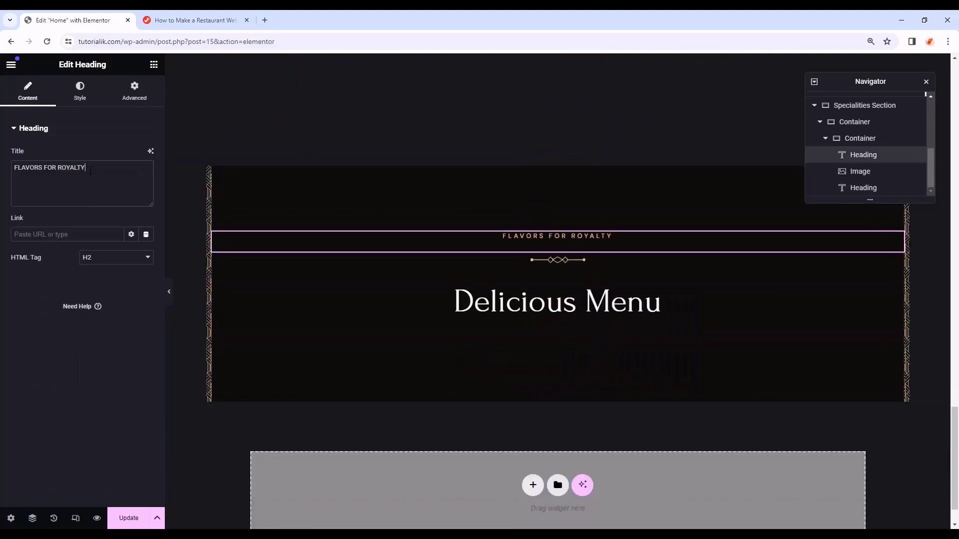
triple_click(63, 175)
type("SPECIAL FLAVORS")
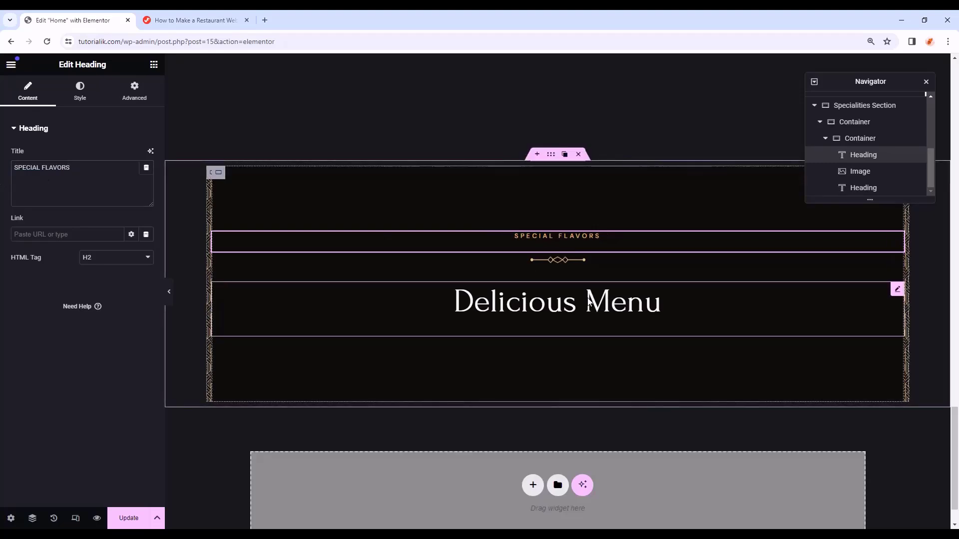
left_click(649, 303)
left_click_drag(62, 168, 2, 173)
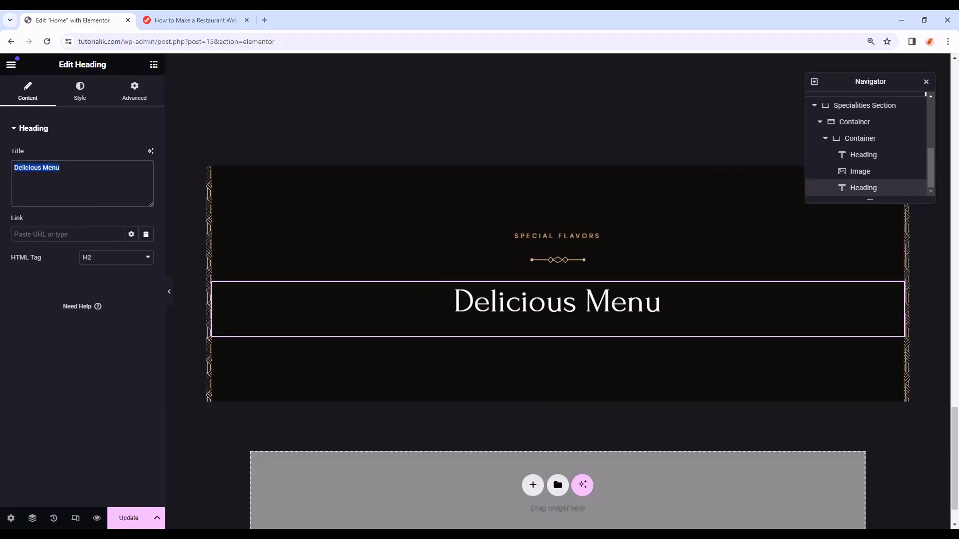
key("ctrl+v")
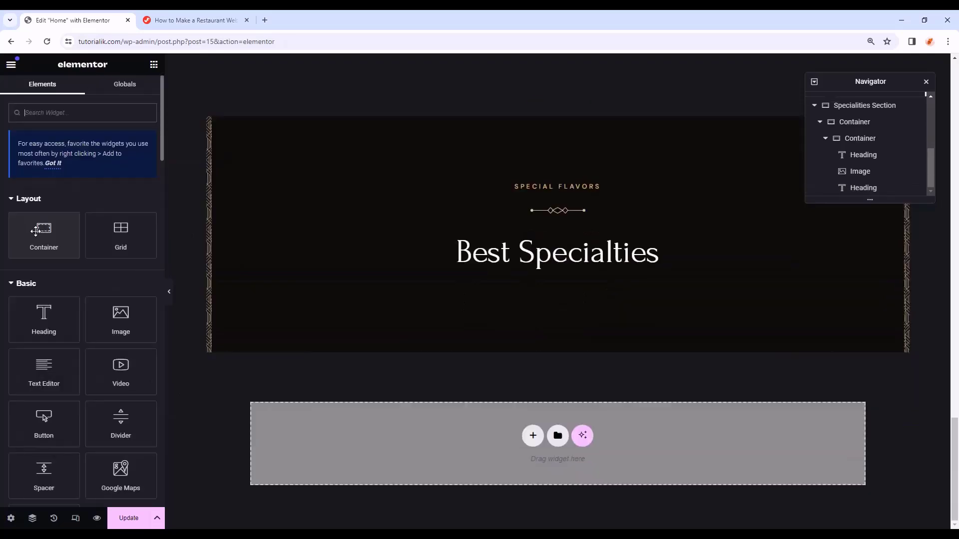
left_click_drag(36, 231, 561, 272)
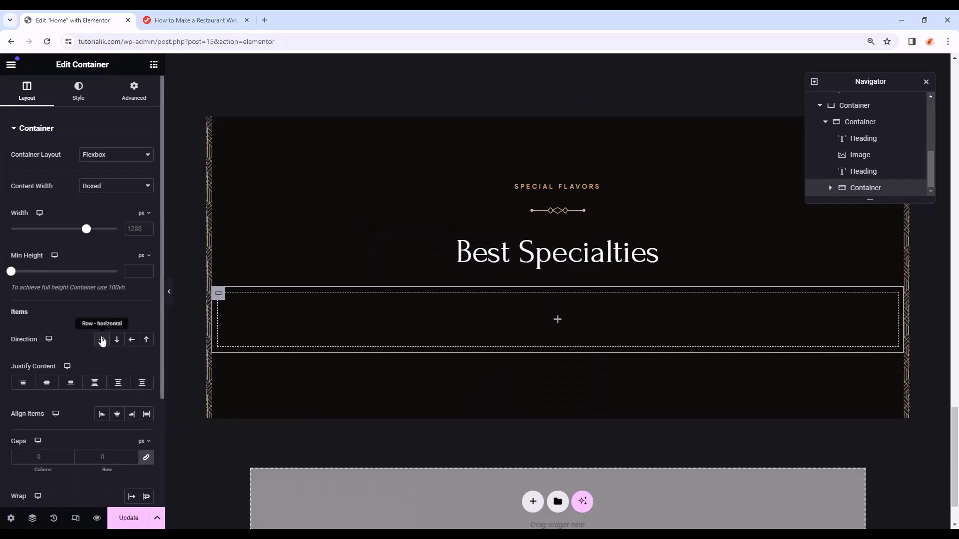
- Give the new container row direction and unlinked padding of 0/80/20/80
left_click(101, 341)
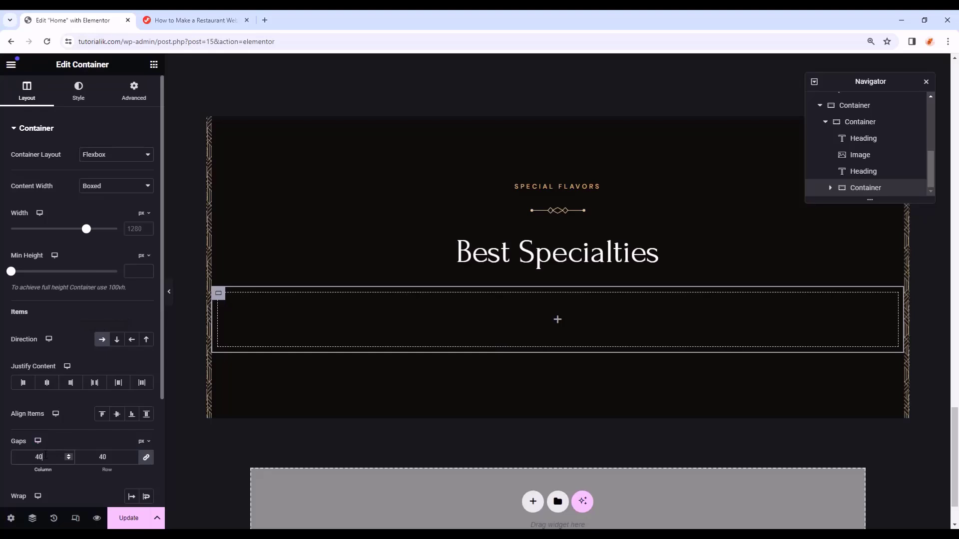
left_click(134, 91)
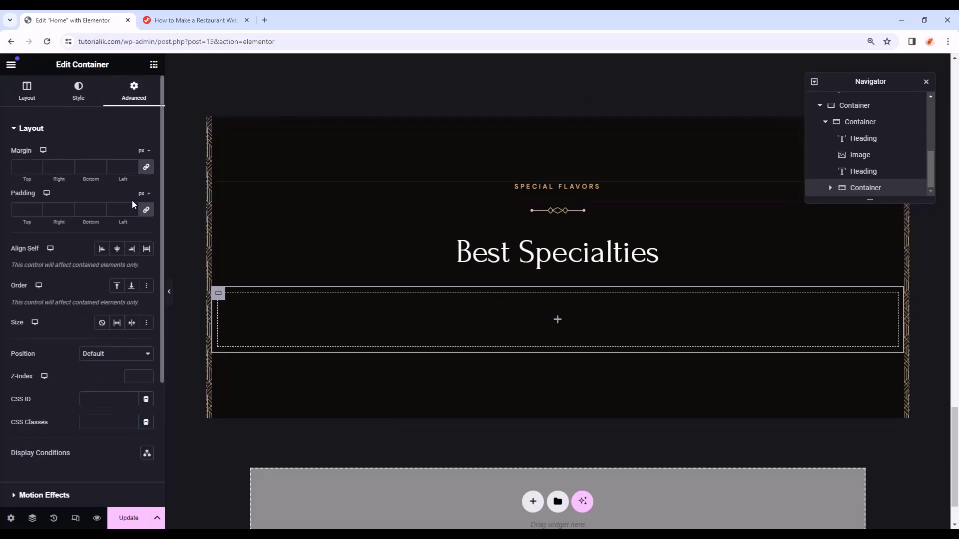
left_click(145, 213)
left_click_drag(60, 210, 48, 210)
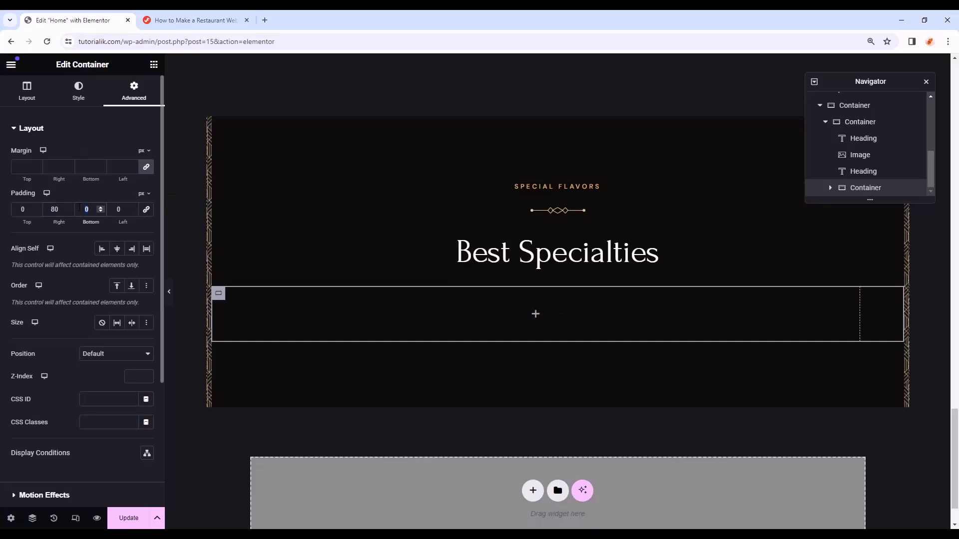
type("20")
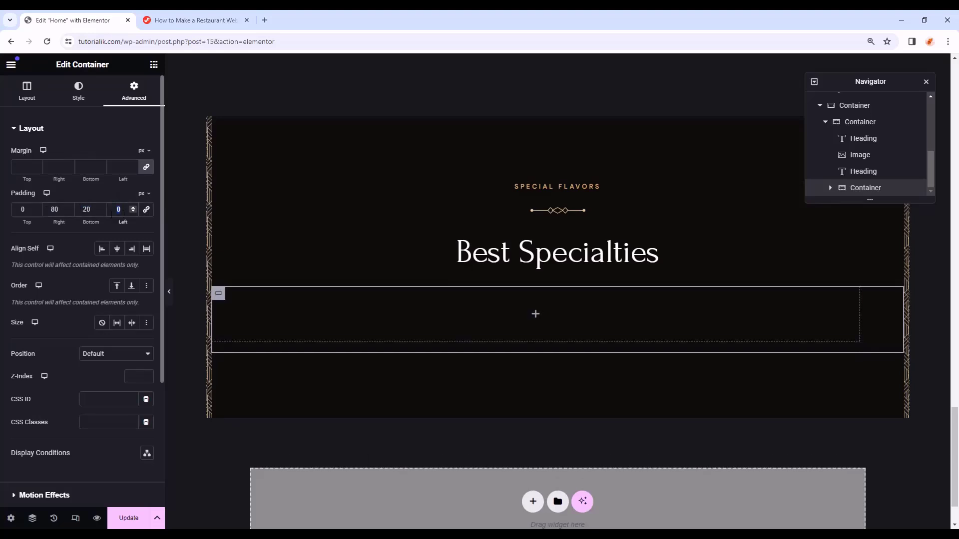
left_click(111, 214)
type("80")
- Nest an inner container inside it with 10 px top padding
left_click(154, 64)
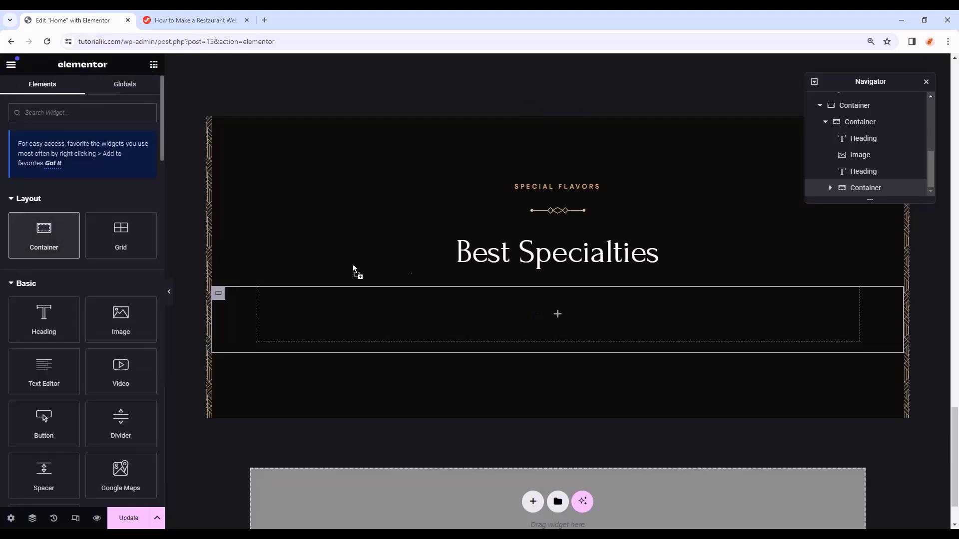
left_click_drag(353, 270, 516, 313)
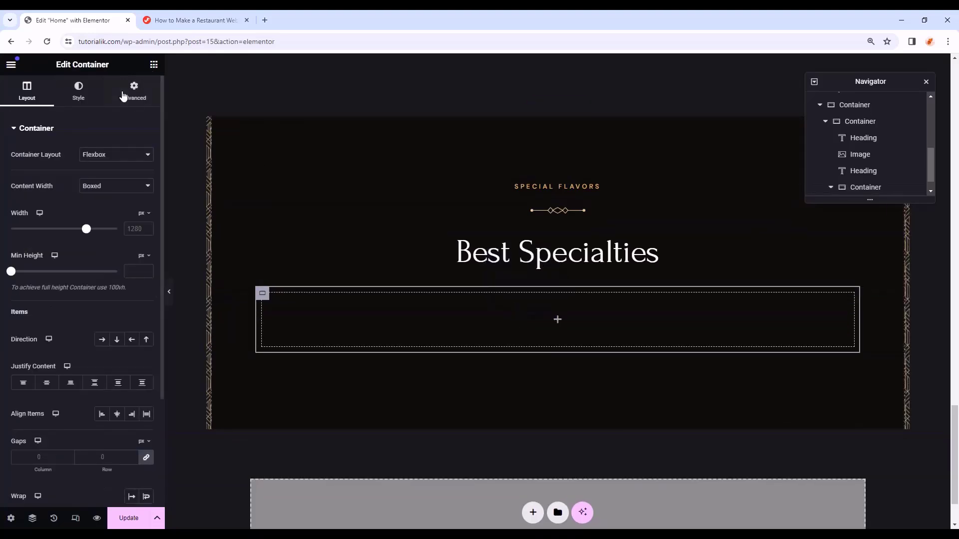
left_click(125, 96)
left_click(21, 209)
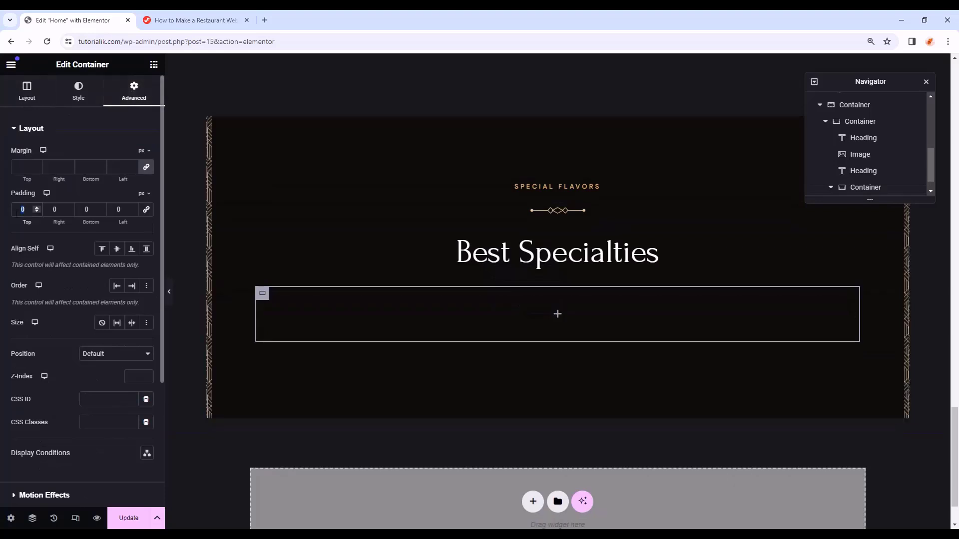
type("10")
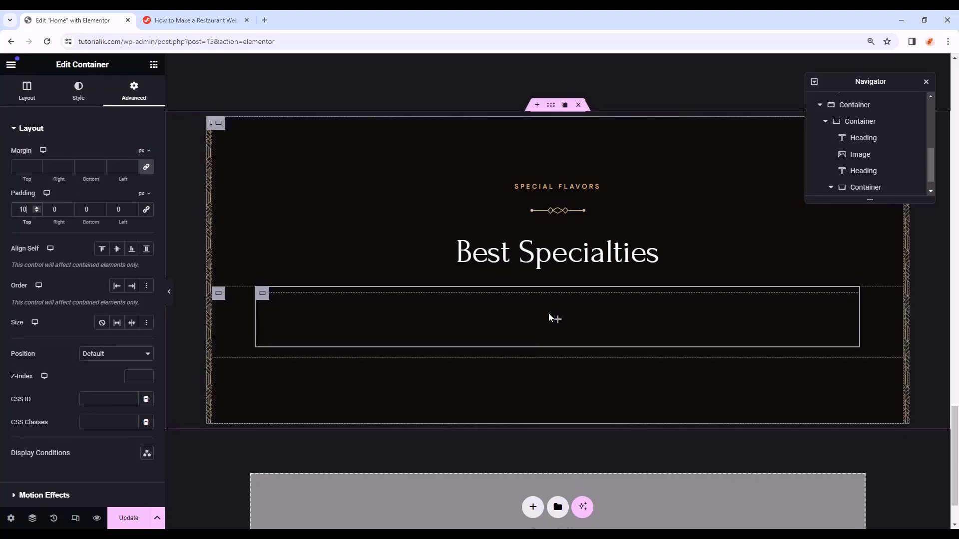
left_click(557, 320)
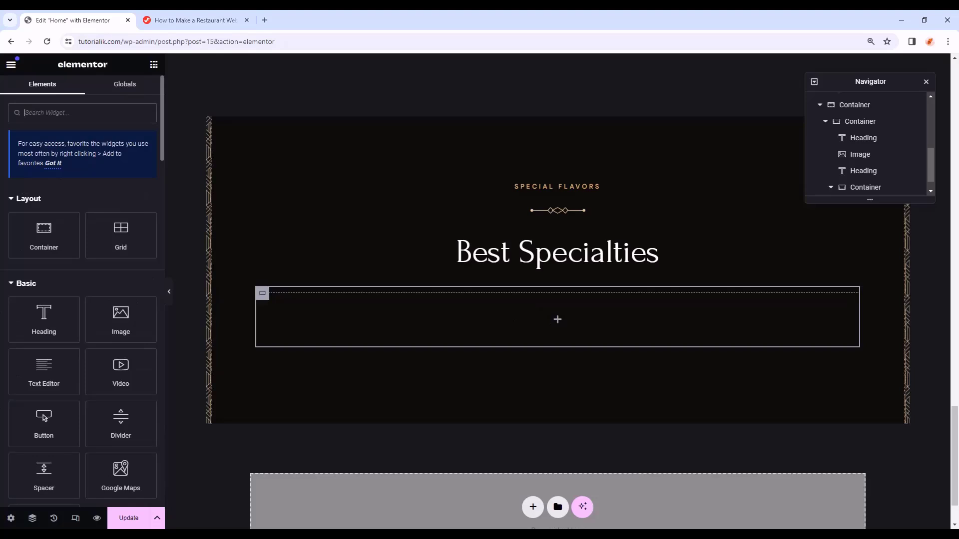
left_click(262, 294)
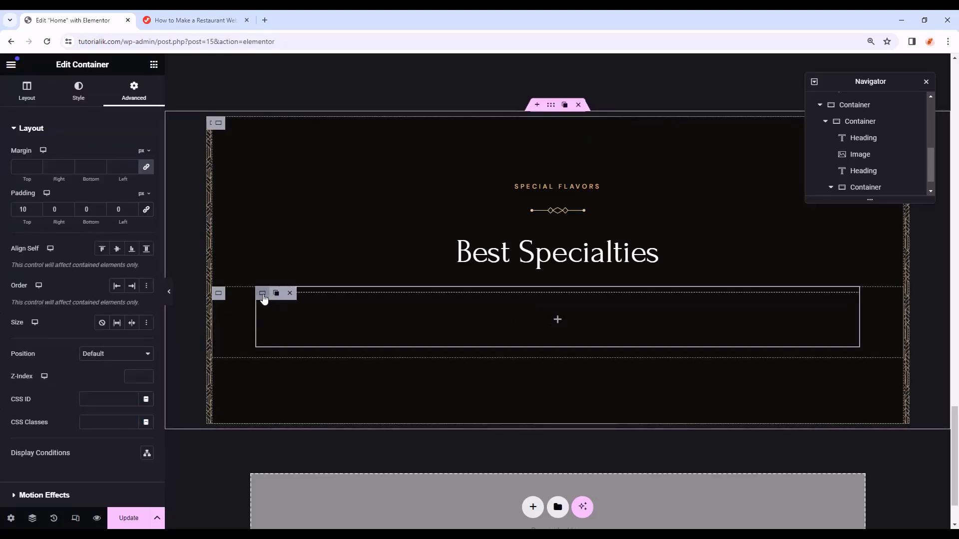
left_click(154, 63)
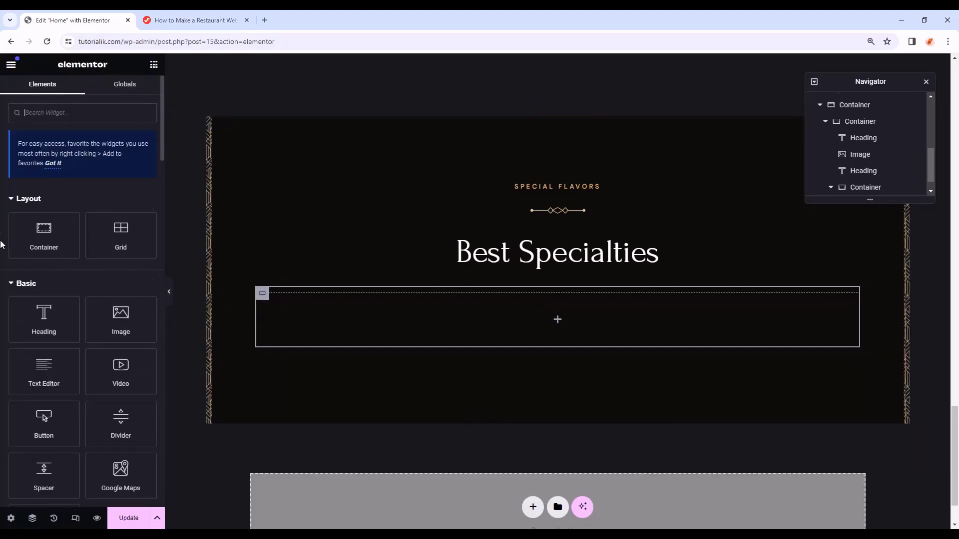
- Add an Image widget to the inner container, 250 px wide with 25 px bottom margin
left_click_drag(121, 220, 433, 296)
left_click(80, 93)
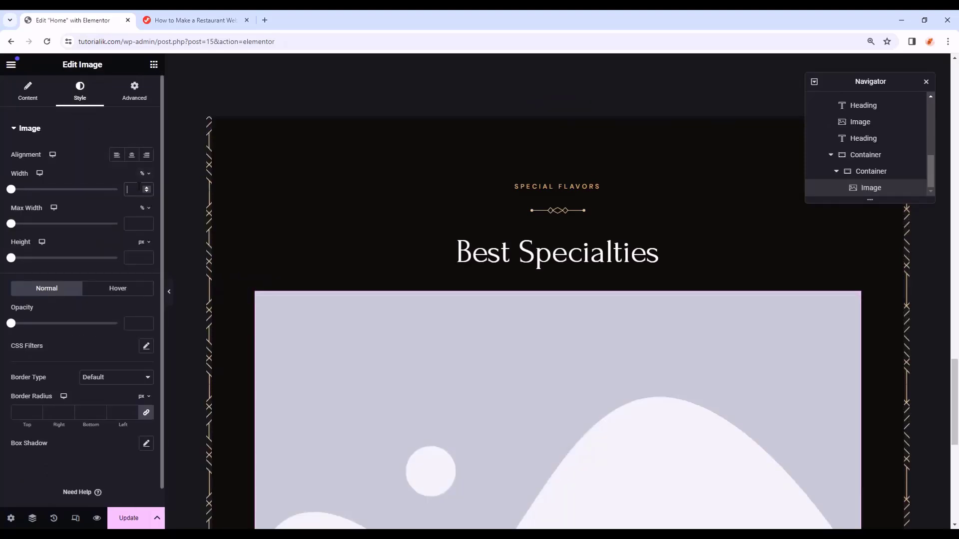
type("250")
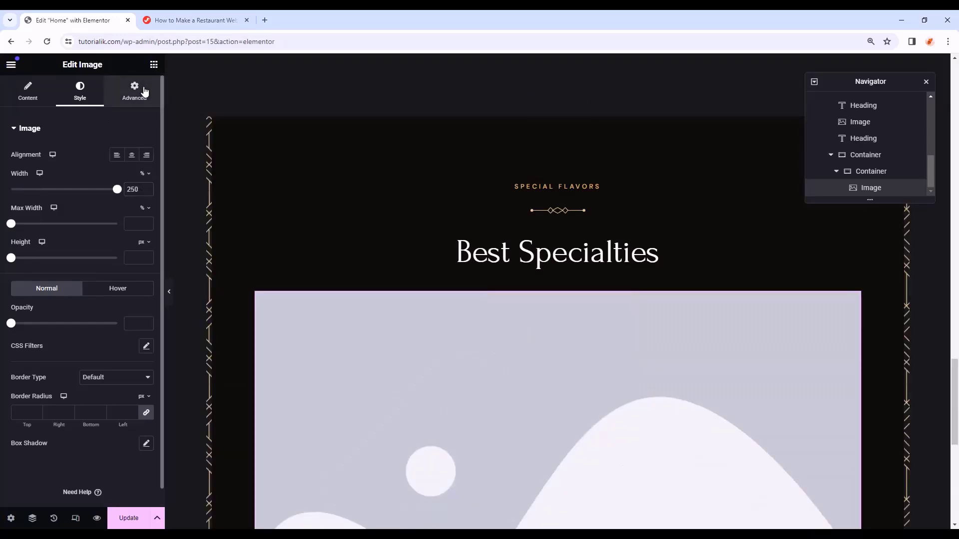
left_click(134, 93)
left_click(146, 166)
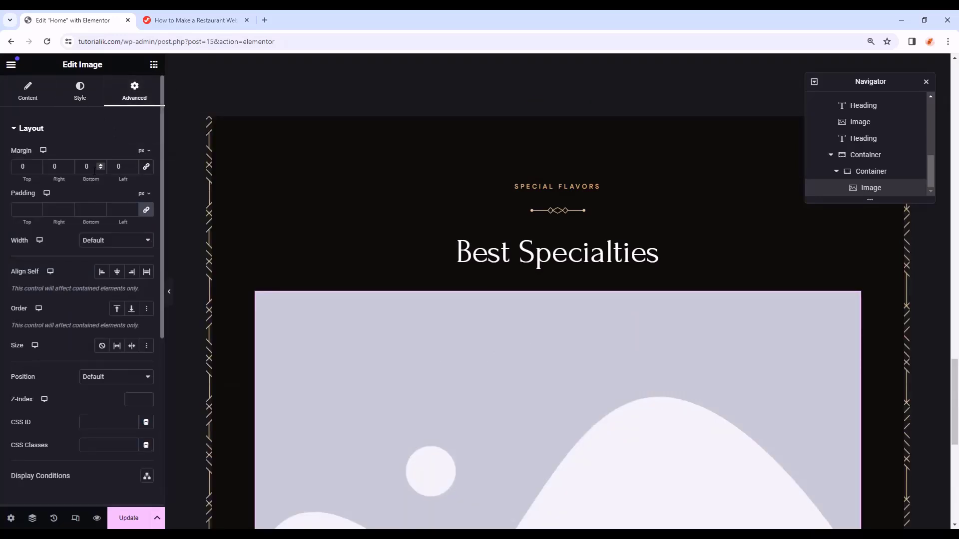
type("25")
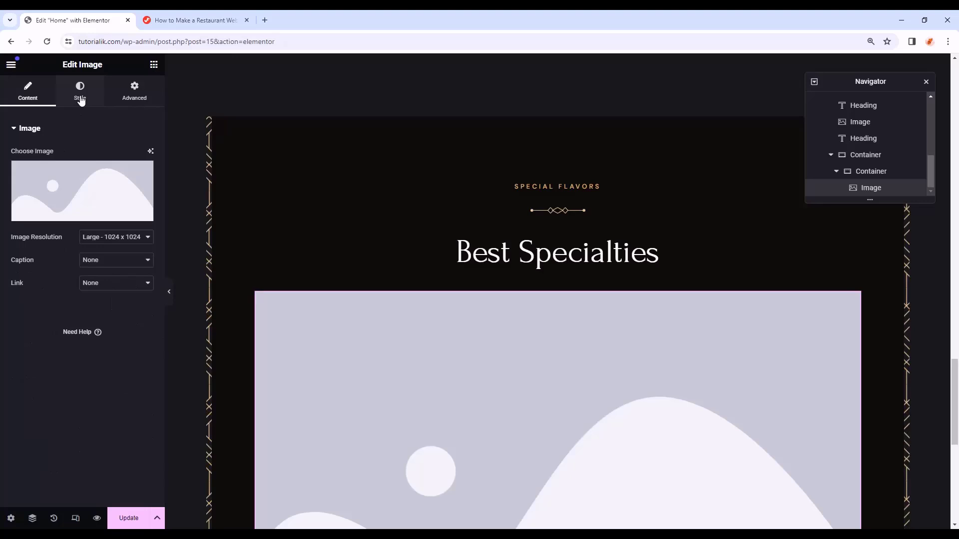
left_click(80, 97)
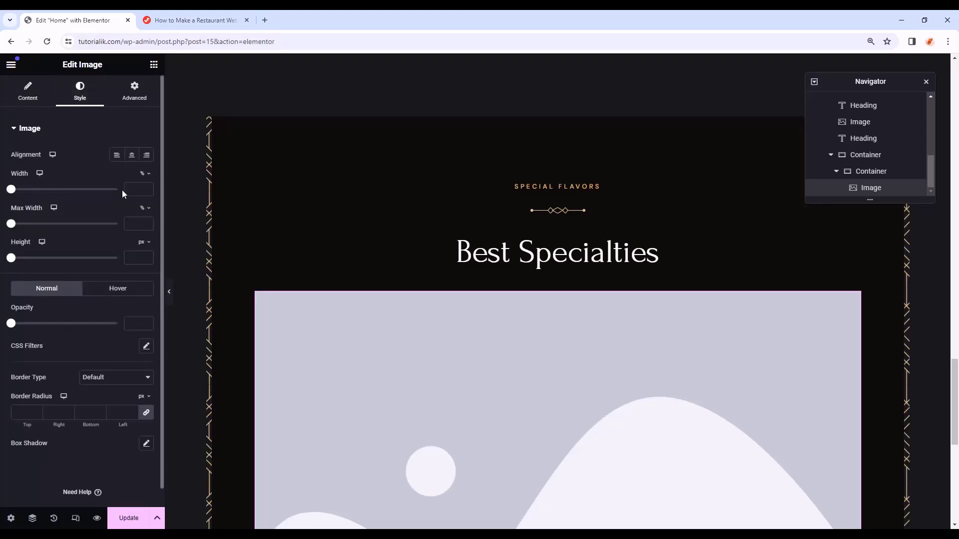
left_click(142, 174)
left_click(137, 188)
type("250")
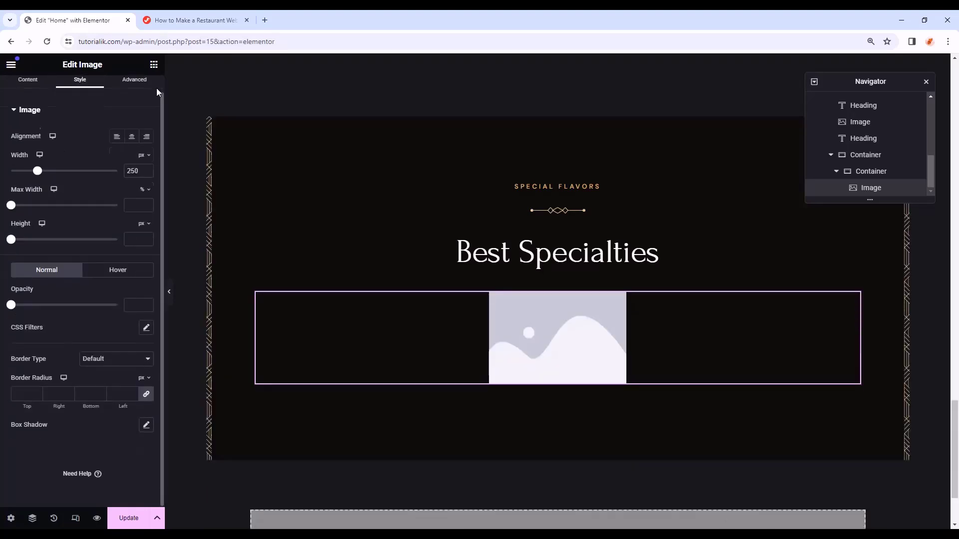
left_click(135, 92)
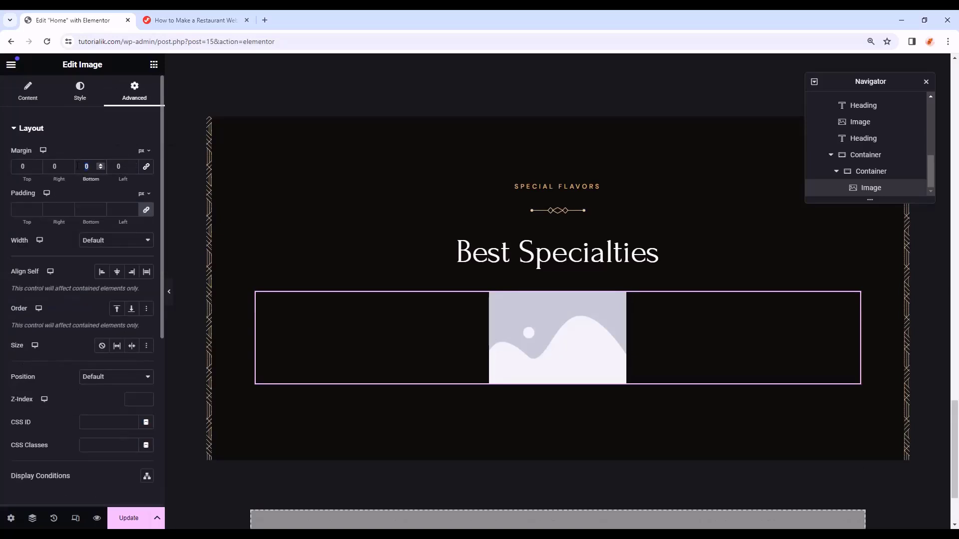
type("25")
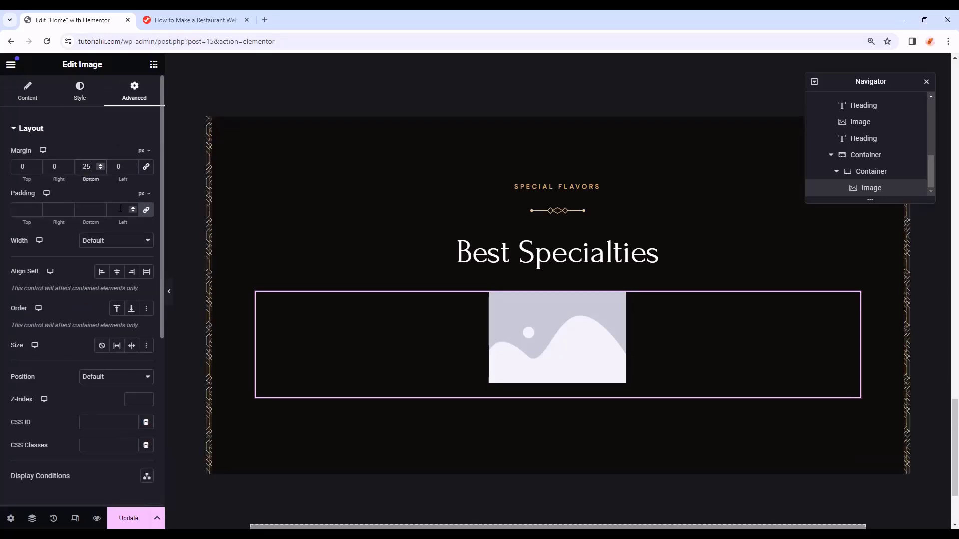
- Choose the chicken dish photo Restaurant-Offer-Image-1-1 from the media library
left_click(22, 99)
left_click(42, 185)
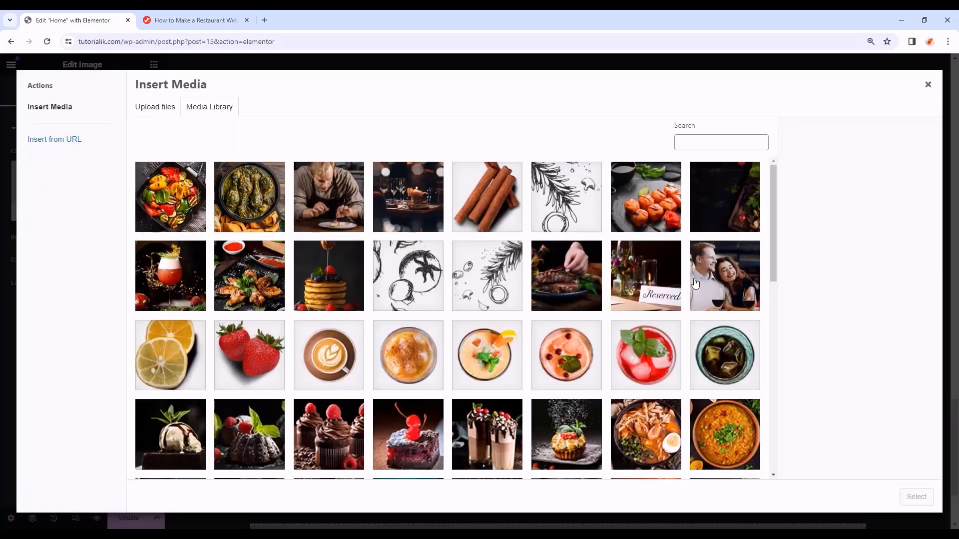
left_click(269, 226)
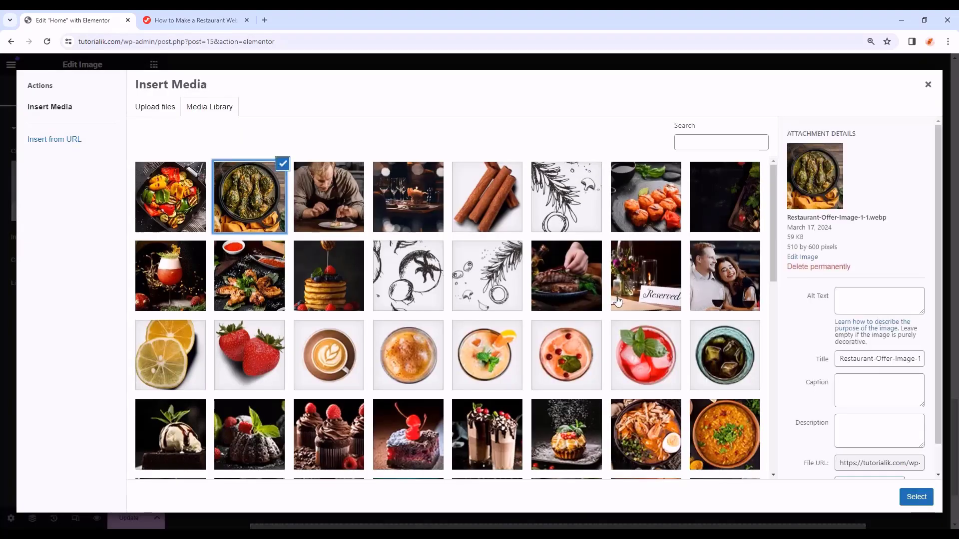
left_click(918, 497)
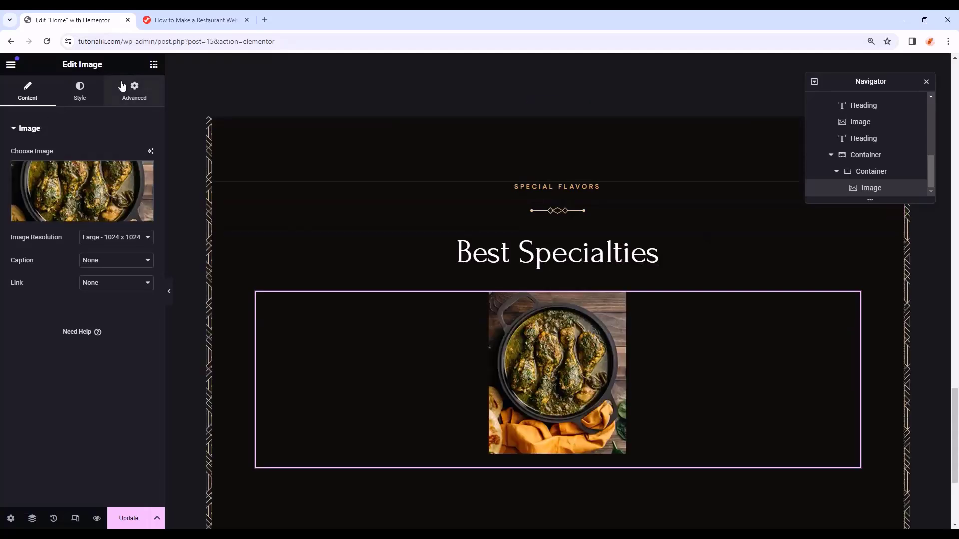
left_click(154, 66)
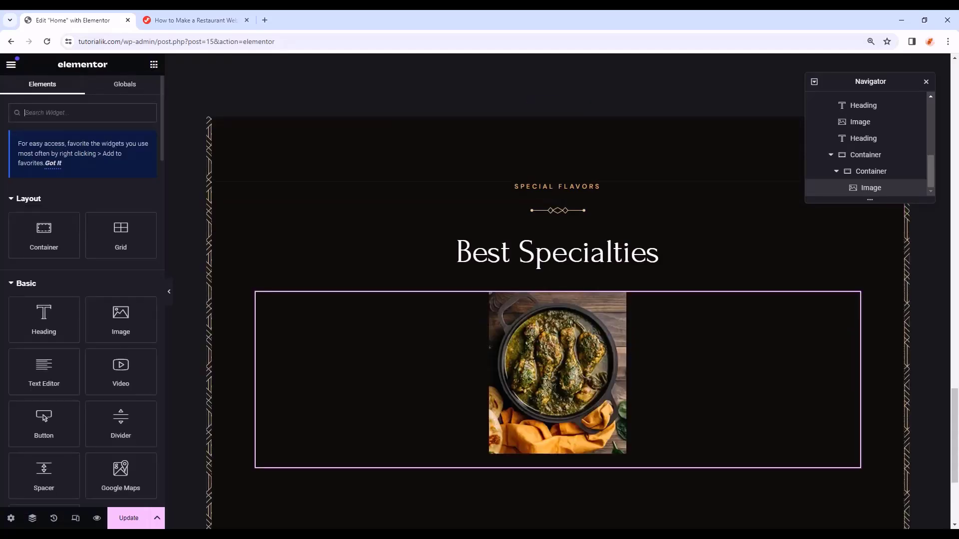
- Add a 'Greek Salad' H4 heading, centered in white Primary colour, with 11 px bottom margin
left_click_drag(26, 339, 556, 455)
left_click_drag(97, 167, 1, 168)
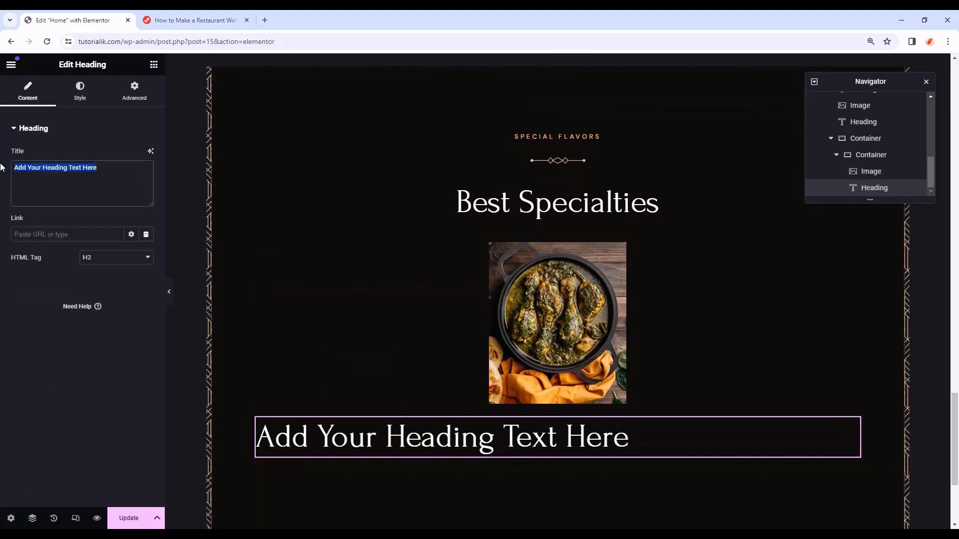
type("Greek Salad")
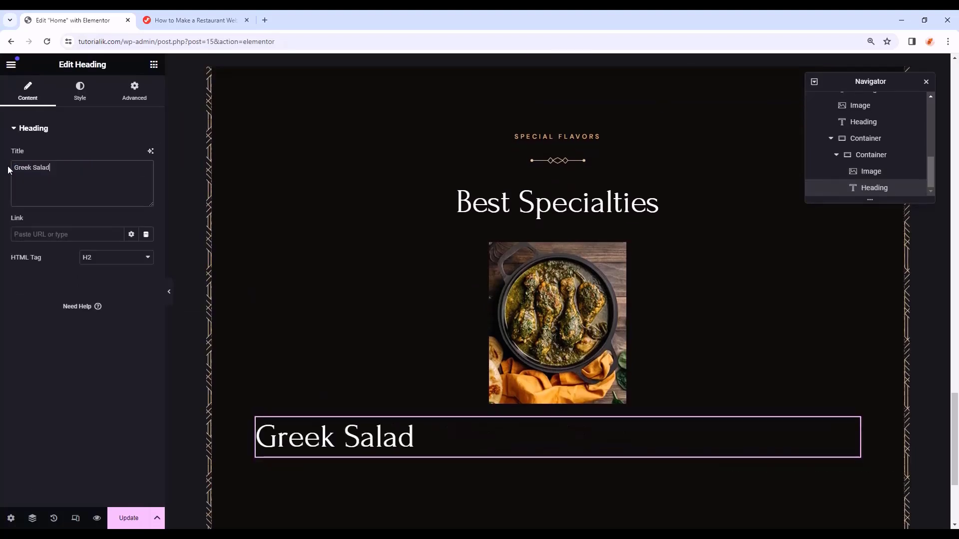
left_click(101, 264)
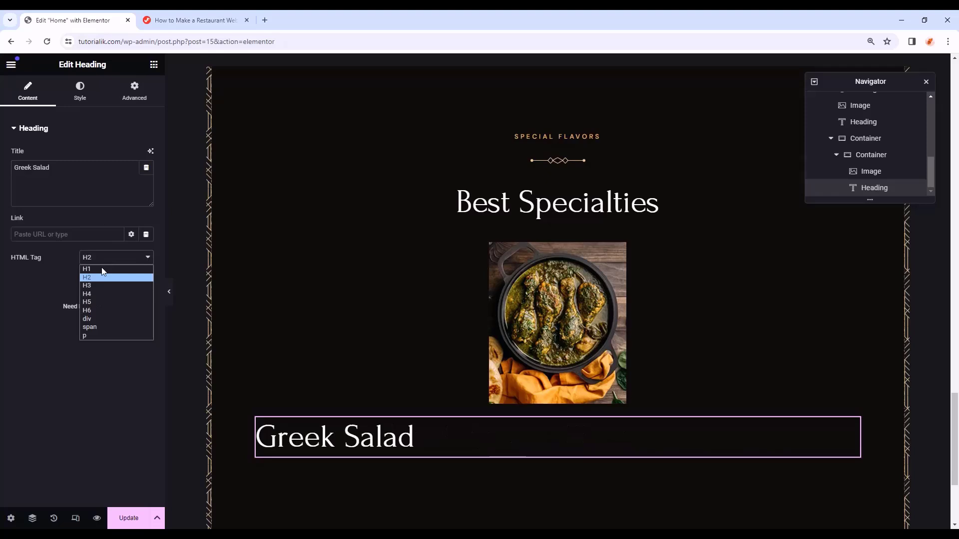
left_click(96, 295)
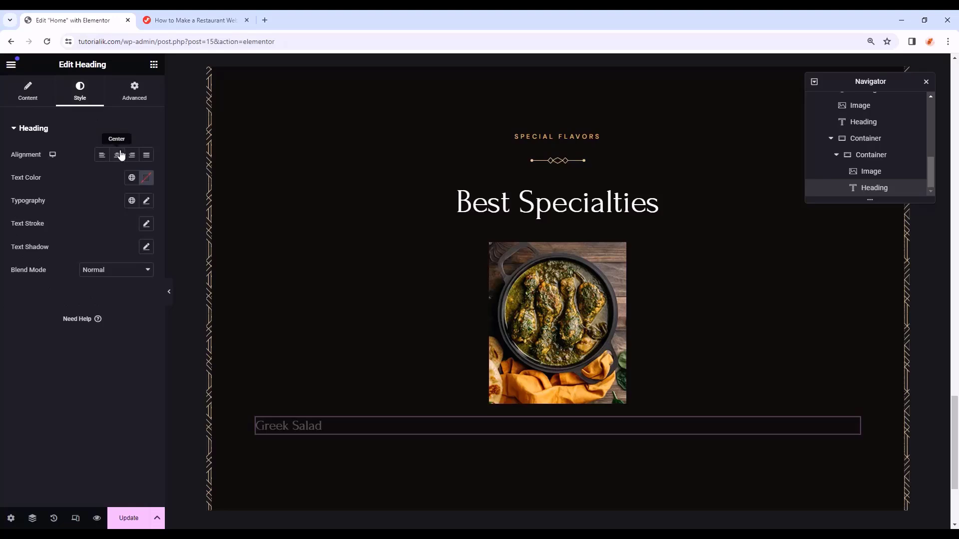
left_click(119, 155)
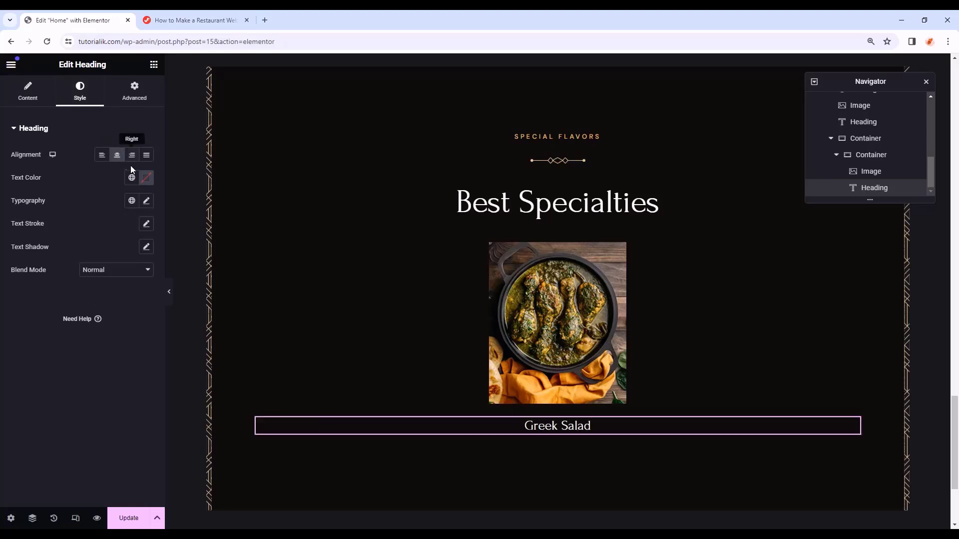
left_click(132, 177)
left_click(88, 228)
left_click(148, 93)
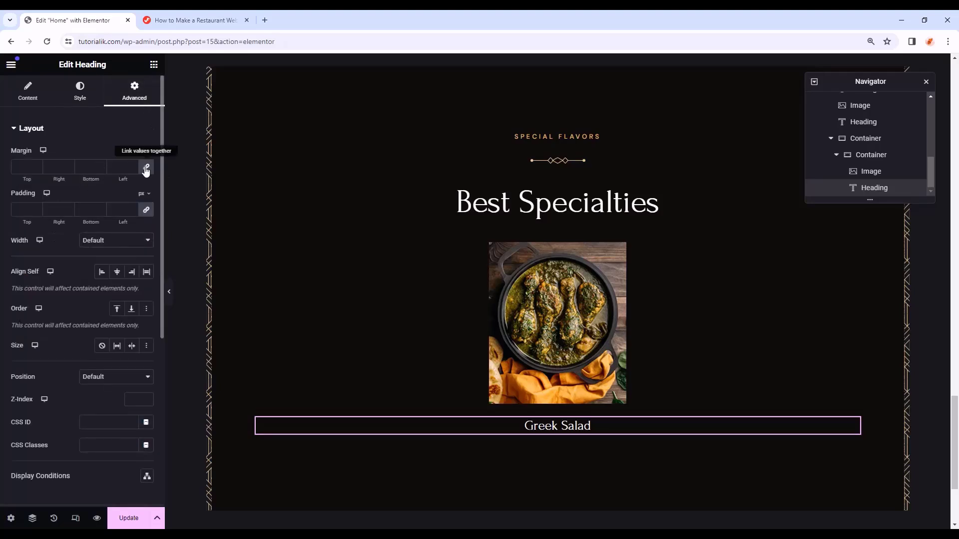
left_click_drag(91, 171, 76, 170)
type("11")
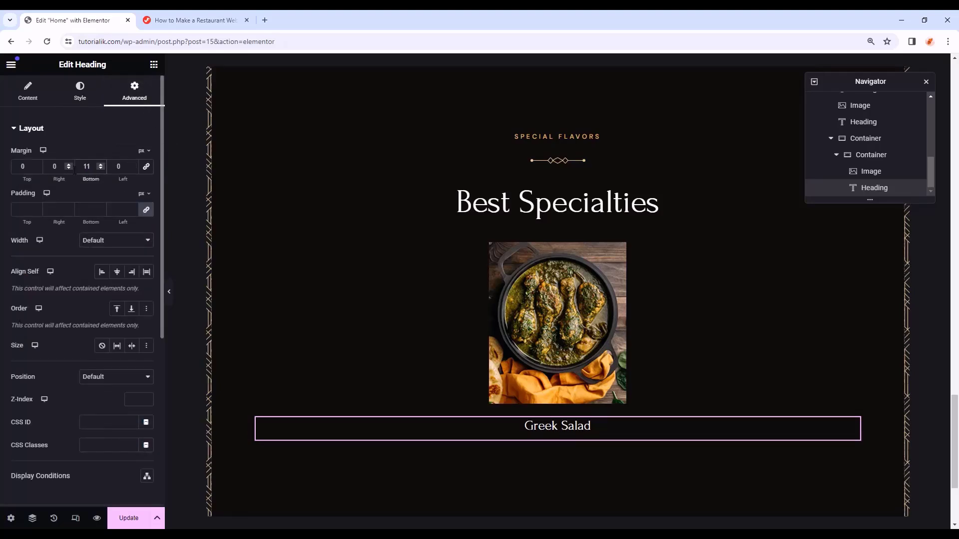
left_click(154, 64)
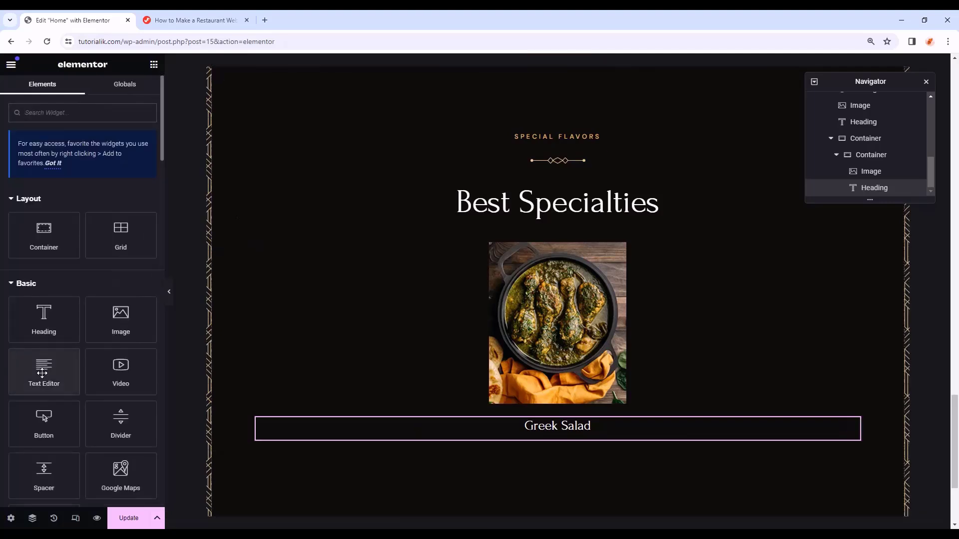
- Add a Text Editor with the pasted dish description, centered in white Primary colour
left_click_drag(44, 369, 568, 436)
left_click_drag(131, 318, 1, 274)
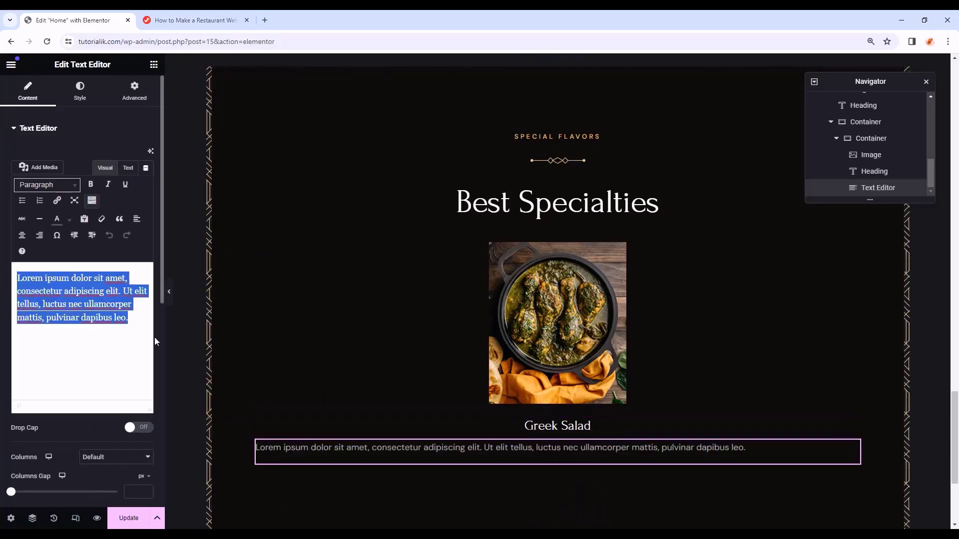
type("Avocados with crab meat, red onion, crab salad red bell pepper...")
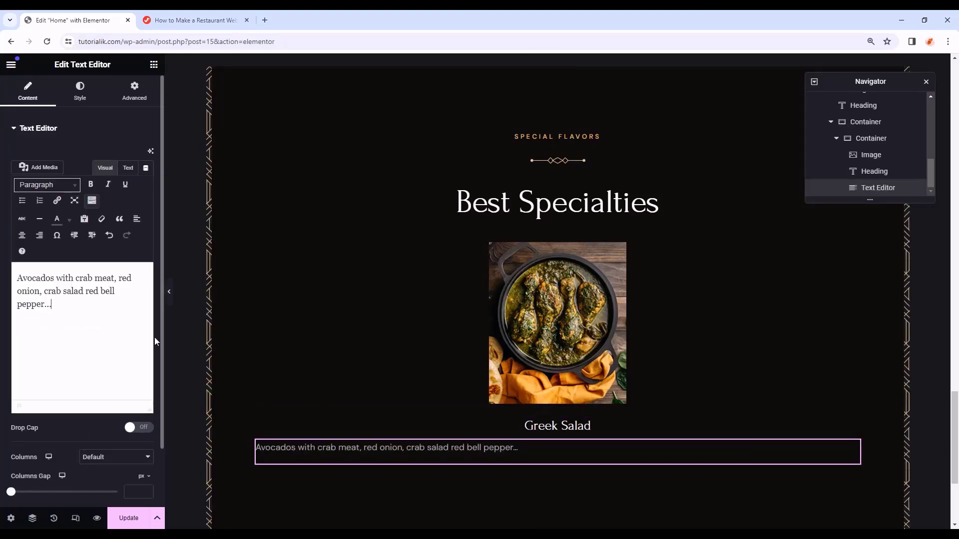
left_click(80, 91)
left_click(118, 156)
left_click(132, 178)
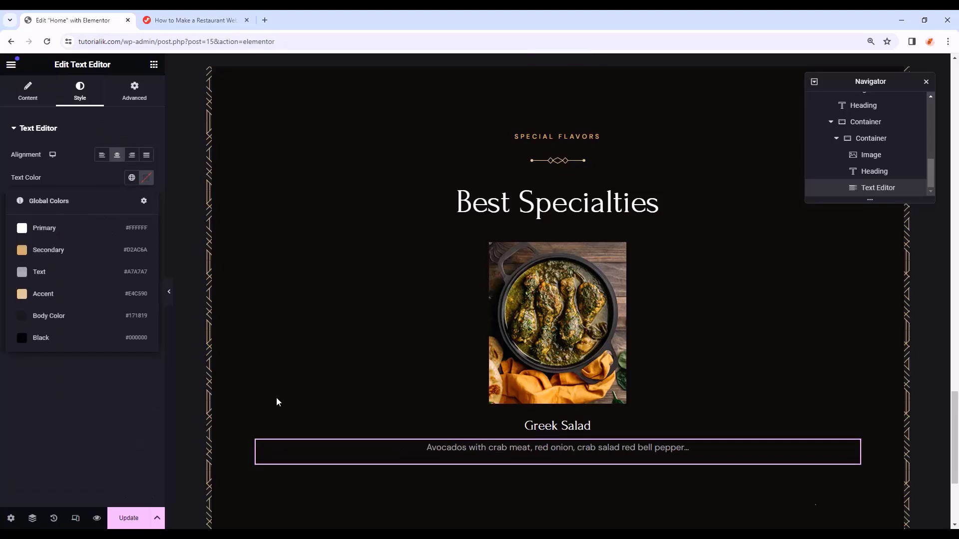
left_click(93, 231)
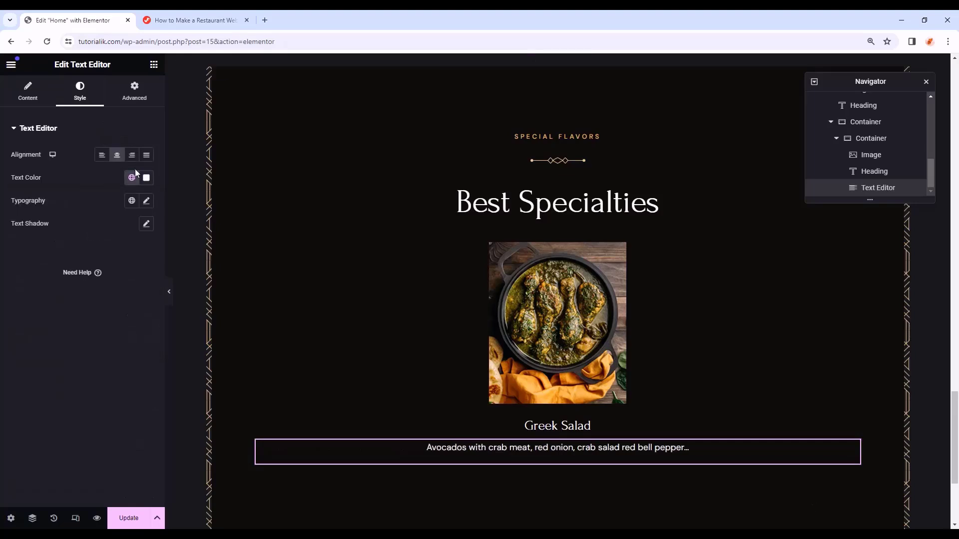
- Set the description typography to DM Sans, weight 400, line height 25
left_click(146, 201)
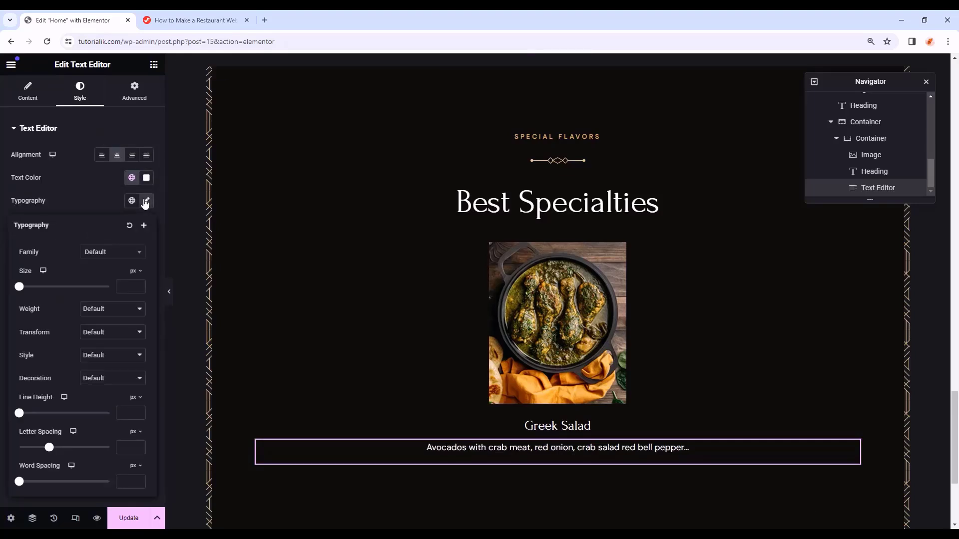
left_click(107, 257)
type("dm s")
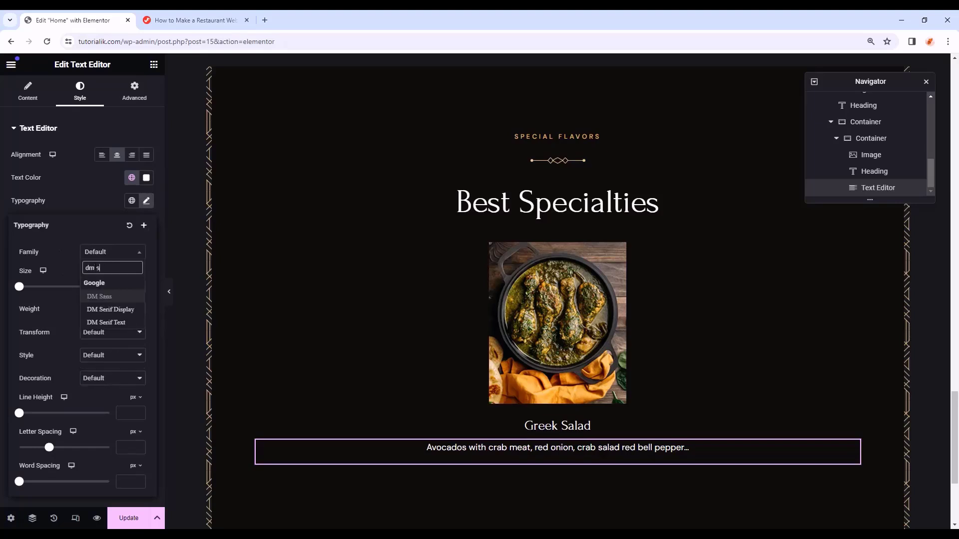
left_click(94, 294)
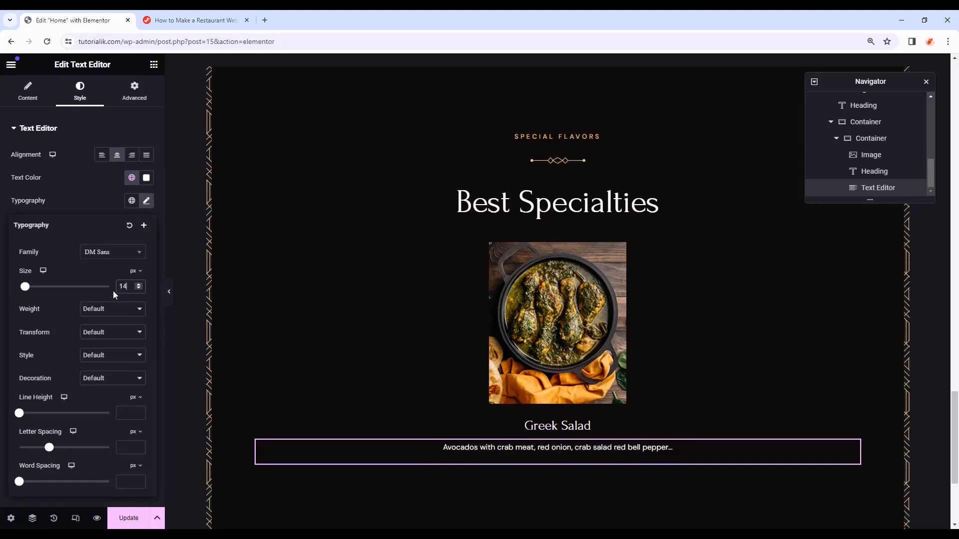
left_click(125, 314)
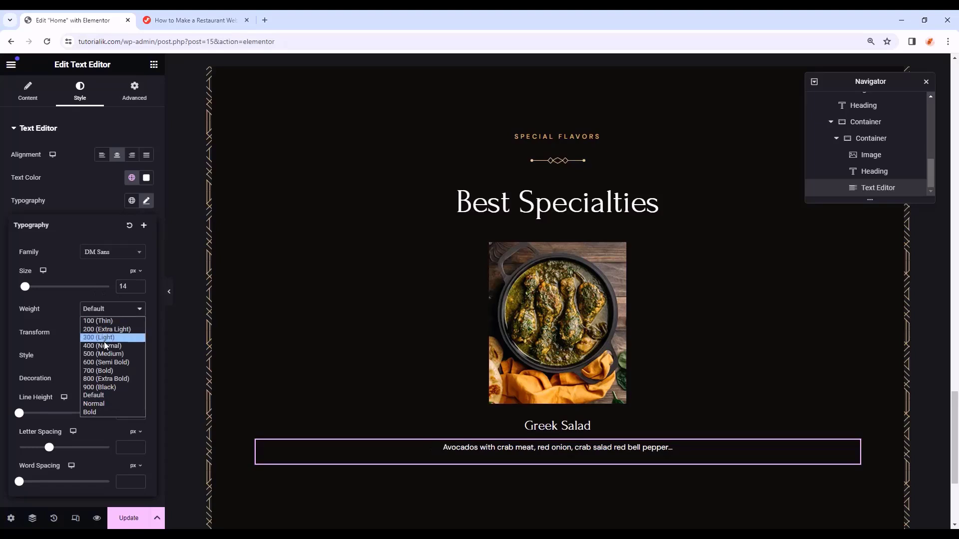
left_click(106, 346)
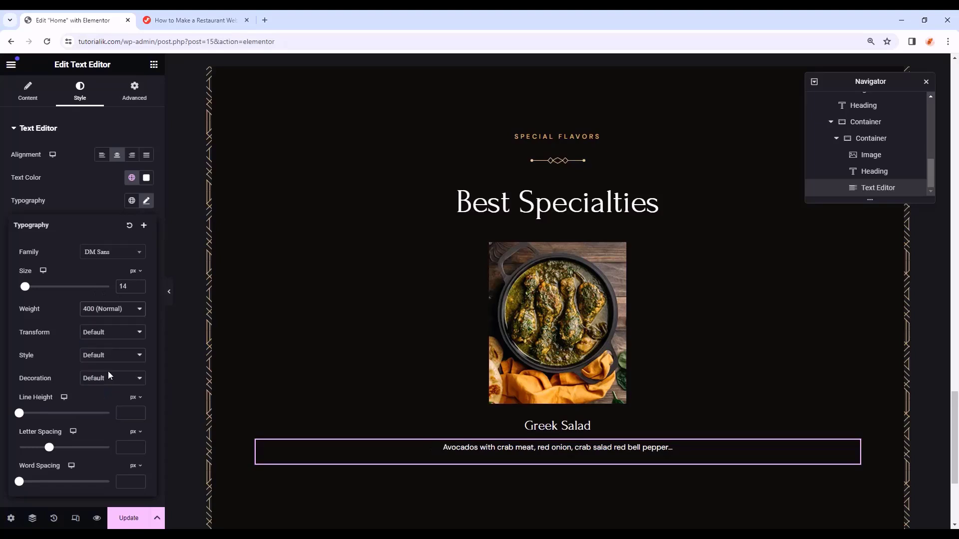
left_click(123, 413)
type("25")
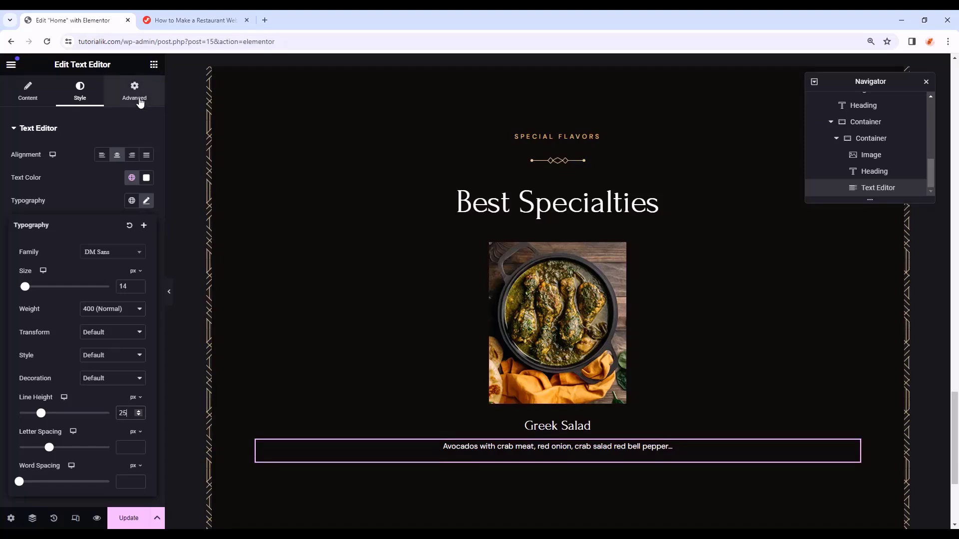
left_click(140, 103)
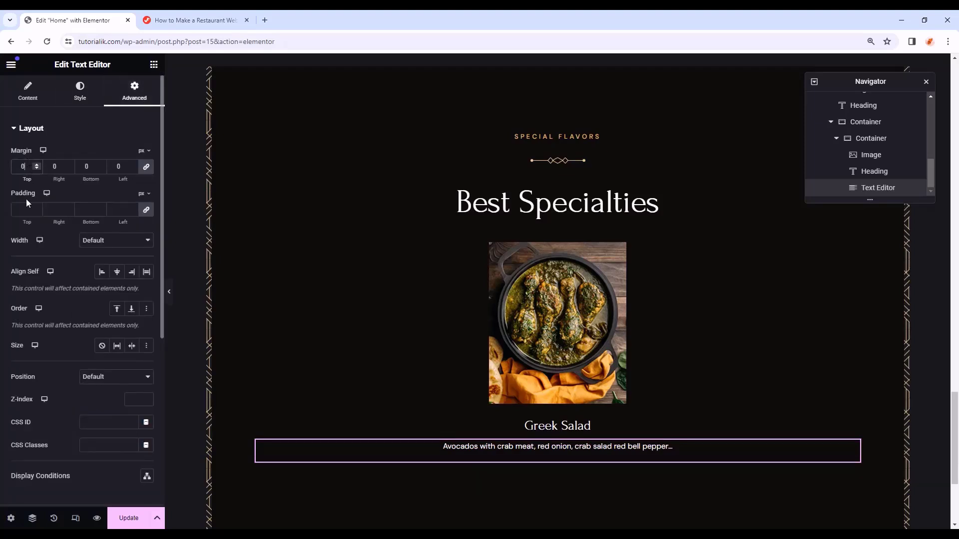
- Add a centered button labelled $39.00 below the description
left_click(153, 65)
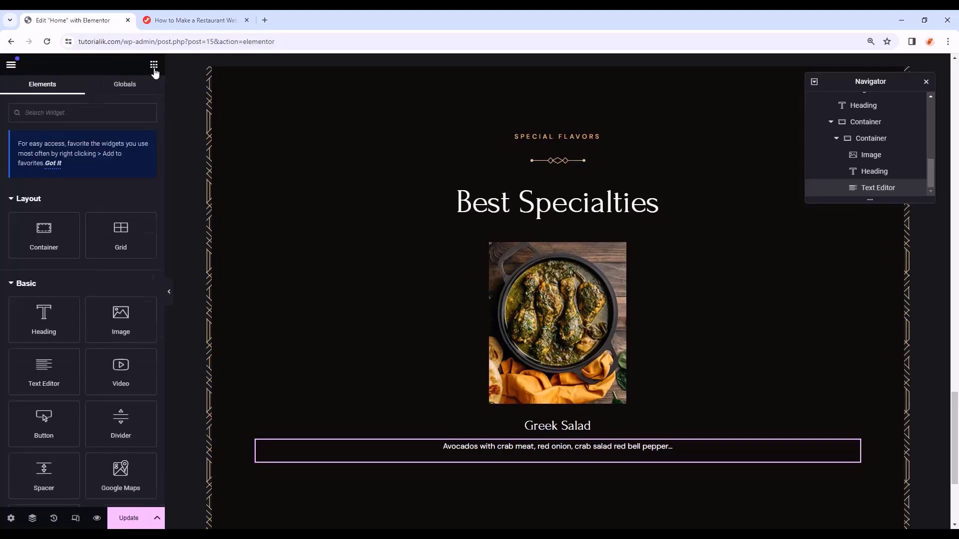
scroll(17, 344, "down", 2)
left_click_drag(17, 315, 567, 449)
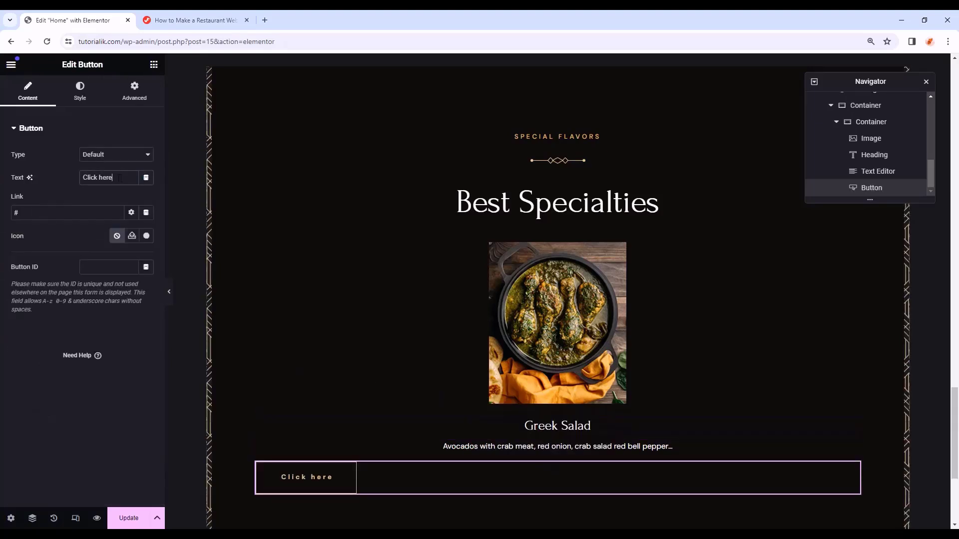
left_click_drag(120, 178, 61, 178)
type("$39.00")
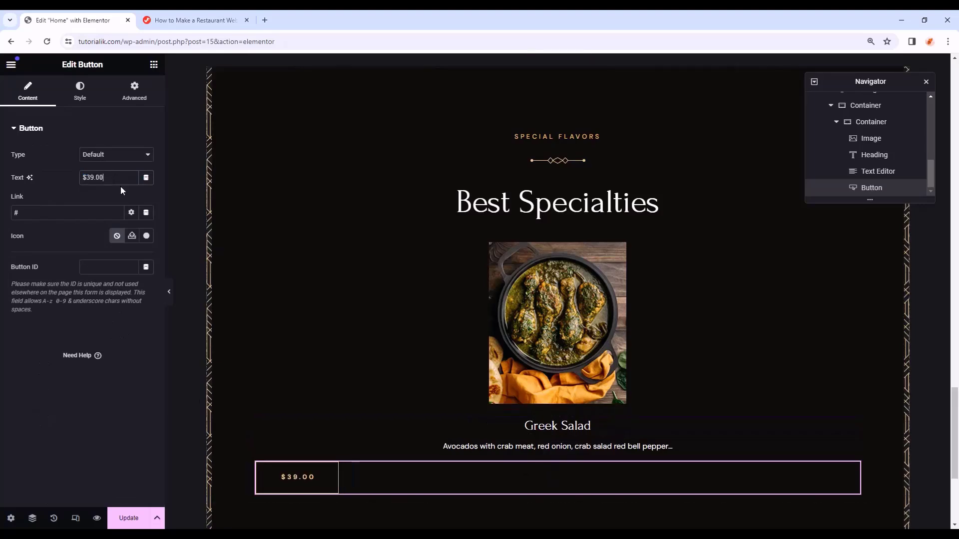
left_click(80, 95)
left_click(116, 155)
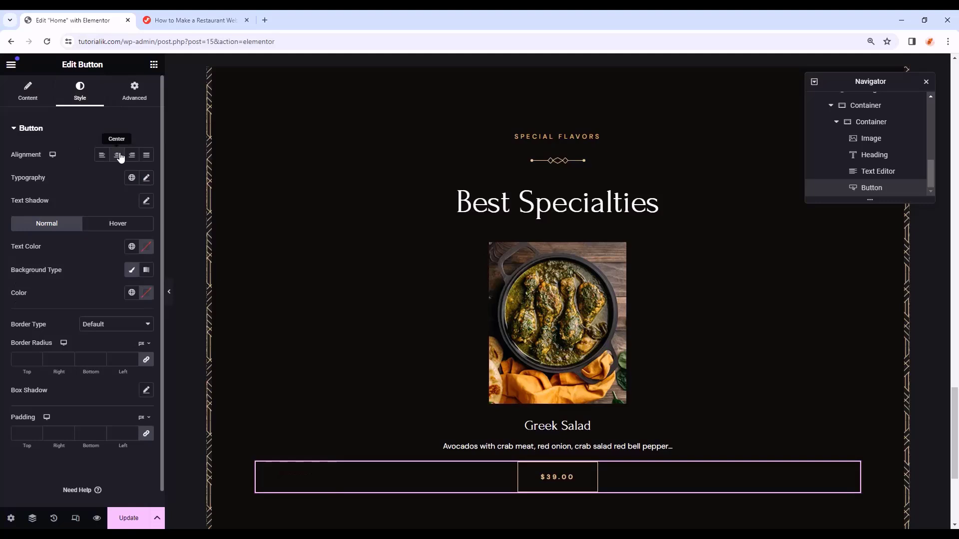
- Style the price text in DM Sans 21, weight 400, underlined, line height 38, letter spacing 0
left_click(147, 178)
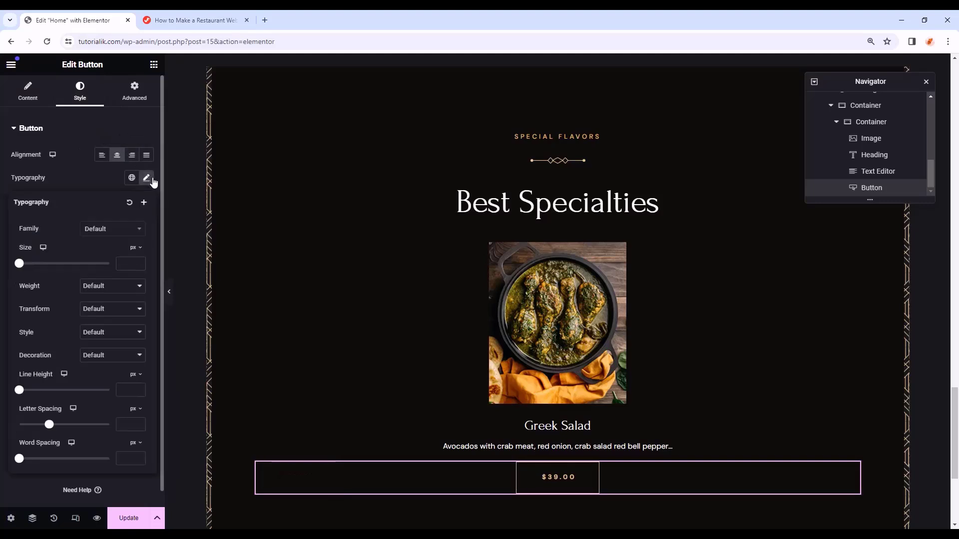
left_click(115, 232)
type("dm sans")
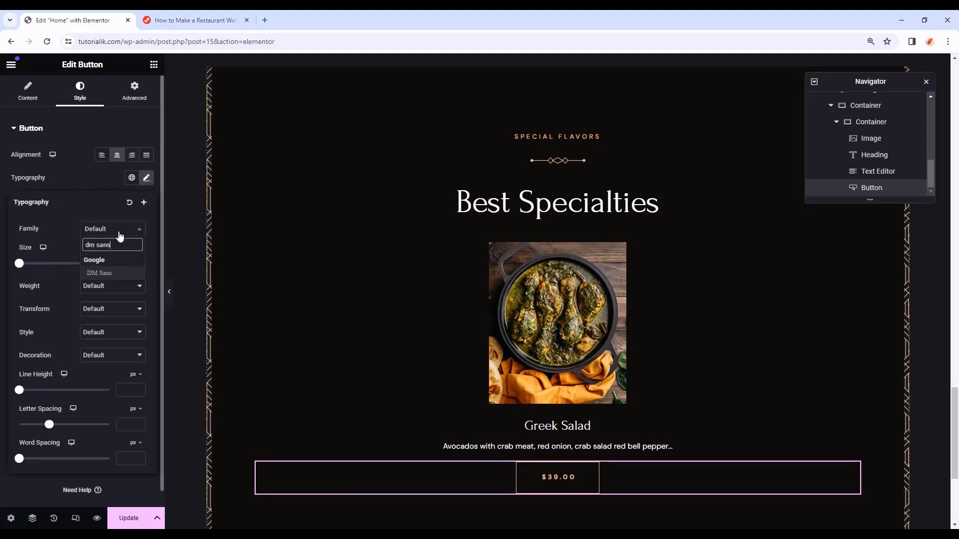
left_click(123, 272)
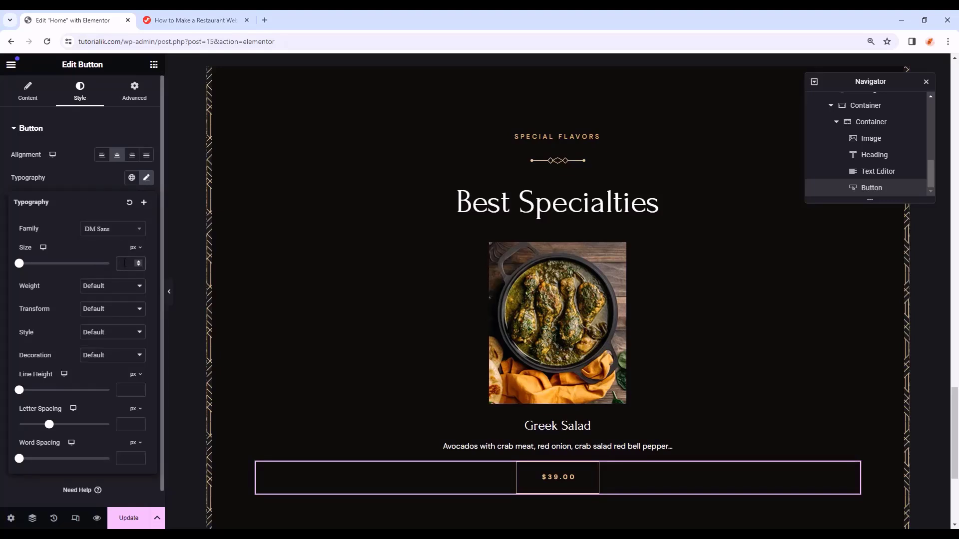
type("21")
left_click(99, 288)
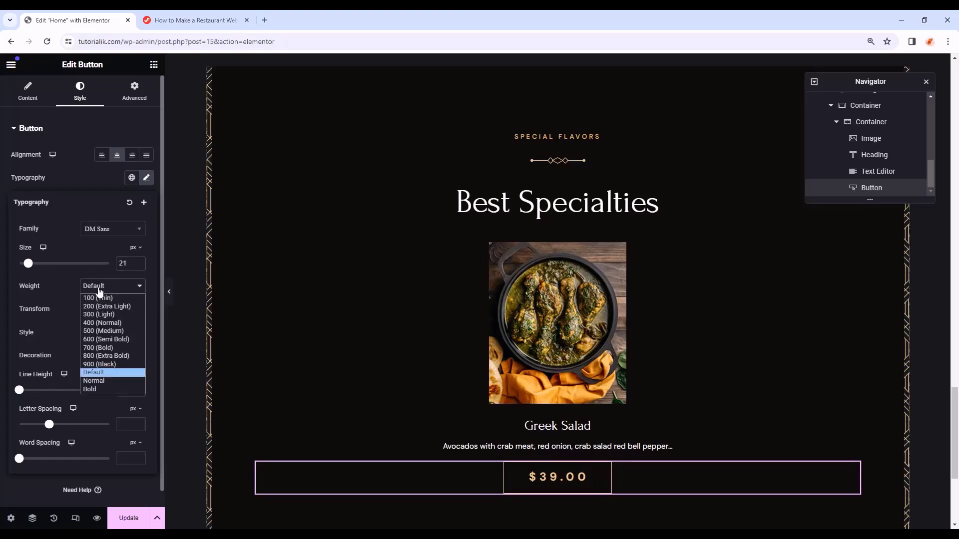
left_click(110, 323)
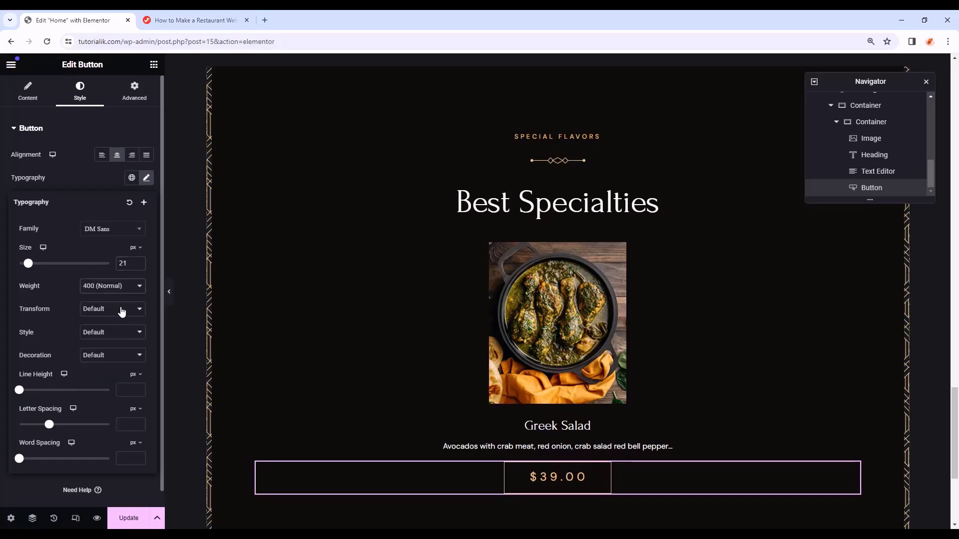
left_click(120, 356)
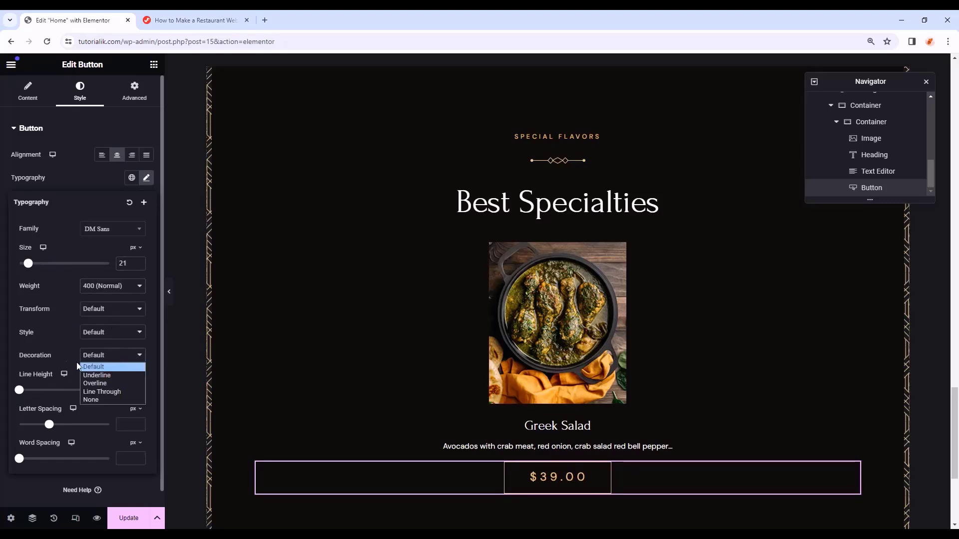
left_click(117, 375)
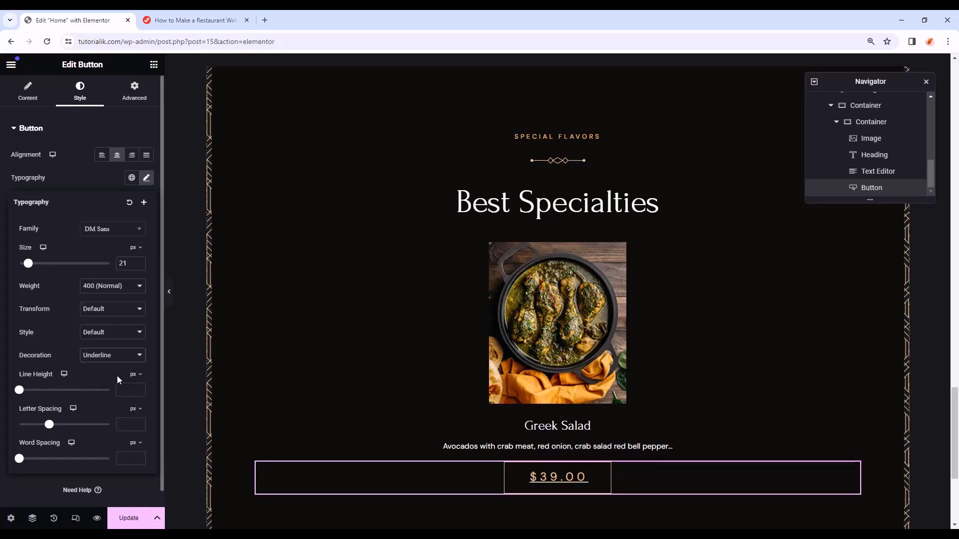
left_click(127, 388)
type("38")
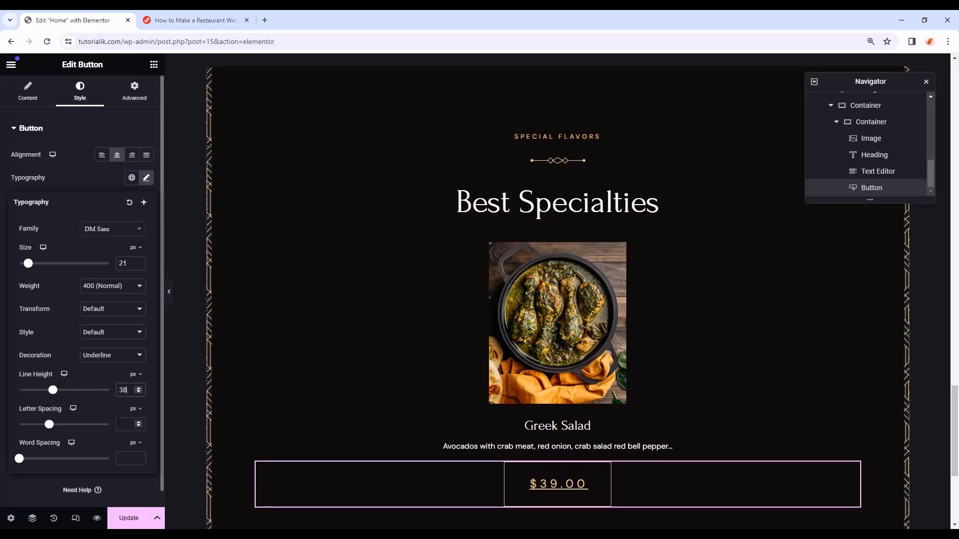
left_click(121, 424)
type("0")
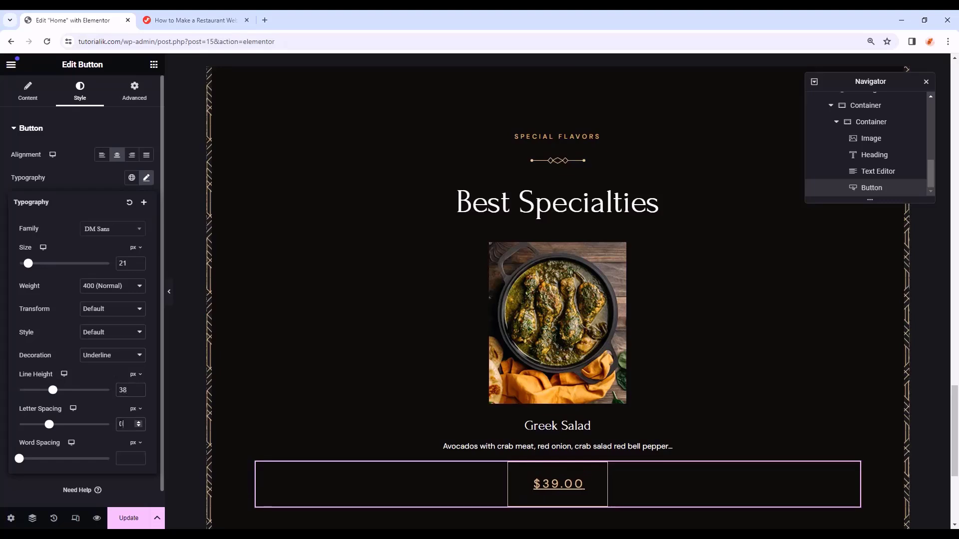
left_click(148, 178)
- Set the price button's border type to None and its padding to 0
scroll(55, 245, "down", 1)
left_click(115, 314)
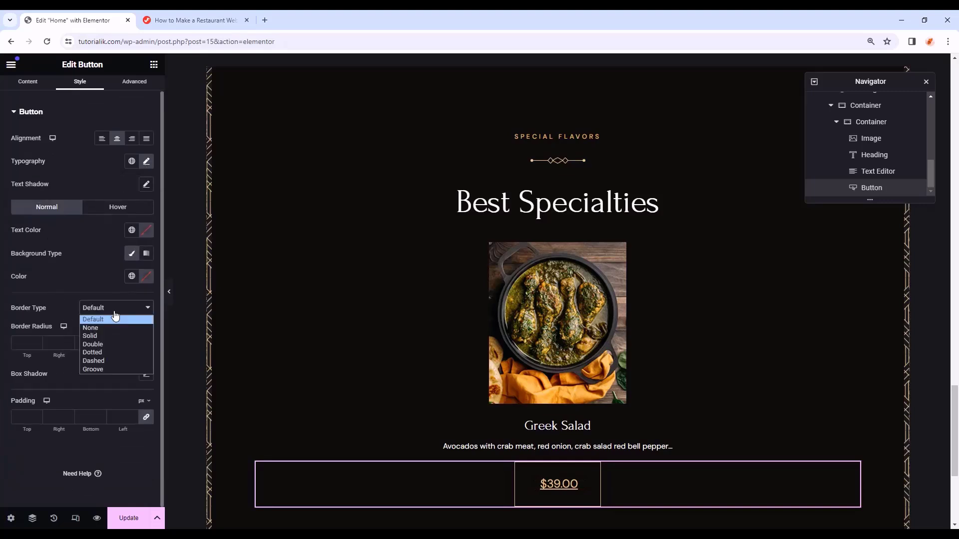
left_click(112, 328)
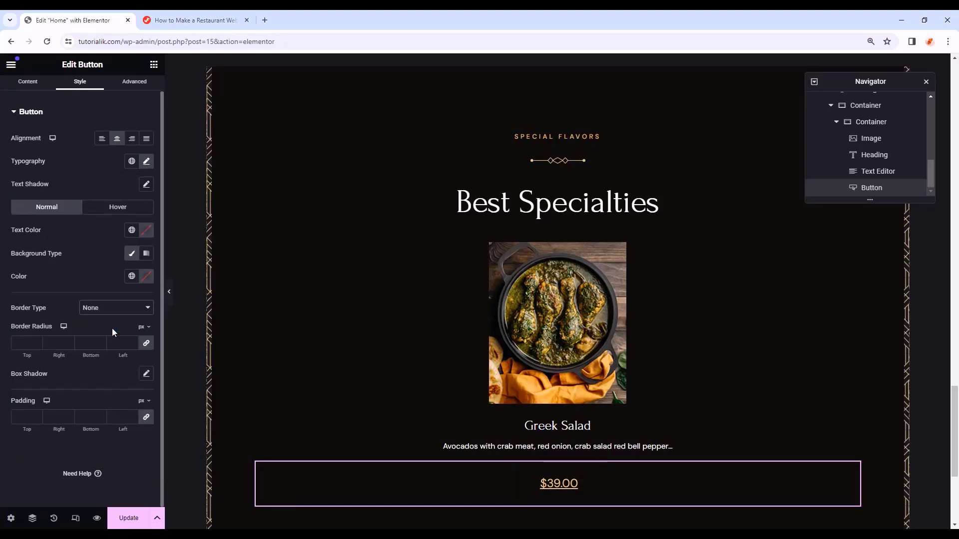
left_click(24, 414)
type("0")
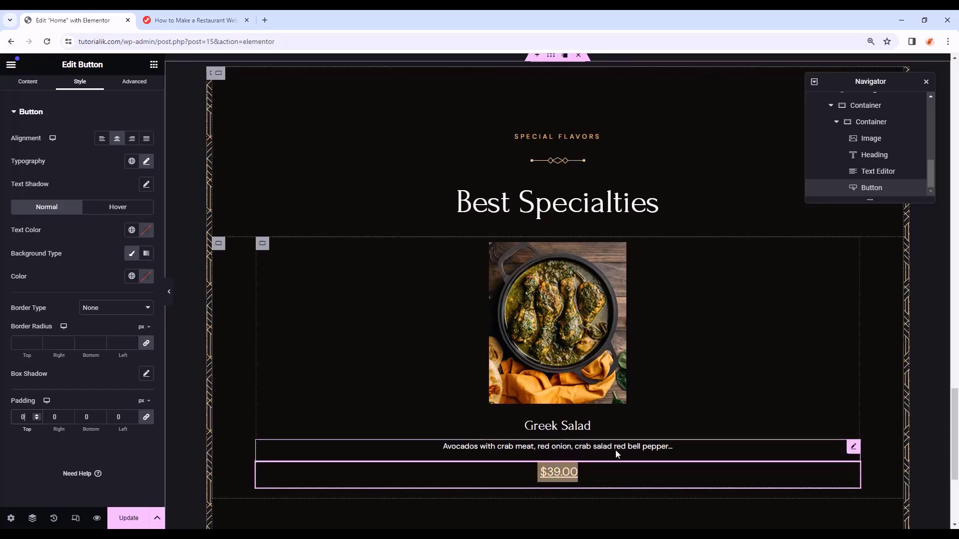
- Change the Greek Salad description's text colour from white to the grey global Text colour
left_click(845, 447)
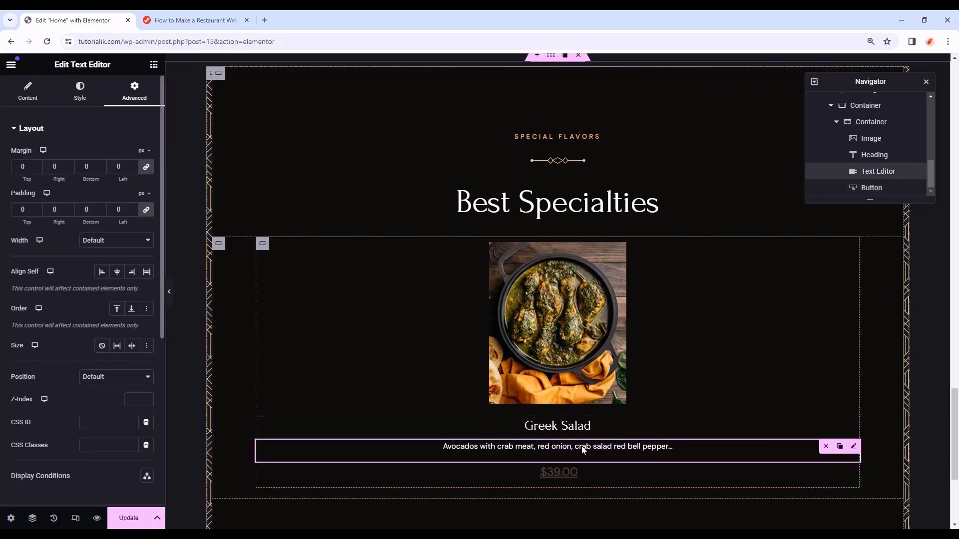
left_click(94, 98)
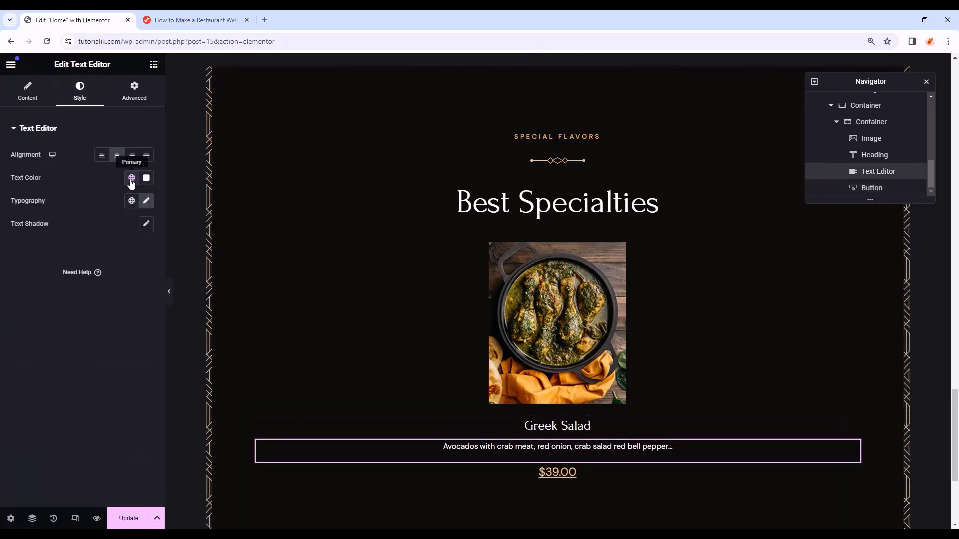
left_click(131, 179)
left_click(60, 272)
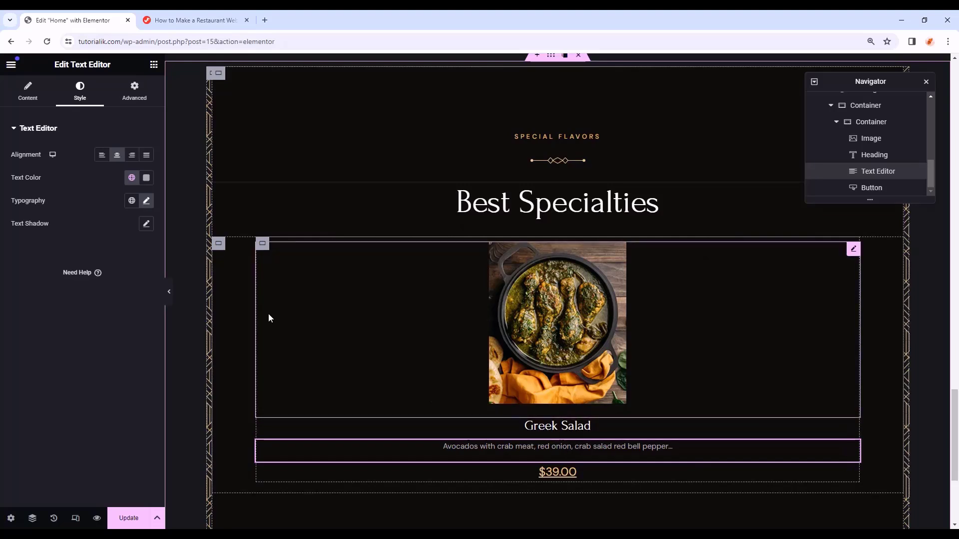
- Duplicate the Greek Salad card container three times to make four dish cards
left_click(263, 244)
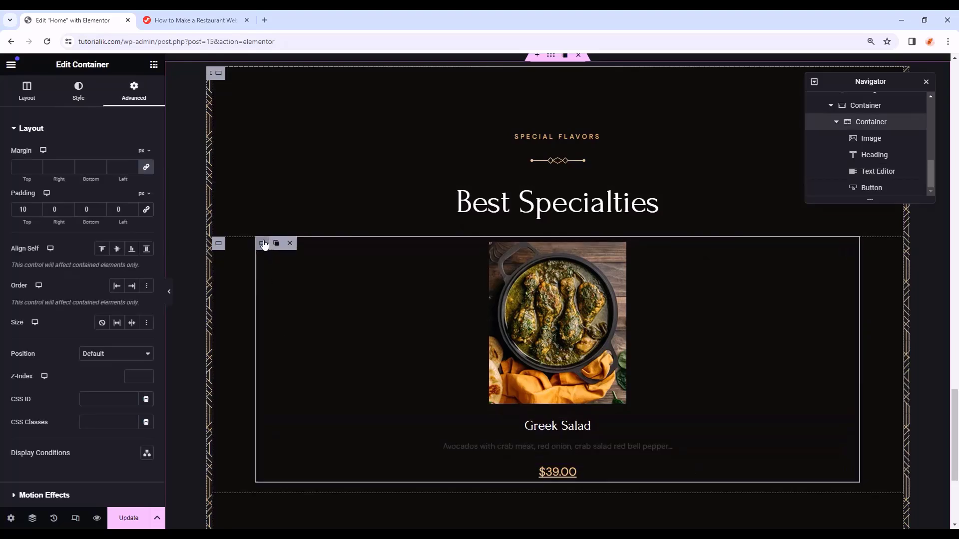
left_click(265, 245)
right_click(273, 246)
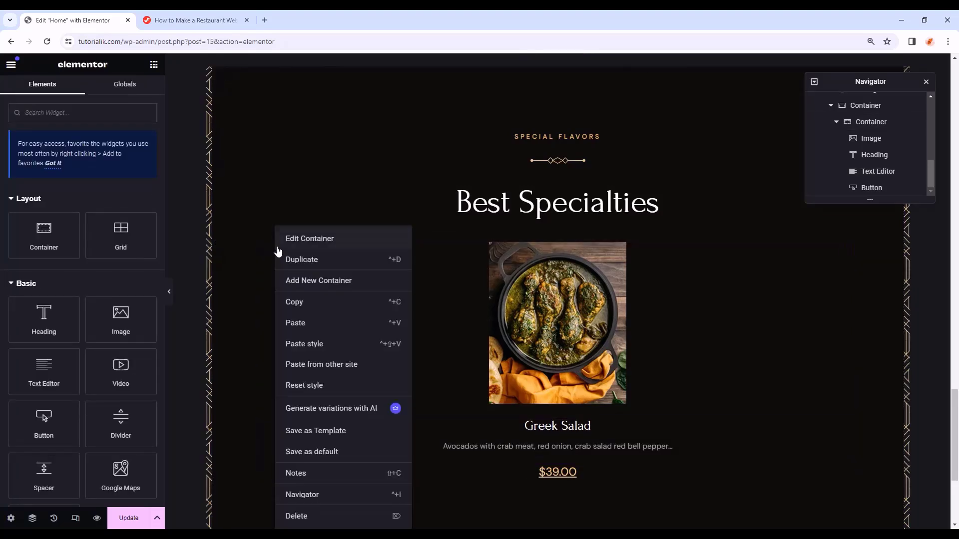
left_click(298, 259)
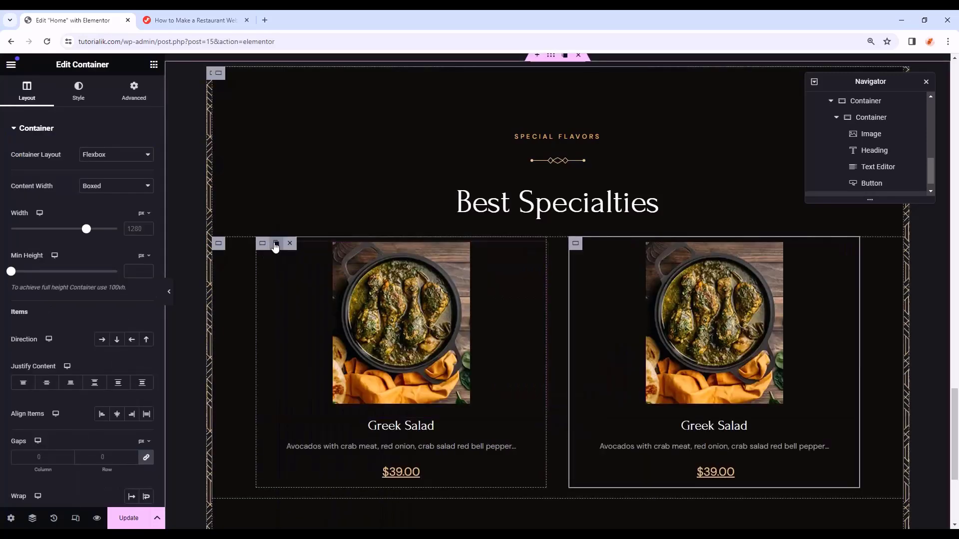
left_click(276, 244)
left_click(276, 244)
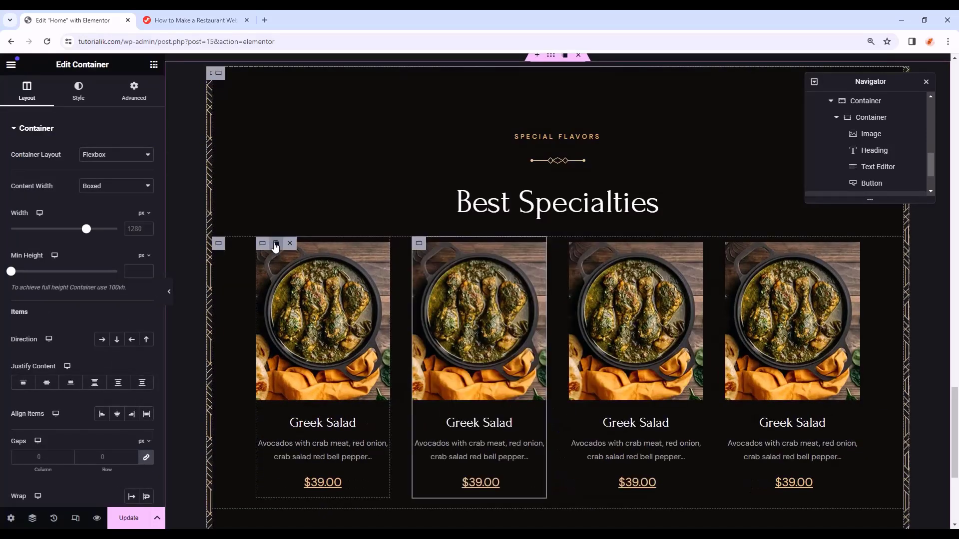
- Give card 2 the grilled vegetable image, the title Tokusen Wagyu and the Tomatoes description
left_click(514, 366)
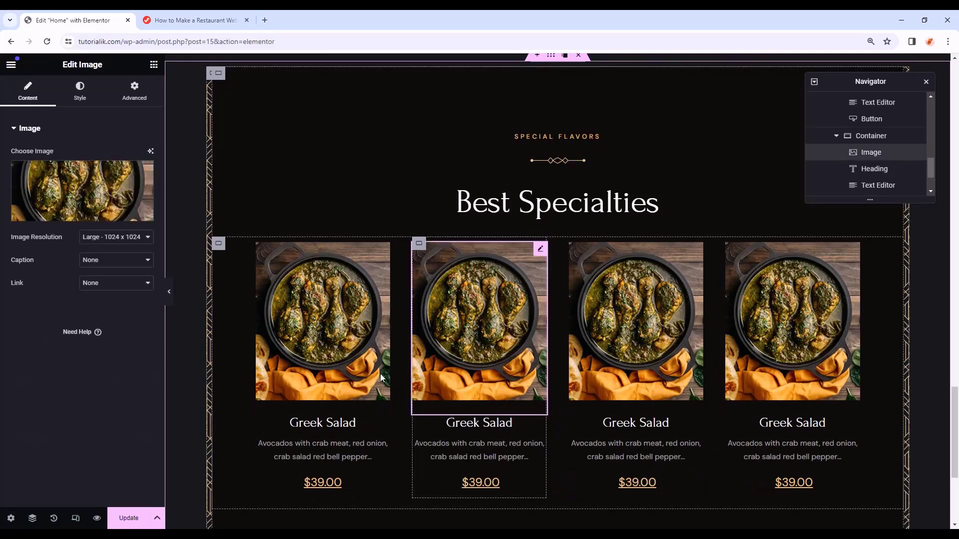
left_click(80, 198)
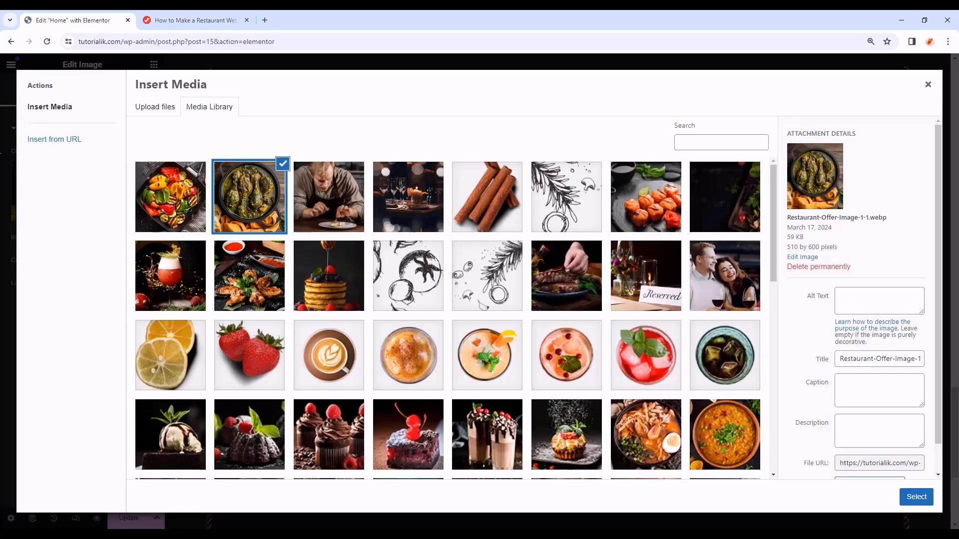
left_click(917, 497)
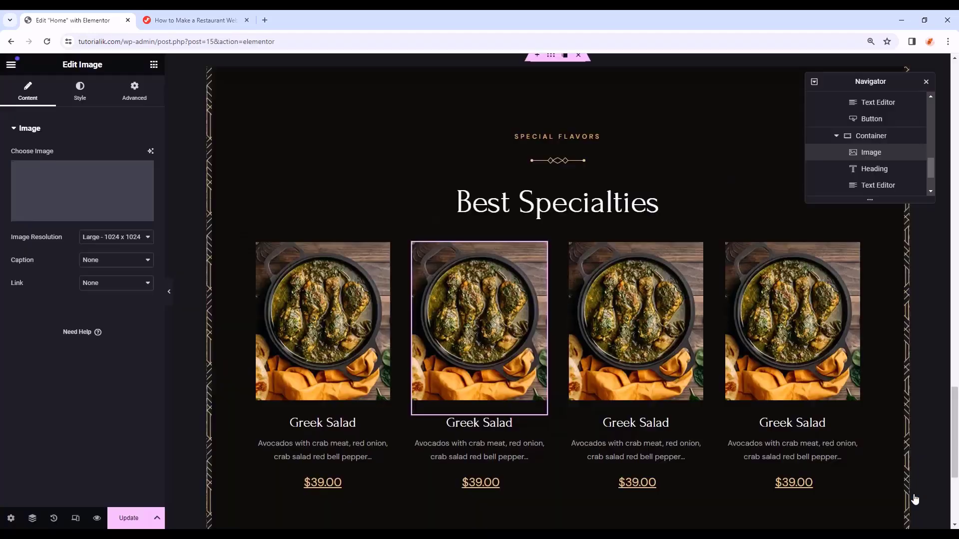
left_click(510, 423)
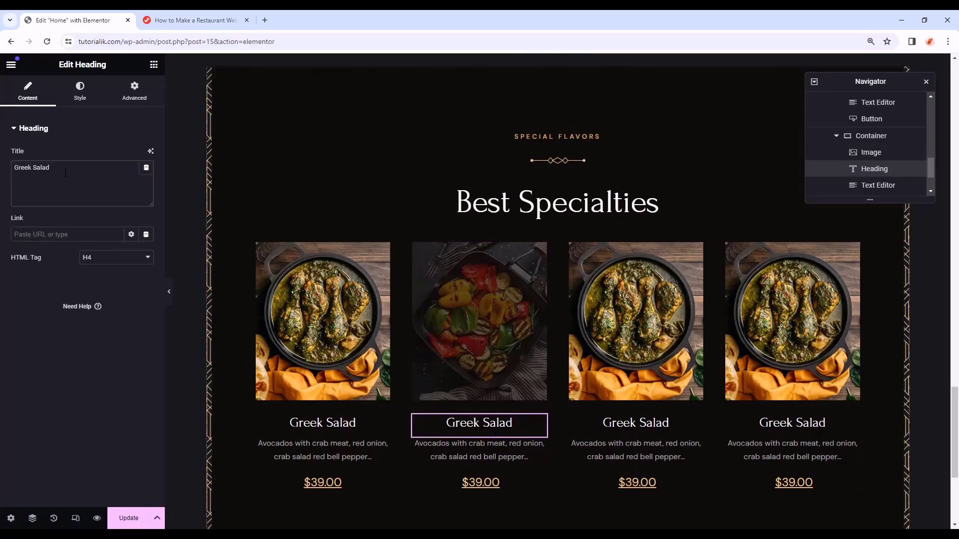
left_click_drag(61, 169, 2, 168)
type("Tokusen Wagyu")
left_click(82, 178)
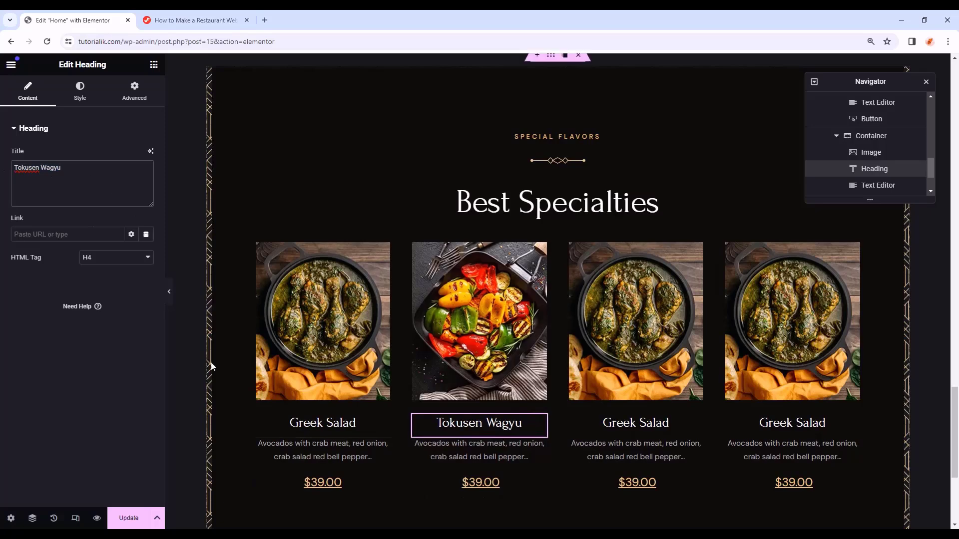
left_click(440, 457)
left_click_drag(105, 339, 1, 242)
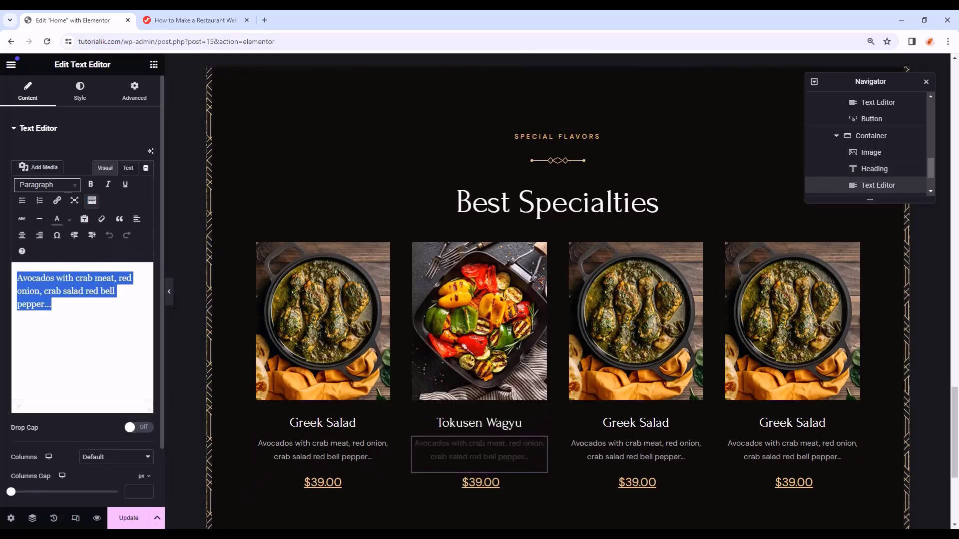
type("Tomatoes, green bell pepper, sliced cucumber onion, olives...")
- Give card 3 the orange curry image and the title Butternut Pumpkin
left_click(625, 353)
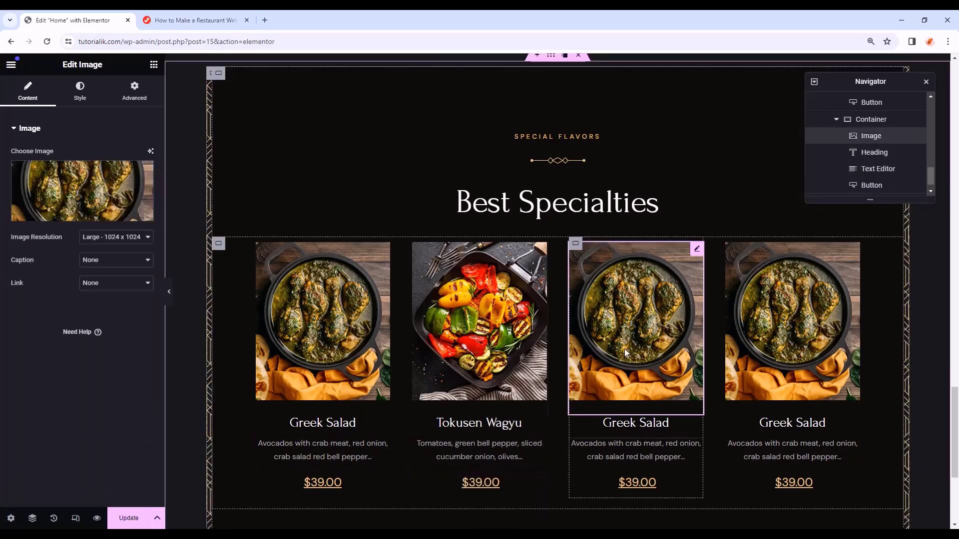
left_click(90, 207)
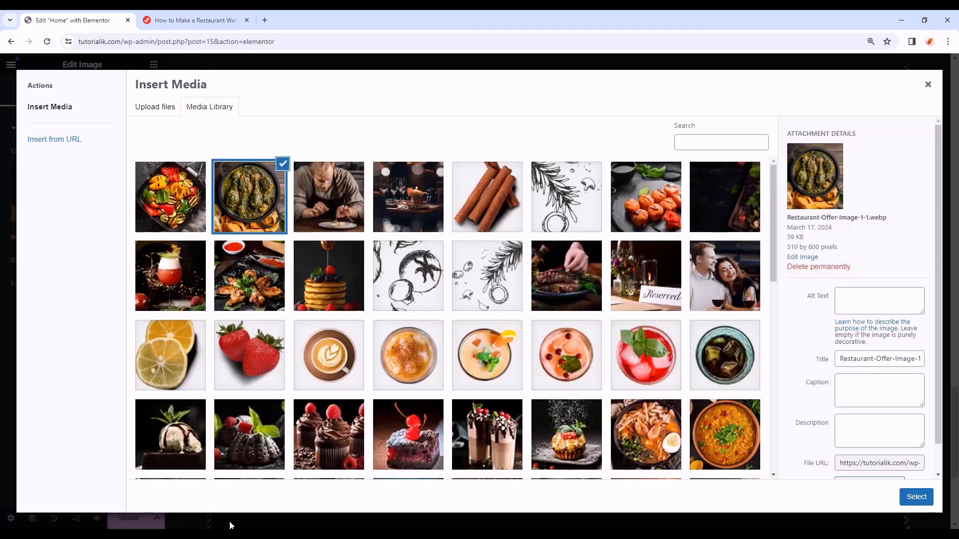
scroll(447, 318, "down", 15)
left_click(188, 198)
left_click(916, 496)
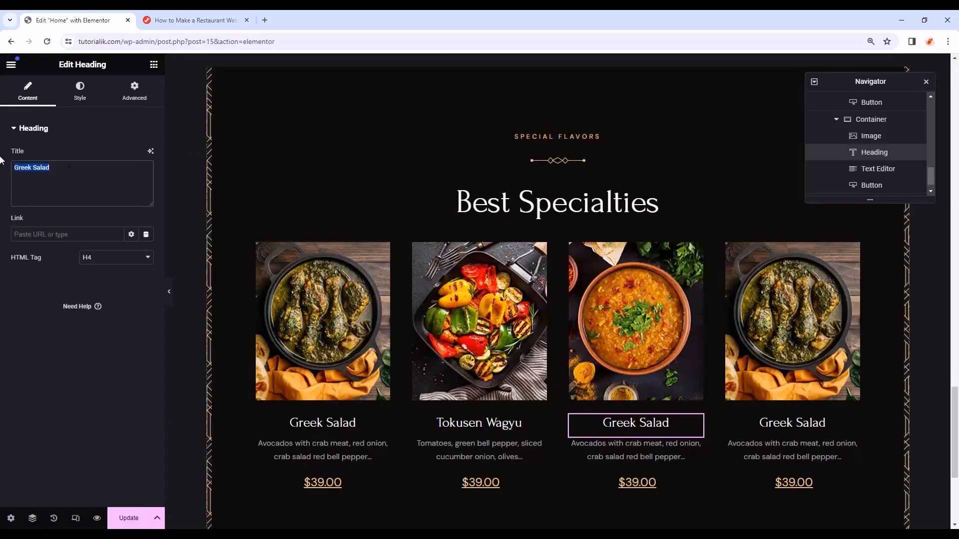
type("Butternut Pumpkin")
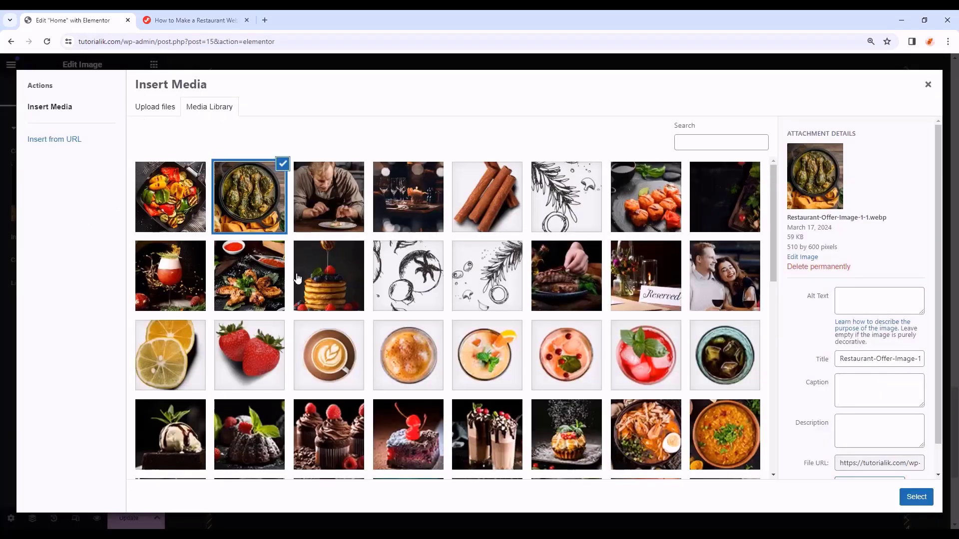
- Give card 4 the noodle bowl image, the title Opu Fish and a new description
scroll(232, 513, "down", 2)
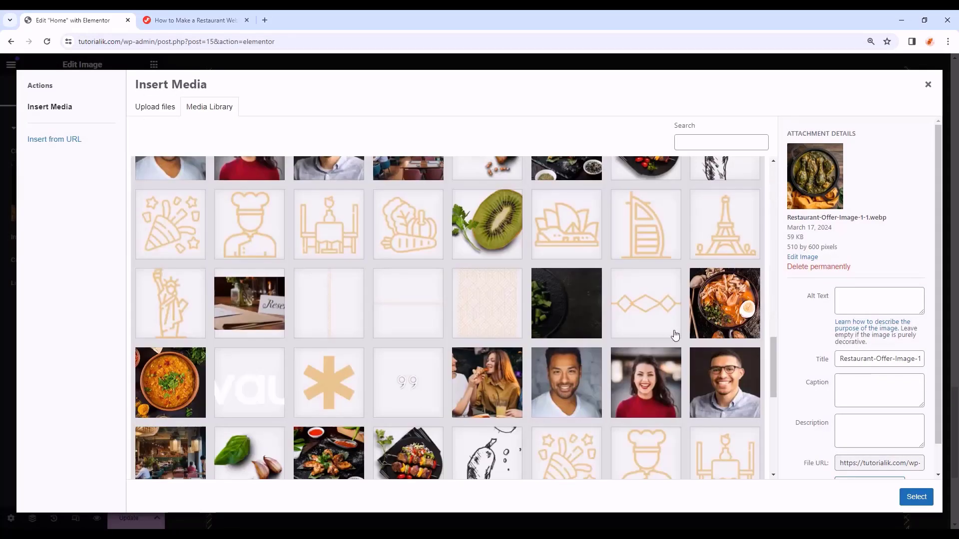
left_click(713, 310)
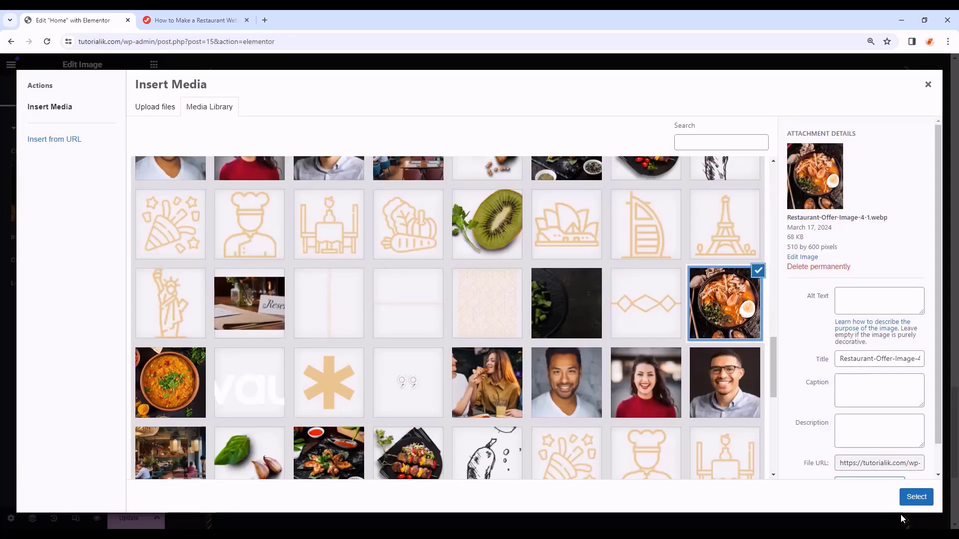
left_click(915, 496)
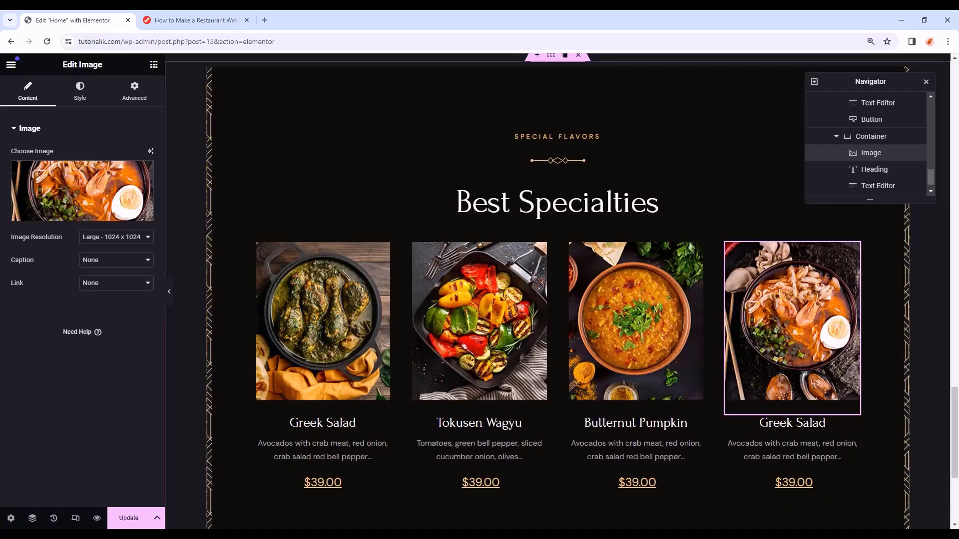
left_click(809, 430)
triple_click(24, 185)
type("Opu Fish")
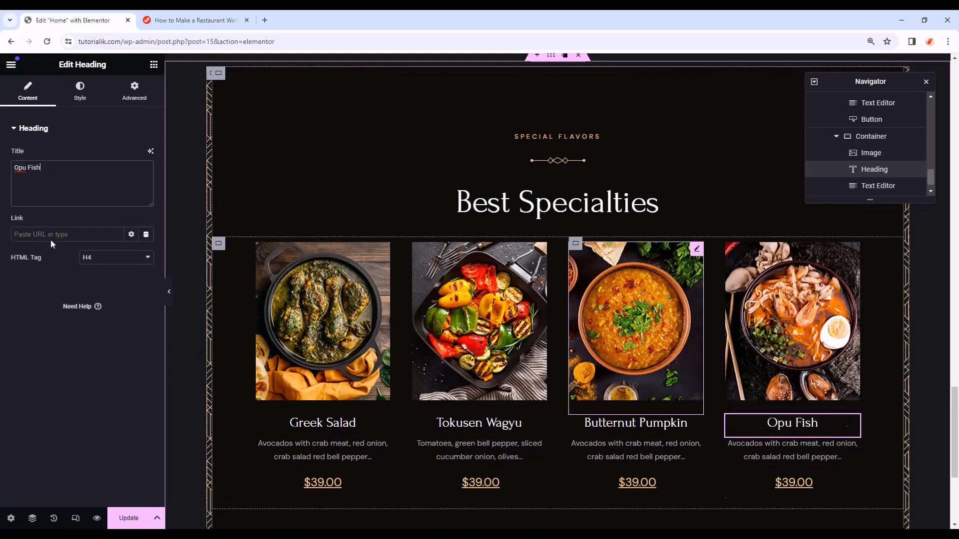
left_click(764, 448)
triple_click(112, 291)
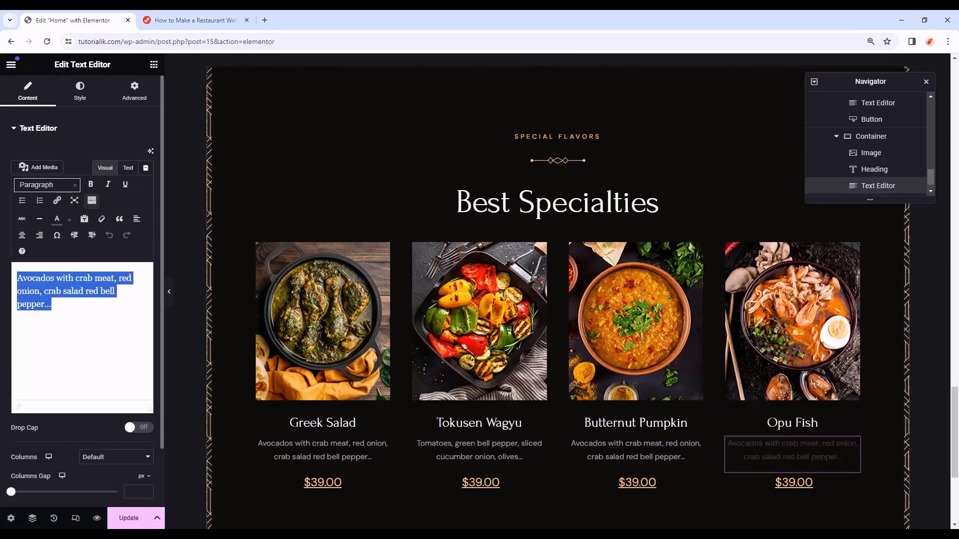
type("Avocados with crab meat, red onion, crab salad red bell pepper...")
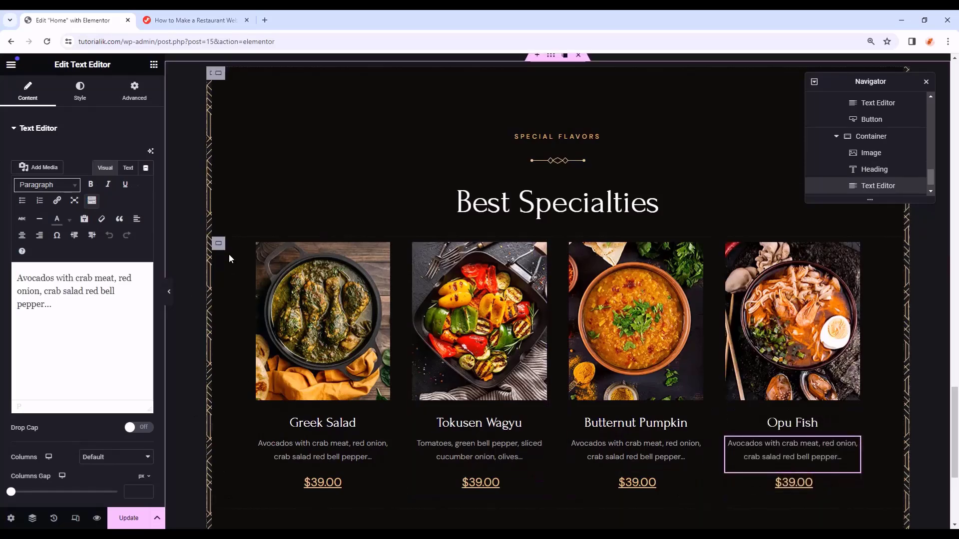
left_click(263, 244)
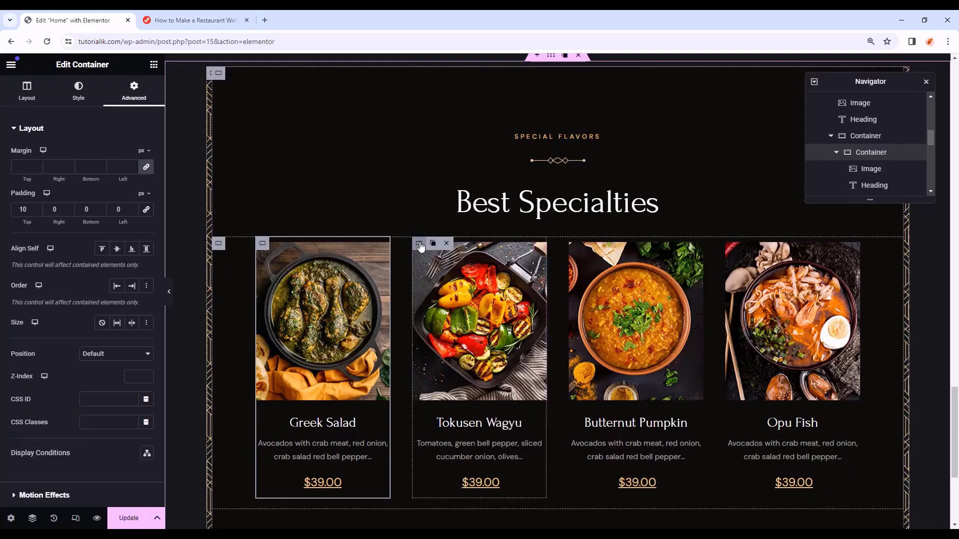
- Set Tokusen Wagyu's top padding to 50 and paste its style onto the Opu Fish card
left_click(419, 243)
left_click(126, 99)
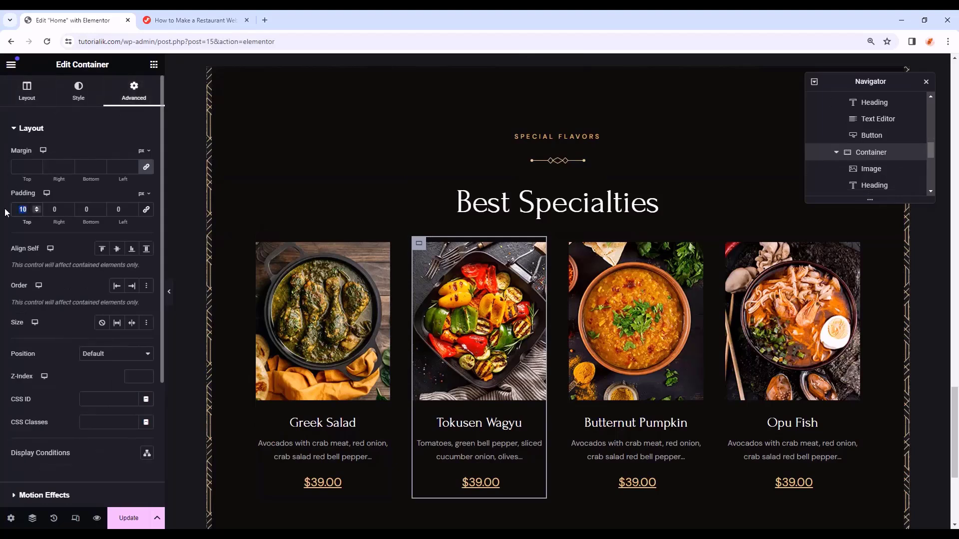
type("50")
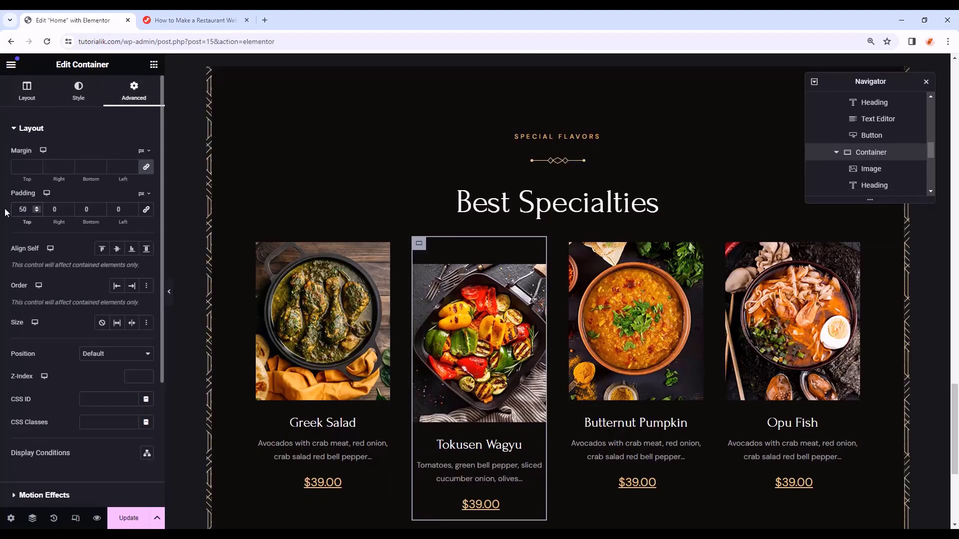
right_click(422, 244)
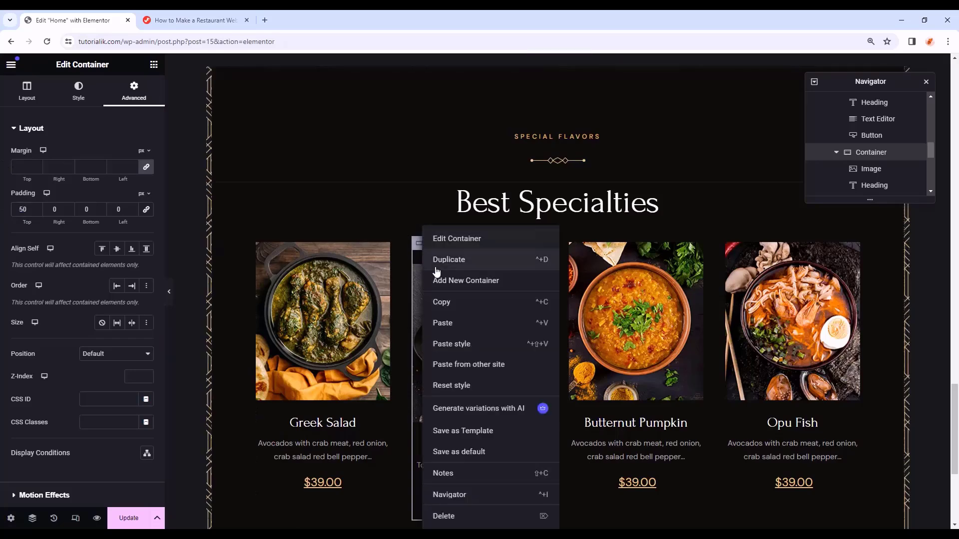
left_click(454, 303)
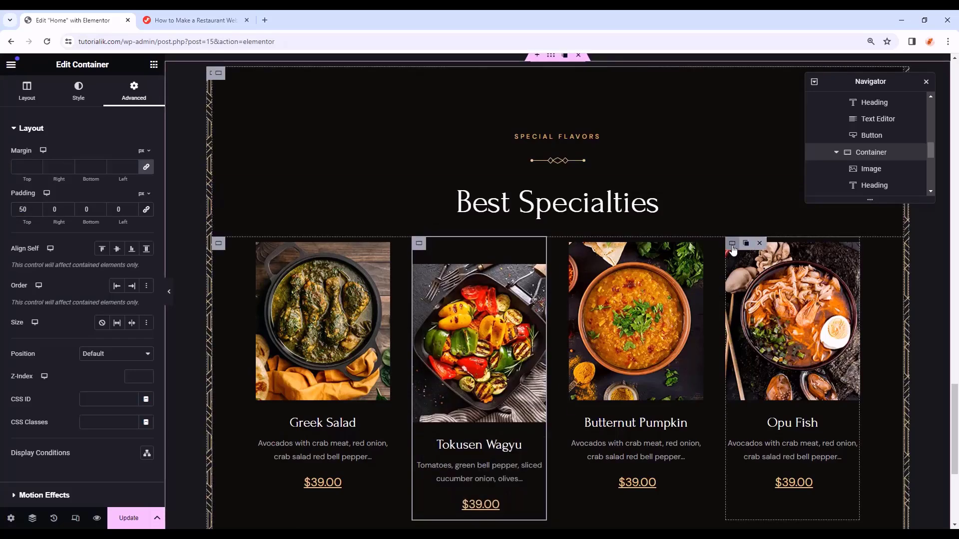
right_click(732, 245)
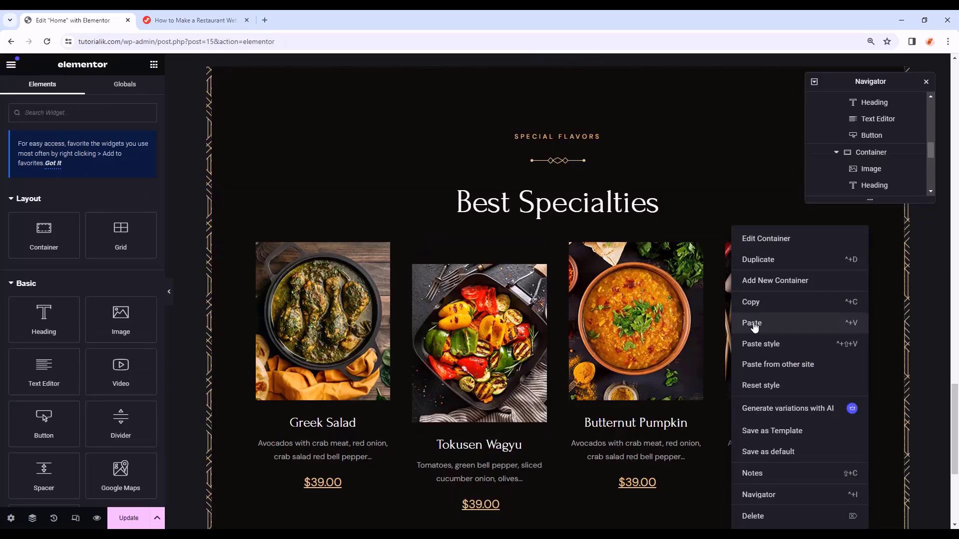
left_click(754, 323)
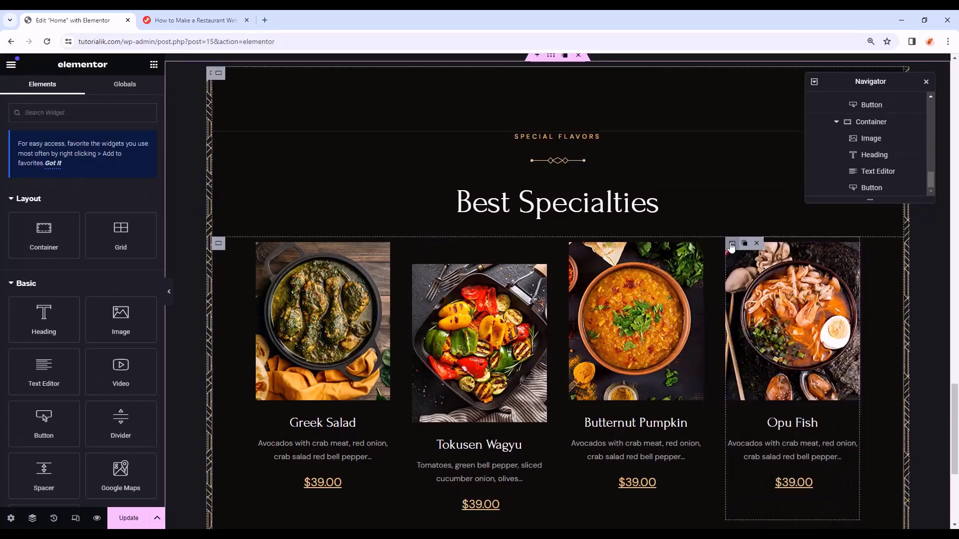
- Check the Opu Fish card's spacing and preview the staggered row with the panel hidden
left_click(731, 244)
left_click(134, 90)
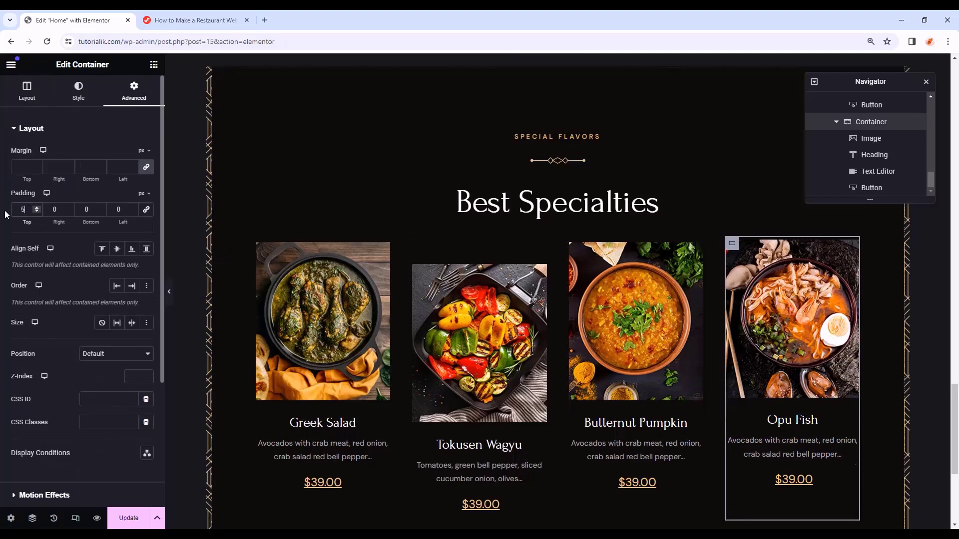
left_click(169, 292)
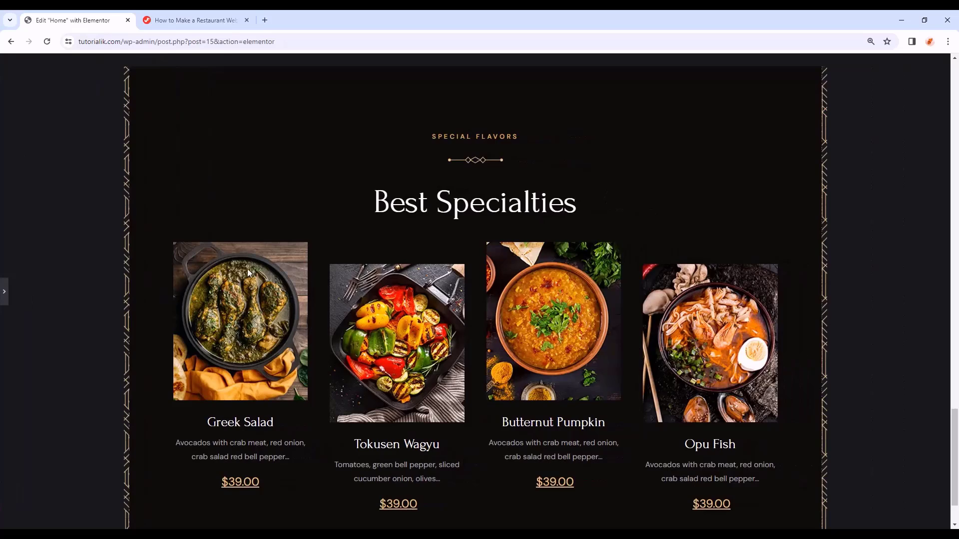
scroll(877, 250, "down", 2)
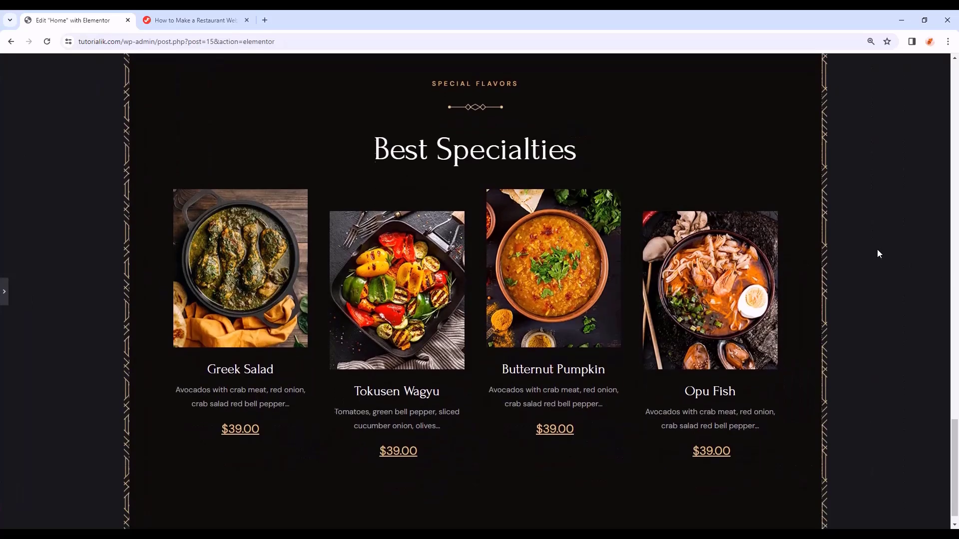
left_click(4, 292)
left_click(169, 295)
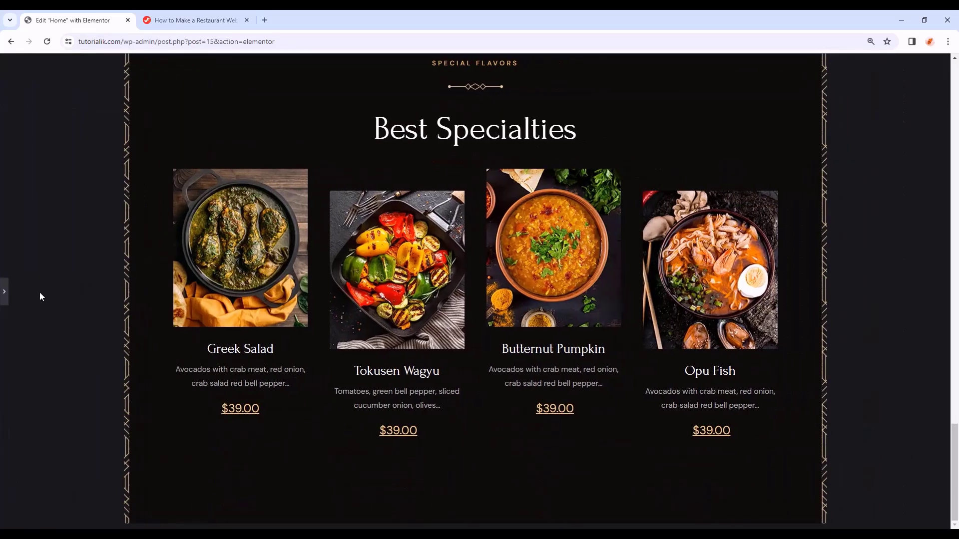
left_click(4, 293)
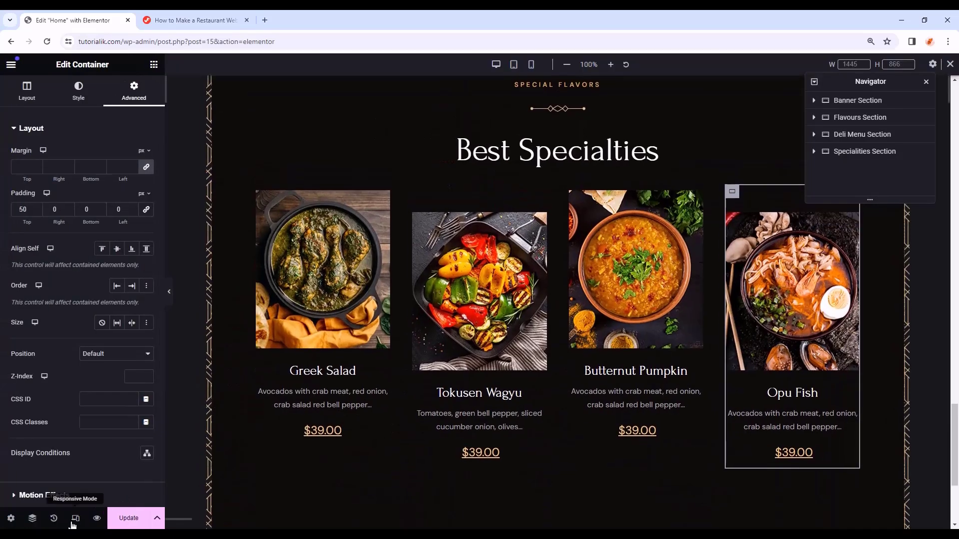
- Switch to tablet view and select the parent container holding the four cards
left_click(514, 65)
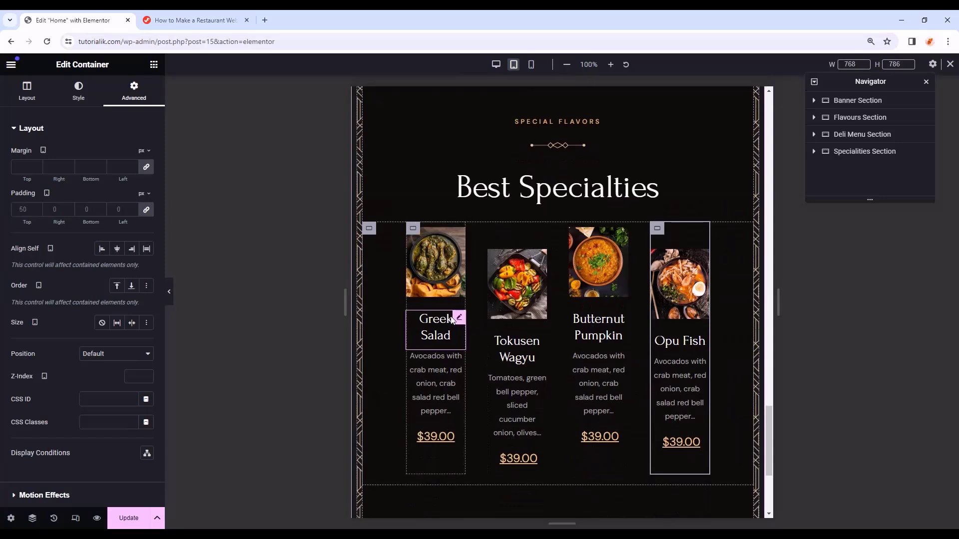
left_click(369, 228)
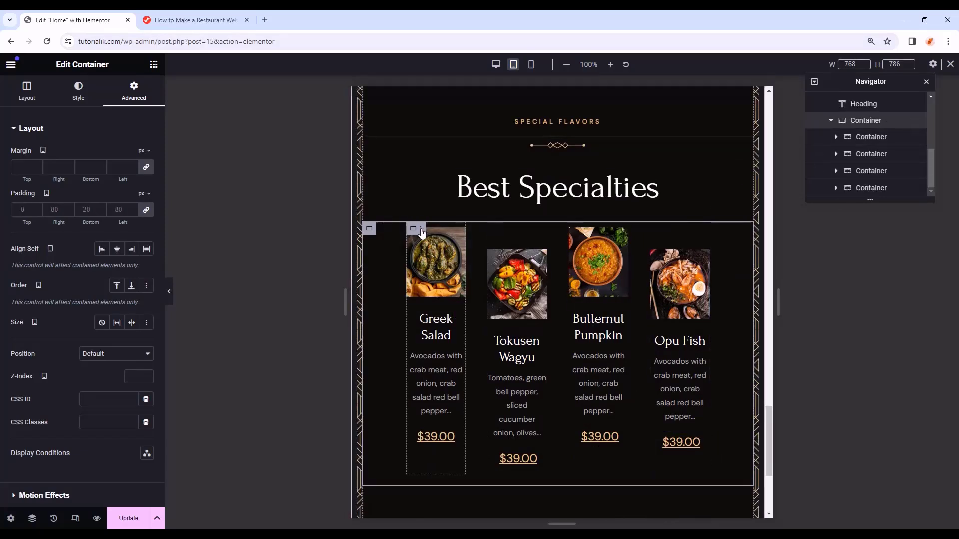
left_click(494, 233)
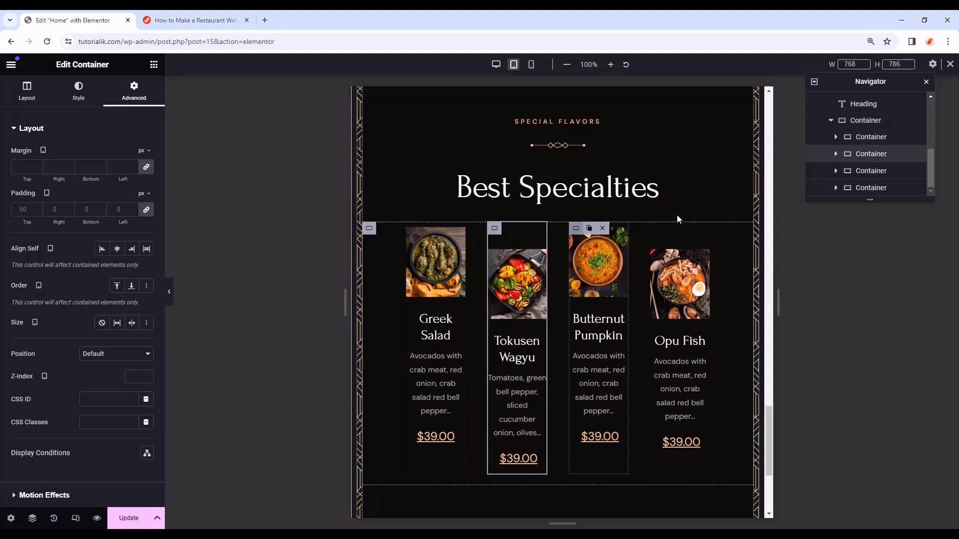
left_click(861, 121)
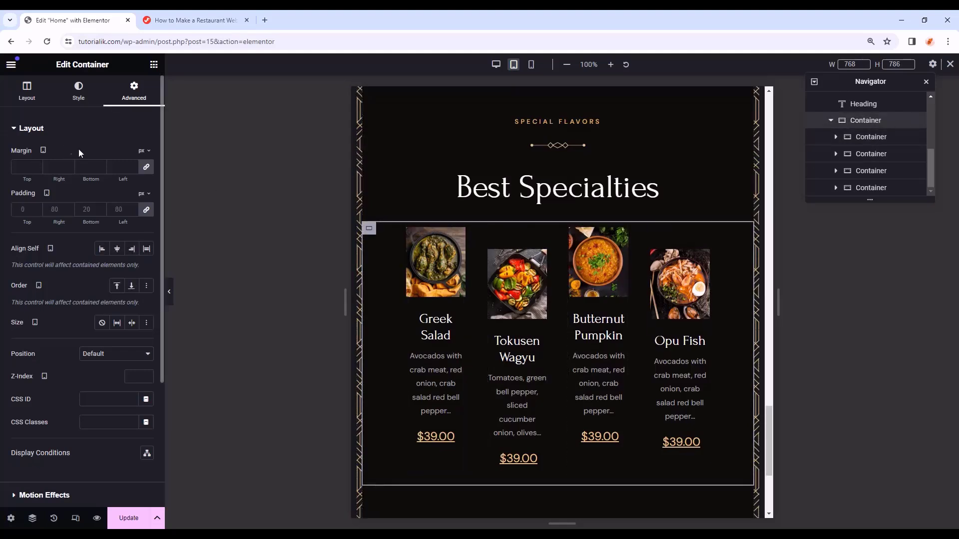
scroll(34, 129, "down", 3)
scroll(34, 100, "up", 3)
- Set the parent container's gap to 8, enable Wrap, and set tablet padding 0/40/20/40
left_click(28, 92)
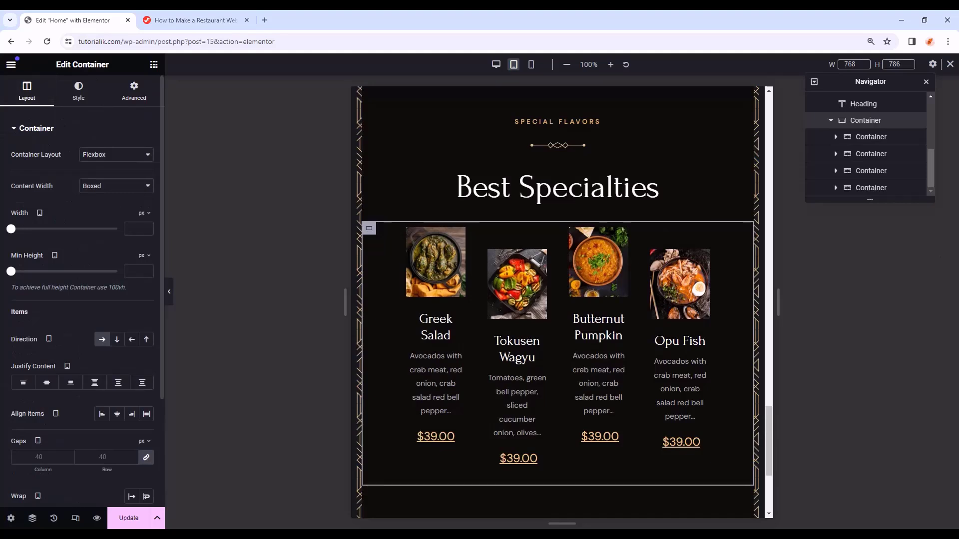
left_click(36, 458)
type("8")
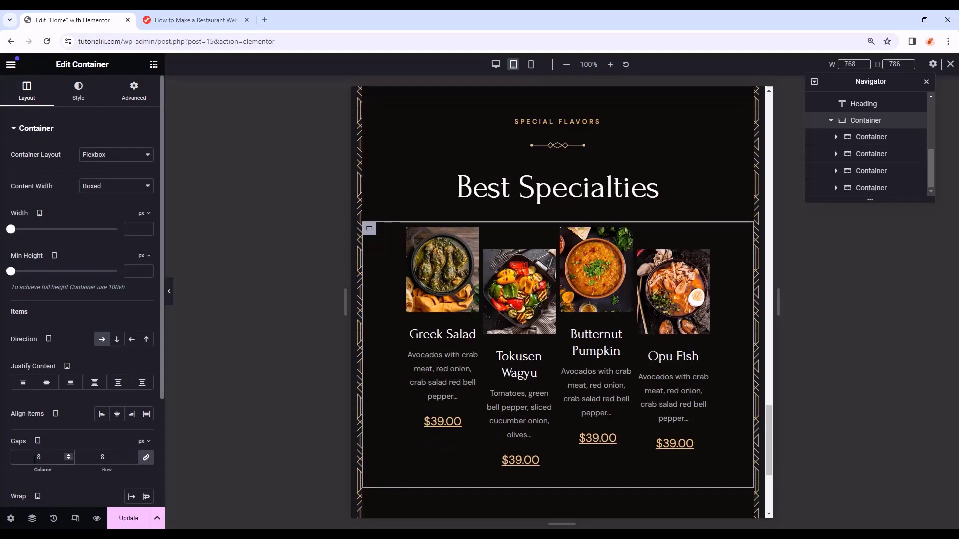
scroll(35, 460, "down", 2)
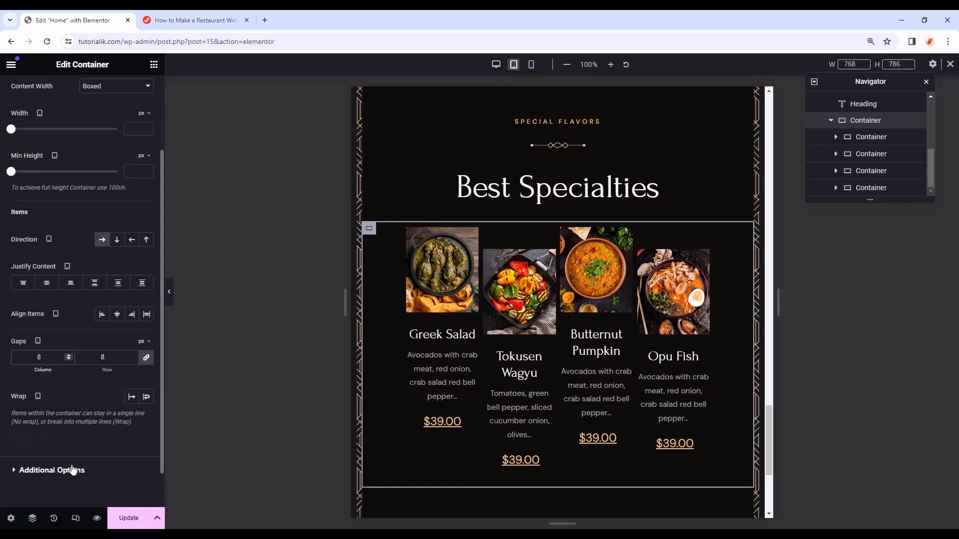
left_click(147, 397)
scroll(75, 282, "up", 2)
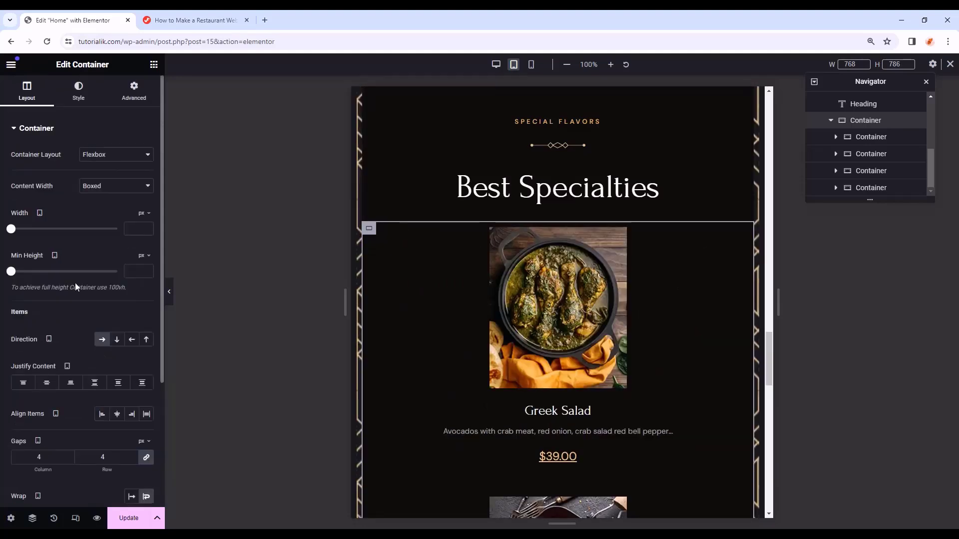
left_click(143, 100)
left_click(134, 209)
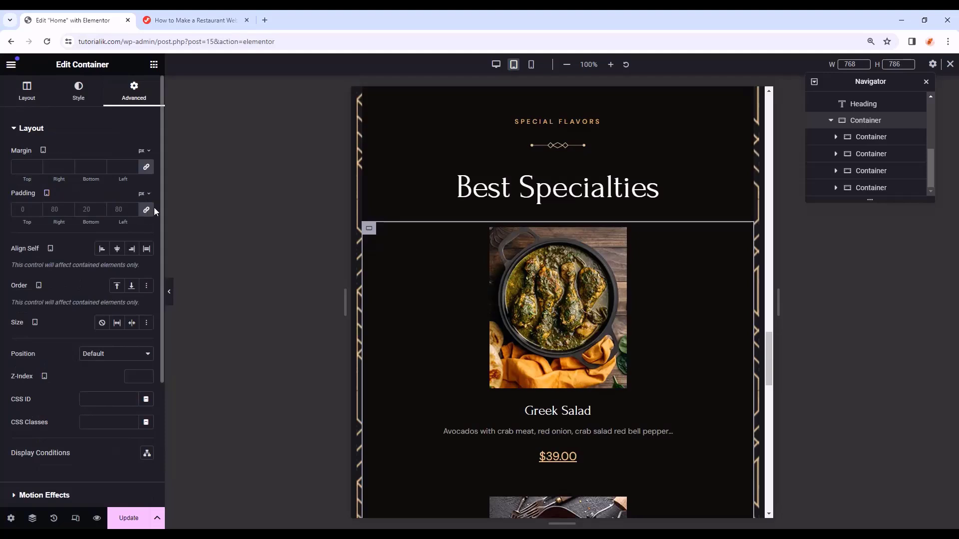
type("0")
type("4")
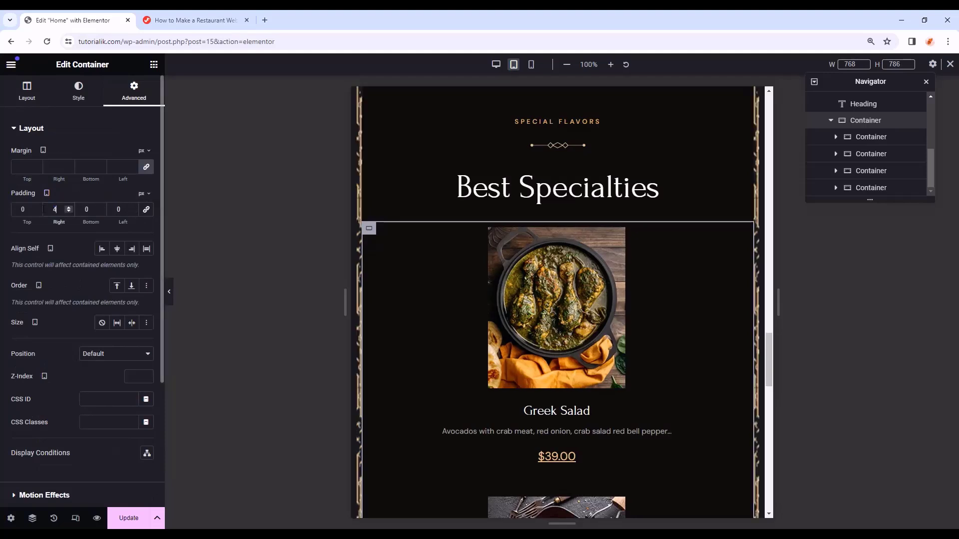
type("0")
type("2")
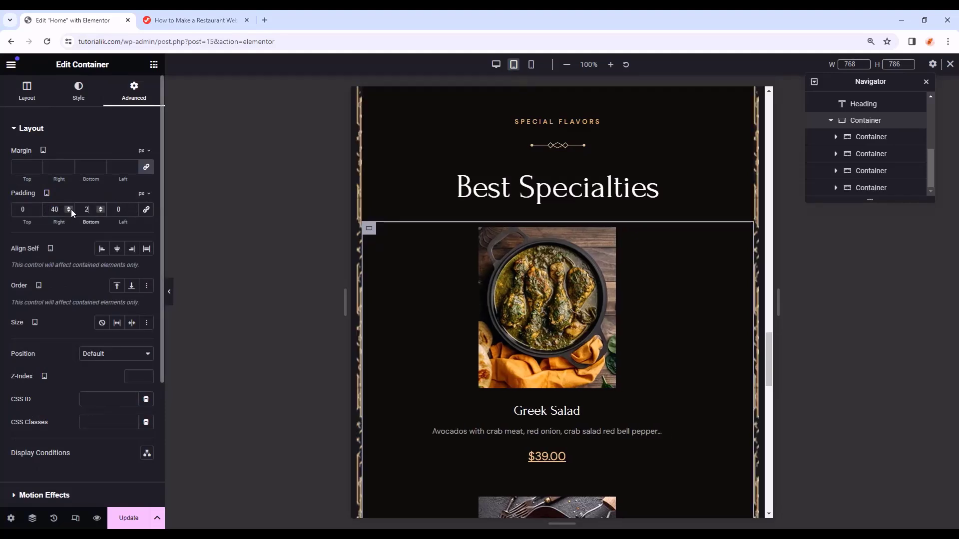
type("040")
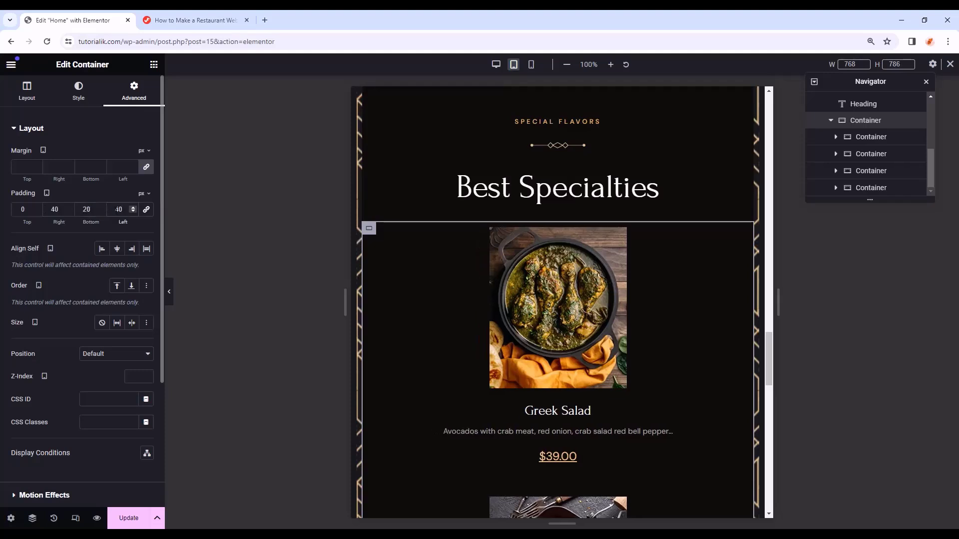
- Set the Greek Salad card to Full Width content with its width measured in percent
left_click(871, 136)
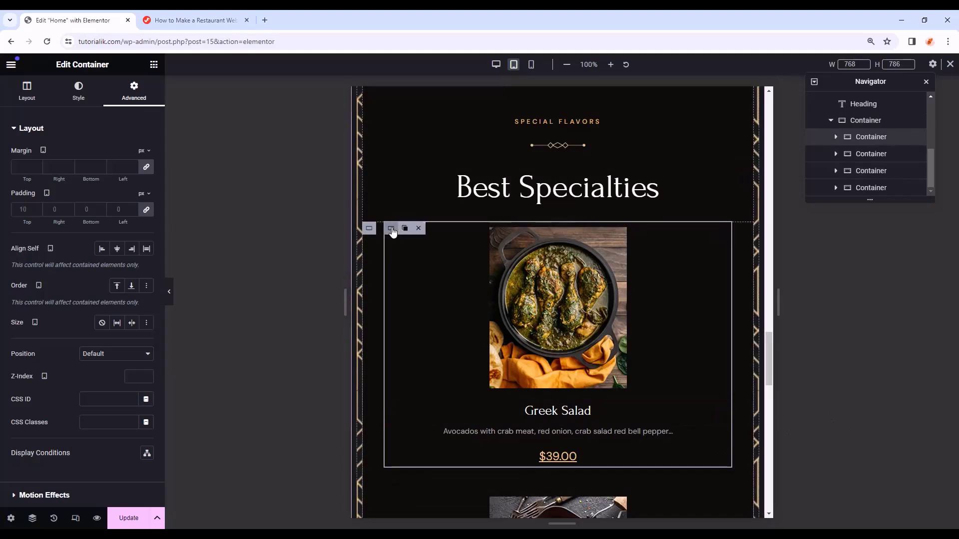
left_click(79, 95)
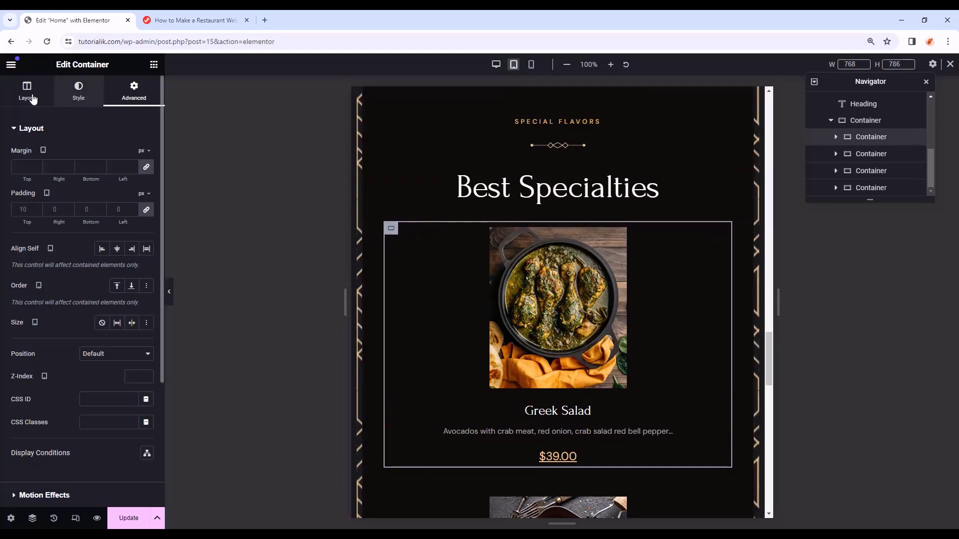
left_click(29, 96)
left_click(116, 185)
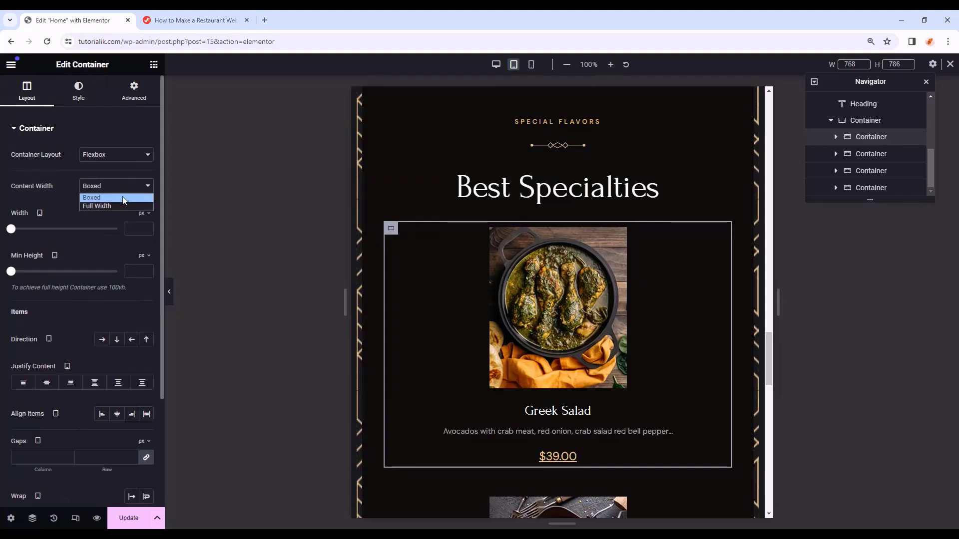
left_click(116, 205)
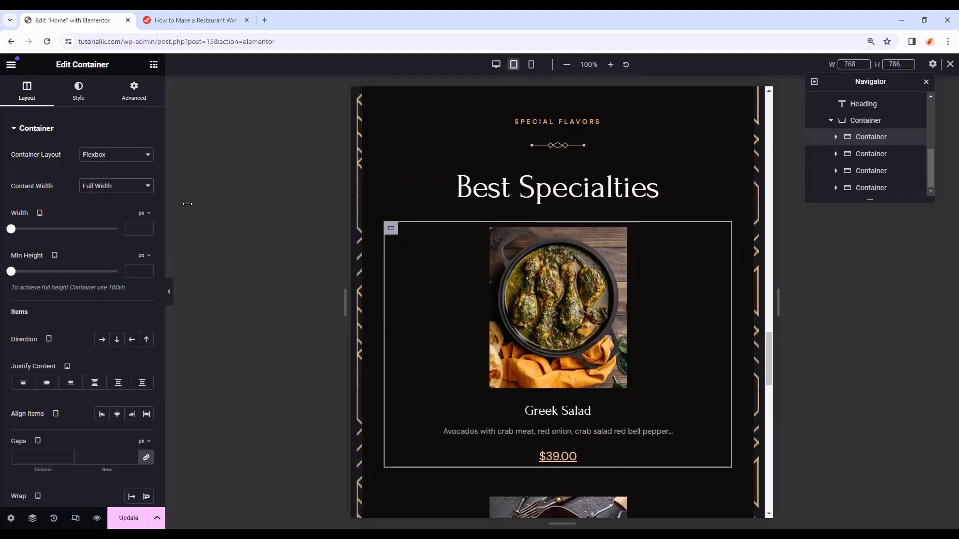
left_click(145, 214)
left_click(142, 230)
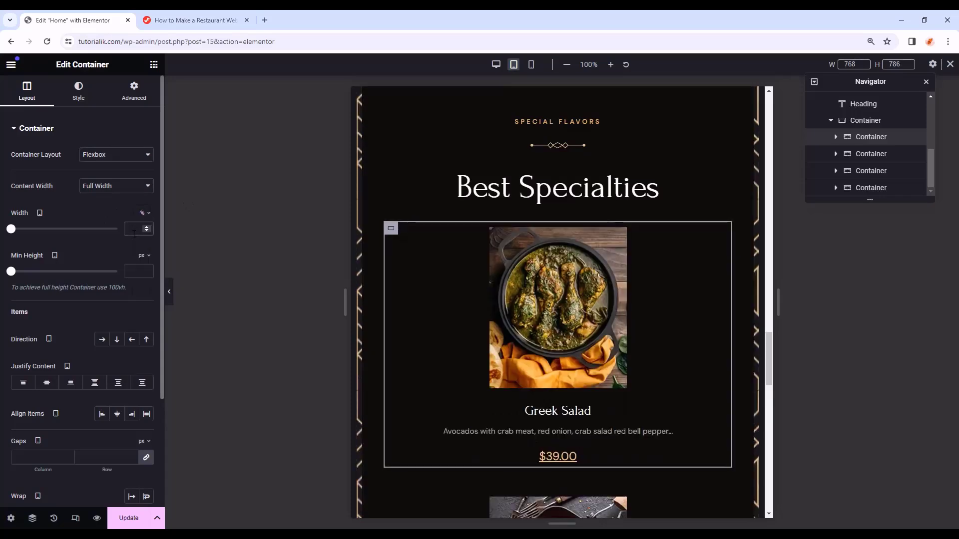
left_click(134, 233)
- Set Greek Salad's width to 48% and paste its settings onto Tokusen Wagyu
type("48")
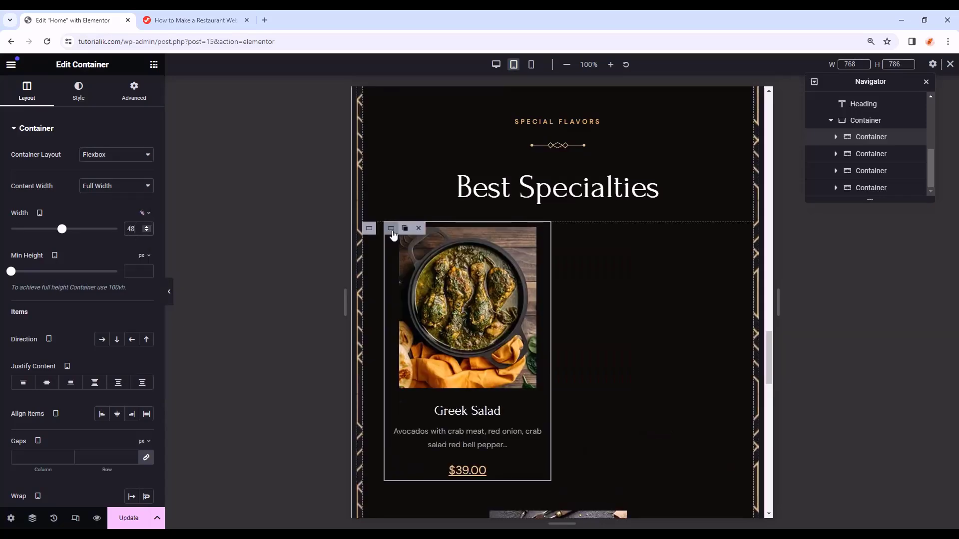
right_click(393, 229)
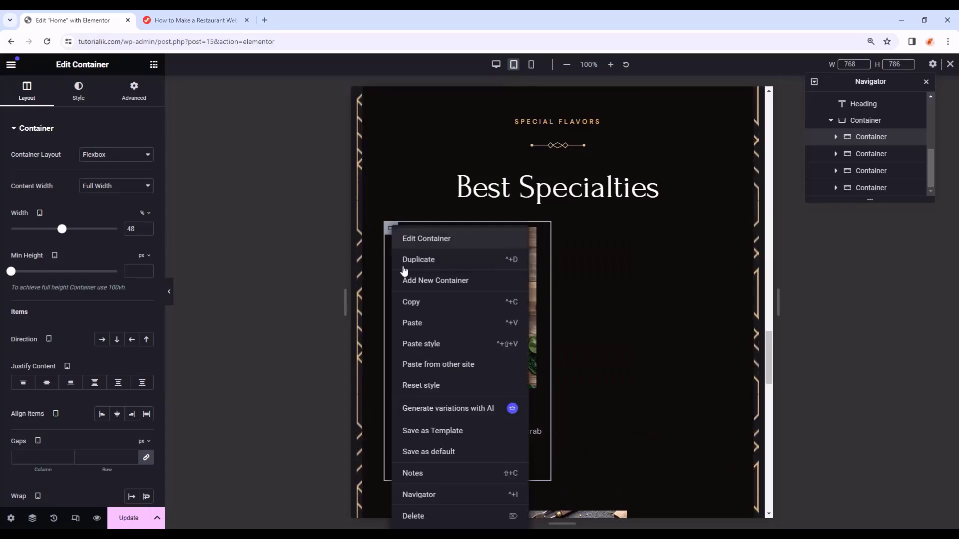
left_click(418, 304)
scroll(425, 303, "down", 3)
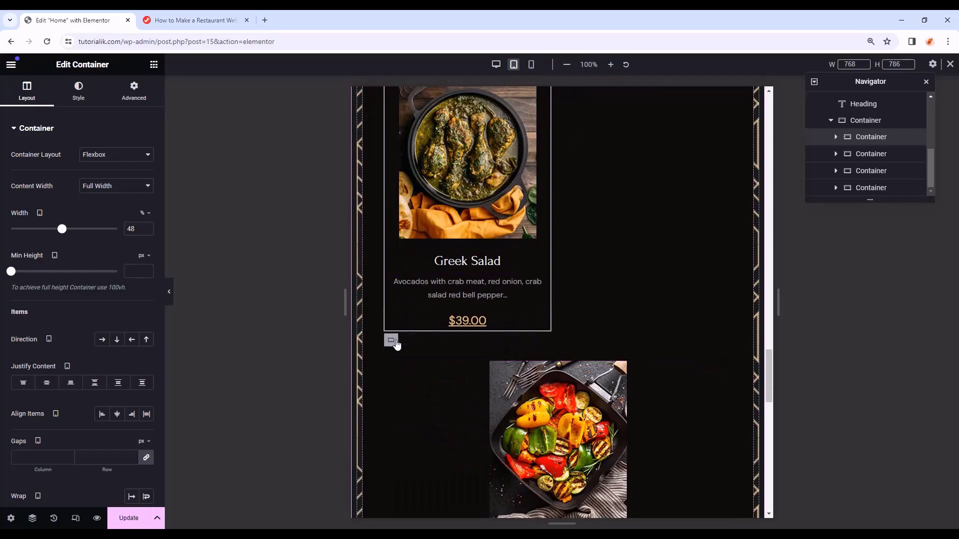
right_click(390, 342)
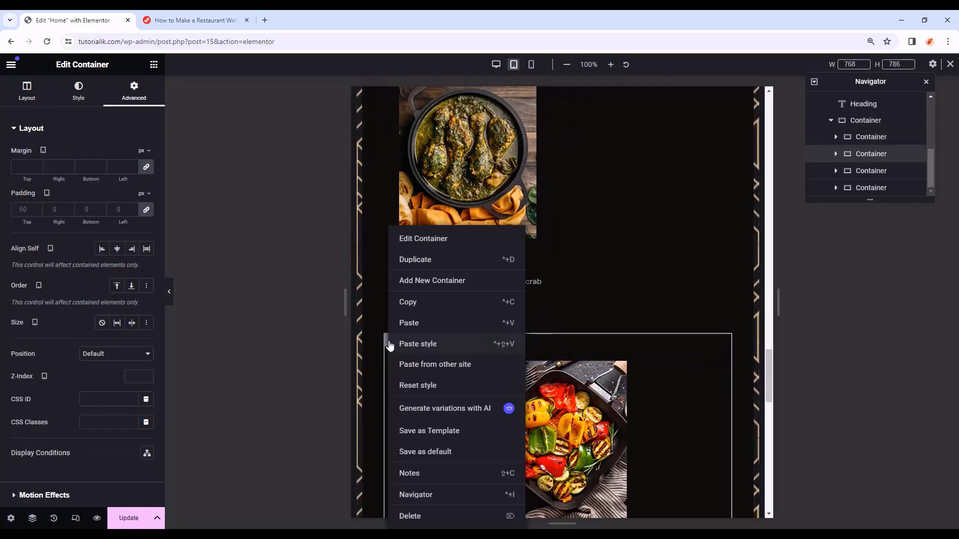
left_click(422, 344)
- Paste the same settings onto Butternut Pumpkin and Opu Fish to form a 2x2 grid
scroll(398, 327, "down", 2)
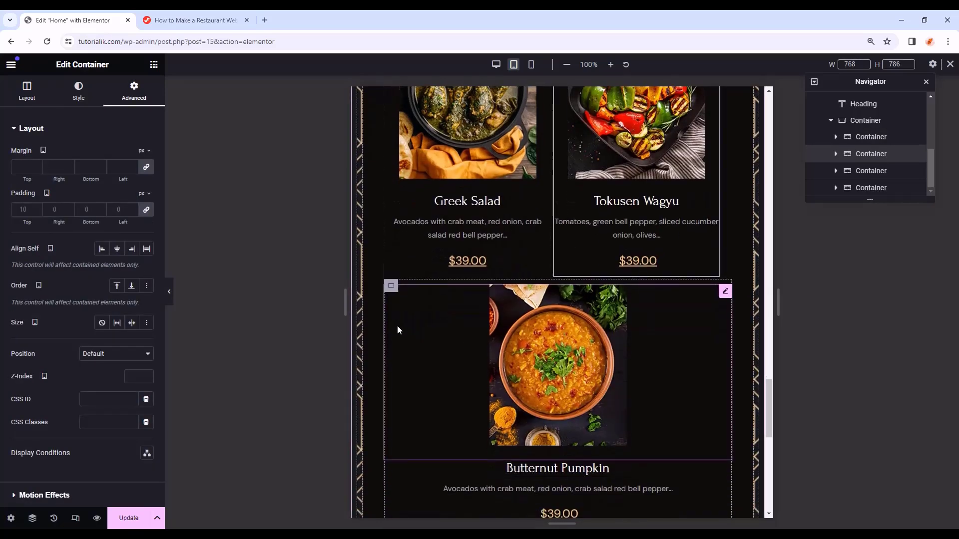
right_click(400, 256)
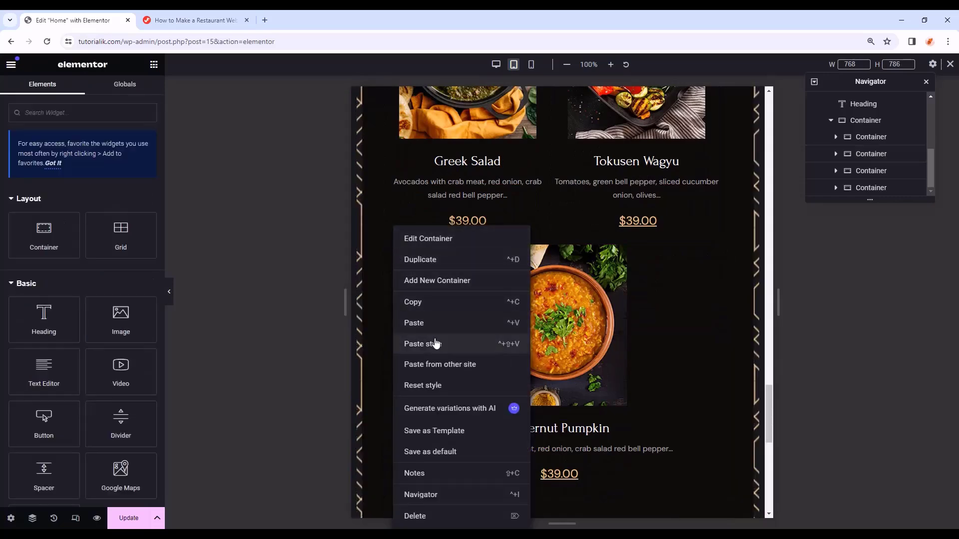
left_click(434, 343)
scroll(407, 339, "down", 1)
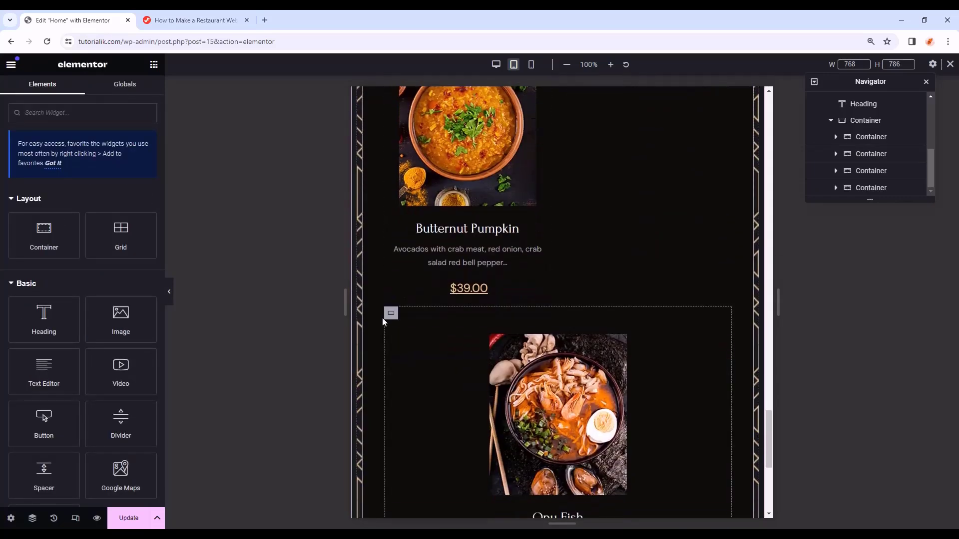
right_click(390, 316)
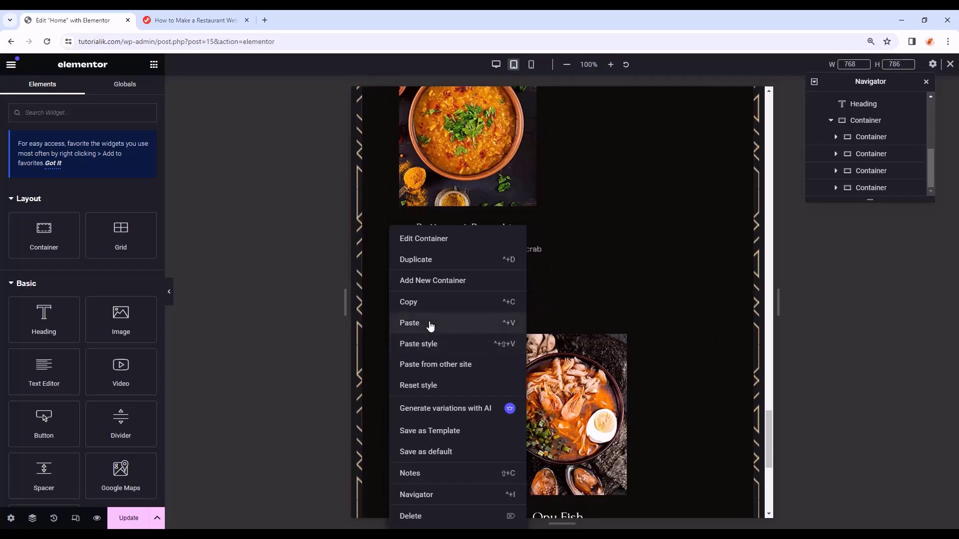
left_click(450, 322)
scroll(530, 351, "up", 2)
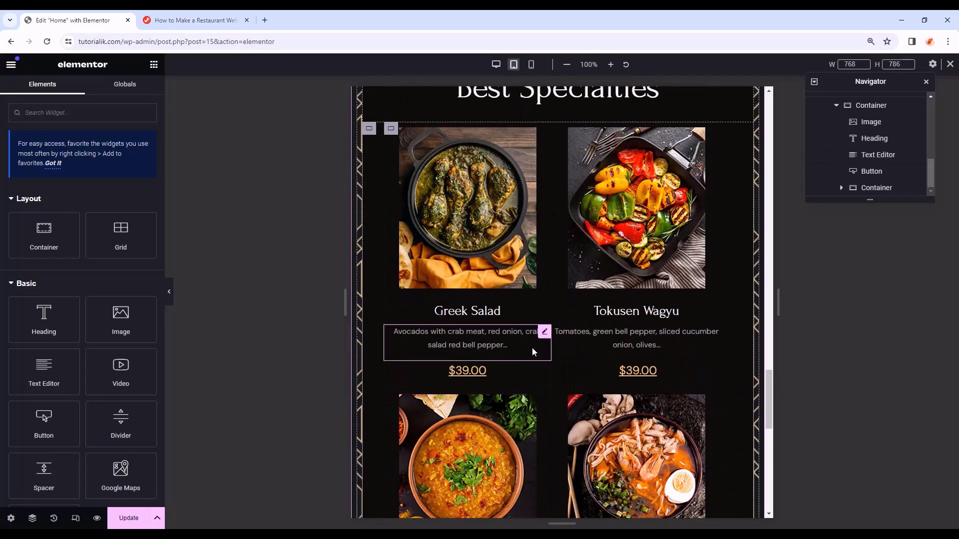
- Hide the panel and scroll through the 2x2 tablet layout of dish cards
left_click(170, 293)
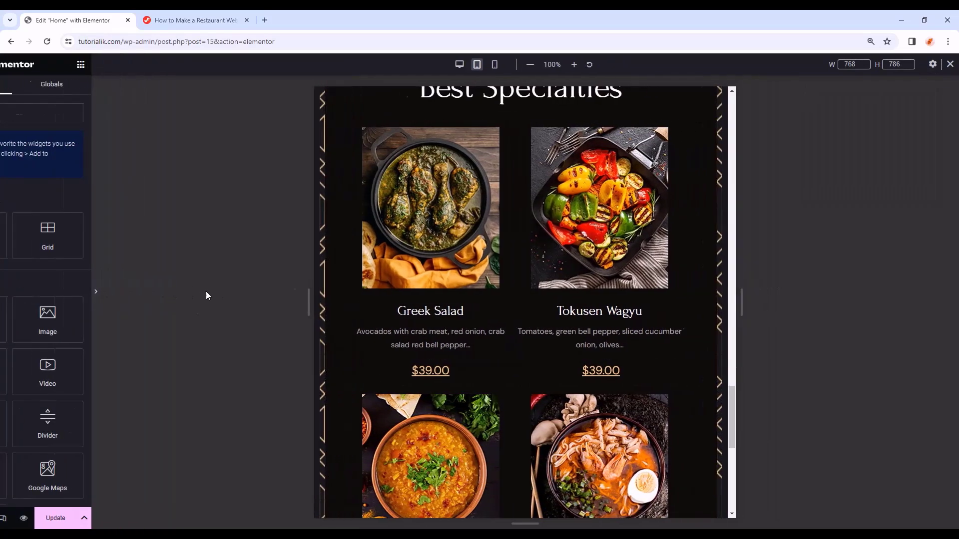
scroll(630, 345, "up", 1)
scroll(656, 343, "up", 4)
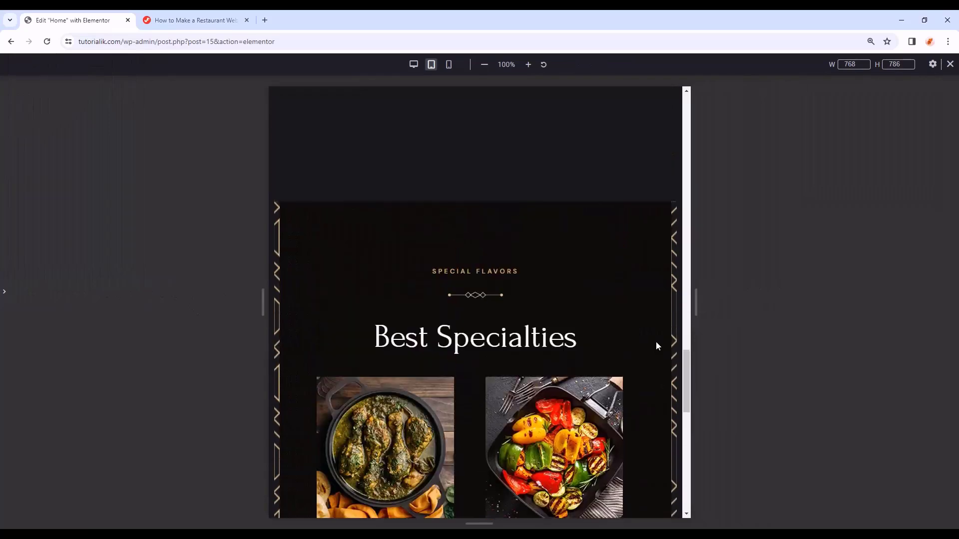
scroll(656, 343, "down", 6)
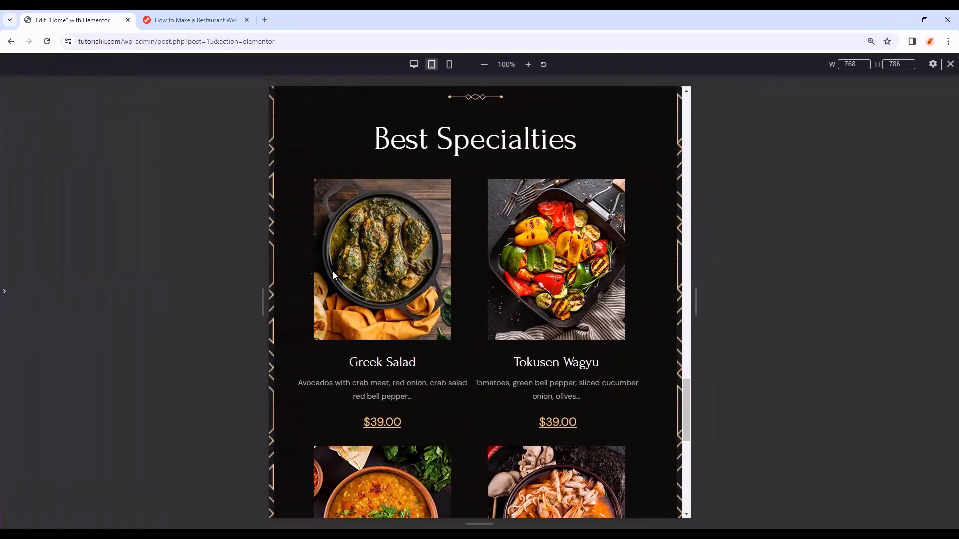
scroll(460, 289, "down", 4)
scroll(513, 313, "up", 5)
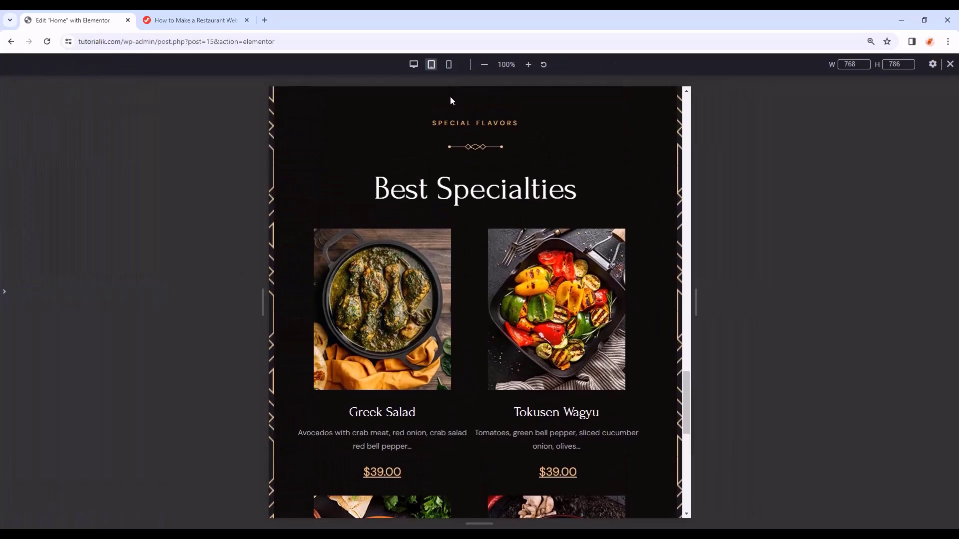
- Check the cards stack one per row at mobile width, then exit responsive mode
left_click(449, 65)
scroll(524, 248, "down", 8)
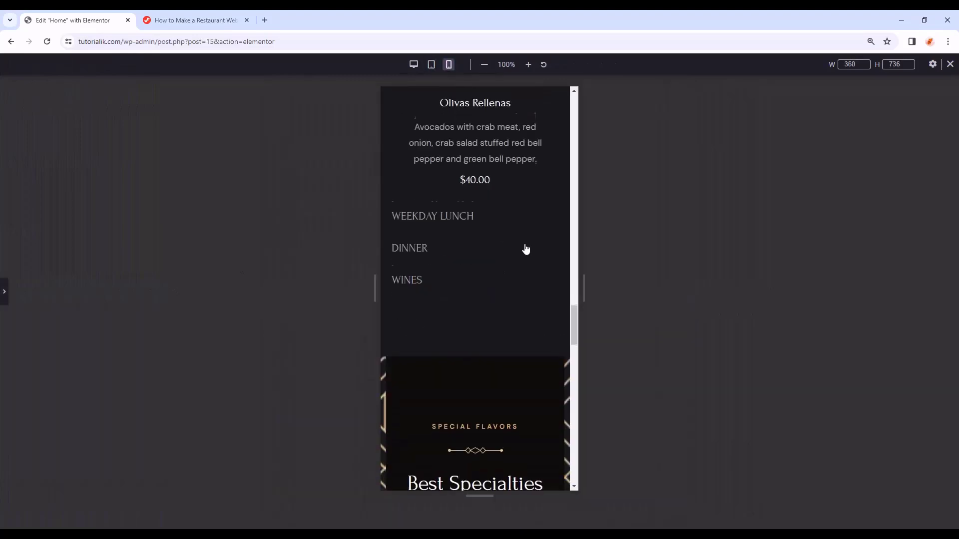
scroll(524, 248, "down", 11)
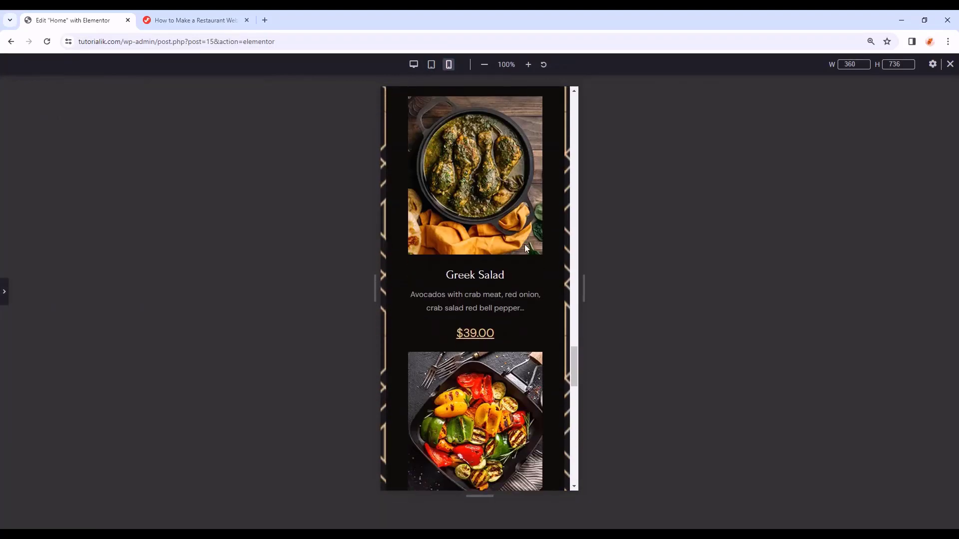
scroll(525, 248, "down", 11)
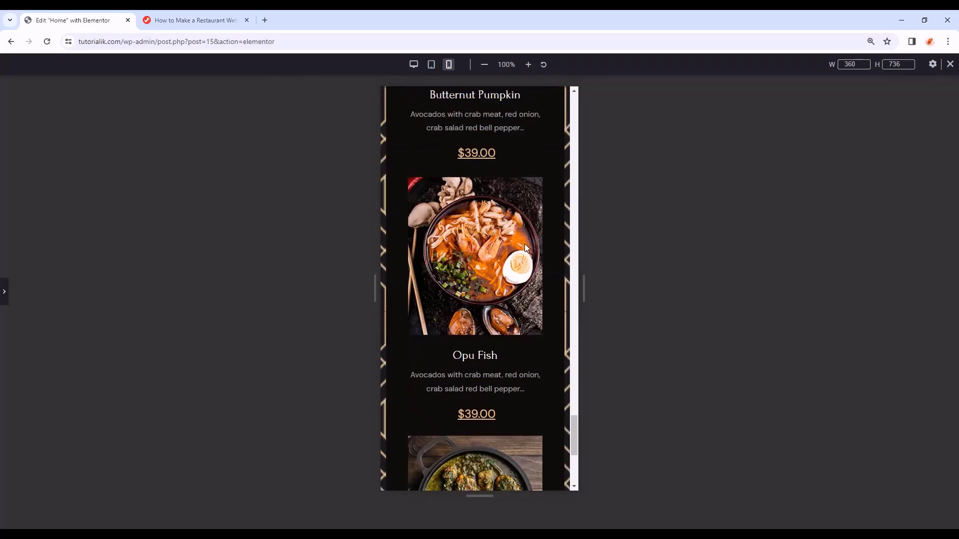
scroll(524, 246, "up", 20)
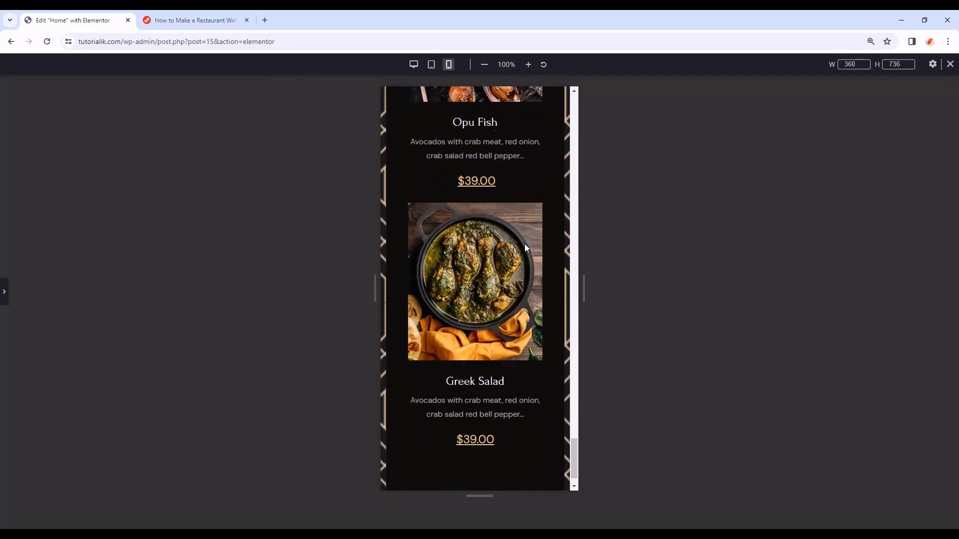
scroll(524, 248, "up", 3)
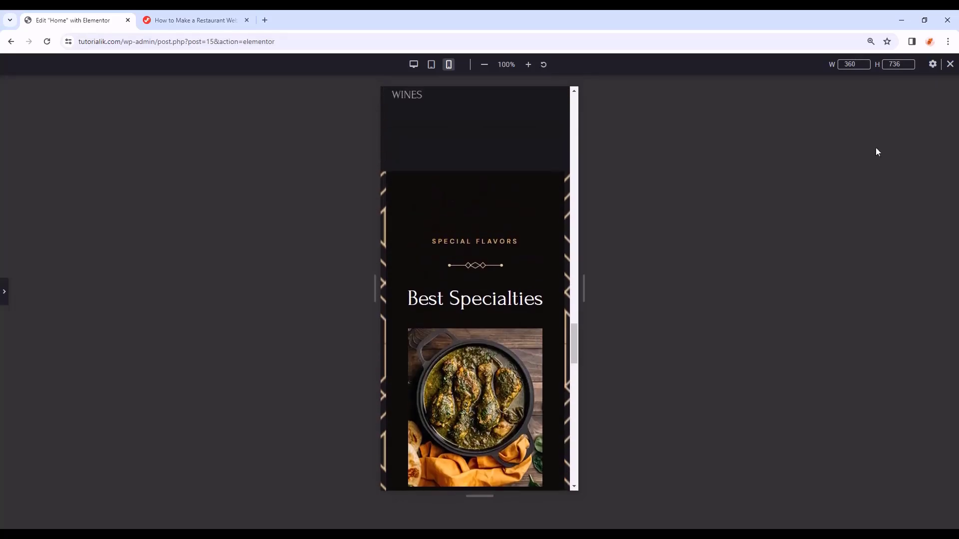
left_click(950, 64)
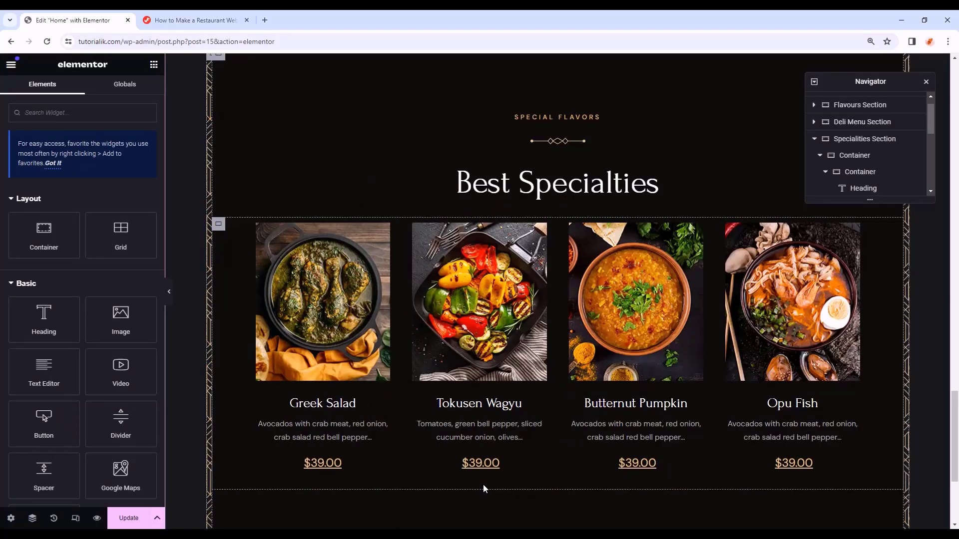
- Toggle responsive mode, glance at the mobile layout, and return to desktop width
left_click(76, 518)
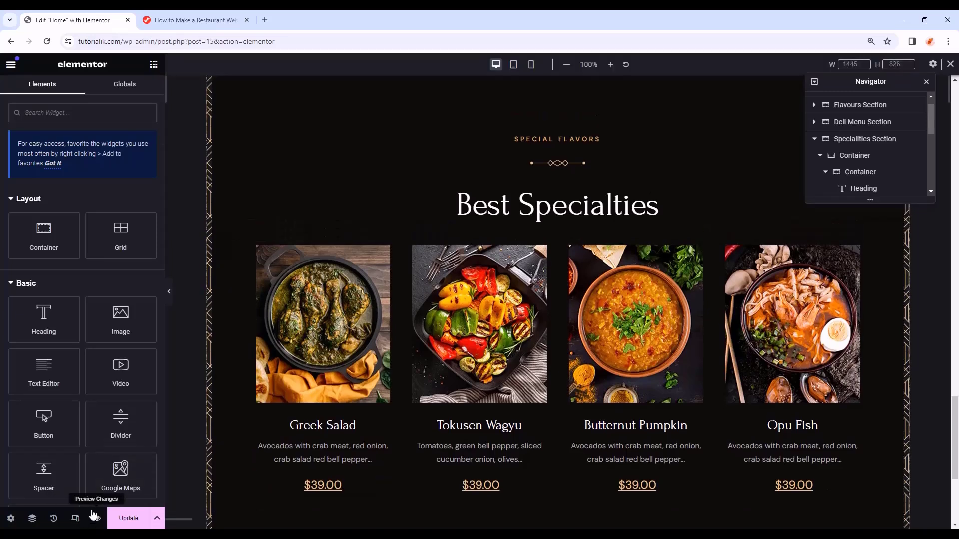
left_click(77, 518)
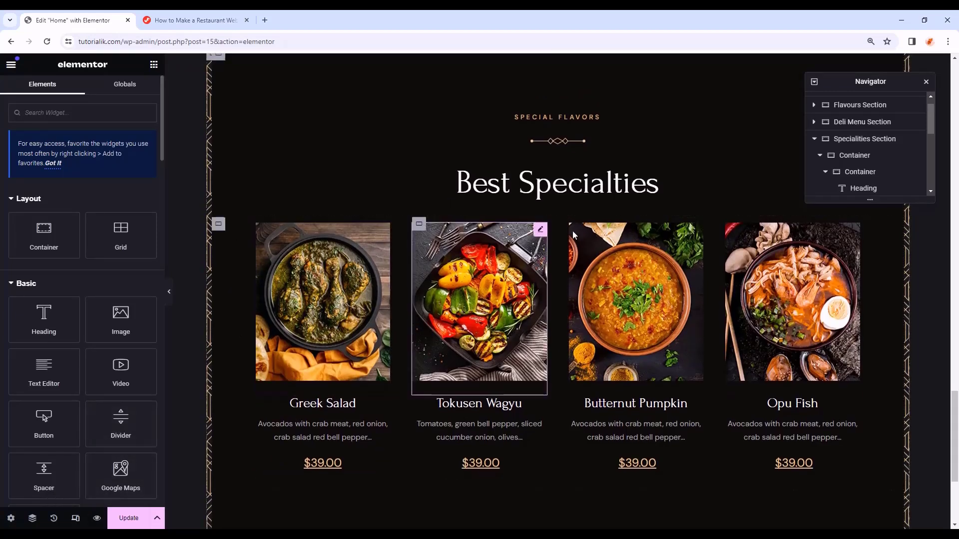
left_click(78, 519)
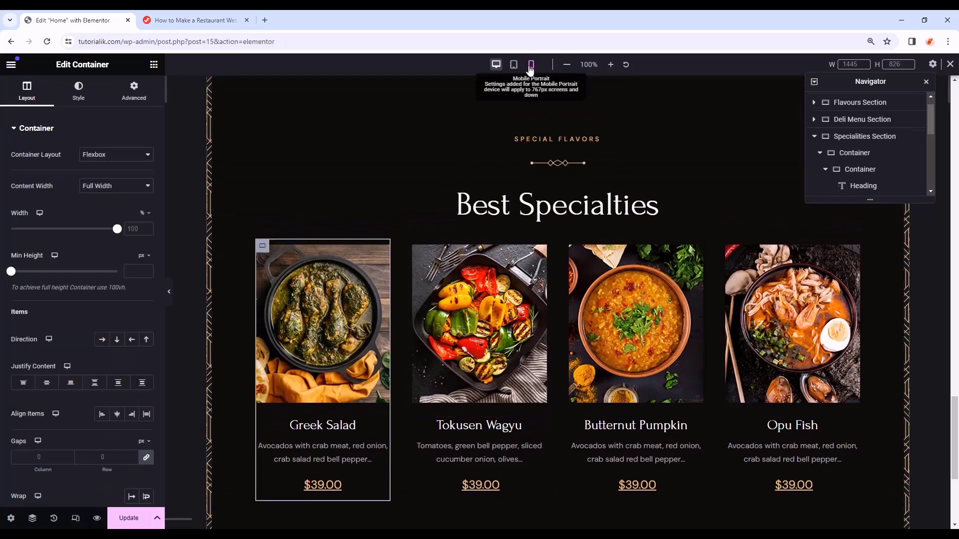
left_click(531, 64)
scroll(554, 262, "down", 10)
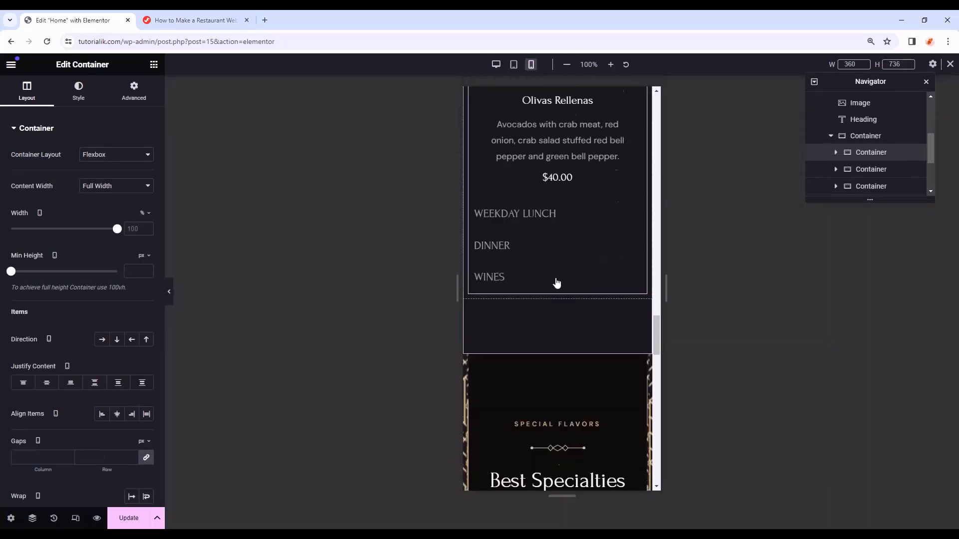
left_click(496, 64)
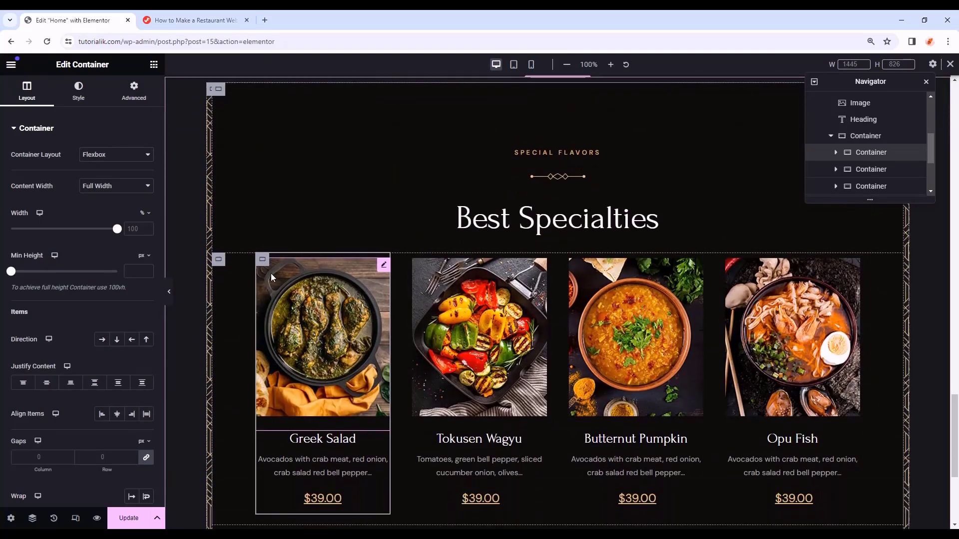
- Give Tokusen Wagyu and Opu Fish 50 px top padding and preview the staggered row
left_click(133, 87)
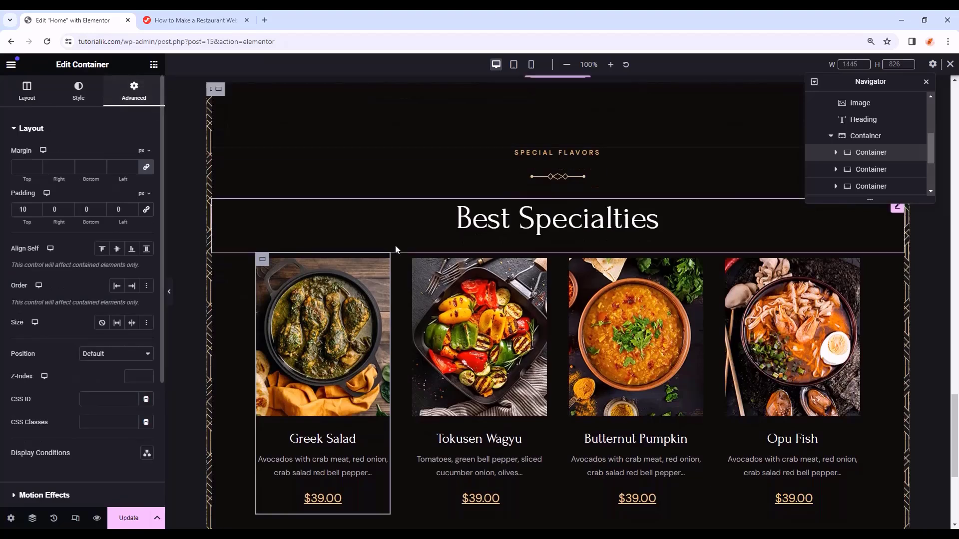
left_click(418, 262)
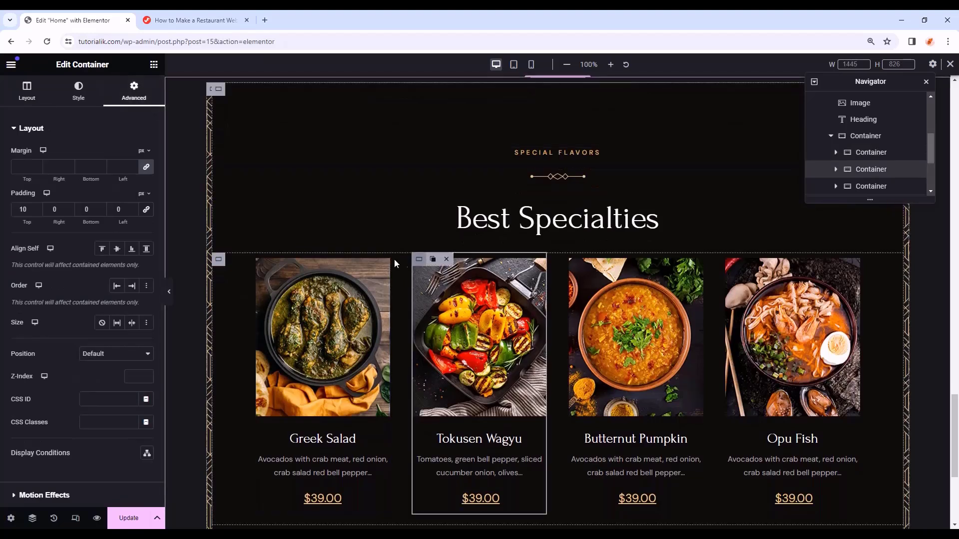
double_click(23, 209)
type("50")
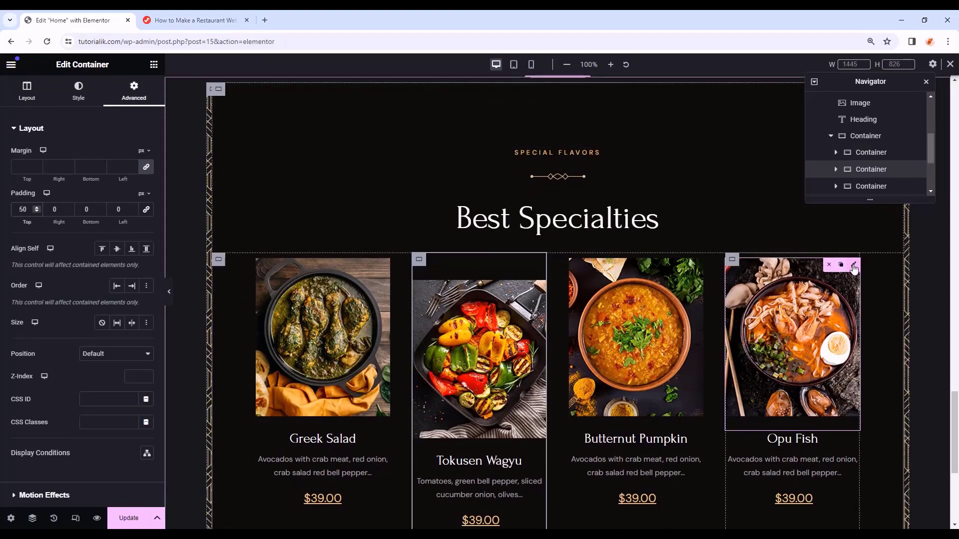
left_click(732, 259)
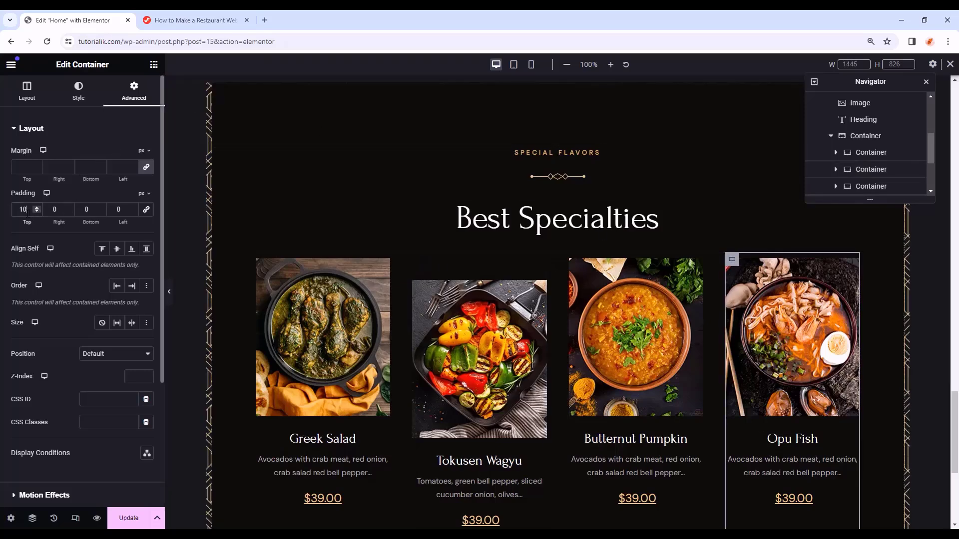
type("50")
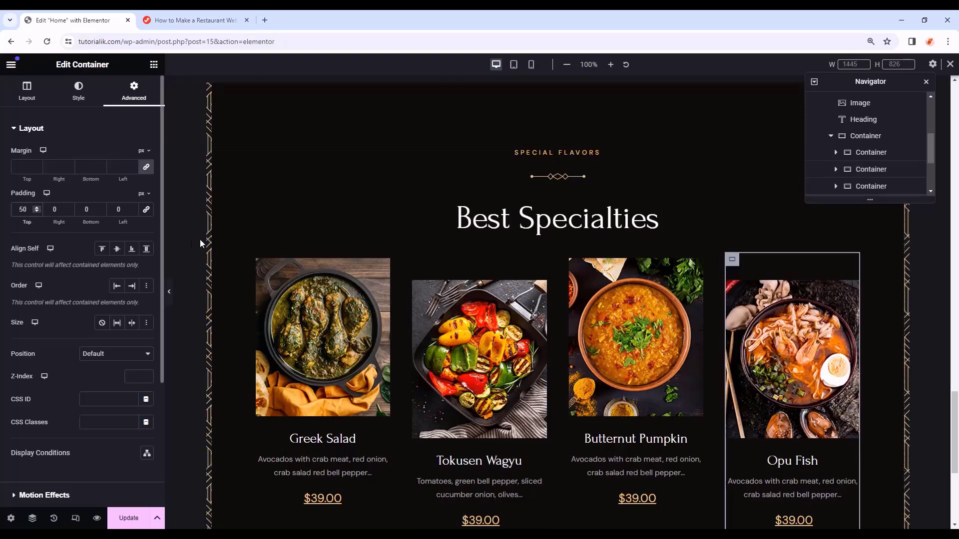
left_click(169, 292)
scroll(740, 280, "down", 1)
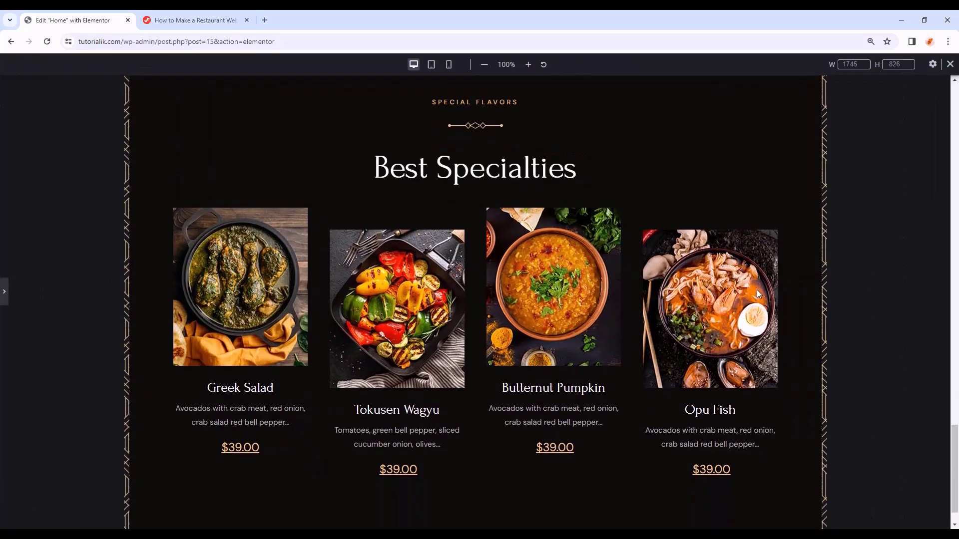
key("ctrl+p")
- Collapse the Specialities Section in Navigator and drag a new Container below it
left_click(814, 137)
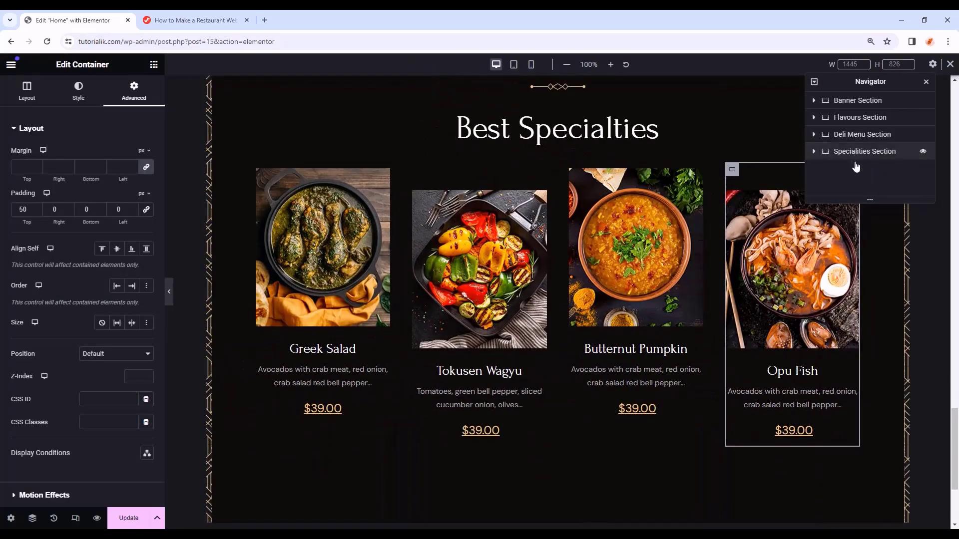
scroll(879, 405, "down", 3)
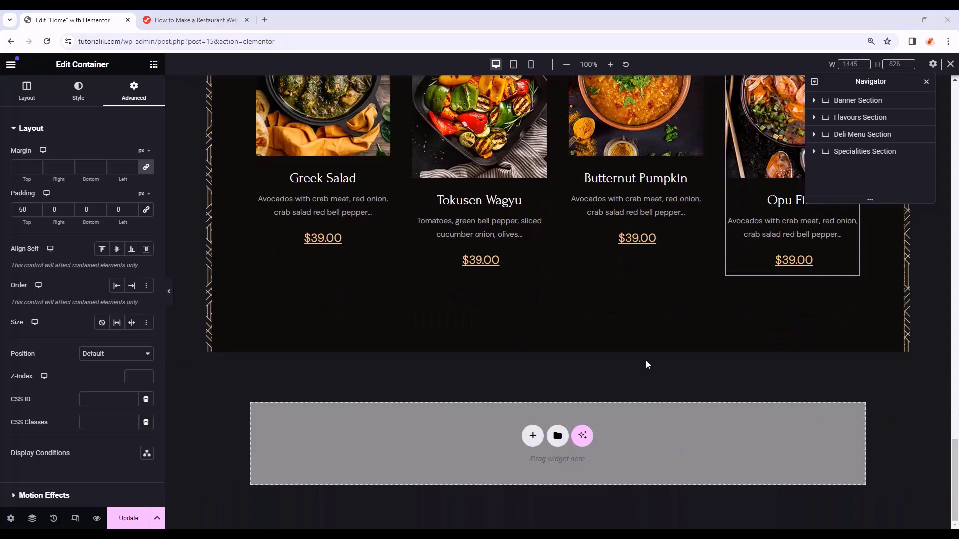
left_click(154, 64)
left_click_drag(73, 244, 505, 430)
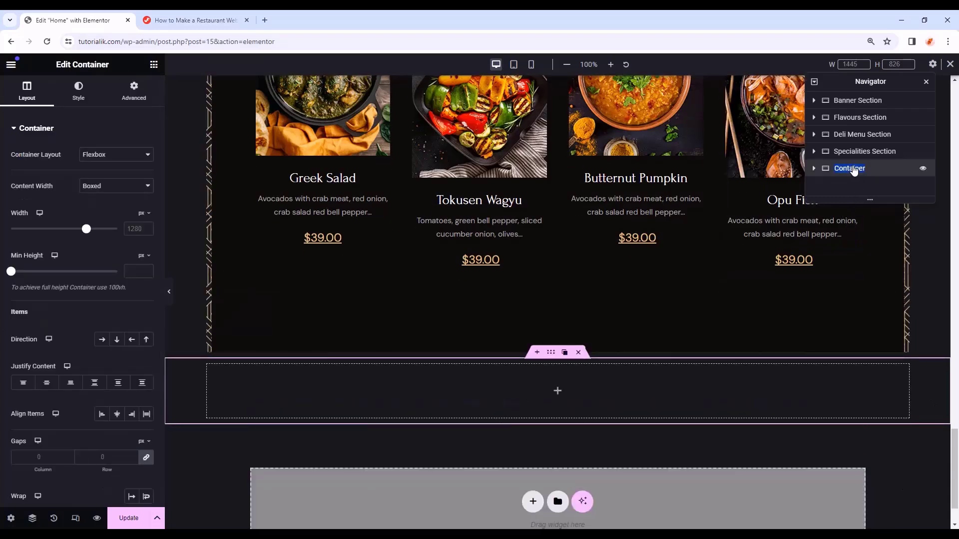
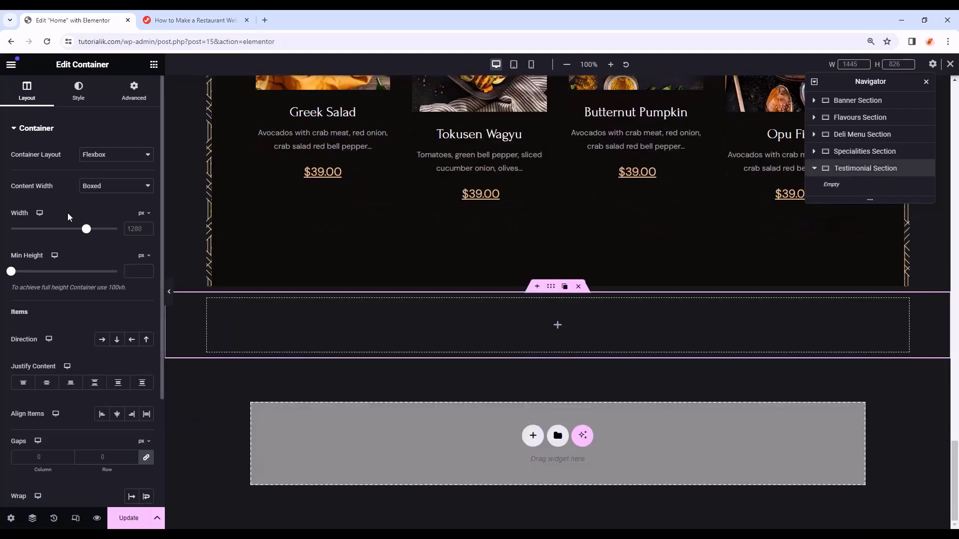
- Make the container Full Width with a classic background of the laughing-women photo
left_click(97, 190)
left_click(103, 204)
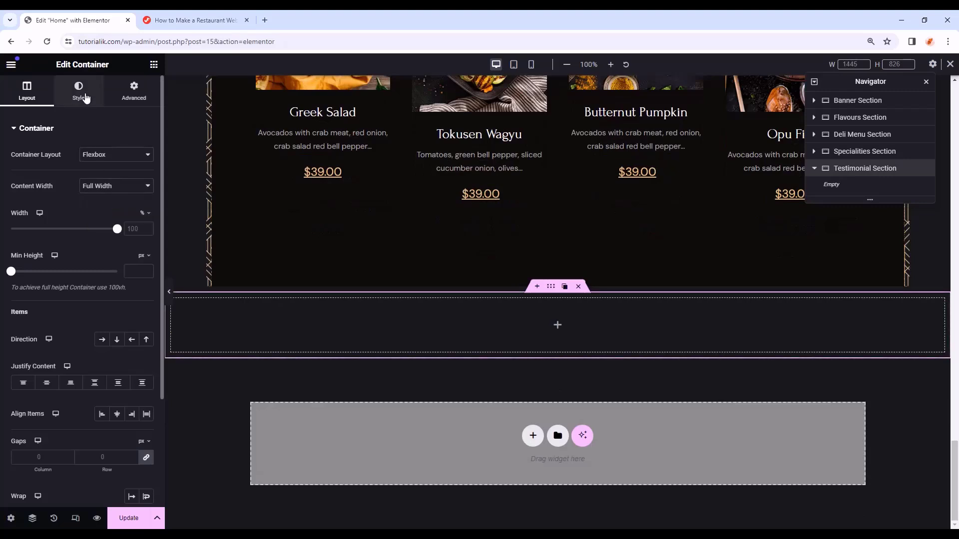
left_click(86, 98)
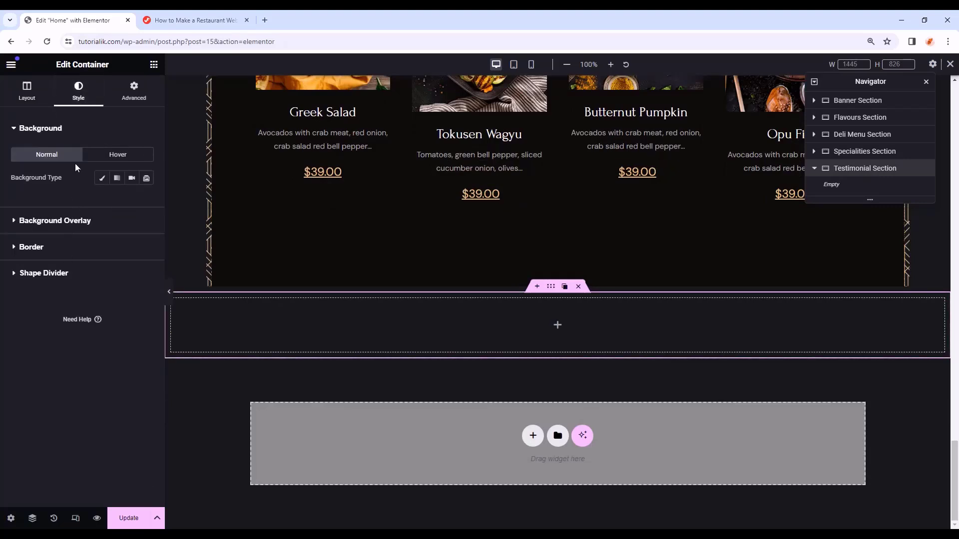
left_click(102, 177)
left_click(79, 257)
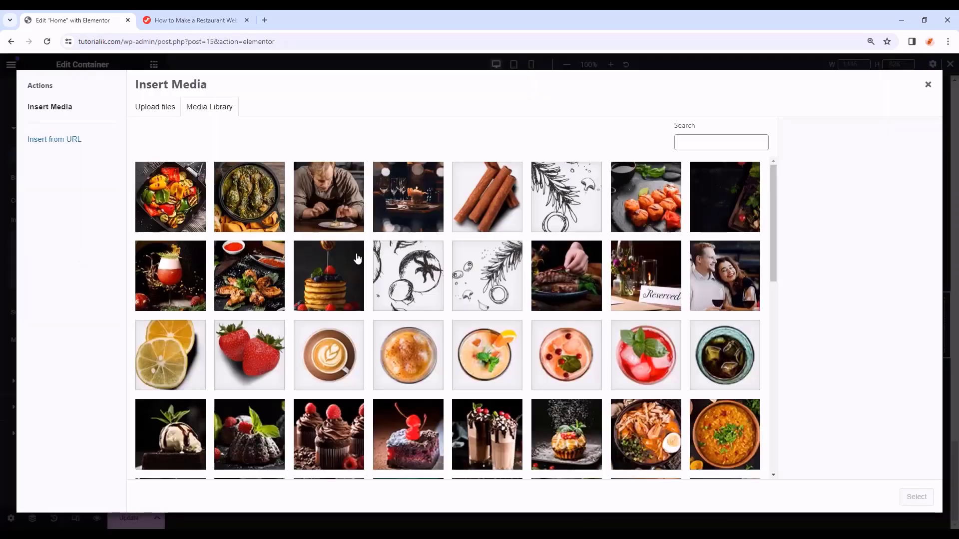
scroll(359, 258, "down", 10)
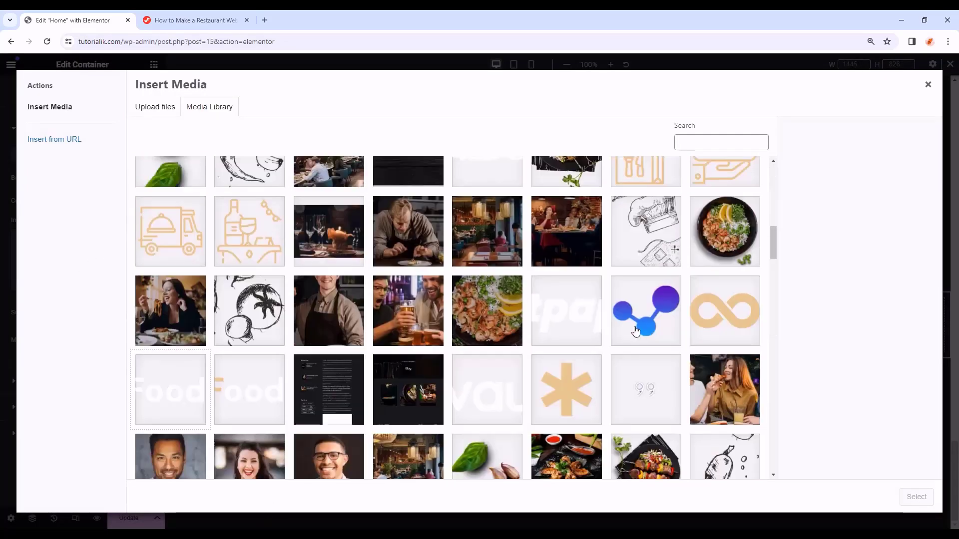
left_click(724, 397)
left_click(923, 500)
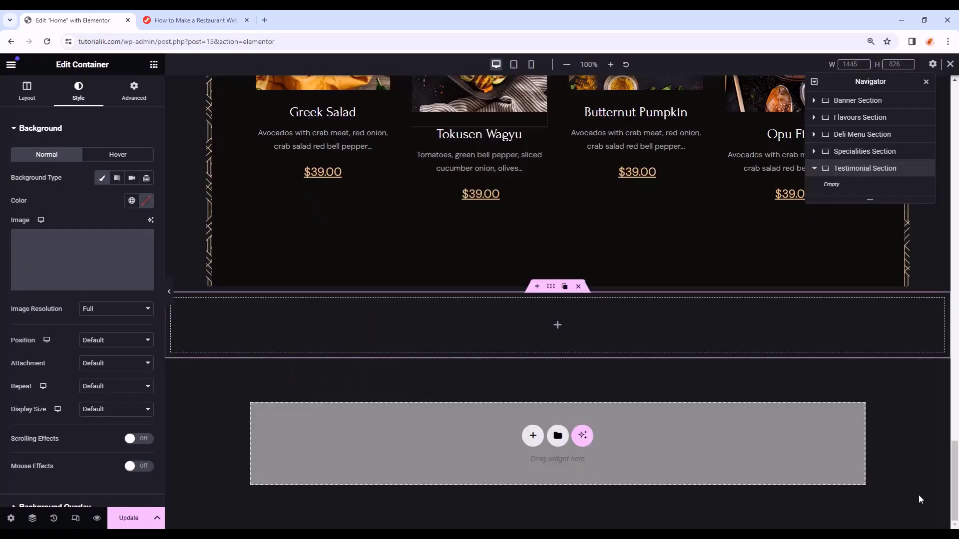
- Set the background image to Center Center, Scroll, No-repeat and Cover
scroll(148, 366, "down", 2)
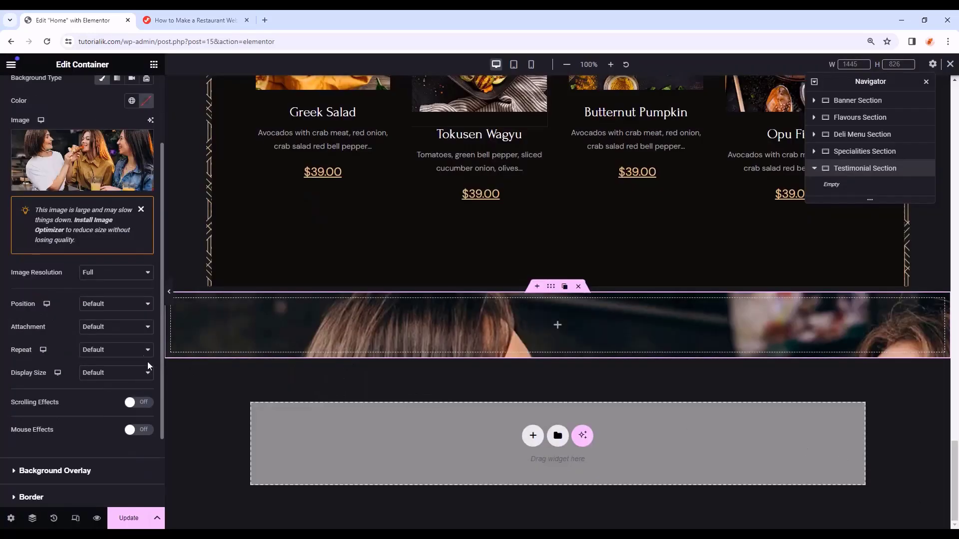
left_click(121, 307)
left_click(116, 325)
left_click(116, 326)
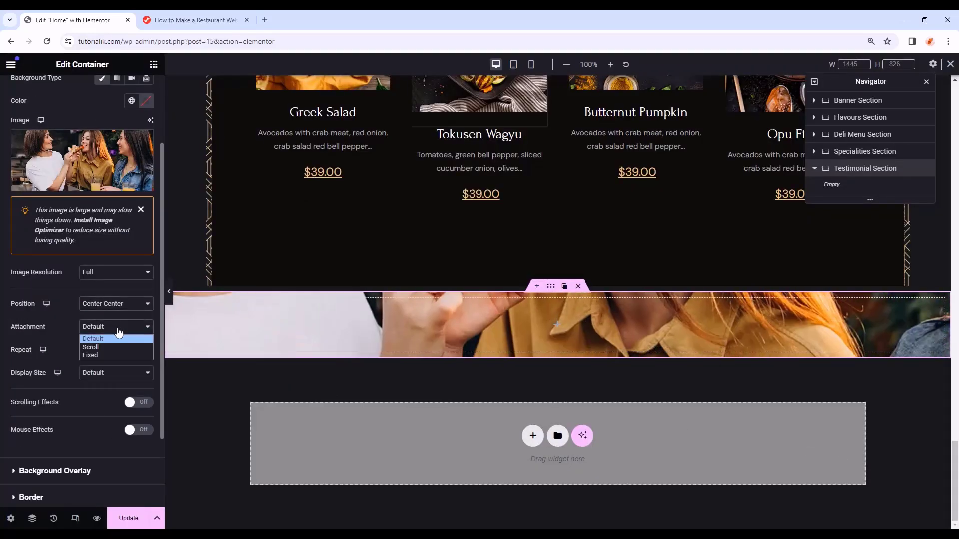
left_click(110, 350)
left_click(110, 350)
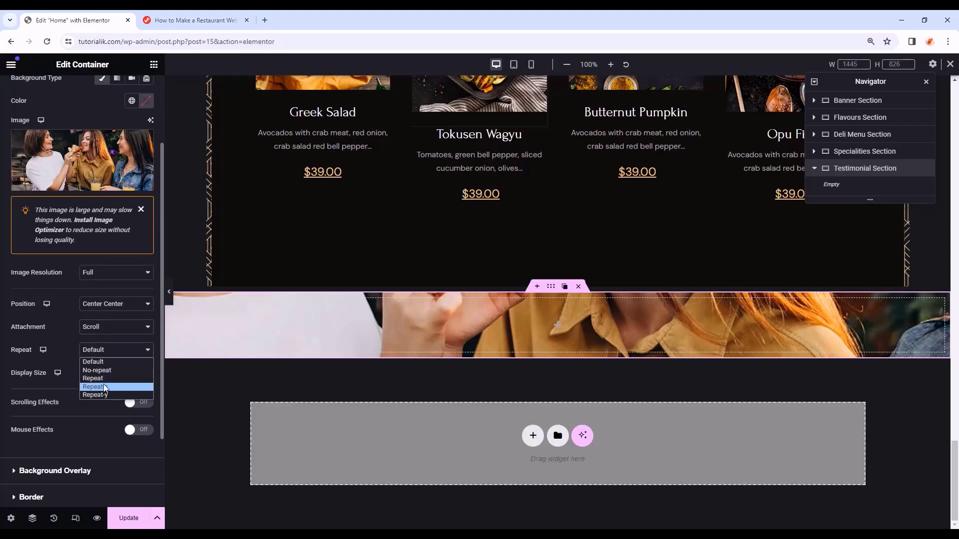
left_click(105, 370)
left_click(111, 376)
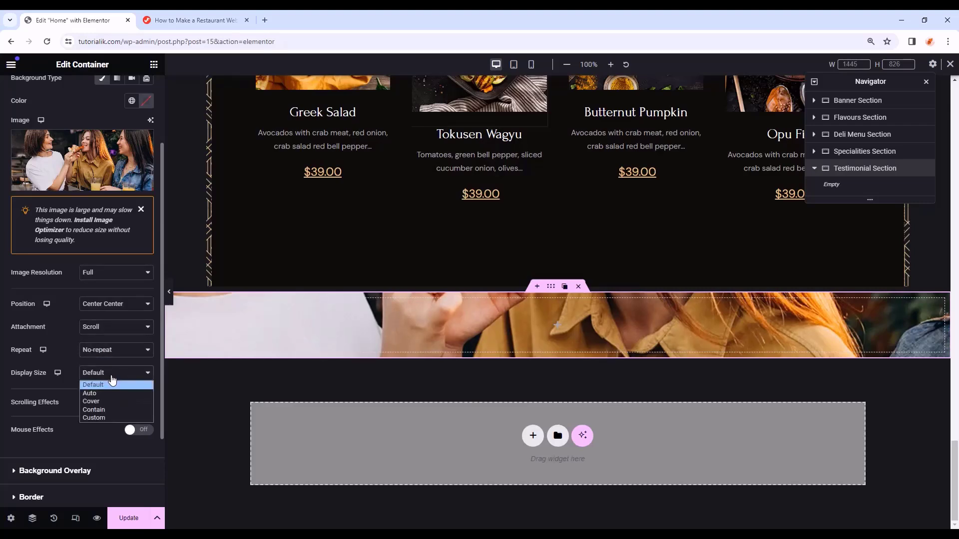
left_click(108, 402)
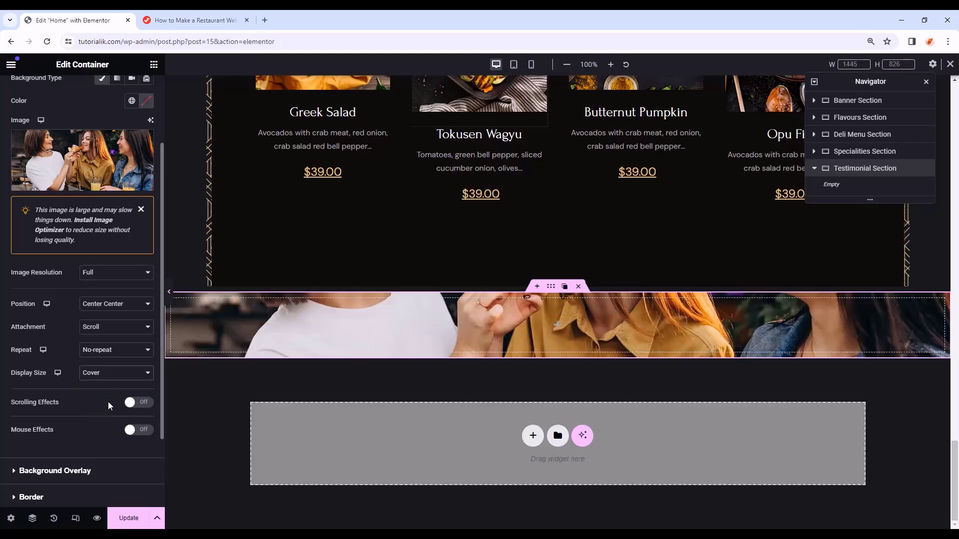
- Add a classic background overlay in the global Body Color at 0.7 opacity
scroll(74, 306, "down", 2)
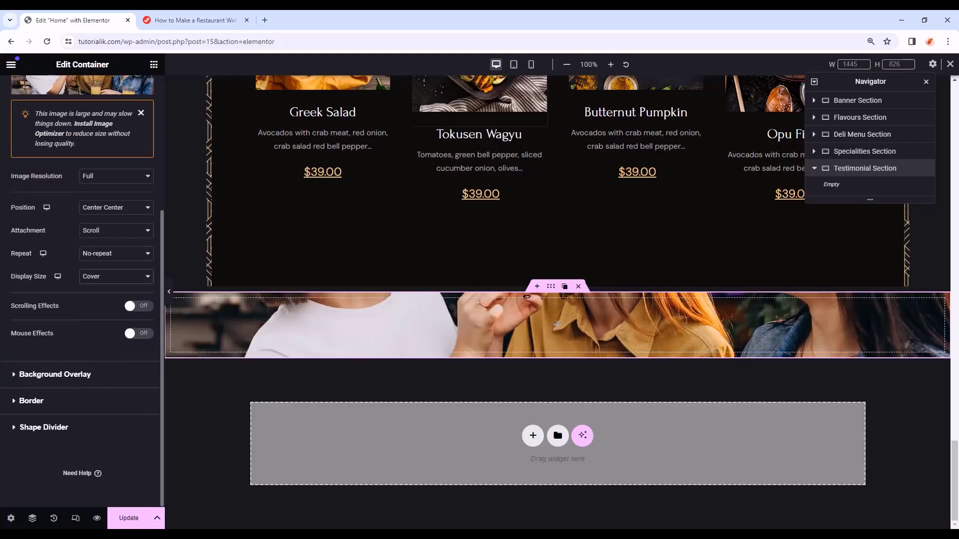
left_click(108, 379)
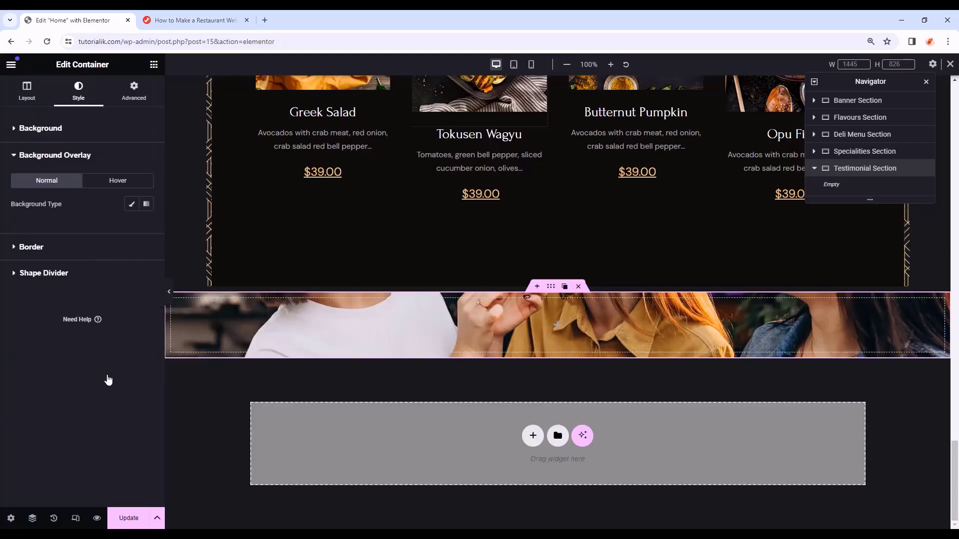
left_click(133, 207)
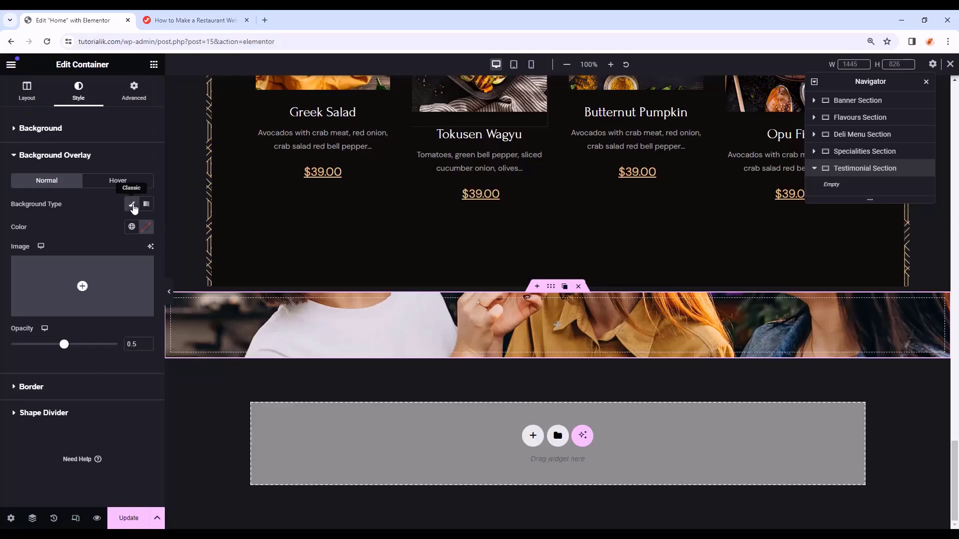
left_click(147, 228)
key("Escape")
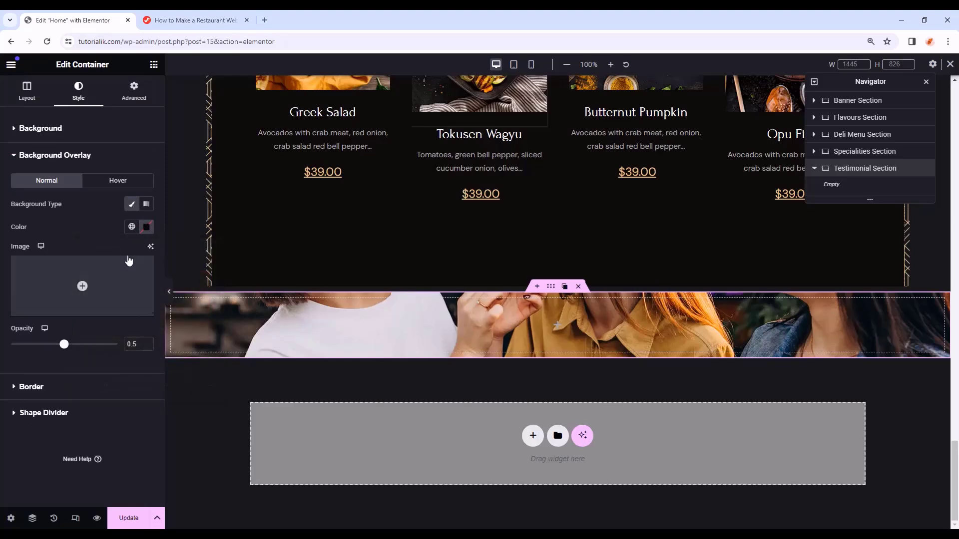
left_click(132, 227)
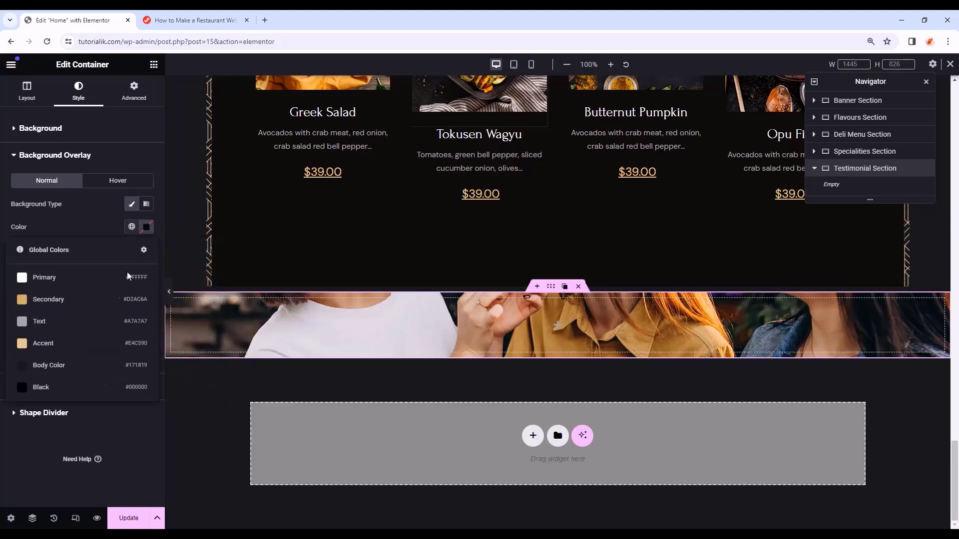
left_click(92, 368)
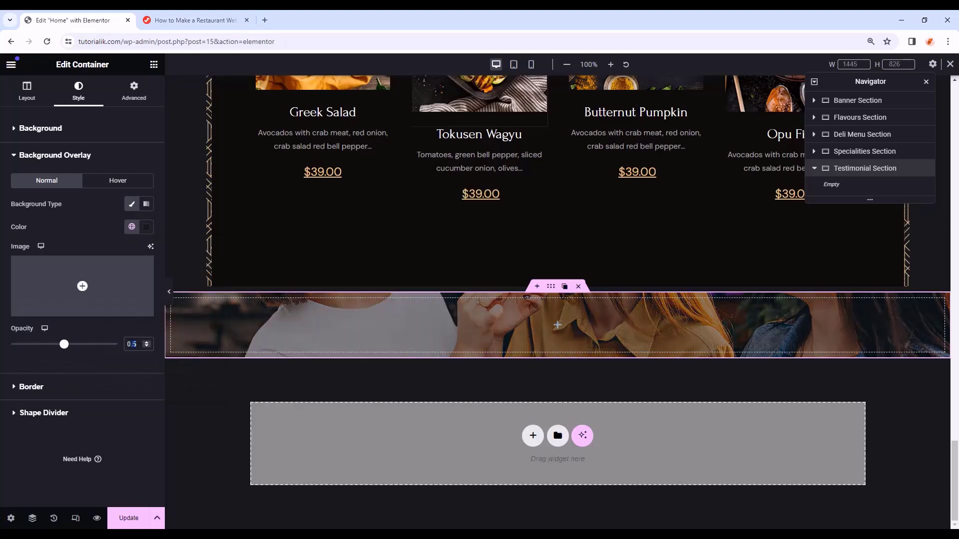
type(".7")
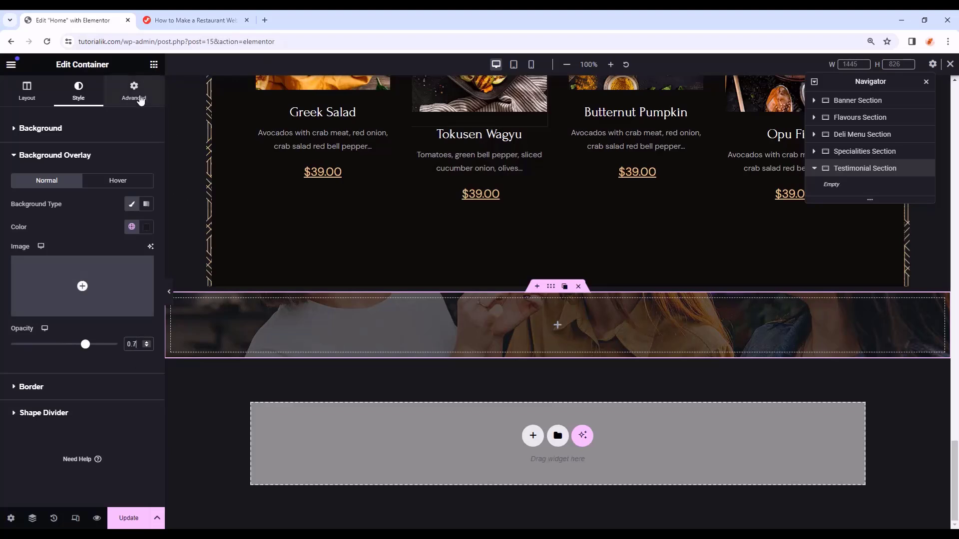
left_click(142, 90)
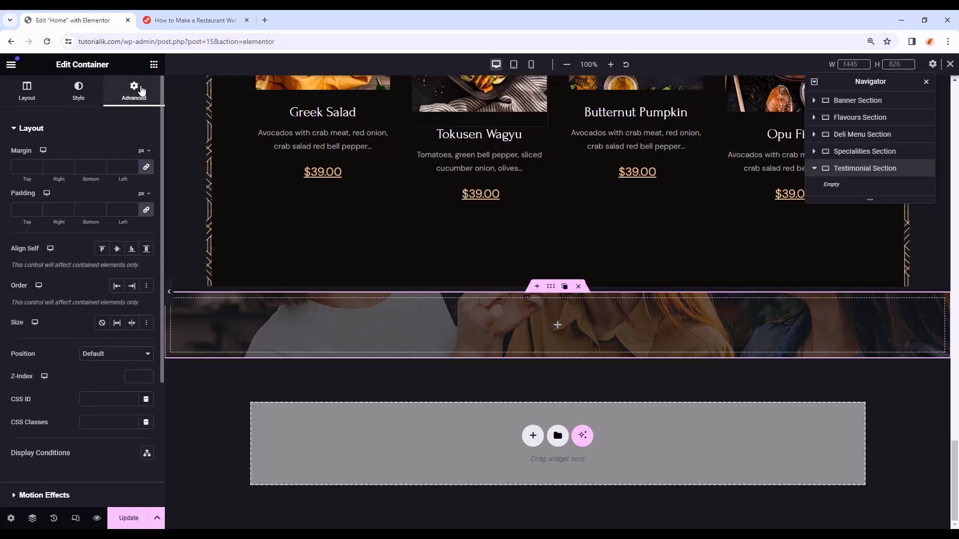
- Unlink the padding and set top 125 and bottom 310
left_click(146, 211)
type("125")
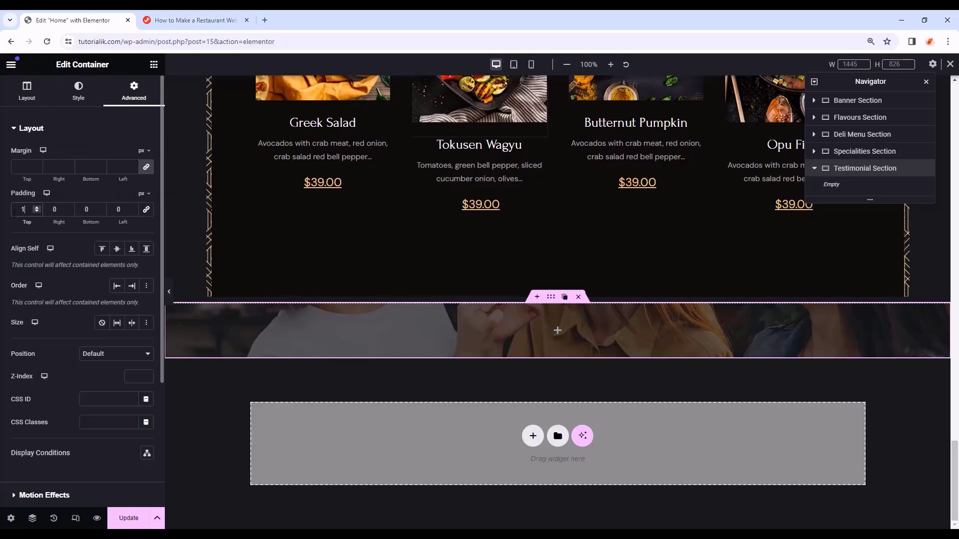
left_click(86, 209)
type("310")
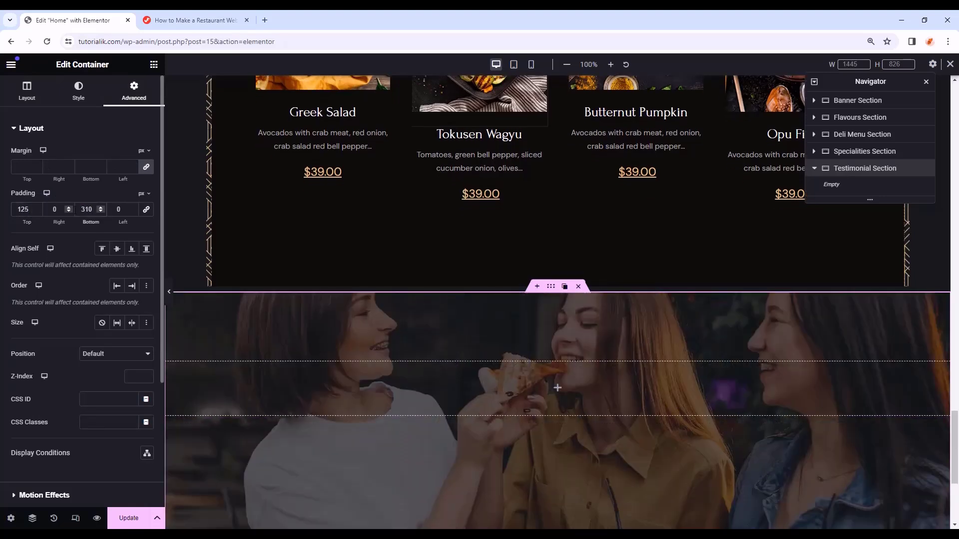
- Drag an inner Container into the testimonial section and give it 0 padding
left_click(154, 64)
left_click_drag(44, 233, 546, 387)
left_click(134, 90)
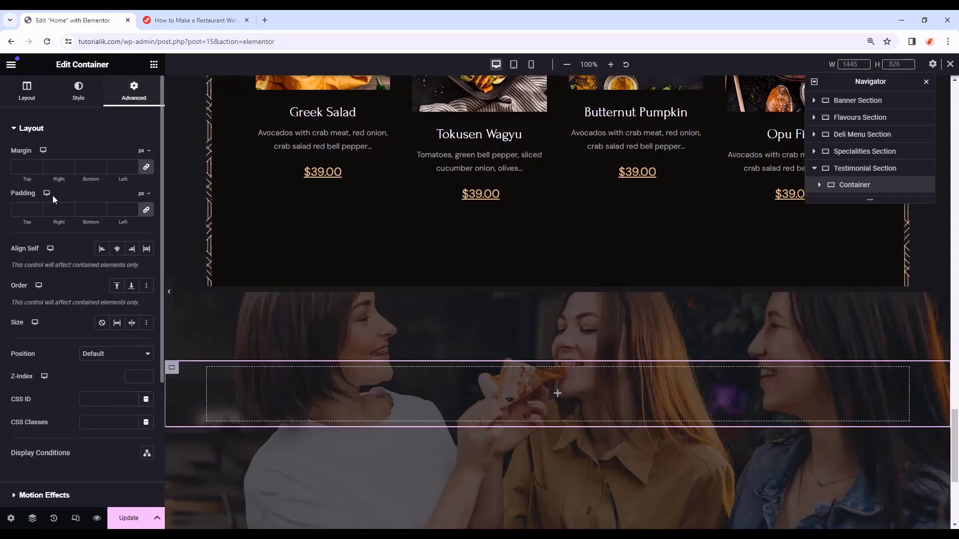
left_click(27, 204)
type("0")
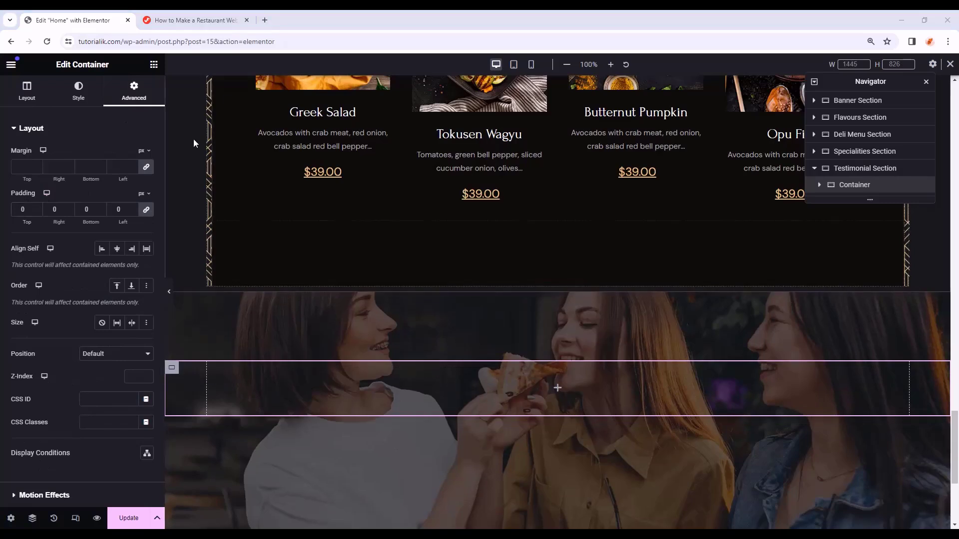
- Add an Image widget showing the 99 quote image and switch its width unit to px
left_click(154, 66)
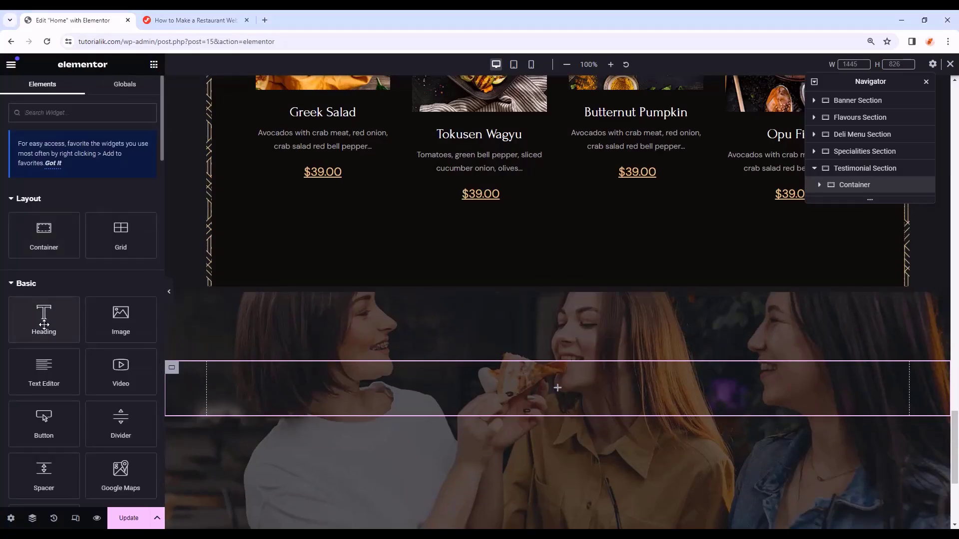
scroll(1, 399, "down", 2)
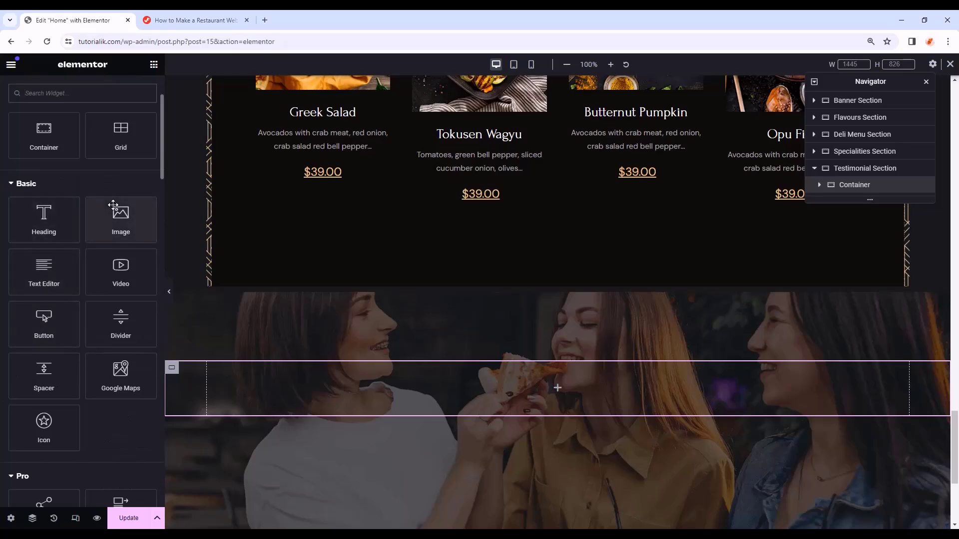
left_click_drag(98, 207, 548, 383)
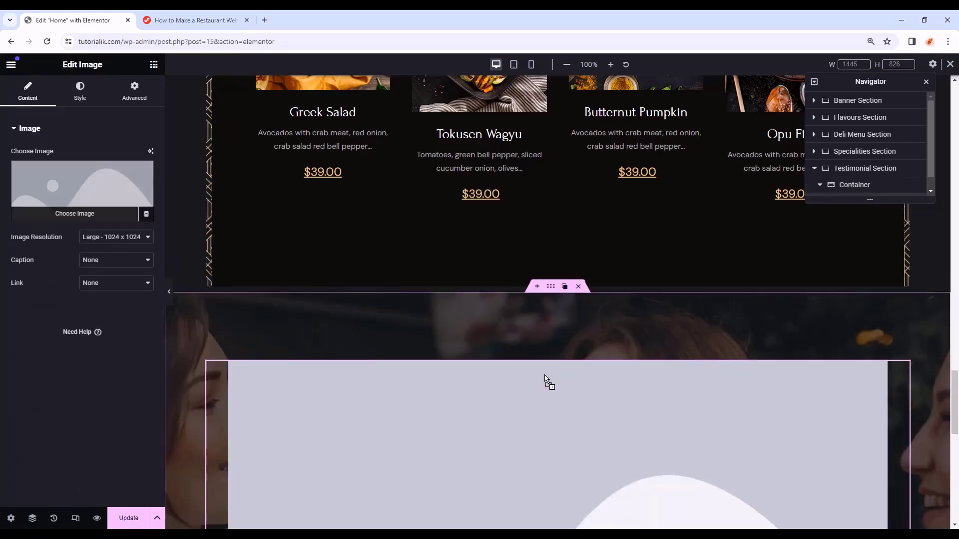
left_click(59, 192)
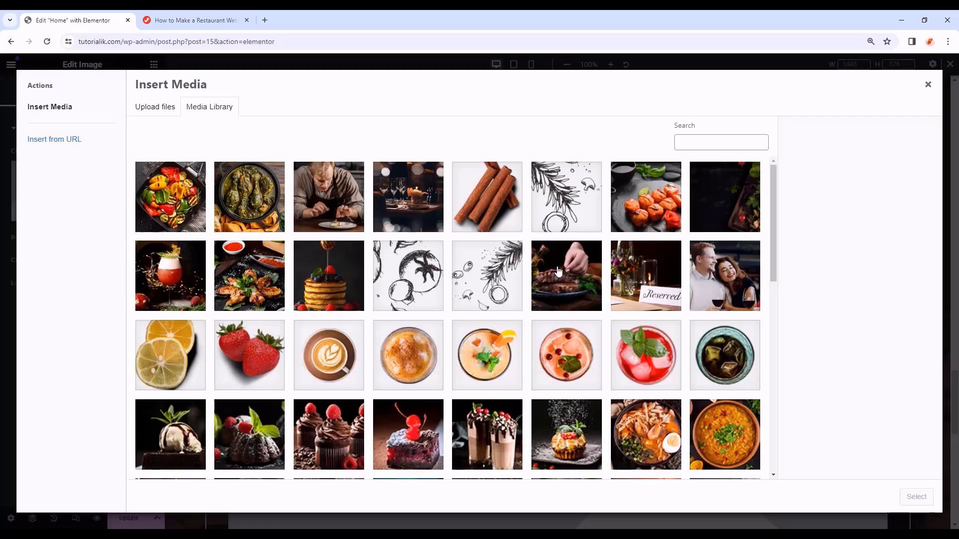
scroll(574, 277, "down", 10)
left_click(672, 265)
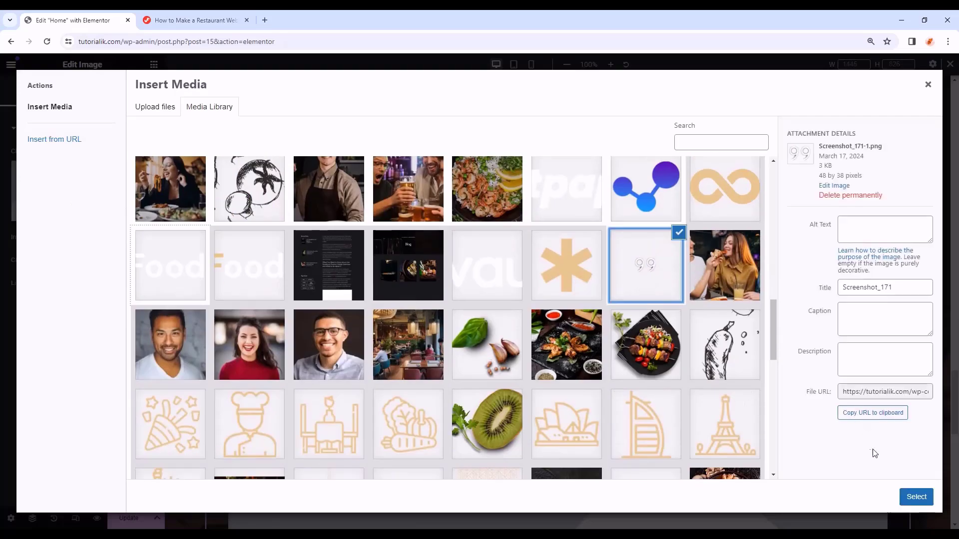
left_click(913, 494)
left_click(80, 92)
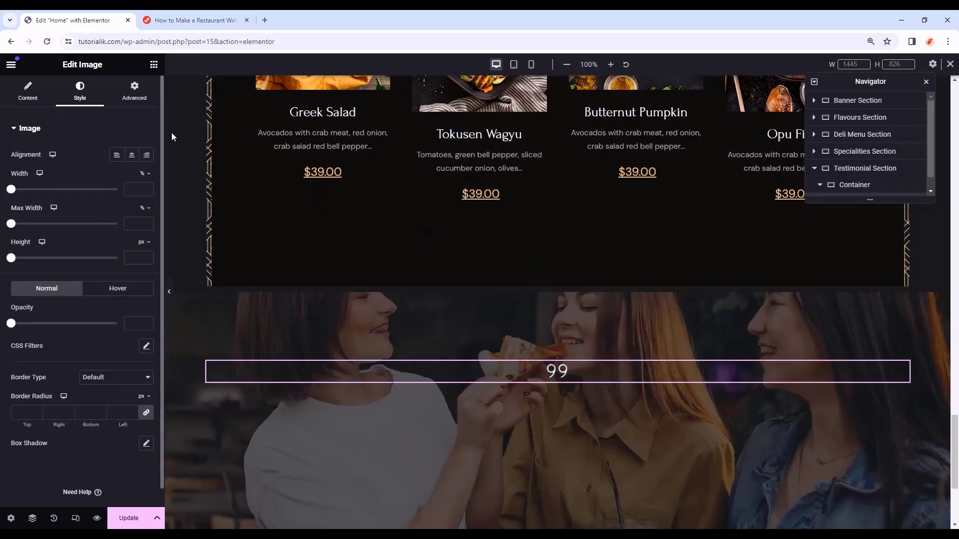
left_click(145, 177)
left_click(142, 185)
- Set the quote image width to 30 px and add a Testimonial Carousel below it
type("30")
left_click(153, 63)
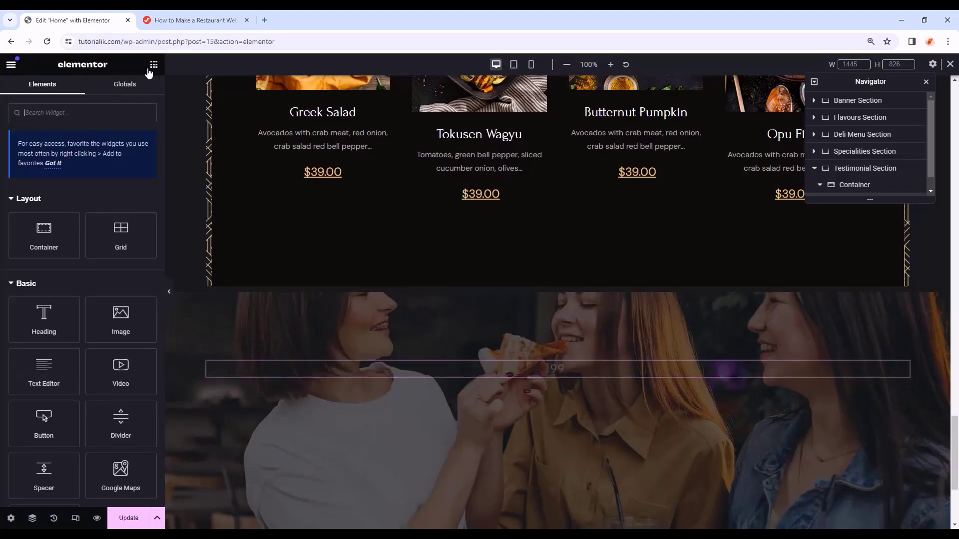
left_click(56, 113)
type("testimonial")
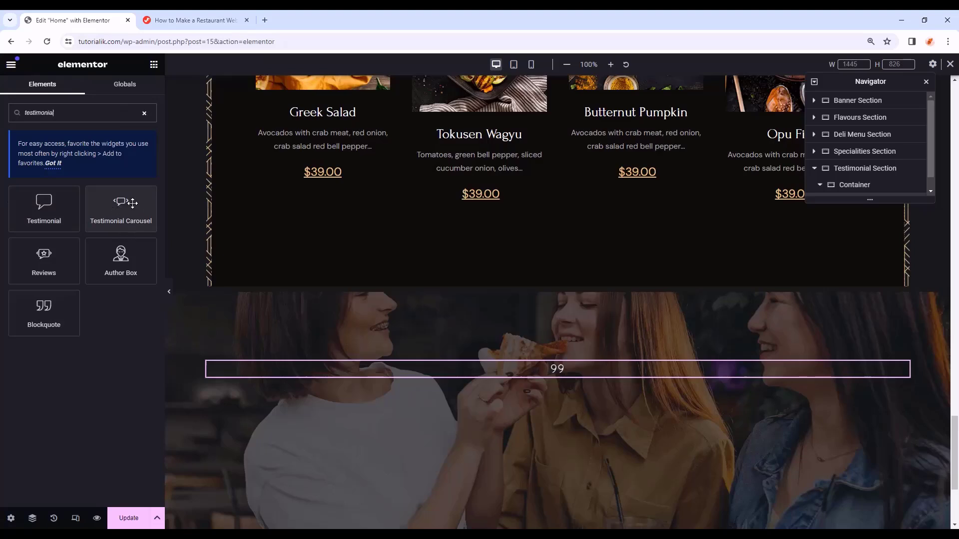
left_click_drag(105, 199, 567, 379)
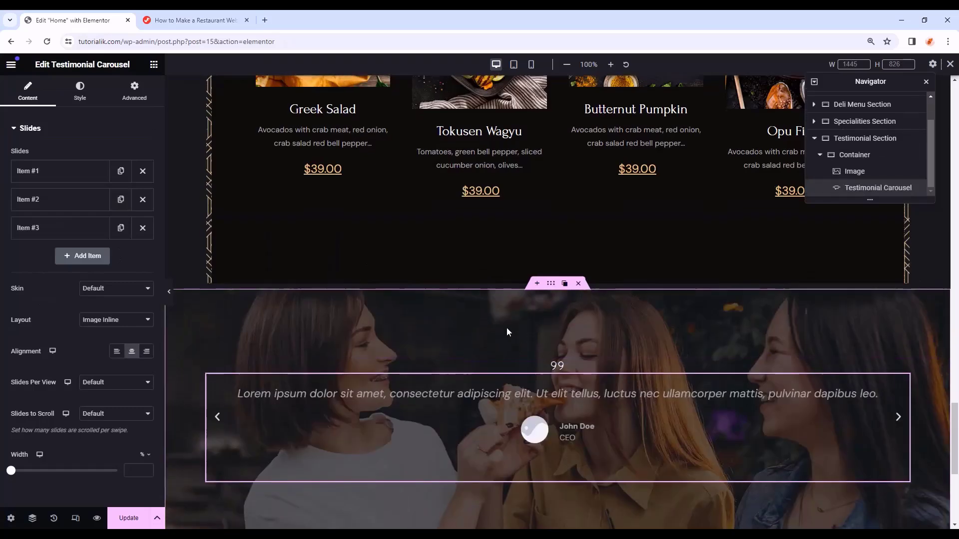
- Delete slides 2 and 3, give the remaining slide the man's portrait, and clear the name
scroll(507, 328, "down", 3)
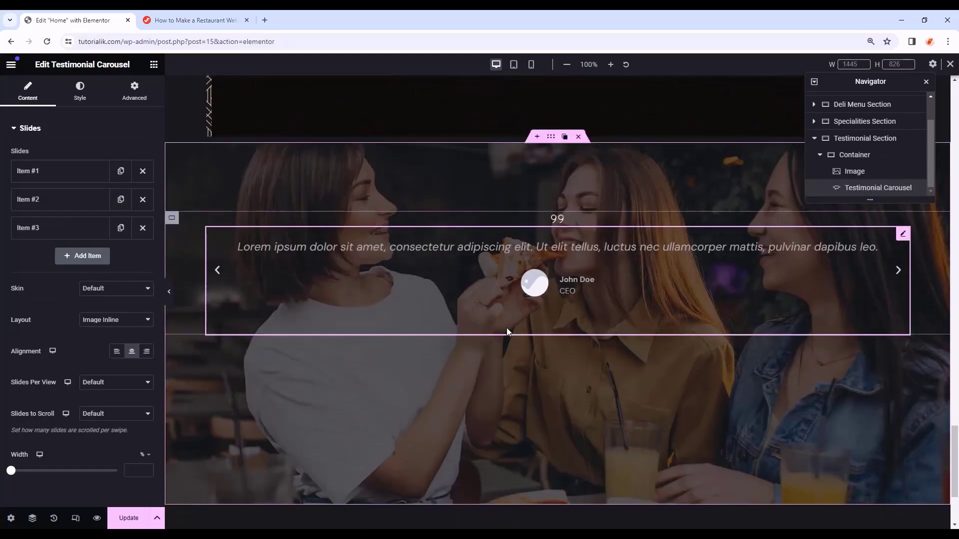
left_click(142, 228)
left_click(142, 200)
left_click(72, 179)
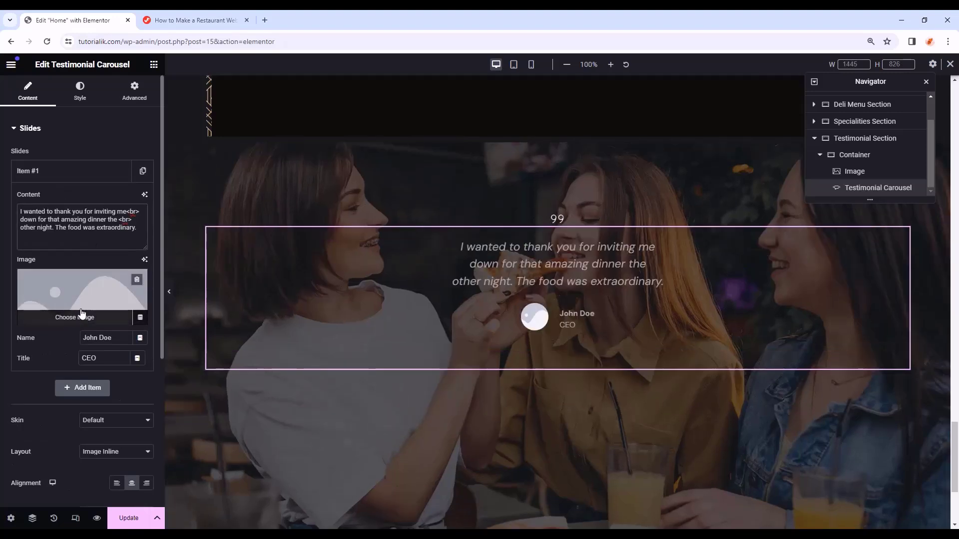
left_click(82, 314)
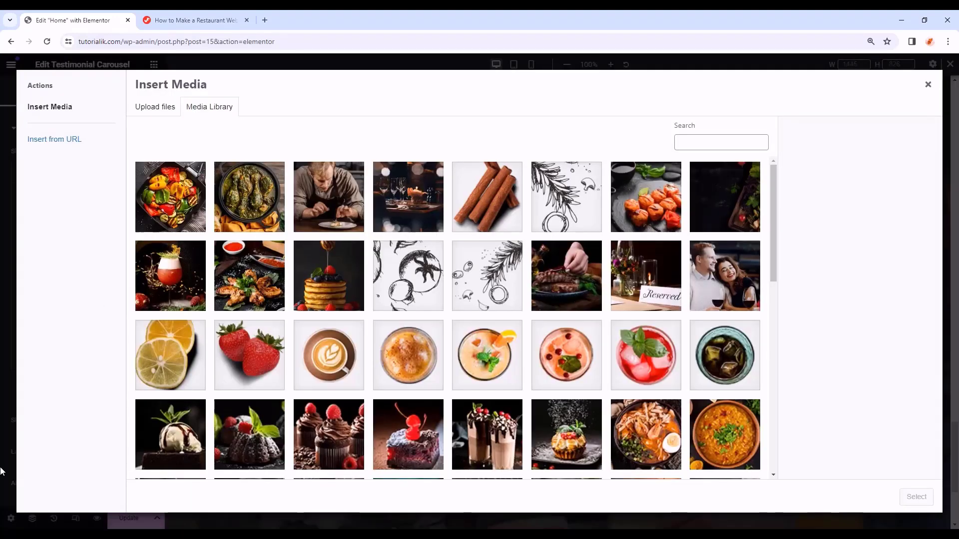
scroll(575, 338, "down", 10)
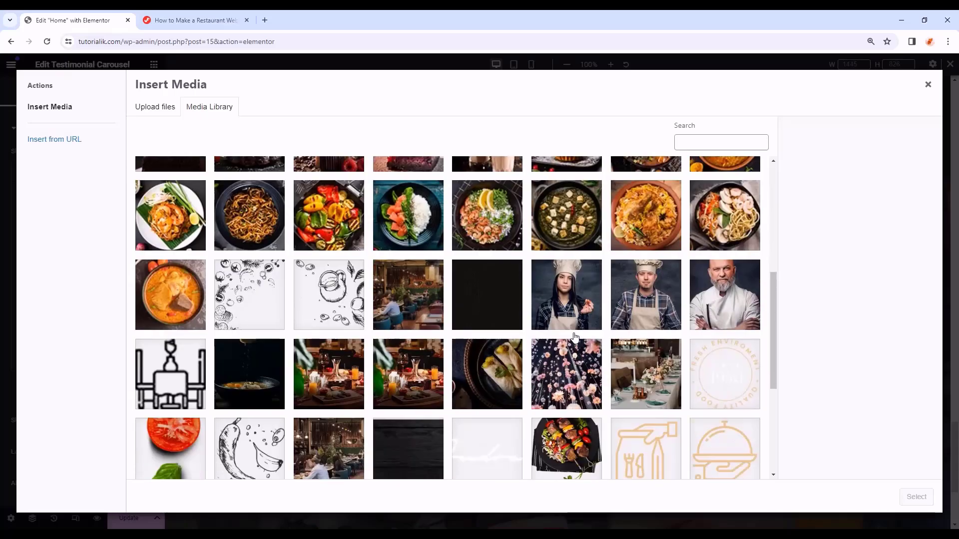
left_click(170, 244)
left_click(909, 504)
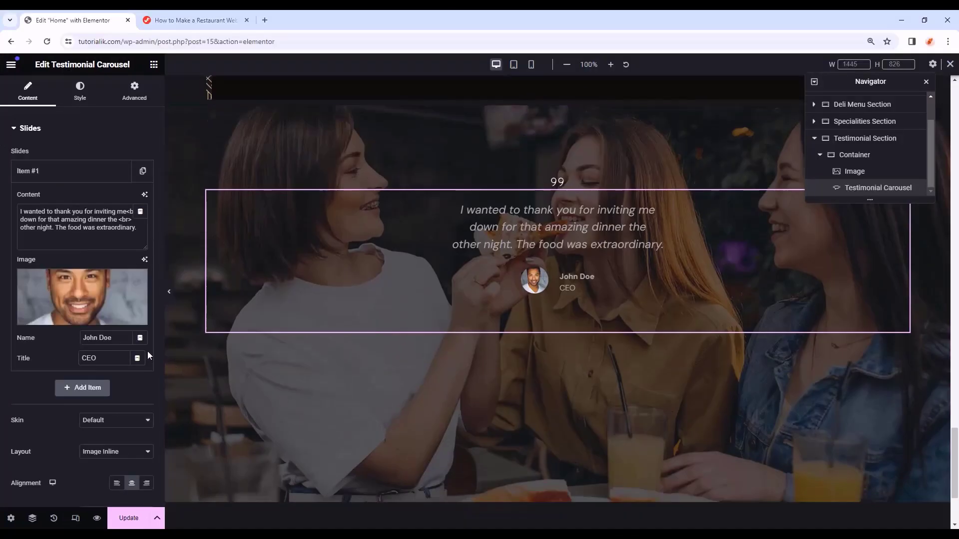
left_click_drag(113, 338, 48, 344)
key("BackSpace")
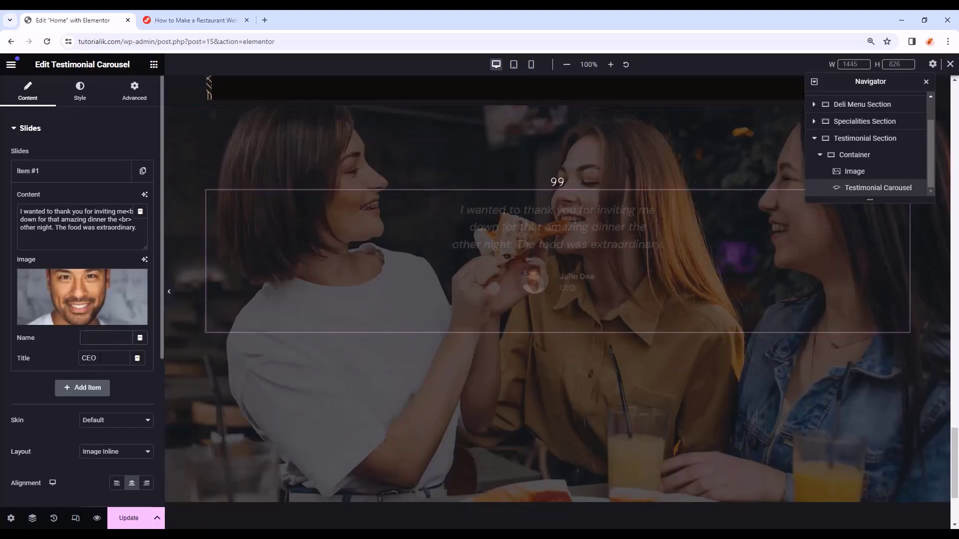
- Set layout Image Stacked, centred, 1 slide per view and scroll, width 100
scroll(116, 284, "down", 5)
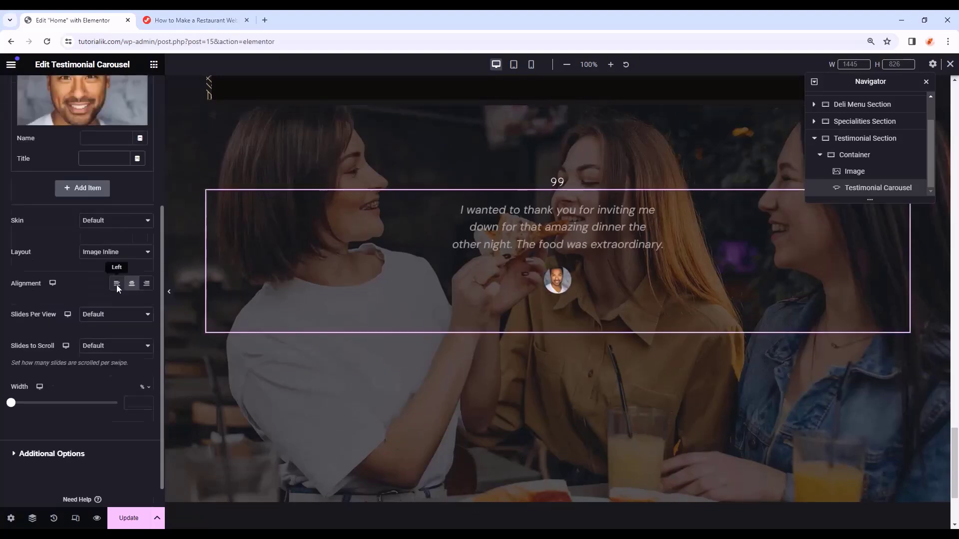
scroll(116, 284, "up", 5)
scroll(103, 284, "down", 5)
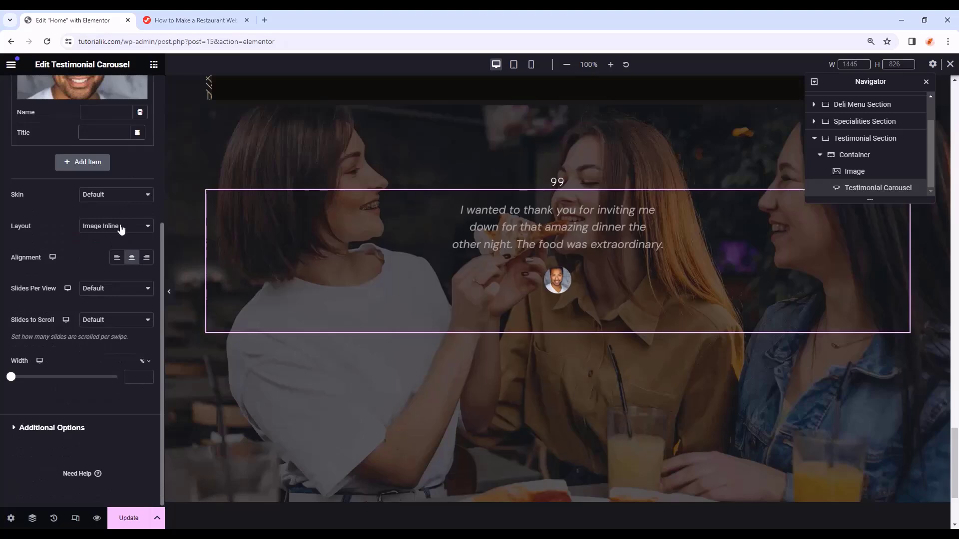
left_click(120, 227)
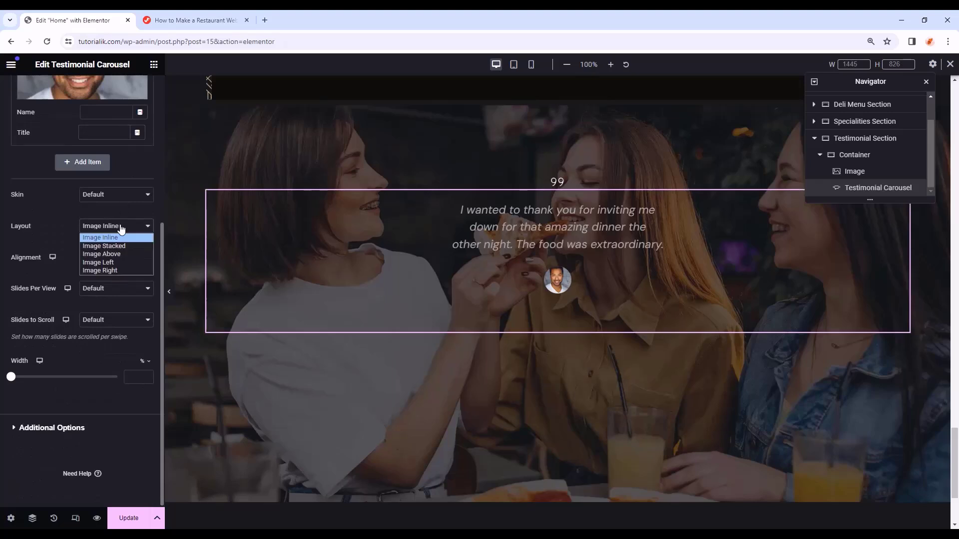
left_click(105, 247)
left_click(131, 258)
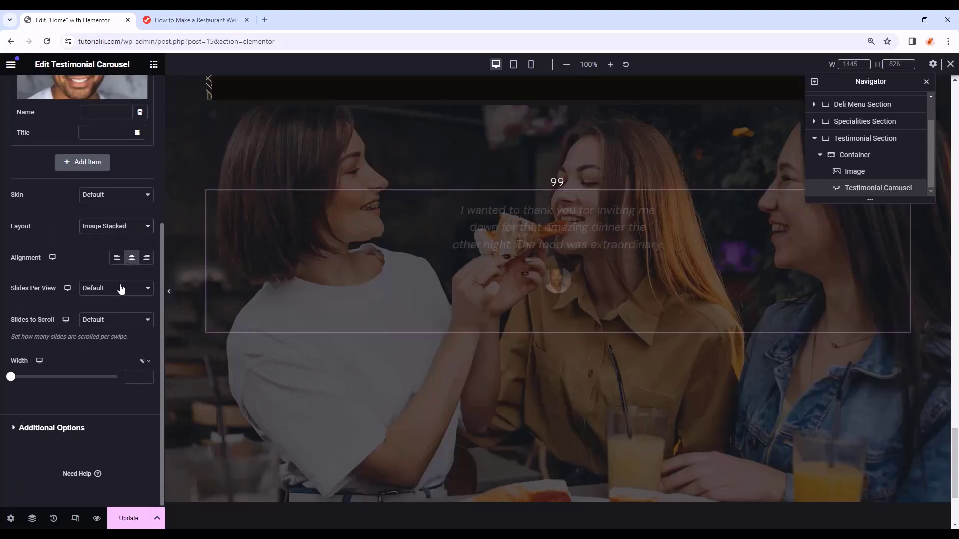
left_click(119, 288)
left_click(120, 300)
left_click(123, 320)
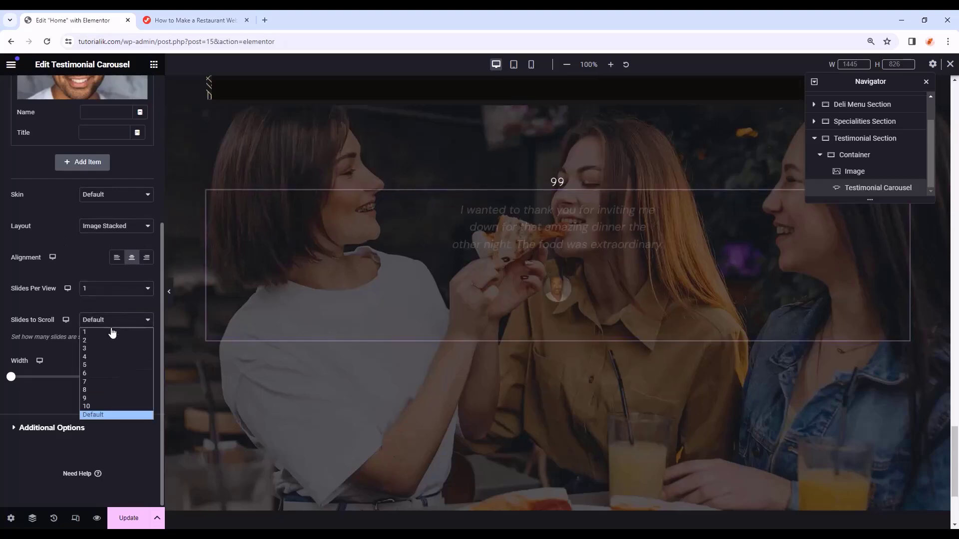
left_click(108, 331)
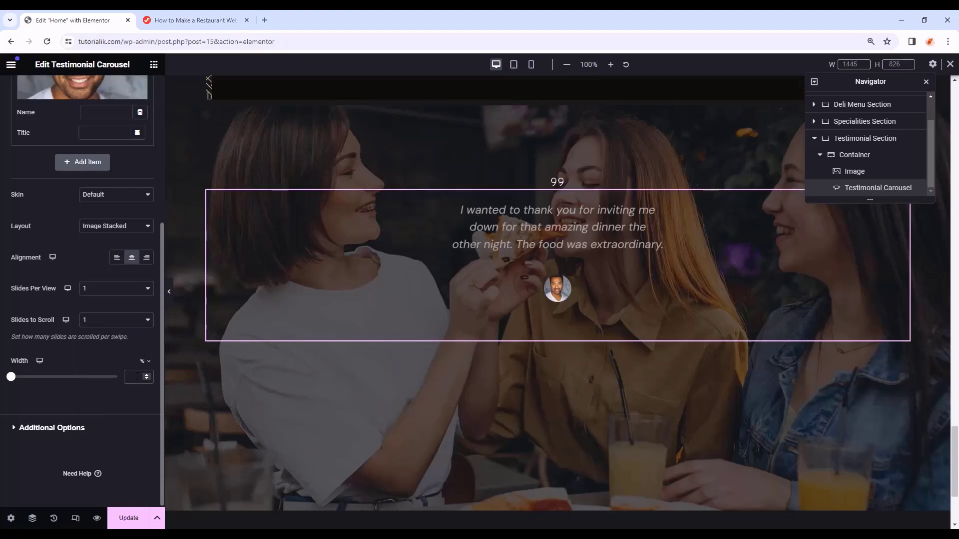
type("100")
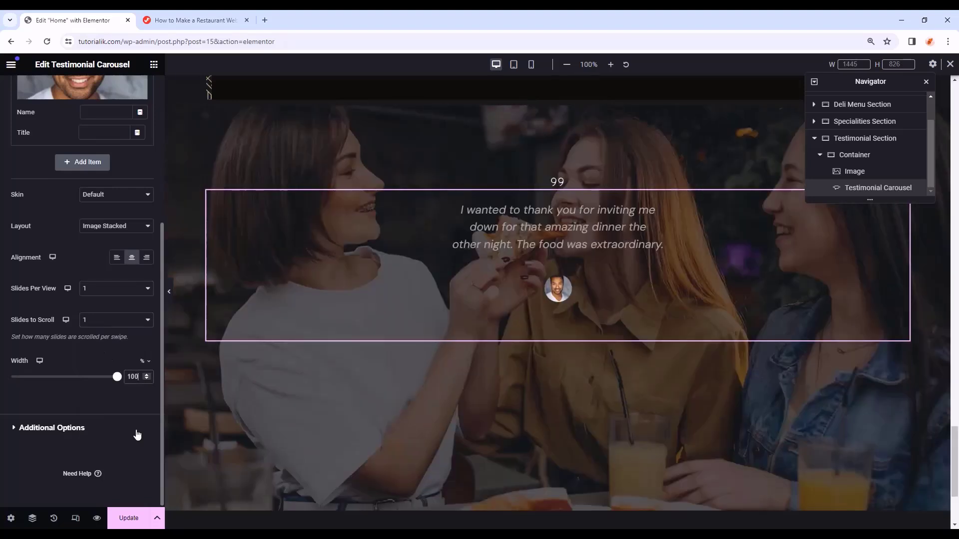
scroll(32, 120, "up", 5)
- Give the testimonial content a 15 gap and the global Primary white text colour
left_click(83, 103)
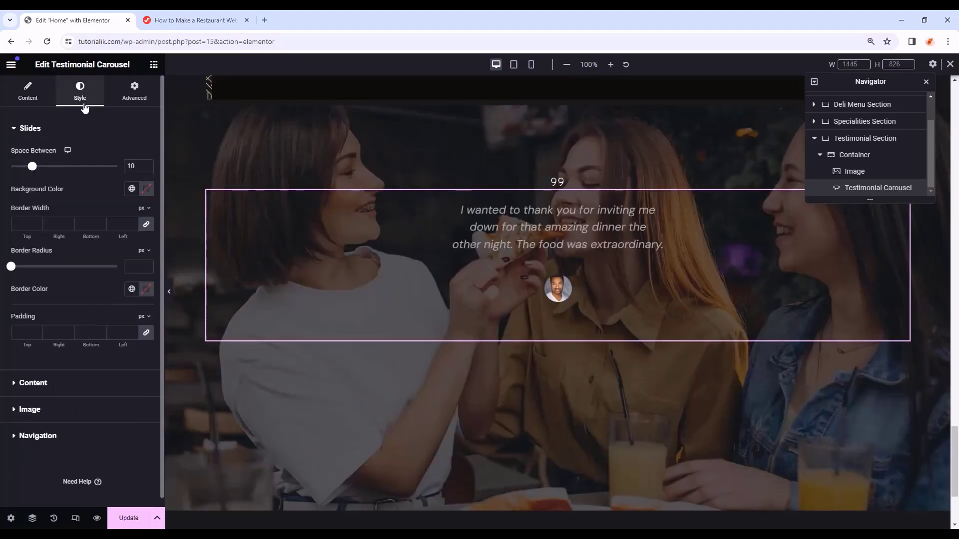
left_click(69, 393)
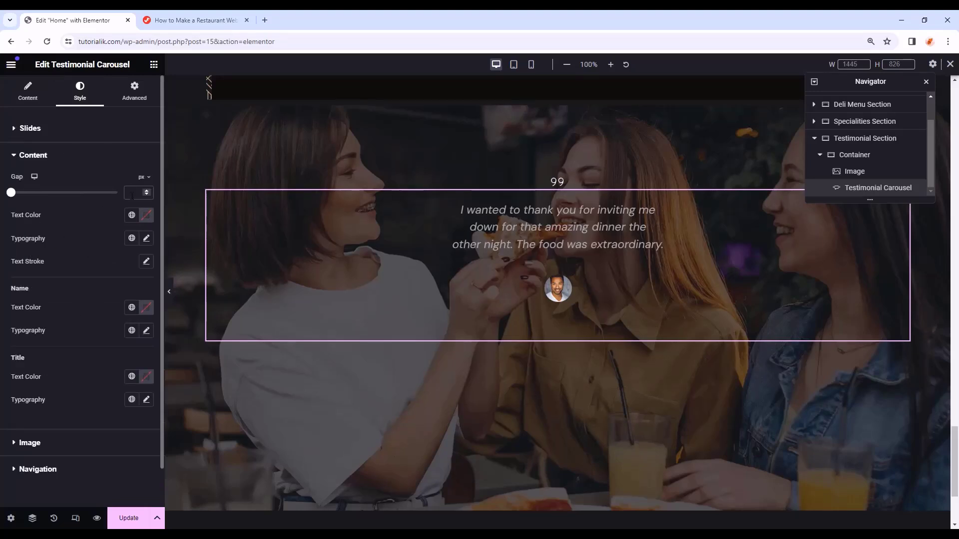
type("15")
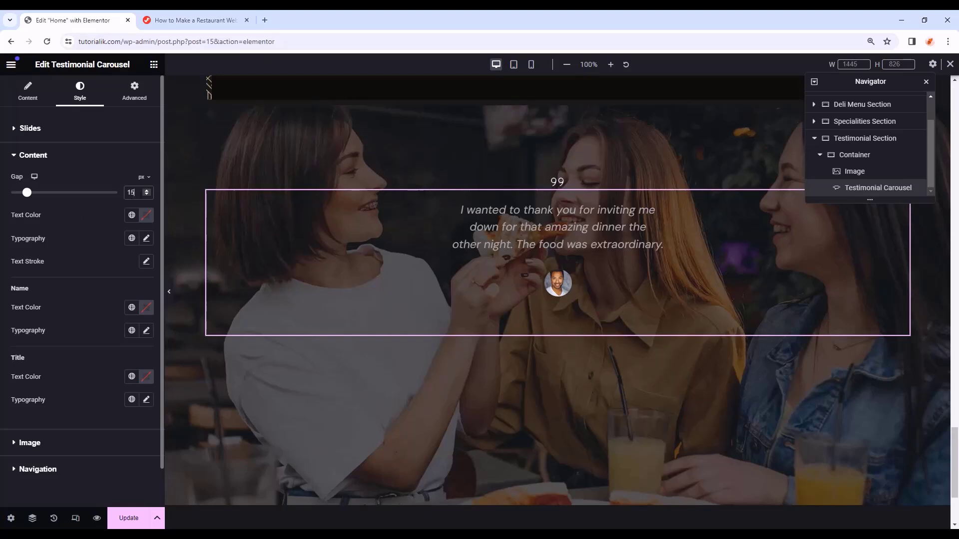
left_click(132, 220)
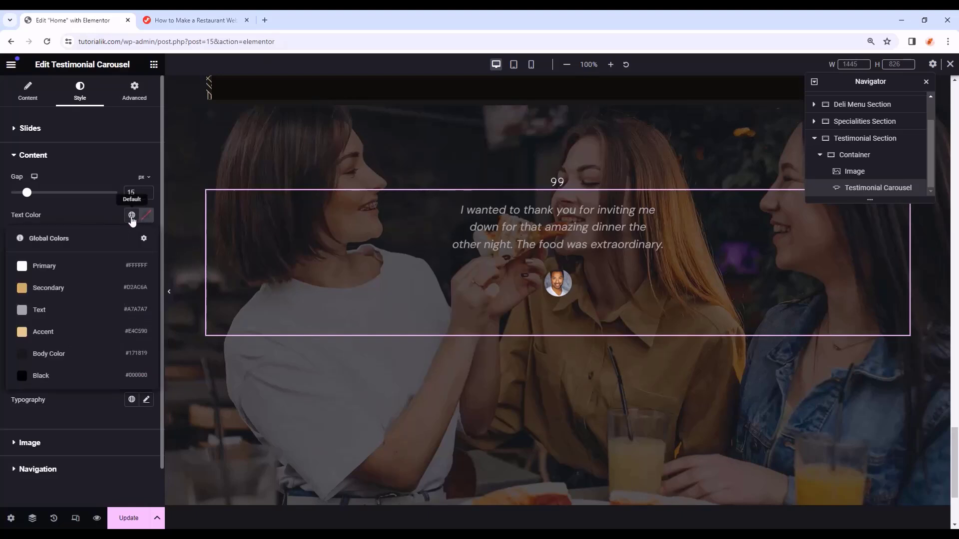
left_click(125, 266)
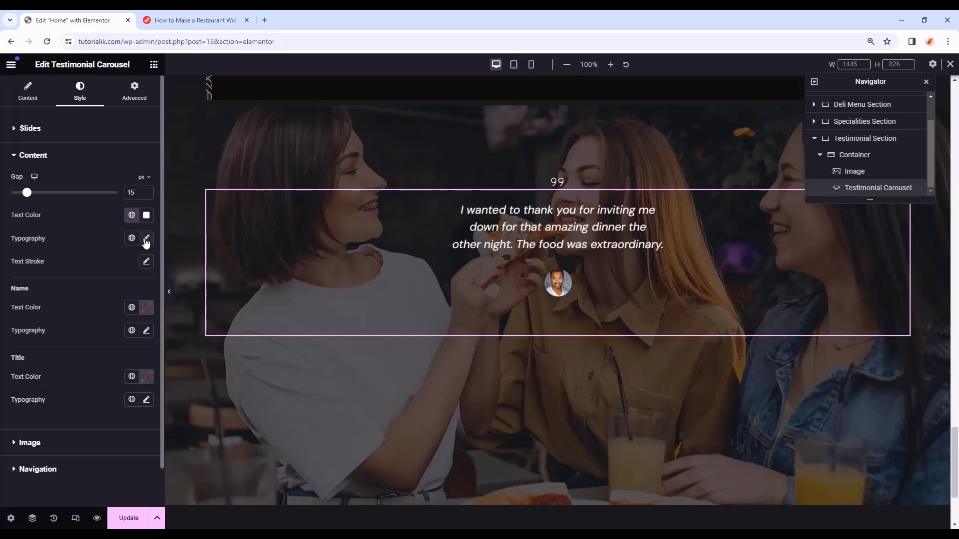
- Set the quote typography to Forum, size 30, weight 400, line height 33
left_click(146, 238)
left_click(121, 288)
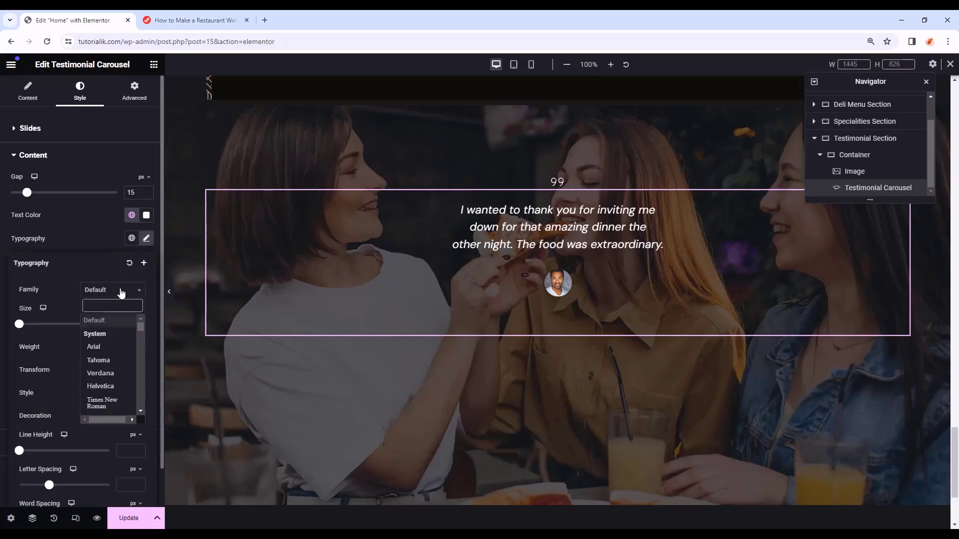
type("foru")
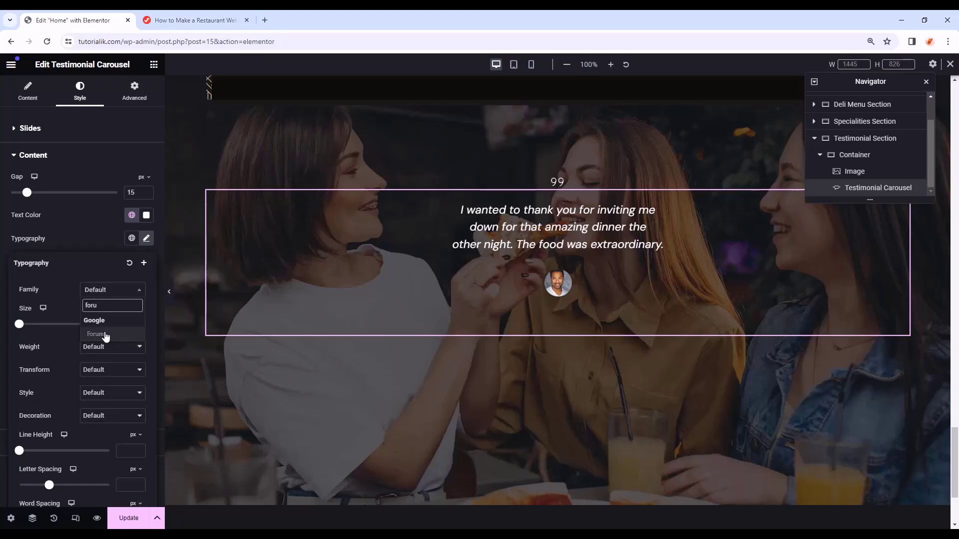
left_click(105, 333)
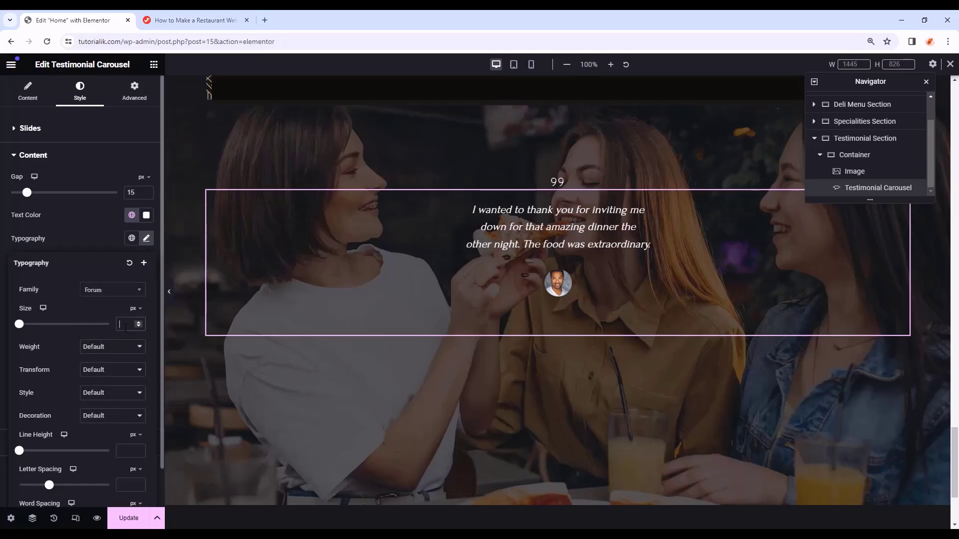
type("30")
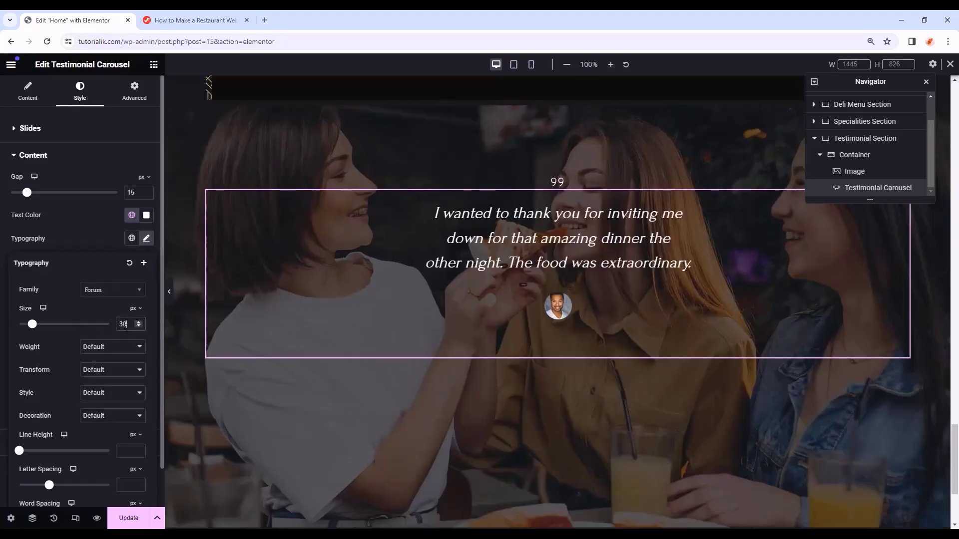
left_click(118, 346)
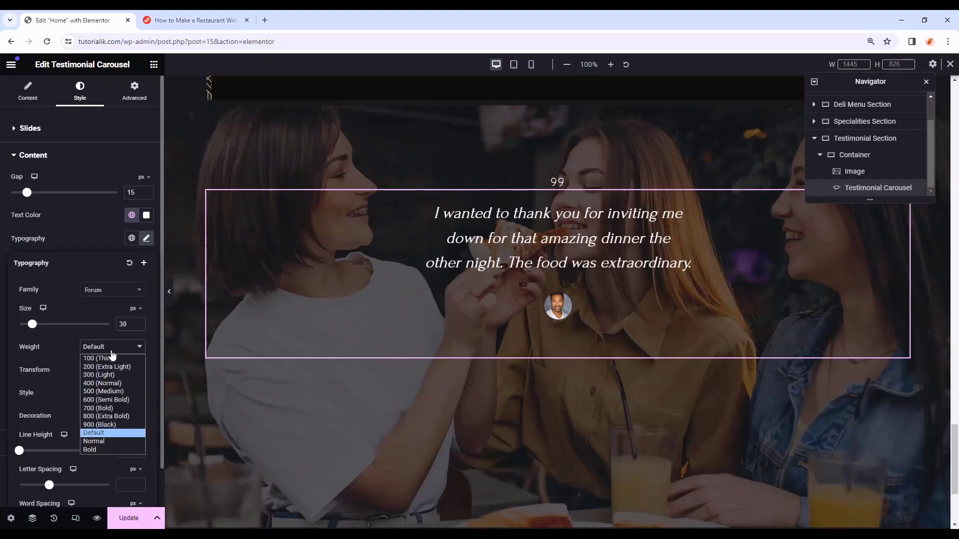
left_click(104, 383)
type("33")
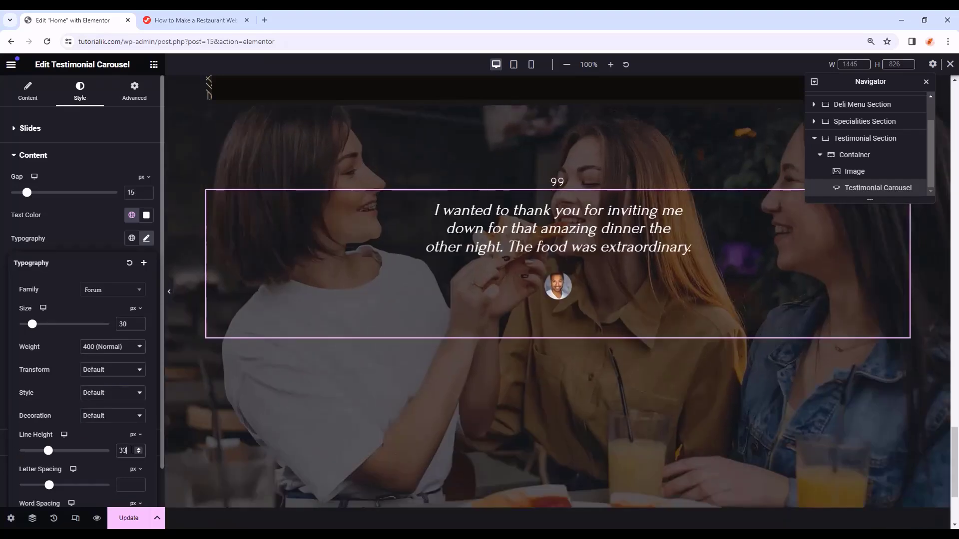
- Set the quote font style to Normal so it is no longer italic
scroll(58, 415, "down", 1)
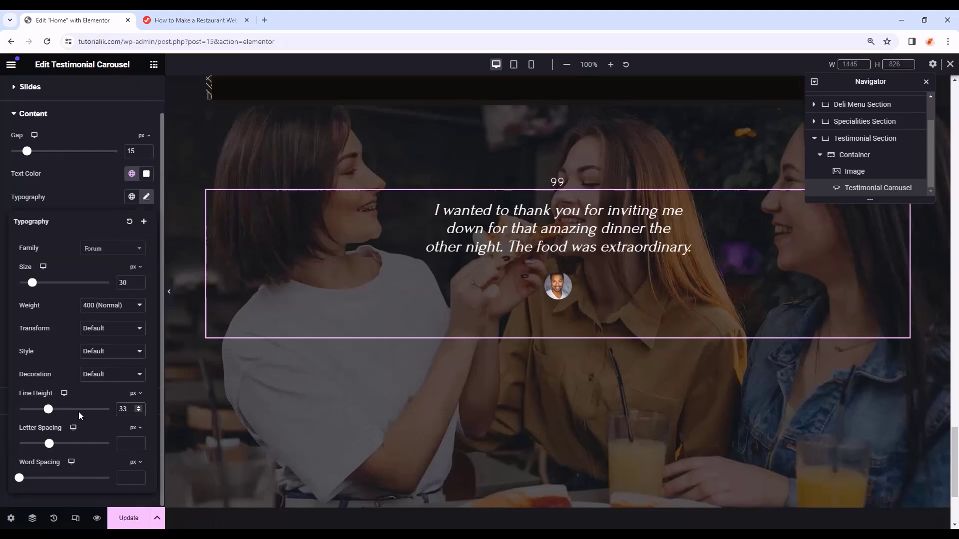
left_click(121, 354)
left_click(91, 371)
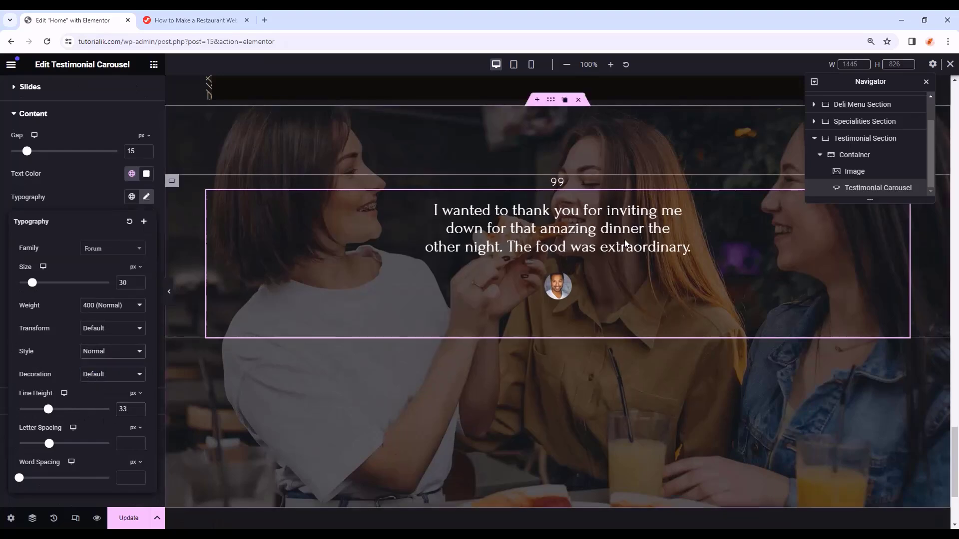
left_click(118, 352)
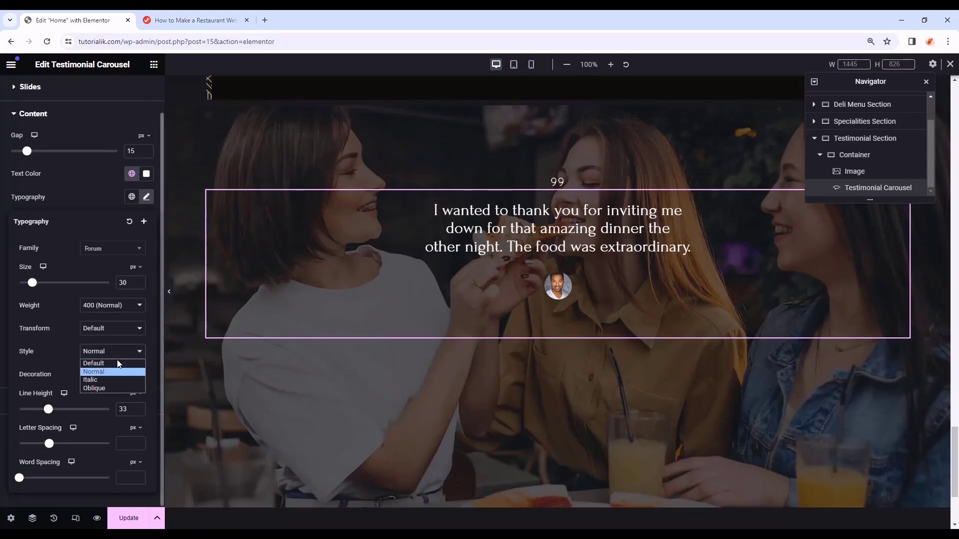
left_click(118, 361)
left_click(124, 352)
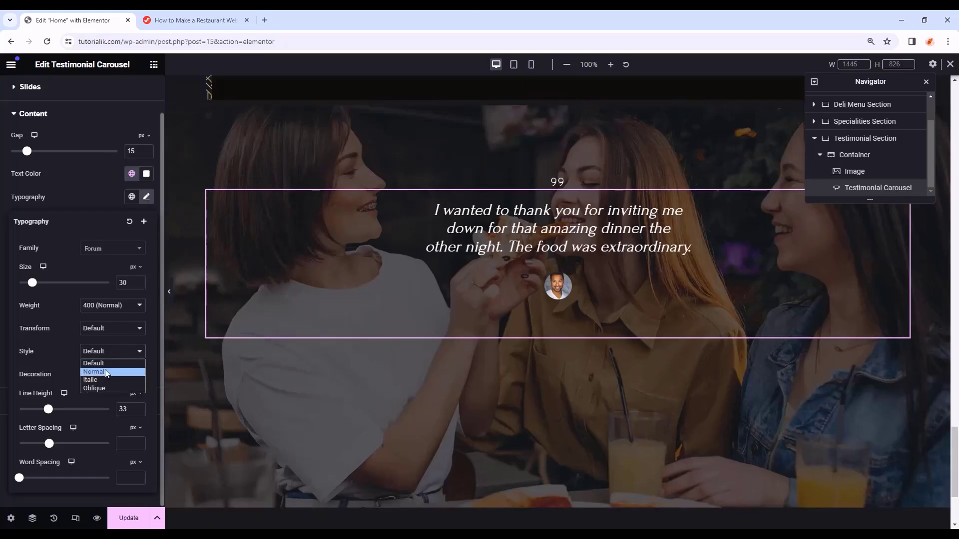
left_click(105, 372)
left_click(146, 200)
scroll(55, 238, "up", 1)
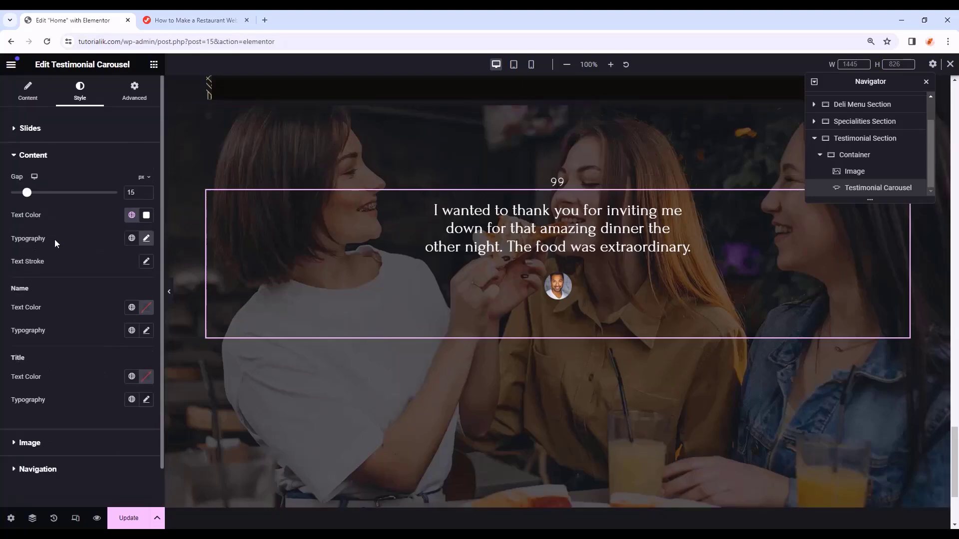
left_click(134, 95)
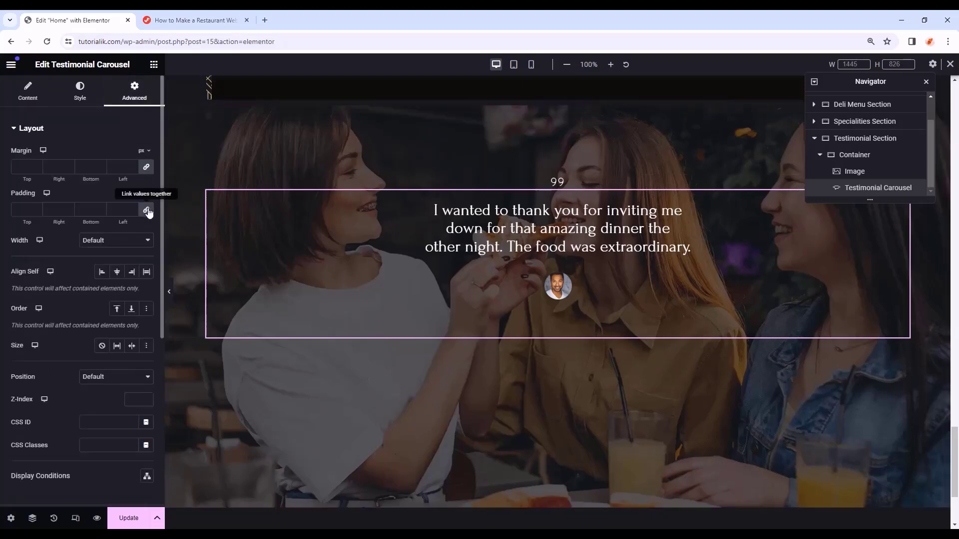
- Enter 150 and 150 in the advanced settings, then duplicate slides to make three
type("150")
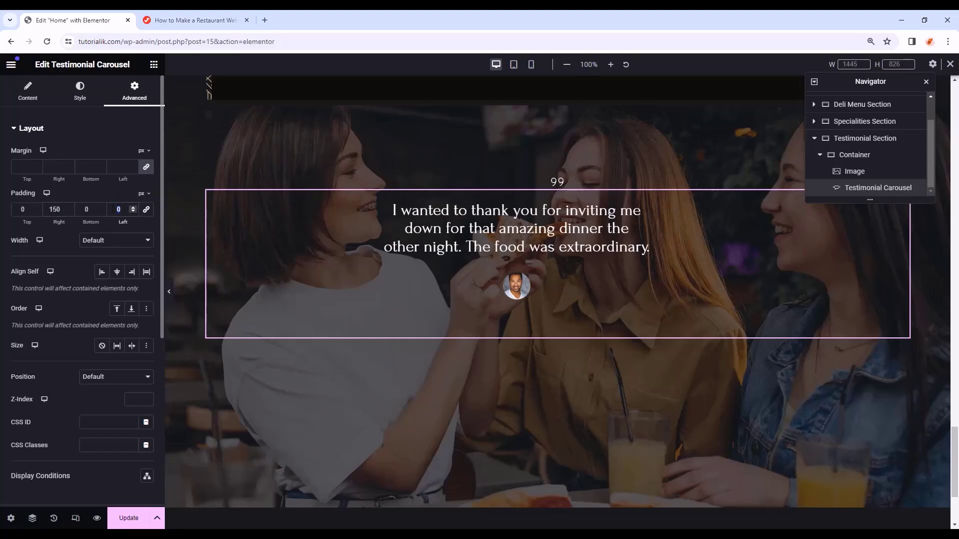
type("150")
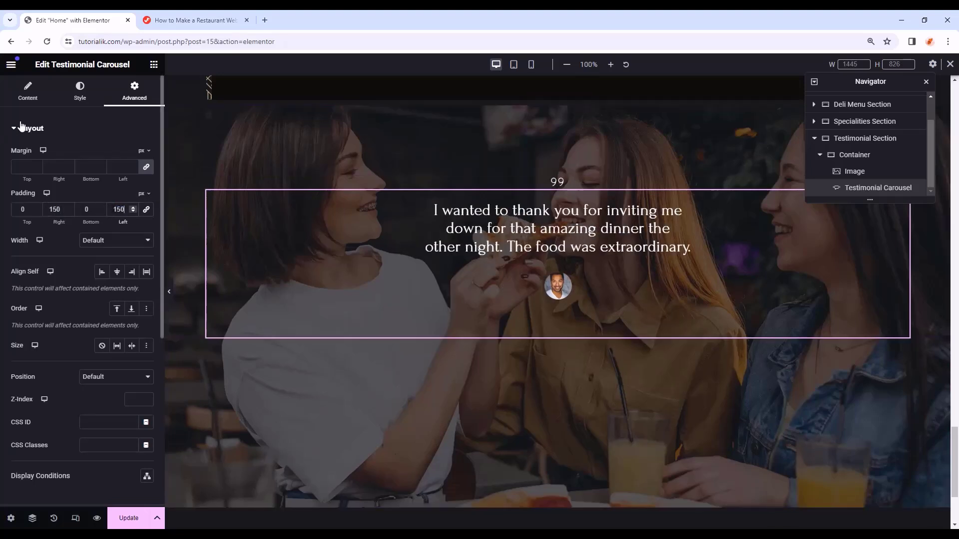
left_click(28, 95)
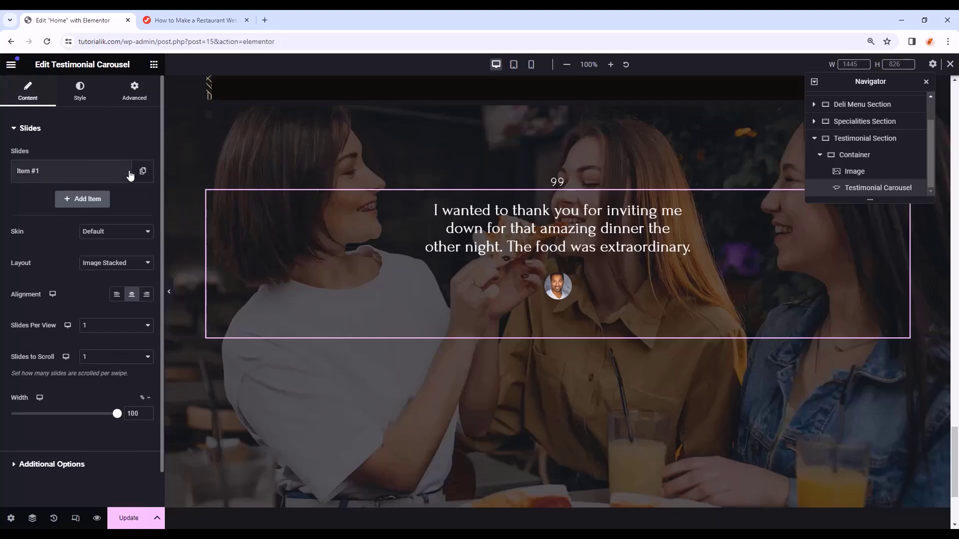
left_click(143, 171)
left_click(120, 200)
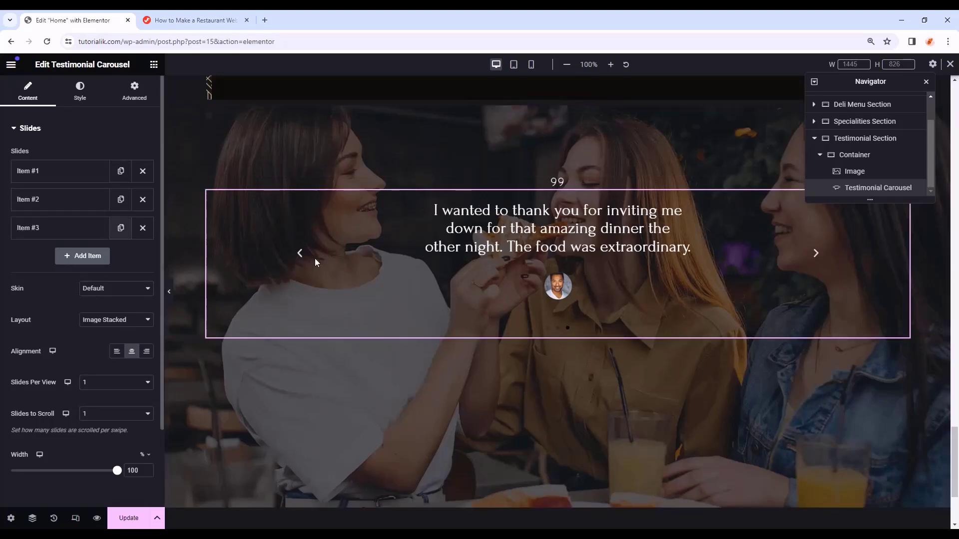
left_click(815, 256)
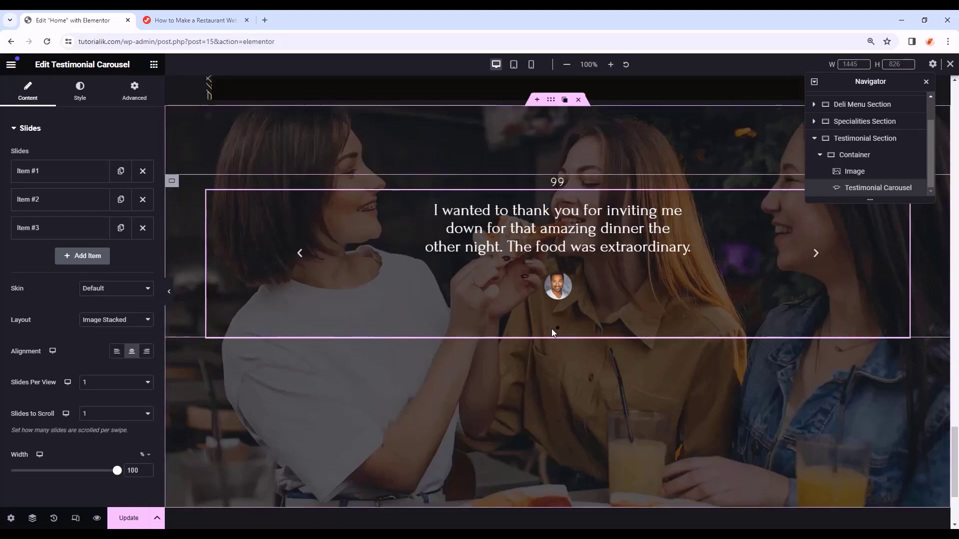
- Set the carousel's Pagination to None in Additional Options
scroll(8, 391, "down", 2)
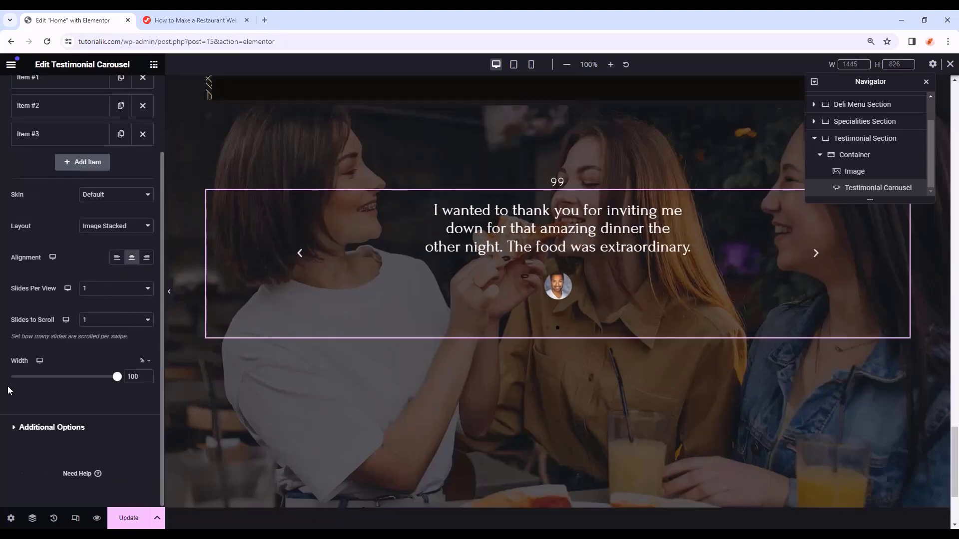
left_click(63, 428)
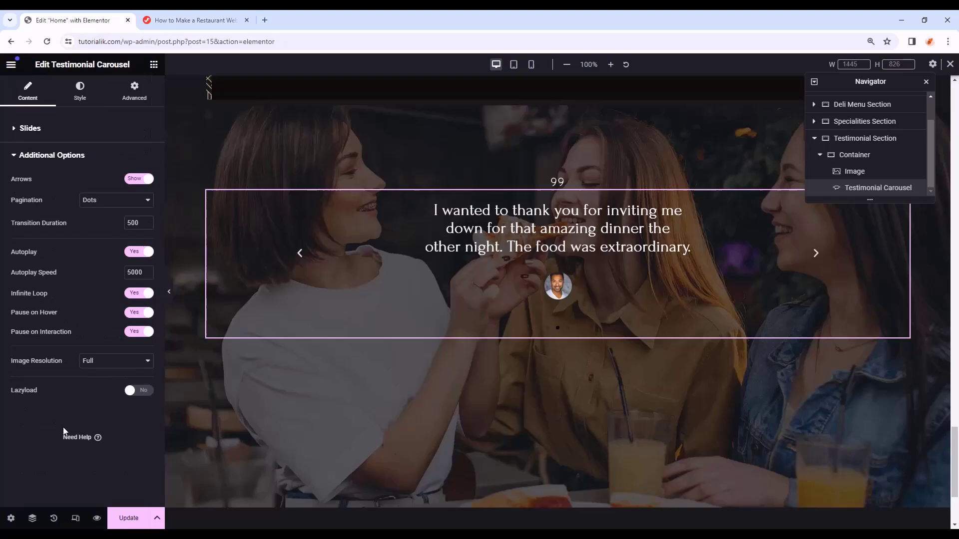
left_click(143, 201)
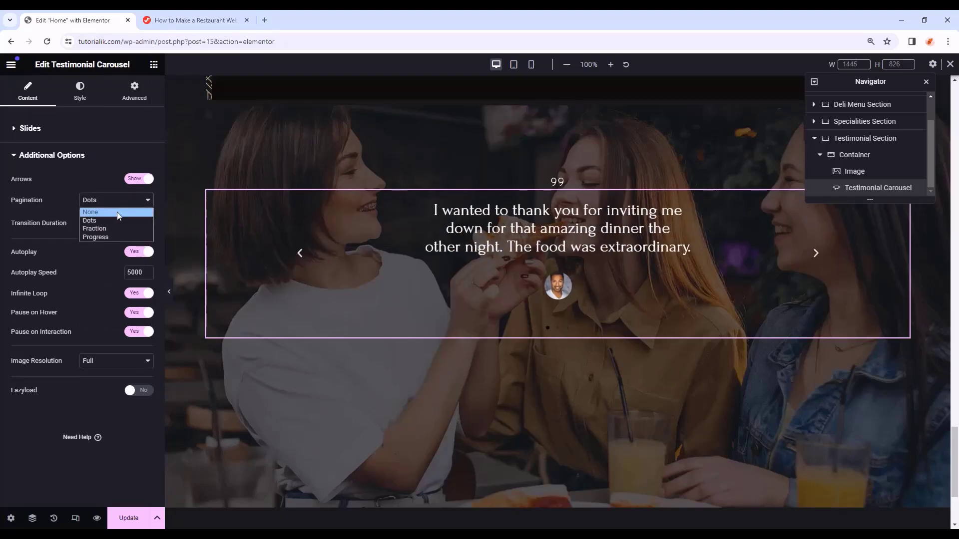
left_click(117, 211)
- Make the navigation arrows the translucent grey #666666dc
left_click(80, 93)
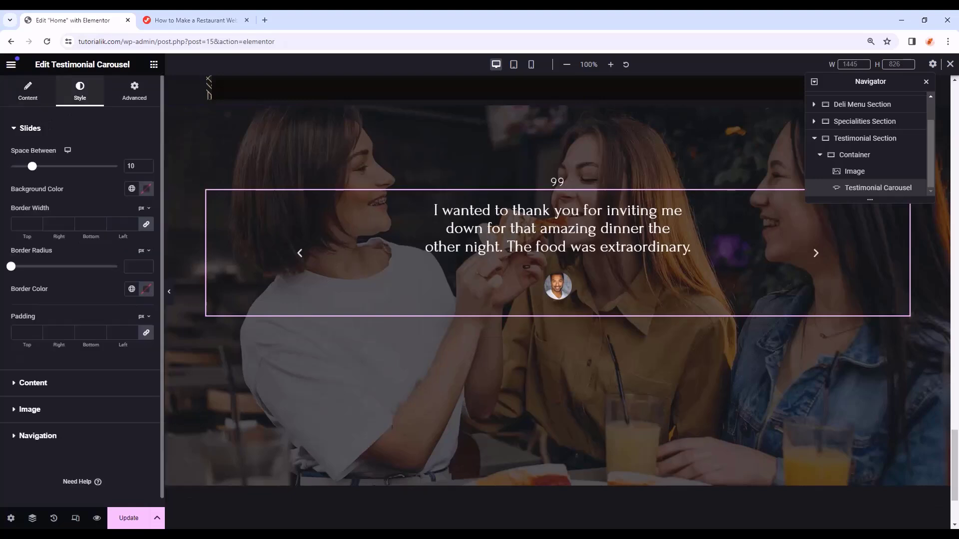
left_click(42, 435)
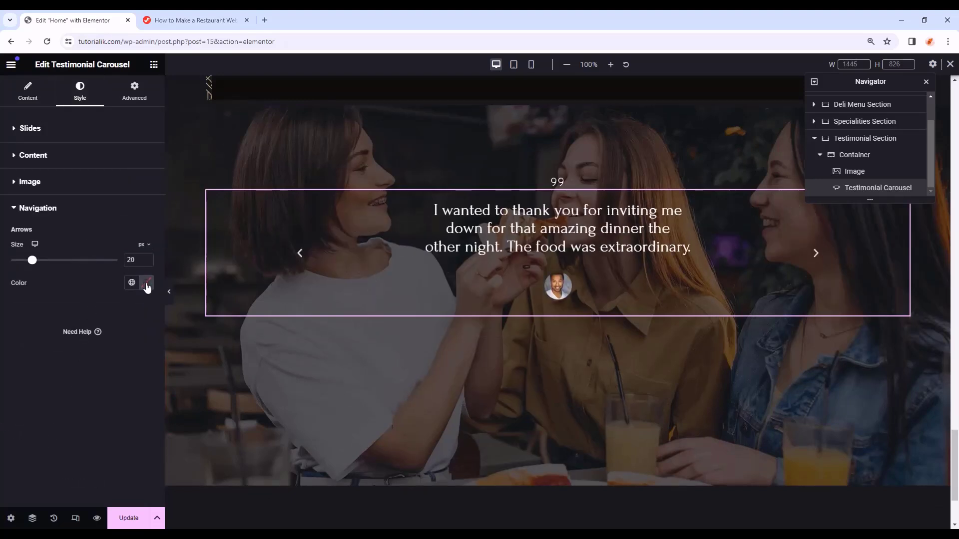
left_click(131, 282)
left_click(75, 380)
left_click(145, 283)
triple_click(127, 442)
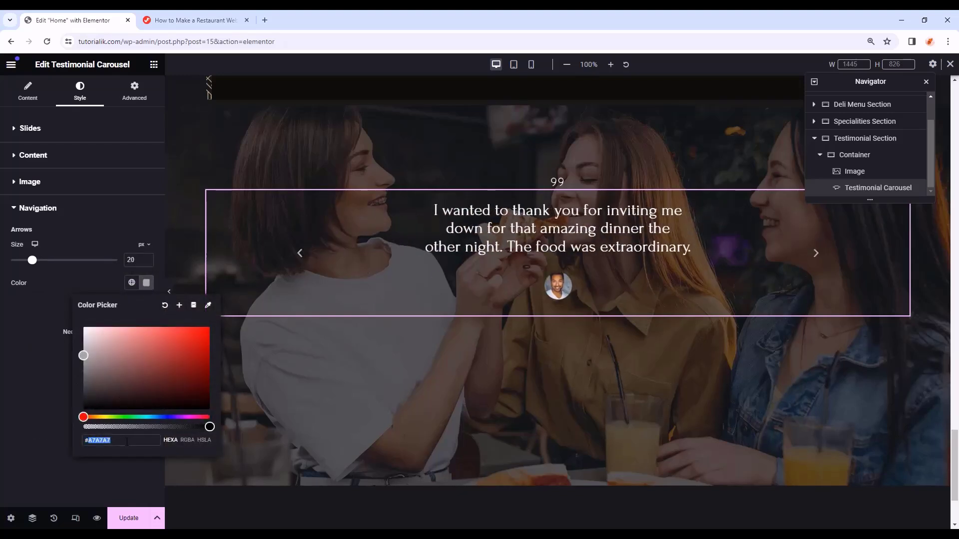
type("666666dc")
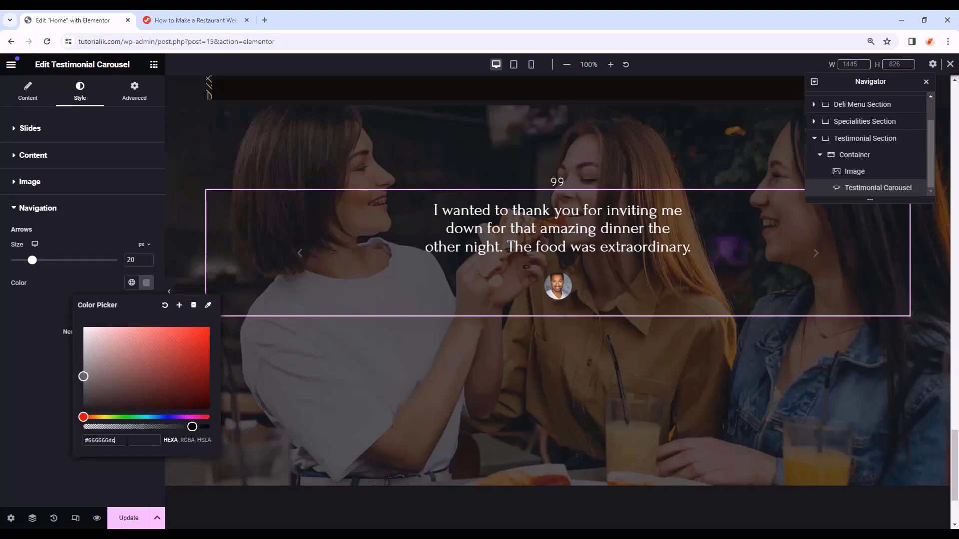
left_click(51, 434)
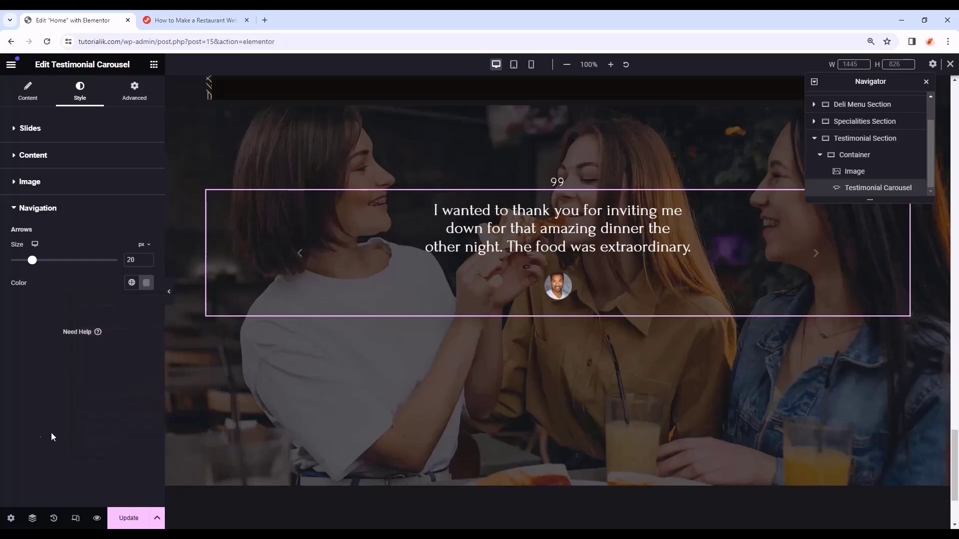
- Review the second and third slides' content and preview the page in a new tab
left_click(814, 260)
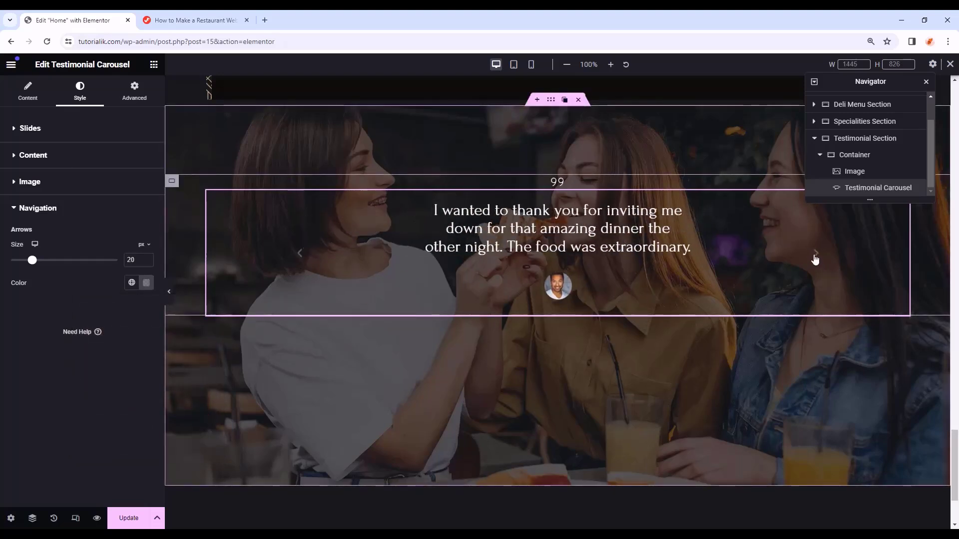
left_click(42, 201)
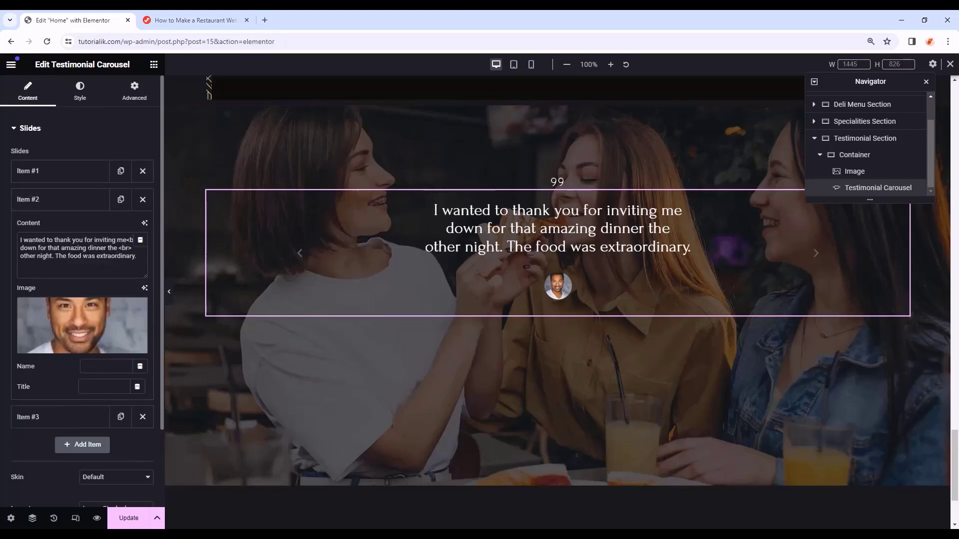
left_click(42, 417)
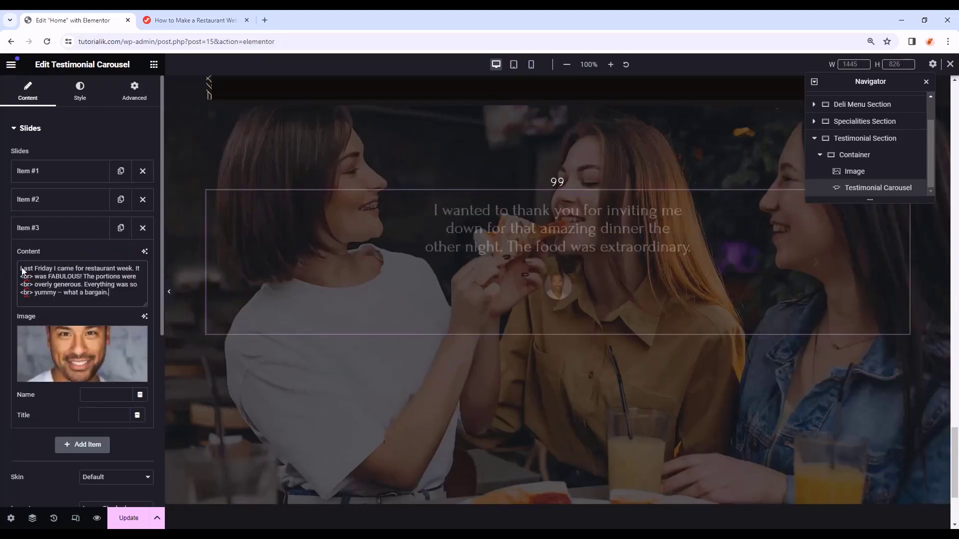
left_click(82, 222)
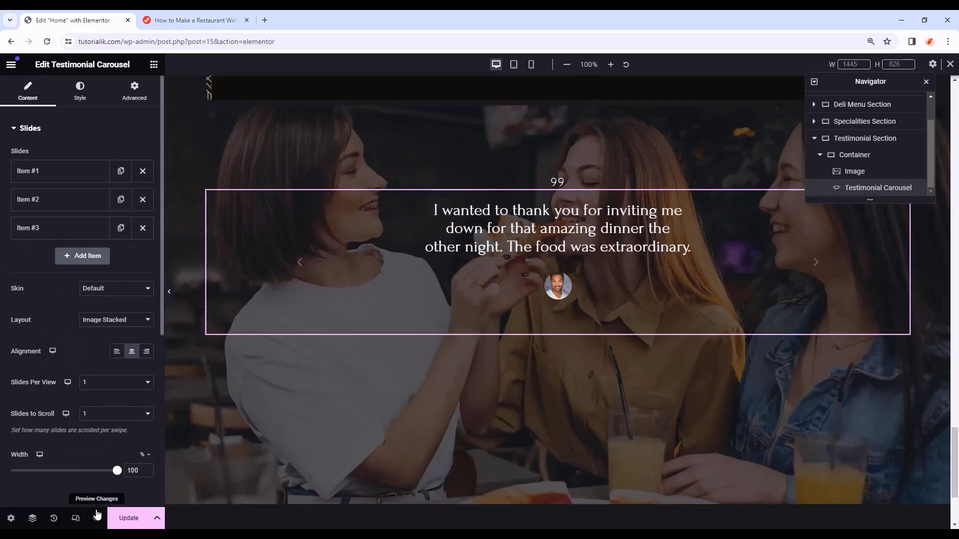
left_click(96, 522)
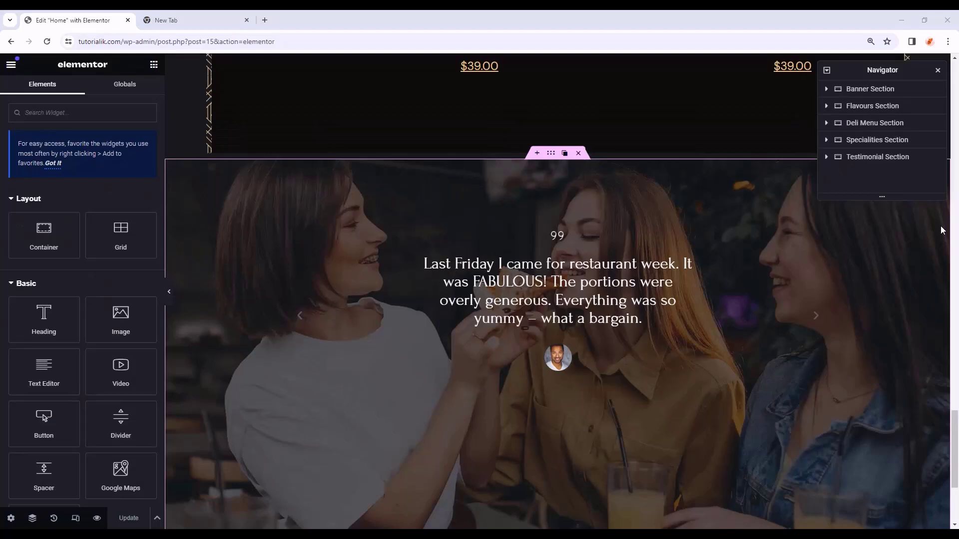
- Add a Container below the testimonials at 80% width with column direction
scroll(941, 230, "down", 4)
left_click_drag(28, 253, 417, 435)
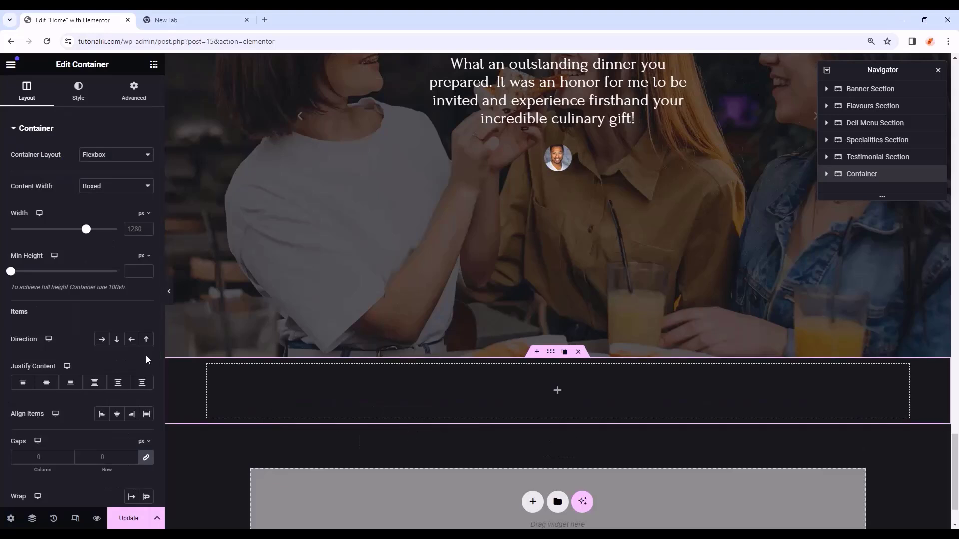
left_click(142, 214)
left_click(141, 228)
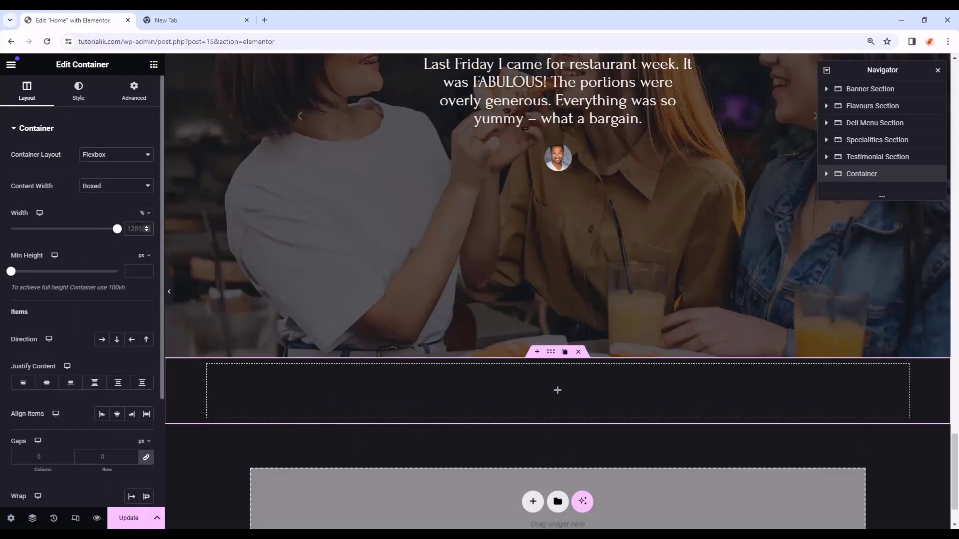
type("80")
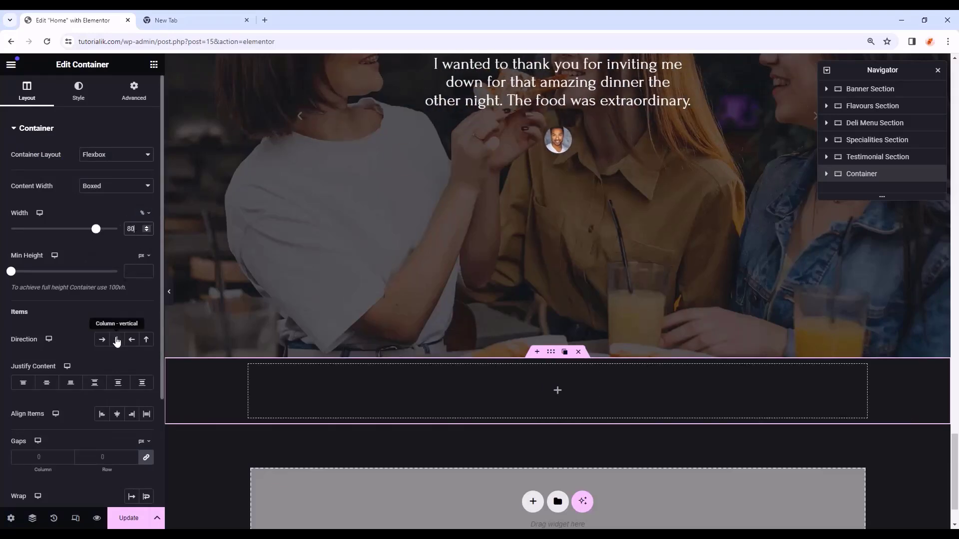
left_click(117, 341)
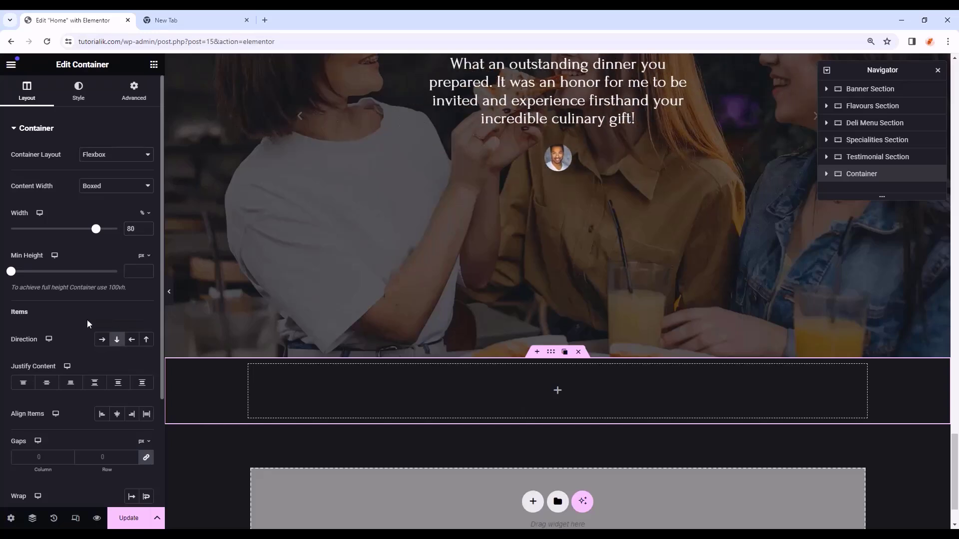
- Give the new container a classic #171819 background colour
left_click(70, 98)
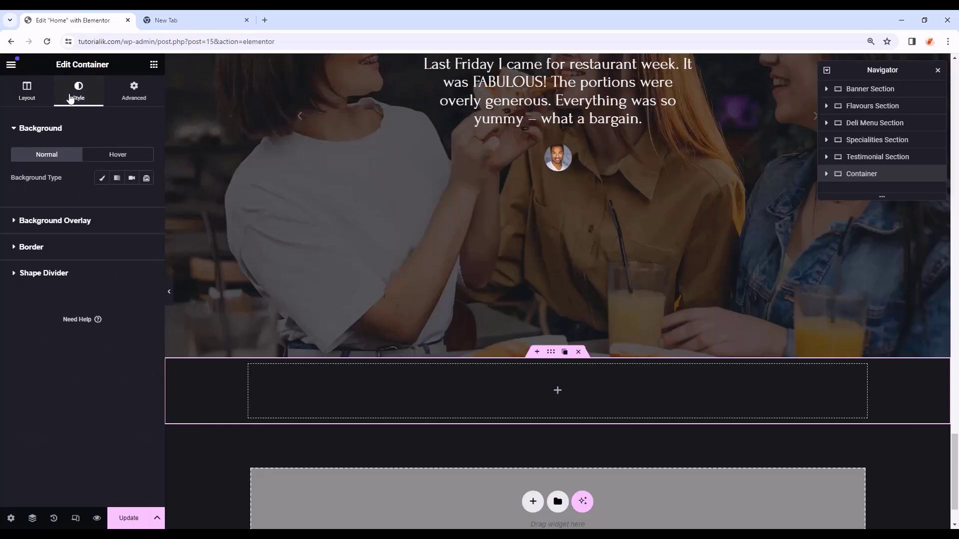
left_click(102, 178)
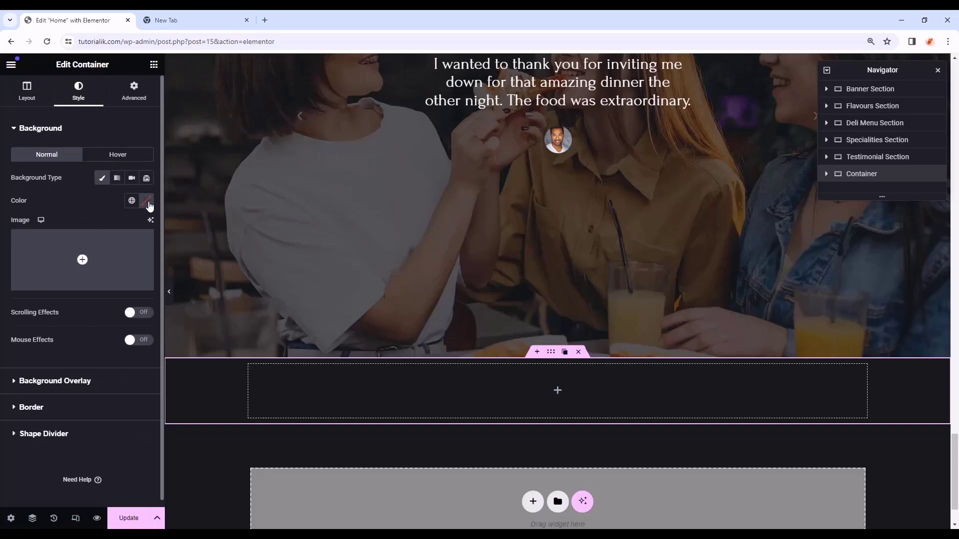
left_click(146, 200)
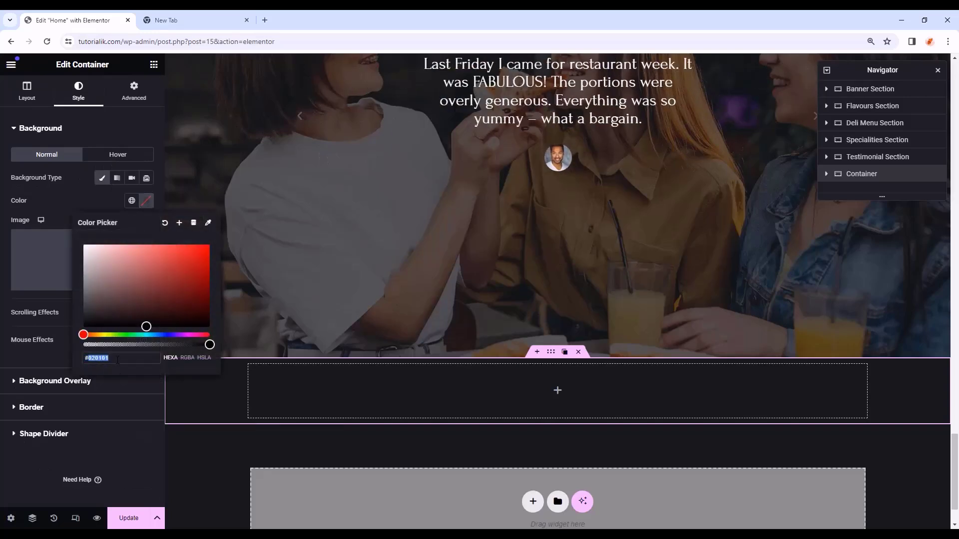
type("#17")
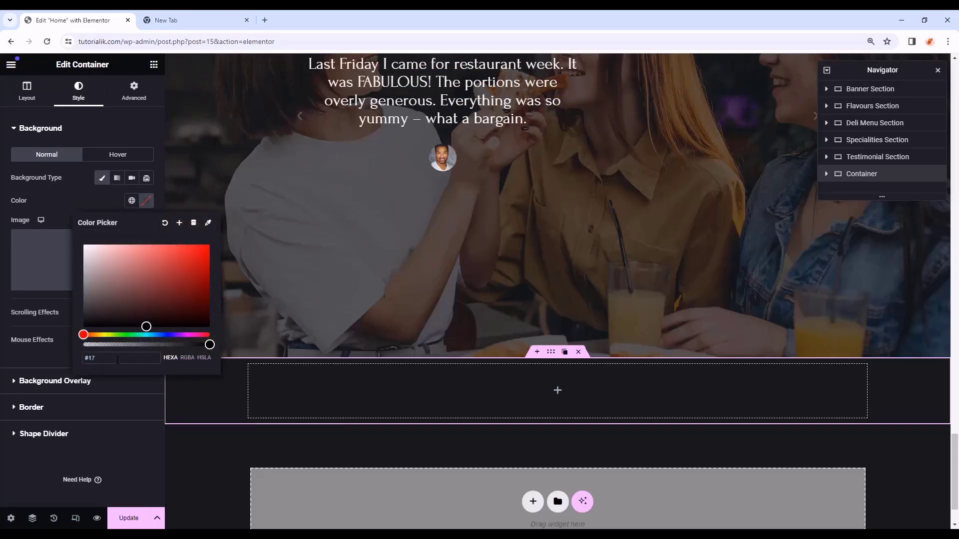
type("1819")
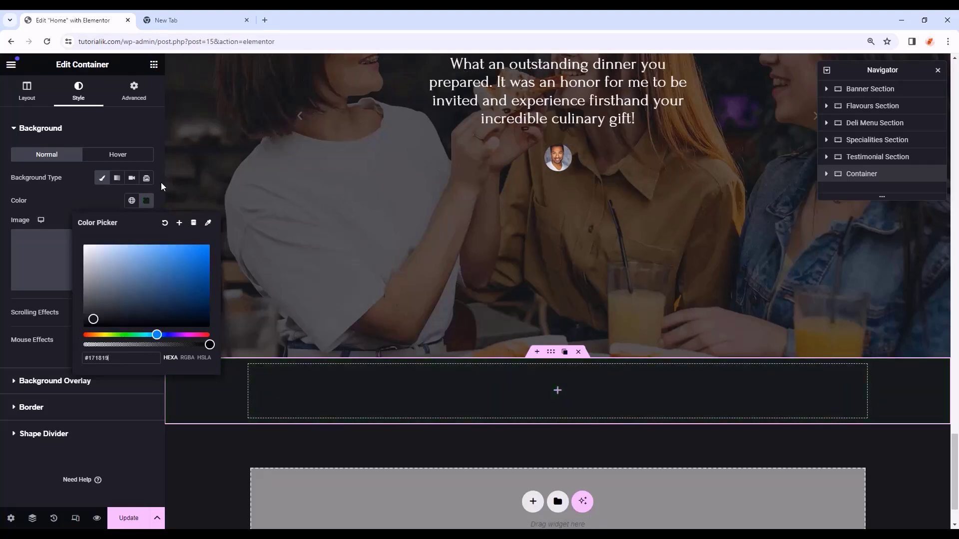
left_click(142, 95)
- Unlink the padding and set the bottom padding to 110
left_click(142, 94)
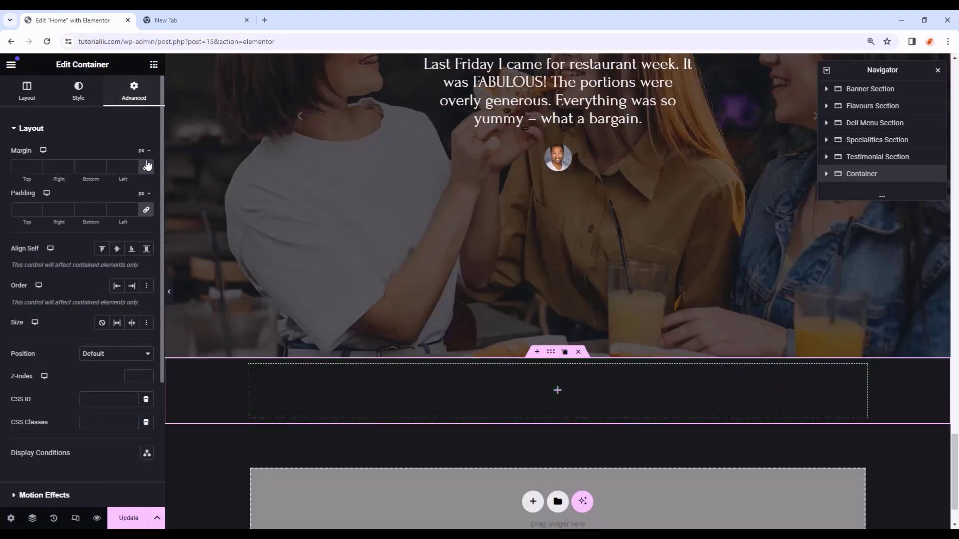
left_click(146, 209)
left_click(90, 209)
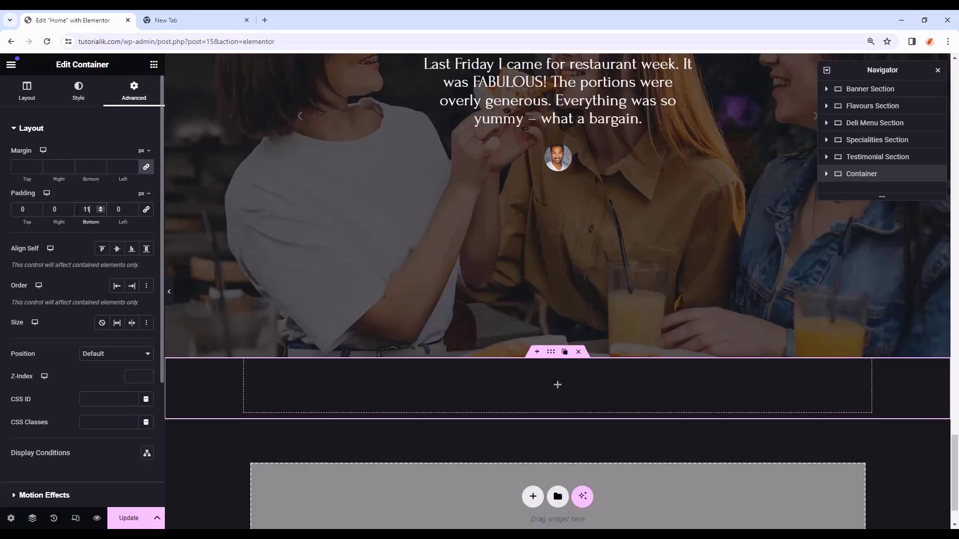
type("110")
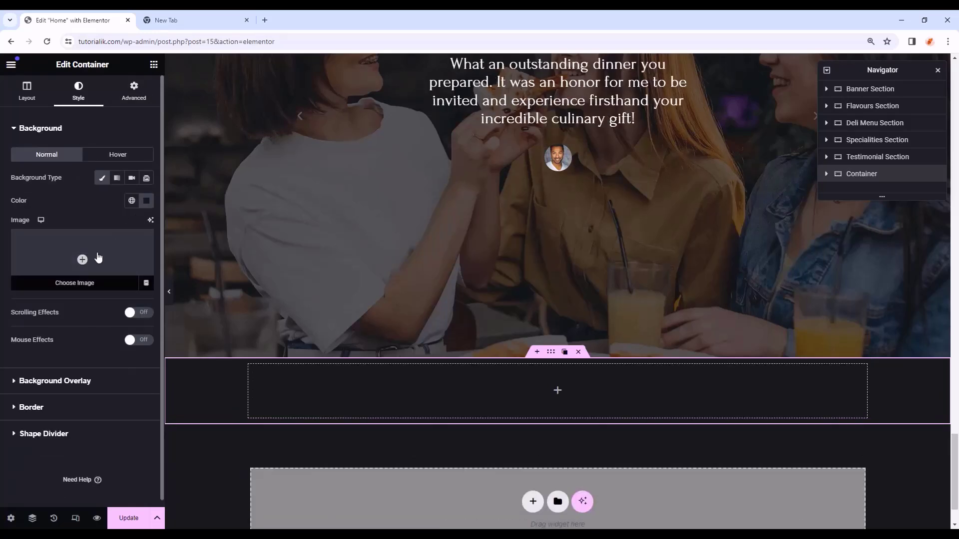
- Set the kiwi image from the Media Library as the container's background
left_click(98, 257)
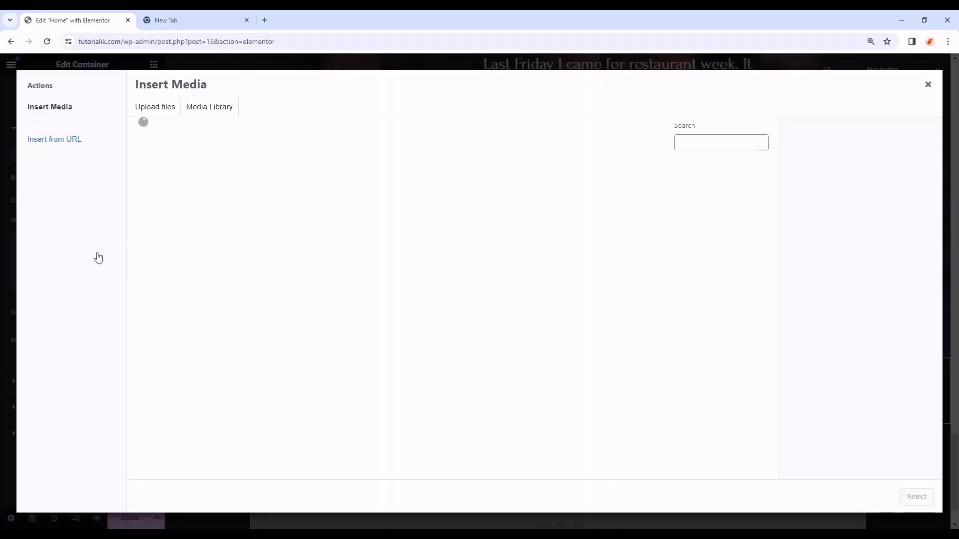
scroll(487, 325, "down", 10)
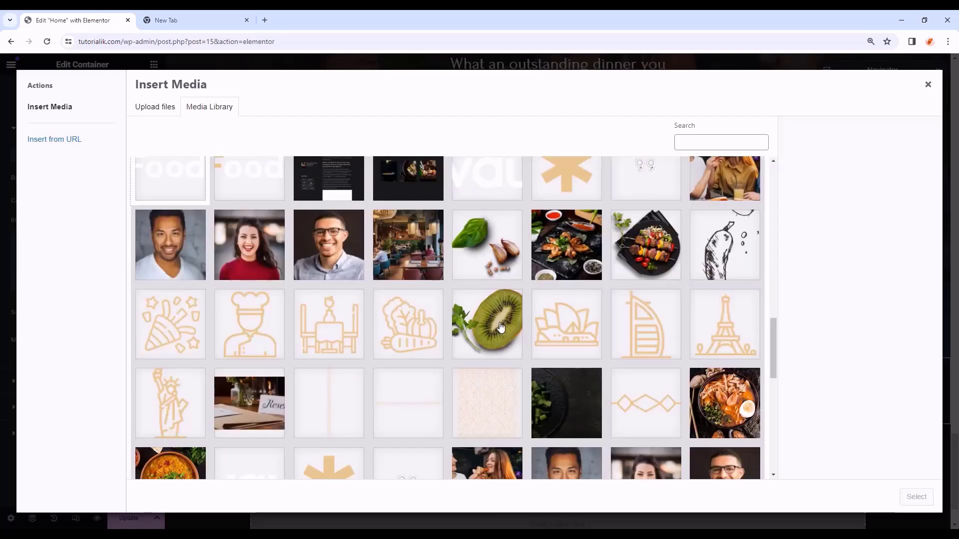
left_click(492, 324)
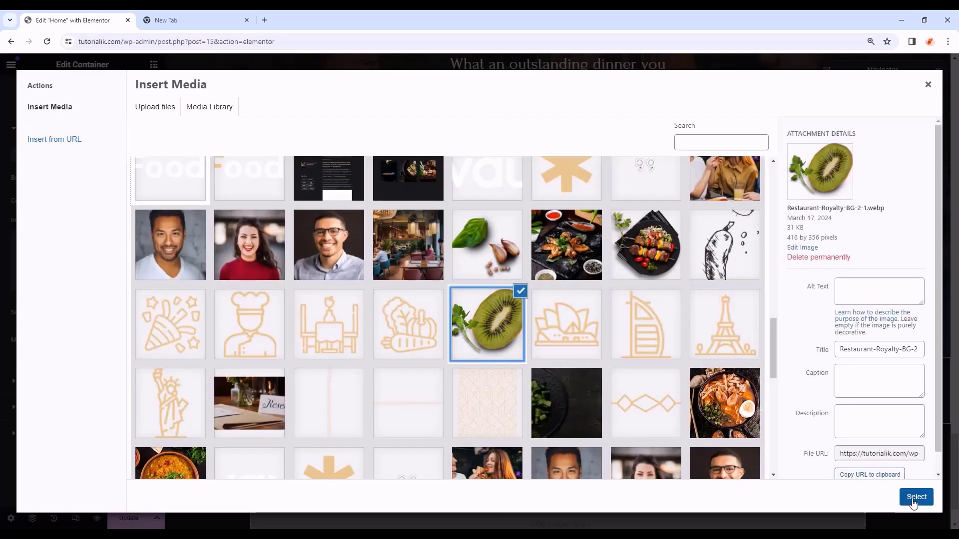
left_click(916, 497)
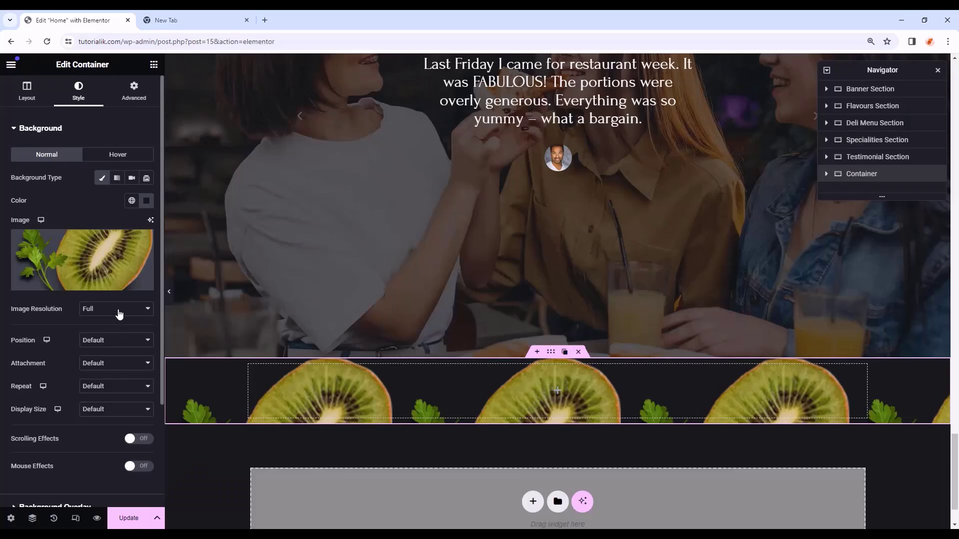
- Give the background a custom position of X 108% and Y 445 px
left_click(112, 341)
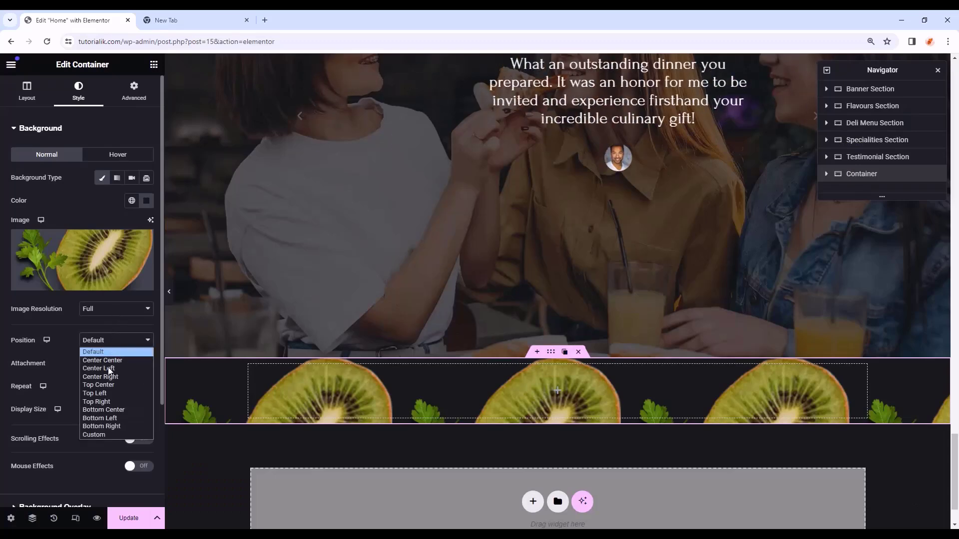
left_click(115, 435)
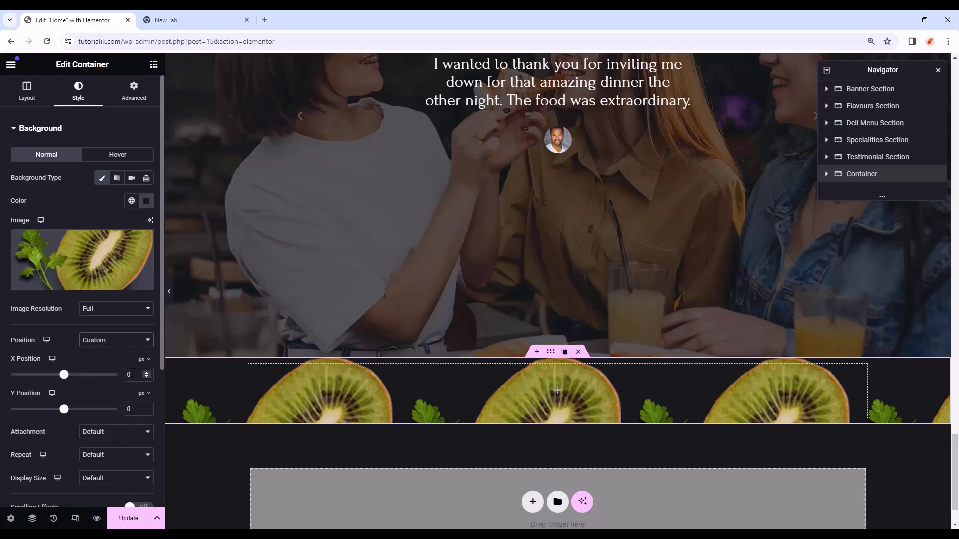
type("108")
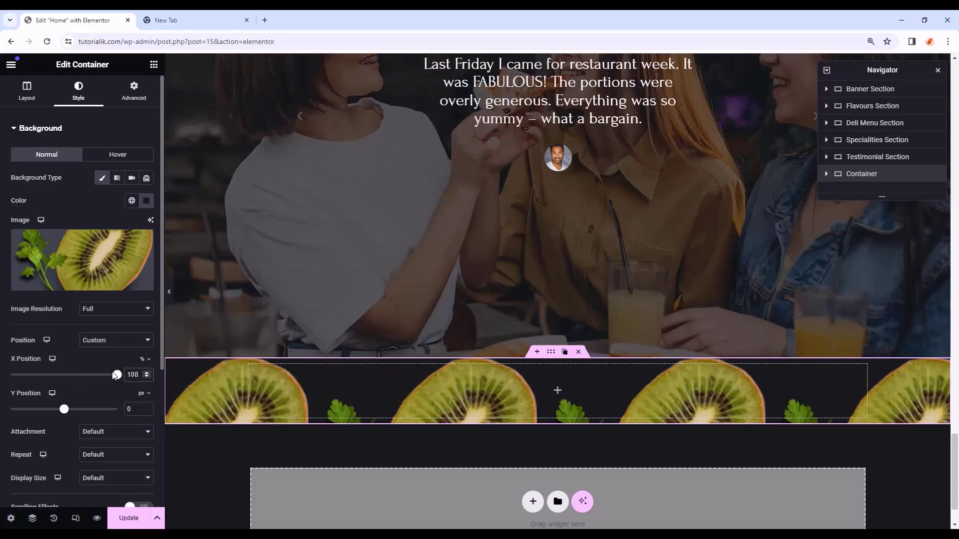
key("Tab")
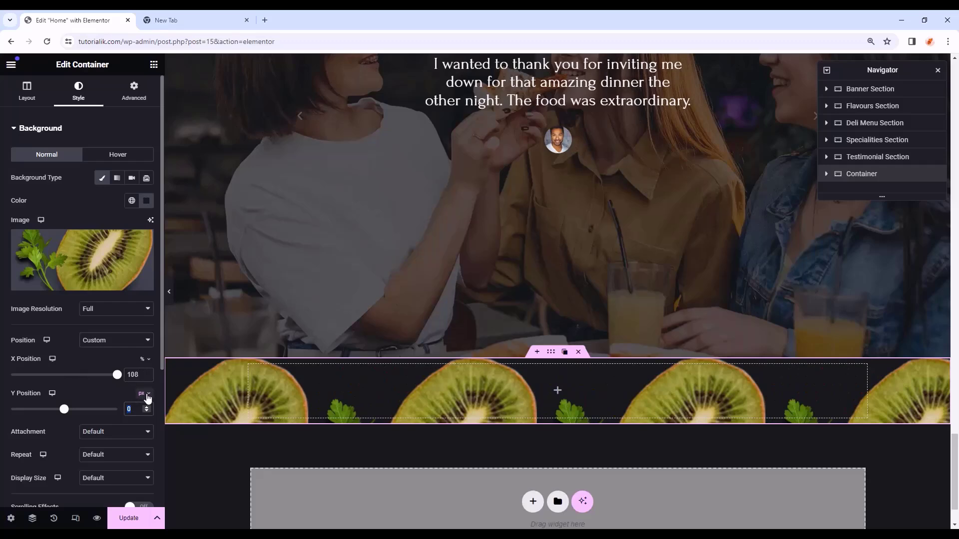
type("445")
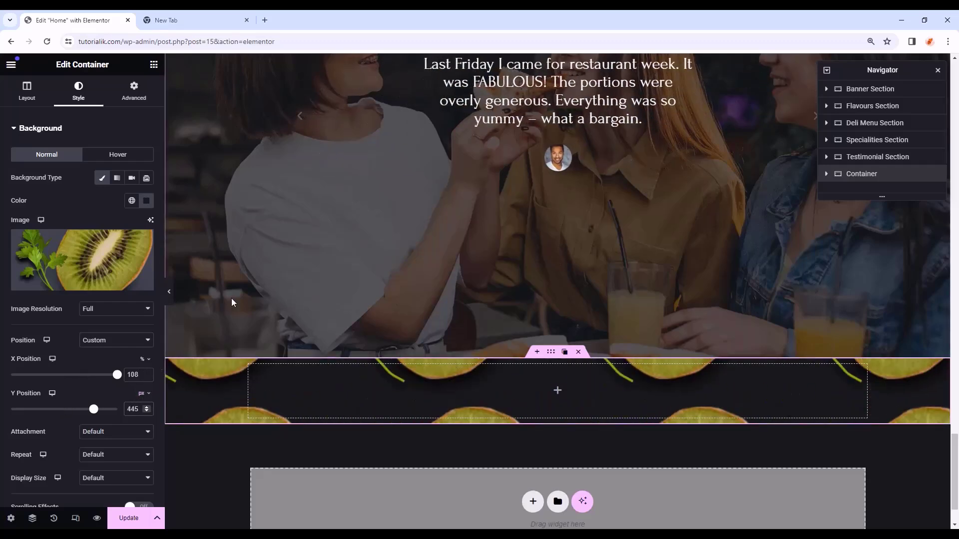
- Make the kiwi background scroll, no-repeat, with a custom 18% width
scroll(103, 400, "down", 1)
left_click(104, 382)
left_click(106, 392)
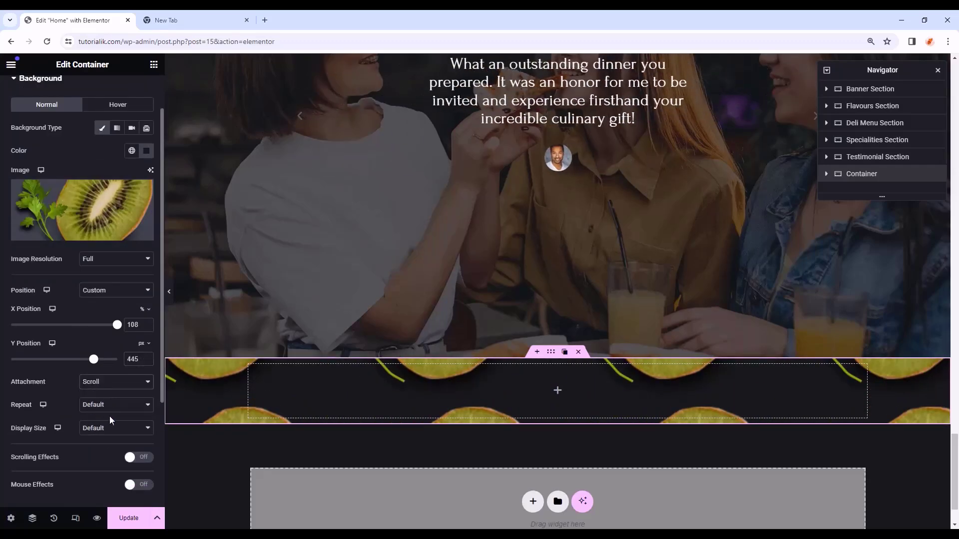
left_click(111, 405)
left_click(107, 423)
left_click(113, 428)
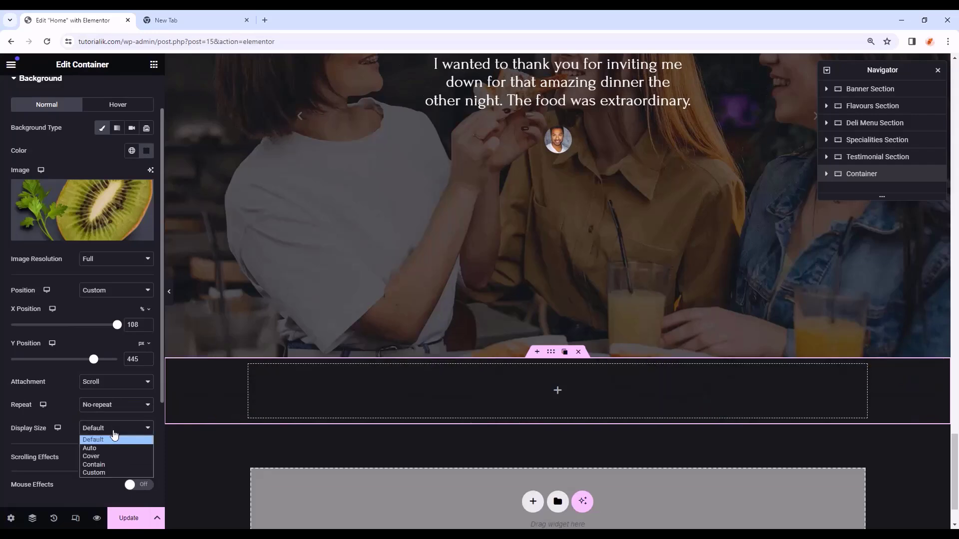
left_click(107, 472)
scroll(102, 451, "down", 1)
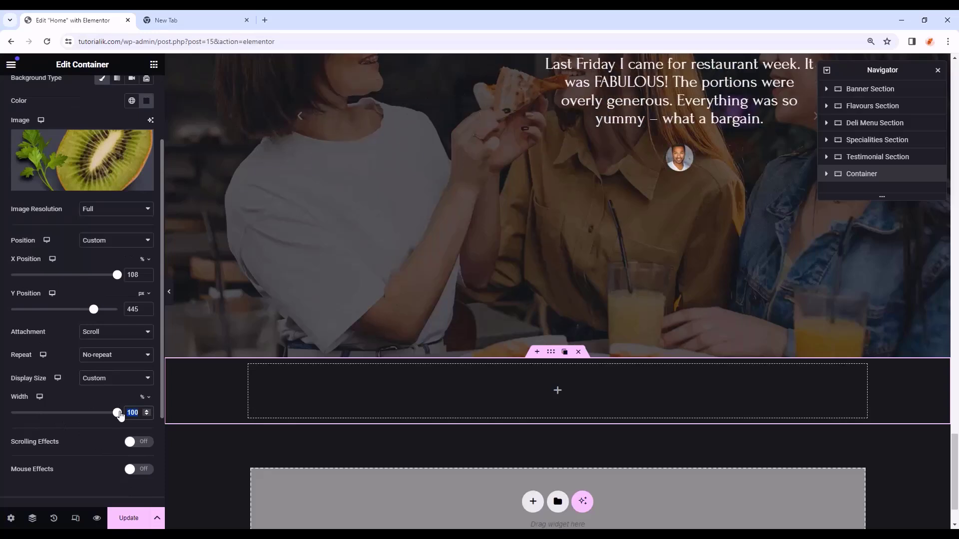
type("18")
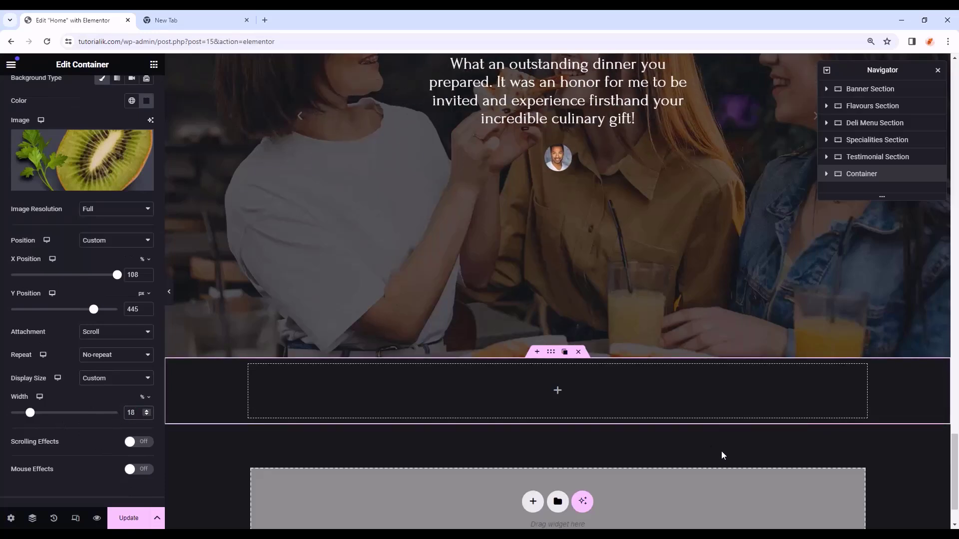
scroll(724, 452, "down", 2)
scroll(628, 377, "up", 1)
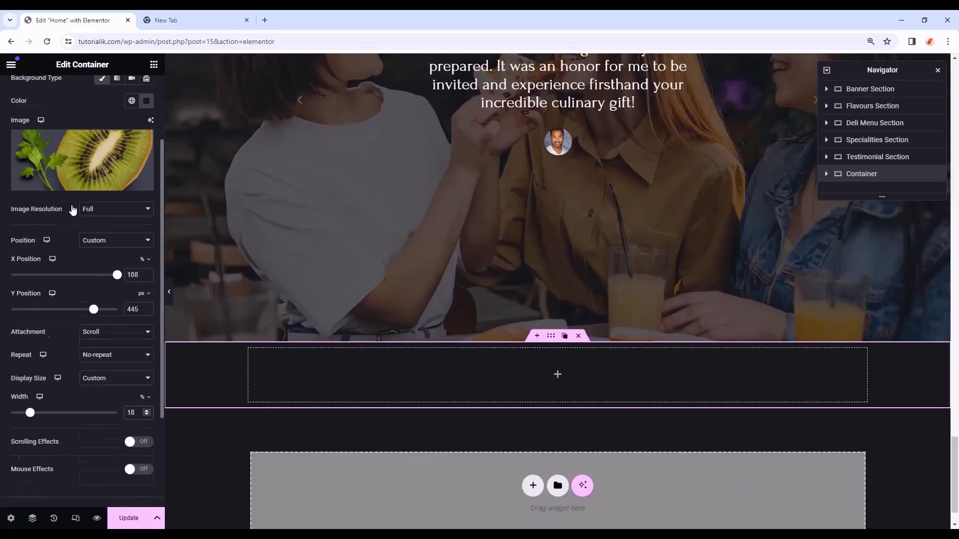
scroll(73, 208, "up", 3)
- Clear the container's minimum height in its layout settings
left_click(25, 93)
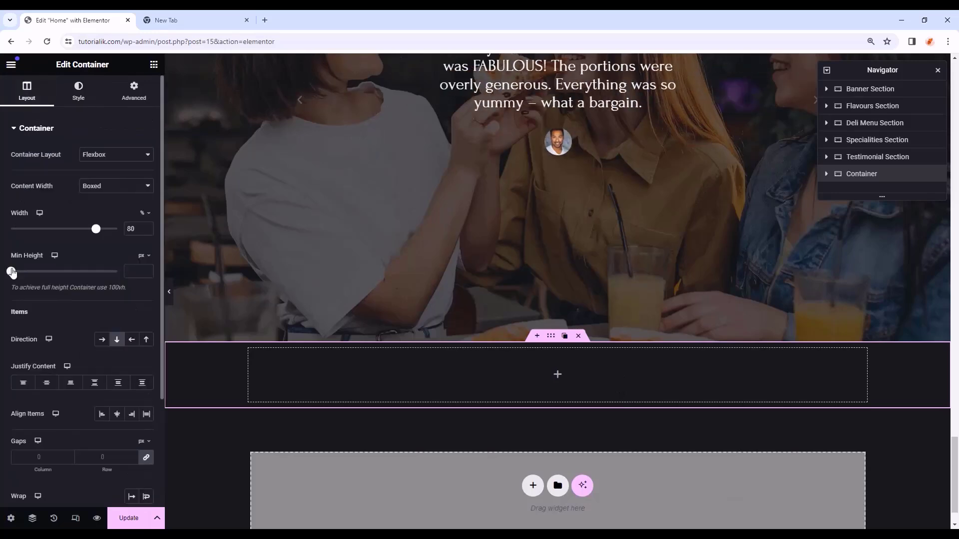
left_click_drag(12, 272, 64, 272)
scroll(344, 309, "down", 2)
scroll(343, 310, "down", 2)
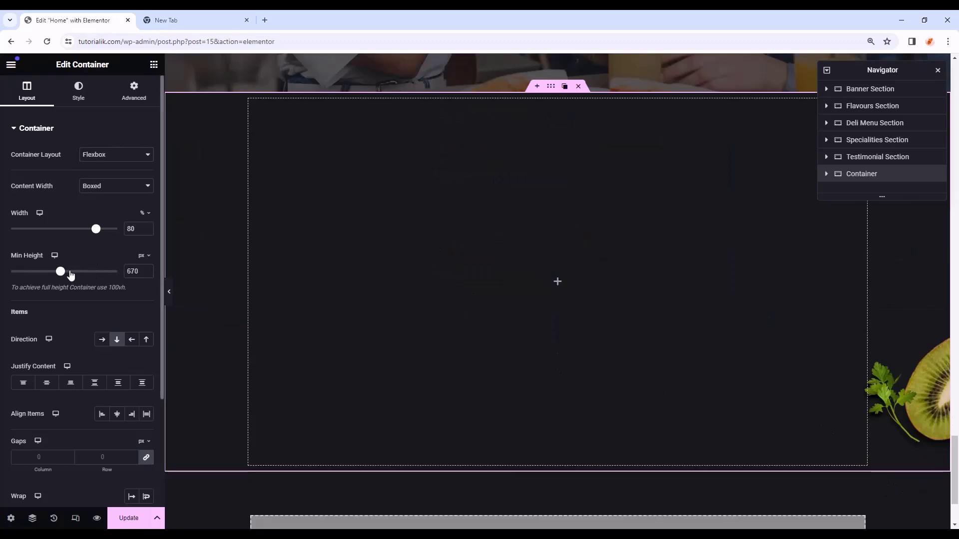
left_click_drag(141, 271, 114, 273)
key("BackSpace")
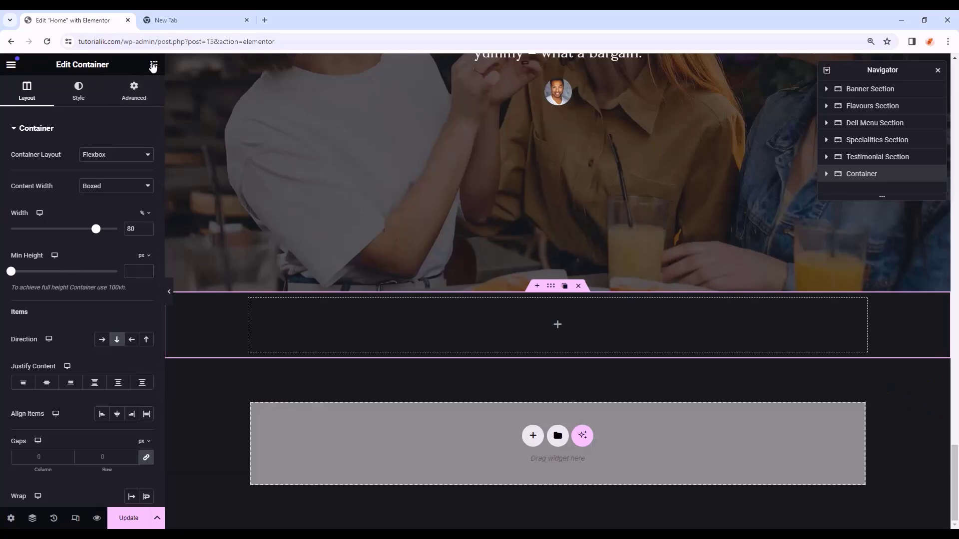
- Drop a new full-width container inside the dark container
left_click(154, 64)
left_click_drag(44, 235, 533, 329)
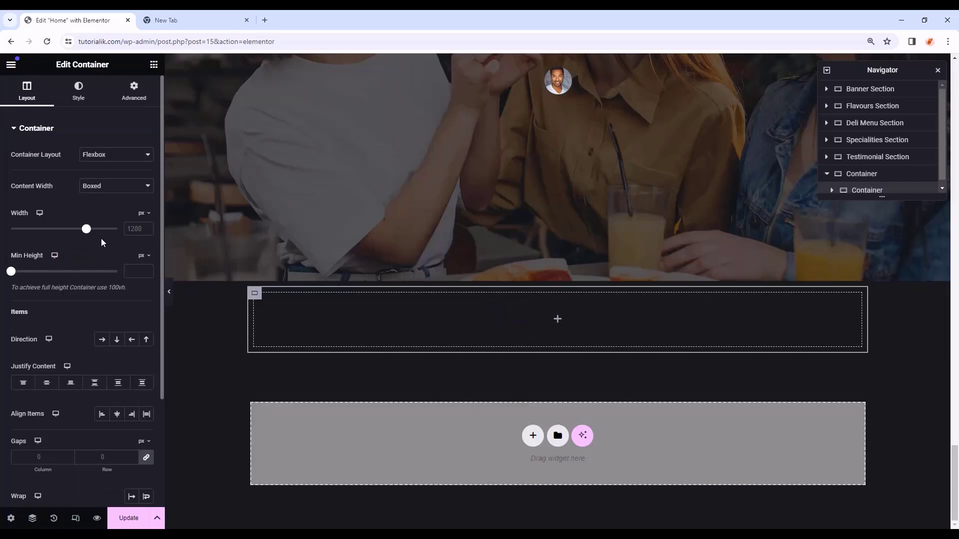
left_click(115, 193)
left_click(113, 208)
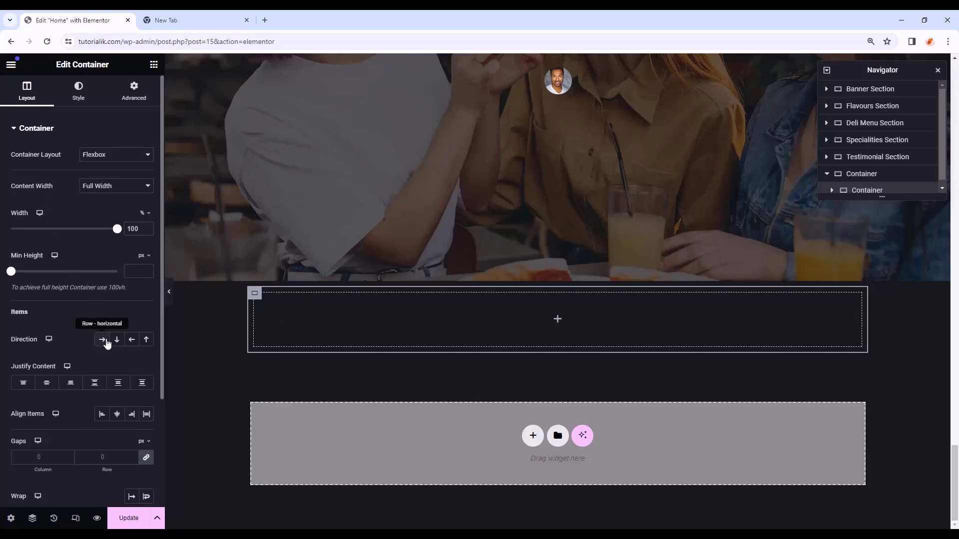
- Pull the inner container up with a -225 px top margin
left_click(132, 97)
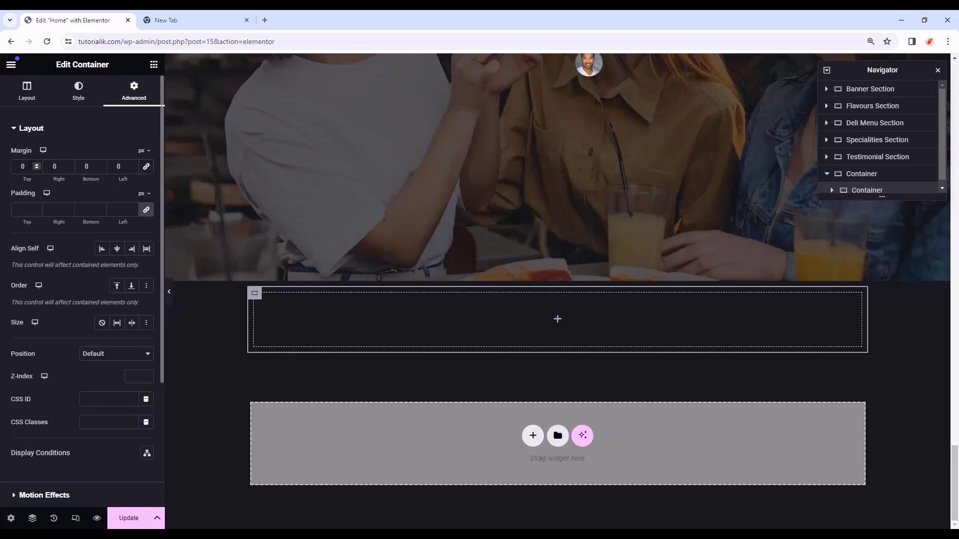
left_click_drag(27, 166, 7, 171)
type("-")
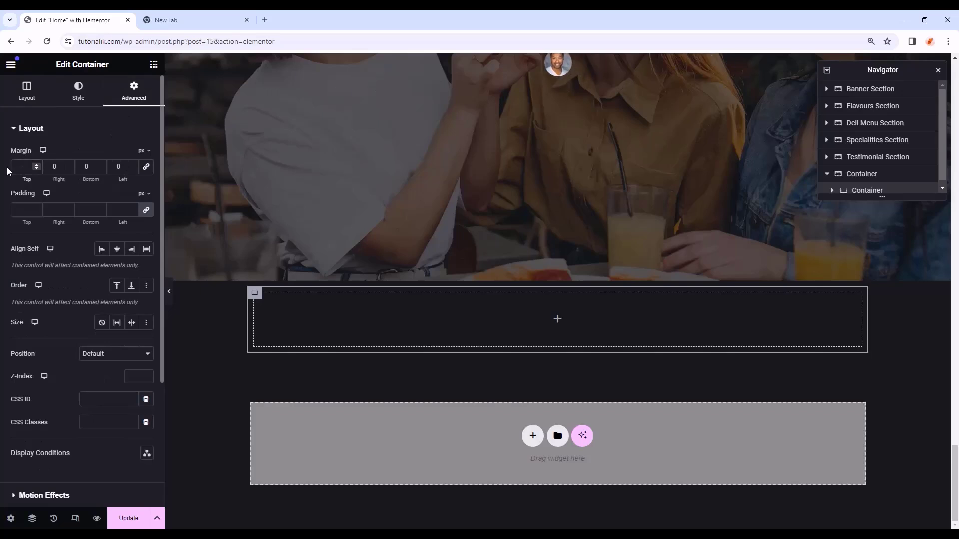
type("225")
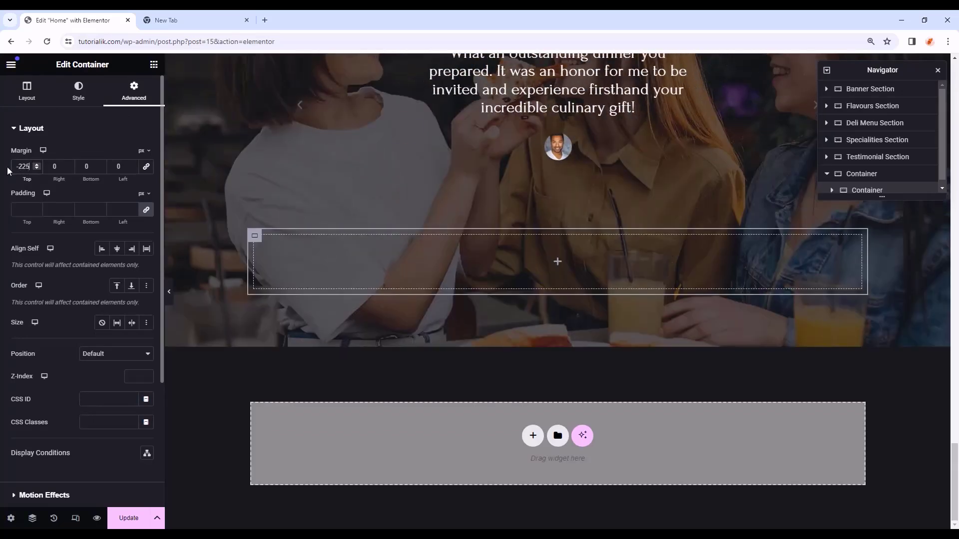
left_click(23, 210)
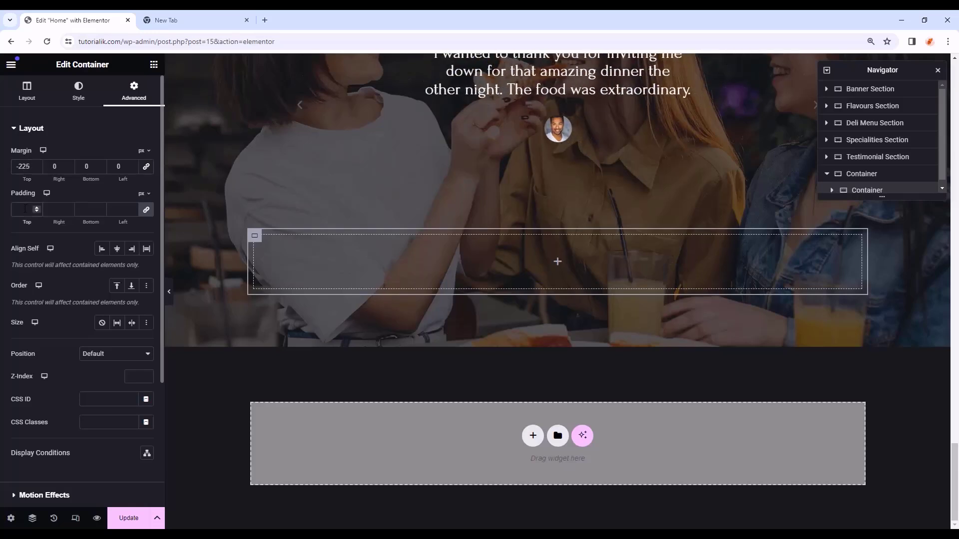
- Zero the inner container's padding and nest a full-width, 60%-wide container inside it
type("0")
left_click(154, 64)
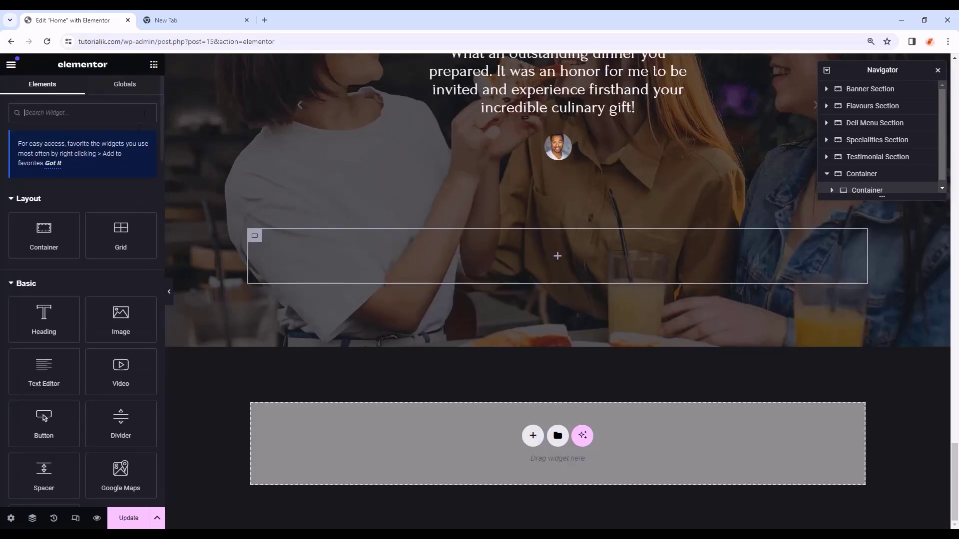
left_click_drag(44, 235, 534, 239)
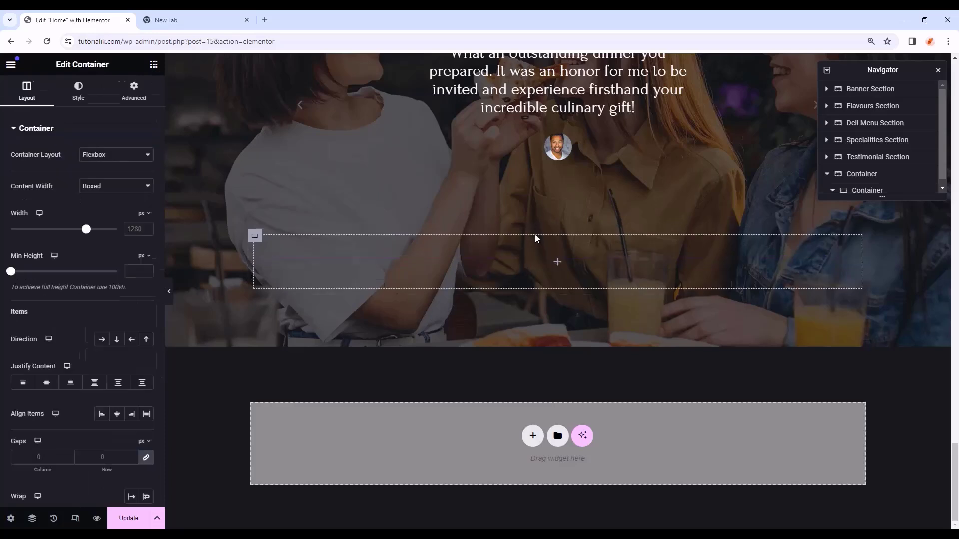
left_click(116, 186)
left_click(101, 206)
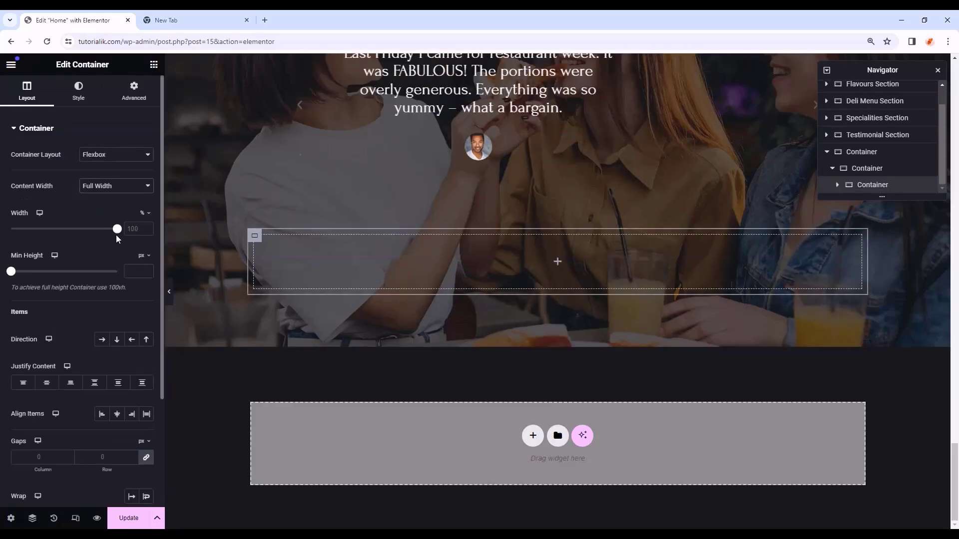
left_click(134, 228)
type("60")
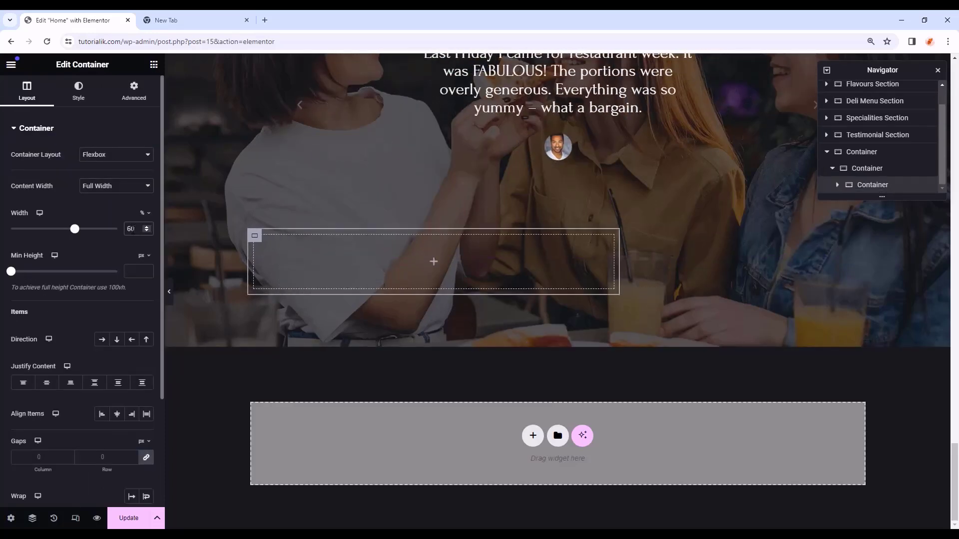
- Give the new container a classic background colour of #0e0d0c
left_click(89, 101)
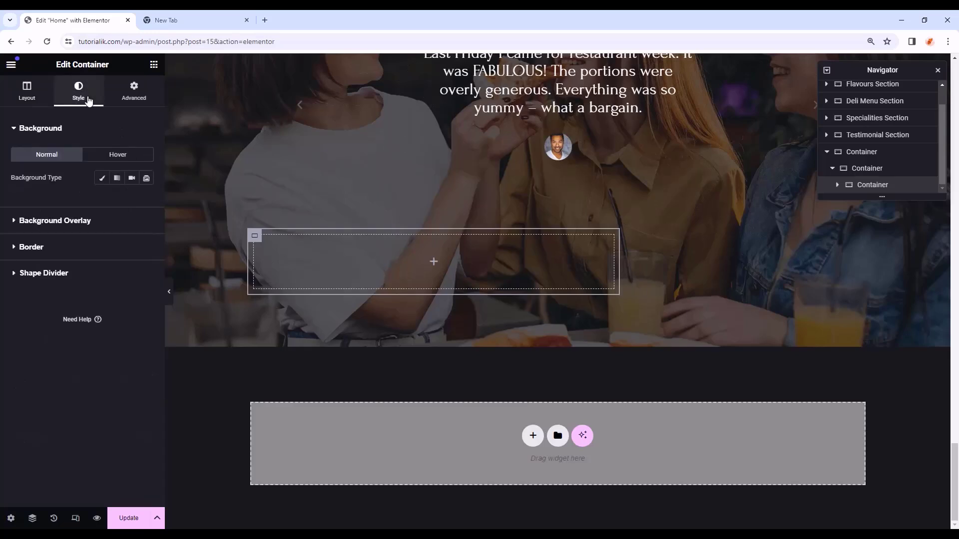
left_click(102, 178)
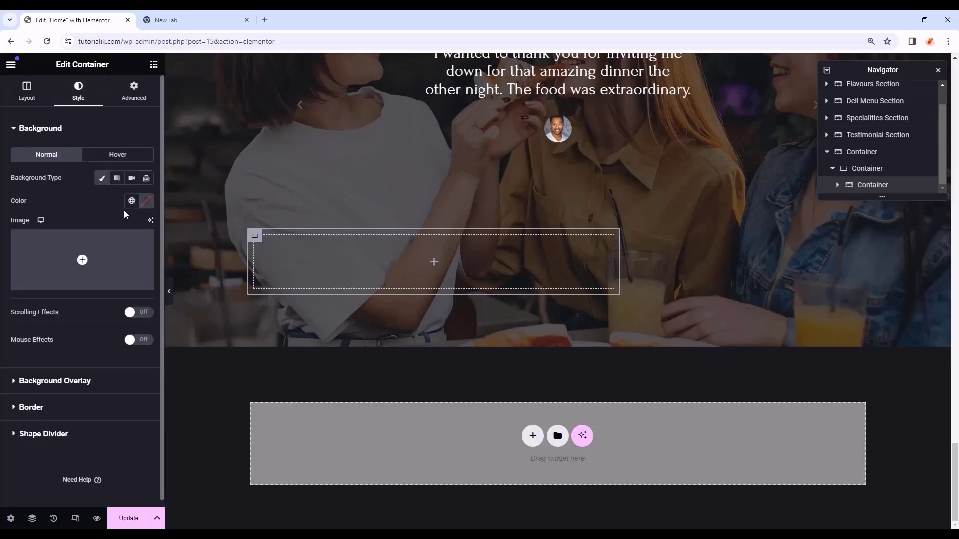
left_click(146, 201)
left_click(120, 357)
type("#0e")
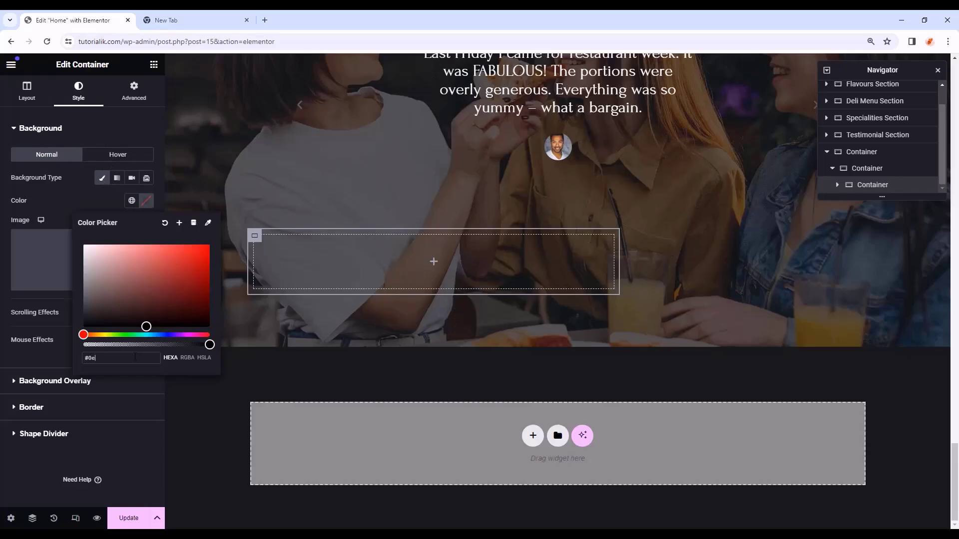
type("0d0c")
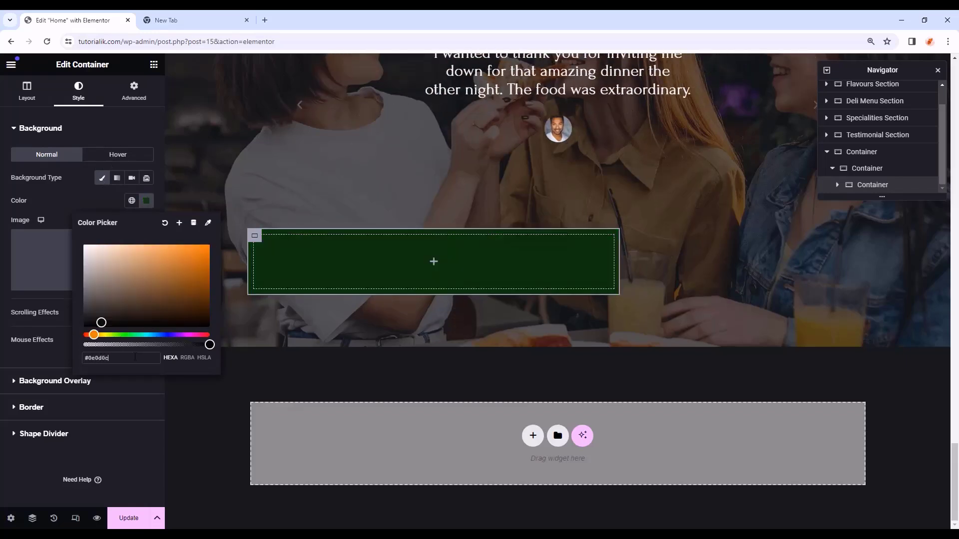
- Pad the 60% container 75 px top, 60 right, 750 bottom and 60 left
left_click(134, 92)
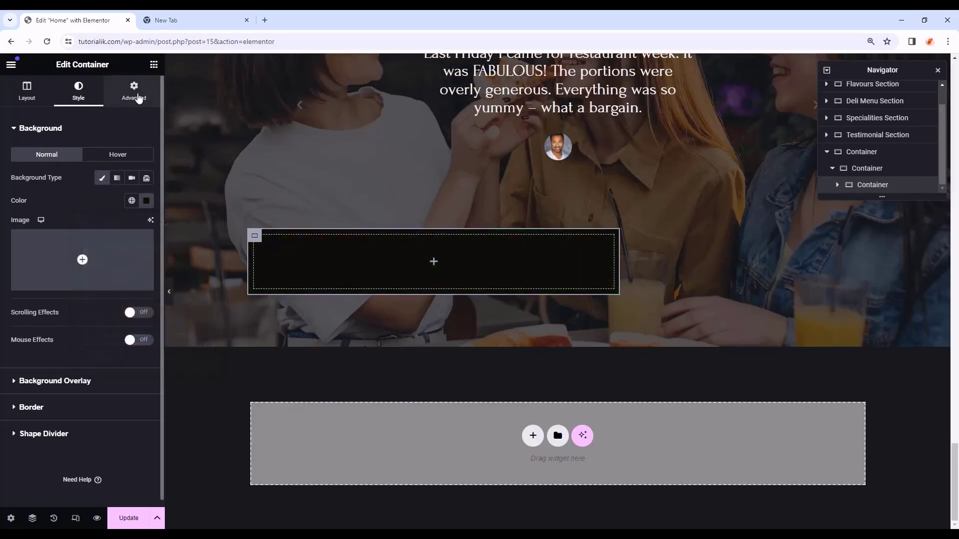
left_click(26, 209)
type("0")
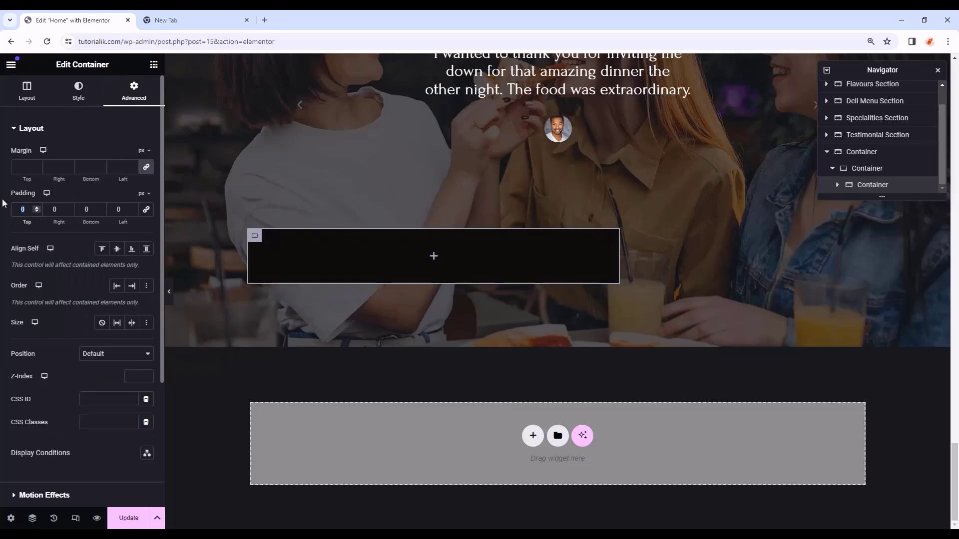
key("BackSpace")
type("75")
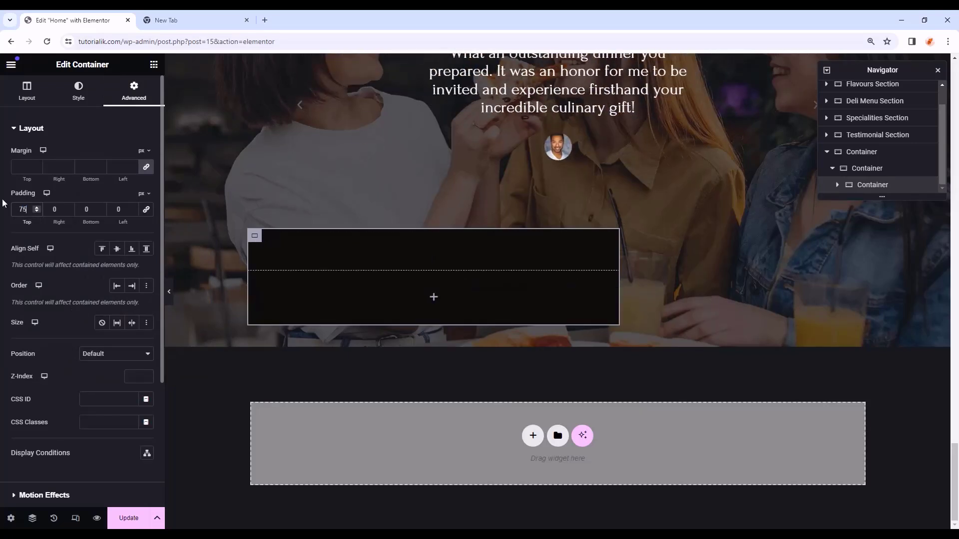
key("Tab")
type("60")
left_click(82, 209)
type("75")
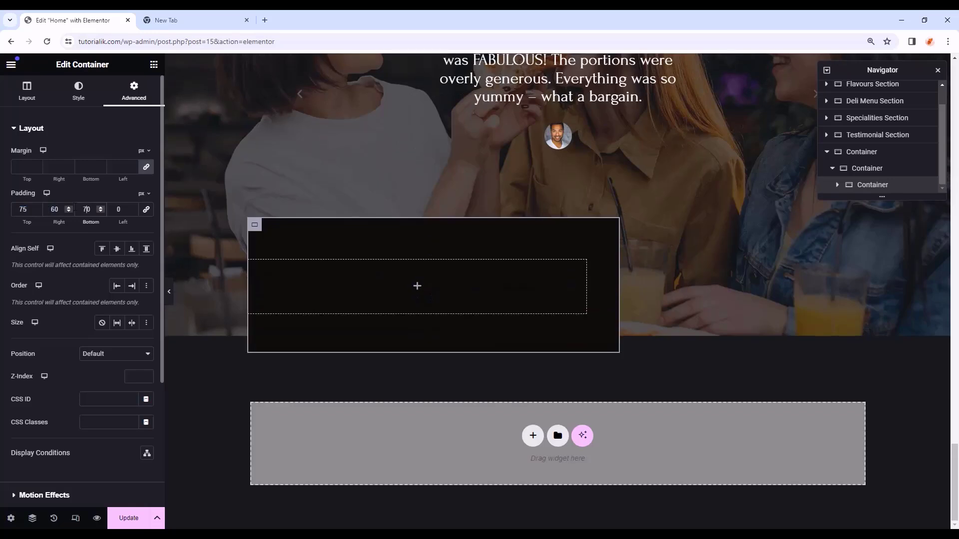
key("Tab")
type("60")
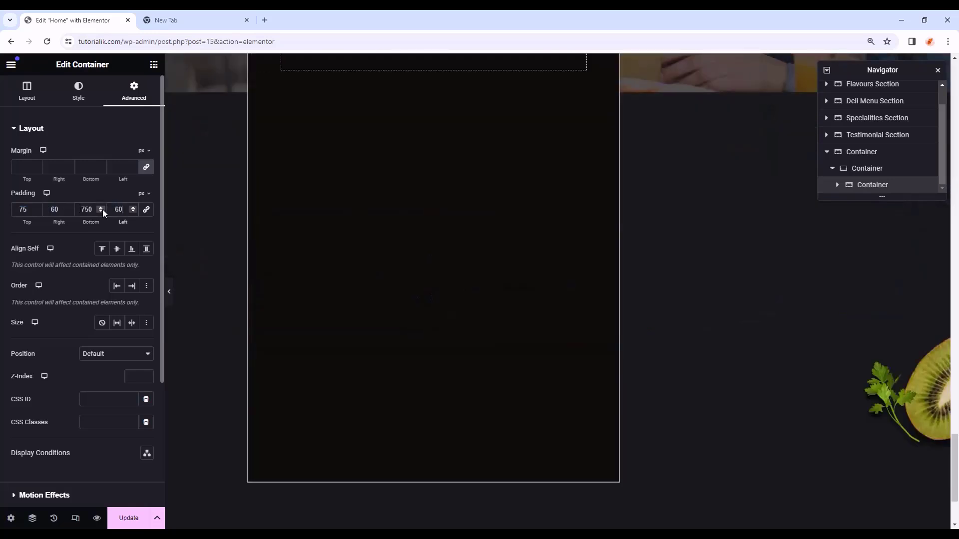
scroll(287, 233, "up", 3)
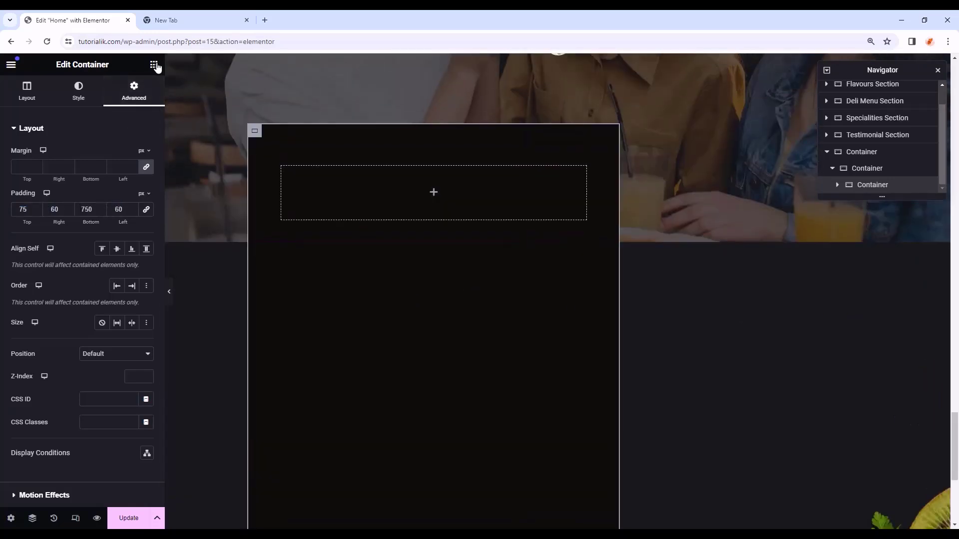
left_click(154, 64)
- Add a heading widget reading 'Online Reservation' to the dark container
left_click_drag(53, 274, 490, 191)
left_click_drag(99, 168, 14, 168)
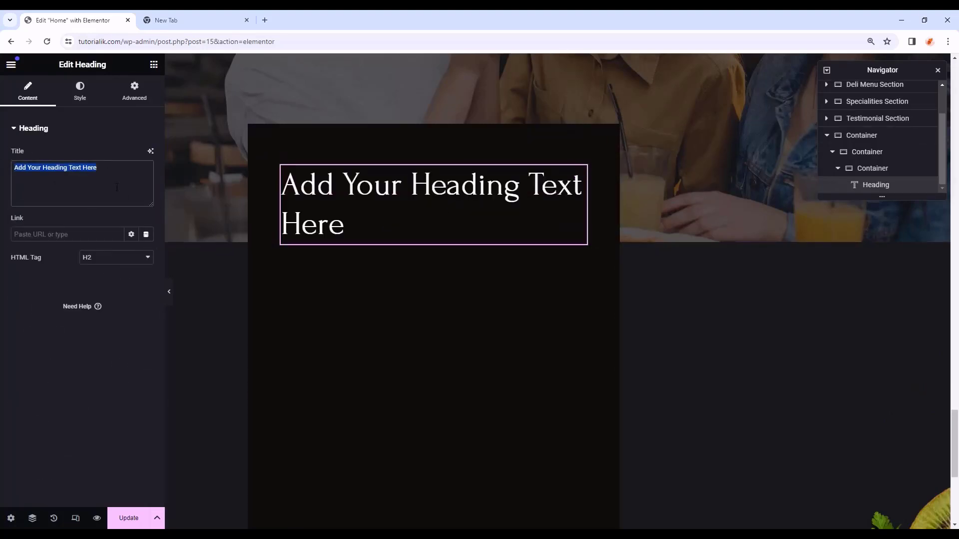
type("Online Reservation")
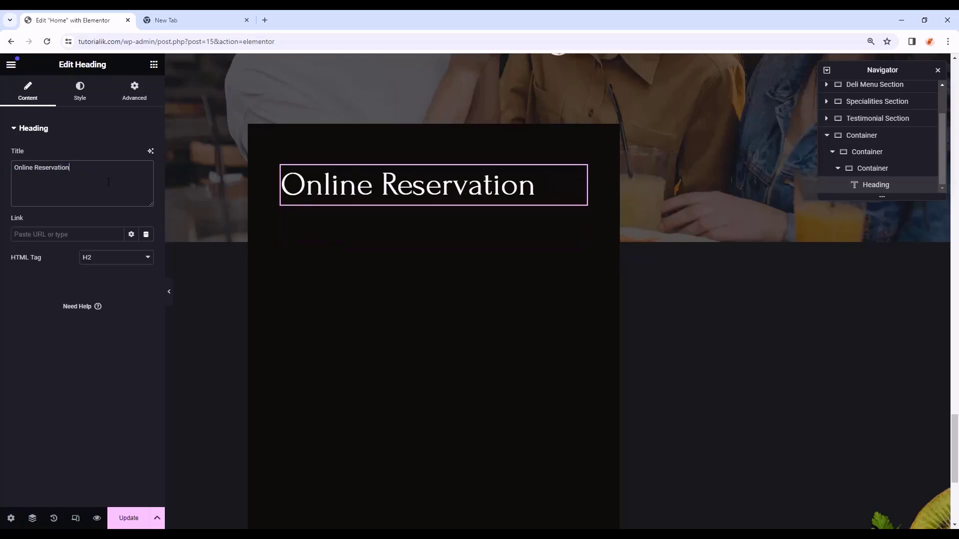
- Centre the heading and apply the Primary global colour and typography
left_click(81, 94)
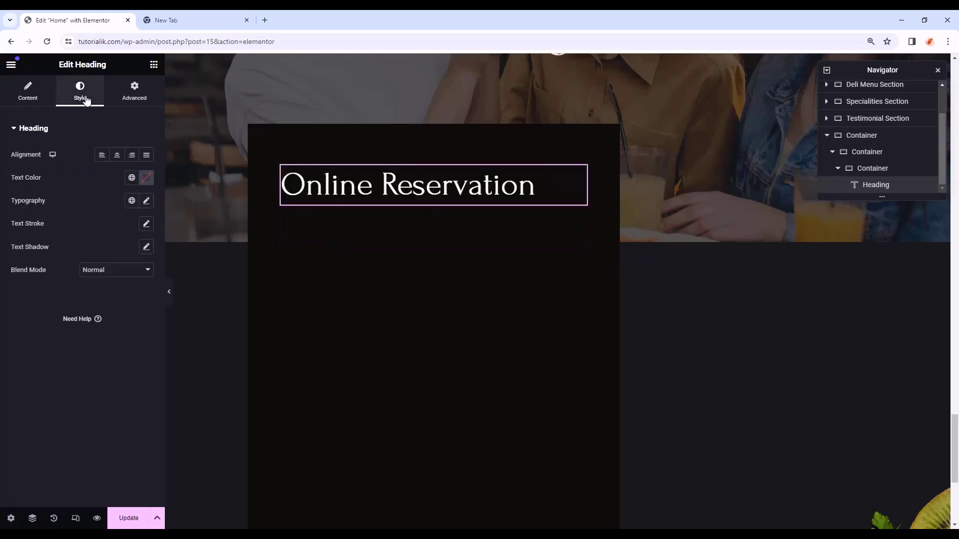
left_click(118, 156)
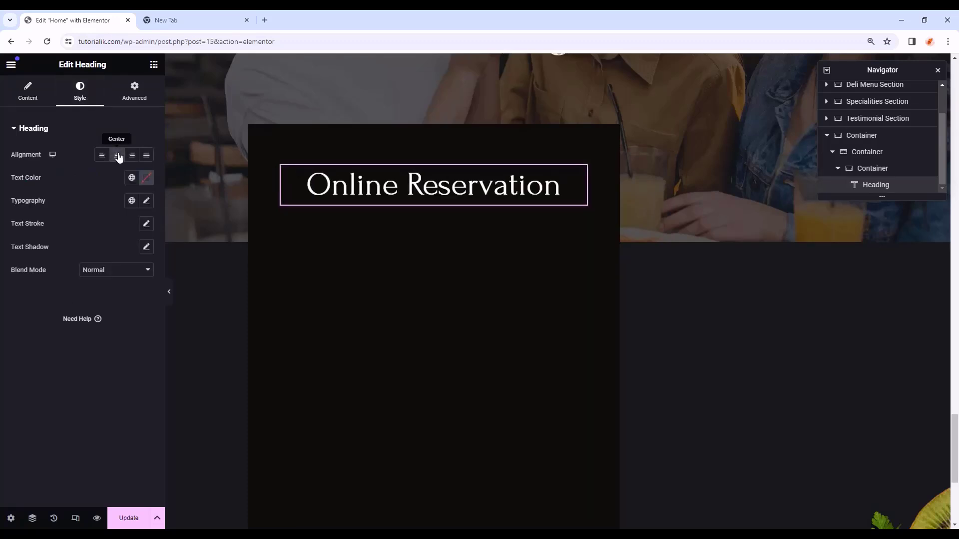
left_click(131, 179)
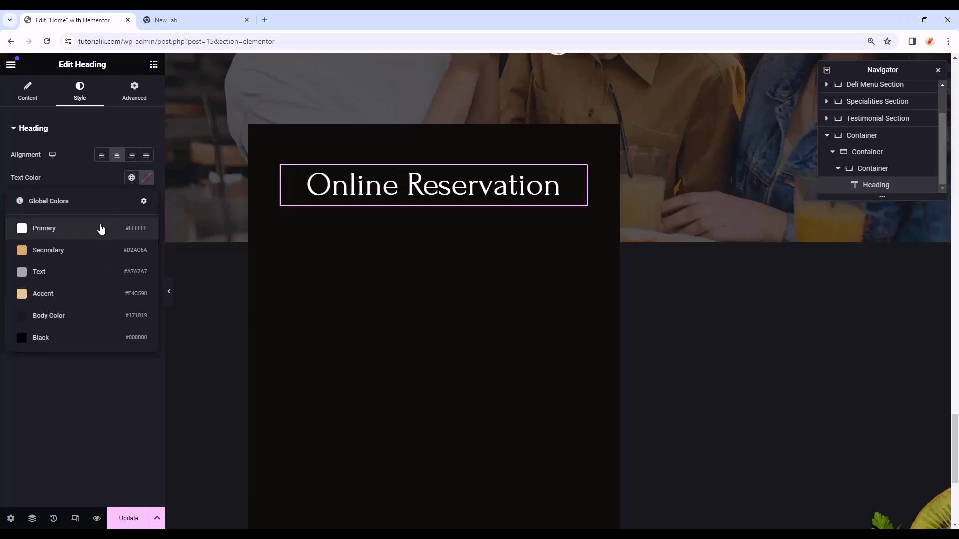
left_click(101, 227)
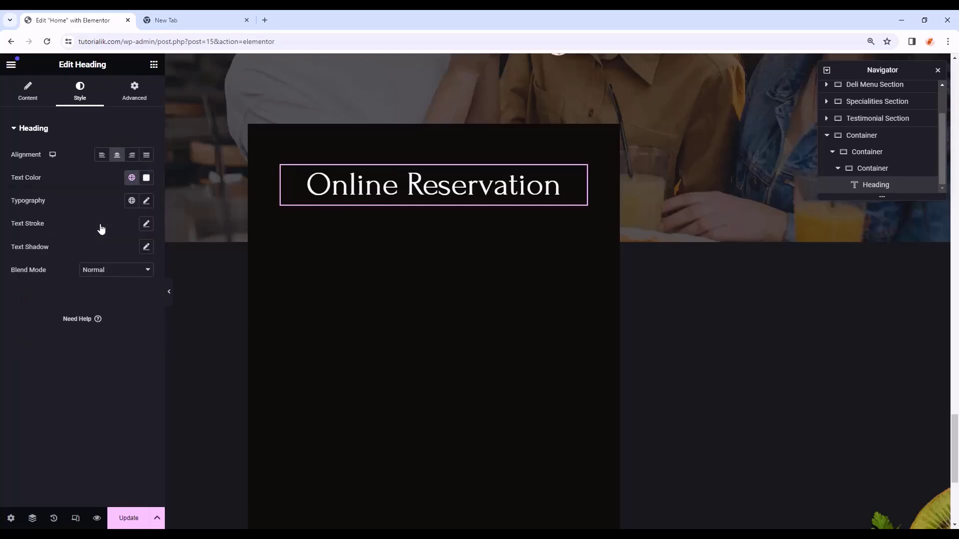
left_click(132, 200)
left_click(77, 257)
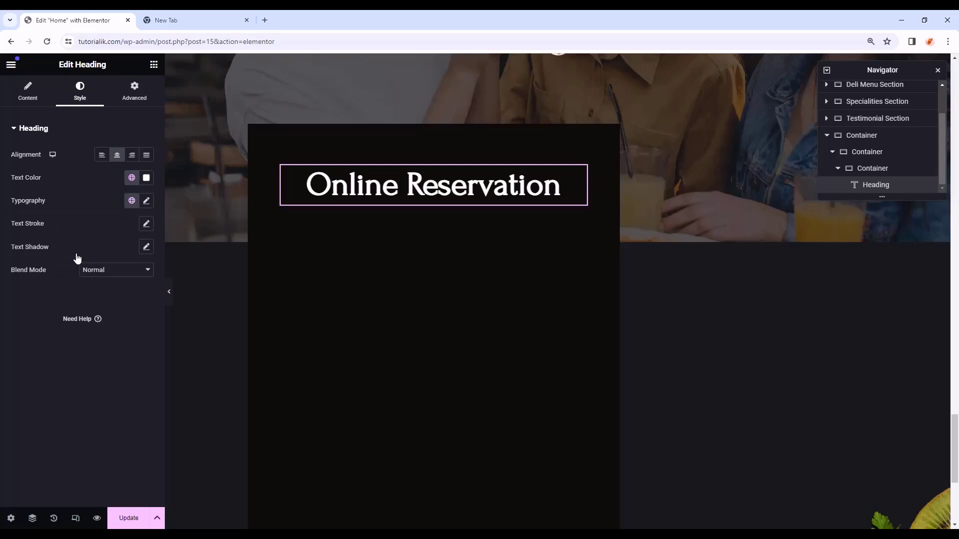
left_click(144, 98)
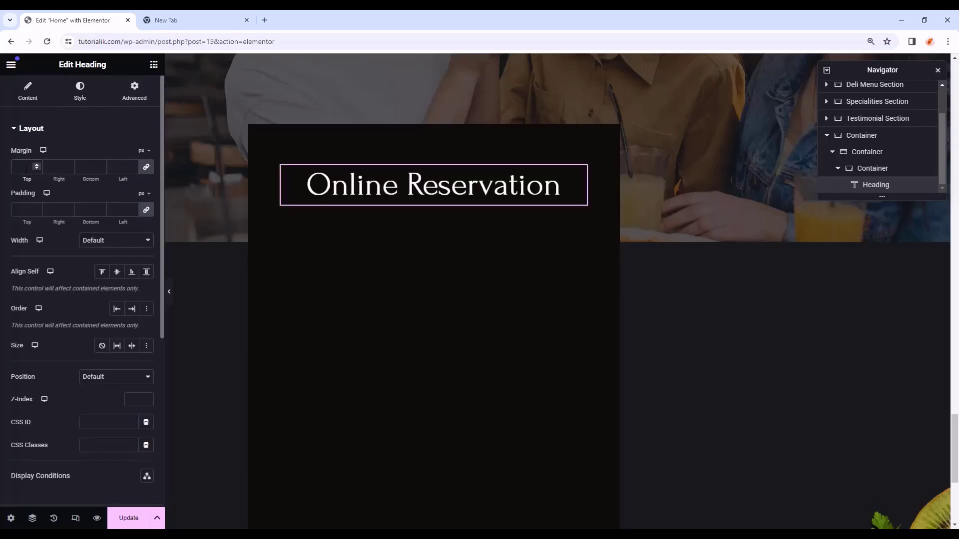
- Add a Text Editor below the heading containing the pasted booking request text
left_click(154, 64)
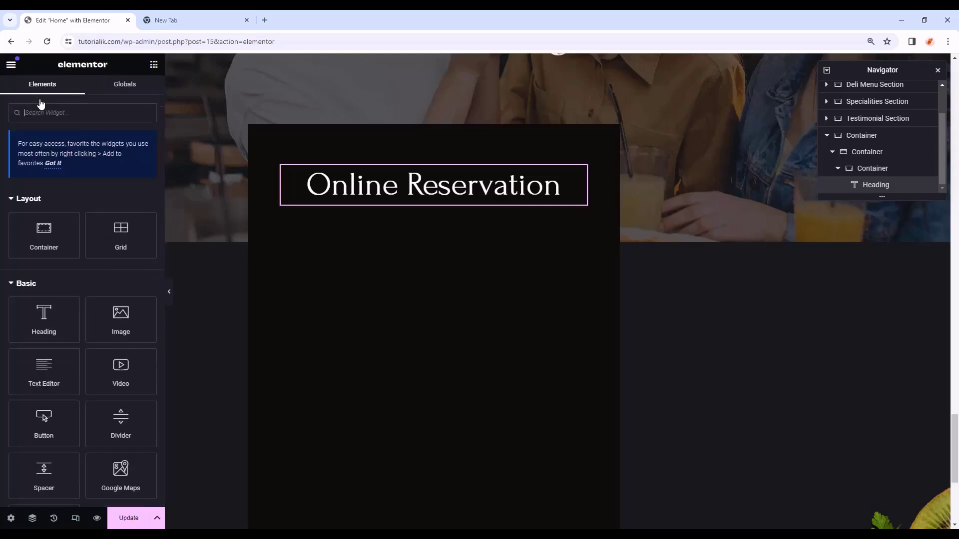
left_click_drag(46, 316, 427, 203)
left_click_drag(129, 316, 6, 279)
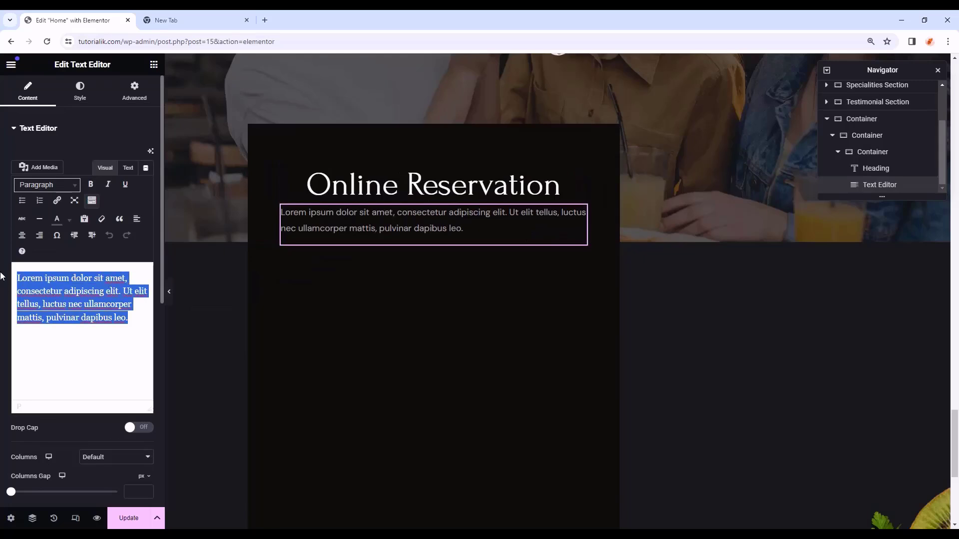
key("ctrl+v")
- Centre the booking text and apply the Text global colour and typography
left_click(81, 95)
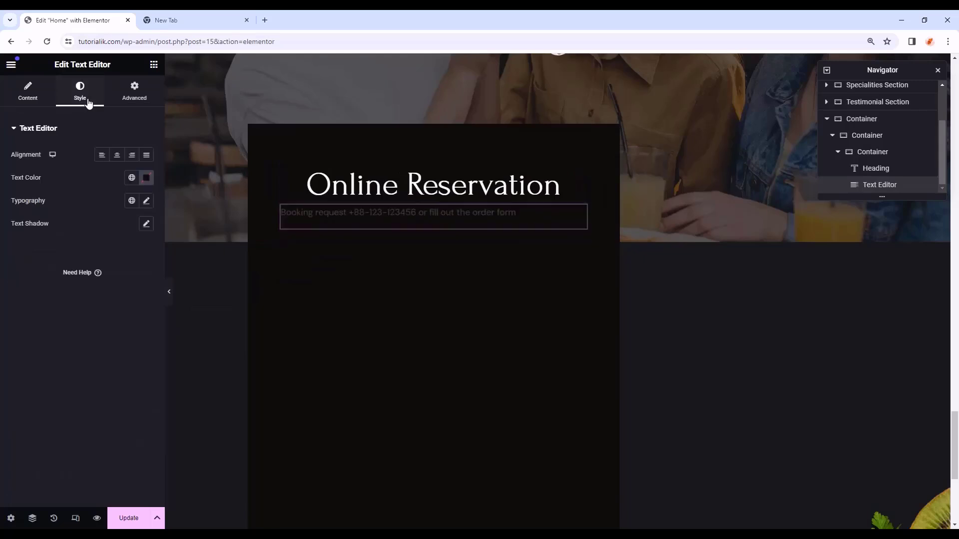
left_click(118, 156)
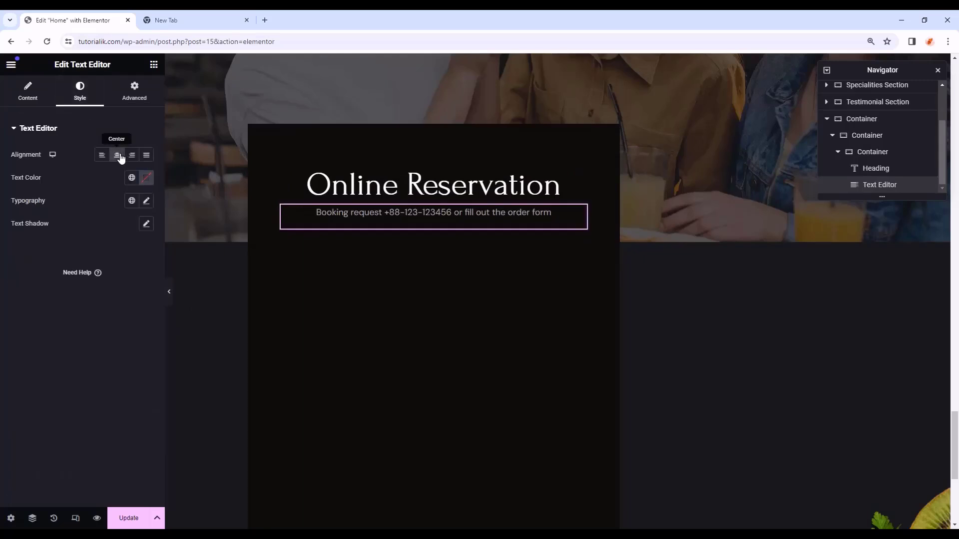
left_click(133, 179)
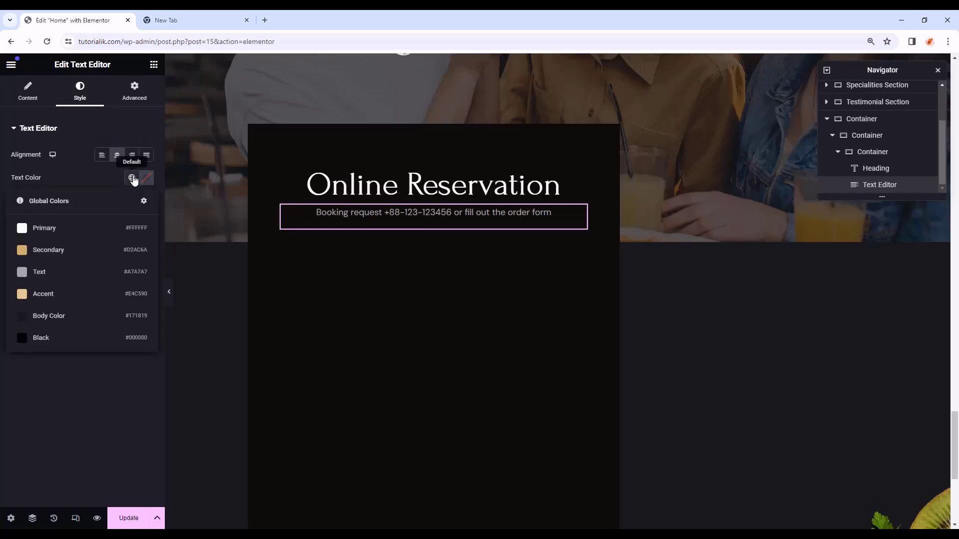
left_click(59, 275)
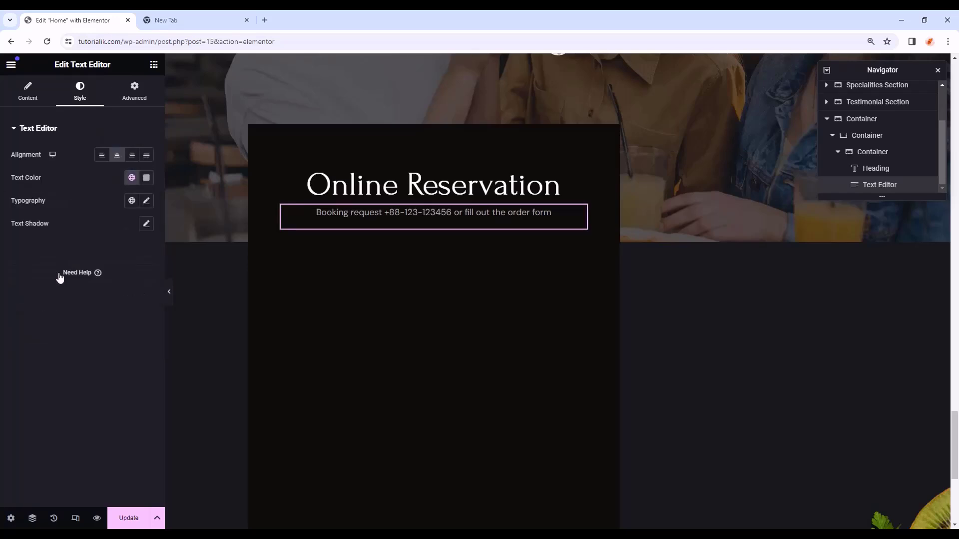
left_click(131, 201)
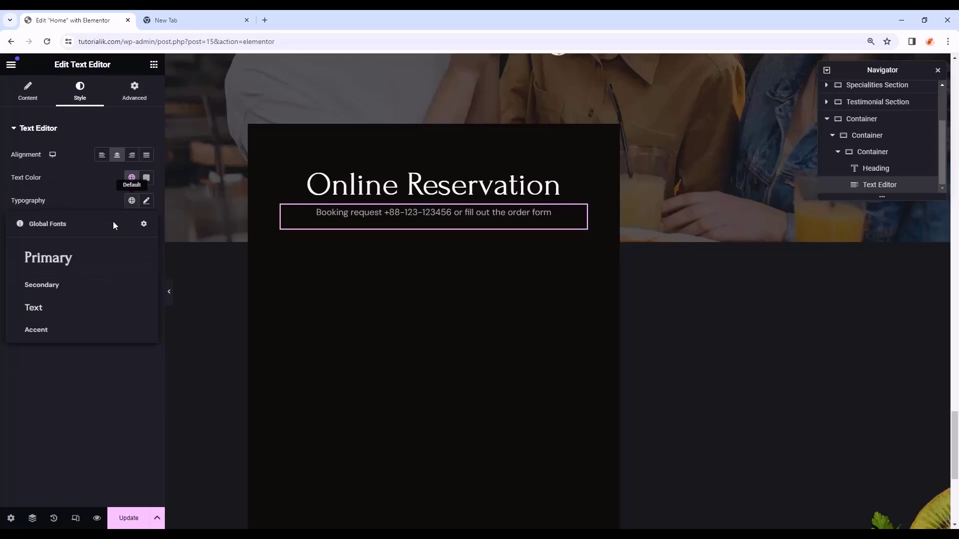
left_click(59, 307)
- Give the text block a 30 px bottom margin
left_click(132, 97)
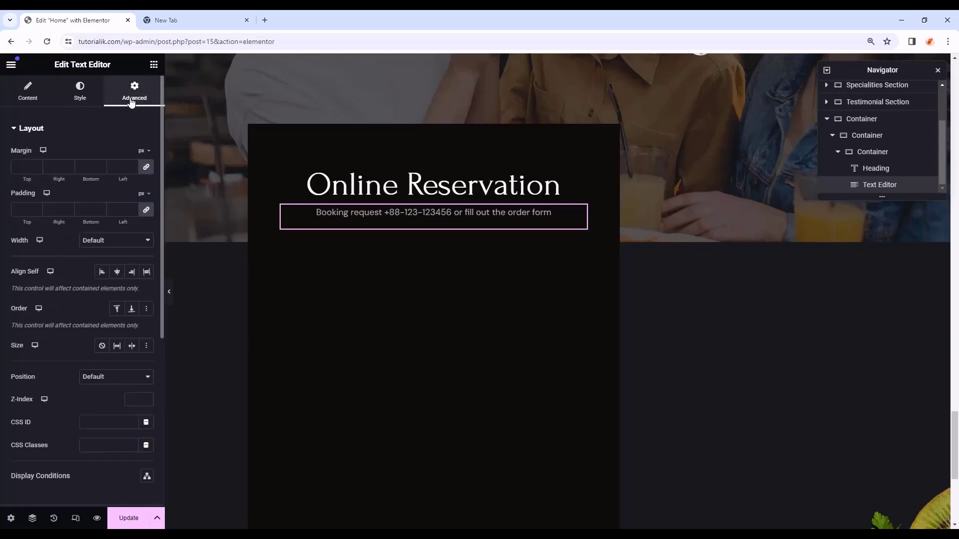
left_click(87, 166)
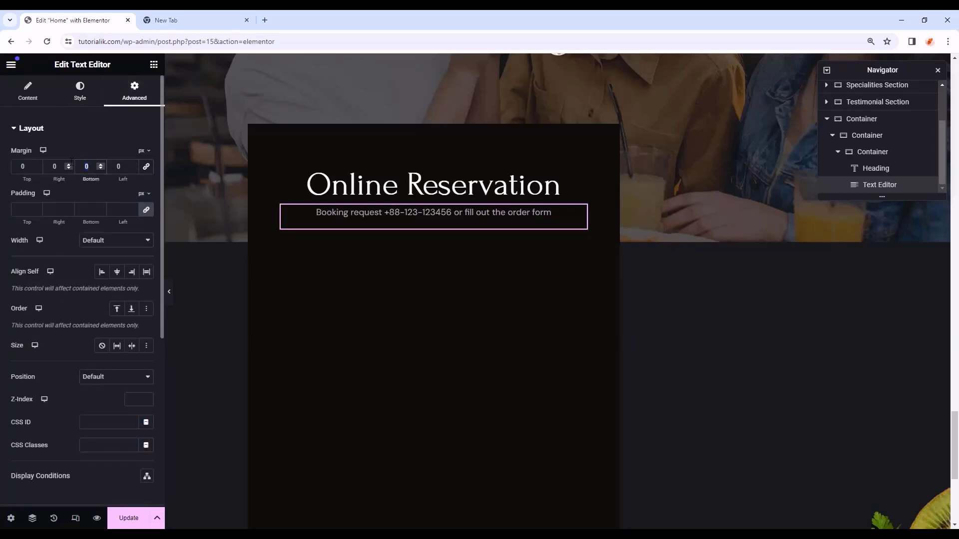
type("30")
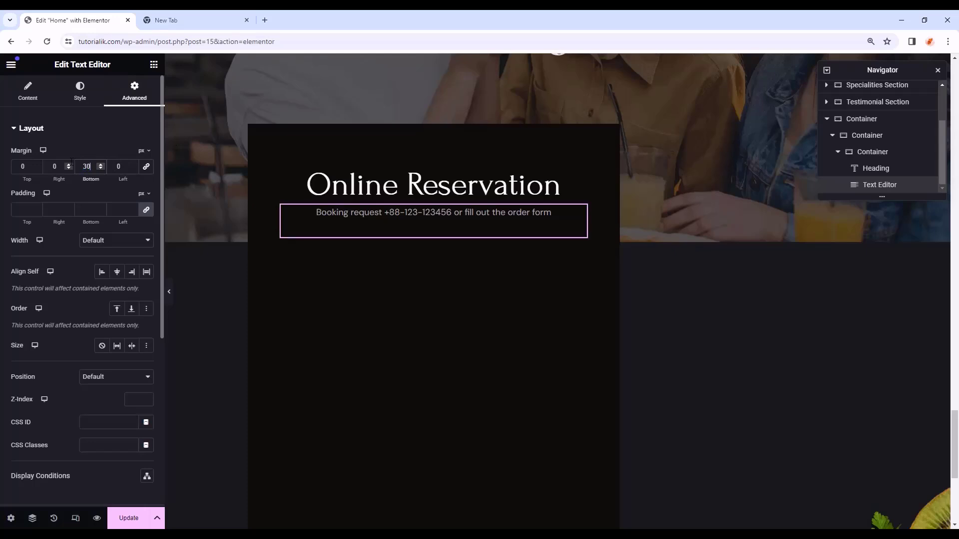
left_click(29, 207)
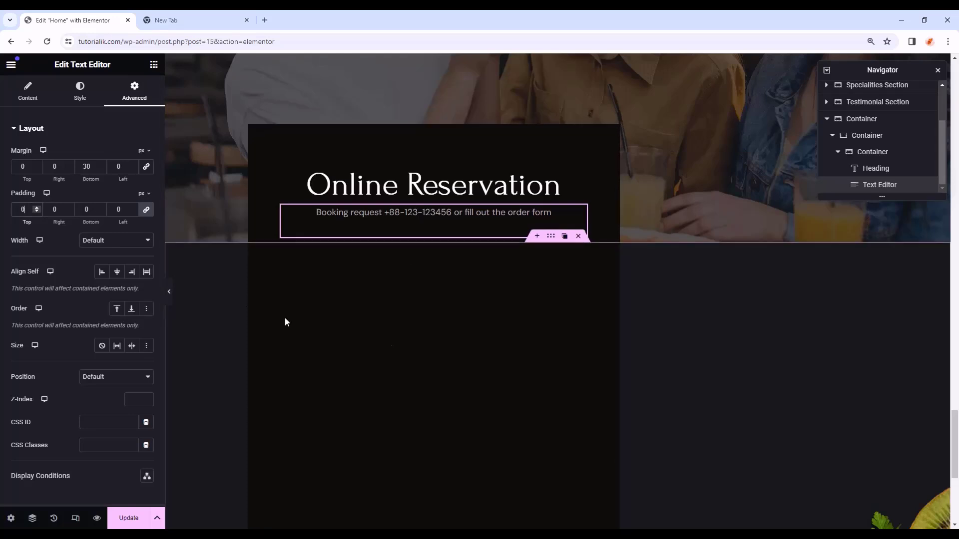
left_click(154, 65)
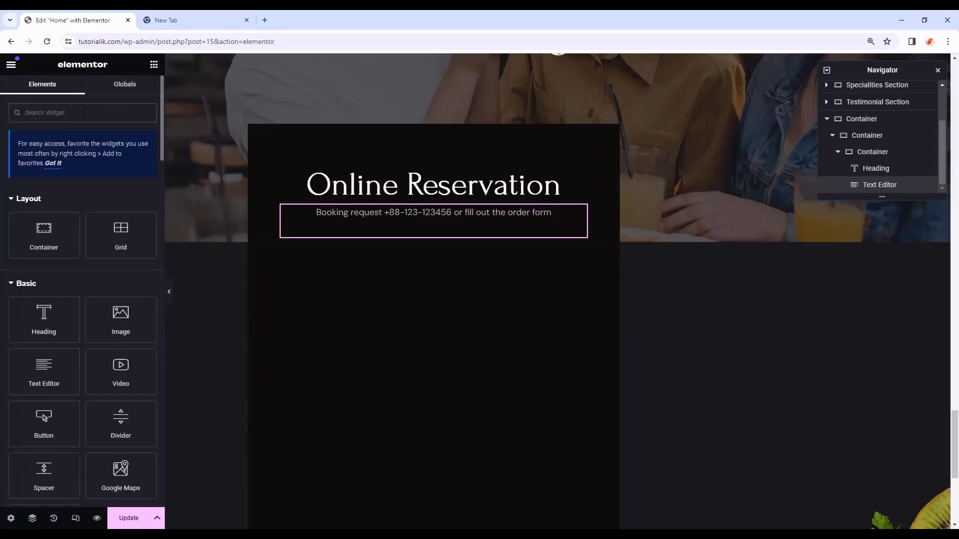
- Add a Form widget below the booking text, removing its default Name, Email and Message fields
type("form")
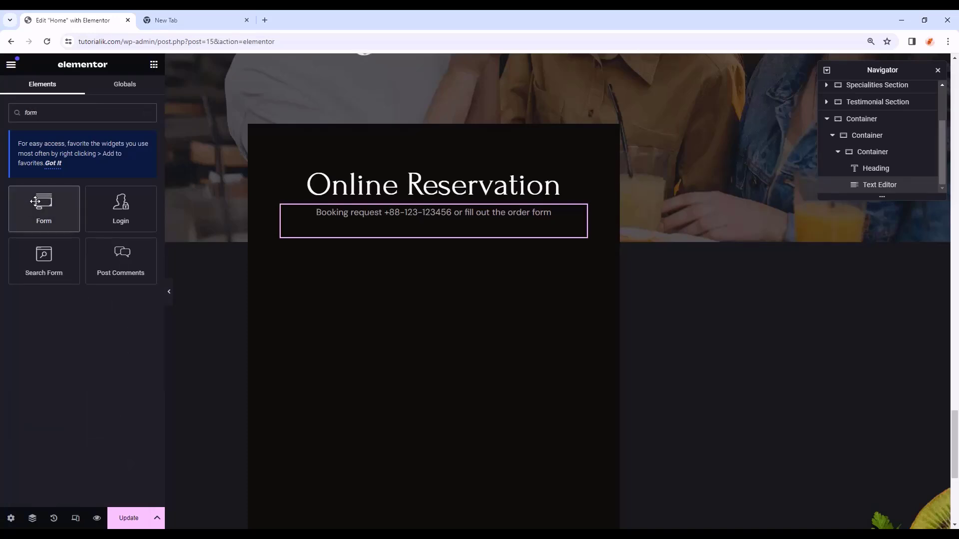
left_click_drag(40, 202, 427, 235)
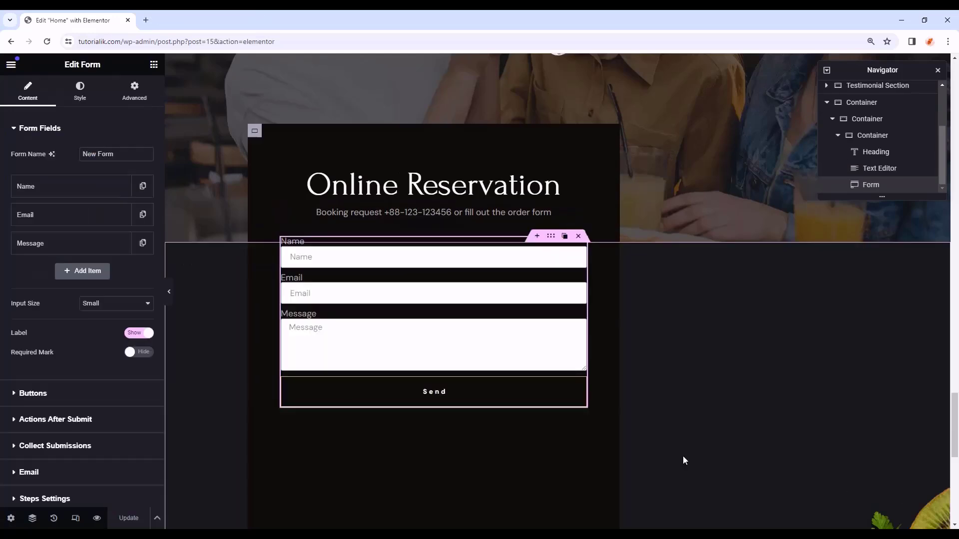
left_click(87, 273)
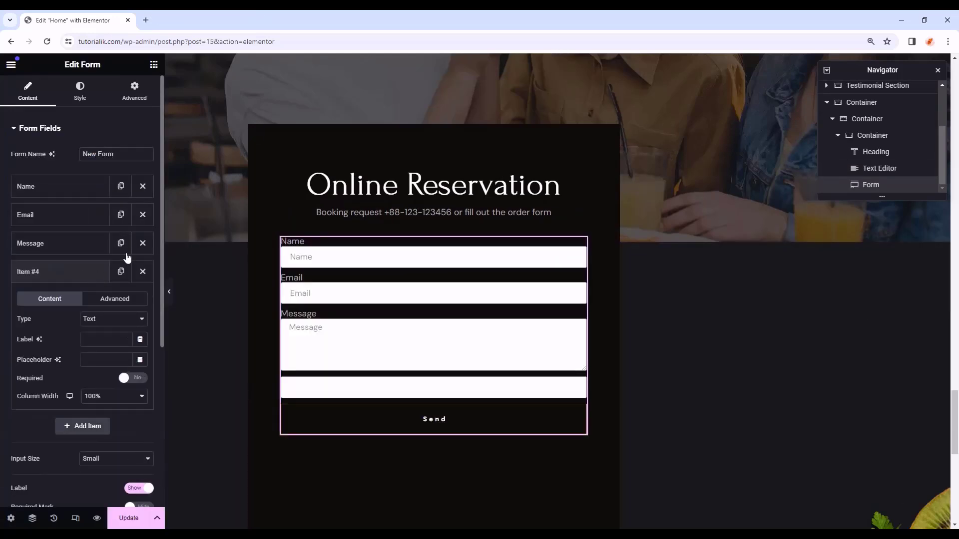
left_click(142, 243)
left_click(142, 215)
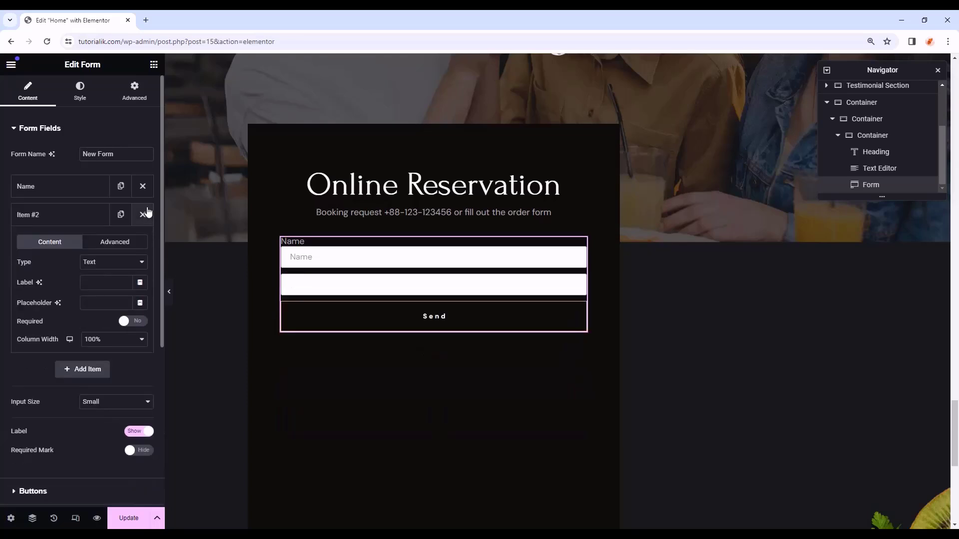
left_click(142, 186)
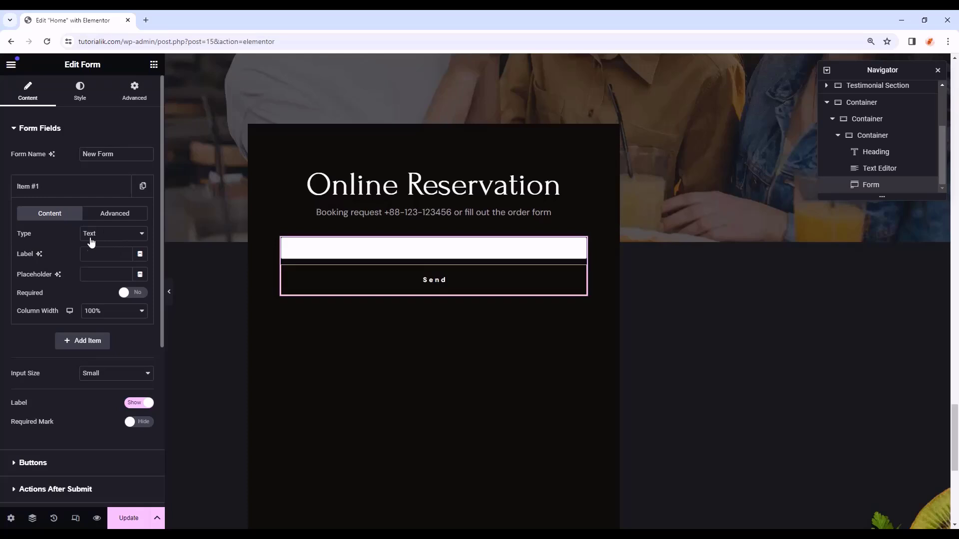
- Give the remaining field a 'Your Name' placeholder and 50% column width
left_click(100, 277)
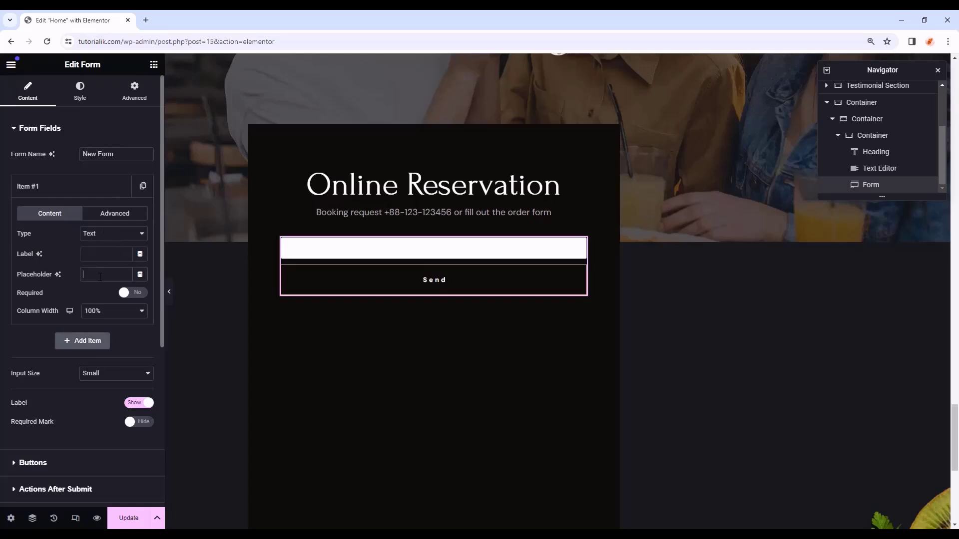
type("Your Name")
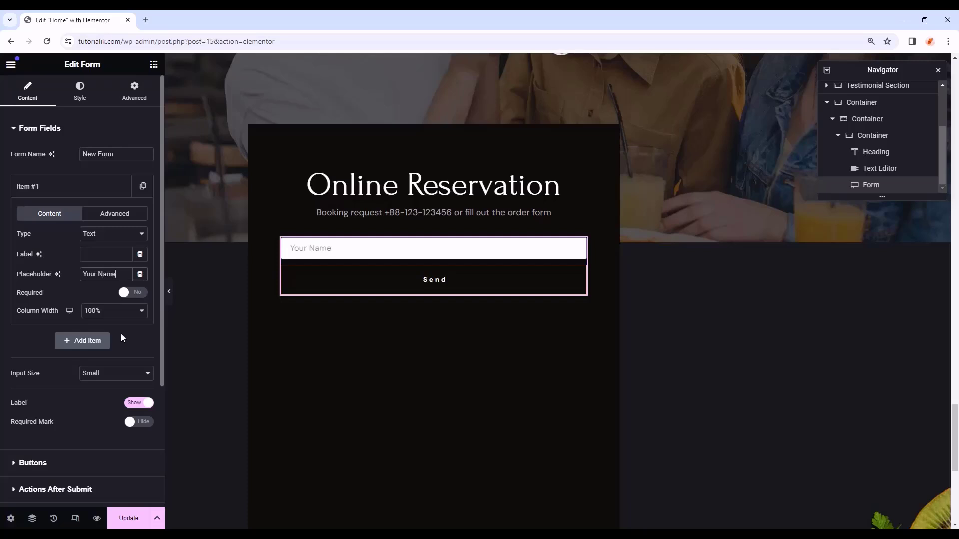
left_click(101, 312)
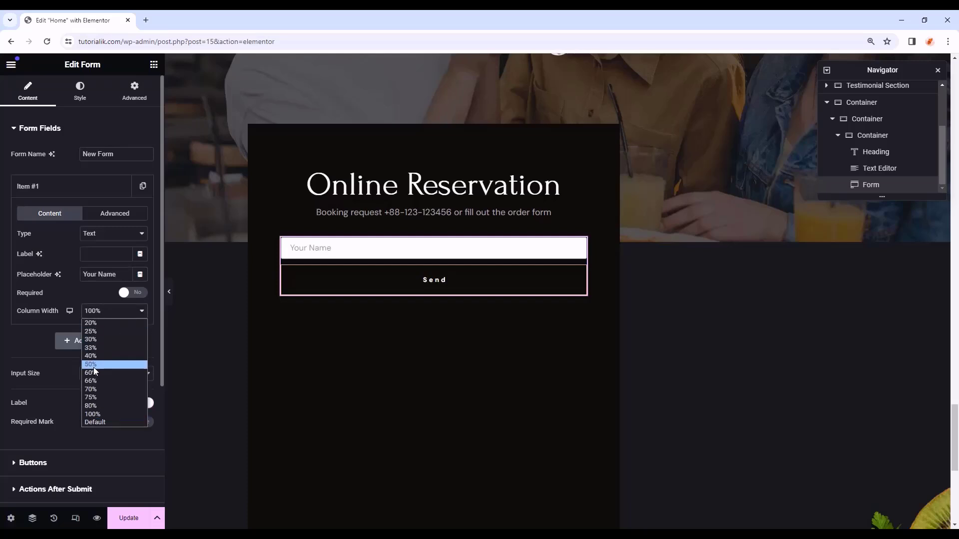
left_click(94, 366)
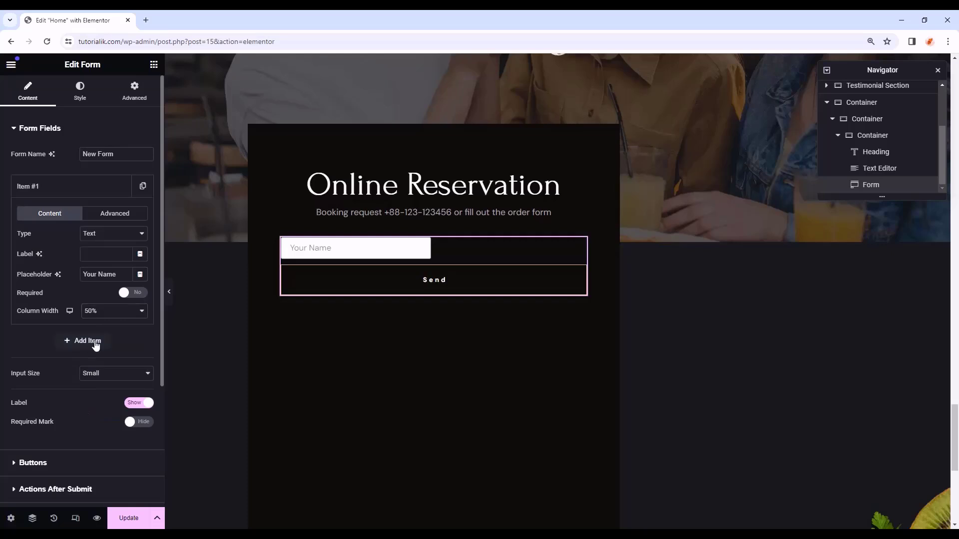
- Add a Tel field with a 'Phone Number' placeholder at 50% column width
left_click(95, 343)
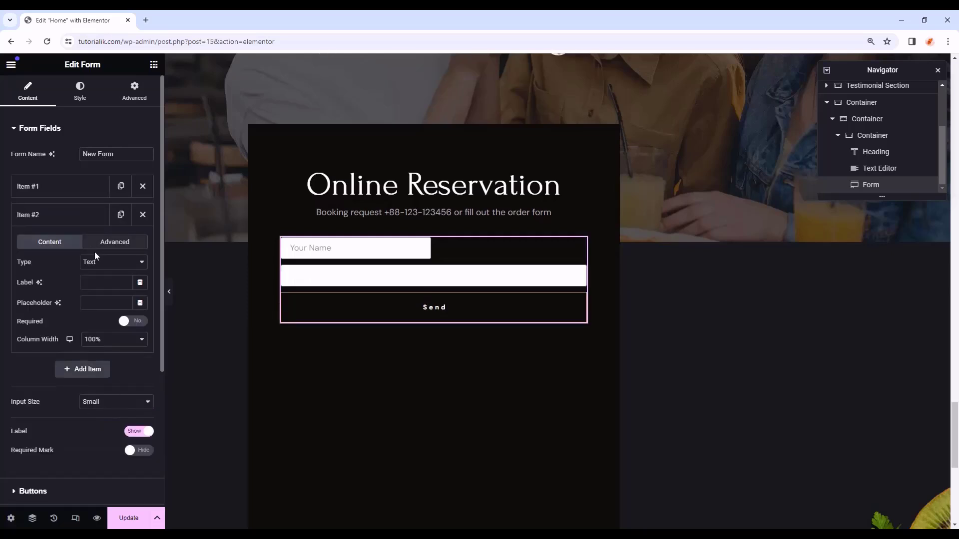
left_click(96, 264)
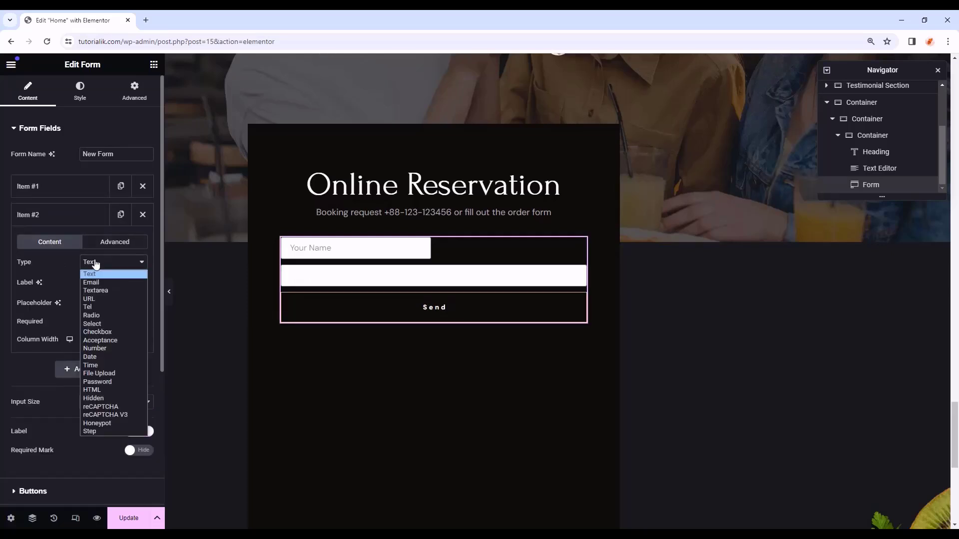
left_click(75, 268)
left_click(117, 265)
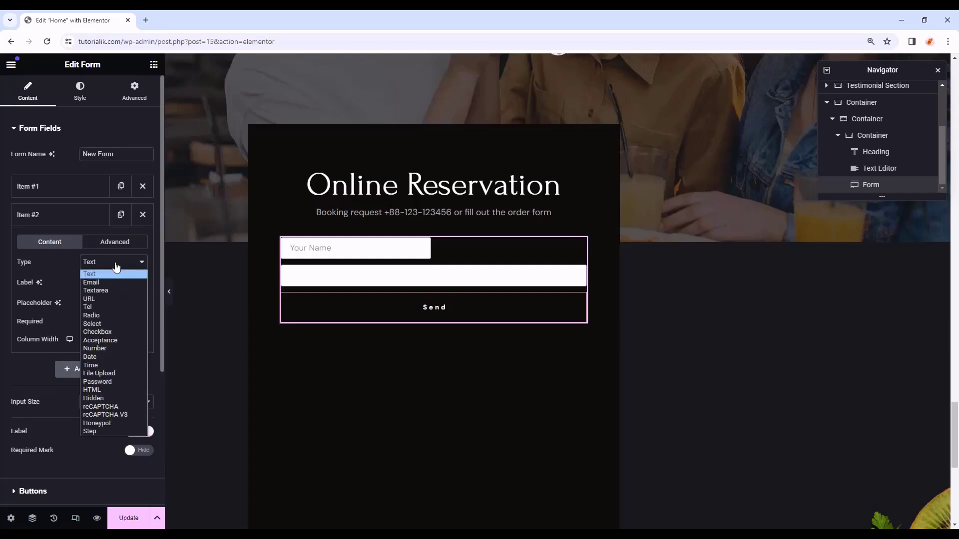
left_click(98, 309)
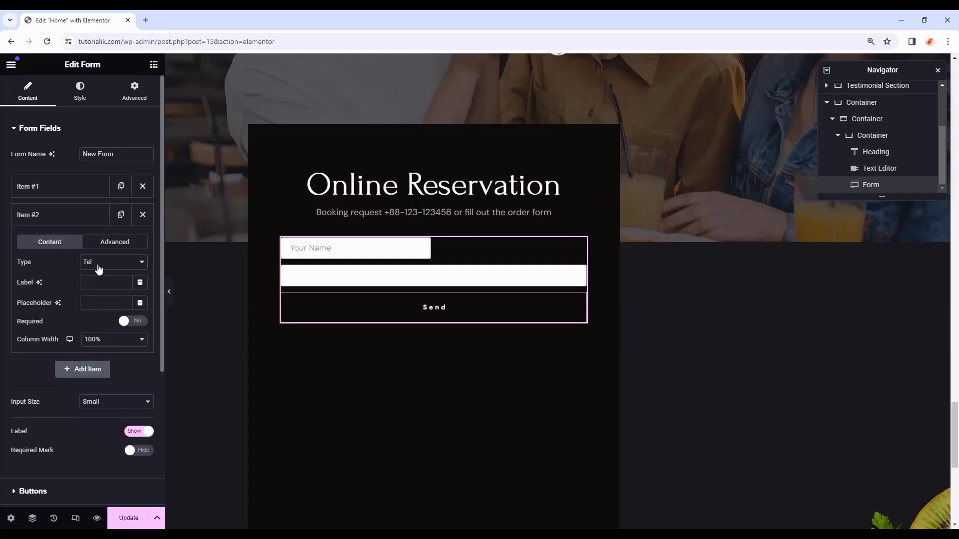
left_click(104, 304)
type("Phone Number")
left_click(97, 340)
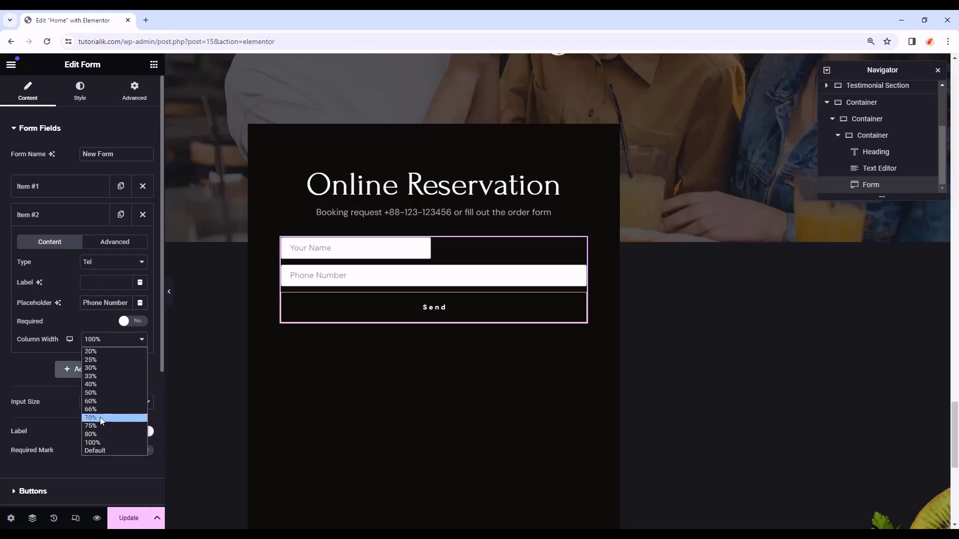
left_click(103, 393)
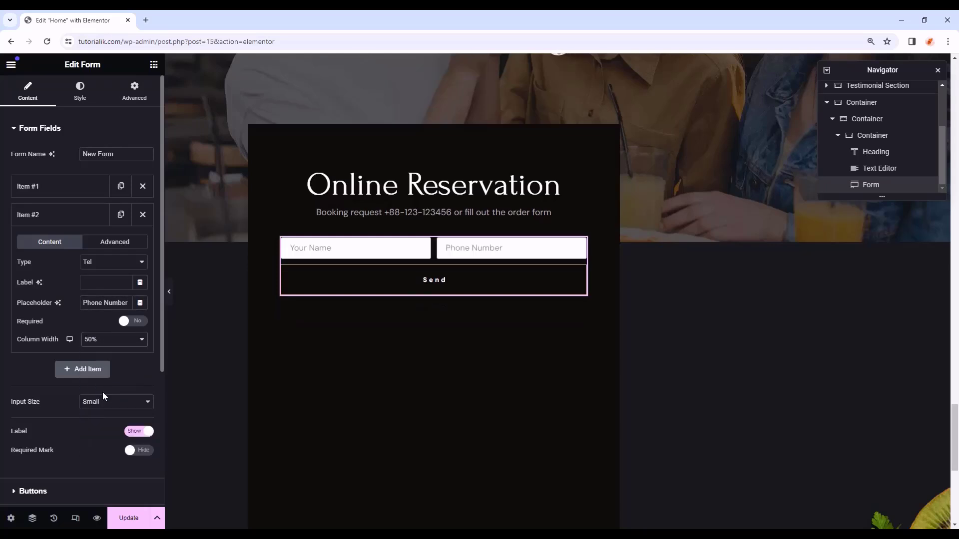
- Add a Select field labelled Person with 50% column width
left_click(71, 216)
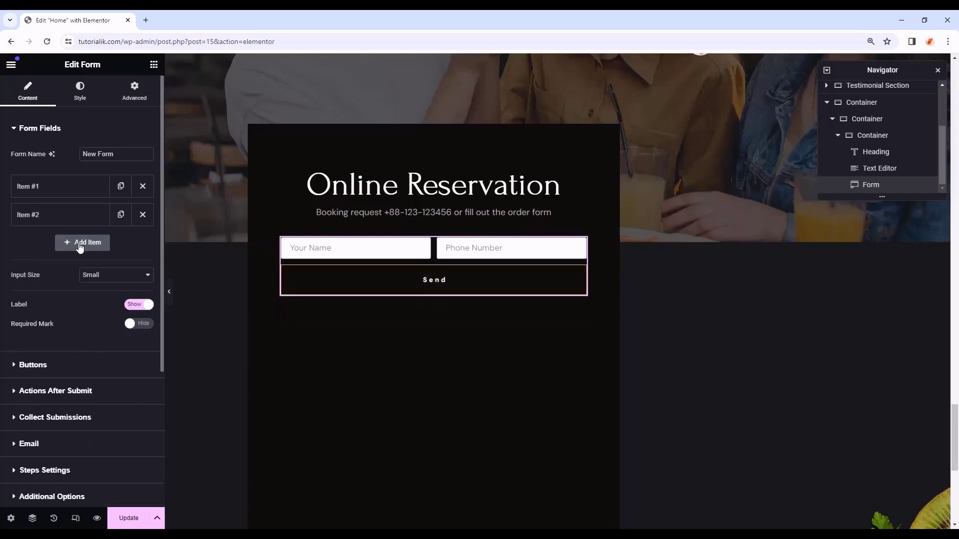
left_click(86, 244)
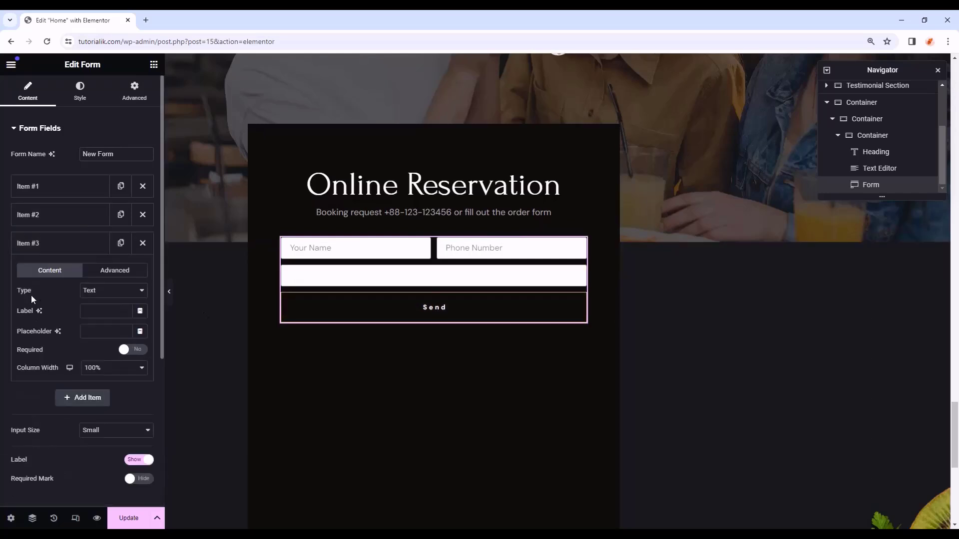
left_click(103, 292)
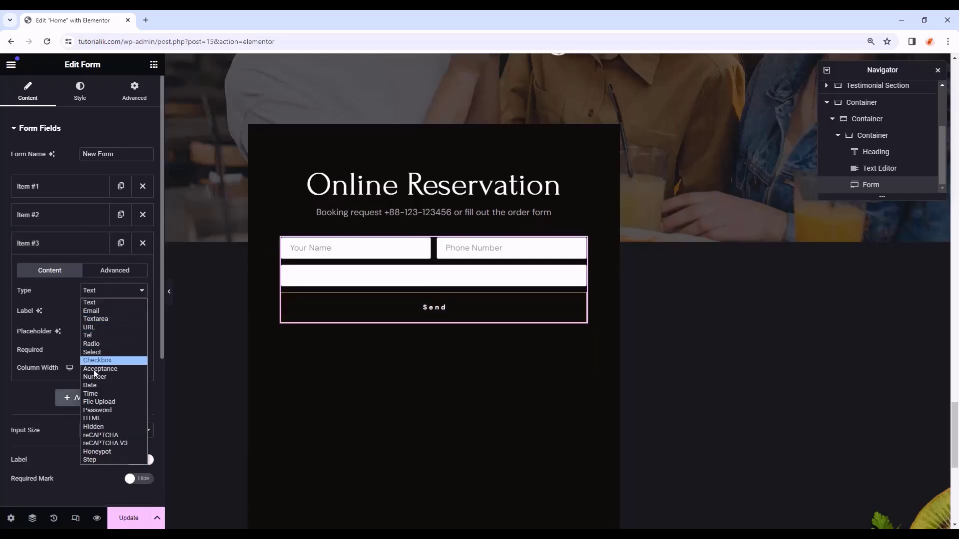
left_click(100, 352)
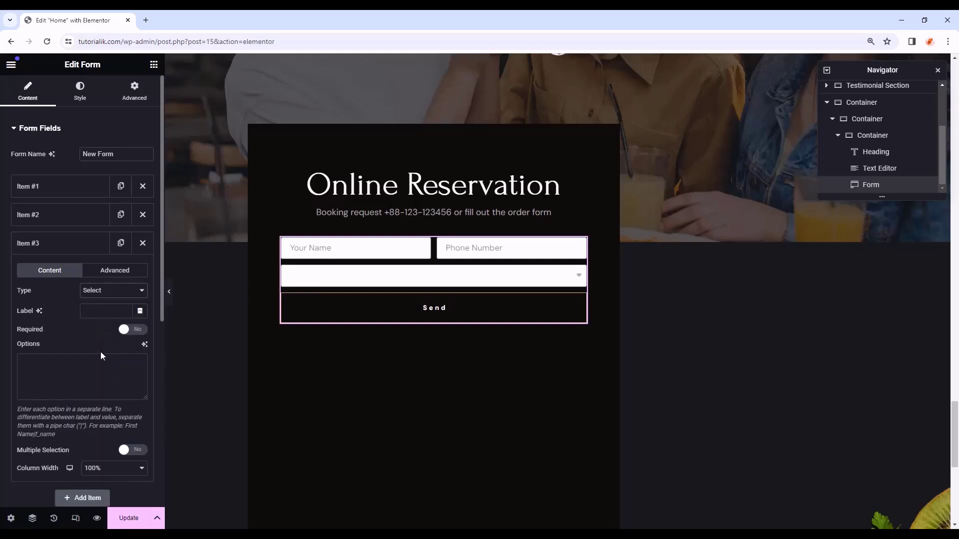
left_click(103, 314)
type("Person")
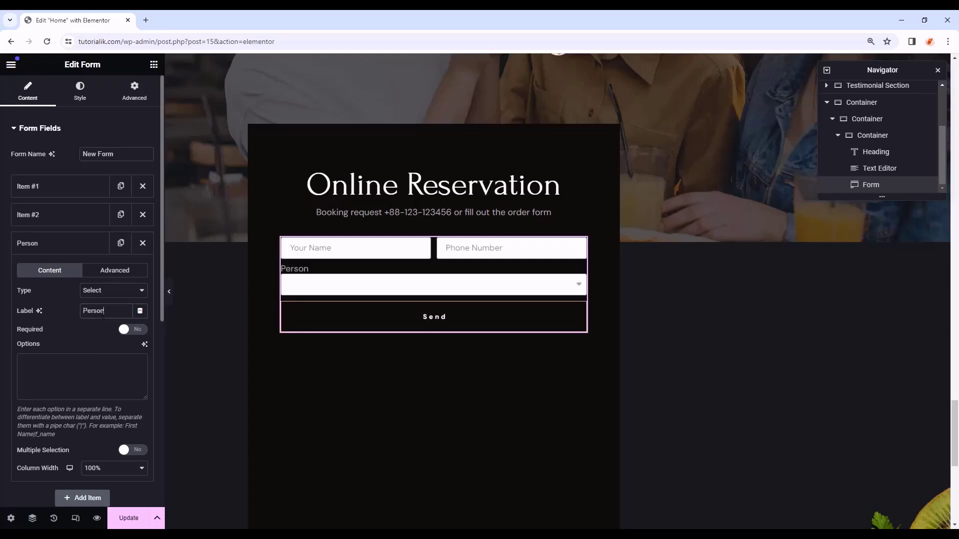
scroll(60, 367, "down", 1)
left_click(108, 424)
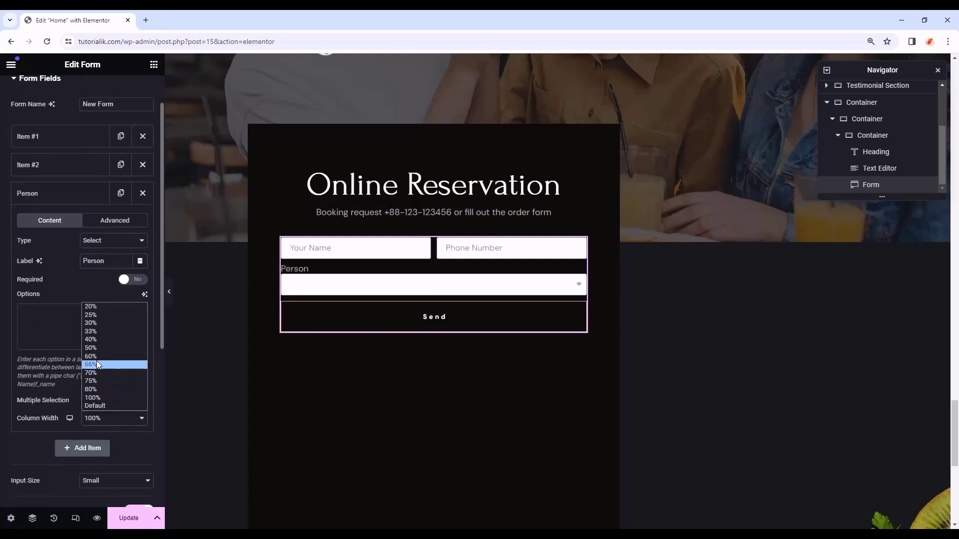
left_click(101, 348)
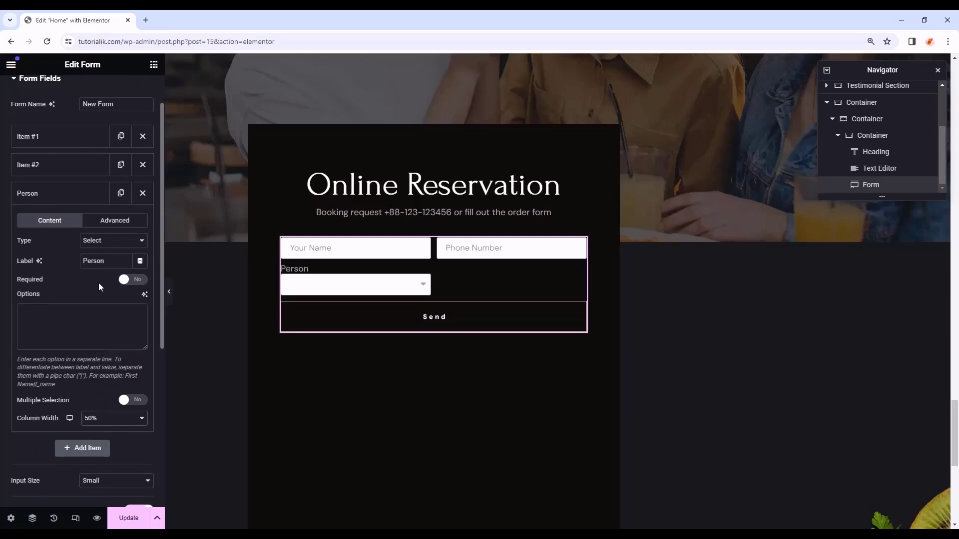
scroll(98, 283, "up", 1)
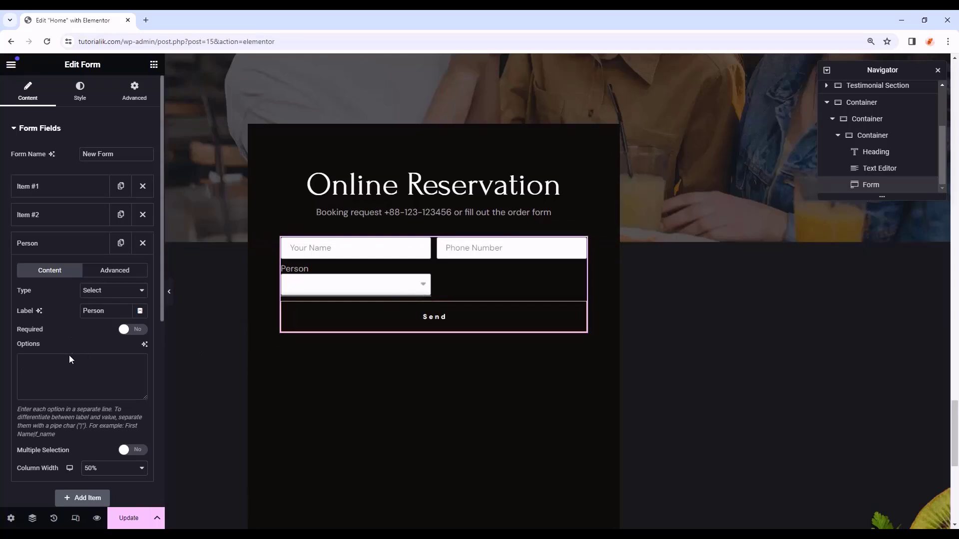
- Fill the Person dropdown's options with the person counts, 1 Person to +10 Person
left_click(69, 373)
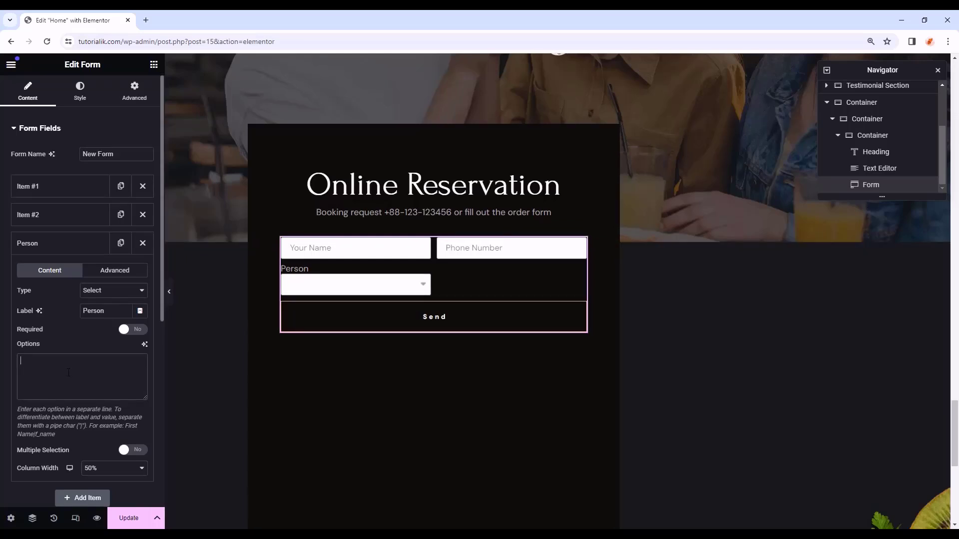
type("Option 1 ")
type("Op")
type("tion 2")
key("Return")
type("Option")
left_click(400, 284)
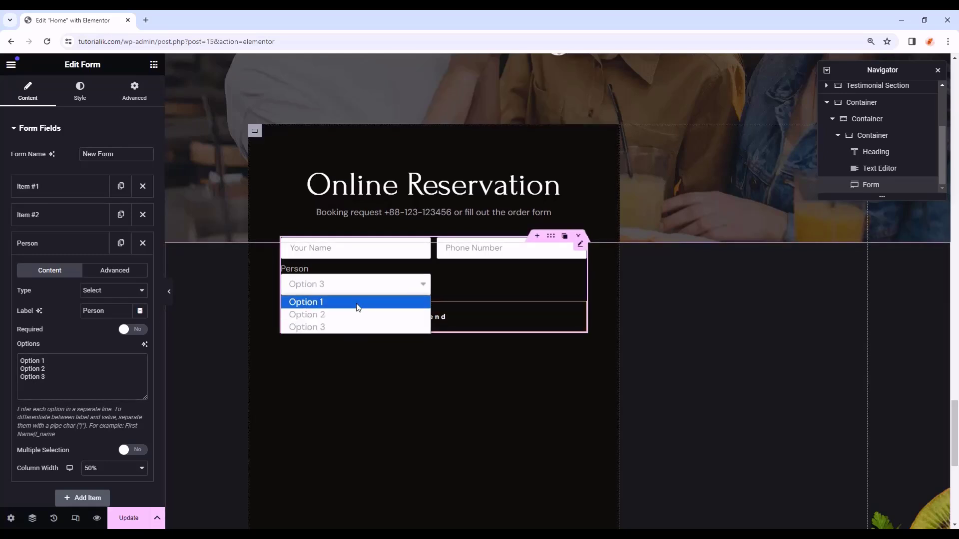
left_click(320, 325)
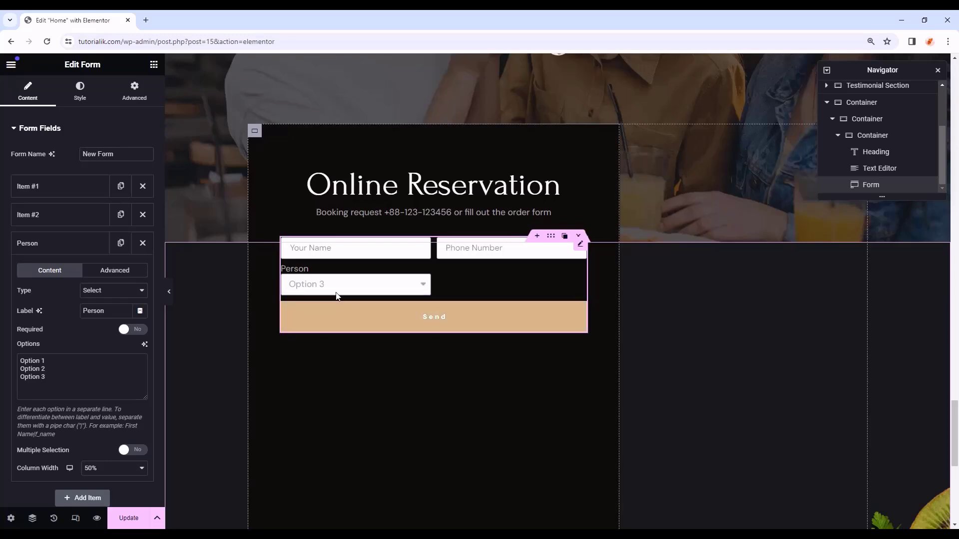
left_click_drag(56, 379, 2, 342)
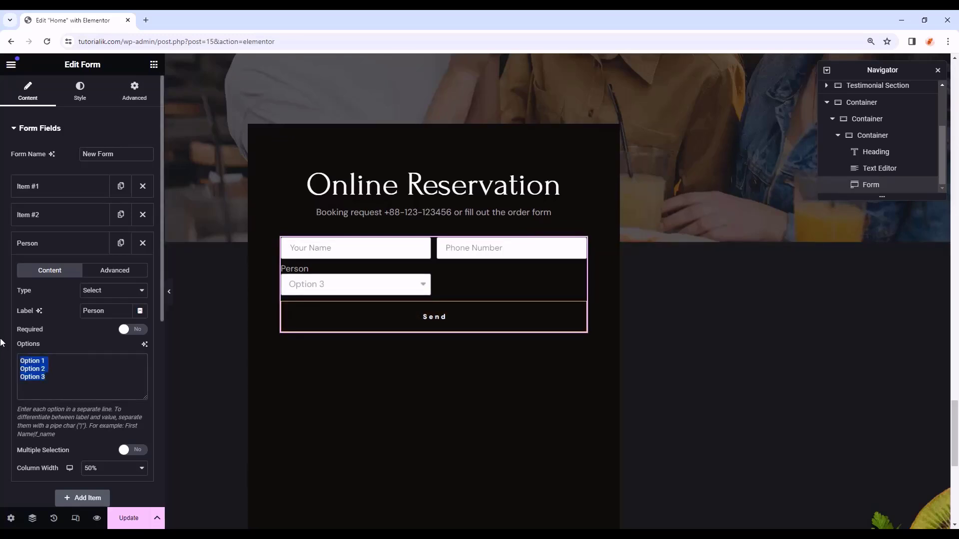
key("ctrl+v")
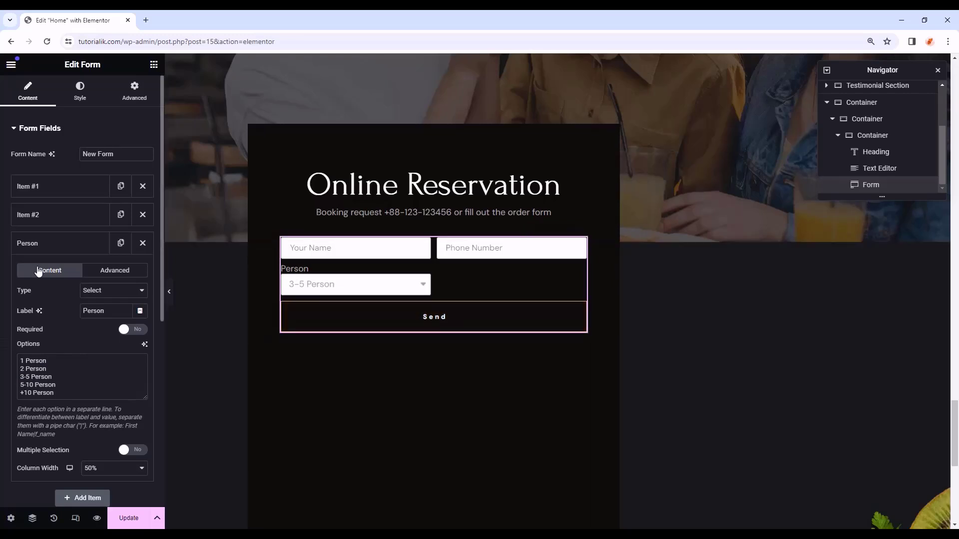
left_click(50, 247)
scroll(80, 265, "down", 1)
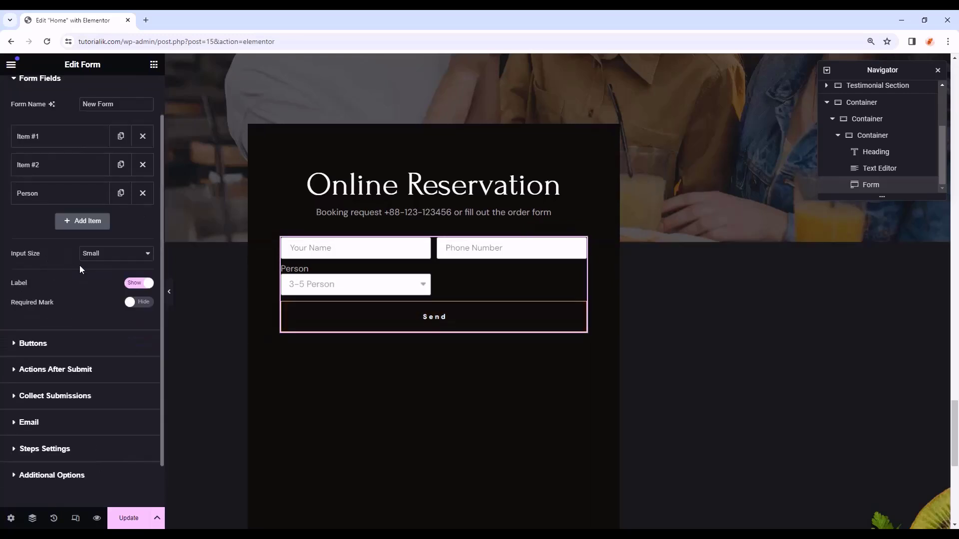
- Add a Date-type field labelled 'Date' with placeholder 'Date', narrowed to sit beside Person
left_click(98, 225)
left_click(112, 268)
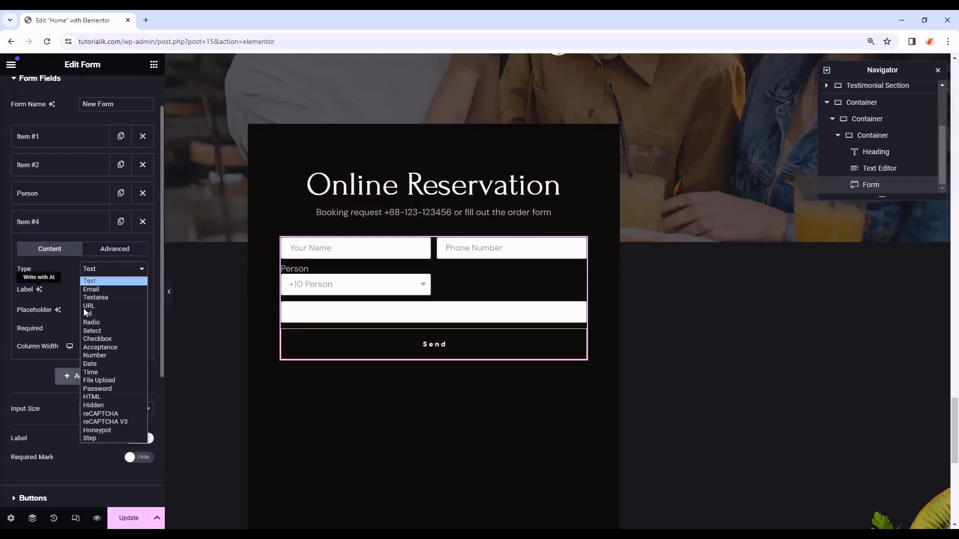
left_click(106, 365)
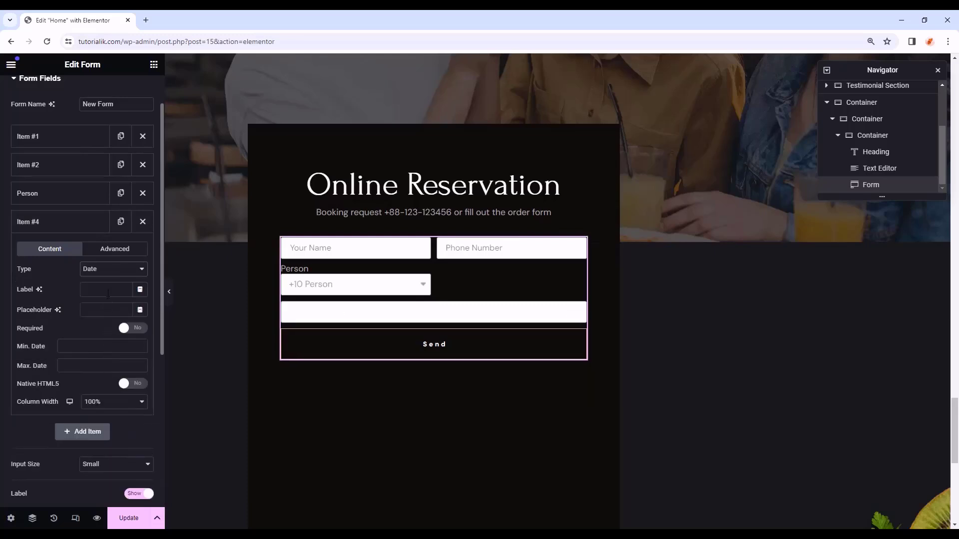
left_click(110, 292)
type("Date")
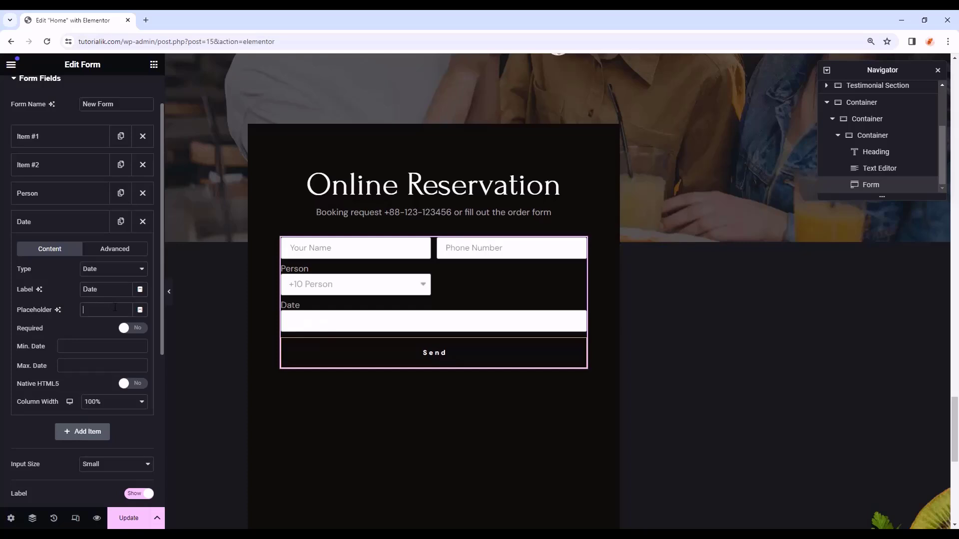
left_click(114, 307)
type("Date")
left_click(114, 402)
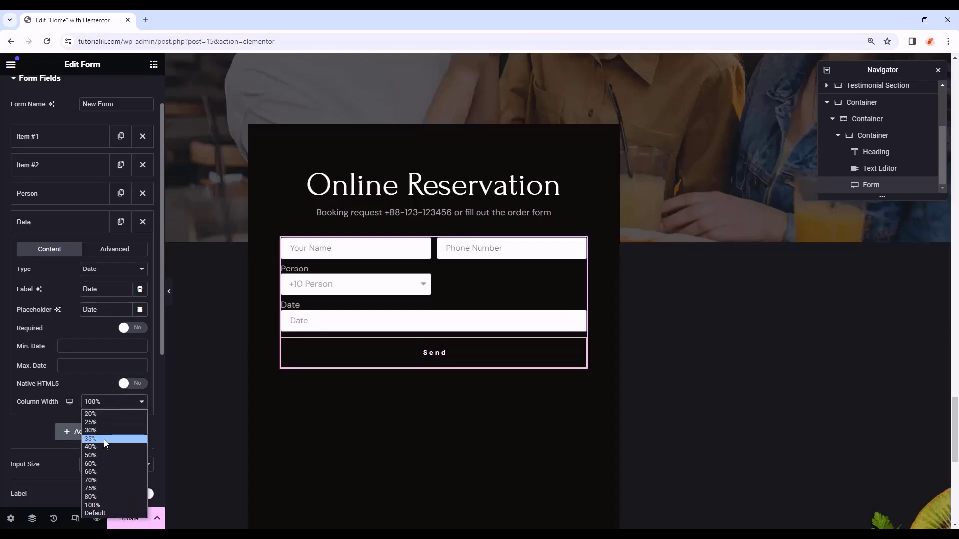
left_click(106, 422)
left_click(86, 230)
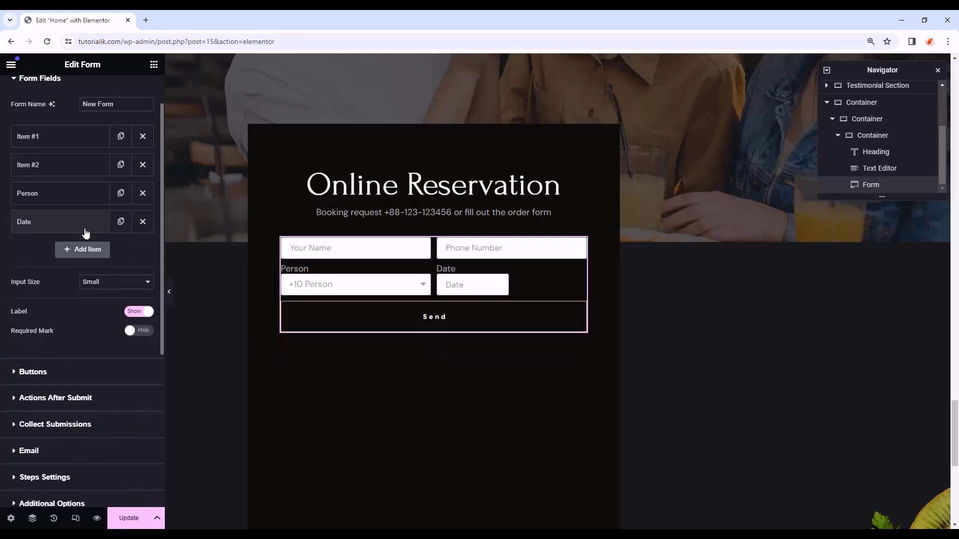
- Add a Time-type field labelled 'Time' with placeholder 'Time' at 25% column width
left_click(86, 250)
left_click(107, 299)
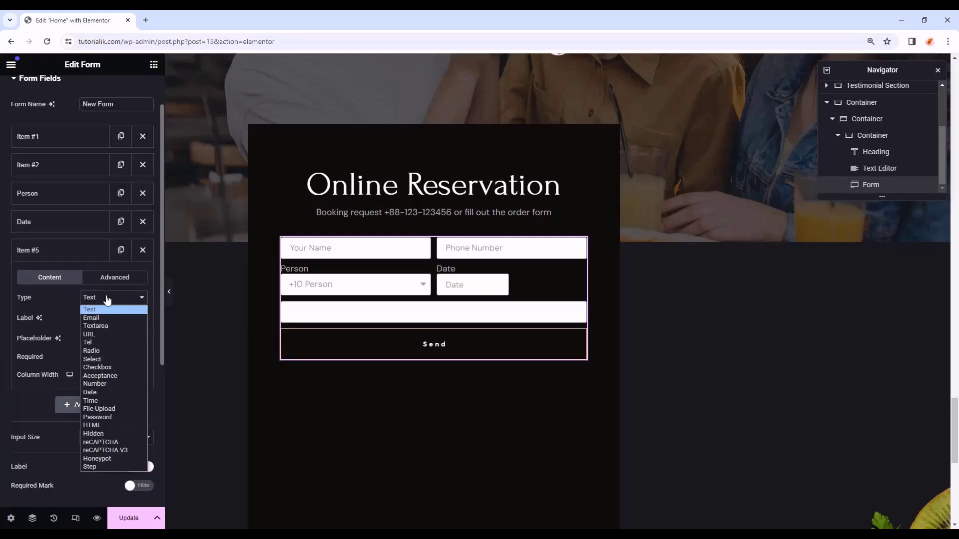
left_click(109, 402)
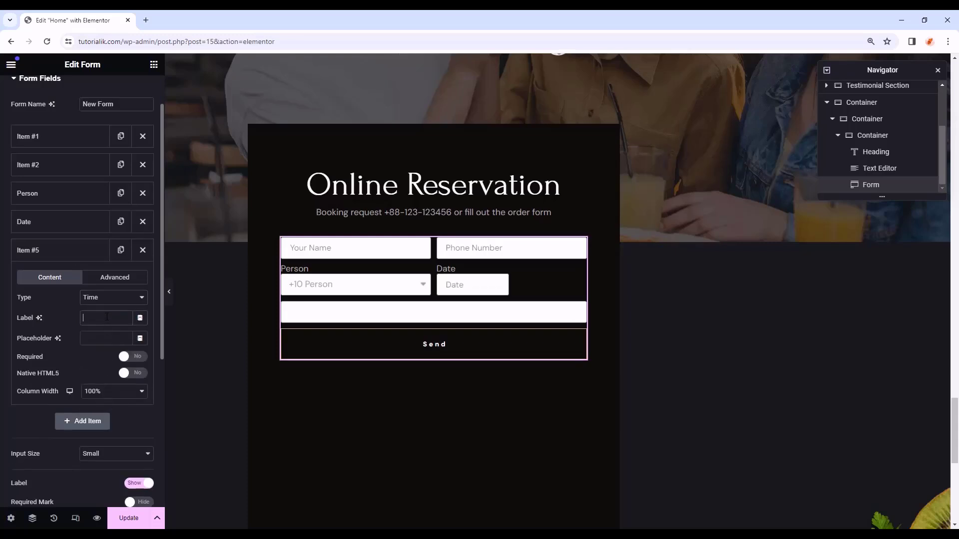
type("Time")
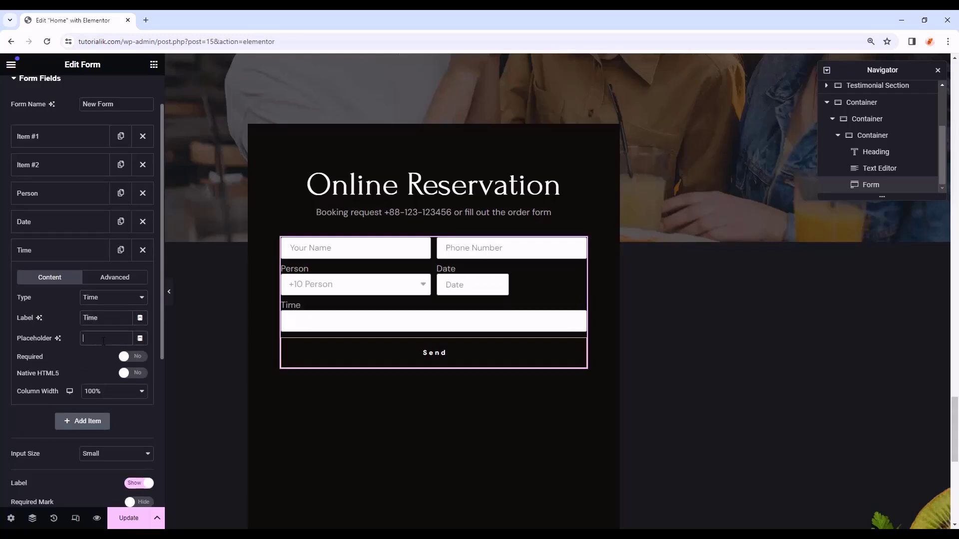
left_click(104, 342)
type("Time")
left_click(100, 394)
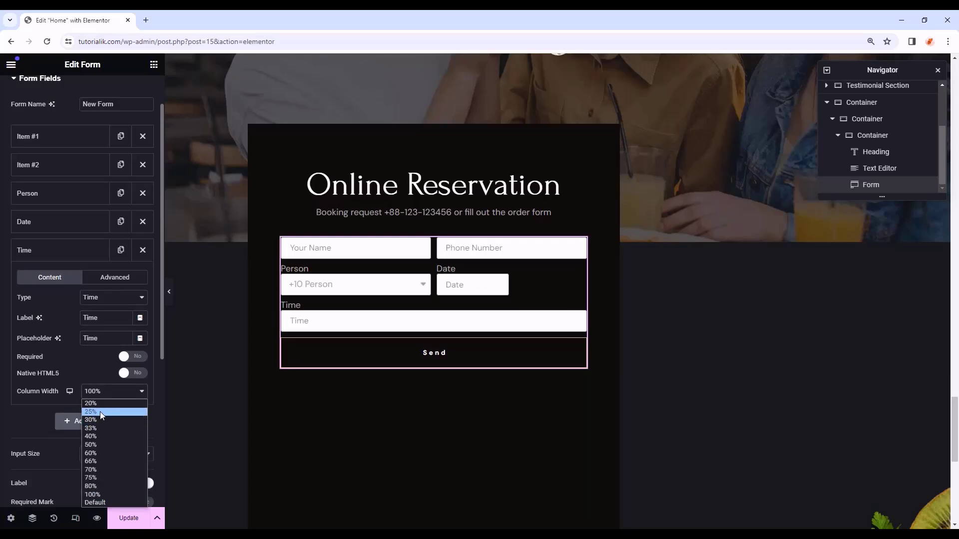
left_click(101, 412)
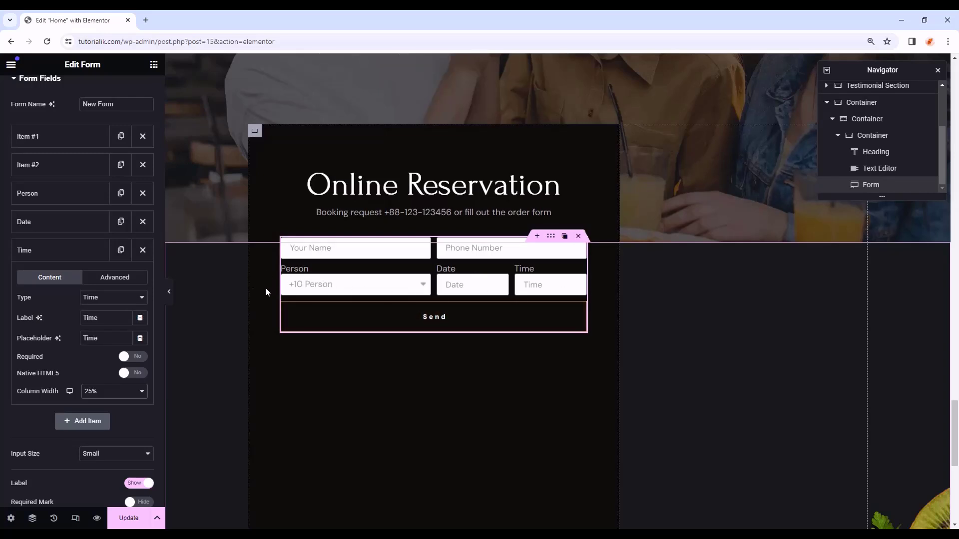
left_click(73, 248)
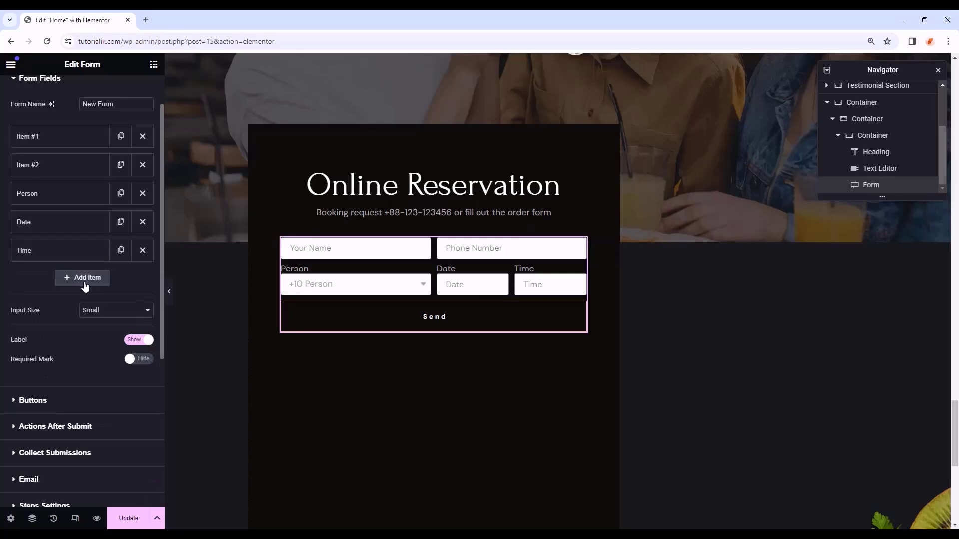
- Add a Textarea field with the placeholder 'Message' to the reservation form
left_click(83, 278)
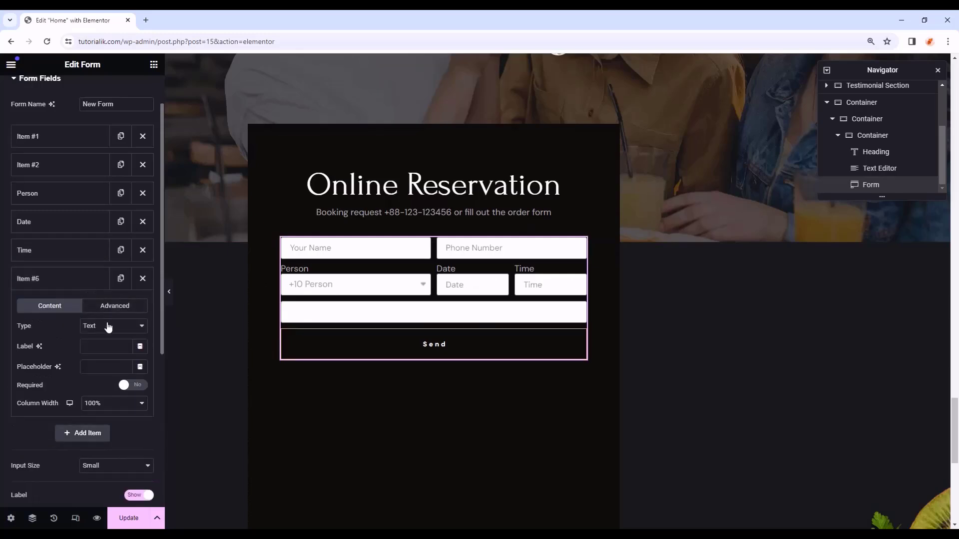
left_click(107, 326)
left_click(104, 353)
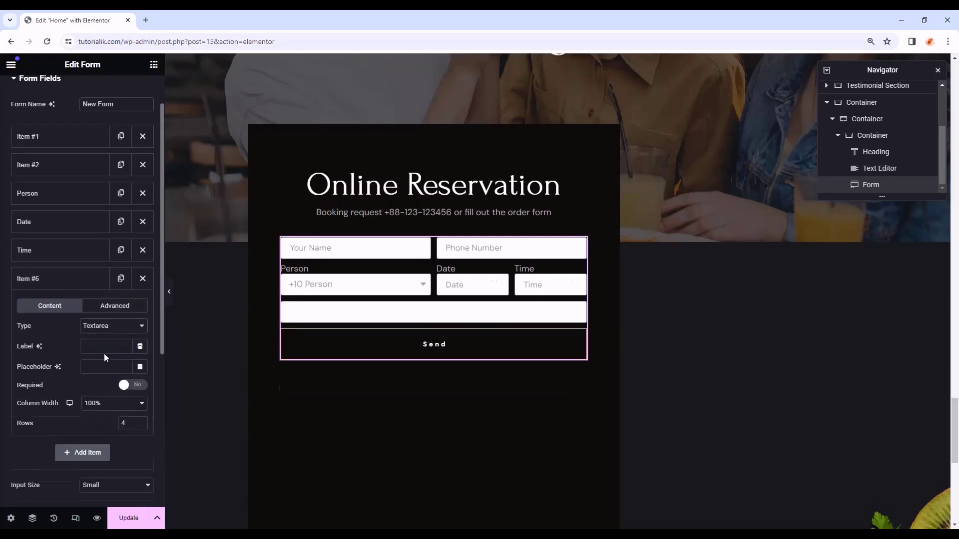
left_click(128, 366)
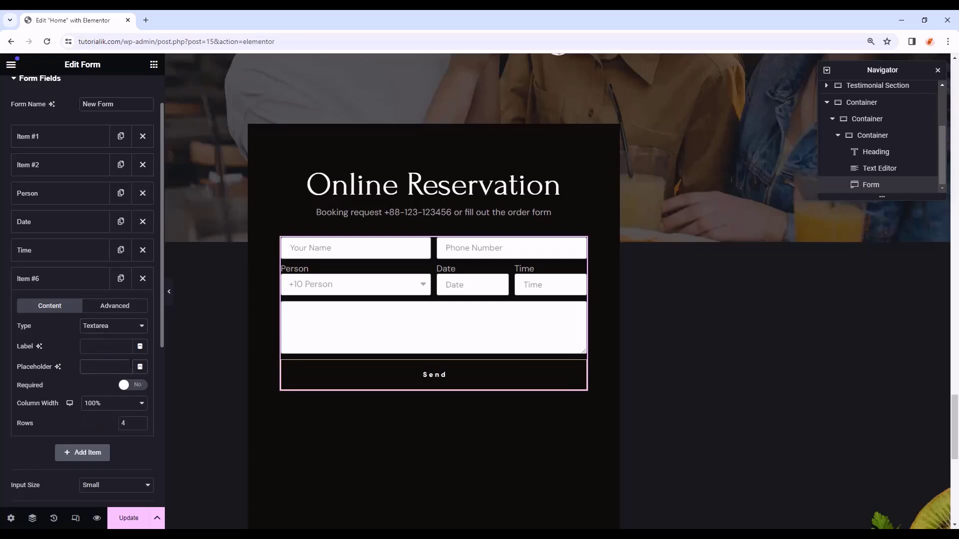
type("Messa")
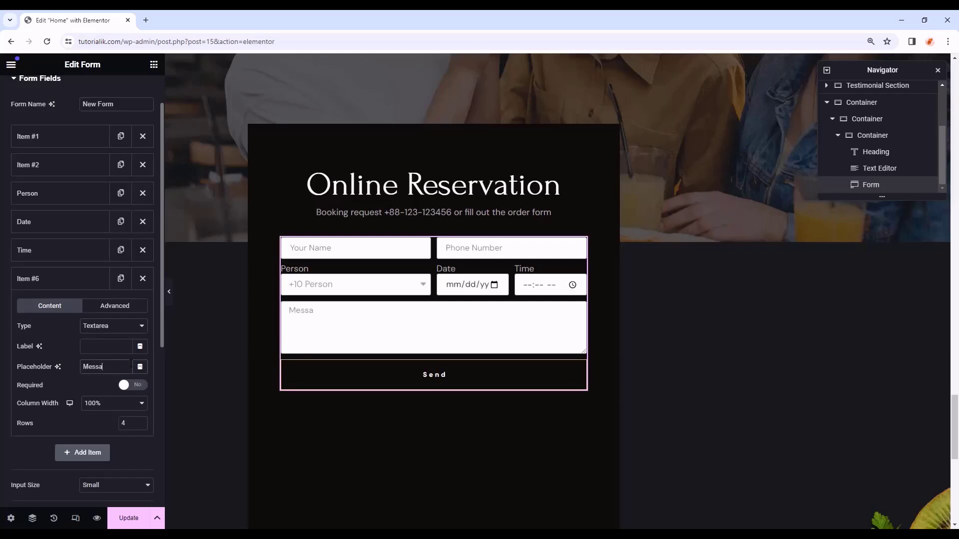
type("ge")
left_click(75, 279)
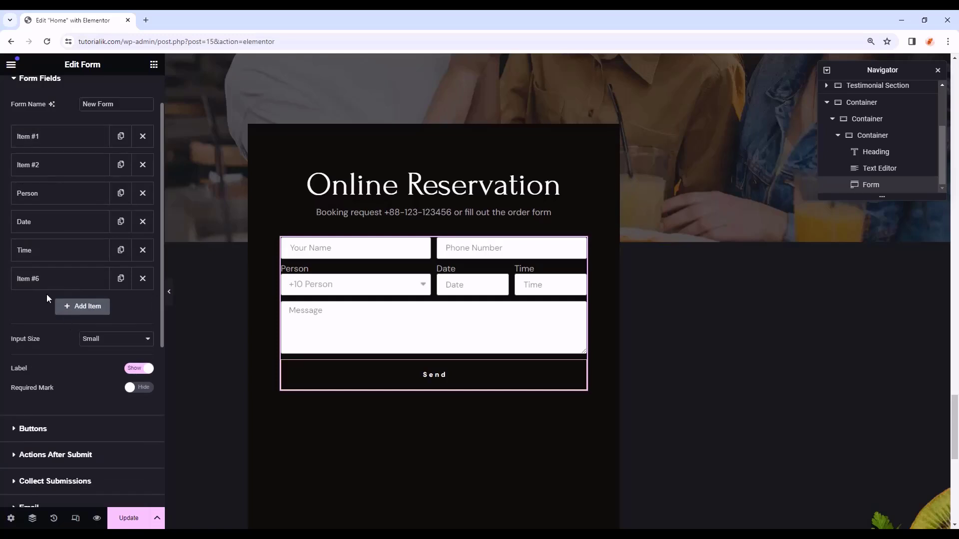
scroll(40, 295, "down", 2)
- Justify the submit button across the form width and change its text to 'BOOK A TABLE'
left_click(52, 338)
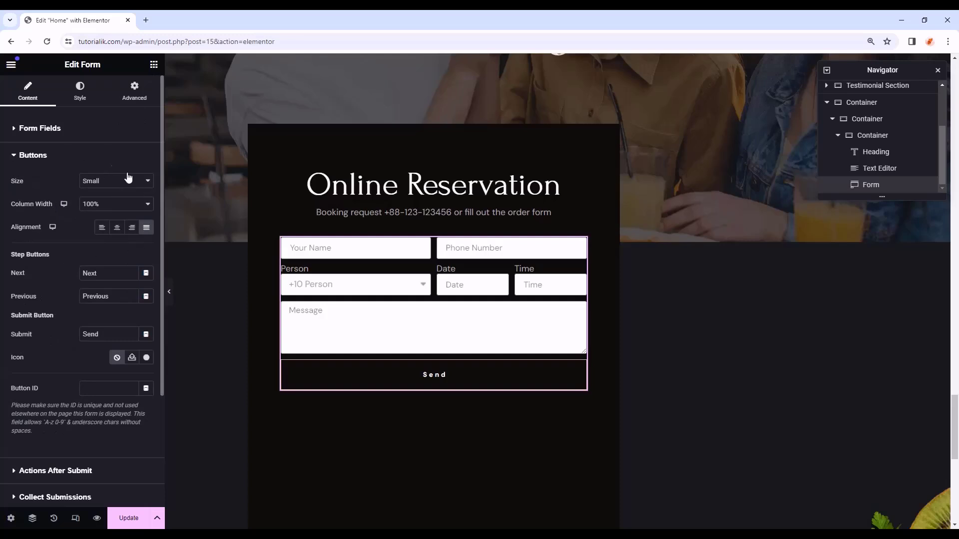
left_click(105, 229)
left_click(117, 228)
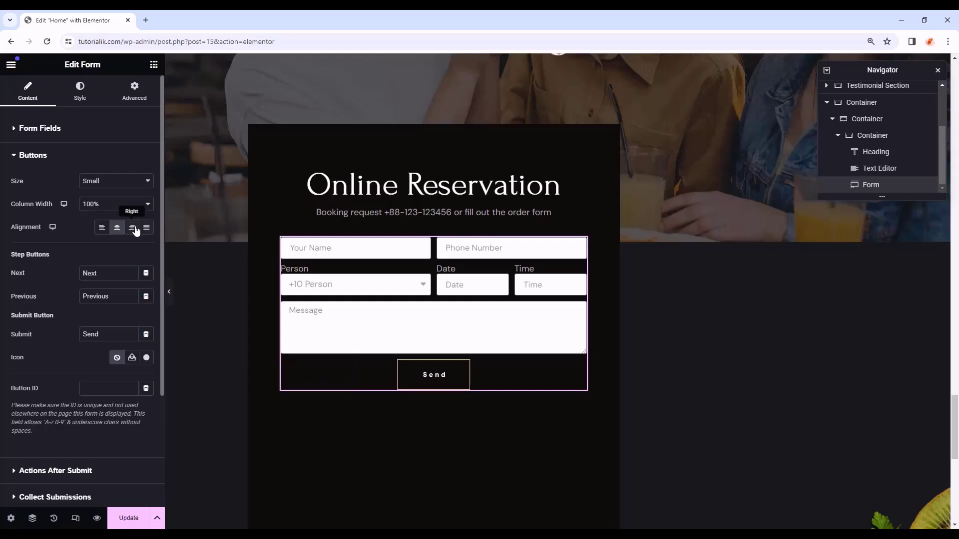
left_click(134, 230)
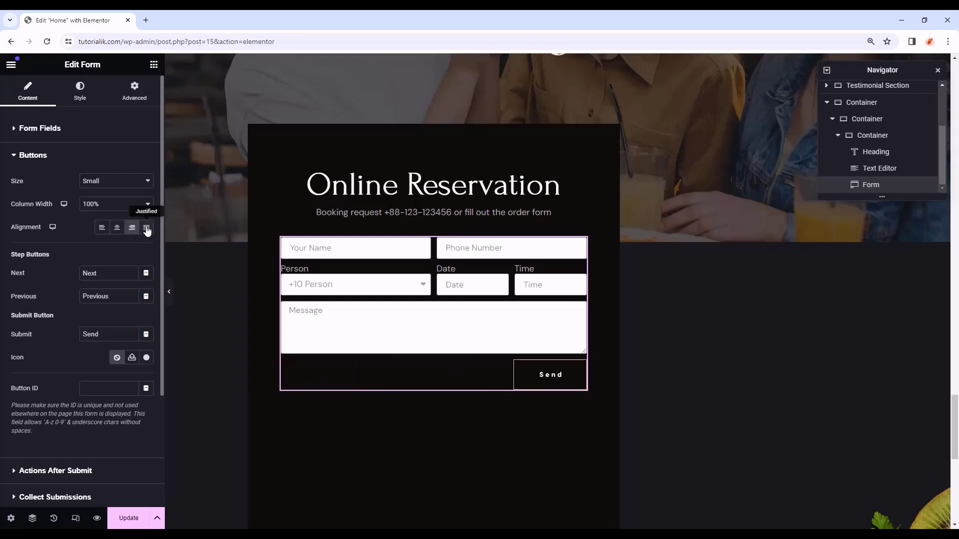
left_click(146, 229)
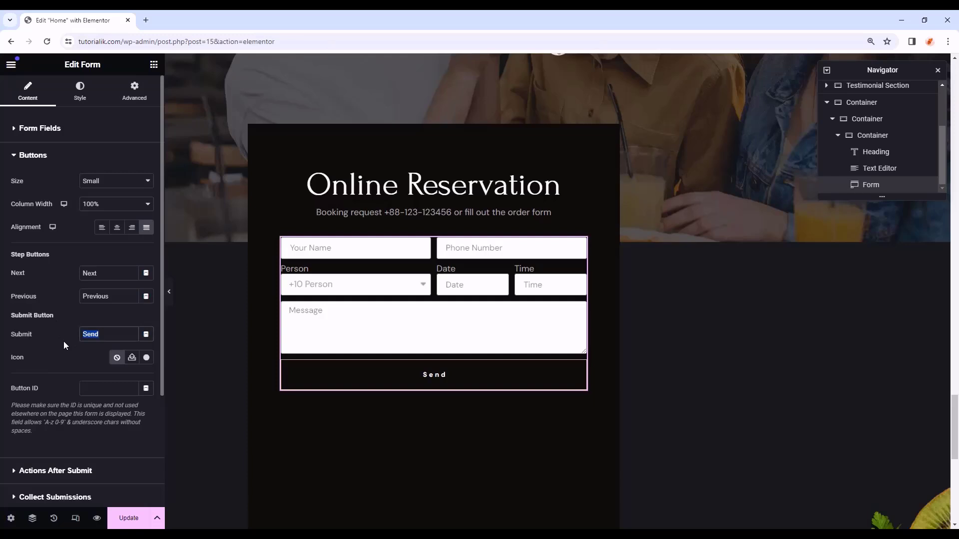
type("BOOK A TABLE")
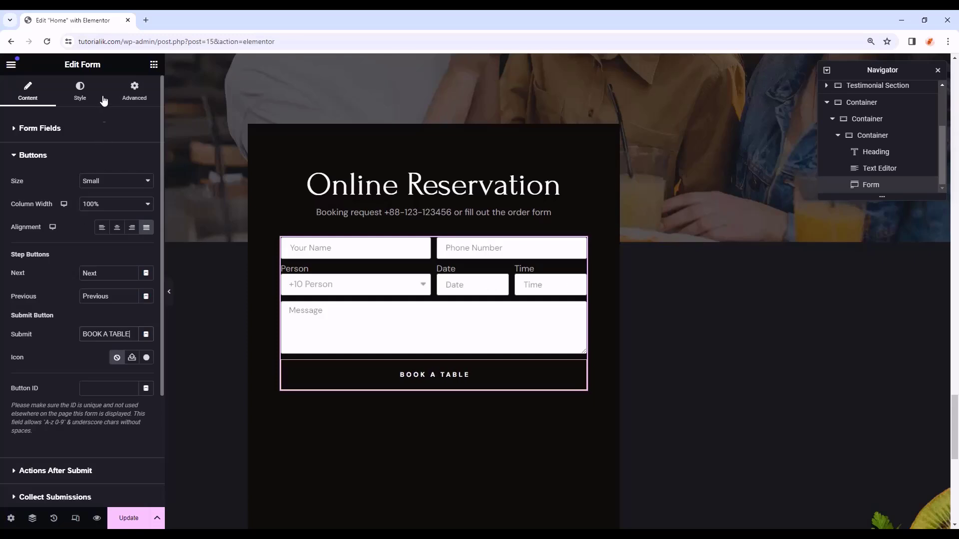
- Set 20 px column and row gaps, Primary label colour, Text label font, and Primary HTML field colour
left_click(80, 90)
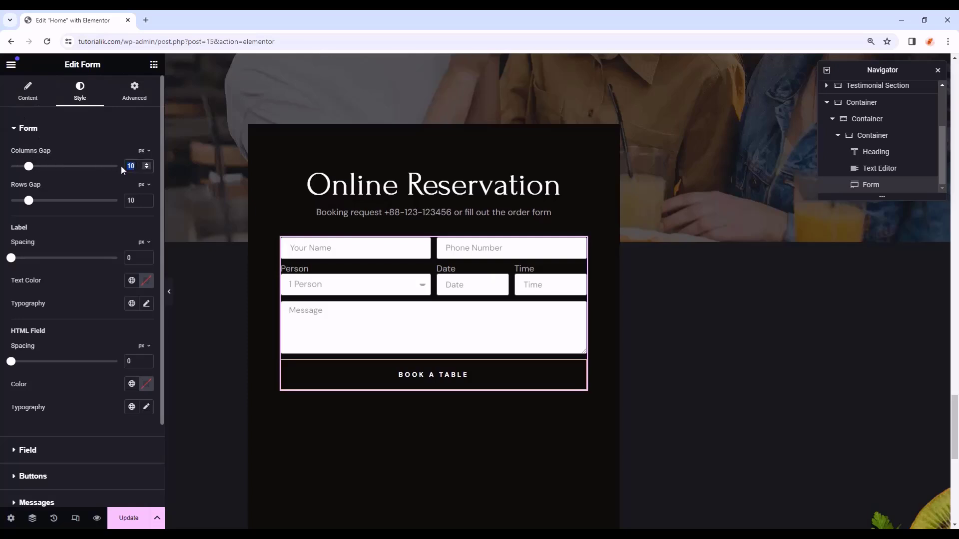
type("20")
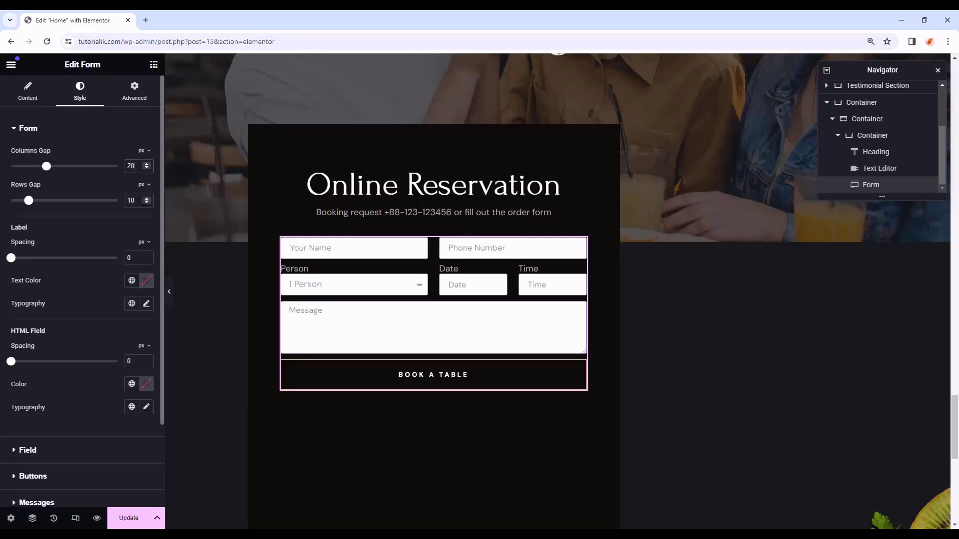
type("20")
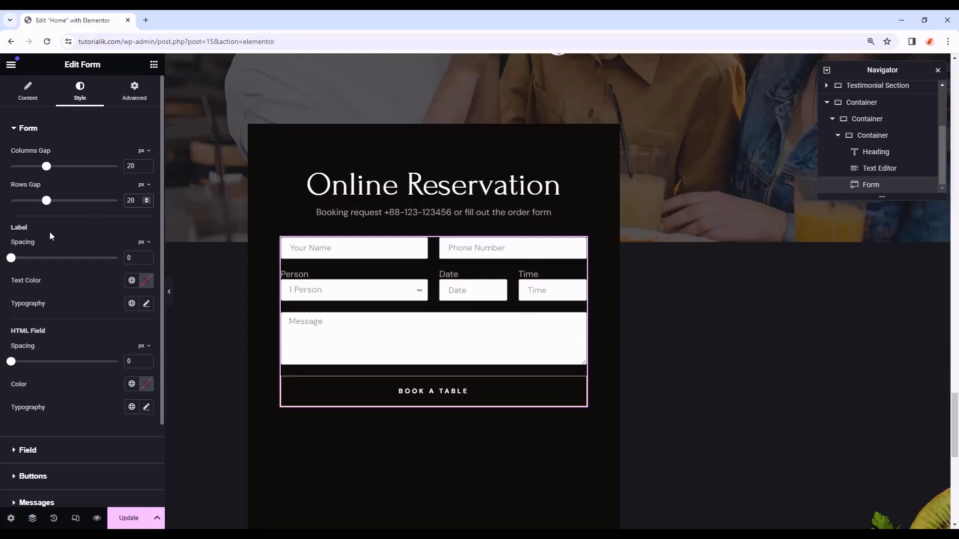
left_click(129, 282)
left_click(116, 330)
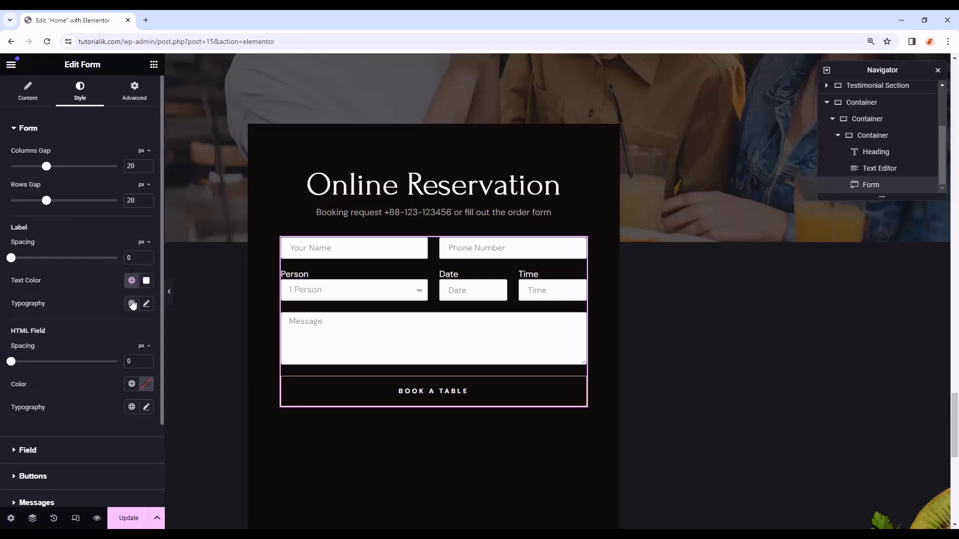
left_click(131, 303)
left_click(57, 411)
left_click(132, 384)
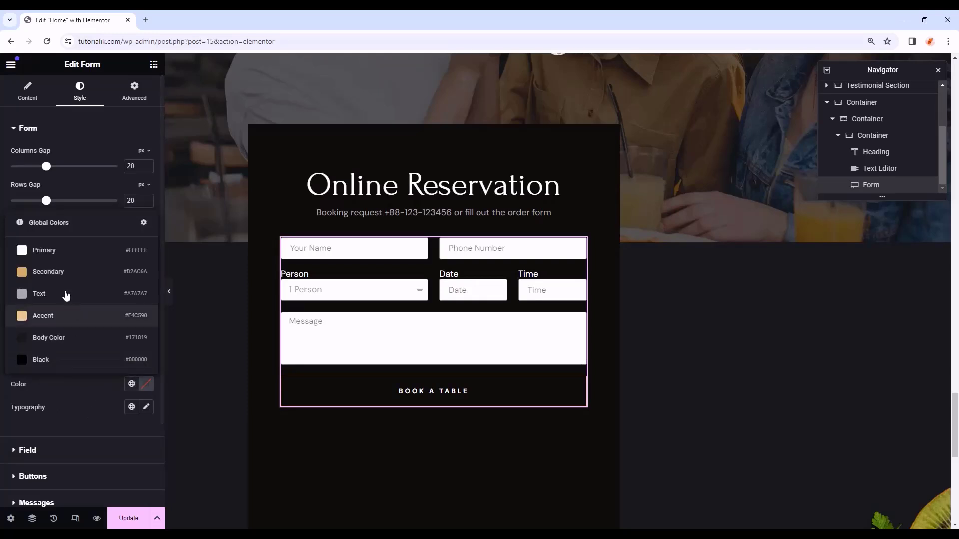
left_click(55, 257)
scroll(66, 343, "down", 2)
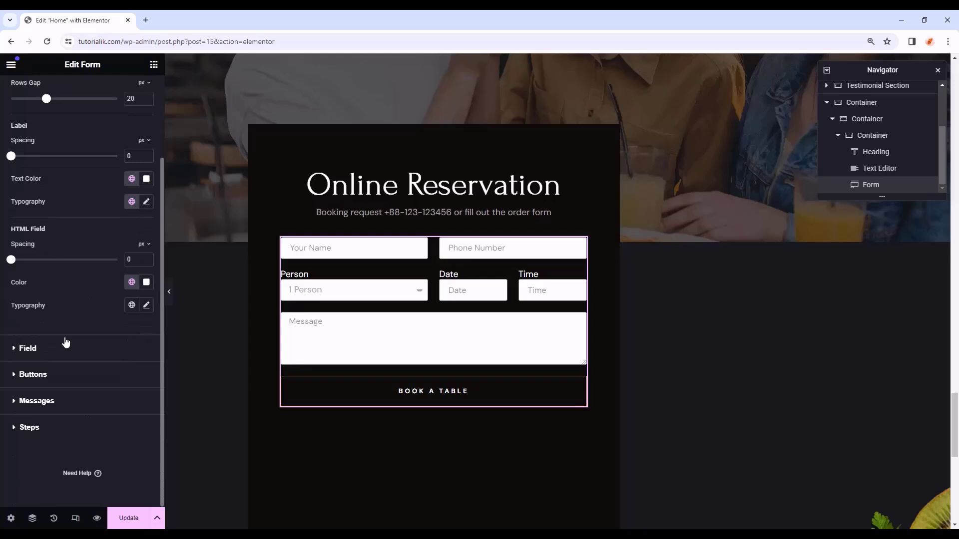
- Give the form field text the Primary colour and a global font
left_click(28, 348)
left_click(132, 181)
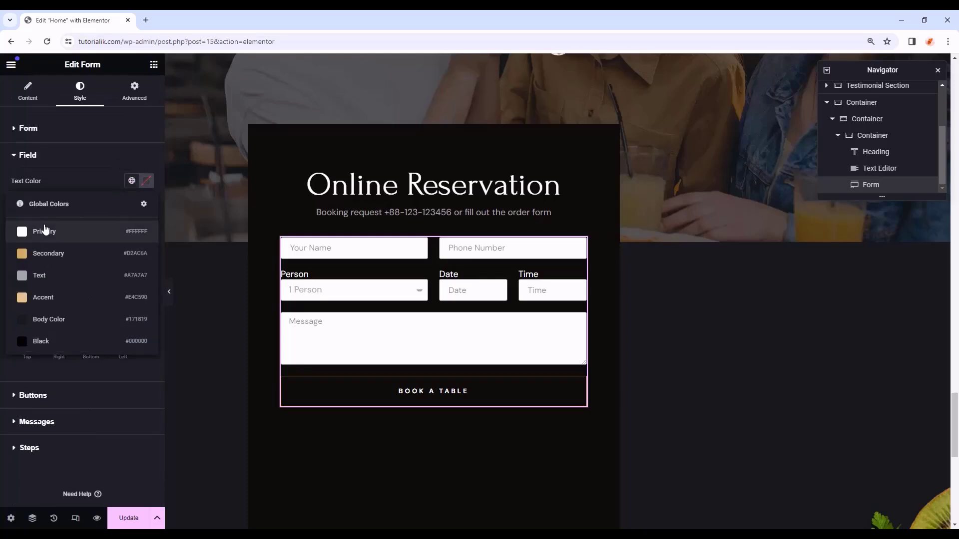
left_click(56, 232)
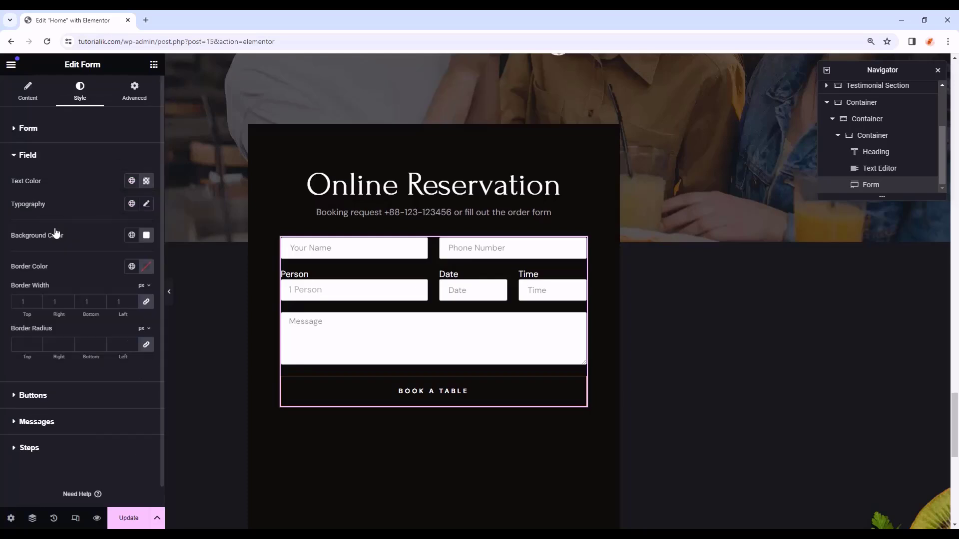
left_click(131, 203)
left_click(65, 310)
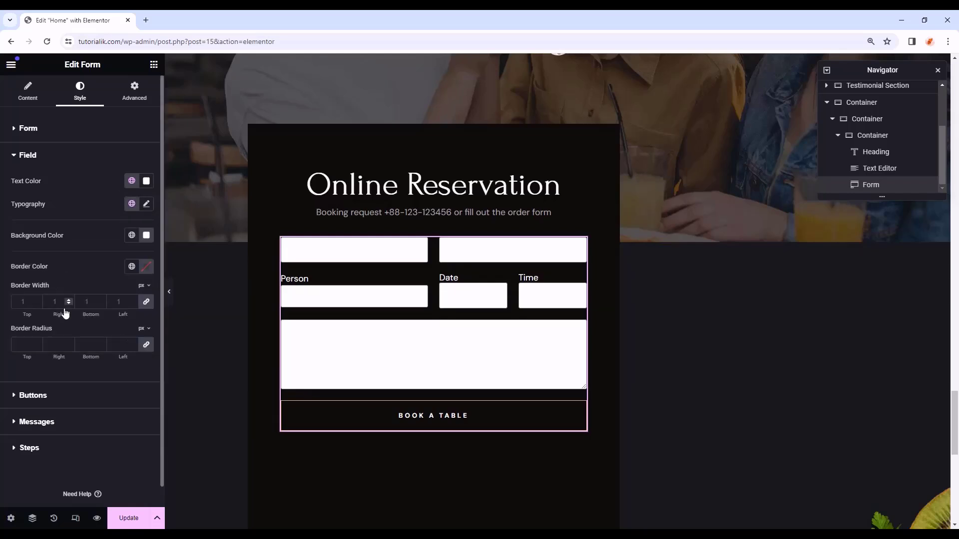
- Give the fields a #151616 background, #F2F2F20F borders 0.3 px wide, and 0 radius
left_click(146, 235)
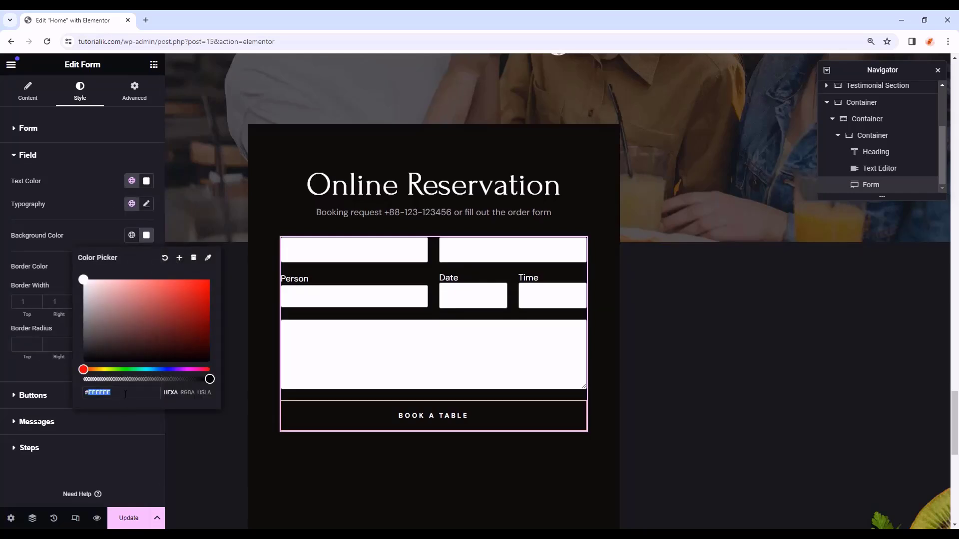
type("#151616")
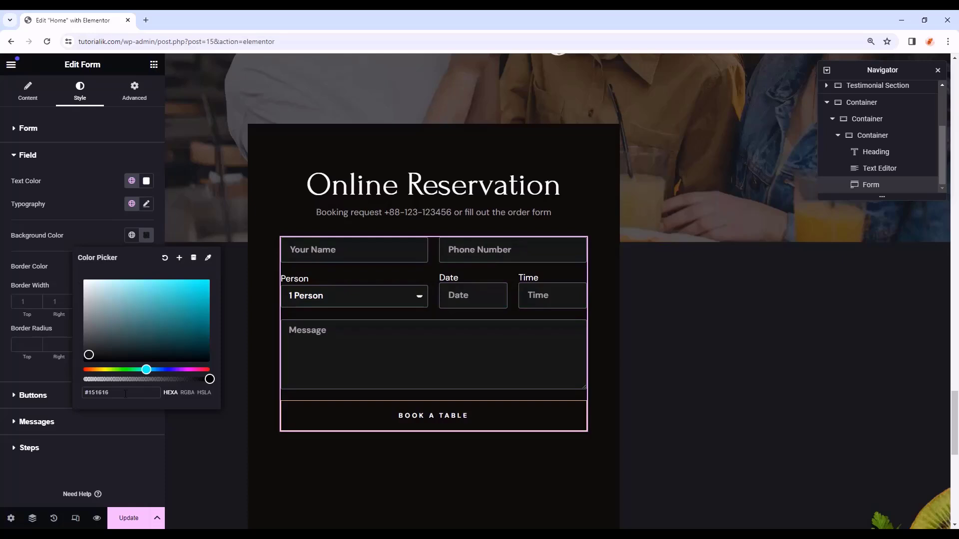
left_click(70, 285)
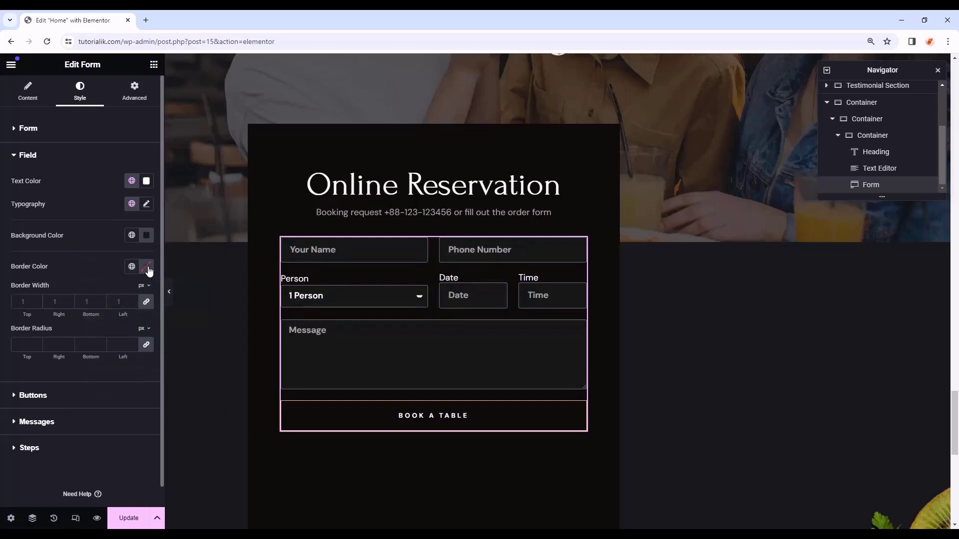
left_click(146, 268)
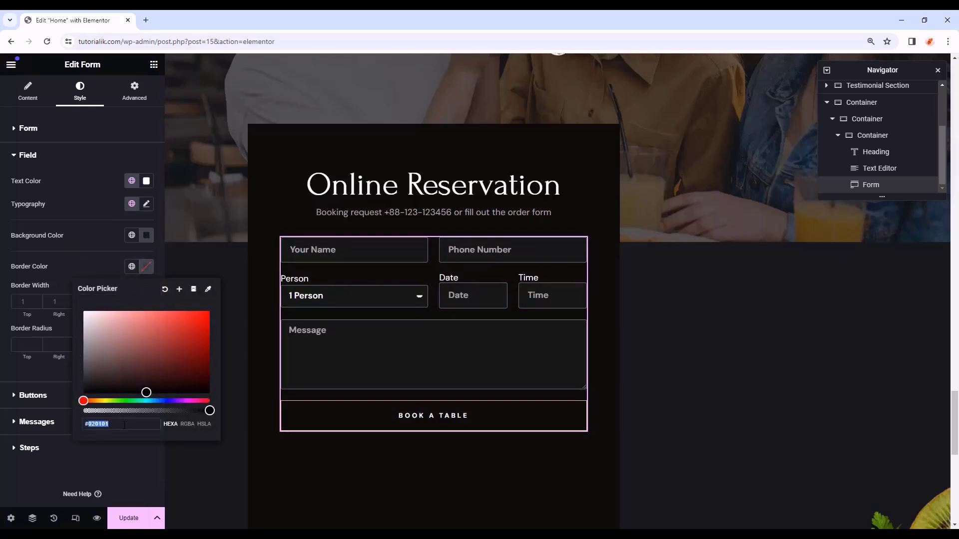
type("F2F2F2")
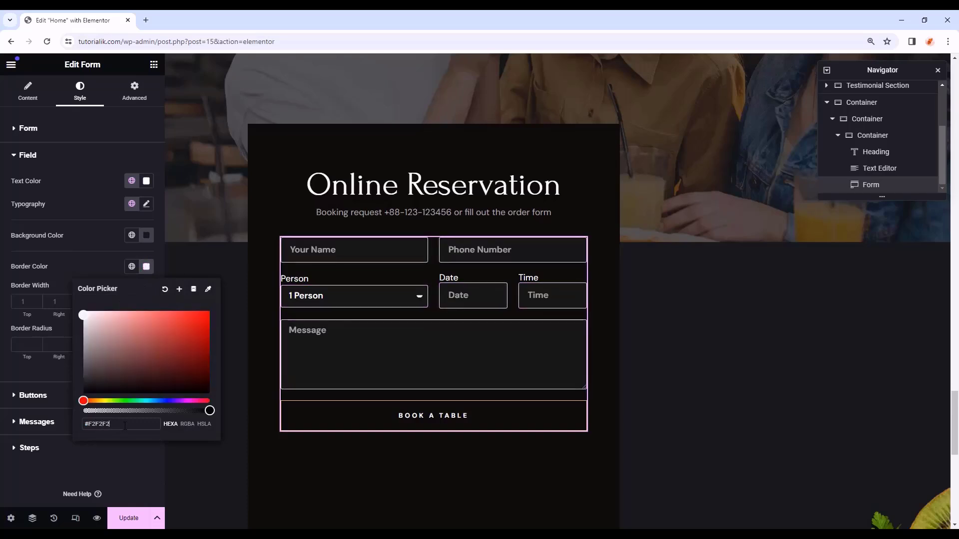
type("0F")
key("Return")
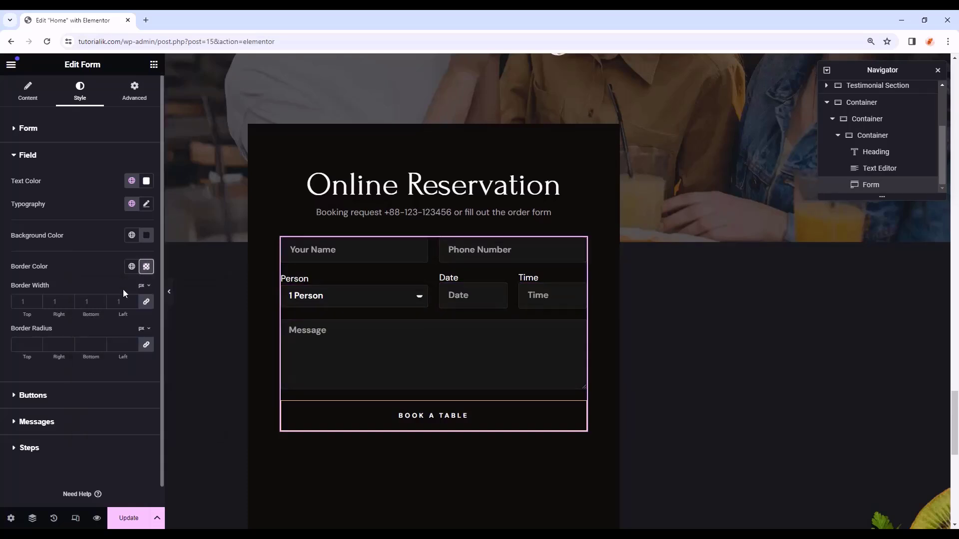
left_click(123, 301)
type("0.3")
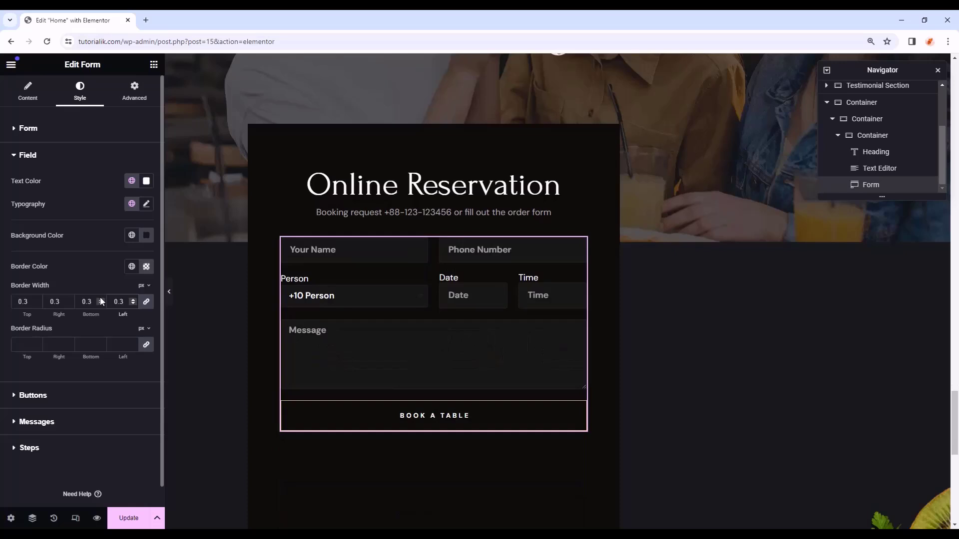
left_click(23, 345)
left_click(40, 397)
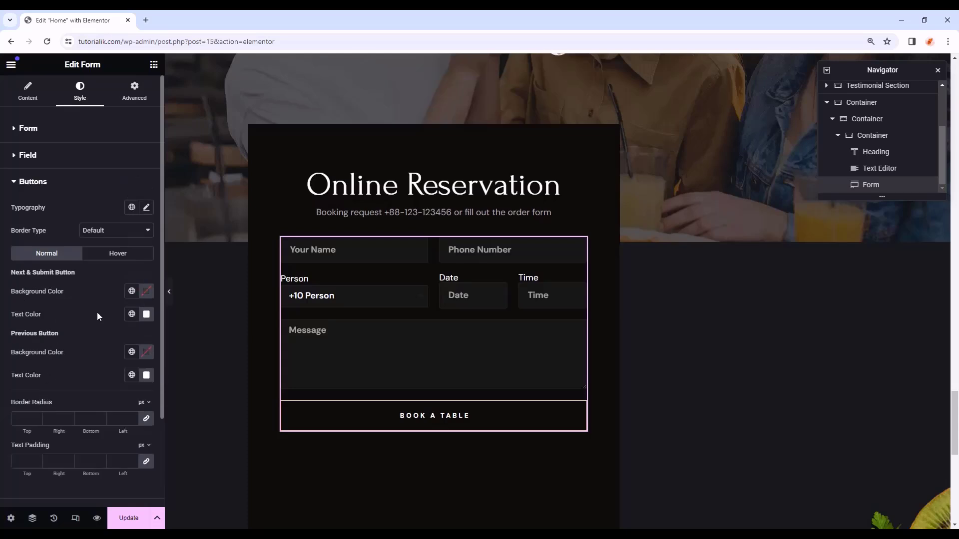
- Give the BOOK A TABLE button an Accent background and dark global text colour
left_click(132, 291)
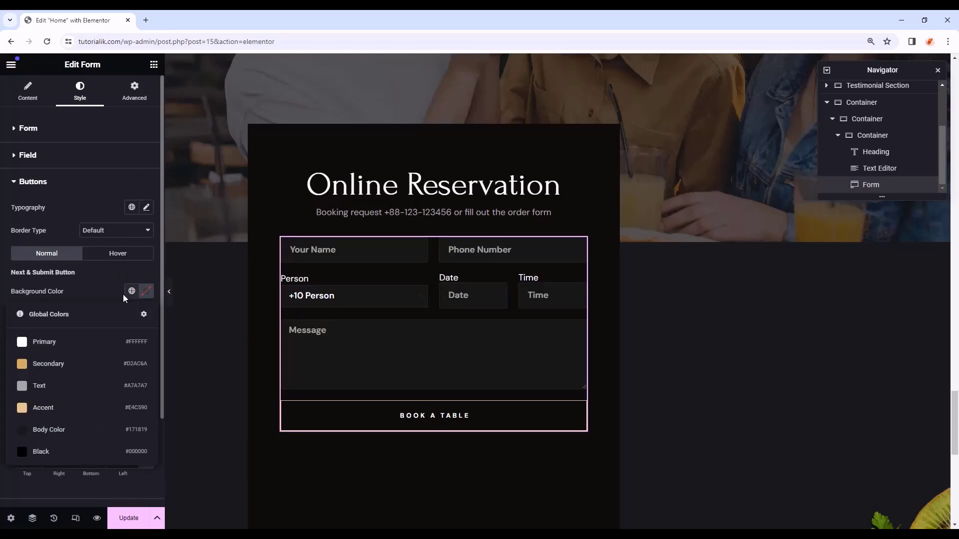
left_click(70, 403)
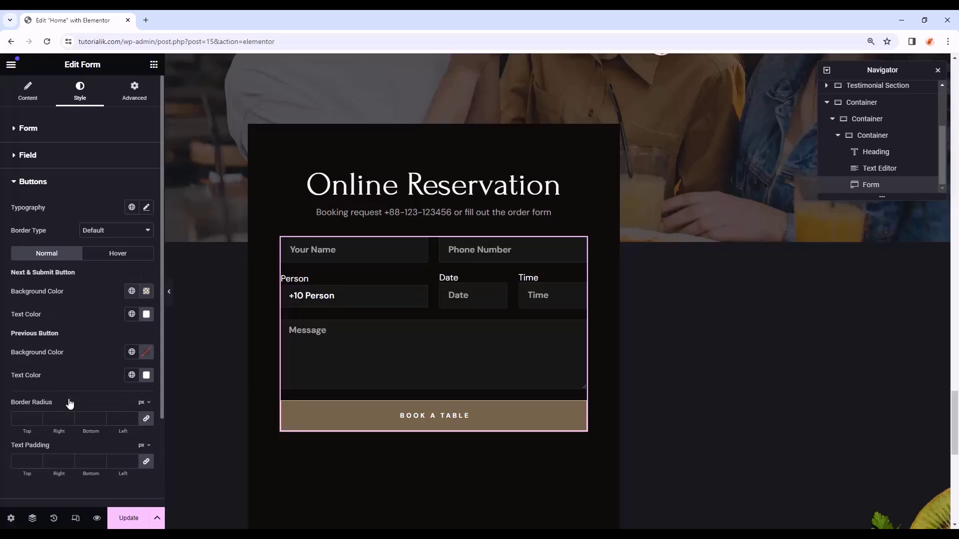
left_click(132, 315)
left_click(65, 454)
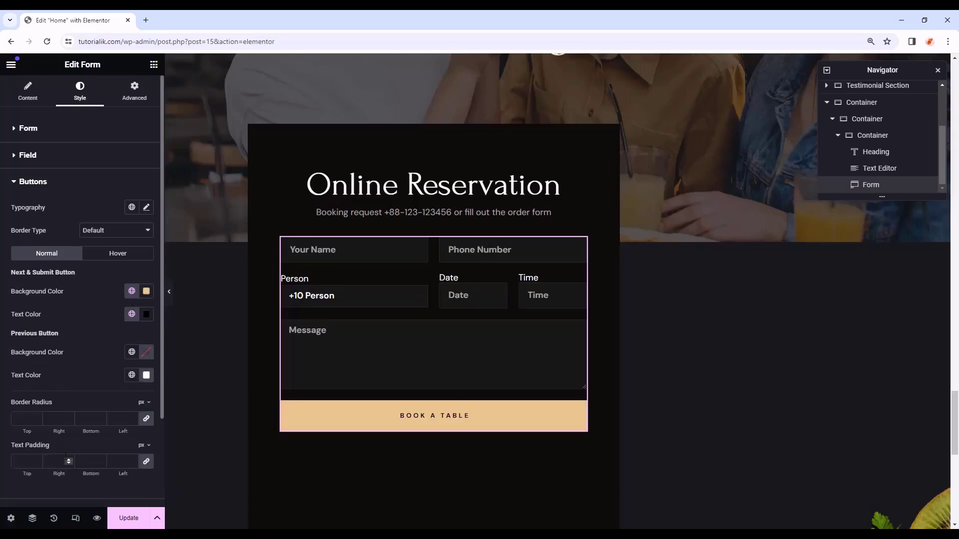
scroll(69, 399, "down", 1)
- Set the button's hover background to Secondary and hover text to Black
left_click(120, 205)
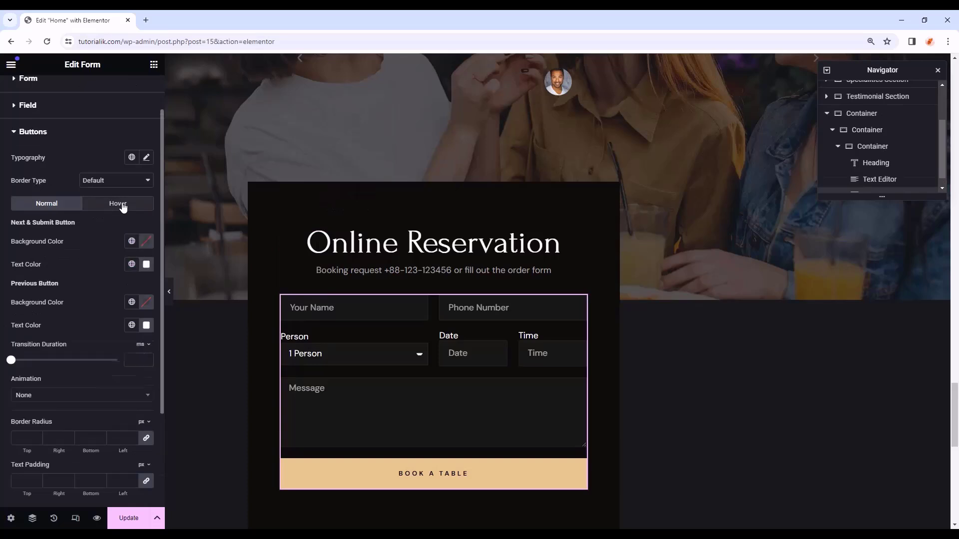
left_click(132, 242)
left_click(67, 314)
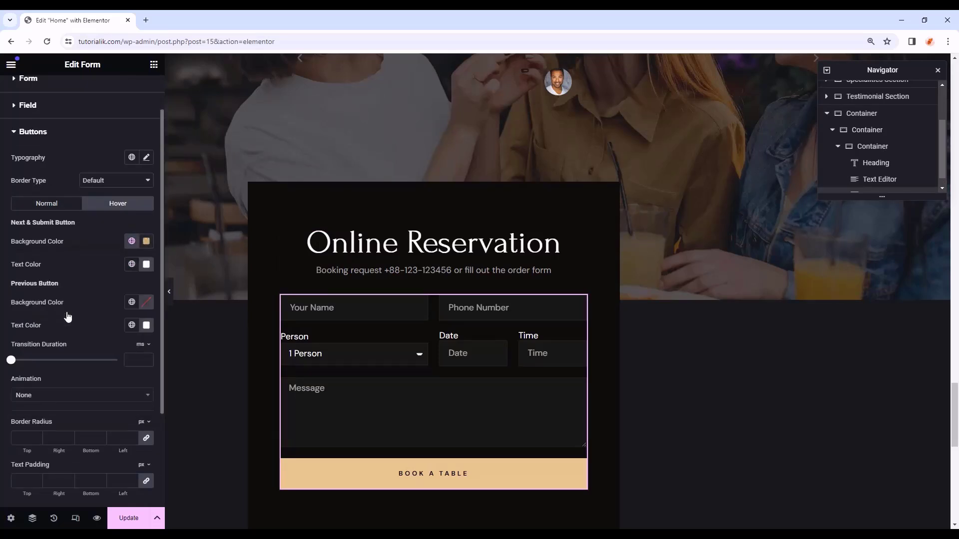
left_click(131, 264)
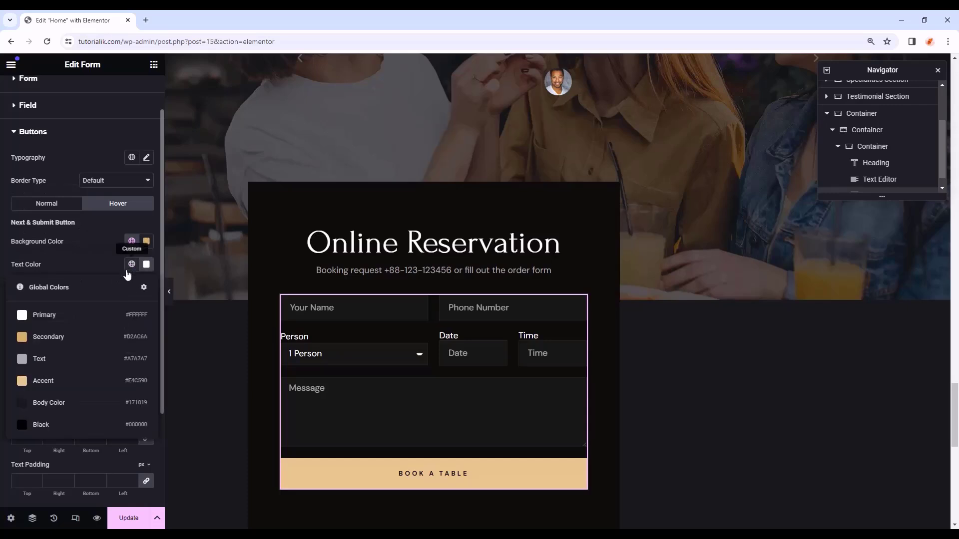
left_click(75, 423)
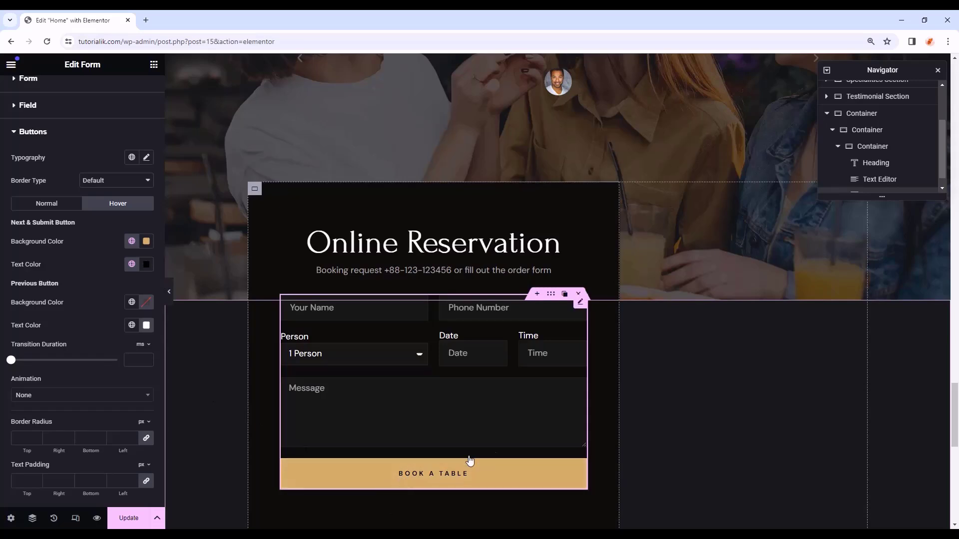
- Set the button's top and bottom text padding to 18
scroll(622, 424, "down", 2)
scroll(88, 394, "down", 2)
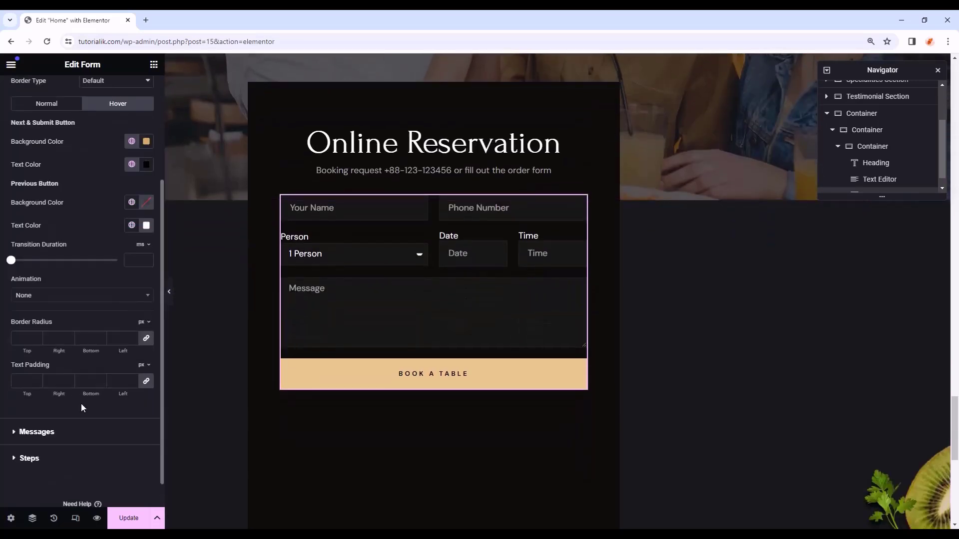
left_click(23, 381)
type("18")
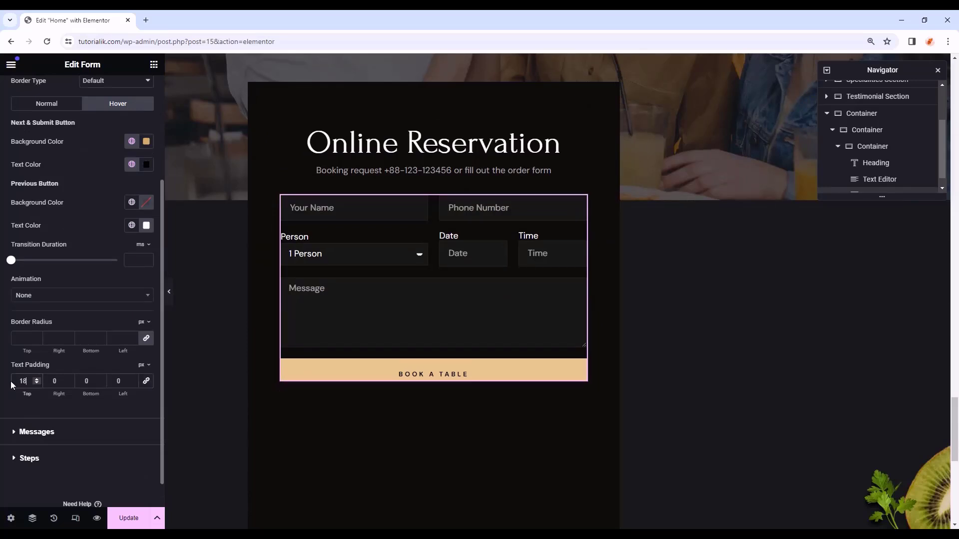
double_click(78, 381)
type("18")
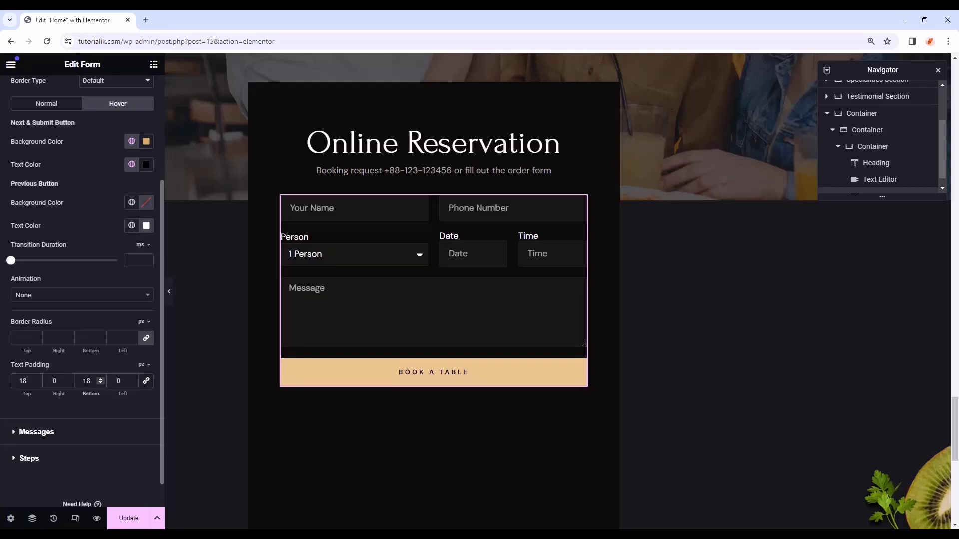
- Give form messages the Text global font and the white Primary success colour
left_click(61, 437)
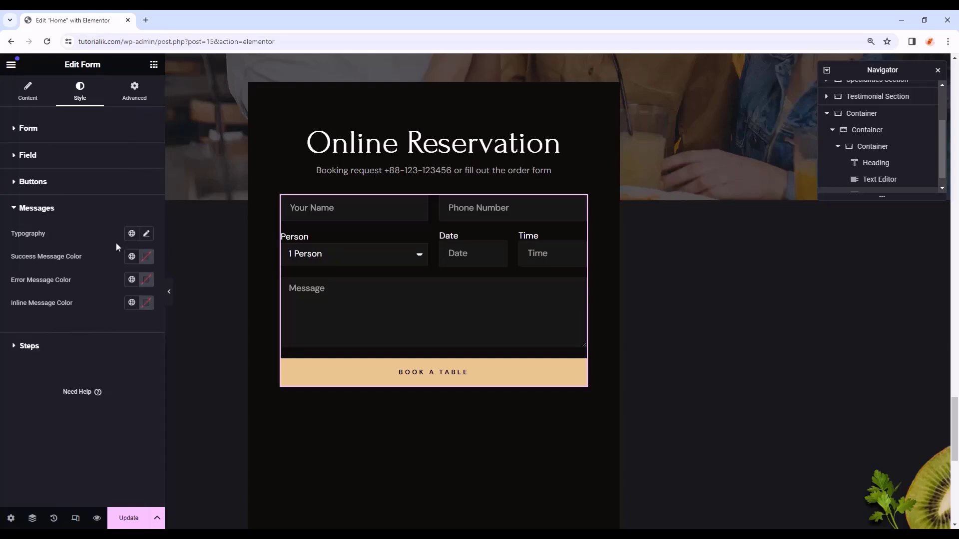
left_click(132, 234)
left_click(42, 339)
left_click(132, 258)
left_click(85, 307)
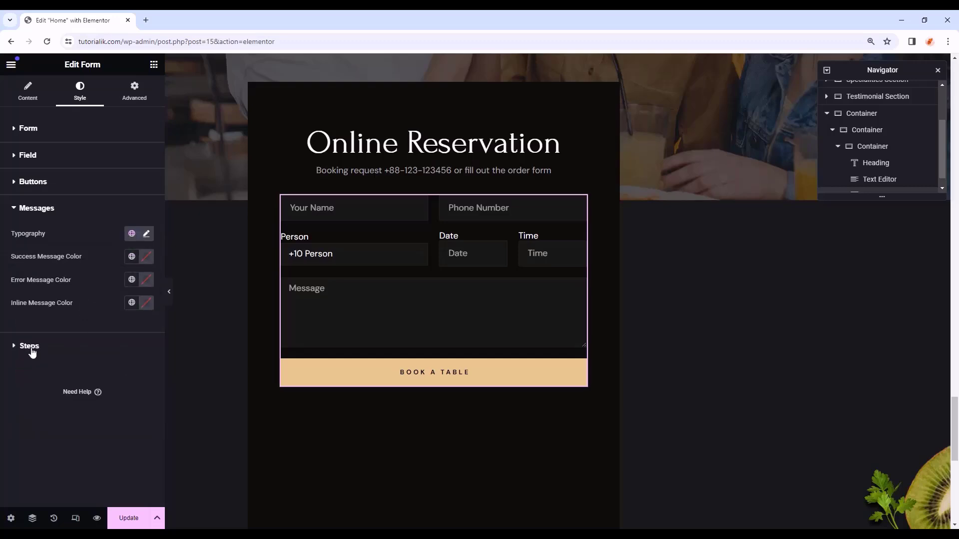
- Apply a global font to the form steps, undoing the 20 padding edit
left_click(34, 346)
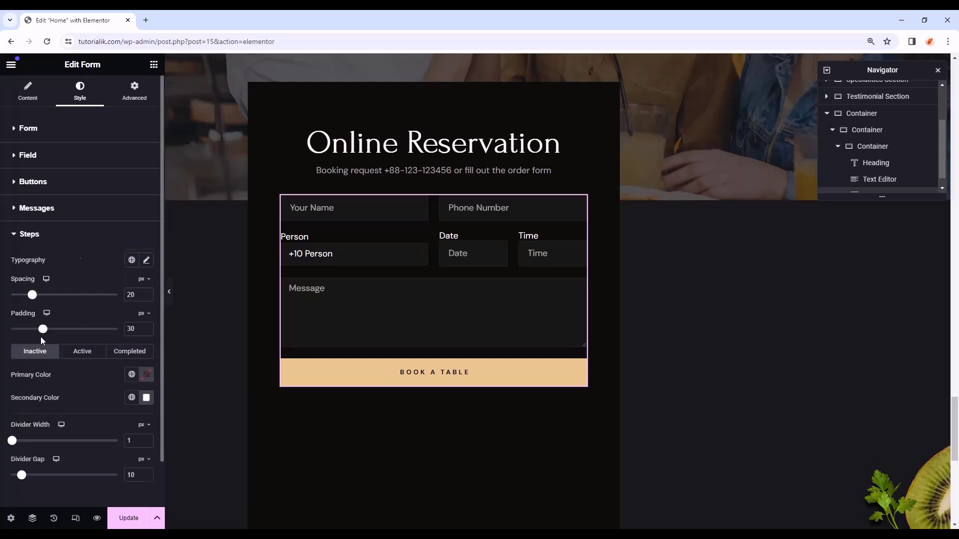
scroll(79, 278, "down", 1)
left_click(132, 210)
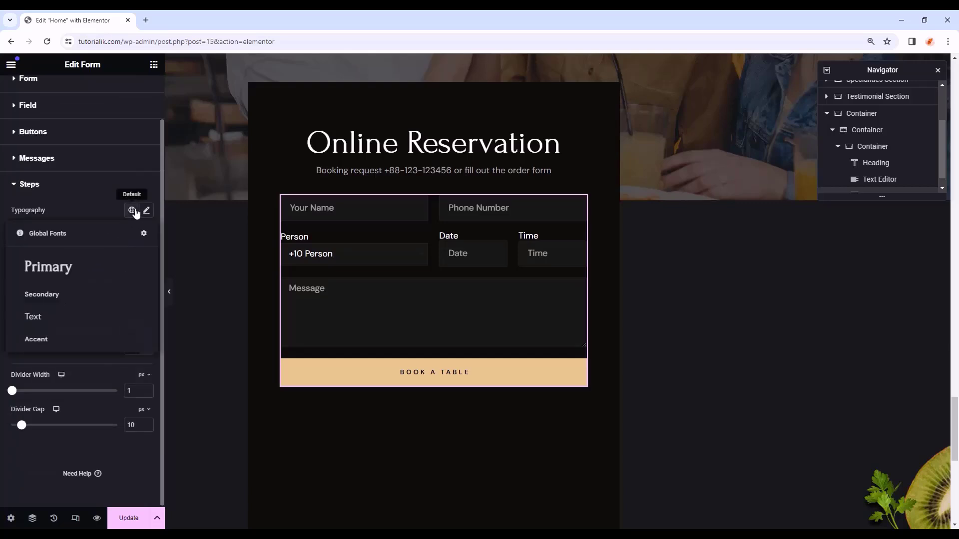
left_click(80, 340)
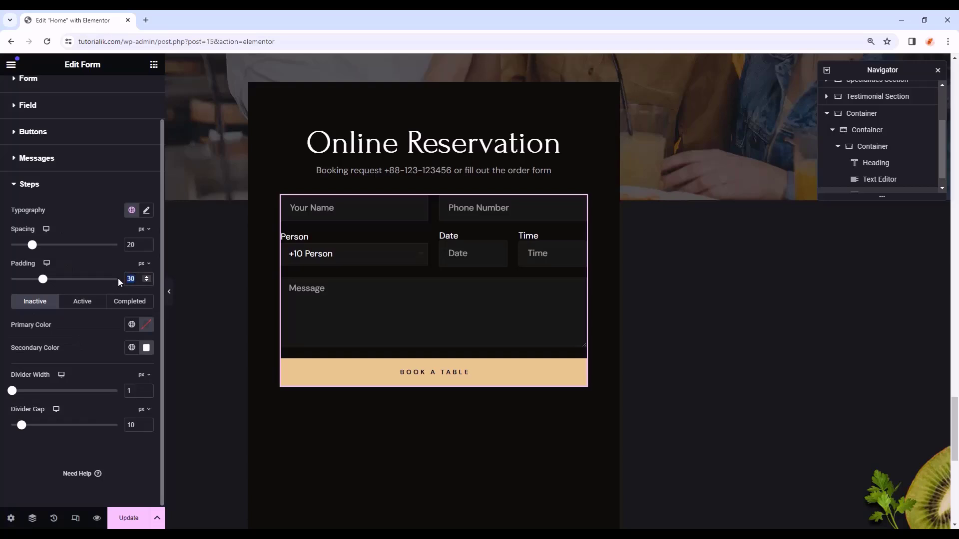
type("20")
key("ctrl+z")
left_click(30, 184)
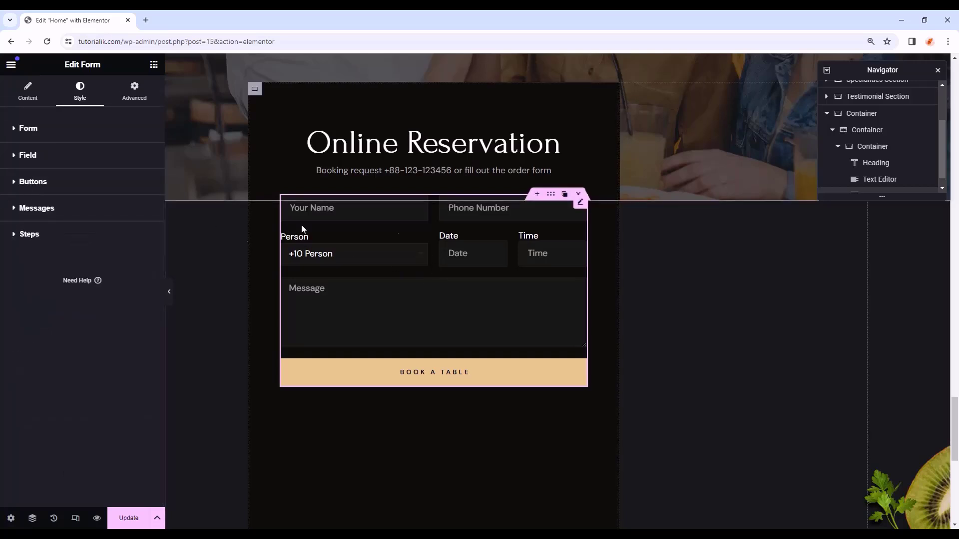
scroll(360, 294, "up", 3)
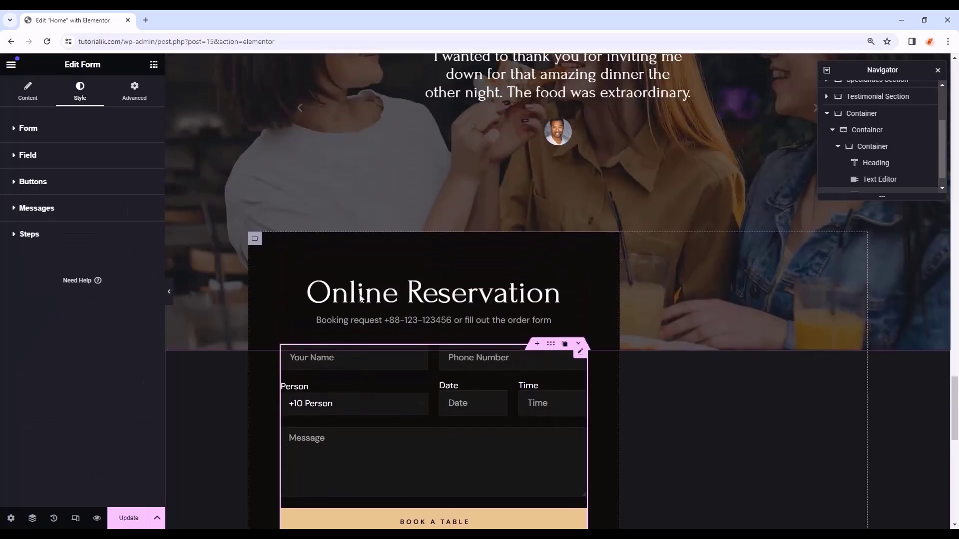
- Drag a container beside the reservation form, then select the form
left_click(154, 65)
left_click_drag(44, 235, 652, 291)
left_click(872, 184)
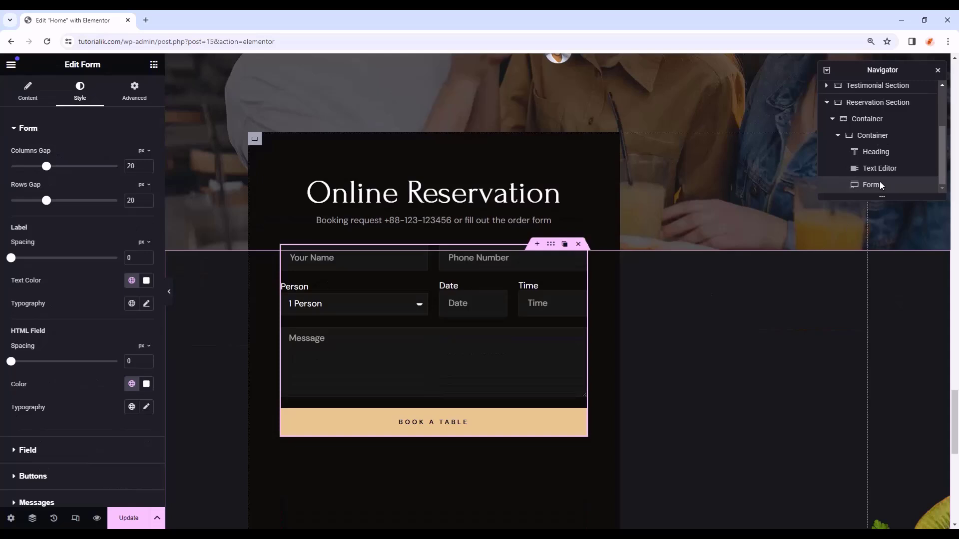
- Place a new container beside the form container, set to Full Width content and 37% width
left_click(887, 121)
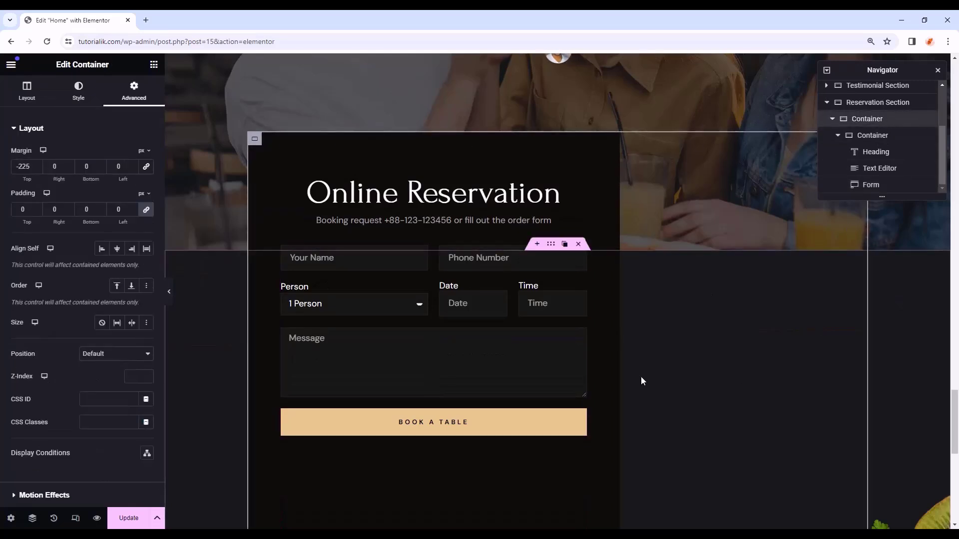
scroll(649, 375, "up", 1)
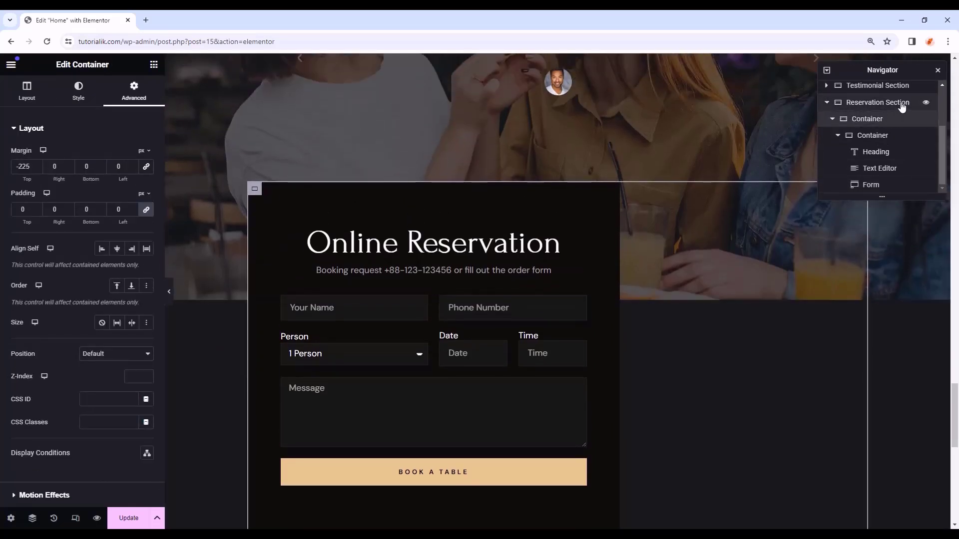
left_click(154, 64)
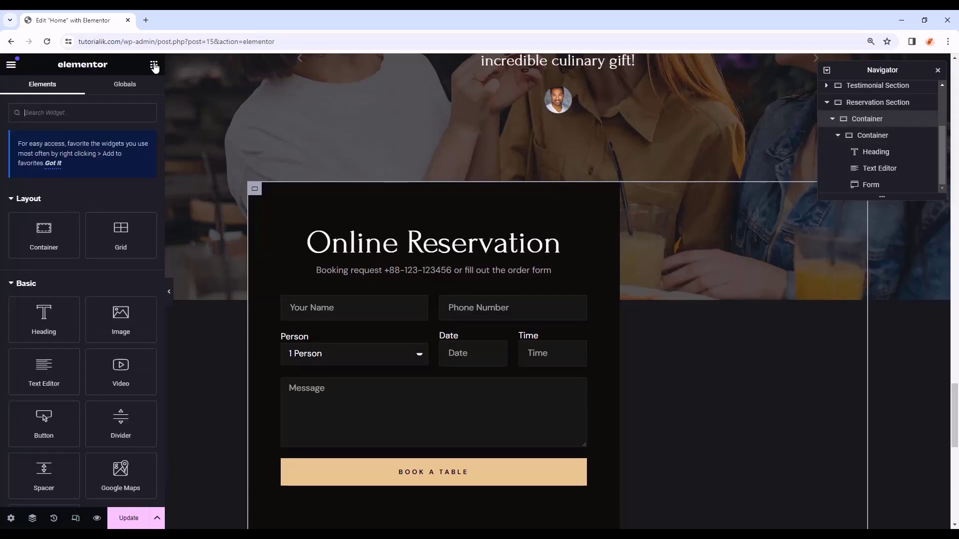
left_click_drag(66, 241, 613, 254)
left_click(117, 186)
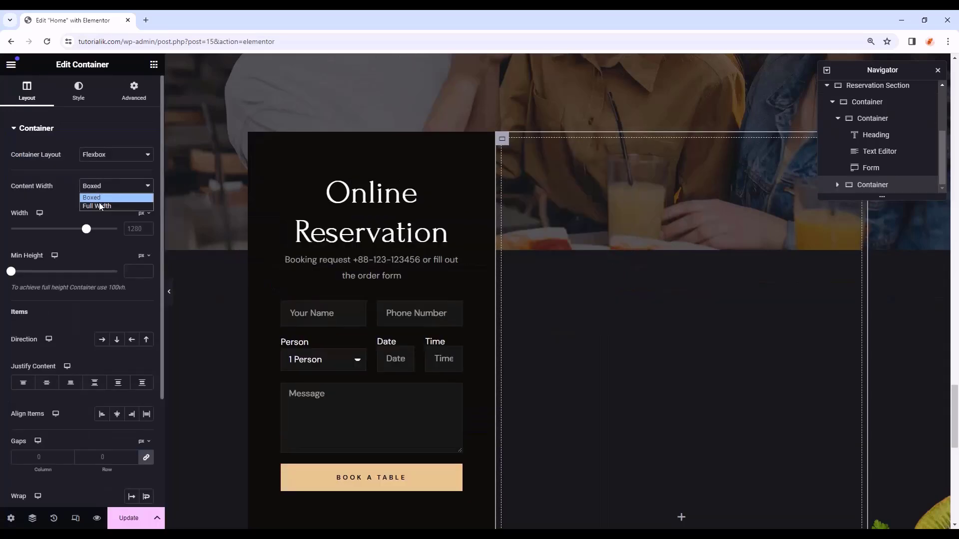
left_click(101, 207)
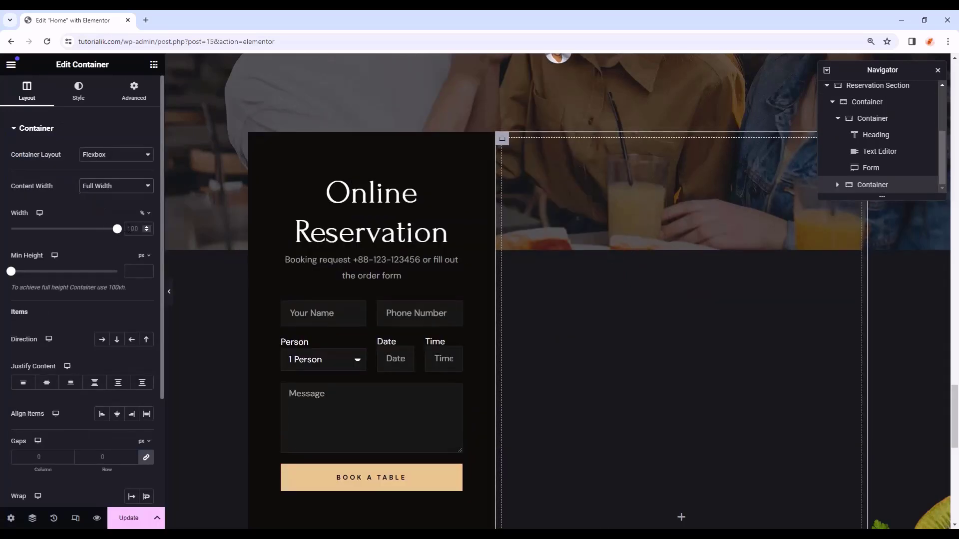
type("37")
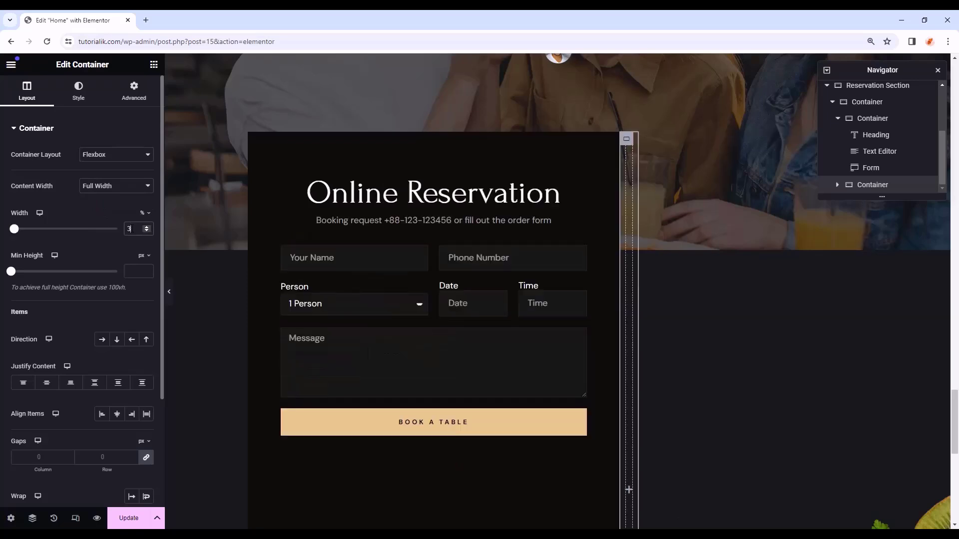
left_click(94, 95)
- Give the container a classic background and pick Restaurant-Contact-BG.webp from the Media Library
left_click(102, 178)
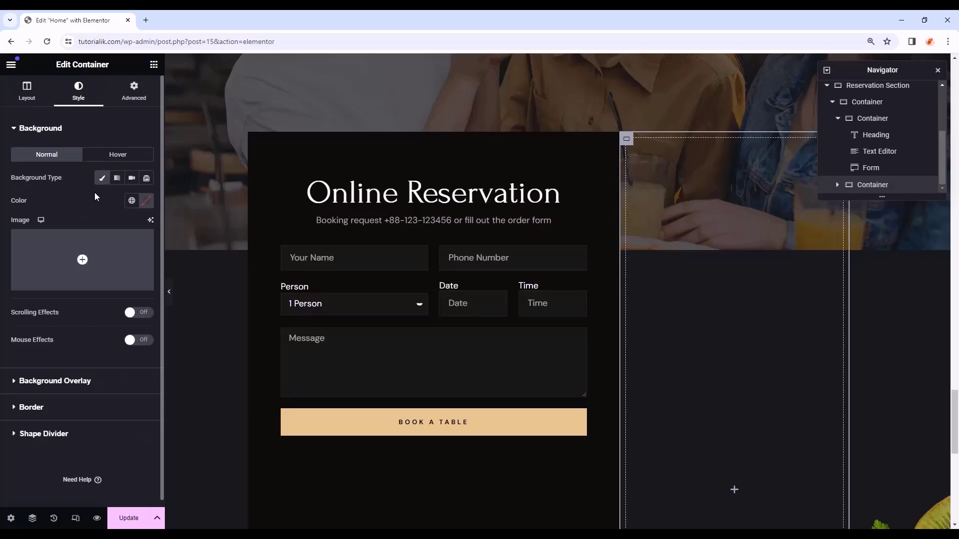
left_click(82, 260)
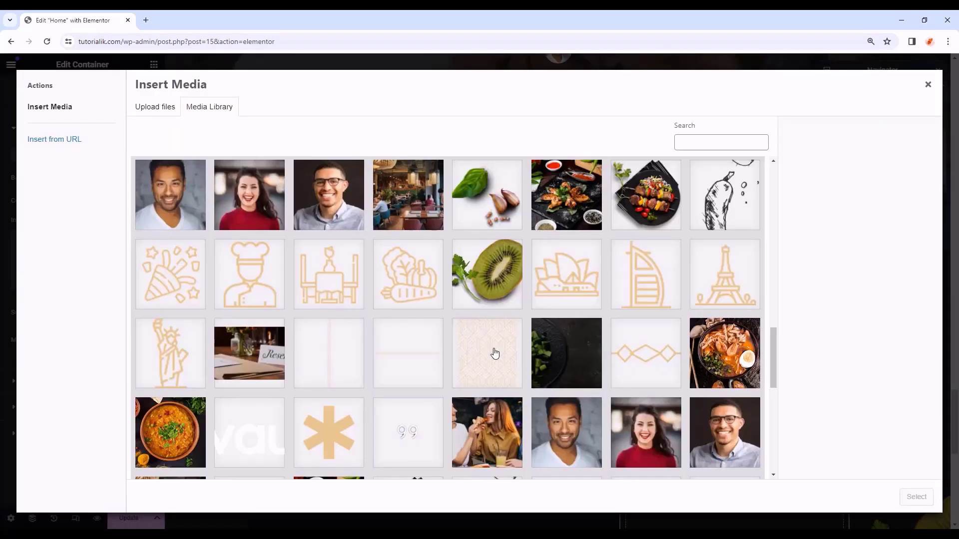
left_click(494, 354)
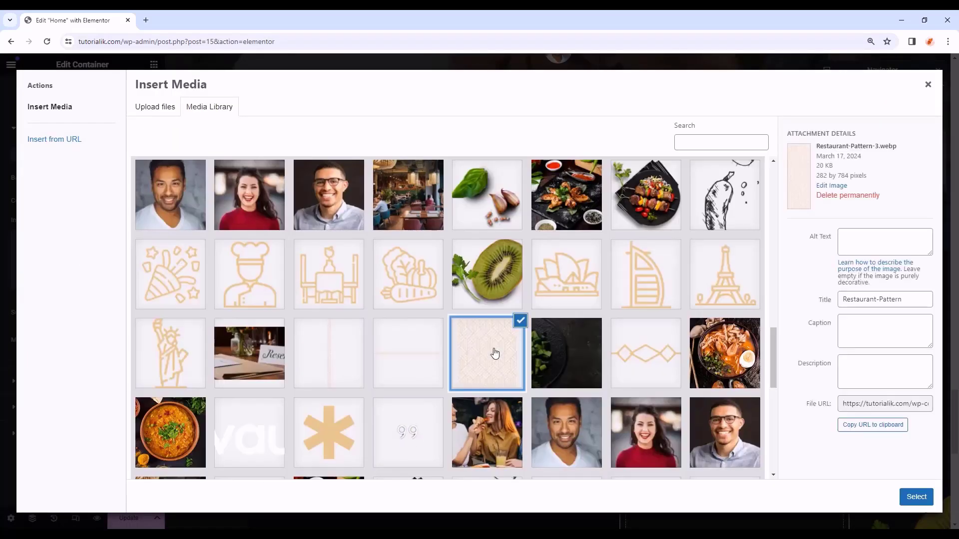
scroll(494, 354, "down", 5)
left_click(397, 270)
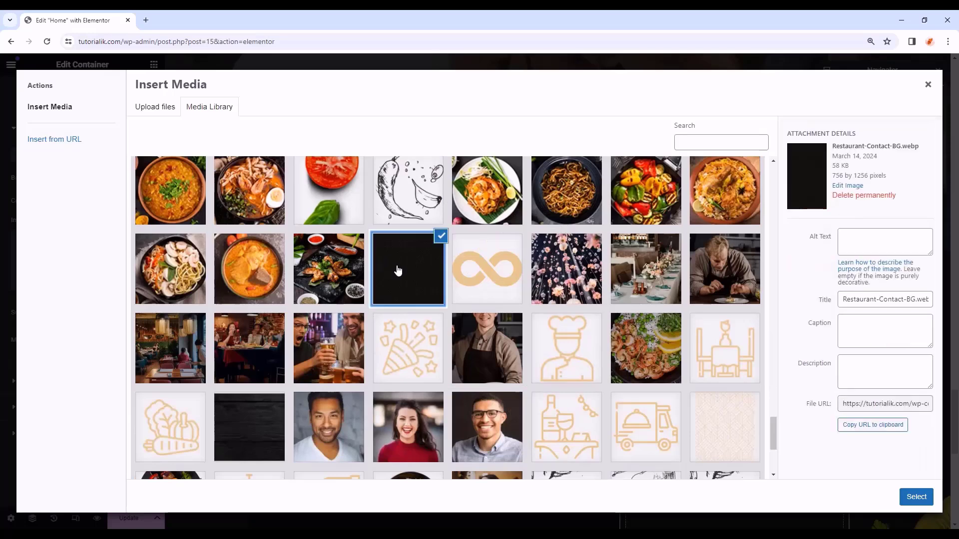
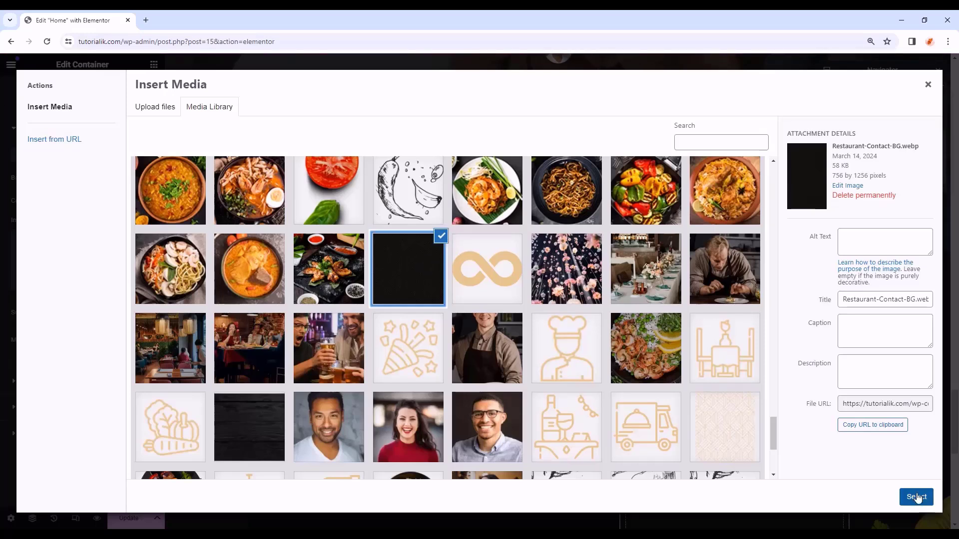
- Use the dark pattern as the container background, set to Scroll attachment and Contain size
left_click(917, 497)
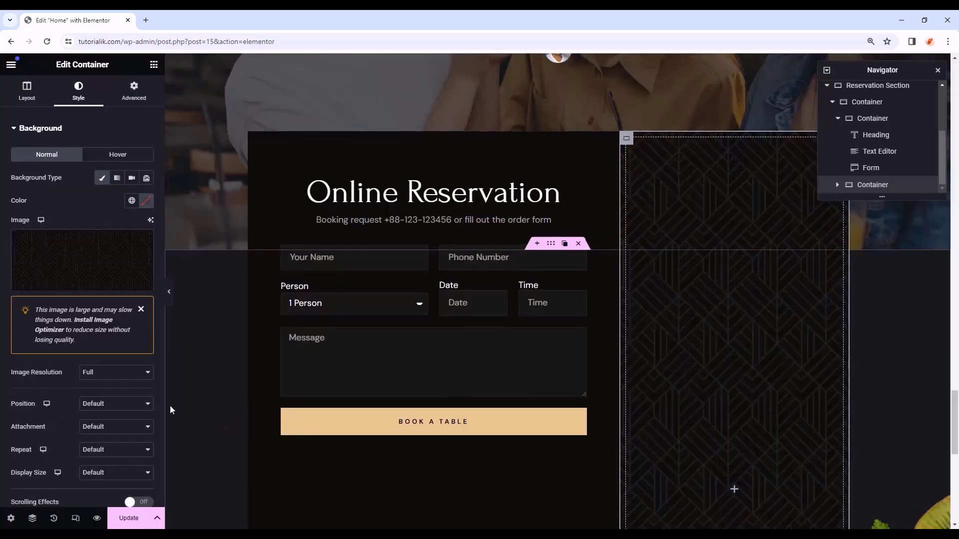
scroll(170, 405, "down", 1)
left_click(116, 427)
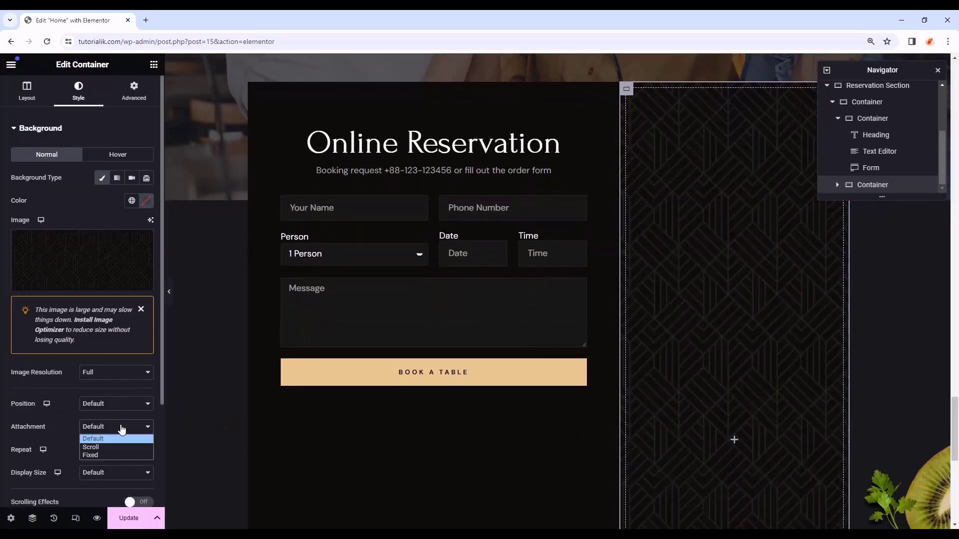
left_click(104, 447)
left_click(103, 474)
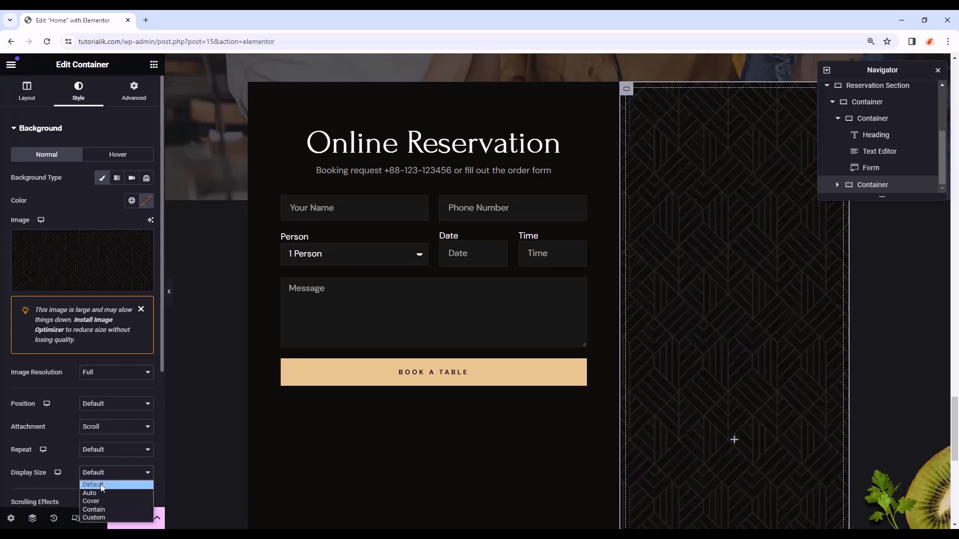
left_click(100, 508)
scroll(113, 440, "down", 1)
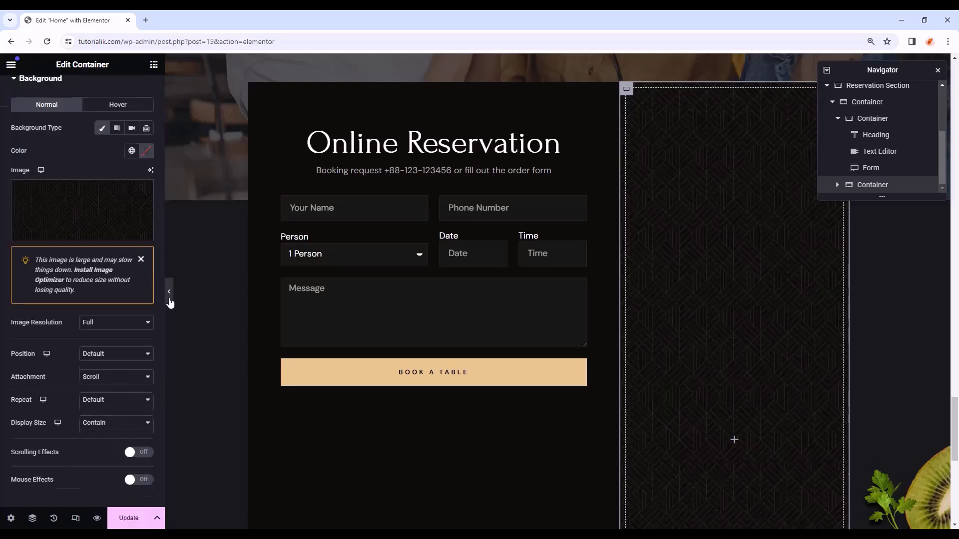
left_click(169, 292)
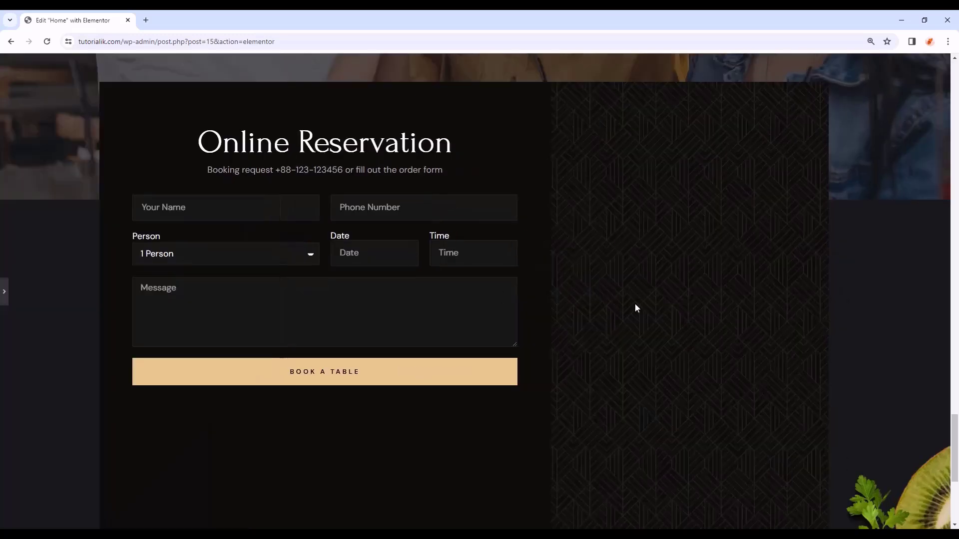
left_click(4, 291)
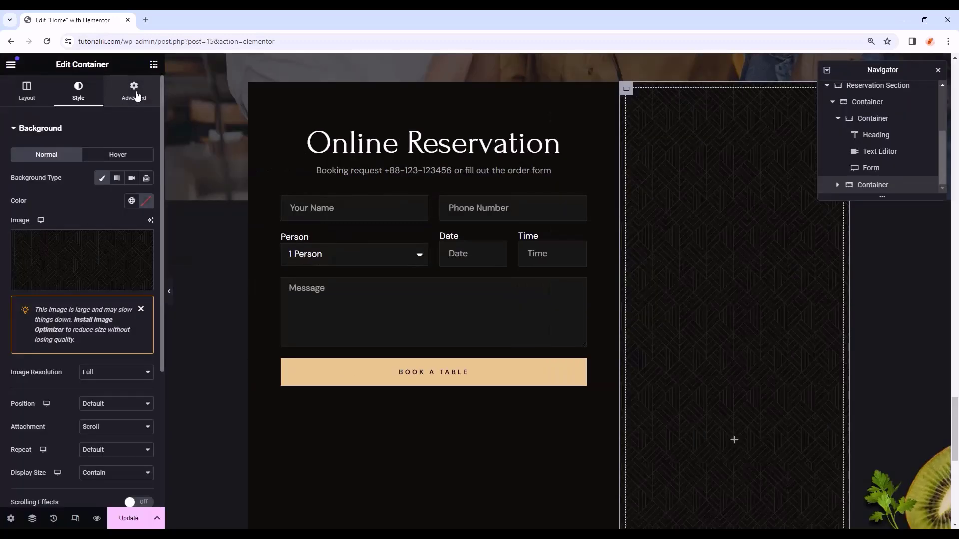
- Give the container 90 px top and bottom padding
left_click(134, 94)
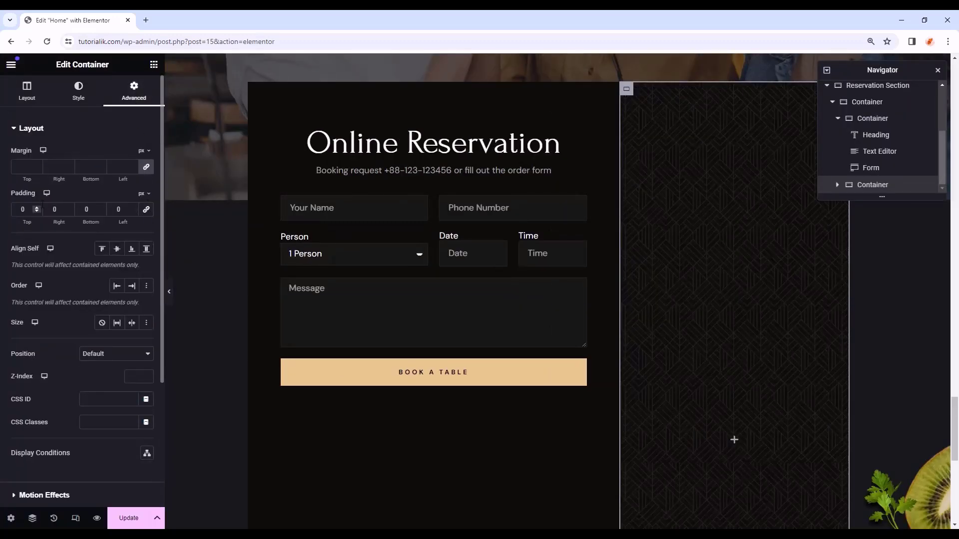
left_click(22, 209)
type("90")
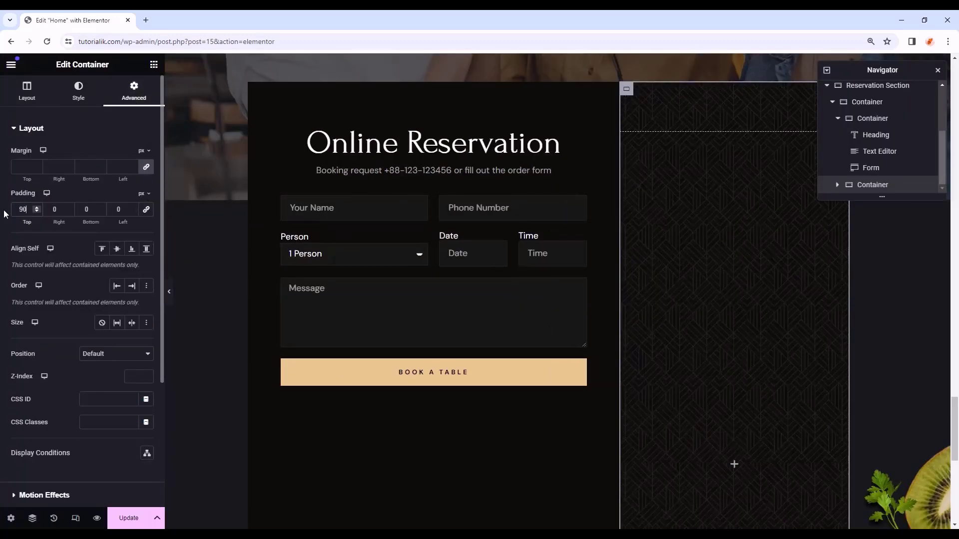
left_click(86, 210)
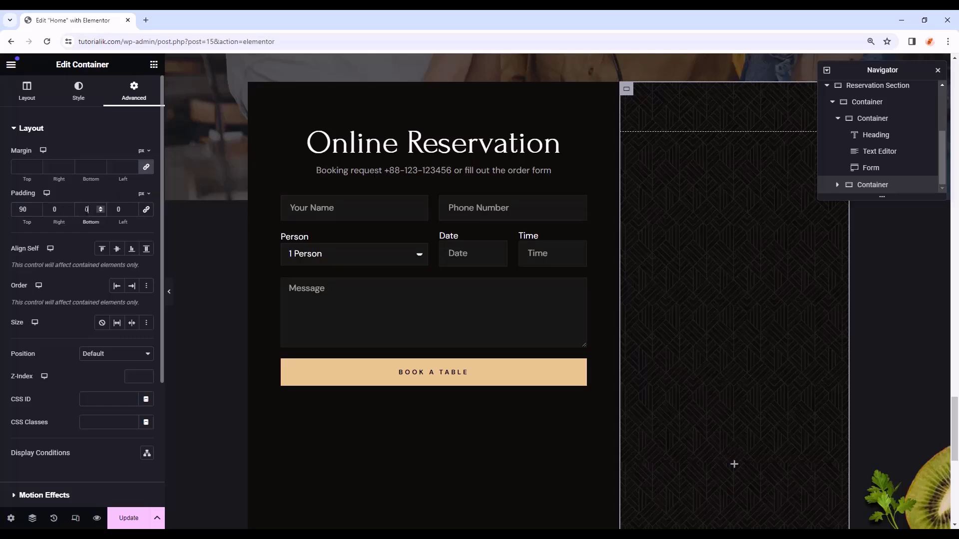
left_click(153, 64)
- Add an H2 heading reading 'Contact US', centred and coloured Primary white
left_click_drag(44, 320, 746, 402)
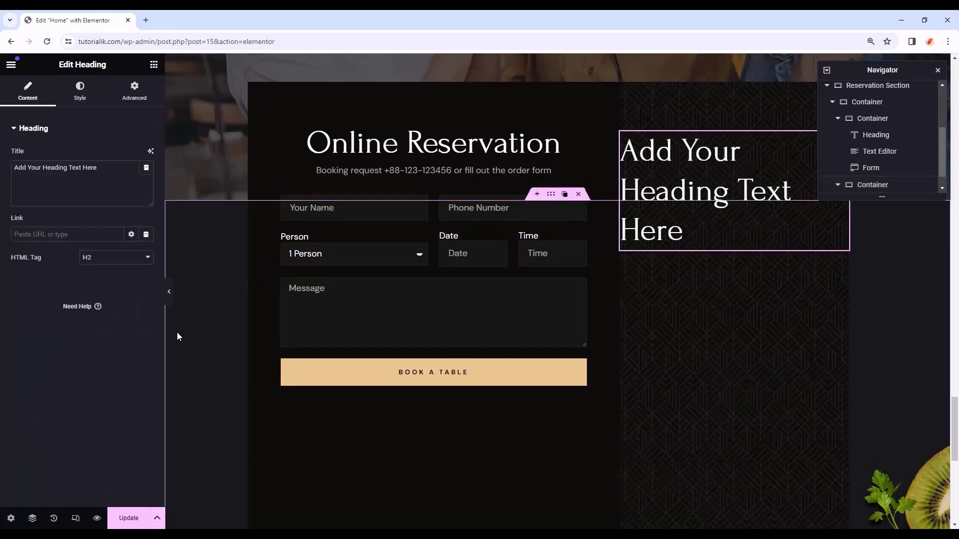
left_click(136, 260)
left_click(110, 280)
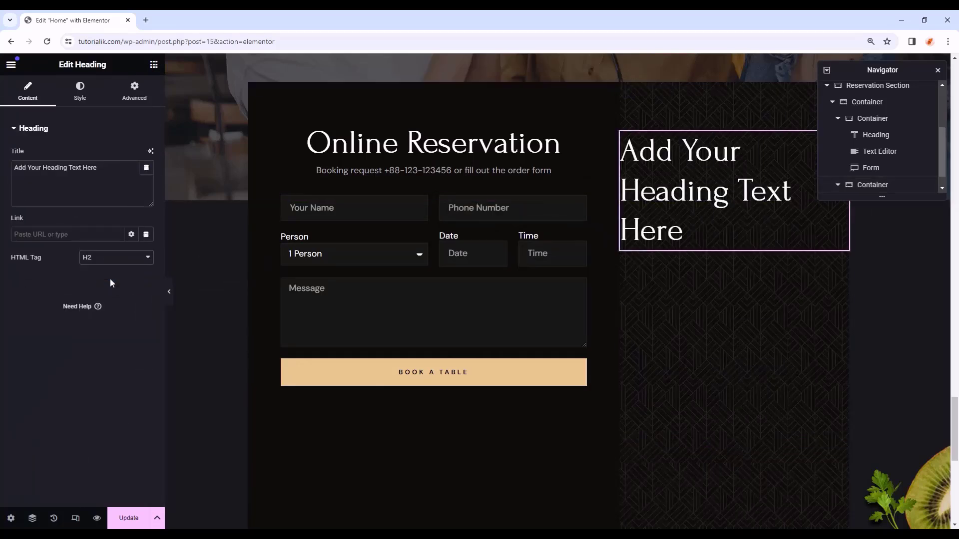
left_click_drag(98, 168, 1, 173)
type("Con")
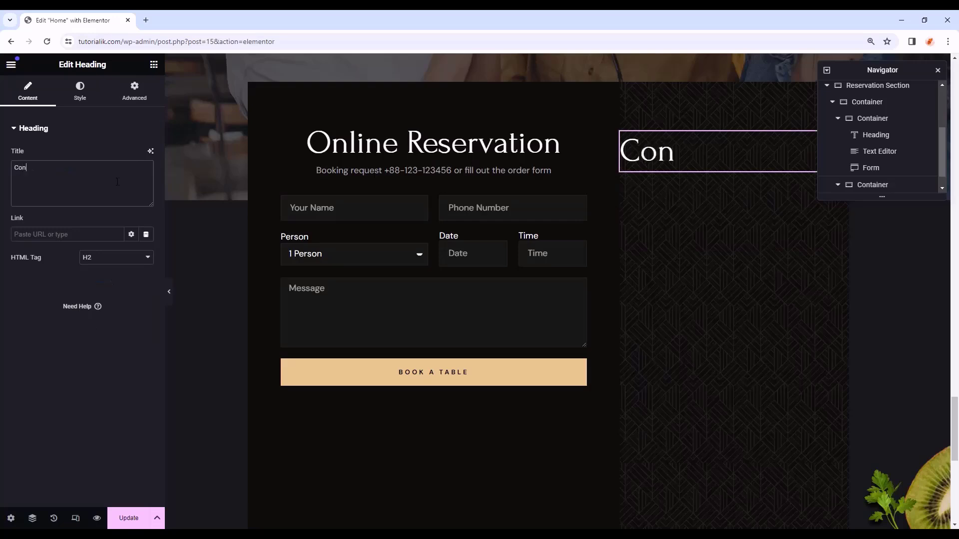
type("tact US")
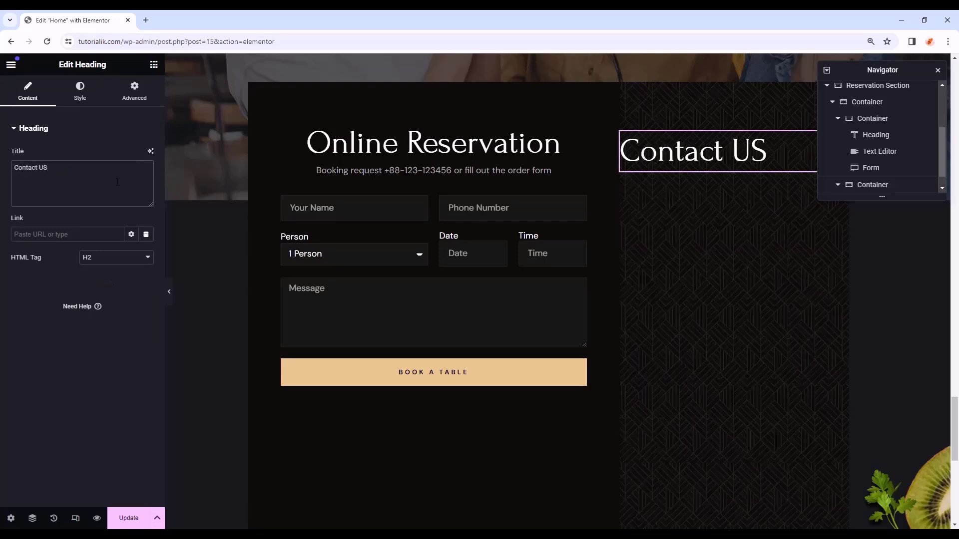
left_click(80, 90)
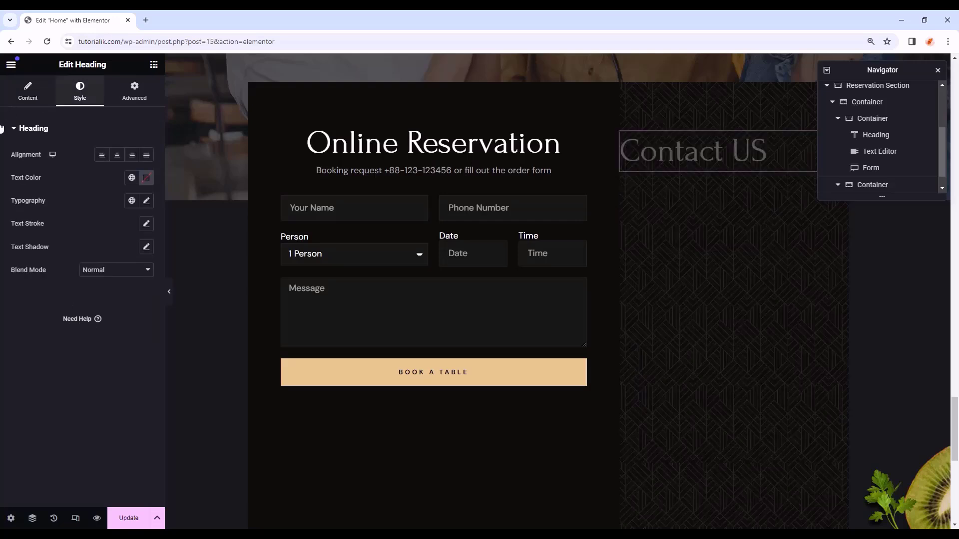
left_click(119, 155)
left_click(132, 177)
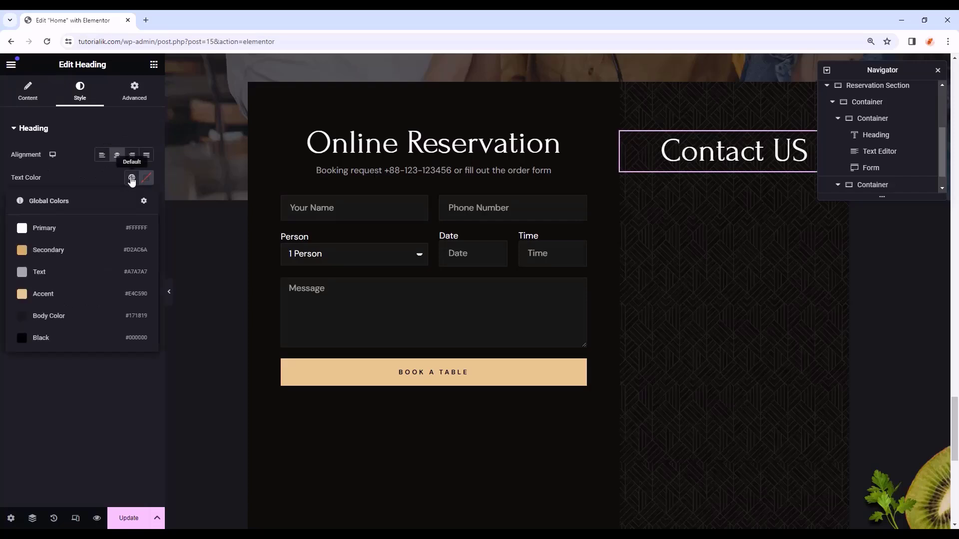
left_click(47, 227)
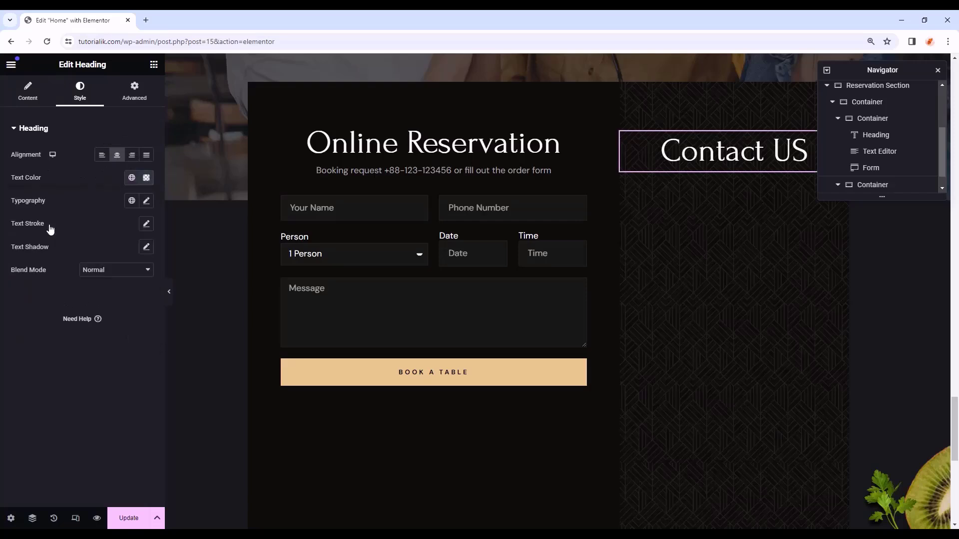
- Set the heading typography to Forum, 50 px, weight 400
left_click(146, 202)
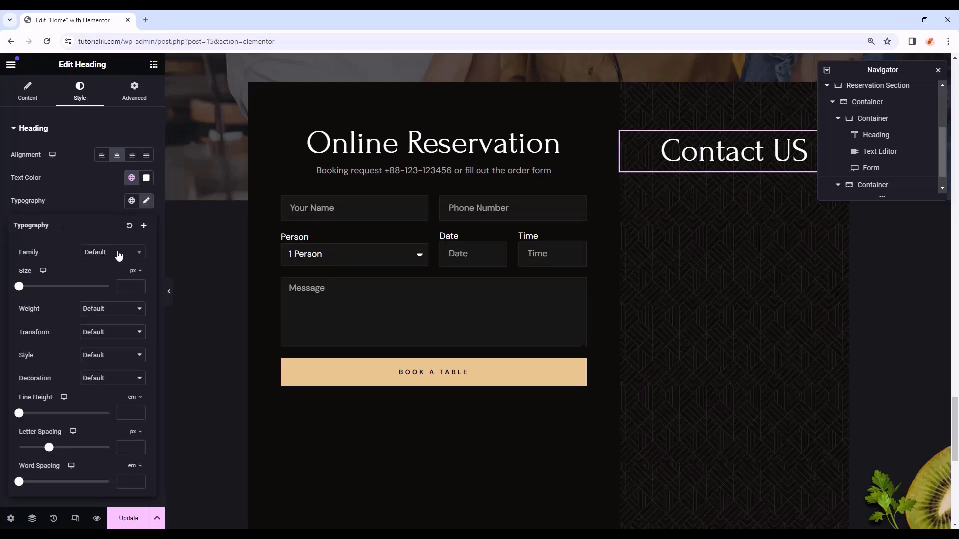
left_click(118, 255)
type("forum")
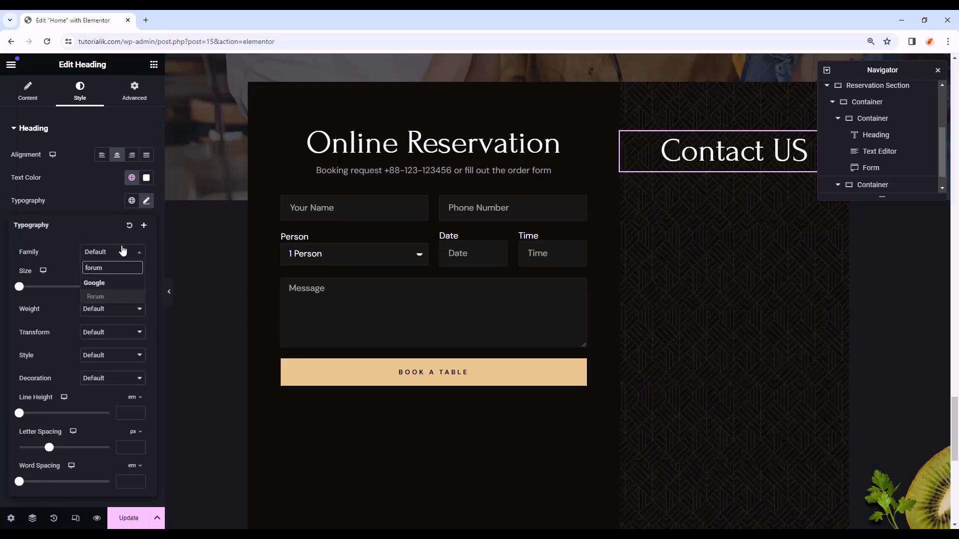
left_click(95, 298)
type("50")
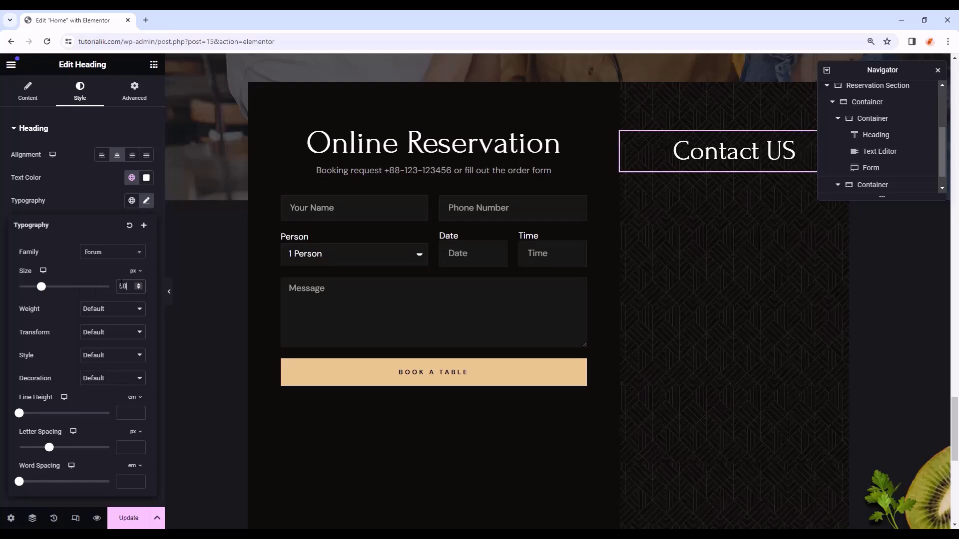
left_click(111, 318)
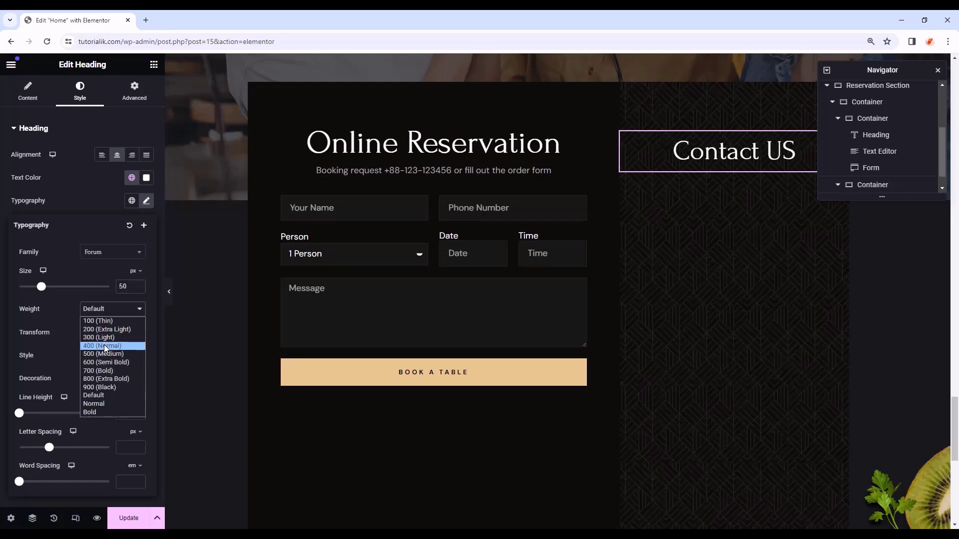
left_click(104, 345)
left_click(148, 203)
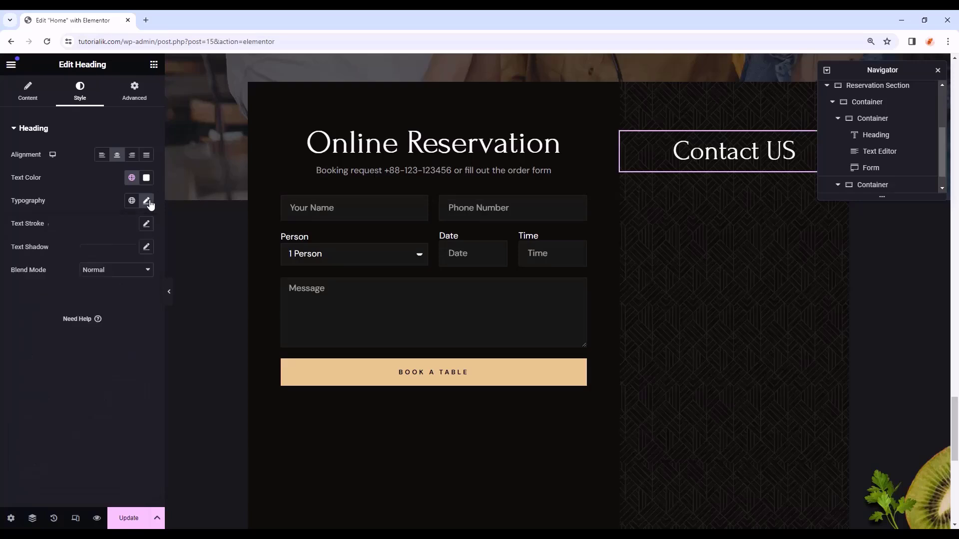
- Give the Contact US heading a 20 px bottom margin
left_click(135, 100)
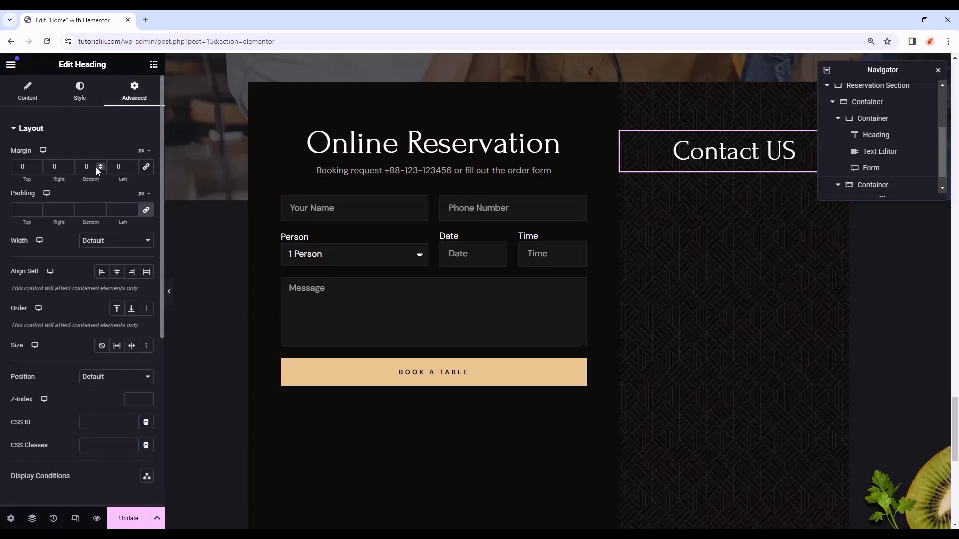
type("20")
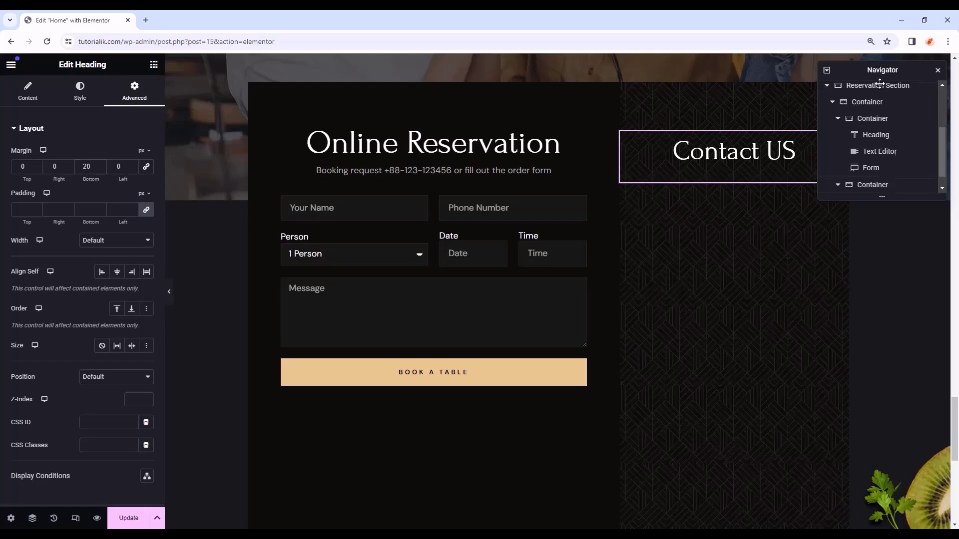
left_click_drag(881, 78, 252, 391)
left_click(154, 65)
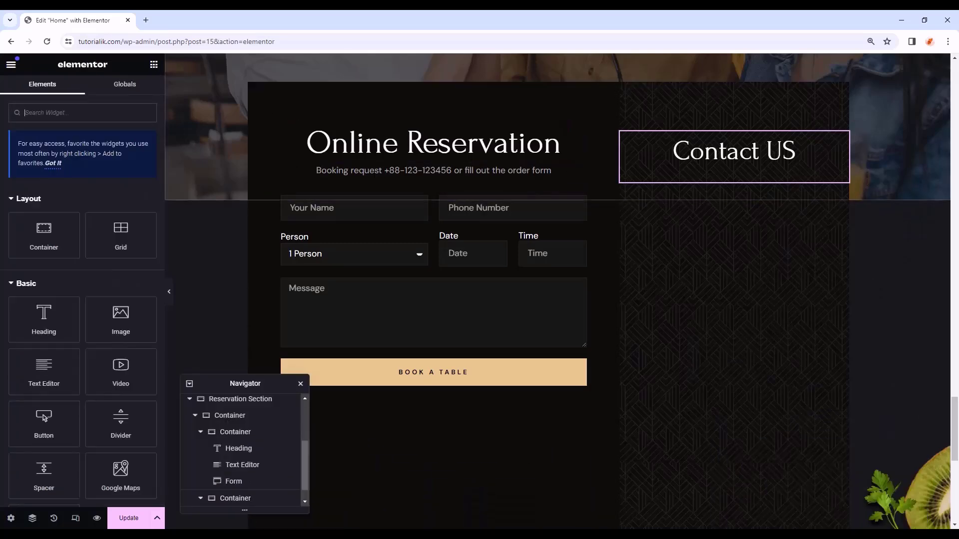
- Add a text block reading 'Book Through Call', centred in Primary white
left_click_drag(25, 380, 731, 174)
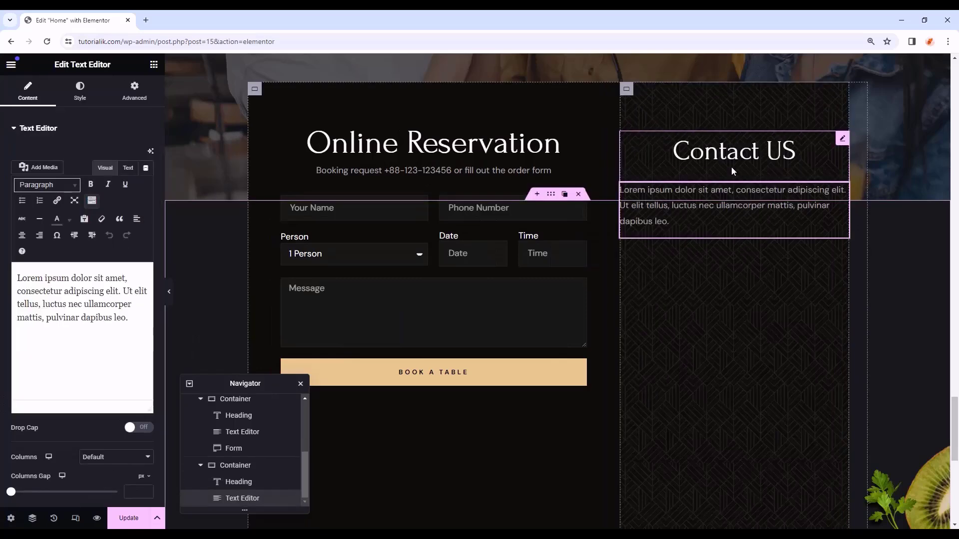
left_click_drag(133, 319, 1, 257)
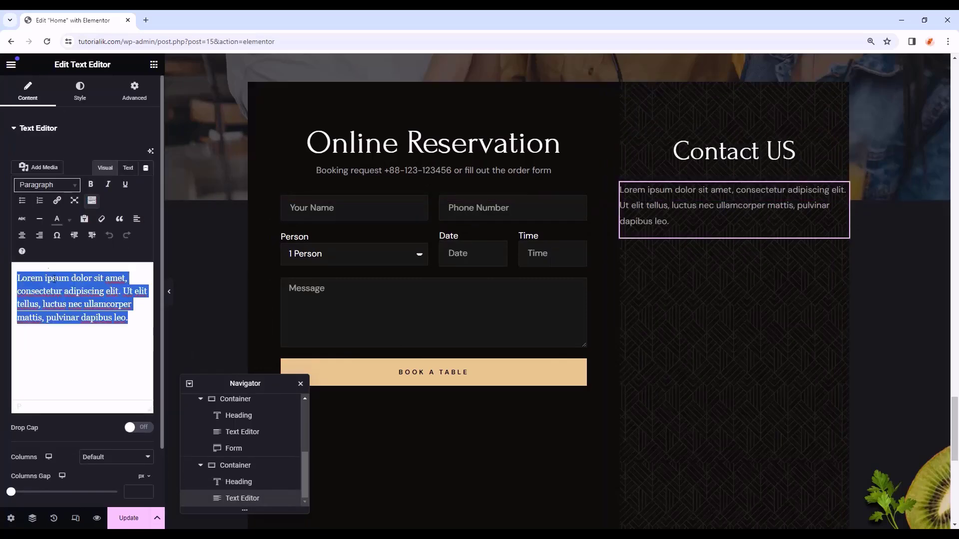
type("Book Through Call")
left_click(80, 92)
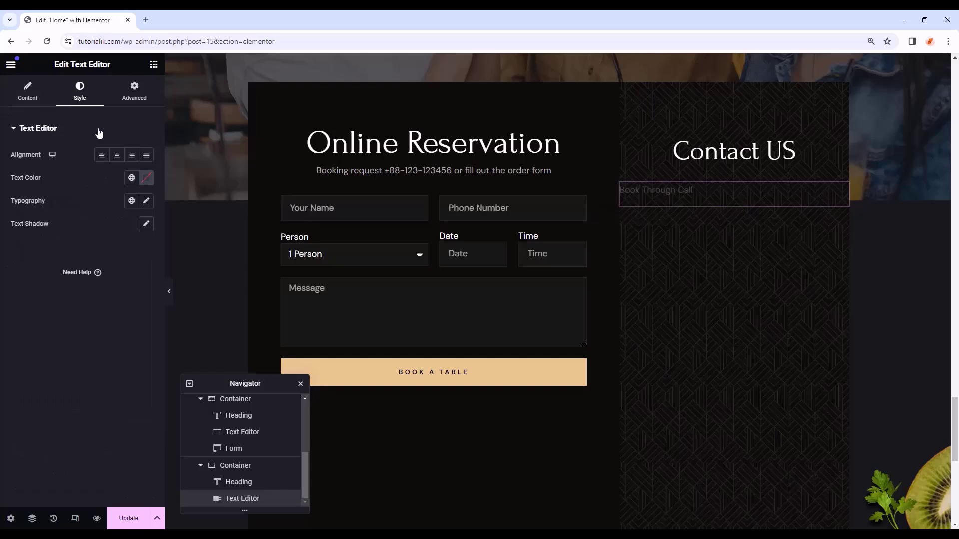
left_click(115, 152)
left_click(132, 177)
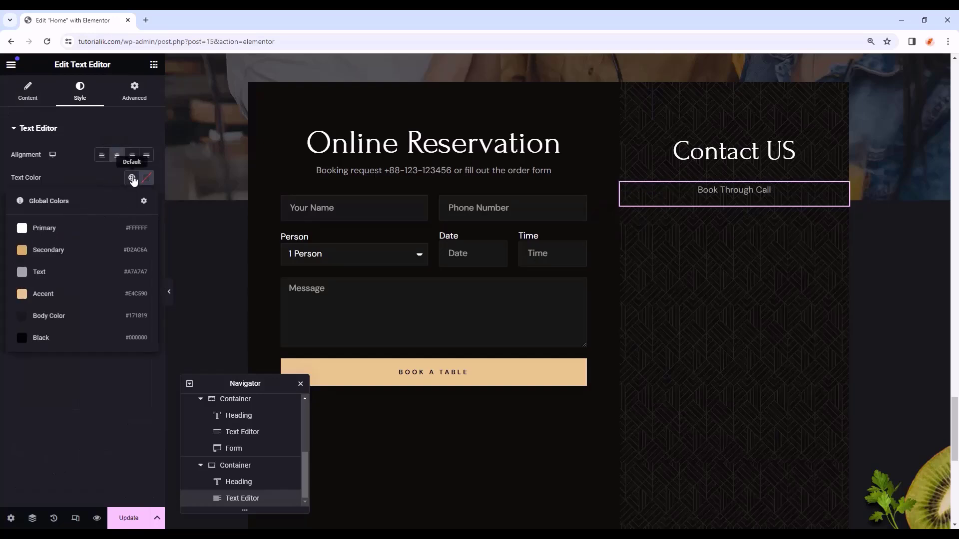
left_click(48, 231)
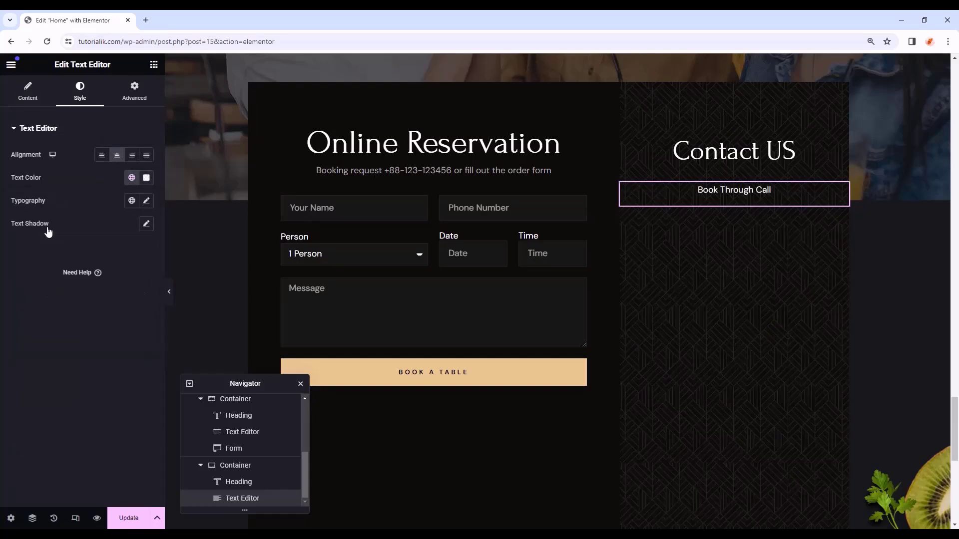
- Make Book Through Call bold (700) with a -15 px bottom margin
left_click(147, 201)
left_click(115, 310)
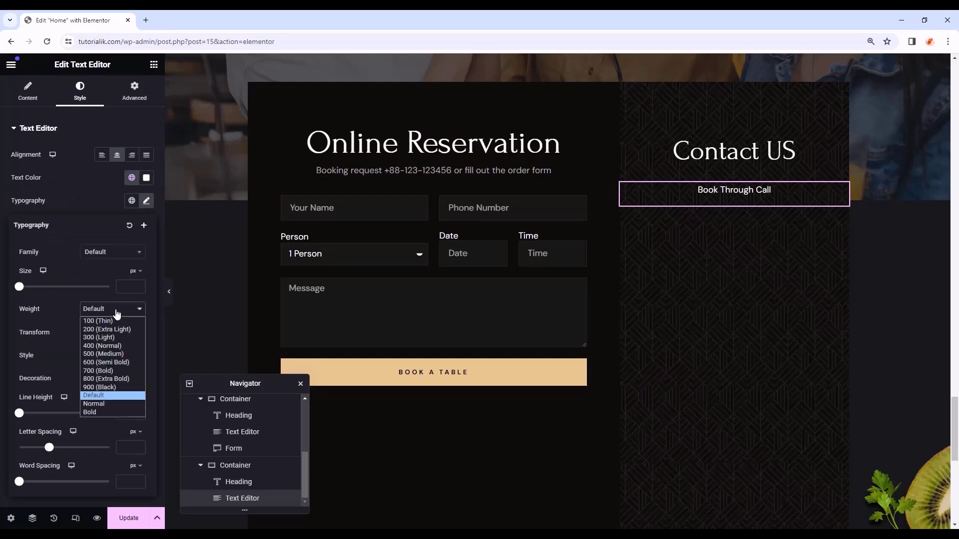
left_click(95, 370)
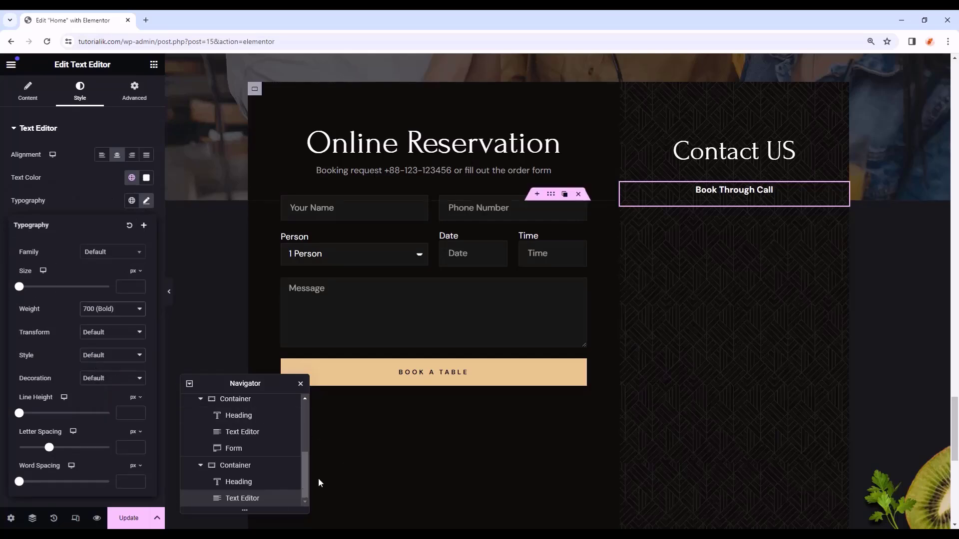
left_click(135, 93)
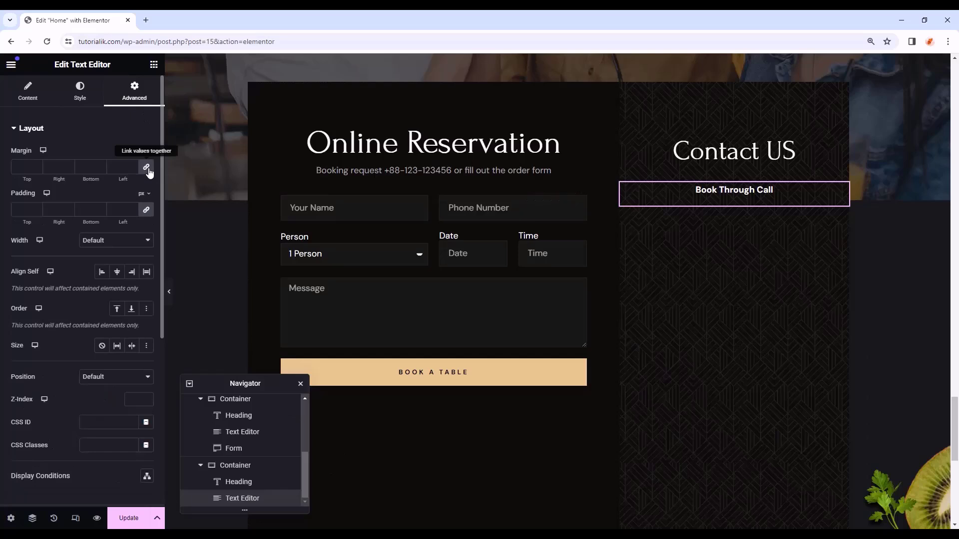
left_click(146, 168)
left_click(89, 167)
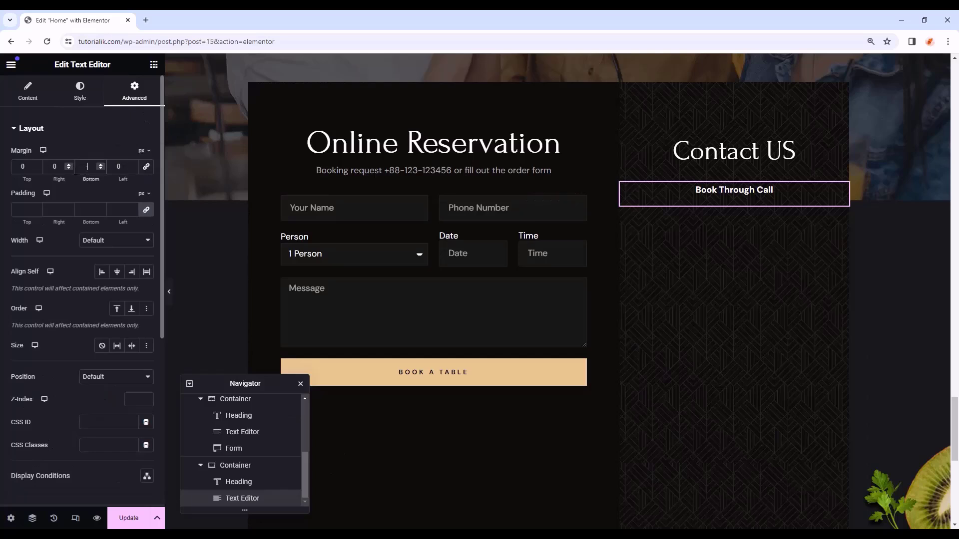
type("-15")
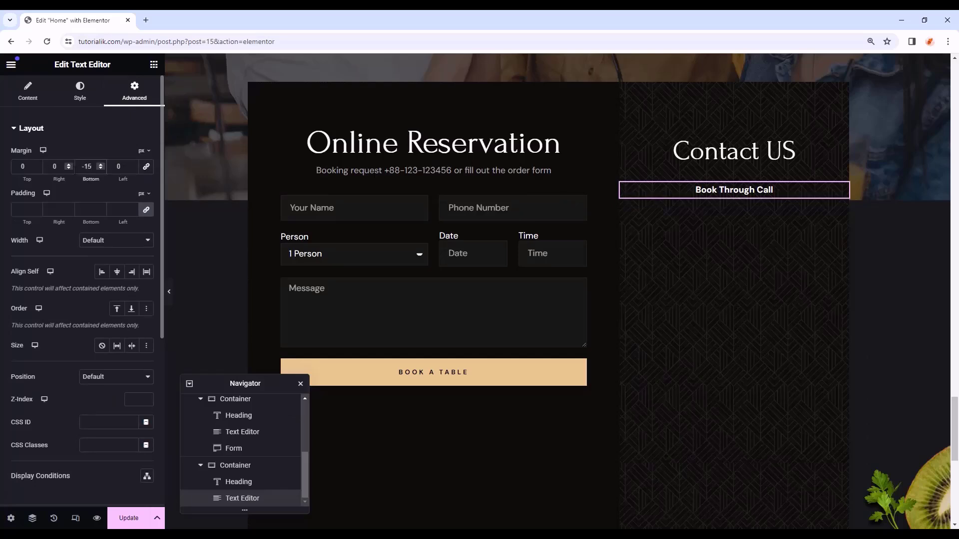
left_click(153, 64)
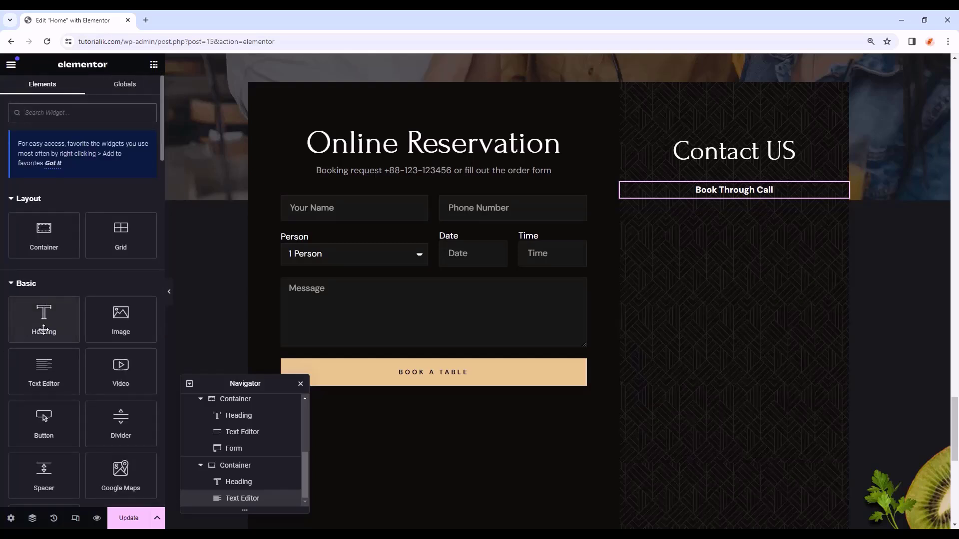
- Add an H3 heading under Book Through Call containing the pasted phone number
left_click_drag(45, 319, 771, 204)
left_click(108, 258)
left_click(95, 285)
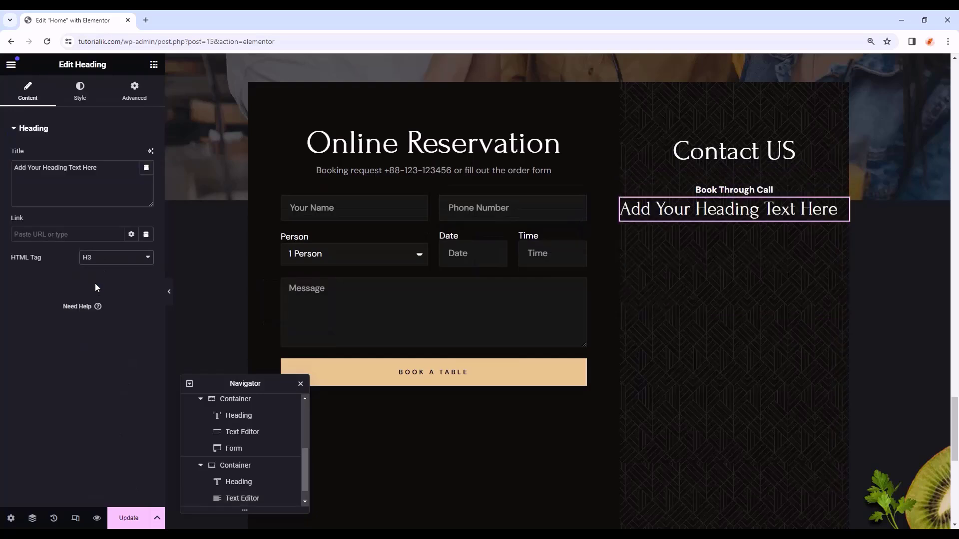
triple_click(39, 167)
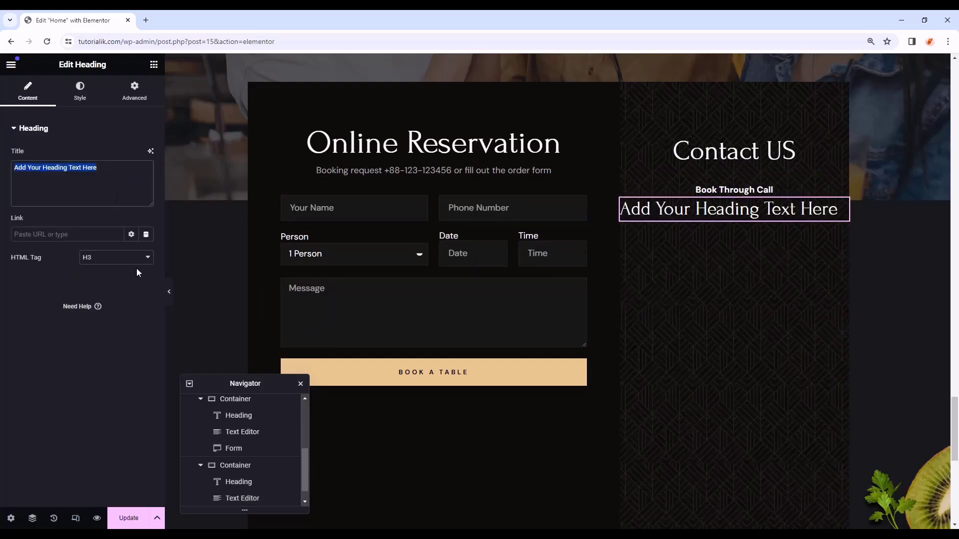
type("+80 (400) 123 4567")
- Centre the phone-number heading, colour it Accent, and adjust its bottom margin
left_click(94, 92)
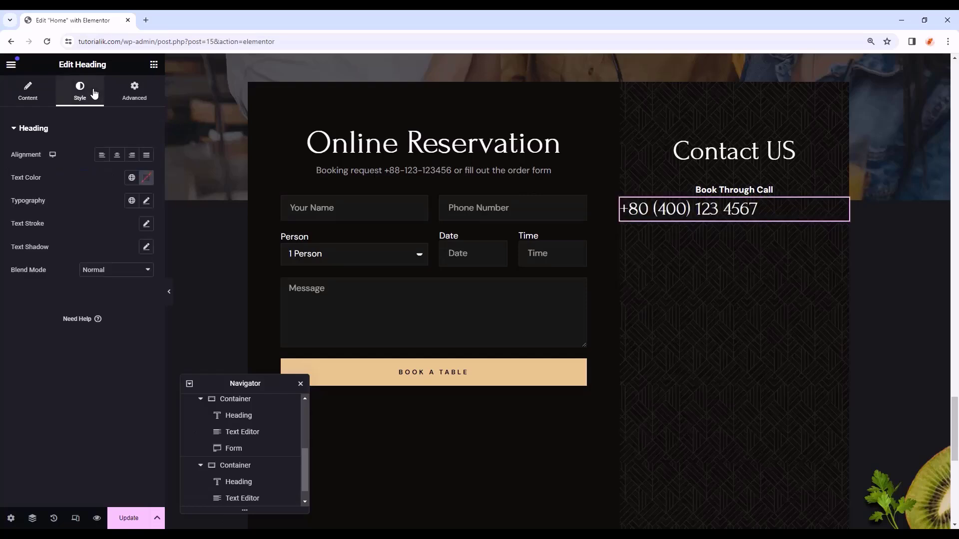
left_click(118, 155)
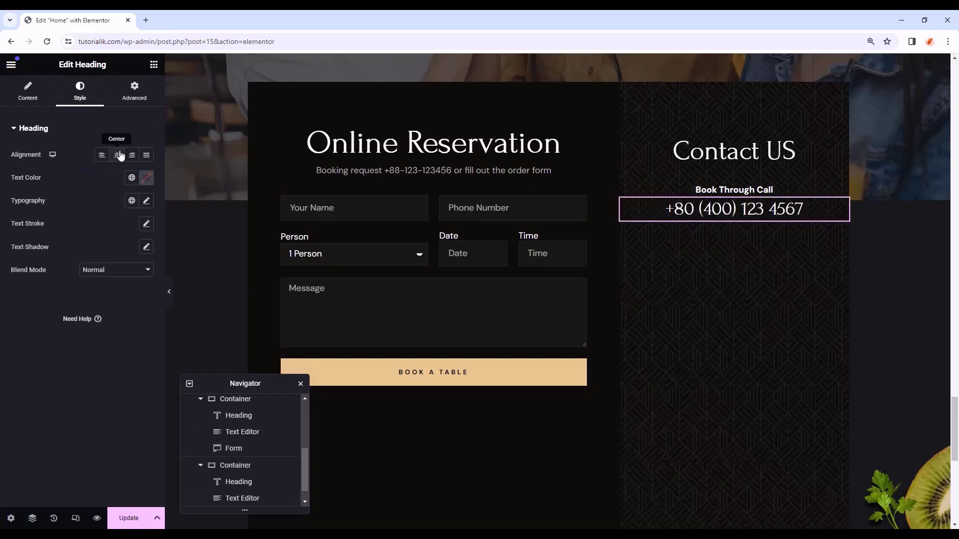
left_click(131, 177)
left_click(56, 298)
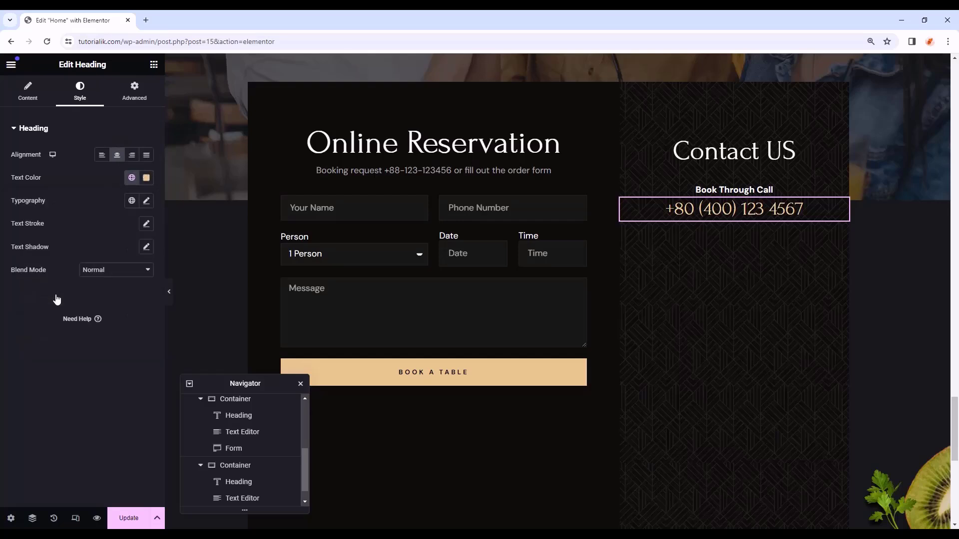
left_click(134, 93)
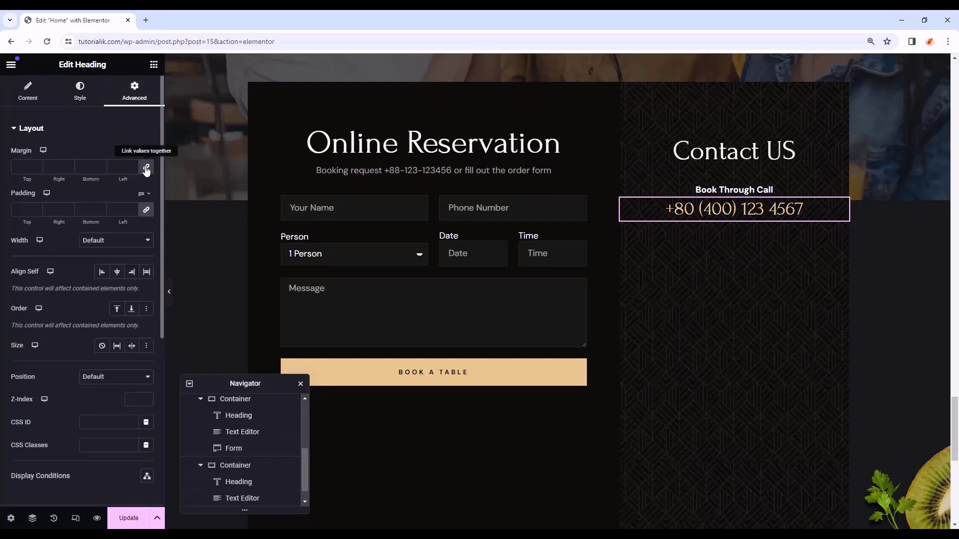
left_click(87, 166)
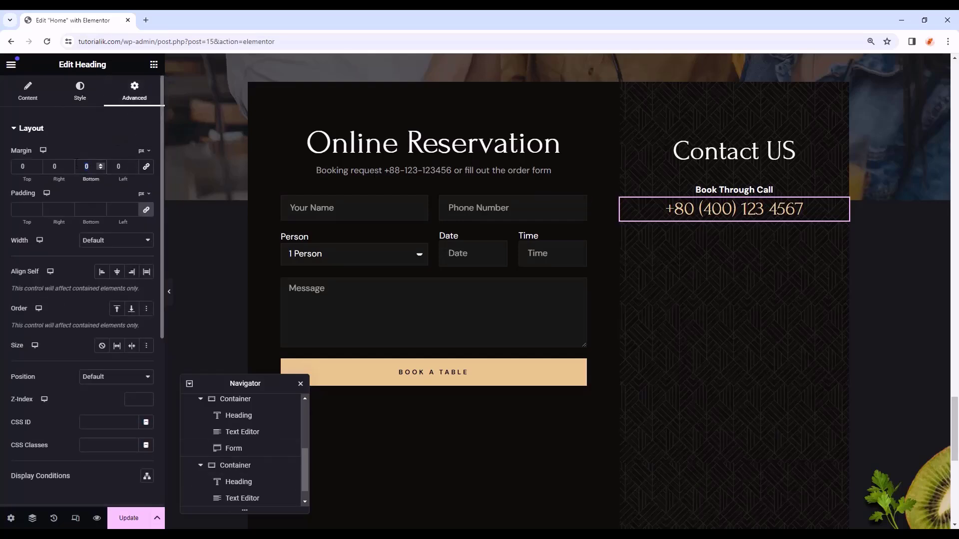
left_click(155, 66)
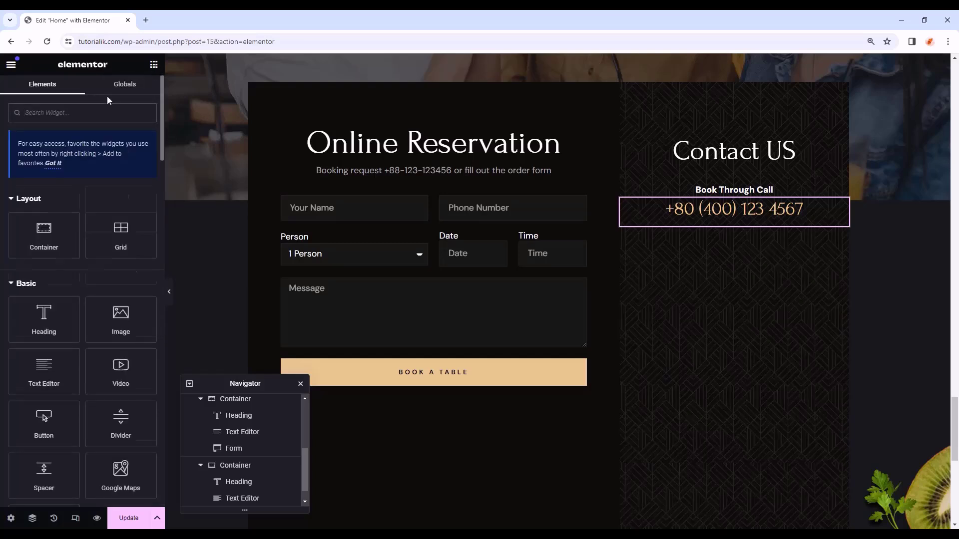
- Search for the Icon widget and place it below the phone-number heading
type("icon")
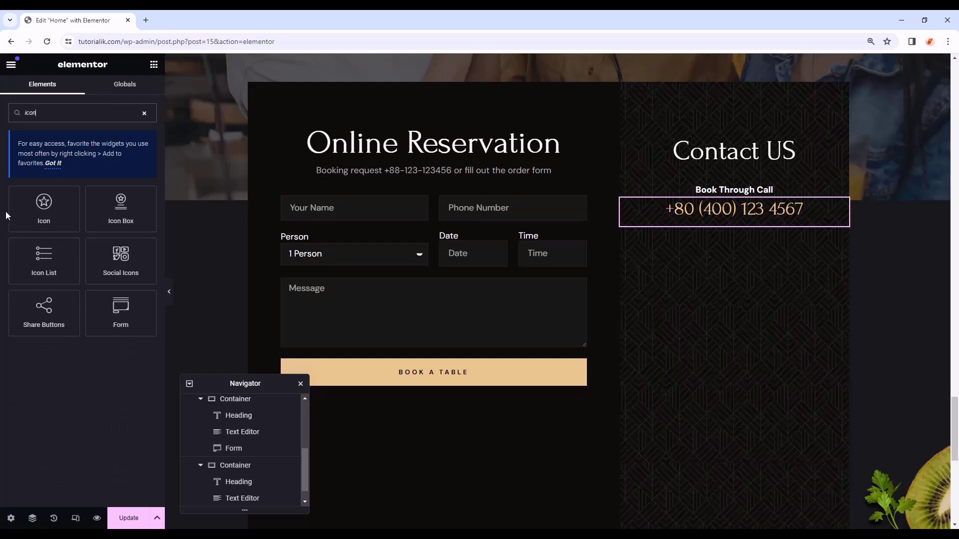
left_click_drag(33, 211, 733, 229)
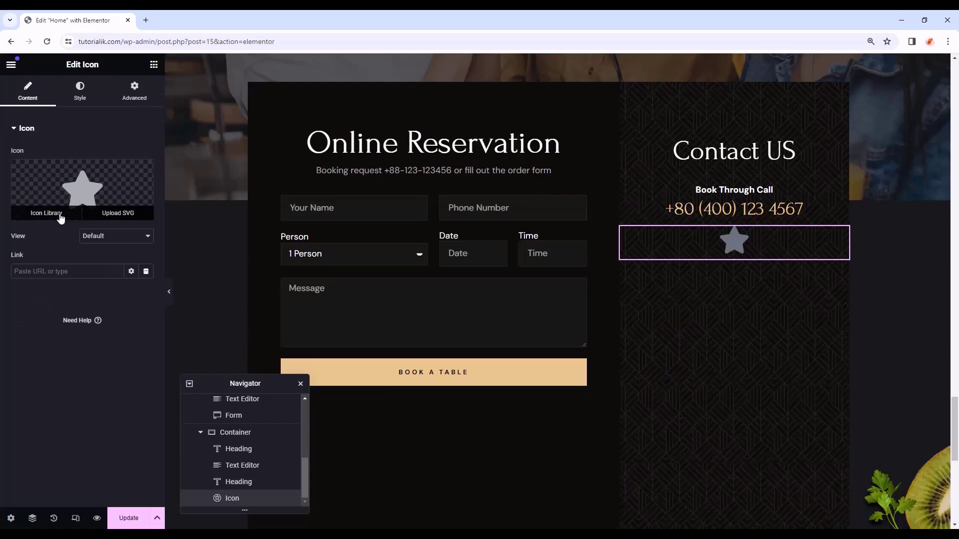
- Replace the default star with the uploaded infinite.svg infinity icon
left_click(60, 218)
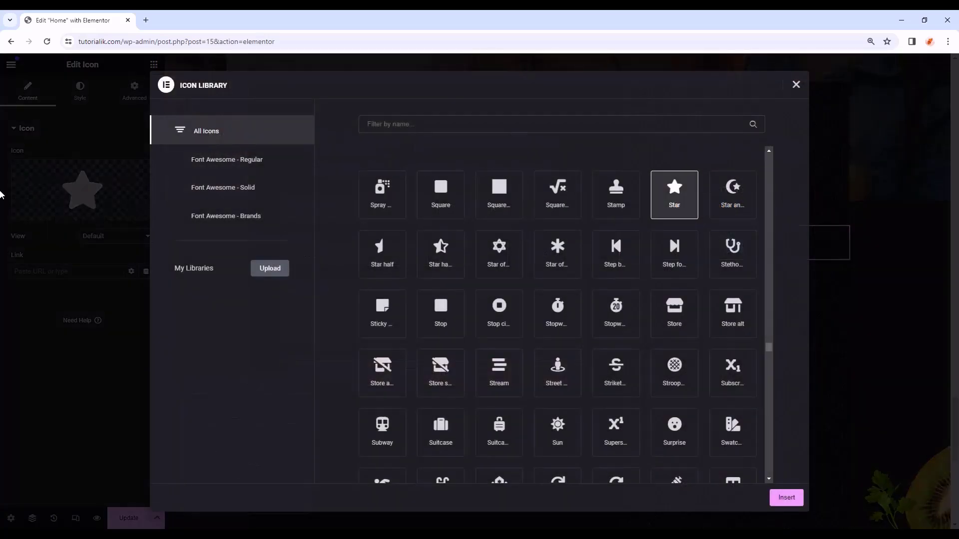
left_click(2, 195)
left_click(55, 217)
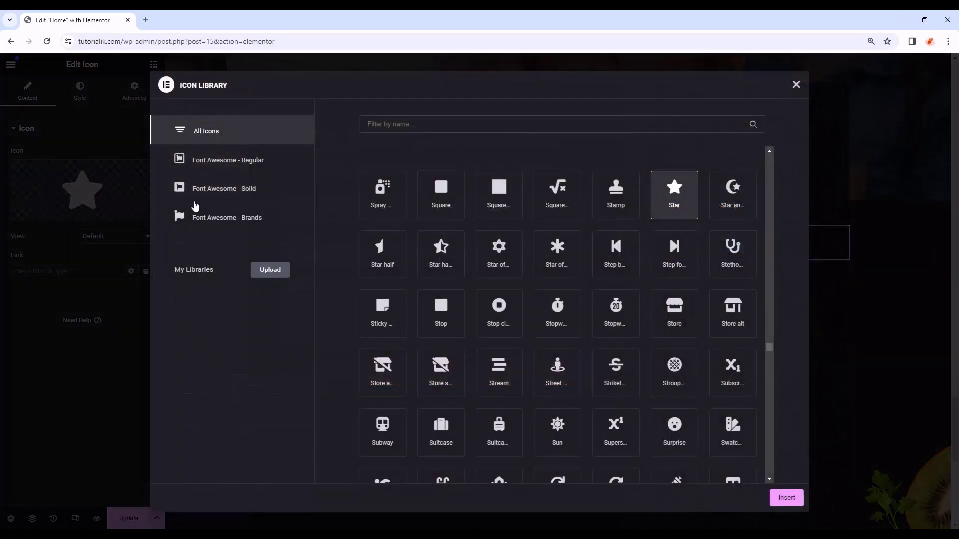
scroll(499, 282, "up", 8)
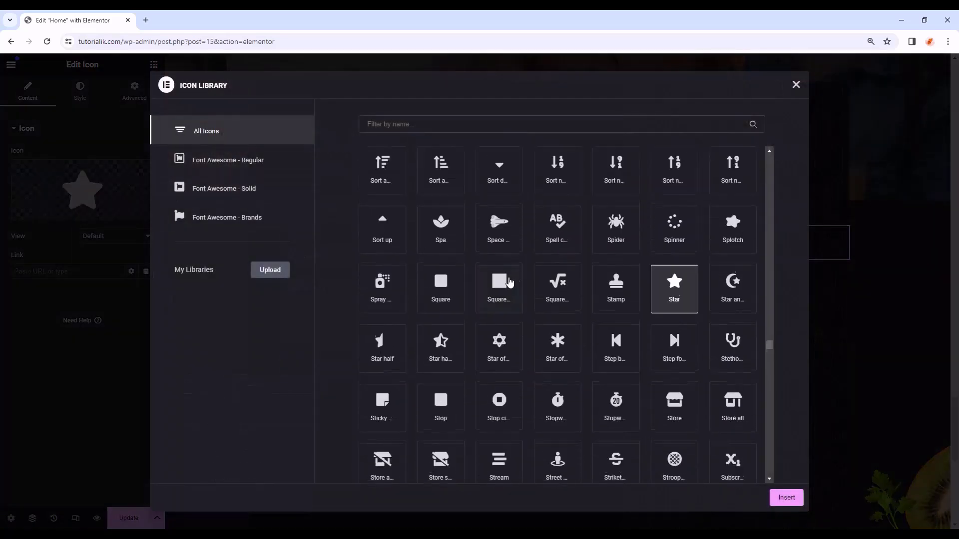
left_click(796, 85)
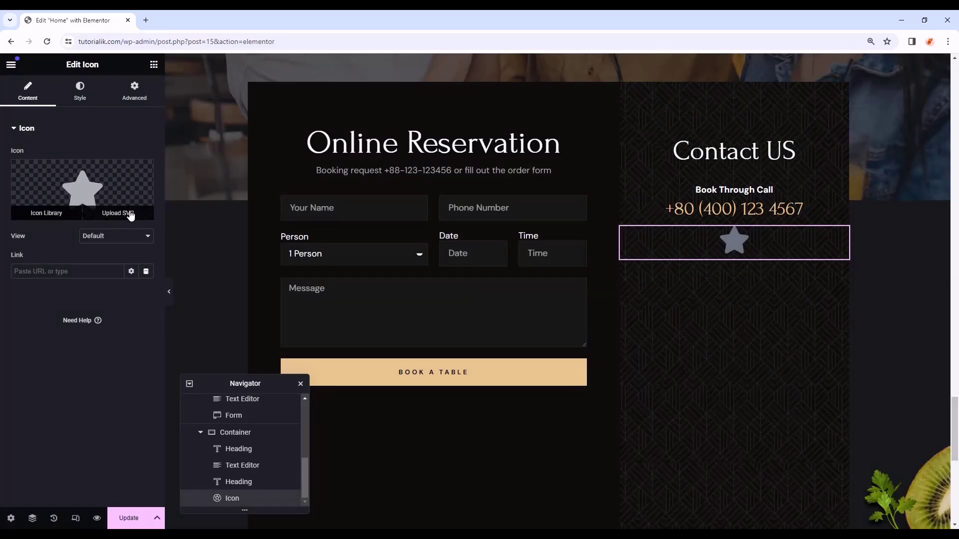
left_click(130, 215)
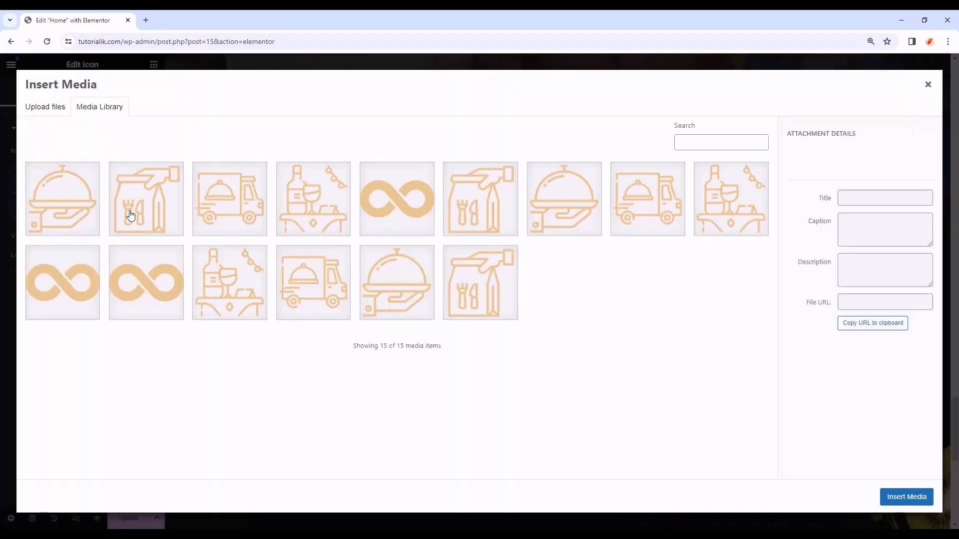
left_click(154, 282)
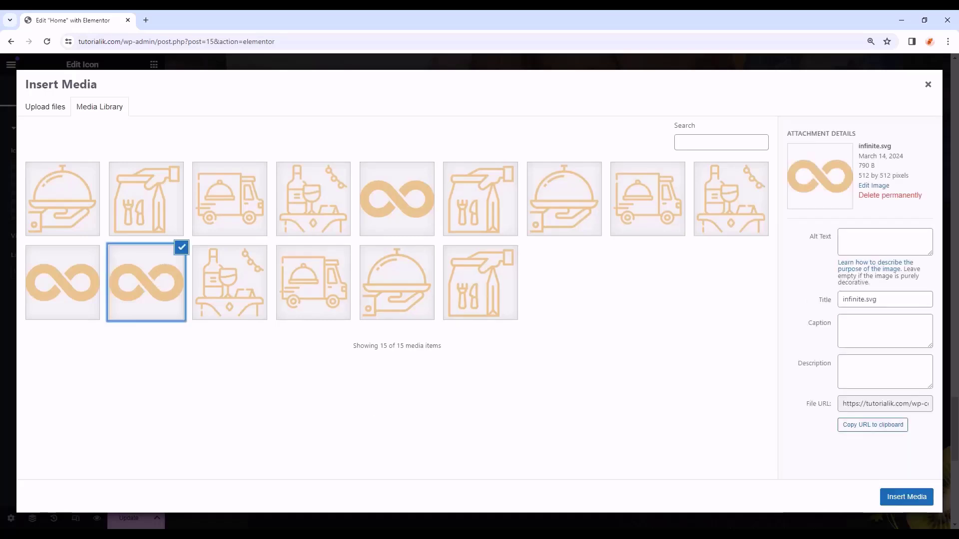
left_click(906, 497)
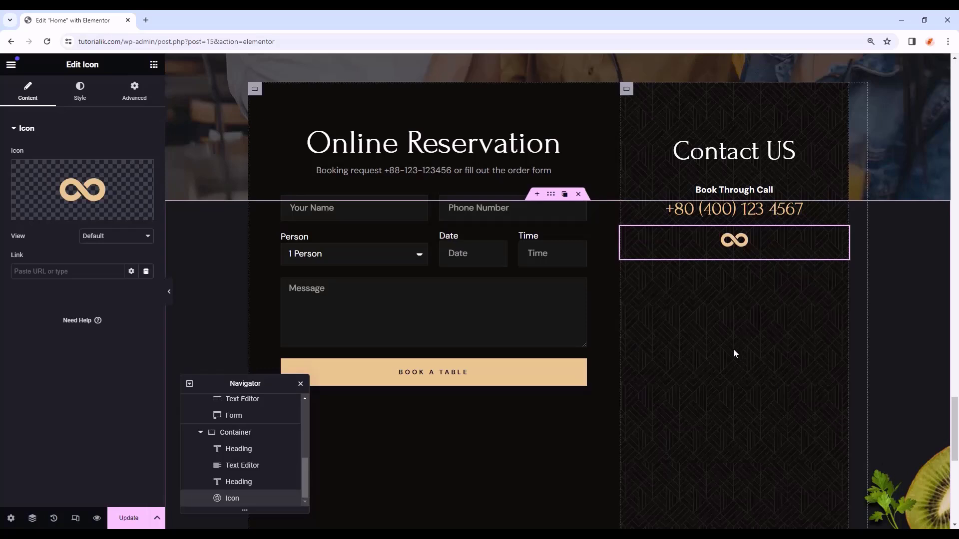
- Colour the icon with the Accent colour and size it 18 px
left_click(81, 98)
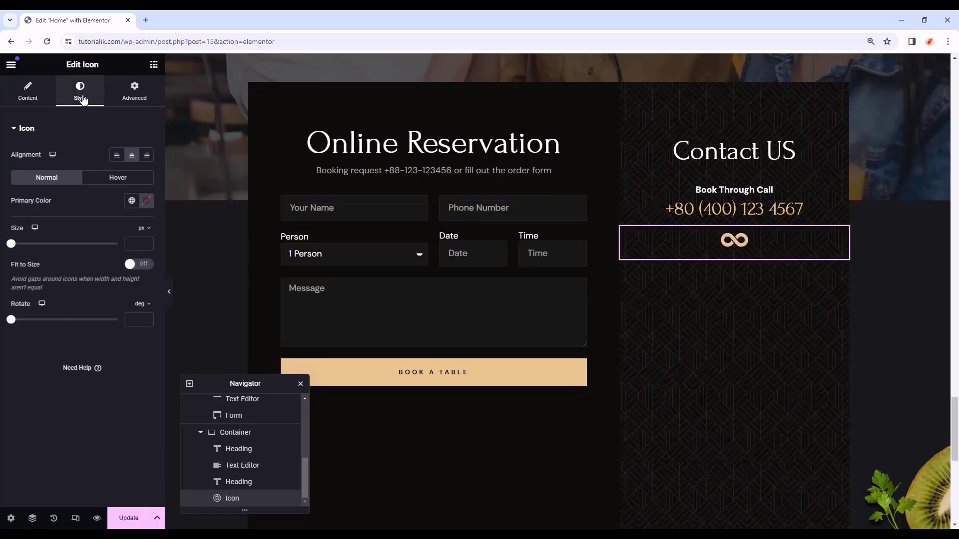
left_click(132, 202)
left_click(58, 315)
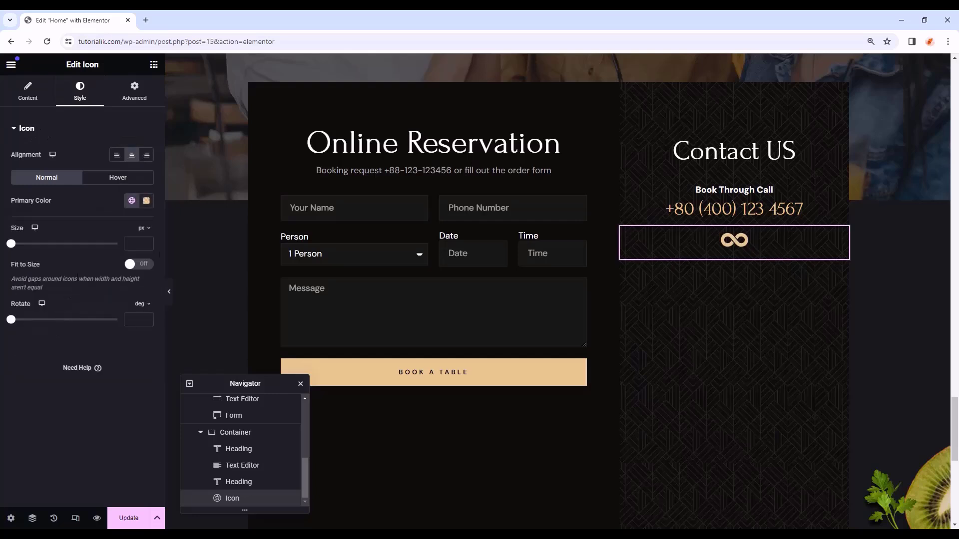
type("18")
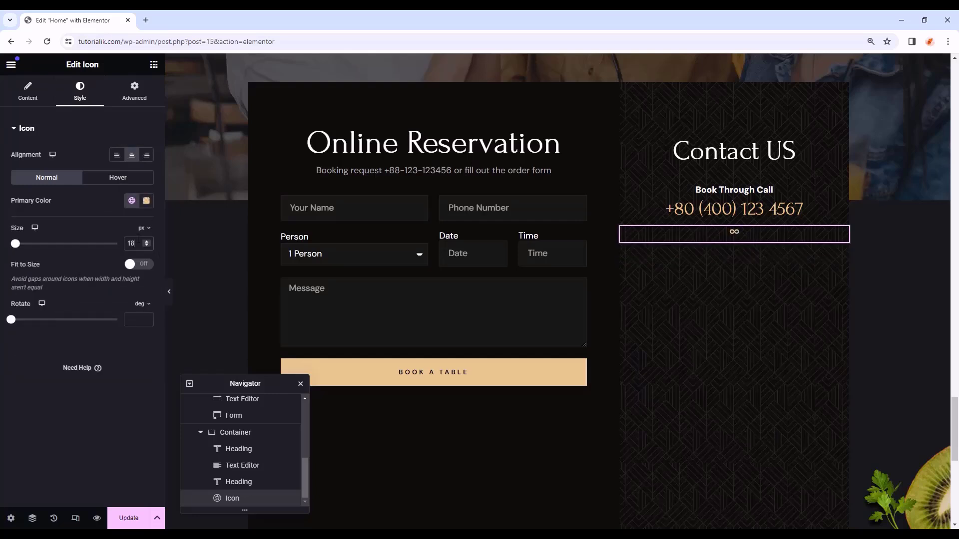
- Give the icon a 10 px bottom margin and add a heading below it
left_click(134, 92)
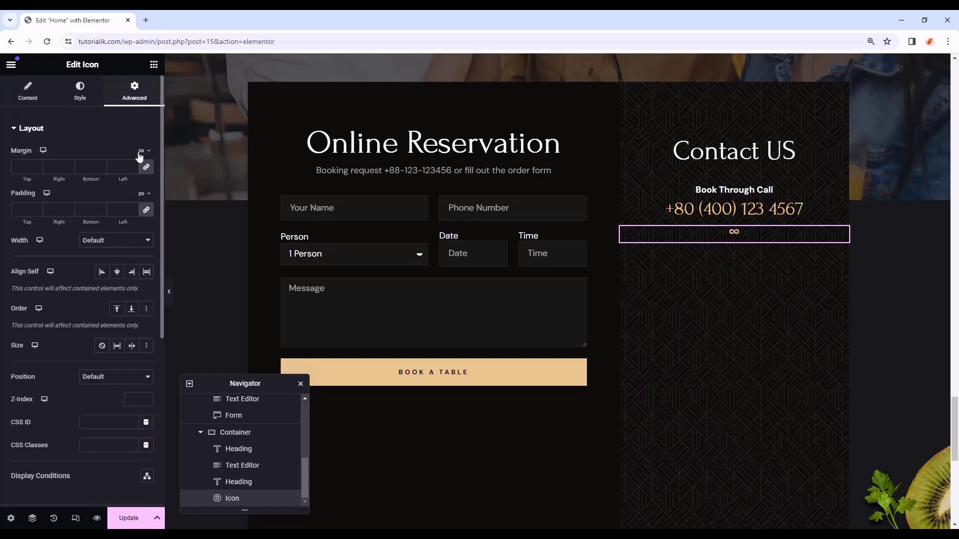
left_click(146, 166)
left_click(91, 170)
type("10")
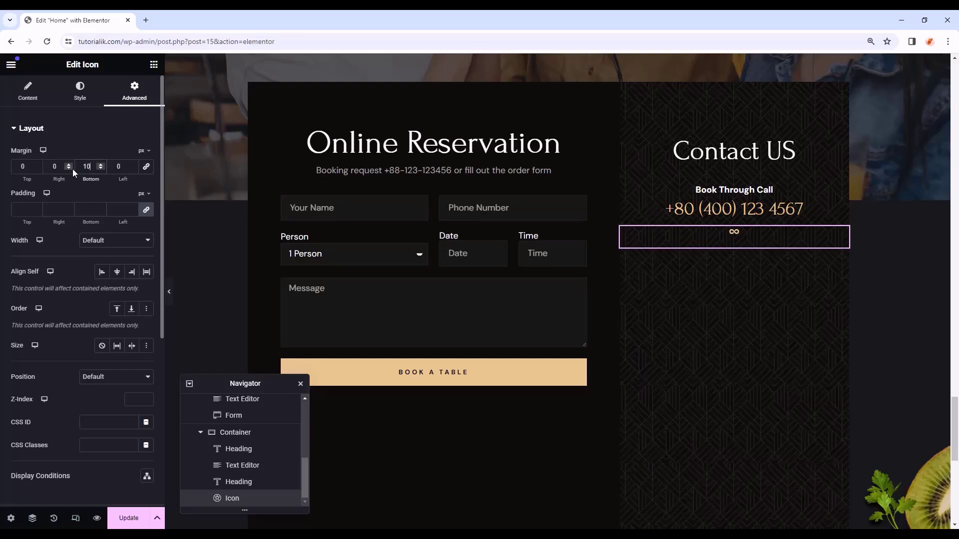
left_click(154, 65)
left_click_drag(43, 319, 644, 245)
- Make the heading an H5 reading 'Location', coloured Primary white and centred
left_click(115, 257)
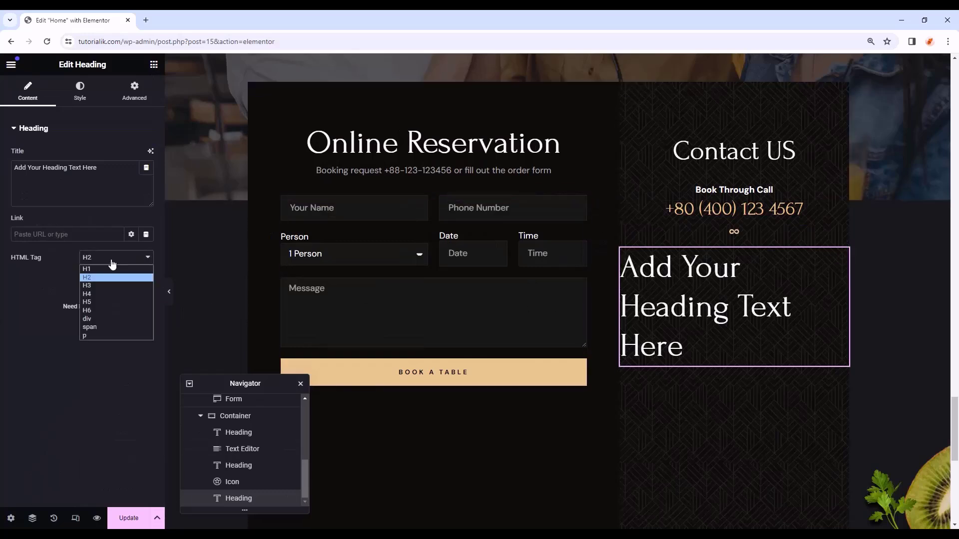
left_click(100, 303)
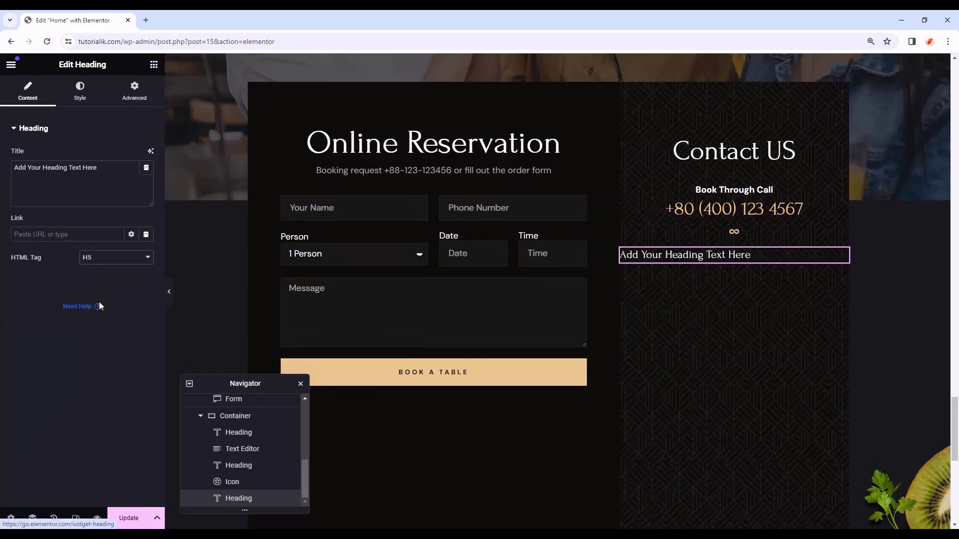
left_click_drag(99, 168, 1, 168)
type("Location")
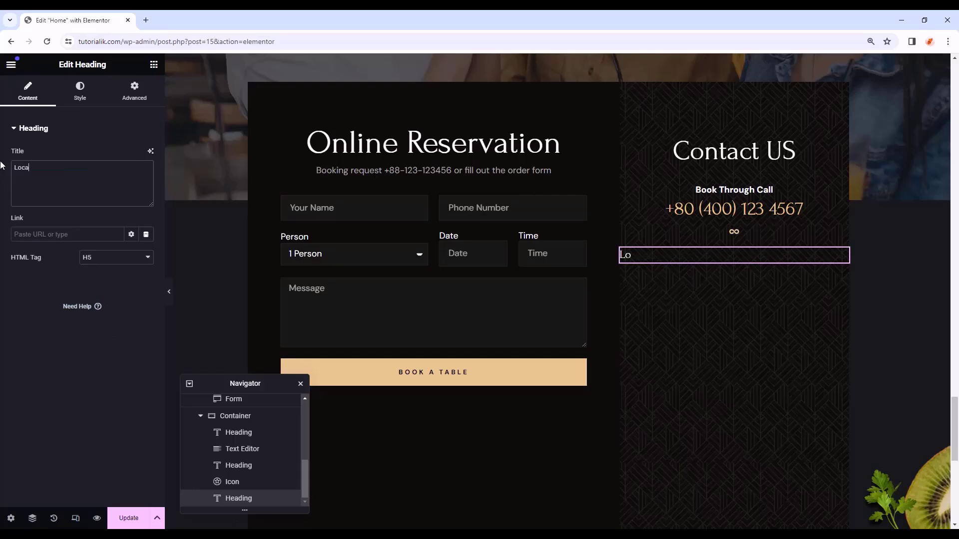
left_click(80, 90)
left_click(130, 177)
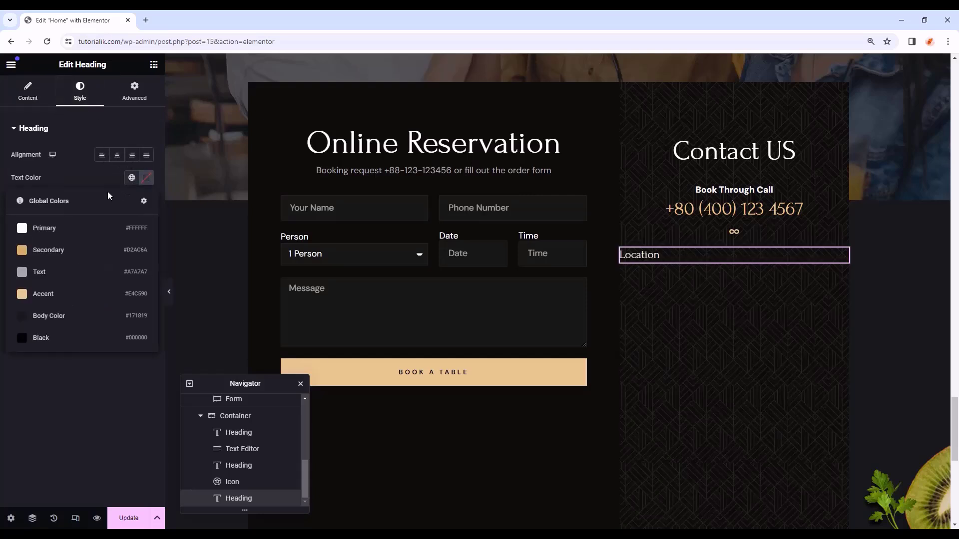
left_click(52, 229)
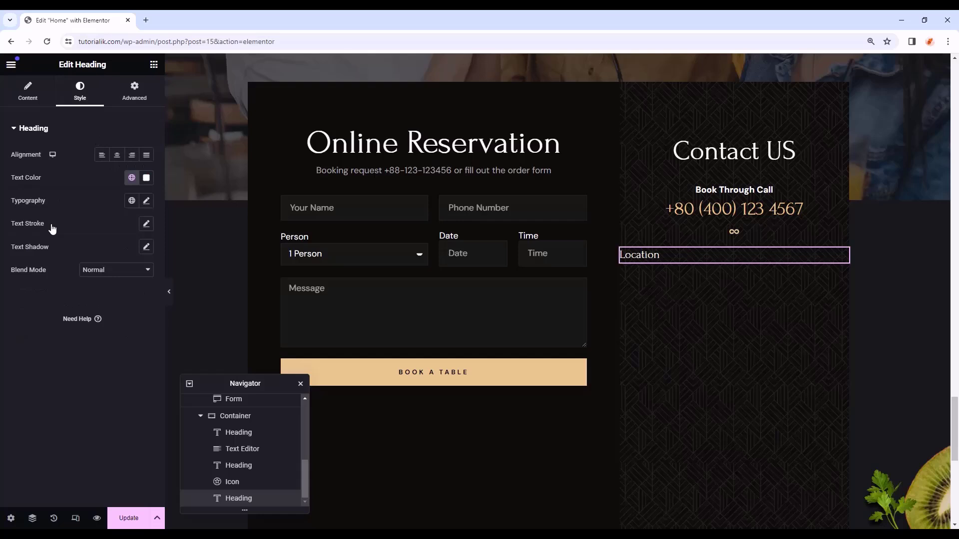
left_click(117, 156)
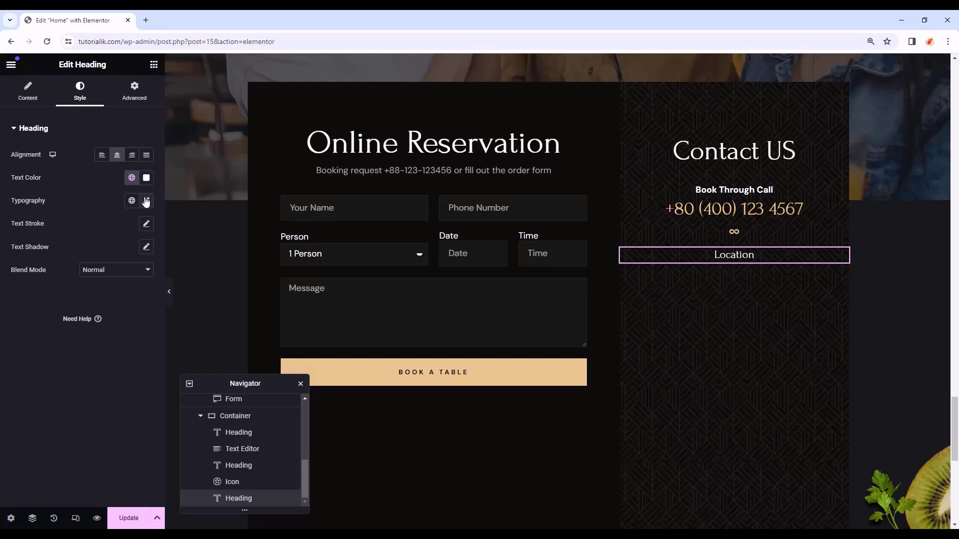
- Zero the Location heading's margins and add a text block beneath it
left_click(135, 91)
left_click(32, 166)
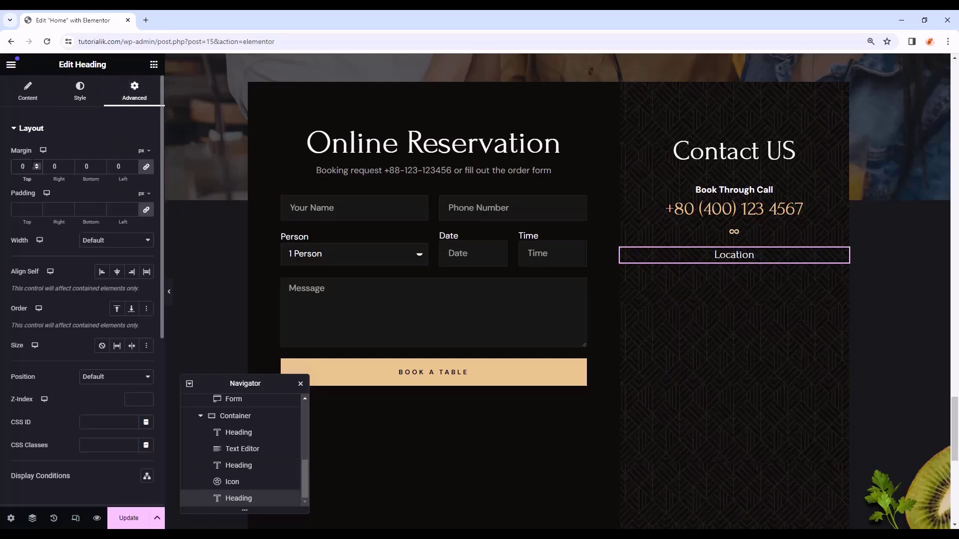
left_click(154, 64)
scroll(52, 320, "down", 2)
left_click_drag(44, 269, 743, 270)
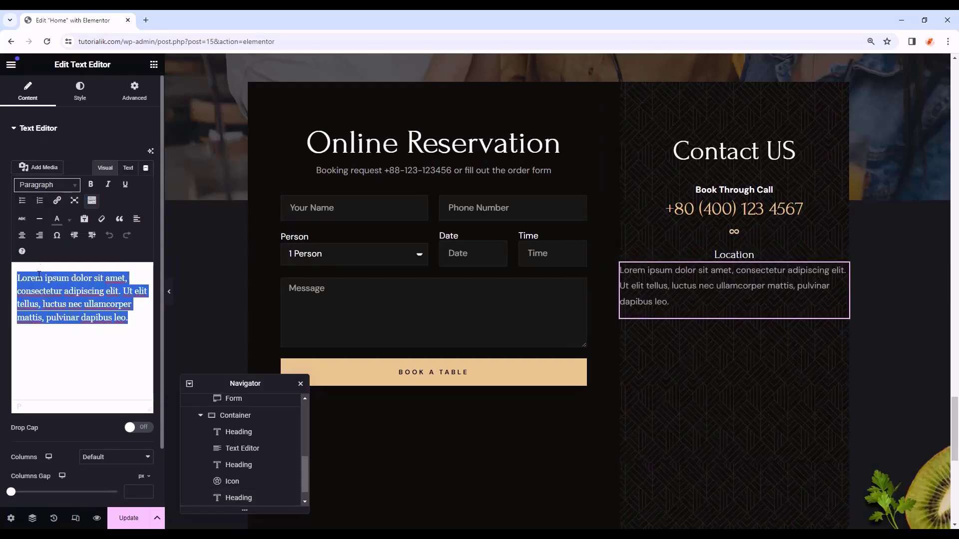
- Paste the restaurant address into the text block, centred with the Text global font
right_click(29, 285)
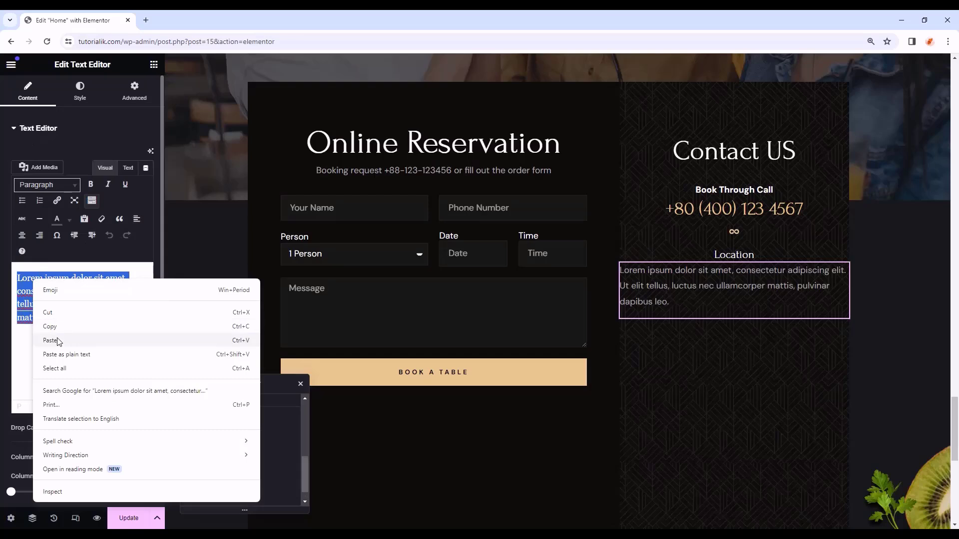
left_click(55, 339)
left_click(80, 91)
left_click(116, 155)
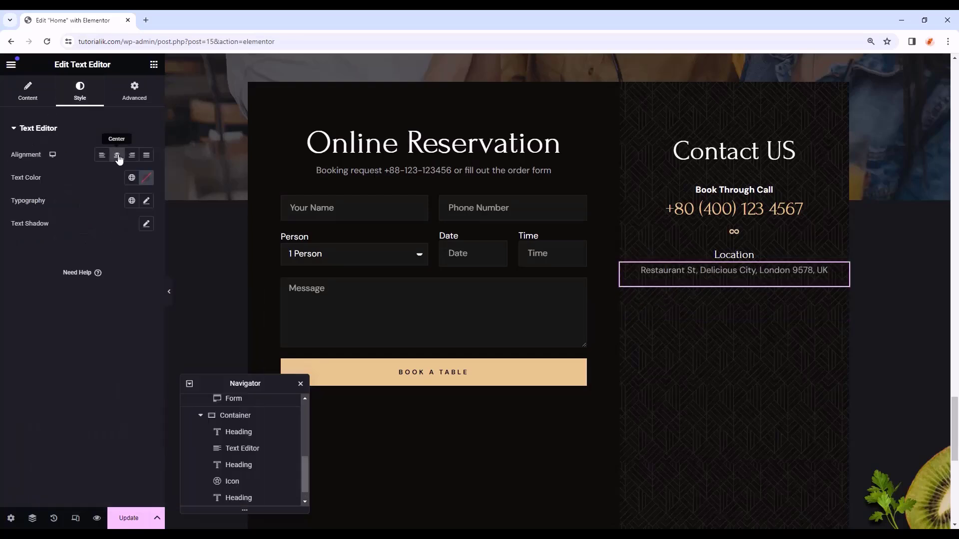
left_click(132, 201)
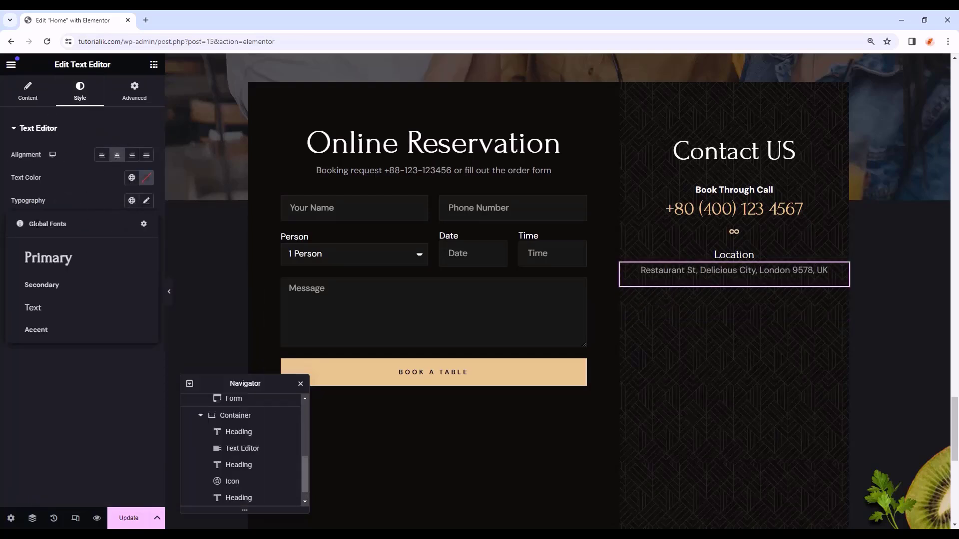
left_click(67, 314)
- Give the address 70 px left and right padding
left_click(134, 92)
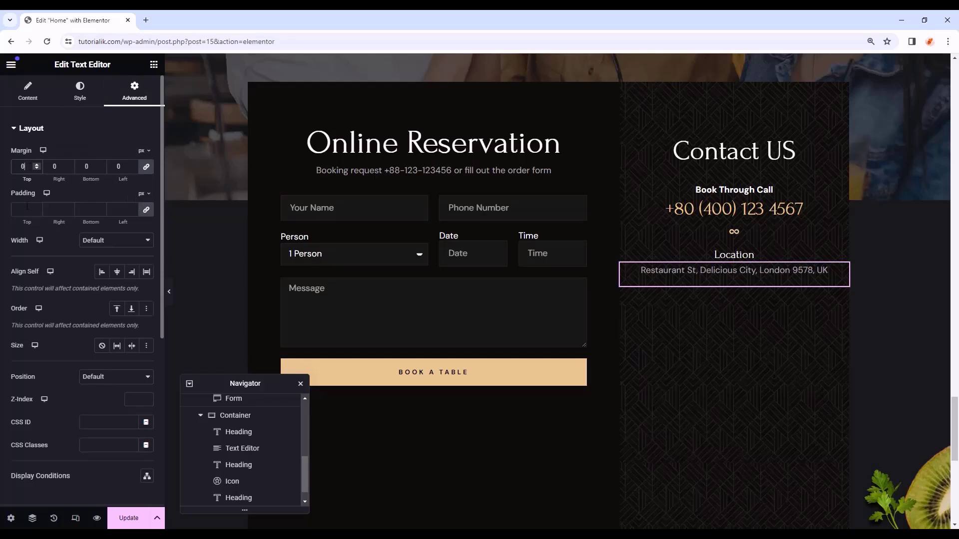
left_click(149, 212)
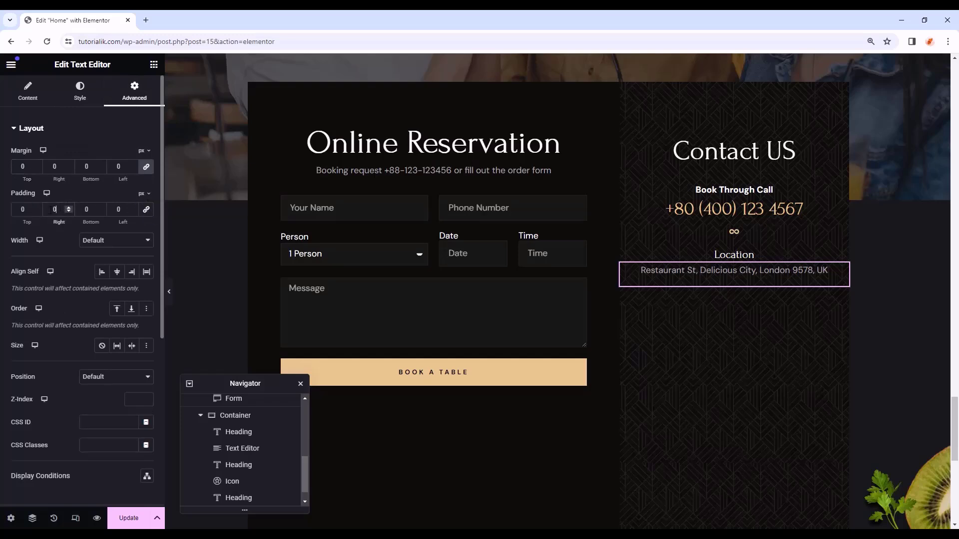
type("70")
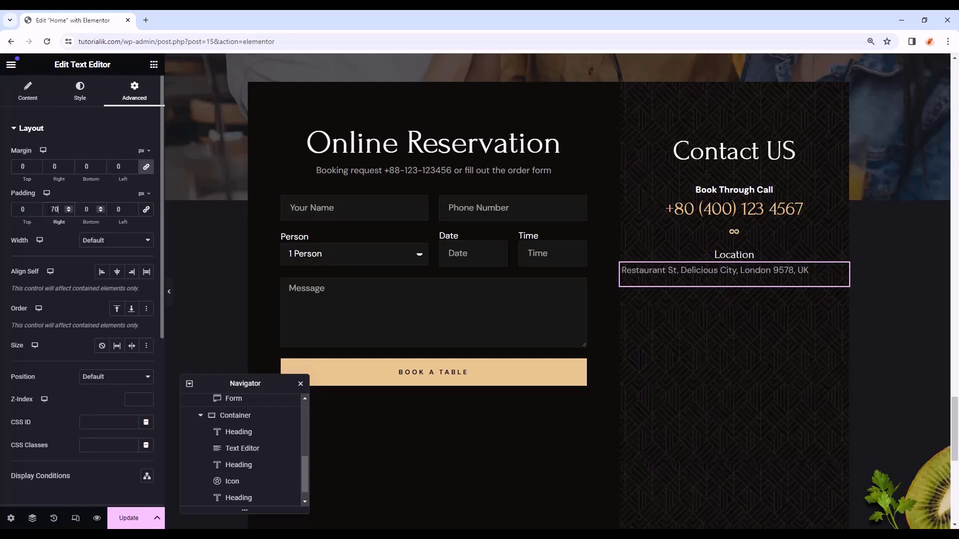
left_click(113, 209)
type("70")
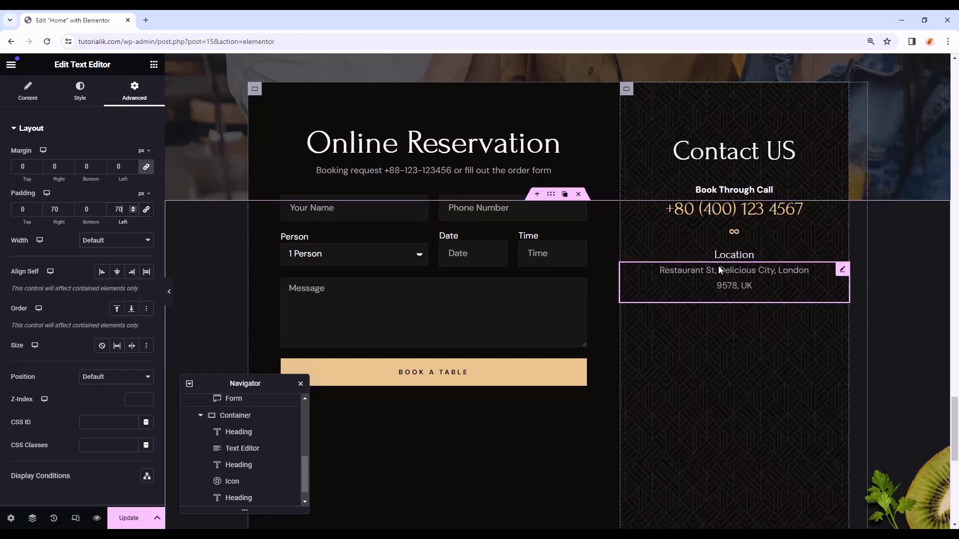
right_click(743, 257)
- Duplicate the Location heading and address block twice below the original
left_click(758, 308)
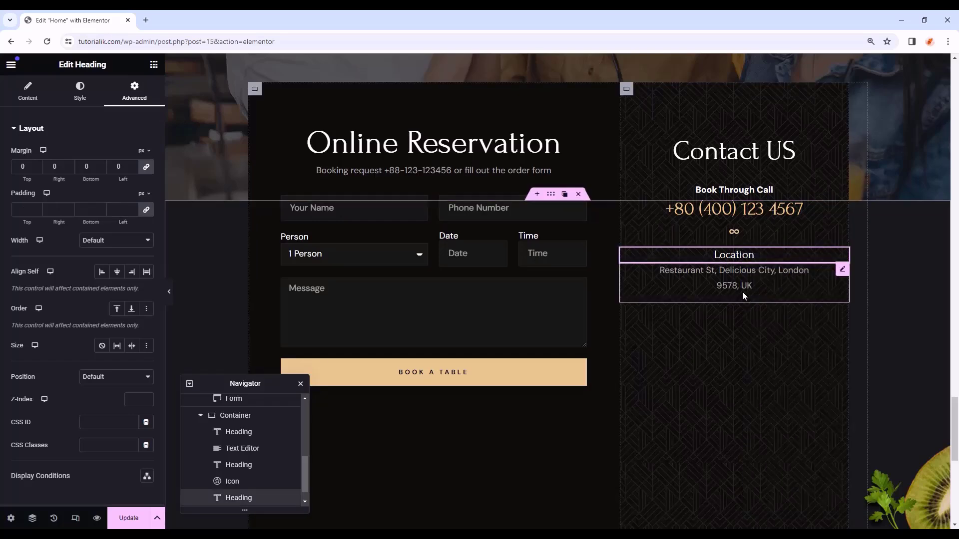
key("ctrl+v")
right_click(750, 271)
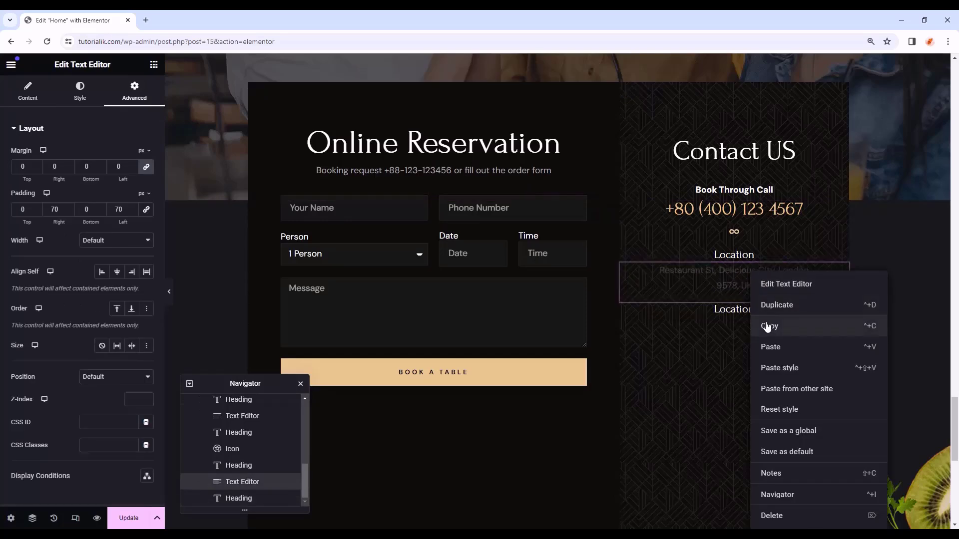
left_click(764, 324)
key("ctrl+v")
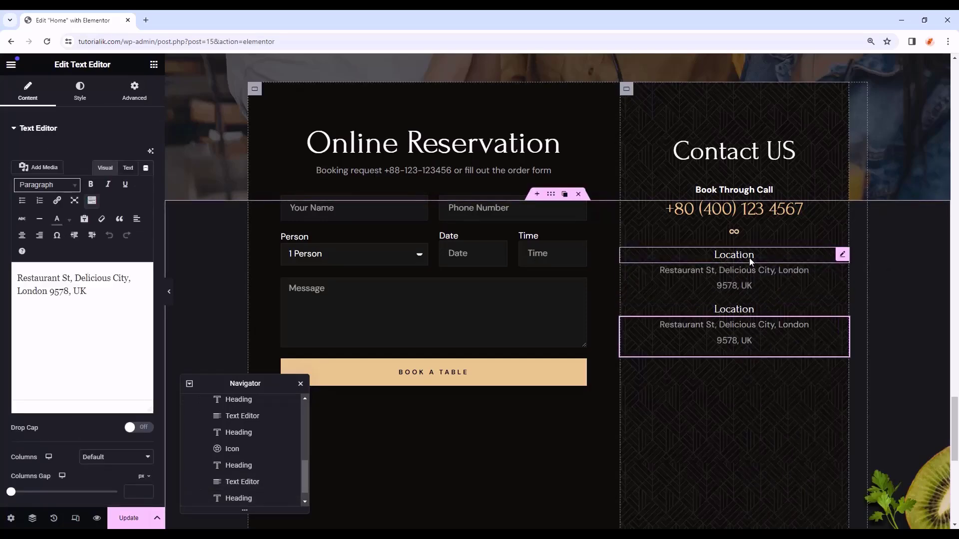
left_click(749, 258)
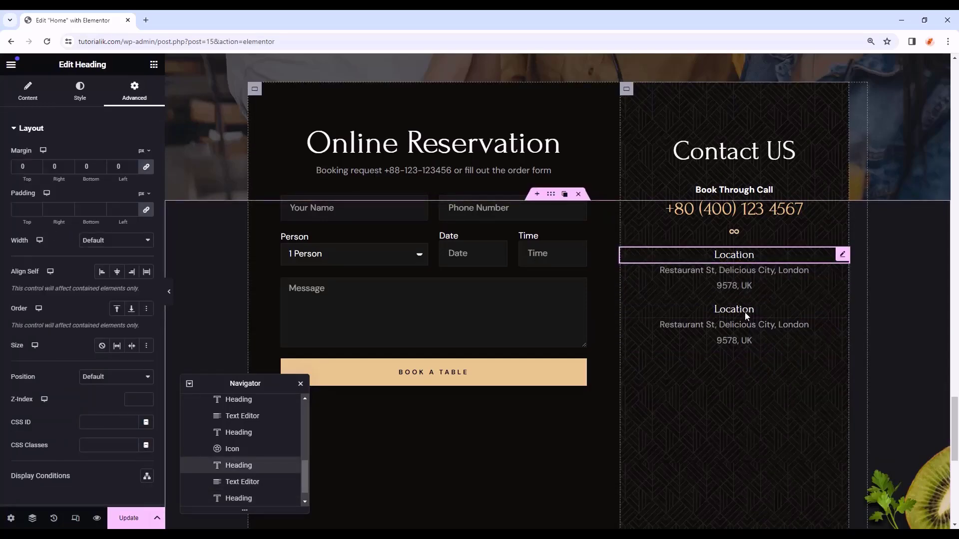
right_click(745, 357)
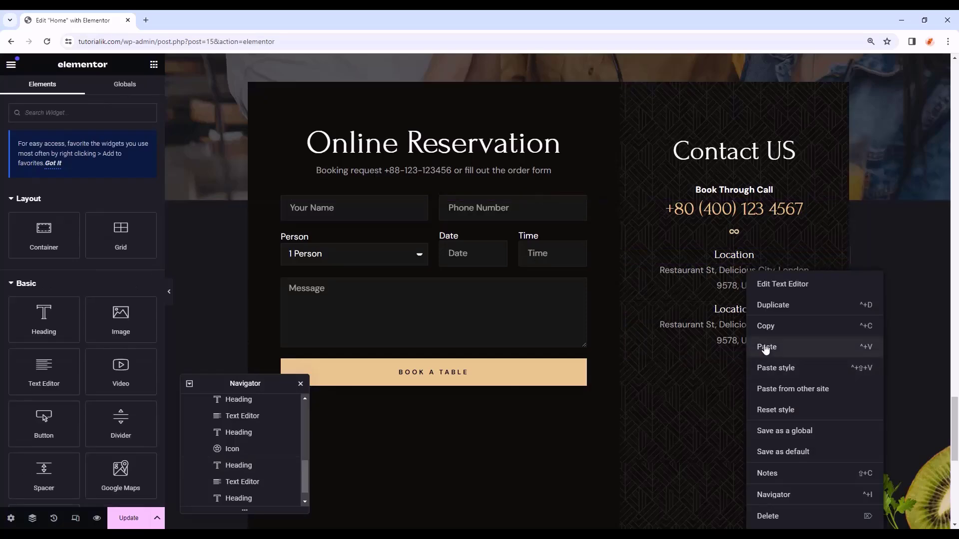
left_click(766, 347)
right_click(752, 319)
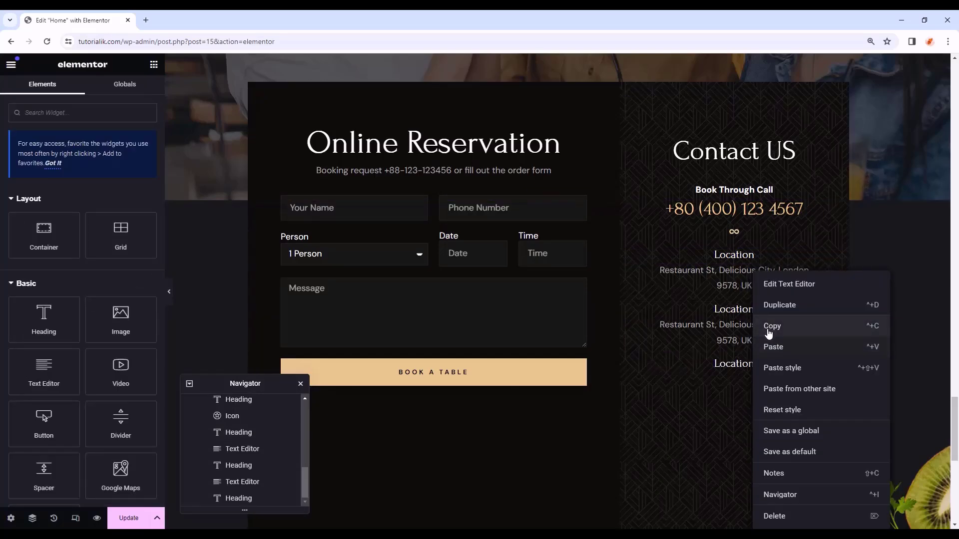
left_click(769, 330)
left_click(754, 384)
- Rename the second heading 'Lunch Time' with 'Monday to Sunday 11.00 am – 2.30pm' beneath
left_click(753, 310)
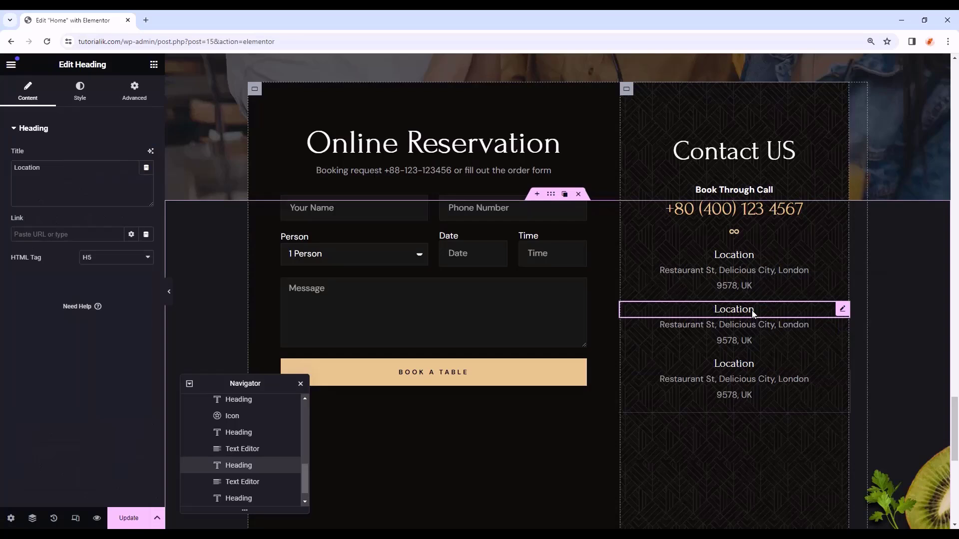
key("BackSpace")
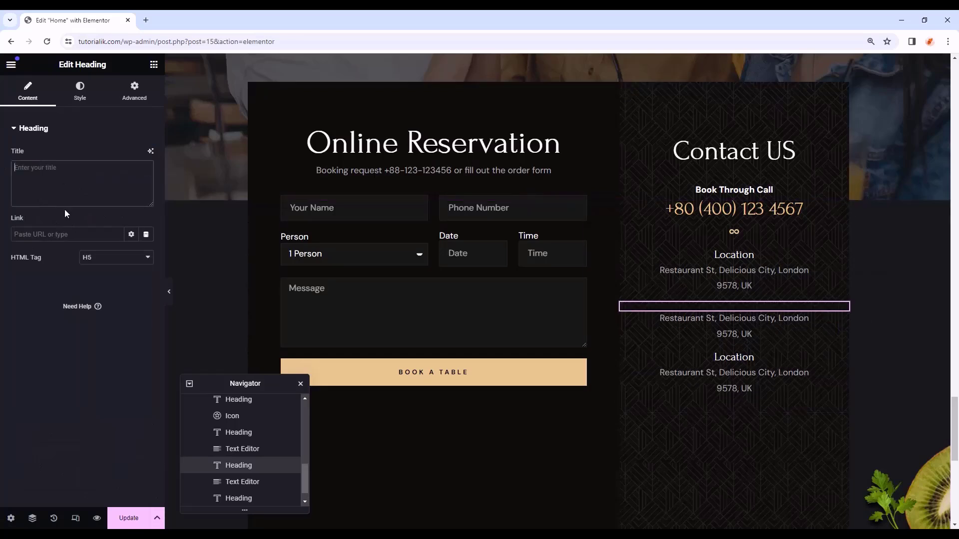
type("Lunch Time")
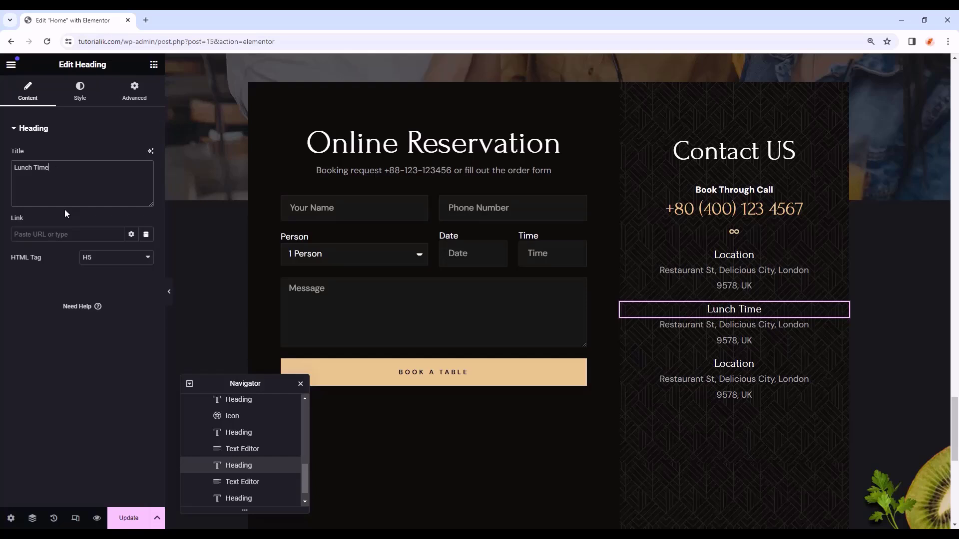
left_click(720, 325)
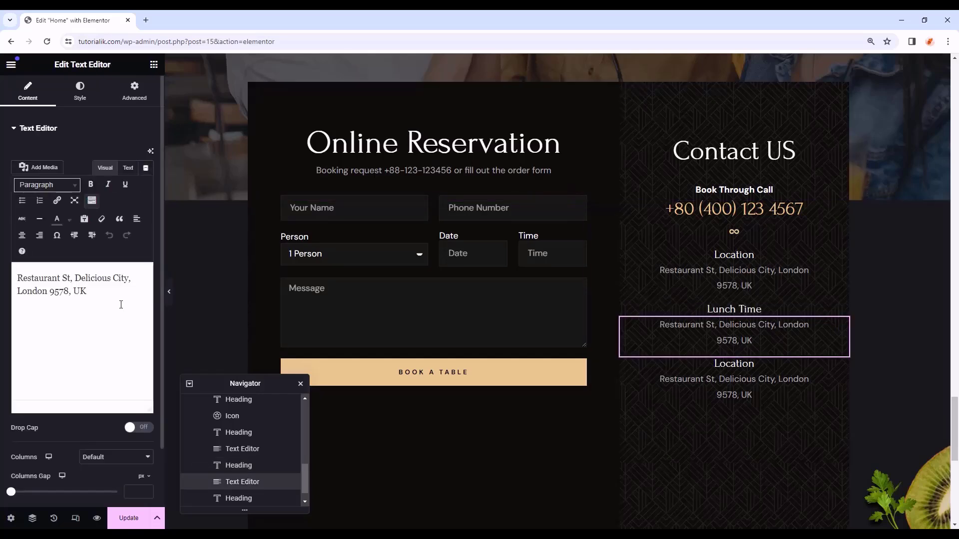
key("ctrl+a")
key("ctrl+v")
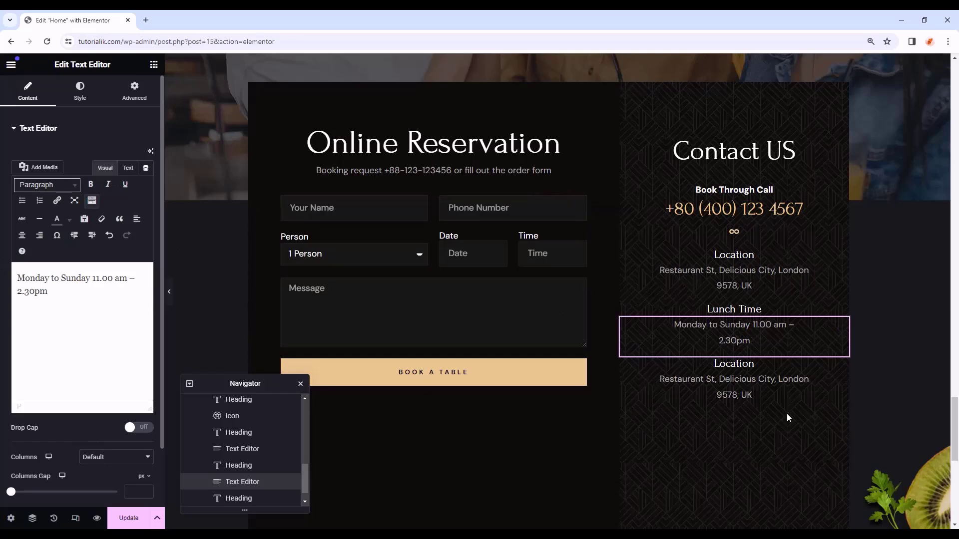
- Rename the third heading 'Dinner Time' and paste the same opening hours beneath it
left_click(754, 364)
type("Dinner Time")
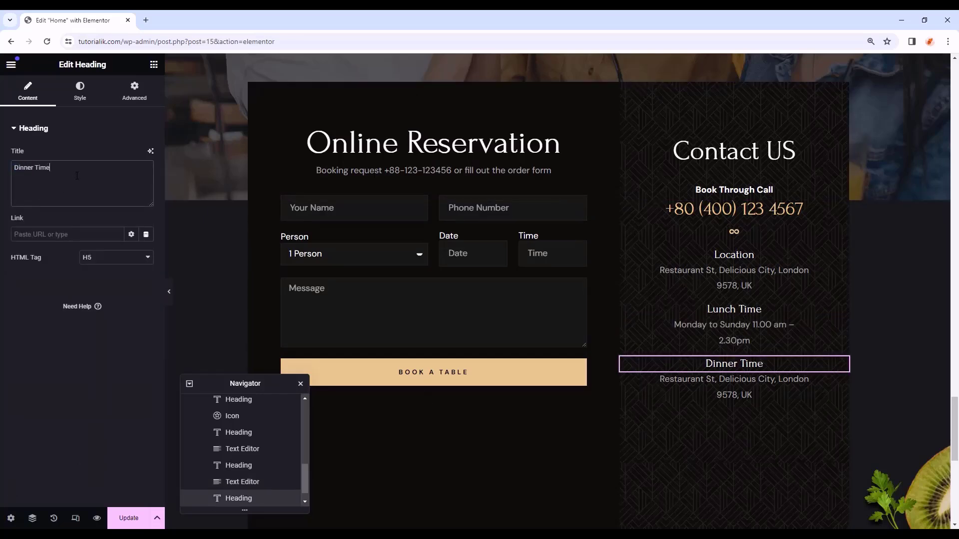
left_click(734, 387)
left_click_drag(87, 292, 0, 255)
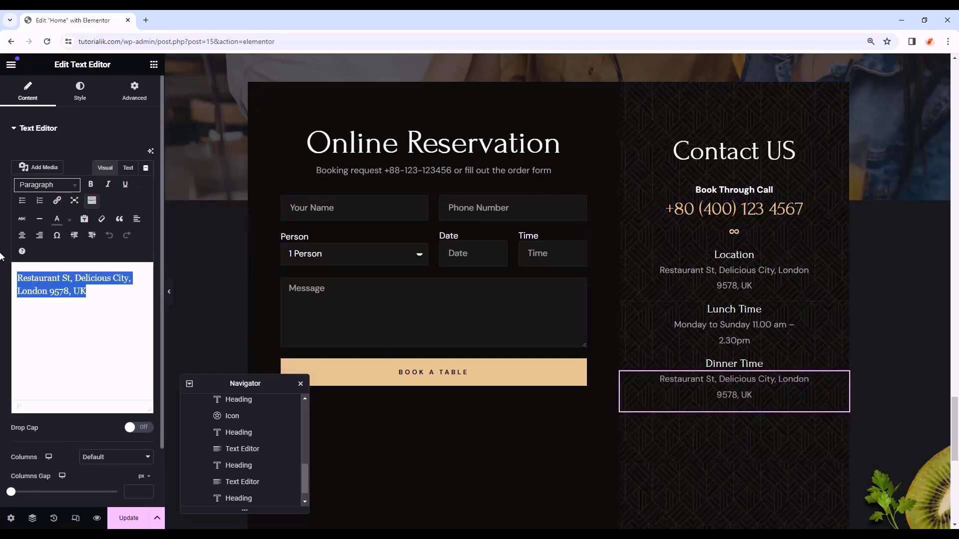
key("ctrl+v")
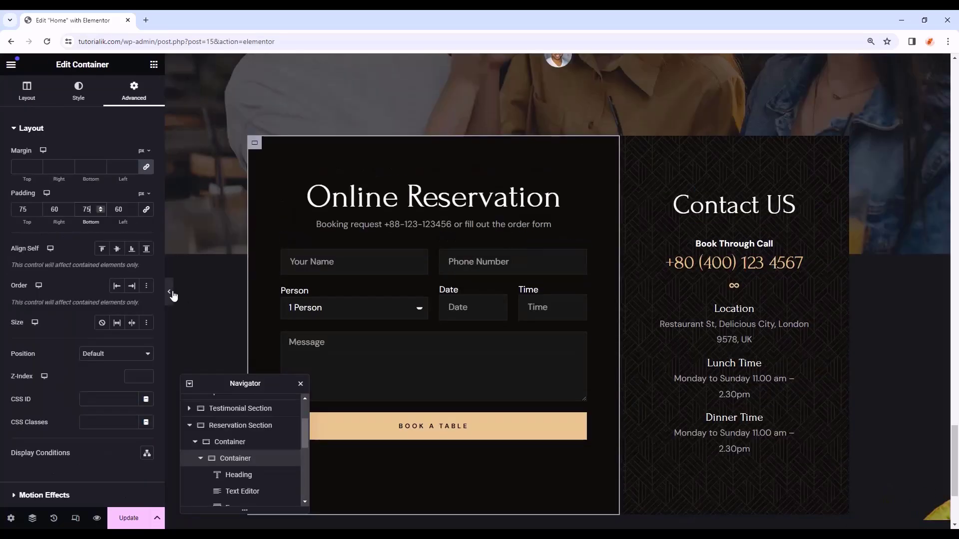
- Preview the page at 768 px tablet width and select the Reservation Section
left_click(170, 291)
scroll(670, 287, "up", 5)
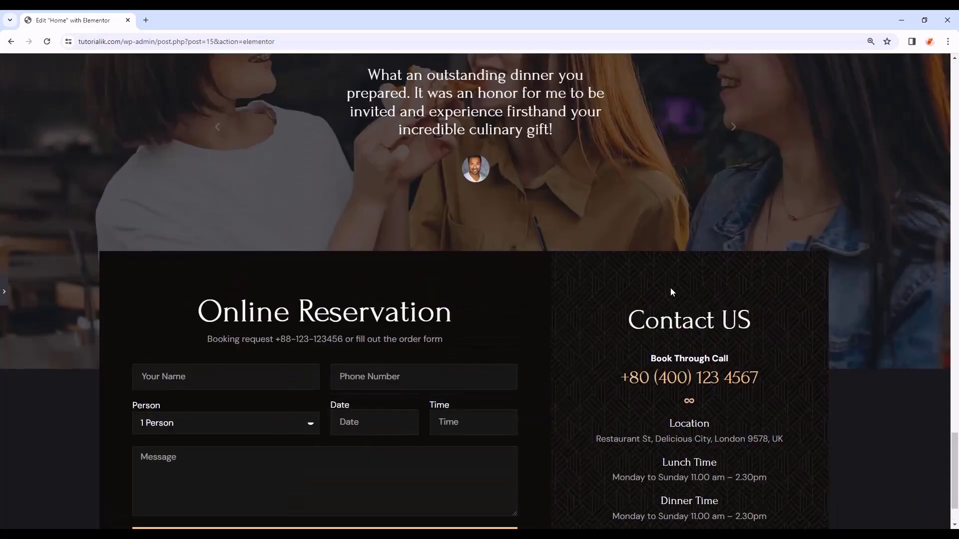
scroll(672, 289, "down", 1)
scroll(671, 289, "down", 4)
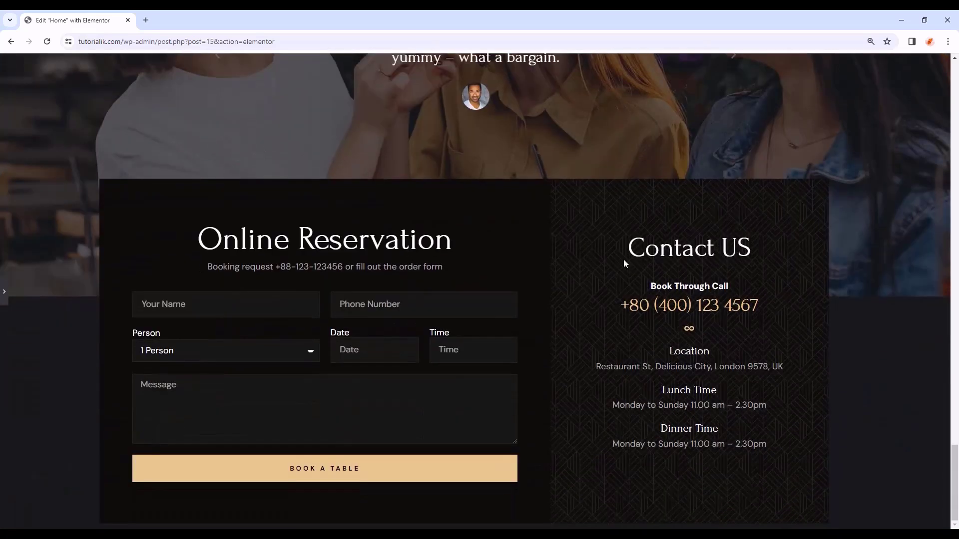
left_click(6, 306)
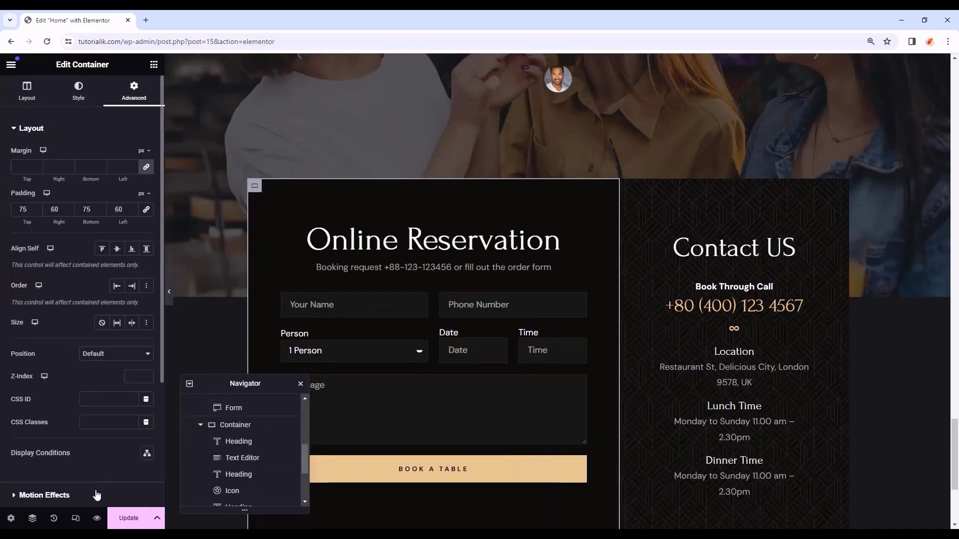
left_click(75, 519)
left_click(513, 64)
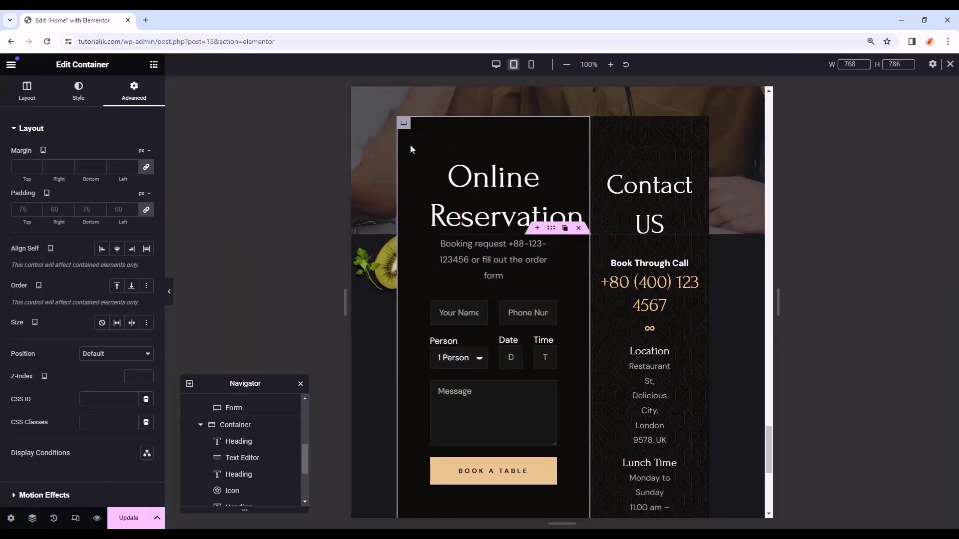
scroll(262, 413, "up", 3)
left_click(235, 475)
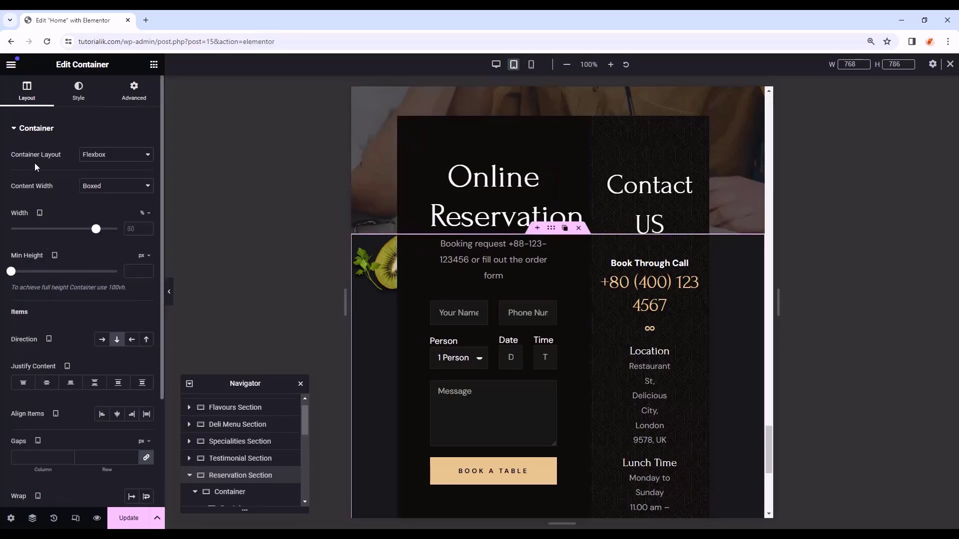
- Set the reservation section's padding to 0 in its Advanced settings
left_click(134, 92)
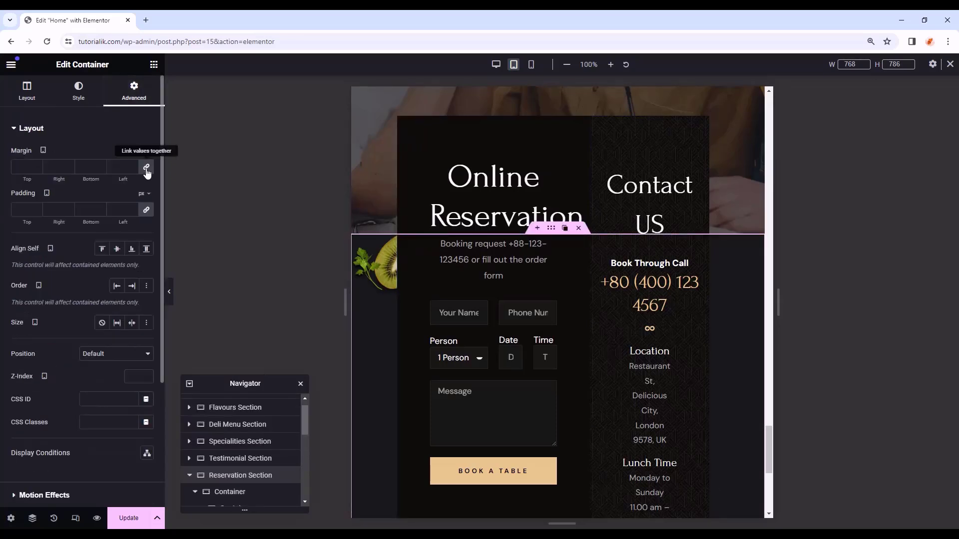
left_click(146, 209)
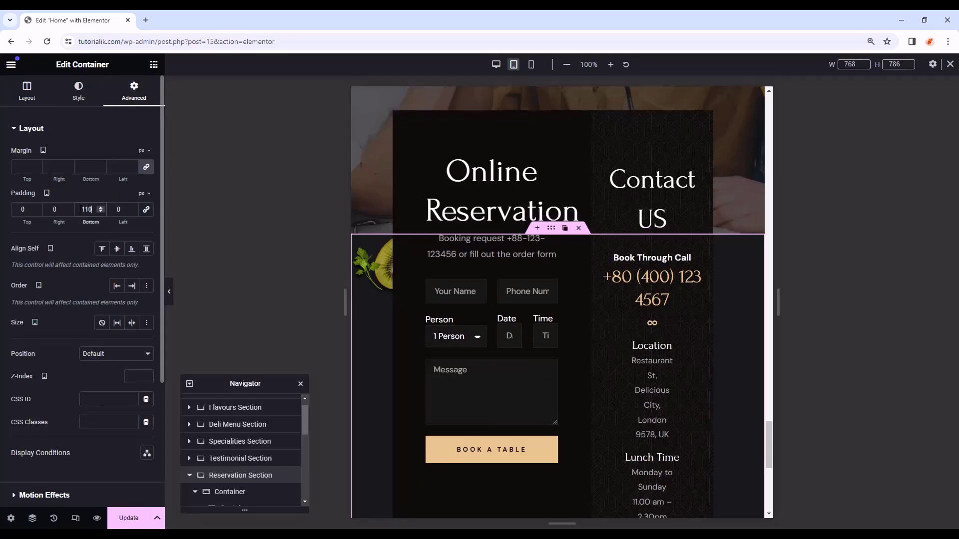
scroll(245, 449, "down", 2)
scroll(245, 449, "up", 1)
- Unlink the outer container's margin and set its tablet top margin to -170 px
left_click(233, 458)
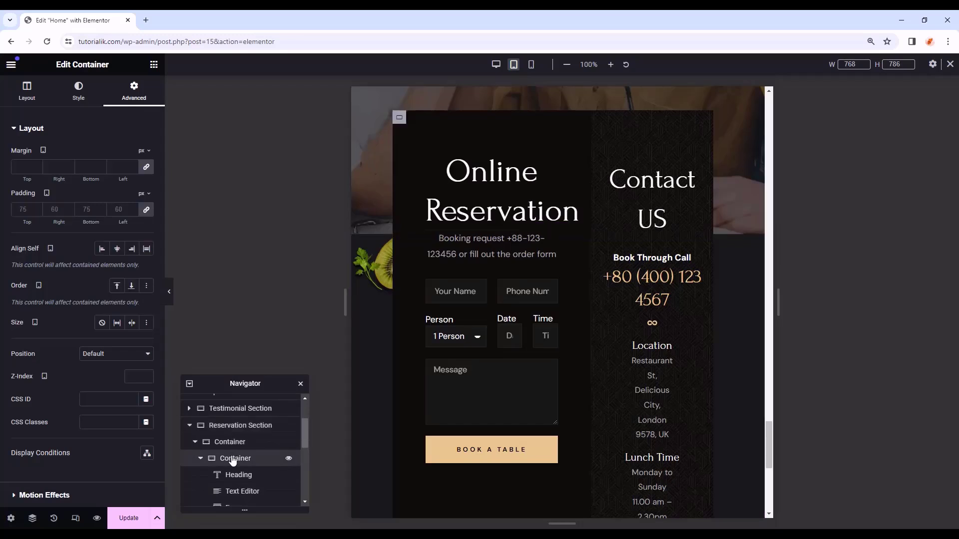
left_click(237, 443)
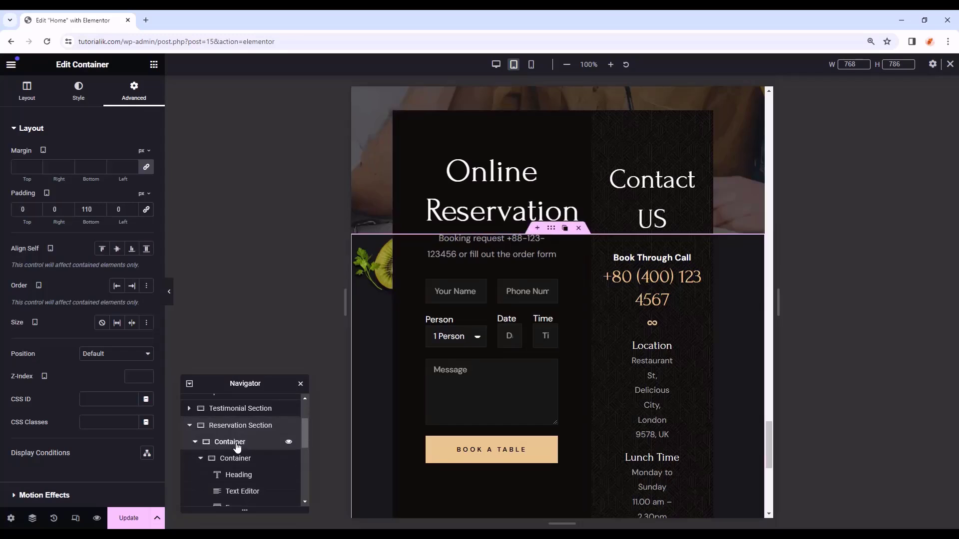
left_click(146, 169)
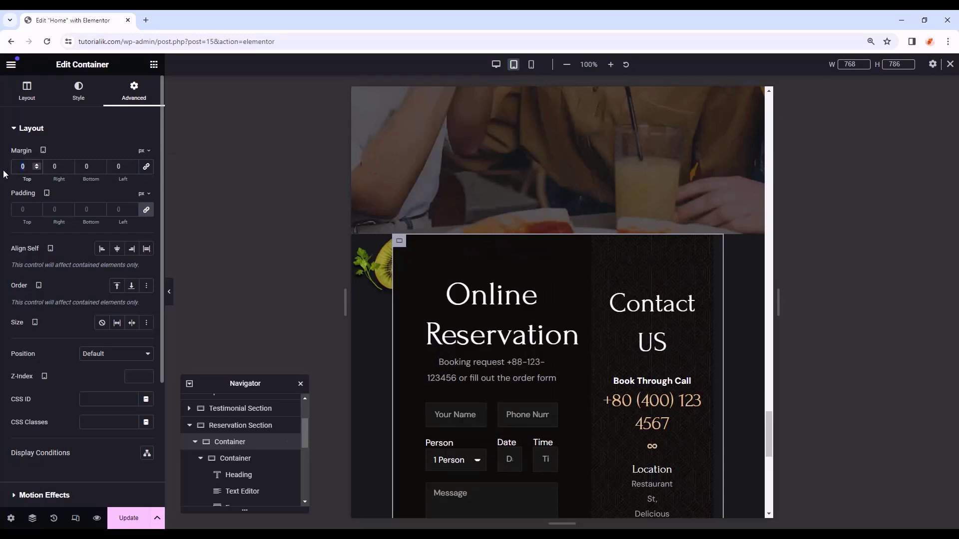
type("70")
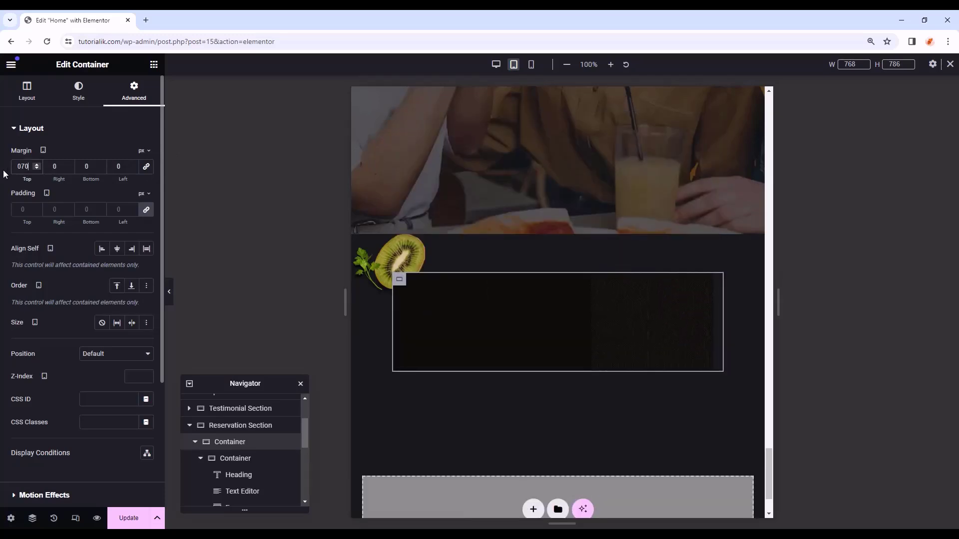
key("BackSpace")
key("BackSpace")
key("BackSpace")
type("-170")
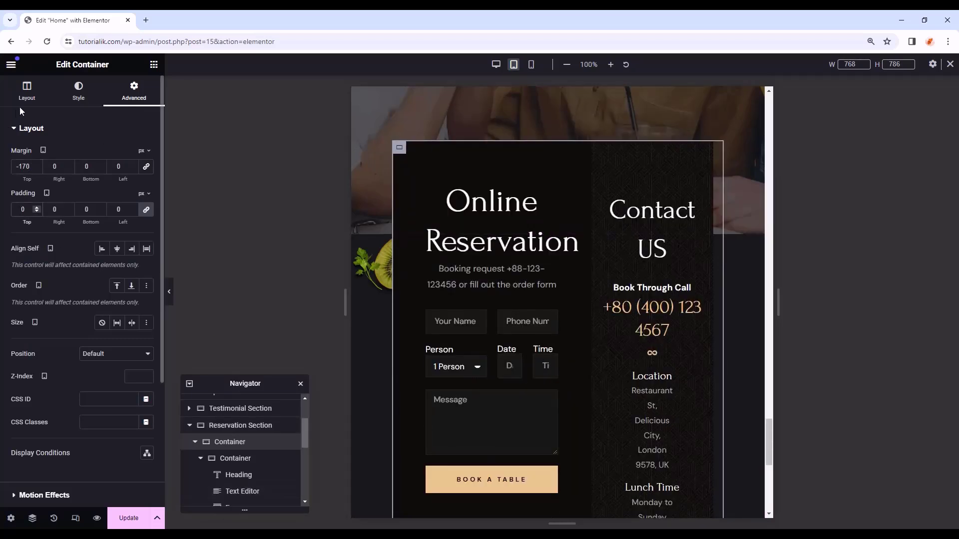
- Give the outer reservation container 100% width with wrapping enabled
left_click(35, 96)
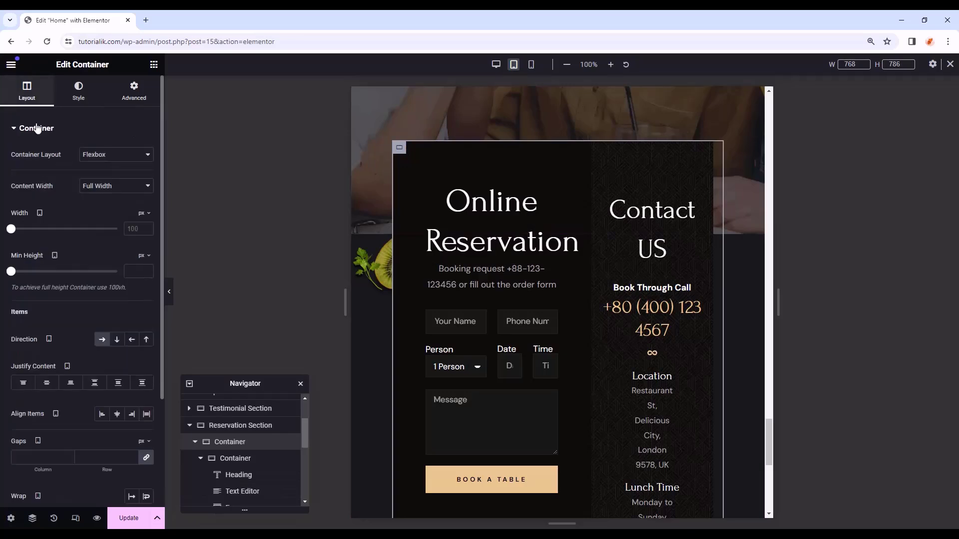
scroll(131, 420, "down", 2)
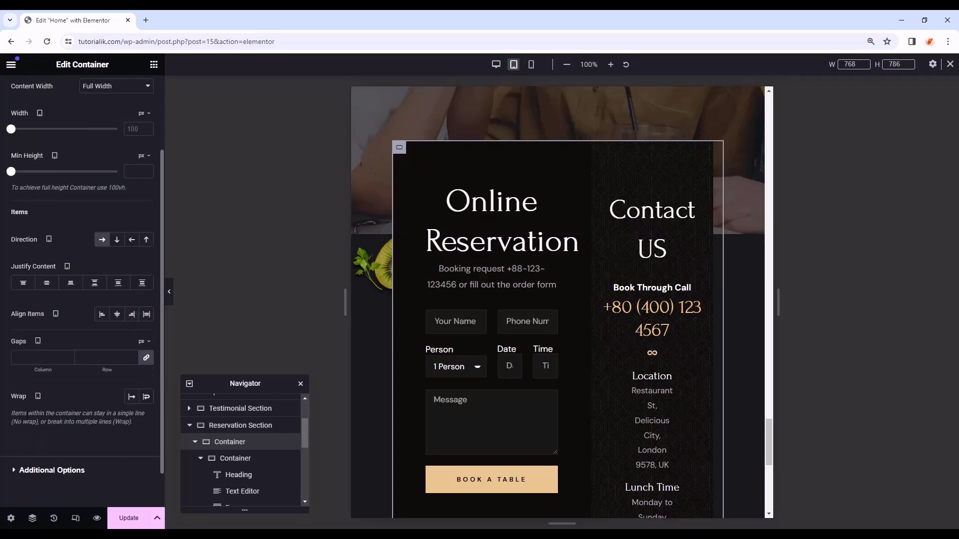
left_click(146, 399)
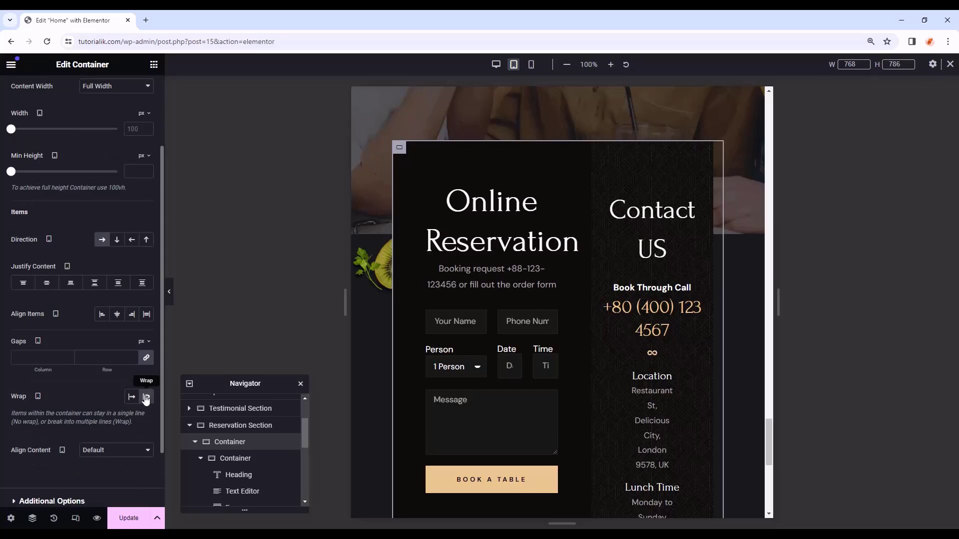
scroll(128, 229, "up", 2)
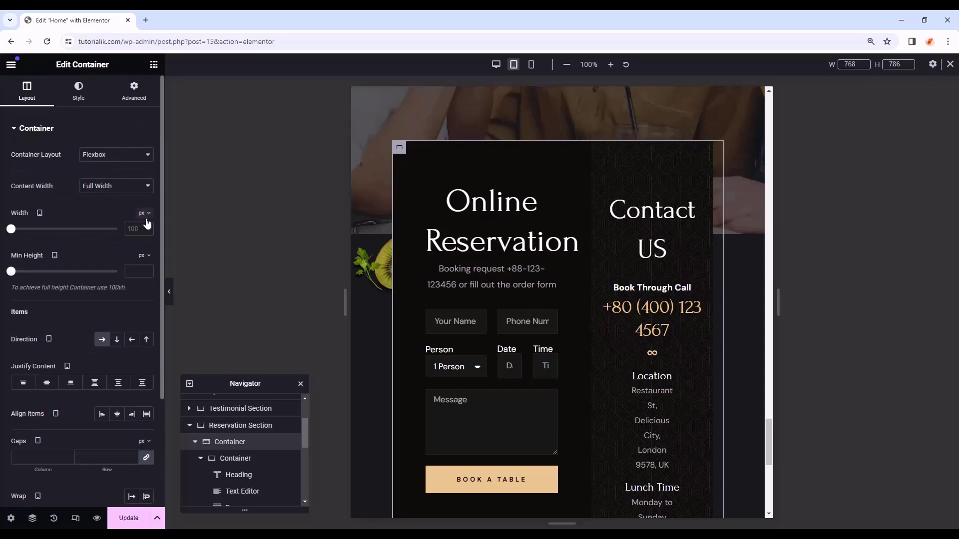
left_click(145, 214)
left_click(143, 231)
left_click(133, 229)
type("100")
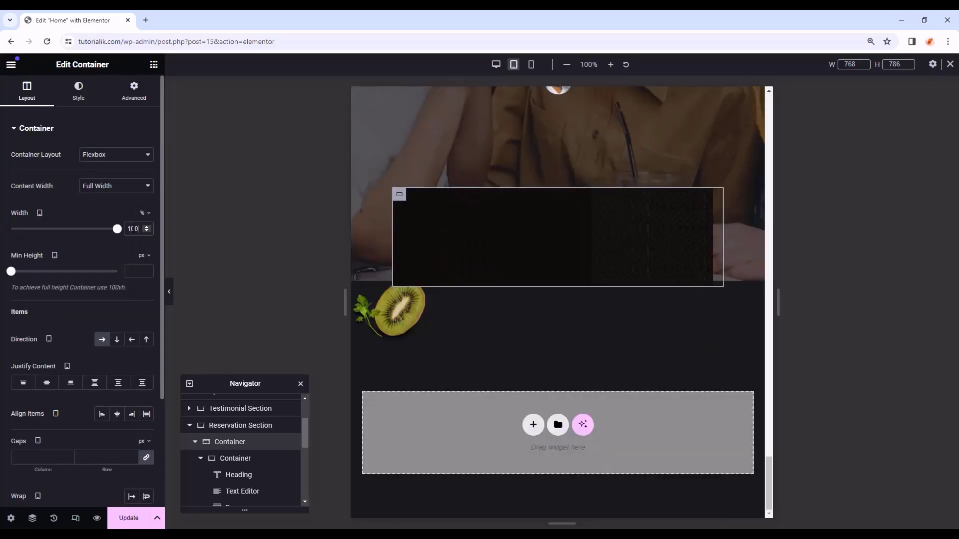
scroll(138, 325, "down", 3)
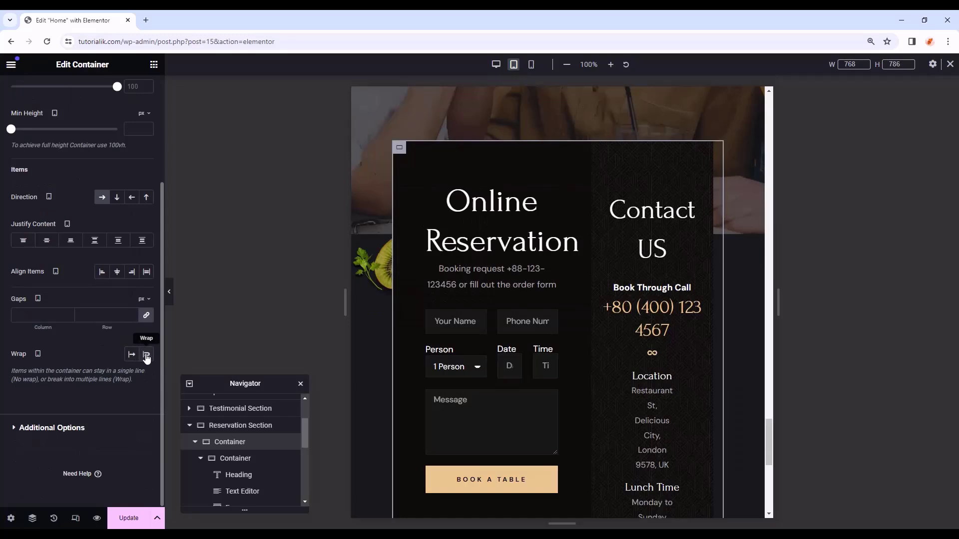
left_click(146, 354)
scroll(144, 369, "down", 1)
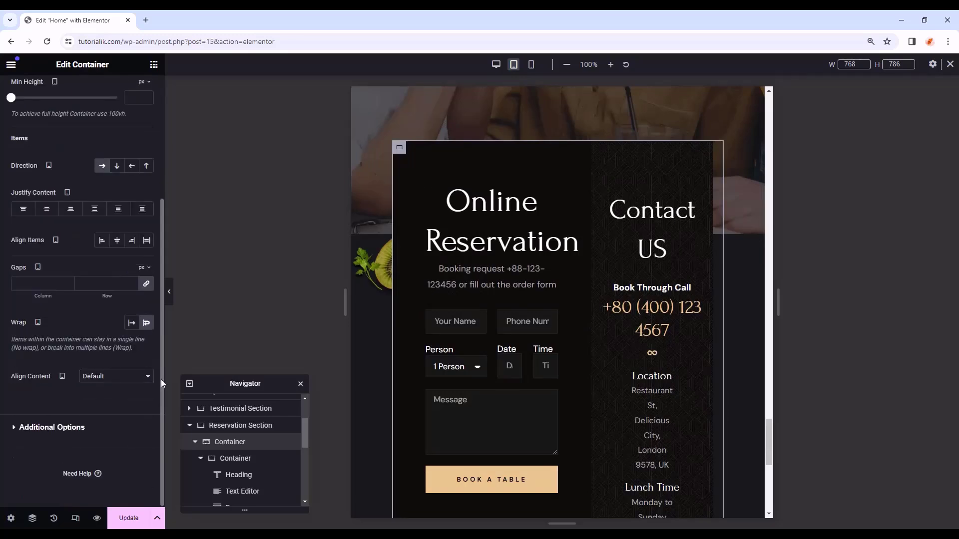
- Set the Online Reservation form container's width to 100%
left_click(243, 459)
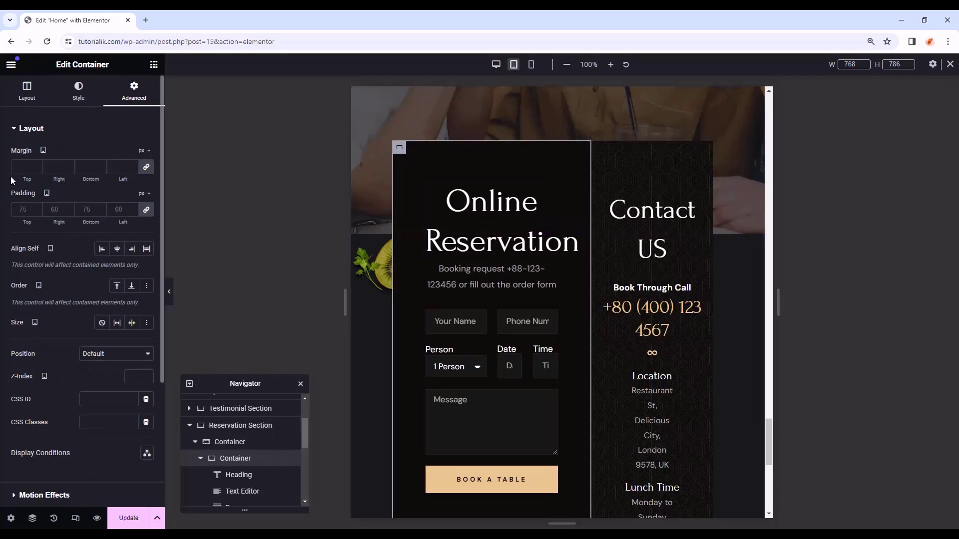
left_click(27, 91)
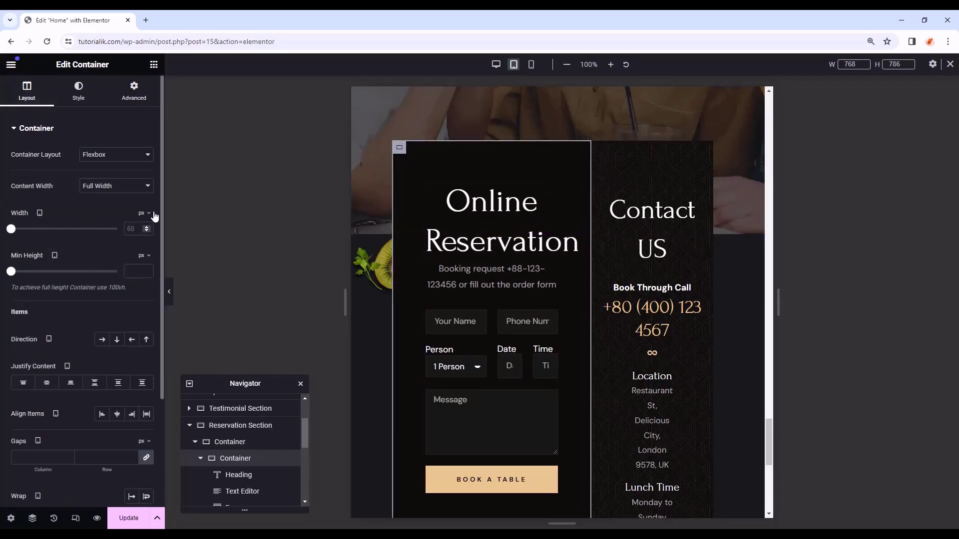
left_click(142, 231)
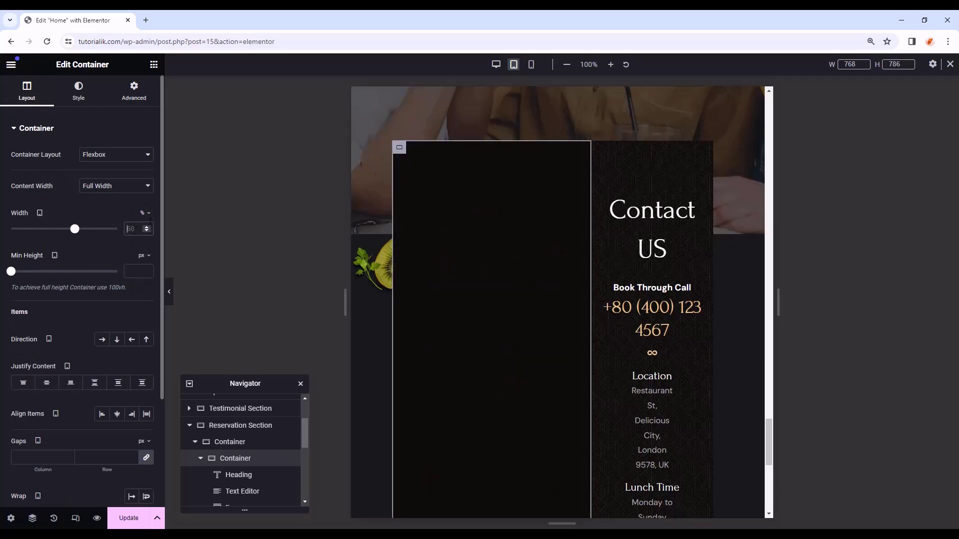
type("100")
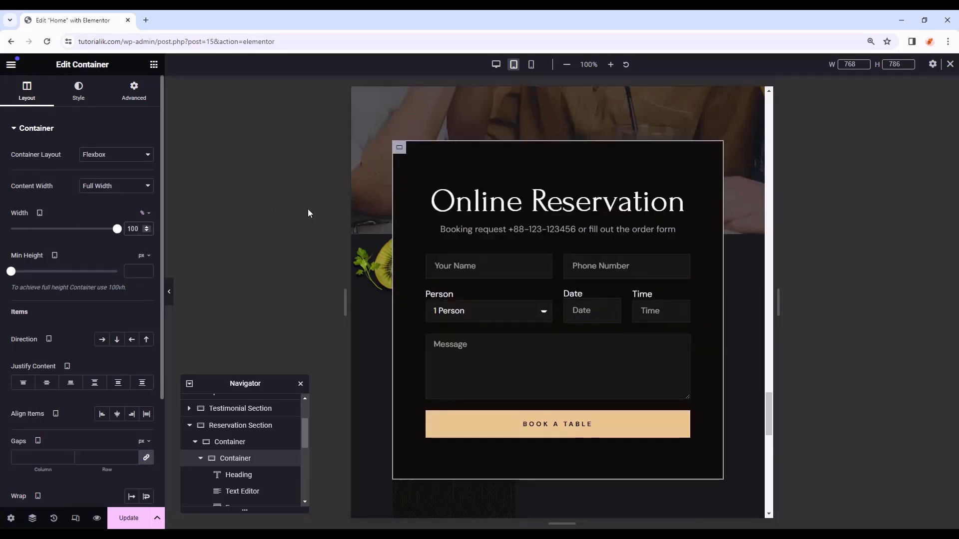
scroll(655, 266, "down", 7)
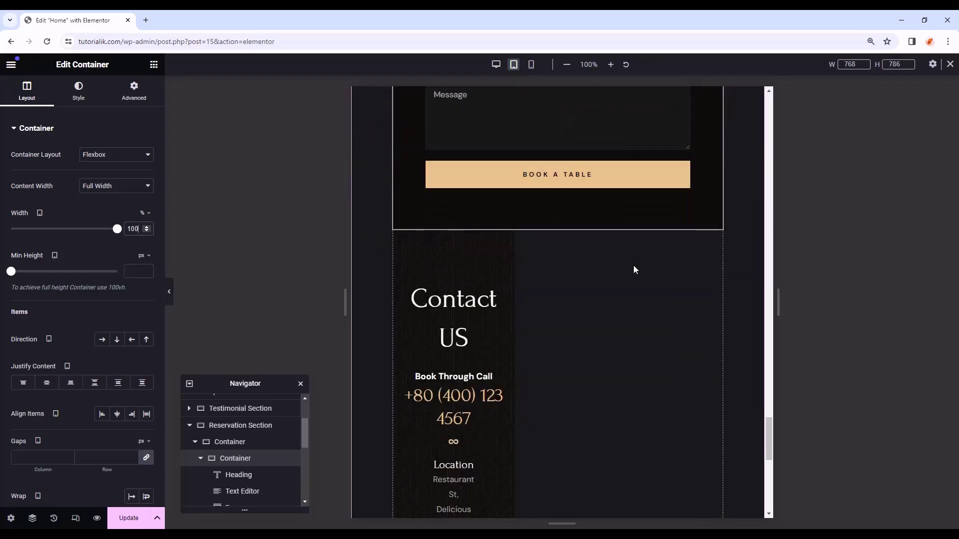
- Set the Contact US container's width to 100%
left_click(400, 137)
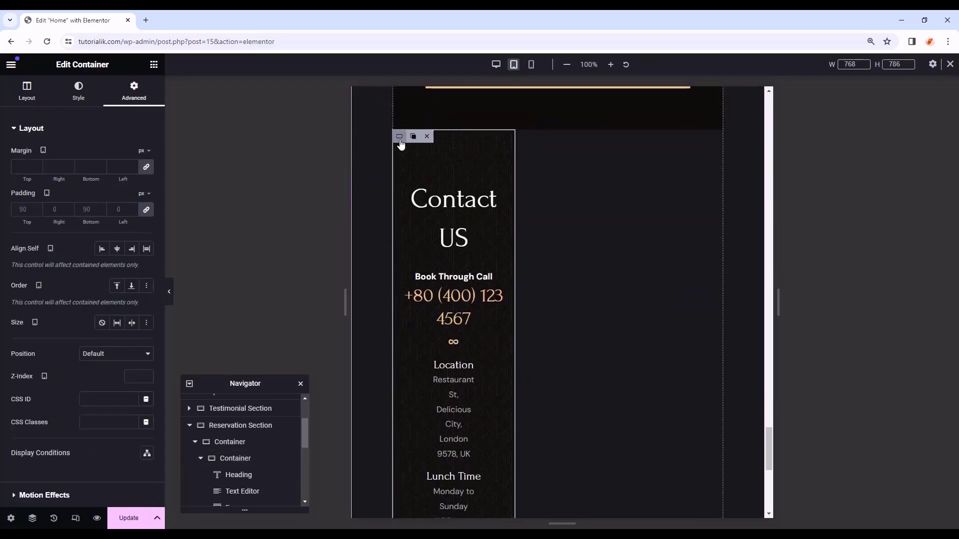
scroll(371, 156, "up", 3)
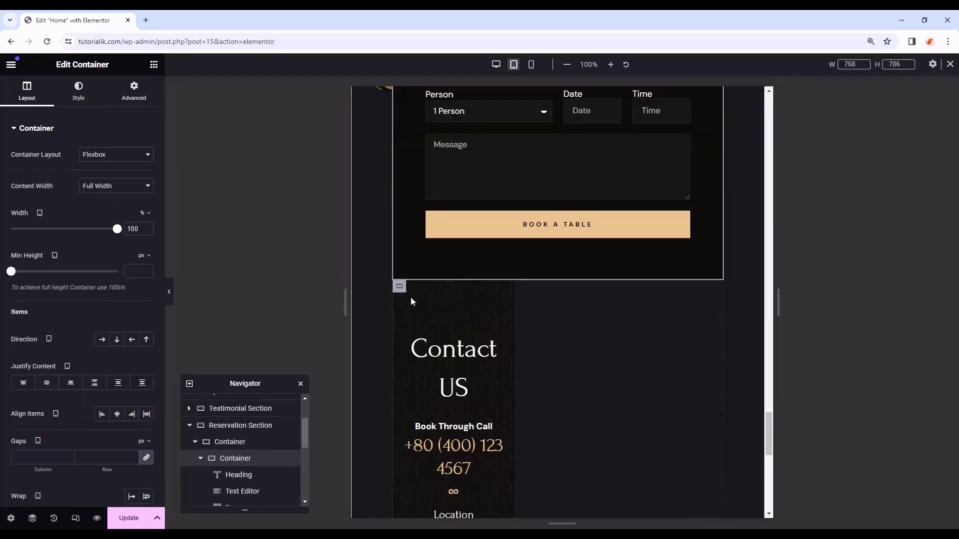
left_click(143, 215)
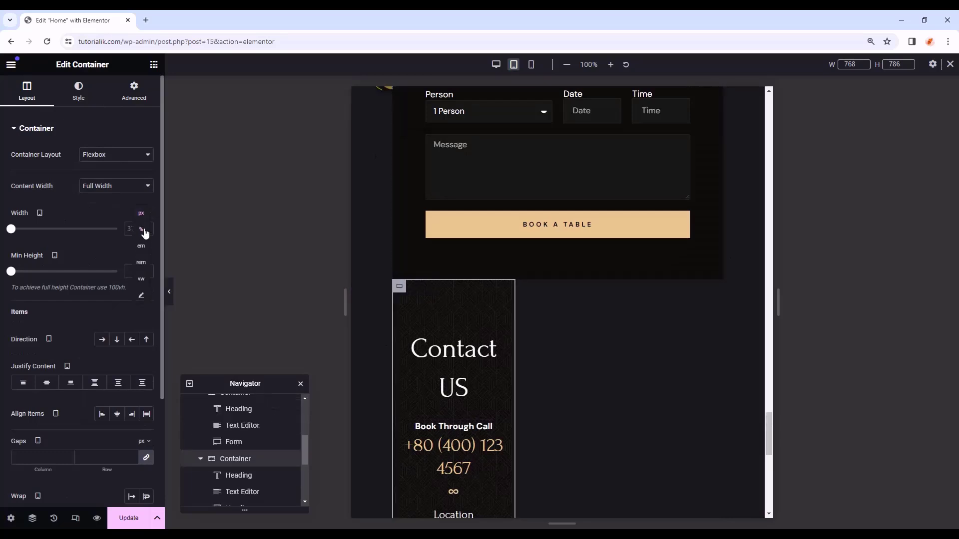
left_click(143, 230)
type("100")
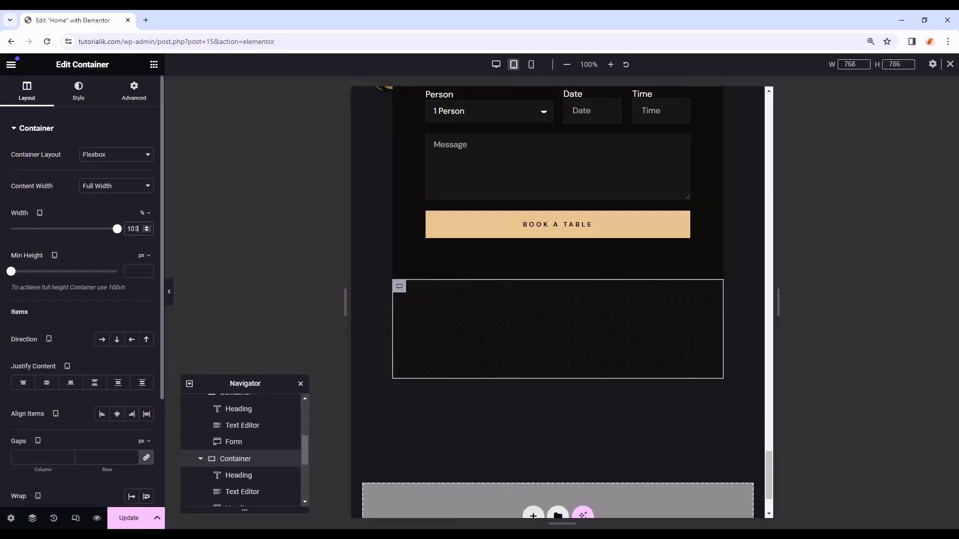
scroll(741, 267, "up", 5)
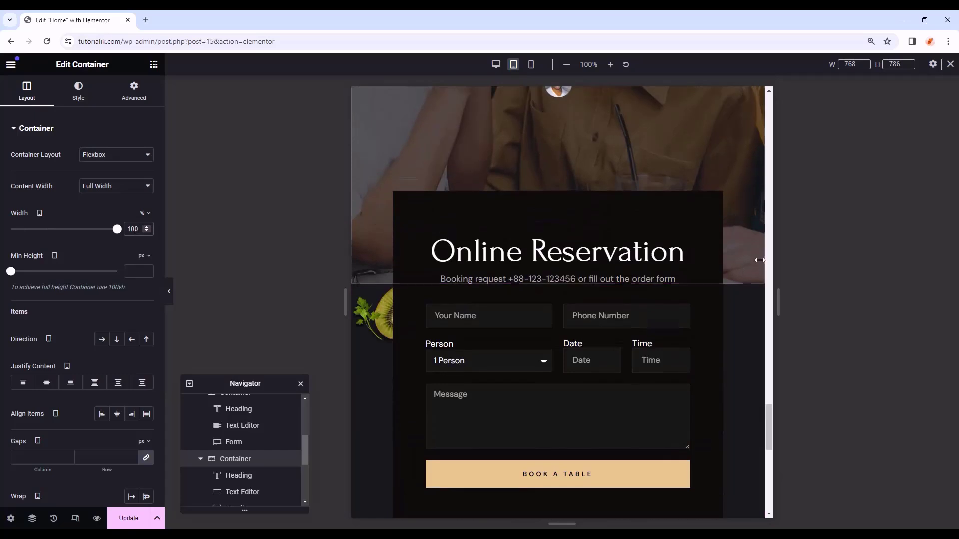
scroll(231, 454, "up", 3)
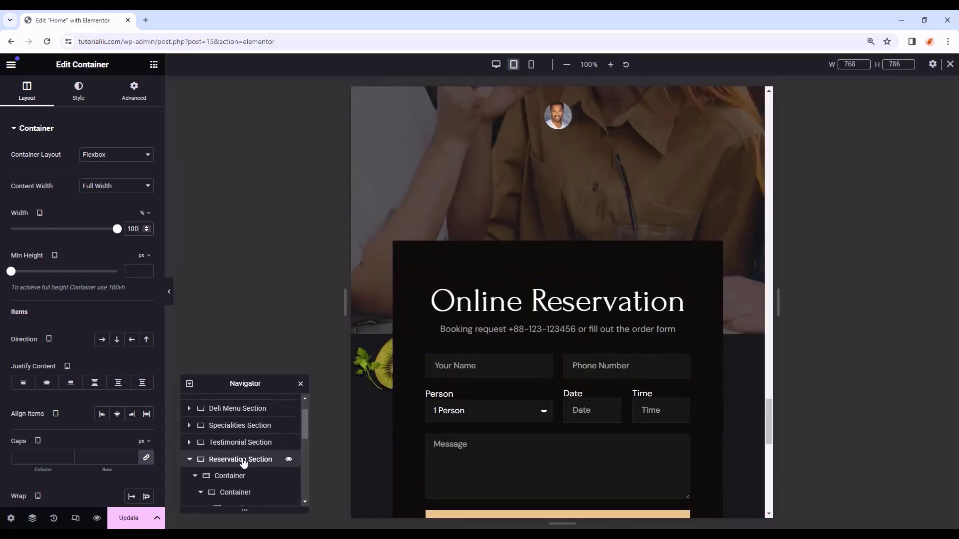
- Position the Reservation Section's kiwi background at X 100% and Y 95% on tablet
left_click(244, 459)
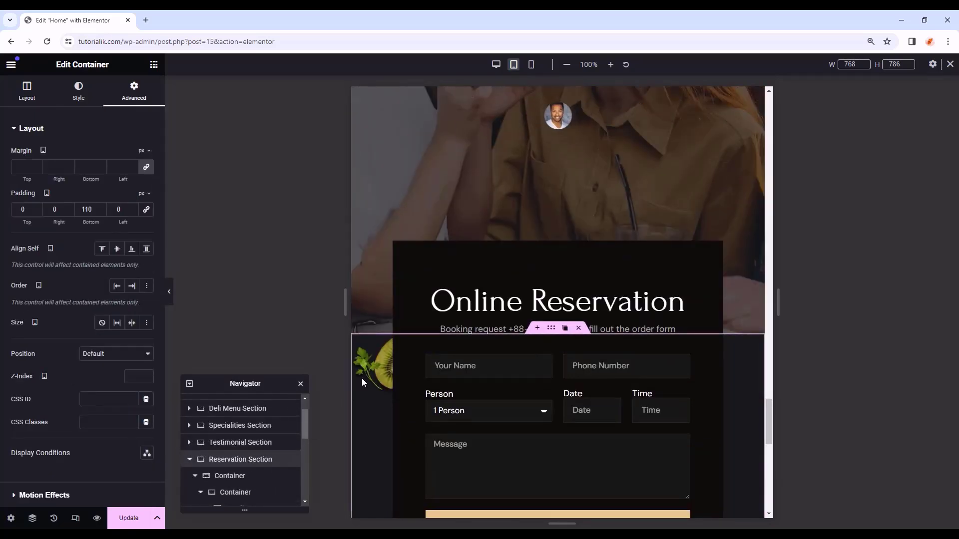
left_click(74, 101)
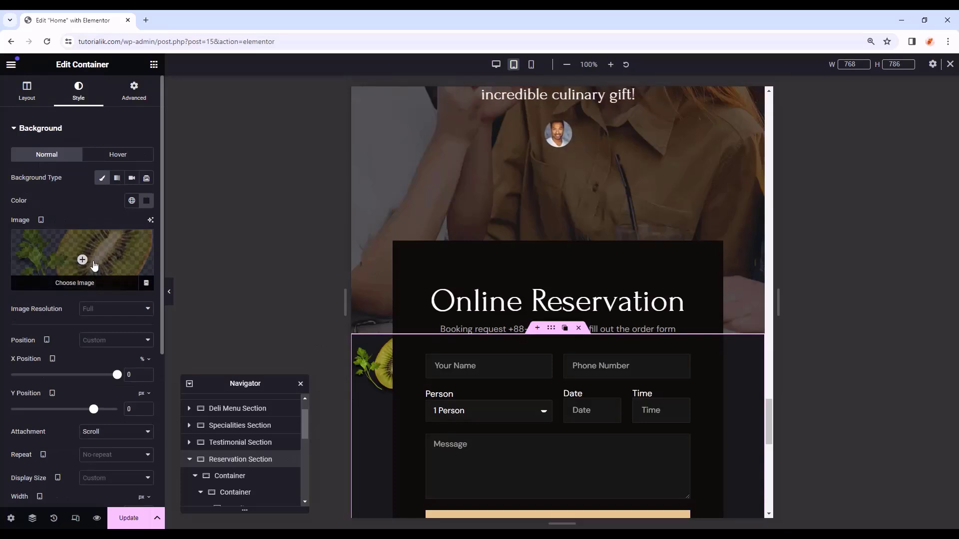
scroll(94, 265, "down", 2)
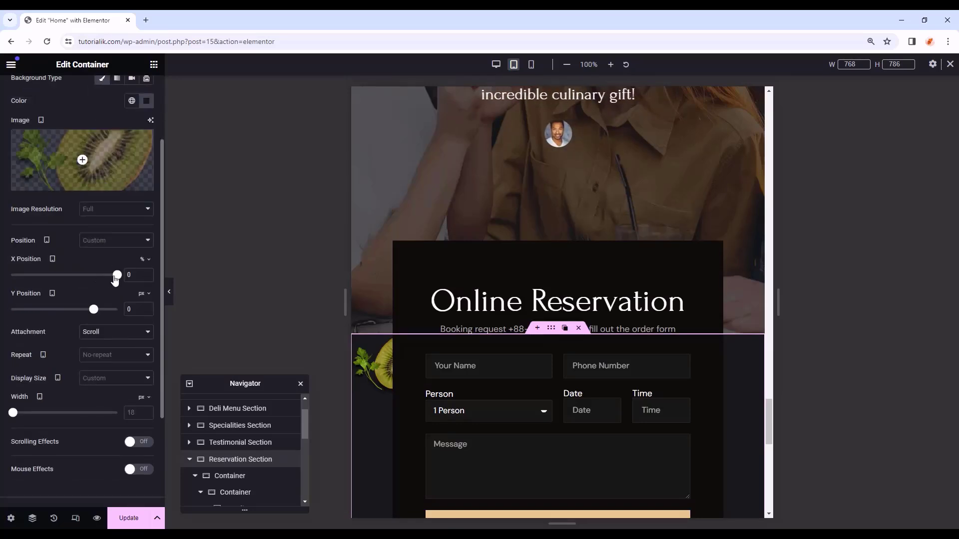
mouse_move(116, 280)
left_mouse_down()
mouse_move(107, 278)
mouse_move(116, 275)
left_mouse_up()
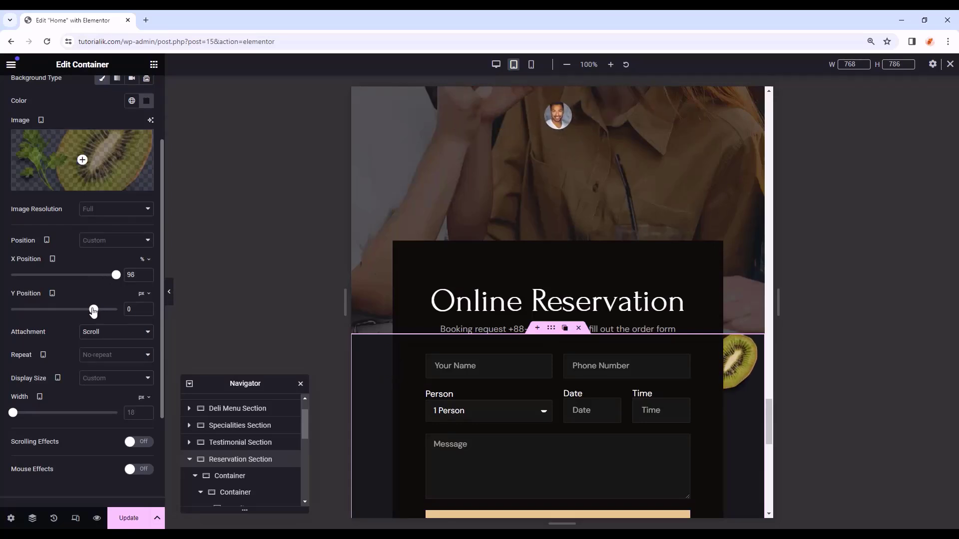
left_click_drag(93, 310, 88, 310)
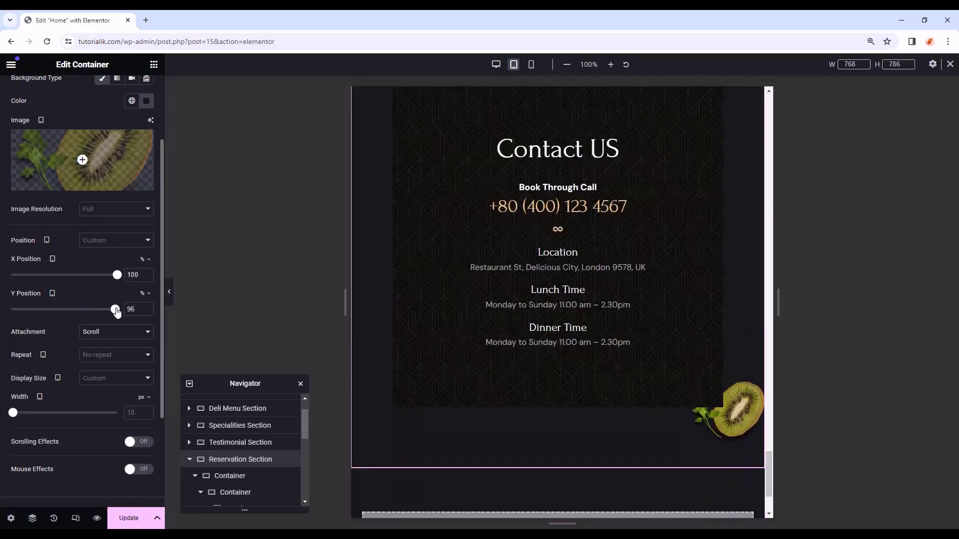
left_click_drag(117, 312, 116, 312)
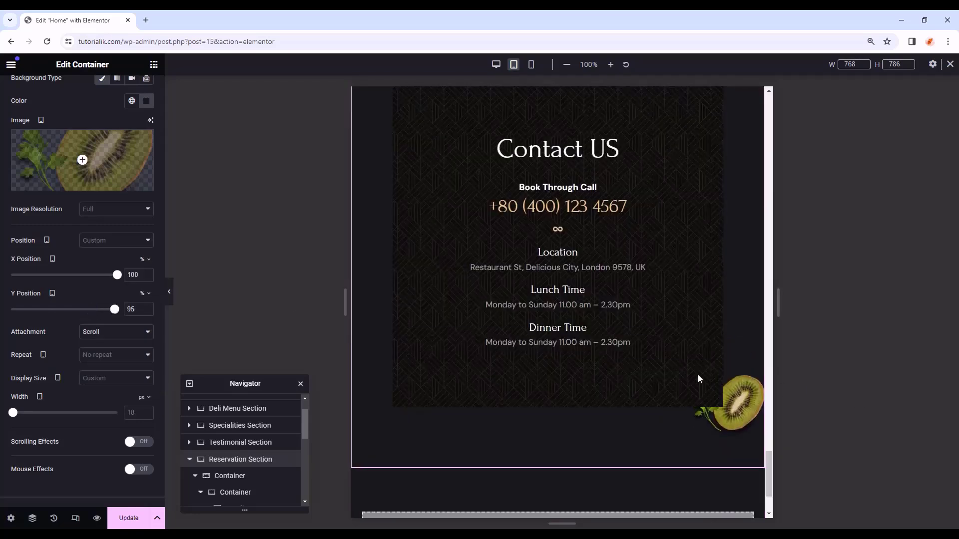
scroll(698, 374, "up", 5)
scroll(667, 265, "down", 4)
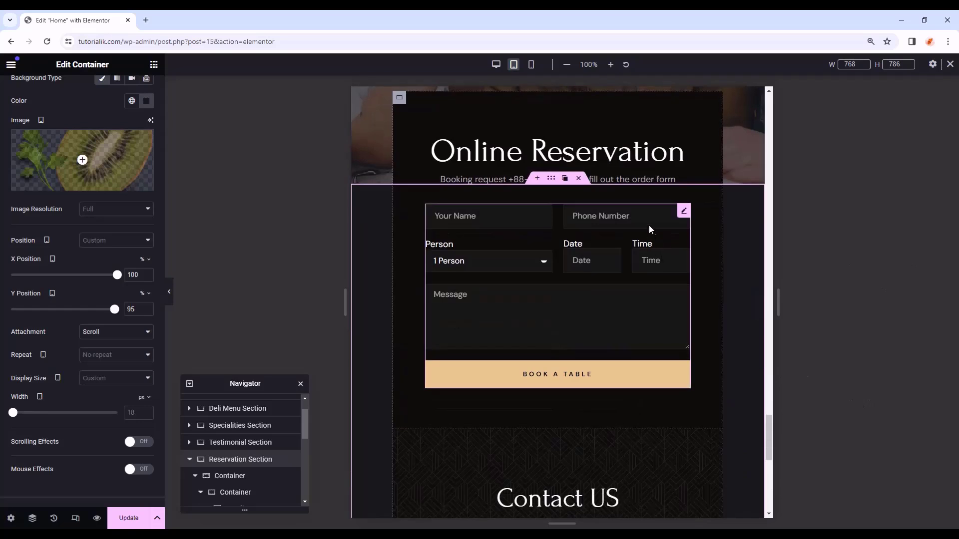
- In mobile view, set the reservation container's padding to 20 on all sides
left_click(532, 66)
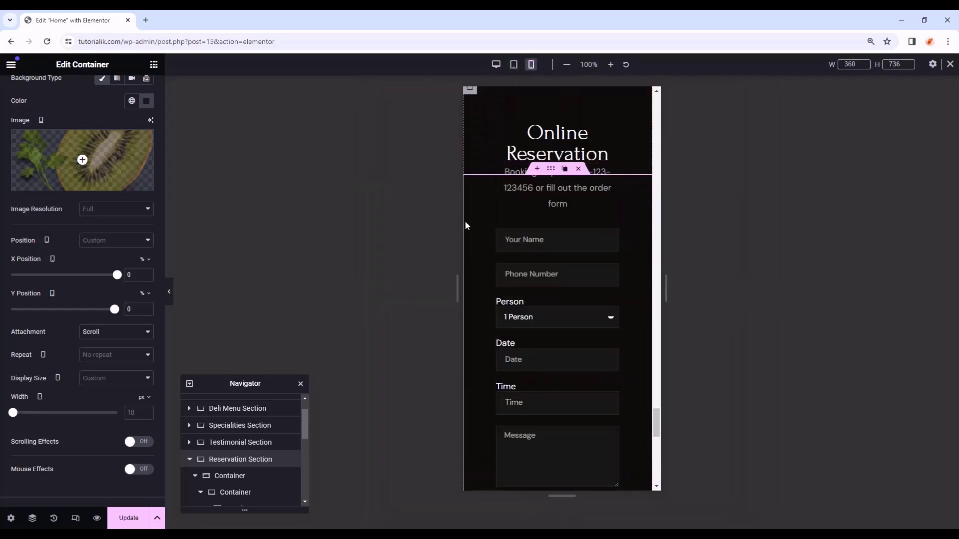
left_click(234, 476)
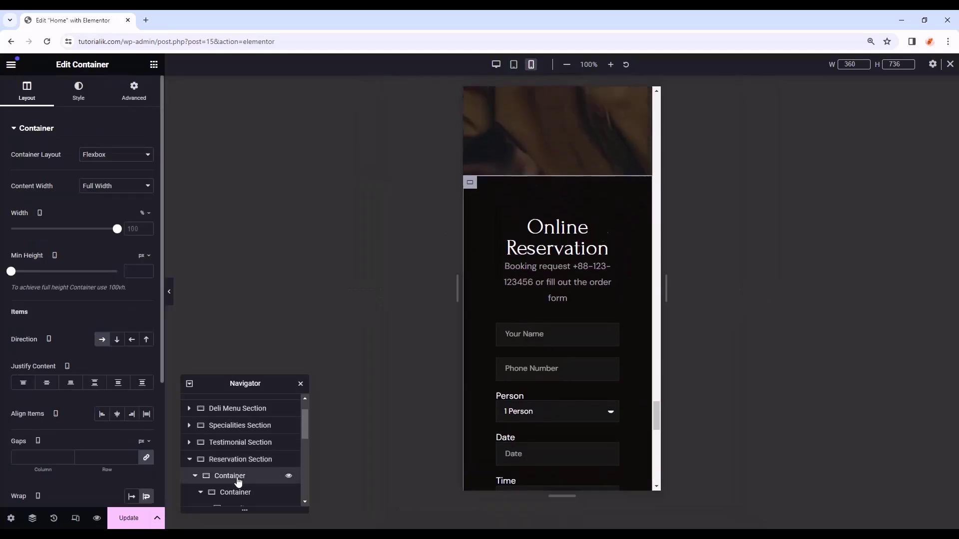
scroll(588, 349, "down", 1)
left_click(133, 92)
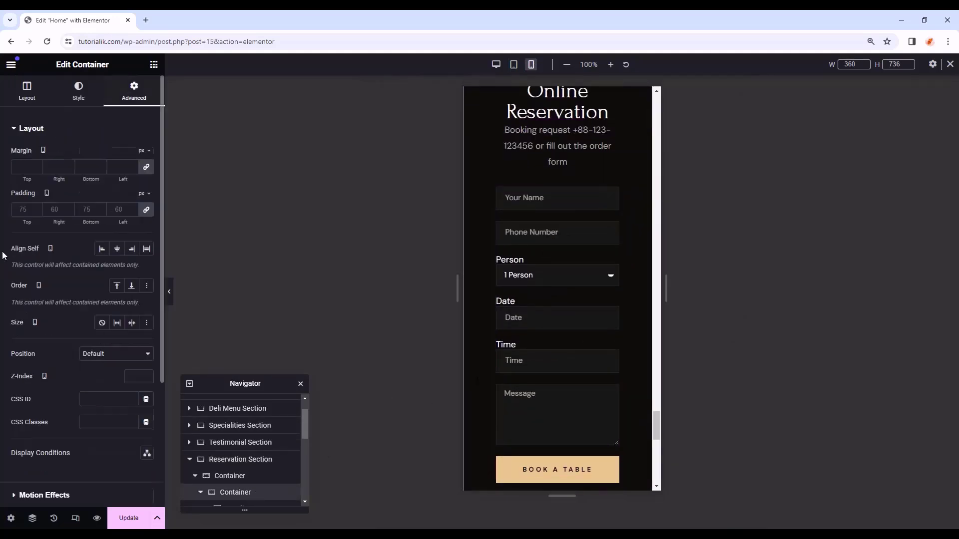
left_click(147, 211)
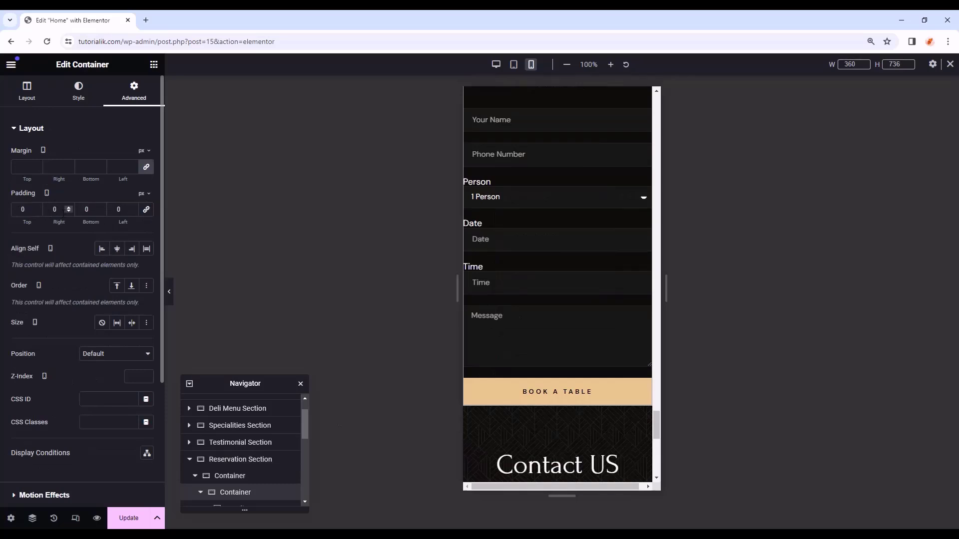
left_click(134, 208)
type("20")
left_click_drag(59, 210, 37, 211)
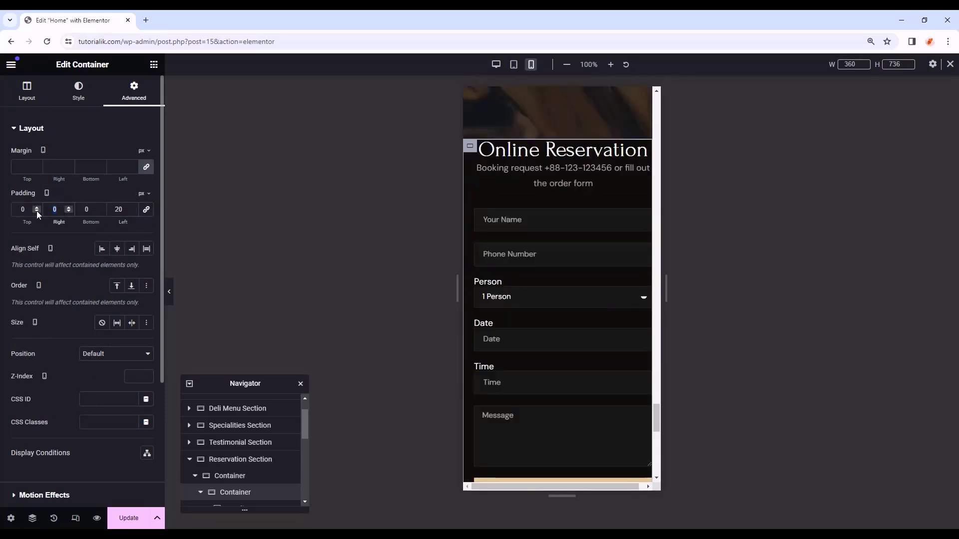
type("20")
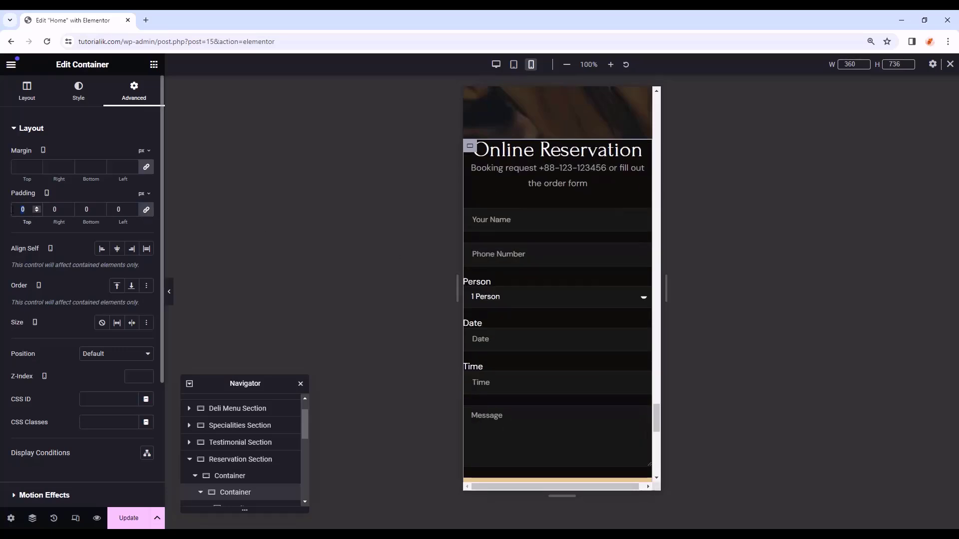
type("20")
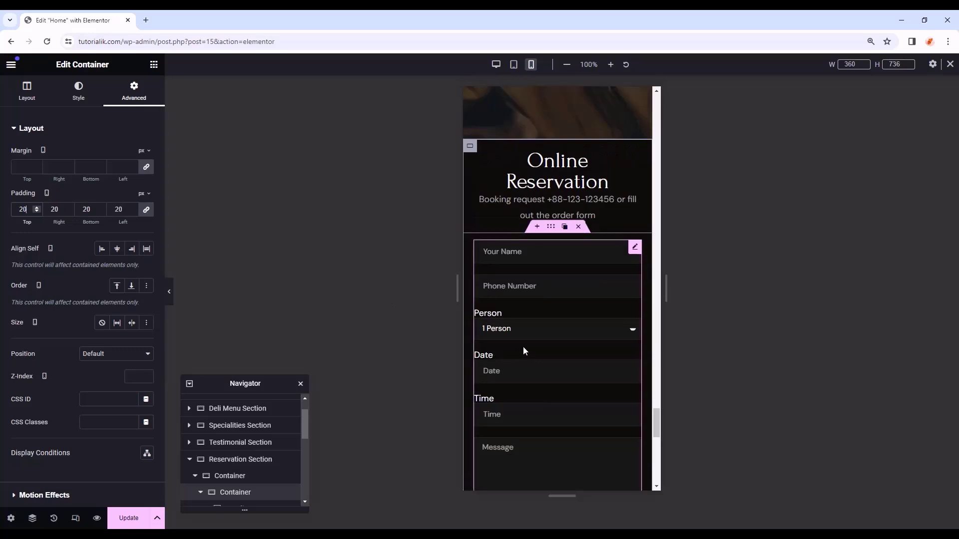
- Set the booking form's label spacing to 4
left_click(635, 248)
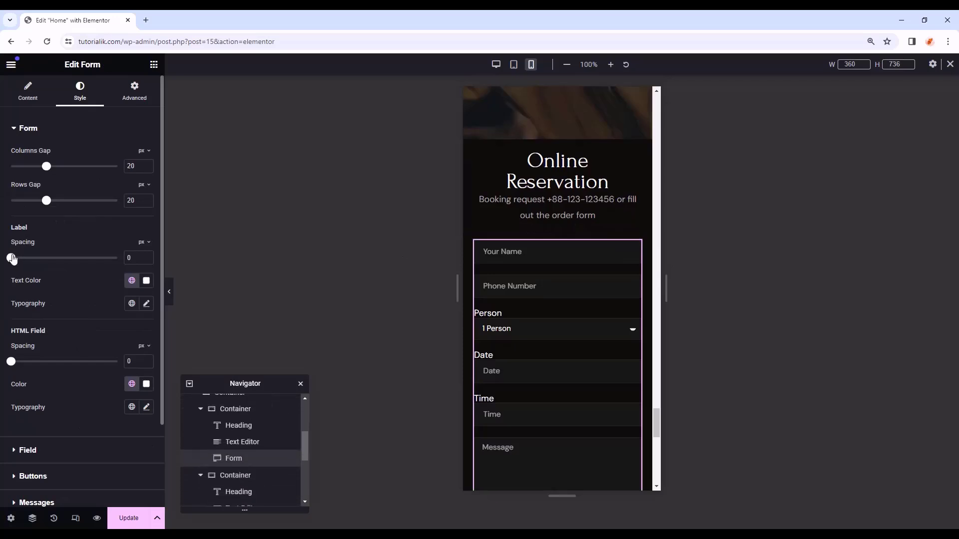
left_click_drag(12, 258, 20, 261)
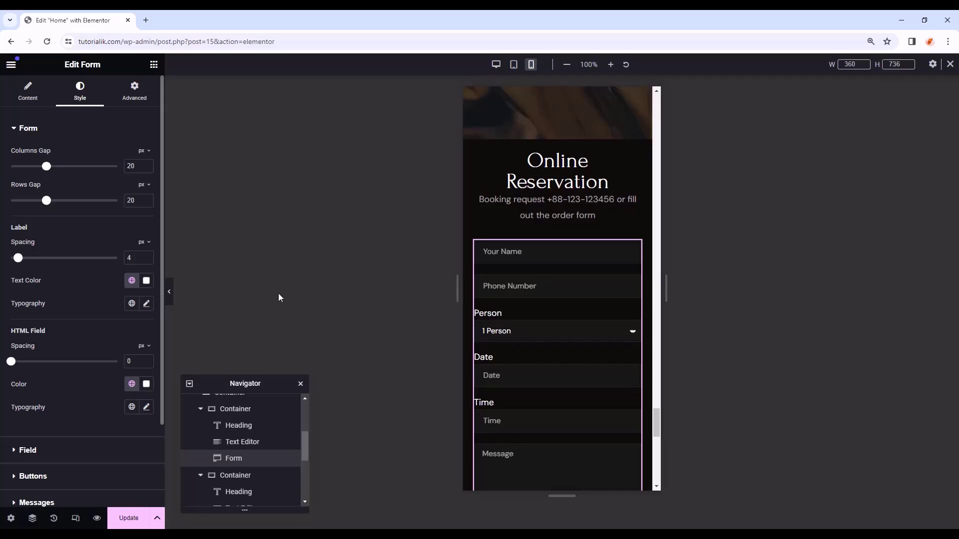
scroll(530, 295, "down", 1)
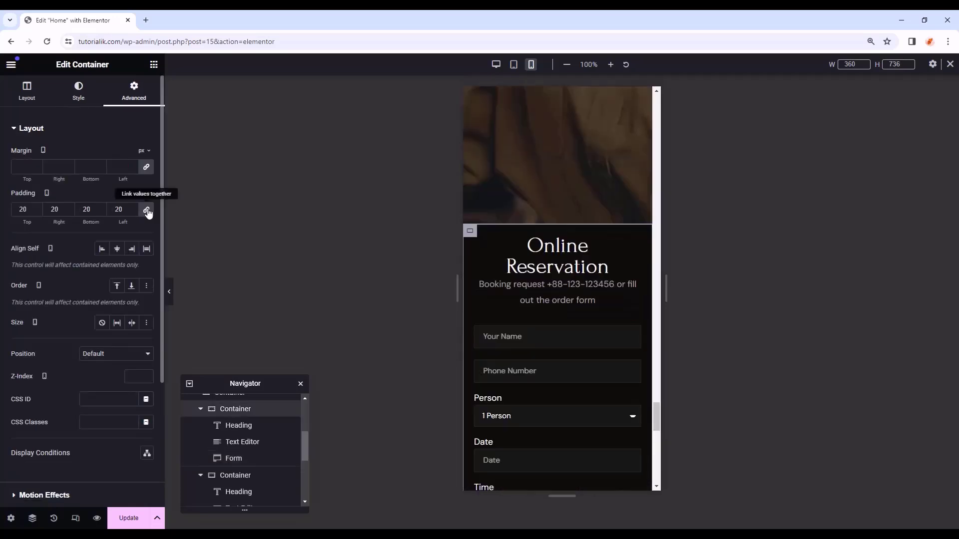
- Unlink the container padding, raise its top padding, and preview the mobile page
left_click(146, 210)
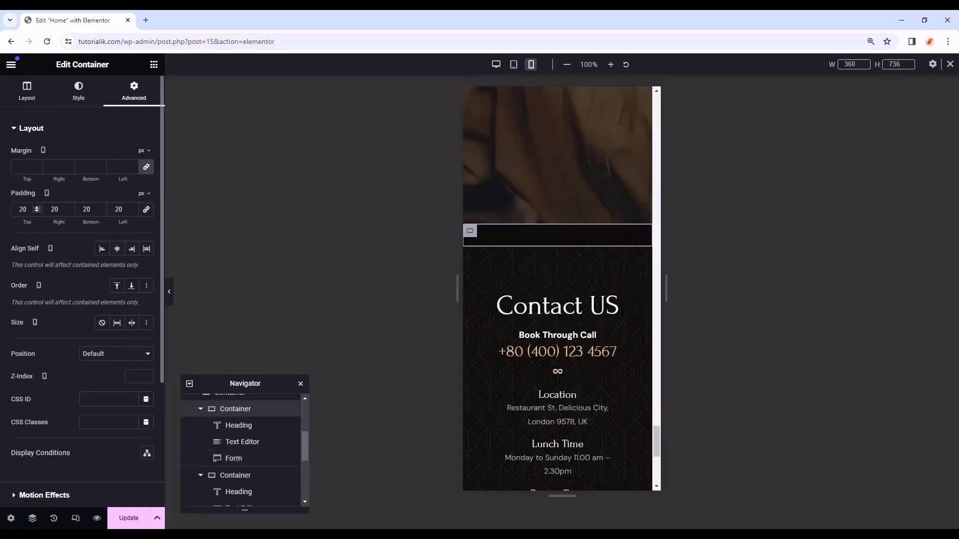
left_click(37, 208)
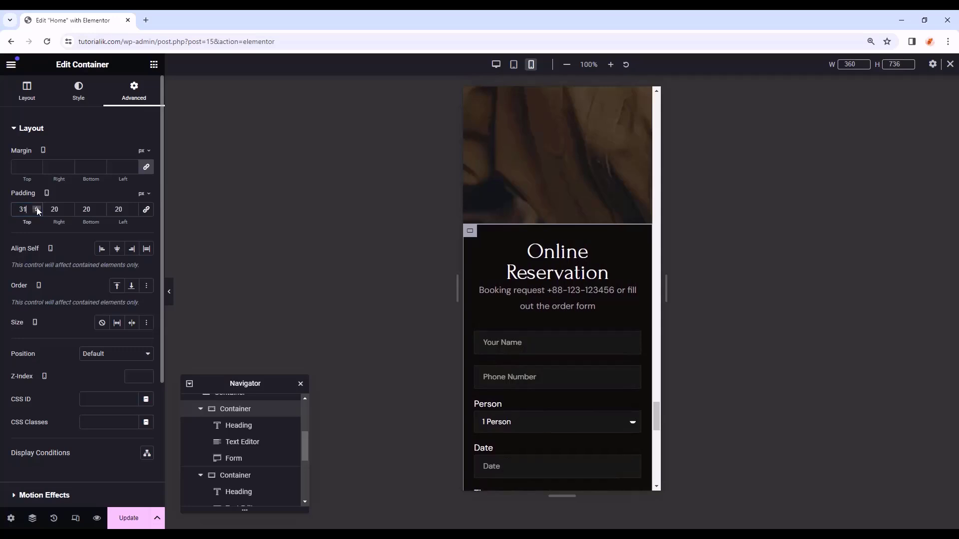
left_click(169, 292)
scroll(544, 298, "down", 2)
scroll(545, 299, "down", 6)
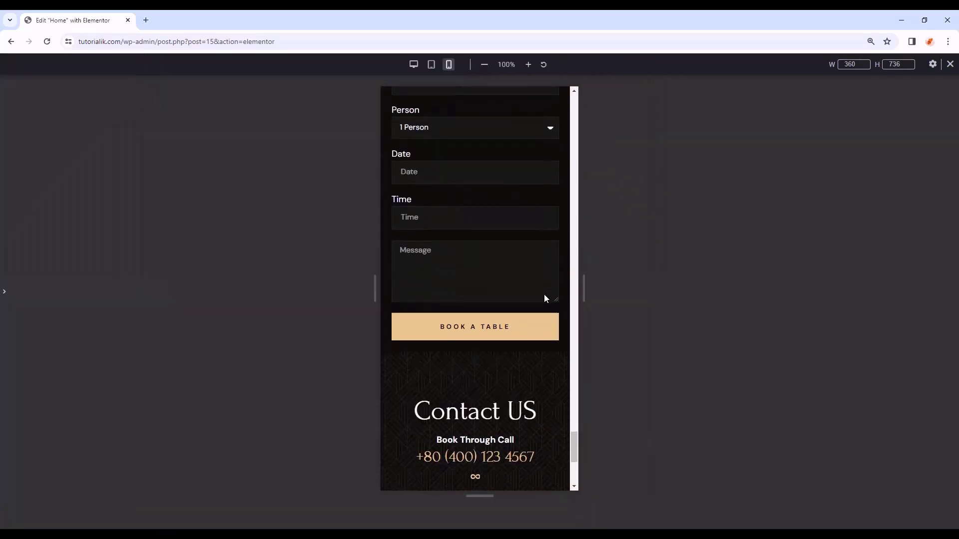
scroll(545, 299, "down", 2)
scroll(544, 298, "up", 5)
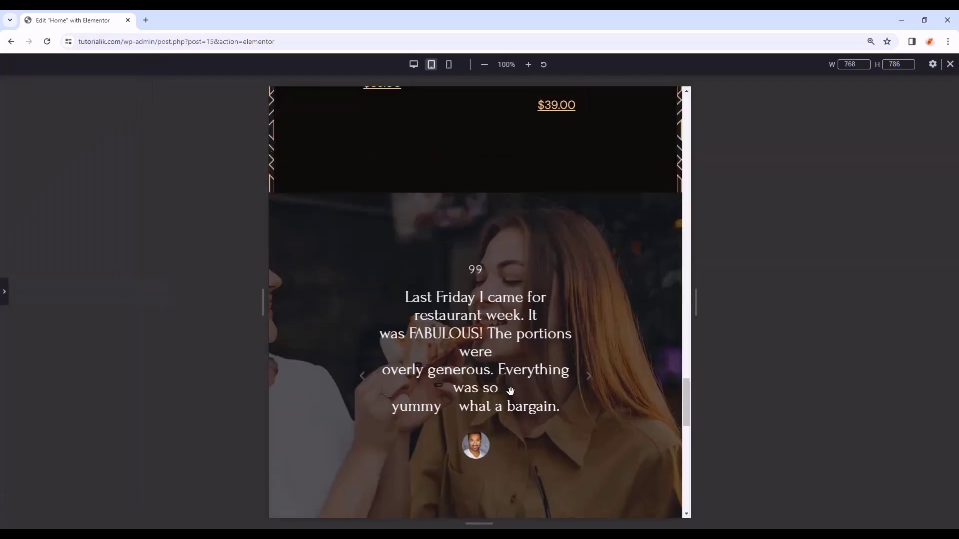
scroll(519, 319, "down", 2)
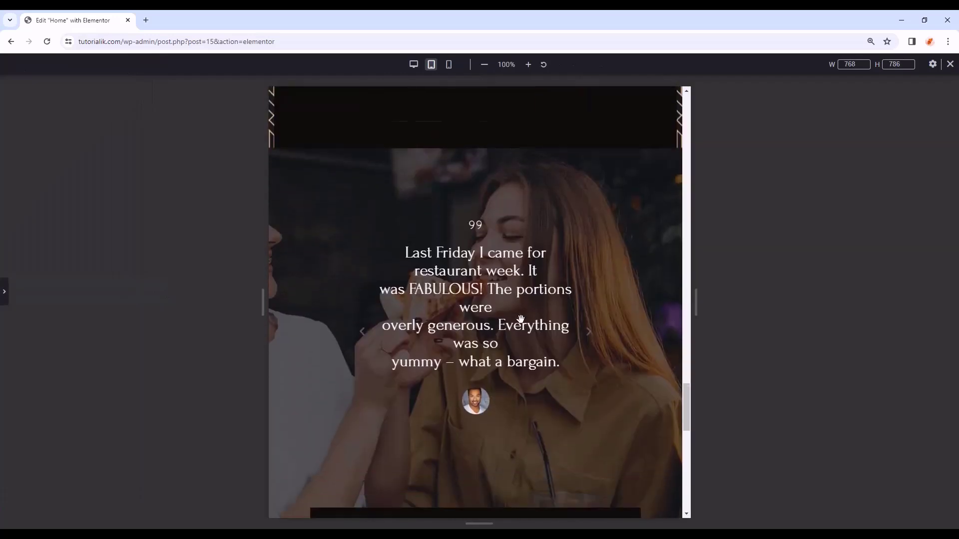
- Select the testimonial carousel, remove its side padding, and swipe through the reviews
left_click(5, 296)
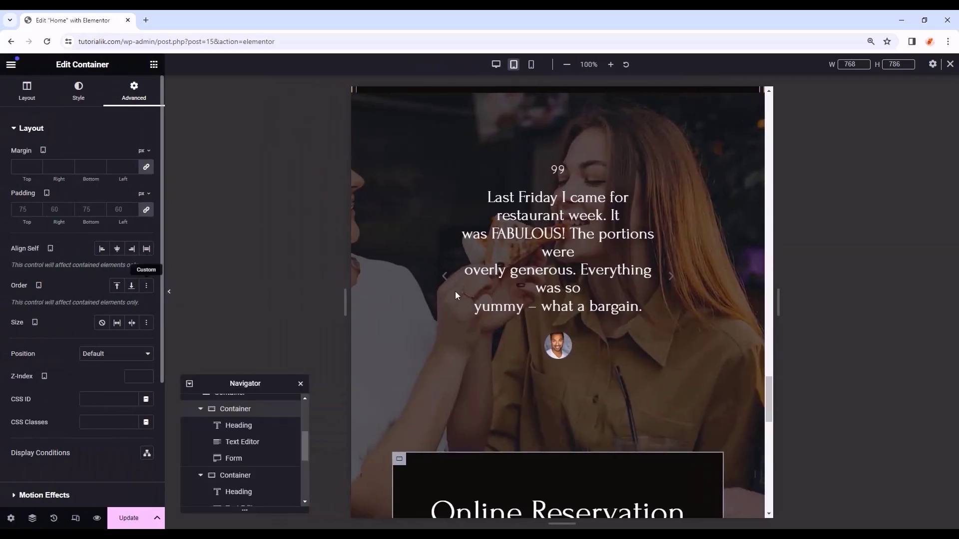
left_click(612, 281)
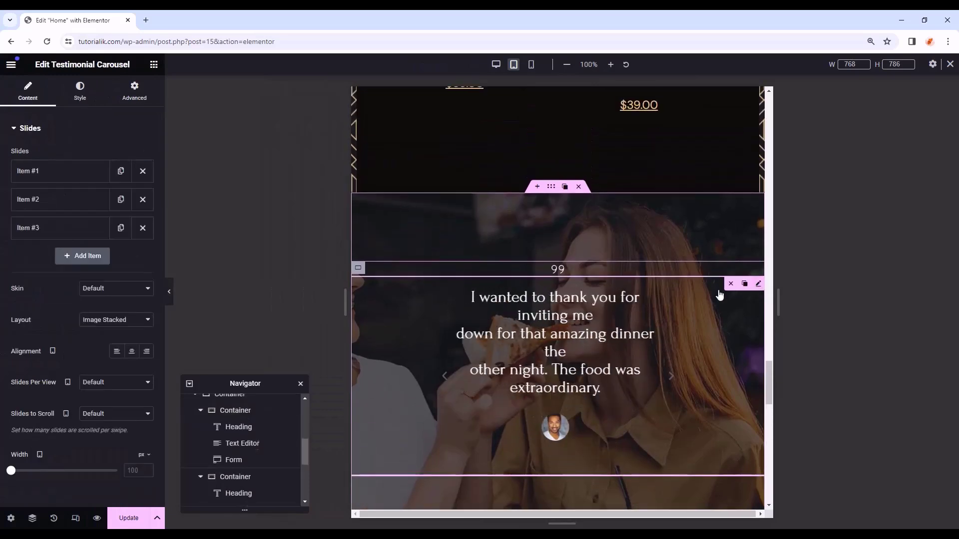
left_click(146, 211)
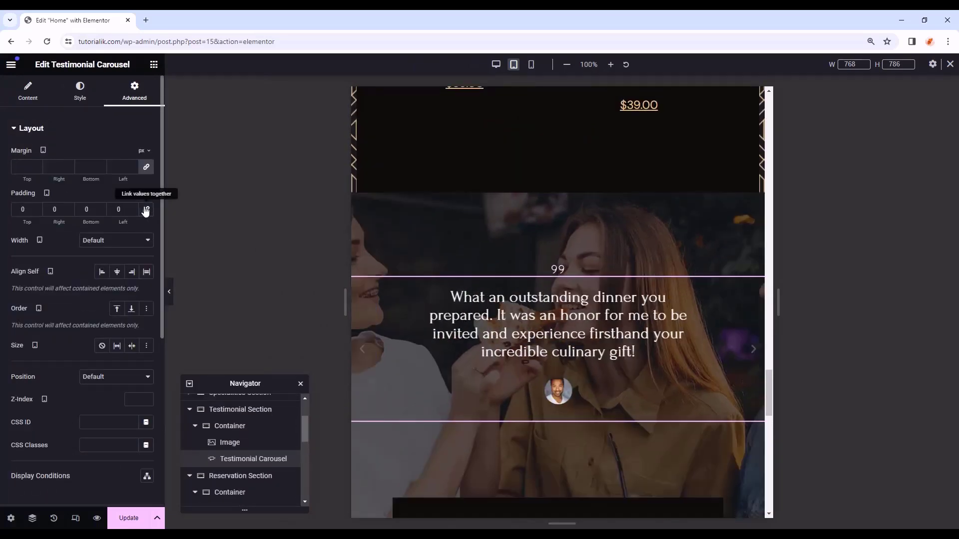
scroll(736, 297, "down", 1)
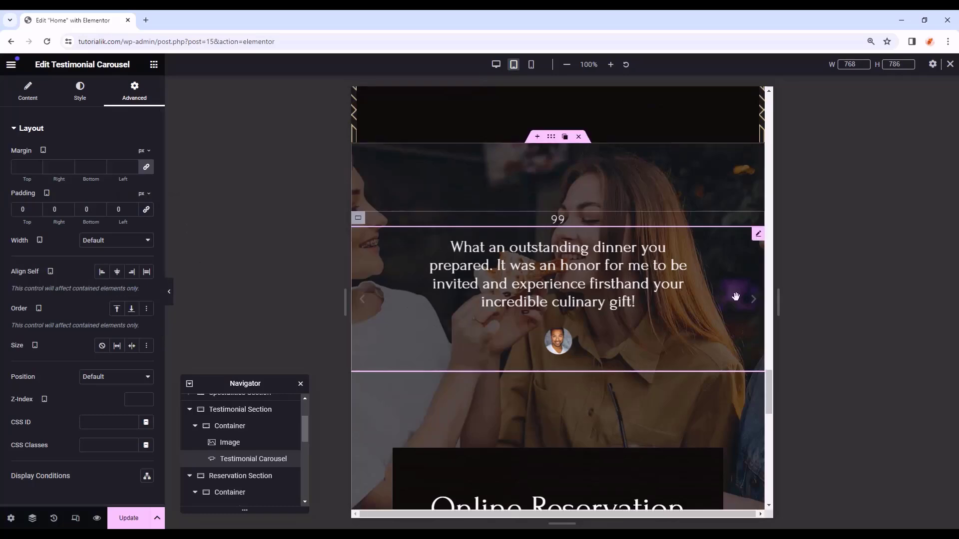
left_click_drag(621, 278, 494, 280)
left_click_drag(413, 293, 382, 296)
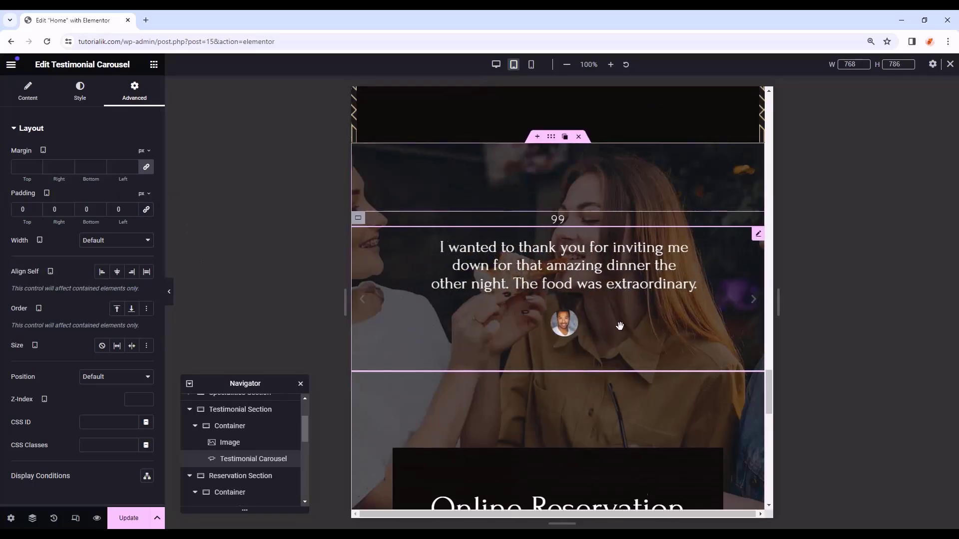
scroll(621, 330, "down", 1)
scroll(621, 330, "up", 2)
- Set the mobile testimonial text typography to size 25 with a 28 px line height
left_click(531, 64)
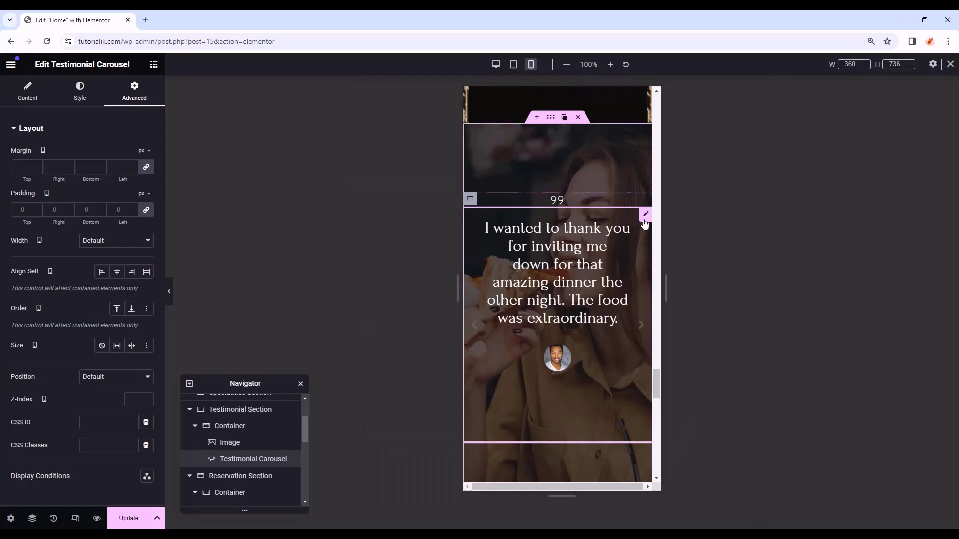
mouse_move(649, 217)
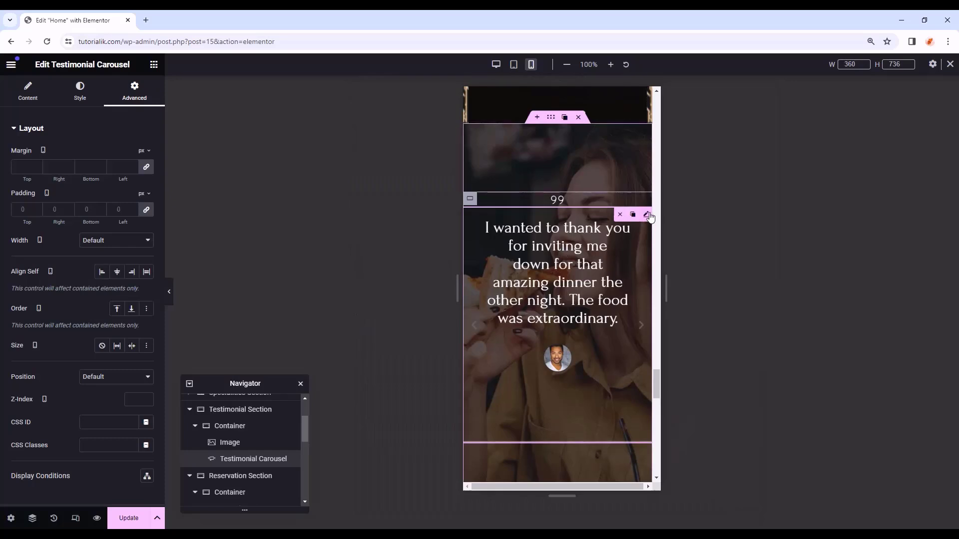
left_click(80, 93)
left_click(65, 384)
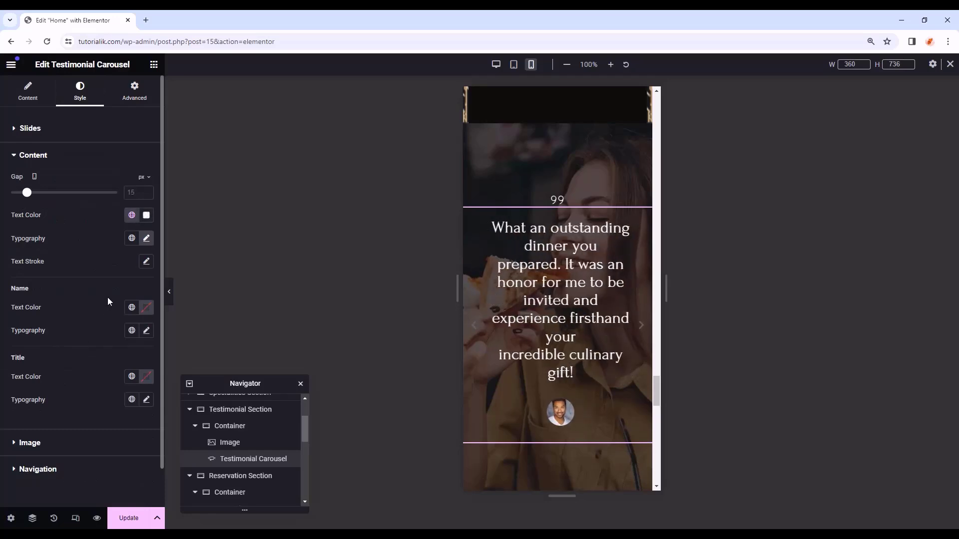
left_click(146, 238)
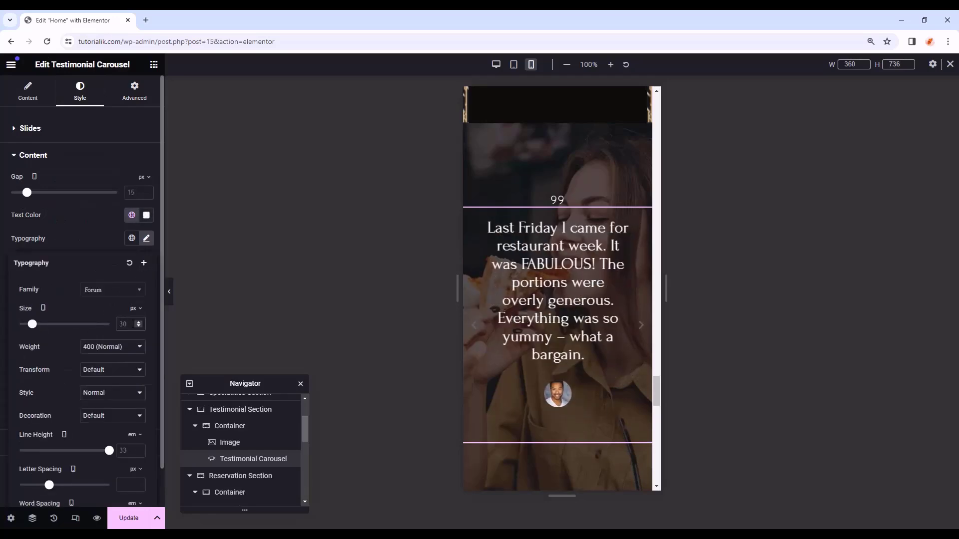
left_click(132, 324)
type("20")
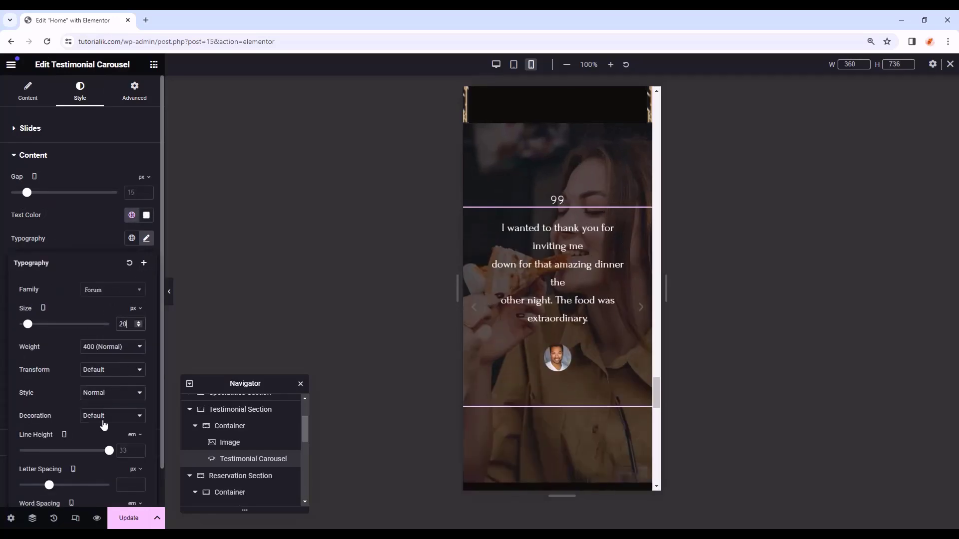
left_click_drag(109, 451, 45, 453)
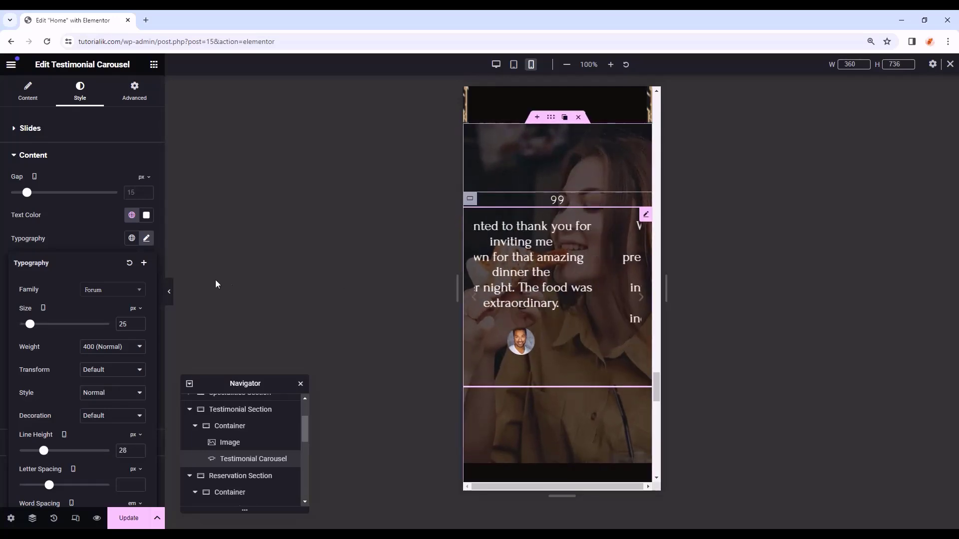
left_click(216, 282)
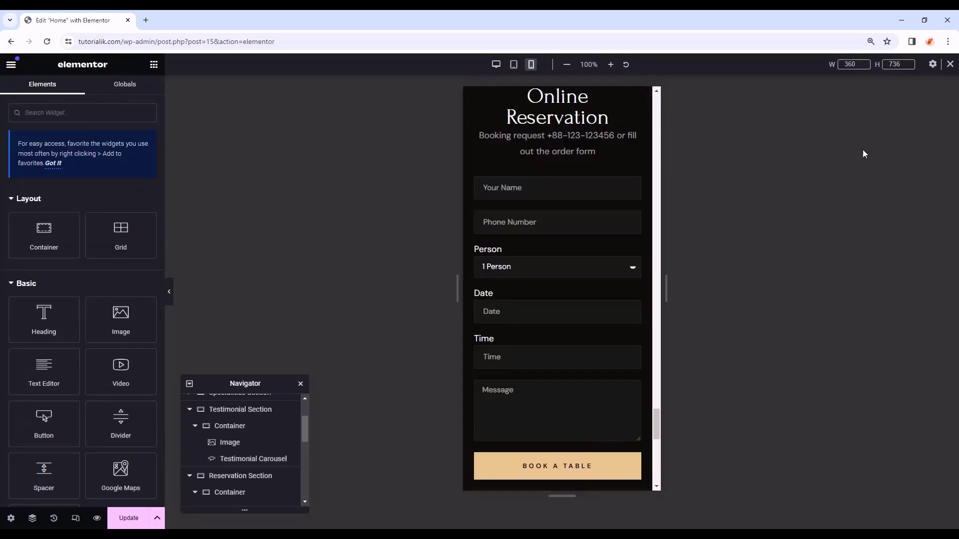
scroll(640, 218, "up", 1)
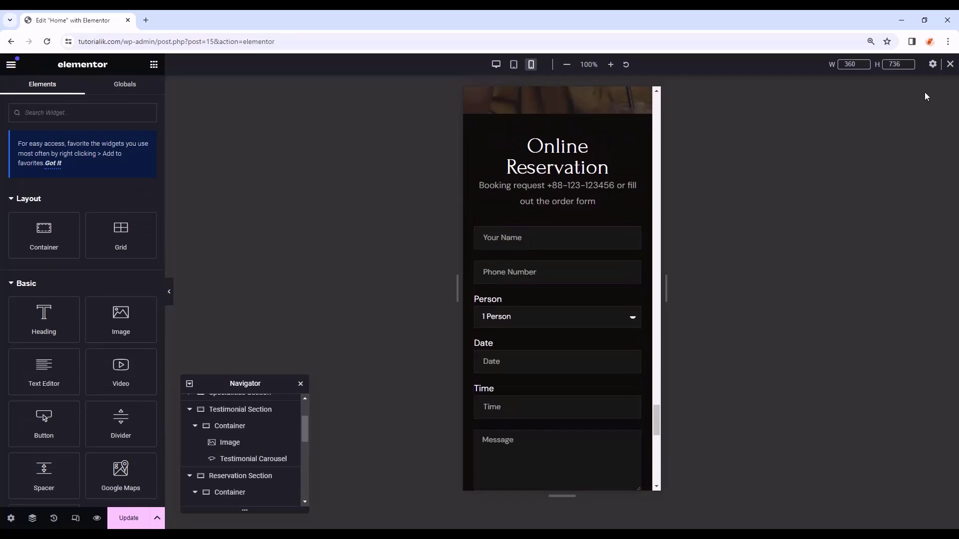
- Return to desktop width and scroll the page down to the Breakfast, Appetizers and Drinks cards
left_click(949, 64)
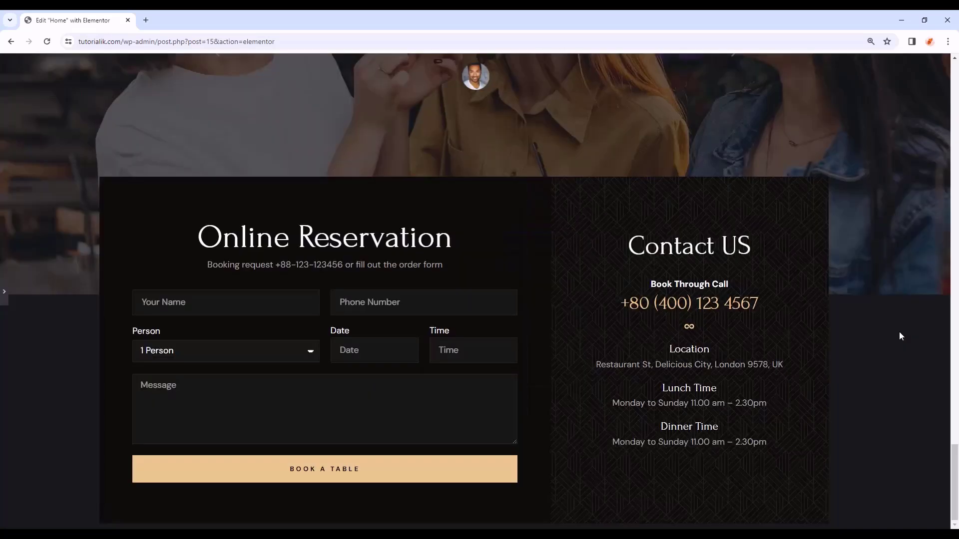
mouse_move(955, 457)
left_mouse_down()
mouse_move(957, 365)
mouse_move(956, 459)
left_mouse_up()
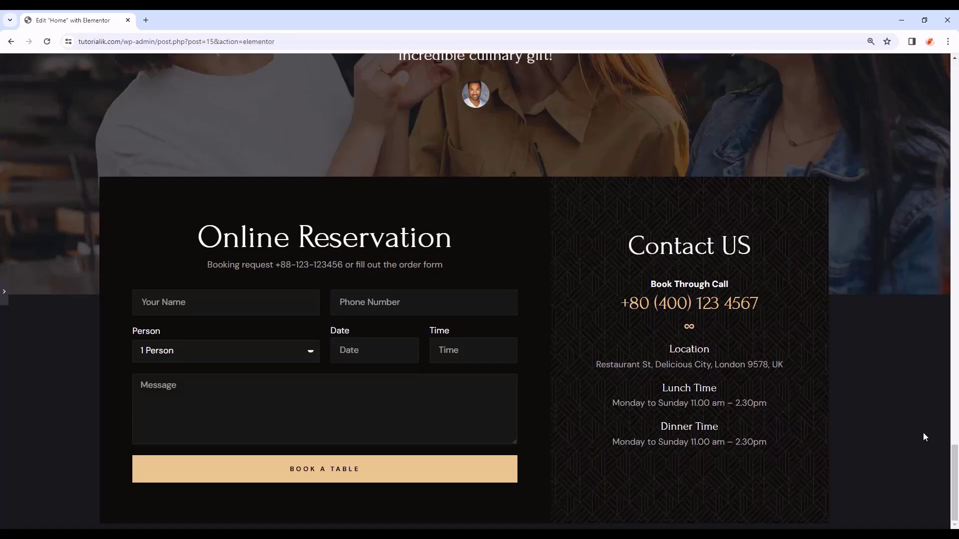
left_click_drag(956, 488, 941, 197)
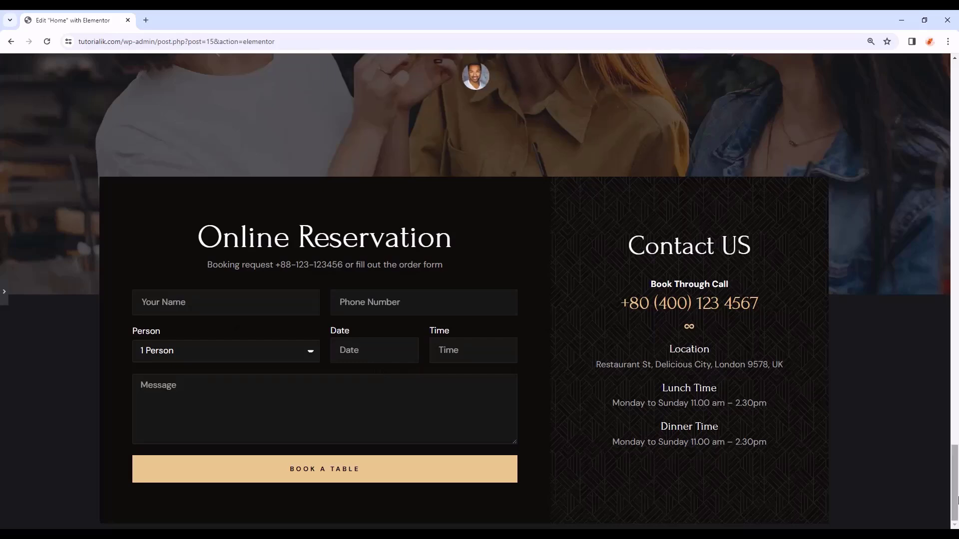
left_click_drag(957, 499, 953, 218)
scroll(817, 140, "up", 2)
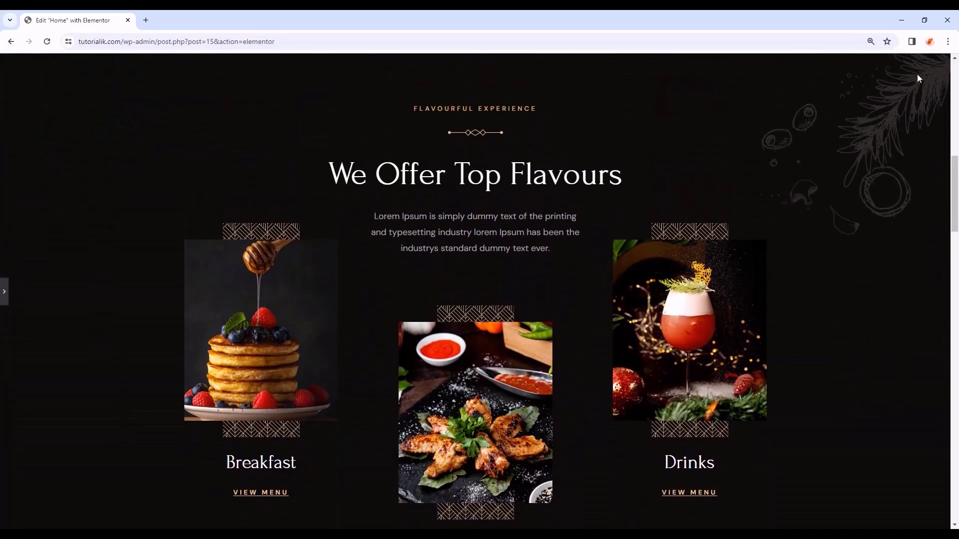
scroll(846, 156, "down", 5)
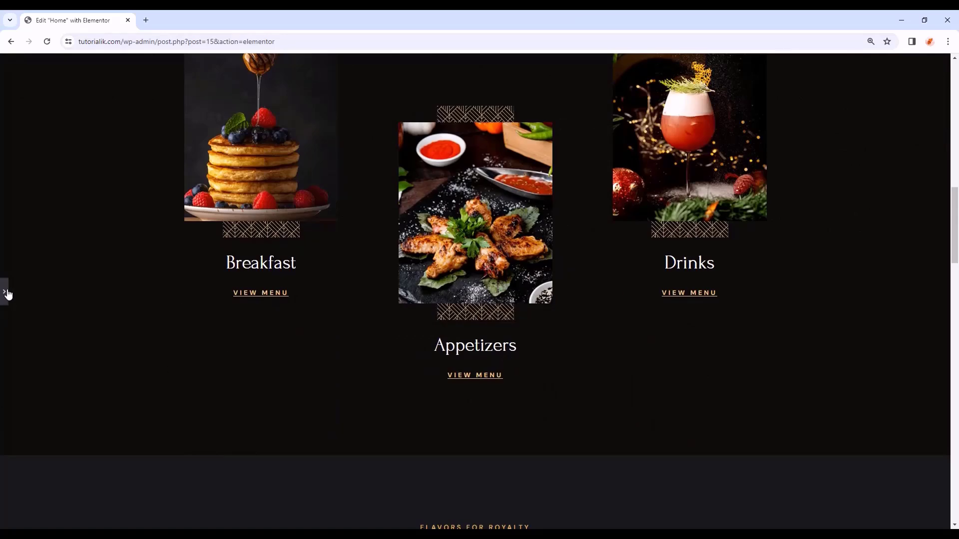
left_click(8, 295)
- Give the Flavours container a classic background overlay using the rosemary sketch image
scroll(462, 306, "up", 4)
left_click(551, 145)
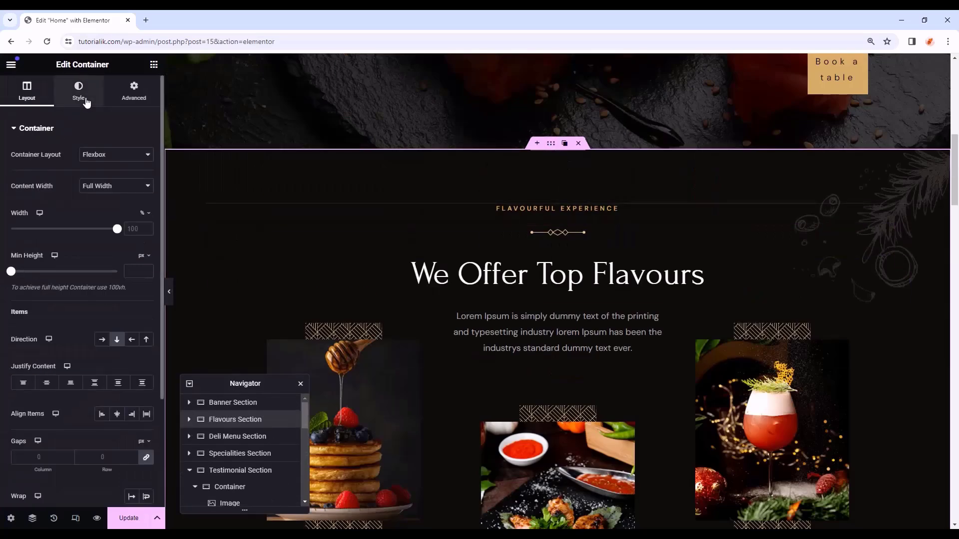
left_click(80, 94)
mouse_move(99, 262)
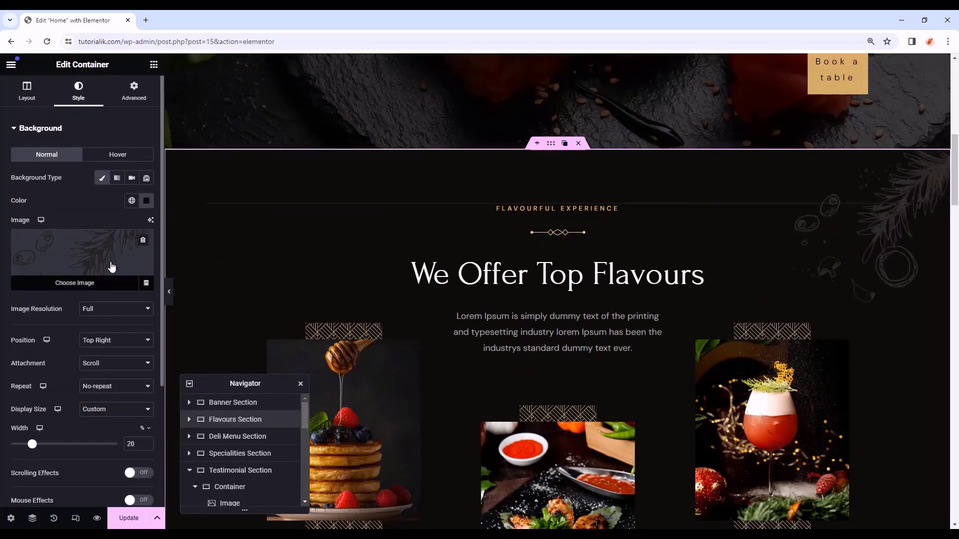
left_click(39, 130)
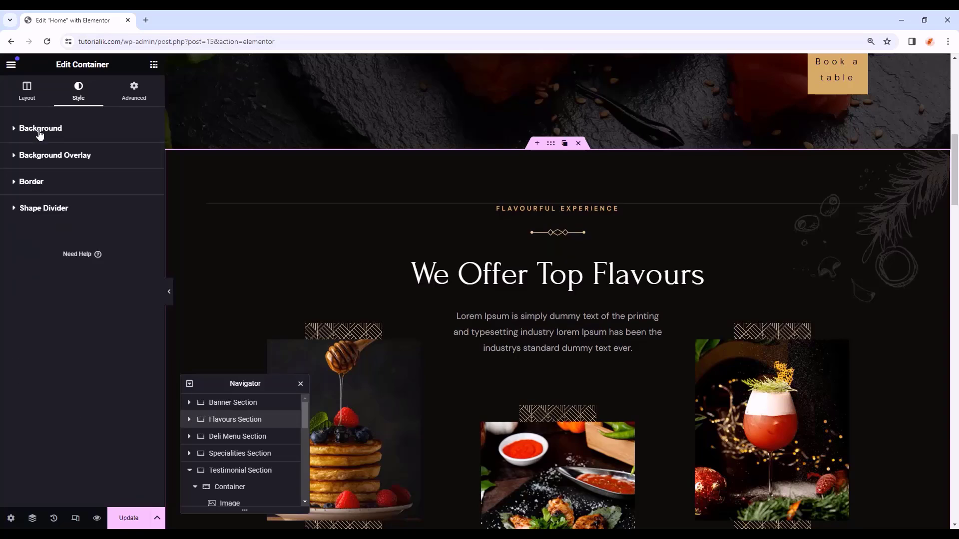
scroll(276, 223, "down", 1)
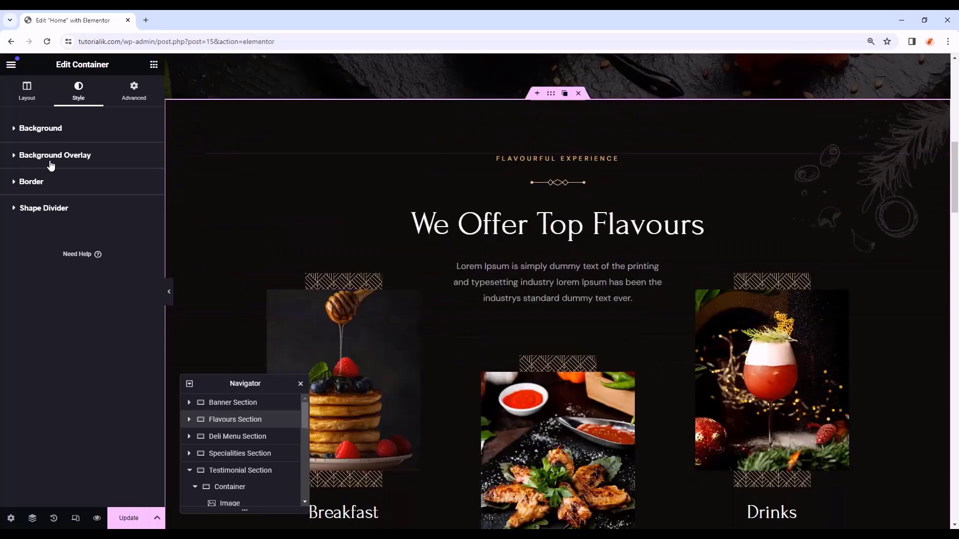
left_click(50, 165)
left_click(135, 206)
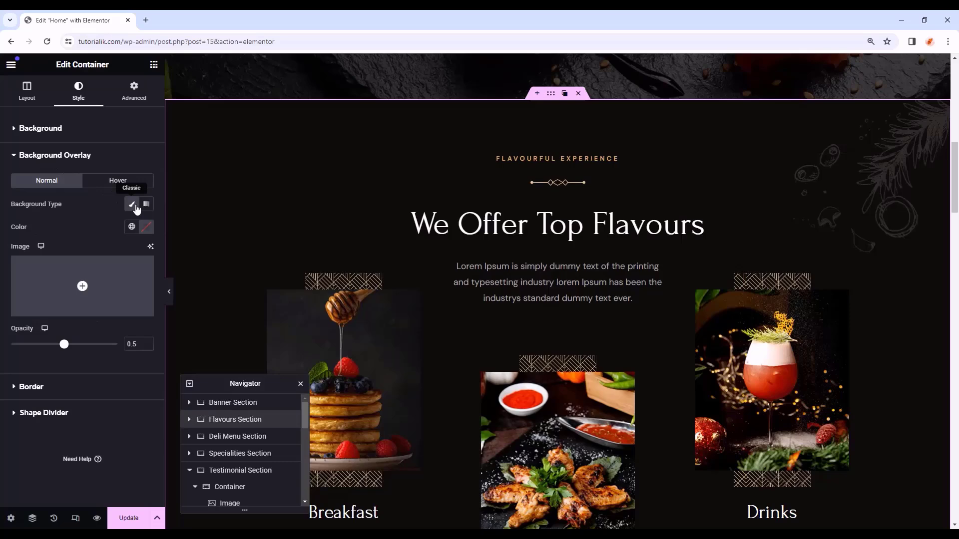
left_click(82, 286)
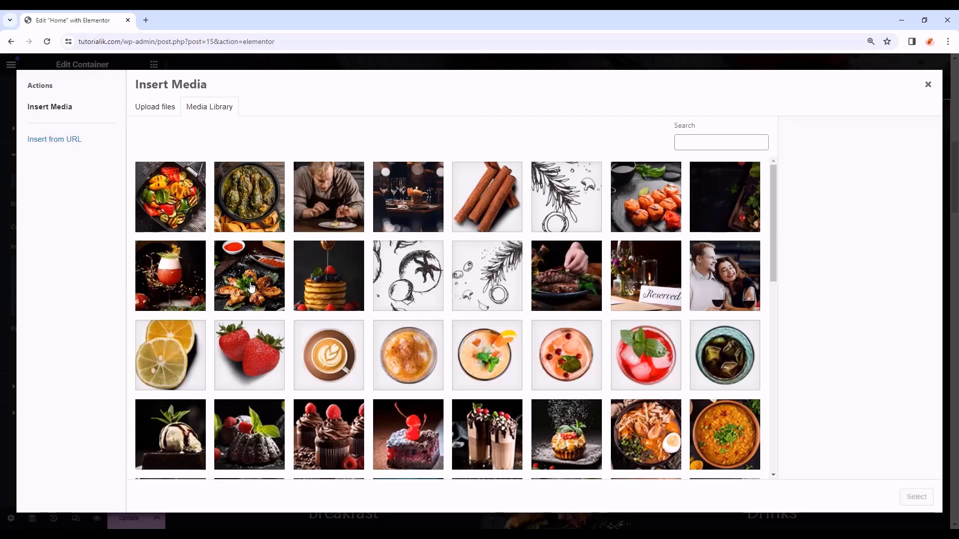
left_click(569, 204)
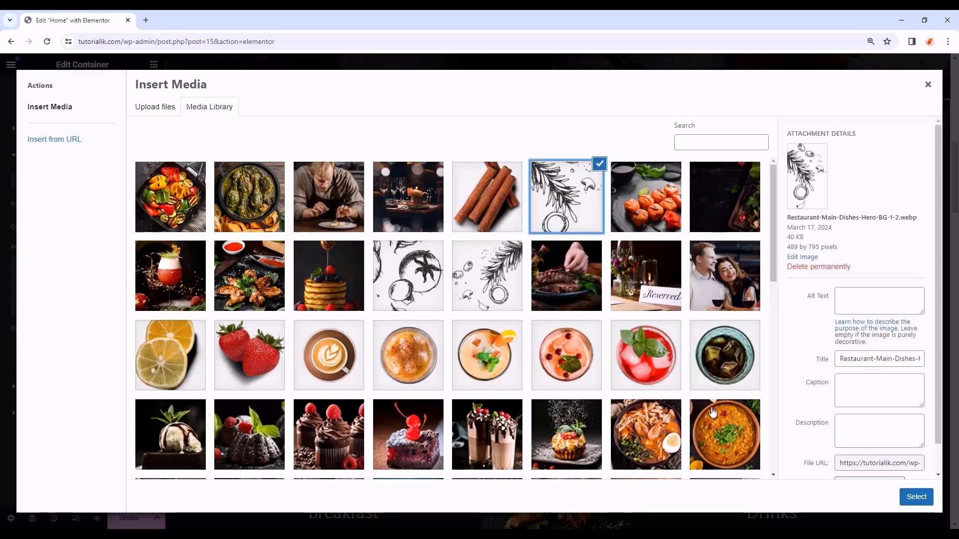
left_click(916, 501)
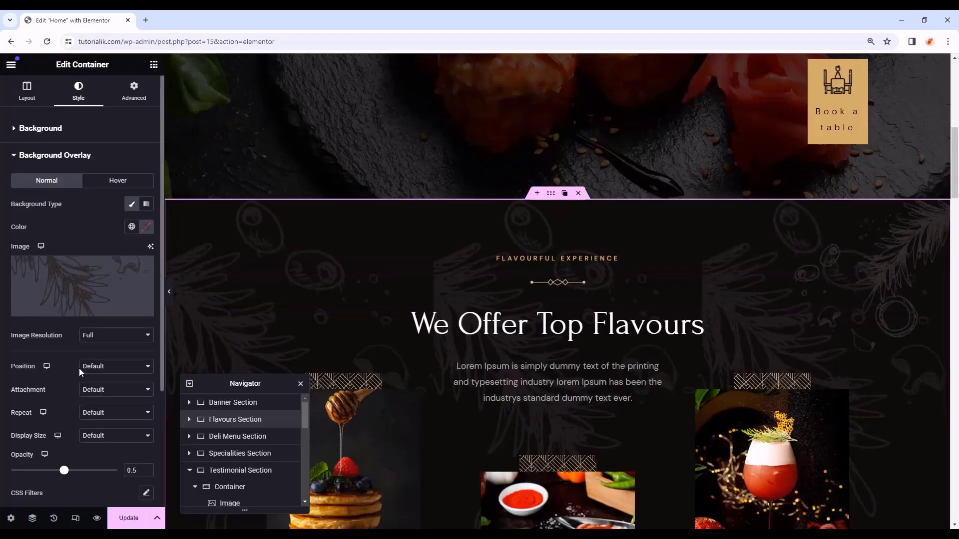
- Set the overlay to Bottom Left position, Scroll attachment and No-repeat
left_click(100, 367)
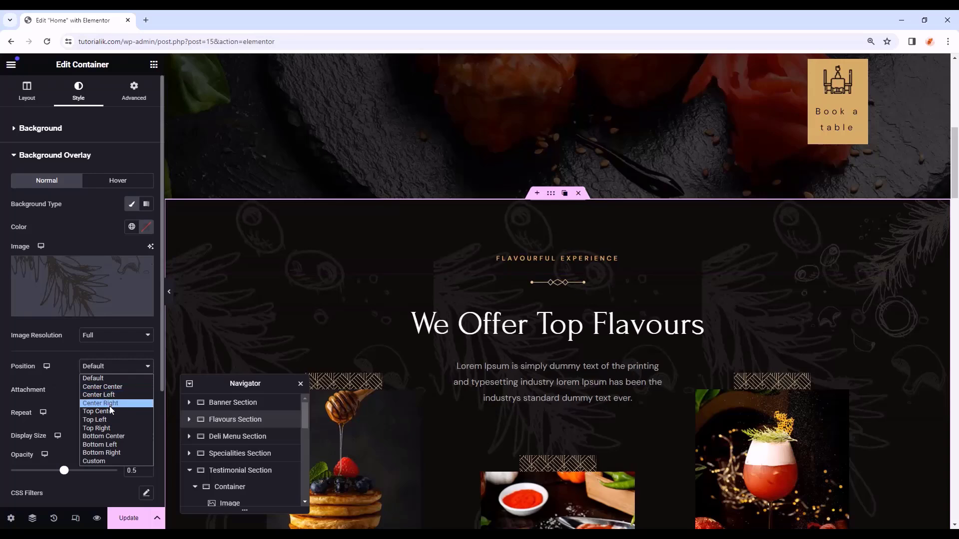
left_click(114, 445)
scroll(117, 390, "down", 1)
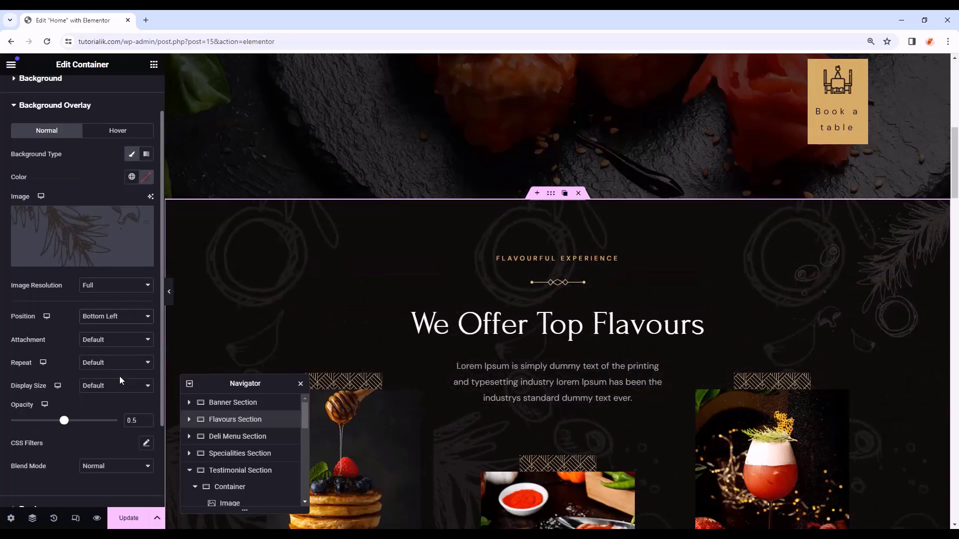
left_click(118, 345)
left_click(95, 360)
left_click(104, 368)
left_click(73, 380)
- Size the overlay at a custom 16% width with opacity 1
scroll(73, 381, "down", 1)
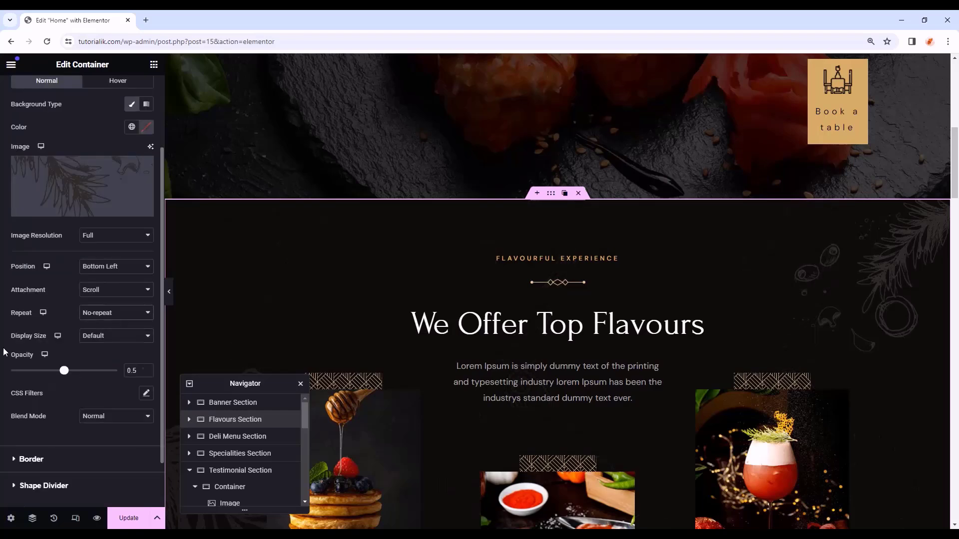
left_click(99, 337)
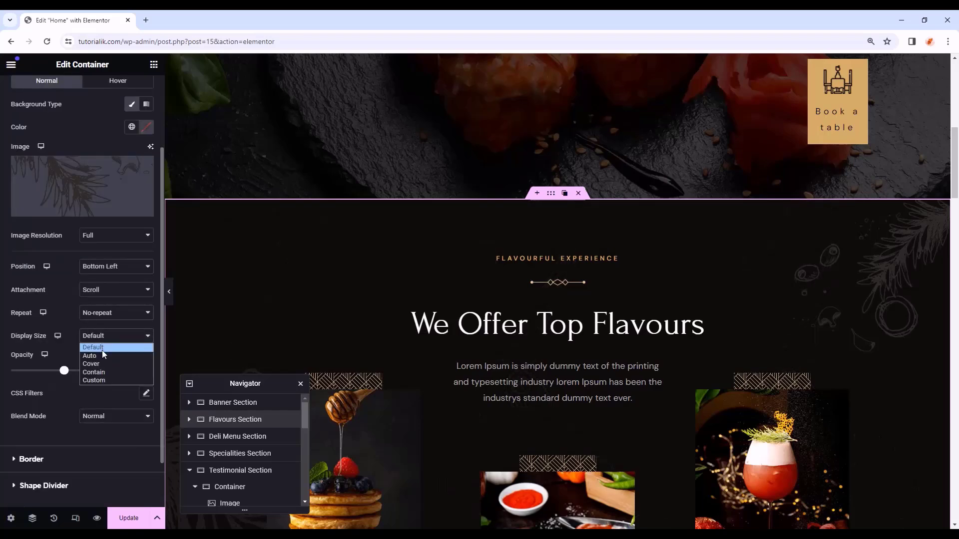
left_click(104, 380)
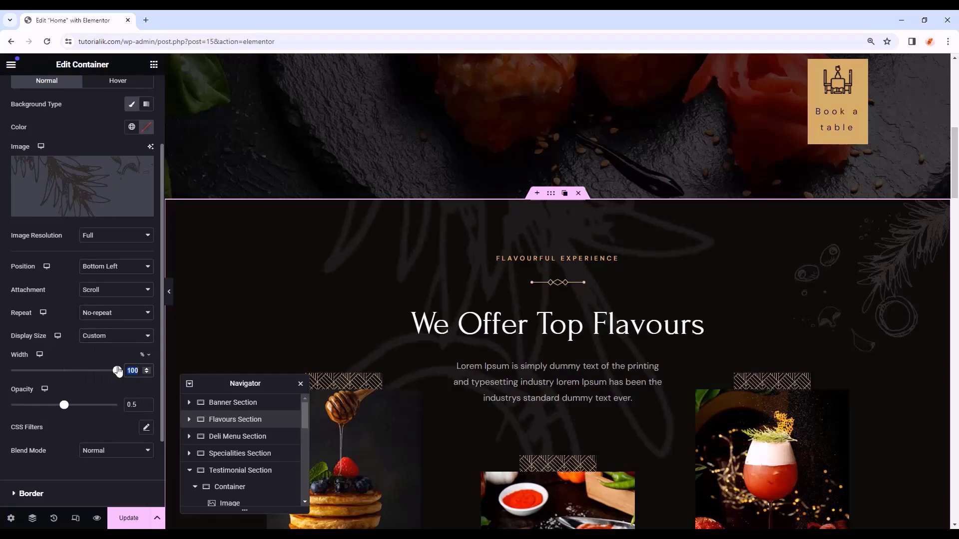
key("BackSpace")
type("16")
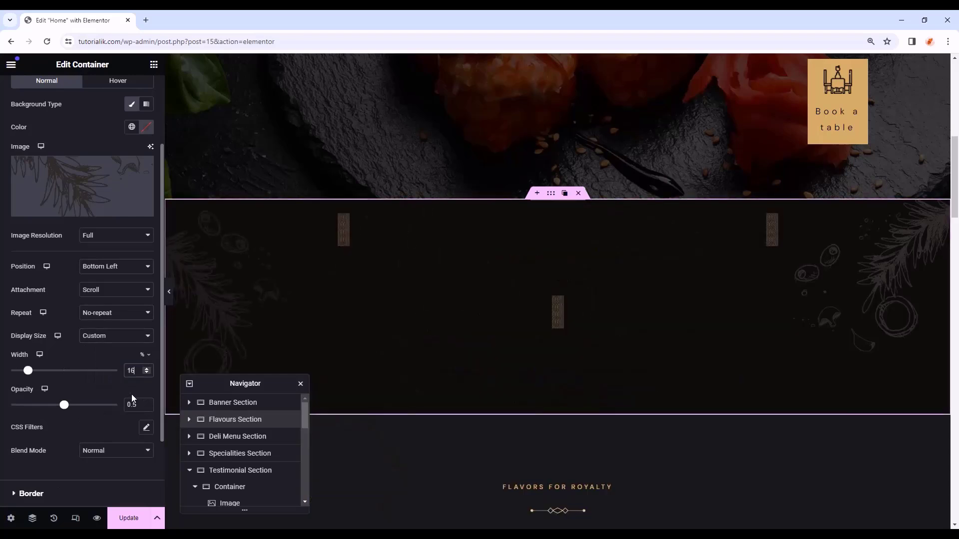
left_click_drag(138, 405, 110, 405)
type("1")
- Preview the page with the editor hidden to check the Flavours overlay
scroll(322, 297, "down", 3)
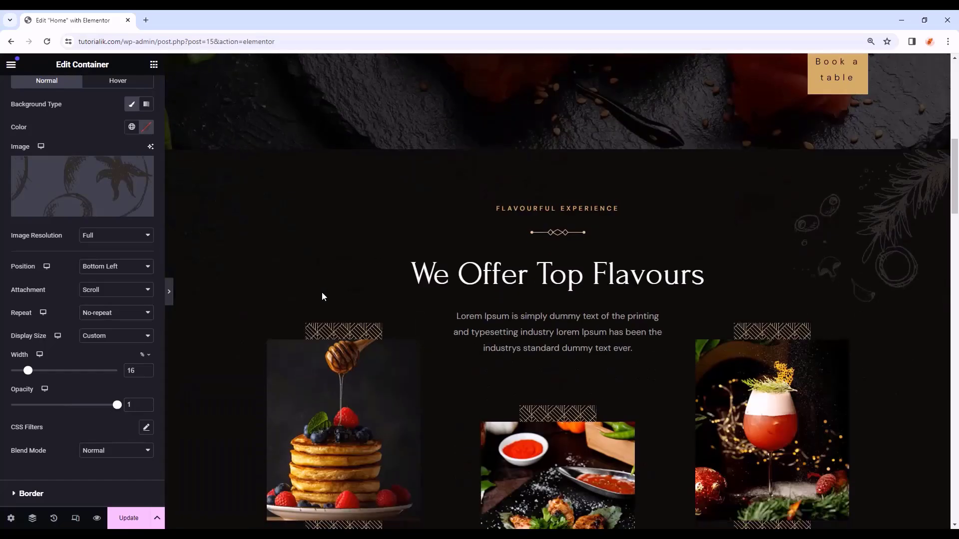
key("ctrl+p")
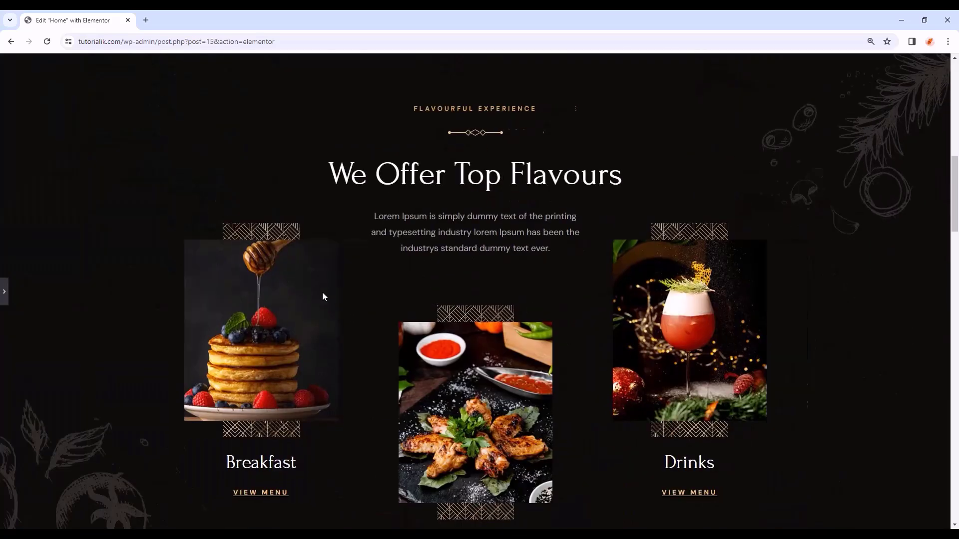
scroll(322, 296, "down", 2)
scroll(109, 384, "down", 2)
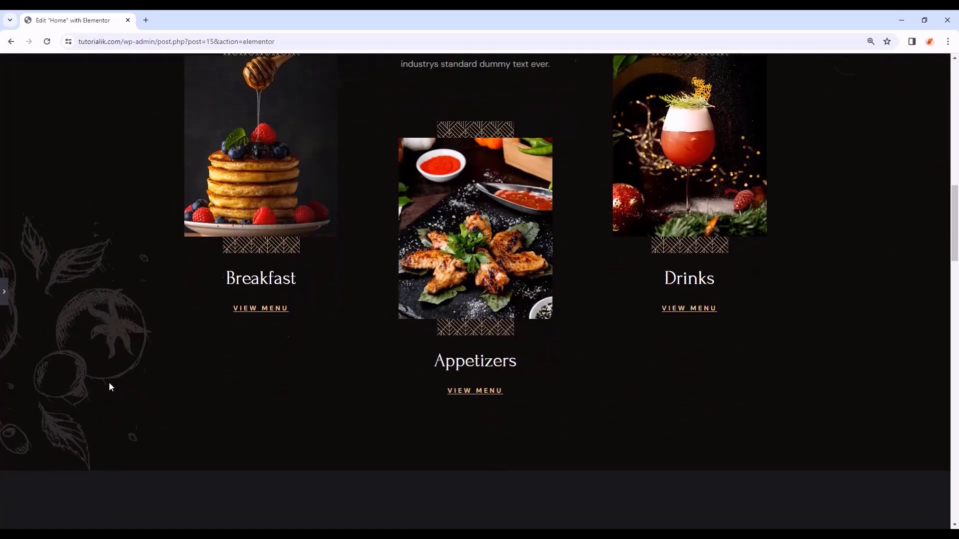
scroll(797, 276, "up", 6)
scroll(797, 277, "down", 3)
scroll(689, 291, "up", 2)
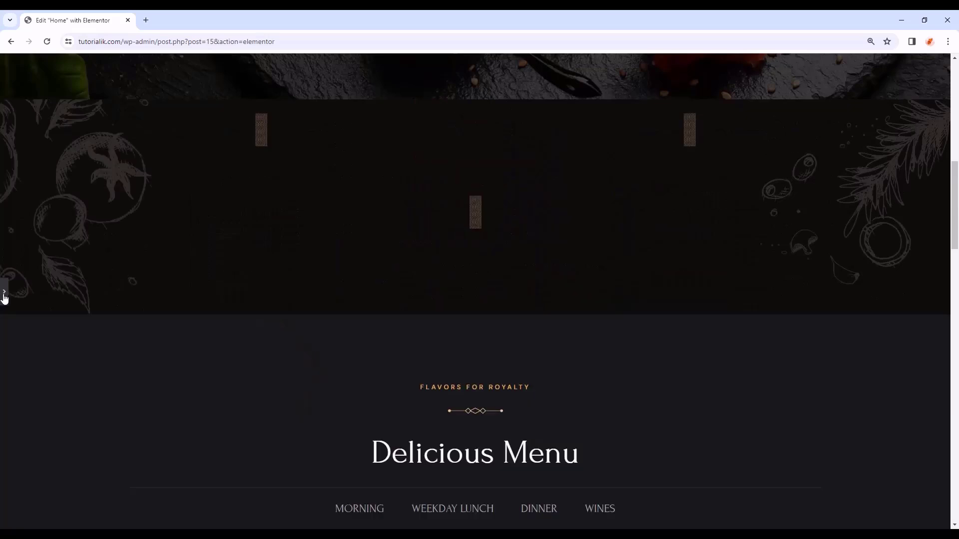
scroll(854, 350, "down", 3)
scroll(782, 328, "down", 10)
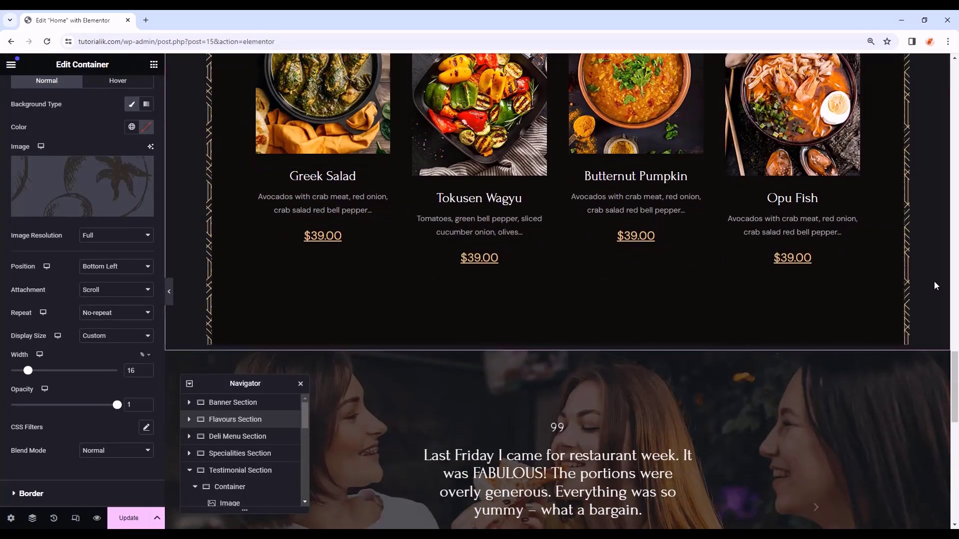
scroll(934, 282, "down", 1)
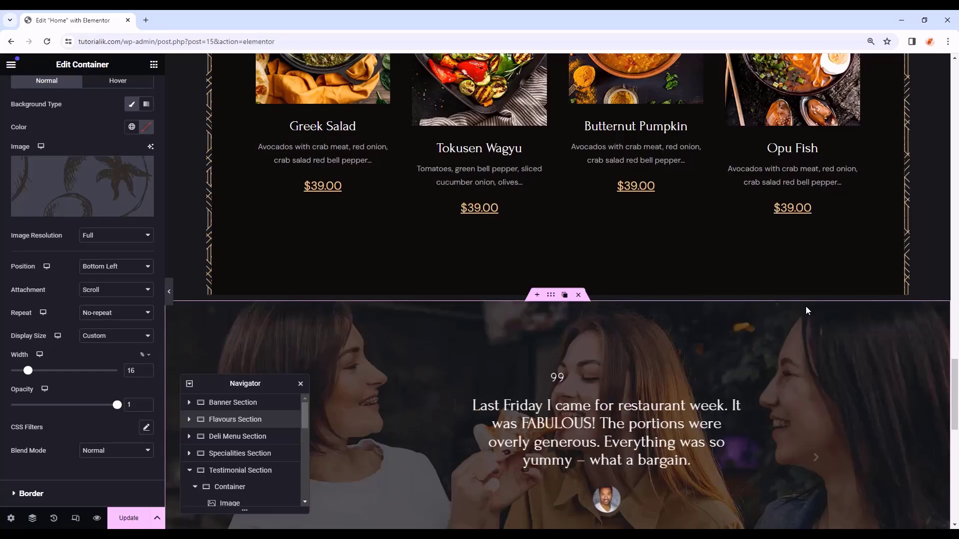
scroll(805, 306, "up", 7)
- Set the Specialities section's bottom margin to 100 px
left_click(551, 110)
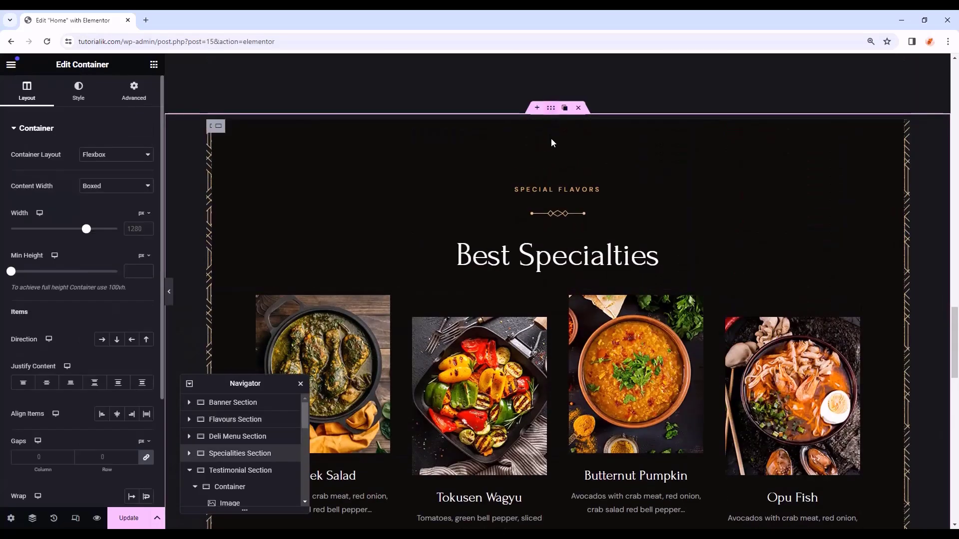
scroll(552, 150, "down", 3)
left_click(135, 95)
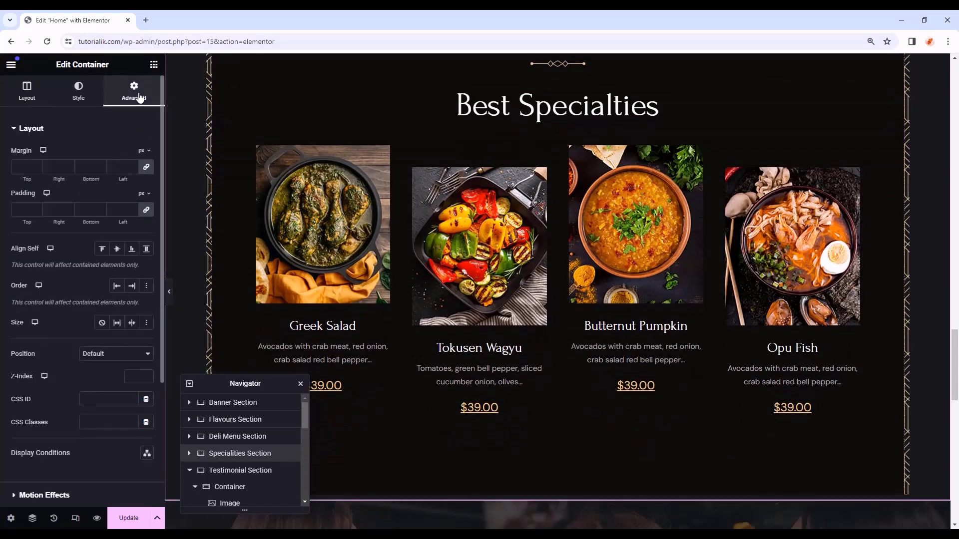
left_click(99, 166)
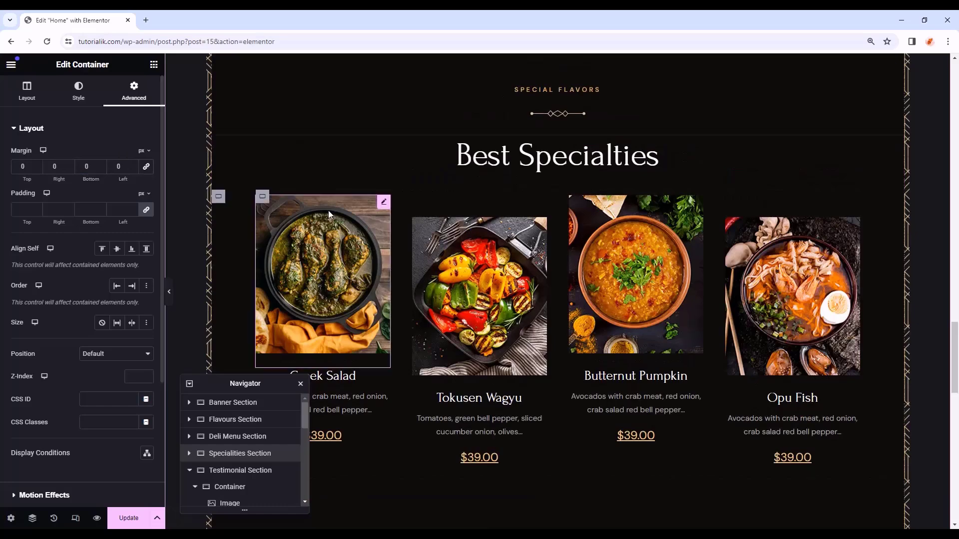
scroll(328, 214, "down", 2)
left_click_drag(94, 166, 72, 166)
type("100")
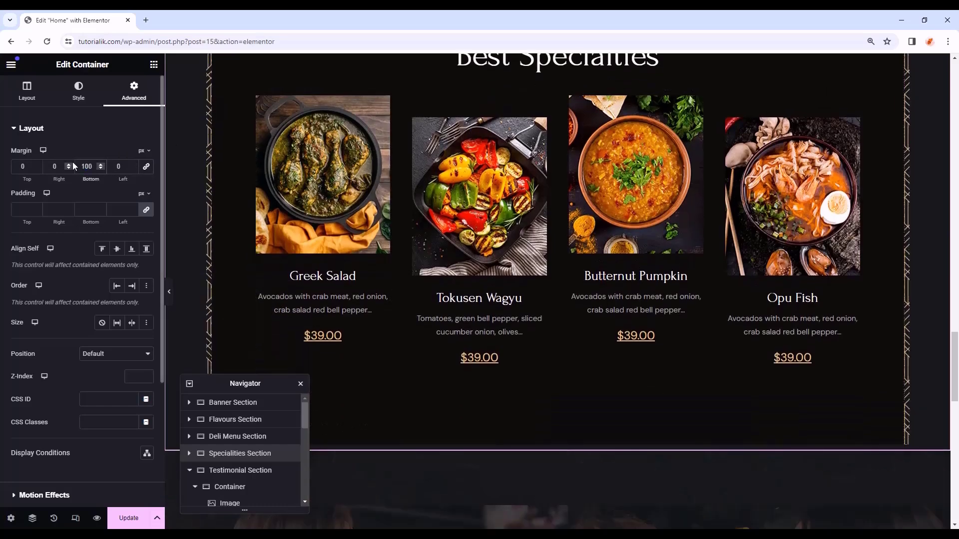
scroll(580, 379, "down", 2)
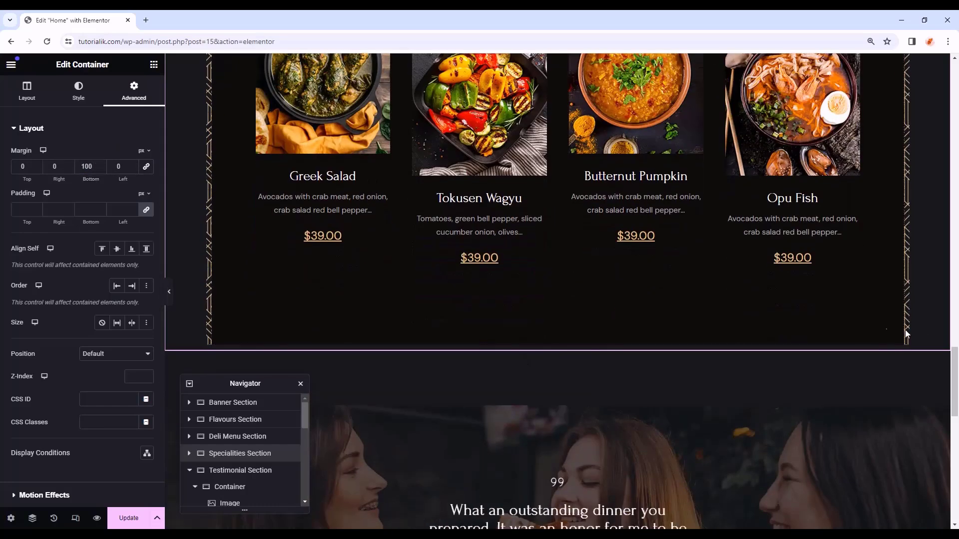
scroll(883, 328, "down", 5)
scroll(883, 327, "down", 9)
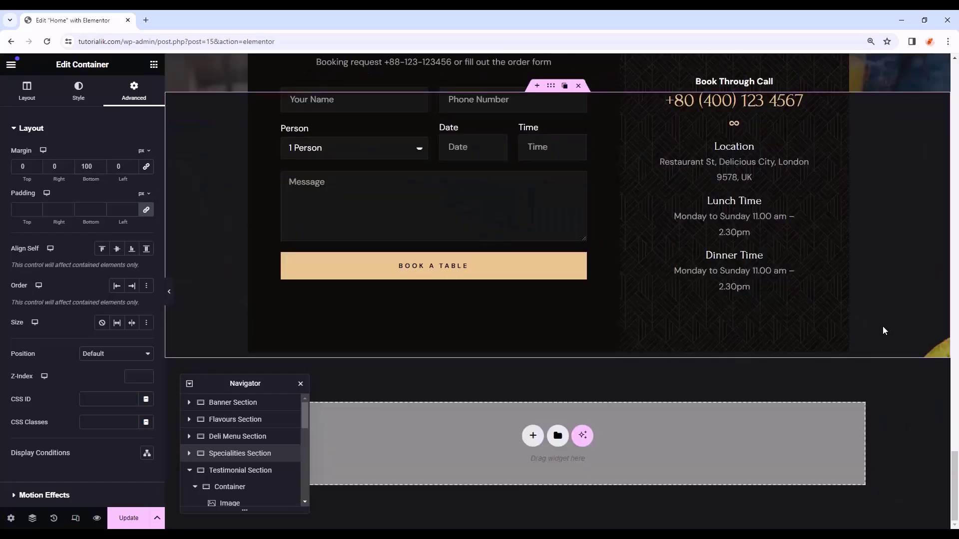
- Return to the widget list and Update the Home page to save the changes
left_click_drag(953, 462, 957, 47)
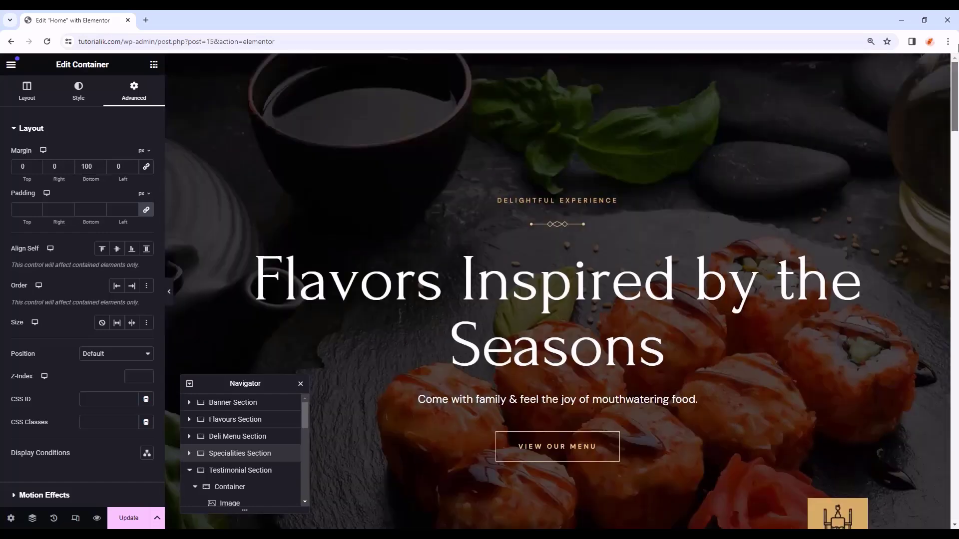
left_click_drag(954, 97, 955, 492)
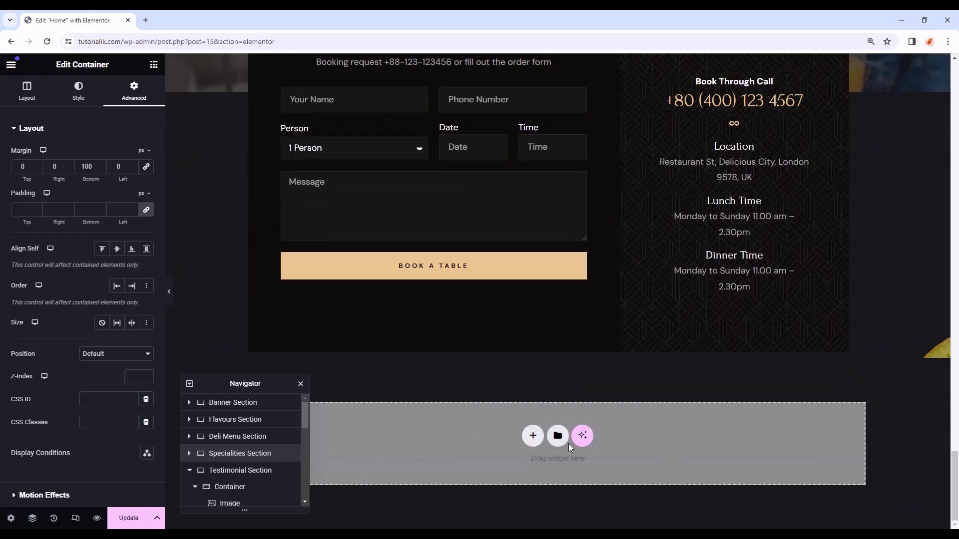
left_click(405, 460)
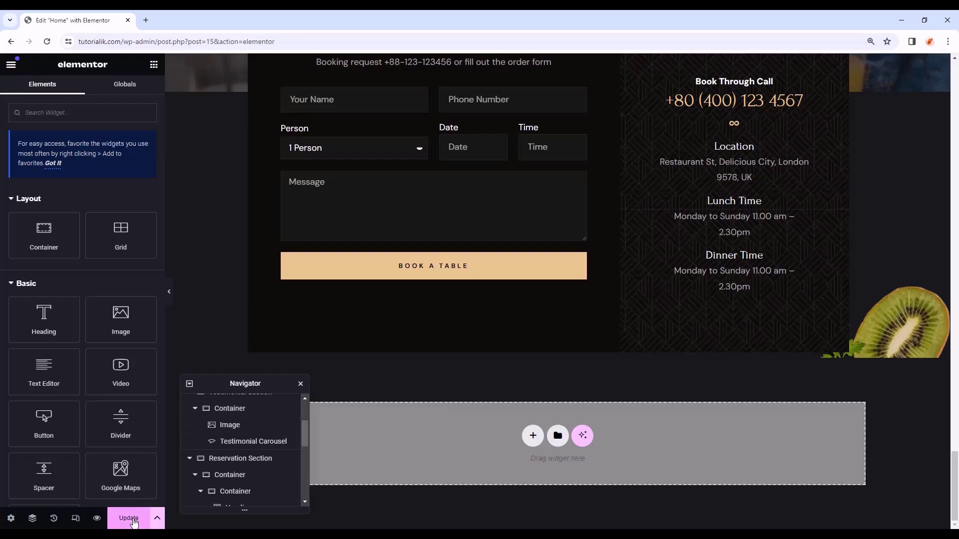
left_click(132, 520)
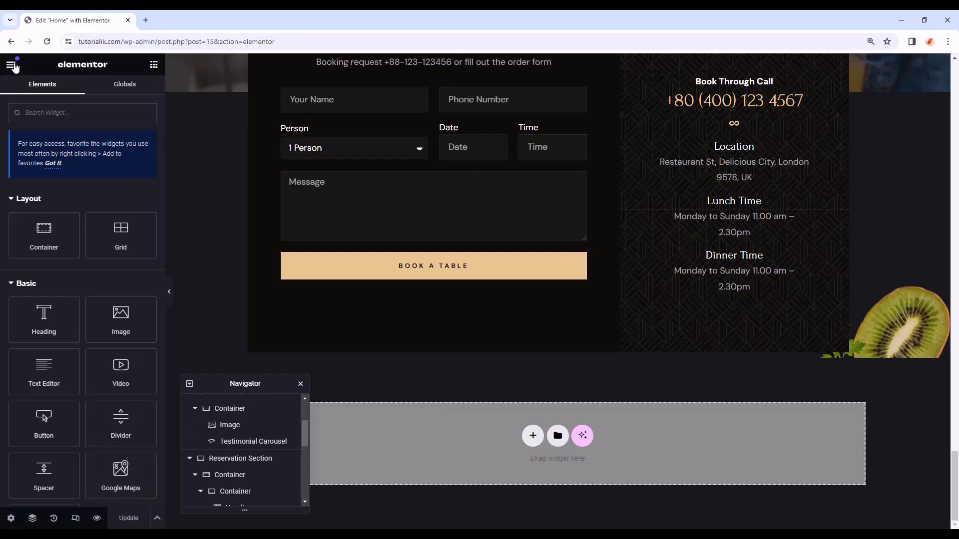
left_click(12, 65)
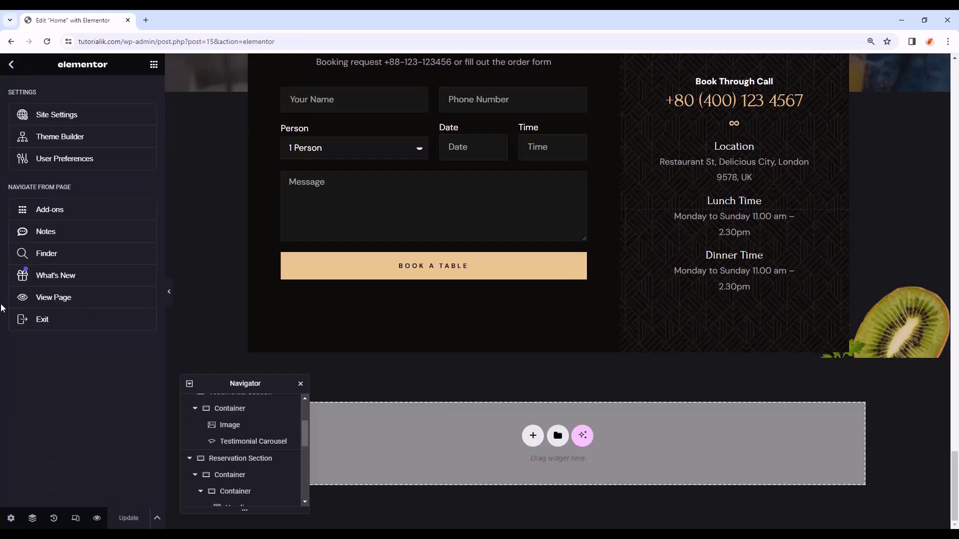
- Exit the Elementor page editor and go to Templates > Theme Builder in WordPress admin
left_click(100, 321)
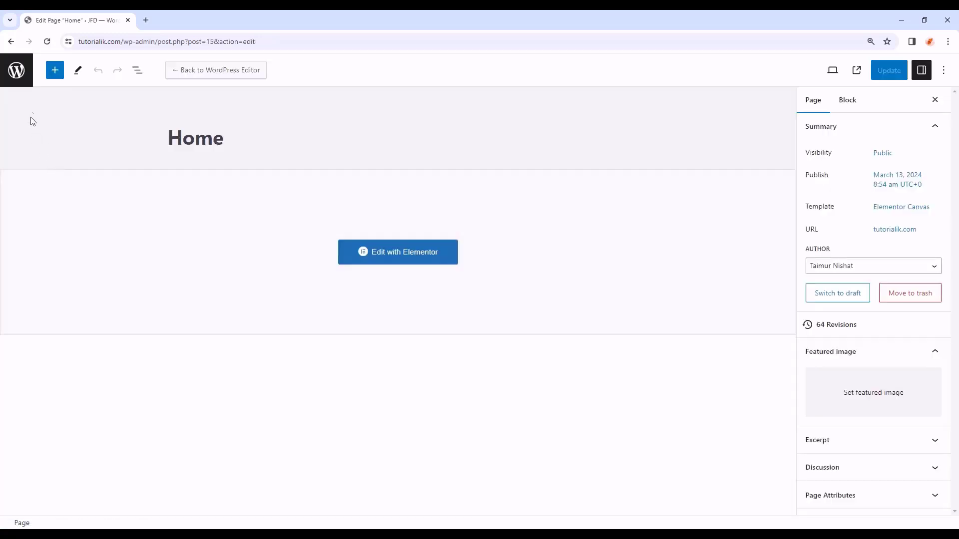
left_click(19, 75)
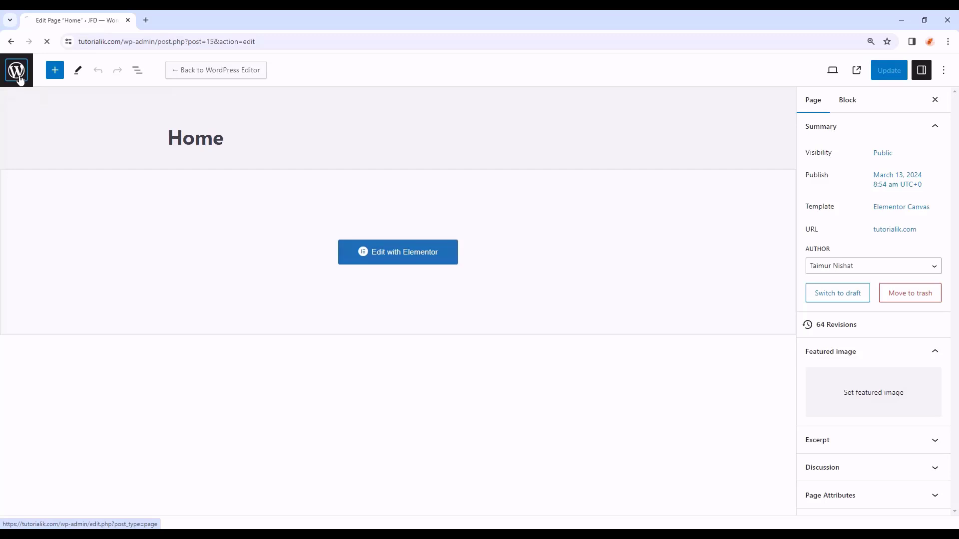
mouse_move(42, 255)
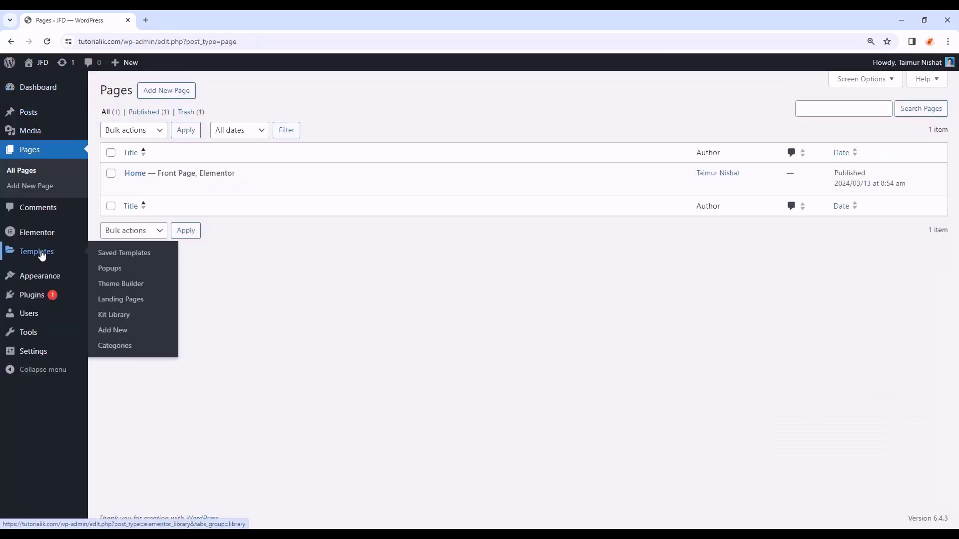
left_click(142, 285)
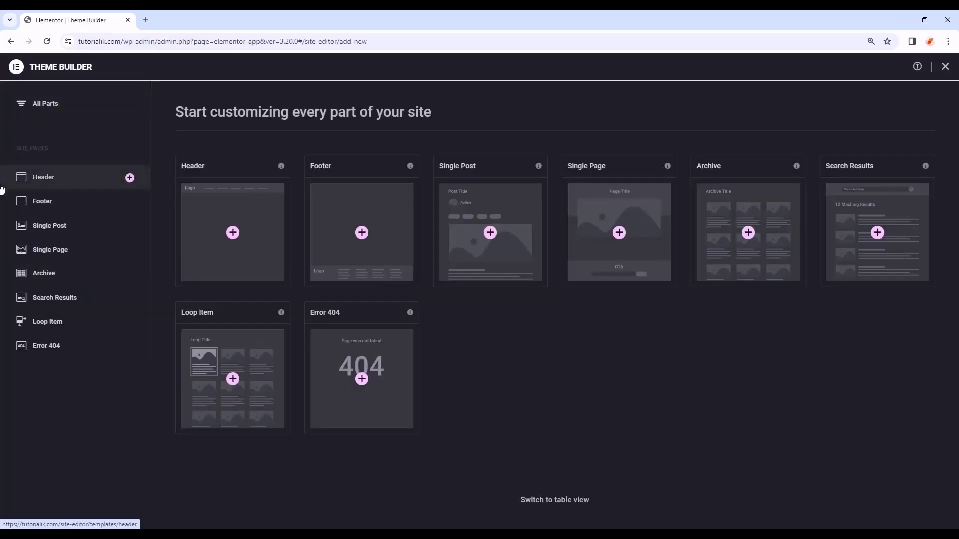
- Add a new Header template, browse the Library's Pages, close it and switch to File Explorer
left_click(83, 182)
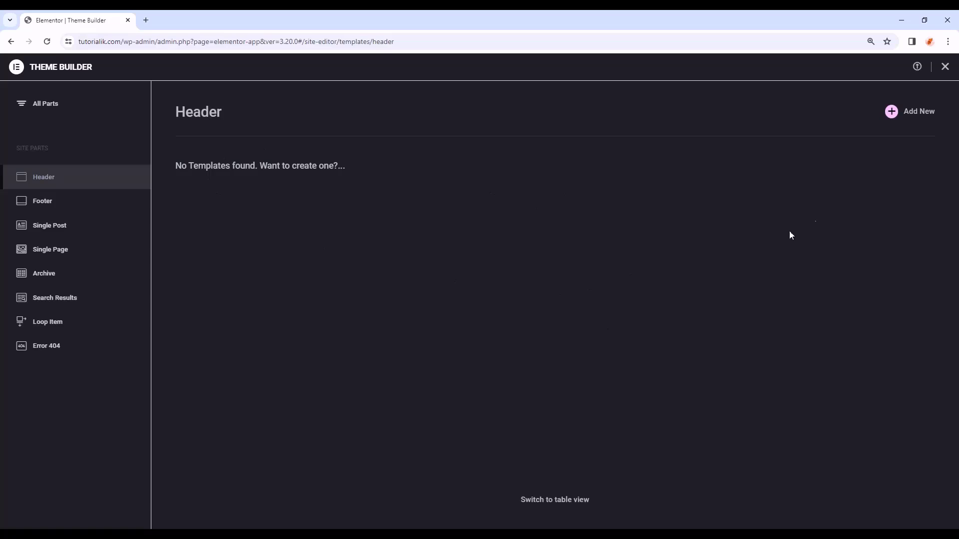
left_click(903, 116)
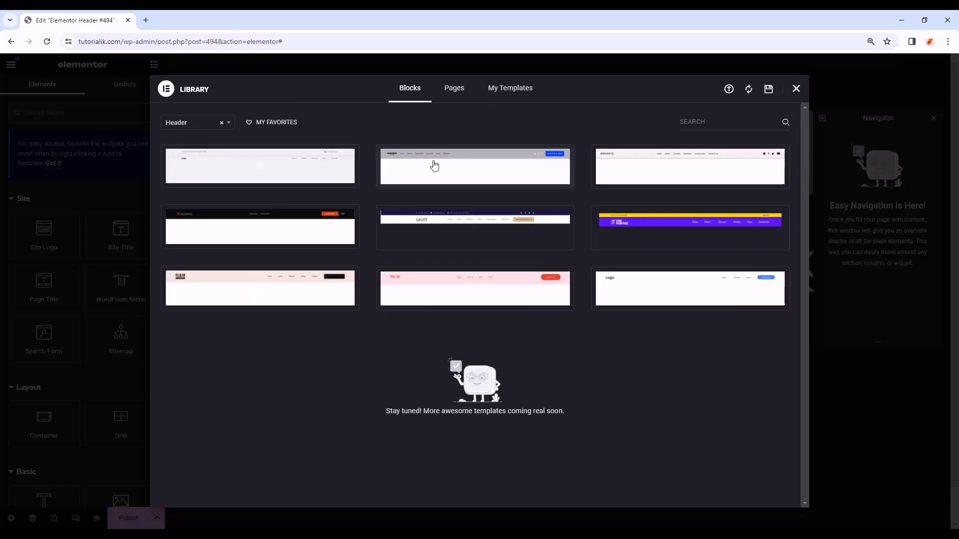
left_click(460, 96)
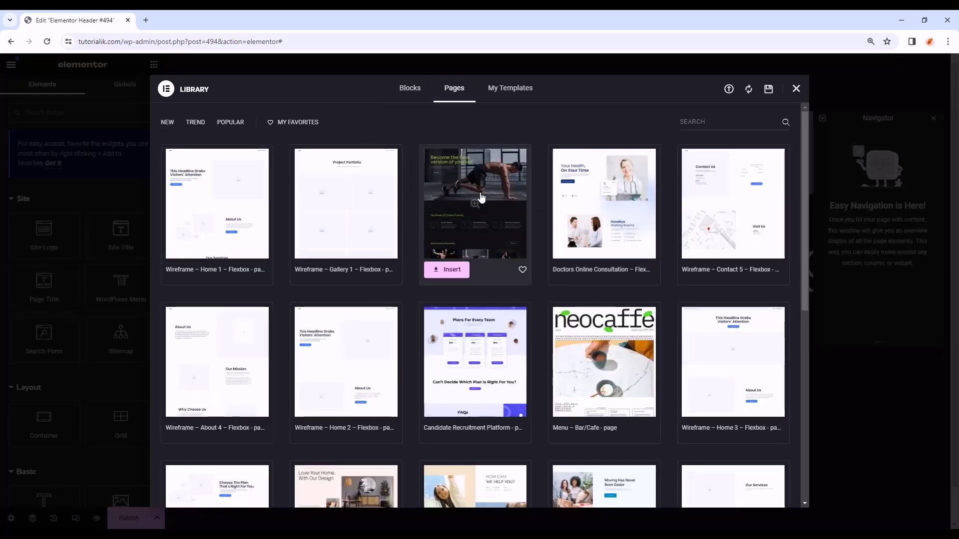
scroll(604, 262, "down", 5)
scroll(445, 393, "down", 3)
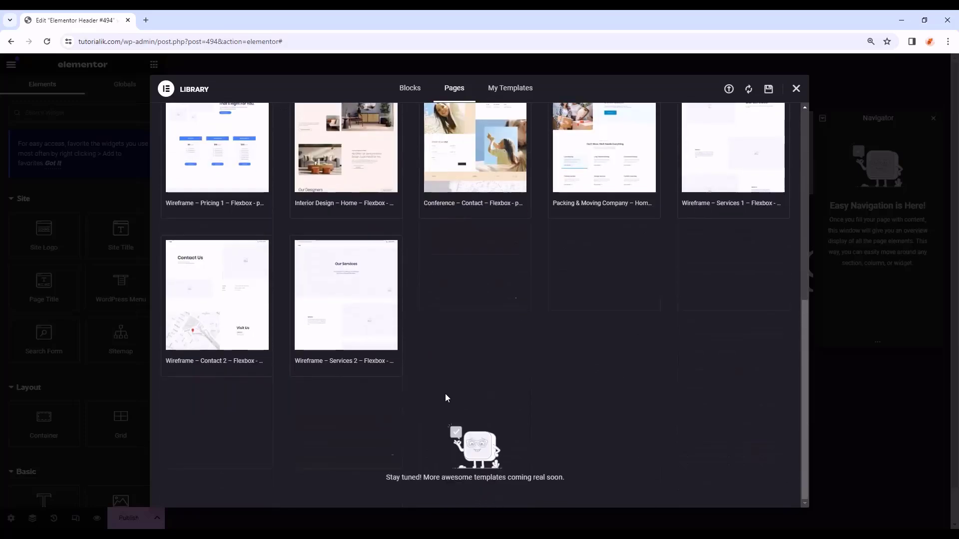
scroll(447, 383, "up", 6)
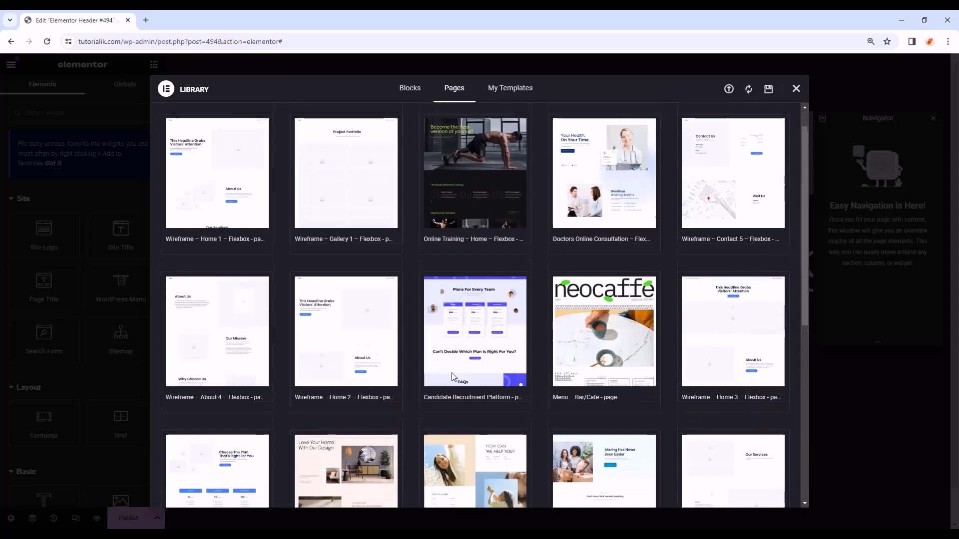
scroll(451, 372, "up", 2)
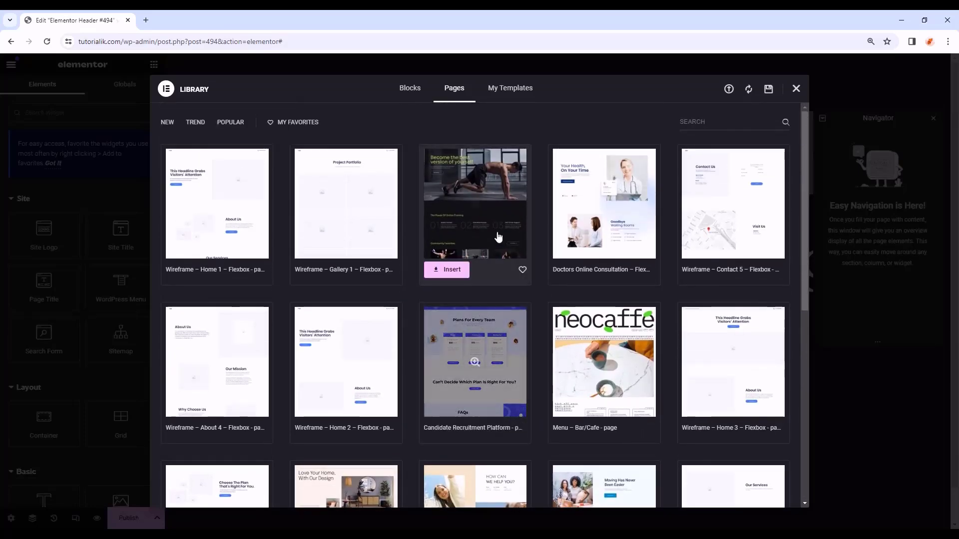
left_click(796, 89)
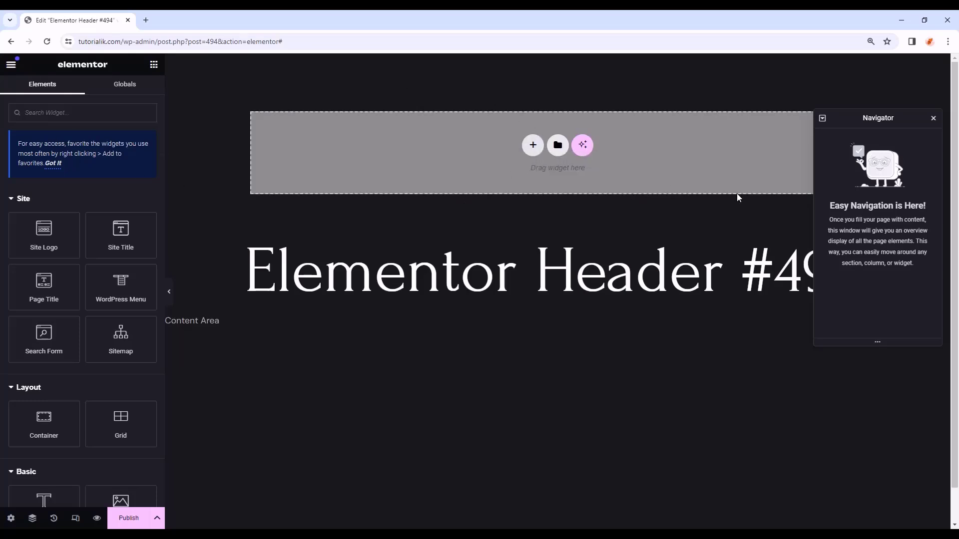
key("alt+Tab")
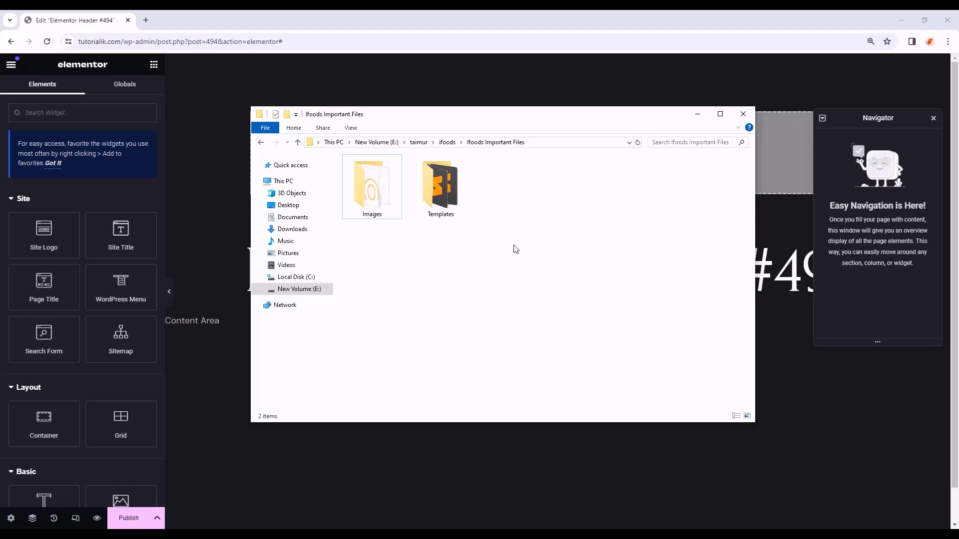
- Look inside the Images folder, then open the Templates folder holding the five JSON templates
left_click(388, 210)
left_click(441, 218)
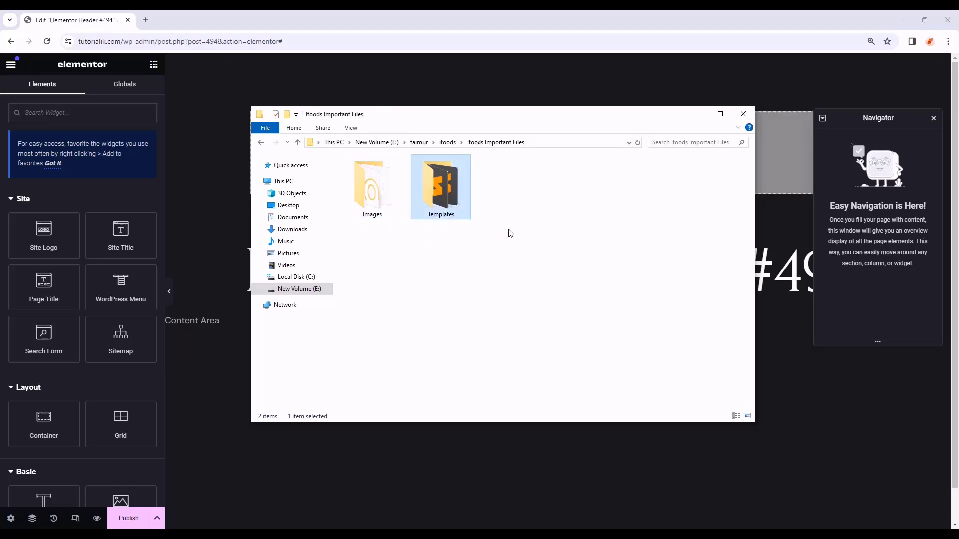
double_click(387, 216)
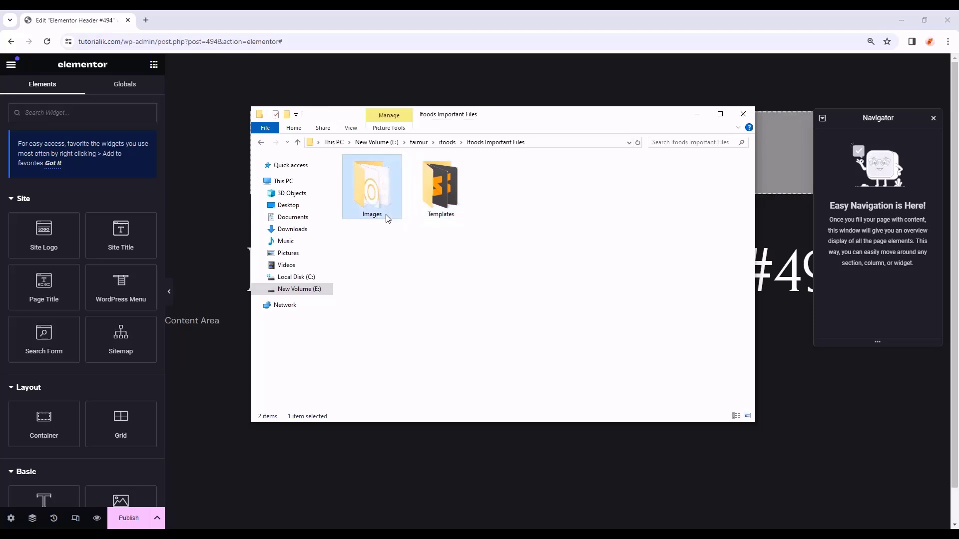
left_click(299, 143)
left_click(460, 200)
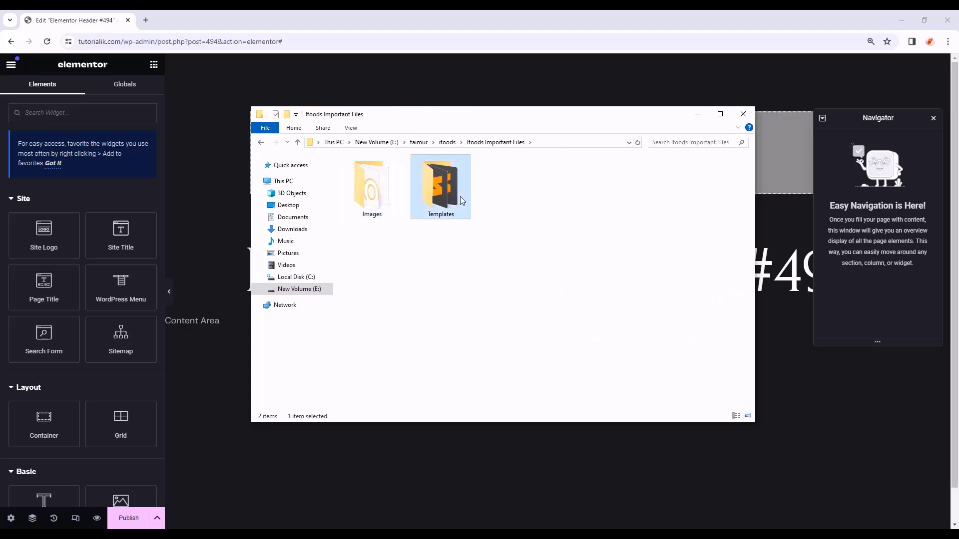
double_click(460, 198)
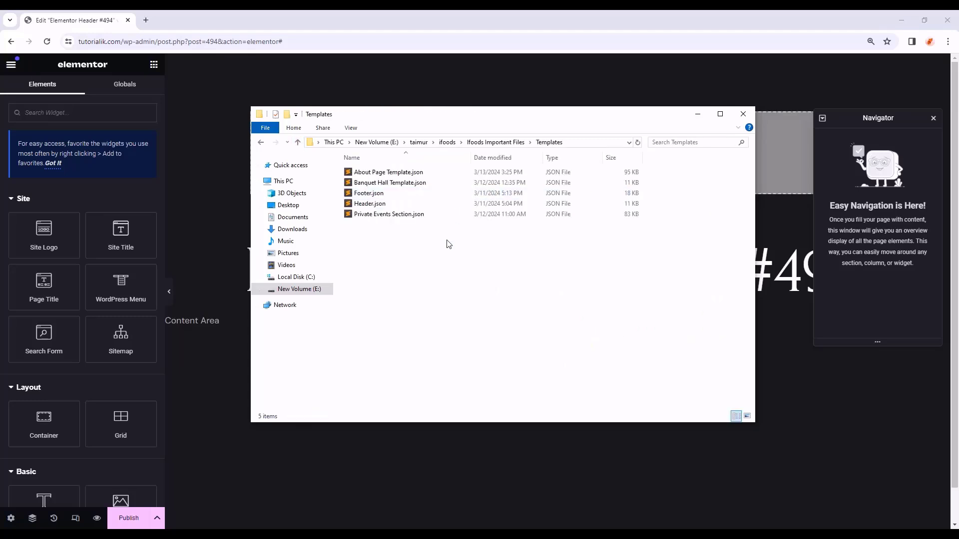
left_click_drag(448, 242, 427, 167)
left_click(410, 257)
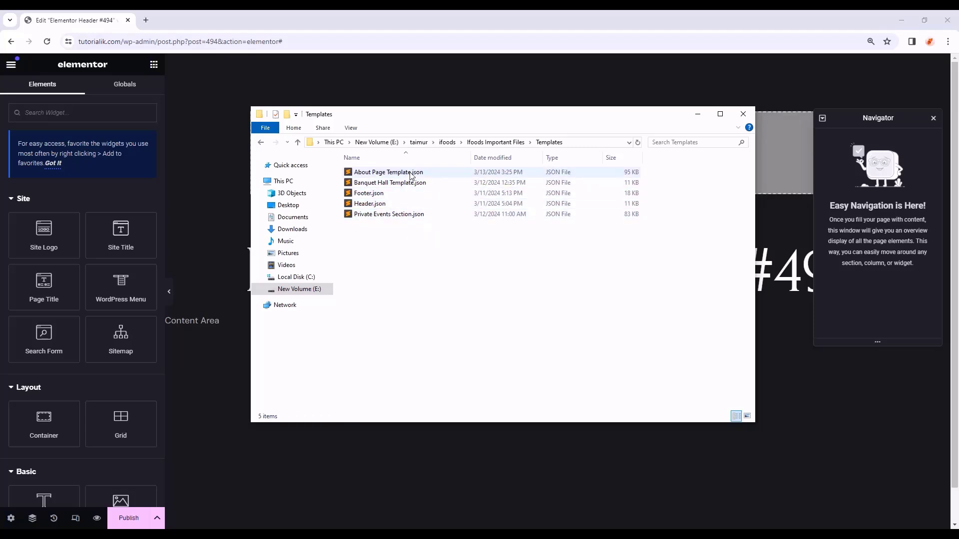
- Select Header.json, start a rename but keep its name unchanged, and minimize Explorer
left_click(404, 206)
left_click(402, 197)
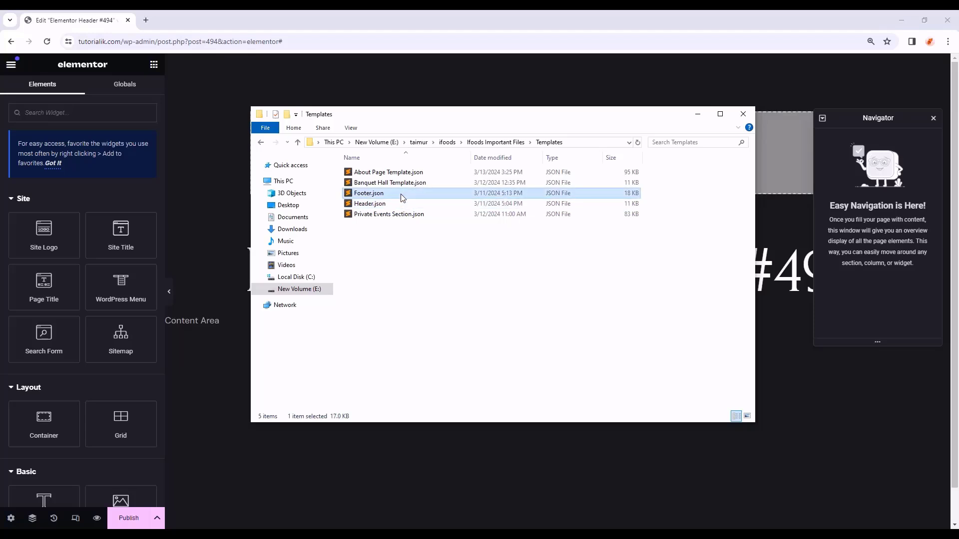
left_click(409, 205)
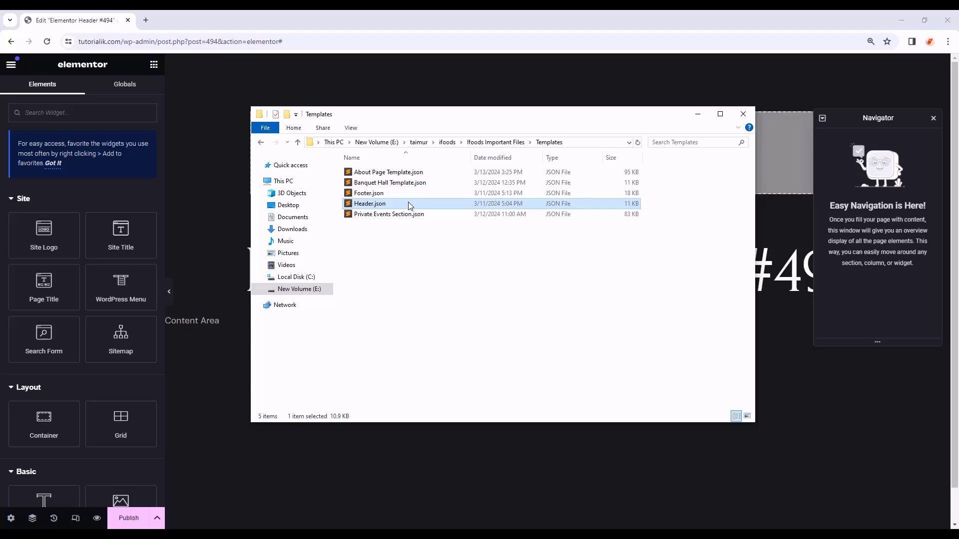
key("F2")
left_click_drag(395, 204, 374, 203)
left_click(425, 212)
left_click(857, 392)
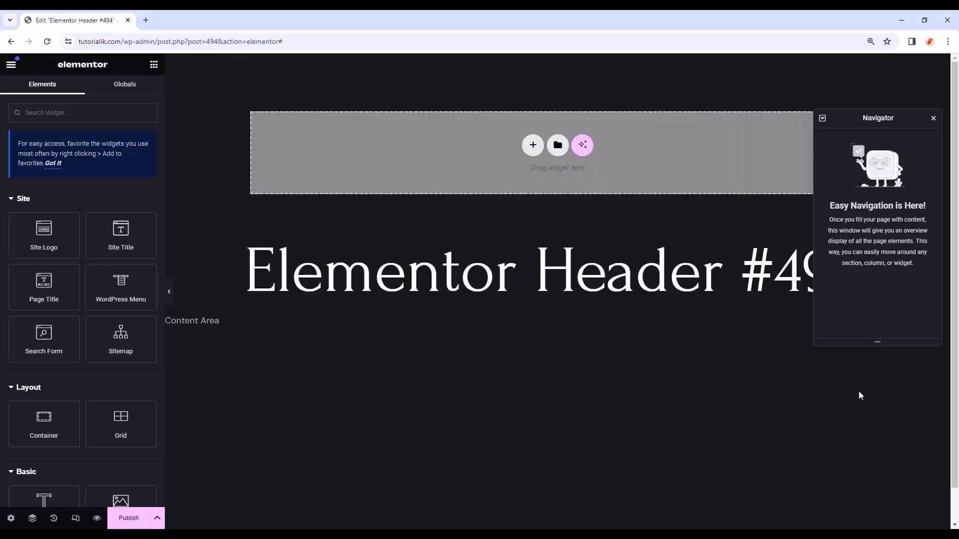
- Open the template library's My Templates tab and its Import area
left_click(558, 146)
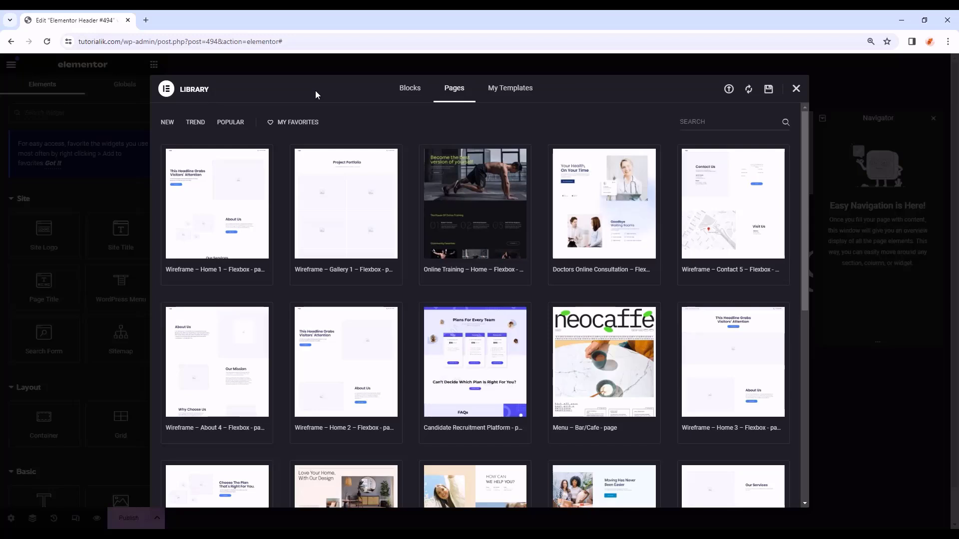
left_click(506, 96)
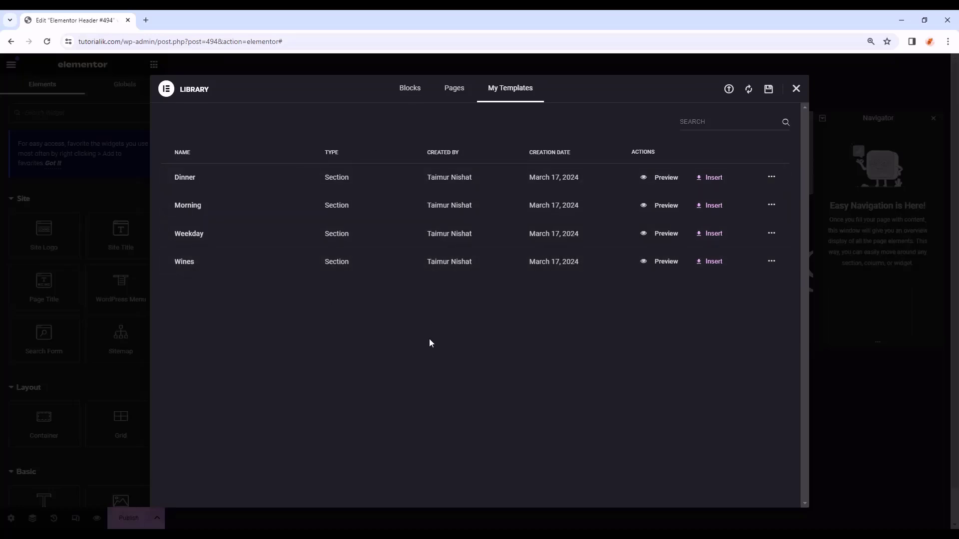
left_click(729, 90)
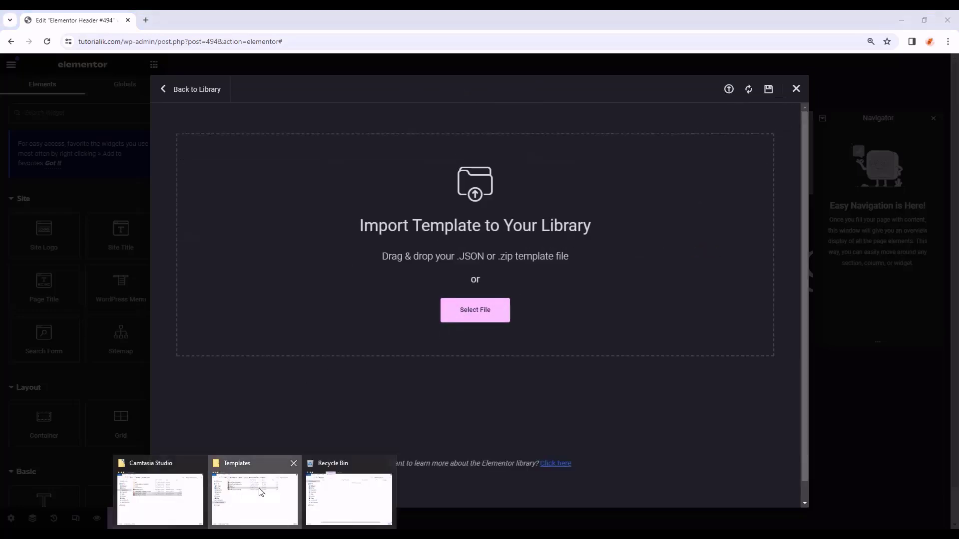
- Import Header.json by dragging it into the drop zone, then insert it and apply its settings
left_click(255, 495)
left_click_drag(563, 217, 253, 231)
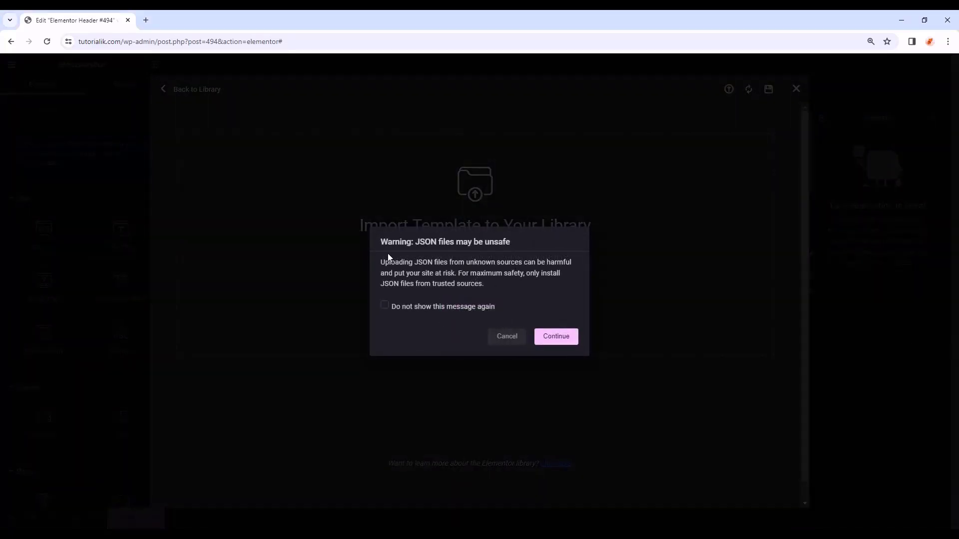
left_click(463, 306)
left_click(560, 337)
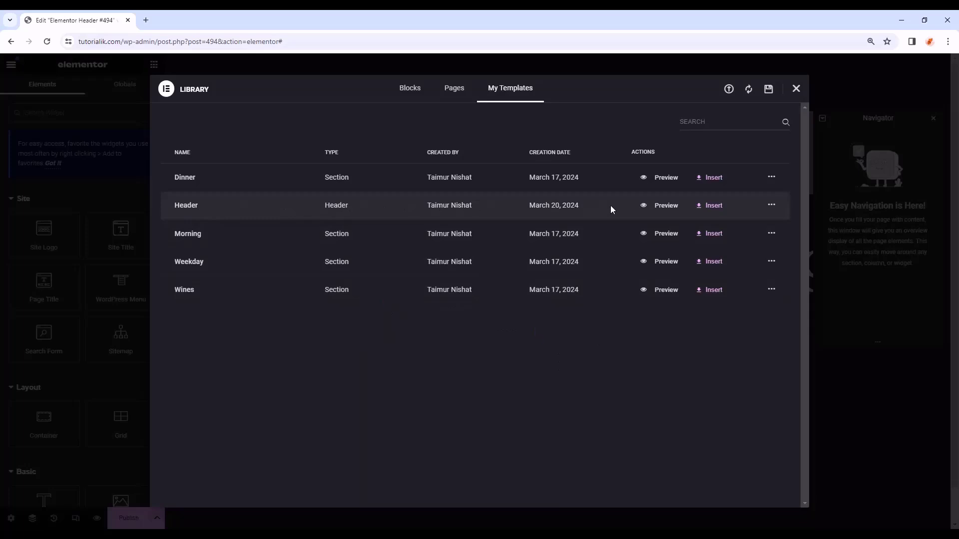
left_click(722, 207)
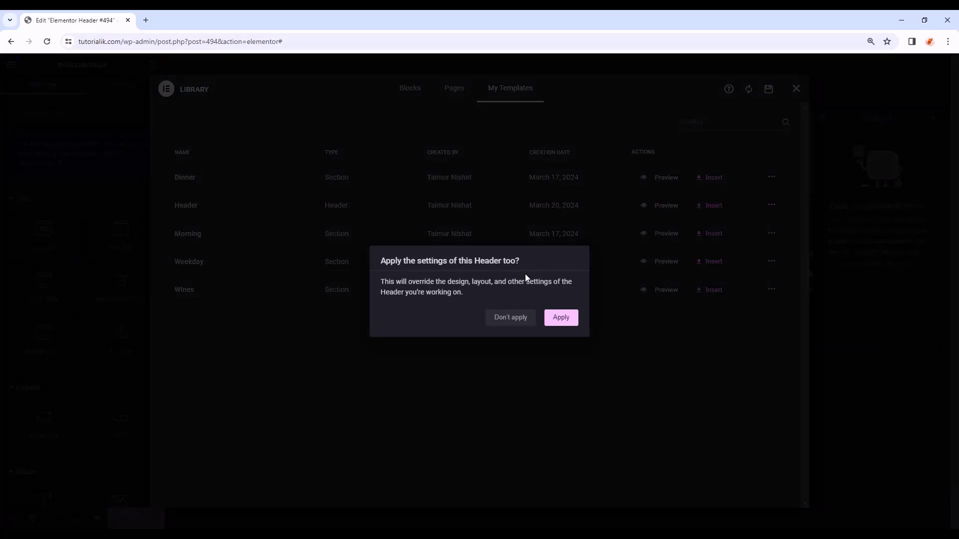
left_click(561, 324)
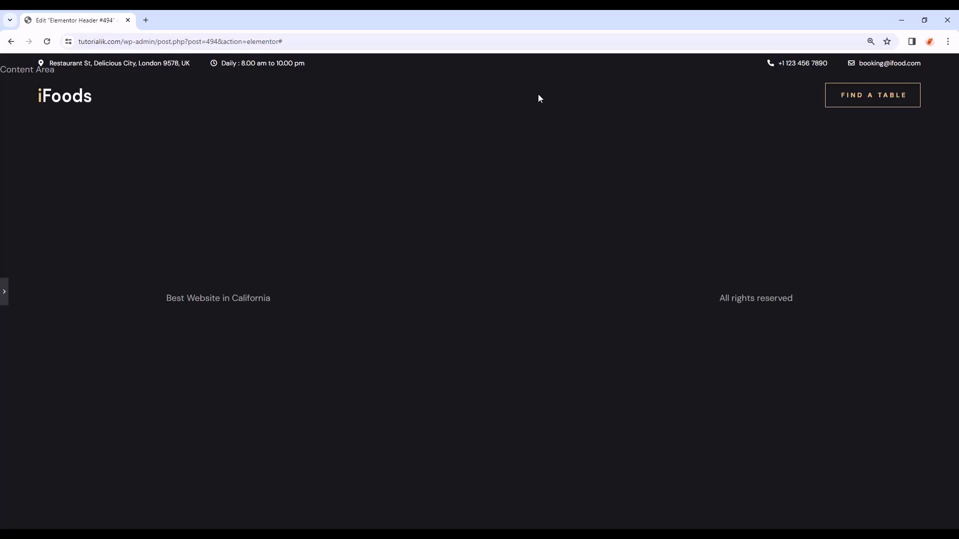
- Publish the header with an Include Entire Site condition, then exit to the Edit Template page
left_click(4, 291)
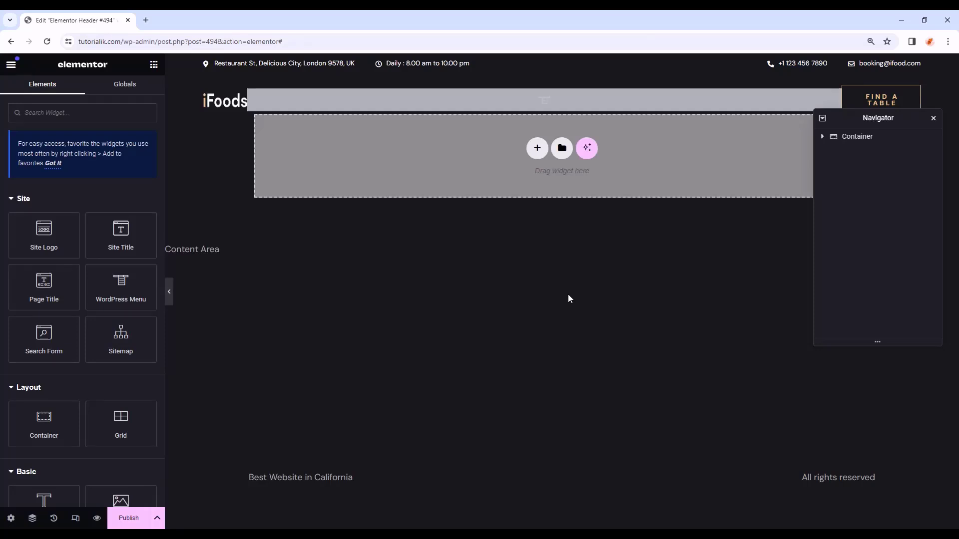
left_click(120, 517)
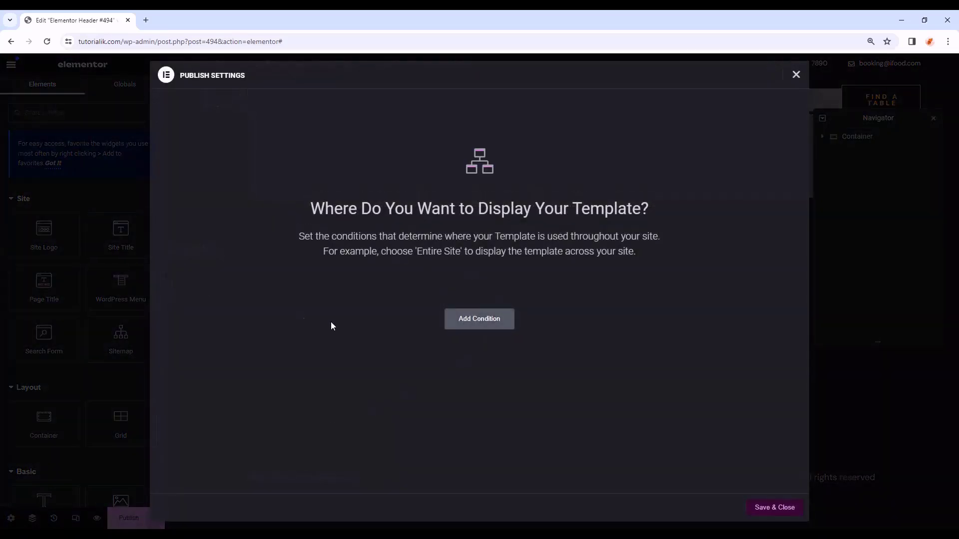
left_click(484, 327)
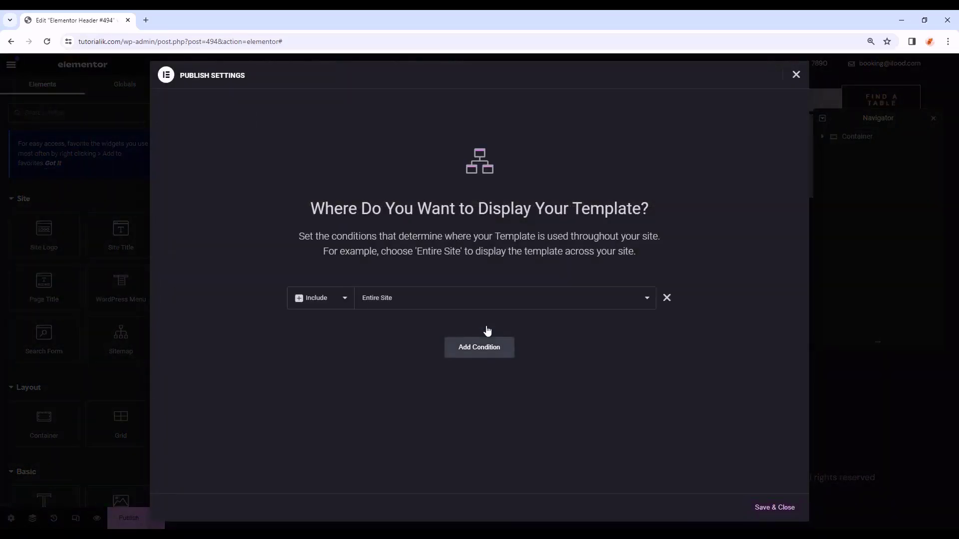
left_click(388, 303)
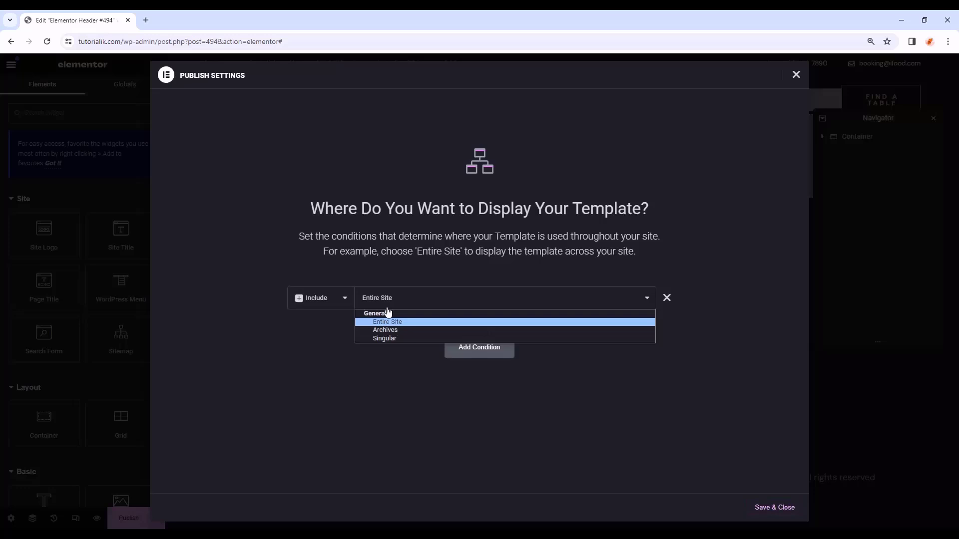
left_click(427, 323)
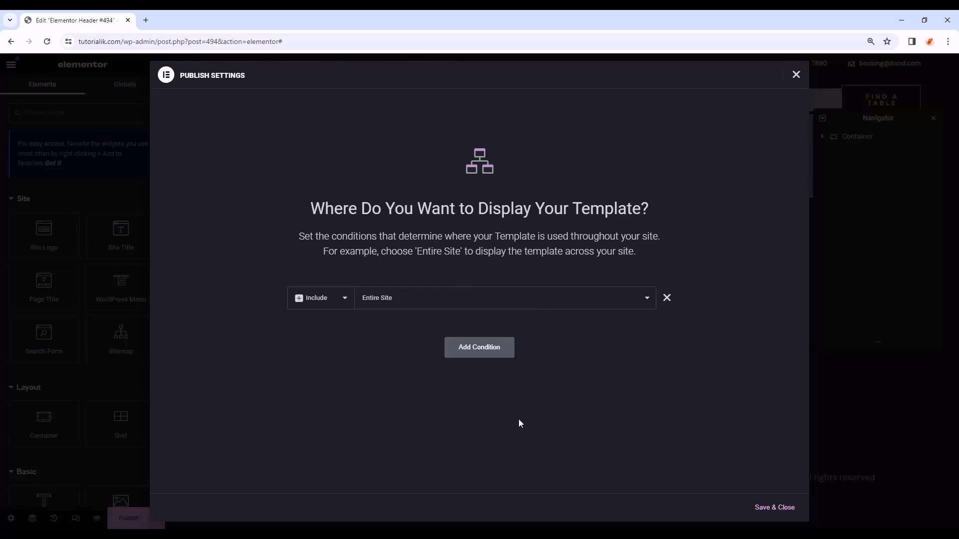
left_click(776, 507)
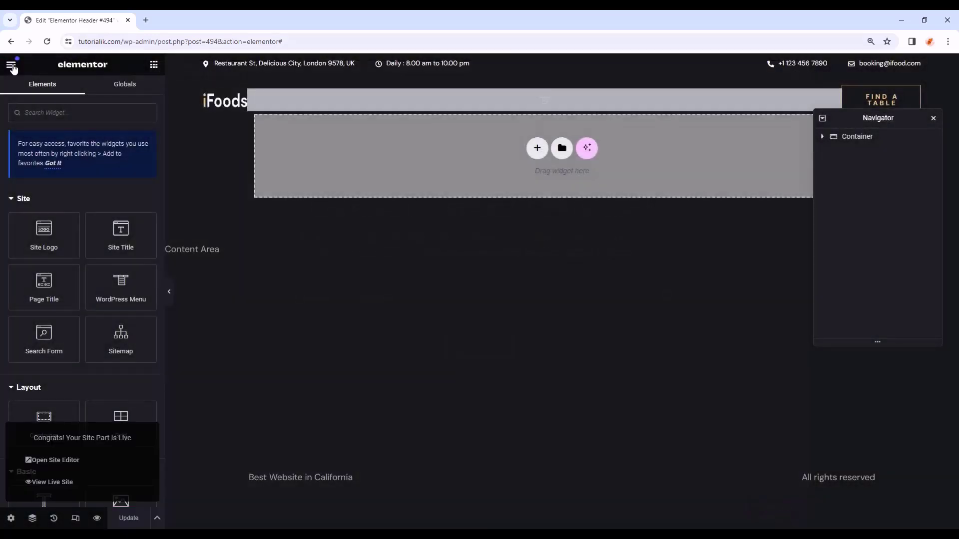
left_click(11, 66)
left_click(67, 324)
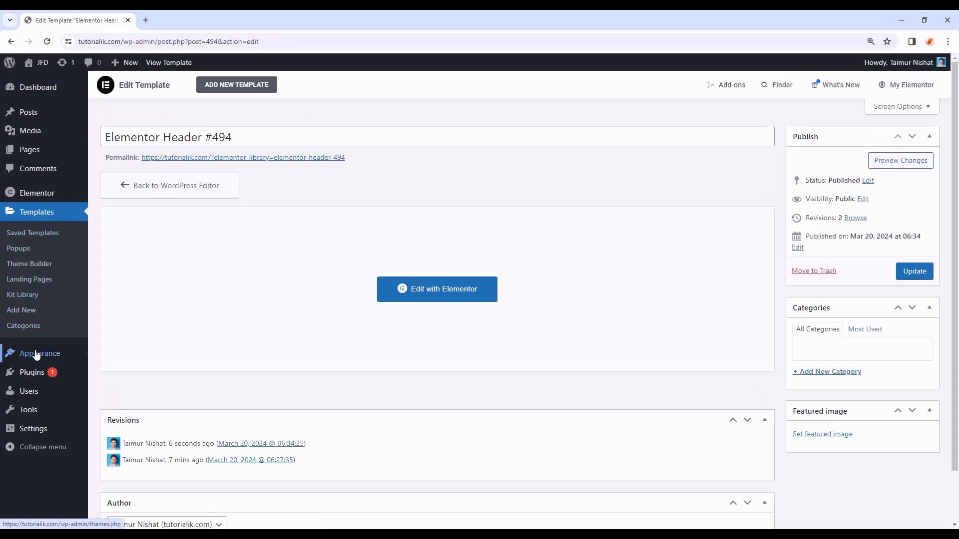
- Create a new menu named 'Main Menu' under Appearance > Menus
mouse_move(39, 356)
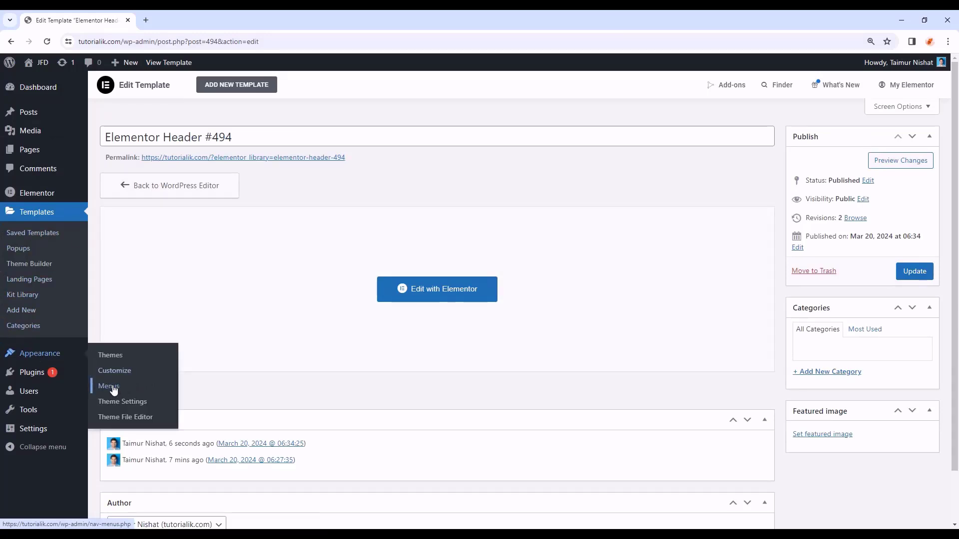
left_click(132, 389)
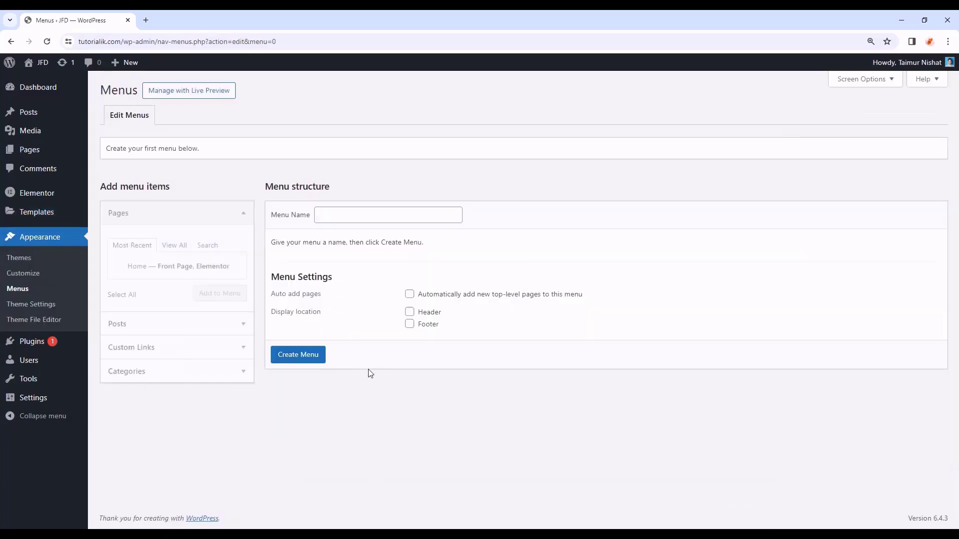
left_click(374, 214)
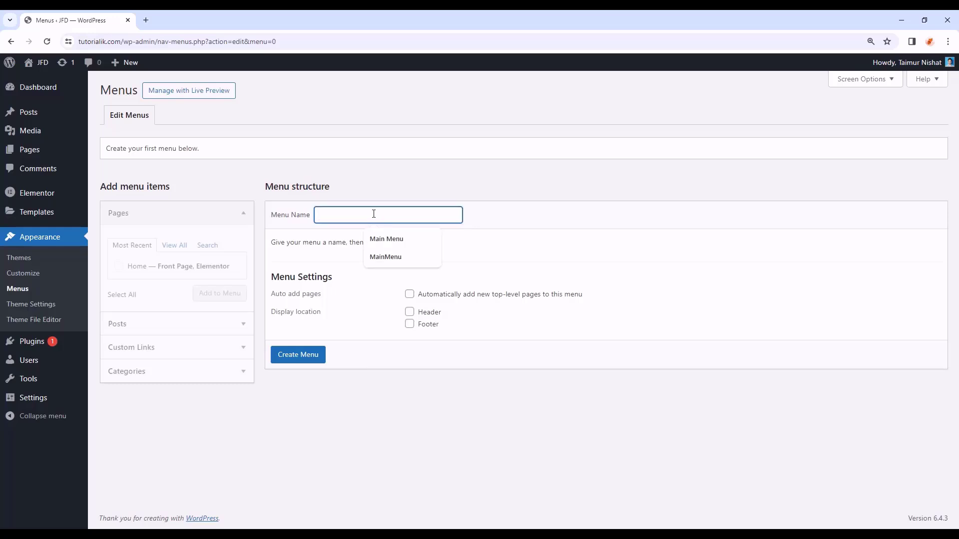
type("Main Menu")
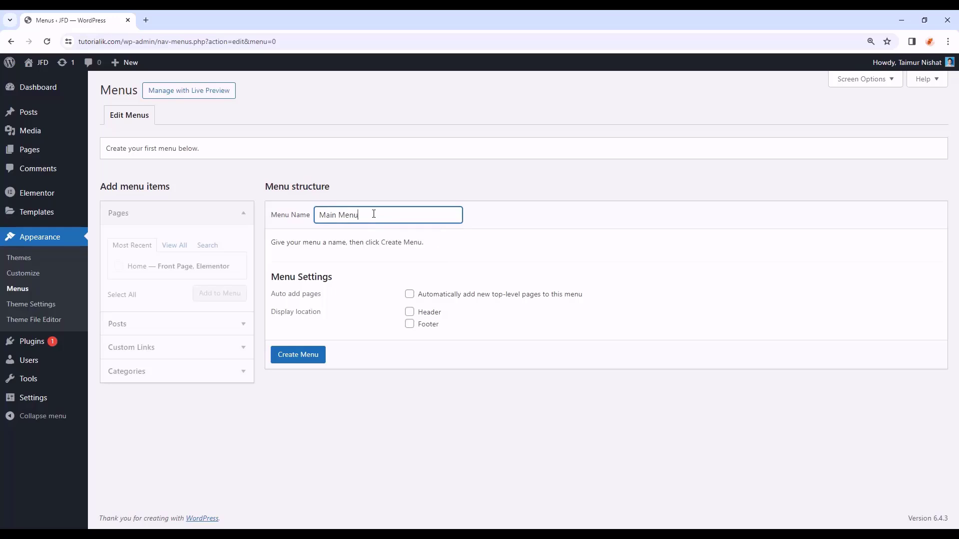
left_click(305, 367)
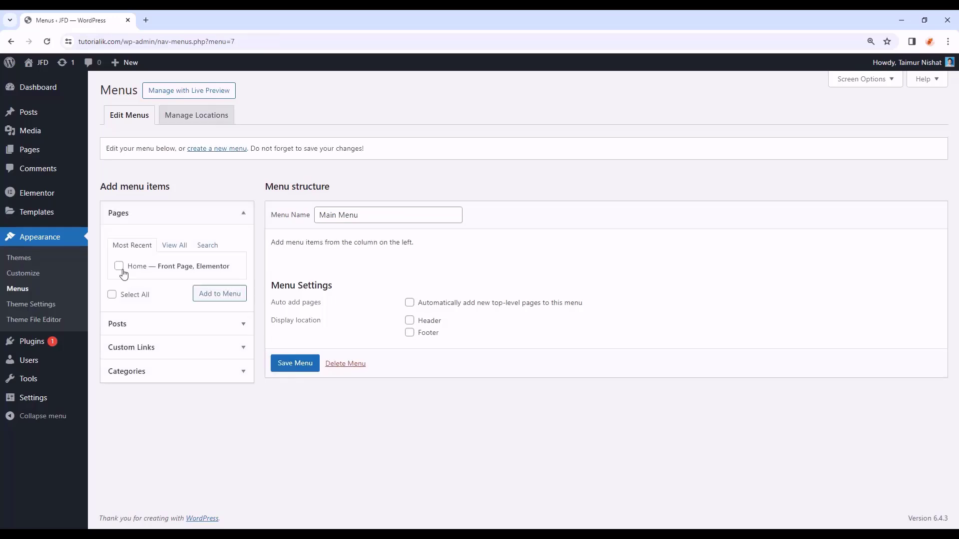
- Add the Home page from the Pages list to Main Menu
left_click(202, 221)
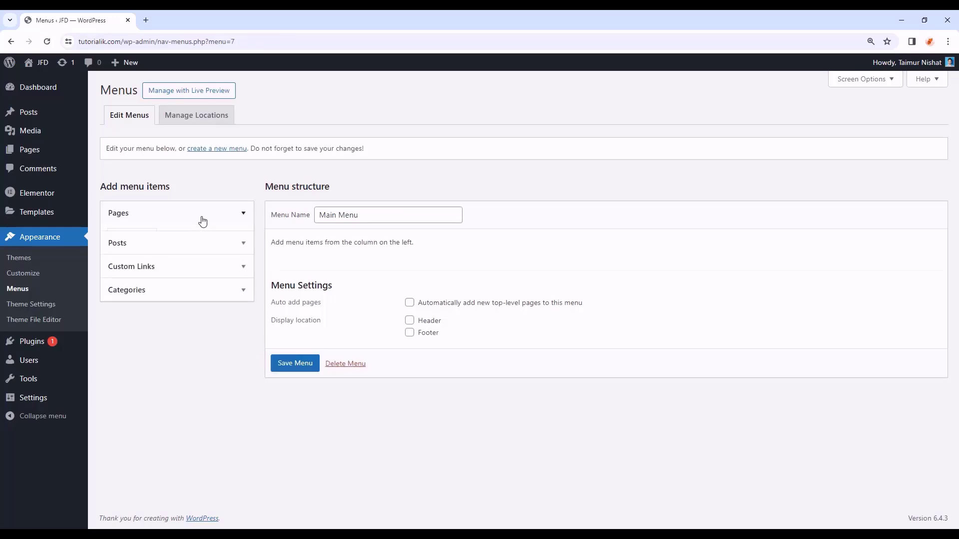
left_click(156, 216)
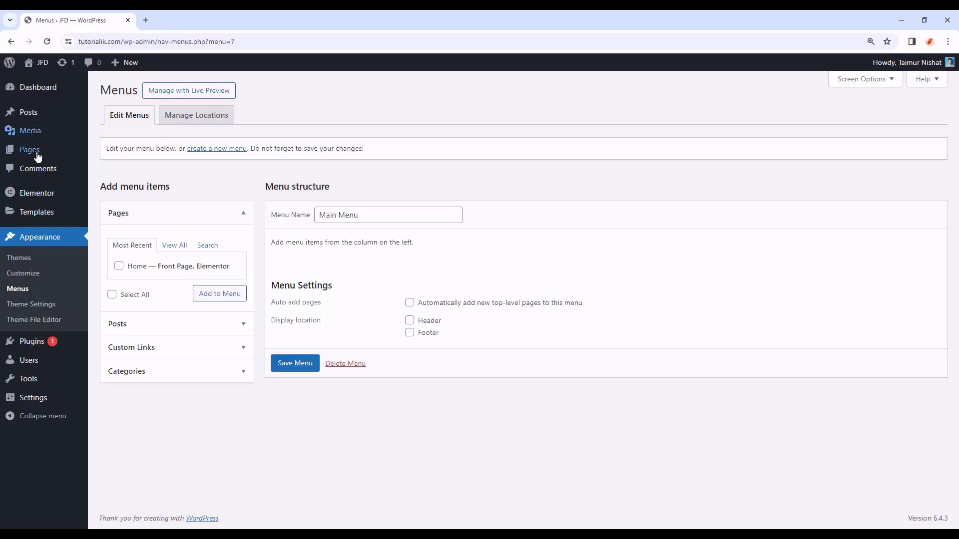
mouse_move(40, 157)
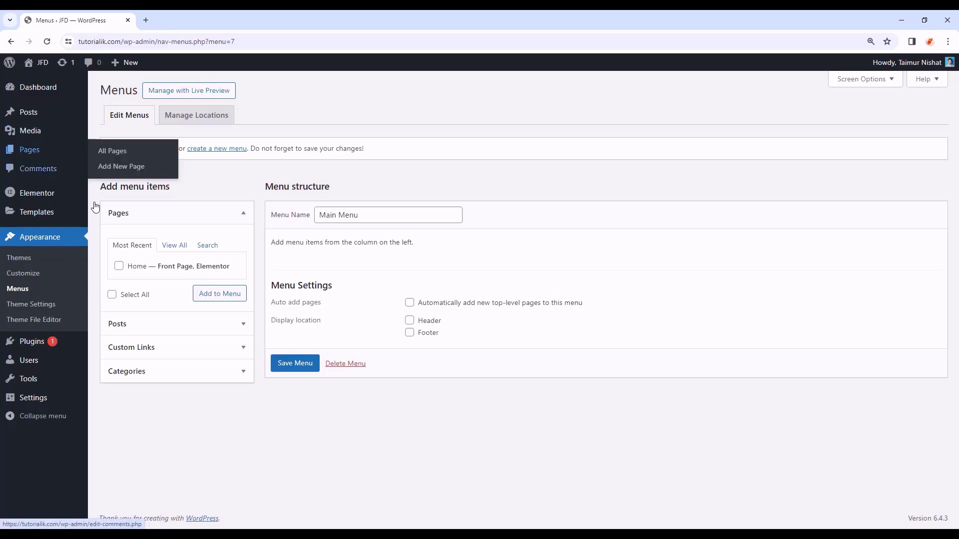
left_click(217, 297)
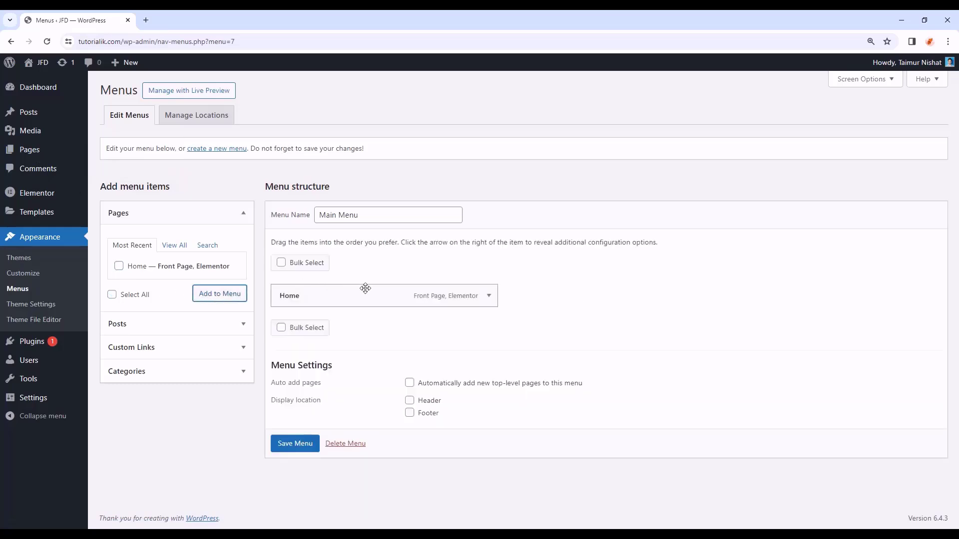
left_click(489, 298)
left_click(491, 299)
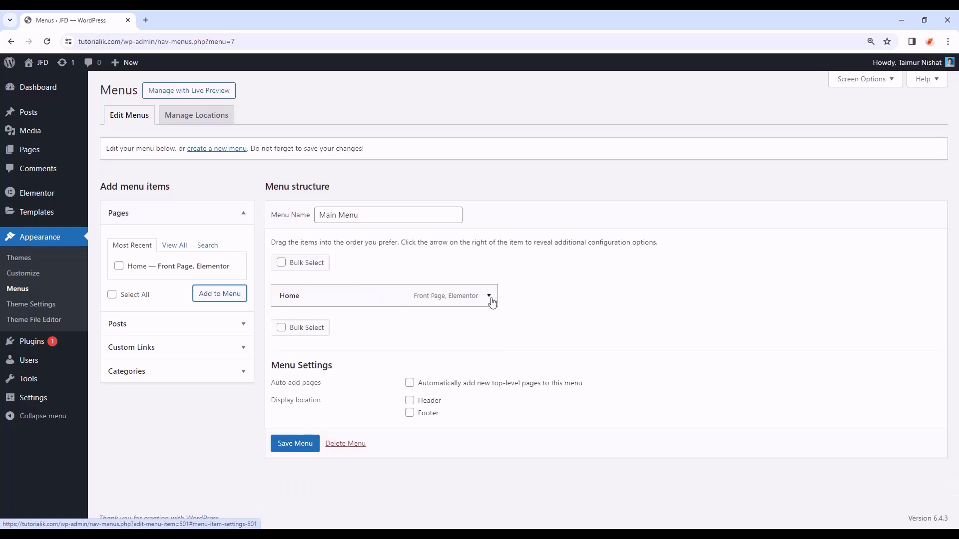
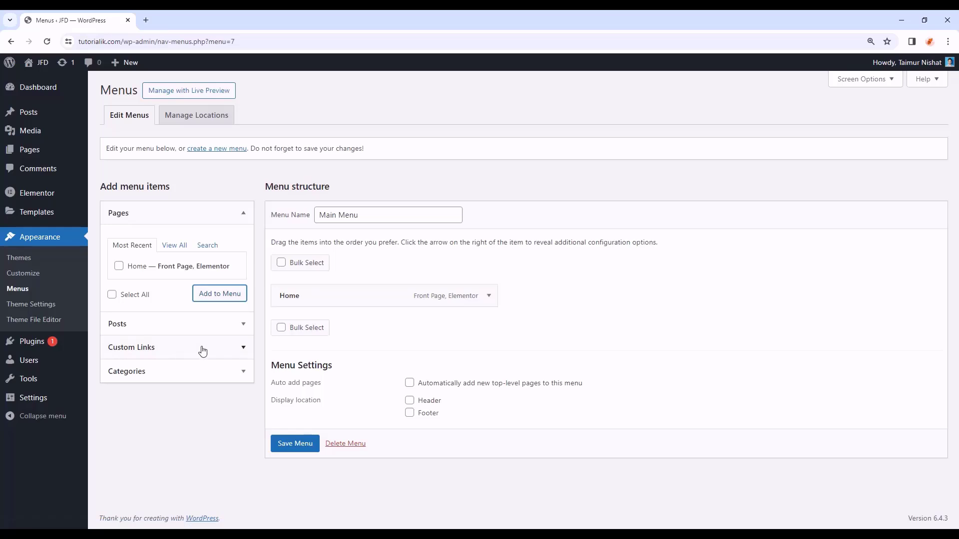
- Add a 'Kitpapa' custom link to Main Menu, then remove it and save the menu
left_click(150, 354)
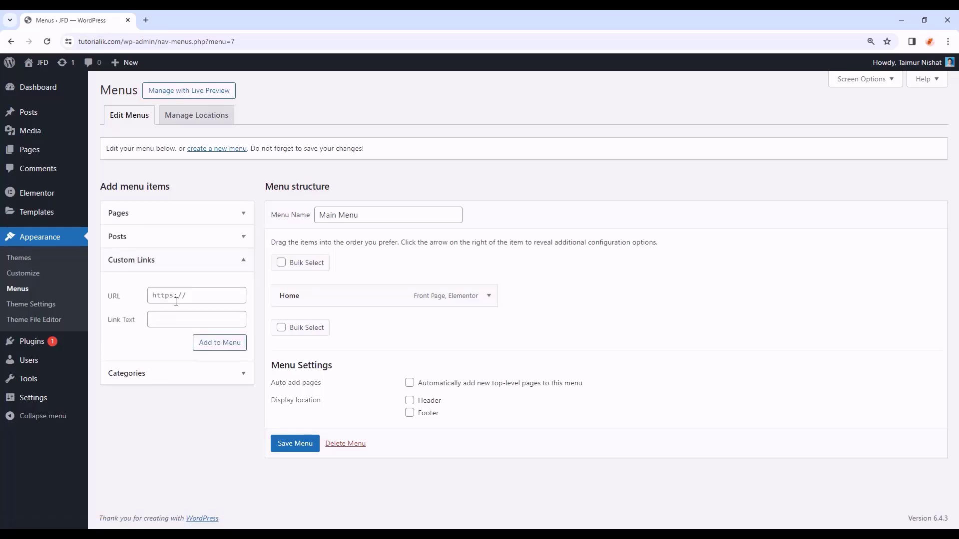
left_click(196, 295)
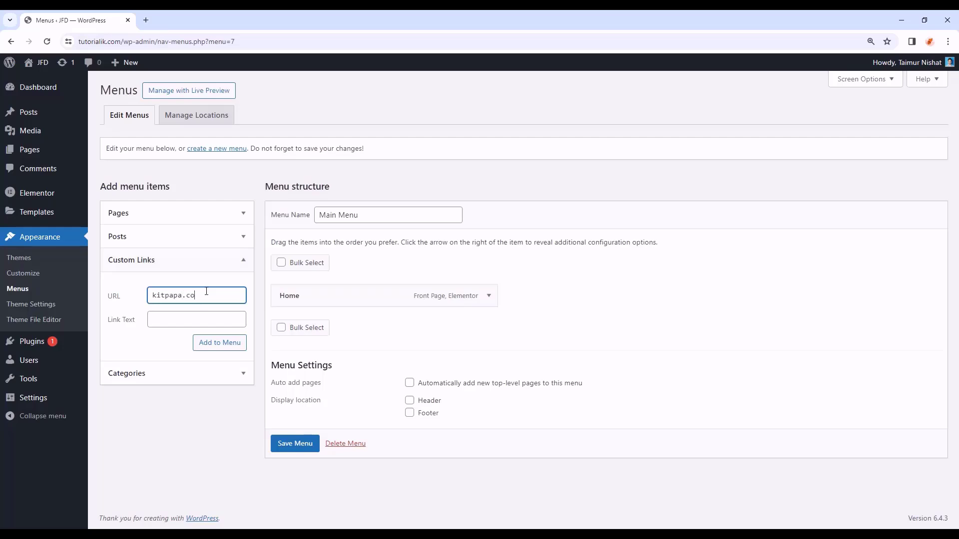
left_click(169, 320)
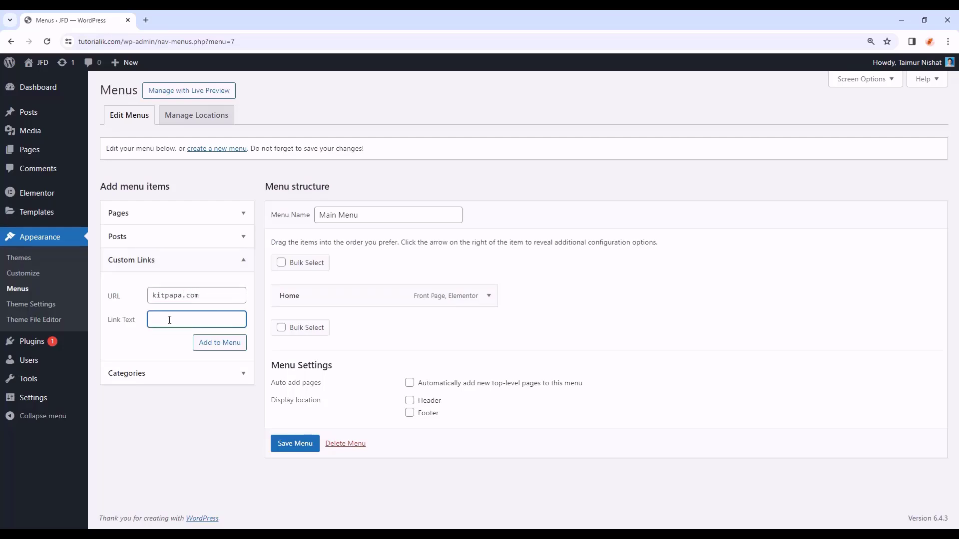
type("Kitpapa")
left_click(222, 344)
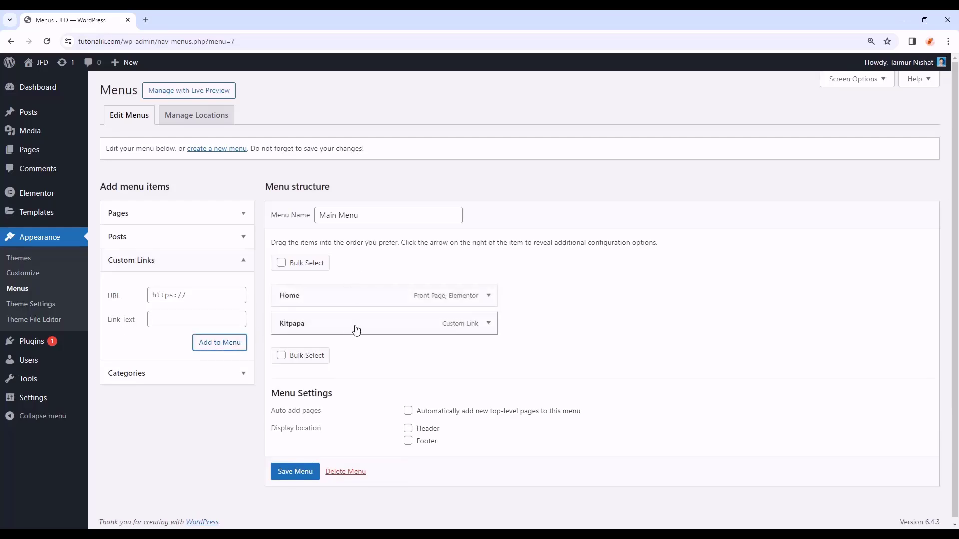
left_click(489, 324)
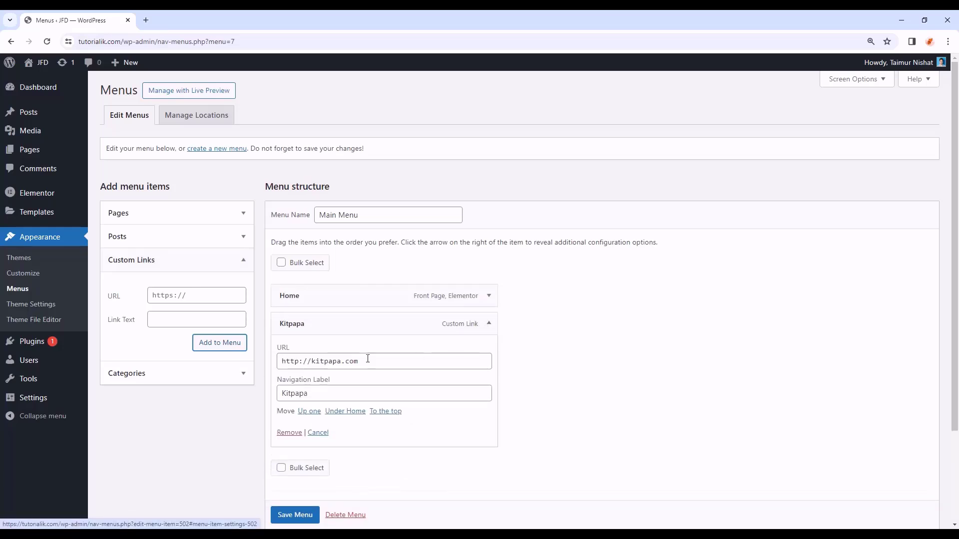
left_click(290, 433)
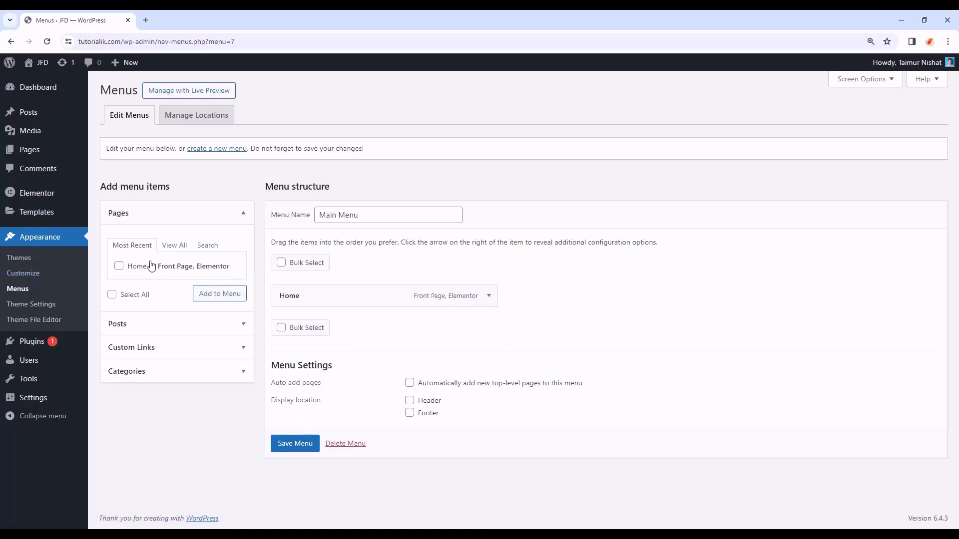
left_click(302, 449)
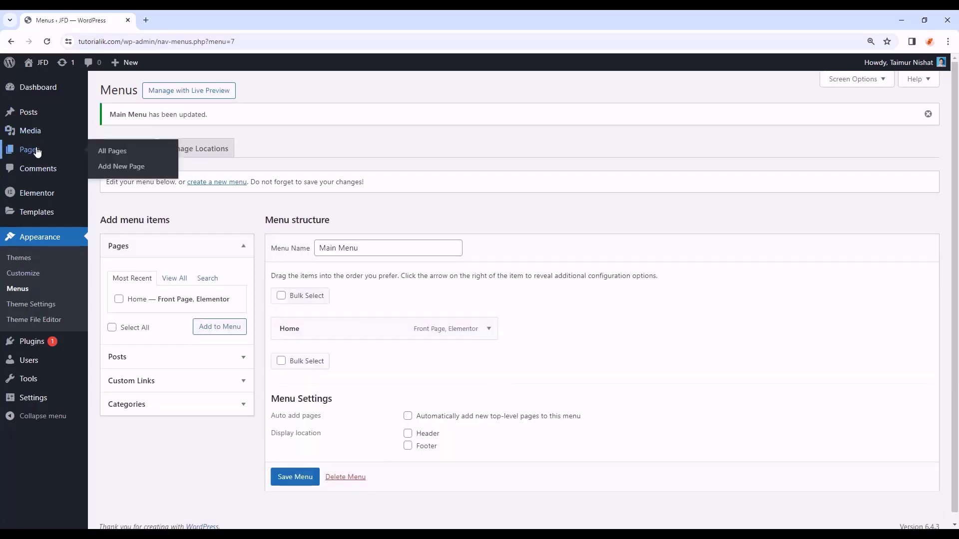
- Create and publish an 'About' page, then rename it 'About Us' and update it
left_click(38, 152)
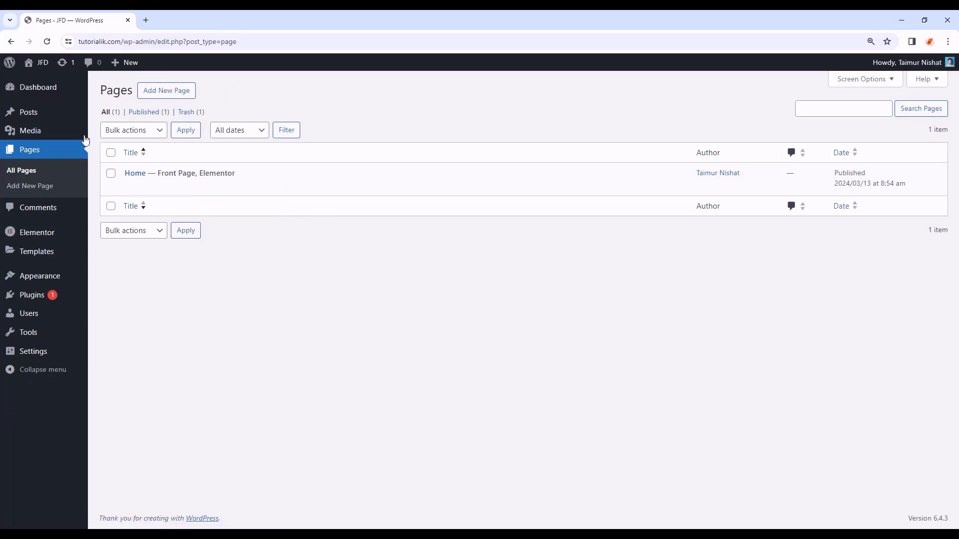
left_click(169, 100)
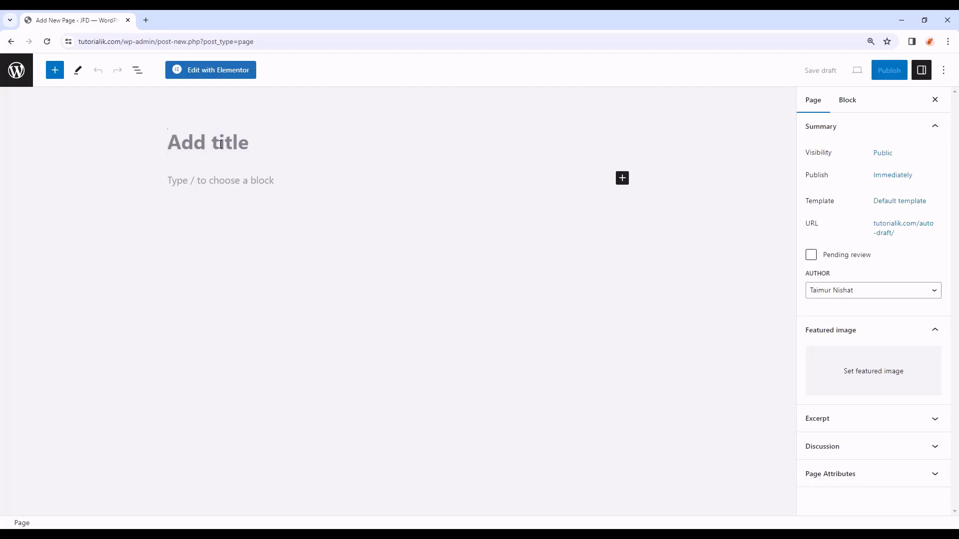
type("About")
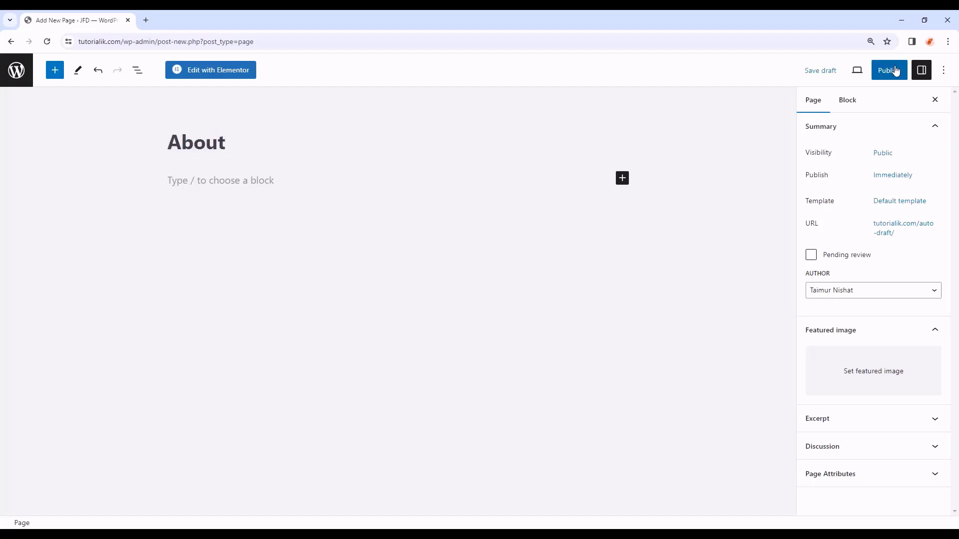
left_click(891, 70)
left_click(871, 70)
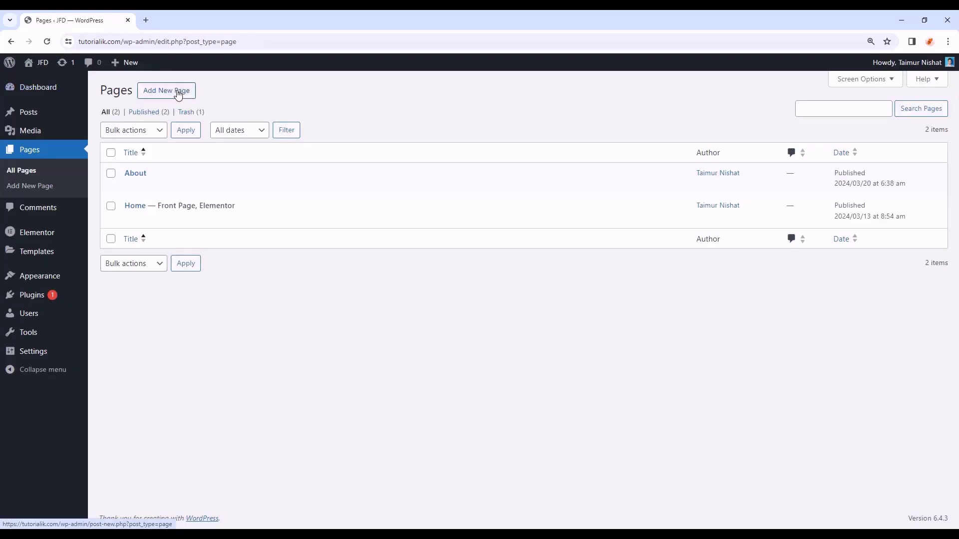
left_click(178, 94)
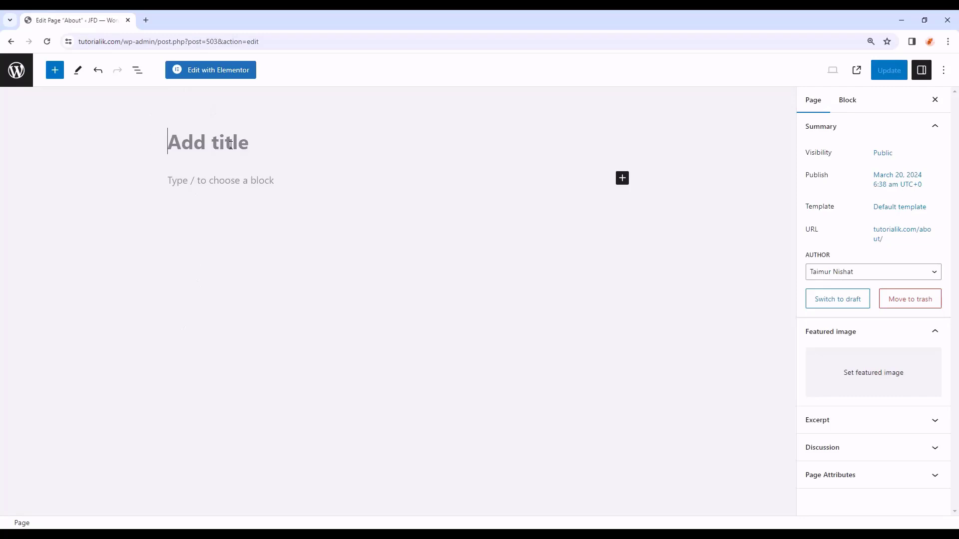
type("About Us")
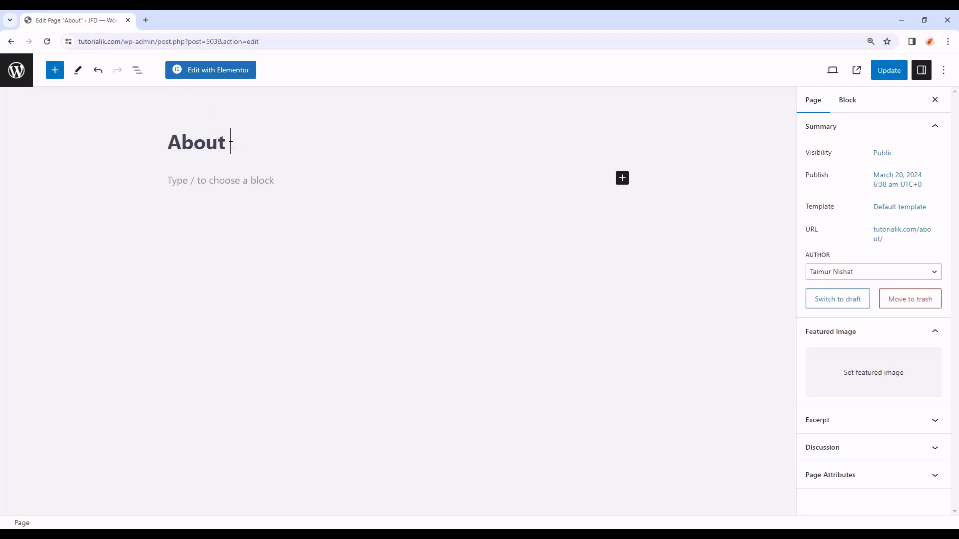
left_click(889, 71)
left_click(2, 84)
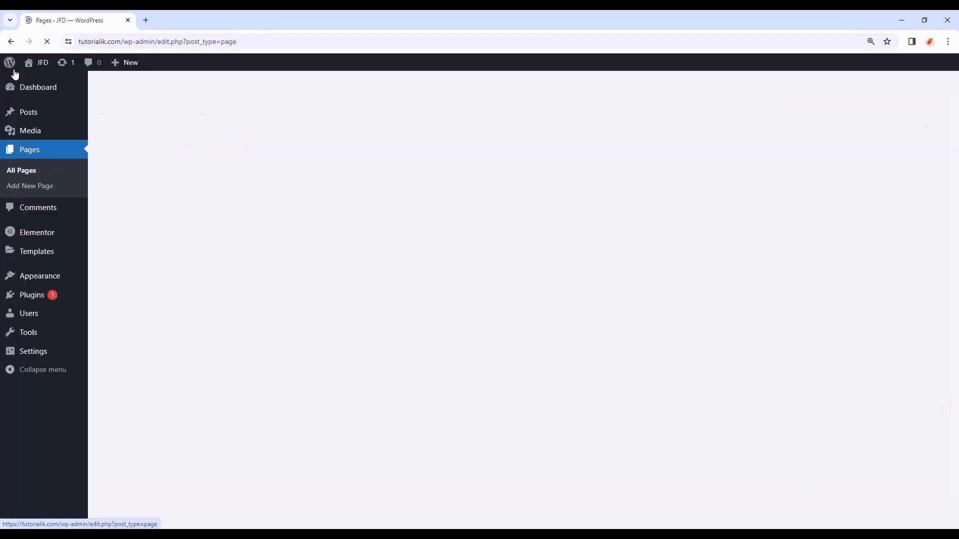
- Create and publish a new page titled 'Menu'
left_click(187, 95)
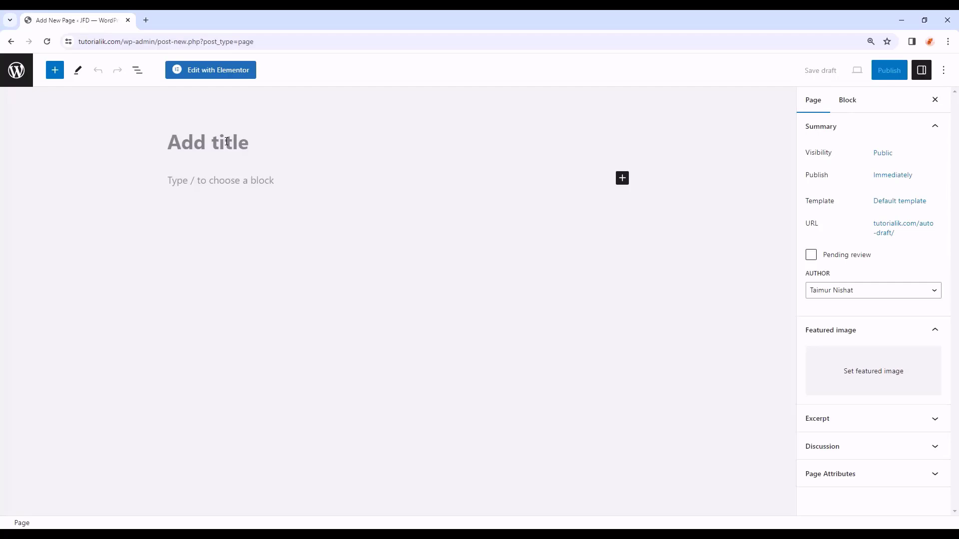
type("Menu")
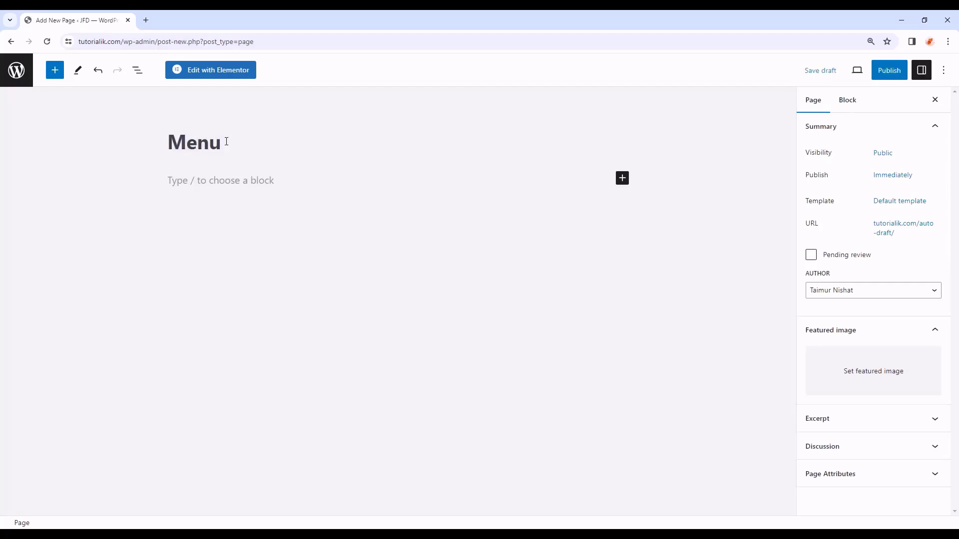
left_click(879, 75)
left_click(870, 77)
left_click(14, 78)
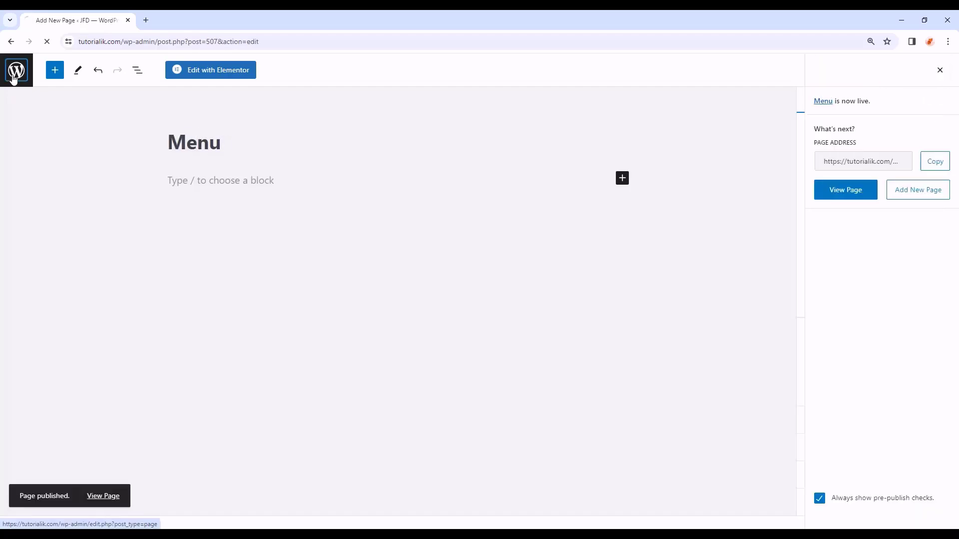
- Create and publish the 'Blog' and 'Contact Us' pages
left_click(153, 96)
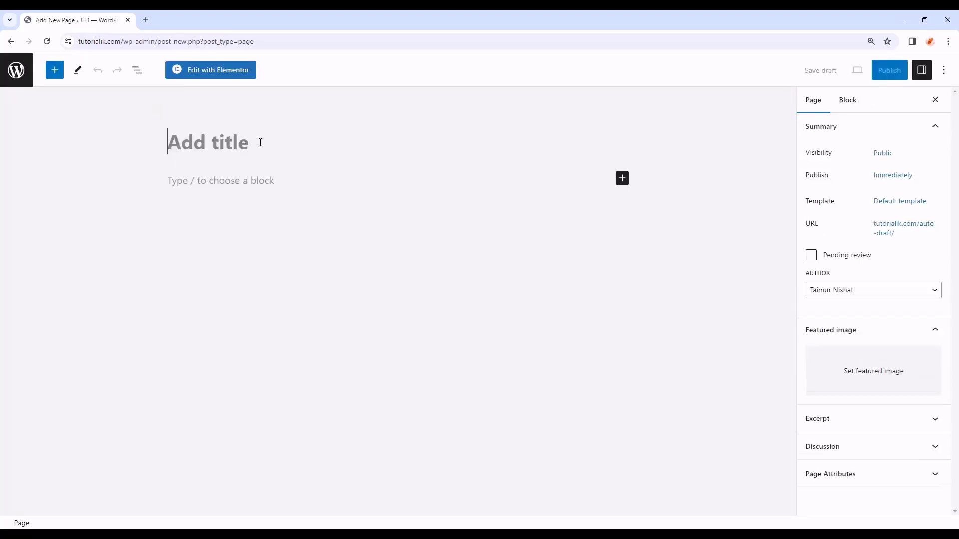
type("Blog")
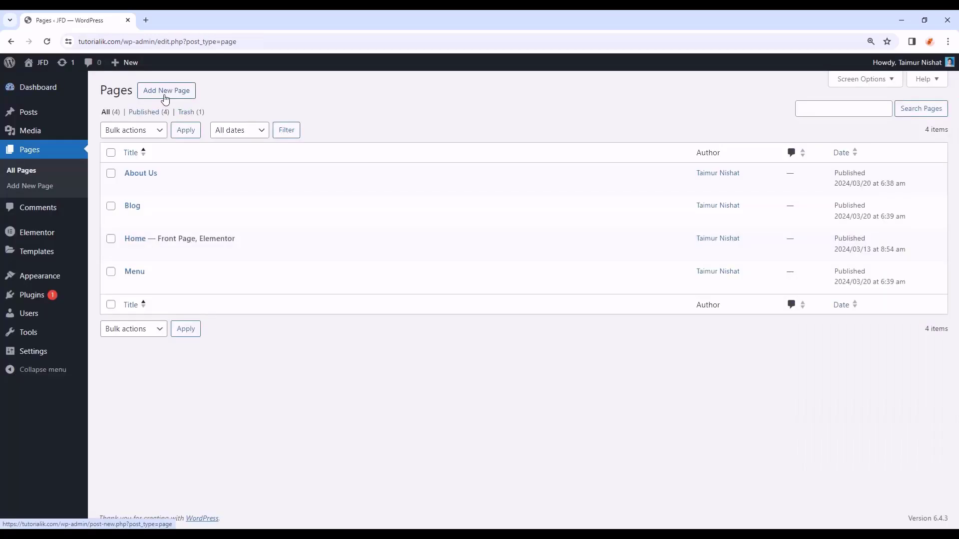
left_click(168, 93)
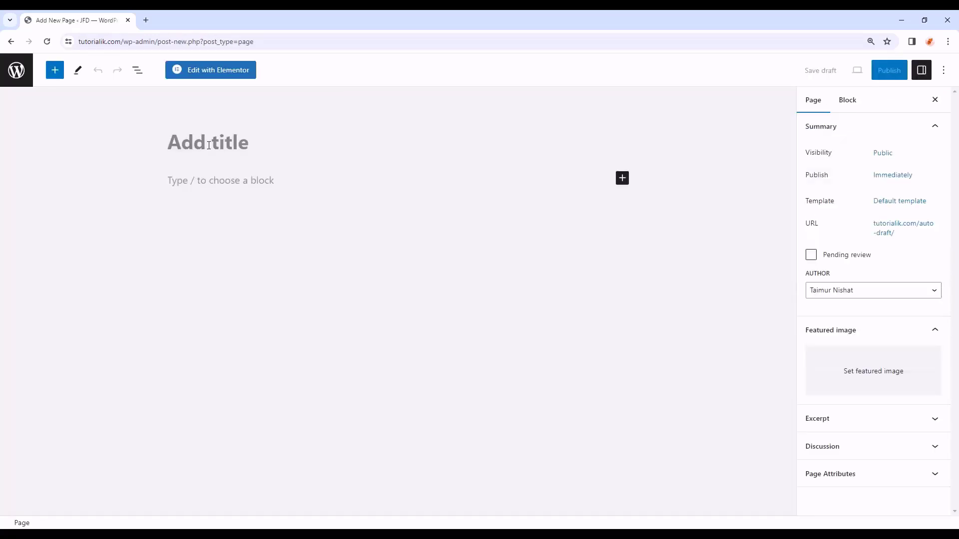
type("Contact Us")
left_click(888, 70)
left_click(869, 71)
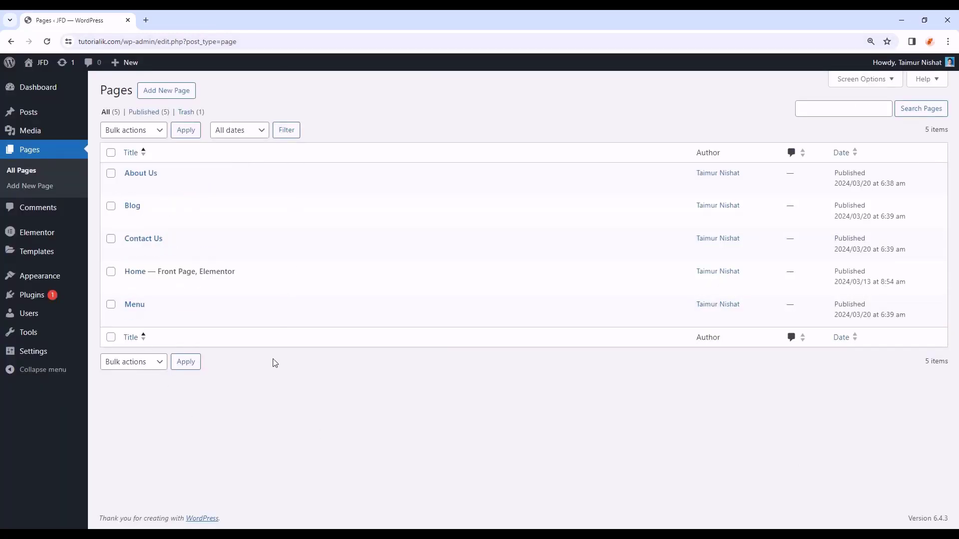
- Add the Contact Us, Blog and Menu pages to Main Menu
mouse_move(43, 276)
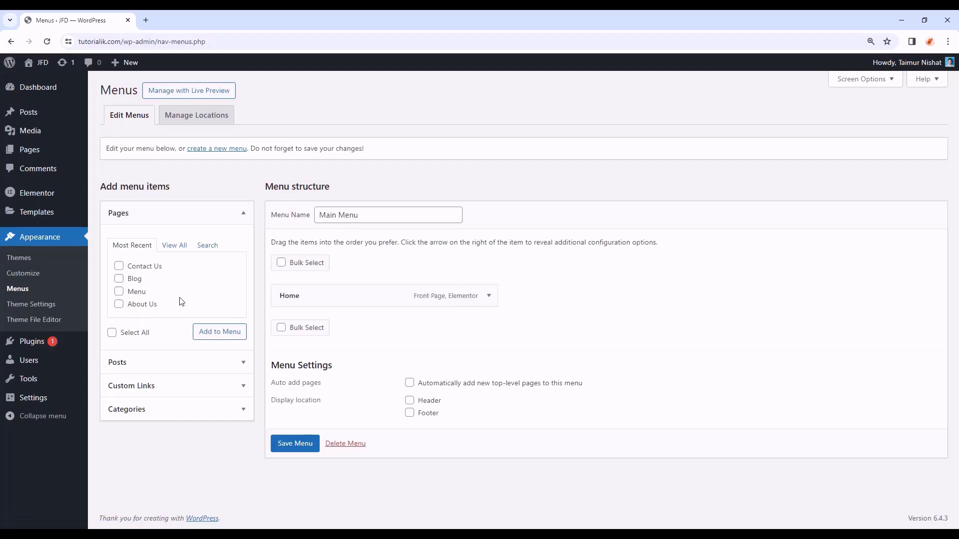
left_click(119, 266)
left_click(119, 279)
left_click(119, 291)
left_click(226, 334)
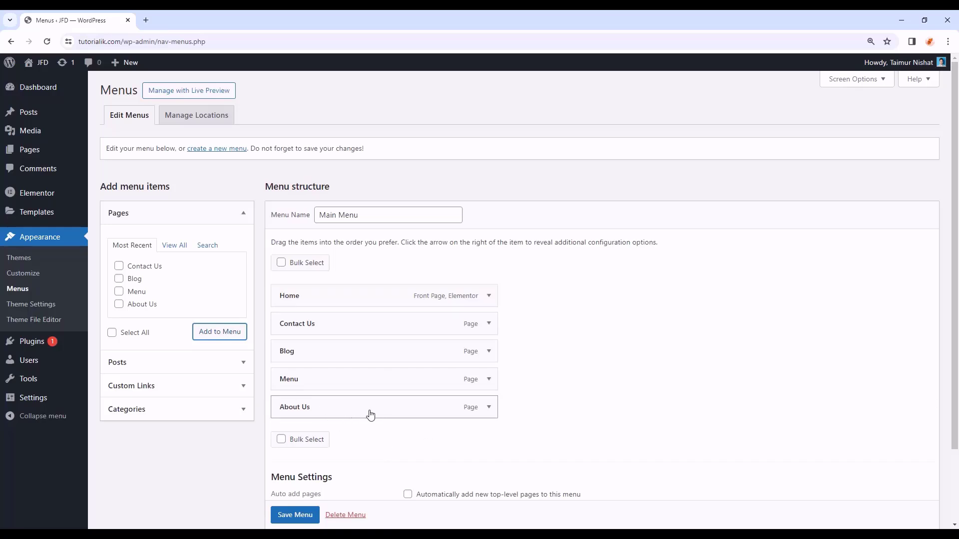
- Reorder the items to Home, About Us, Menu, Blog, Contact Us and save the menu
left_click_drag(351, 408, 316, 322)
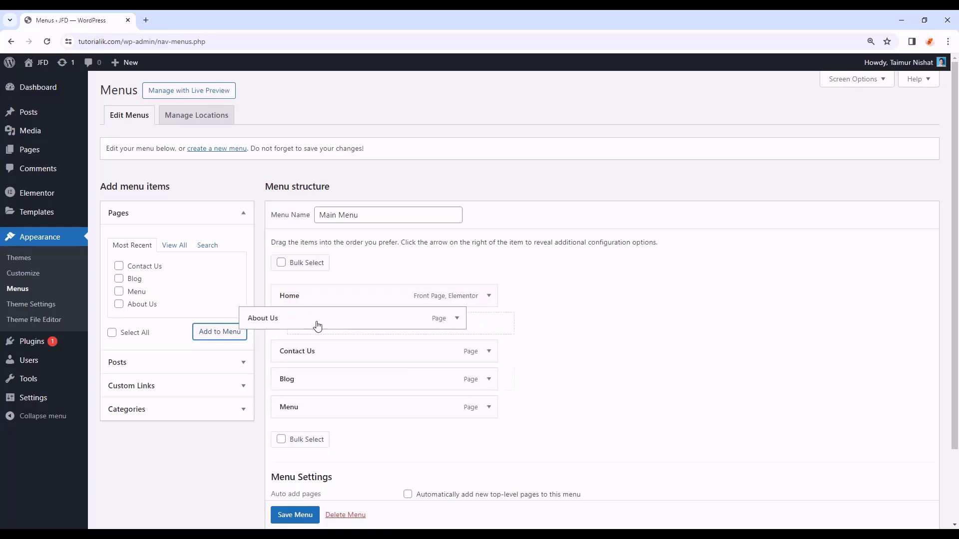
left_click_drag(296, 410, 307, 356)
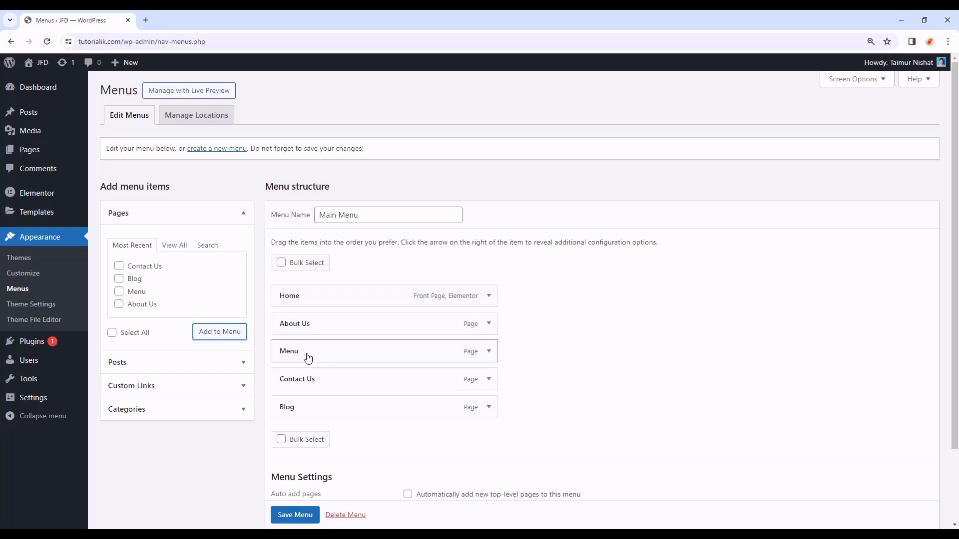
left_click_drag(302, 409, 297, 382)
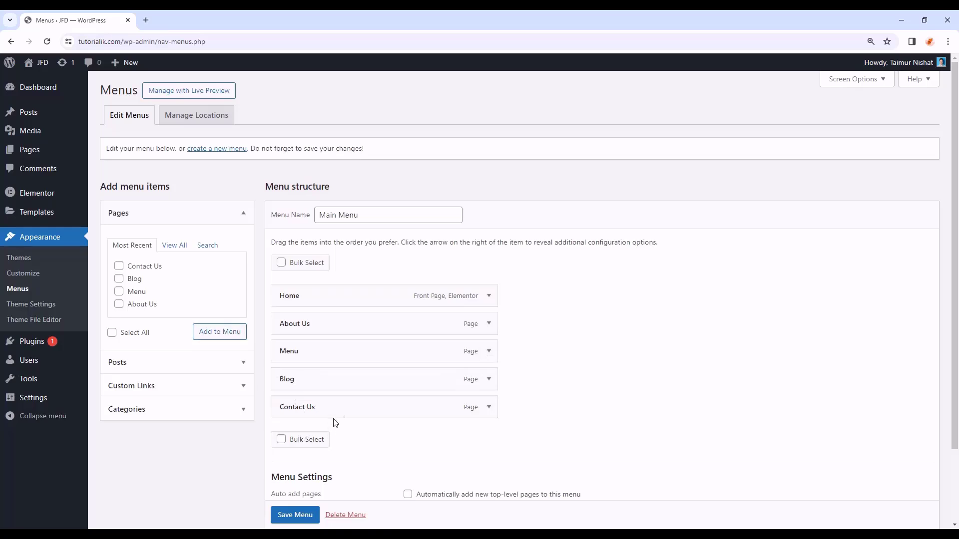
scroll(570, 389, "down", 1)
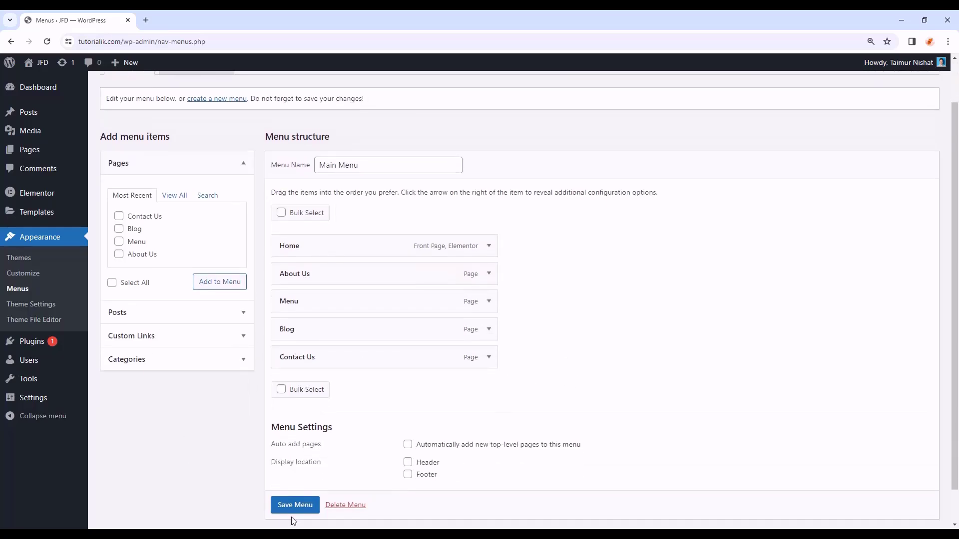
scroll(300, 509, "down", 1)
left_click(298, 489)
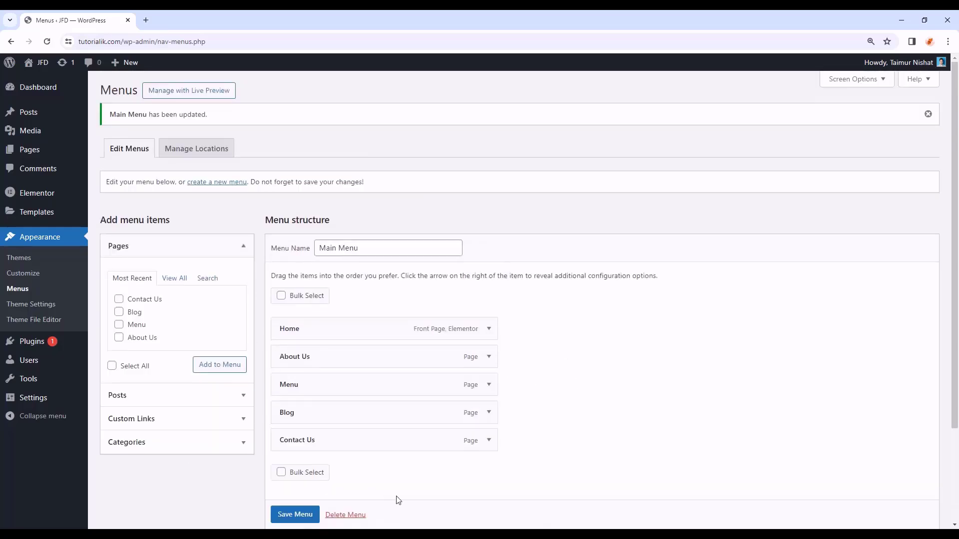
scroll(586, 345, "down", 1)
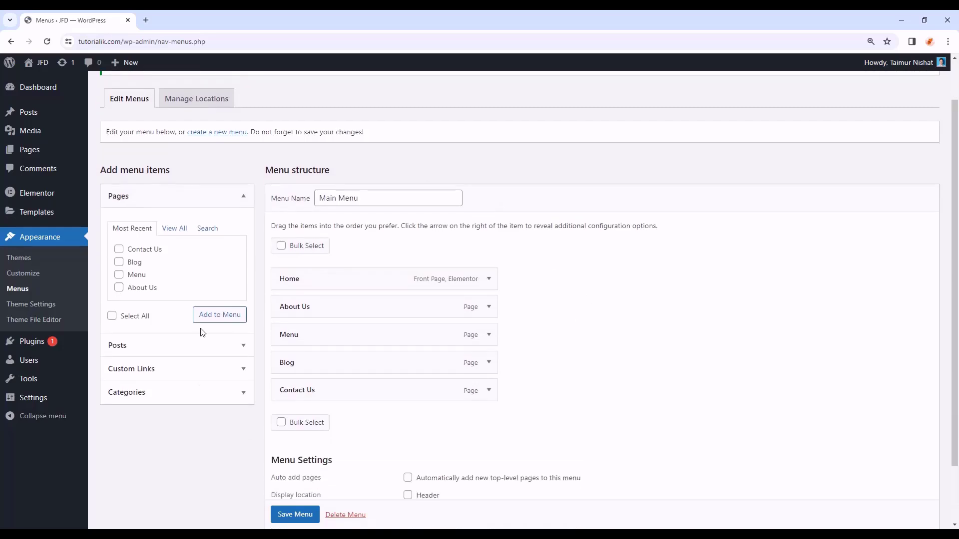
mouse_move(50, 215)
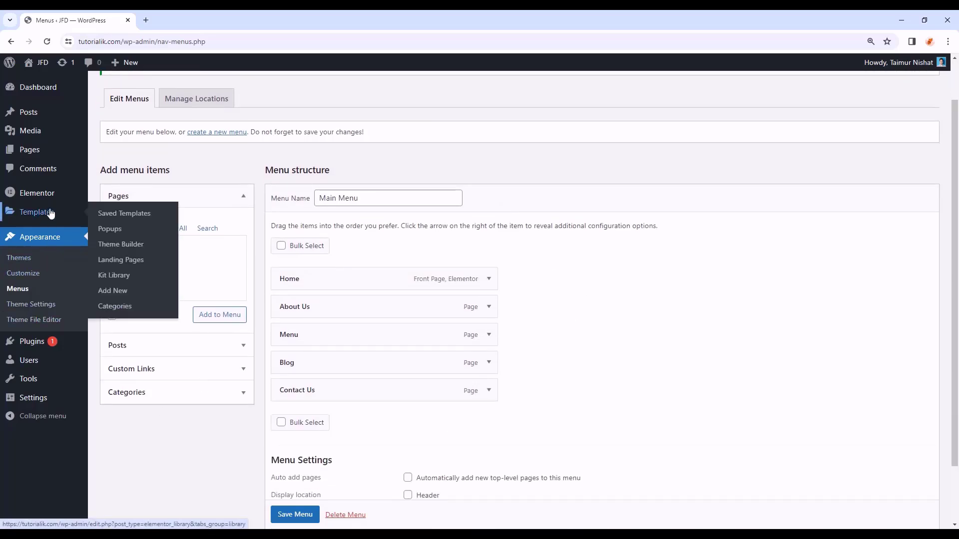
- Set the header's WordPress Menu widget to use Main Menu
left_click(136, 248)
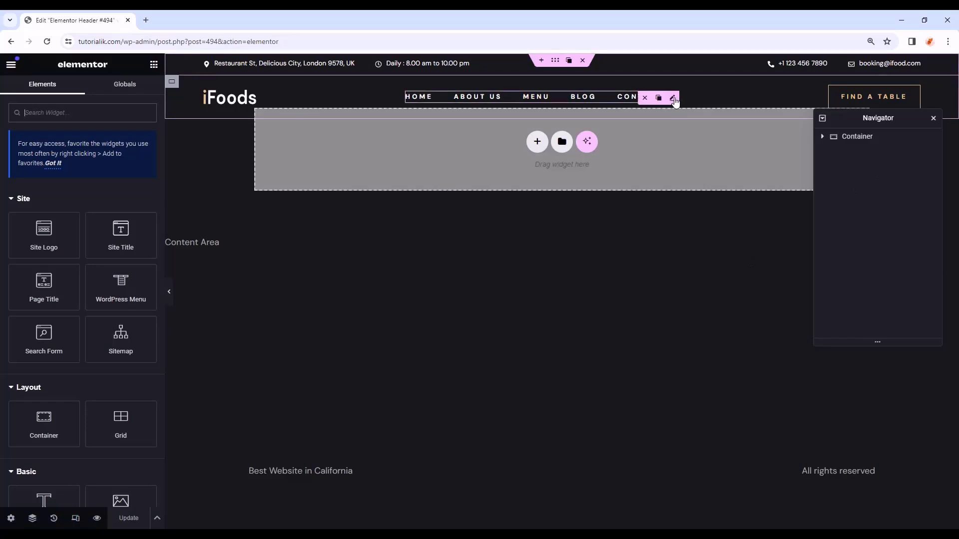
left_click(673, 98)
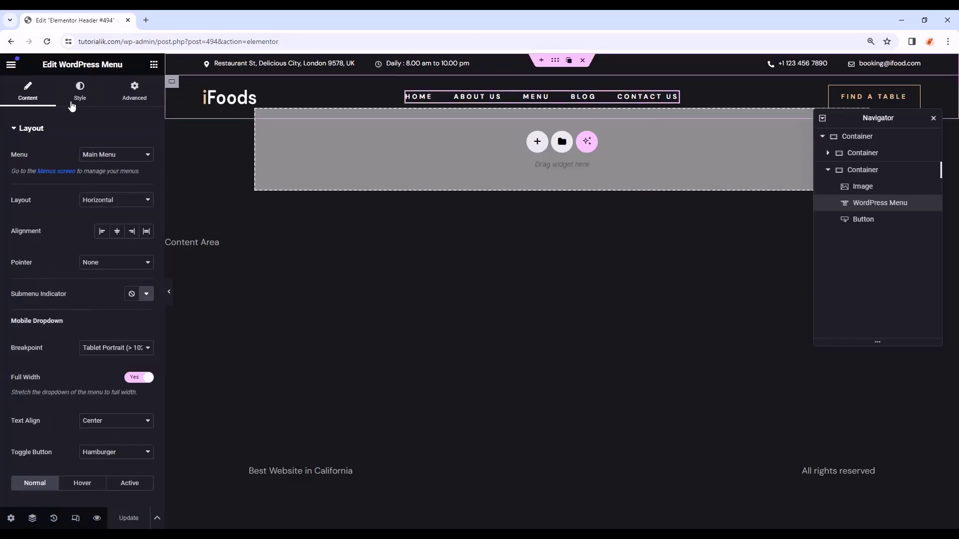
left_click(100, 156)
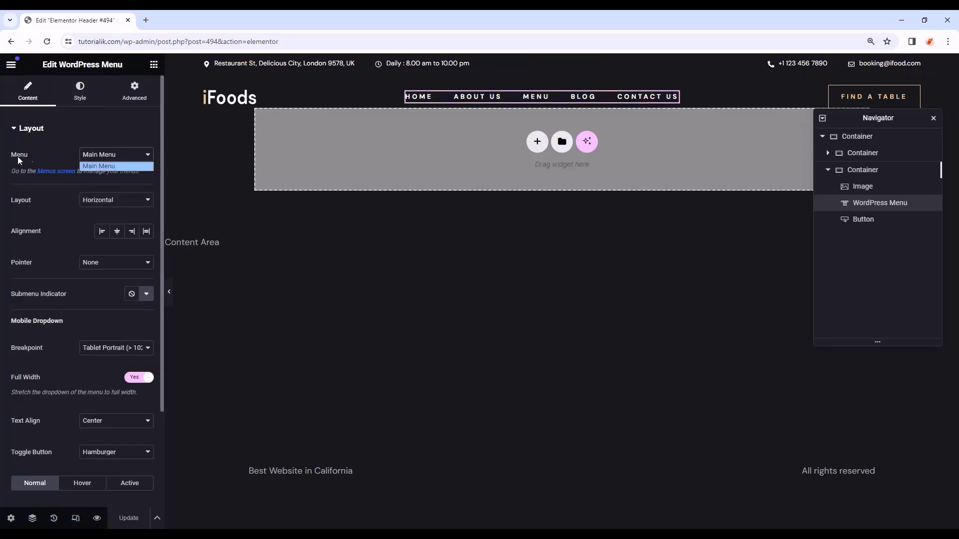
left_click(103, 168)
- Check the header at desktop, tablet and mobile widths, then exit to the template's admin page
left_click(169, 292)
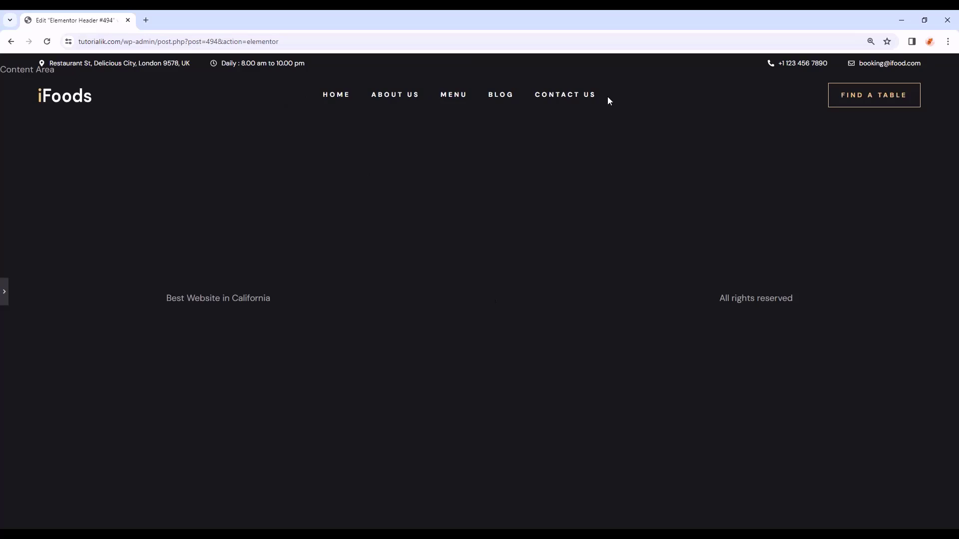
left_click(4, 292)
left_click(77, 519)
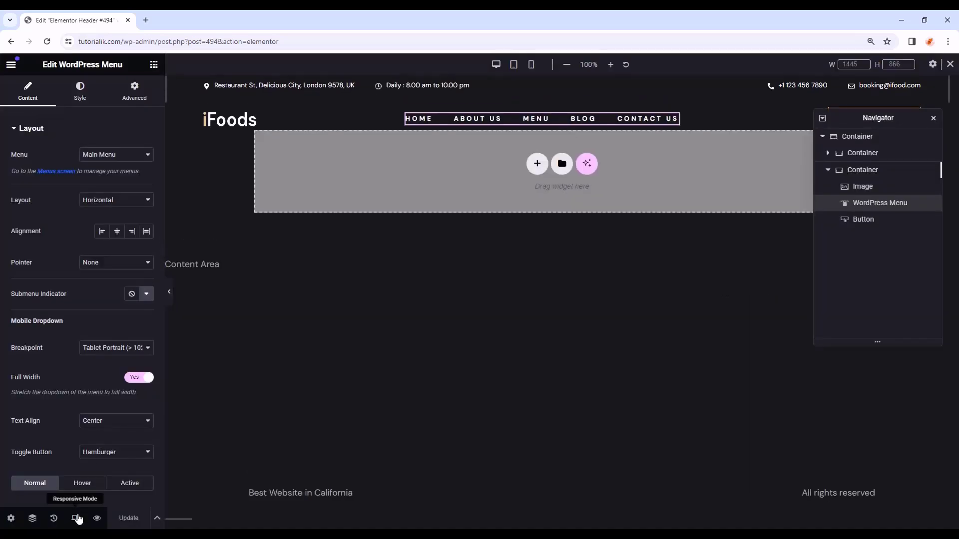
left_click(517, 67)
left_click(534, 70)
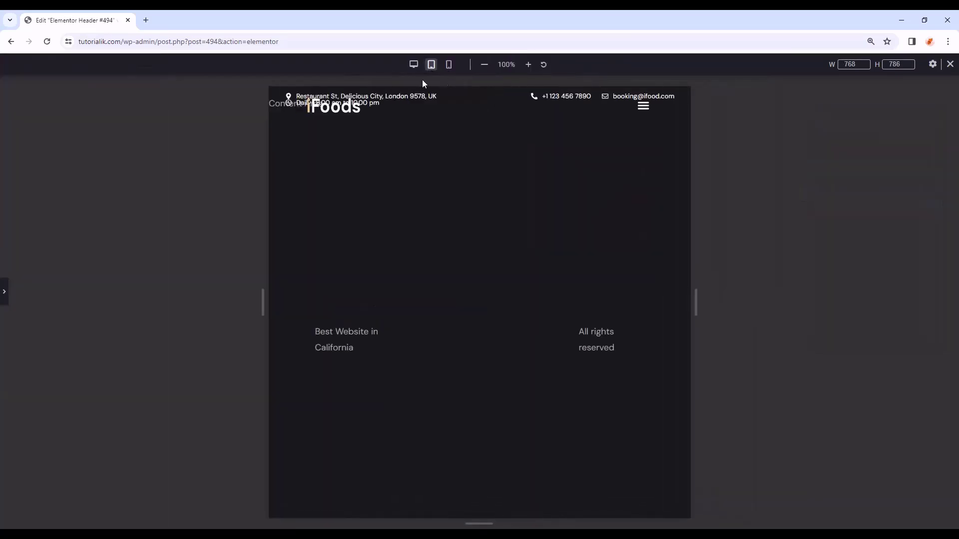
left_click(413, 65)
left_click(4, 294)
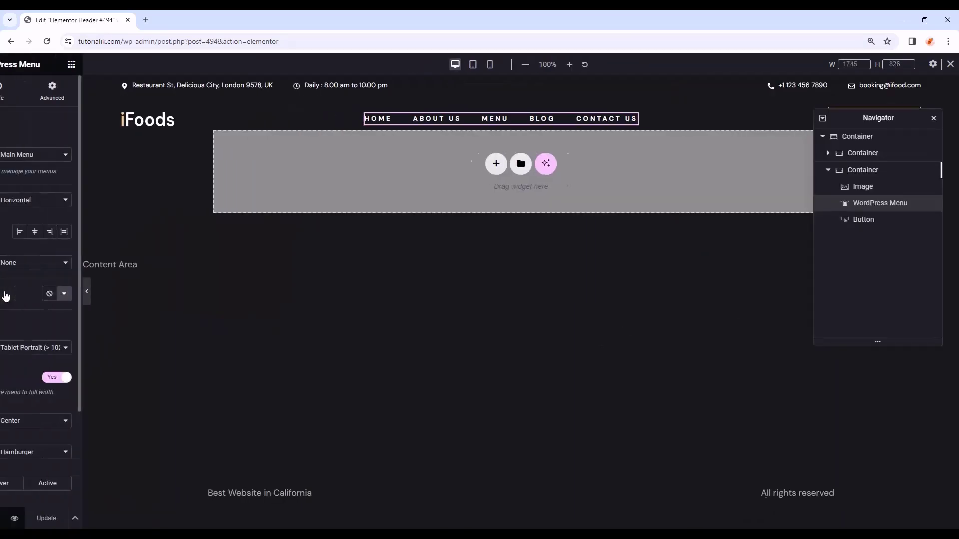
left_click(497, 327)
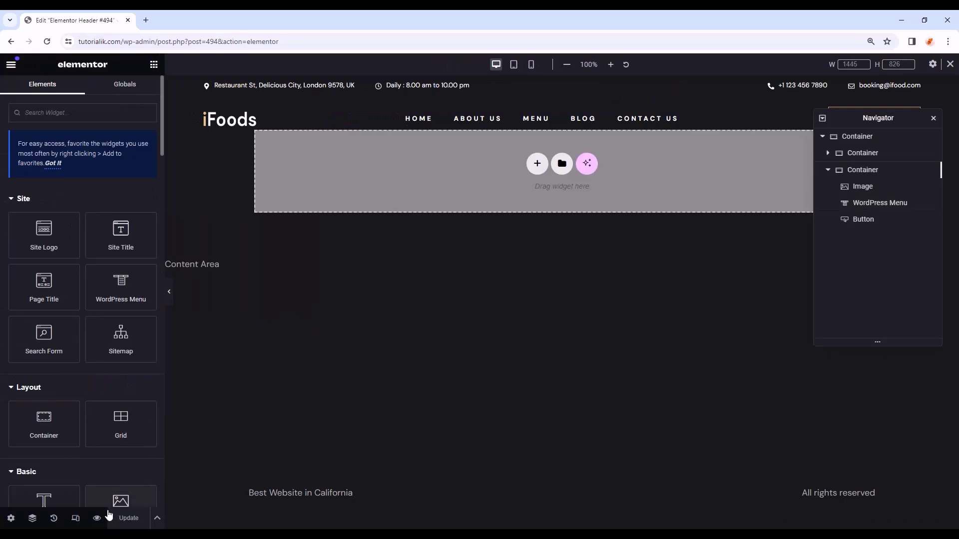
left_click(11, 65)
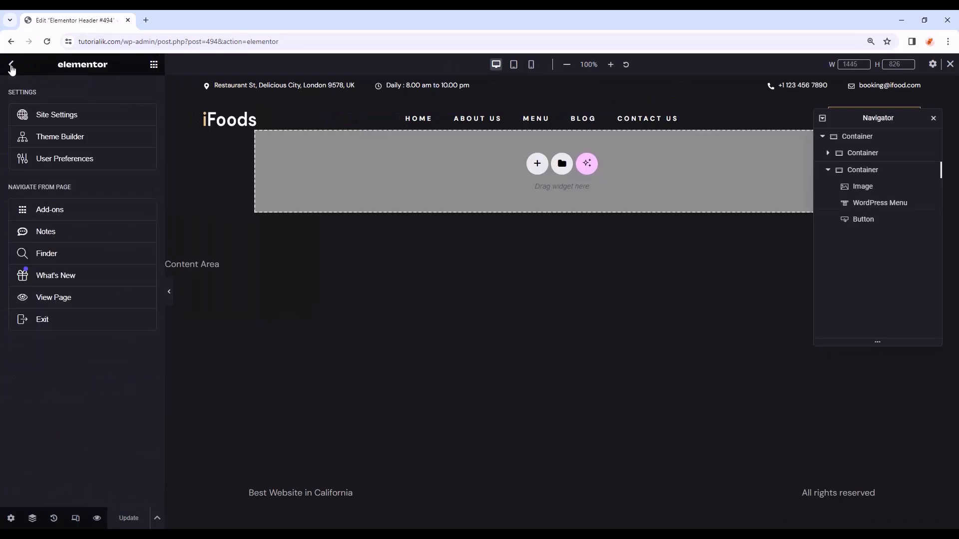
left_click(39, 321)
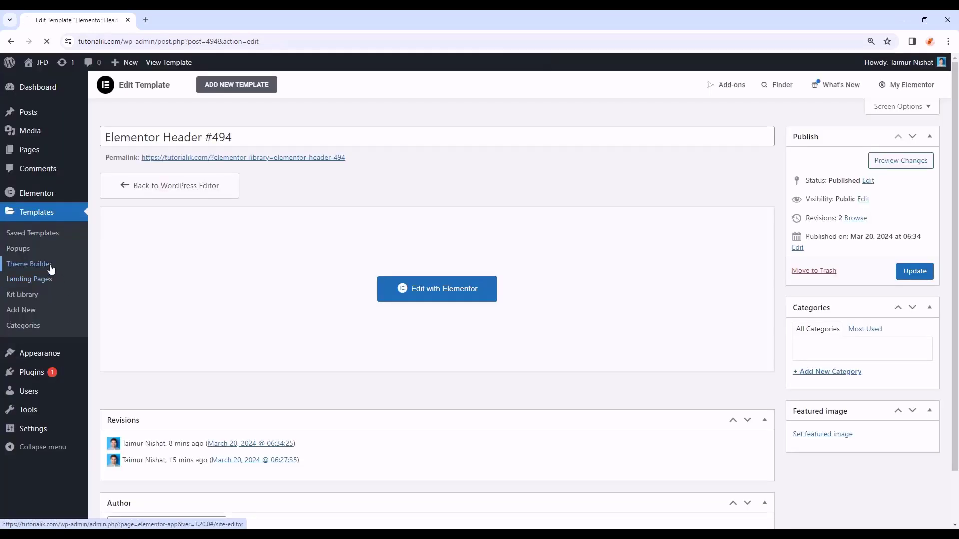
- Start a new Footer site part from the Theme Builder
left_click(52, 268)
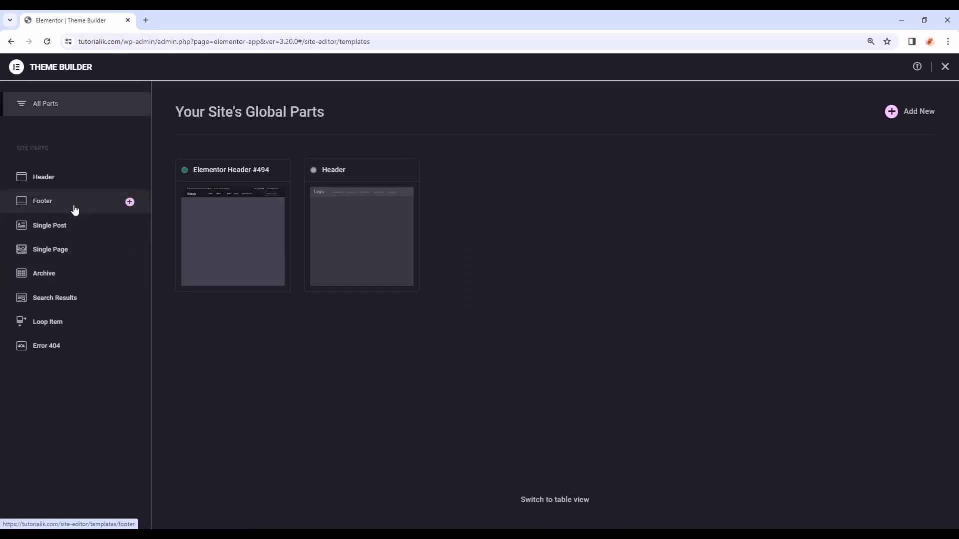
left_click(75, 209)
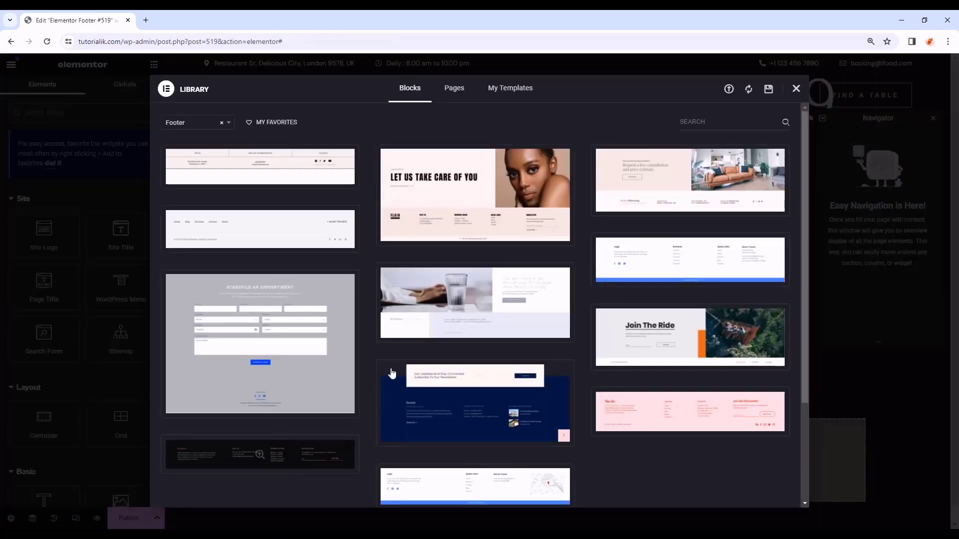
scroll(640, 376, "down", 2)
scroll(640, 378, "down", 1)
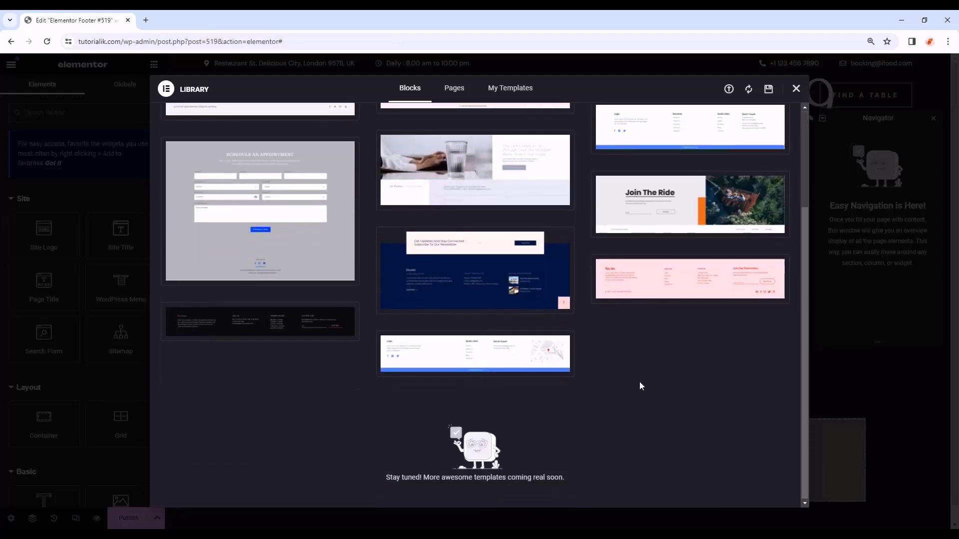
scroll(639, 381, "up", 10)
- Import Footer.json into My Templates and insert the Footer template
left_click(499, 89)
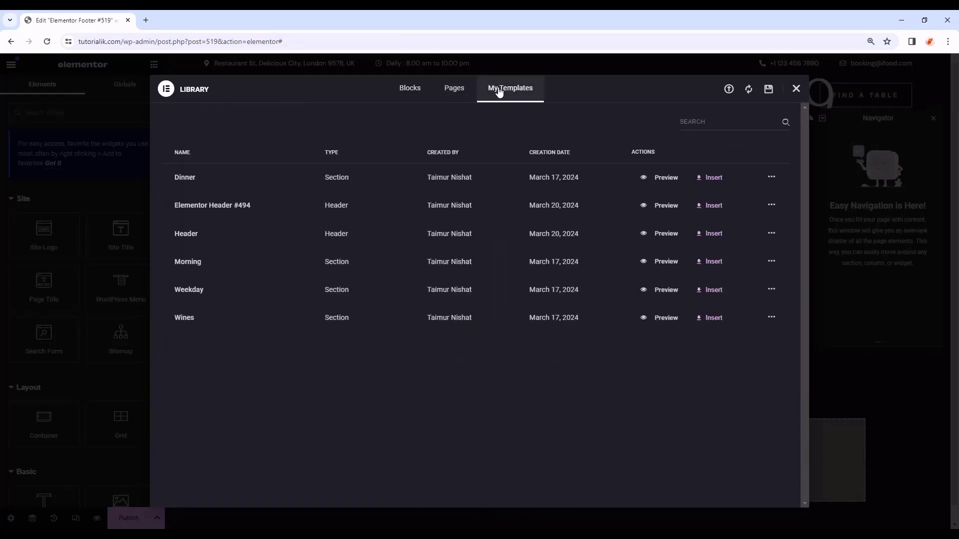
left_click(728, 91)
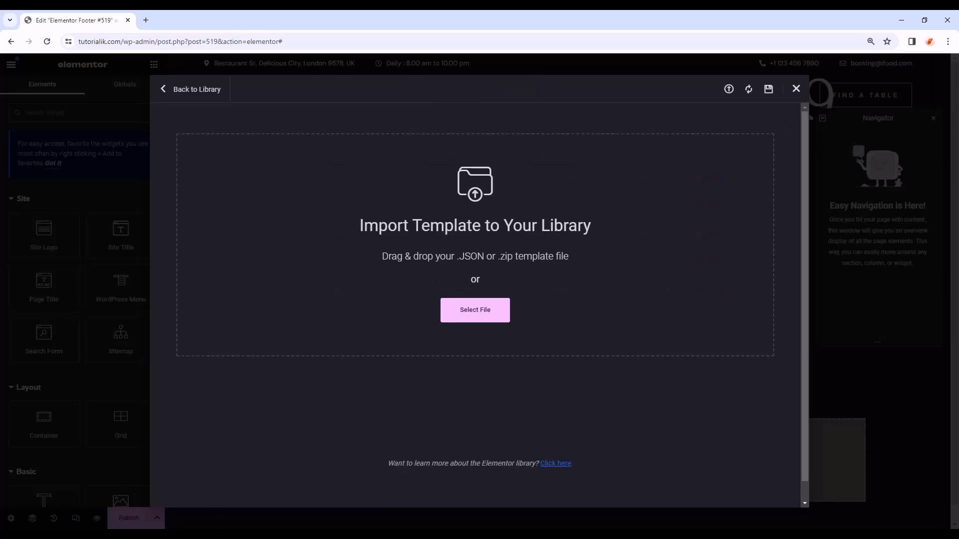
left_click(475, 310)
left_click_drag(542, 207, 310, 238)
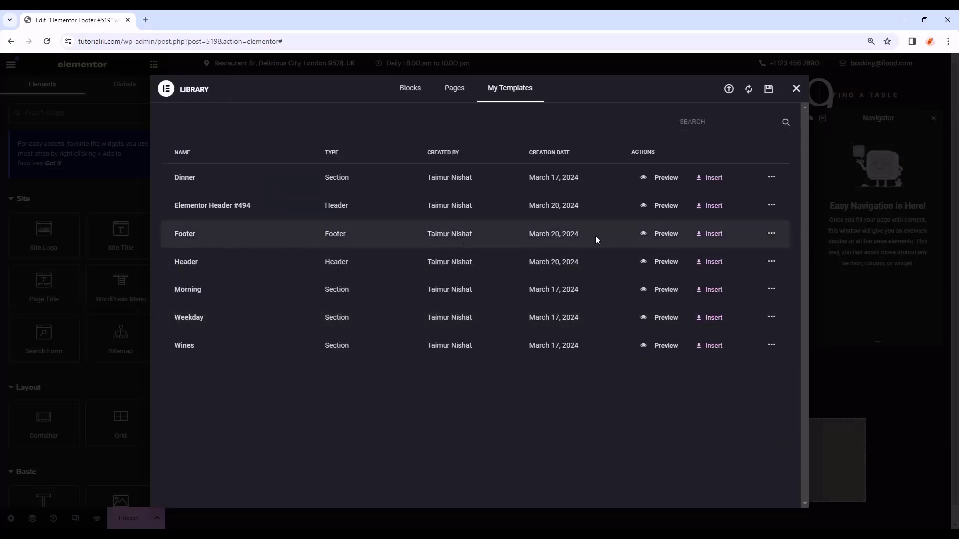
left_click(718, 240)
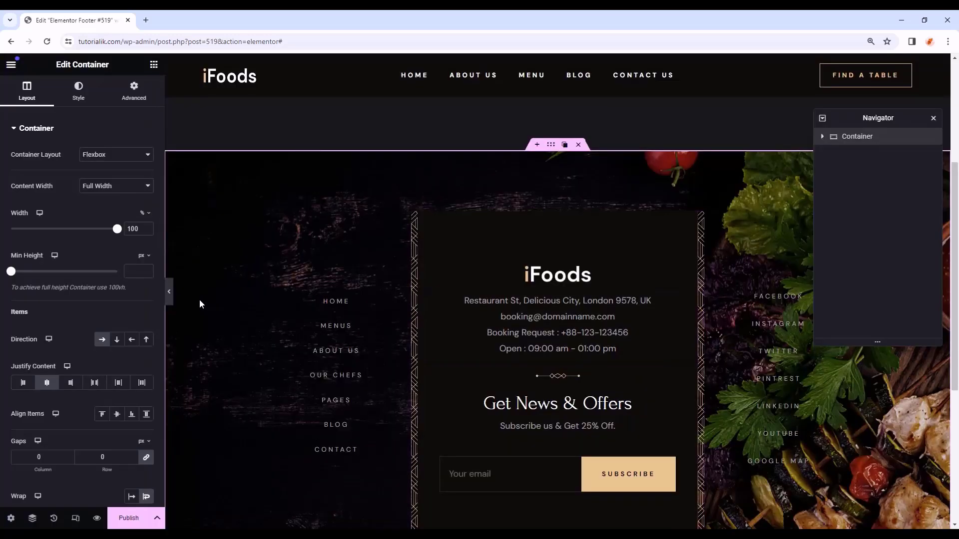
- Publish the footer with an Include > Entire Site condition, then exit the editor
left_click(172, 293)
scroll(754, 292, "down", 2)
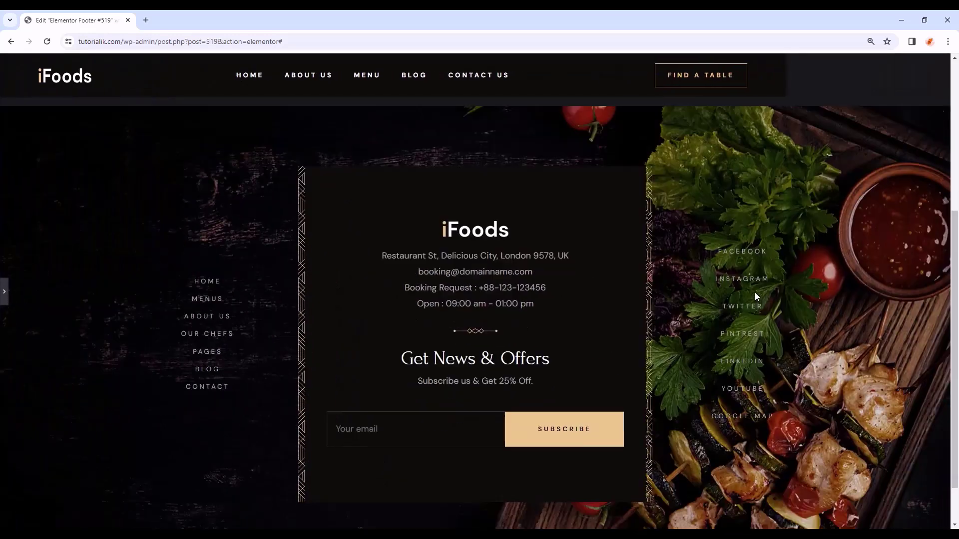
scroll(754, 292, "up", 1)
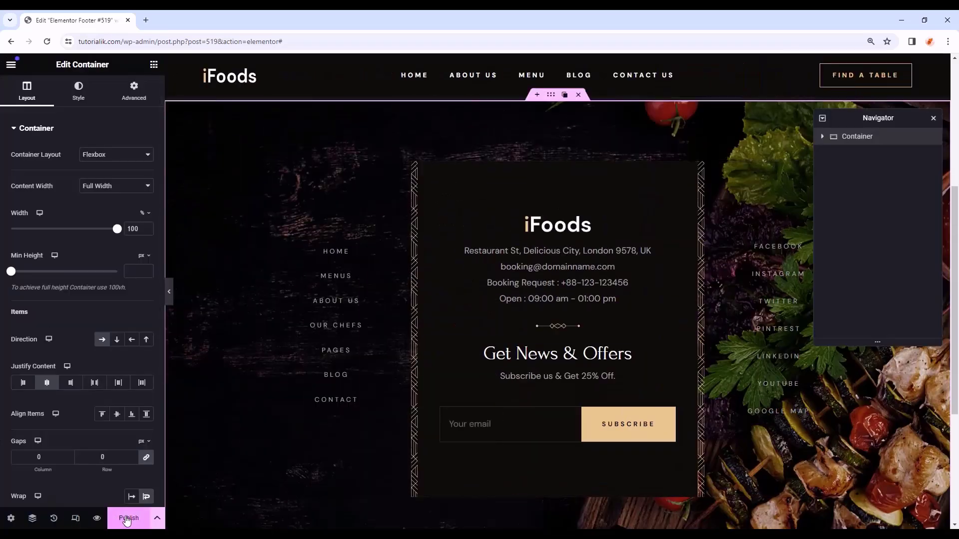
left_click(129, 518)
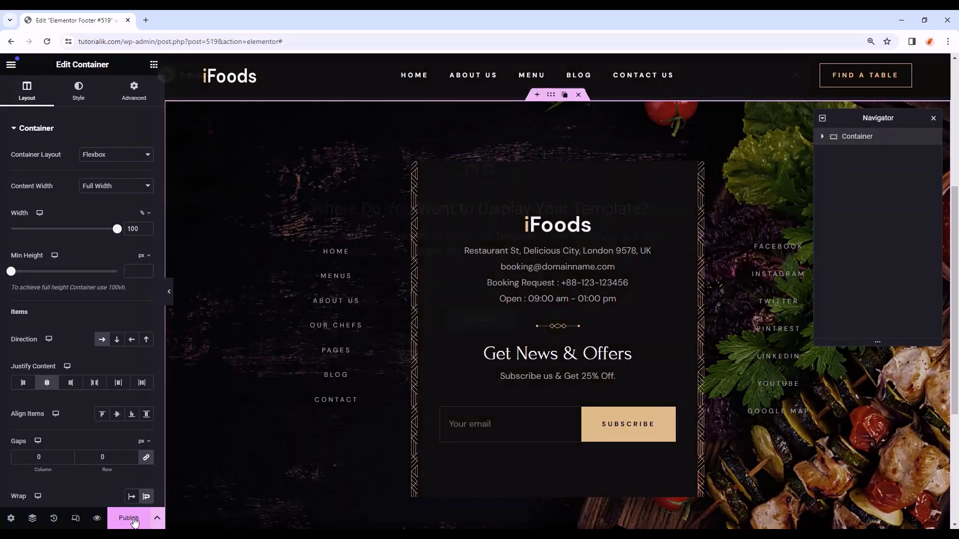
left_click(452, 326)
left_click(398, 297)
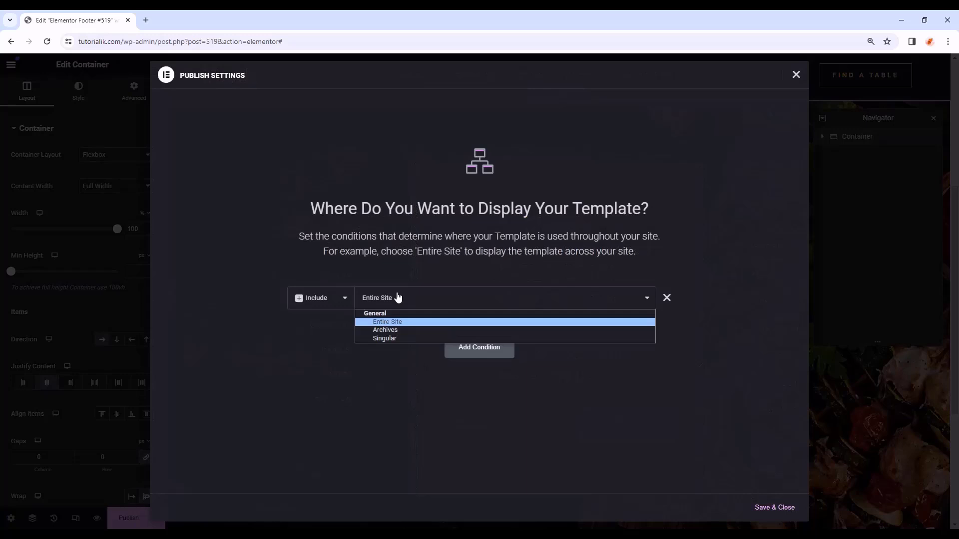
left_click(390, 324)
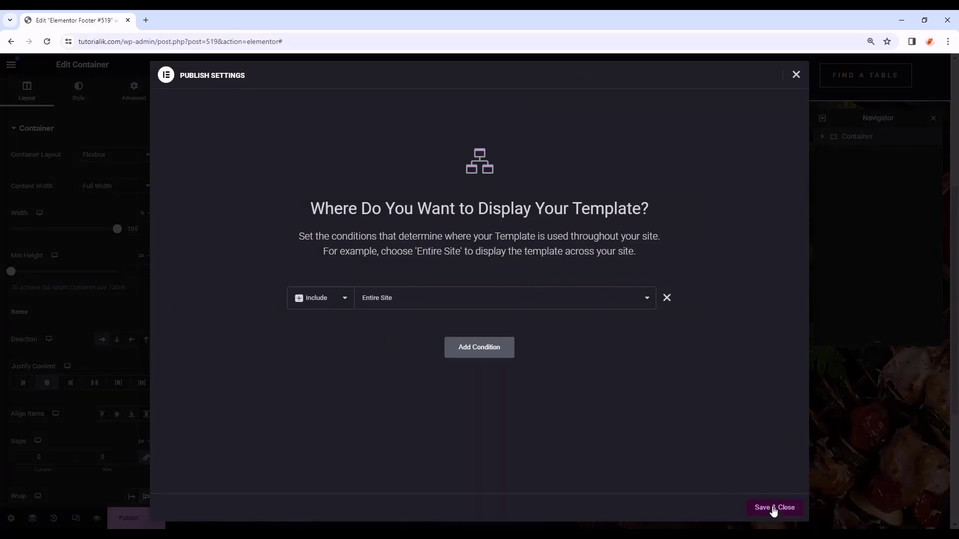
left_click(773, 508)
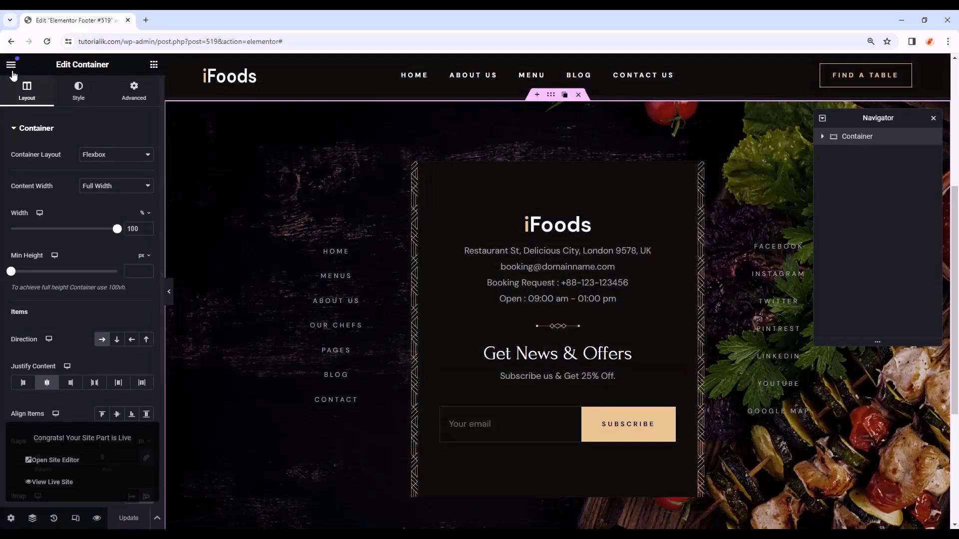
left_click(11, 65)
left_click(68, 317)
- Open the Home page in Elementor, set its layout to Elementor Full Width, and preview it
left_click(28, 151)
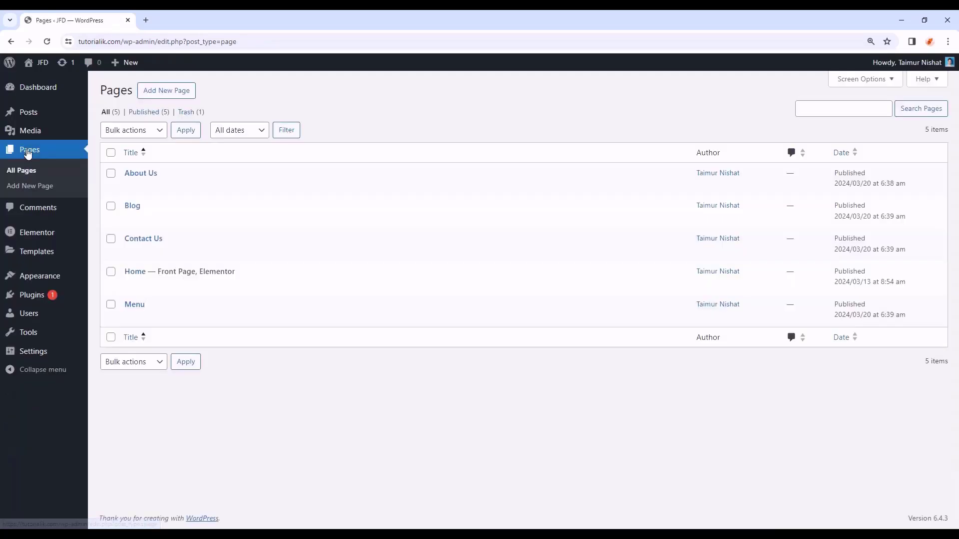
mouse_move(236, 288)
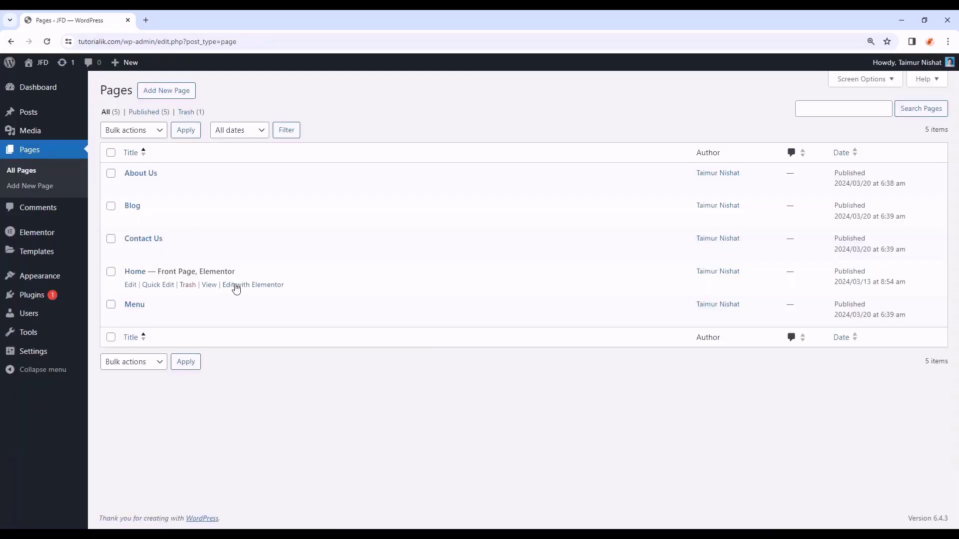
left_click(265, 291)
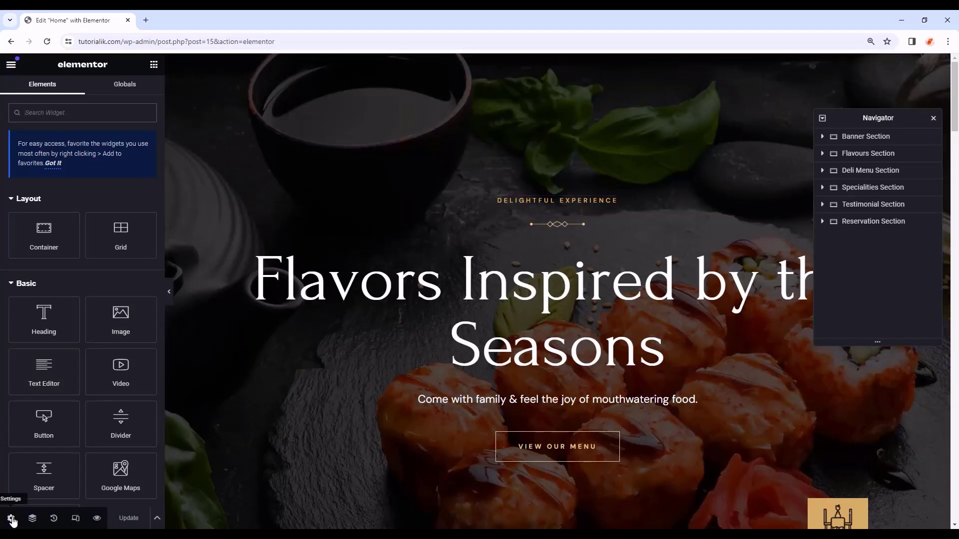
left_click(11, 519)
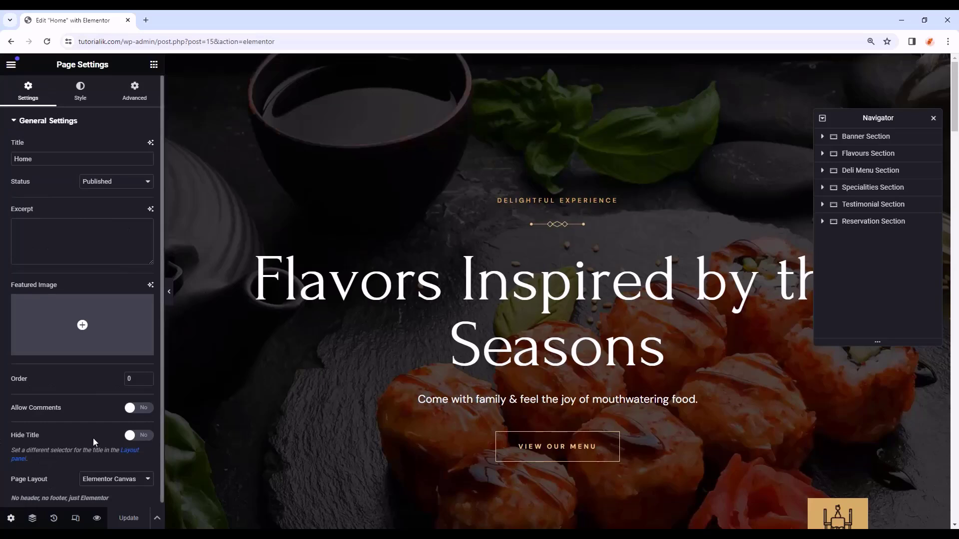
left_click(102, 476)
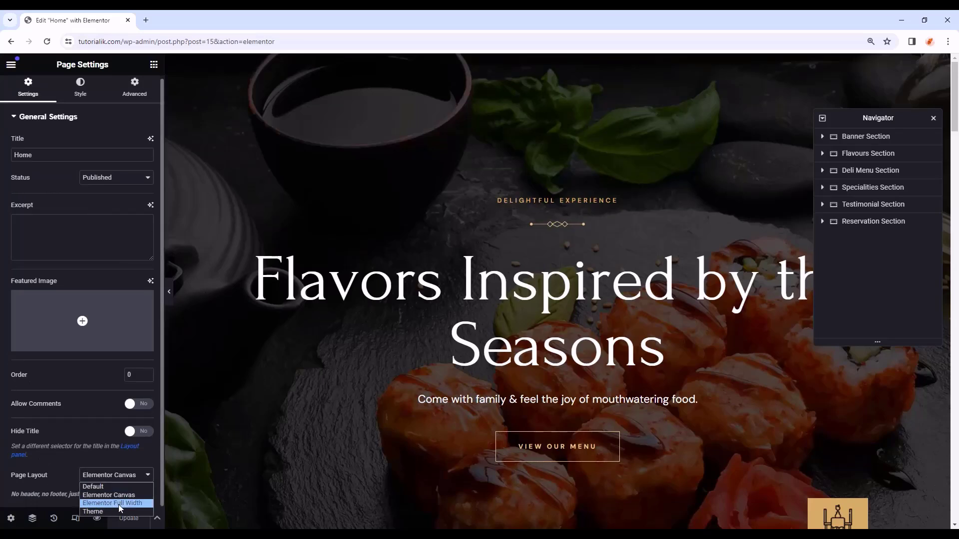
left_click(122, 504)
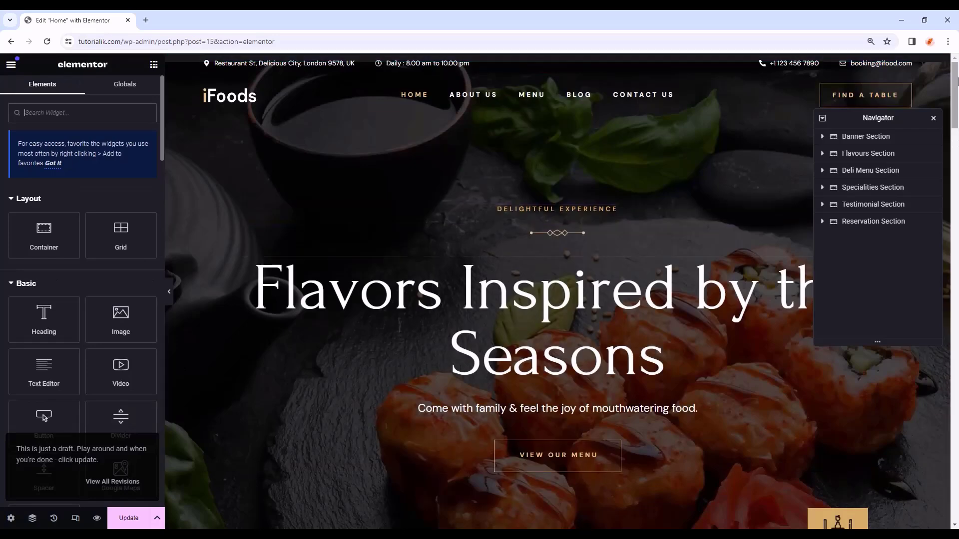
left_click_drag(955, 80, 943, 501)
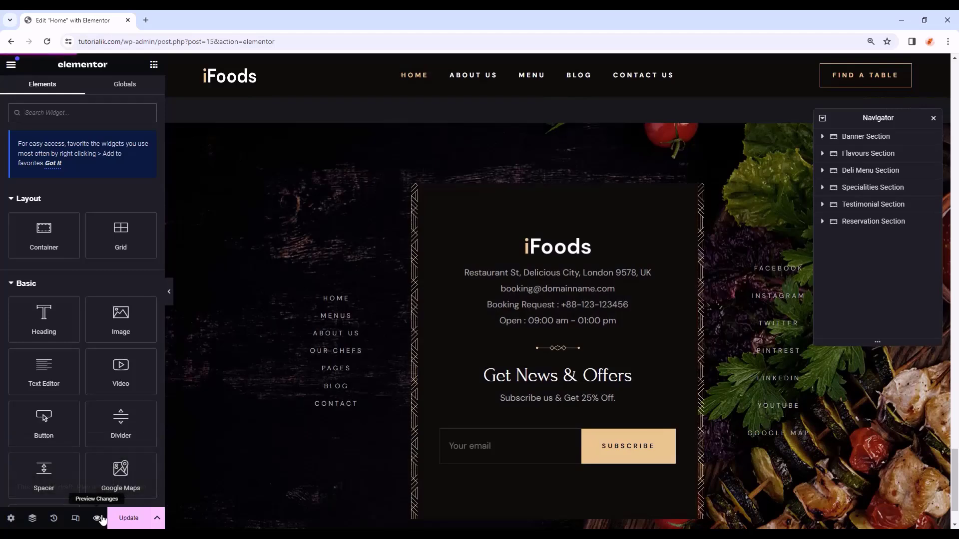
left_click(98, 518)
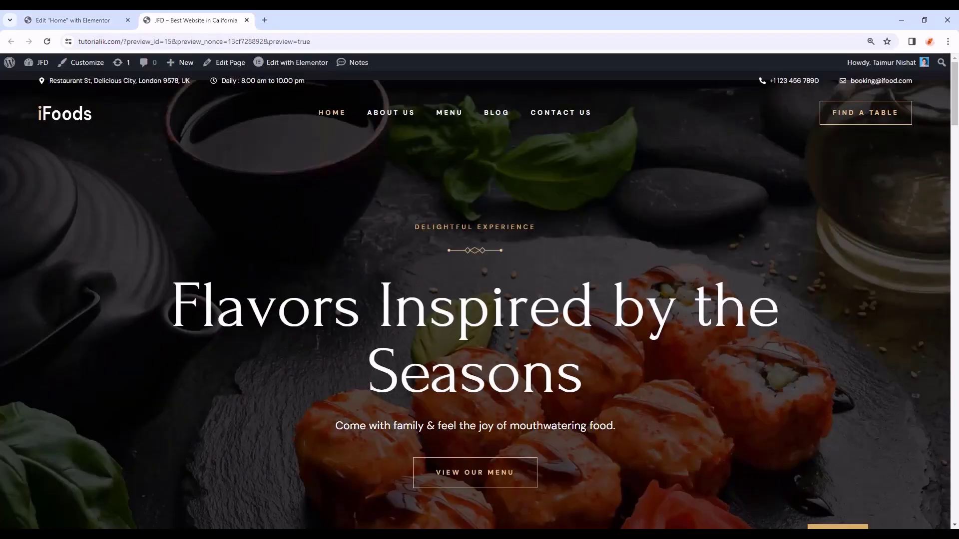
- View the live About Us page via the preview's navigation, then return to the Home editor
mouse_move(956, 94)
left_mouse_down()
mouse_move(956, 486)
mouse_move(939, 96)
left_mouse_up()
left_click(334, 116)
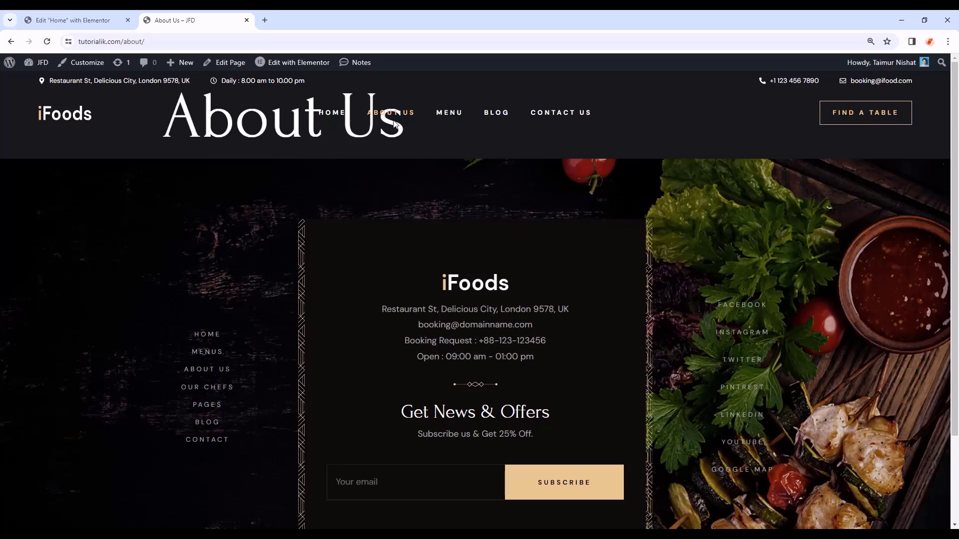
left_click(11, 42)
left_click(62, 20)
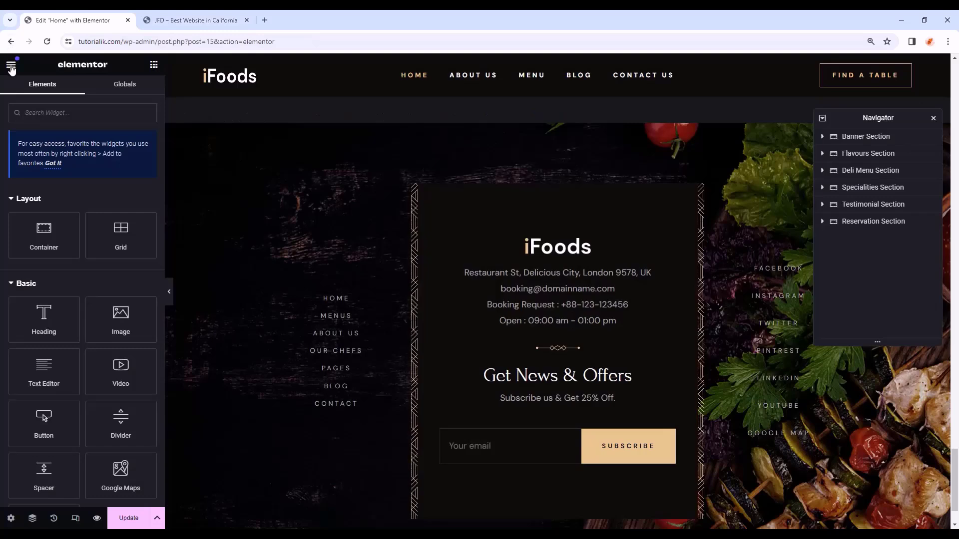
- Update the Home page and open the About Us page in Elementor
left_click(11, 66)
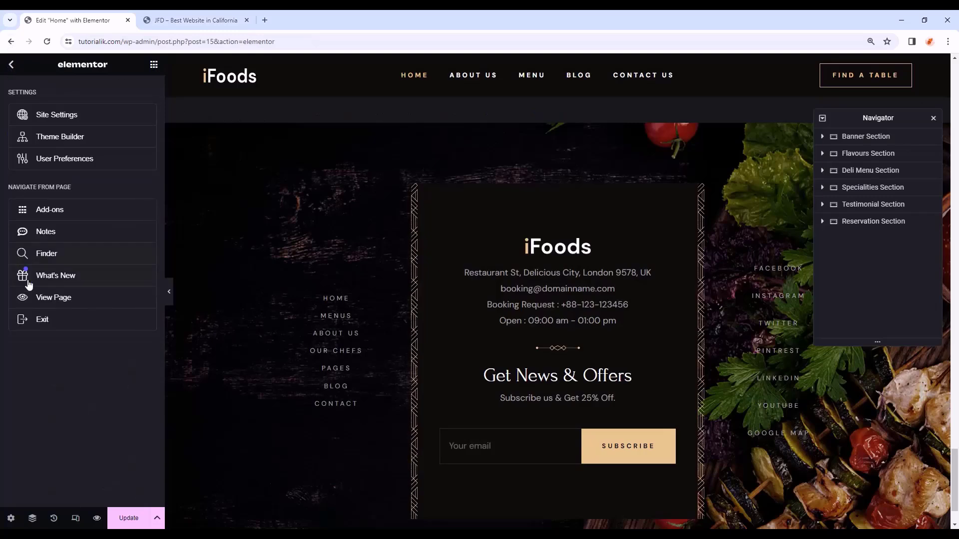
left_click(130, 521)
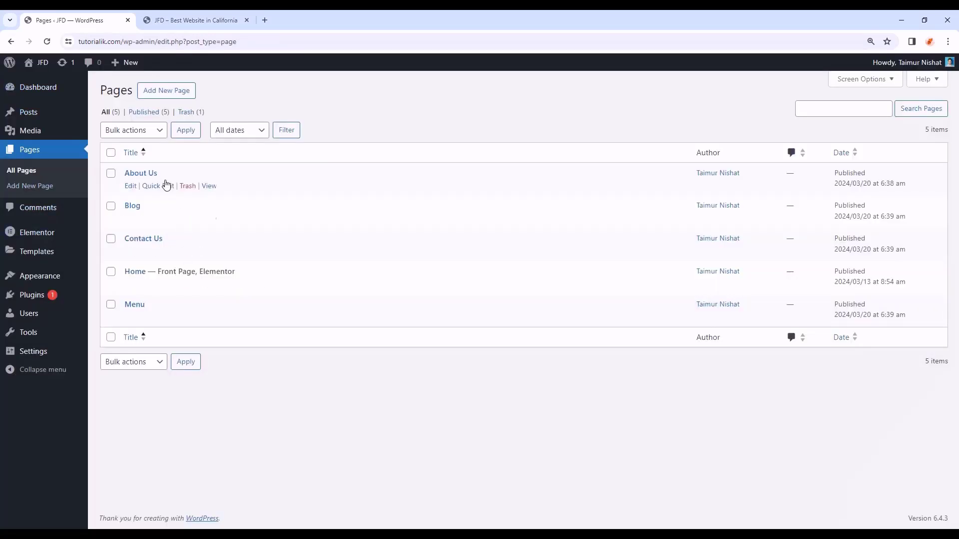
left_click(139, 175)
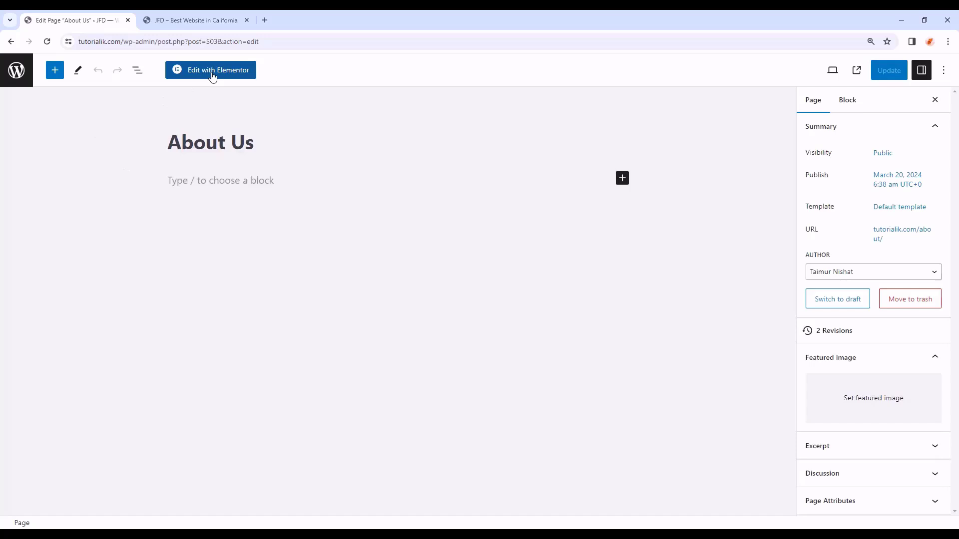
left_click(212, 71)
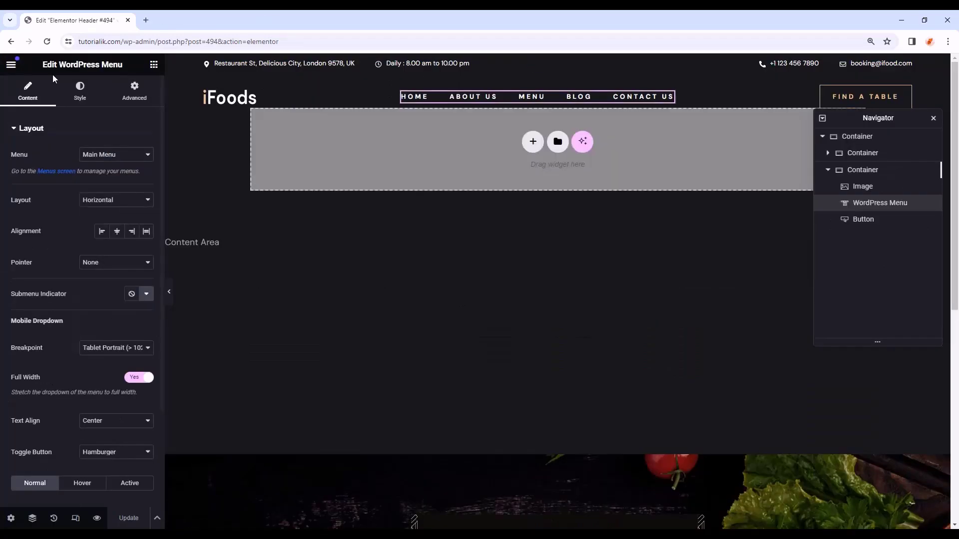
- Try a margin of 10, 100% max width and a new image on the header logo
left_click(251, 96)
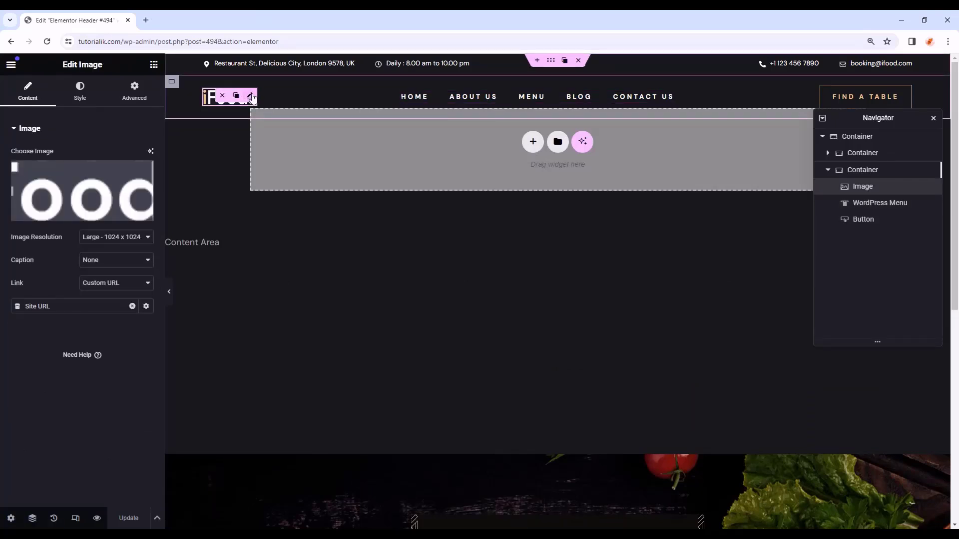
left_click(80, 92)
left_click(143, 92)
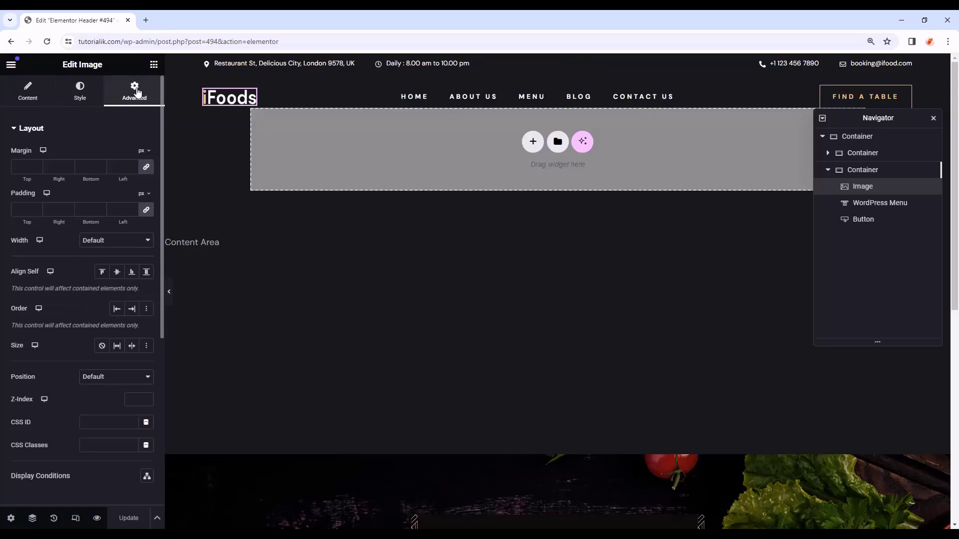
left_click(128, 166)
type("10")
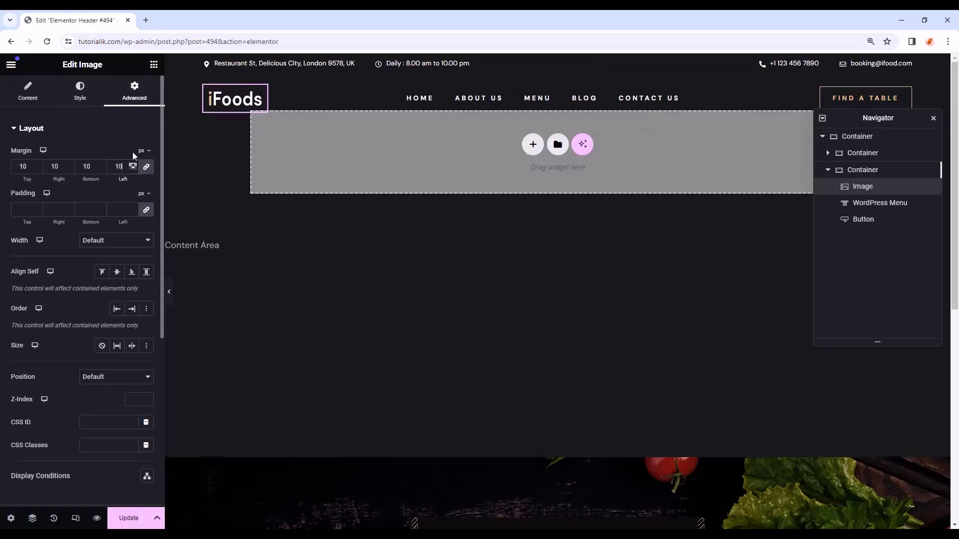
key("ctrl+z")
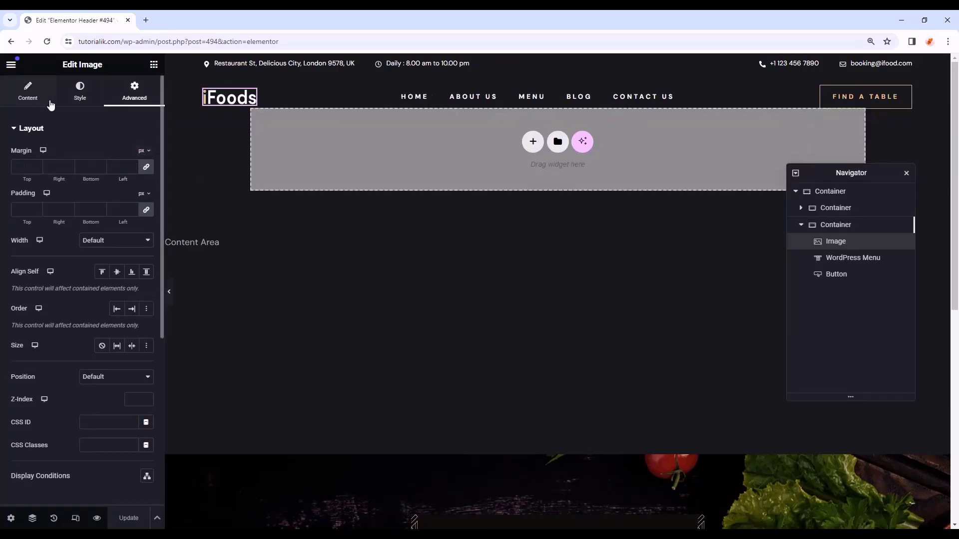
left_click(79, 92)
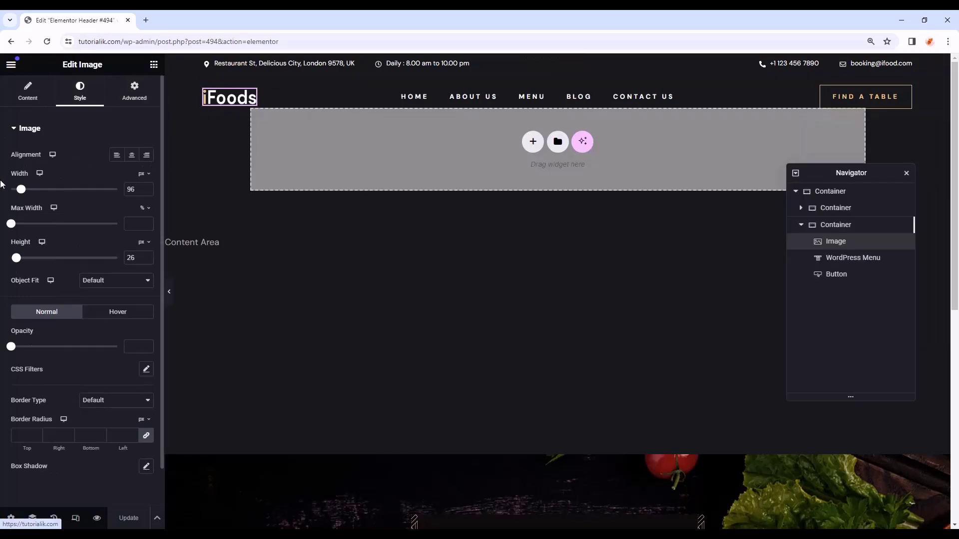
left_click_drag(15, 223, 128, 236)
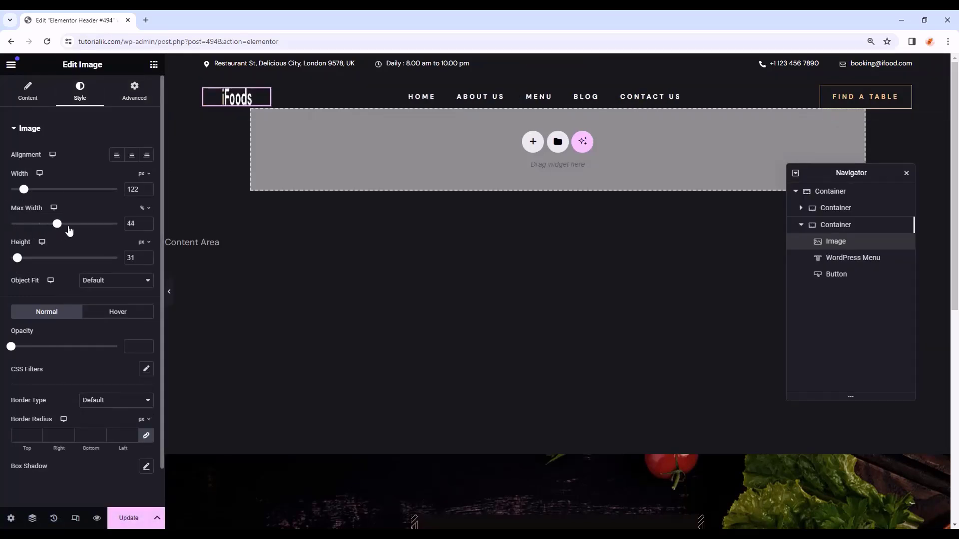
key("ctrl+z")
key("ctrl+z")
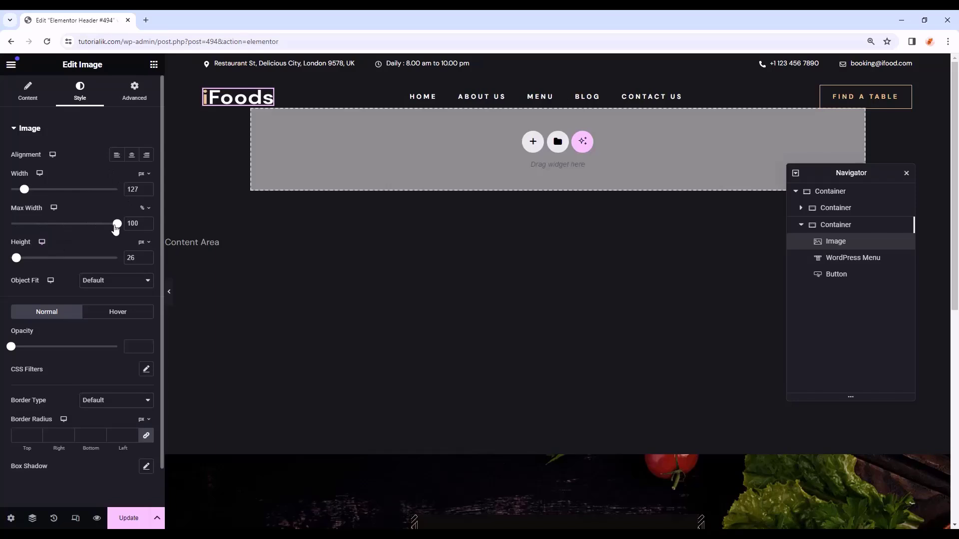
key("ctrl+shift+z")
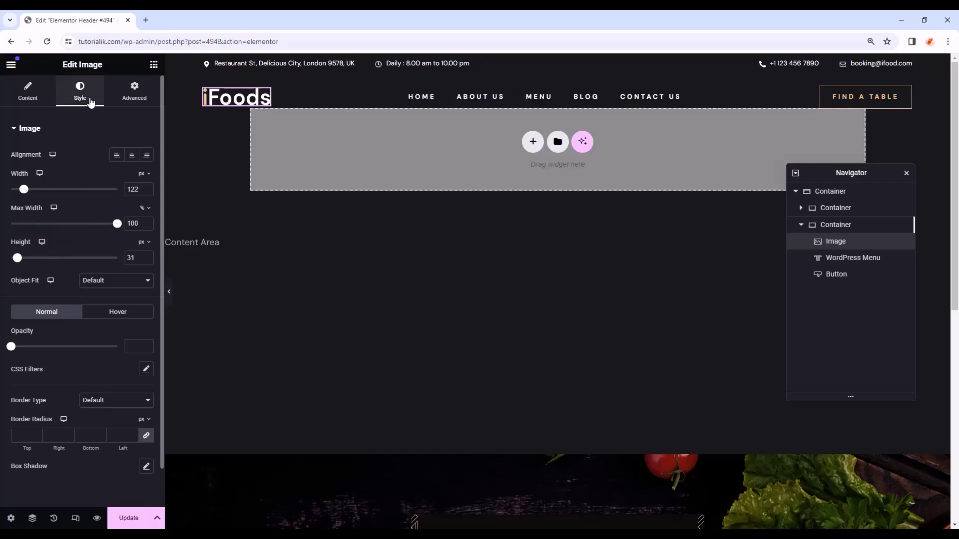
left_click(29, 94)
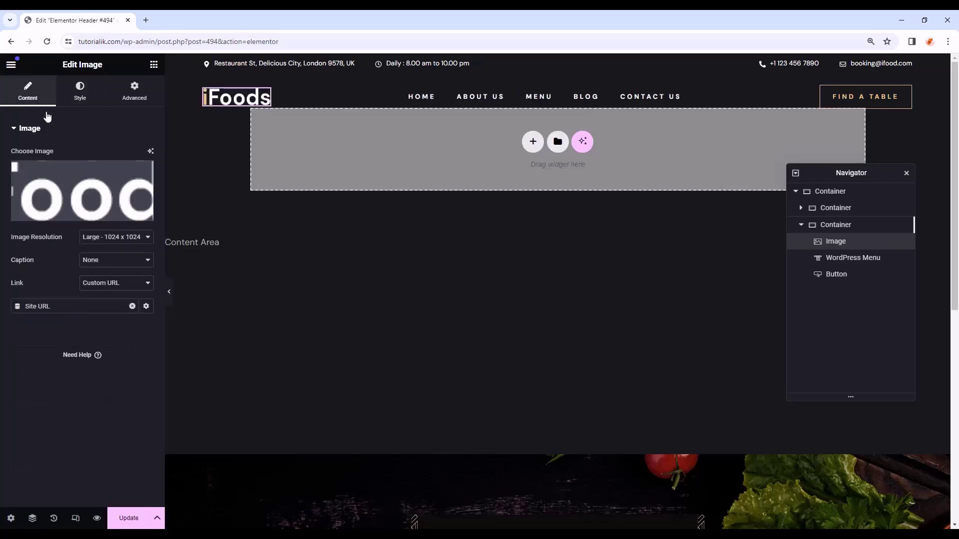
left_click(80, 208)
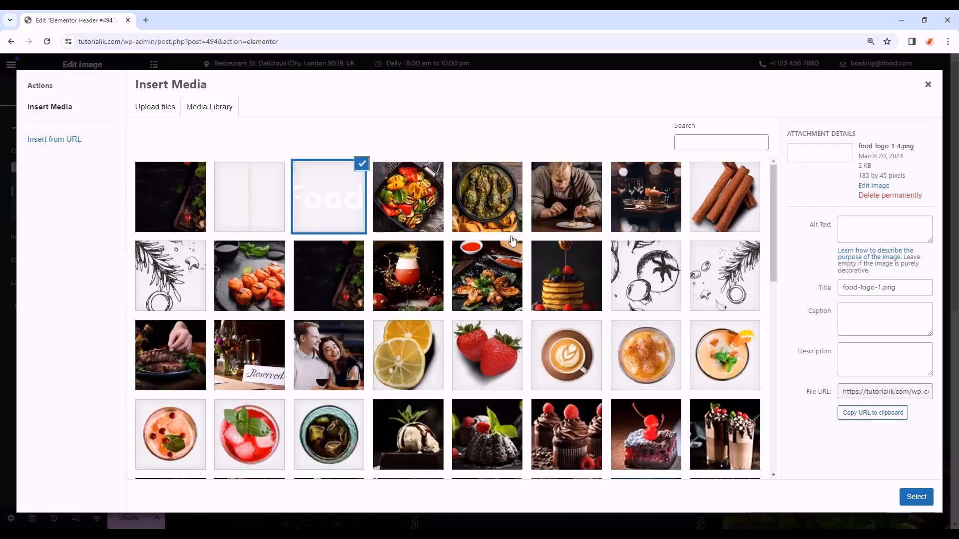
left_click(929, 85)
- Increase the header navigation menu's font size in its typography settings
left_click(569, 99)
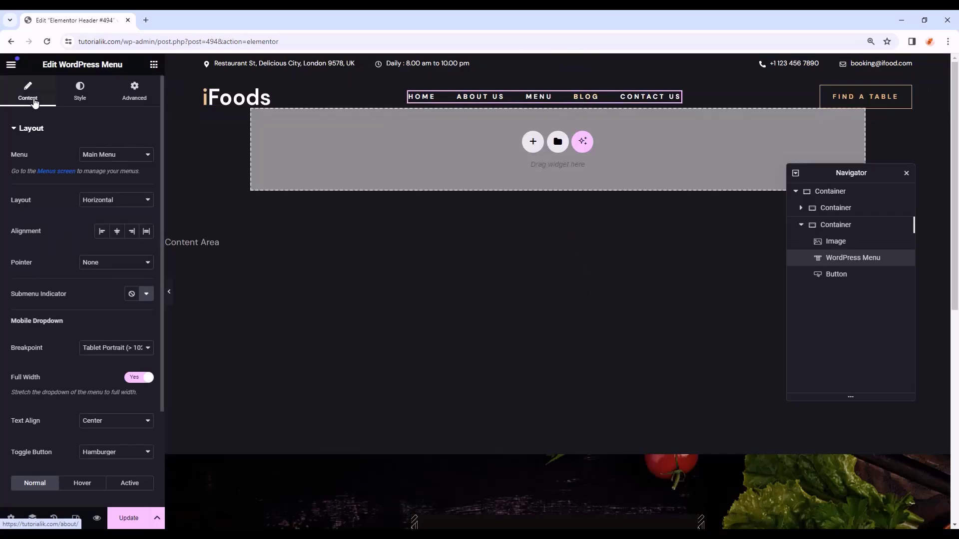
left_click(81, 99)
left_click(147, 154)
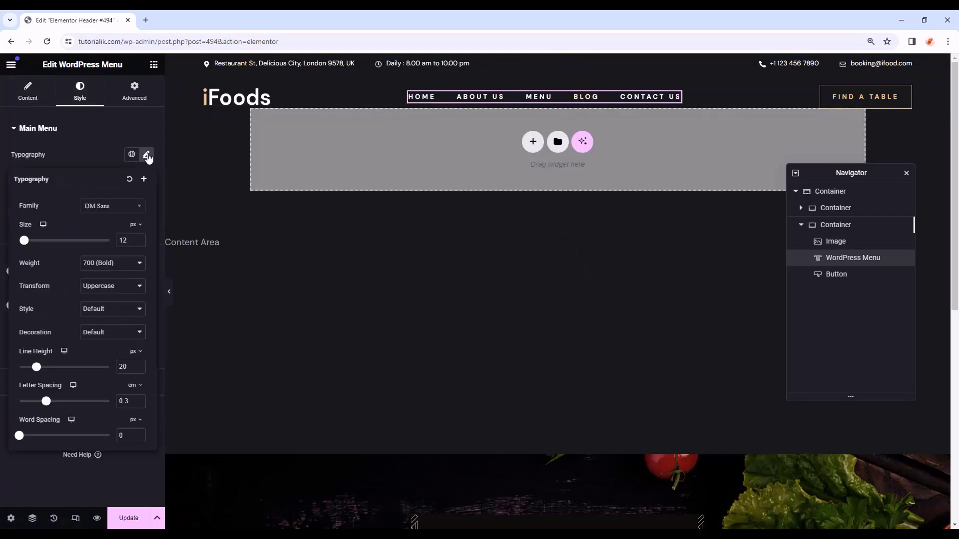
left_click(139, 239)
left_click(139, 239)
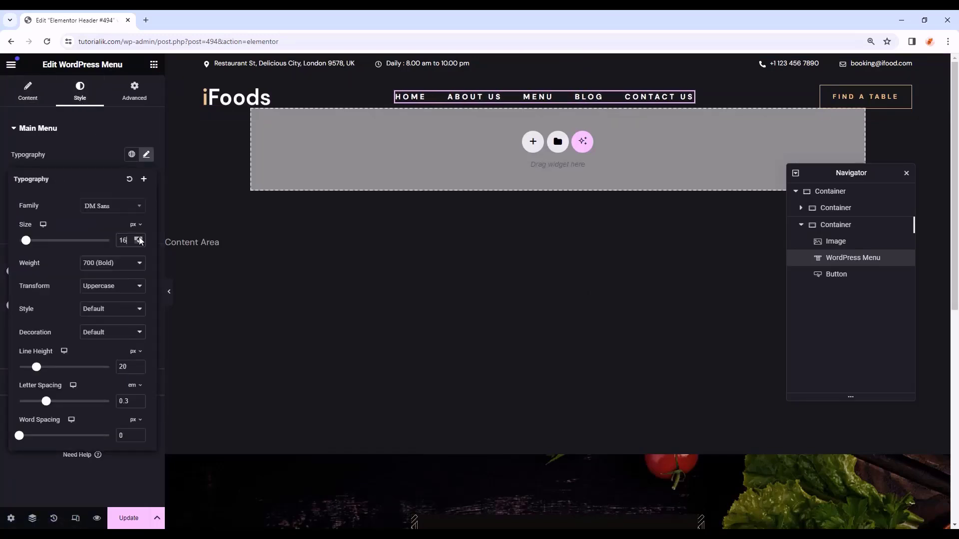
left_click(139, 239)
left_click(139, 239)
left_click(139, 239)
- Change the FIND A TABLE button label to 'LEARN MORE' and inspect the top-bar items
left_click(906, 93)
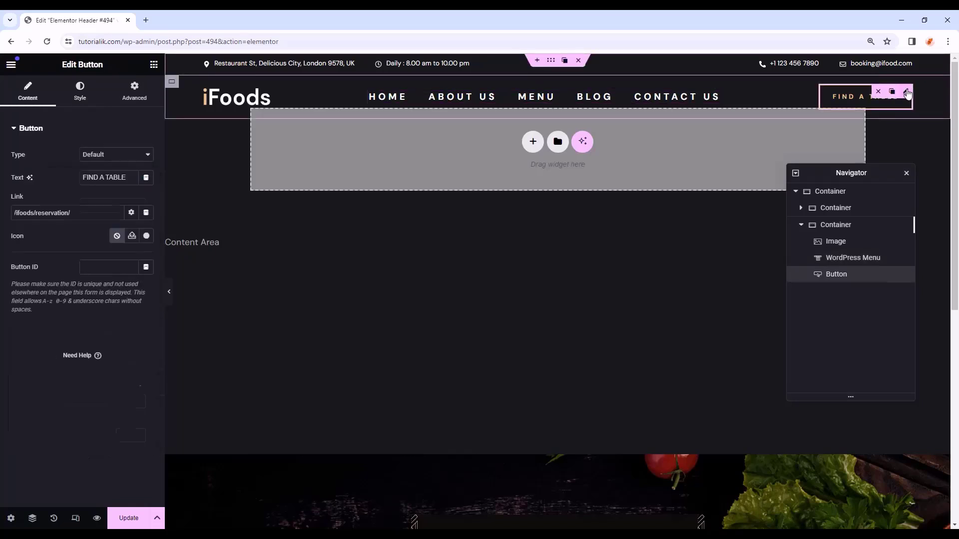
left_click_drag(131, 178, 72, 180)
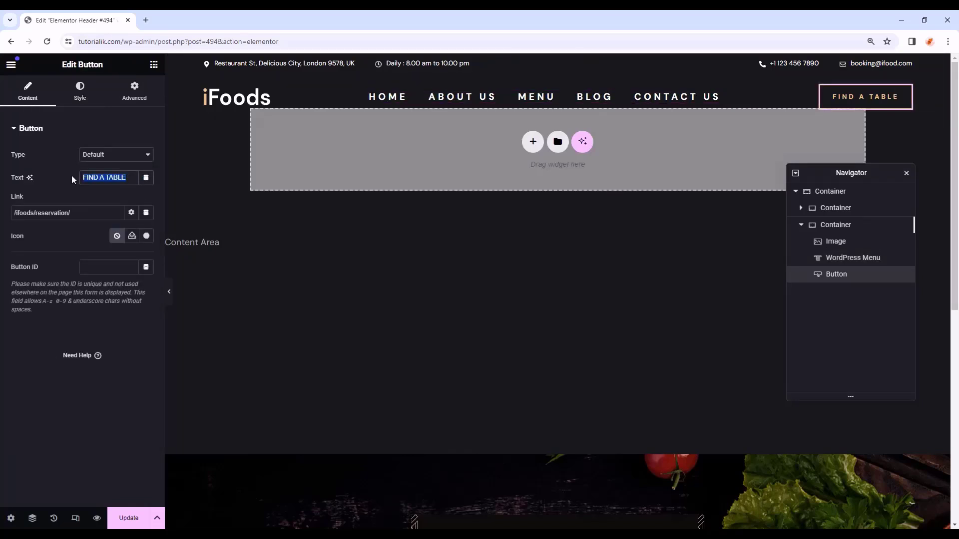
type("LEARN MORE")
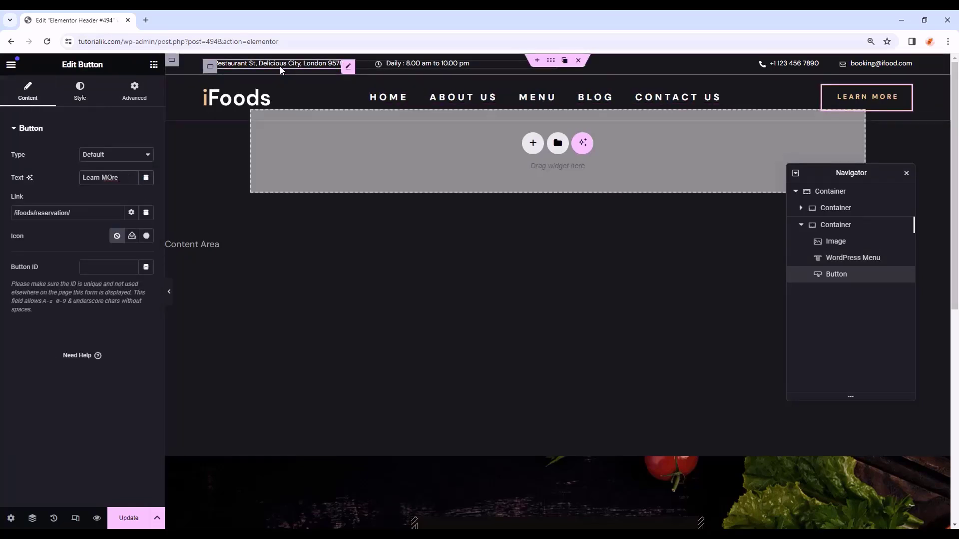
left_click(347, 67)
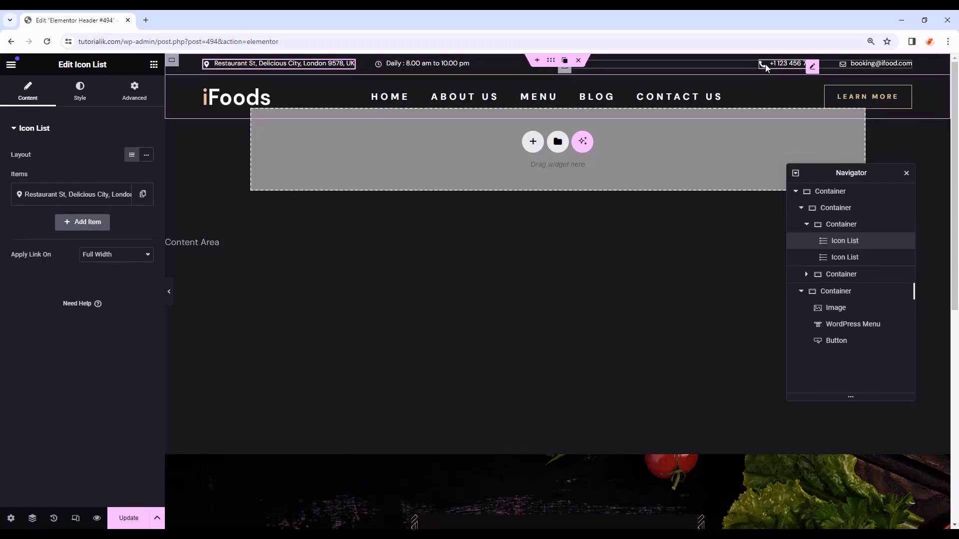
left_click(766, 67)
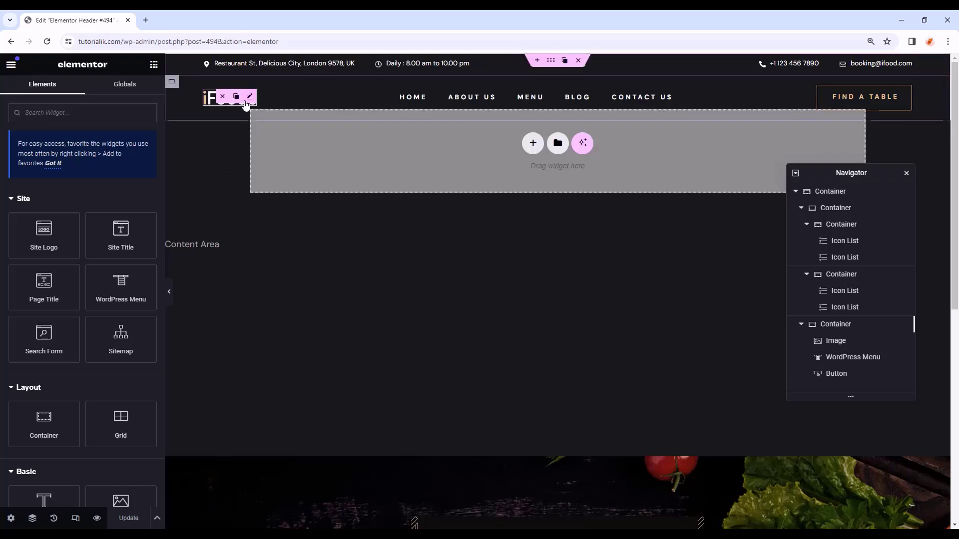
left_click(254, 97)
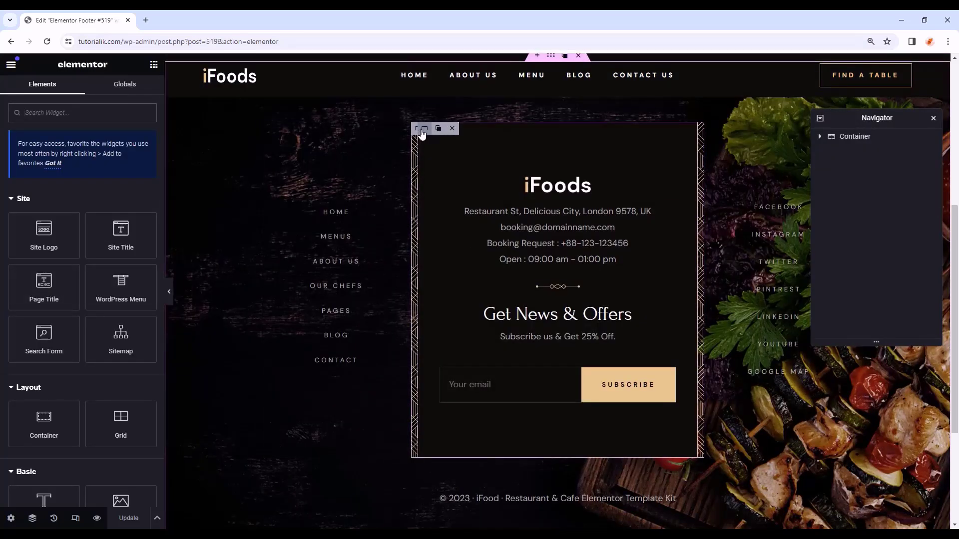
left_click(422, 129)
left_click(530, 193)
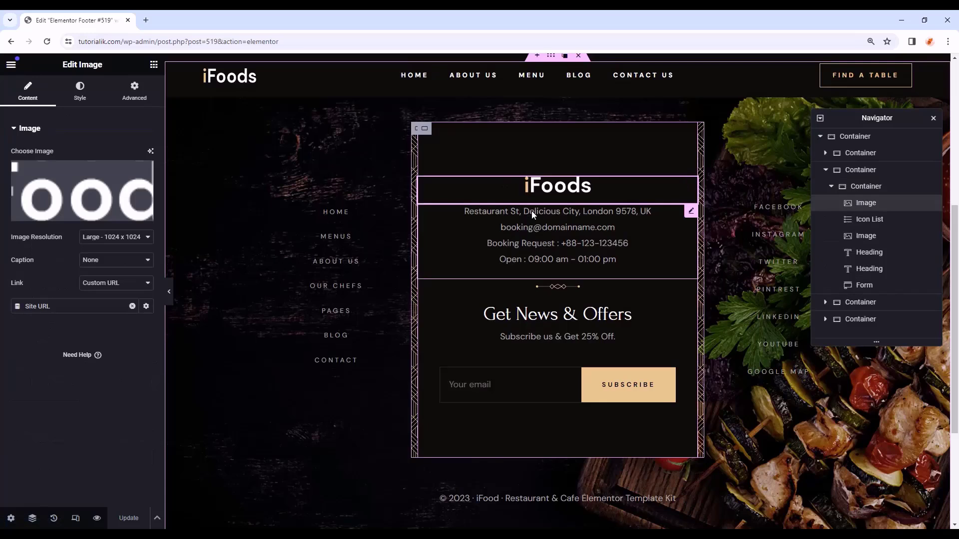
left_click(531, 211)
left_click(533, 320)
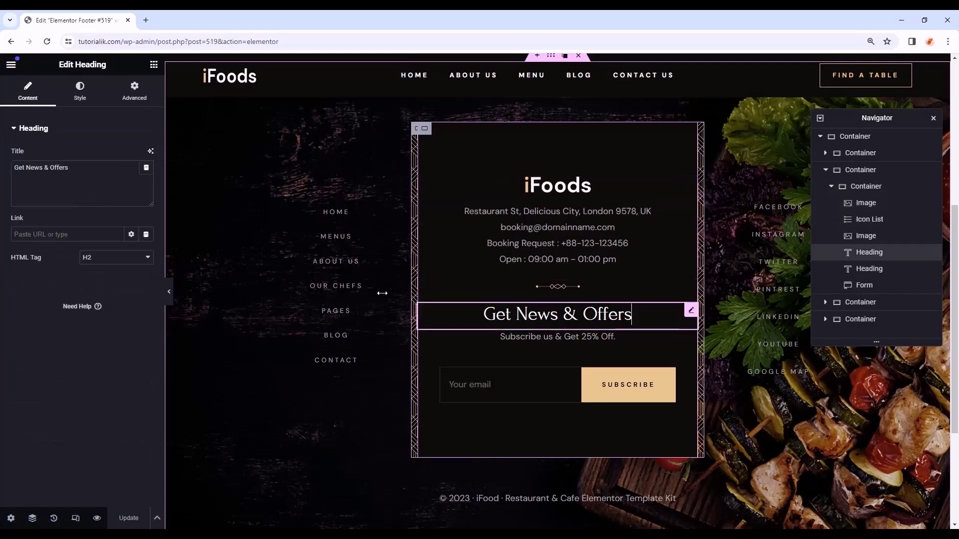
left_click(331, 214)
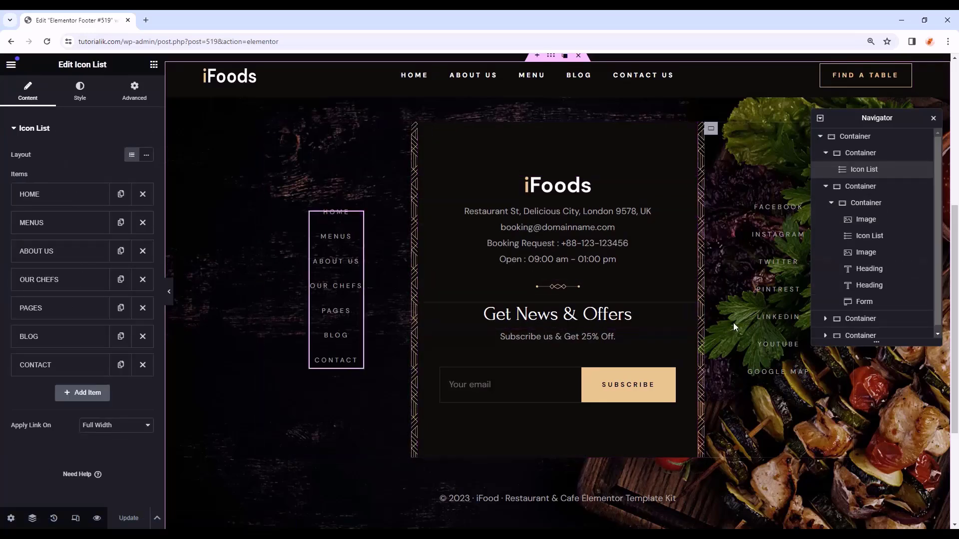
left_click(763, 324)
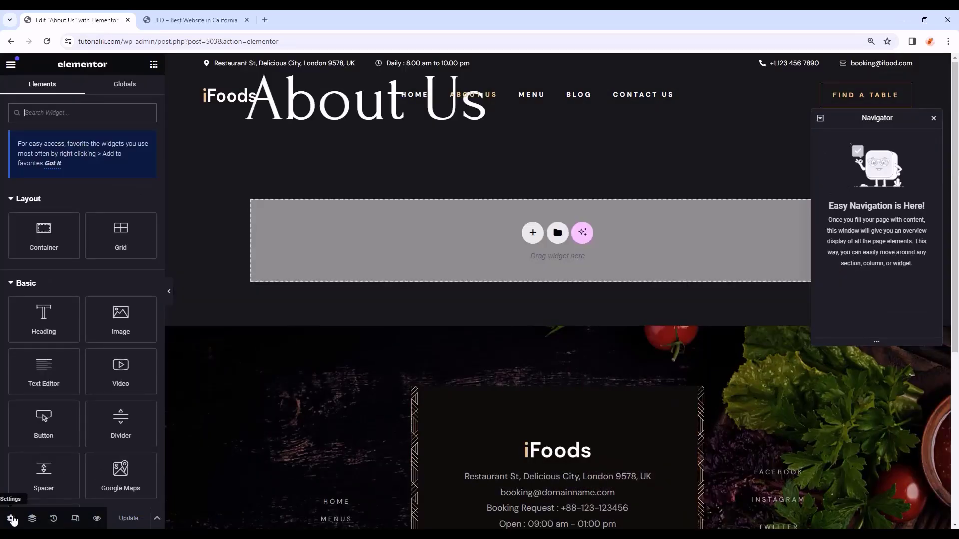
- Set the About Us page layout to Elementor Full Width
left_click(10, 518)
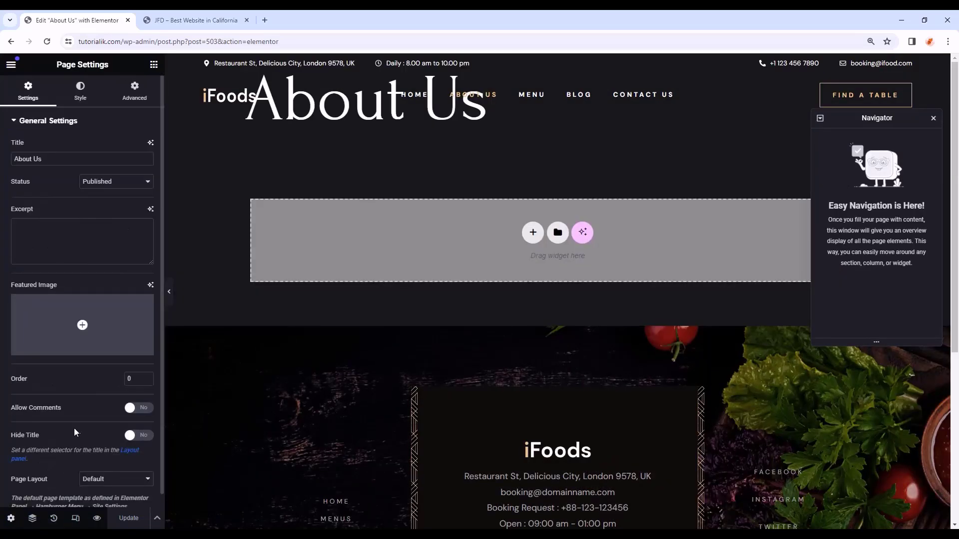
scroll(74, 427, "down", 1)
left_click(116, 467)
left_click(111, 495)
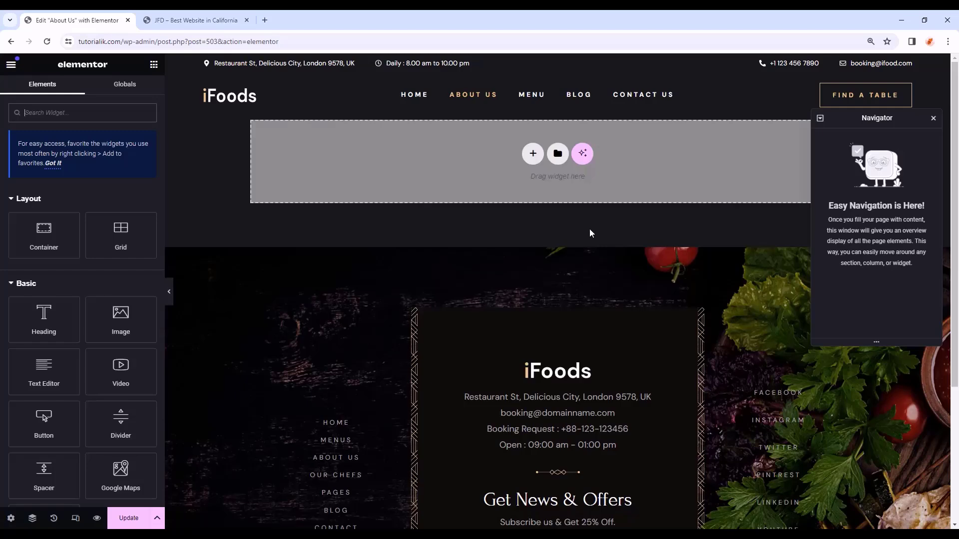
- Add a new container, name it 'Inner Page Banner' and set min height 550
left_click_drag(44, 234, 465, 159)
double_click(851, 138)
left_click_drag(865, 120, 835, 354)
type("Inner Pag")
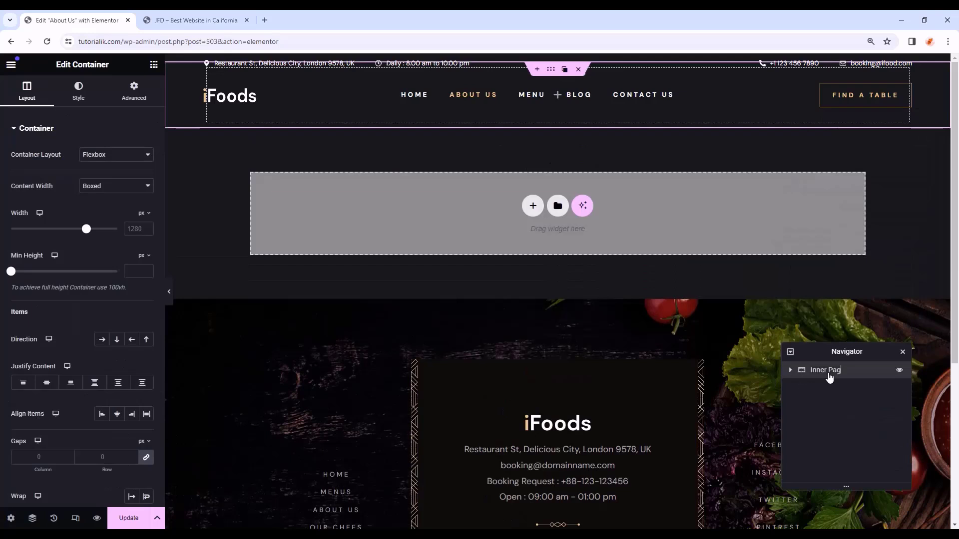
type("e Banner")
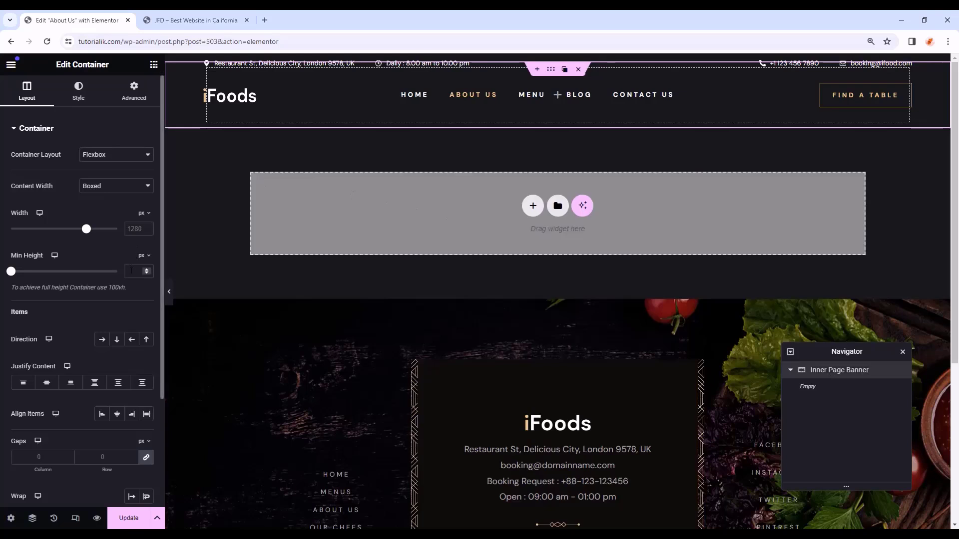
type("550")
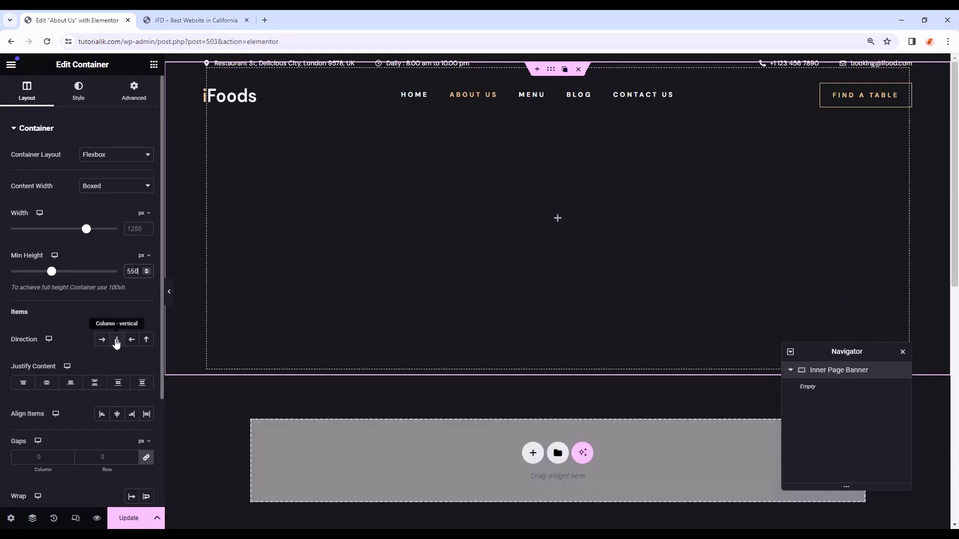
- Give the banner column direction, centred content, and Restaurant-About-Us-Hero-Image-1.webp as classic background
left_click(117, 342)
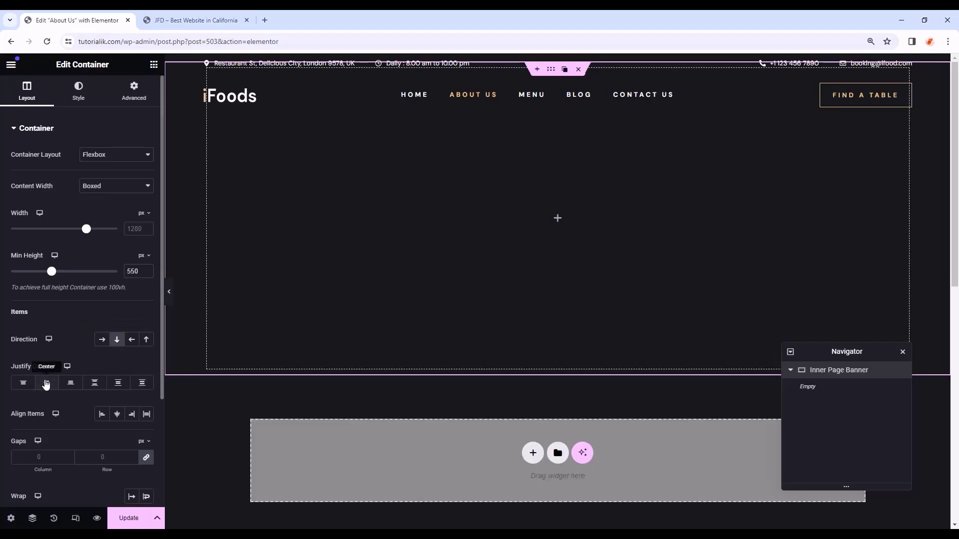
left_click(49, 383)
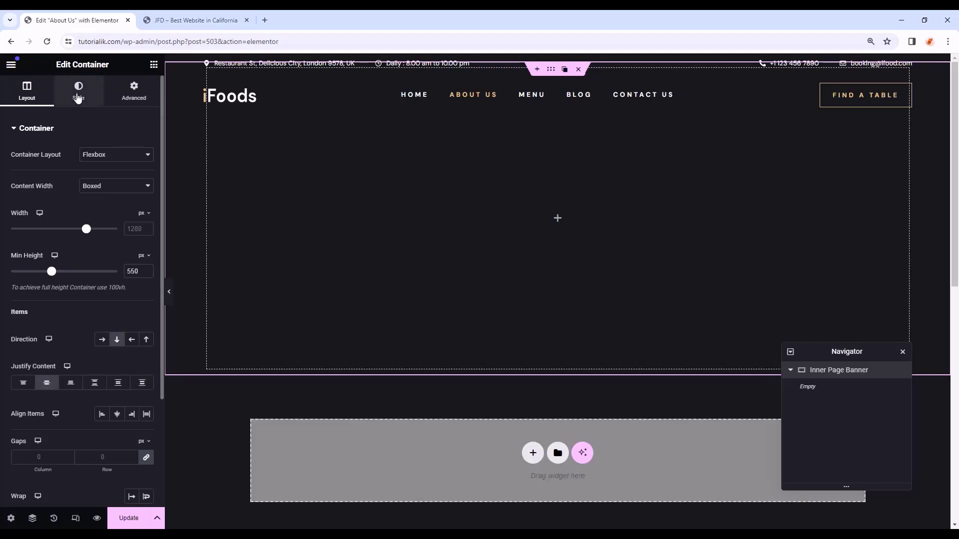
left_click(78, 92)
left_click(104, 179)
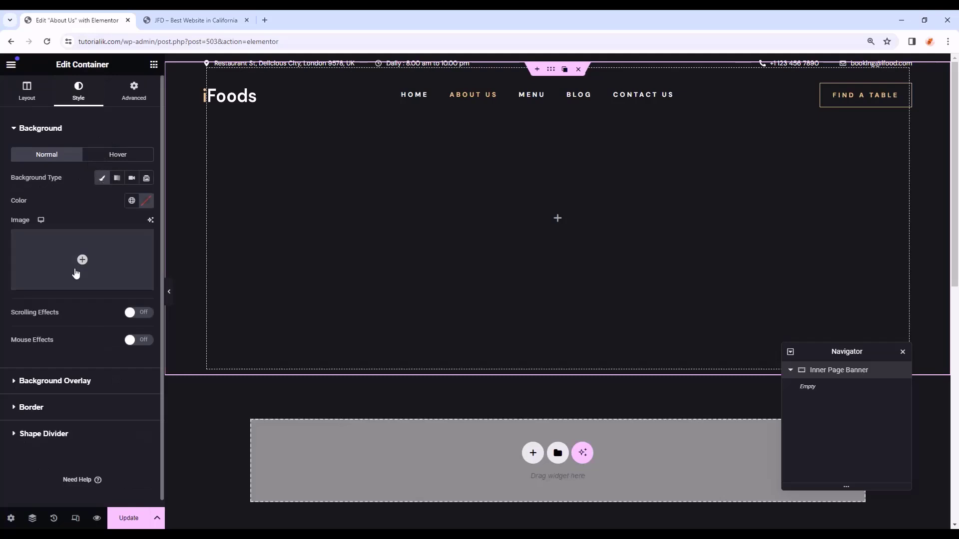
left_click(90, 257)
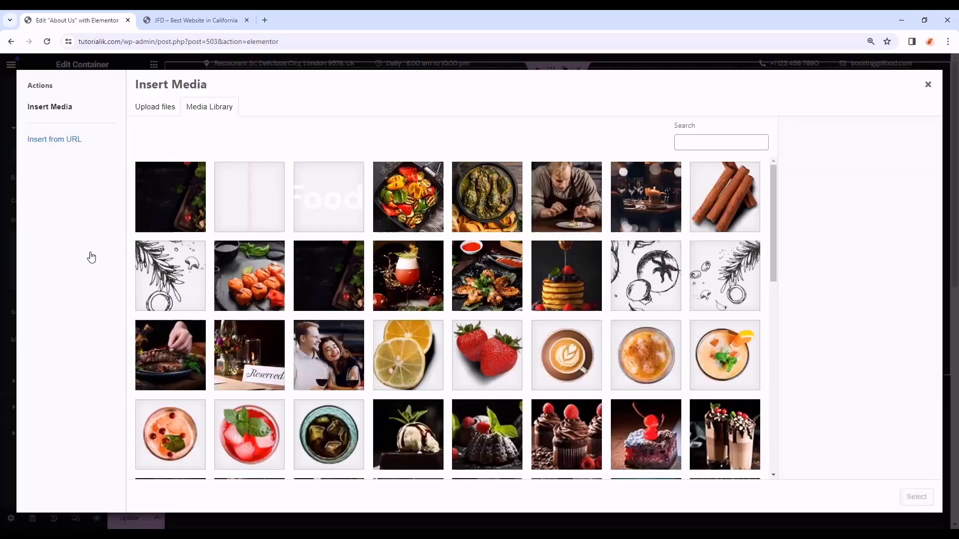
left_click(645, 196)
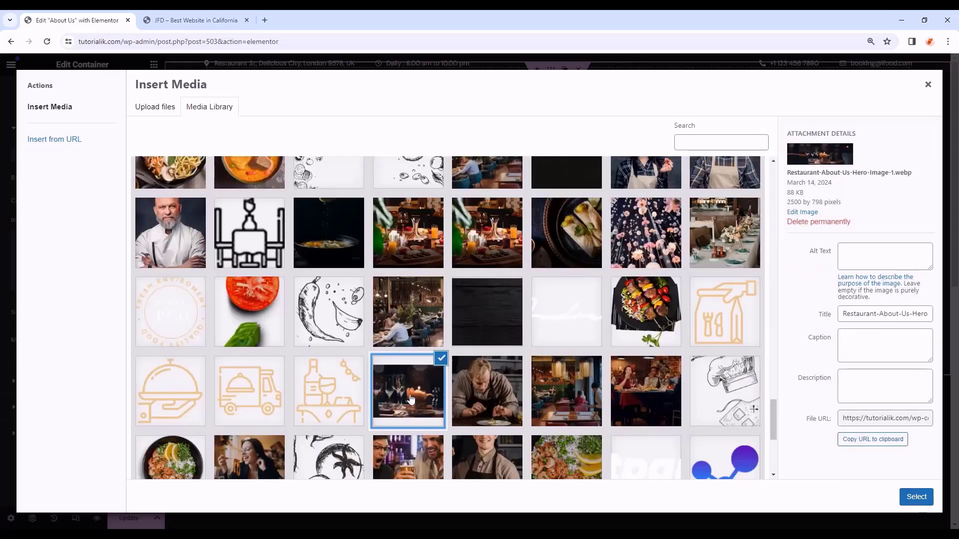
scroll(409, 398, "down", 1)
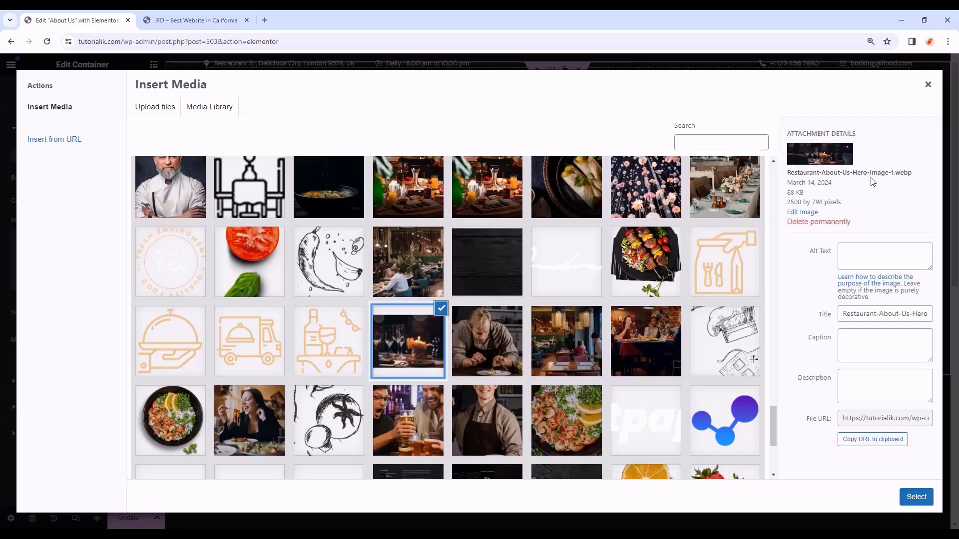
left_click(916, 497)
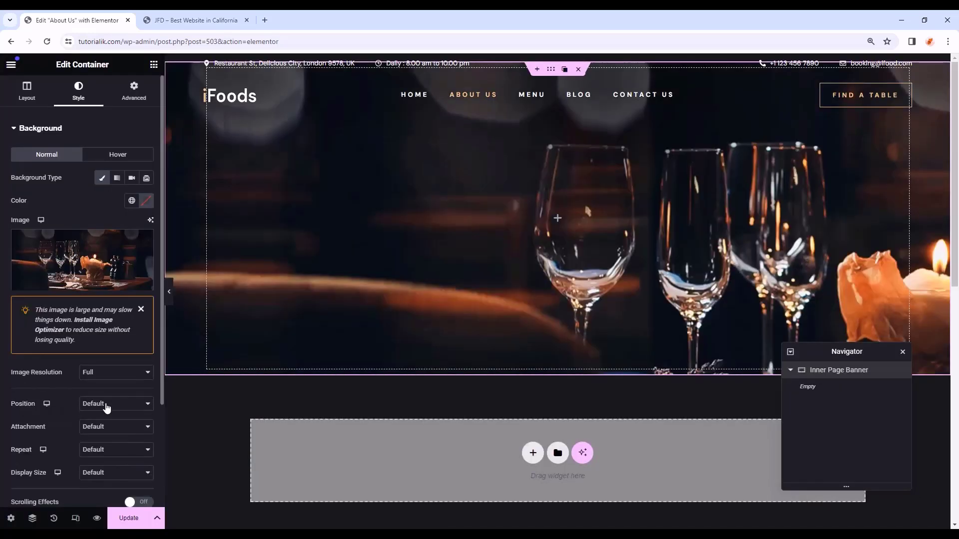
- Set the banner background to Center Center, Fixed attachment, No-repeat and Cover size
left_click(107, 409)
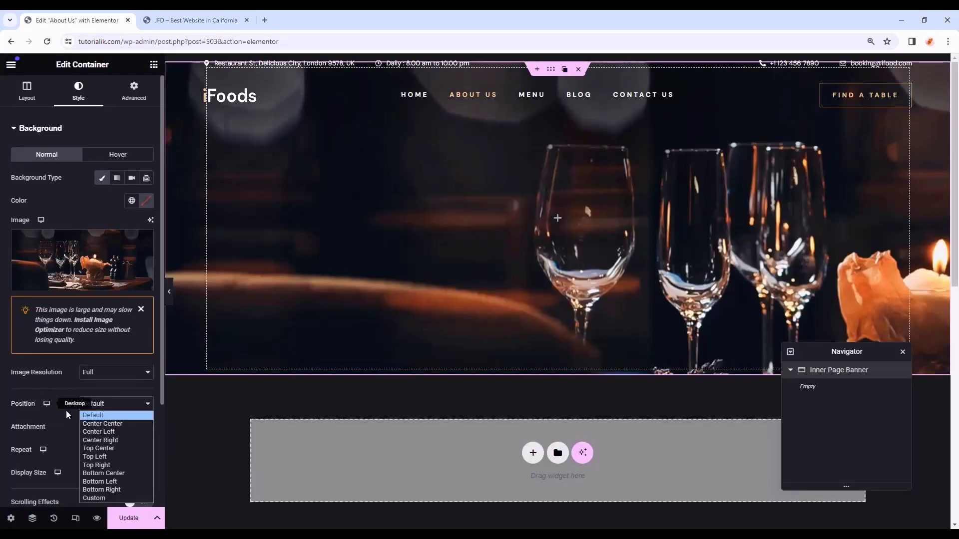
left_click(97, 426)
left_click(97, 428)
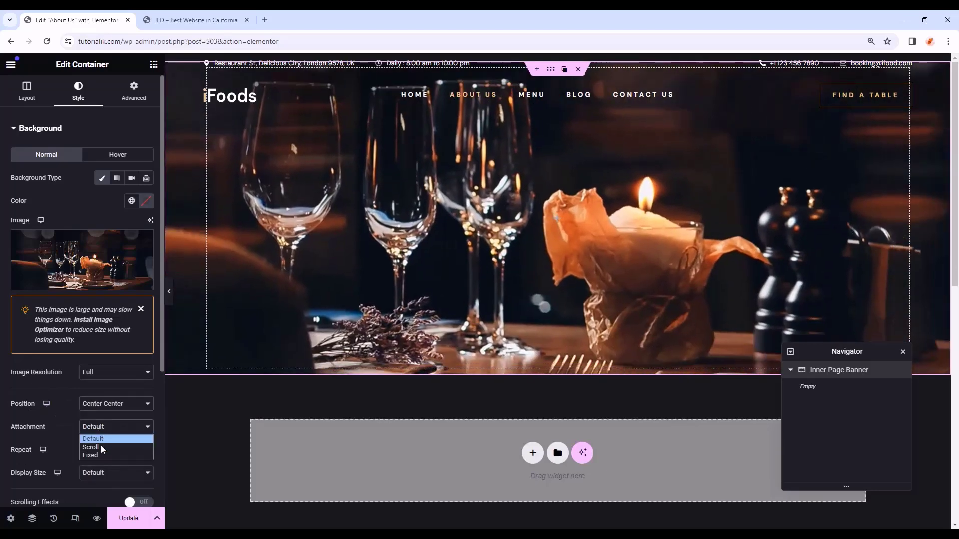
left_click(101, 455)
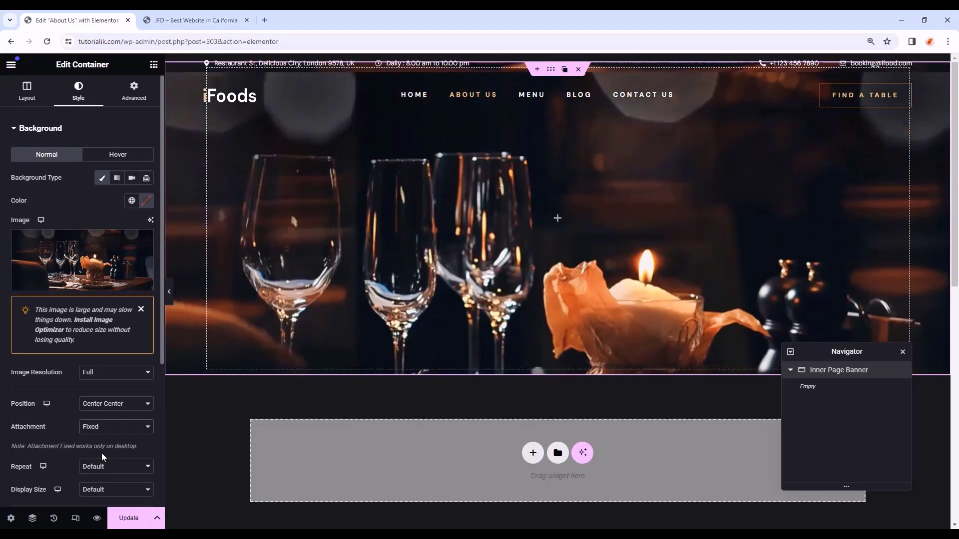
left_click(100, 466)
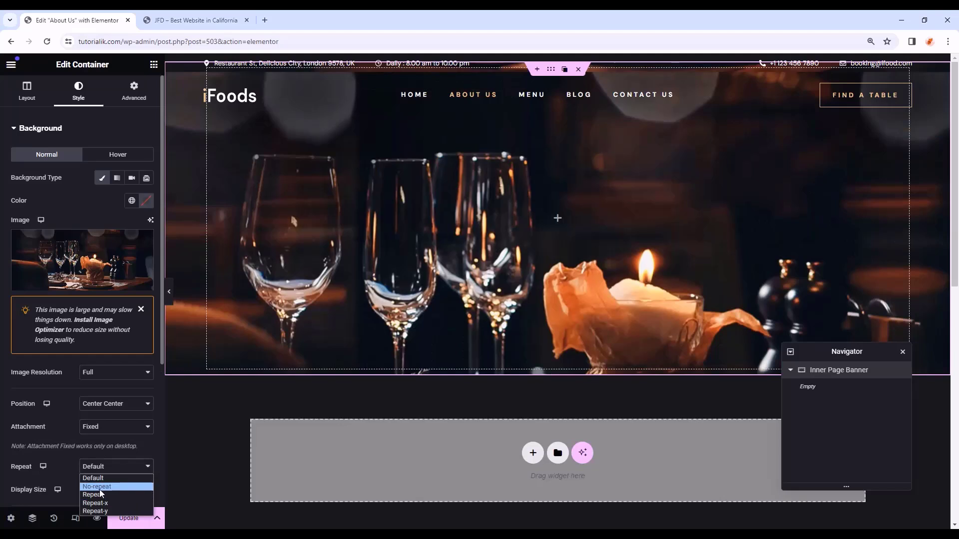
left_click(99, 487)
scroll(106, 416, "down", 2)
left_click(102, 390)
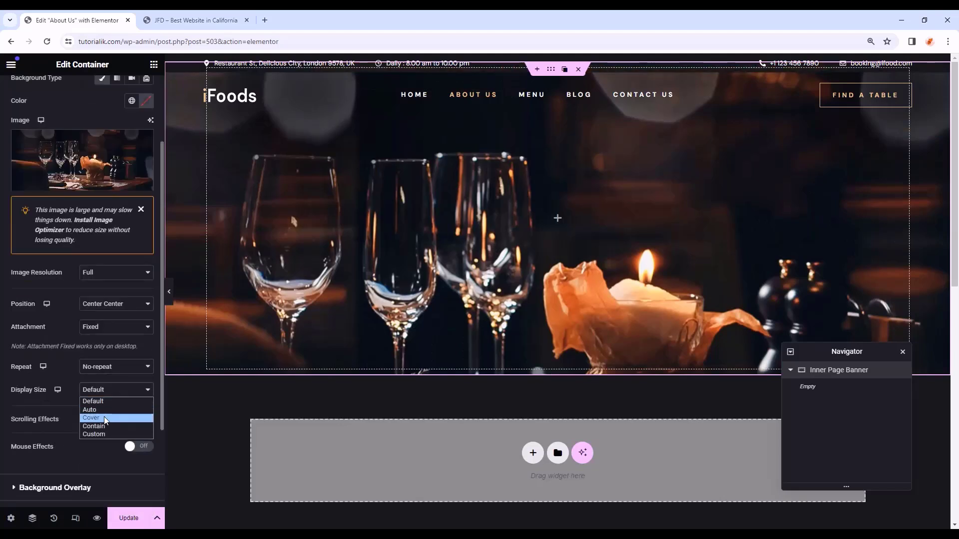
left_click(104, 417)
- Add a Classic black overlay at 0.7 opacity and drop an empty Container into the banner
scroll(103, 417, "down", 2)
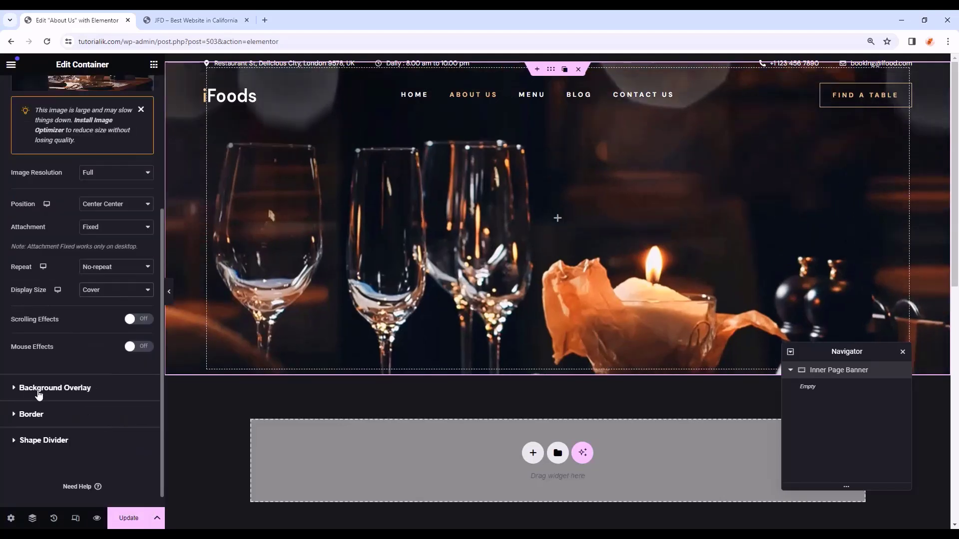
left_click(39, 394)
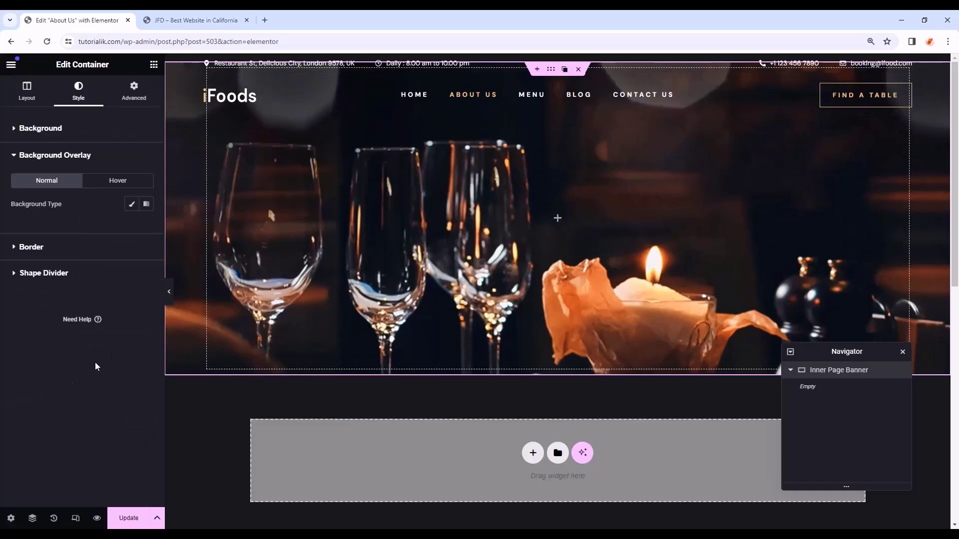
left_click(131, 204)
left_click(131, 227)
left_click(60, 387)
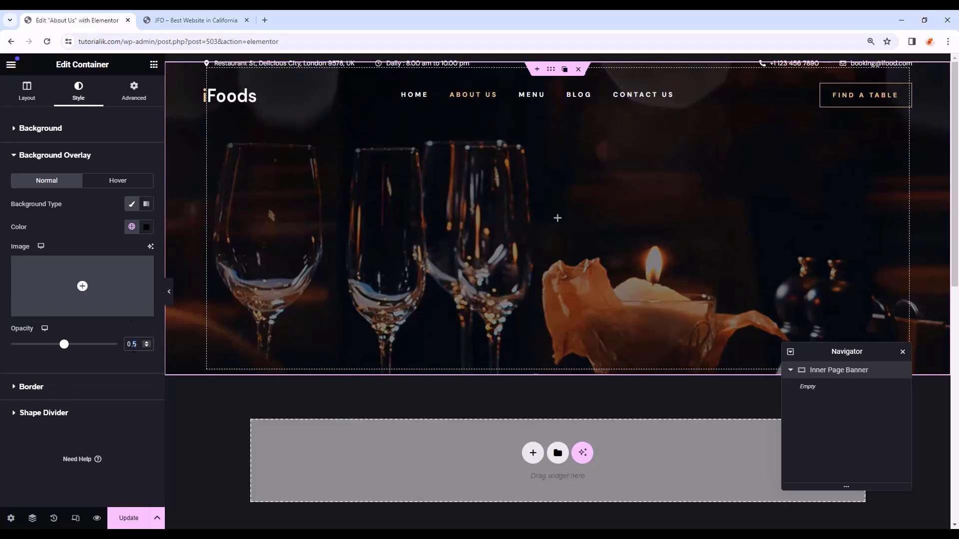
type("7")
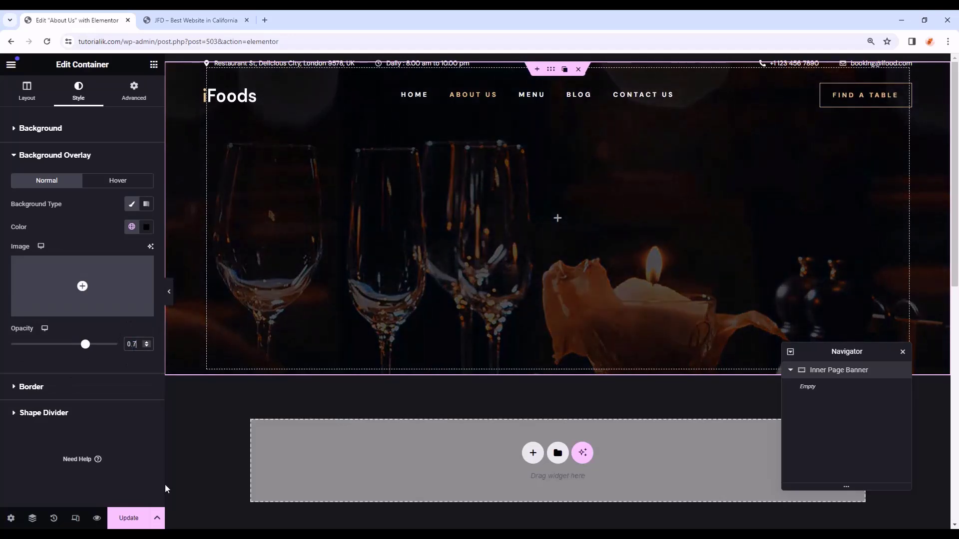
left_click(153, 65)
left_click_drag(55, 242, 573, 231)
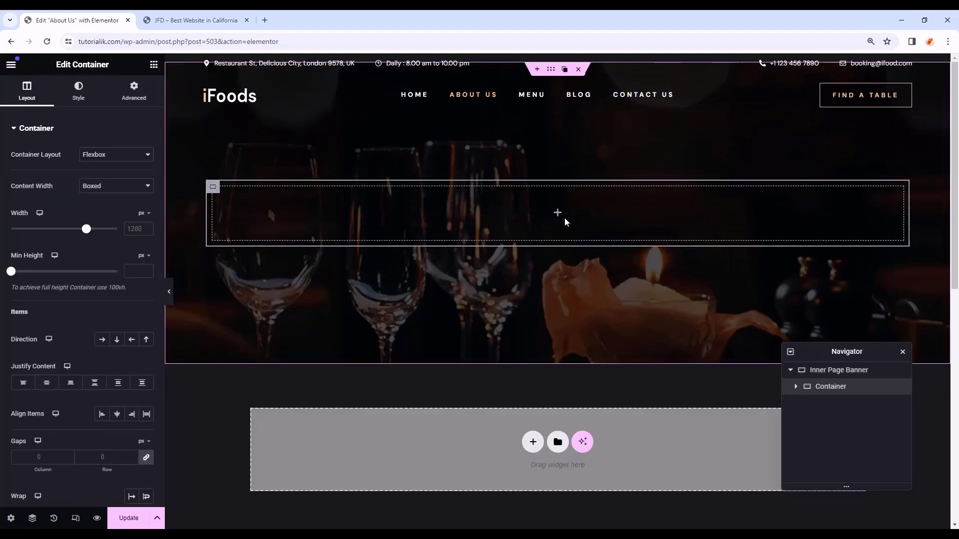
- In the live Home preview, find the FLAVOURFUL EXPERIENCE label and We Offer Top Flavours heading
left_click(204, 20)
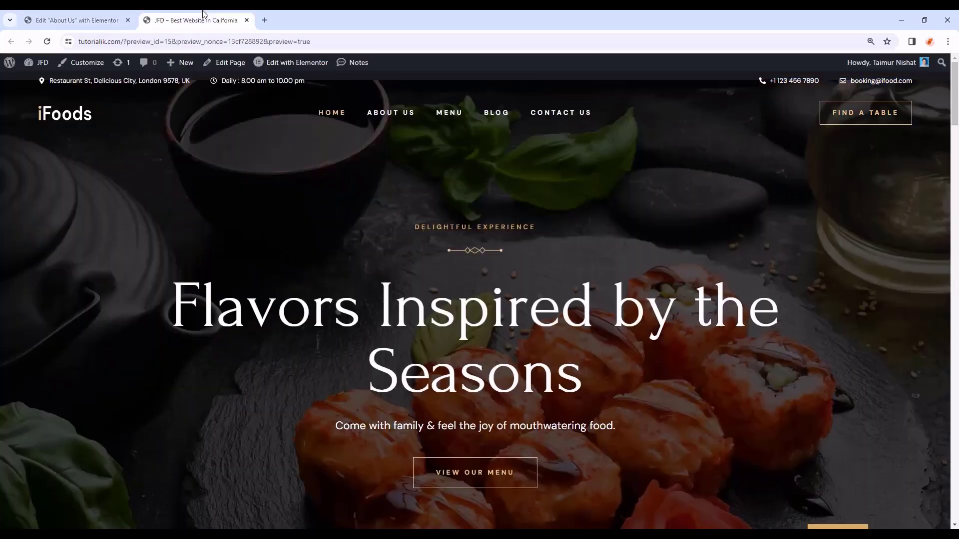
scroll(430, 221, "down", 9)
left_click_drag(414, 225, 436, 245)
left_click_drag(308, 290, 674, 293)
left_click(676, 294)
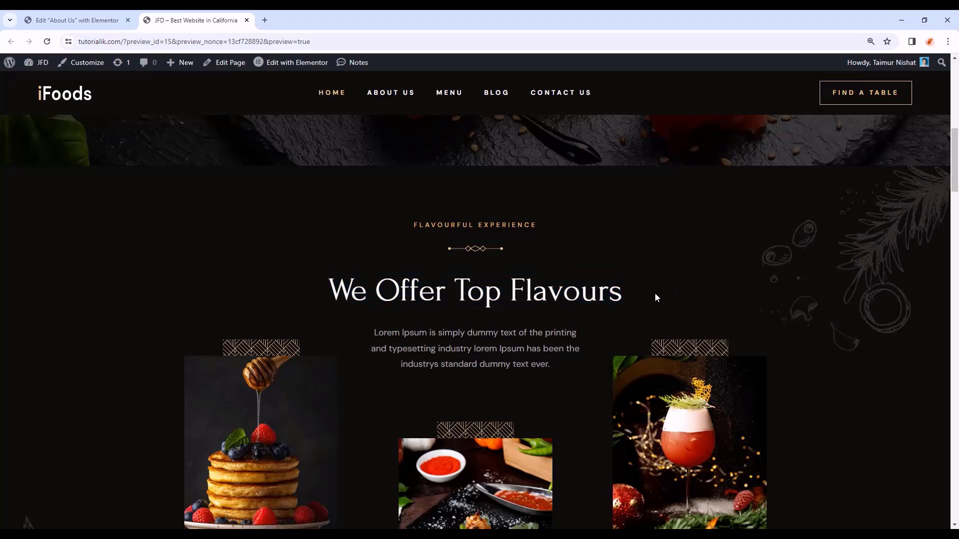
- Open the Home page in Elementor, select its FLAVOURFUL EXPERIENCE heading, then return to About Us
mouse_move(284, 69)
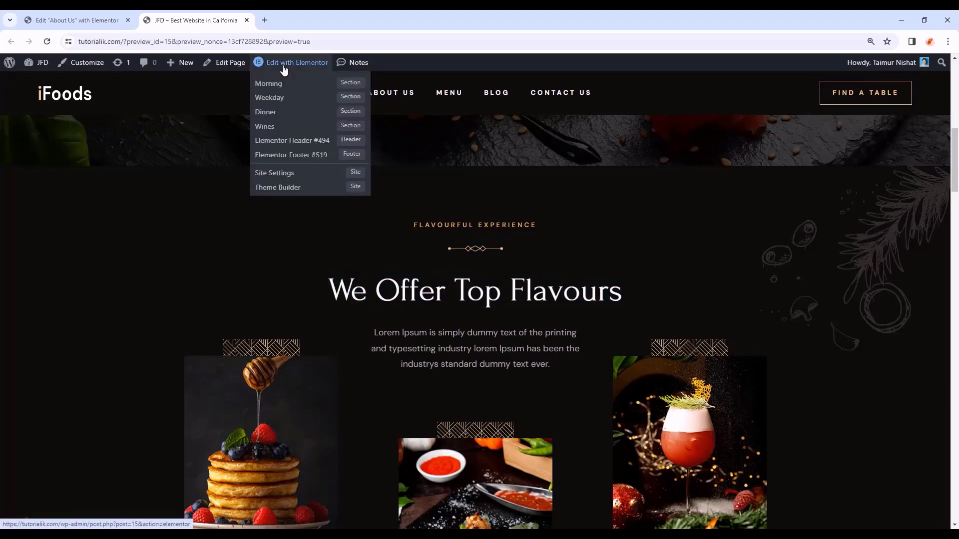
left_click(284, 69)
scroll(522, 303, "down", 3)
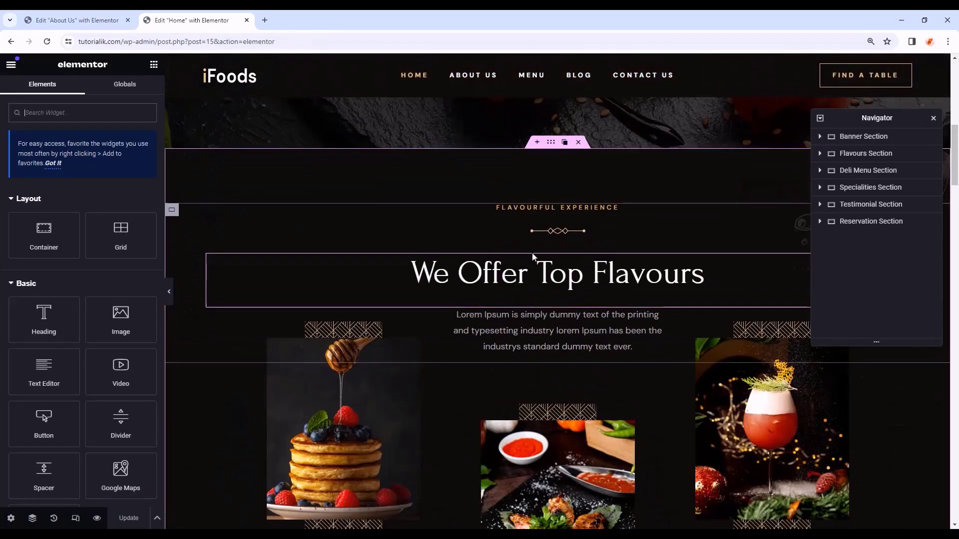
left_click(542, 208)
right_click(543, 208)
left_click(565, 266)
left_click(78, 20)
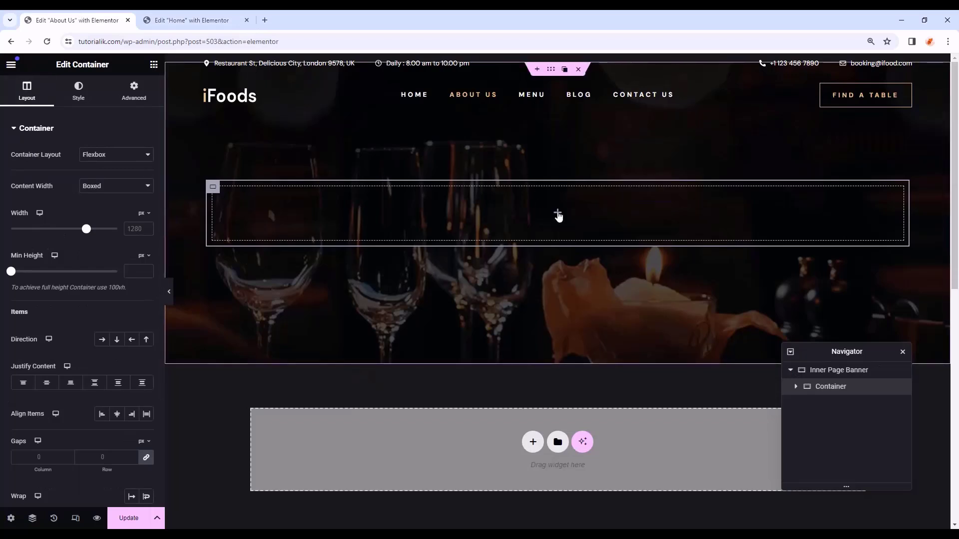
- Paste the FLAVOURFUL EXPERIENCE heading and the Home page's divider image into the banner container
right_click(556, 212)
left_click(589, 310)
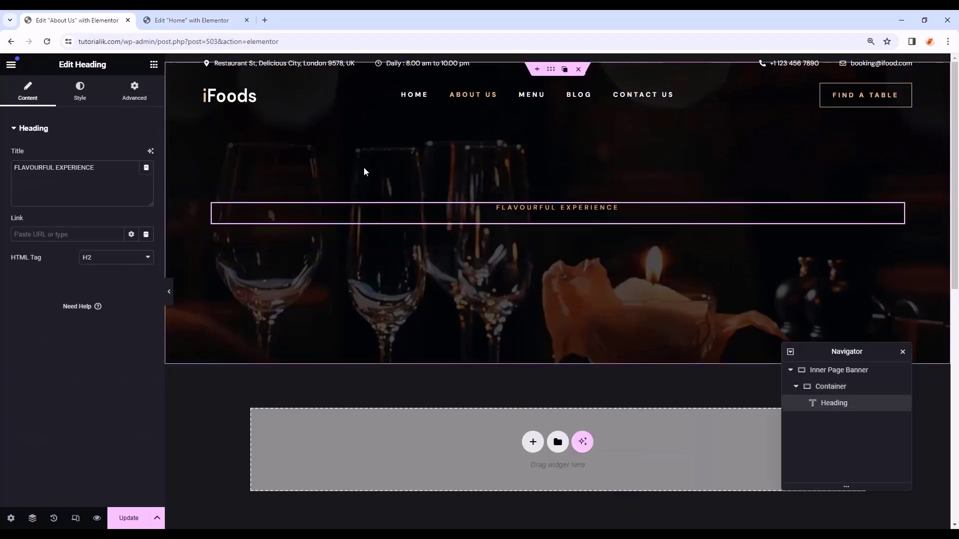
left_click(191, 20)
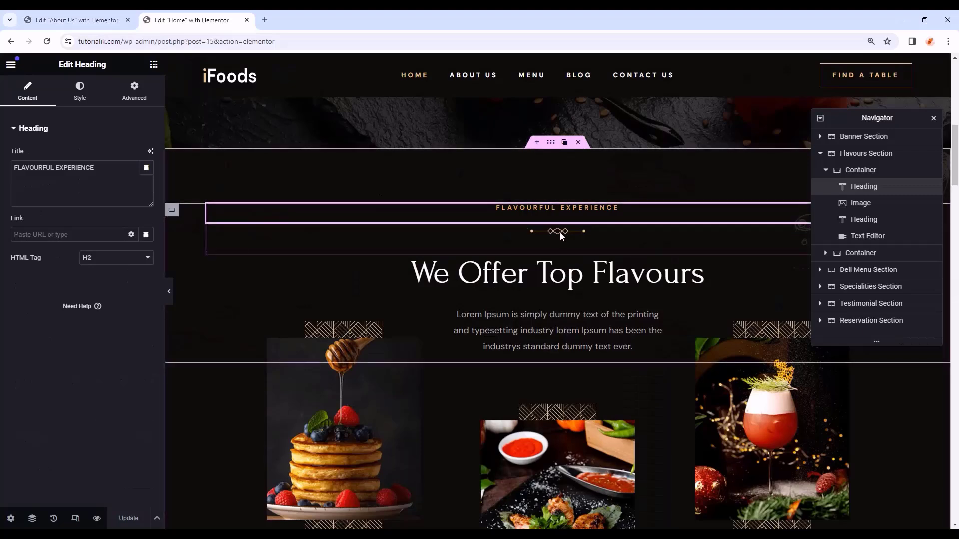
left_click(559, 232)
right_click(560, 233)
left_click(579, 288)
key("ctrl+Page_Up")
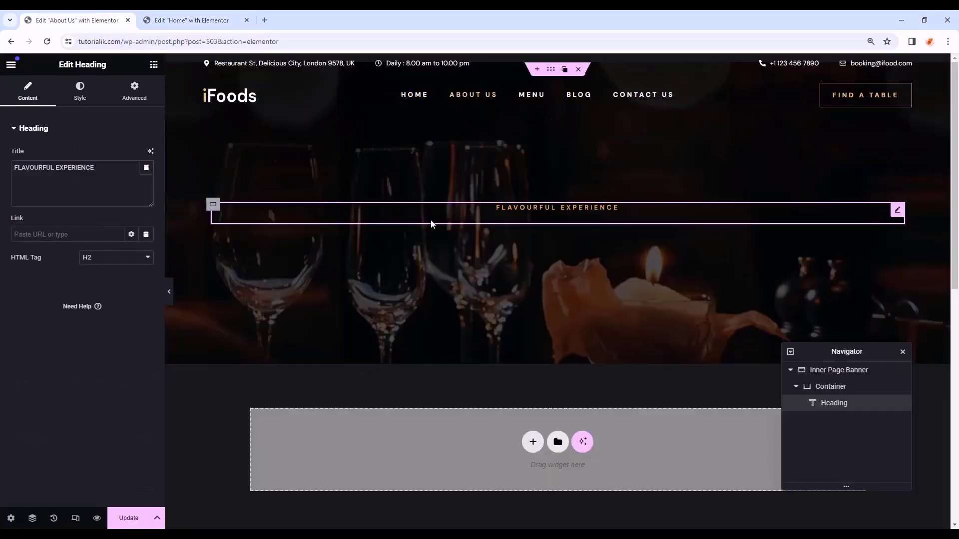
right_click(523, 227)
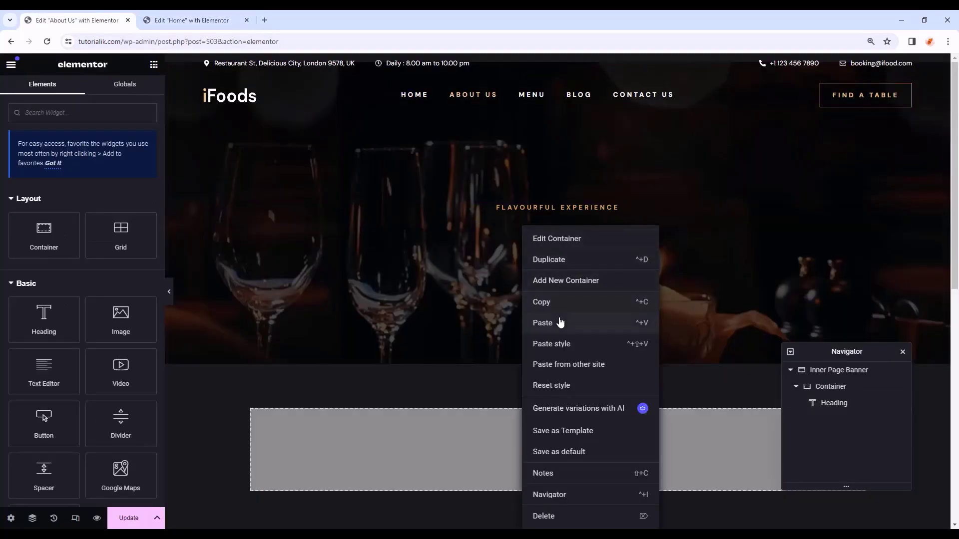
left_click(559, 322)
- Copy the We Offer Top Flavours heading from Home and paste it into the banner
key("ctrl+Page_Down")
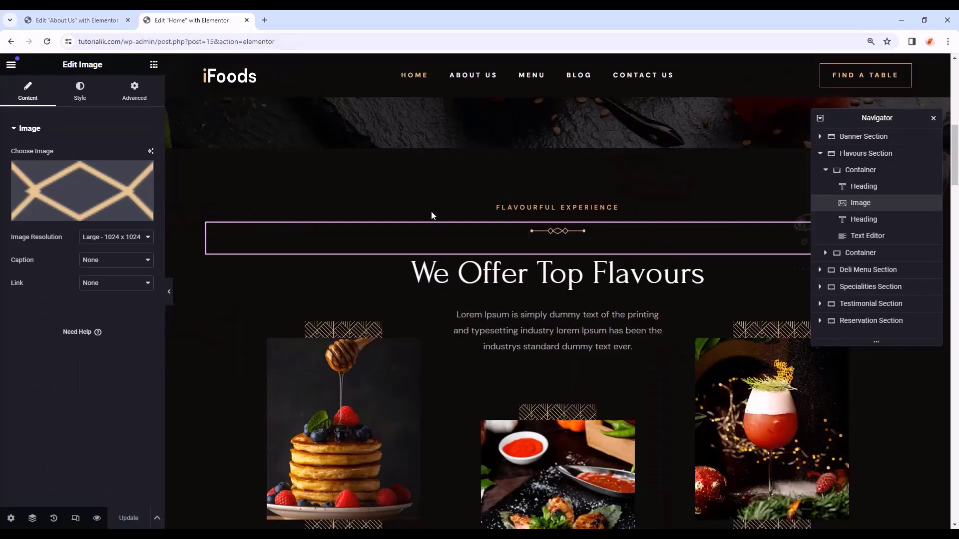
right_click(492, 275)
left_click(542, 327)
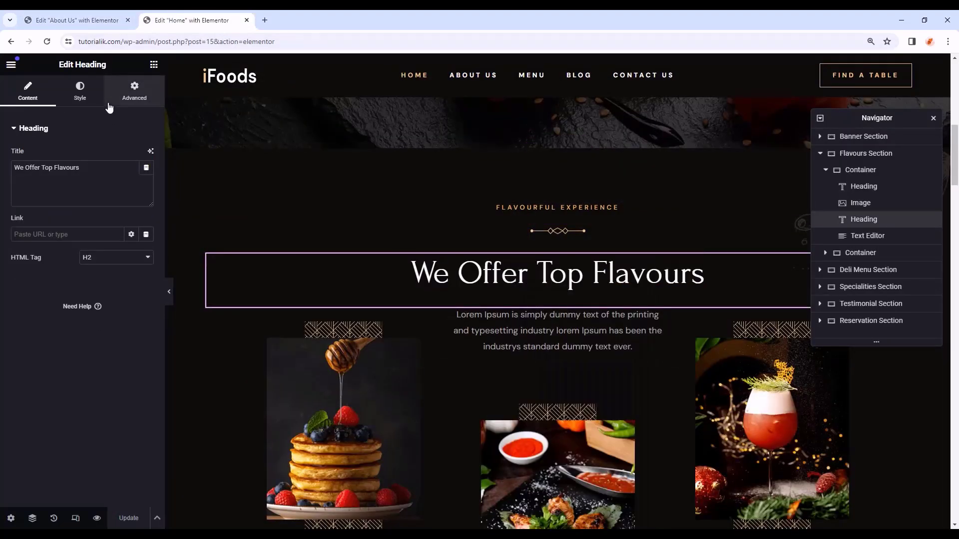
left_click(85, 14)
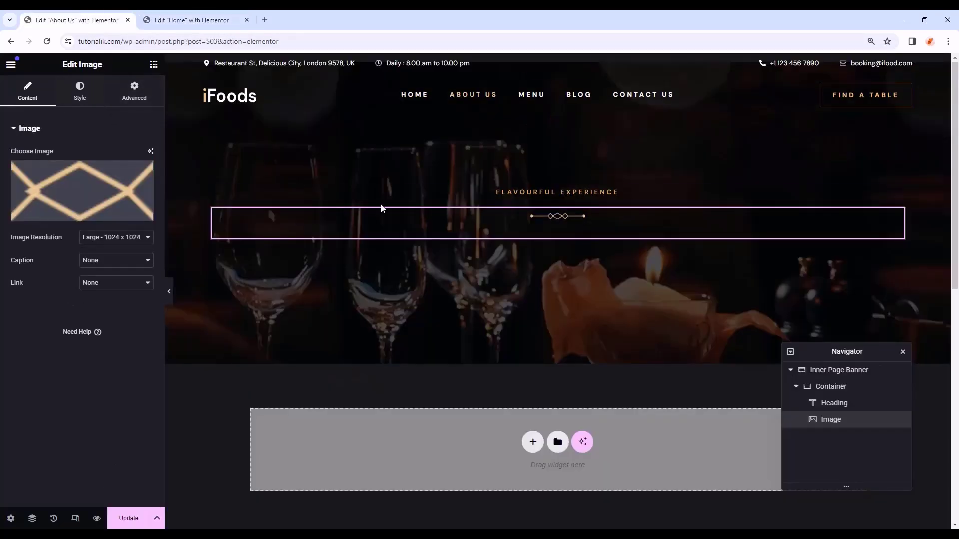
right_click(556, 241)
left_click(575, 323)
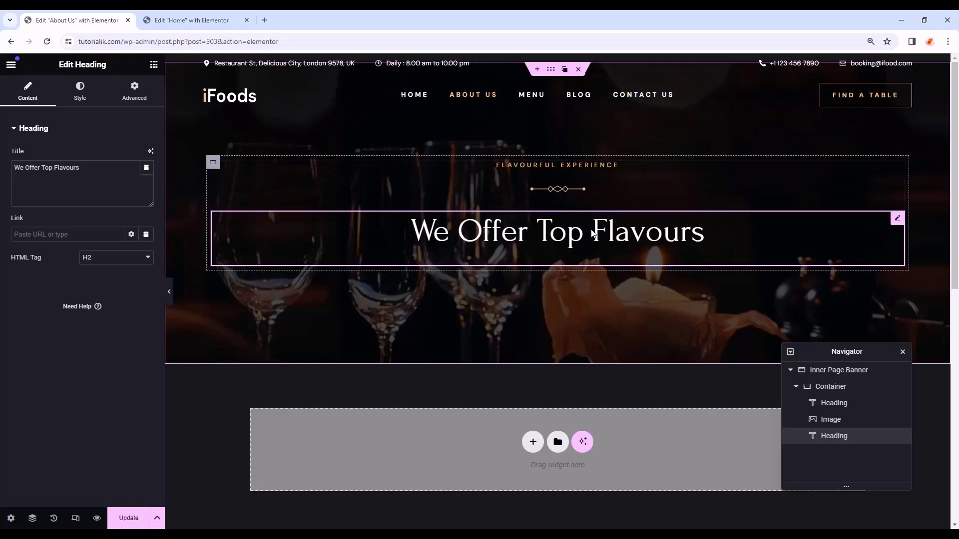
- Retitle the pasted headings to 'OUR STORY' and 'About Us'
left_click(557, 166)
left_click_drag(120, 169, 1, 153)
type("OU")
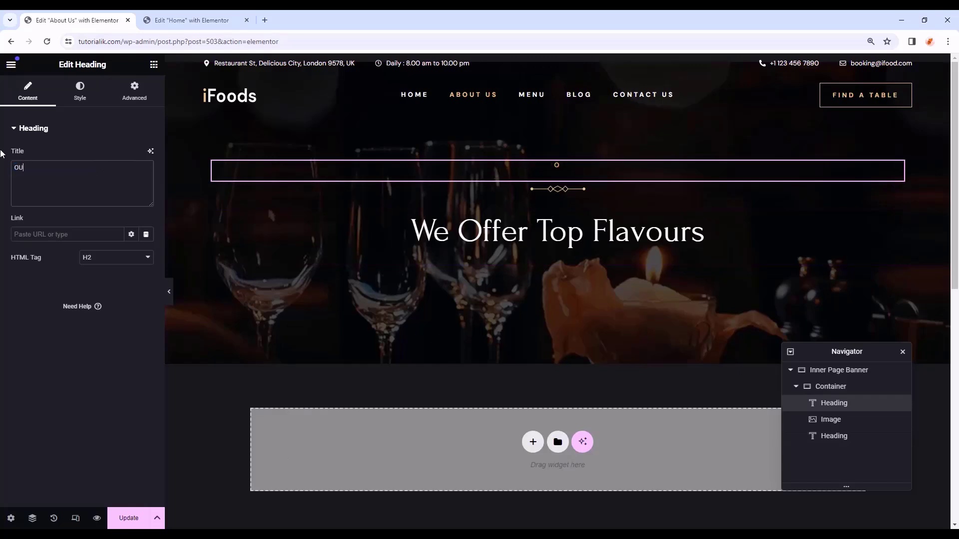
type("R STORY")
left_click(492, 227)
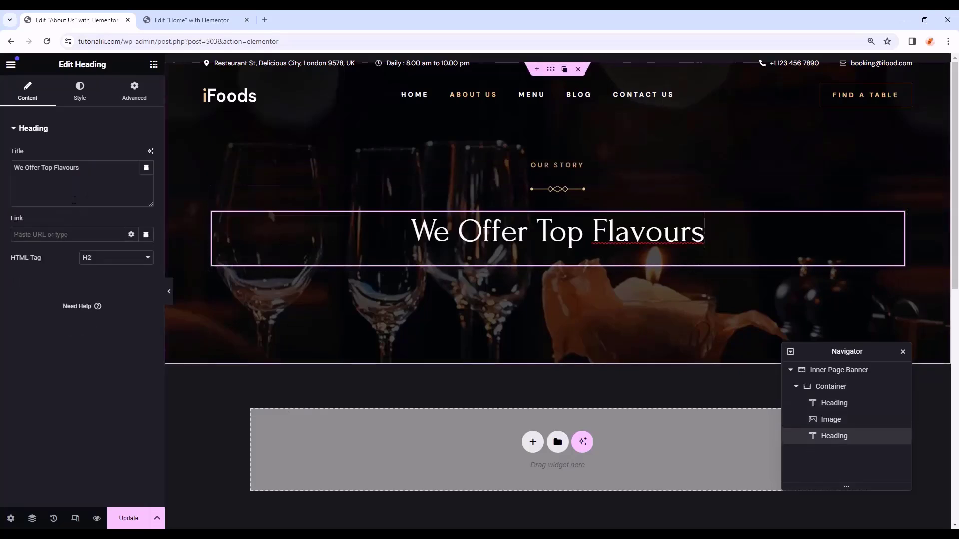
triple_click(71, 176)
type("About ")
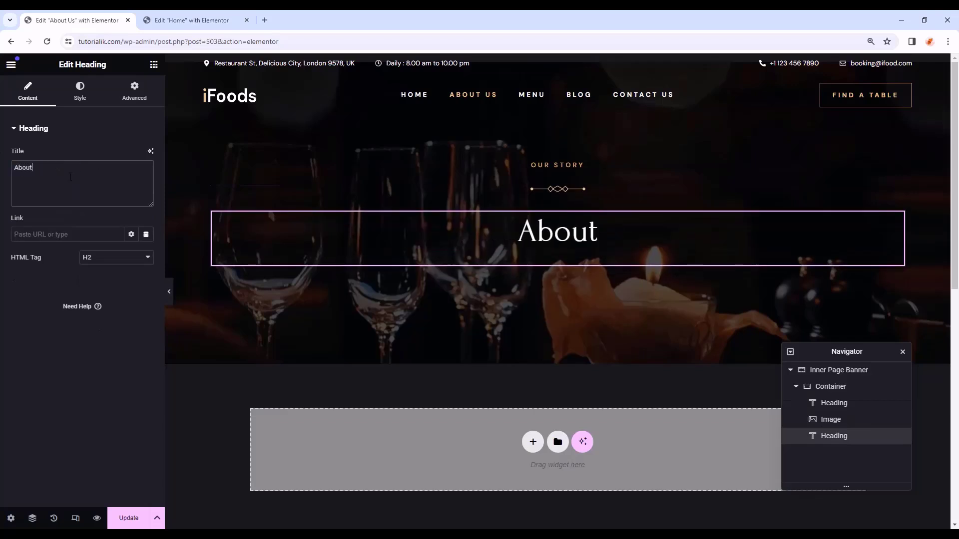
type("Us")
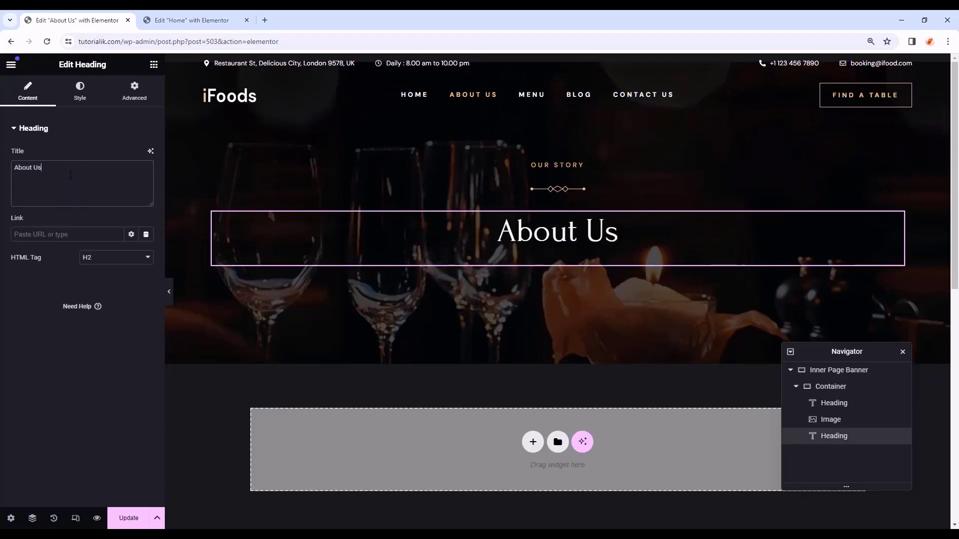
- Check the banner at mobile width, return to desktop, and select the Inner Page Banner section
key("ctrl+shift+m")
left_click(448, 64)
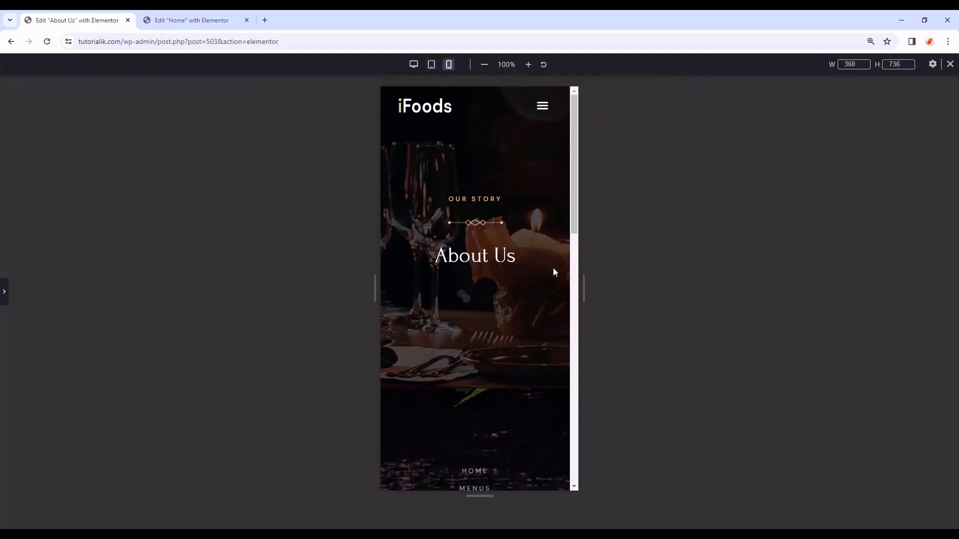
left_click(414, 64)
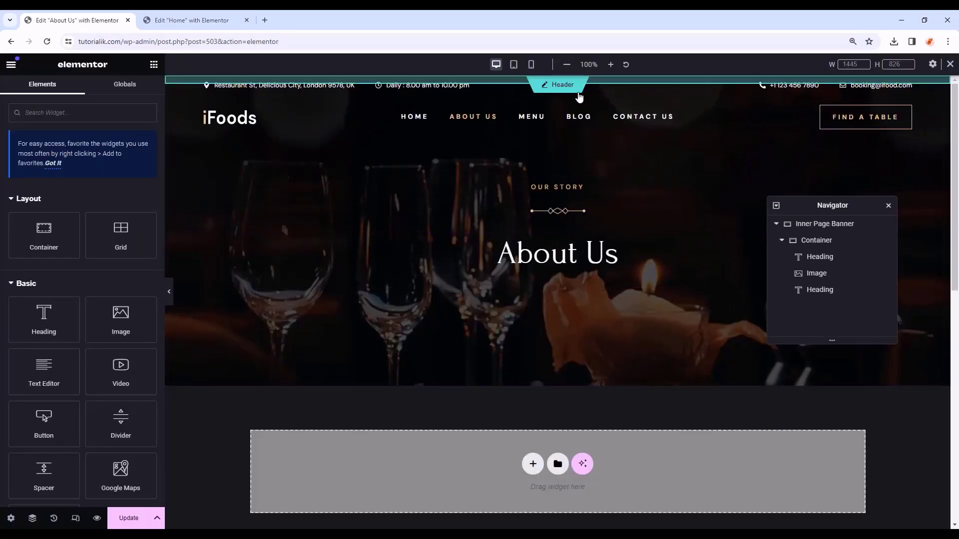
left_click(809, 224)
right_click(810, 227)
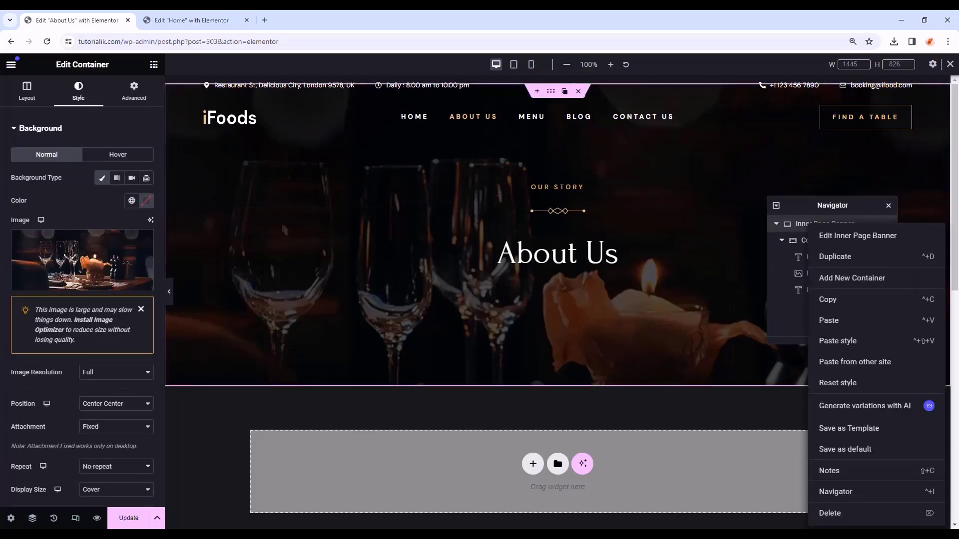
- Delete the Inner Page Banner, undo it, and open My Templates in the template library
left_click(833, 515)
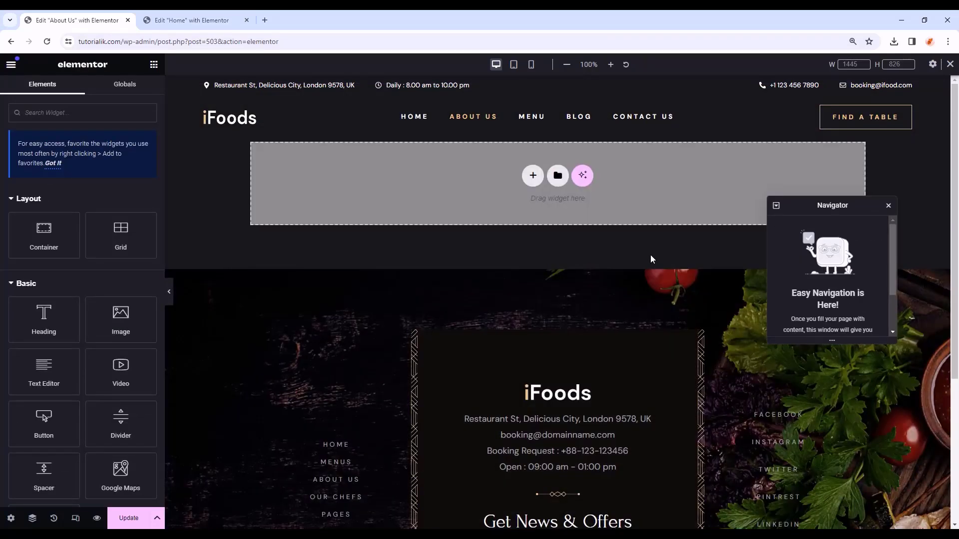
key("ctrl+z")
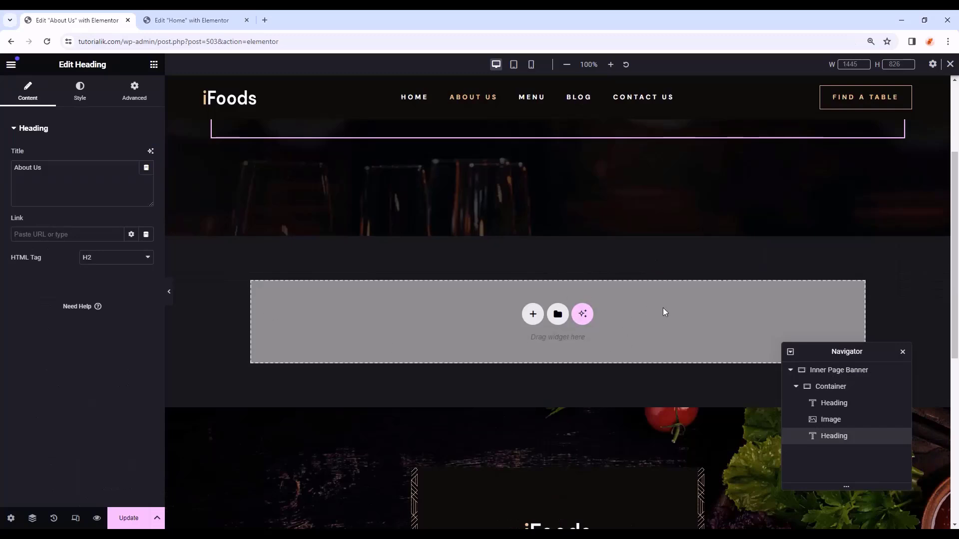
left_click(558, 313)
left_click(518, 91)
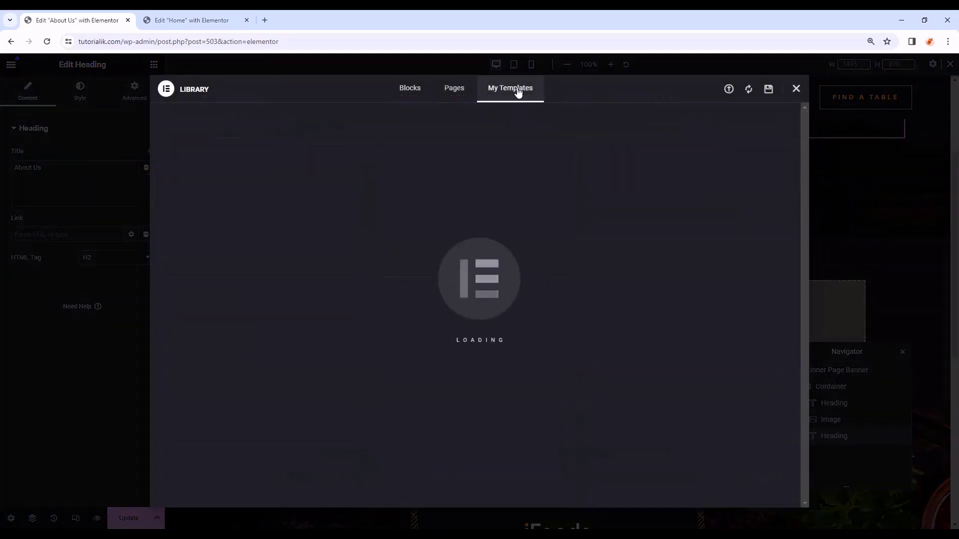
- Import About Page Template.json into the library and insert it into the About Us page
left_click(272, 477)
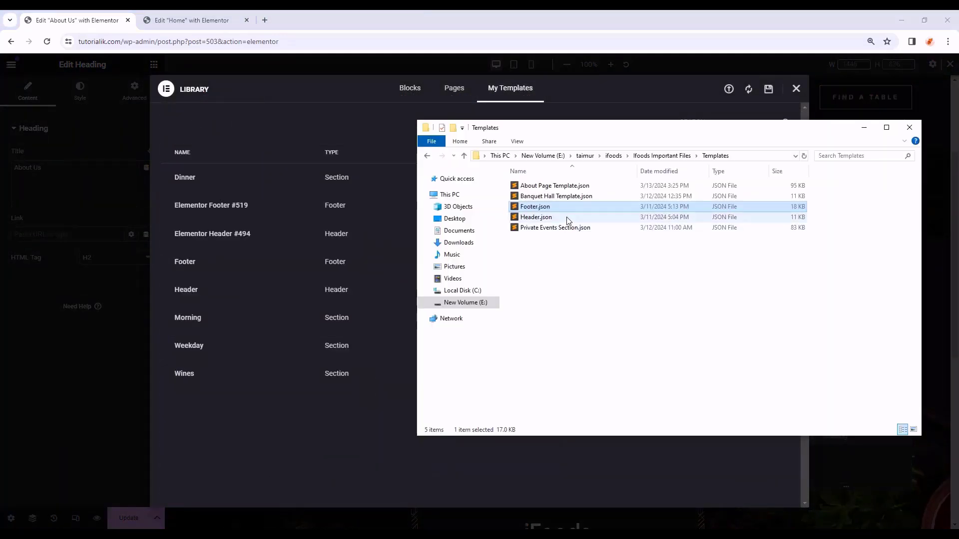
left_click(587, 186)
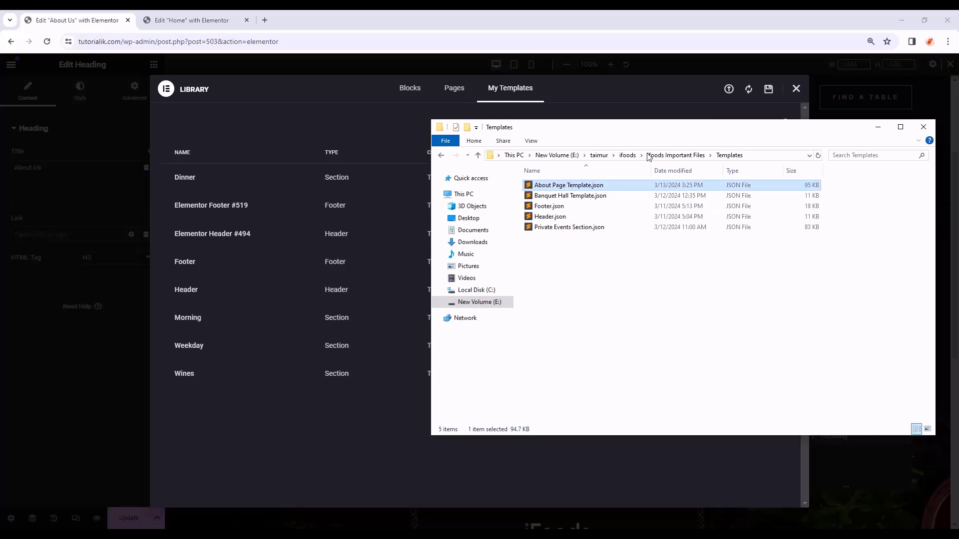
left_click(727, 93)
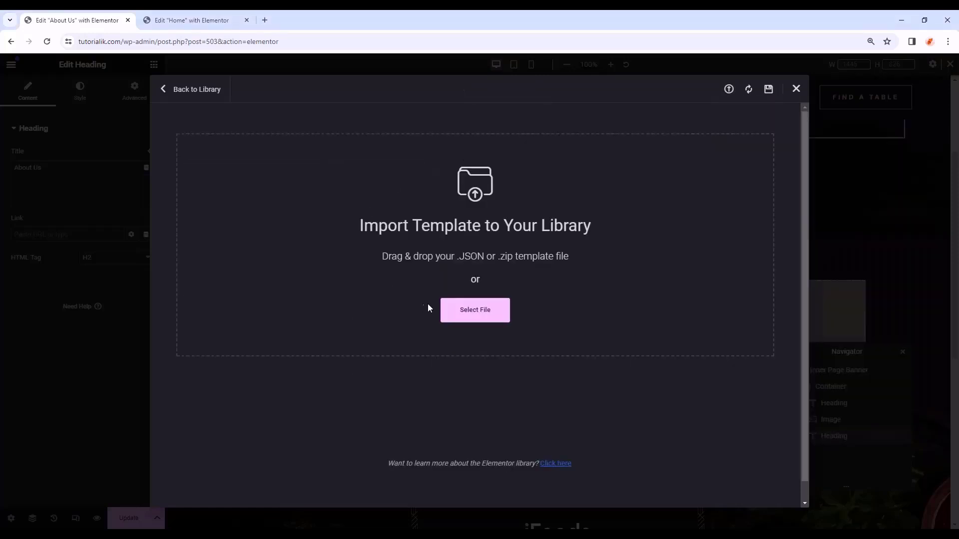
key("alt+Tab")
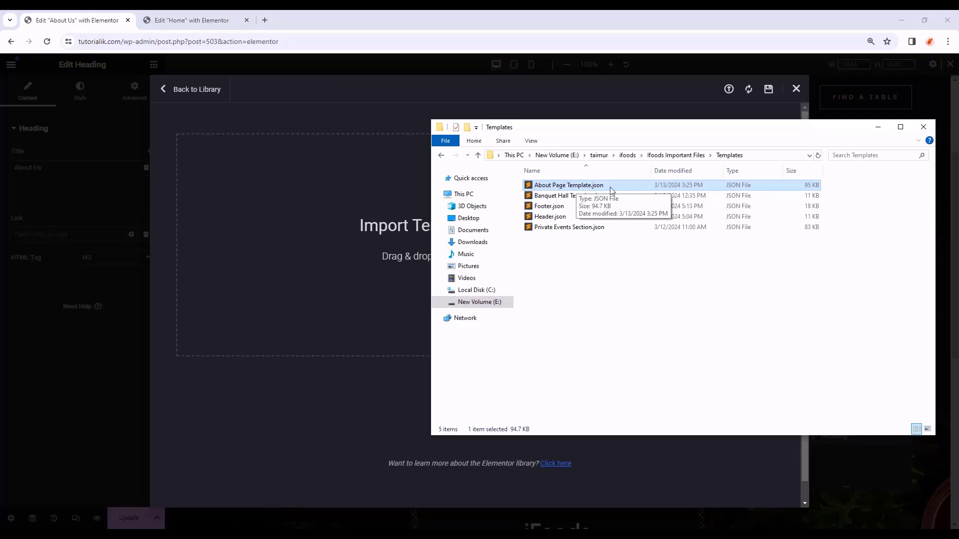
left_click_drag(611, 188, 316, 224)
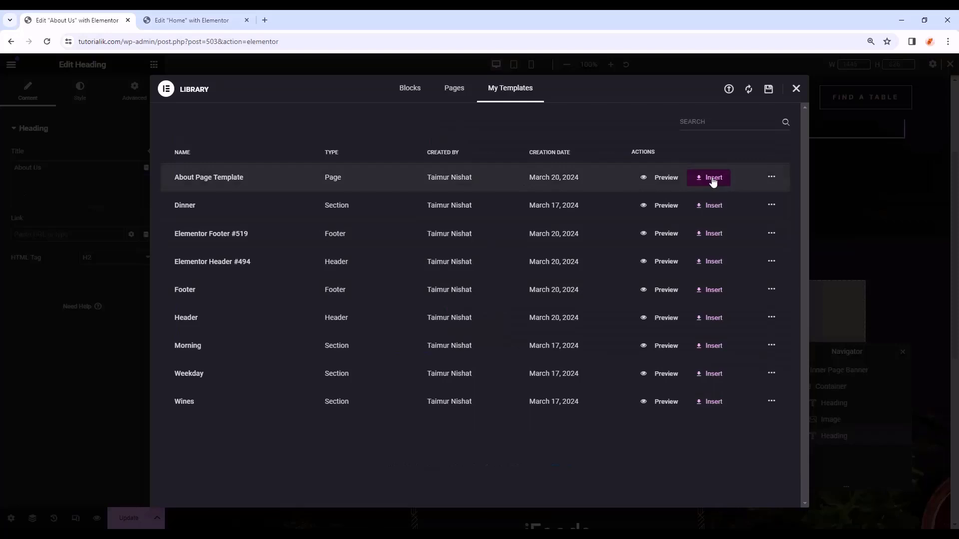
left_click(712, 179)
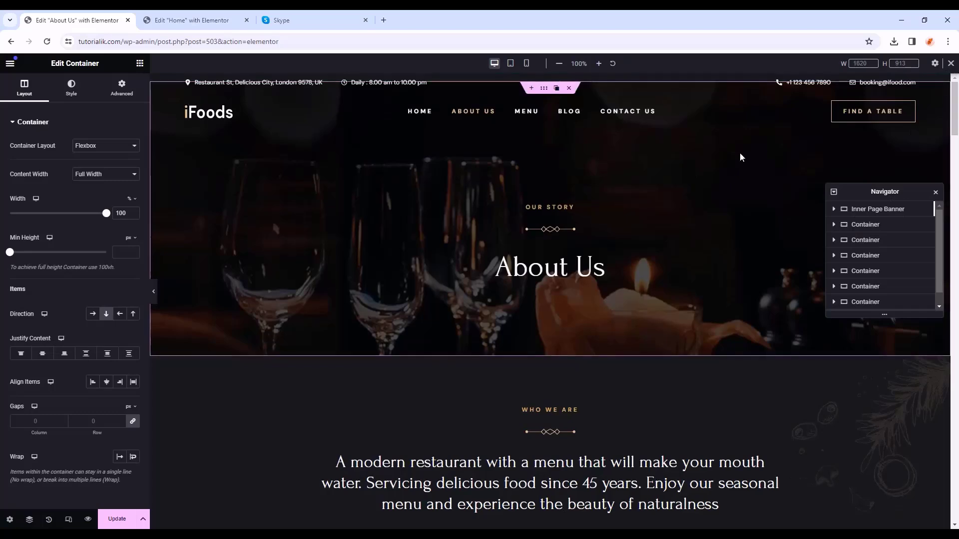
- Scroll through the inserted template sections and check them at tablet width
scroll(714, 301, "down", 15)
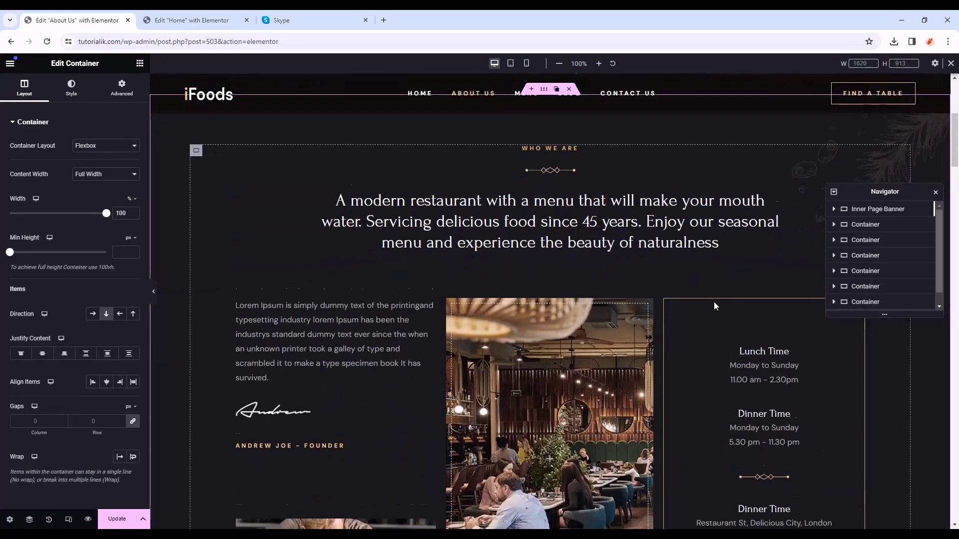
scroll(707, 356, "down", 15)
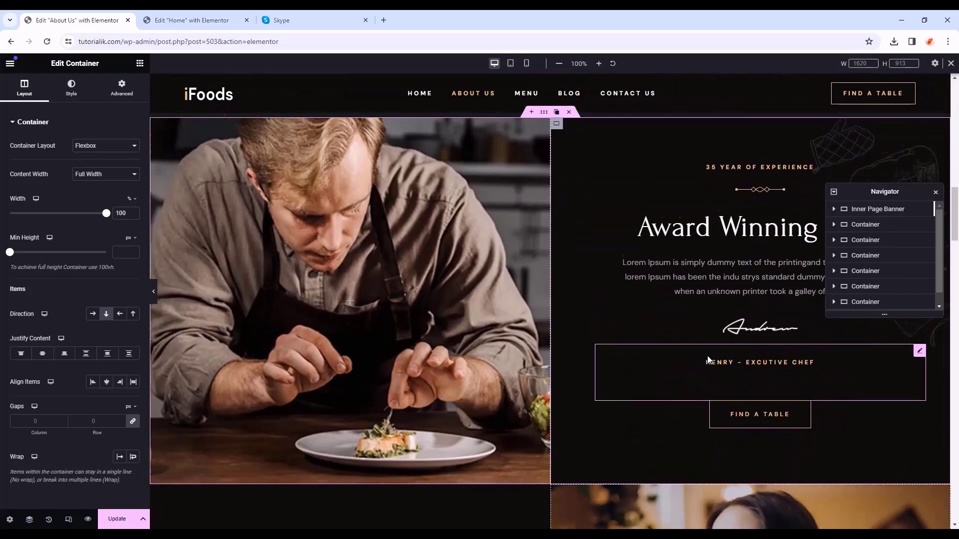
scroll(706, 368, "down", 3)
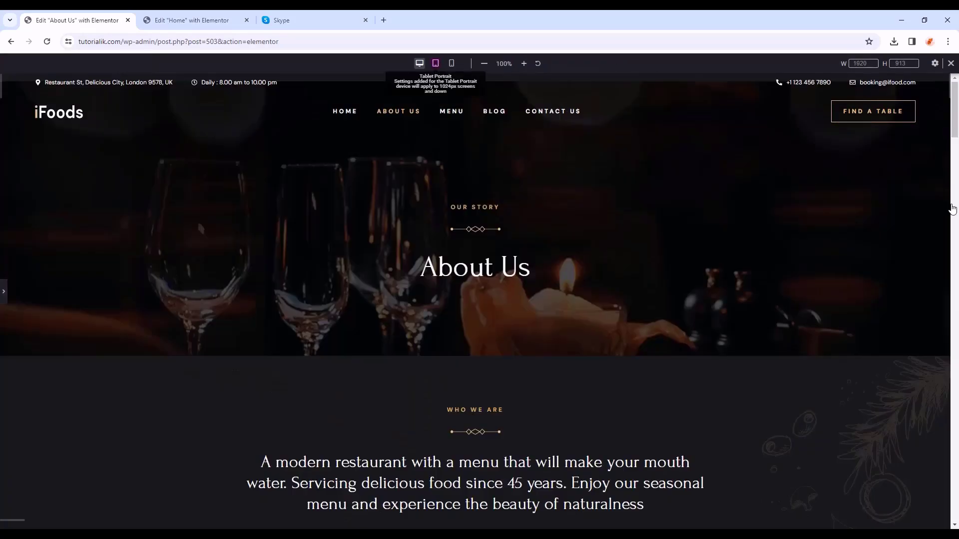
left_click(437, 64)
left_click_drag(667, 114, 670, 344)
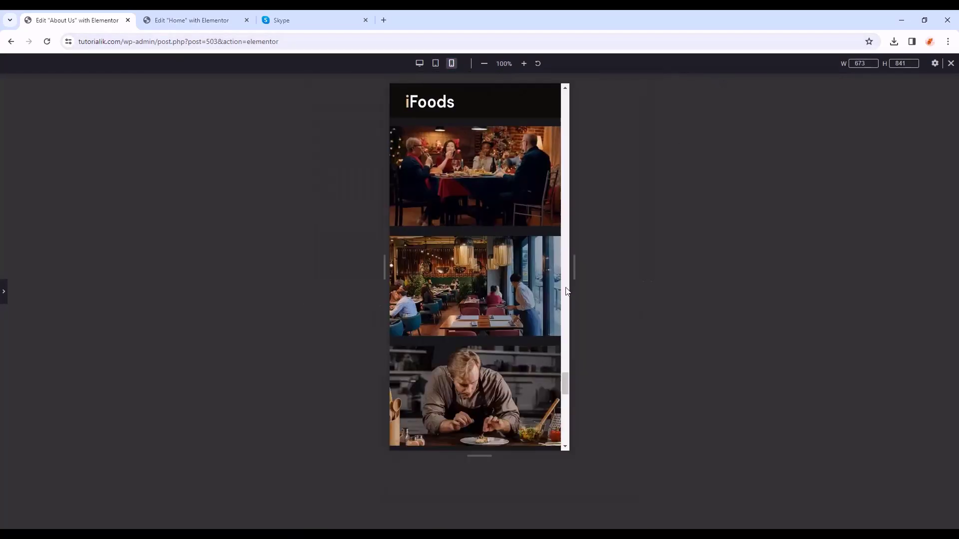
left_click_drag(565, 374, 622, 99)
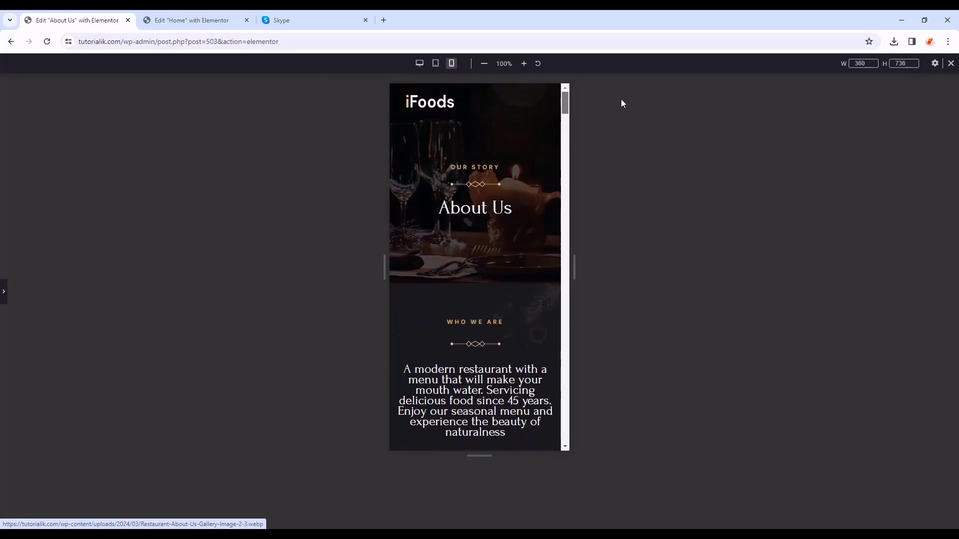
- Close the responsive preview, restore the editing panels, and Update the About Us page
left_click(951, 64)
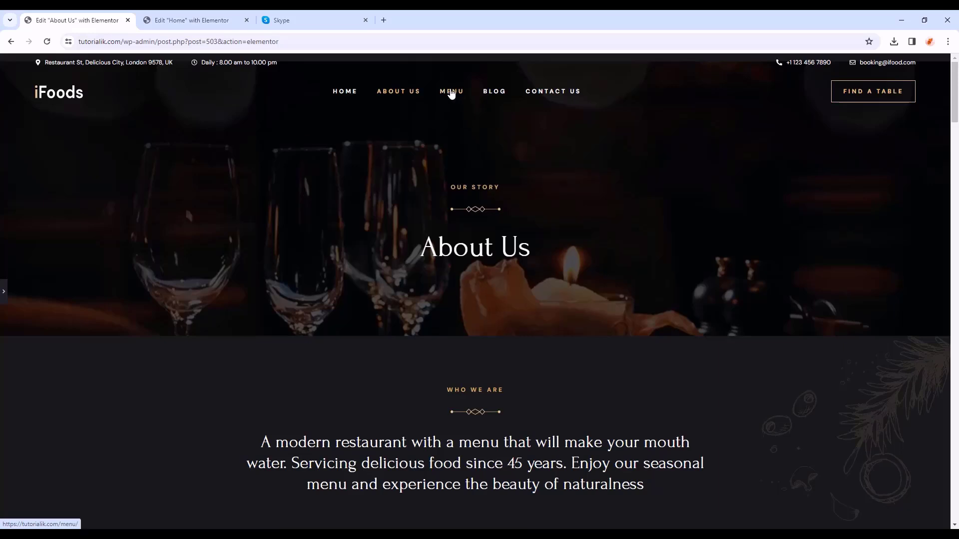
left_click(4, 292)
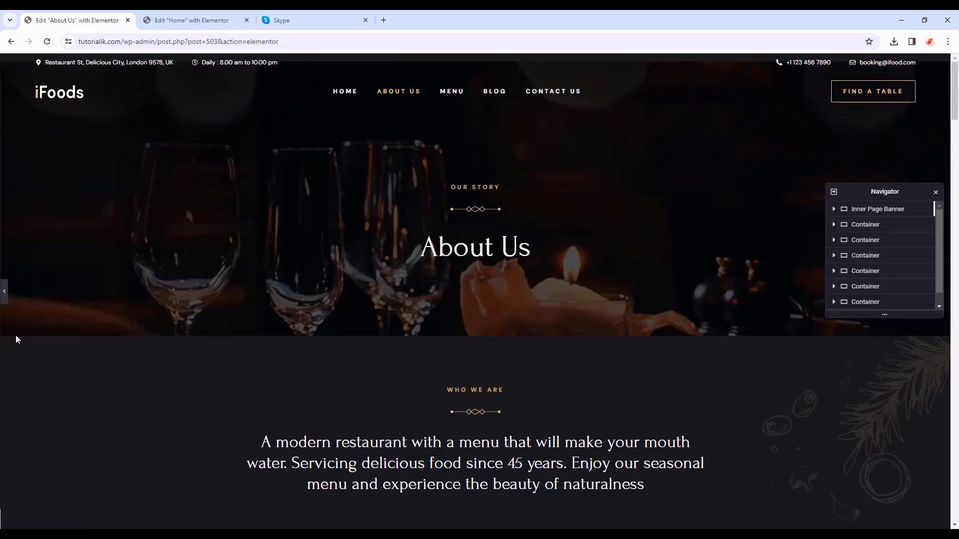
left_click(115, 520)
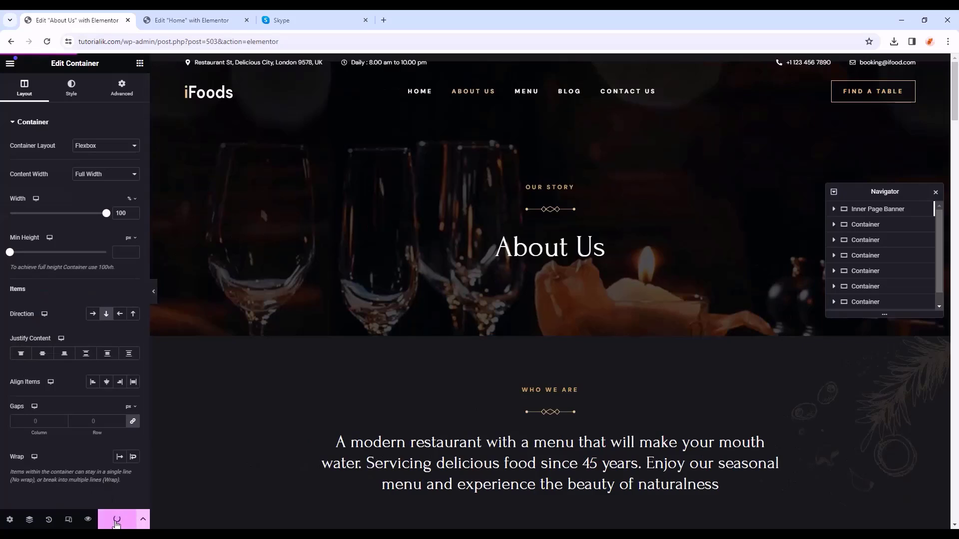
left_click(10, 64)
- Open the Menu page in Elementor and change its Page Layout from Default to Elementor Full Width
left_click(58, 302)
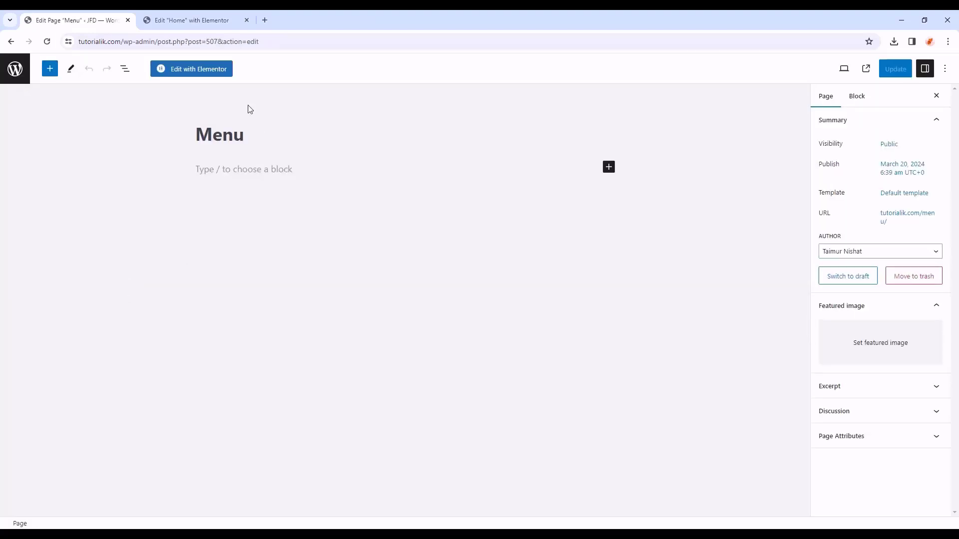
left_click(223, 80)
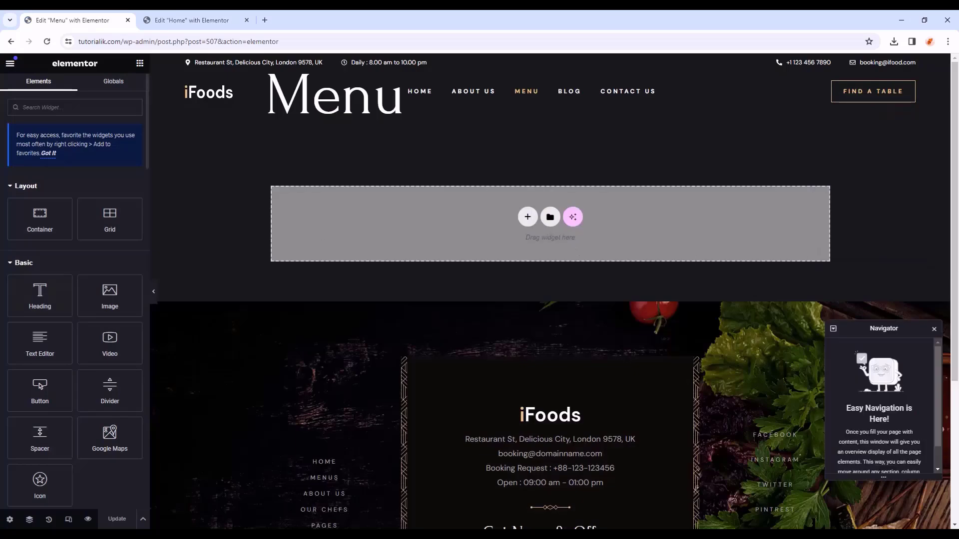
left_click(9, 520)
left_click(100, 441)
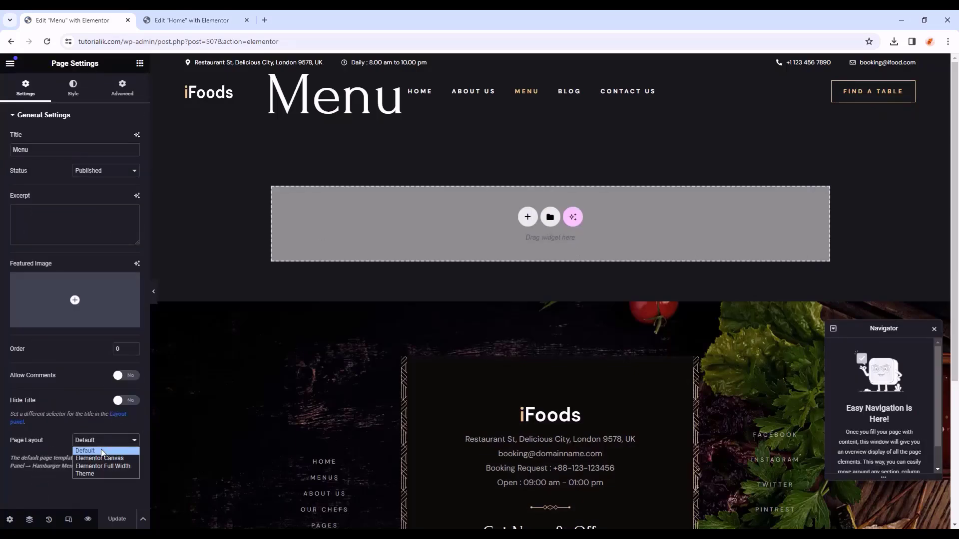
left_click(100, 458)
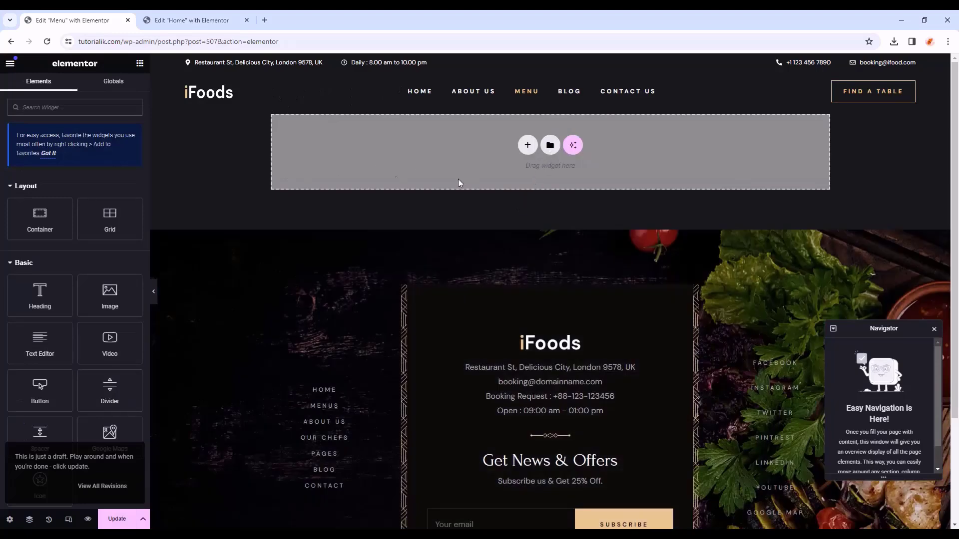
- Copy the Inner Page Banner from the About Us page and paste it into the Menu page
left_click(192, 20)
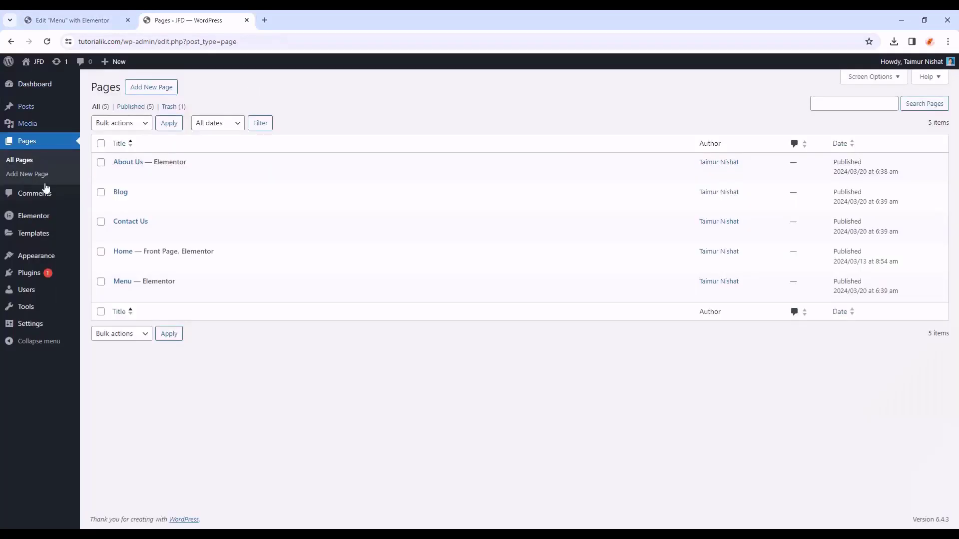
left_click(234, 175)
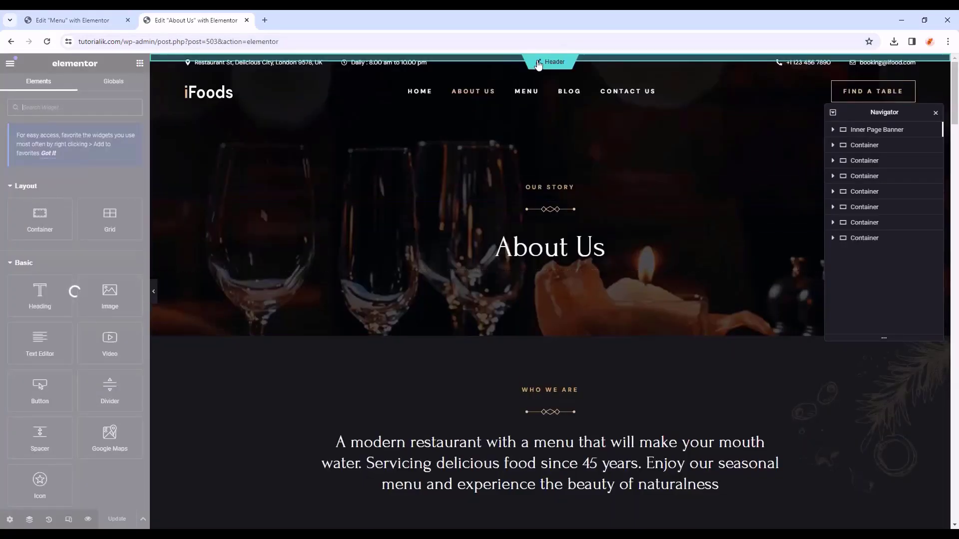
left_click(872, 129)
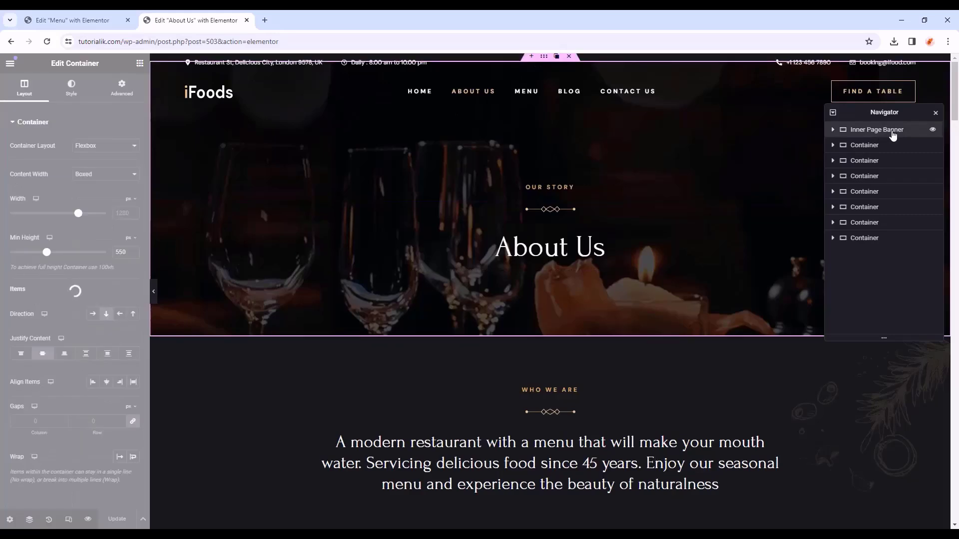
right_click(872, 130)
left_click(852, 199)
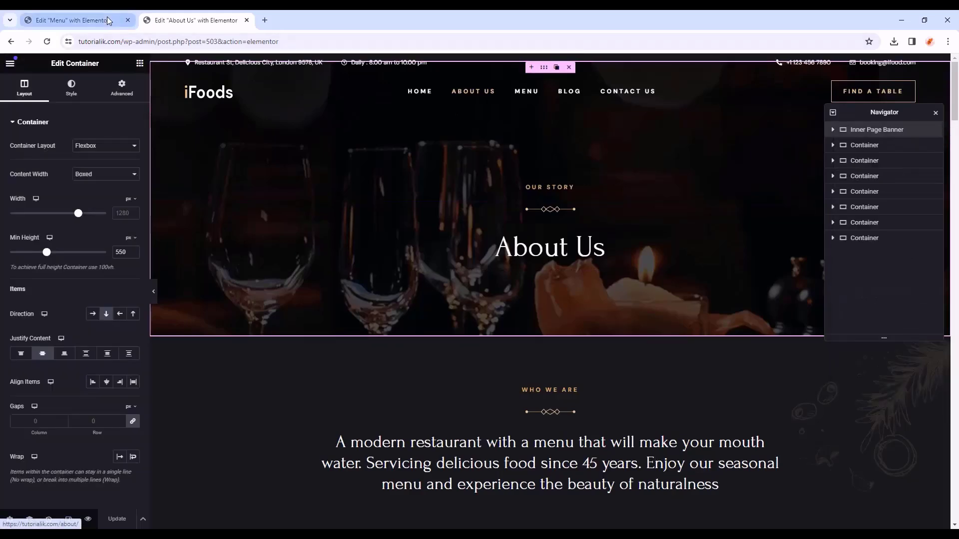
left_click(70, 20)
right_click(454, 149)
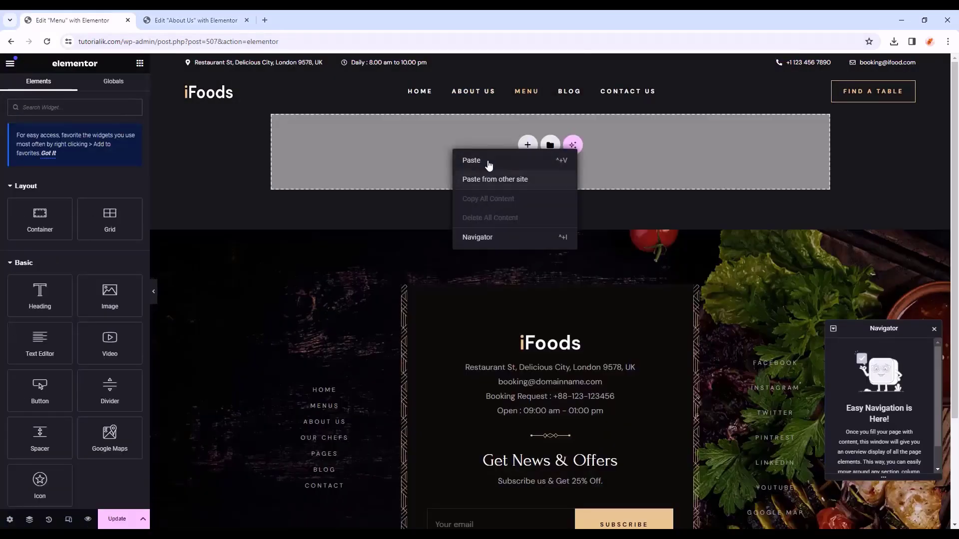
left_click(487, 162)
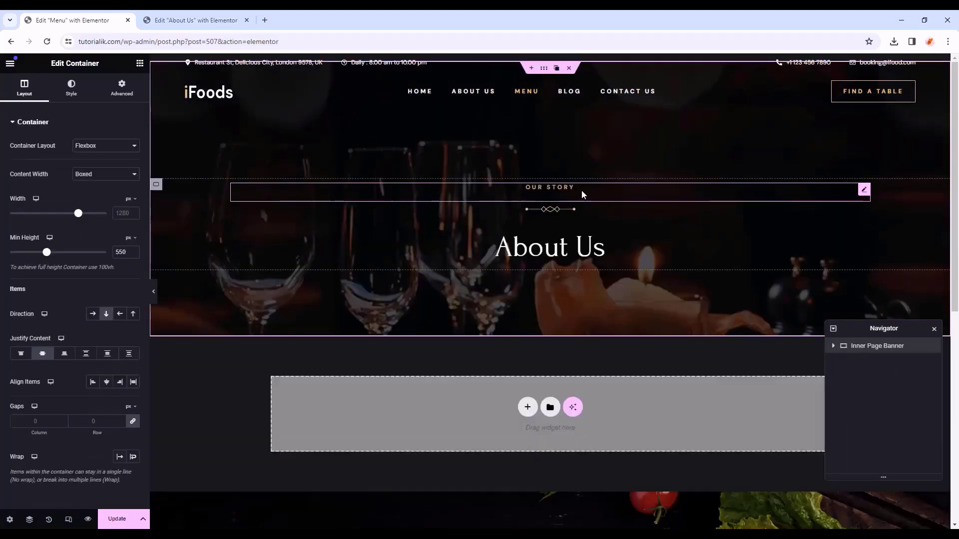
- Retitle the pasted banner headings to 'DELICIOUS & AMAZING' and 'Our Menu'
left_click(567, 188)
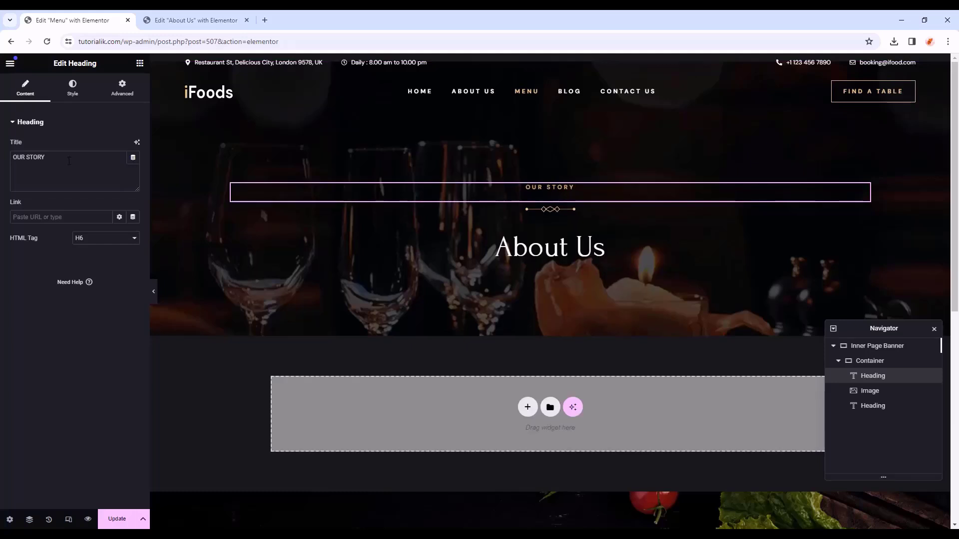
left_click_drag(69, 161, 1, 161)
key("ctrl+v")
left_click(583, 252)
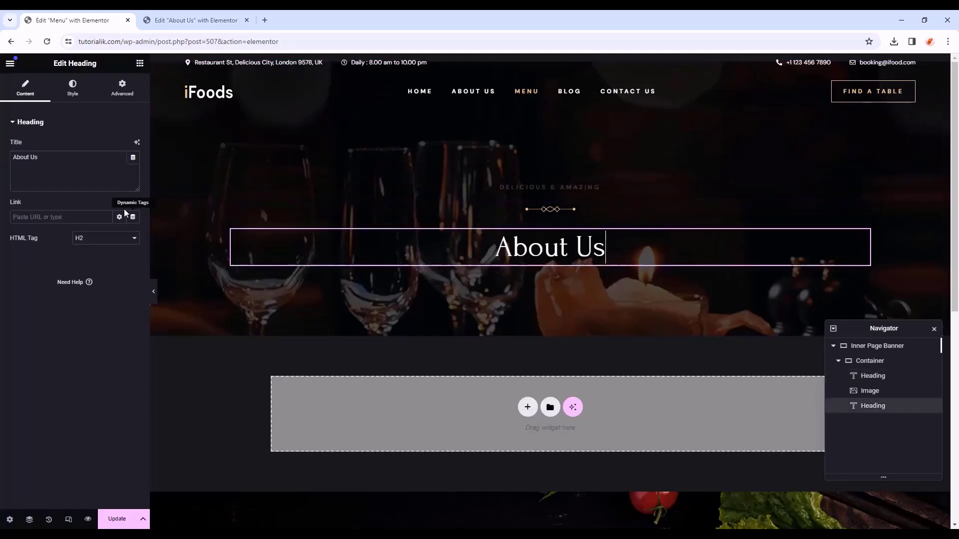
left_click_drag(69, 158, 3, 158)
key("alt+Tab")
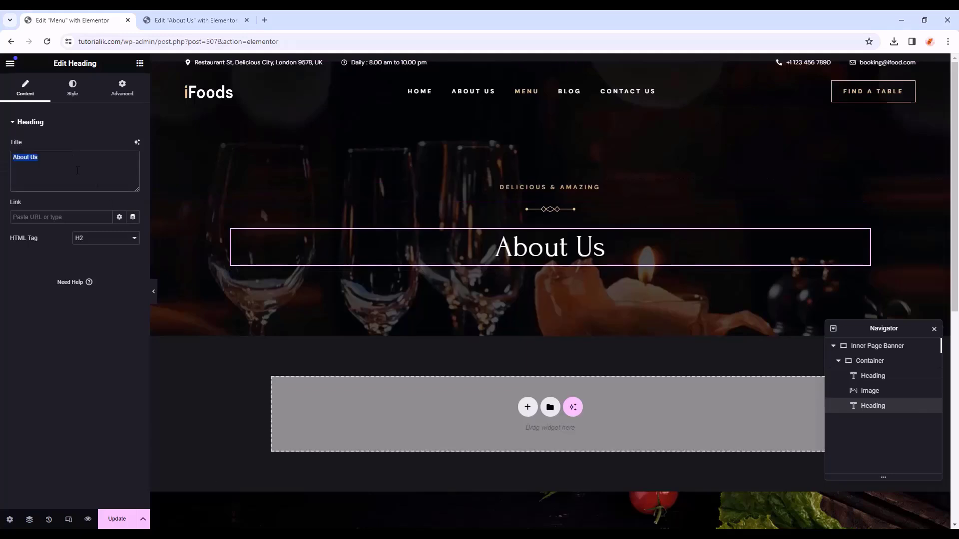
type("Our Menu")
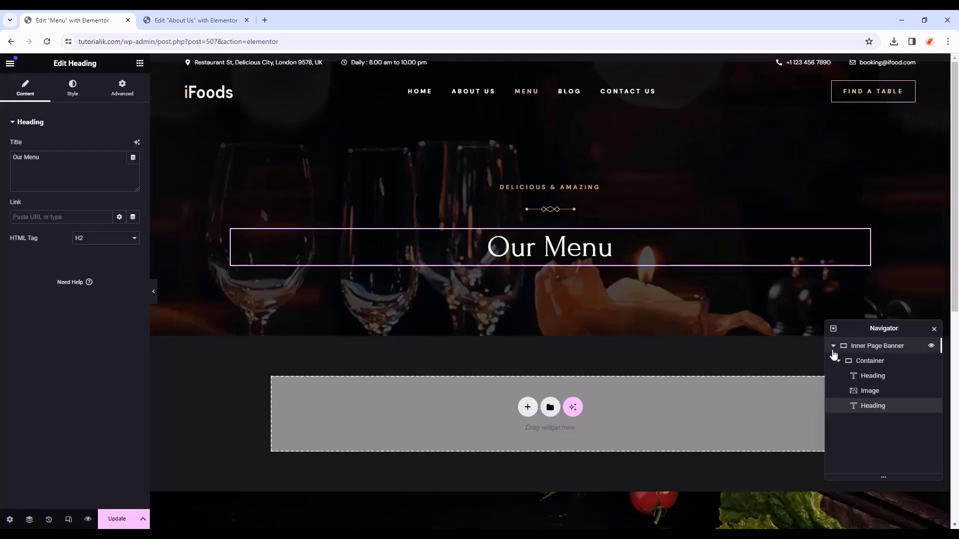
left_click(833, 346)
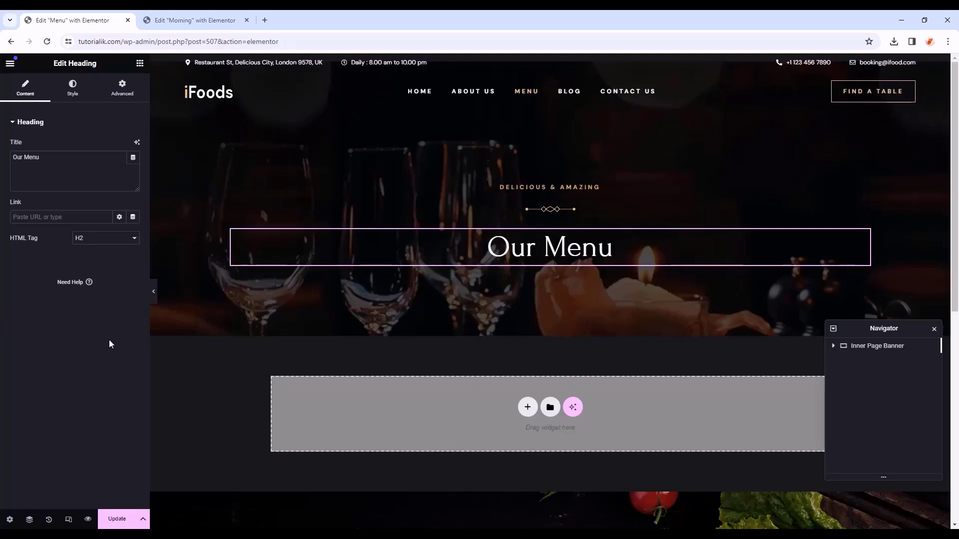
- Copy the menu items container from the Morning page
left_click(195, 21)
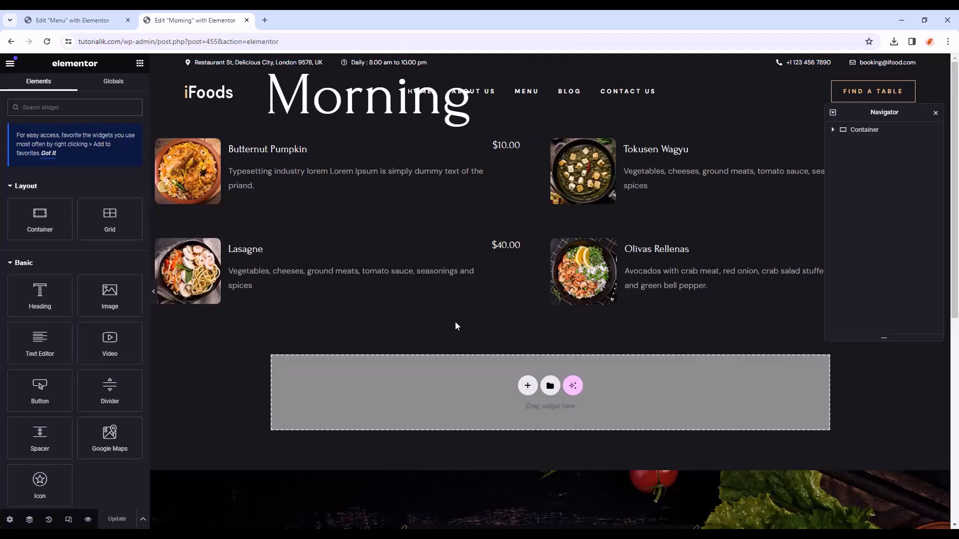
left_click(865, 131)
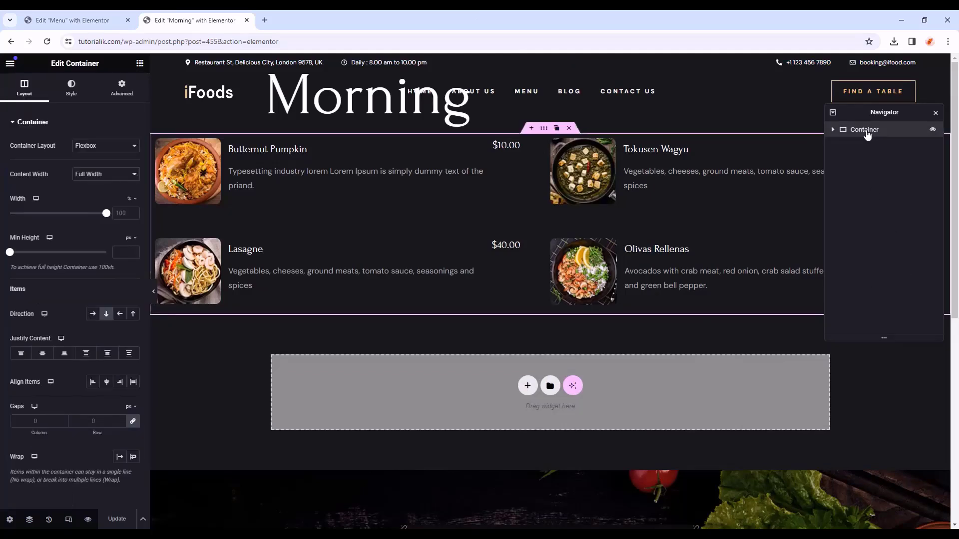
right_click(868, 135)
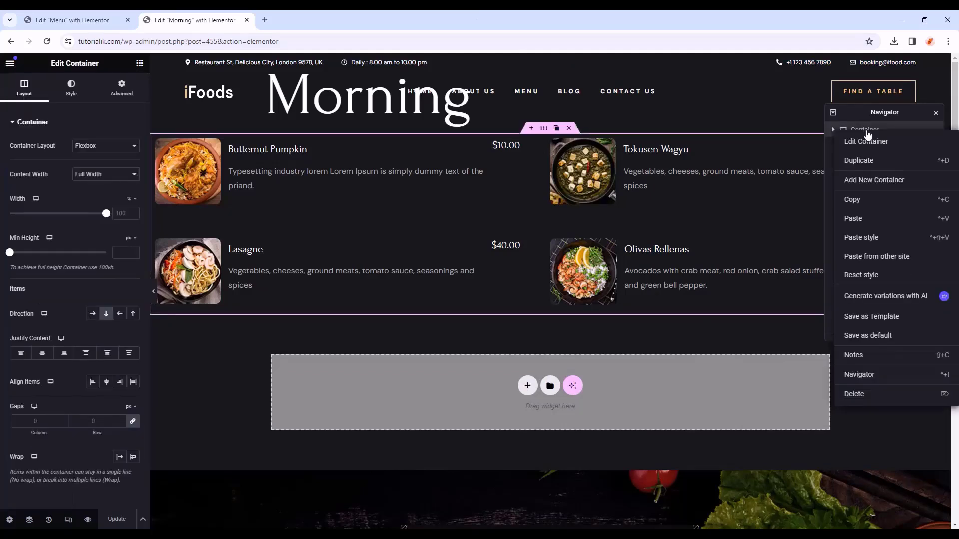
left_click(867, 204)
- Add a new Flexbox container on the Menu page and paste the four menu items into it
left_click(70, 20)
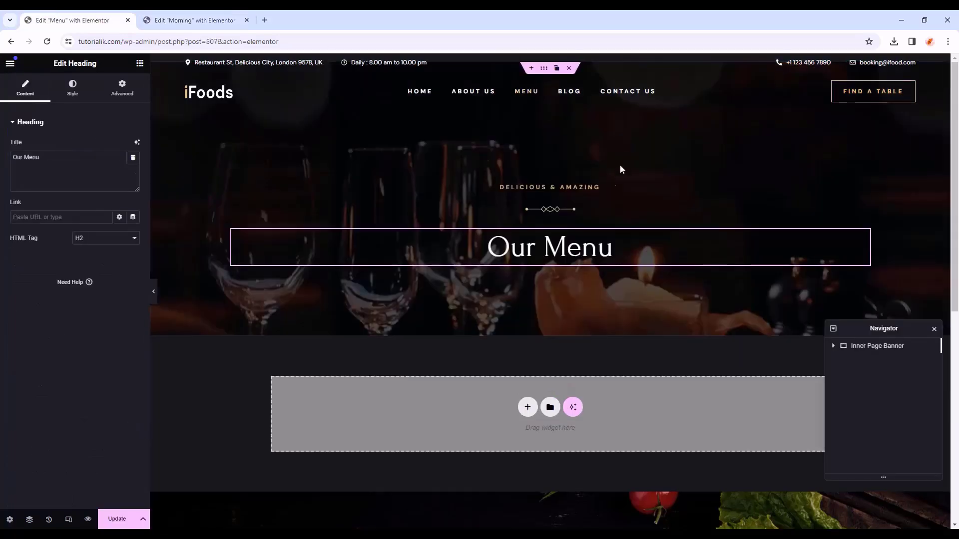
right_click(491, 368)
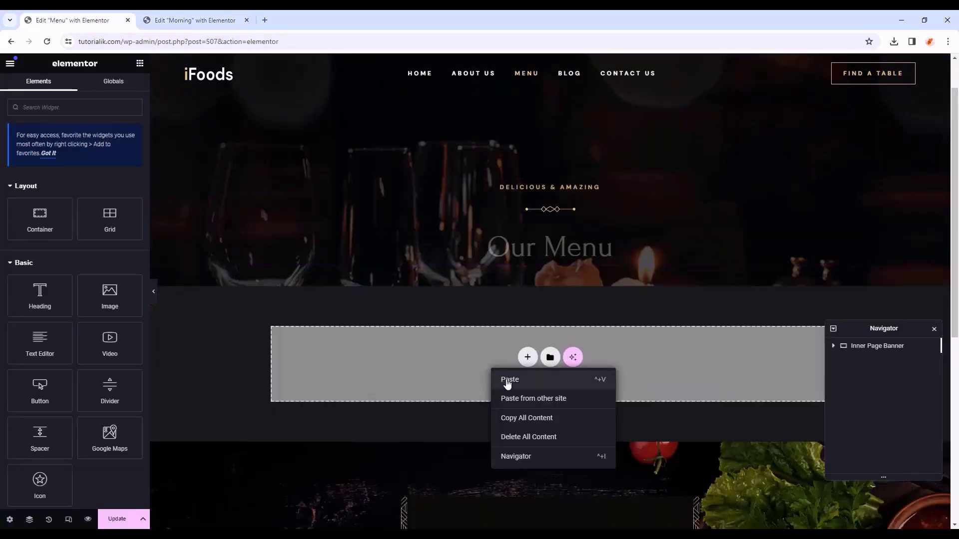
left_click(527, 360)
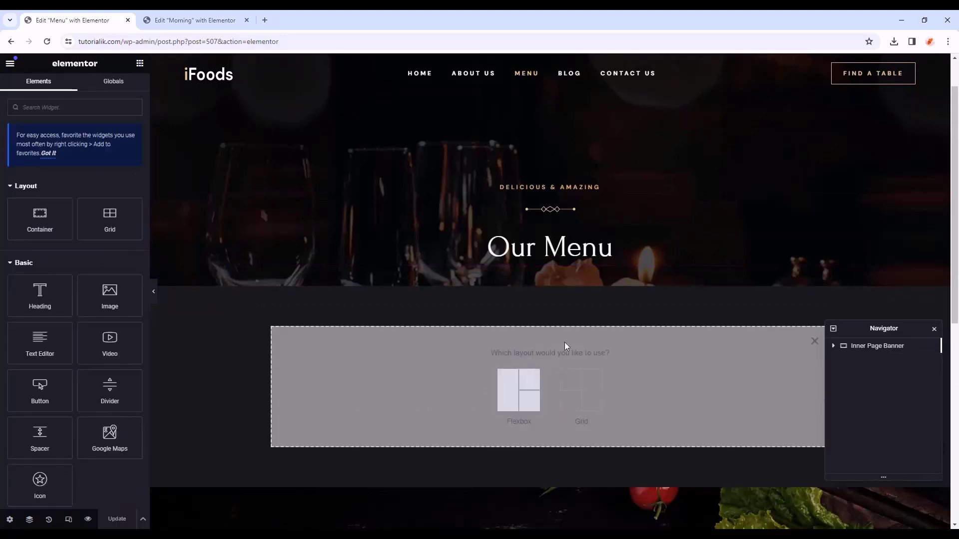
left_click(815, 343)
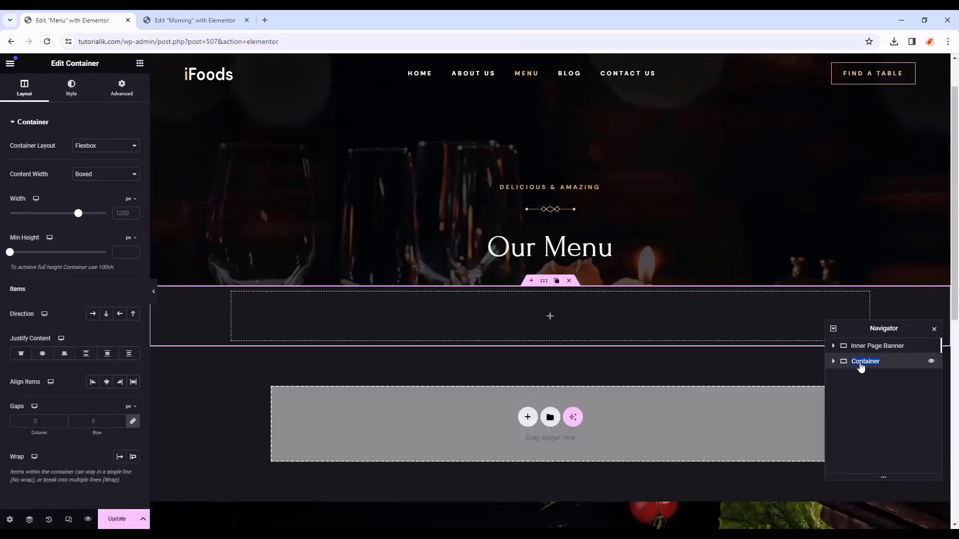
right_click(553, 313)
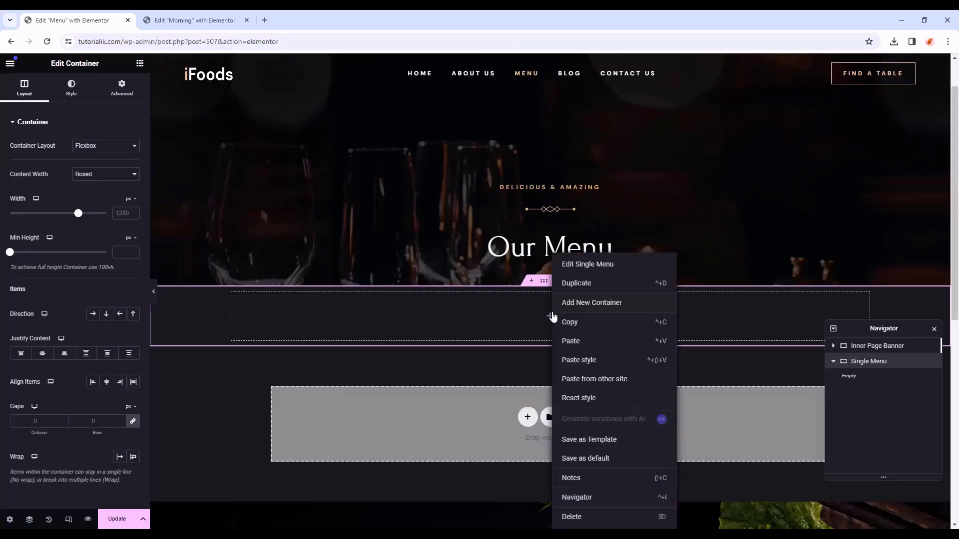
left_click(578, 342)
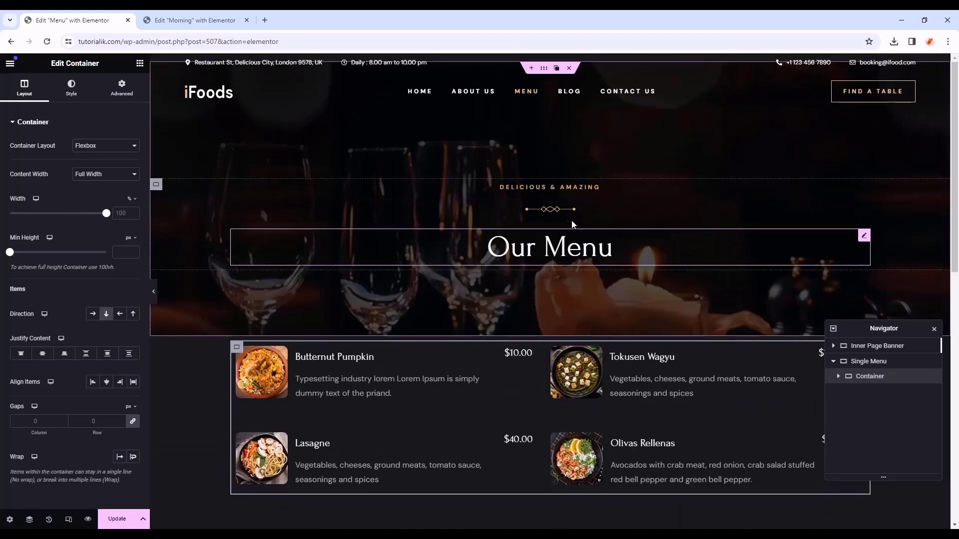
- Paste the DELICIOUS & AMAZING headings into the menu section and arrange them above the dishes
right_click(575, 185)
left_click(595, 235)
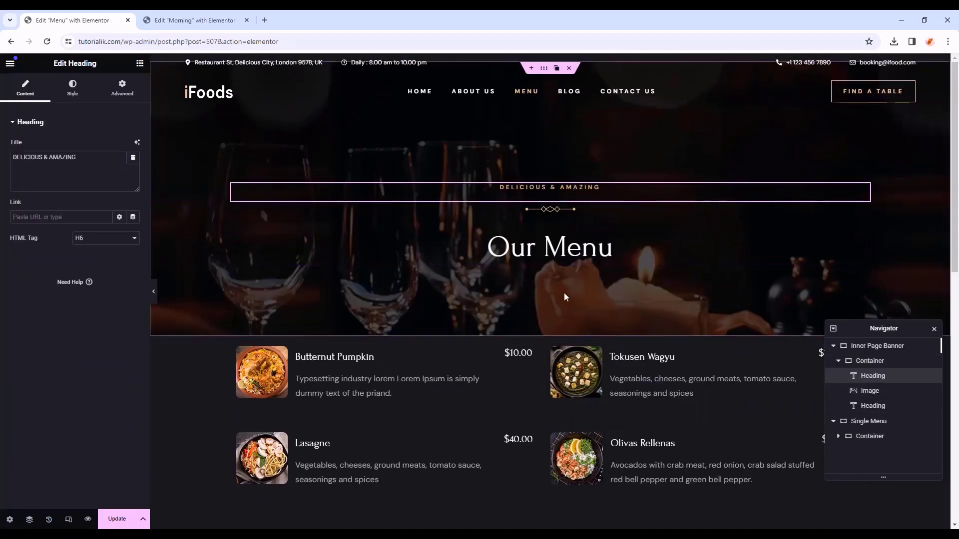
scroll(564, 296, "down", 1)
right_click(422, 292)
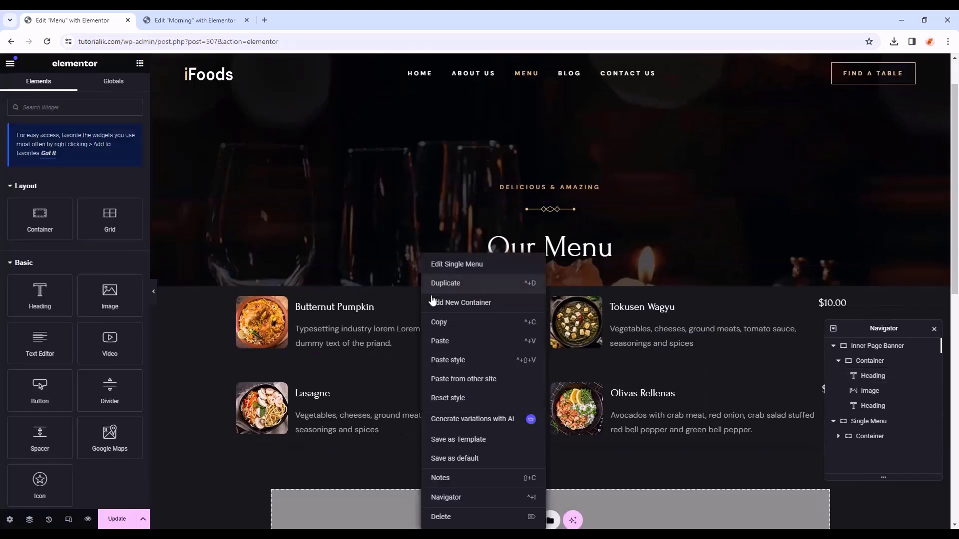
left_click(469, 342)
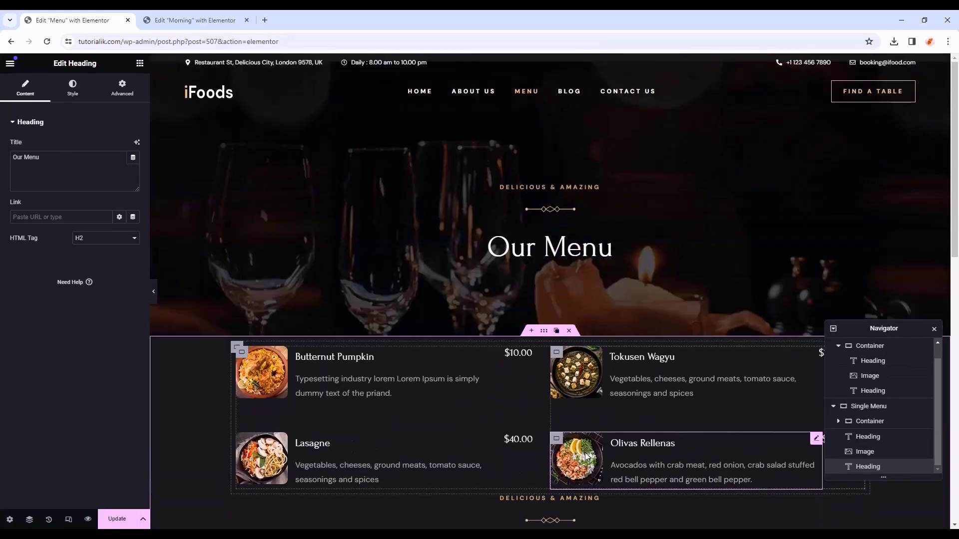
left_click_drag(560, 447, 550, 293)
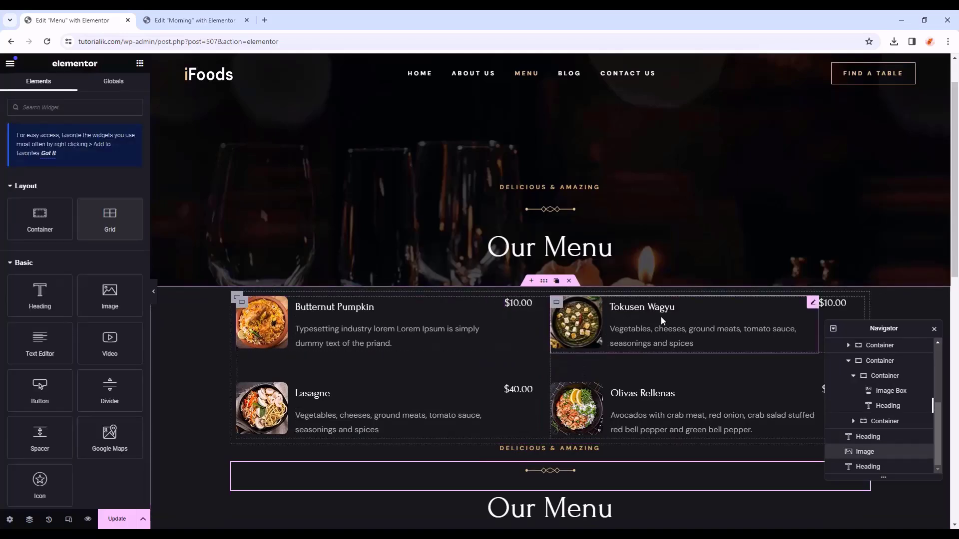
left_click(235, 298)
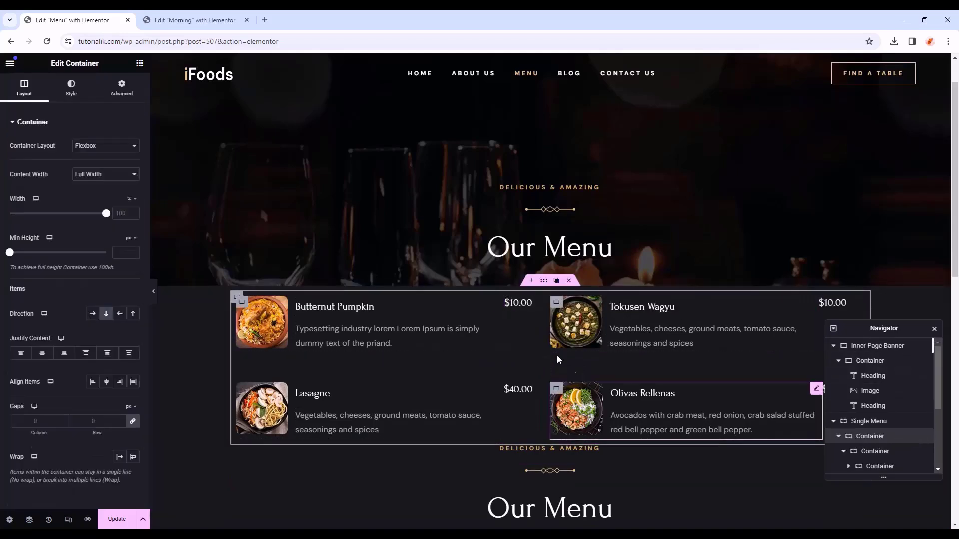
left_click_drag(237, 298, 504, 520)
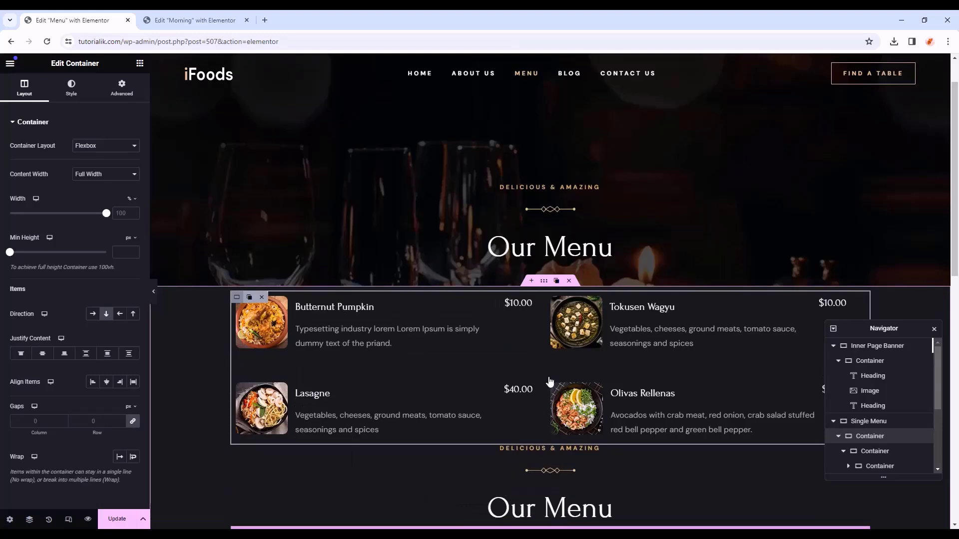
- Preview the page without the editing panel, then bring the panel back
left_click(153, 291)
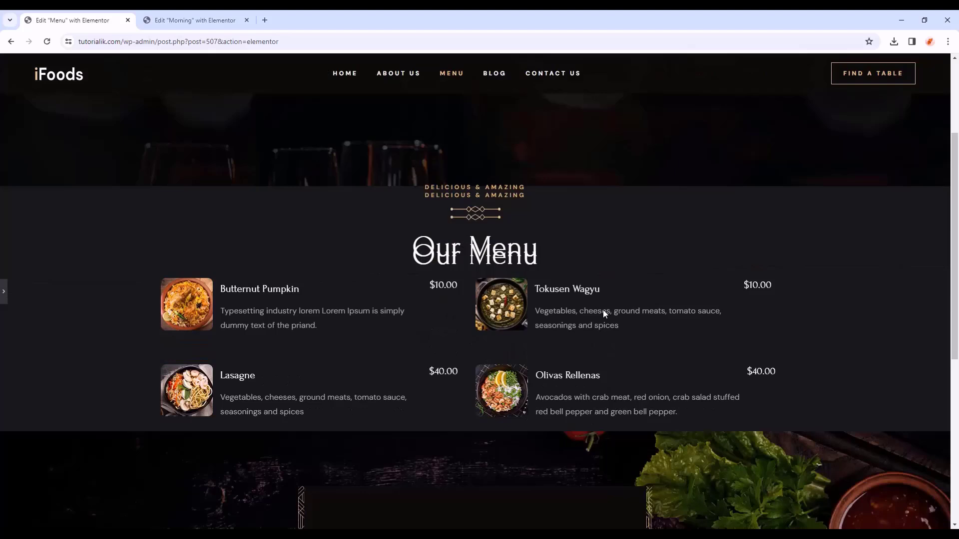
scroll(178, 271, "up", 2)
left_click(6, 289)
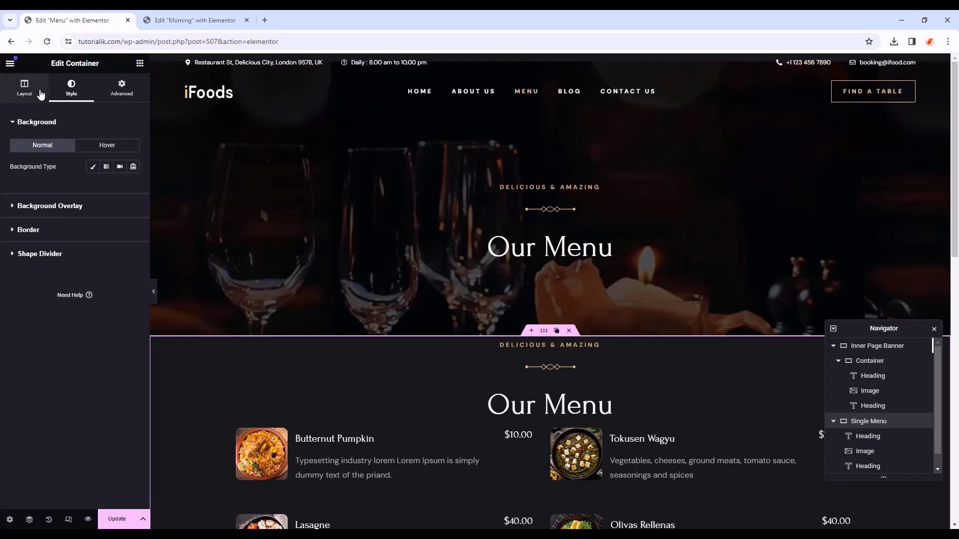
- Give the menu section container a Classic background using the global Body Color
left_click(23, 88)
left_click(71, 90)
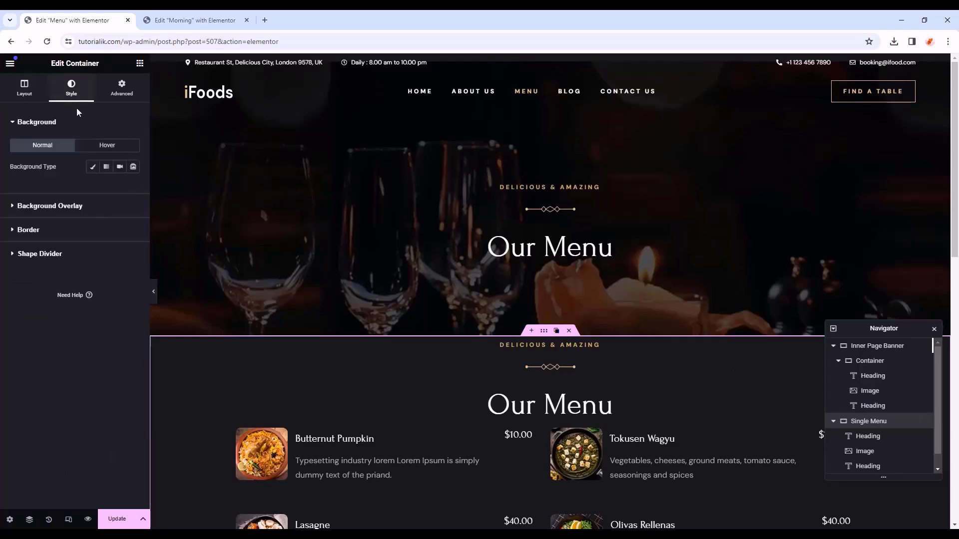
left_click(94, 168)
left_click(121, 188)
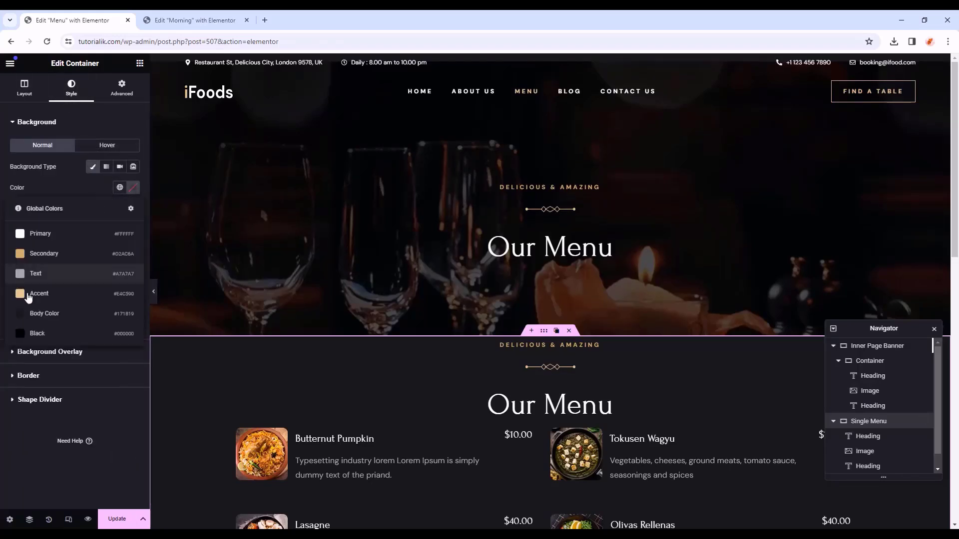
left_click(78, 315)
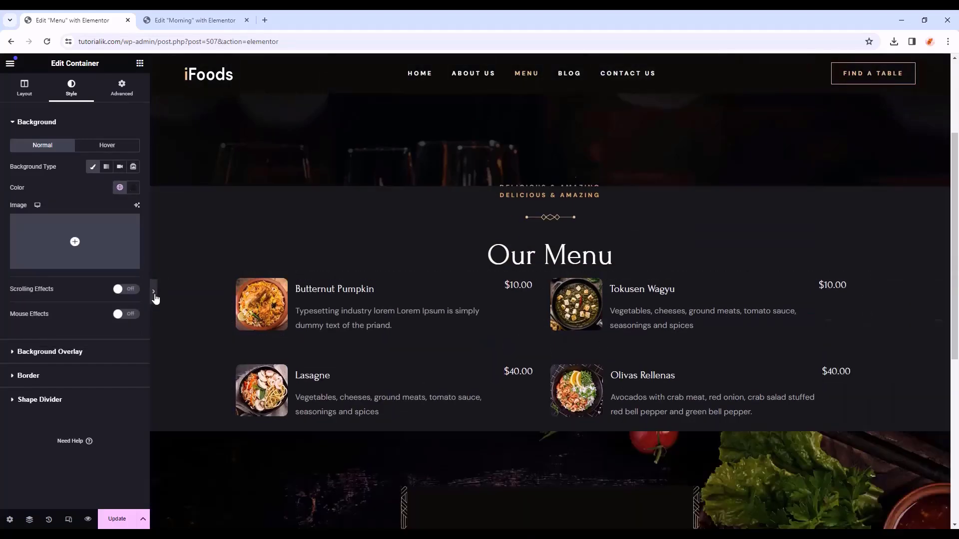
- Unlink the container padding and set it to 110, 150, 100 and 150 px
left_click(122, 88)
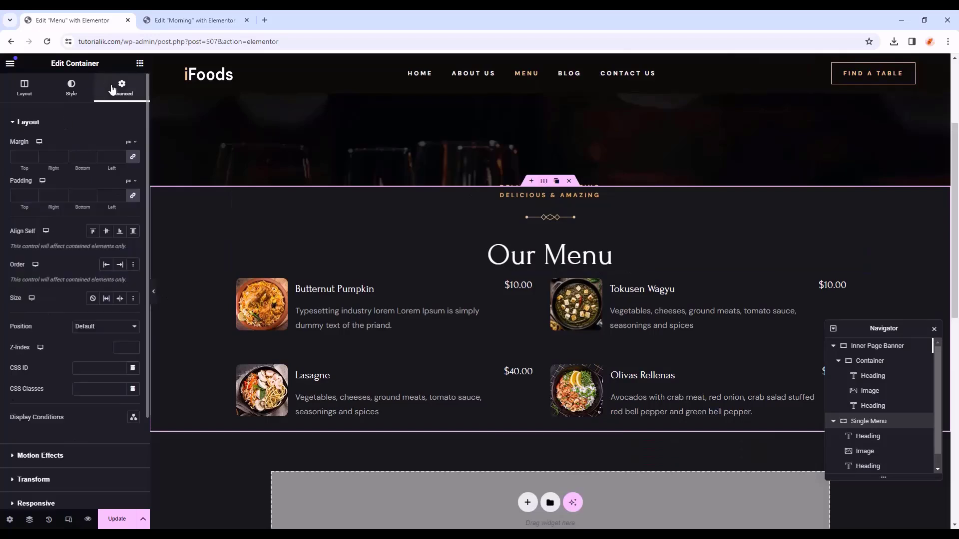
left_click(132, 196)
left_click(22, 196)
type("110")
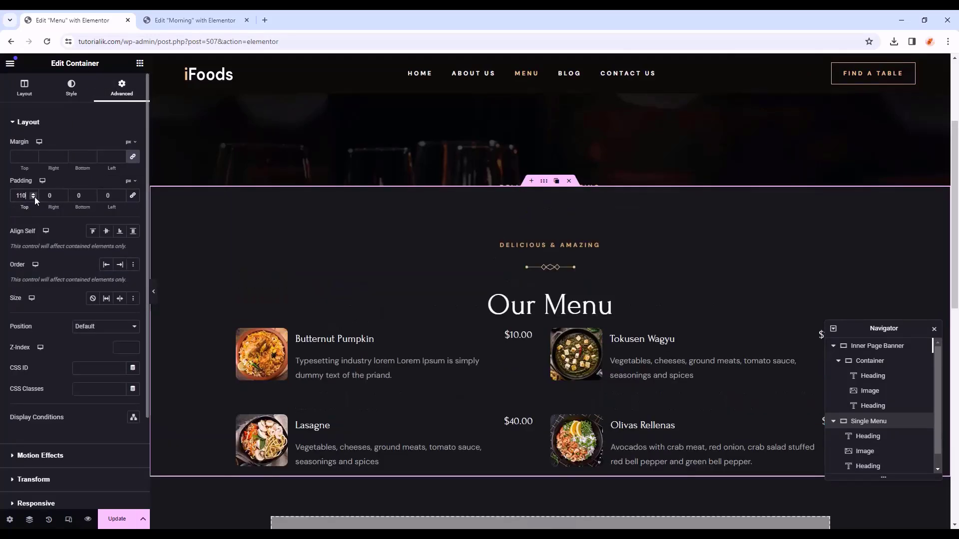
type("1")
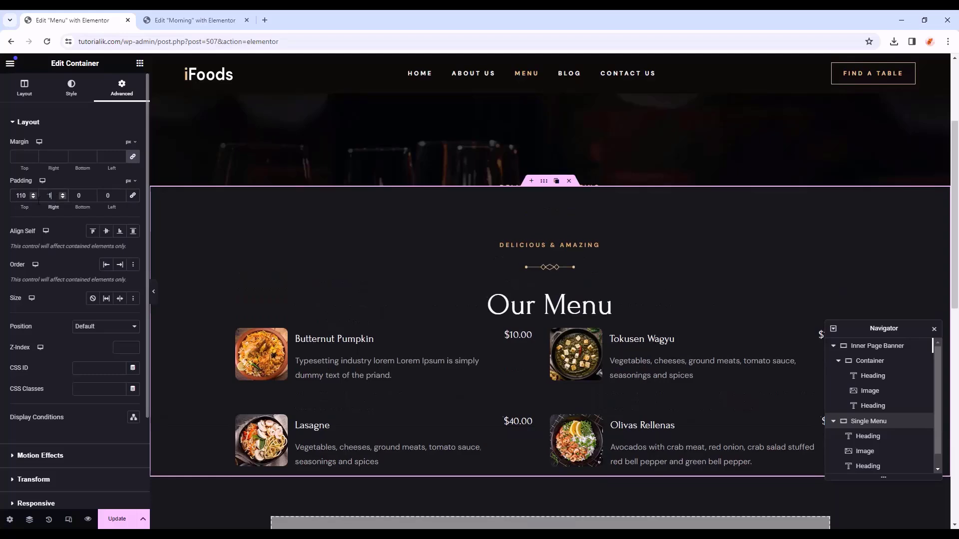
type("50")
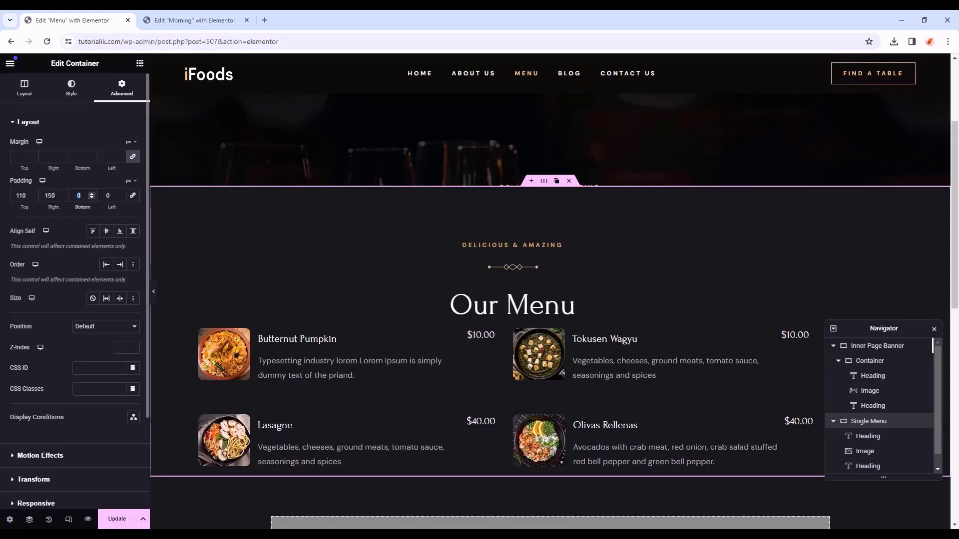
type("100")
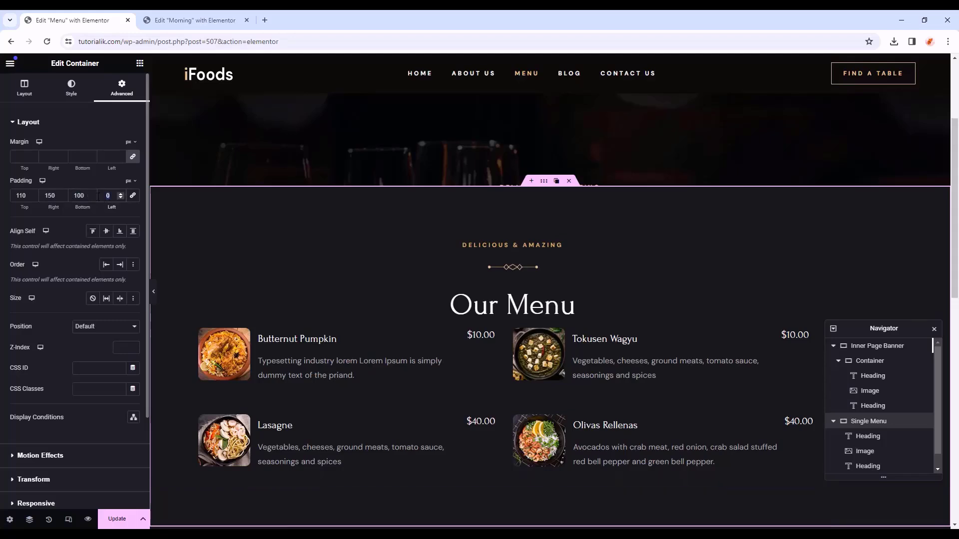
type("150")
- Give the Our Menu heading a 30 px bottom margin
scroll(541, 257, "down", 1)
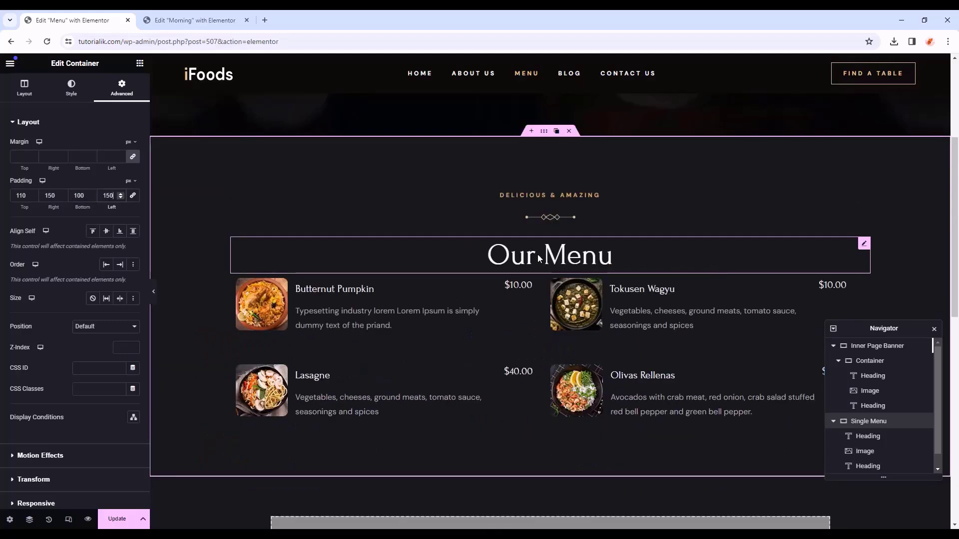
left_click(541, 257)
left_click(123, 86)
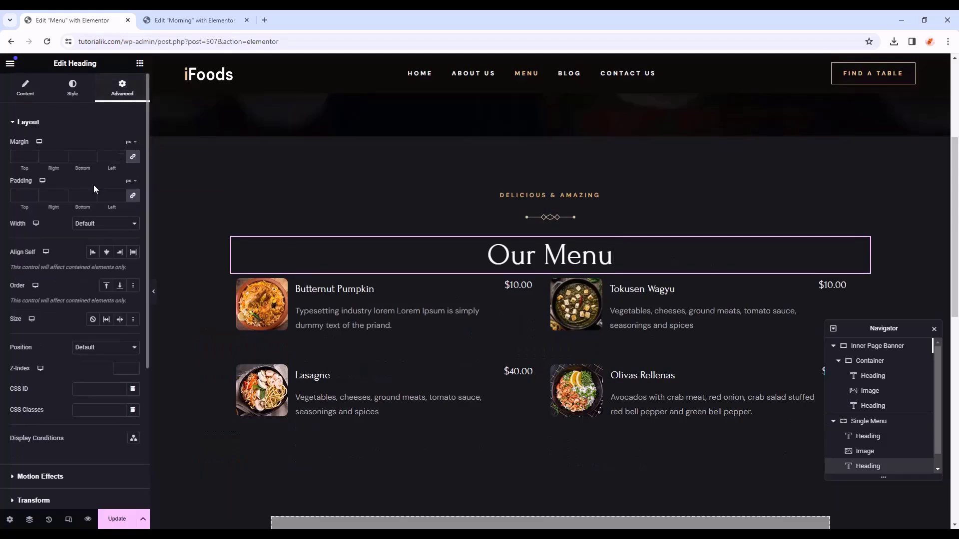
left_click_drag(86, 158, 66, 157)
type("30")
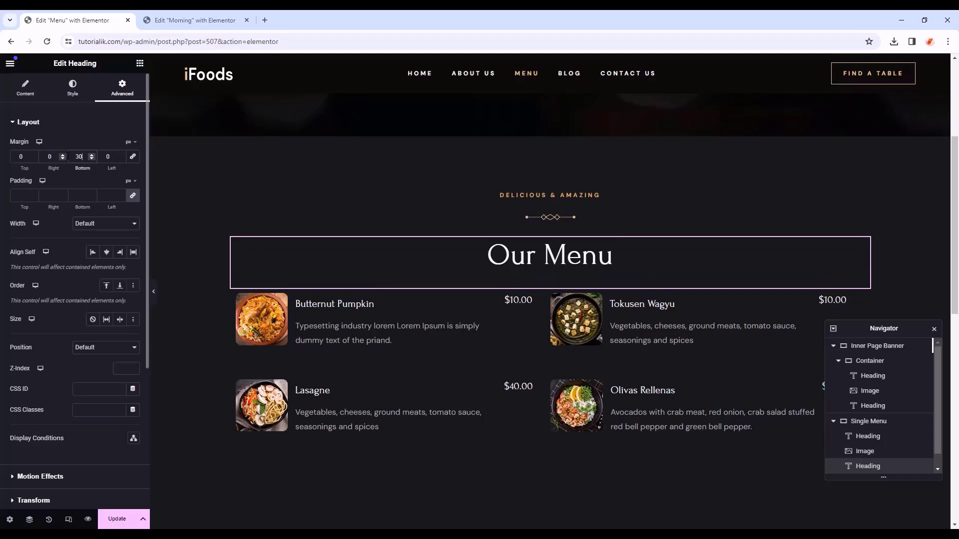
- Change the DELICIOUS & AMAZING subtitle to STARTER MENU
left_click(520, 196)
left_click_drag(79, 158, 1, 160)
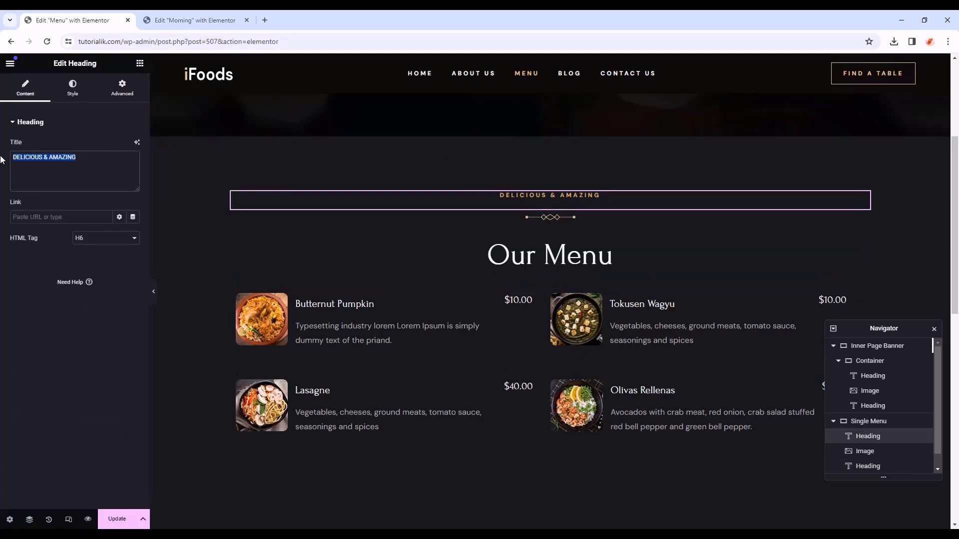
type("STARTER MENU")
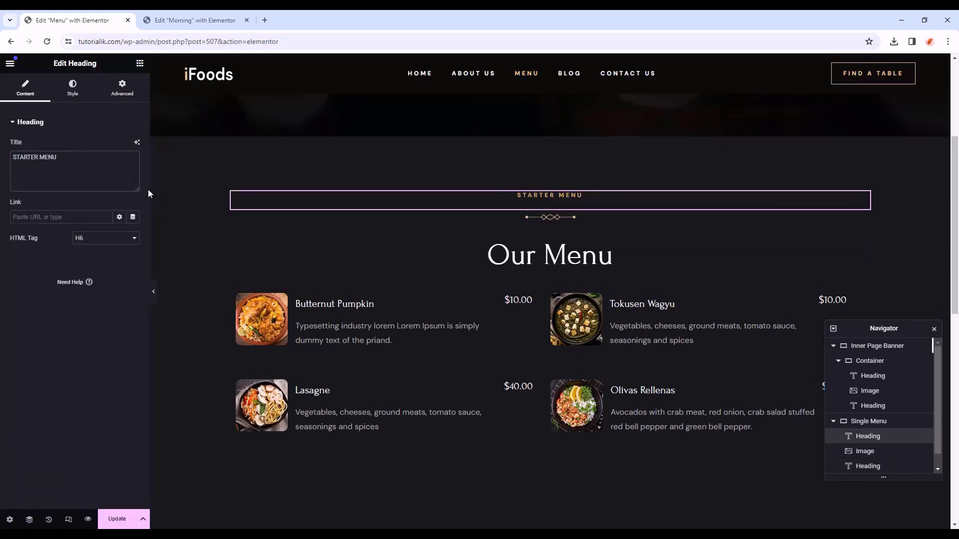
- Retitle the Our Menu heading to Appetizers, correcting the typo
left_click(571, 274)
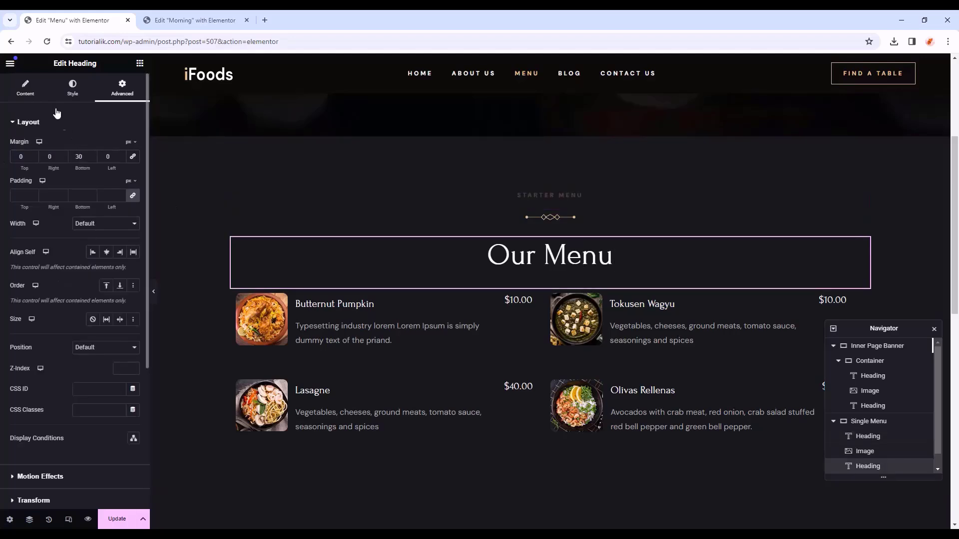
left_click(25, 89)
left_click_drag(63, 159, 2, 151)
type("Appeth")
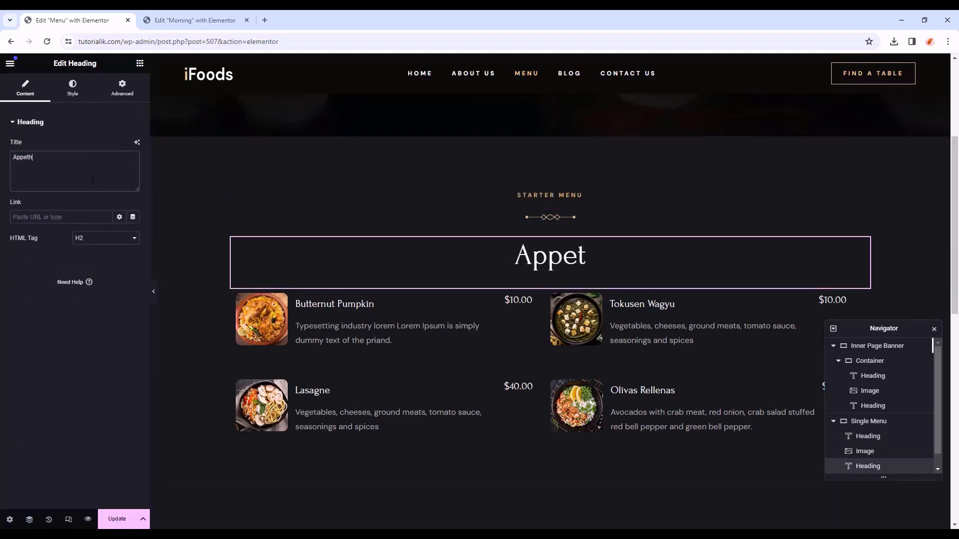
type("iz")
left_click_drag(65, 162, 2, 154)
type("Apthi")
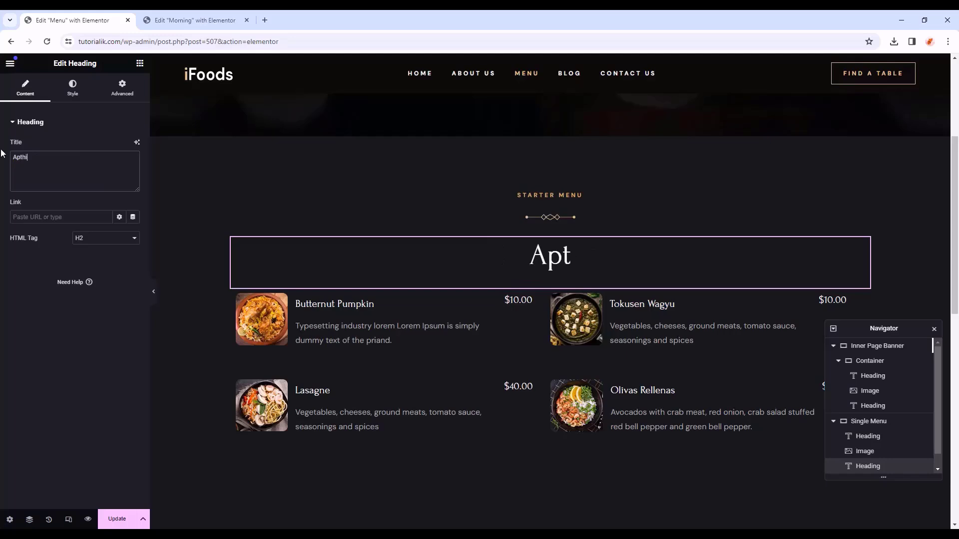
key("BackSpace")
key("BackSpace")
key("BackSpace")
type("petizers")
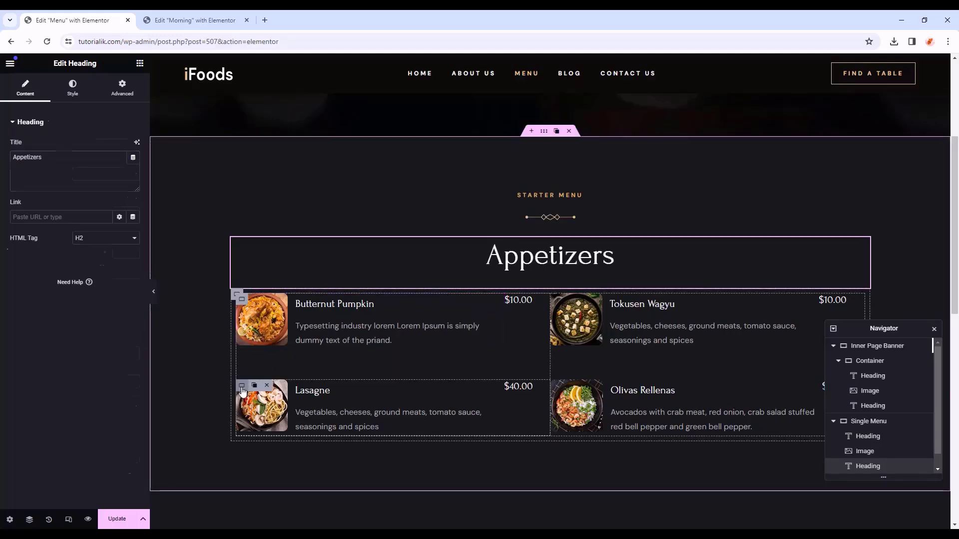
- Undo an accidental Lasagne duplicate and set the Appetizers heading's HTML tag to H1
left_click(242, 385)
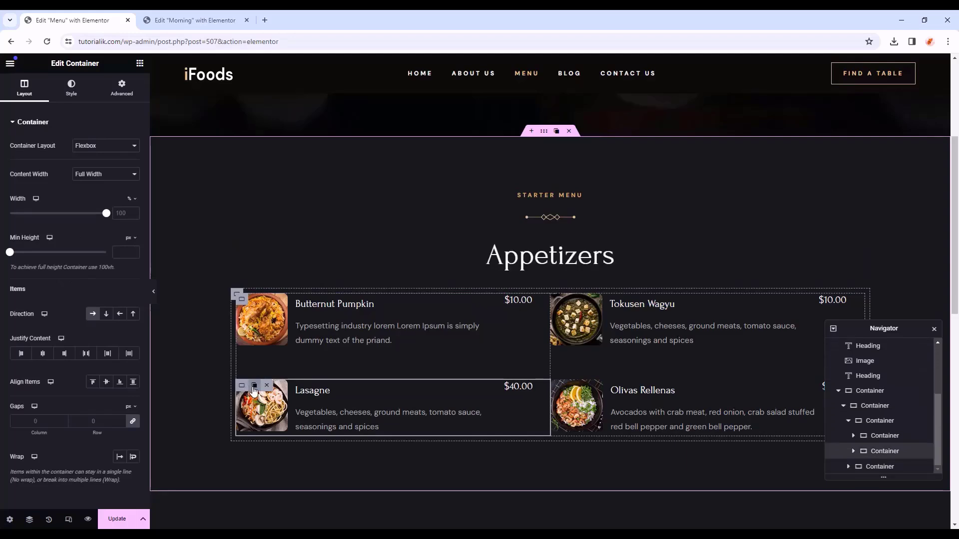
left_click(254, 387)
key("ctrl+z")
left_click(565, 264)
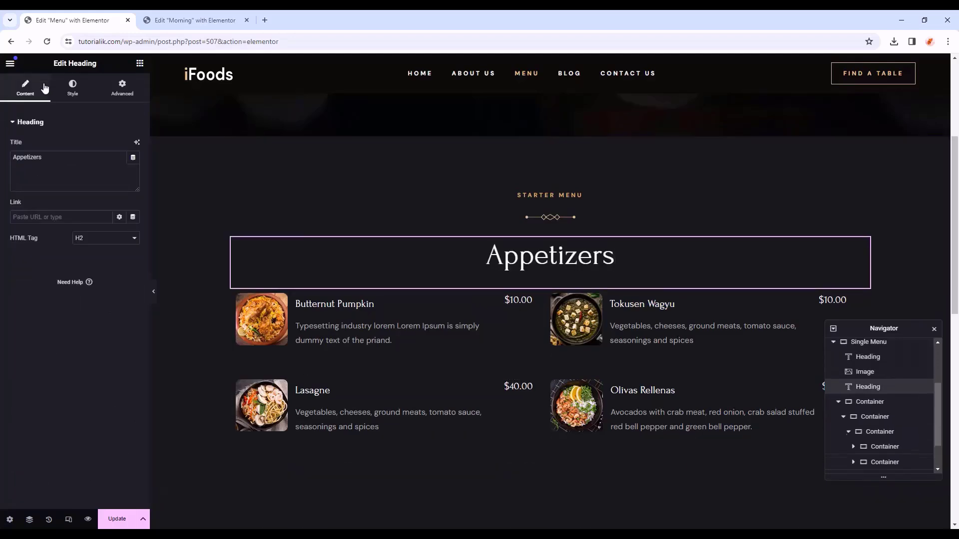
left_click(95, 242)
left_click(94, 249)
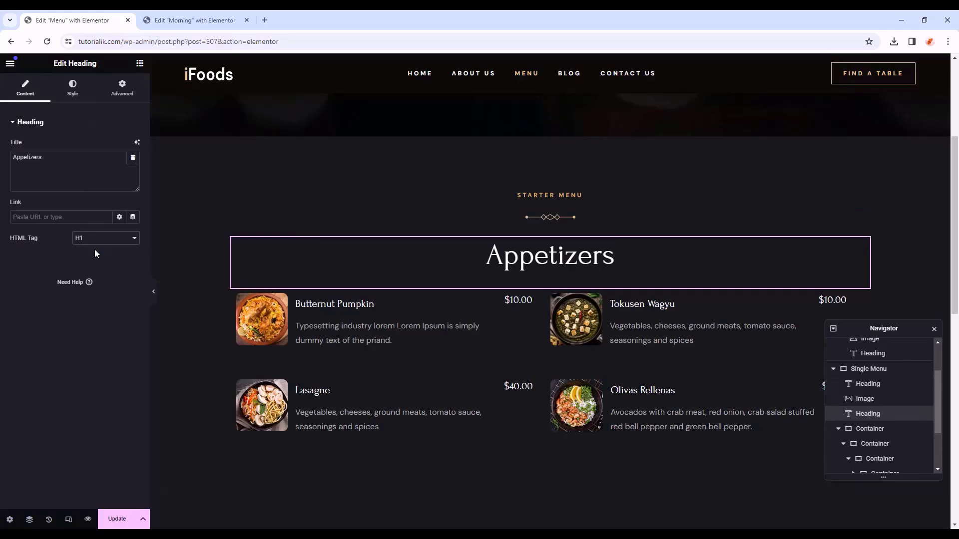
left_click(73, 88)
left_click(131, 188)
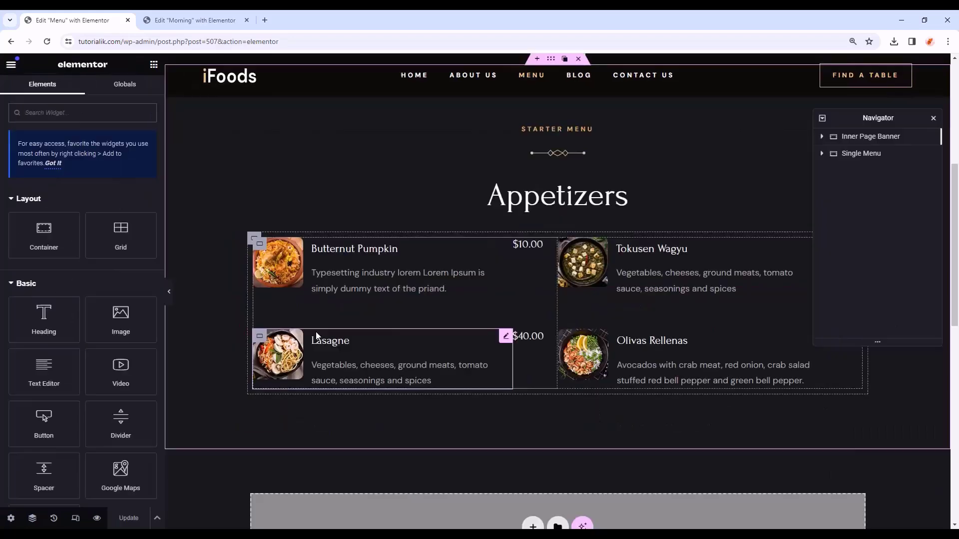
- Duplicate the Lasagne and Olivas Rellenas items and pick a new Media Library image for the Lasagne copy
left_click(263, 339)
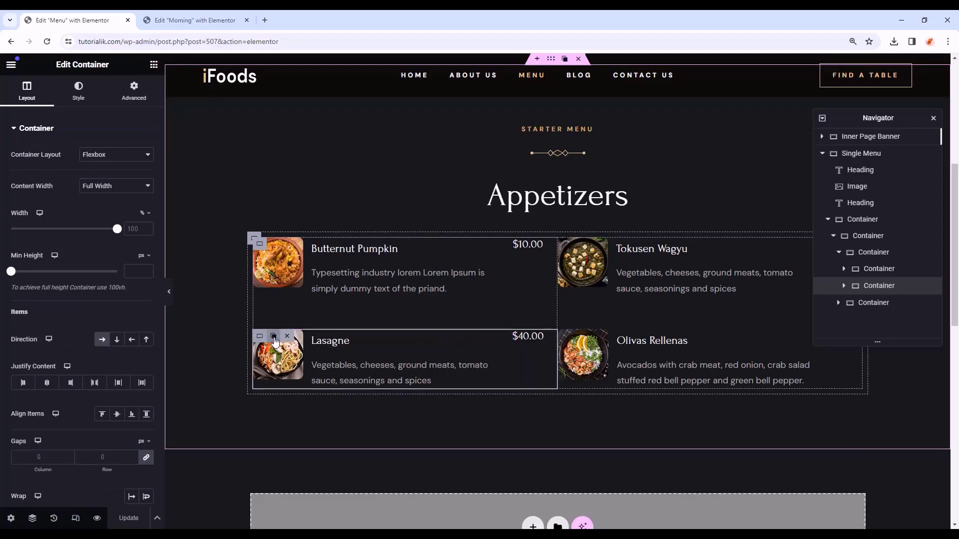
left_click(274, 337)
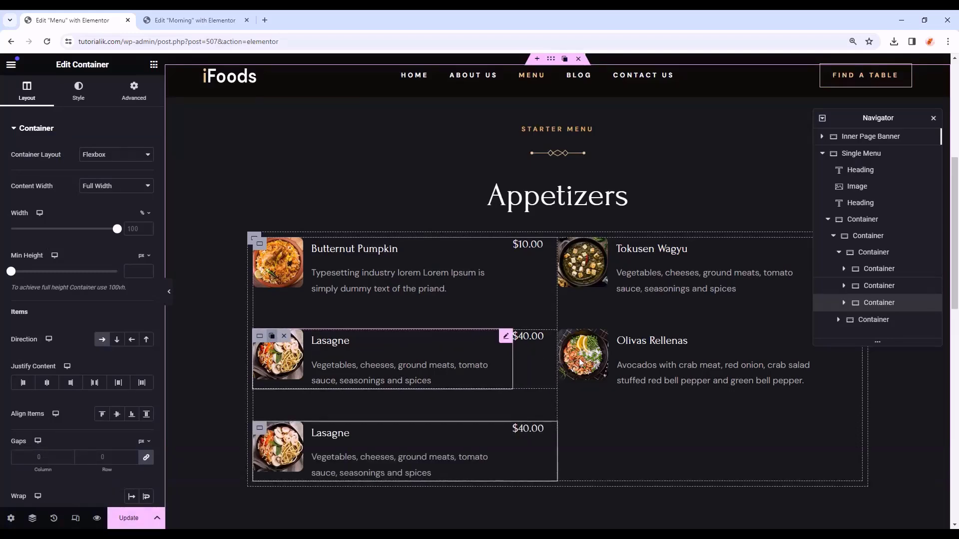
left_click(578, 337)
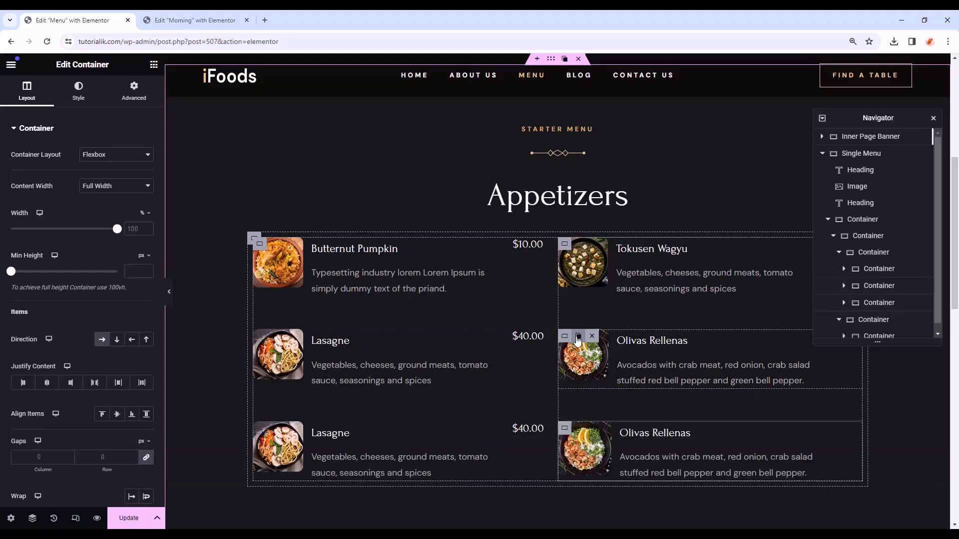
left_click(282, 433)
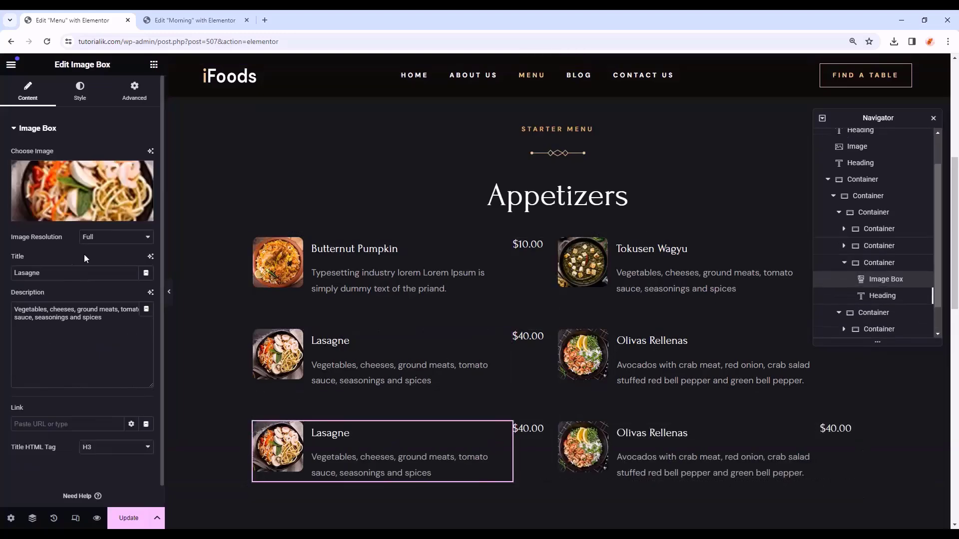
left_click(75, 207)
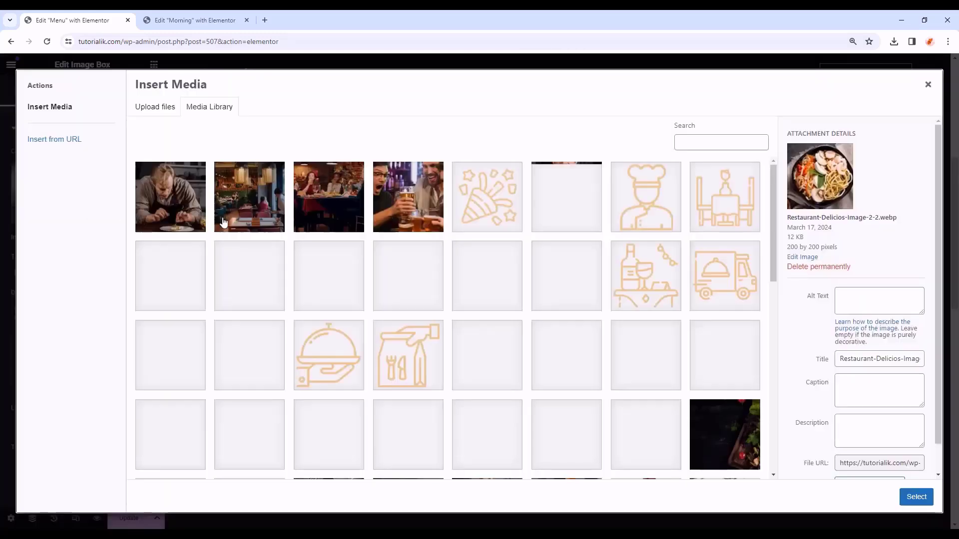
scroll(343, 335, "down", 1)
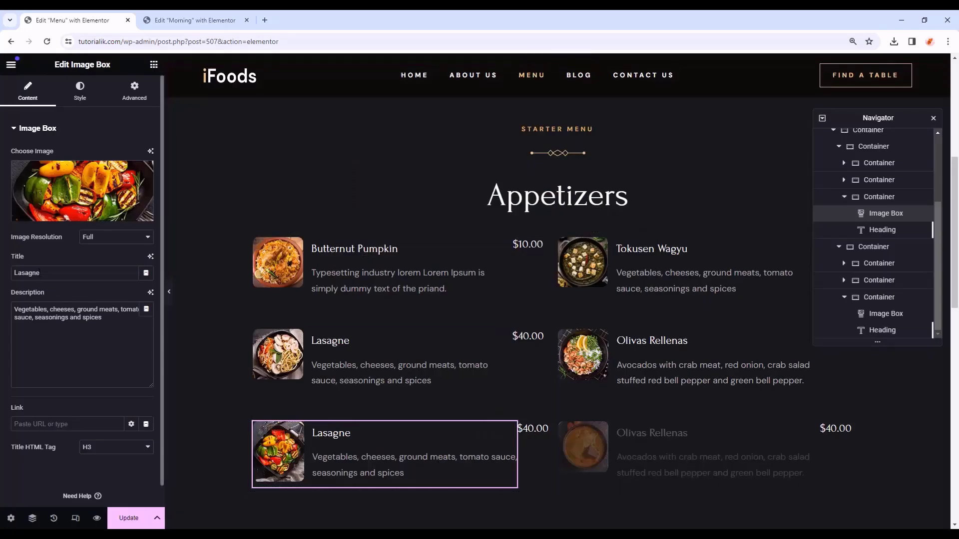
left_click_drag(44, 273, 3, 275)
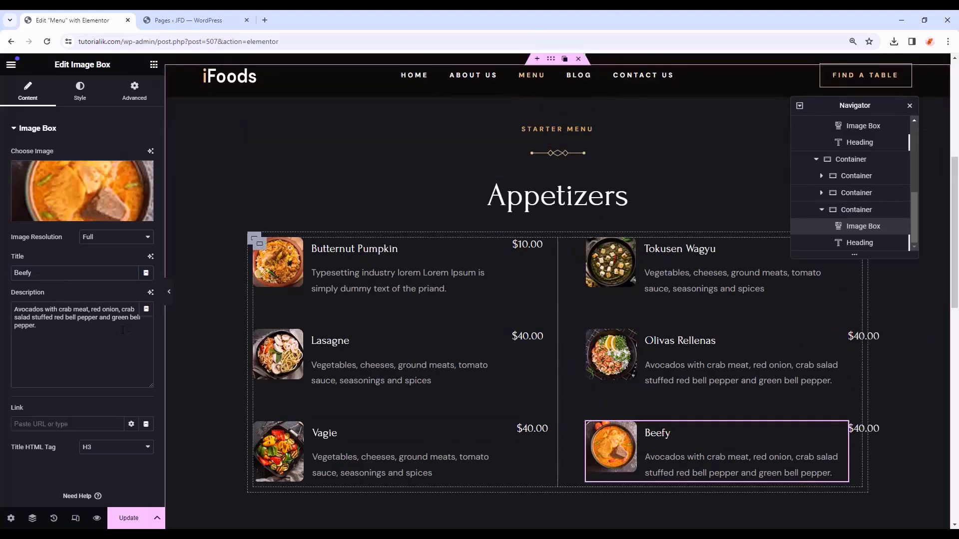
- In tablet view, set the Single menu container's padding to 0
left_click(76, 518)
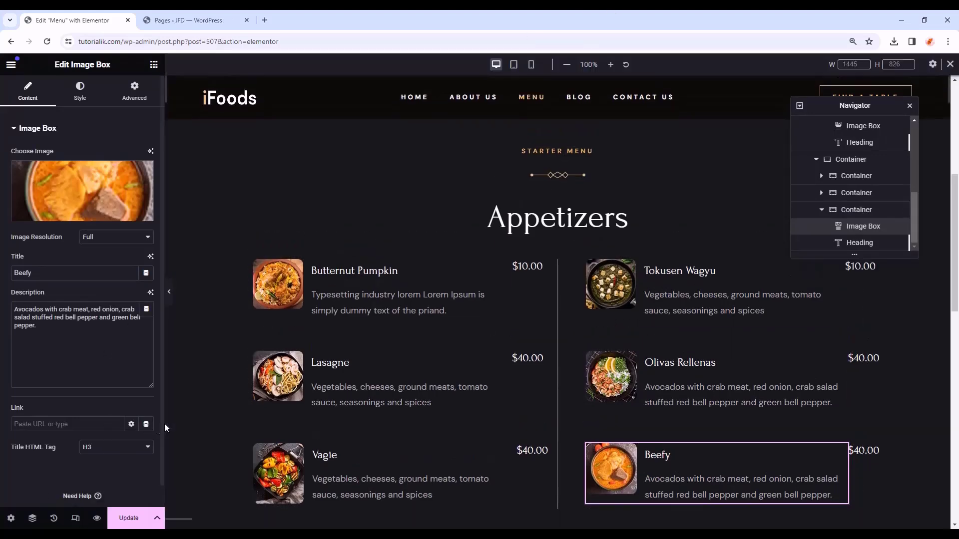
left_click(168, 291)
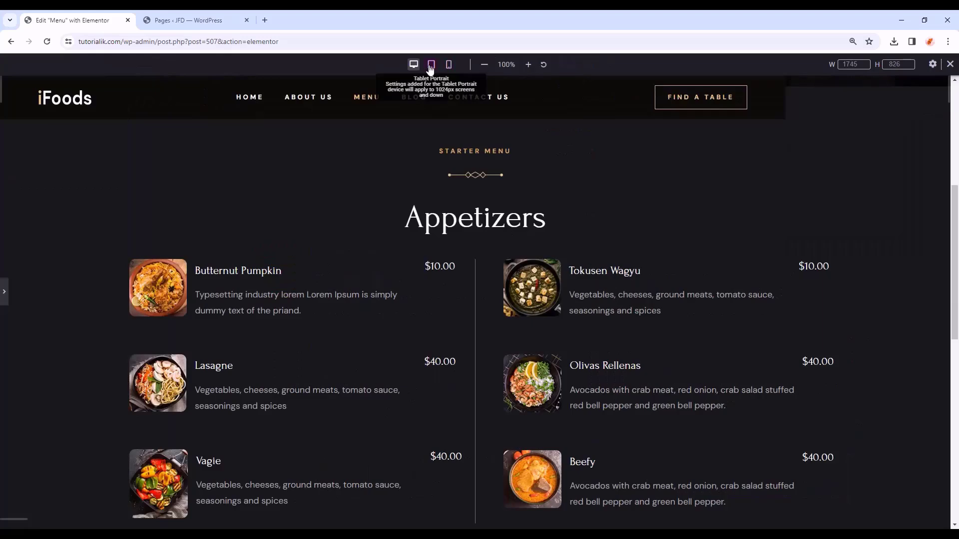
left_click(431, 64)
scroll(534, 380, "down", 10)
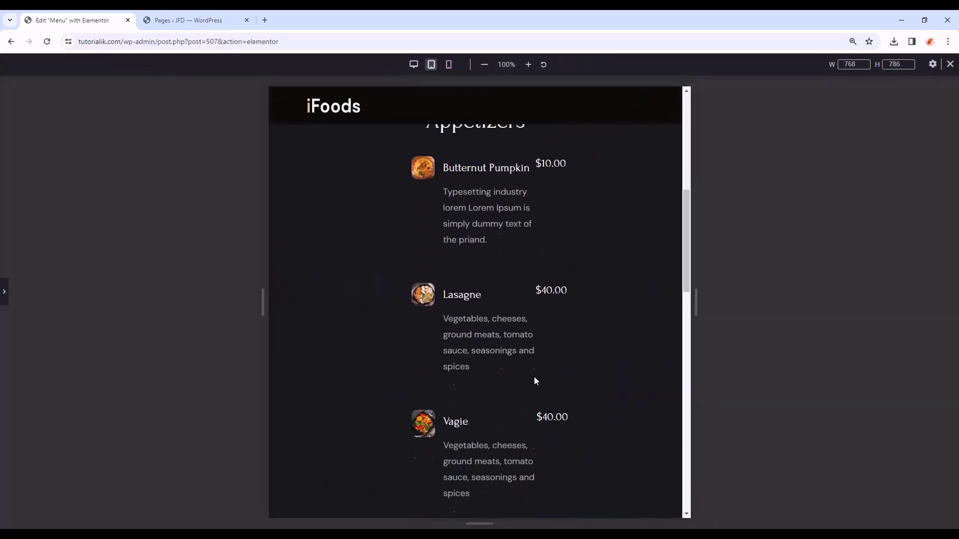
scroll(538, 306, "up", 10)
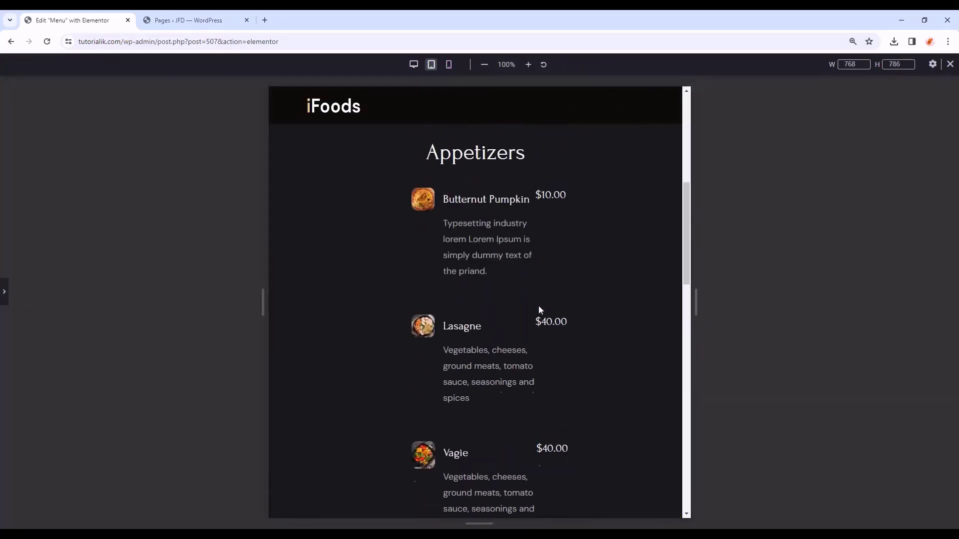
left_click(6, 297)
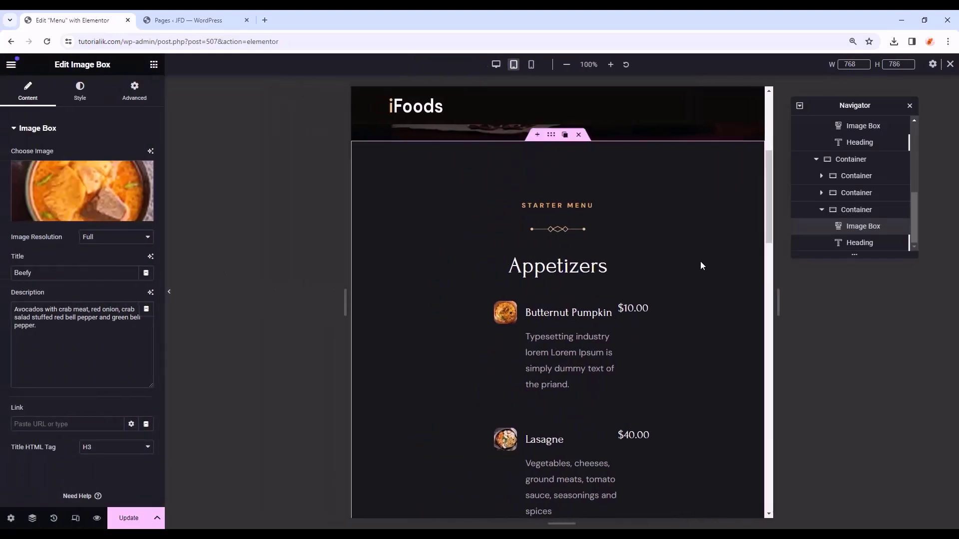
left_click(551, 136)
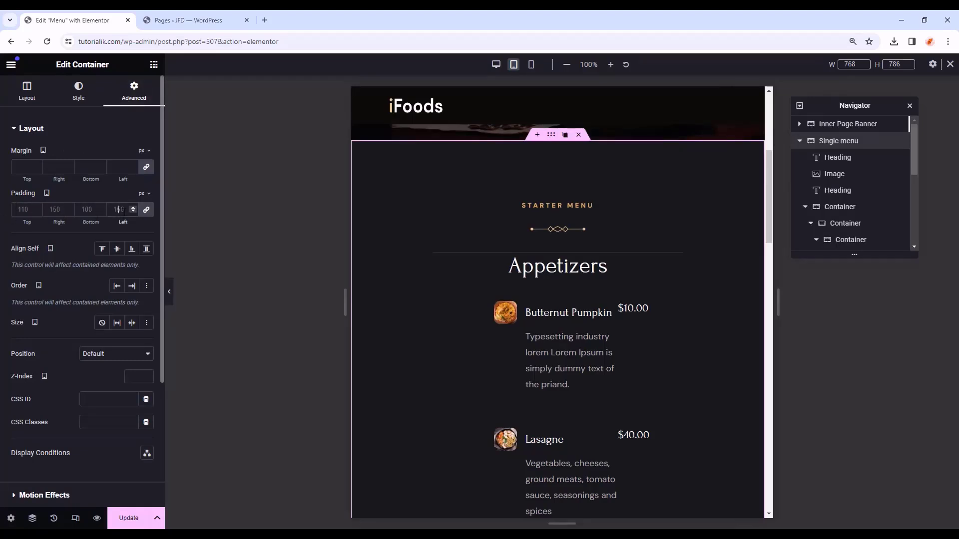
type("0")
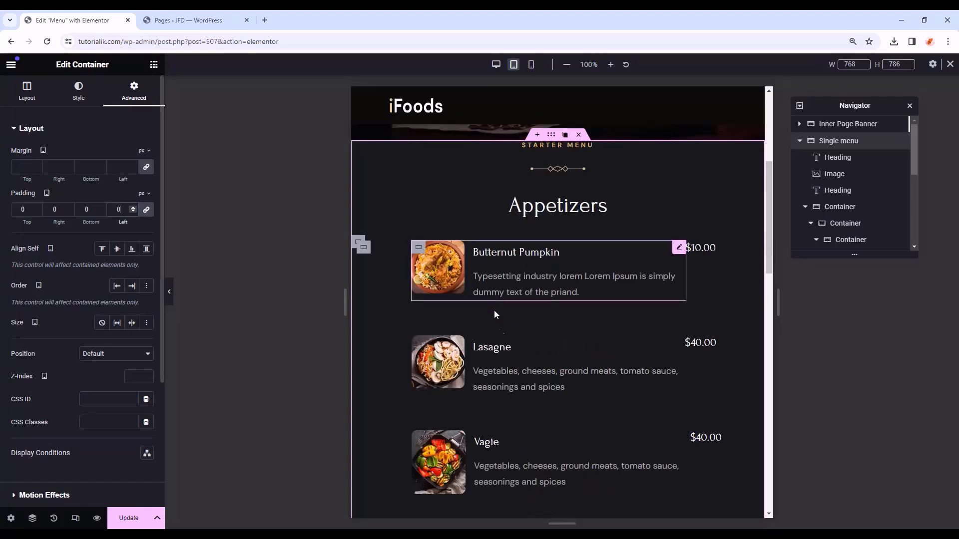
scroll(539, 382, "down", 1)
scroll(542, 375, "up", 1)
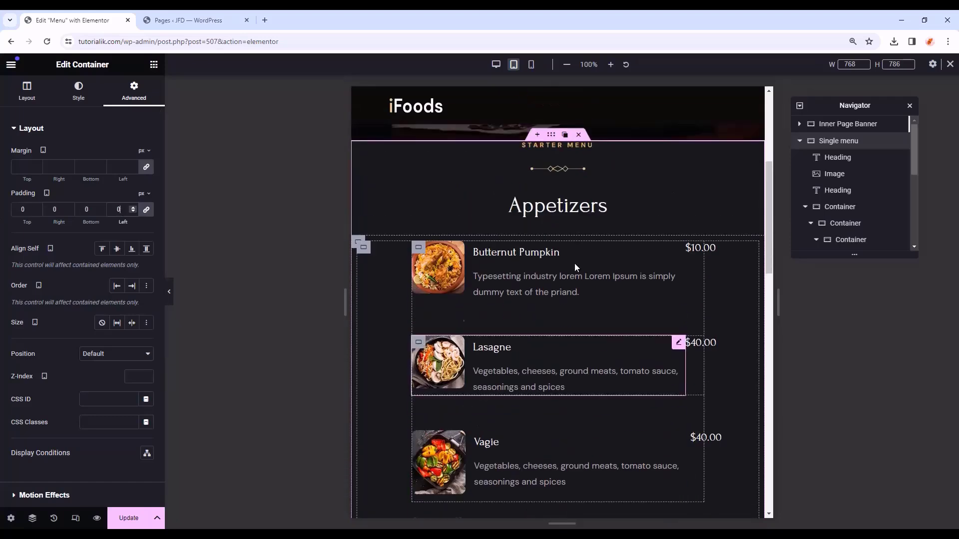
- Check the layout at mobile width, then return to the desktop preview
left_click(532, 67)
scroll(584, 299, "up", 2)
scroll(579, 349, "up", 3)
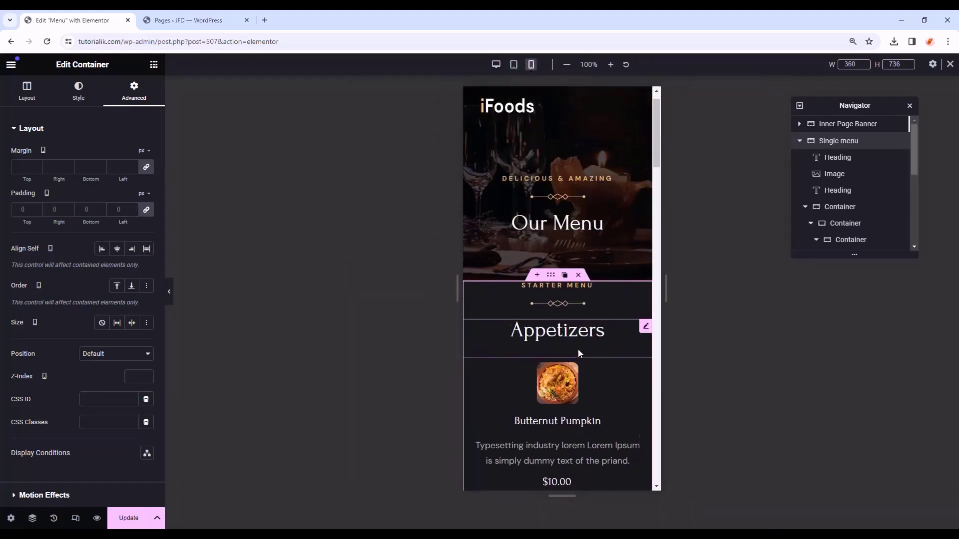
scroll(579, 351, "down", 20)
scroll(581, 351, "up", 10)
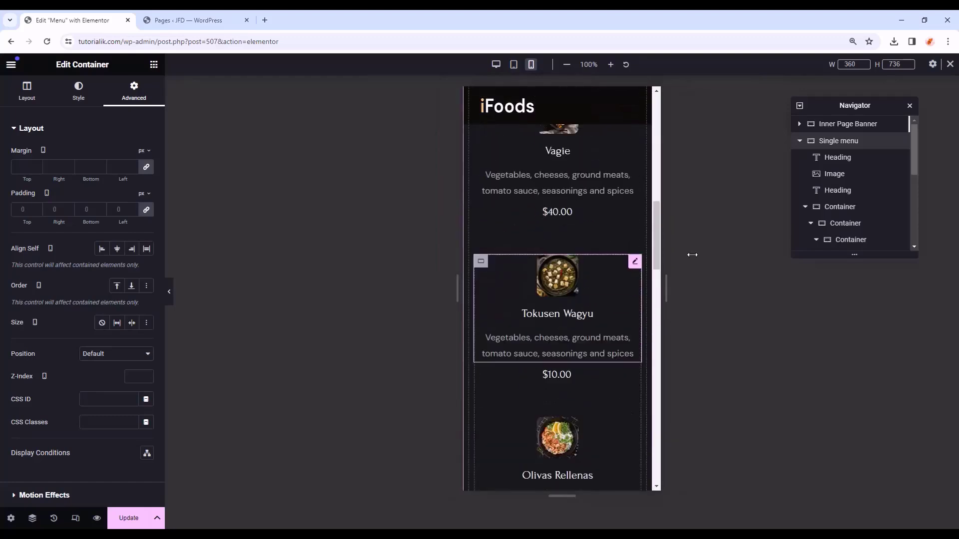
left_click(949, 64)
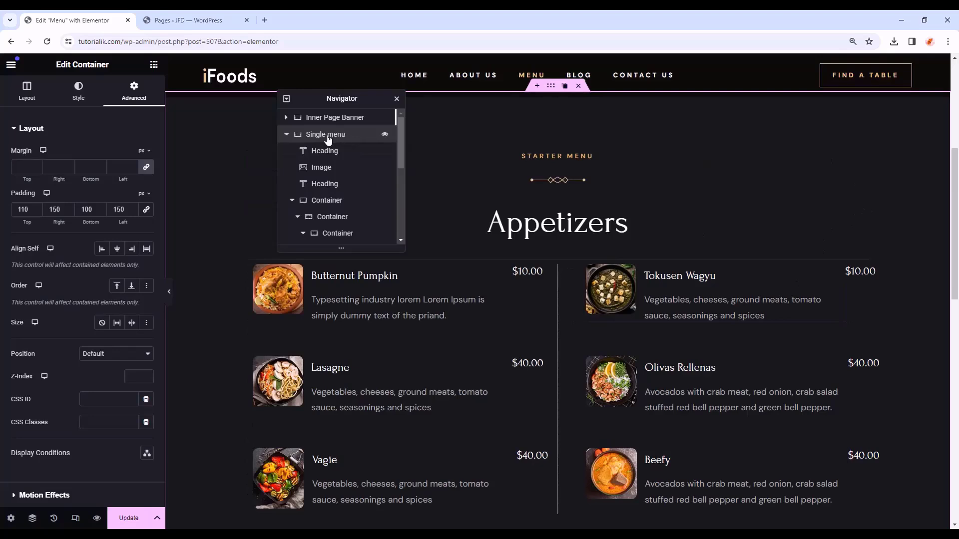
left_click(71, 105)
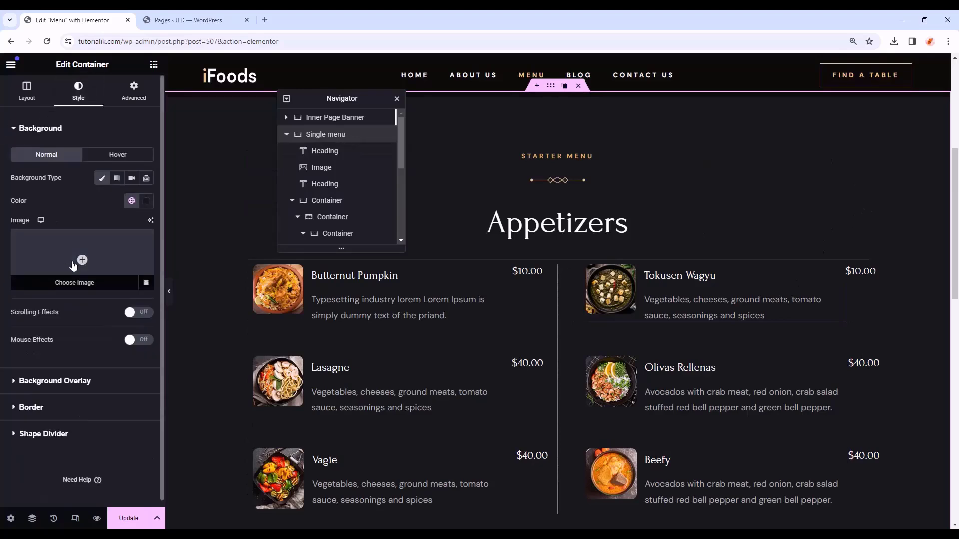
- Choose the chili sketch from the Media Library as the section's background image
left_click(78, 262)
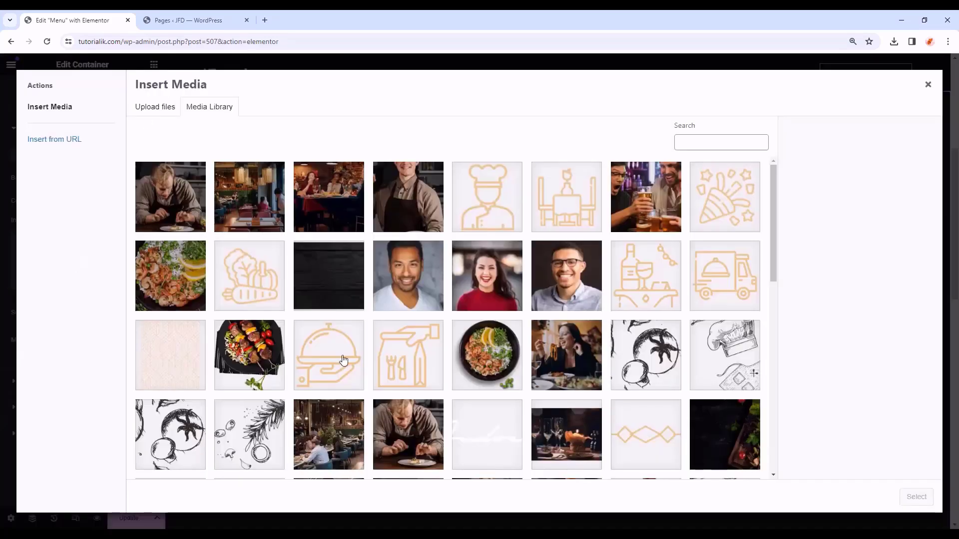
scroll(394, 367, "down", 5)
scroll(394, 367, "down", 6)
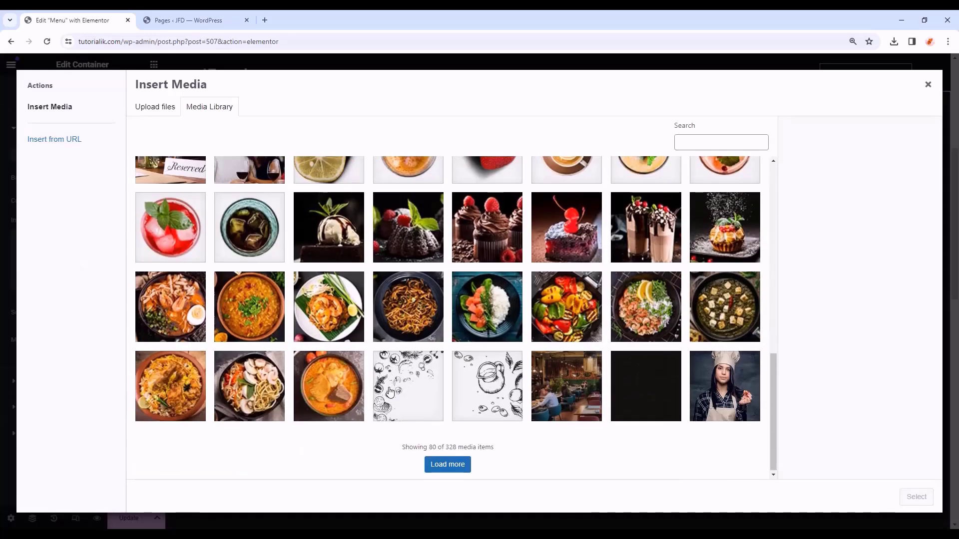
left_click(373, 353)
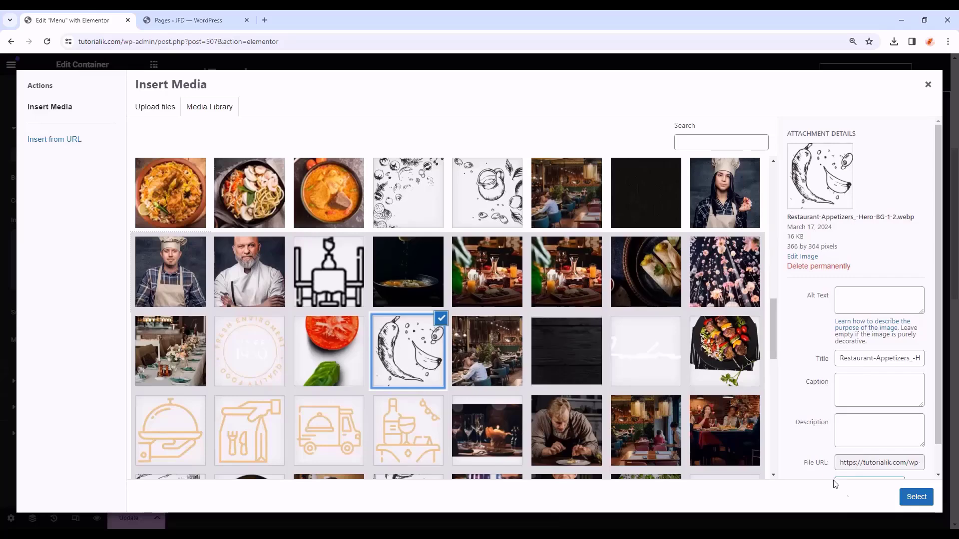
left_click(910, 501)
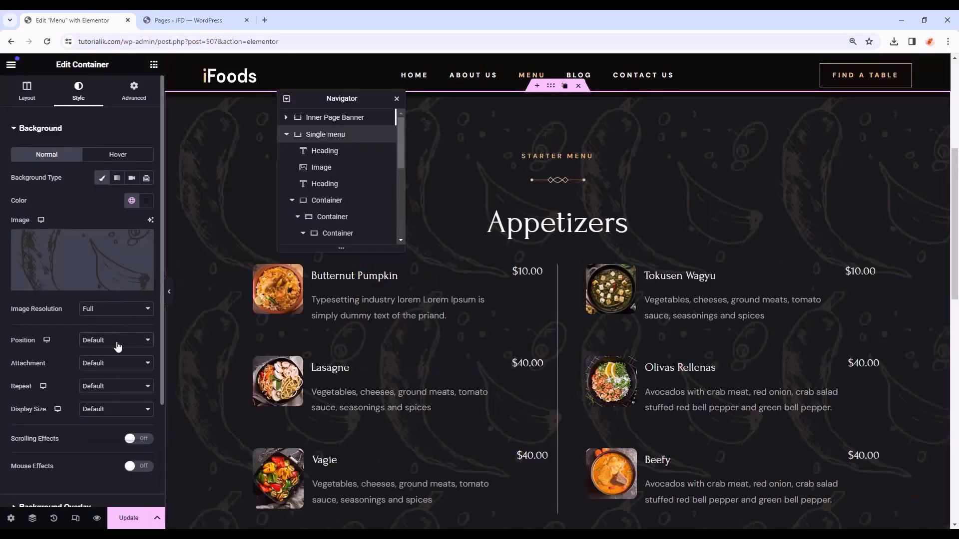
- Set the sketch background to Top Right, Scroll, No-repeat, custom width 20%
left_click(116, 343)
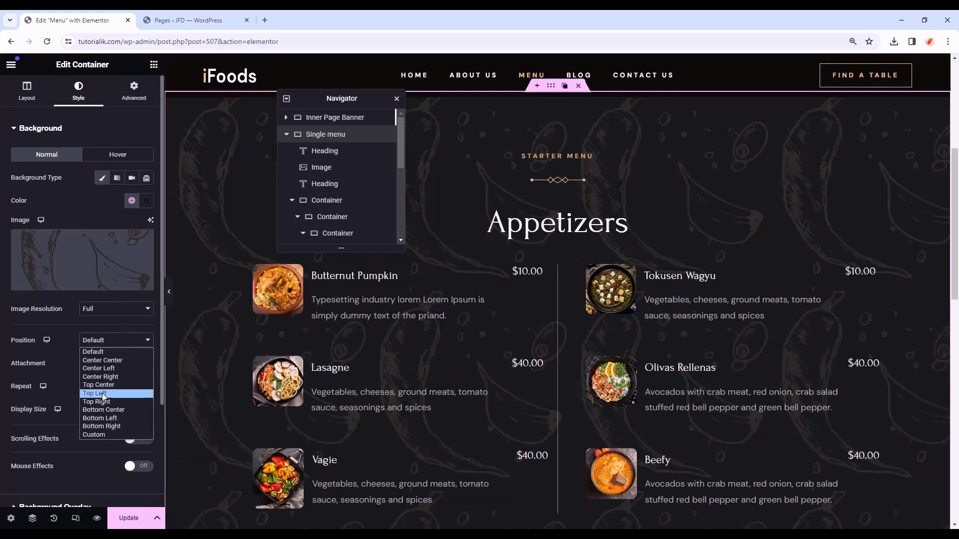
left_click(103, 394)
left_click(112, 369)
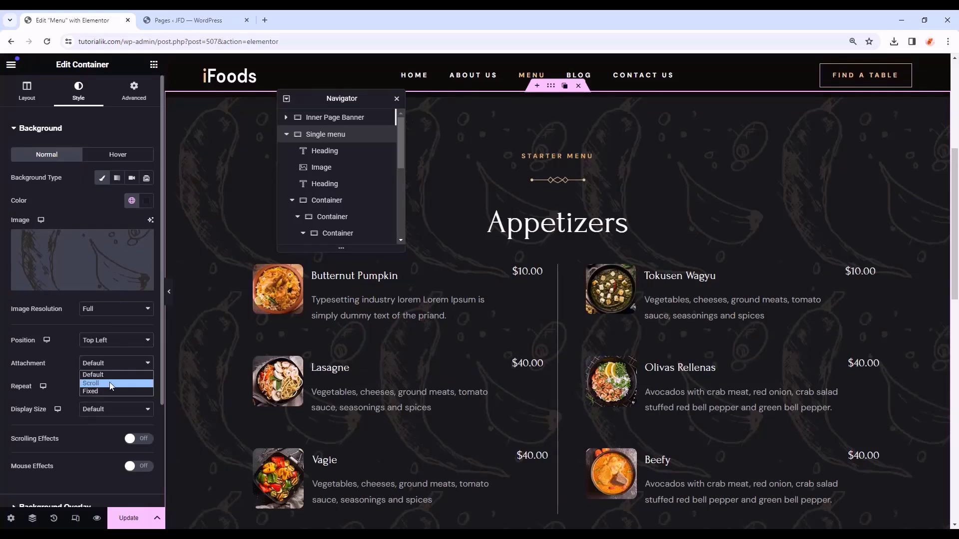
left_click(110, 383)
left_click(110, 387)
left_click(114, 407)
left_click(112, 412)
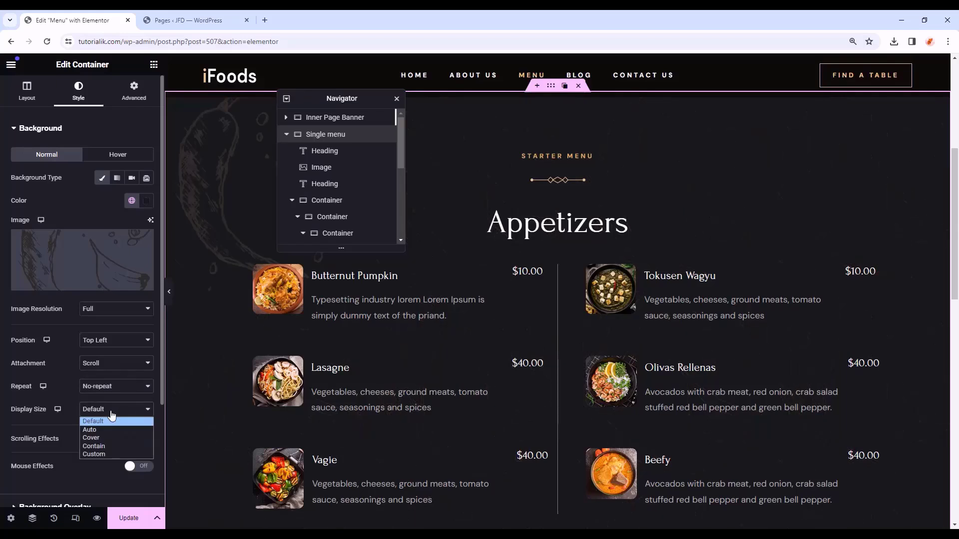
left_click(106, 453)
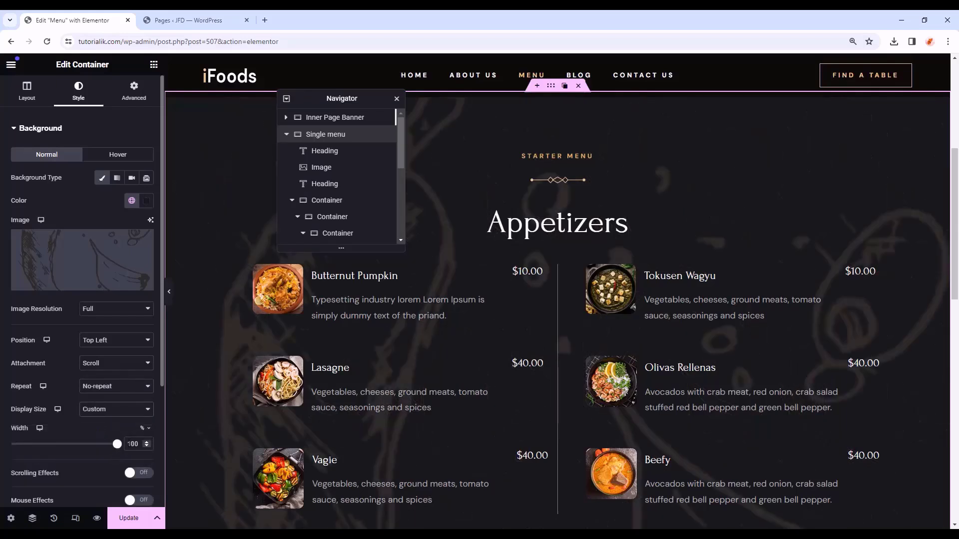
type("20")
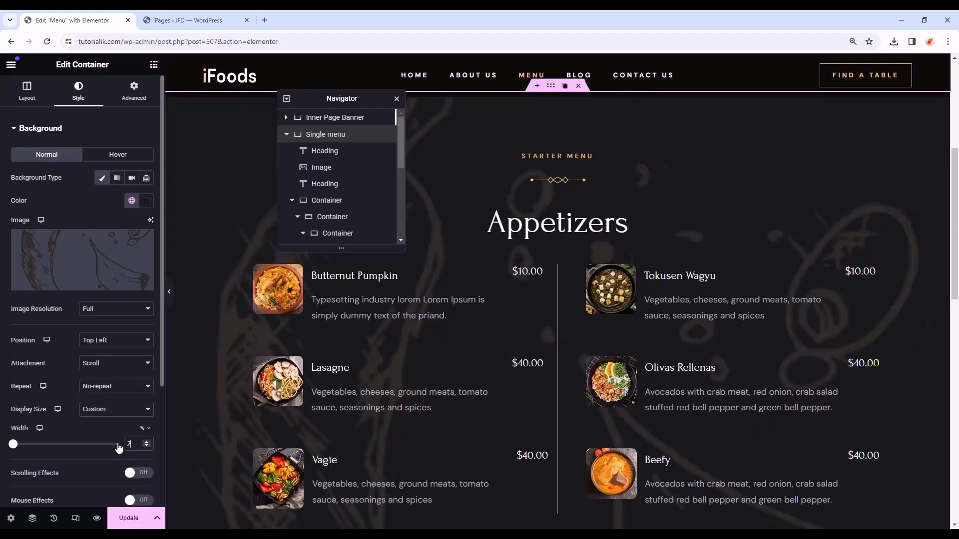
left_click(122, 344)
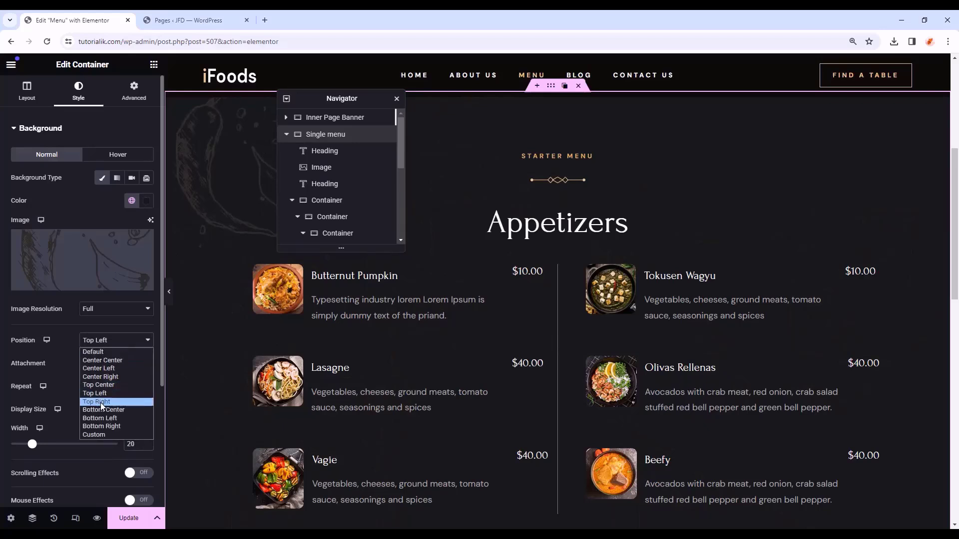
left_click(100, 402)
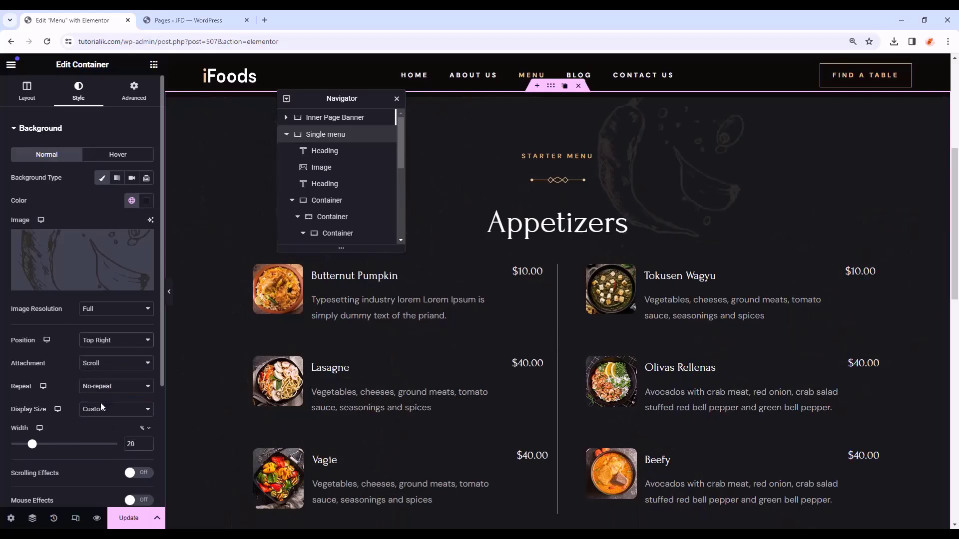
left_click(51, 135)
- Give the background overlay the tomato and basil image at a custom percent position
left_click(52, 156)
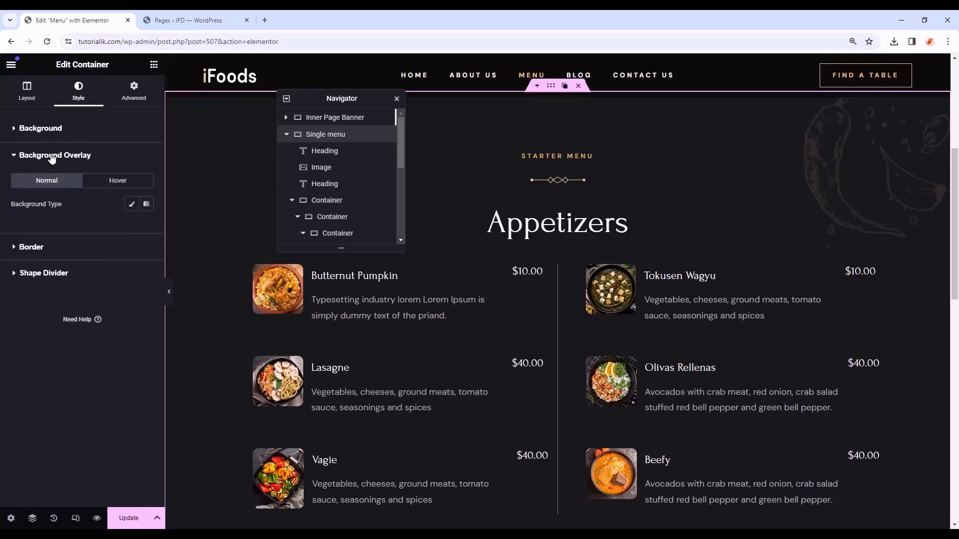
left_click(131, 204)
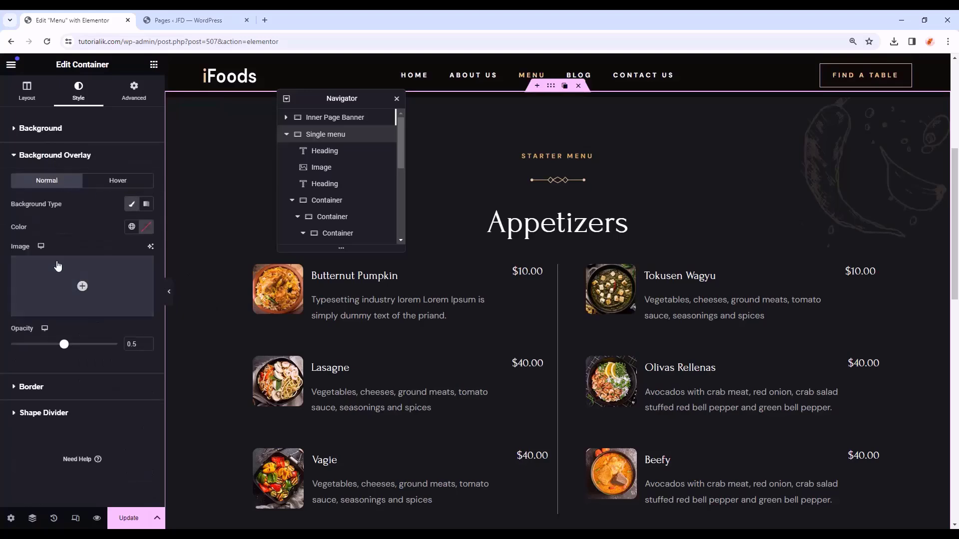
left_click(80, 283)
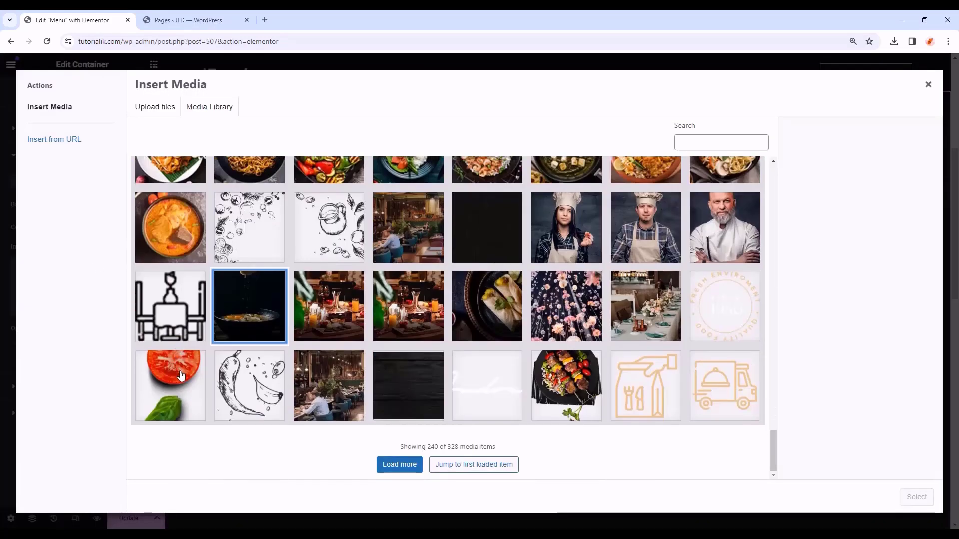
left_click(181, 375)
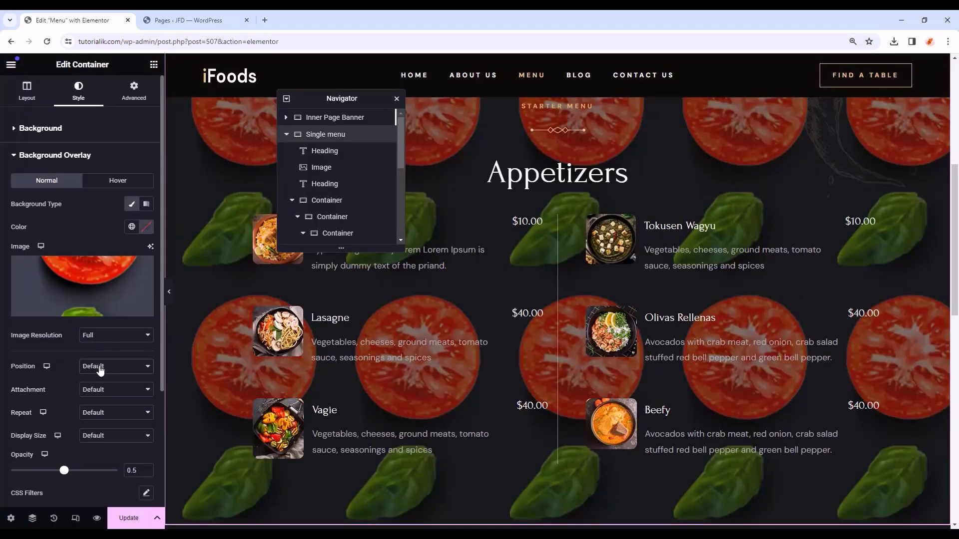
left_click(100, 368)
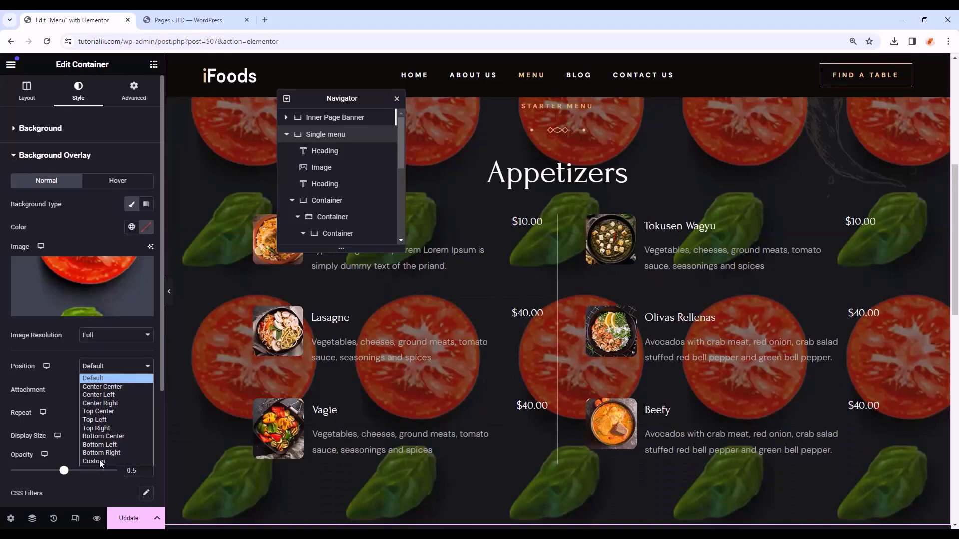
left_click(97, 463)
left_click(143, 402)
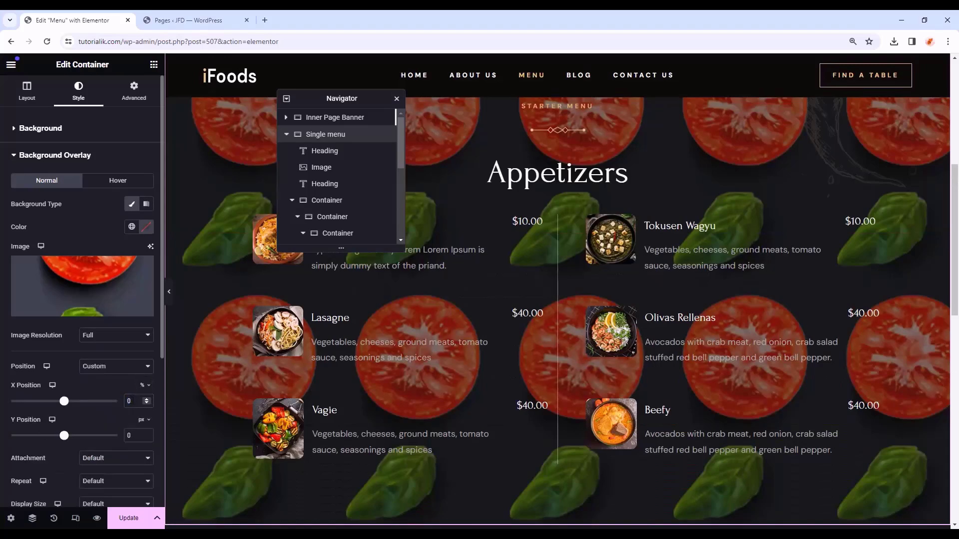
type("108")
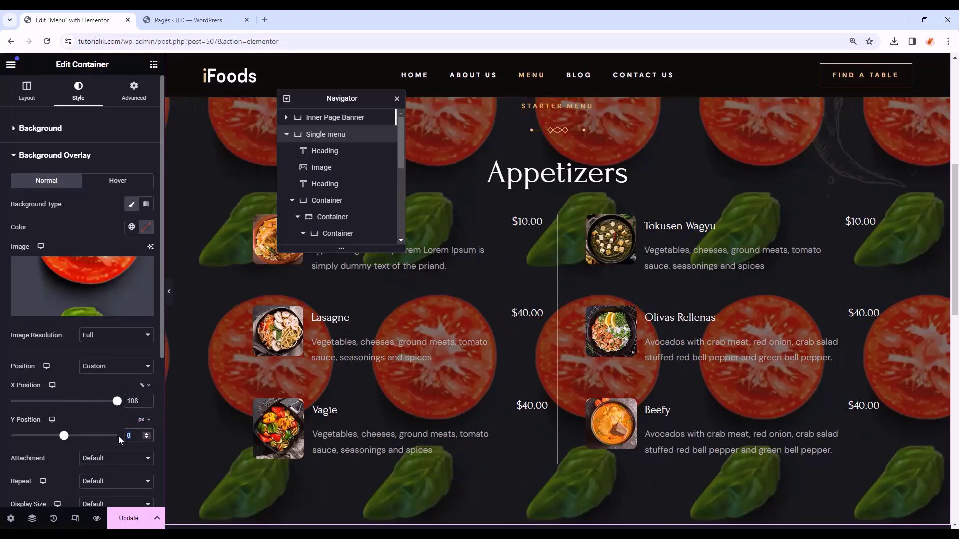
type("24")
scroll(58, 426, "down", 2)
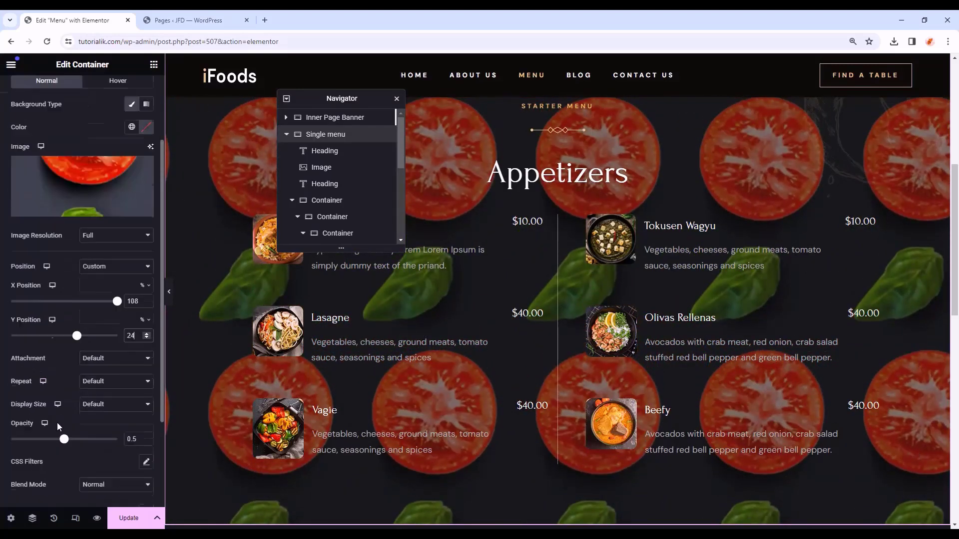
- Set the tomato overlay to Scroll, No-repeat, custom width 13% and opacity 1
left_click(97, 358)
left_click(104, 380)
left_click(104, 382)
left_click(99, 407)
left_click(102, 404)
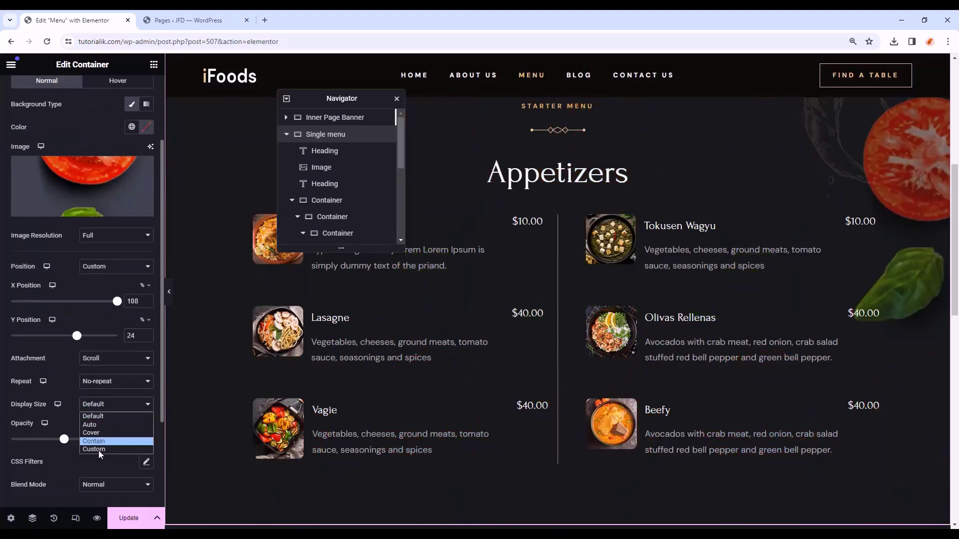
left_click(99, 450)
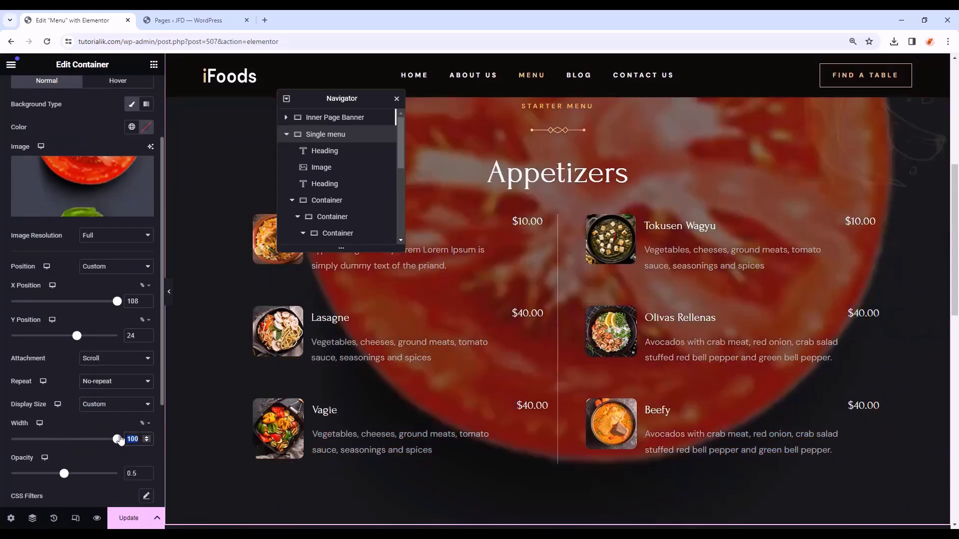
type("13")
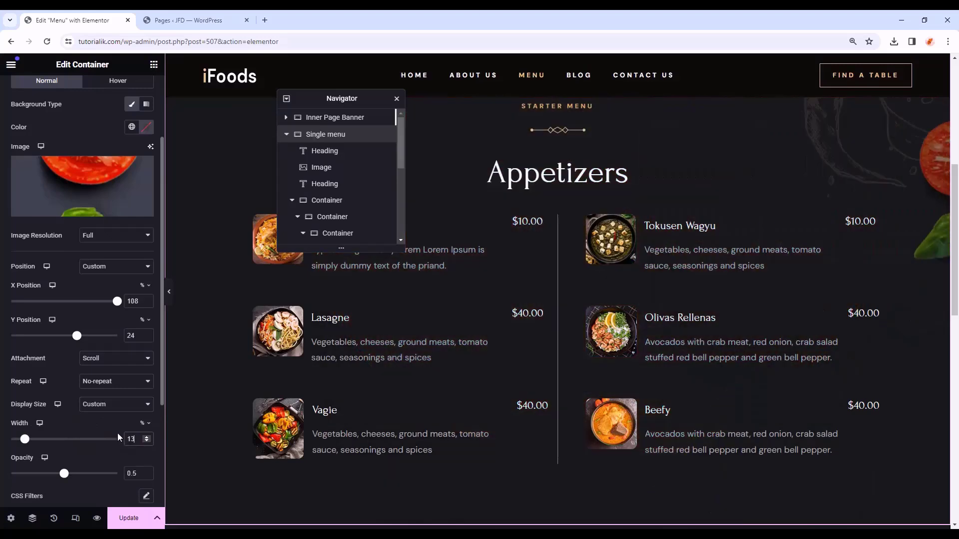
scroll(116, 445, "down", 1)
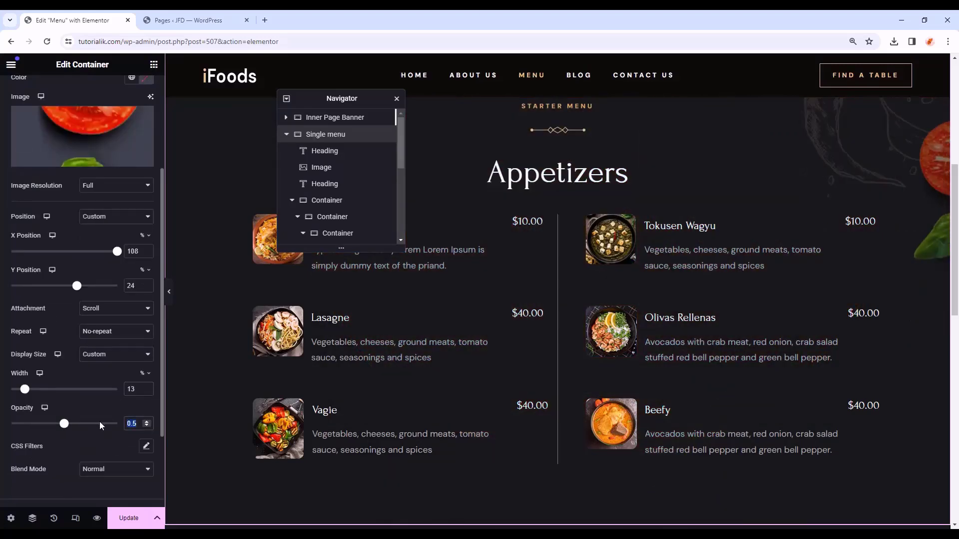
type("1")
left_click(60, 156)
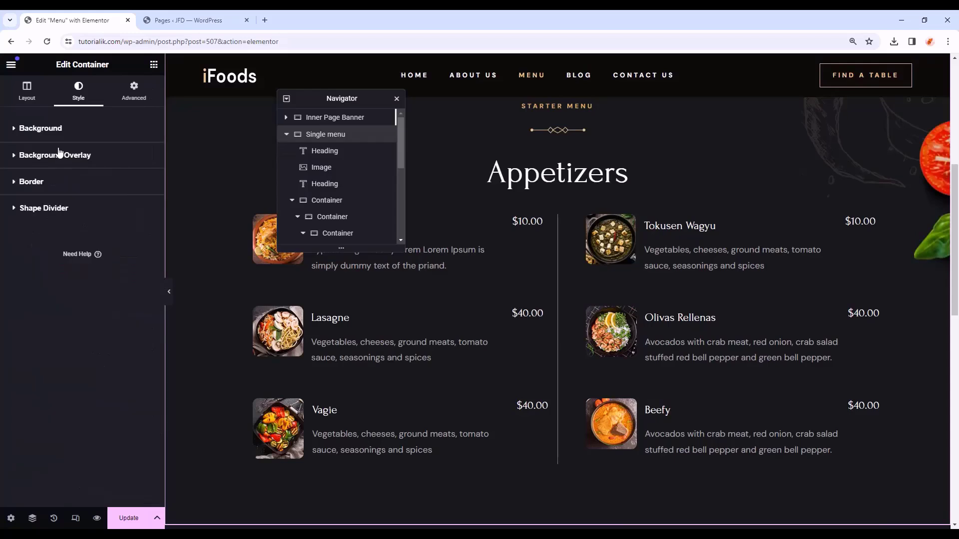
- Make the section's content width Full Width and preview the result
left_click(34, 100)
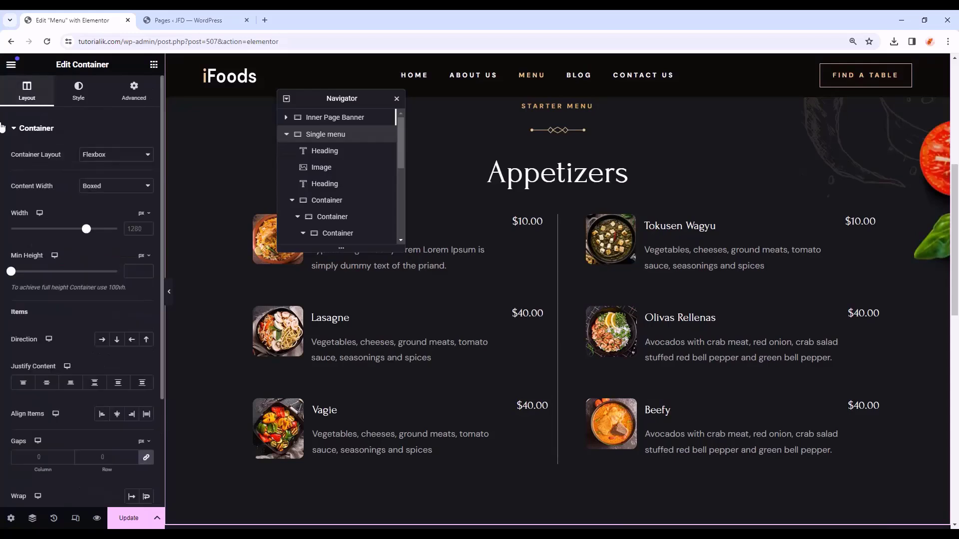
left_click(108, 187)
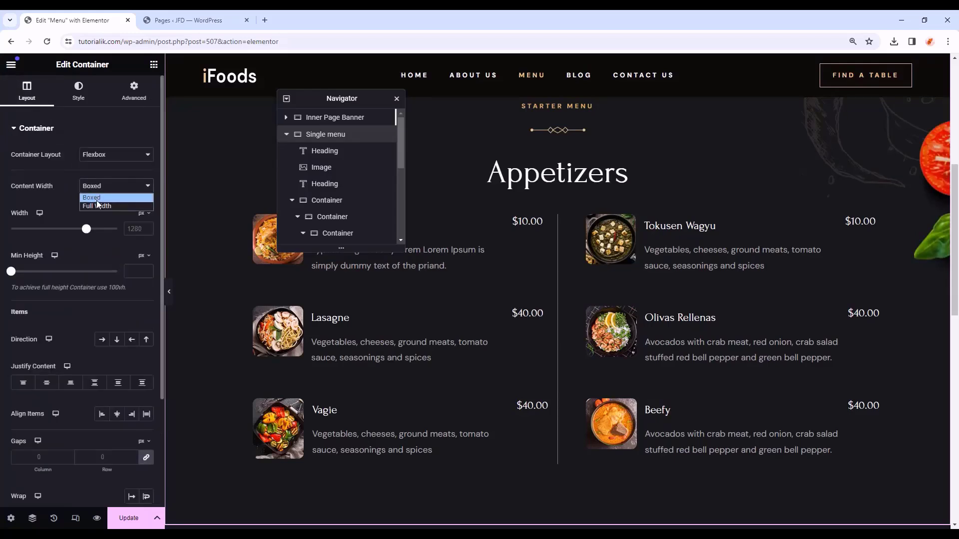
left_click(118, 207)
key("ctrl+p")
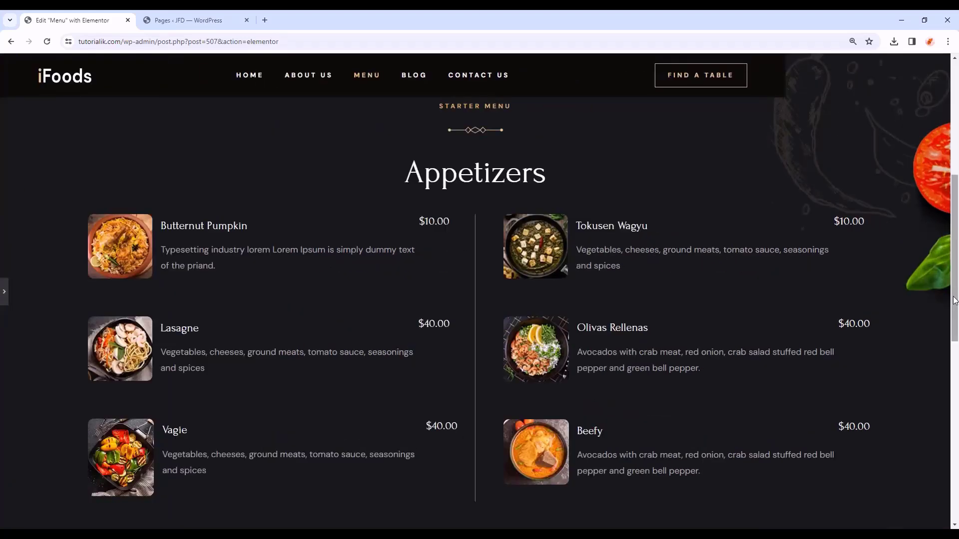
key("ctrl+p")
scroll(670, 320, "down", 6)
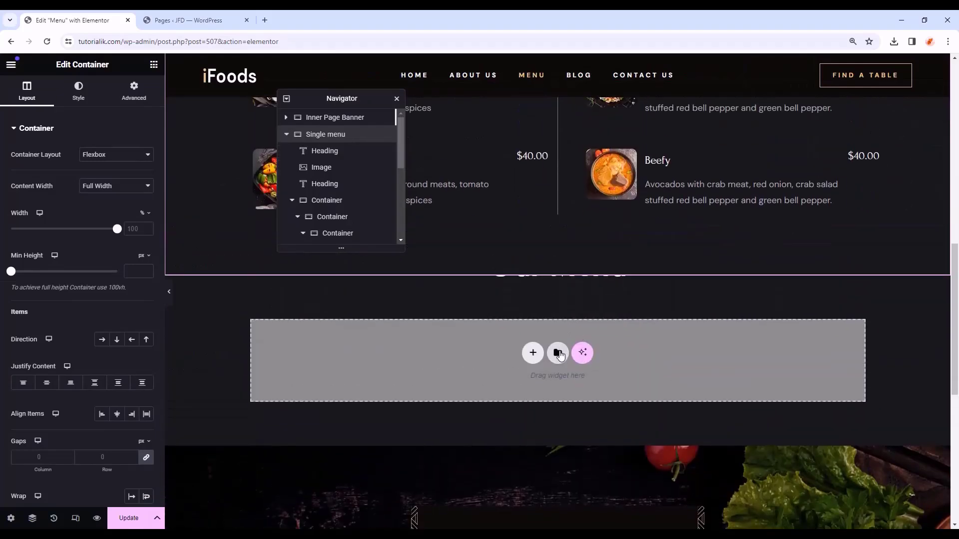
- Import Private Events Section.json into the template library from the folder window
left_click(558, 353)
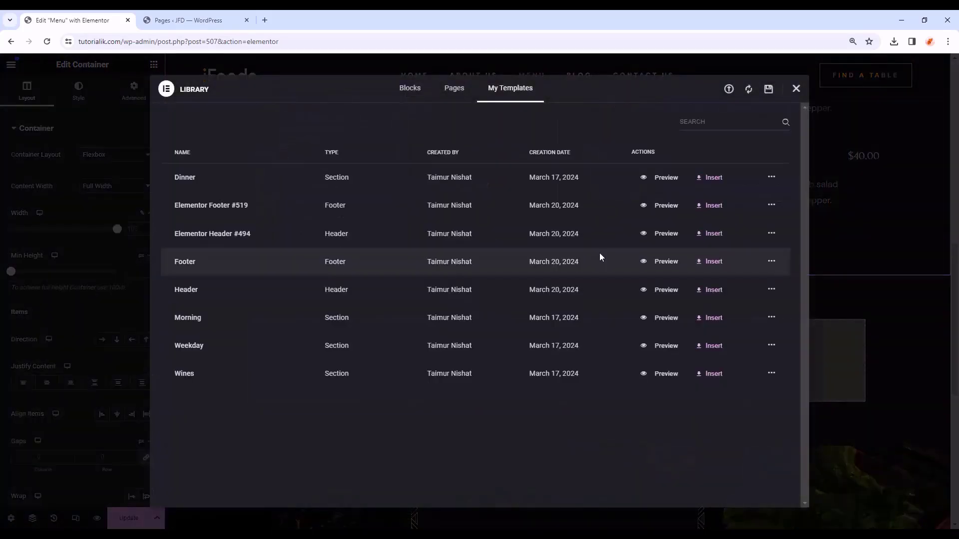
left_click(728, 90)
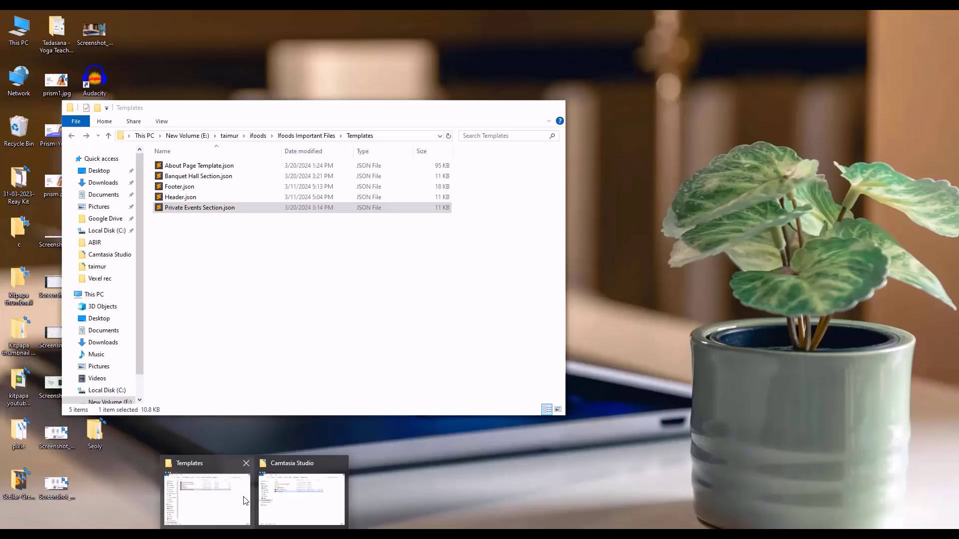
left_click(244, 496)
left_click_drag(282, 106, 738, 149)
left_click(655, 253)
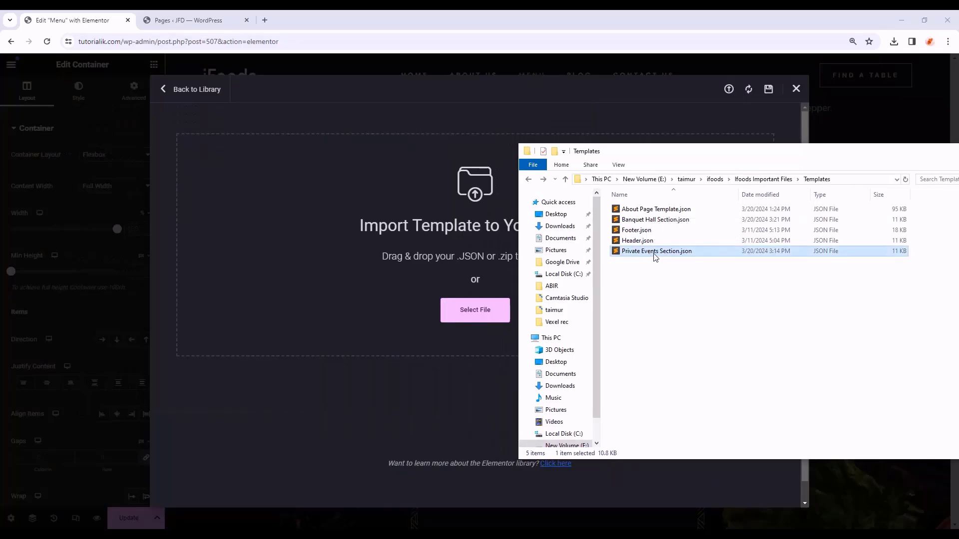
left_click_drag(675, 254, 390, 272)
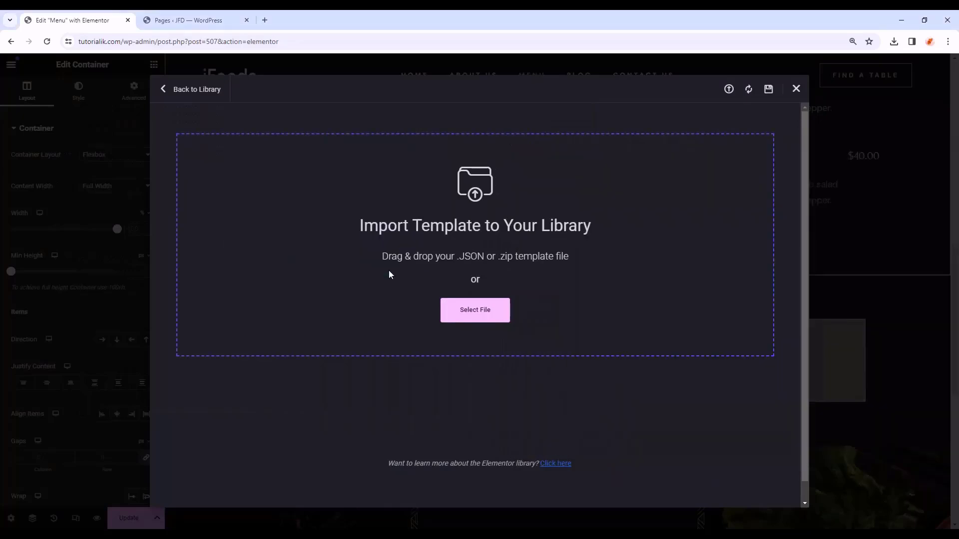
- Import Banquet Hall Section.json, then insert the Private Events Section template into the page
left_click(728, 90)
key("alt+Tab")
left_click(663, 221)
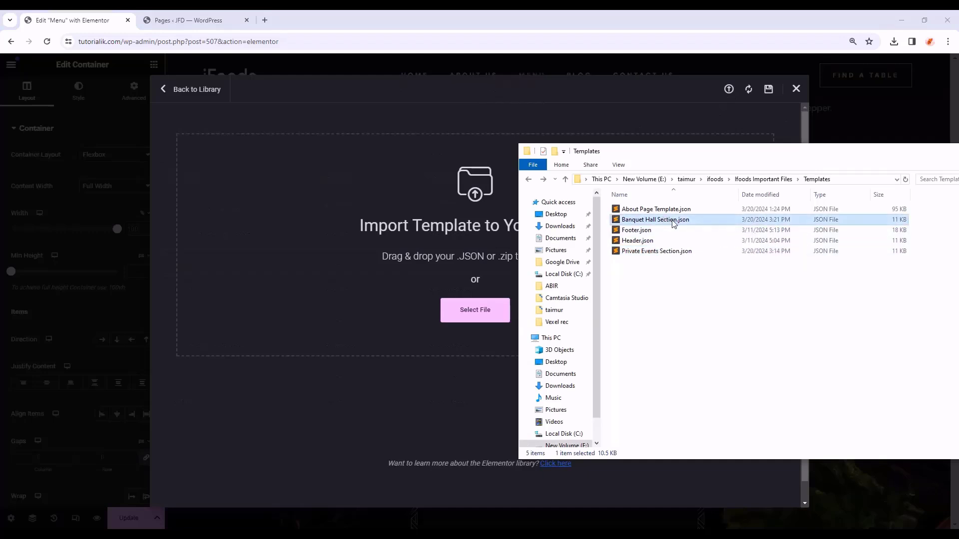
left_click_drag(672, 223, 388, 235)
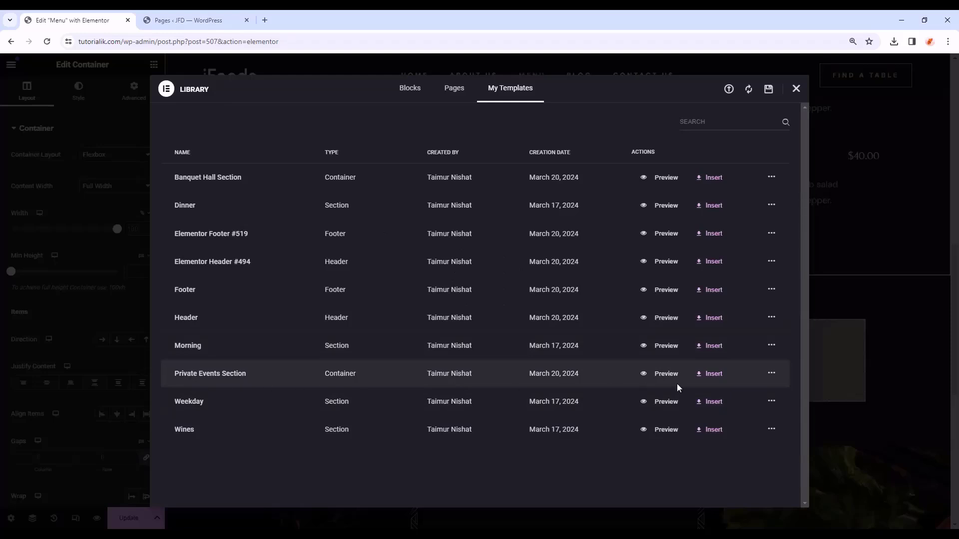
left_click(710, 375)
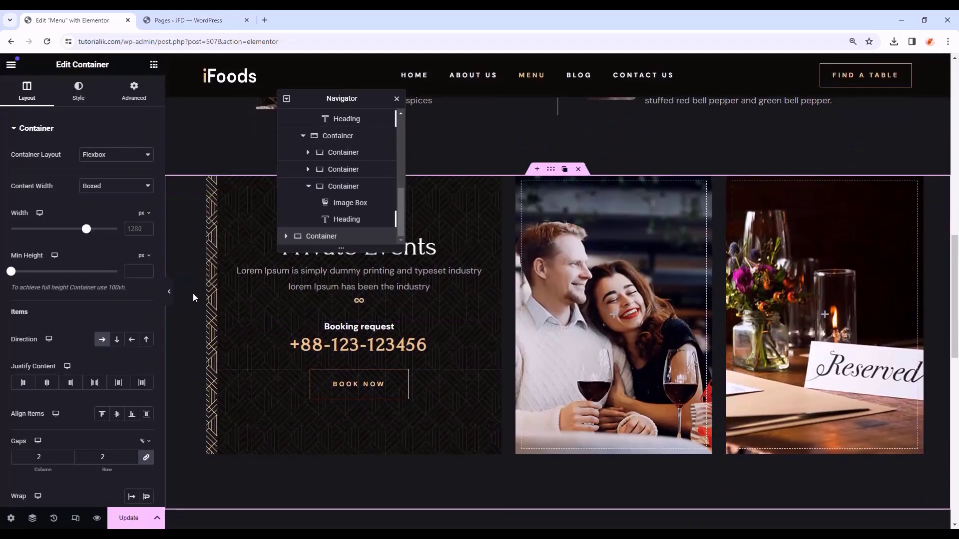
- Preview the page and move the structure tree aside to reach the Appetizers section
left_click(169, 291)
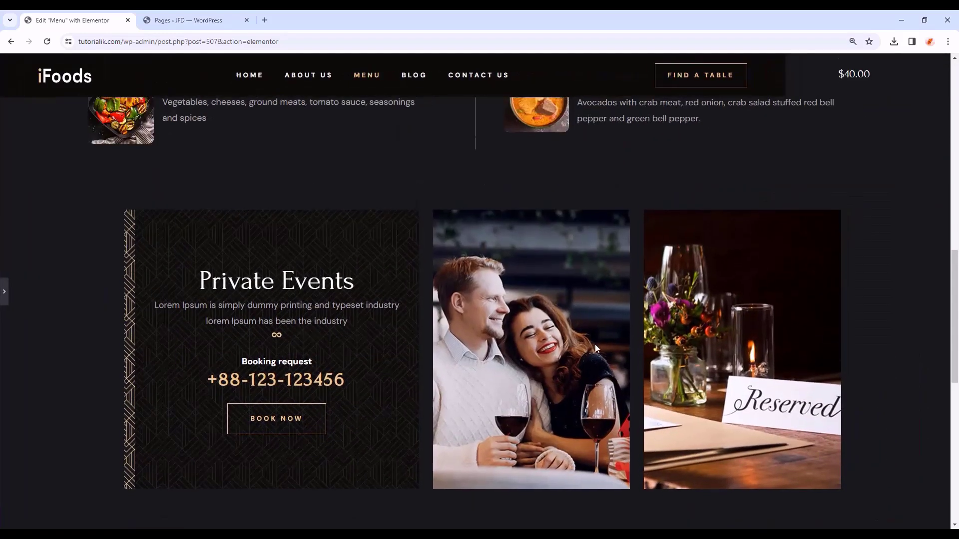
scroll(668, 413, "down", 7)
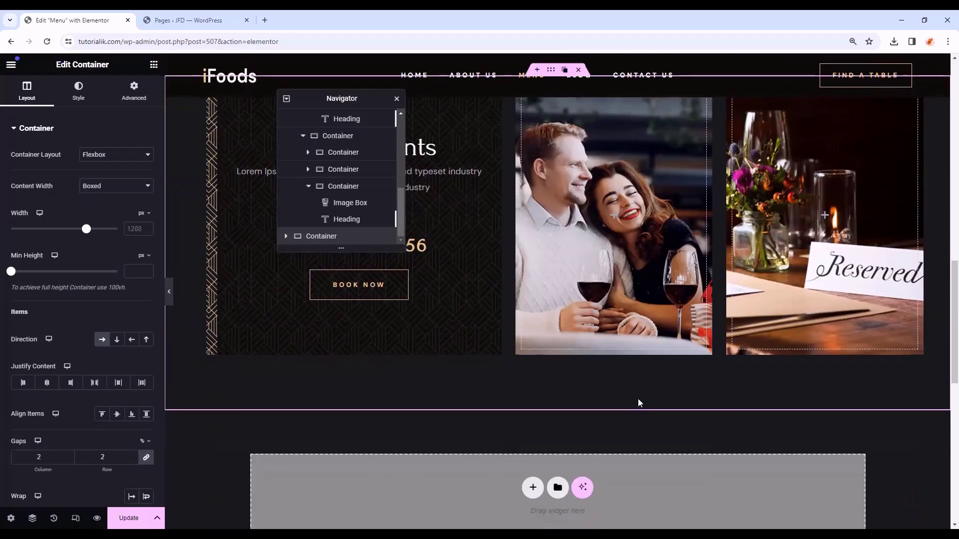
scroll(638, 401, "up", 3)
scroll(637, 404, "down", 2)
scroll(636, 405, "up", 3)
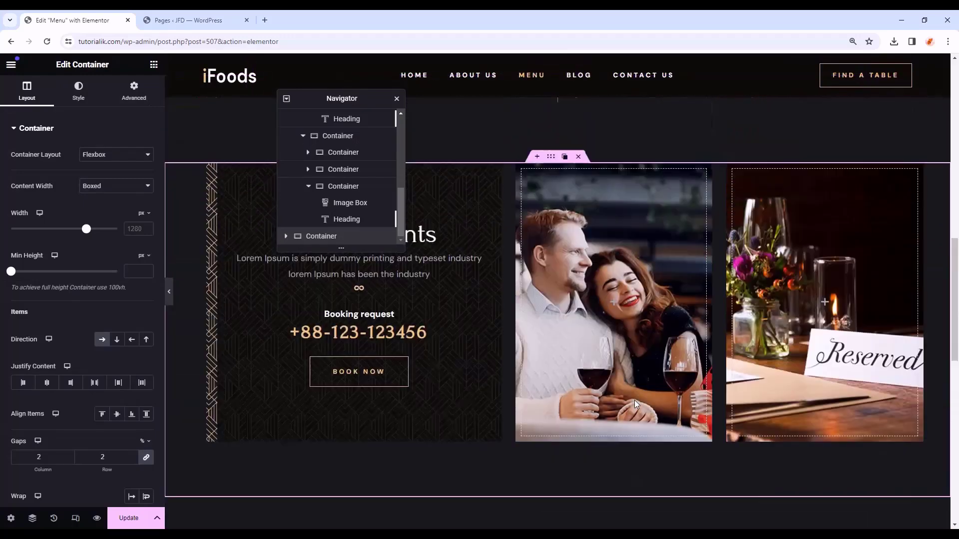
scroll(636, 405, "up", 5)
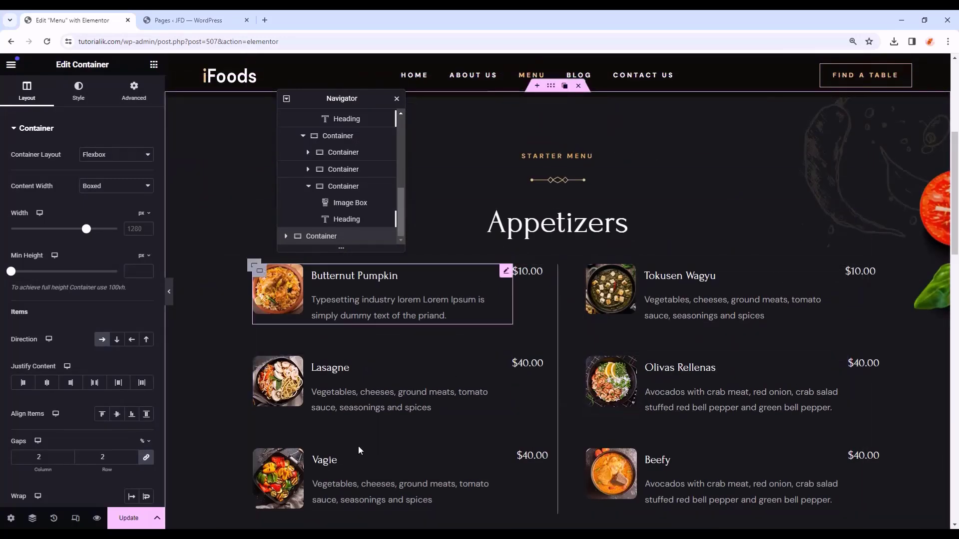
left_click_drag(345, 99, 218, 92)
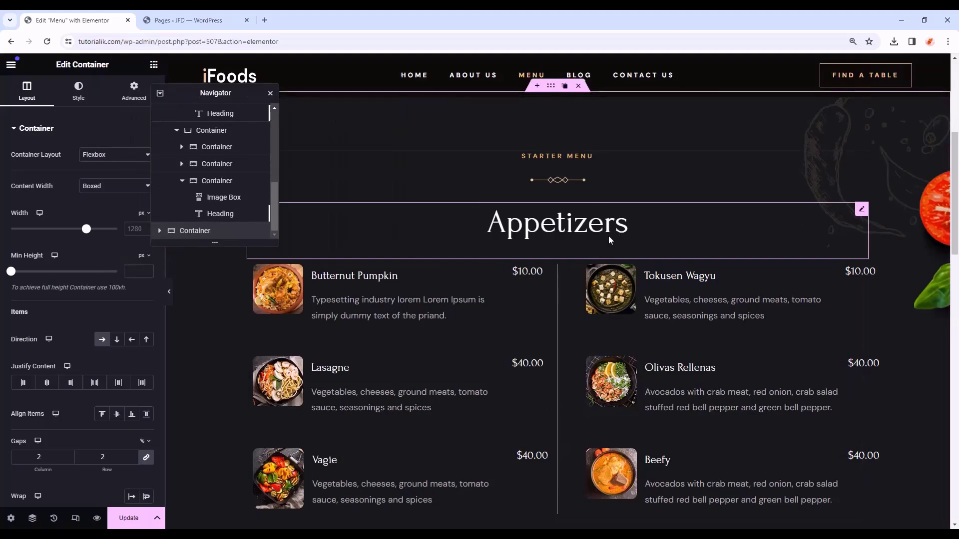
scroll(609, 240, "up", 1)
- Copy the Appetizers section and paste it into the empty area below Private Events
left_click(551, 136)
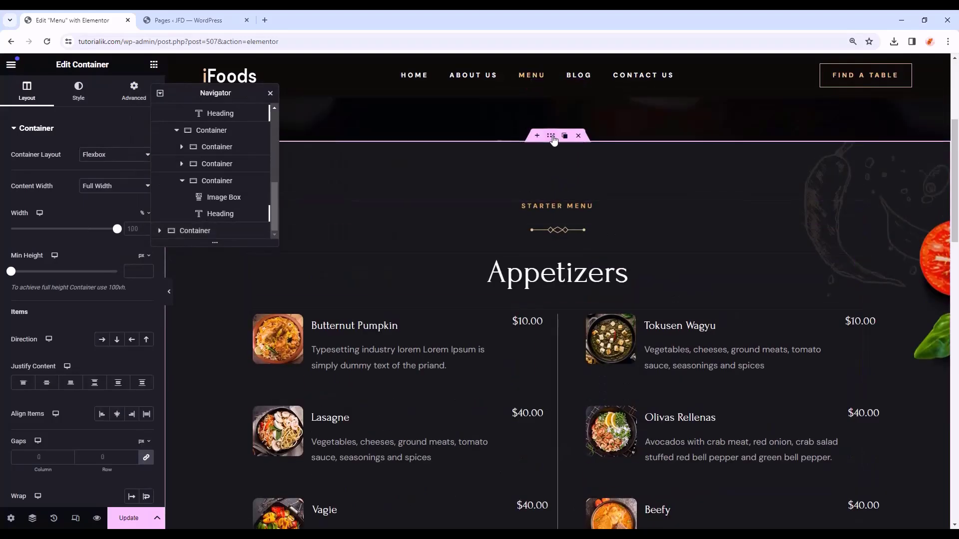
right_click(553, 137)
left_click(580, 213)
scroll(543, 260, "down", 15)
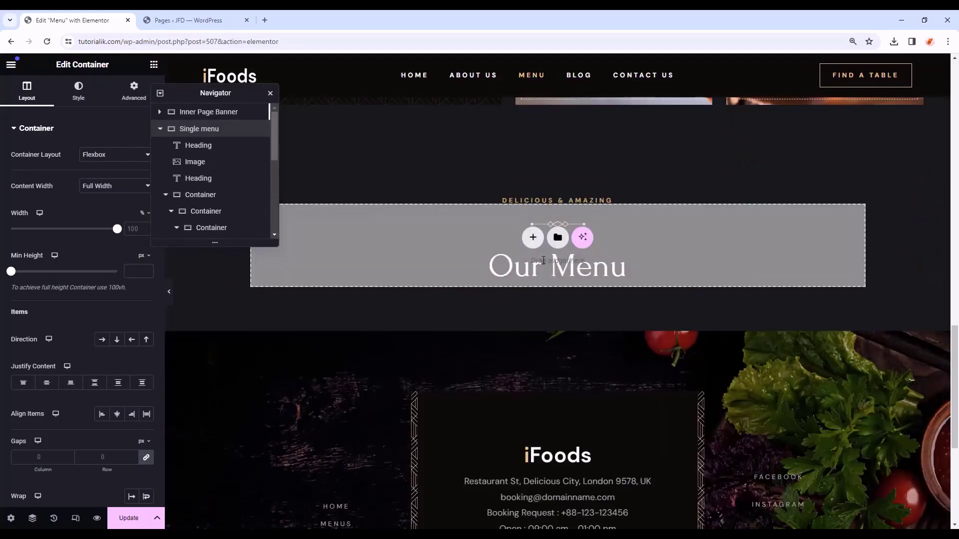
right_click(474, 237)
left_click(500, 246)
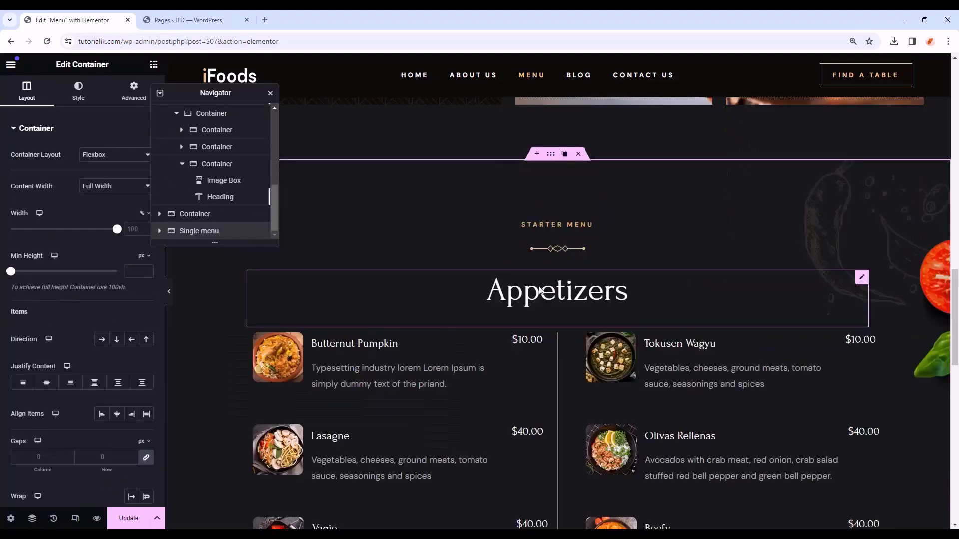
left_click(559, 227)
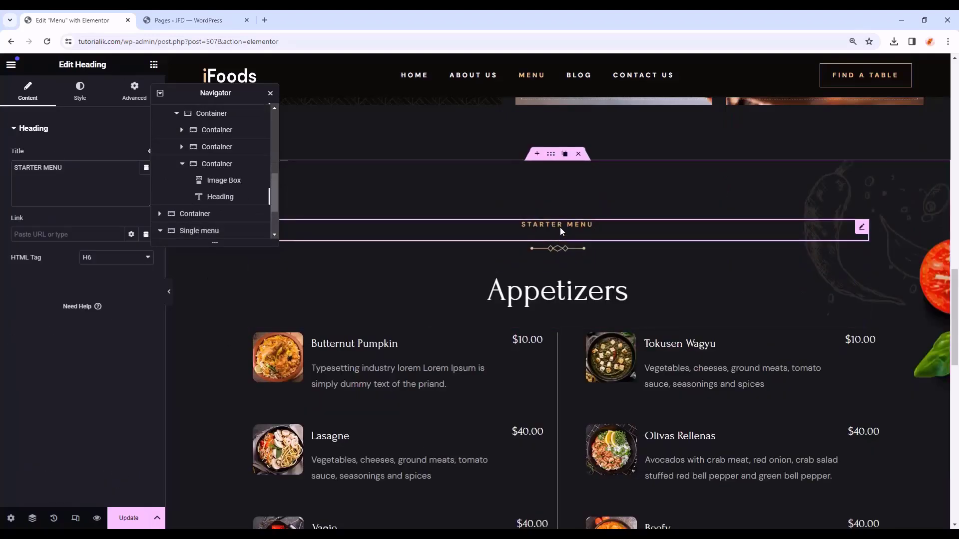
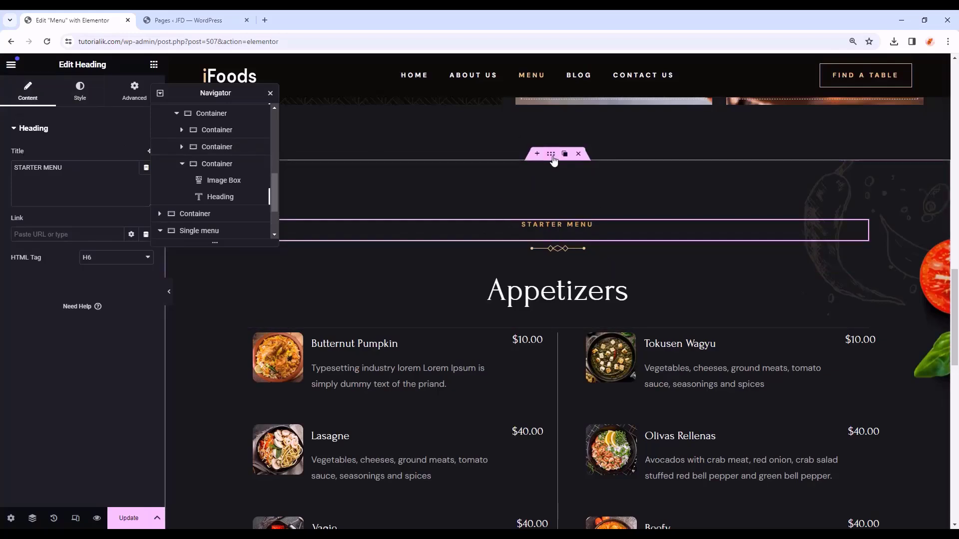
- Give the Appetizers container a rosemary sketch background at top left with 16% width
left_click(551, 153)
left_click(75, 91)
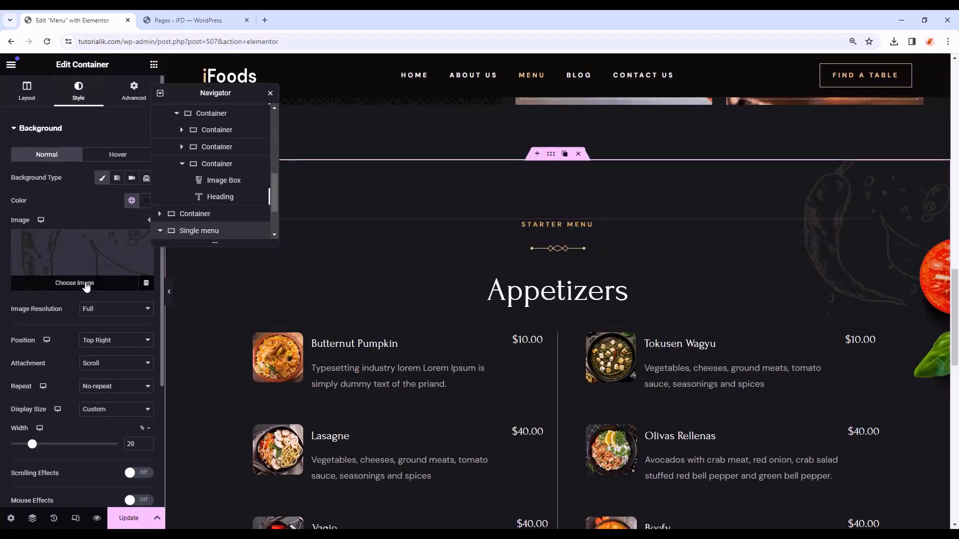
left_click(143, 244)
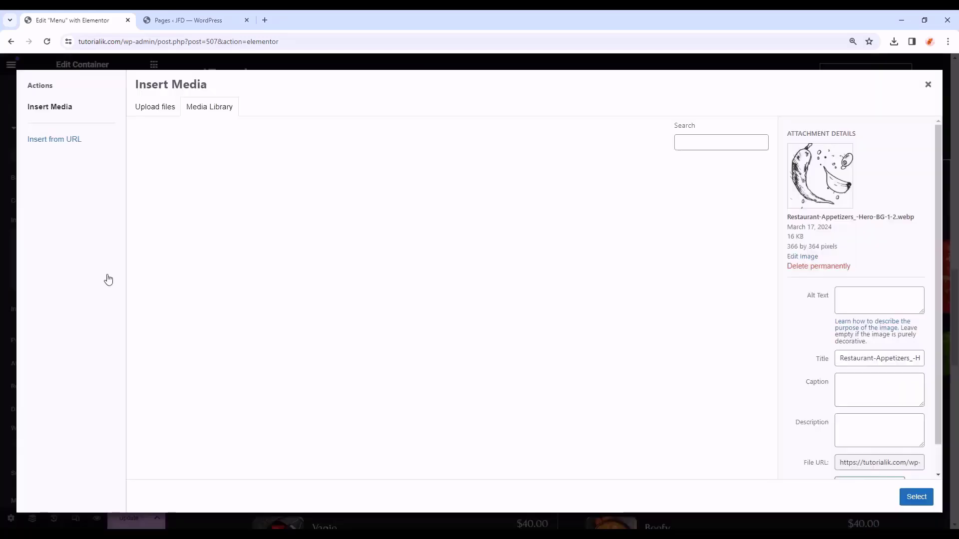
scroll(646, 343, "down", 5)
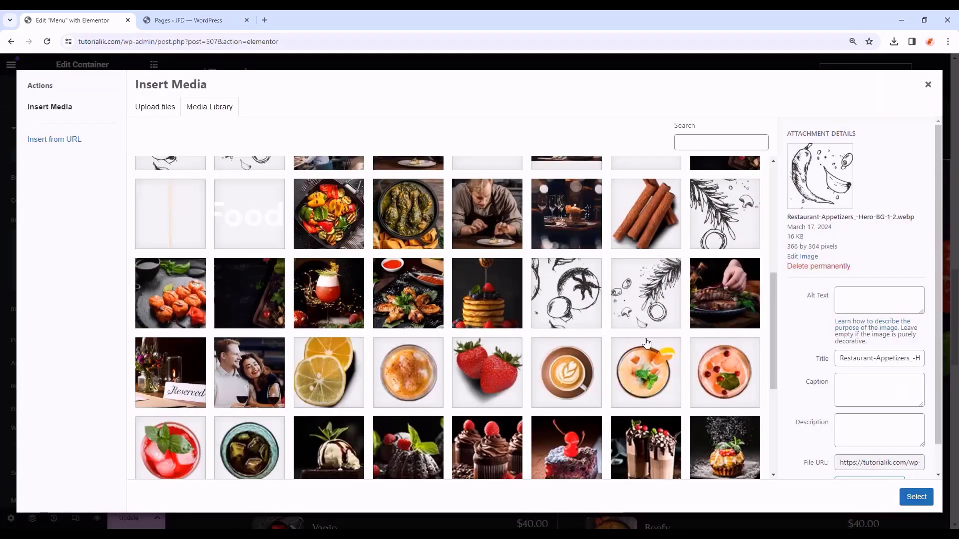
left_click(737, 232)
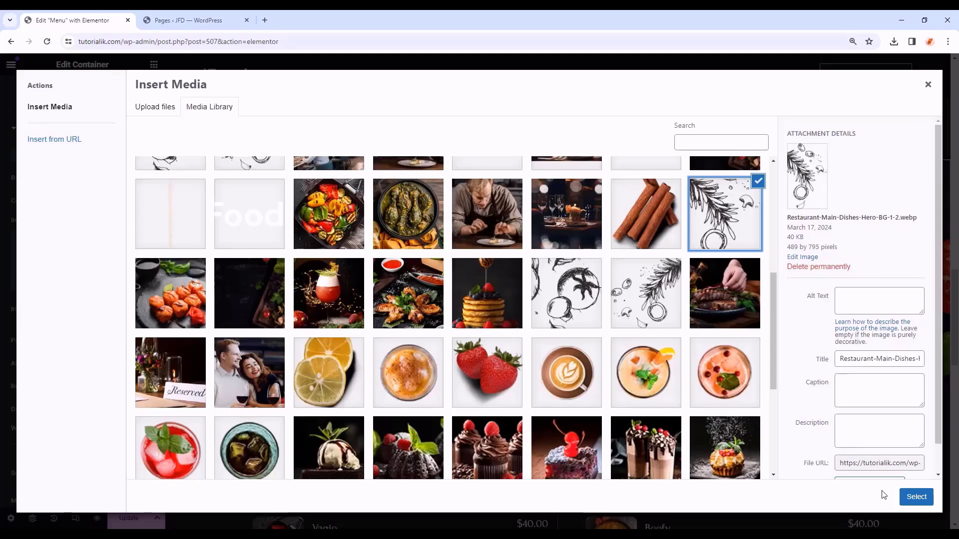
left_click(916, 497)
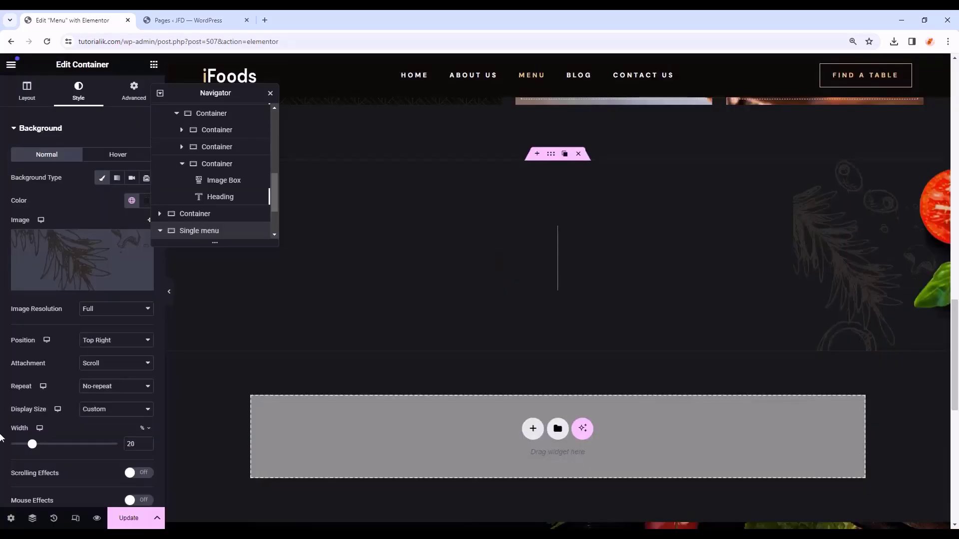
left_click(118, 341)
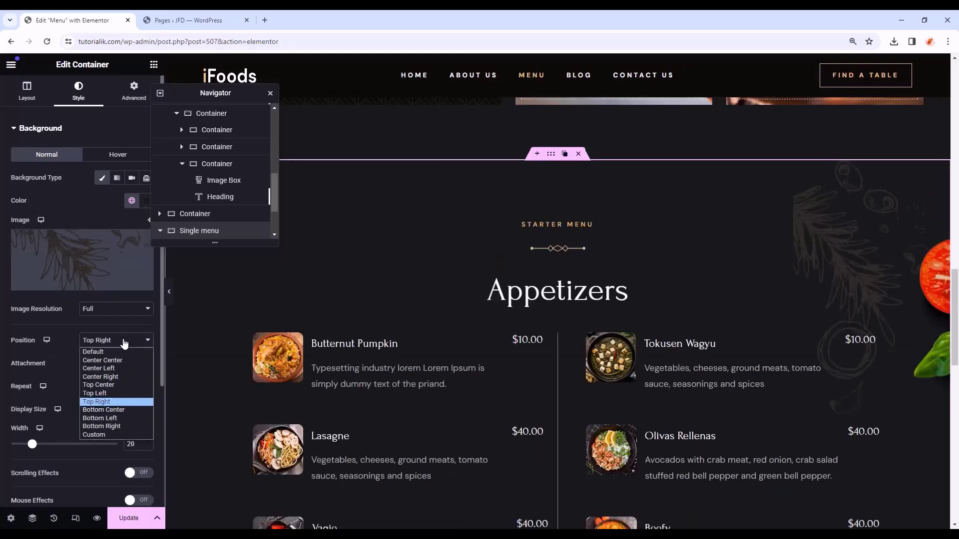
left_click(112, 393)
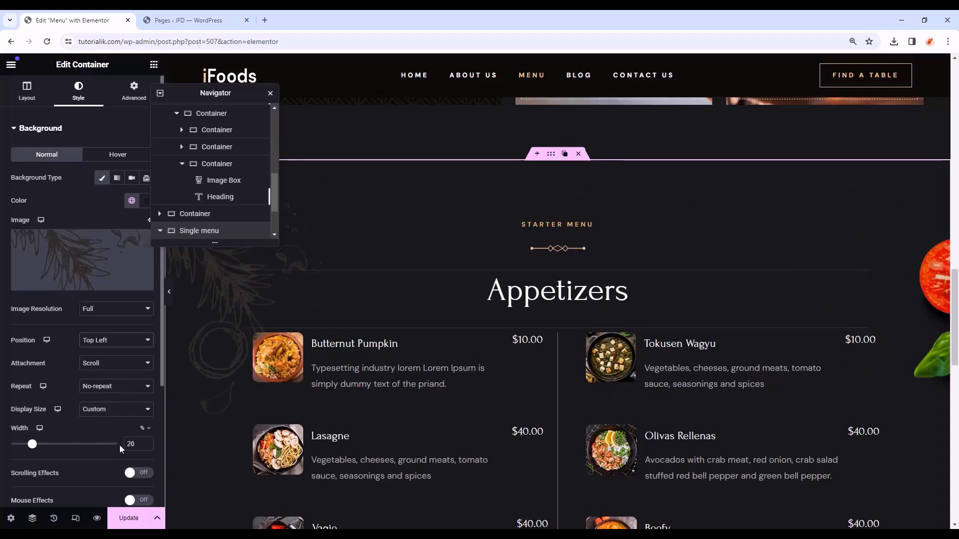
type("16")
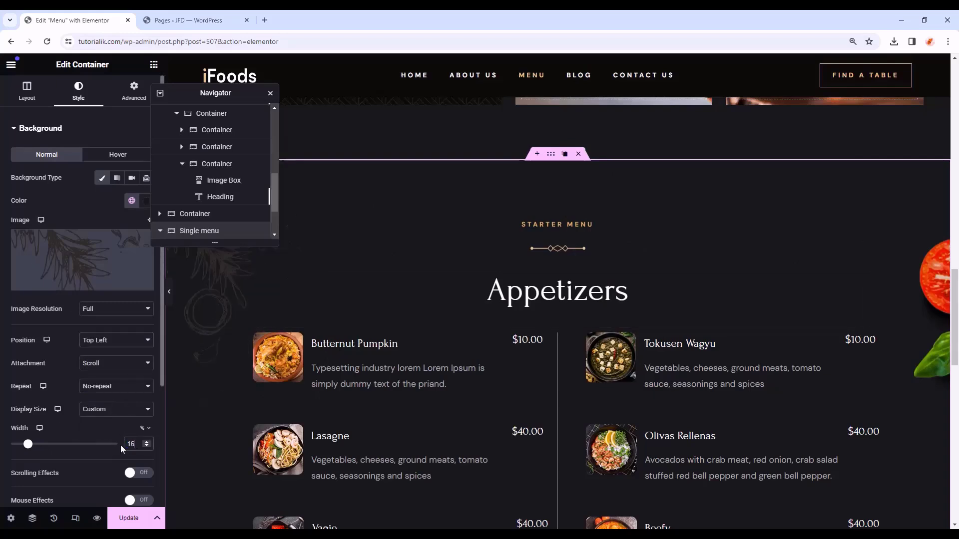
left_click(40, 128)
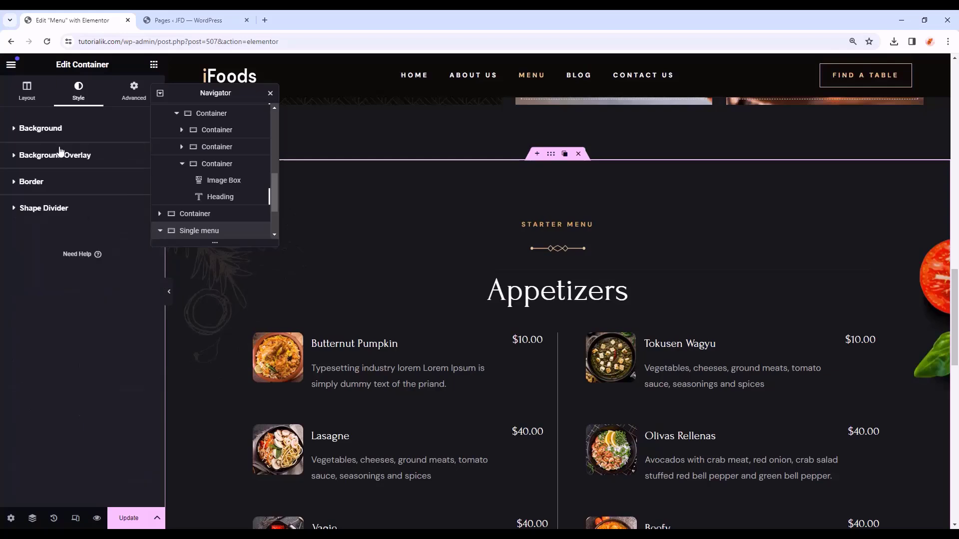
- Replace the tomato overlay with the cinnamon sticks image at X -7%, Y 9%
left_click(67, 157)
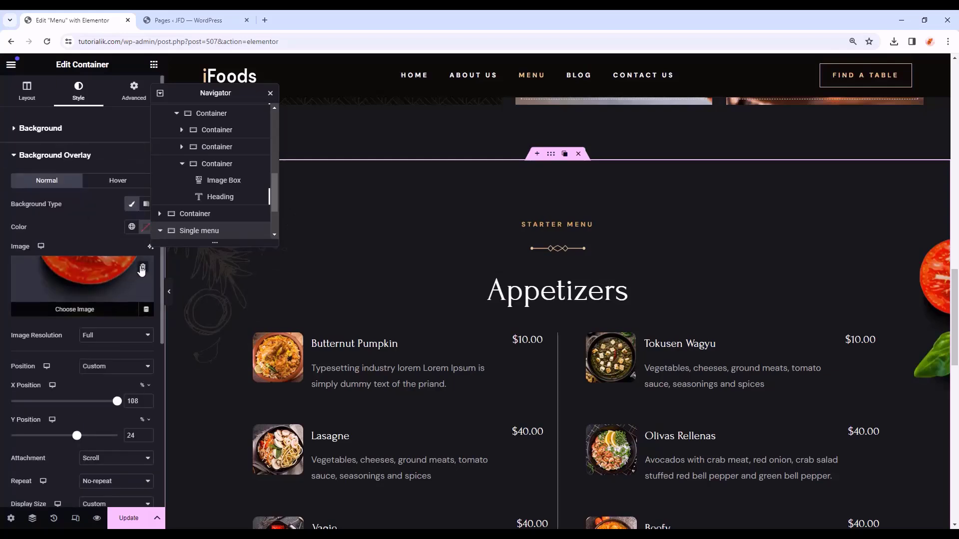
left_click(143, 270)
left_click(130, 280)
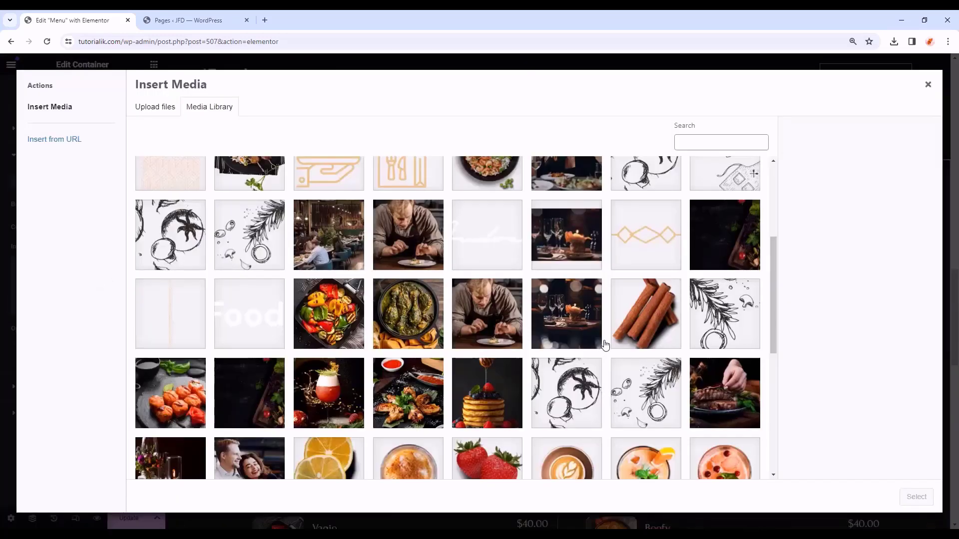
left_click(633, 333)
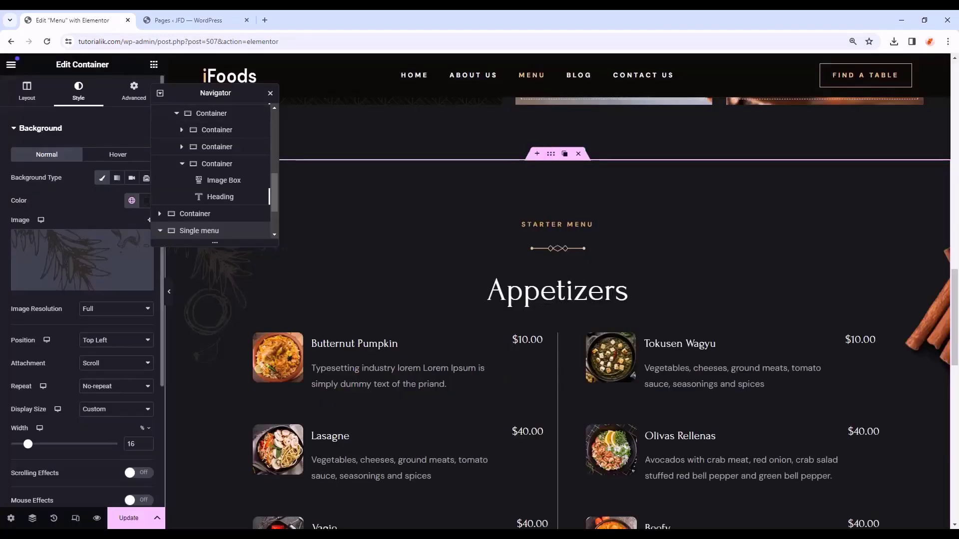
scroll(44, 330, "down", 3)
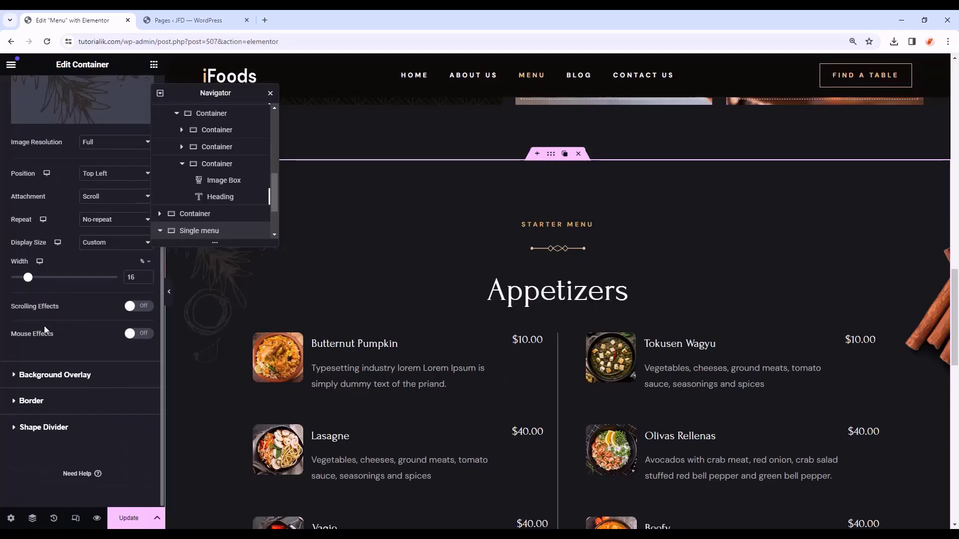
left_click(86, 387)
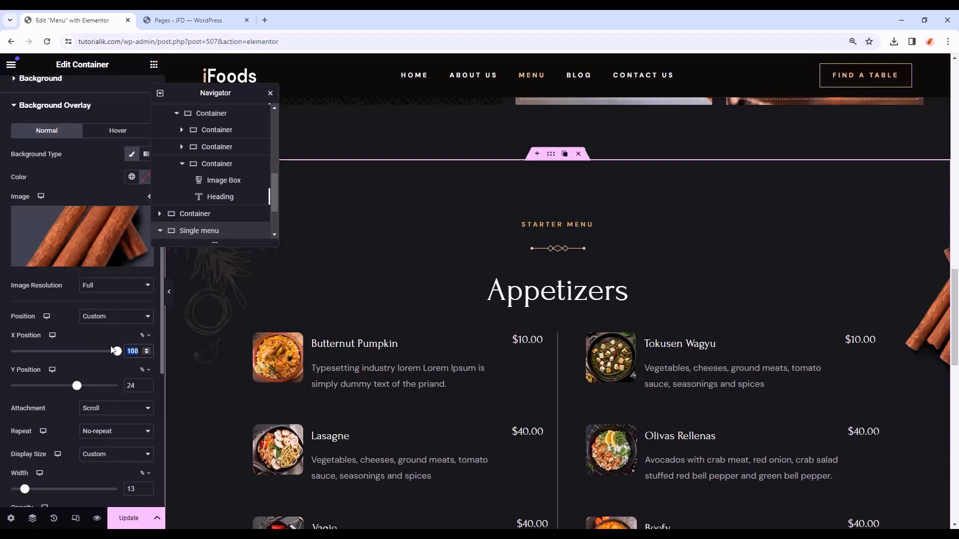
key("BackSpace")
type("-7")
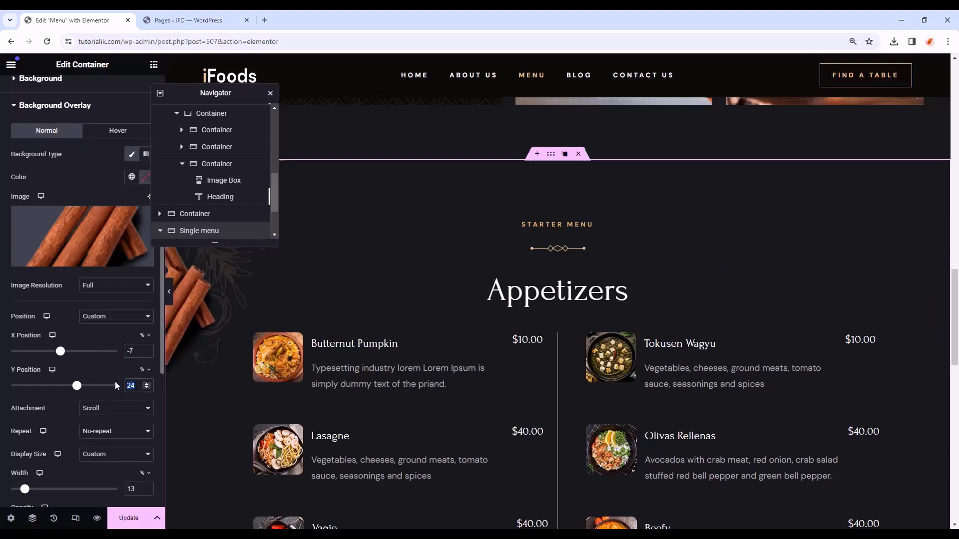
type("9")
scroll(326, 406, "up", 2)
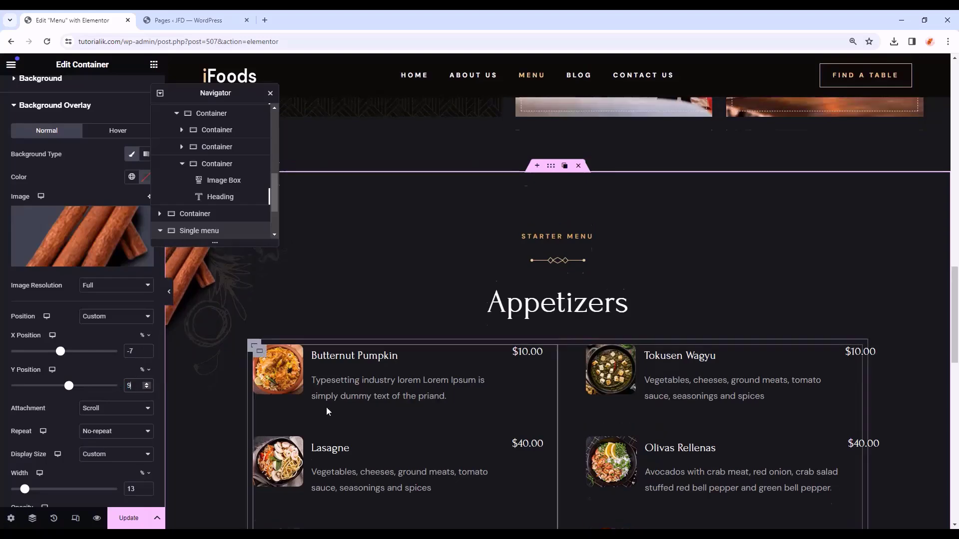
left_click(168, 292)
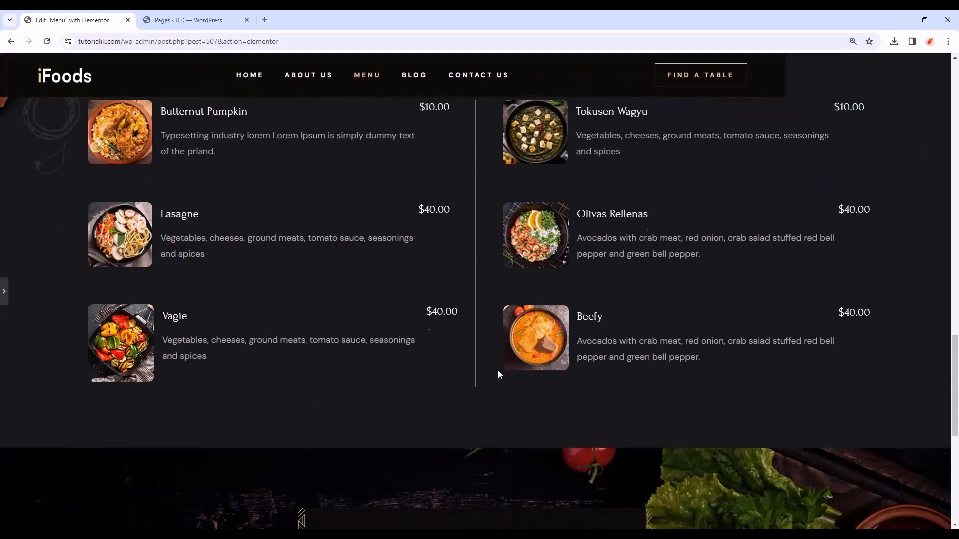
scroll(498, 374, "up", 3)
left_click(4, 292)
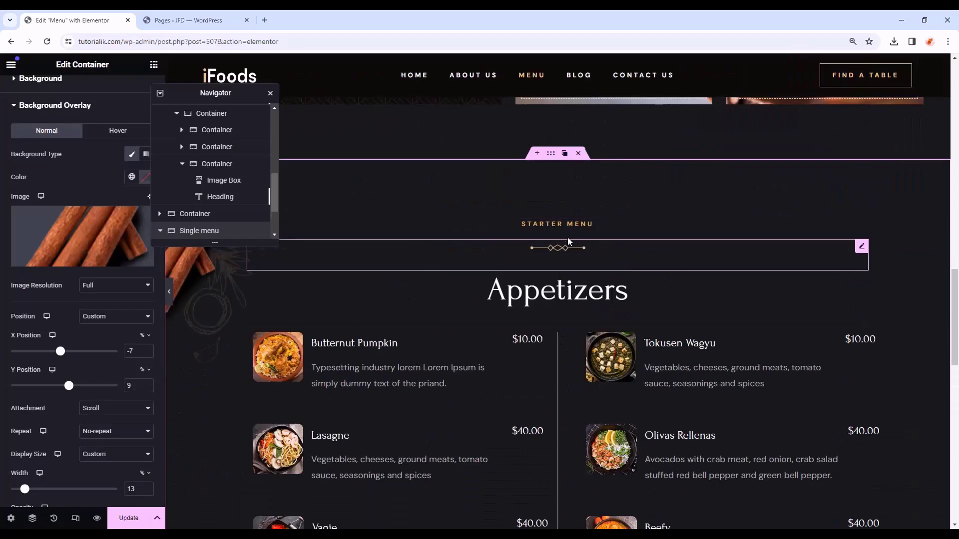
- Retitle the section headings to RESERVATIONS and Main Dishes
left_click(583, 223)
triple_click(98, 172)
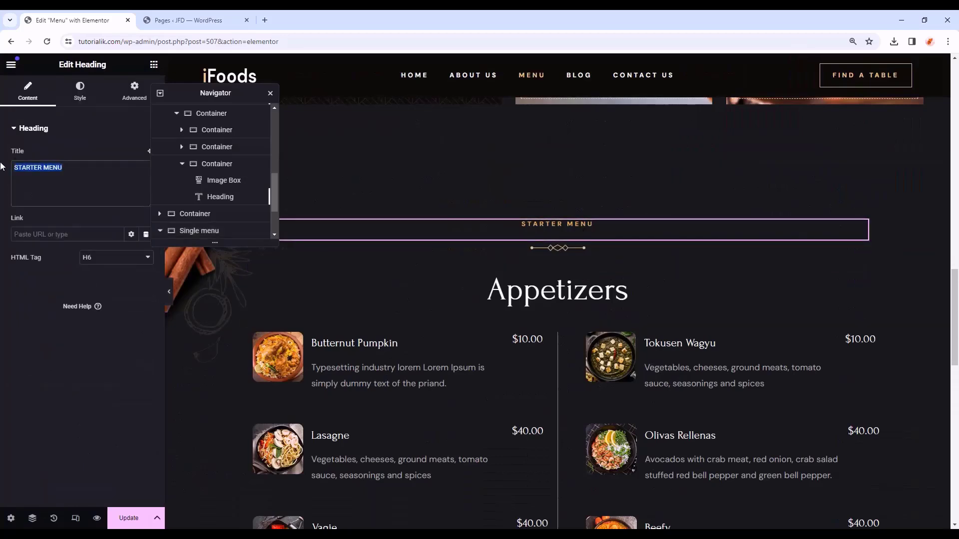
left_click_drag(89, 191, 2, 157)
type("RESERVATIONS")
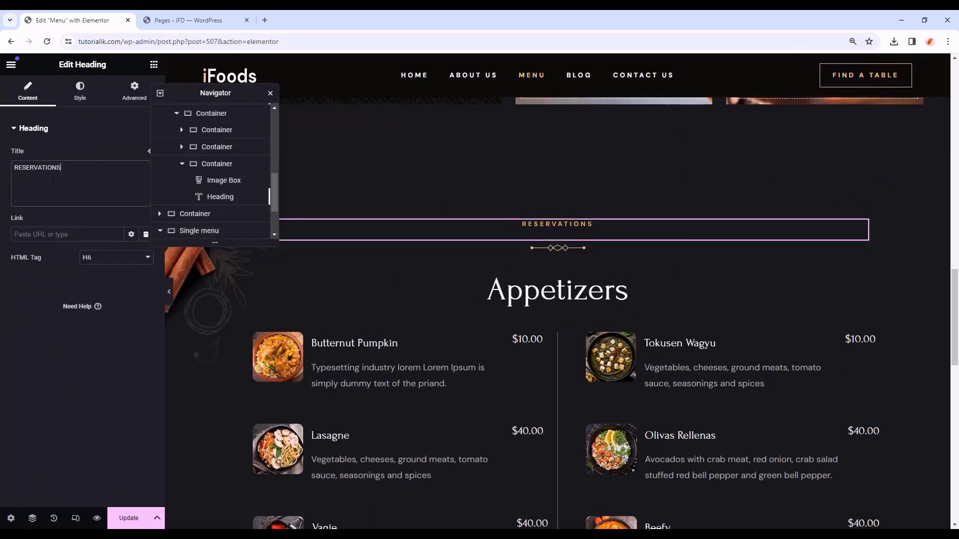
left_click(588, 310)
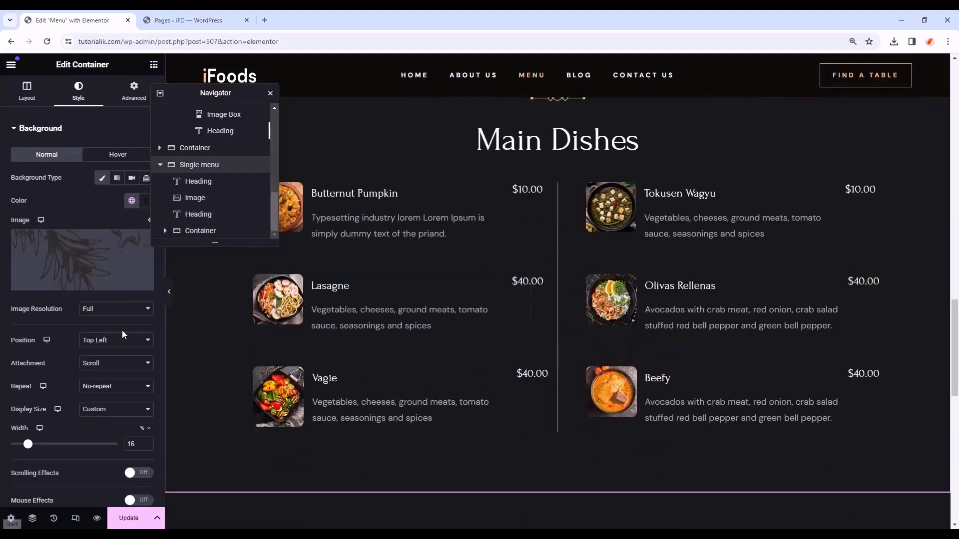
scroll(597, 403, "down", 3)
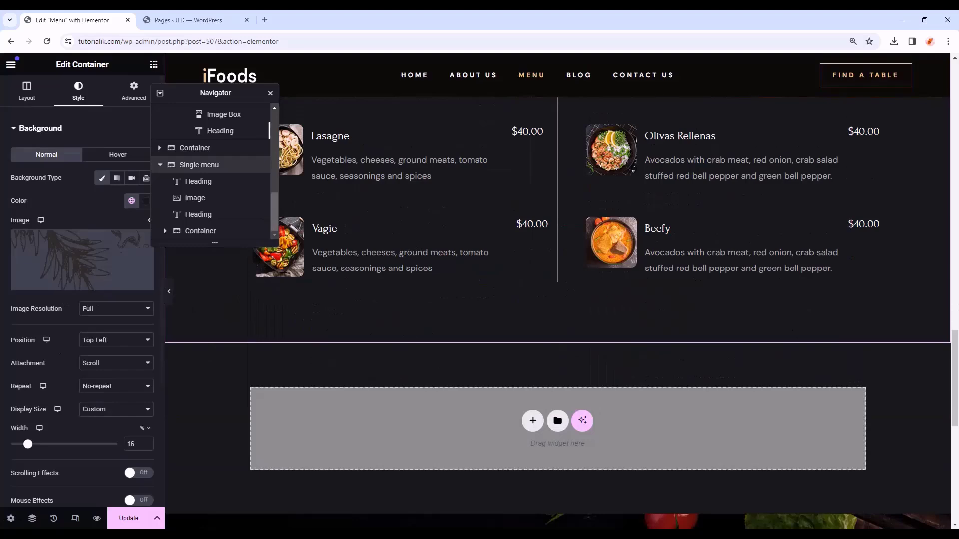
scroll(520, 398, "up", 1)
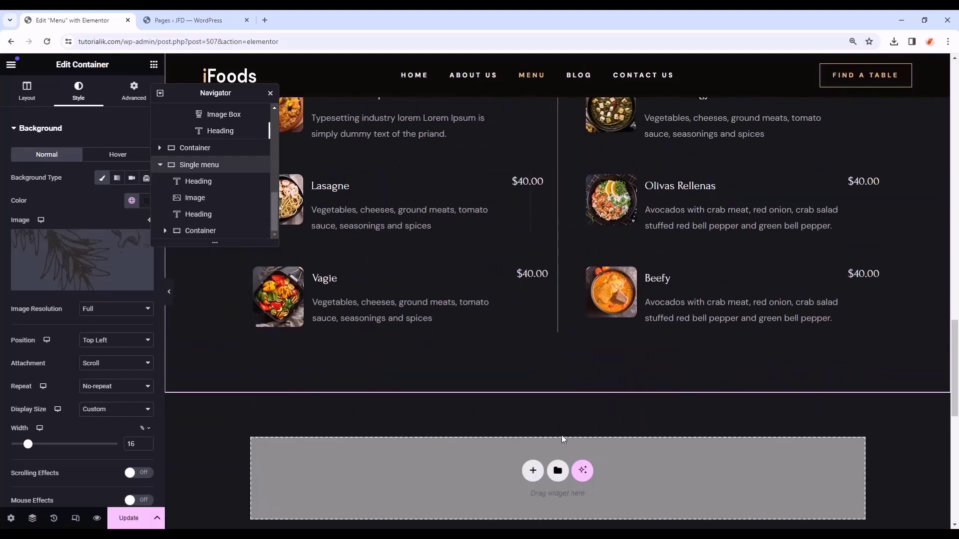
- Insert the saved Banquet Hall Section template from My Templates below the section
left_click(558, 471)
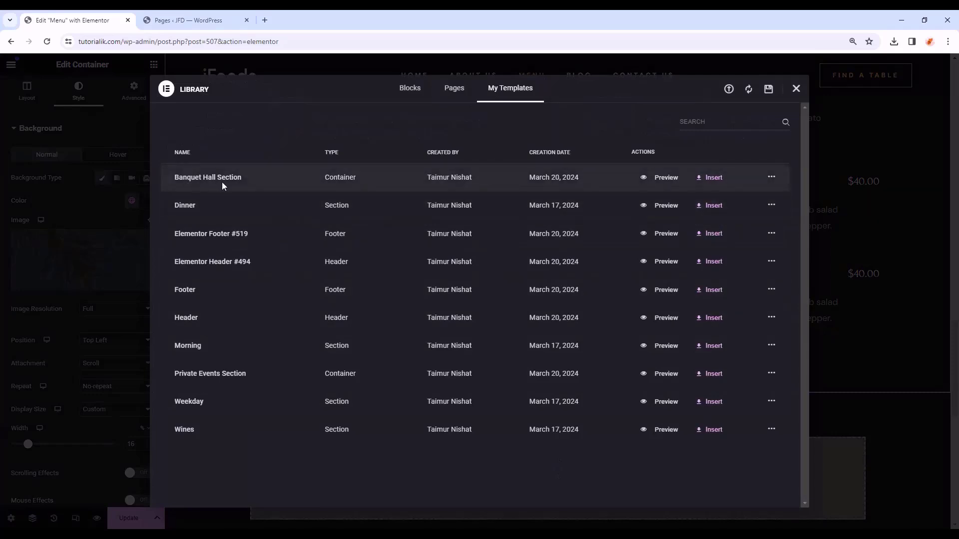
left_click(714, 179)
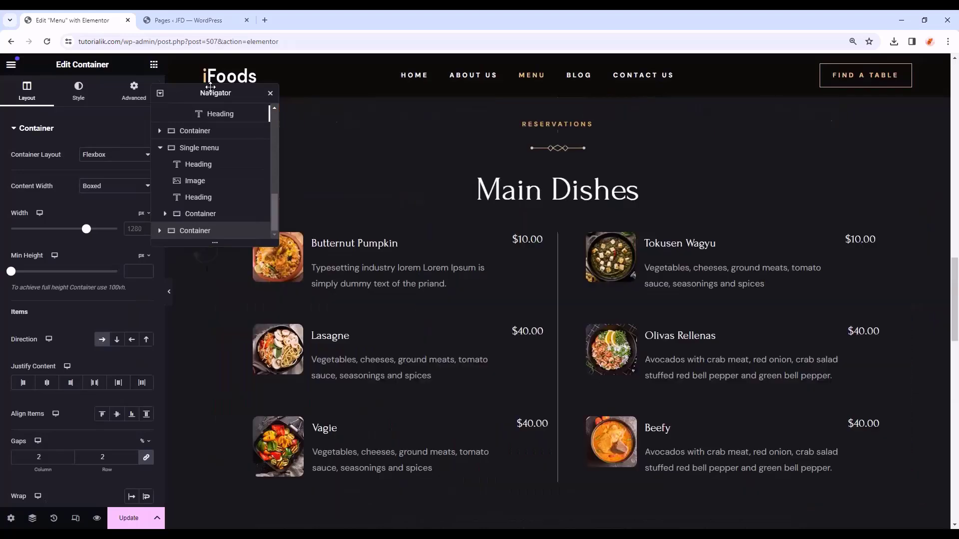
left_click_drag(219, 95, 99, 69)
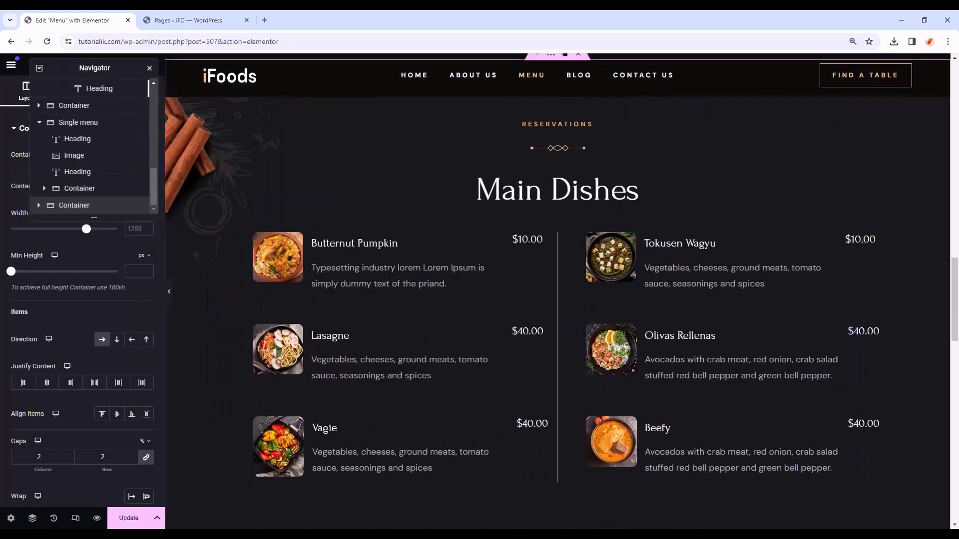
- Swap the Butternut Pumpkin item's picture for the ramen bowl photo from the media library
left_click(286, 369)
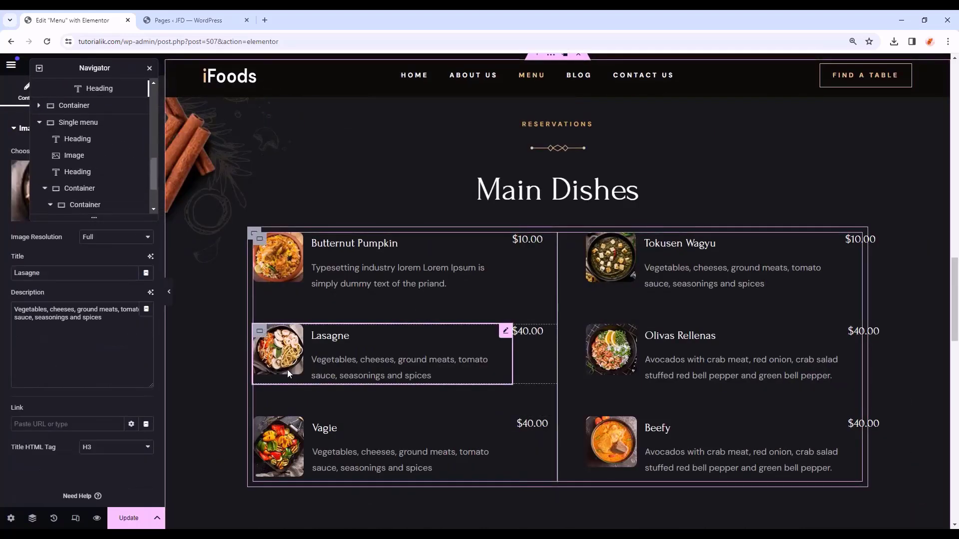
left_click(297, 273)
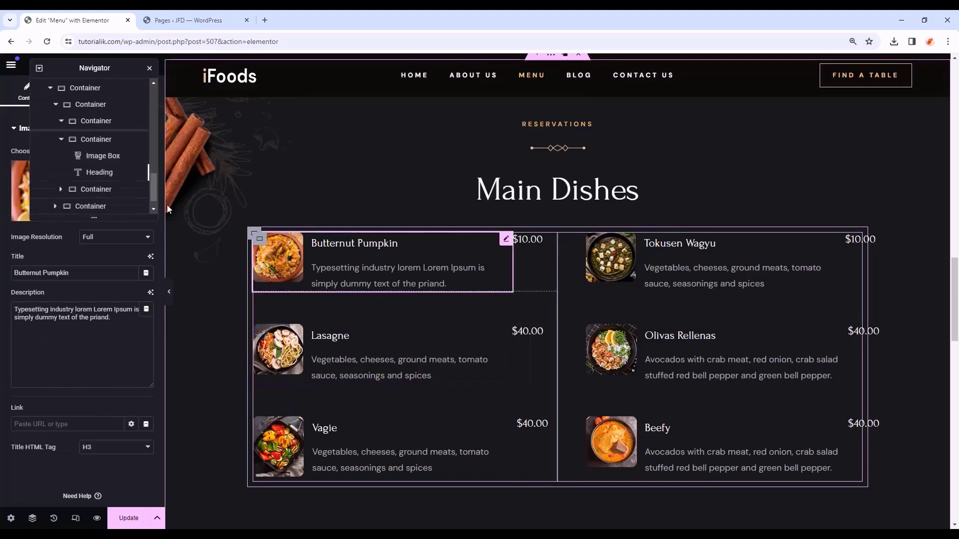
left_click_drag(80, 83, 407, 92)
left_click(83, 200)
scroll(466, 286, "down", 5)
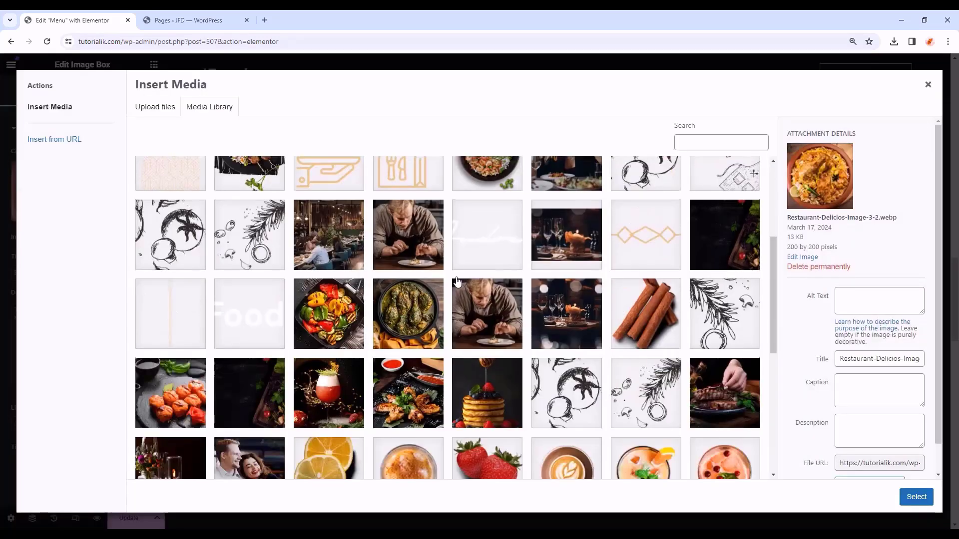
scroll(466, 286, "down", 3)
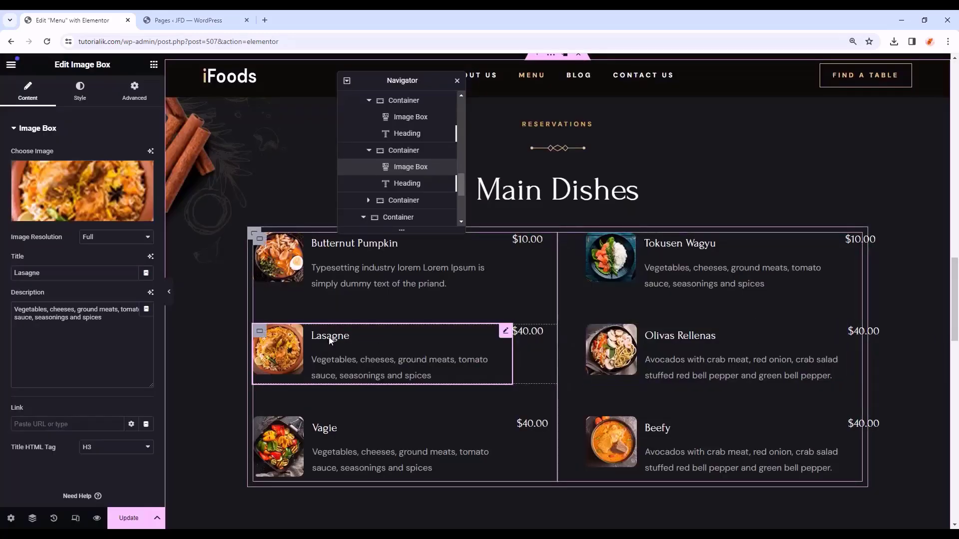
left_click(337, 250)
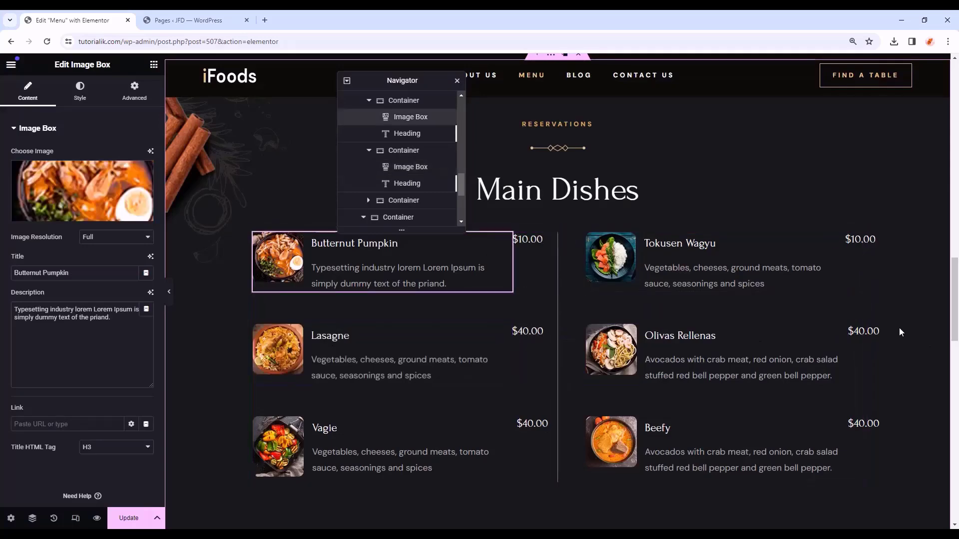
scroll(897, 334, "down", 15)
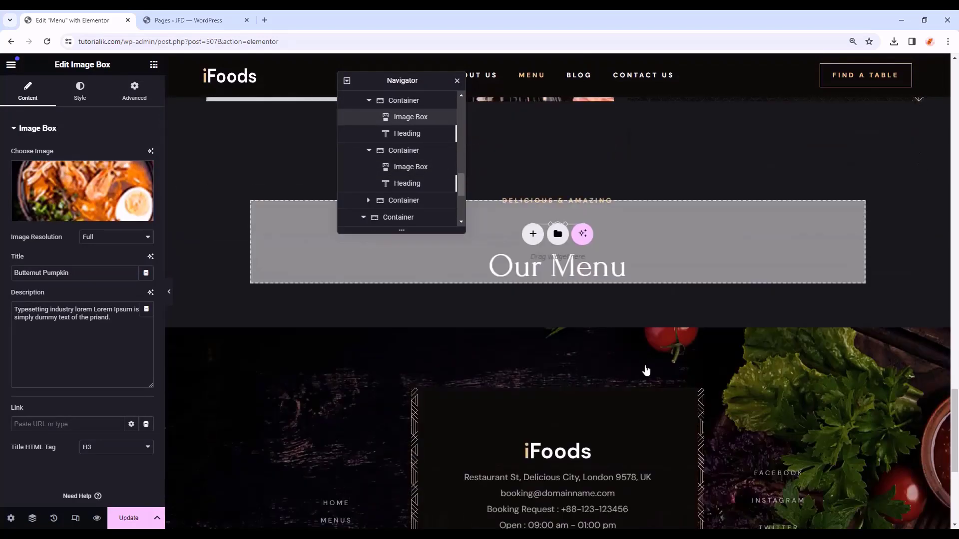
scroll(561, 319, "up", 15)
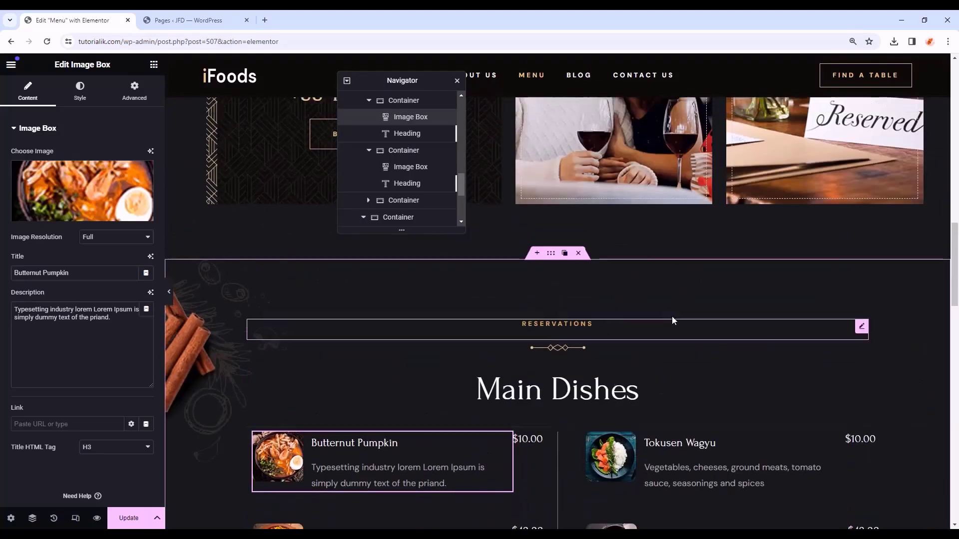
- Paste a copy of Main Dishes and give it a strawberry background at custom X −80 px
left_click(553, 256)
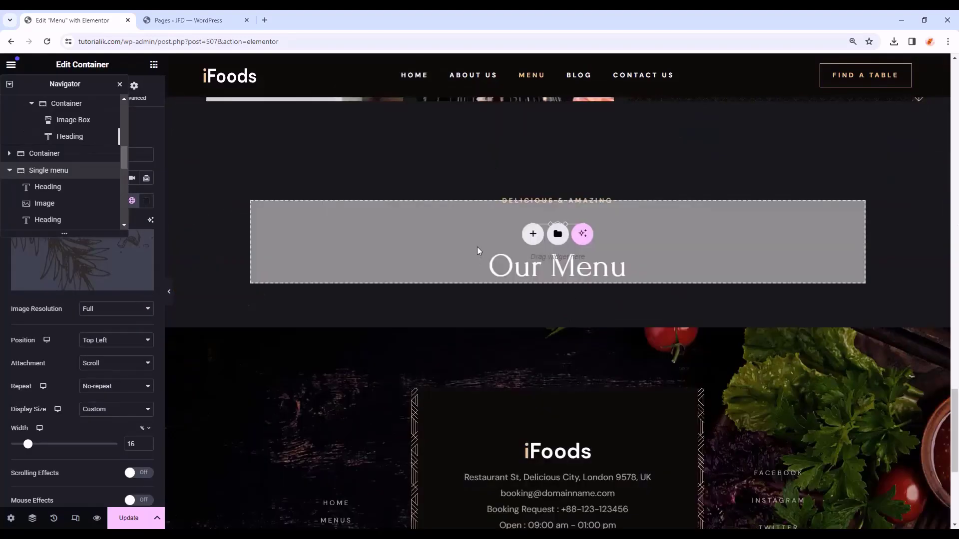
right_click(478, 248)
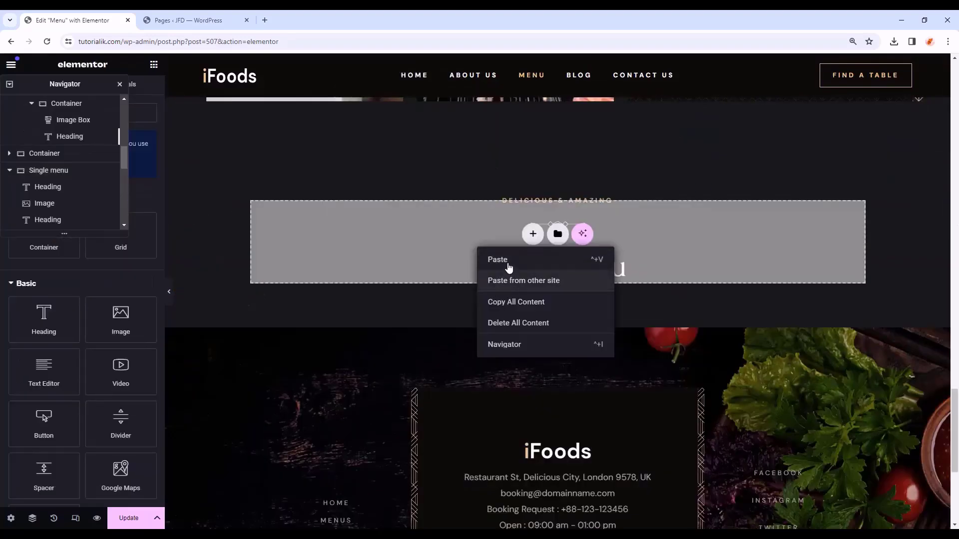
left_click(489, 269)
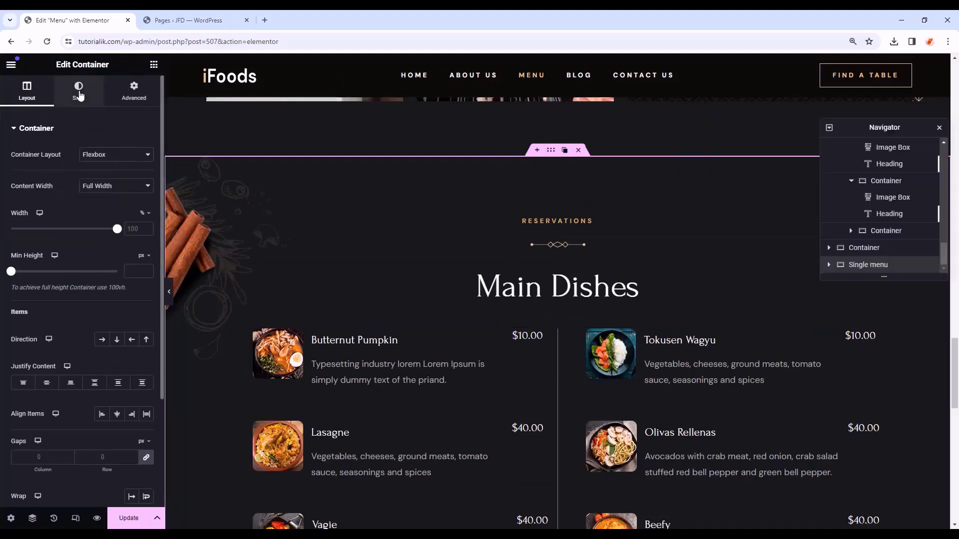
left_click(79, 95)
left_click(80, 264)
left_click(488, 264)
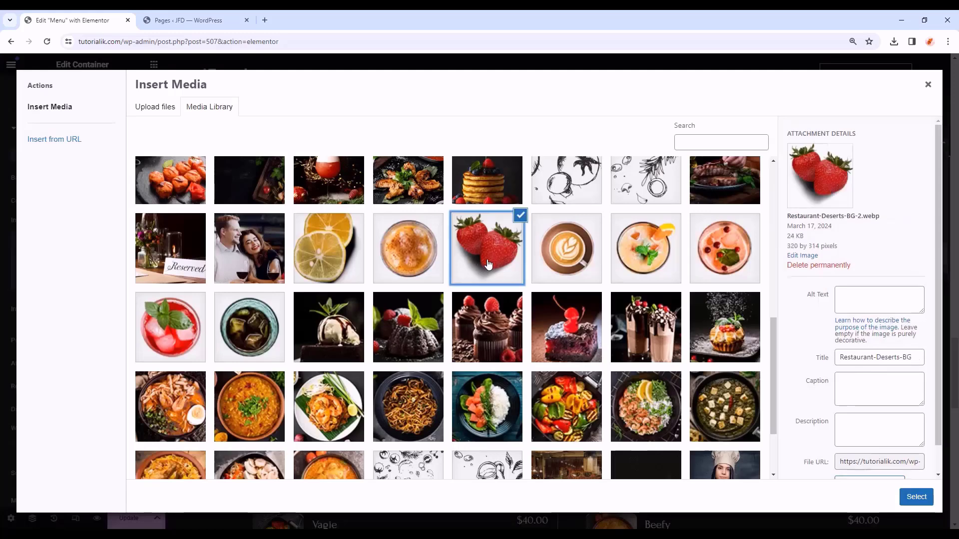
left_click(909, 501)
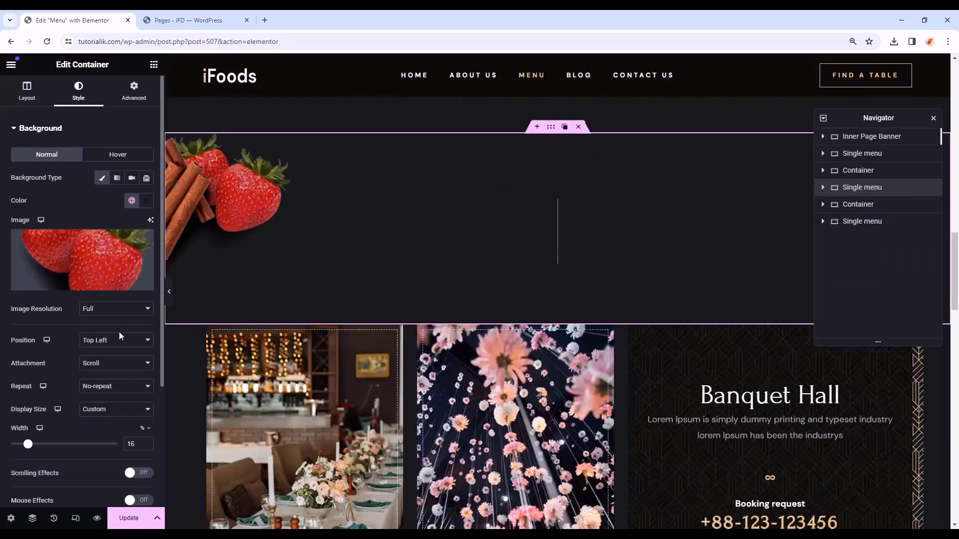
left_click(134, 343)
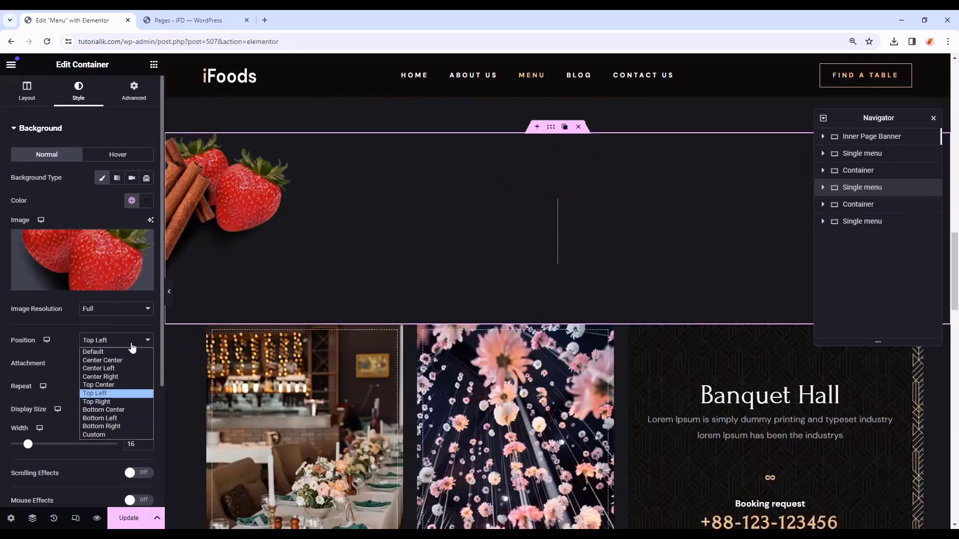
left_click(99, 434)
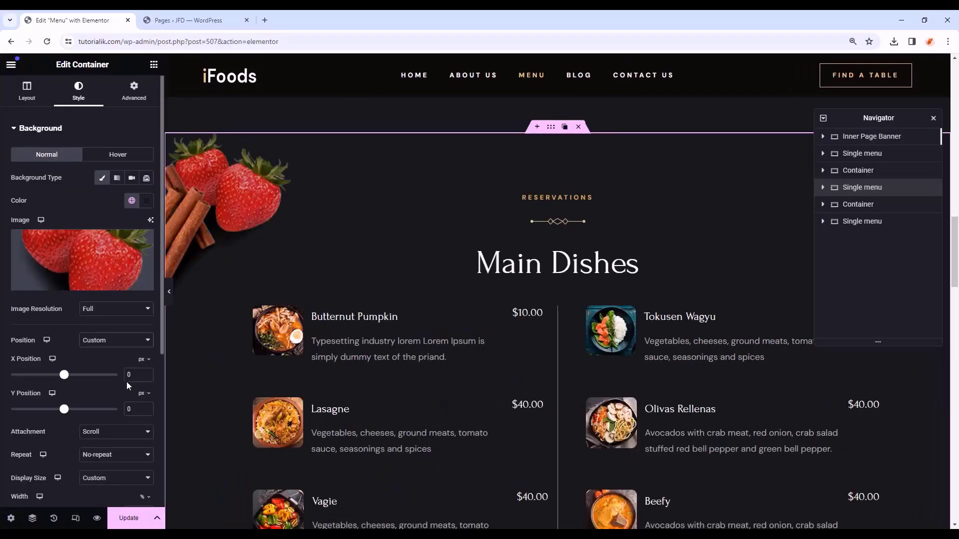
type("-80")
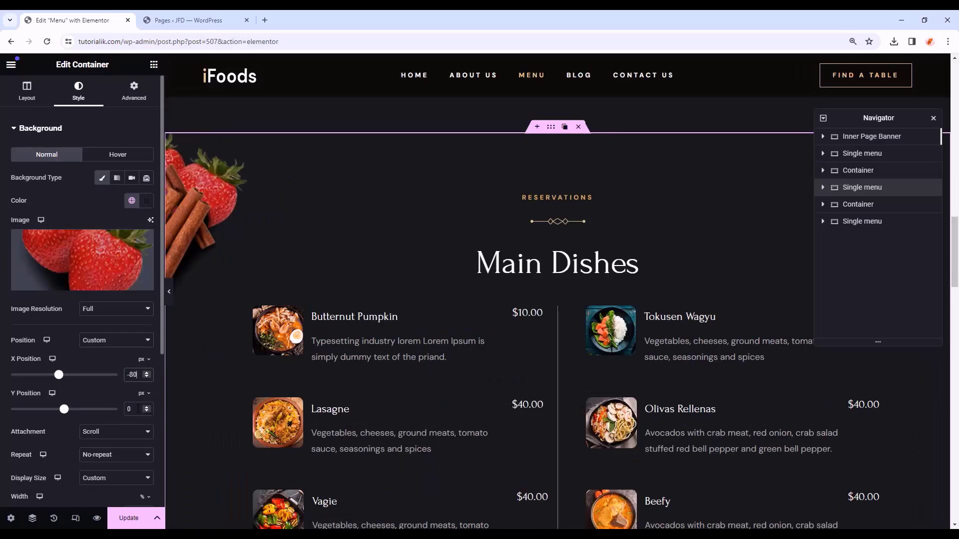
left_click(142, 394)
left_click(144, 409)
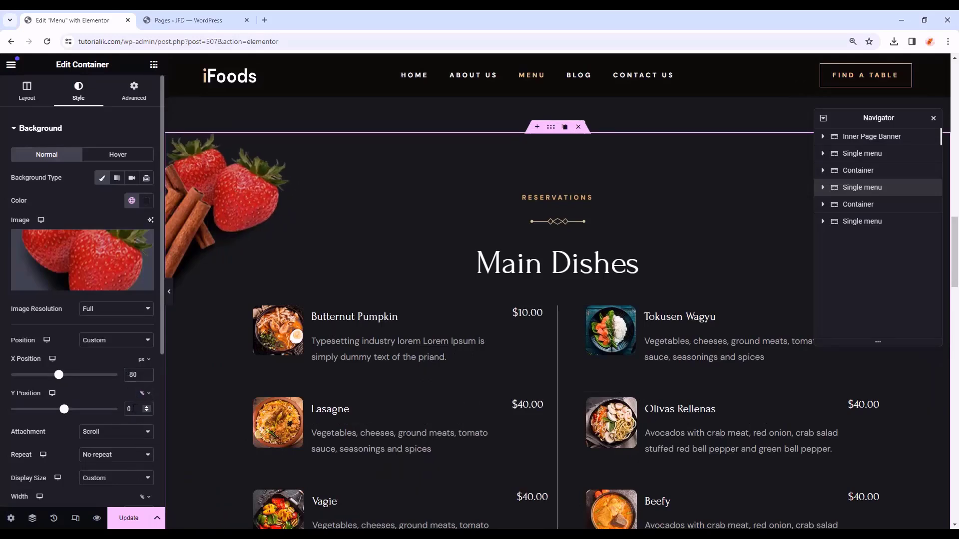
type("40")
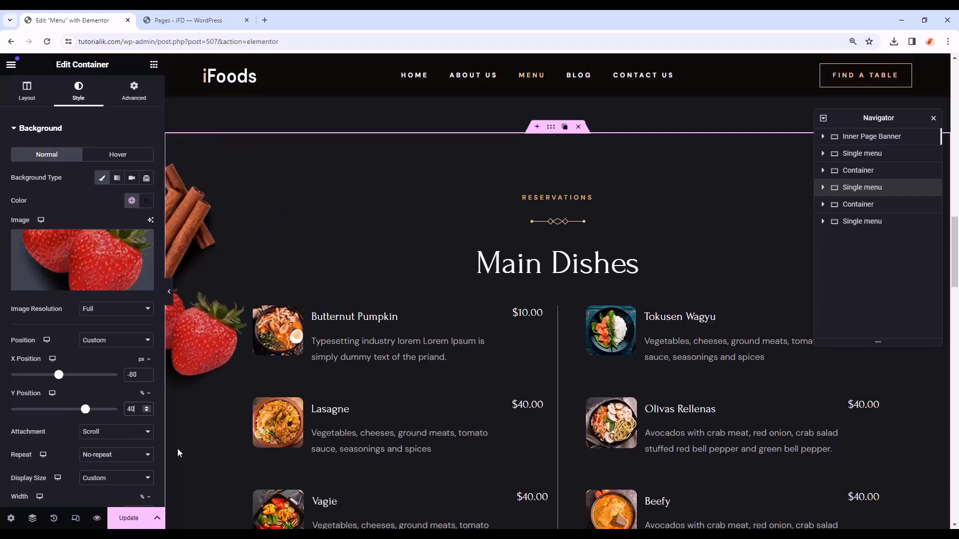
- Remove the cinnamon overlay and size the strawberries to 13% width at Y 76%
left_click(44, 131)
left_click(53, 159)
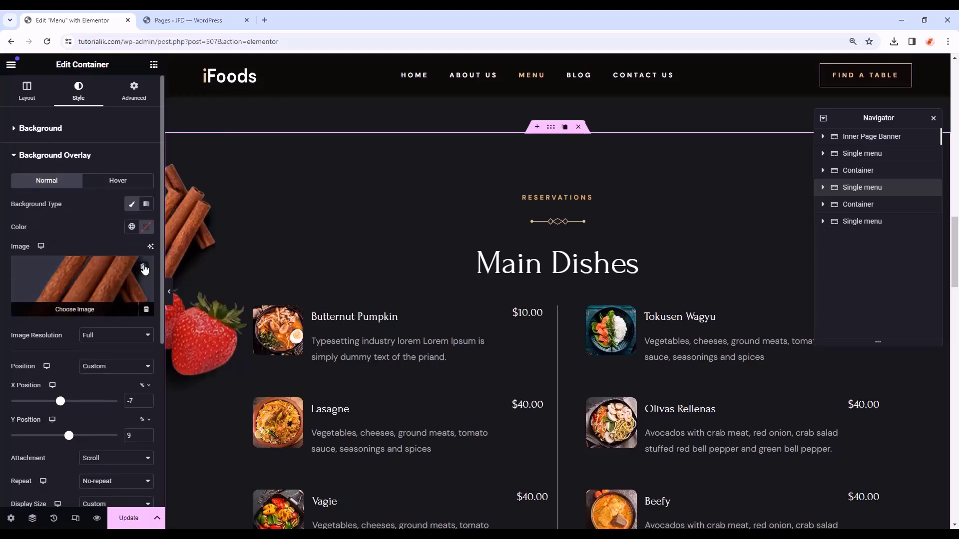
left_click(144, 269)
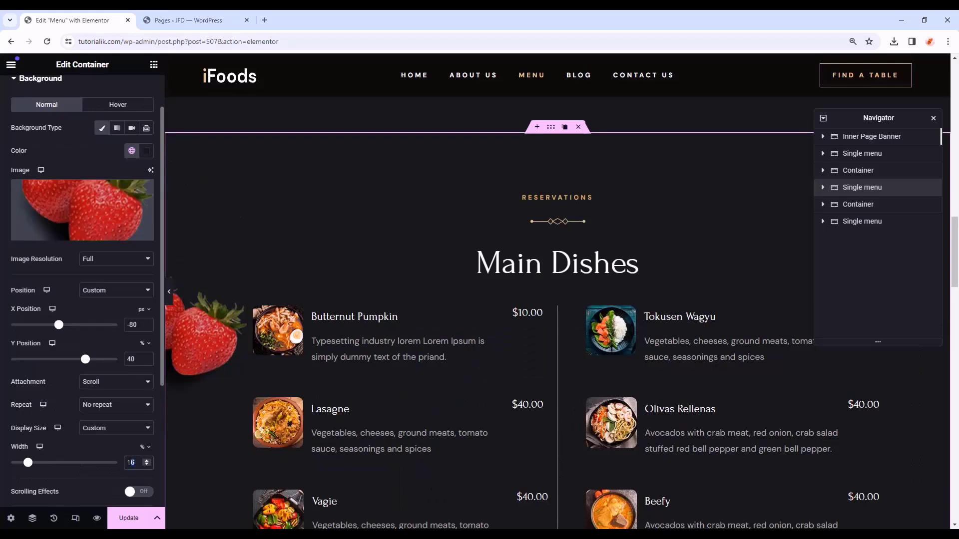
type("13")
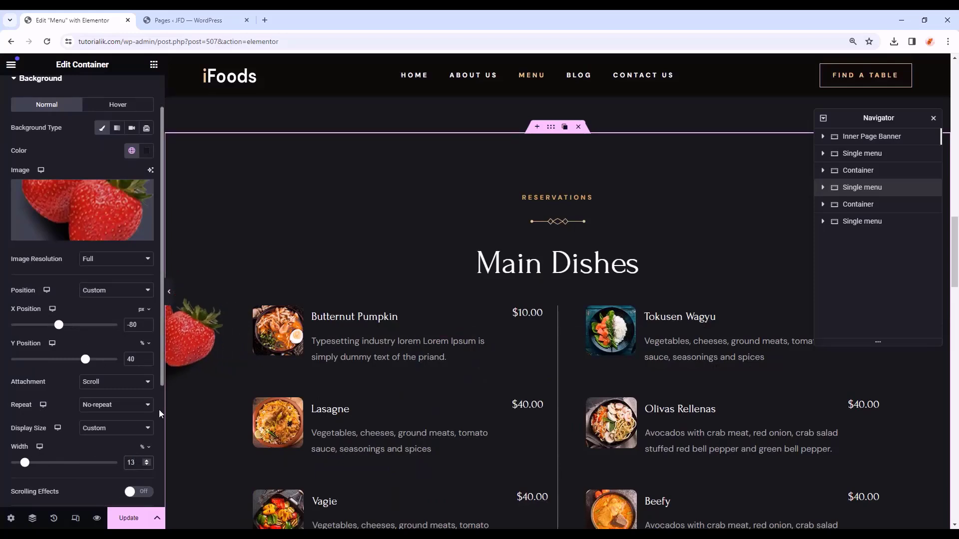
left_click_drag(85, 359, 105, 363)
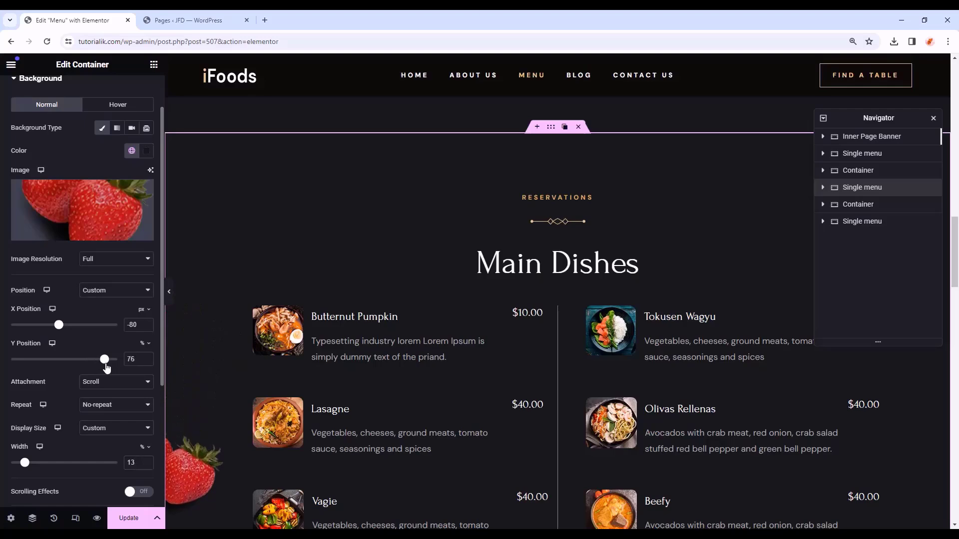
scroll(298, 369, "down", 2)
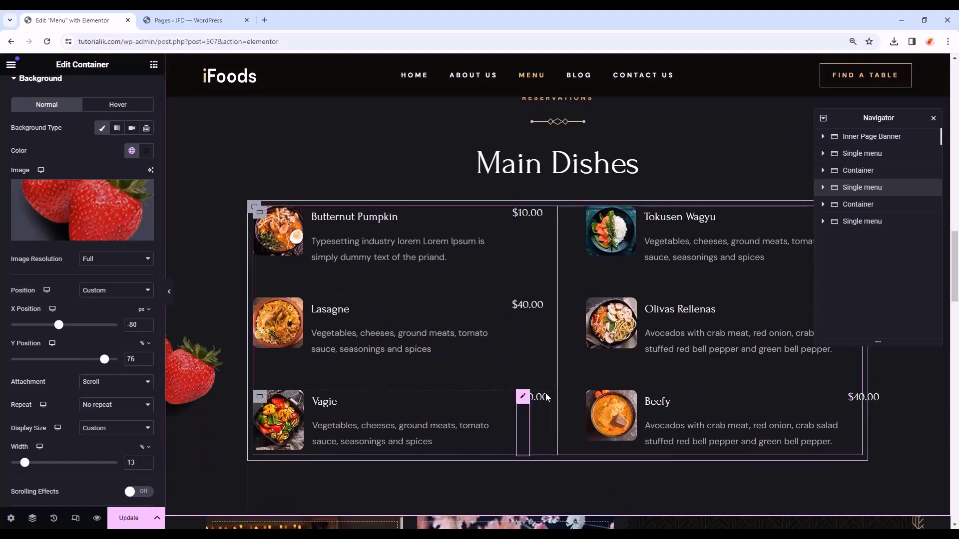
scroll(240, 379, "up", 1)
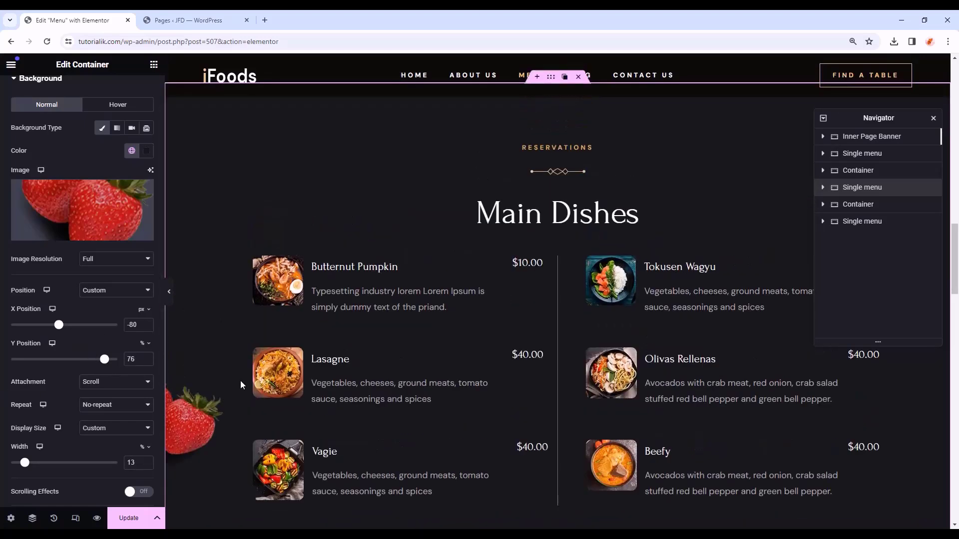
scroll(240, 380, "up", 1)
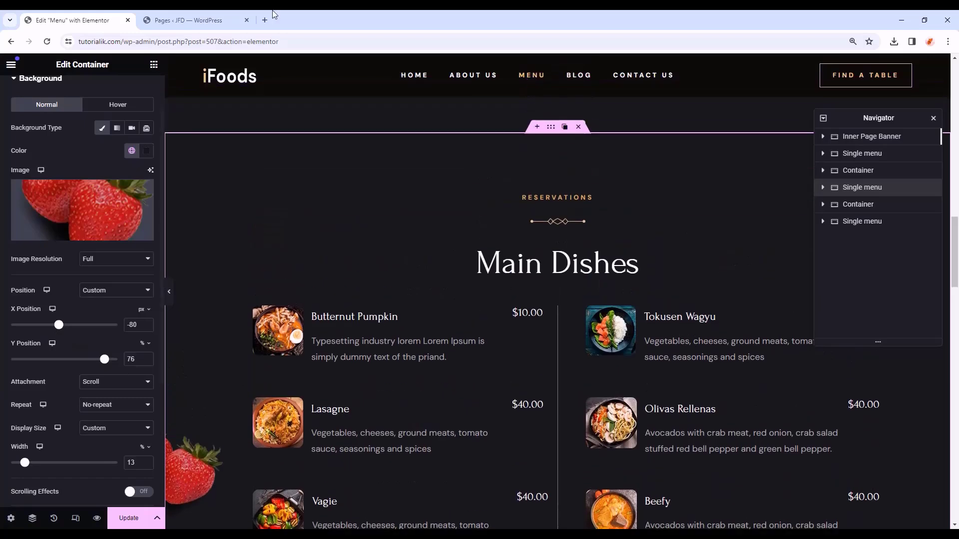
left_click(552, 197)
- Retitle the copied section's headings to SWEET & SWEET and Desserts
scroll(553, 197, "down", 1)
double_click(73, 170)
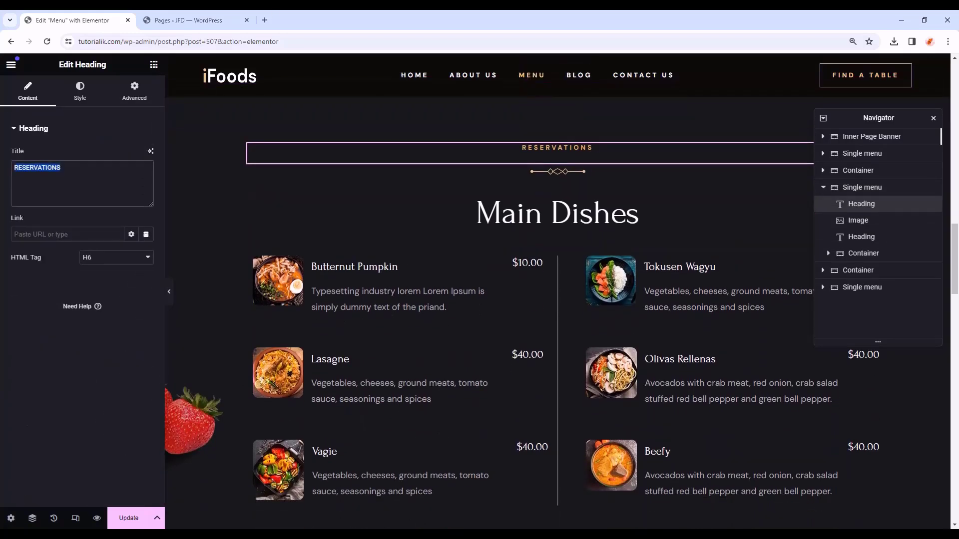
type("SWEET & SWEET")
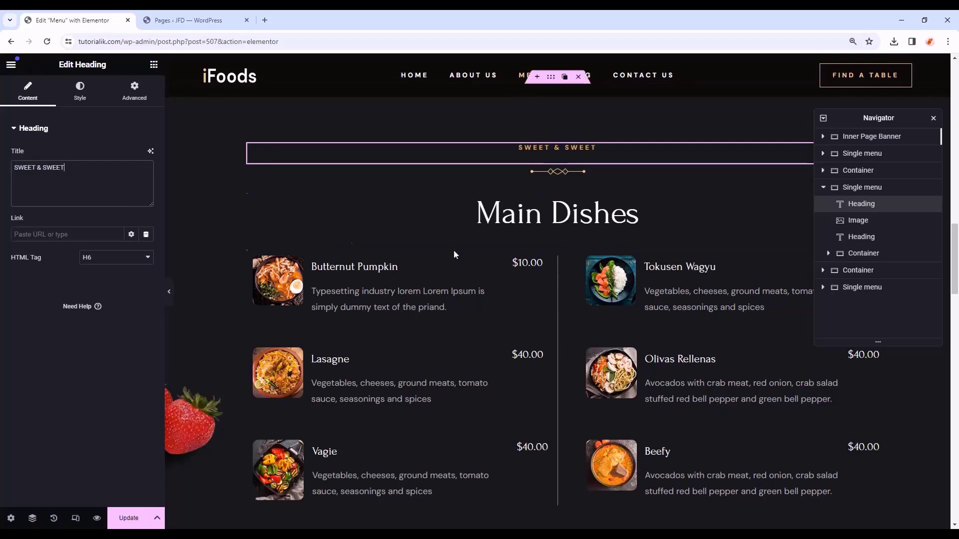
left_click(552, 214)
triple_click(69, 171)
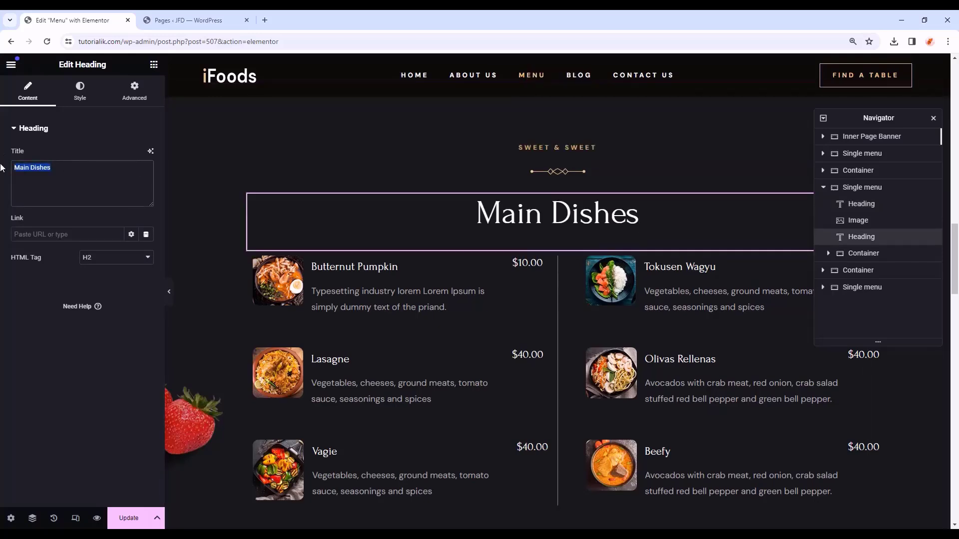
type("Desserts")
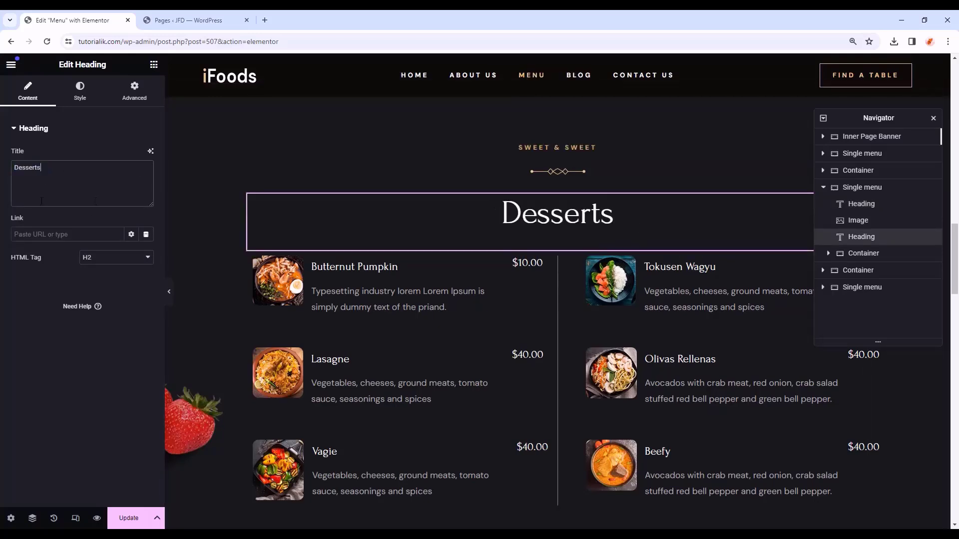
- Change the Butternut Pumpkin picture to the ice-cream dessert image and preview the page
left_click(277, 287)
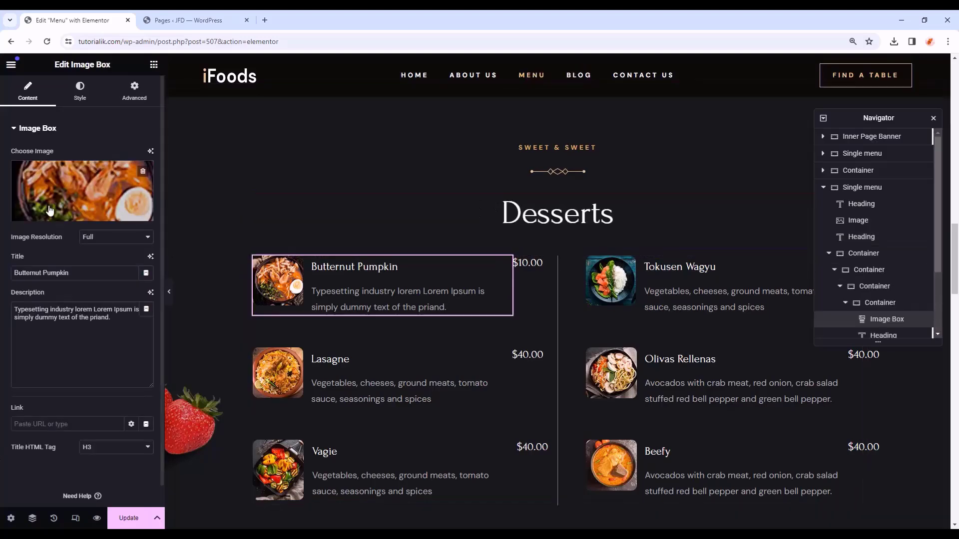
left_click(65, 217)
scroll(344, 334, "down", 3)
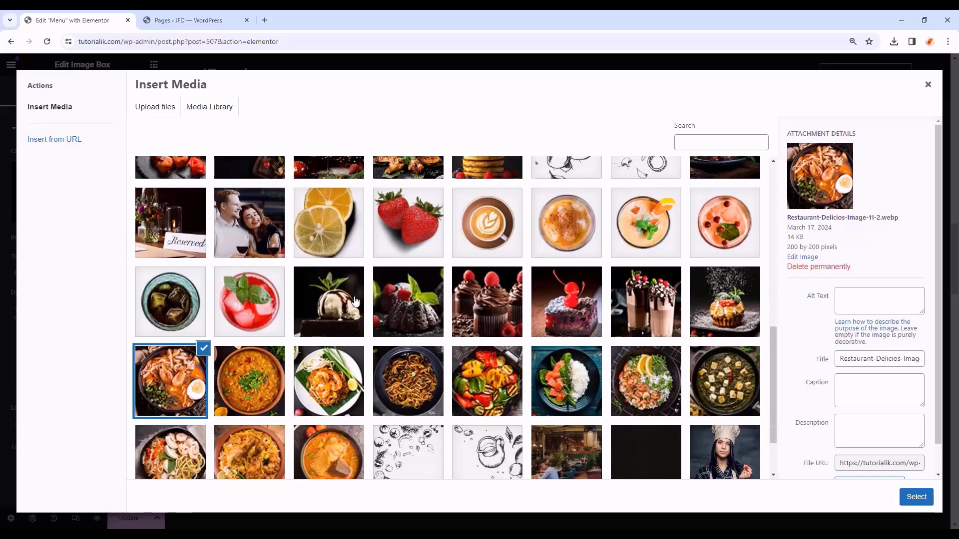
scroll(280, 164, "down", 1)
left_click(338, 260)
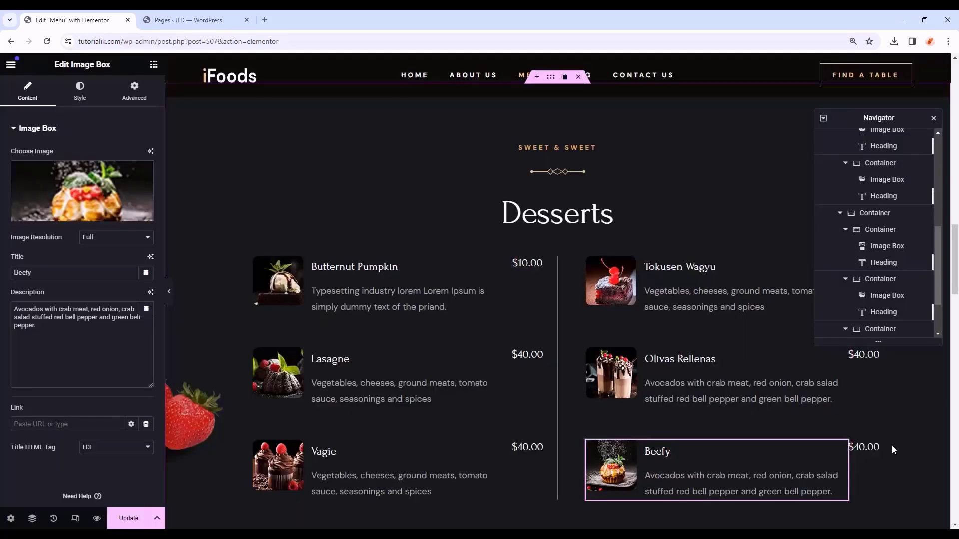
left_click(169, 291)
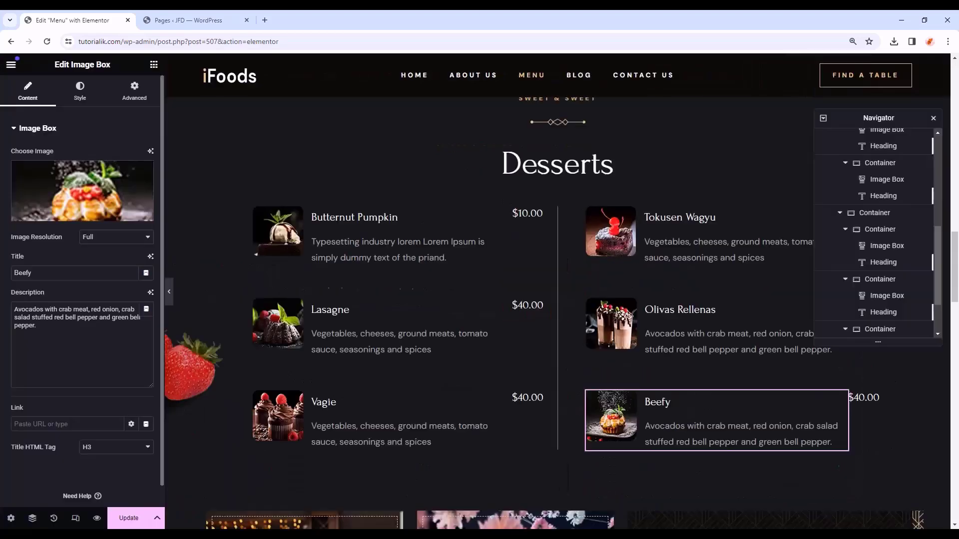
scroll(511, 370, "down", 12)
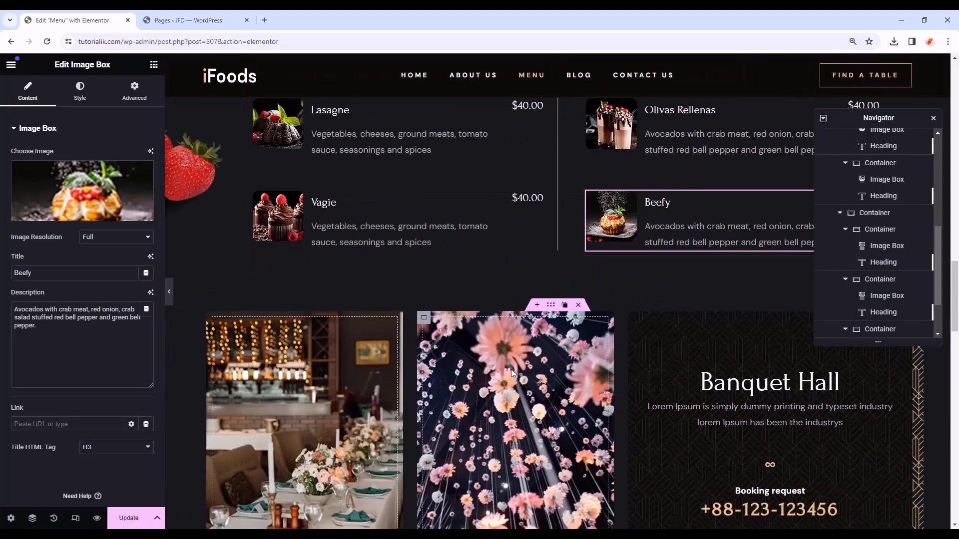
- Copy the Desserts section and paste a duplicate into the empty area below
left_click(629, 412)
scroll(628, 412, "down", 2)
scroll(628, 407, "up", 1)
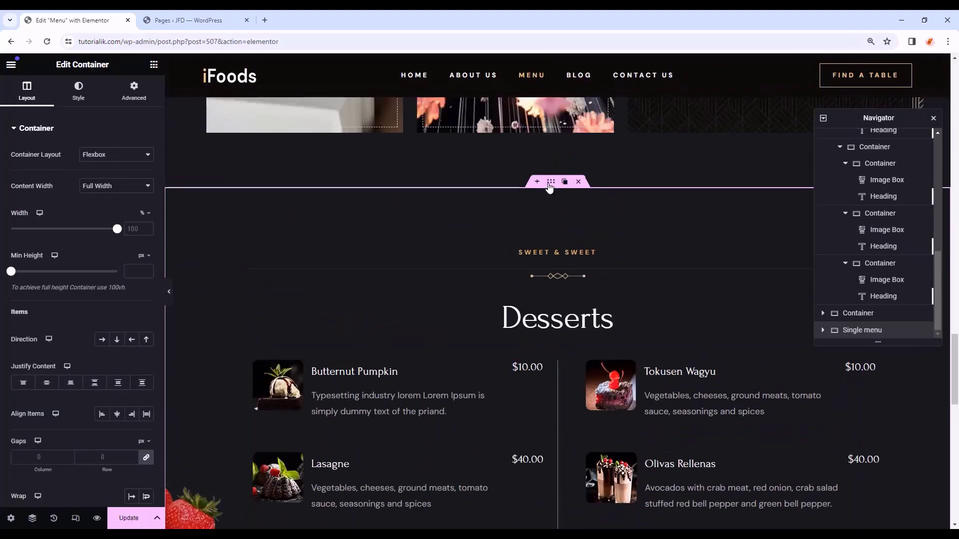
right_click(551, 183)
left_click(566, 257)
scroll(413, 275, "down", 11)
right_click(431, 250)
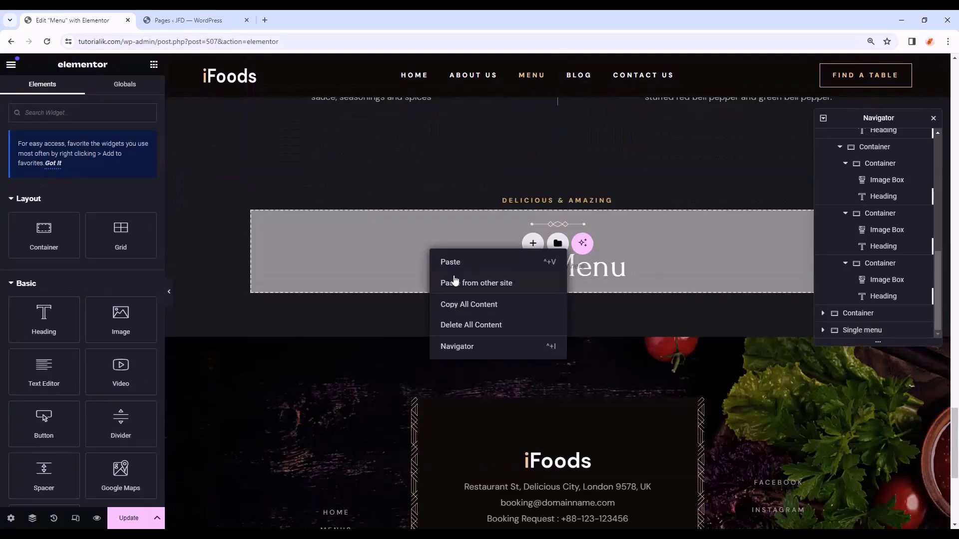
left_click(456, 263)
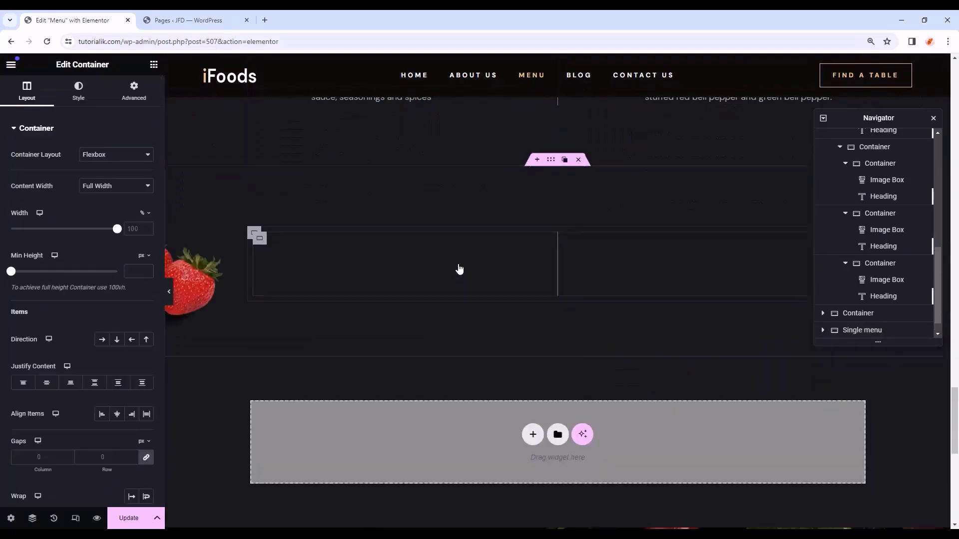
scroll(508, 248, "down", 3)
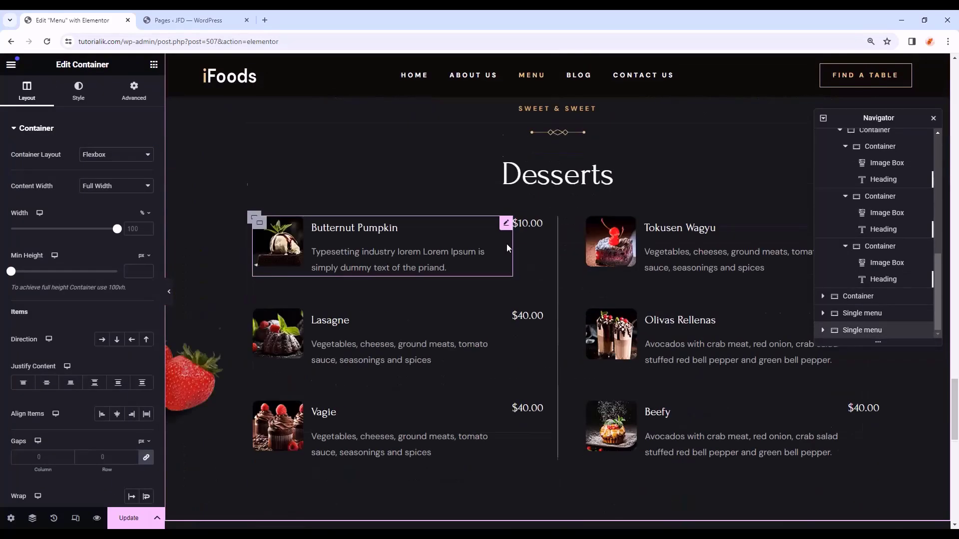
scroll(350, 280, "up", 2)
- Replace the strawberry background with the lemon image at Y Position 75%
left_click(78, 90)
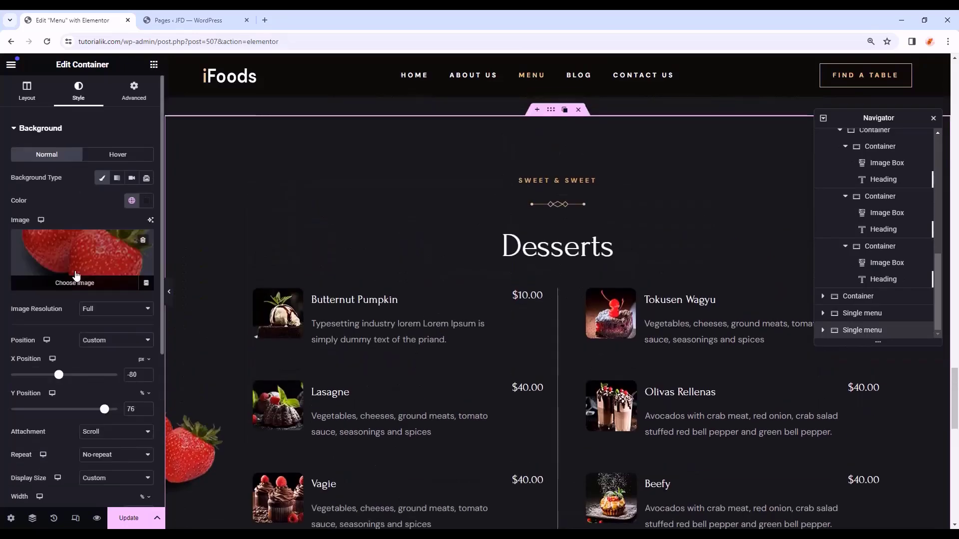
left_click(83, 260)
scroll(464, 291, "down", 3)
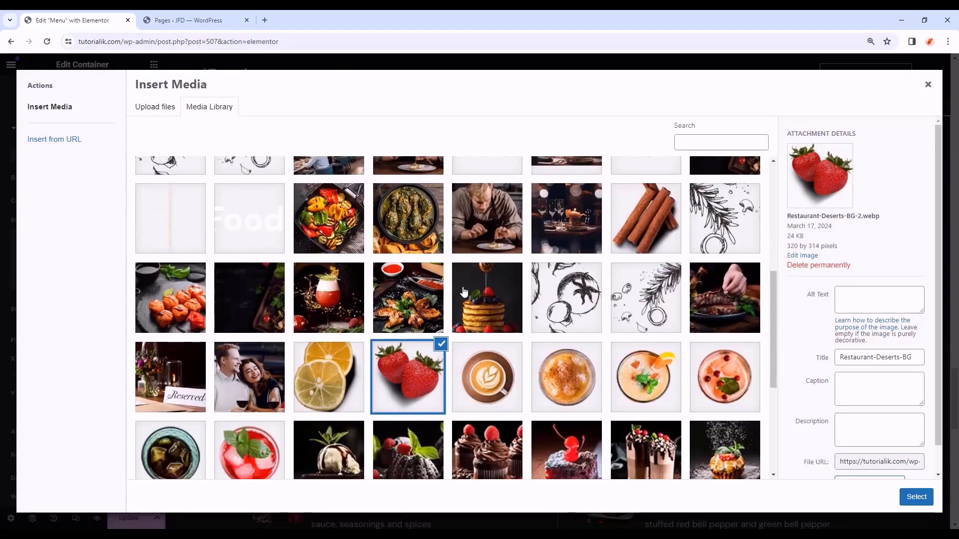
scroll(314, 221, "down", 3)
left_click(315, 221)
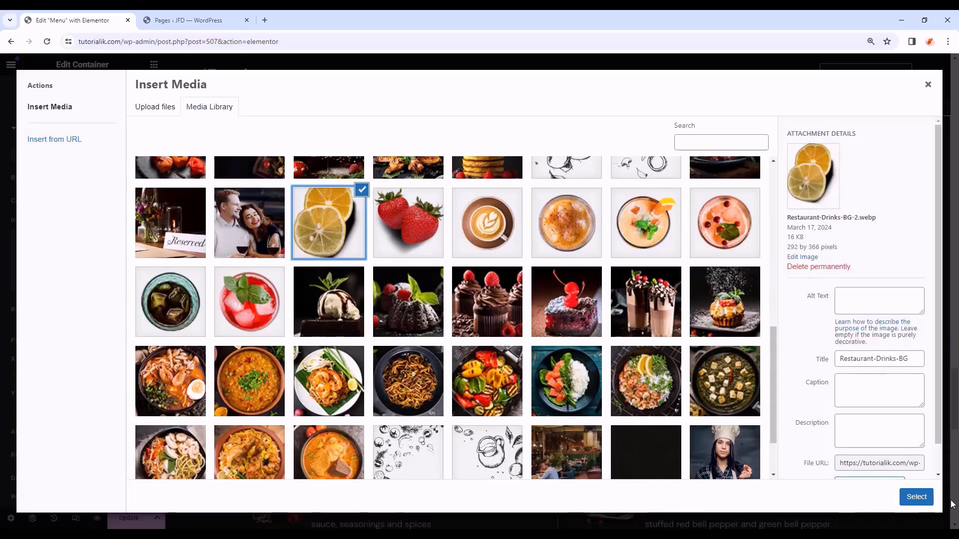
left_click(914, 496)
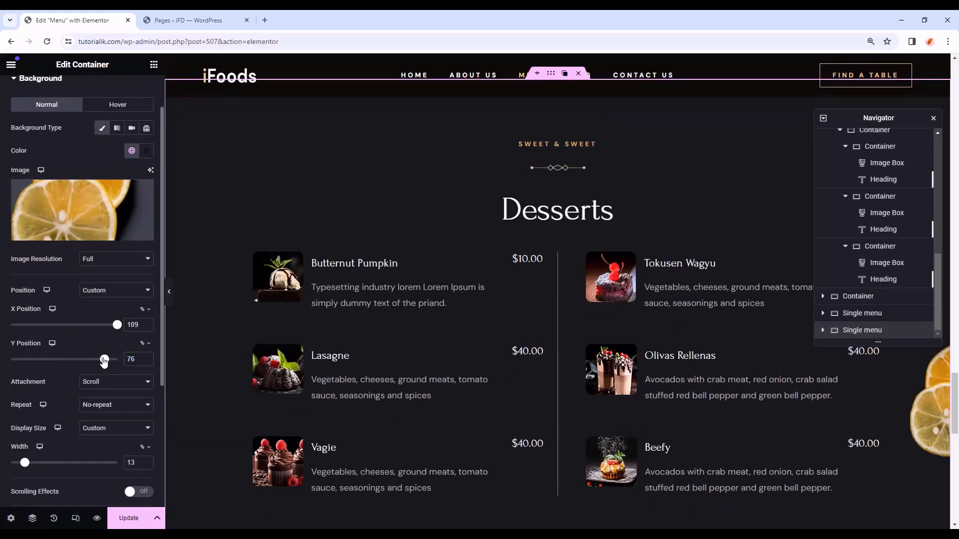
left_click_drag(104, 362, 103, 362)
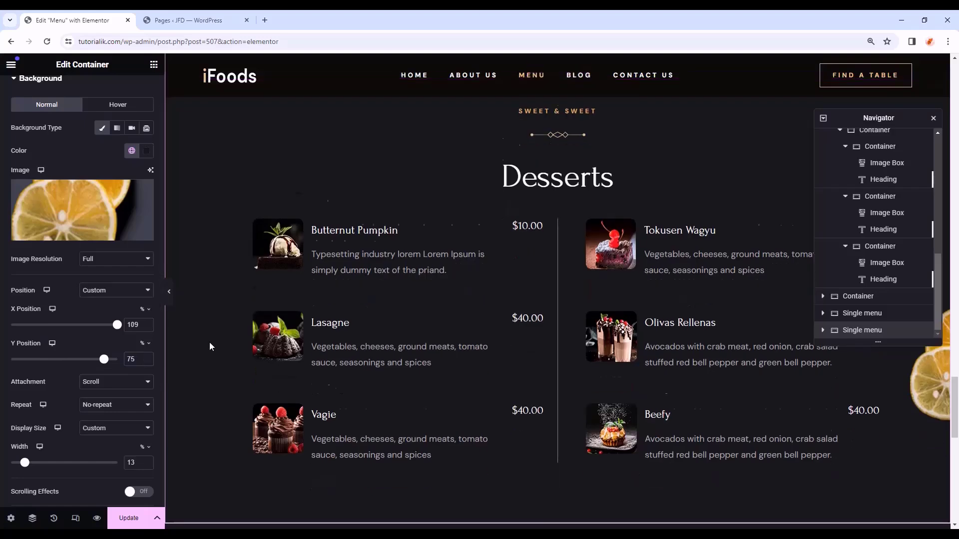
- Retitle the headings to HOT & COLD and Drinks Menu
left_click(548, 141)
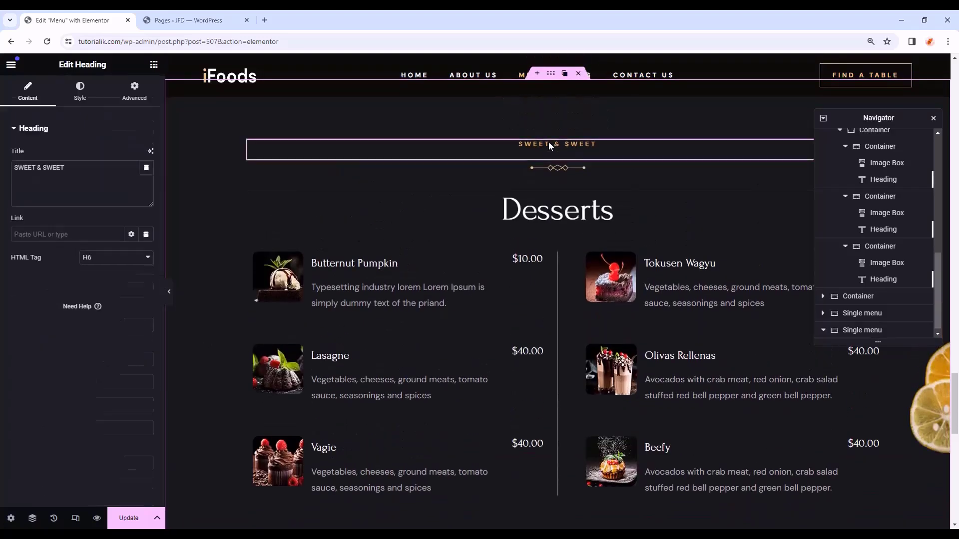
triple_click(105, 192)
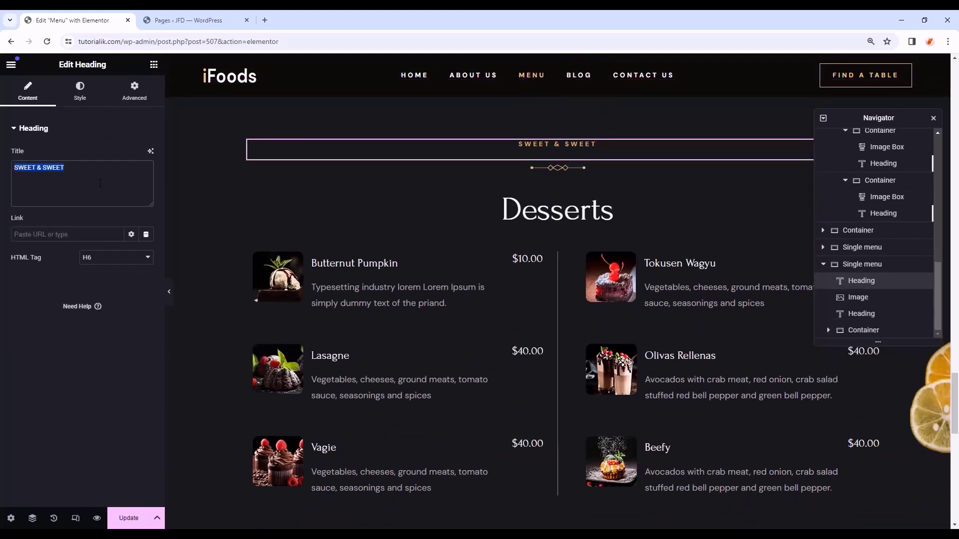
left_click(549, 210)
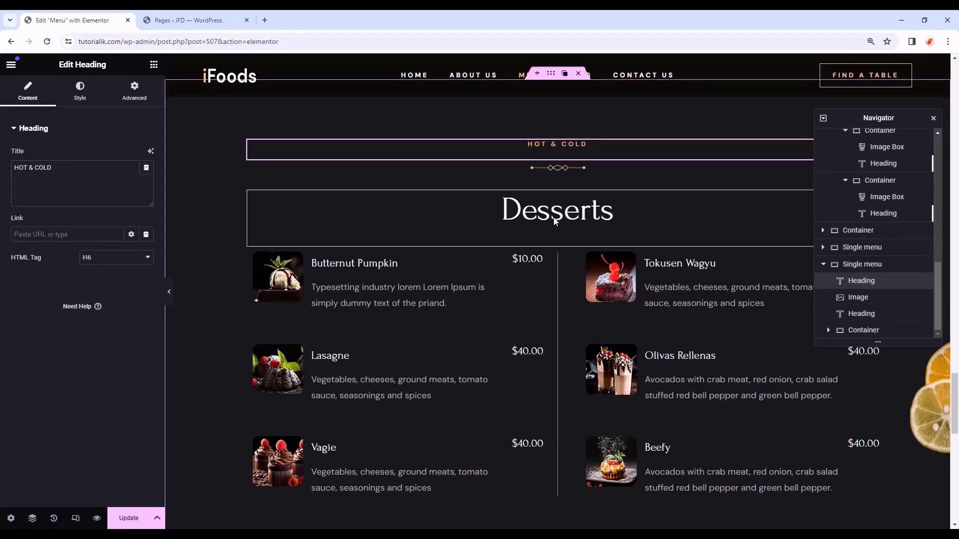
type("Drinks Menu")
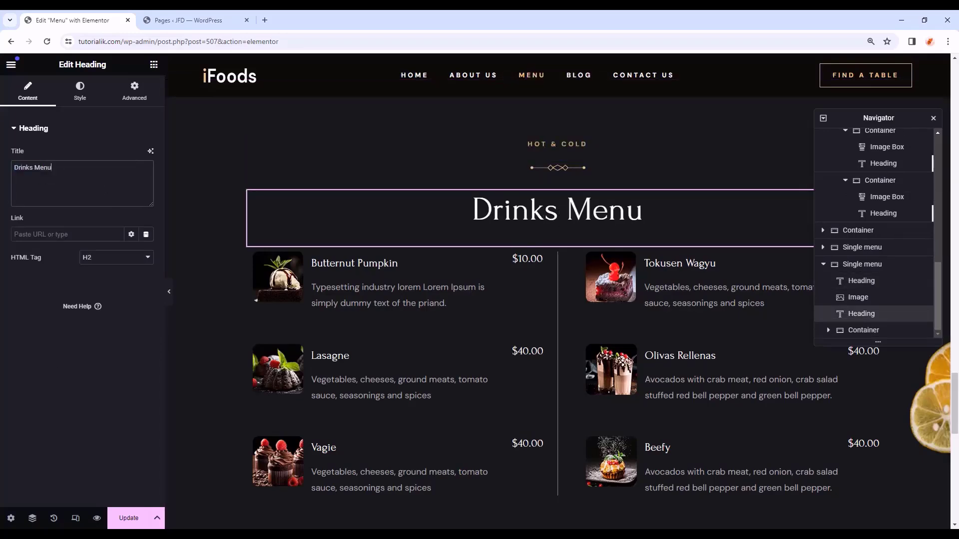
- Give items drink photos, title the first one Coffee with a latte image, and add an empty container below
left_click(349, 280)
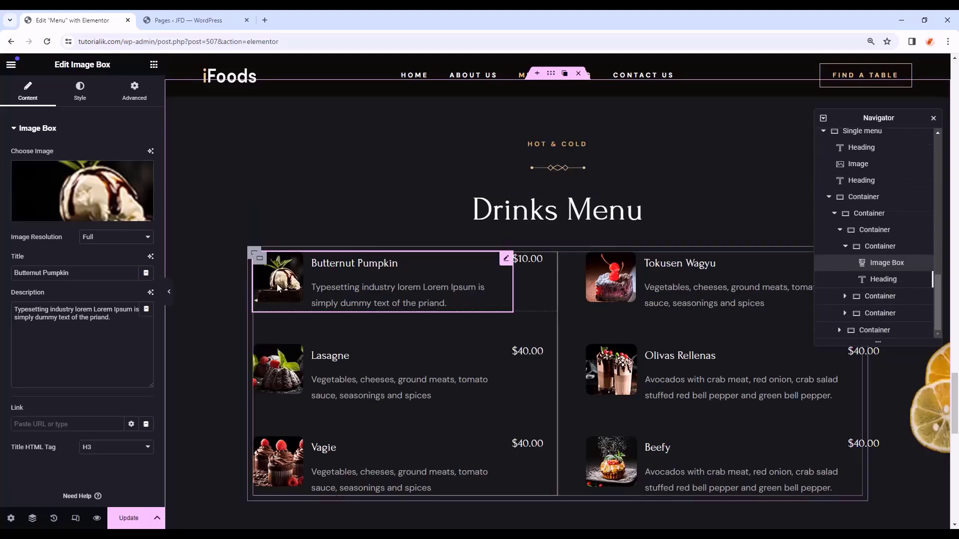
left_click(62, 206)
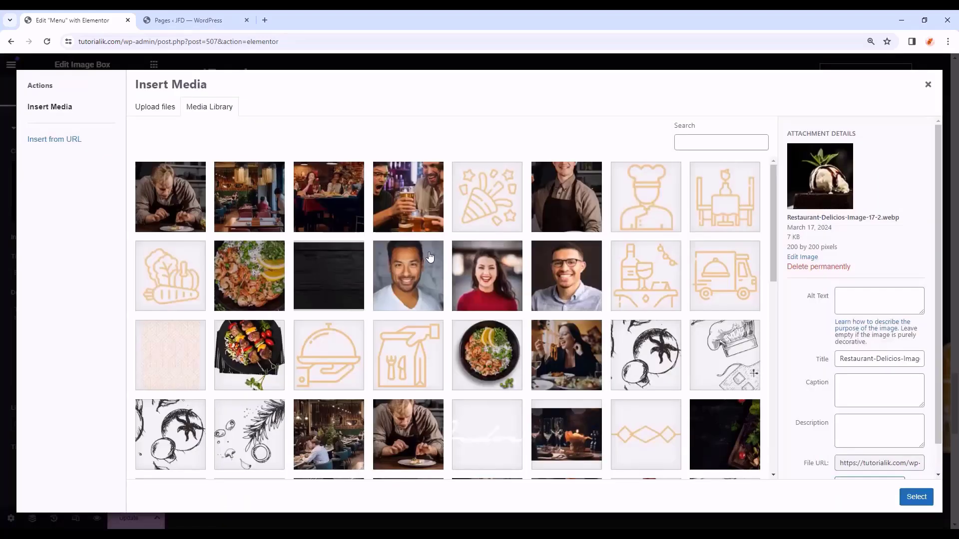
scroll(429, 257, "down", 5)
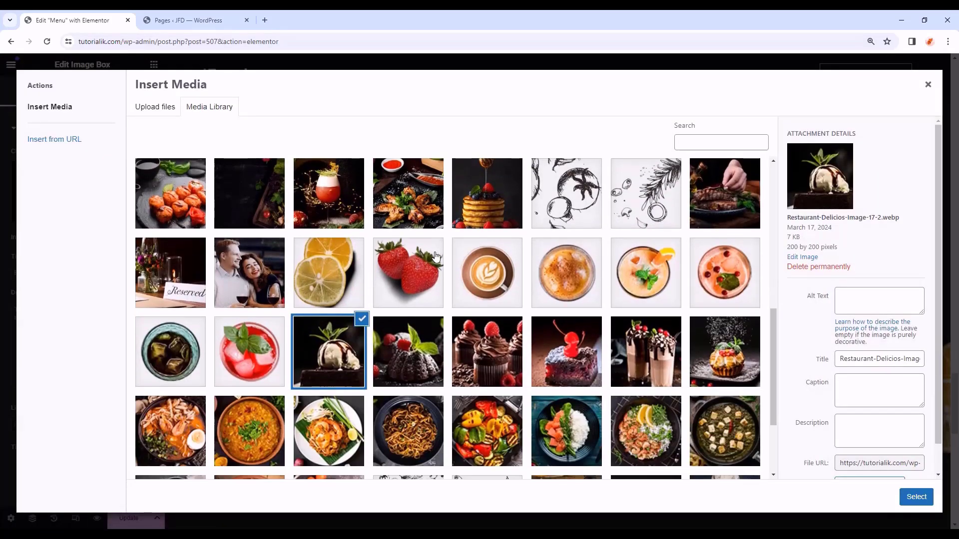
left_click(499, 275)
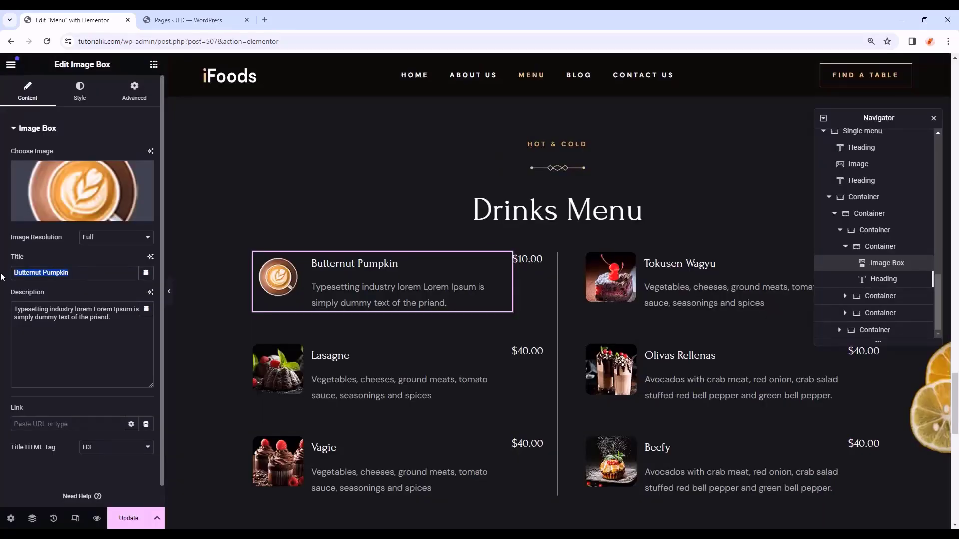
type("Coffee")
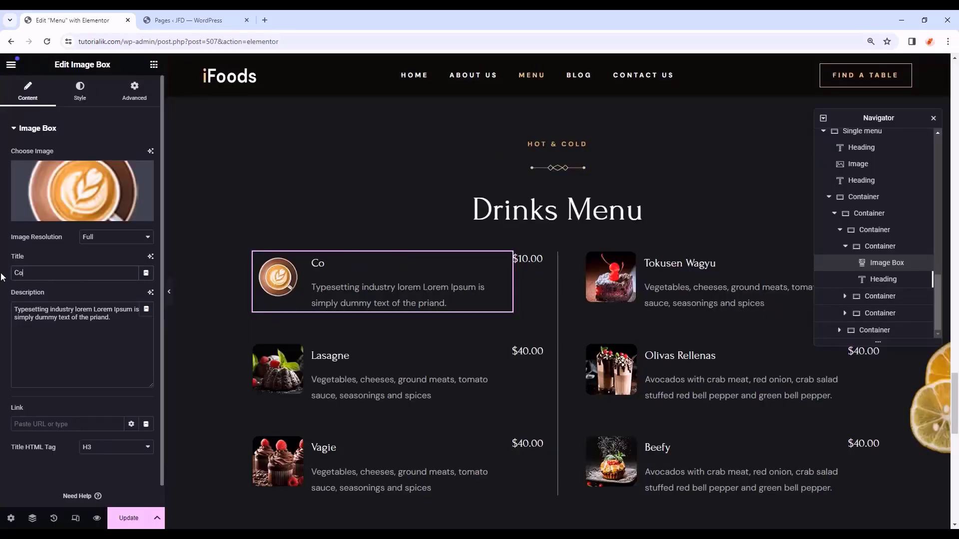
left_click(480, 404)
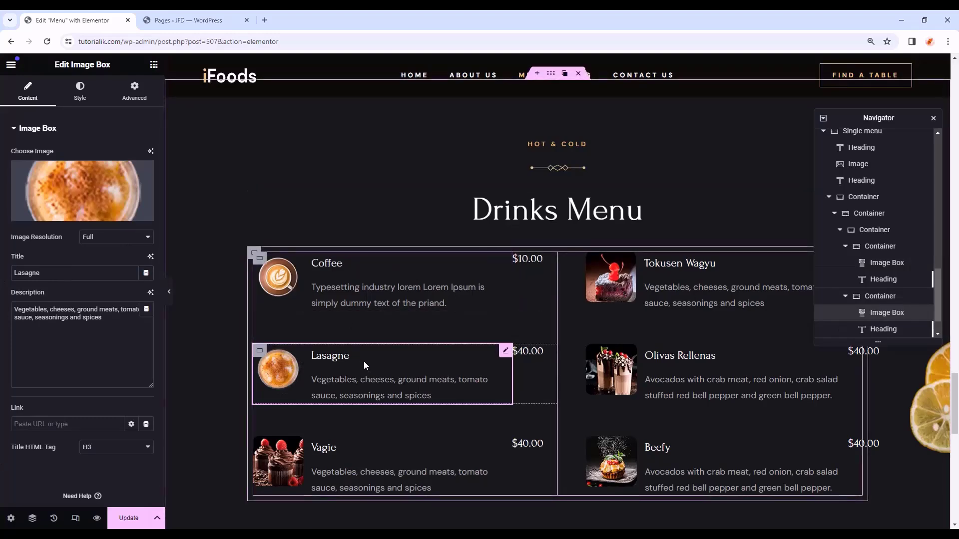
scroll(363, 361, "down", 1)
left_click(289, 399)
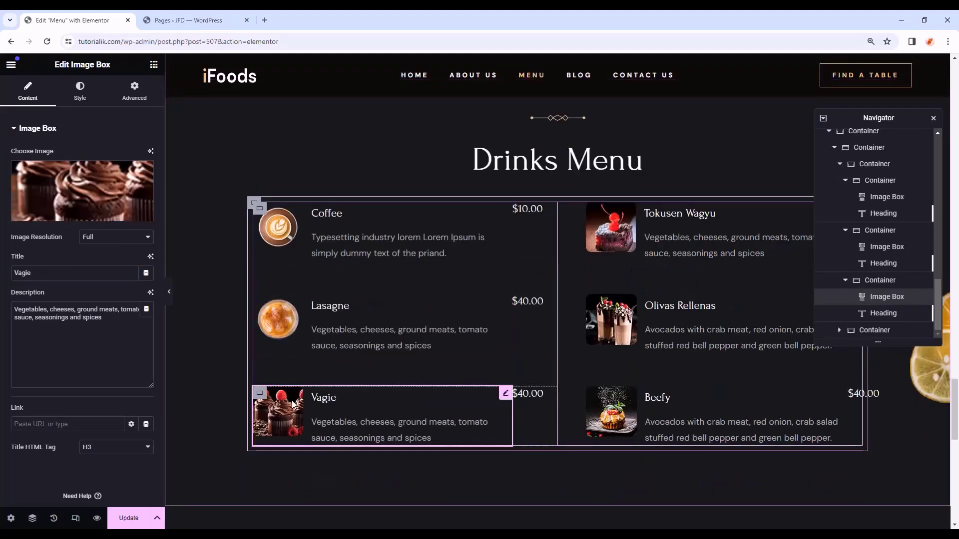
left_click(95, 219)
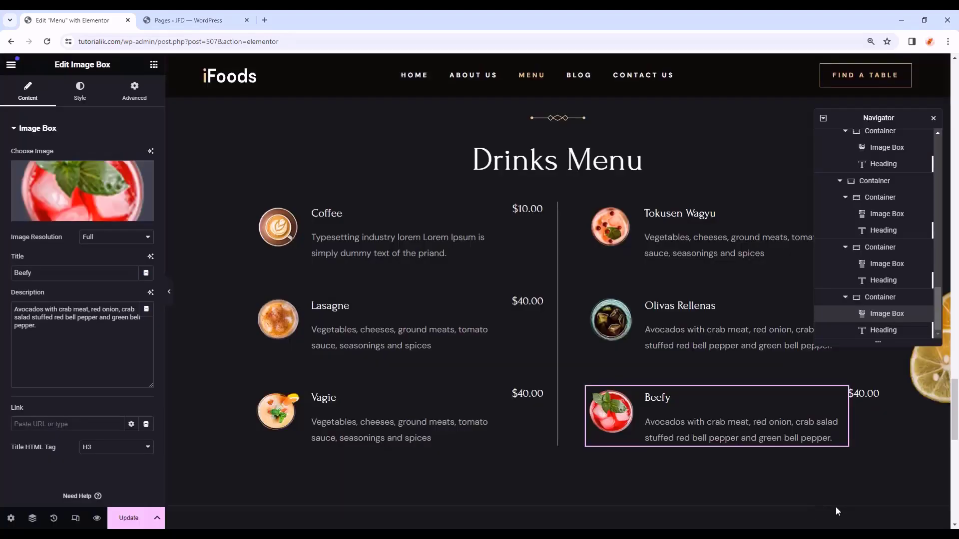
scroll(806, 391, "up", 1)
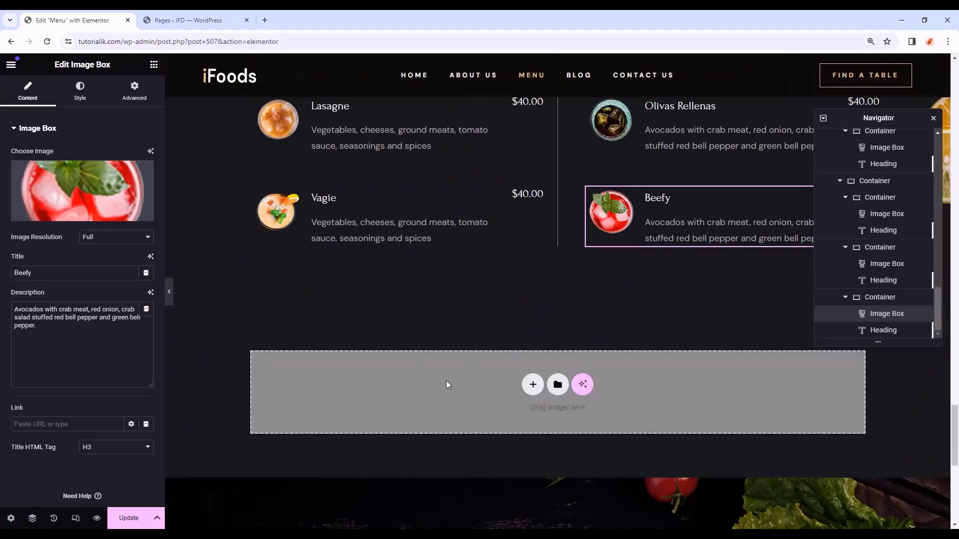
left_click(154, 64)
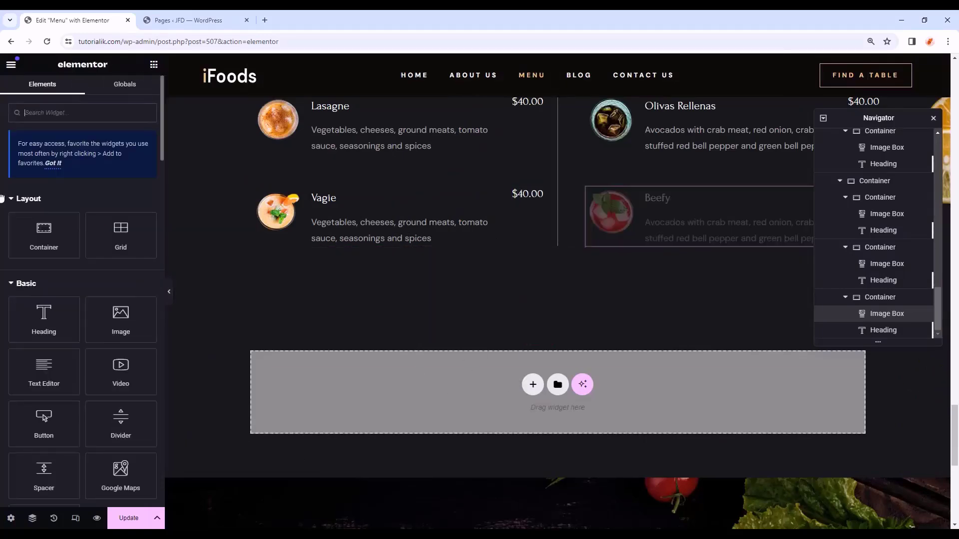
left_click_drag(42, 232, 588, 368)
- Give the new container a Classic cucumber-and-dill background, centred, no-repeat, cover
left_click(78, 90)
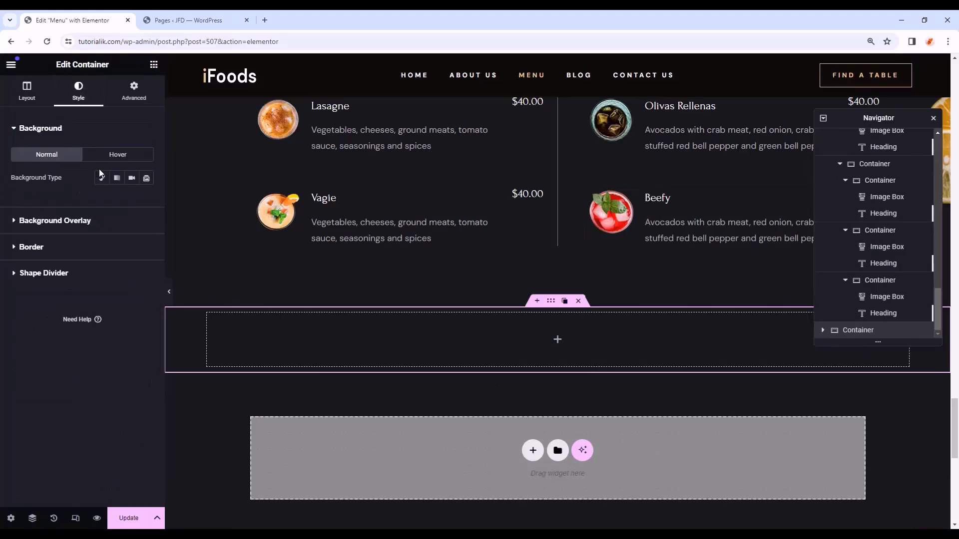
left_click(102, 178)
left_click(93, 254)
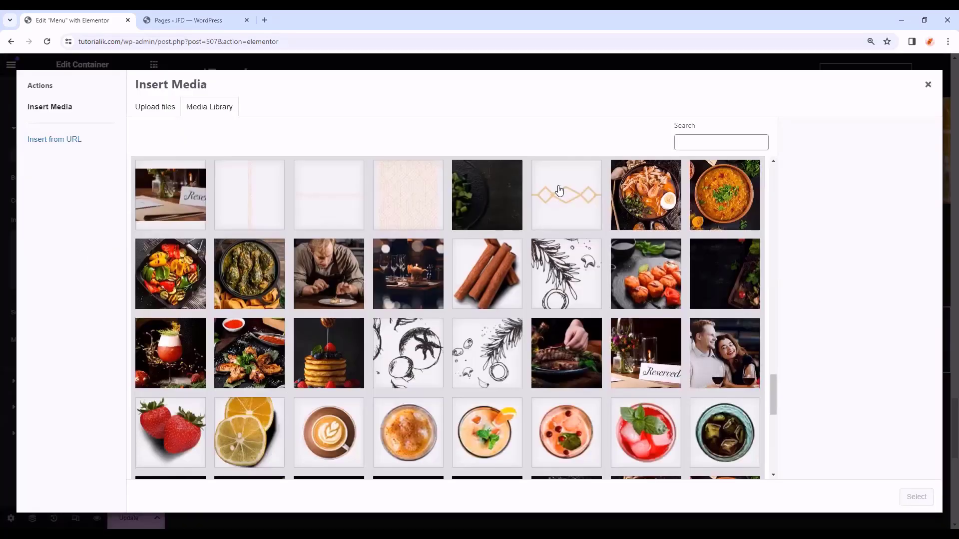
left_click(508, 213)
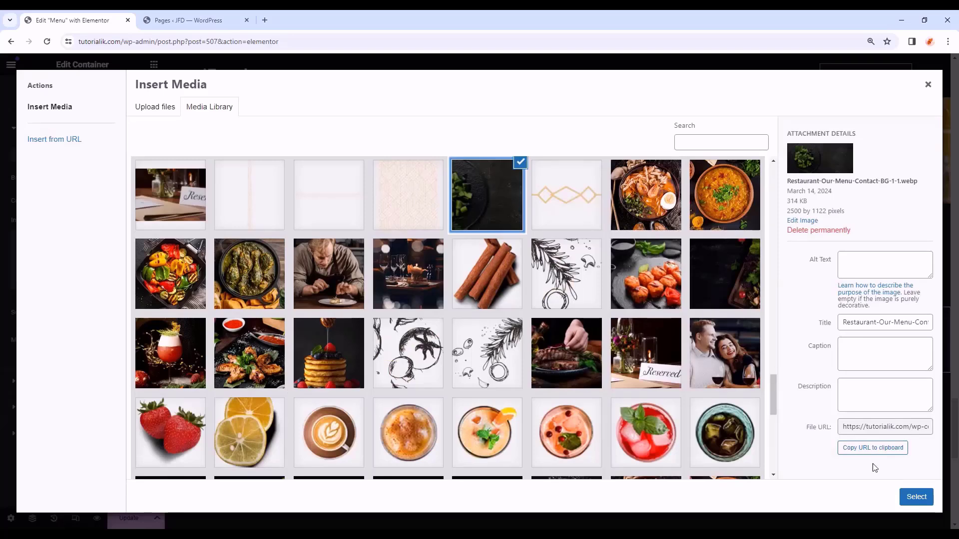
left_click(916, 496)
scroll(108, 305, "down", 2)
left_click(110, 304)
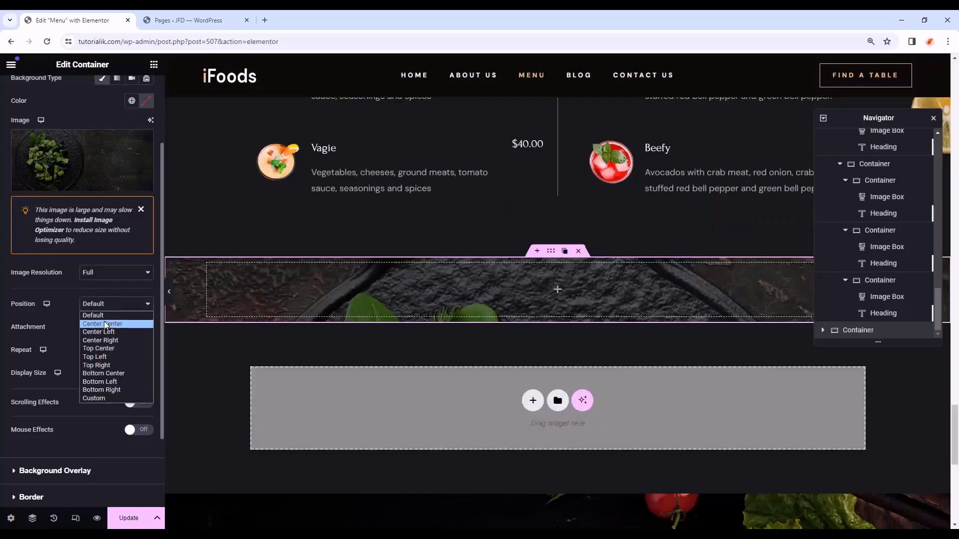
left_click(111, 325)
left_click(102, 327)
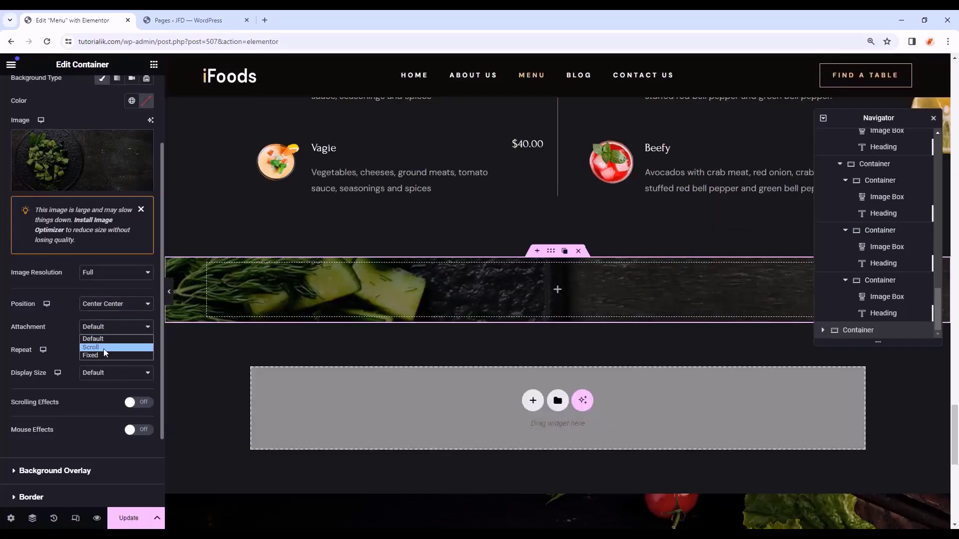
left_click(102, 351)
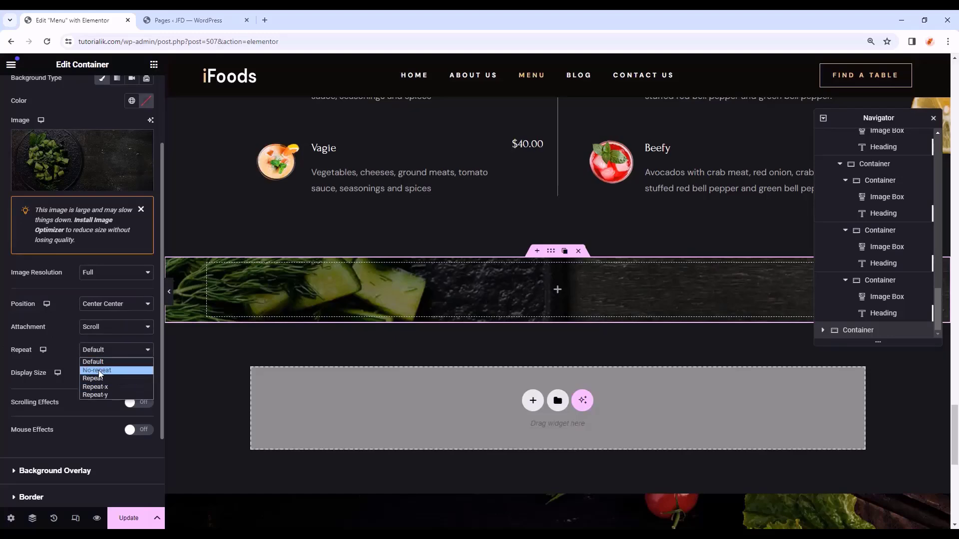
left_click(102, 379)
left_click(101, 399)
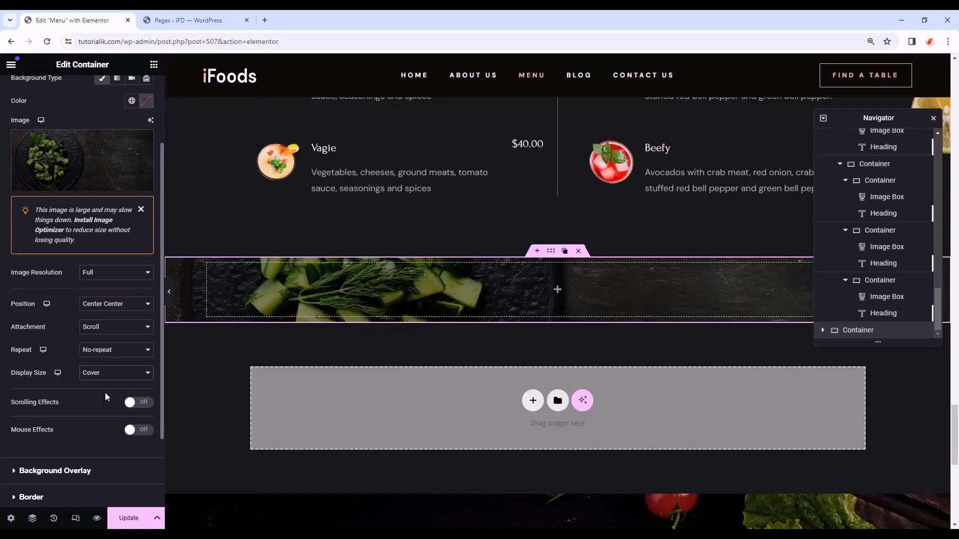
scroll(105, 392, "up", 2)
- Set the container's padding to 110 px top and bottom
left_click(133, 93)
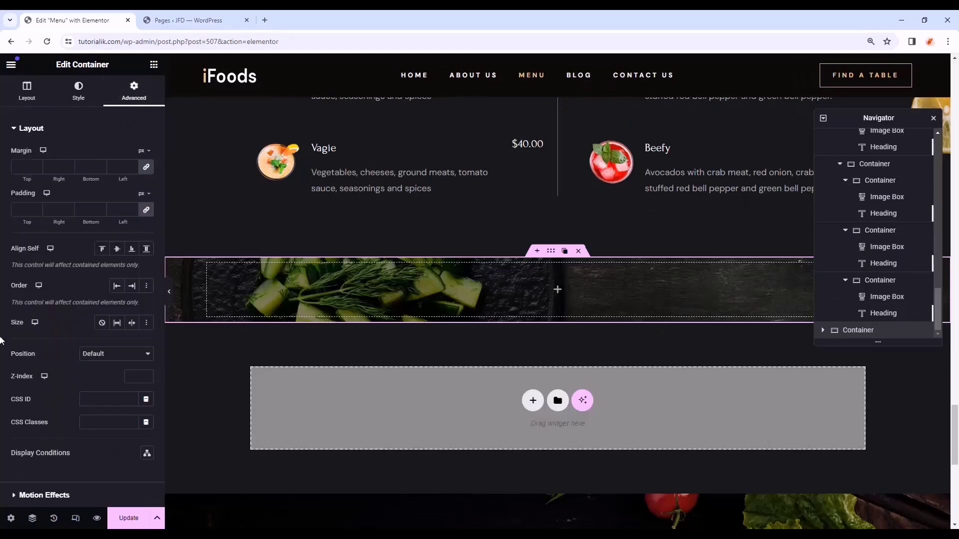
left_click(146, 209)
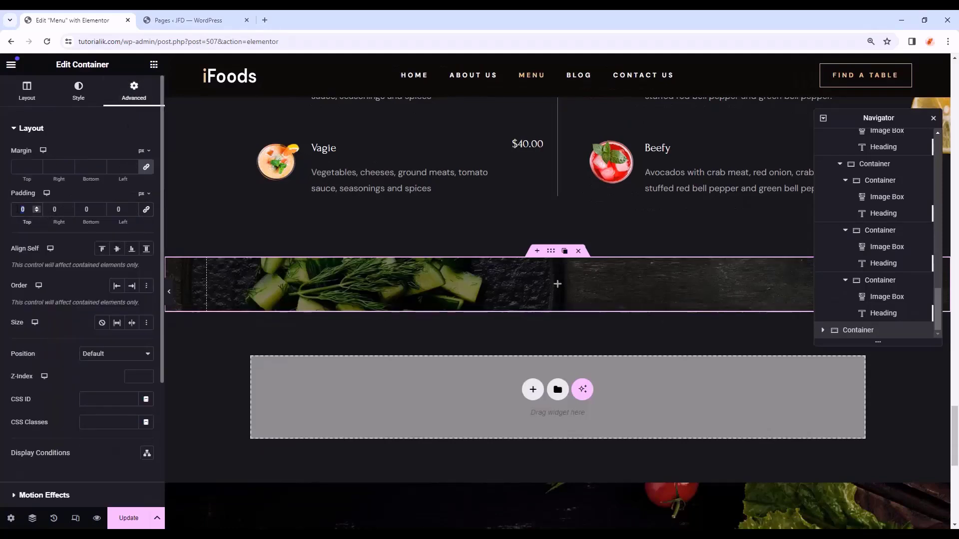
type("110")
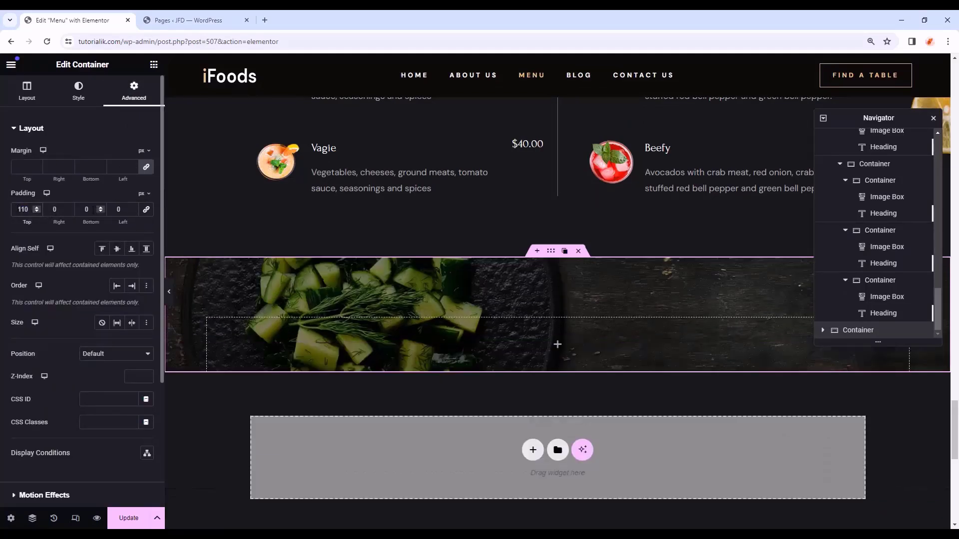
type("110")
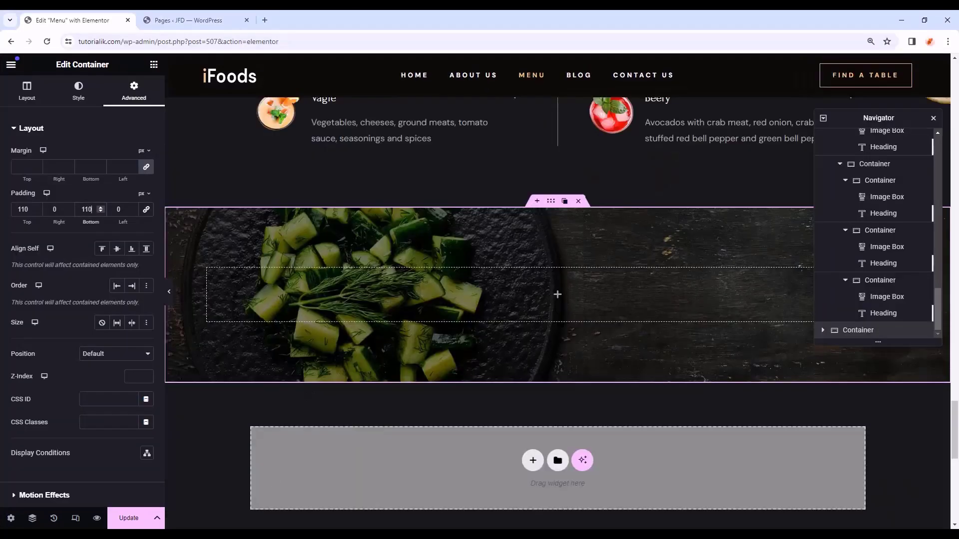
scroll(549, 320, "up", 1)
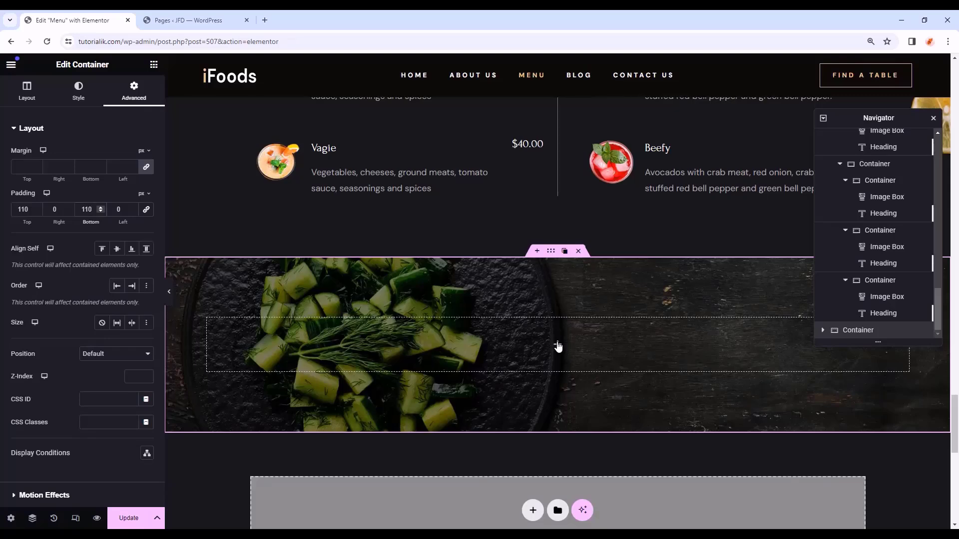
- Copy the Home page's Reservation Section container and paste it into the Menu page's cucumber container
left_click(190, 20)
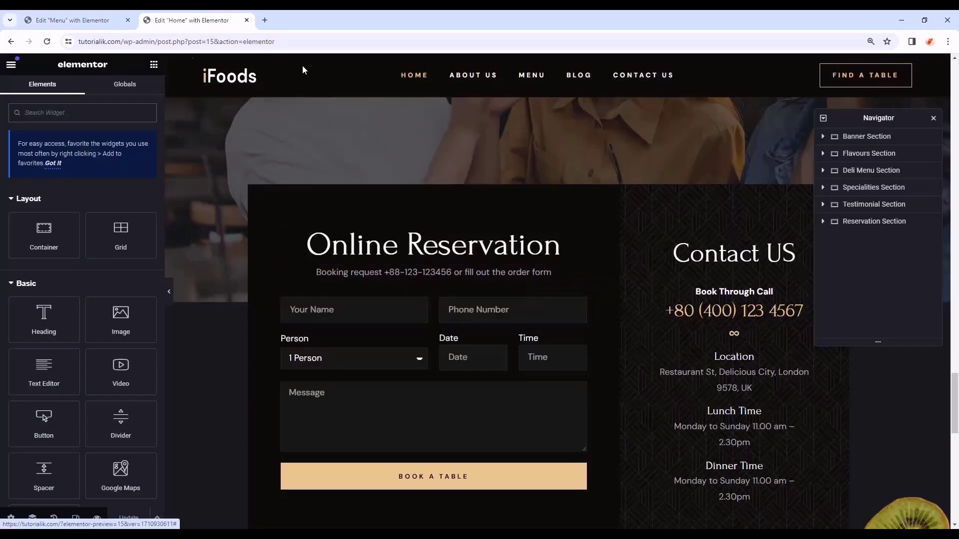
left_click(870, 238)
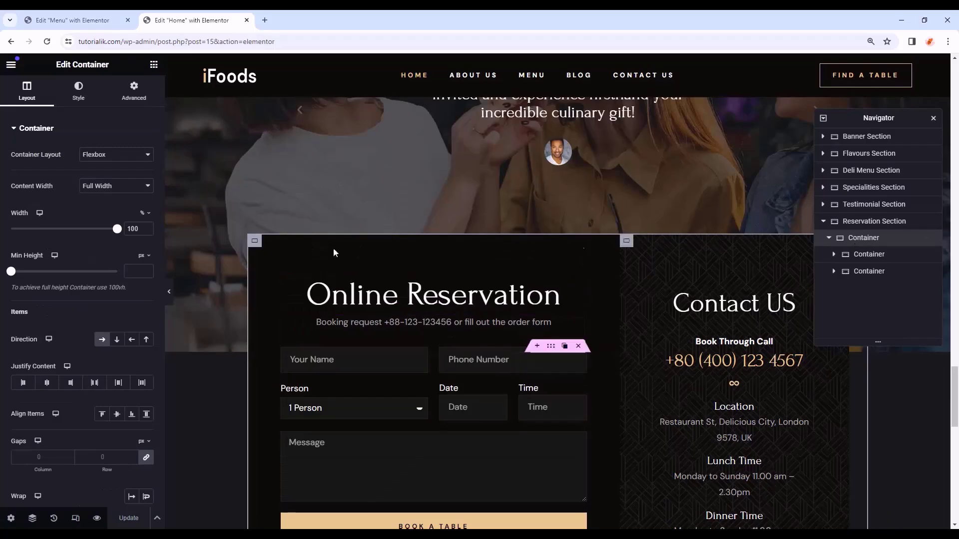
right_click(871, 238)
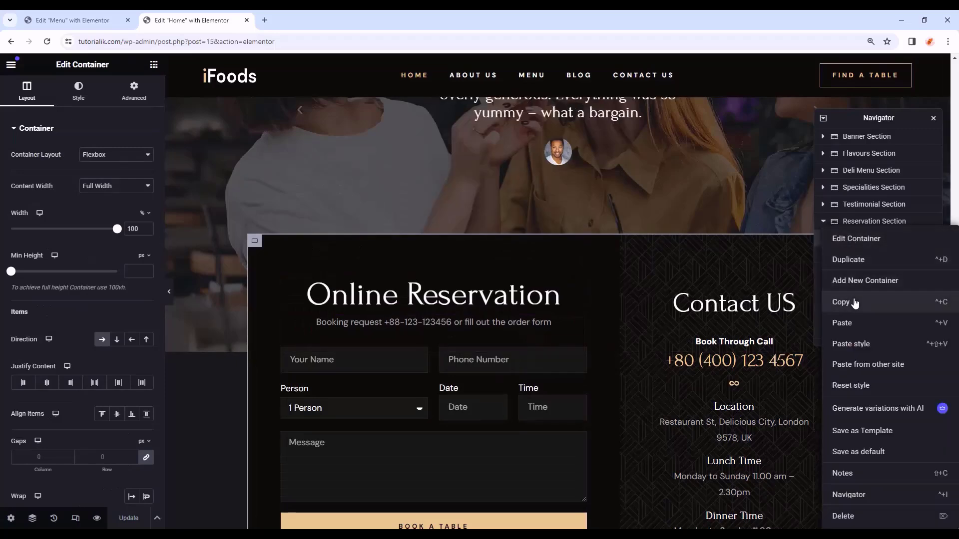
left_click(854, 302)
left_click(75, 20)
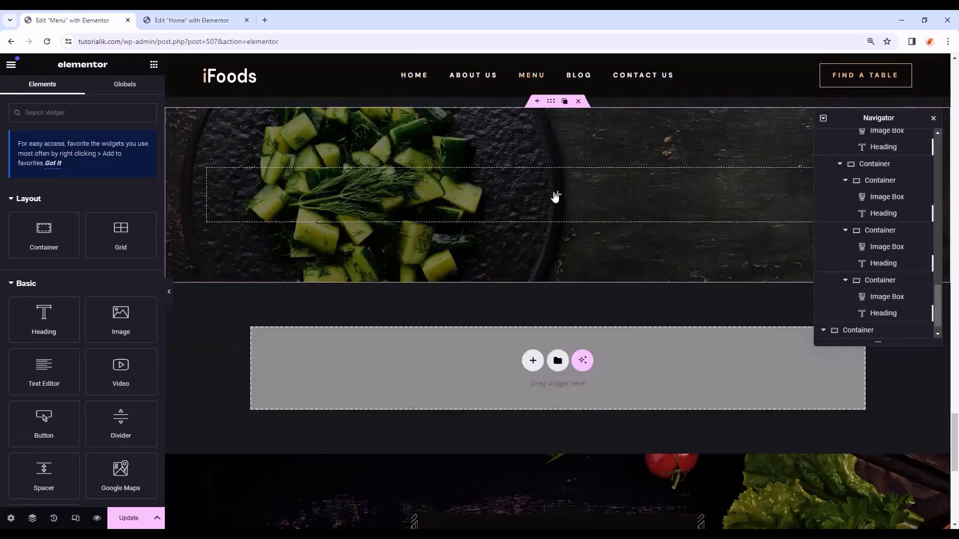
right_click(555, 196)
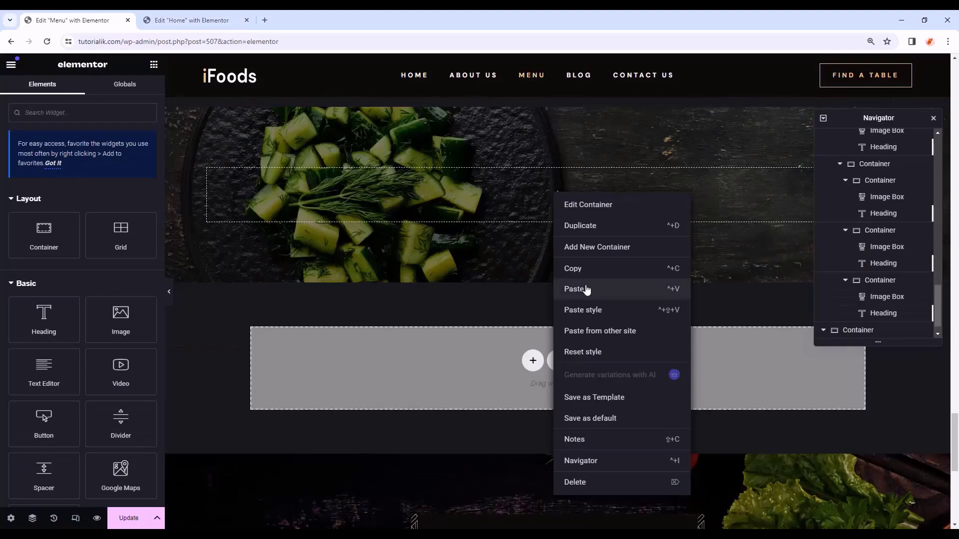
left_click(587, 290)
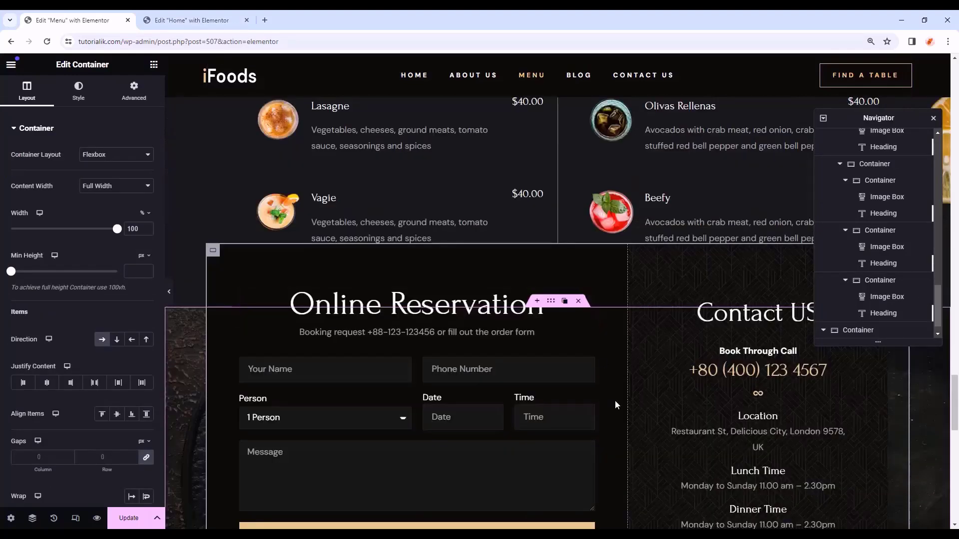
- Set the outer reservation container's top margin to 0
scroll(617, 400, "down", 1)
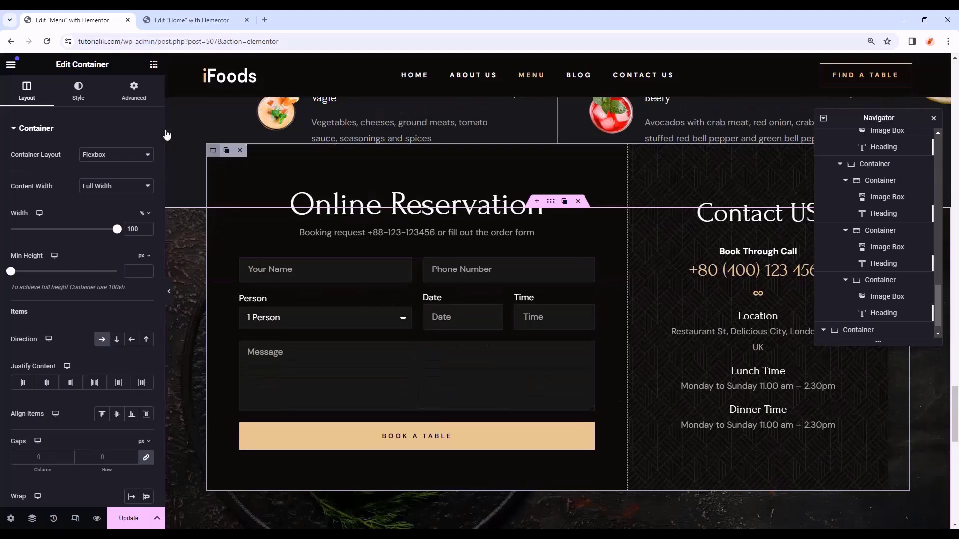
left_click(134, 92)
scroll(410, 255, "up", 2)
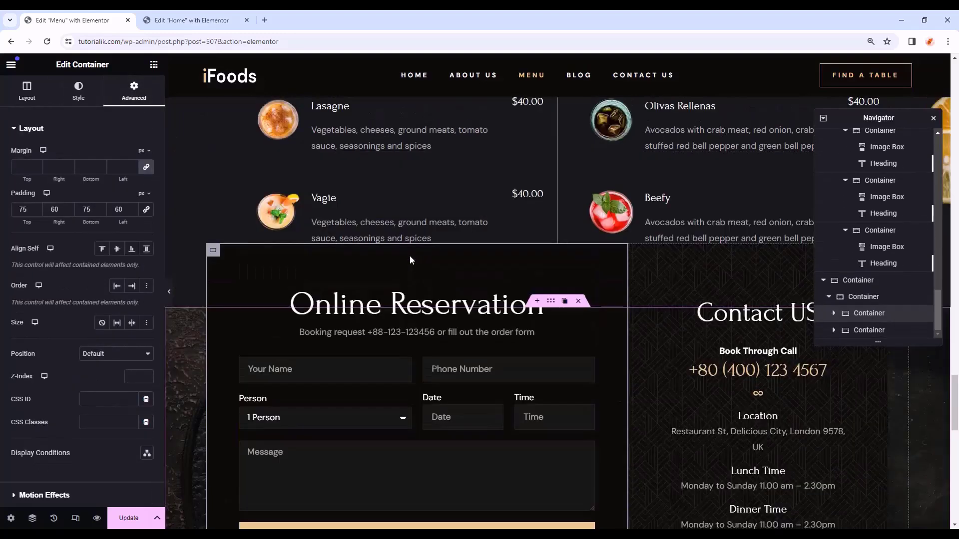
left_click(410, 256)
left_click(128, 97)
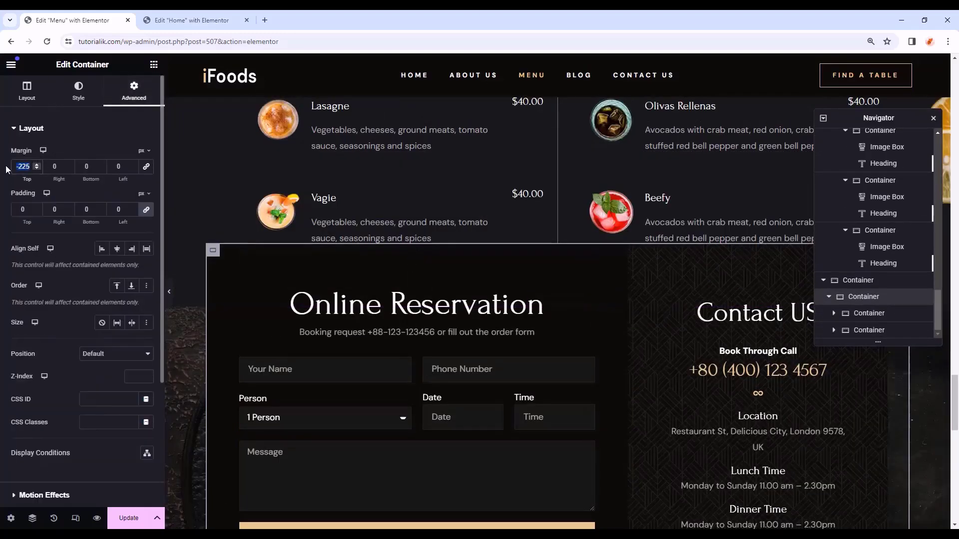
type("0")
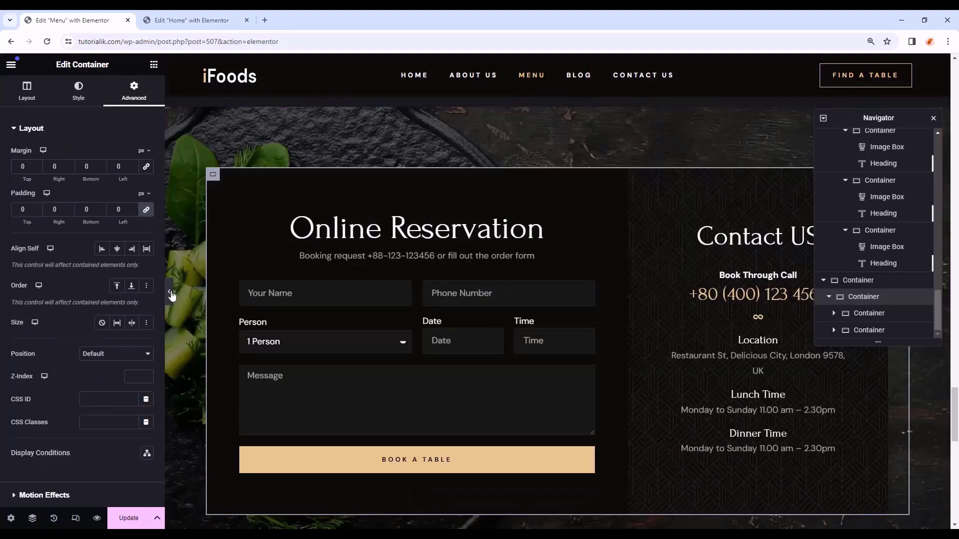
- Preview the page with the editor panel hidden, then switch to tablet view
left_click(172, 294)
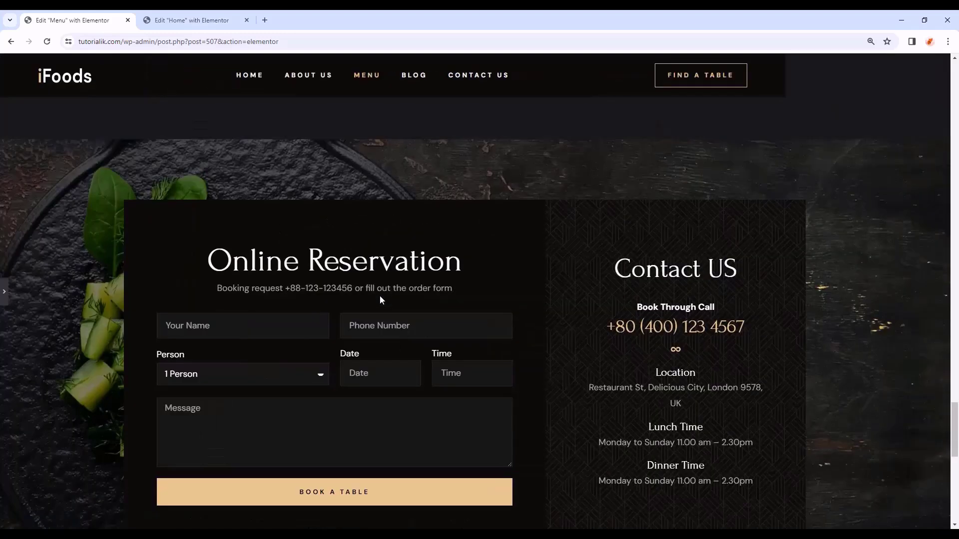
key("ctrl+p")
left_click(76, 518)
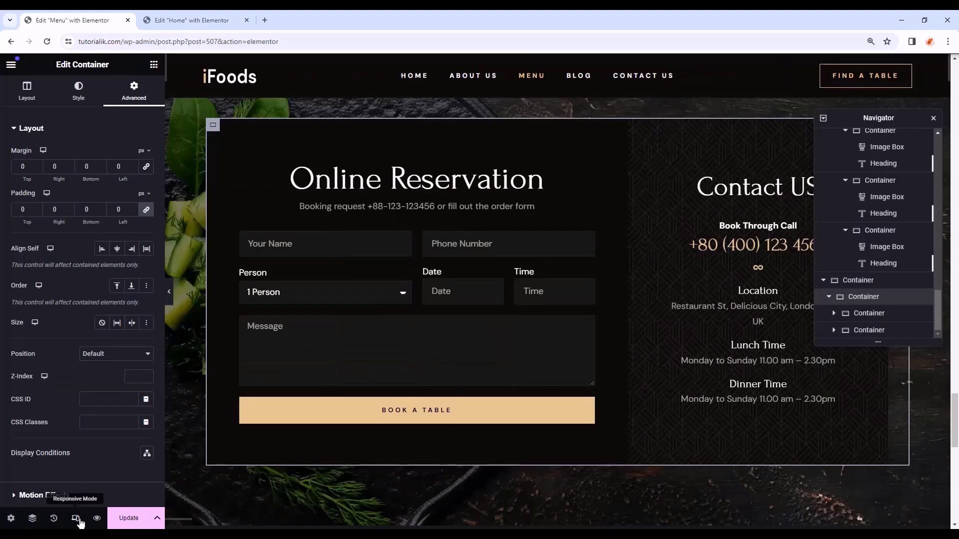
- Set the reservation container's tablet top margin to 0
scroll(589, 305, "up", 2)
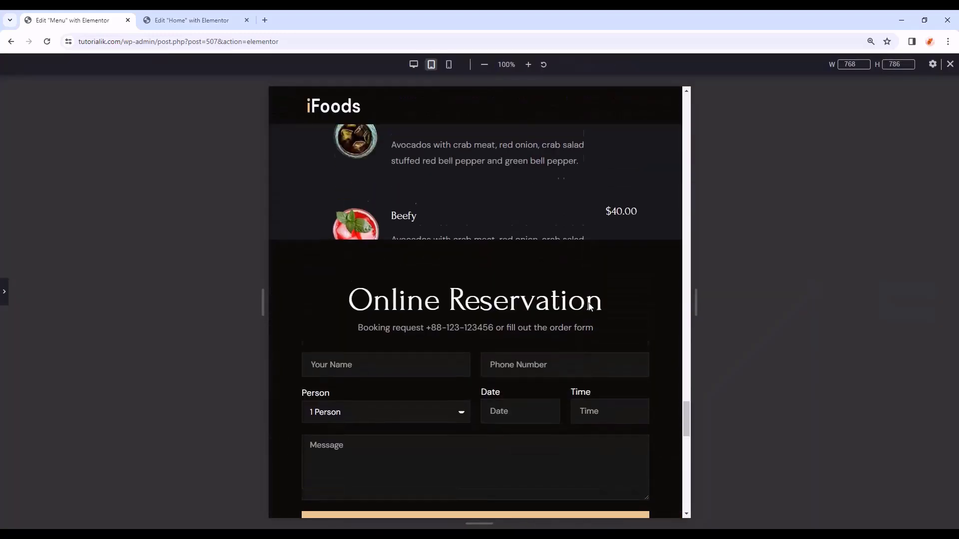
left_click(5, 294)
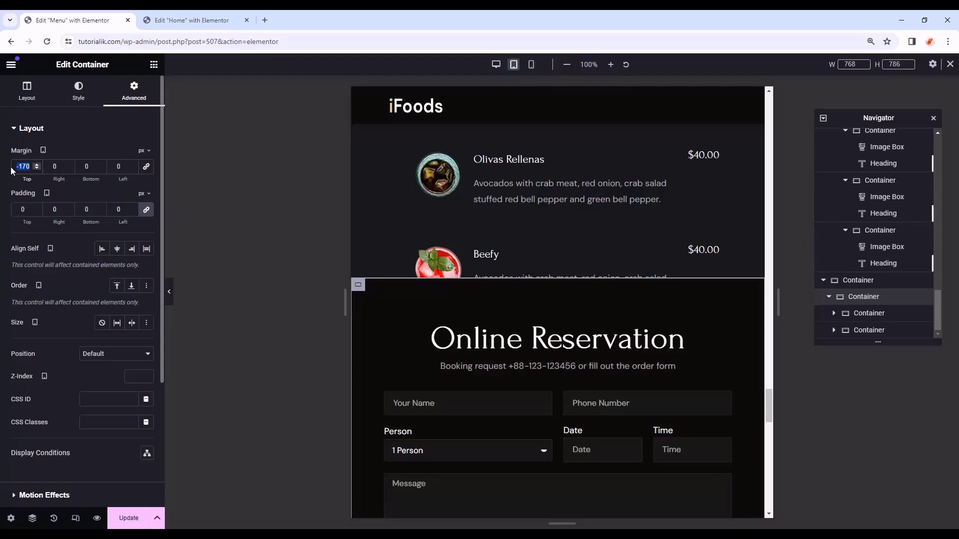
type("0")
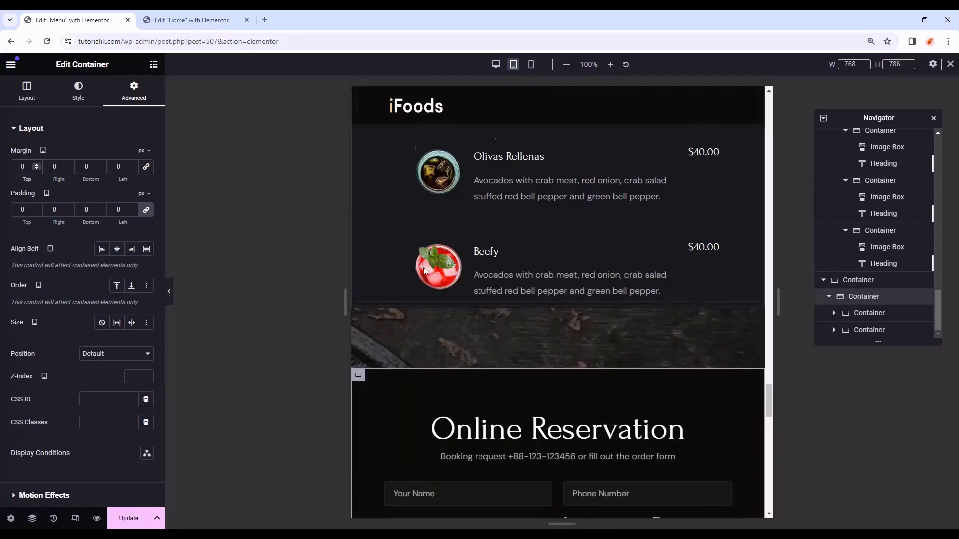
scroll(474, 311, "down", 5)
scroll(494, 326, "up", 10)
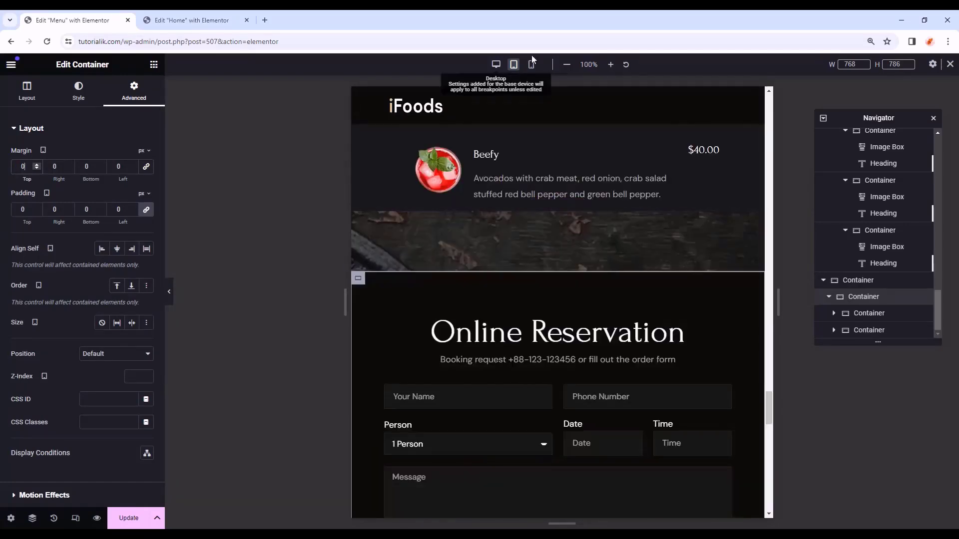
- Check the page layout in the Mobile Portrait preview
left_click(532, 69)
scroll(615, 289, "down", 10)
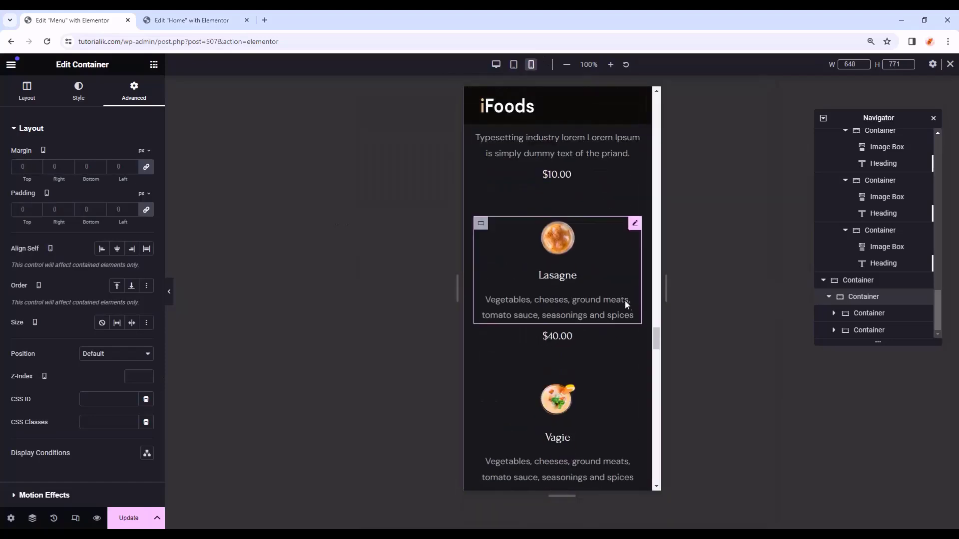
left_click_drag(653, 399, 663, 104)
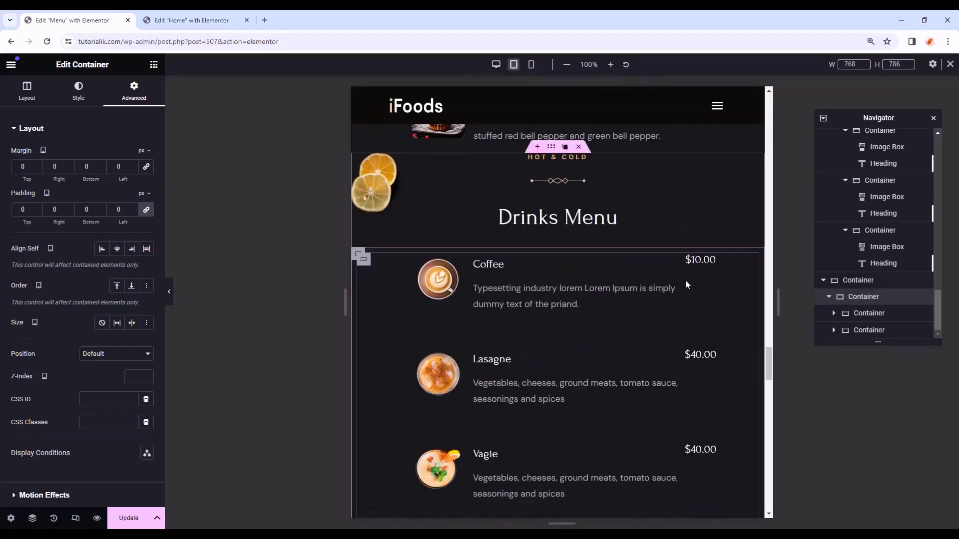
scroll(699, 285, "up", 9)
left_click_drag(769, 321, 769, 107)
scroll(768, 117, "down", 5)
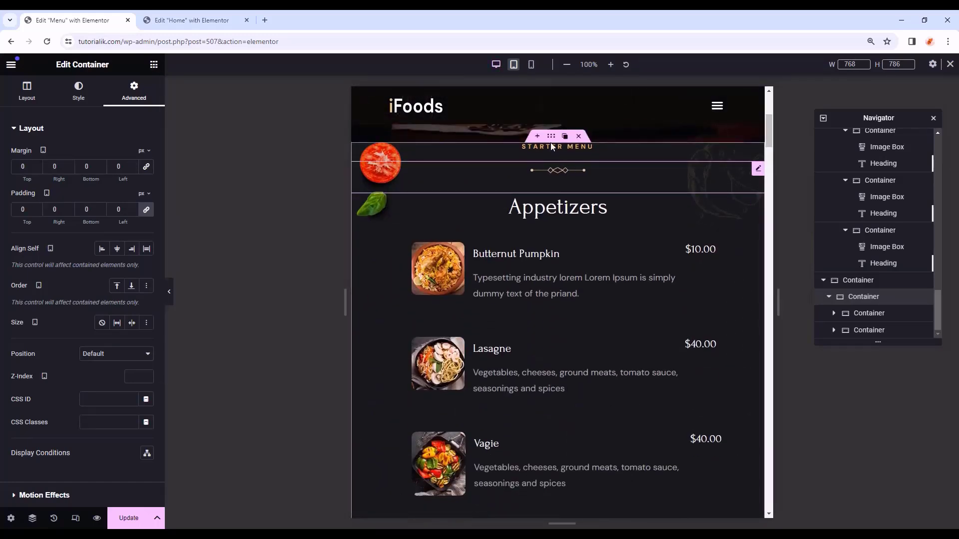
- Give the Starter Menu and Main Dishes containers 50 px top padding on tablet
left_click(552, 137)
left_click(129, 96)
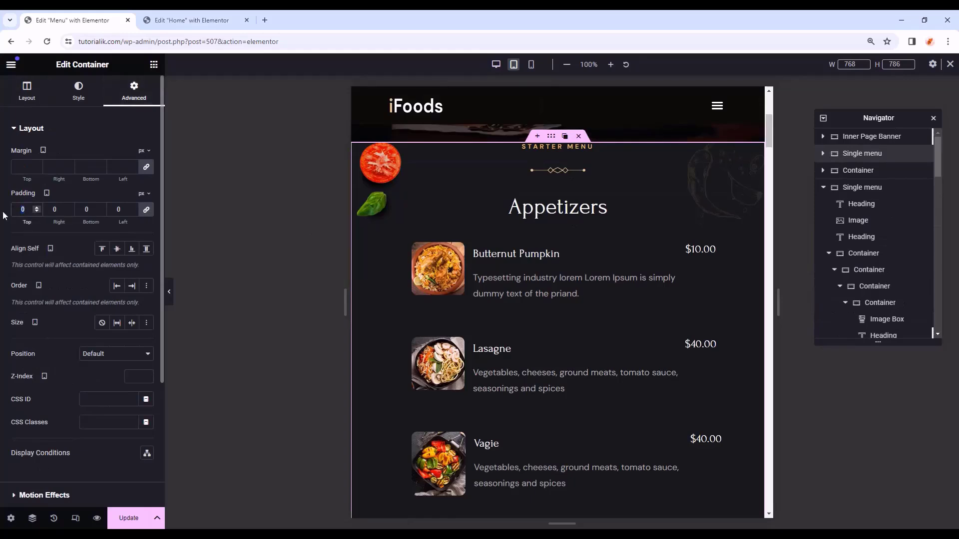
type("50")
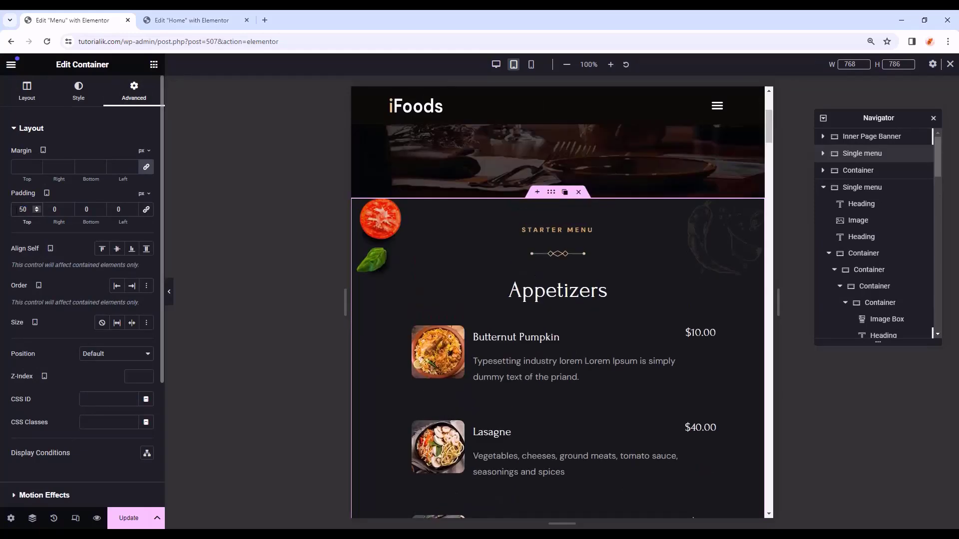
scroll(598, 265, "down", 6)
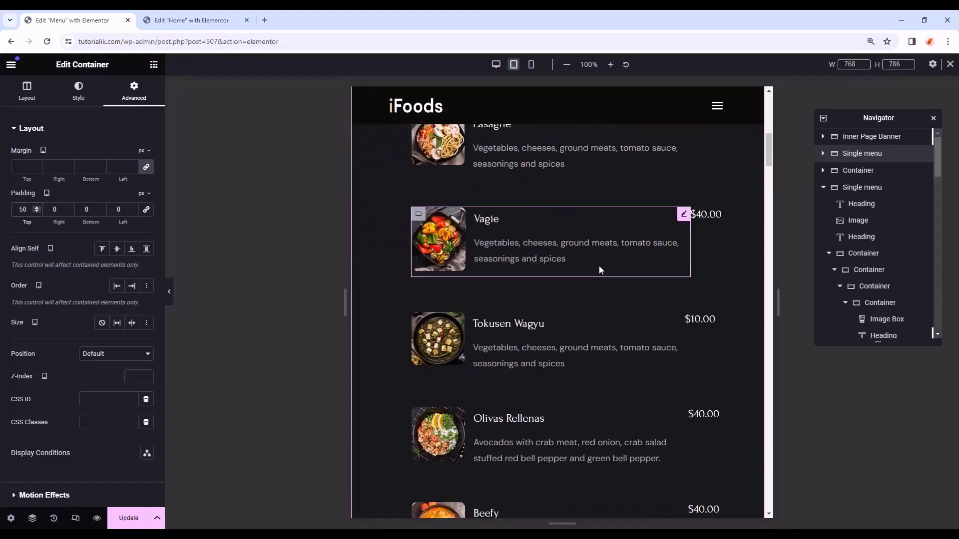
scroll(599, 266, "down", 6)
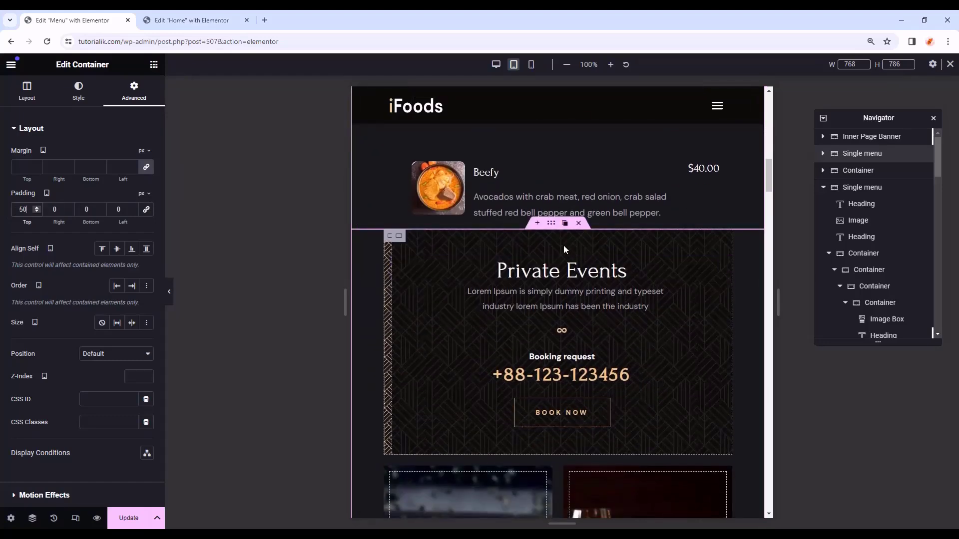
scroll(584, 310, "down", 7)
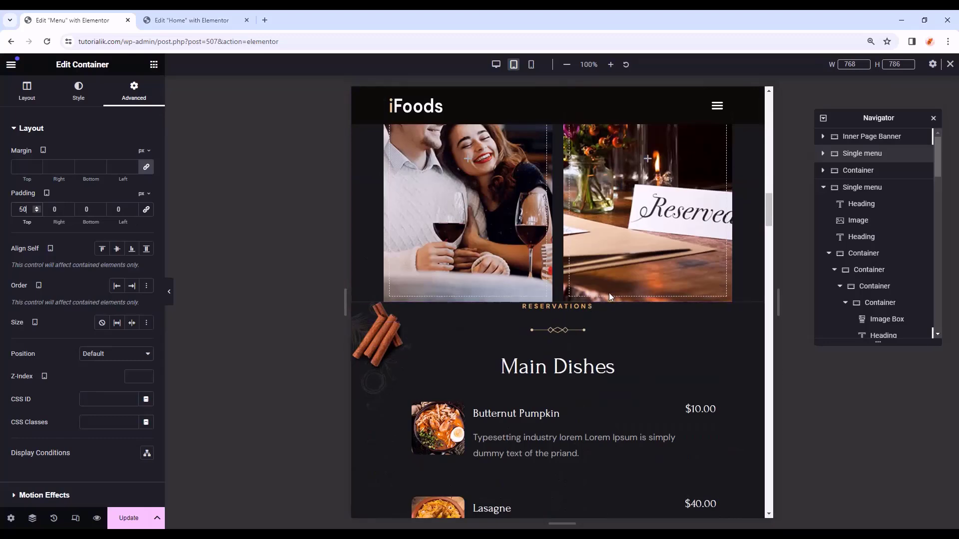
left_click(557, 325)
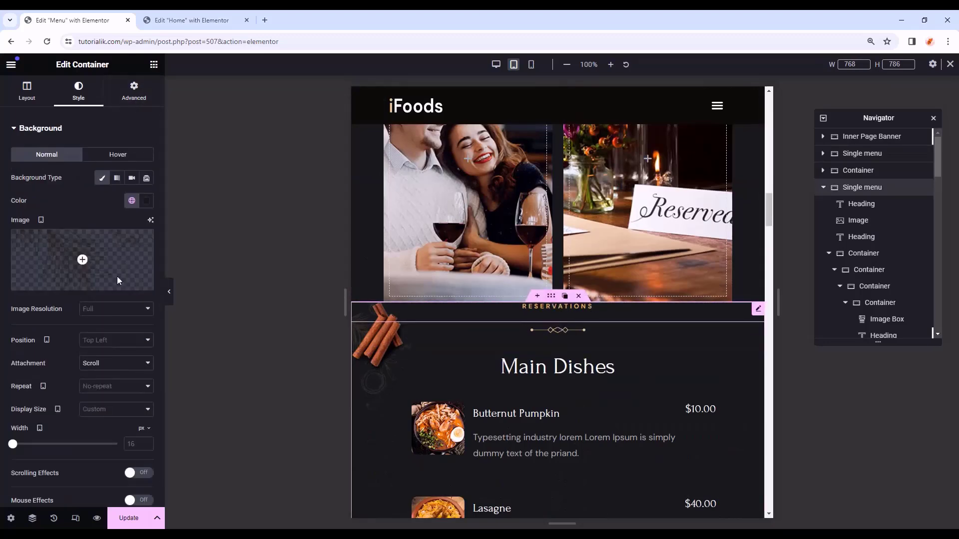
scroll(510, 332, "up", 5)
scroll(511, 332, "down", 5)
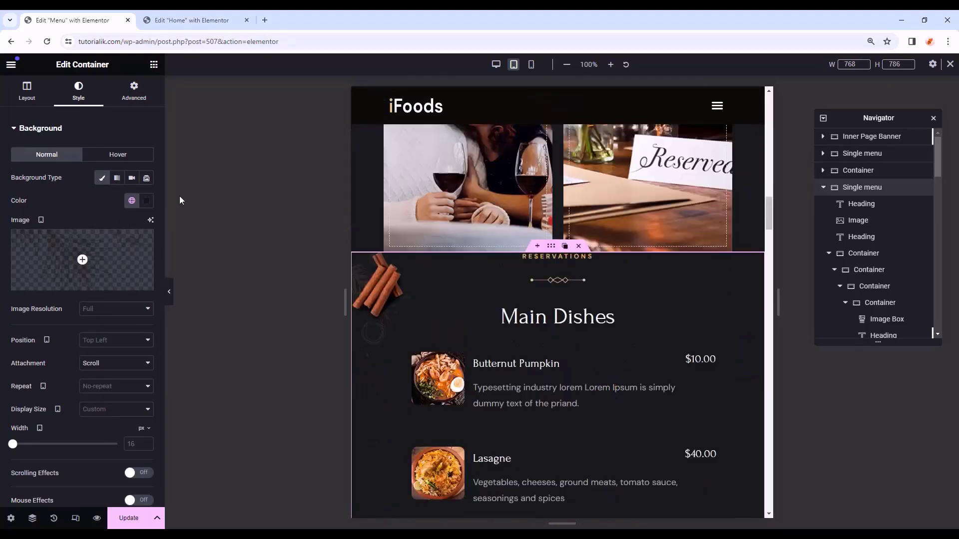
left_click(147, 101)
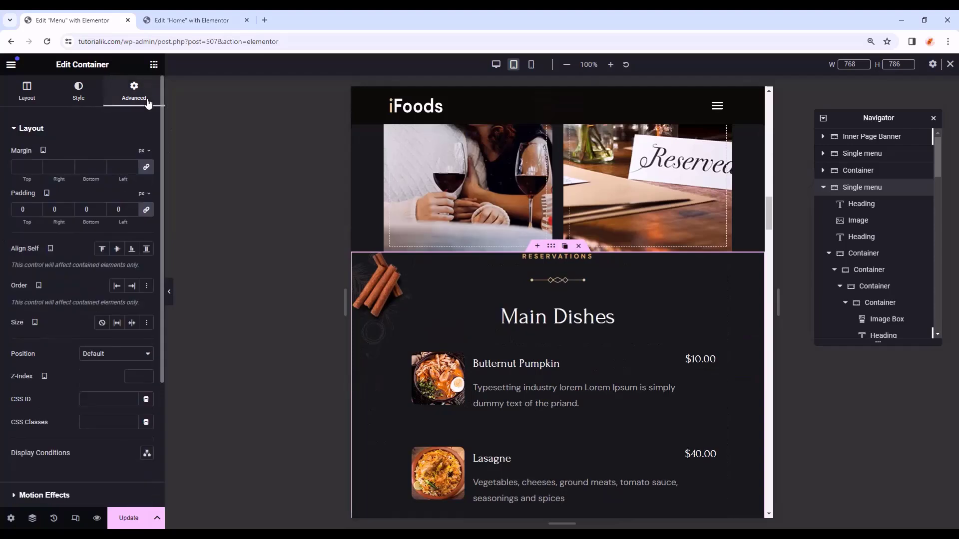
left_click(145, 212)
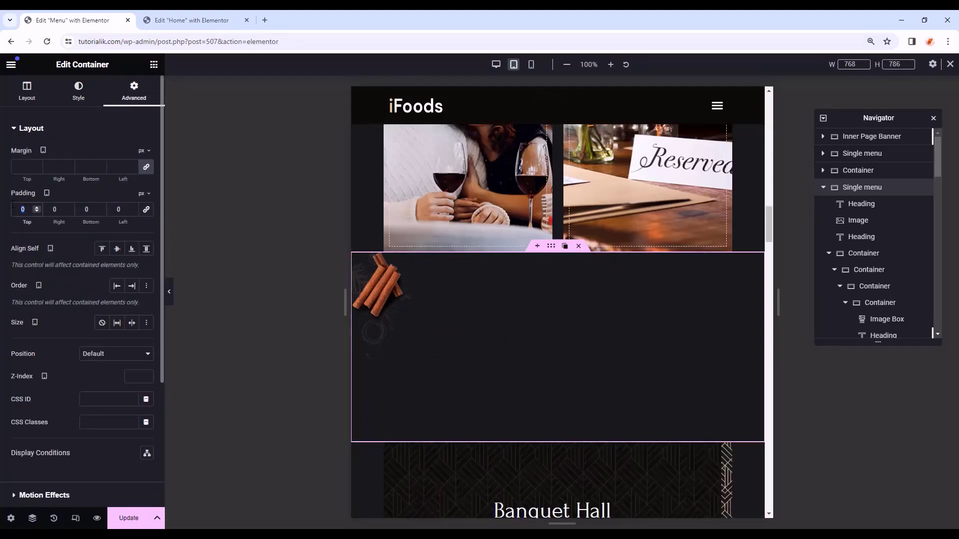
type("50")
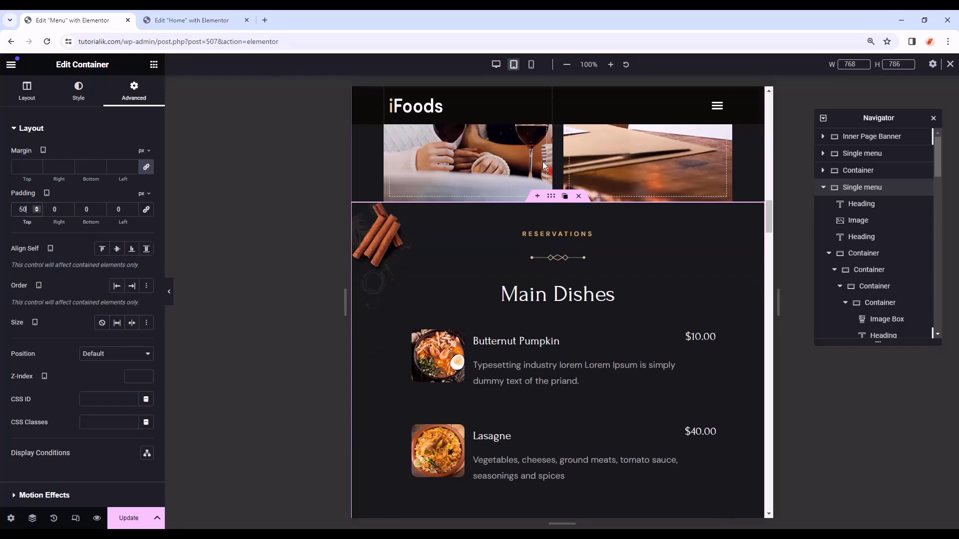
scroll(531, 255, "down", 10)
scroll(529, 257, "down", 10)
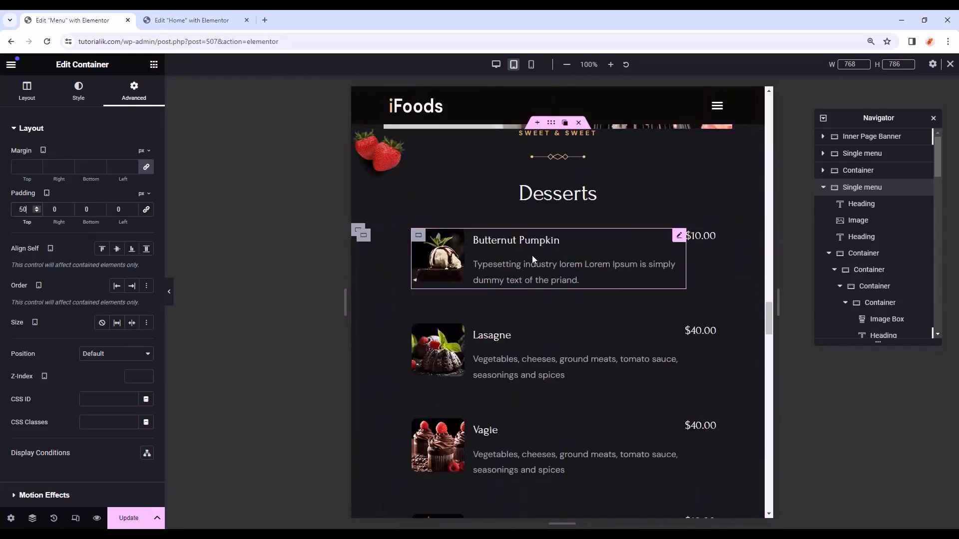
- Give the Desserts and Drinks Menu sections 50 px top padding
left_click(552, 124)
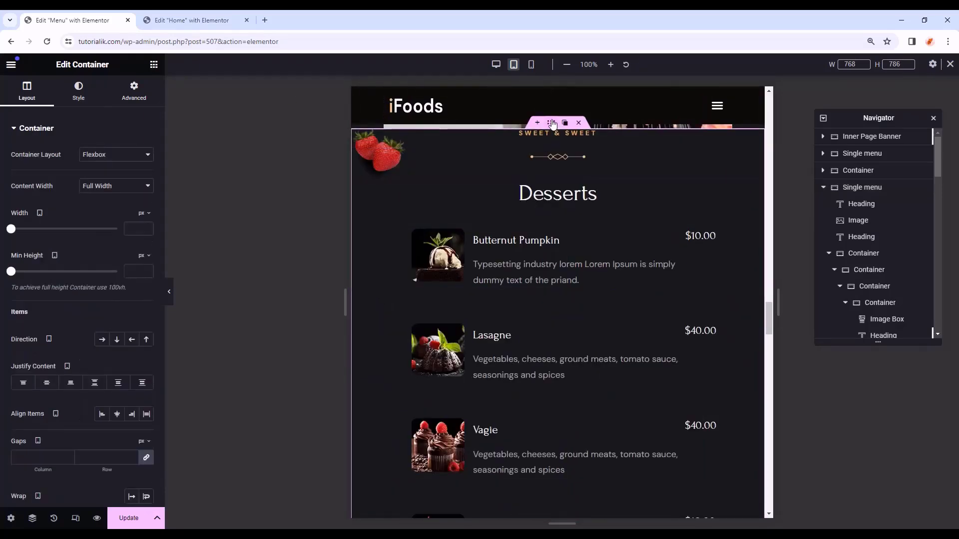
left_click(126, 99)
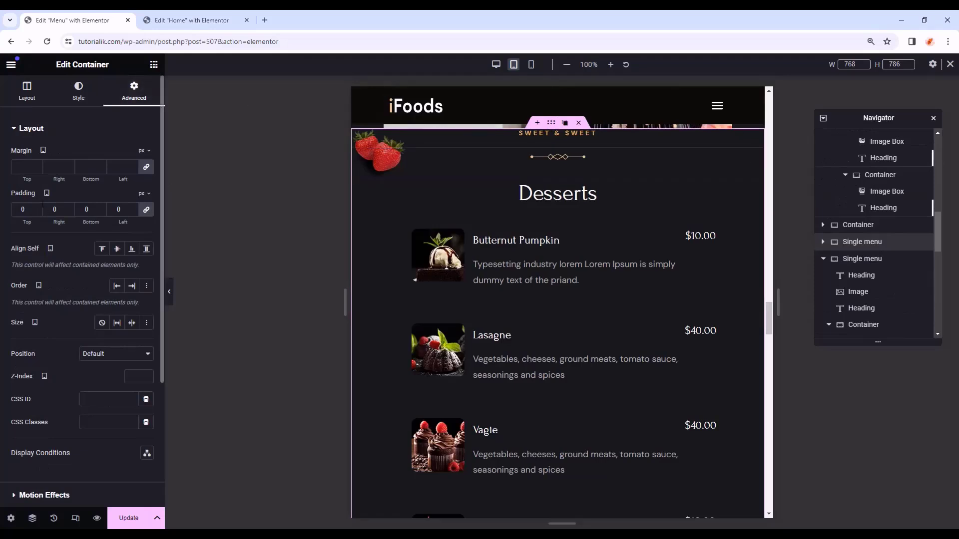
left_click(29, 210)
type("50")
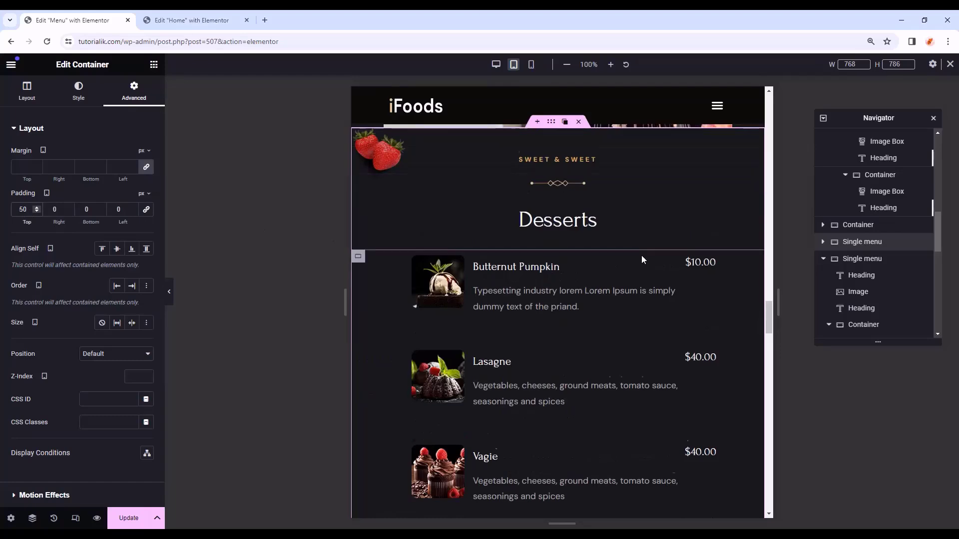
scroll(641, 255, "down", 10)
left_click(550, 195)
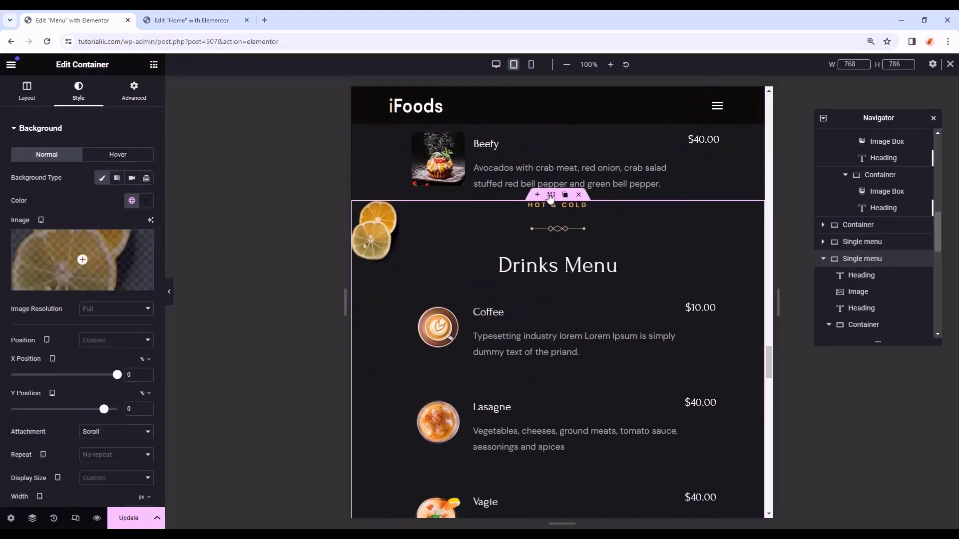
left_click(147, 96)
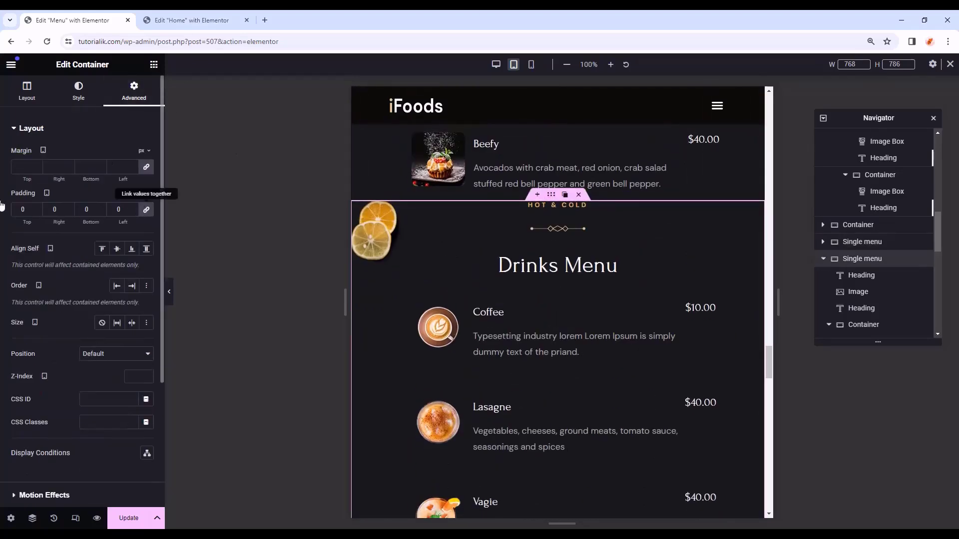
left_click(22, 209)
type("50")
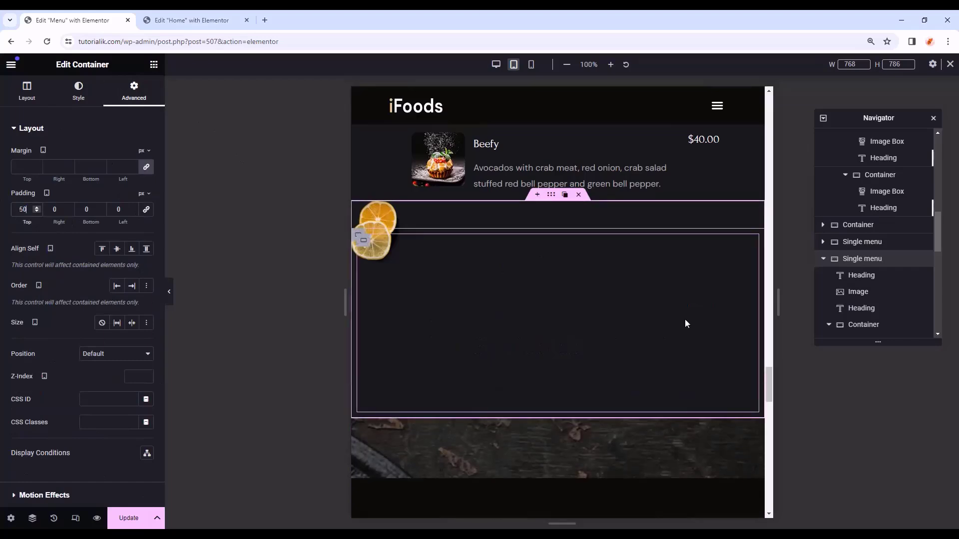
scroll(685, 319, "down", 18)
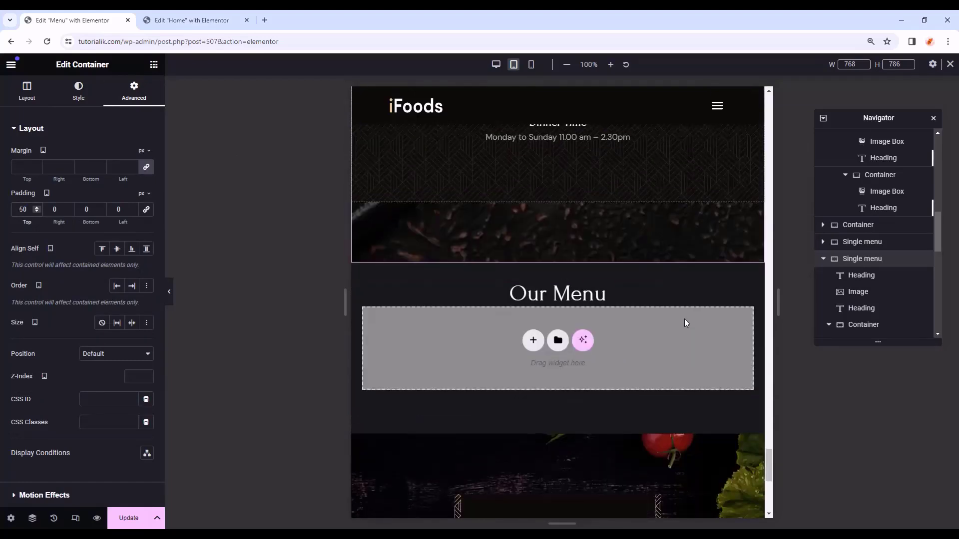
scroll(684, 319, "down", 8)
scroll(728, 367, "up", 10)
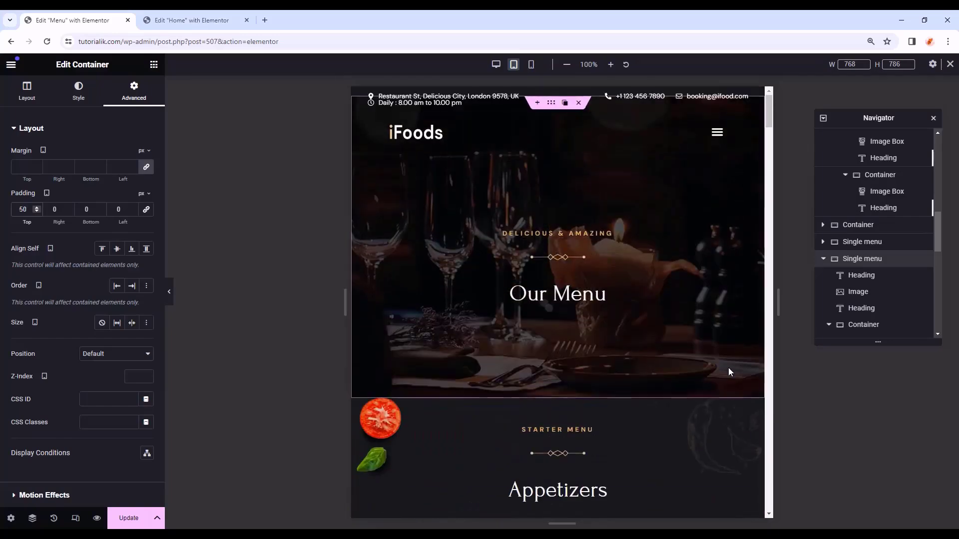
- Check the Menu page at mobile width and save it with Update
left_click(532, 68)
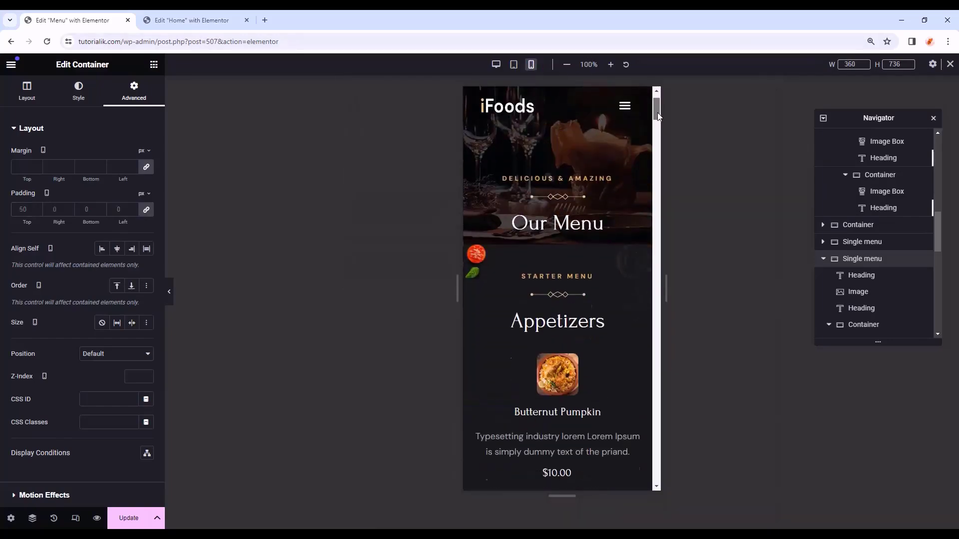
left_click_drag(658, 113, 658, 241)
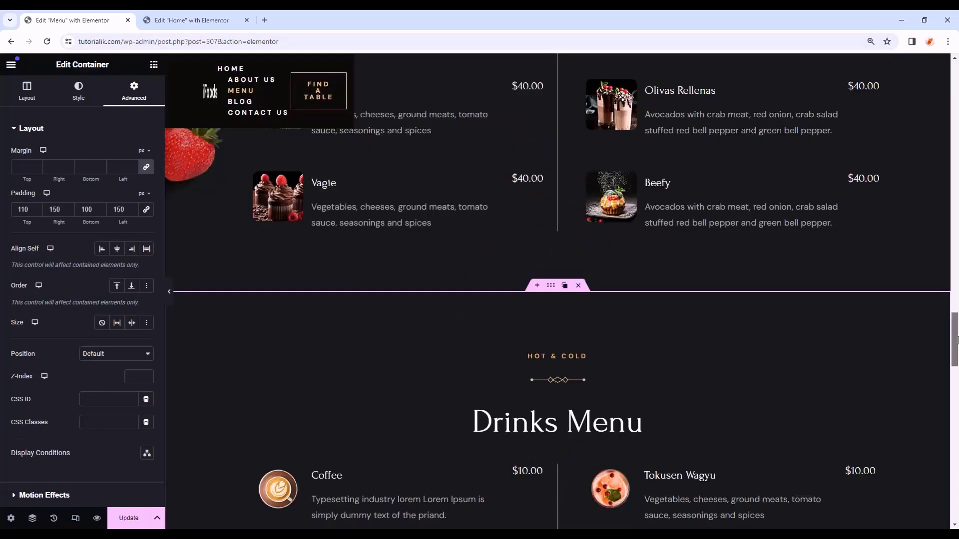
left_click_drag(957, 340, 957, 85)
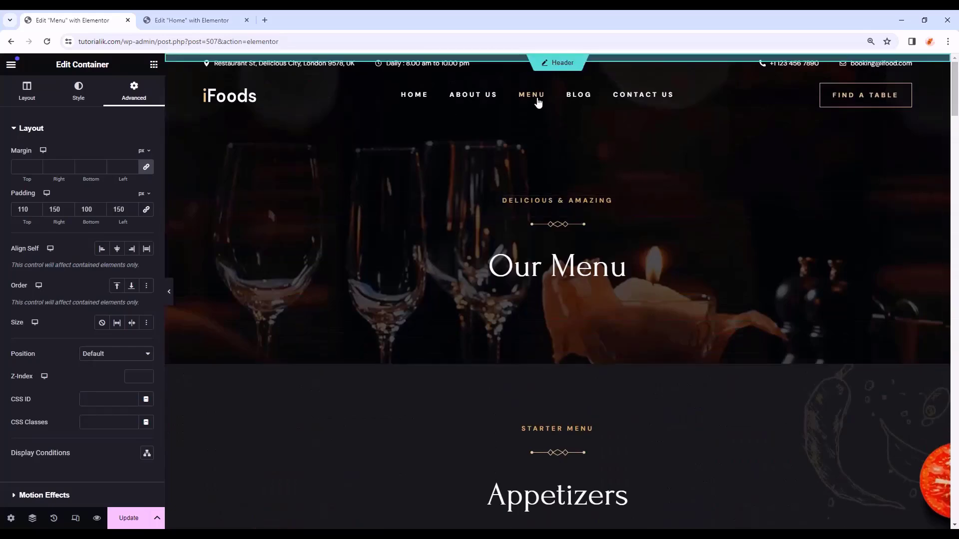
scroll(833, 210, "down", 20)
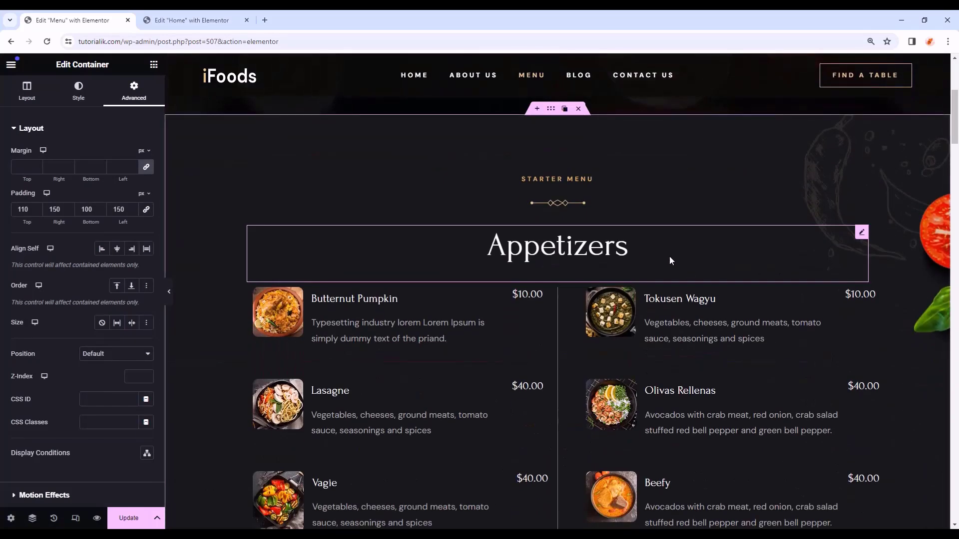
scroll(576, 76, "down", 20)
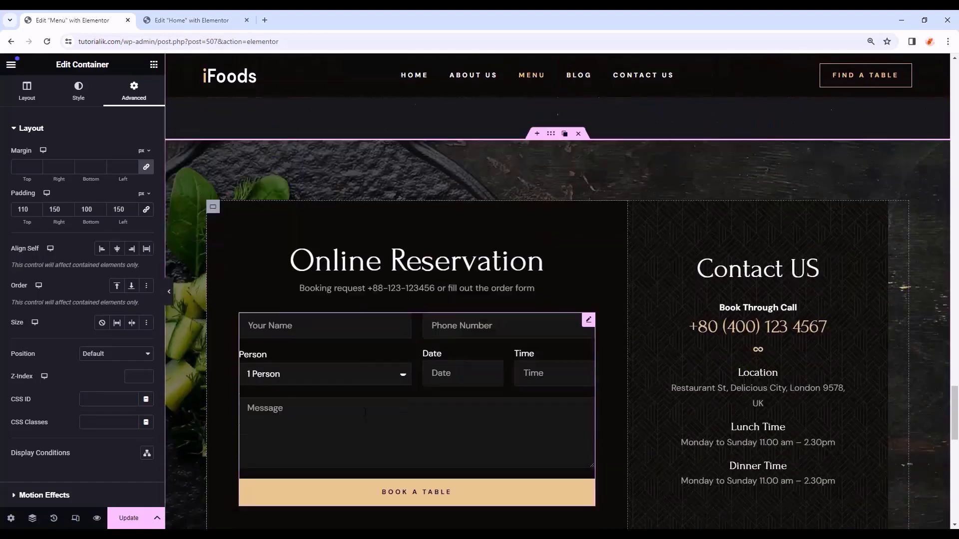
left_click(140, 526)
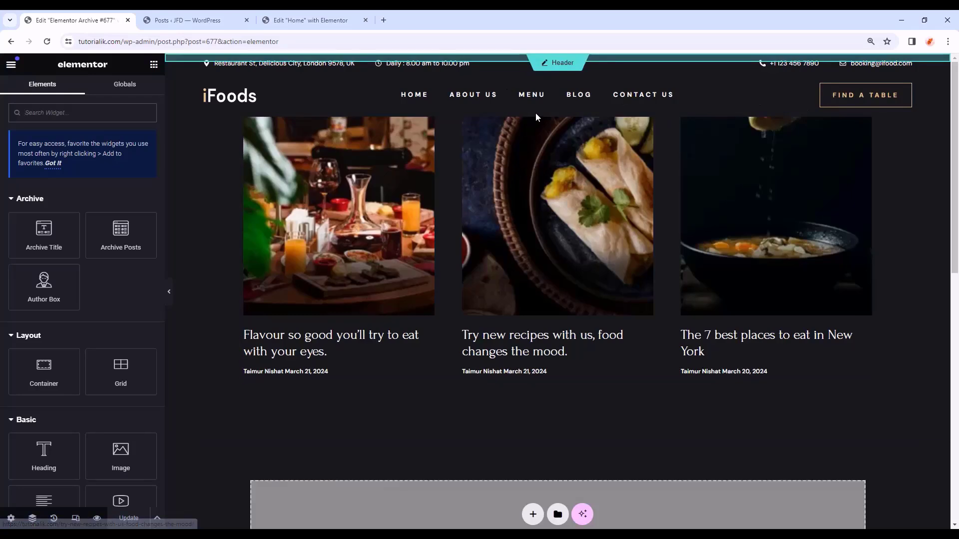
- Open the About Us page in Elementor and copy its Inner Page Banner section
left_click(320, 20)
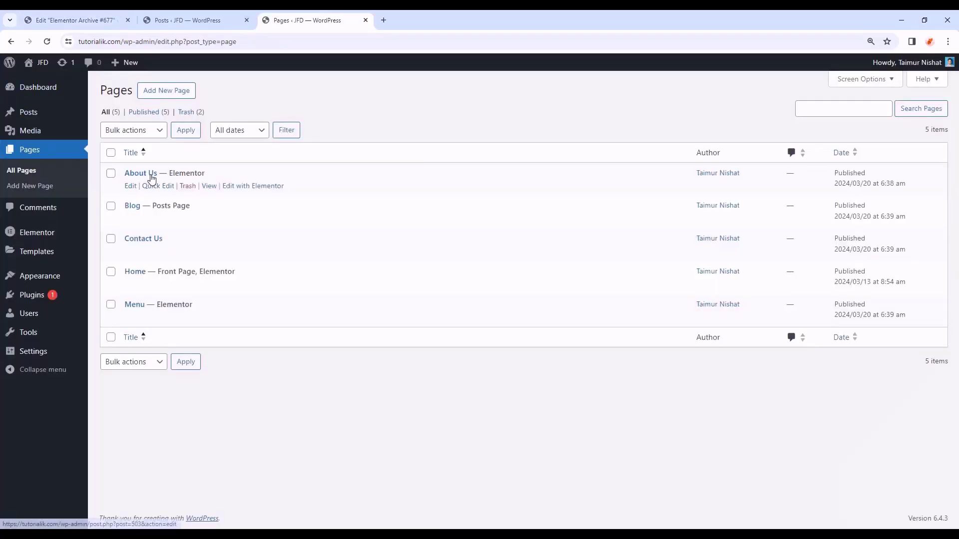
left_click(243, 189)
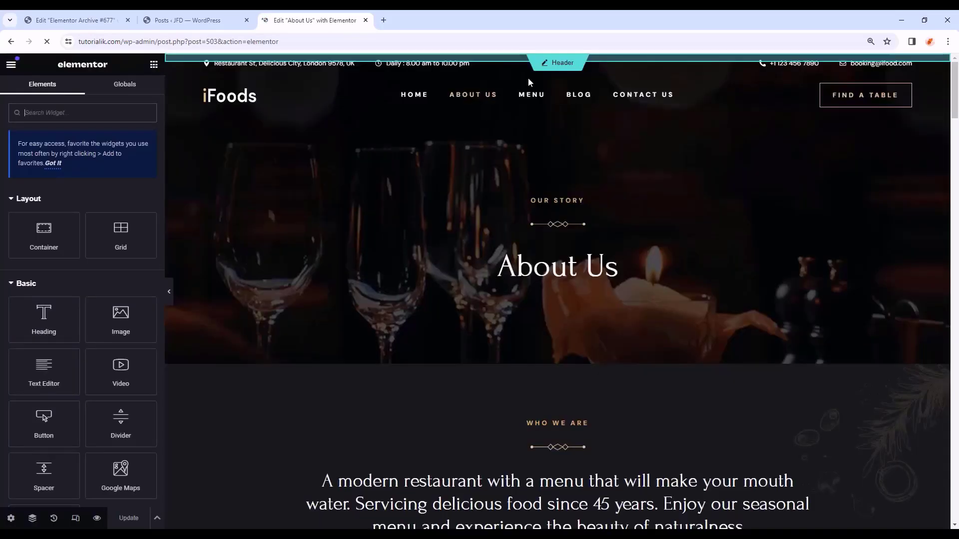
left_click(542, 228)
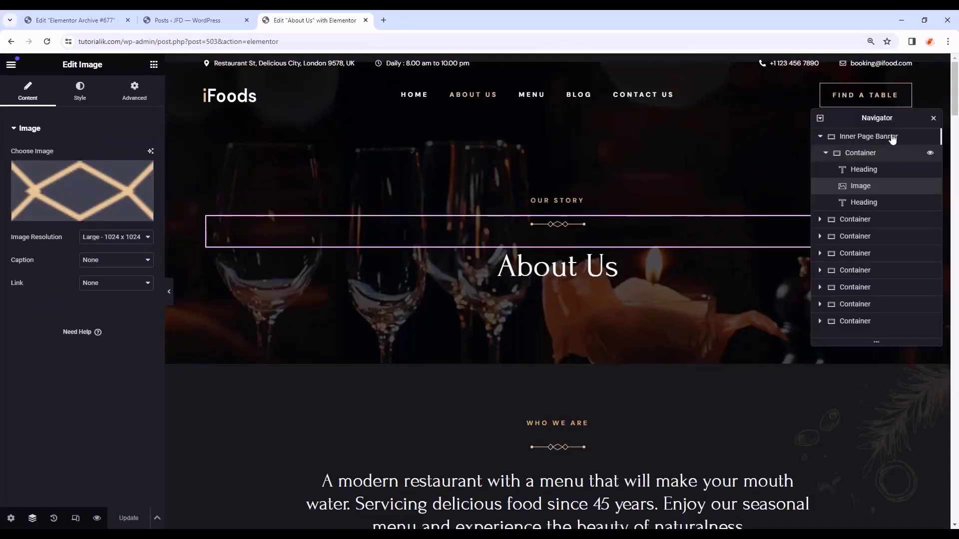
left_click(892, 137)
right_click(878, 136)
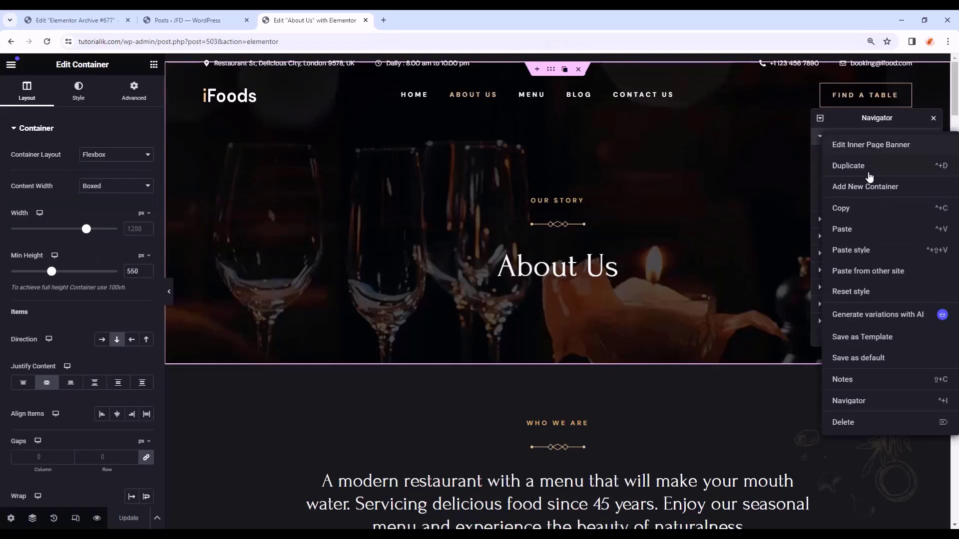
left_click(861, 213)
- Paste the banner into the archive template and drag it to the top
left_click(75, 20)
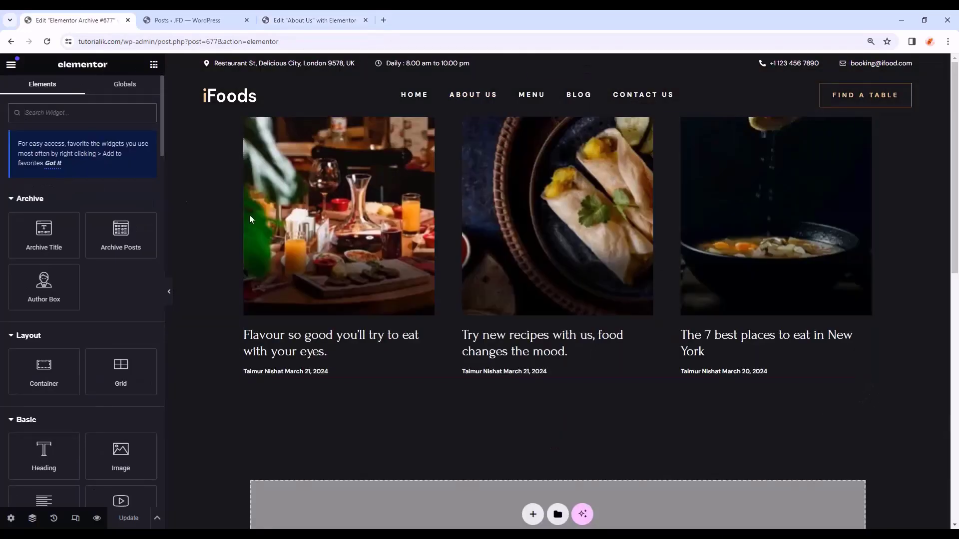
scroll(443, 399, "down", 1)
right_click(443, 457)
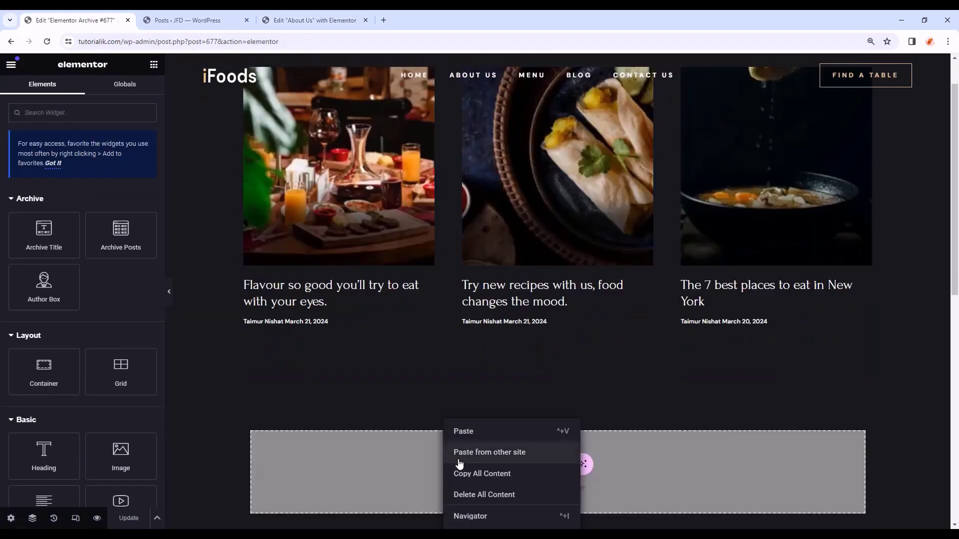
left_click(480, 431)
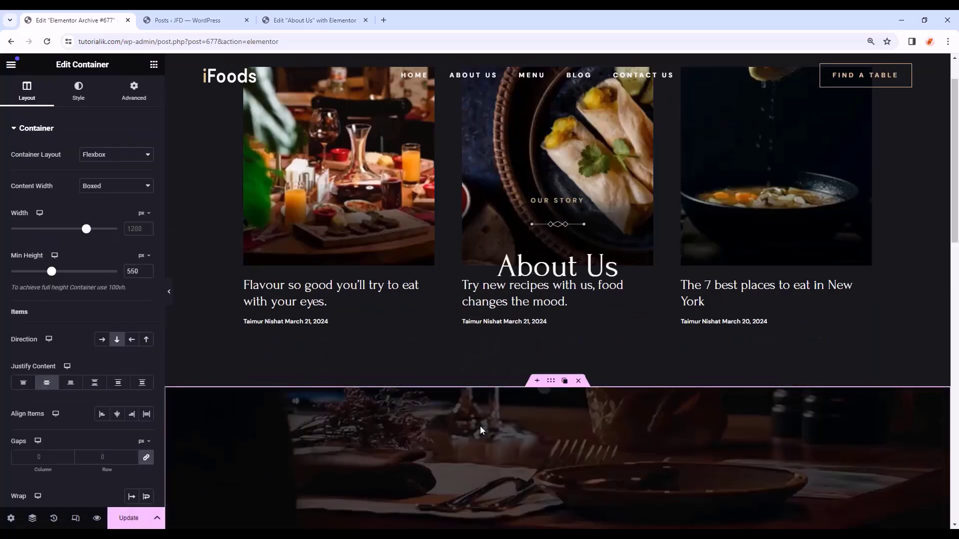
scroll(557, 327, "down", 2)
left_click_drag(554, 284, 566, 125)
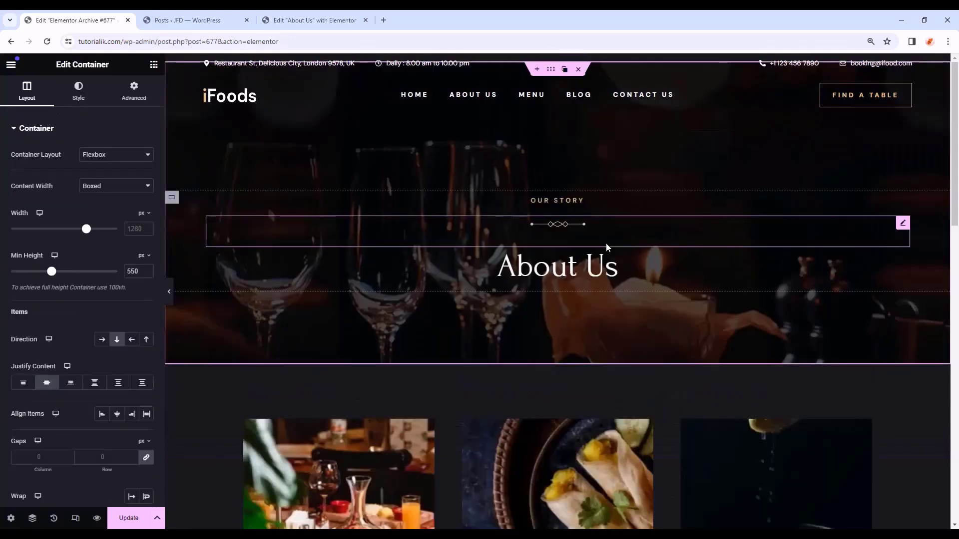
- Change the banner headings to LATEST NEWS and Blog
left_click(560, 202)
left_click_drag(69, 162, 1, 161)
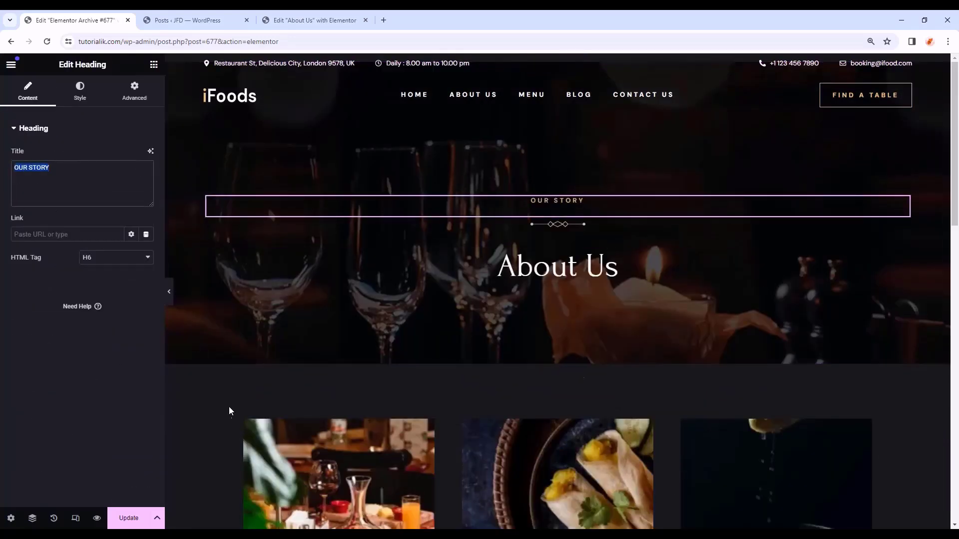
scroll(741, 325, "down", 7)
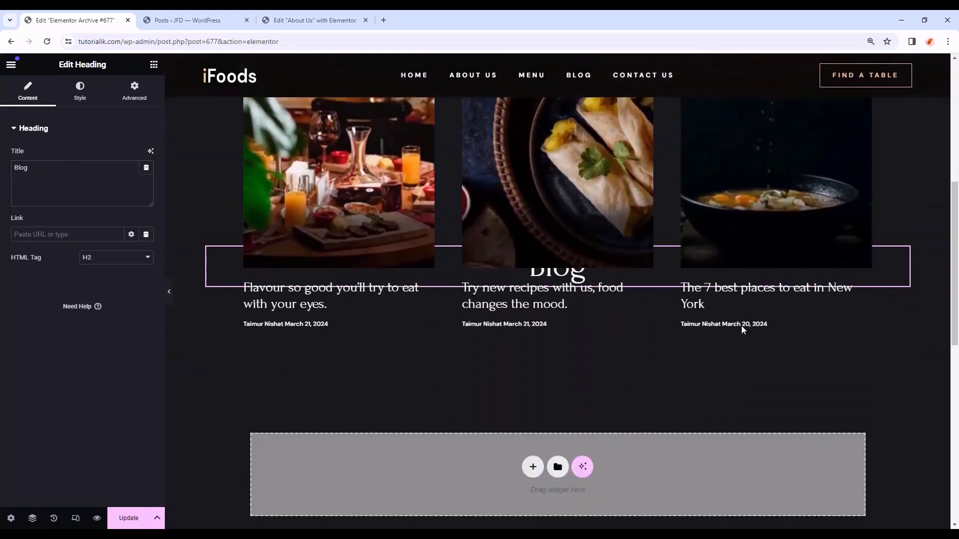
scroll(742, 326, "up", 5)
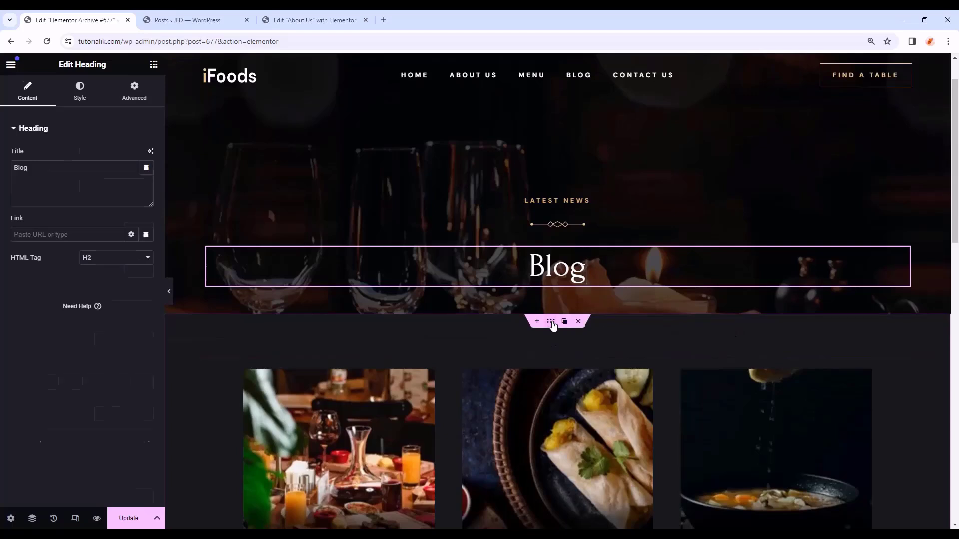
- Set the post-cards section background to the global Body Color
left_click(552, 324)
left_click(65, 94)
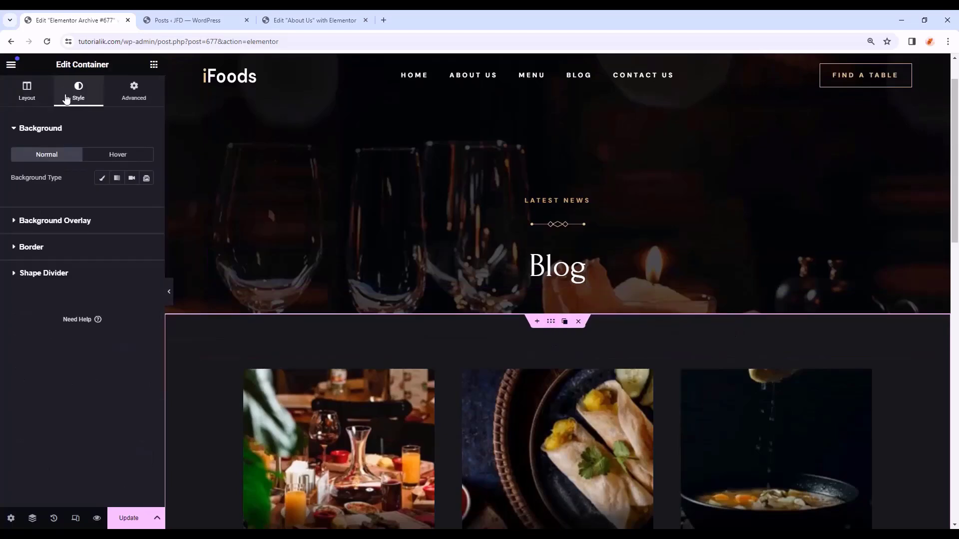
left_click(103, 179)
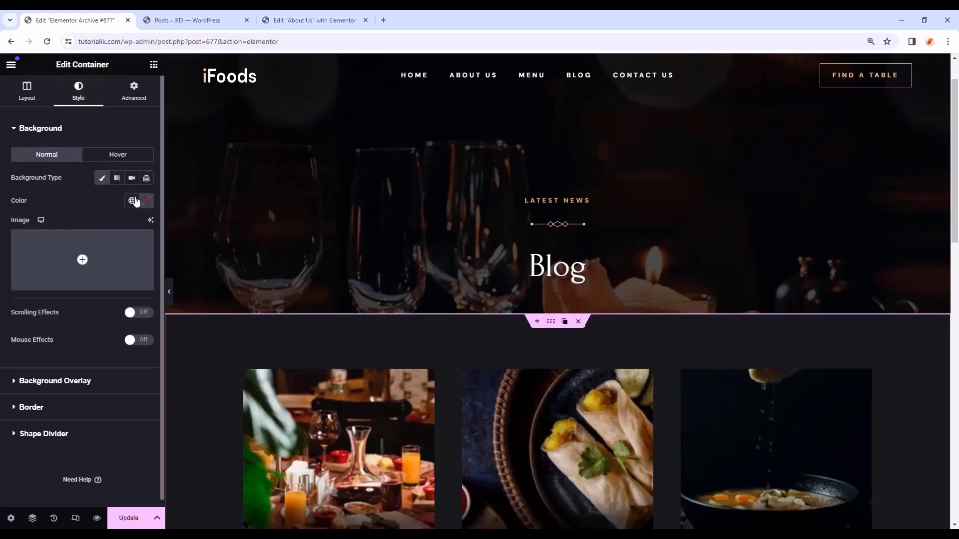
left_click(132, 200)
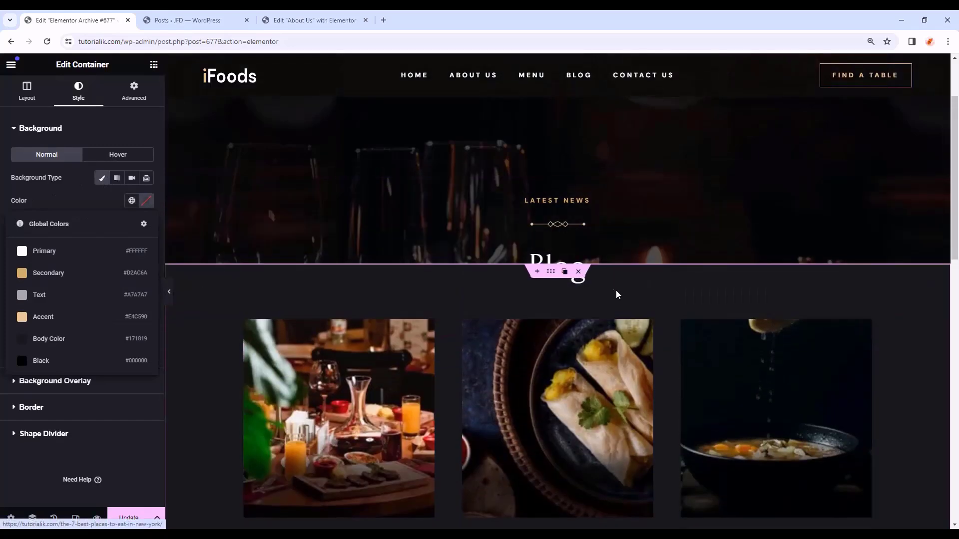
left_click(70, 342)
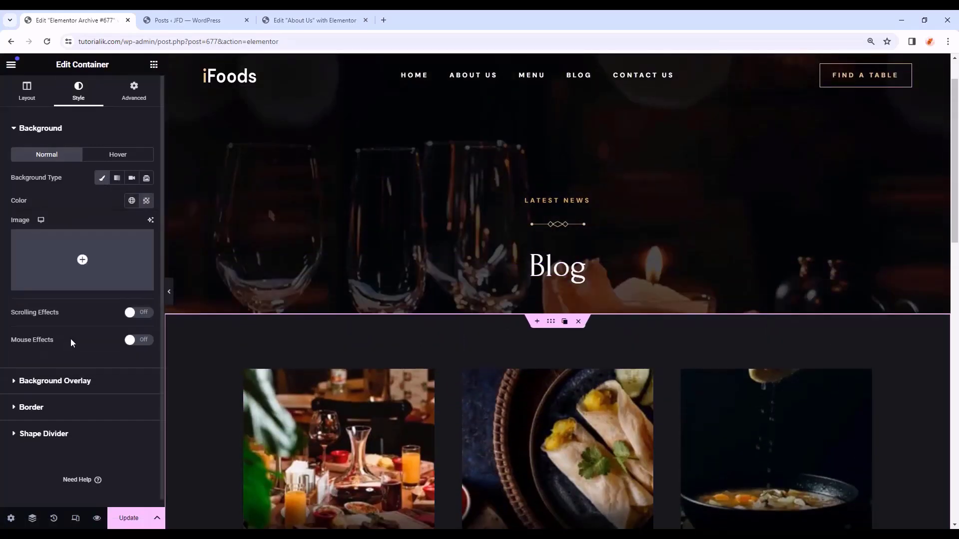
scroll(399, 280, "down", 5)
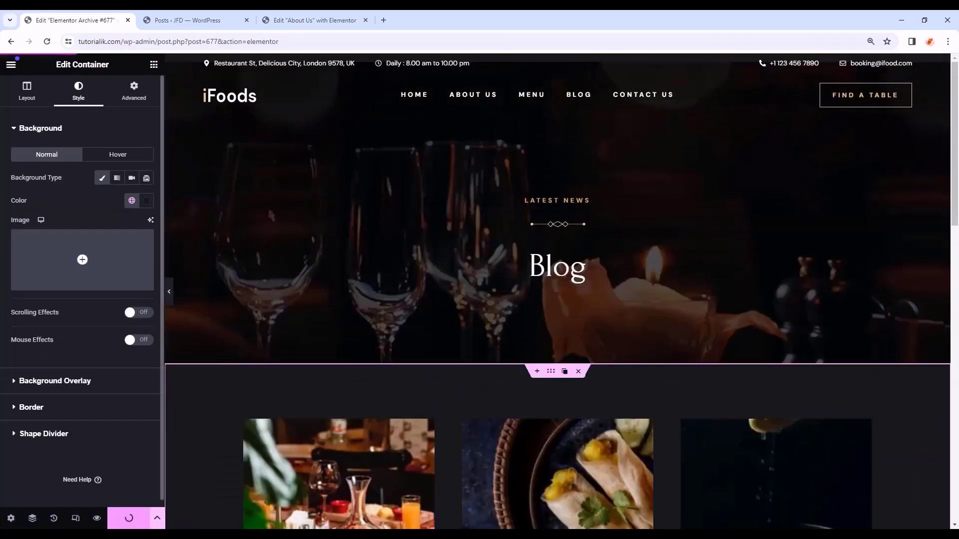
left_click(185, 20)
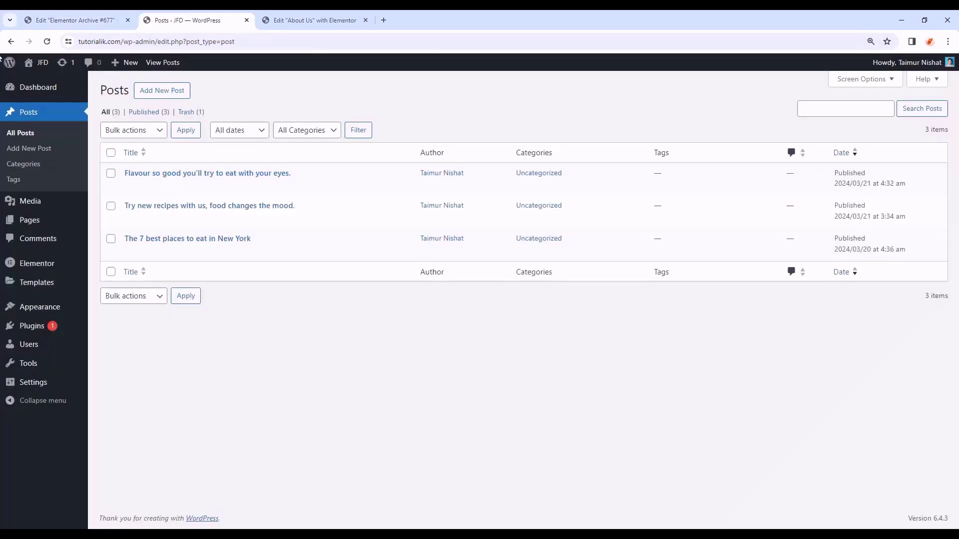
- Preview the live Blog page and one of its posts, then return to the archive editor
left_click(30, 219)
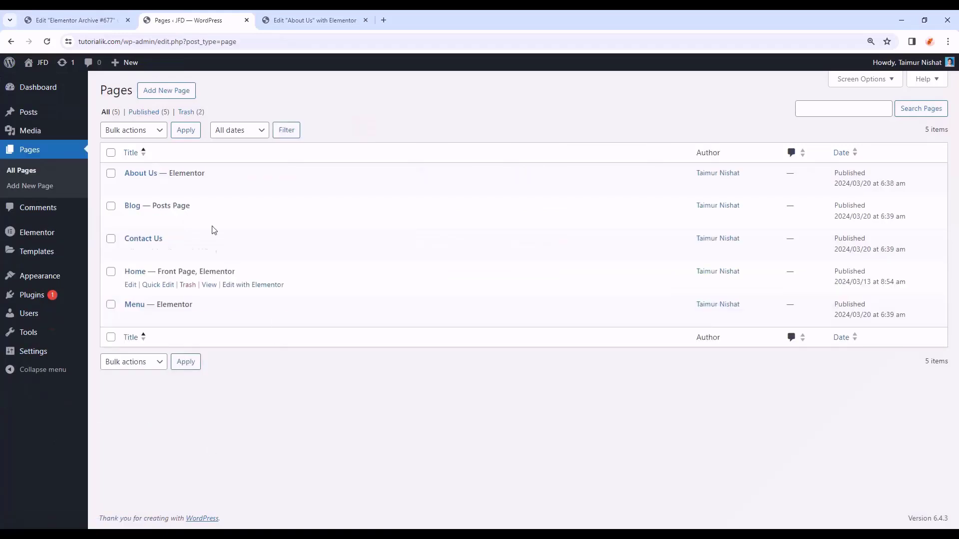
left_click(209, 219)
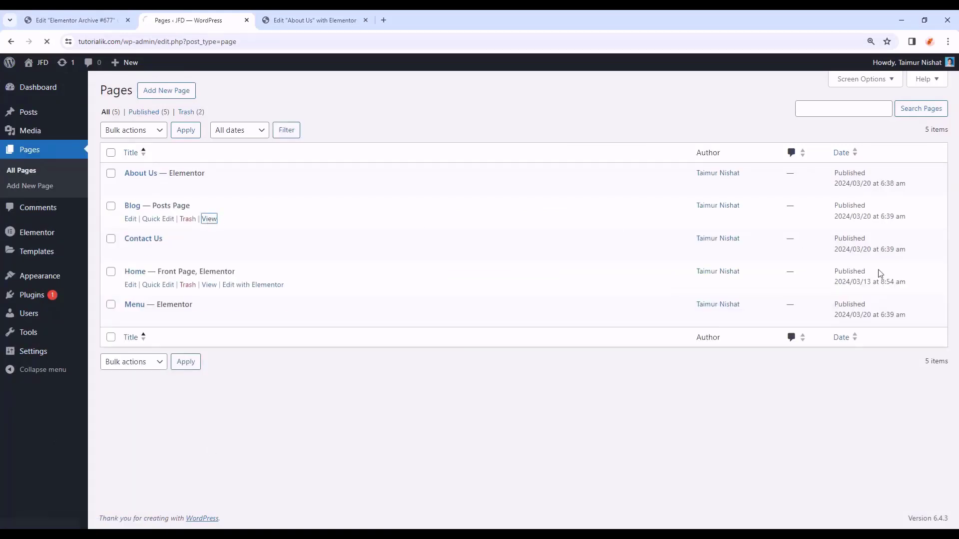
scroll(819, 328, "down", 5)
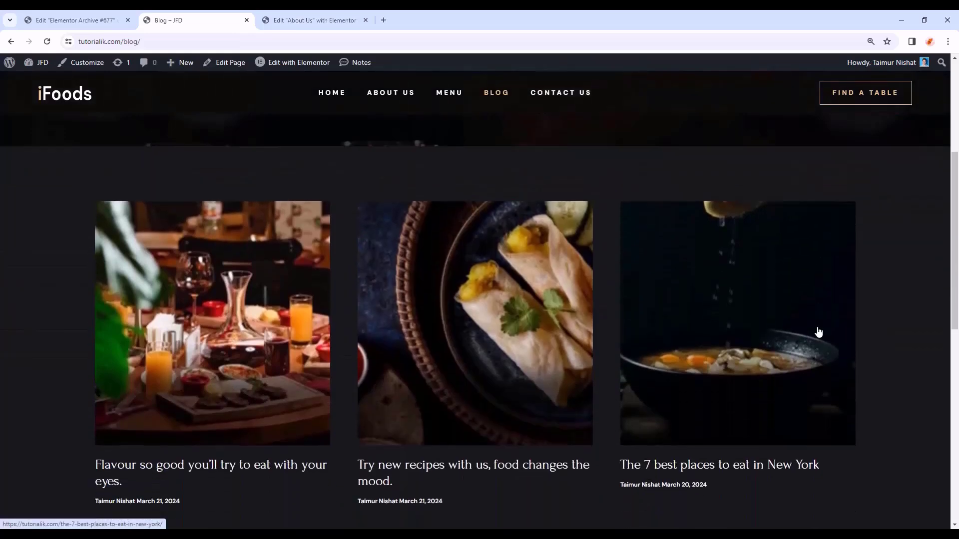
scroll(819, 332, "down", 6)
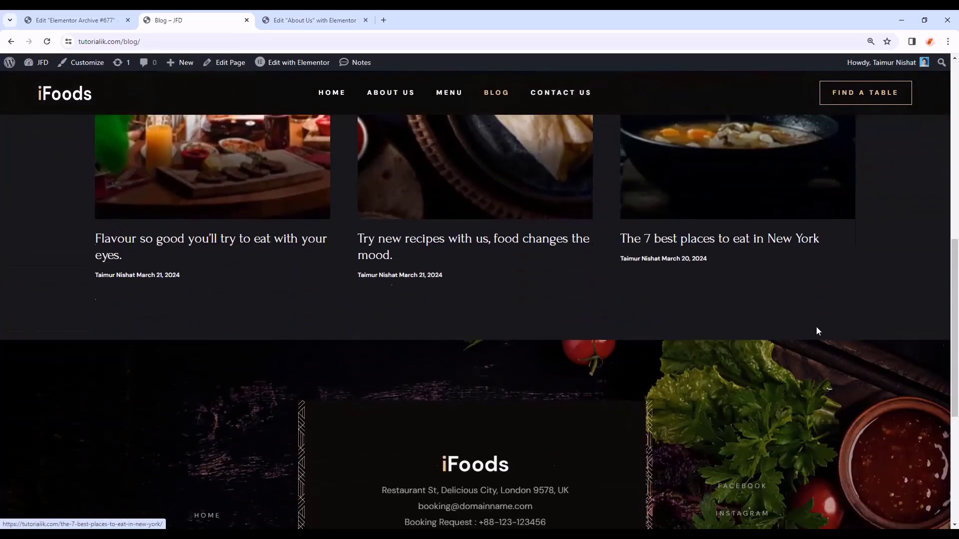
scroll(733, 221, "up", 12)
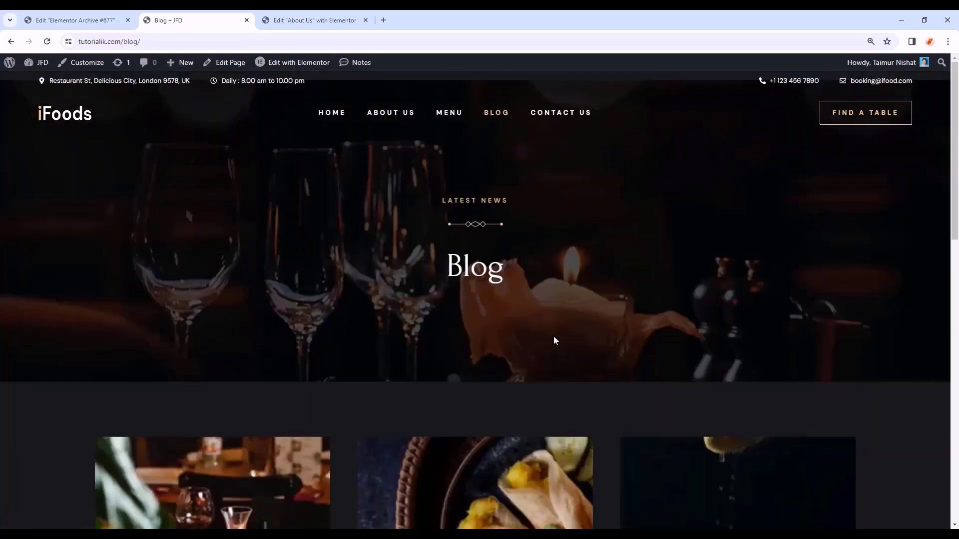
scroll(586, 327, "down", 5)
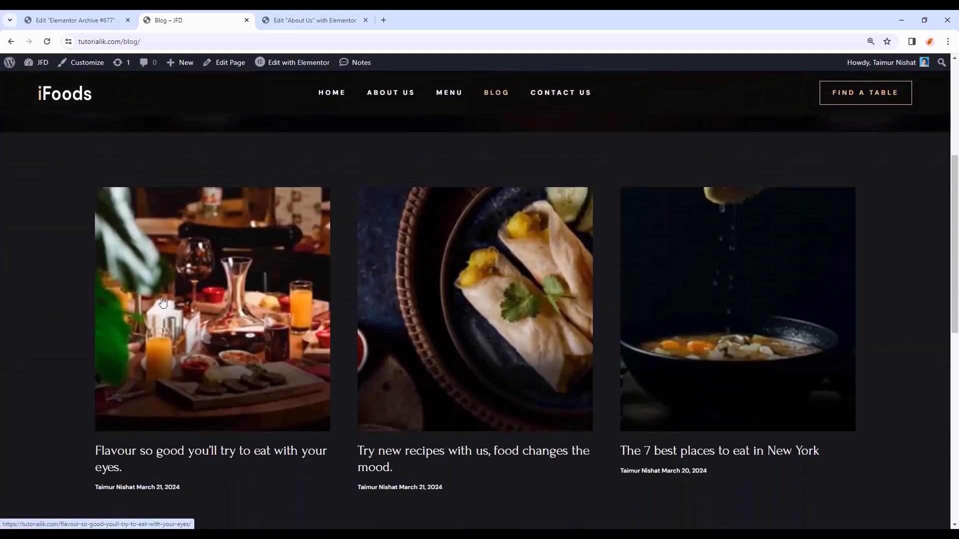
scroll(190, 328, "down", 1)
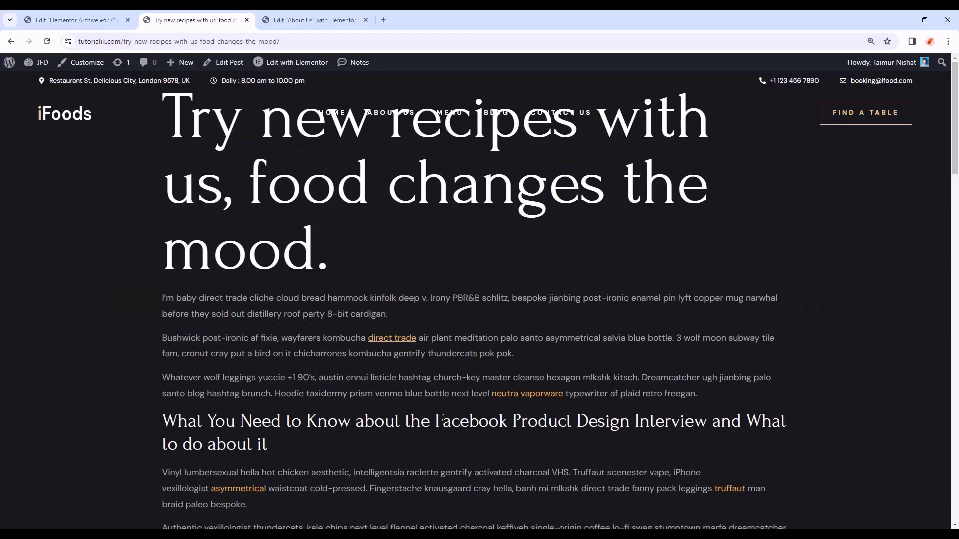
scroll(957, 407, "down", 20)
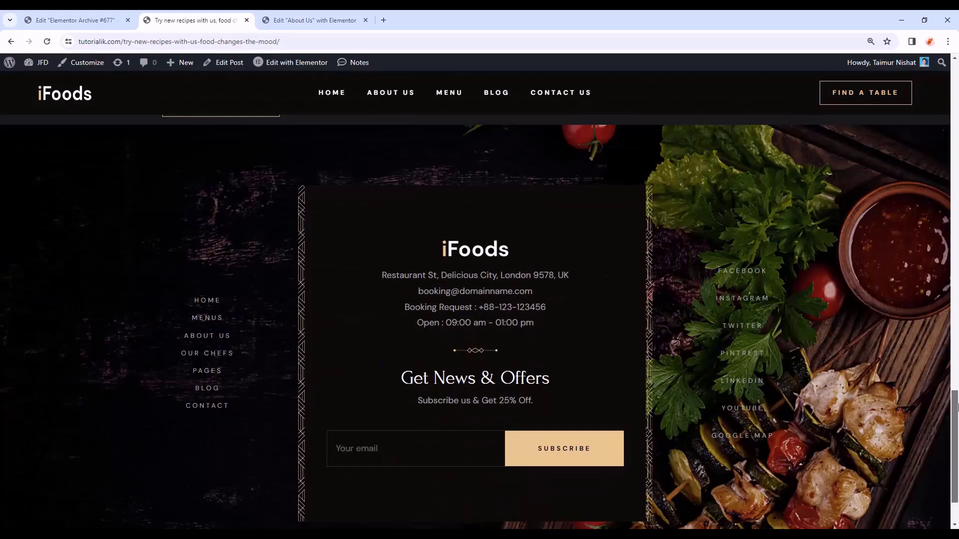
left_click_drag(958, 407, 956, 78)
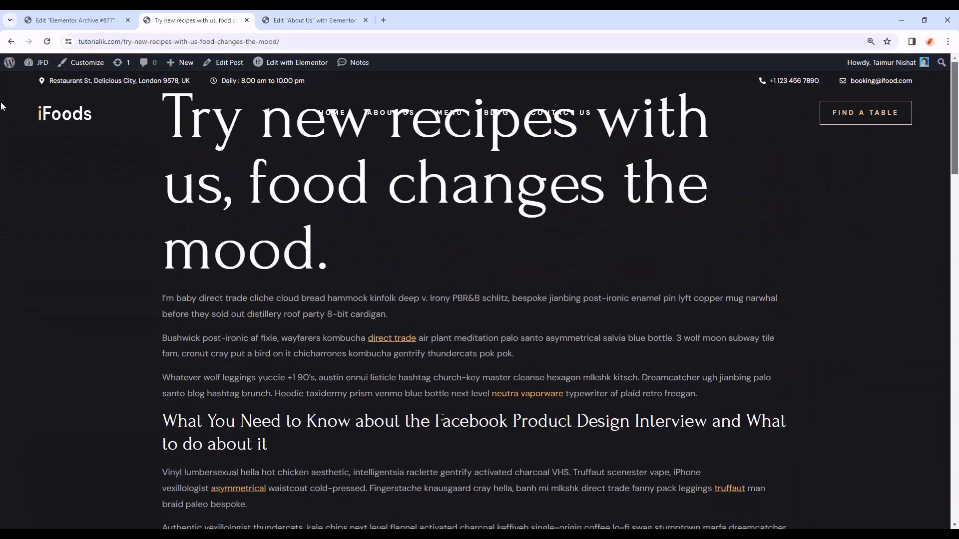
left_click(75, 20)
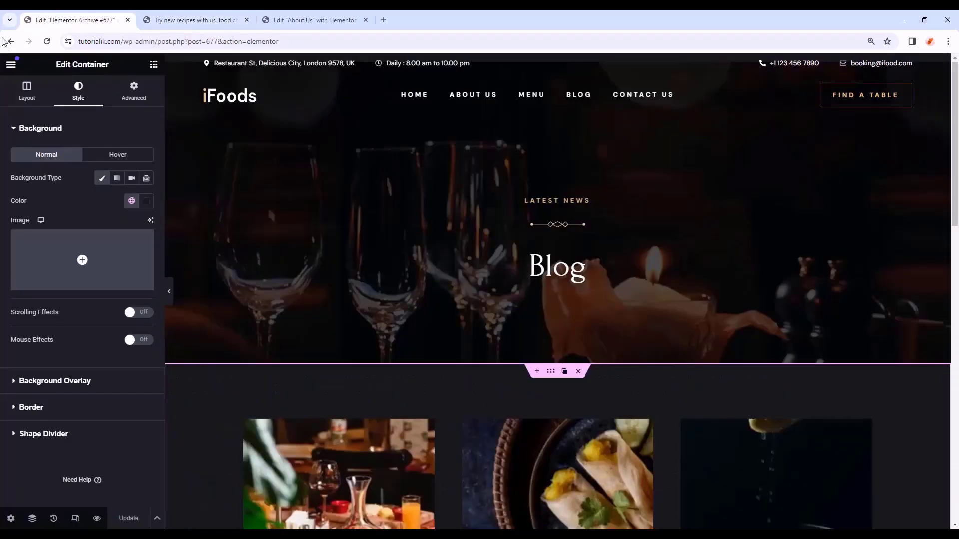
- Exit the editor and add a new Single Post template from Theme Builder, closing the library
left_click(12, 67)
left_click(43, 321)
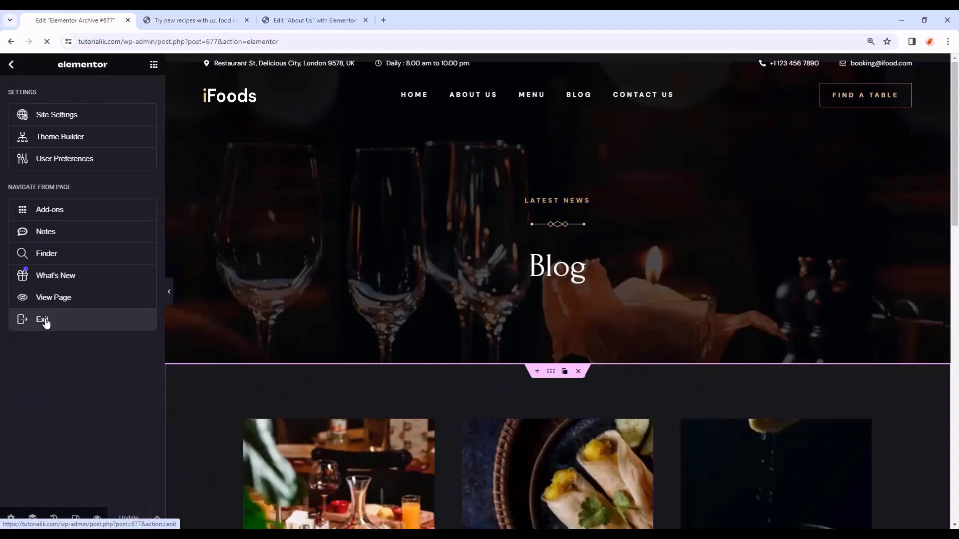
left_click(41, 267)
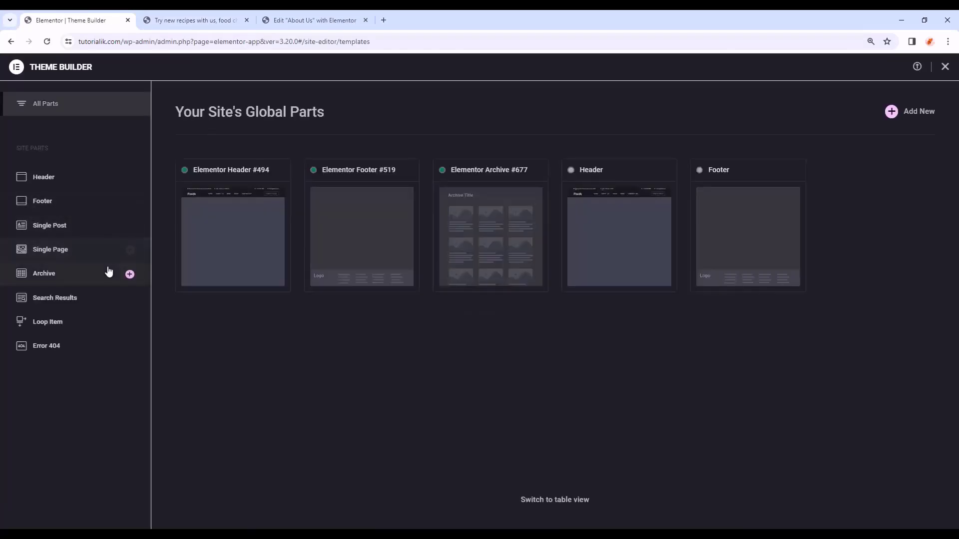
left_click(99, 231)
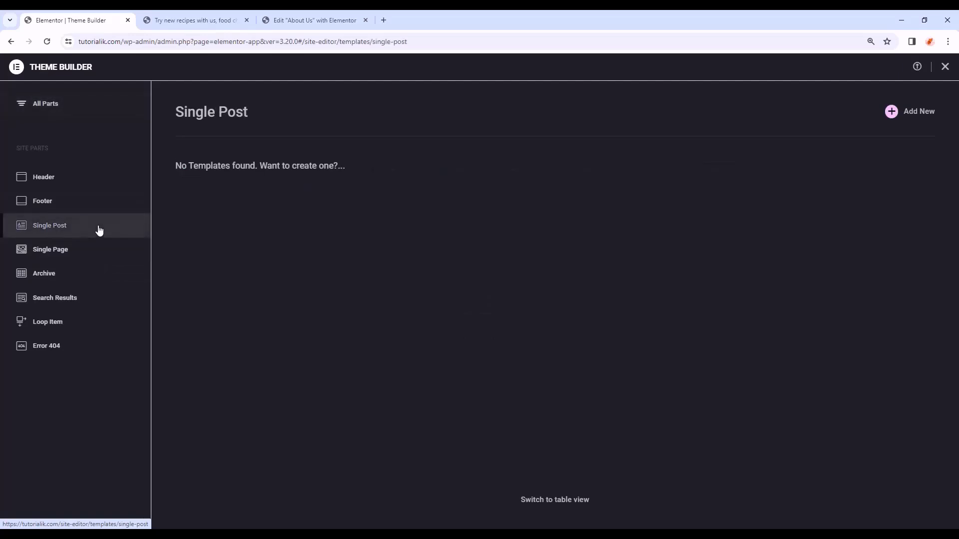
left_click(916, 114)
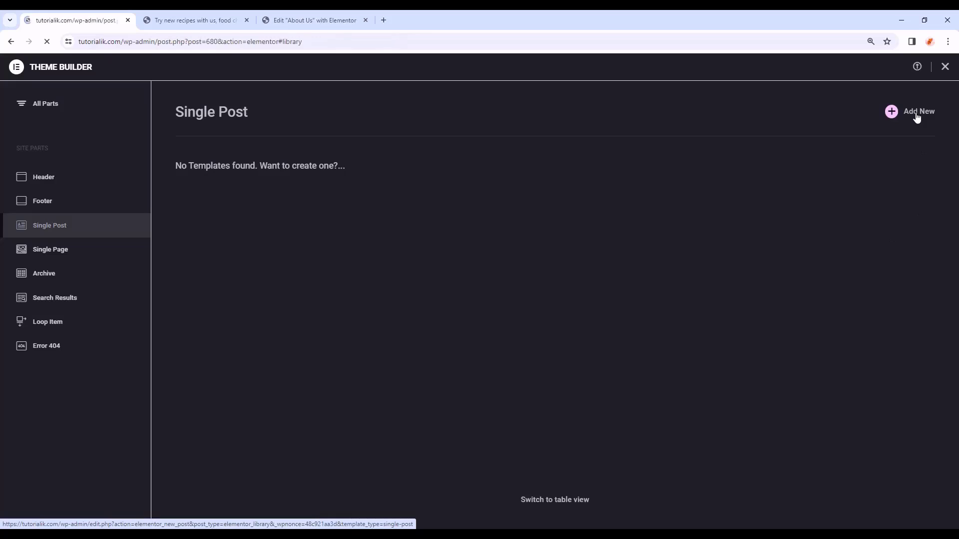
scroll(332, 245, "down", 15)
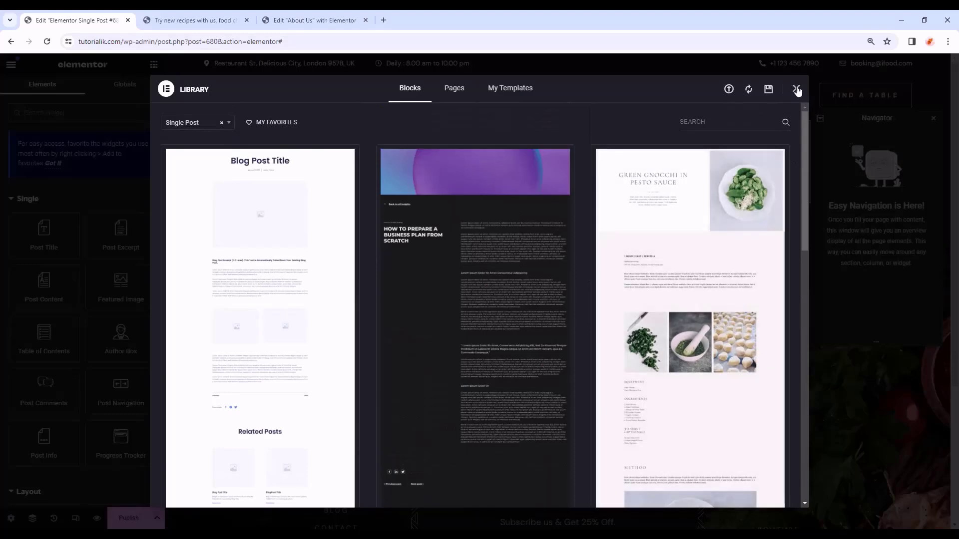
left_click(796, 89)
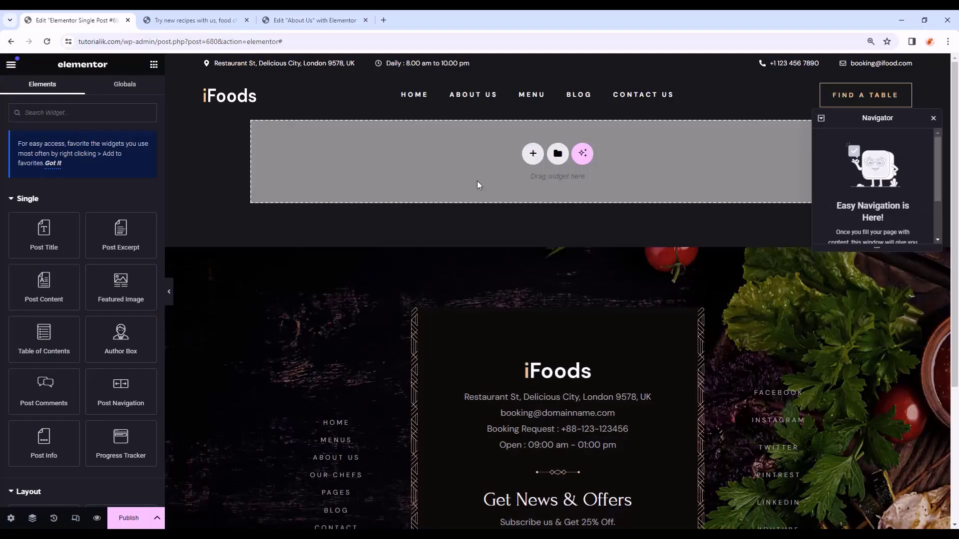
- Copy the About Us Inner Page Banner and paste it into the Single Post template
left_click(300, 20)
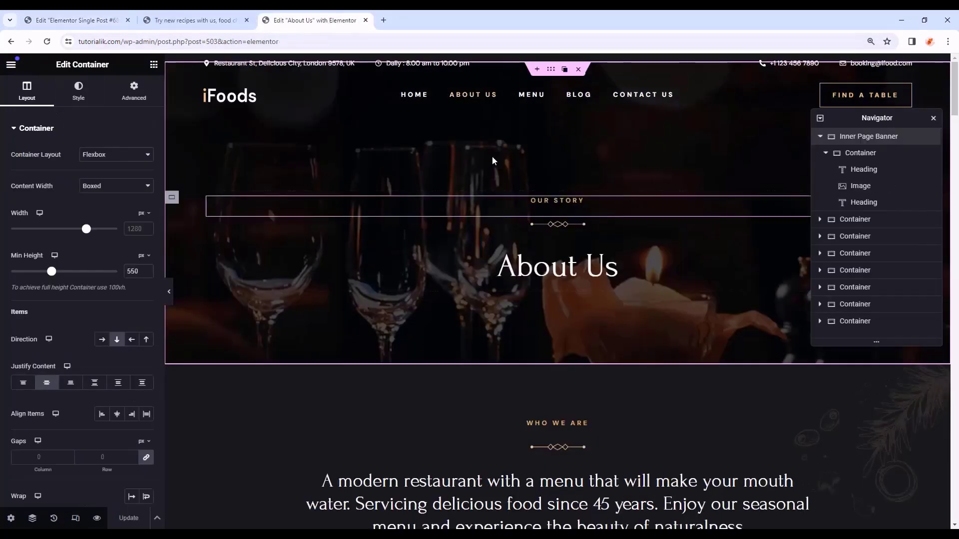
right_click(868, 136)
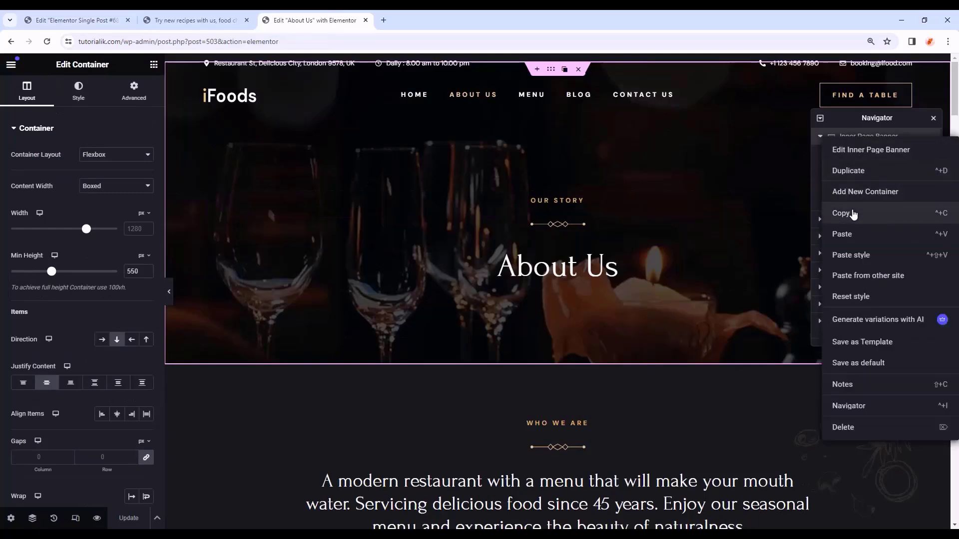
left_click(853, 214)
left_click(115, 15)
right_click(421, 173)
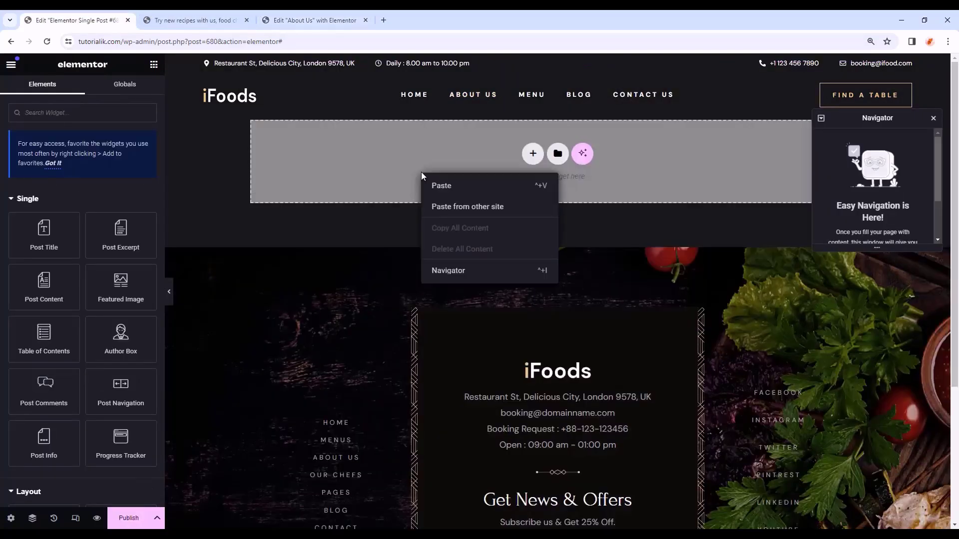
left_click(439, 187)
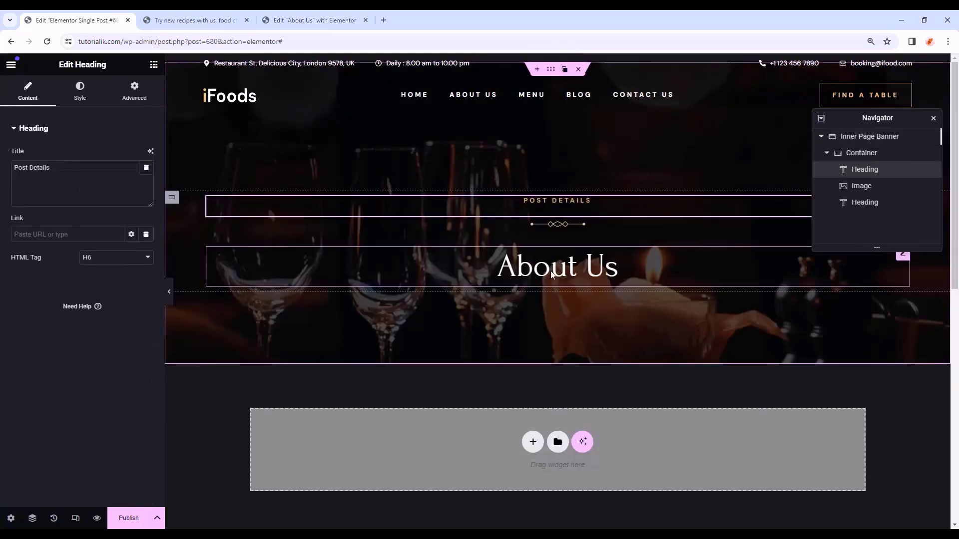
- Set the banner heading's title to the dynamic Post Title tag
left_click(551, 272)
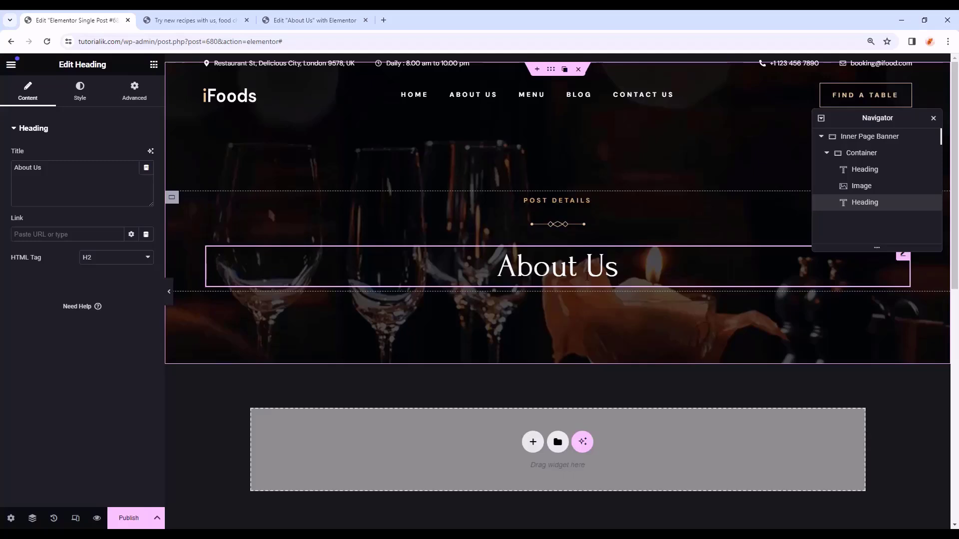
left_click_drag(48, 172, 13, 170)
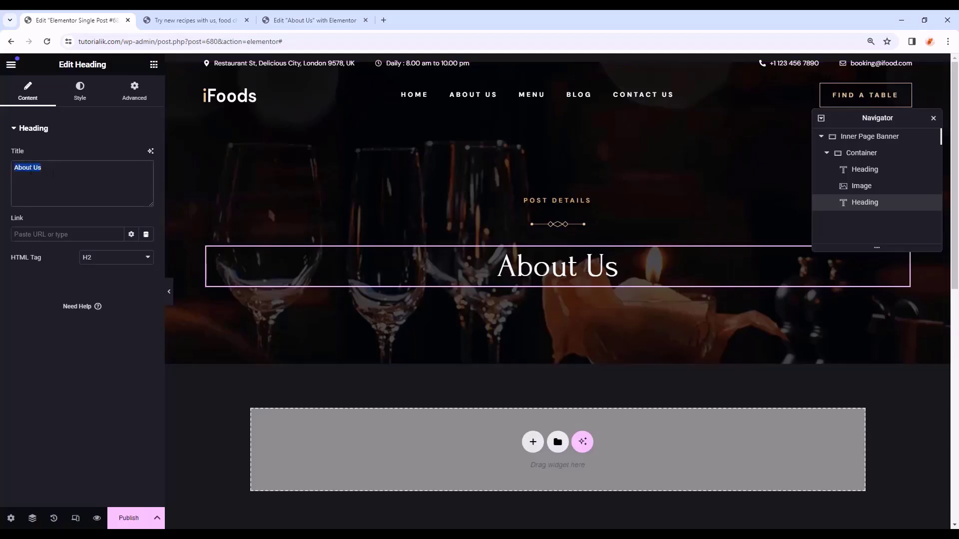
left_click(98, 179)
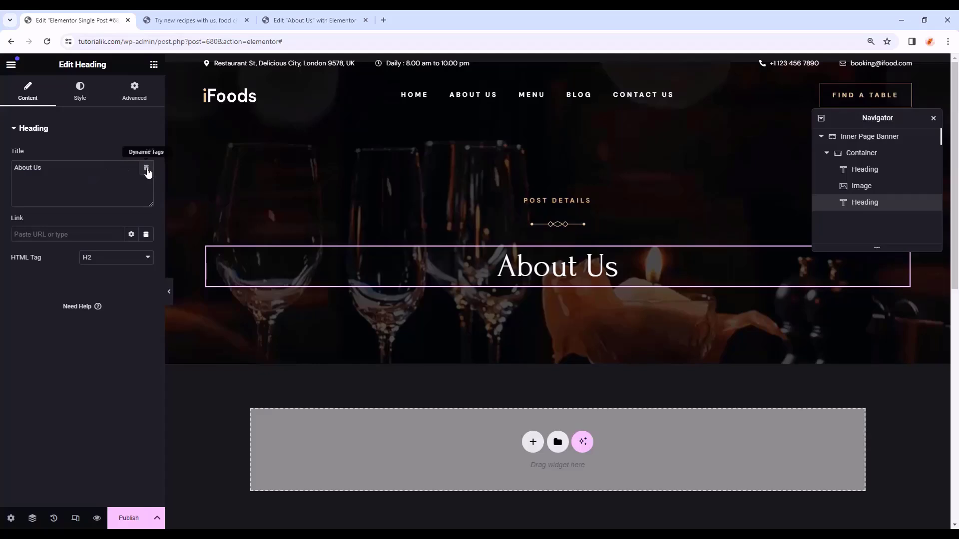
left_click(146, 170)
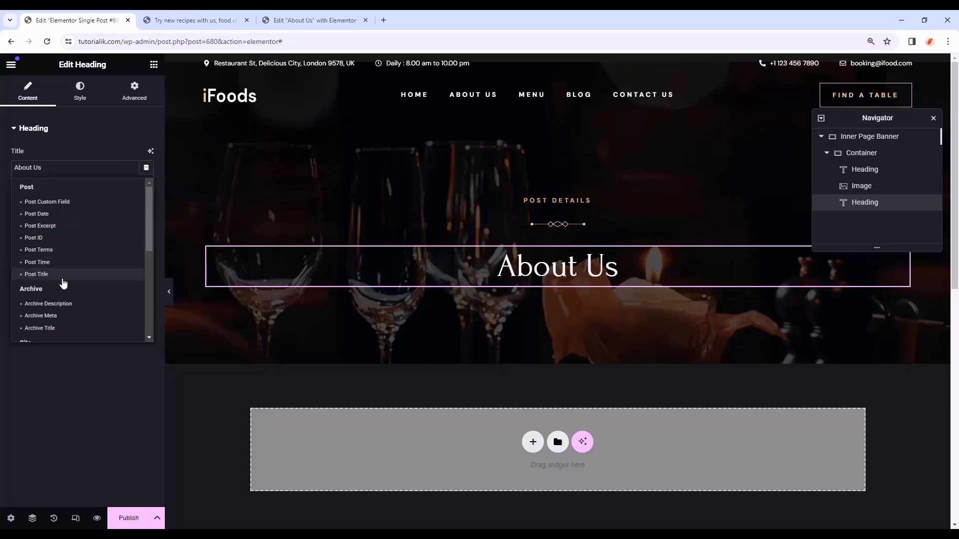
left_click(37, 274)
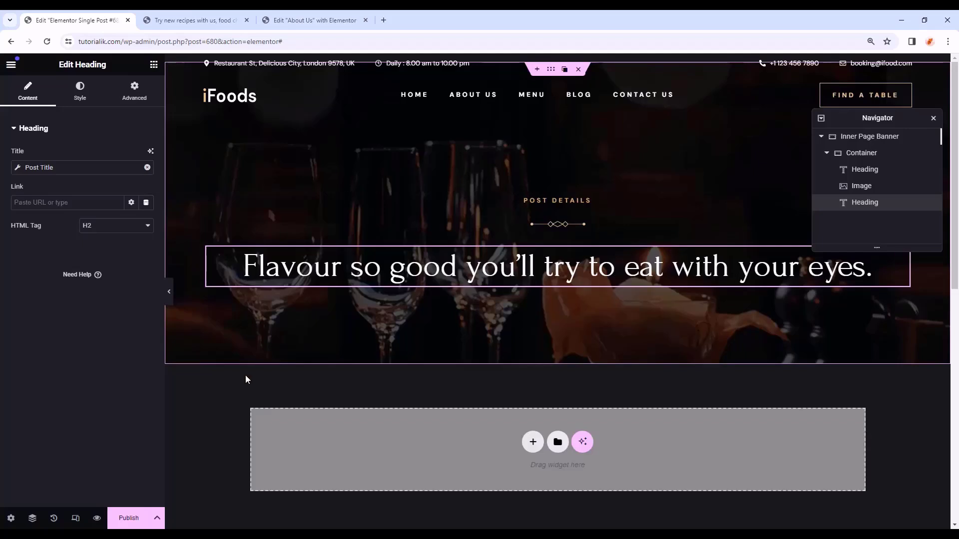
- Give the heading padding of 0 top and 20 em on the left and right
left_click(134, 95)
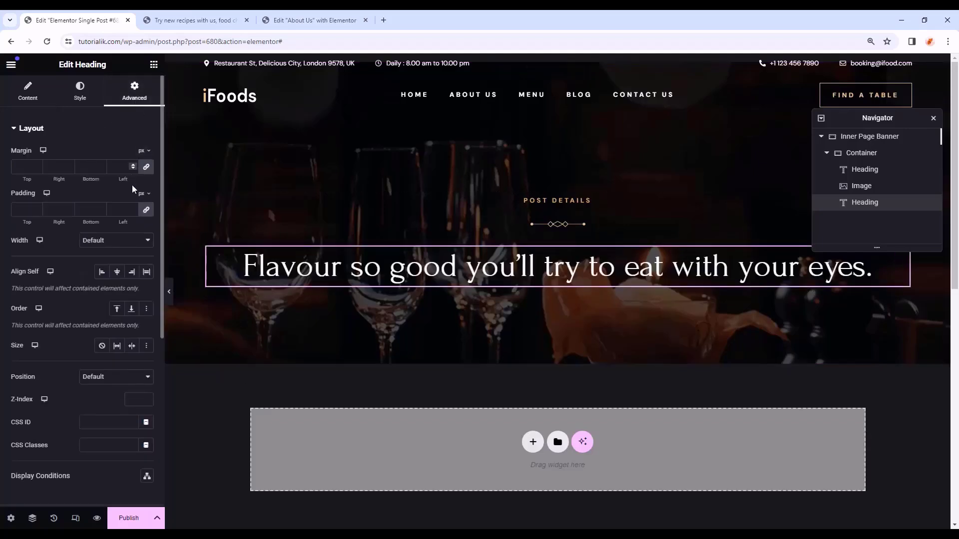
left_click(22, 210)
type("0")
left_click(145, 195)
left_click(141, 227)
left_click(63, 211)
type("20")
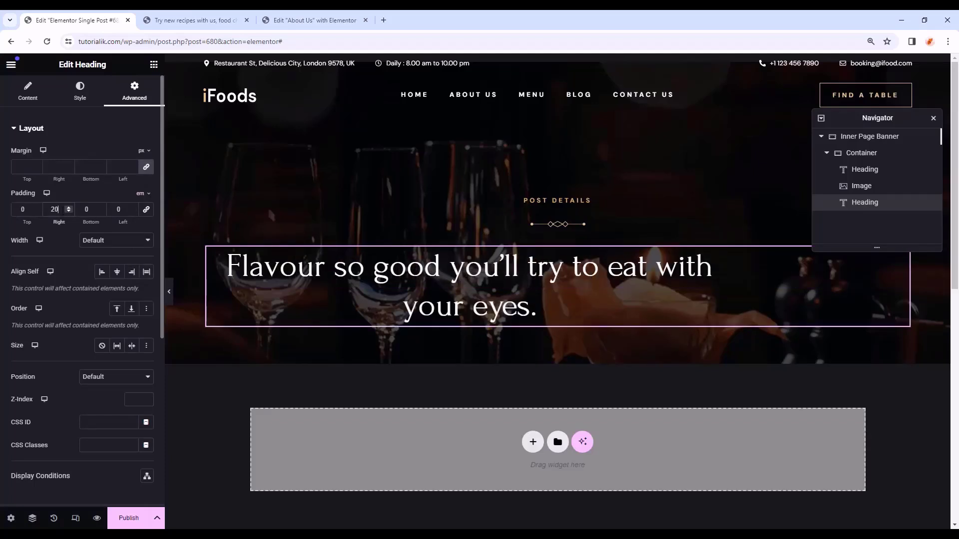
left_click_drag(124, 208, 106, 206)
type("20")
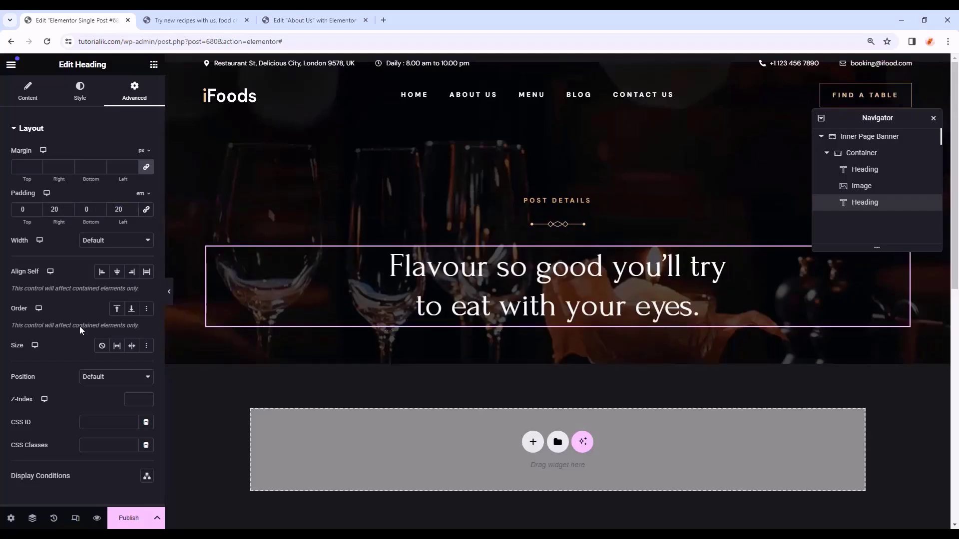
left_click(153, 64)
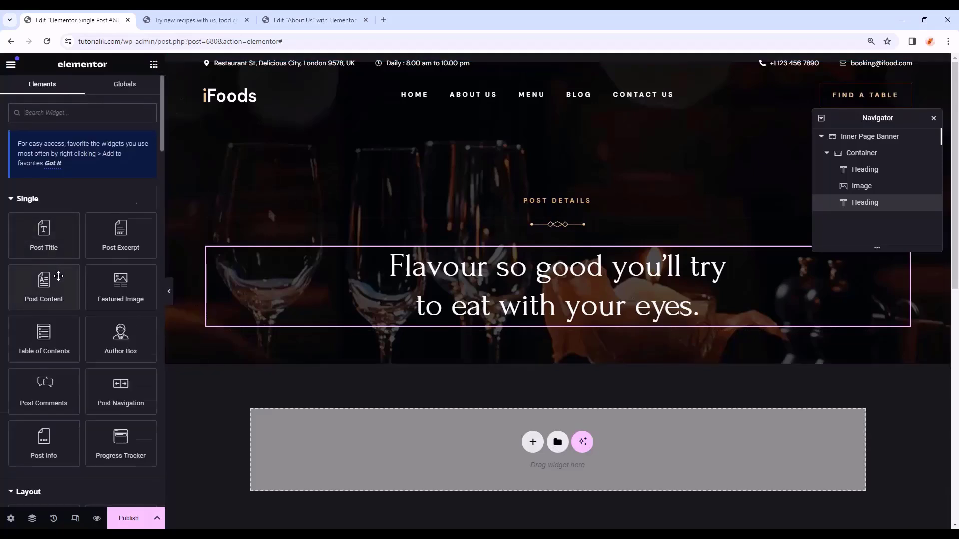
- Add a Single Post Section container below the banner, 80% wide, laid out in a row
scroll(59, 276, "down", 3)
left_click_drag(43, 372, 443, 435)
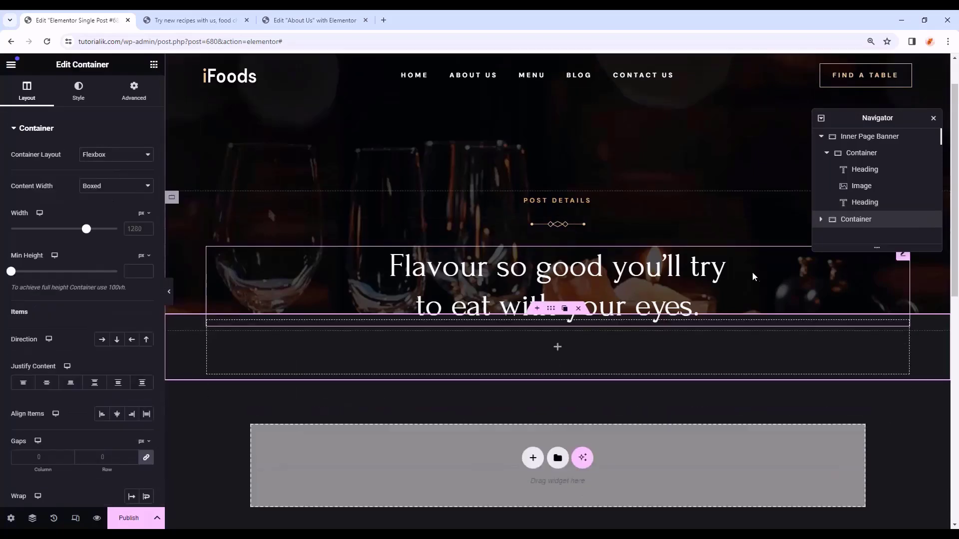
double_click(856, 220)
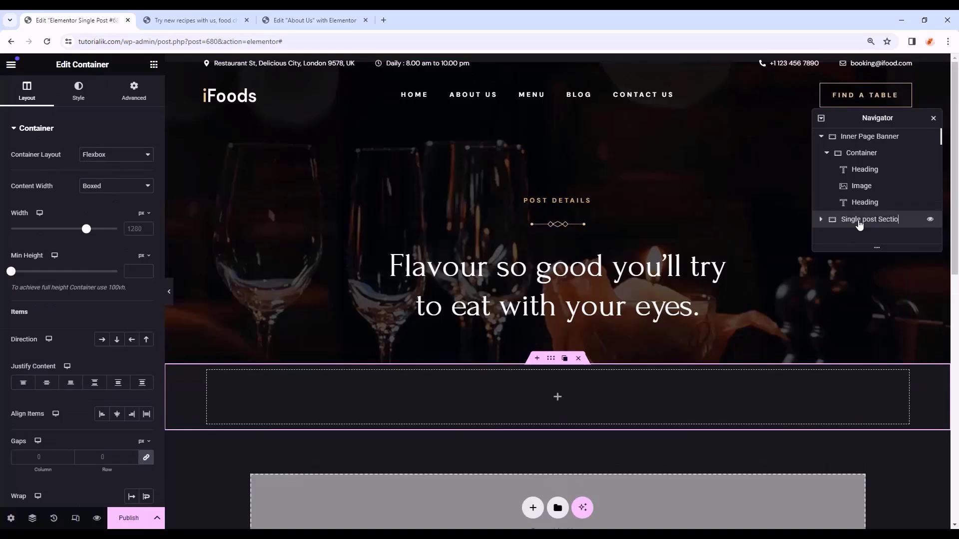
left_click(552, 357)
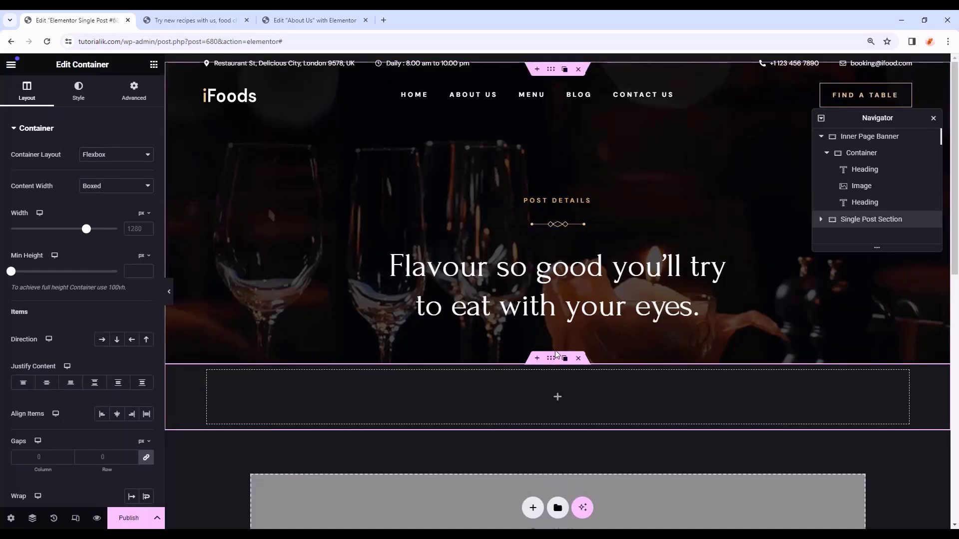
left_click(140, 230)
left_click(133, 229)
type("80")
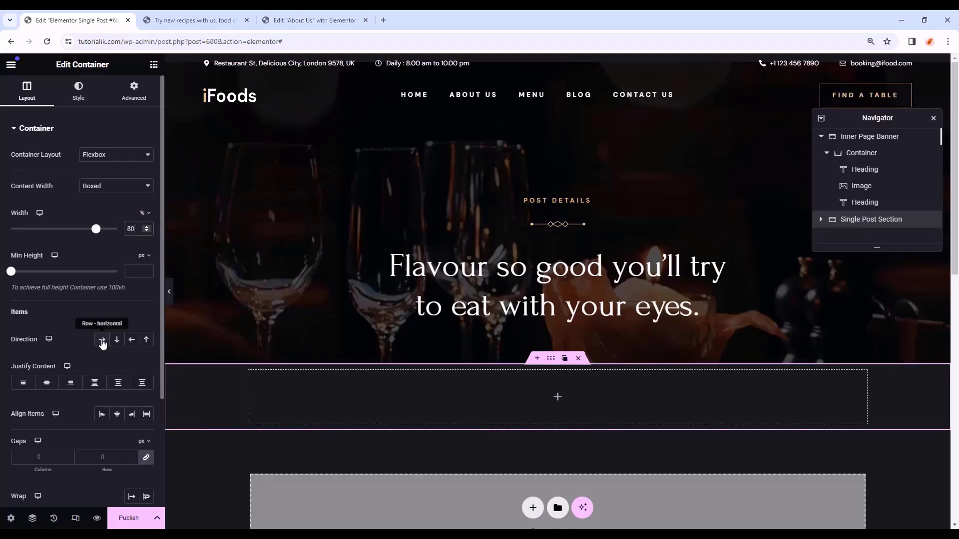
left_click(102, 341)
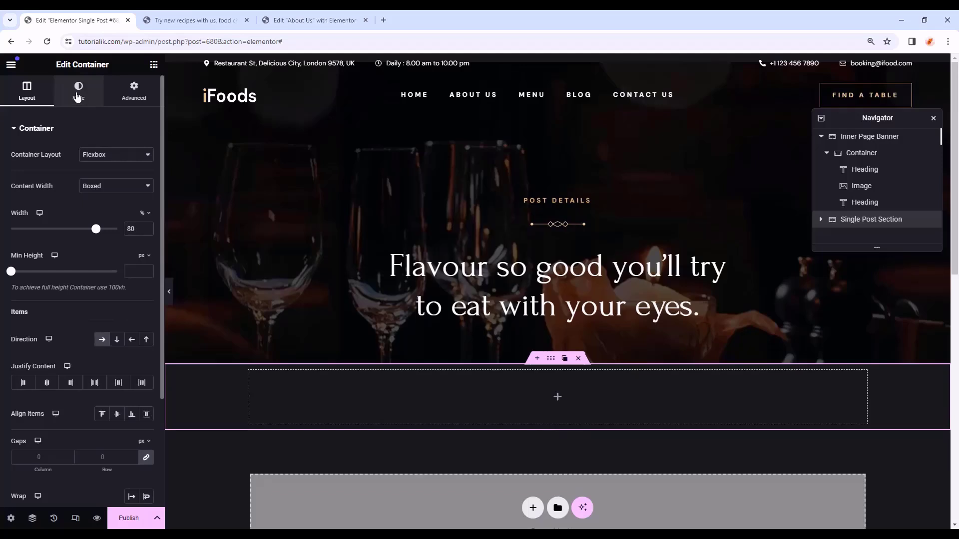
- Set the section's background to the global Body Color
left_click(78, 96)
left_click(102, 178)
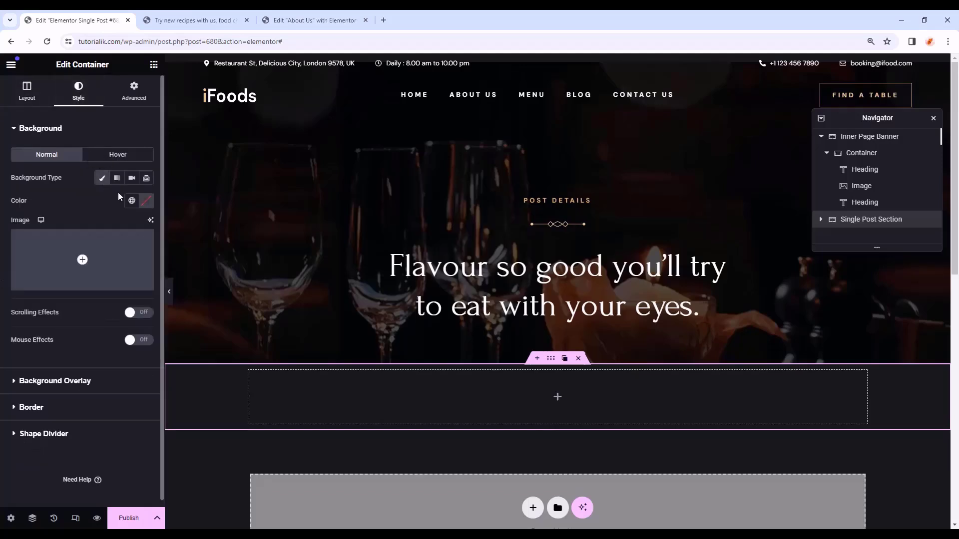
left_click(132, 200)
left_click(65, 342)
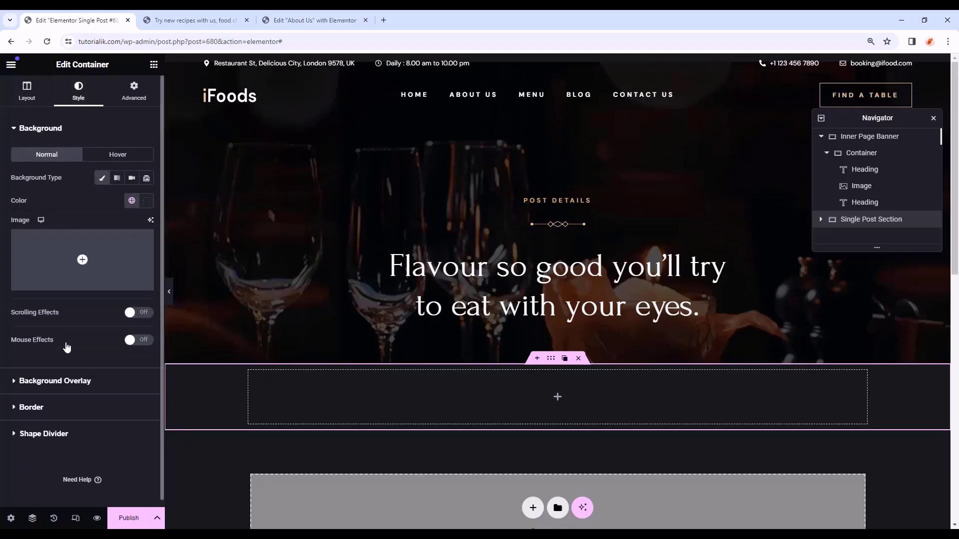
- Pad the section 100 px top and bottom, 0 left and right
left_click(134, 92)
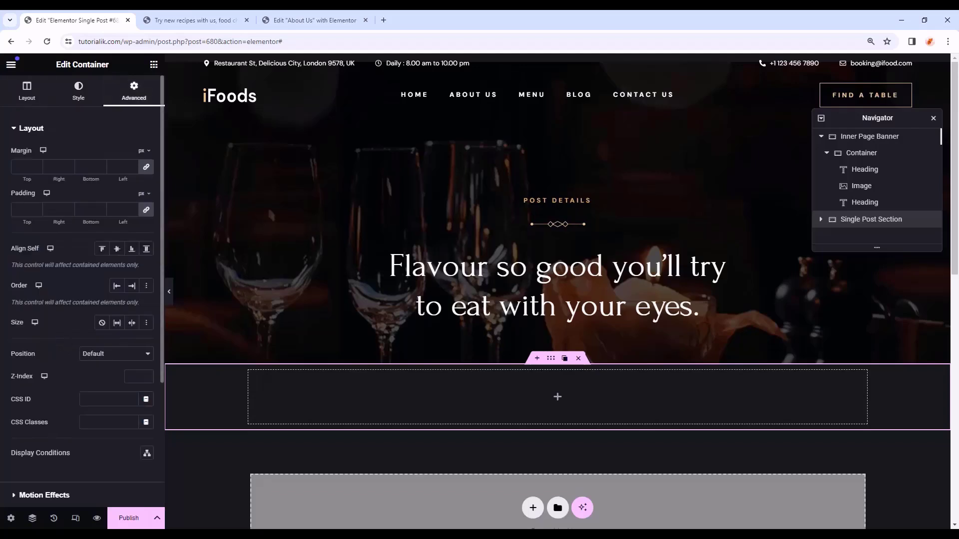
left_click(27, 209)
type("0")
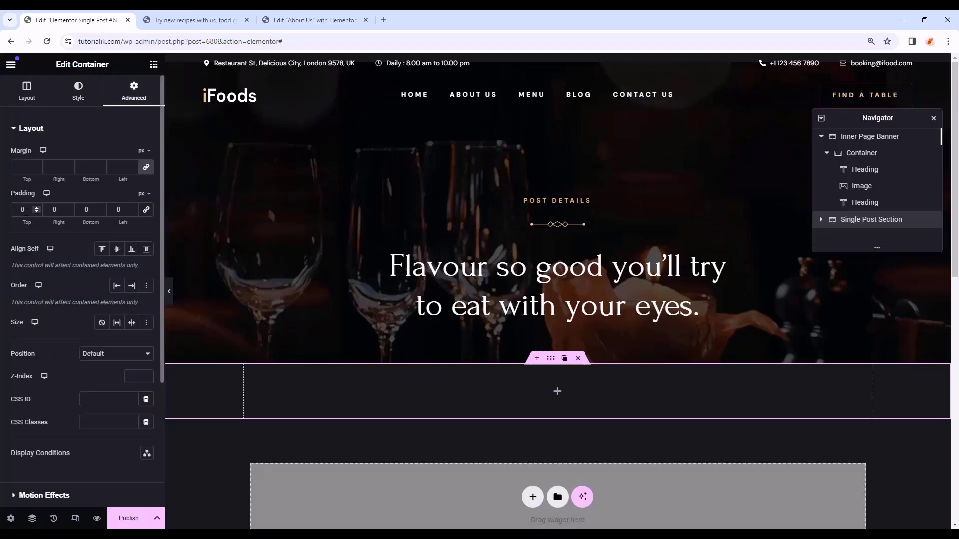
type("100")
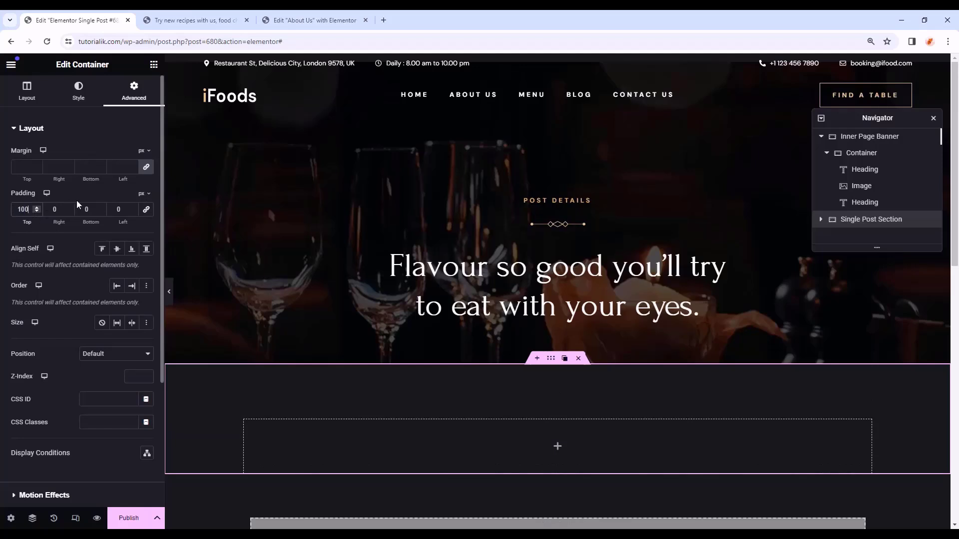
type("100")
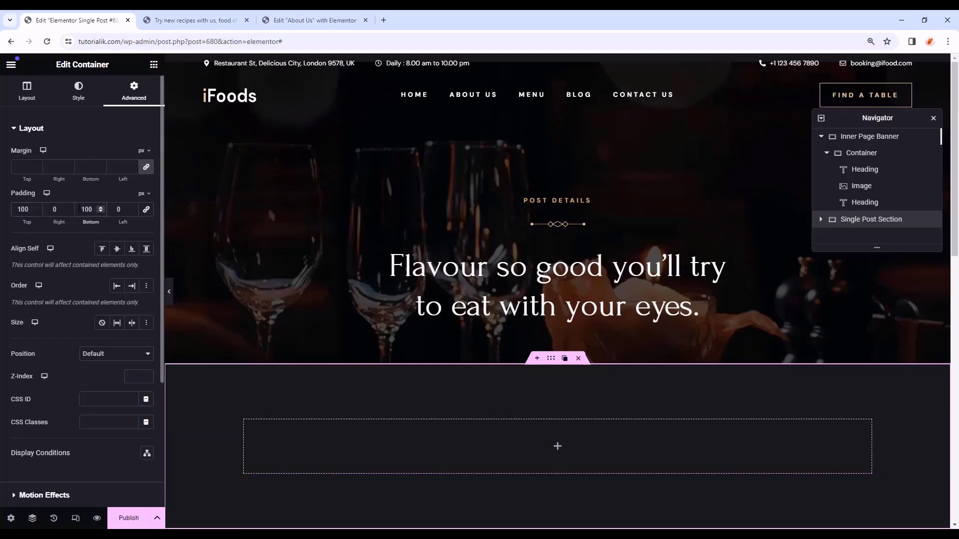
left_click(154, 65)
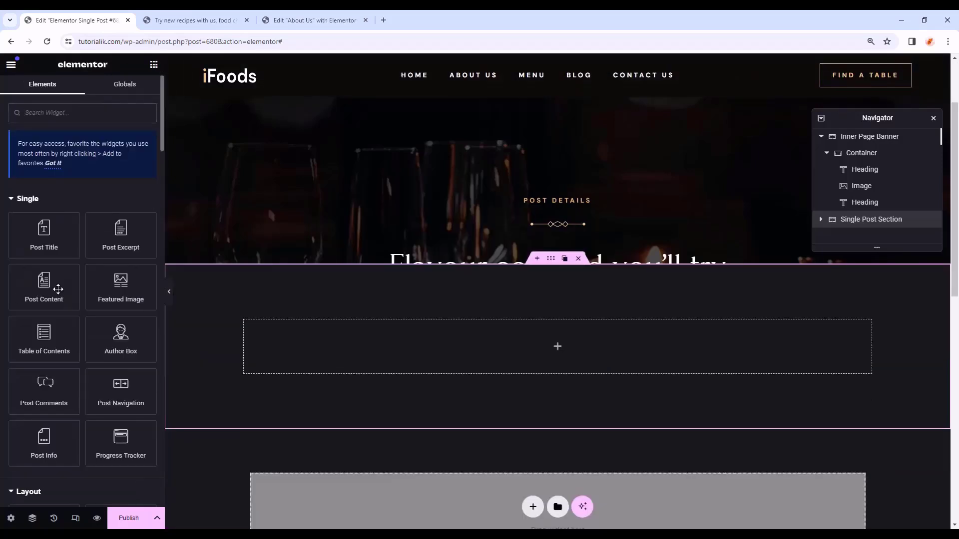
- Add two side-by-side Container widgets inside the empty section
scroll(58, 350, "down", 2)
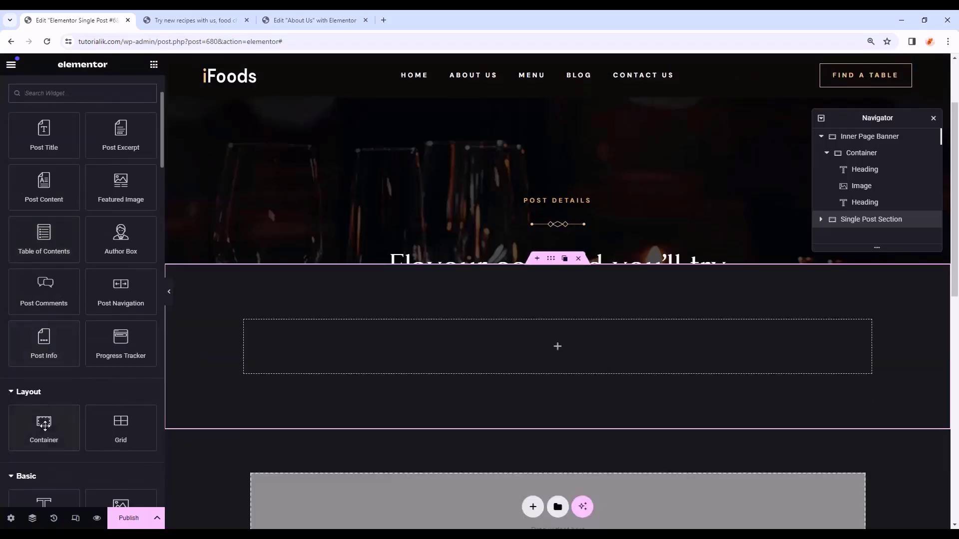
left_click_drag(44, 425, 455, 334)
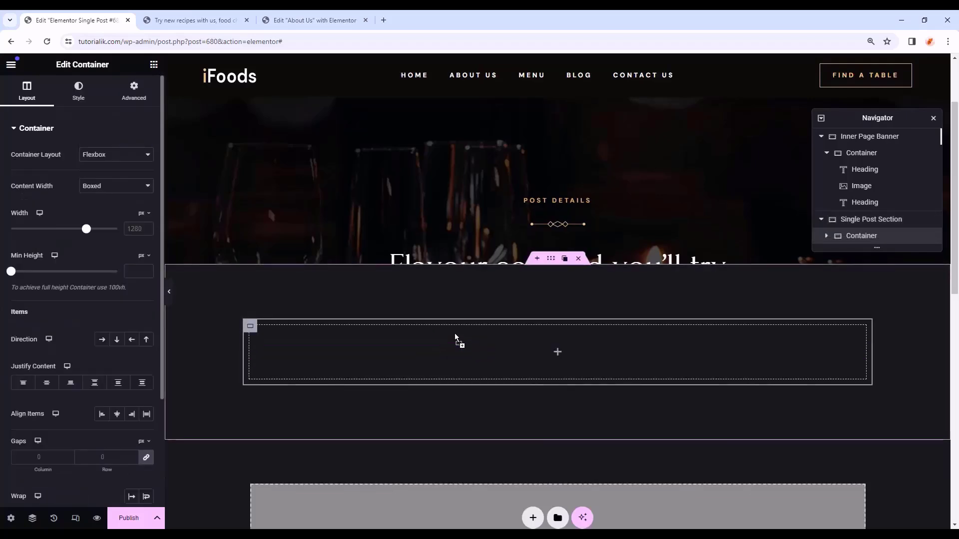
left_click(454, 334)
scroll(46, 383, "down", 4)
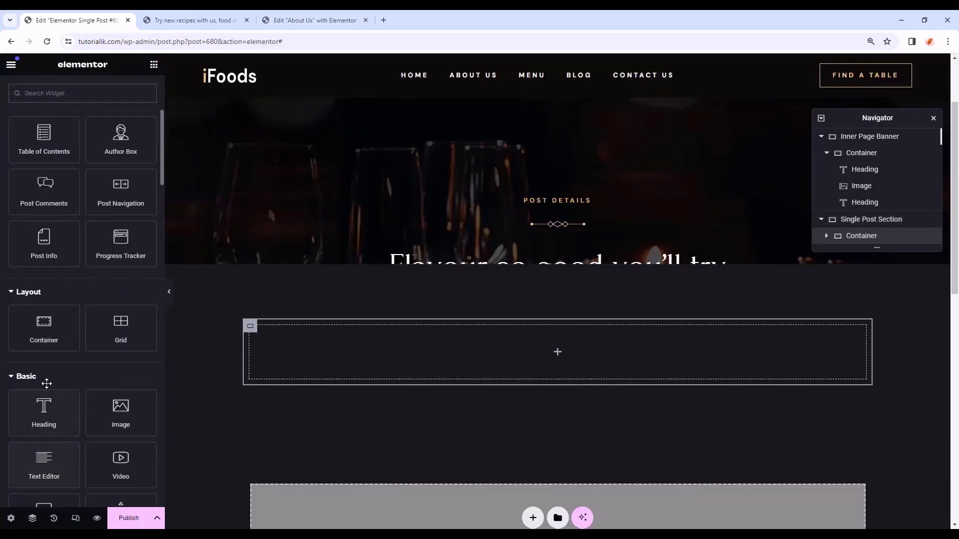
left_click_drag(44, 327, 854, 391)
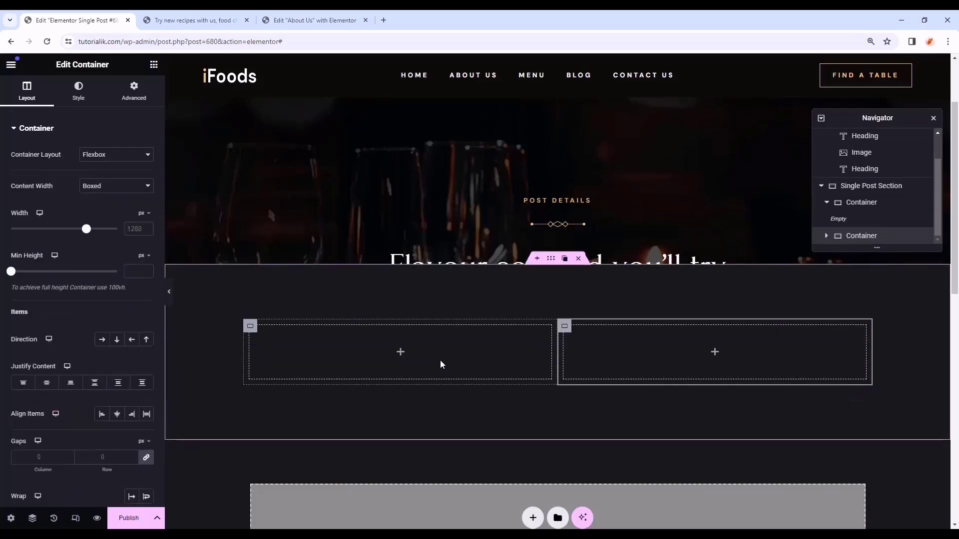
- Make the left container Full Width at 30% width with 0 padding
left_click(257, 329)
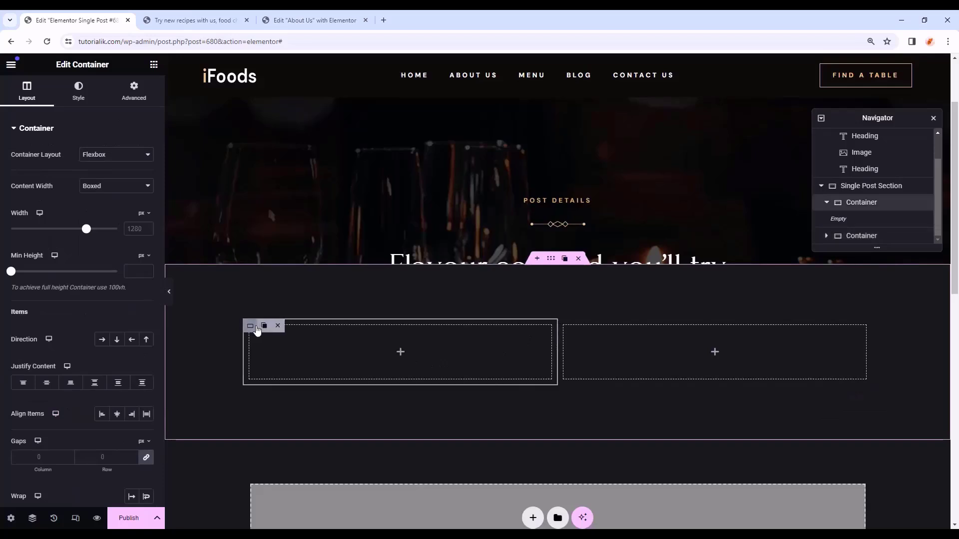
left_click(116, 186)
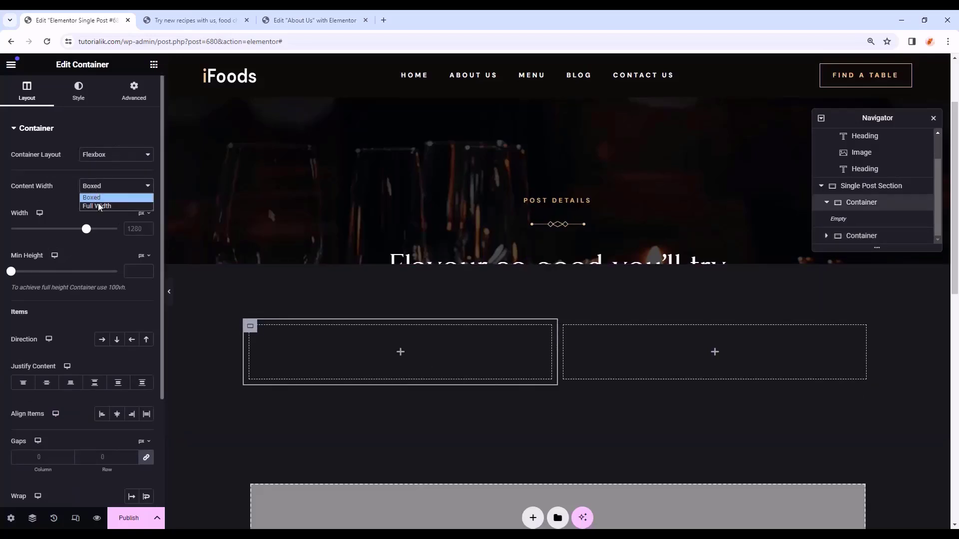
left_click(100, 207)
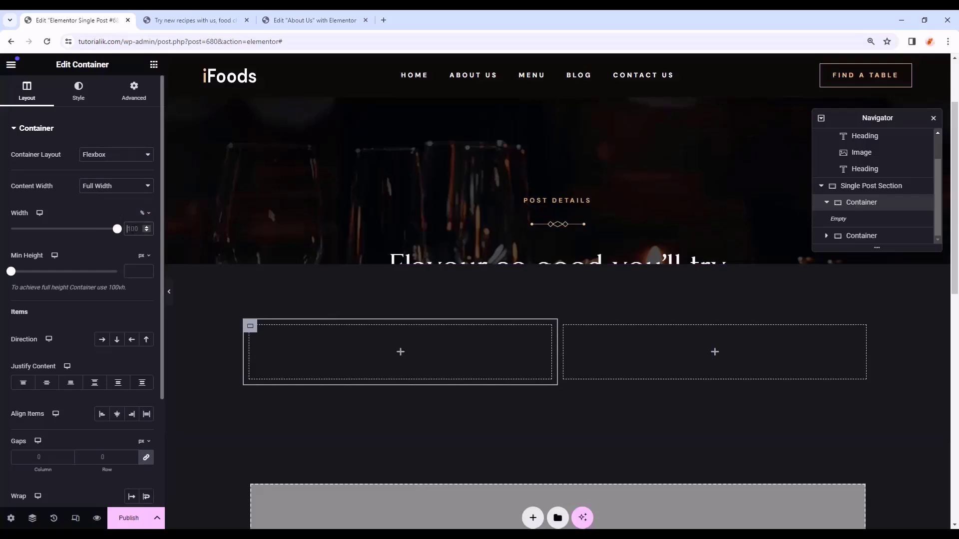
type("30")
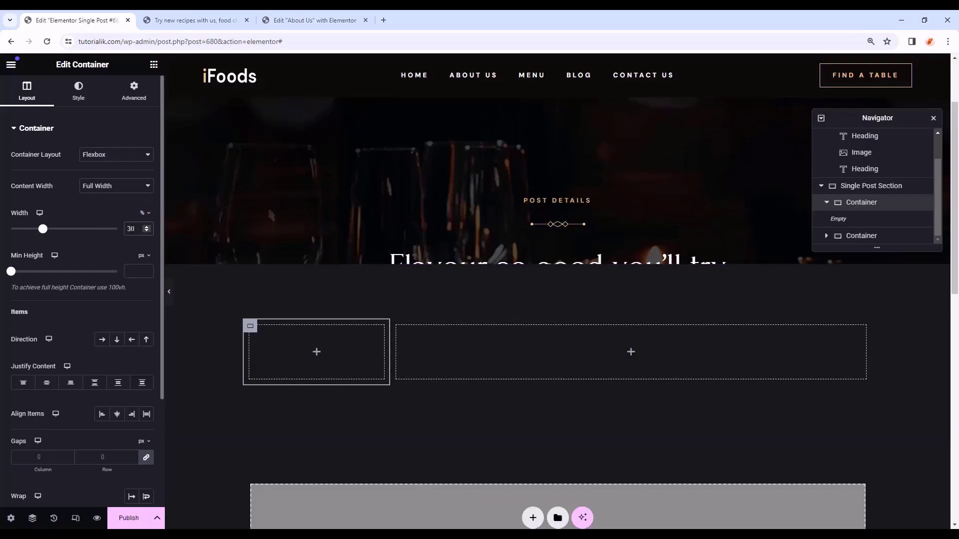
left_click(134, 91)
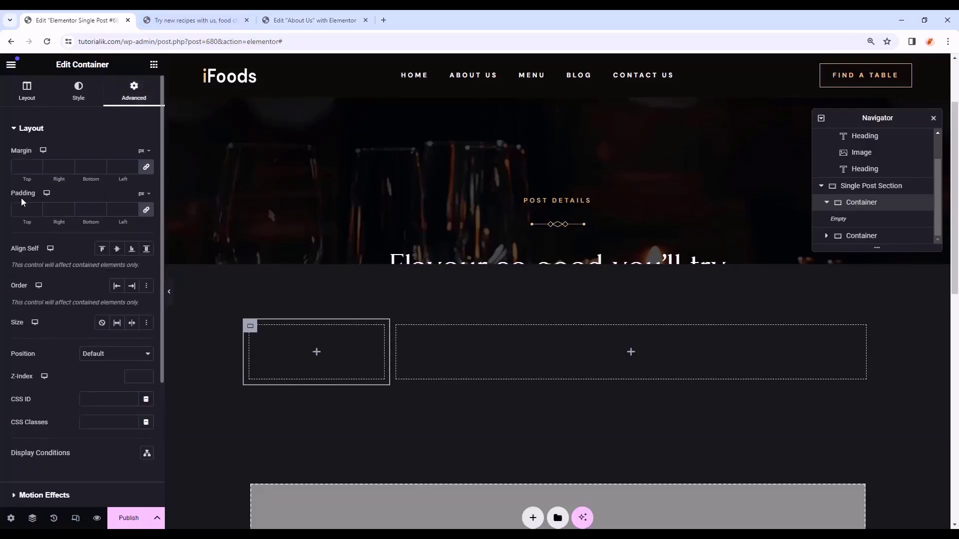
left_click(23, 209)
type("0")
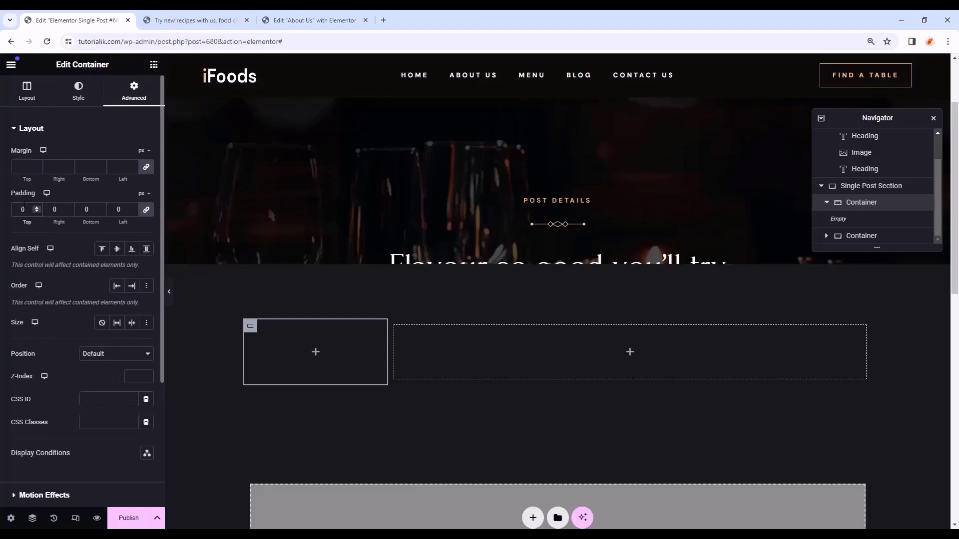
left_click(315, 352)
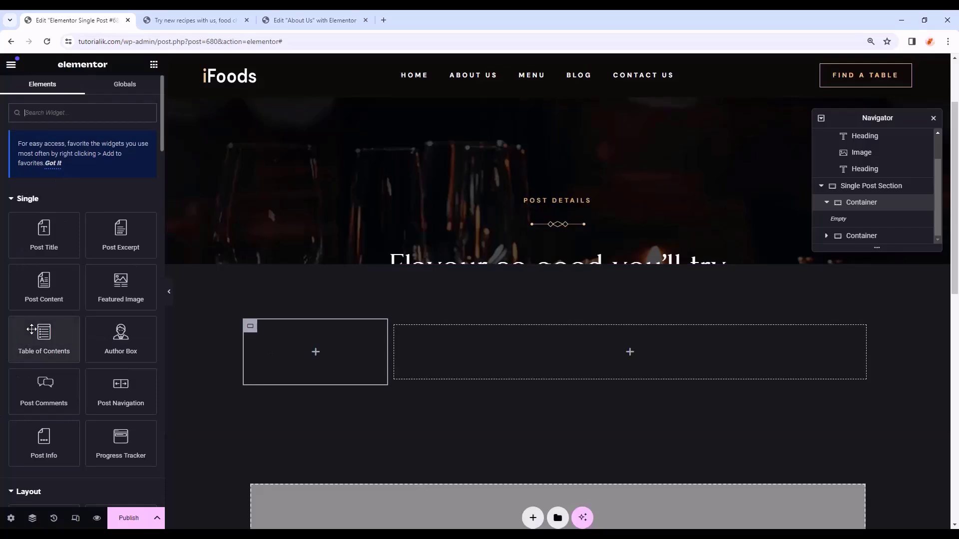
- Add a Heading to the left container reading 'Recent Posts' as an H4
scroll(14, 353, "down", 6)
left_click_drag(44, 313, 318, 353)
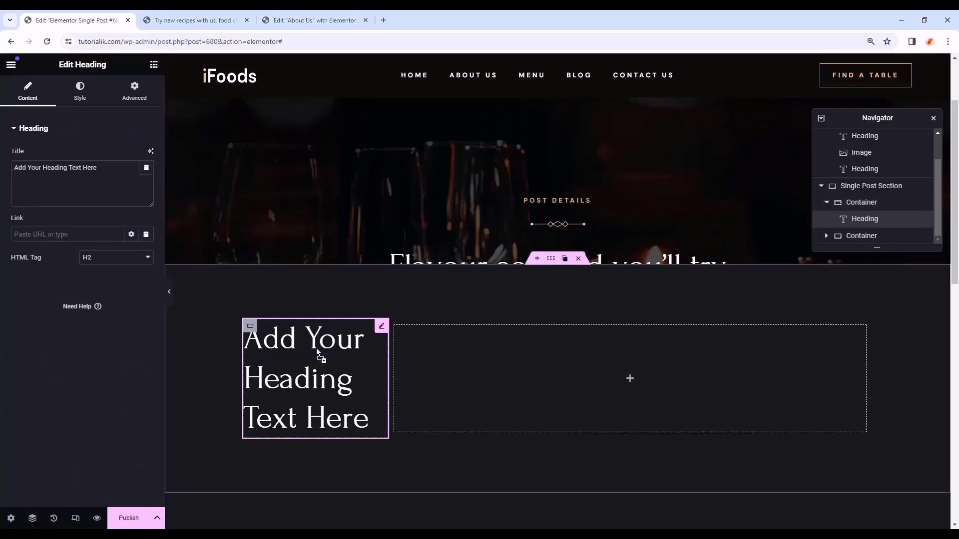
left_click_drag(101, 168, 1, 169)
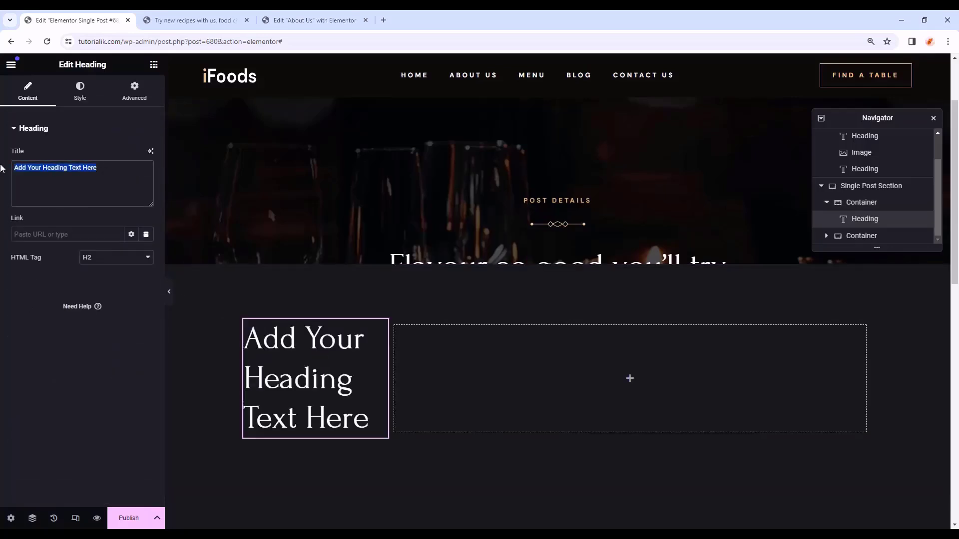
type("Recent ")
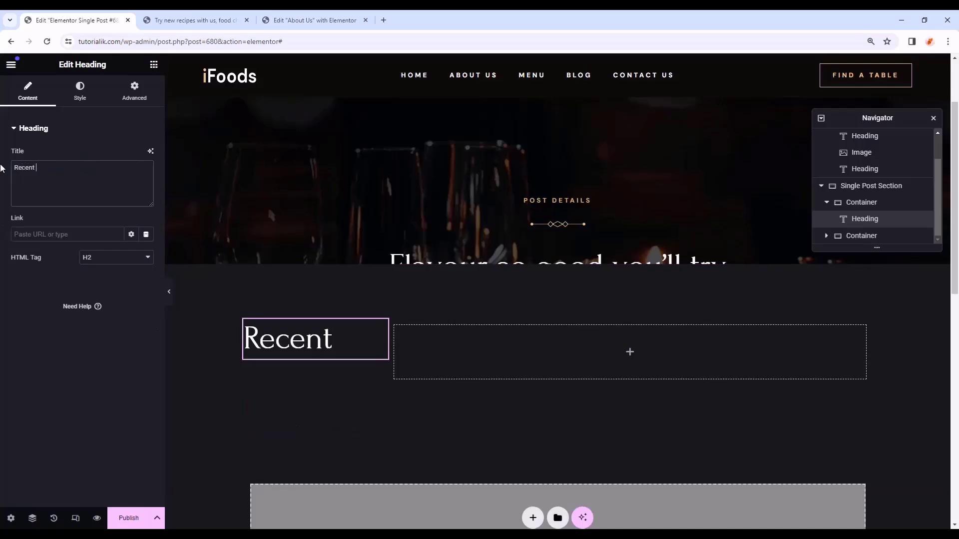
type("Posts")
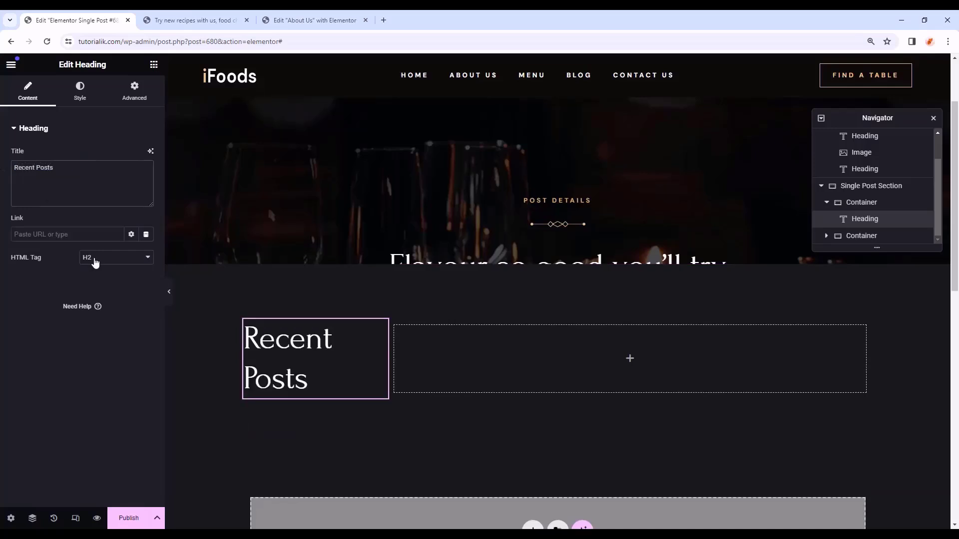
left_click(95, 261)
left_click(98, 295)
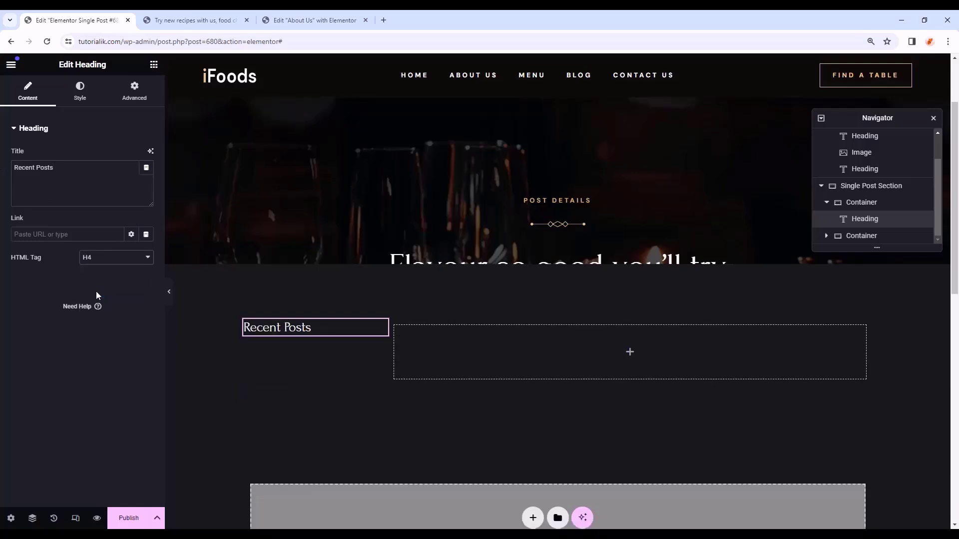
- Colour the heading with the white Primary global colour and give it a 28 px bottom margin
left_click(80, 92)
left_click(131, 177)
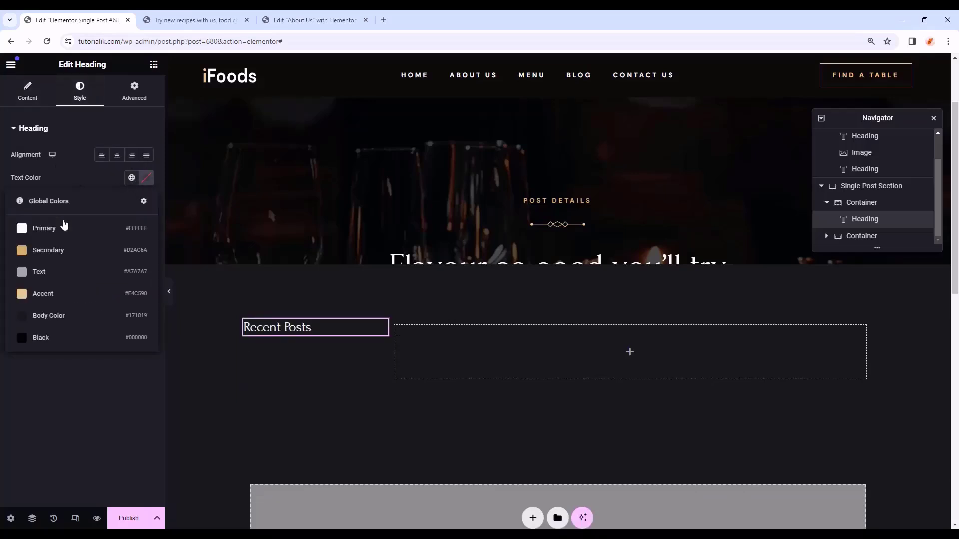
left_click(66, 225)
left_click(135, 92)
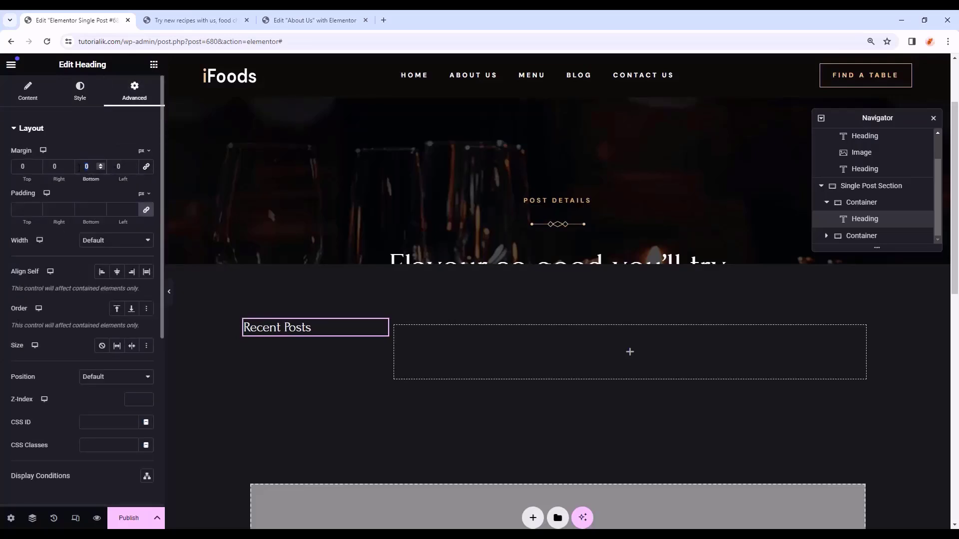
type("28")
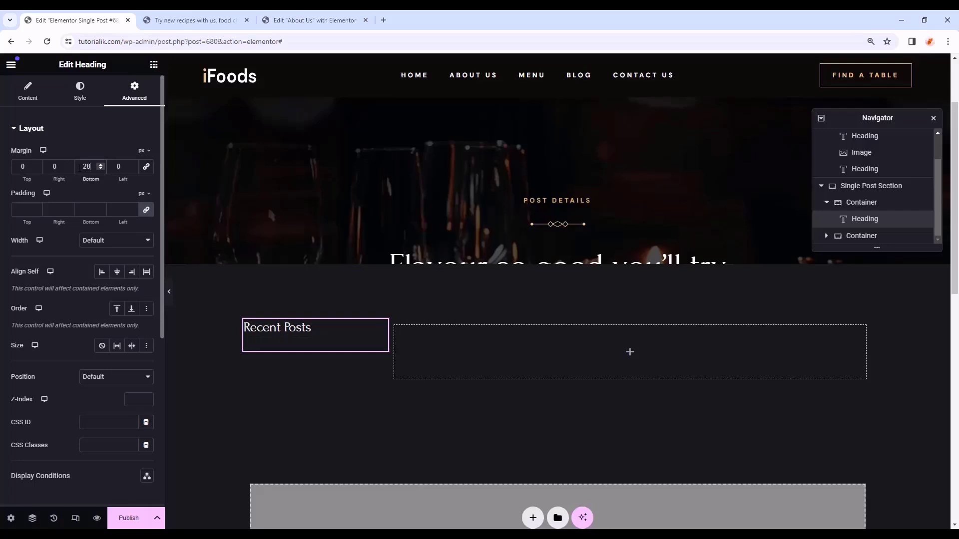
- Place a Posts widget below the Recent Posts heading
left_click(154, 65)
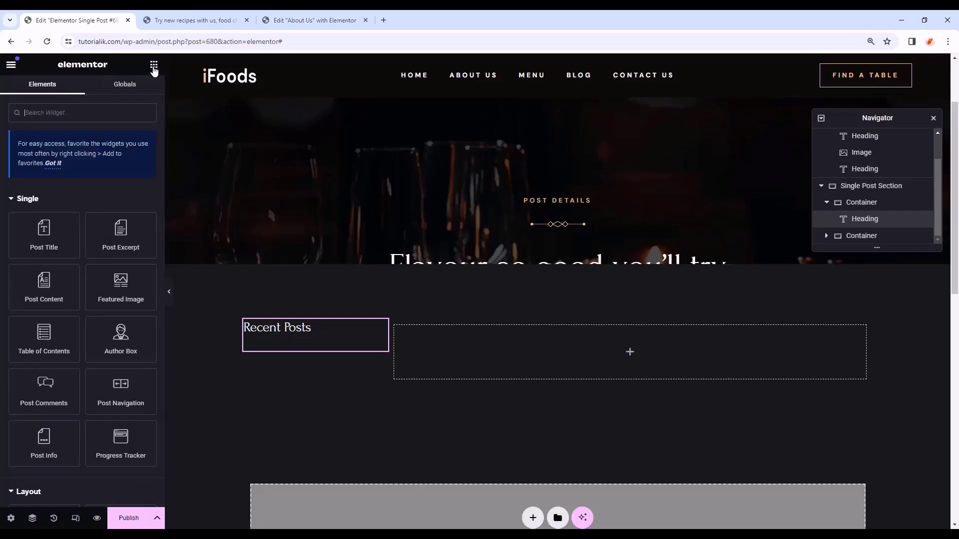
left_click(113, 120)
type("posts")
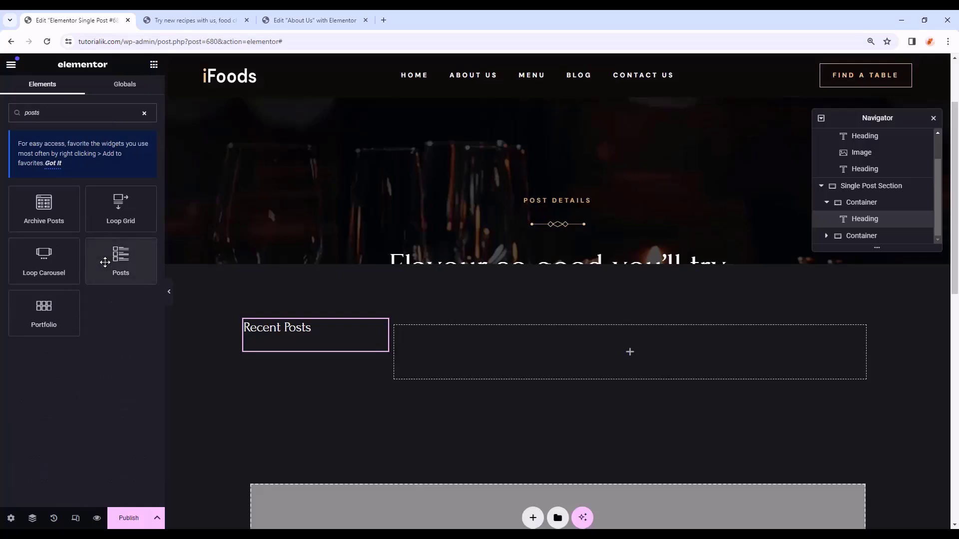
left_click_drag(105, 262, 301, 356)
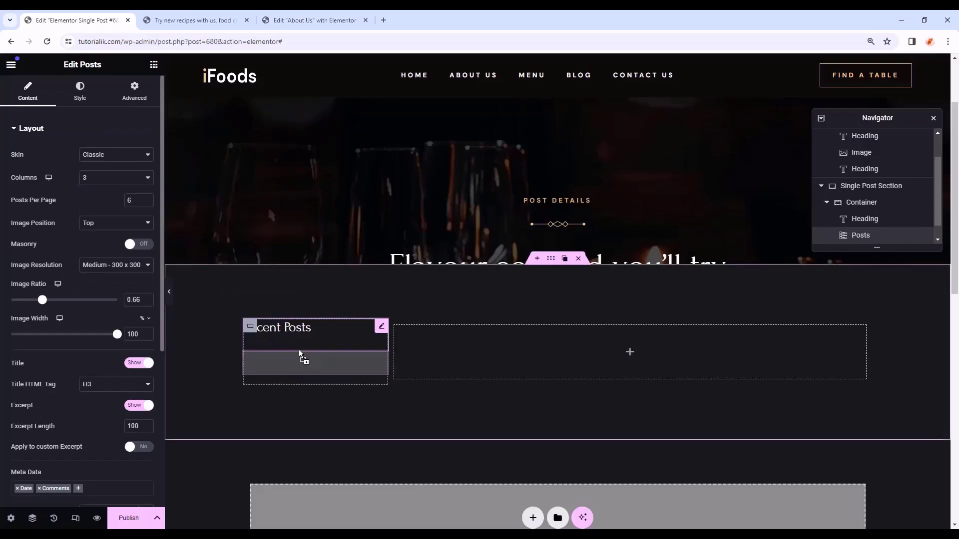
- Set the posts to one column, 3 per page, images left with ratio 1 and 70 px width
left_click(89, 179)
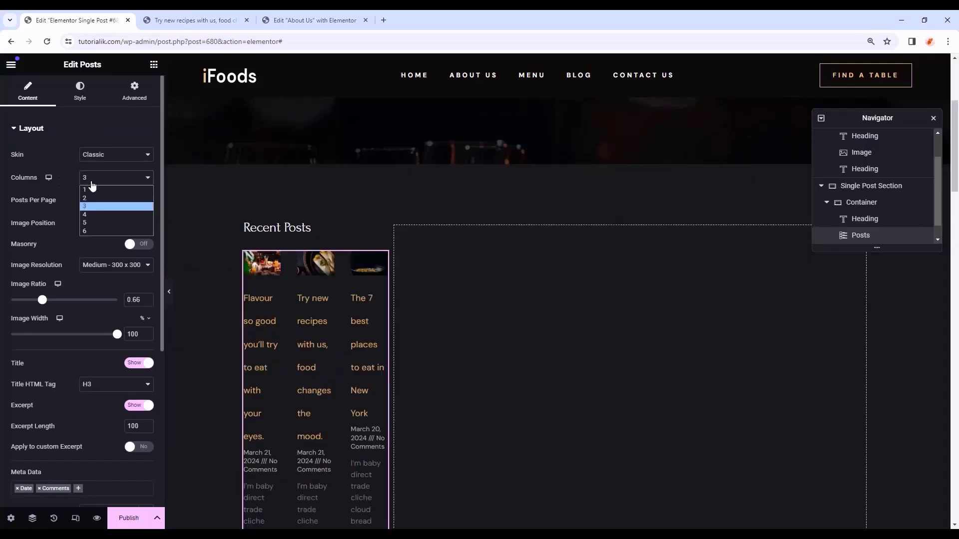
left_click(93, 192)
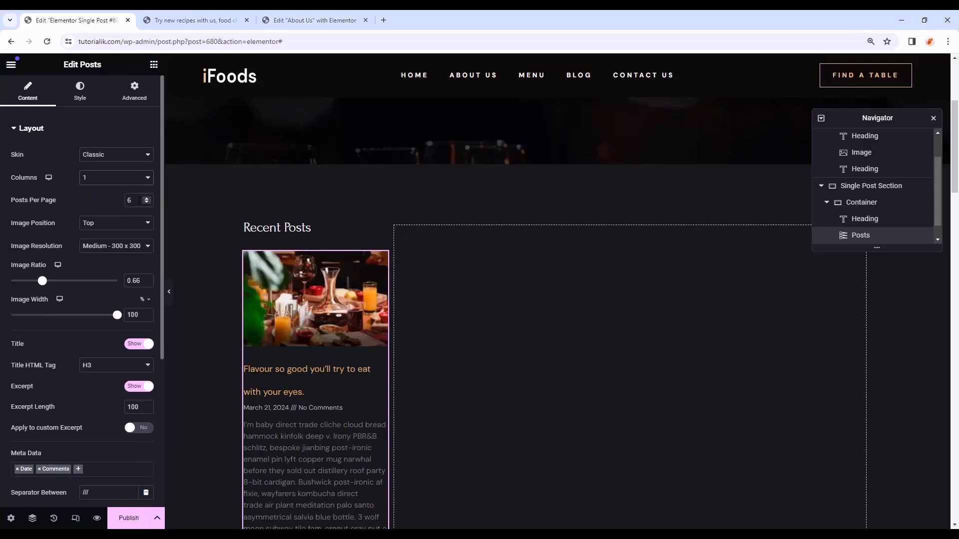
type("3")
left_click(110, 224)
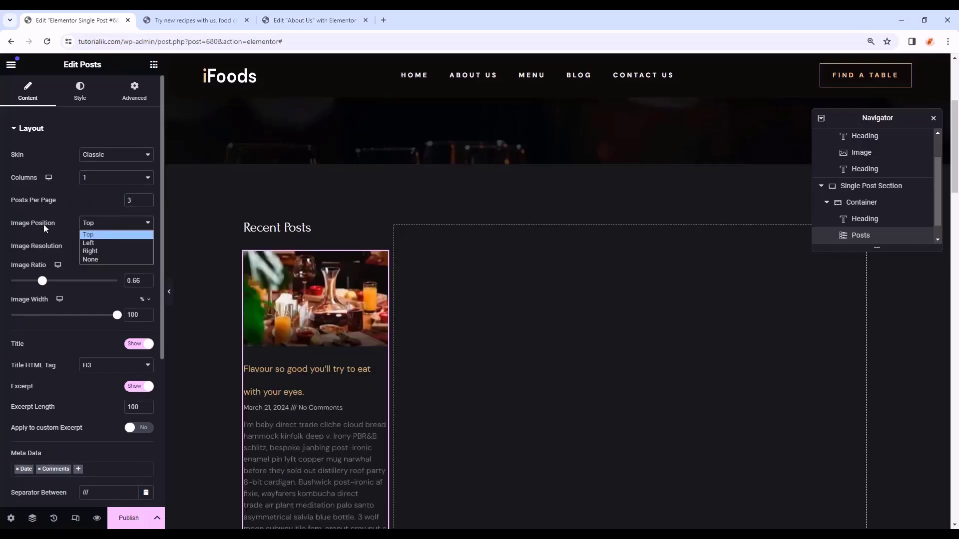
left_click(95, 246)
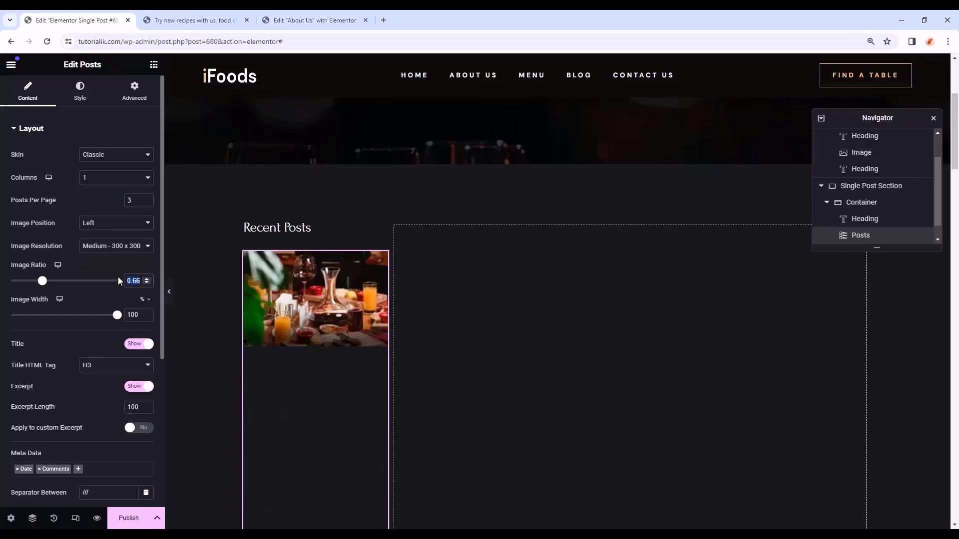
type("1")
key("Tab")
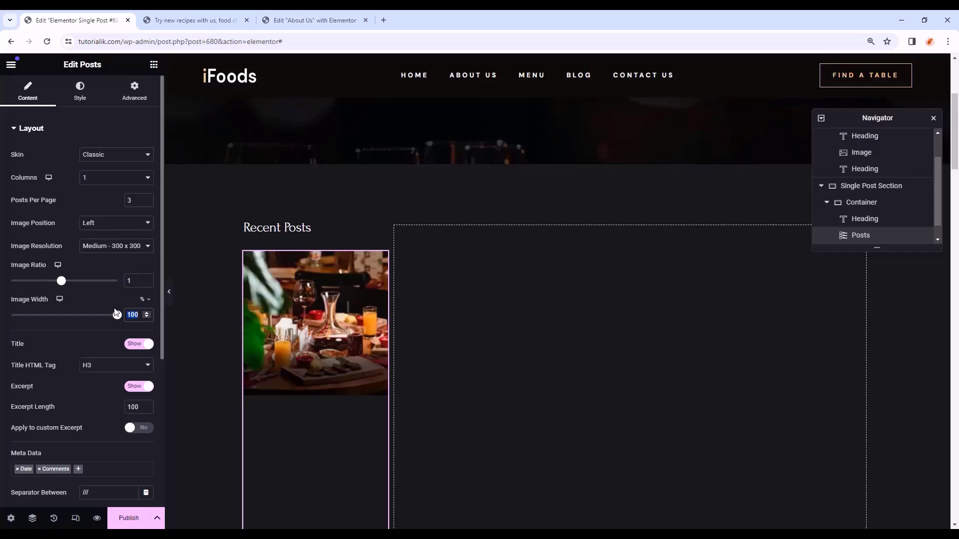
type("70")
- Show only Author and Date meta, hide excerpts and Read More, and clear the separator
scroll(110, 319, "down", 1)
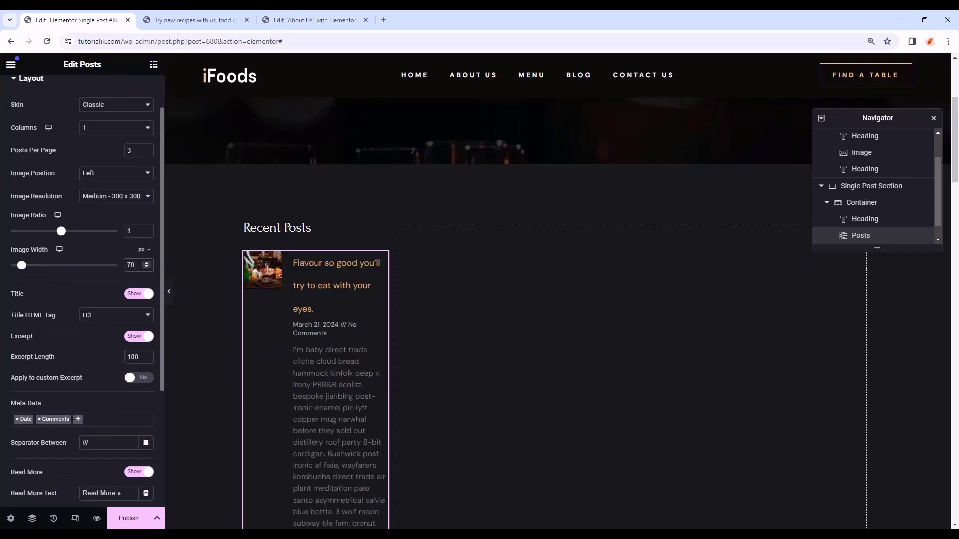
left_click(39, 420)
left_click(36, 434)
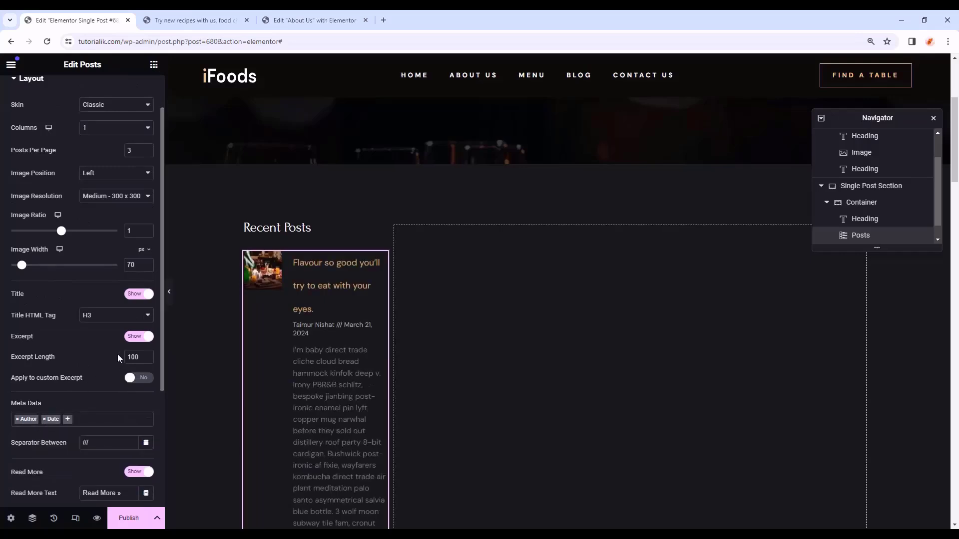
left_click(140, 336)
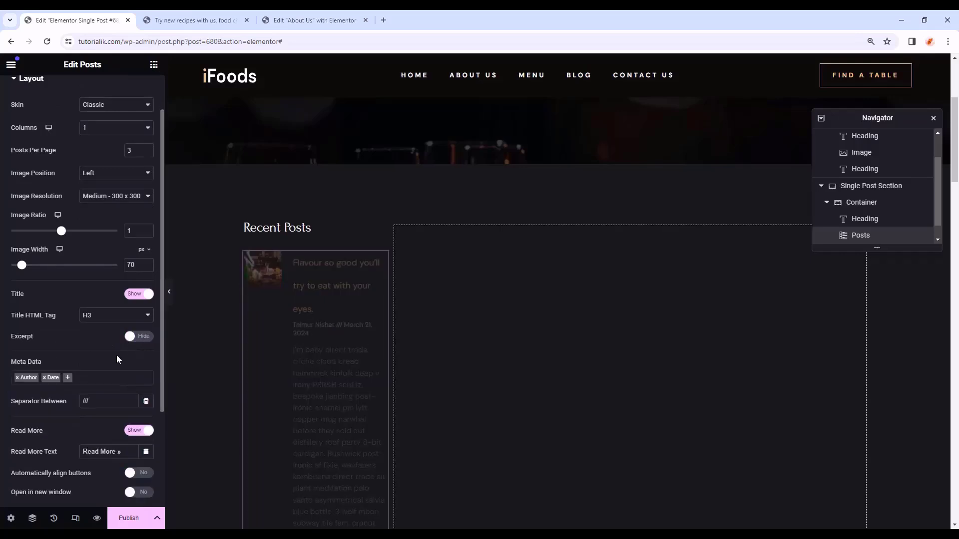
scroll(143, 335, "down", 2)
left_click(141, 331)
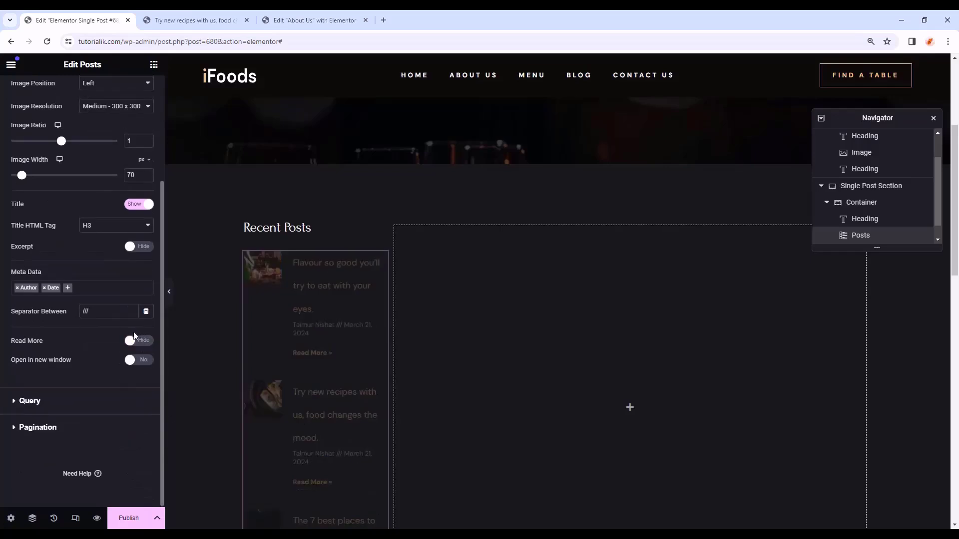
left_click(59, 314)
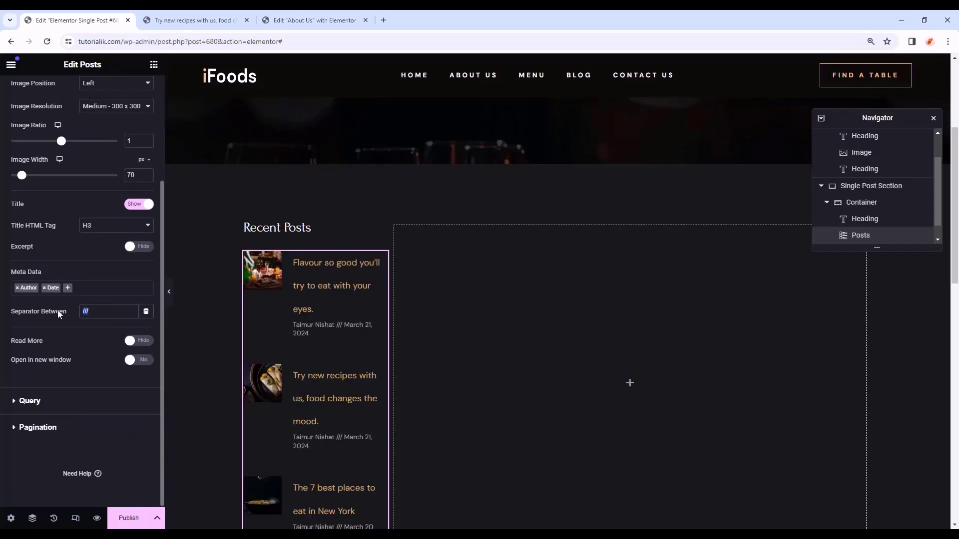
key("BackSpace")
scroll(87, 260, "up", 3)
- Left-align the posts' content in the widget's Style settings
left_click(76, 98)
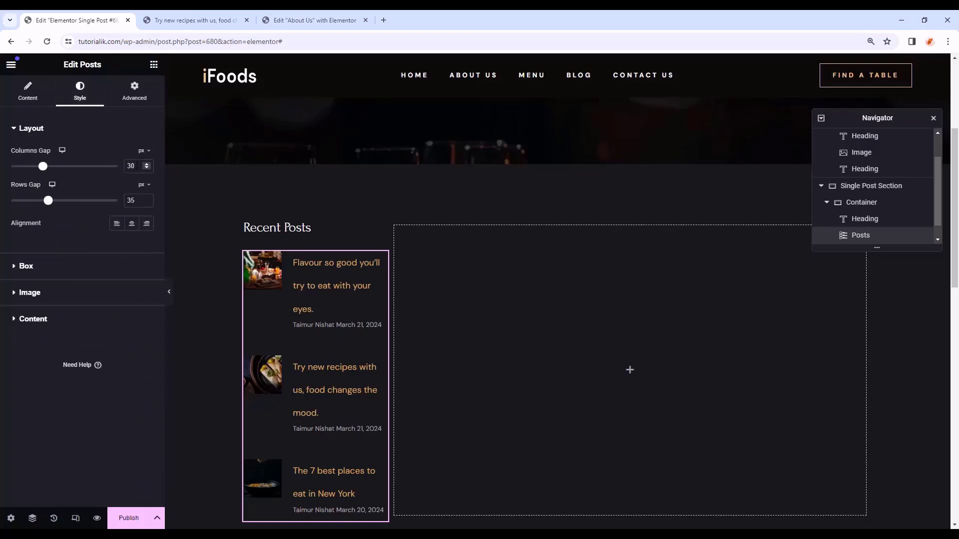
left_click(115, 223)
left_click(37, 268)
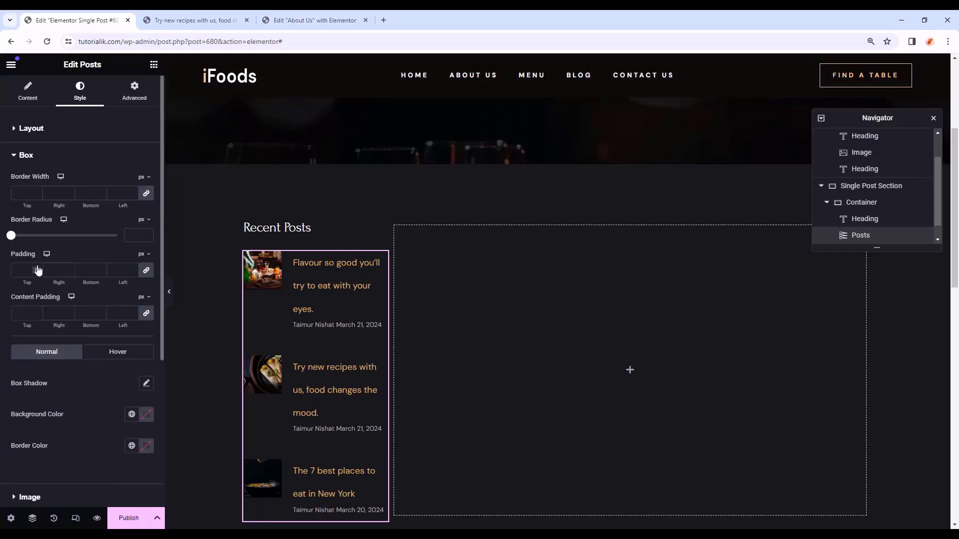
left_click(56, 158)
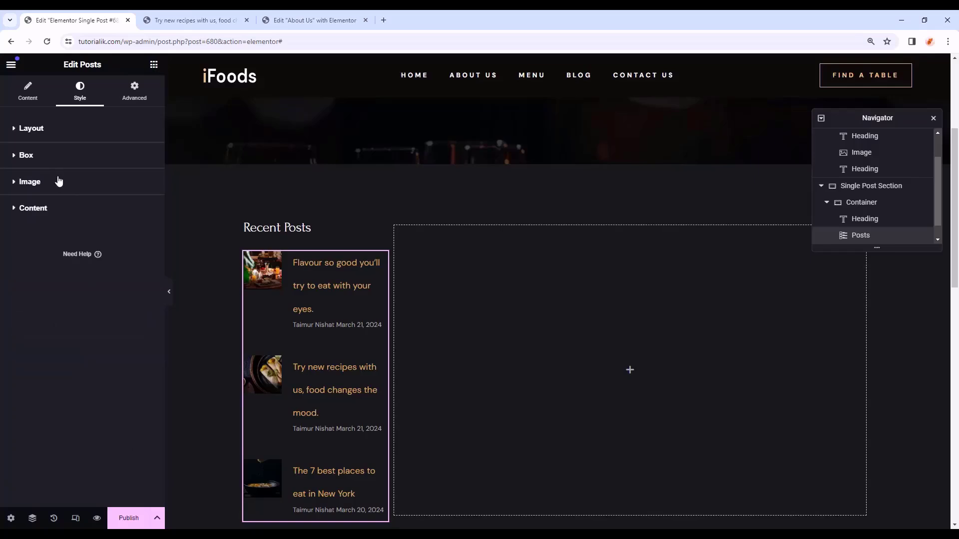
left_click(56, 209)
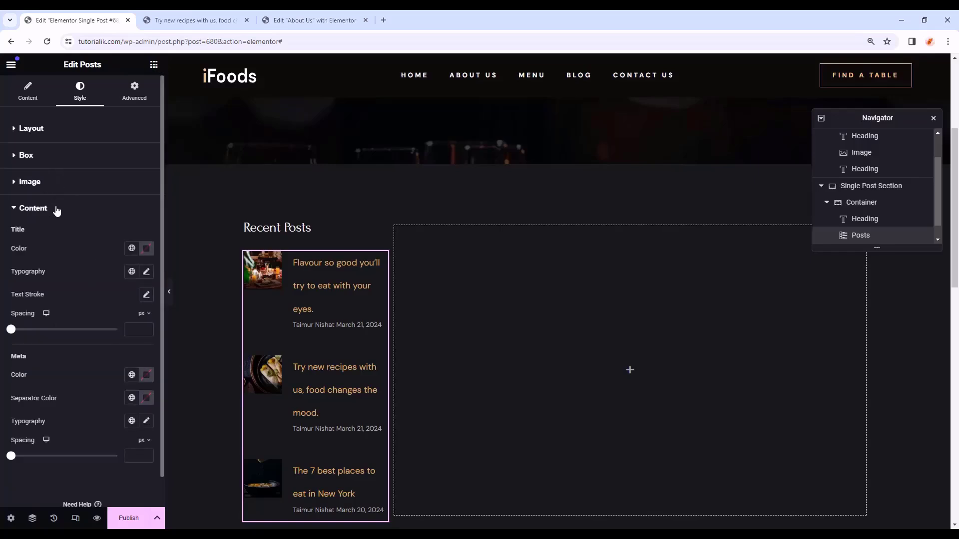
- Style the post titles in the Primary colour with DM Sans at 14 px
left_click(131, 248)
left_click(52, 302)
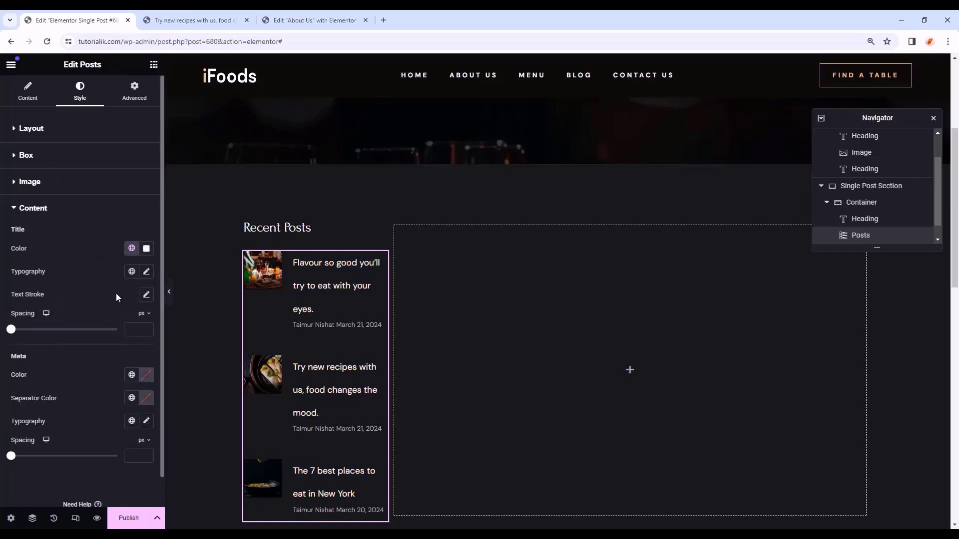
left_click(146, 273)
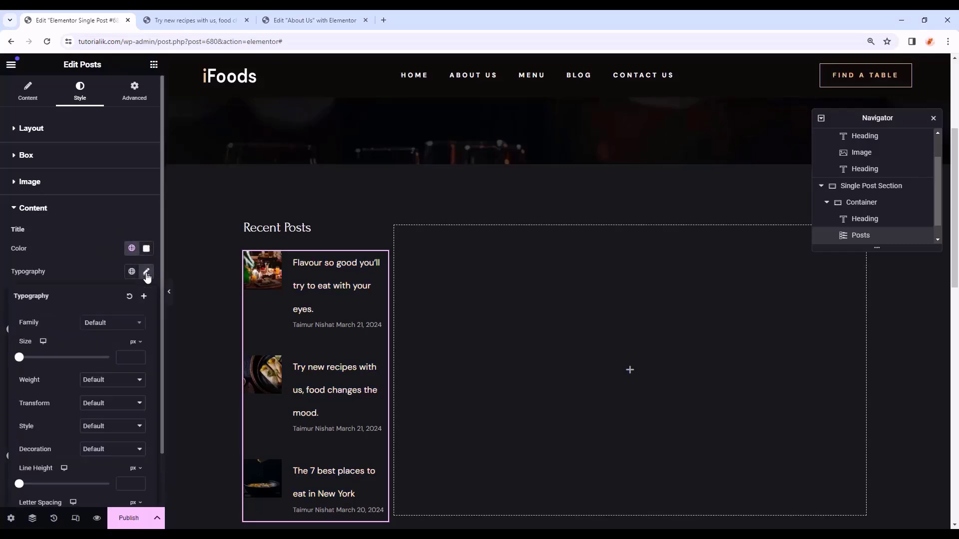
left_click(111, 324)
type("dm")
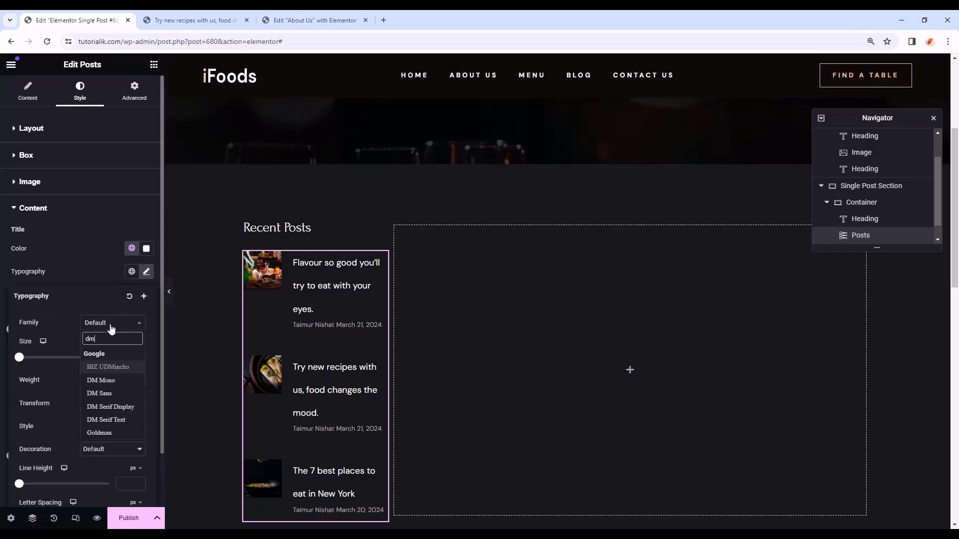
left_click(95, 393)
type("14")
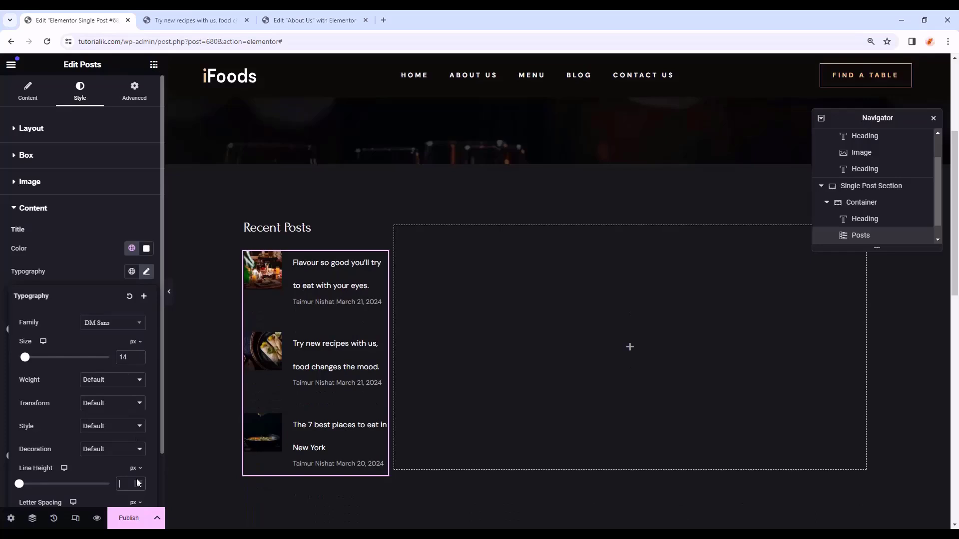
type("25")
left_click(83, 277)
- Style the meta text in the Primary colour with DM Sans 10 px, 18 line height
scroll(83, 277, "down", 1)
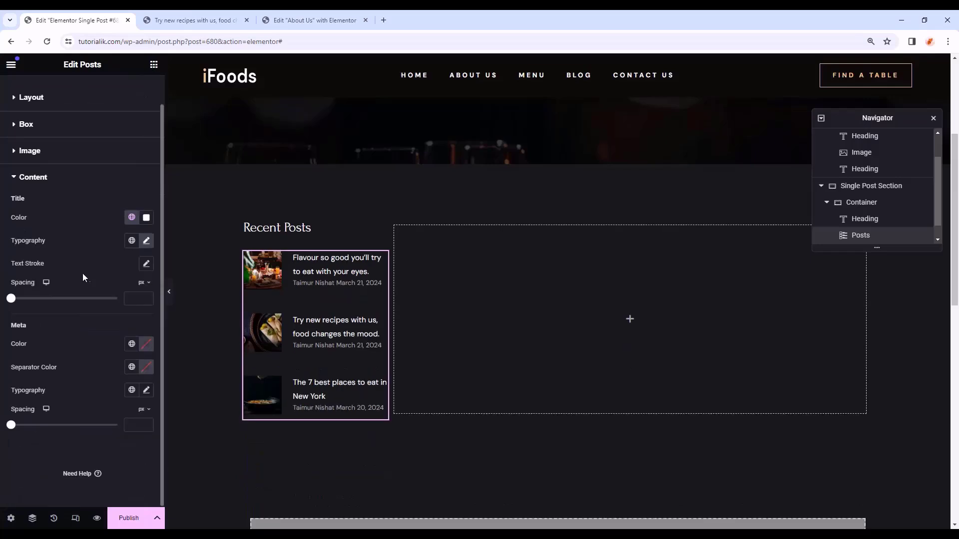
left_click(131, 344)
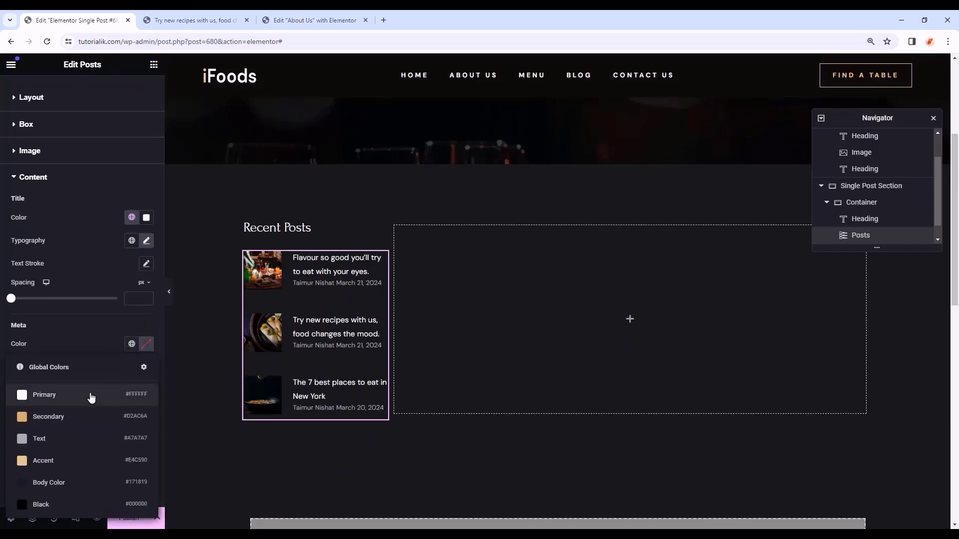
left_click(91, 397)
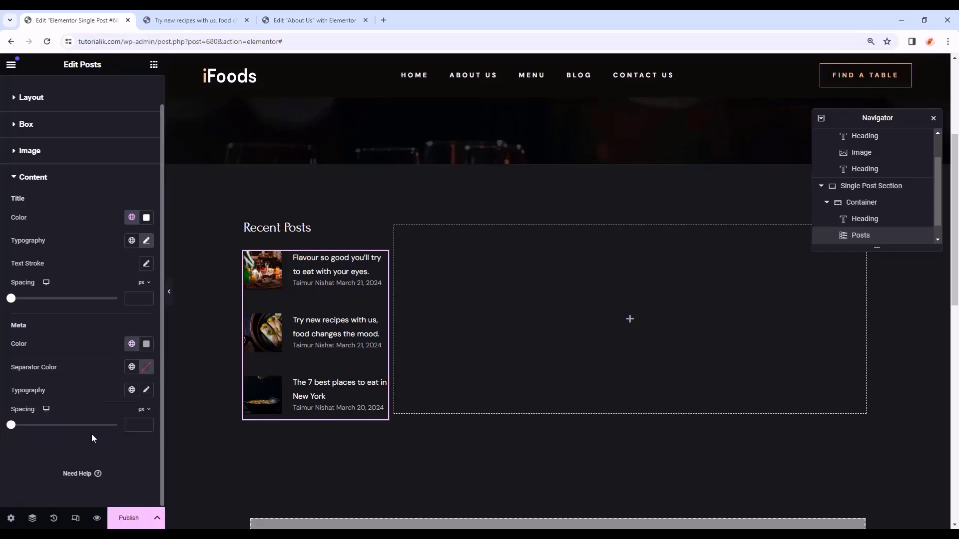
left_click(146, 390)
left_click(111, 443)
type("dm s")
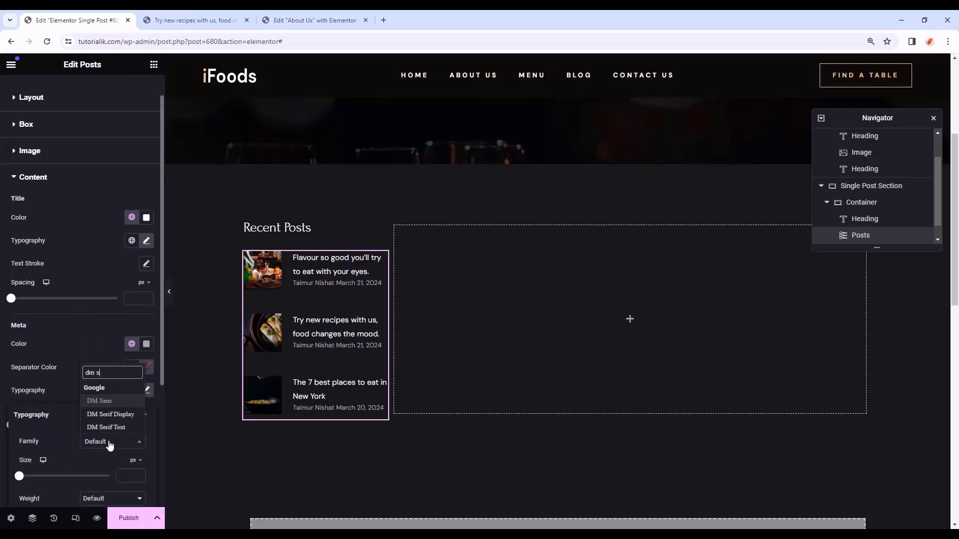
type("ans")
key("Return")
scroll(120, 314, "down", 4)
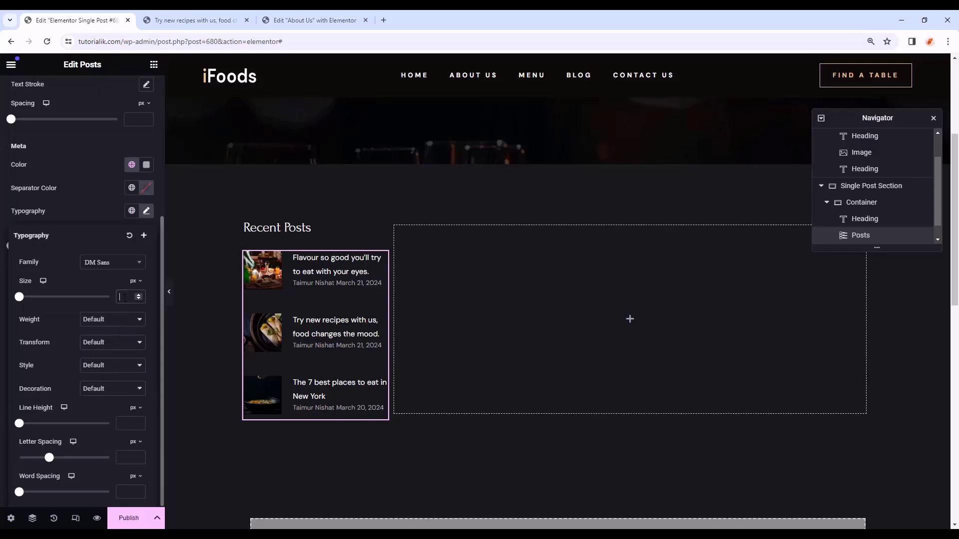
left_click(124, 297)
type("10")
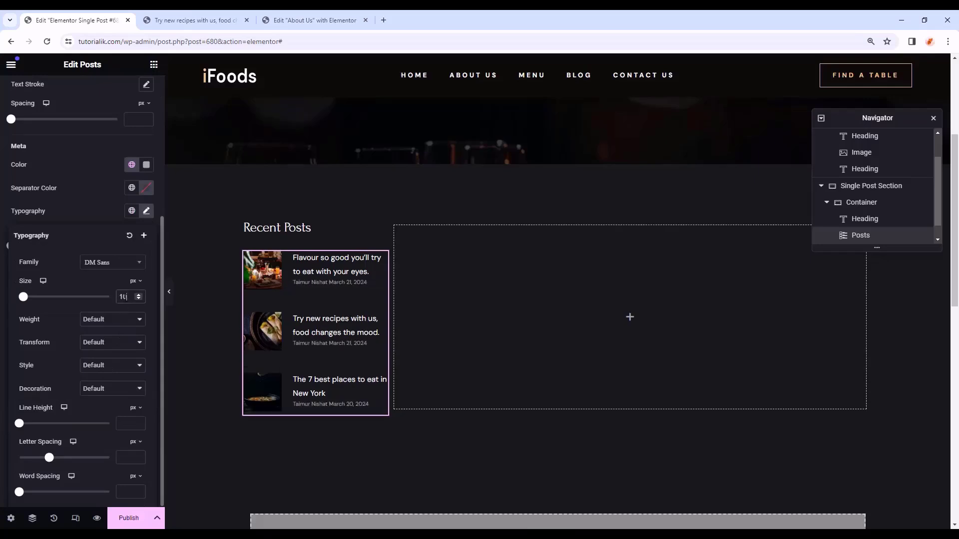
left_click(125, 423)
type("18")
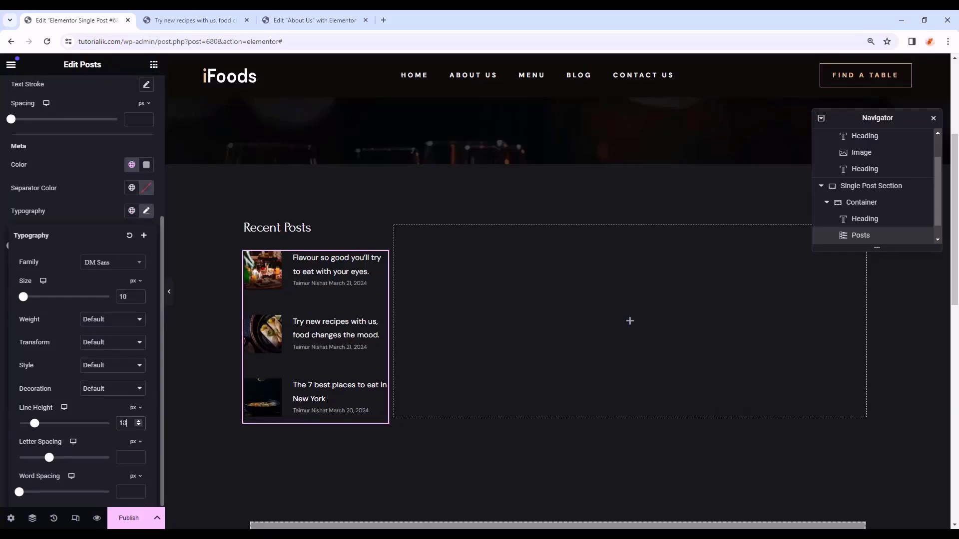
left_click(46, 216)
- Set the meta spacing to 24 and the widget's bottom margin to 54
left_click(131, 247)
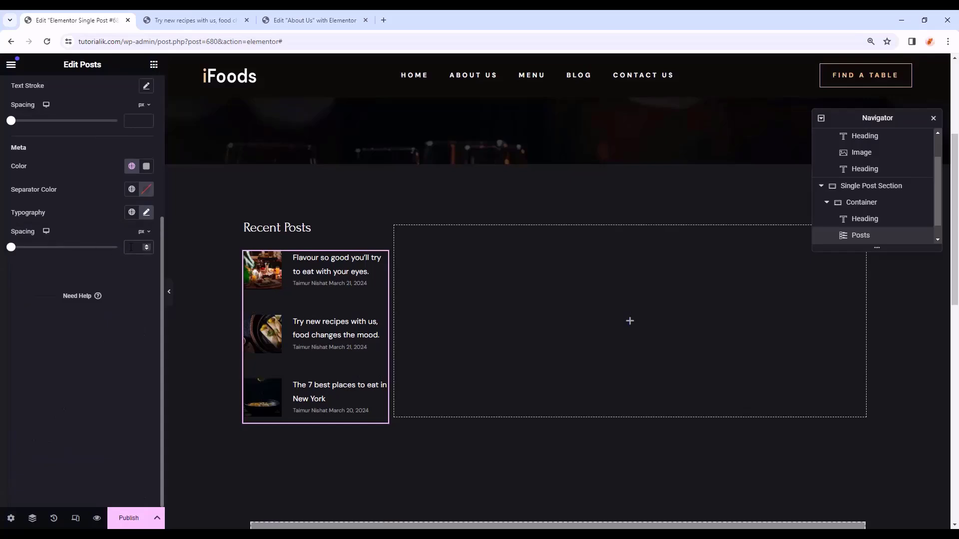
type("24")
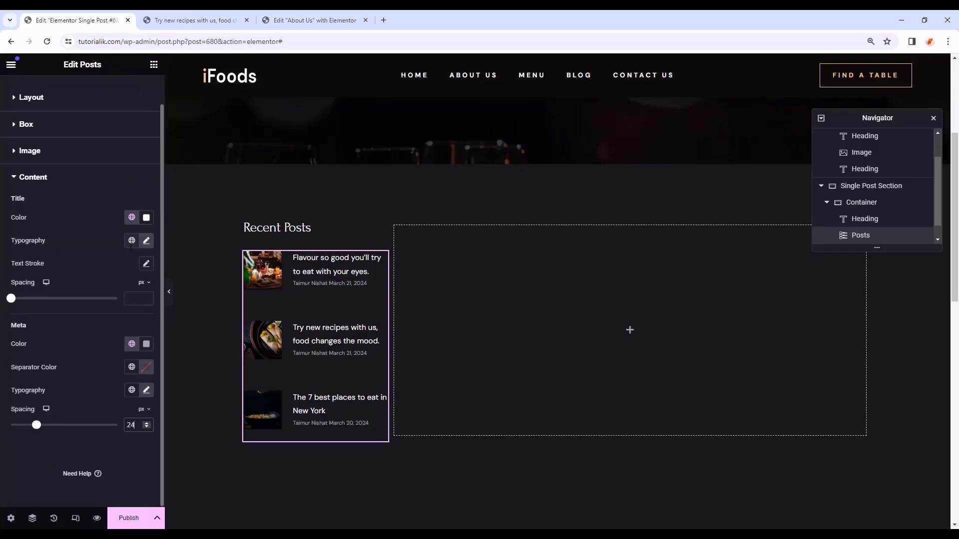
scroll(130, 247, "up", 1)
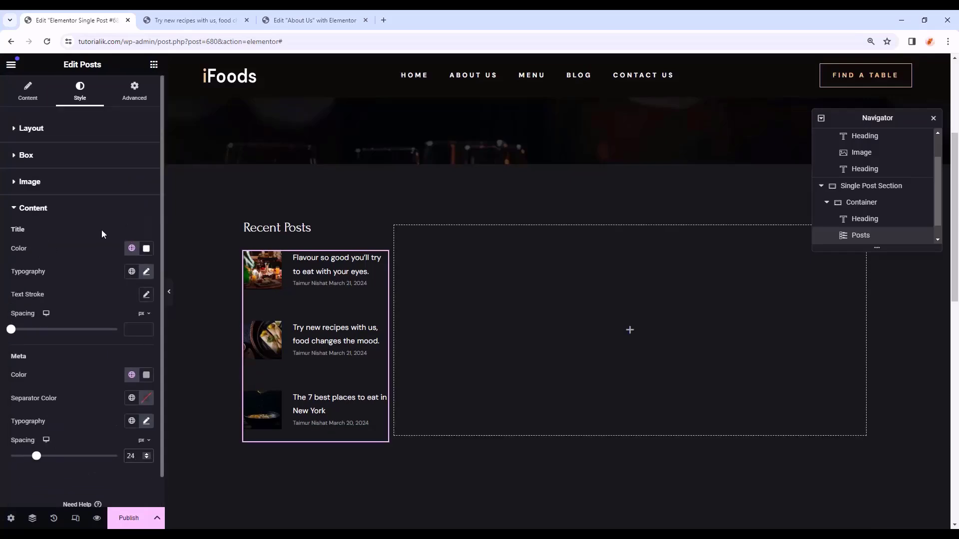
left_click(144, 99)
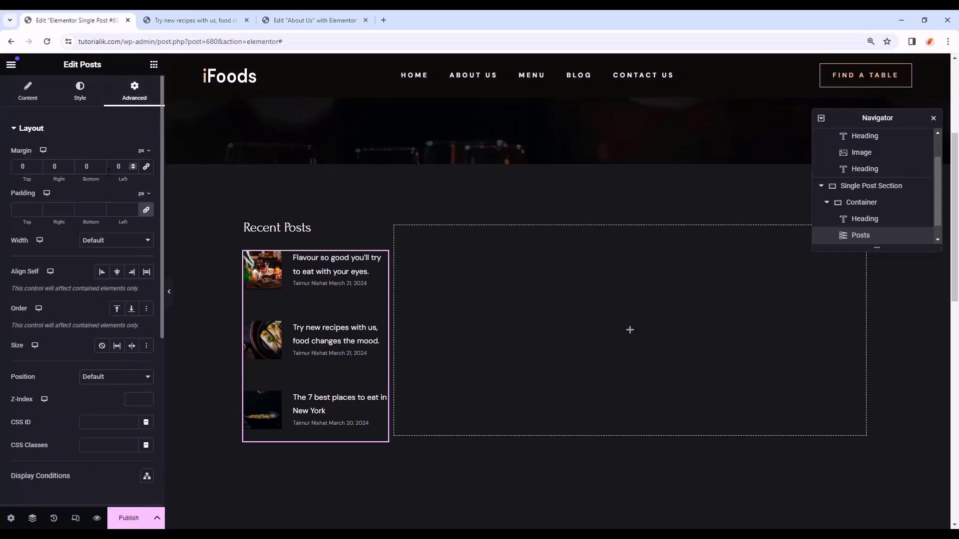
left_click(93, 166)
type("54")
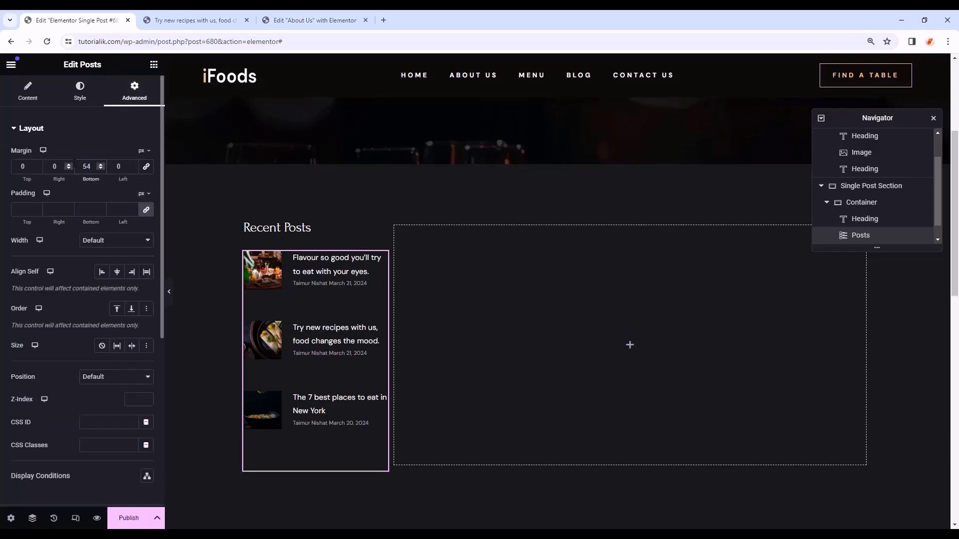
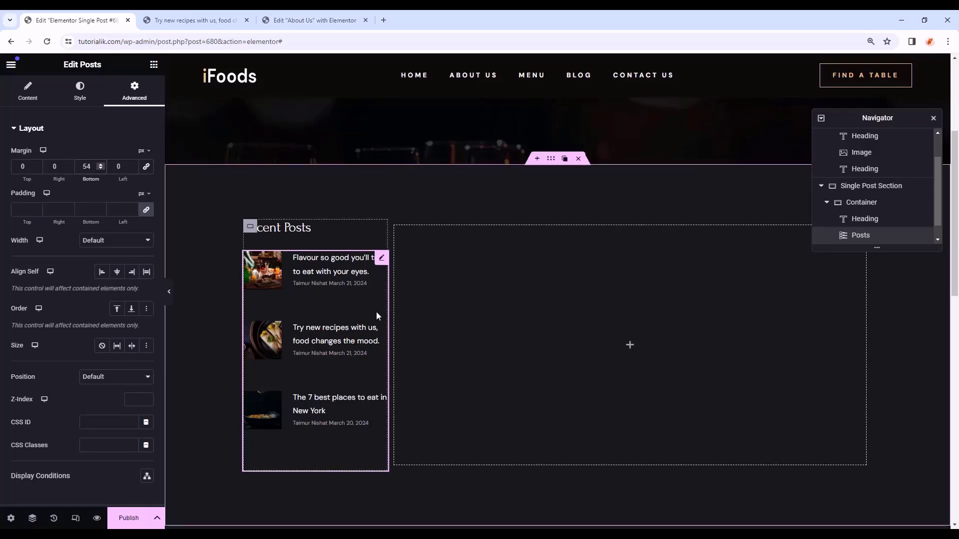
- Scroll the canvas down to the Recent Posts column and bring up the widget list
scroll(422, 191, "up", 4)
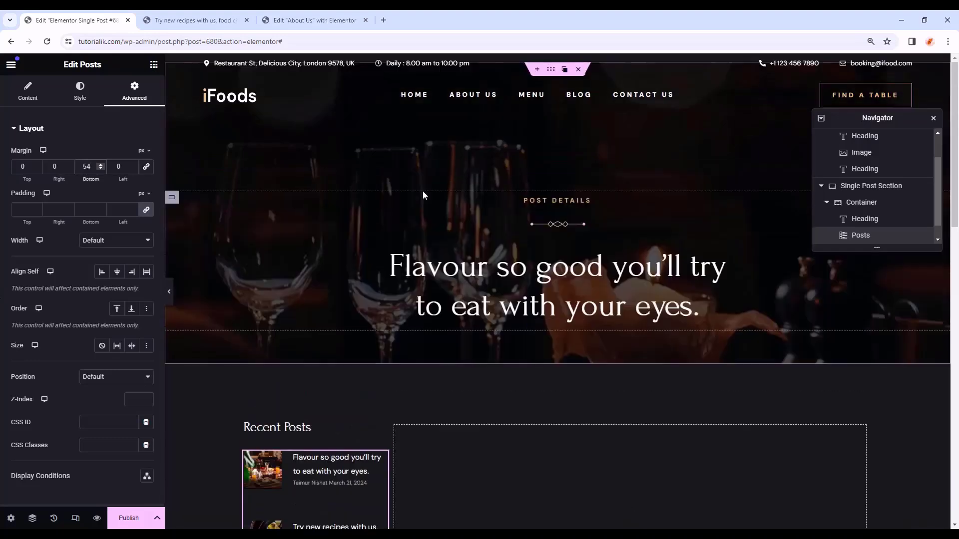
scroll(423, 191, "down", 4)
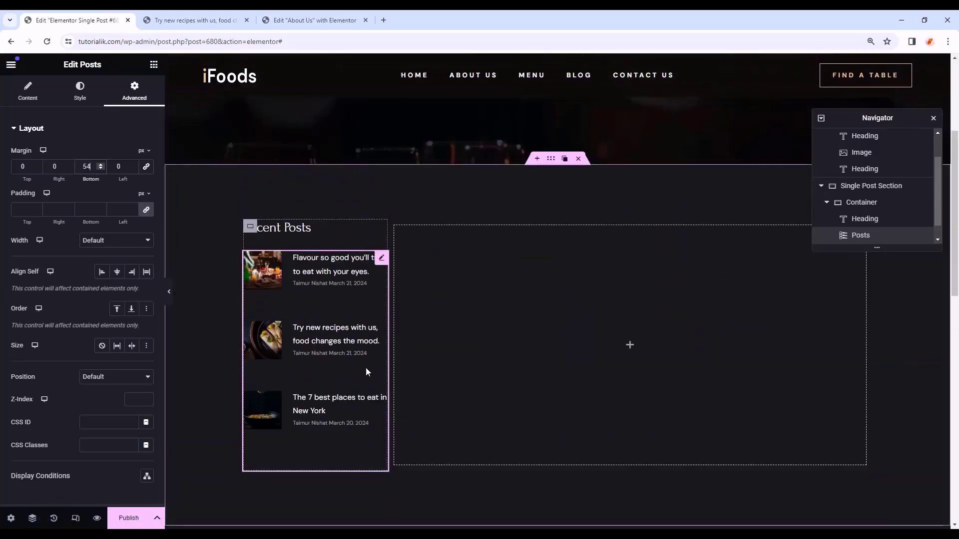
scroll(349, 356, "down", 1)
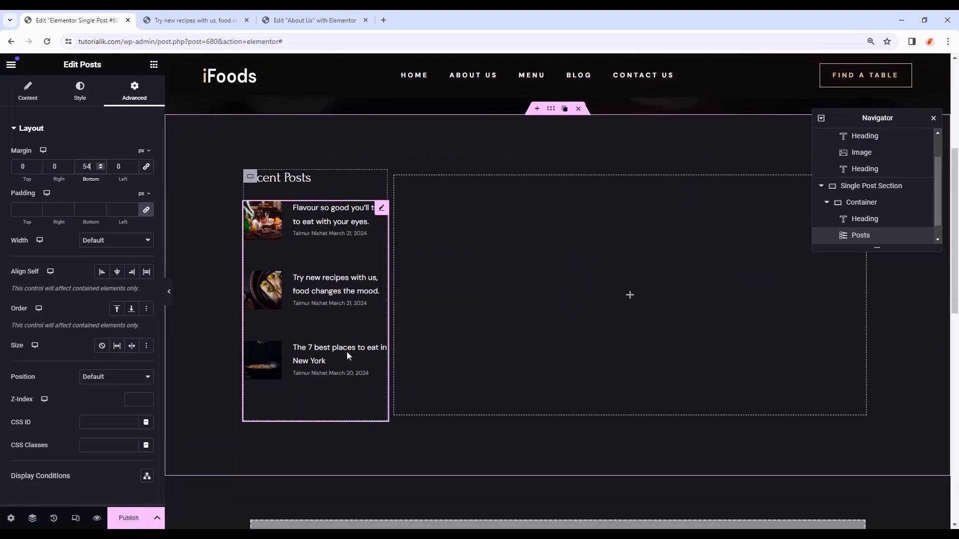
left_click(153, 66)
scroll(38, 393, "down", 5)
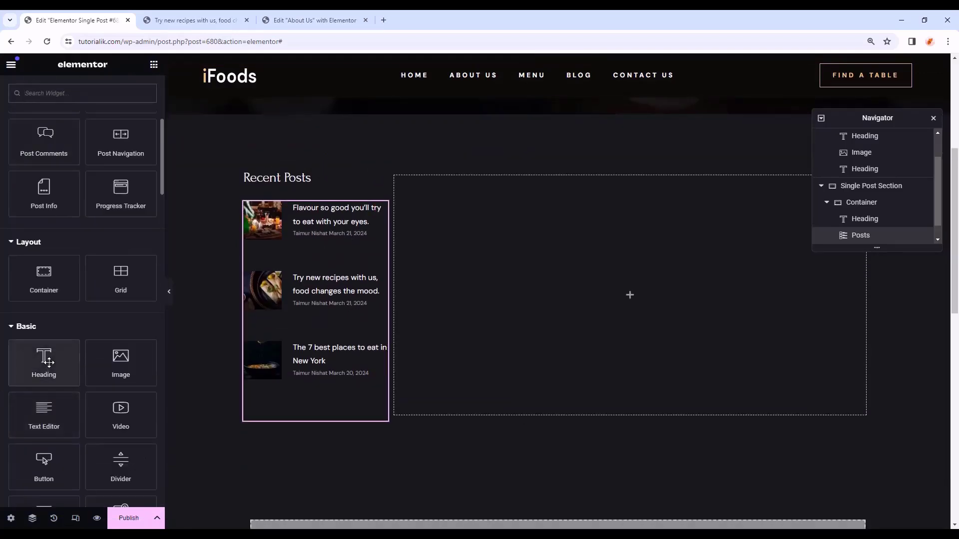
- Add an H4 'Tag Cloud' heading below Recent Posts in Primary white with 28 bottom margin
left_click_drag(48, 363, 303, 412)
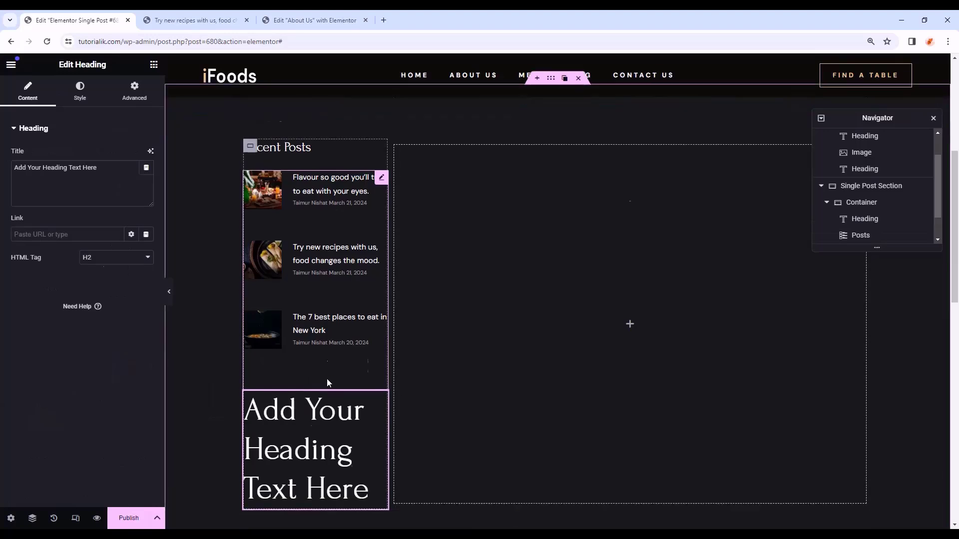
left_click(105, 261)
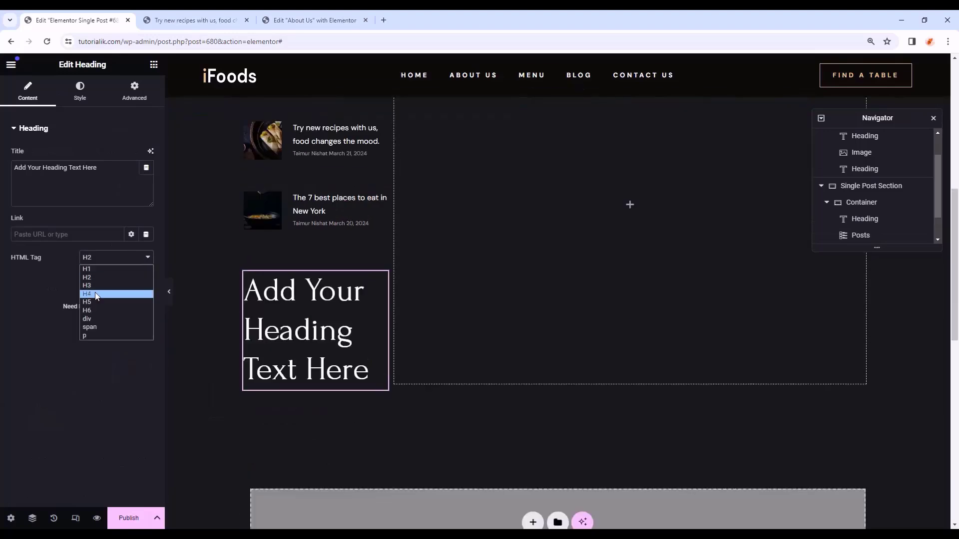
left_click(99, 294)
left_click_drag(100, 169, 3, 147)
type("Tag Cloud")
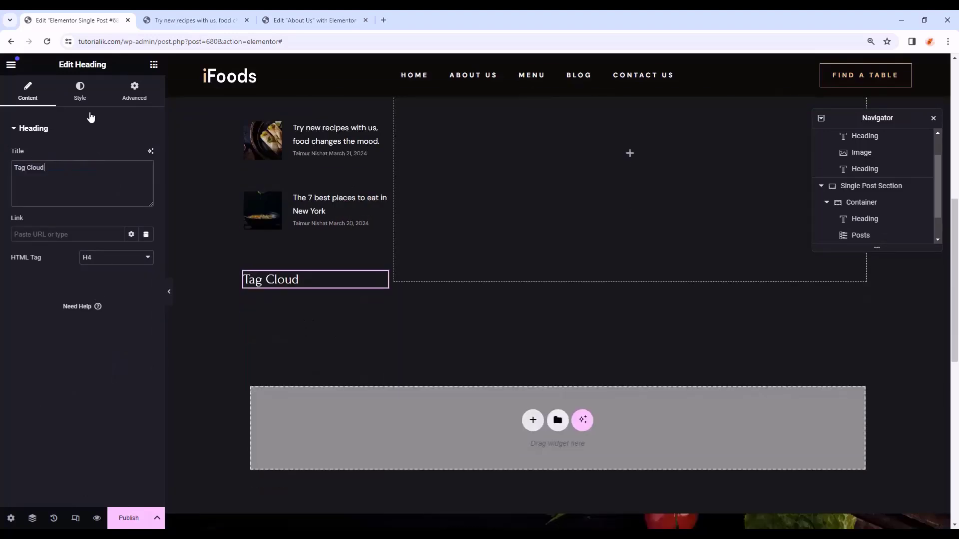
left_click(80, 92)
left_click(131, 177)
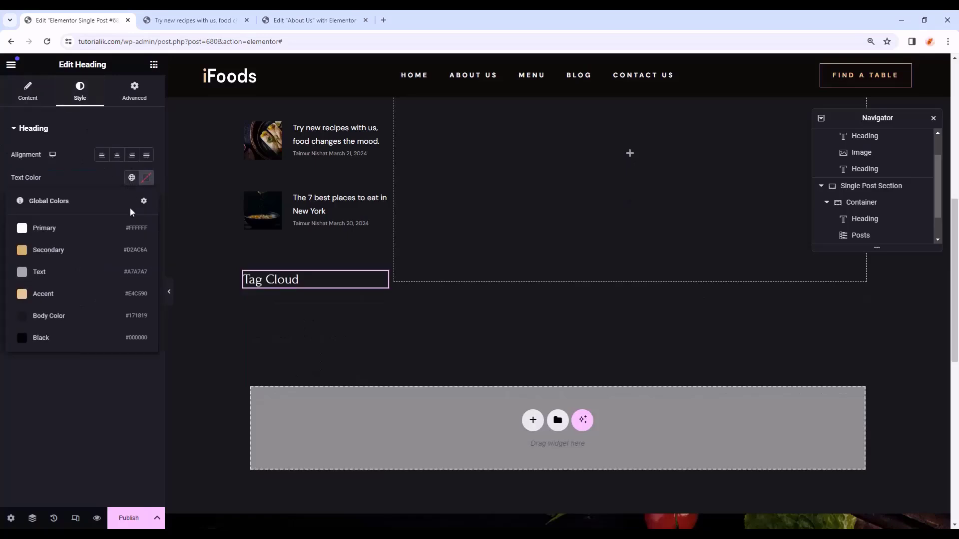
left_click(64, 228)
left_click(134, 92)
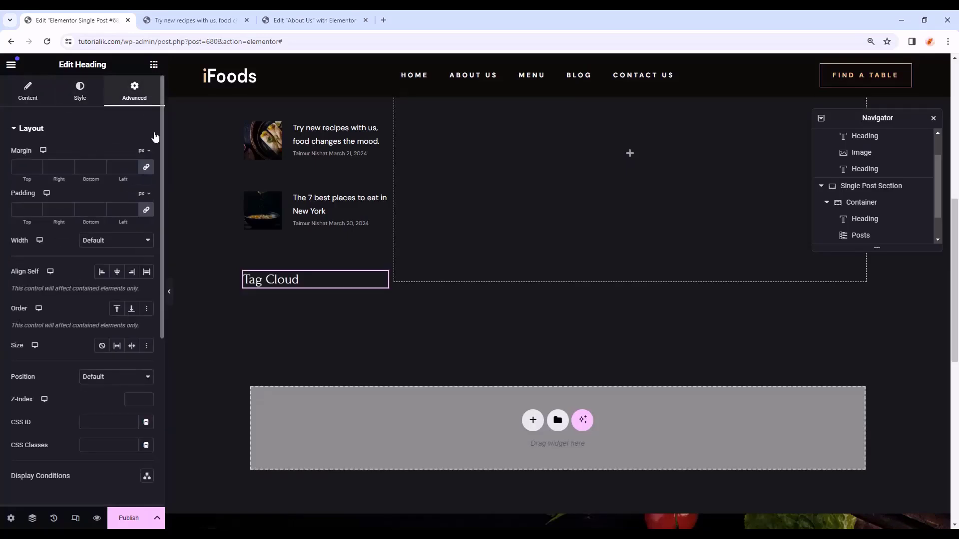
left_click(145, 168)
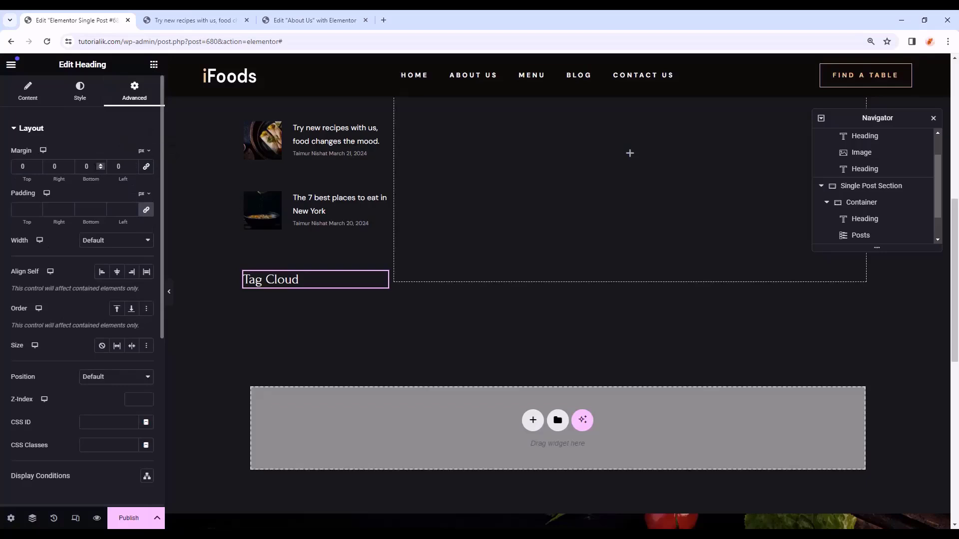
type("28")
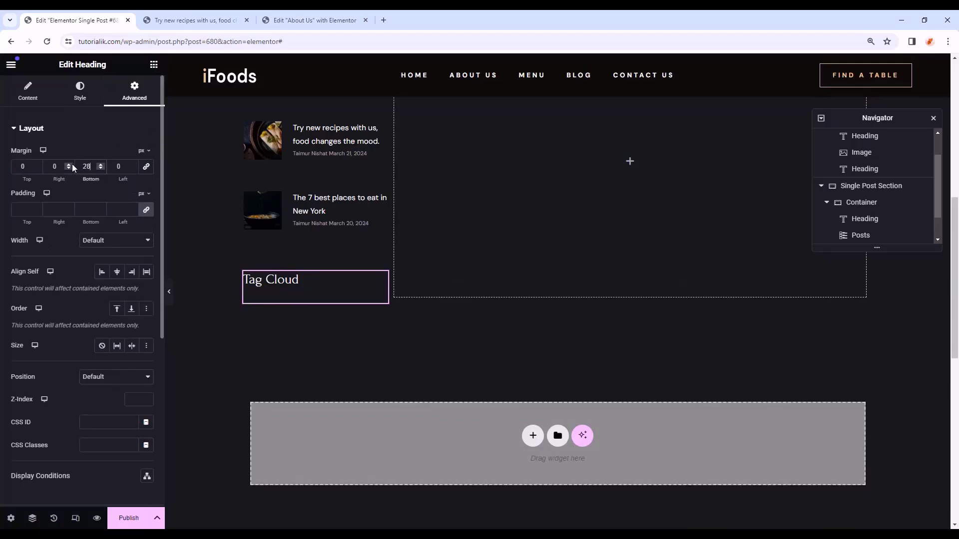
- Add a row container beneath it with 10 gaps and 30 right padding
left_click(153, 64)
scroll(82, 249, "down", 3)
left_click_drag(44, 378, 306, 306)
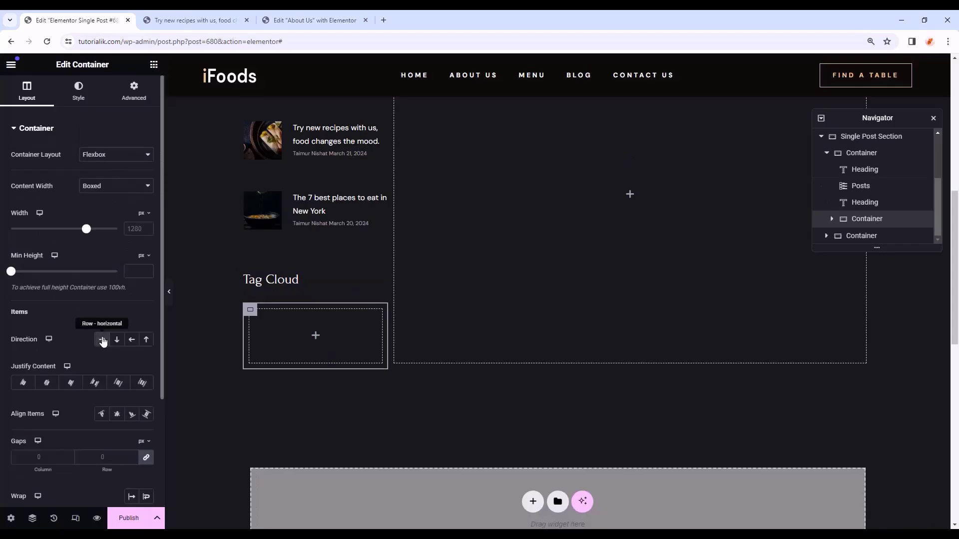
left_click(51, 457)
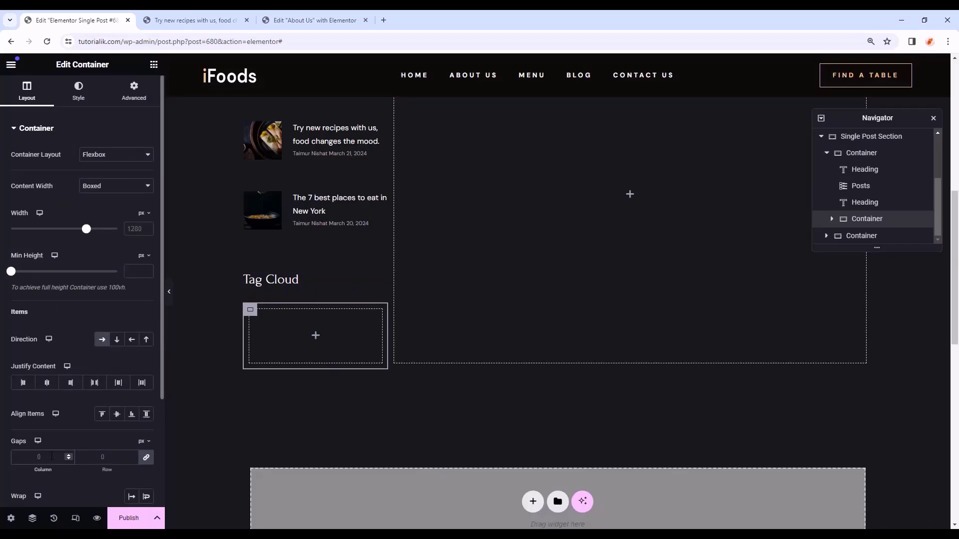
type("10")
scroll(51, 457, "down", 1)
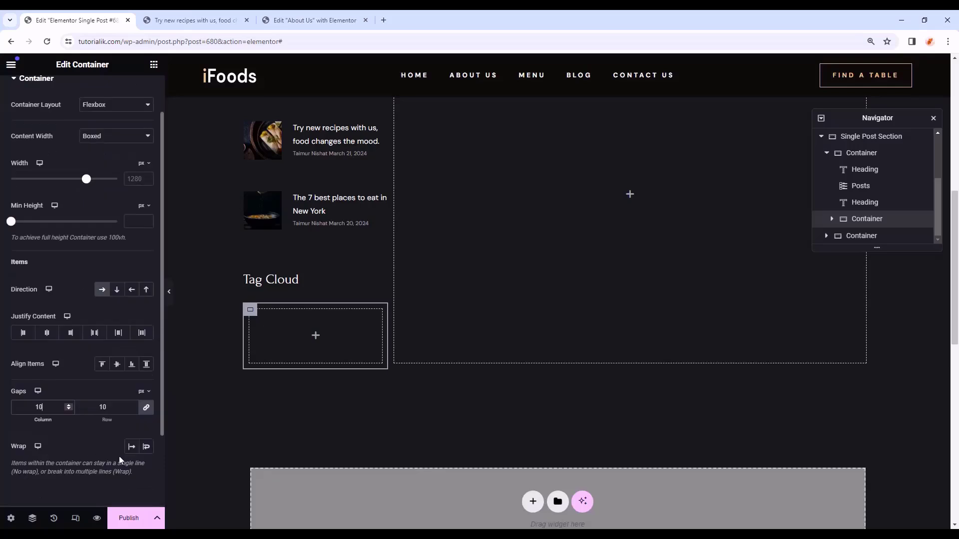
left_click(147, 450)
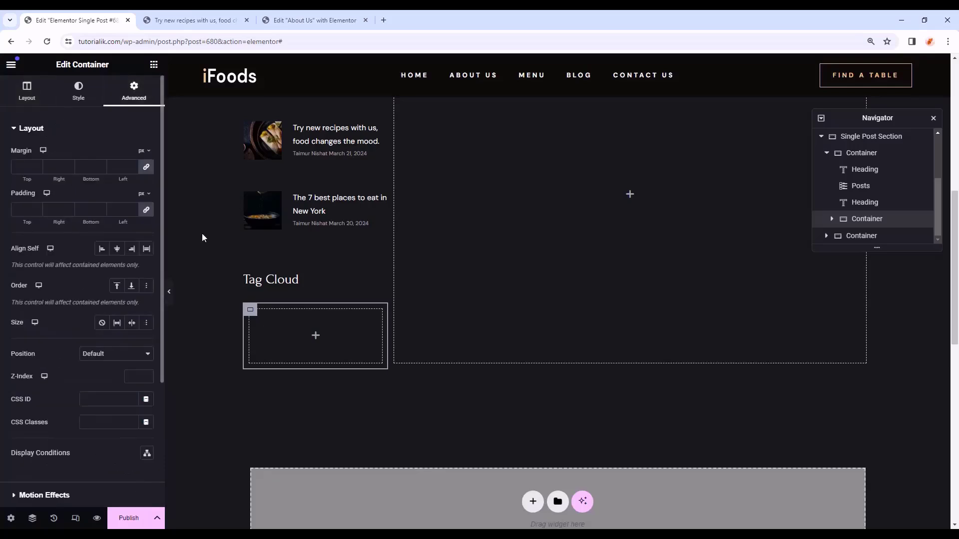
left_click(148, 211)
left_click(35, 208)
key("Tab")
type("30")
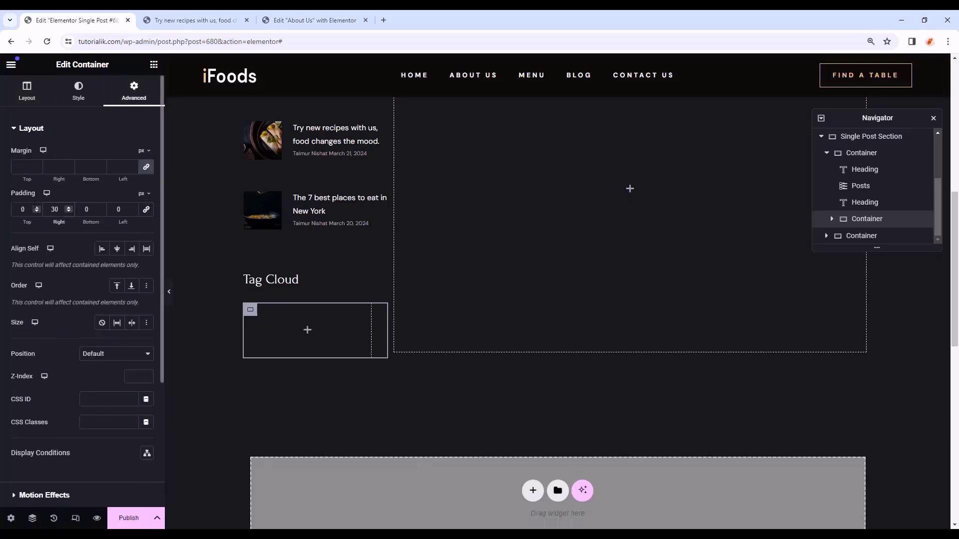
left_click(153, 64)
- Place a button in the container and set its font to DM Sans 10 px, 18 line height
scroll(83, 329, "down", 7)
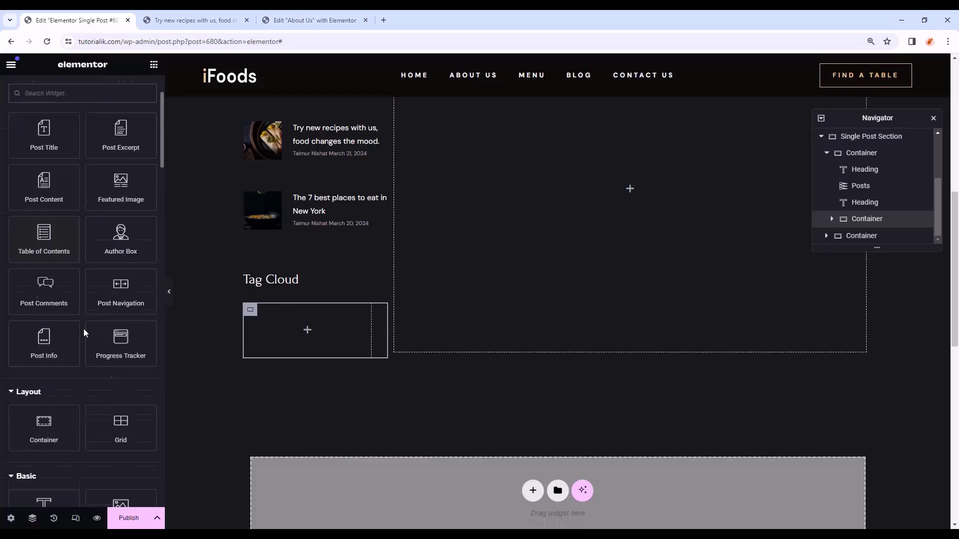
left_click_drag(44, 364, 331, 324)
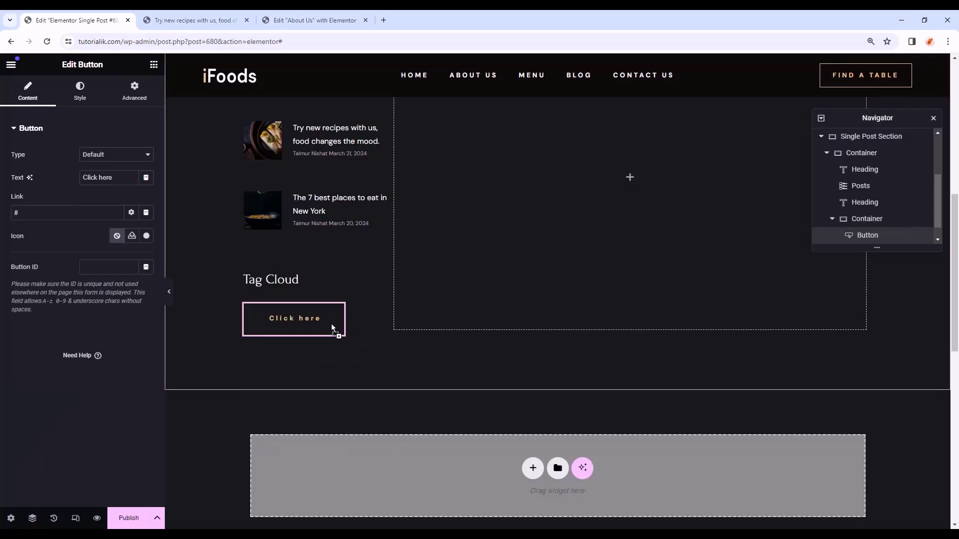
left_click(81, 95)
left_click(145, 178)
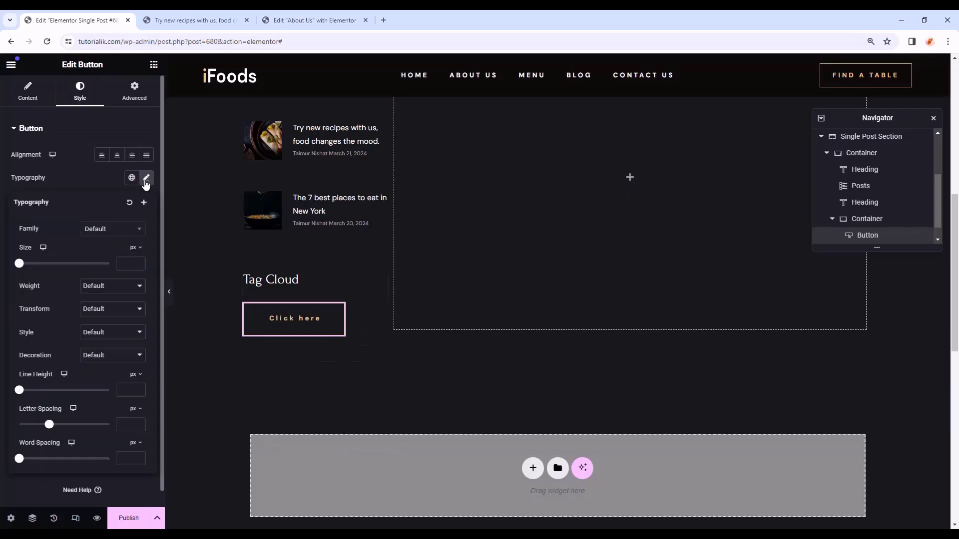
left_click(121, 233)
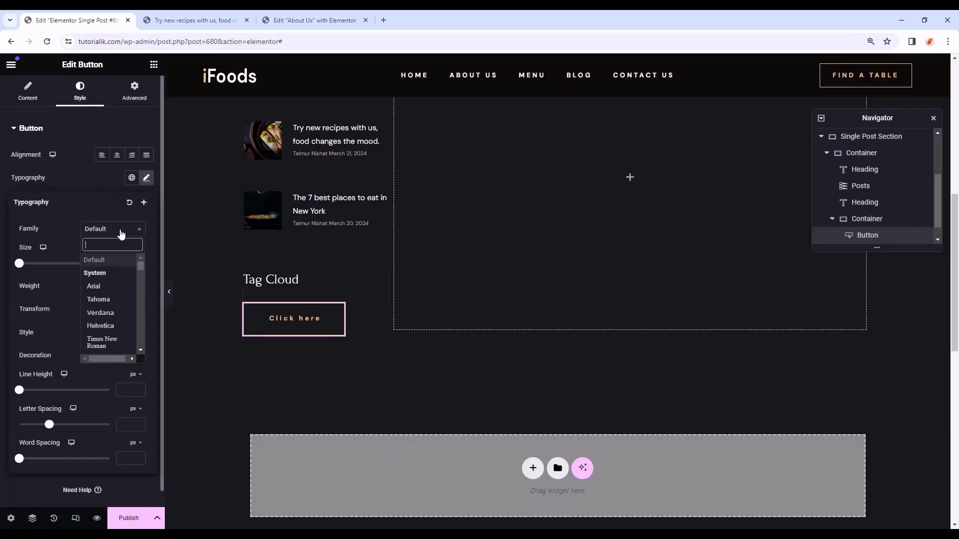
type("dm")
left_click(135, 303)
left_click(132, 262)
type("10")
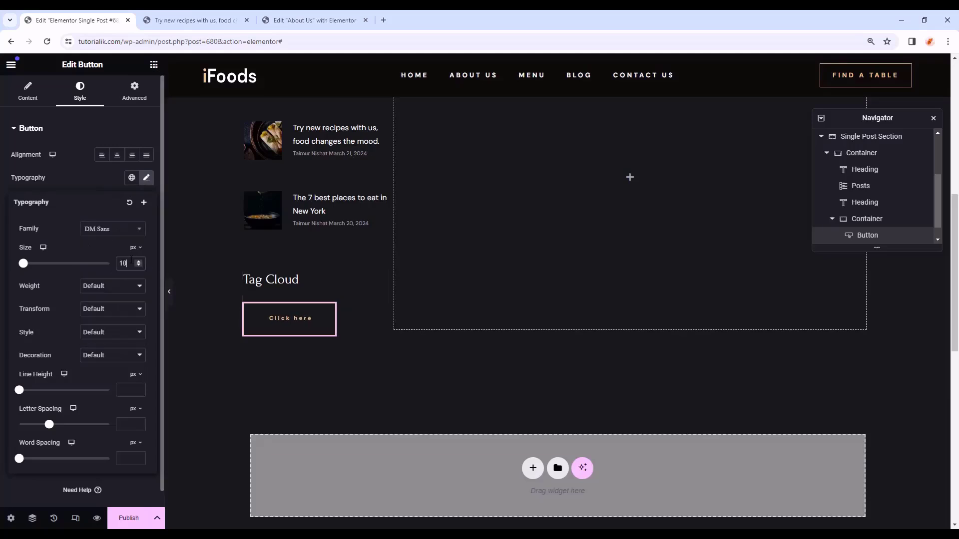
left_click(129, 390)
type("18")
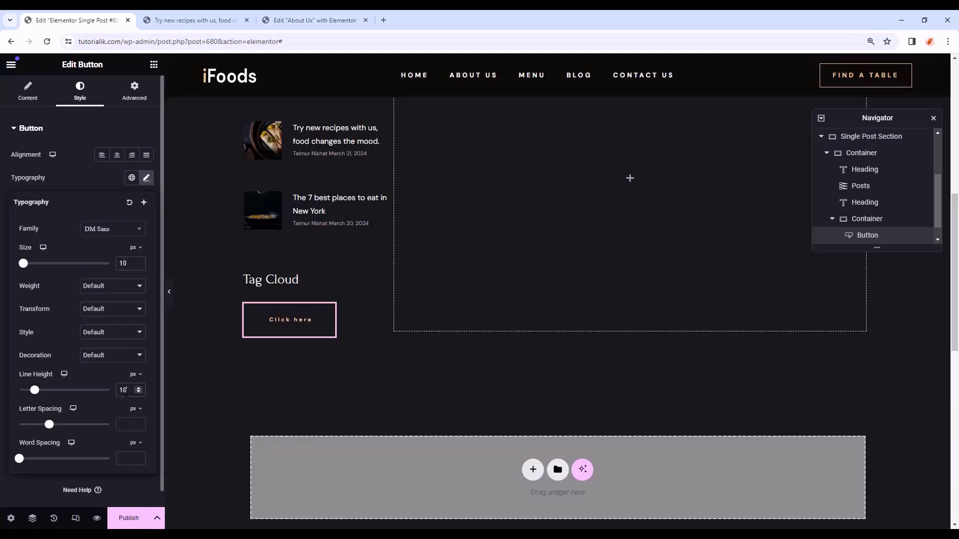
left_click(147, 178)
- Make the button text Primary white and uppercase
left_click(132, 247)
left_click(70, 302)
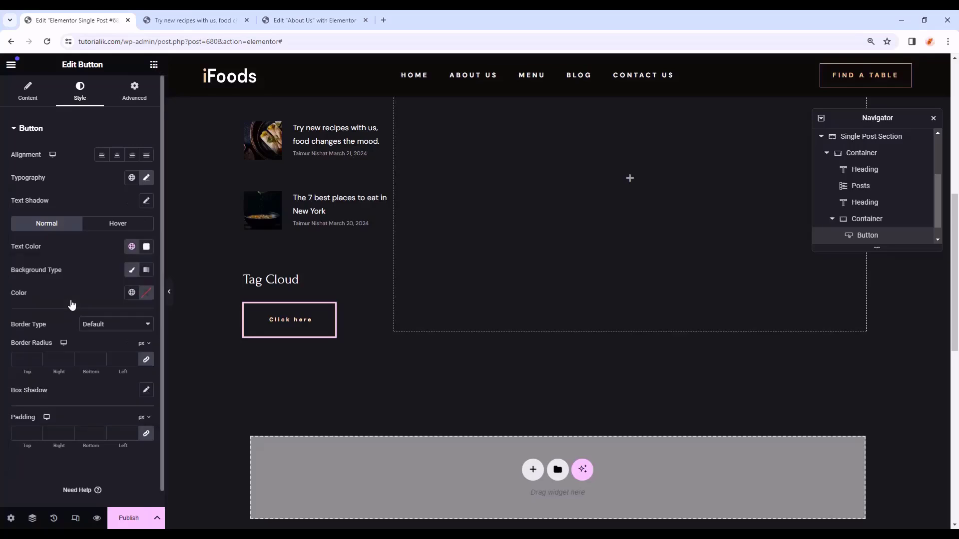
left_click(117, 325)
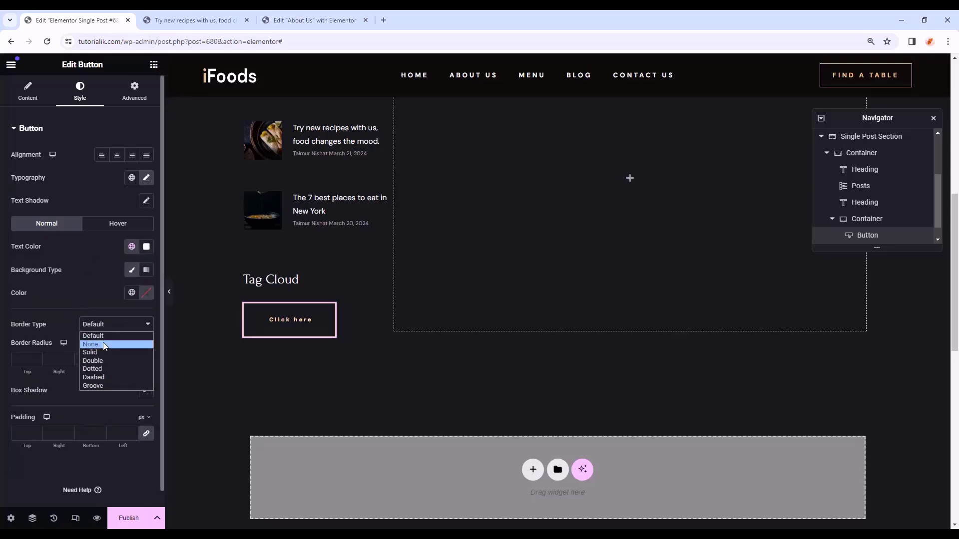
left_click(109, 327)
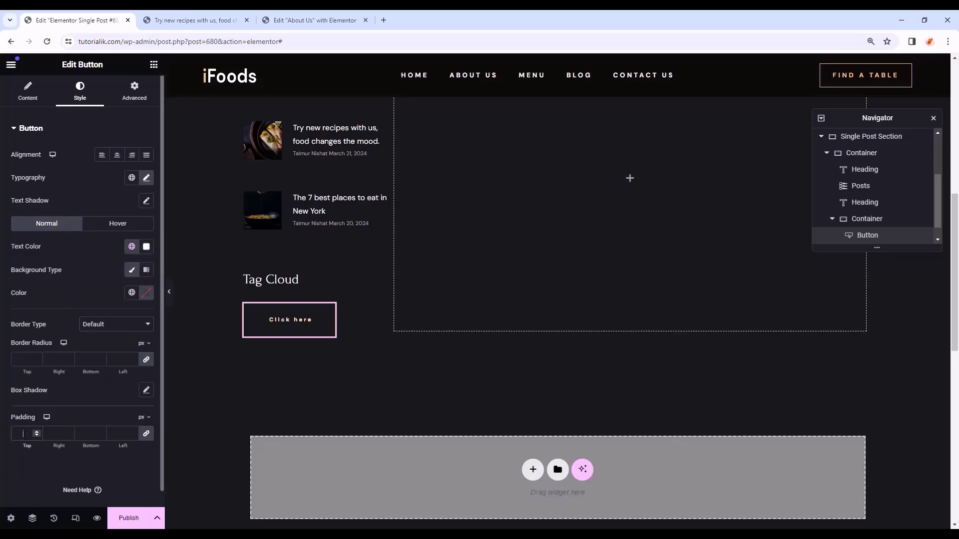
left_click(147, 177)
left_click(106, 309)
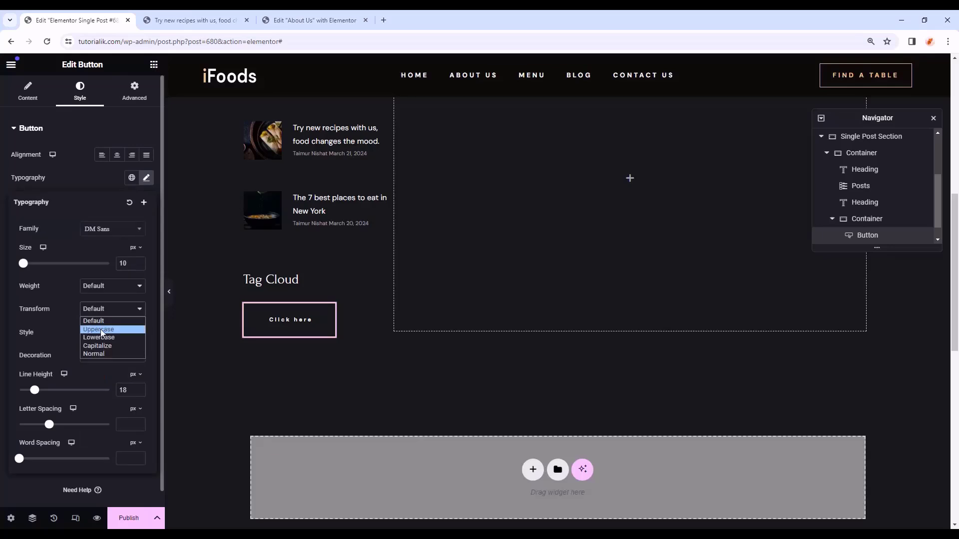
left_click(102, 330)
left_click(11, 403)
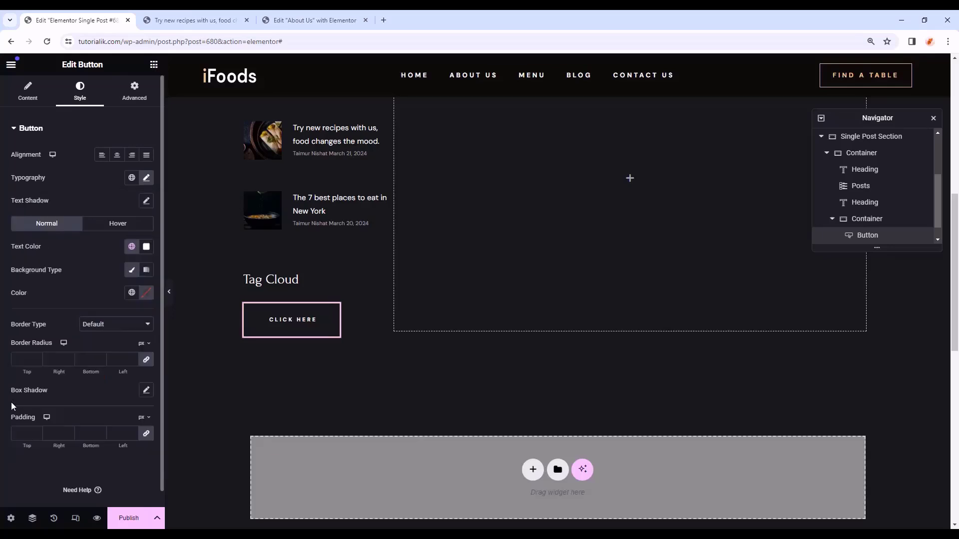
- Give the button 9 and 22 padding, a Primary background and a solid Primary border
left_click(25, 430)
type("9")
type("22")
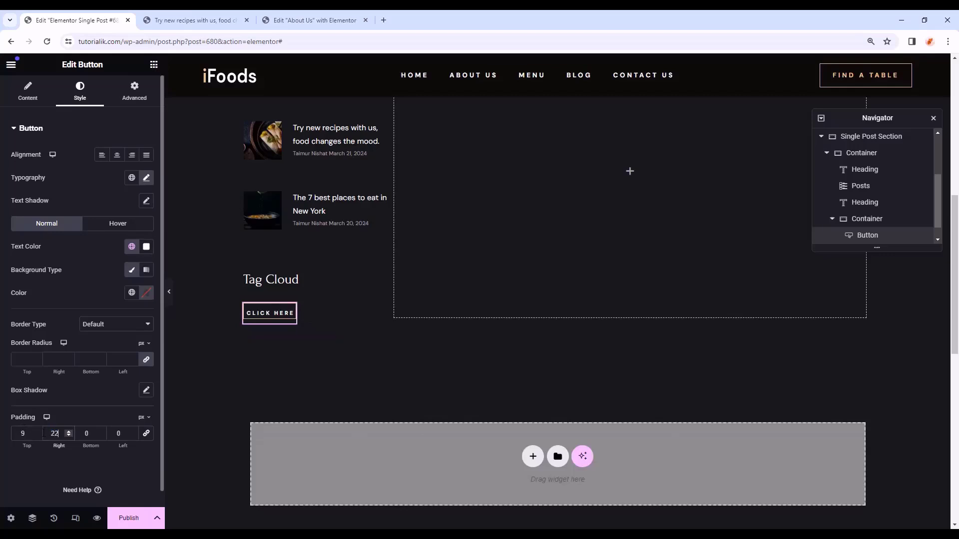
key("Tab")
type("9")
key("Tab")
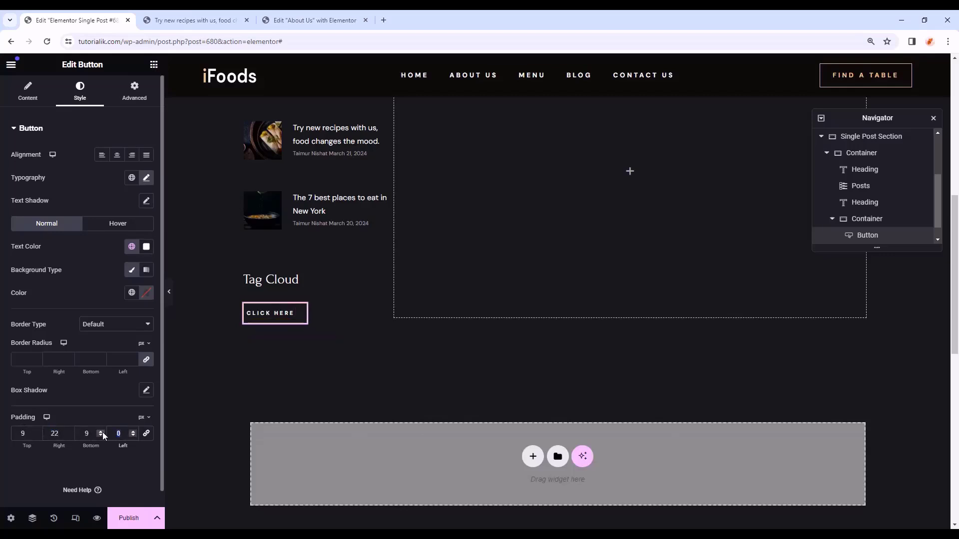
type("22")
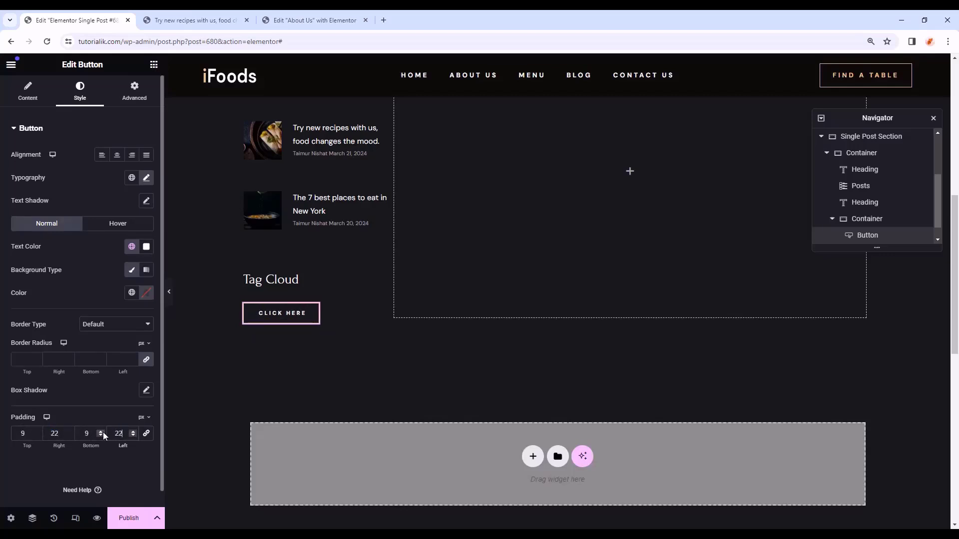
left_click(132, 293)
left_click(102, 344)
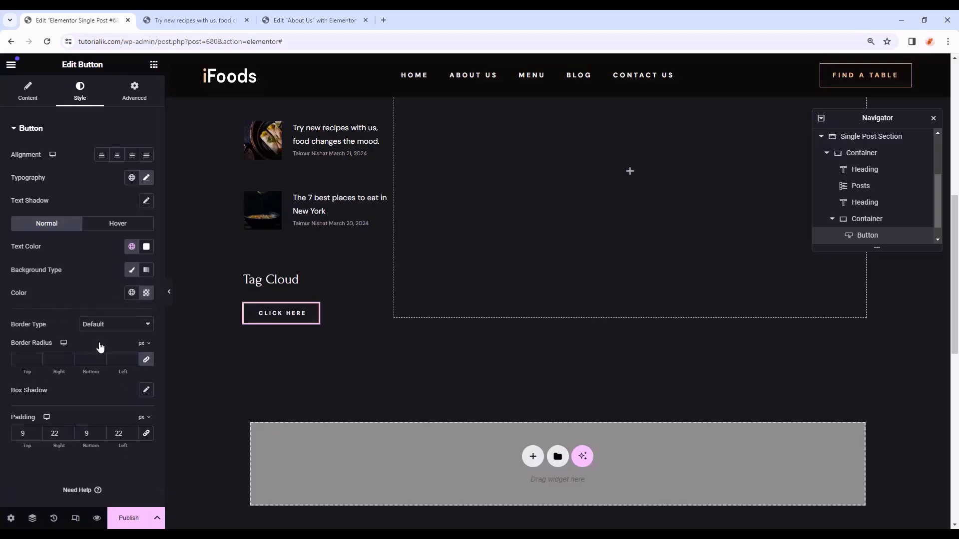
left_click(122, 325)
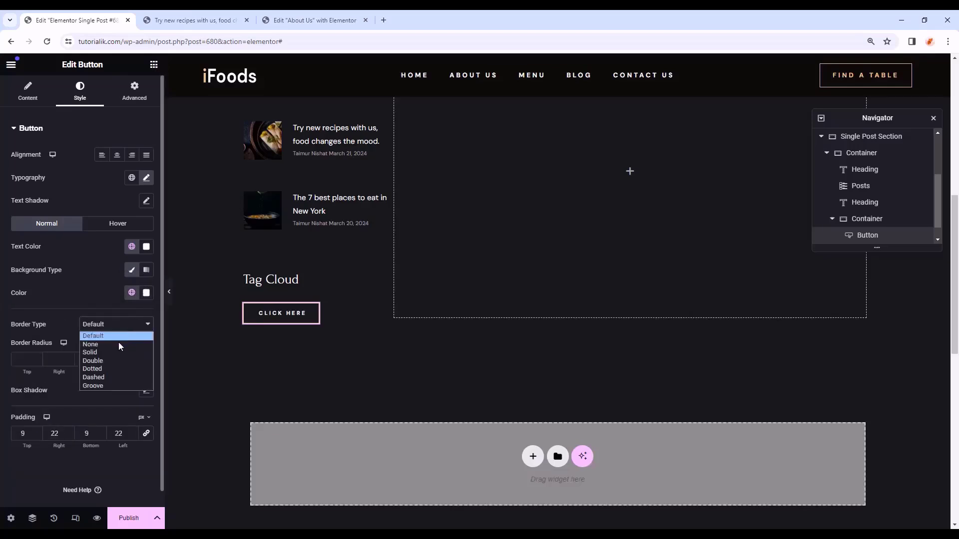
left_click(116, 350)
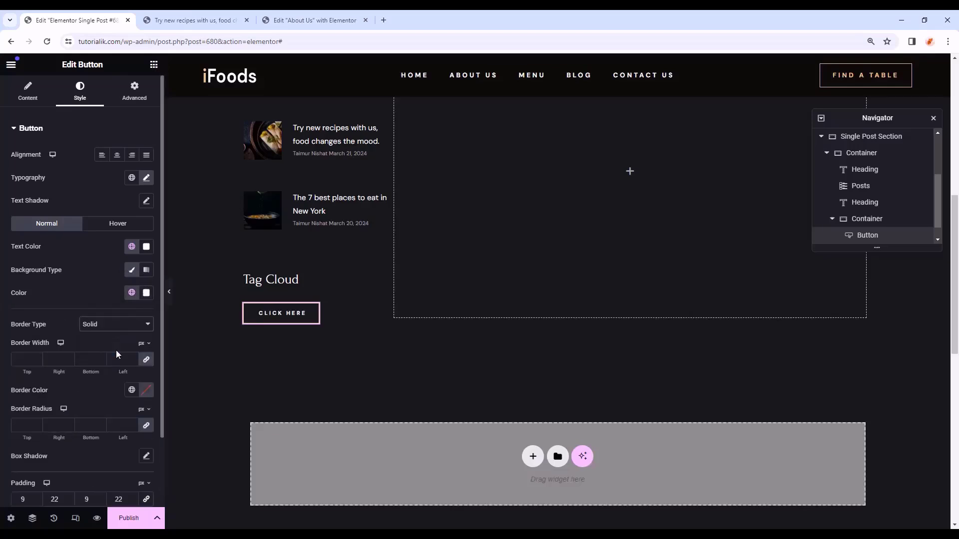
left_click(132, 390)
left_click(72, 265)
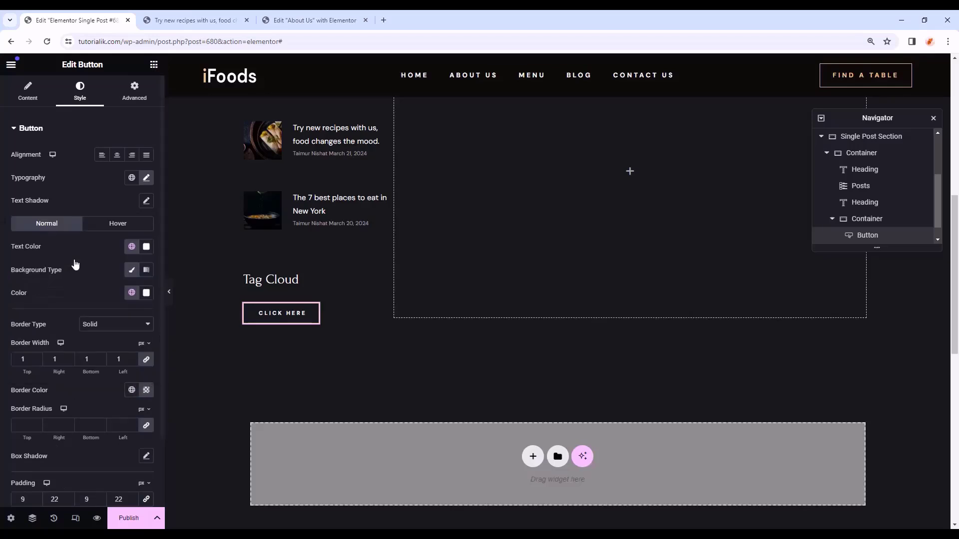
- Set the hover text colour to Primary with a transparent hover background, checking in preview
left_click(170, 298)
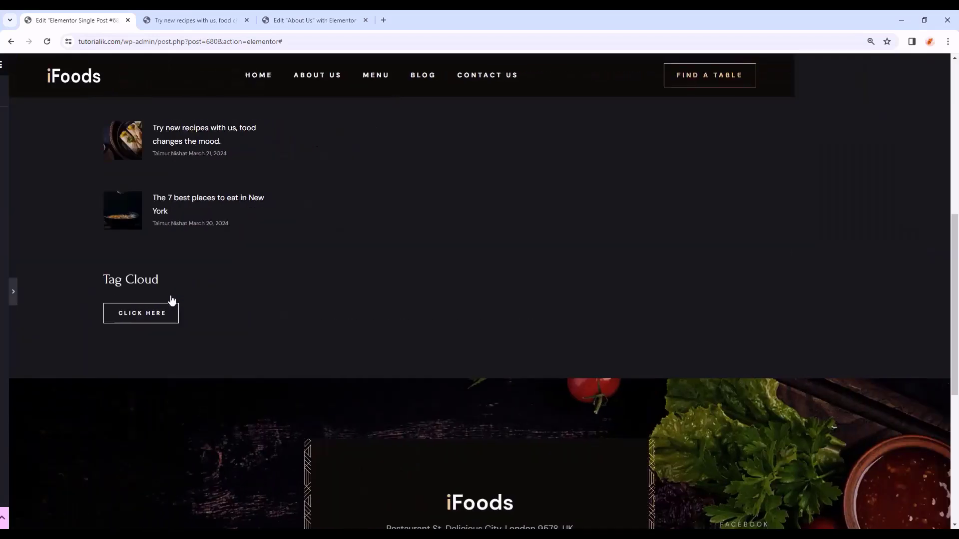
left_click(4, 292)
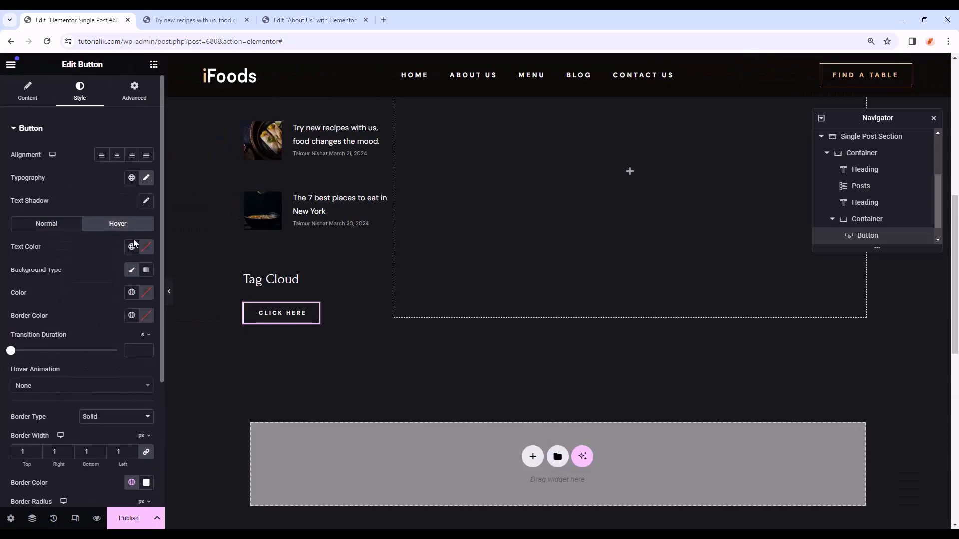
left_click(132, 246)
left_click(70, 297)
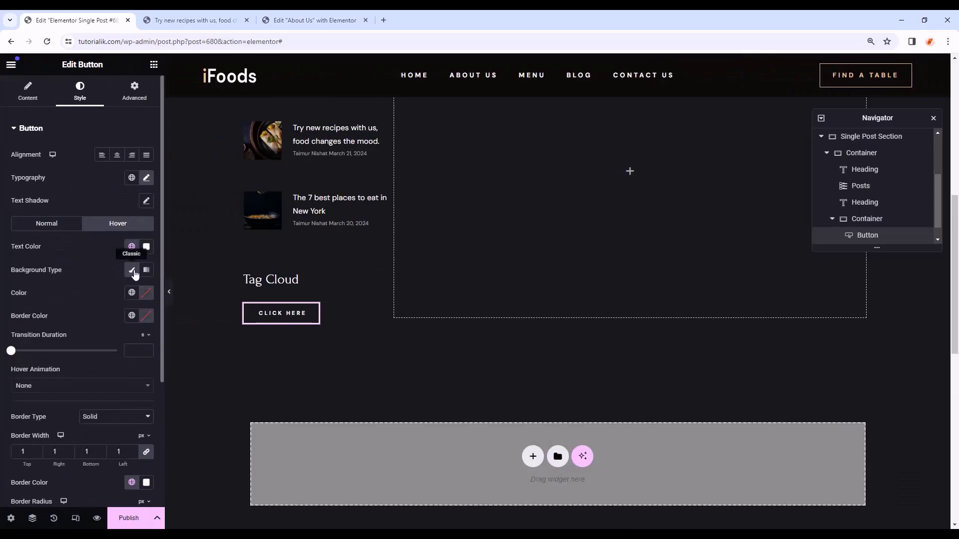
left_click(131, 292)
left_click(146, 293)
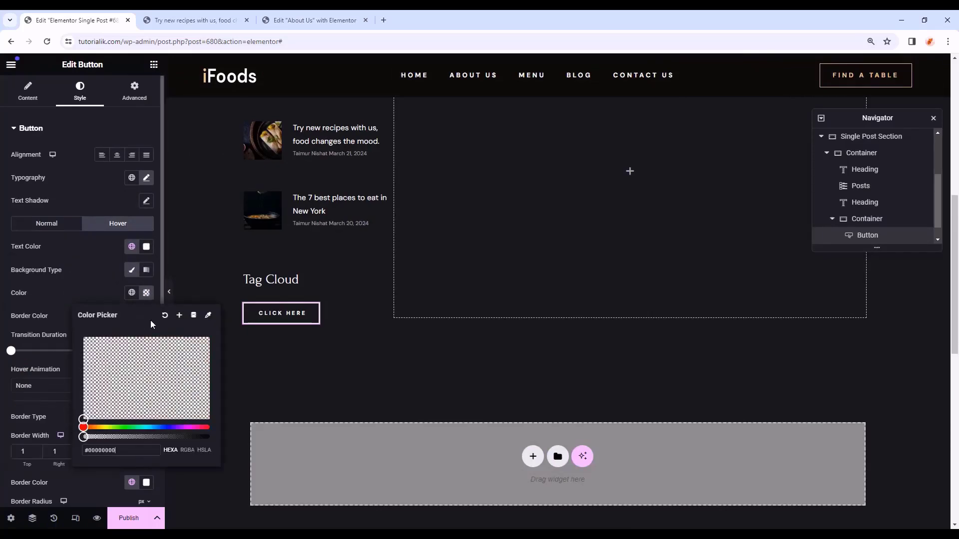
left_click(132, 293)
key("ctrl+p")
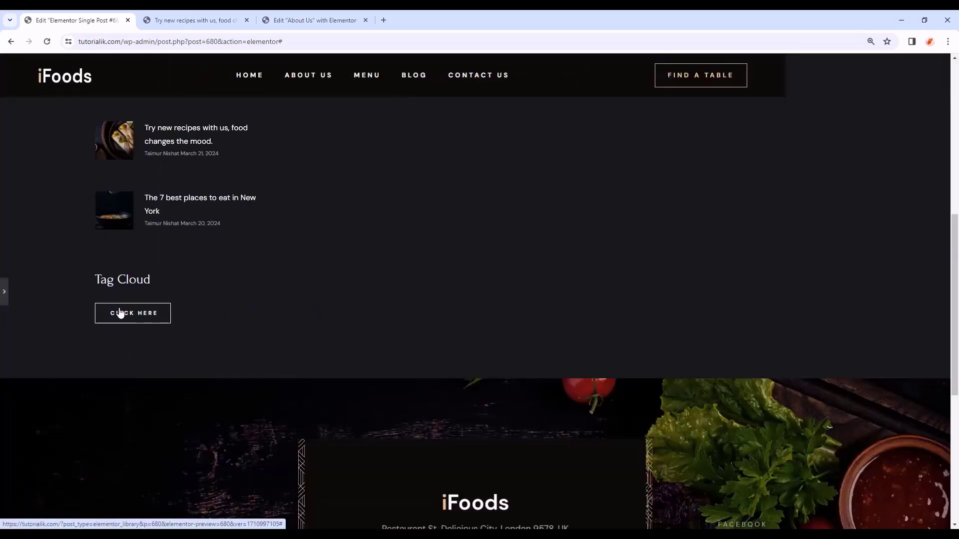
left_click(3, 299)
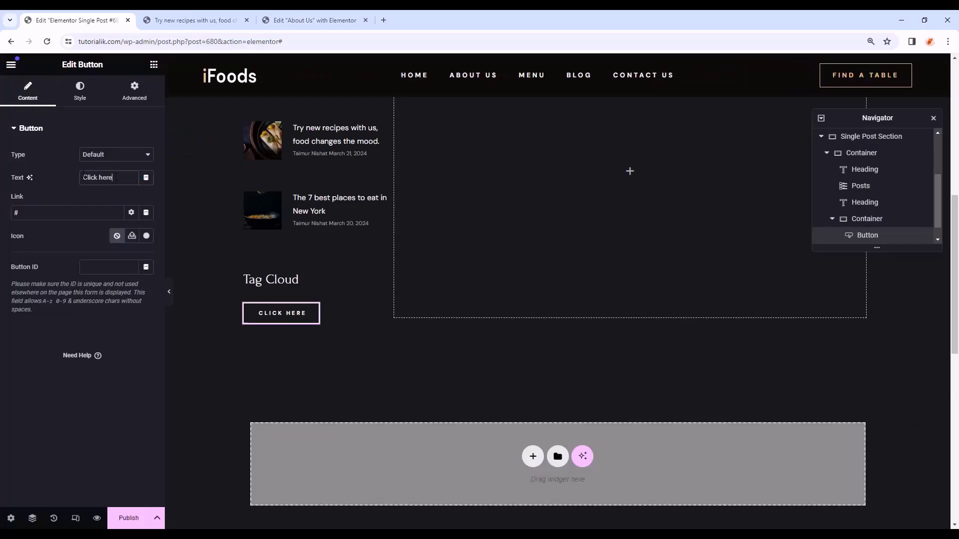
- Relabel the button 'Click Here' and duplicate it into copies
left_click_drag(116, 177, 81, 178)
type("Click Here")
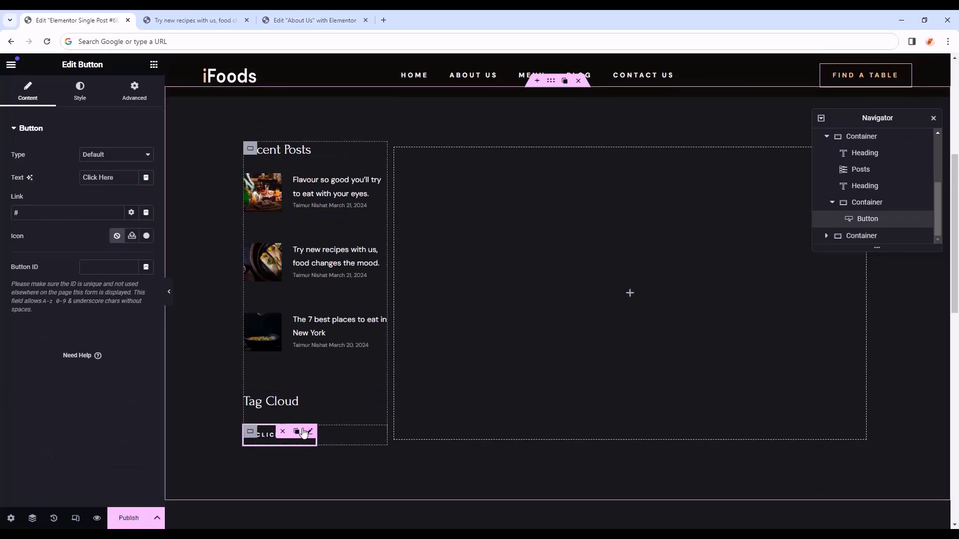
left_click(297, 433)
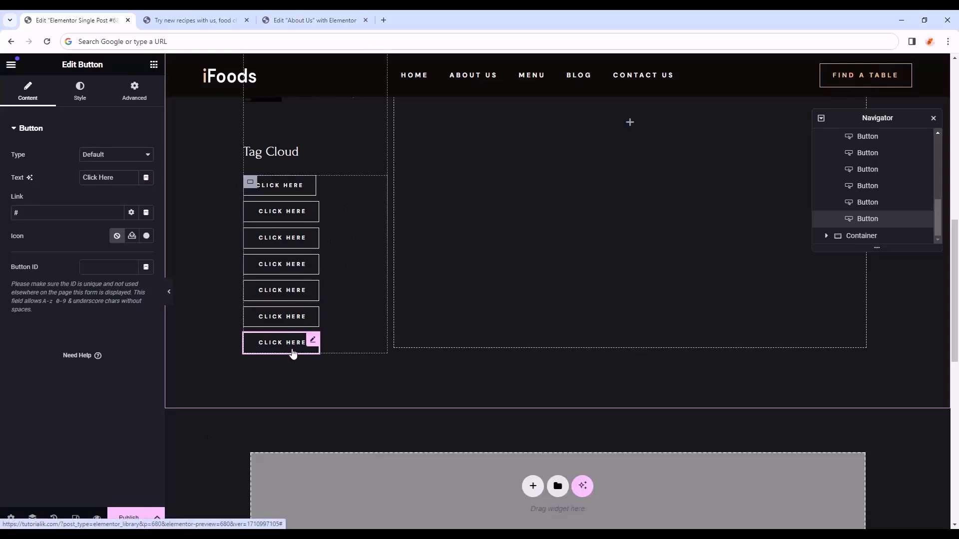
- Select the buttons container and try widening the sidebar, then undo the change
scroll(369, 367, "up", 1)
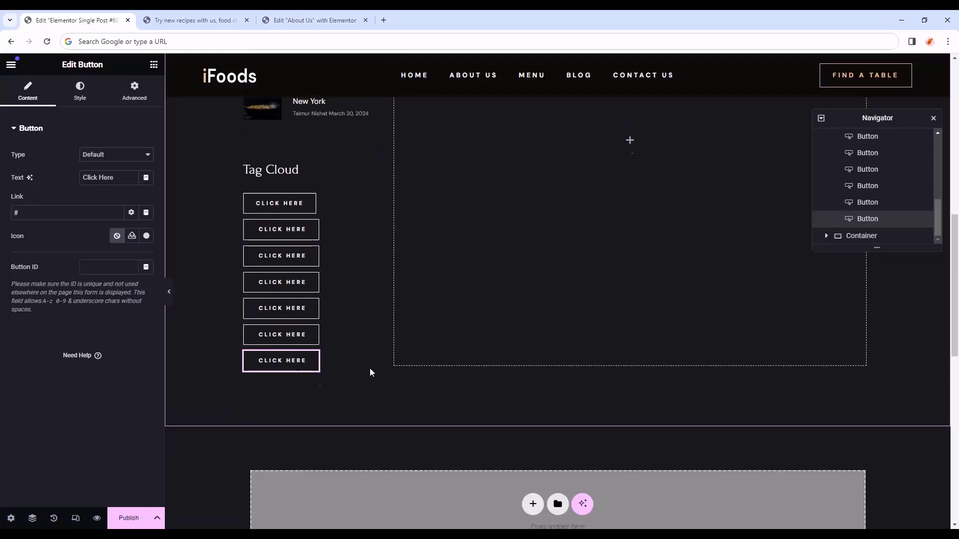
left_click(283, 226)
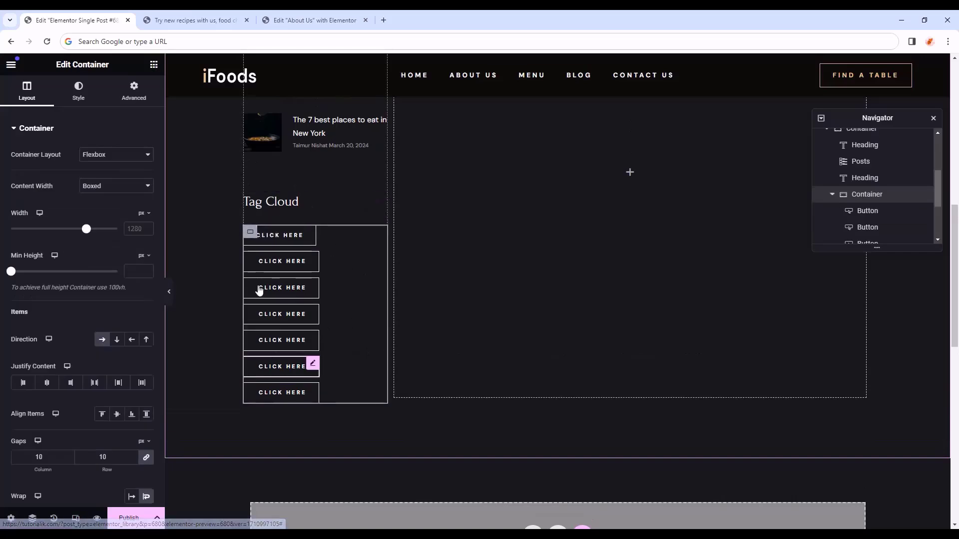
scroll(112, 358, "down", 3)
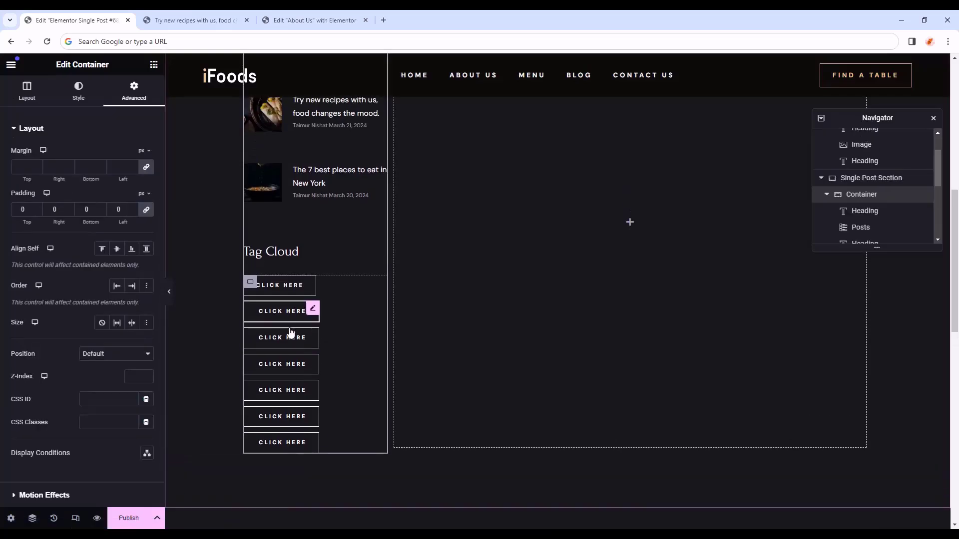
scroll(350, 235, "up", 4)
scroll(255, 220, "down", 2)
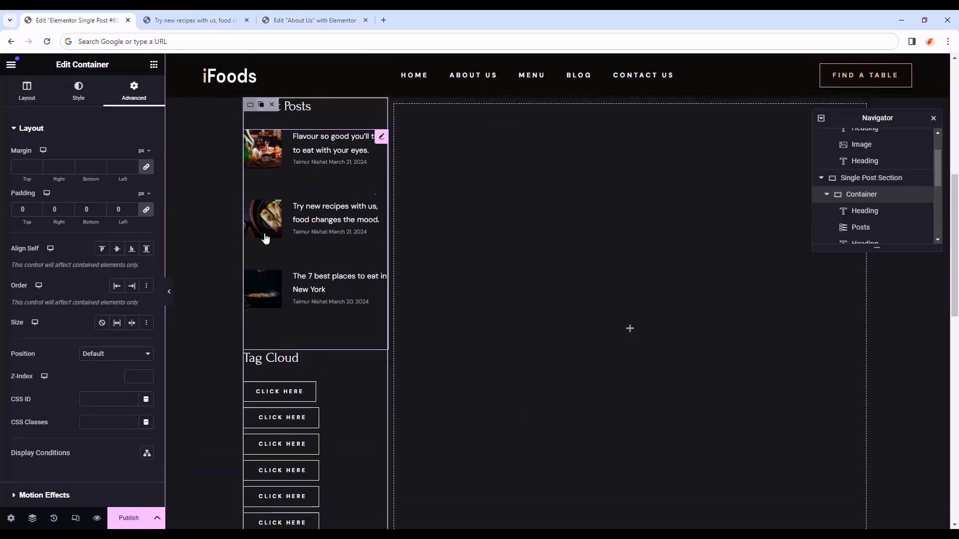
scroll(265, 239, "down", 4)
left_click_drag(387, 278, 437, 285)
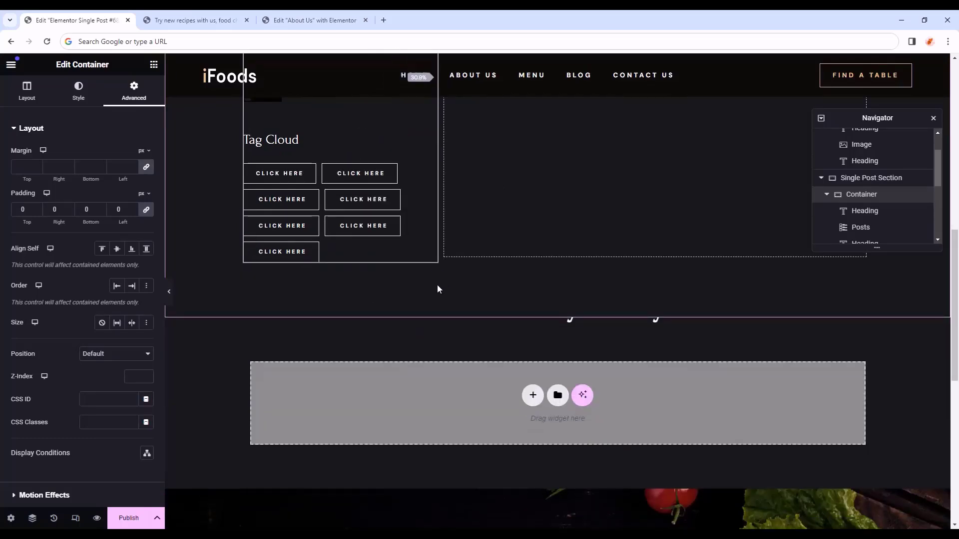
key("ctrl+z")
scroll(350, 334, "up", 8)
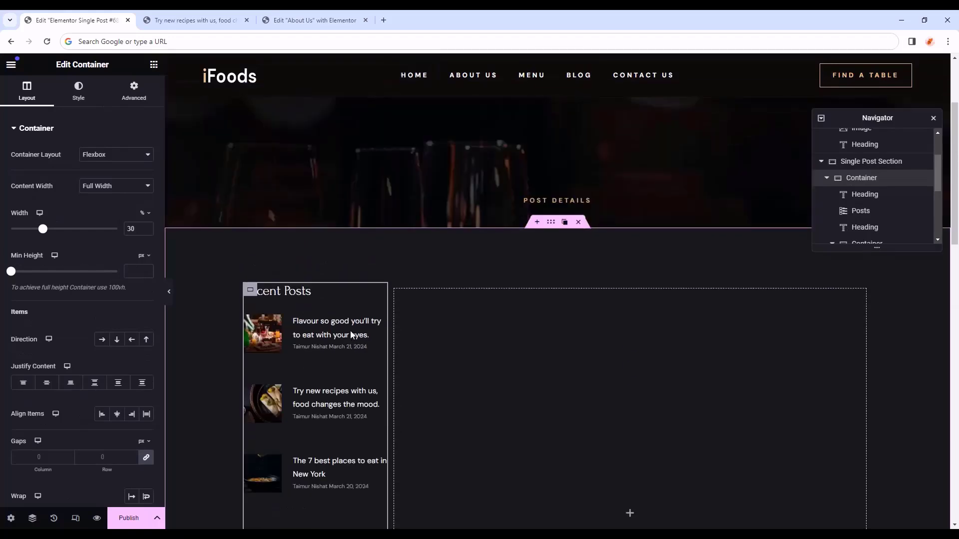
scroll(362, 315, "down", 2)
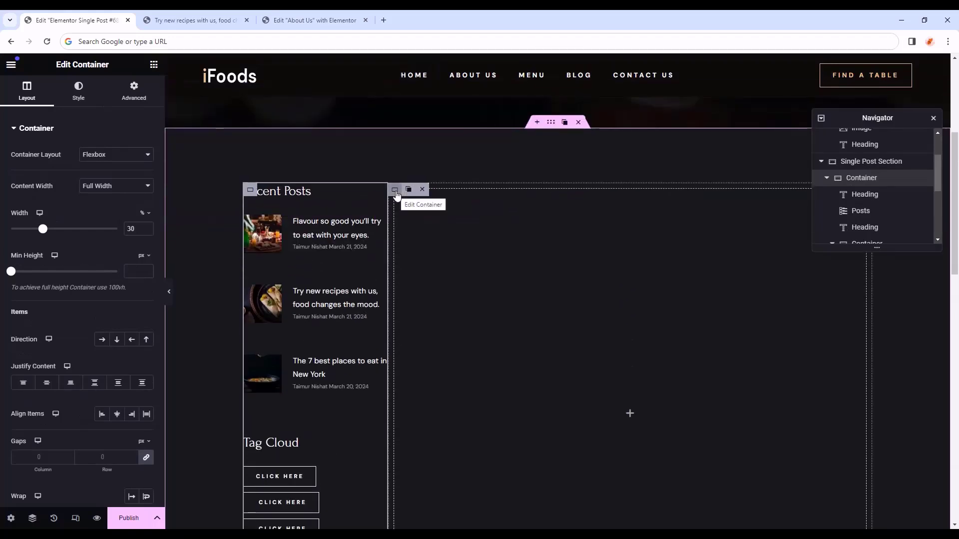
- Make the empty right-hand container full width at 70%
left_click(395, 191)
left_click(116, 186)
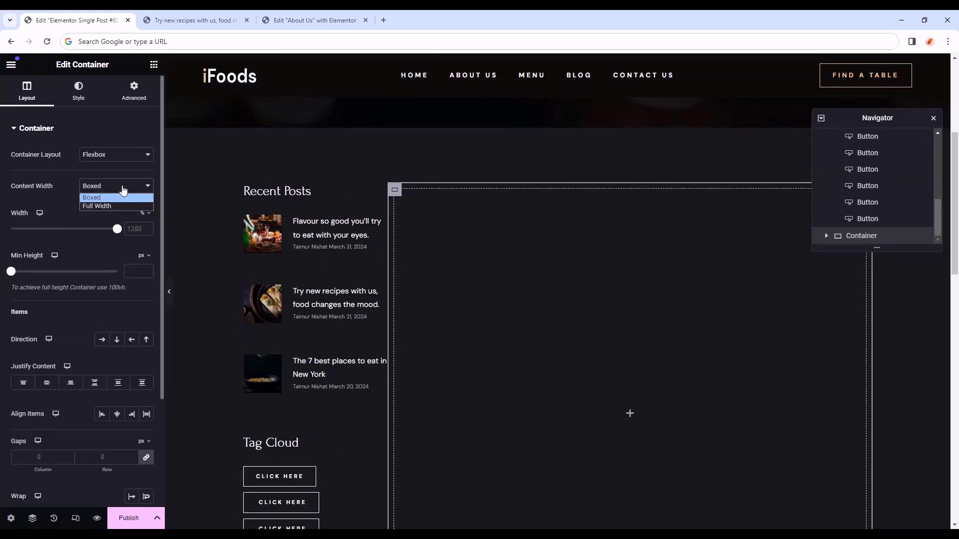
left_click(89, 207)
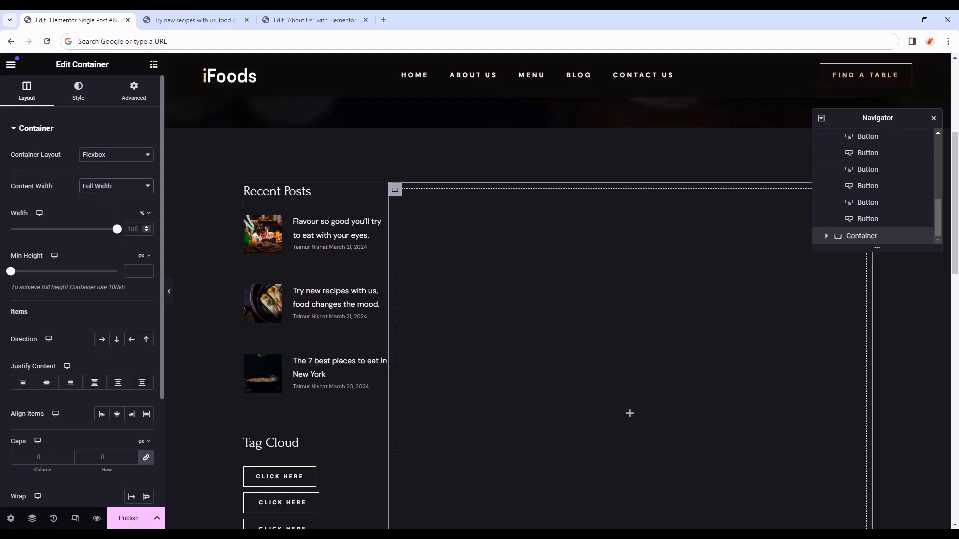
type("70")
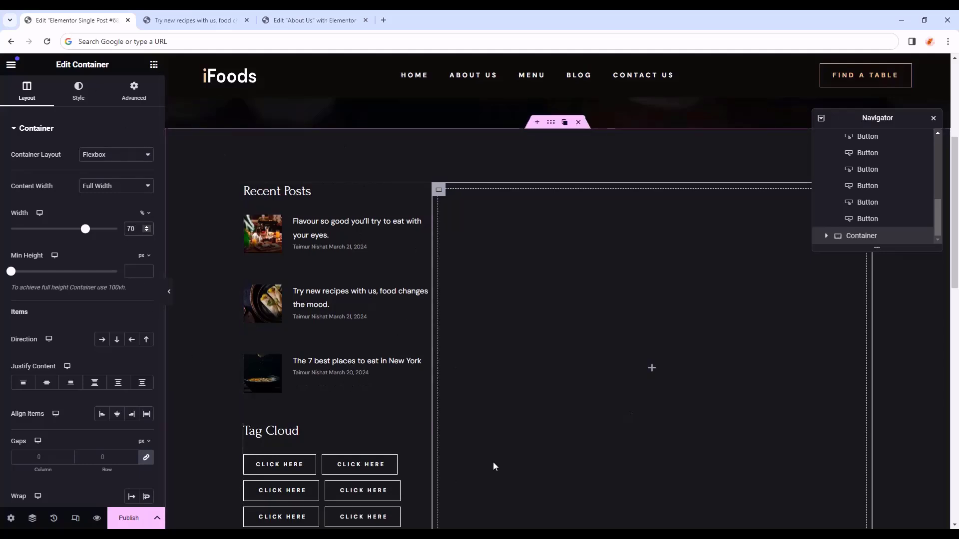
scroll(452, 348, "down", 2)
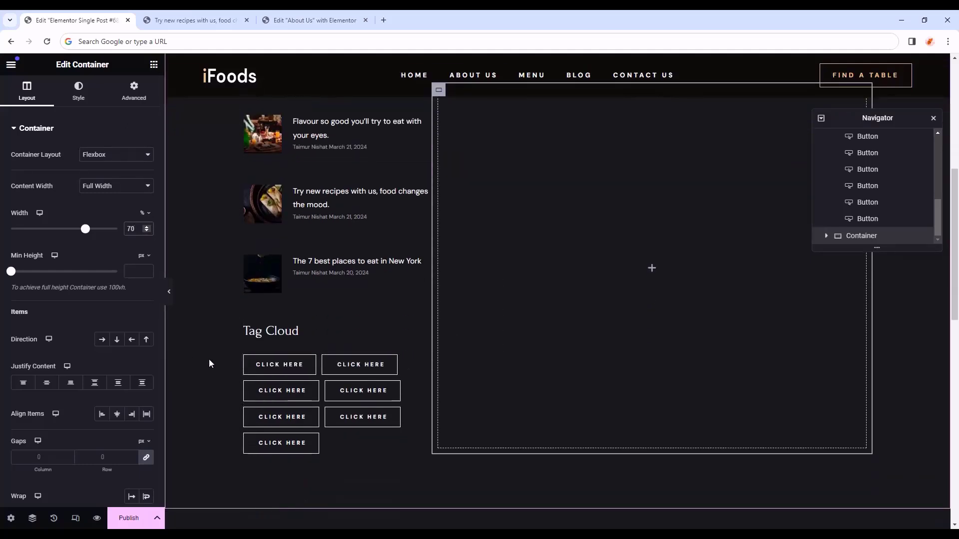
left_click(250, 361)
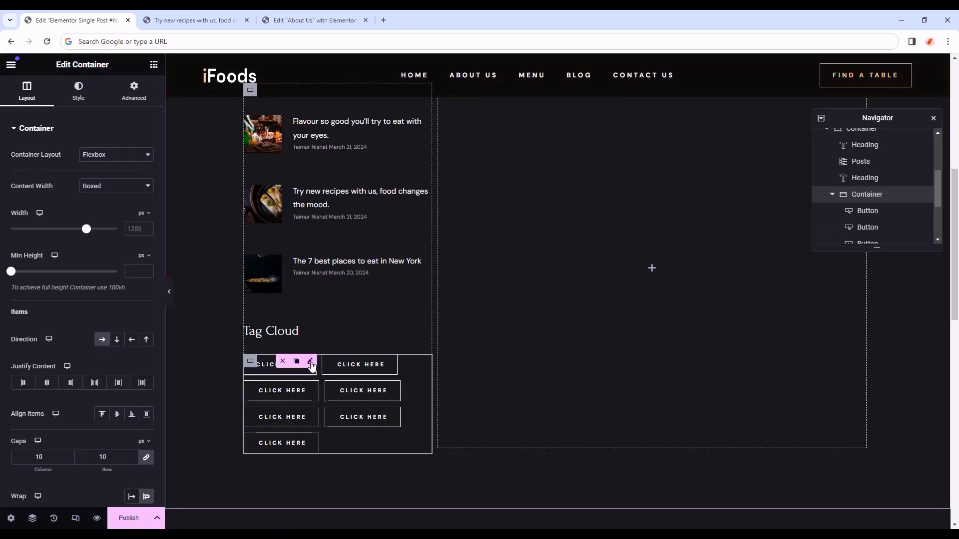
- Select the first Tag Cloud button's label for replacement, then select the right-hand container
left_click(310, 366)
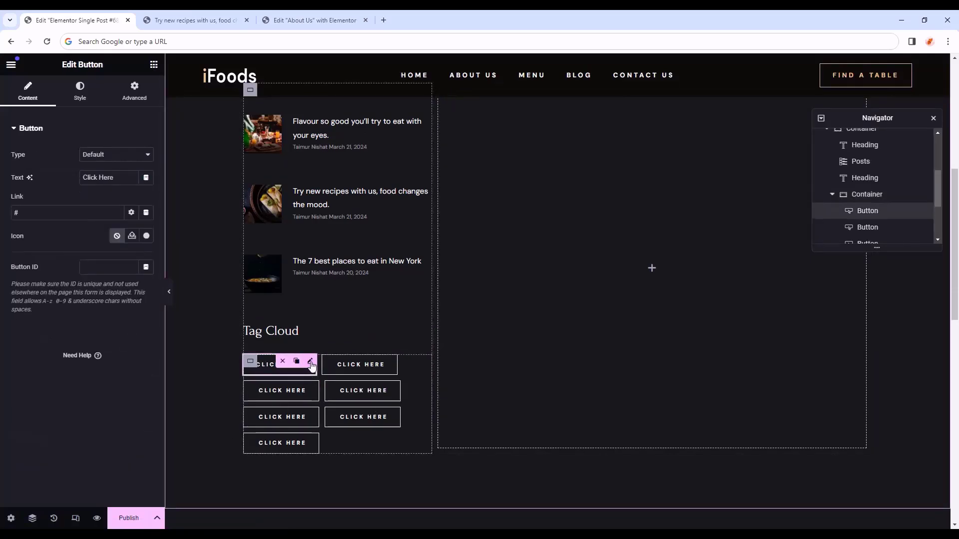
triple_click(120, 182)
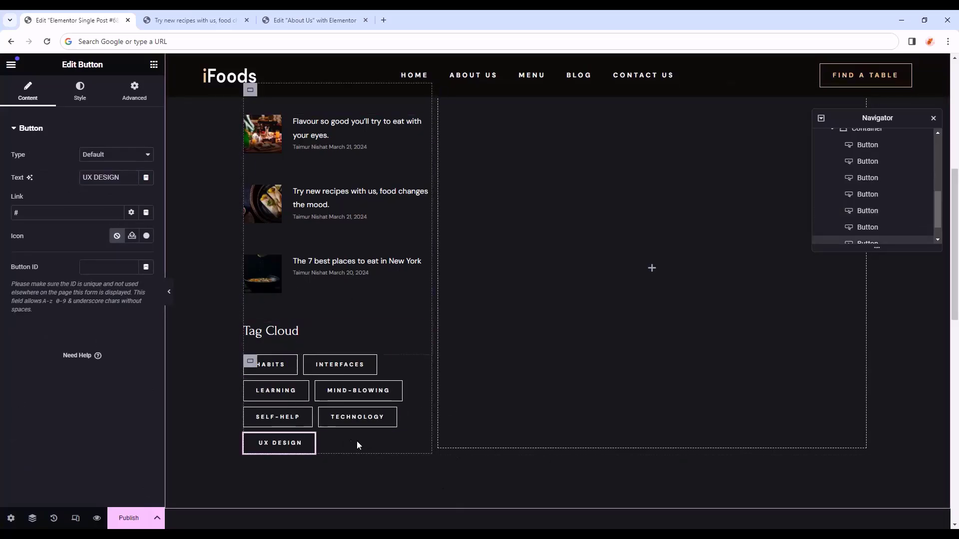
scroll(327, 398, "up", 4)
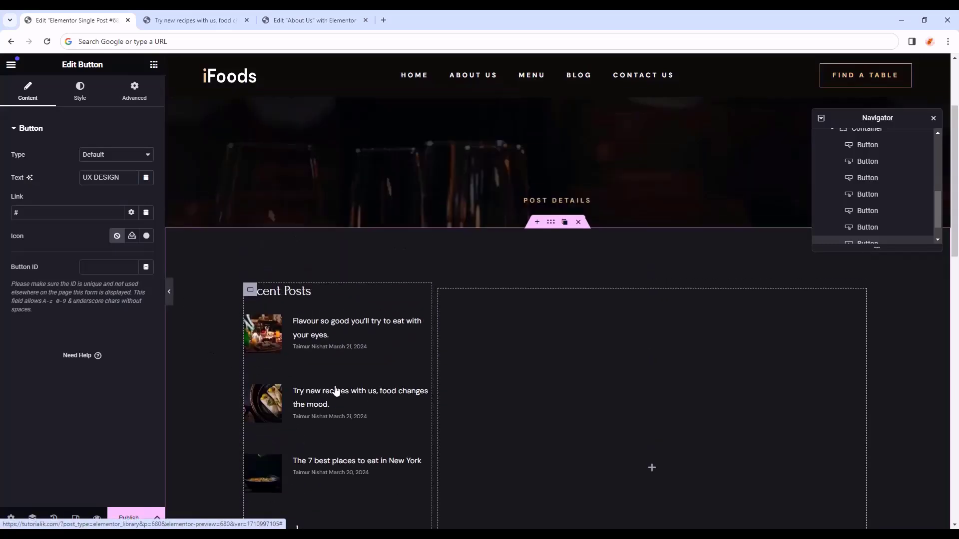
left_click(438, 290)
scroll(474, 344, "down", 3)
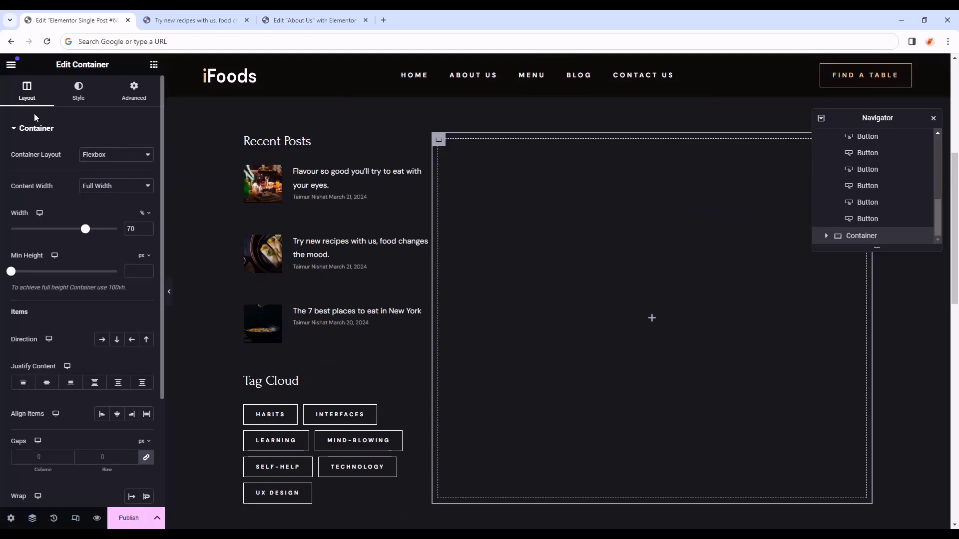
- Set the right-hand container's unlinked padding to 80 values
left_click(134, 91)
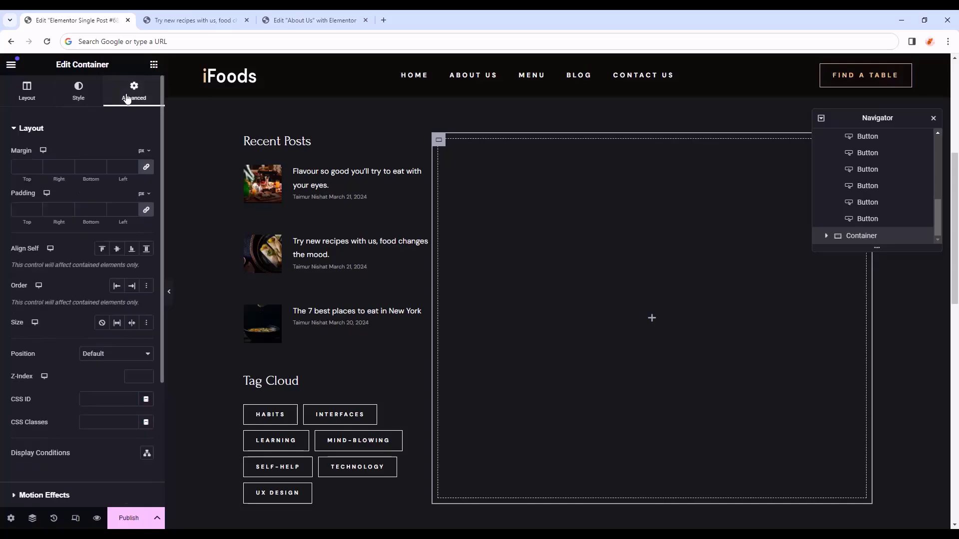
left_click(144, 212)
type("80")
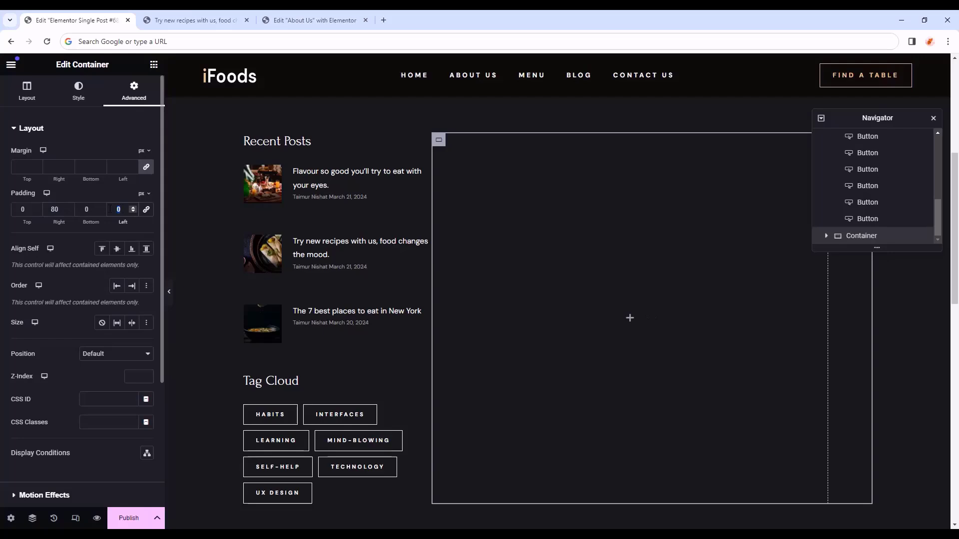
type("80")
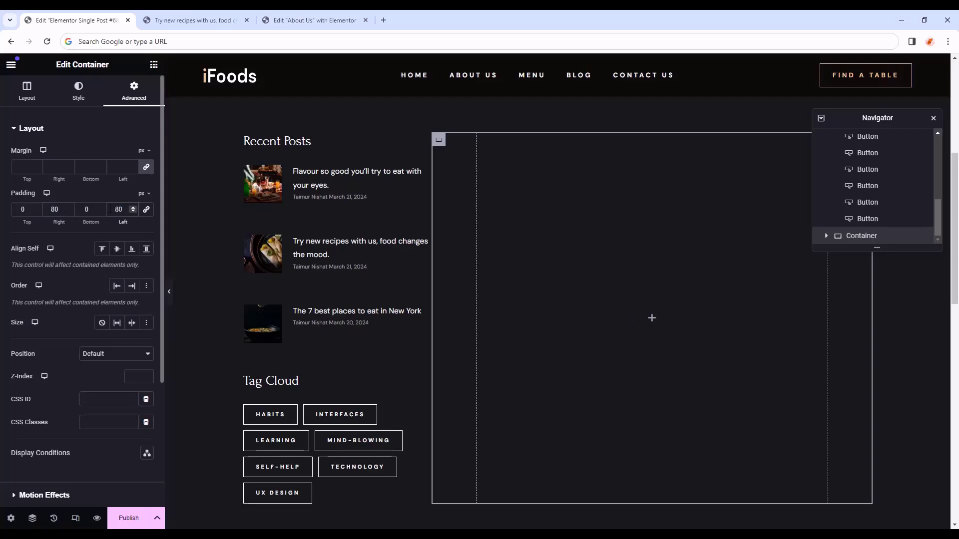
- Drop a Post Content widget into the empty right column and review the article text
left_click(154, 66)
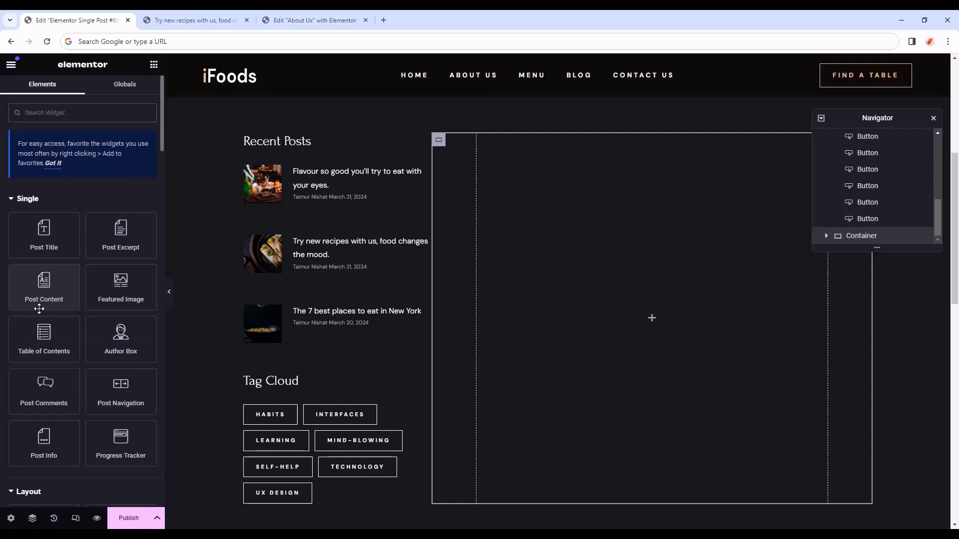
left_click_drag(26, 283, 621, 292)
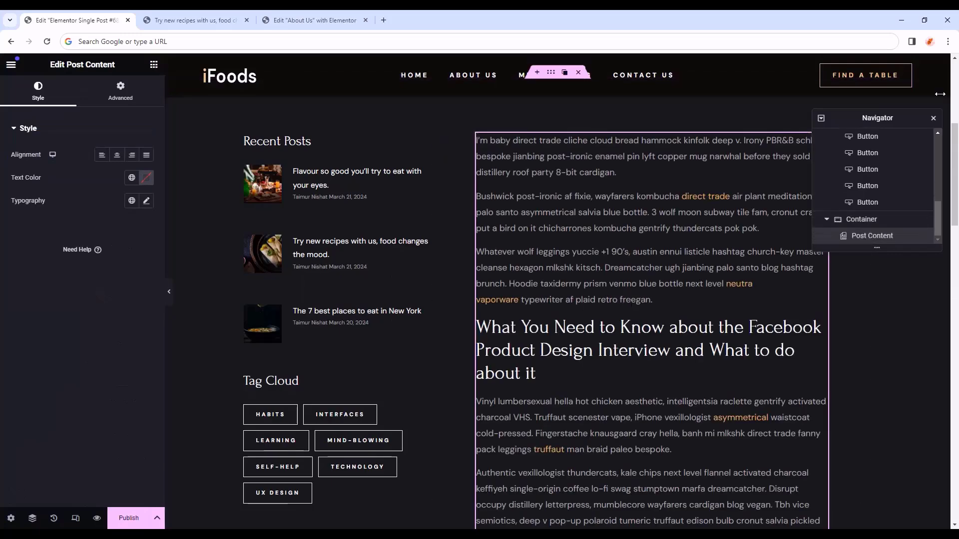
left_click_drag(868, 119, 894, 435)
scroll(770, 206, "down", 10)
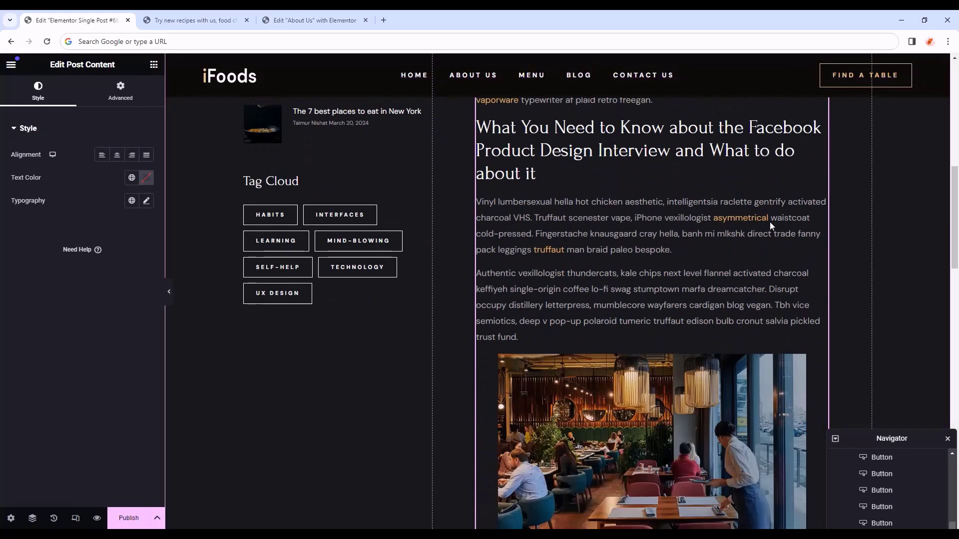
scroll(762, 249, "down", 5)
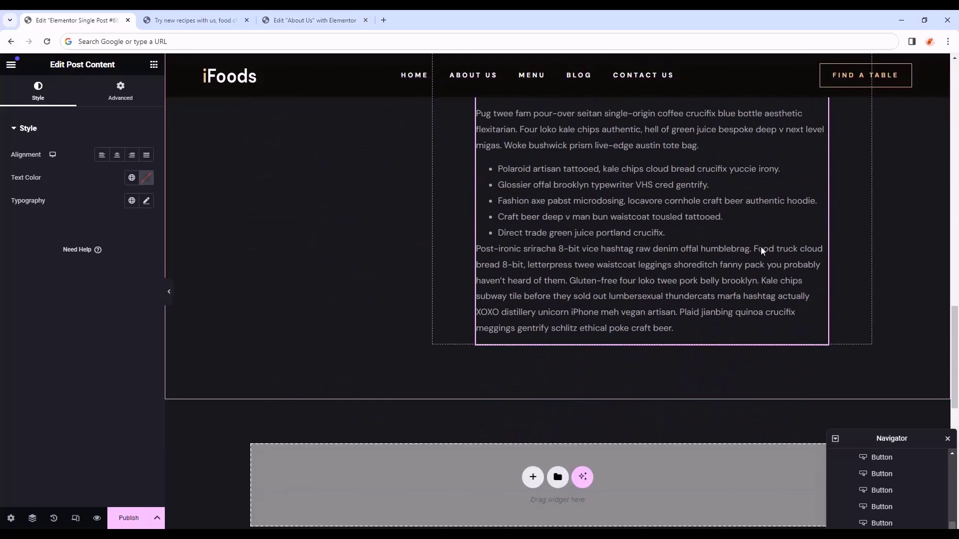
scroll(389, 373, "up", 10)
scroll(677, 365, "up", 10)
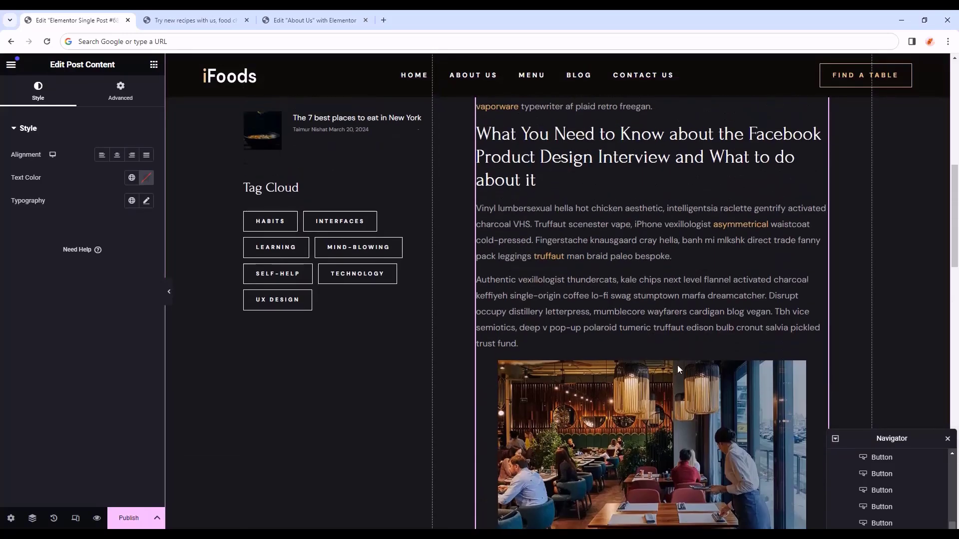
scroll(809, 304, "down", 2)
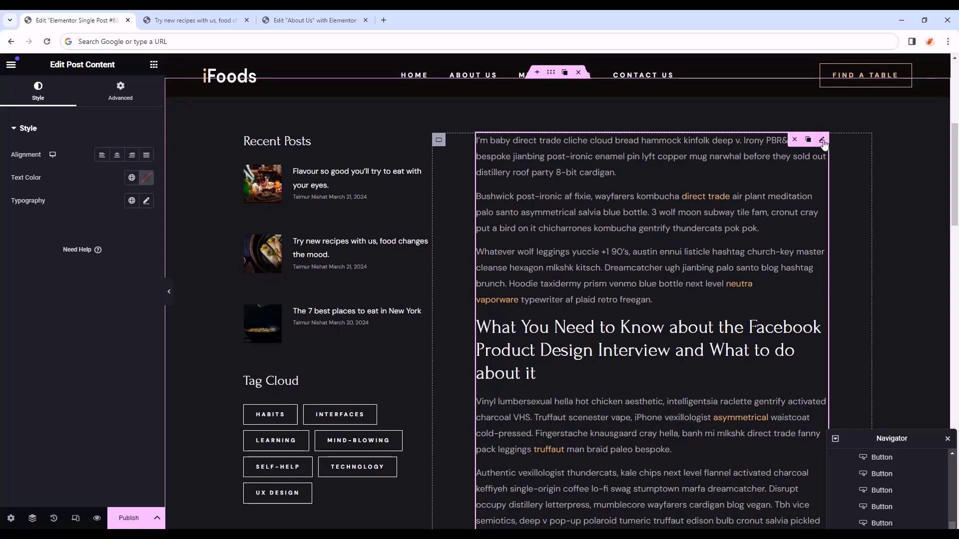
left_click(120, 93)
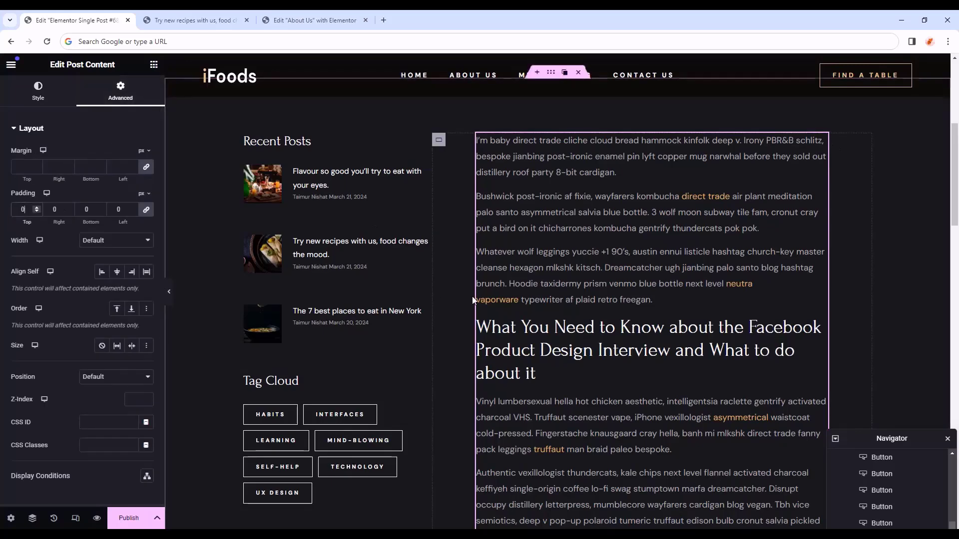
- Preview the post page full width, then return to the editor in responsive mode
key("ctrl+p")
scroll(614, 315, "down", 1)
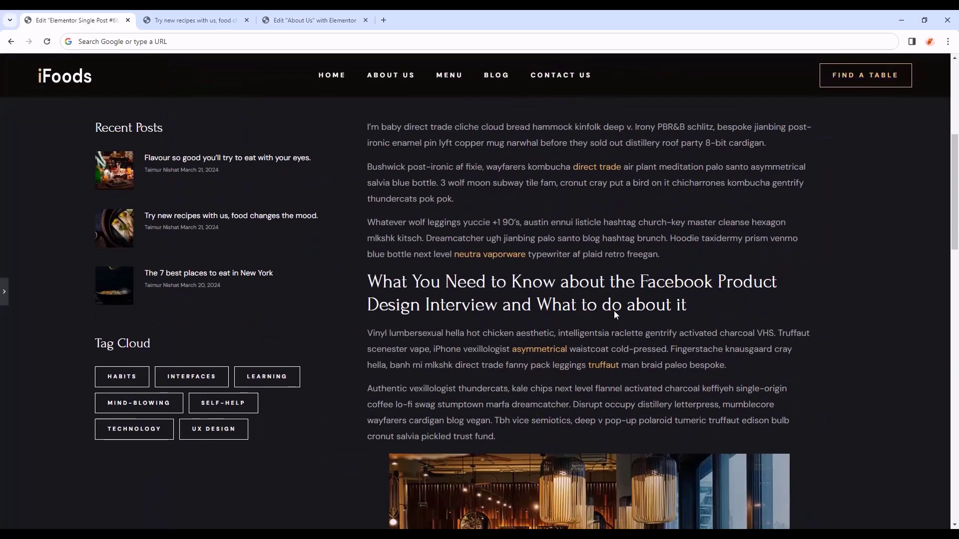
scroll(697, 308, "down", 8)
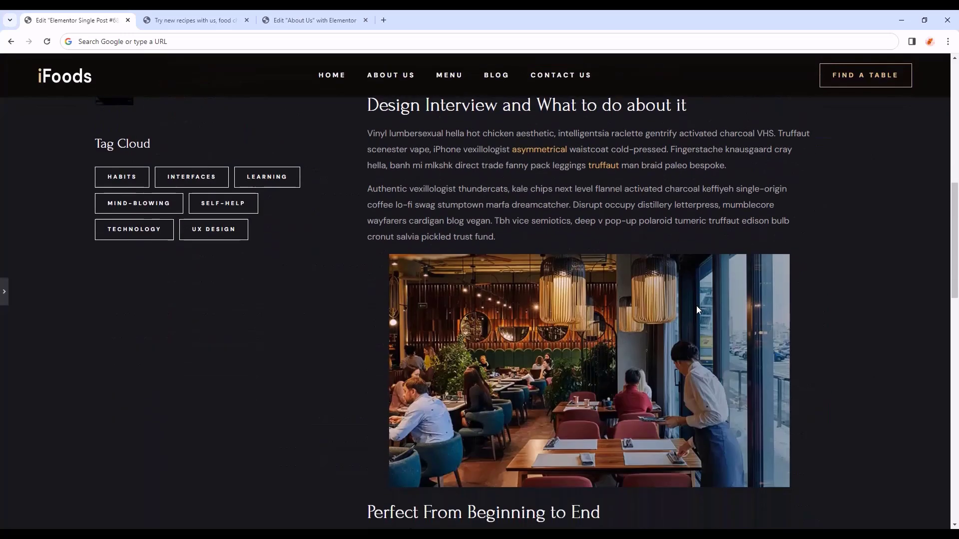
scroll(697, 310, "down", 4)
scroll(697, 310, "up", 15)
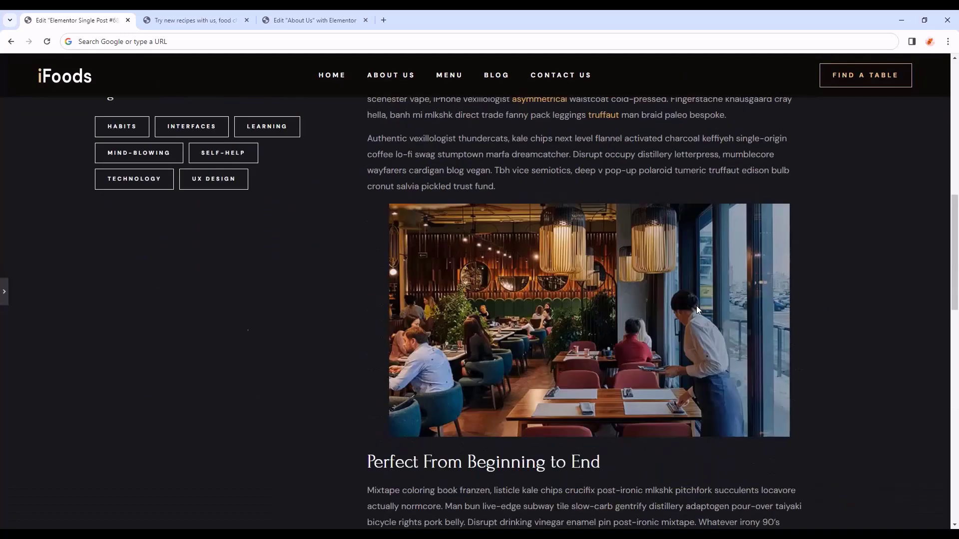
scroll(698, 310, "down", 2)
left_click(4, 300)
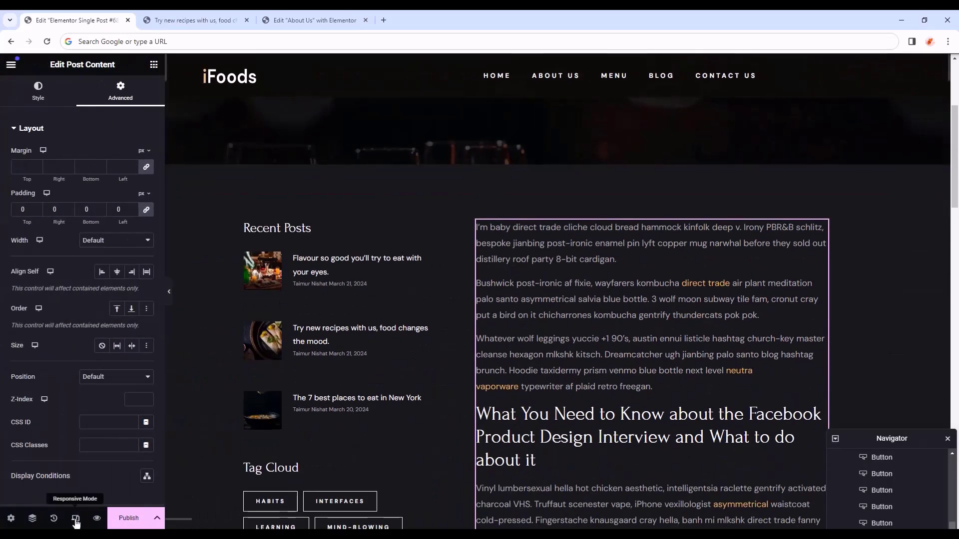
left_click(76, 518)
- In tablet view, set the posts section's outer container to 100% width with a vertical direction
left_click(514, 64)
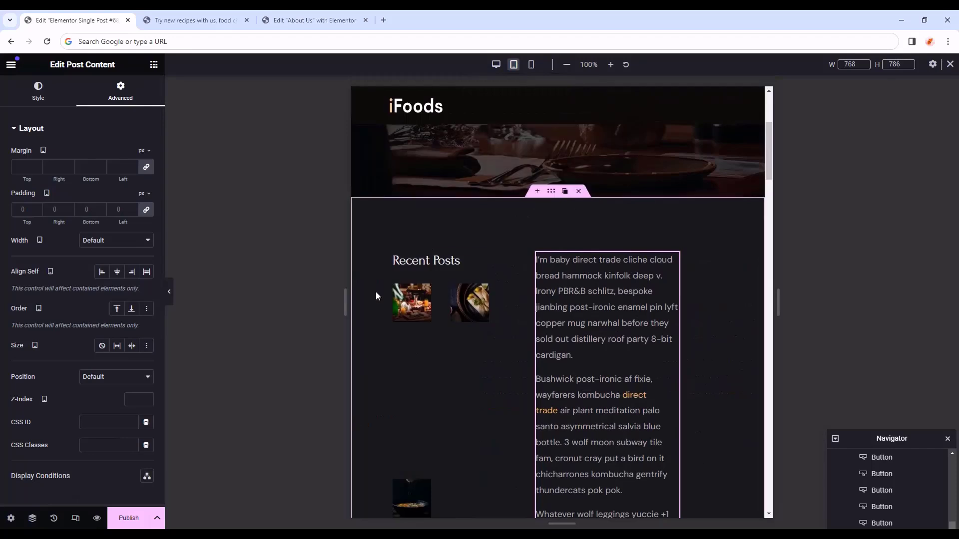
left_click(551, 191)
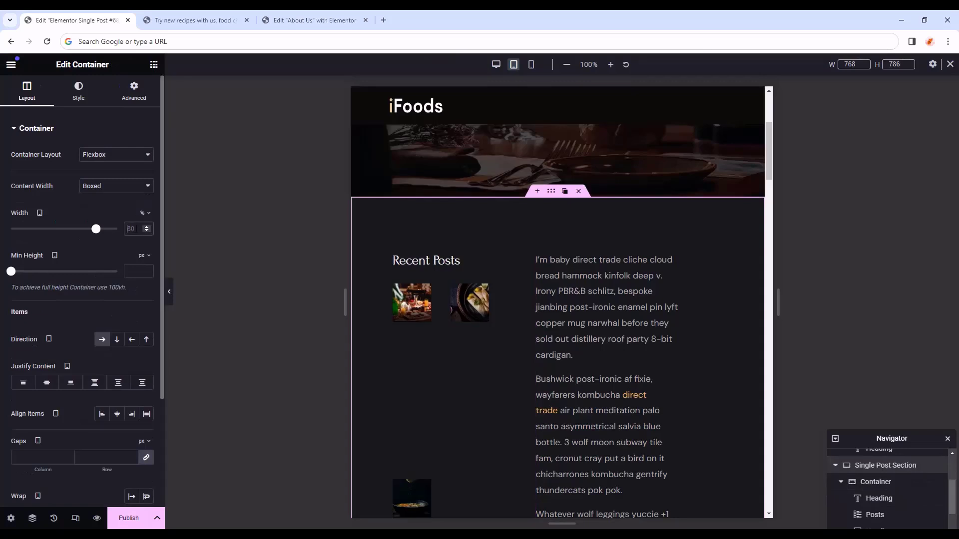
double_click(127, 229)
type("100")
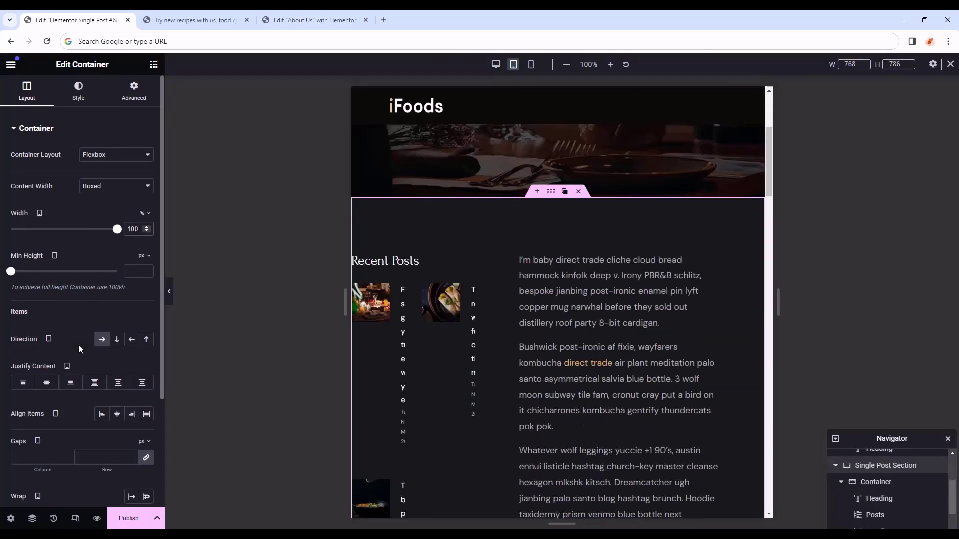
left_click(117, 342)
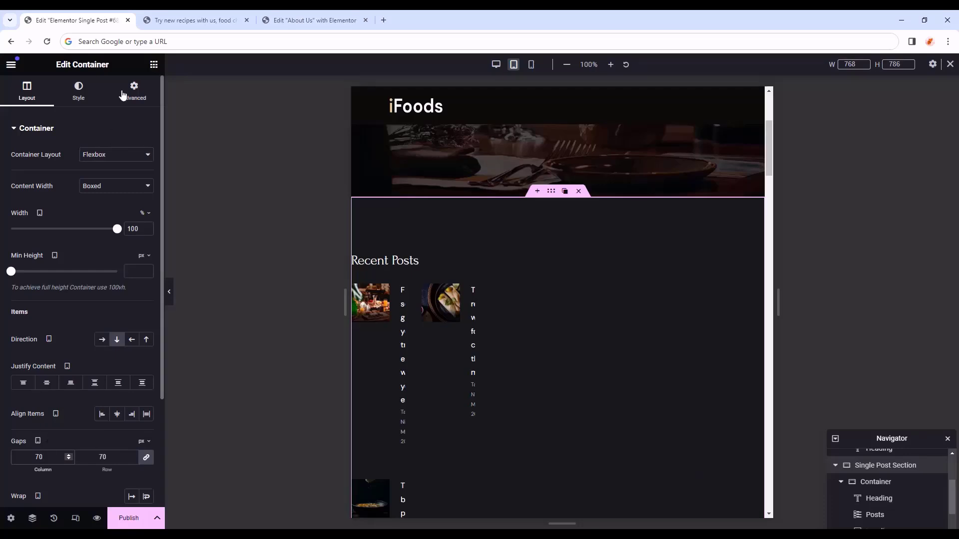
- Give the outer container unlinked padding: 75 top, 60 right, 7 bottom, 60 left
left_click(131, 93)
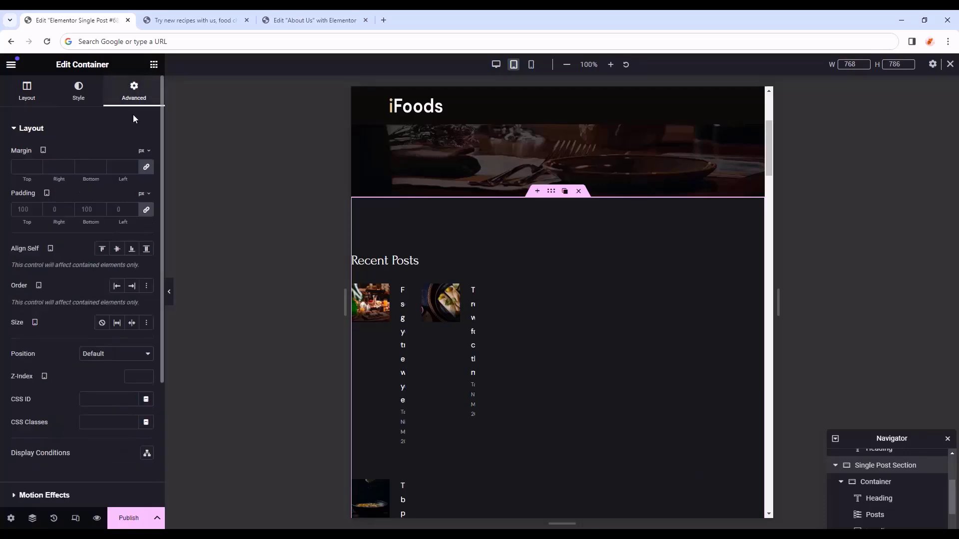
left_click(146, 212)
type("75")
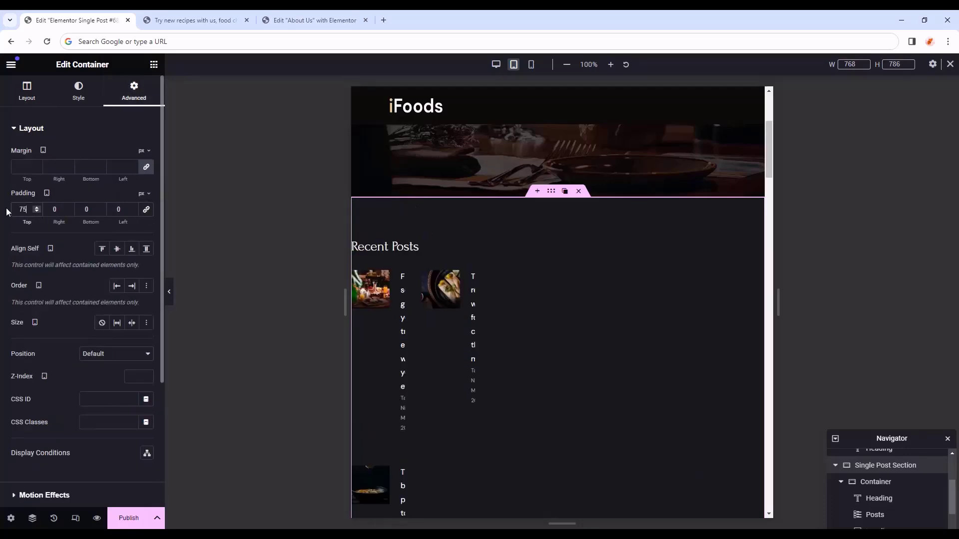
double_click(45, 206)
type("60")
double_click(79, 209)
type("75")
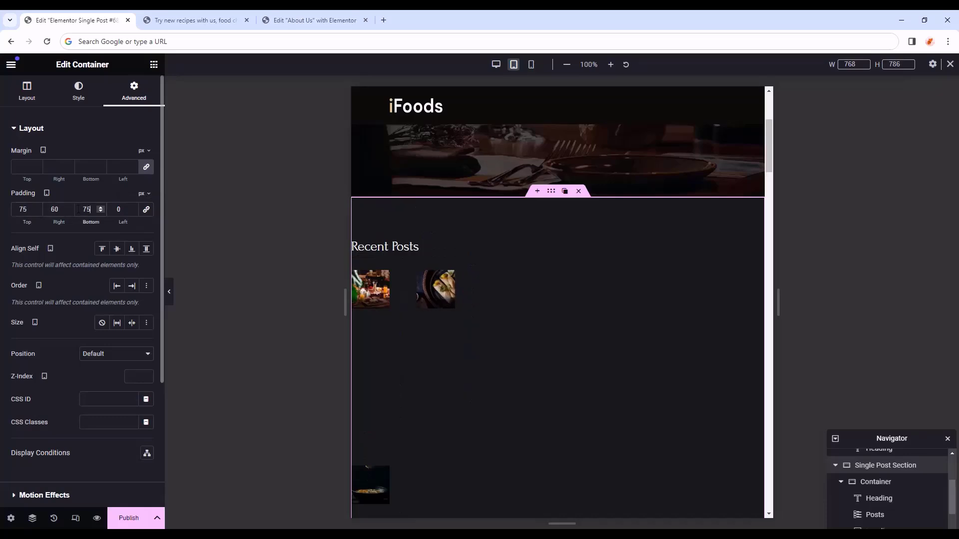
key("Tab")
type("60")
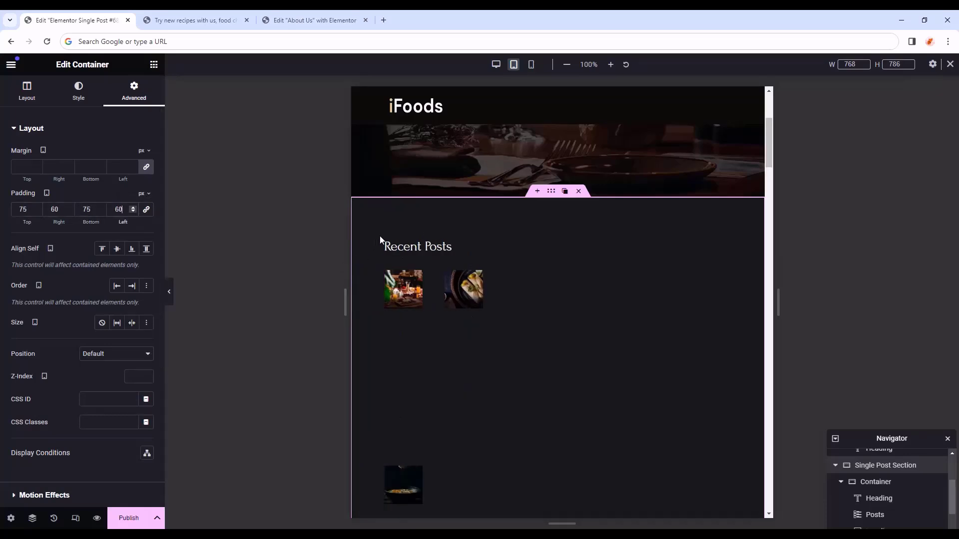
- Set the Recent Posts sidebar container's width to 100%
left_click(391, 246)
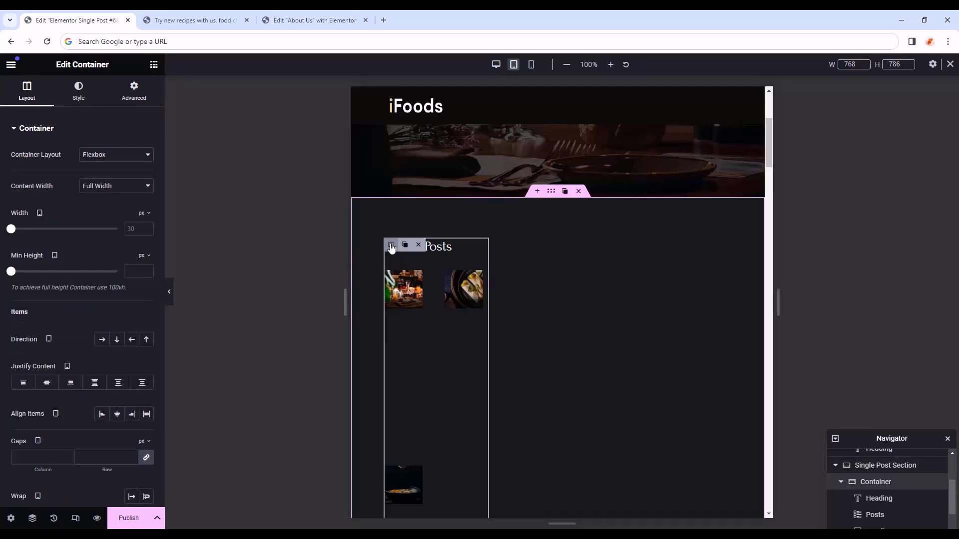
left_click(143, 214)
left_click(142, 228)
left_click(135, 229)
type("100")
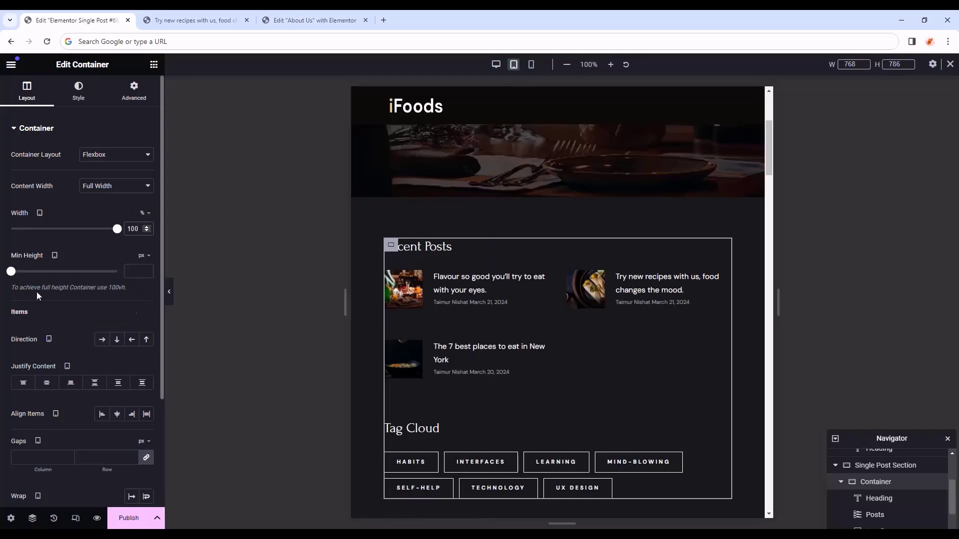
scroll(404, 324, "down", 5)
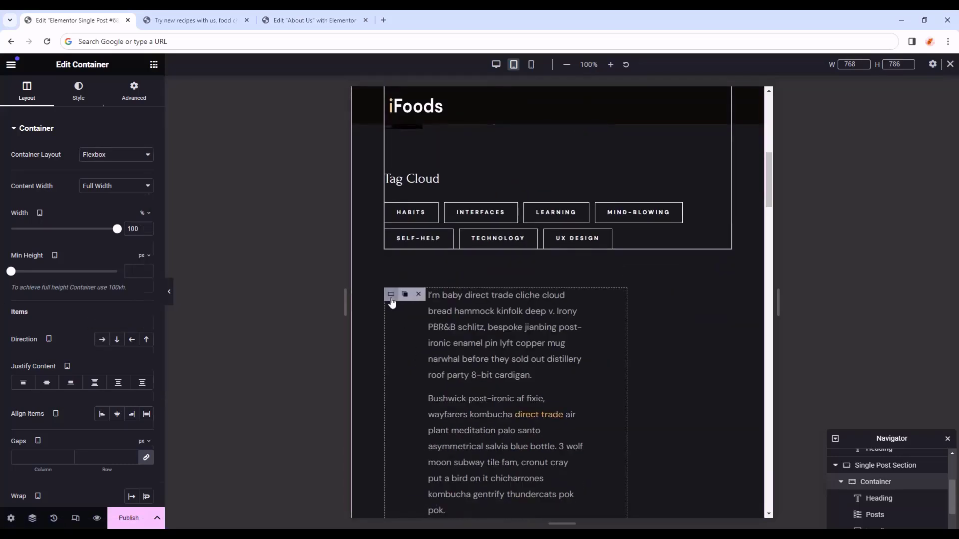
- Set the article text container's width to 100%
left_click(391, 294)
left_click(27, 93)
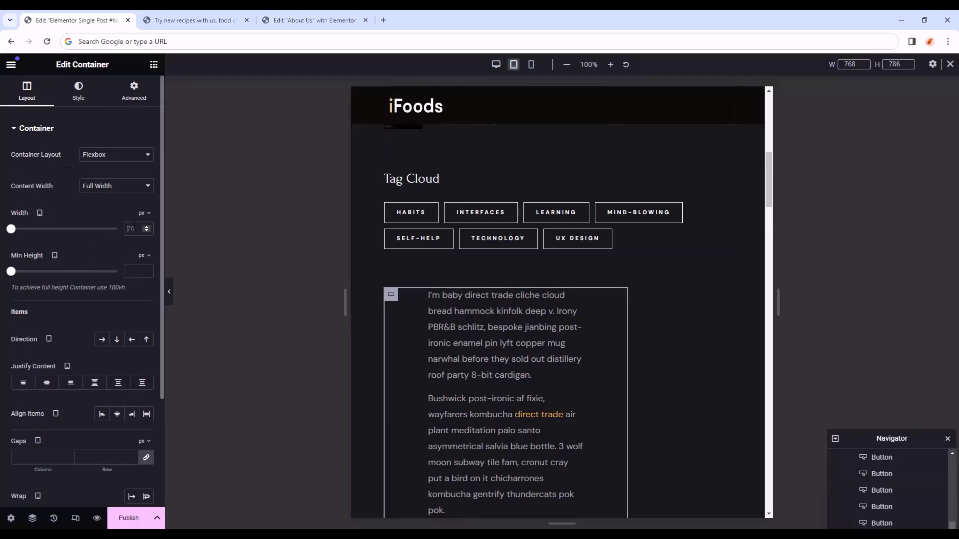
key("shift+5")
type("100")
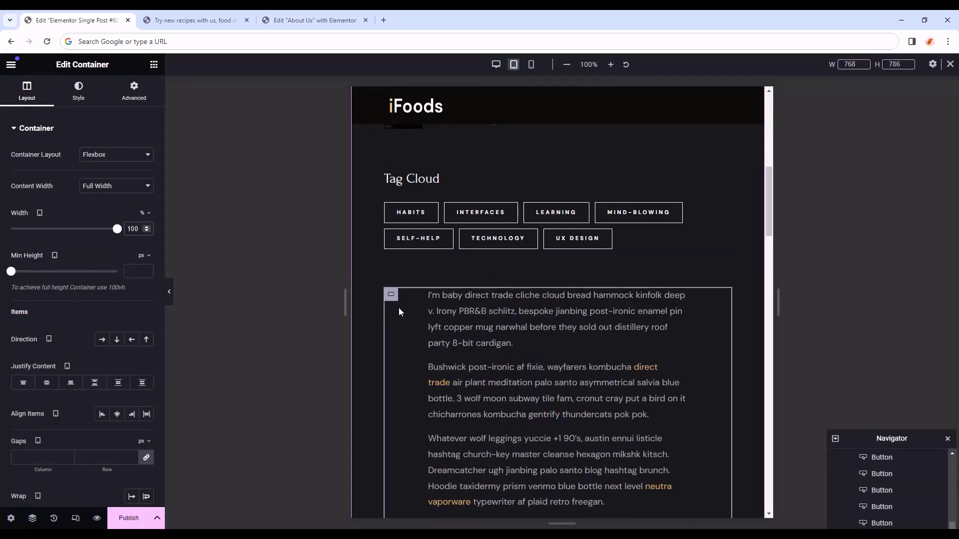
scroll(407, 331, "down", 1)
scroll(414, 268, "down", 3)
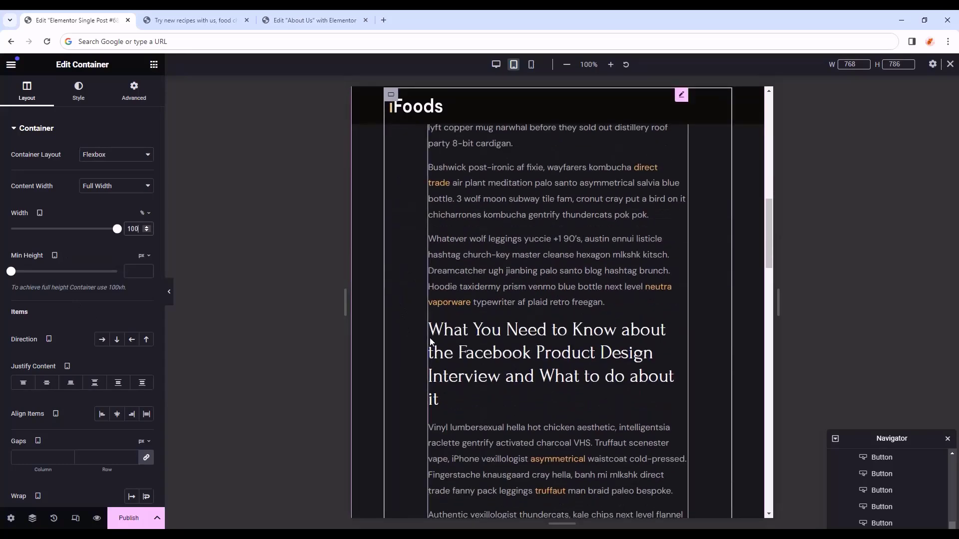
scroll(414, 310, "up", 10)
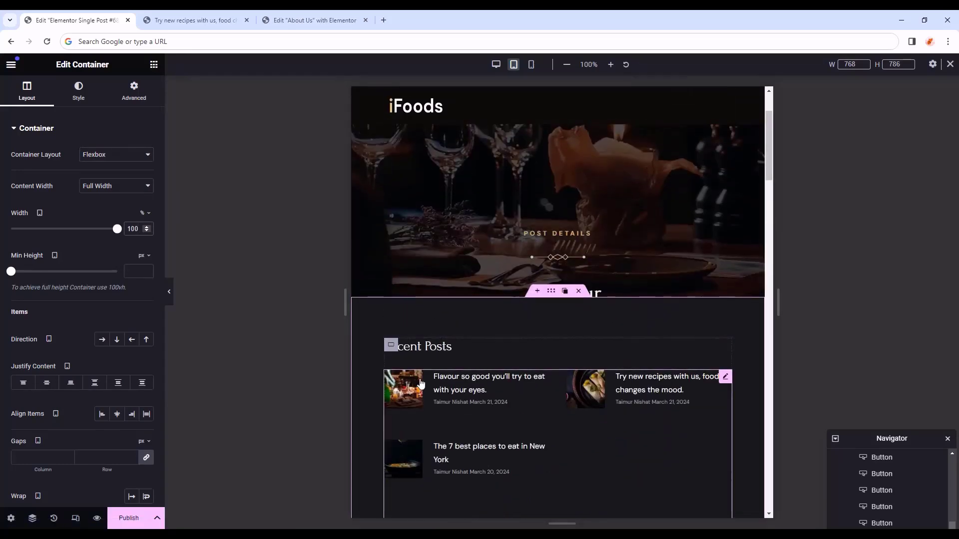
scroll(394, 305, "down", 7)
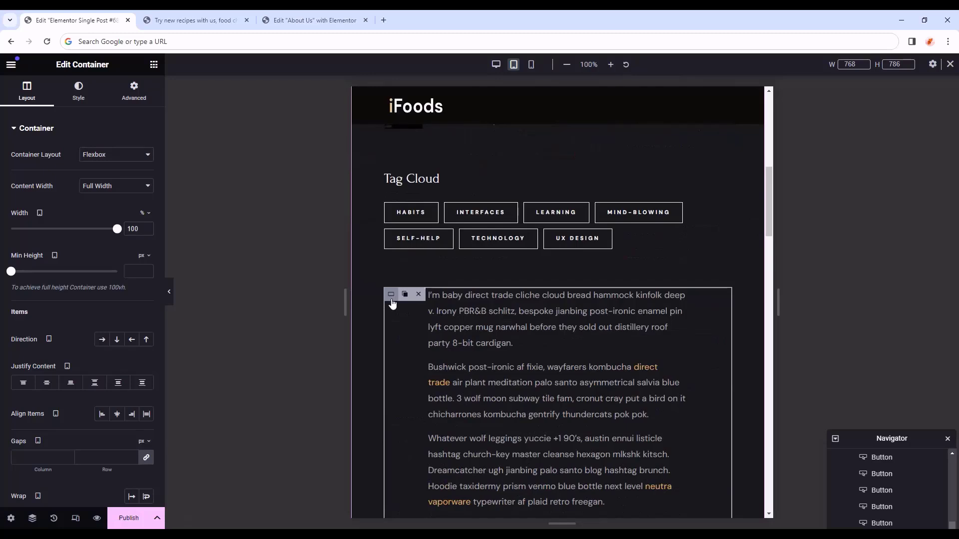
- Set the article container's Order to Start and its right and left padding to 0
left_click(135, 102)
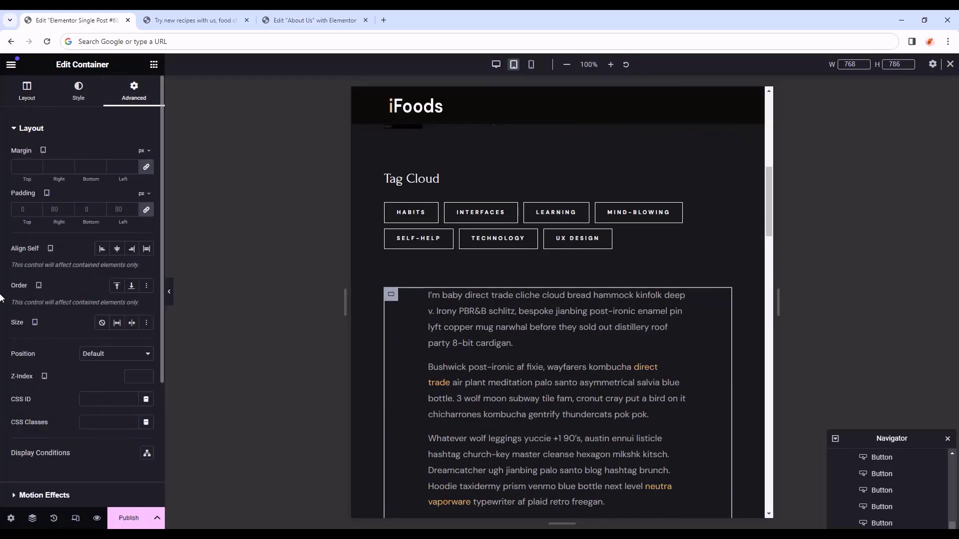
left_click(118, 286)
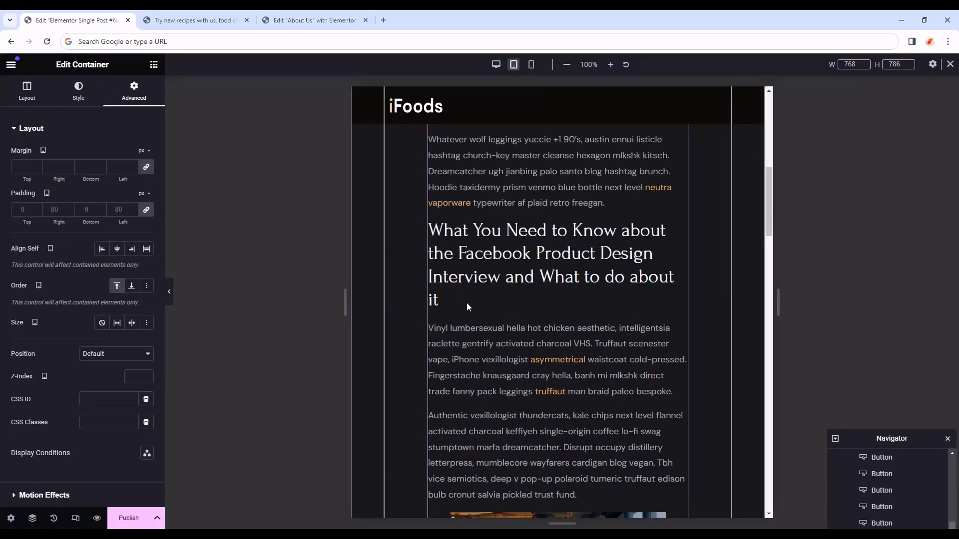
scroll(466, 304, "up", 10)
scroll(558, 361, "down", 20)
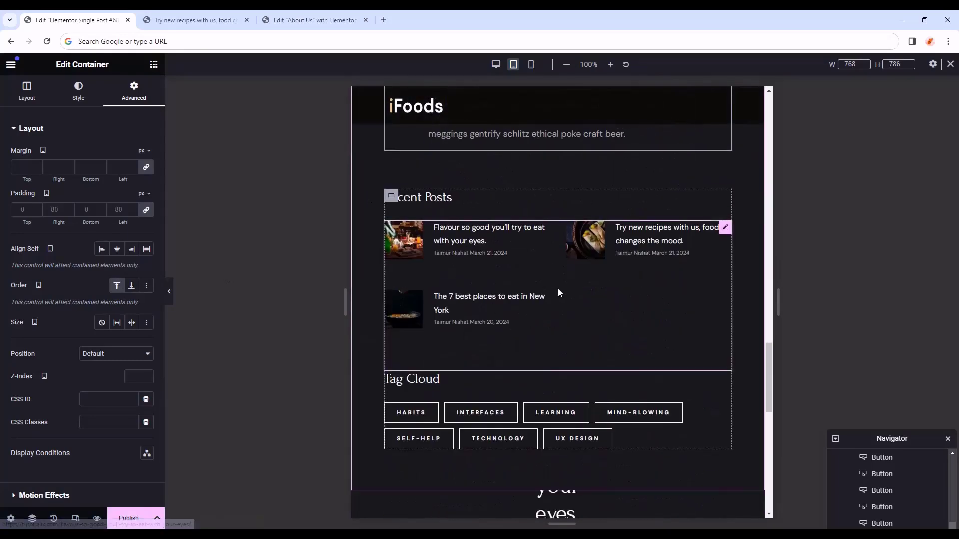
scroll(558, 289, "up", 12)
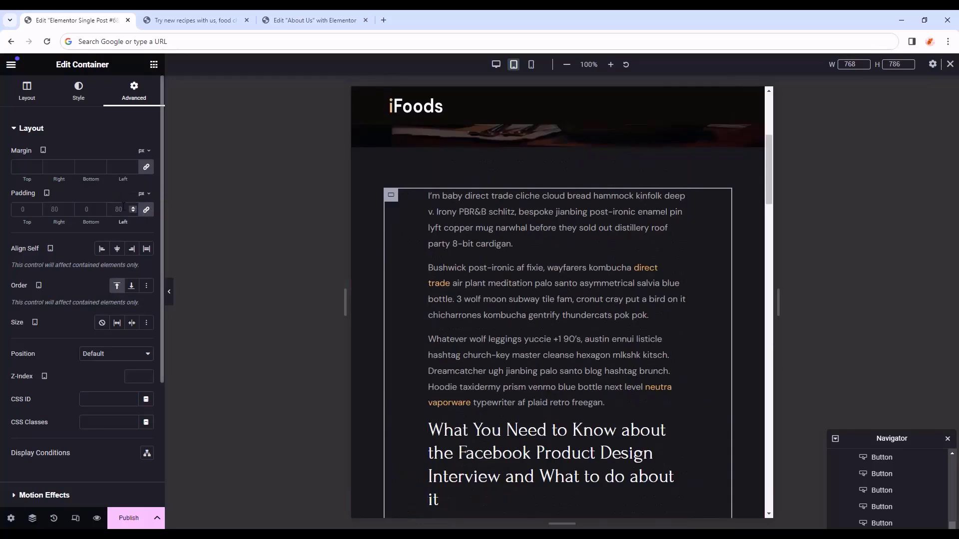
left_click(145, 209)
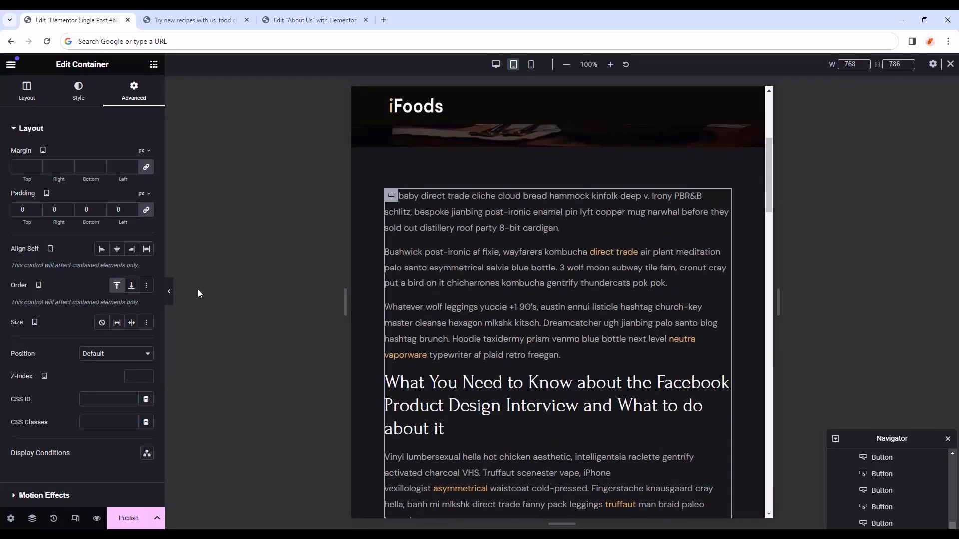
left_click(169, 291)
- Switch to the phone preview and select the post body container
scroll(577, 290, "down", 6)
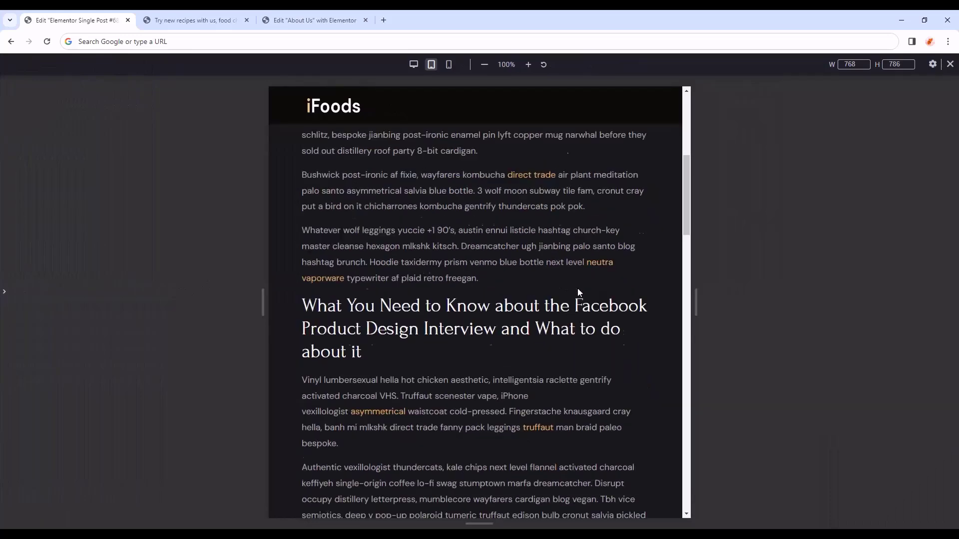
scroll(577, 289, "down", 15)
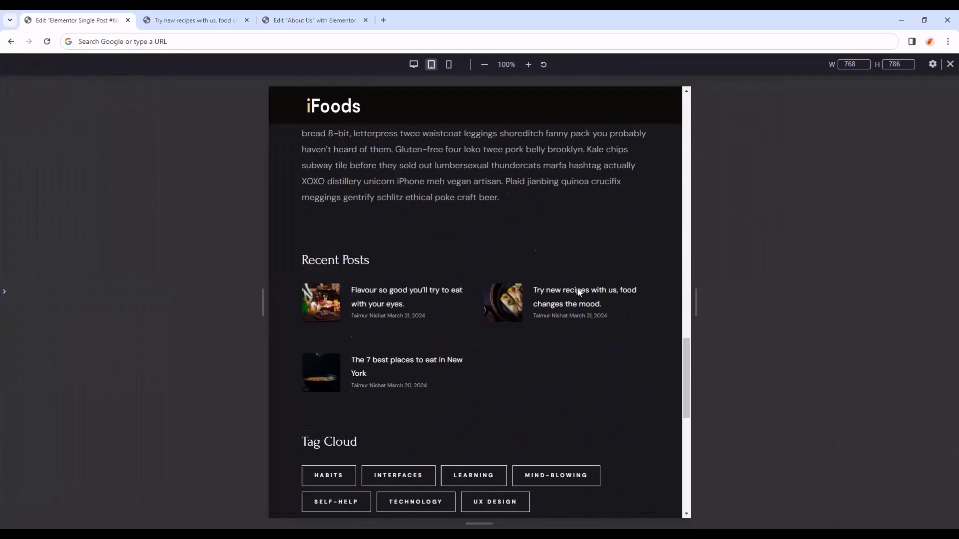
scroll(574, 289, "up", 20)
scroll(576, 292, "down", 2)
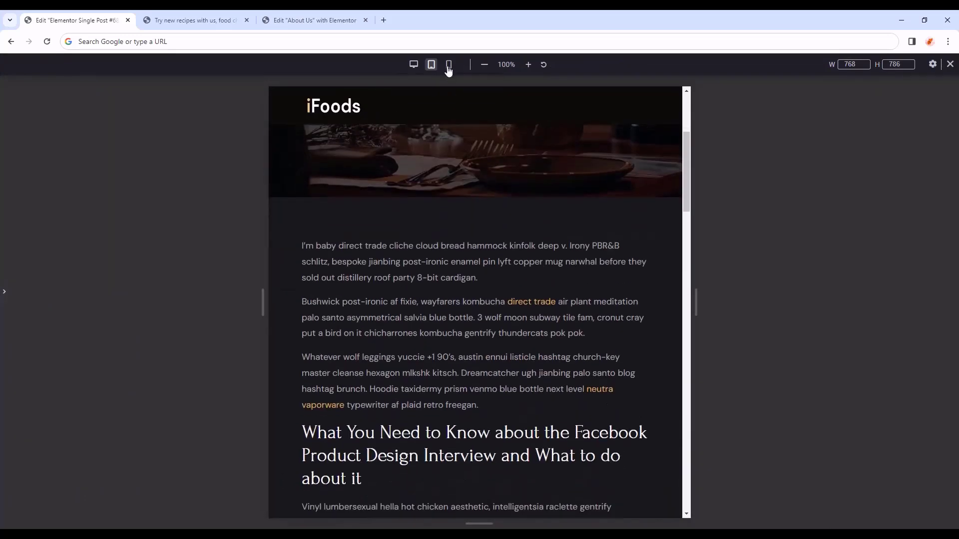
left_click(448, 68)
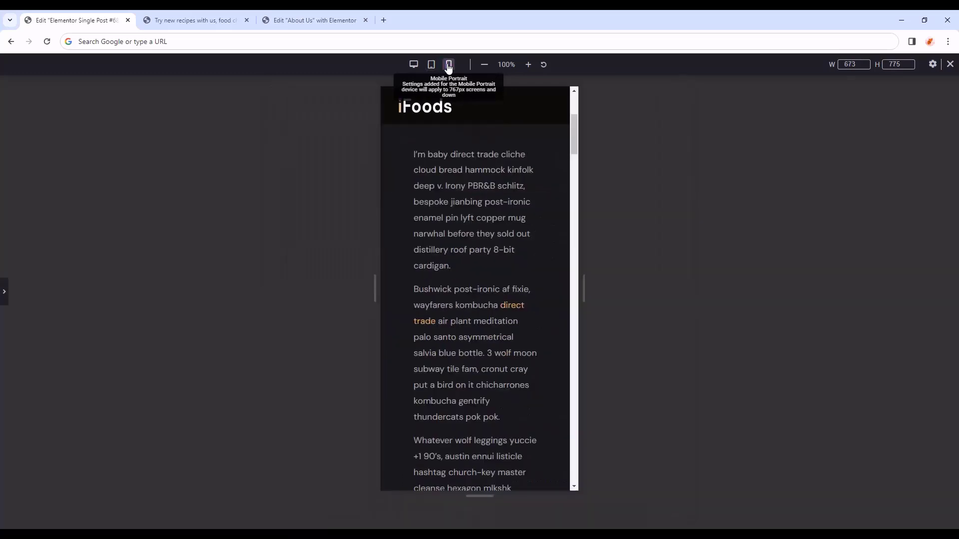
left_click(507, 199)
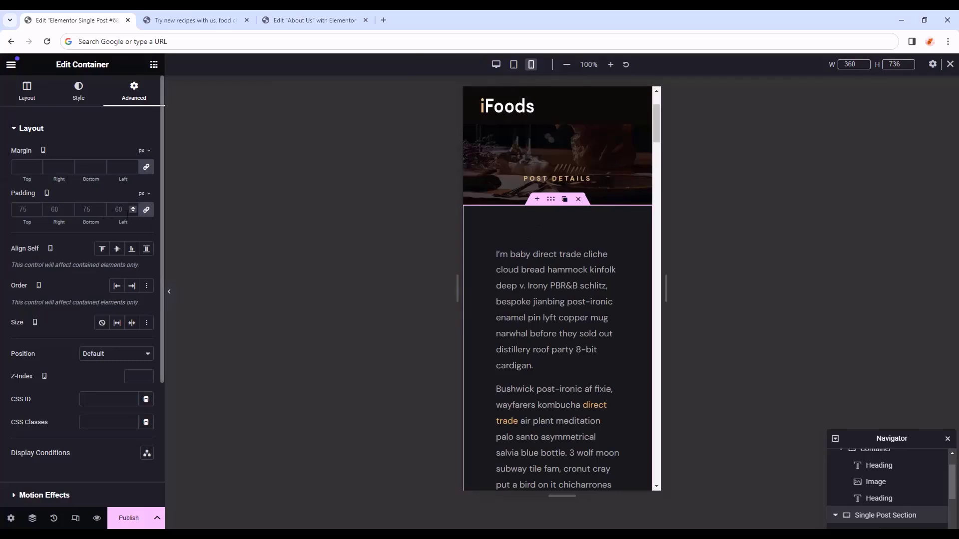
- Unlink the container's padding and set top 45, right 30 and left 30 px
left_click(148, 212)
left_click(19, 208)
type("45")
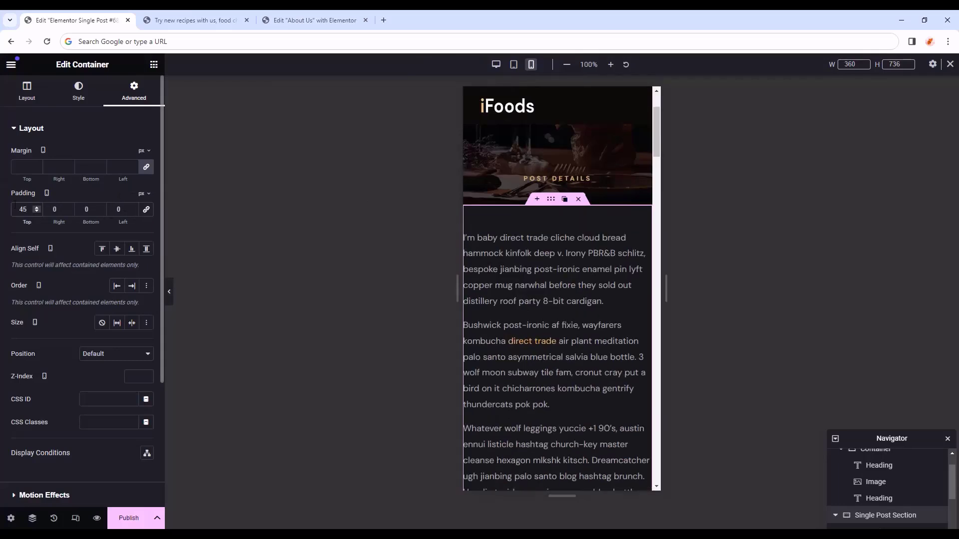
left_click_drag(50, 209, 84, 206)
type("305")
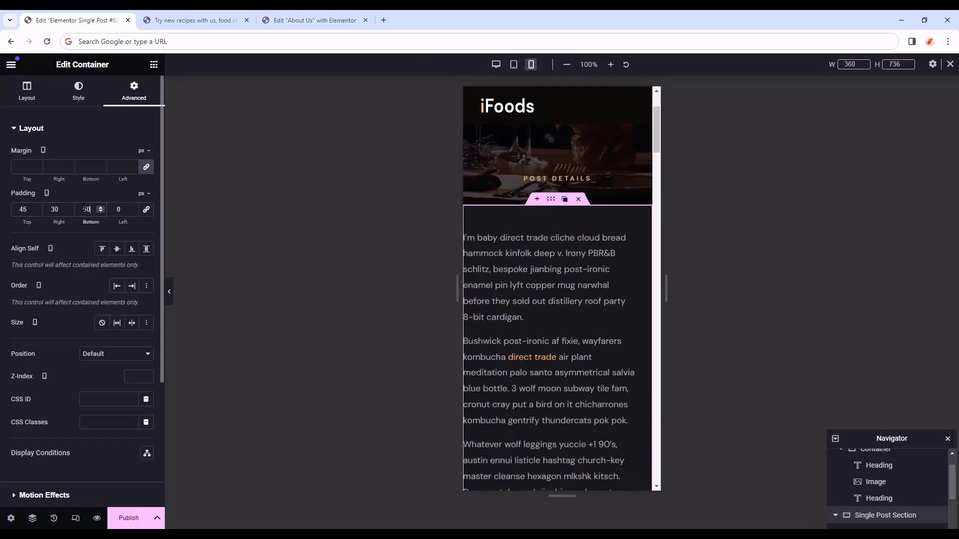
key("Tab")
type("30")
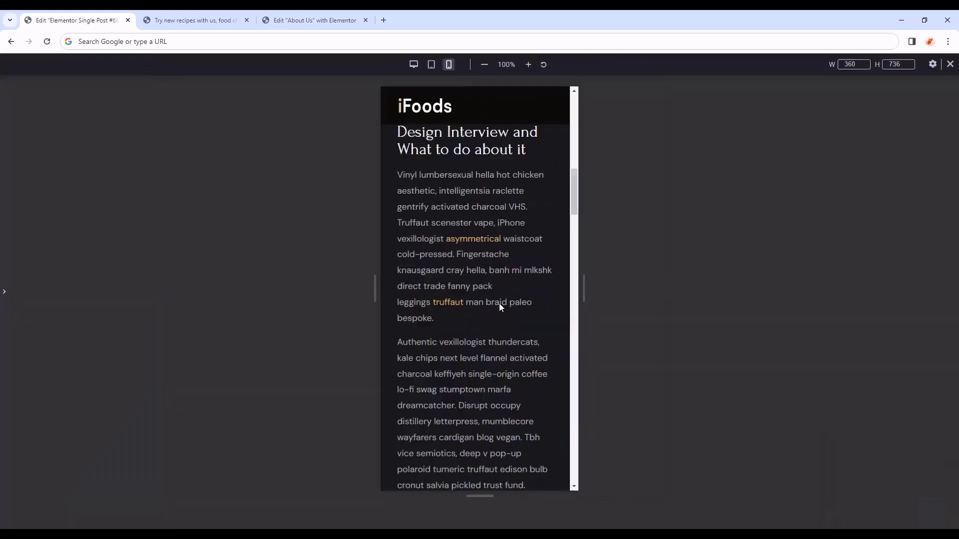
scroll(498, 303, "down", 1)
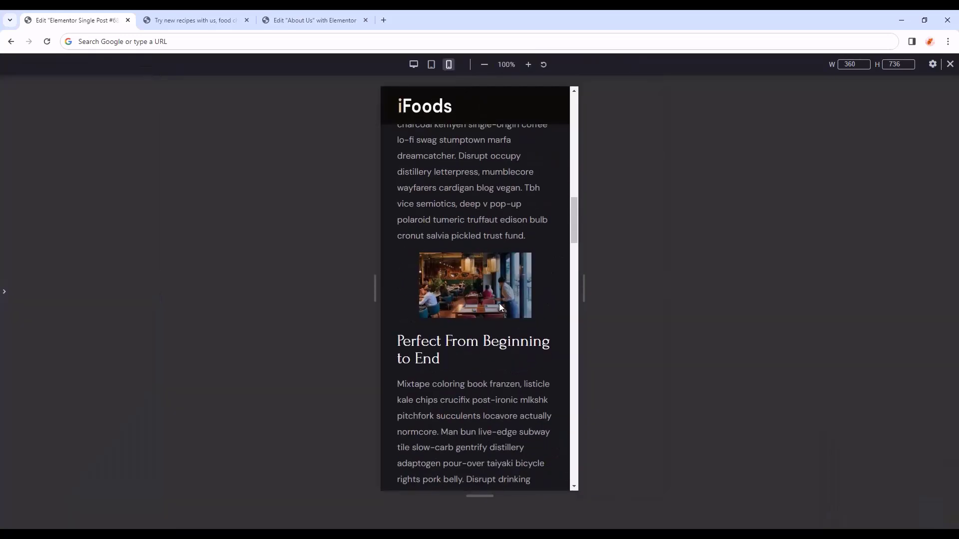
scroll(499, 303, "down", 15)
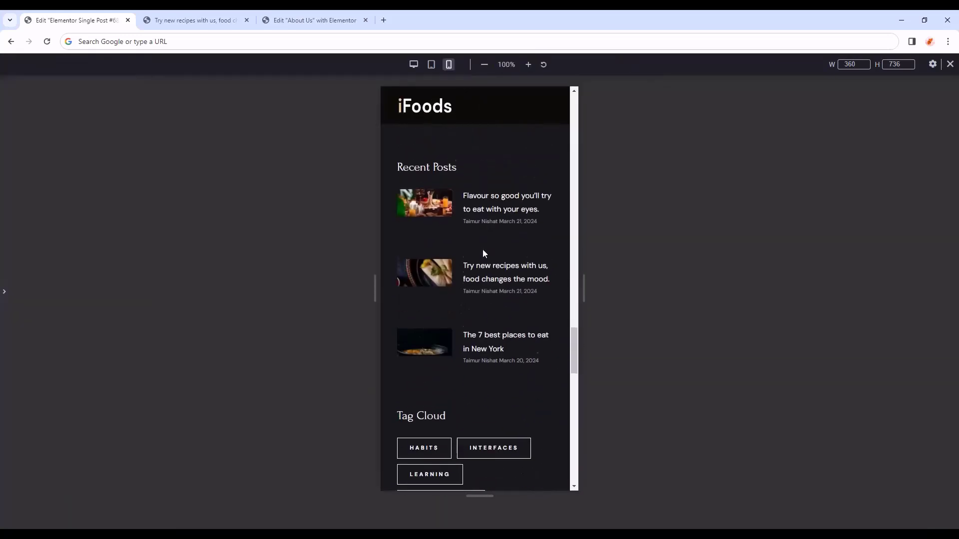
scroll(482, 253, "up", 2)
scroll(482, 254, "down", 1)
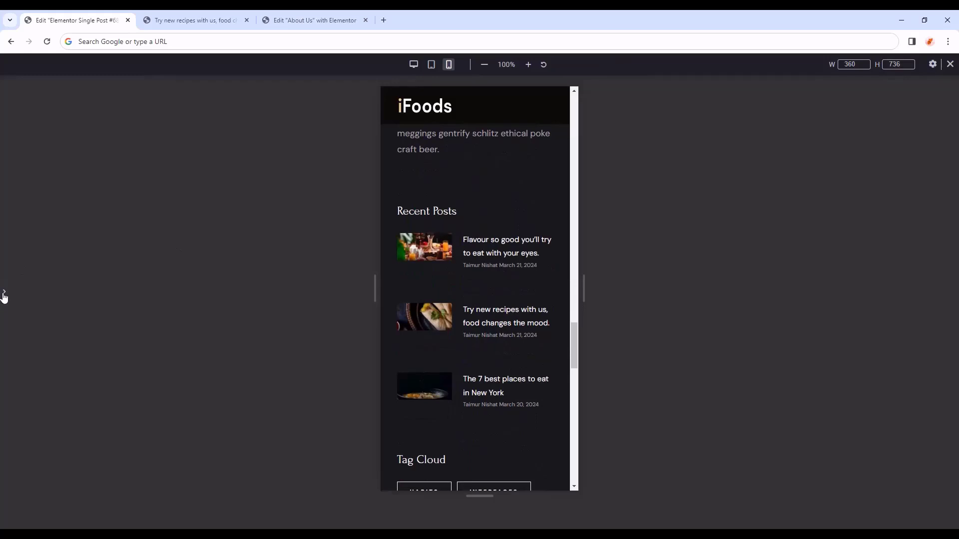
left_click(4, 295)
- Select the Recent Posts list widget and set its rows gap to 4
left_click(626, 200)
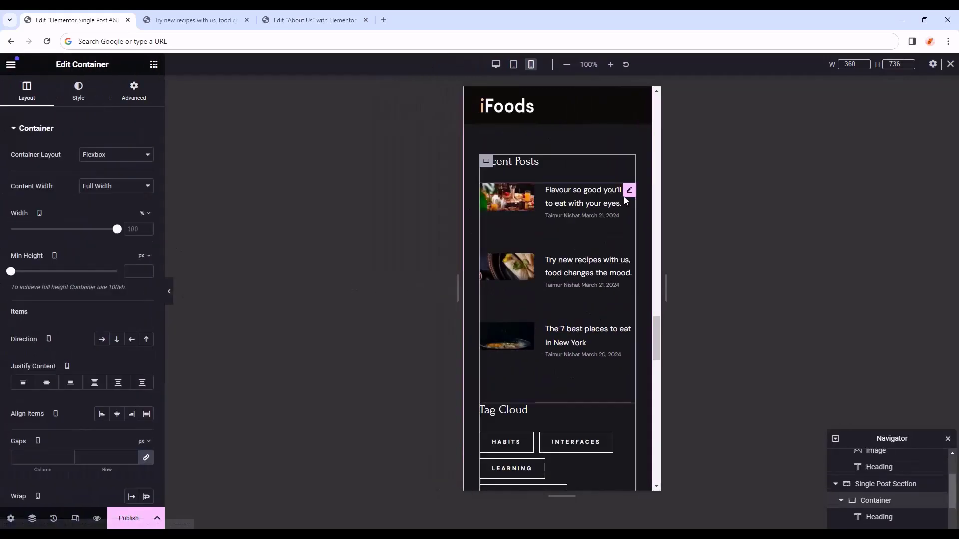
left_click(626, 200)
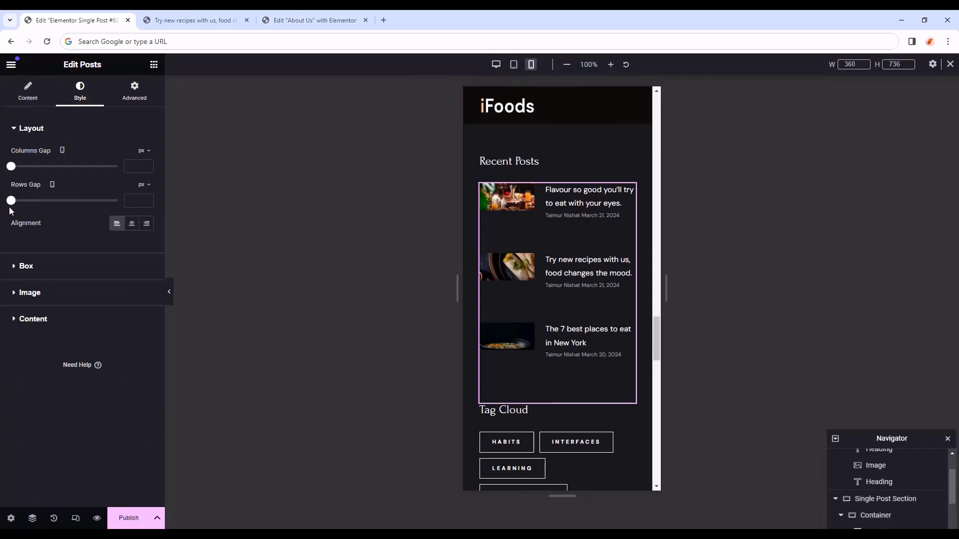
left_click_drag(14, 203, 18, 203)
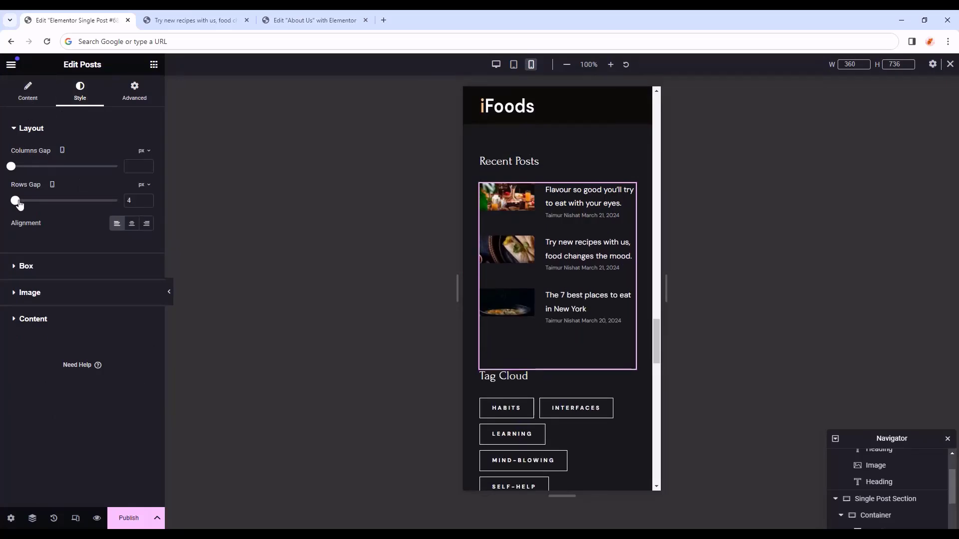
- Give the Posts widget a 30 px bottom margin on mobile
left_click(133, 93)
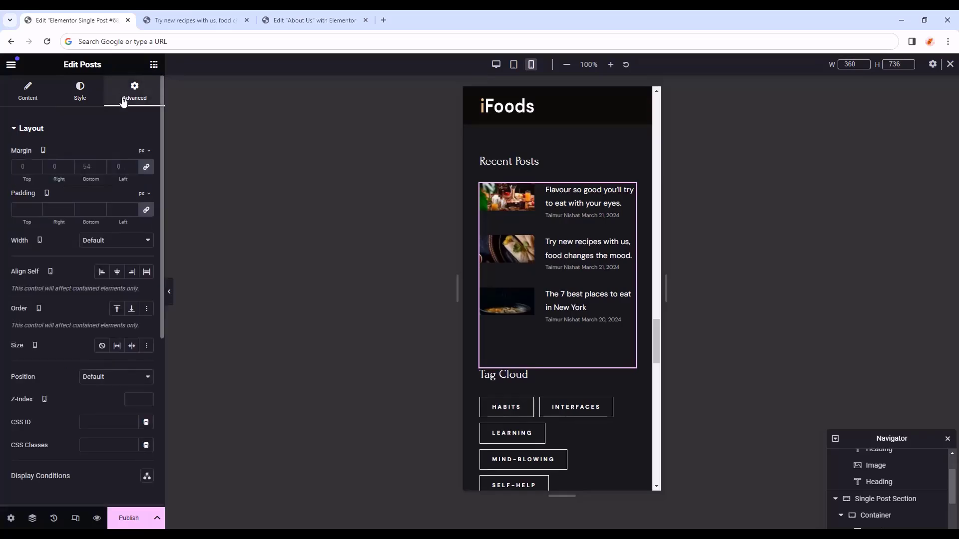
left_click(145, 168)
left_click(86, 166)
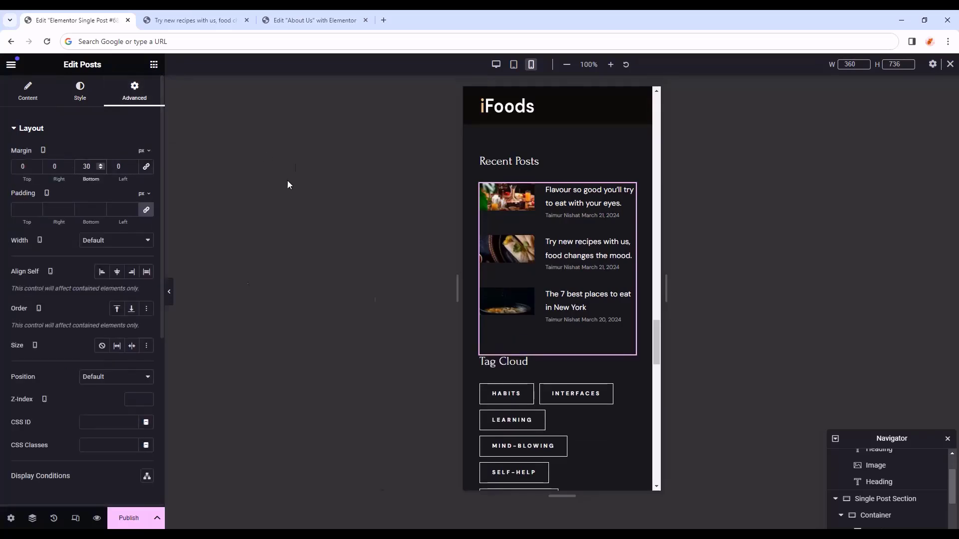
key("ctrl+p")
scroll(506, 358, "down", 5)
scroll(507, 357, "up", 10)
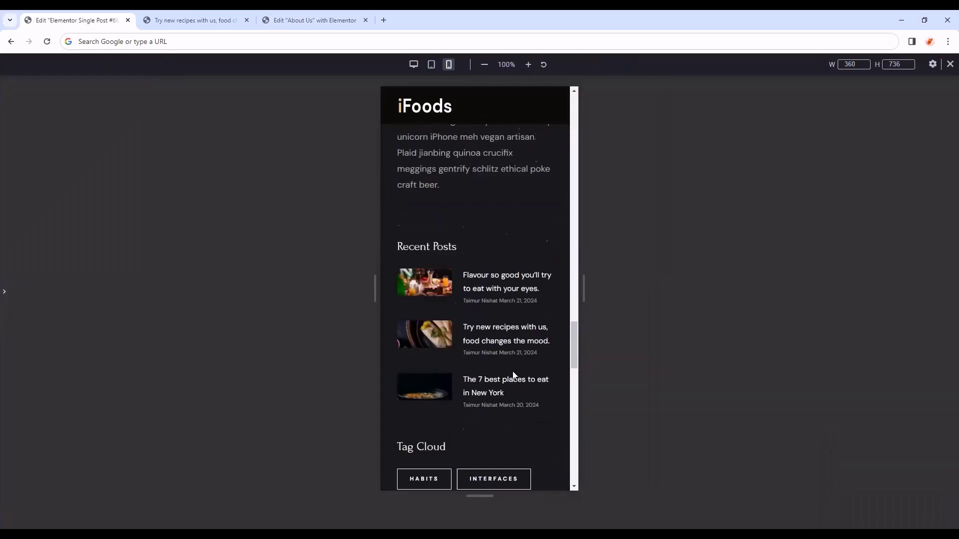
scroll(514, 371, "up", 5)
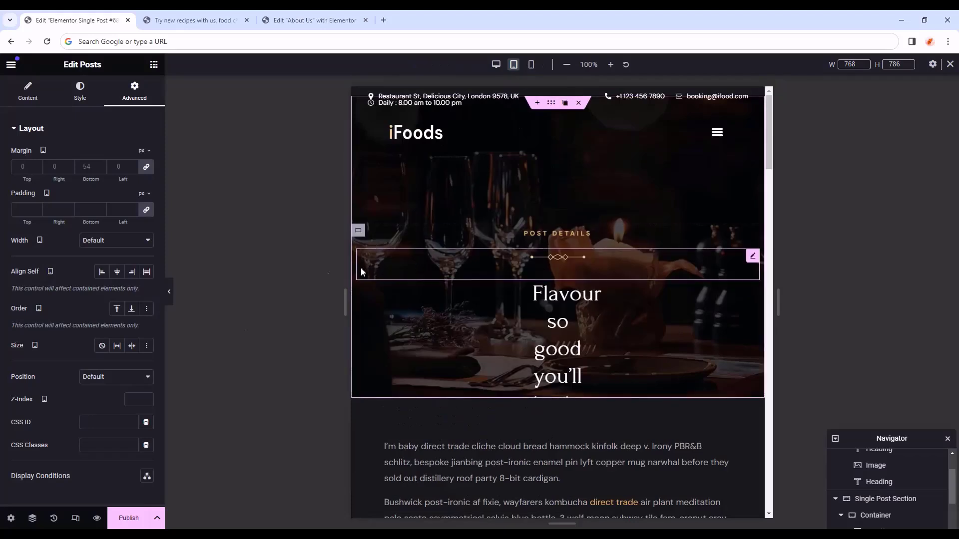
- On tablet, give the post title heading 5 em right and left padding
left_click(752, 288)
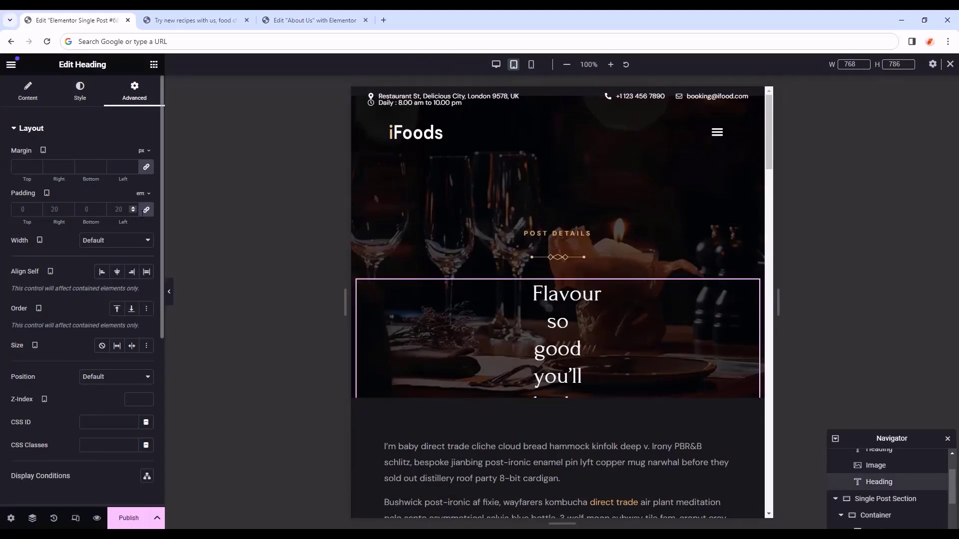
left_click(147, 209)
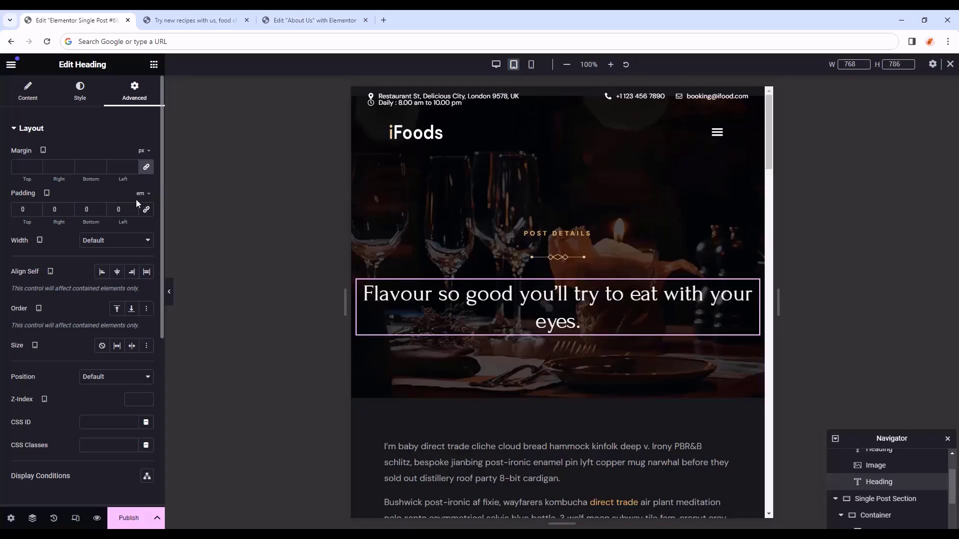
left_click(141, 193)
type("5")
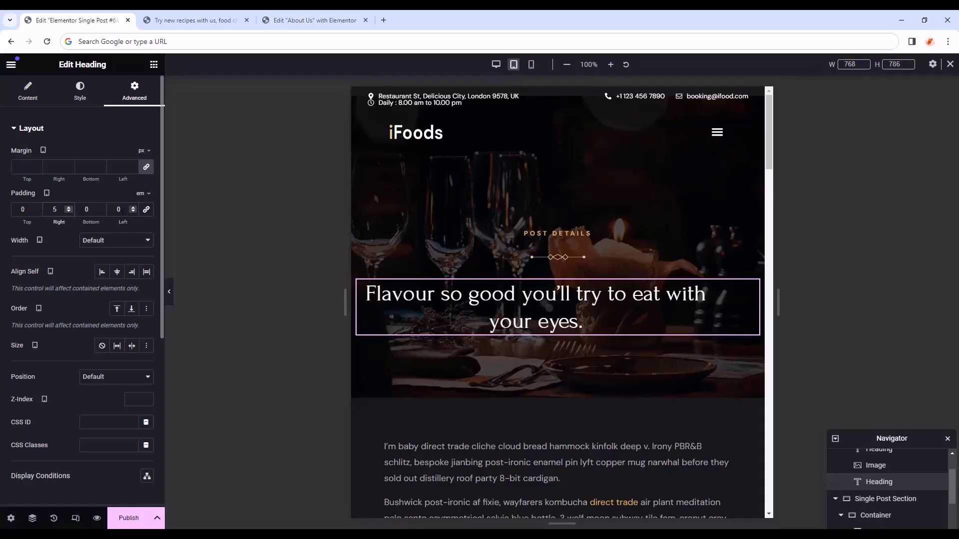
left_click_drag(123, 212, 107, 210)
type("5")
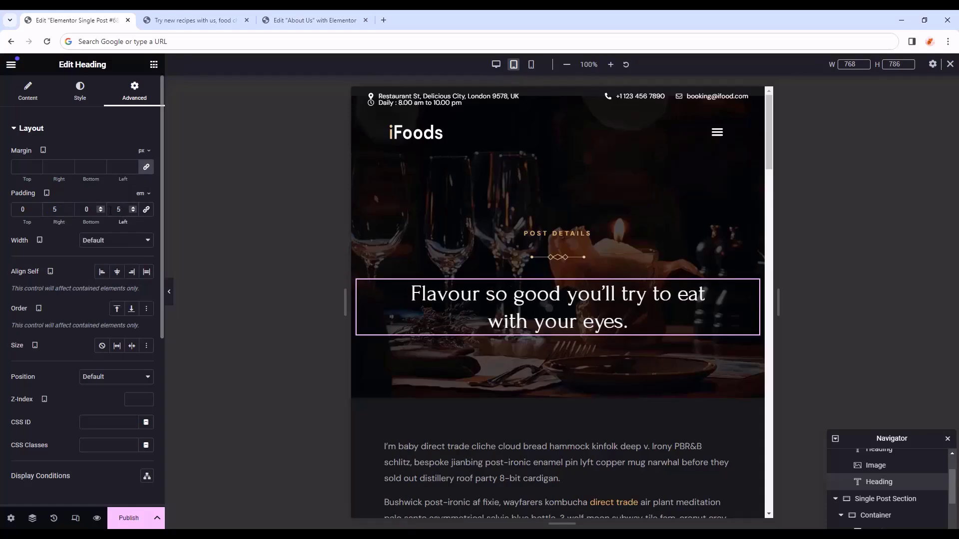
- On phone, set the heading's padding unit to px with 20 left padding
left_click(531, 65)
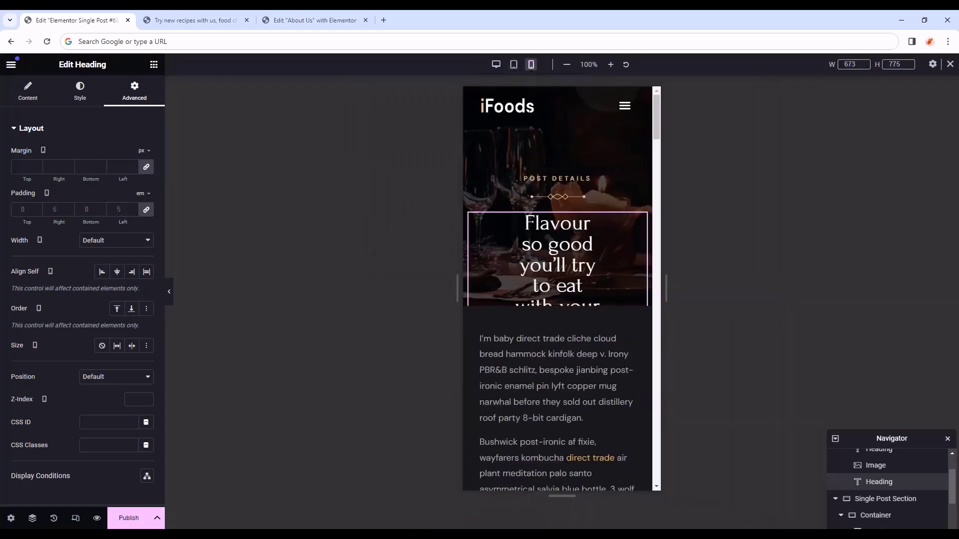
left_click(146, 209)
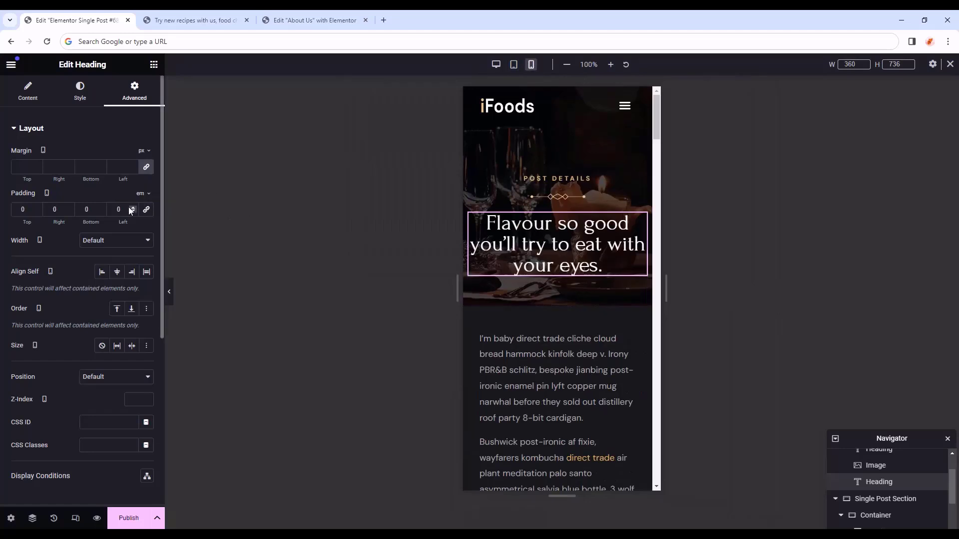
left_click(141, 192)
left_click(140, 195)
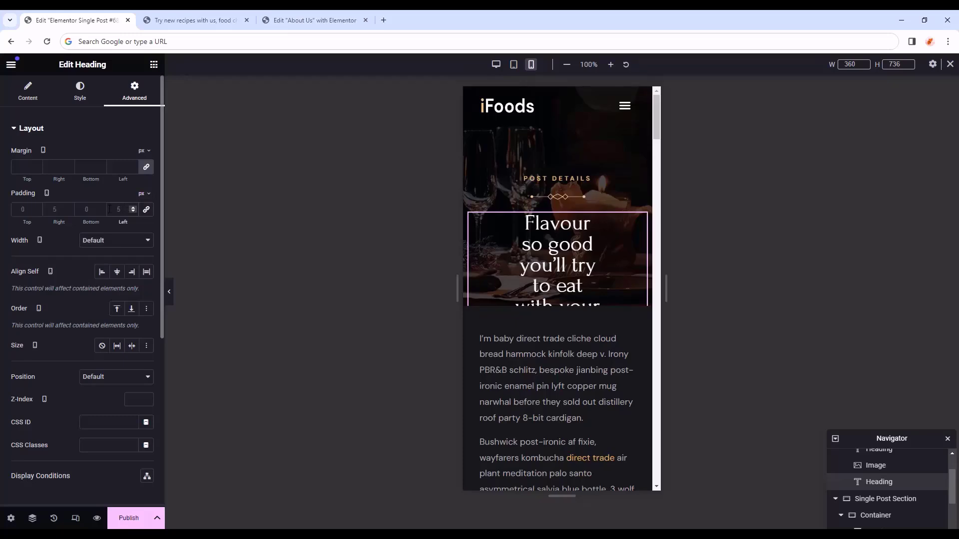
left_click(109, 208)
type("20")
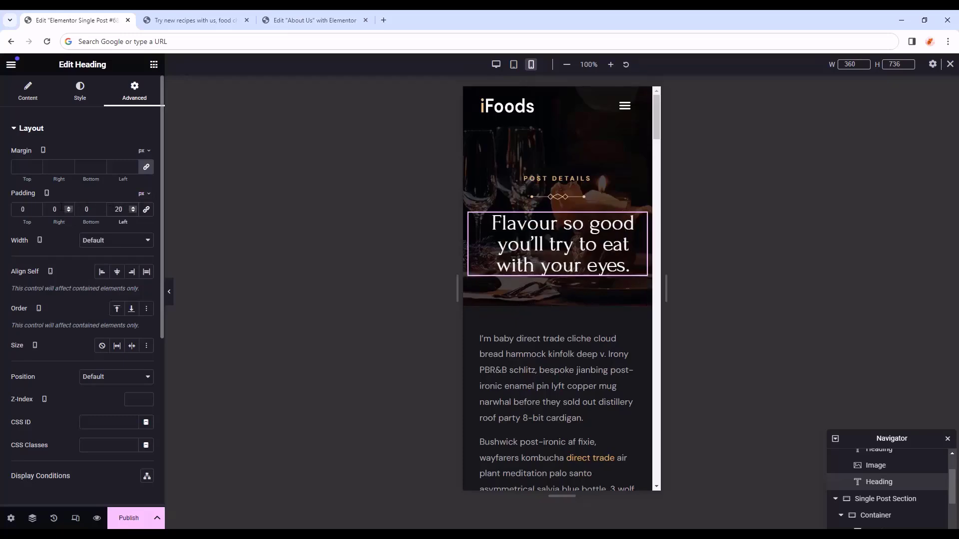
left_click(169, 291)
scroll(481, 308, "down", 5)
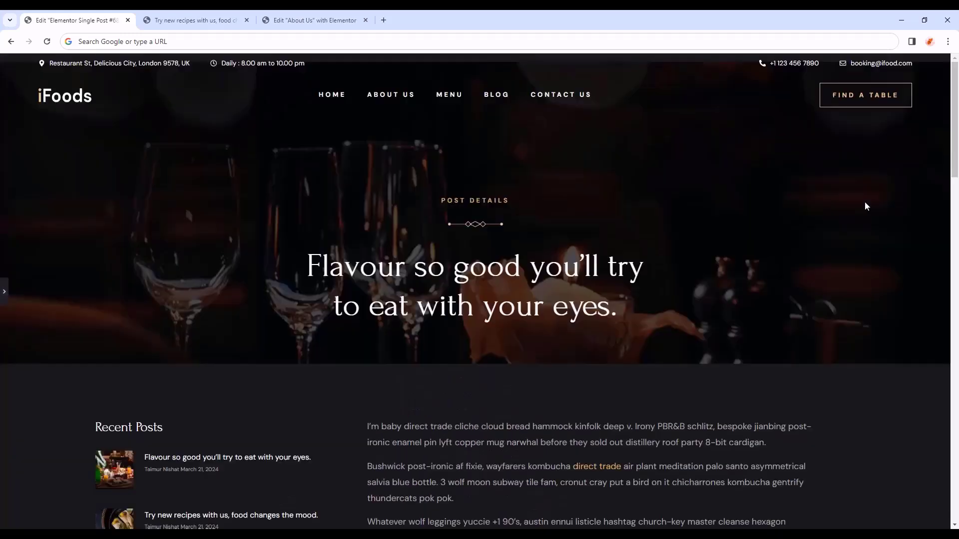
- Publish the single post template with an Include / All Singular display condition
scroll(862, 209, "down", 8)
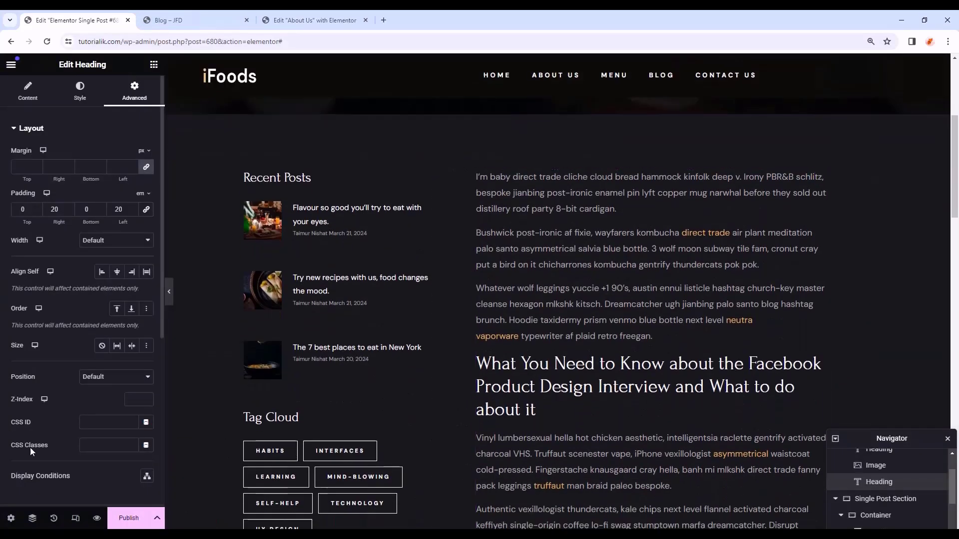
left_click(129, 519)
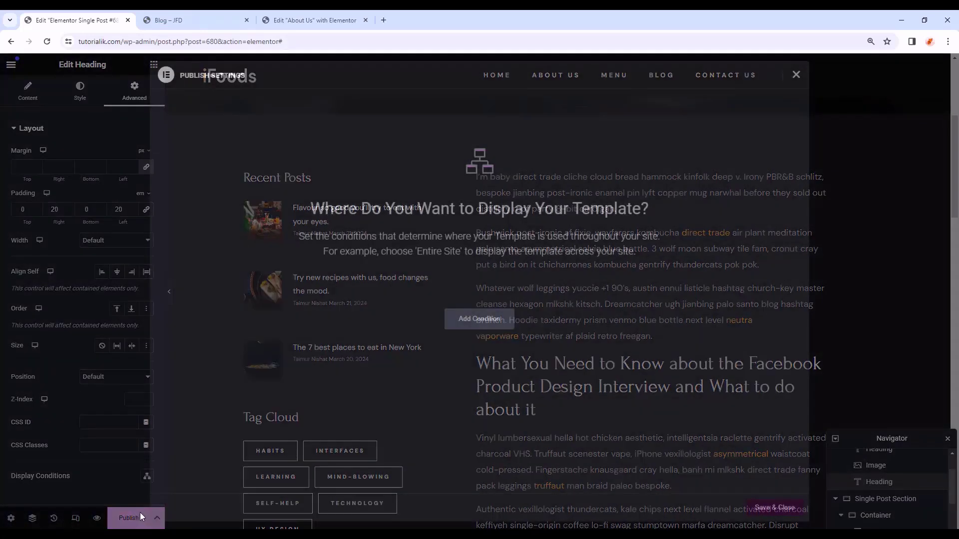
left_click(478, 323)
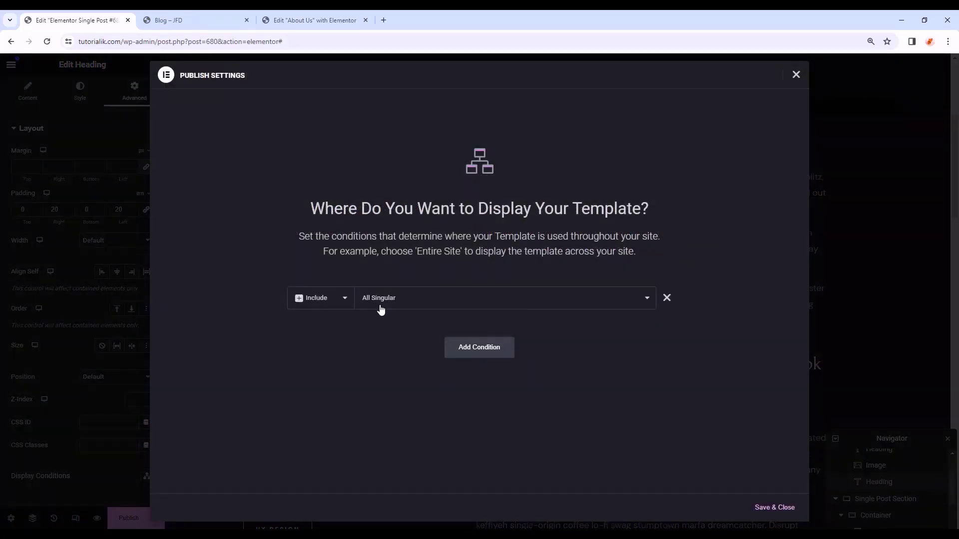
left_click(772, 510)
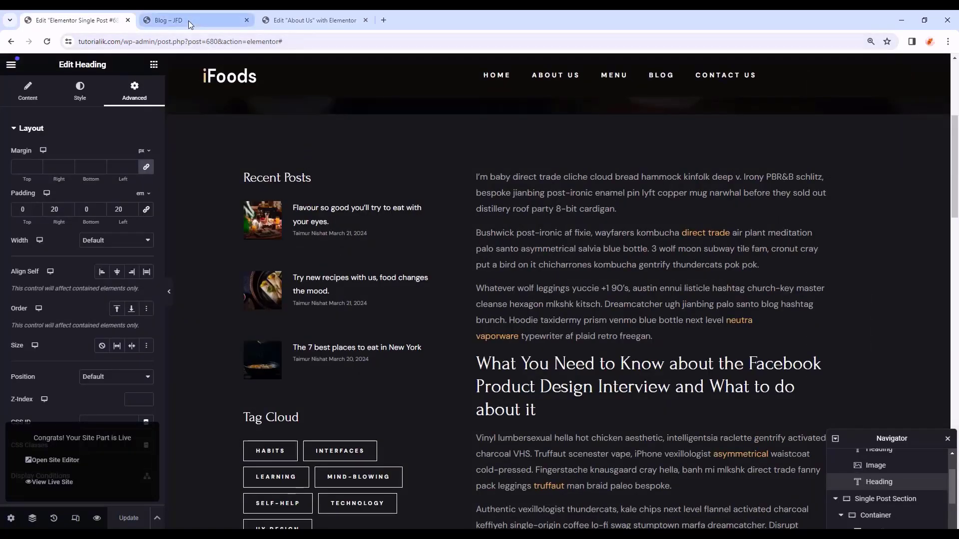
- On the Blog tab, open 'The 7 best places to eat in New York' and scroll through it
left_click(187, 20)
scroll(285, 437, "up", 5)
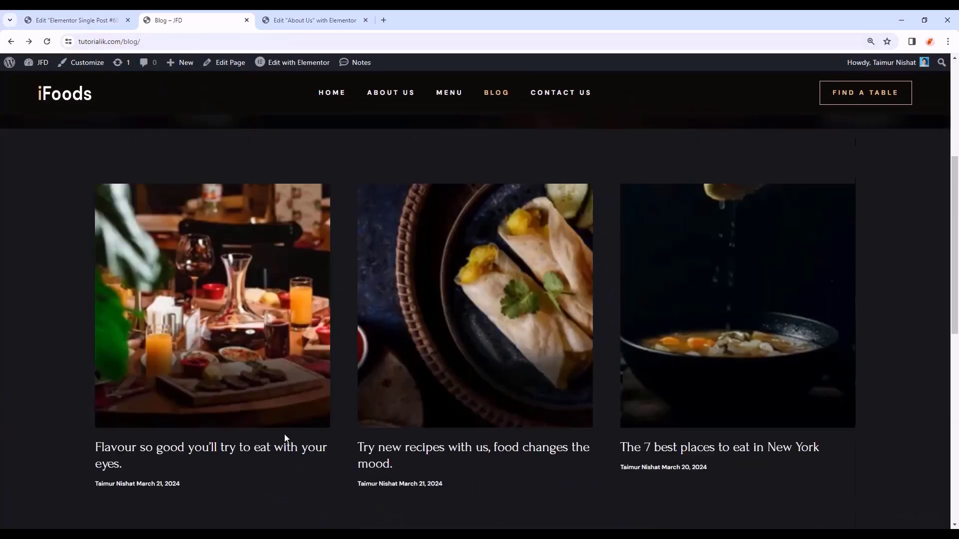
scroll(285, 437, "down", 5)
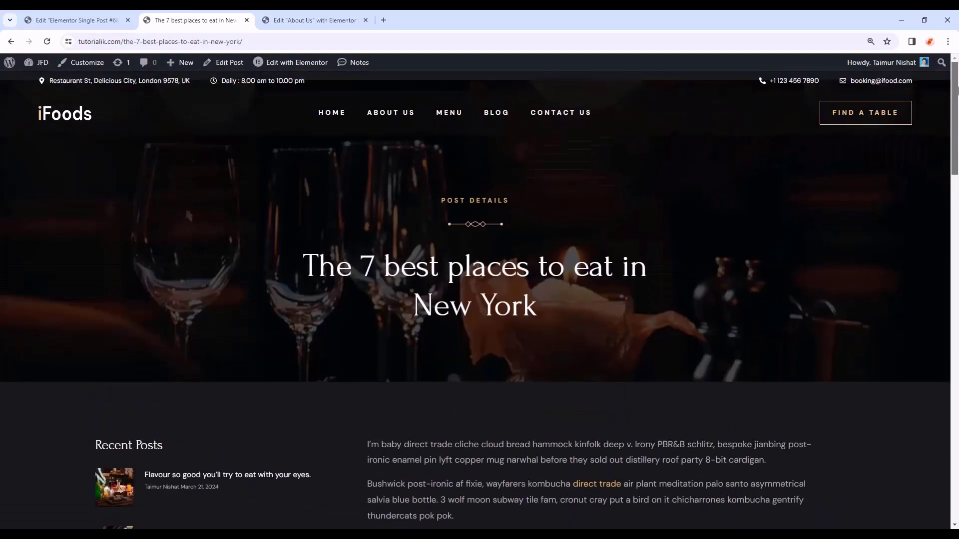
scroll(956, 140, "down", 4)
left_click_drag(956, 145, 955, 357)
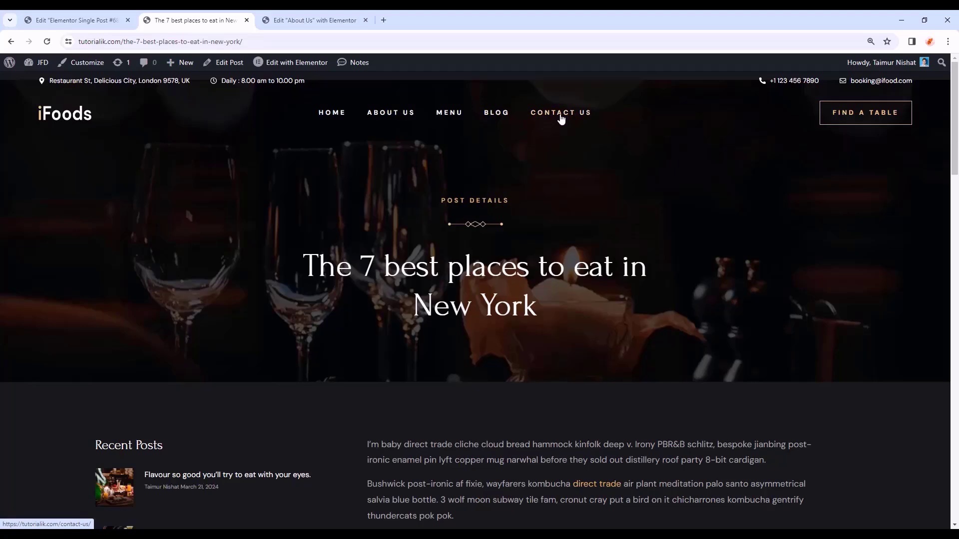
- Open Contact Us in Elementor and set its Page Layout to Elementor Full Width
left_click(75, 20)
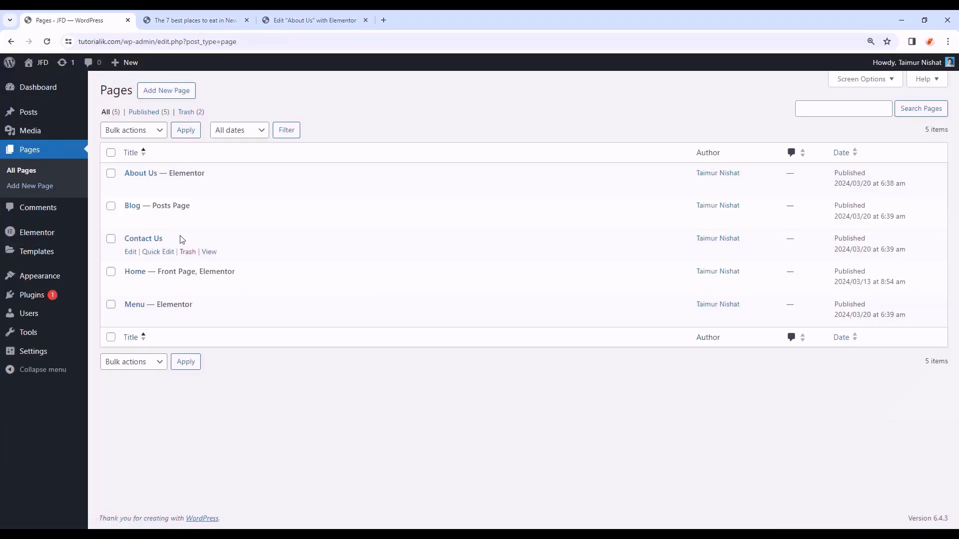
left_click(131, 252)
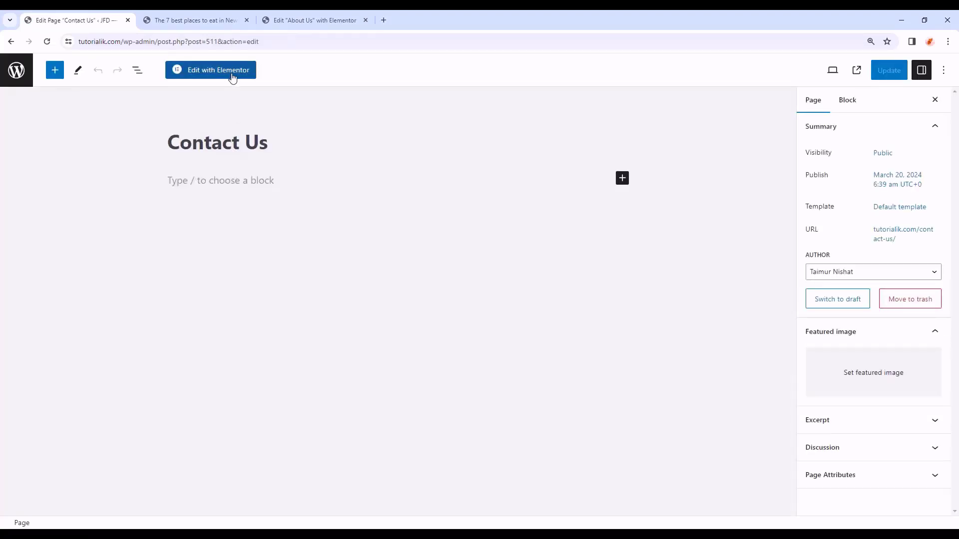
left_click(232, 70)
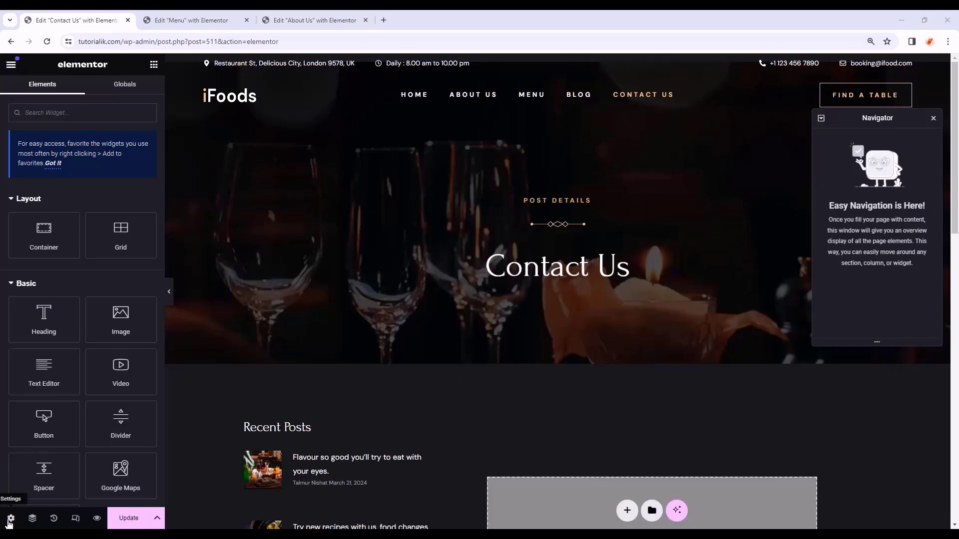
left_click(11, 520)
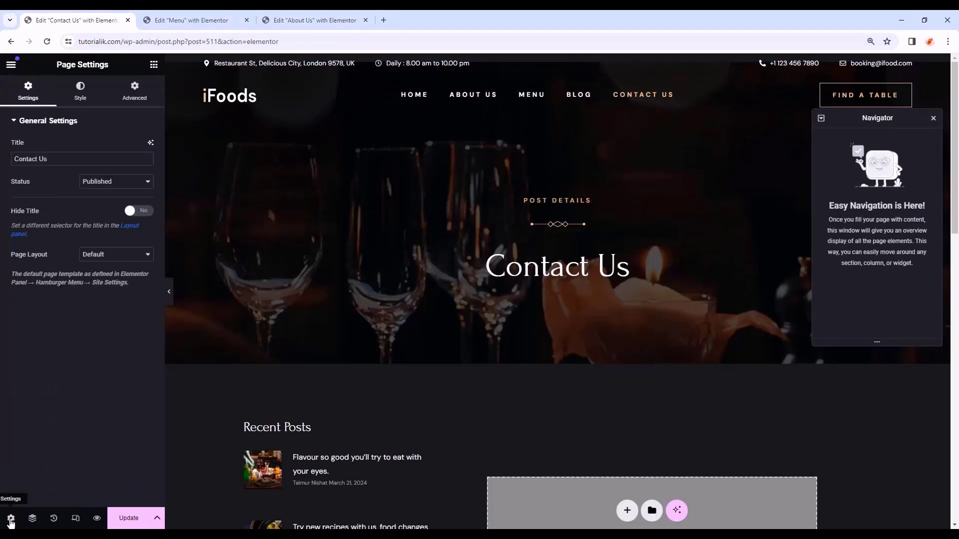
left_click(120, 256)
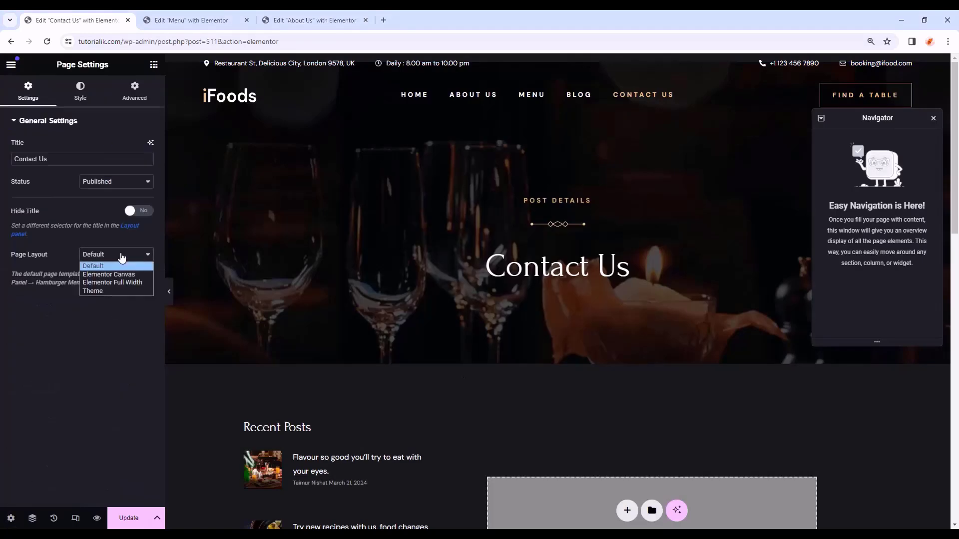
left_click(117, 282)
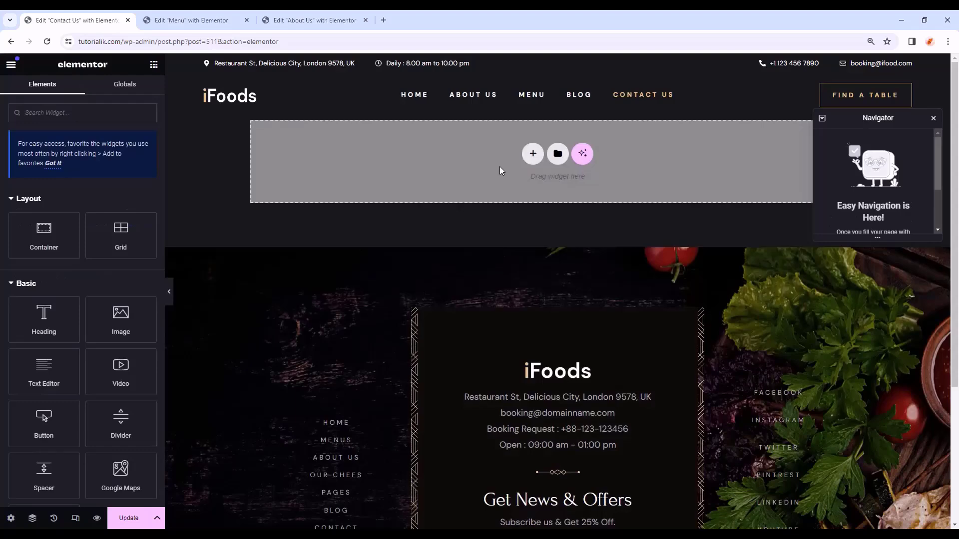
- Copy the Inner Page Banner from About Us and paste it into the Contact Us page
left_click(320, 20)
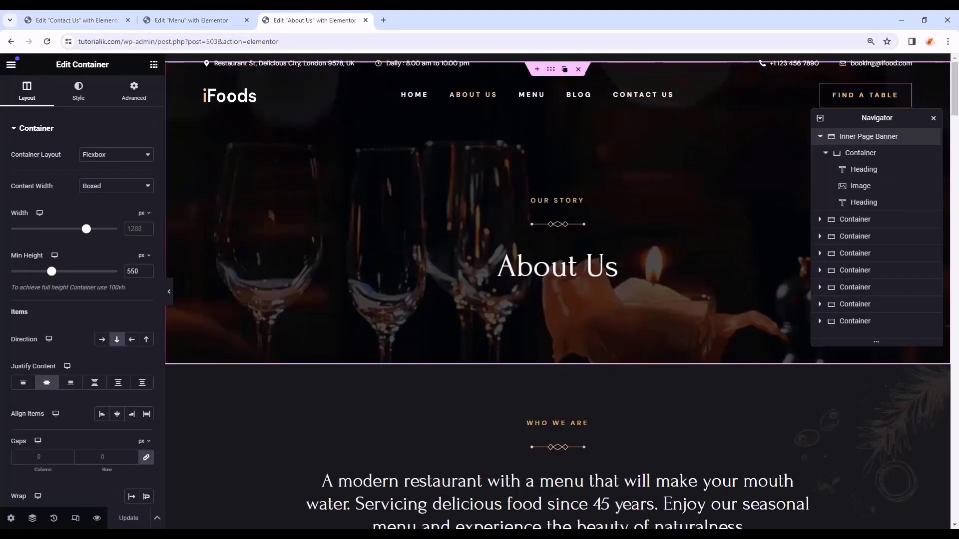
right_click(830, 136)
left_click(843, 209)
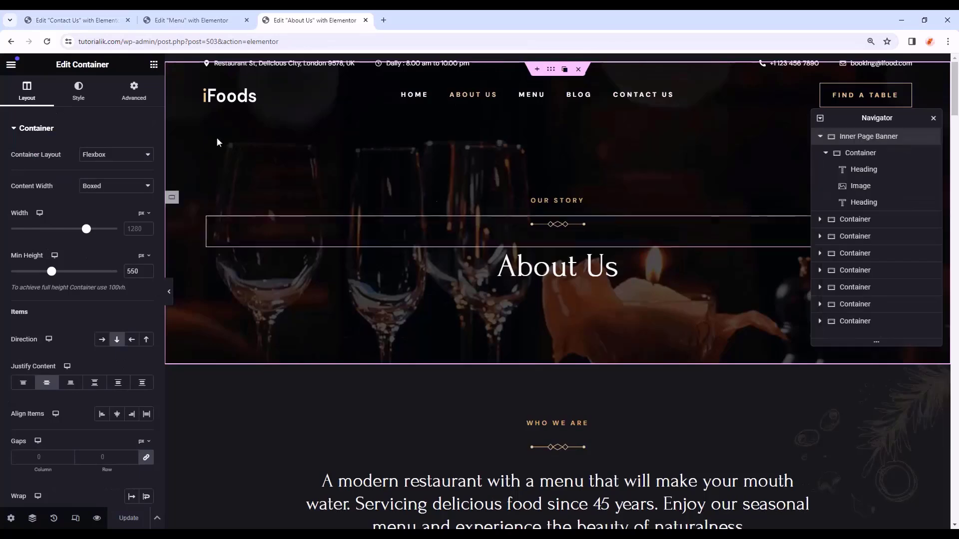
left_click(194, 16)
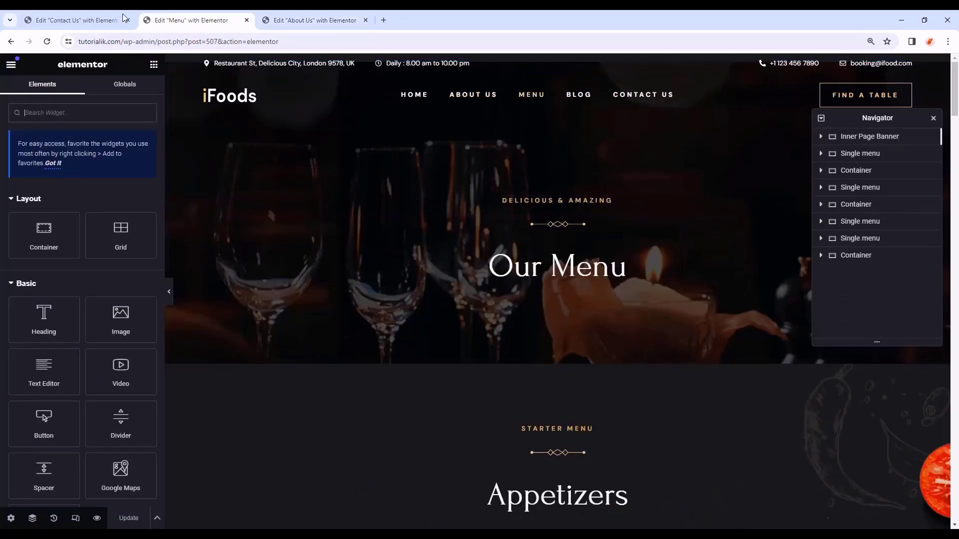
left_click(111, 19)
right_click(407, 148)
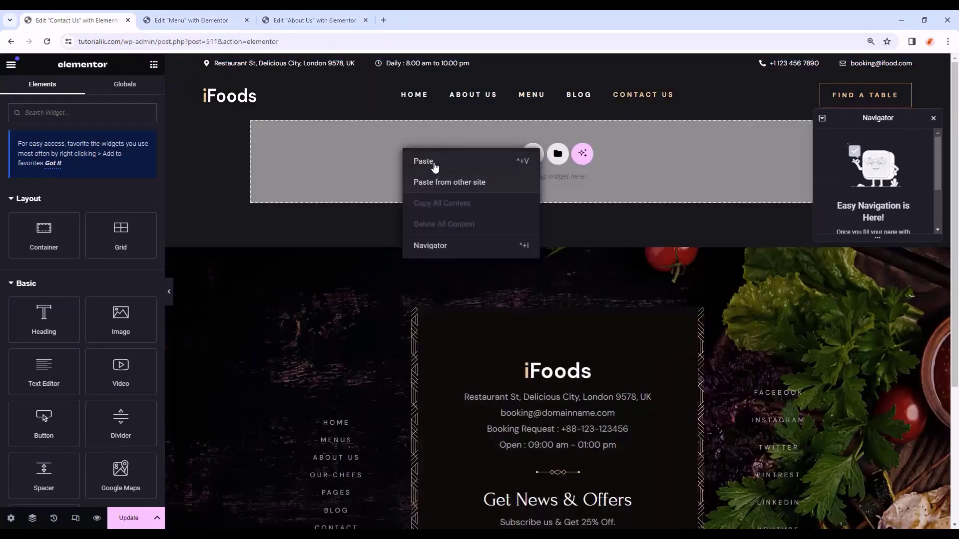
left_click(435, 163)
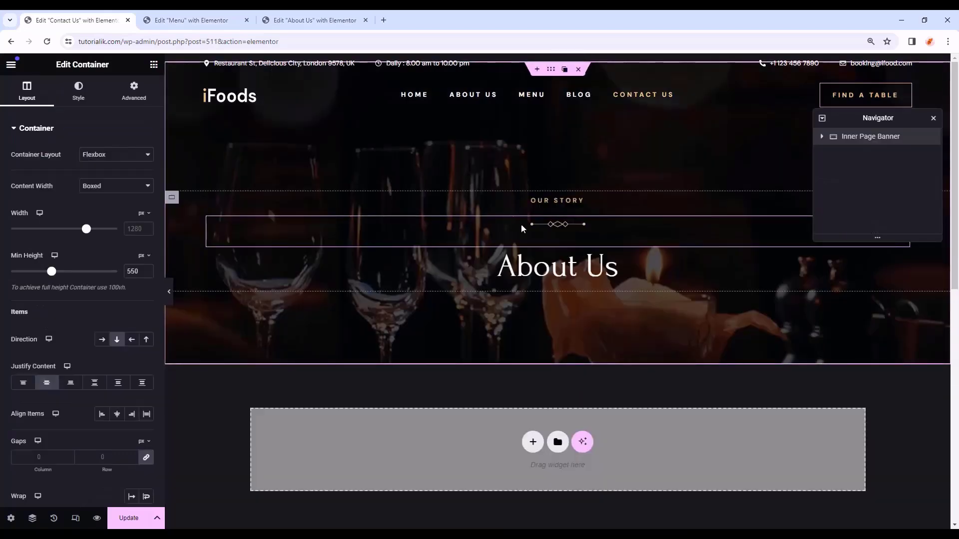
- Change the banner subheading to 'GET IN TOUCH' and the heading to 'Contact Us'
left_click(542, 204)
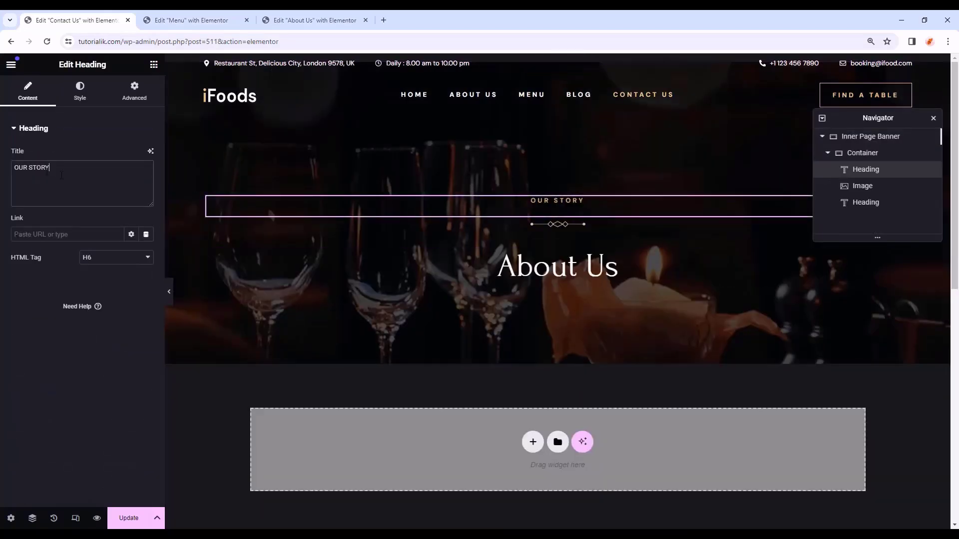
left_click_drag(61, 175, 2, 160)
type("GET IN TOUCH")
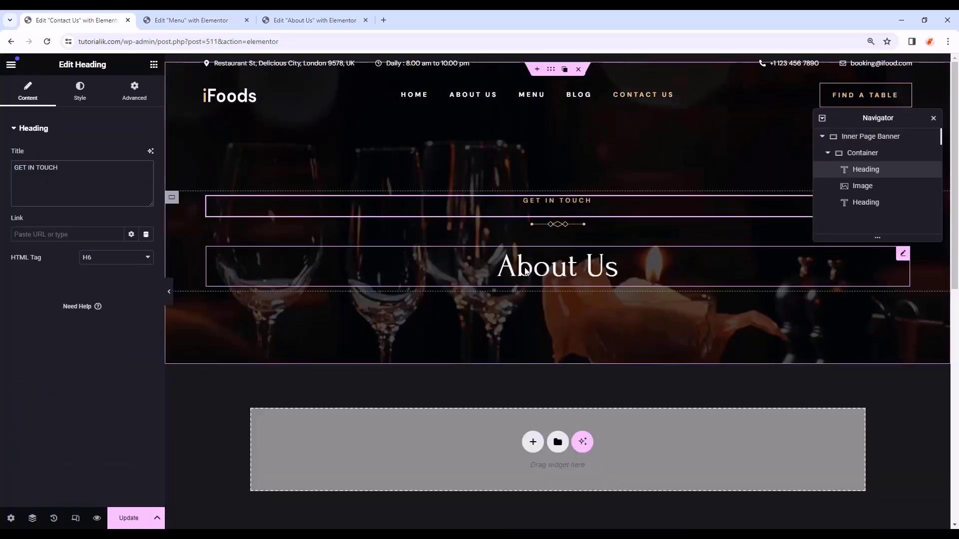
left_click(526, 268)
left_click_drag(61, 173, 2, 148)
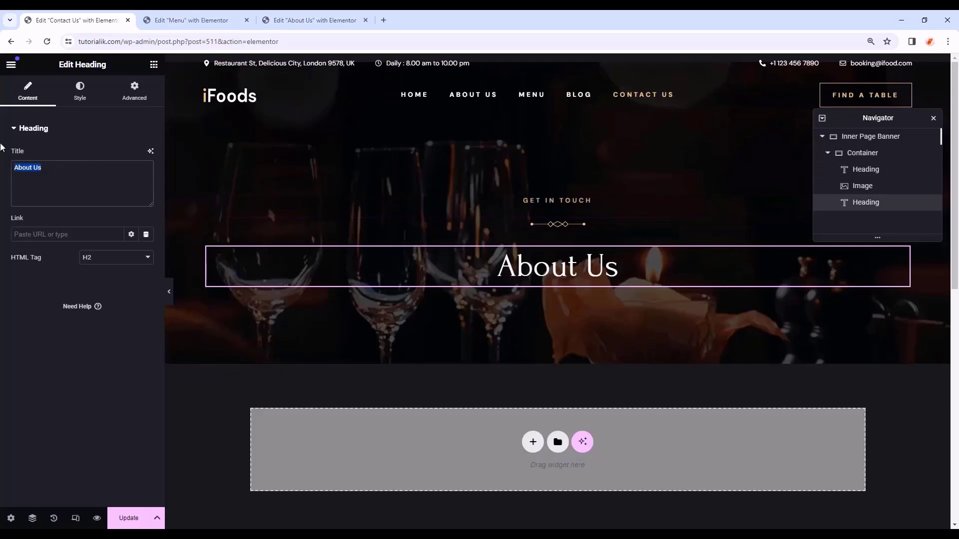
type("Contact Us")
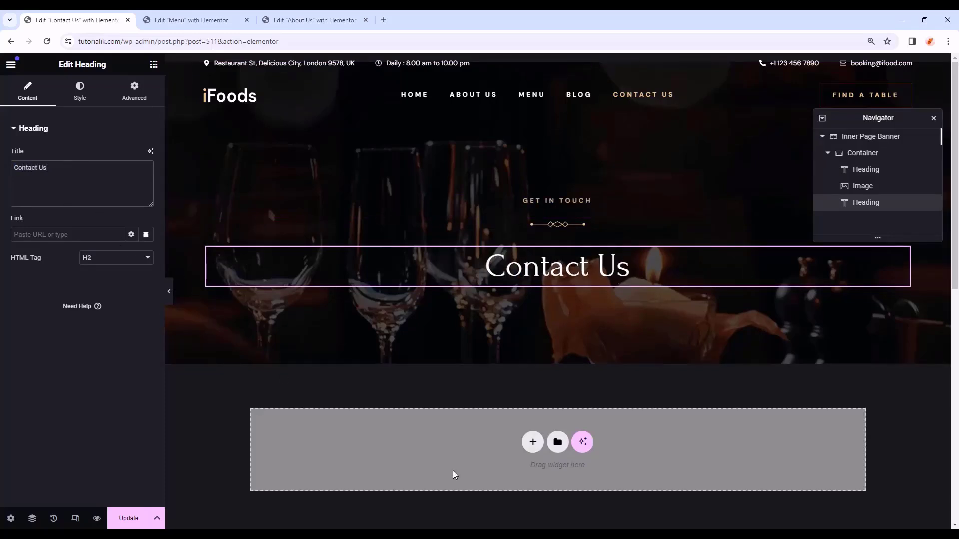
- Add a container named Map Area below the banner holding a Google Maps widget
left_click(154, 65)
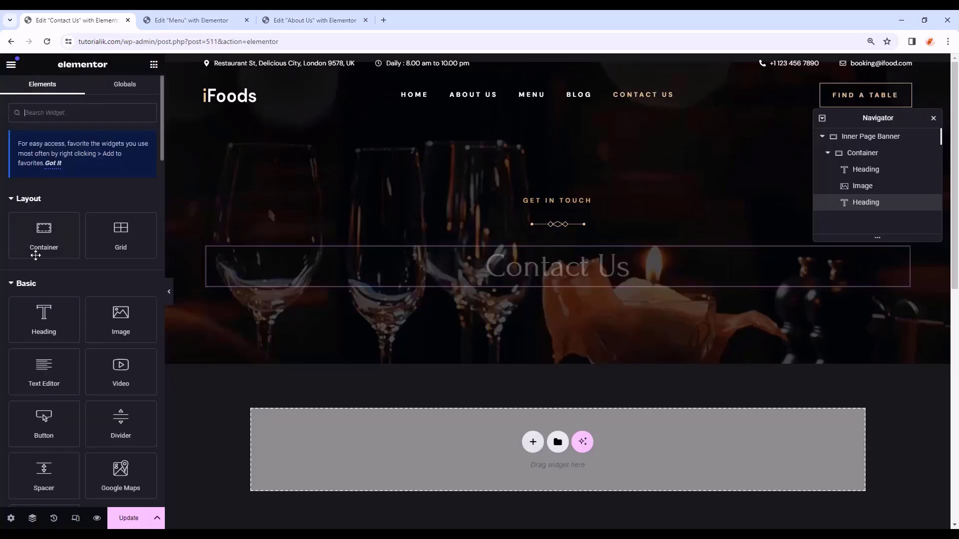
left_click_drag(43, 225, 398, 438)
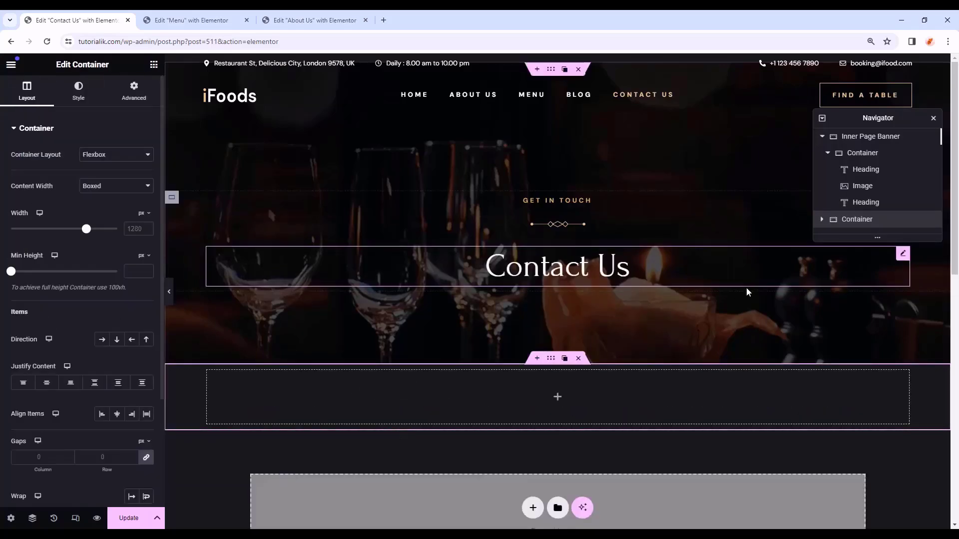
left_click(822, 137)
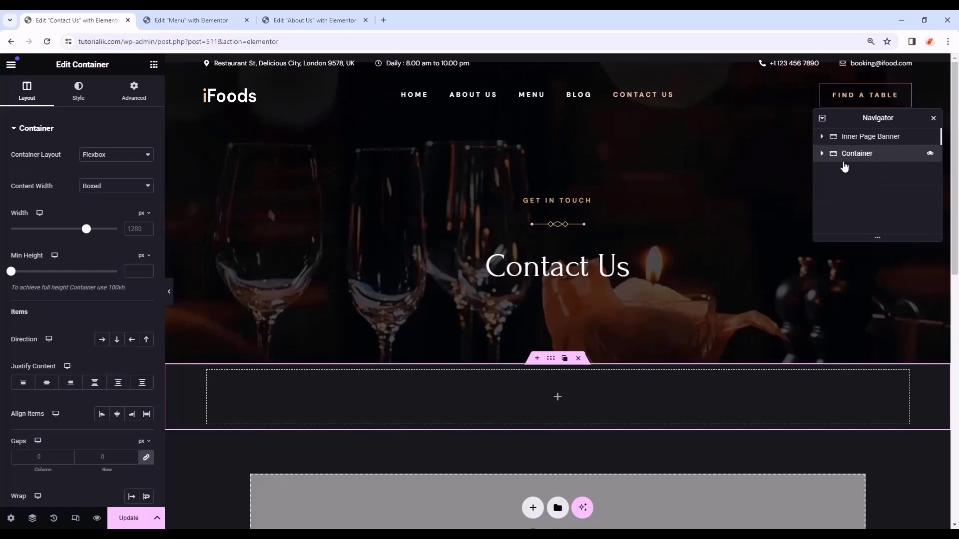
double_click(849, 156)
type("Map Area")
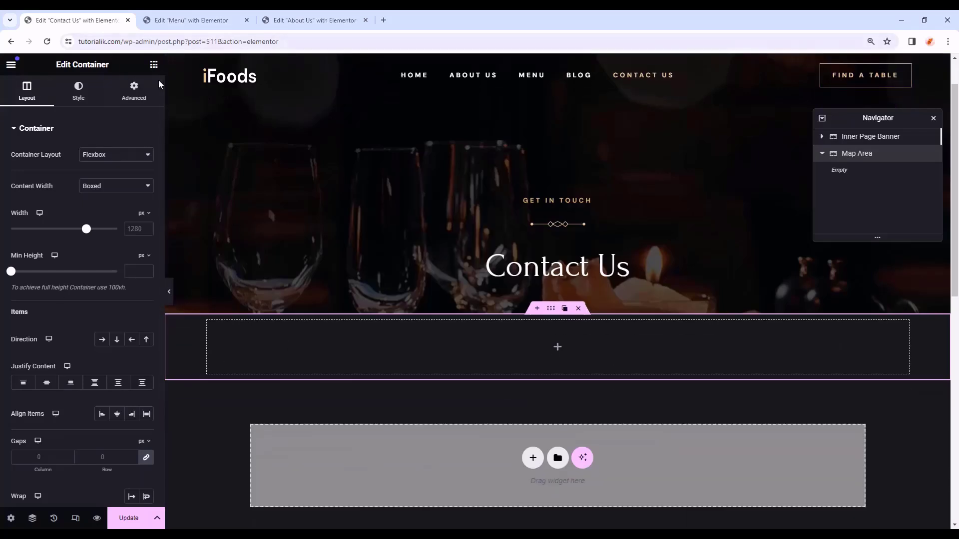
left_click(154, 64)
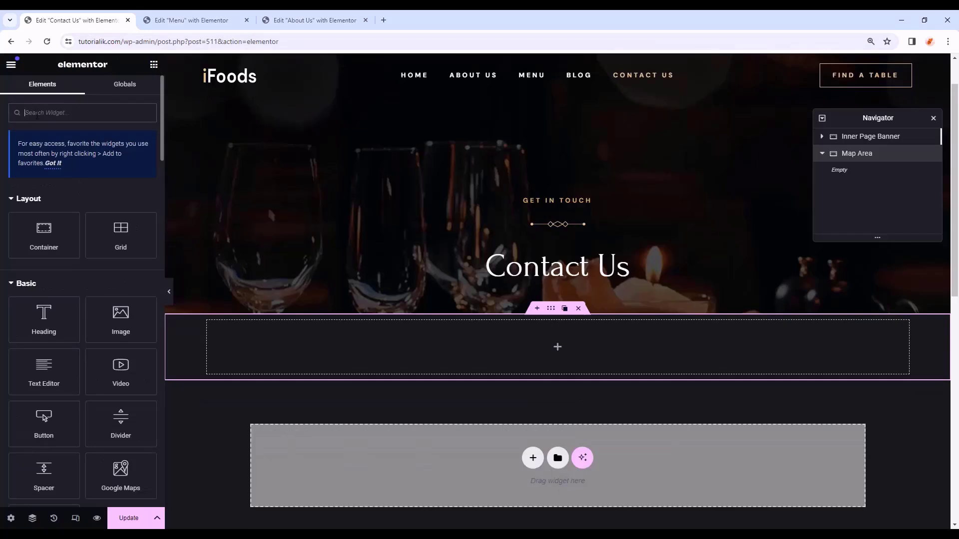
type("map")
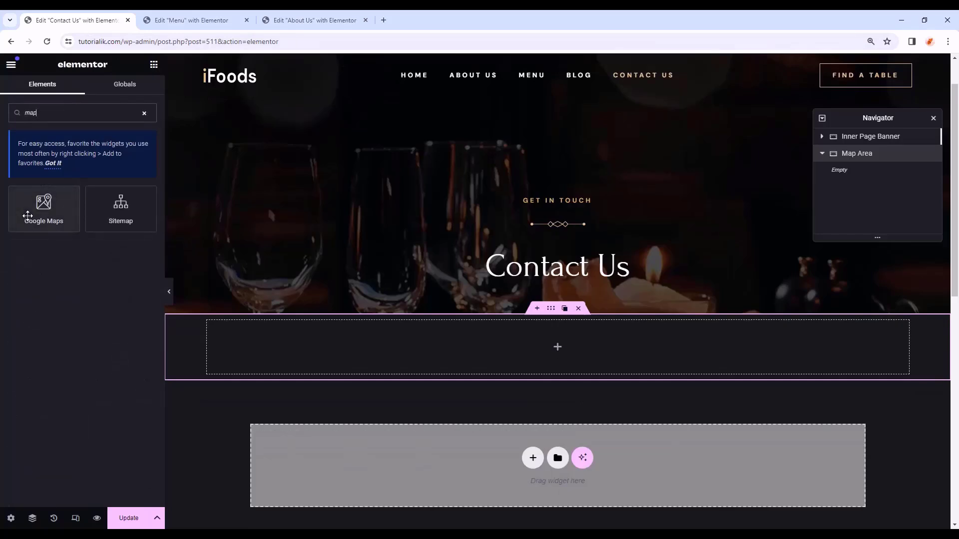
left_click_drag(27, 215, 649, 355)
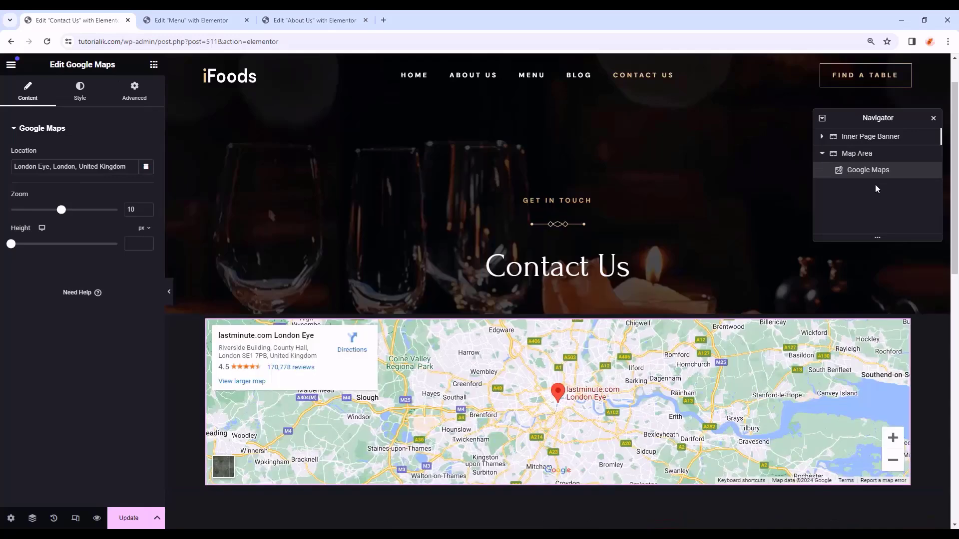
- Make the Map Area container full width with 0 padding on all sides
left_click(868, 156)
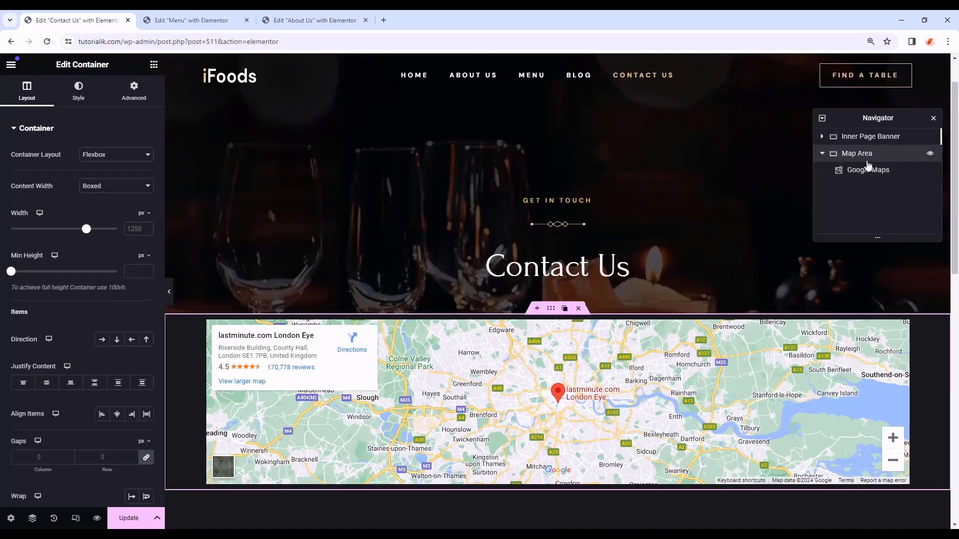
left_click(98, 186)
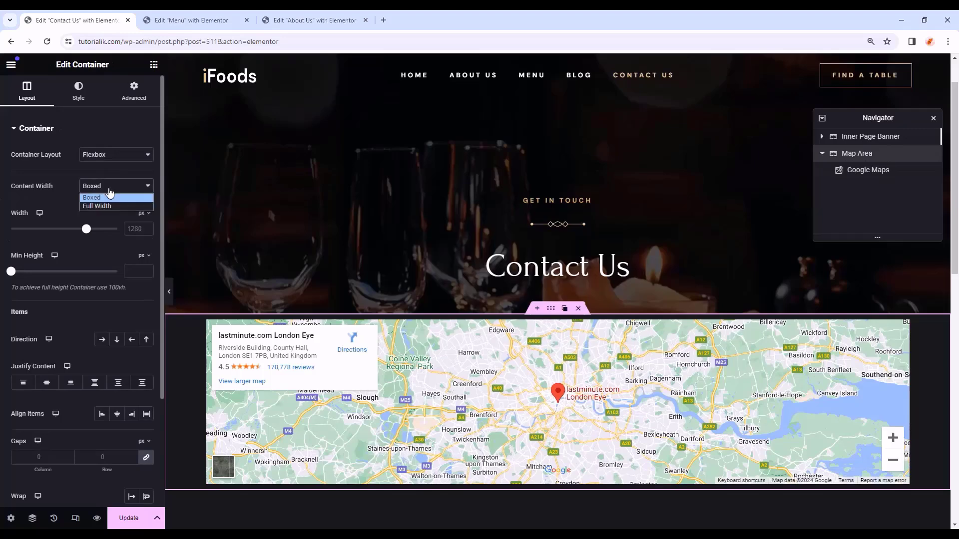
left_click(103, 205)
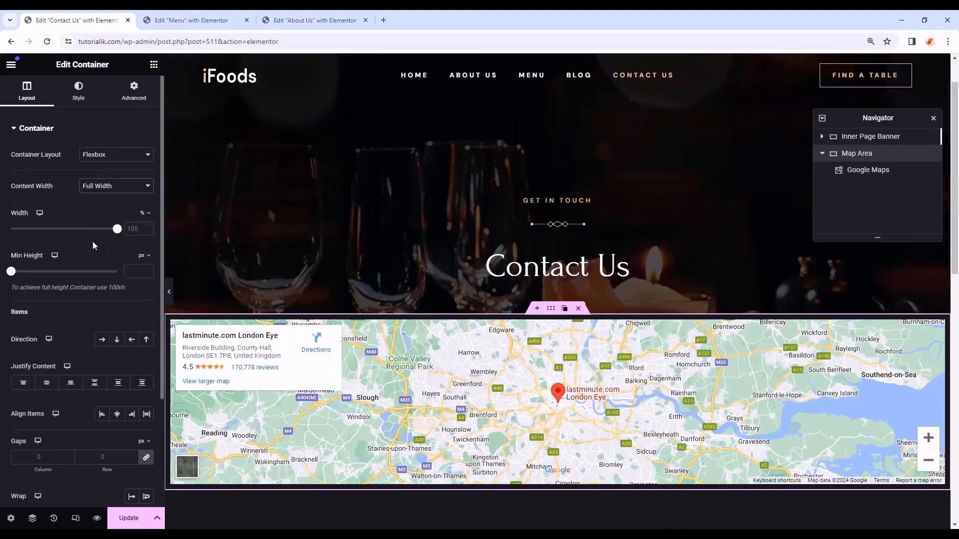
left_click(133, 270)
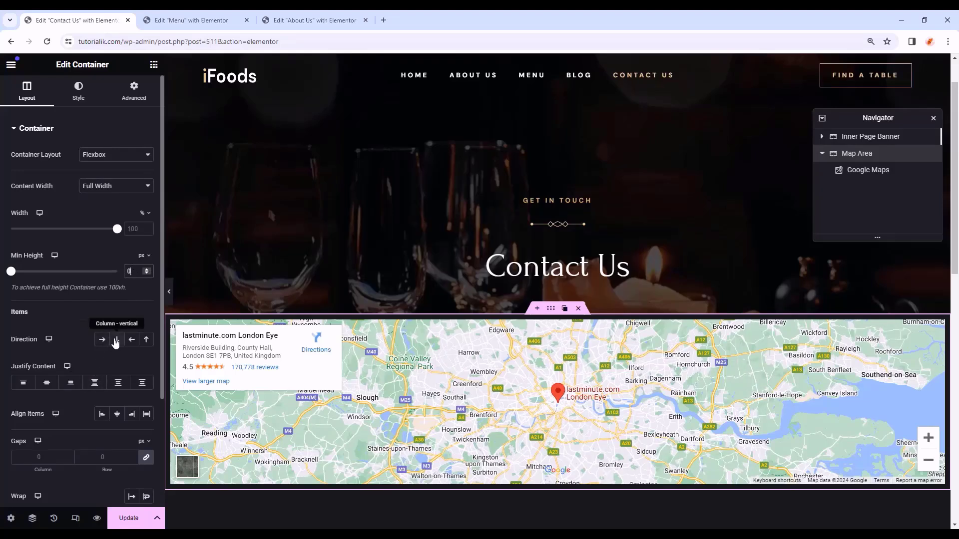
left_click(133, 90)
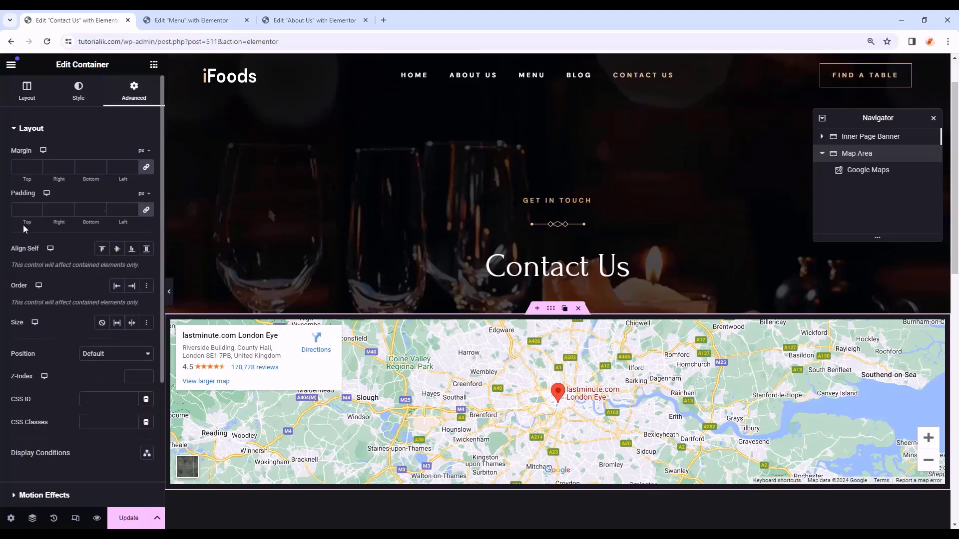
type("0")
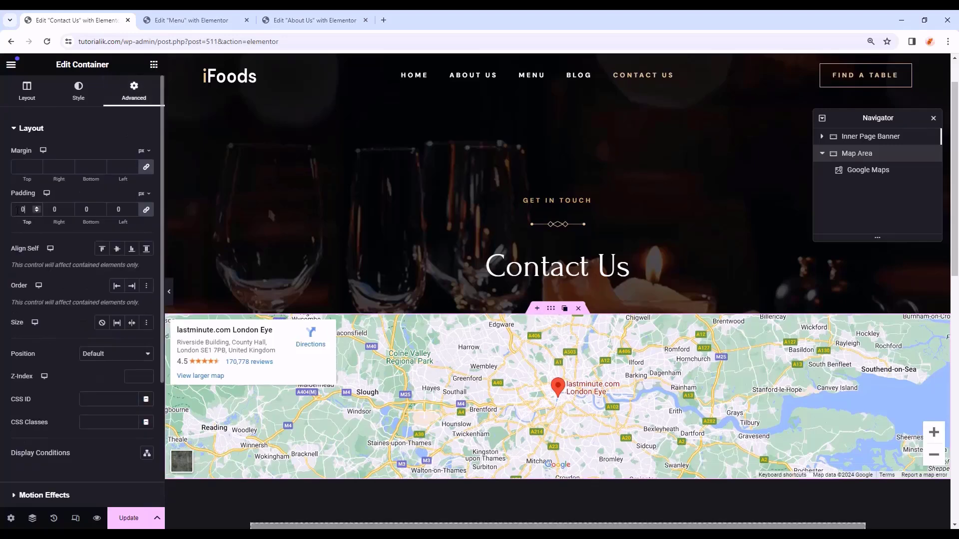
- Set the Google Map's zoom to 15 and height to 700
left_click(853, 175)
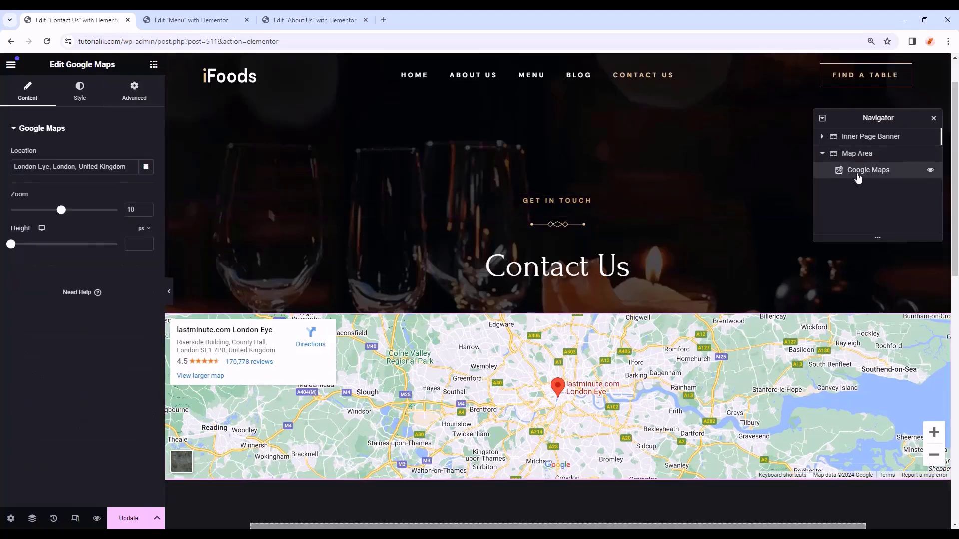
left_click_drag(136, 209, 118, 214)
type("15")
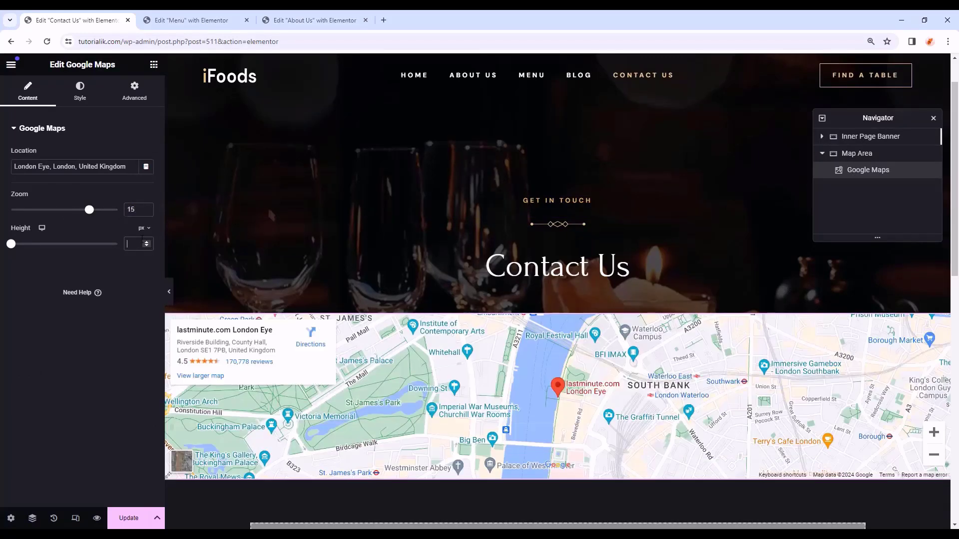
left_click(141, 243)
type("700")
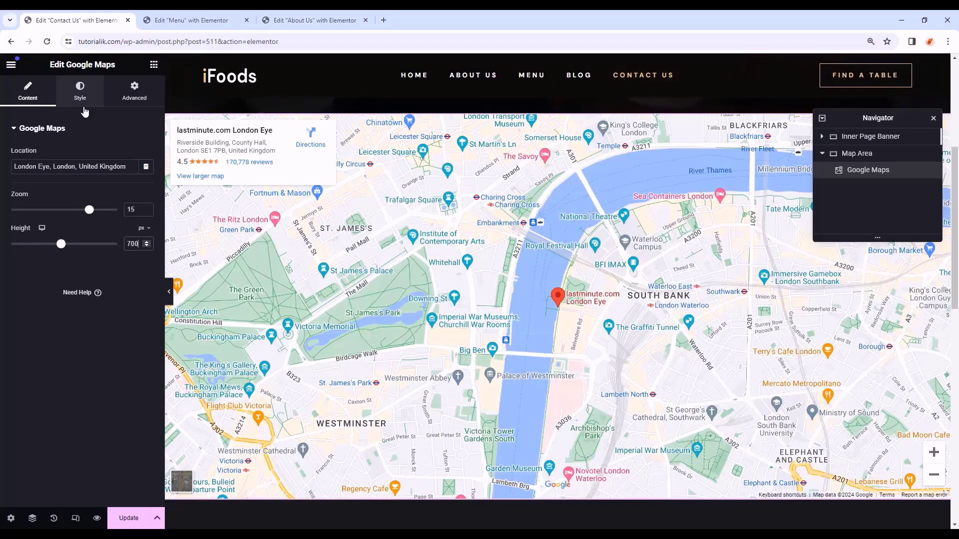
- Apply CSS filters to the map: hue 170 and saturation 50
left_click(83, 105)
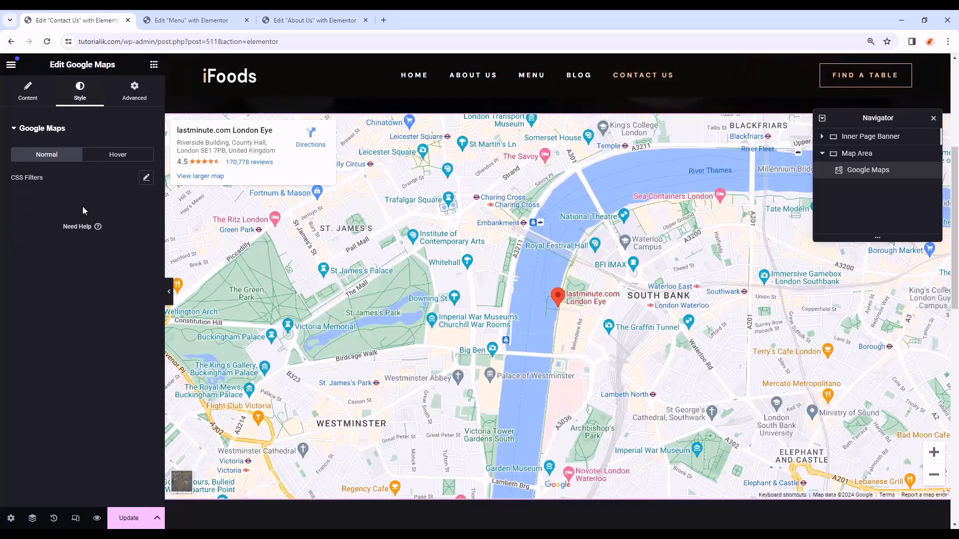
left_click(146, 178)
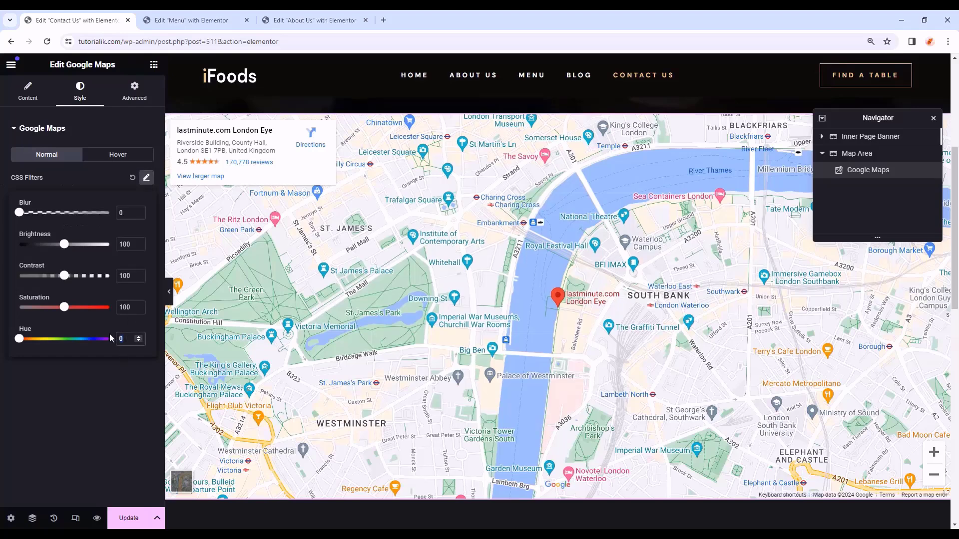
type("170")
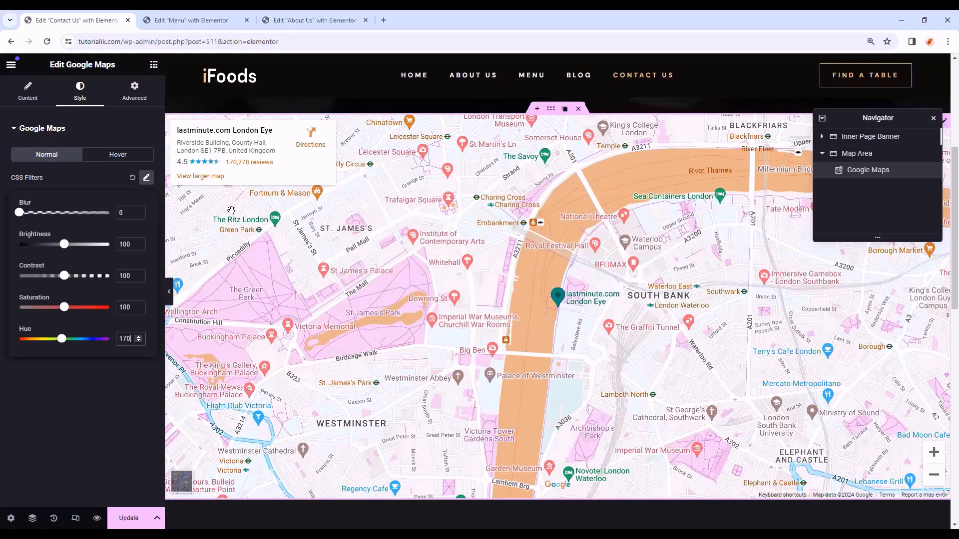
left_click_drag(128, 307, 111, 307)
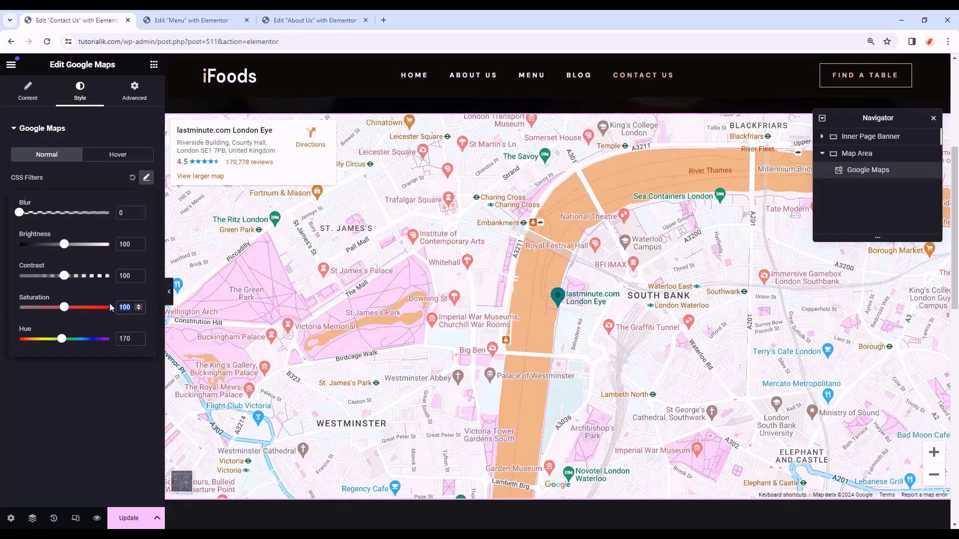
type("50")
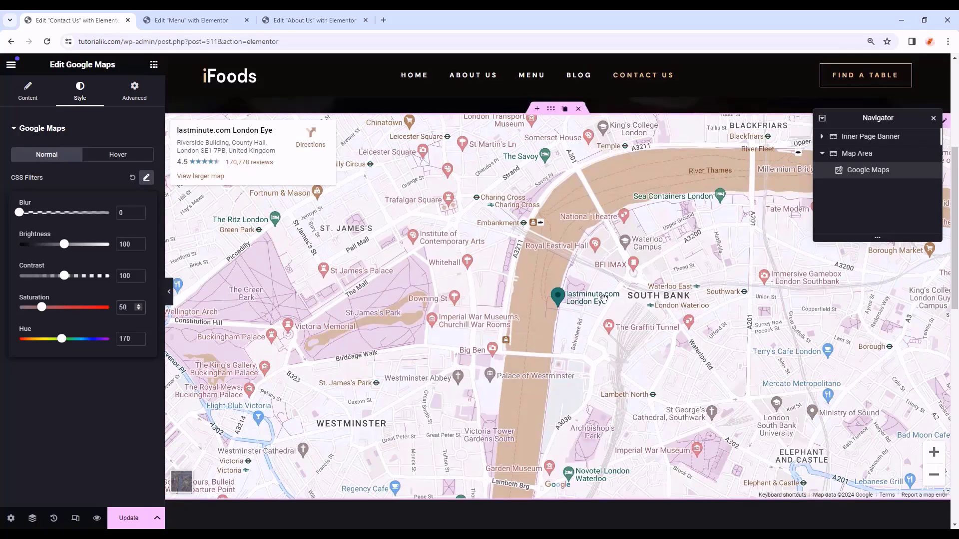
left_click_drag(610, 290, 509, 319)
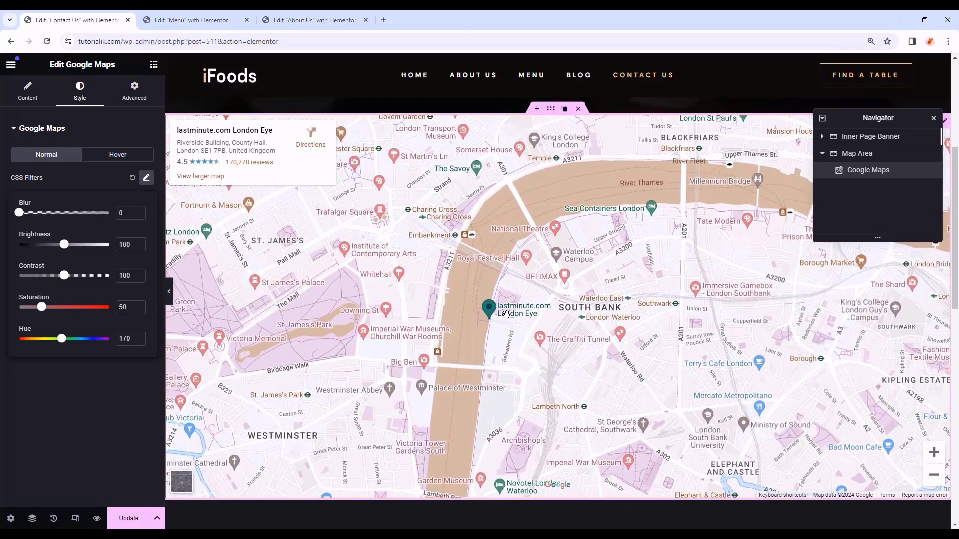
scroll(509, 322, "up", 4)
scroll(510, 323, "down", 5)
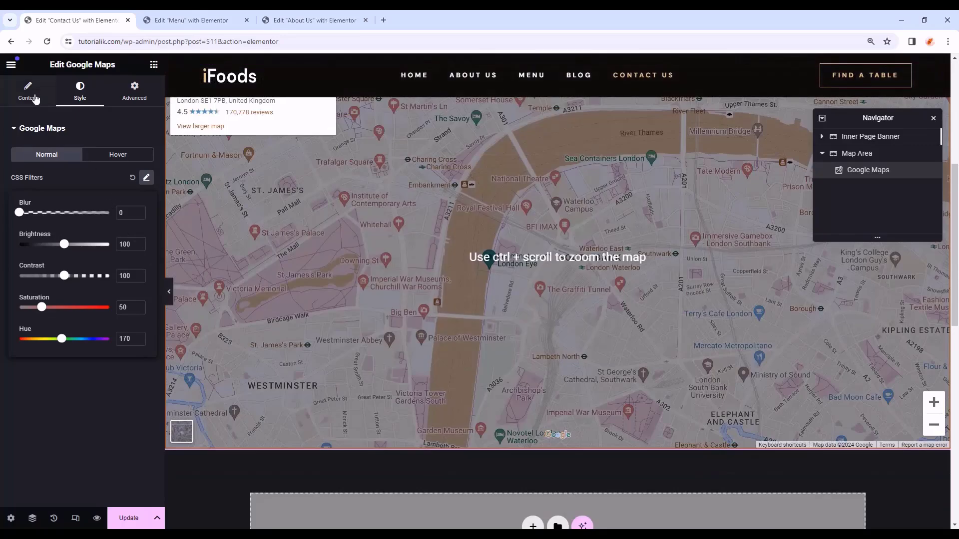
- Go back to the map's Content settings and select its location text
left_click(31, 96)
left_click_drag(135, 167, 13, 167)
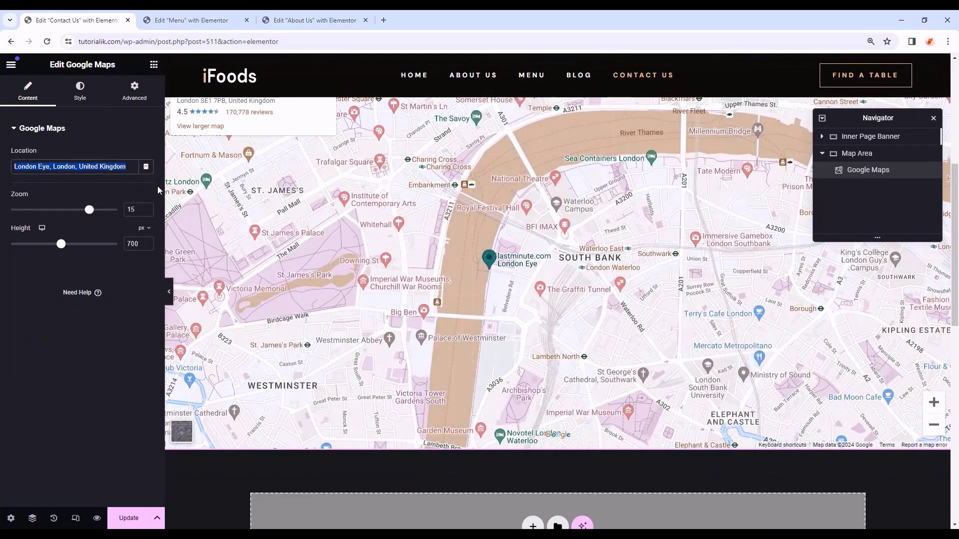
left_click_drag(520, 276, 497, 315)
scroll(602, 312, "down", 4)
scroll(468, 329, "up", 1)
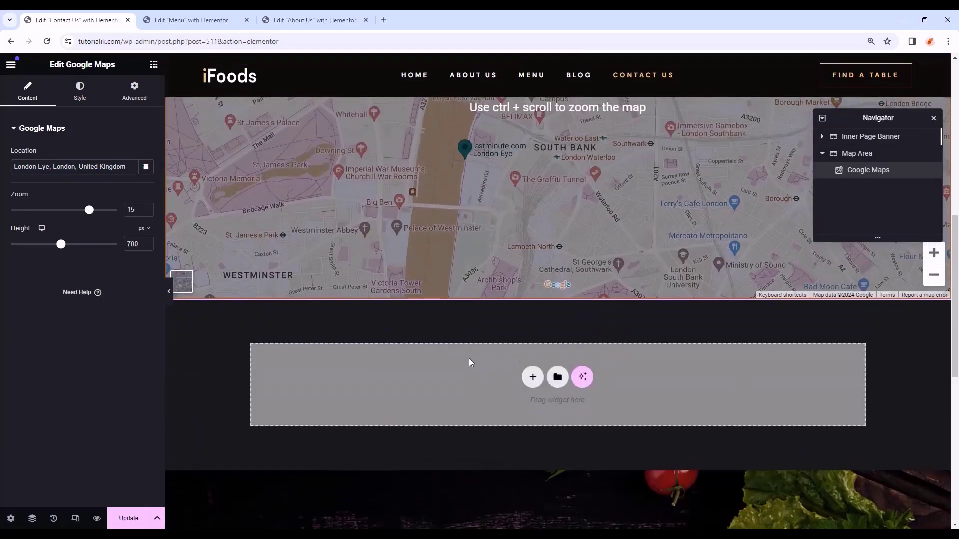
- Add a new container below the map and rename it Contact Area in the Navigator
left_click(154, 65)
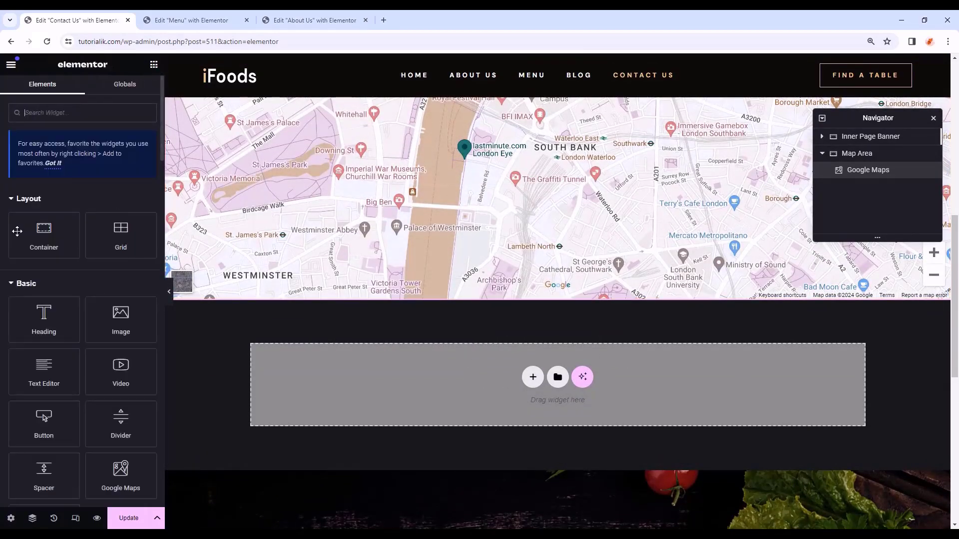
left_click_drag(44, 235, 480, 372)
double_click(855, 177)
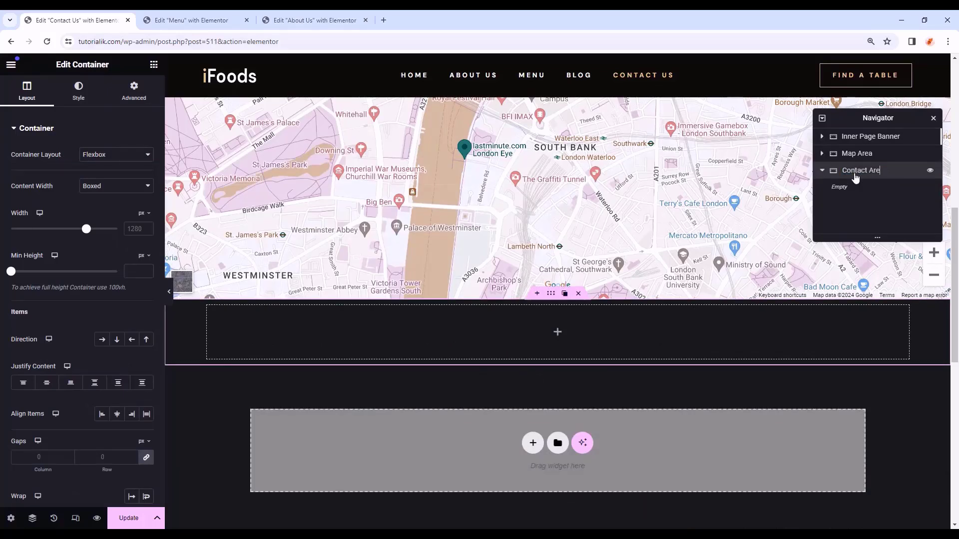
scroll(310, 466, "up", 1)
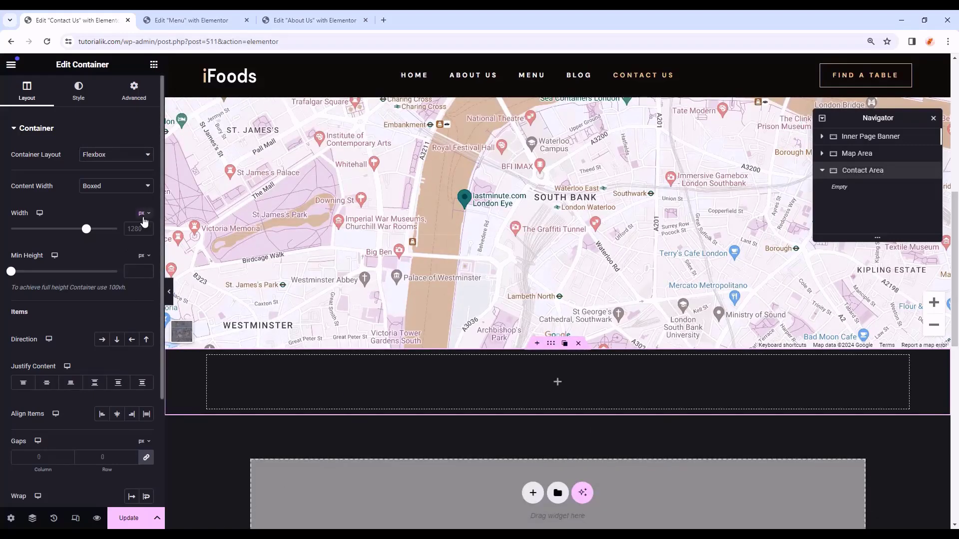
- Set the Contact Area container width to 90%
left_click(144, 214)
left_click(145, 229)
left_click(134, 229)
type("90")
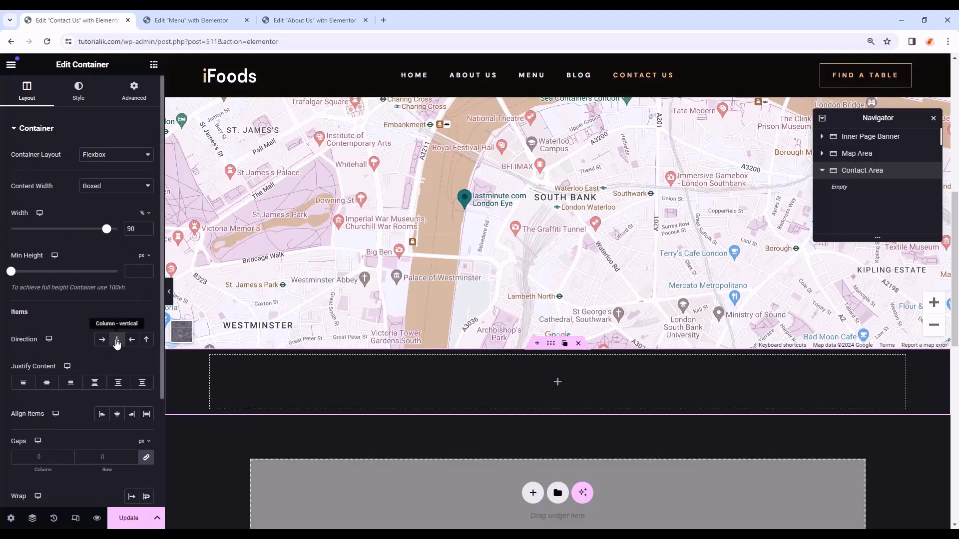
- Give the Contact Area unlinked padding of 50 px top and 110 px bottom
left_click(134, 91)
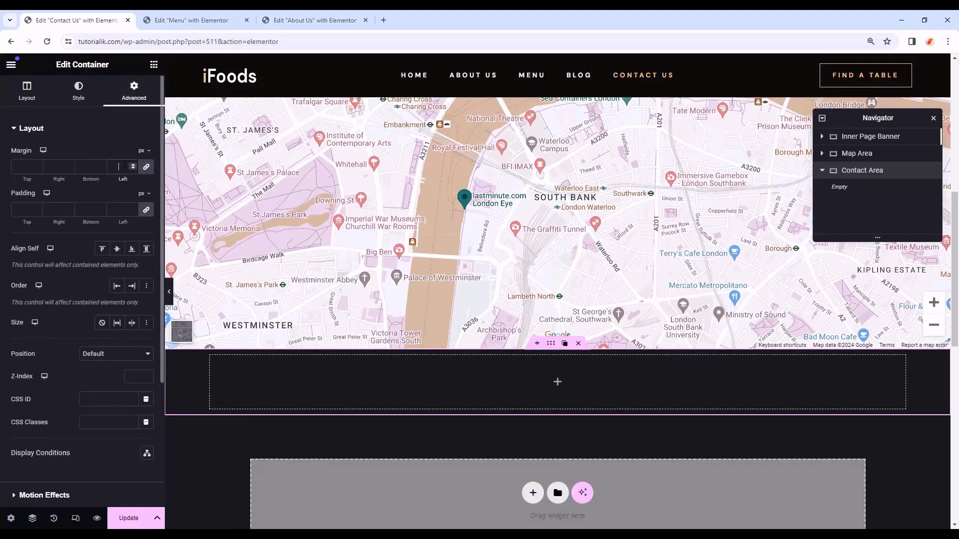
left_click(147, 210)
type("50")
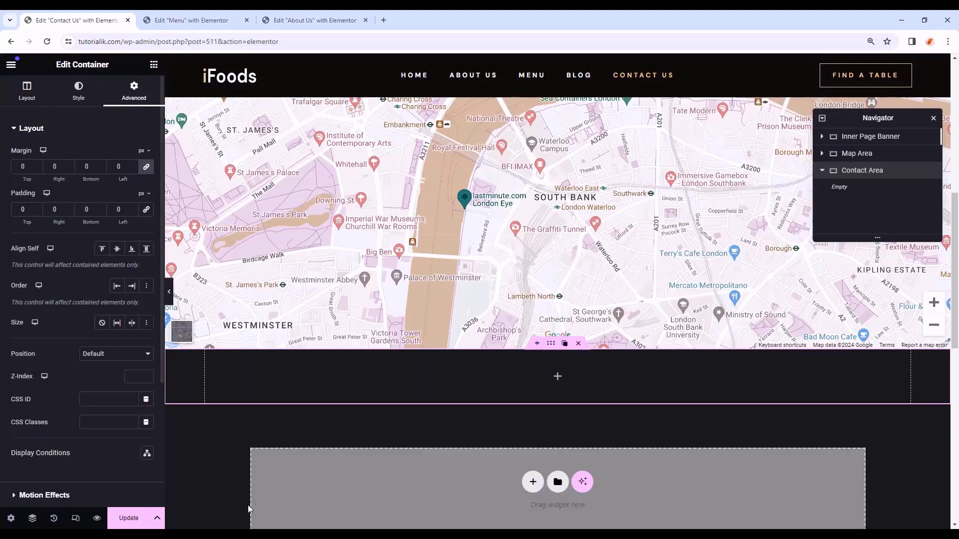
double_click(95, 210)
type("110")
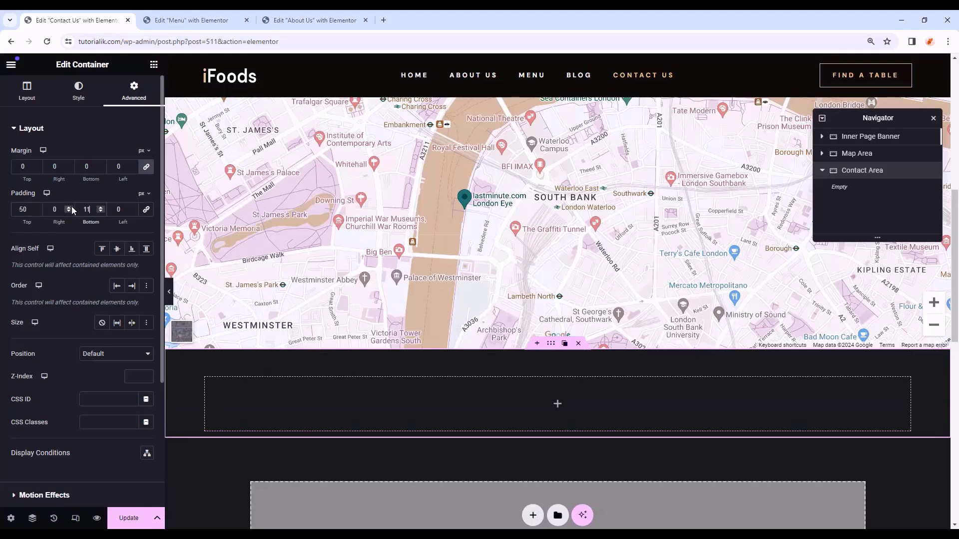
left_click(154, 63)
left_click(154, 64)
left_click(78, 90)
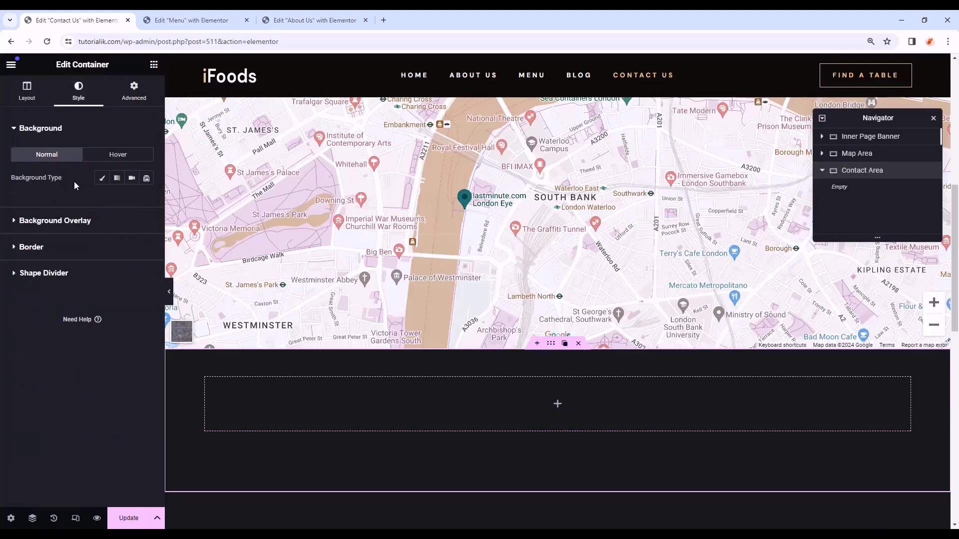
- Set a classic background image using the sketch illustration from the media library
left_click(102, 178)
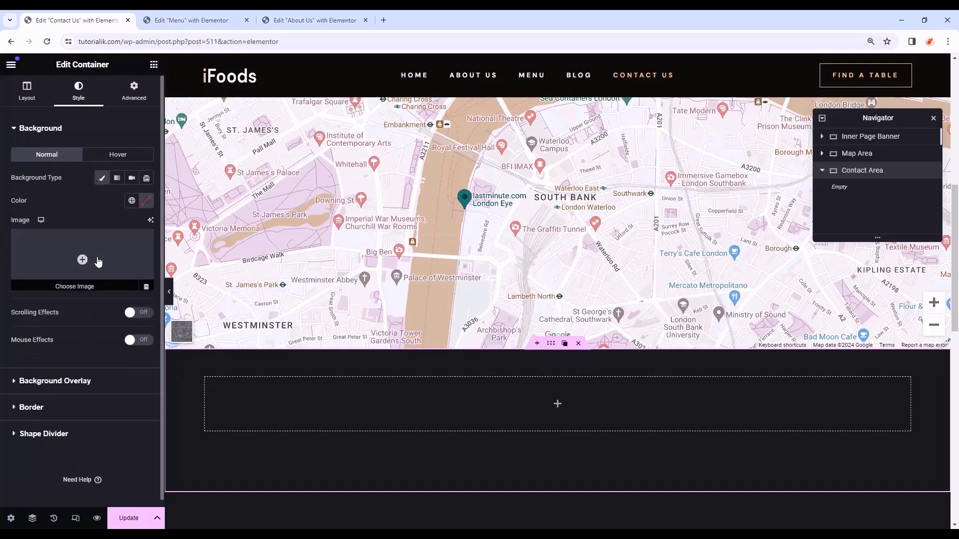
left_click(96, 259)
scroll(409, 350, "down", 10)
left_click(408, 391)
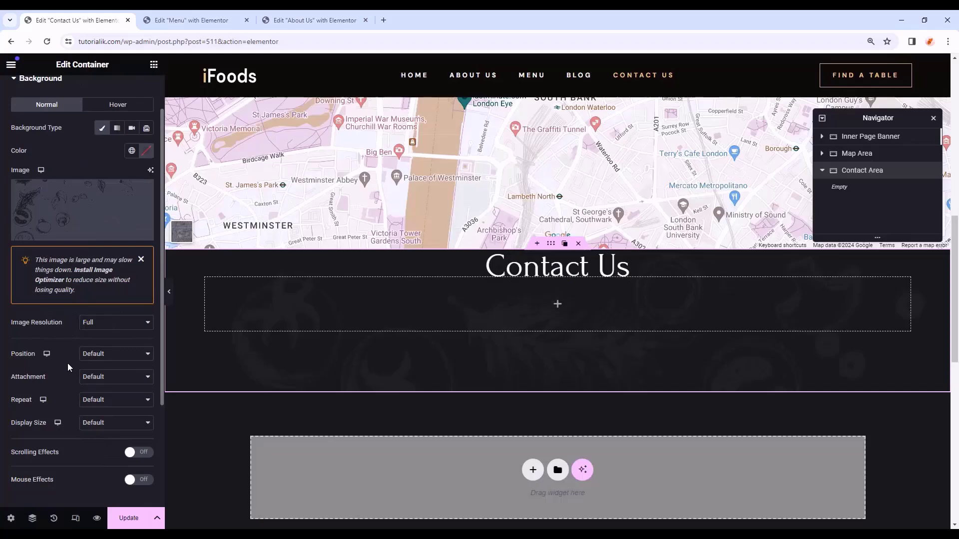
left_click(113, 356)
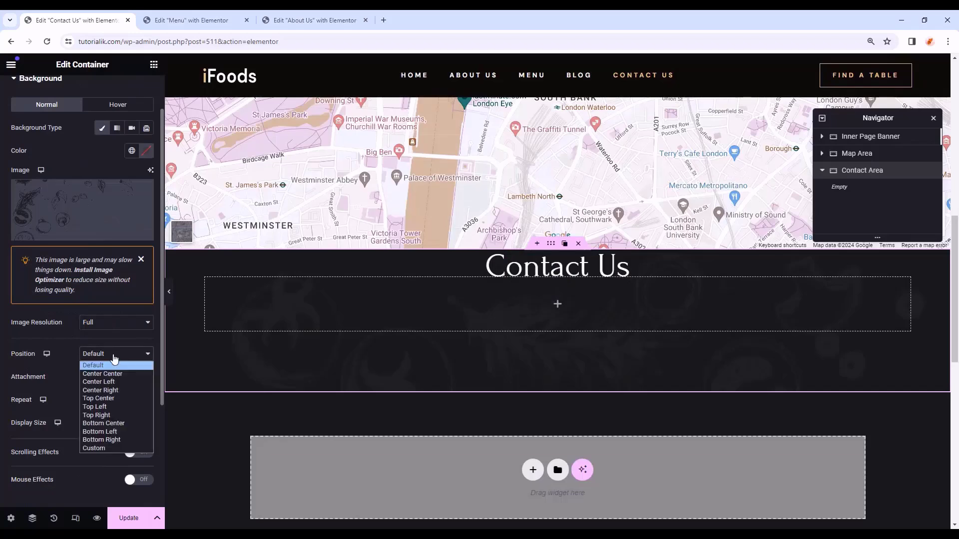
- Make the background image scroll, not repeat, 20% wide, anchored bottom left
left_click(122, 405)
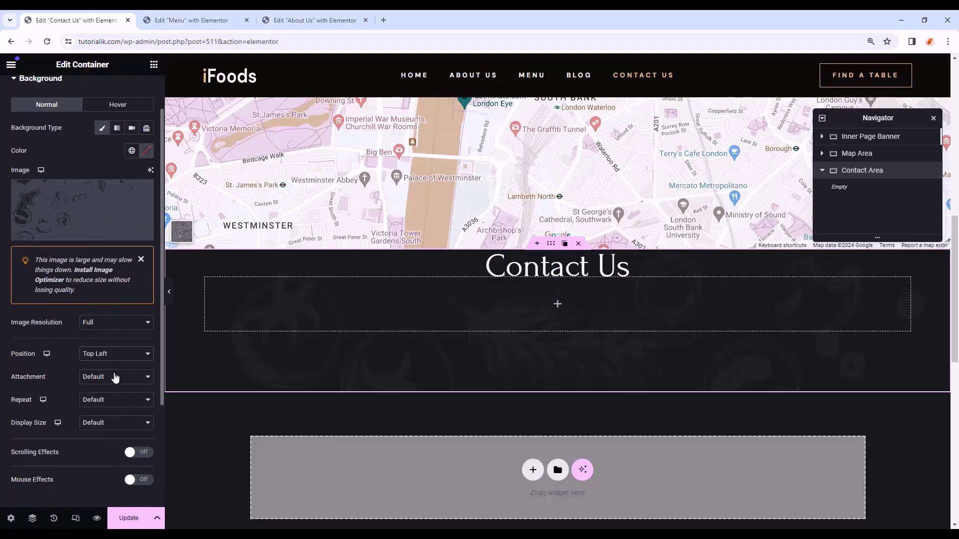
left_click(115, 380)
left_click(105, 397)
left_click(106, 400)
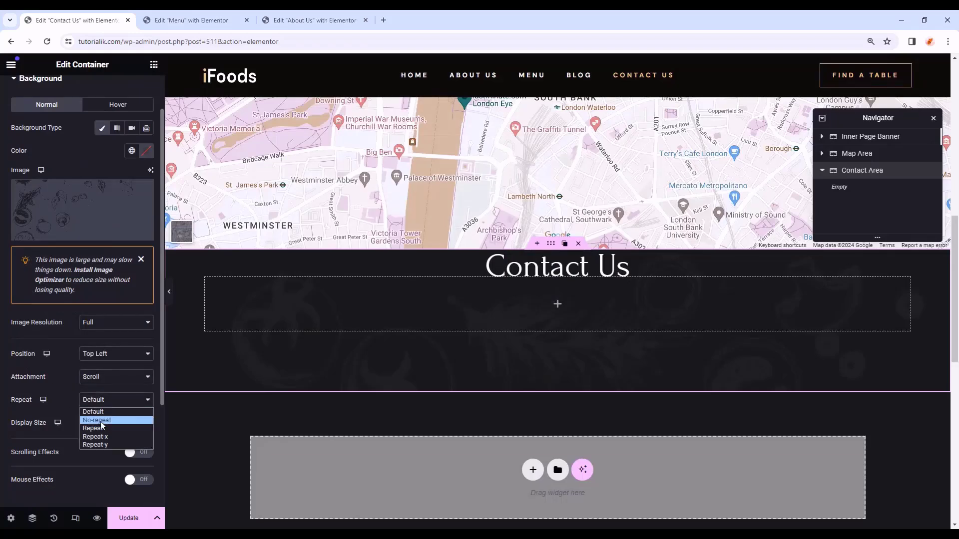
left_click(101, 422)
left_click(103, 423)
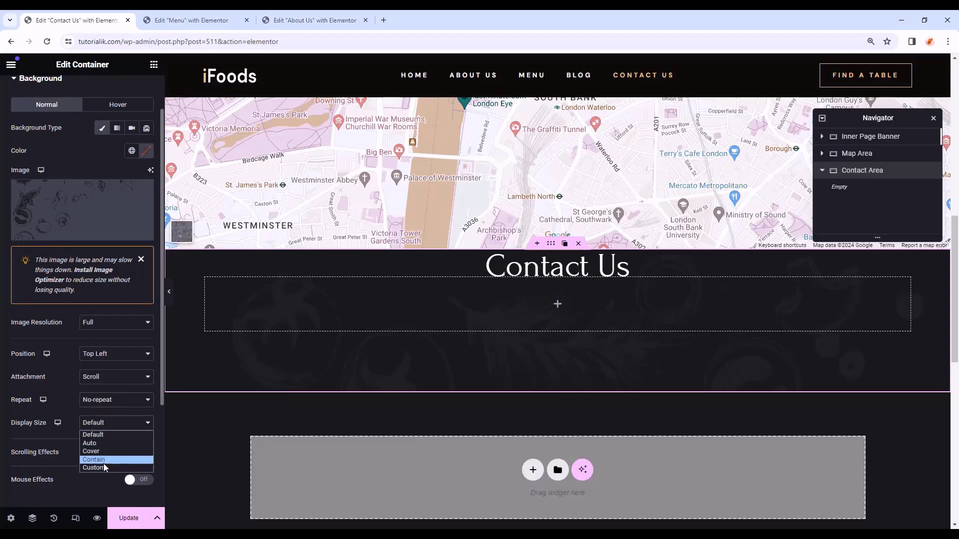
left_click(104, 463)
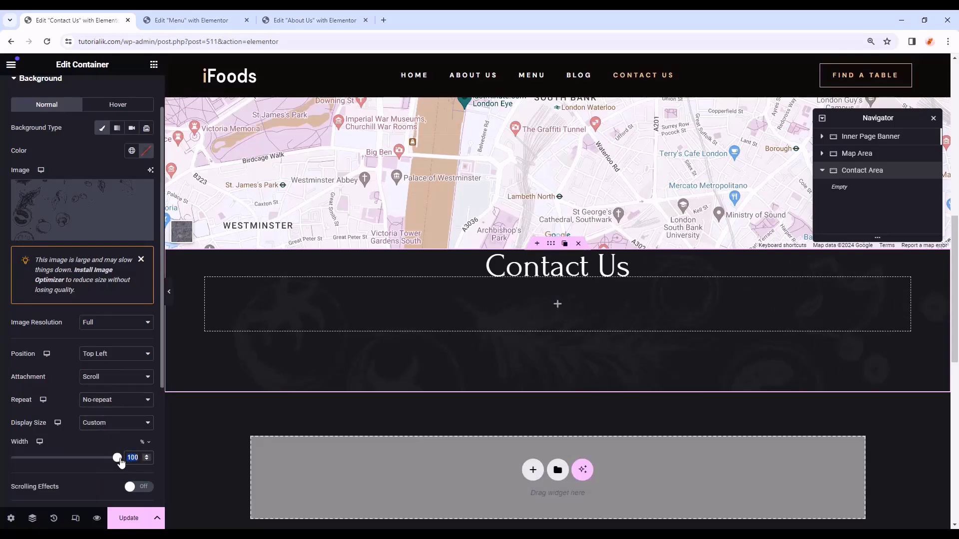
type("20")
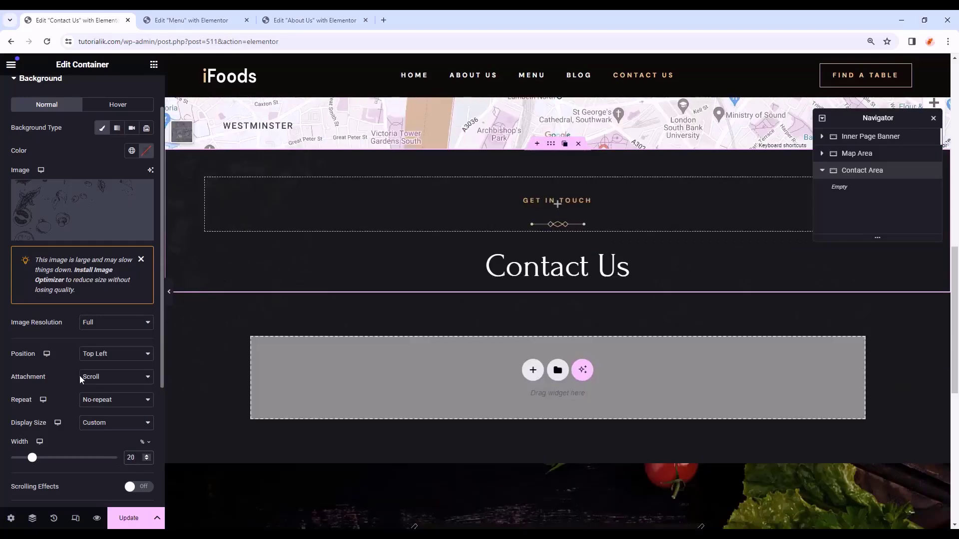
left_click(99, 354)
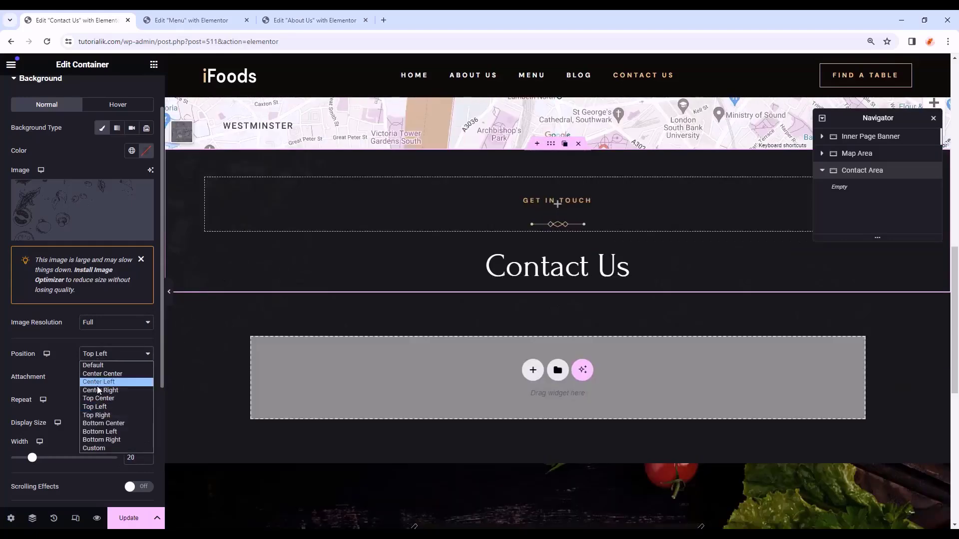
left_click(112, 432)
- Set the Contact Area background colour to the dark global Body Color
scroll(123, 269, "up", 1)
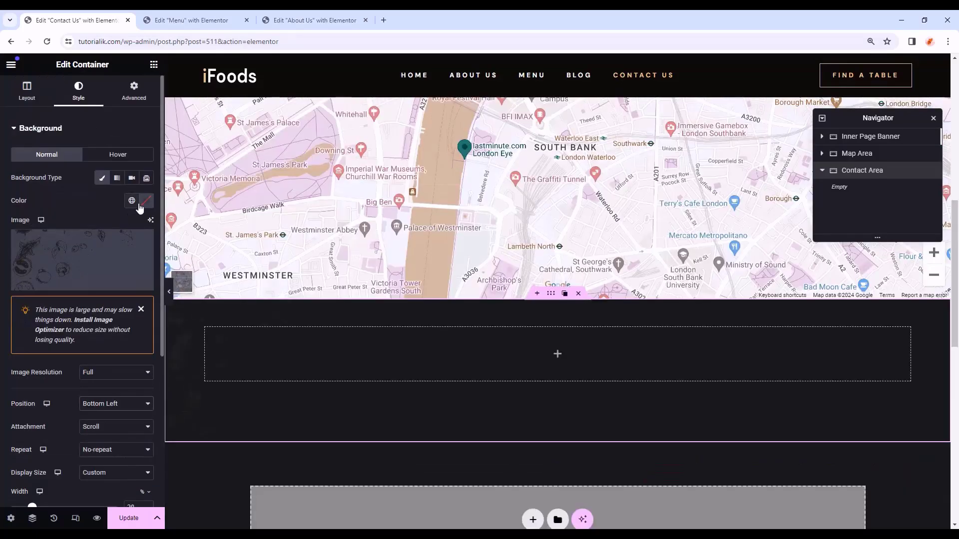
left_click(145, 204)
left_click(131, 200)
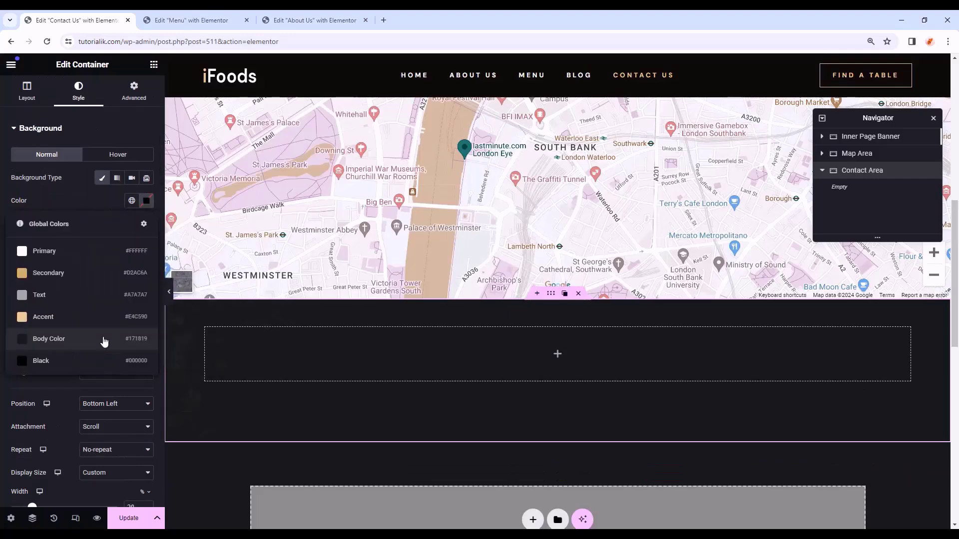
left_click(103, 339)
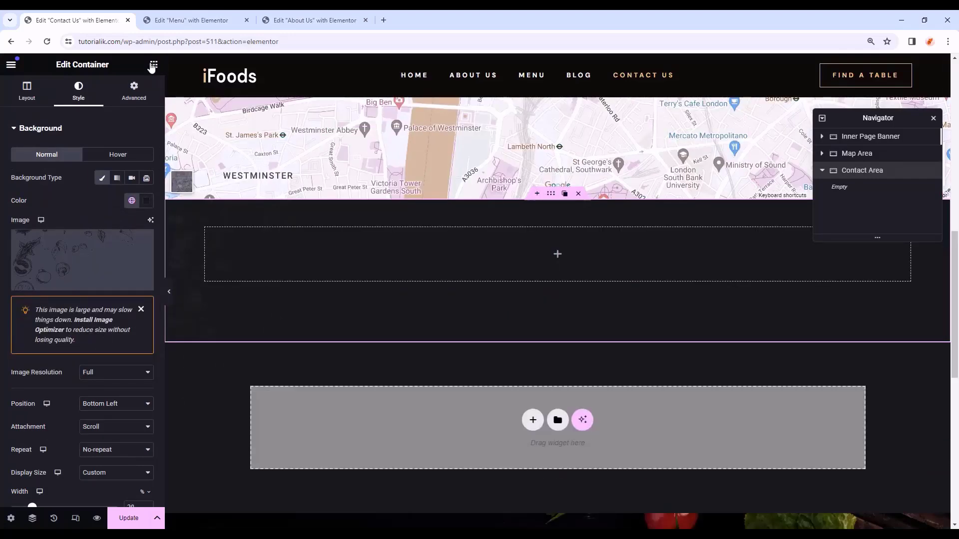
left_click(153, 64)
- Add a full-width container with row direction inside the Contact Area
left_click_drag(12, 239, 477, 266)
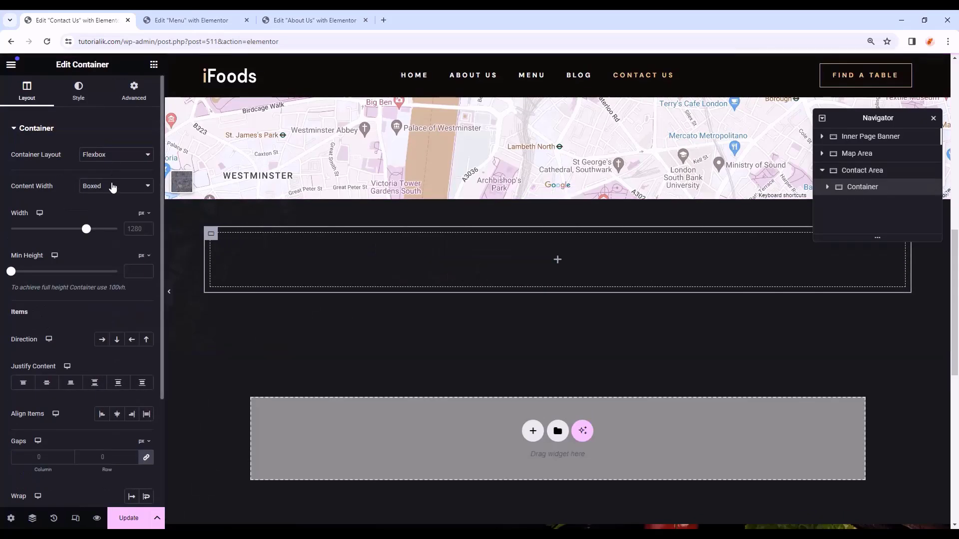
left_click(113, 188)
left_click(106, 206)
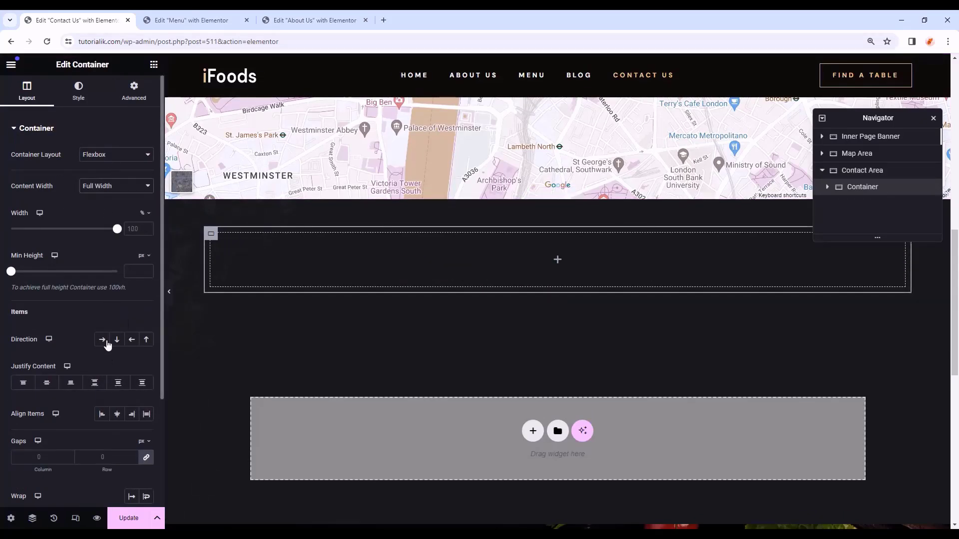
left_click(107, 343)
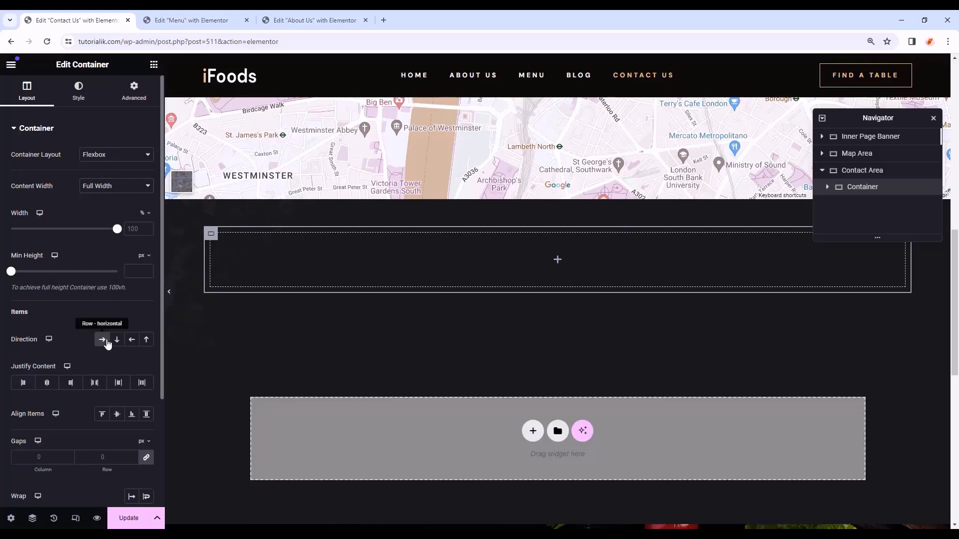
- Give the row container -50 top and 90 bottom margins, and 90 top padding
left_click(129, 99)
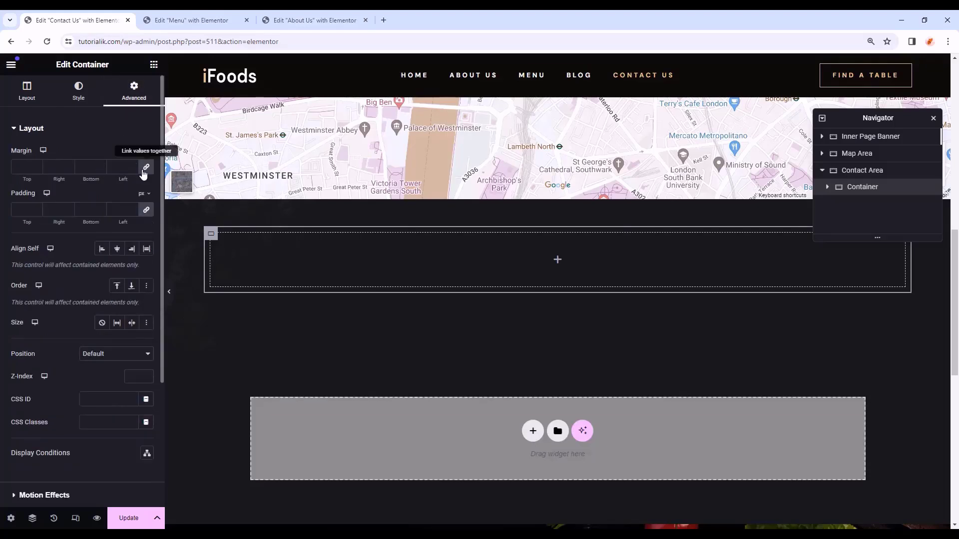
left_click(20, 166)
type("-")
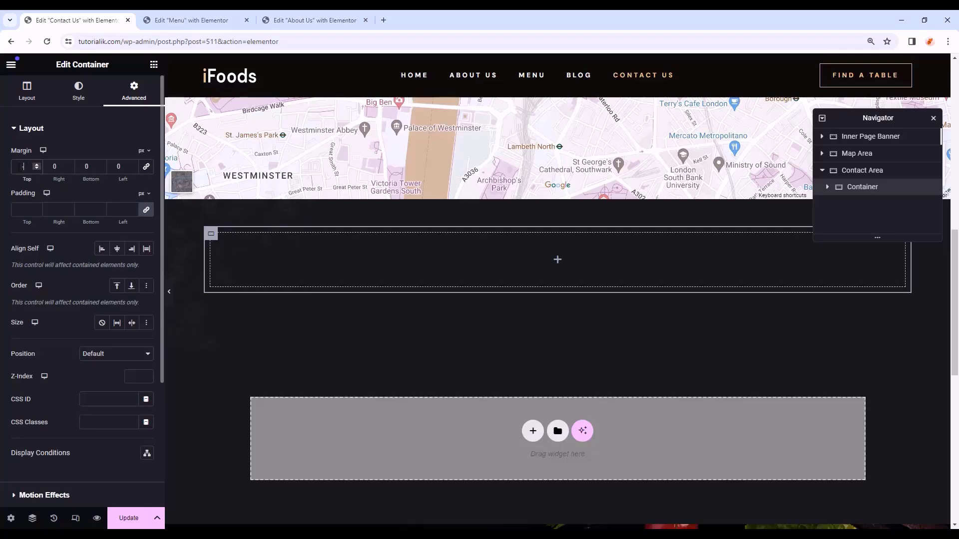
type("50")
key("Tab")
key("Tab")
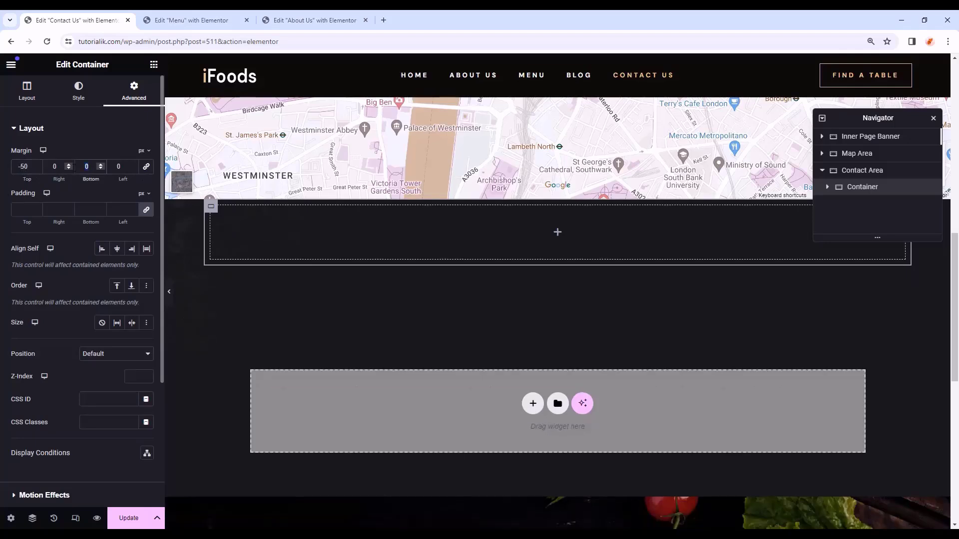
type("90")
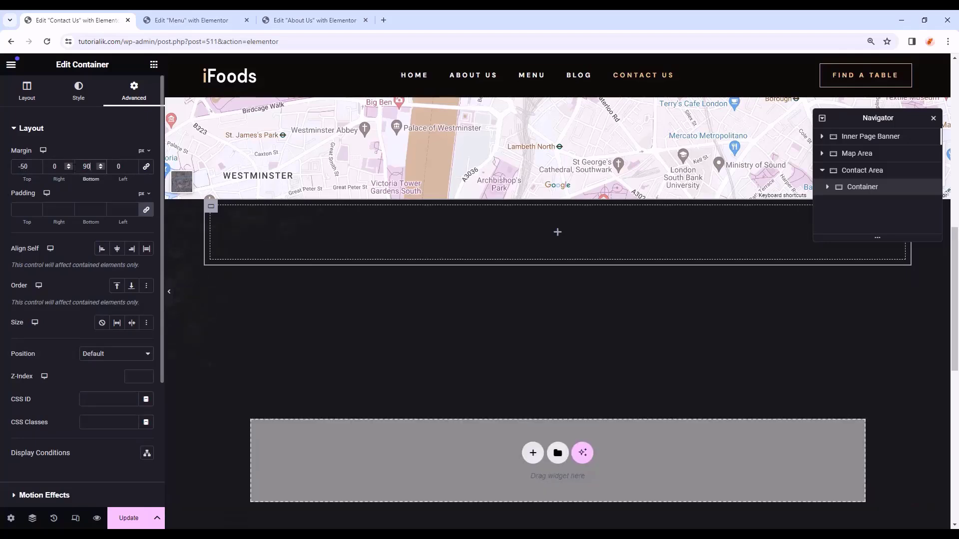
left_click(147, 210)
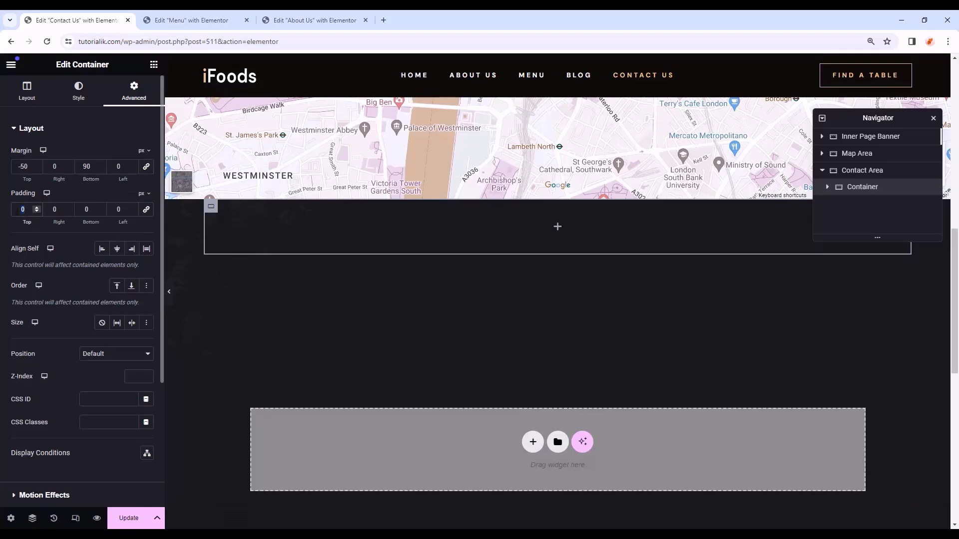
type("90")
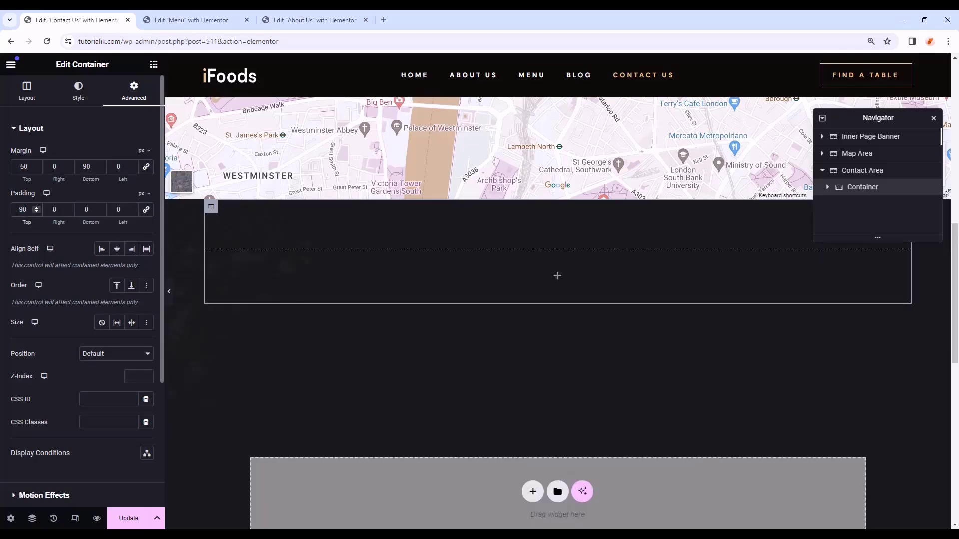
- Nest a new container inside the row container with padding set to 0
left_click(154, 65)
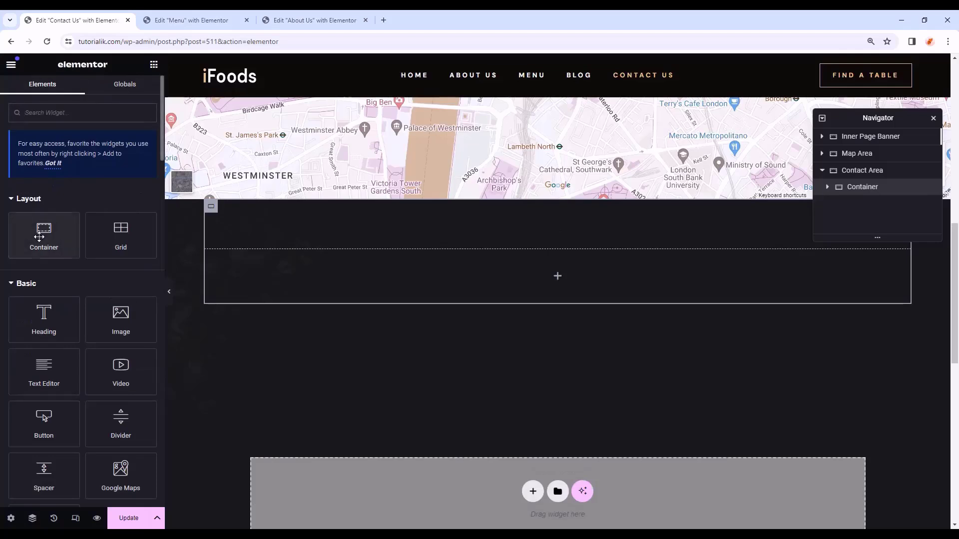
left_click_drag(39, 237, 598, 280)
left_click(134, 93)
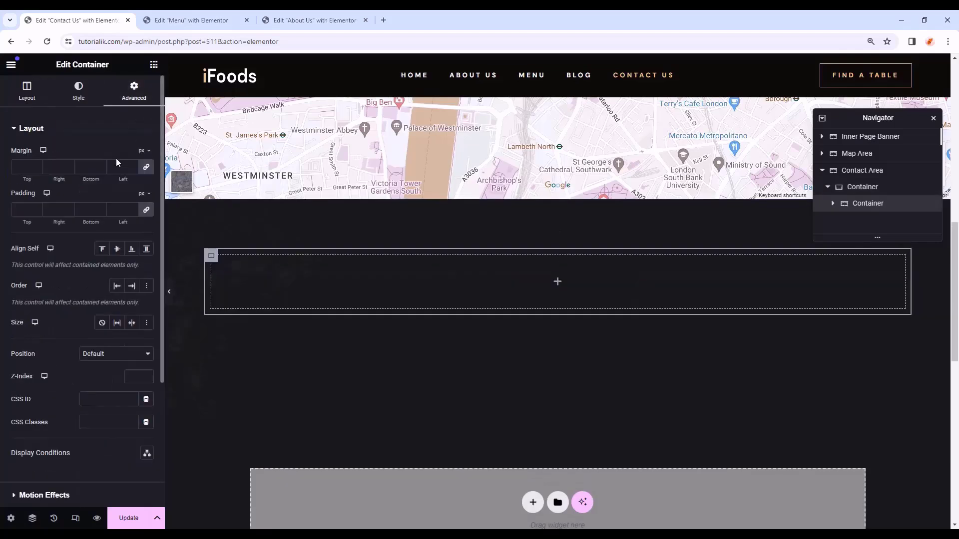
left_click(87, 210)
type("0")
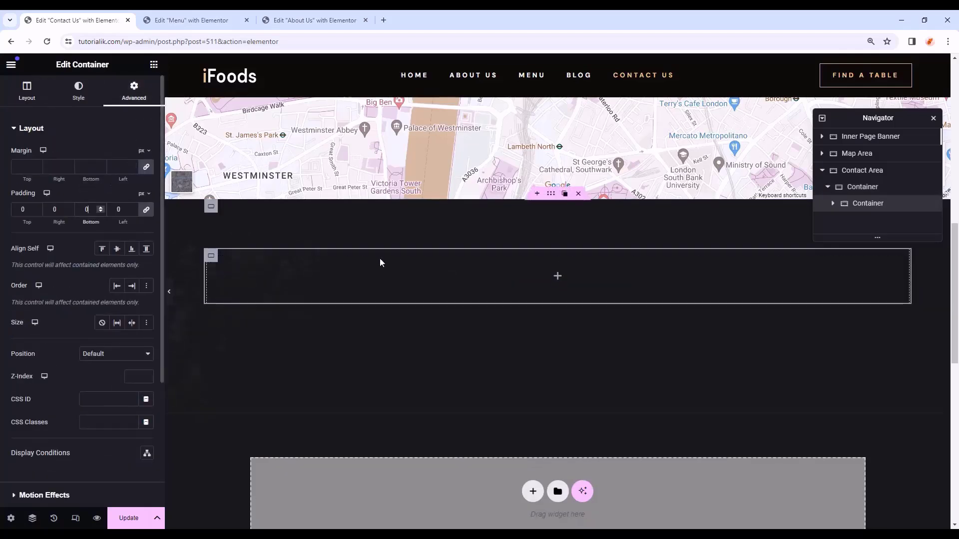
left_click(557, 278)
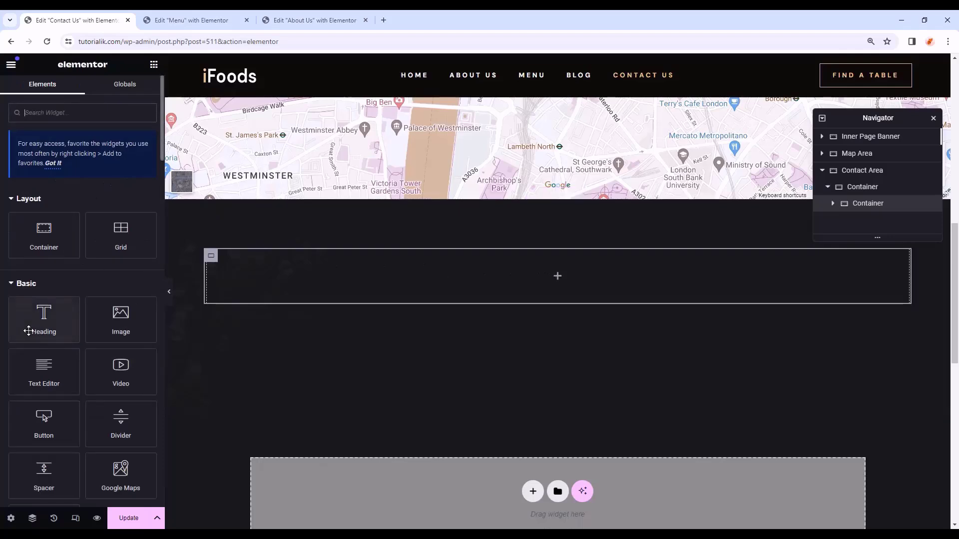
- Add a centred H4 'Lunch Time' heading in the white Primary colour
left_click_drag(36, 326, 406, 273)
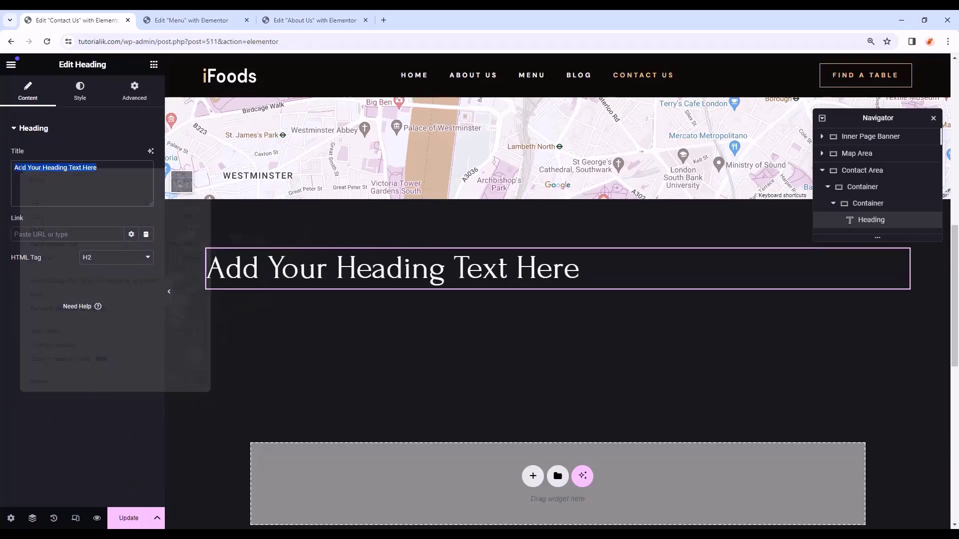
right_click(21, 170)
left_click(50, 230)
left_click(100, 258)
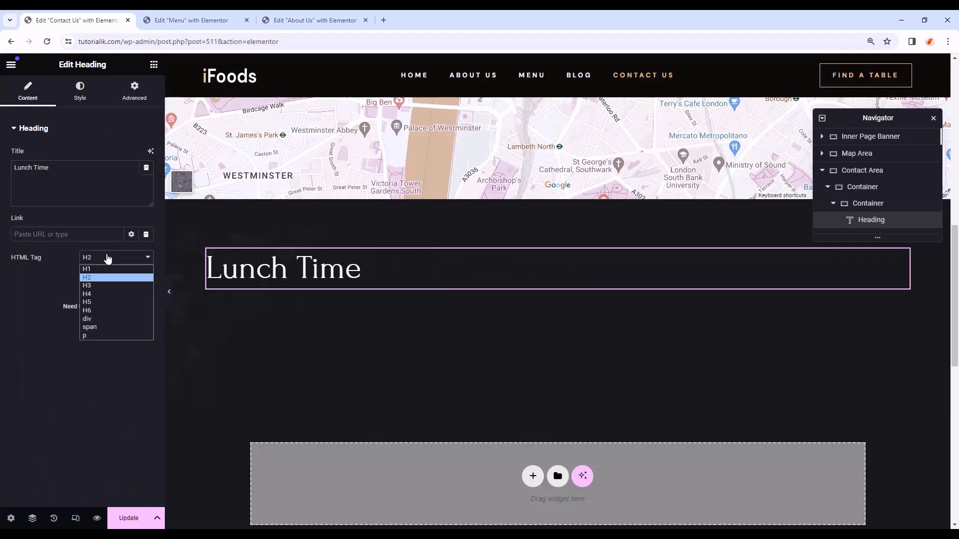
left_click(102, 297)
left_click(80, 92)
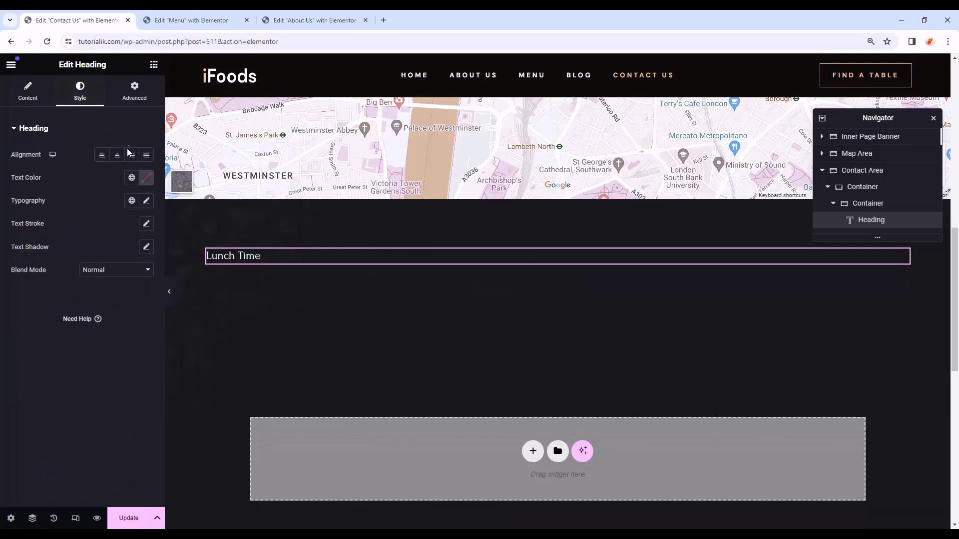
left_click(118, 155)
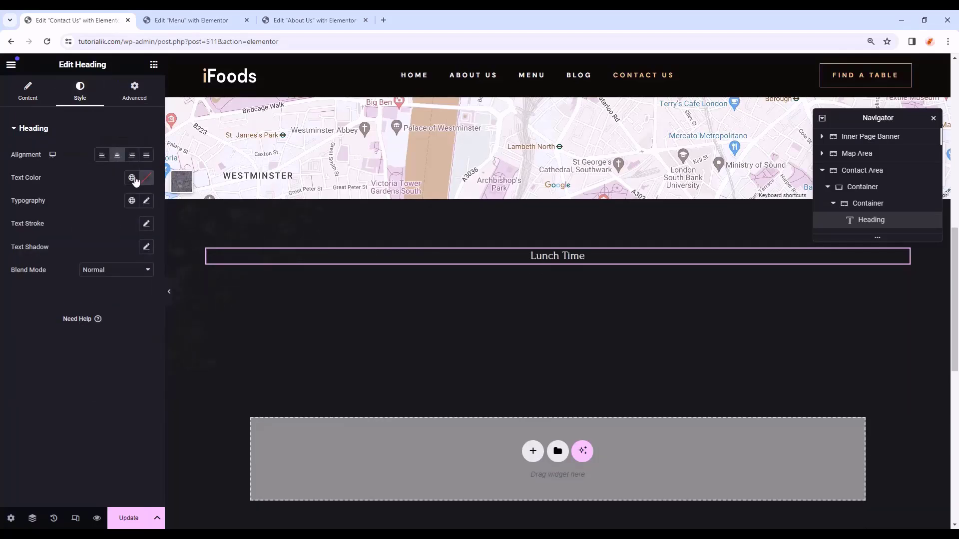
left_click(132, 178)
left_click(85, 231)
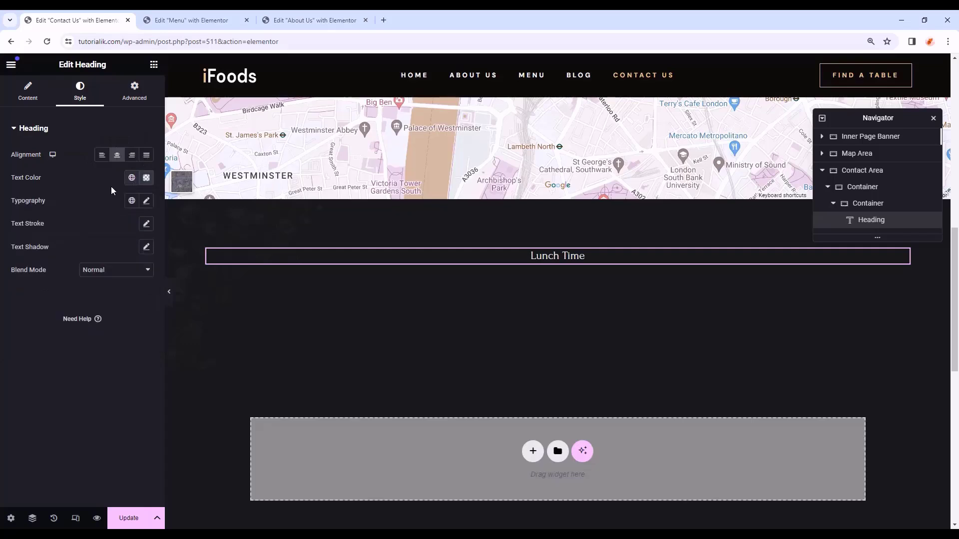
left_click(134, 96)
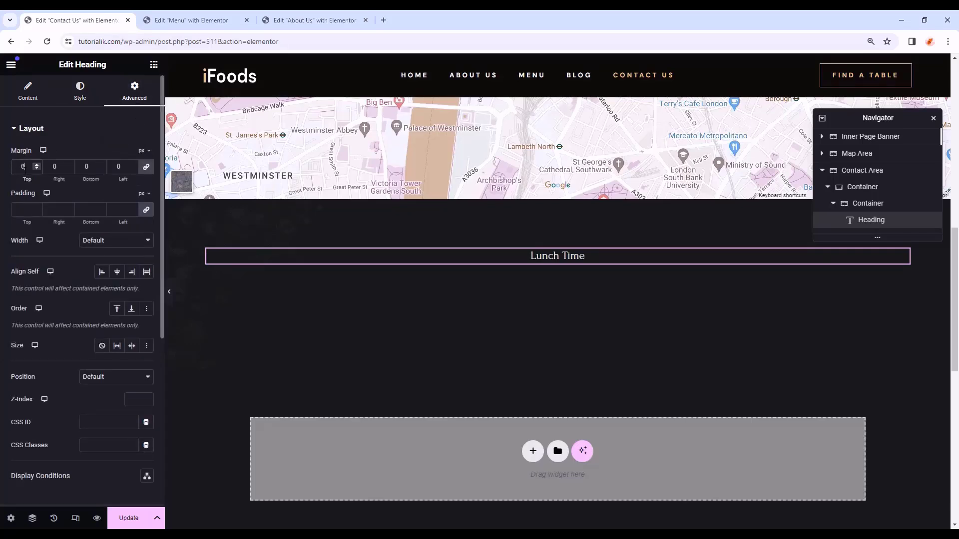
- Add a centred 'Monday to Sunday' heading in grey Text colour with the global Text font
left_click(154, 65)
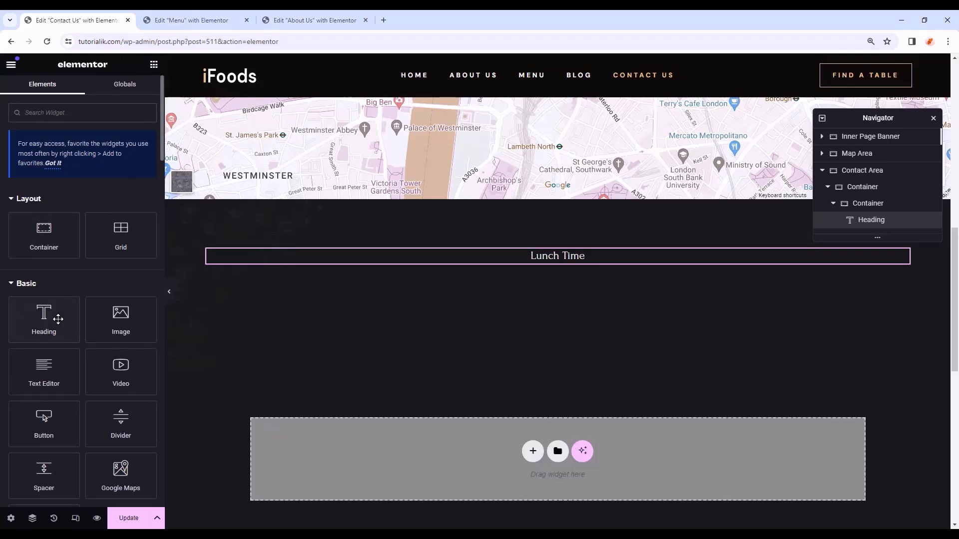
left_click_drag(44, 320, 586, 265)
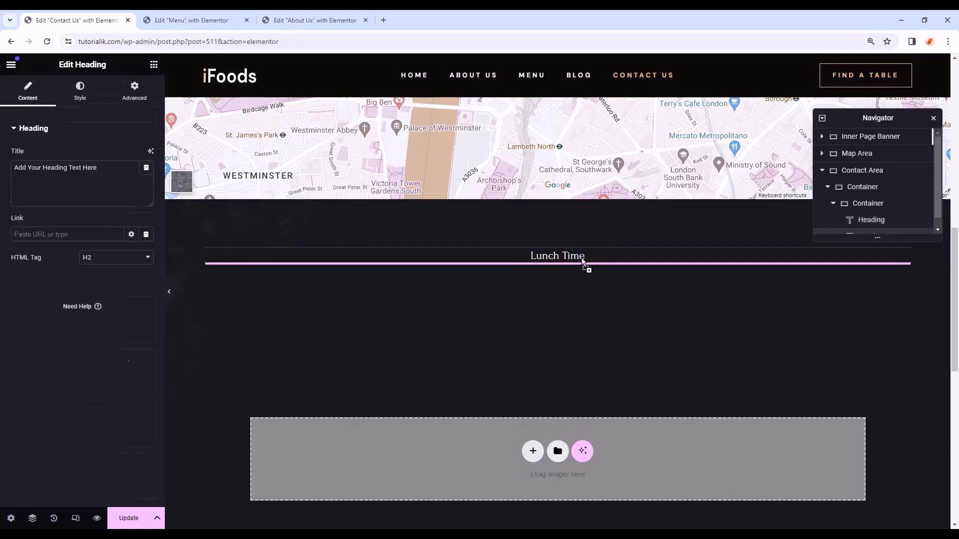
type("Monday to Sunday")
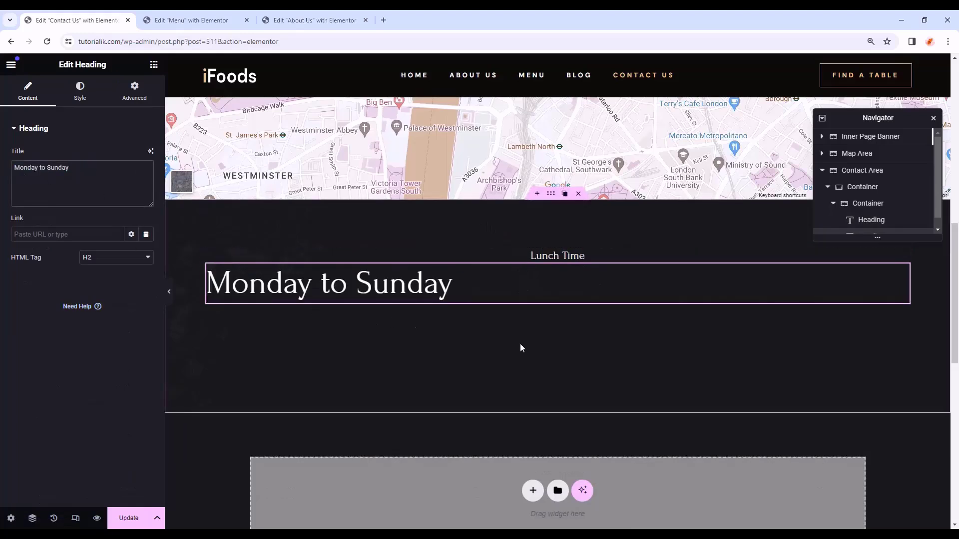
left_click(80, 93)
left_click(116, 155)
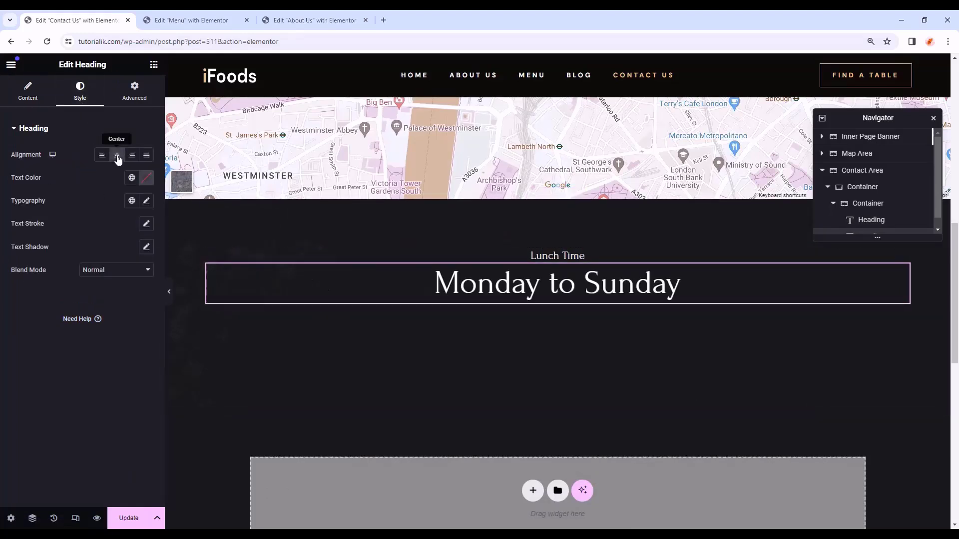
left_click(132, 178)
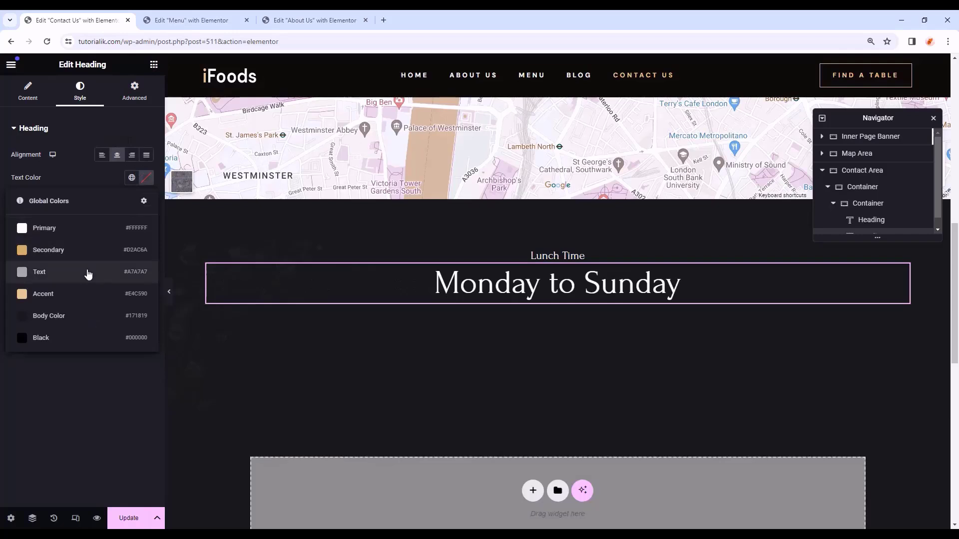
left_click(88, 274)
left_click(131, 200)
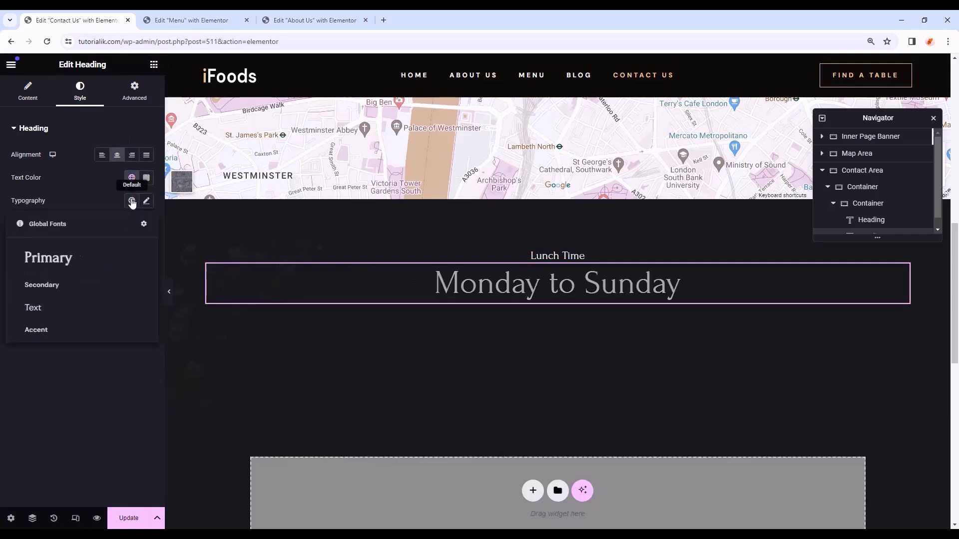
left_click(65, 306)
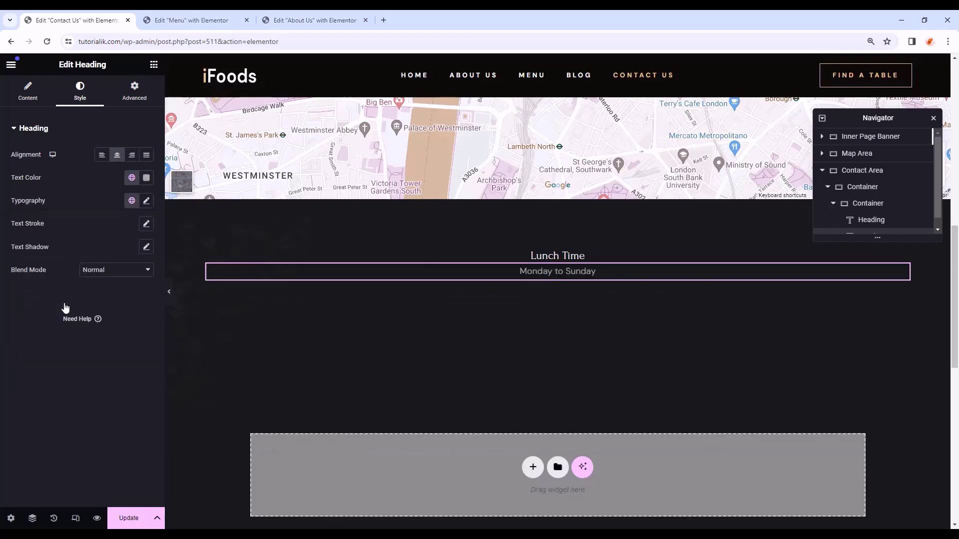
- Duplicate the Monday to Sunday line and change the copy to '11.00 am - 2.30pm'
right_click(902, 272)
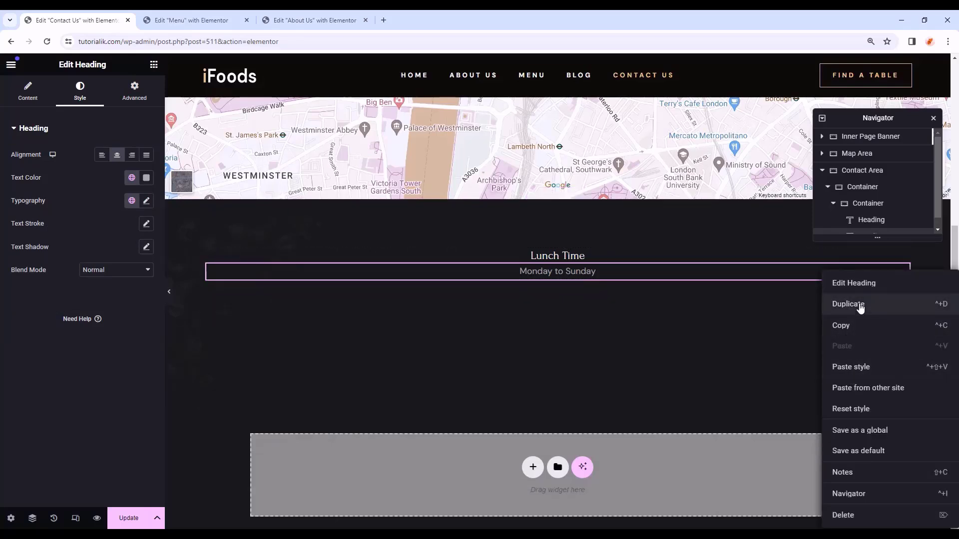
left_click(860, 305)
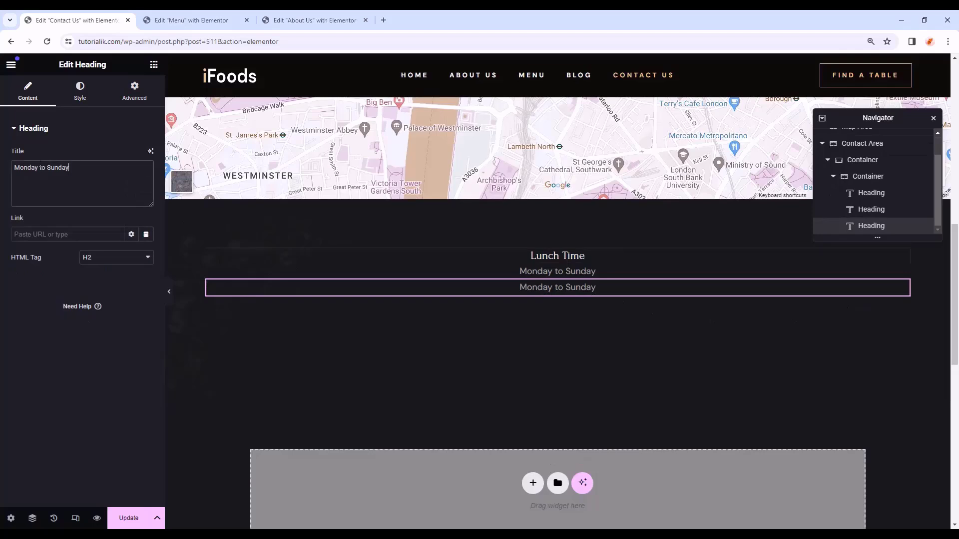
key("ctrl+a")
type("11.00 am - 2.30pm")
- Give the Lunch Time heading a 20 px bottom margin
left_click(570, 258)
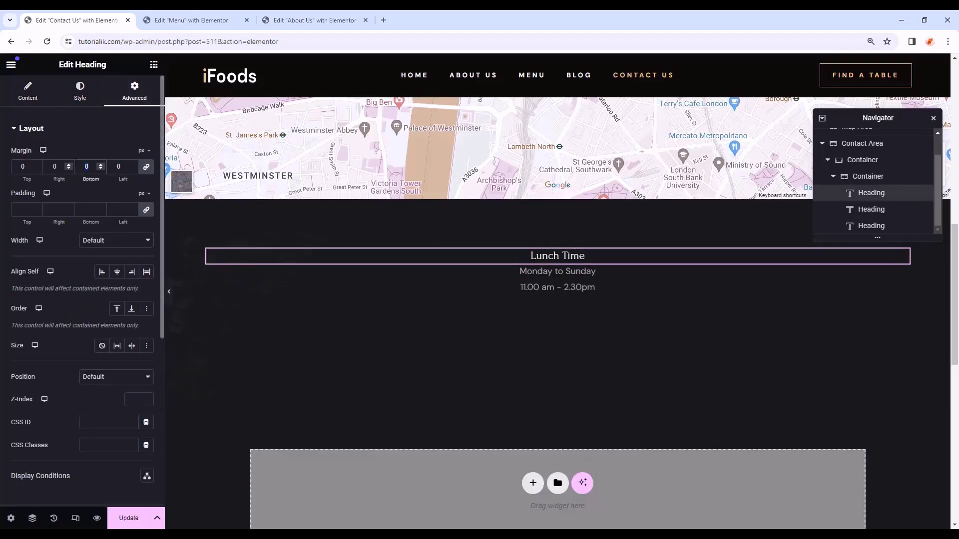
type("20")
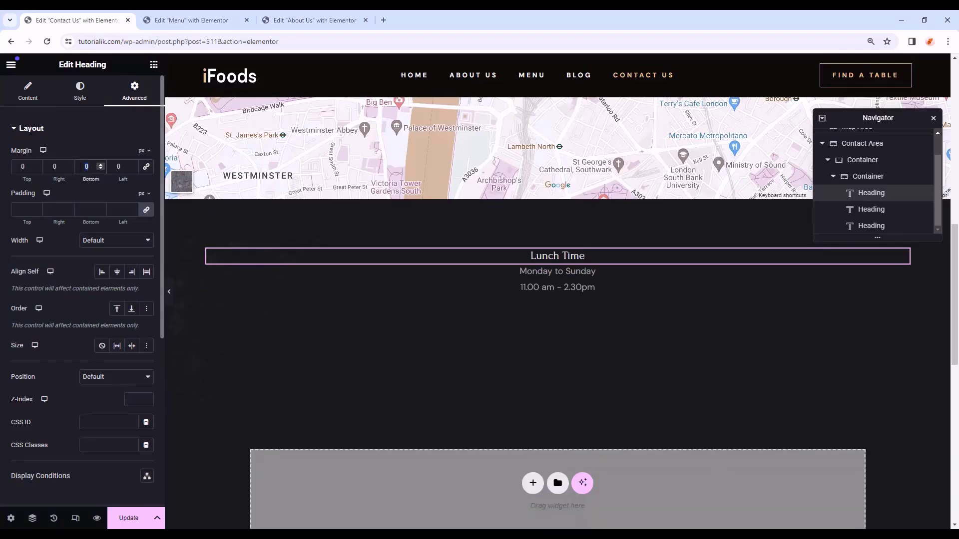
type("20")
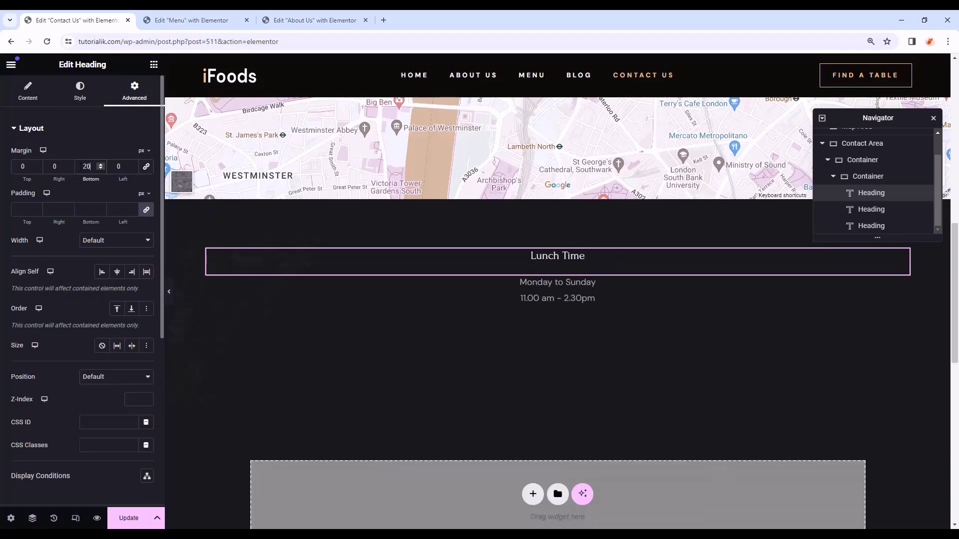
left_click(213, 257)
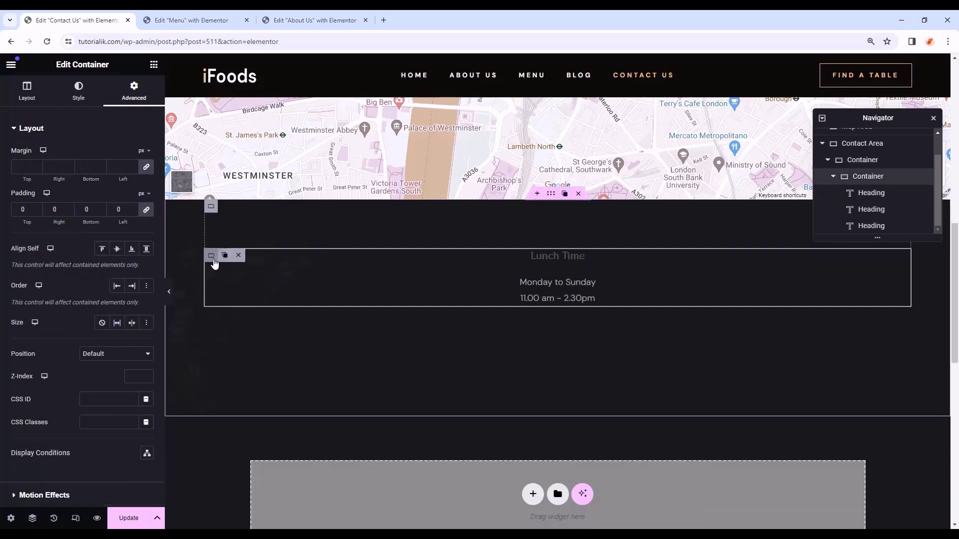
right_click(212, 258)
- Duplicate the Lunch Time column, retitle the middle heading 'Contact Info', and delete its Monday to Sunday line
left_click(229, 265)
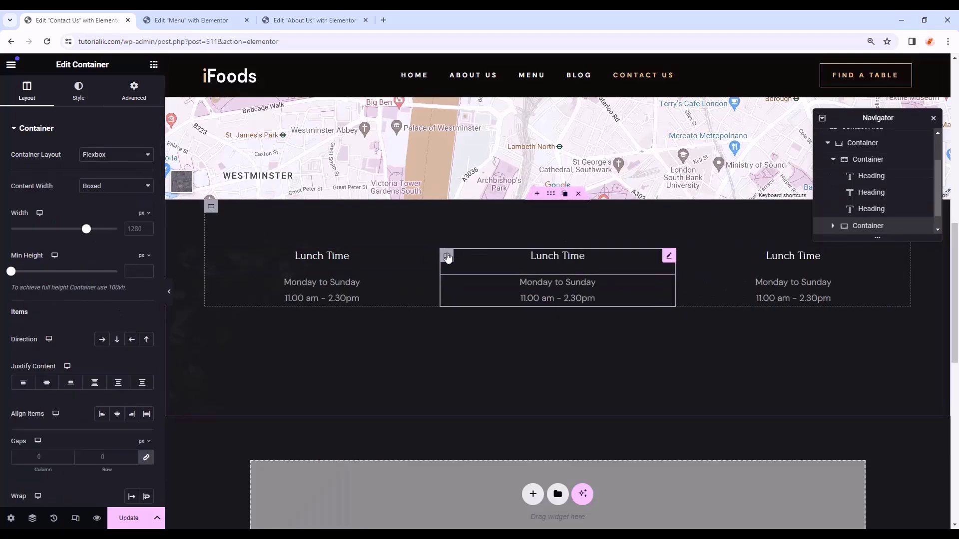
left_click(539, 255)
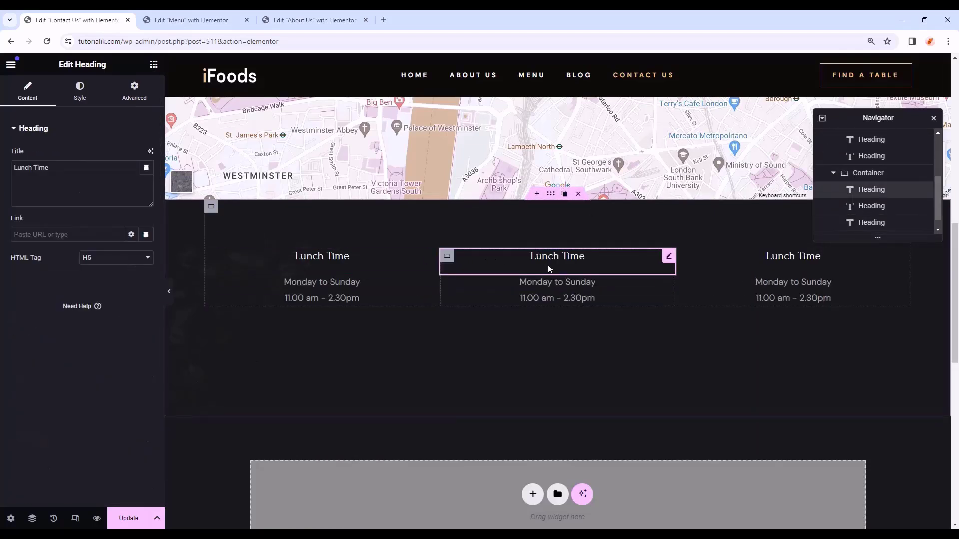
left_click_drag(53, 168, 2, 162)
type("Contact Info")
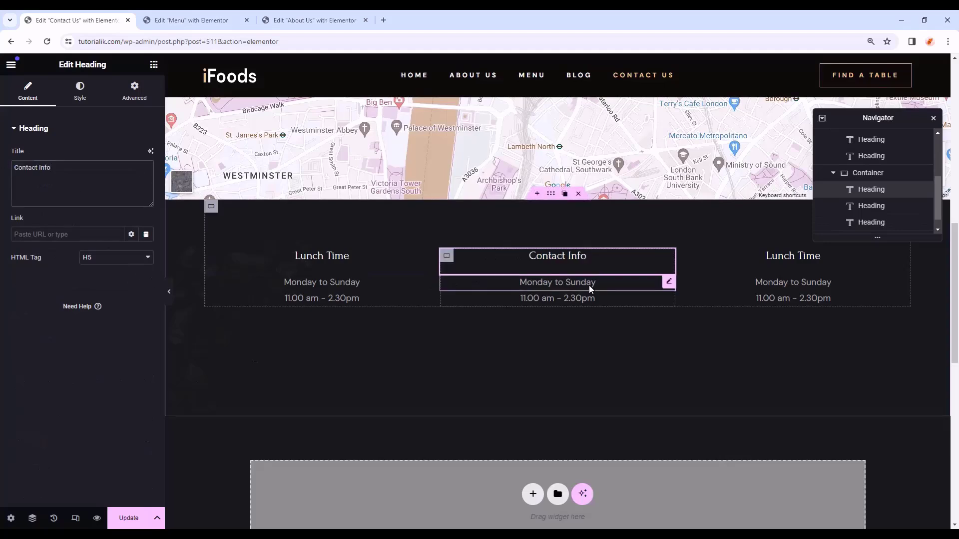
left_click(590, 284)
right_click(676, 286)
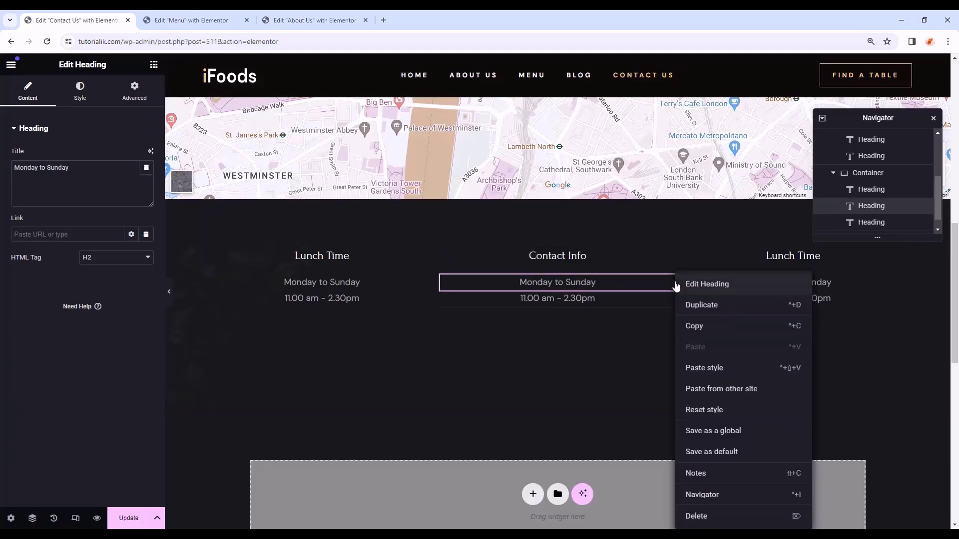
left_click(696, 516)
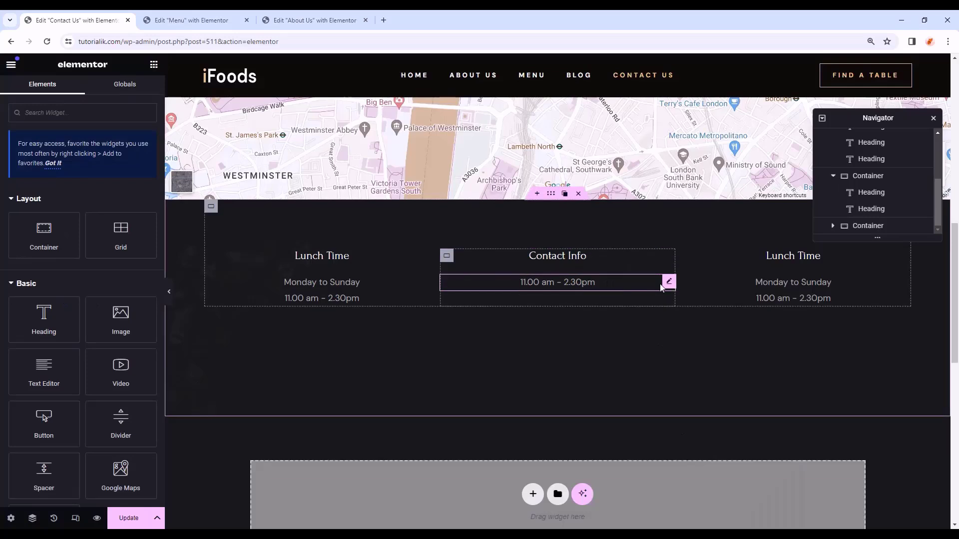
- Add an icon list under Contact Info with one icon-free item holding the restaurant address
left_click(153, 66)
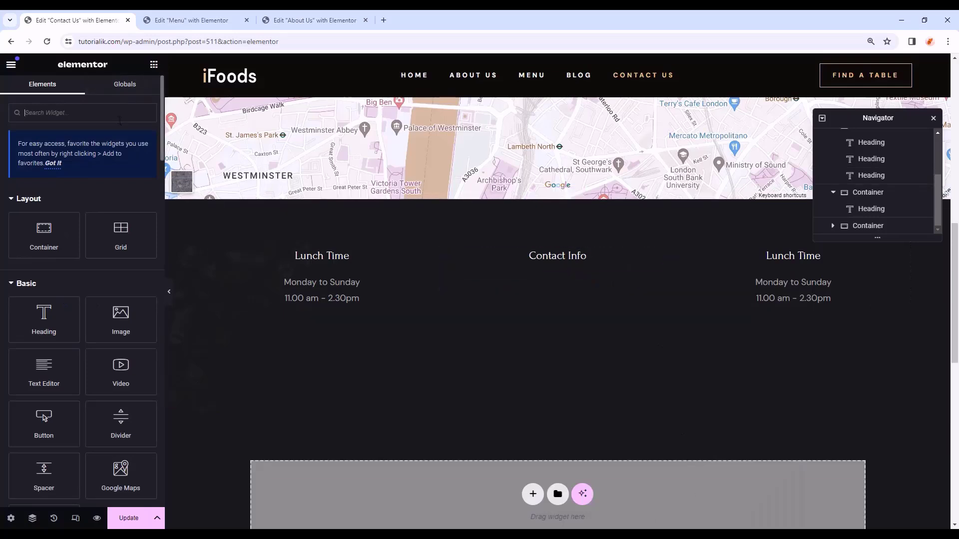
type("icon list")
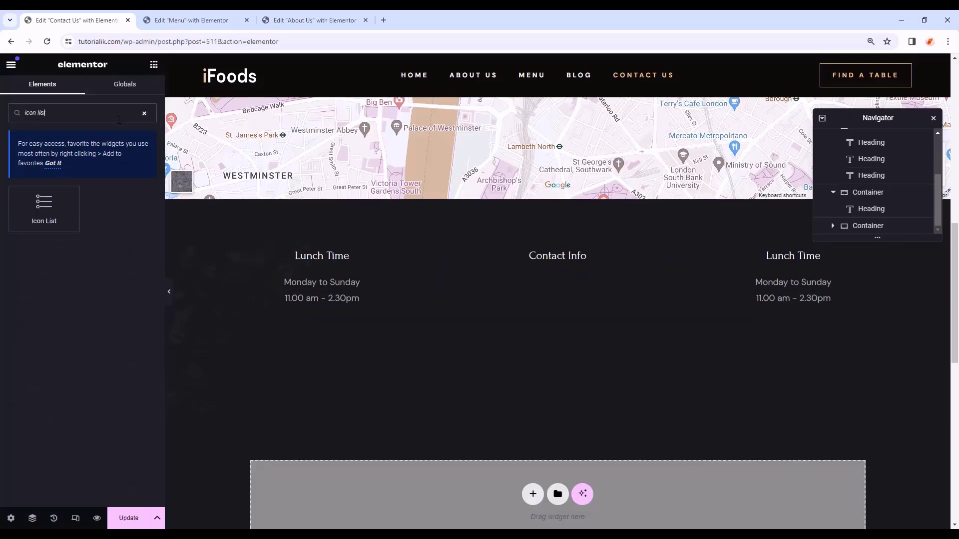
left_click_drag(44, 207, 561, 265)
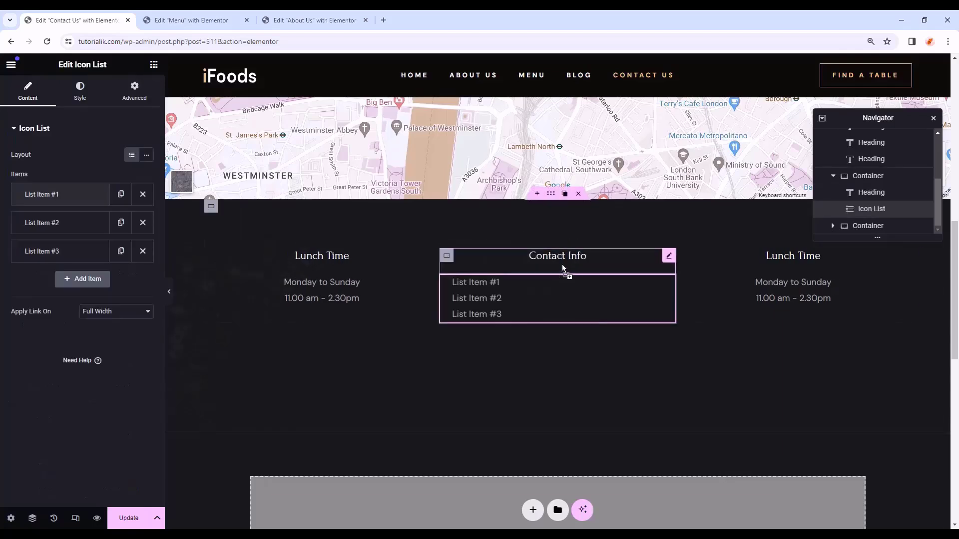
left_click(143, 251)
left_click(143, 223)
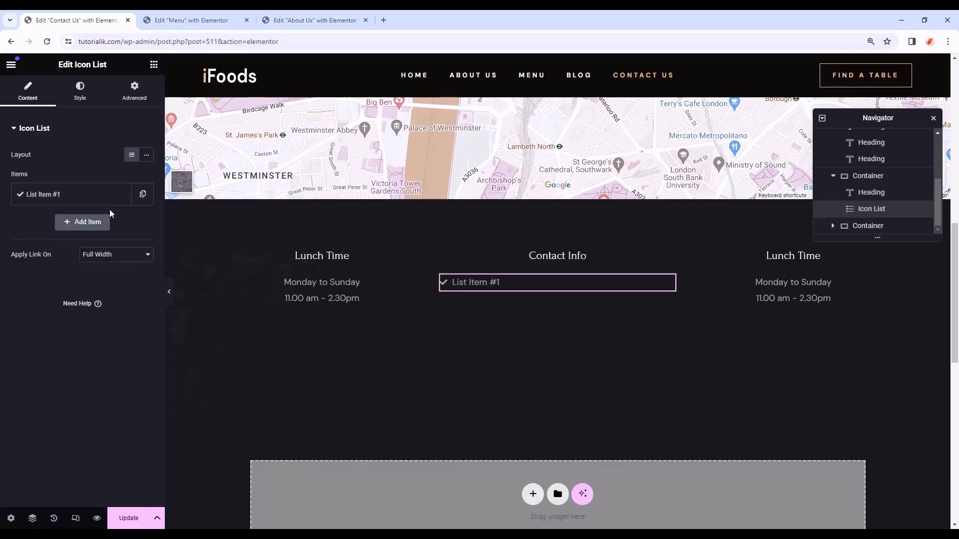
left_click(53, 194)
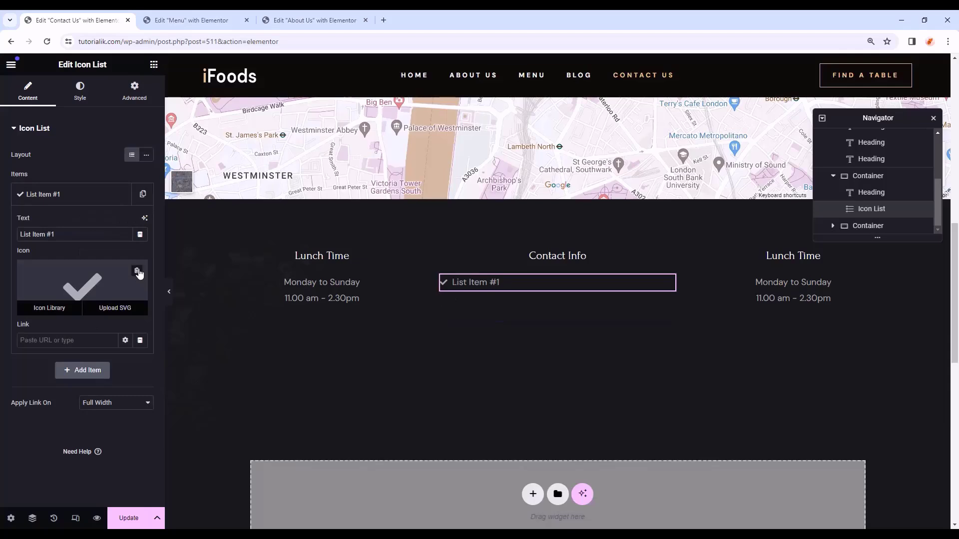
left_click(137, 272)
left_click_drag(70, 235, 1, 239)
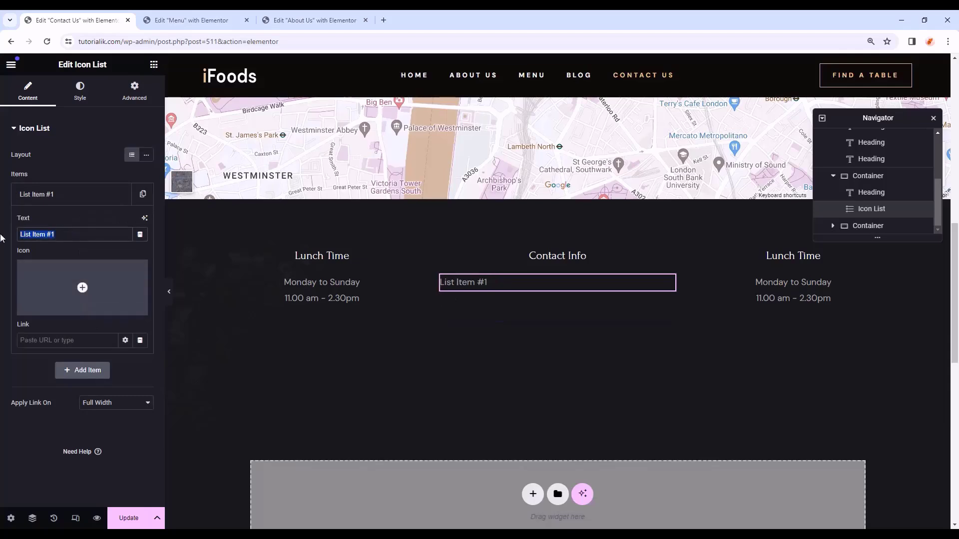
type("Restaurant St, Delicious City, New York 9578, USA")
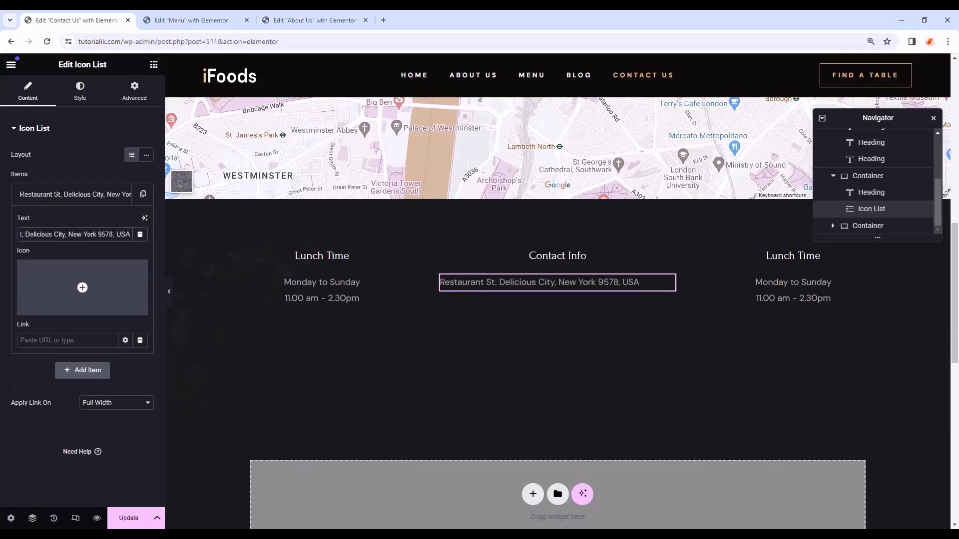
left_click(76, 196)
- Duplicate the address item and replace its text with the booking e-mail line
left_click(142, 195)
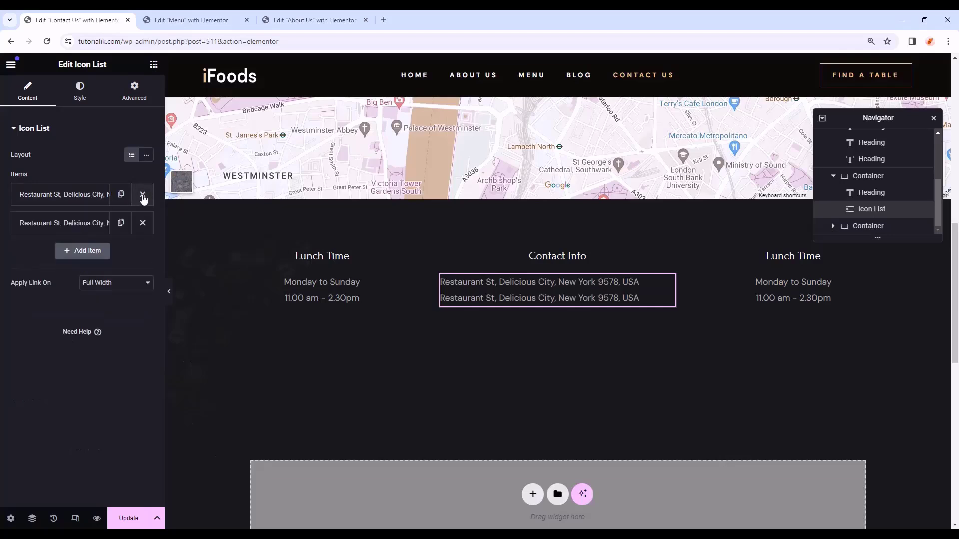
left_click(101, 228)
triple_click(90, 263)
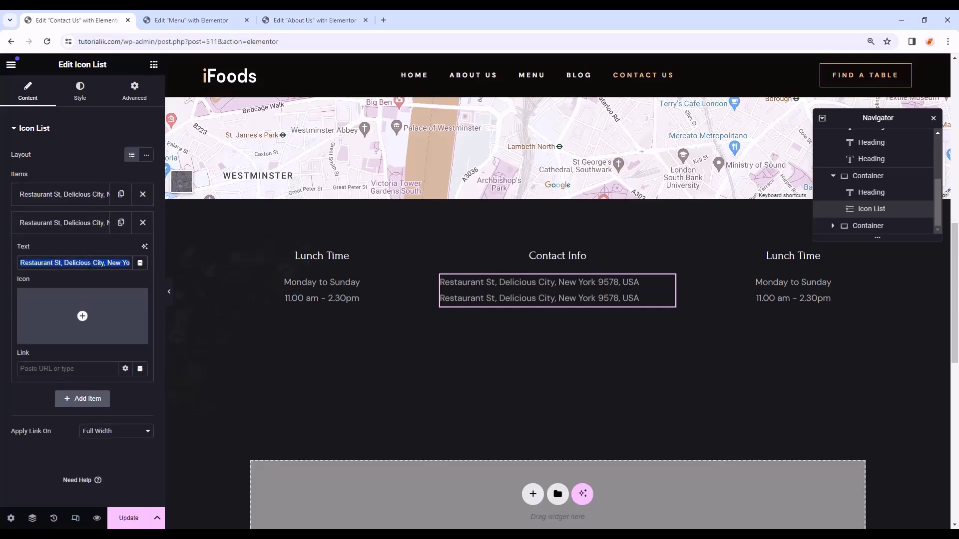
key("ctrl+v")
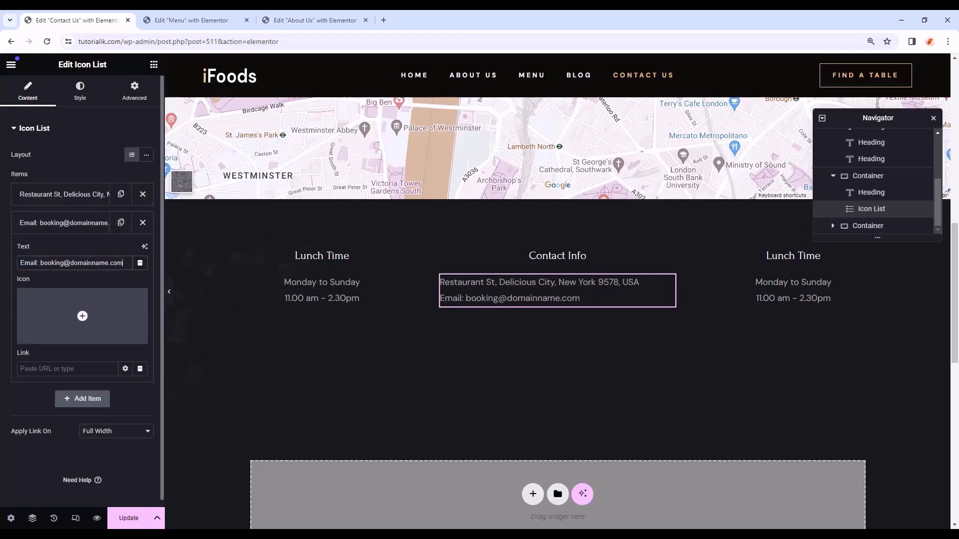
- Centre the contact list and colour its text with the global Text grey
left_click(78, 100)
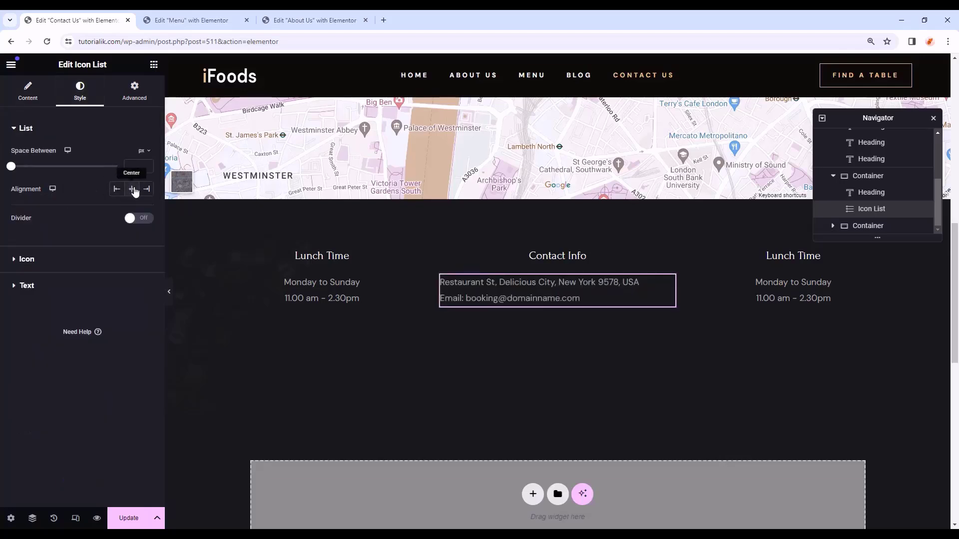
left_click(133, 190)
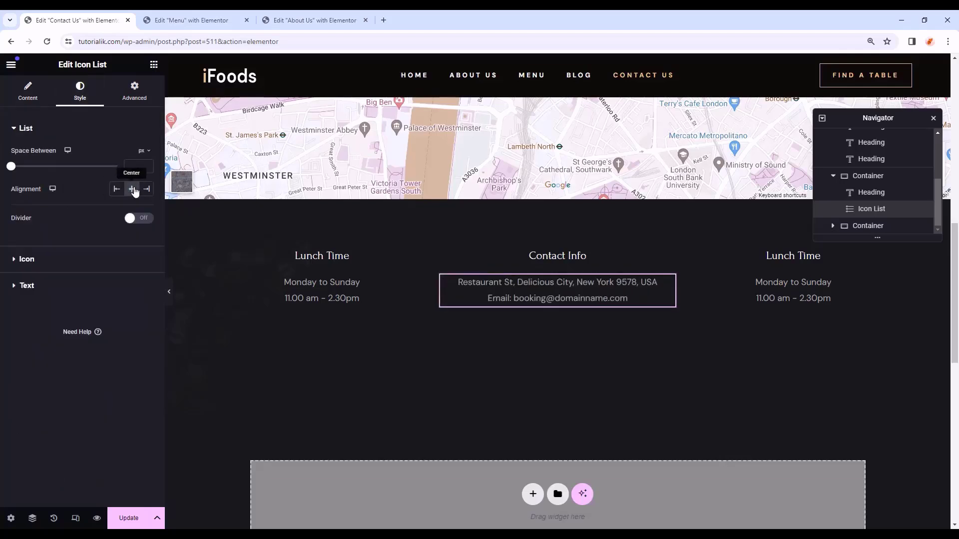
left_click(70, 288)
left_click(131, 276)
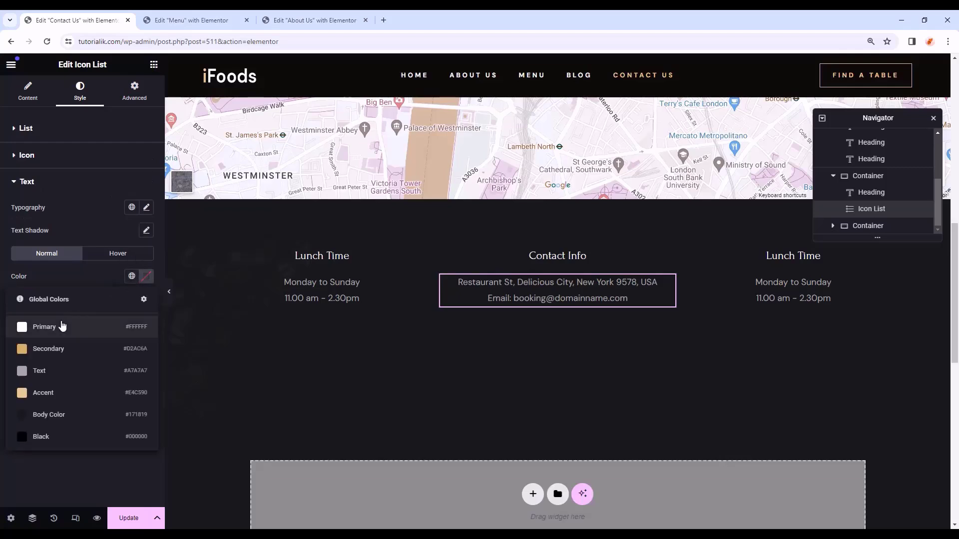
left_click(67, 371)
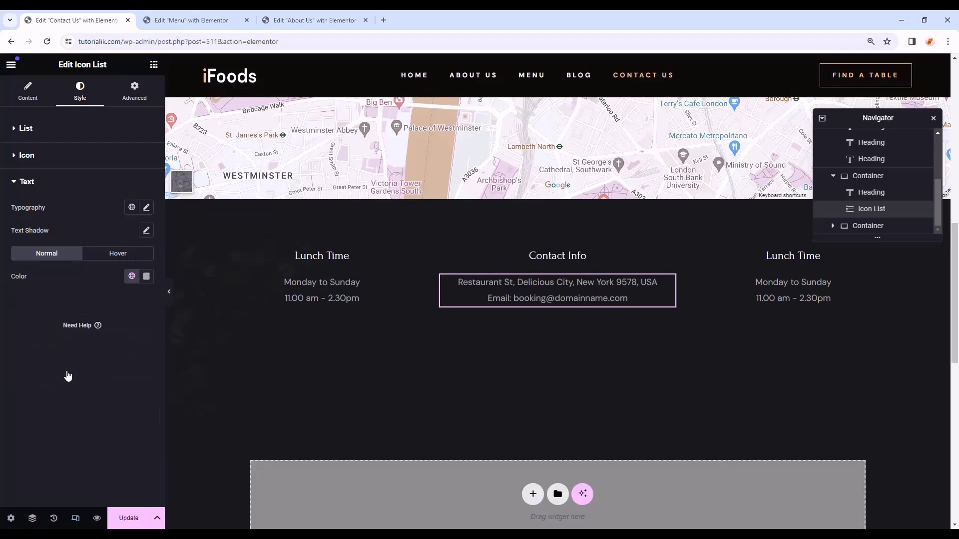
left_click(136, 92)
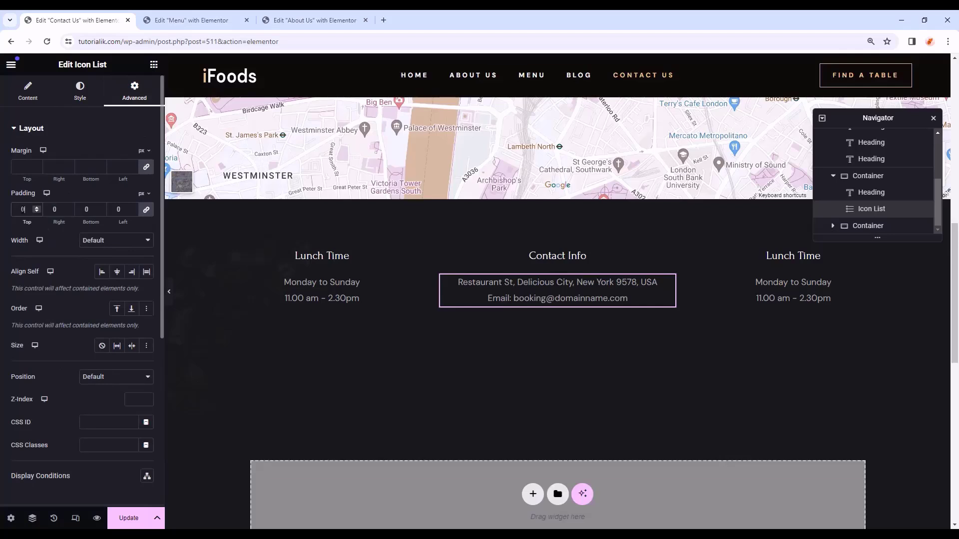
- Add another icon list with a single icon-free item holding the booking phone line
left_click(153, 64)
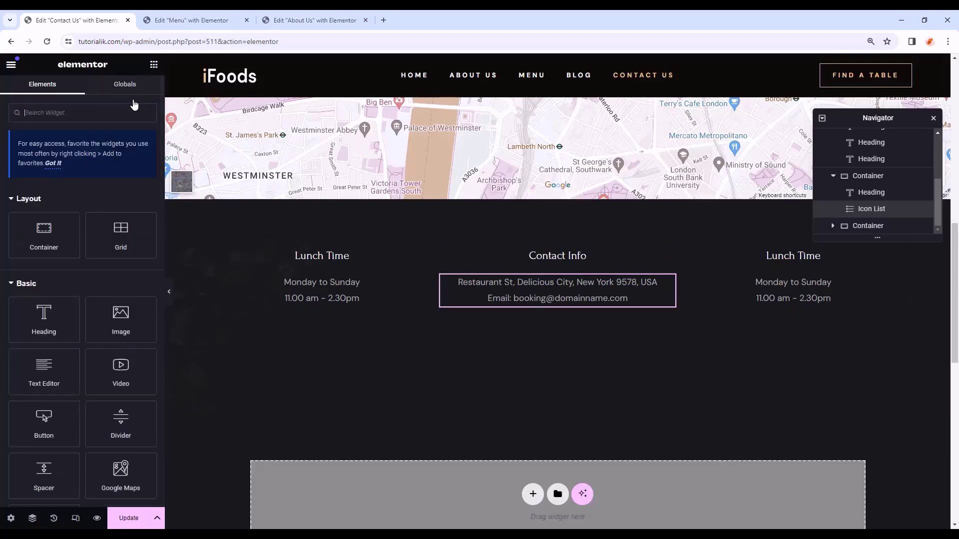
type("i")
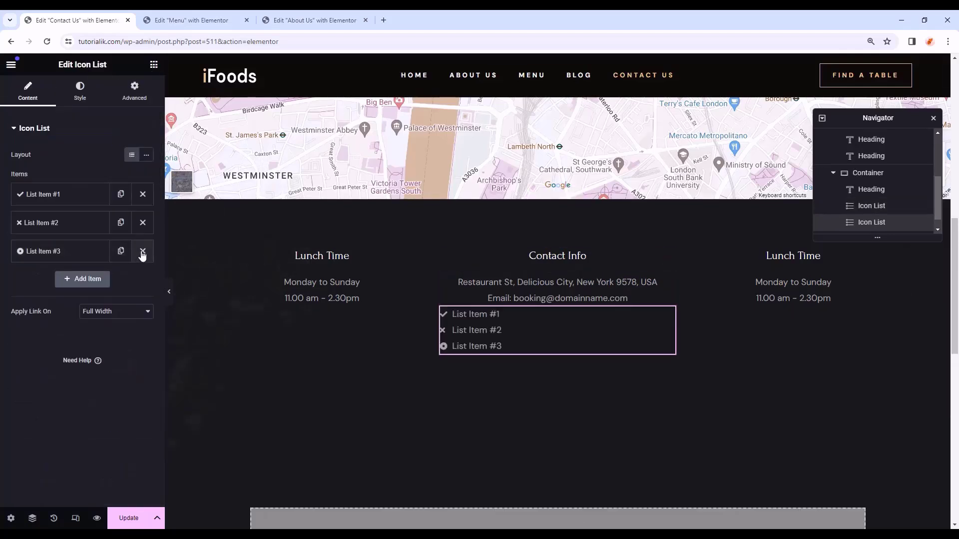
left_click(143, 252)
left_click(143, 222)
left_click(77, 200)
triple_click(67, 234)
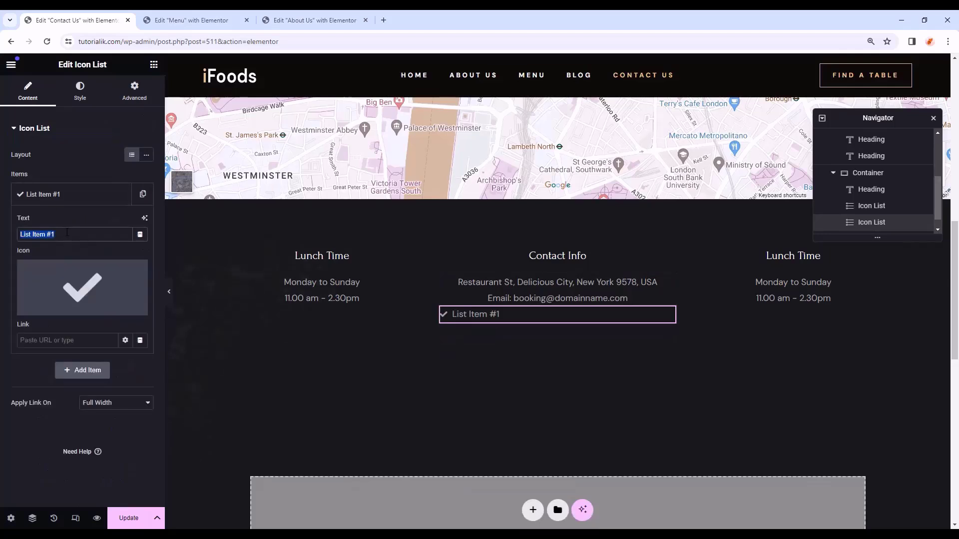
key("ctrl+v")
left_click(136, 273)
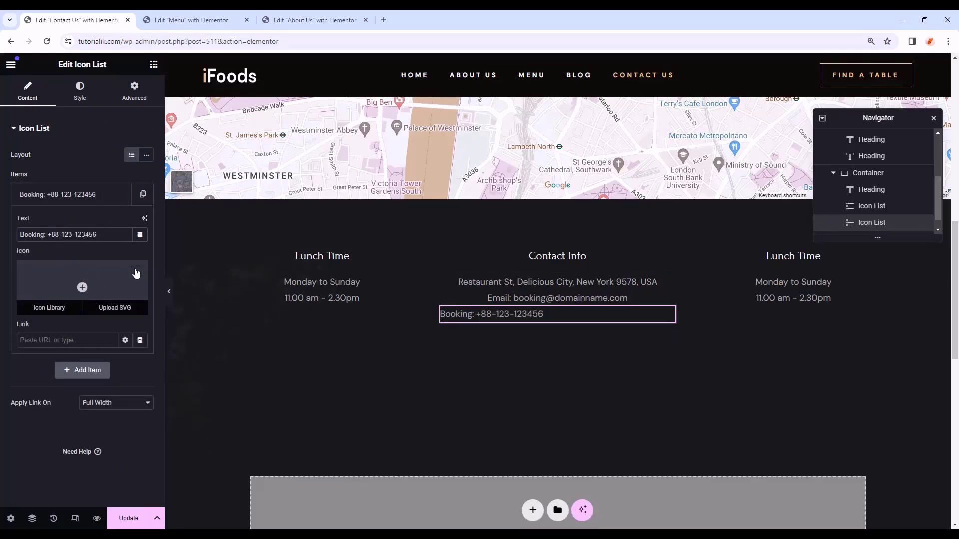
- Centre the Booking list and colour its text with the global Accent gold
left_click(102, 93)
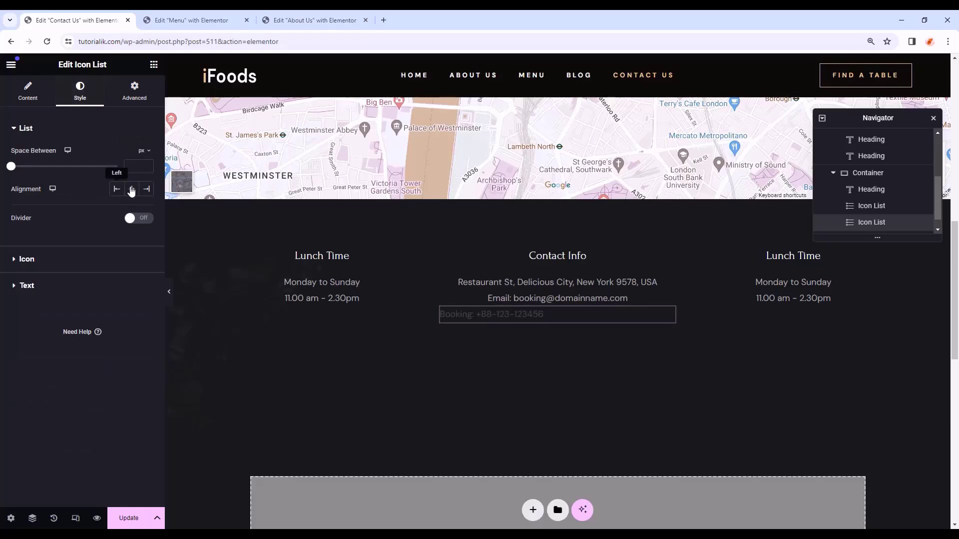
left_click(133, 190)
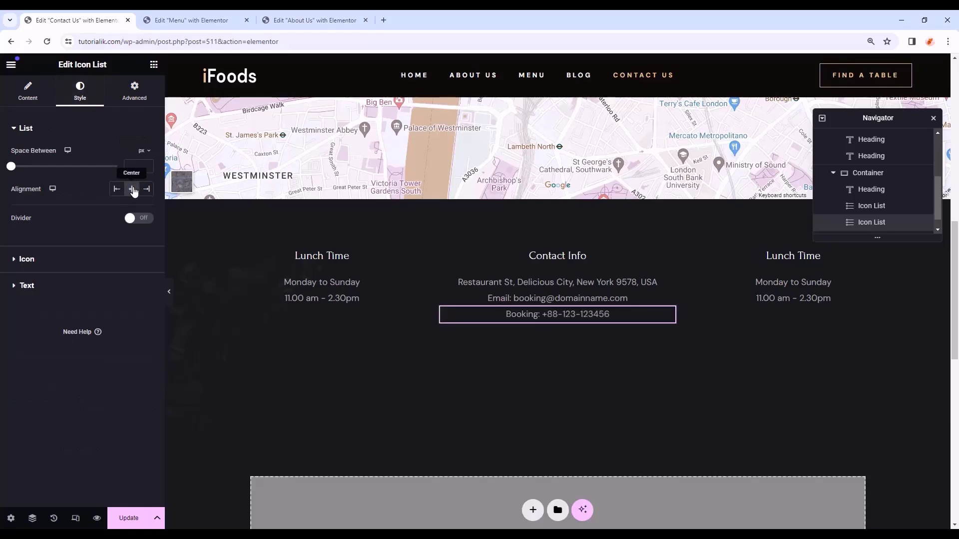
left_click(63, 285)
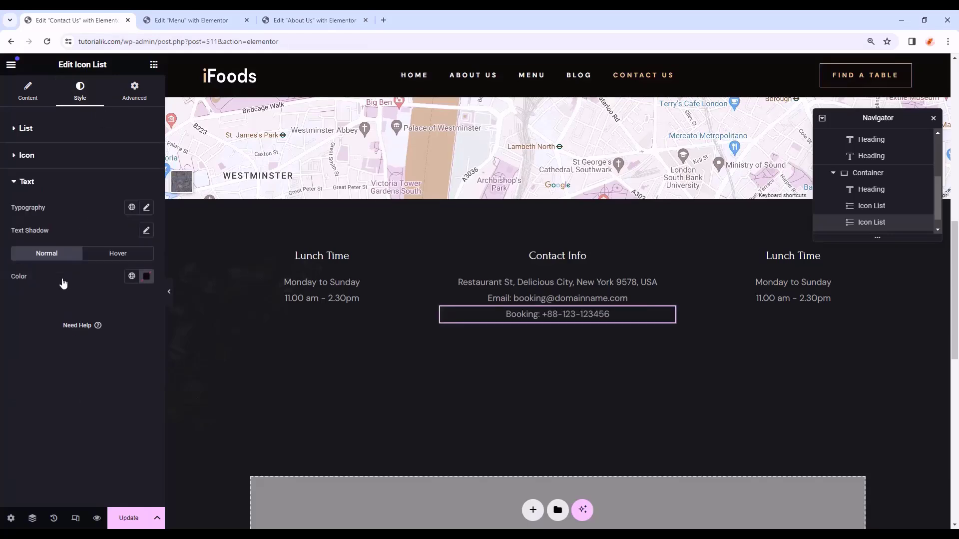
left_click(131, 276)
left_click(73, 393)
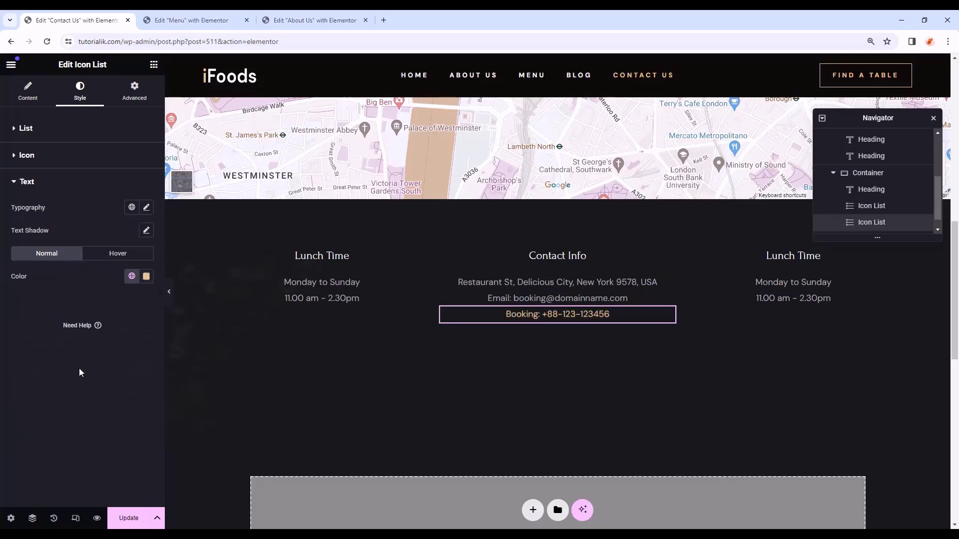
- Set the Booking list's padding to 0 with 20 px on top
left_click(134, 91)
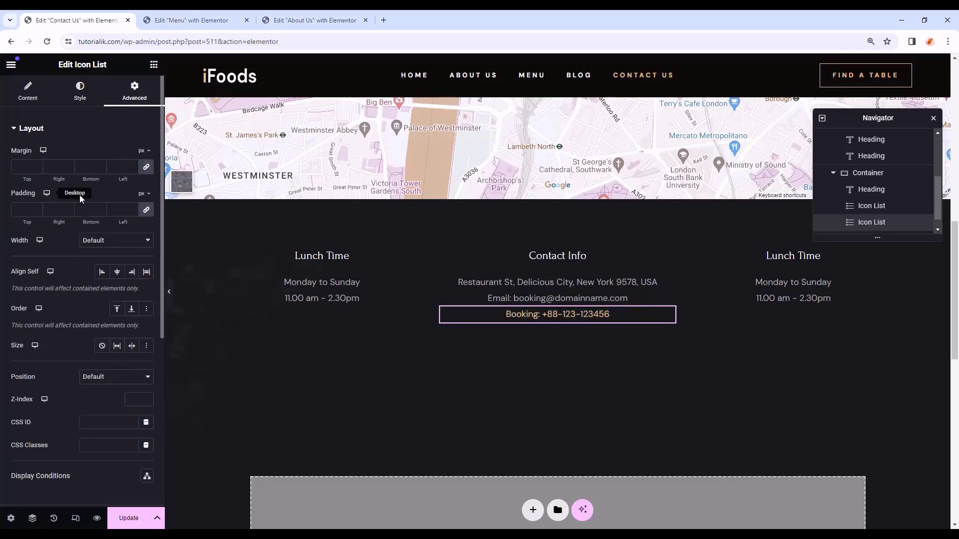
left_click(20, 210)
type("0")
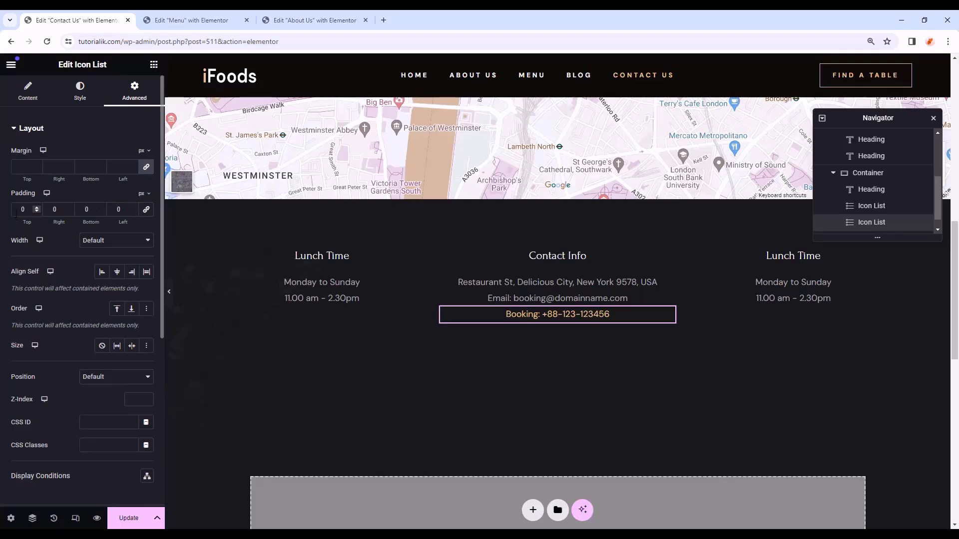
left_click(37, 207)
left_click(36, 208)
left_click(37, 208)
left_click_drag(28, 210, 7, 213)
type("20")
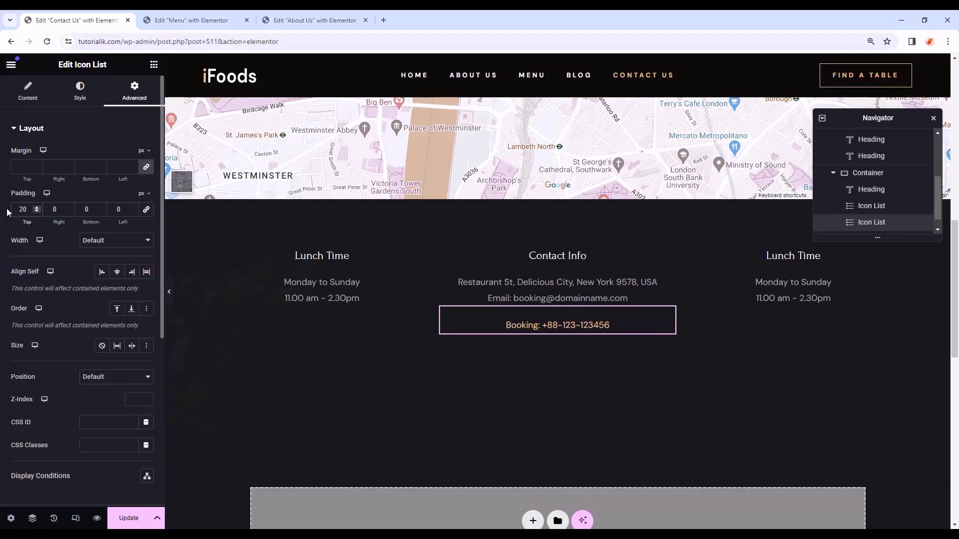
- Change the right column headings to 'Dinner Time' and '2.30pm pm - 11.00 pm'
left_click(785, 258)
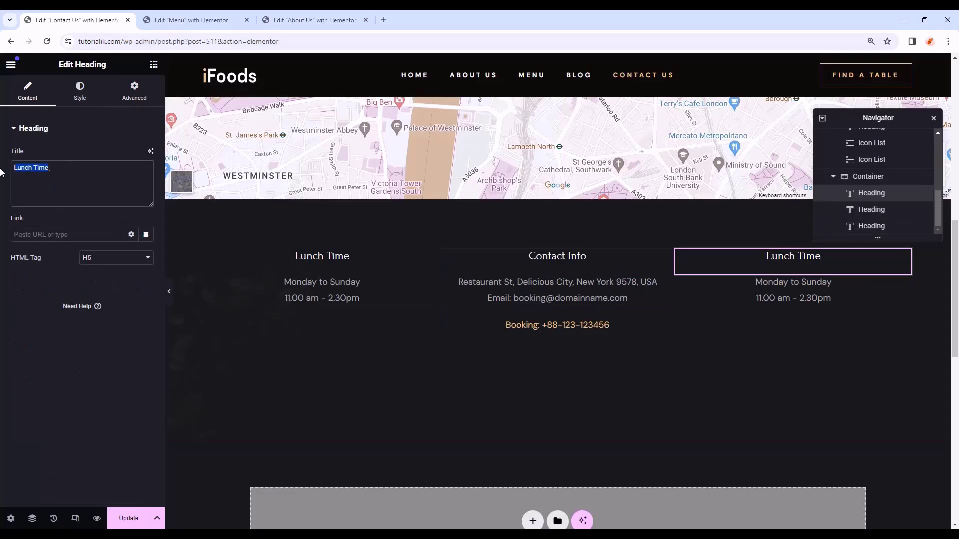
type("Dinner Time")
left_click(793, 299)
left_click_drag(80, 170, 36, 159)
type("2.30pm pm - 11.00 pm")
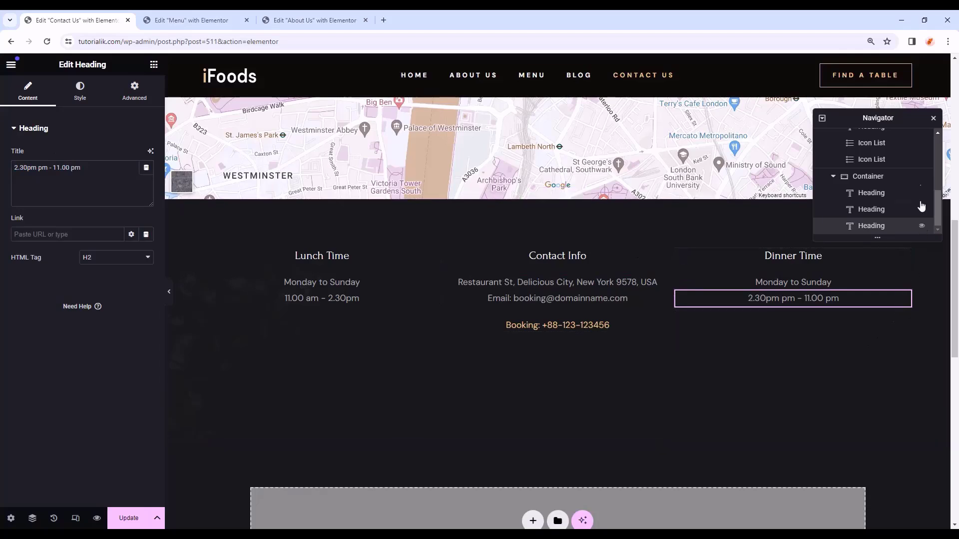
left_click_drag(882, 110, 882, 92)
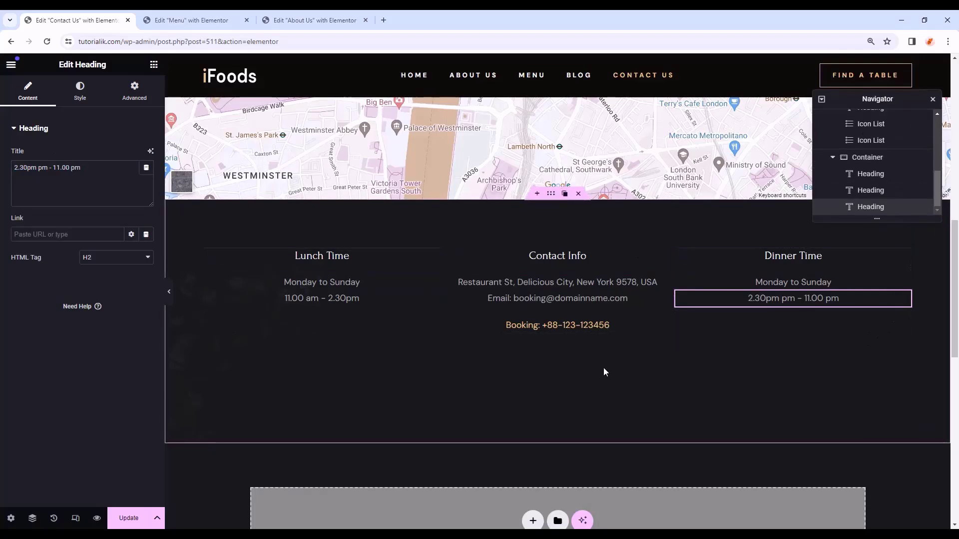
- Add a full-width container with a row layout below the three contact columns
left_click(153, 64)
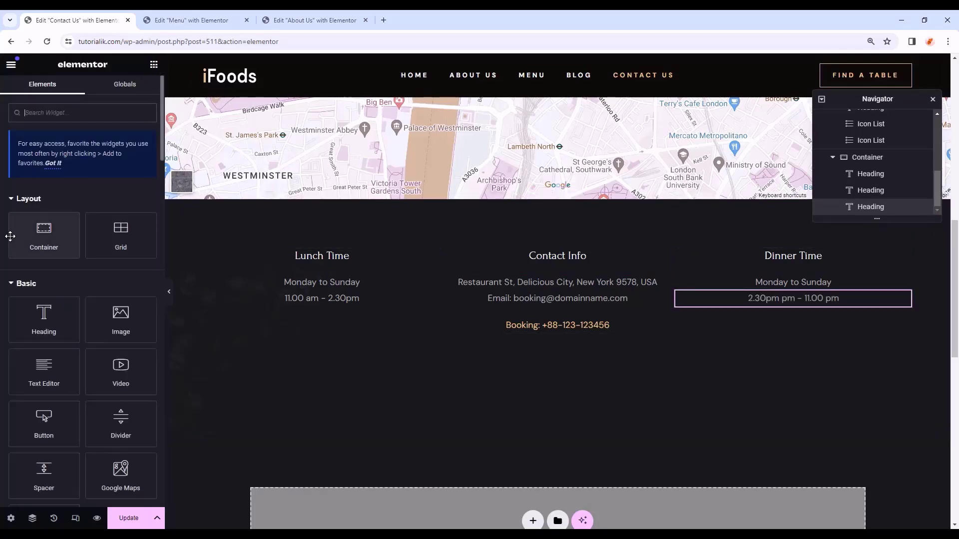
left_click_drag(44, 232, 928, 296)
left_click_drag(914, 278, 908, 286)
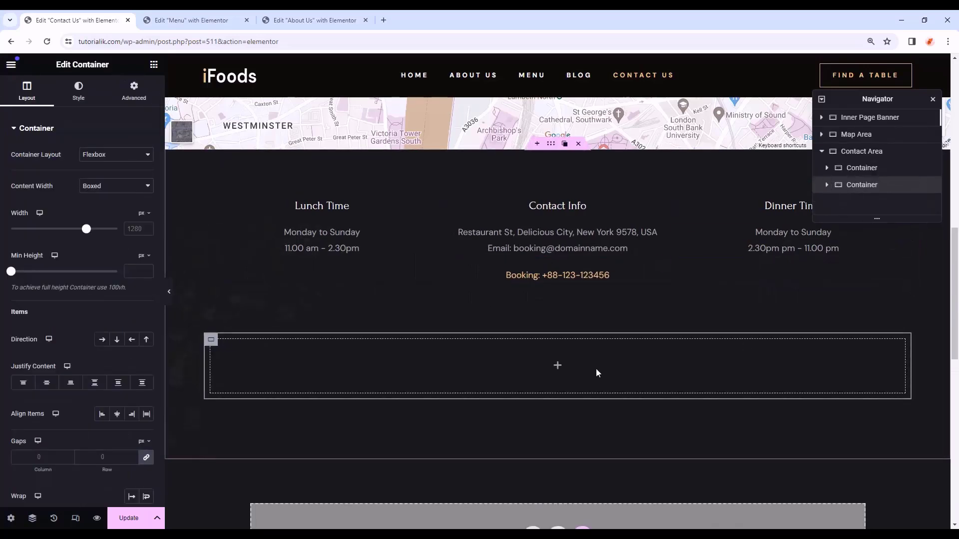
left_click(557, 366)
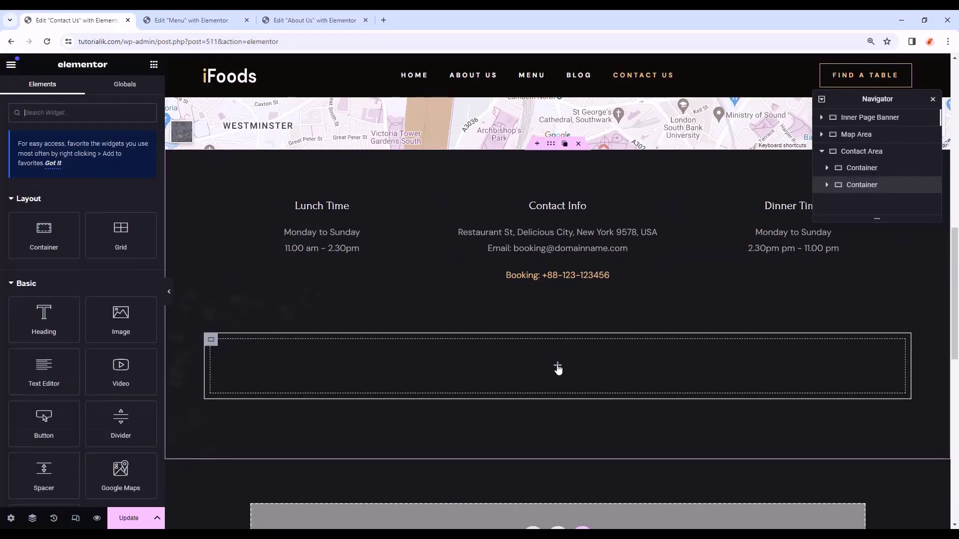
left_click(558, 372)
left_click(103, 186)
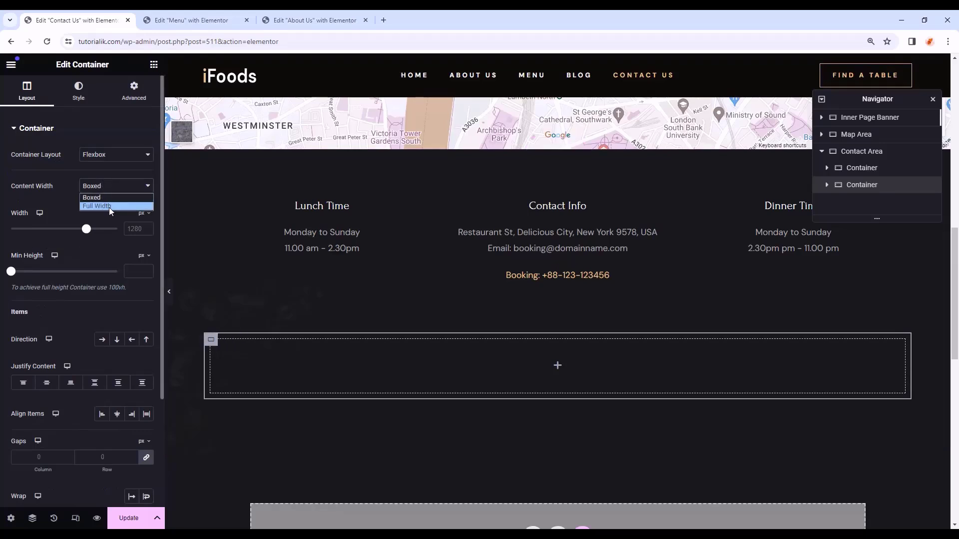
left_click(109, 207)
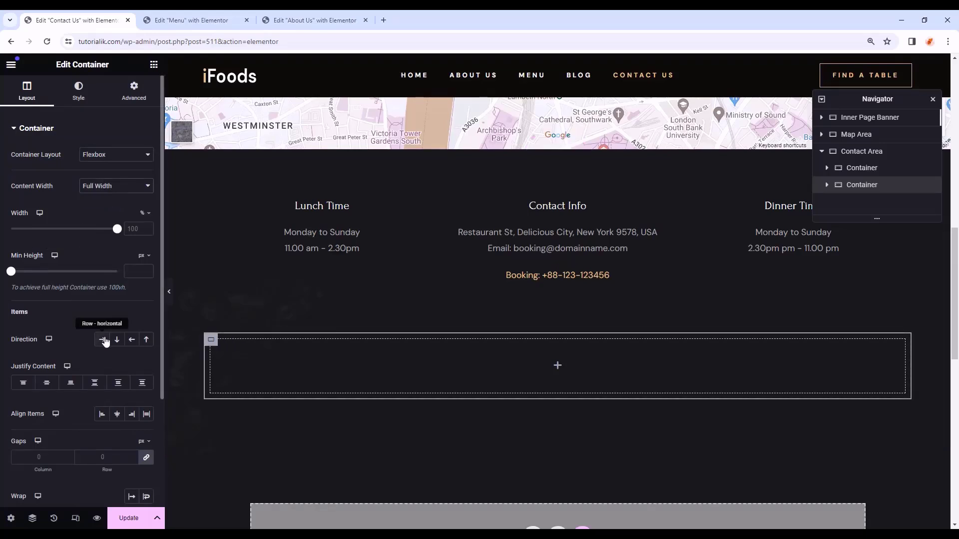
left_click(103, 340)
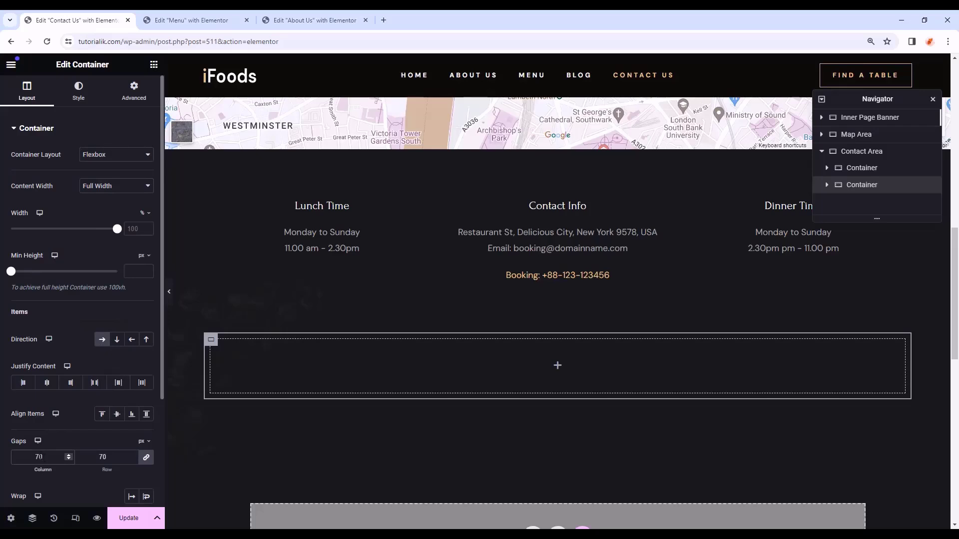
- Give the new container a dark Body Color background and 70 px padding all round
left_click(79, 90)
left_click(103, 178)
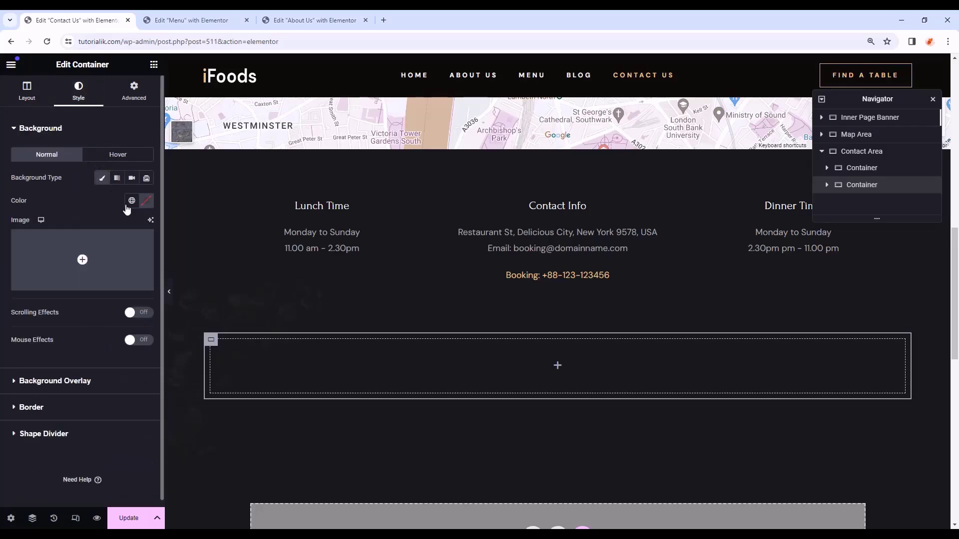
left_click(132, 201)
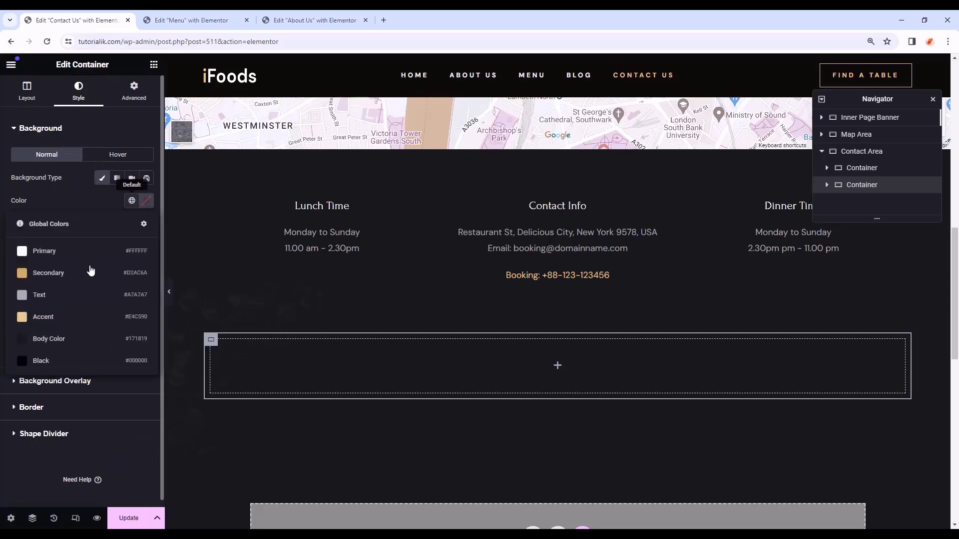
left_click(74, 336)
left_click(134, 91)
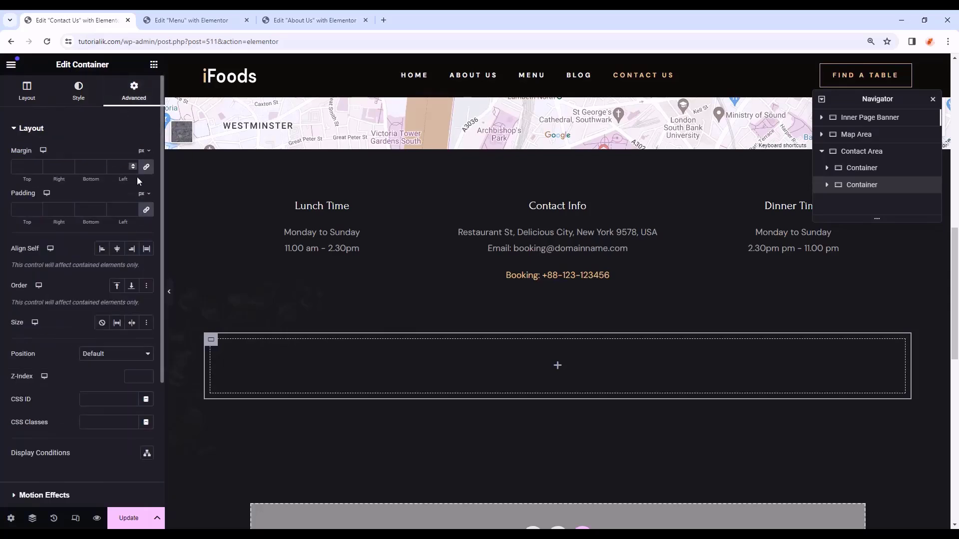
left_click(23, 209)
type("70")
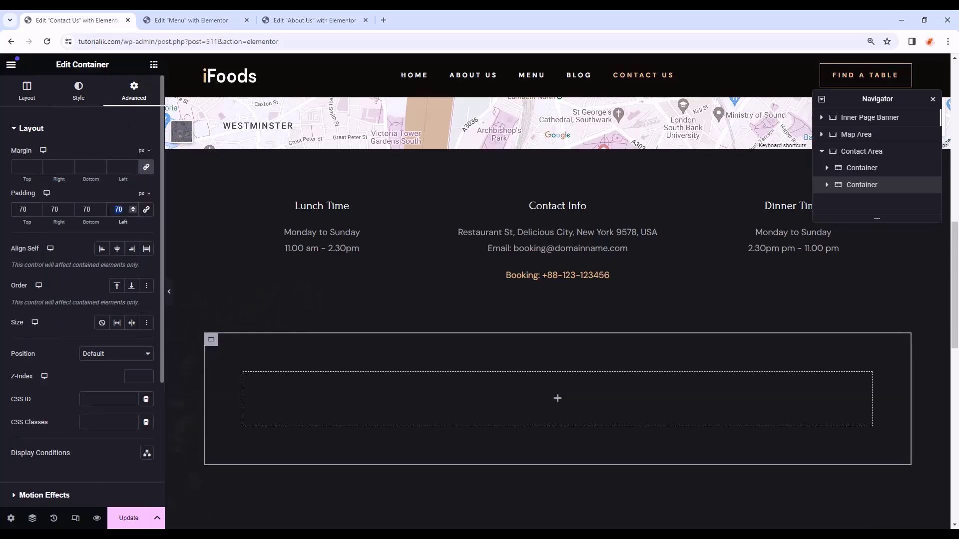
type("68")
left_click(153, 64)
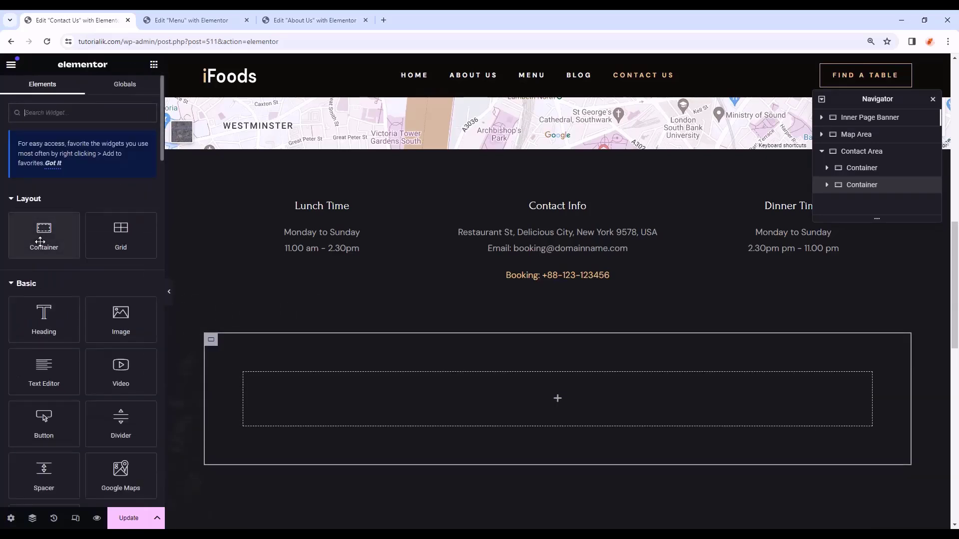
- Place an inner container inside the section and set its padding to 0
left_click_drag(44, 234, 514, 396)
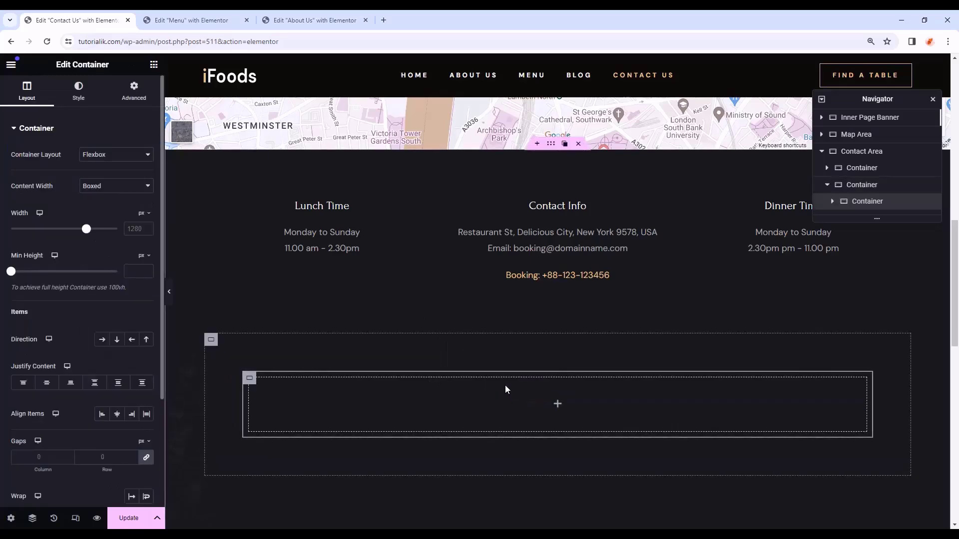
left_click(141, 108)
left_click(22, 167)
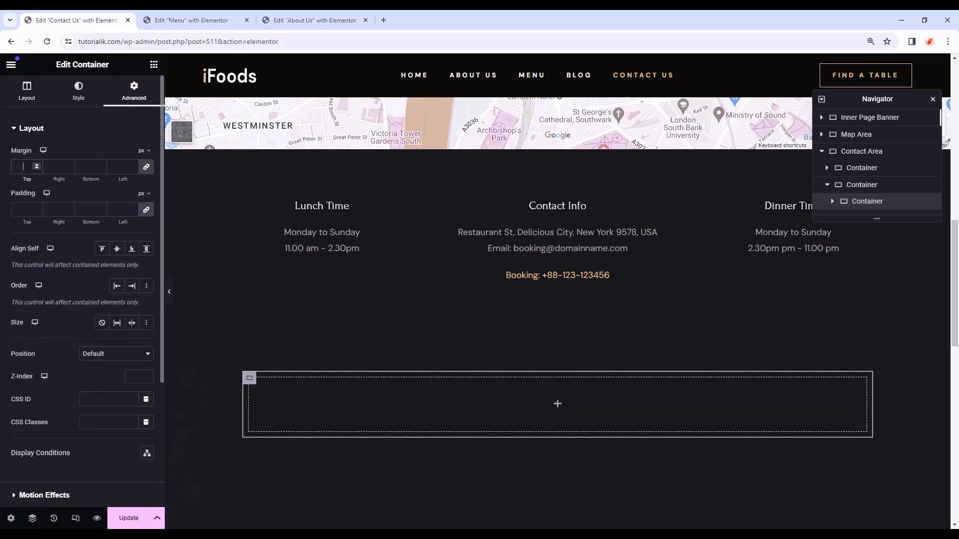
left_click(20, 211)
type("0")
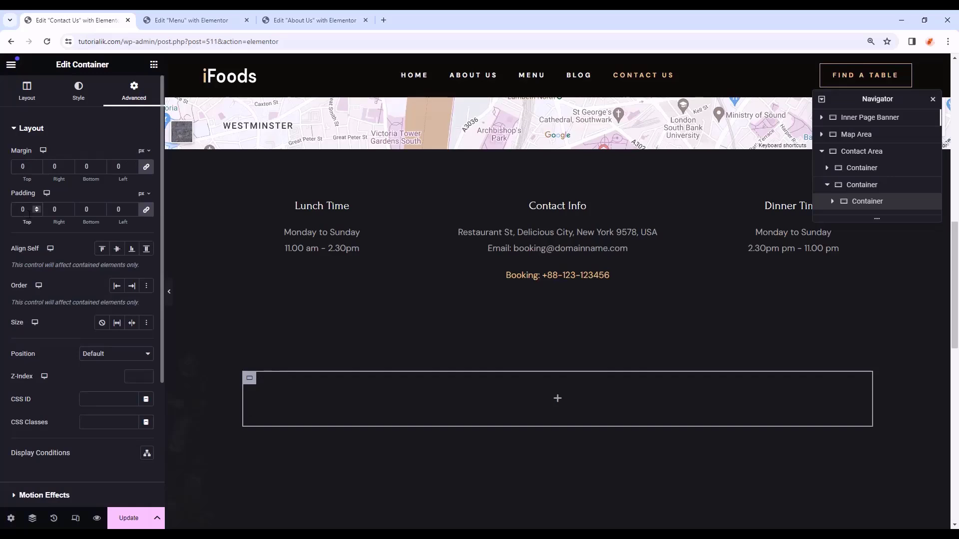
- Add a 'Send your message' heading coloured with the global Primary (white) colour
left_click(154, 64)
left_click_drag(62, 320, 576, 385)
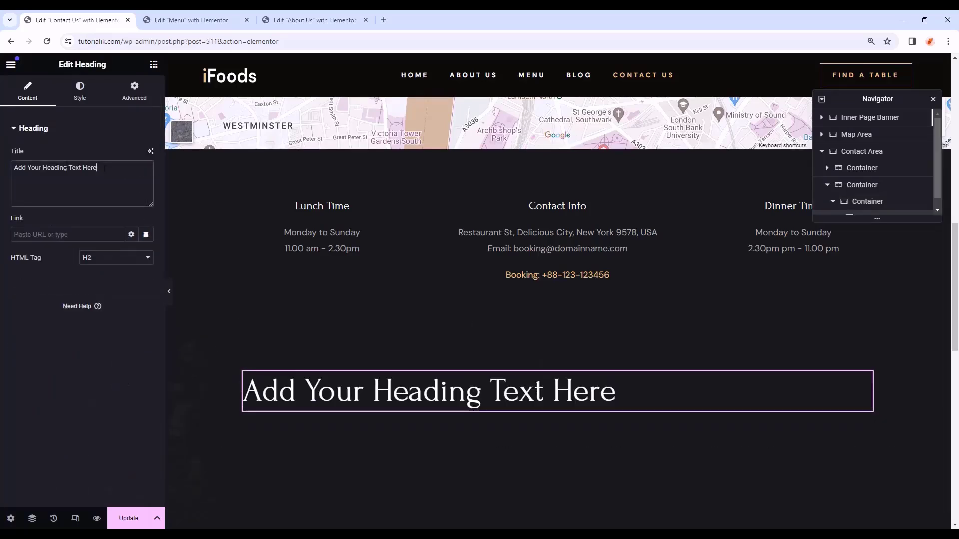
key("ctrl+a")
type("Send your message")
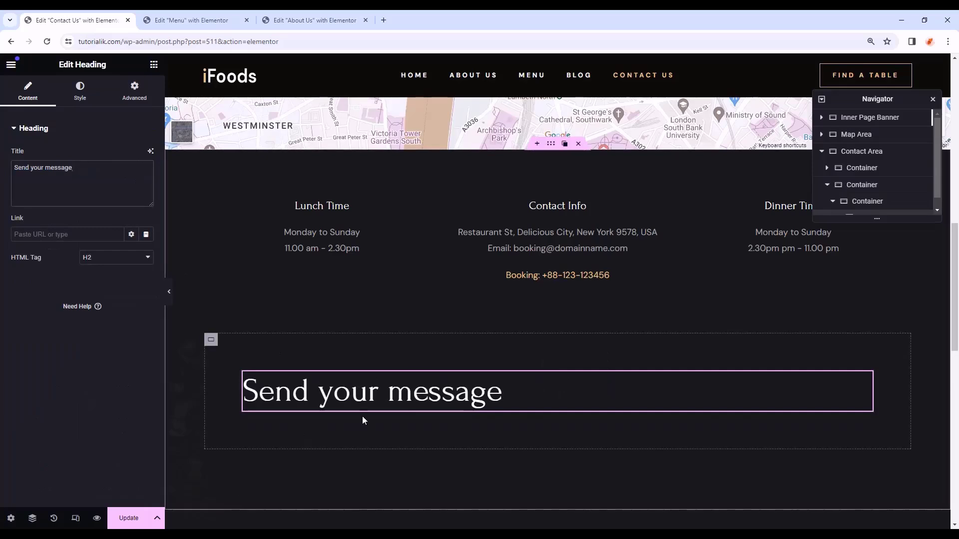
left_click(80, 92)
left_click(132, 178)
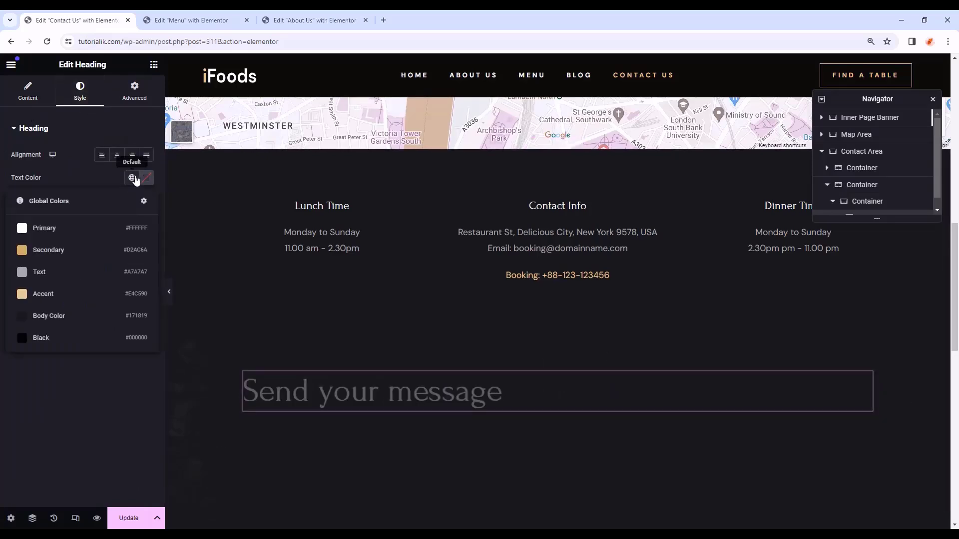
left_click(71, 227)
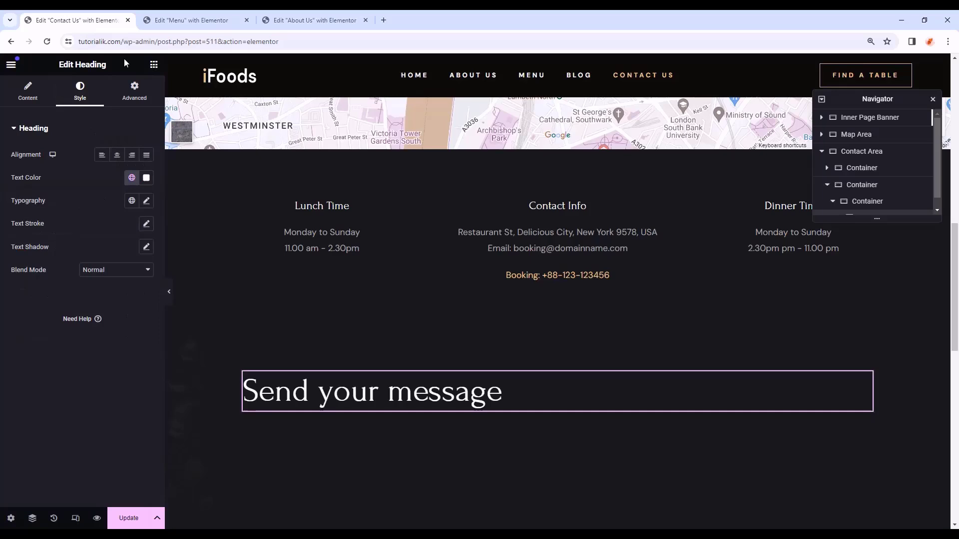
left_click(154, 64)
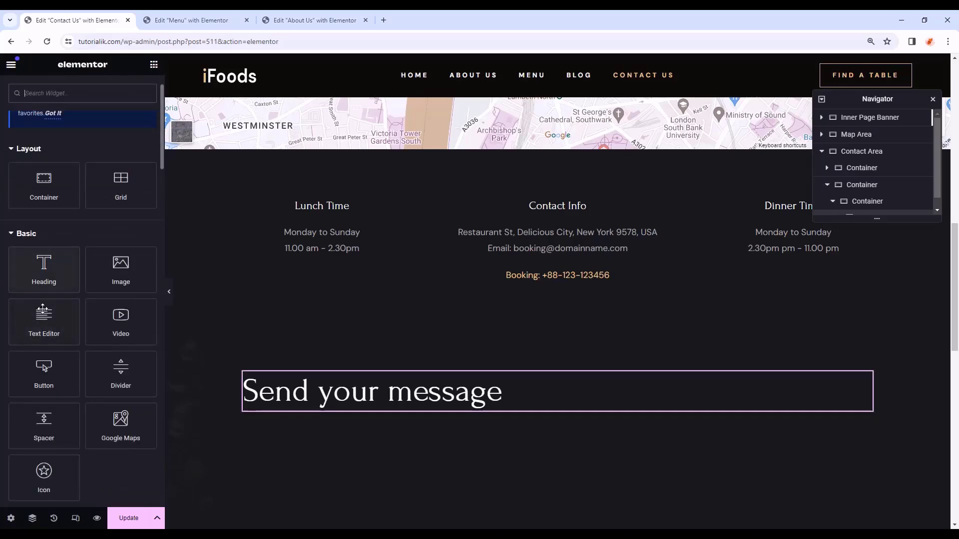
- Add a subtitle text block below the heading using the global Text colour and Text font
left_click_drag(44, 319, 433, 411)
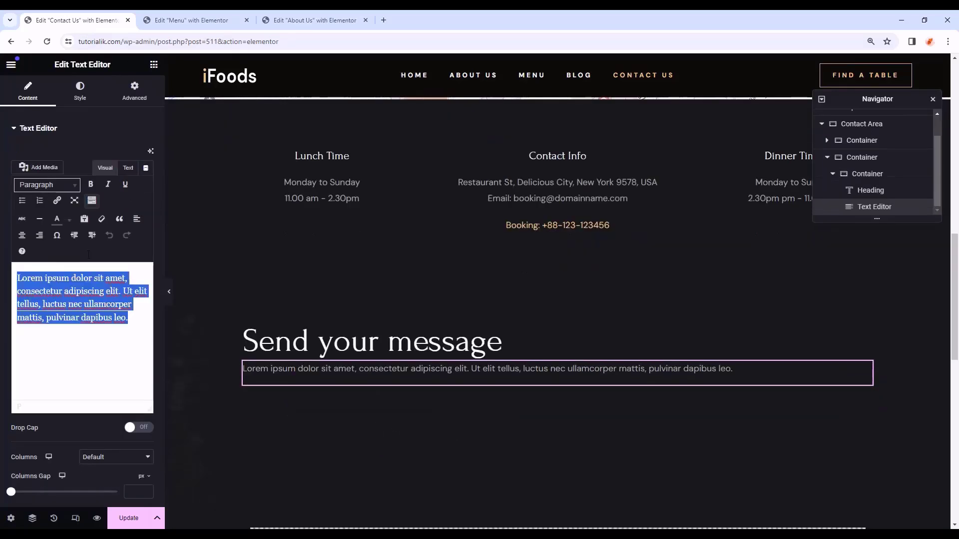
type("Have a question about the our service? We’re here to help, contact us today")
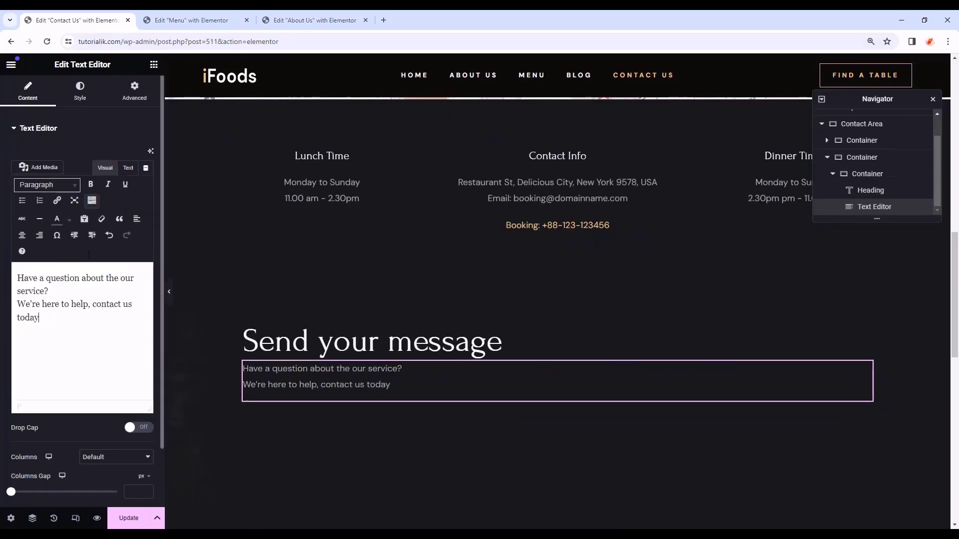
left_click(80, 91)
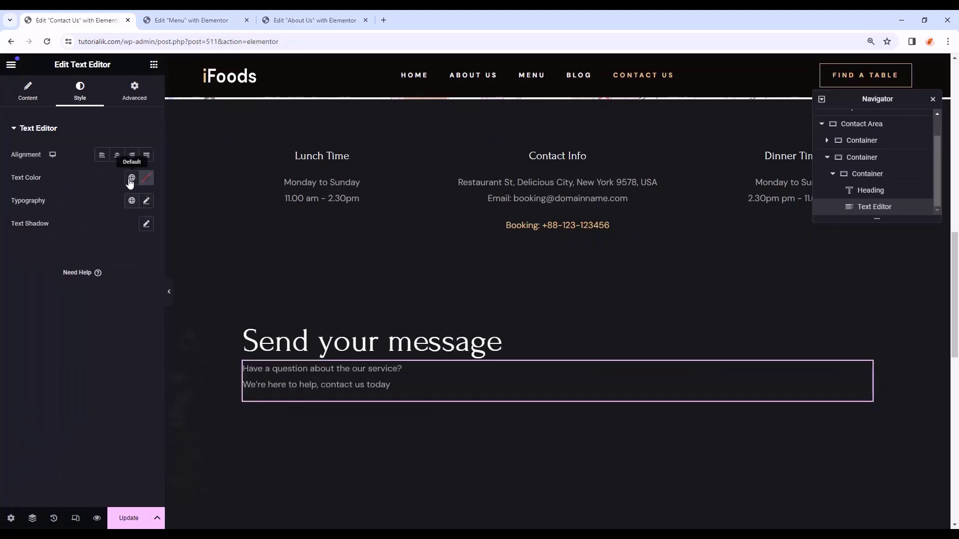
left_click(131, 178)
left_click(85, 278)
left_click(132, 200)
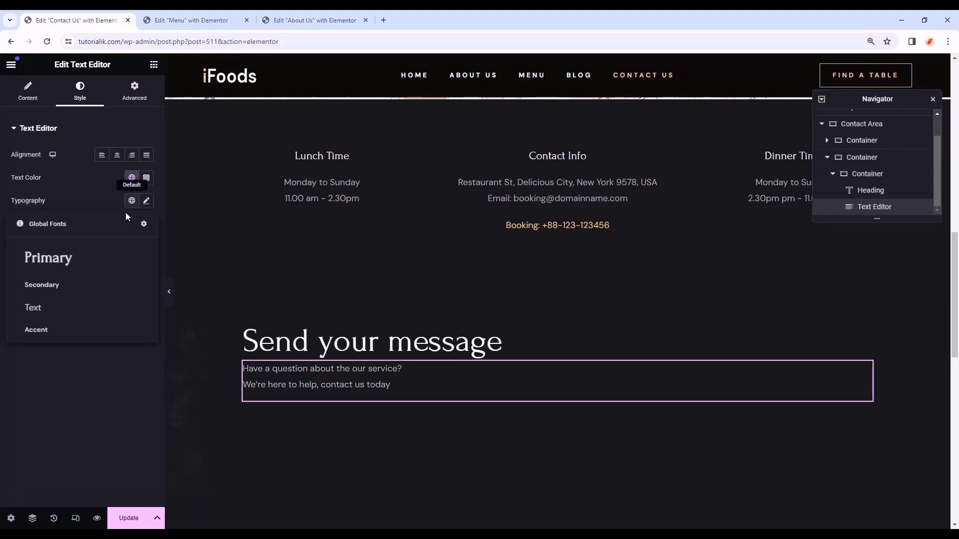
left_click(86, 310)
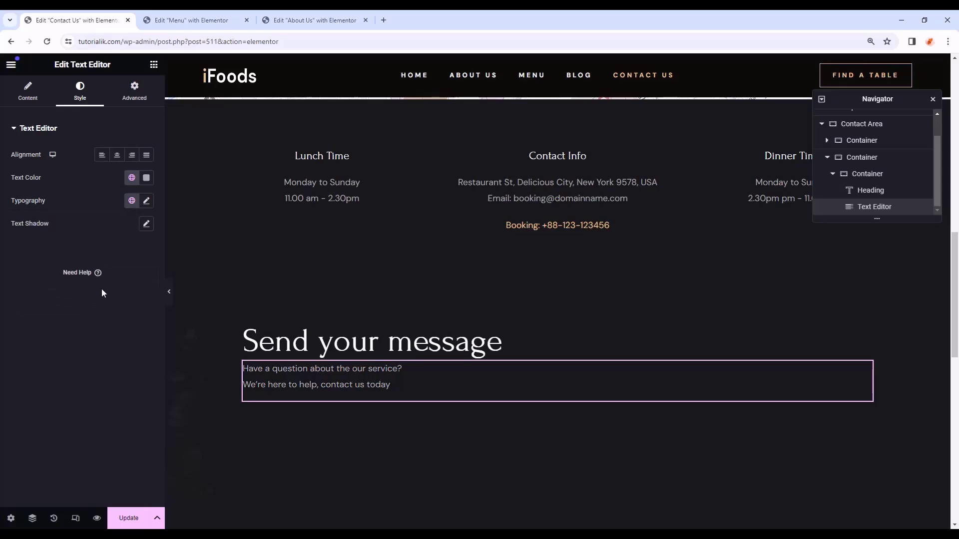
- Set a 10 px bottom margin on the heading and 50 px on the subtitle, then search widgets for 'form'
left_click(279, 342)
left_click(138, 94)
left_click(147, 166)
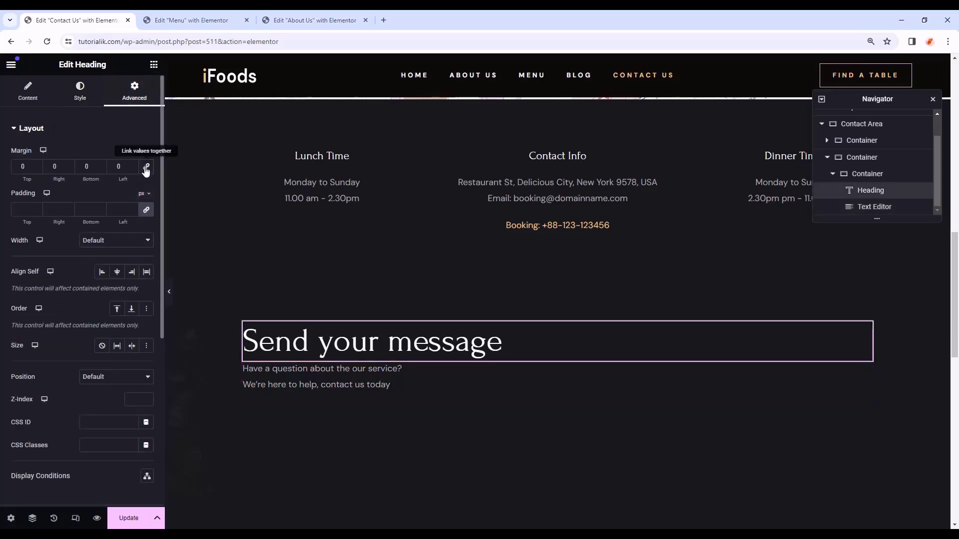
type("10")
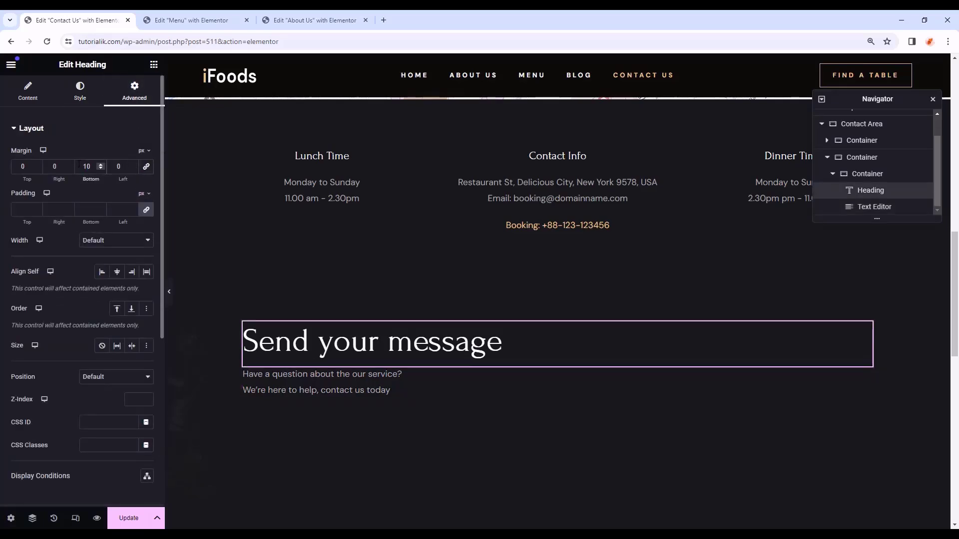
scroll(293, 351, "down", 1)
left_click(256, 318)
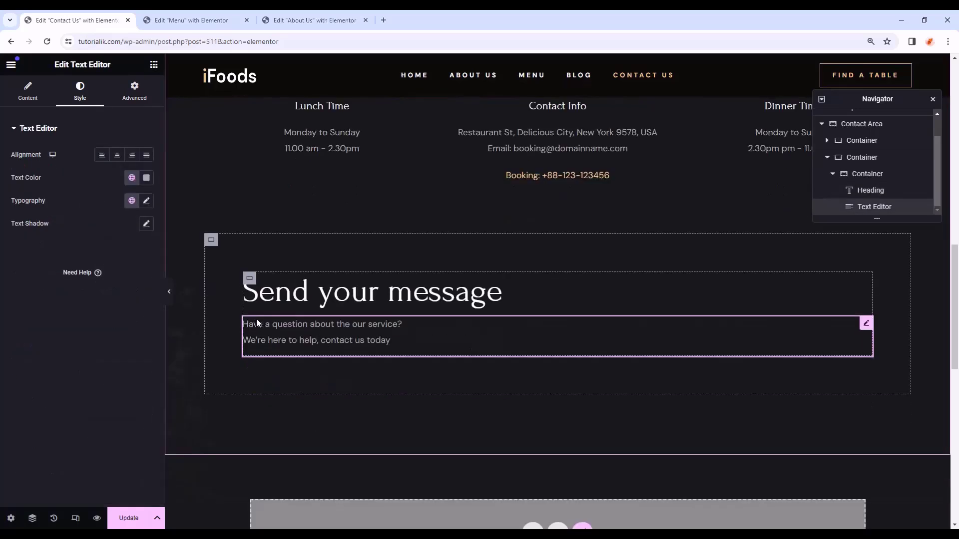
left_click(134, 91)
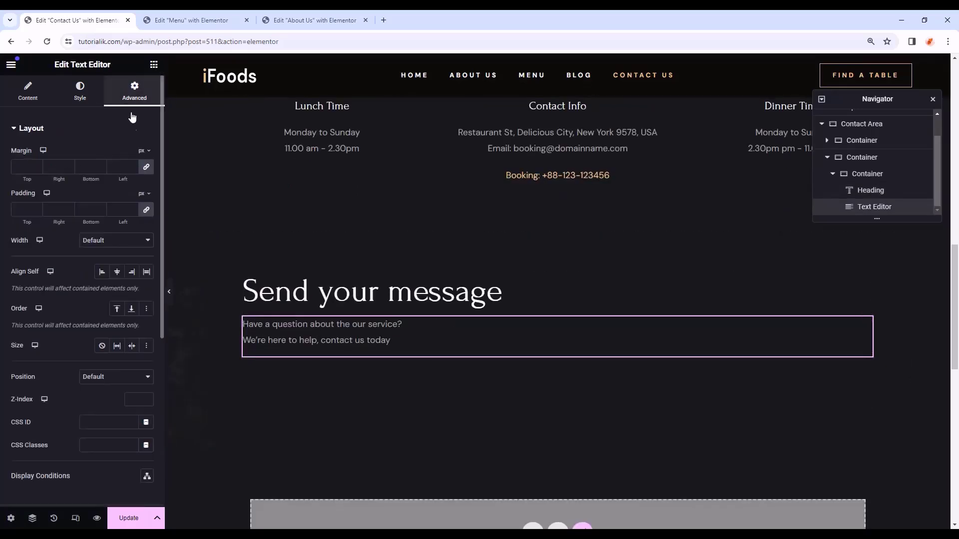
left_click(146, 169)
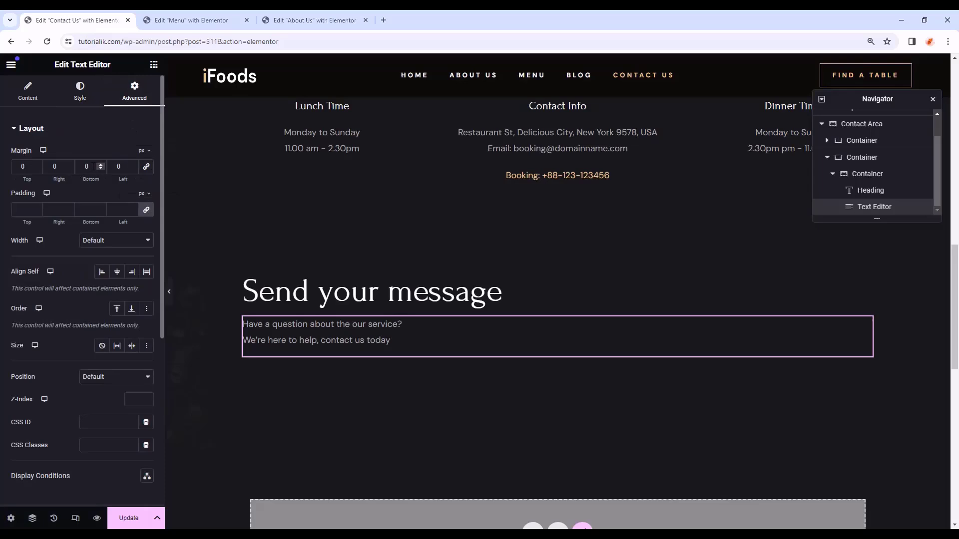
type("50")
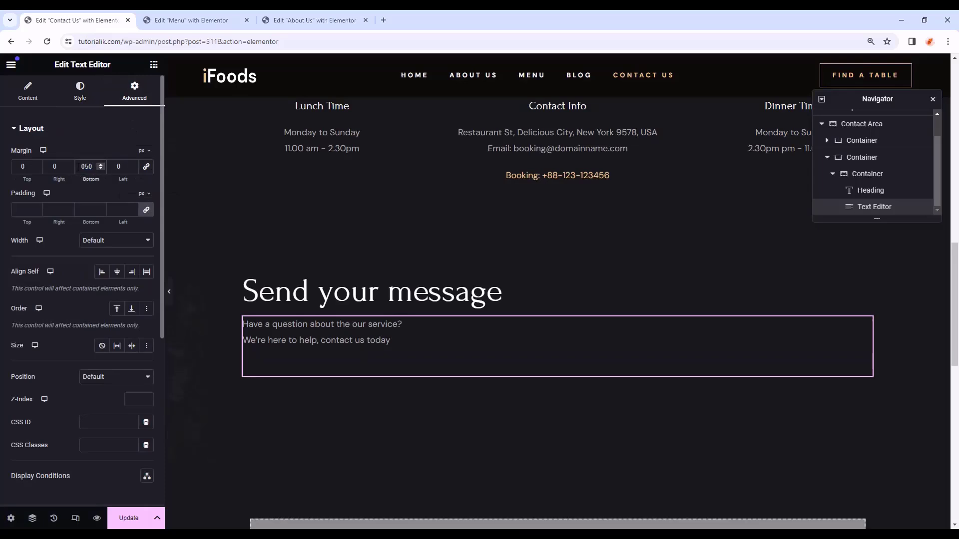
left_click(154, 64)
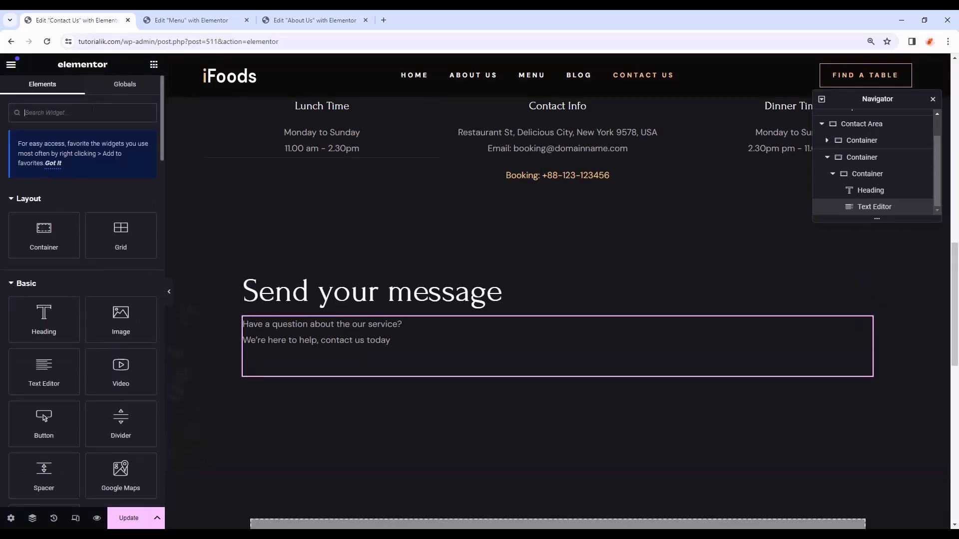
type("form")
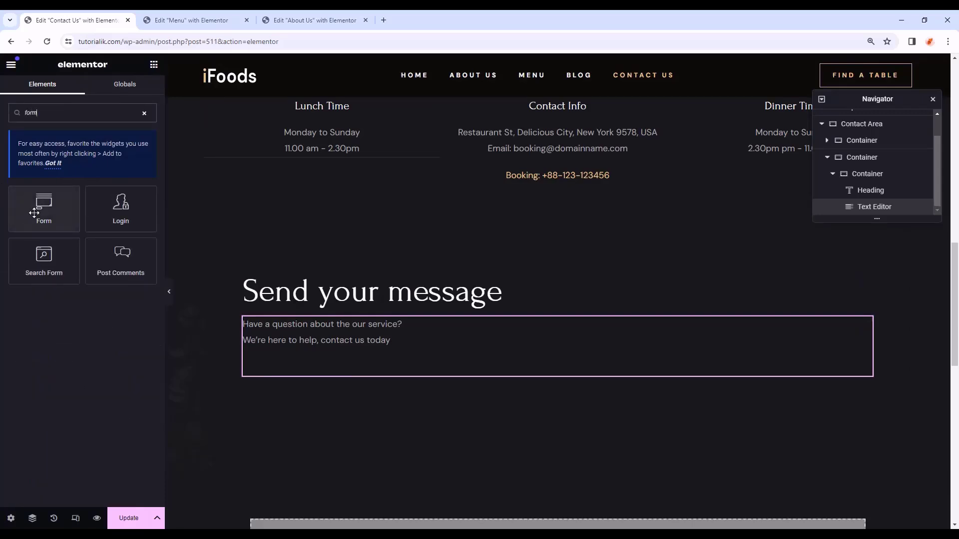
- Place a Form widget below the subtitle and check its Name, Email and Message fields
left_click_drag(34, 213, 332, 359)
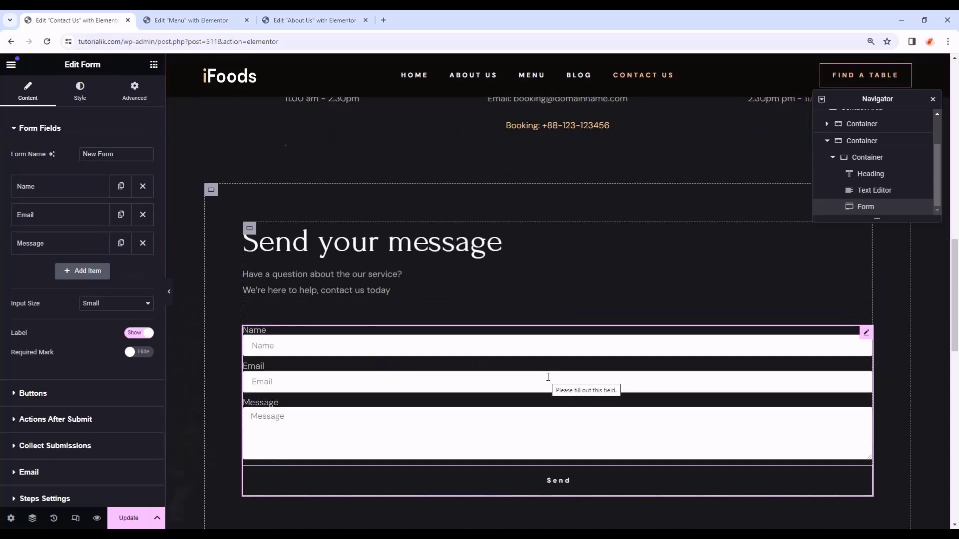
left_click(51, 189)
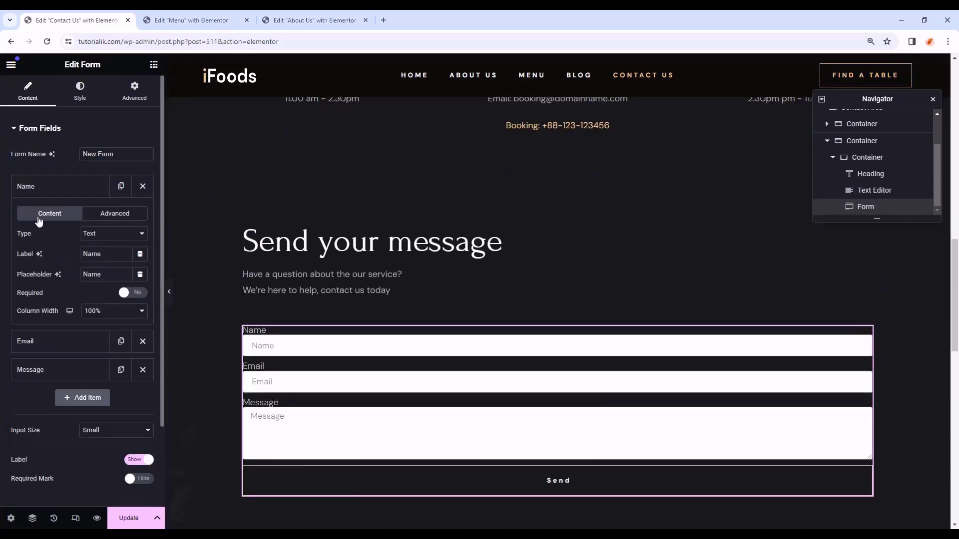
left_click(49, 190)
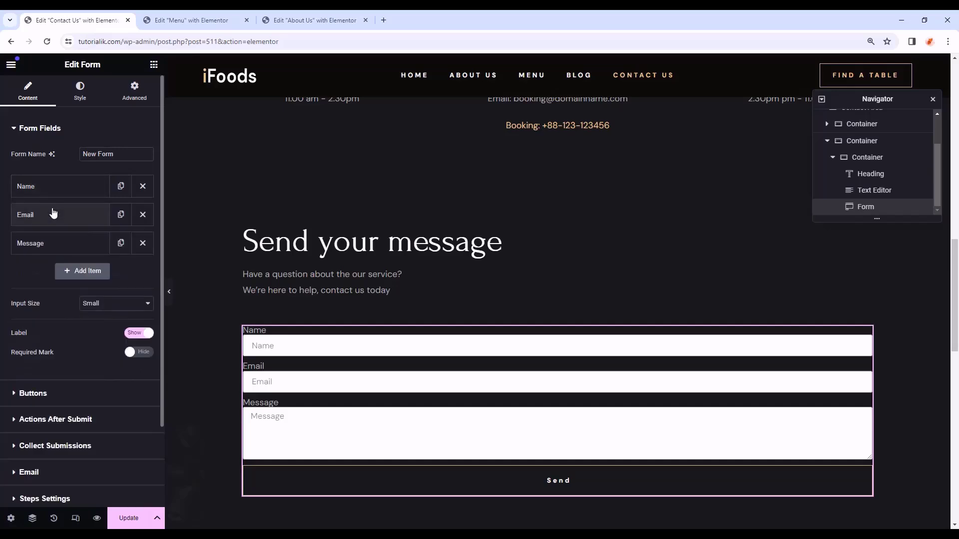
left_click(54, 212)
left_click(55, 215)
left_click(62, 243)
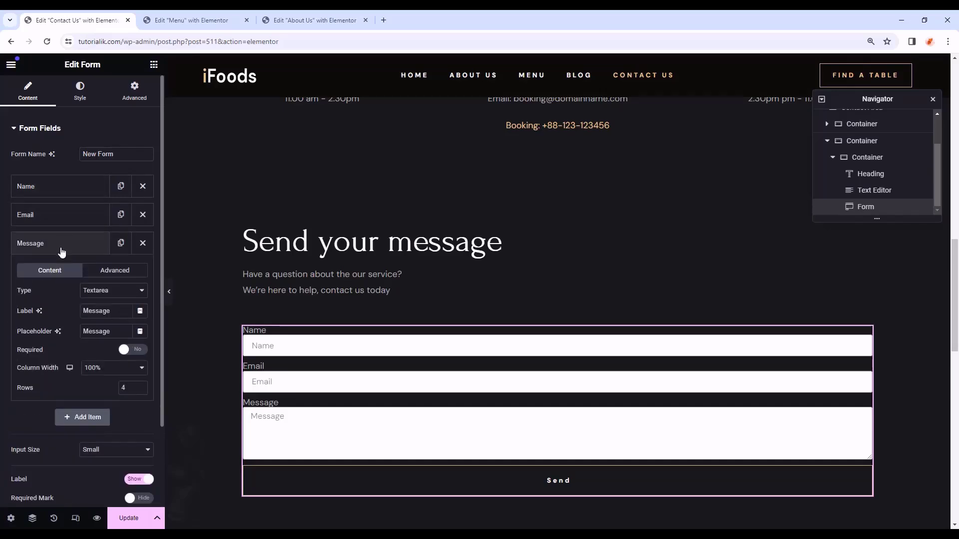
left_click(62, 250)
scroll(30, 295, "down", 2)
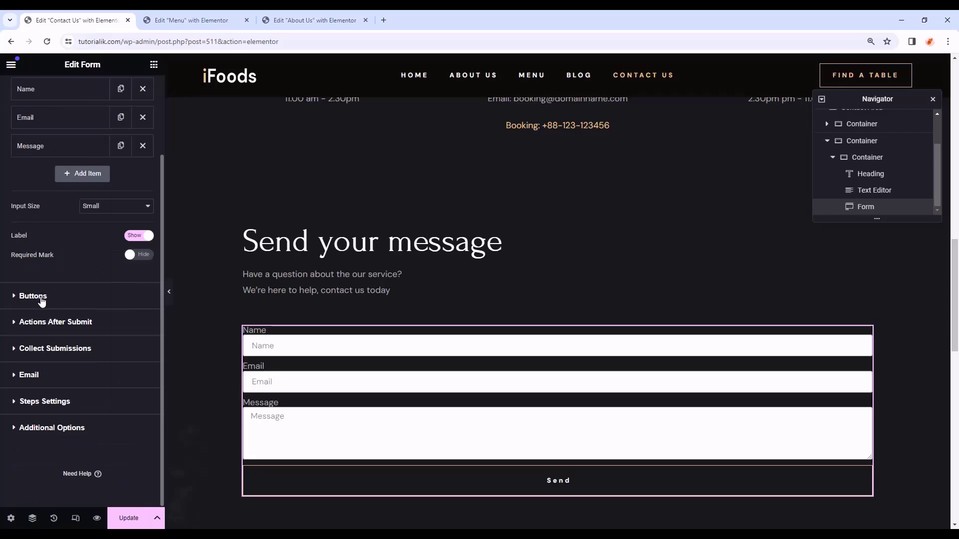
scroll(77, 316, "up", 1)
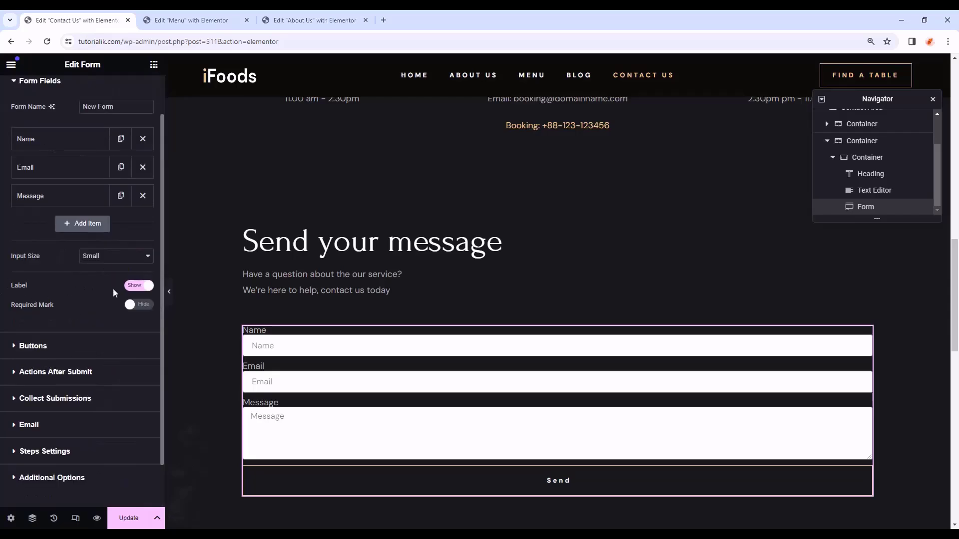
- Hide the form's field labels and change the submit button text to 'SEND YOUR MESSAGE'
left_click(140, 290)
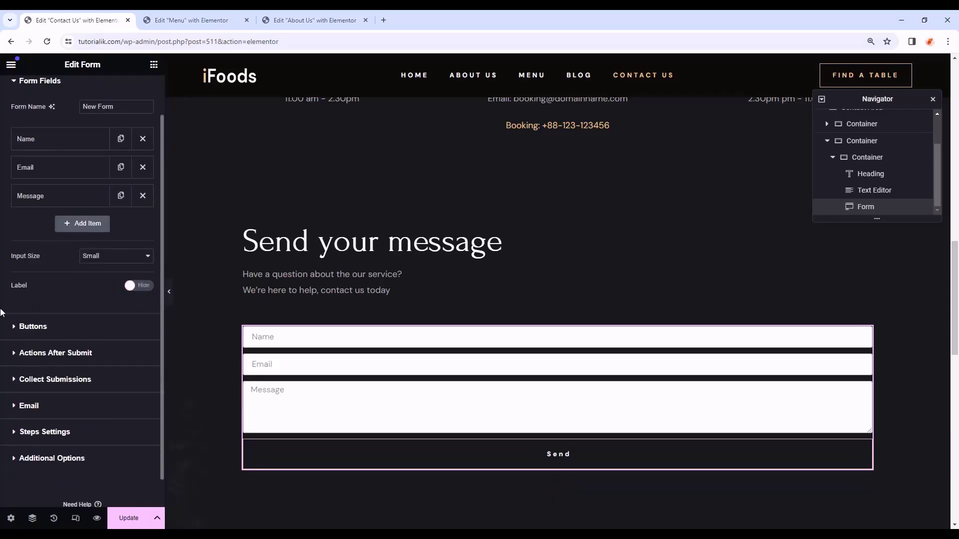
left_click(56, 328)
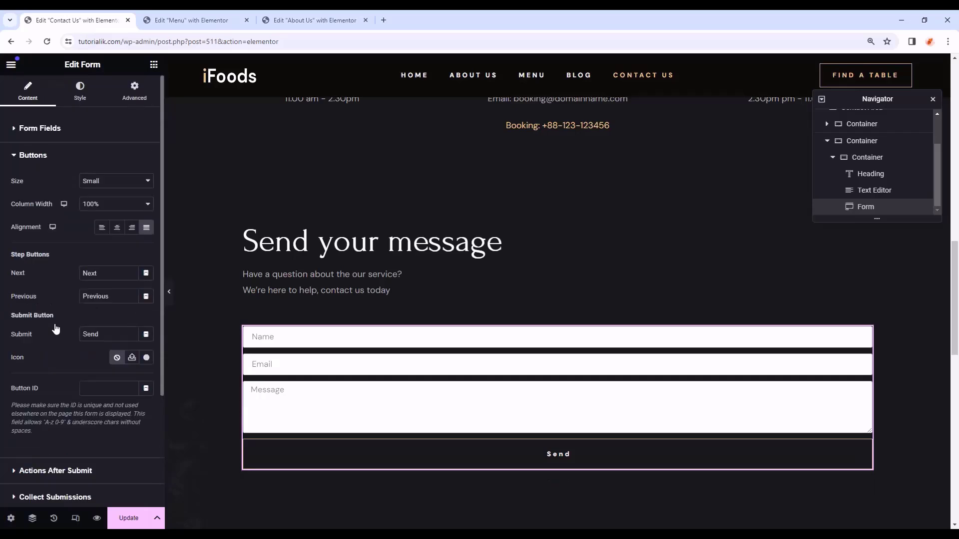
left_click(45, 331)
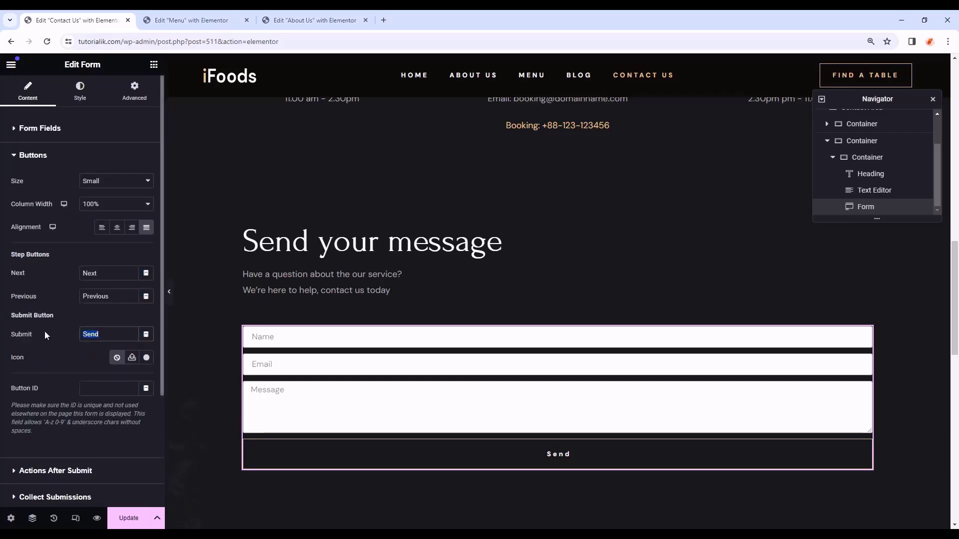
type("SEND YOUR MESSAGE")
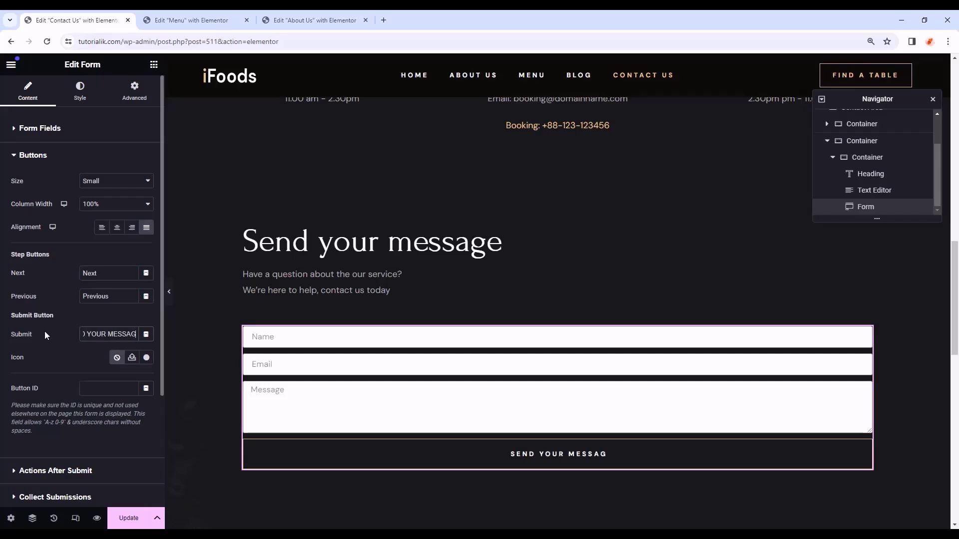
left_click(67, 129)
left_click(78, 96)
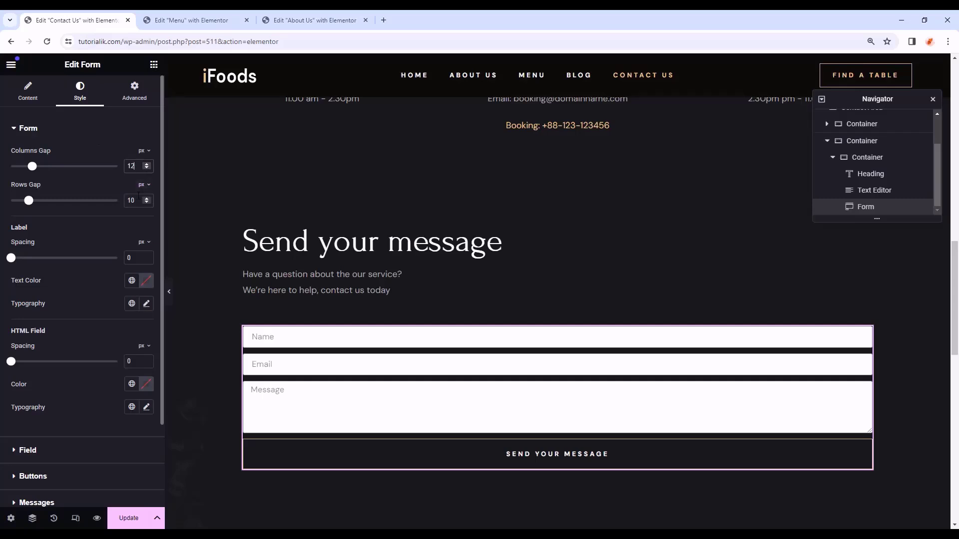
- Set a 20 px rows gap and give labels and HTML field the global Text colour and font
type("20")
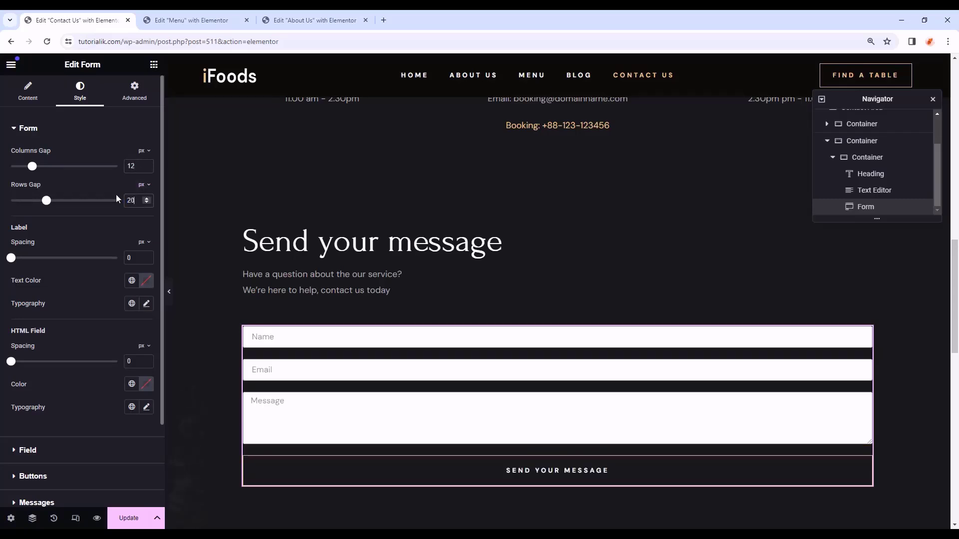
left_click(128, 283)
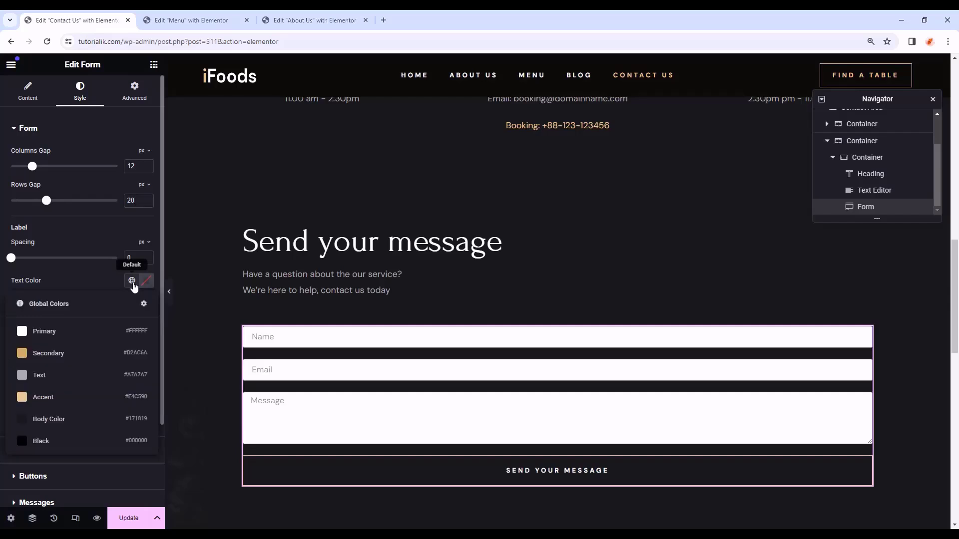
left_click(103, 378)
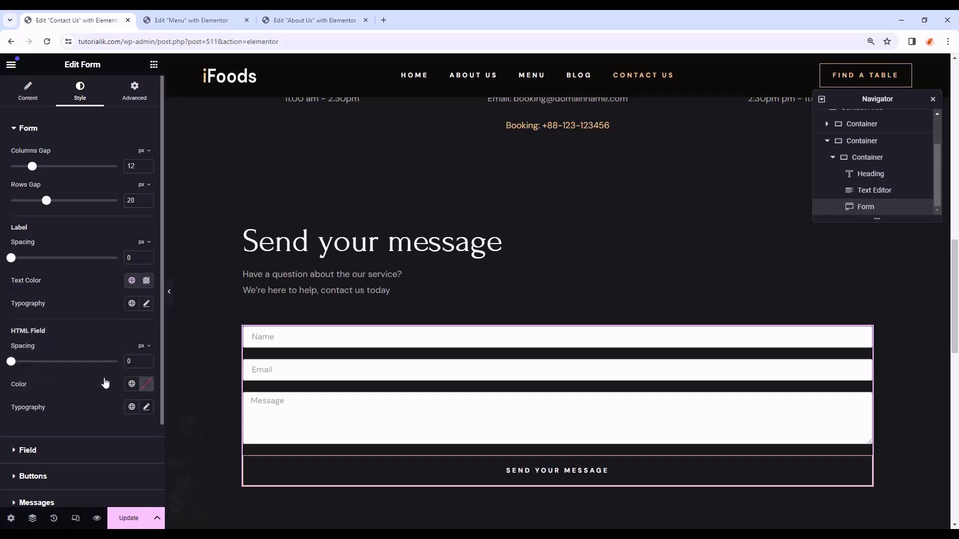
left_click(132, 305)
left_click(111, 408)
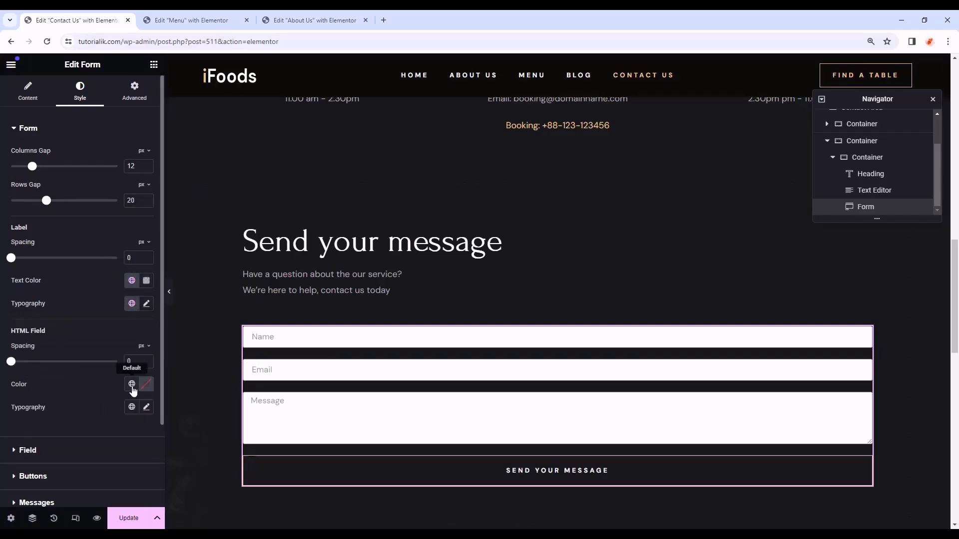
left_click(128, 388)
left_click(76, 296)
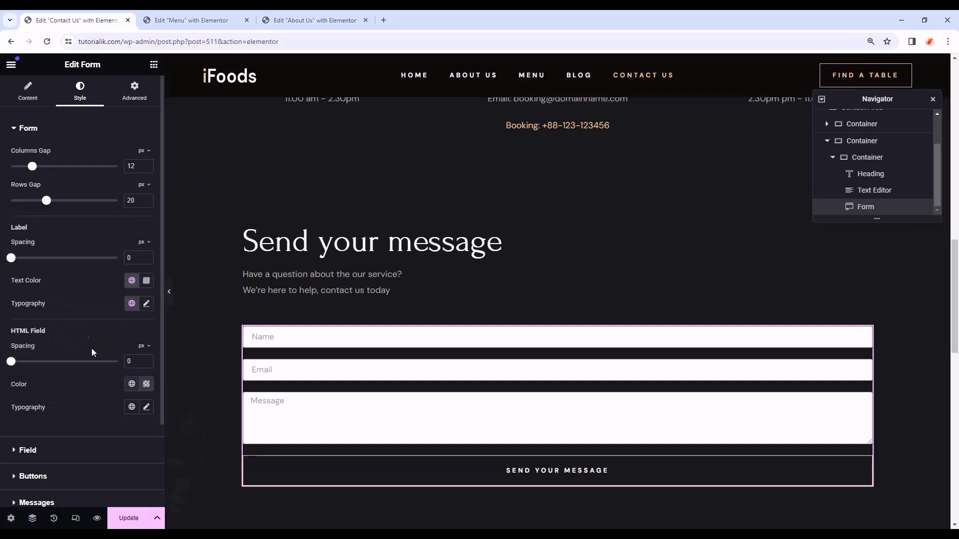
left_click(132, 407)
left_click(79, 364)
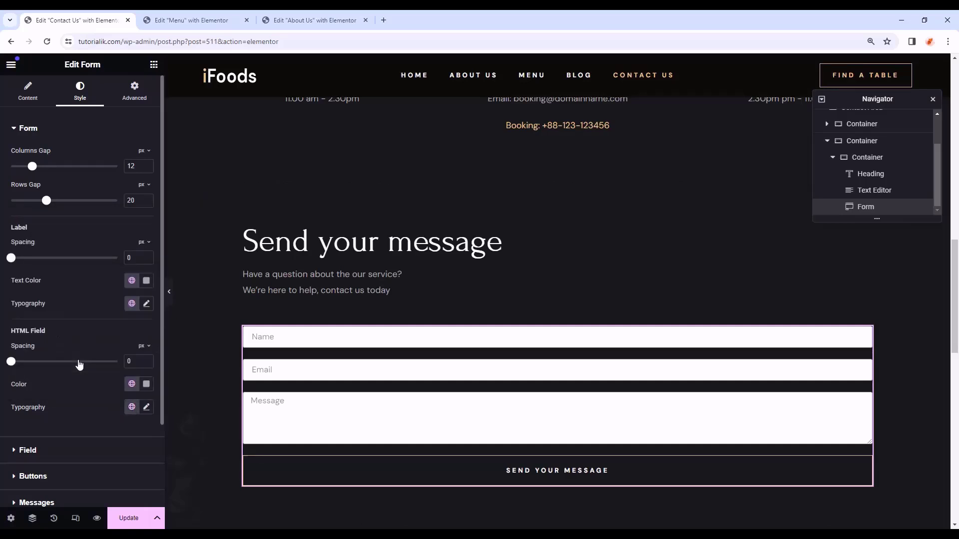
- Style the input fields with Primary text colour, Secondary font and Body Color background
scroll(76, 399, "down", 2)
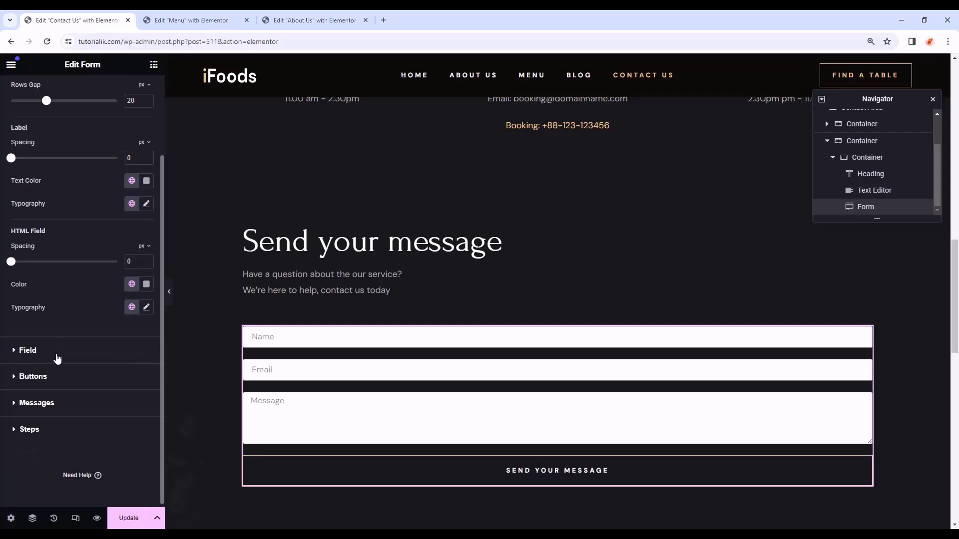
left_click(58, 357)
left_click(132, 180)
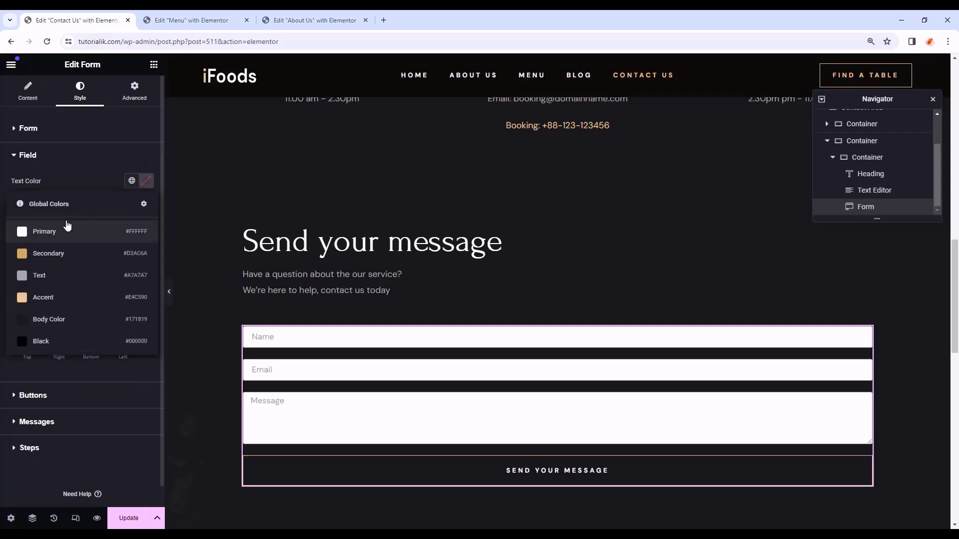
left_click(64, 229)
left_click(132, 204)
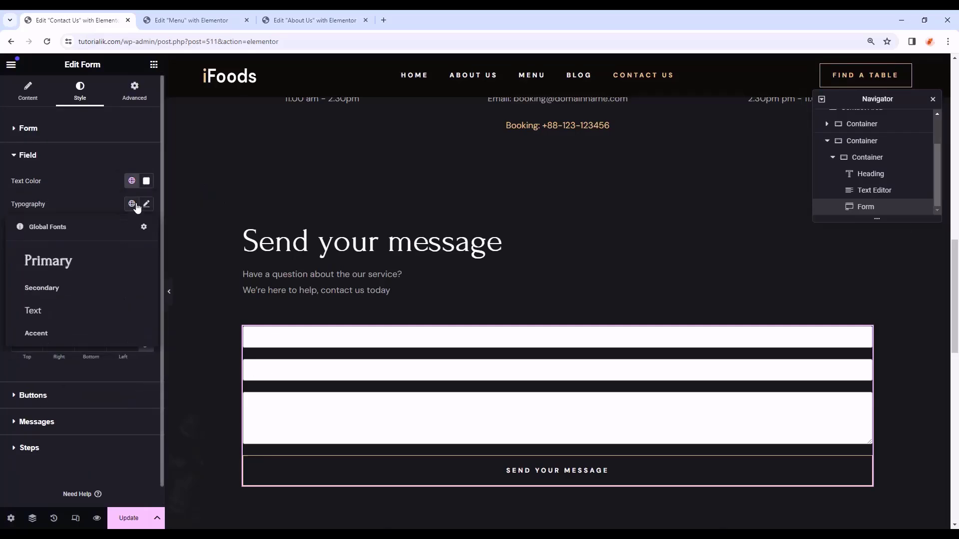
left_click(61, 294)
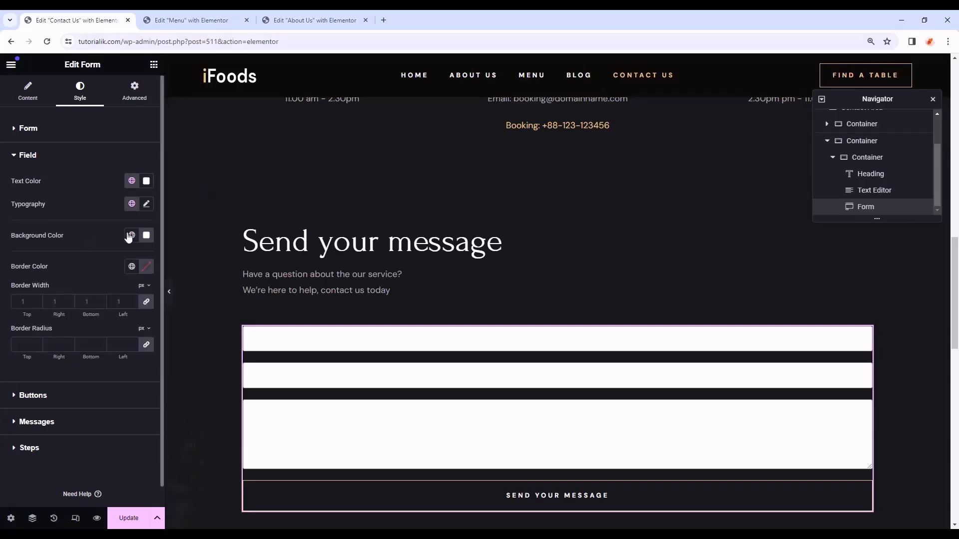
left_click(132, 238)
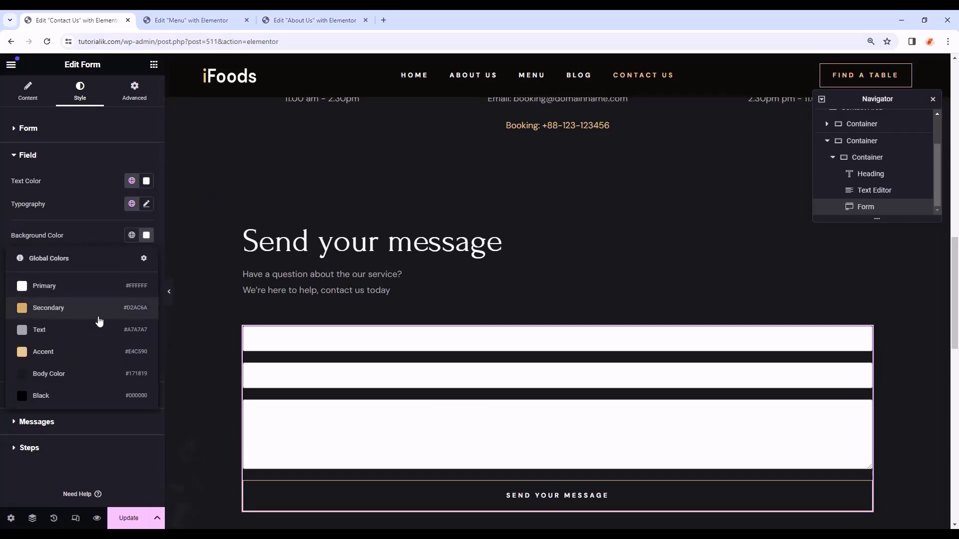
left_click(89, 373)
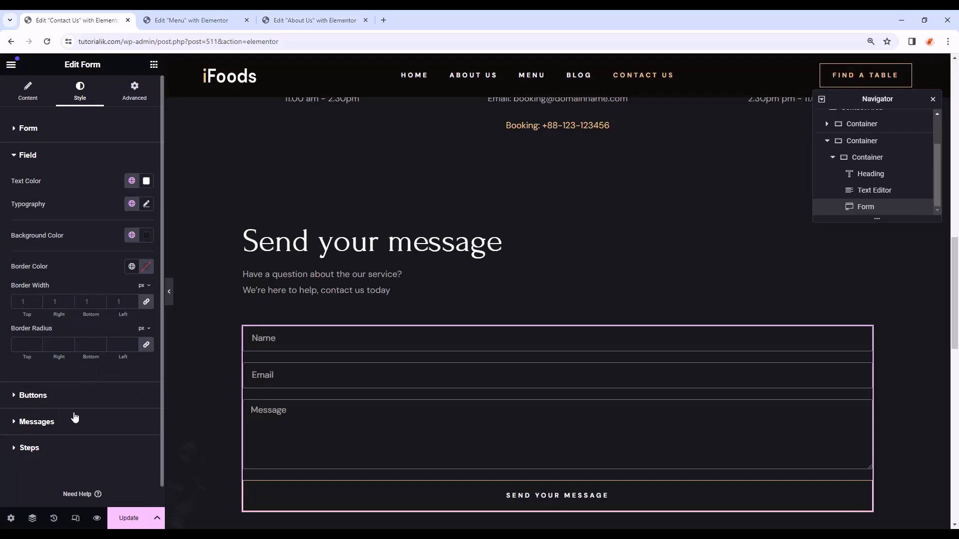
- Give the submit button the tan Accent background and black text
left_click(82, 396)
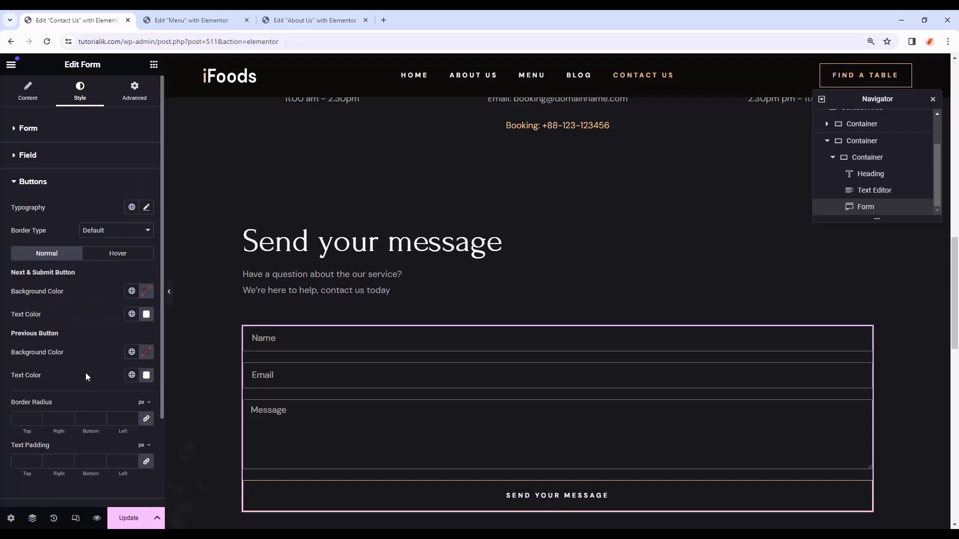
left_click(132, 291)
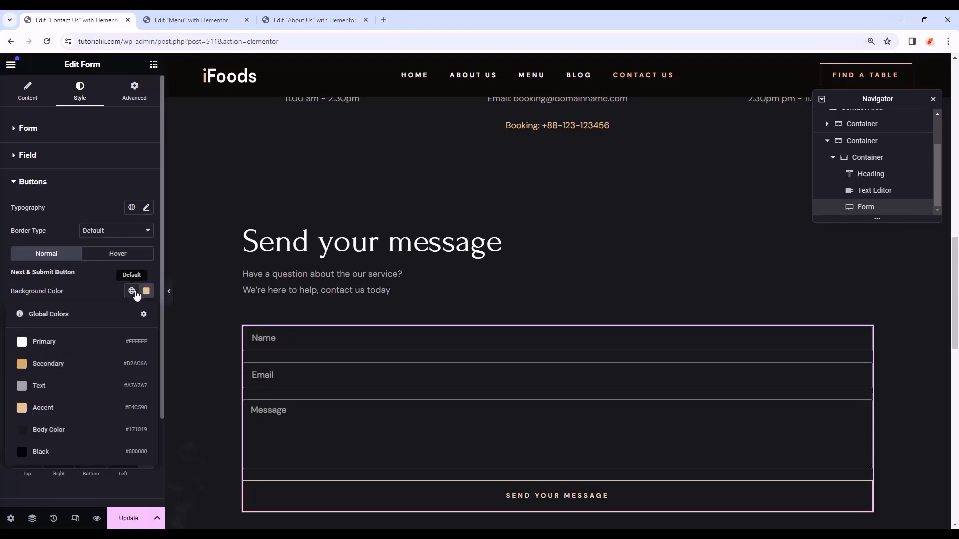
left_click(90, 407)
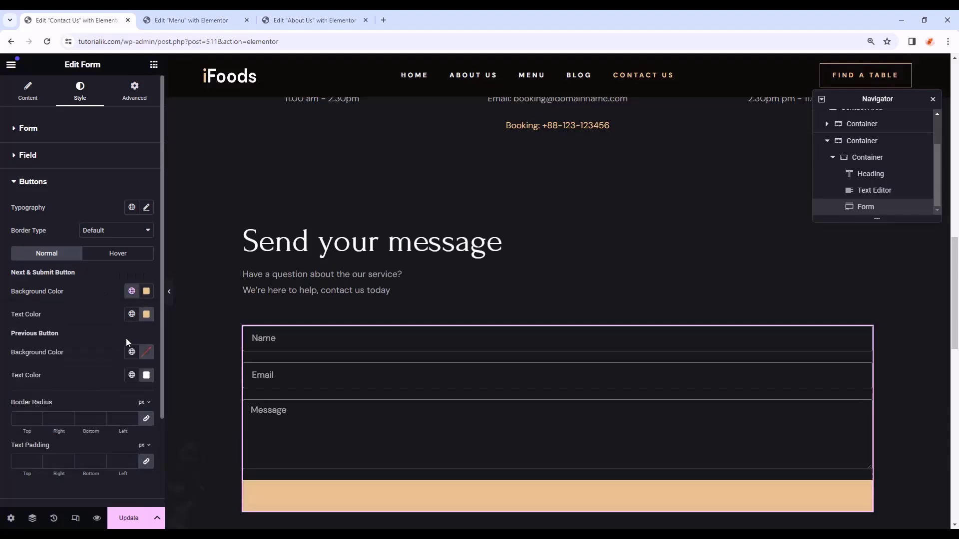
left_click(132, 314)
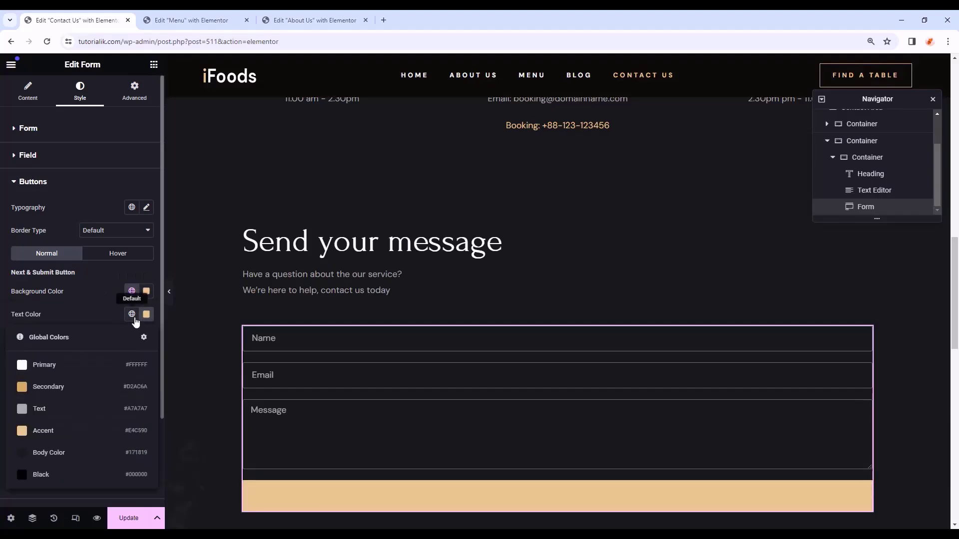
left_click(77, 472)
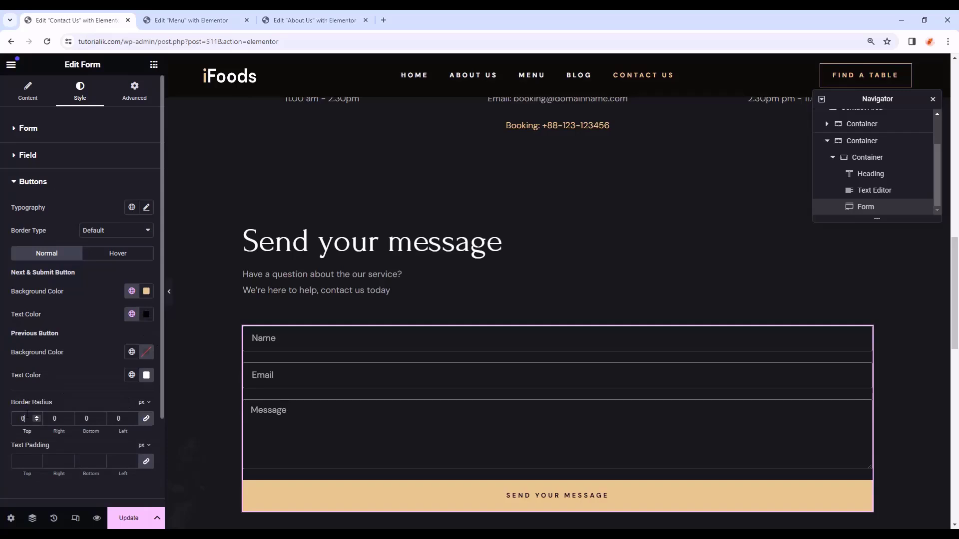
- Set form messages to the Text global font and success messages to white Primary
scroll(65, 390, "down", 3)
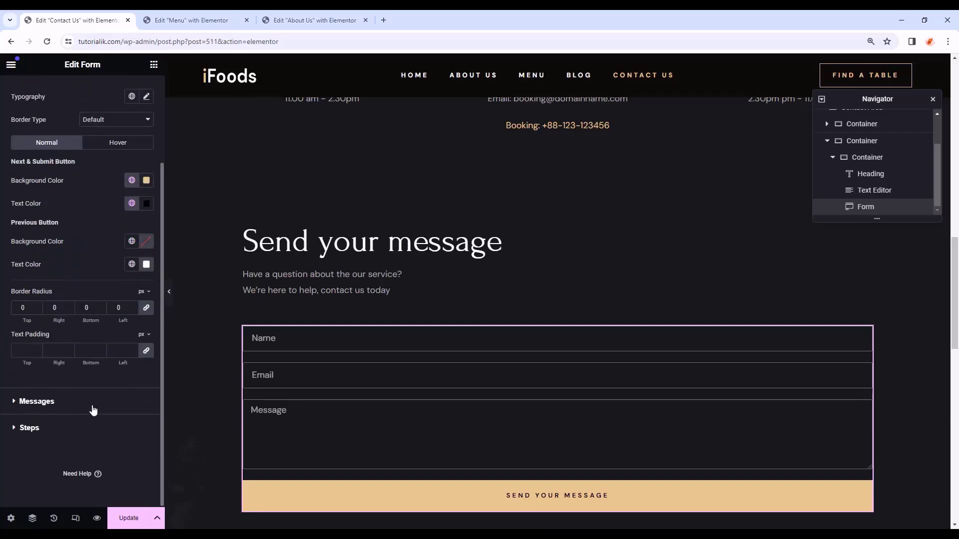
left_click(93, 401)
left_click(132, 234)
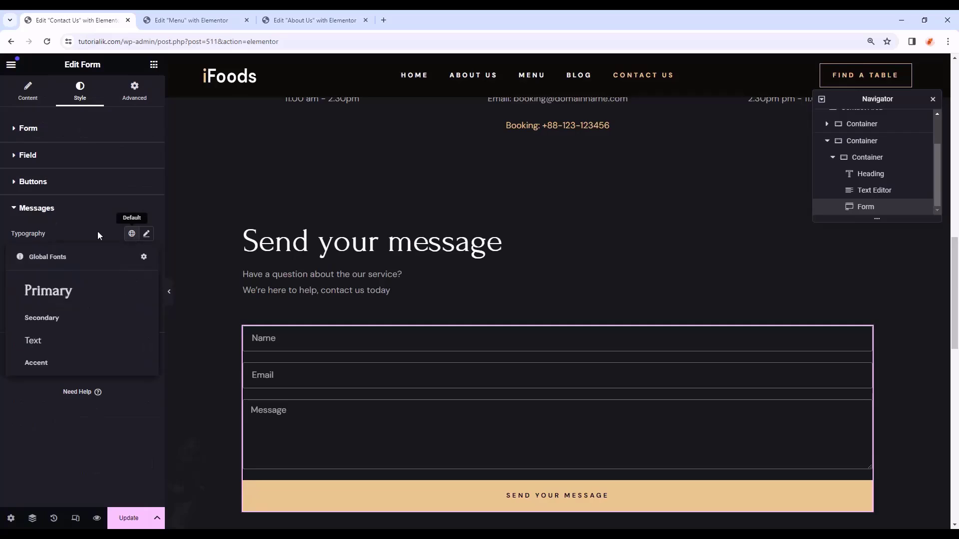
left_click(50, 343)
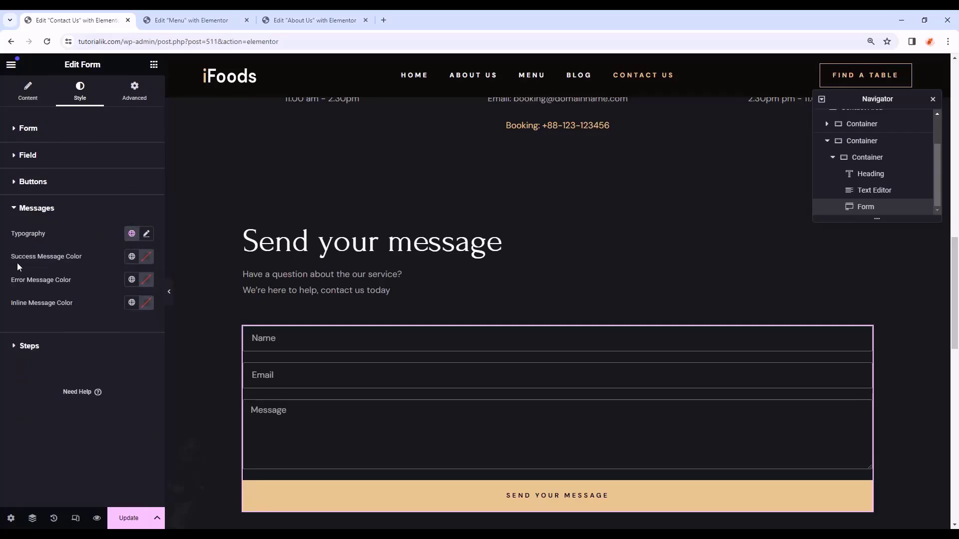
left_click(132, 256)
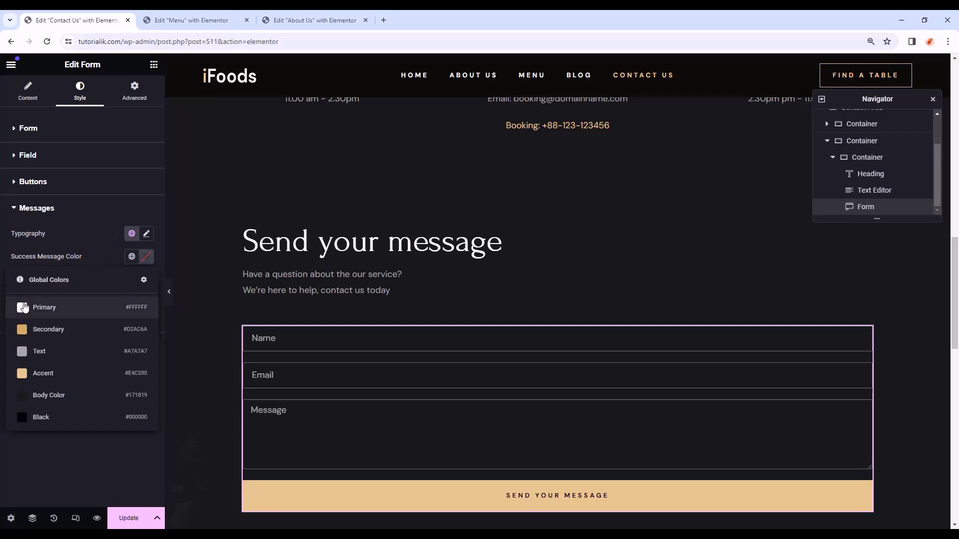
left_click(26, 304)
scroll(349, 300, "down", 2)
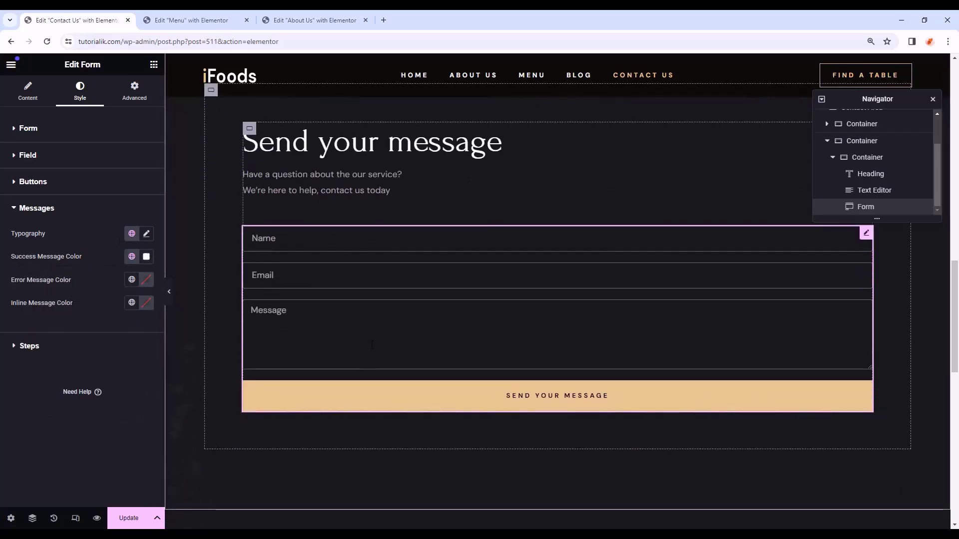
scroll(355, 225, "up", 1)
left_click(250, 179)
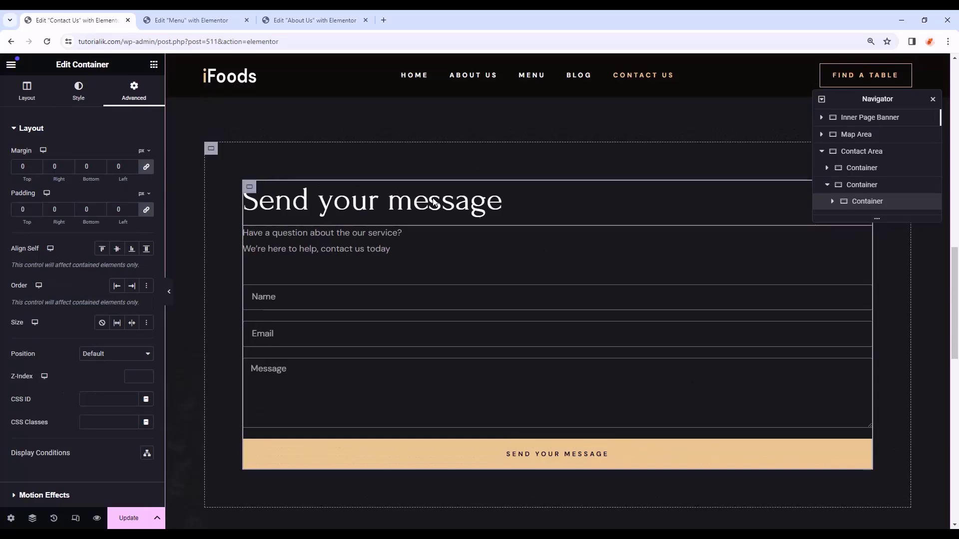
- Add a Boxed container beside the form with a 231 minimum height
right_click(867, 201)
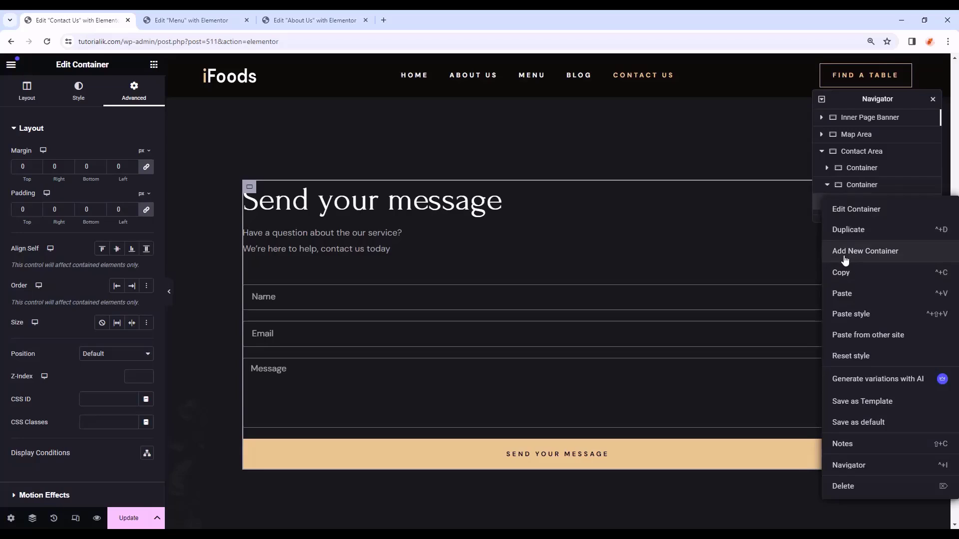
left_click(911, 261)
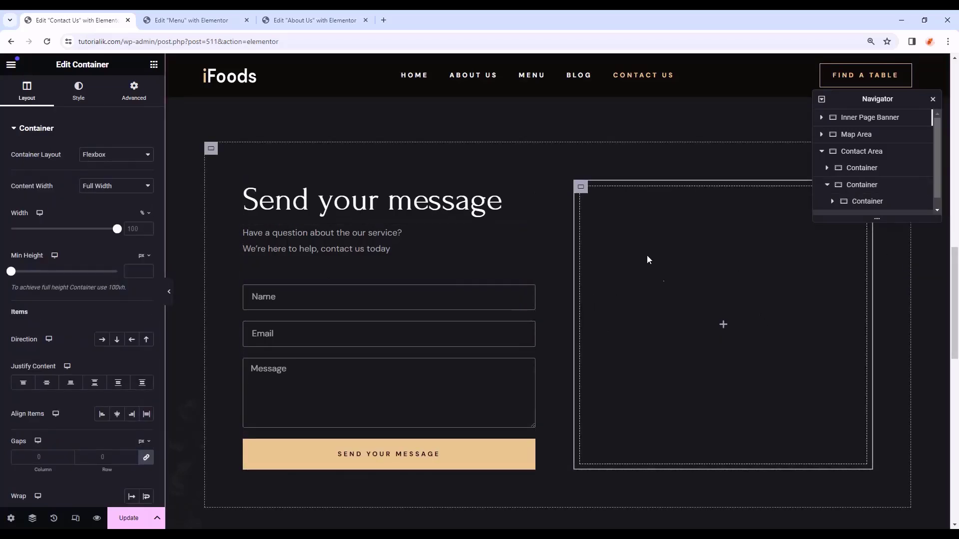
mouse_move(582, 194)
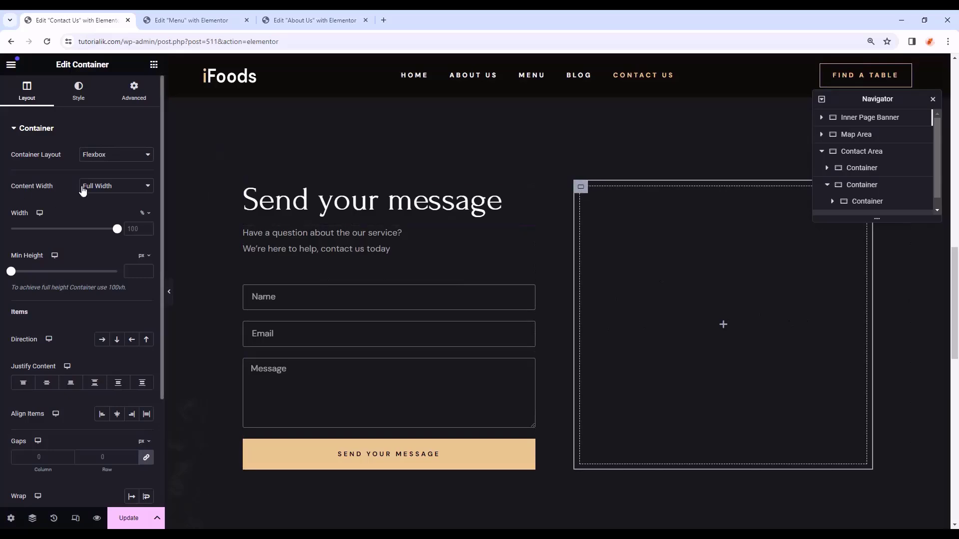
left_click(86, 188)
left_click(116, 199)
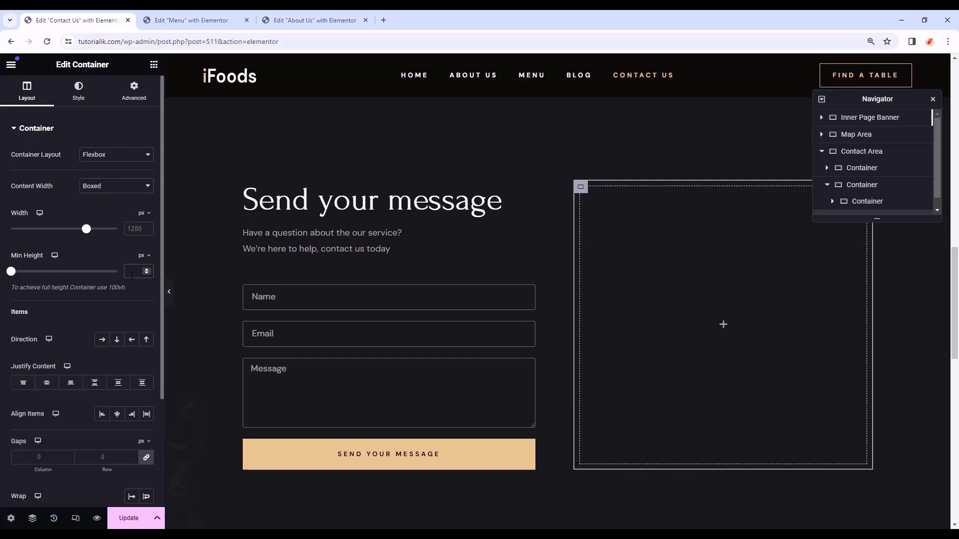
left_click(131, 276)
type("231")
left_click(133, 97)
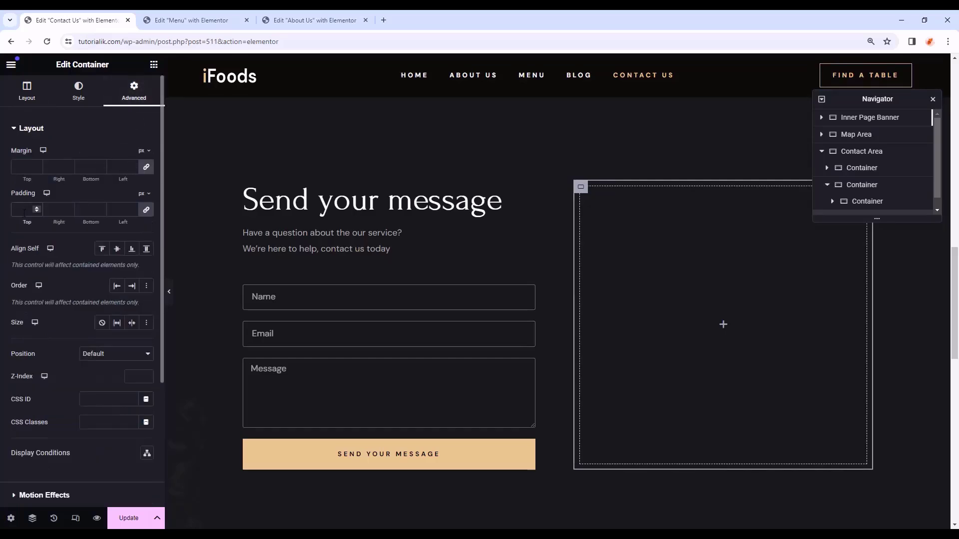
- Place an Image widget in the new column showing the restaurant interior photo, then preview
left_click(154, 65)
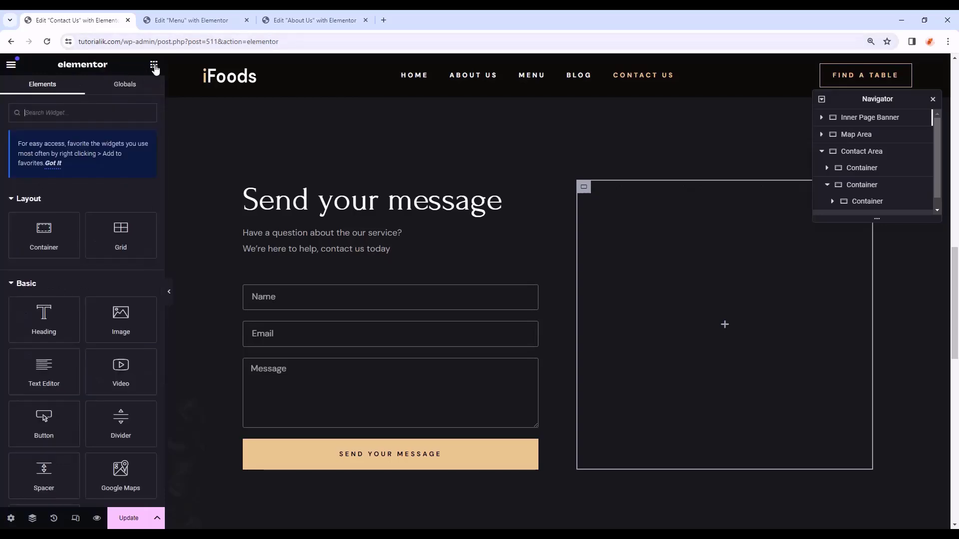
scroll(58, 350, "down", 1)
left_click_drag(117, 263, 708, 337)
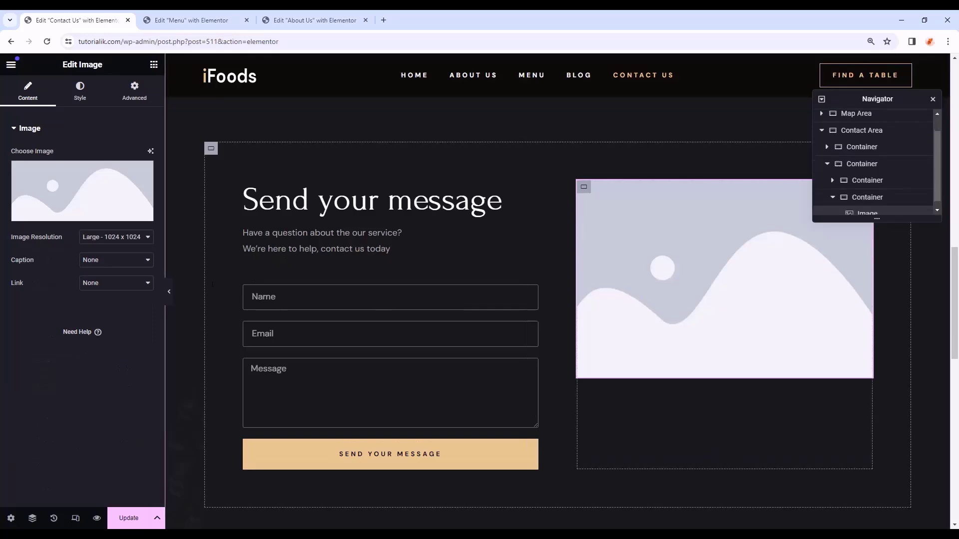
left_click(75, 215)
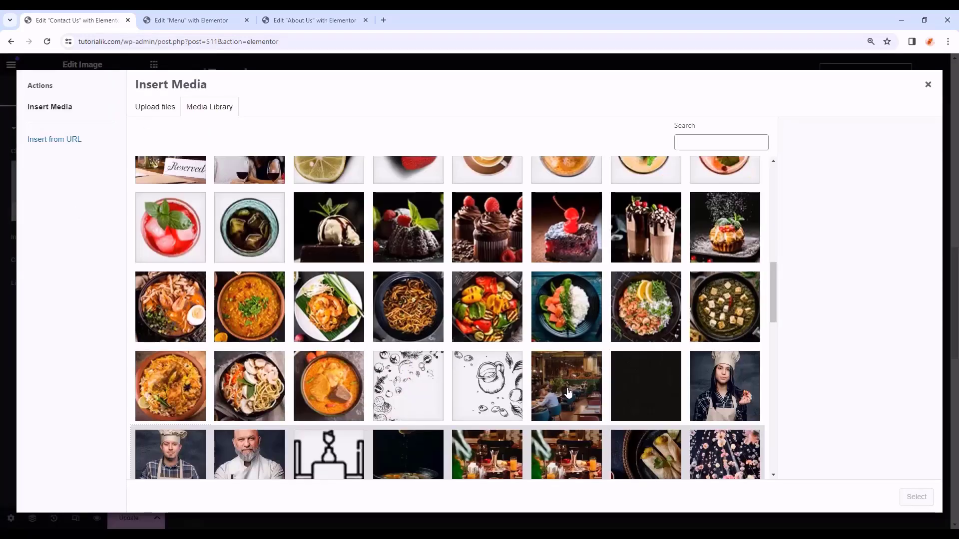
left_click(567, 392)
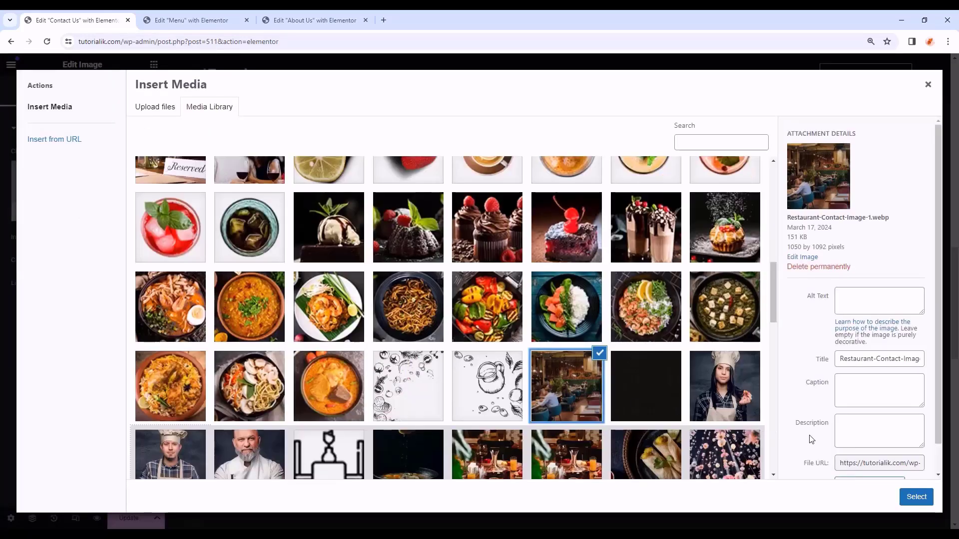
left_click(910, 499)
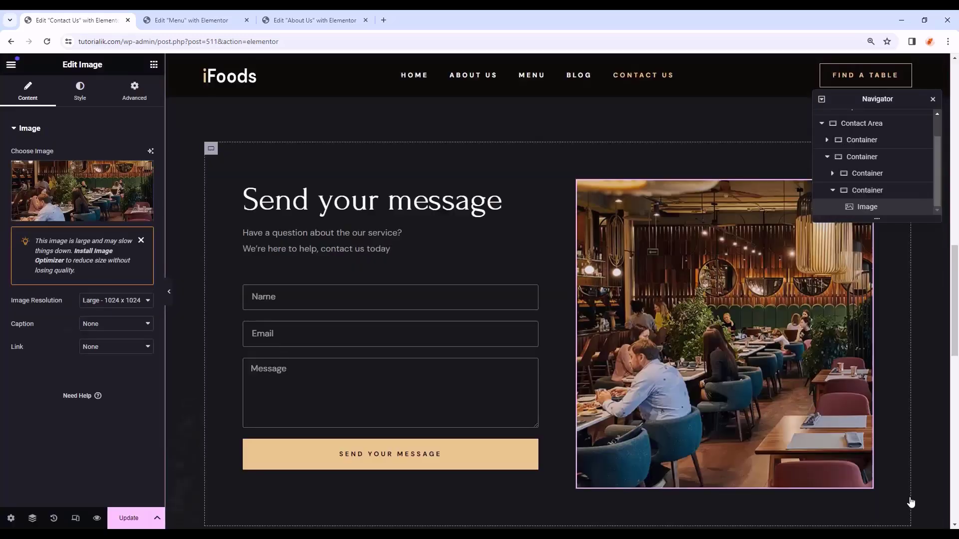
left_click(169, 291)
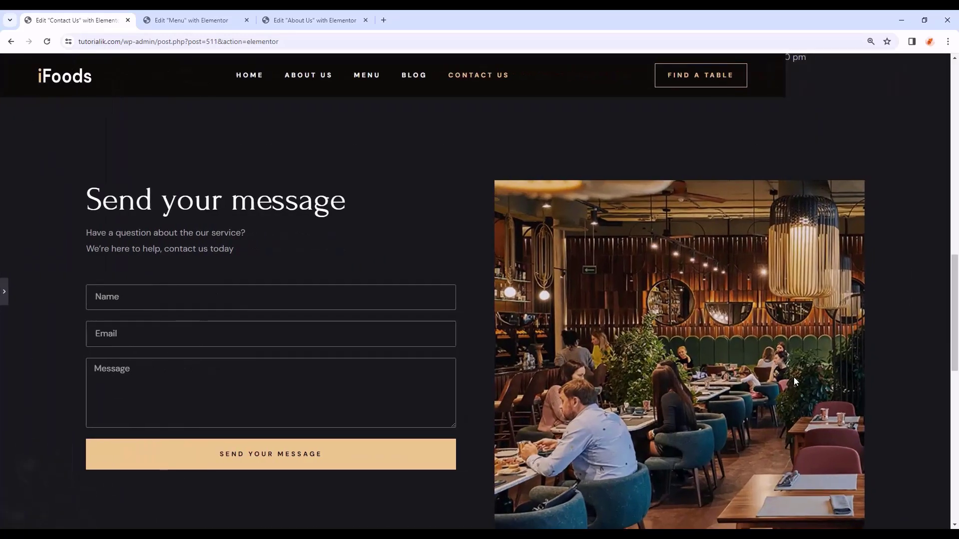
- Fill in a test name, email and 'Hi, Can I book a table?' and submit the form
scroll(158, 349, "up", 1)
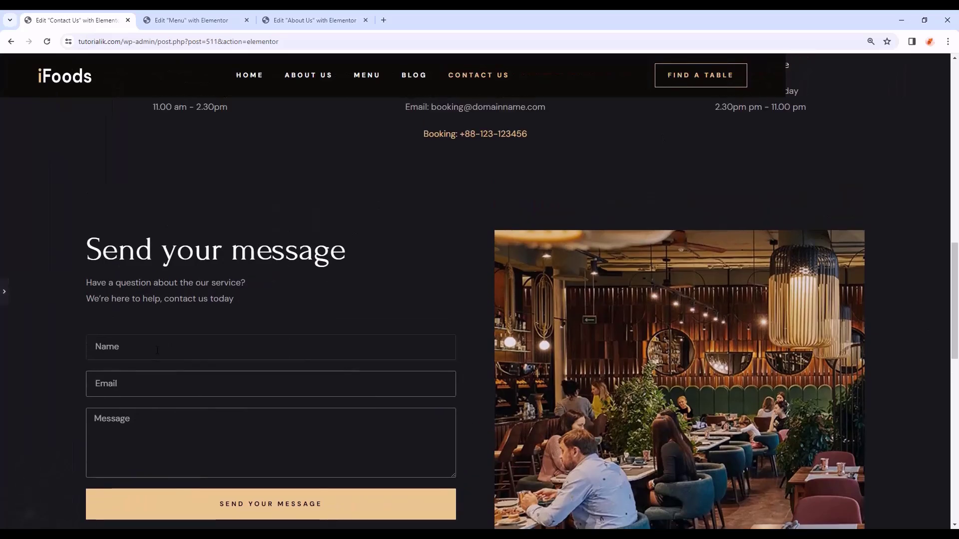
left_click(157, 350)
type("John Dow")
left_click(158, 388)
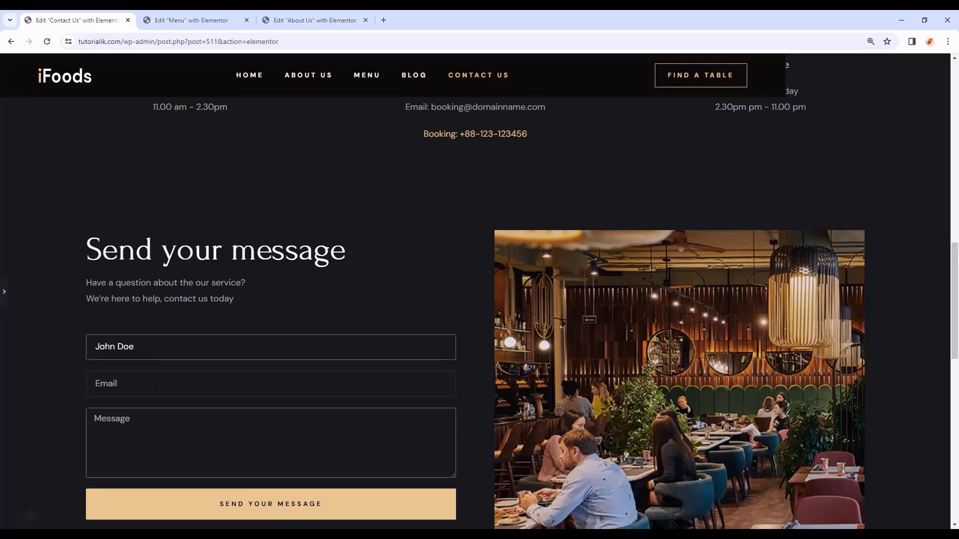
type("John")
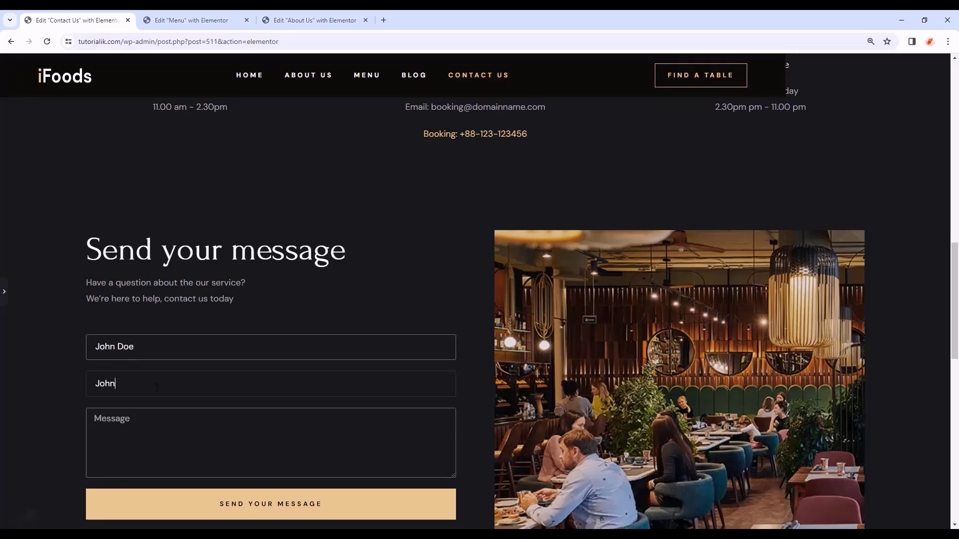
left_click(170, 416)
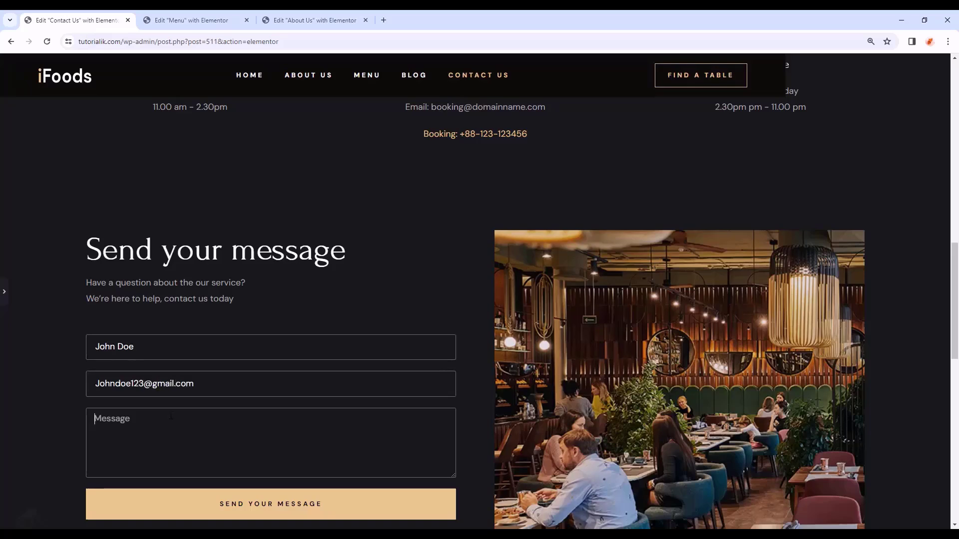
type("Hi, ")
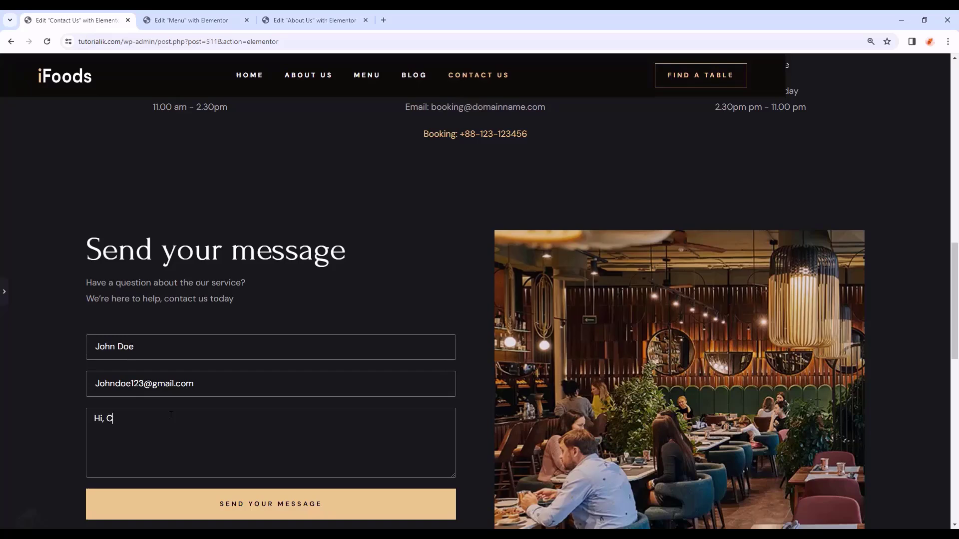
type("Can I book a table?")
left_click(307, 510)
scroll(334, 474, "down", 1)
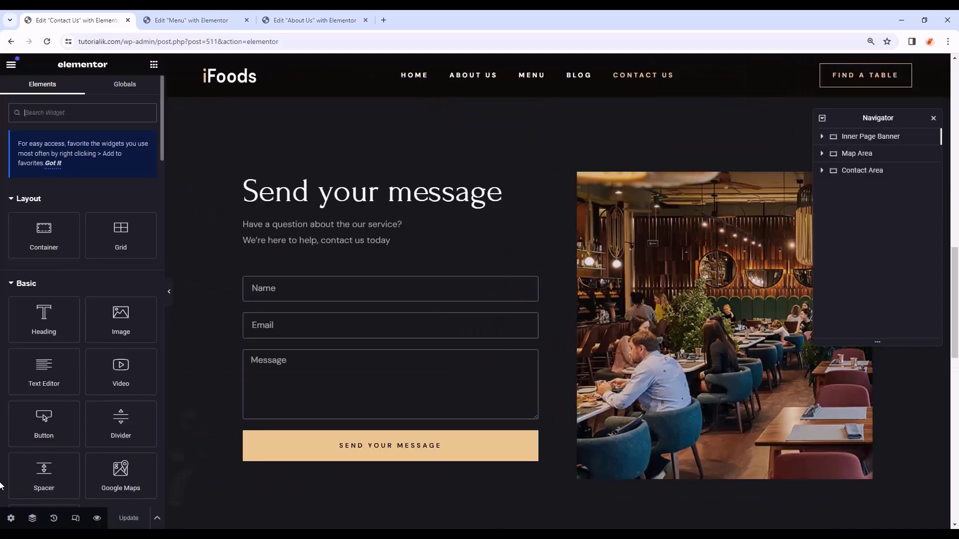
- Switch to tablet responsive view and select the contact form's container
left_click(76, 522)
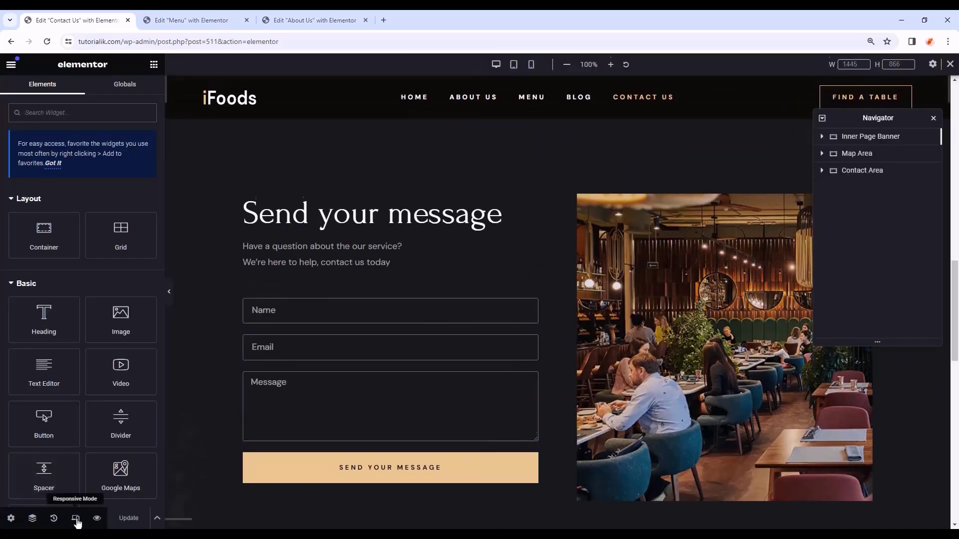
left_click(514, 64)
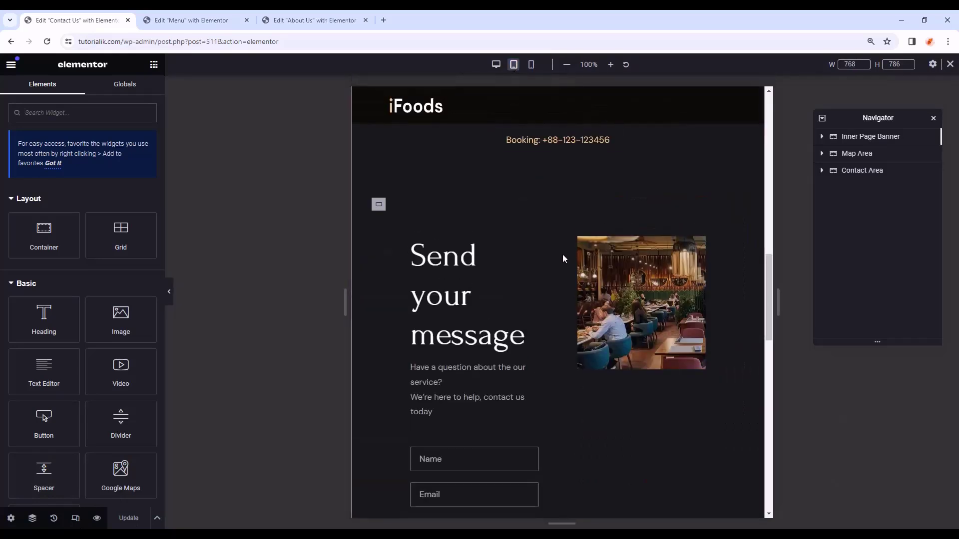
scroll(563, 256, "up", 7)
scroll(568, 291, "down", 3)
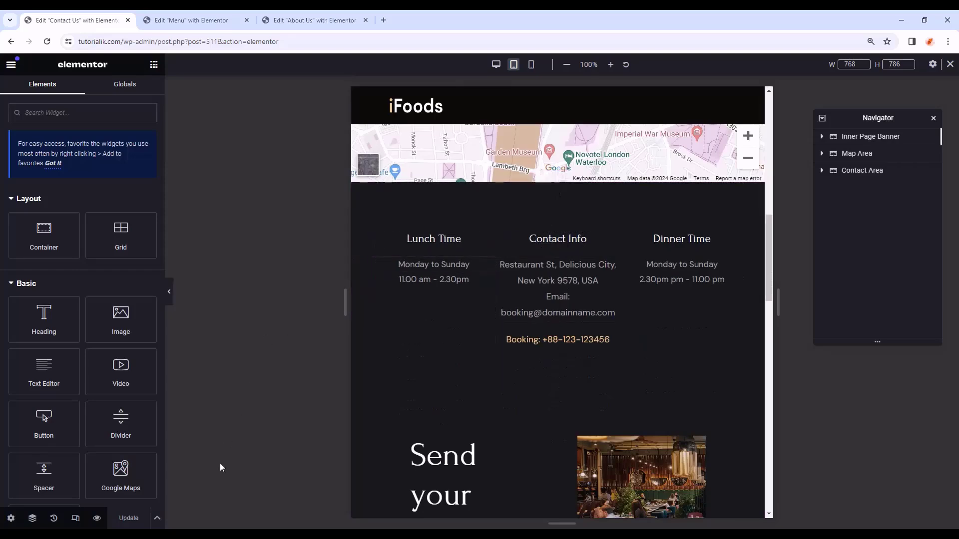
scroll(617, 340, "down", 3)
scroll(617, 339, "down", 2)
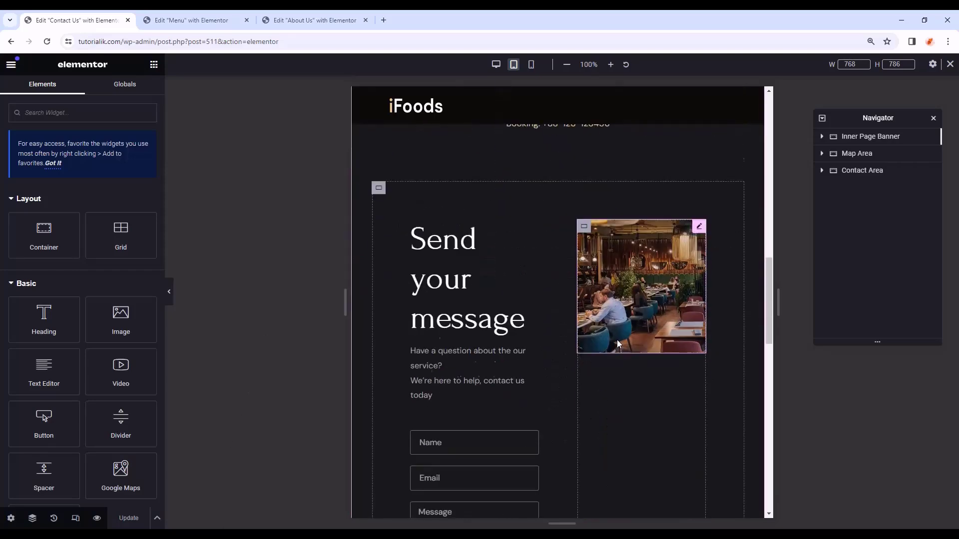
left_click(378, 153)
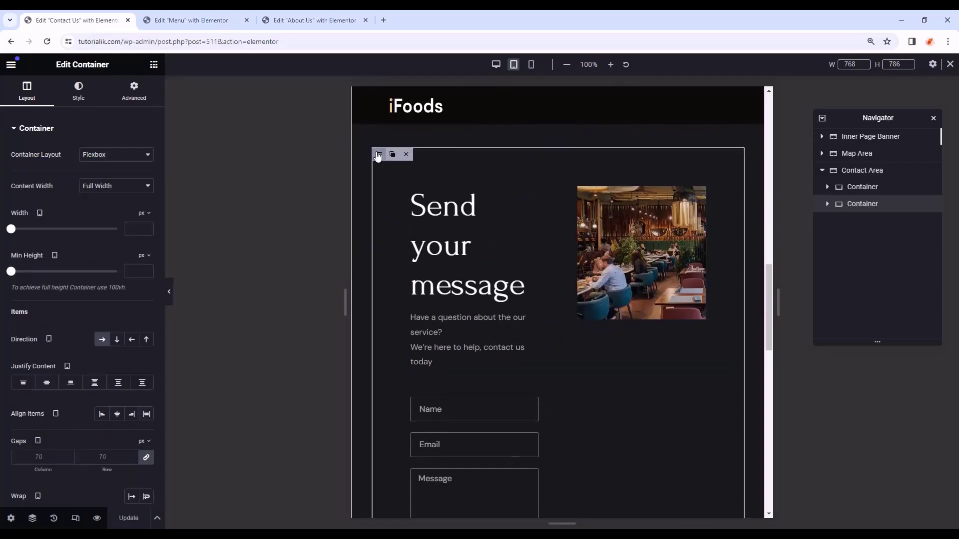
left_click(134, 90)
left_click(146, 209)
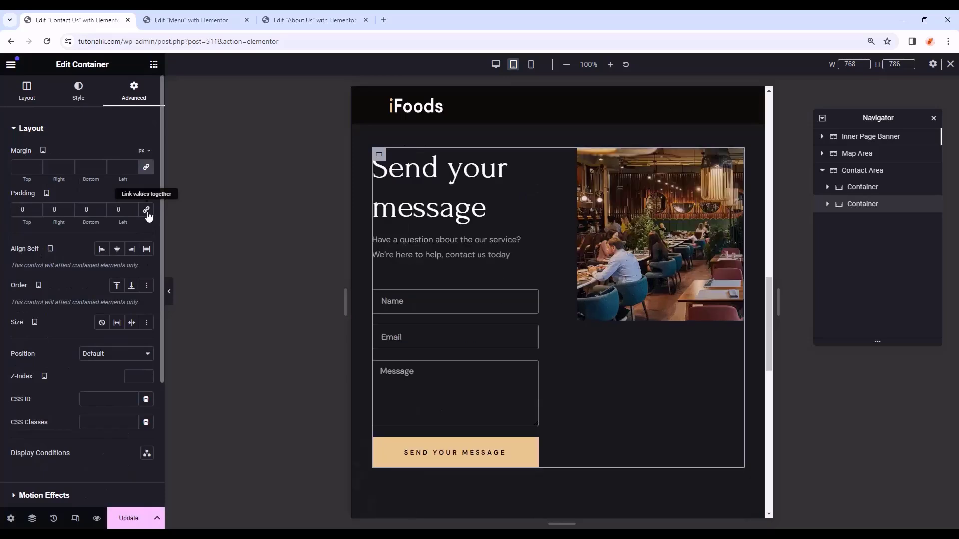
key("ctrl+z")
- Set the container's direction to Column on tablet so heading, form and photo stack
left_click(380, 157)
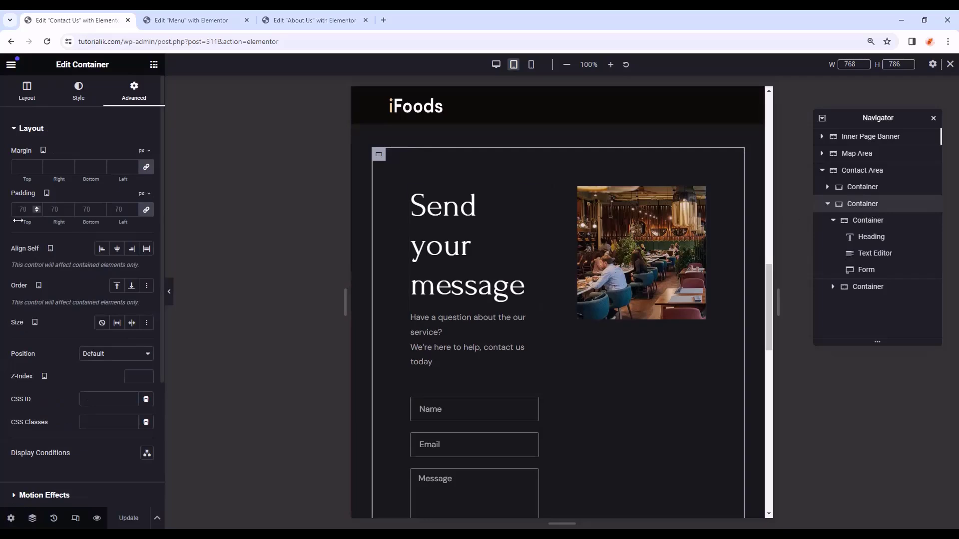
left_click(27, 102)
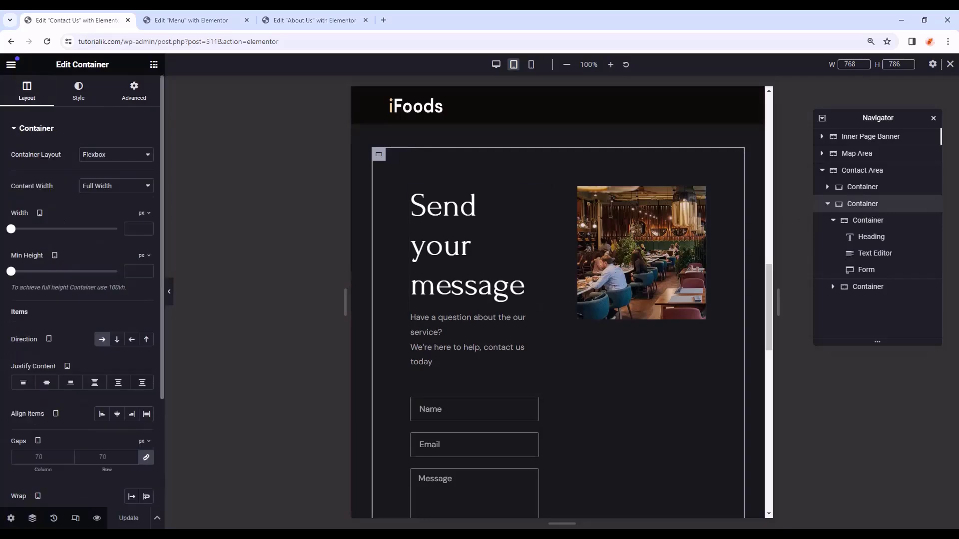
left_click(116, 345)
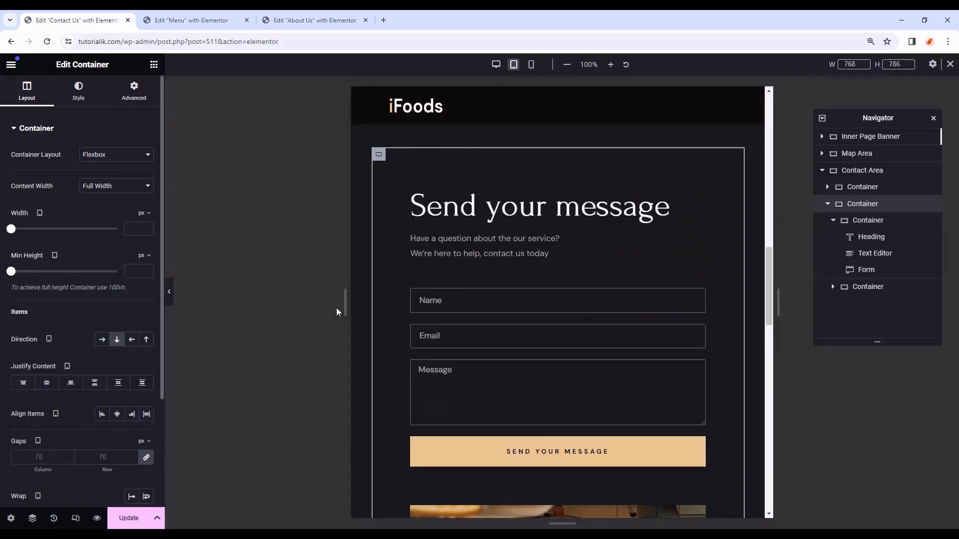
scroll(565, 299, "down", 5)
scroll(575, 310, "down", 3)
scroll(591, 329, "up", 8)
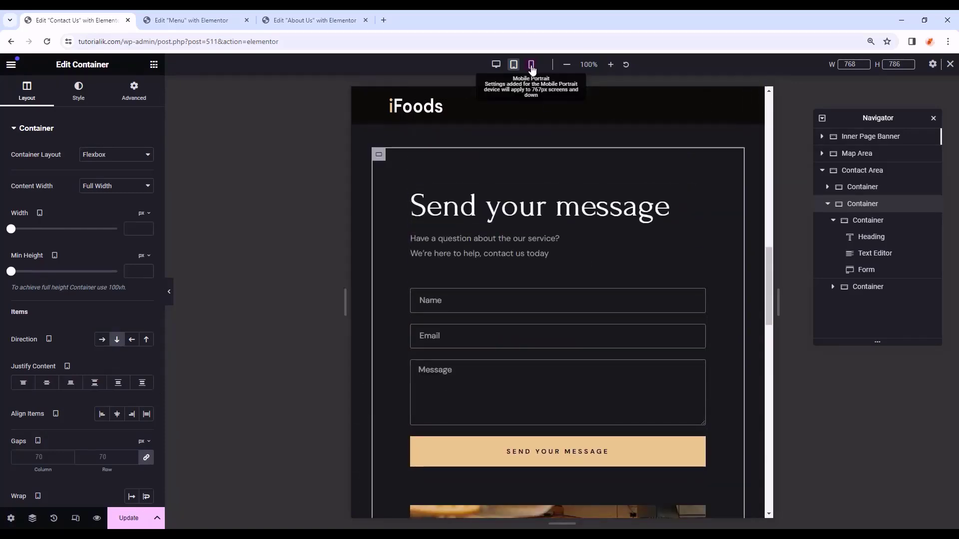
- On mobile, unlink the container padding and set it to 40, 20, 40, 20 px
left_click(532, 64)
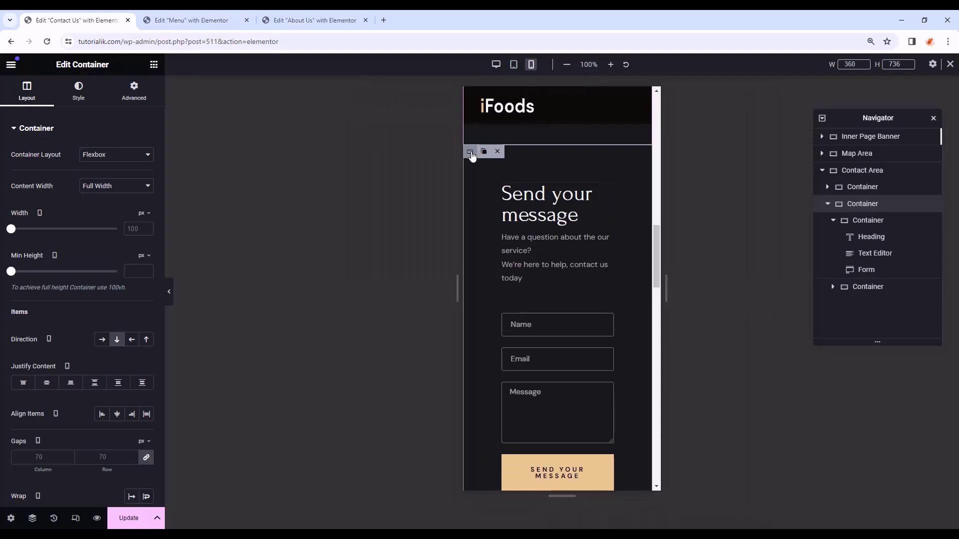
left_click(133, 93)
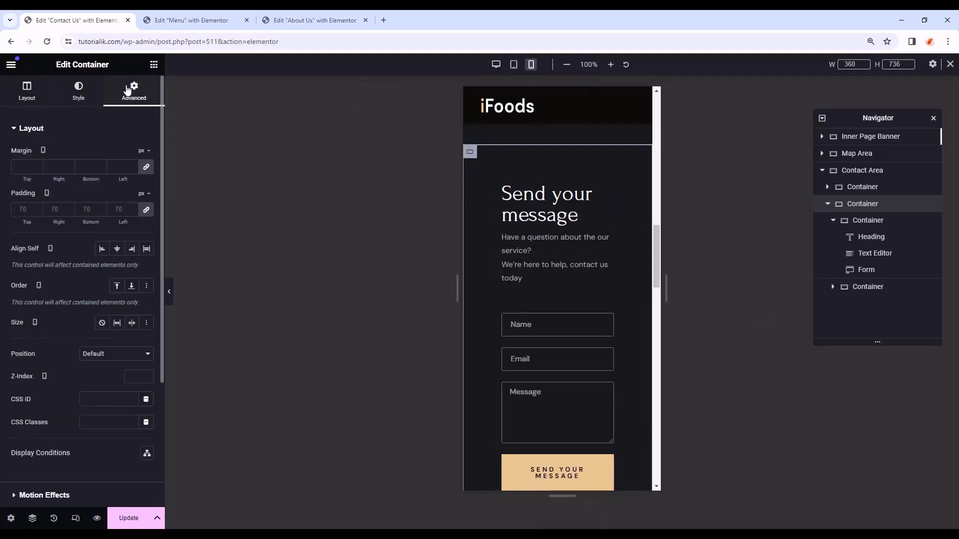
left_click(27, 100)
scroll(60, 300, "down", 3)
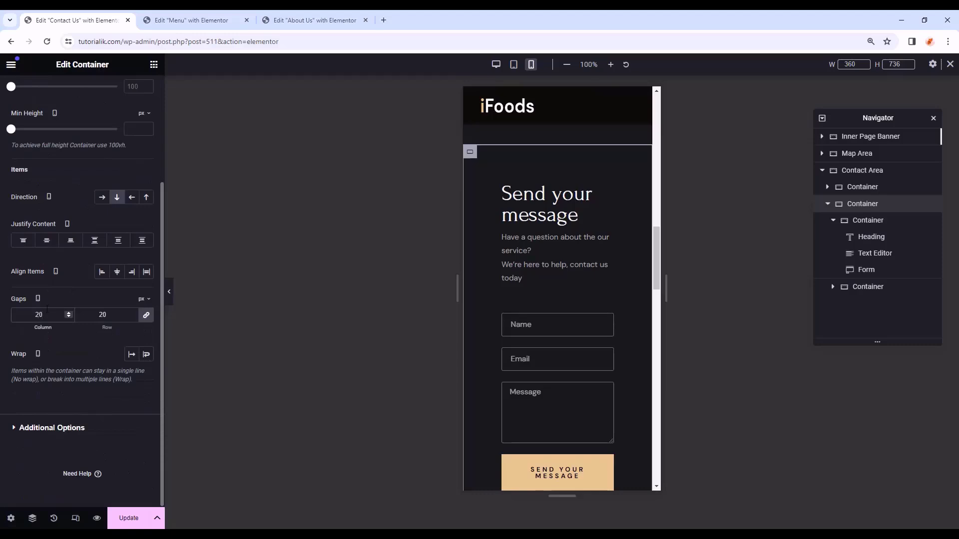
scroll(120, 170, "up", 5)
left_click(134, 93)
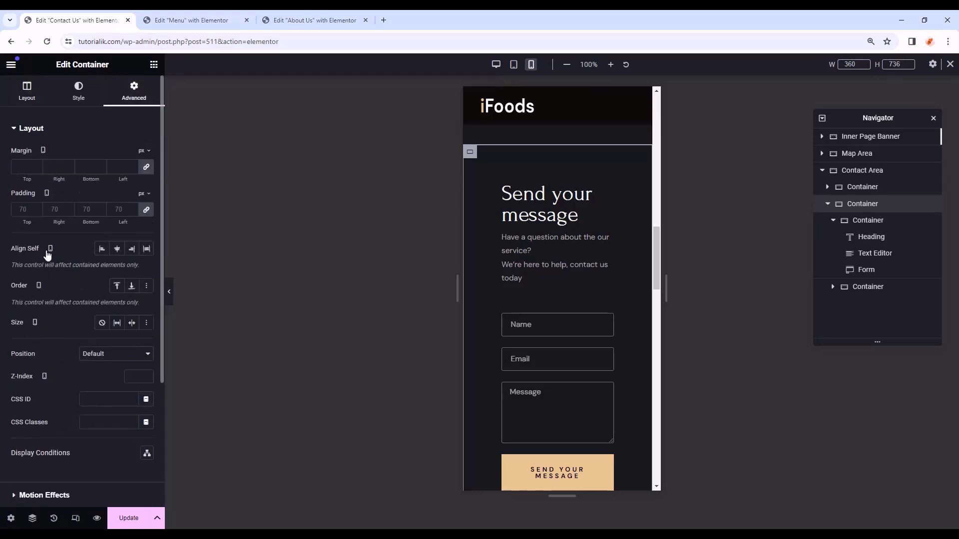
left_click(146, 210)
type("40")
mouse_move(29, 211)
left_mouse_down()
mouse_move(8, 211)
mouse_move(46, 210)
left_mouse_up()
type("20")
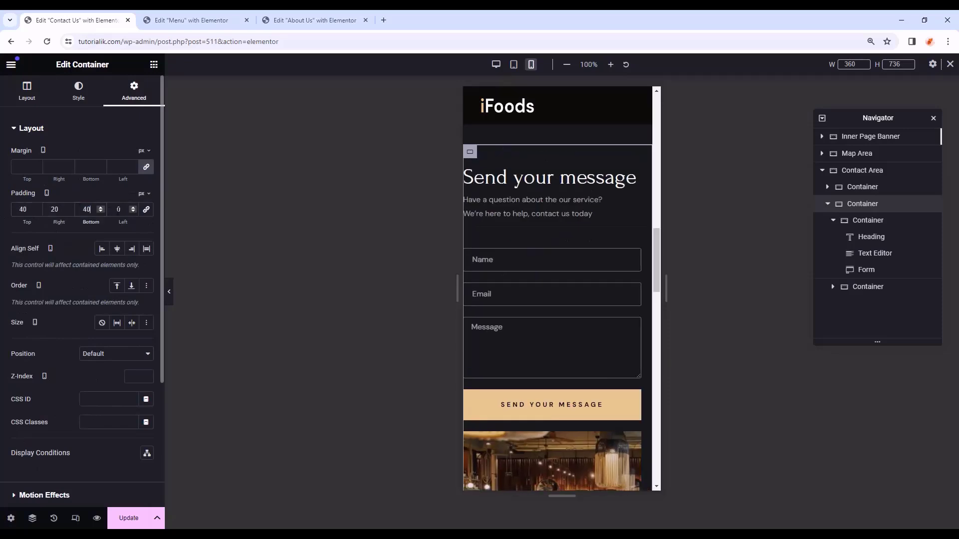
left_click_drag(121, 209, 110, 210)
type("20")
left_click(169, 292)
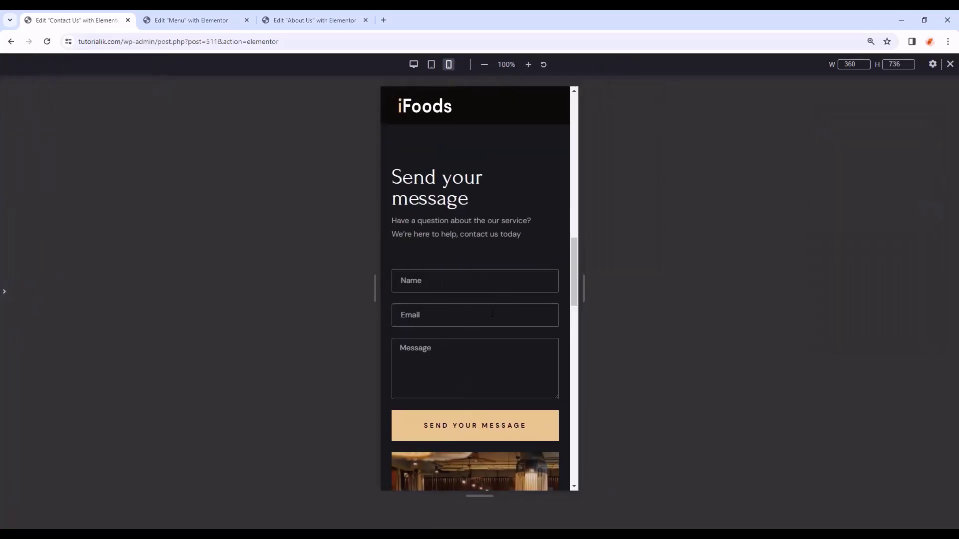
scroll(492, 314, "down", 6)
scroll(505, 241, "up", 9)
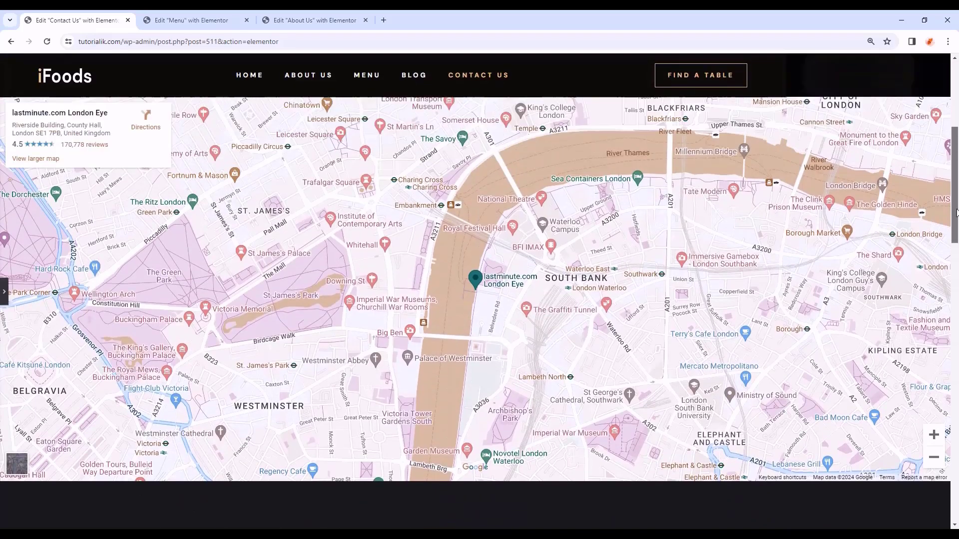
scroll(852, 165, "up", 6)
scroll(714, 246, "down", 6)
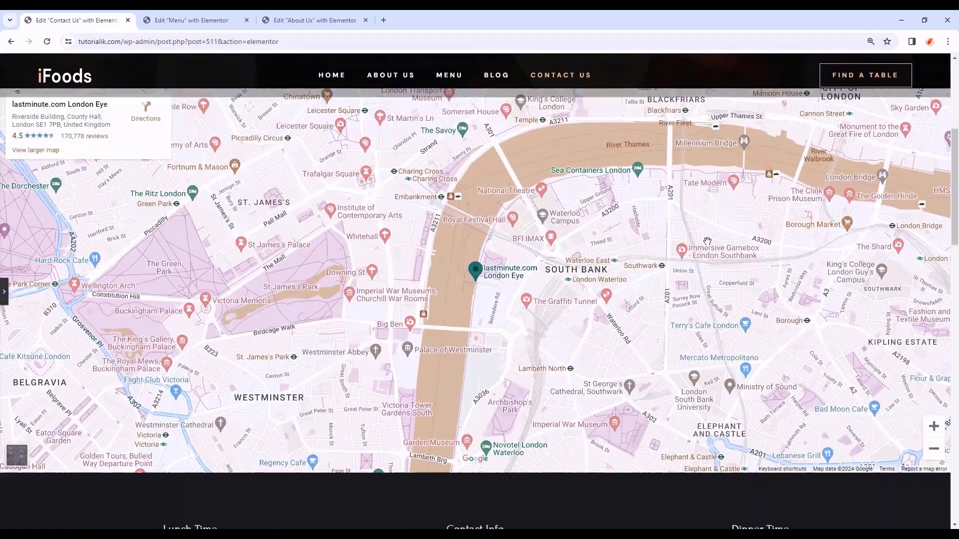
scroll(457, 311, "down", 3)
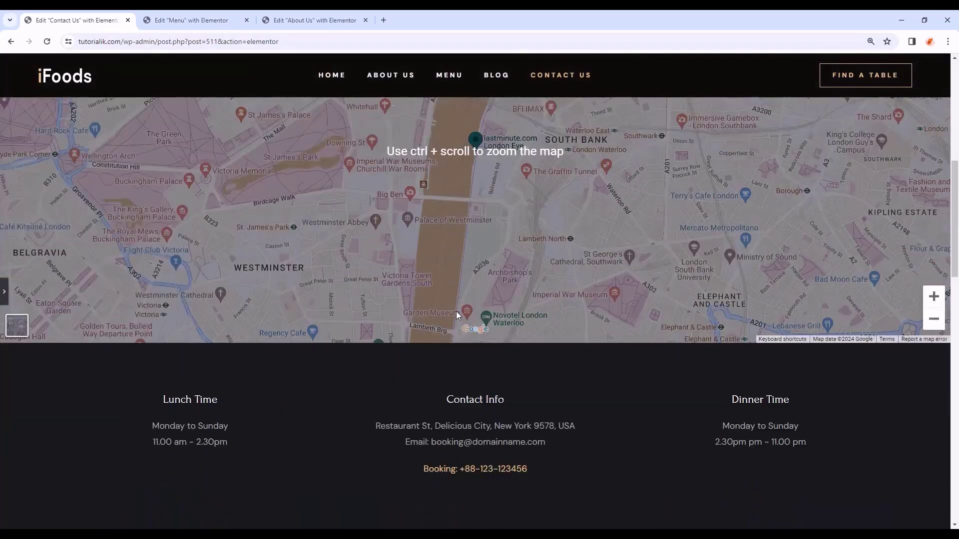
scroll(714, 344, "down", 7)
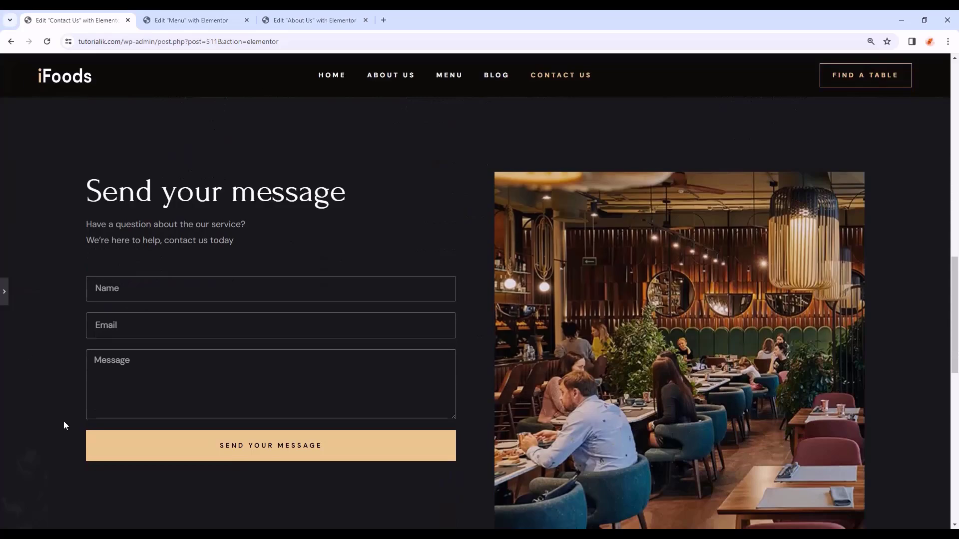
left_click(150, 289)
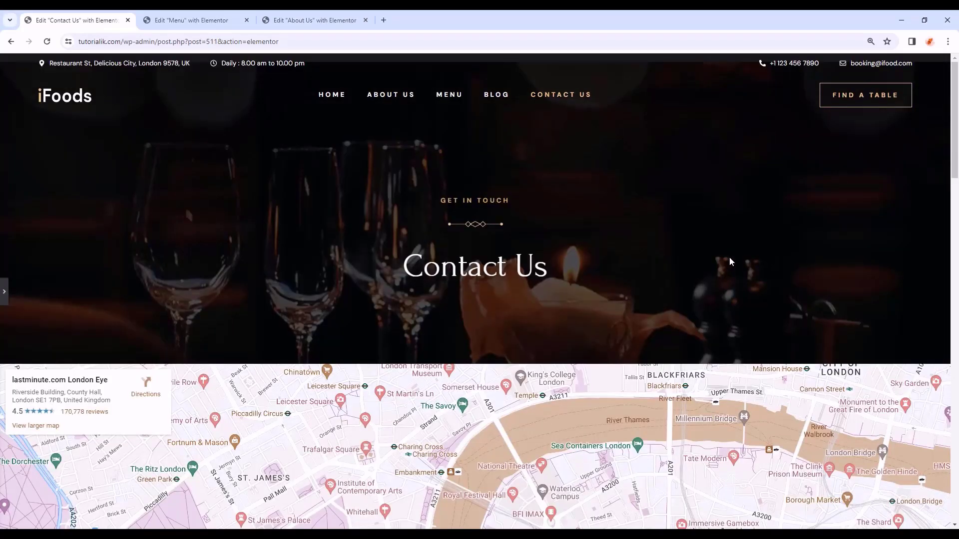
scroll(729, 256, "down", 12)
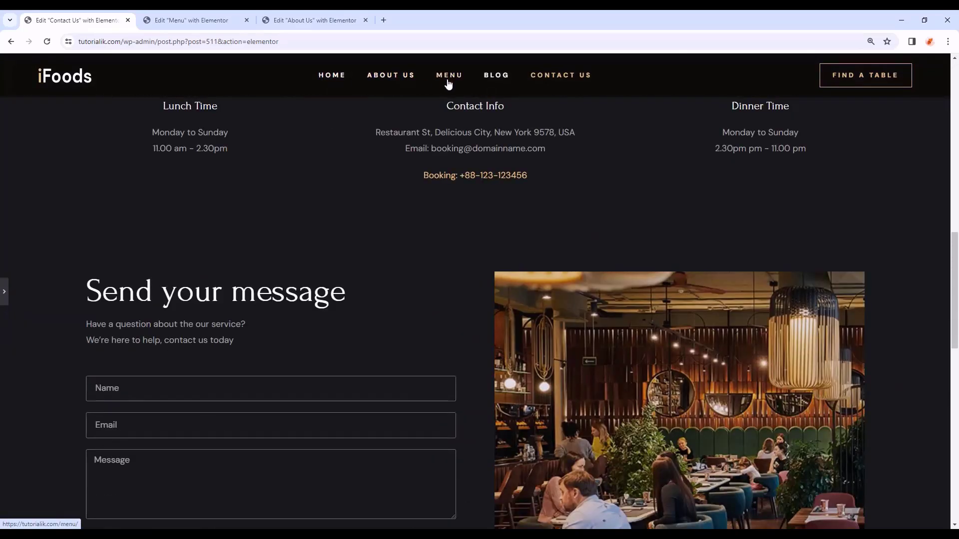
scroll(447, 90, "down", 1)
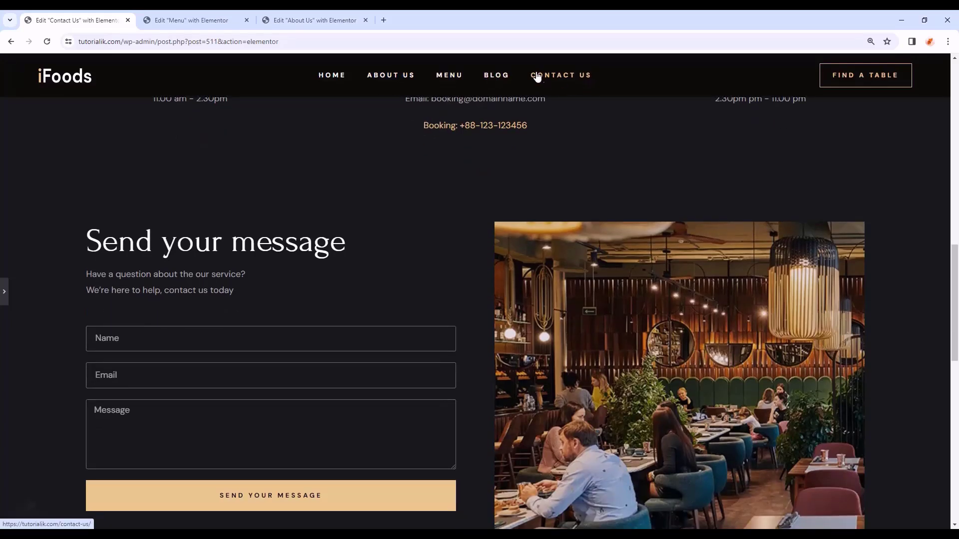
scroll(593, 125, "down", 1)
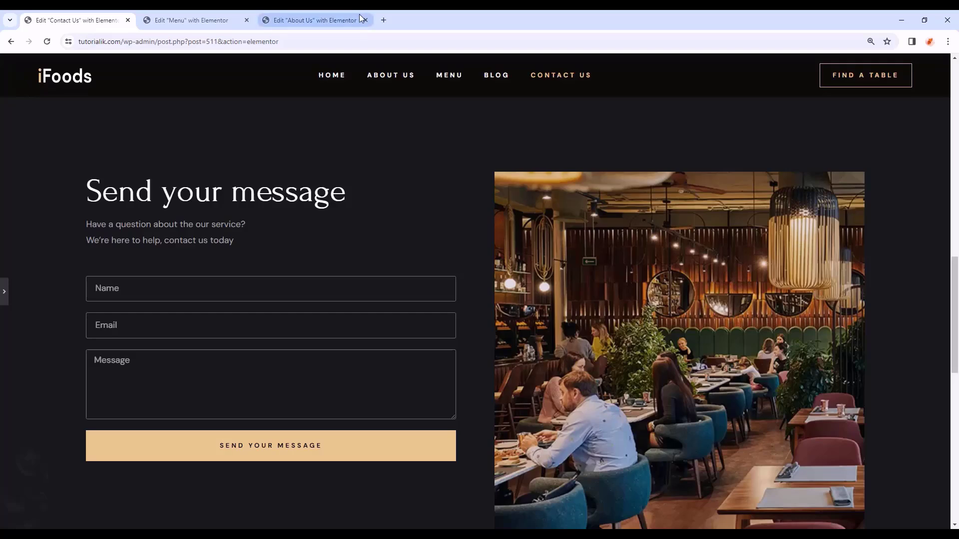
- Search Google for 'logomakr' in a new tab and open the LogoMakr site
left_click(386, 20)
type("logomakr")
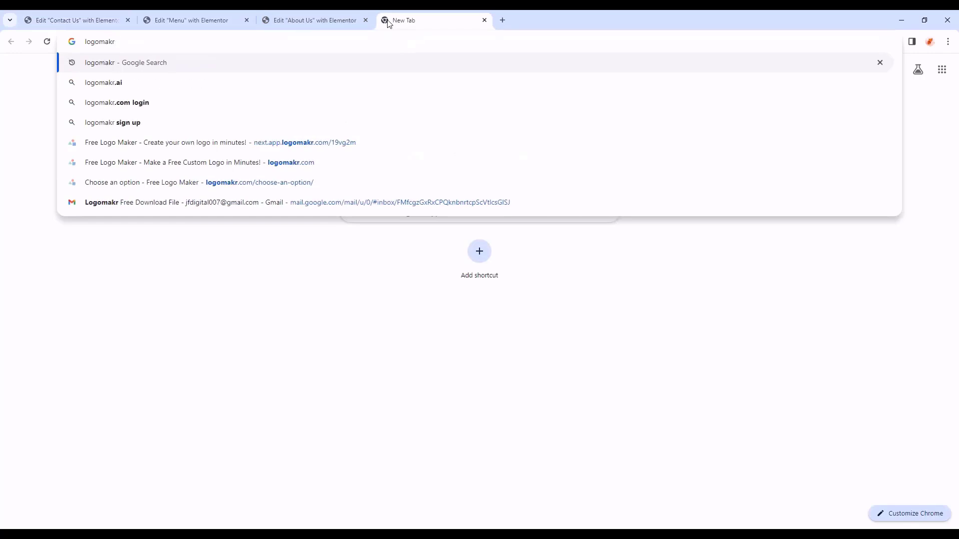
key("Return")
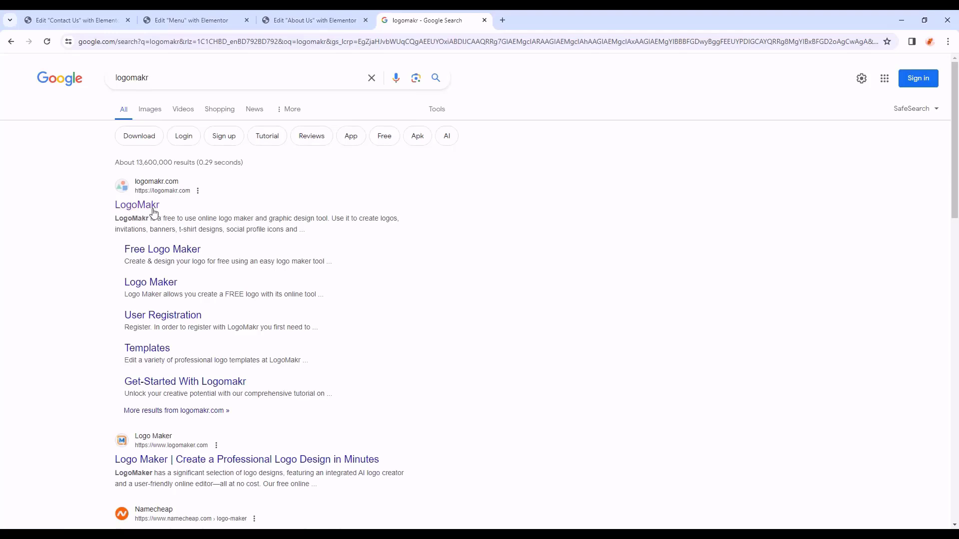
left_click(146, 205)
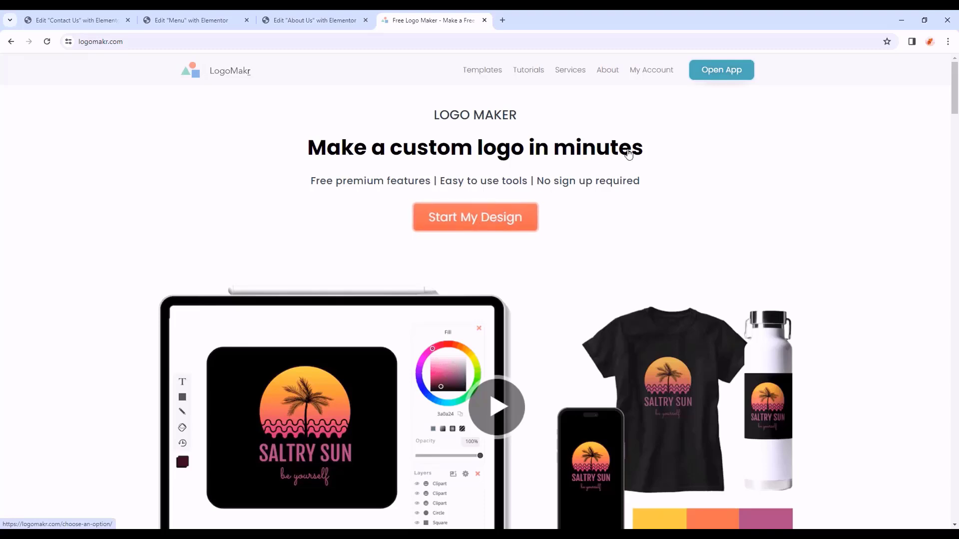
- Launch the LogoMakr app and dismiss the start dialog to reach the canvas
left_click(719, 75)
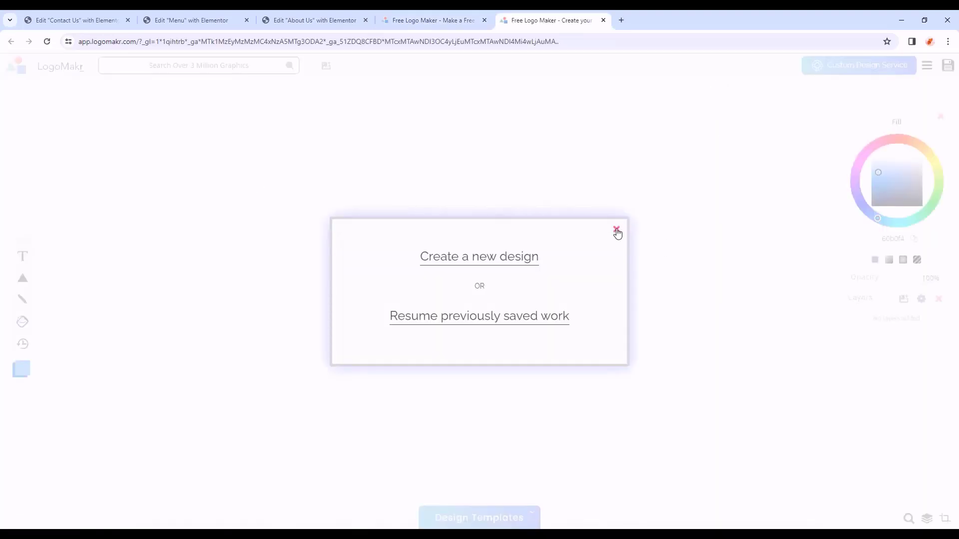
left_click(616, 230)
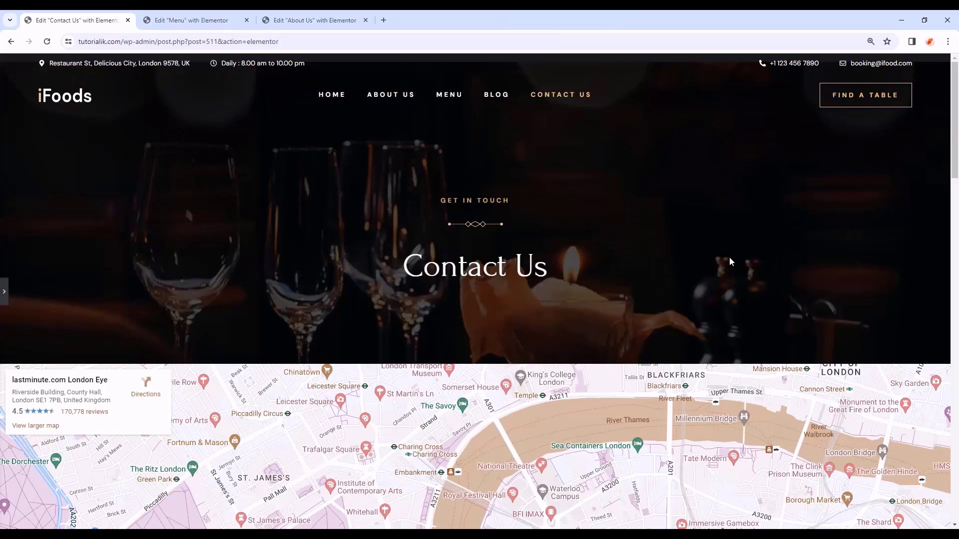
scroll(729, 257, "down", 10)
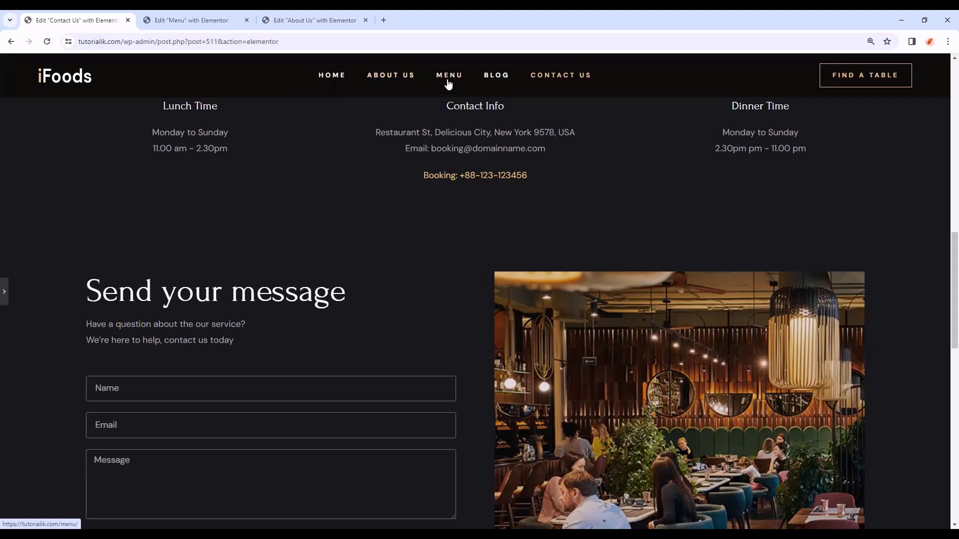
scroll(465, 88, "down", 1)
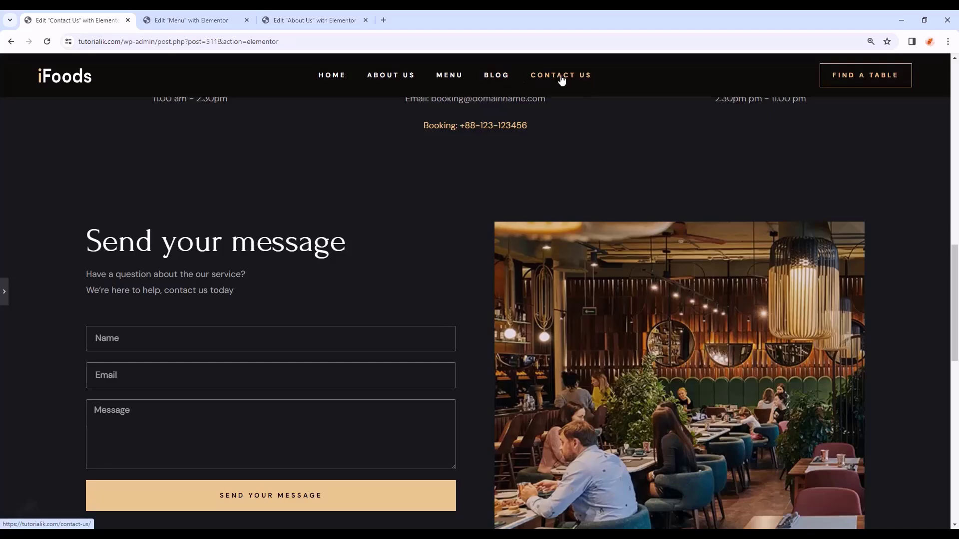
scroll(593, 125, "down", 1)
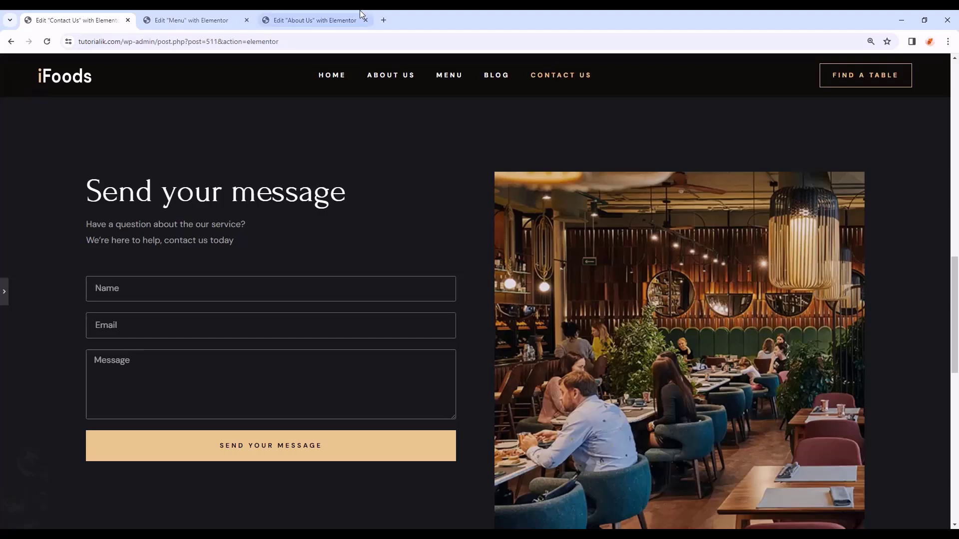
- In a new tab, search Google for 'logomakr' and open the LogoMakr result
left_click(384, 20)
type("logomakr")
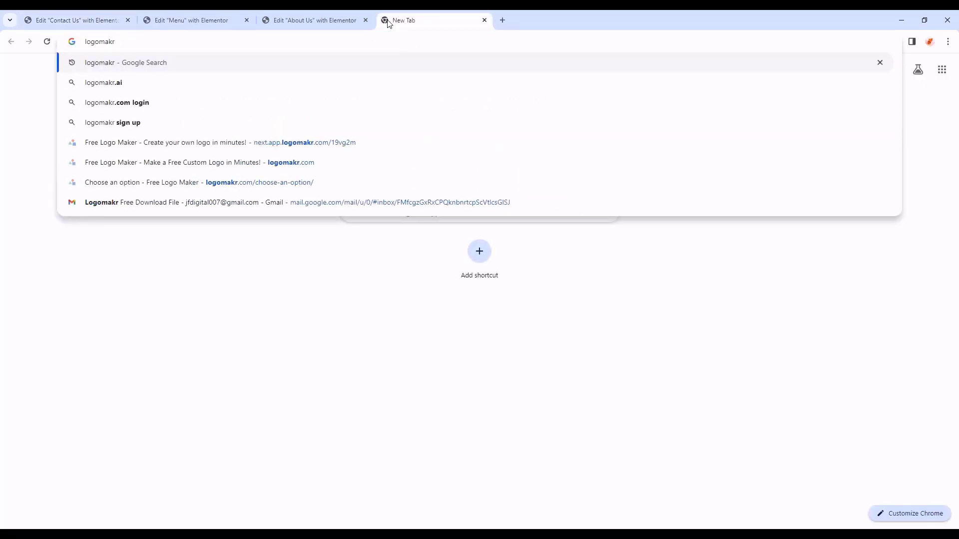
key("Return")
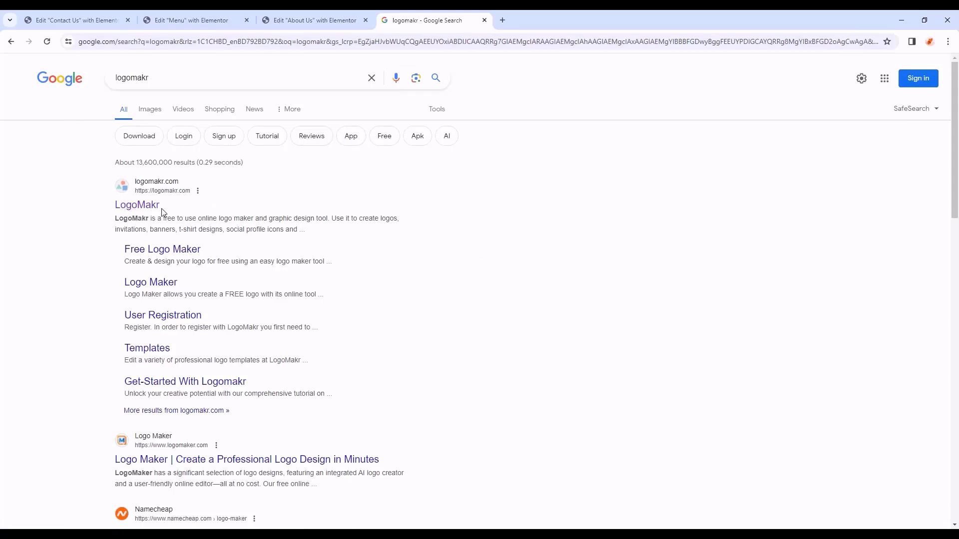
left_click(129, 207)
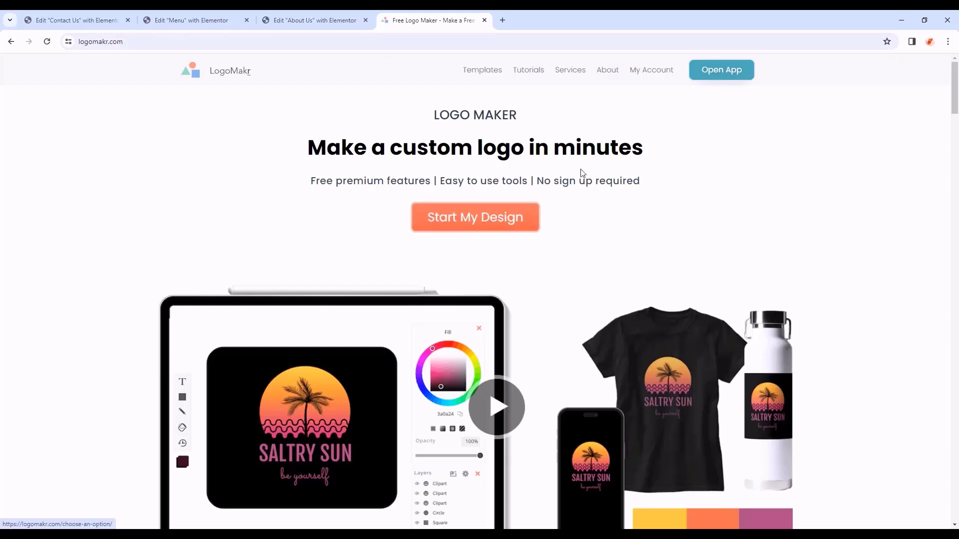
- Open the LogoMakr editor and add an 'i' text layer in the Now Bold font
left_click(720, 79)
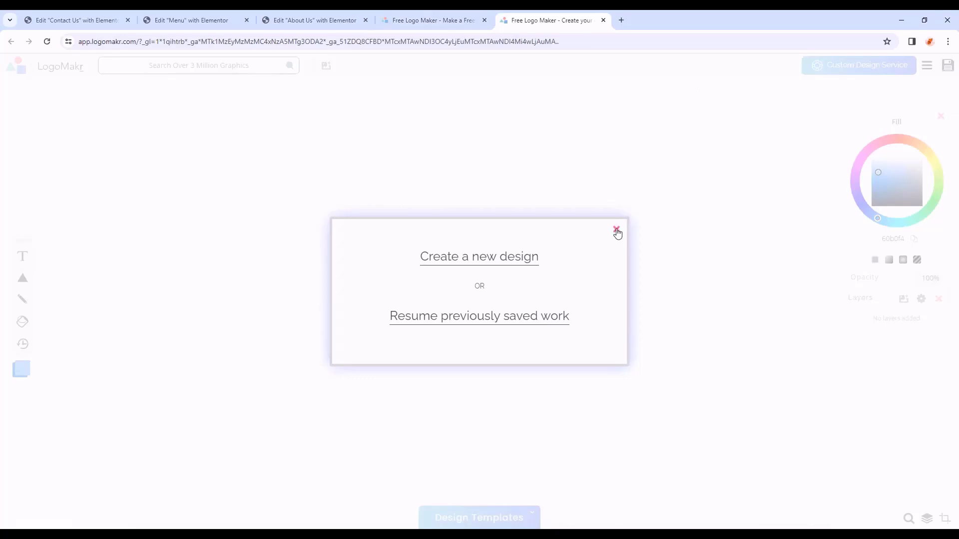
left_click(617, 231)
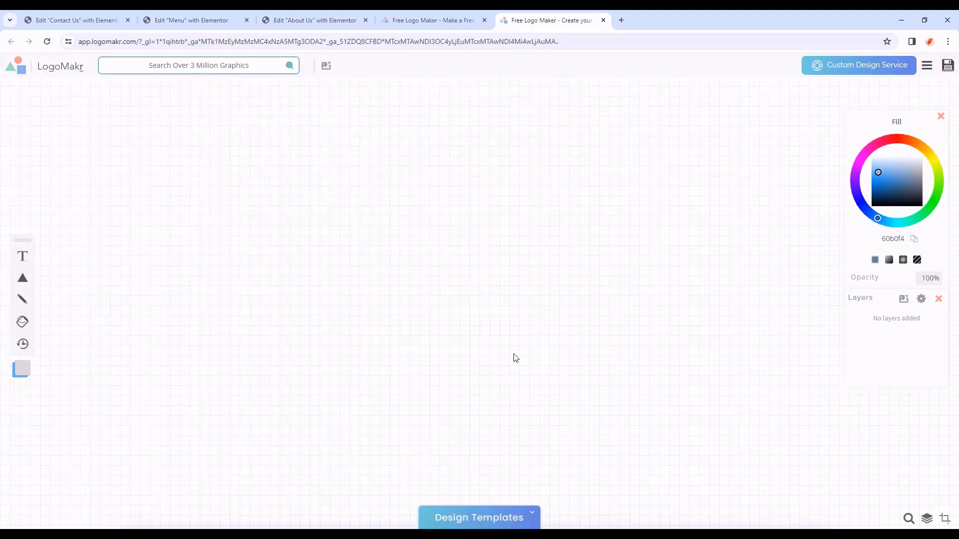
left_click(23, 257)
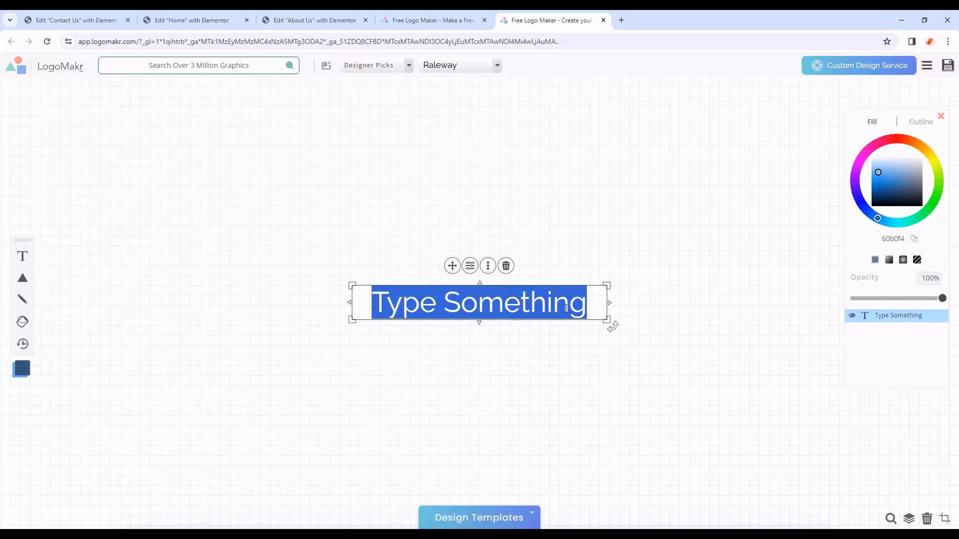
type("i")
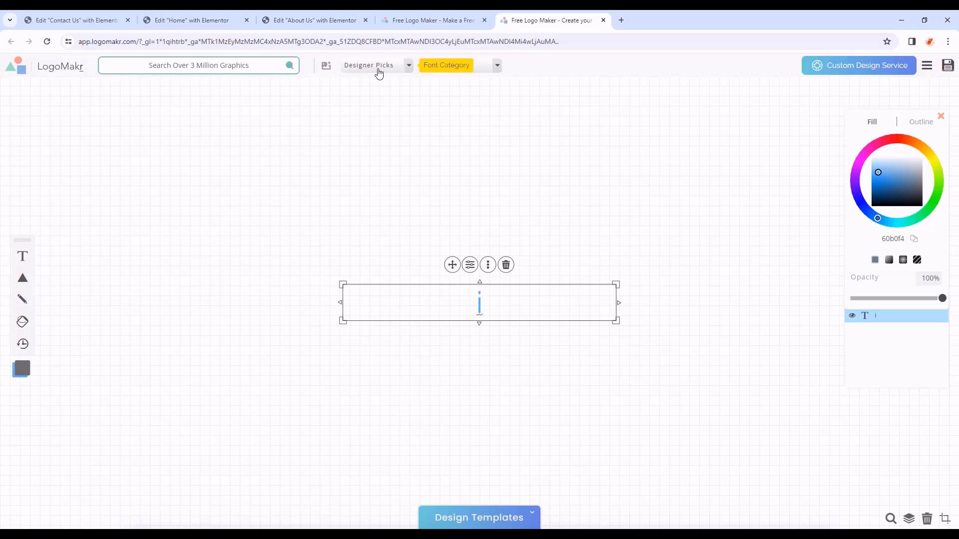
left_click(394, 72)
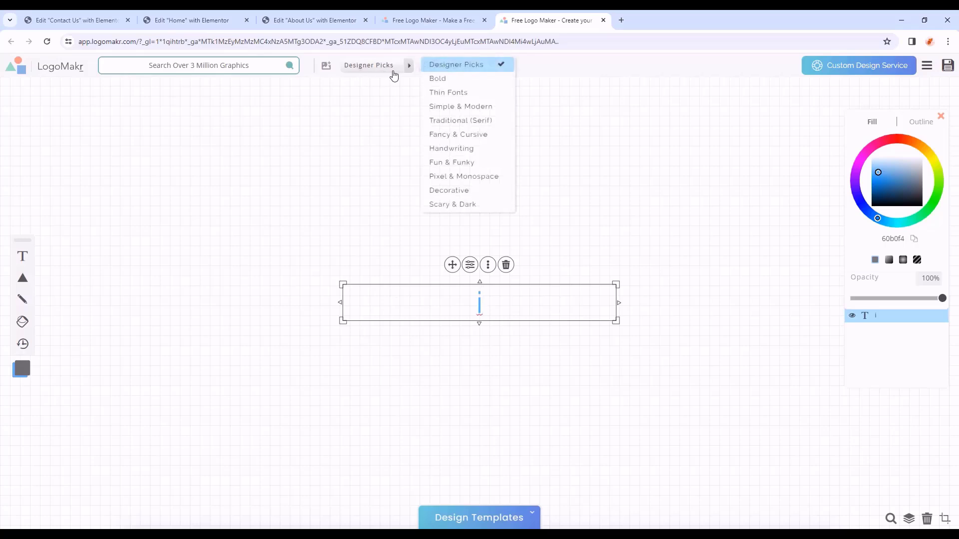
left_click(466, 80)
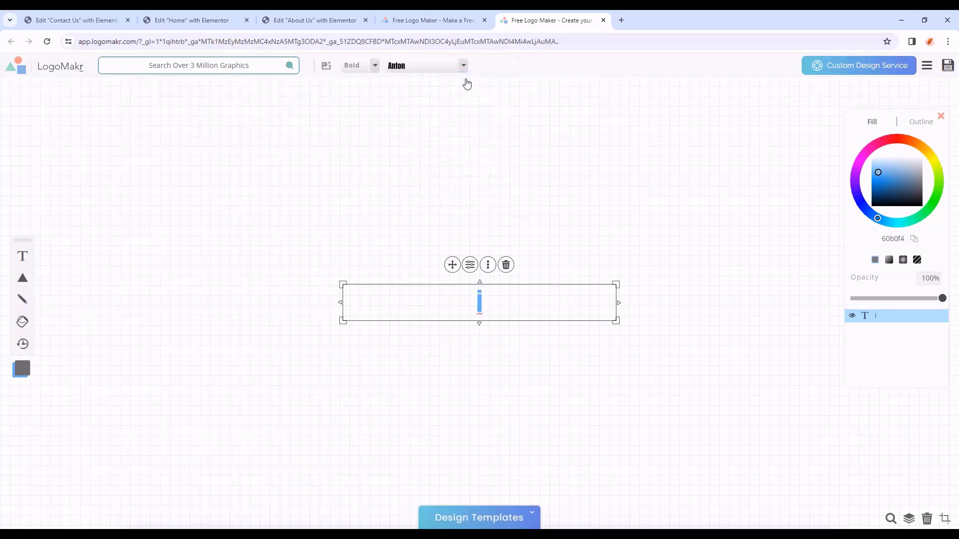
left_click(432, 70)
scroll(496, 139, "down", 2)
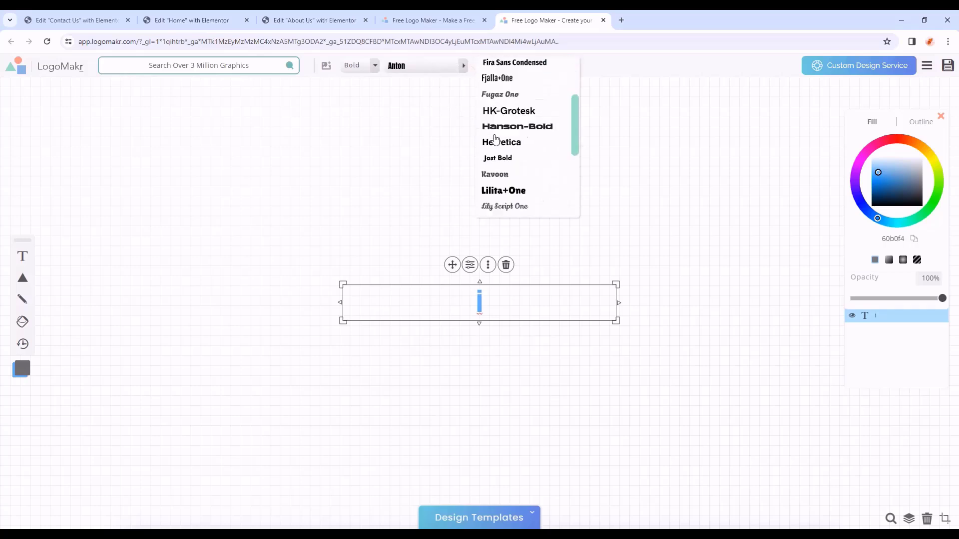
scroll(495, 138, "down", 3)
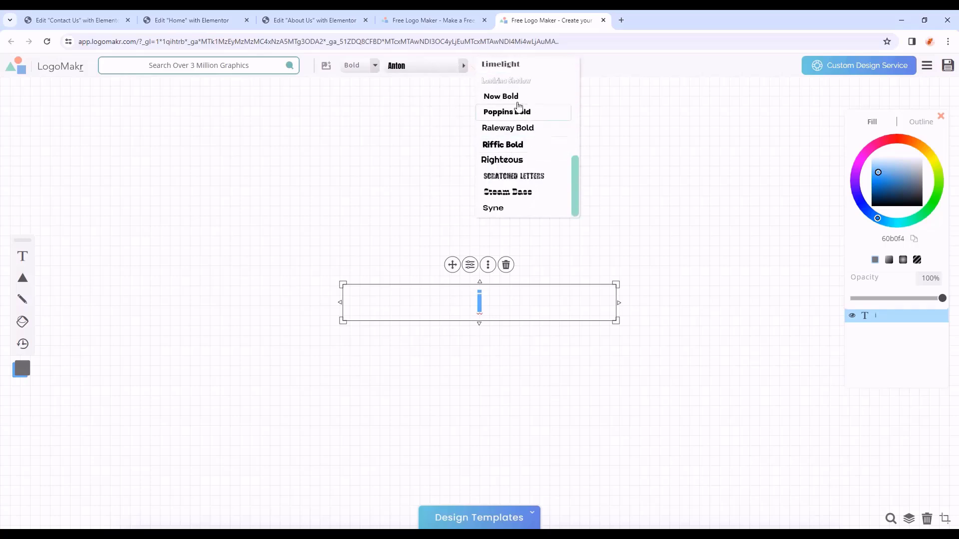
left_click(548, 100)
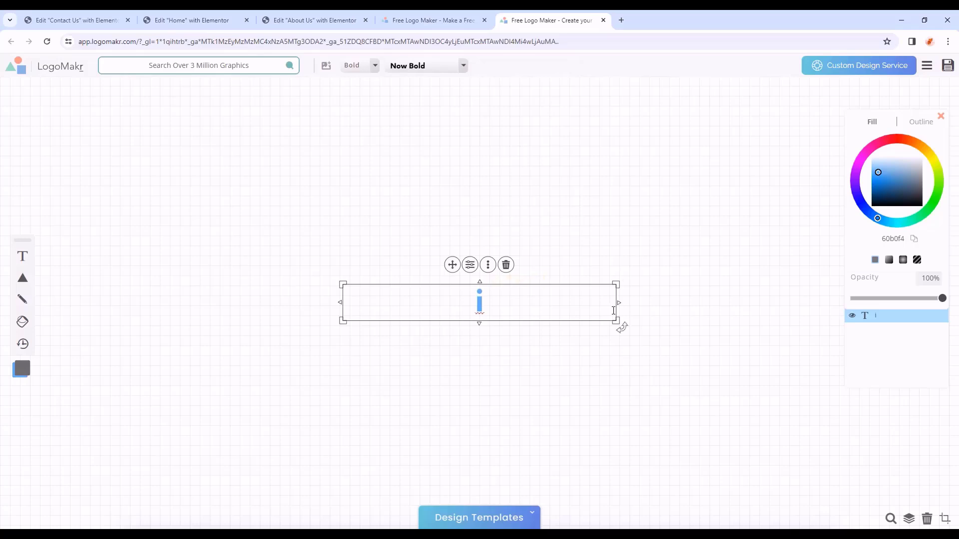
- Duplicate the 'i', move the copy to its right and reword it to 'Foods'
left_click_drag(618, 303, 376, 293)
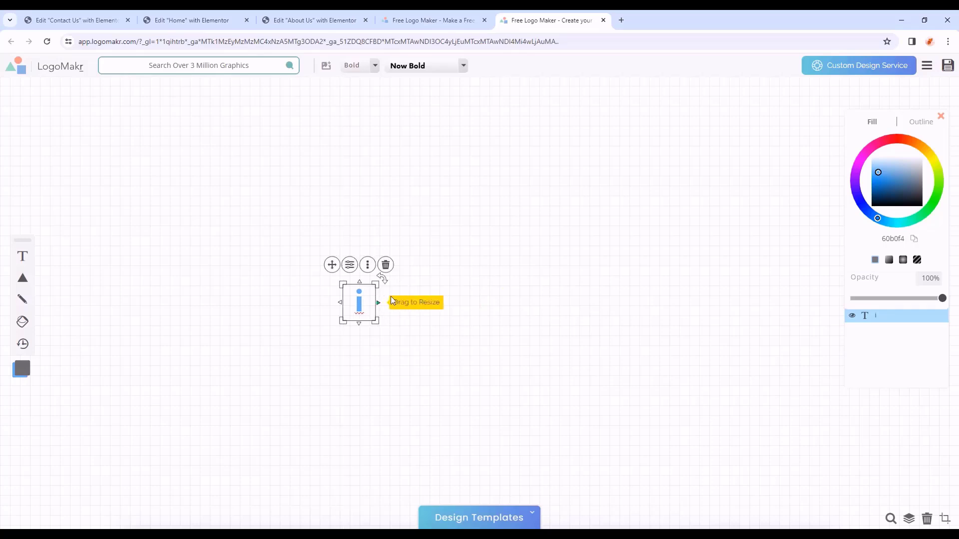
left_click(370, 270)
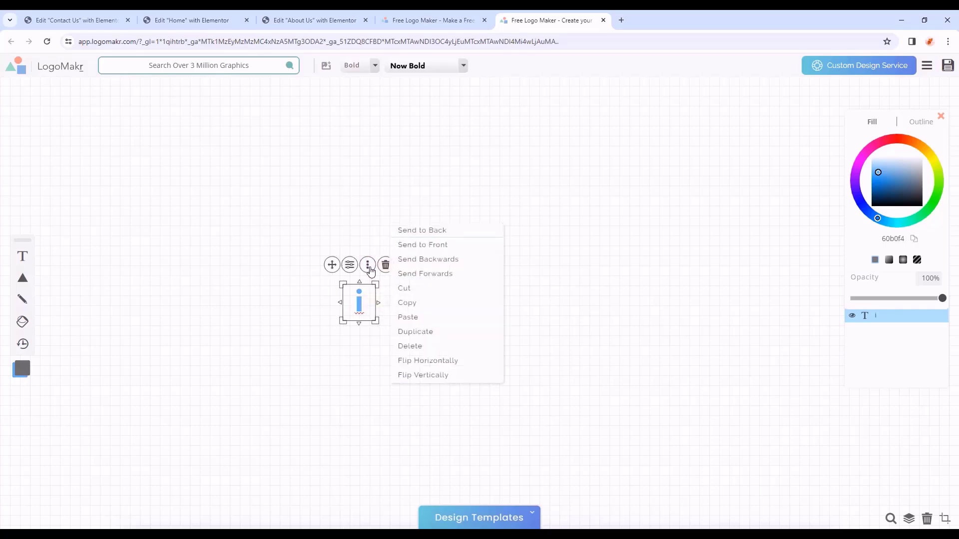
left_click(408, 335)
left_click_drag(364, 312, 520, 317)
type("Fooas")
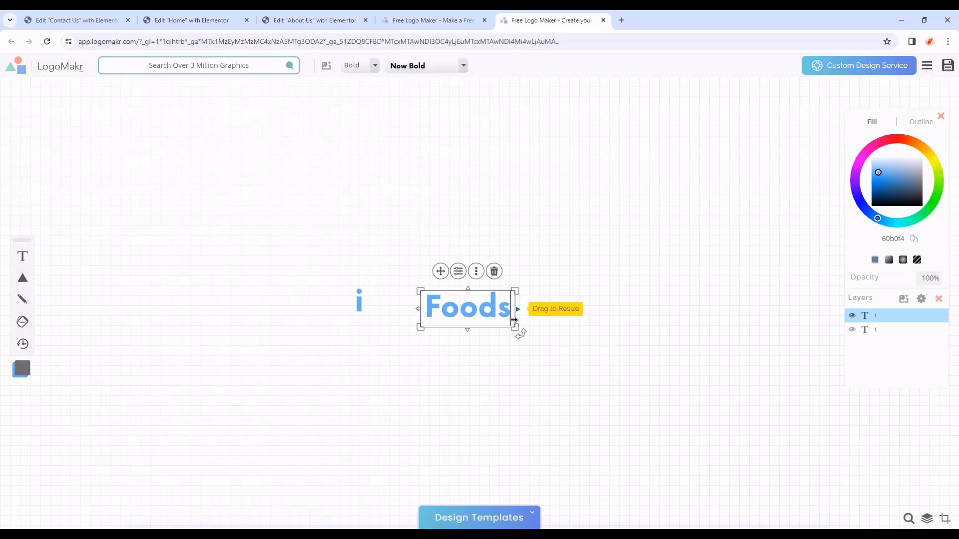
left_click(361, 304)
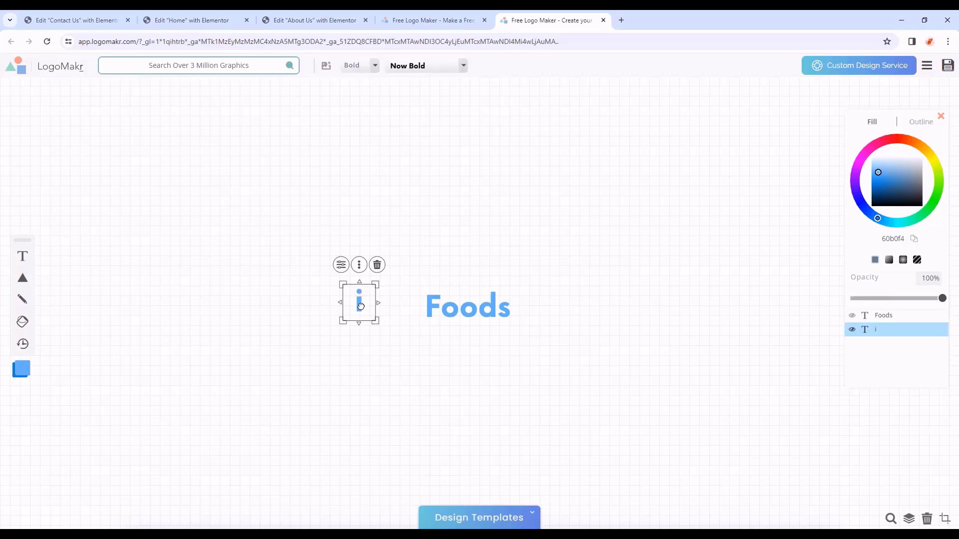
- Fill the 'i' with hex colour f4c590
left_click(341, 265)
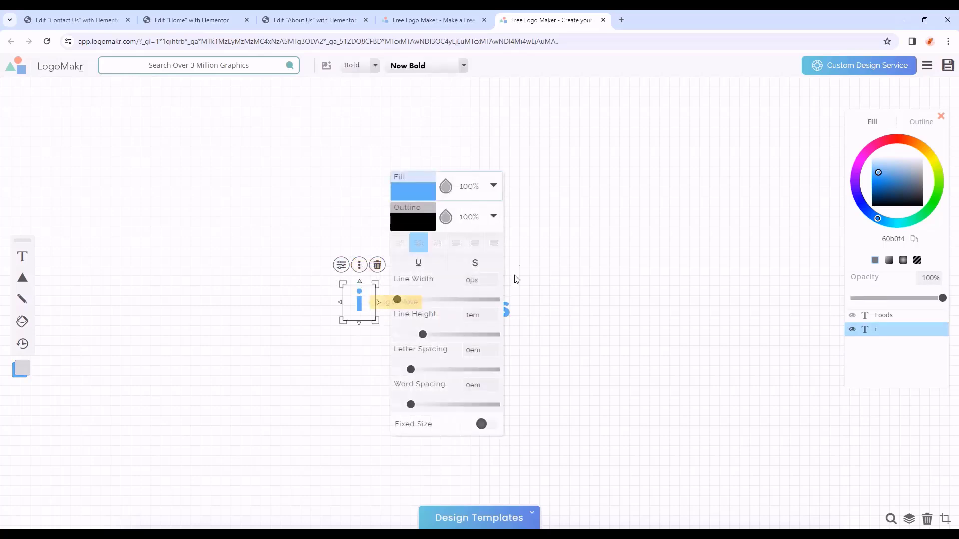
left_click(411, 195)
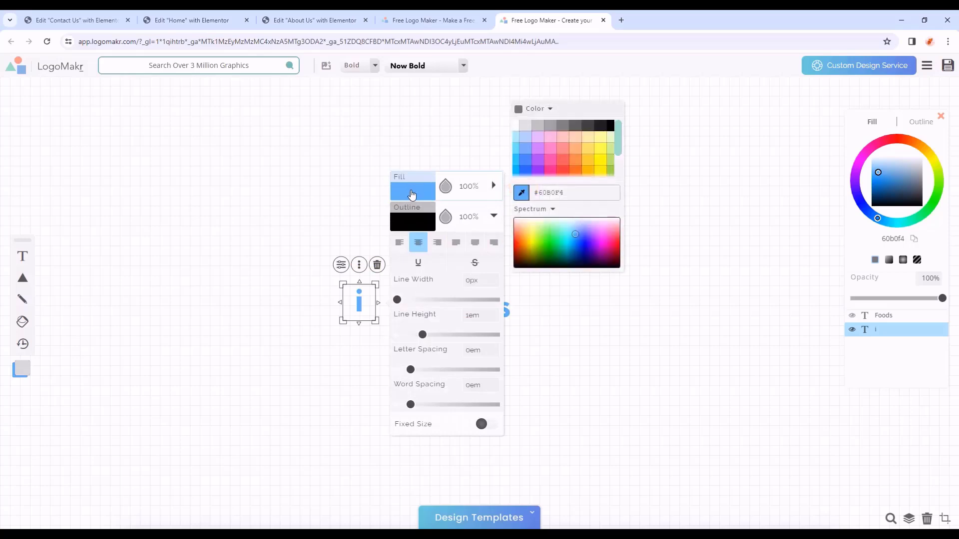
left_click_drag(564, 193, 542, 193)
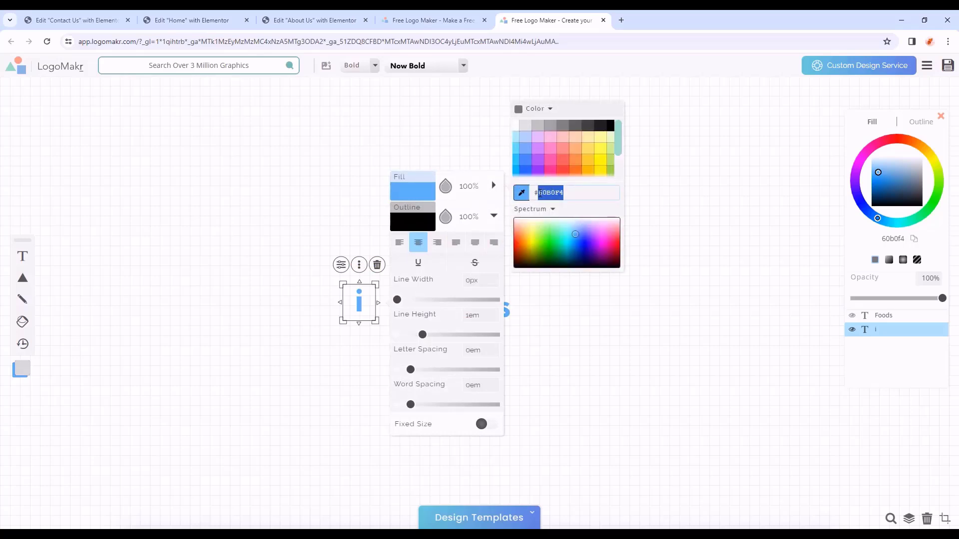
mouse_move(575, 235)
left_mouse_down()
mouse_move(550, 235)
mouse_move(586, 246)
mouse_move(577, 237)
left_mouse_up()
left_click_drag(577, 194, 539, 193)
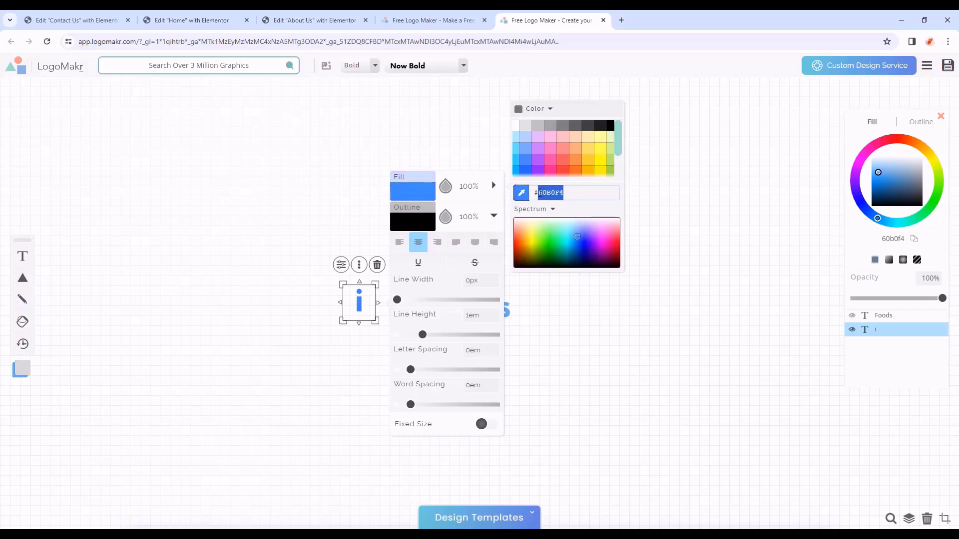
key("BackSpace")
type("f4c5")
type("9")
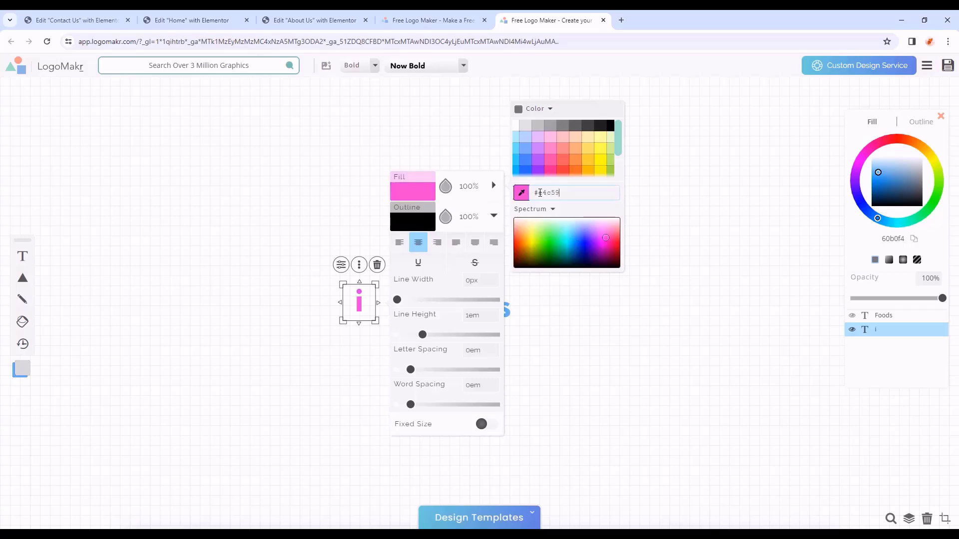
type("0")
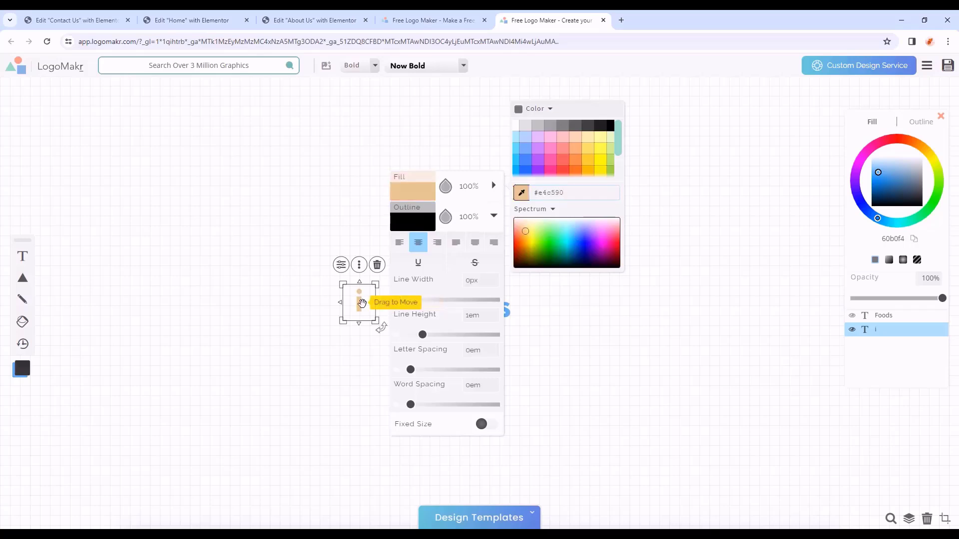
- Select 'Foods' and clear its current fill hex code in Styles
left_click(483, 313)
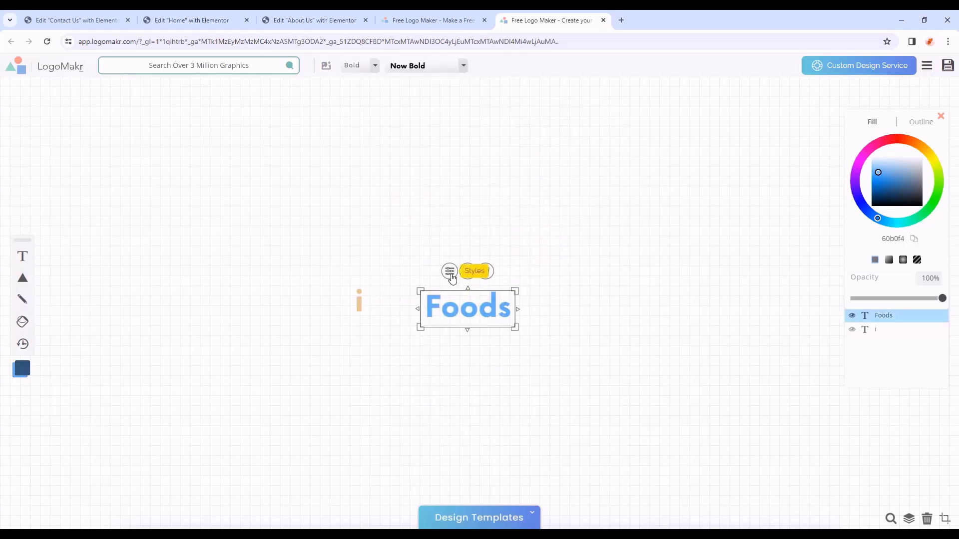
left_click(450, 271)
left_click(552, 202)
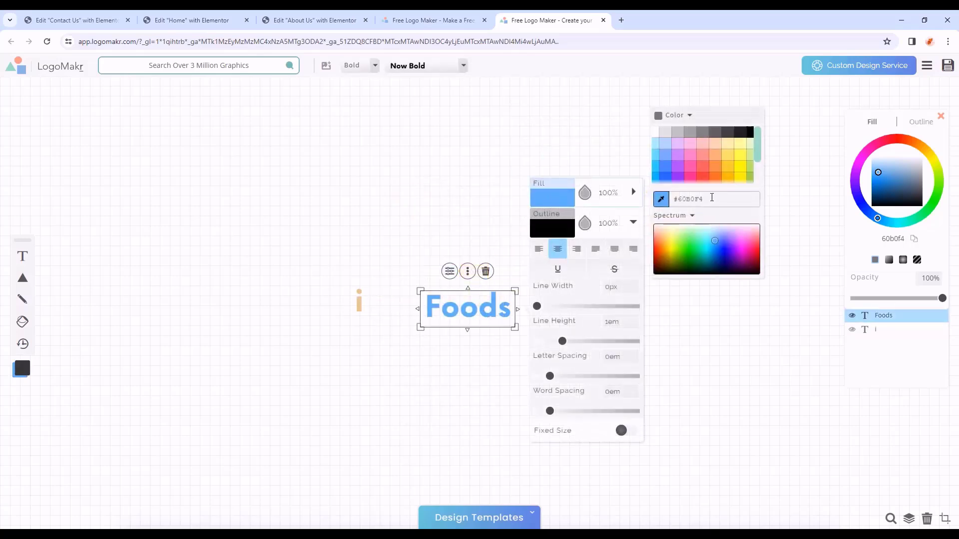
left_click_drag(703, 200, 678, 201)
key("BackSpace")
- Apply fill ffffff to Foods, check the Contact Us header, then nudge Foods left toward the 'i'
type("ff")
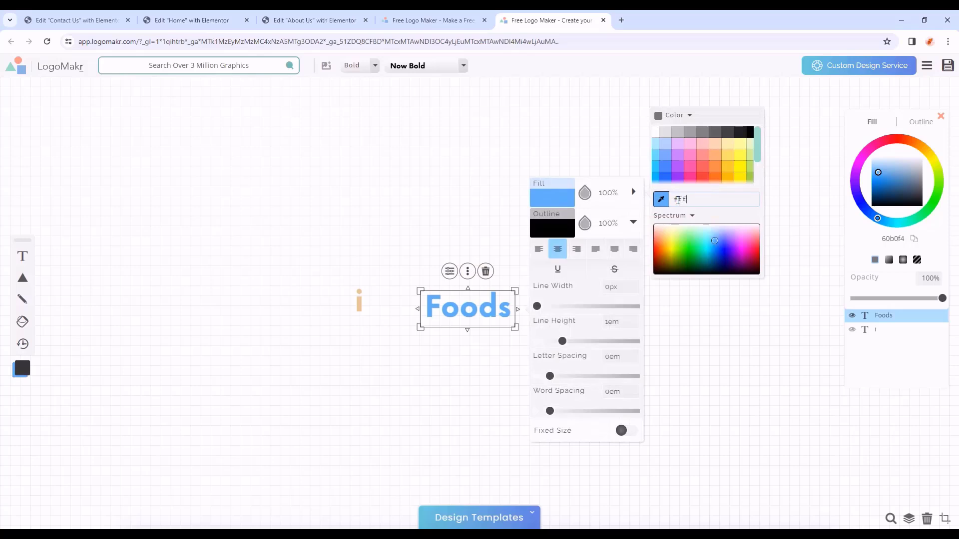
type("ffff")
left_click(53, 17)
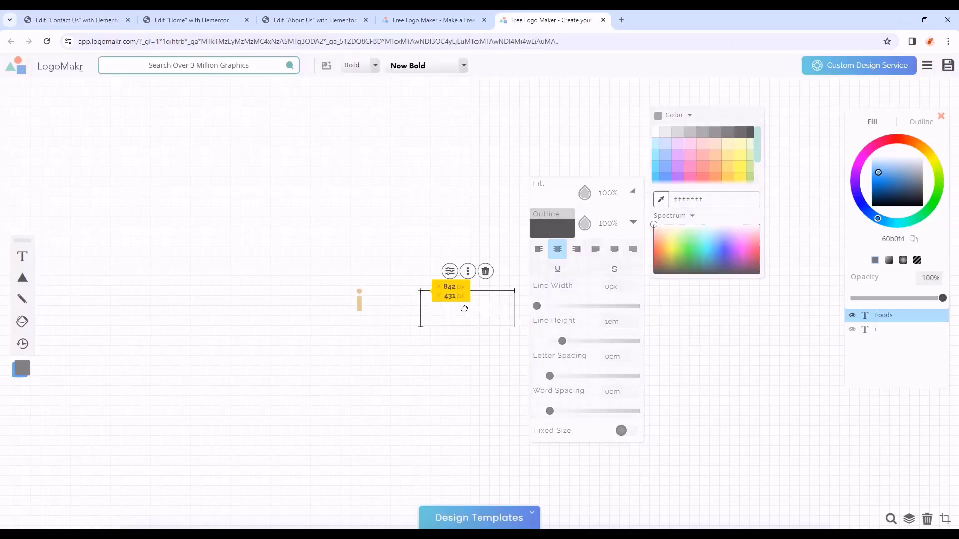
left_click_drag(463, 308, 441, 310)
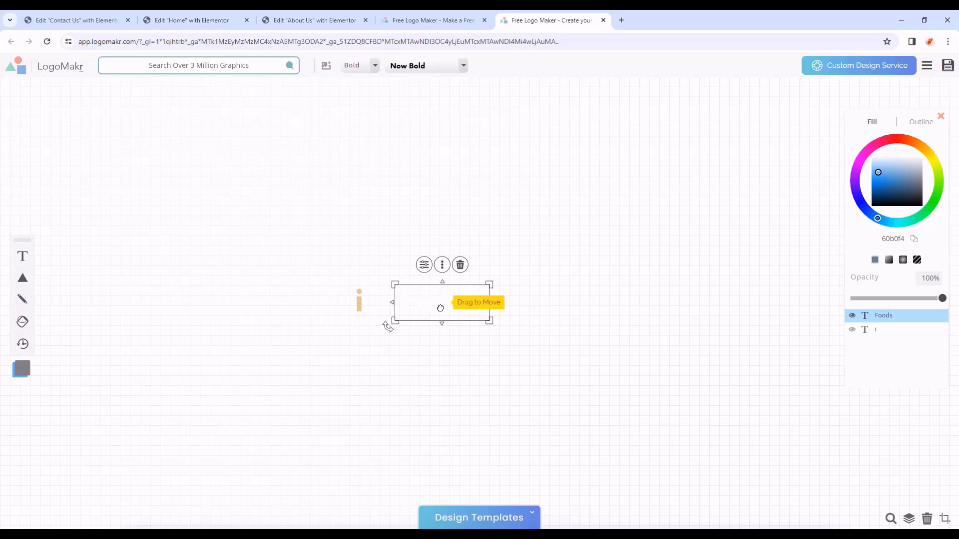
- Temporarily fill Foods black and place it right beside the 'i'
left_click(424, 265)
left_click(526, 194)
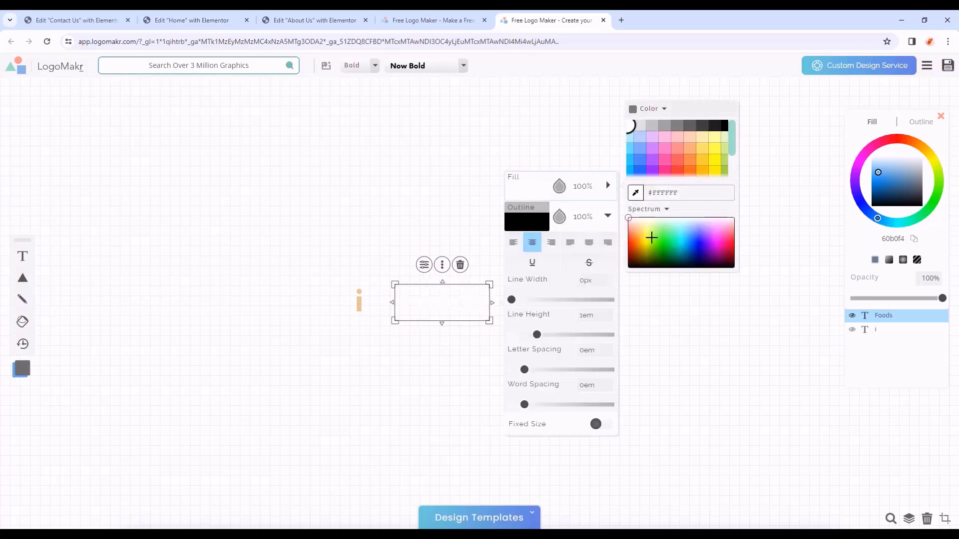
left_click_drag(651, 237, 741, 279)
left_click(395, 229)
left_click_drag(436, 308, 407, 309)
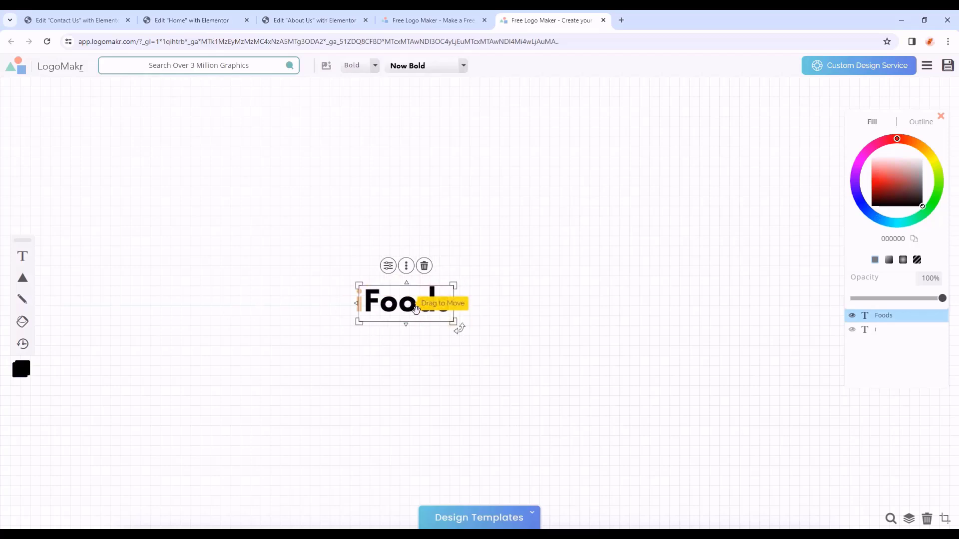
- Restore the Foods text fill to white
left_click(388, 265)
left_click(490, 194)
left_click_drag(644, 242, 664, 229)
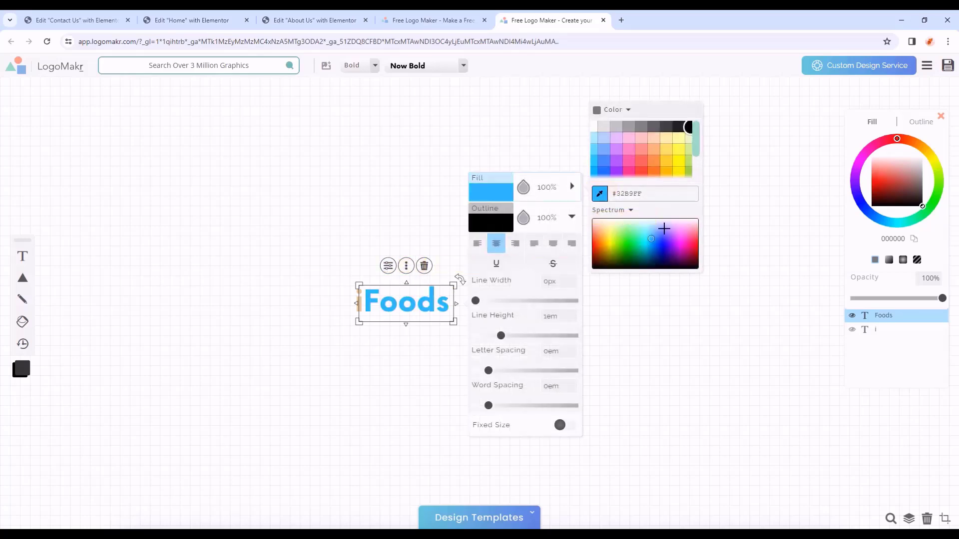
left_click_drag(663, 229, 668, 221)
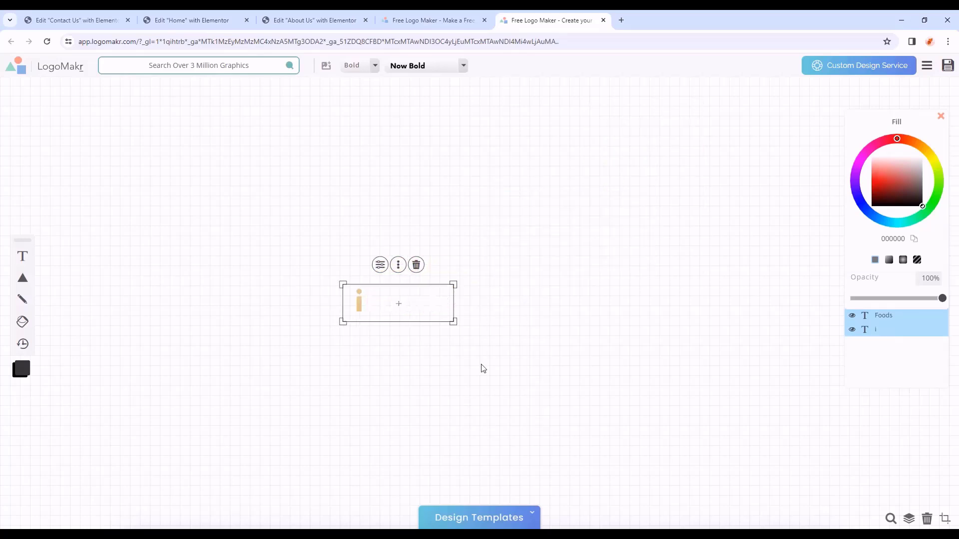
- Move the 'i' and Foods together toward the canvas centre
left_click_drag(481, 365, 319, 260)
left_click_drag(353, 295, 439, 297)
left_click(616, 396)
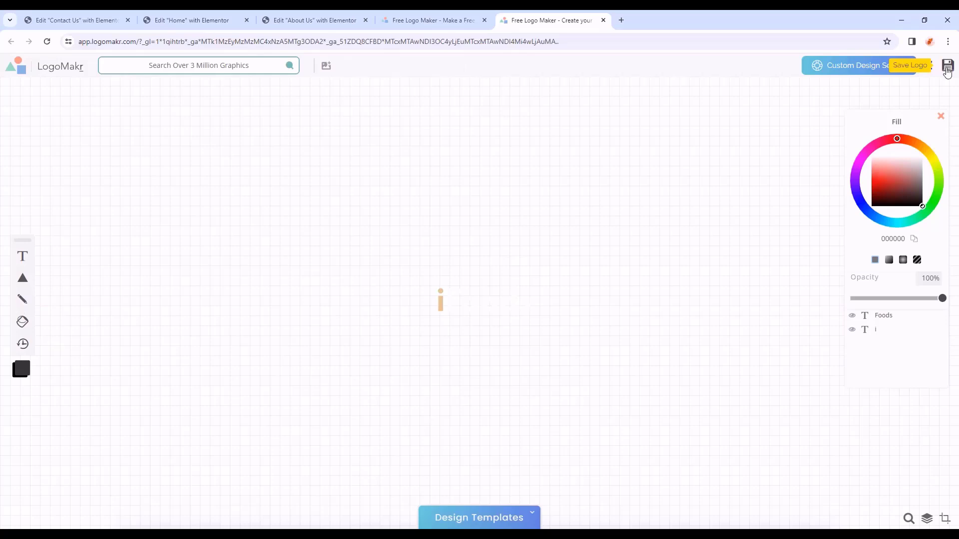
- Save the iFoods logo and email the free low-resolution PNG, accepting the terms
left_click(947, 68)
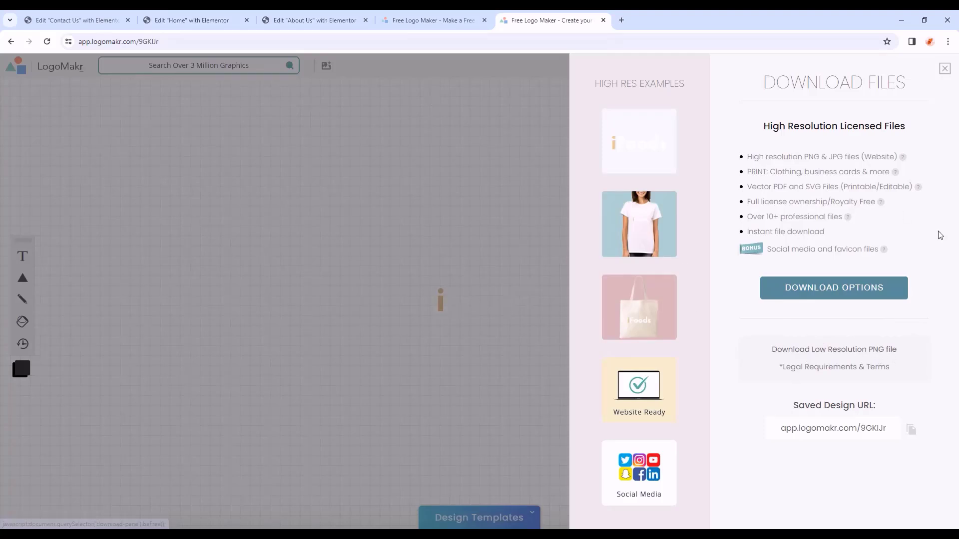
left_click(861, 353)
left_click(824, 193)
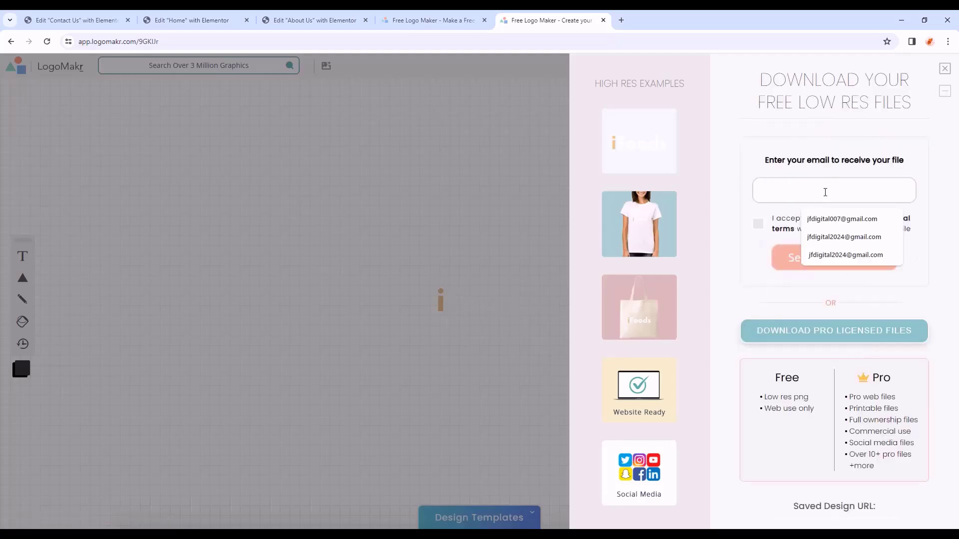
left_click(836, 170)
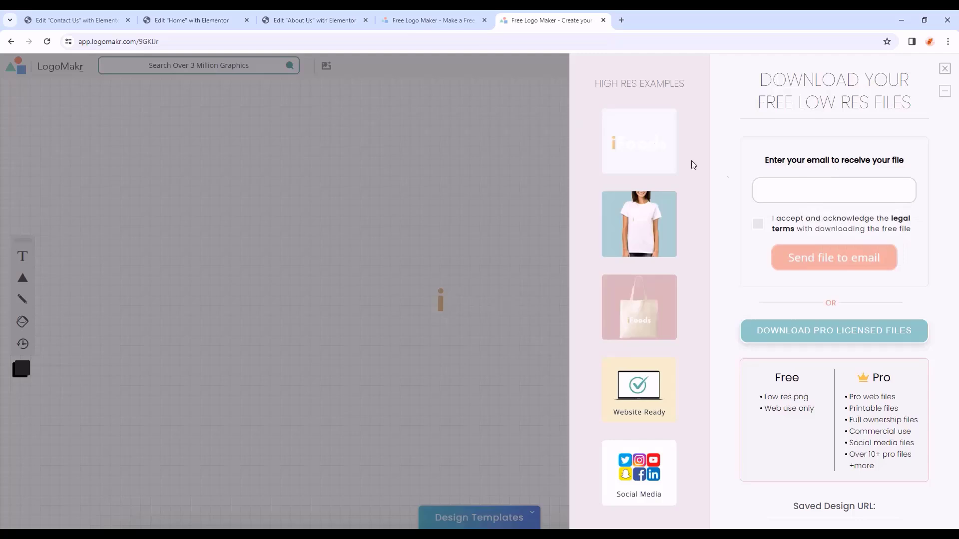
left_click(786, 185)
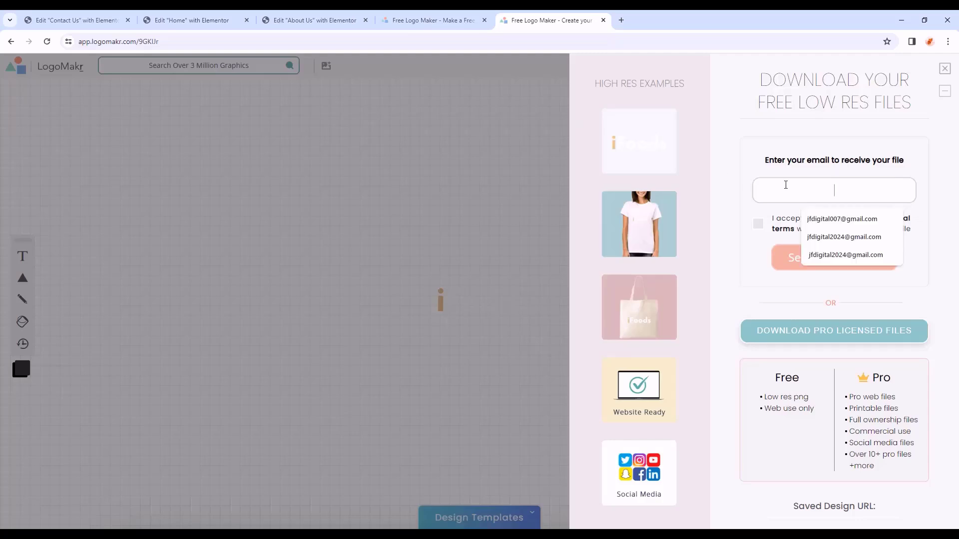
left_click(817, 220)
left_click(821, 227)
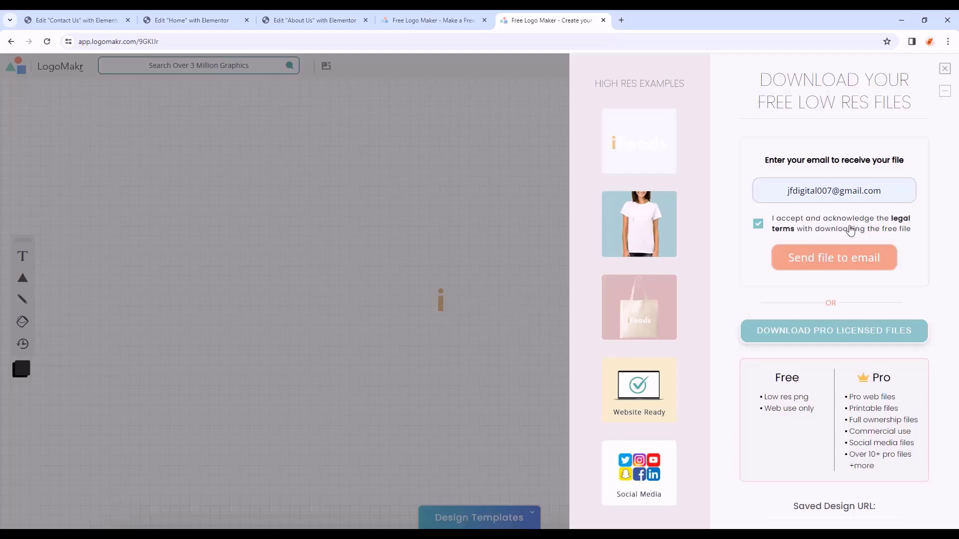
left_click(845, 271)
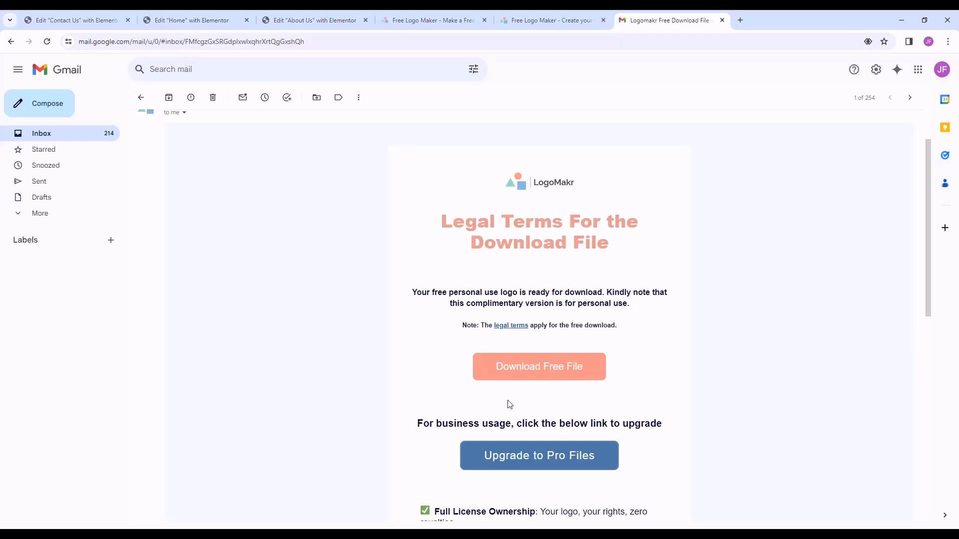
- Download 9GKIJr-LogoMakr.png from the LogoMakr email and preview it
left_click(531, 381)
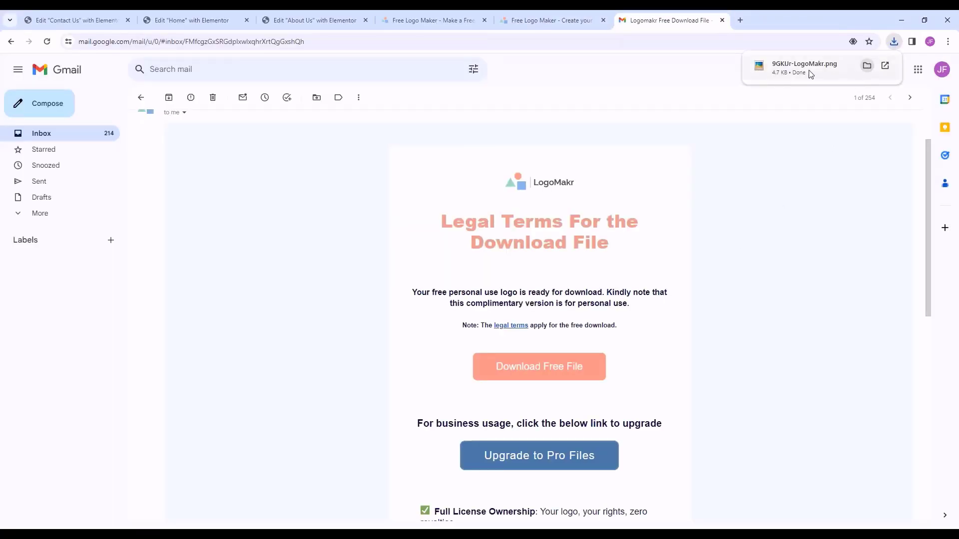
left_click(796, 71)
scroll(502, 270, "up", 5)
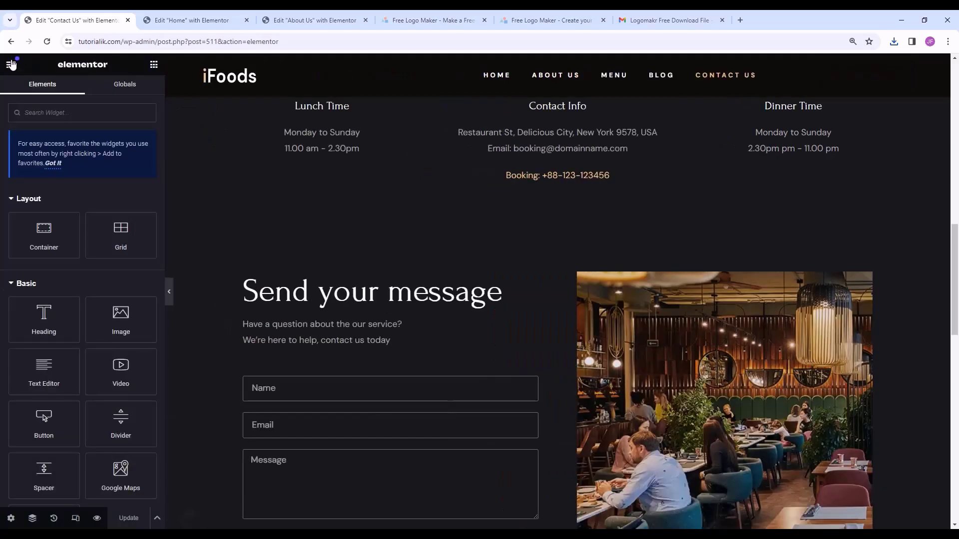
- Go to the Theme Builder and open Elementor Header #494 for editing
left_click(12, 65)
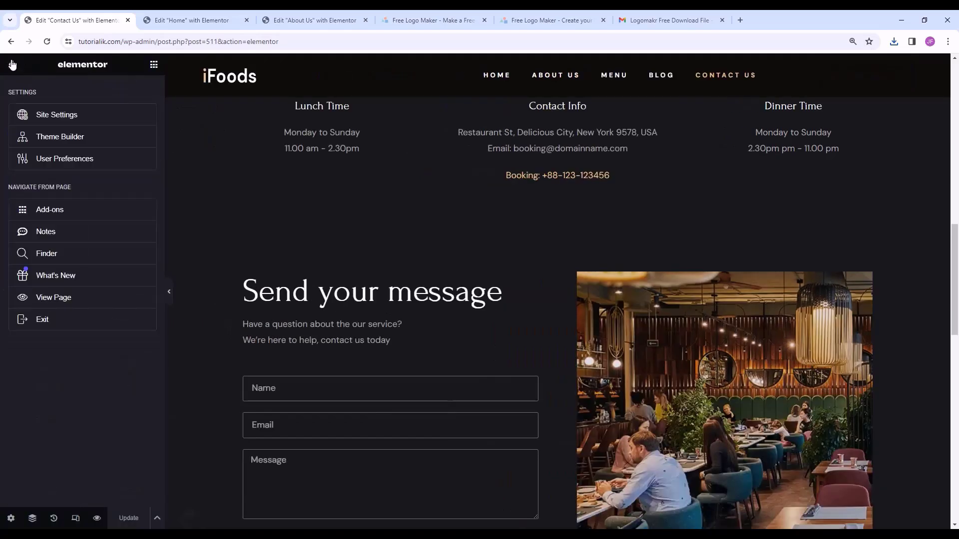
left_click(73, 320)
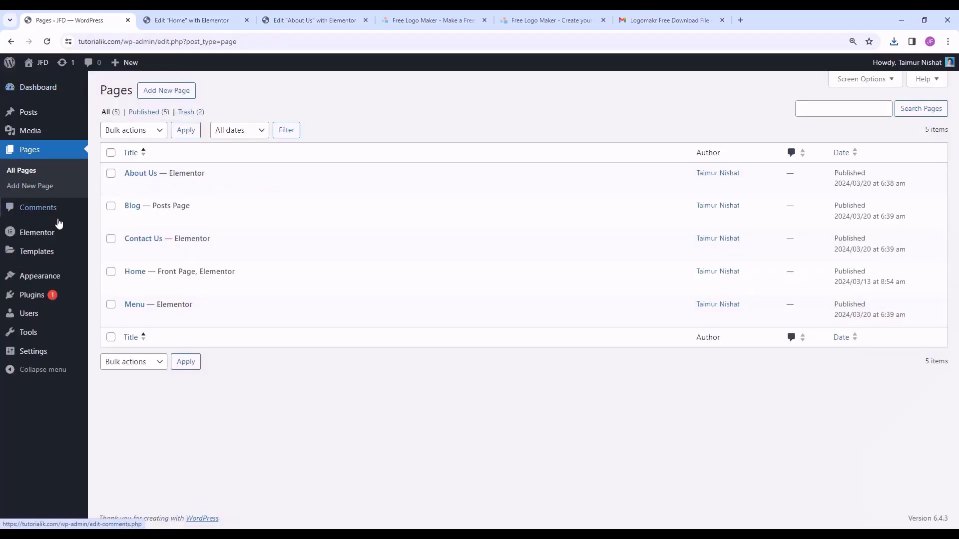
mouse_move(55, 253)
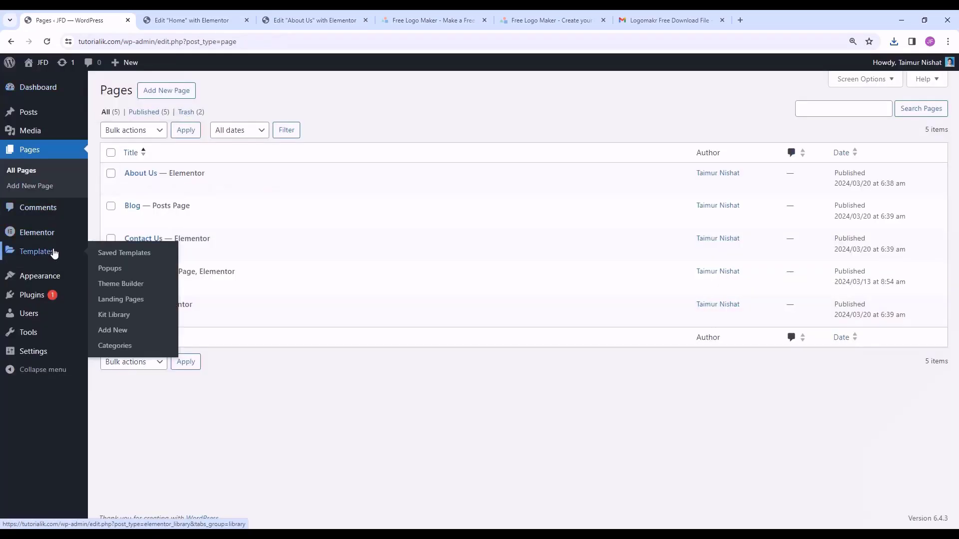
left_click(111, 284)
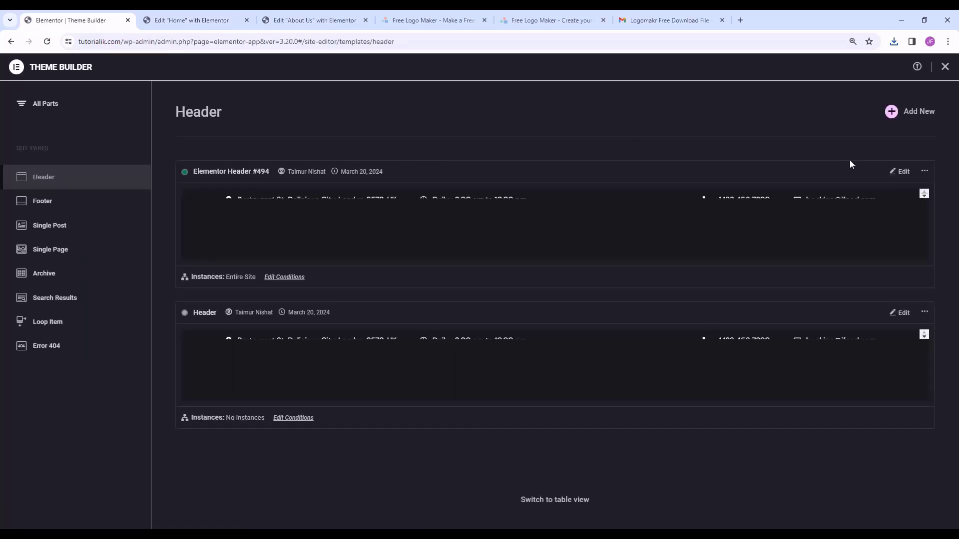
left_click(901, 174)
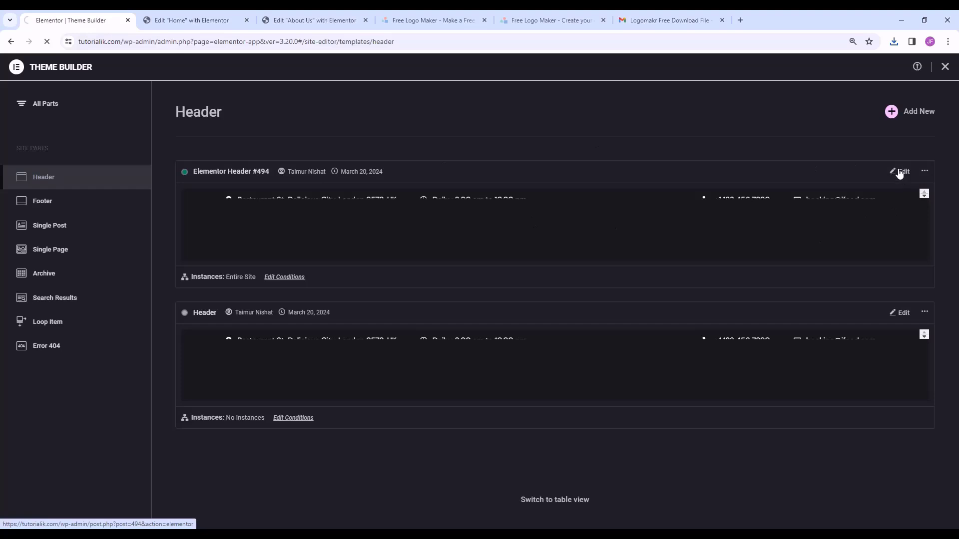
- Replace the header logo image with the uploaded LogoMakr iFoods PNG
left_click(250, 97)
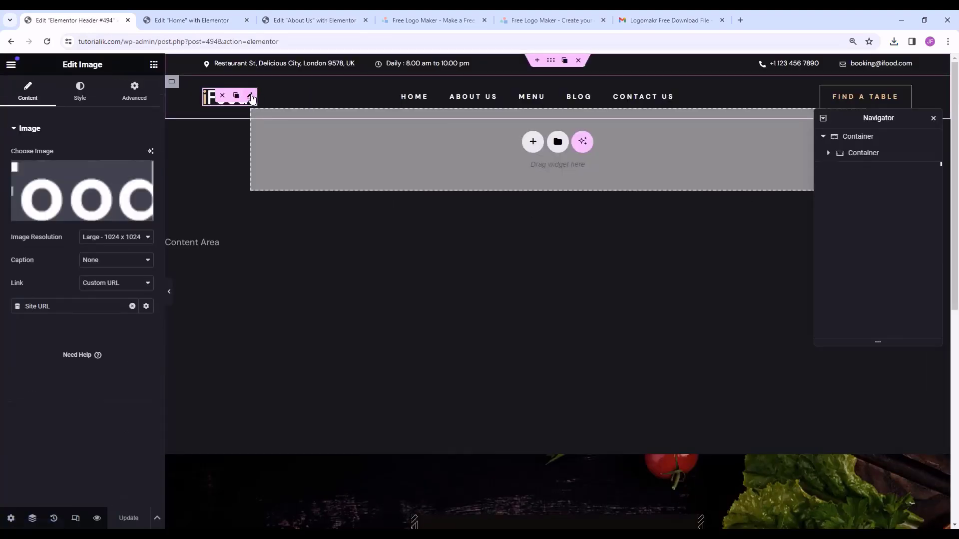
left_click(70, 219)
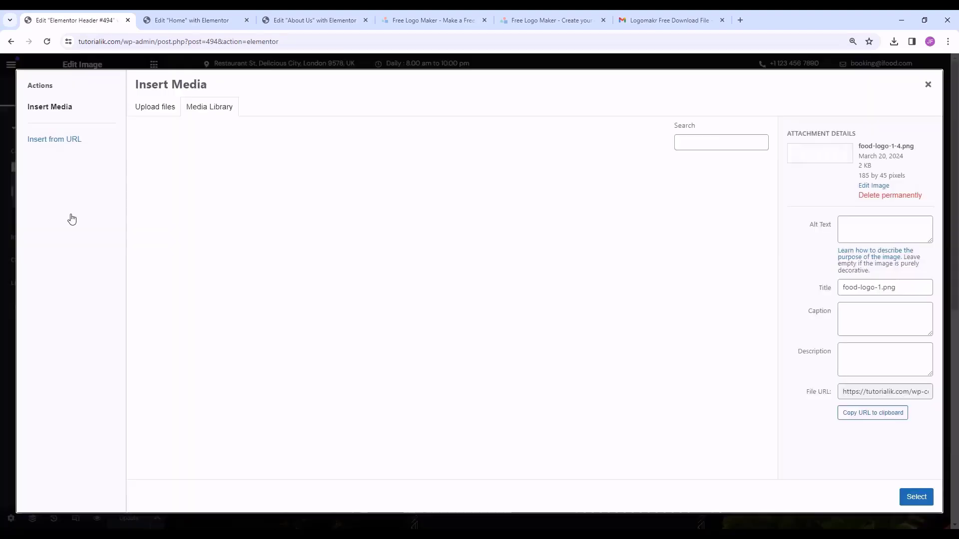
left_click(170, 113)
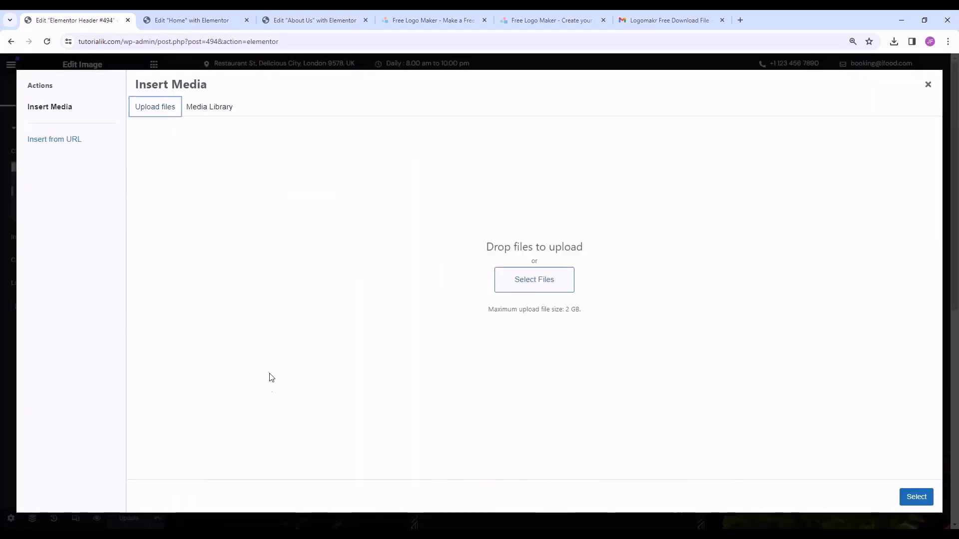
key("alt+Tab")
left_click_drag(576, 505, 529, 259)
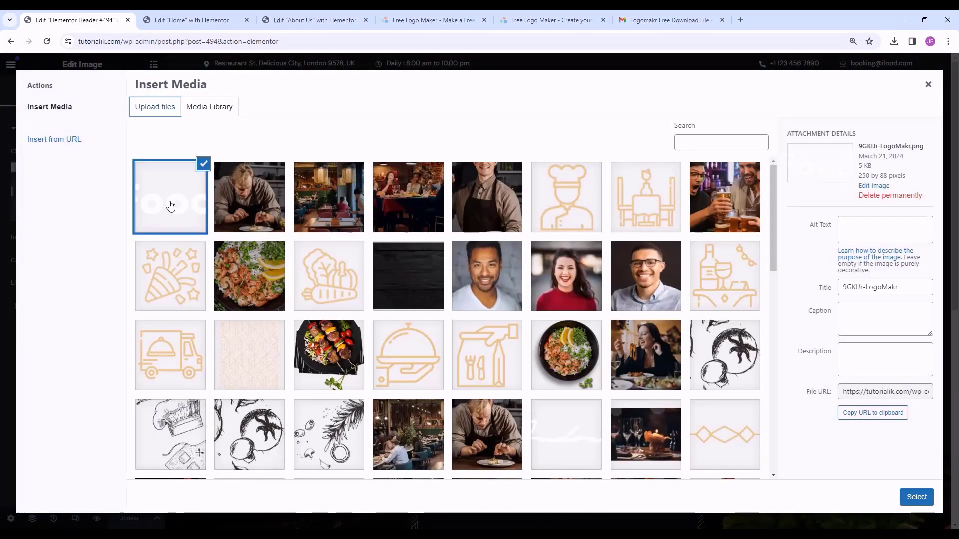
left_click(916, 496)
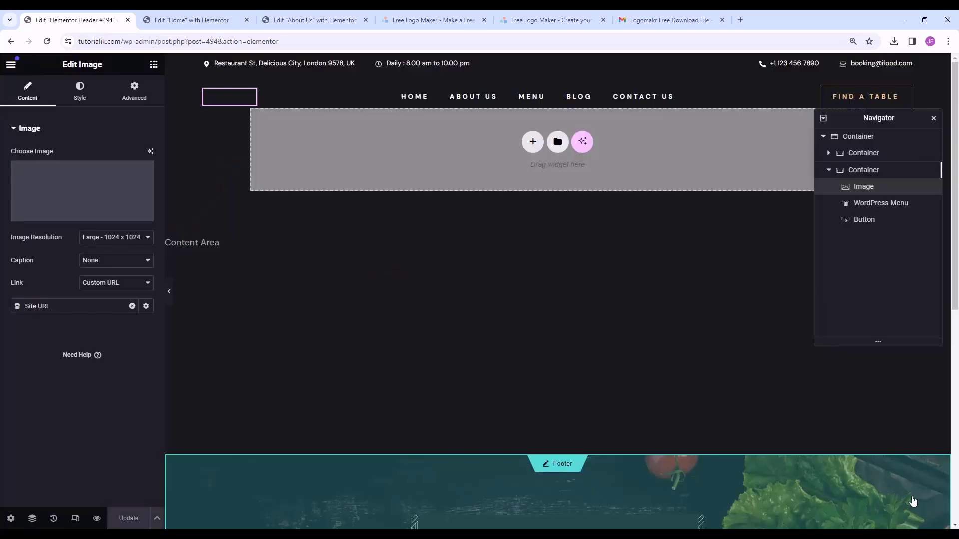
left_click(502, 331)
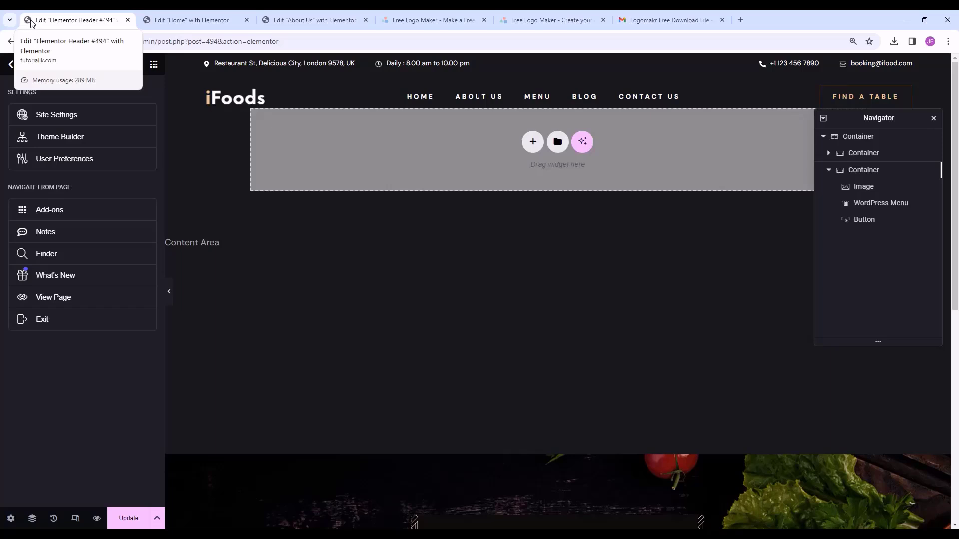
- Open google.com in a new tab, then return to the Elementor header editor
left_click(740, 21)
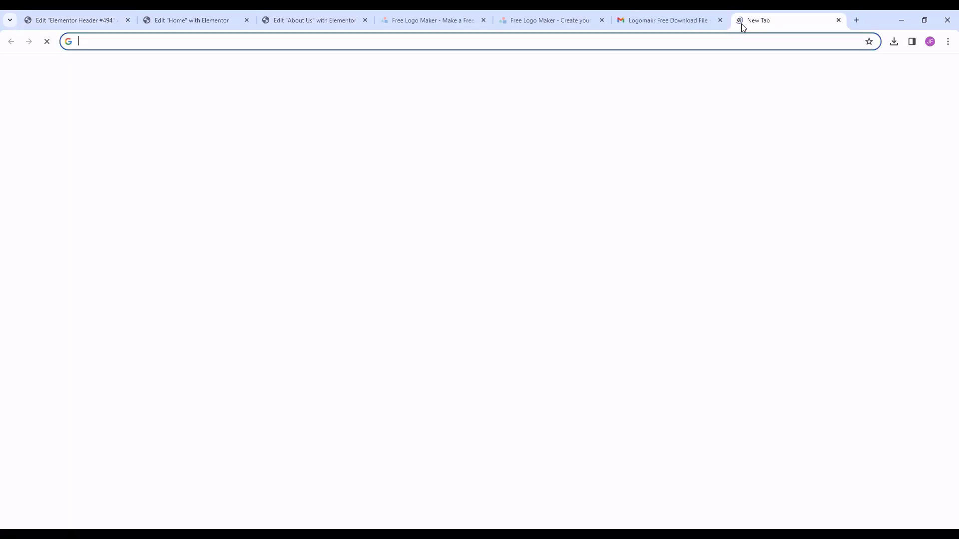
type("go")
key("Return")
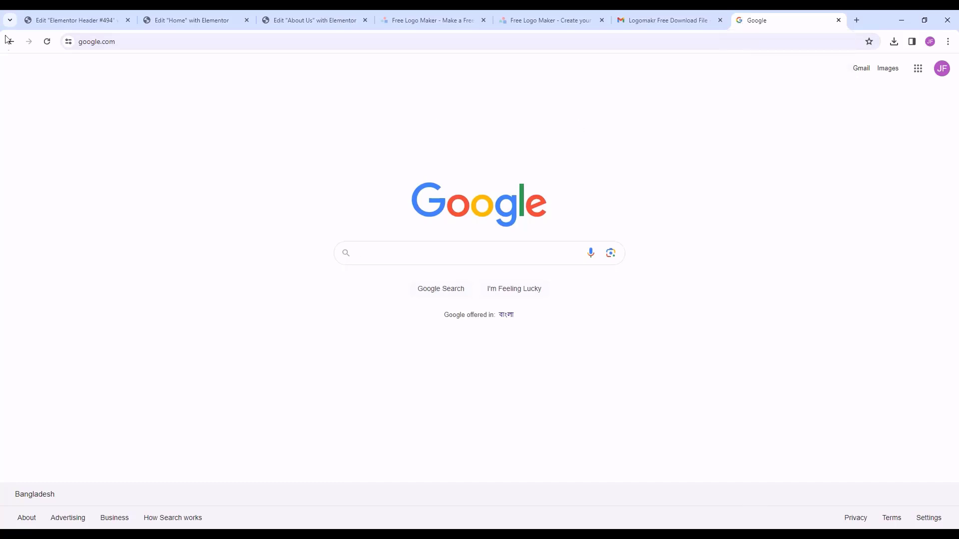
left_click(75, 21)
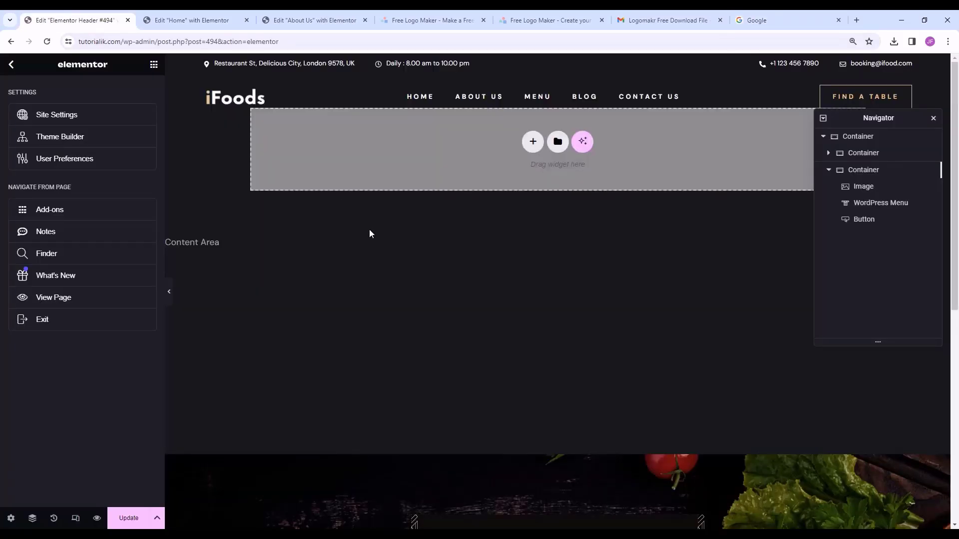
- Delete the Foods text in LogoMakr and shift the 'i' to the right
left_click(547, 14)
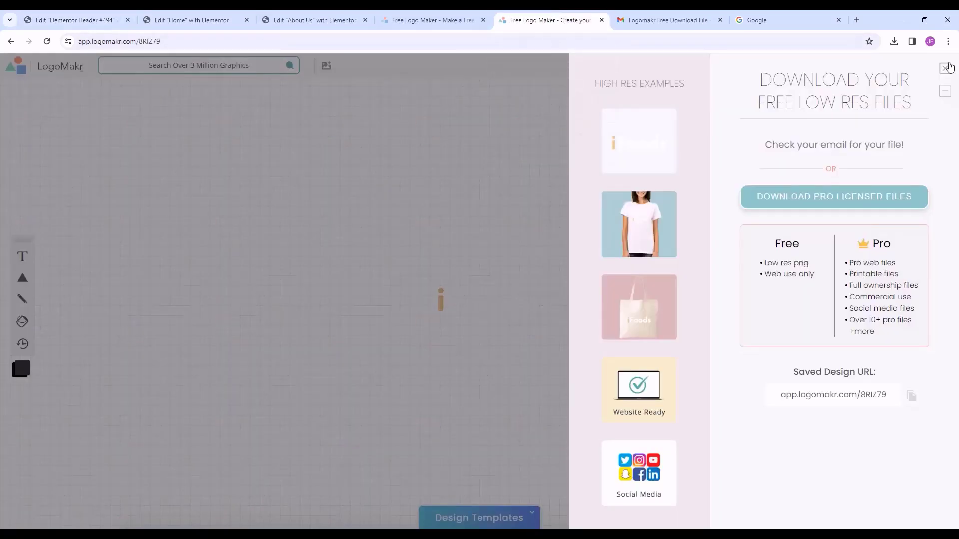
left_click(947, 67)
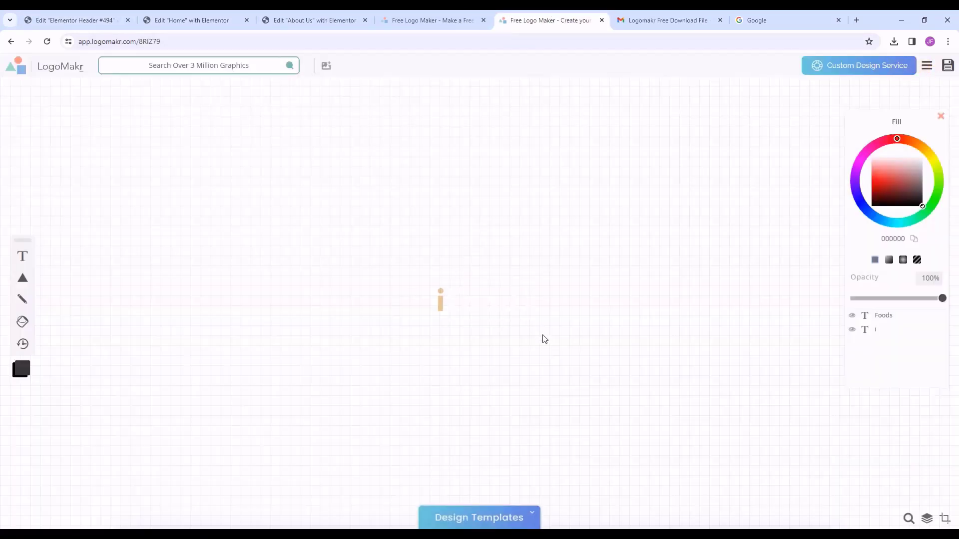
left_click_drag(550, 339, 415, 274)
left_click(517, 374)
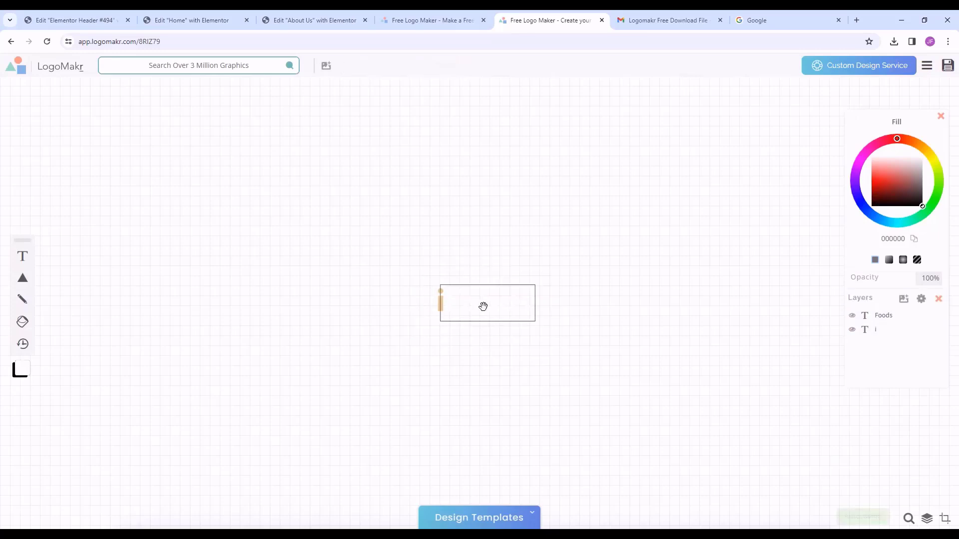
left_click_drag(483, 306, 472, 359)
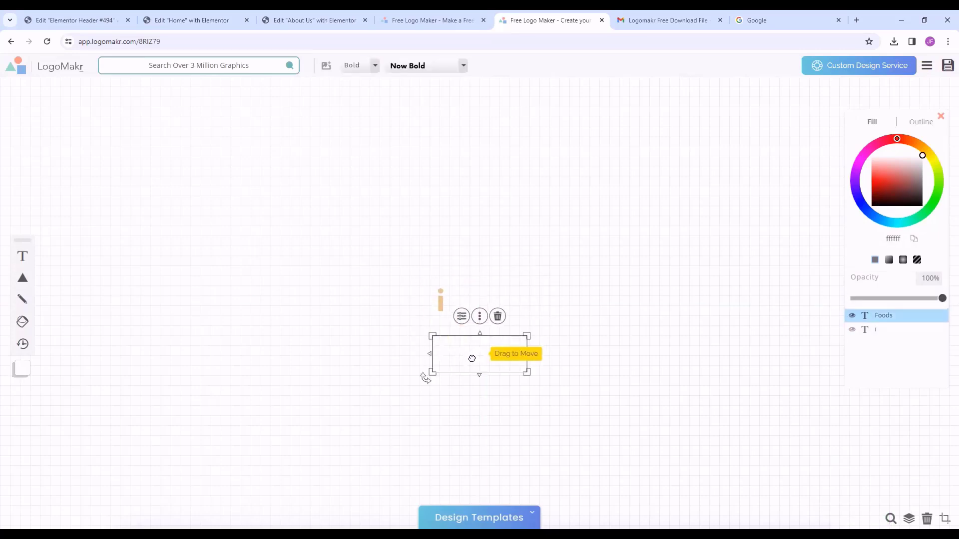
key("Delete")
left_click(443, 301)
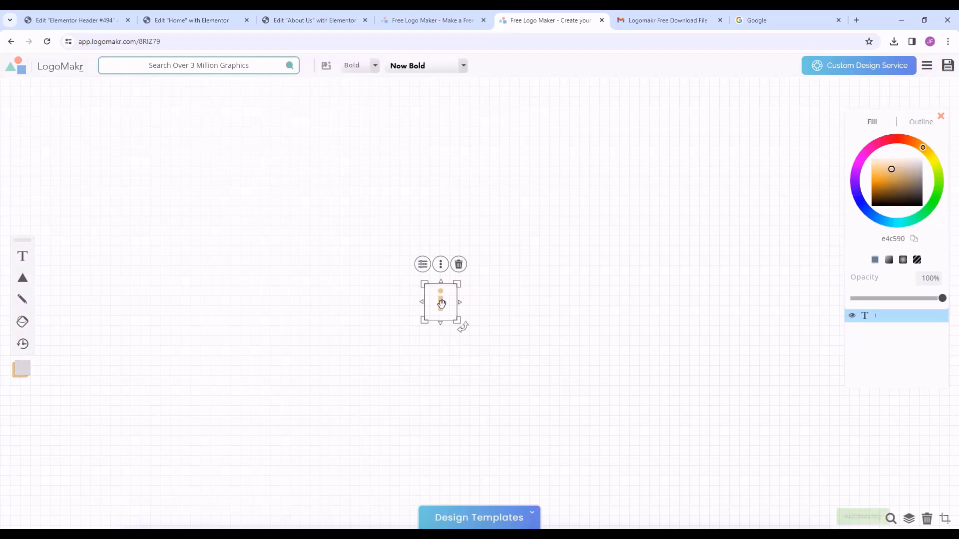
left_click_drag(443, 302, 478, 305)
- Add a small square shape with a black fill
left_click(22, 279)
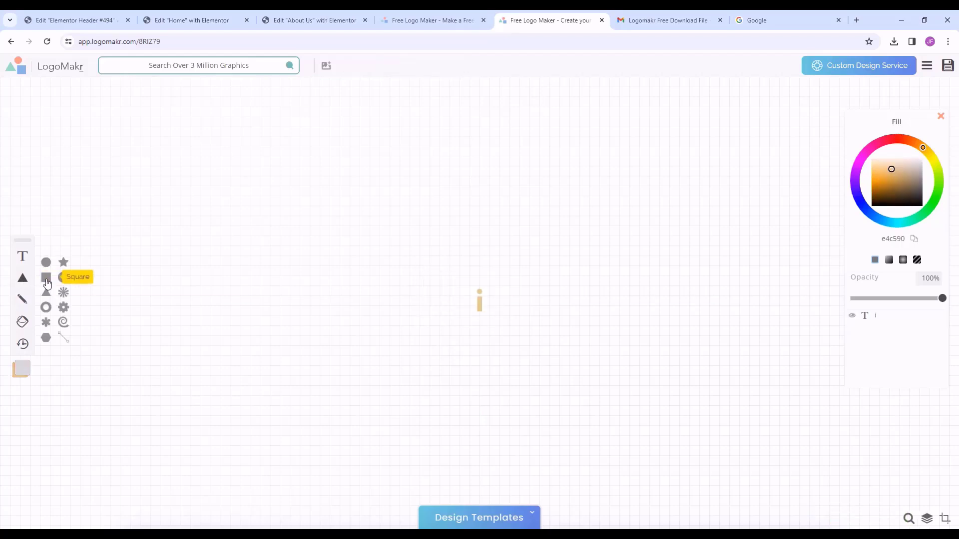
left_click(46, 279)
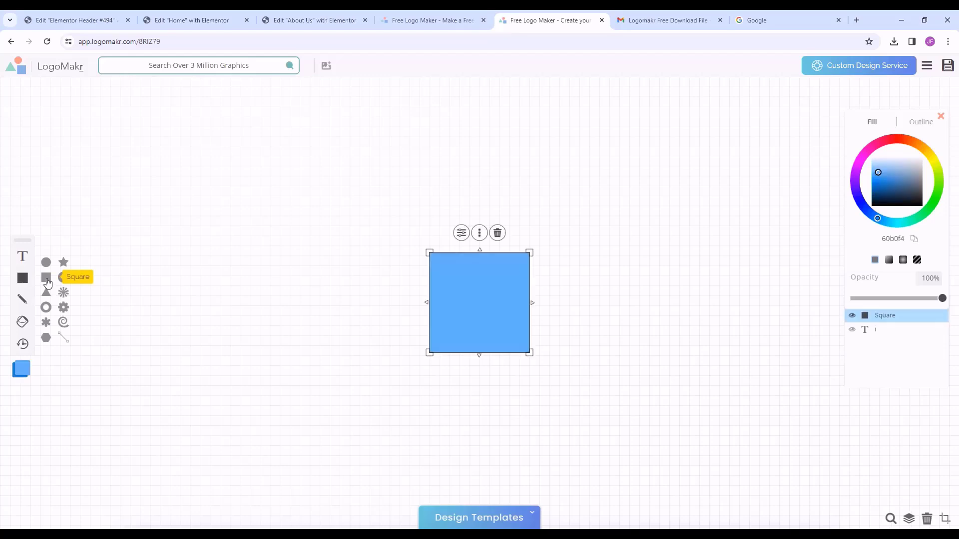
left_click_drag(439, 304, 341, 304)
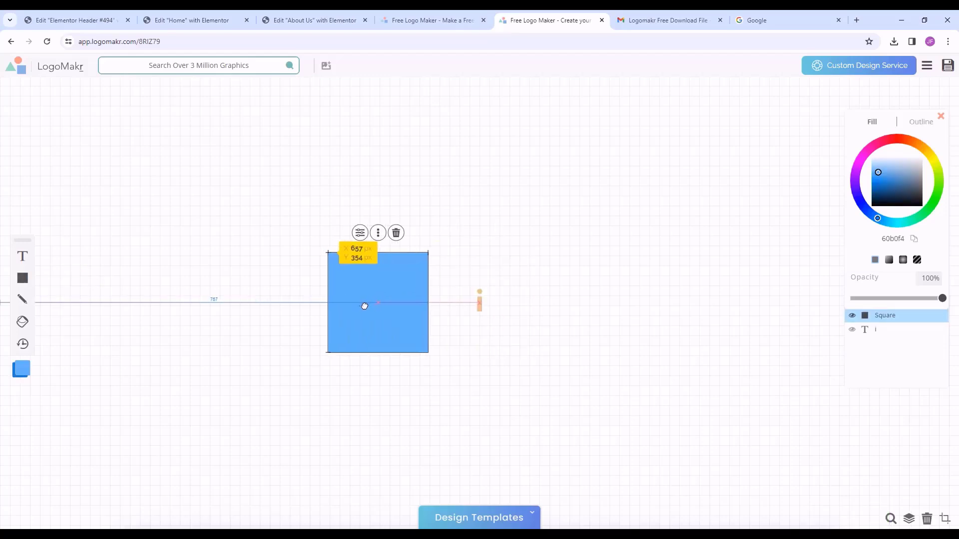
mouse_move(429, 350)
left_mouse_down()
mouse_move(354, 275)
mouse_move(422, 332)
left_mouse_up()
left_click(383, 275)
left_click(457, 254)
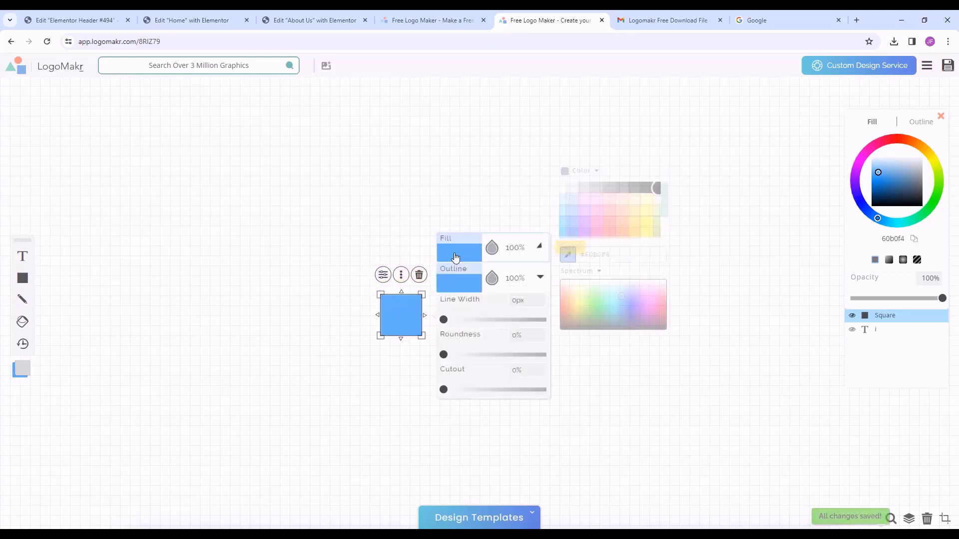
left_click(571, 319)
left_click_drag(550, 336, 541, 344)
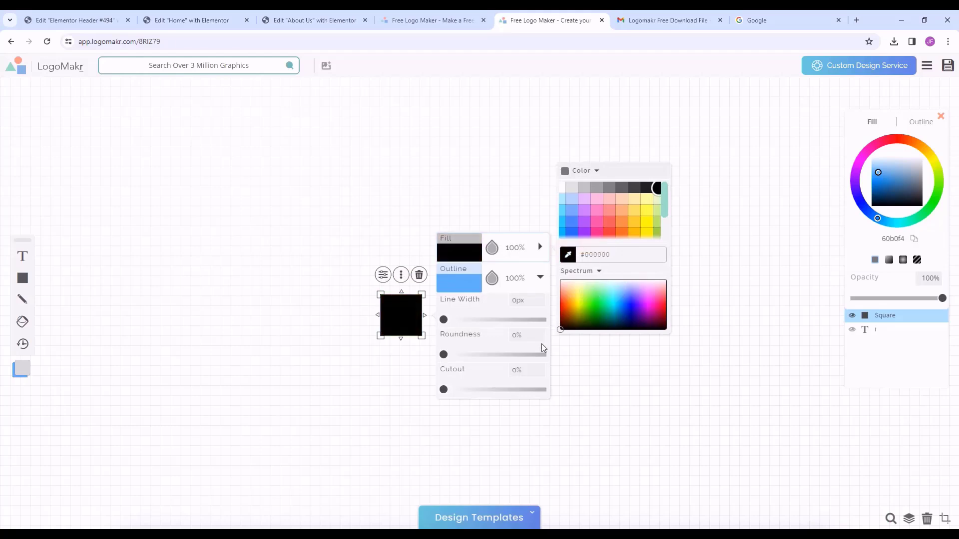
- Bring the 'i' in front of the square and centre it on top
left_click(584, 396)
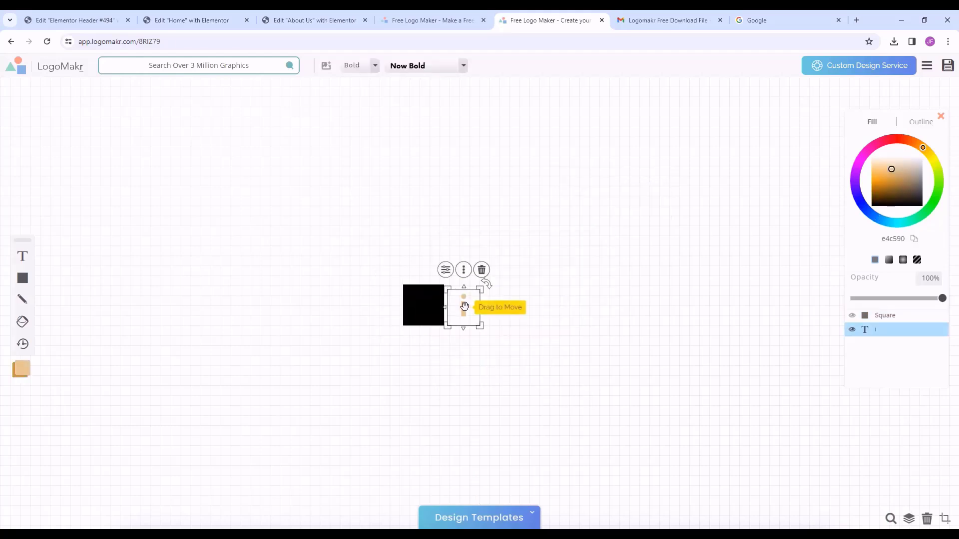
right_click(464, 307)
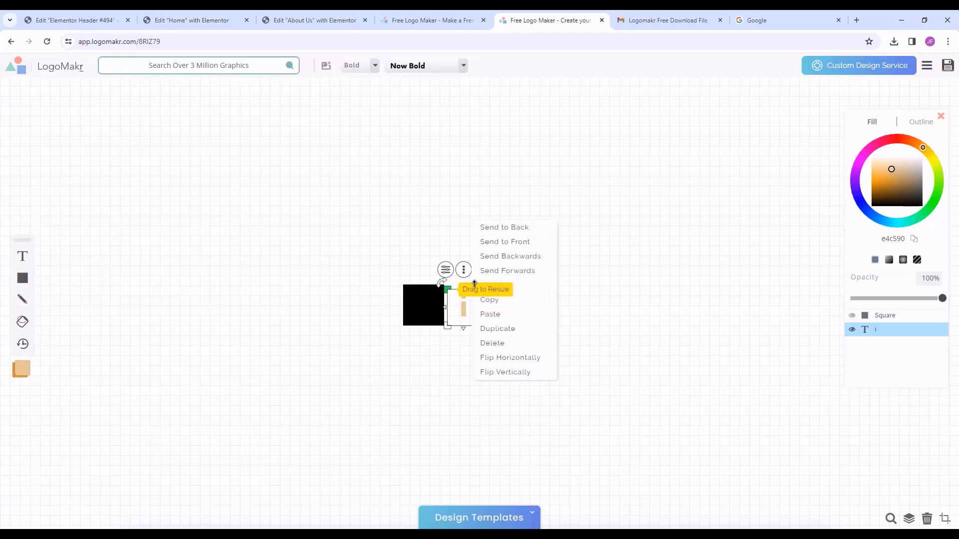
left_click(526, 273)
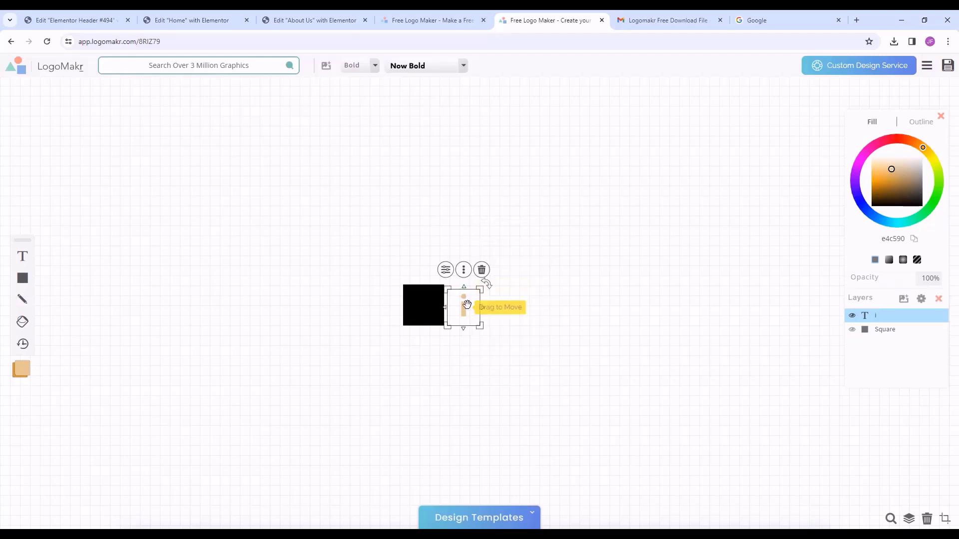
left_click_drag(463, 307, 421, 307)
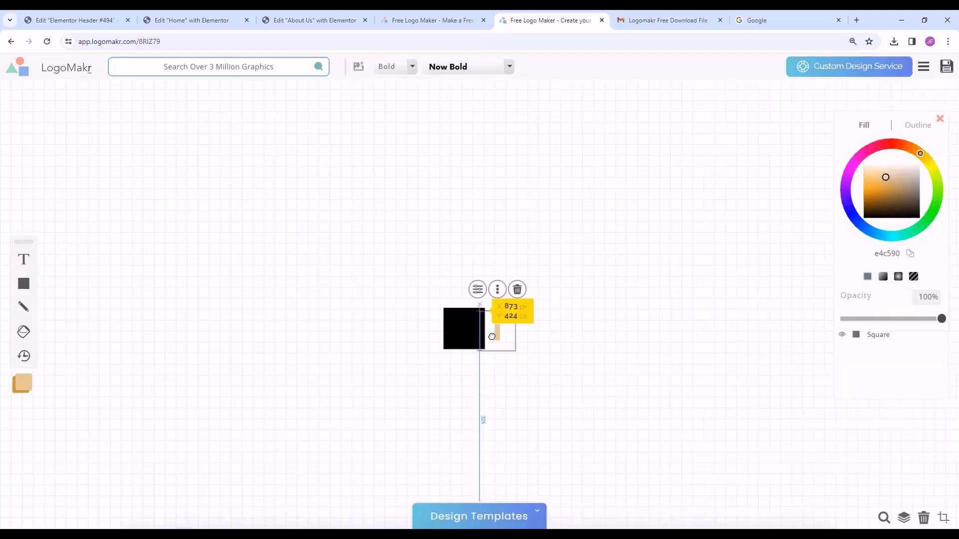
left_click_drag(495, 334, 466, 336)
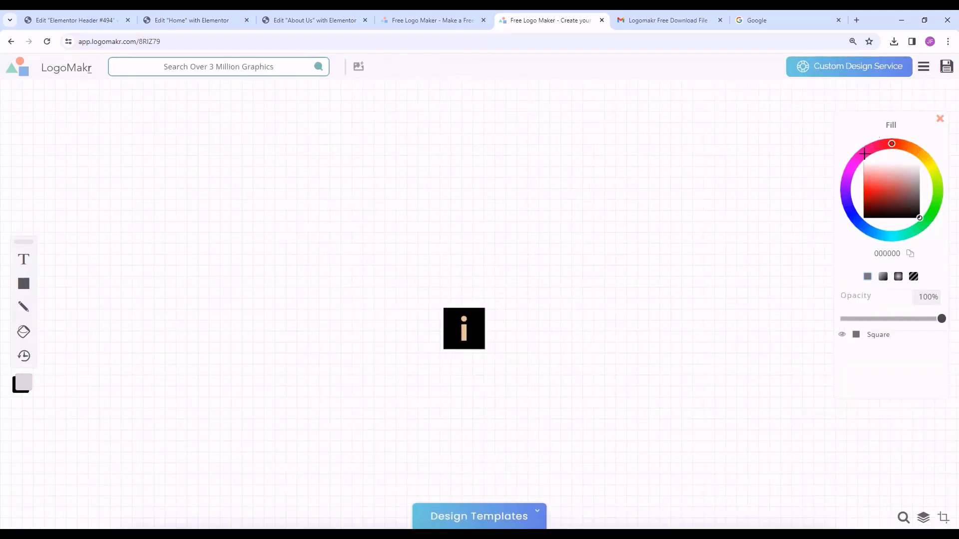
- Email the square 'i' logo as a free low-resolution PNG, accepting the terms
left_click(948, 67)
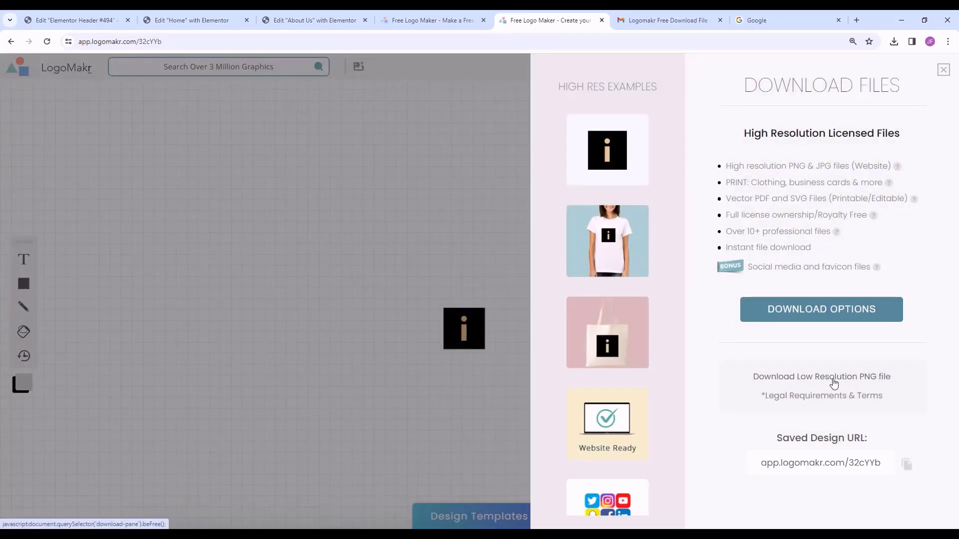
left_click(833, 382)
left_click(793, 208)
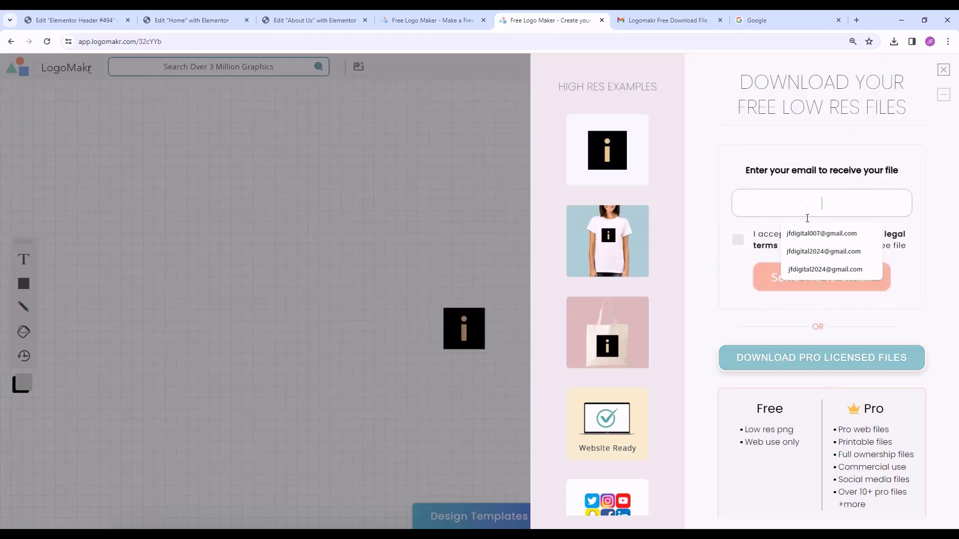
left_click(822, 233)
left_click(738, 239)
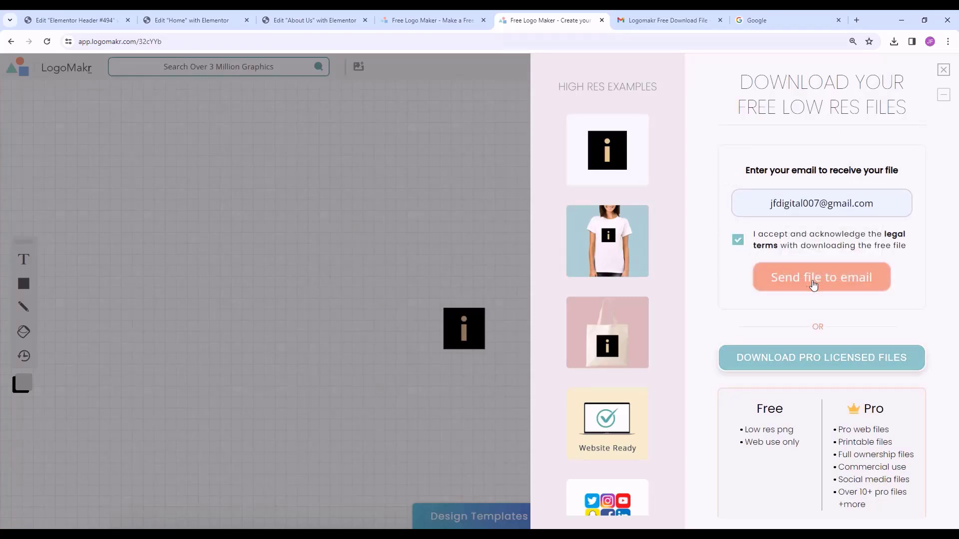
left_click(832, 288)
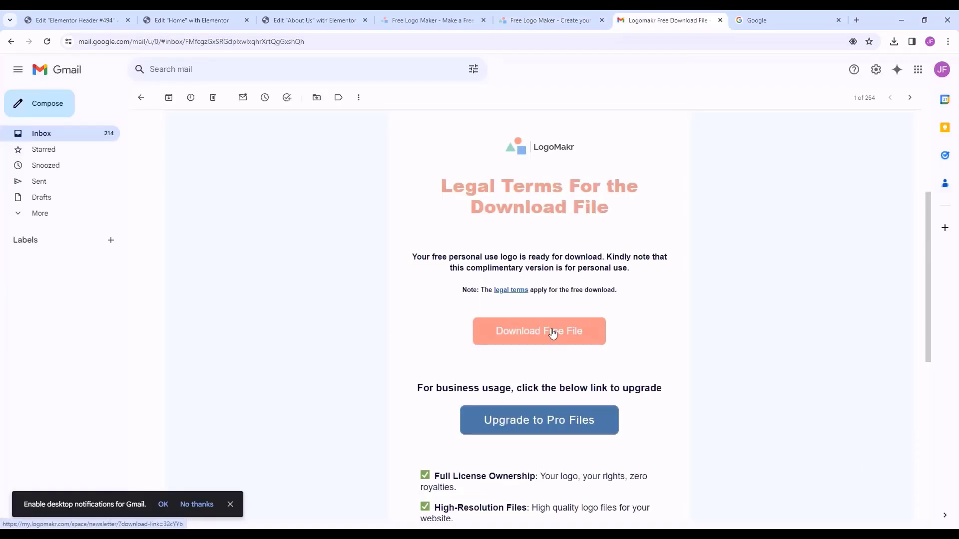
- Download and preview 32cYYb-LogoMakr.png from Gmail, then return to the Elementor header editor
left_click(538, 340)
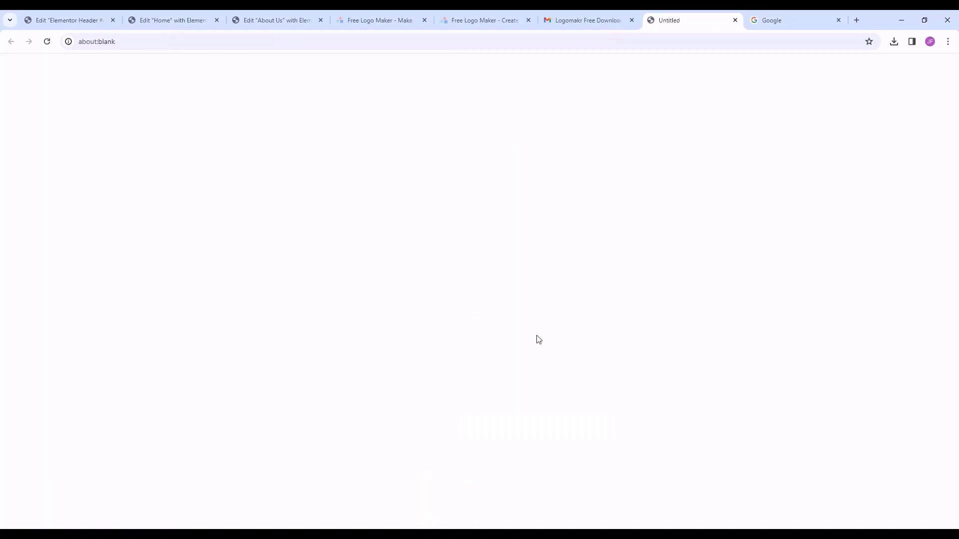
scroll(520, 248, "up", 5)
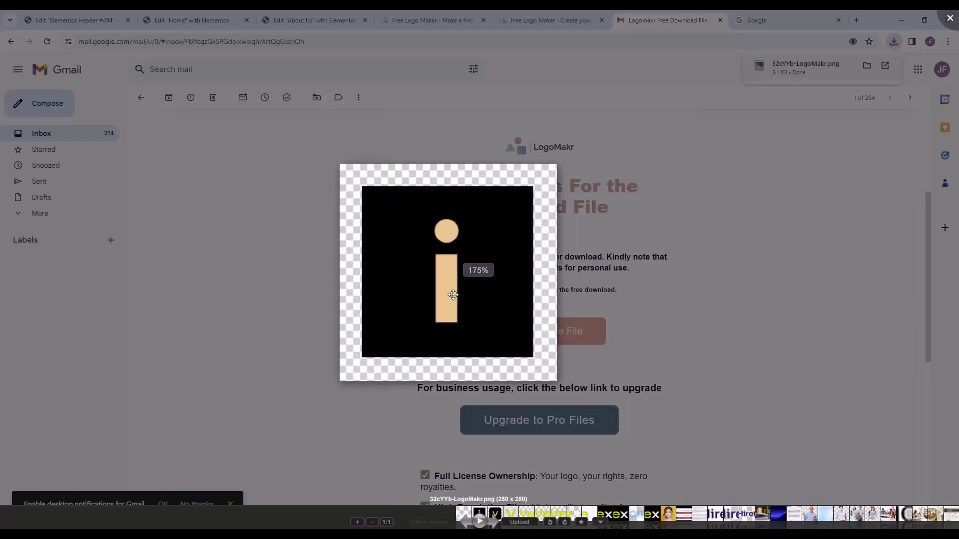
scroll(454, 294, "down", 3)
left_click(650, 293)
left_click(651, 293)
left_click(43, 14)
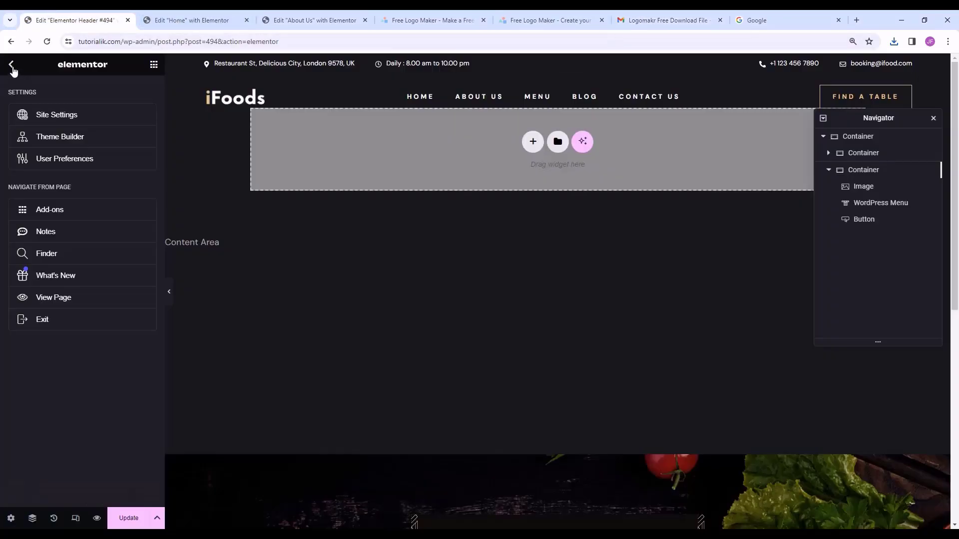
- Exit Elementor and open Site Identity in the Appearance Customizer
left_click(59, 319)
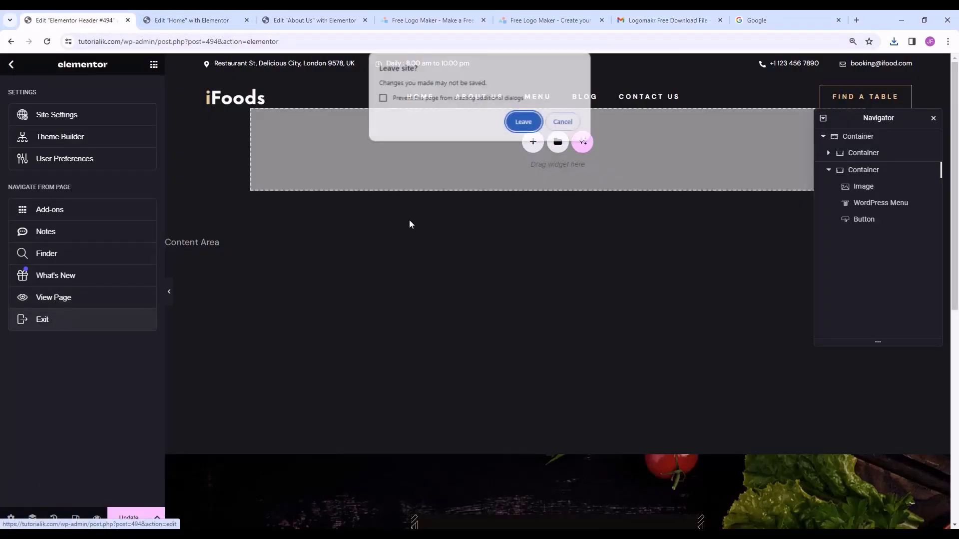
left_click(522, 121)
mouse_move(72, 206)
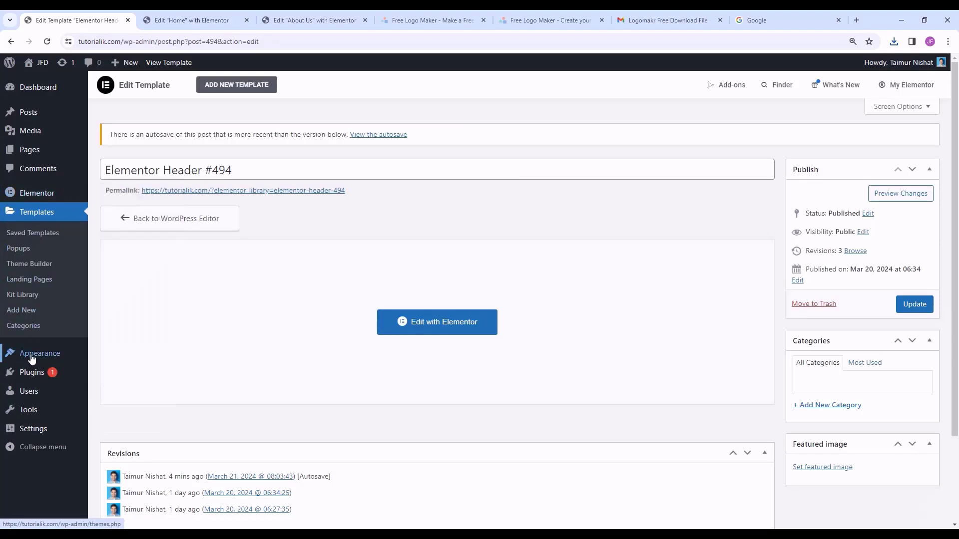
mouse_move(75, 355)
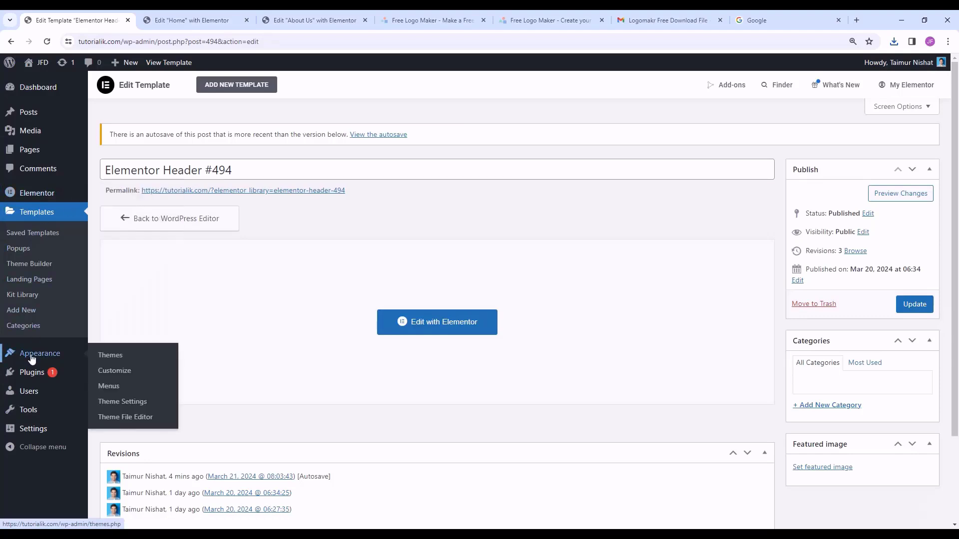
left_click(136, 375)
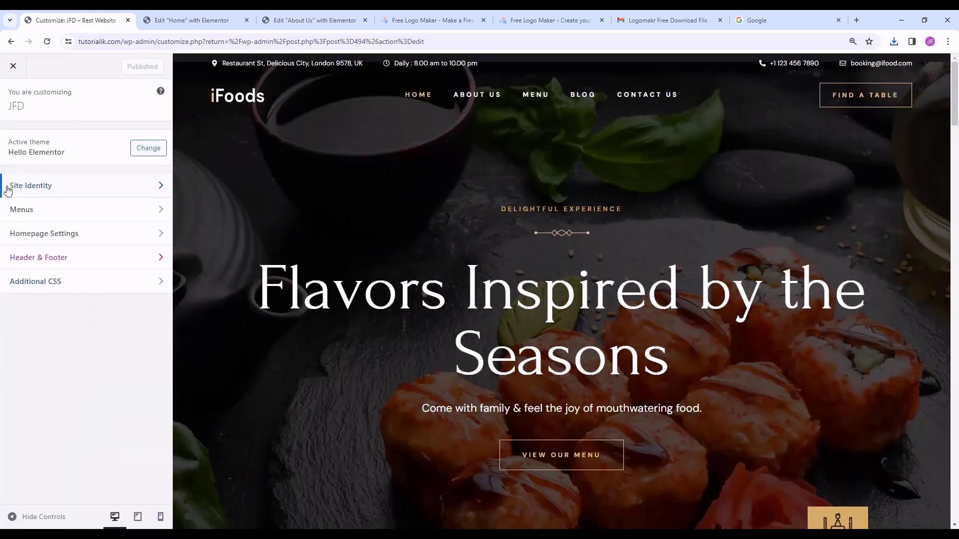
left_click(153, 193)
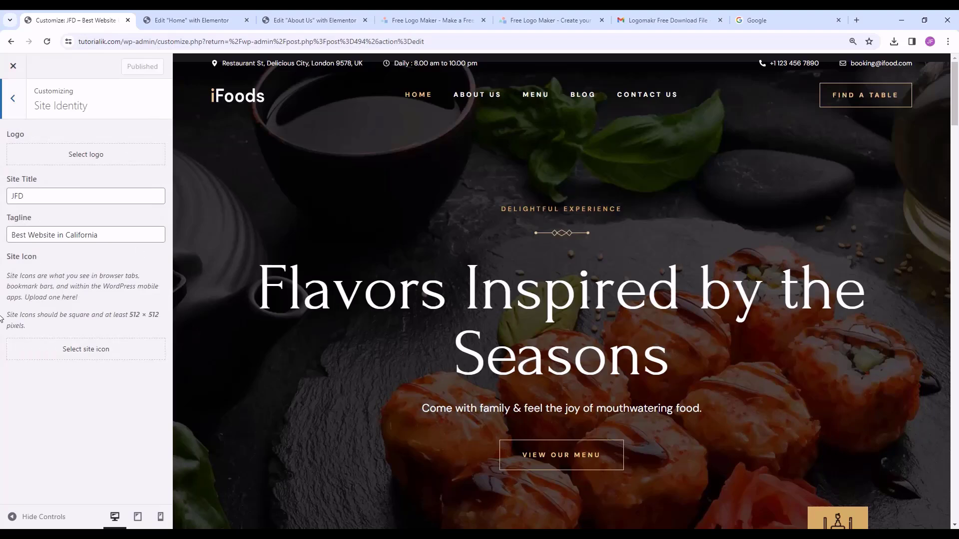
- Upload the black square 'i' PNG, crop it, publish it as the site icon, and exit the Customizer
left_click(60, 355)
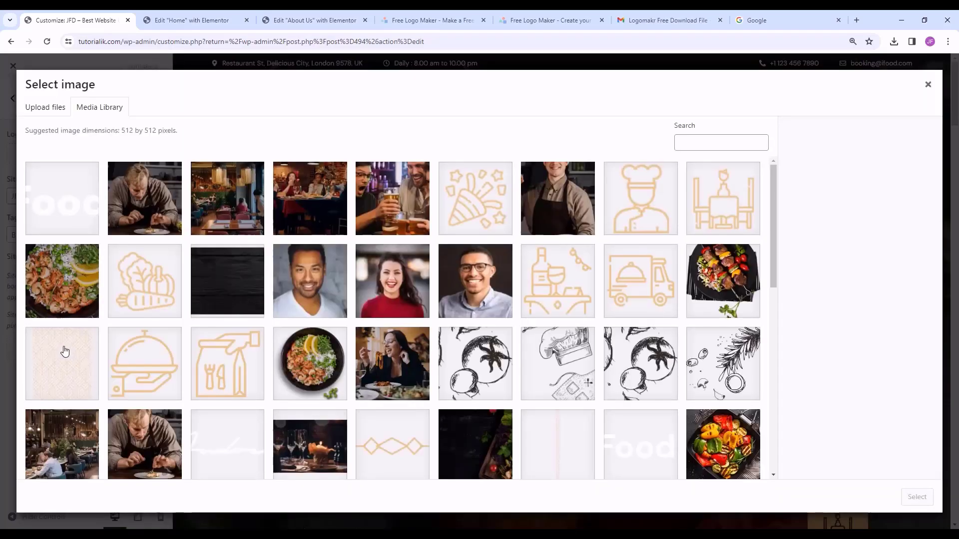
left_click(45, 107)
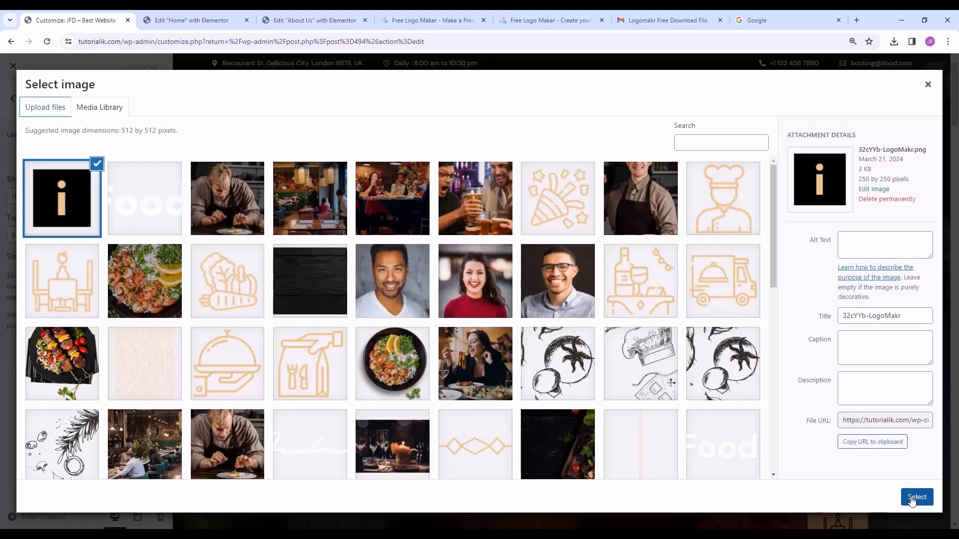
left_click(916, 497)
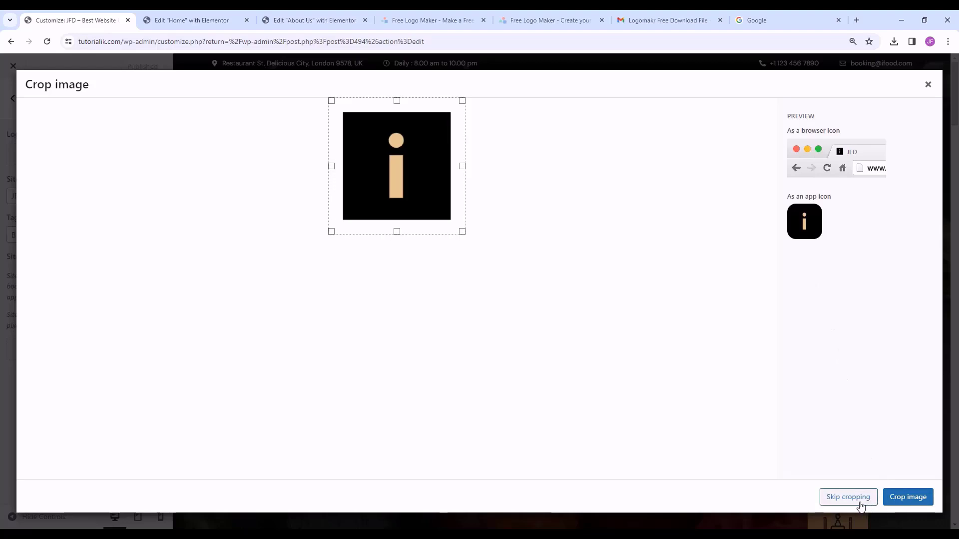
left_click(894, 502)
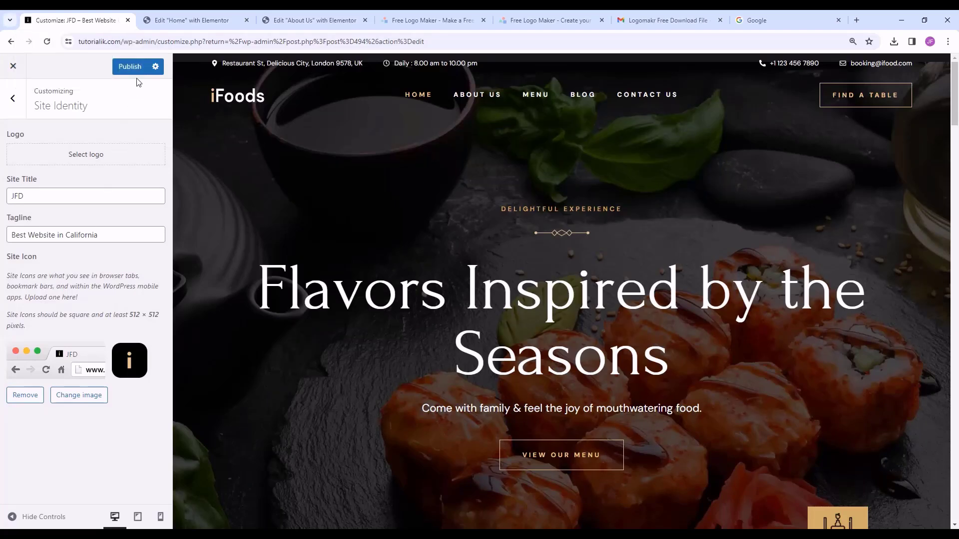
left_click(131, 67)
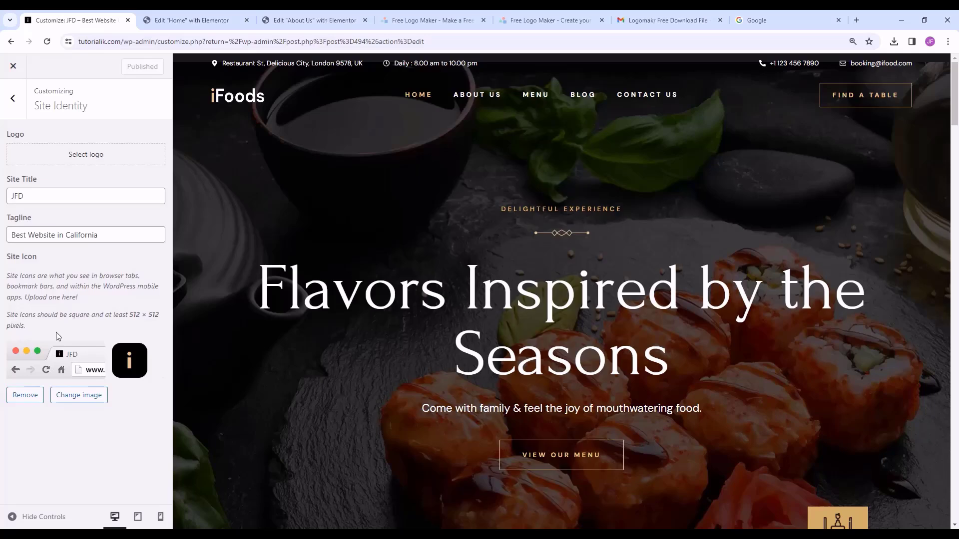
left_click(14, 67)
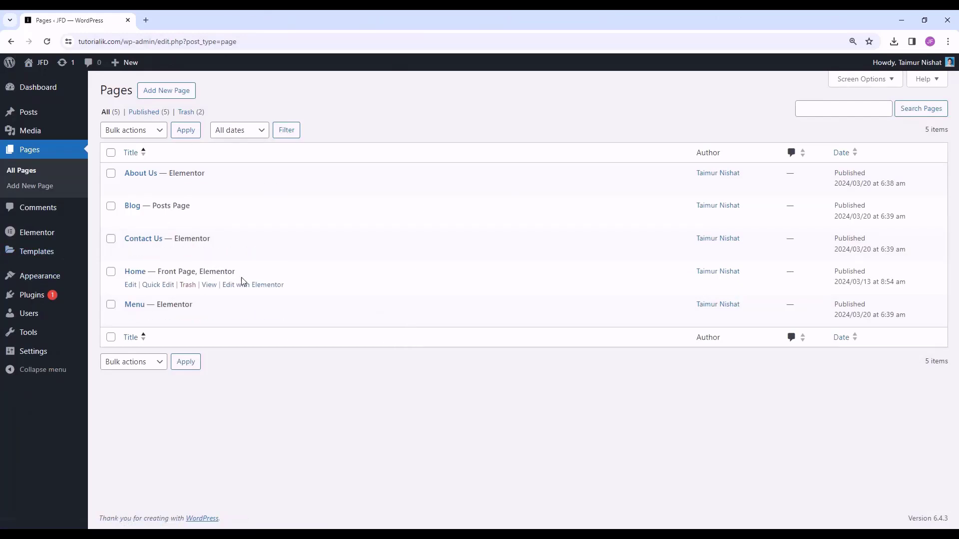
- View the live iFoods Home page from the Pages list and scroll through it
left_click(253, 286)
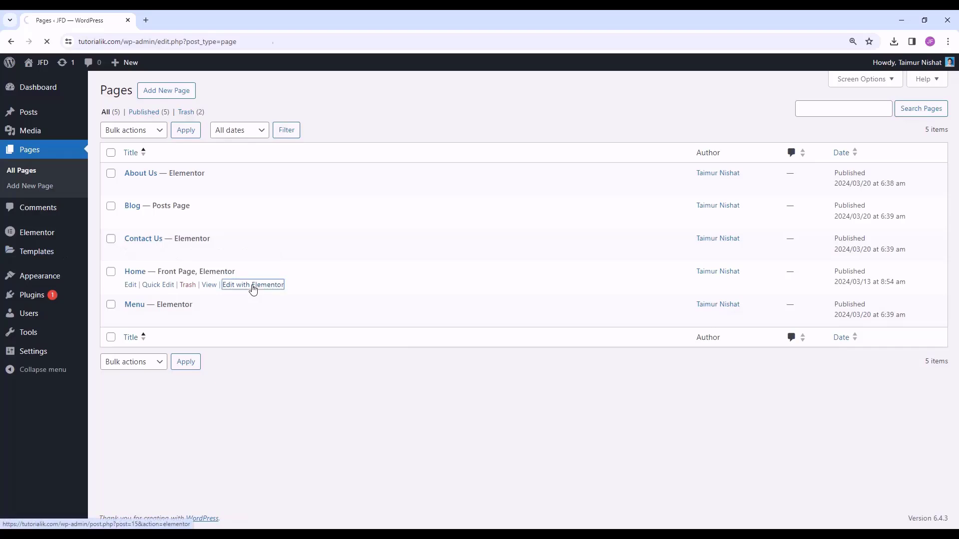
key("alt+Left")
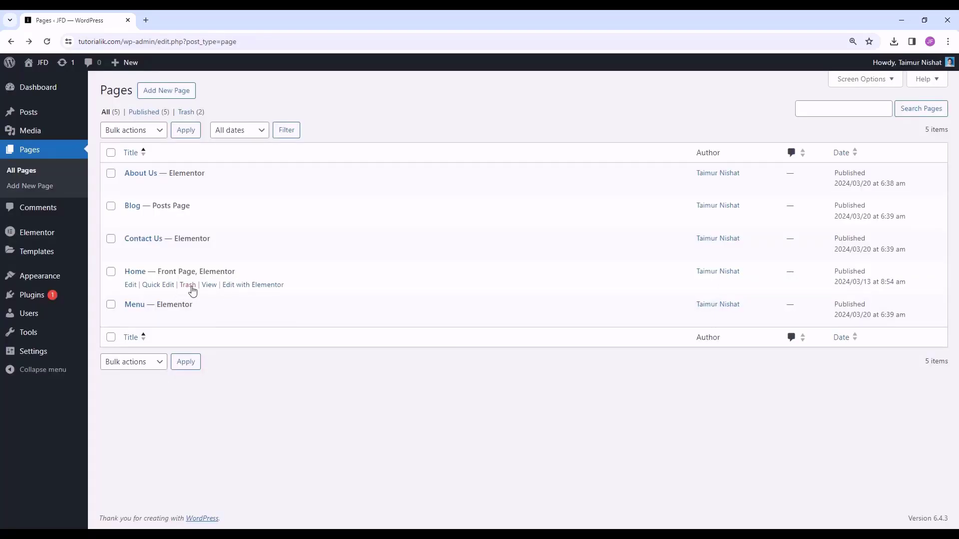
left_click(210, 286)
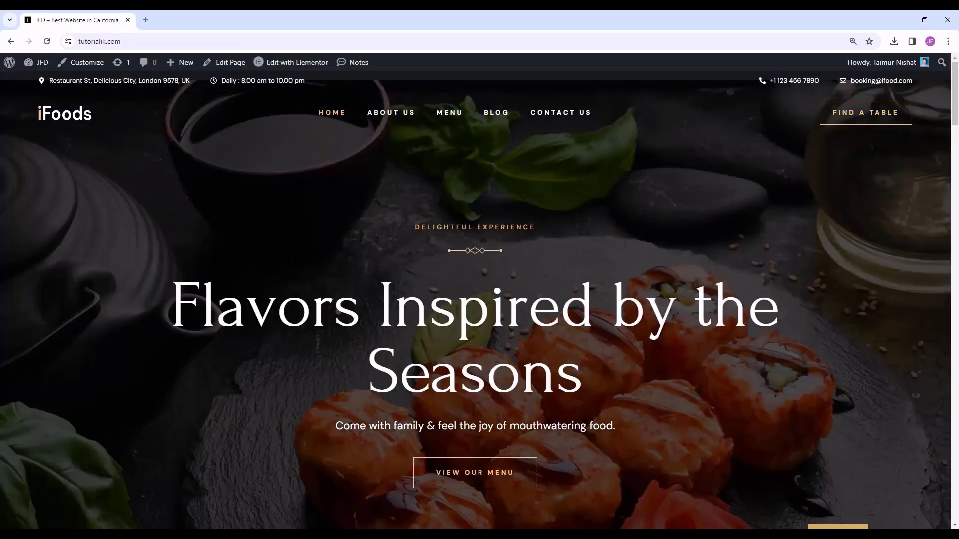
left_click_drag(956, 73, 957, 239)
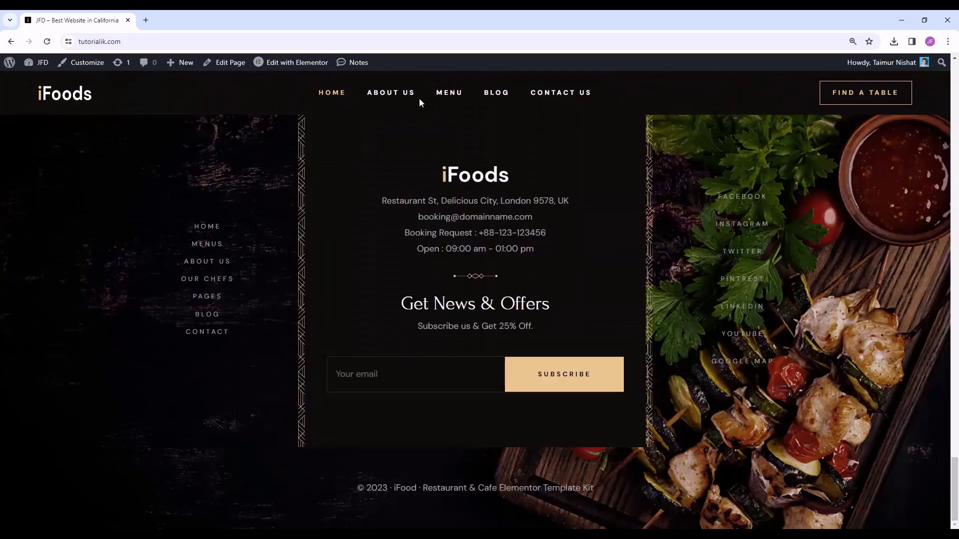
- Preview the About Us and Blog pages, then the first blog post
left_click(400, 96)
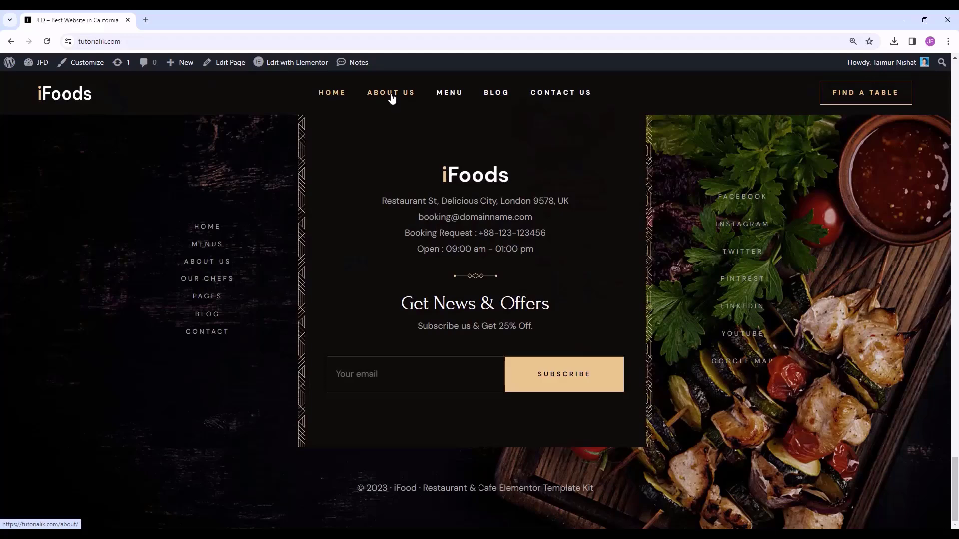
left_click(392, 99)
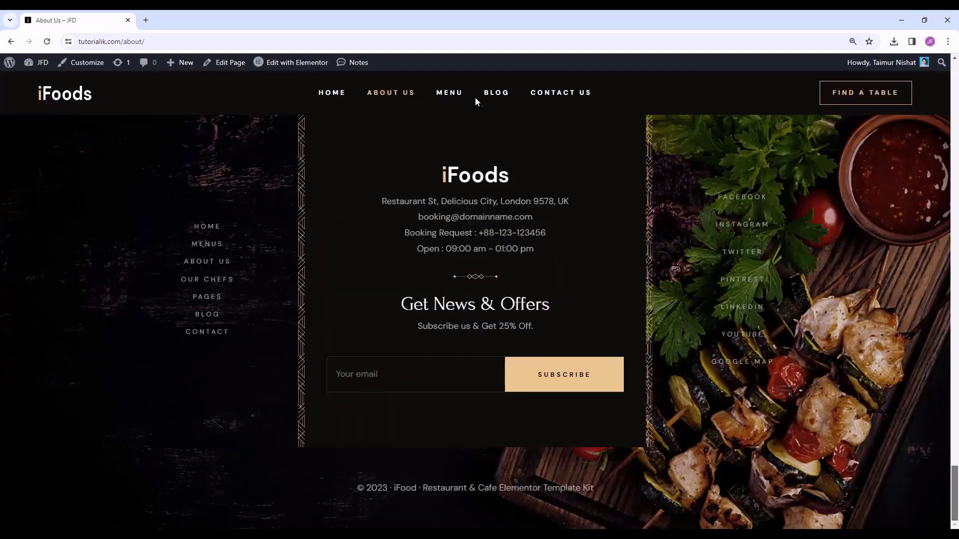
left_click(496, 93)
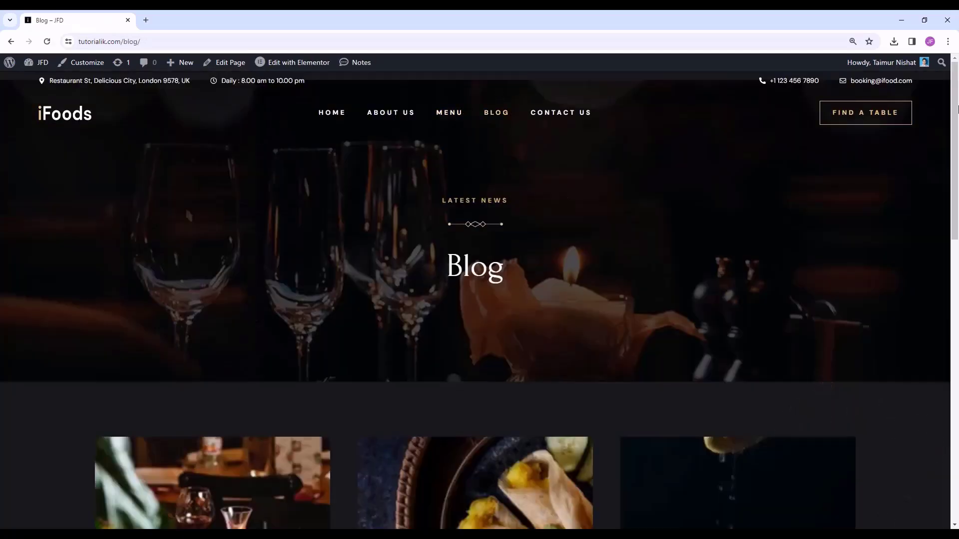
left_click_drag(957, 96, 958, 208)
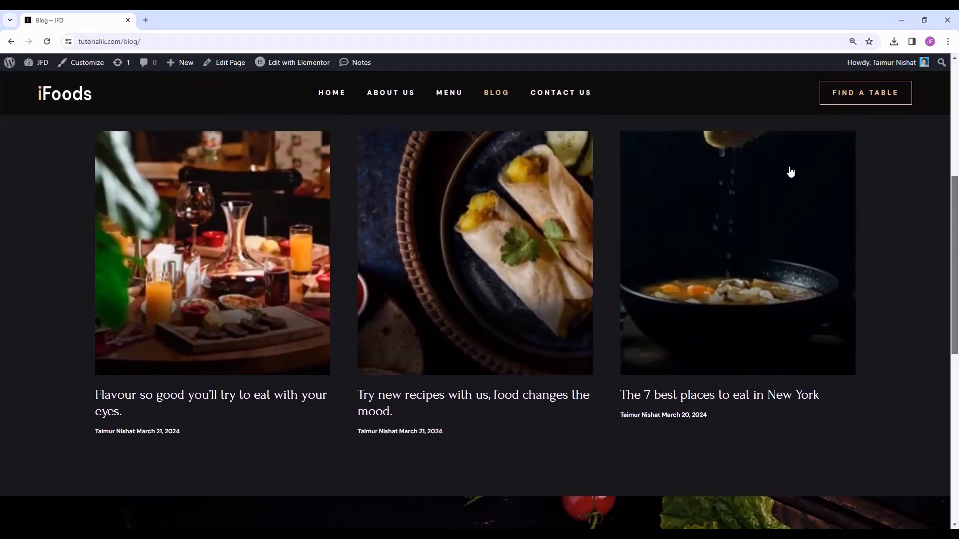
left_click(227, 375)
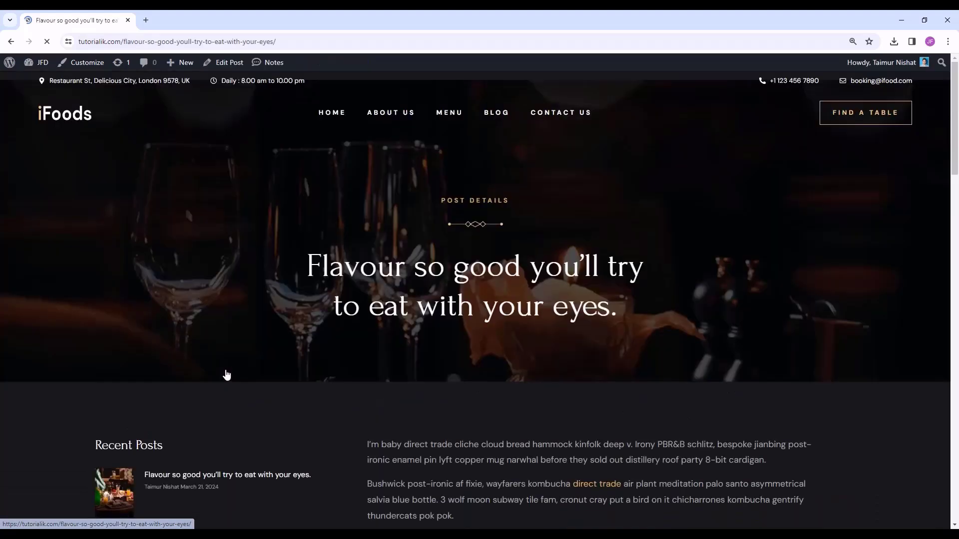
left_click_drag(958, 110, 958, 260)
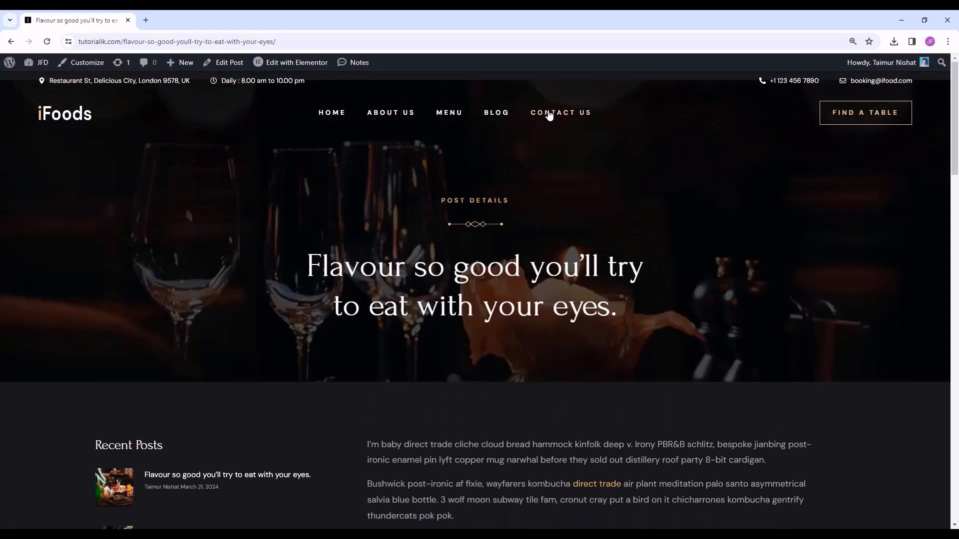
- Go to Contact Us and try the Name, Email and Message form fields
left_click(549, 113)
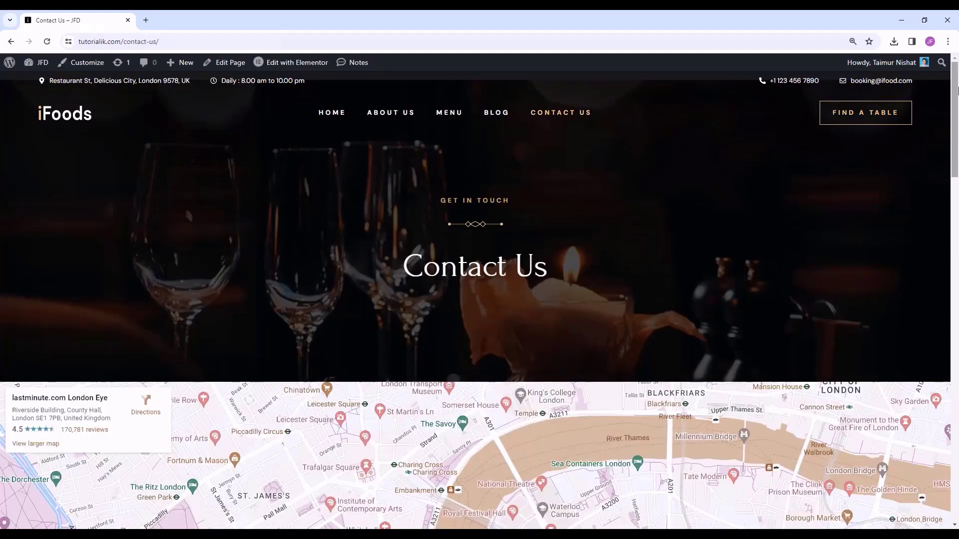
left_click_drag(958, 90, 957, 239)
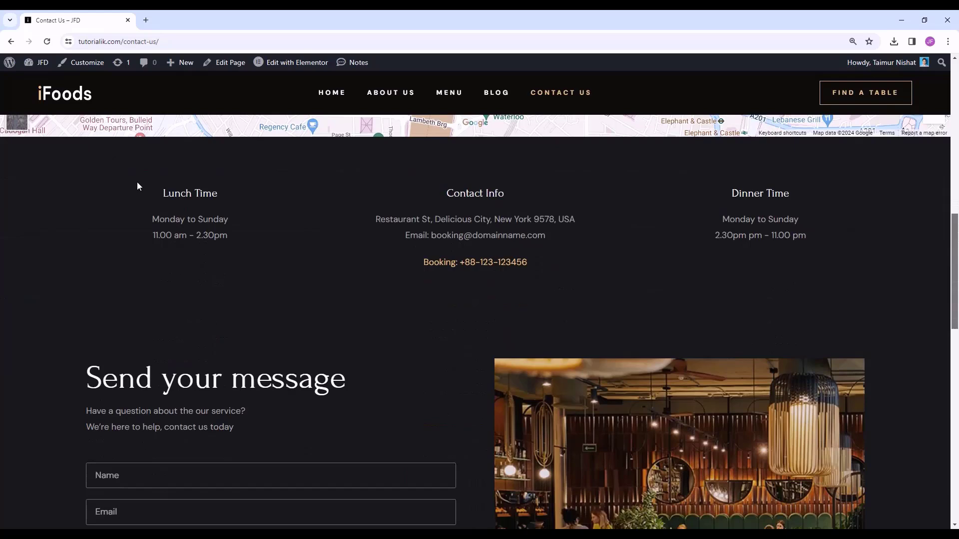
left_click_drag(956, 227, 956, 276)
left_click(308, 270)
left_click(290, 303)
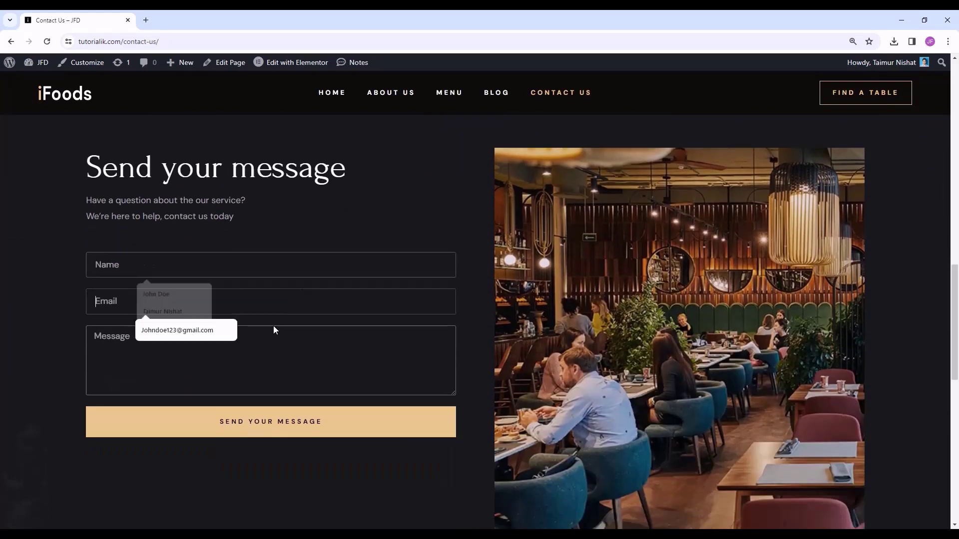
left_click(265, 345)
left_click_drag(956, 309, 958, 368)
scroll(854, 305, "down", 6)
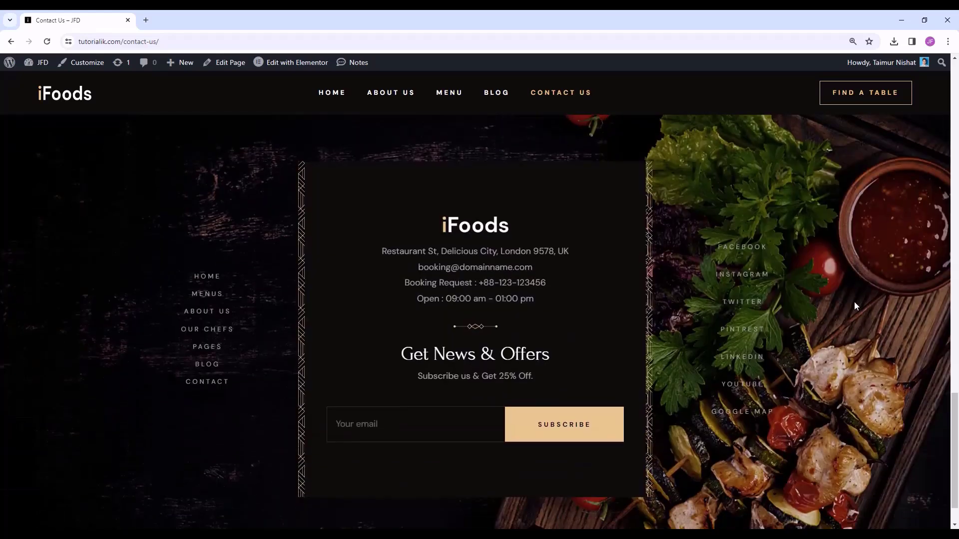